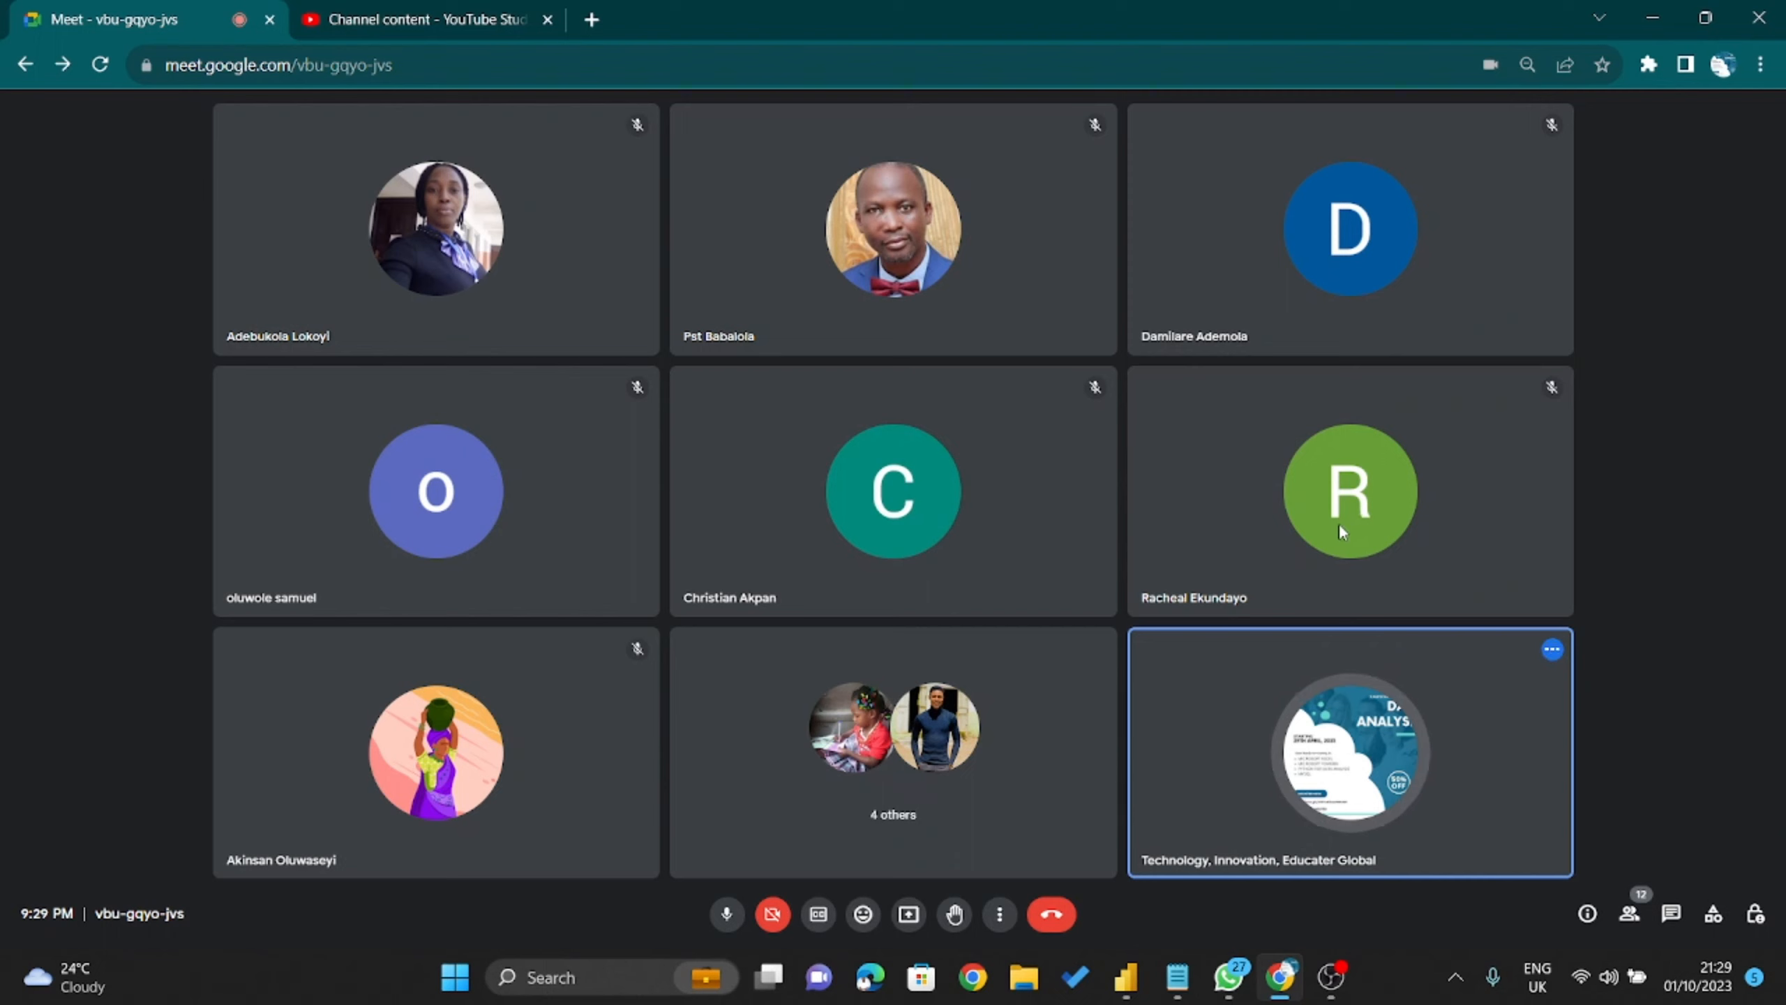
# Share the entire screen in Google Meet, then bring the Power BI HR Data Overview report forward.
pyautogui.moveTo(1277, 229)
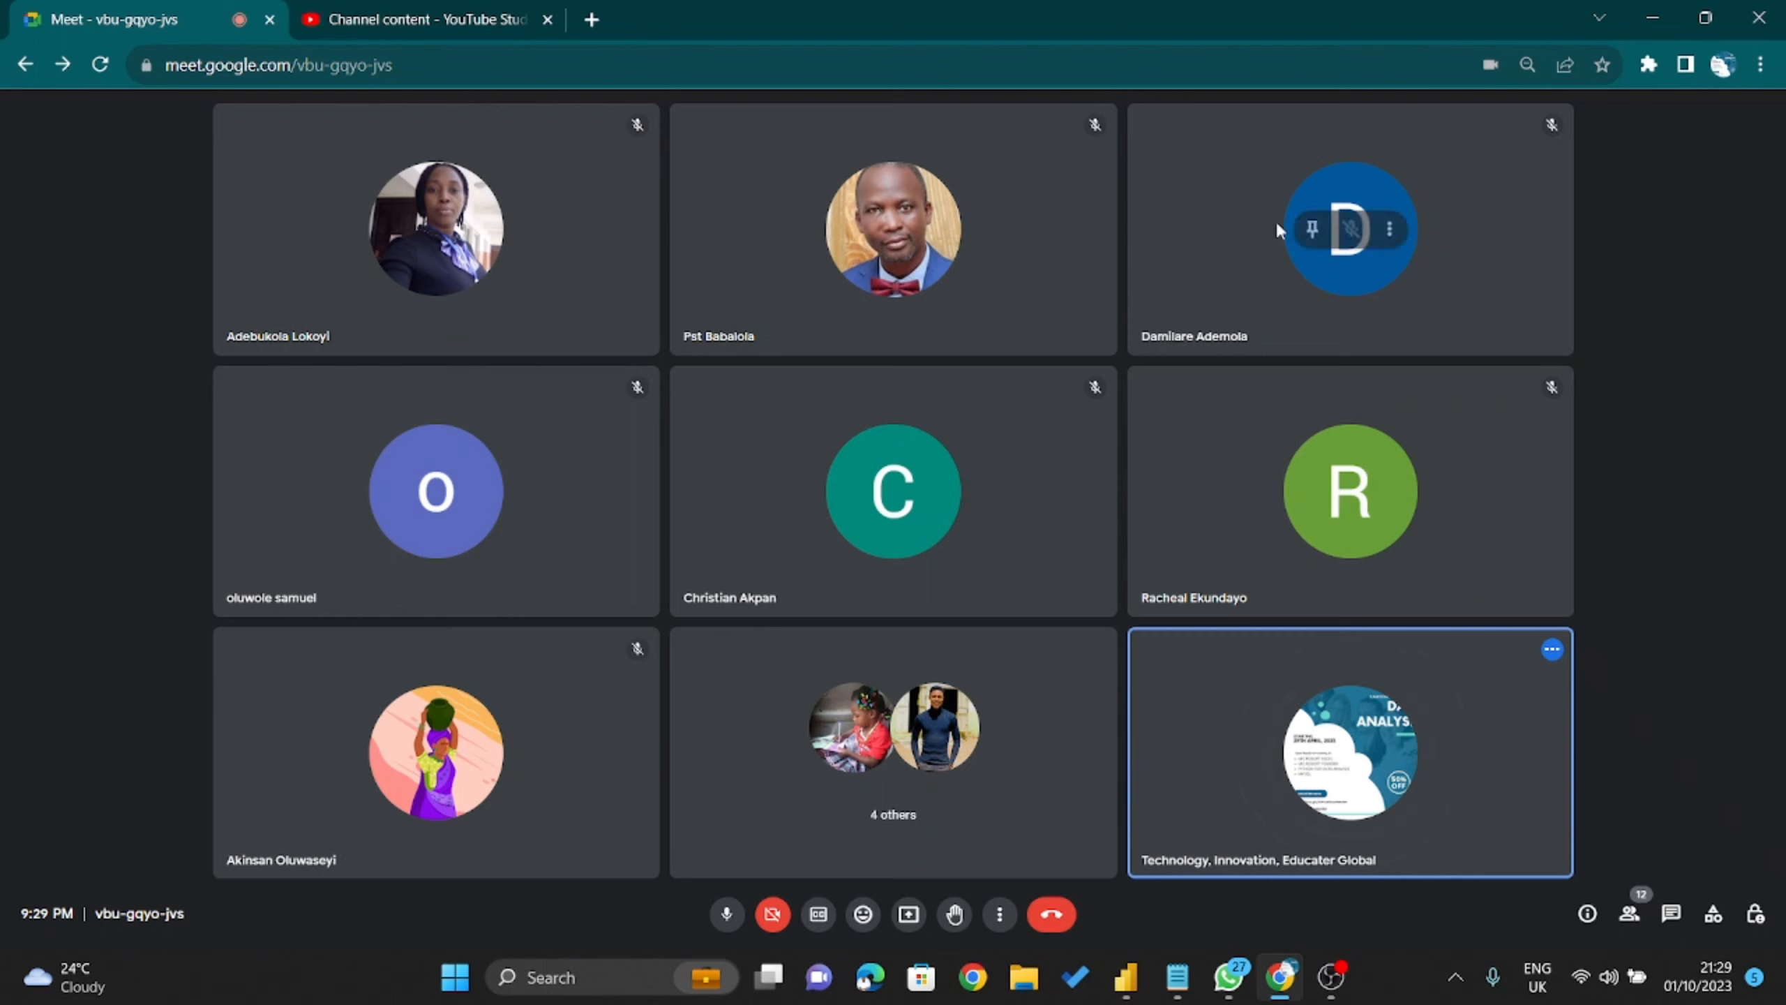
pyautogui.moveTo(1526, 482)
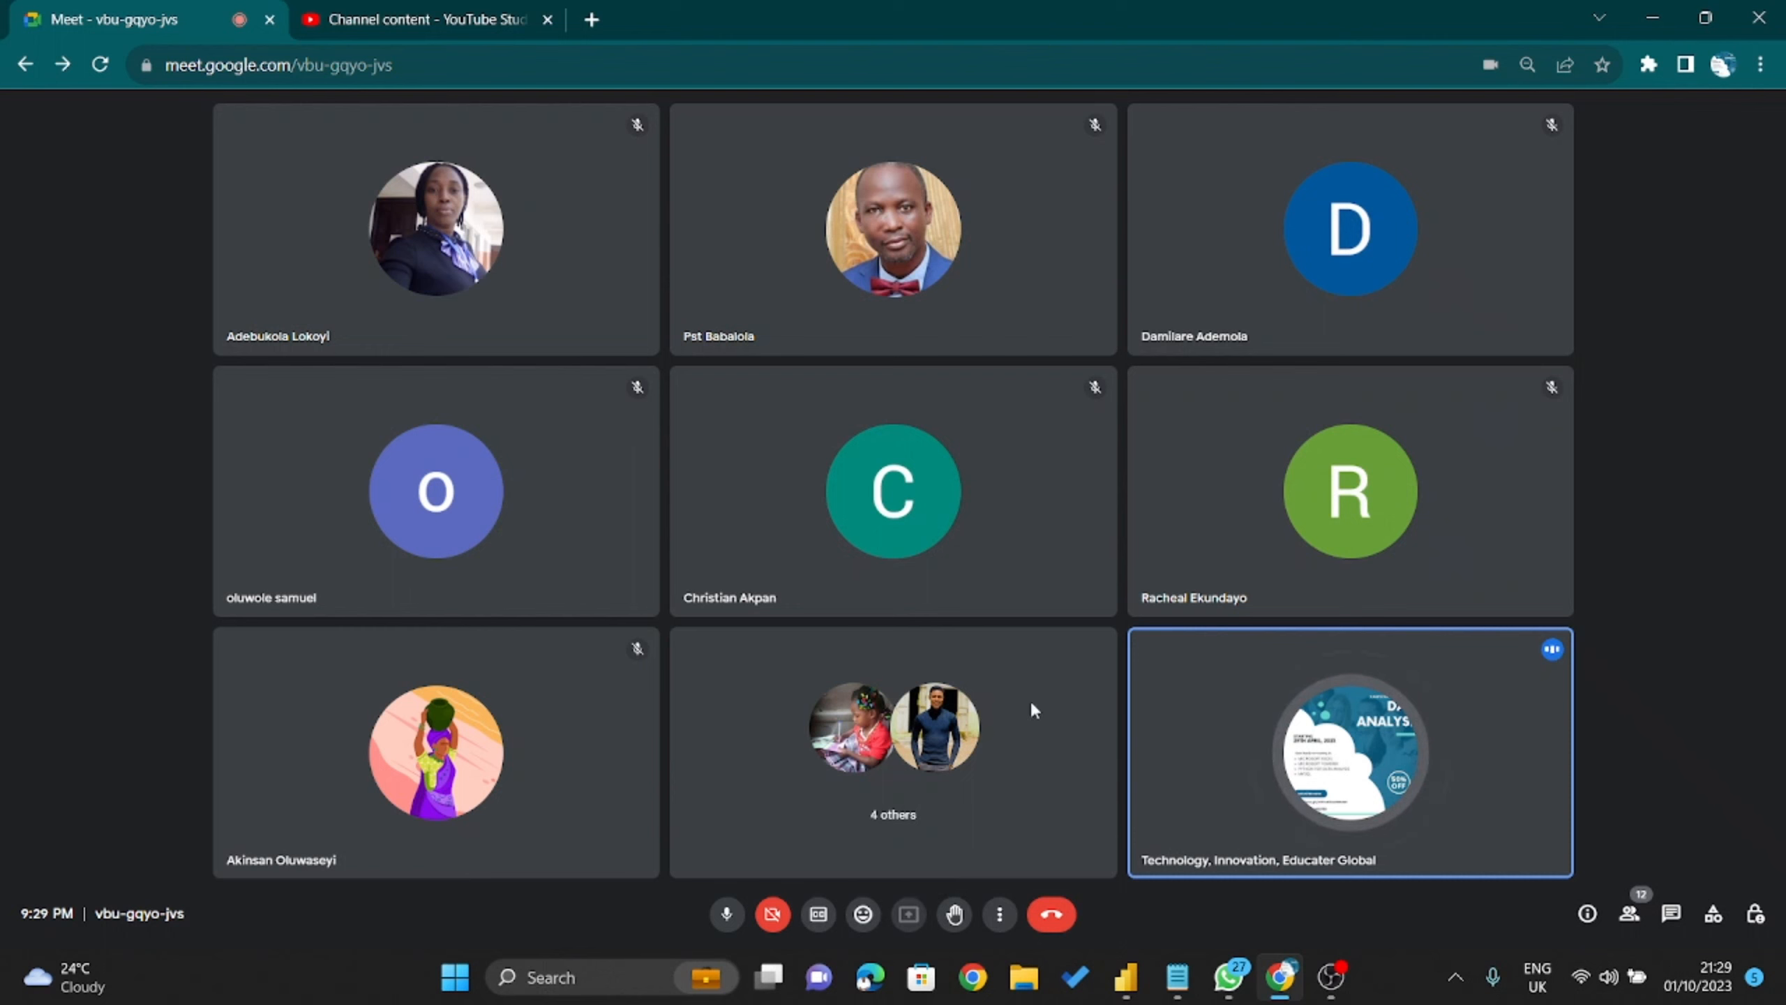
pyautogui.click(1074, 194)
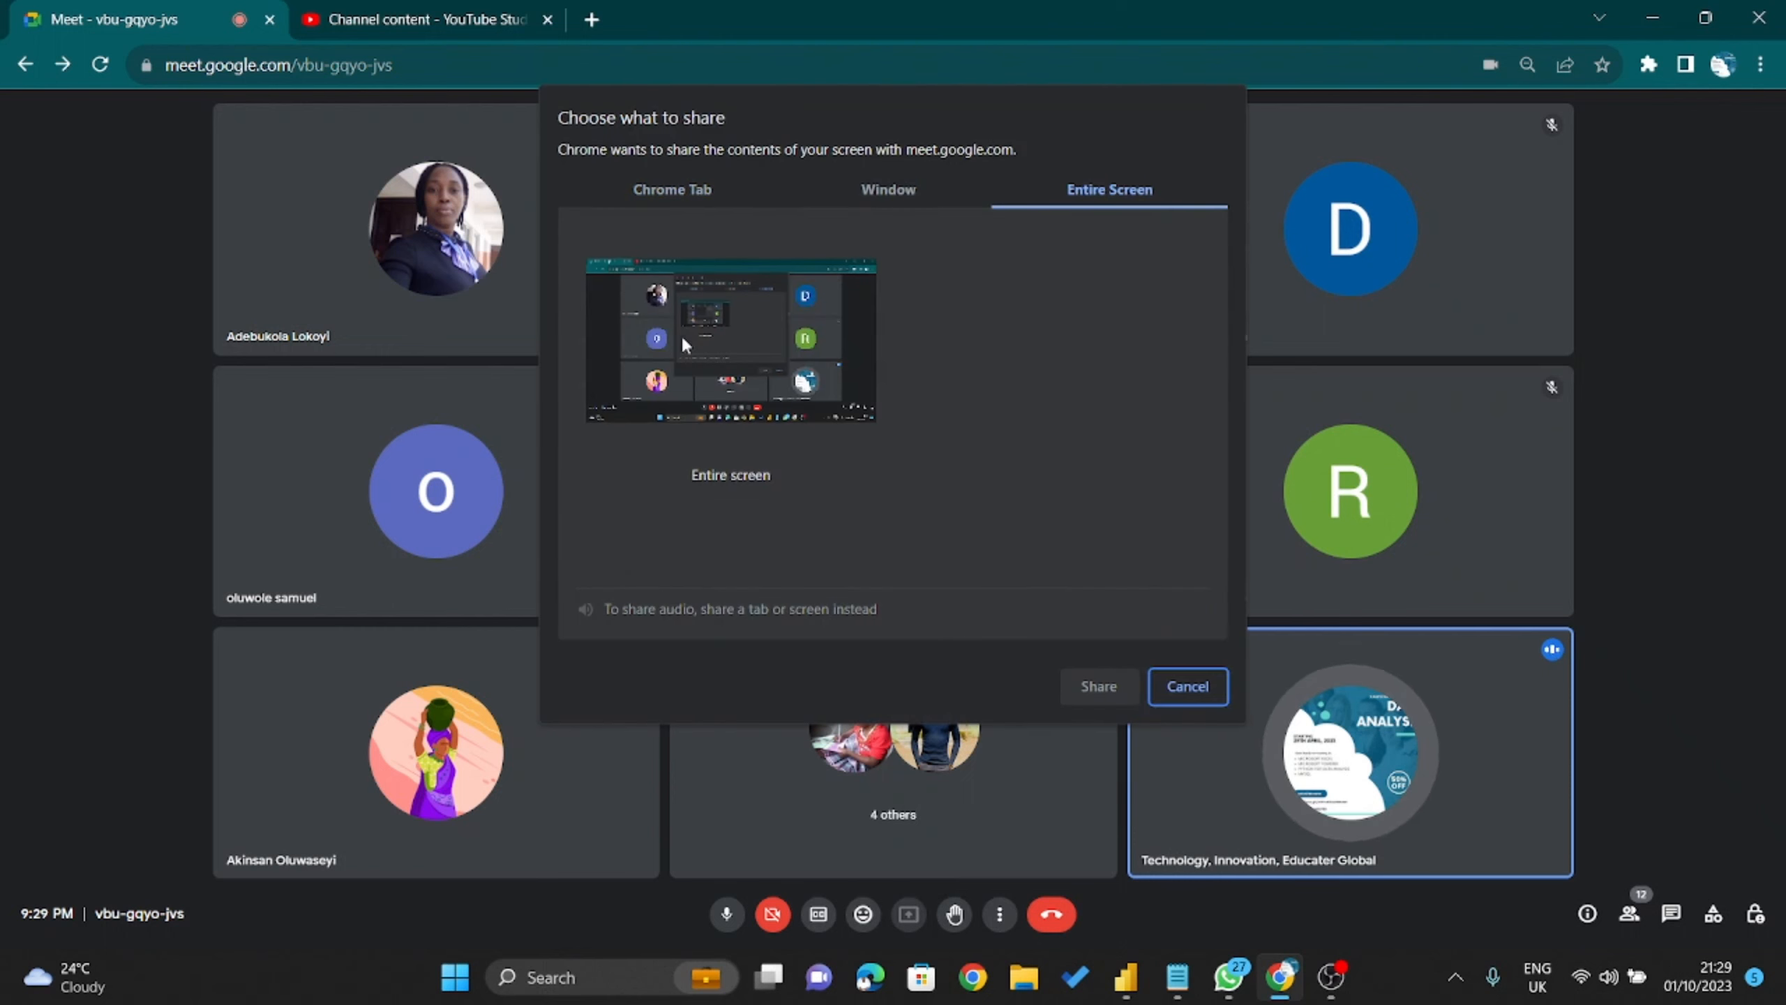
pyautogui.click(1111, 686)
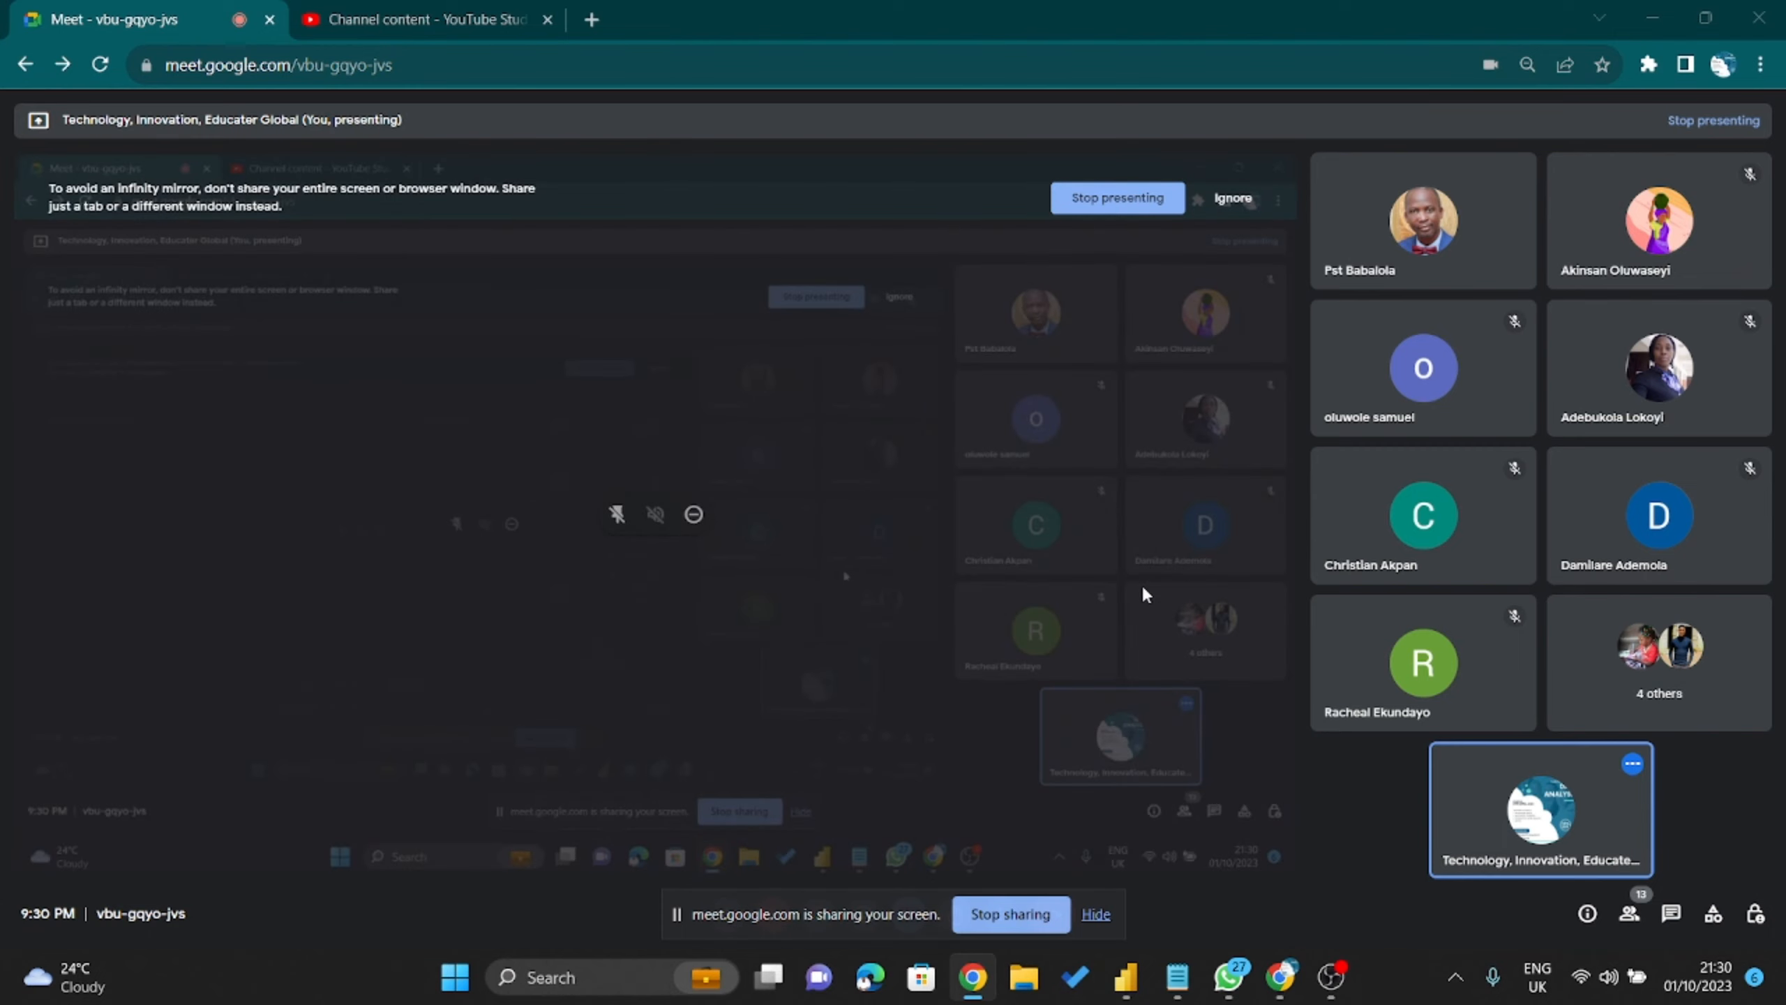
pyautogui.click(1126, 977)
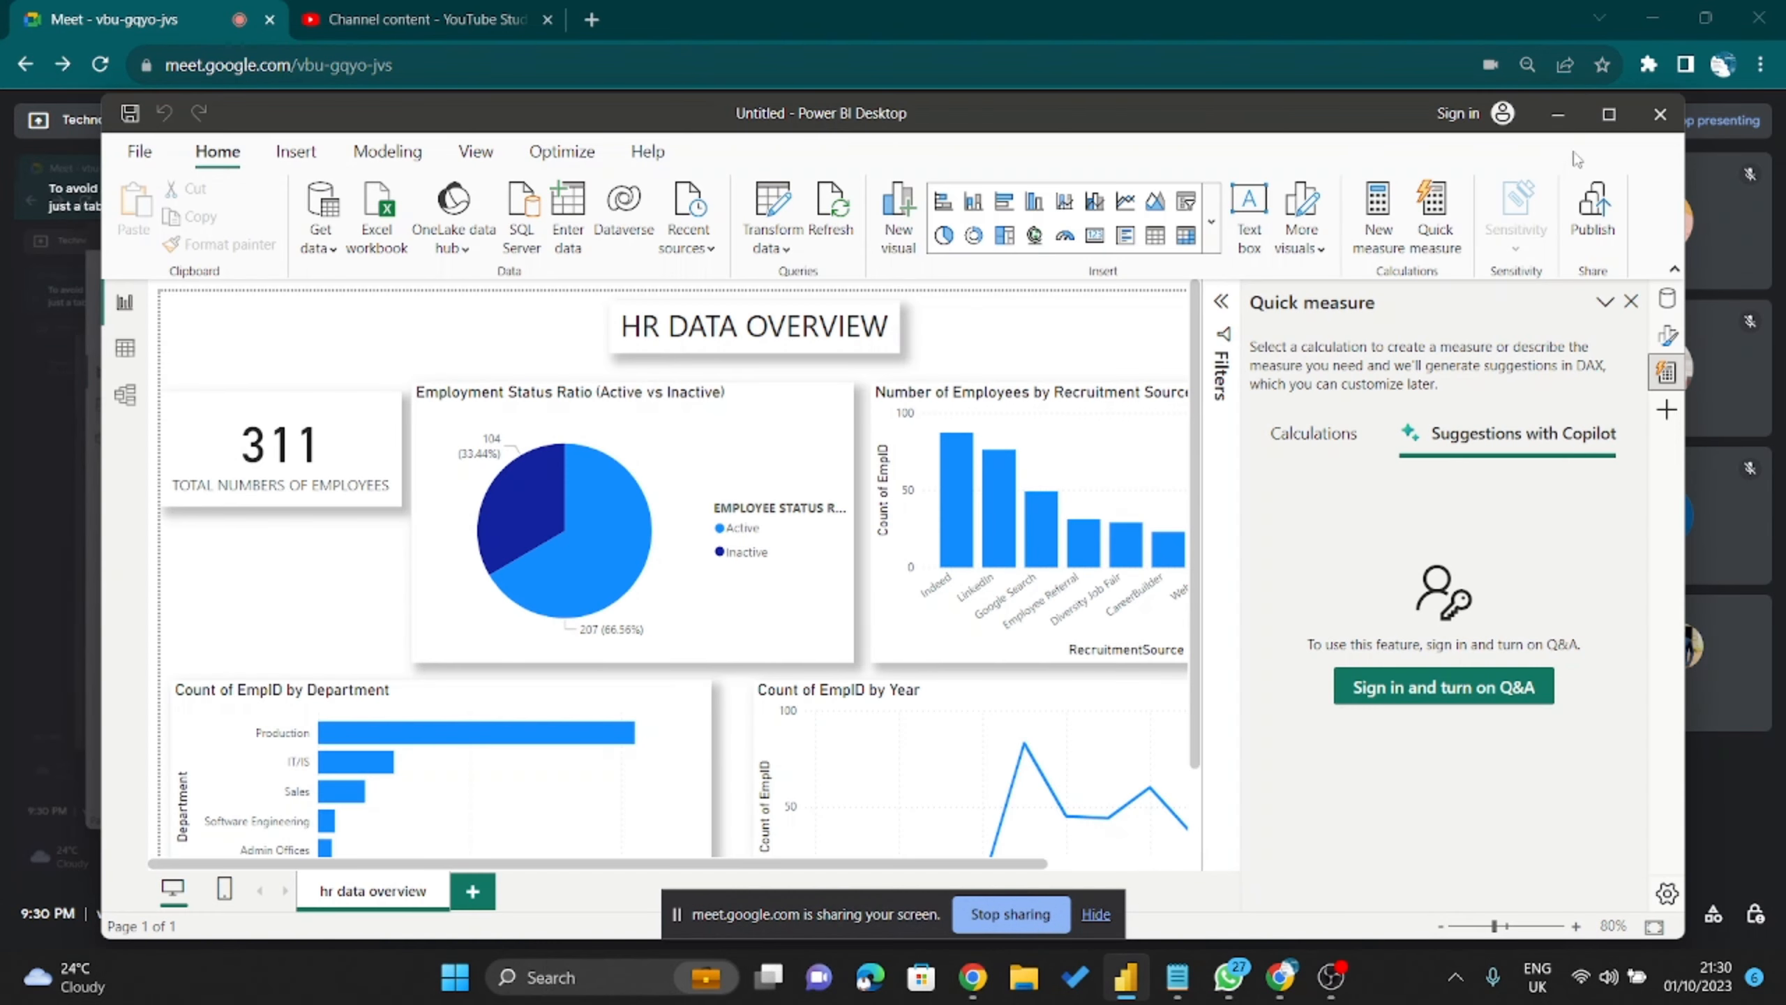
# Maximize Power BI, hide Meet's sharing notice, and close the Quick measure pane.
pyautogui.click(1608, 114)
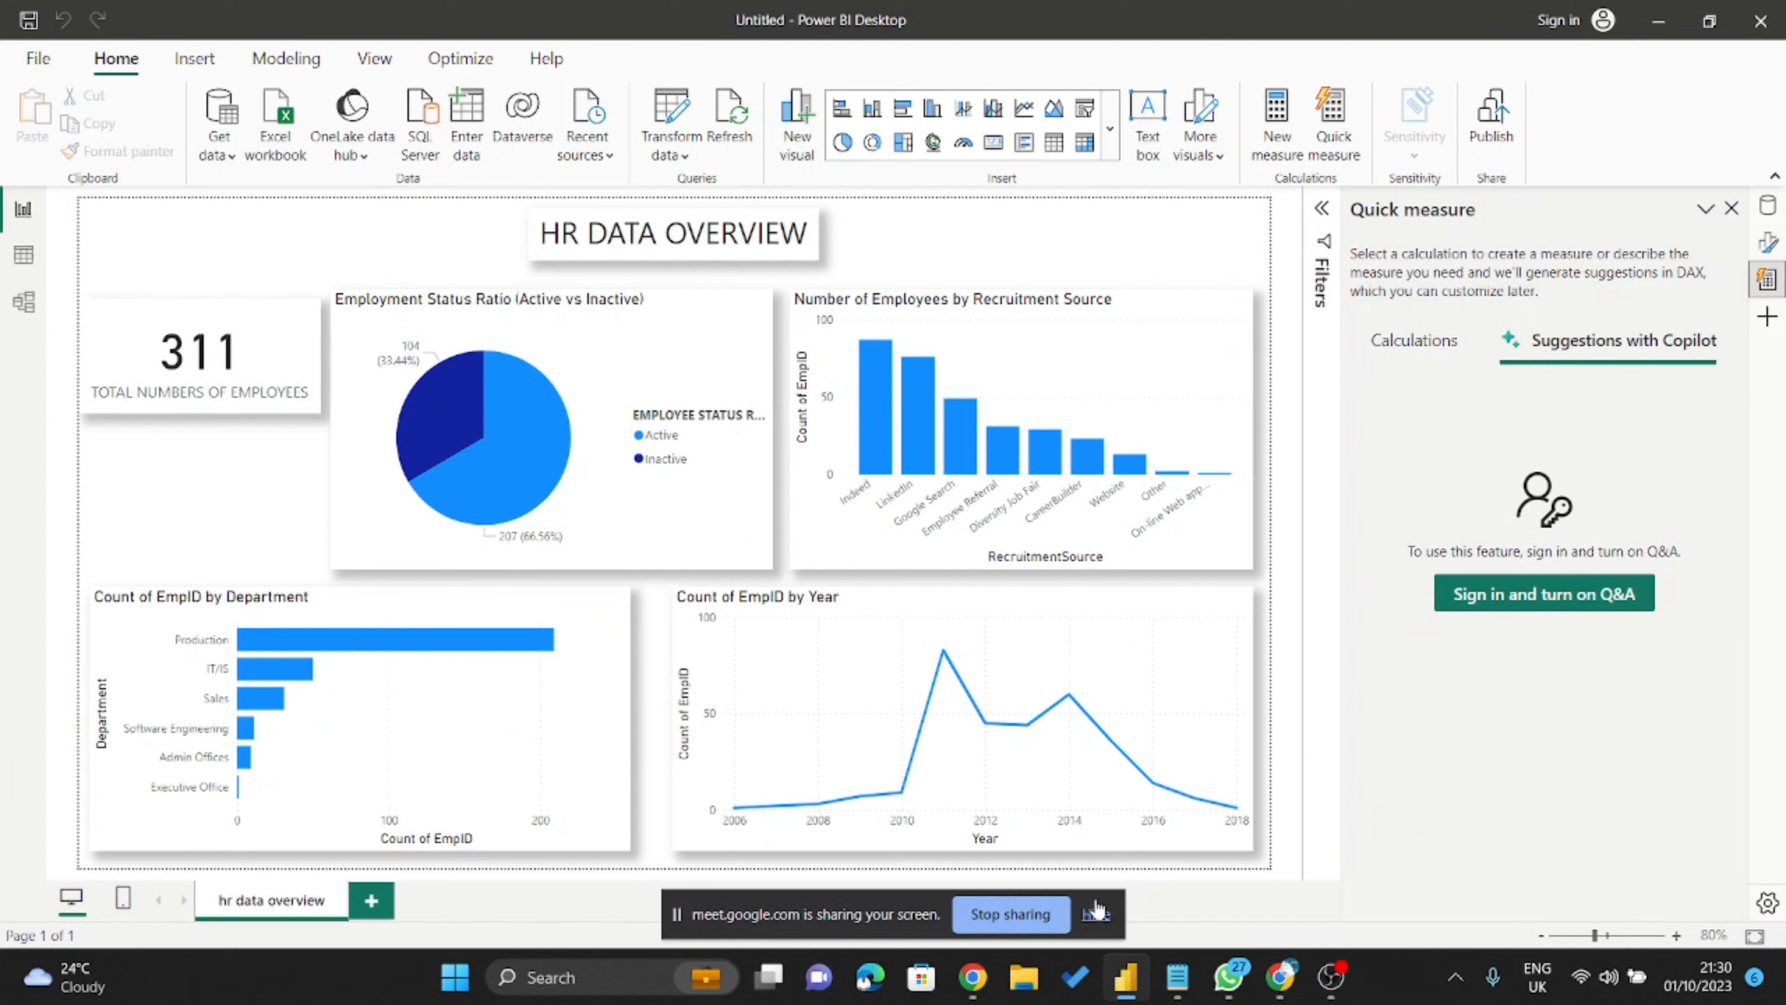
pyautogui.click(1096, 914)
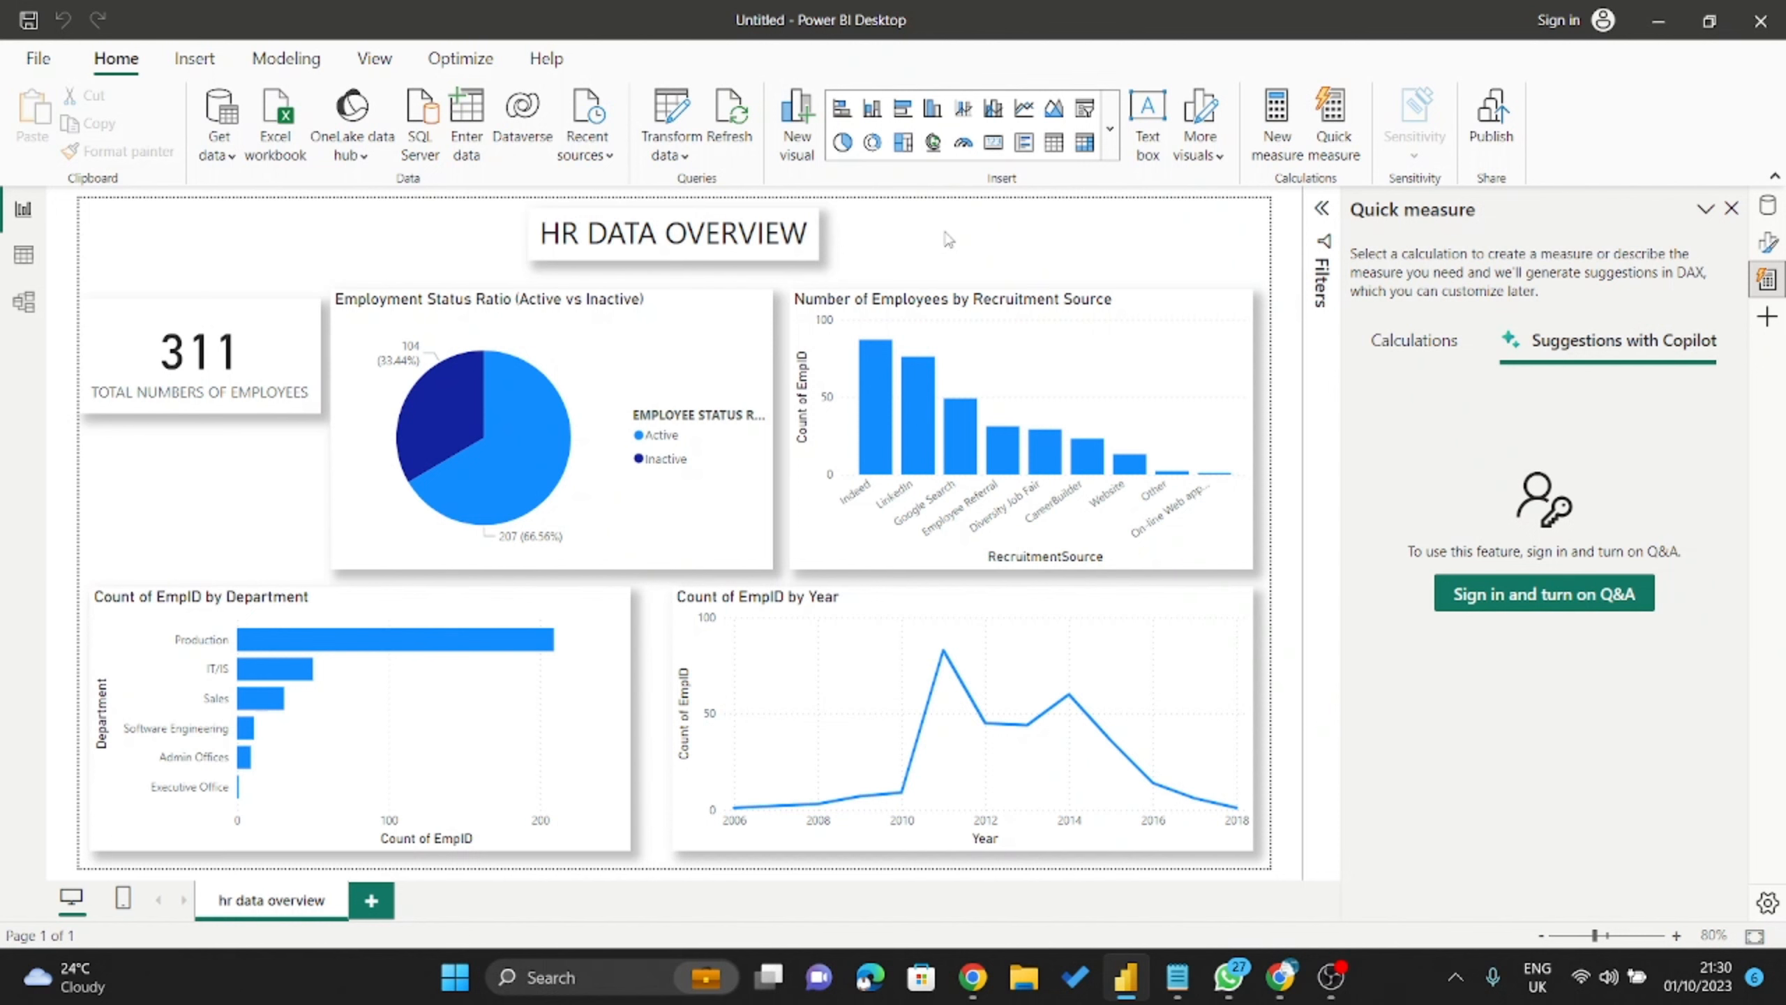
pyautogui.click(1731, 209)
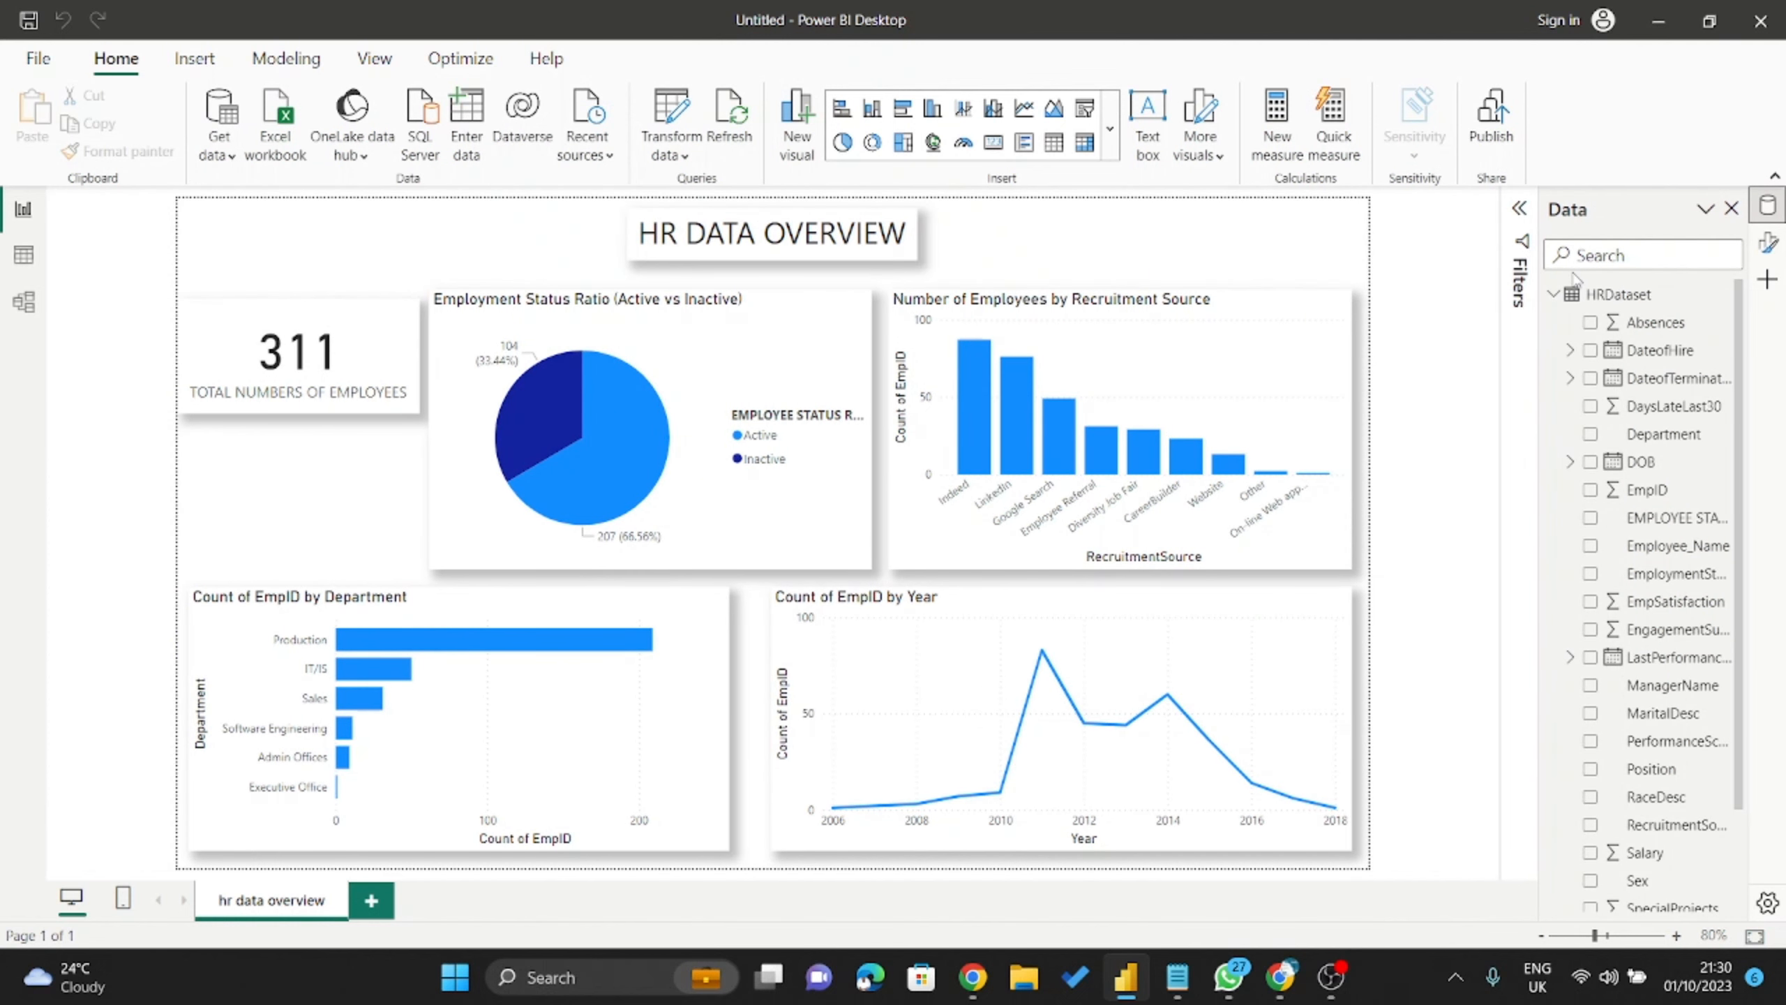
# Add a new blank Page 1 after hr data overview, leaving that page's name unchanged.
pyautogui.doubleClick(262, 908)
pyautogui.press('Tab')
pyautogui.press('Return')
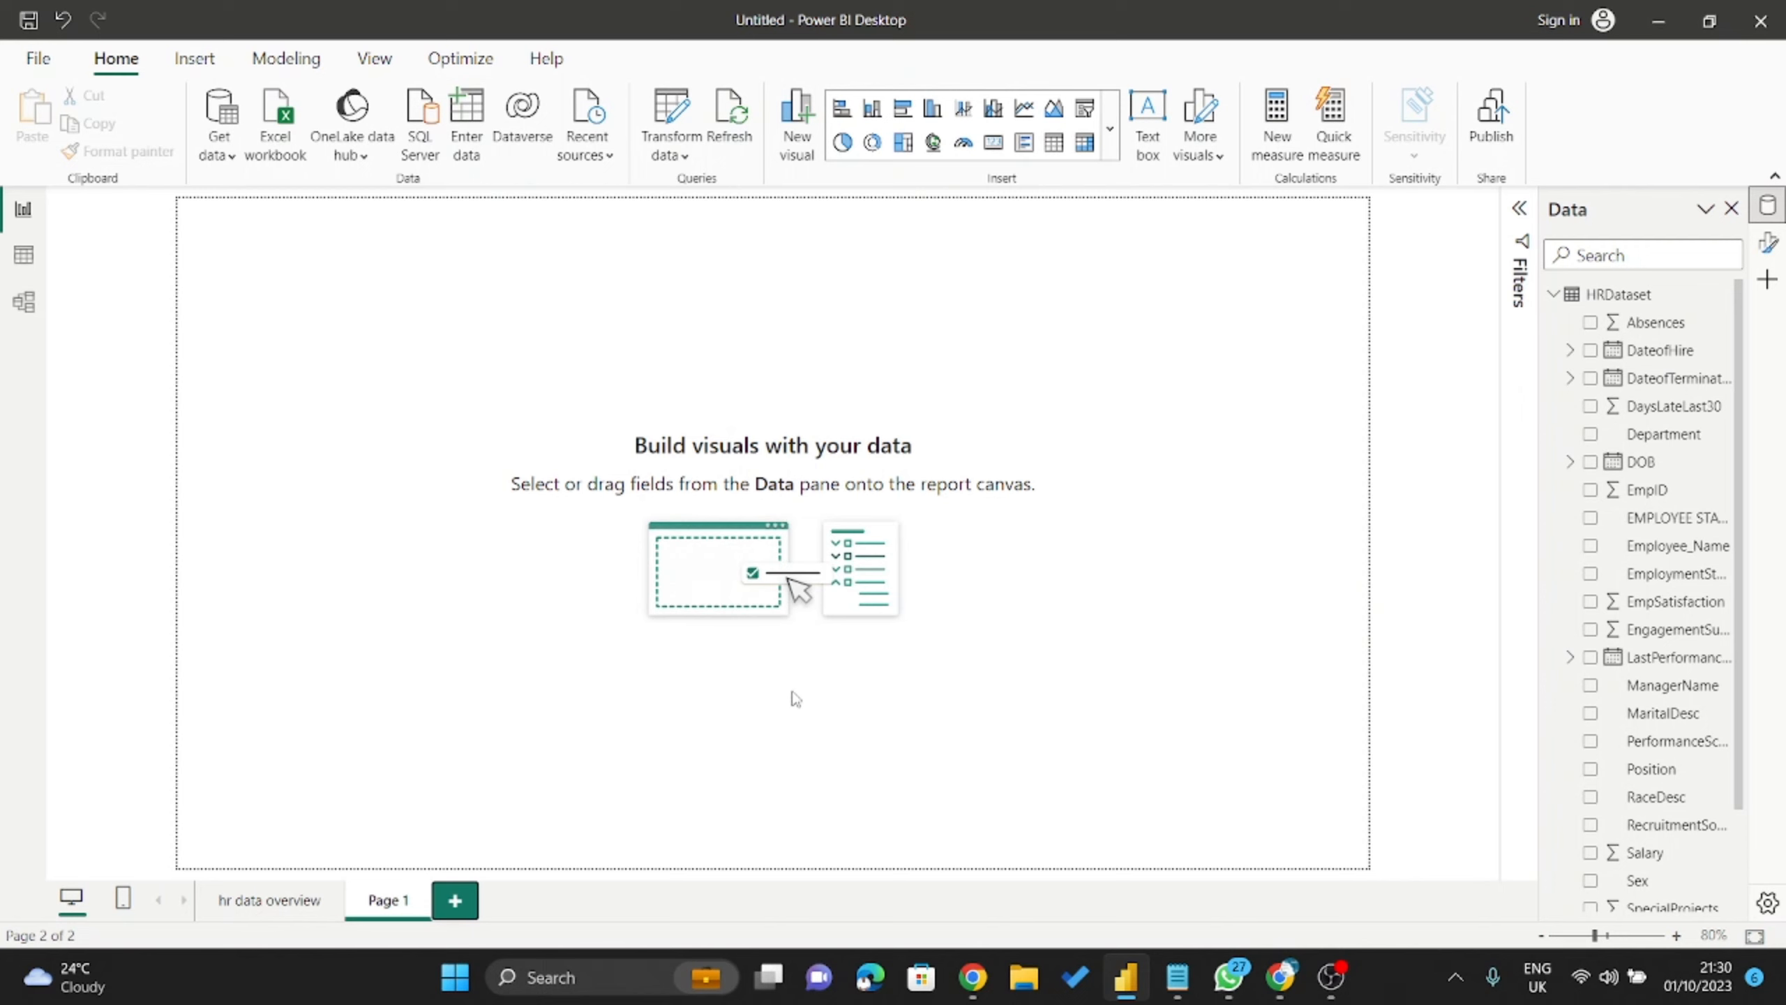
# Admit the waiting participant to the Meet call and minimize Chrome.
pyautogui.click(1281, 976)
pyautogui.click(1667, 849)
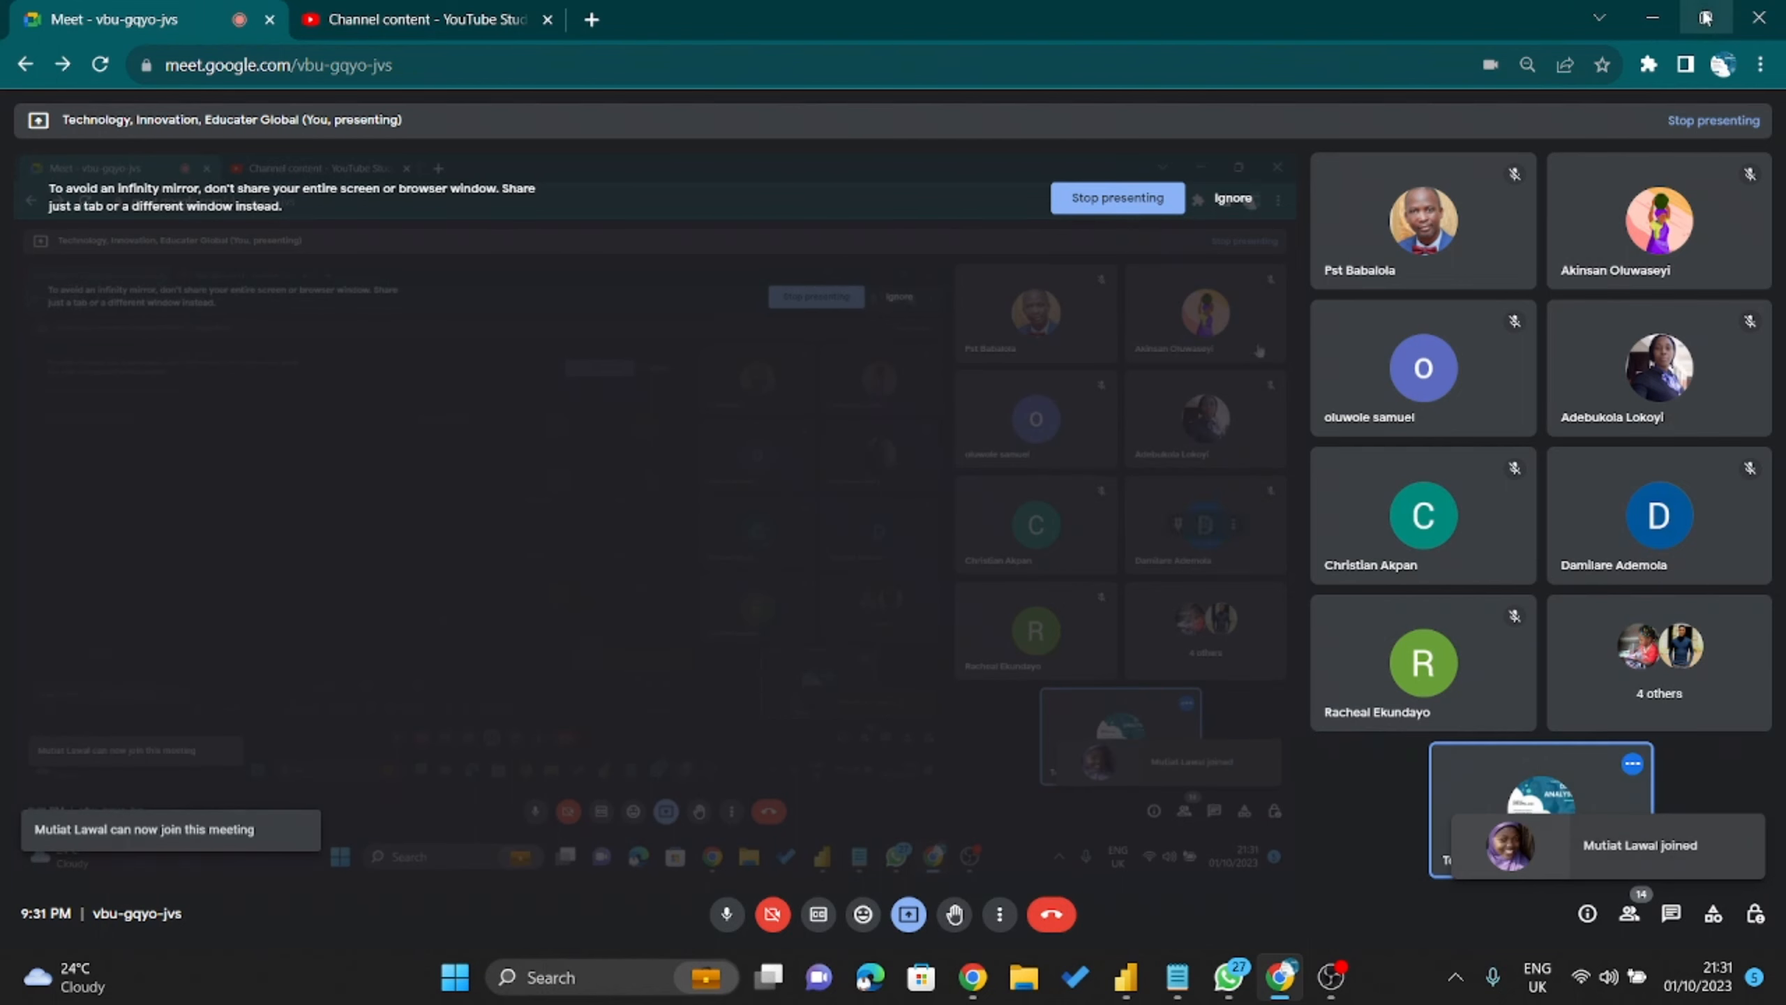
pyautogui.click(1653, 17)
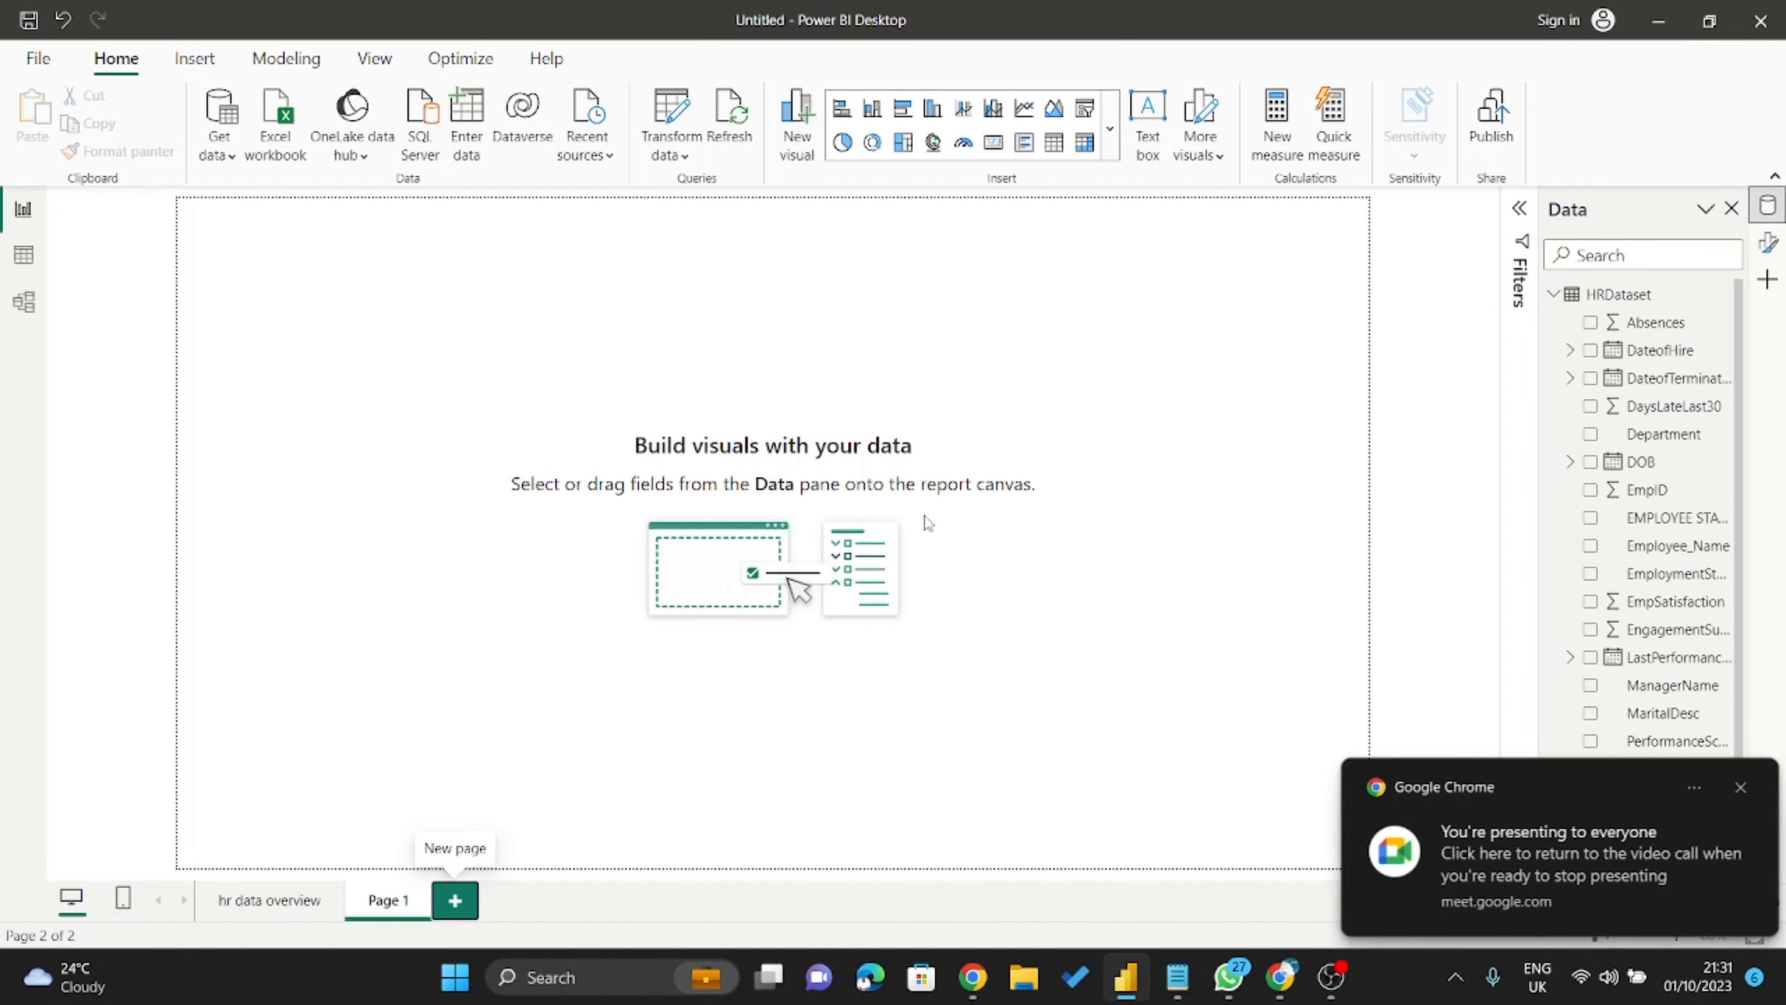
# Dismiss the presenting notification, zoom the canvas out, and bring up the REQUIREMENT notes.
pyautogui.click(1736, 787)
pyautogui.scroll(-1, 728, 506)
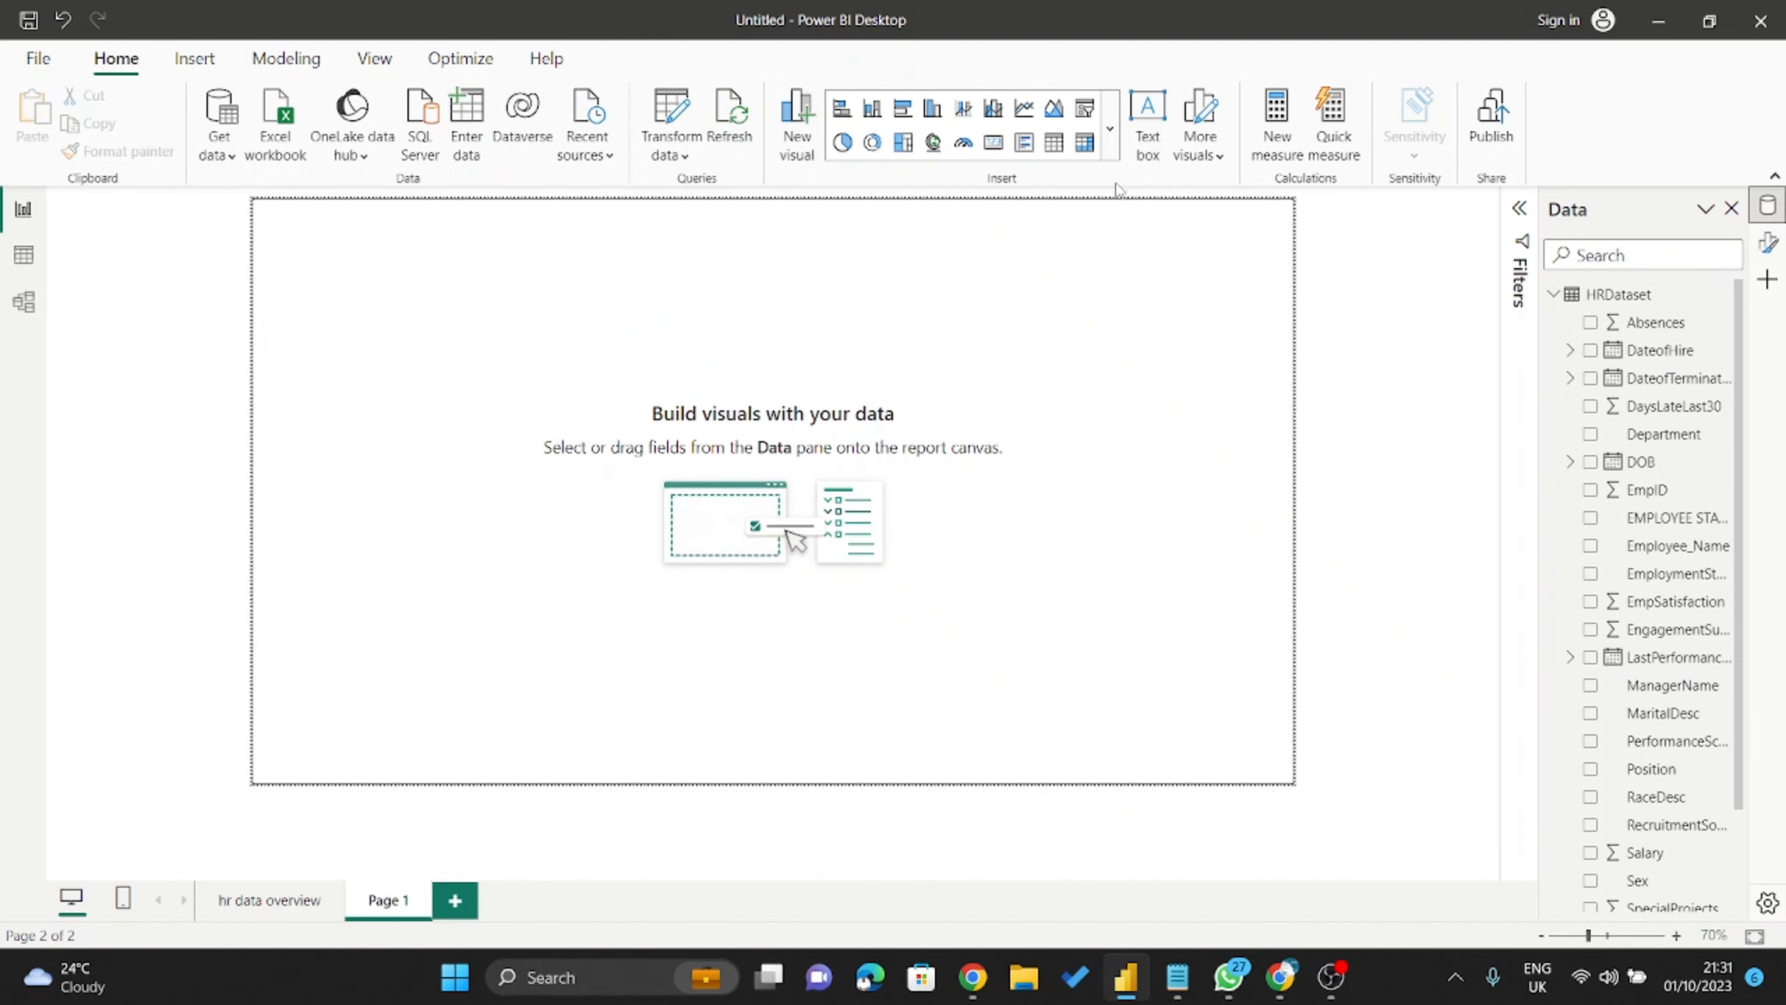
pyautogui.click(1177, 977)
# Highlight the HR Data Overview, Active Employees and Hiring Trend by Year requirements, then minimize Notepad.
pyautogui.moveTo(282, 387); pyautogui.dragTo(10, 387)
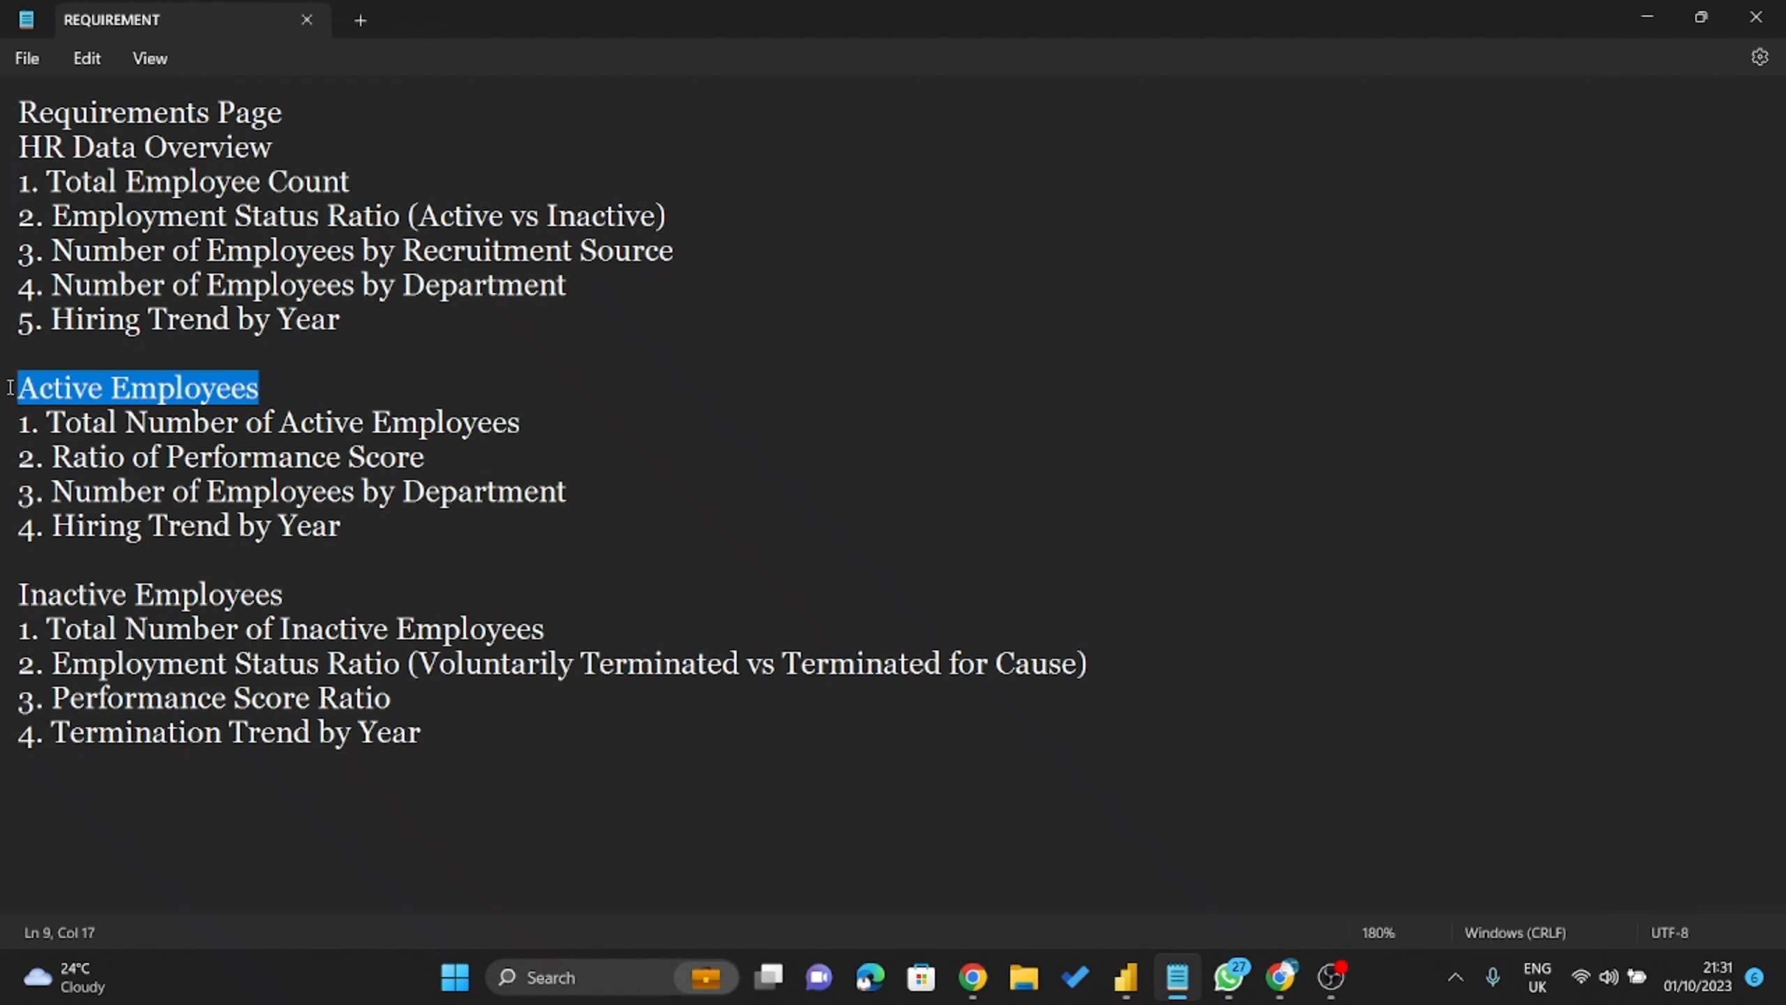
pyautogui.moveTo(460, 332); pyautogui.dragTo(2, 149)
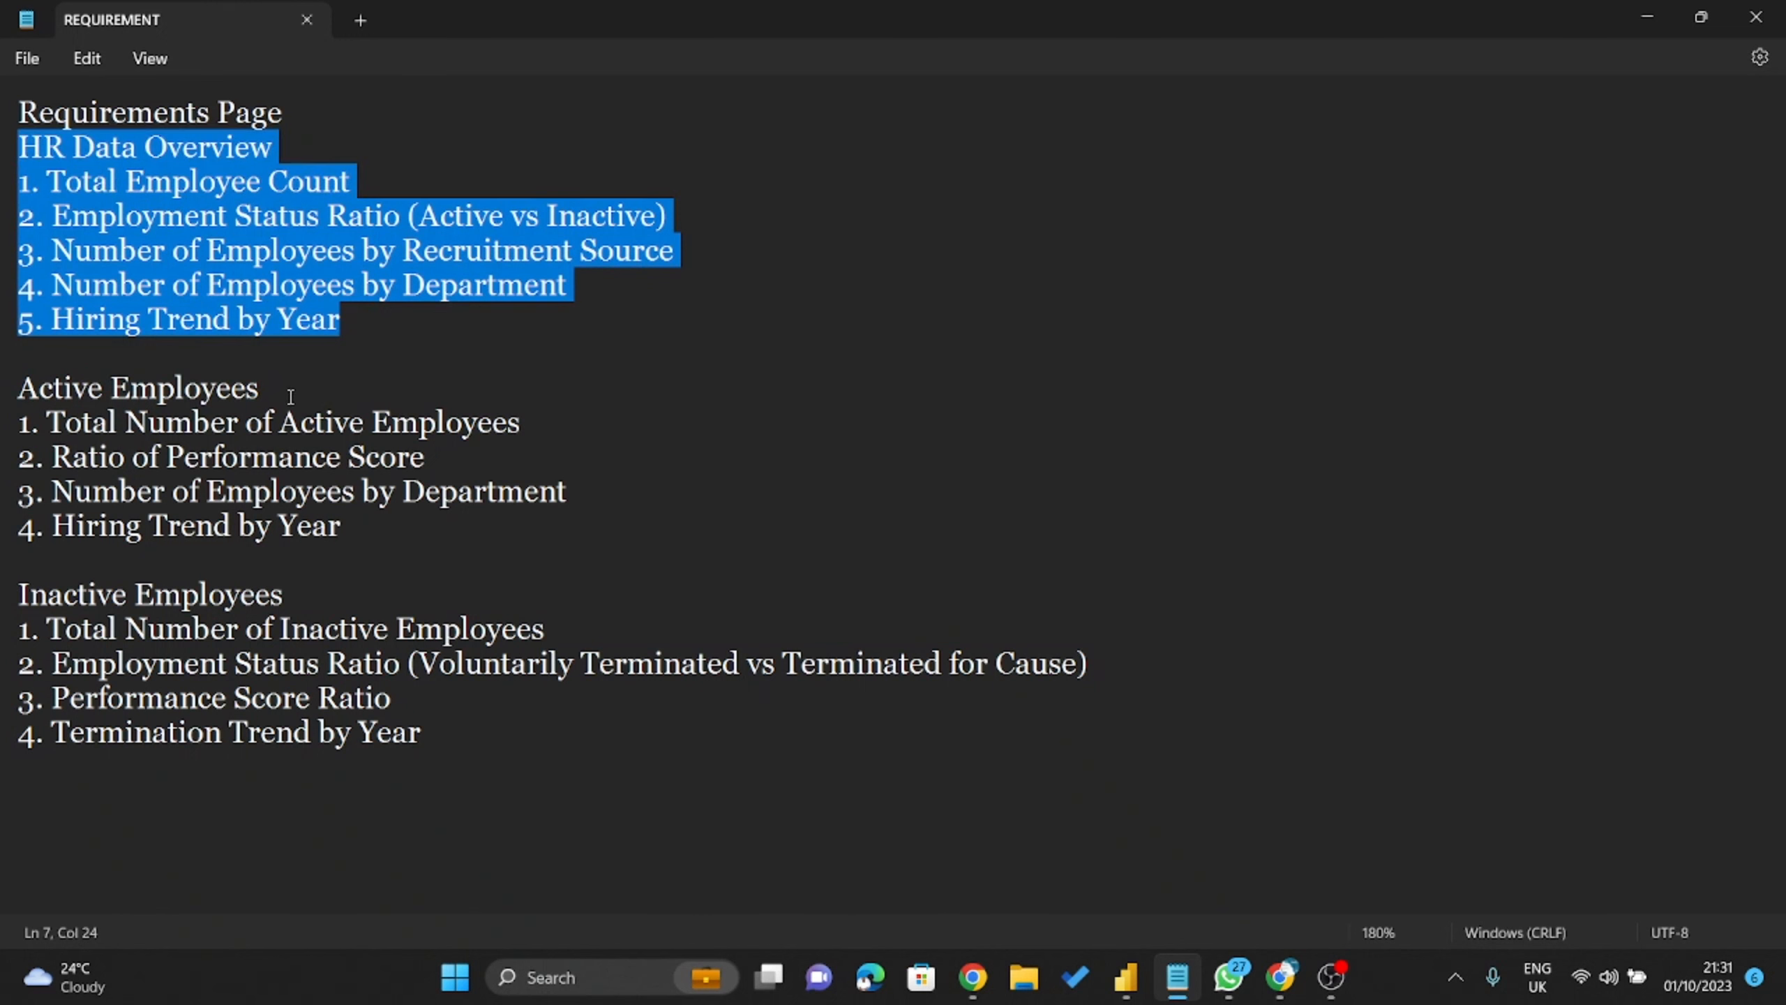
pyautogui.moveTo(291, 397); pyautogui.dragTo(2, 392)
pyautogui.click(437, 512)
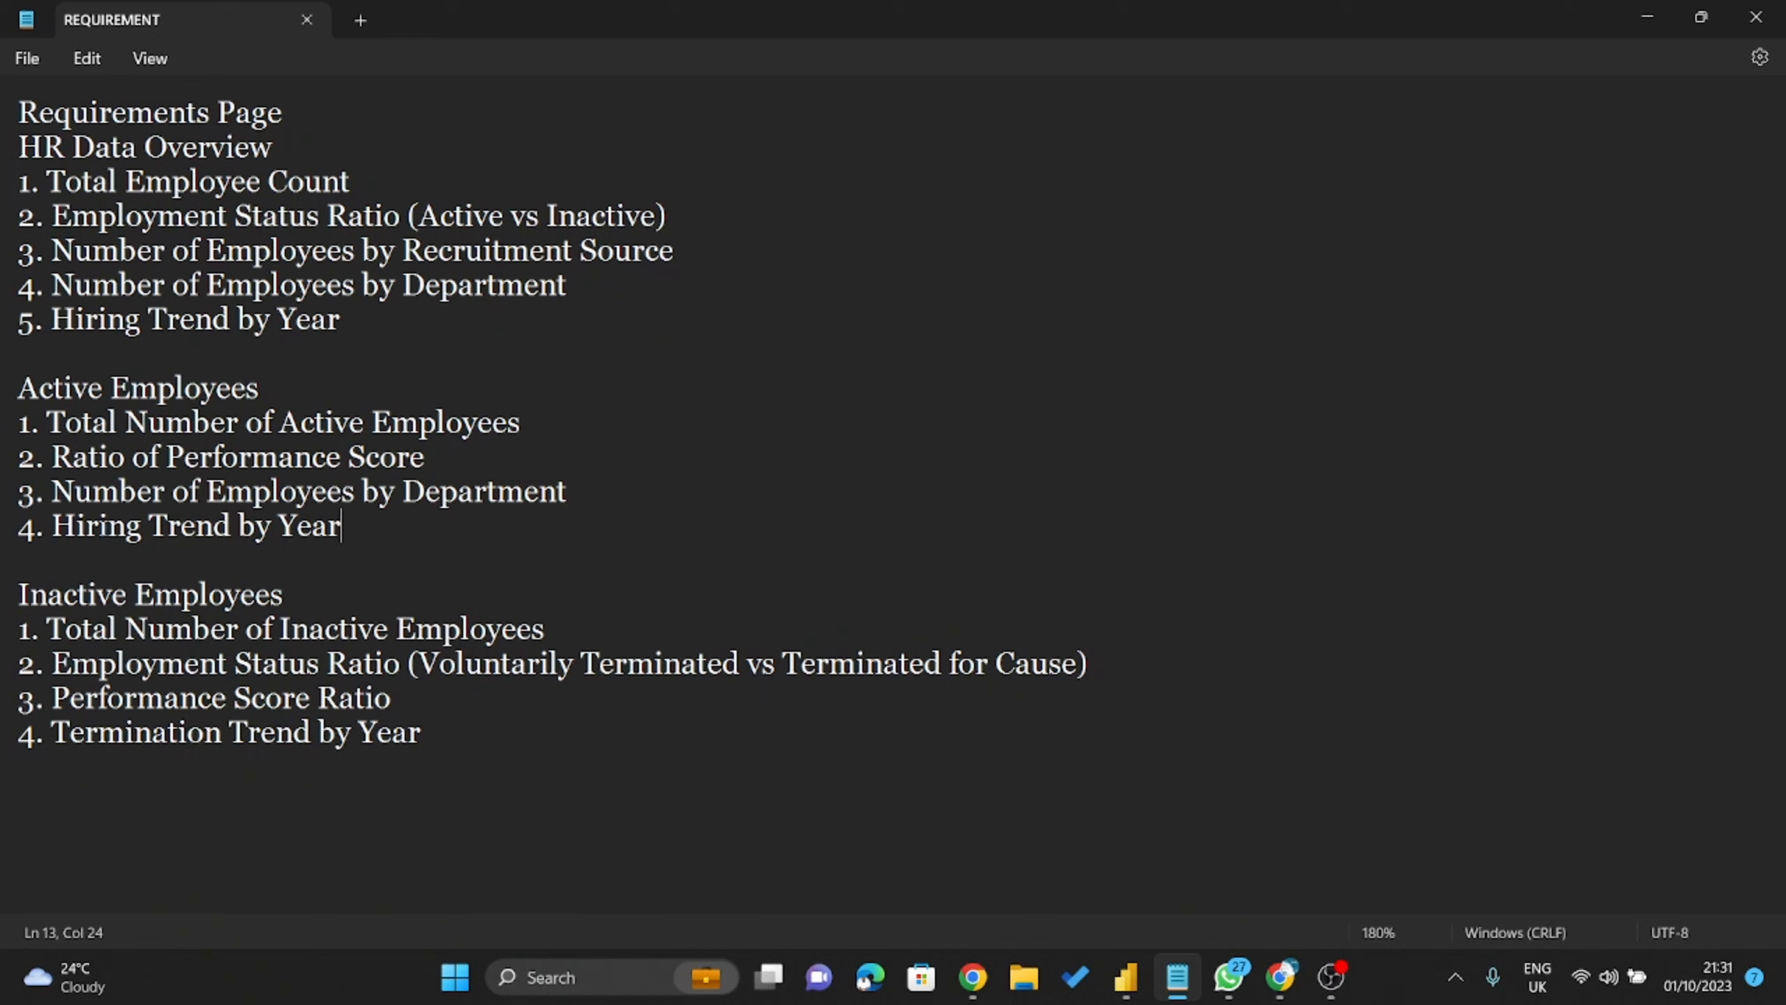
pyautogui.moveTo(322, 388); pyautogui.dragTo(3, 415)
pyautogui.moveTo(350, 528); pyautogui.dragTo(48, 519)
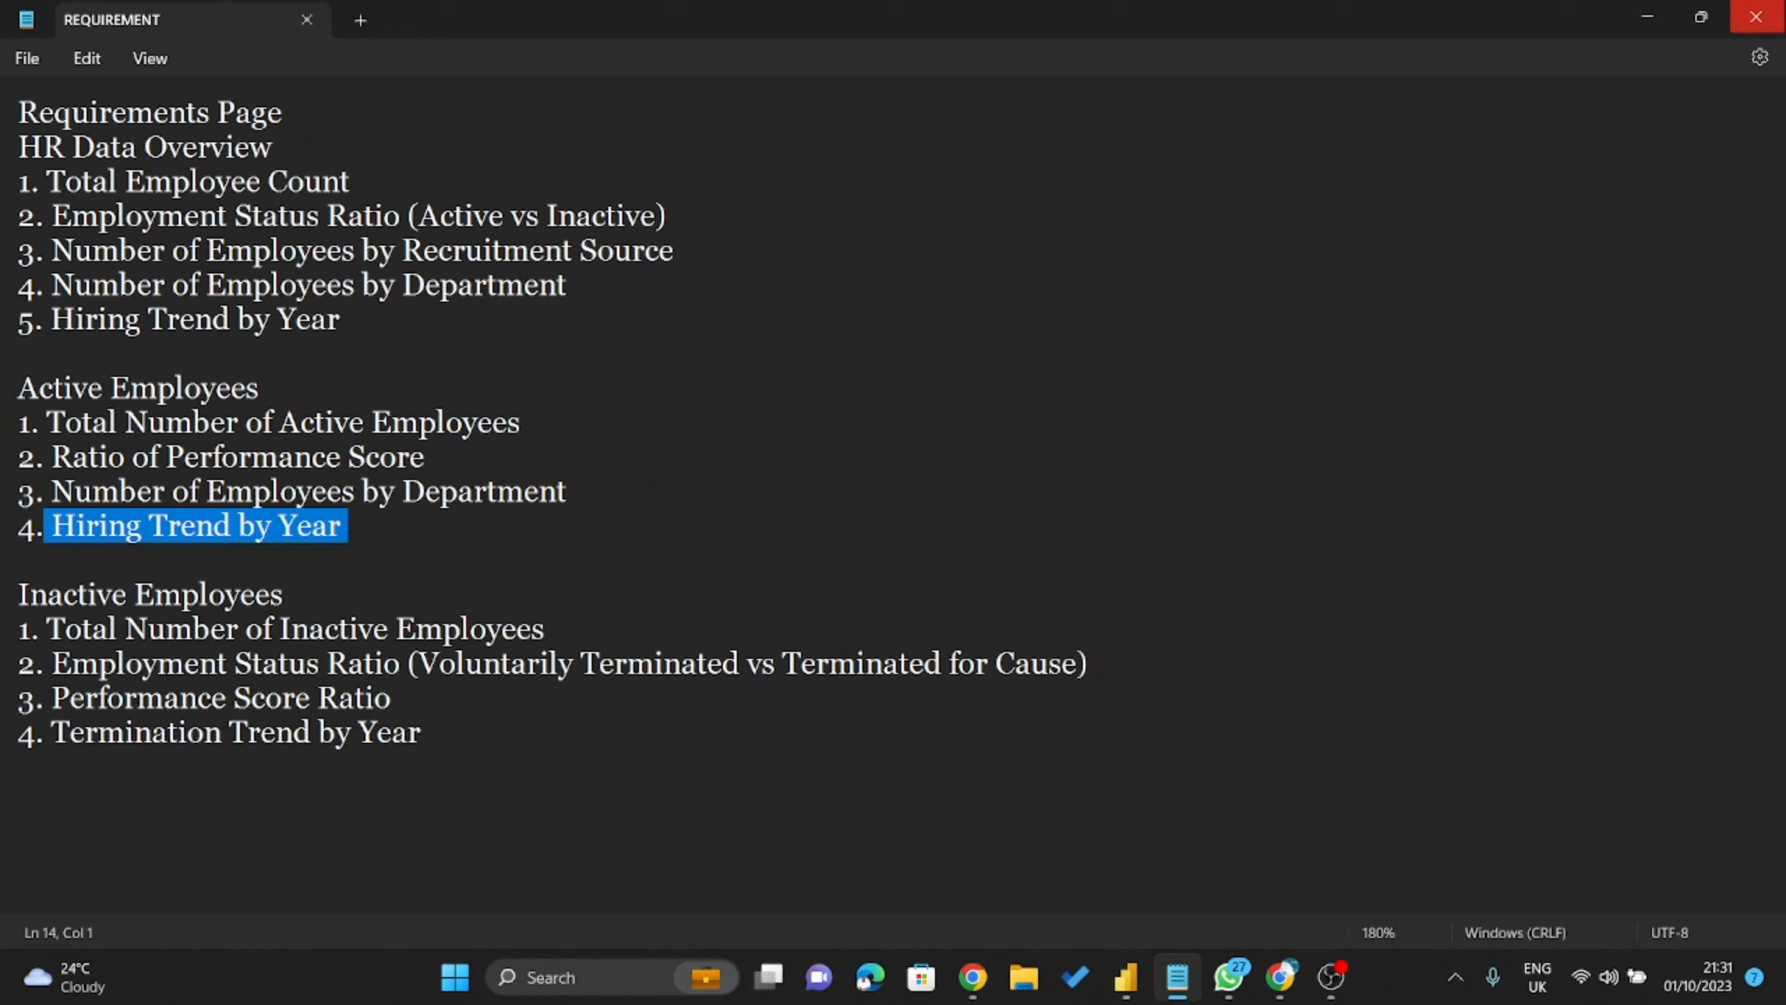
pyautogui.click(1646, 18)
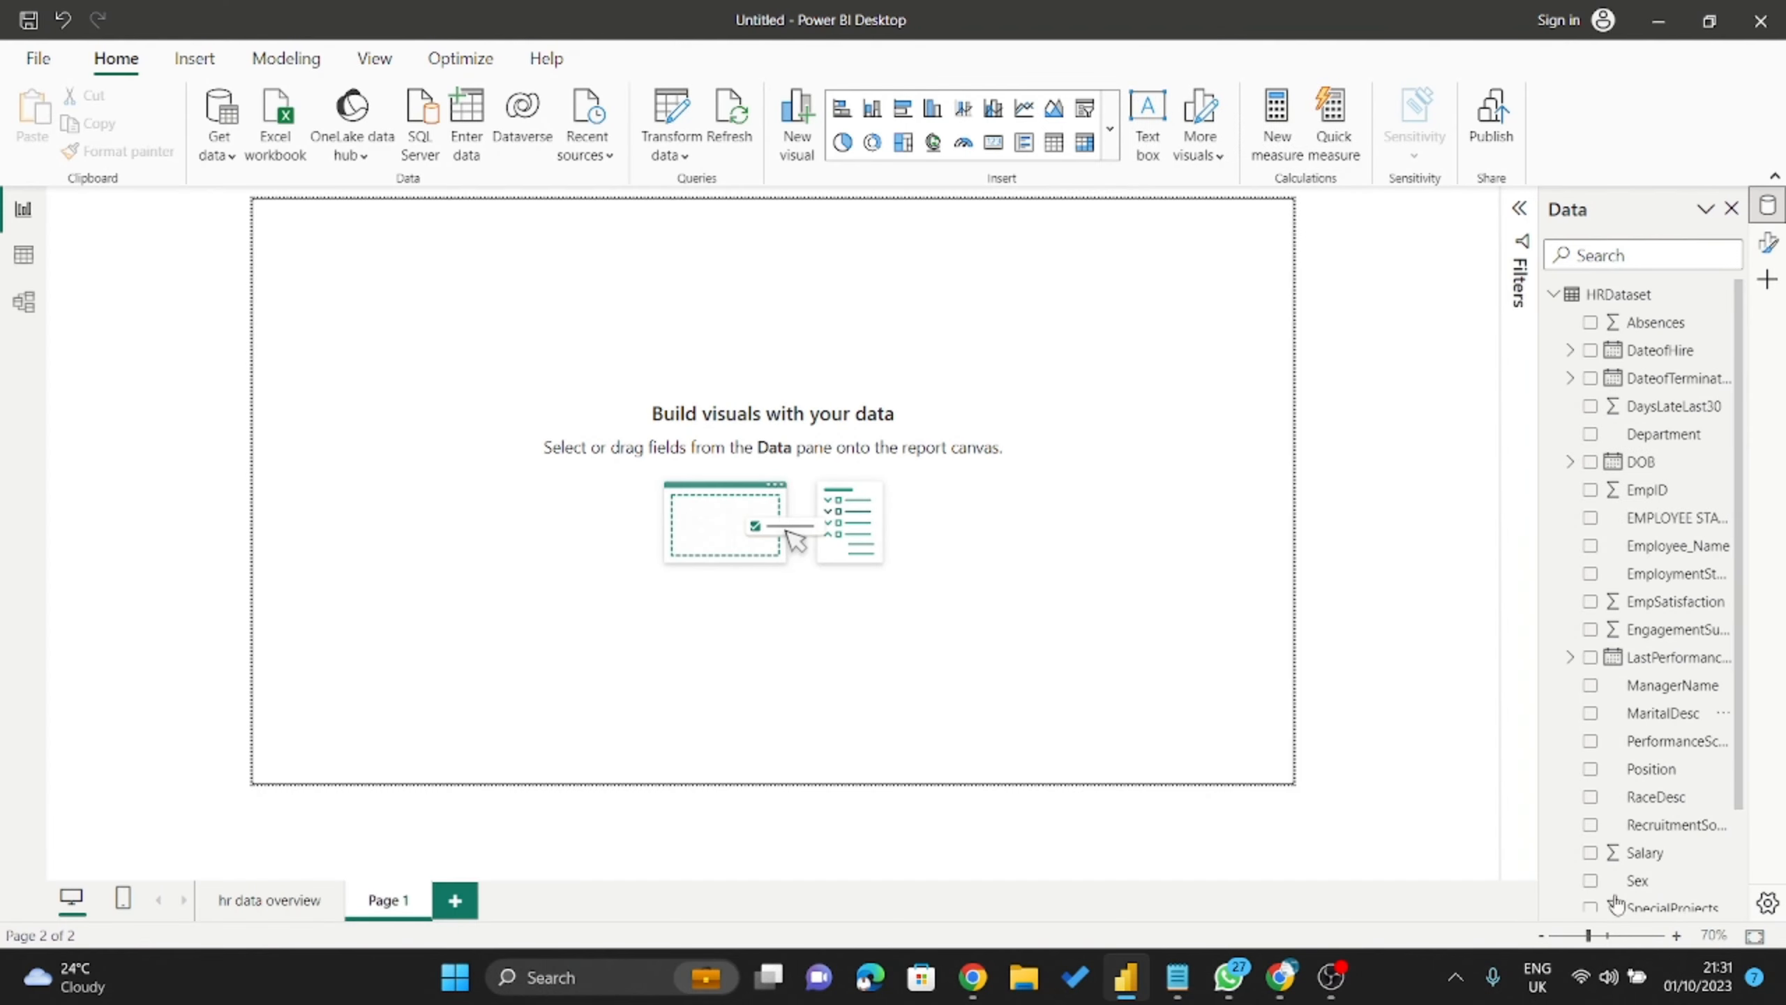
# Admit the next waiting participant into the Meet call and minimize Chrome.
pyautogui.click(1281, 980)
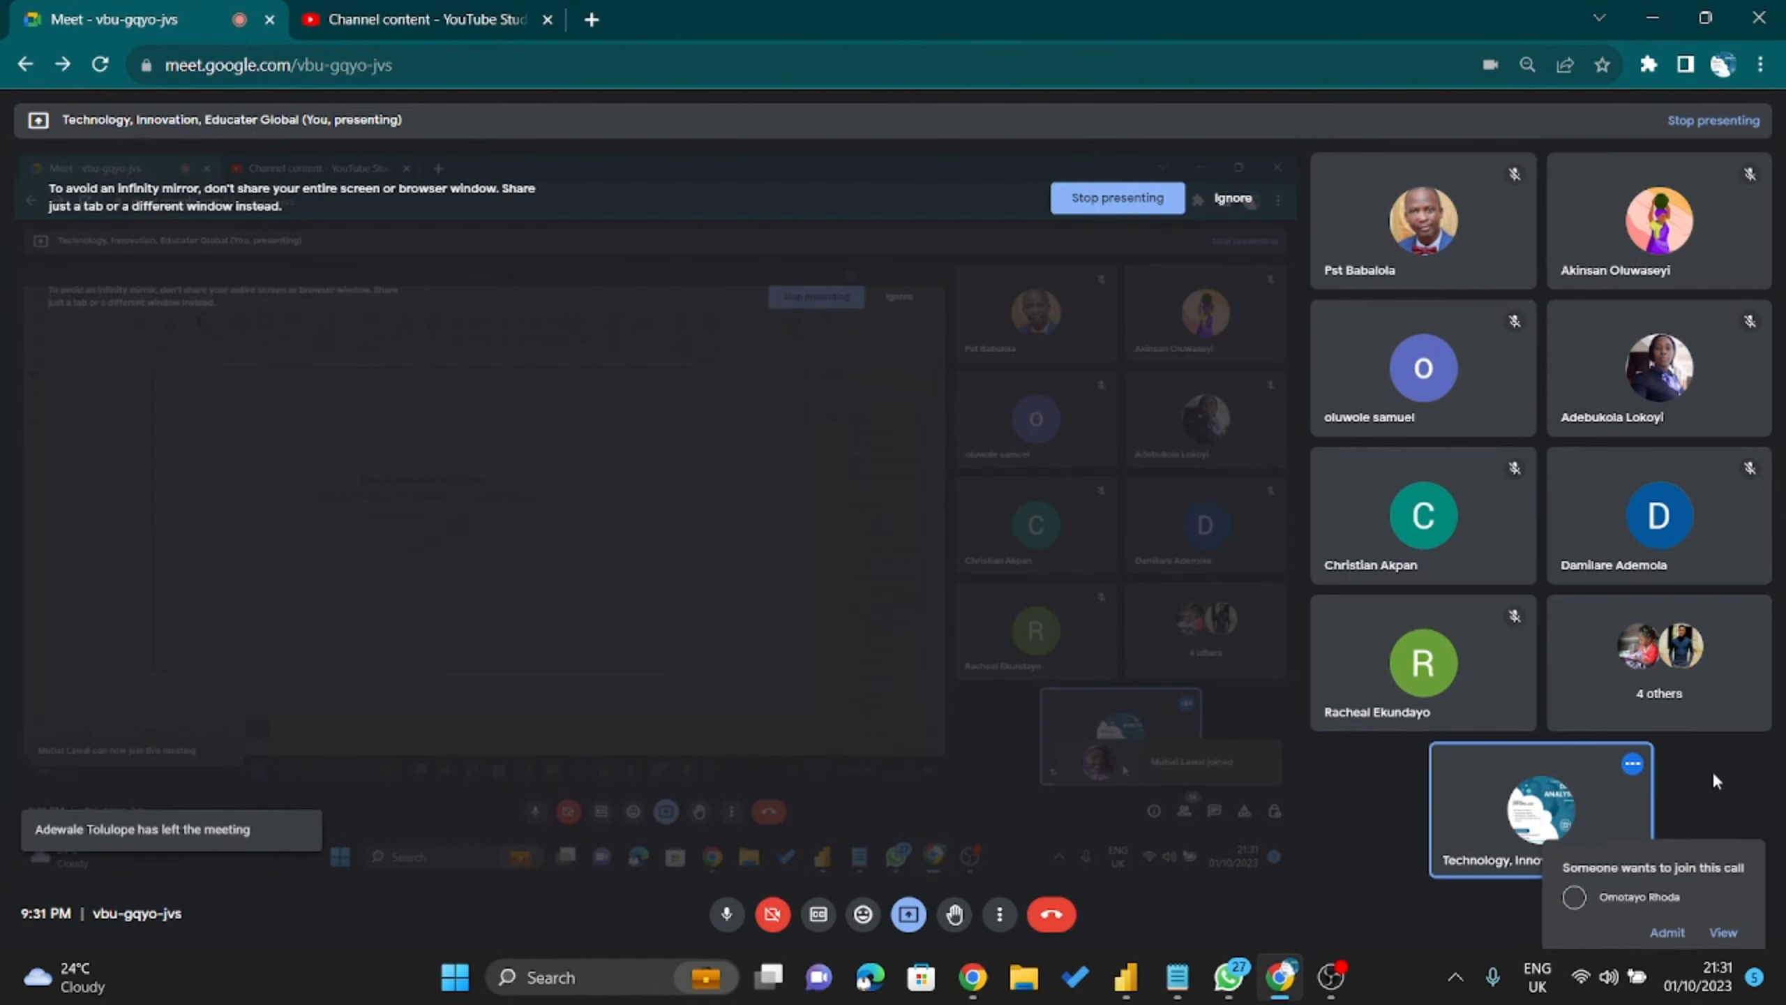
pyautogui.click(1667, 848)
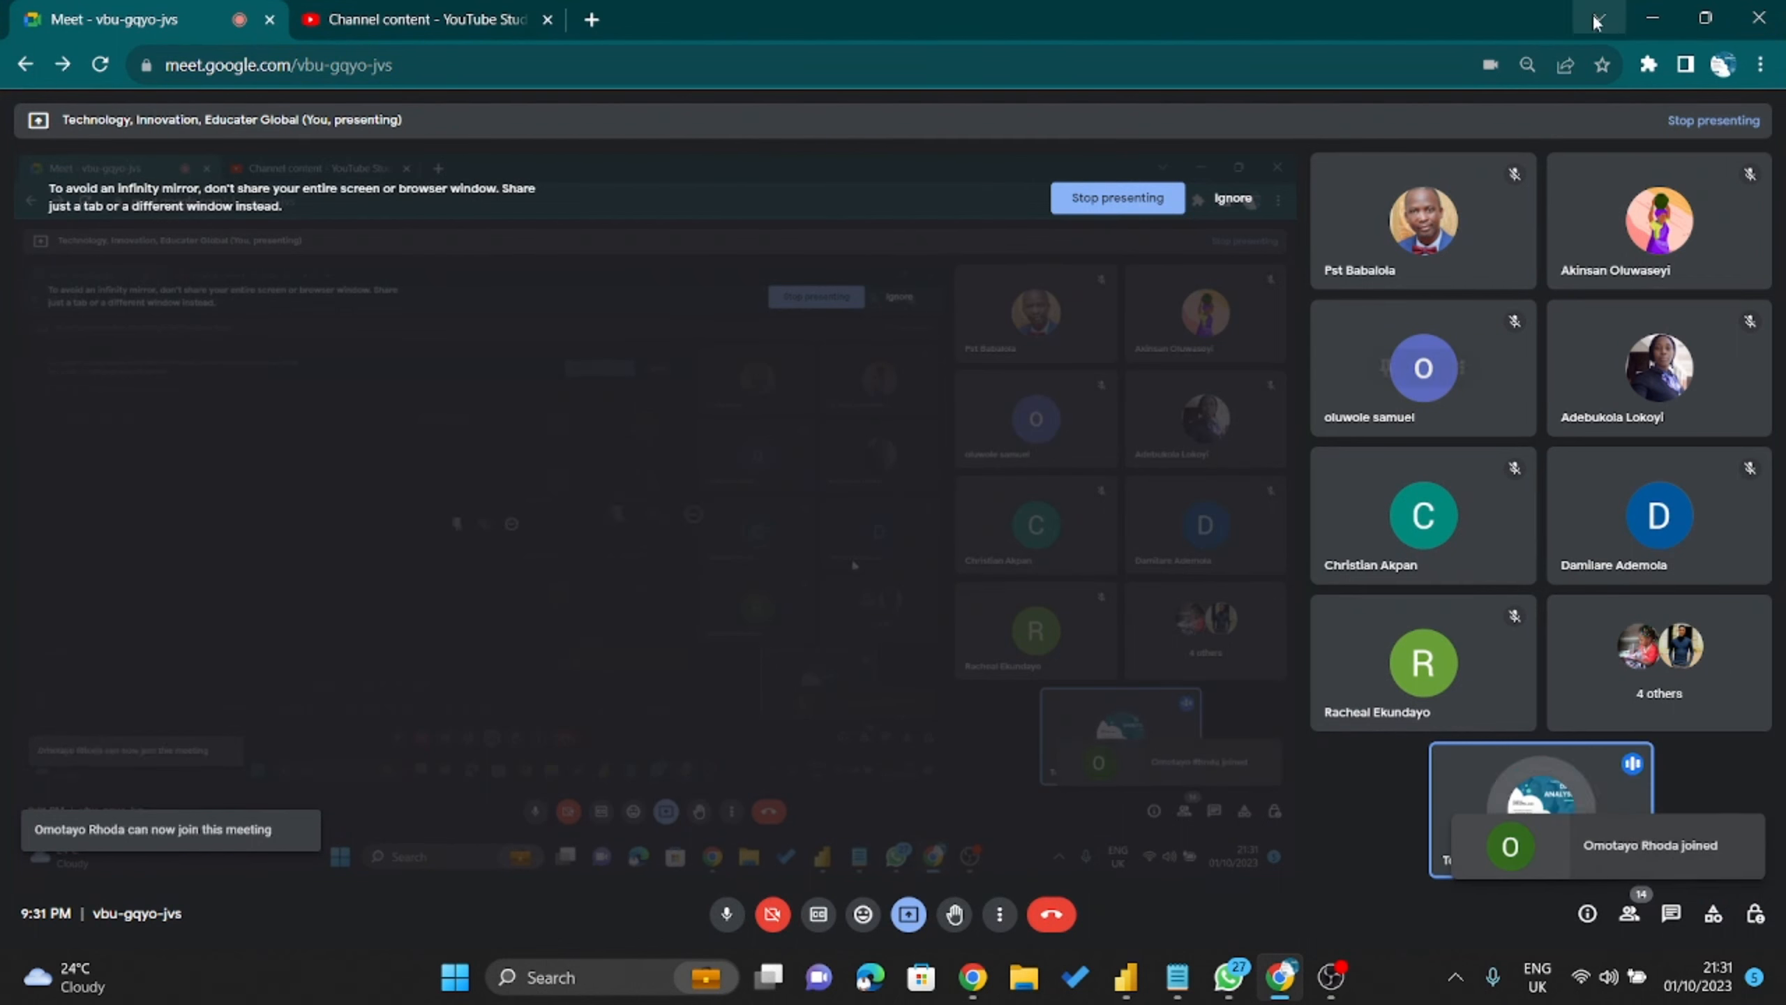
pyautogui.click(1653, 17)
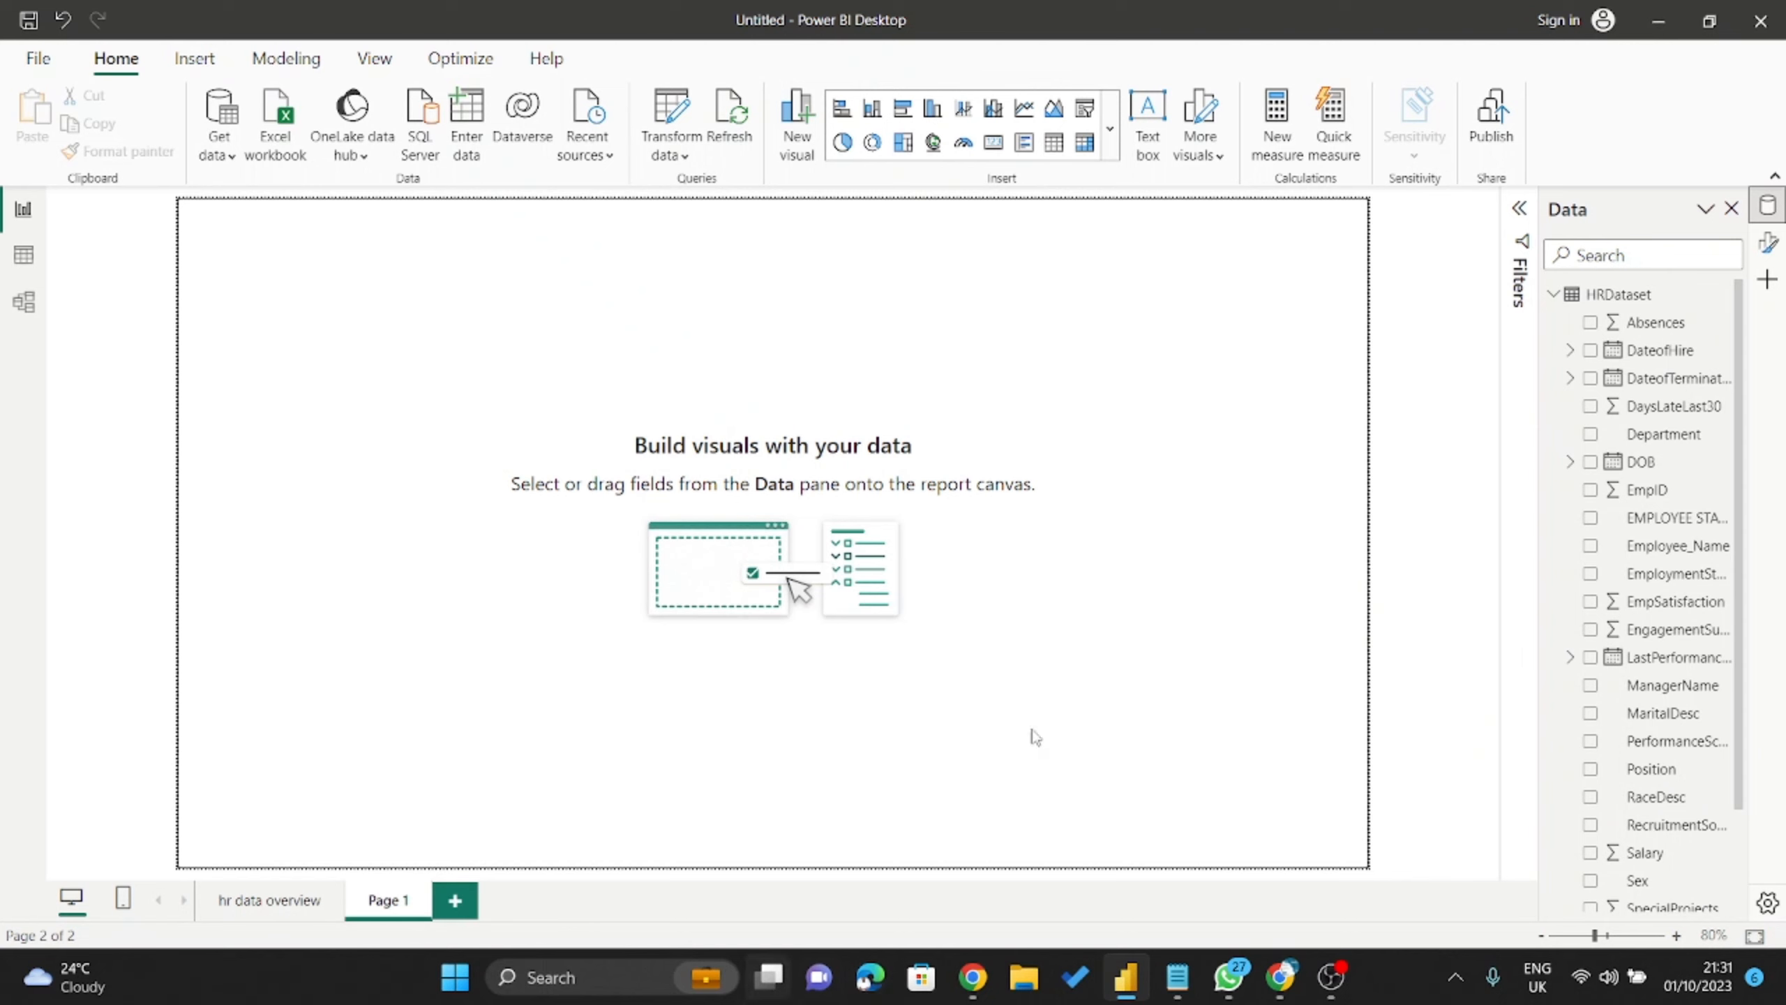
# Highlight the 'Total Number of Active Employees' requirement in Notepad, then minimize it.
pyautogui.click(1184, 974)
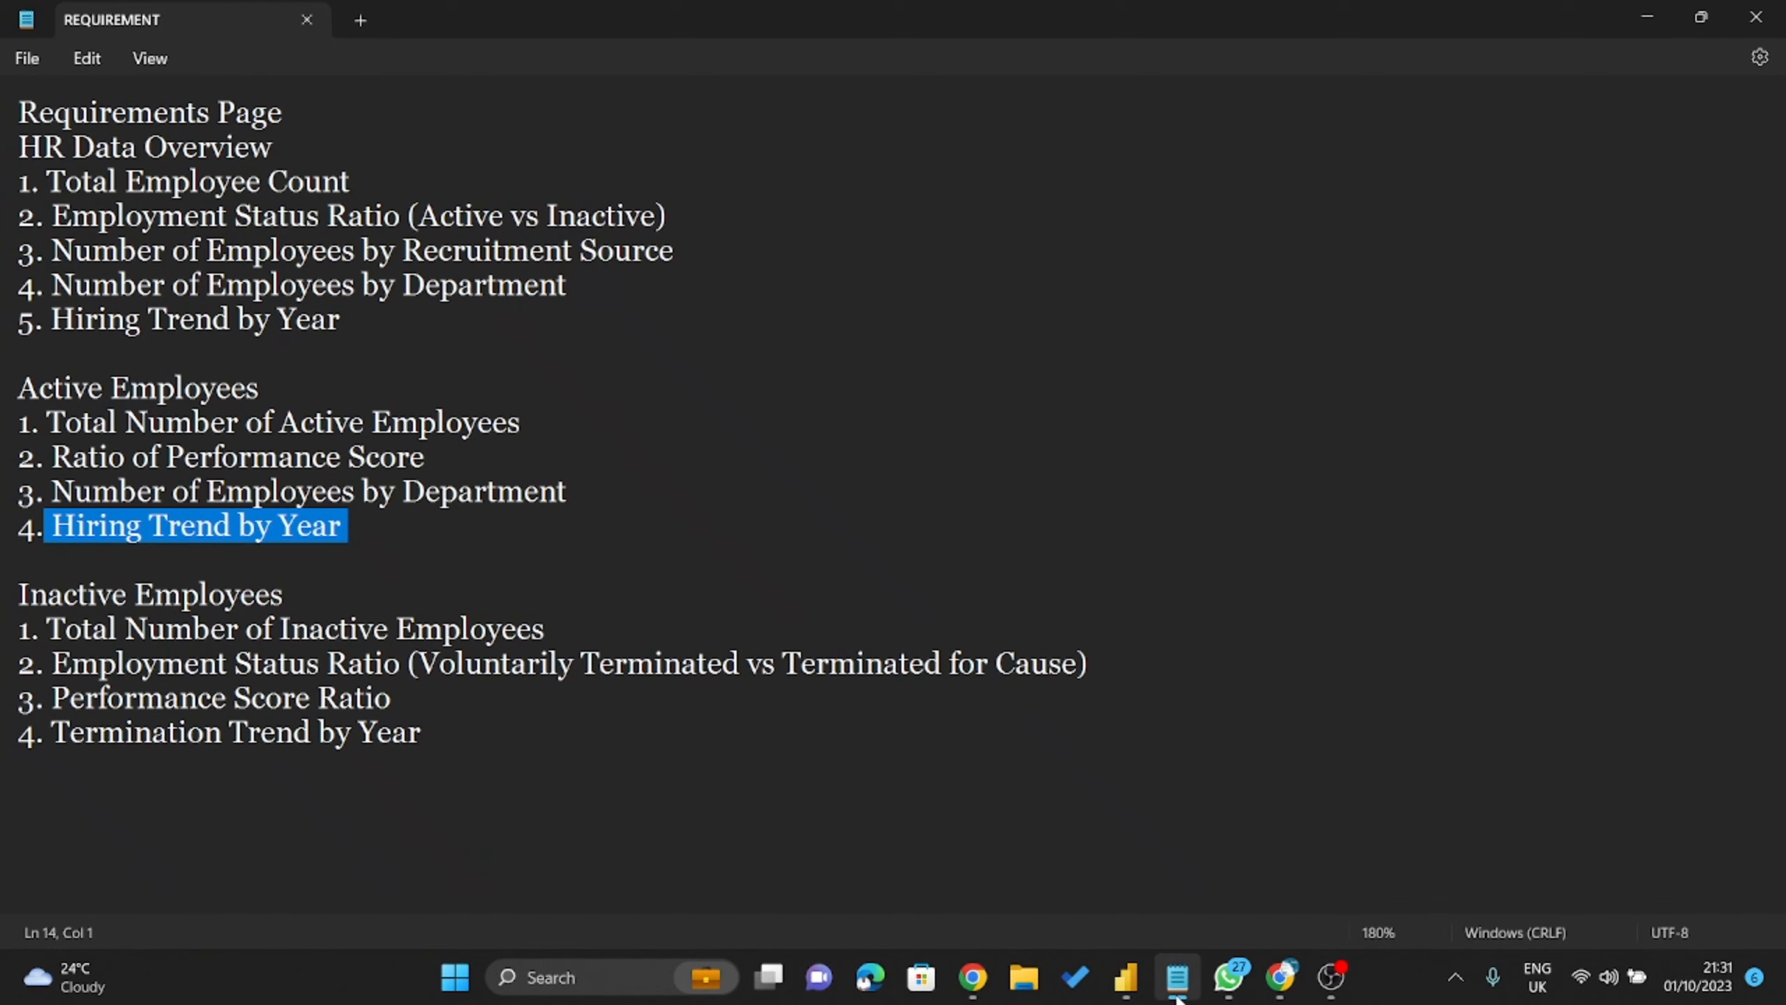
pyautogui.moveTo(48, 419); pyautogui.dragTo(61, 498)
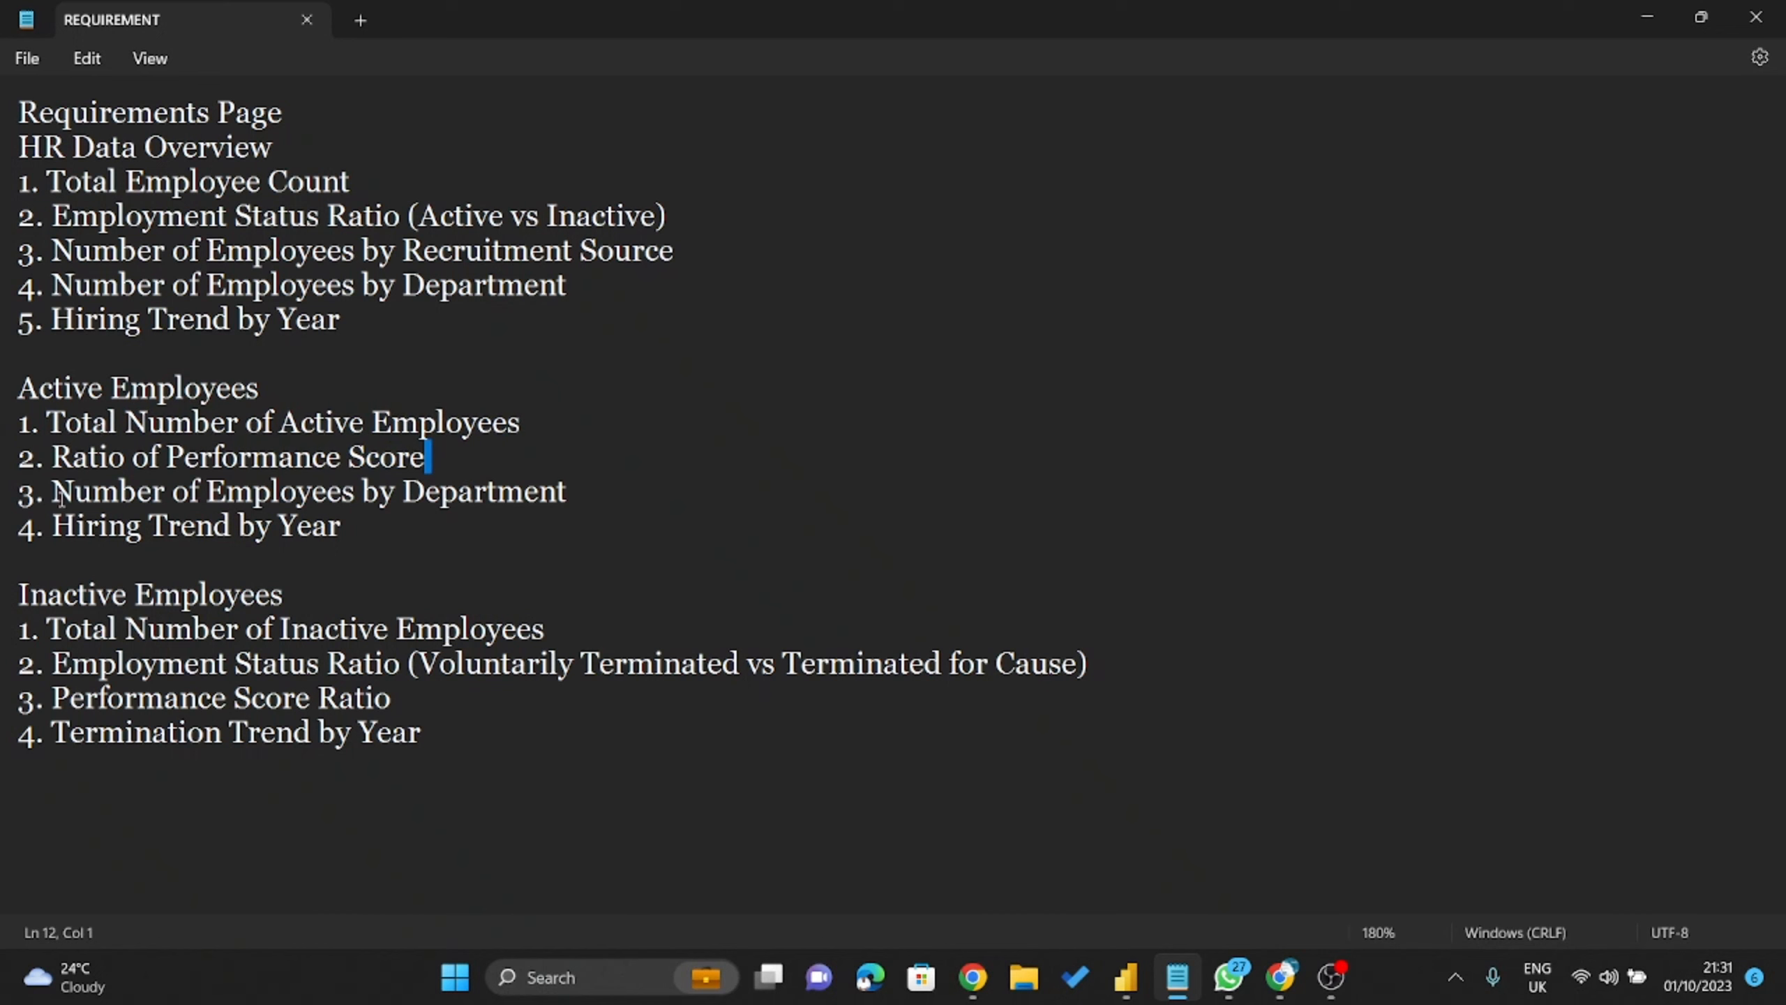
pyautogui.click(1646, 16)
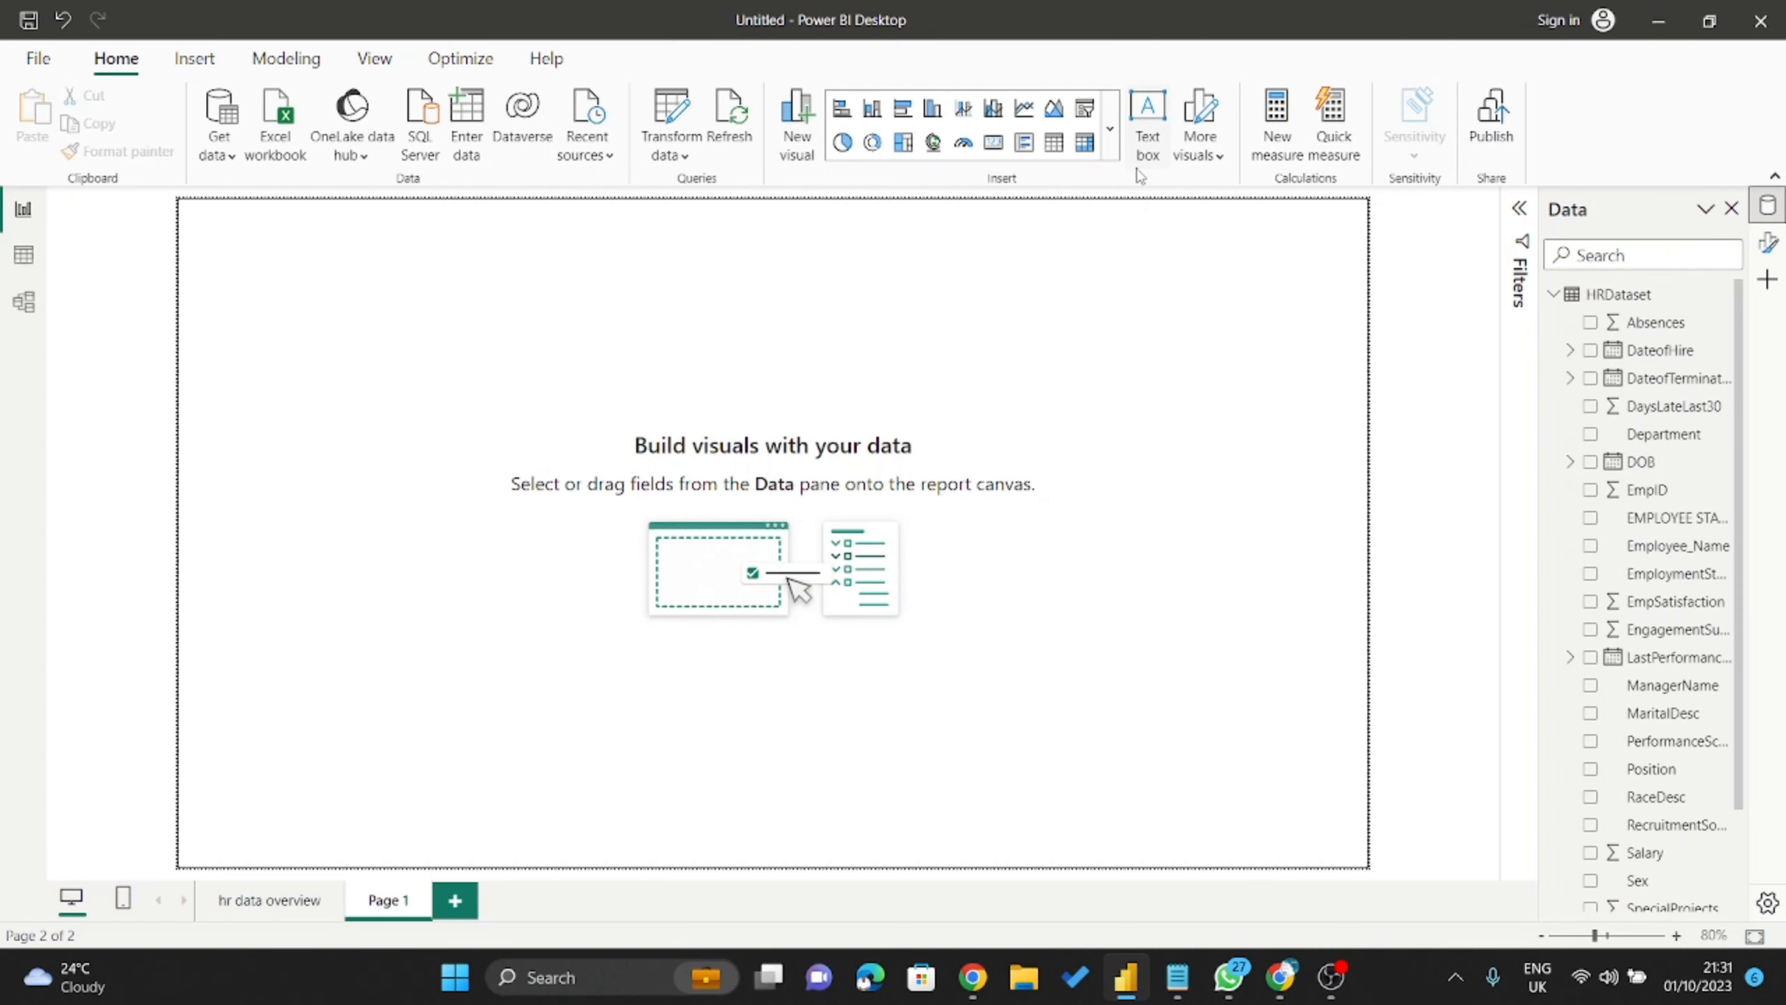
# Add a card visual to Page 1 showing Count of EmpID (311).
pyautogui.click(269, 906)
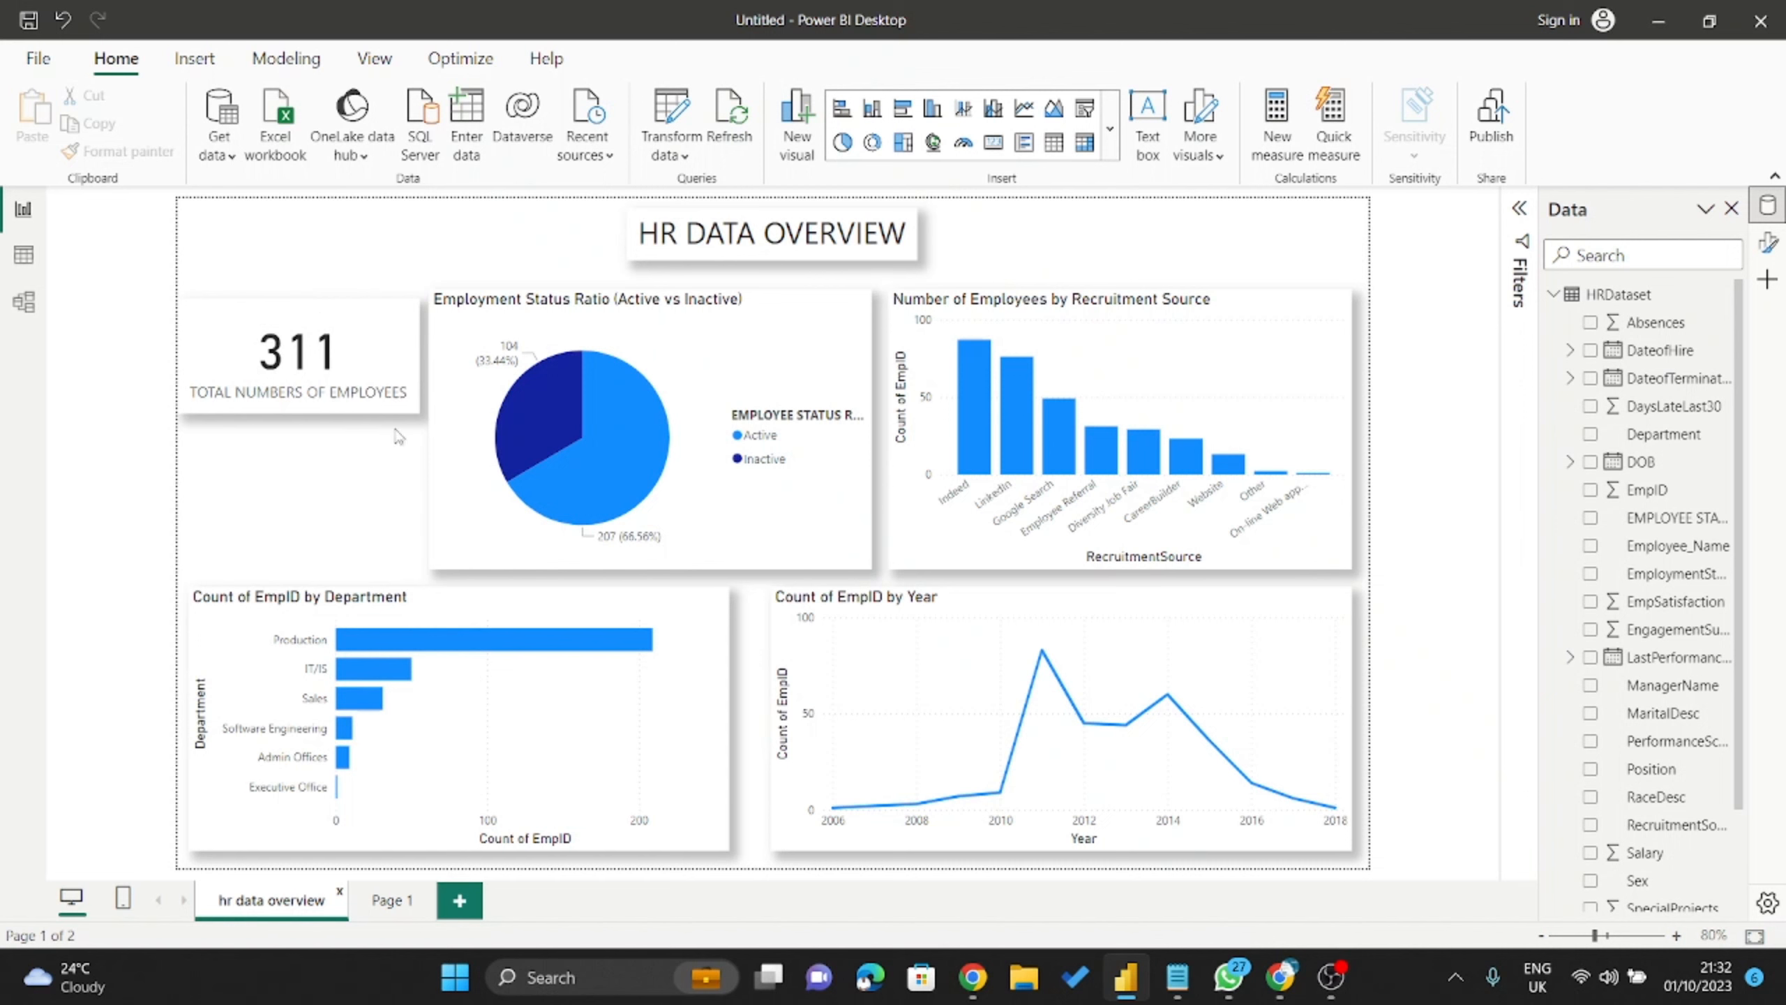
pyautogui.click(404, 897)
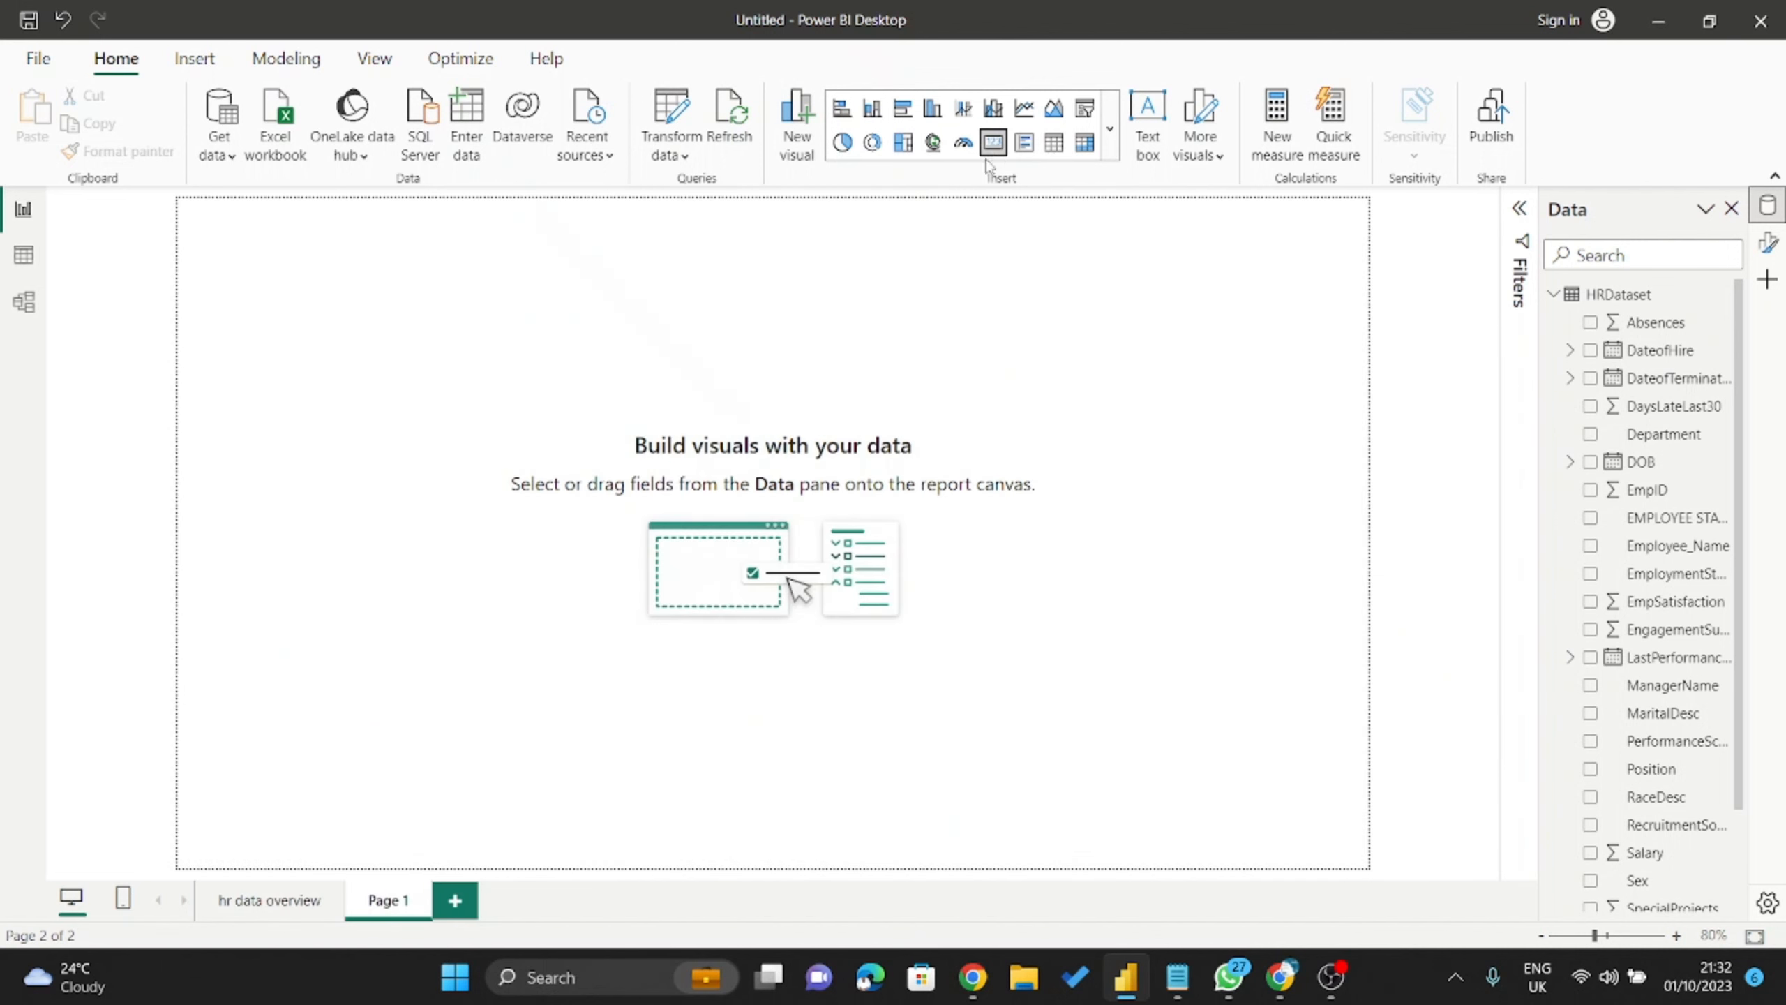
pyautogui.moveTo(342, 256); pyautogui.dragTo(422, 348)
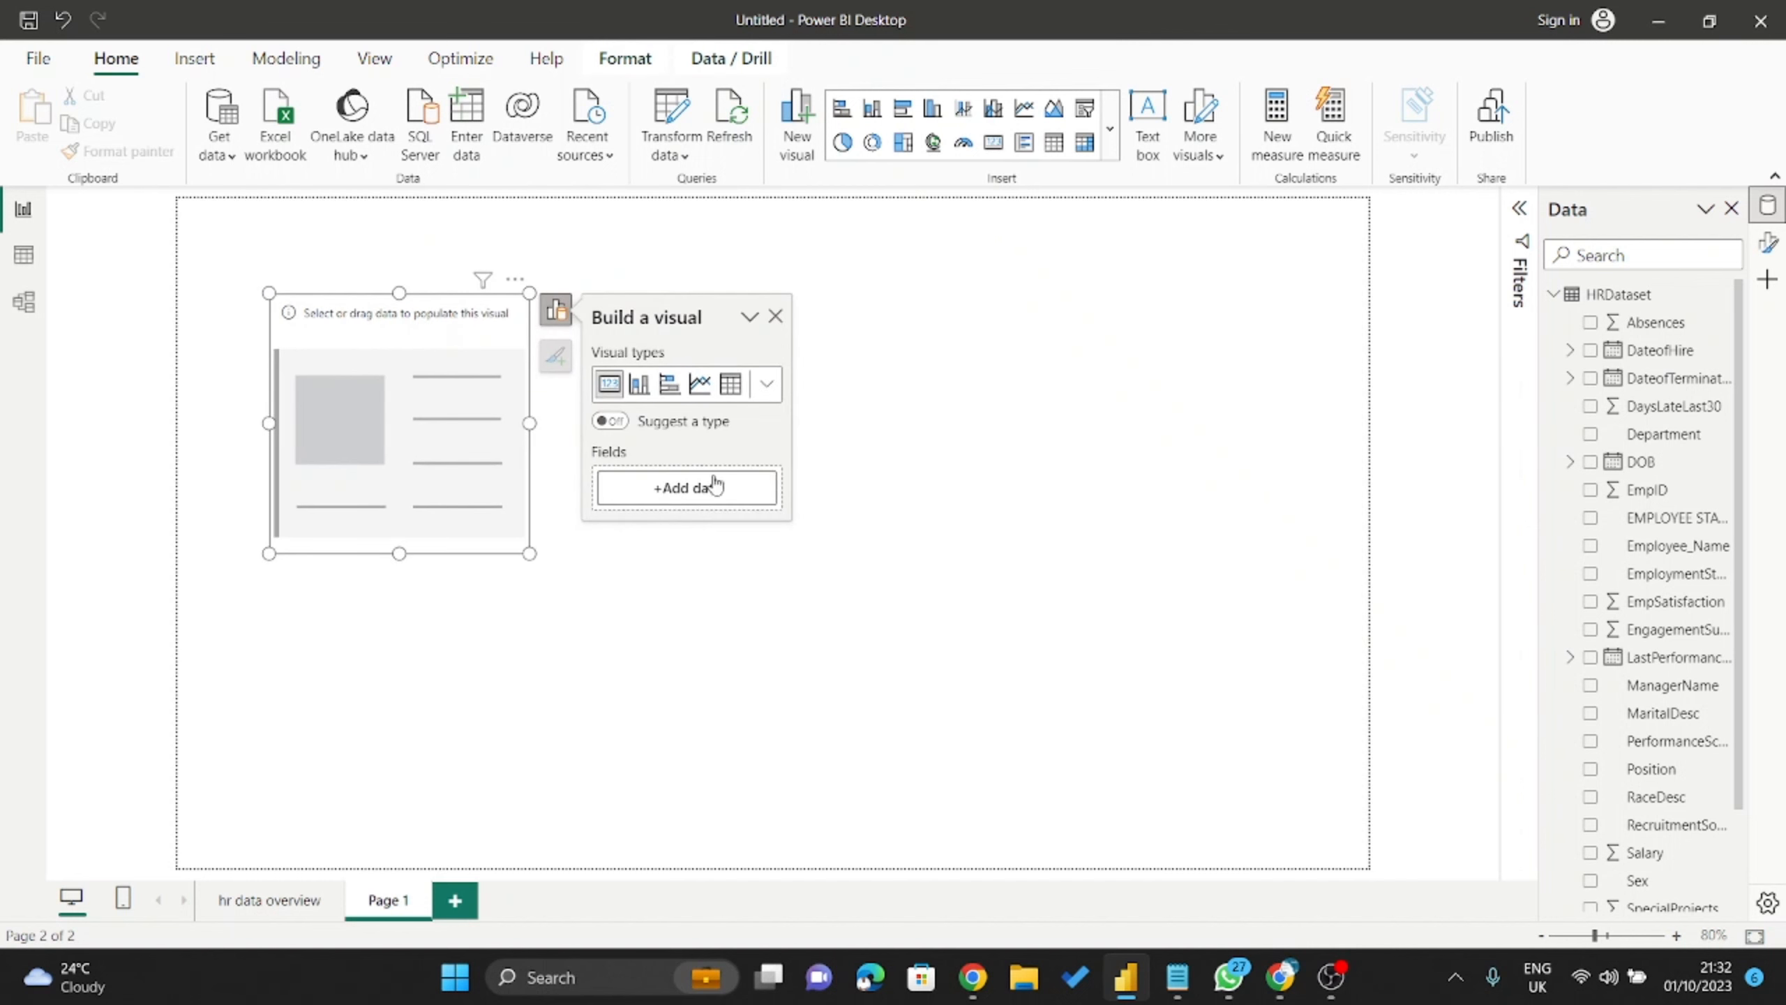
pyautogui.click(703, 495)
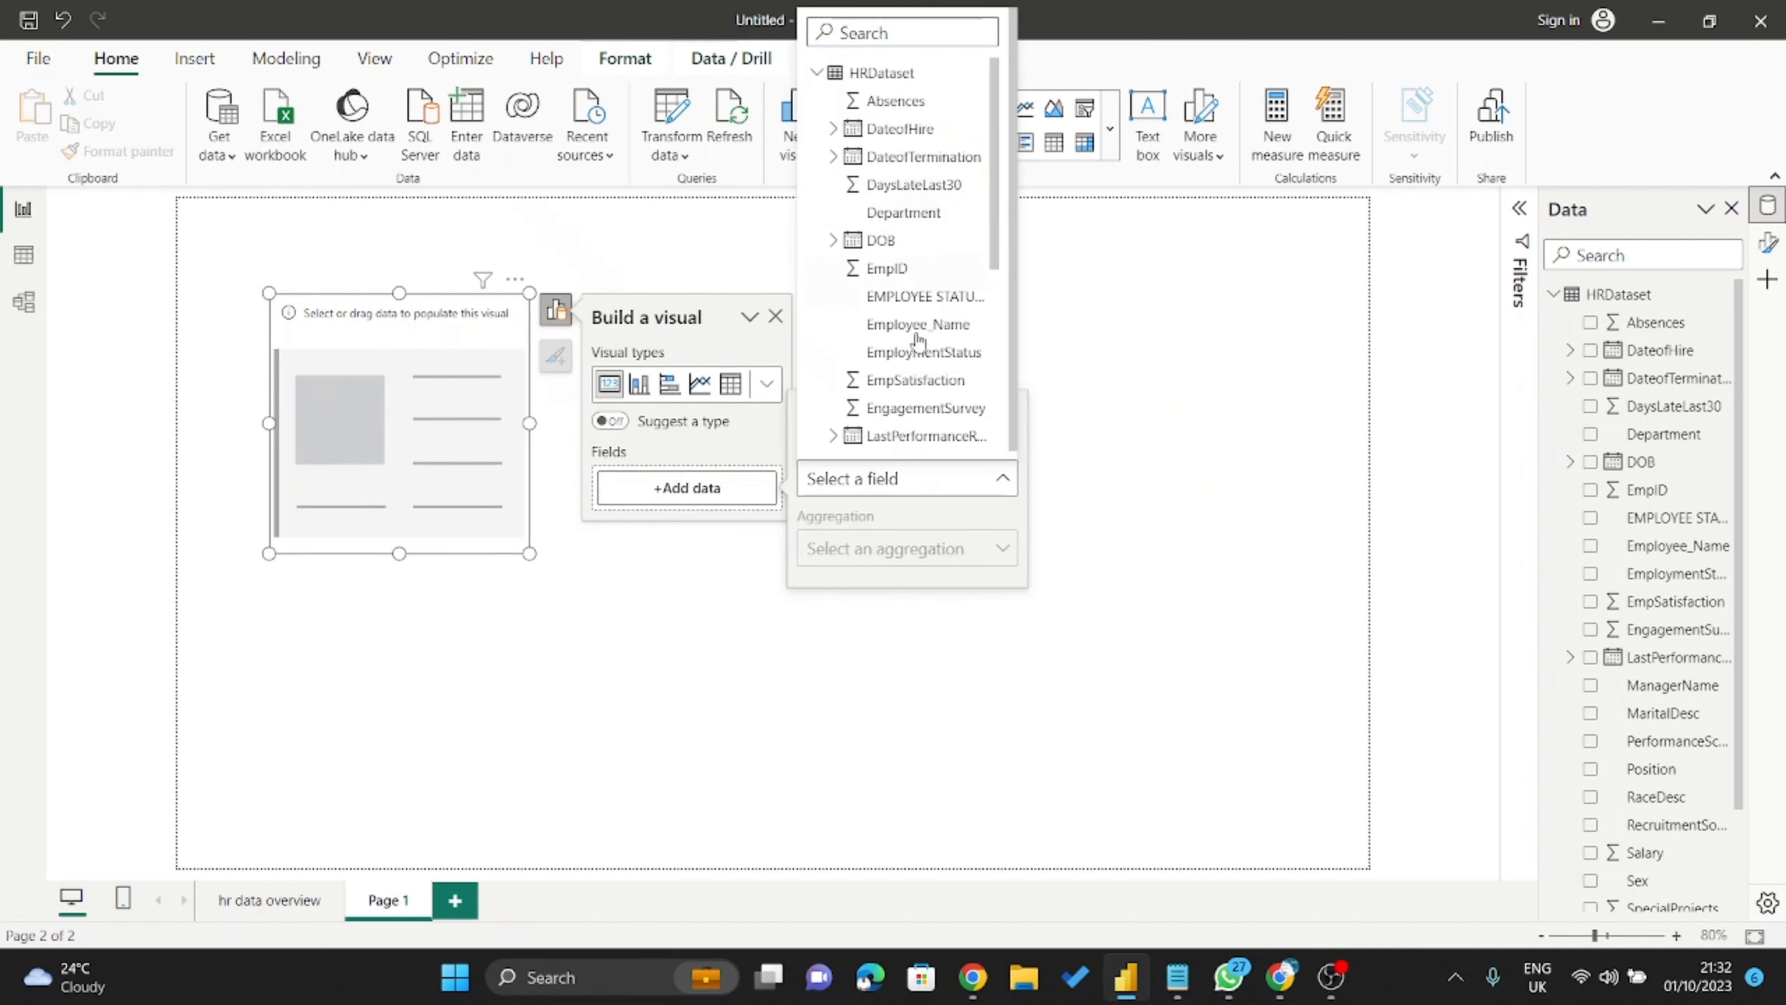
pyautogui.scroll(-5, 907, 345)
pyautogui.scroll(5, 910, 365)
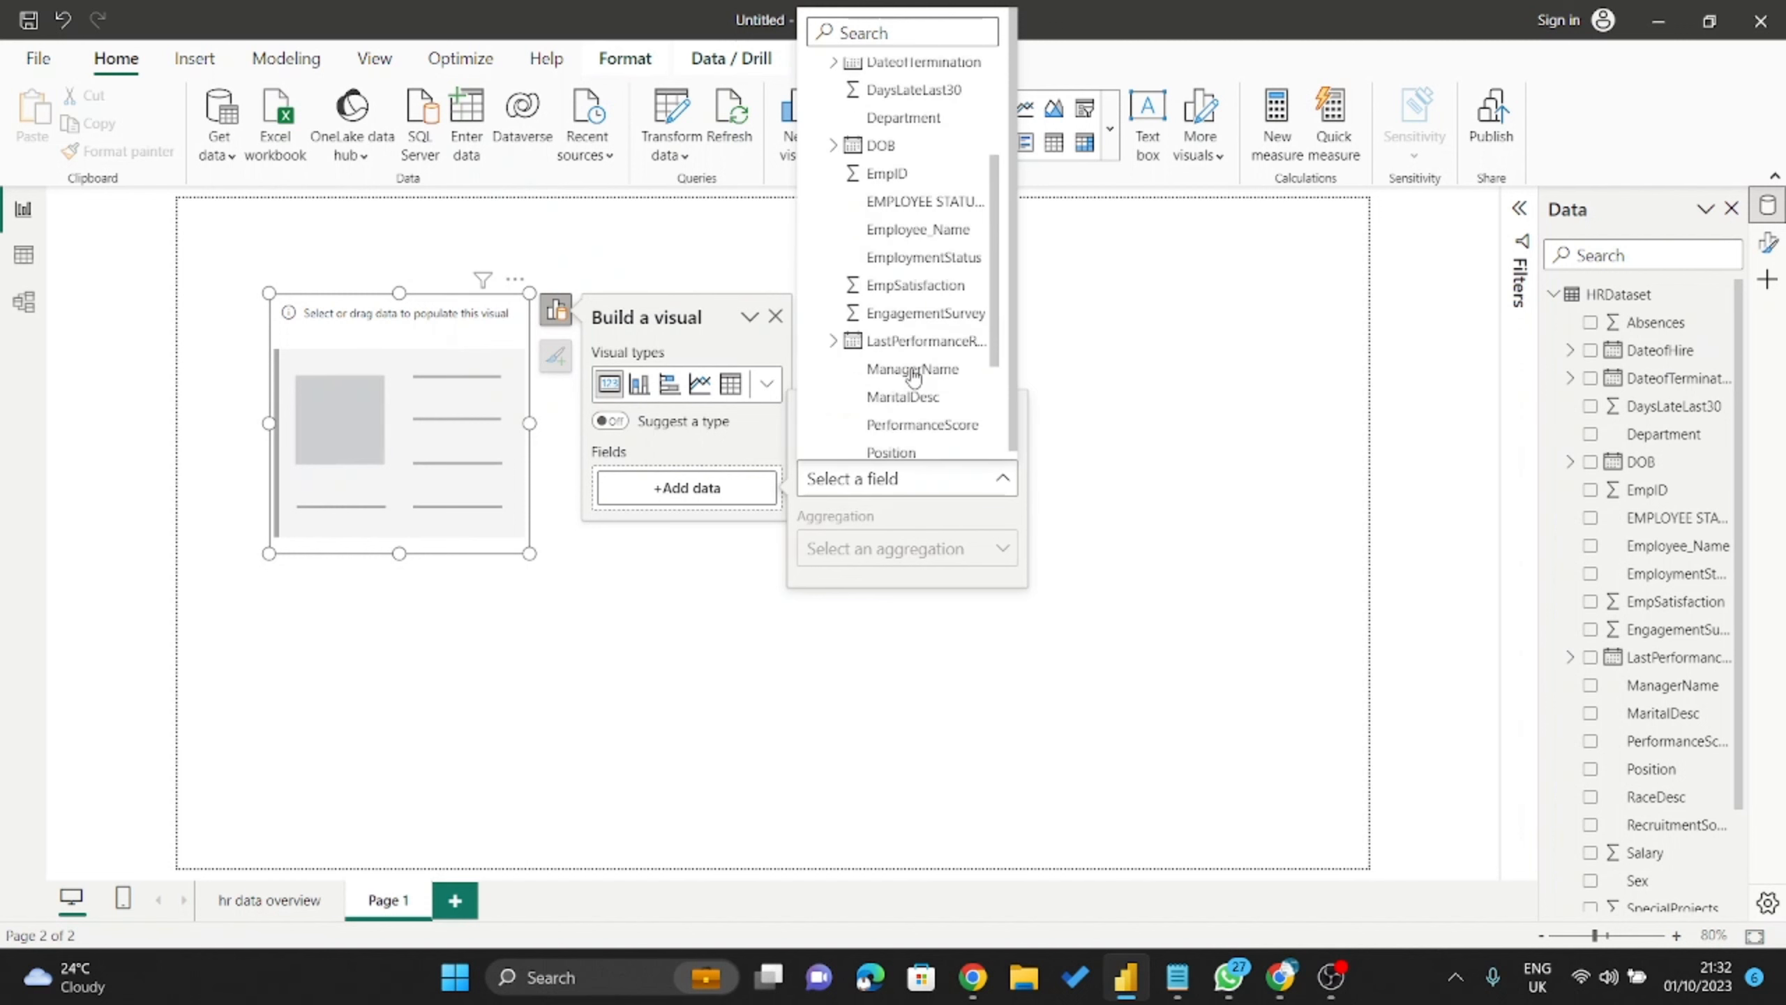
pyautogui.click(934, 272)
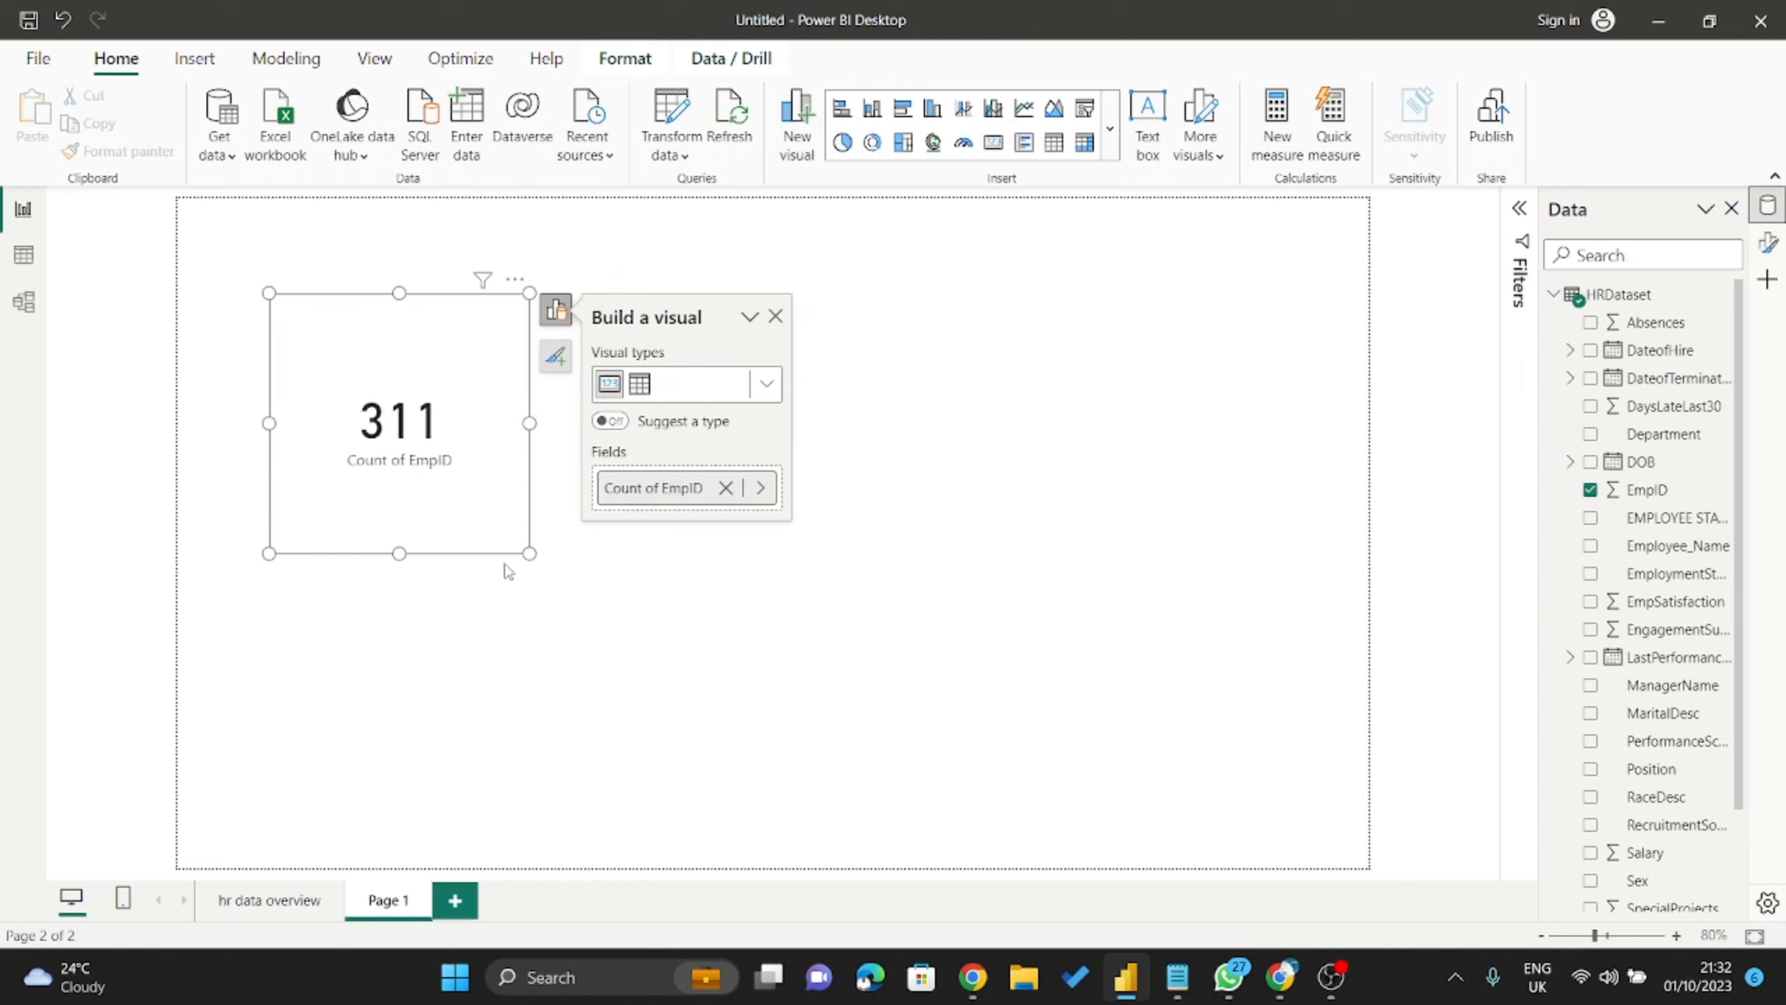
# Make the 311 card wider and shorter and move it down and right on the page.
pyautogui.moveTo(530, 553); pyautogui.dragTo(600, 501)
pyautogui.moveTo(498, 415); pyautogui.dragTo(561, 479)
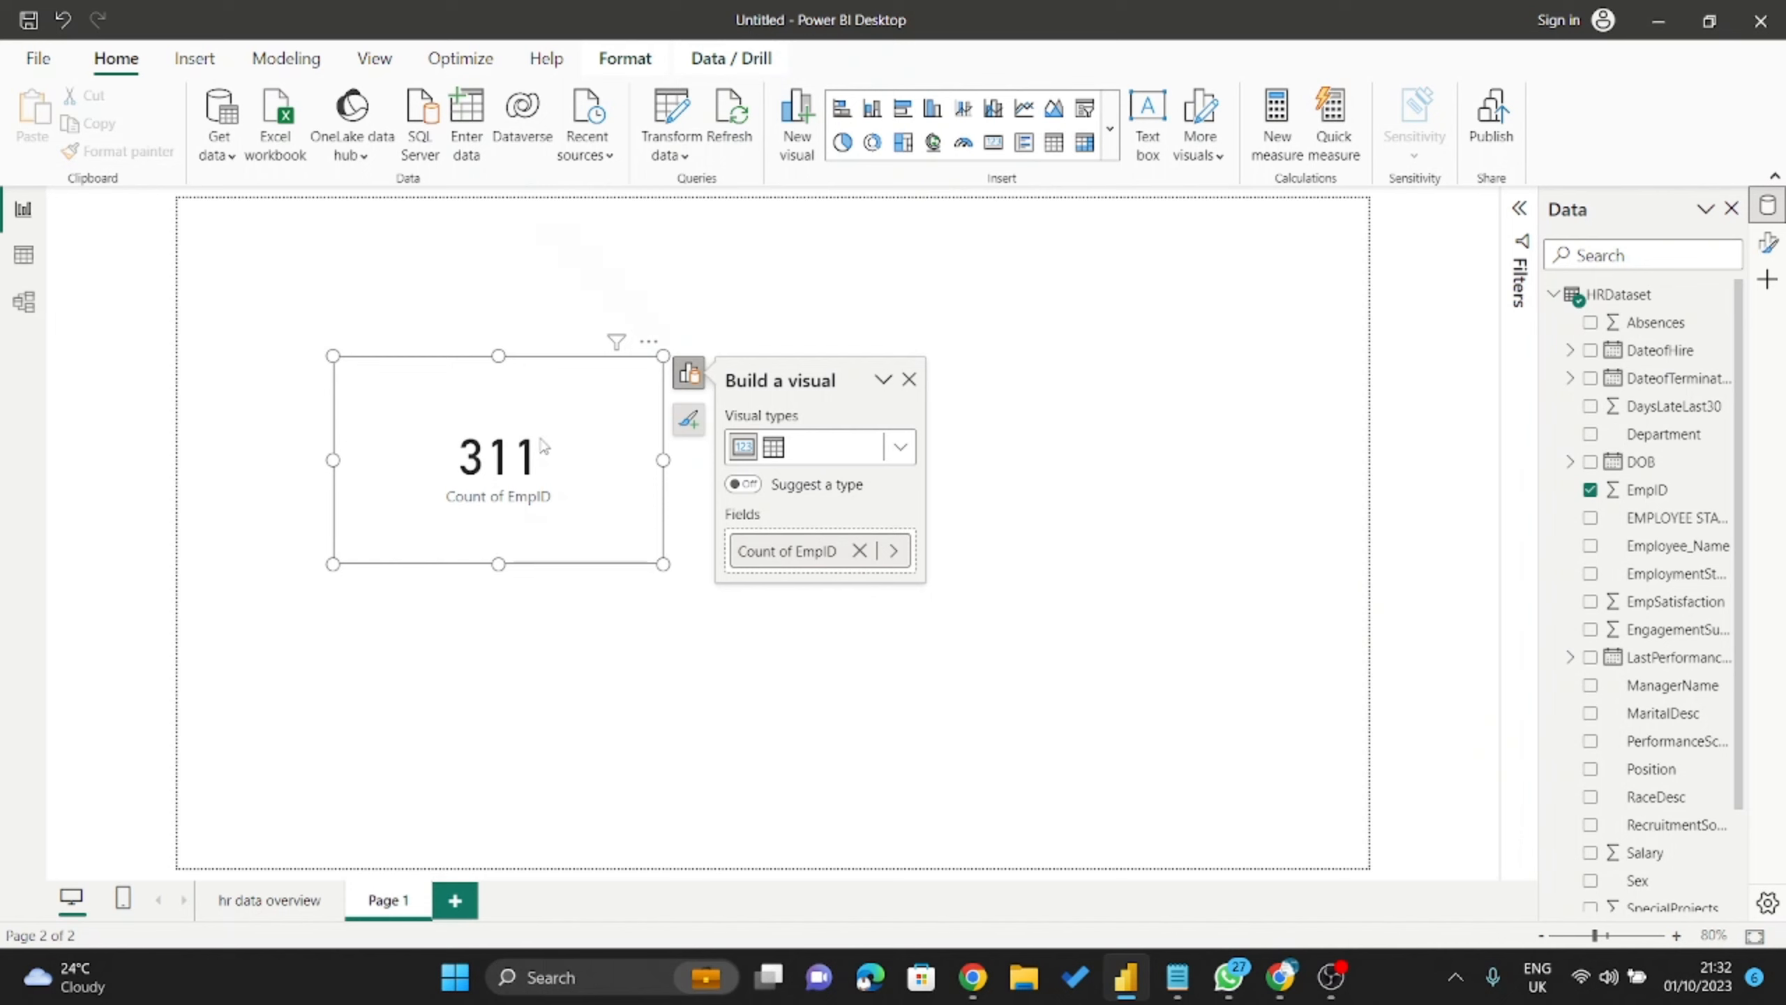
pyautogui.moveTo(555, 404); pyautogui.dragTo(595, 430)
pyautogui.hotkey('ctrl', 'z')
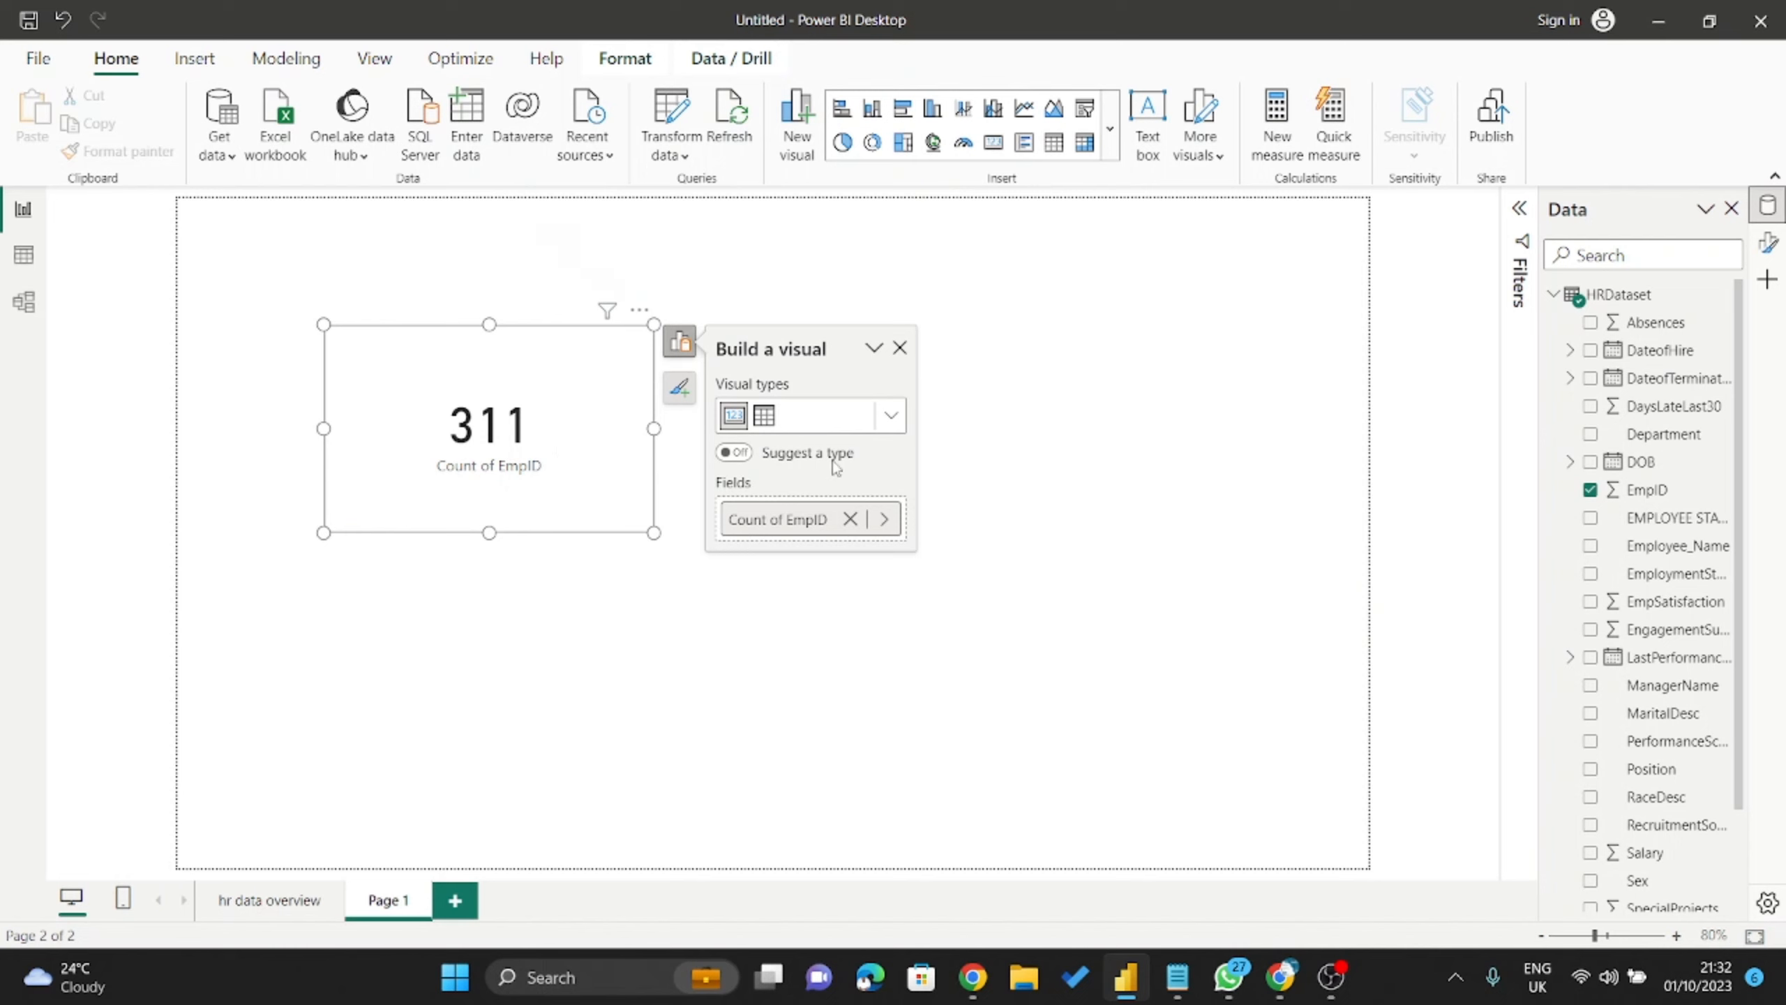
pyautogui.click(1158, 380)
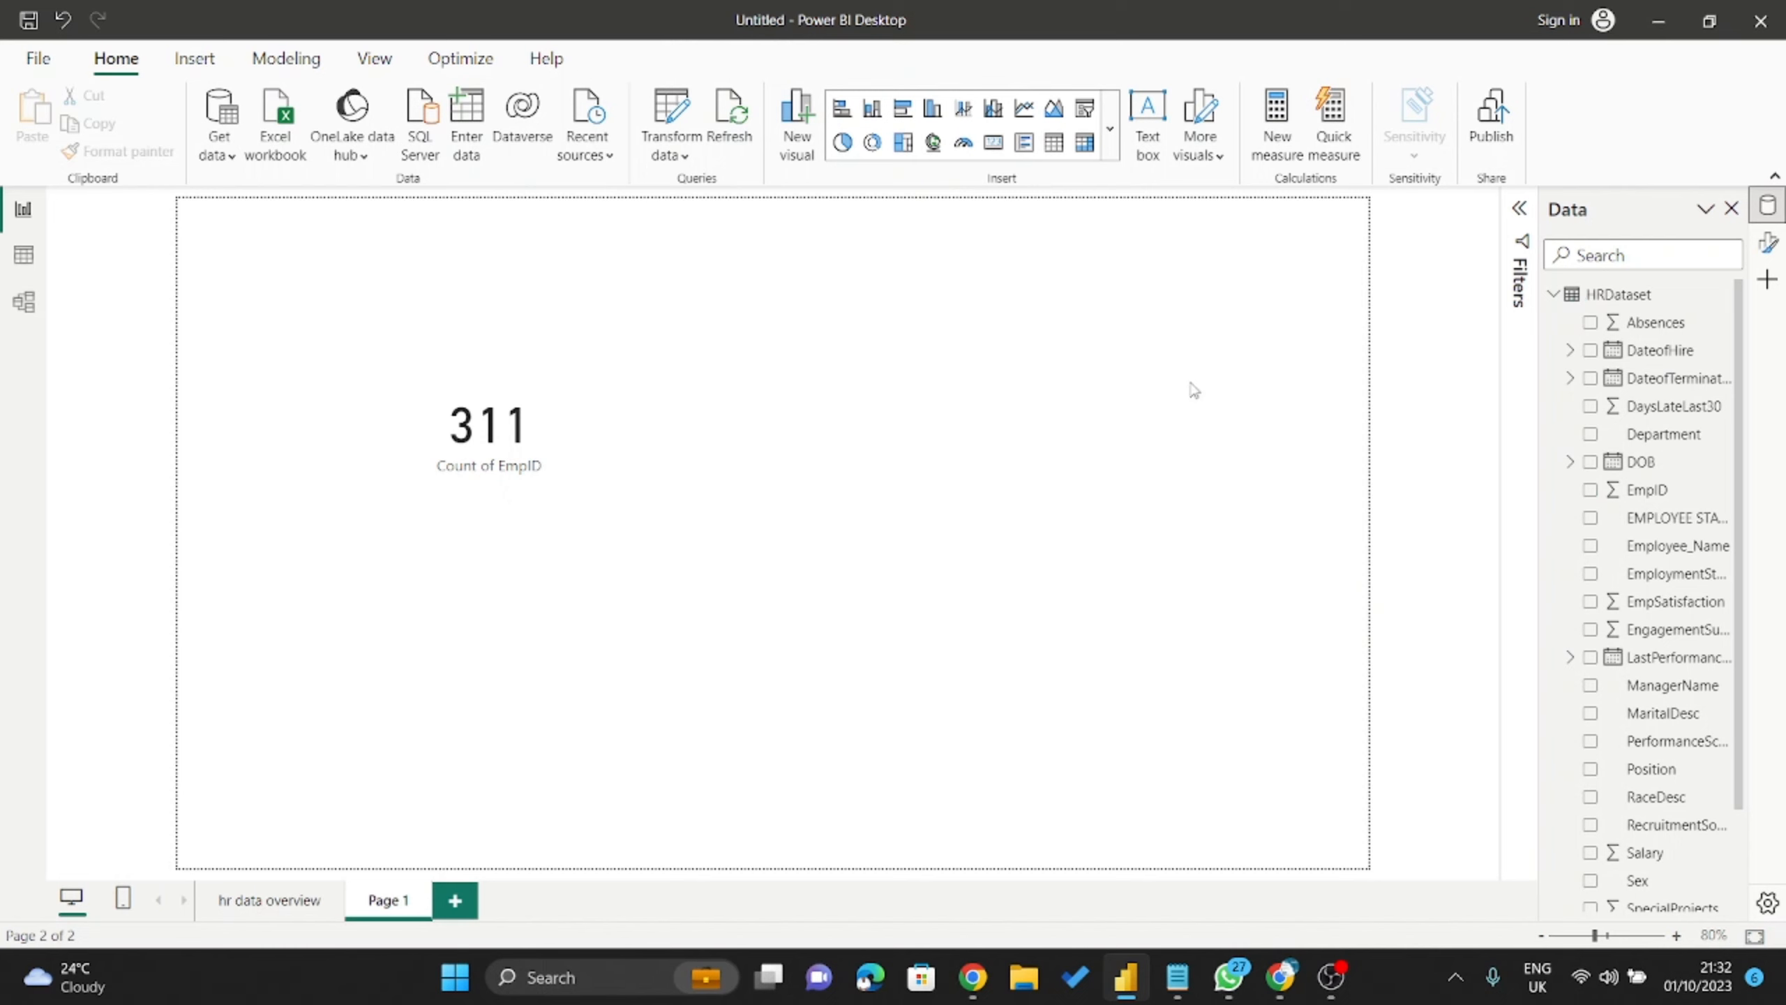
# Expand the Filters pane, glance at hr data overview, and reselect the 311 card on Page 1.
pyautogui.click(1519, 208)
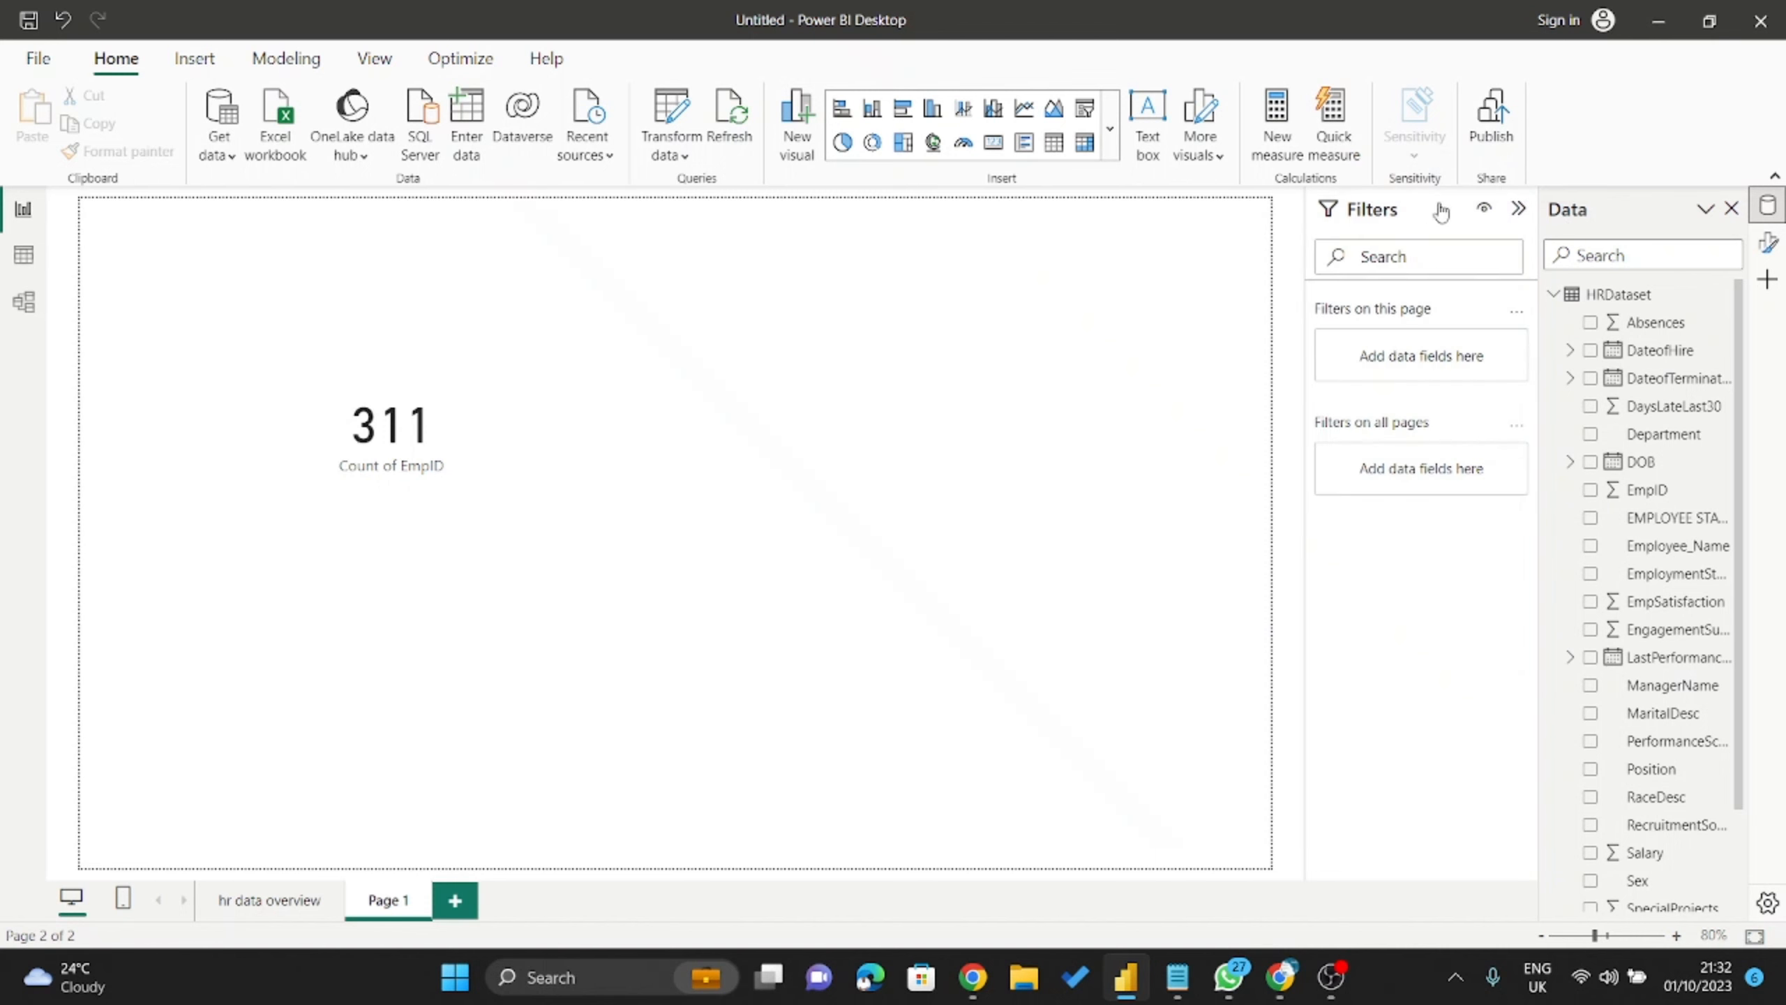
pyautogui.click(1519, 207)
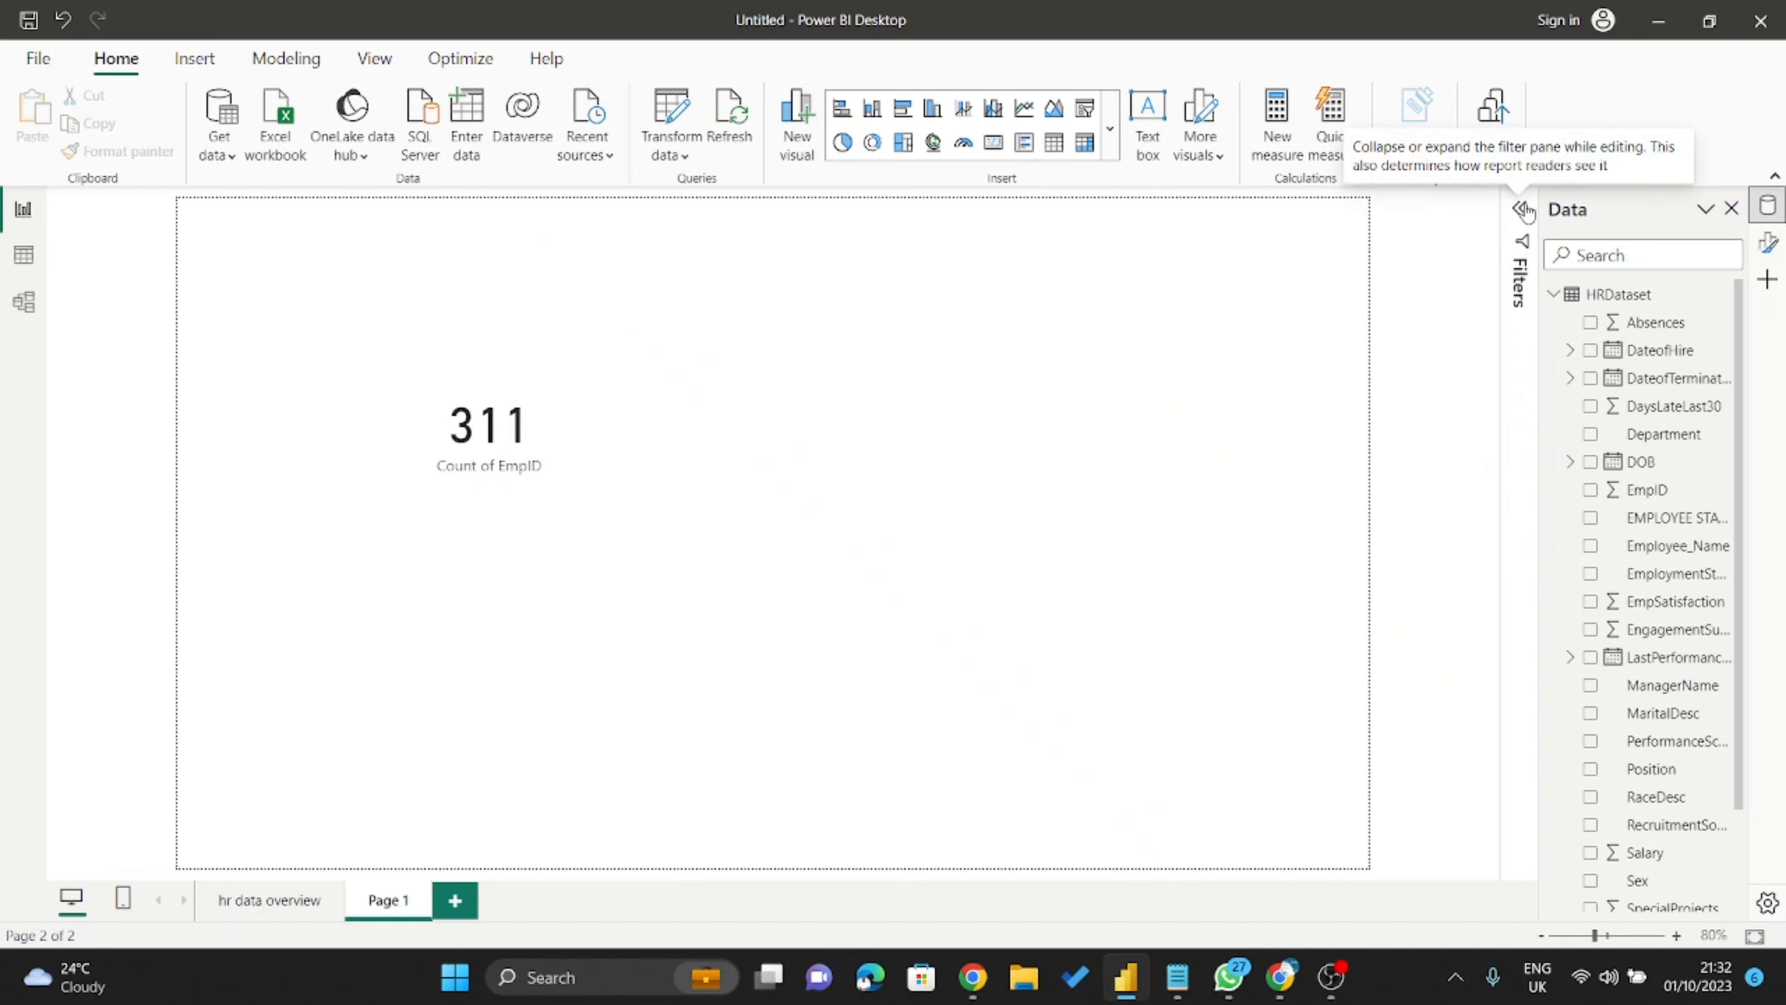
pyautogui.click(1521, 207)
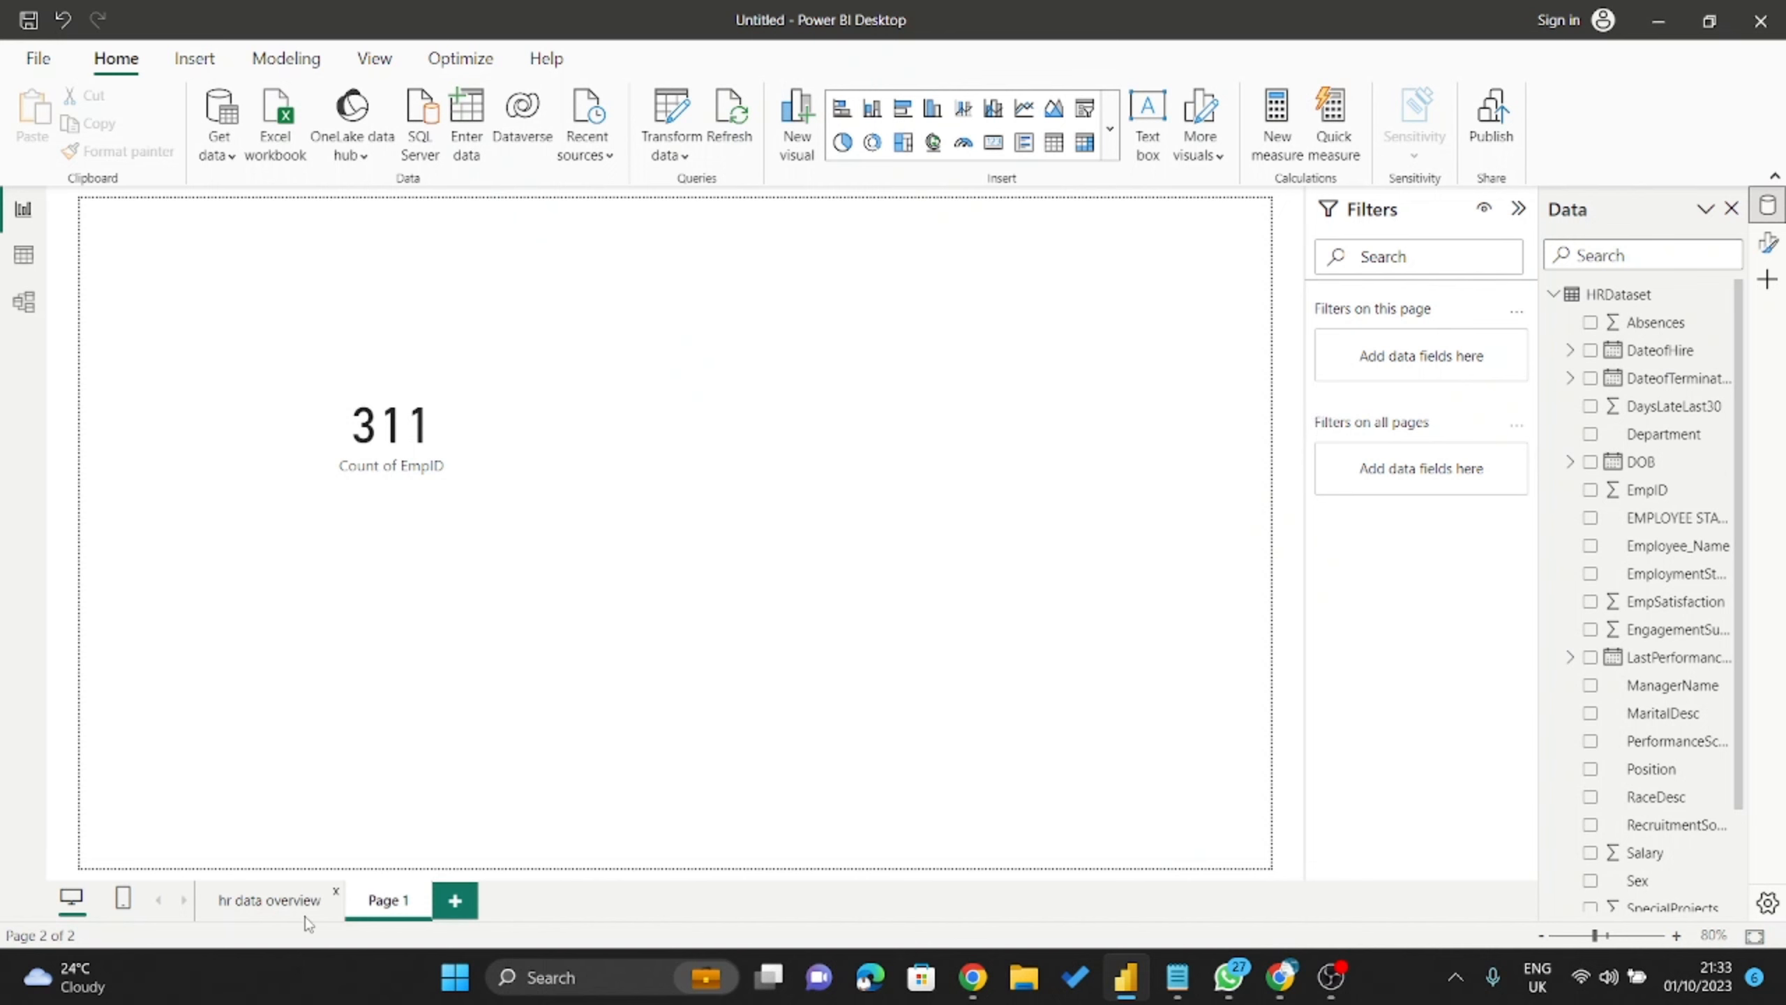
pyautogui.click(283, 902)
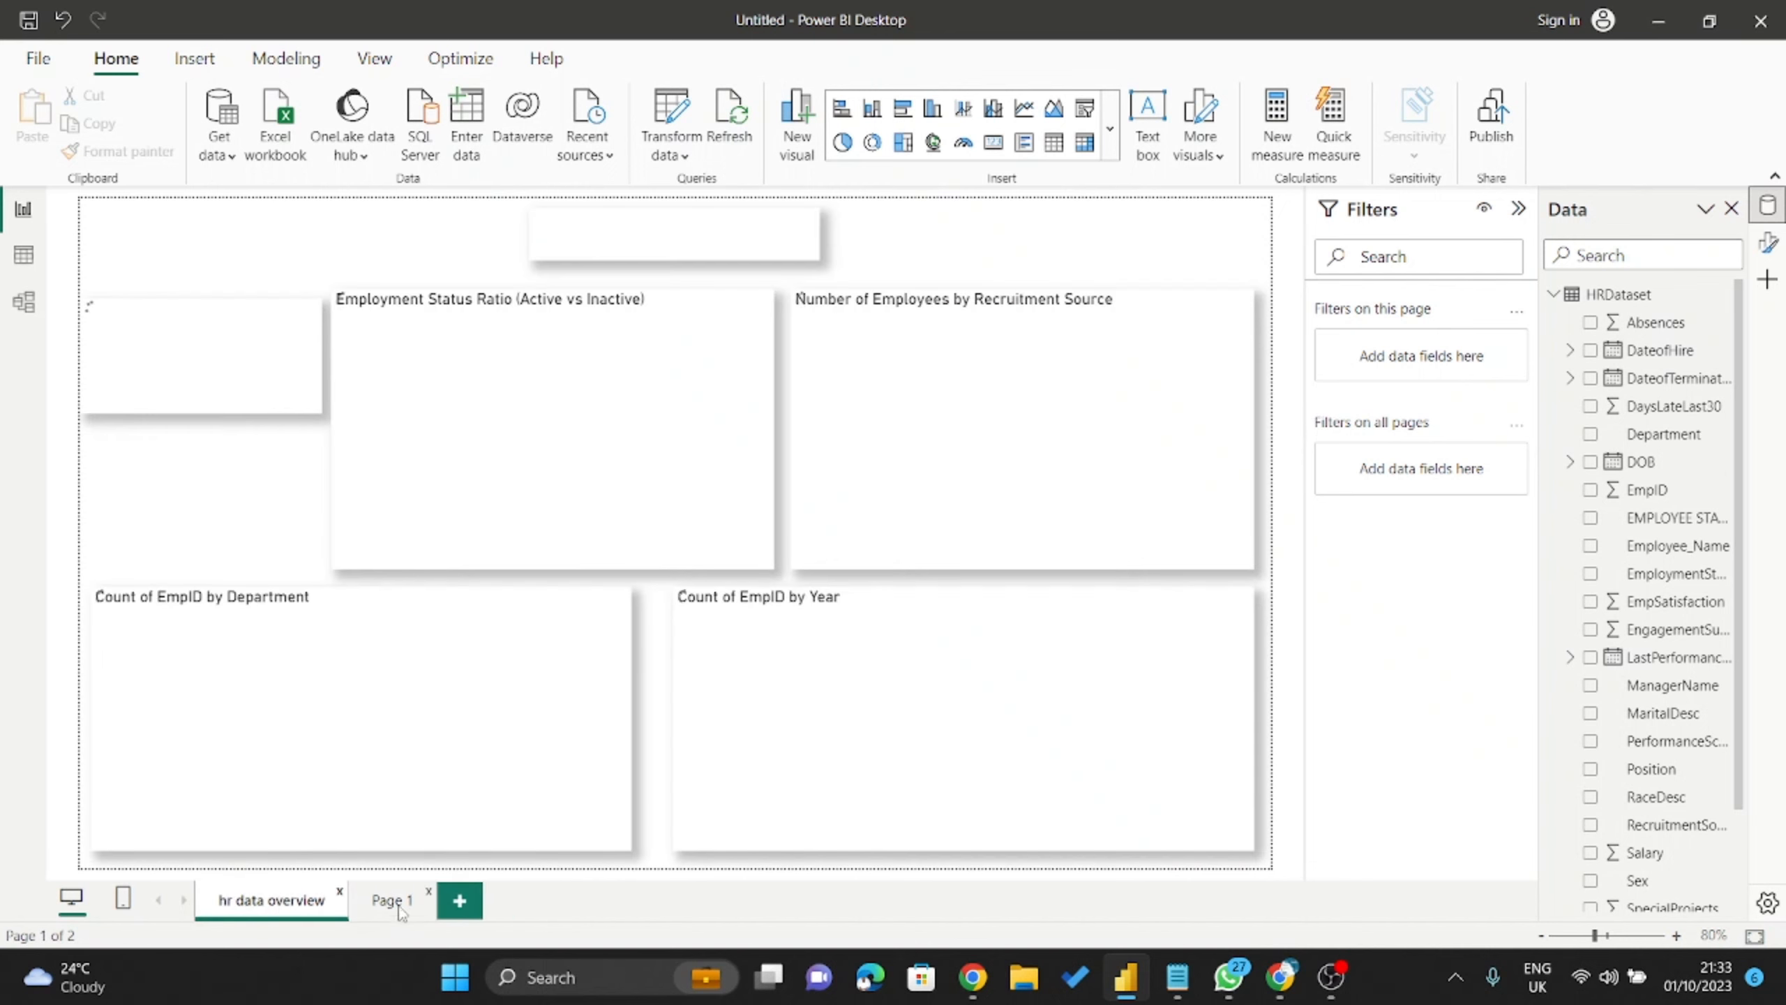
pyautogui.click(397, 903)
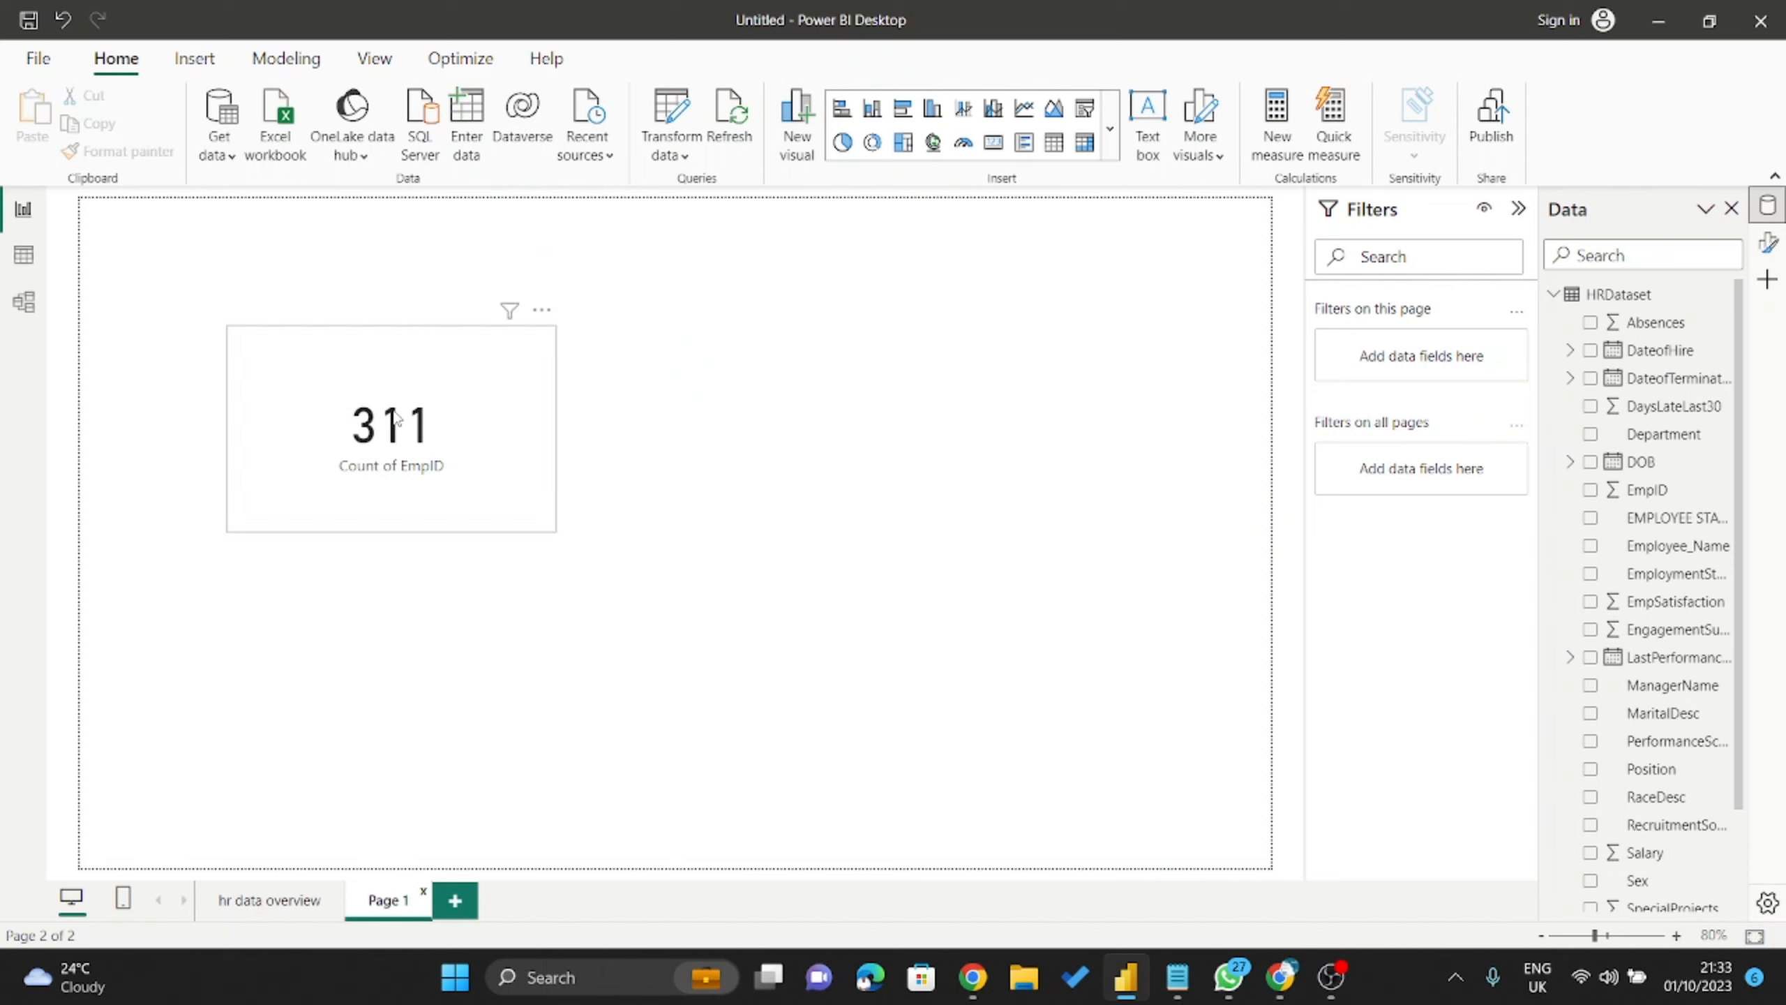
pyautogui.click(411, 436)
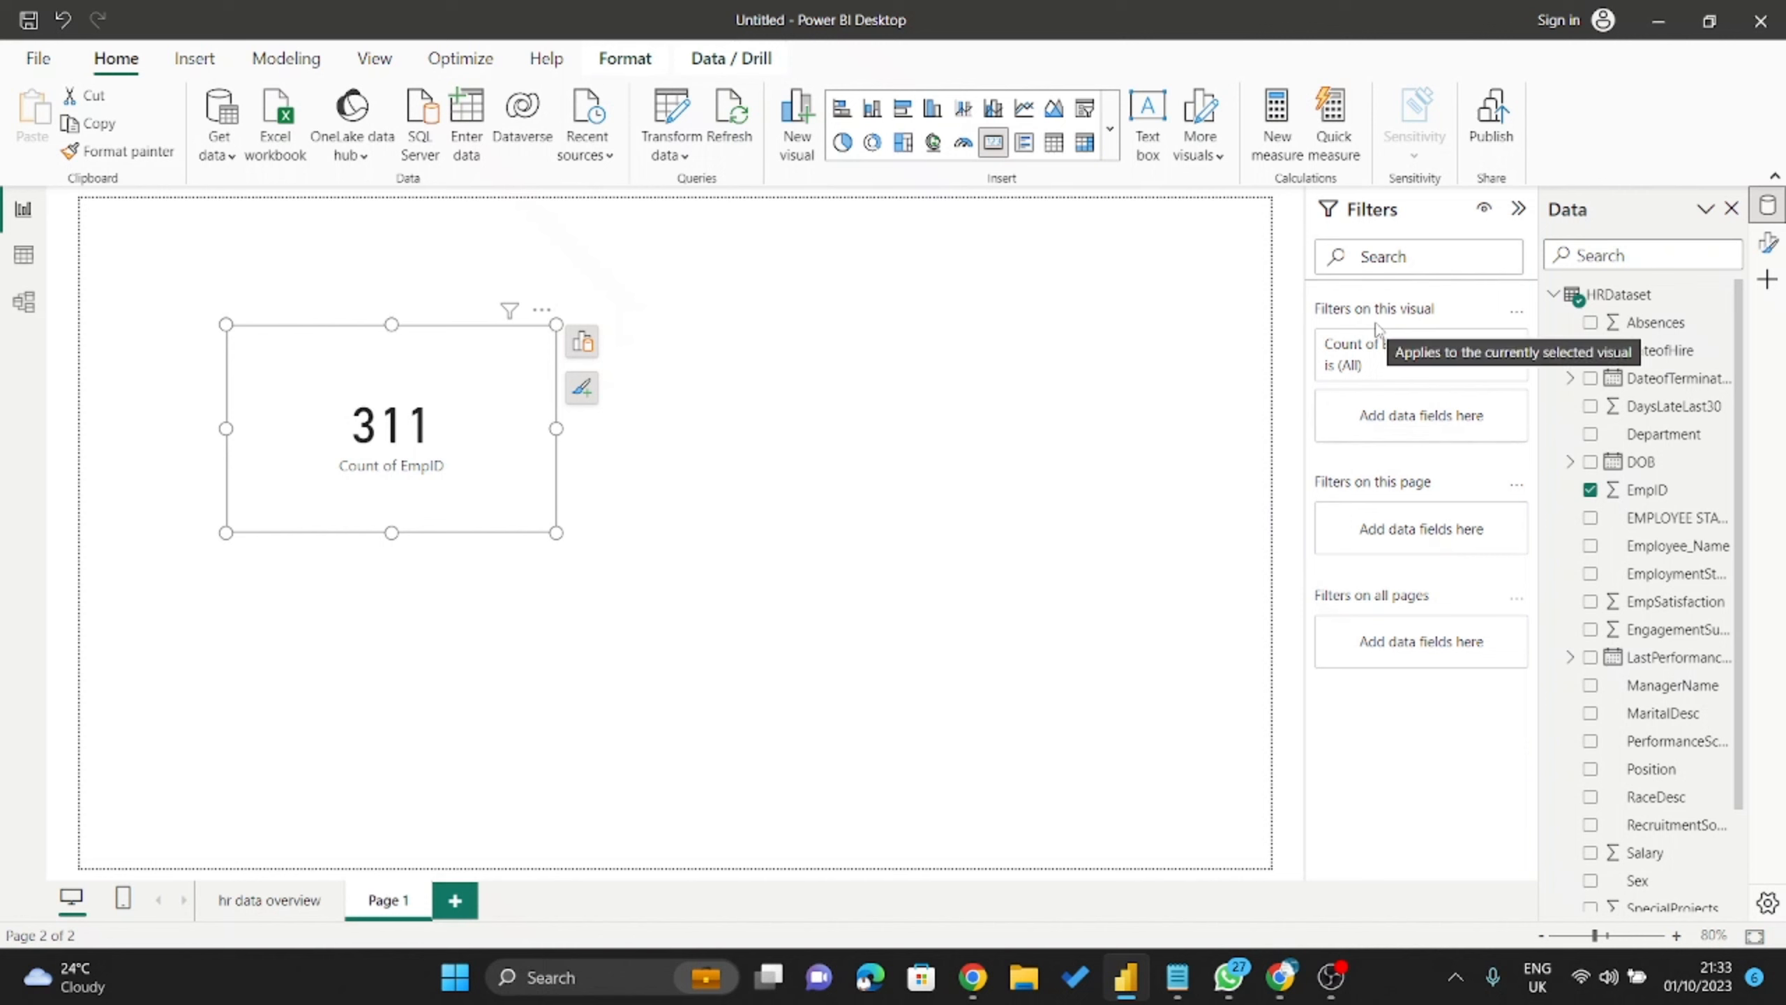
# Move the 311 Count of EmpID card right and down, and dismiss the WhatsApp notification.
pyautogui.moveTo(380, 394); pyautogui.dragTo(525, 439)
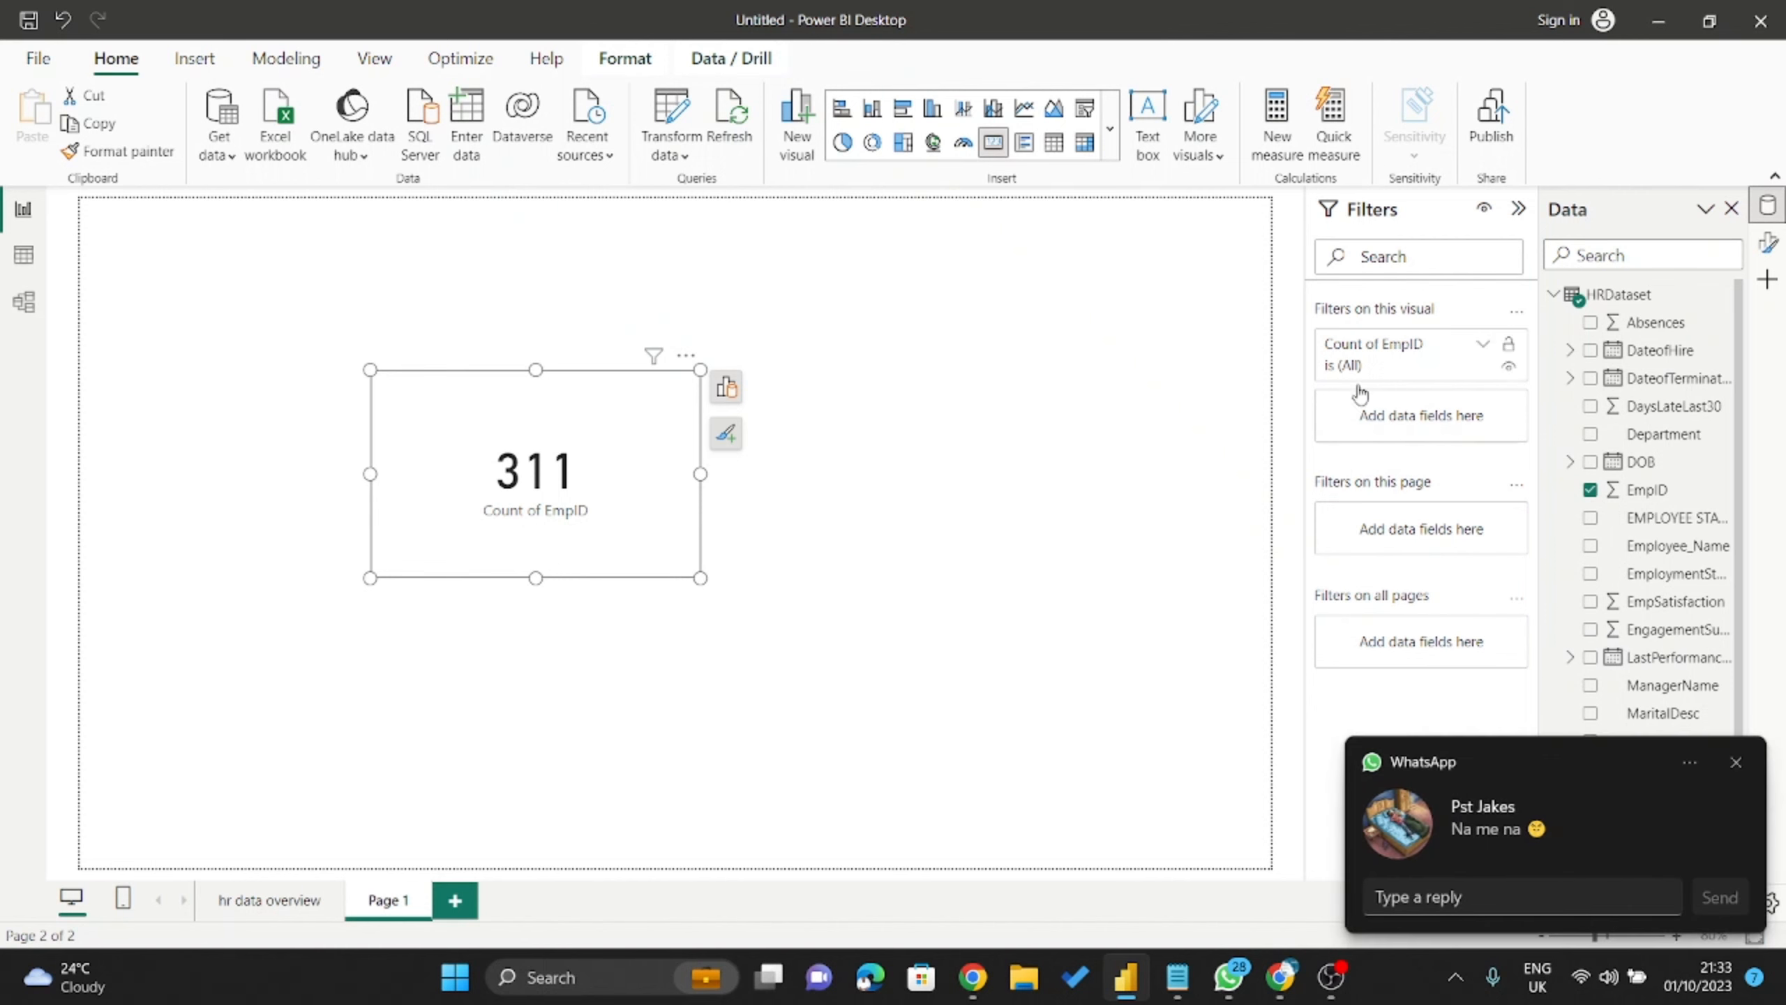
pyautogui.click(1737, 762)
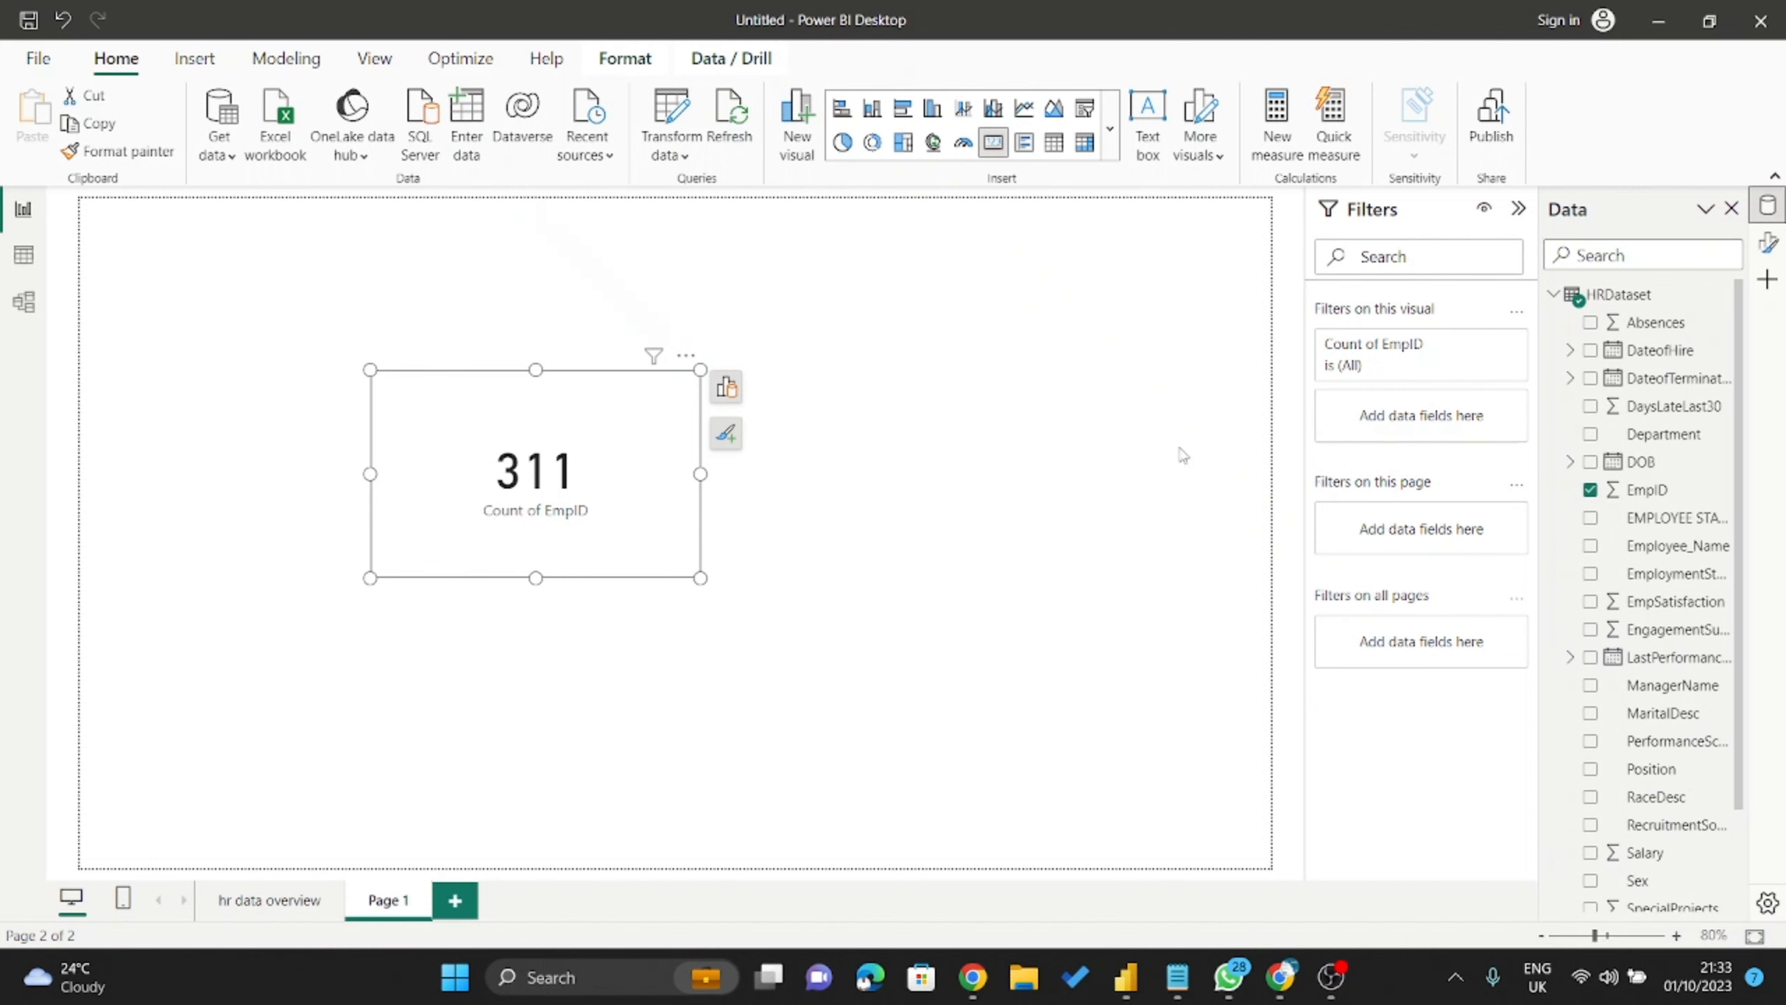
pyautogui.press('super')
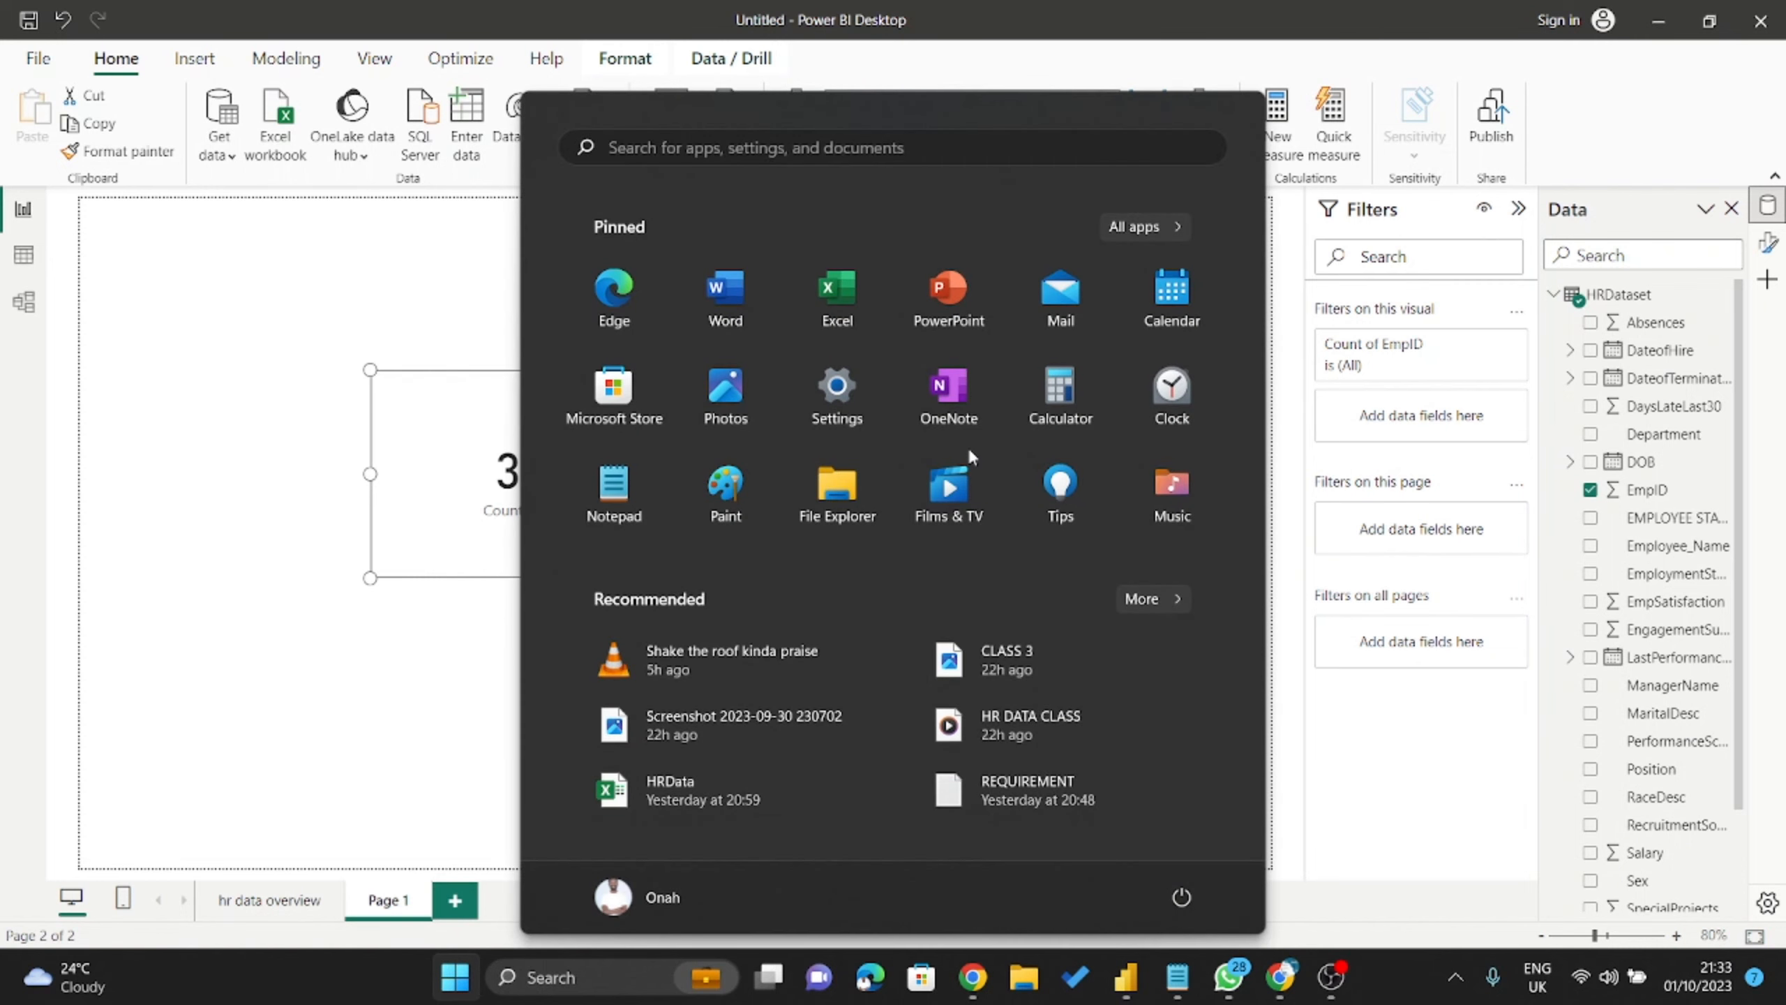
# Turn Windows notifications Off via a NOTIFICATION search in Start, then return to Power BI.
pyautogui.write('NOTIFICATION')
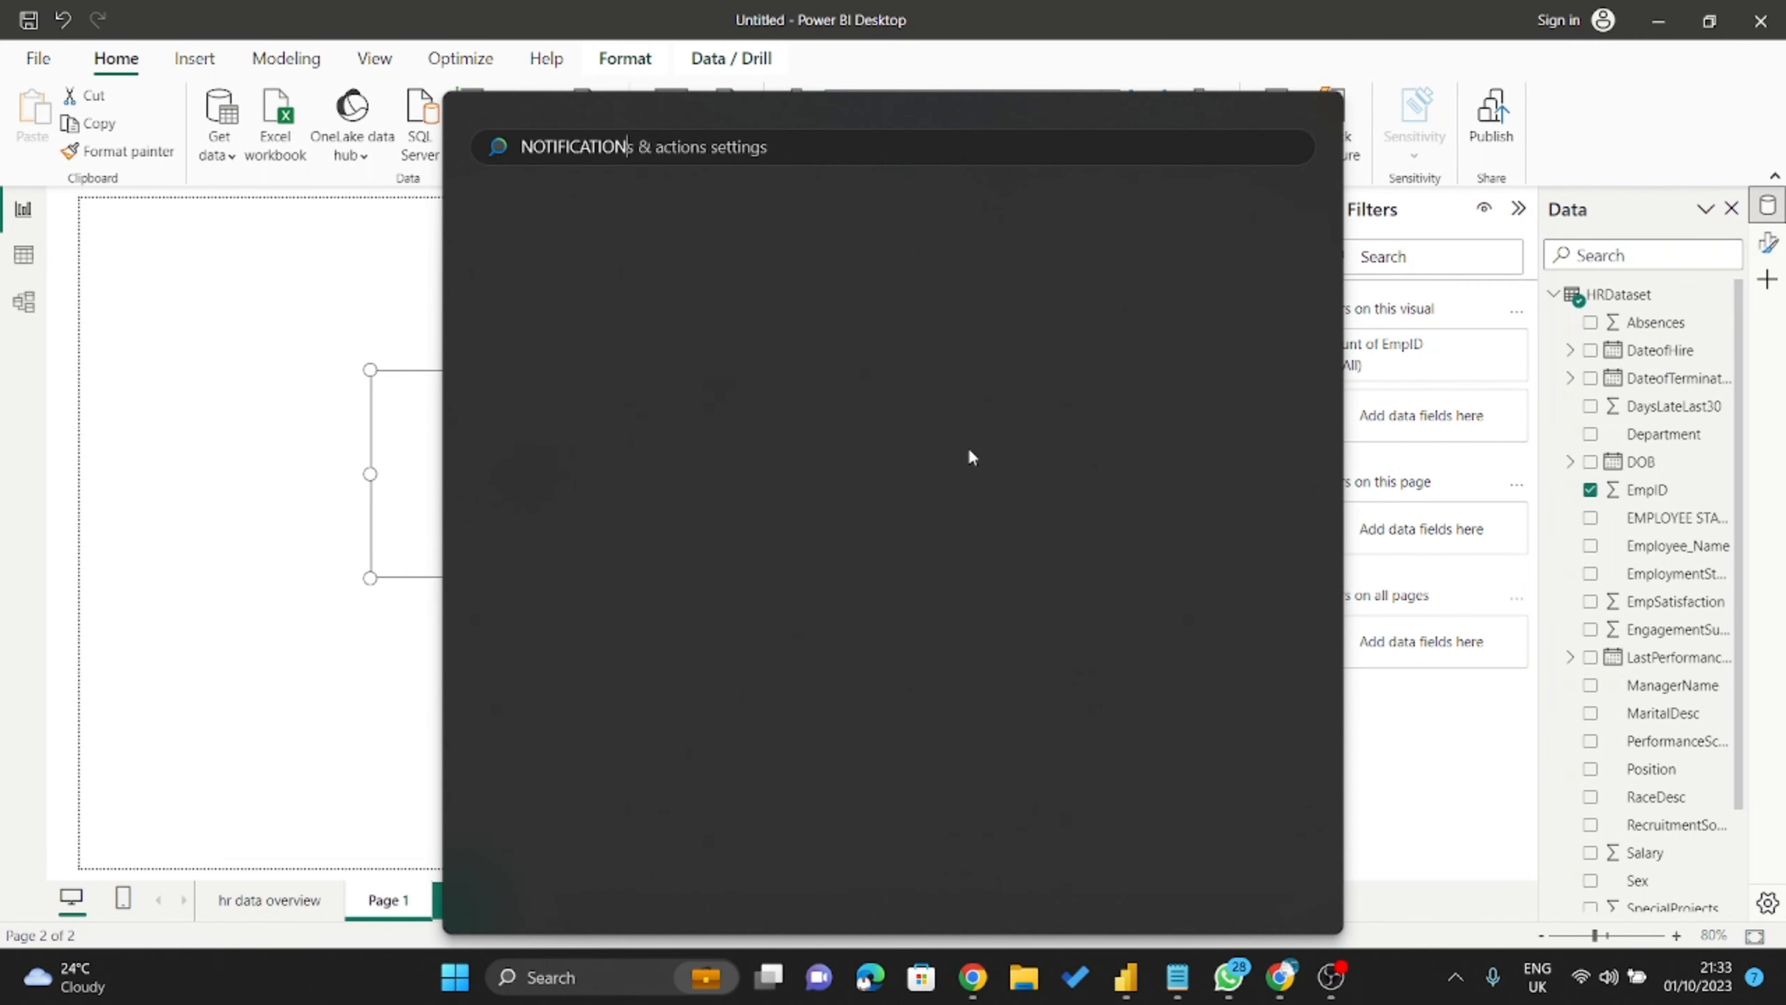
pyautogui.click(678, 318)
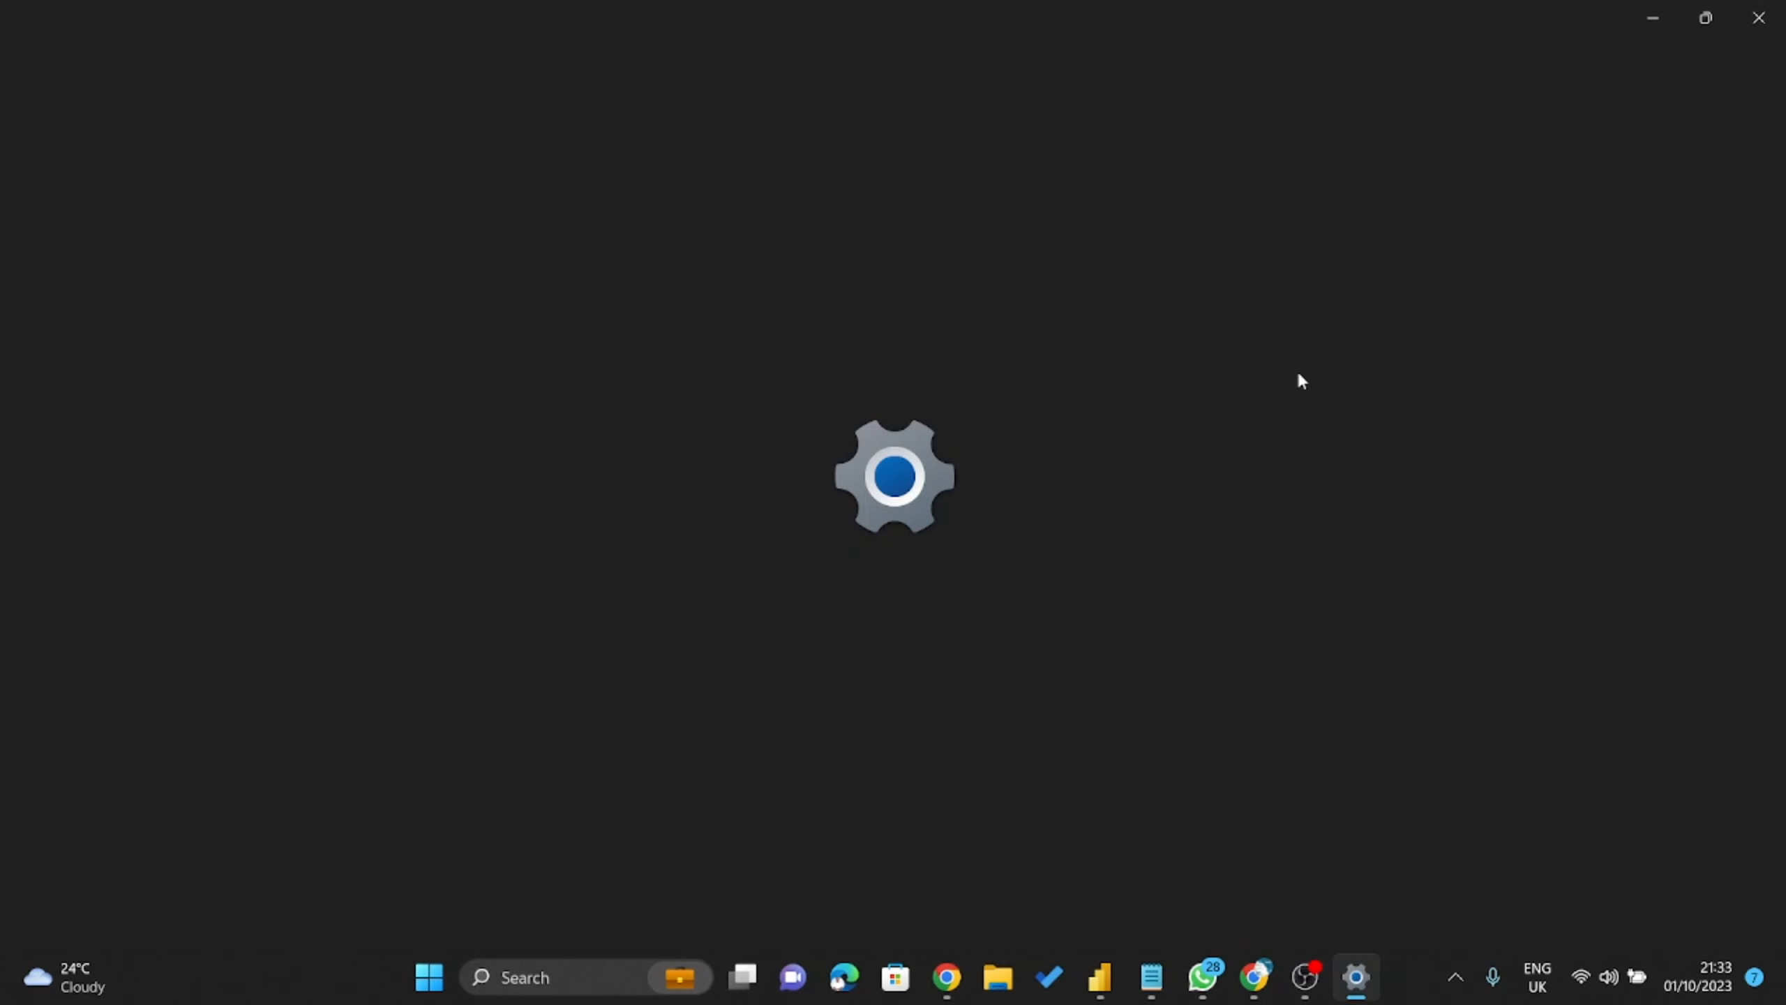
pyautogui.click(1463, 169)
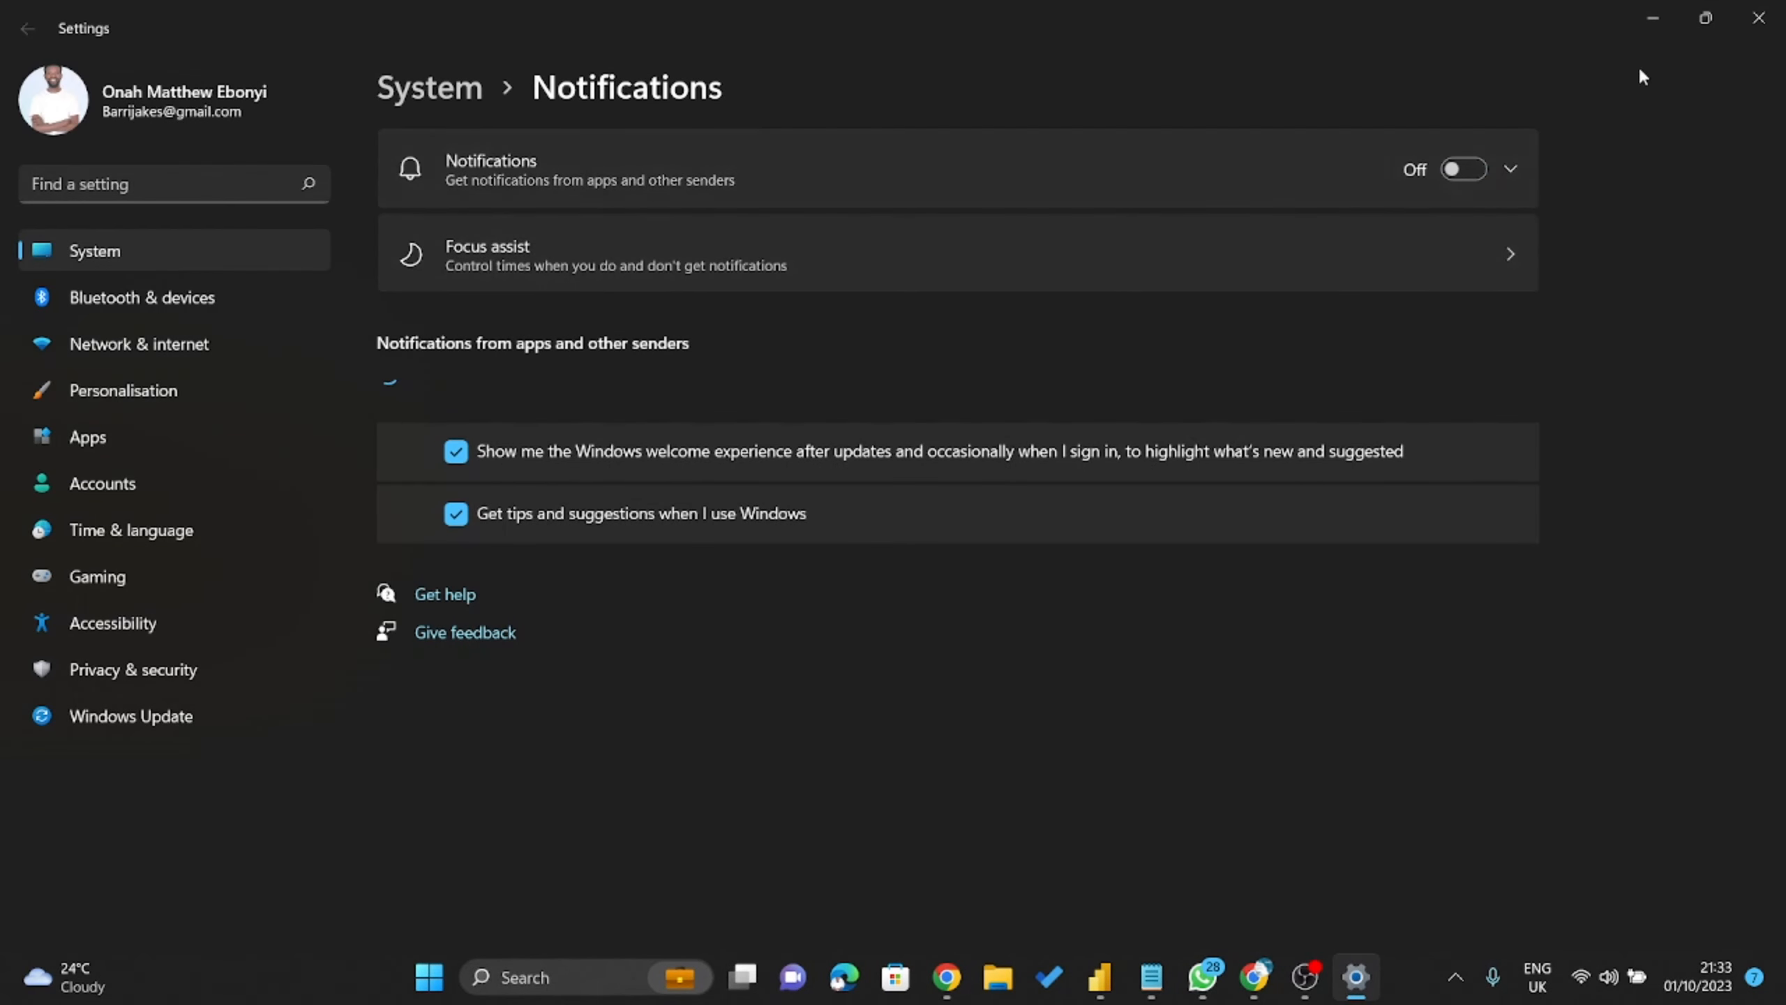
pyautogui.click(1653, 18)
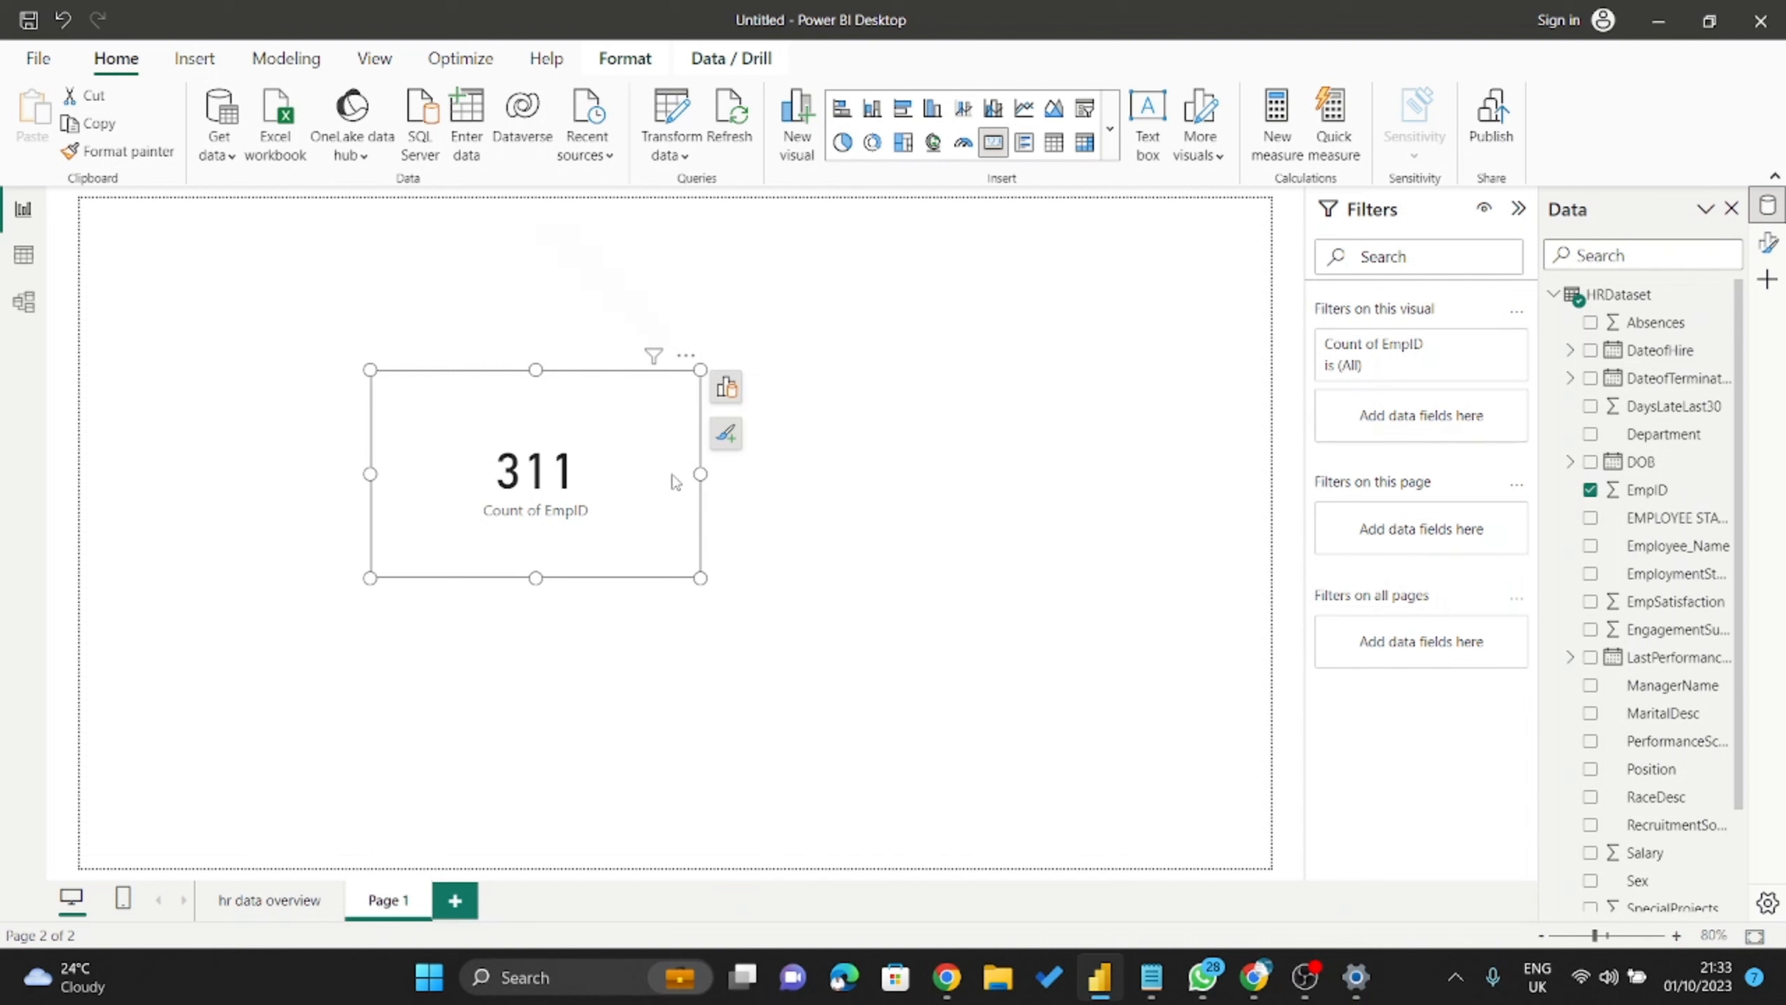
# Shift the 311 Count of EmpID card to the top-left of Page 1 and check the REQUIREMENT notes.
pyautogui.moveTo(610, 431); pyautogui.dragTo(688, 424)
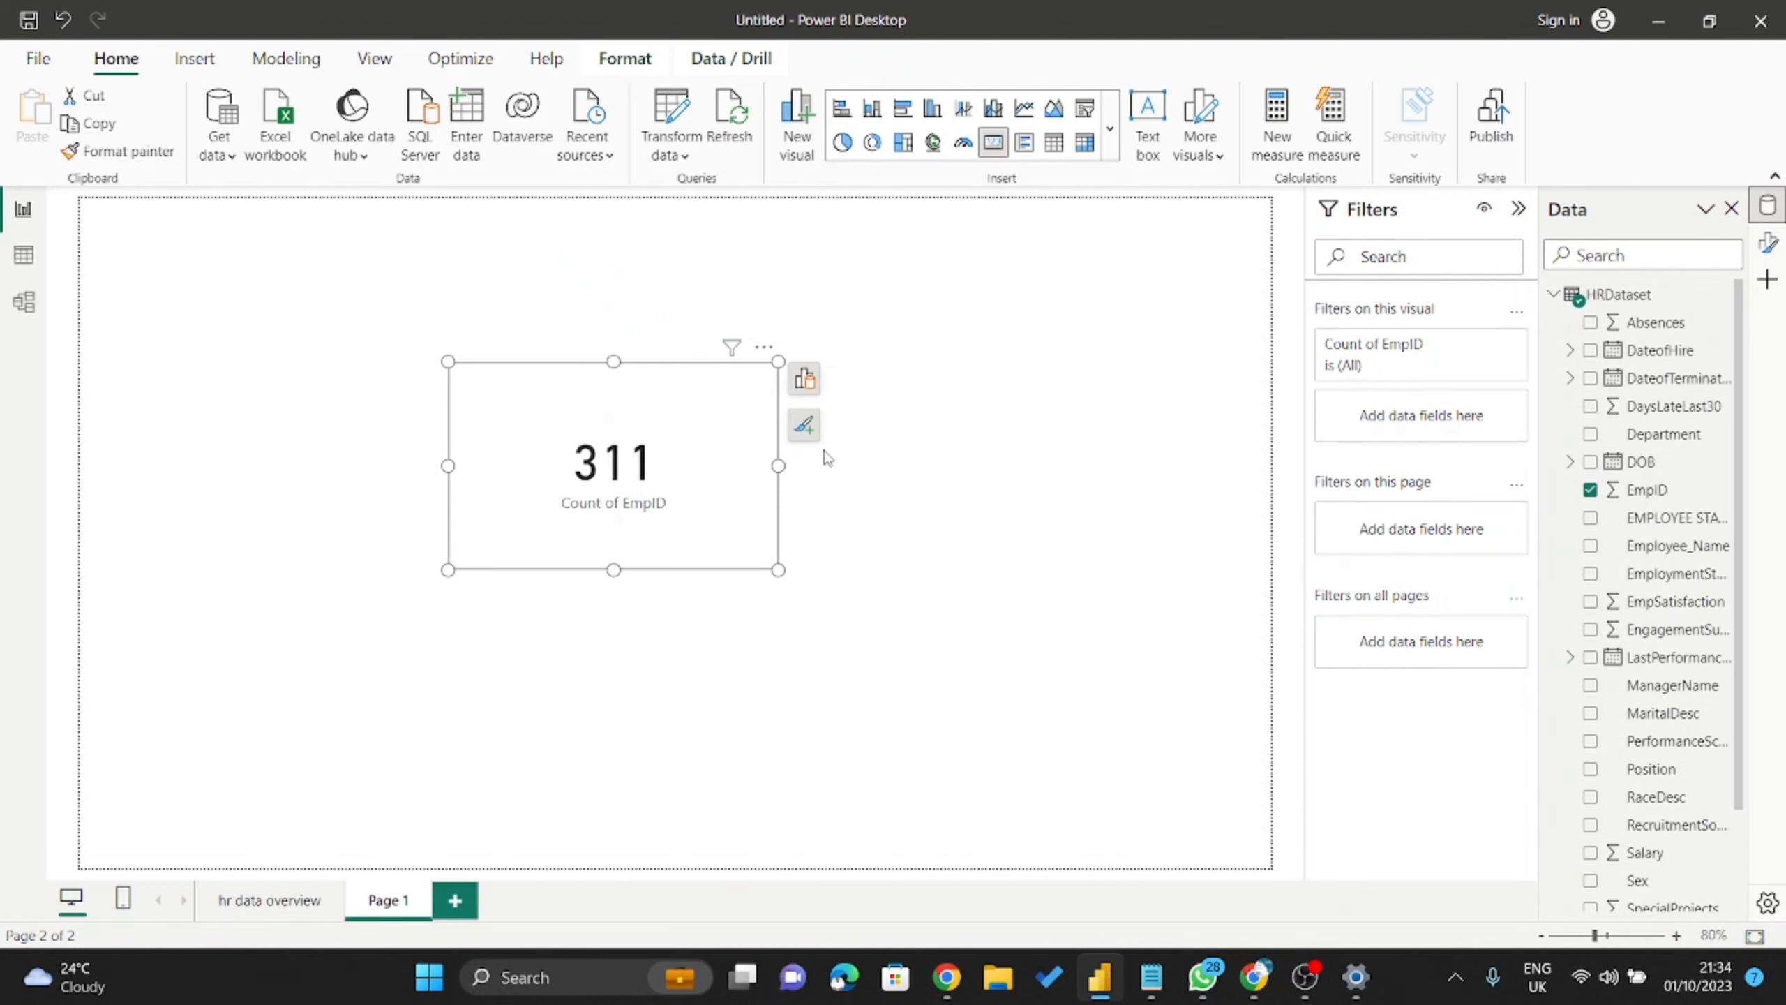
pyautogui.press('Escape')
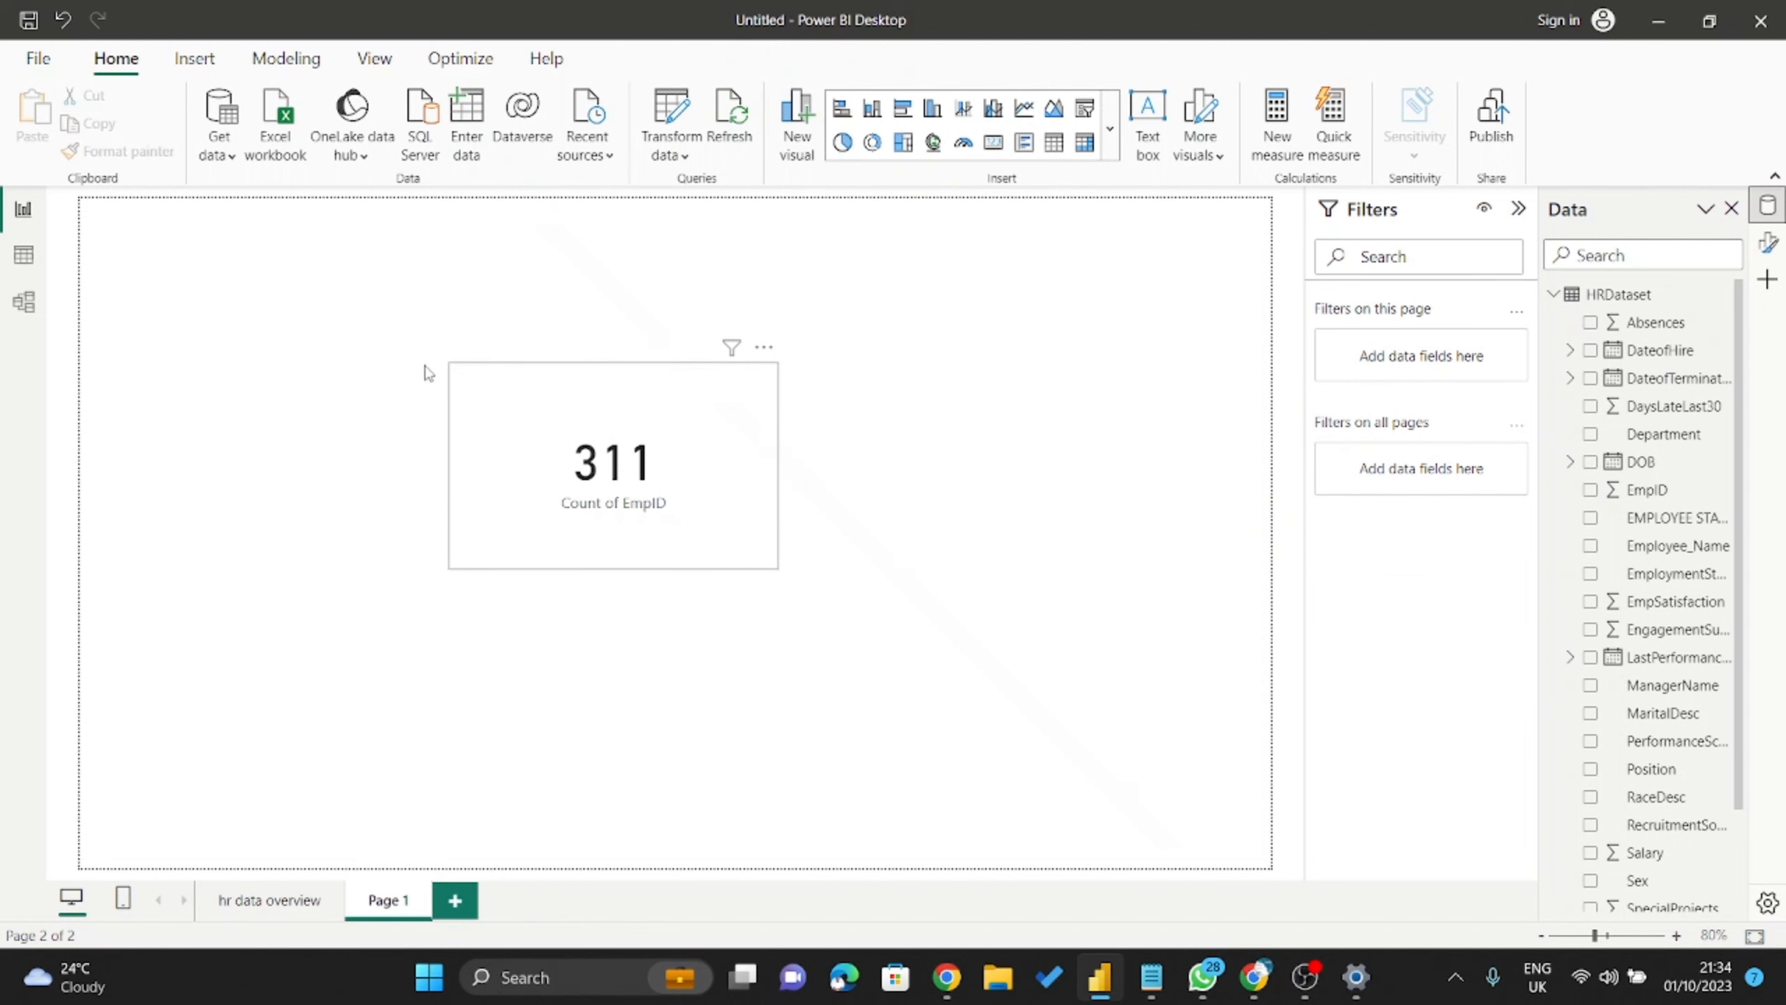
pyautogui.hotkey('ctrl', 'z')
pyautogui.hotkey('ctrl', 'z')
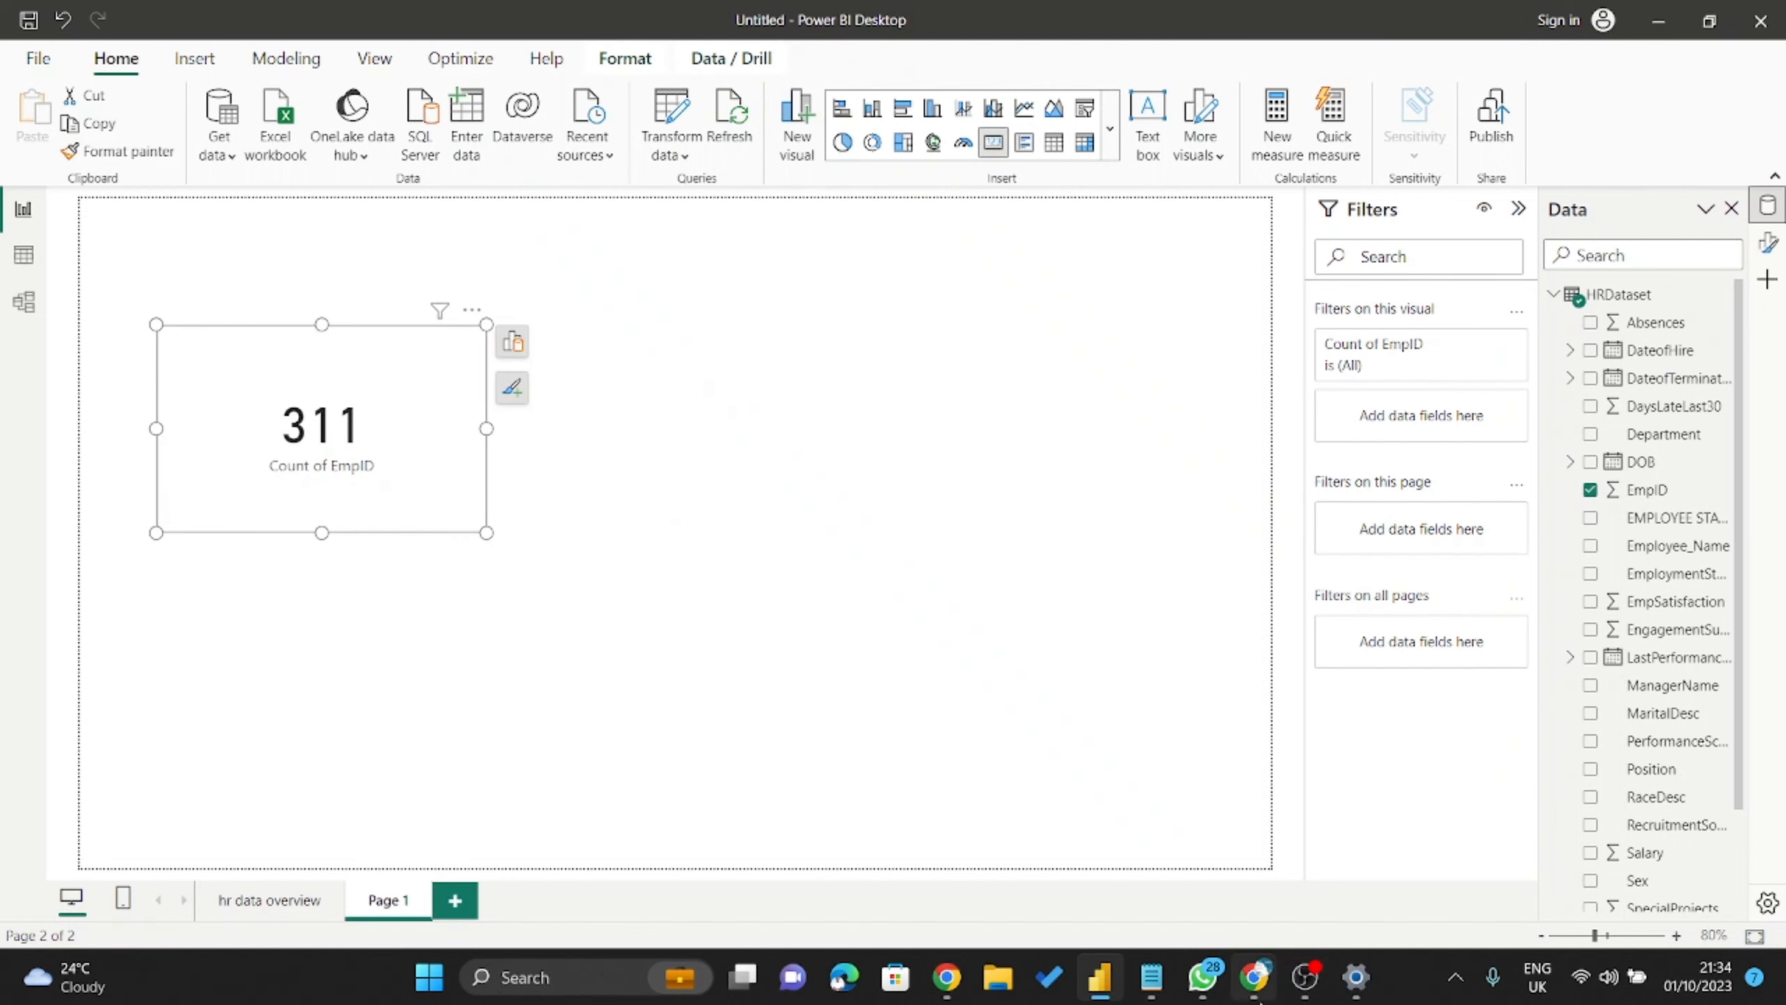
pyautogui.click(1151, 980)
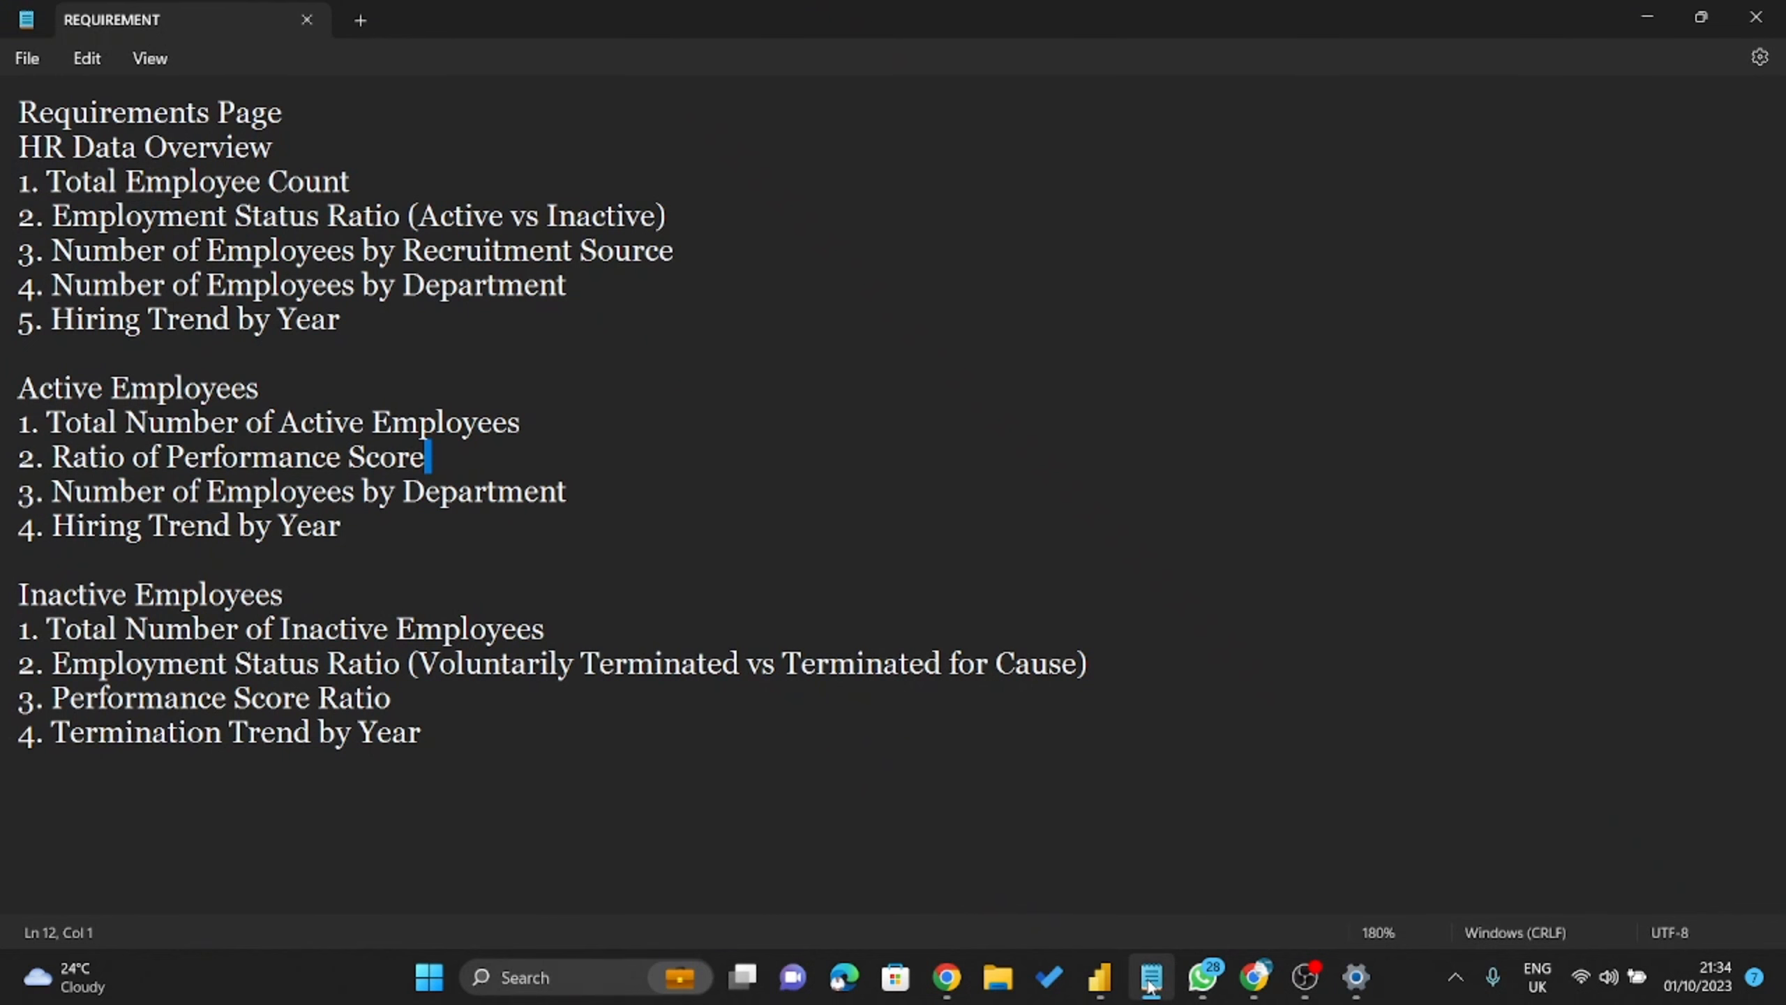
pyautogui.click(1101, 978)
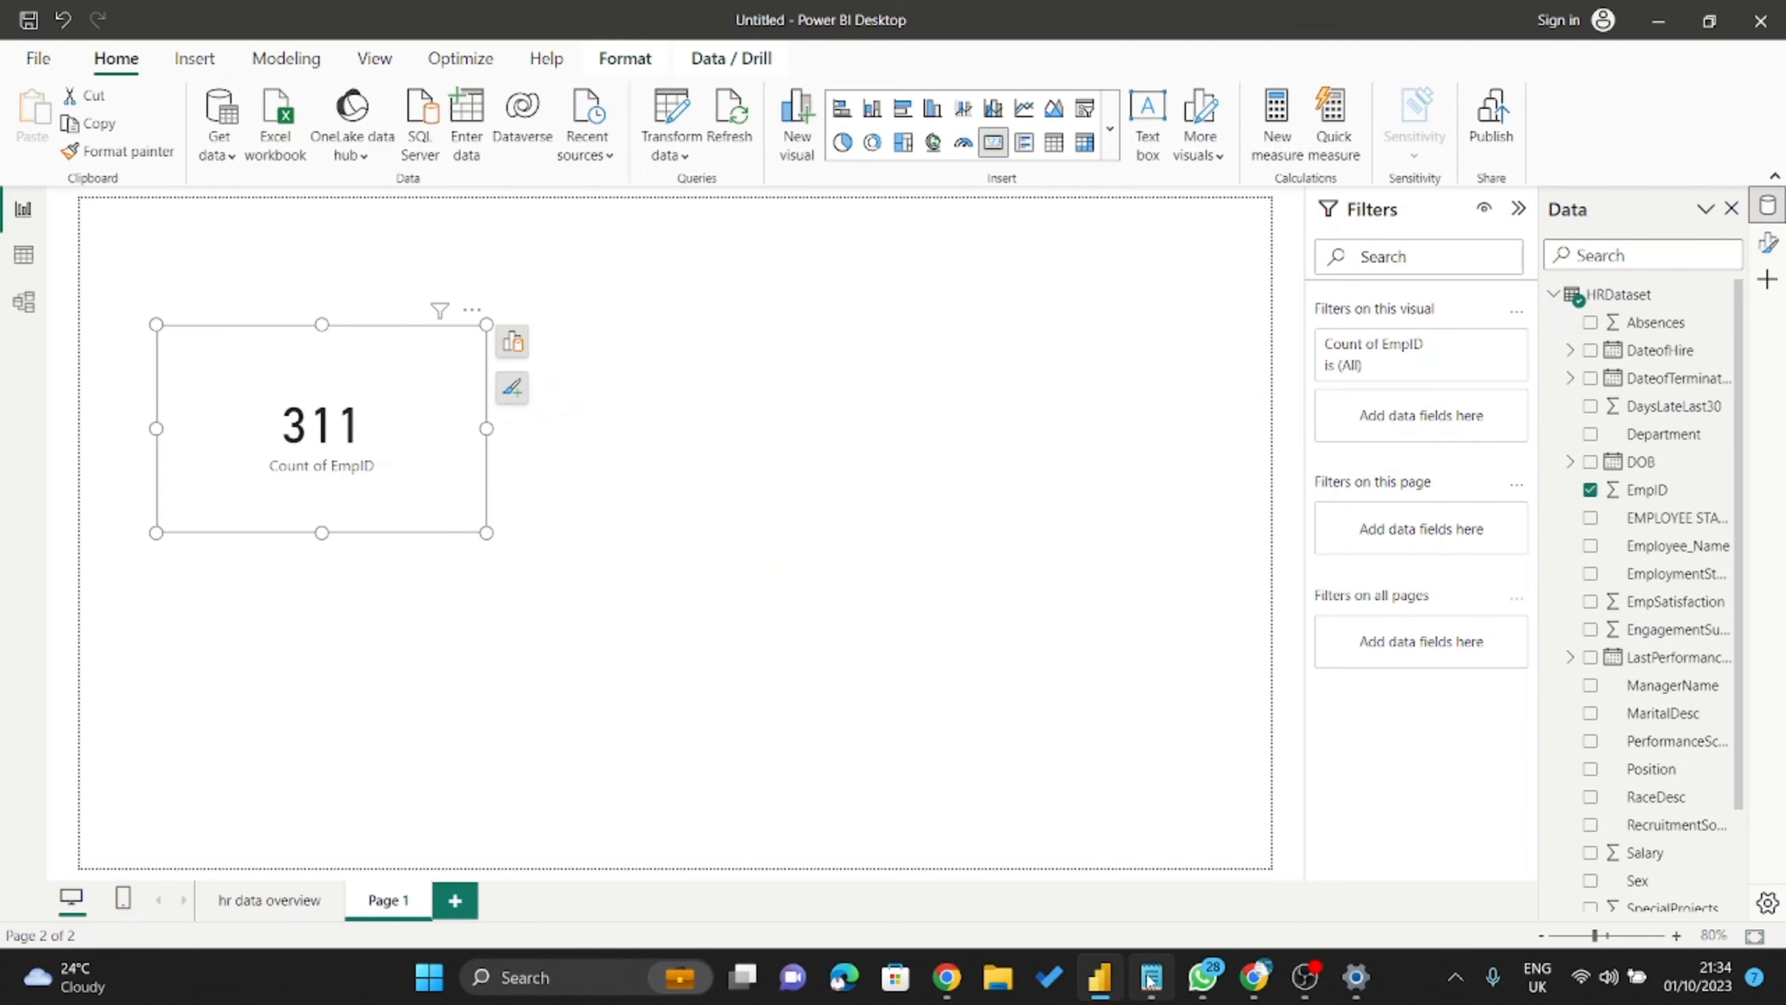
# Insert a donut chart with PerformanceScore as Legend and Count of EmpID as Values, then enlarge it.
pyautogui.click(862, 206)
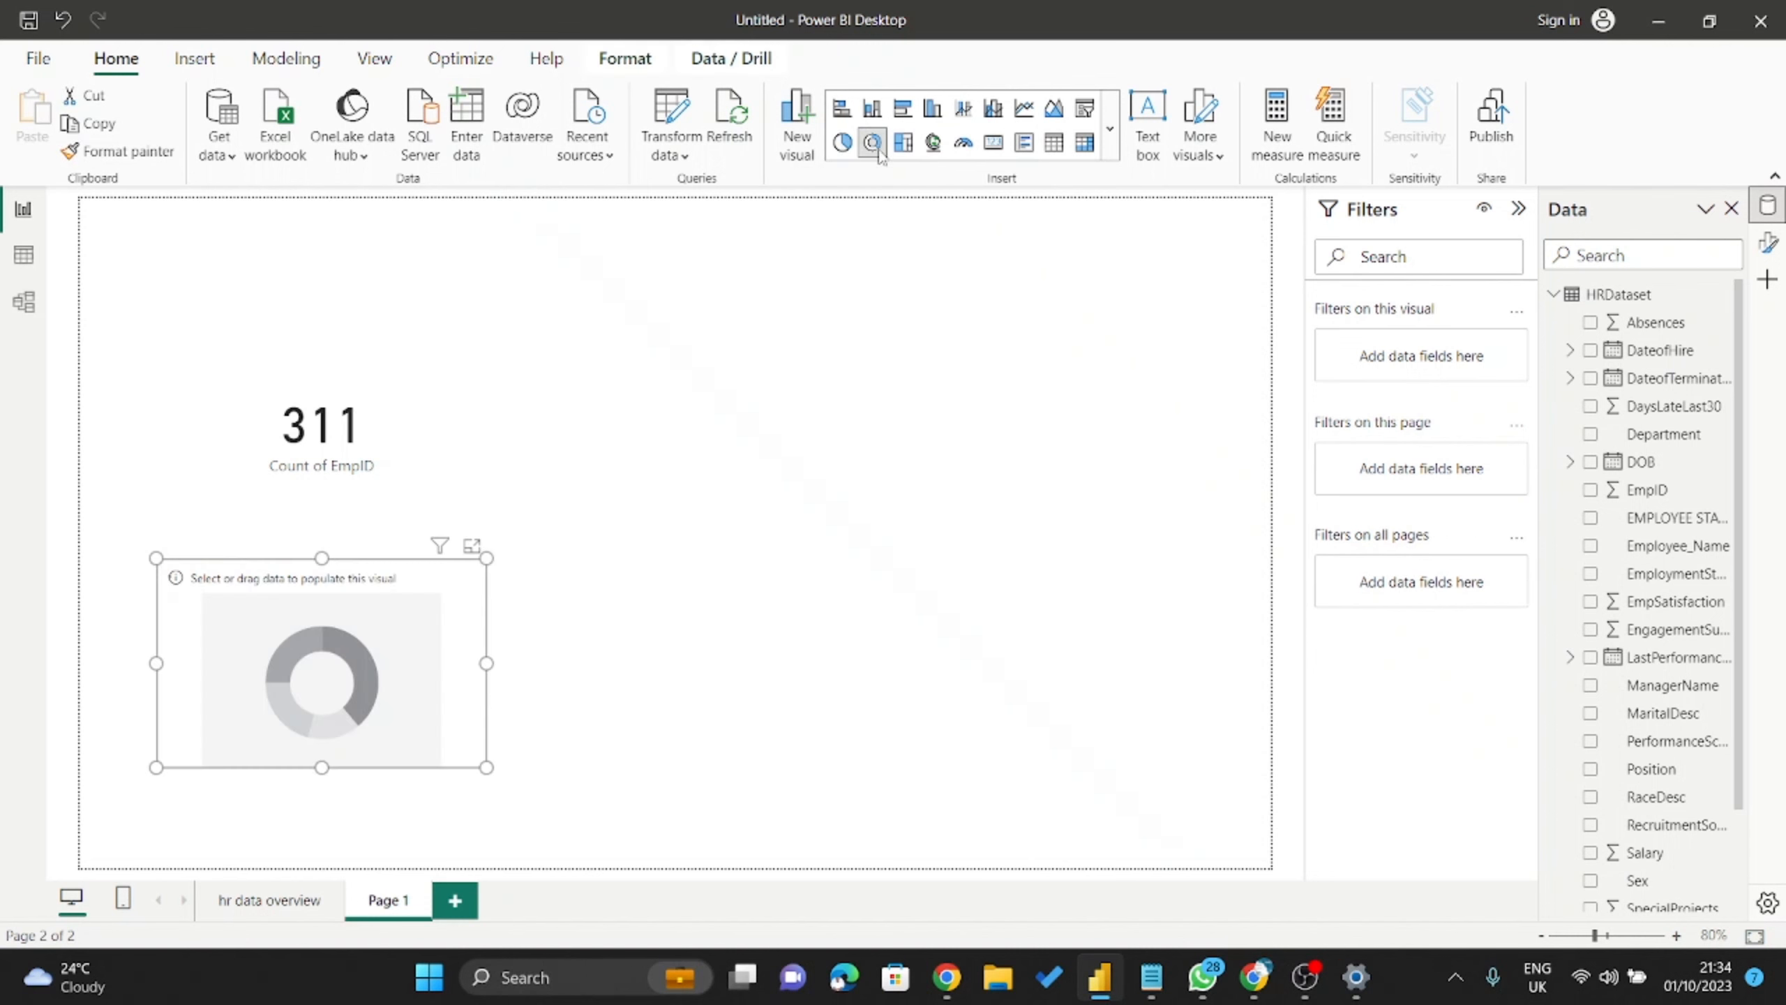
pyautogui.moveTo(373, 615); pyautogui.dragTo(882, 430)
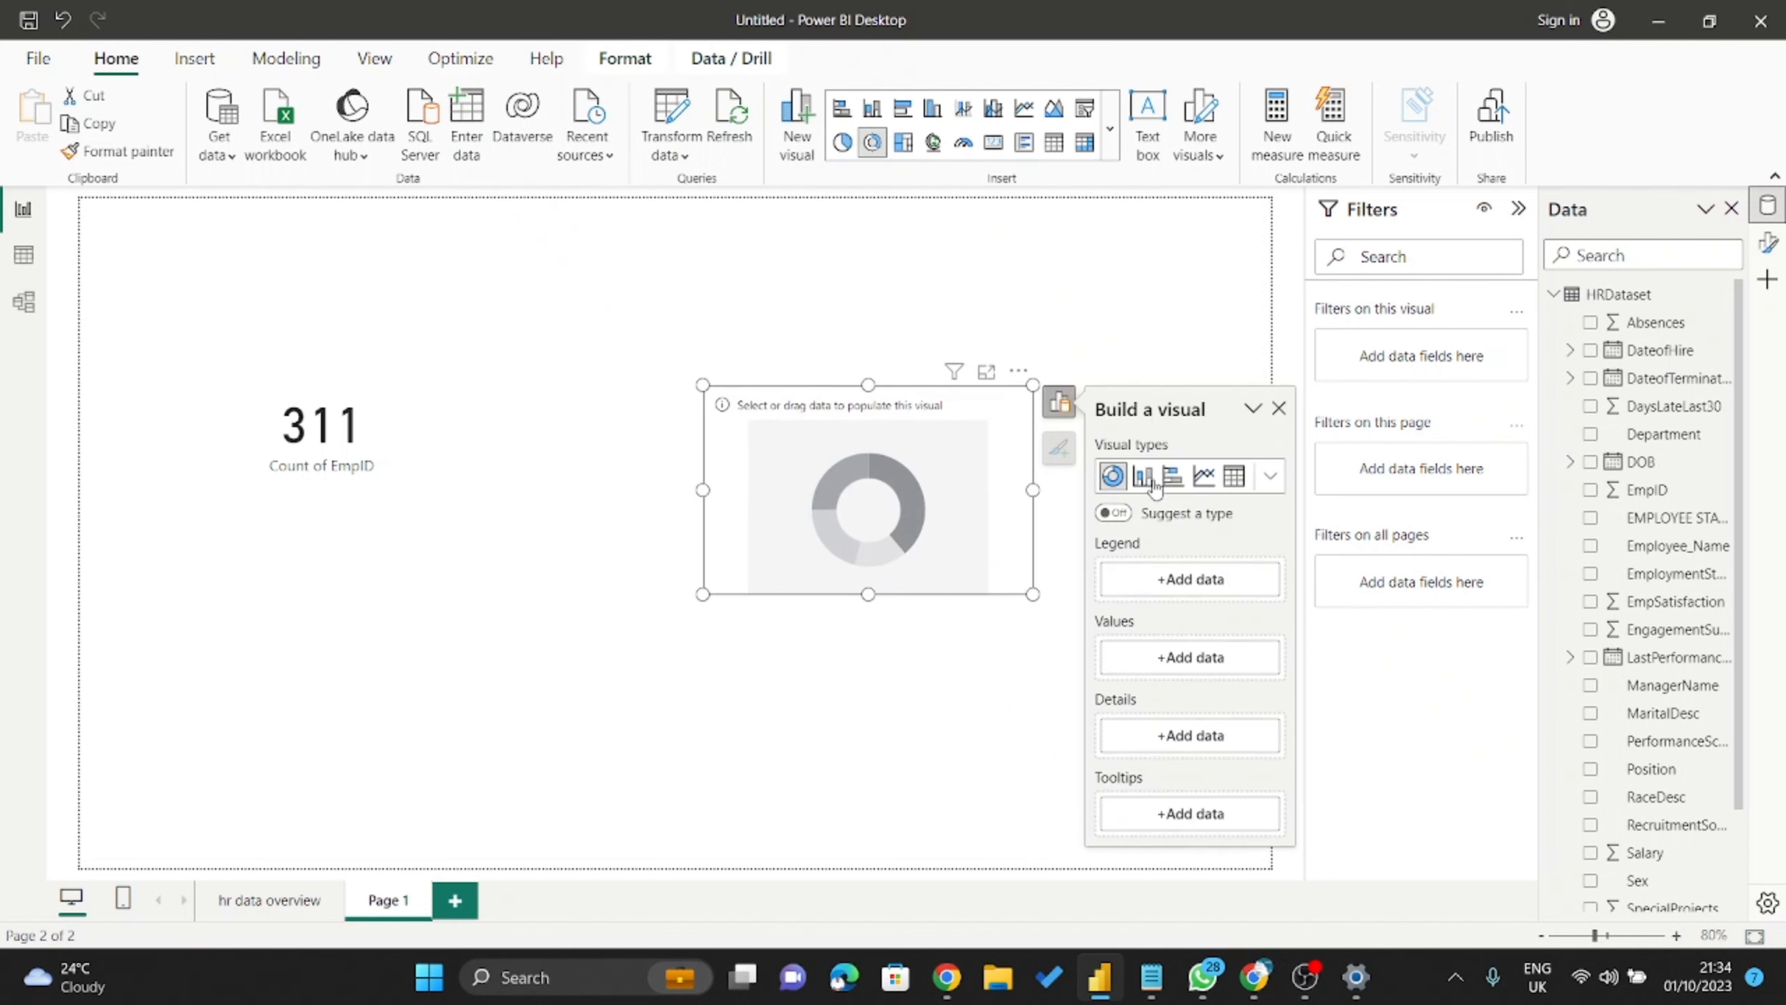
pyautogui.click(1189, 578)
pyautogui.scroll(-5, 1461, 380)
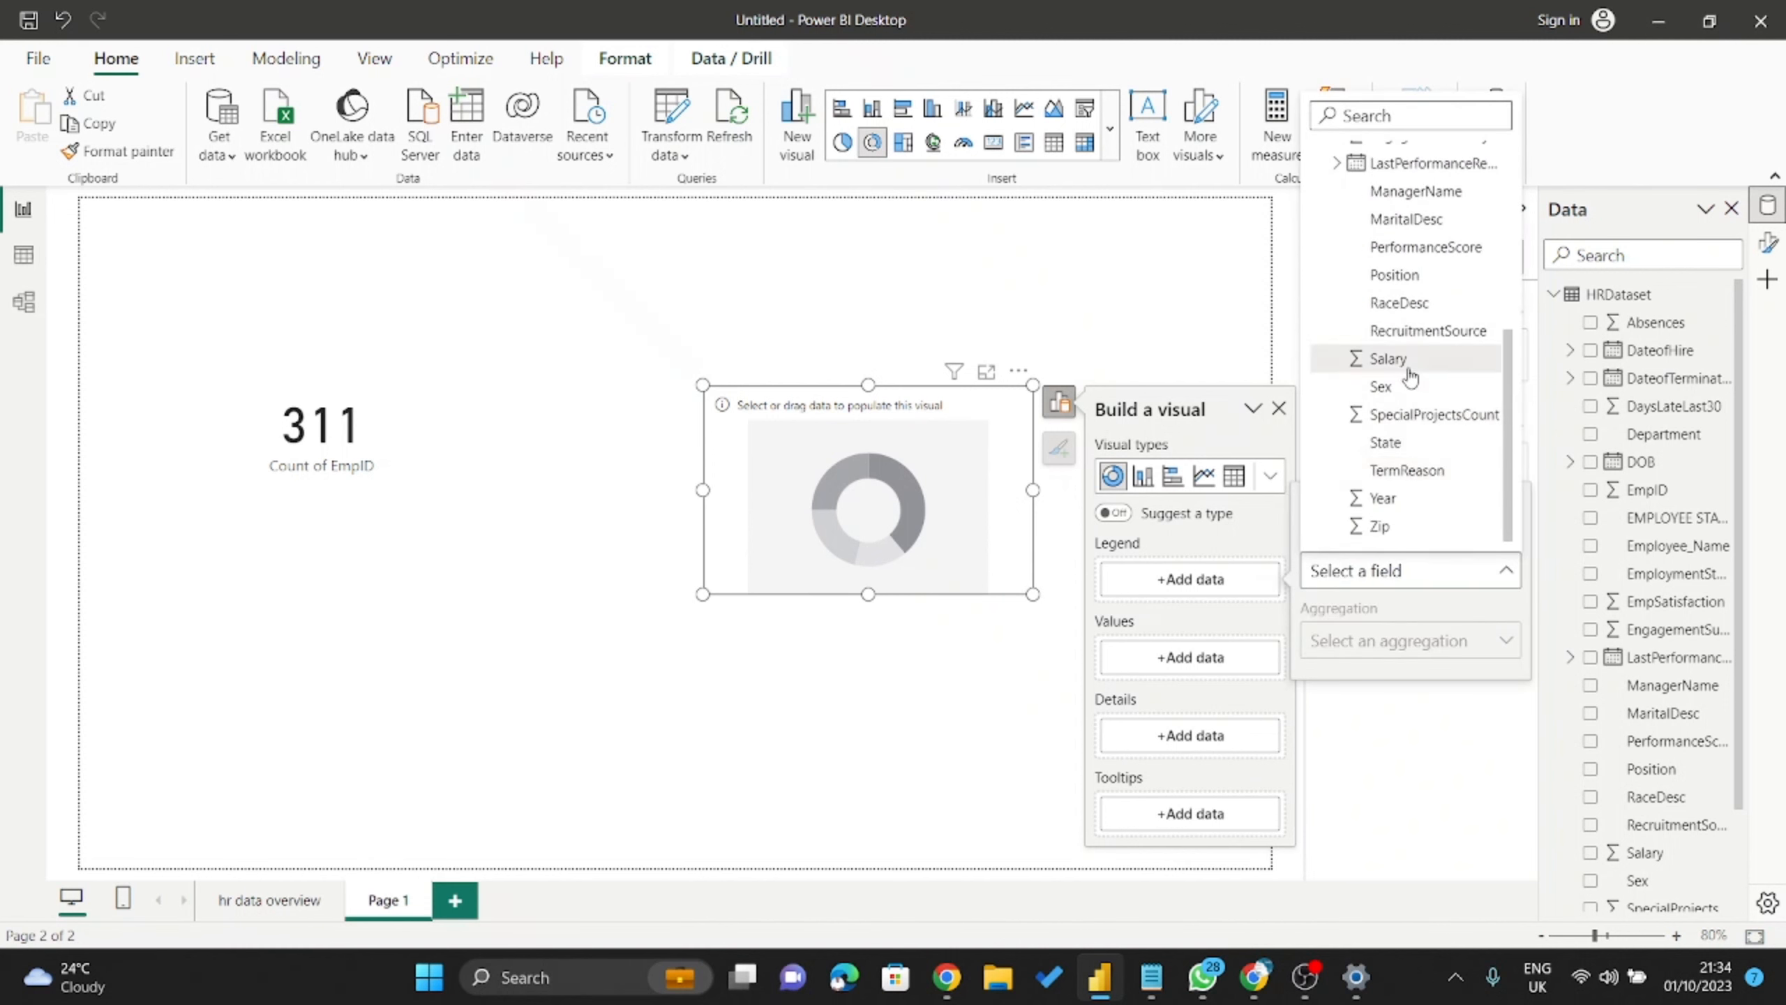
pyautogui.scroll(3, 1414, 366)
pyautogui.press('Escape')
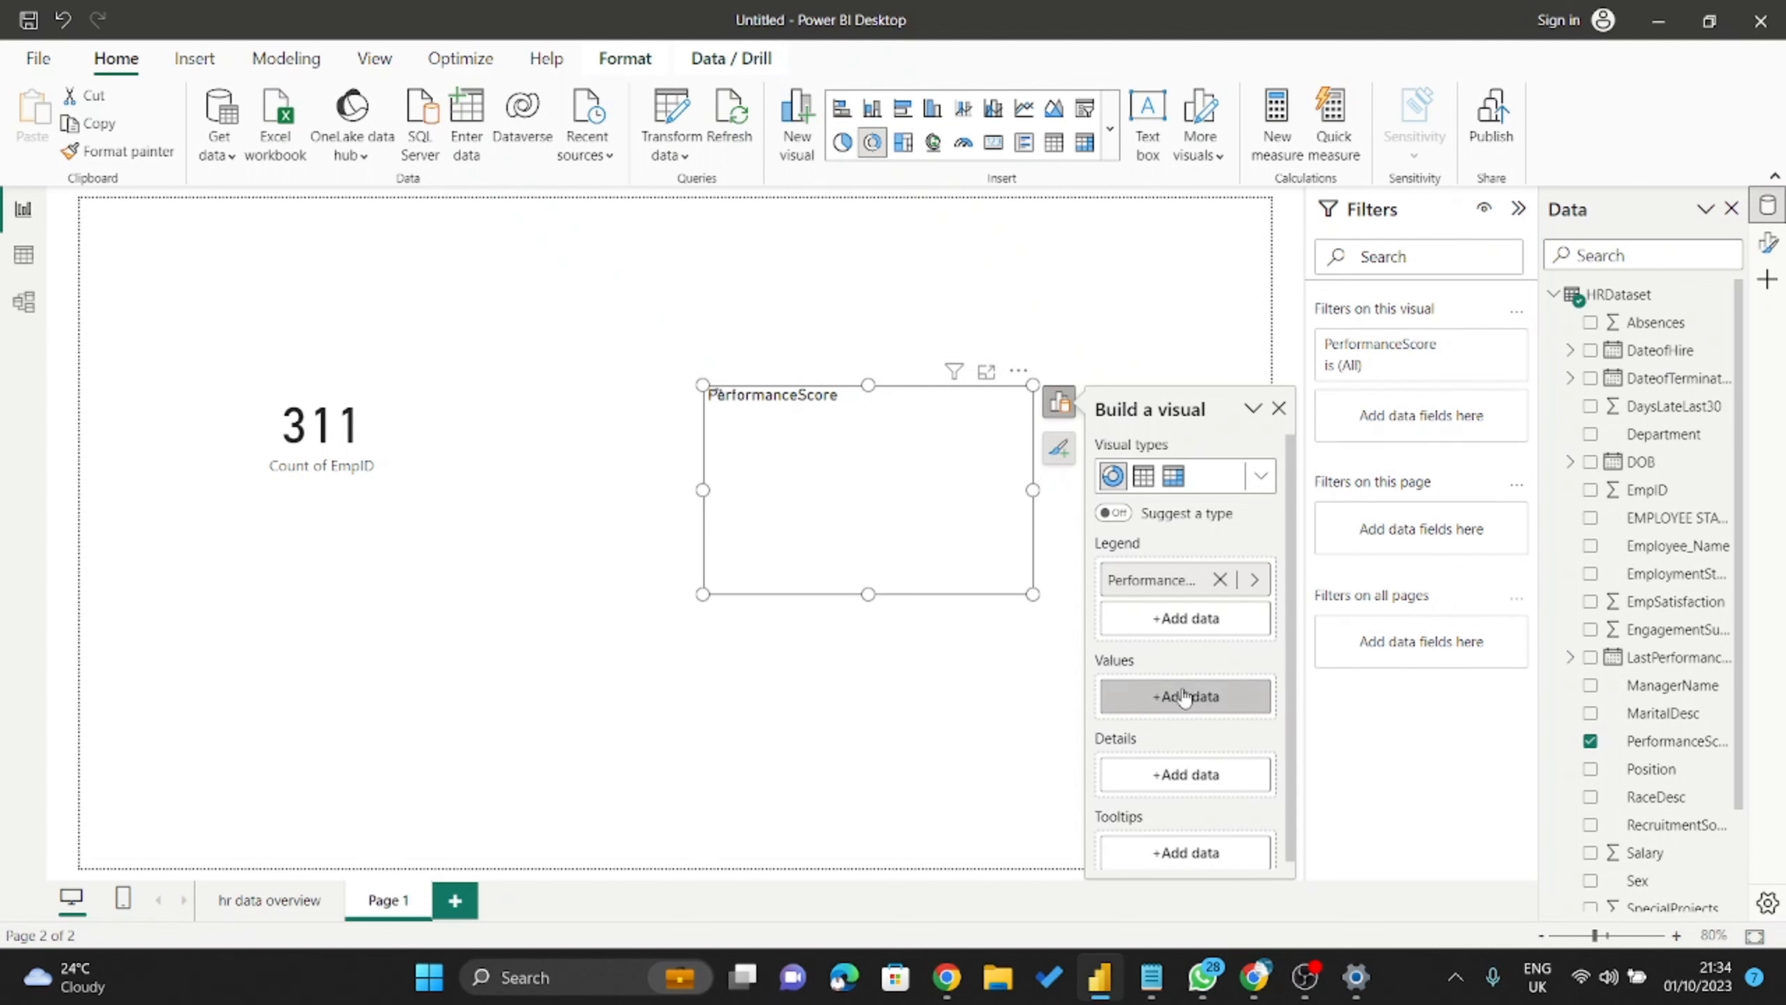
pyautogui.click(1186, 696)
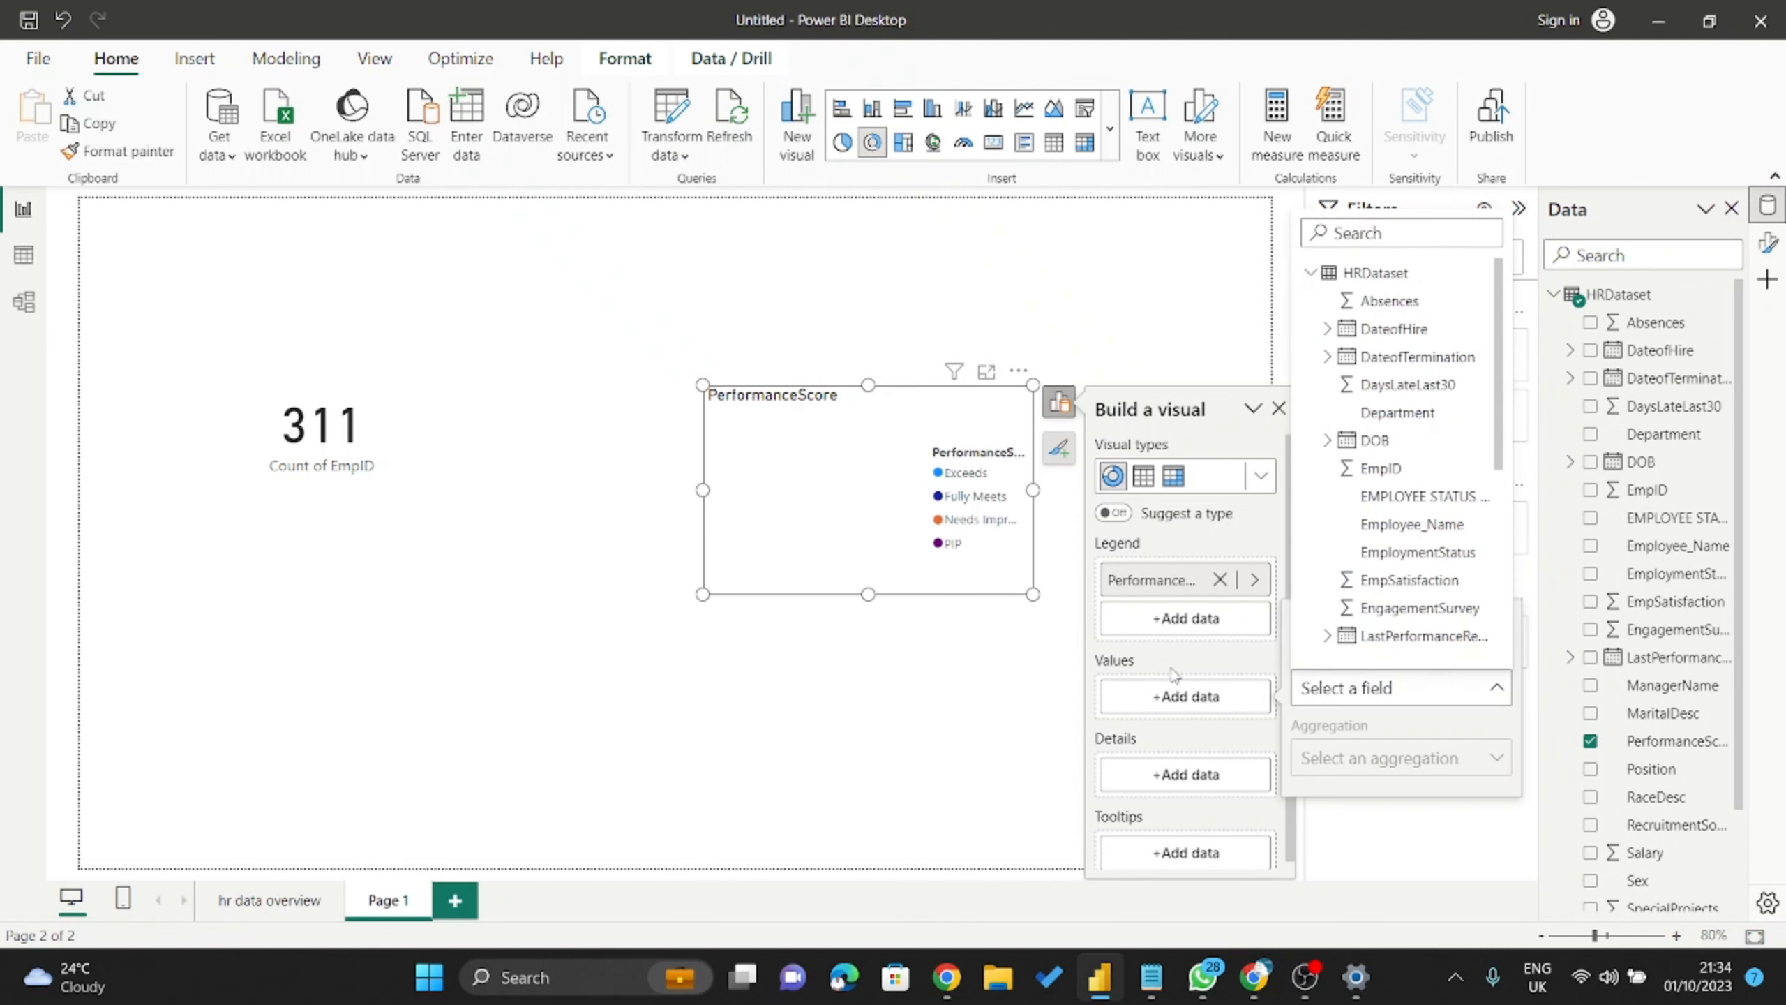
pyautogui.click(1378, 469)
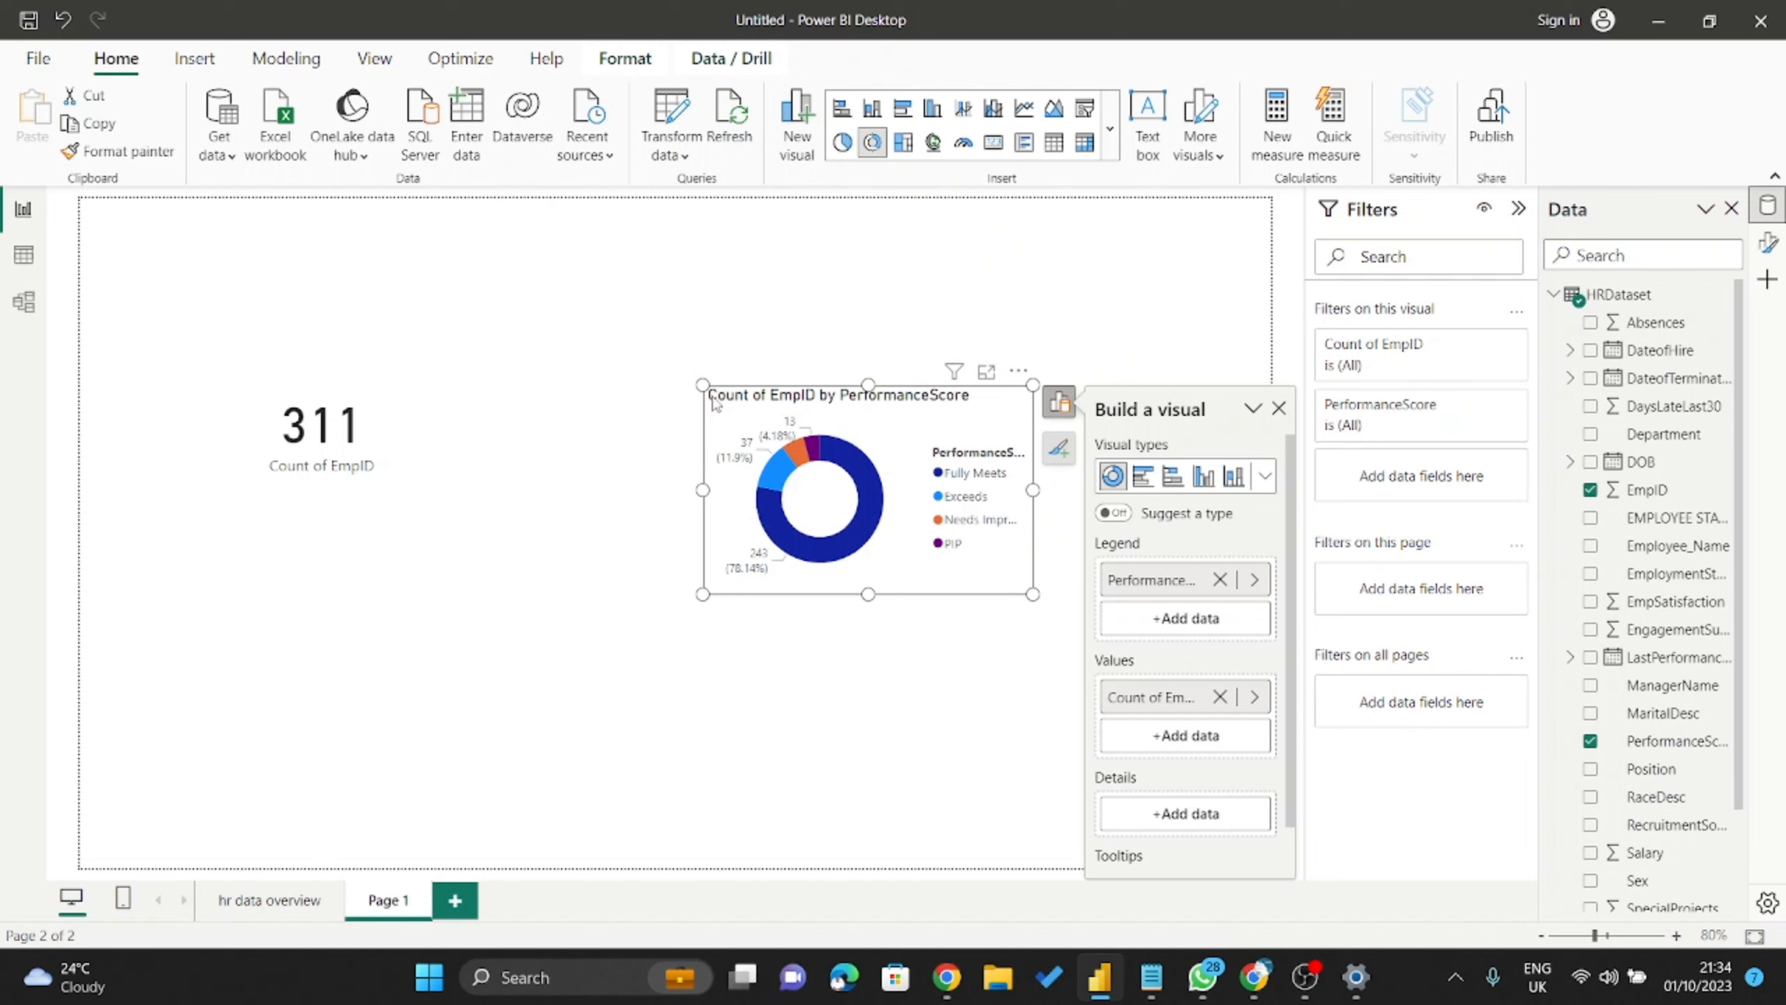
pyautogui.moveTo(701, 382); pyautogui.dragTo(619, 255)
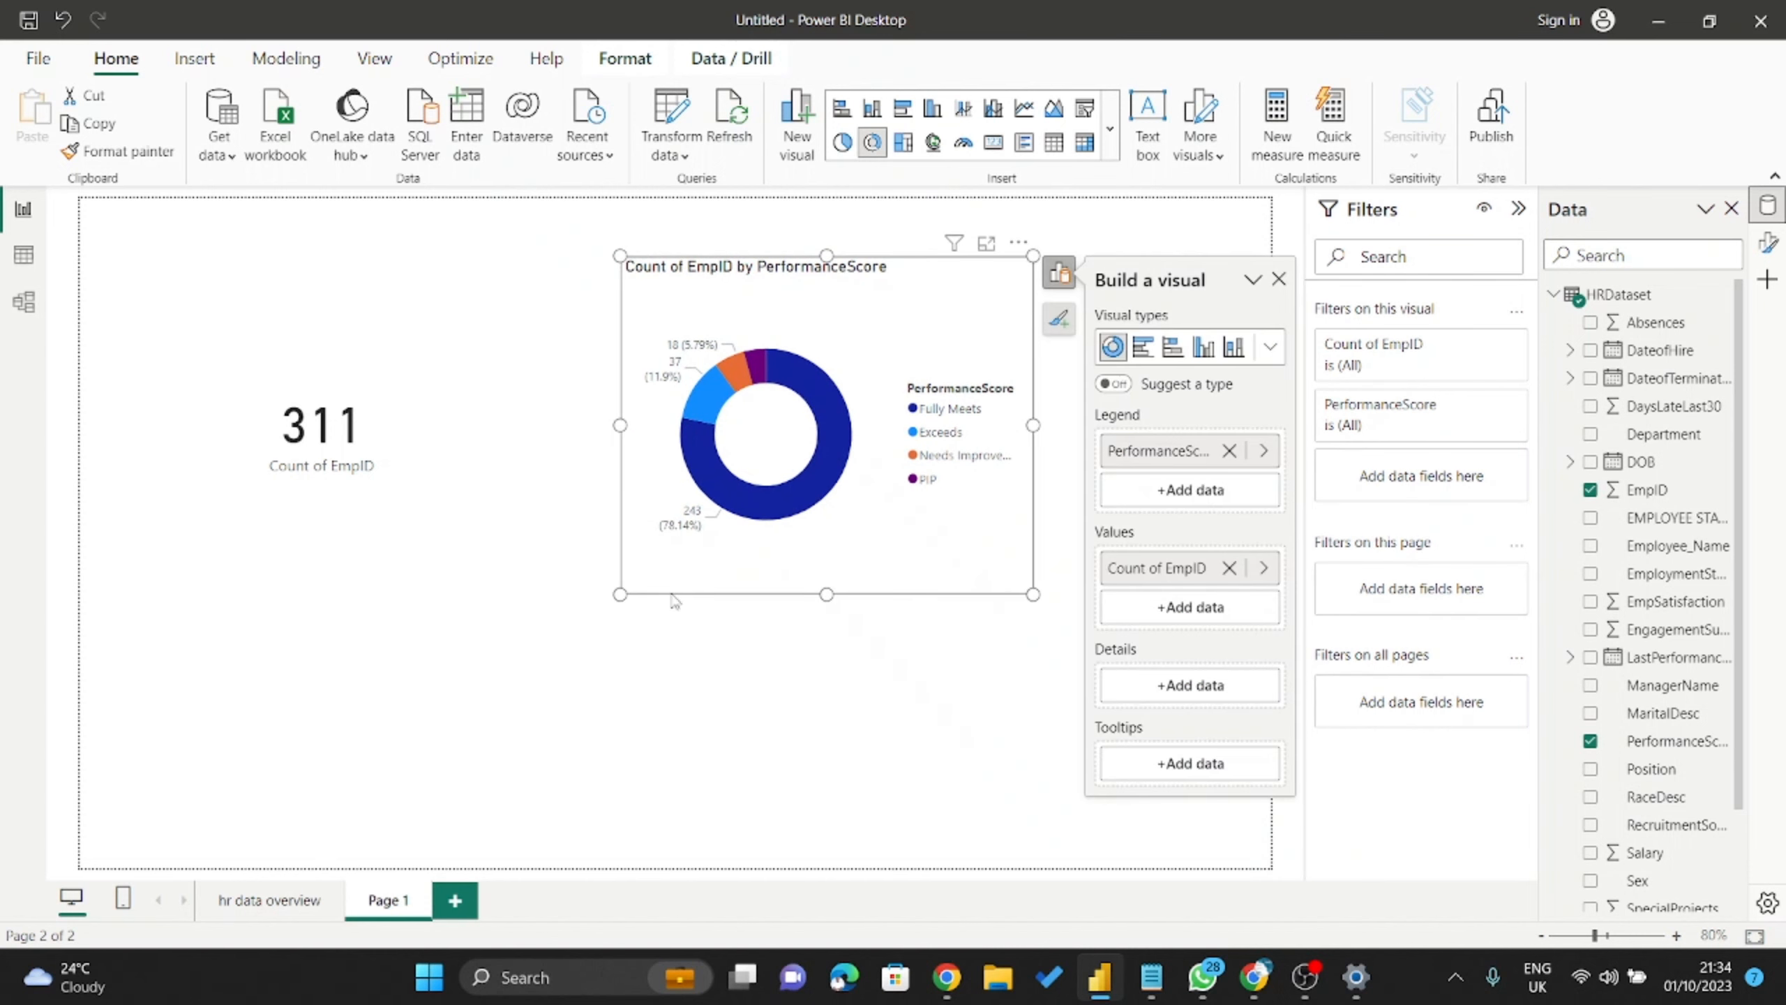
# Resize the PerformanceScore donut chart and drag it into place beside the 311 Count of EmpID card.
pyautogui.click(609, 612)
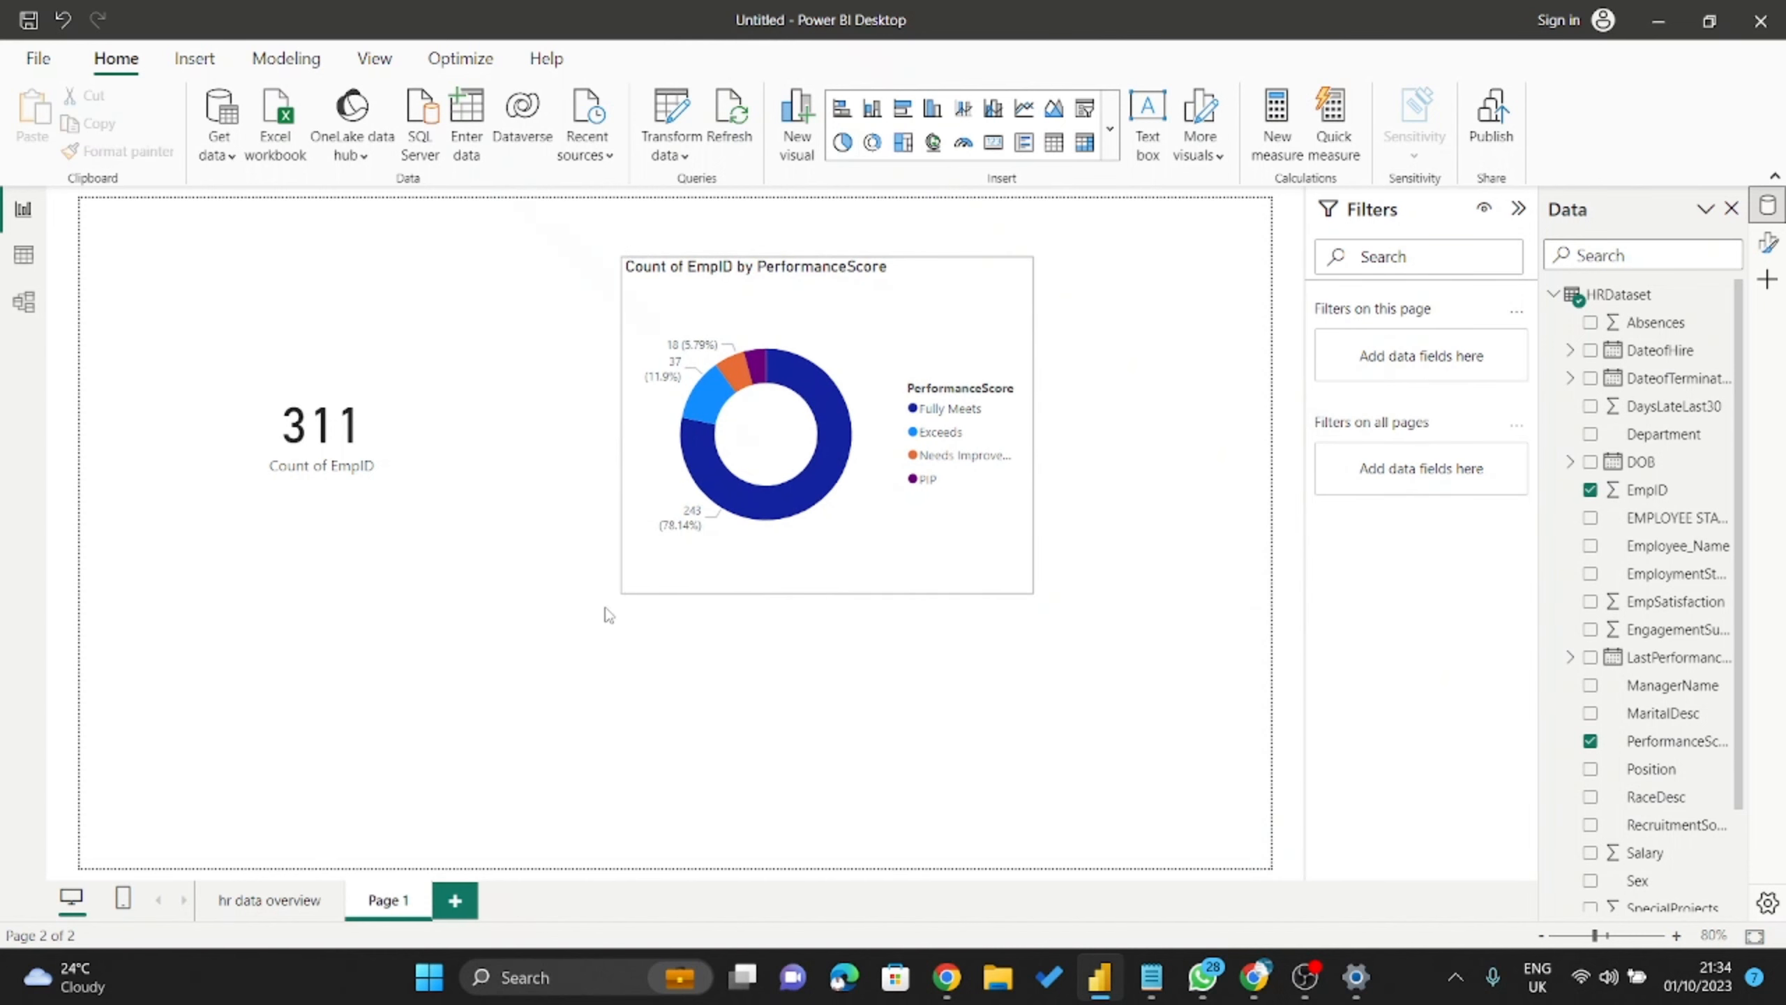
pyautogui.click(633, 583)
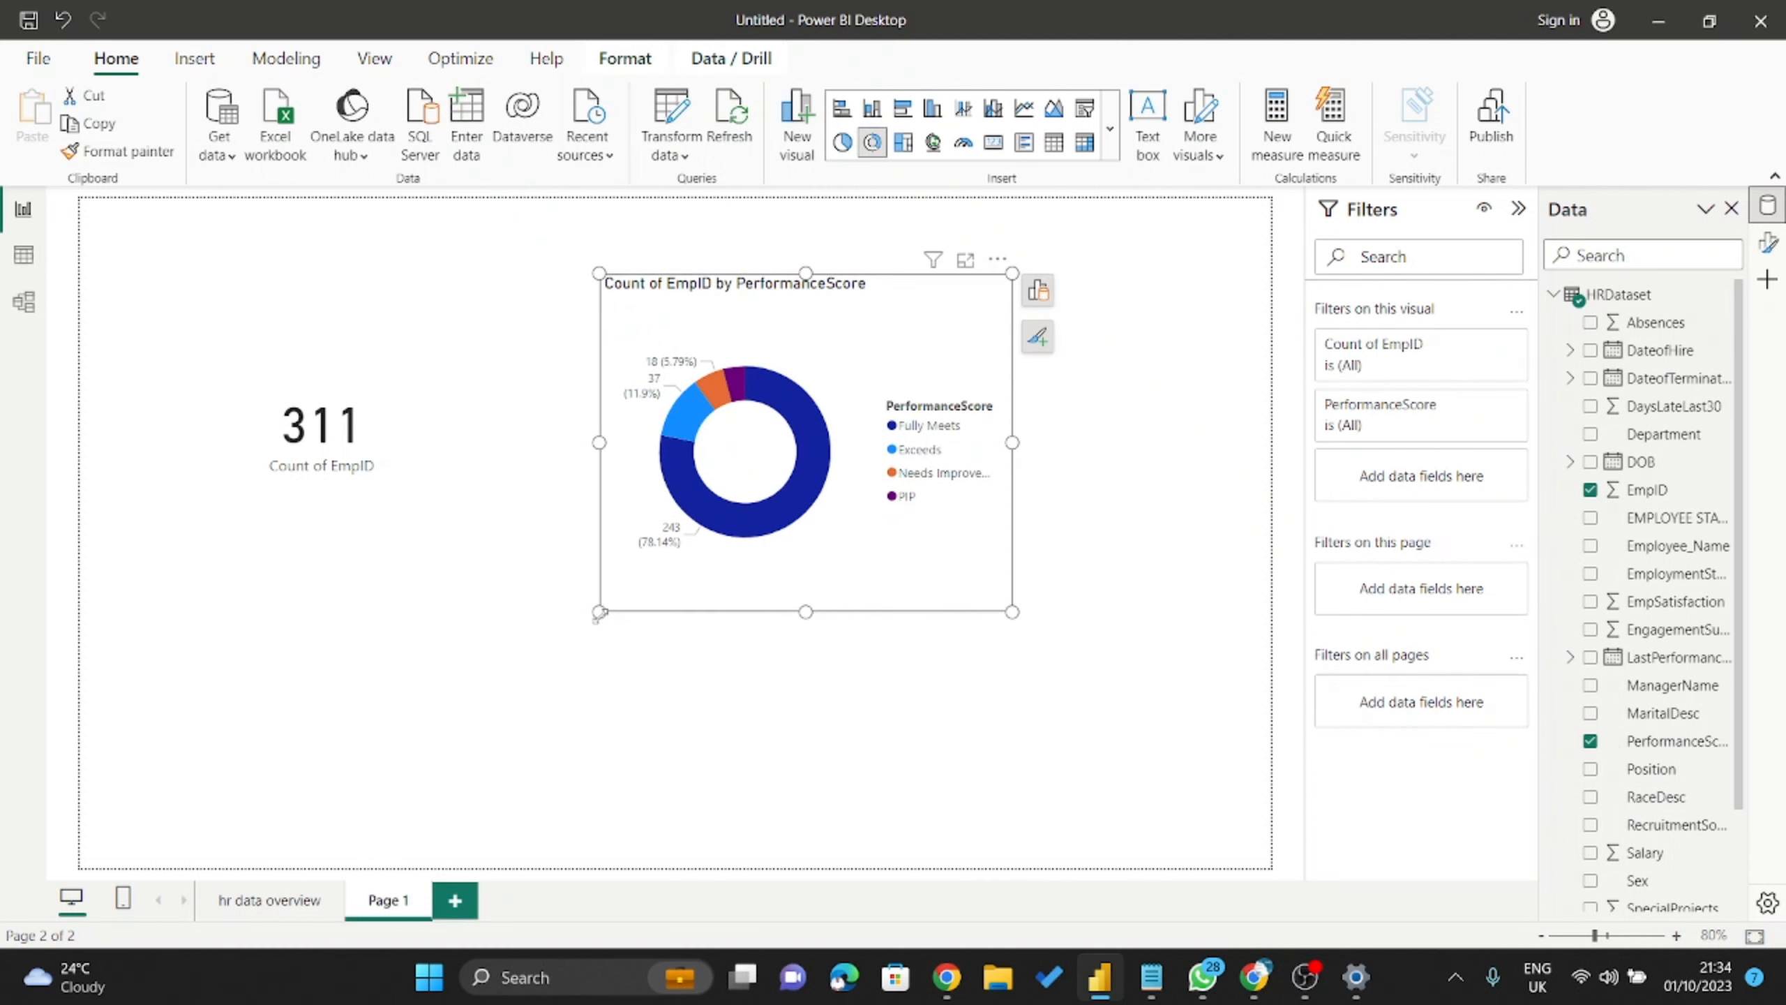
pyautogui.moveTo(600, 611); pyautogui.dragTo(540, 692)
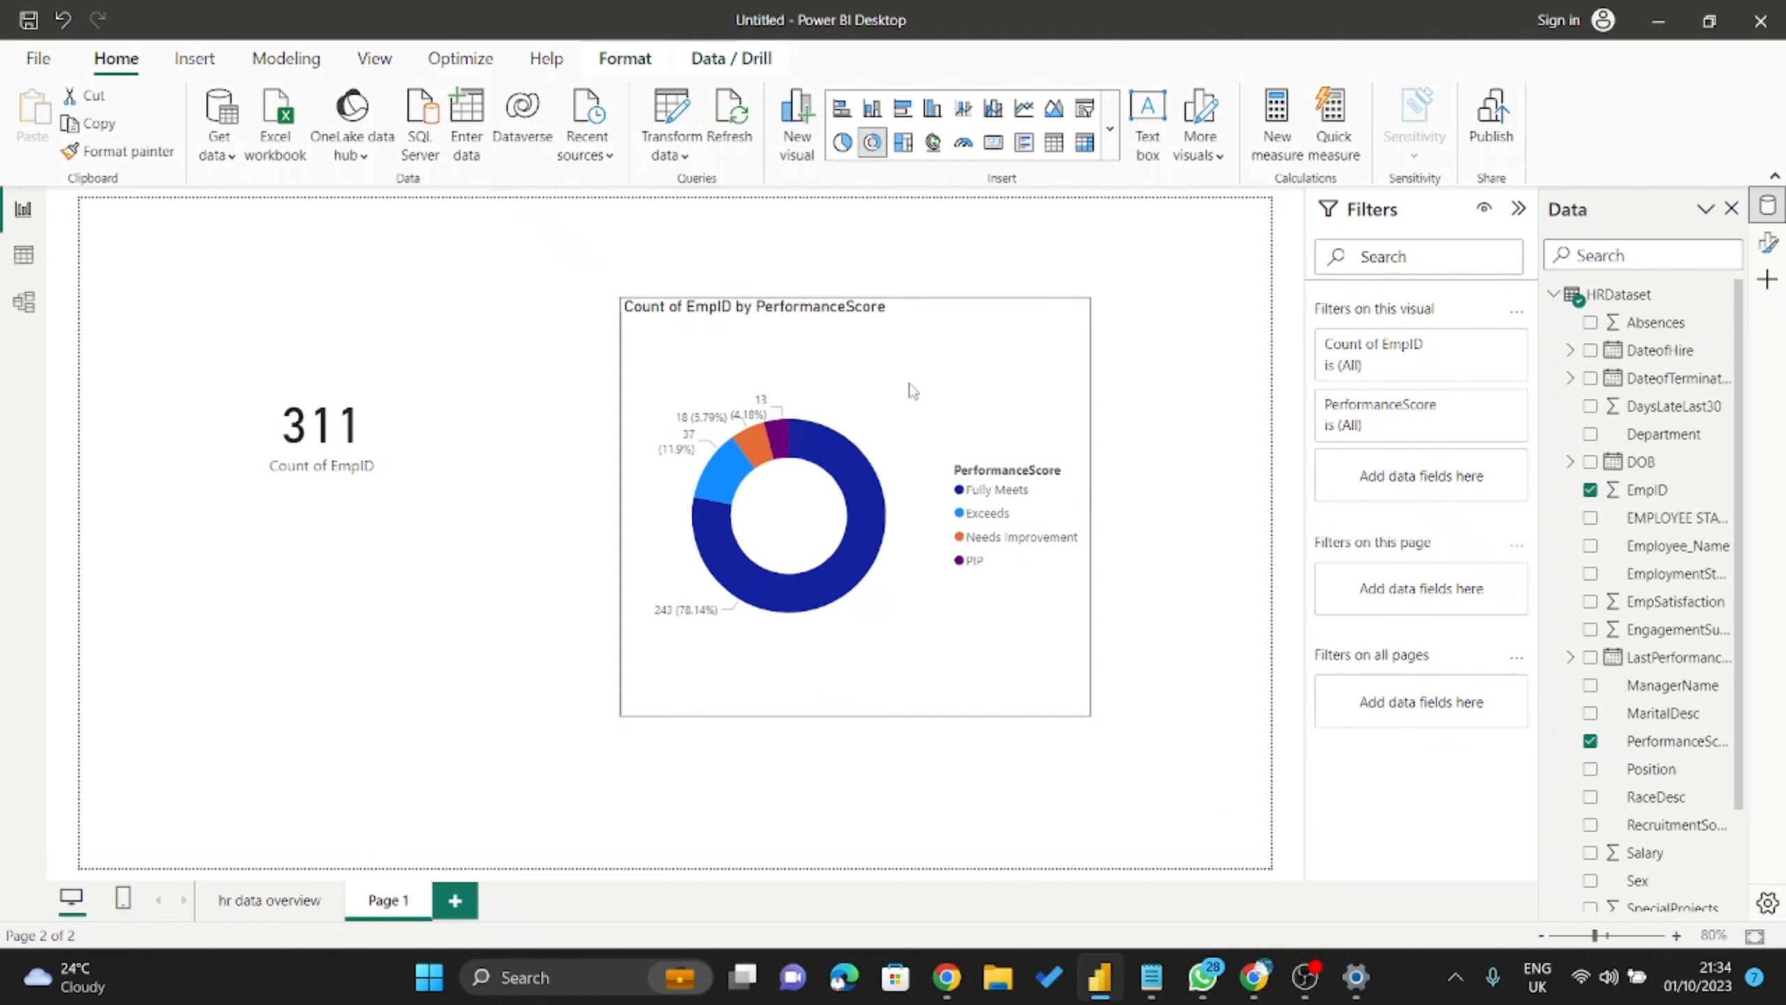
pyautogui.moveTo(797, 373); pyautogui.dragTo(897, 425)
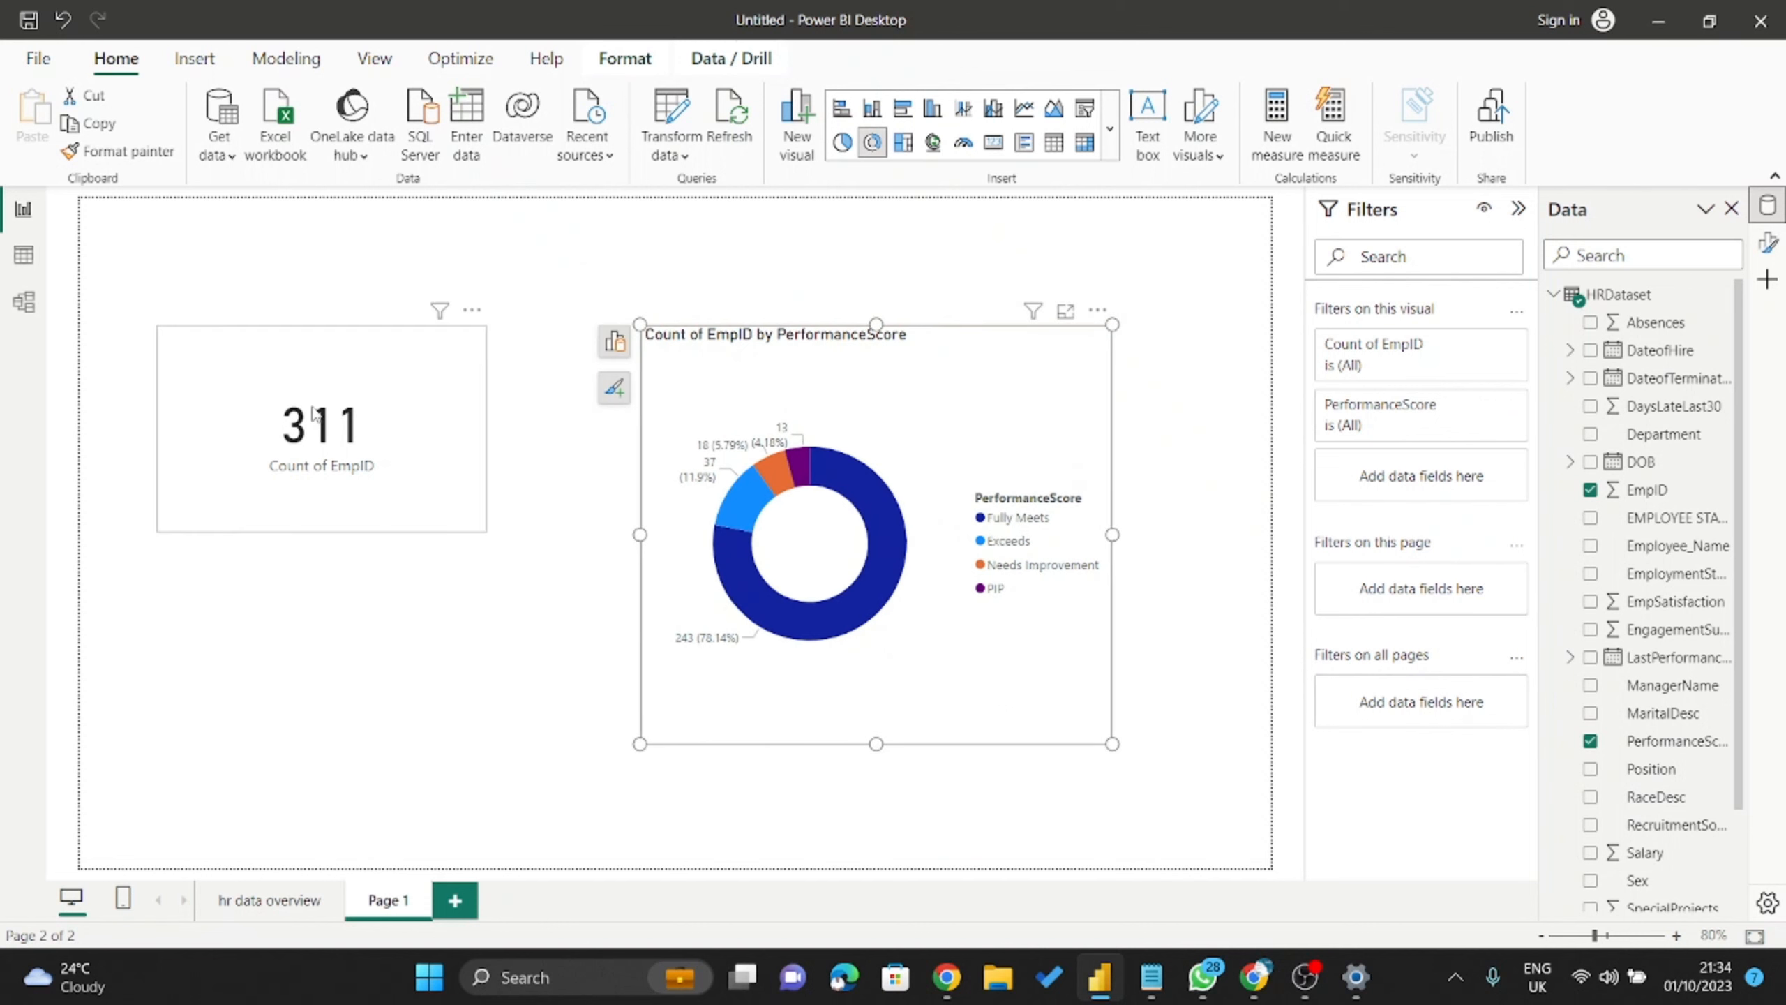
pyautogui.click(328, 429)
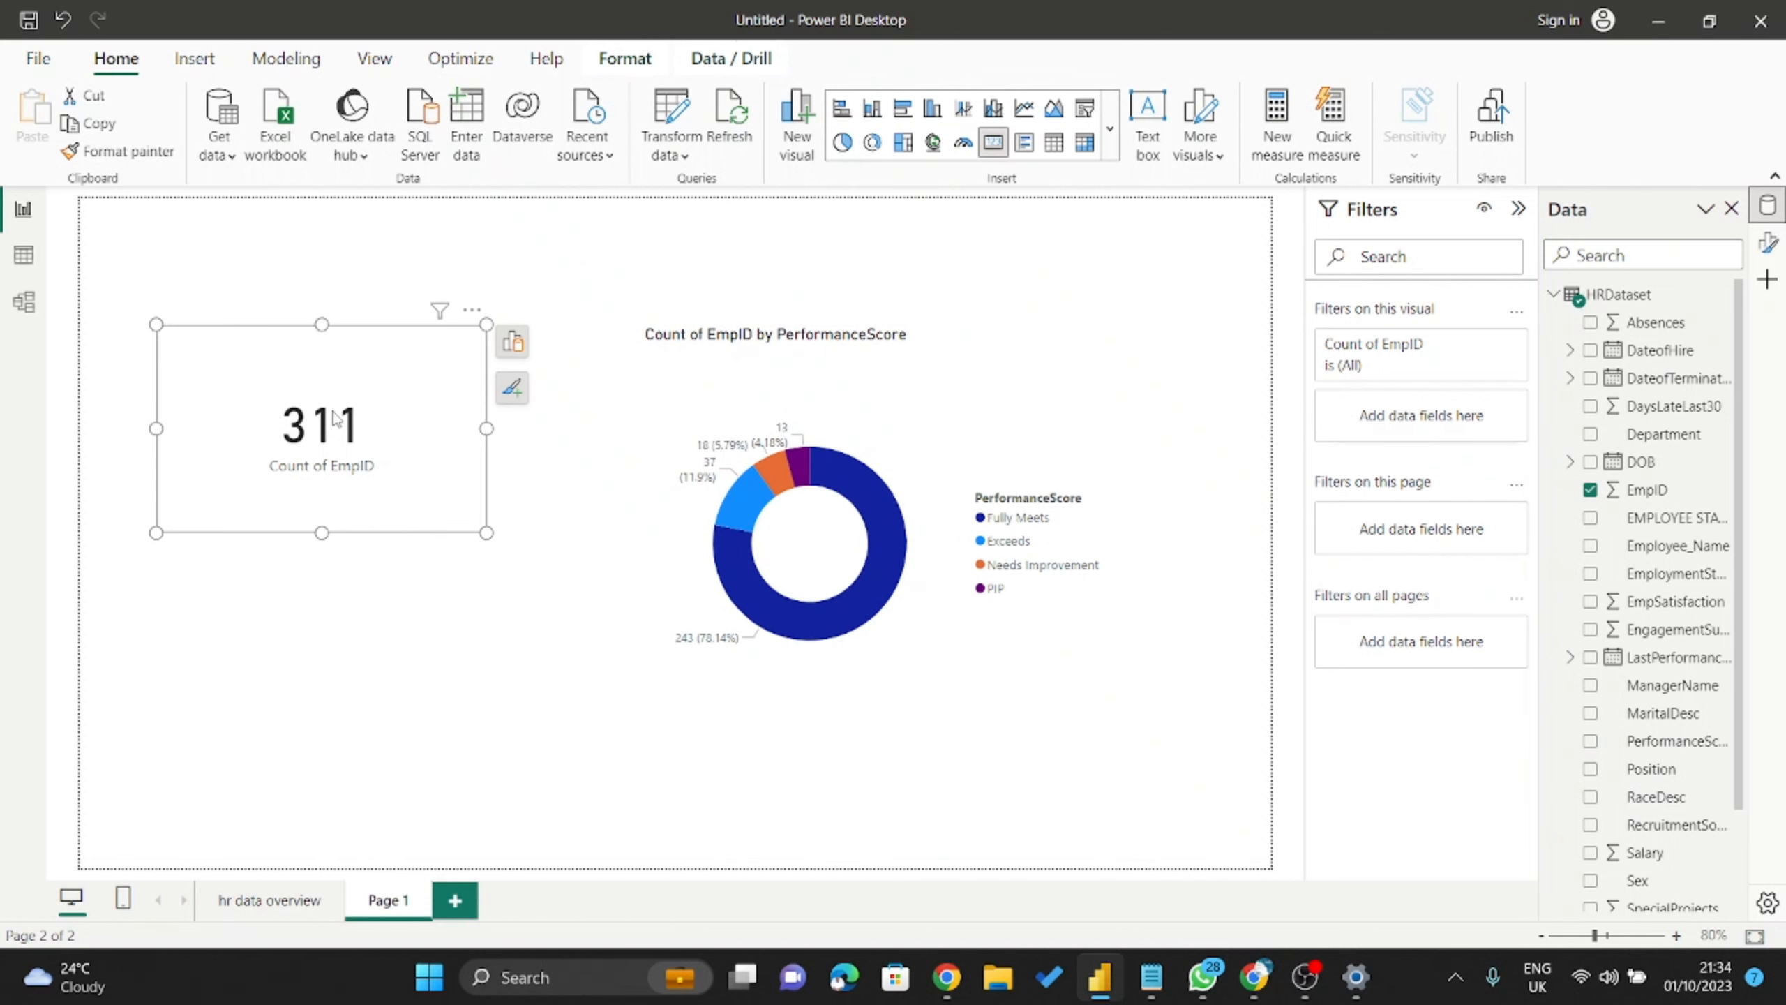
pyautogui.click(991, 408)
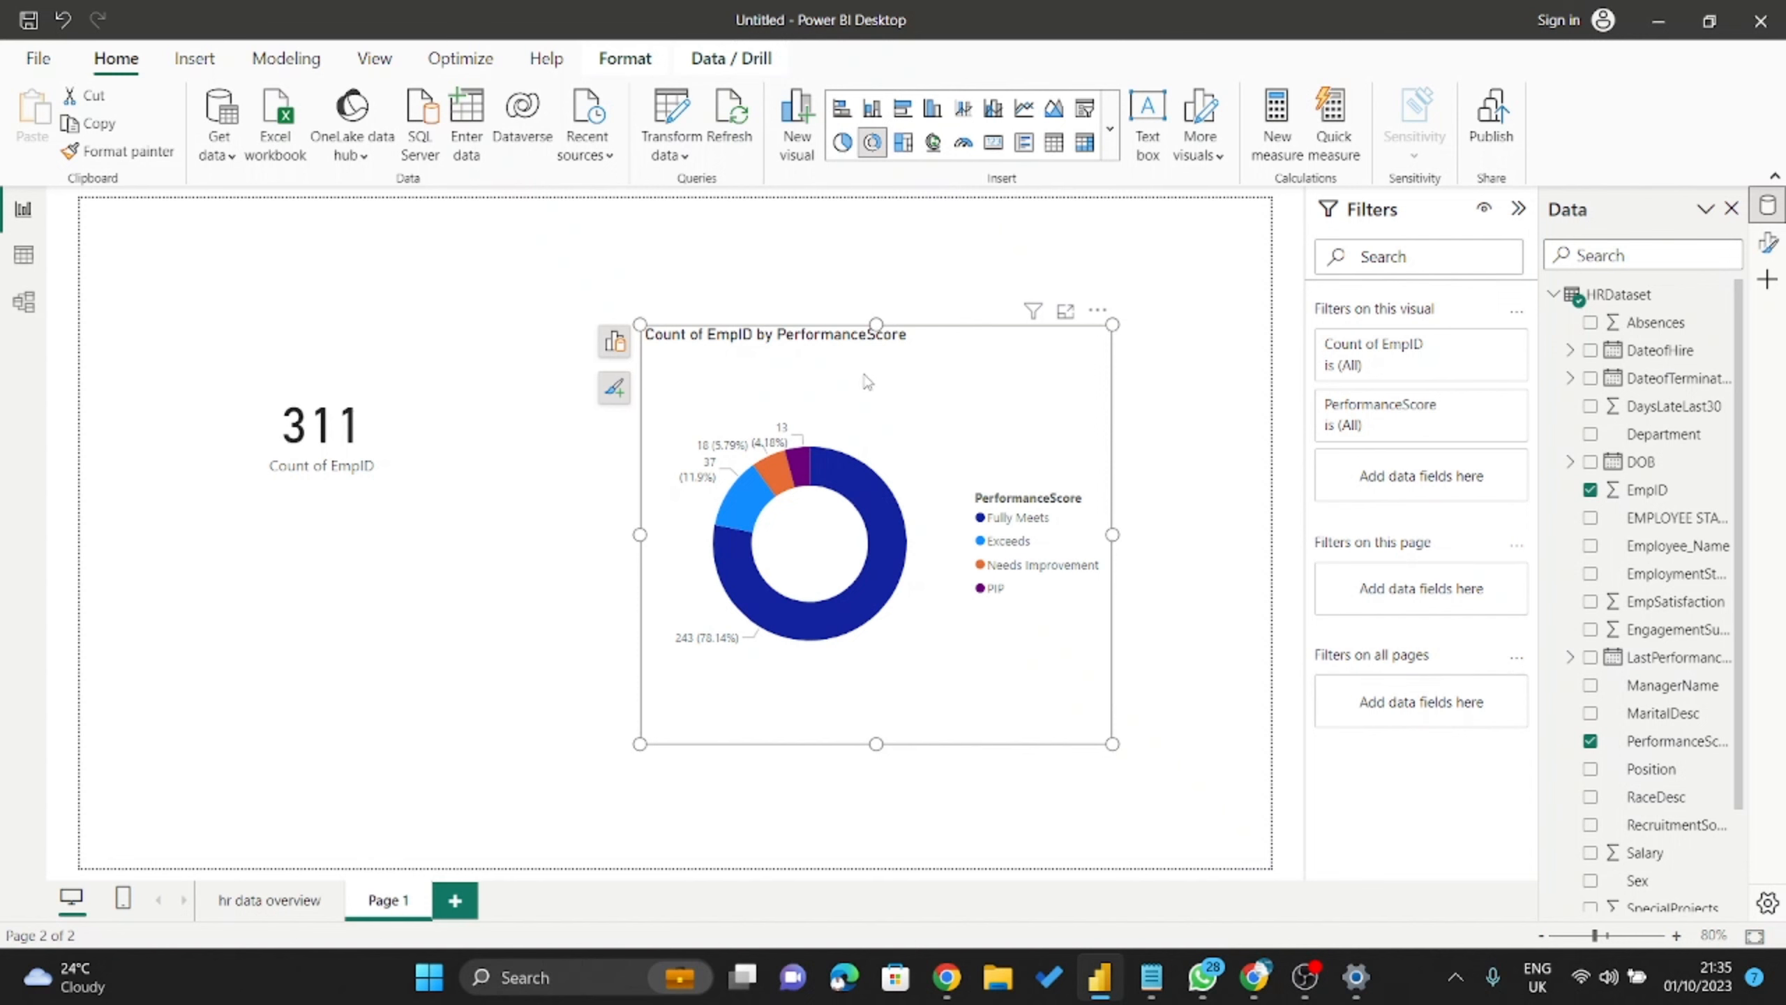
pyautogui.moveTo(957, 407); pyautogui.dragTo(968, 446)
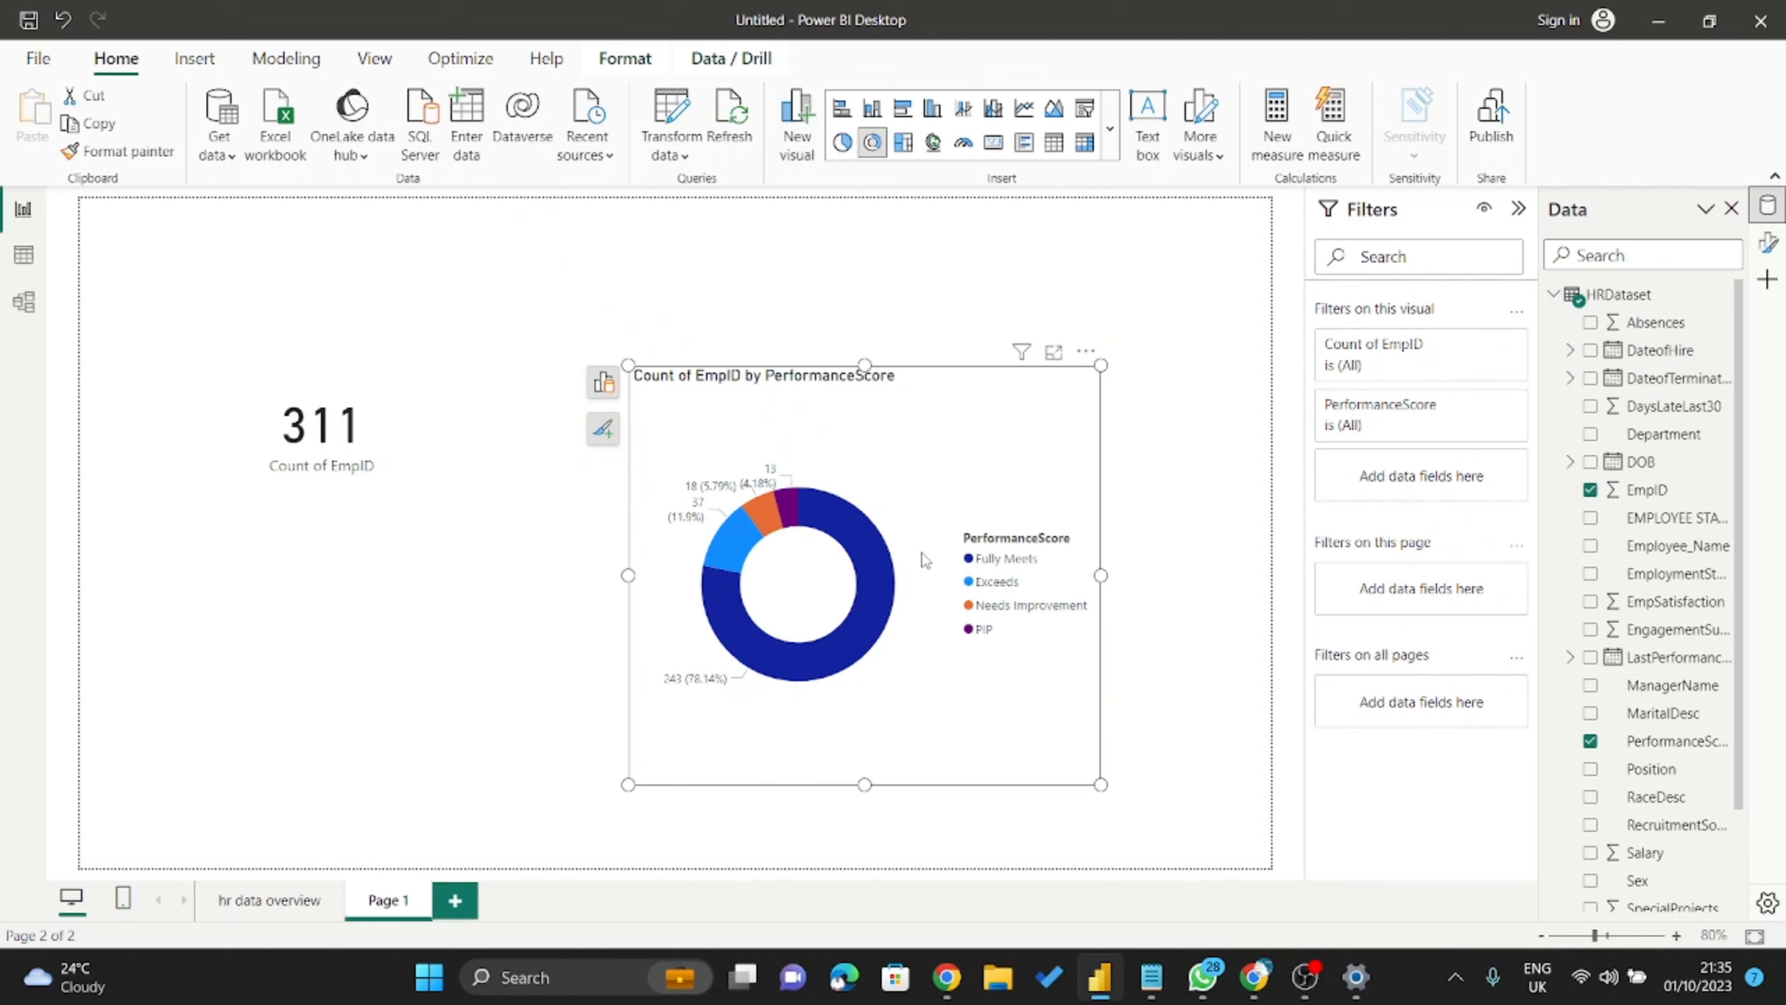
pyautogui.moveTo(949, 420); pyautogui.dragTo(850, 336)
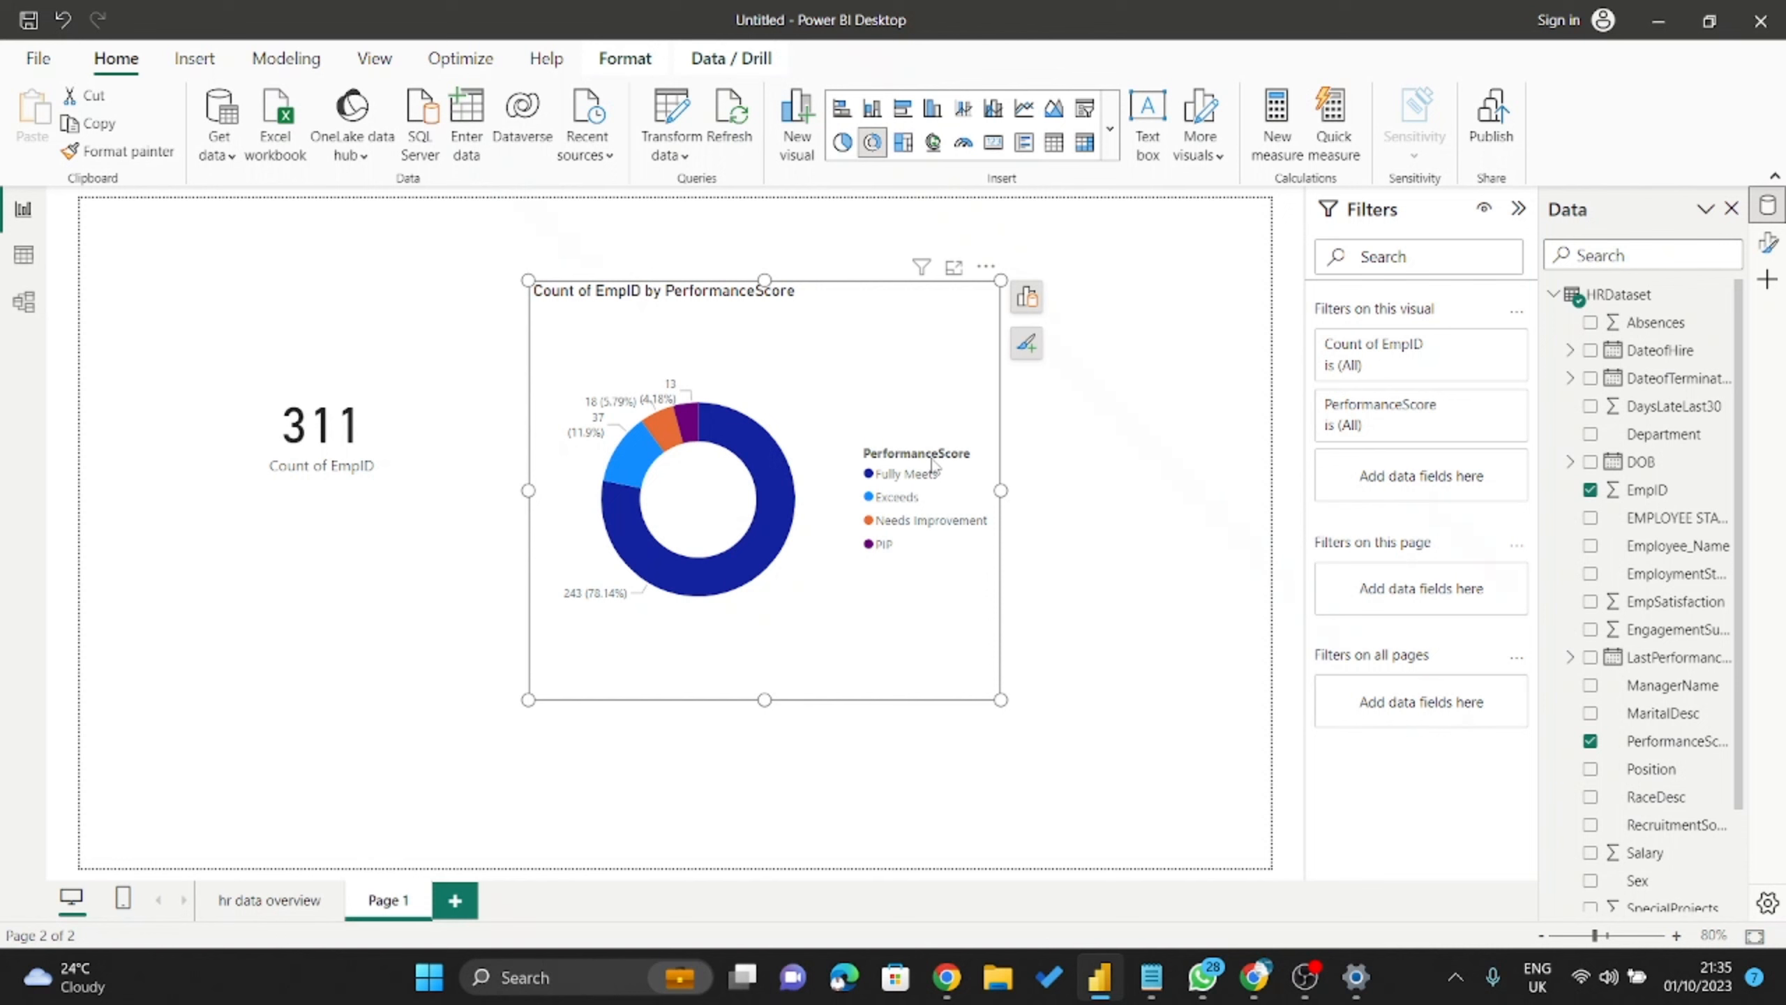
pyautogui.moveTo(873, 370); pyautogui.dragTo(860, 347)
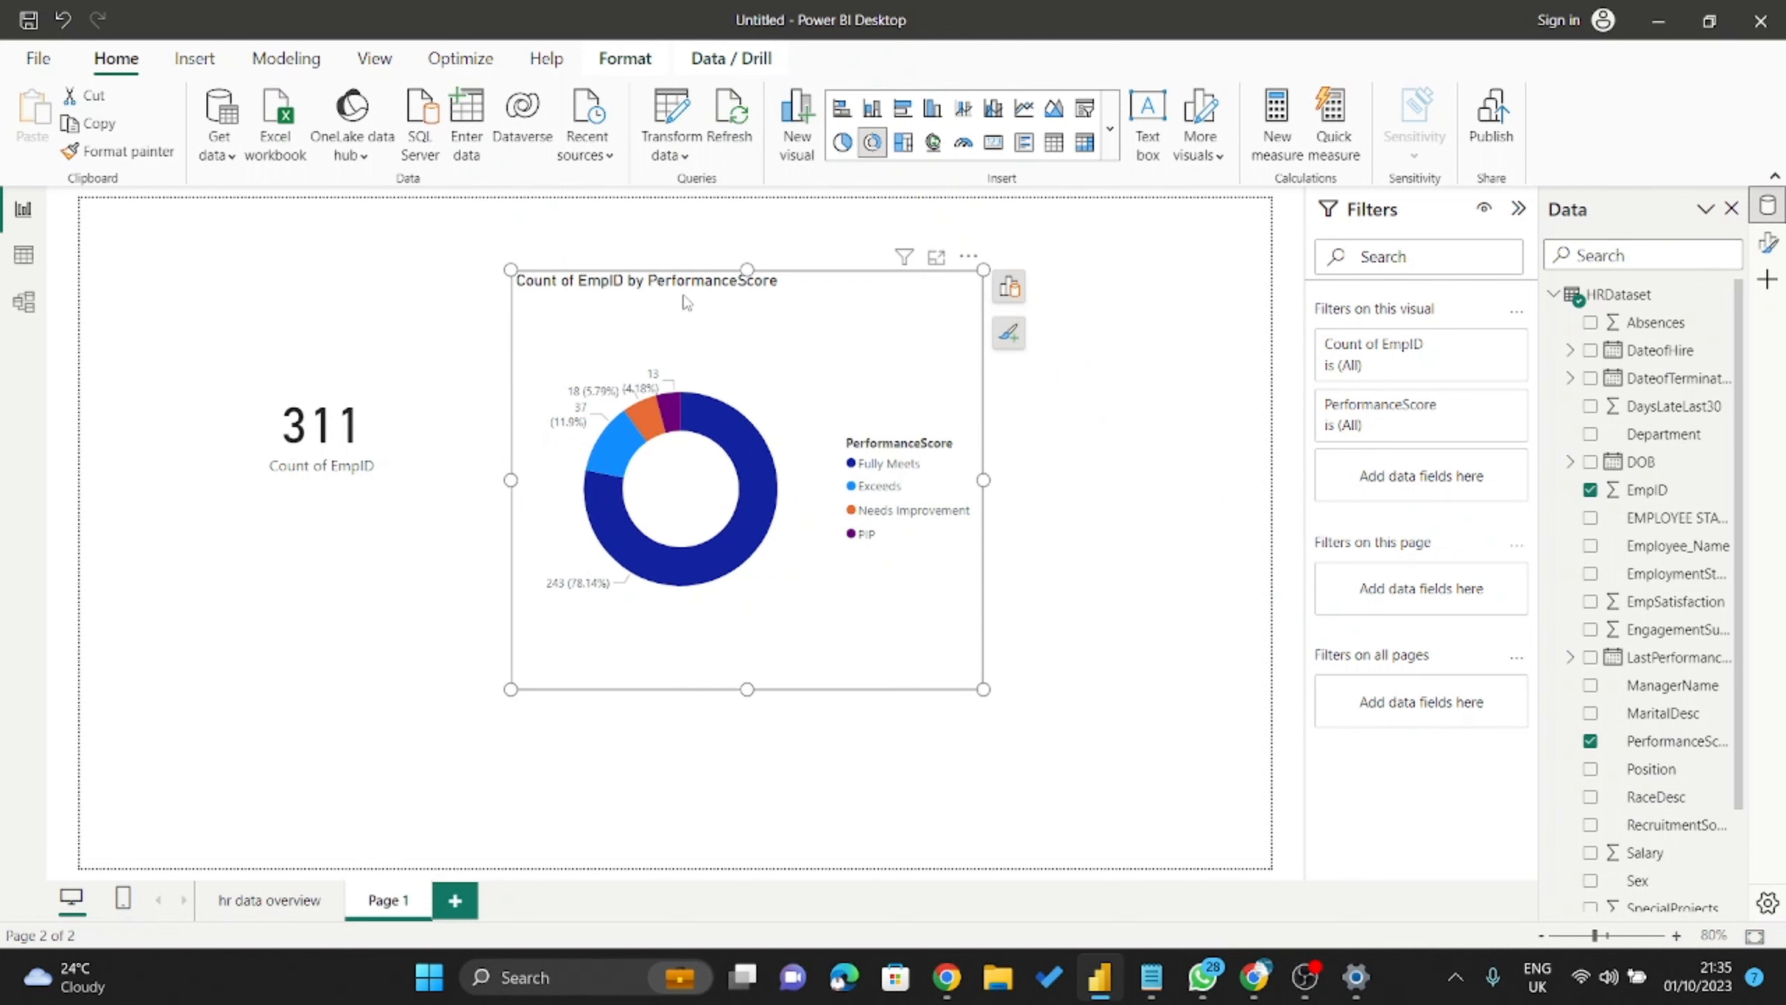
pyautogui.moveTo(822, 330); pyautogui.dragTo(853, 352)
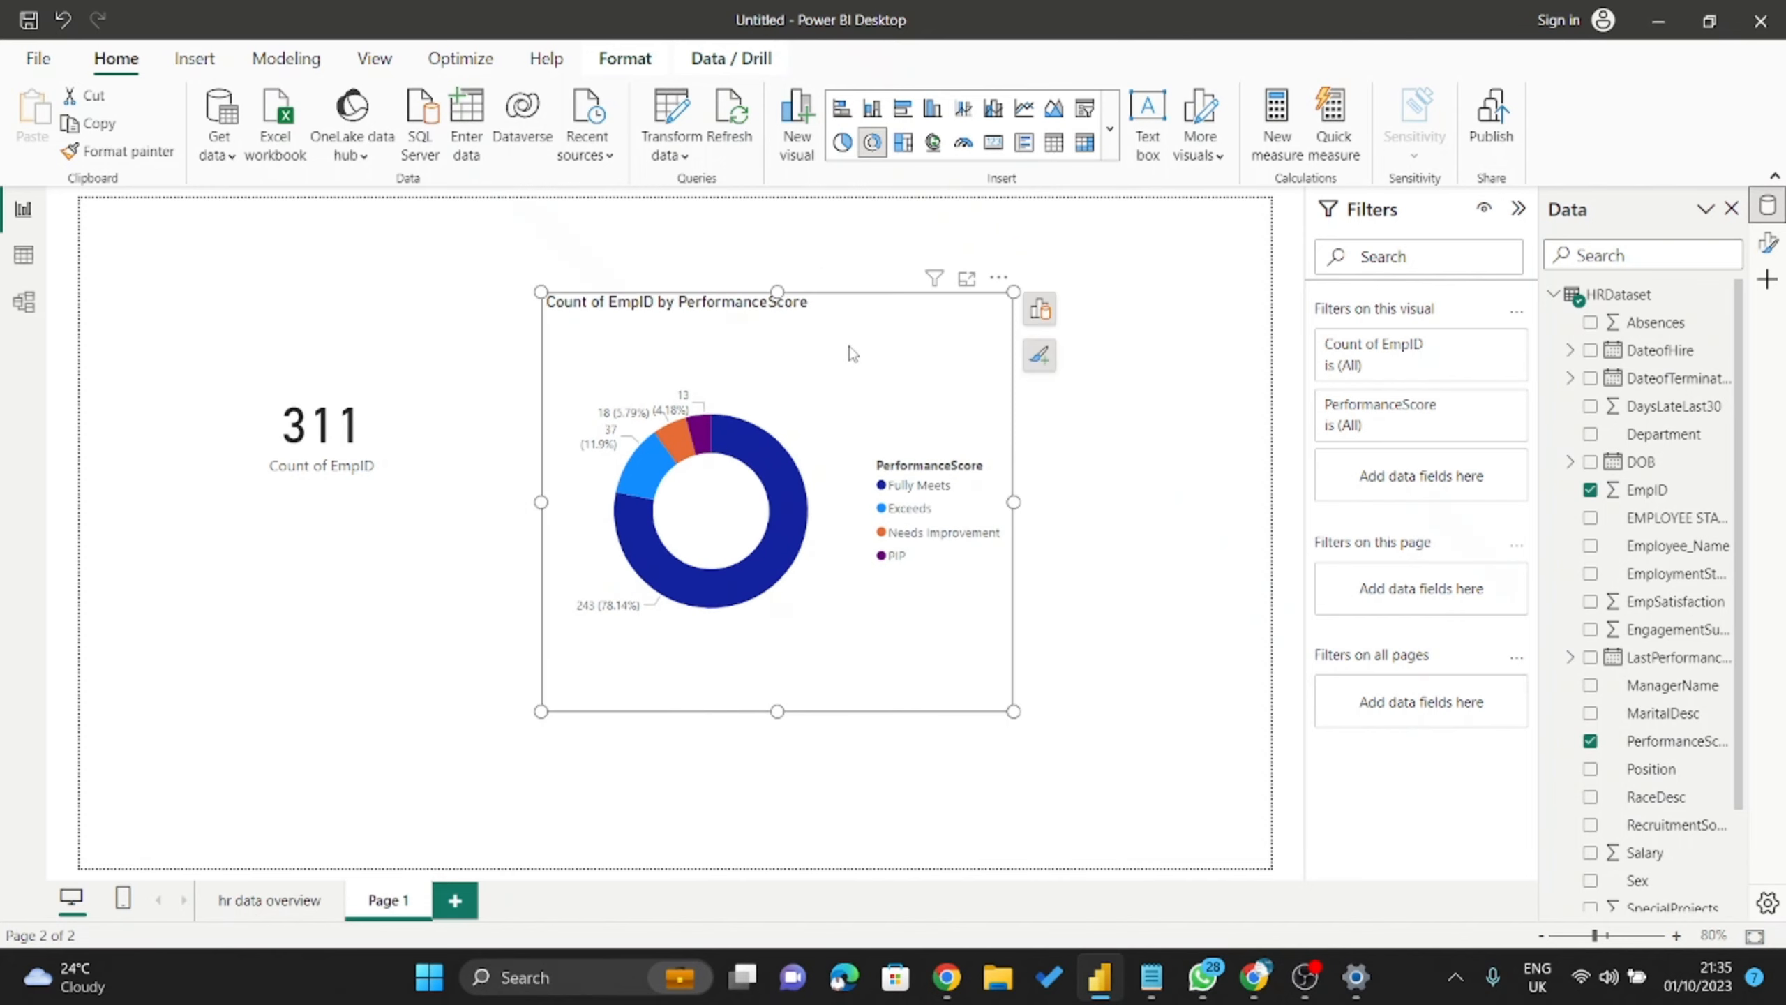
pyautogui.moveTo(887, 453); pyautogui.dragTo(963, 432)
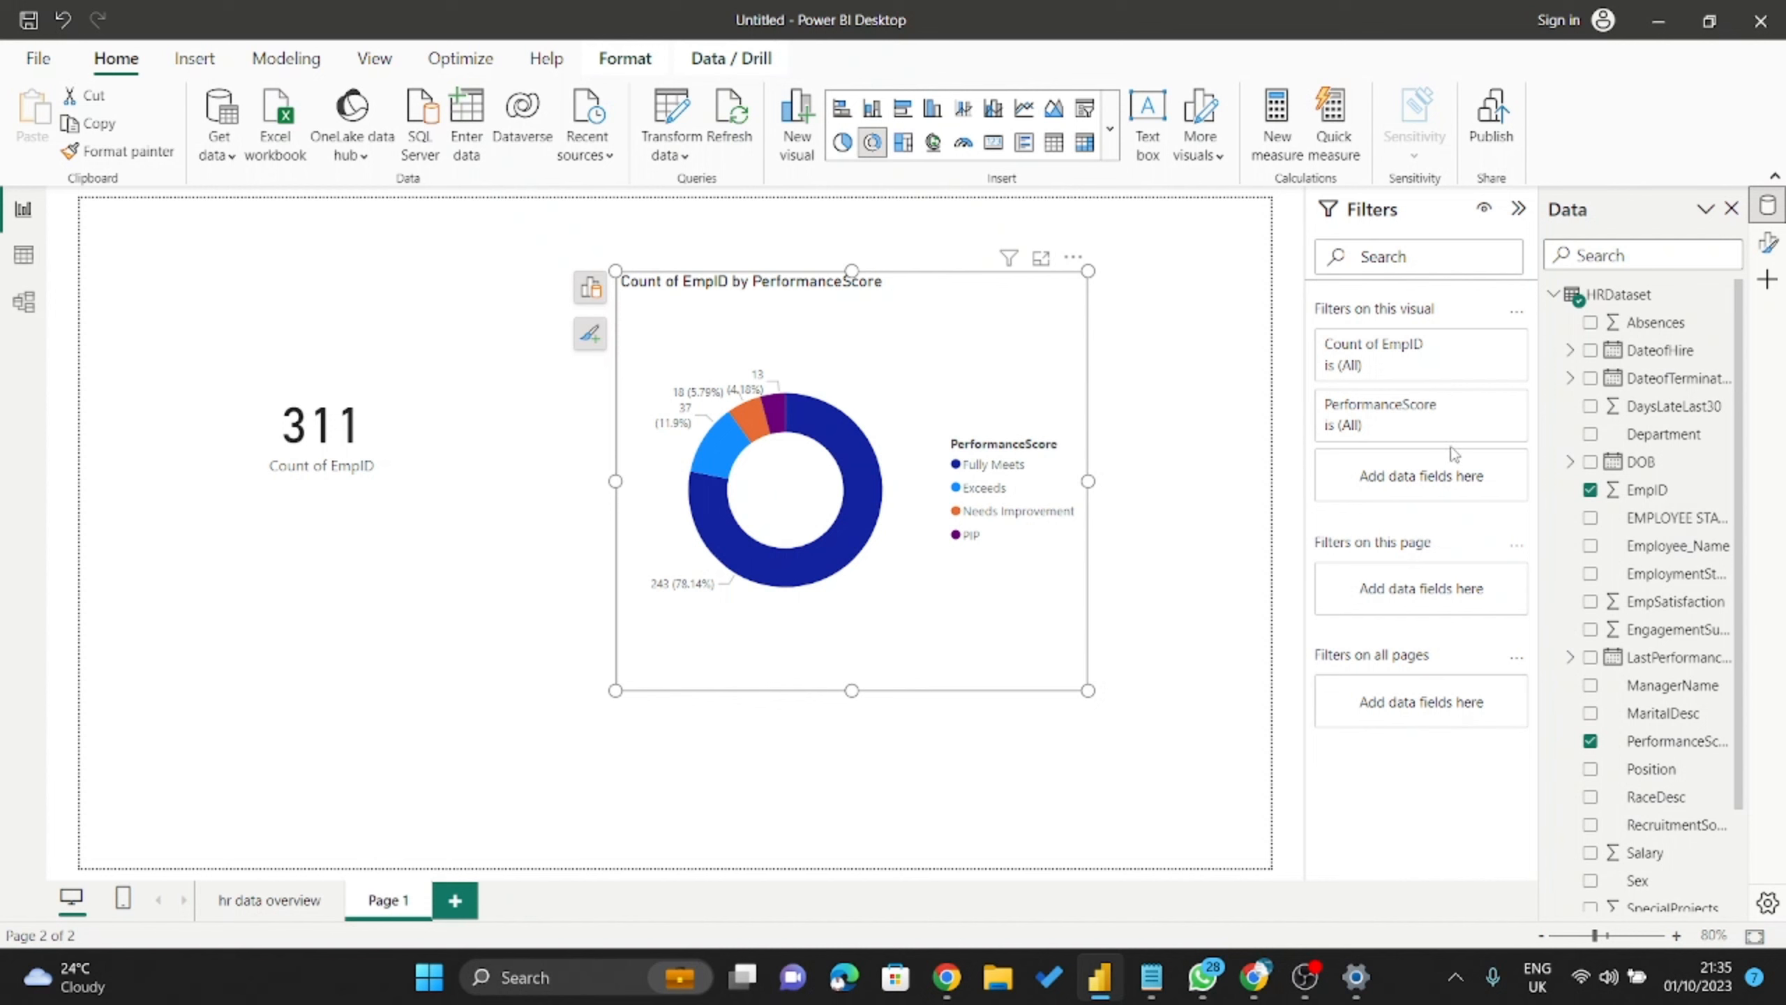
pyautogui.click(1486, 406)
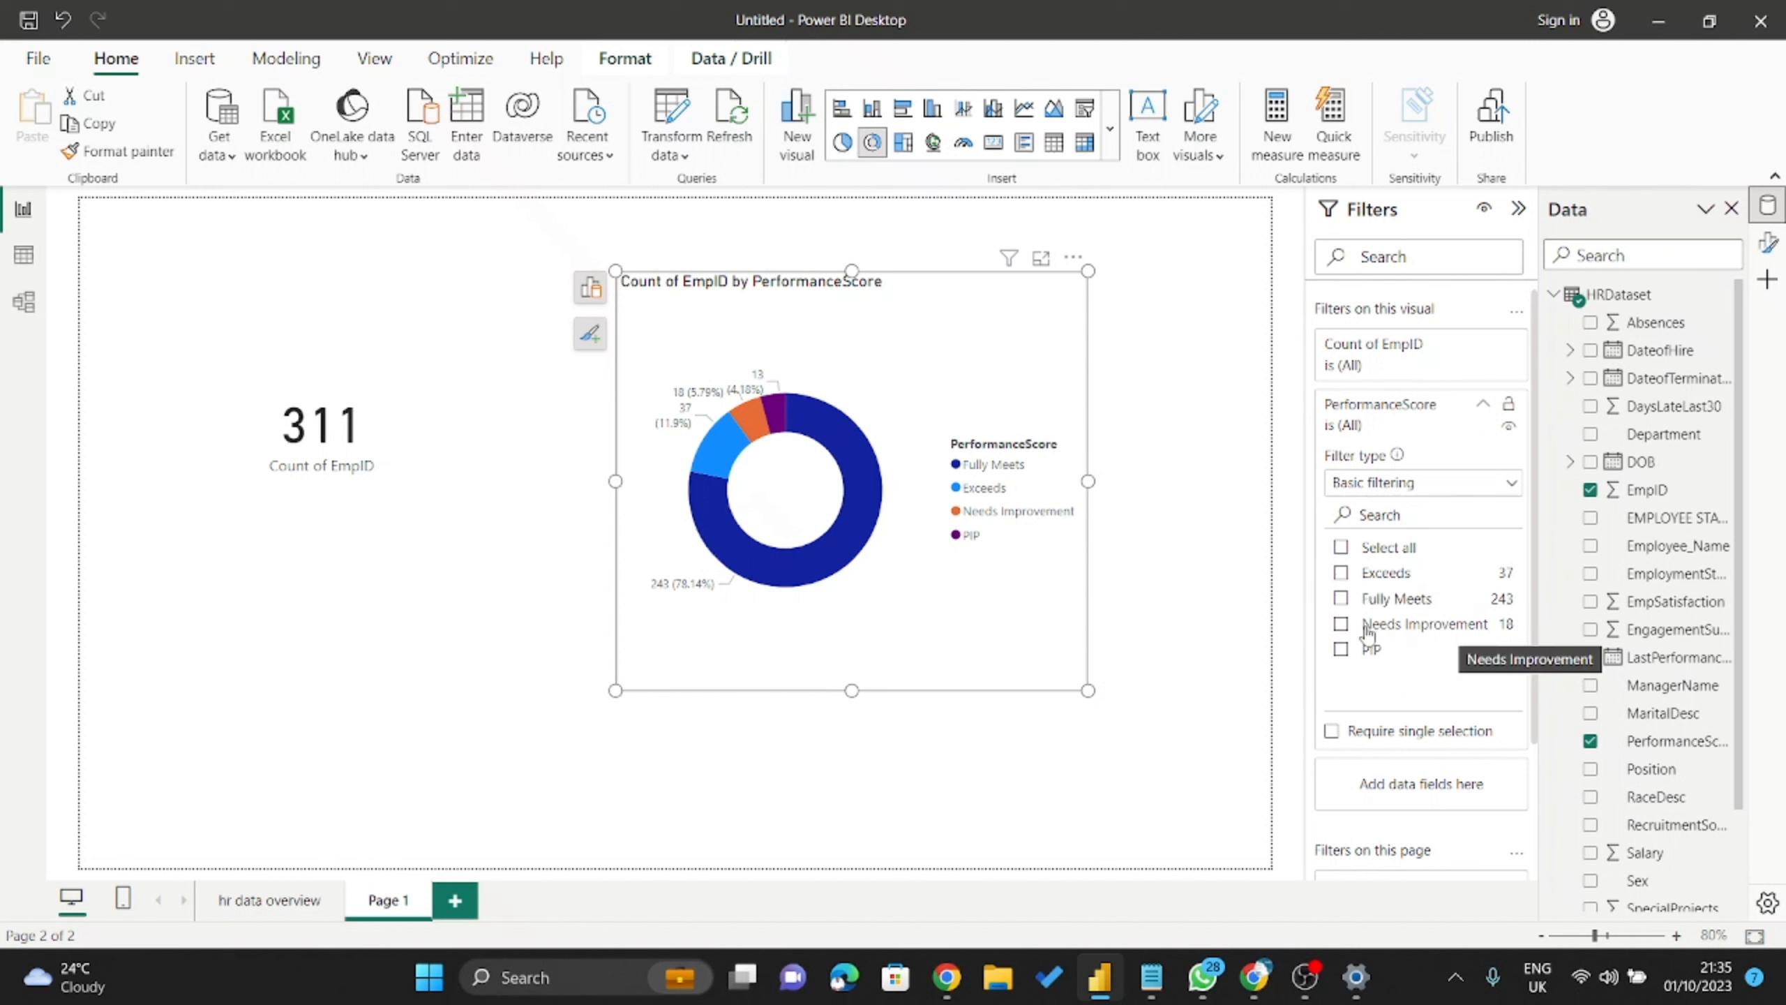
pyautogui.click(1341, 625)
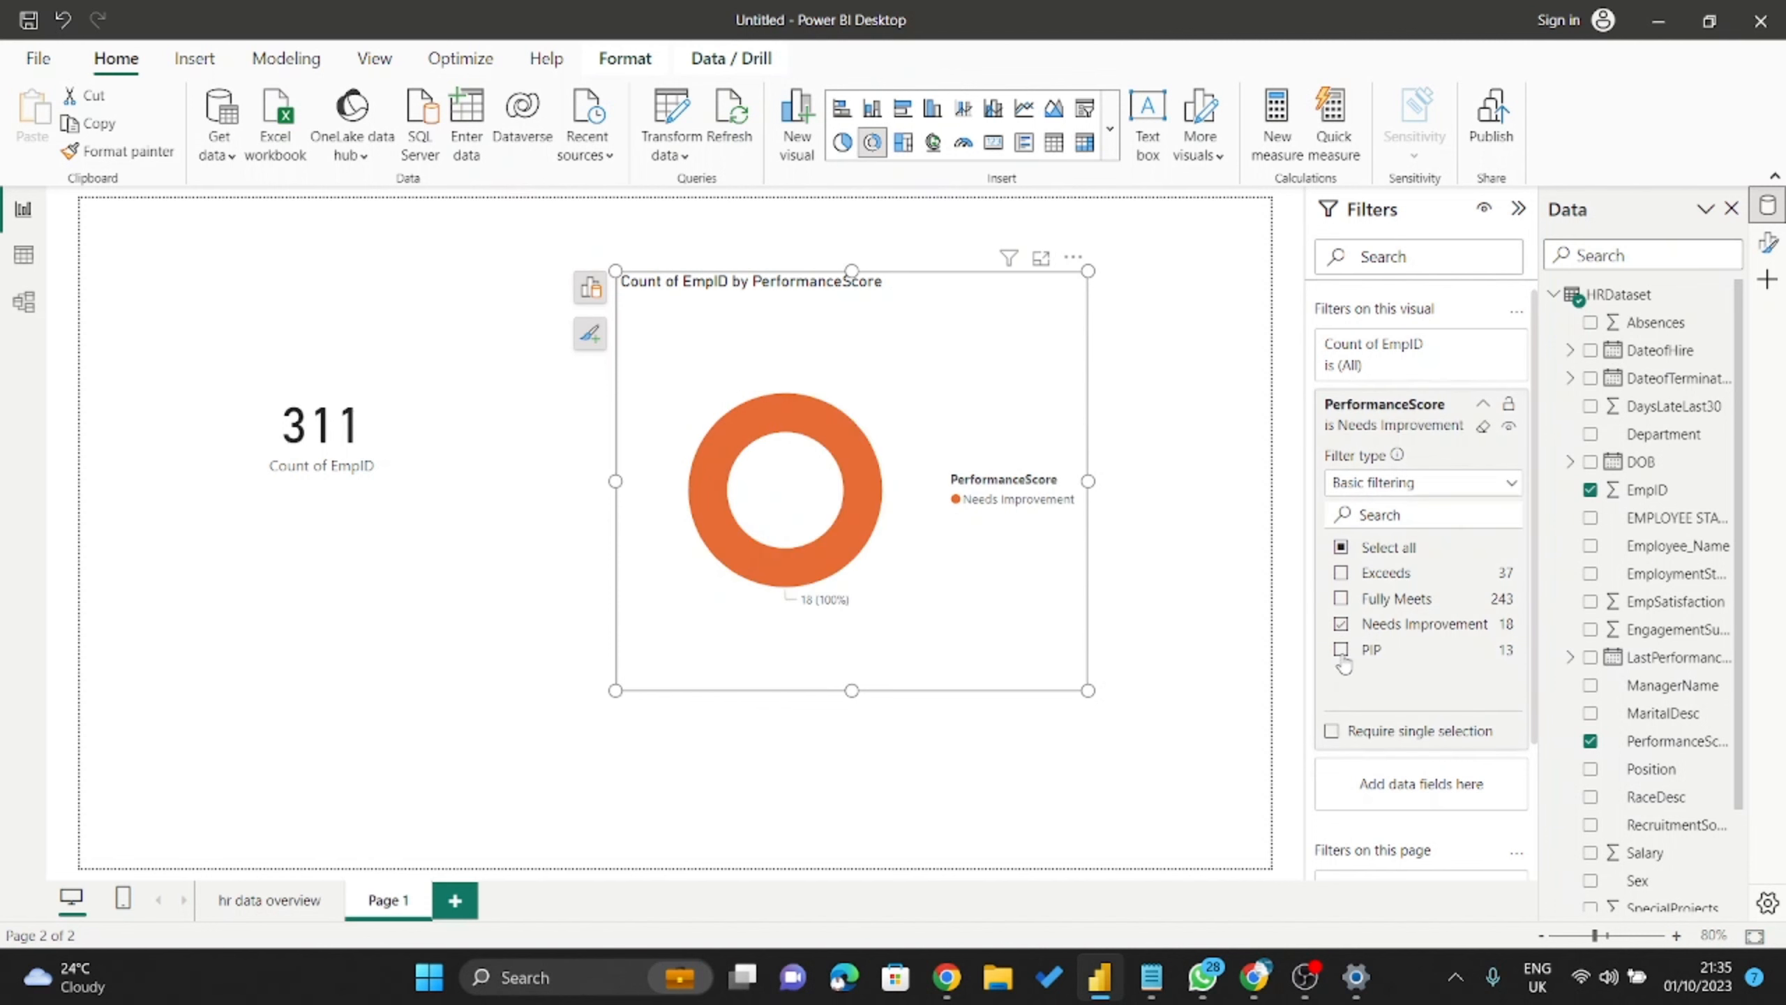
pyautogui.click(1341, 651)
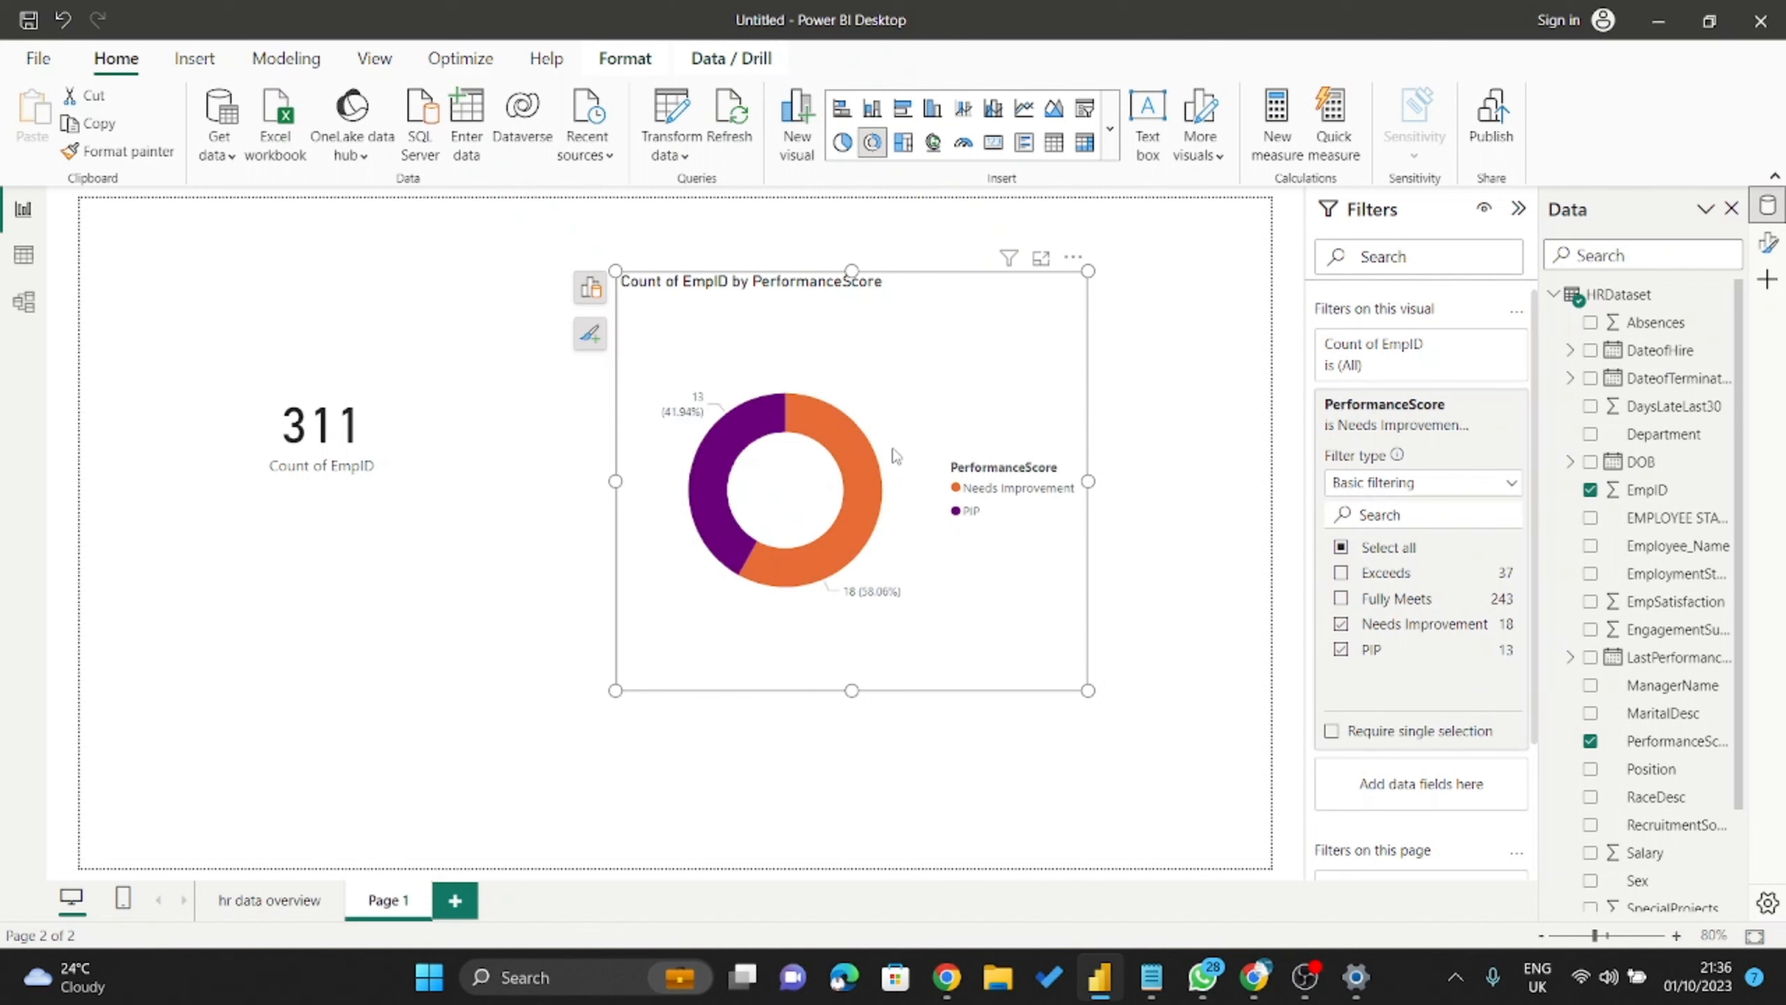
pyautogui.moveTo(935, 447); pyautogui.dragTo(964, 474)
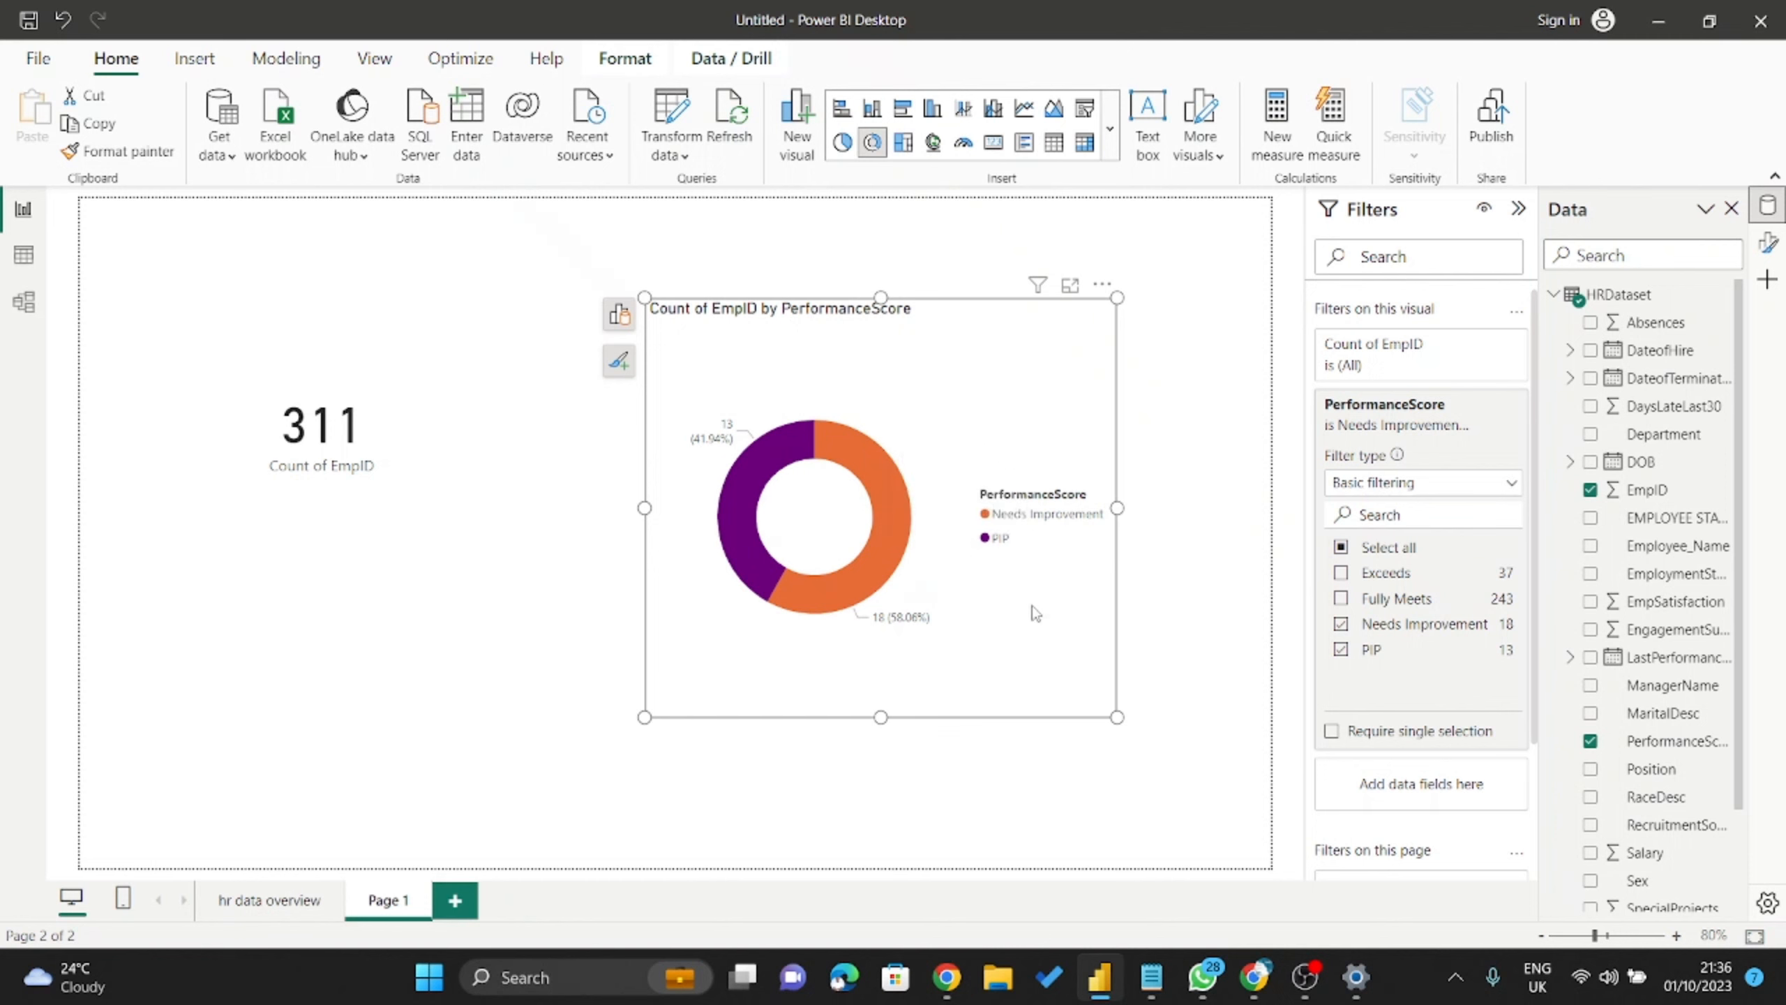
pyautogui.moveTo(1006, 406); pyautogui.dragTo(947, 379)
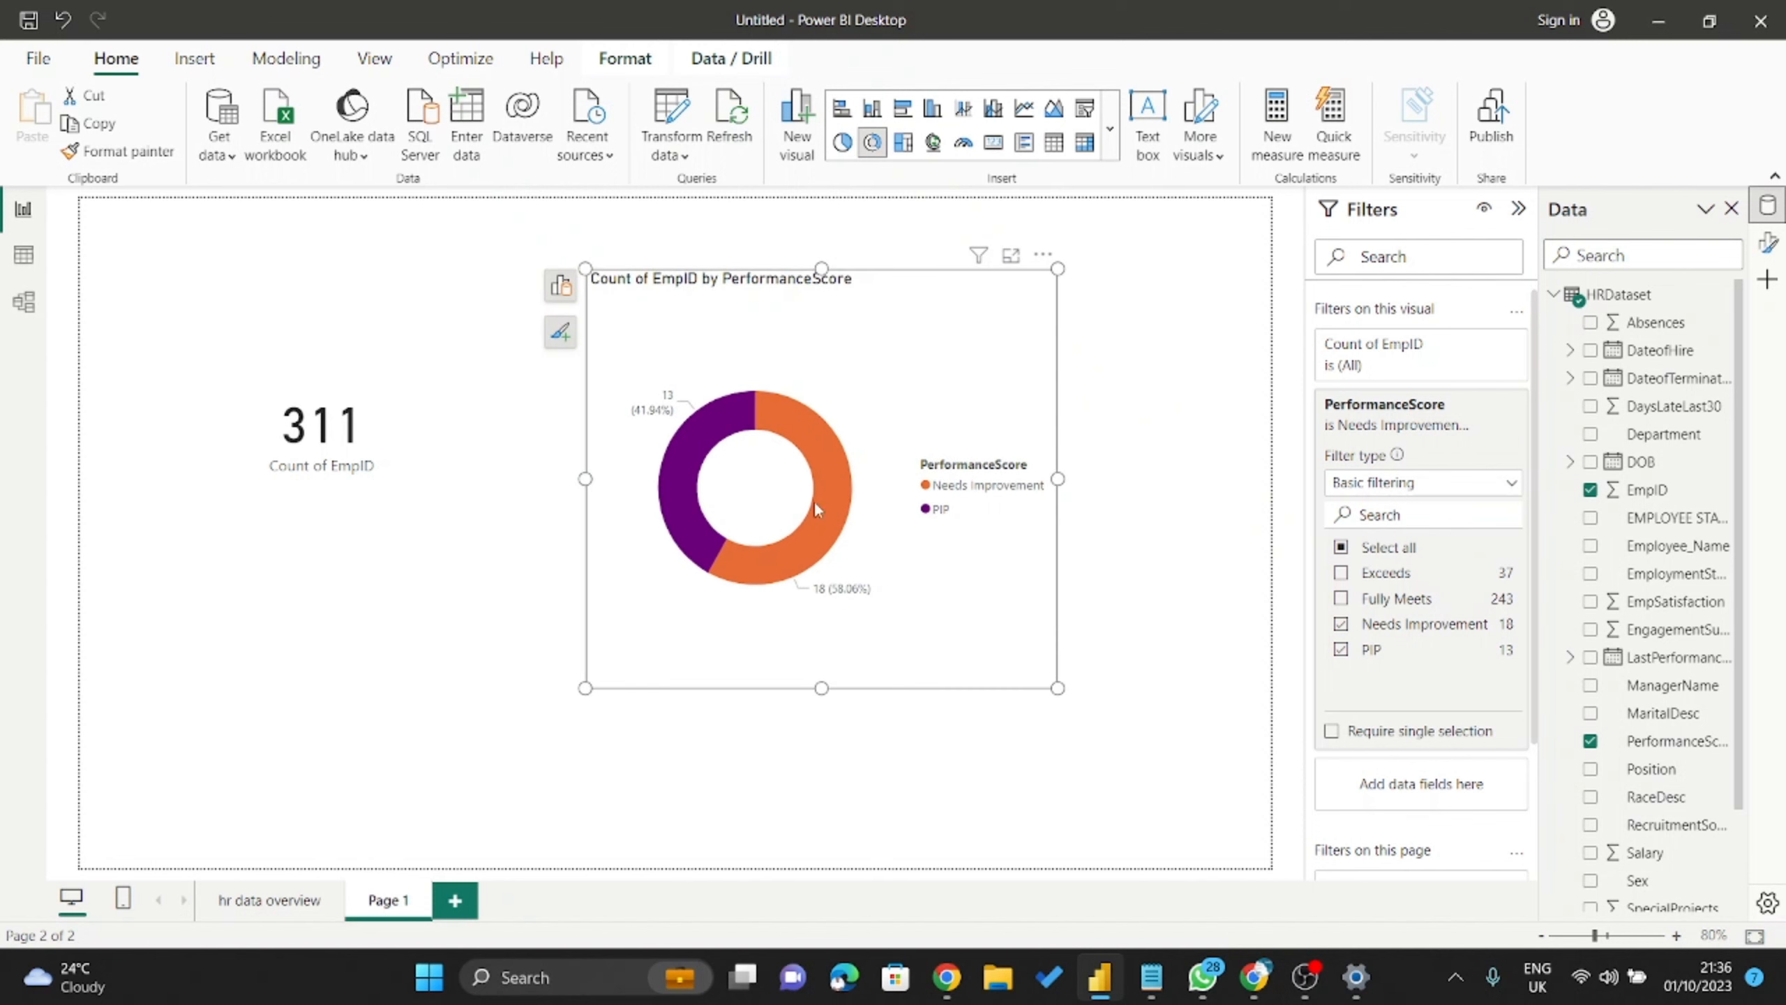
pyautogui.moveTo(400, 391); pyautogui.dragTo(427, 367)
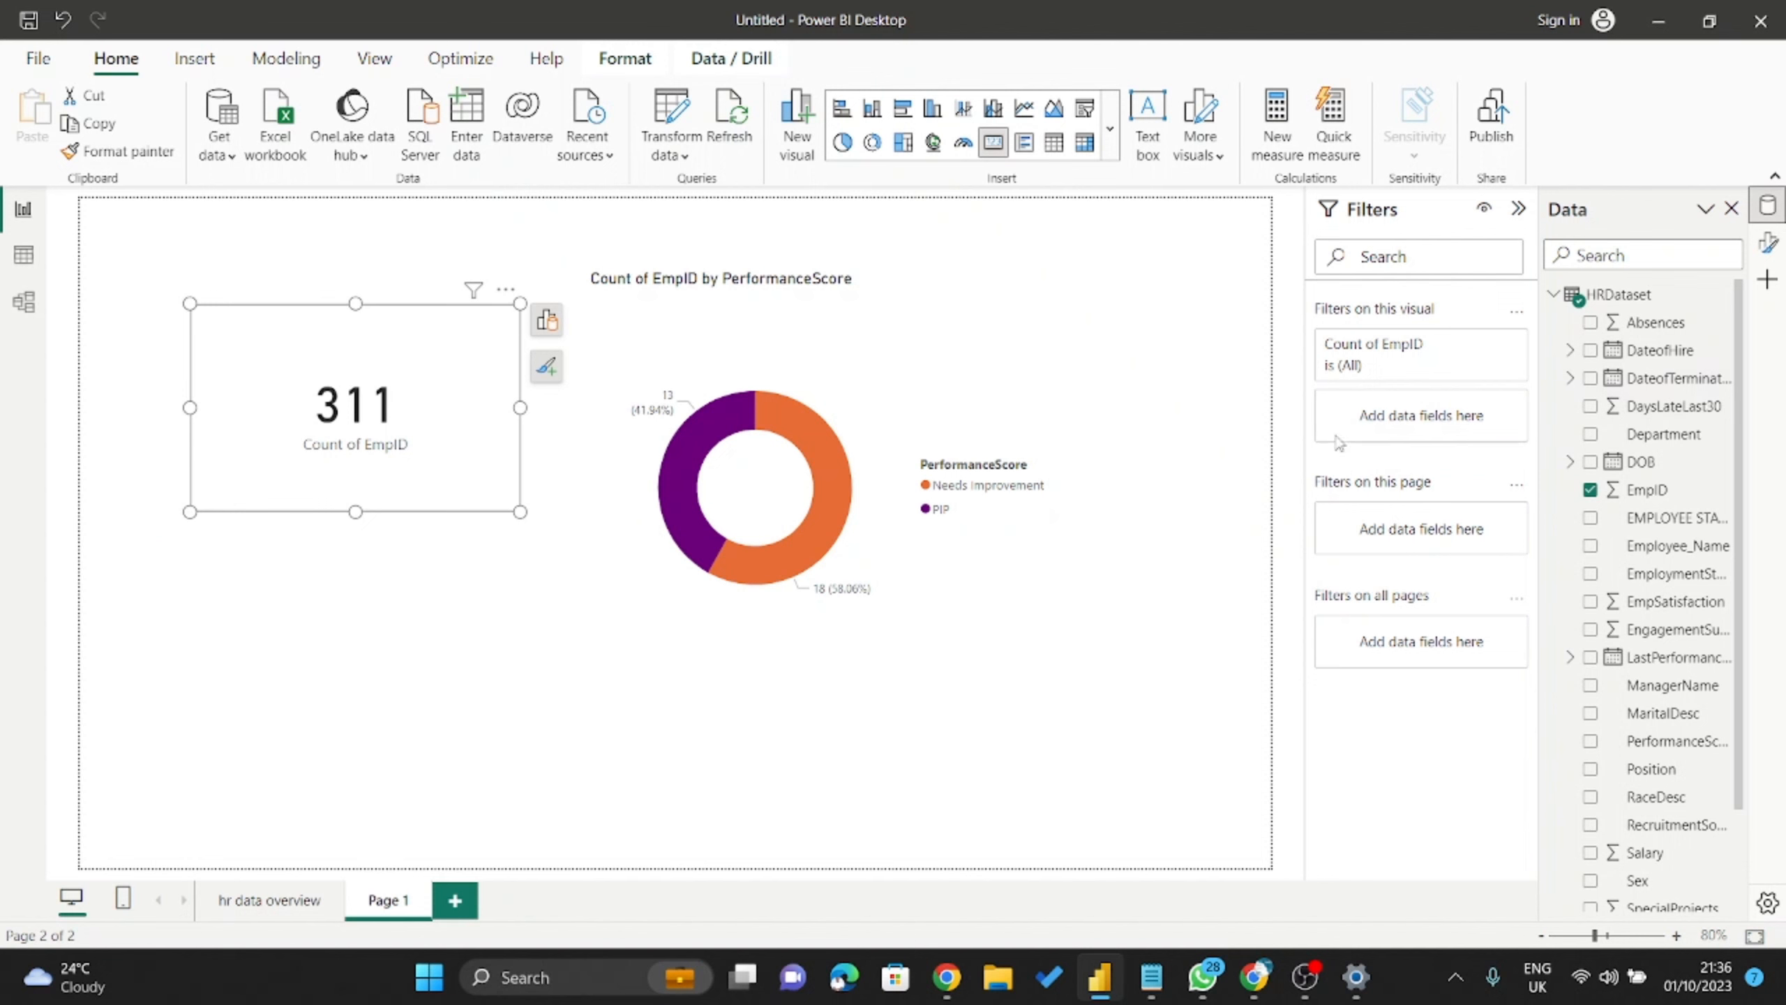
pyautogui.click(914, 380)
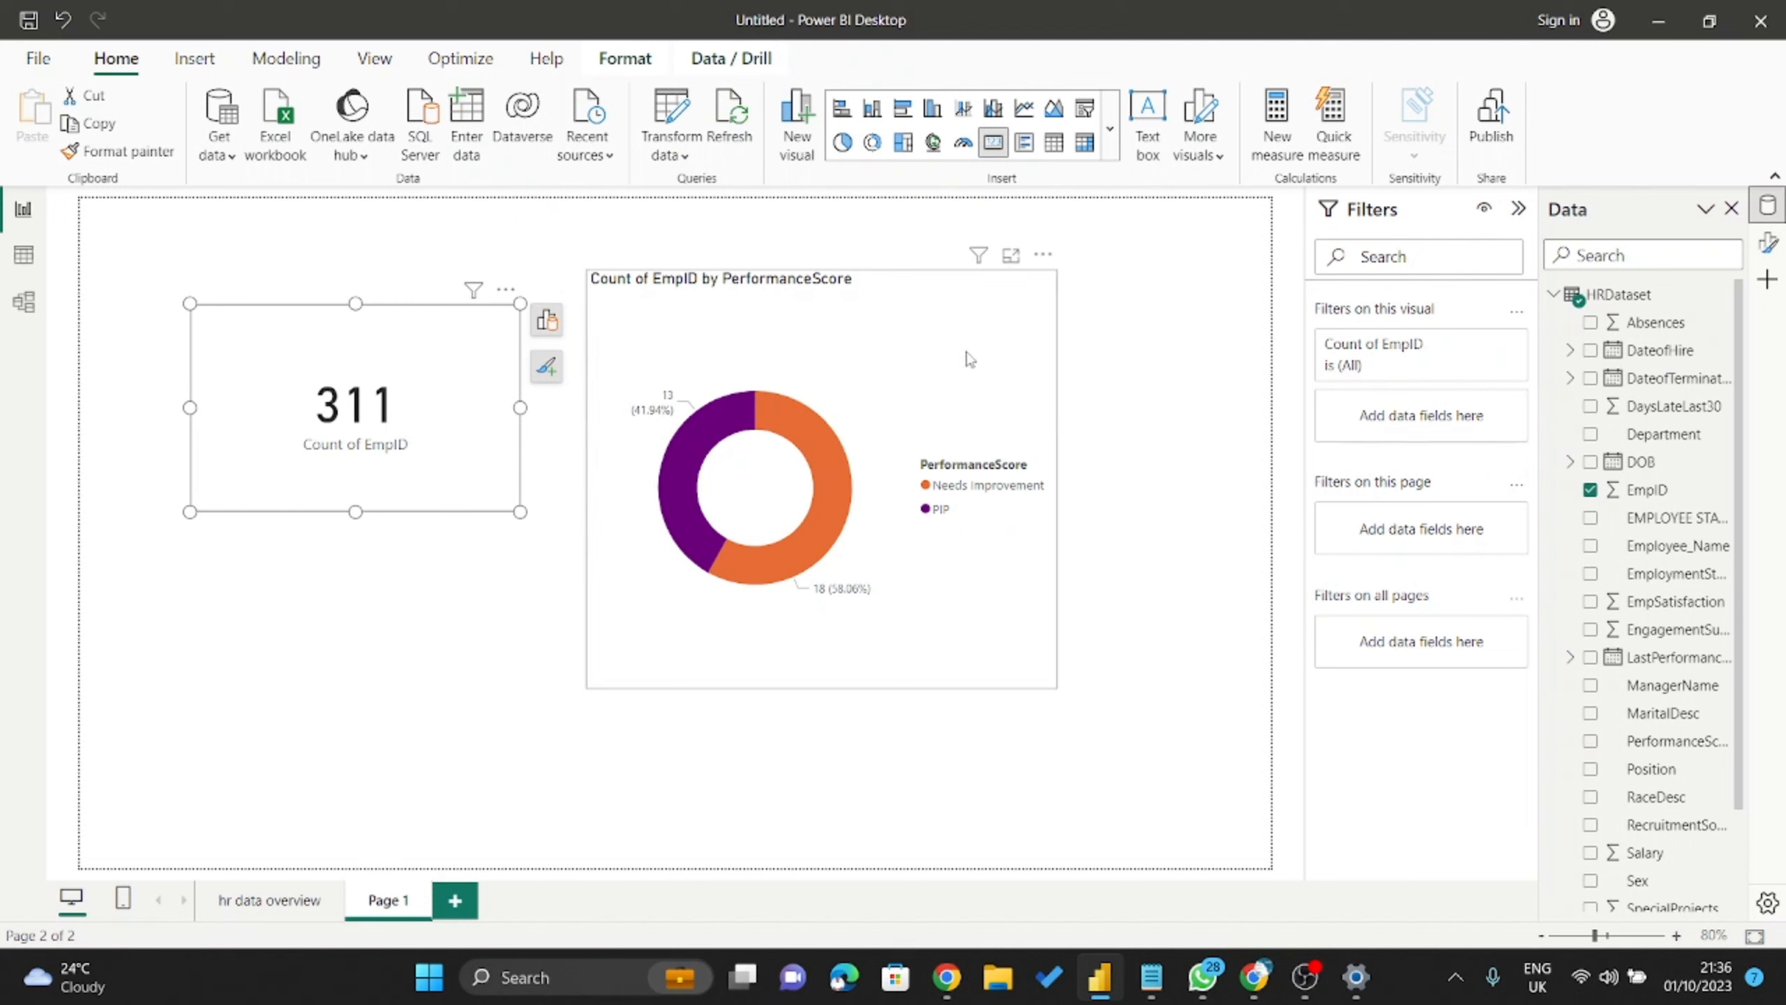
pyautogui.click(971, 322)
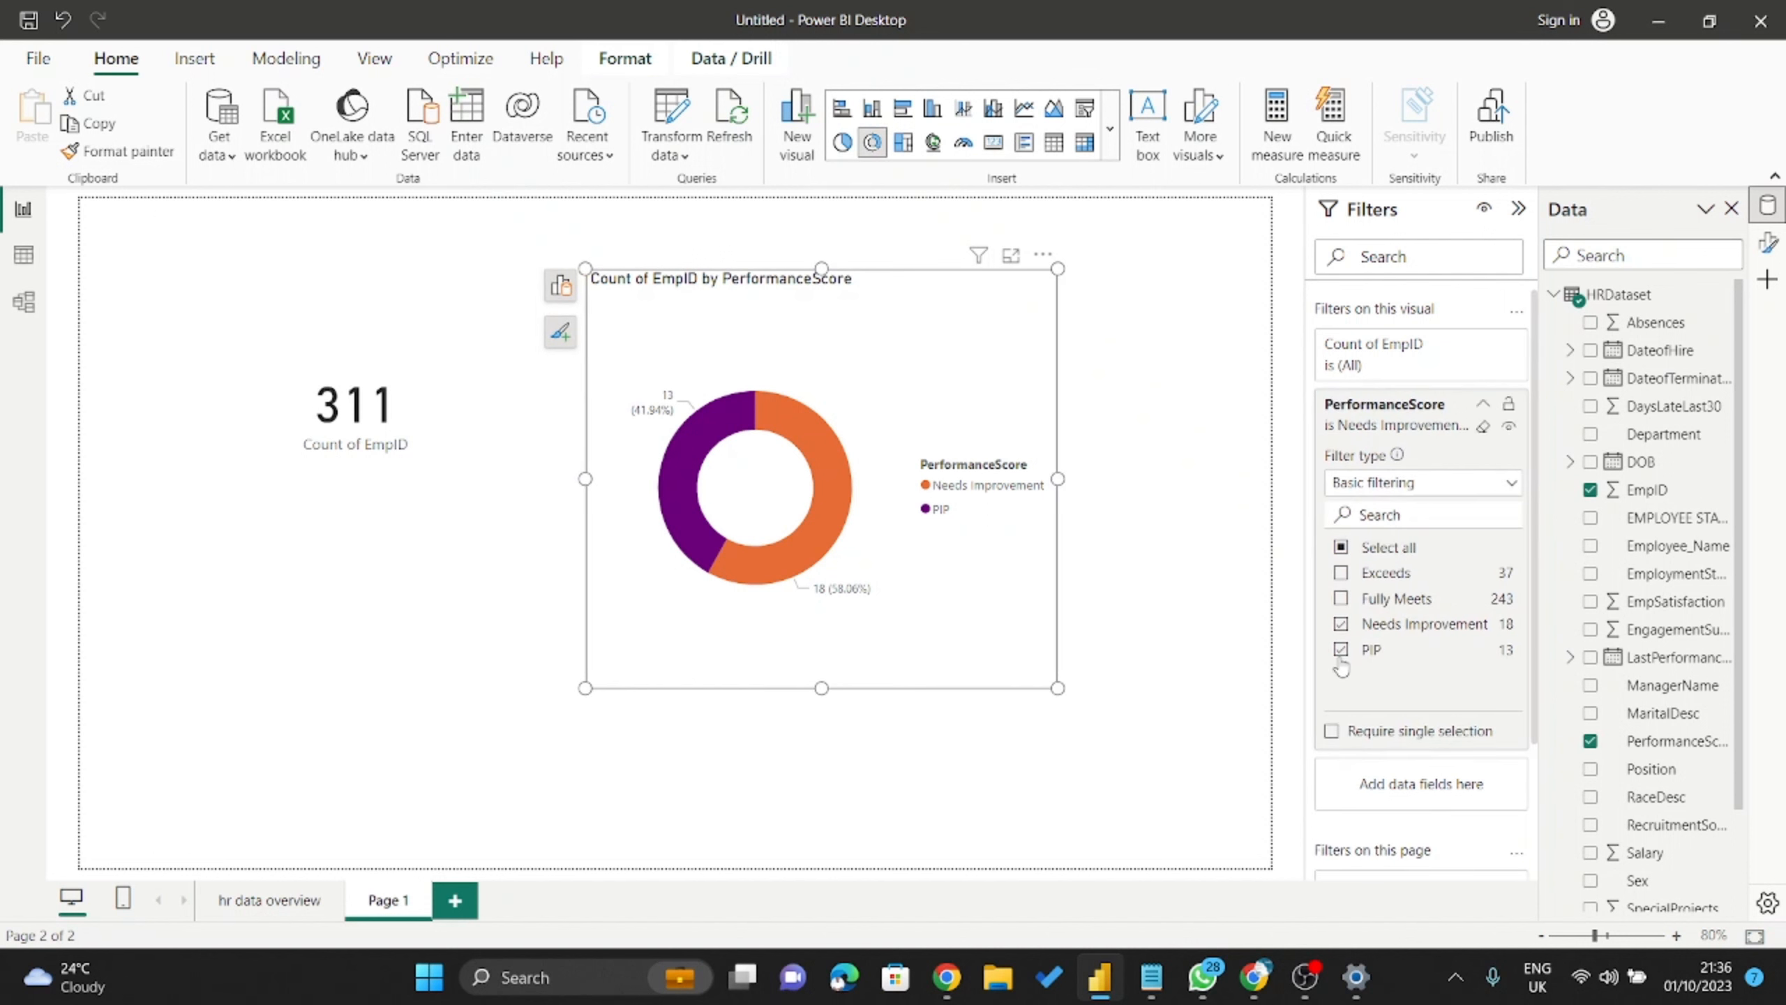
pyautogui.moveTo(893, 310); pyautogui.dragTo(876, 372)
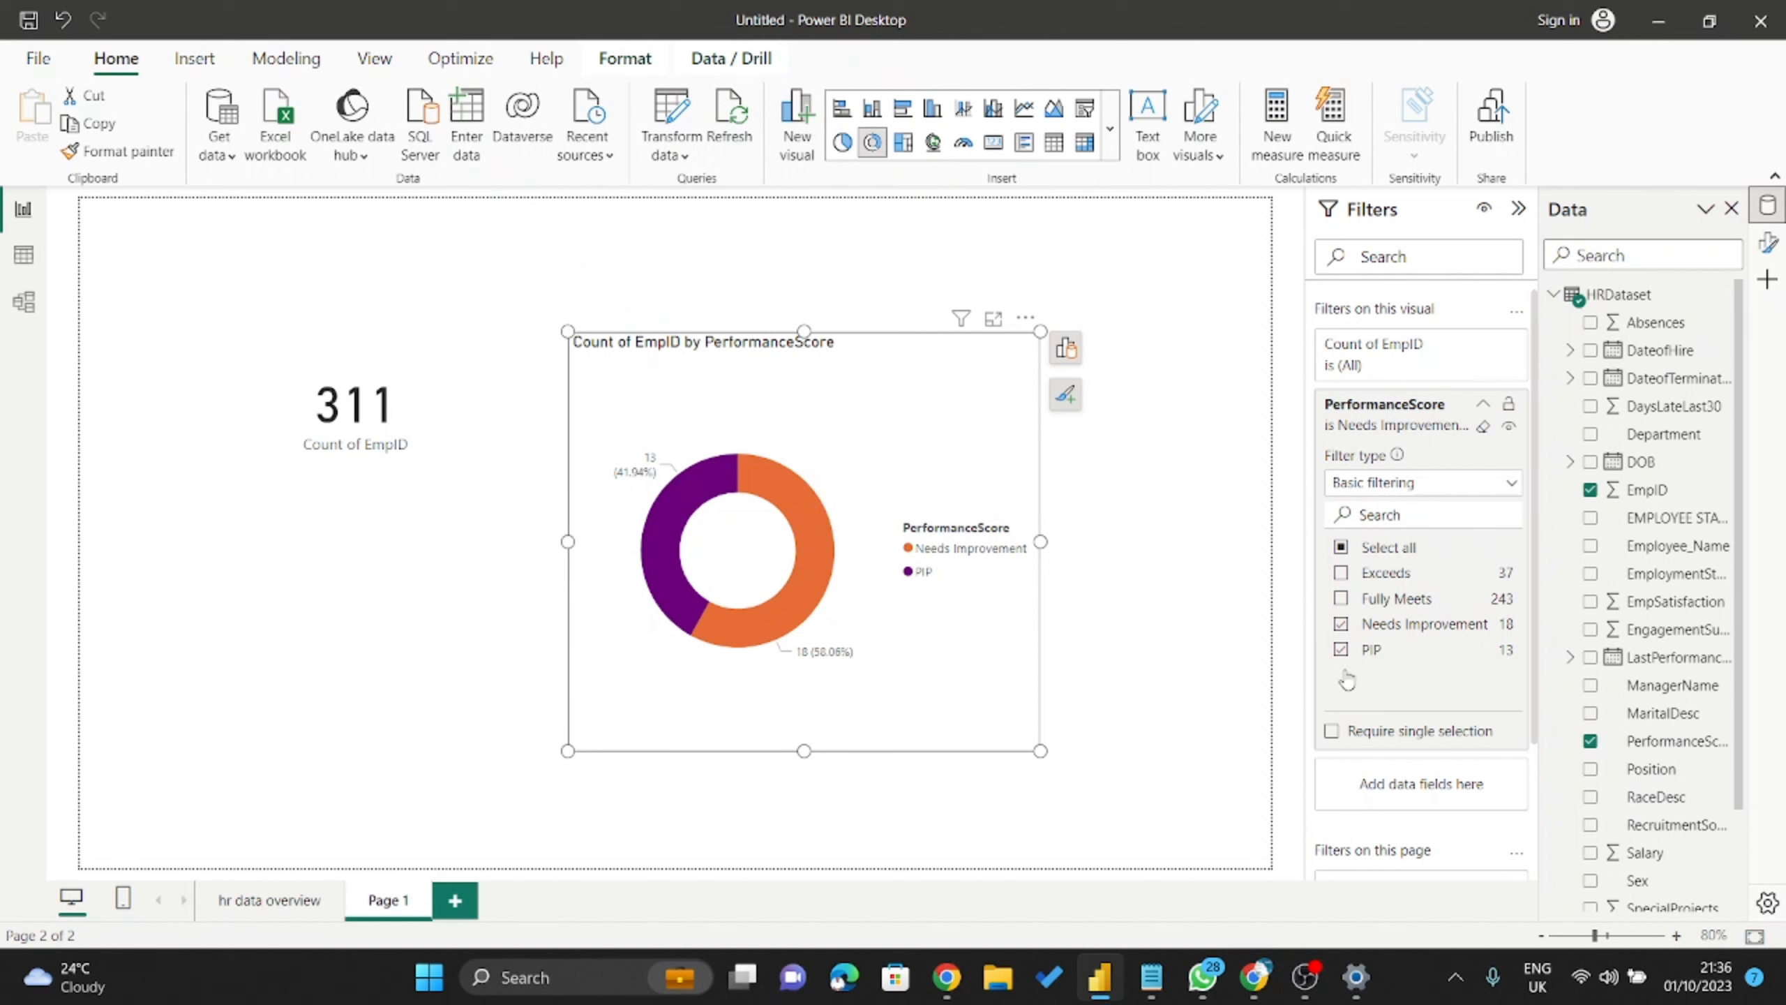
pyautogui.click(1341, 649)
pyautogui.click(1483, 425)
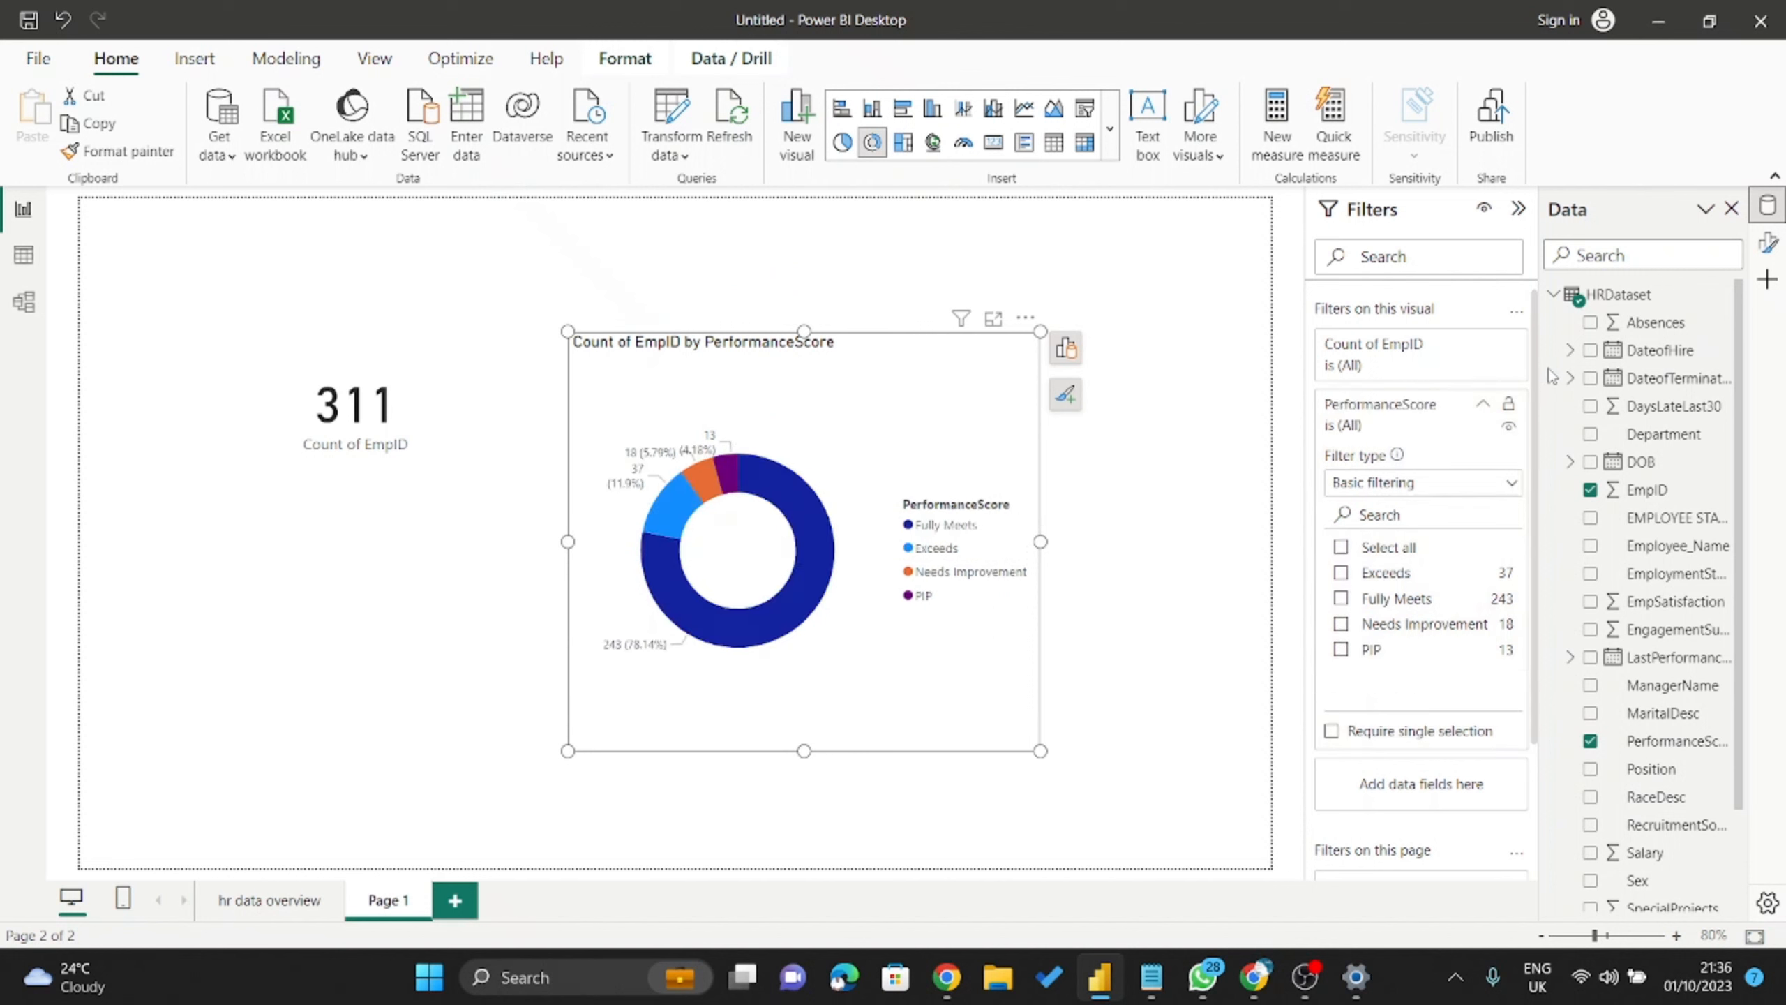
pyautogui.click(1483, 404)
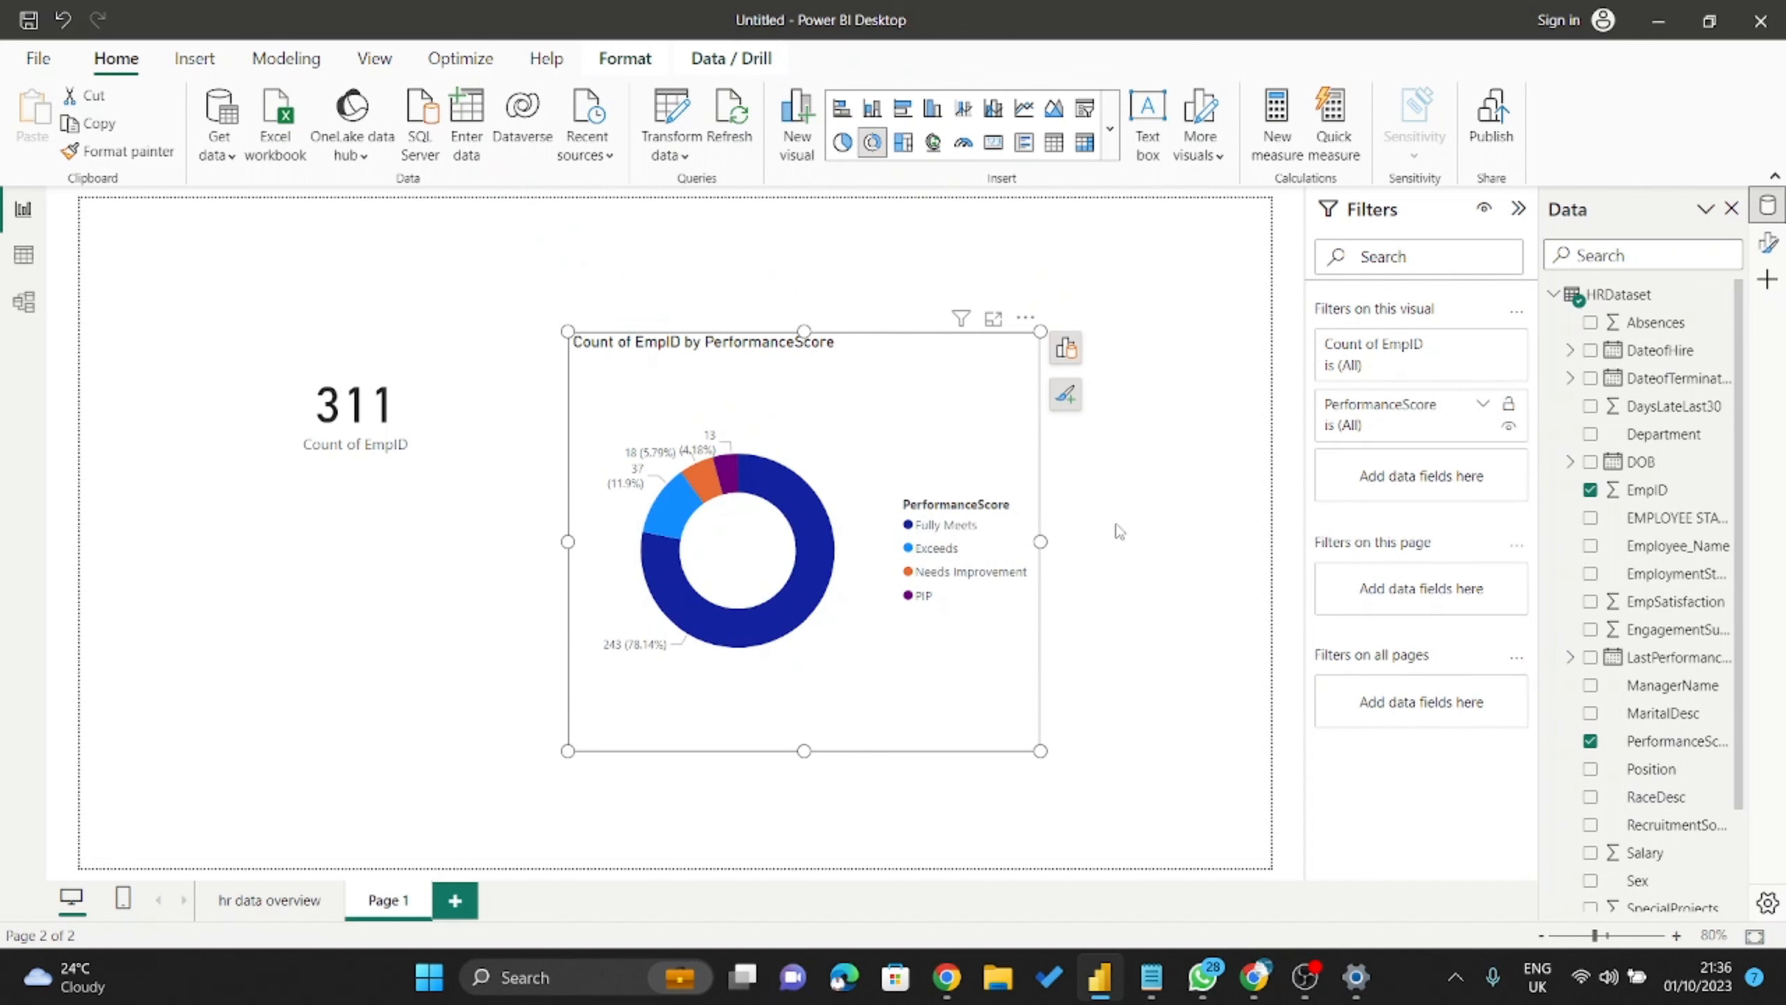
pyautogui.moveTo(830, 517); pyautogui.dragTo(856, 488)
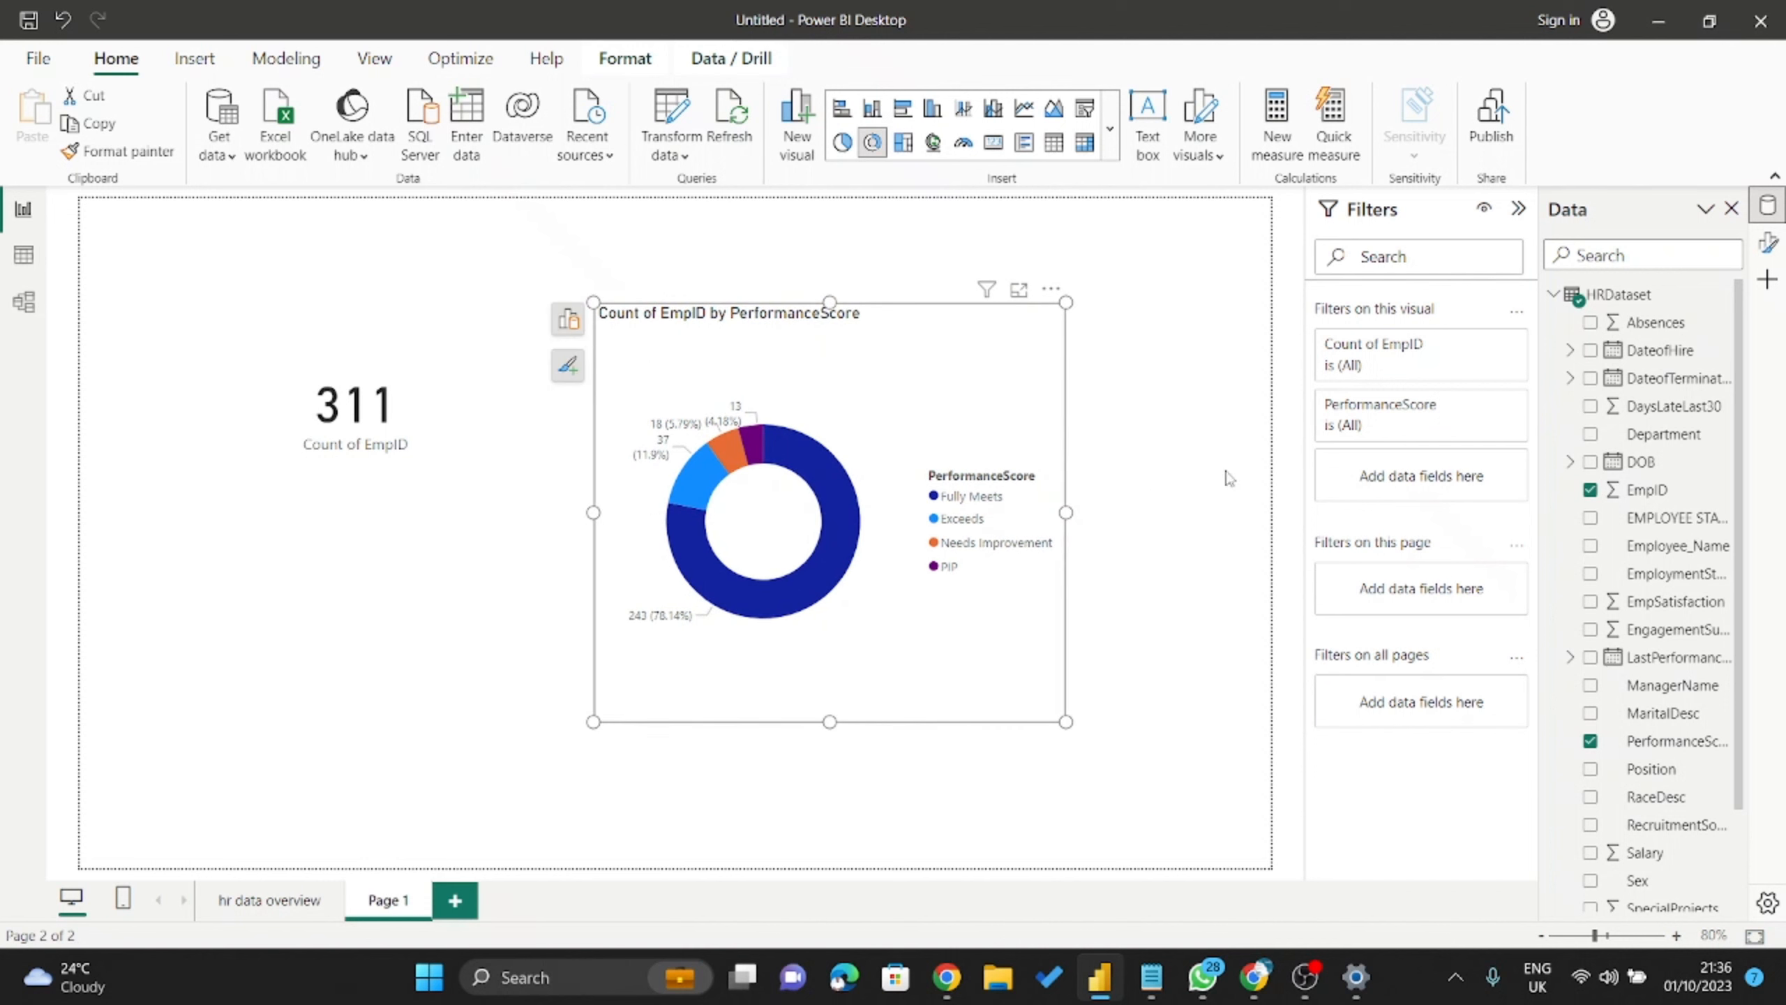
pyautogui.click(1169, 744)
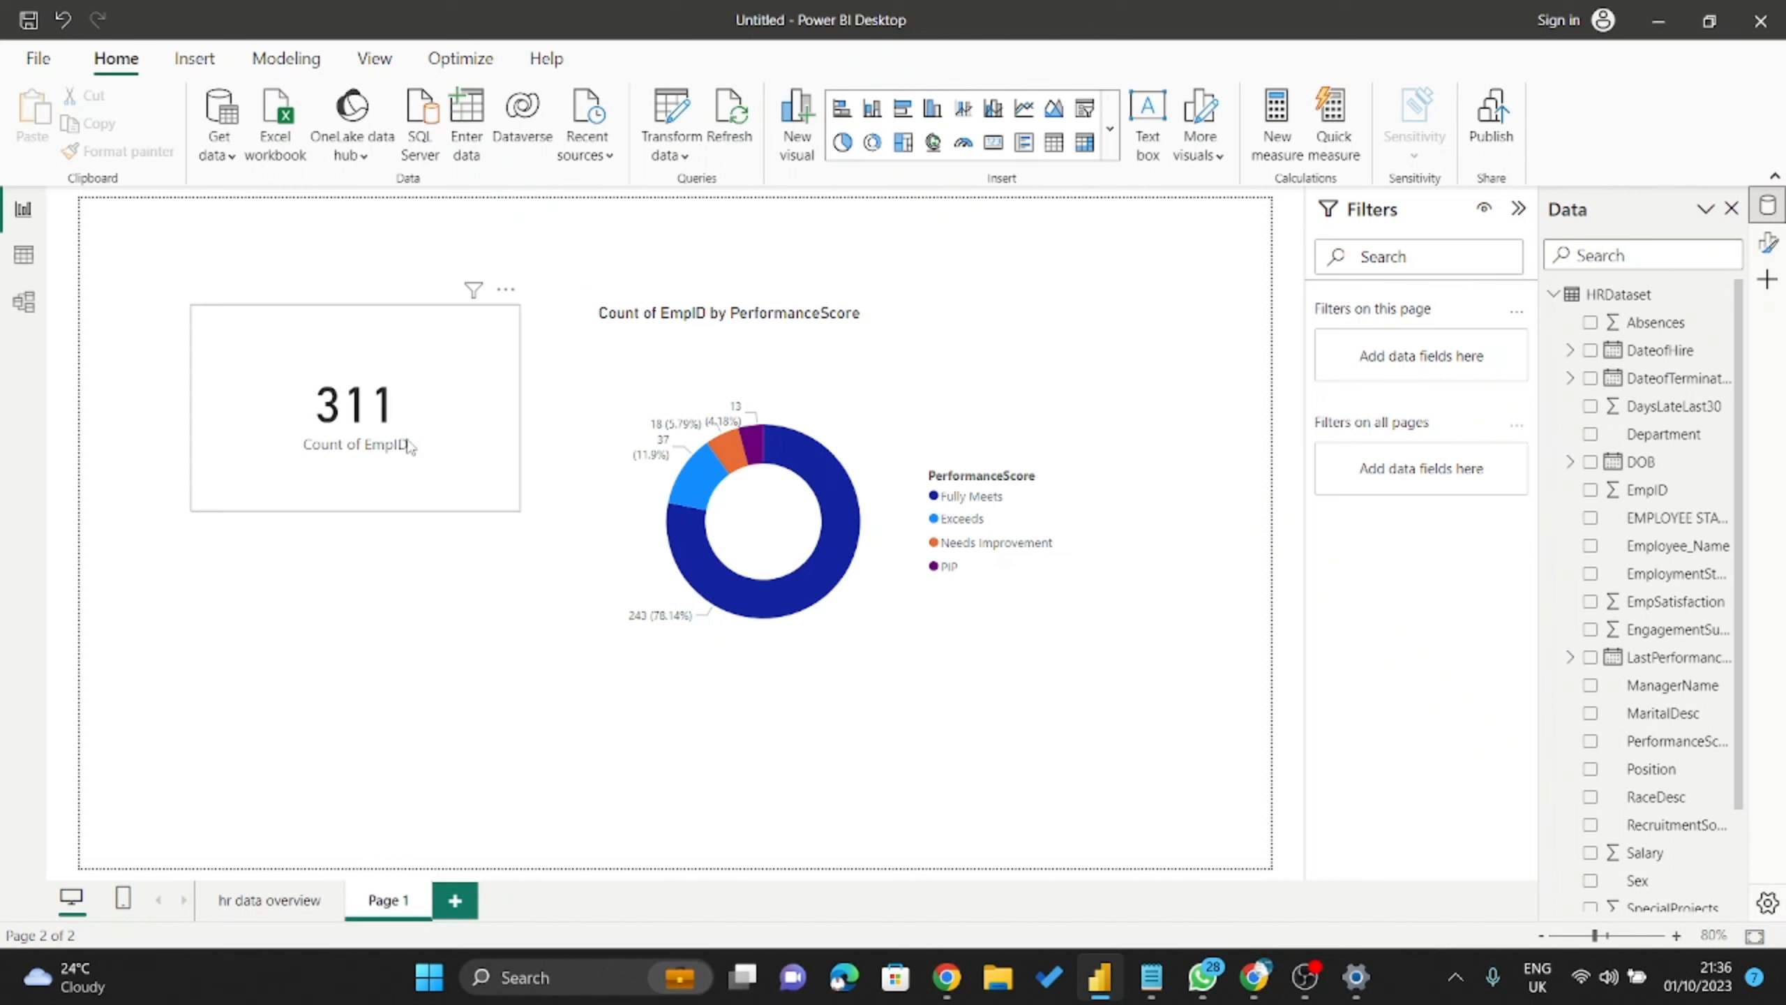
pyautogui.click(356, 408)
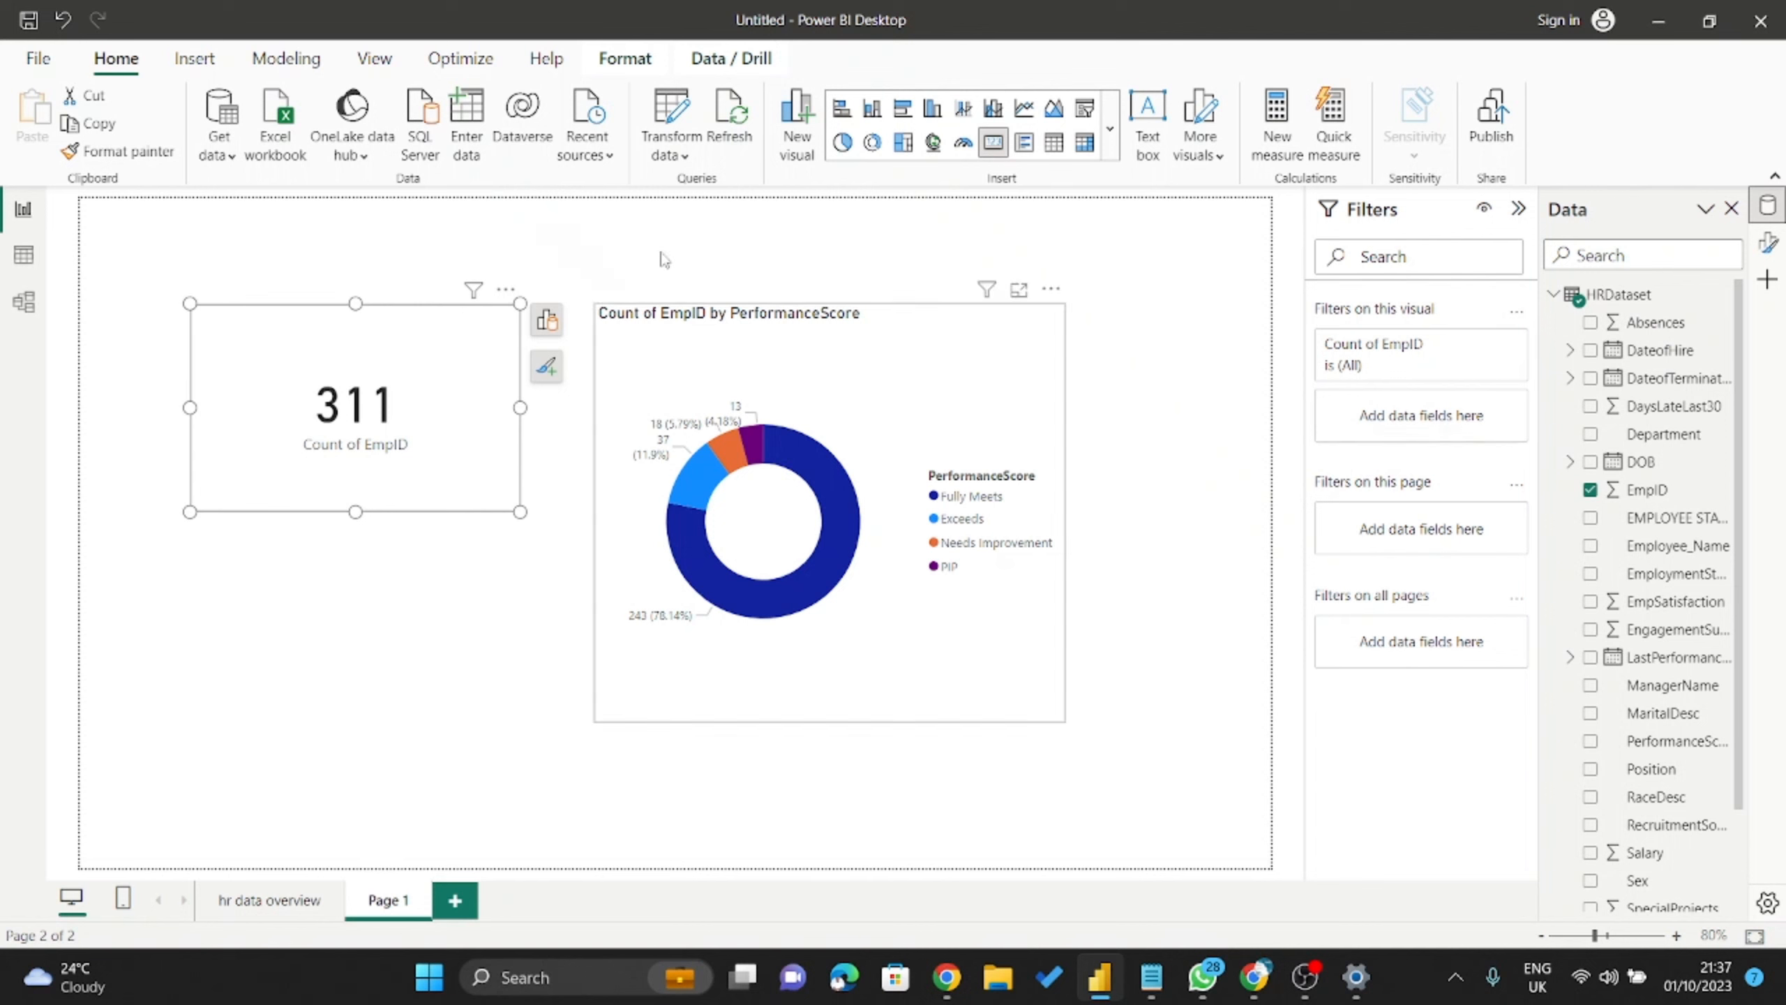
pyautogui.scroll(-2, 588, 467)
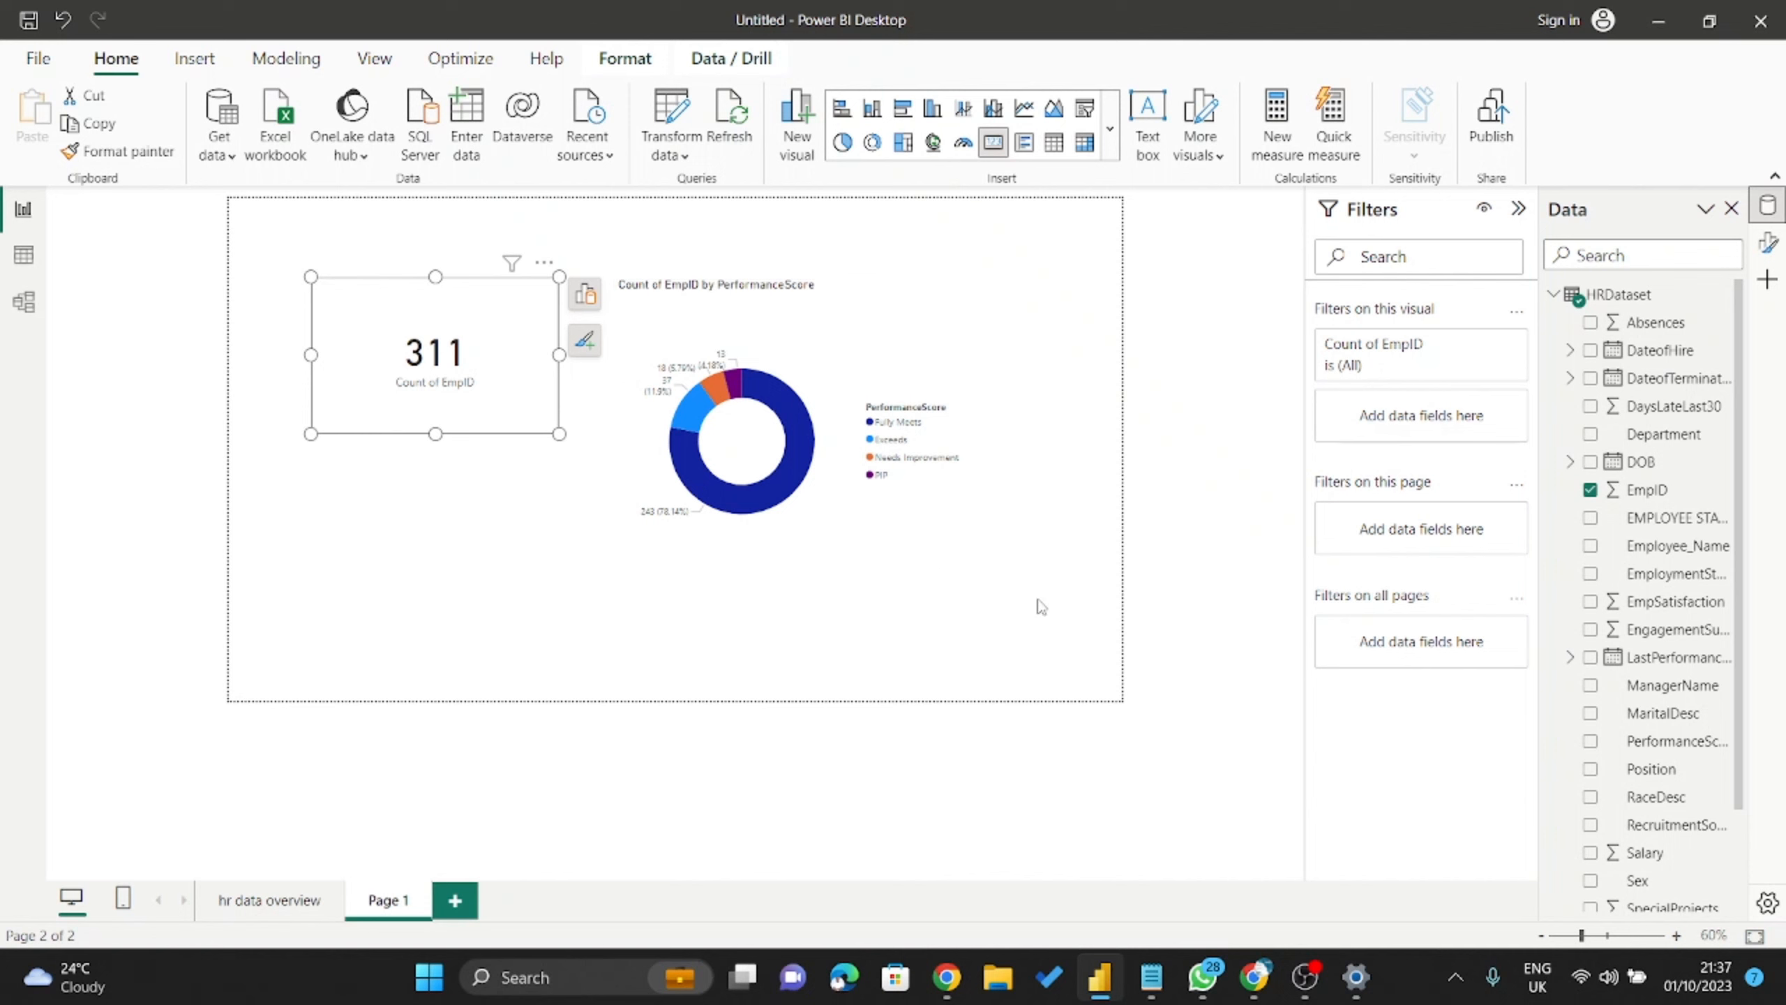
# Add EMPLOYEE STATUS as a page-level filter and tick Active, so the card reads 207.
pyautogui.click(1129, 279)
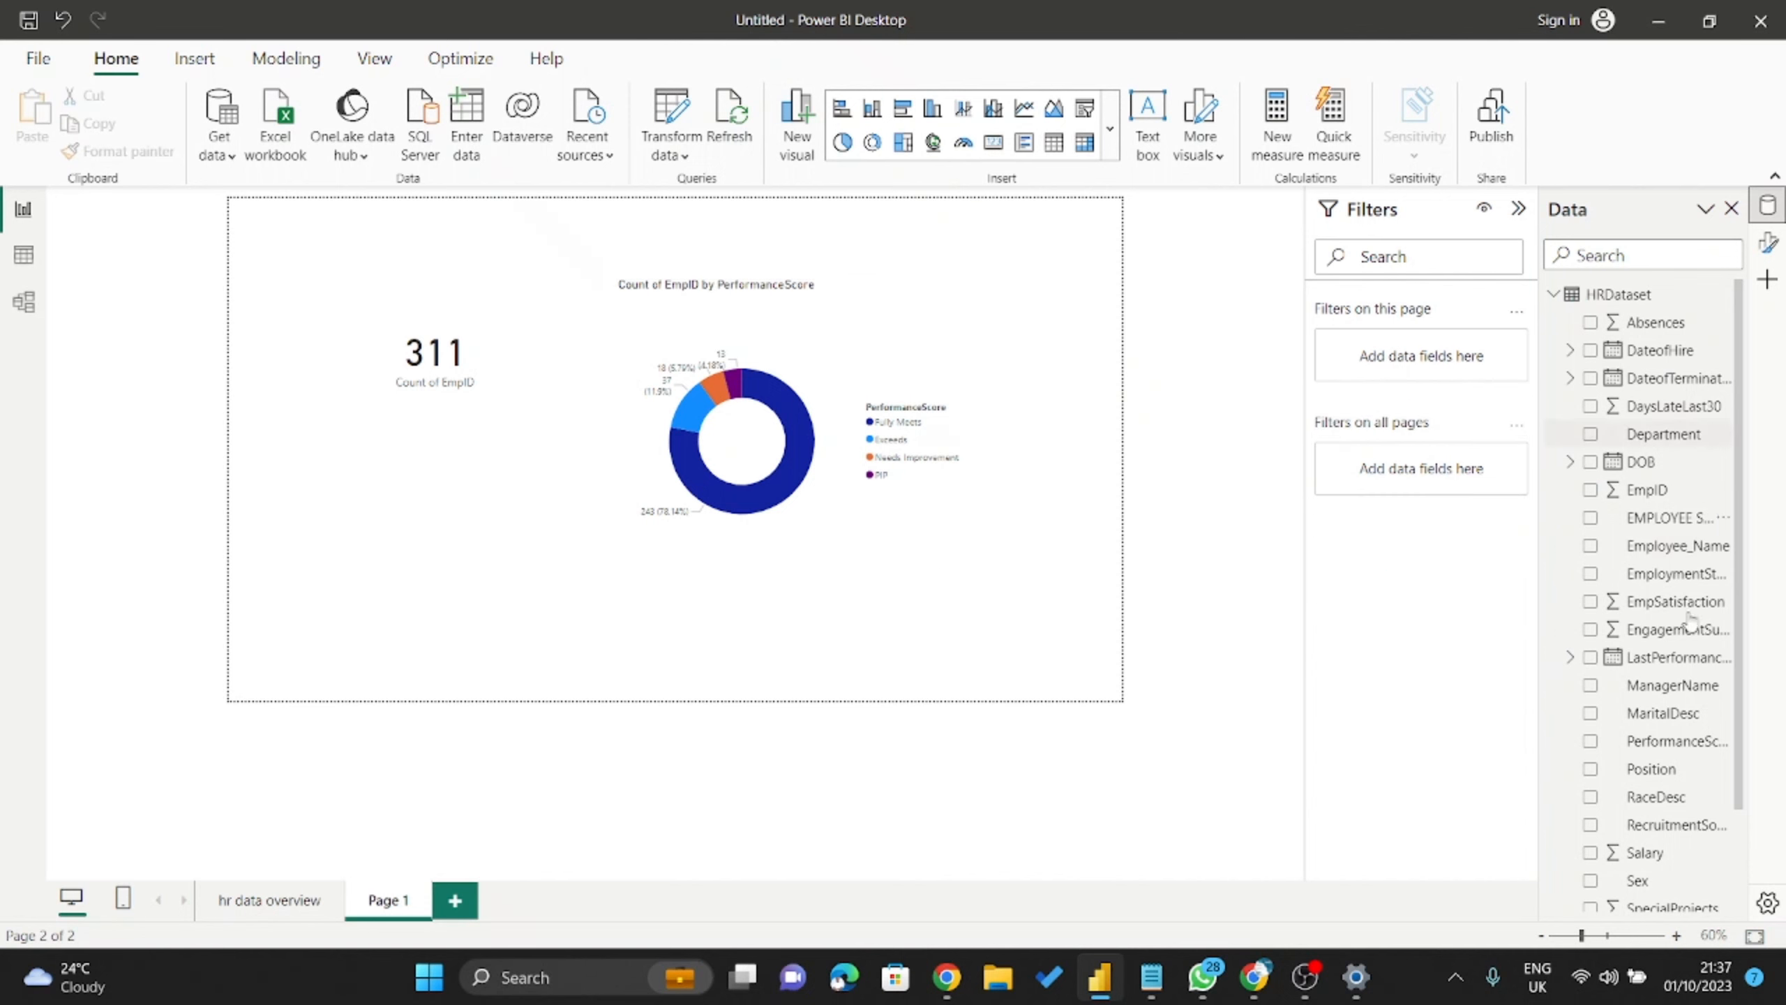
pyautogui.scroll(-3, 1679, 626)
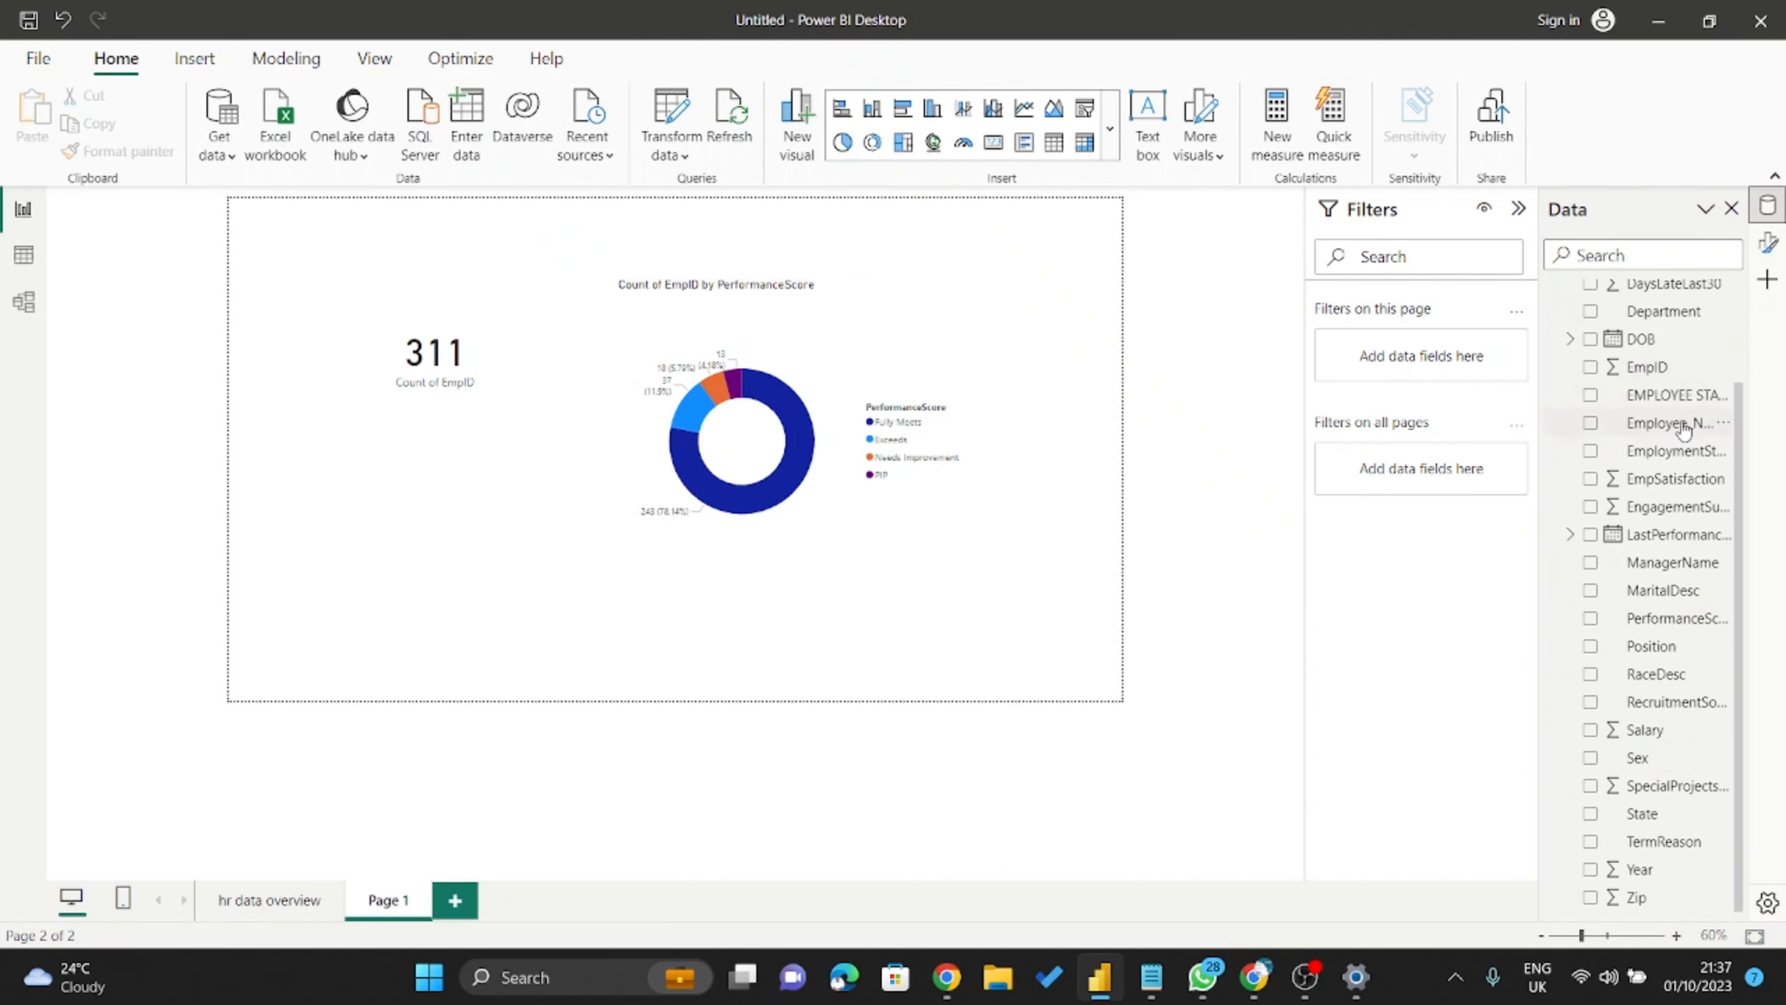
pyautogui.moveTo(1685, 400)
pyautogui.mouseDown()
pyautogui.moveTo(1569, 447)
pyautogui.moveTo(1400, 370)
pyautogui.moveTo(1680, 398)
pyautogui.mouseUp()
pyautogui.scroll(3, 1681, 397)
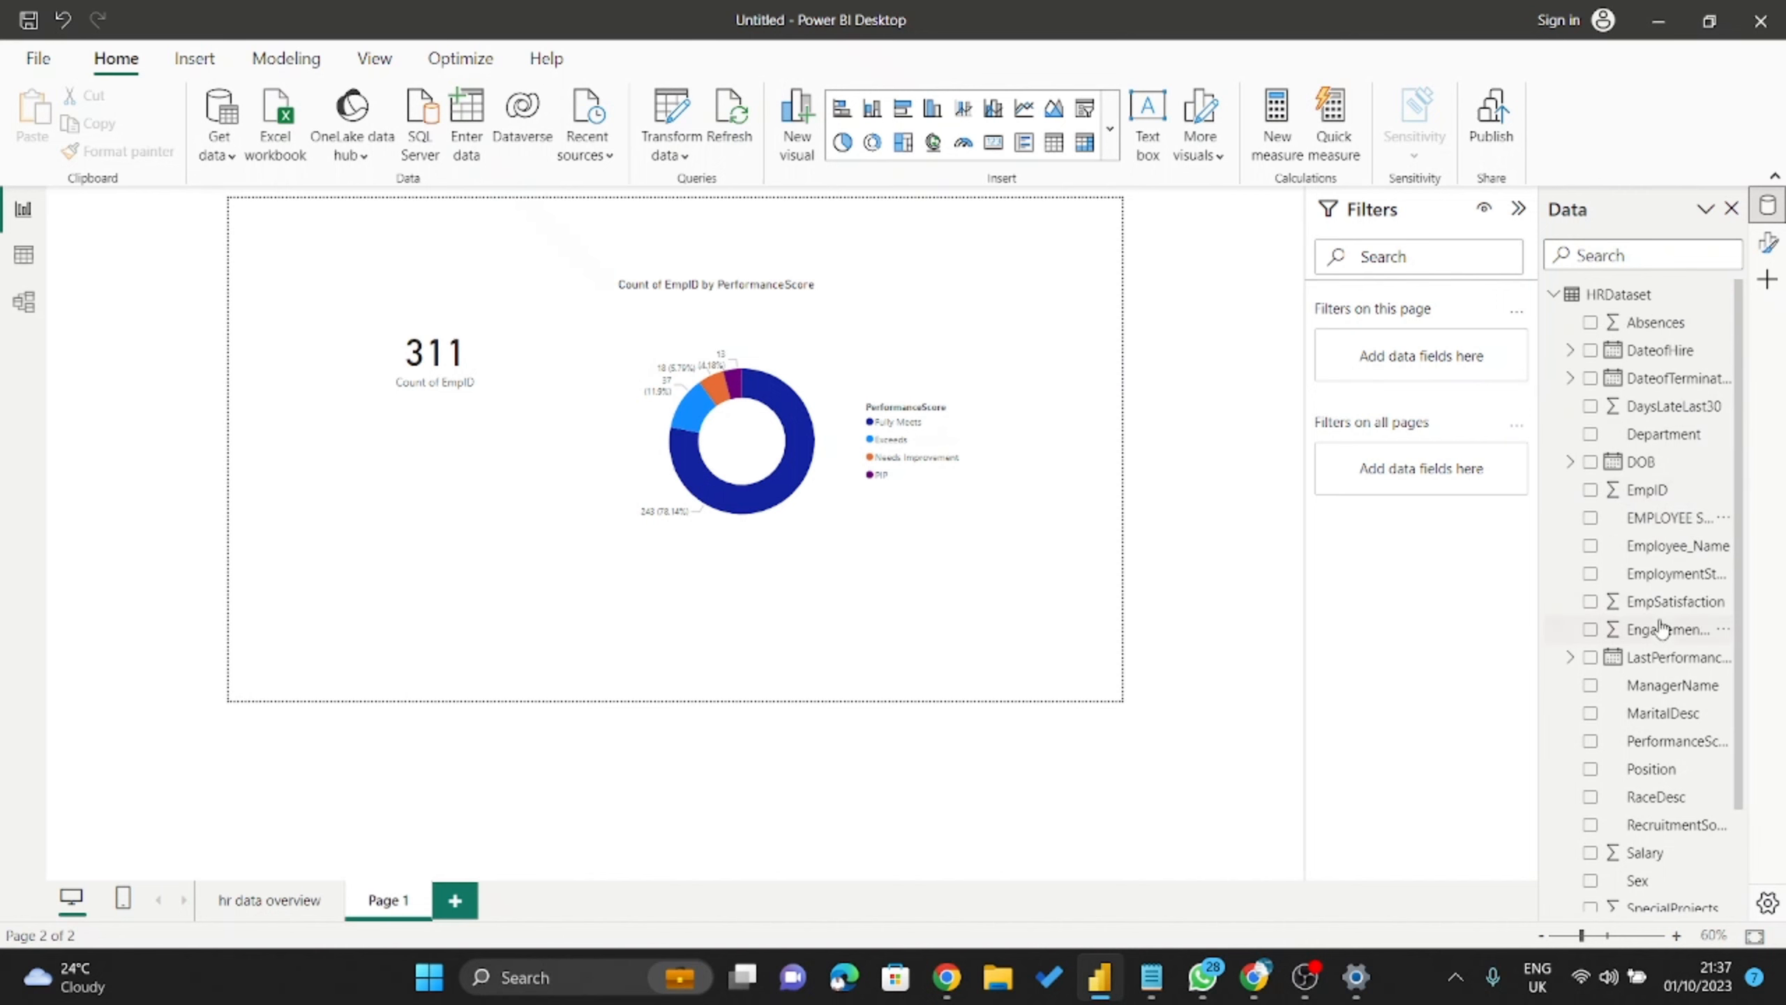
pyautogui.moveTo(1683, 524); pyautogui.dragTo(1466, 360)
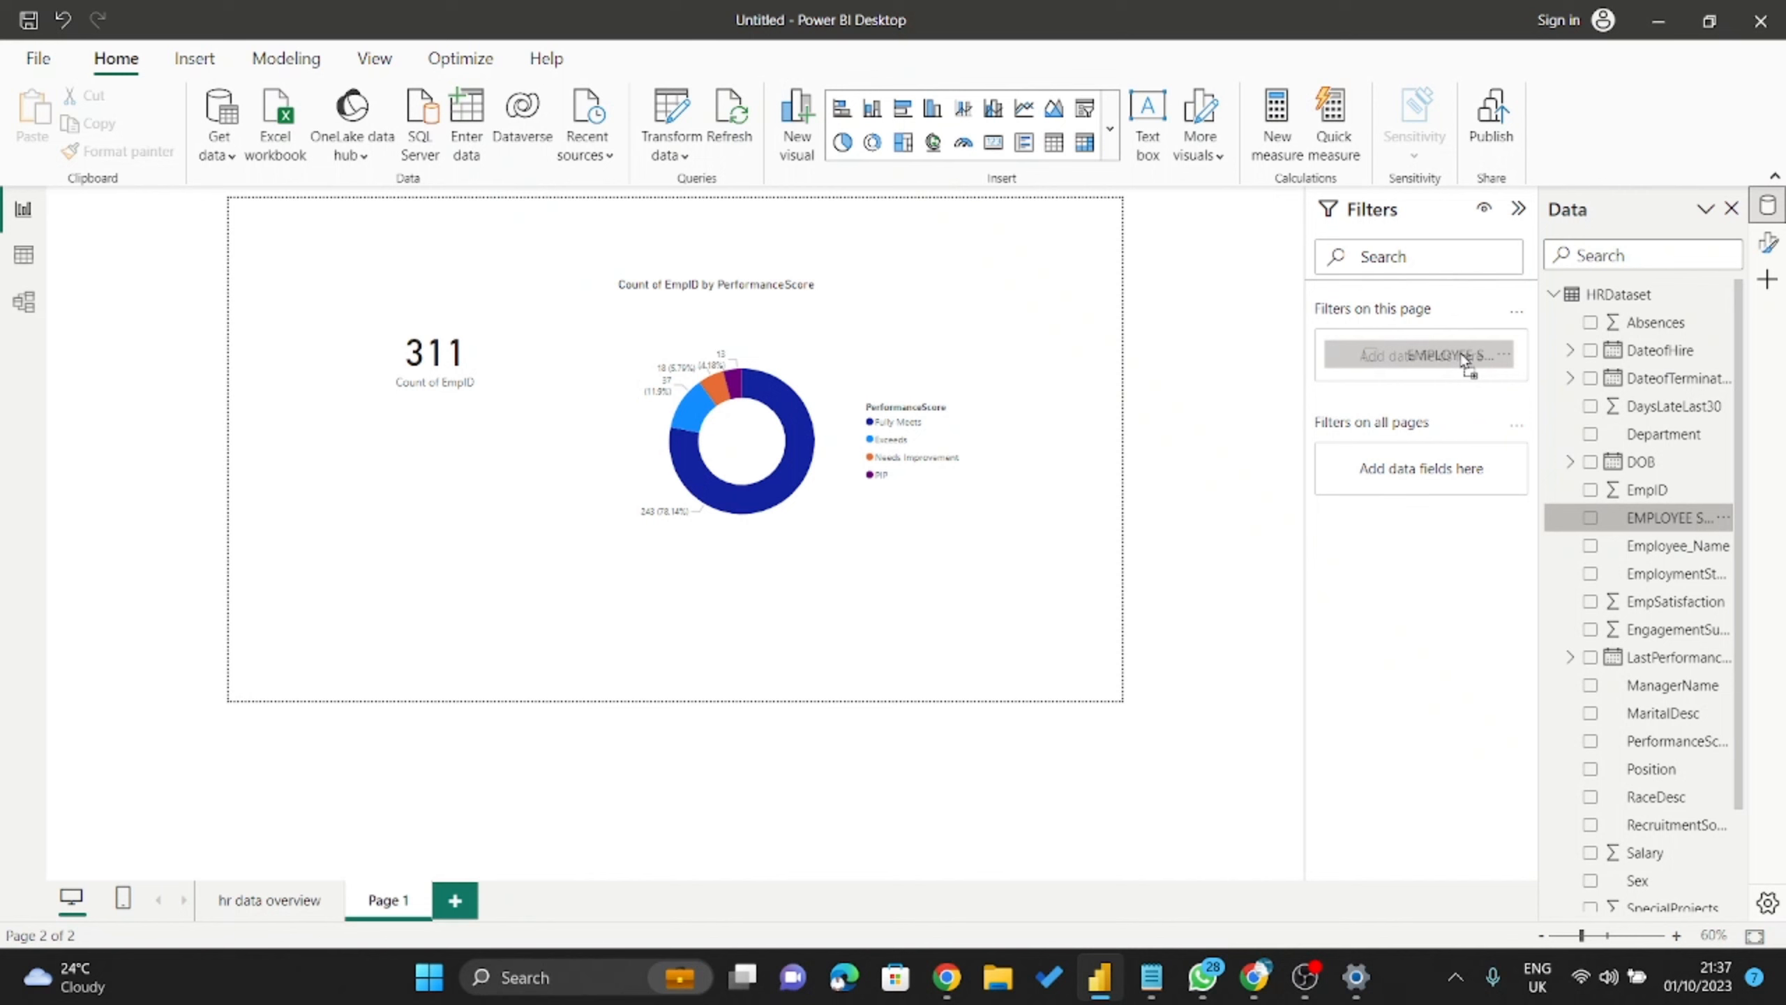
pyautogui.moveTo(1466, 360); pyautogui.dragTo(1466, 359)
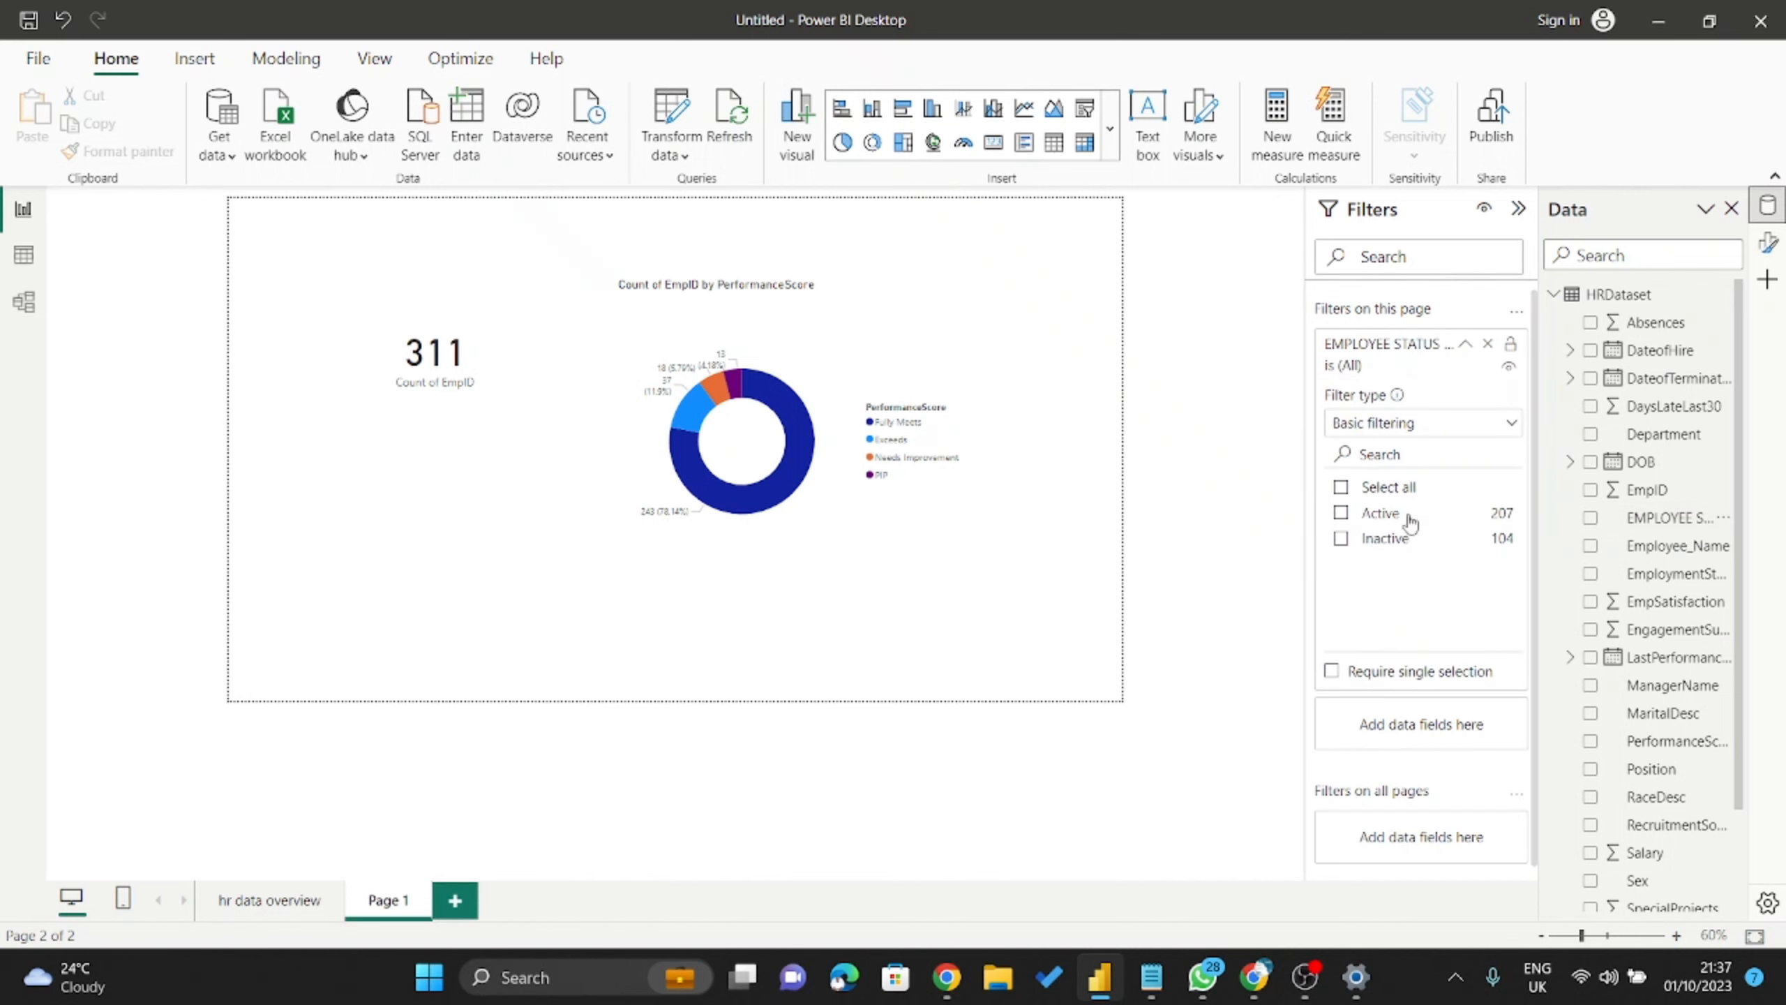
pyautogui.click(1341, 518)
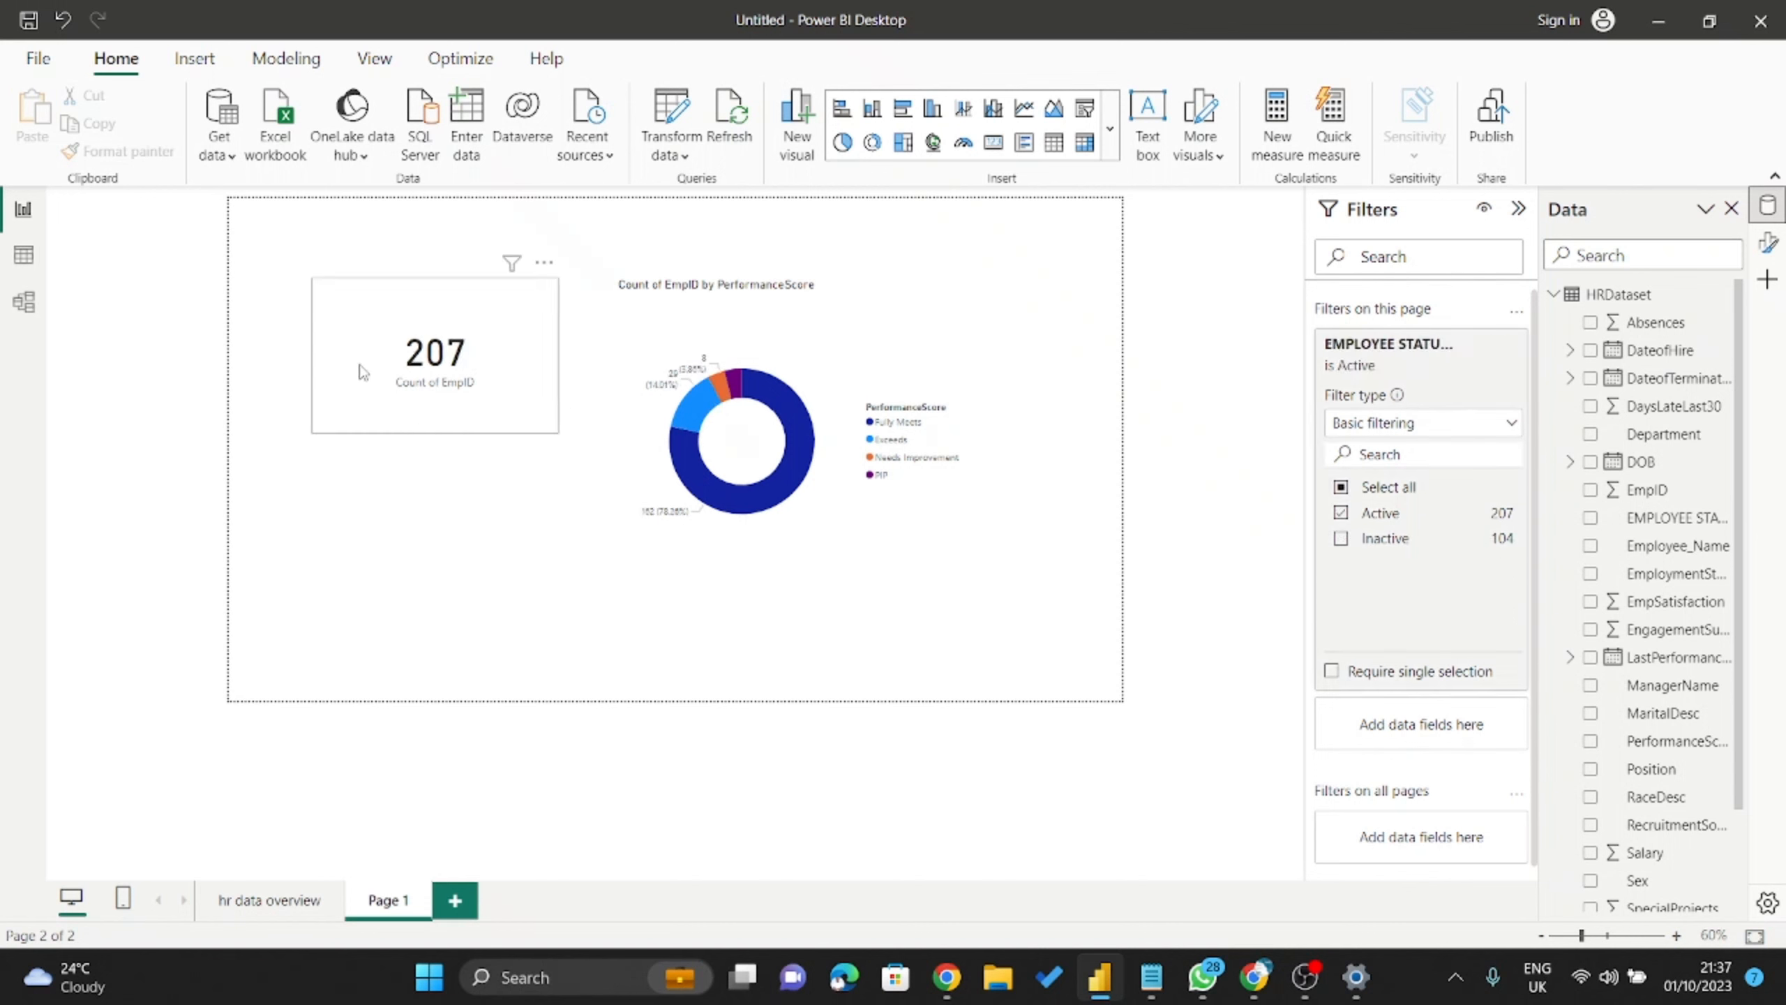
# Move the 207 card down and left, and the donut chart left and up.
pyautogui.moveTo(361, 371); pyautogui.dragTo(385, 446)
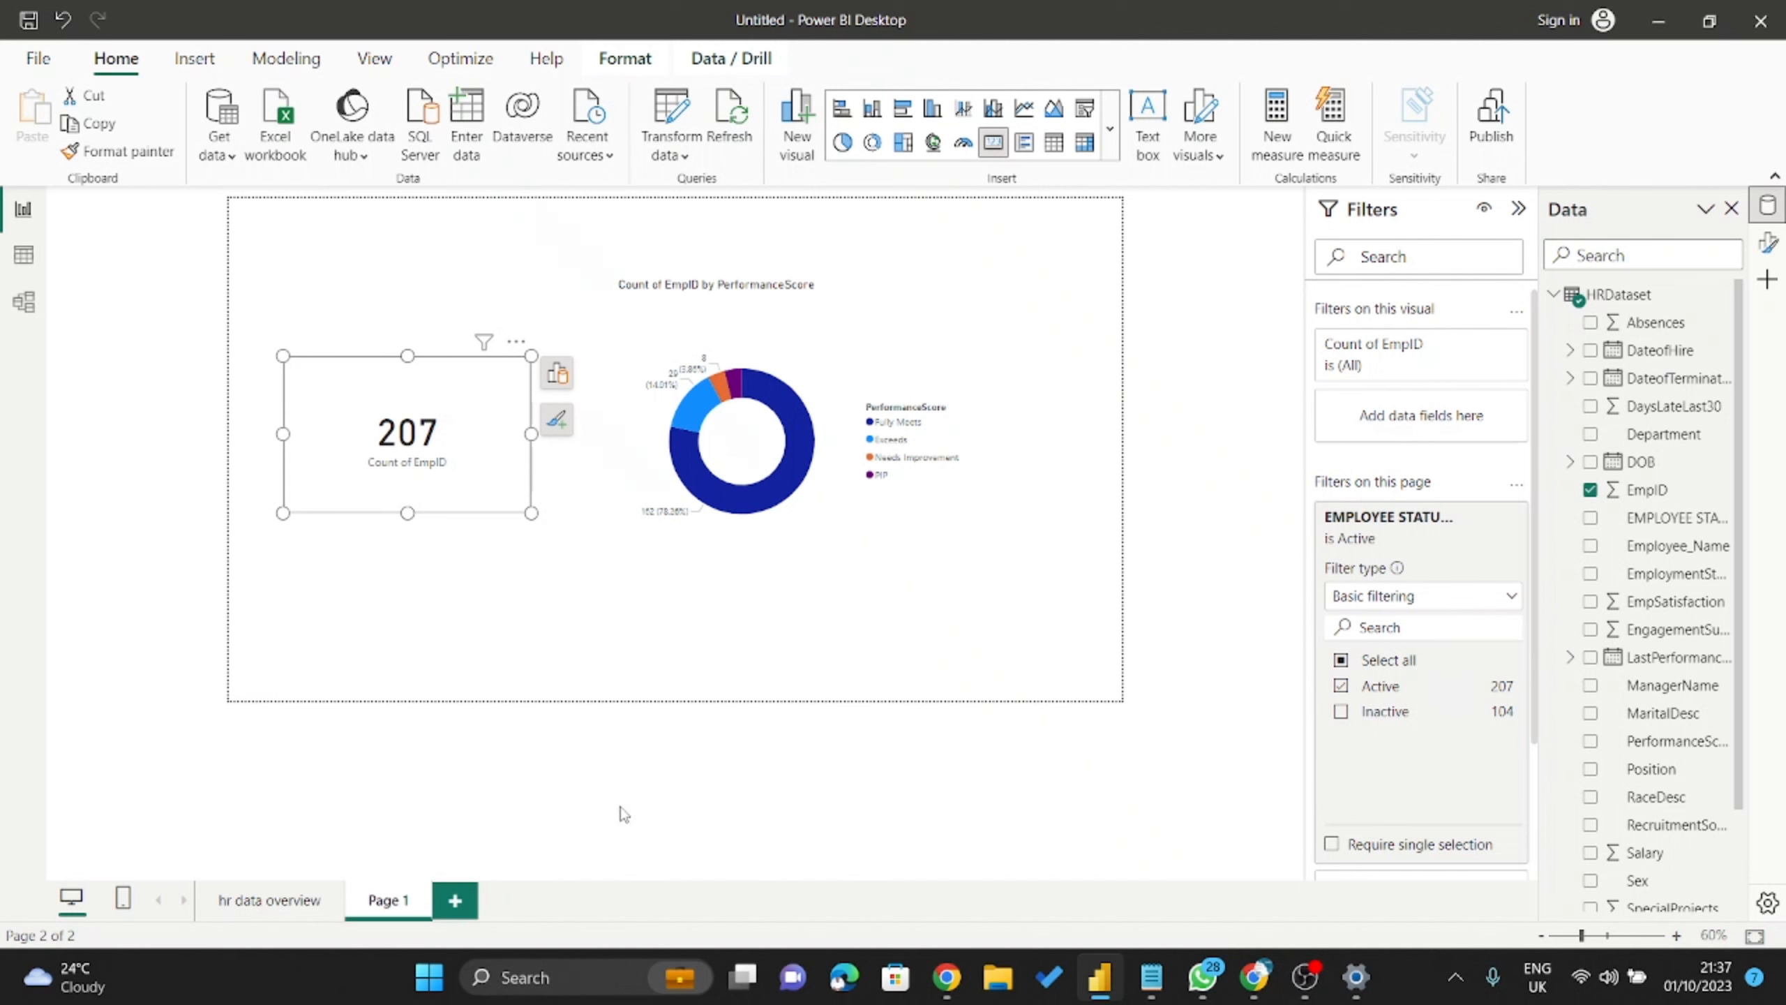
pyautogui.keyDown('ctrl'); pyautogui.scroll(4, 407, 513); pyautogui.keyUp('ctrl')
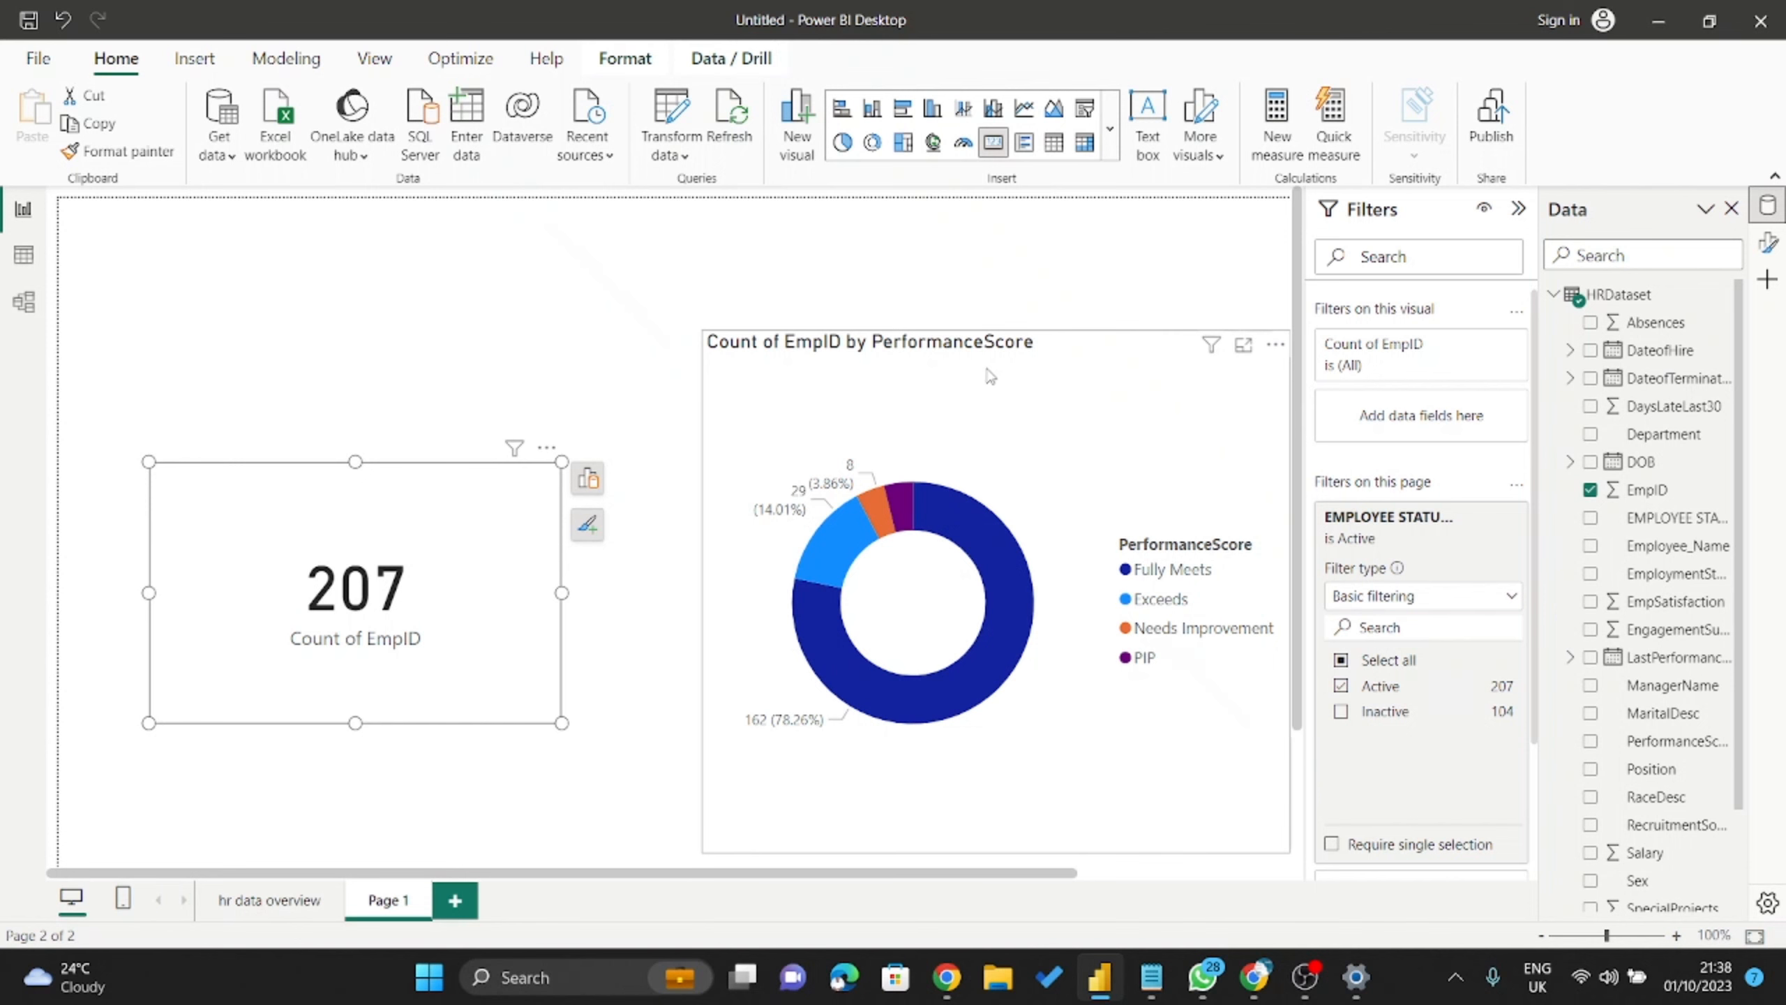
pyautogui.moveTo(939, 367); pyautogui.dragTo(841, 356)
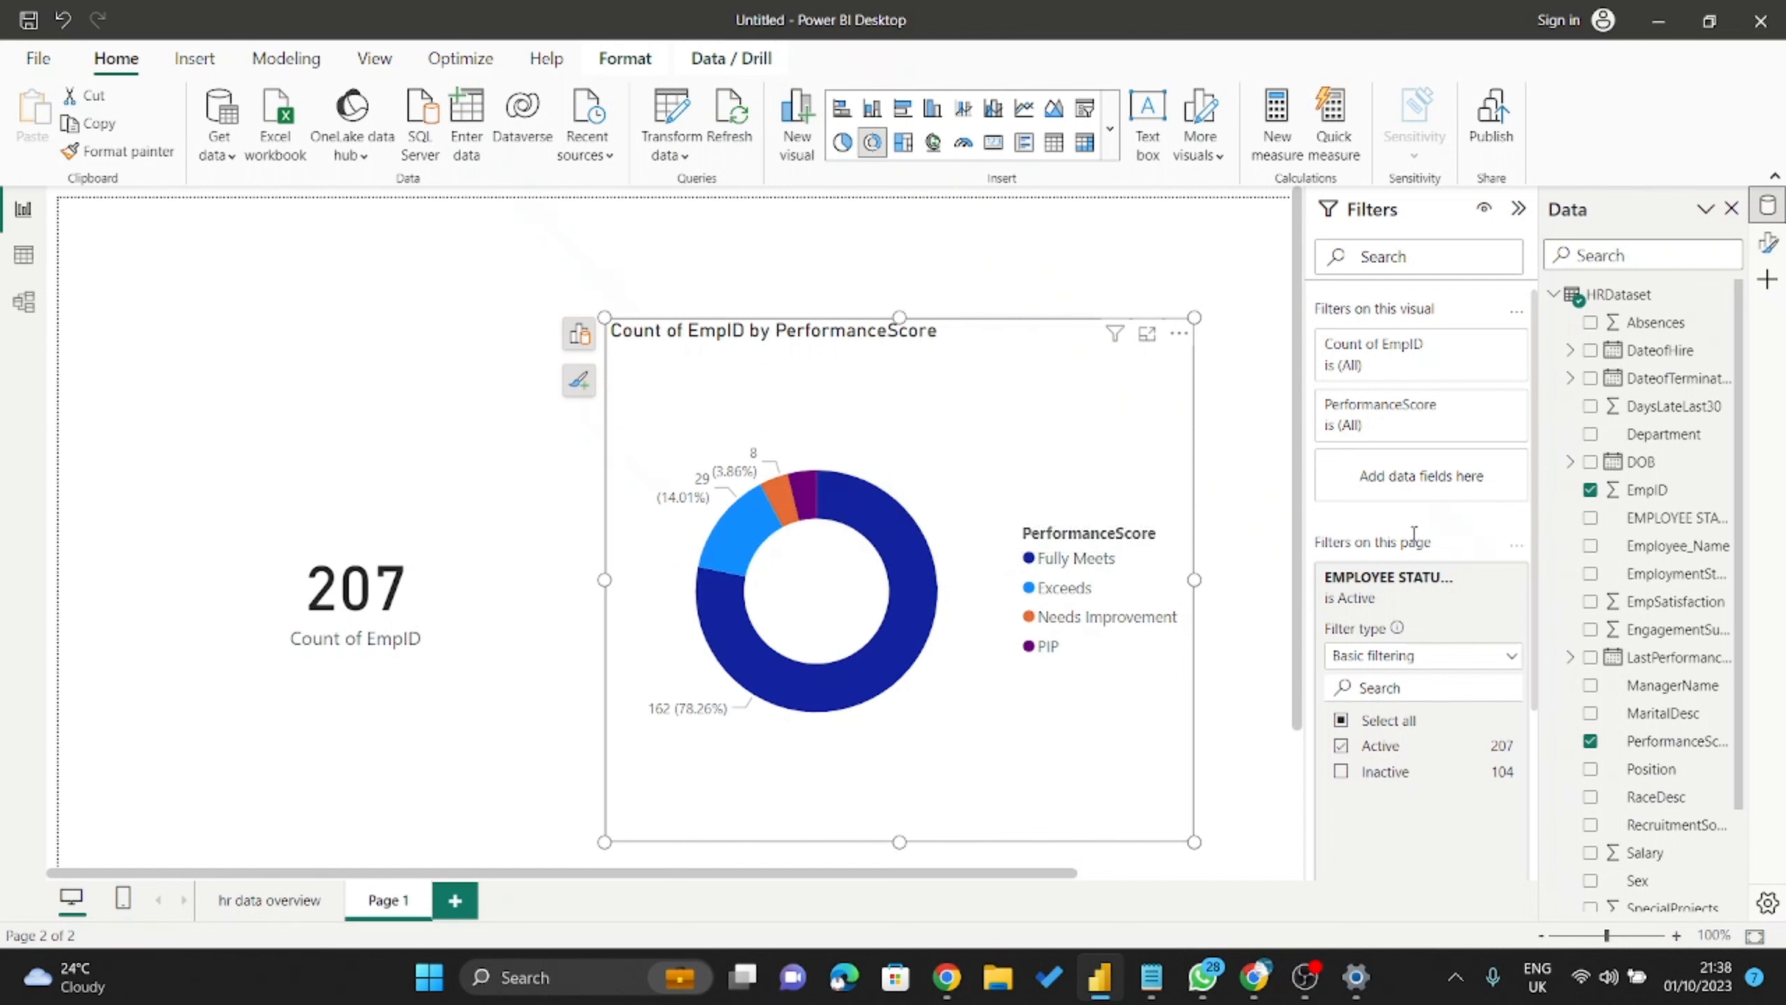
# Compare the donut's values in Focus mode with and without the Active filter, ending filtered to Active.
pyautogui.click(1341, 748)
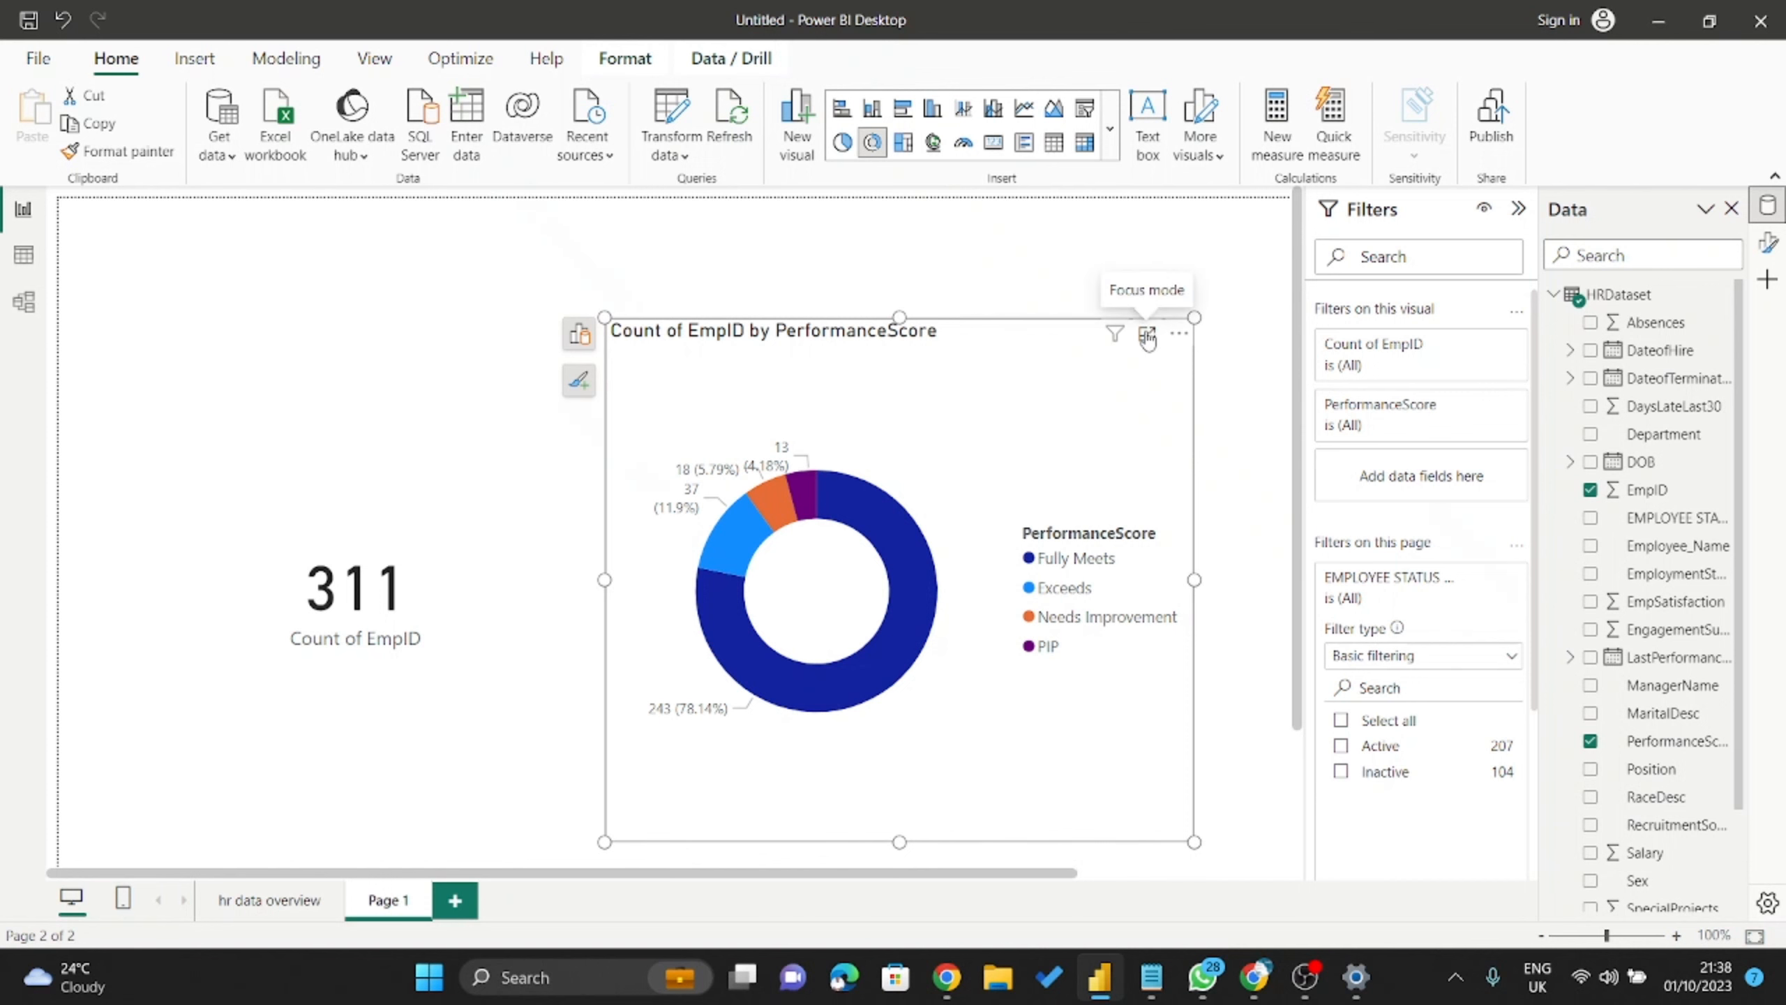
pyautogui.click(1147, 334)
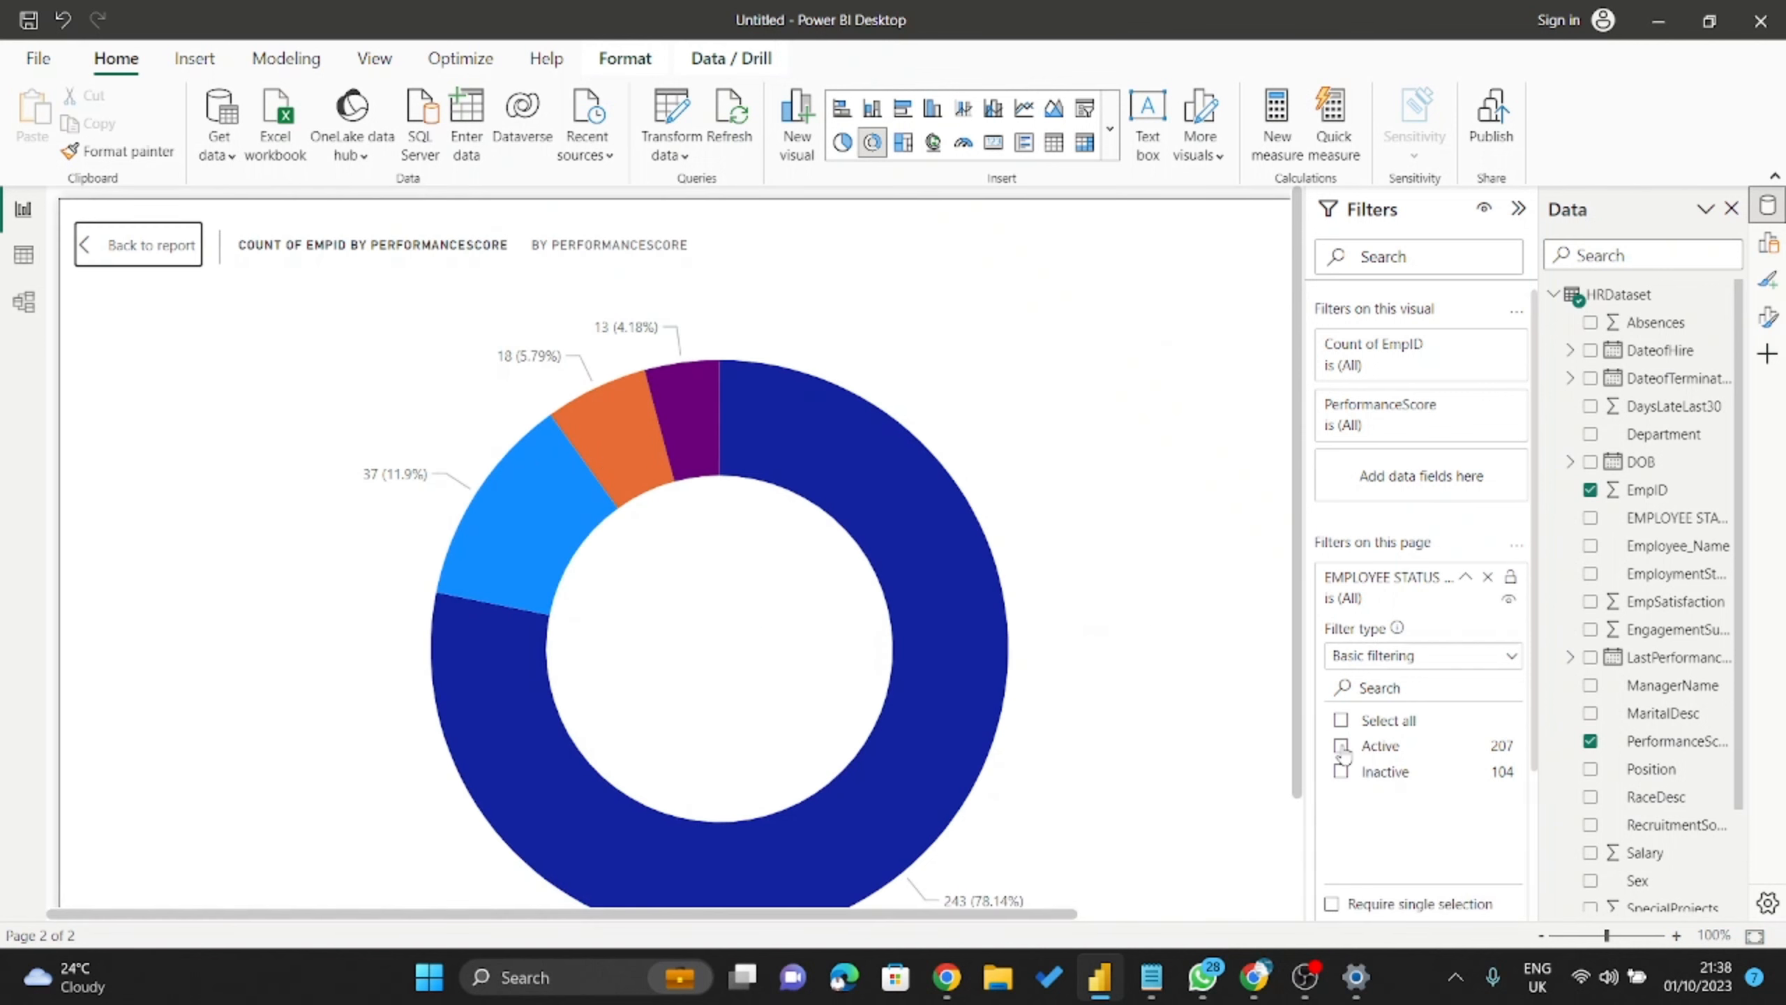
pyautogui.click(1341, 745)
pyautogui.click(1341, 747)
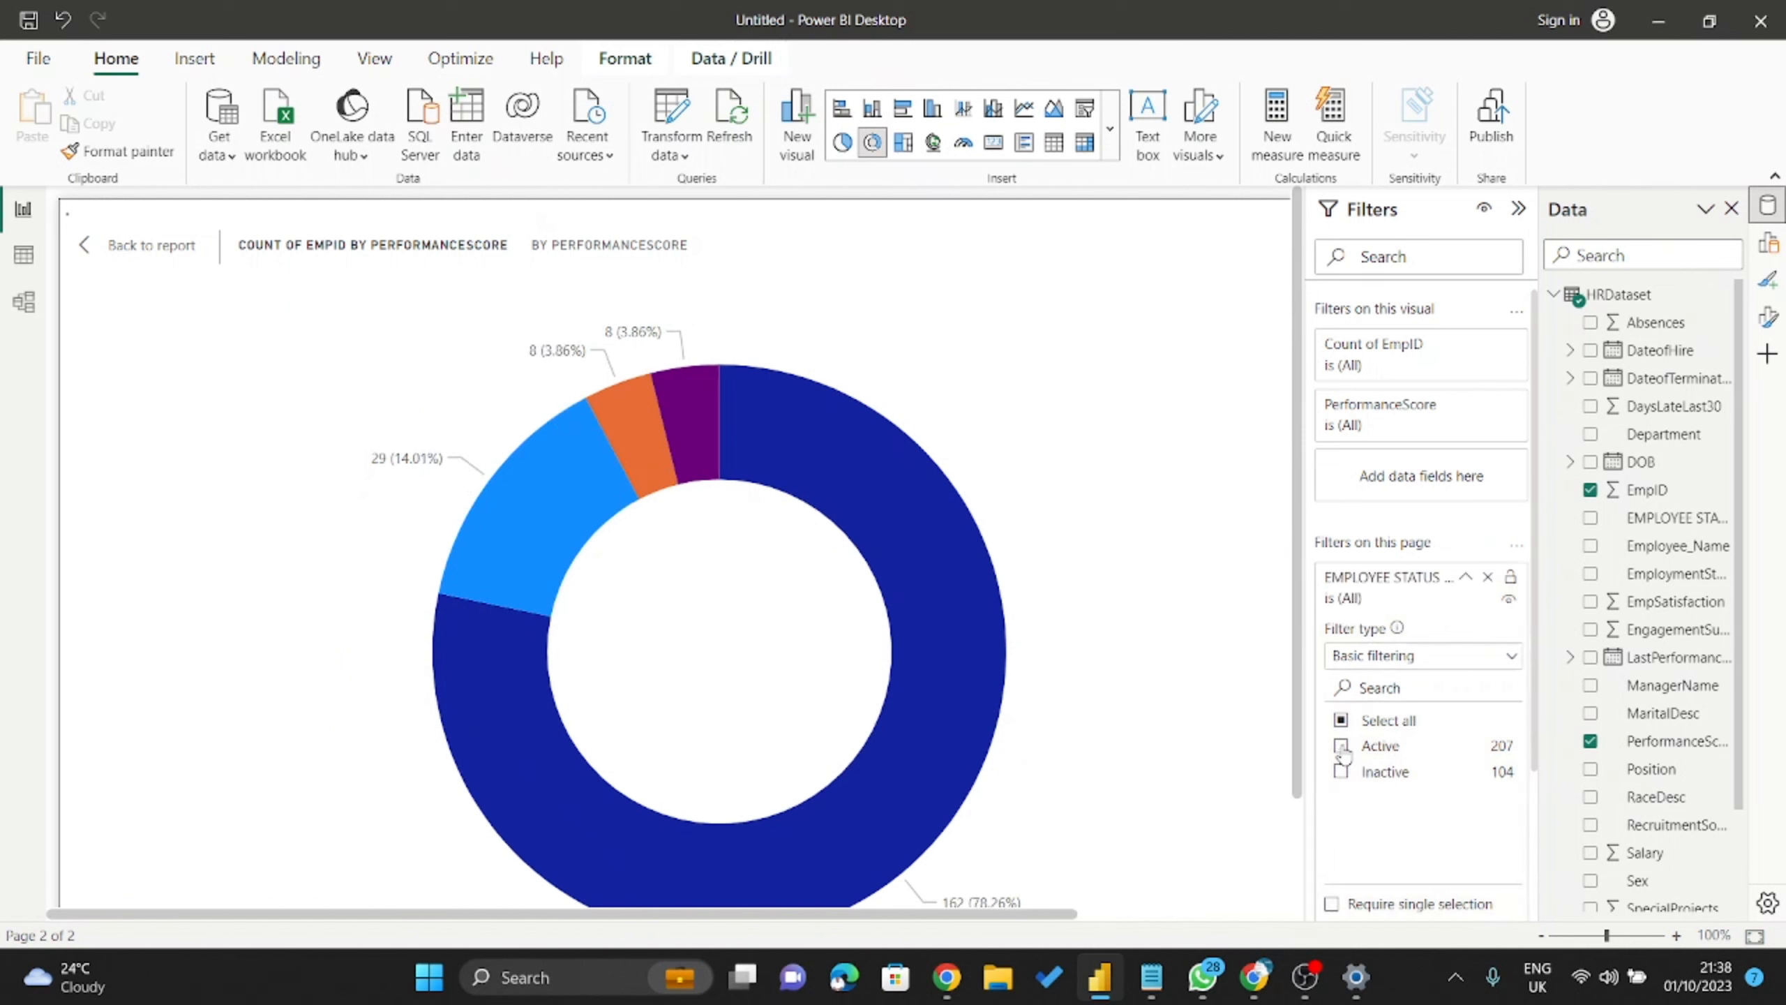
pyautogui.click(1342, 748)
pyautogui.click(1342, 747)
pyautogui.click(1342, 747)
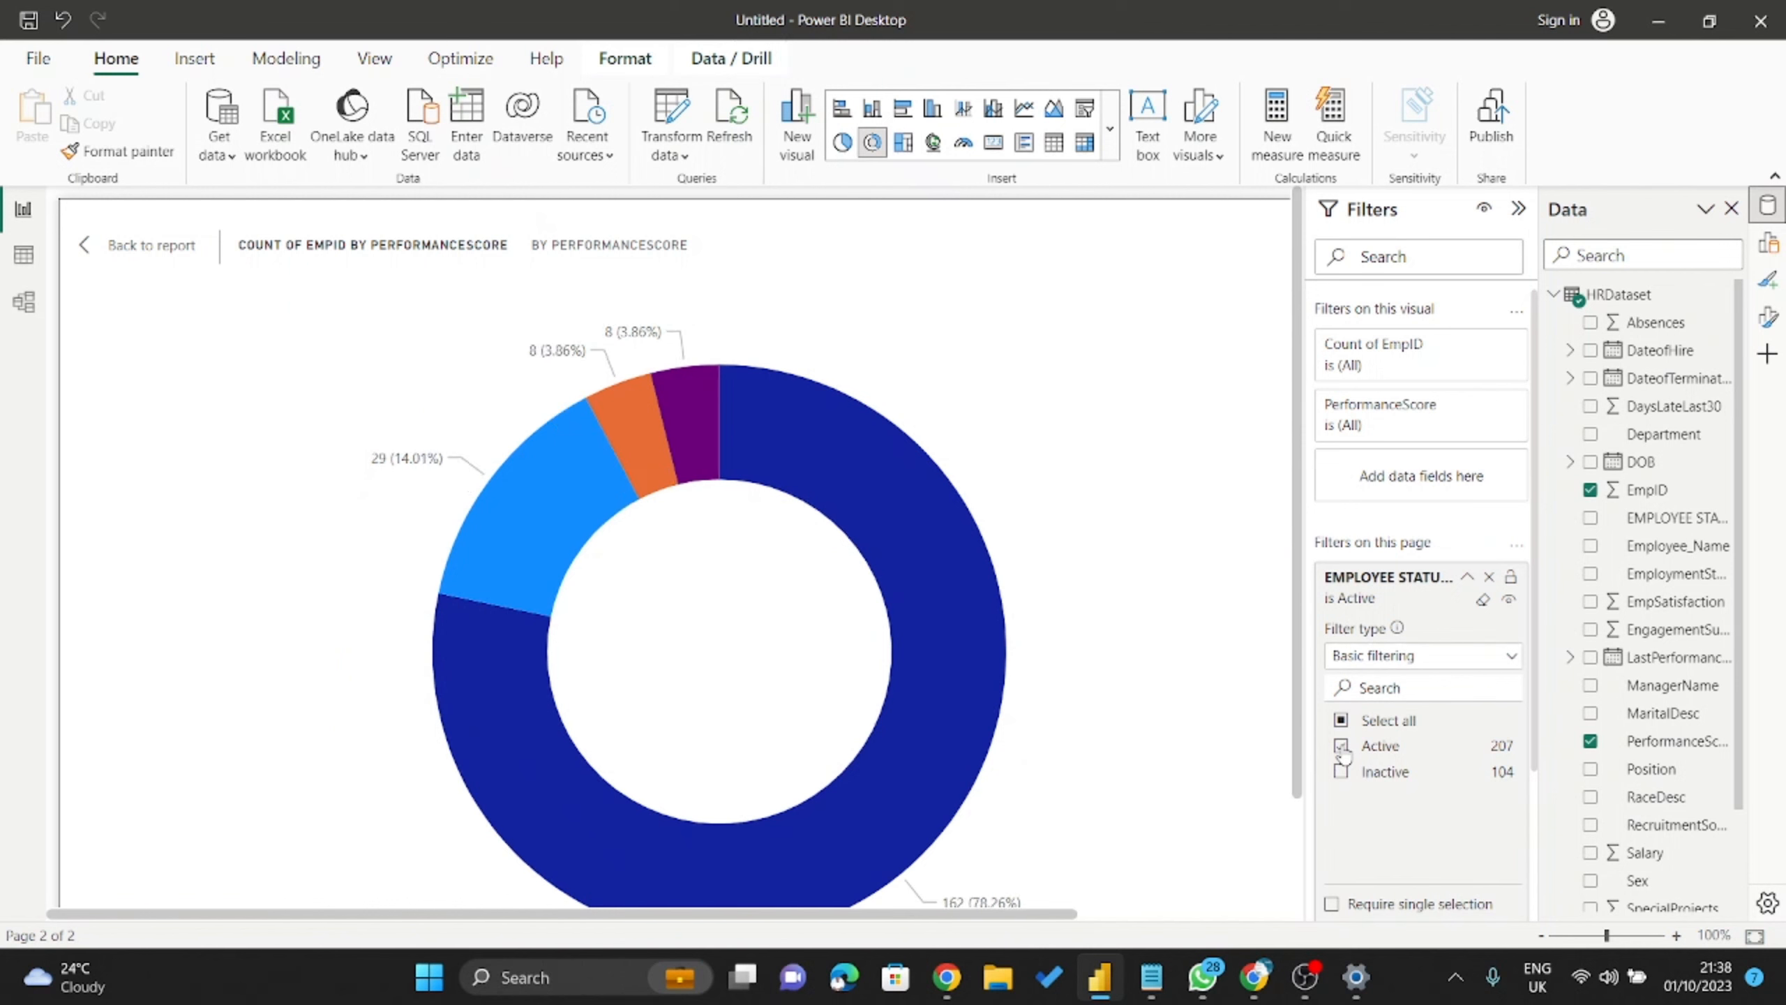
pyautogui.click(1342, 747)
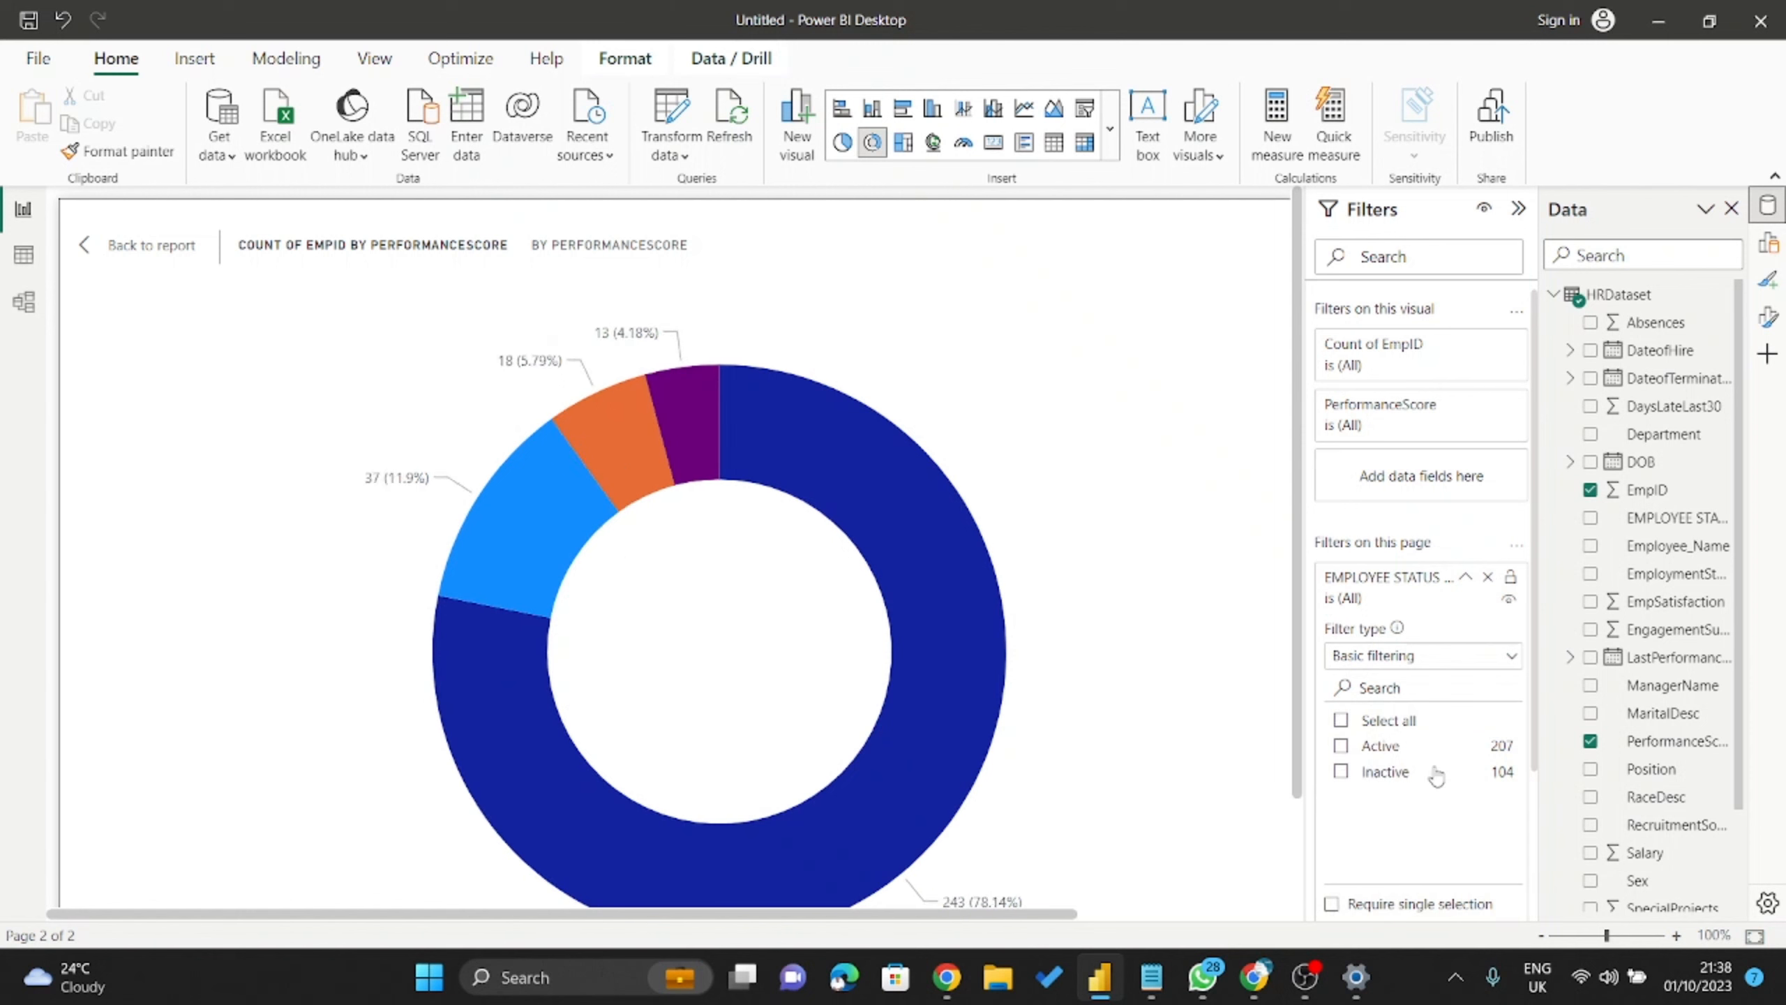
pyautogui.click(1341, 746)
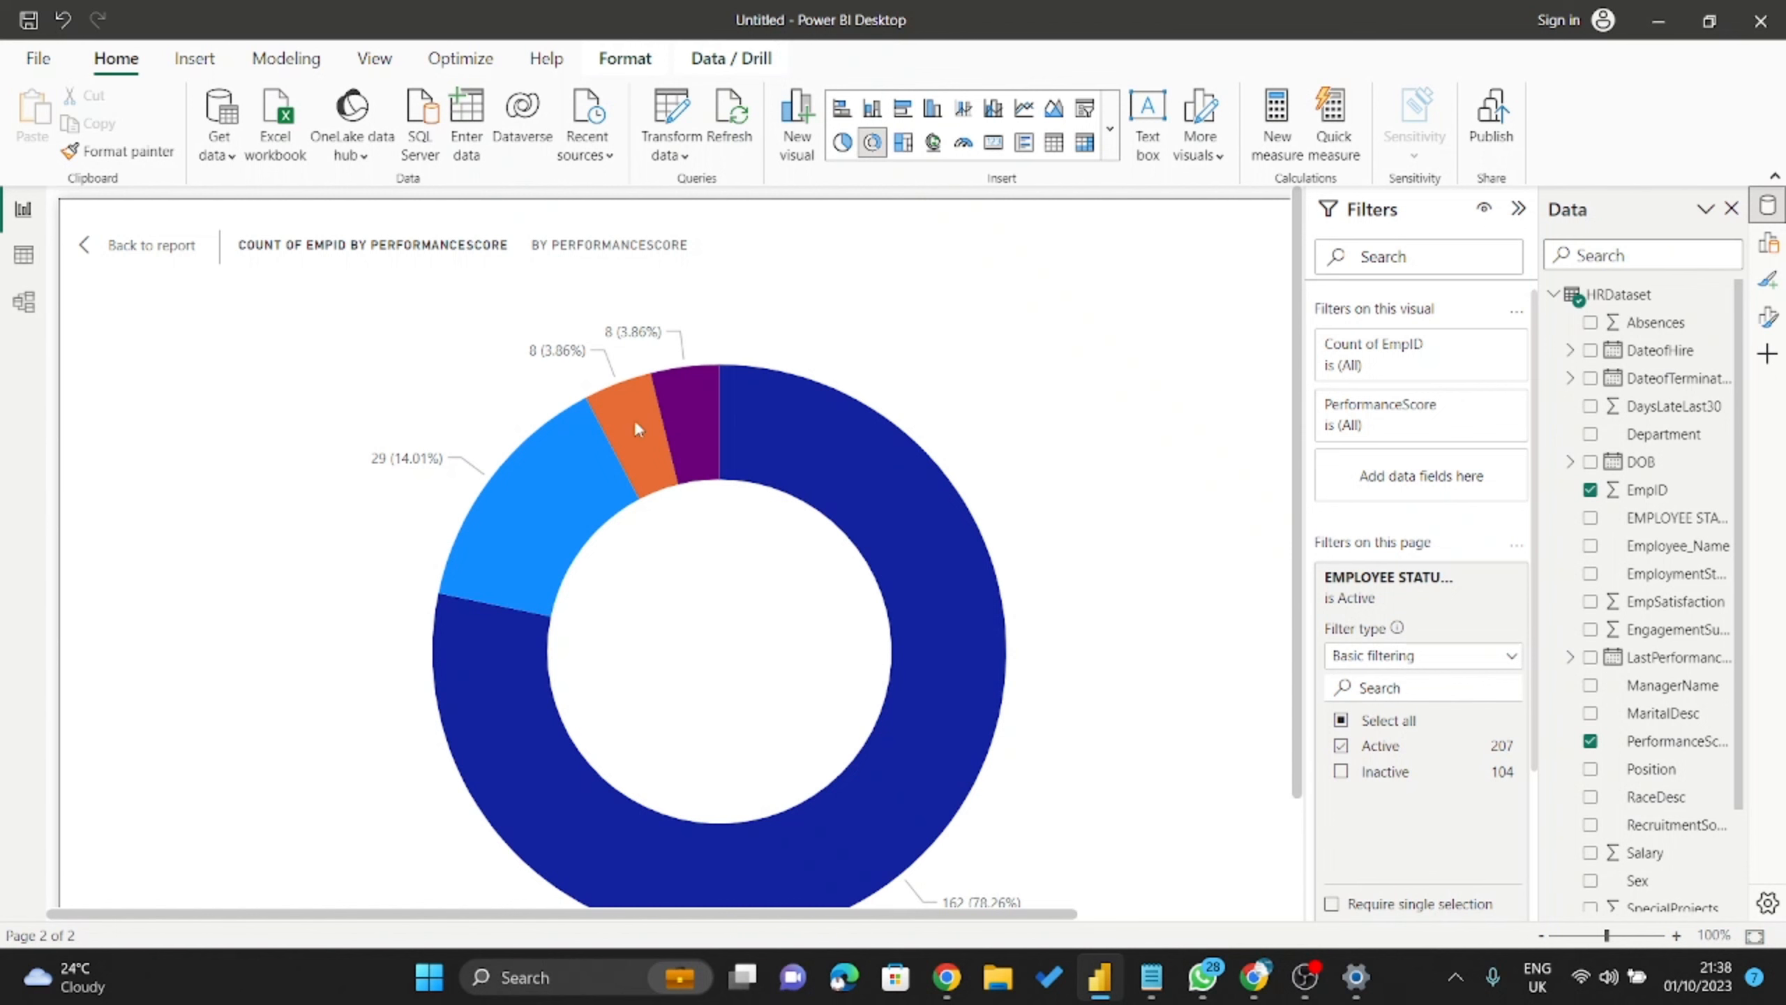
pyautogui.click(119, 246)
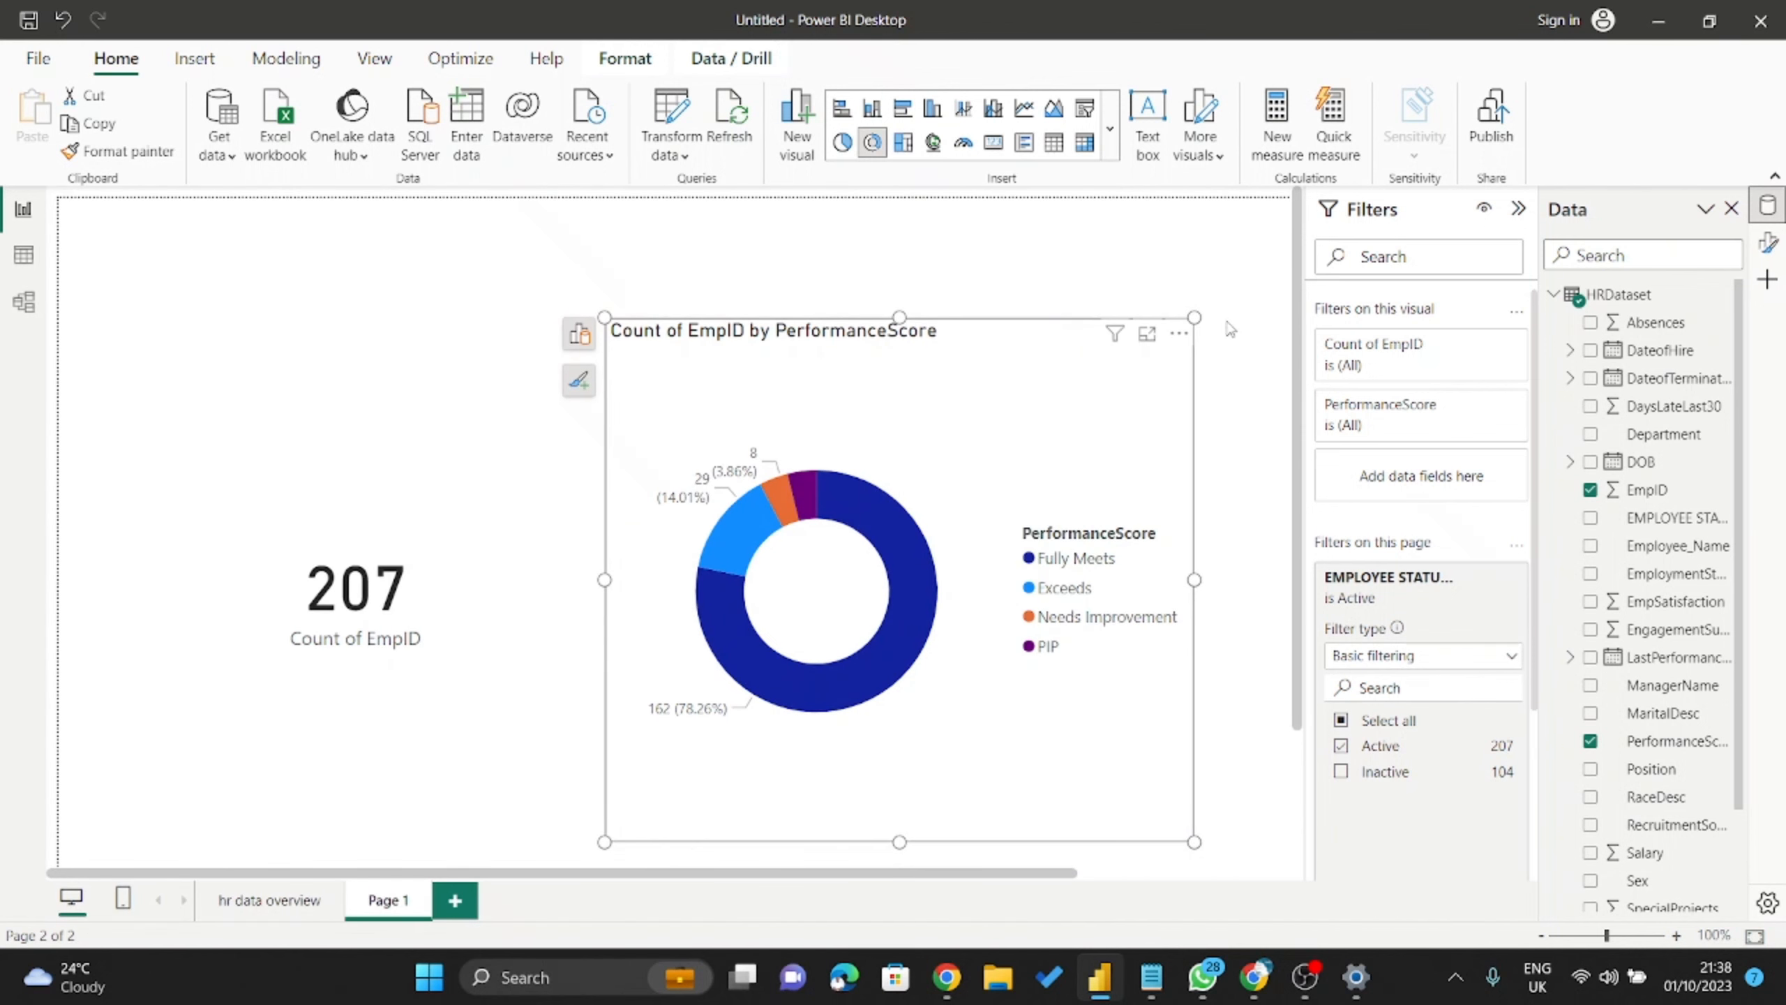
# Review the requirements notes, then shrink the donut chart to a shorter height.
pyautogui.click(521, 402)
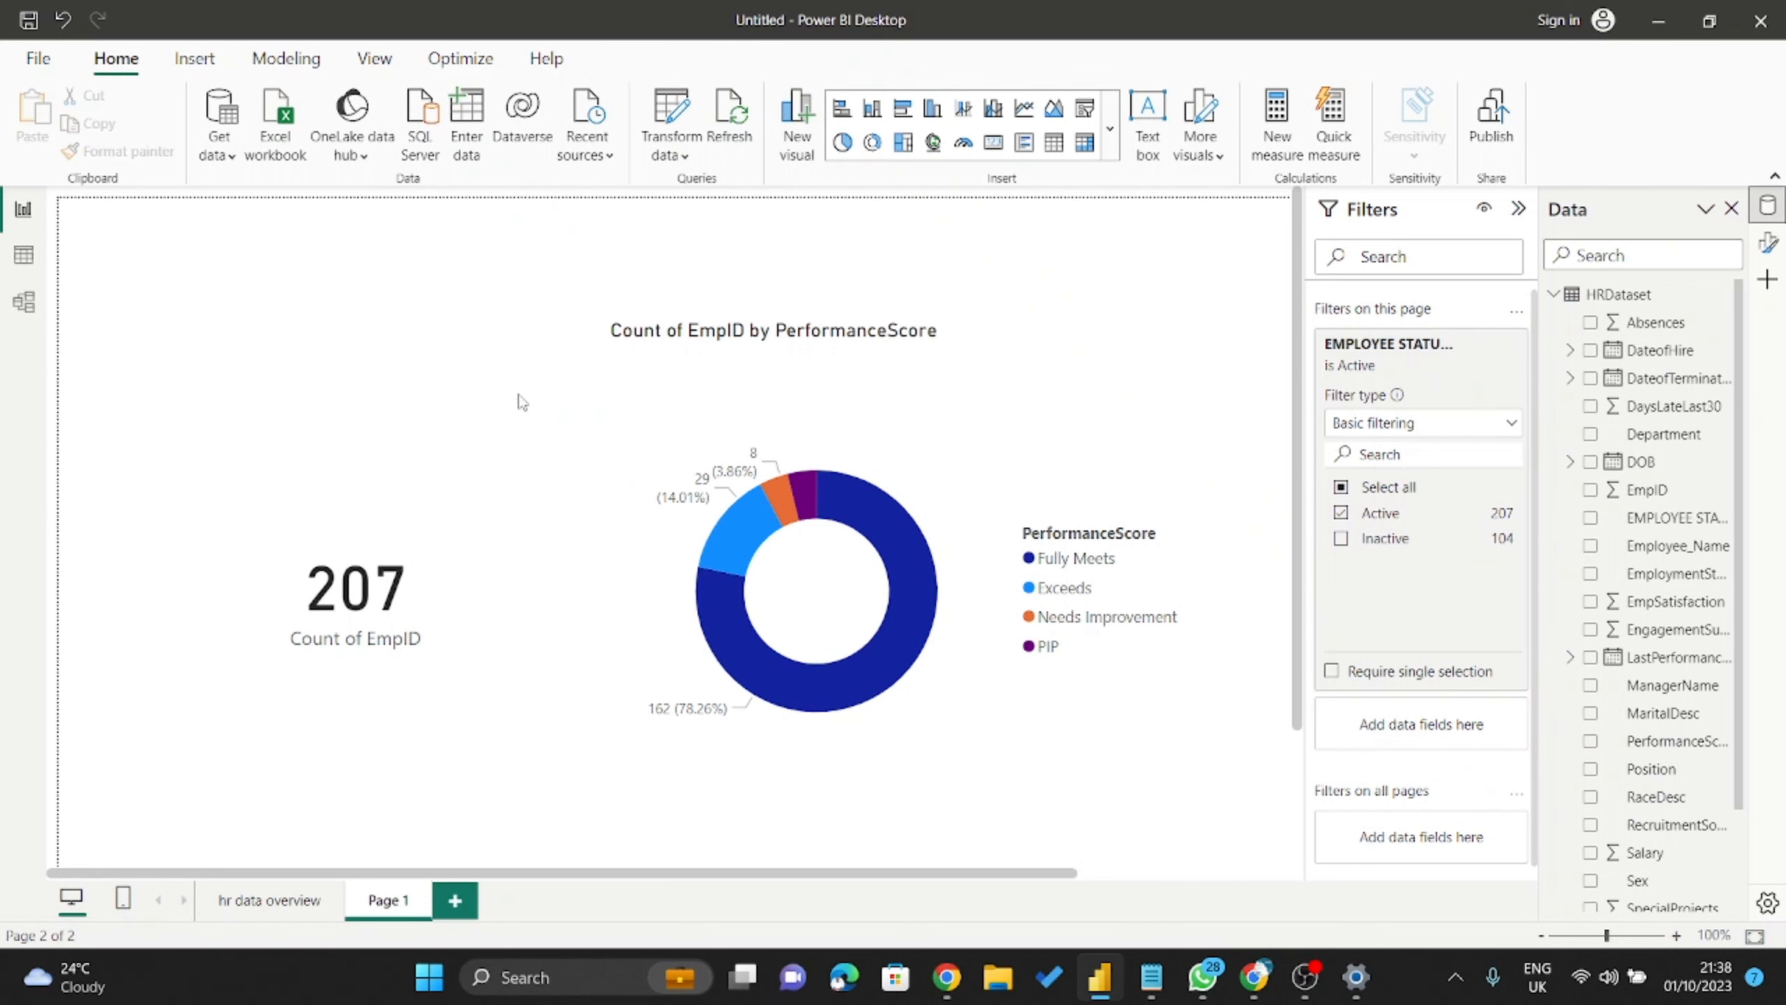
pyautogui.scroll(-2, 521, 402)
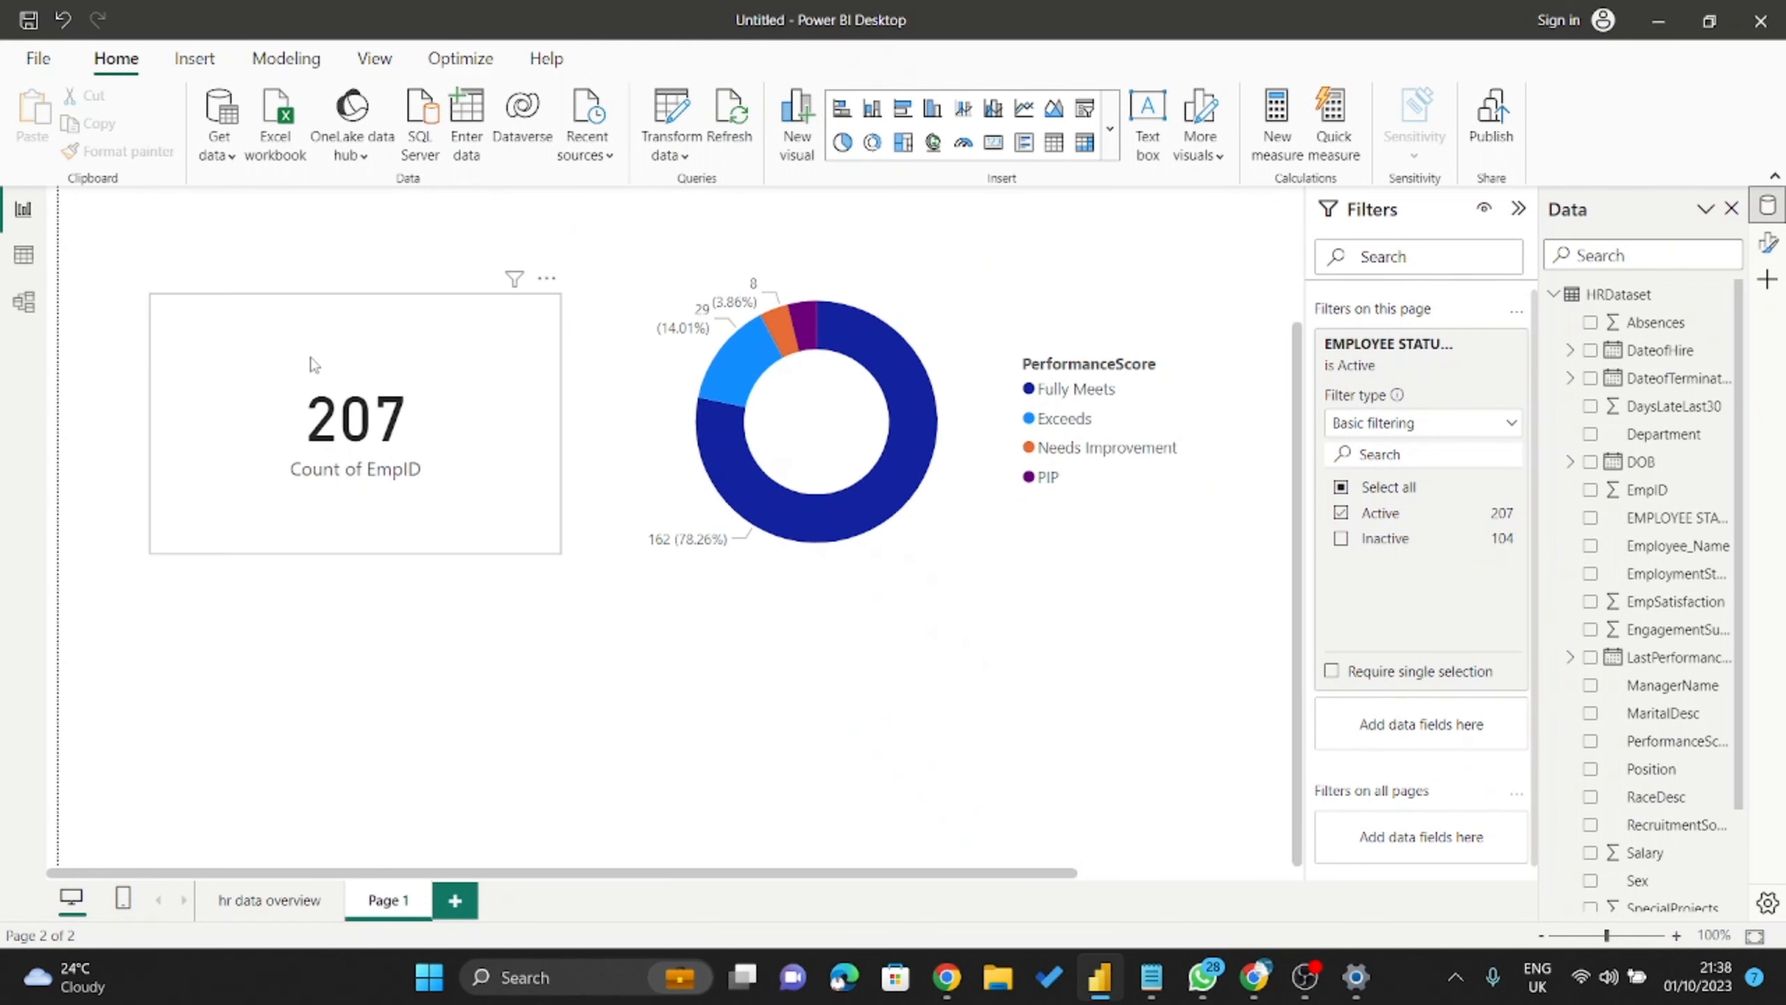
pyautogui.click(443, 476)
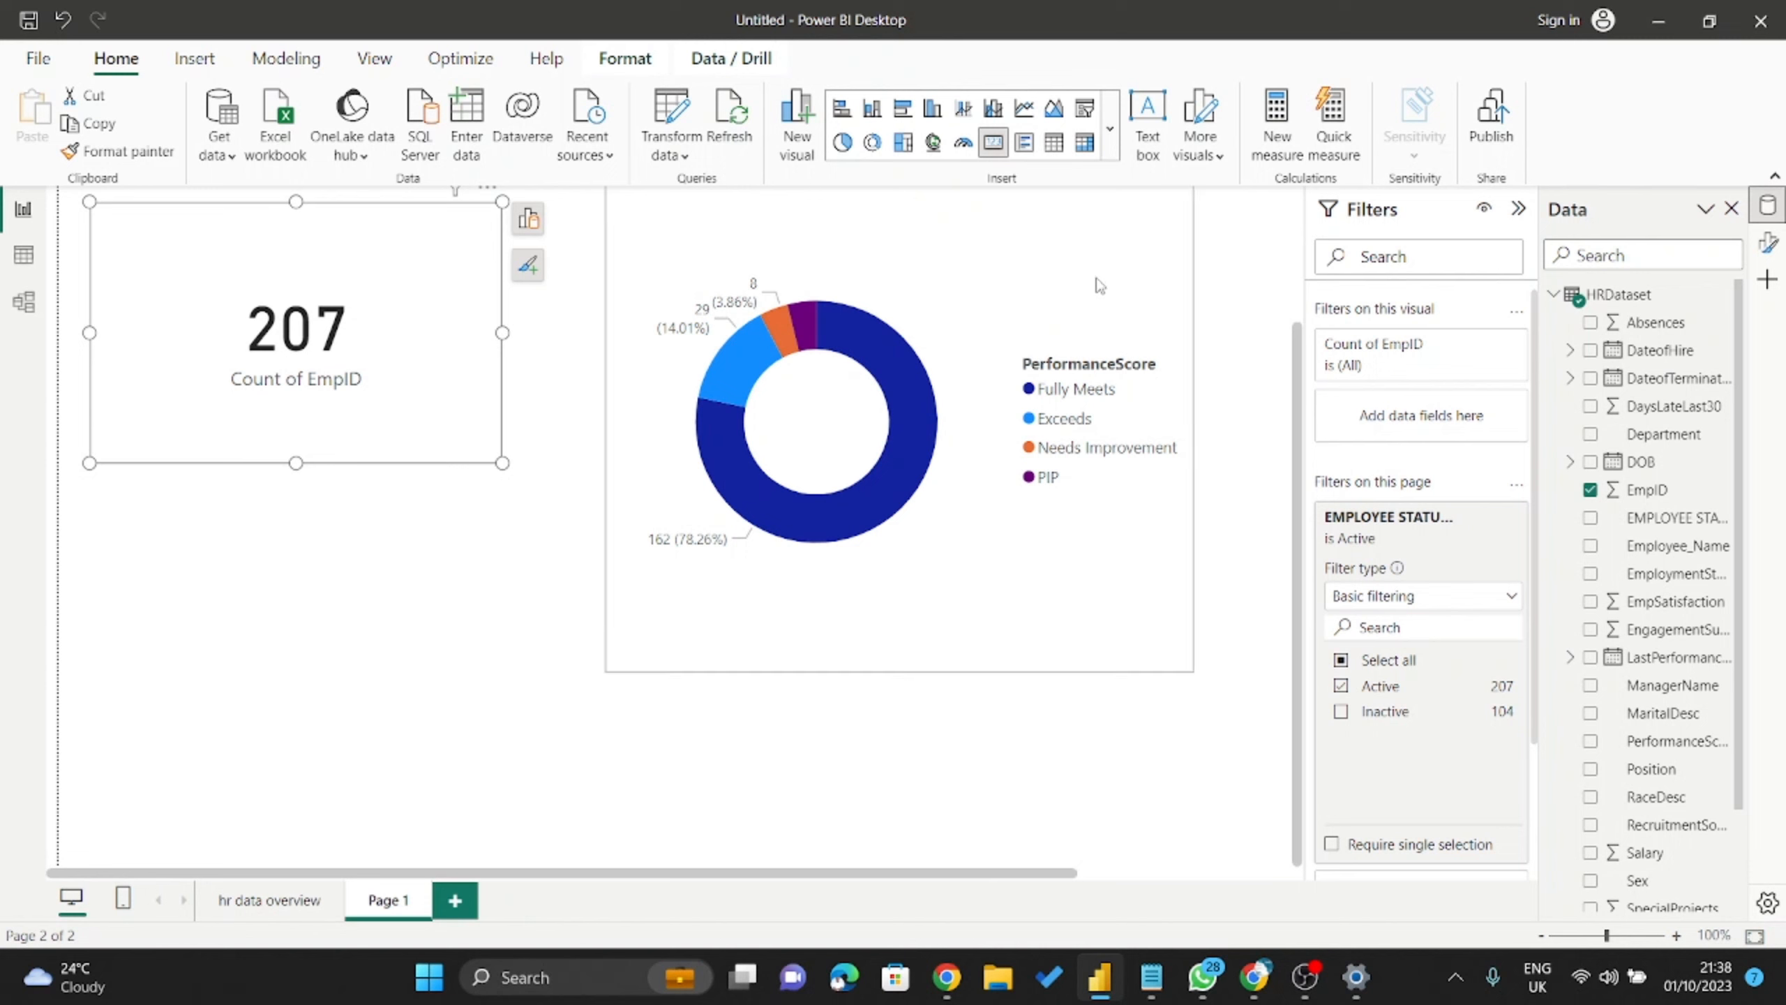
pyautogui.click(1100, 285)
pyautogui.click(1157, 985)
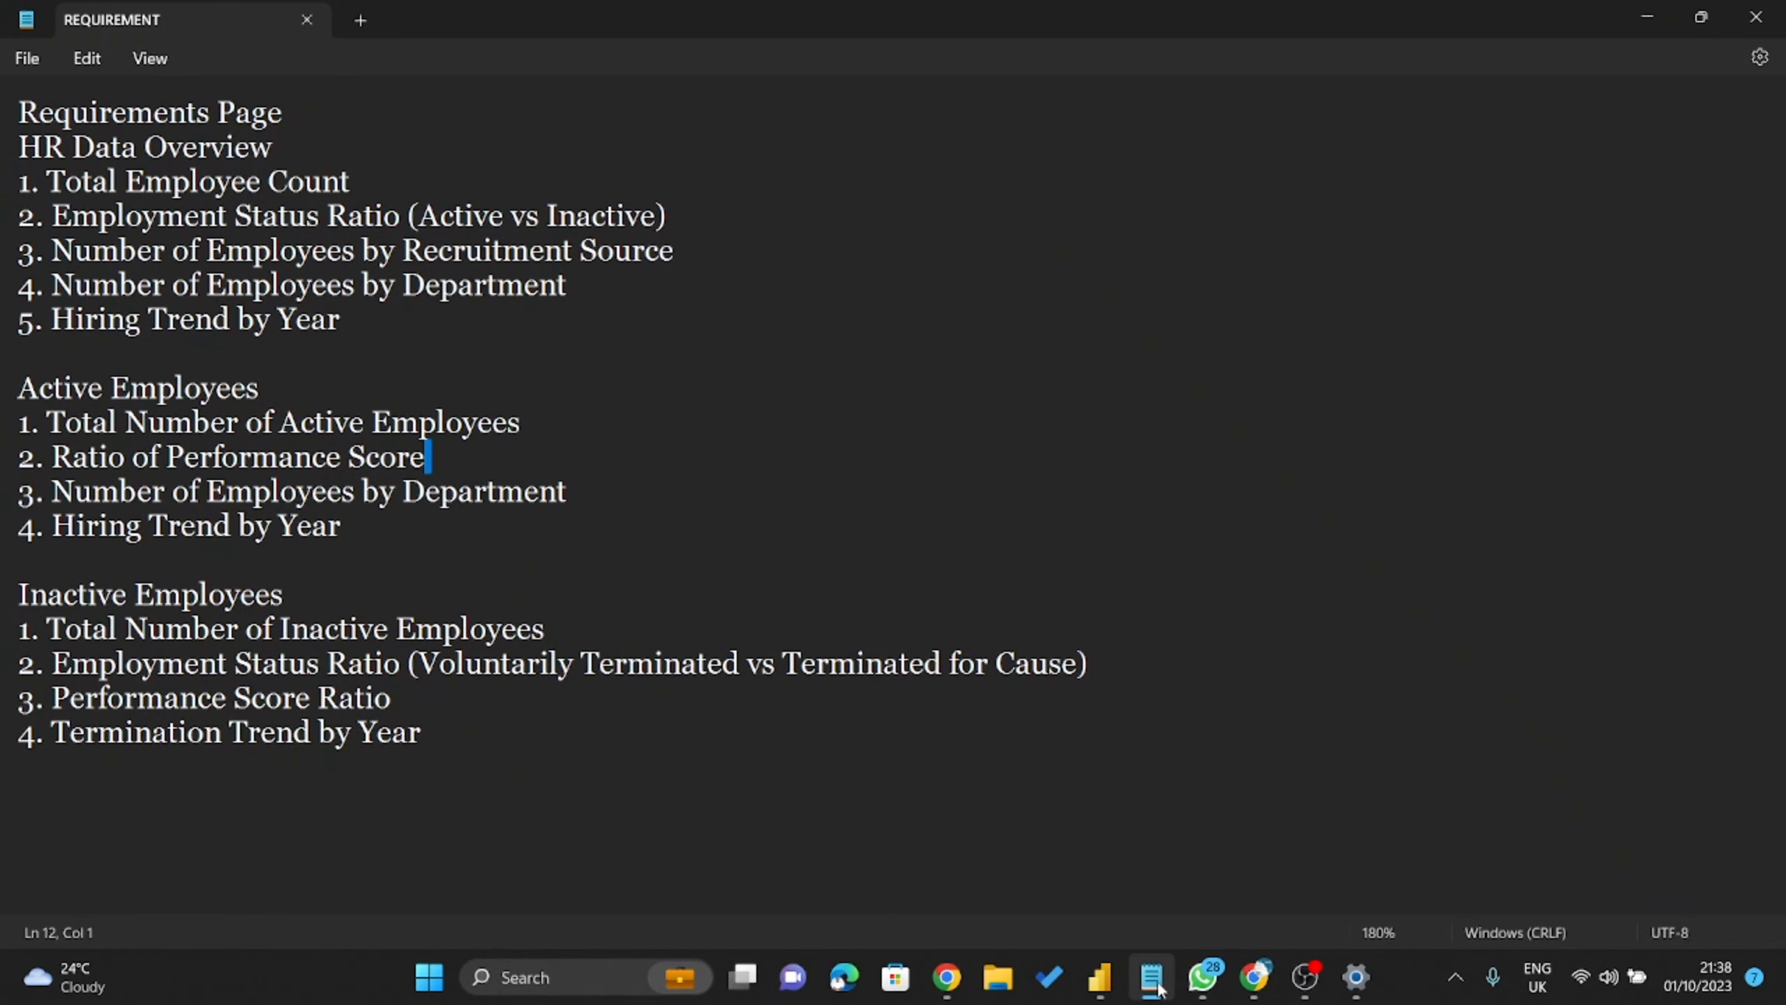
pyautogui.click(1156, 989)
pyautogui.moveTo(1198, 780); pyautogui.dragTo(1125, 521)
# Insert a clustered column chart with Department on the X-axis and Count of EmpID on the Y-axis.
pyautogui.click(1156, 658)
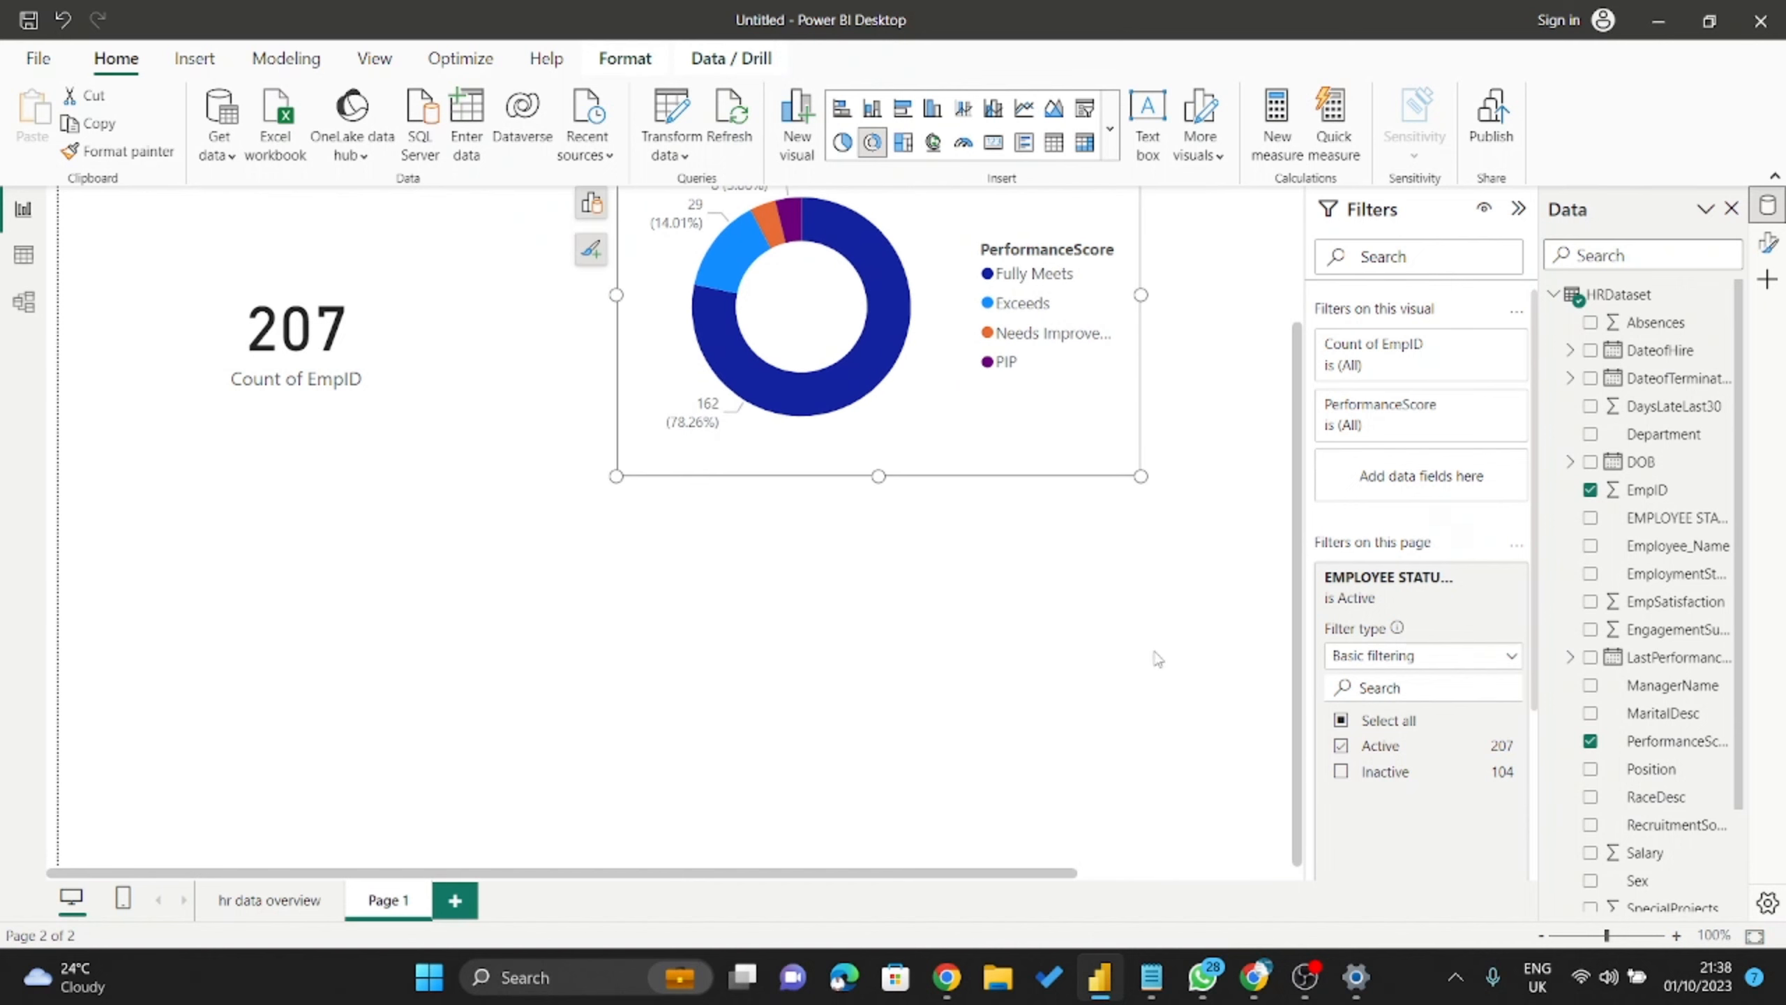
pyautogui.click(874, 108)
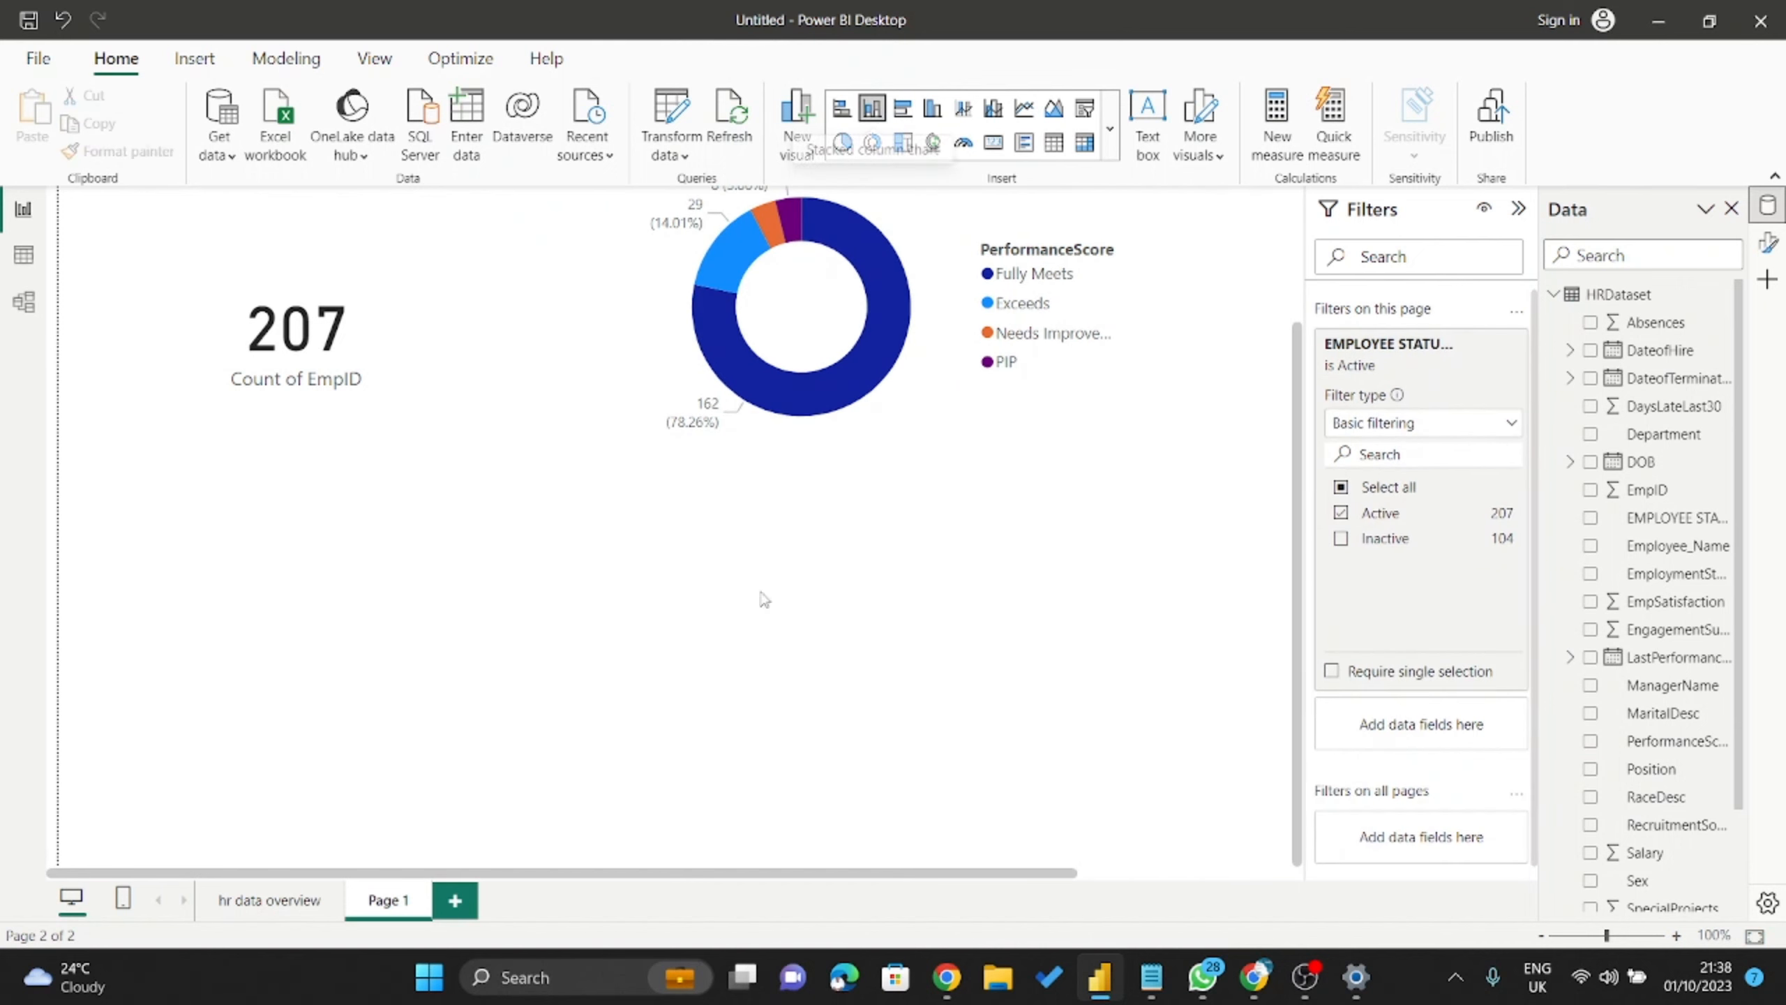
pyautogui.moveTo(1279, 271); pyautogui.dragTo(604, 589)
pyautogui.click(1005, 625)
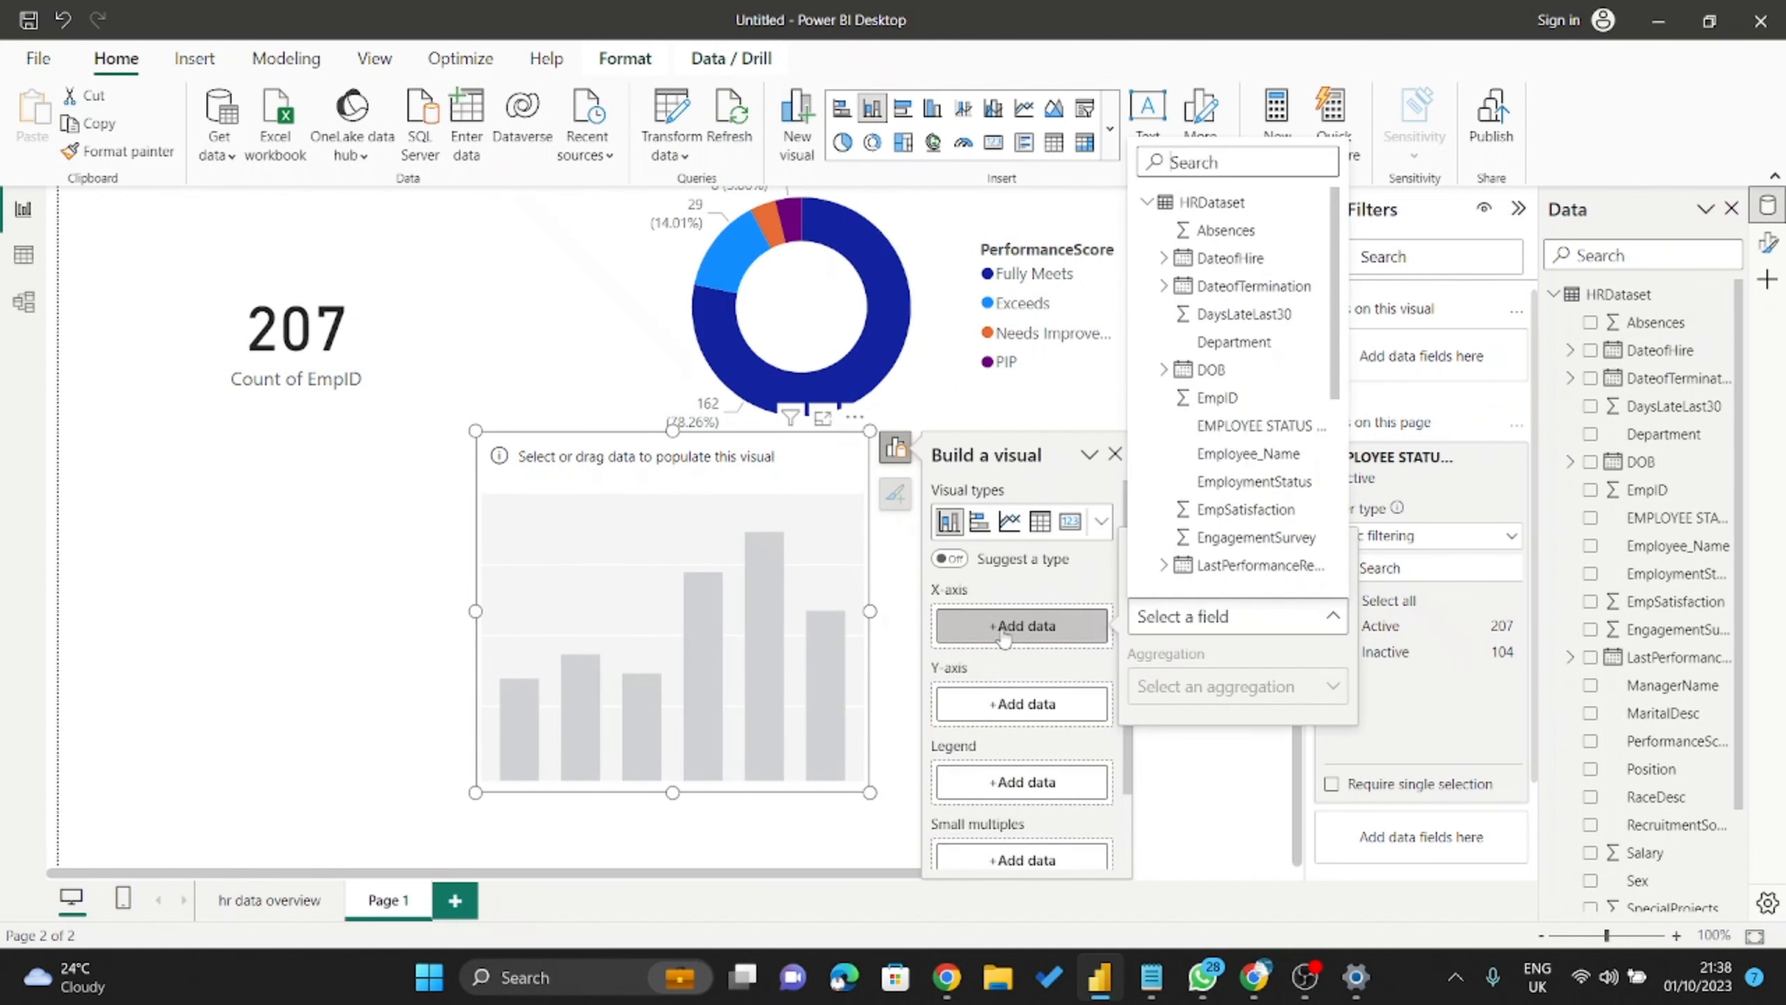
pyautogui.scroll(-2, 1210, 492)
pyautogui.scroll(-3, 1210, 504)
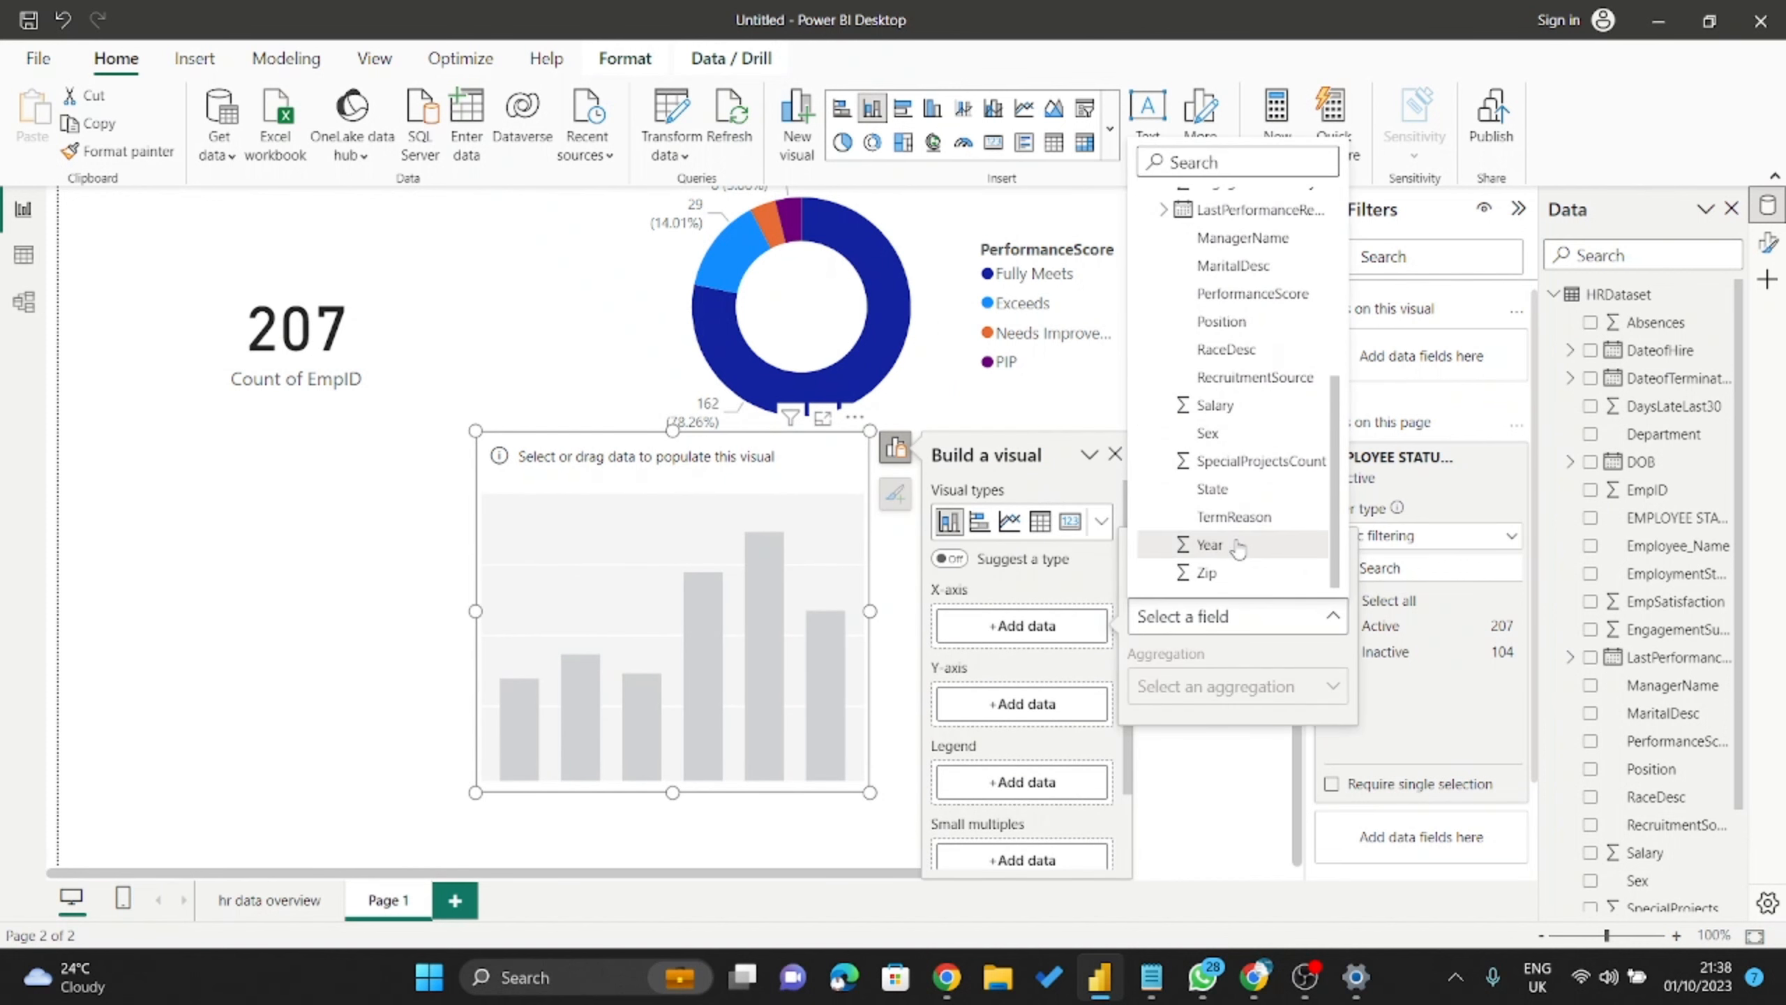
pyautogui.scroll(5, 1259, 507)
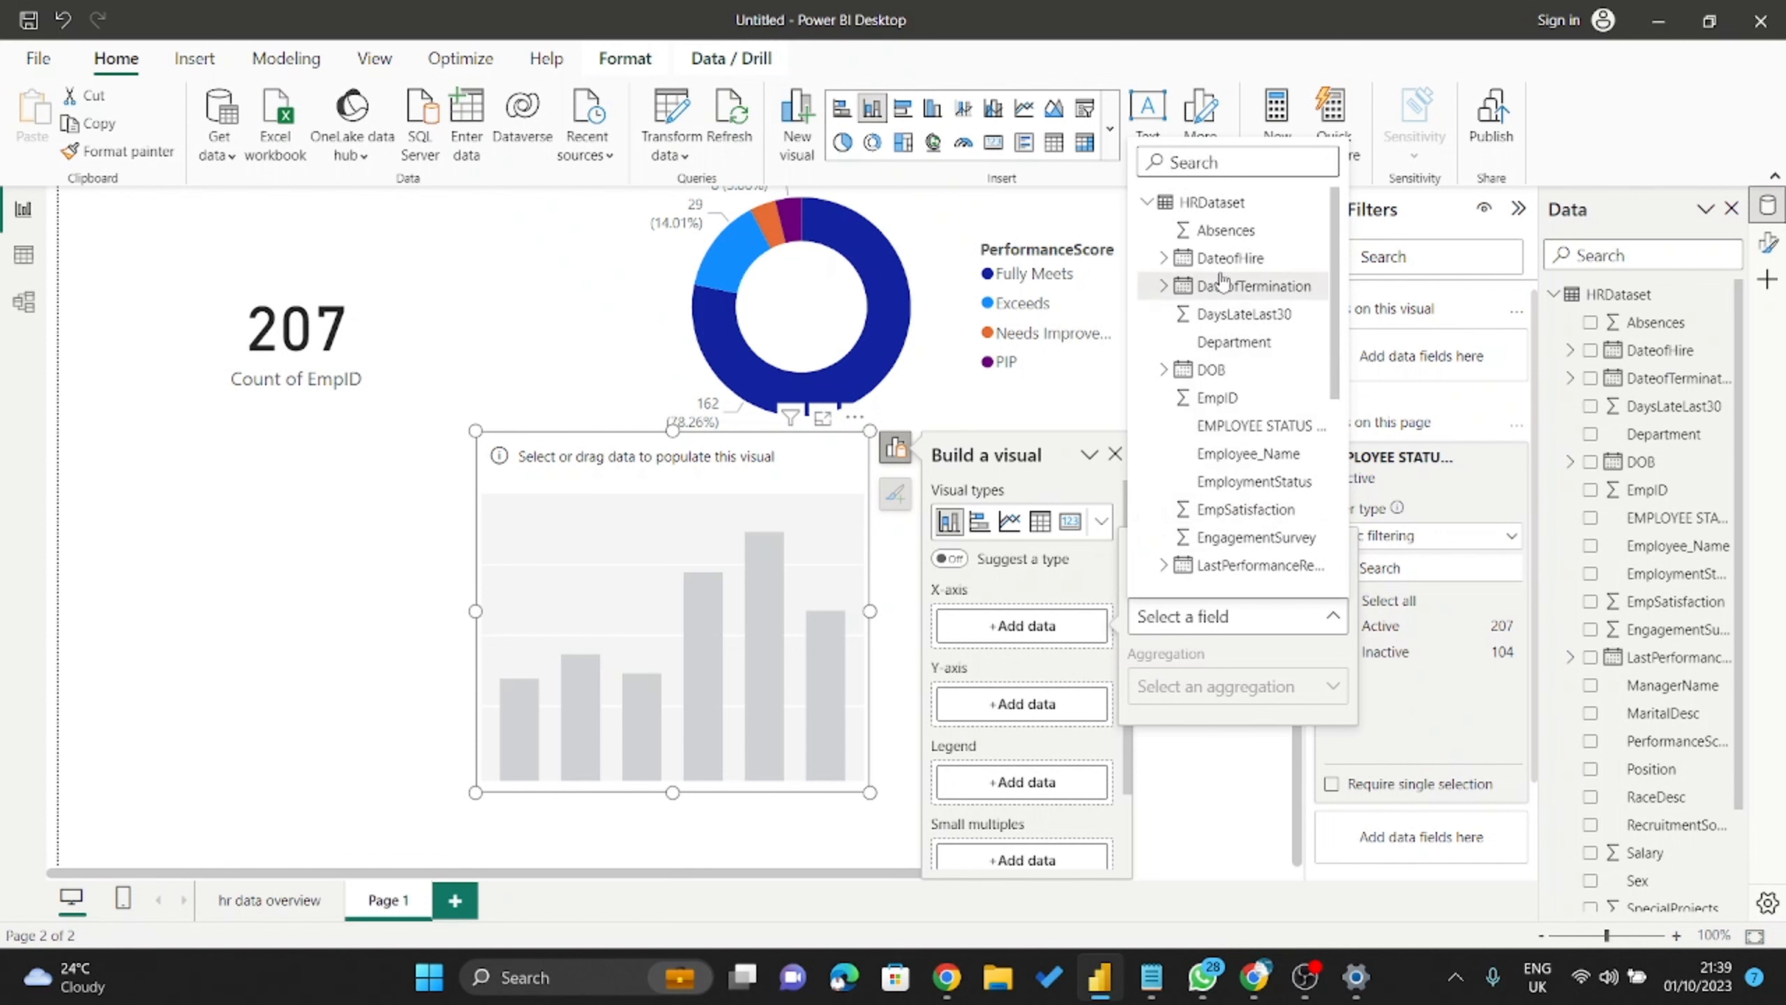
pyautogui.click(1230, 366)
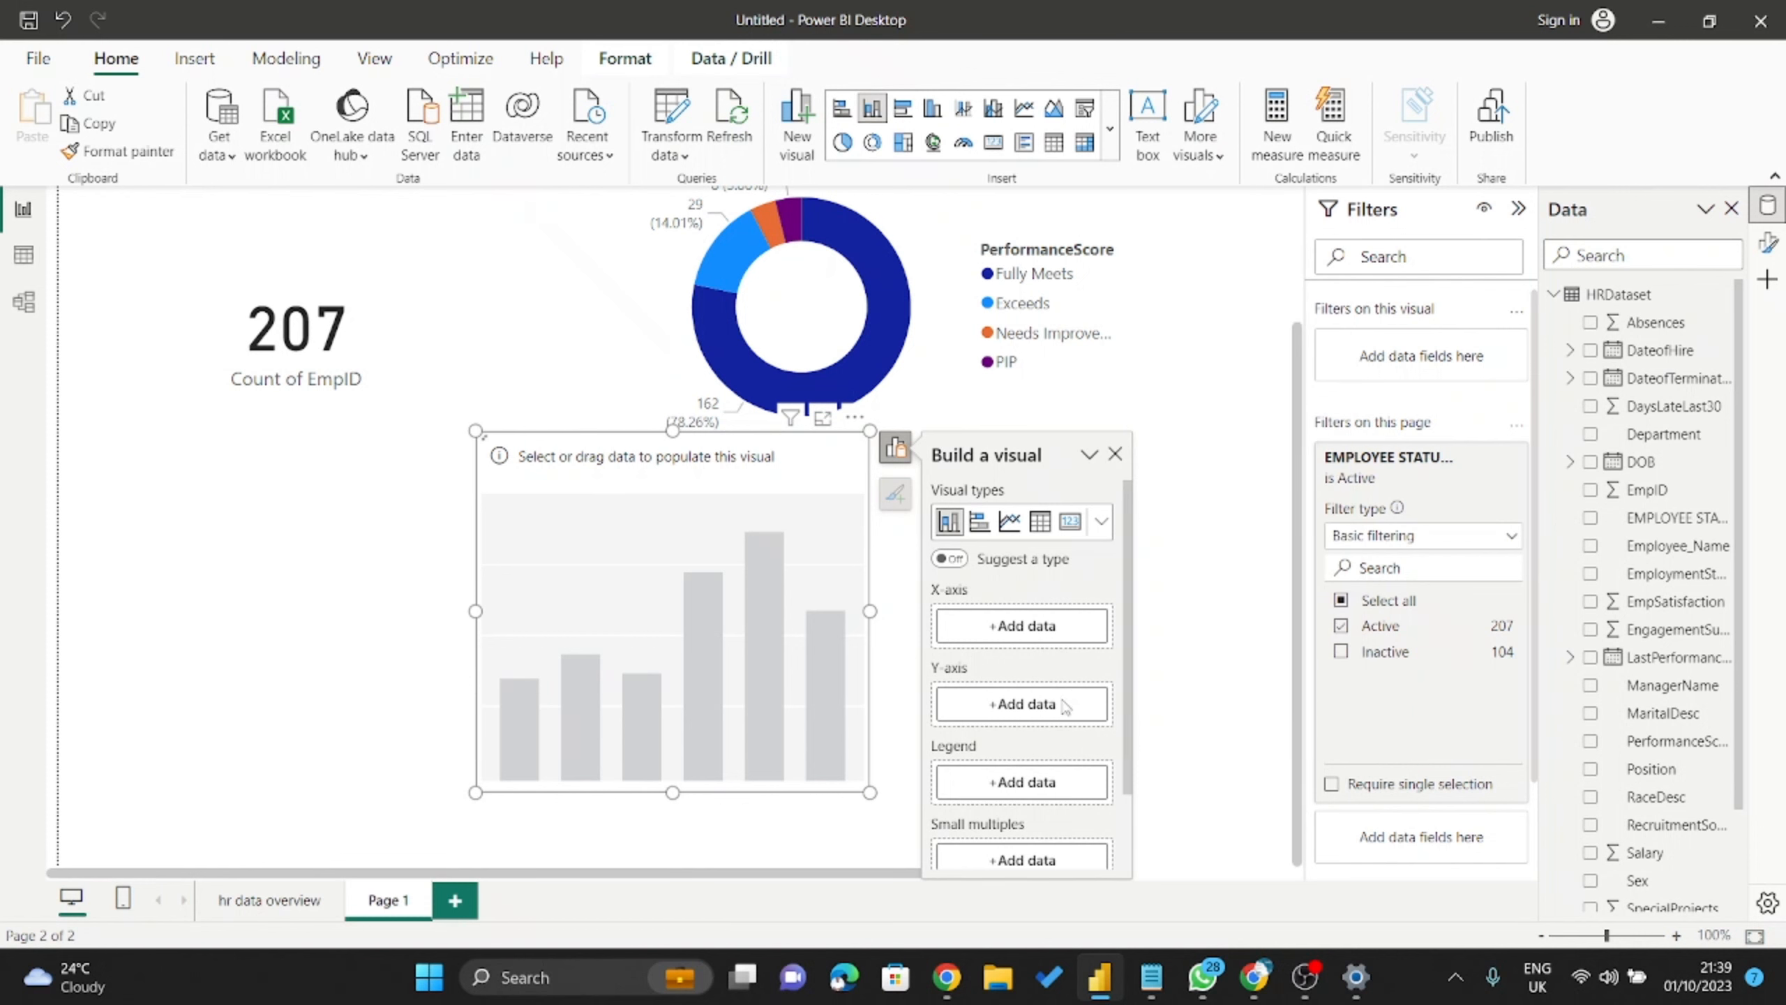
pyautogui.click(1042, 745)
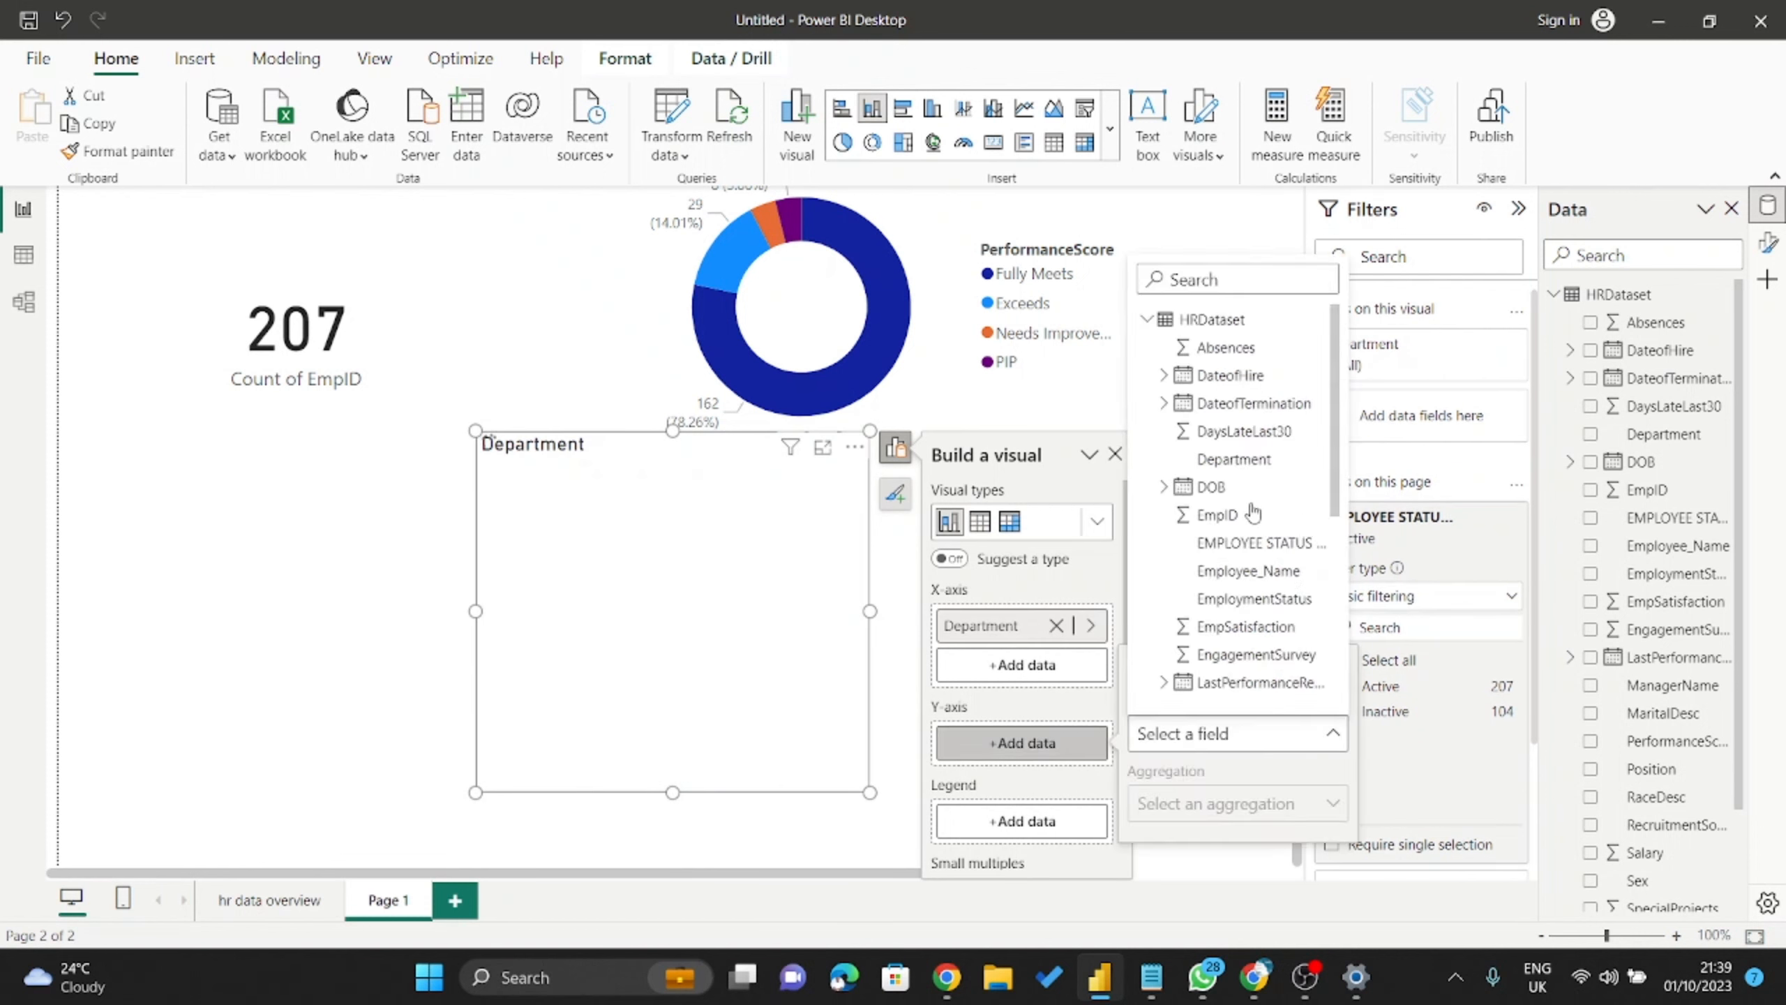
pyautogui.click(1238, 521)
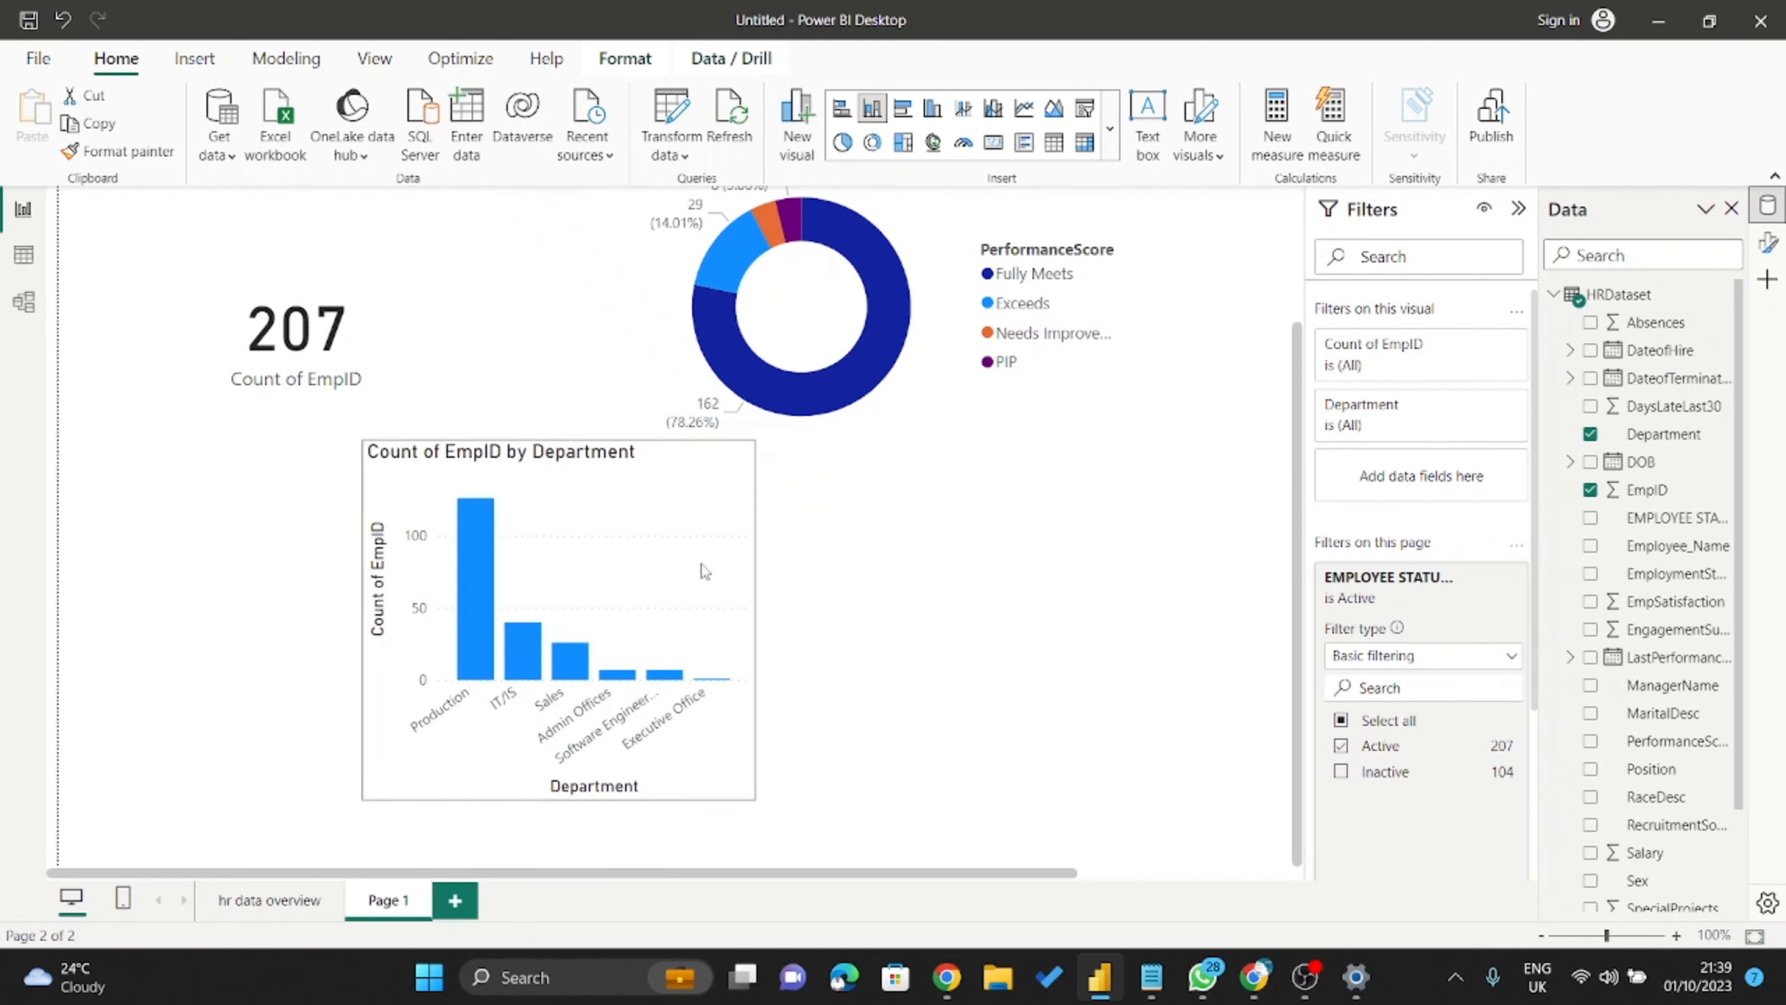
# Move the department chart left, widen it and make it taller below the donut.
pyautogui.moveTo(756, 569); pyautogui.dragTo(641, 576)
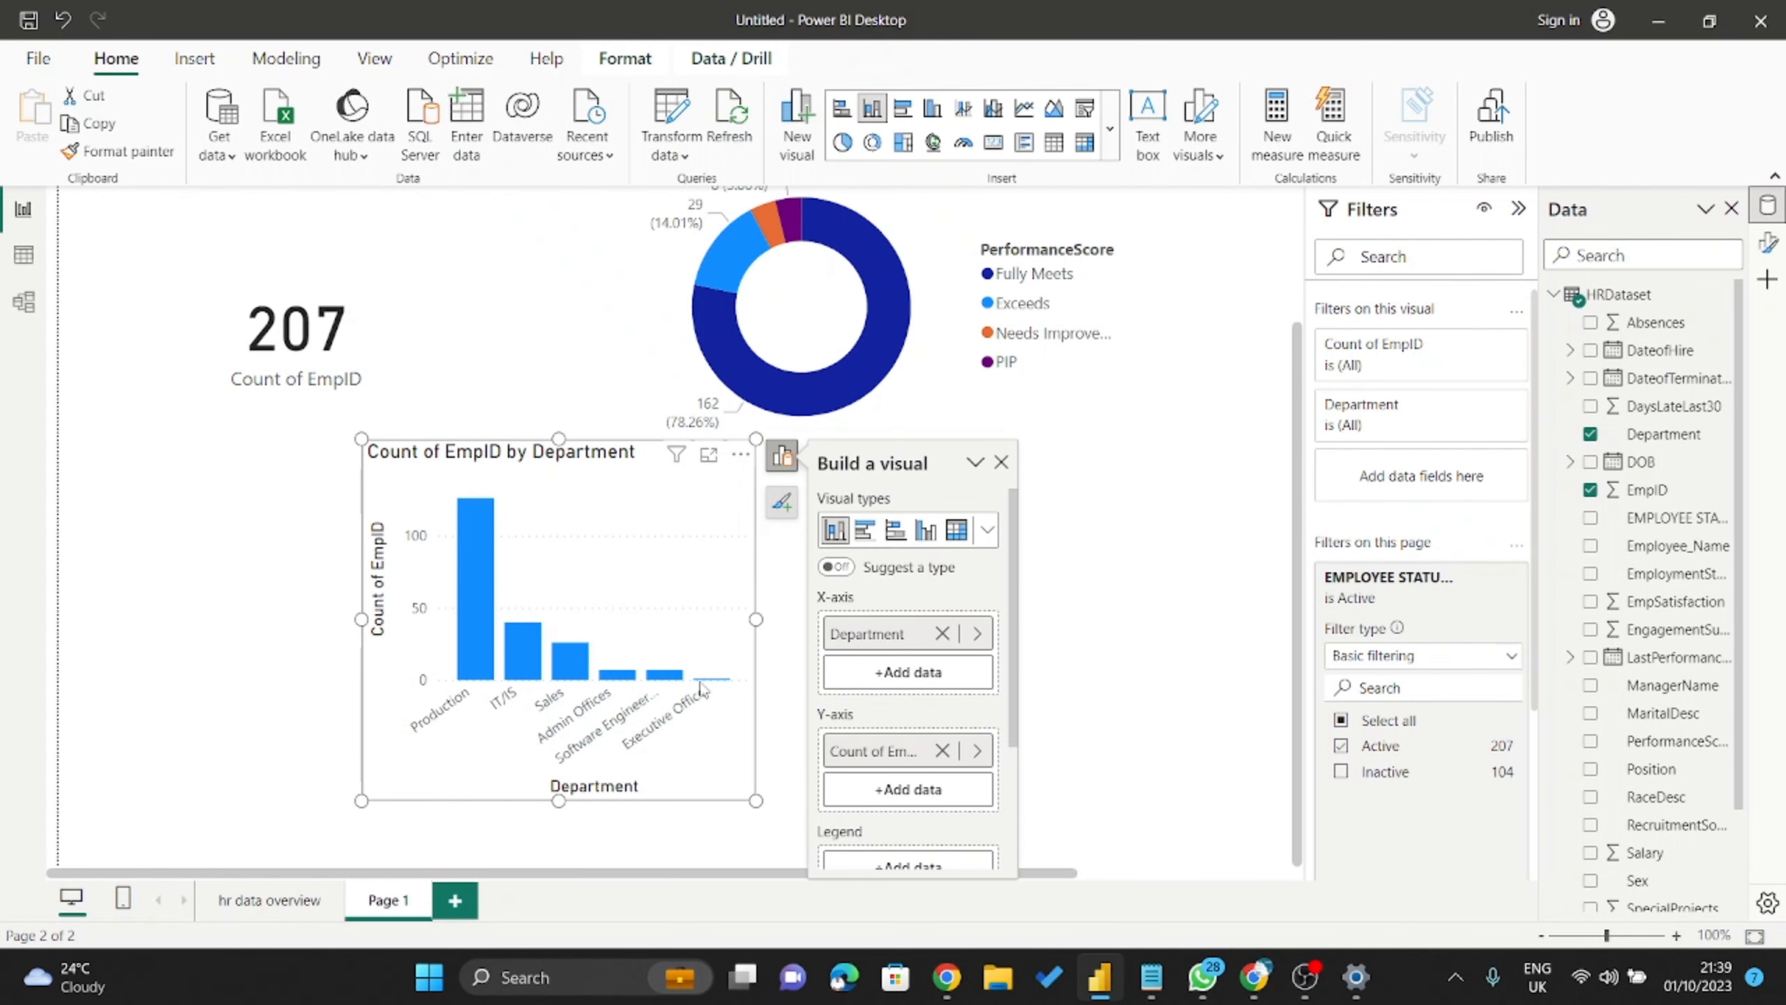
pyautogui.moveTo(755, 618); pyautogui.dragTo(1111, 620)
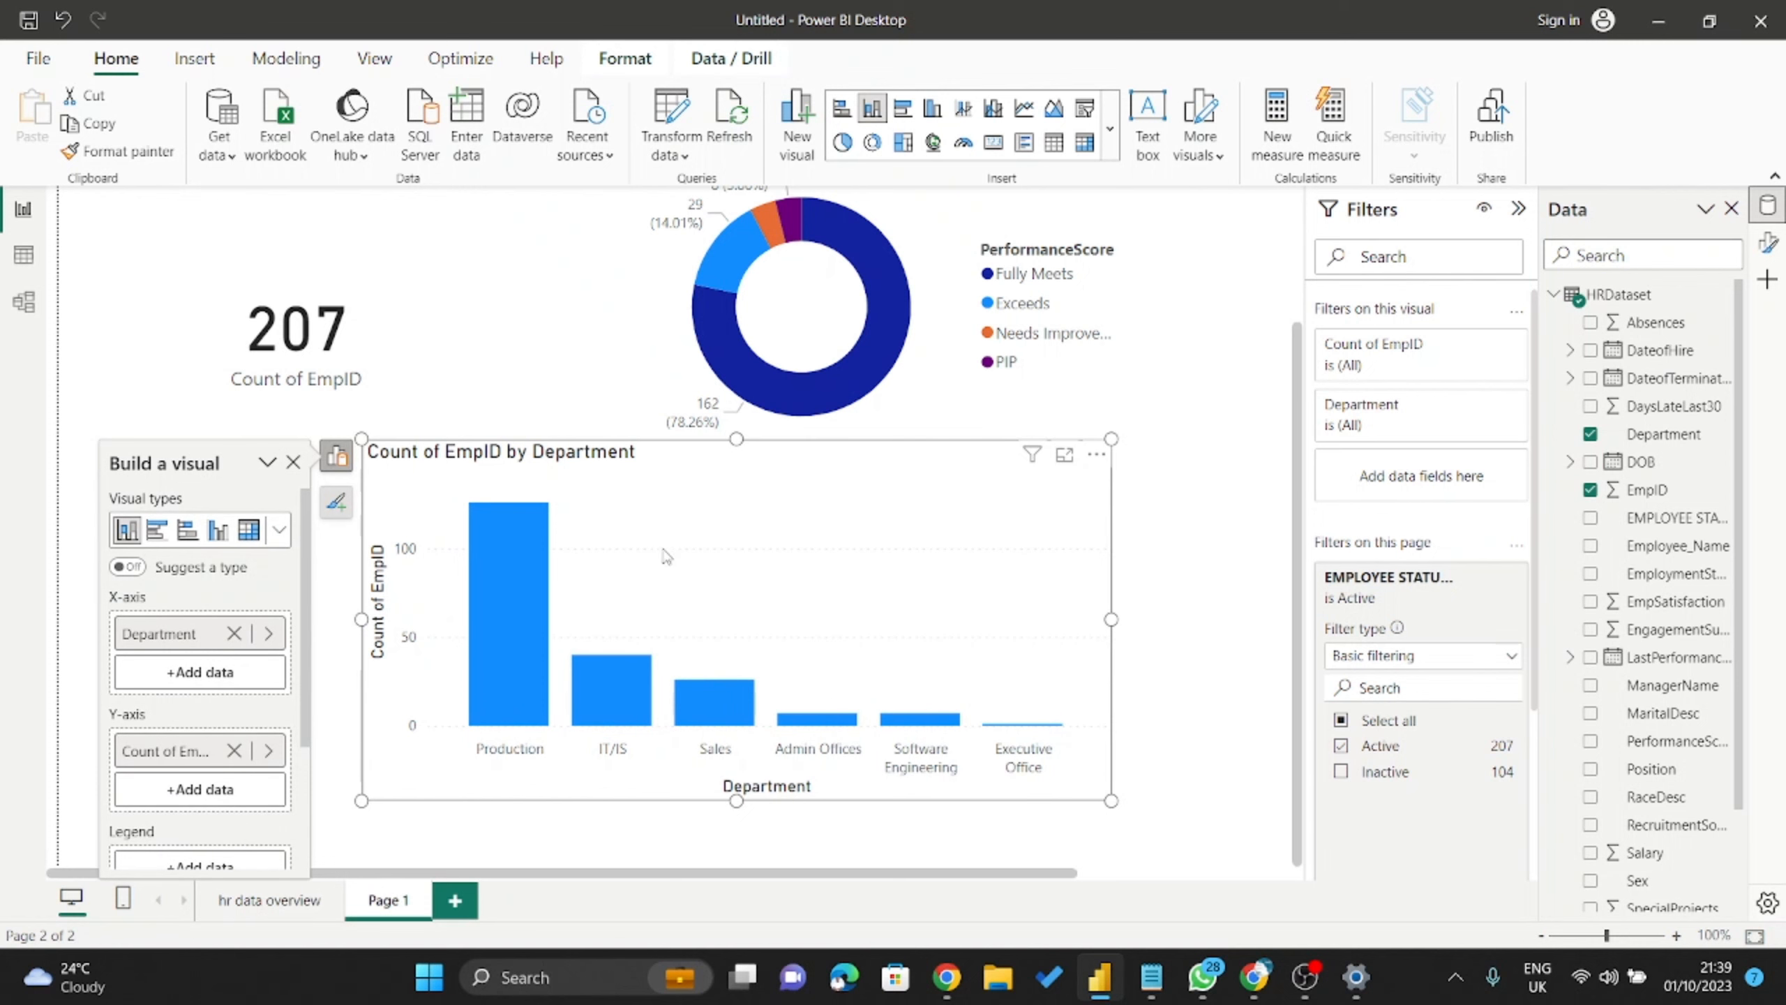
pyautogui.moveTo(736, 800); pyautogui.dragTo(736, 844)
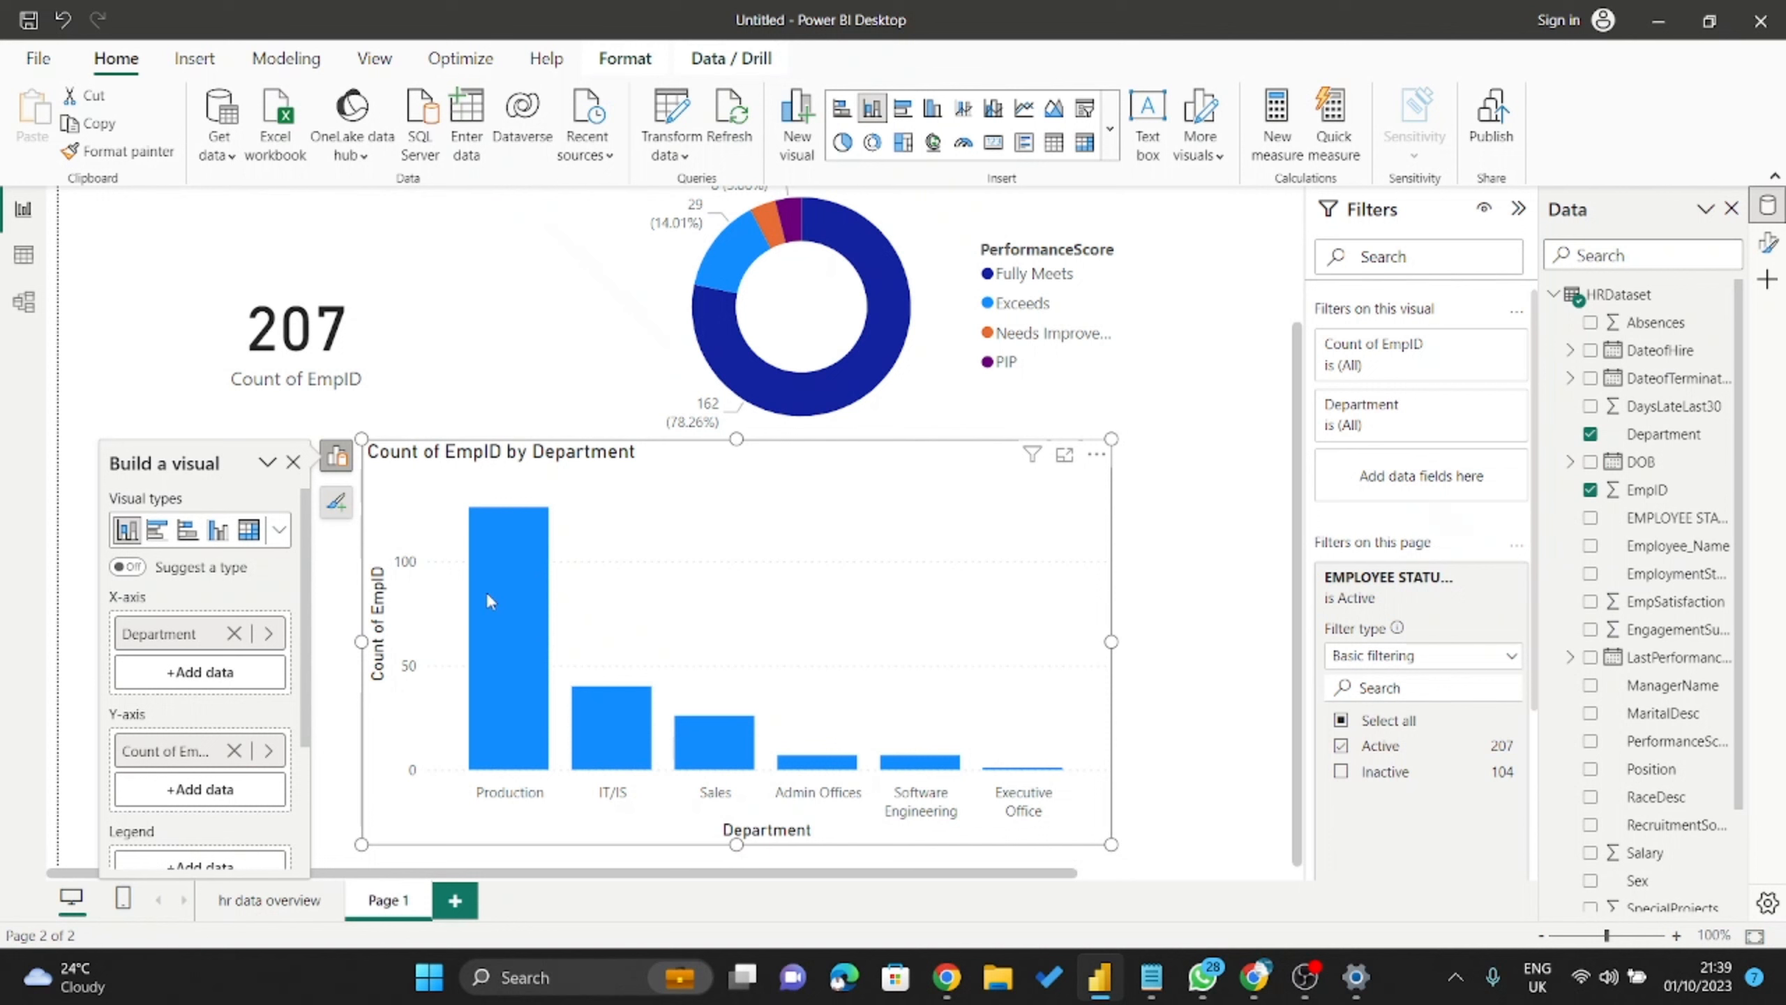
pyautogui.moveTo(490, 600)
pyautogui.moveTo(830, 767)
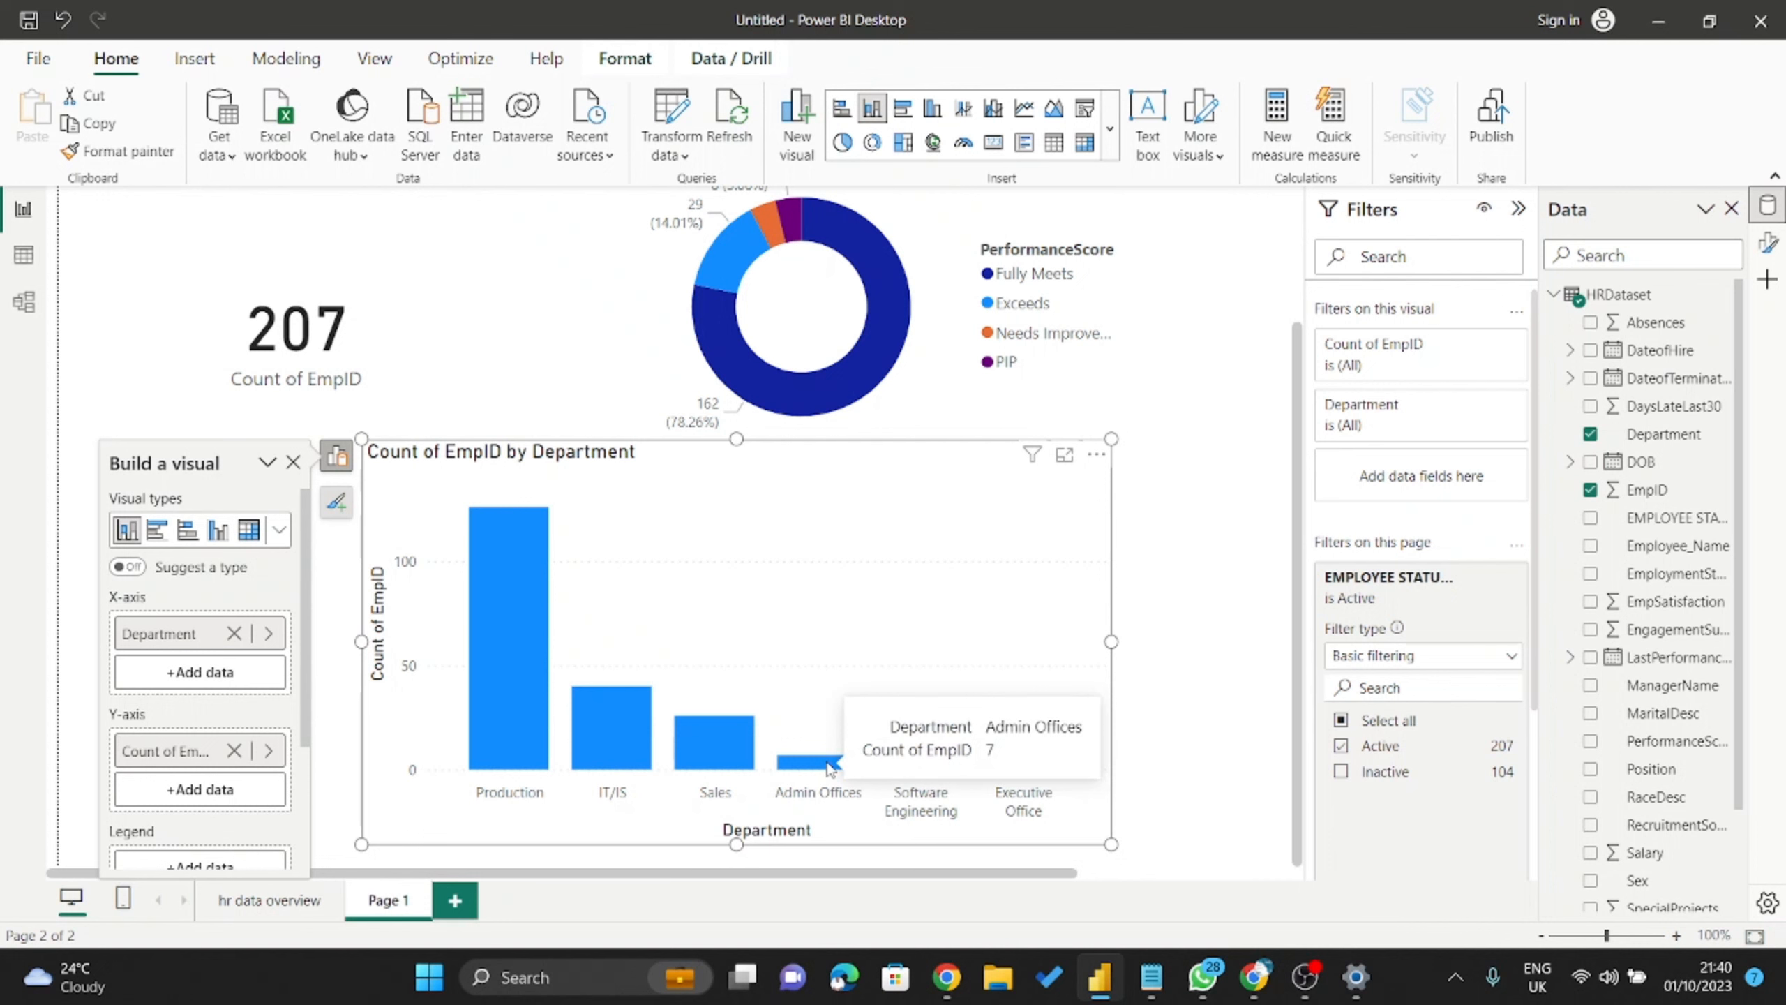
pyautogui.moveTo(950, 765)
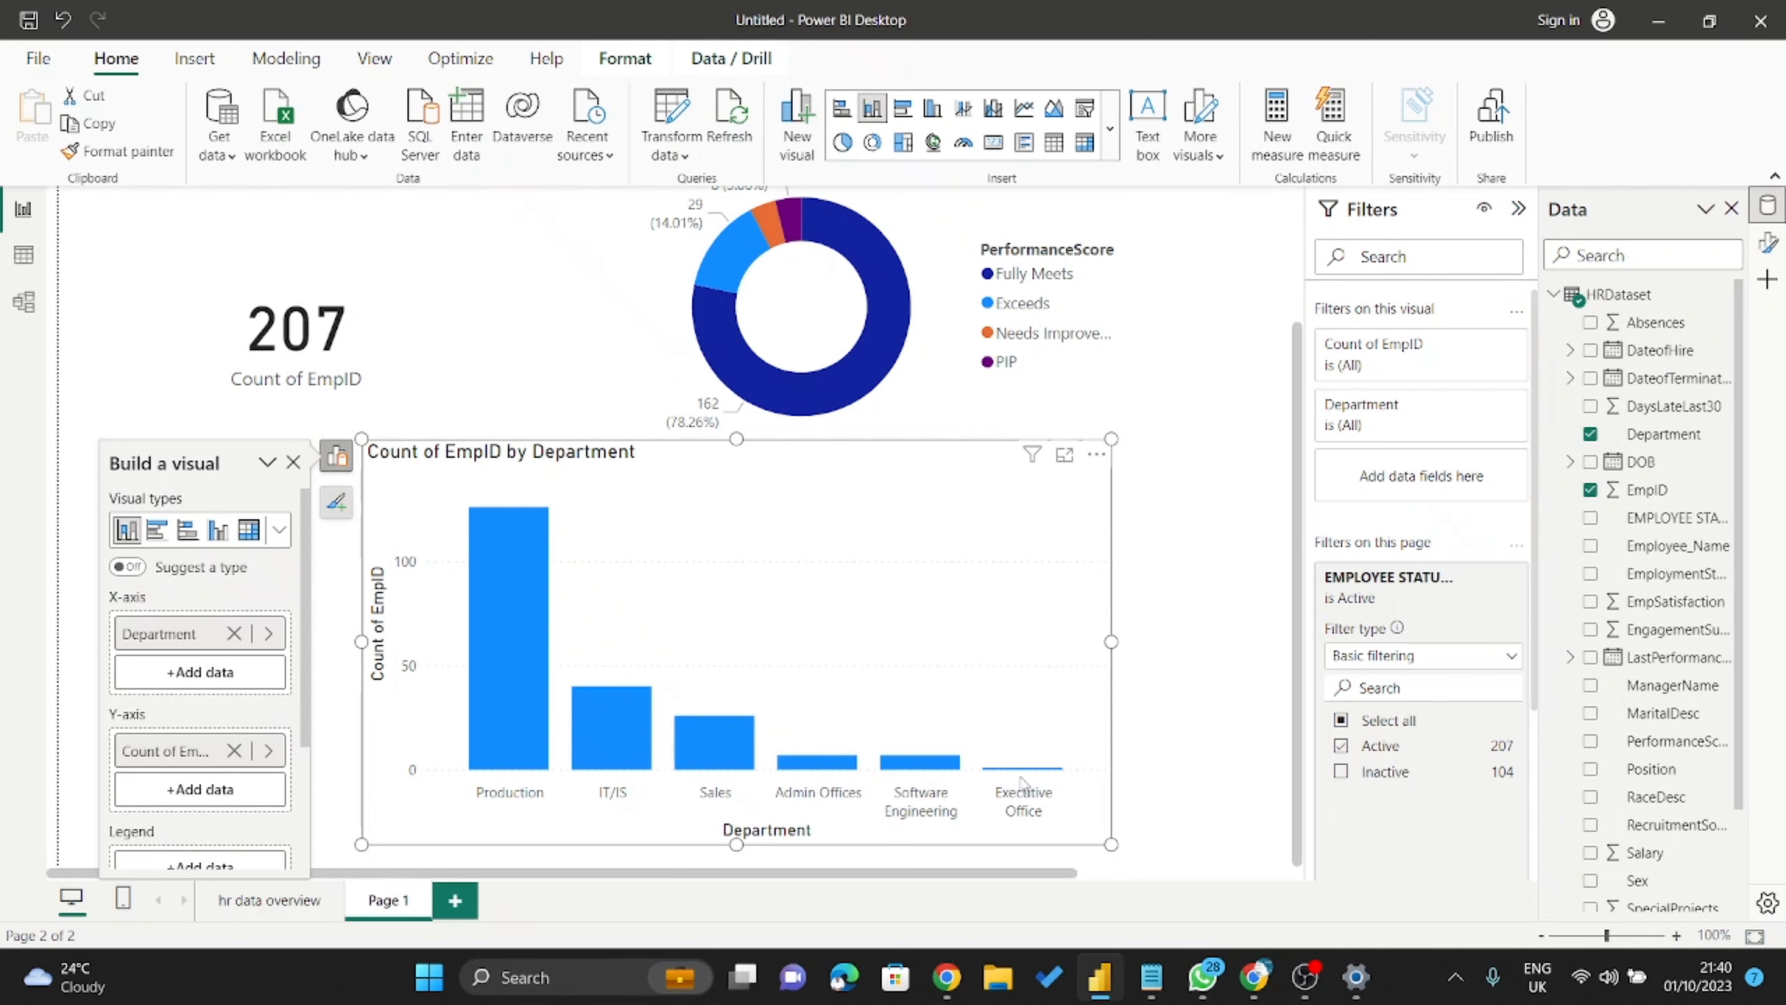
pyautogui.moveTo(1023, 774)
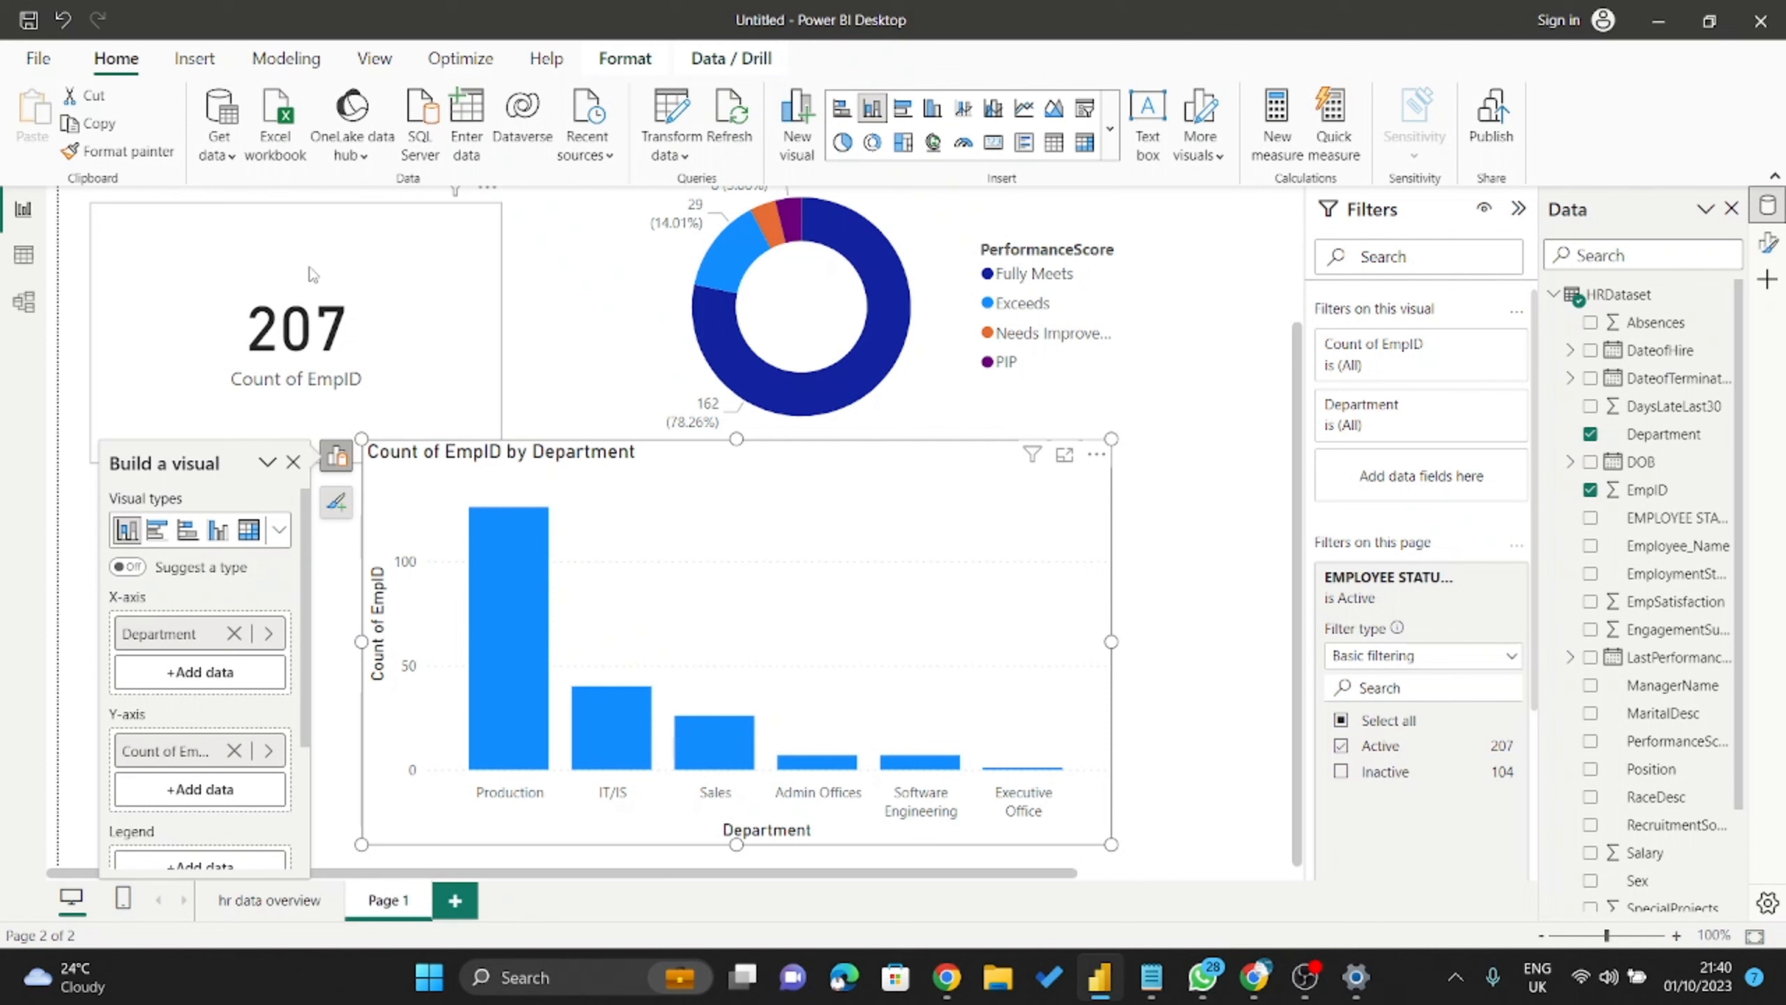
# Shrink the 207 card from its bottom-right handle so the department chart title shows.
pyautogui.click(313, 275)
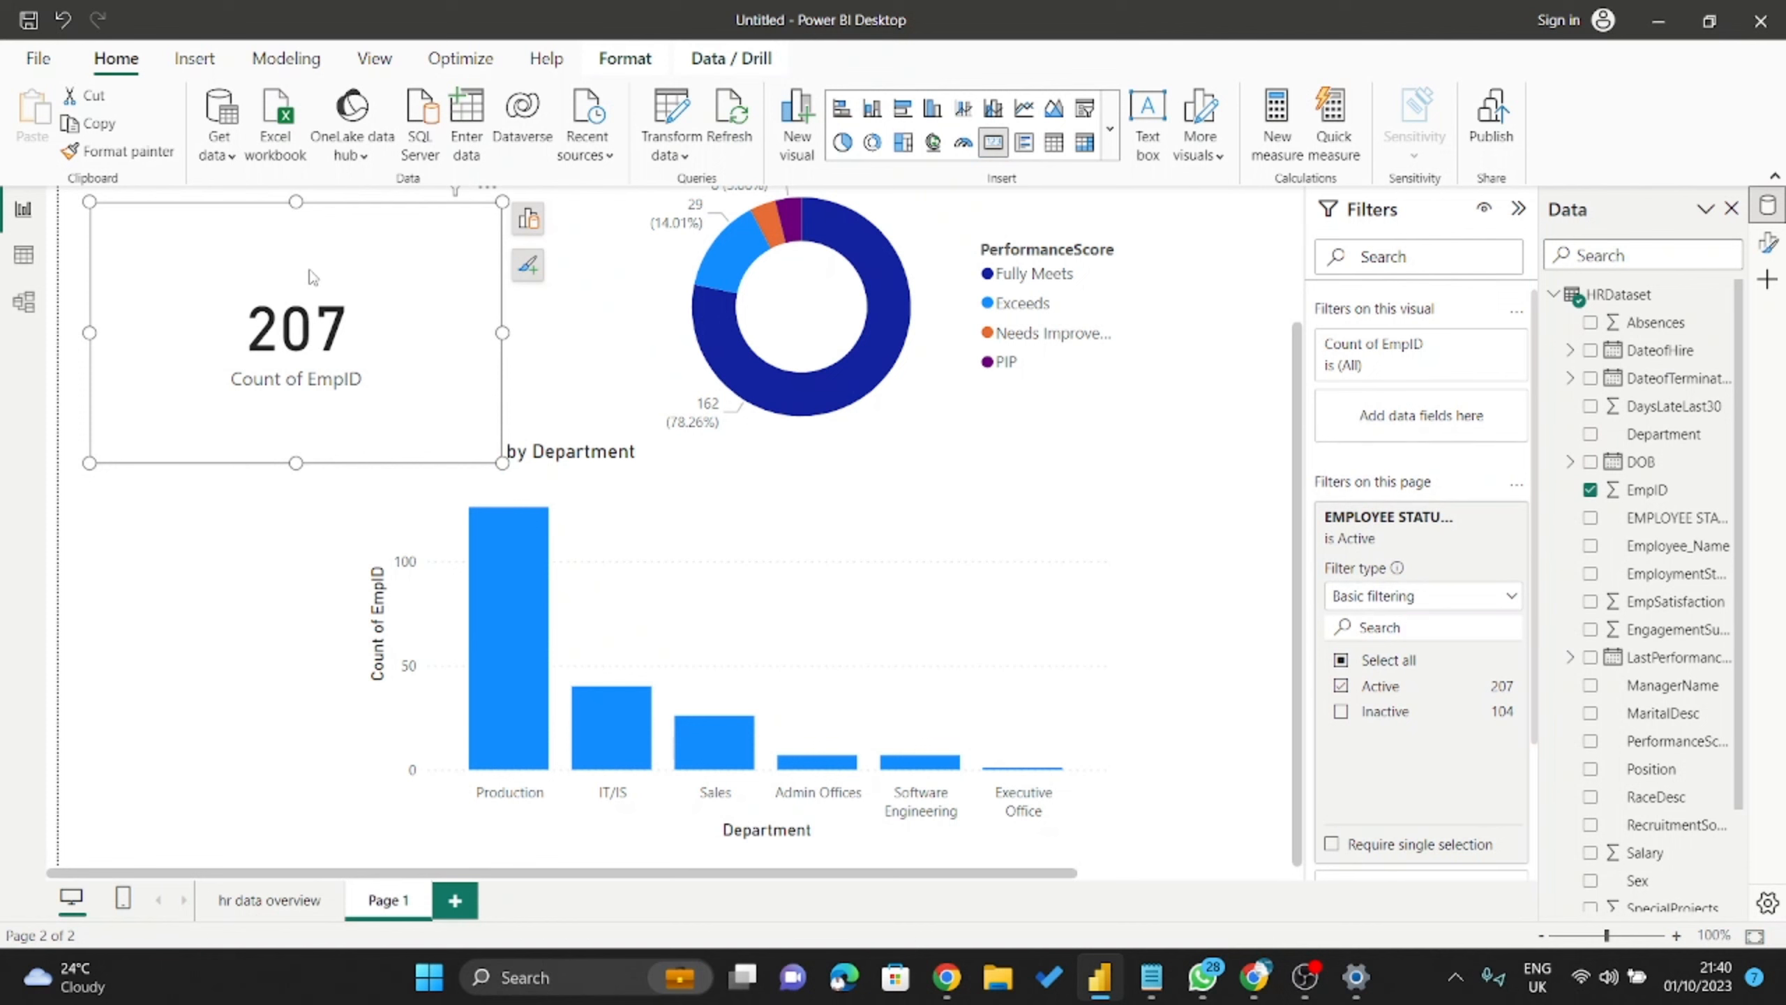
pyautogui.moveTo(502, 464); pyautogui.dragTo(434, 372)
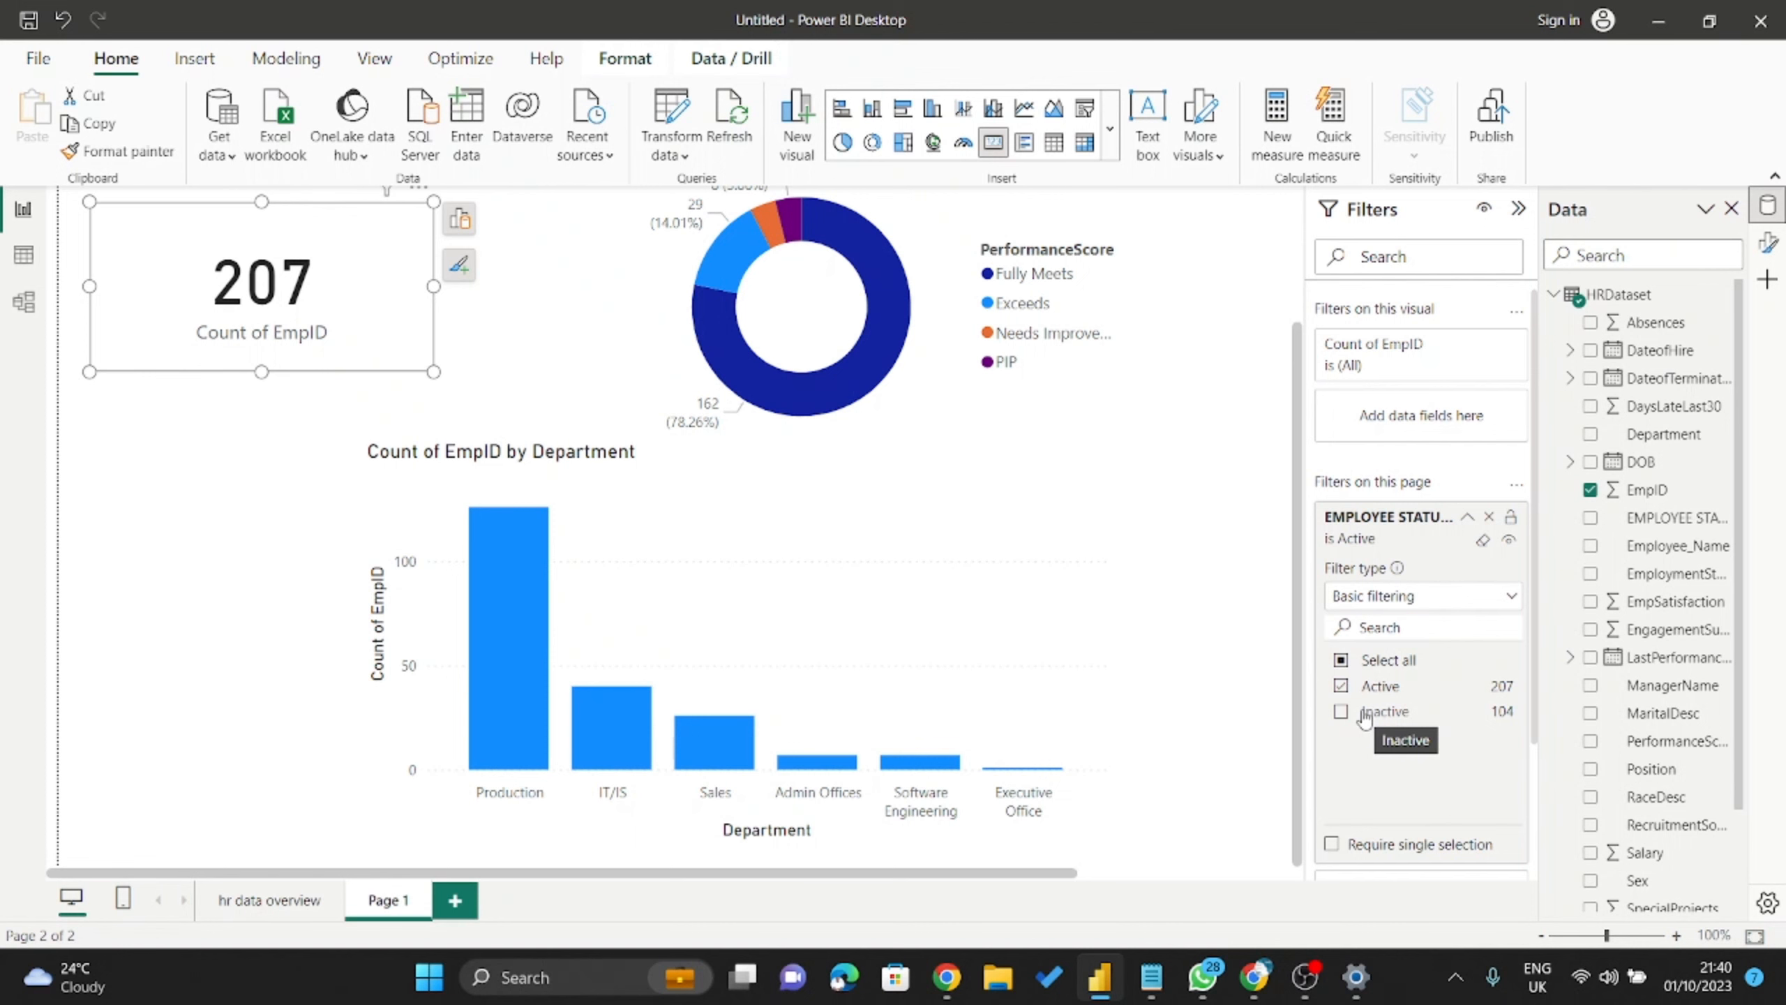
pyautogui.scroll(2, 530, 718)
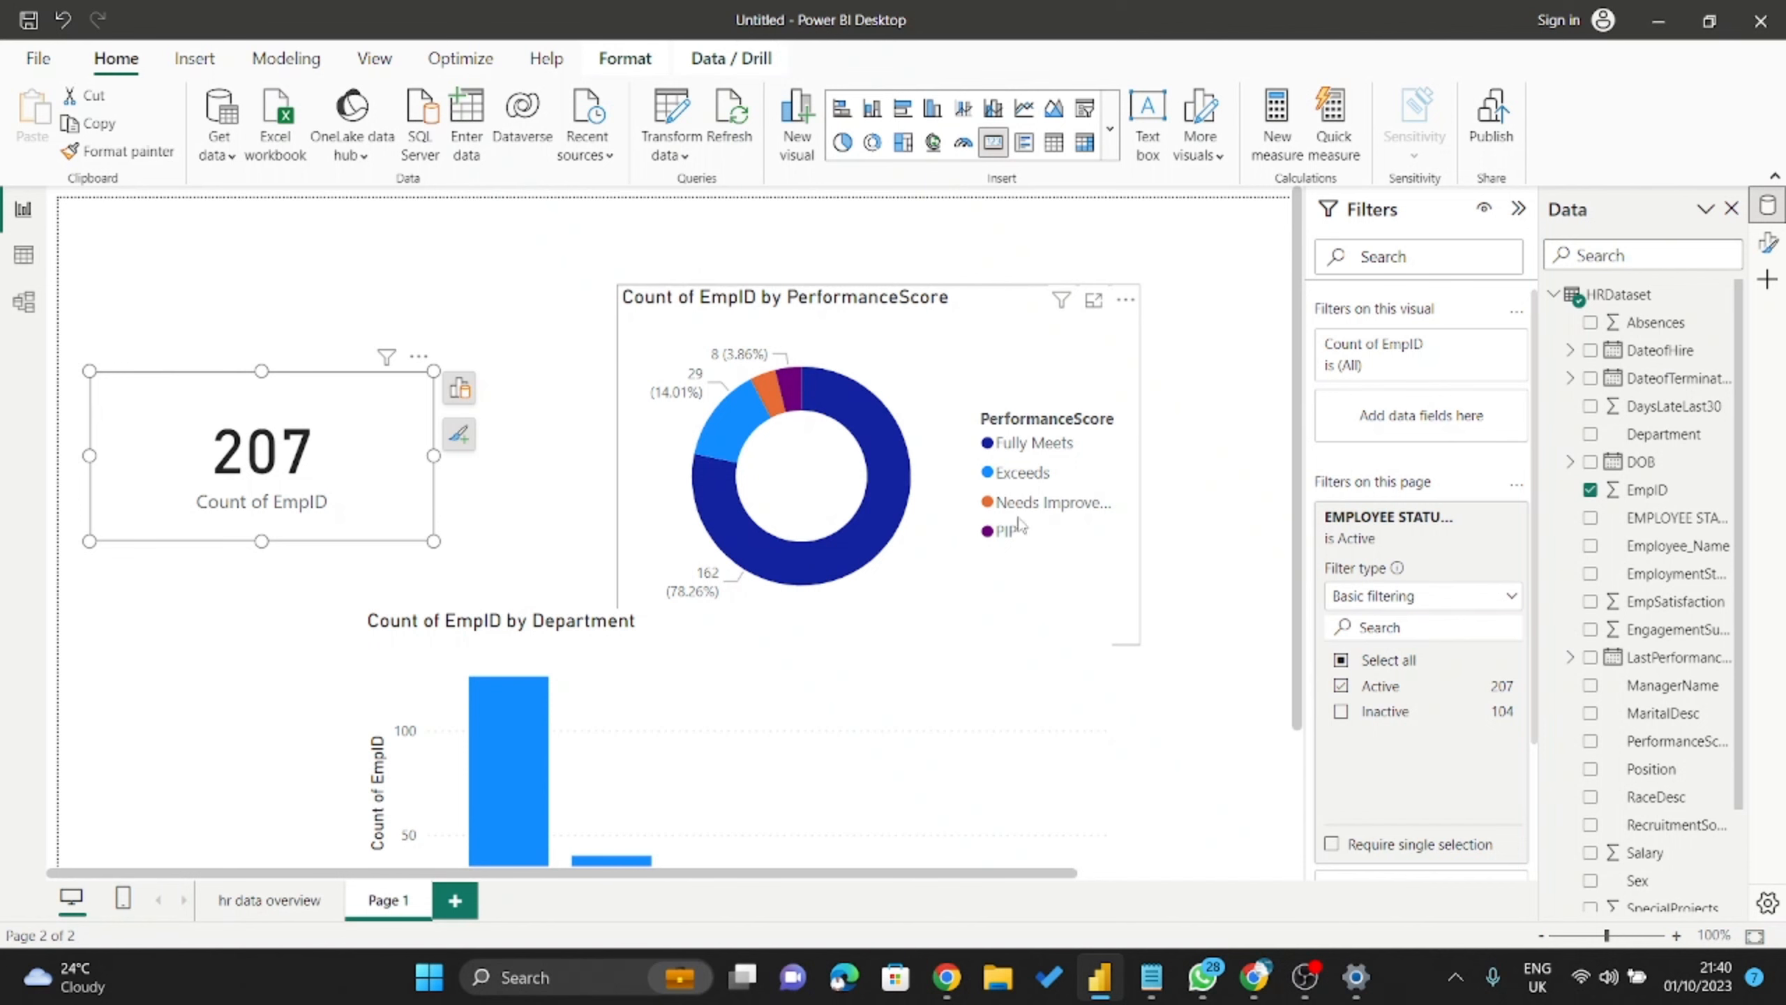
# View the donut in Focus mode (Fully Meets 162, Exceeds 29, Needs Improvement 8, PIP 8), then return.
pyautogui.click(1093, 301)
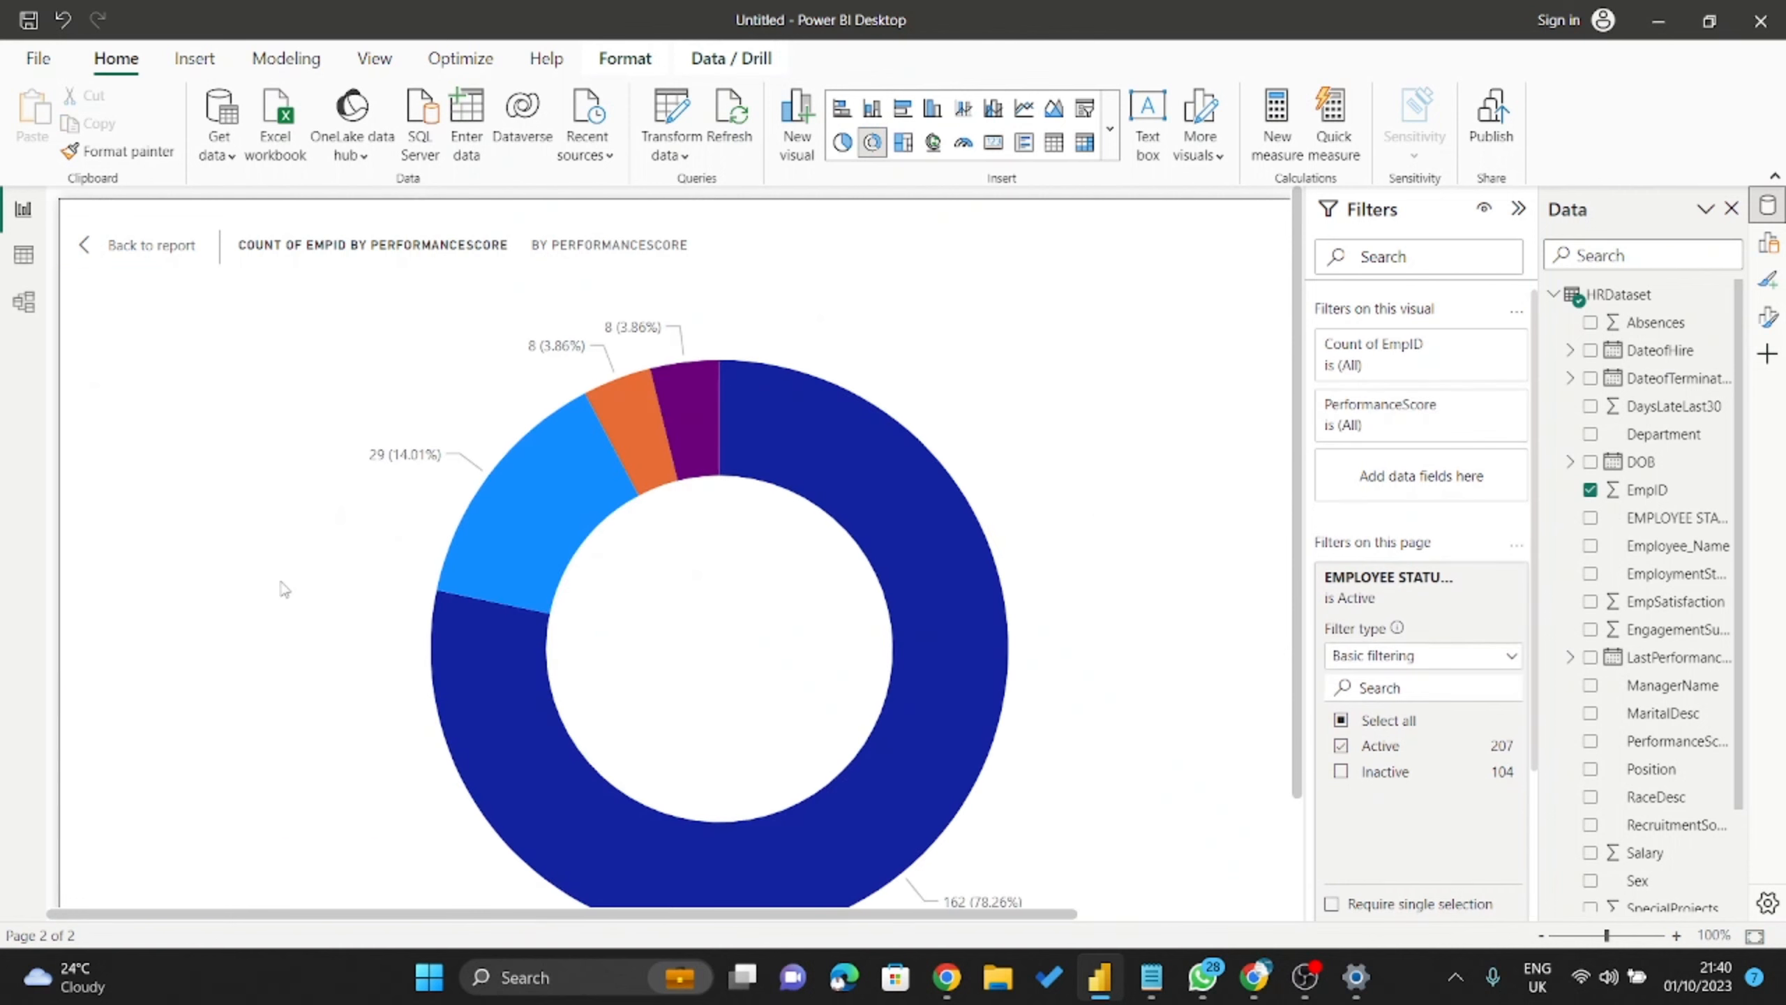
pyautogui.scroll(-2, 531, 626)
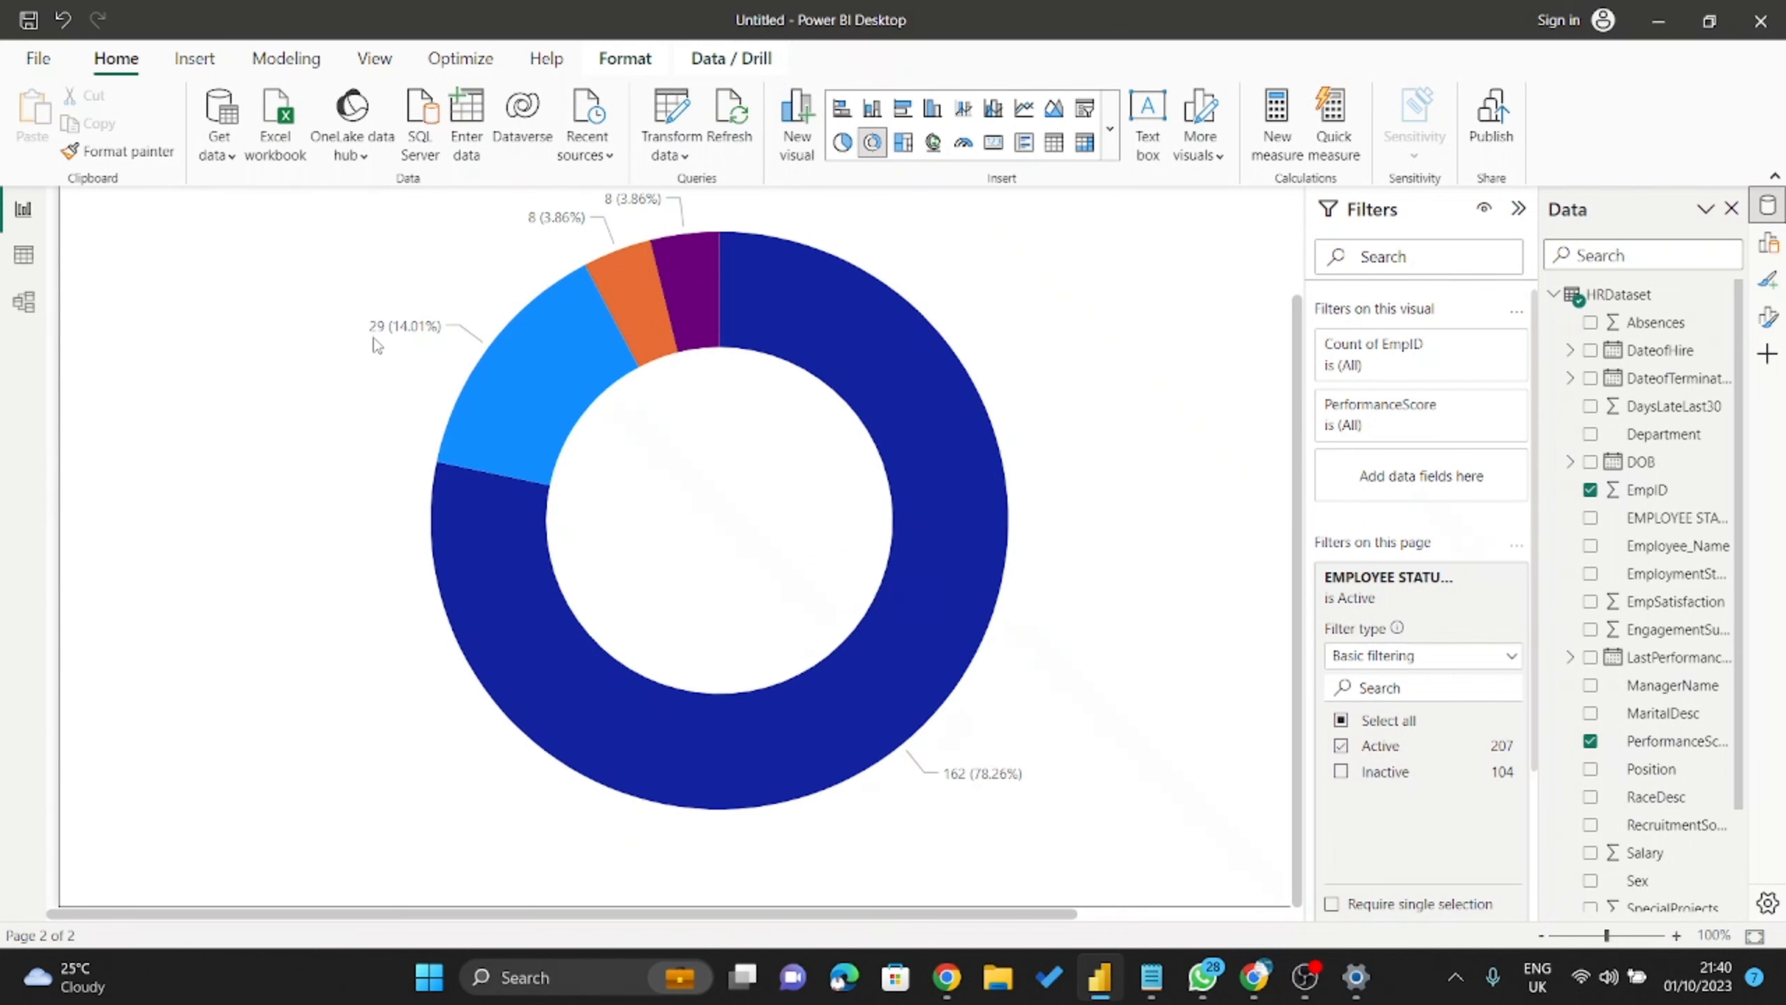
pyautogui.hotkey('ctrl', 'shift', 'f')
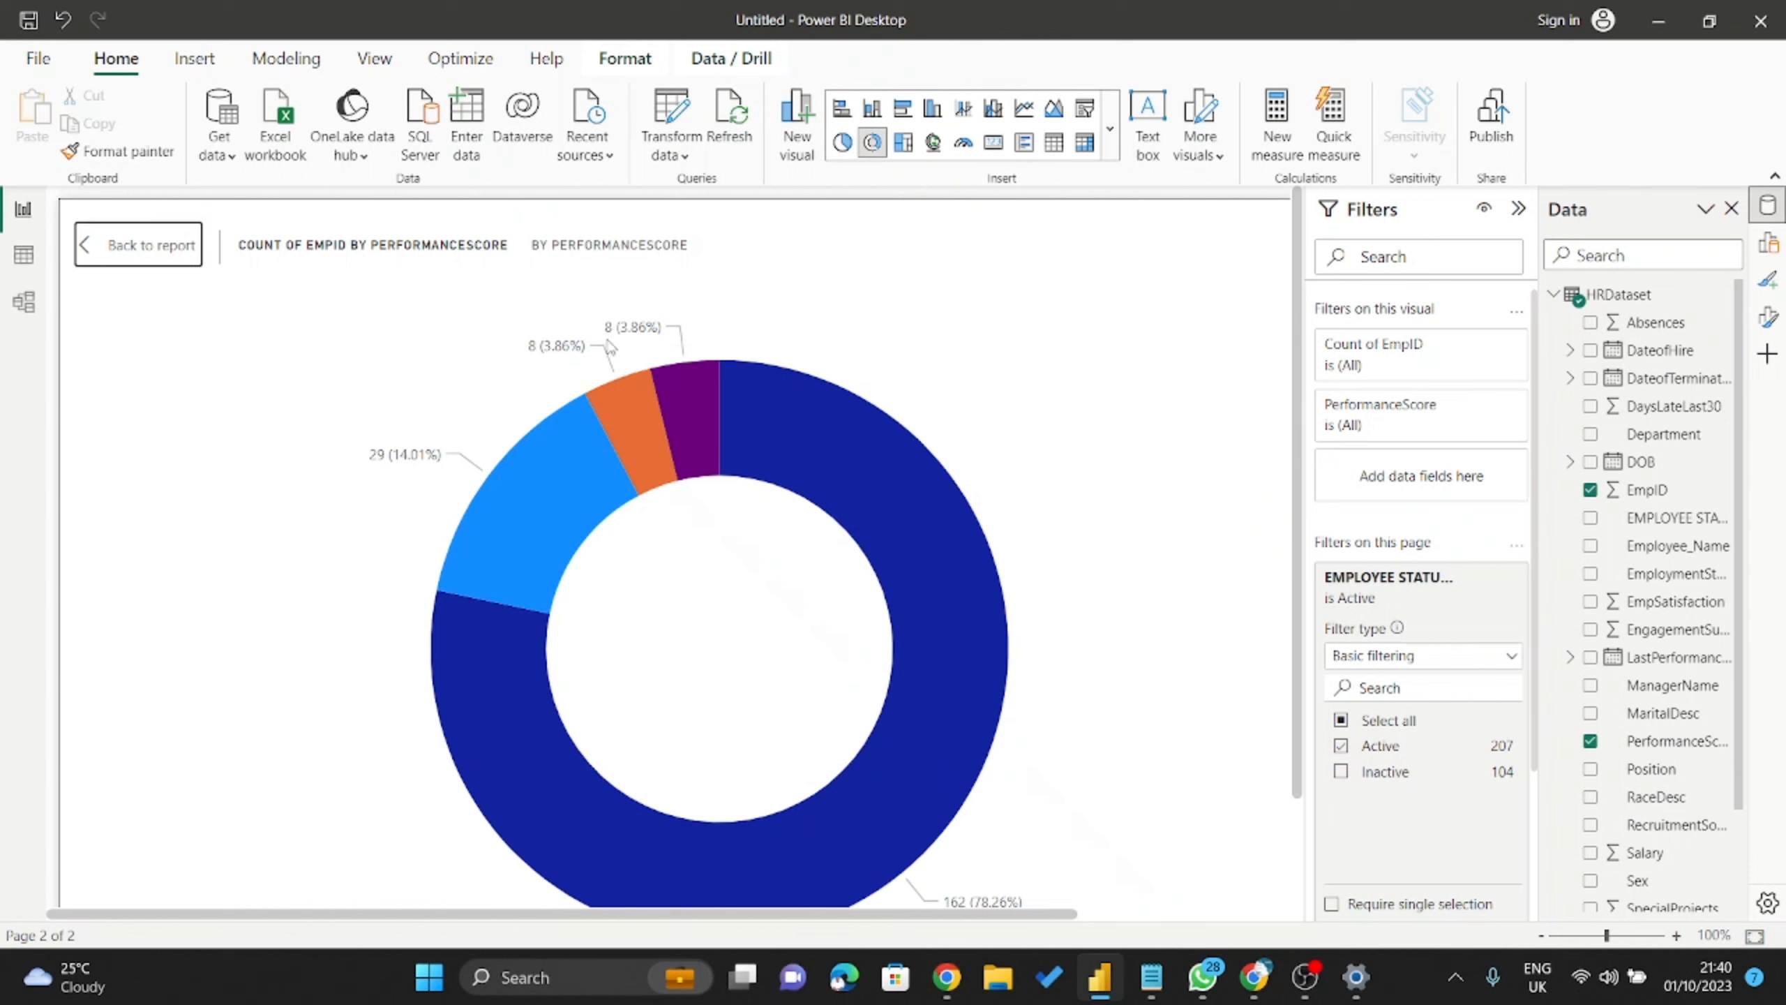
pyautogui.click(110, 246)
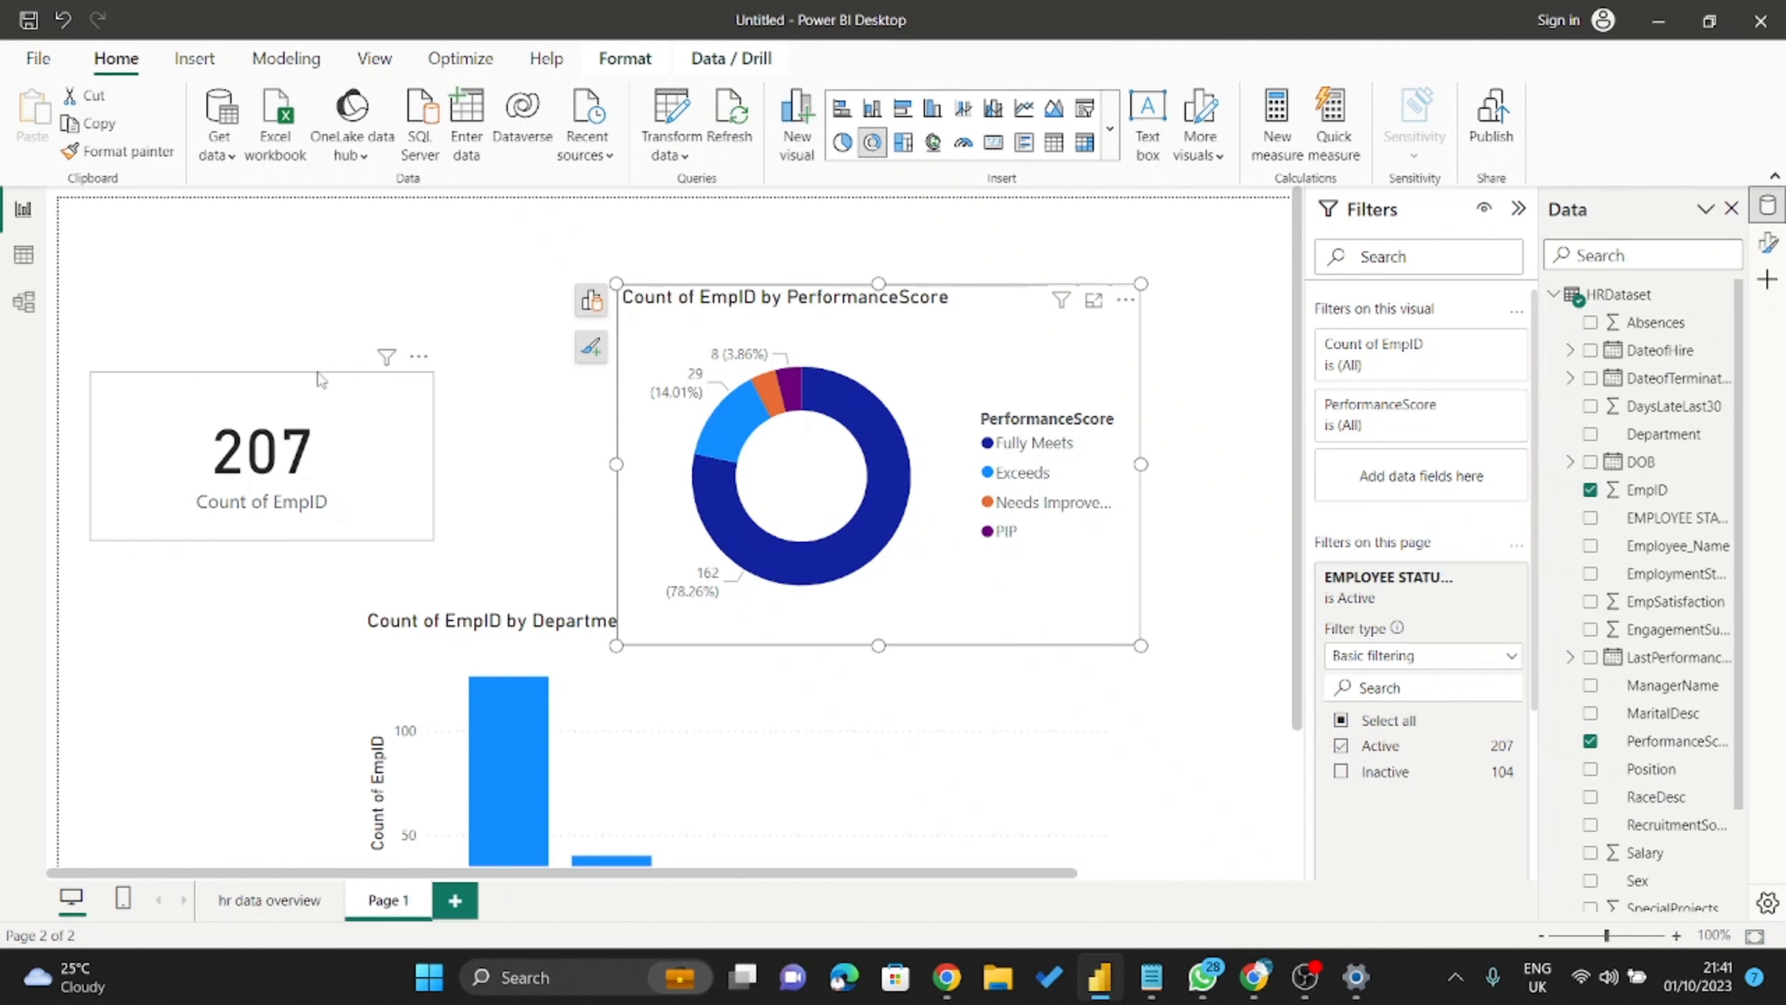
# Drag the 207 Count of EmpID card upward, zoom out, and go to the 'hr data overview' page.
pyautogui.moveTo(317, 377); pyautogui.dragTo(324, 271)
pyautogui.scroll(-3, 1416, 658)
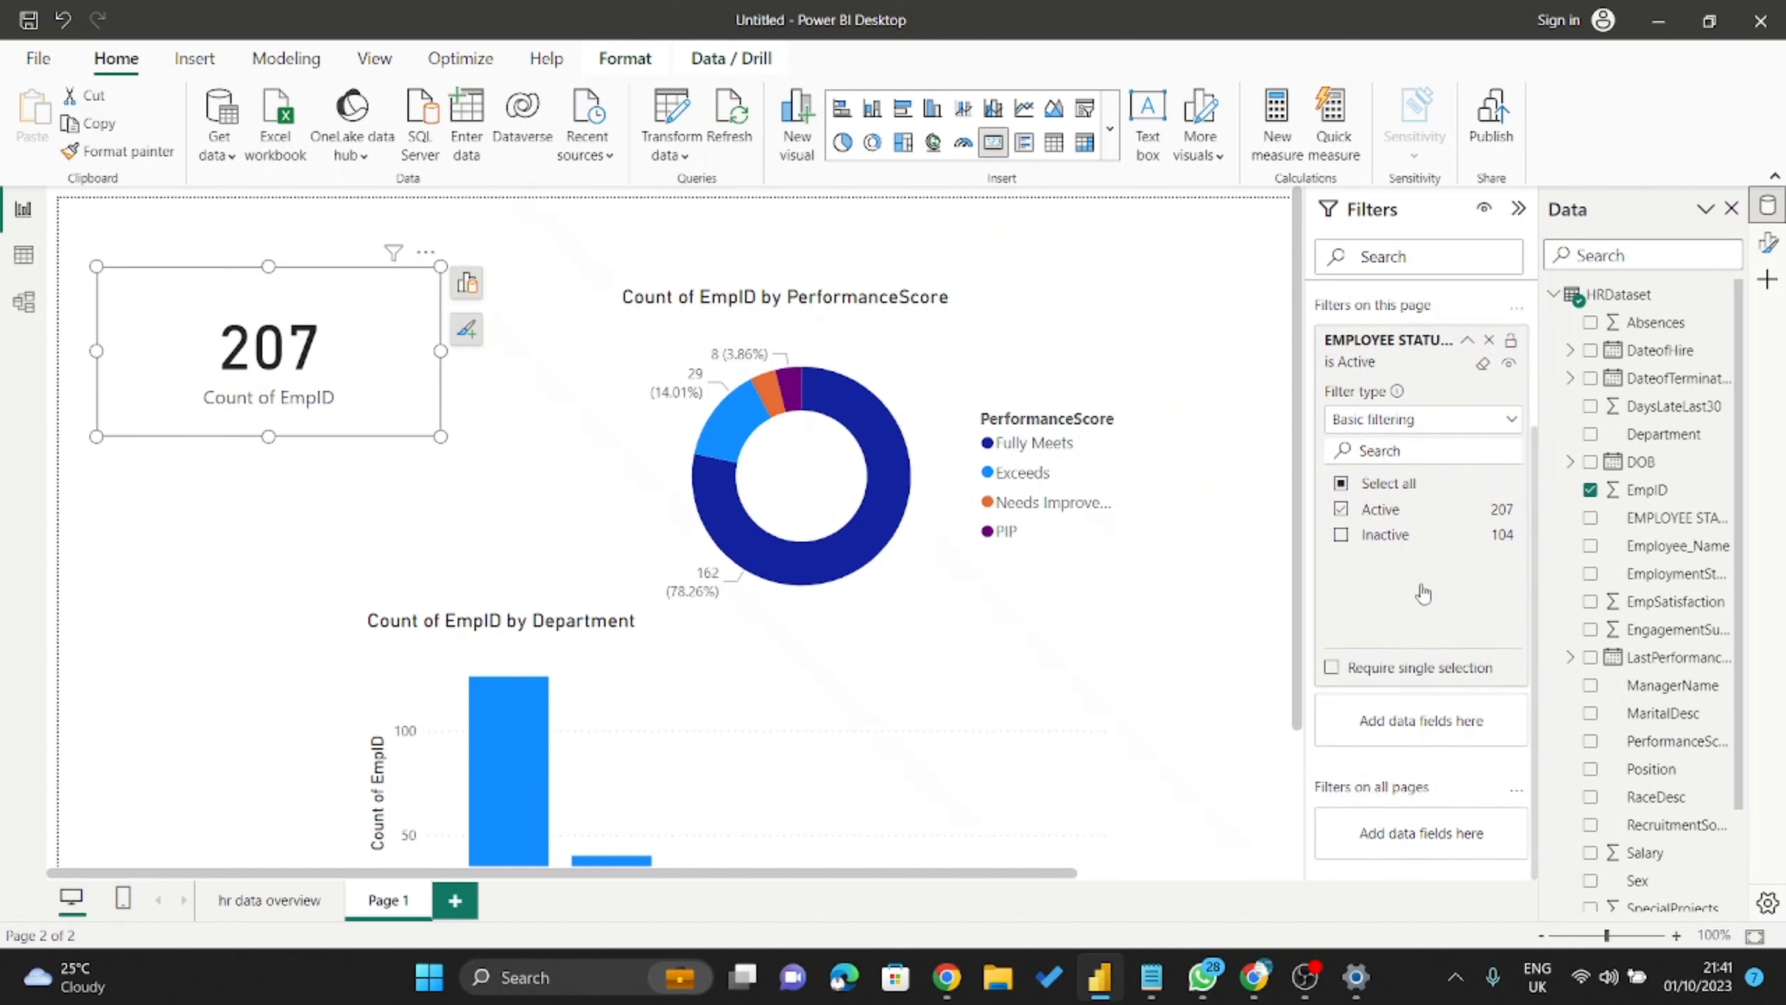
pyautogui.scroll(3, 1423, 590)
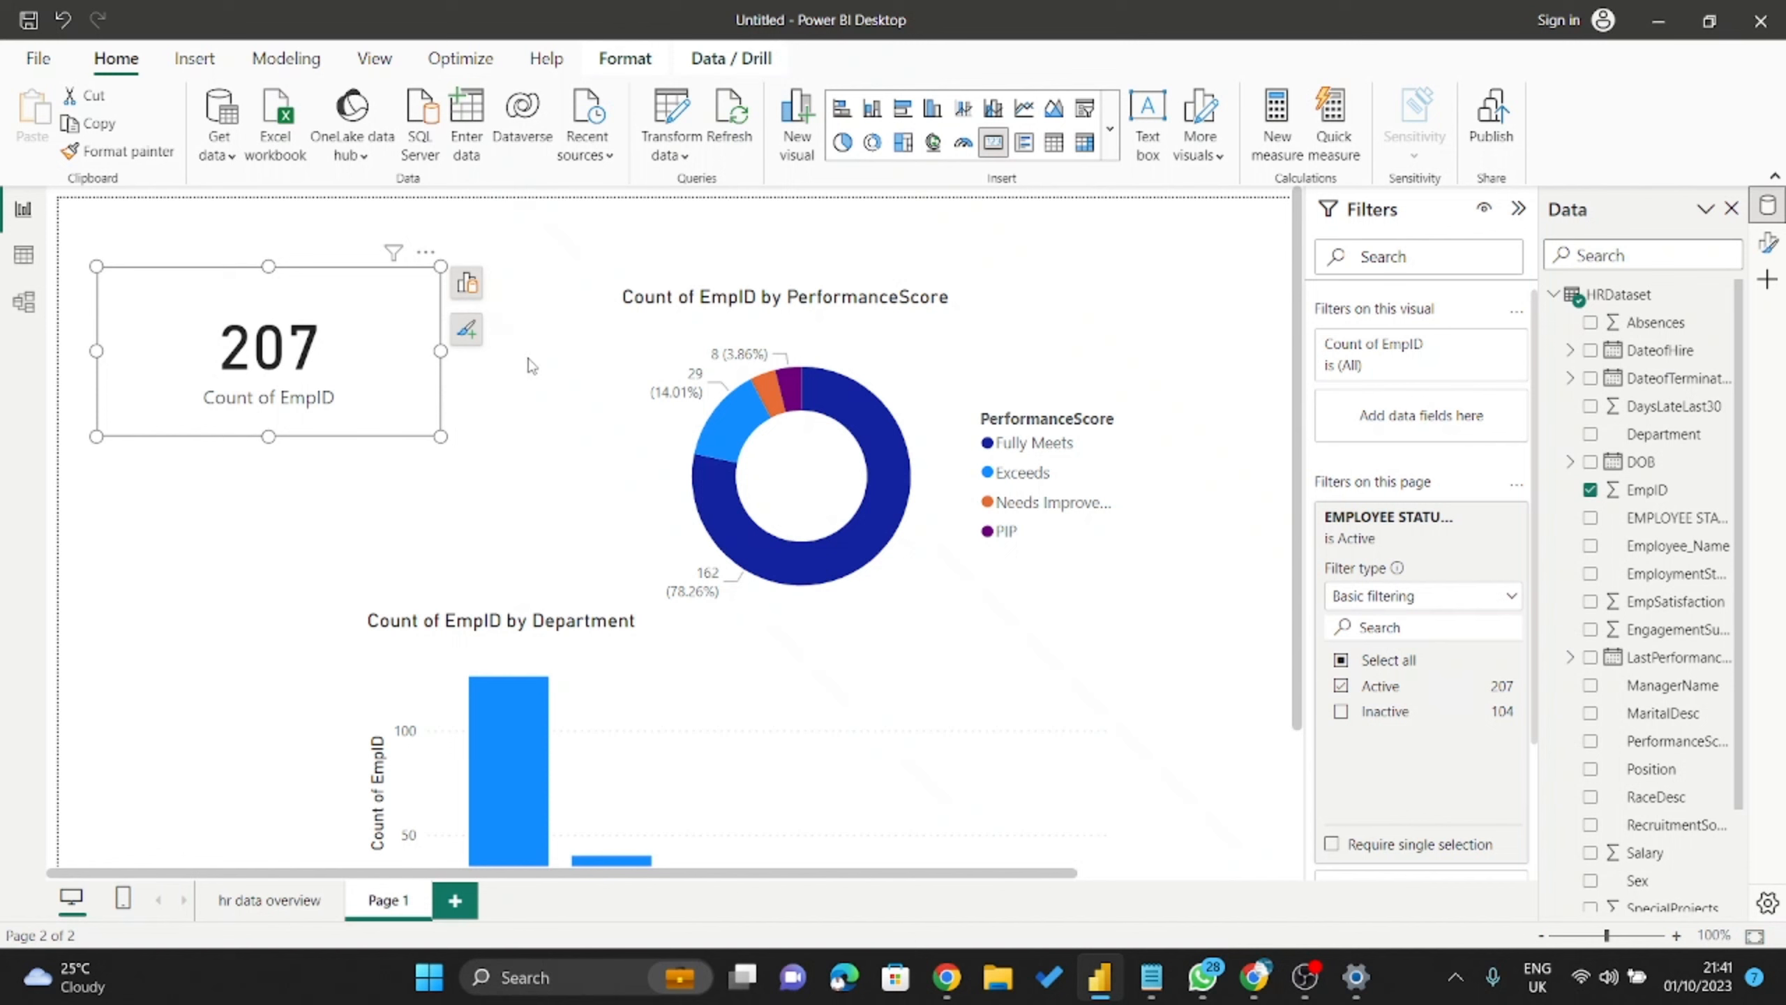
pyautogui.scroll(-3, 1416, 706)
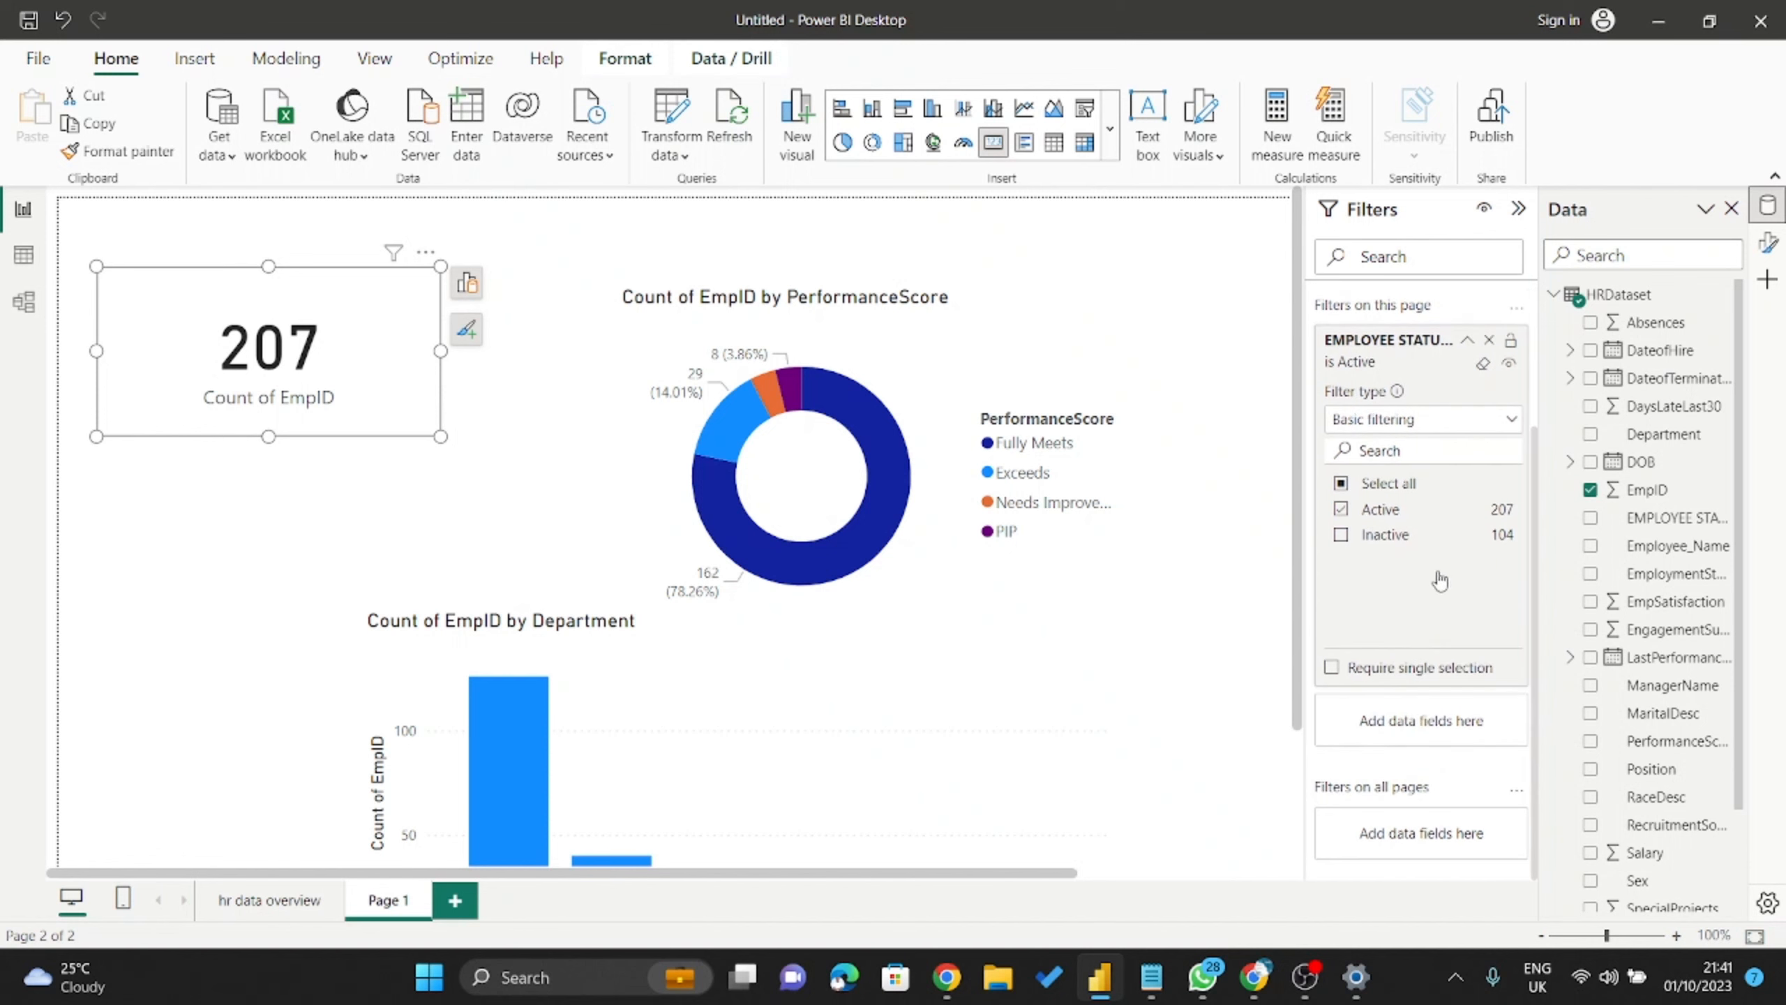
pyautogui.scroll(3, 1439, 580)
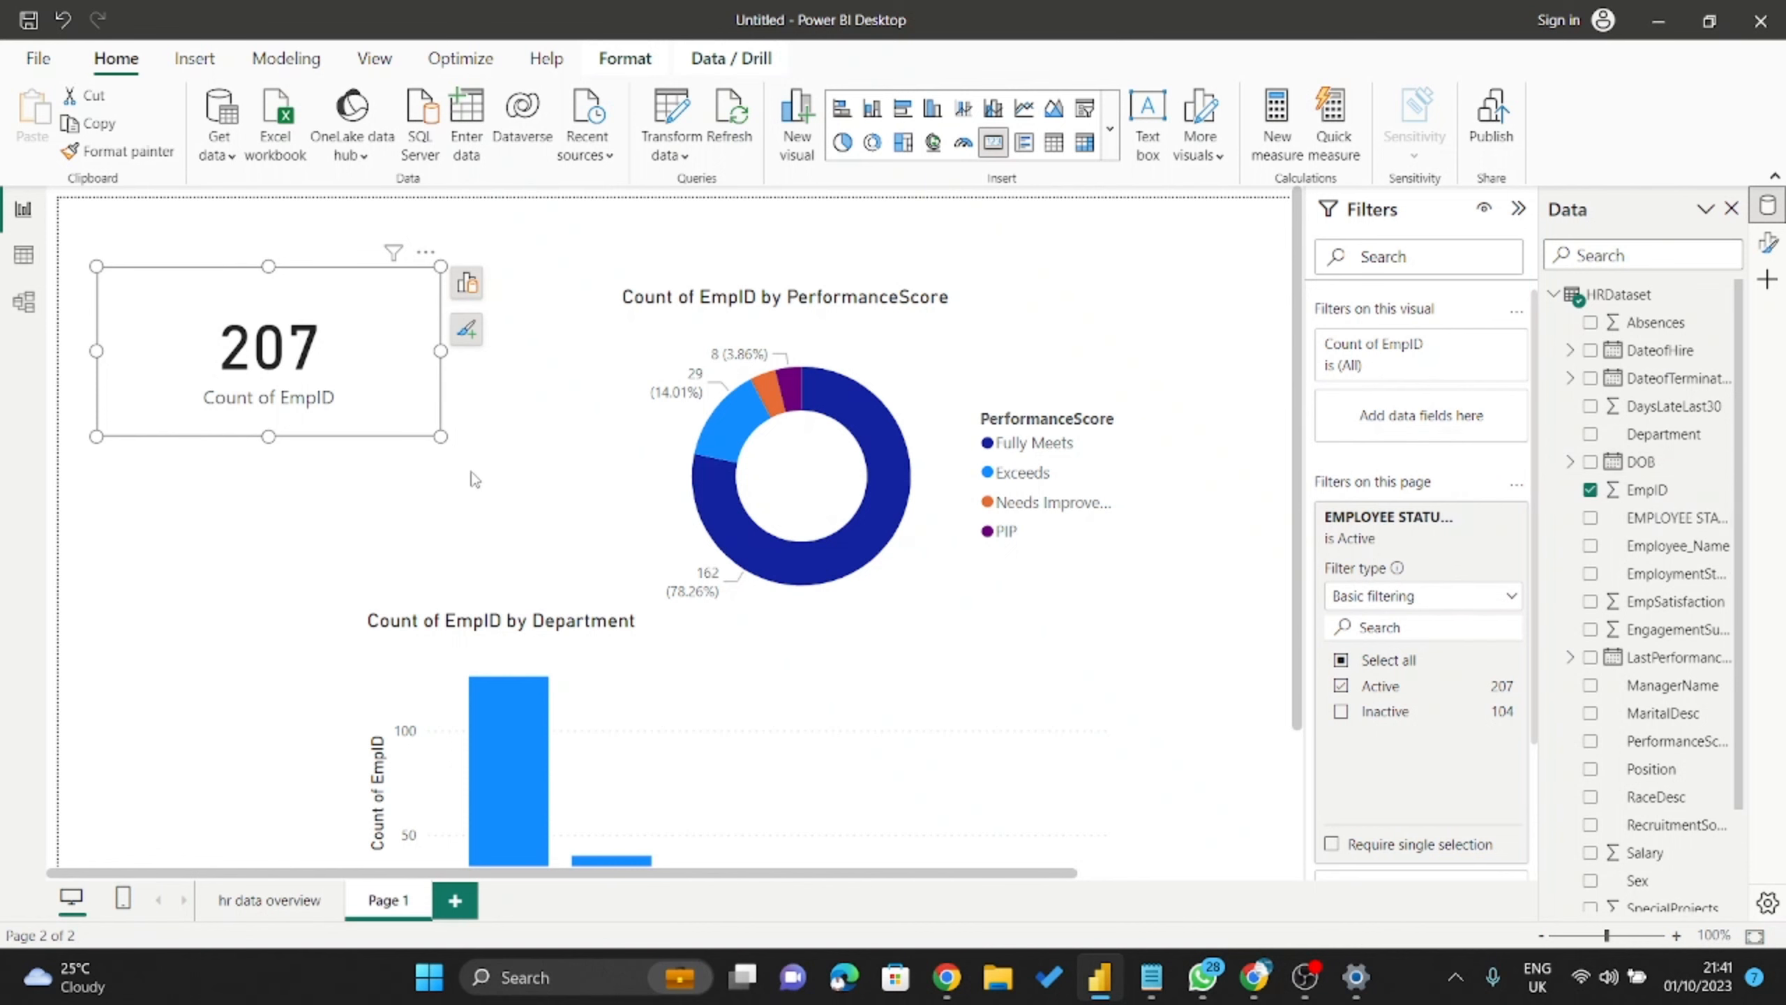
pyautogui.scroll(-5, 474, 479)
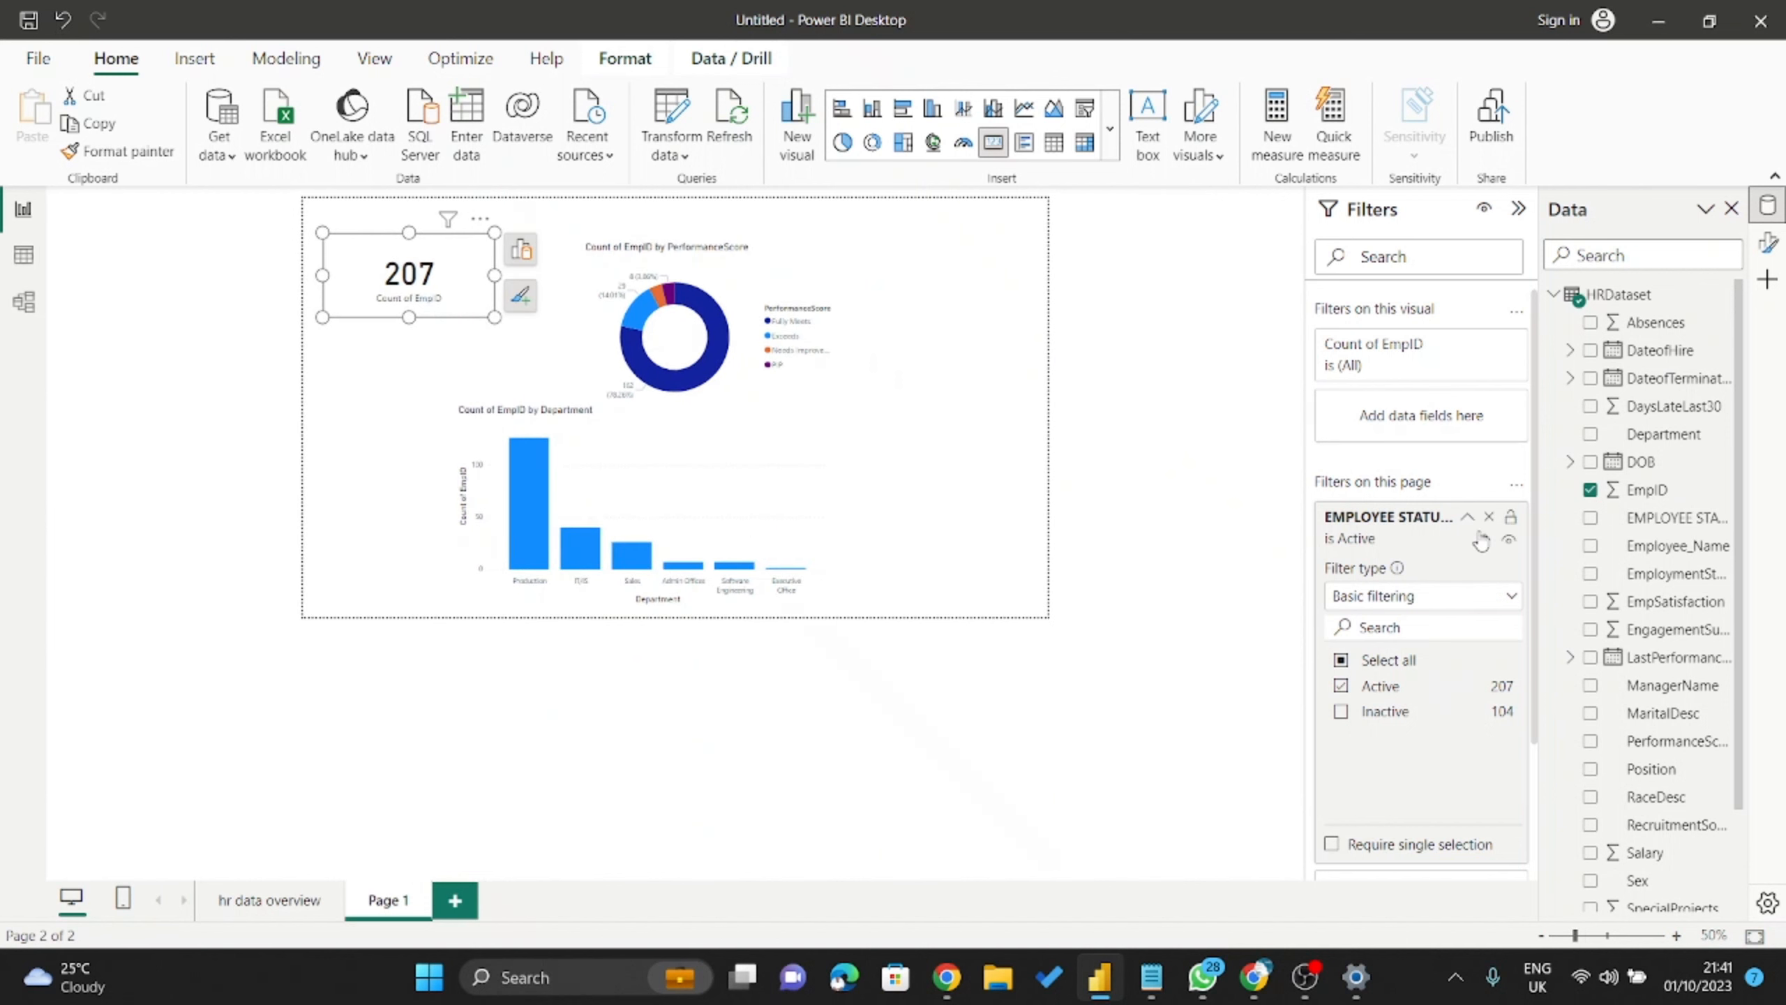
pyautogui.scroll(-2, 1486, 545)
pyautogui.scroll(-1, 1486, 545)
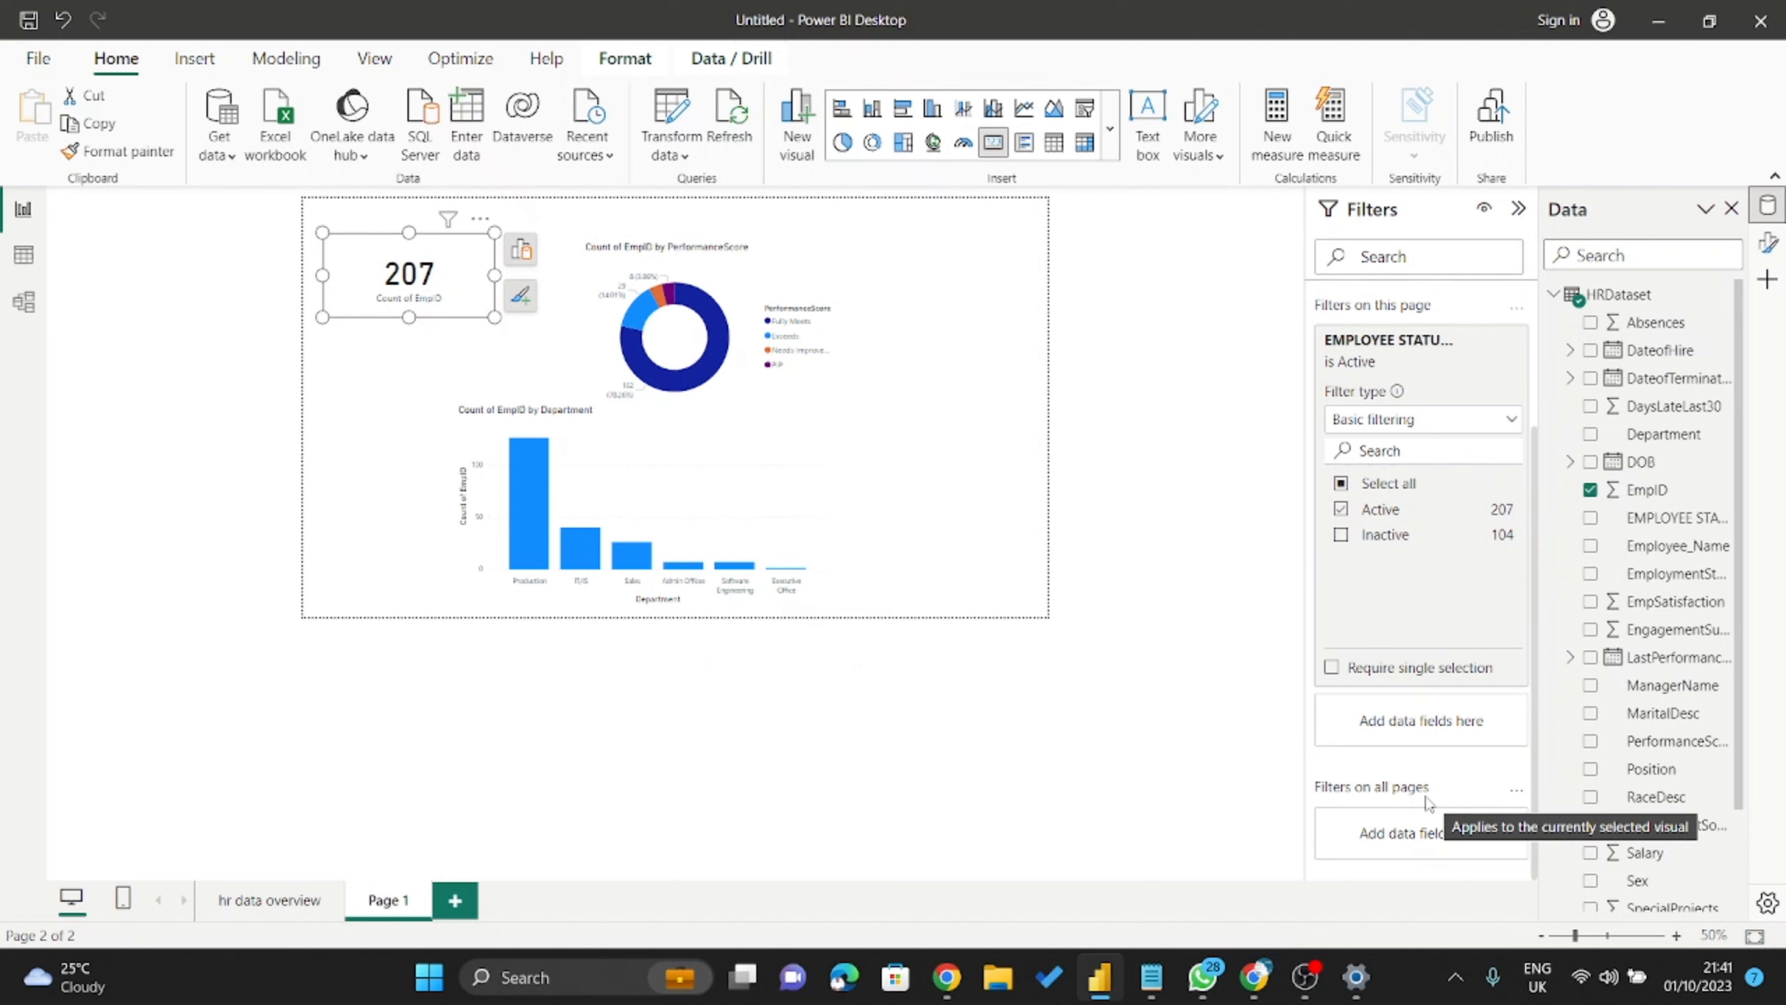
pyautogui.click(282, 915)
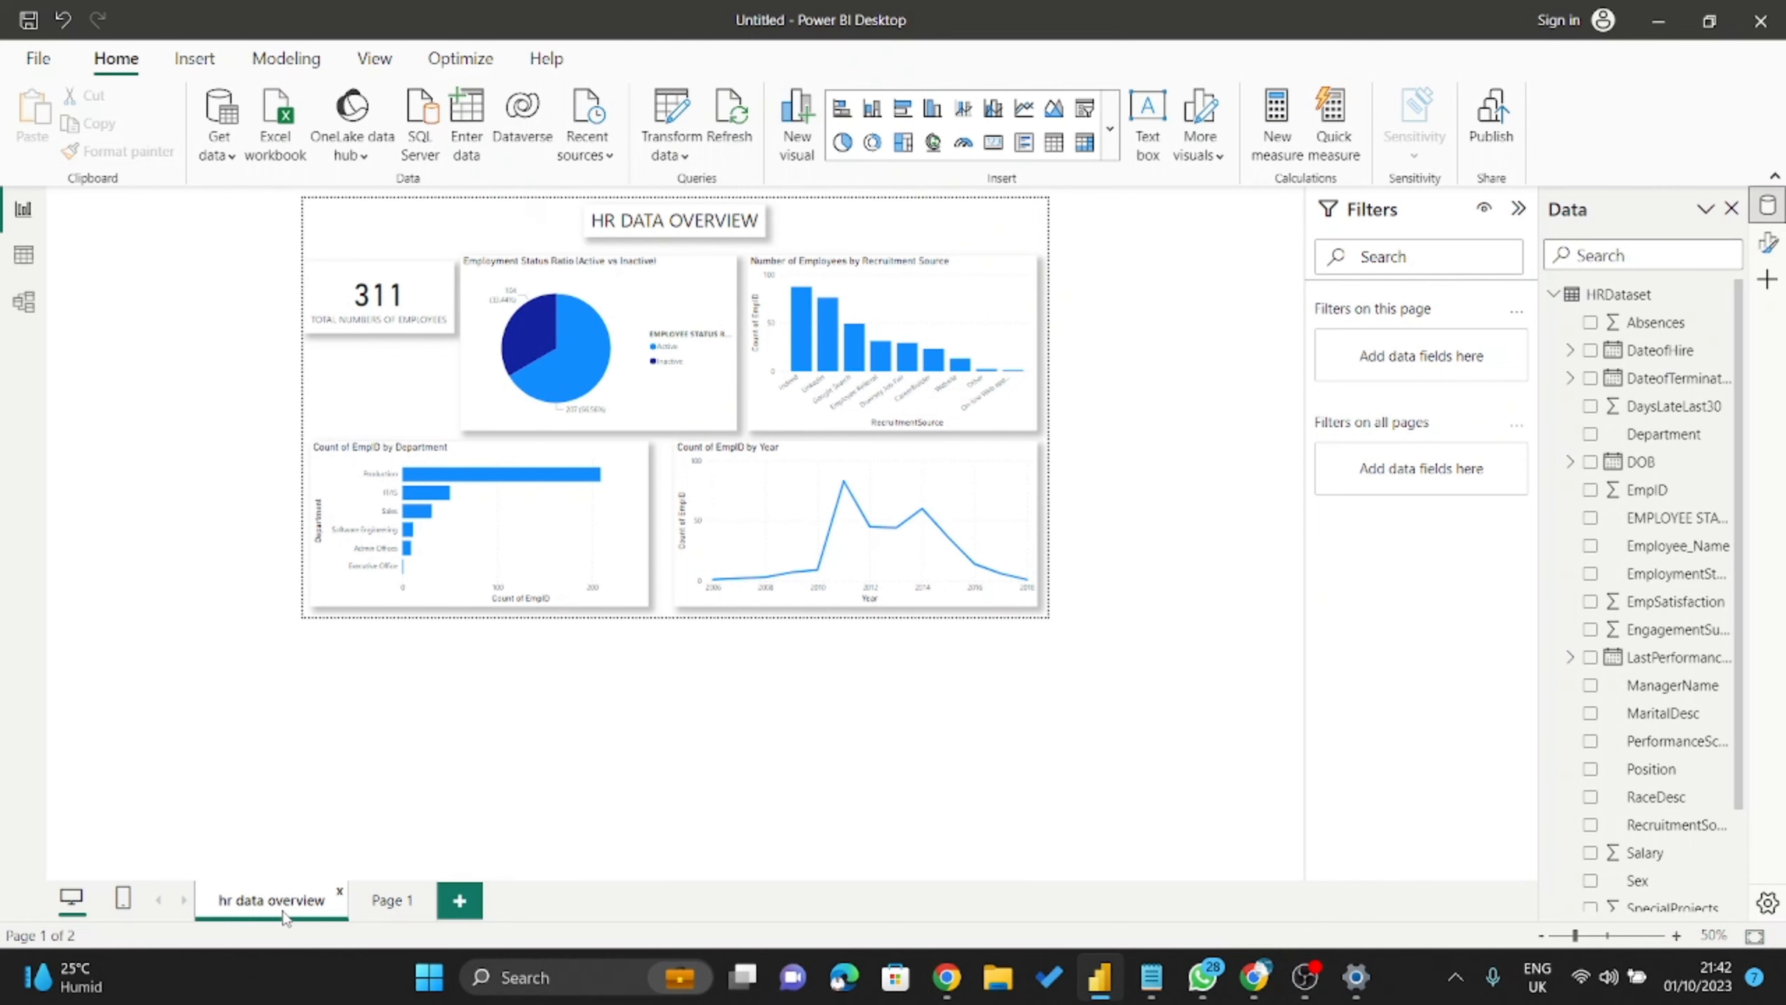
# Collapse the Filters pane and zoom the canvas to about 80%.
pyautogui.click(1520, 208)
pyautogui.scroll(2, 738, 436)
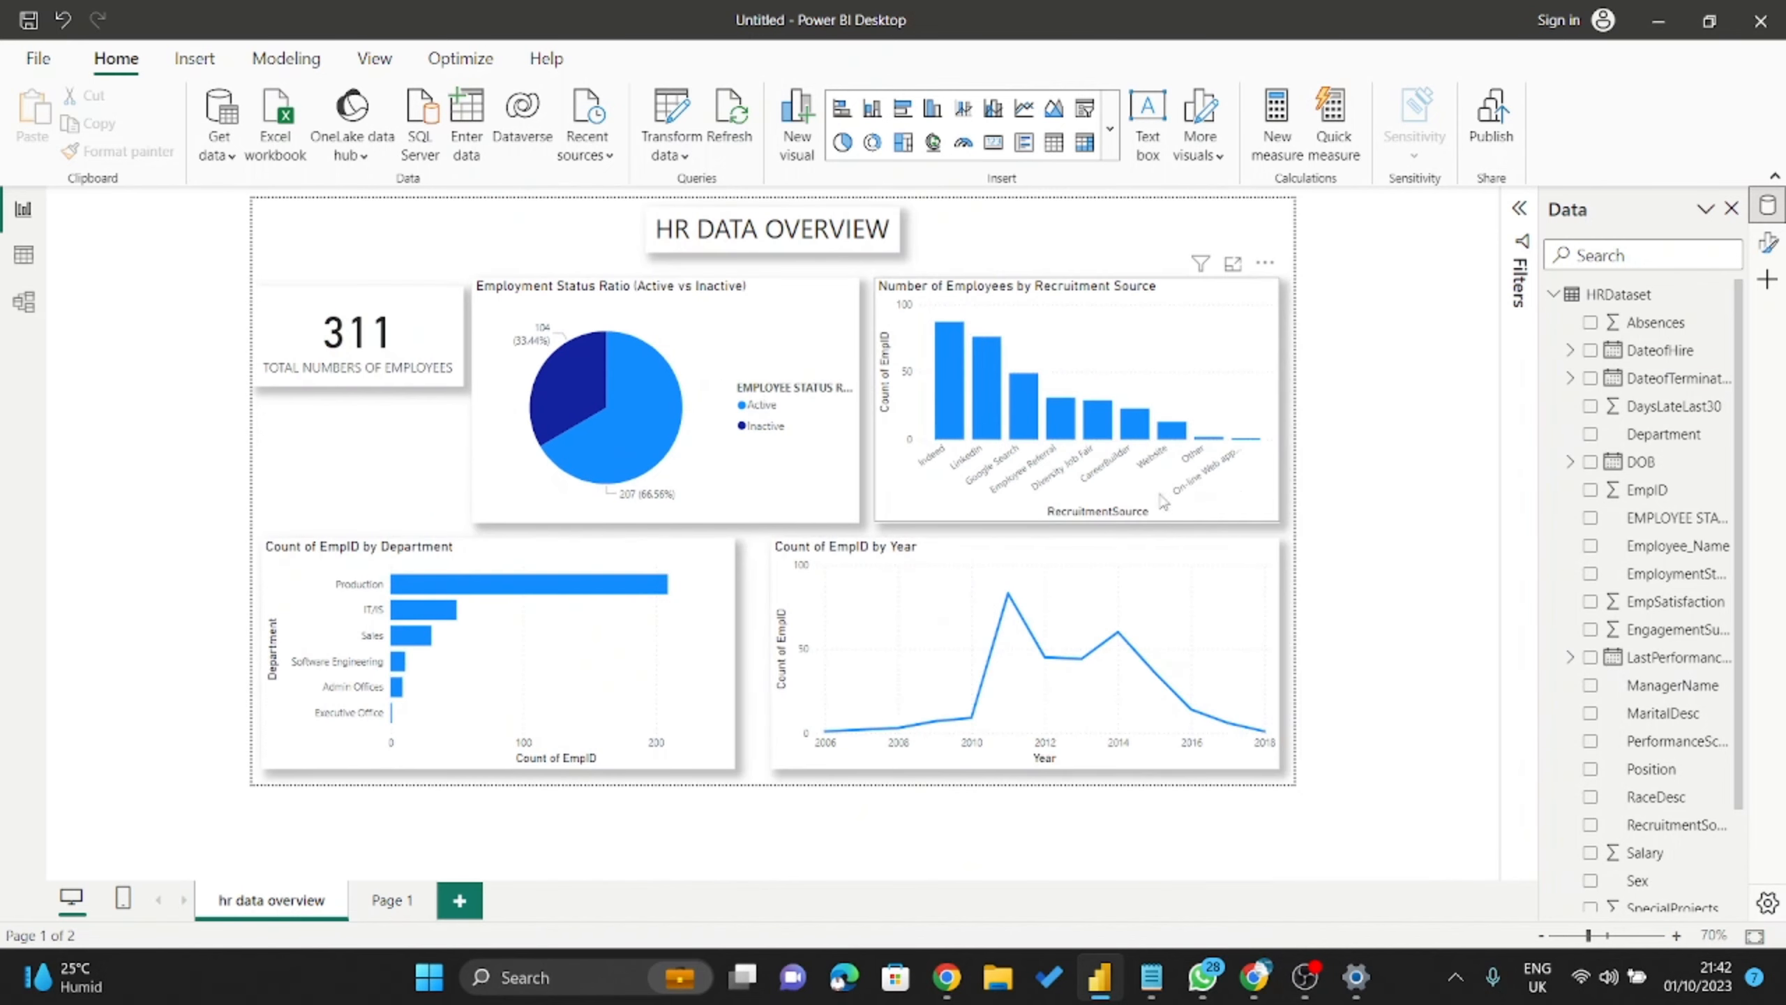
pyautogui.scroll(1, 1243, 497)
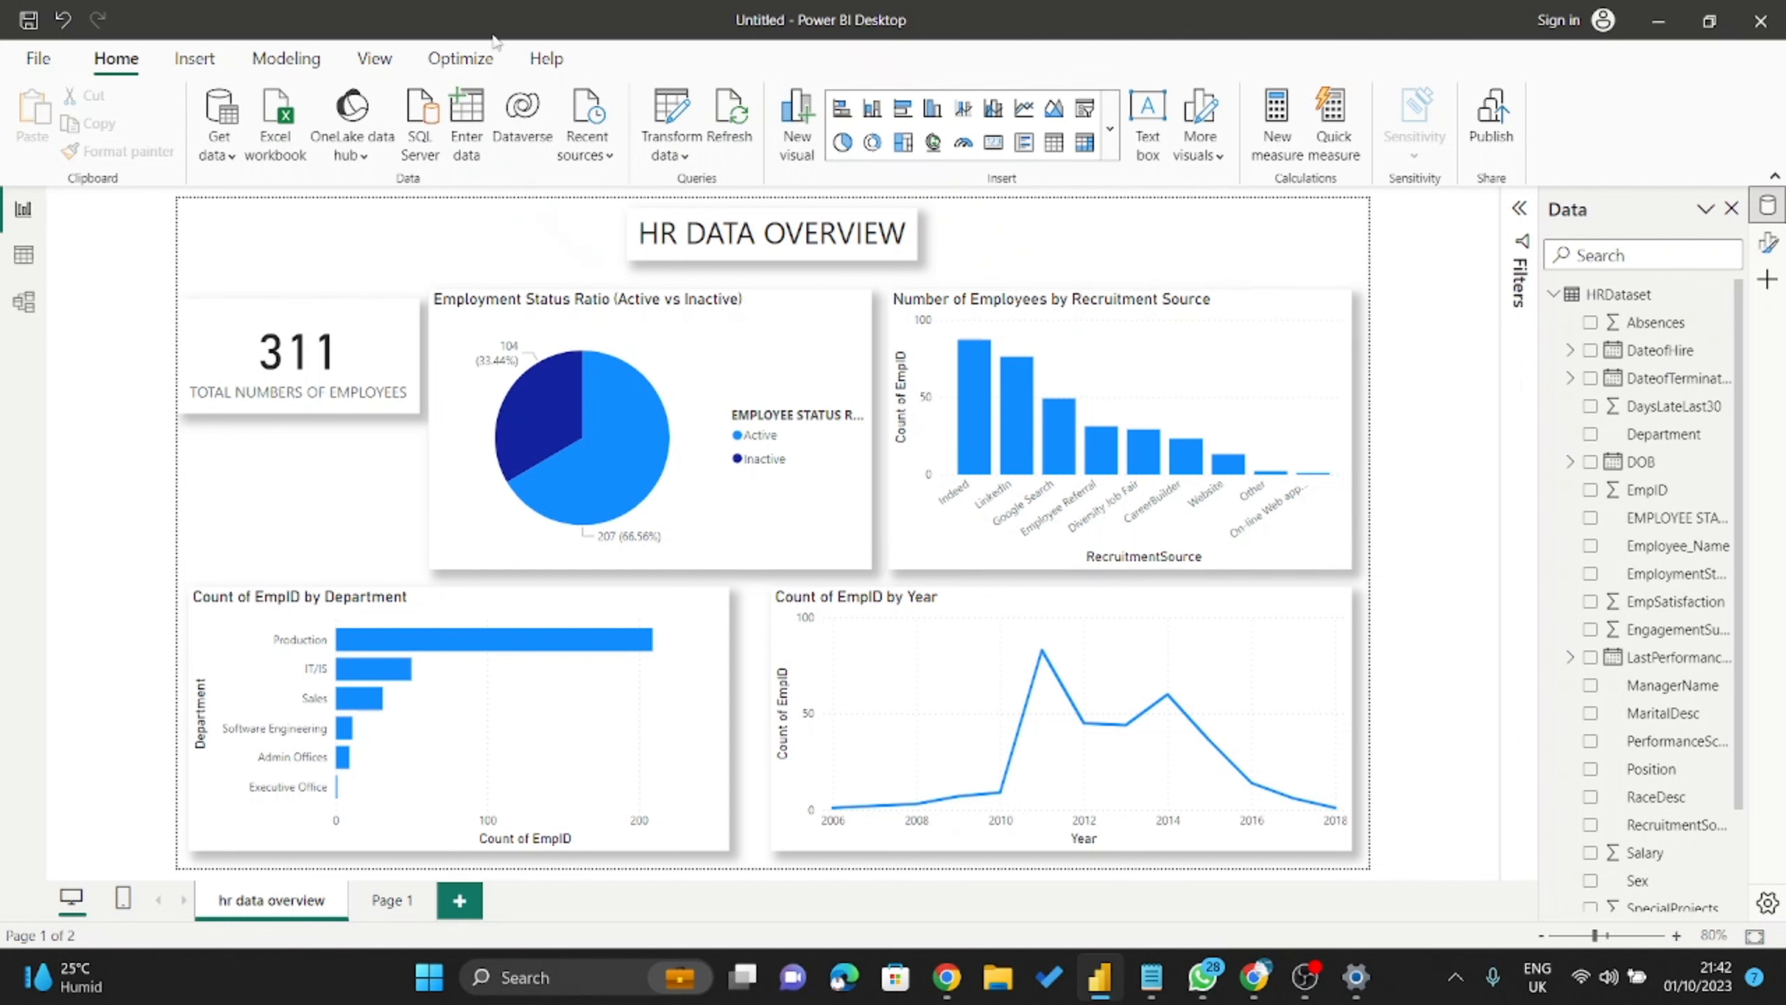
# Choose the Colorblind safe theme from the View ribbon's Themes gallery.
pyautogui.click(376, 64)
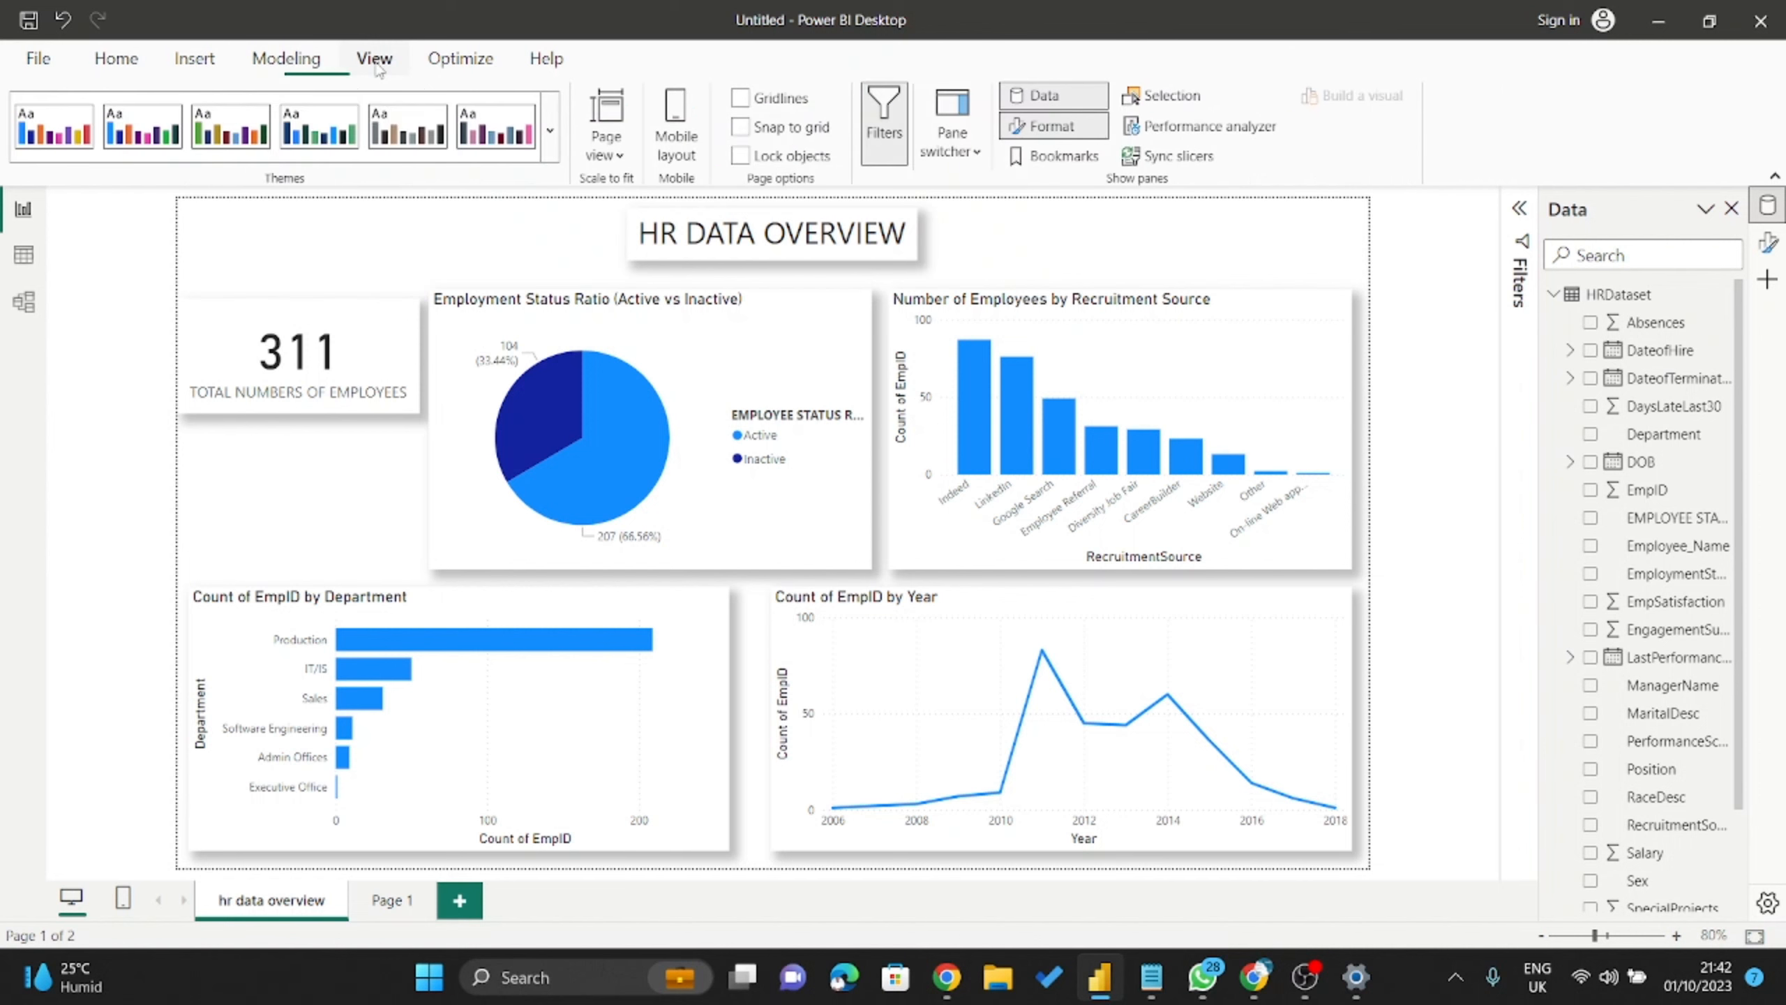
pyautogui.click(552, 151)
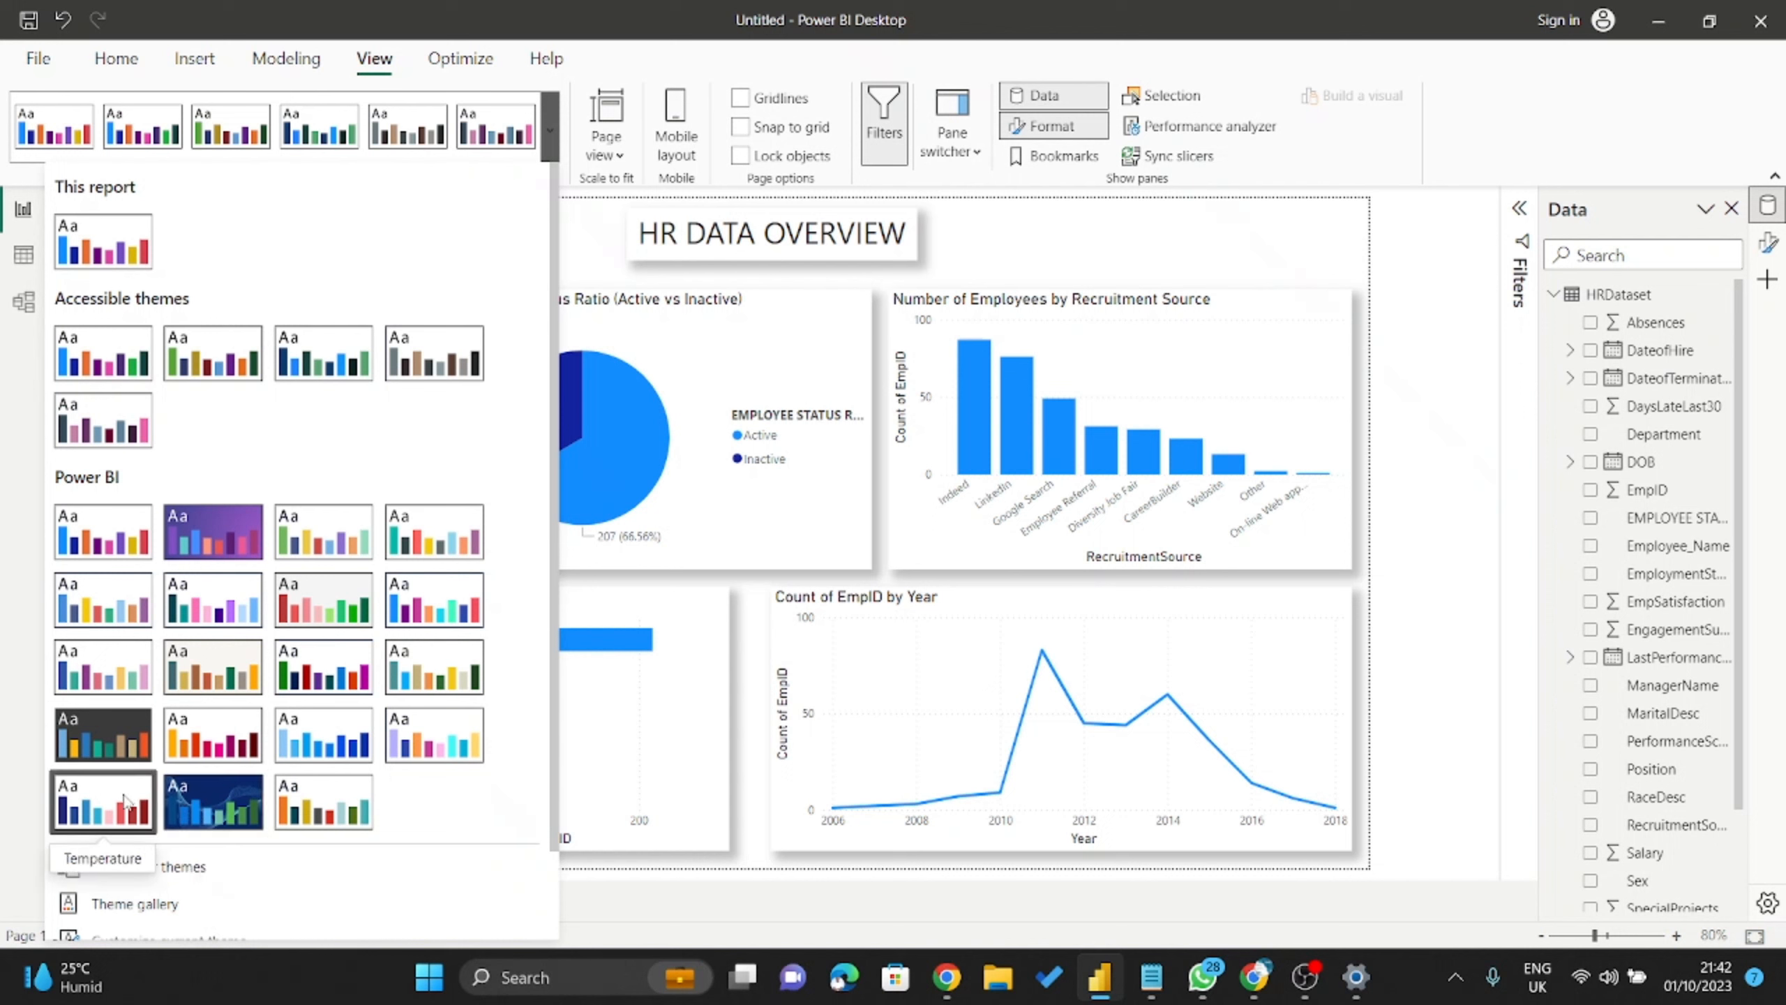
pyautogui.click(234, 609)
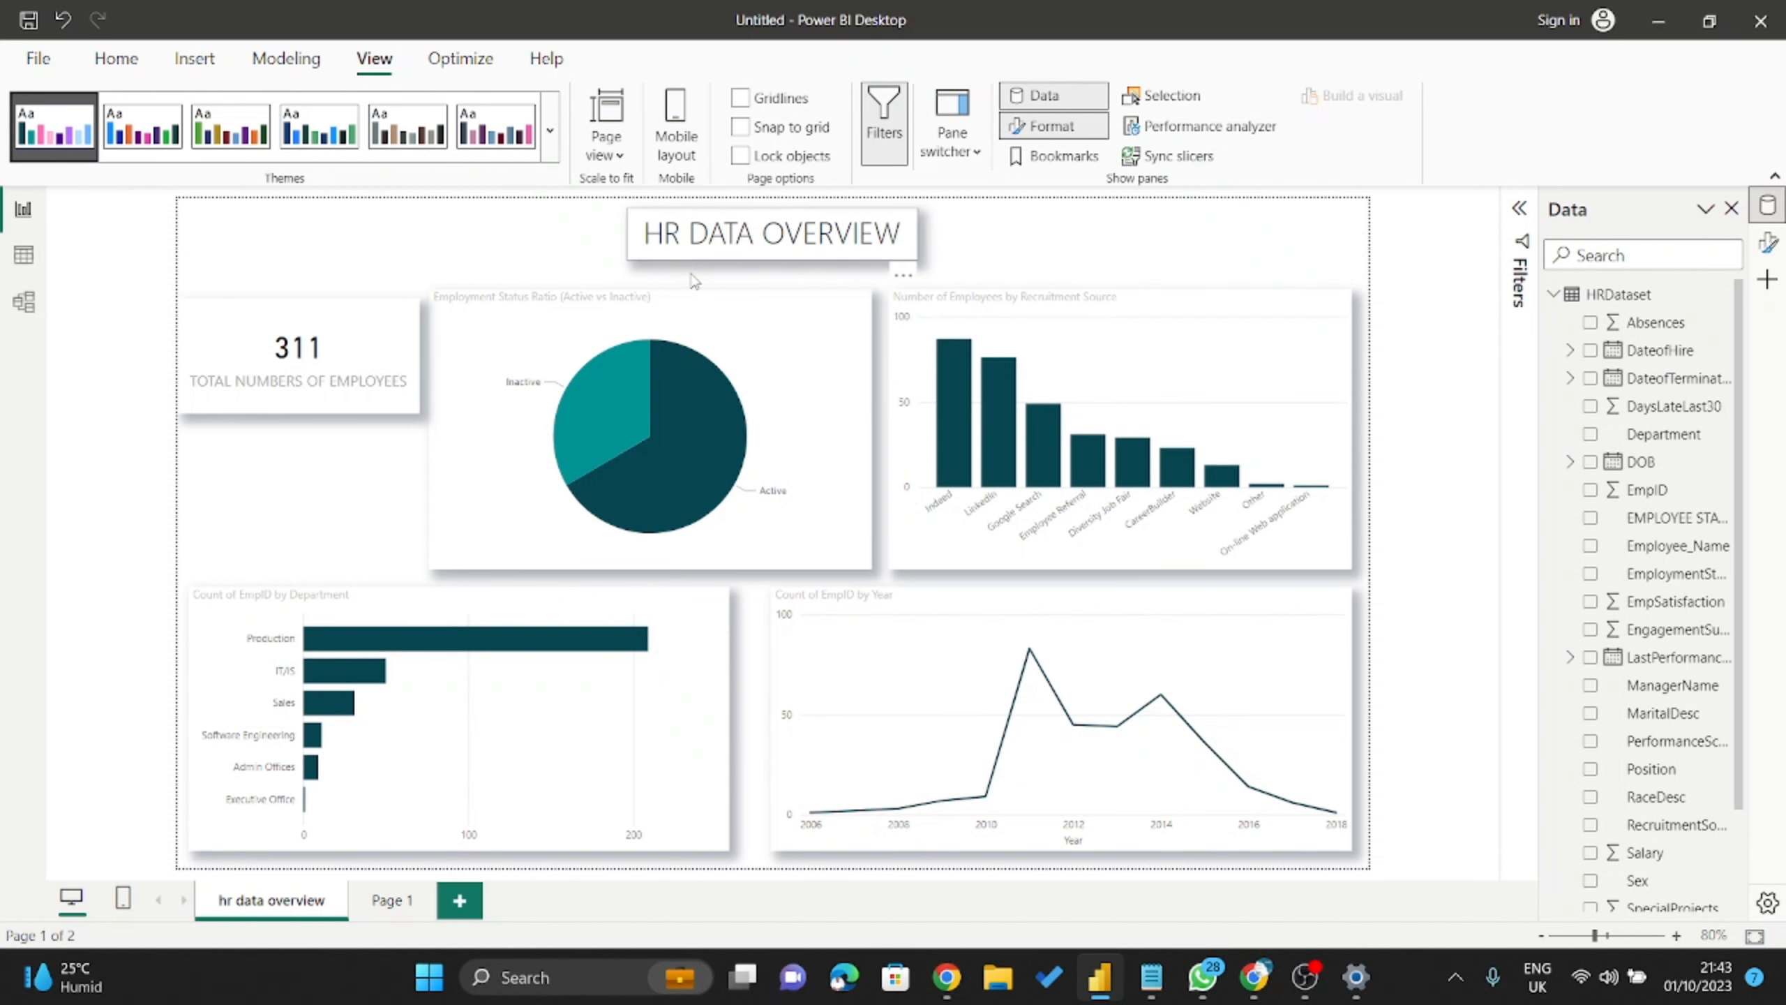
pyautogui.moveTo(744, 461)
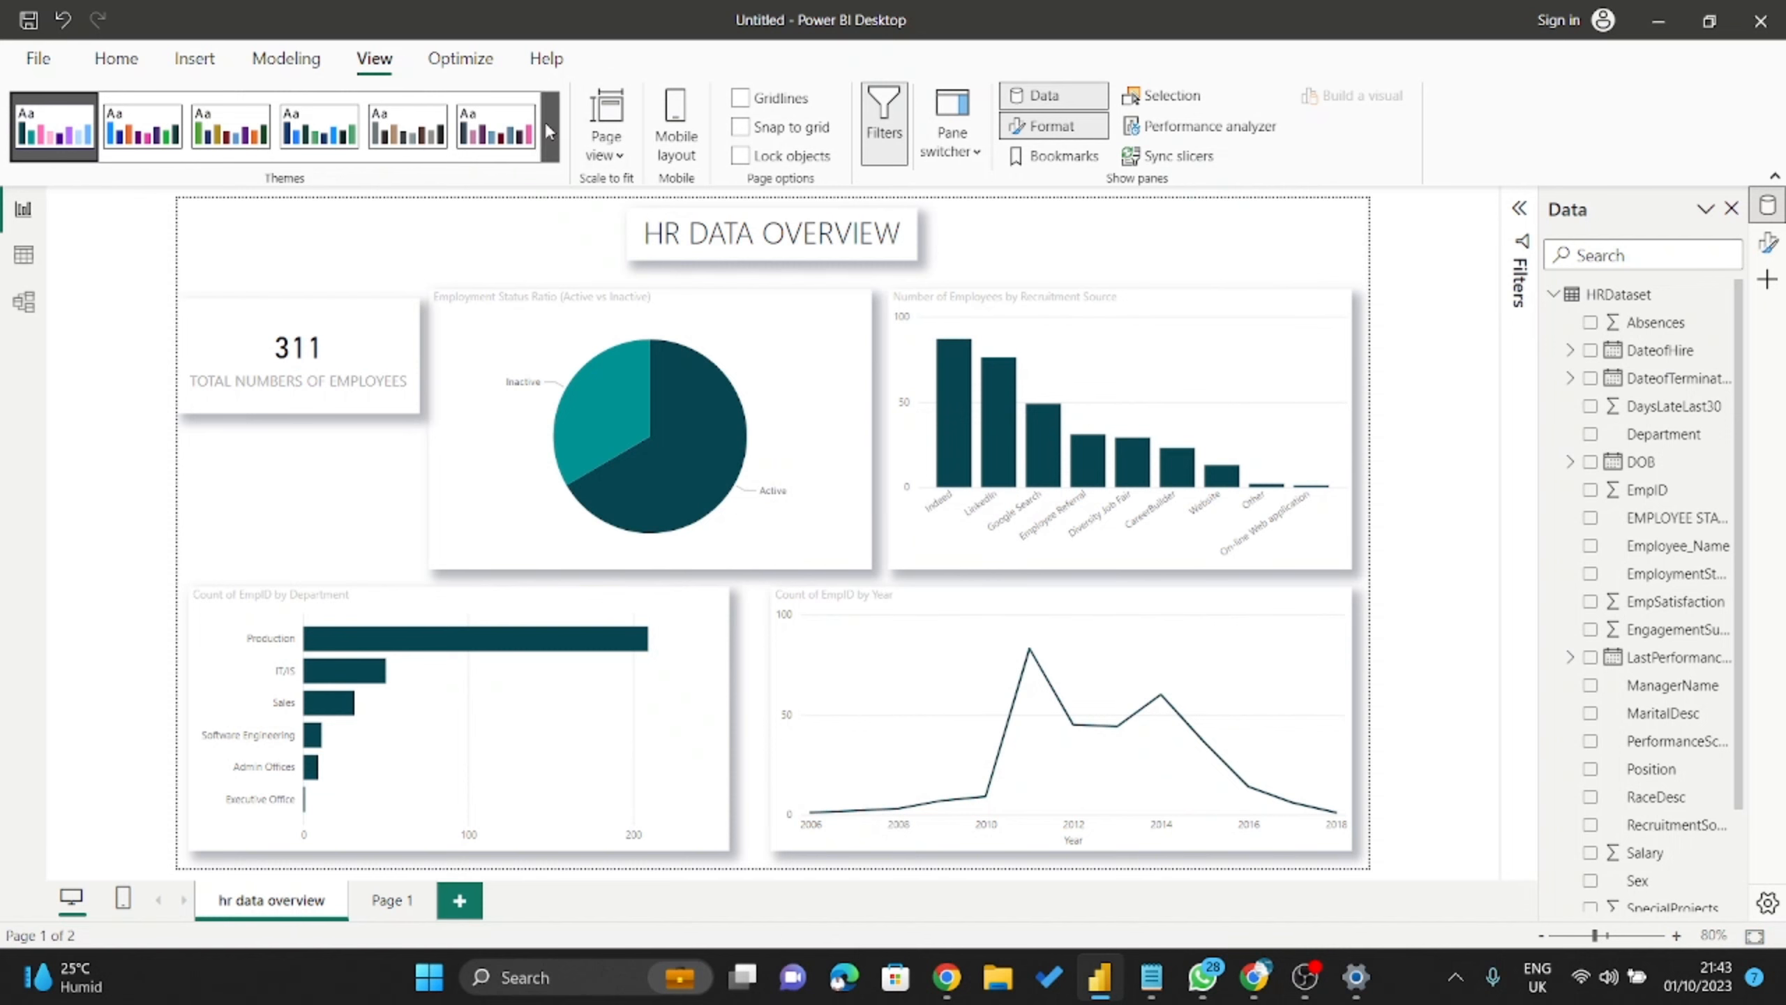
# Browse the Themes gallery twice without changing it, keeping Colorblind safe as the theme.
pyautogui.click(544, 149)
pyautogui.scroll(-2, 321, 486)
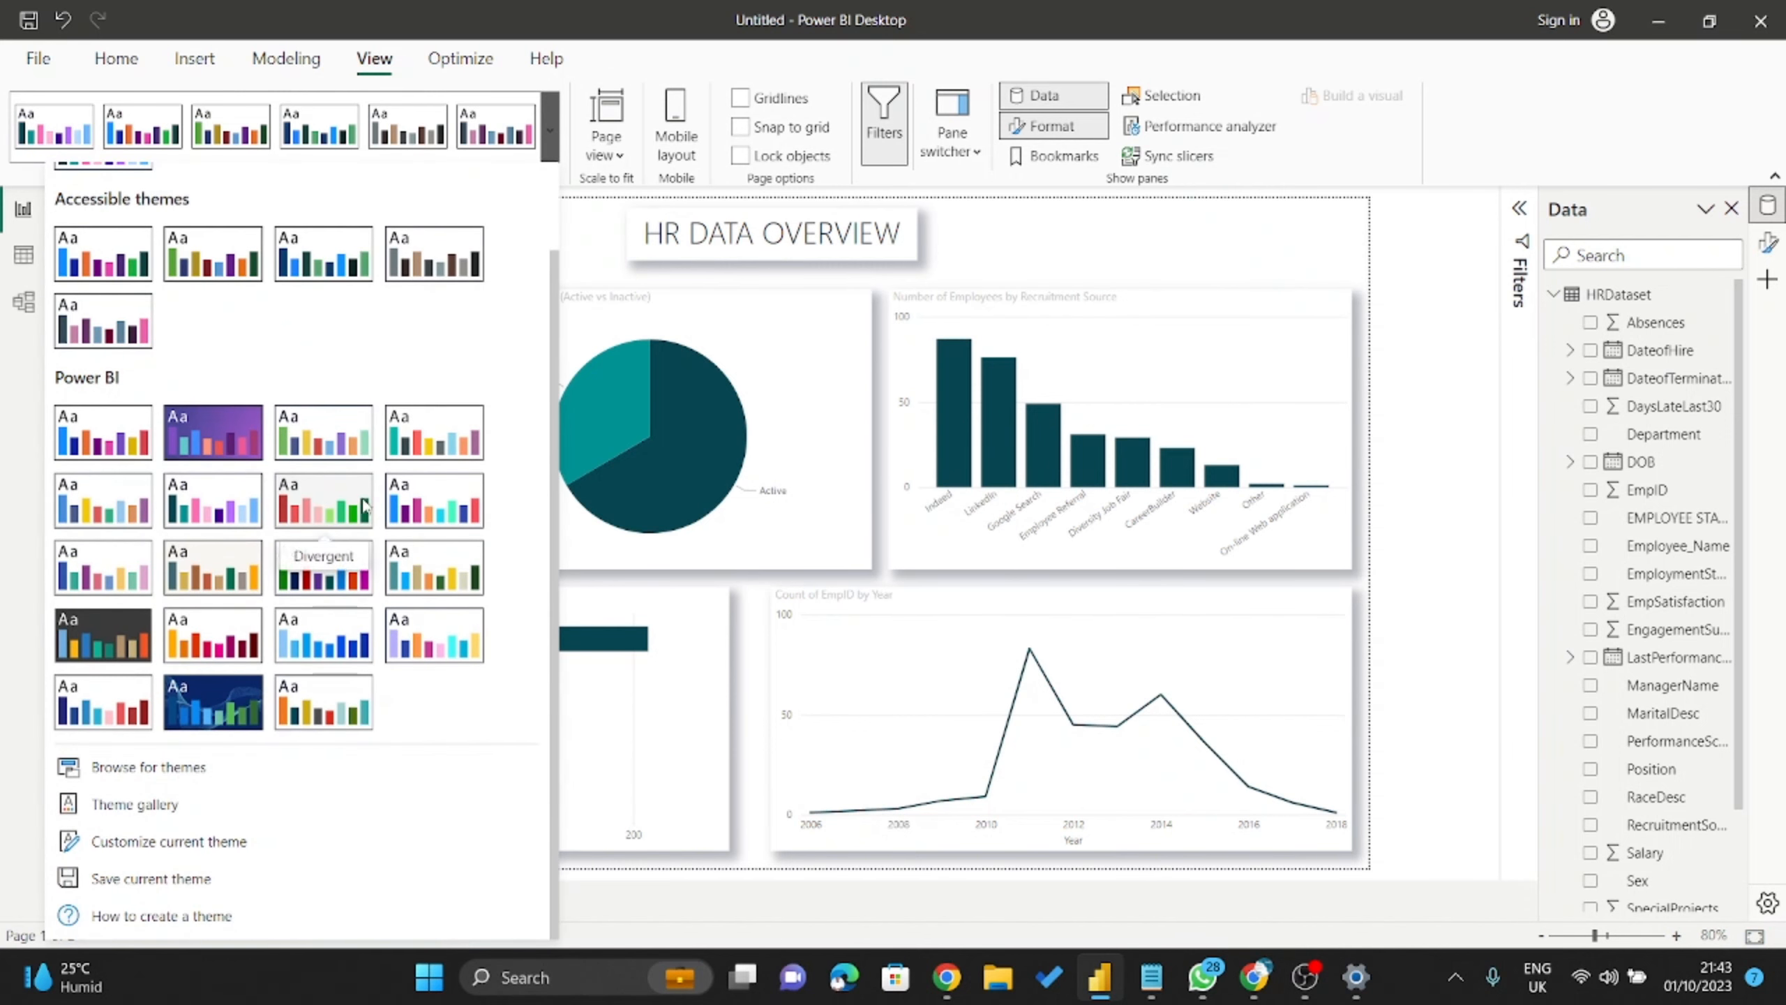
pyautogui.click(1060, 239)
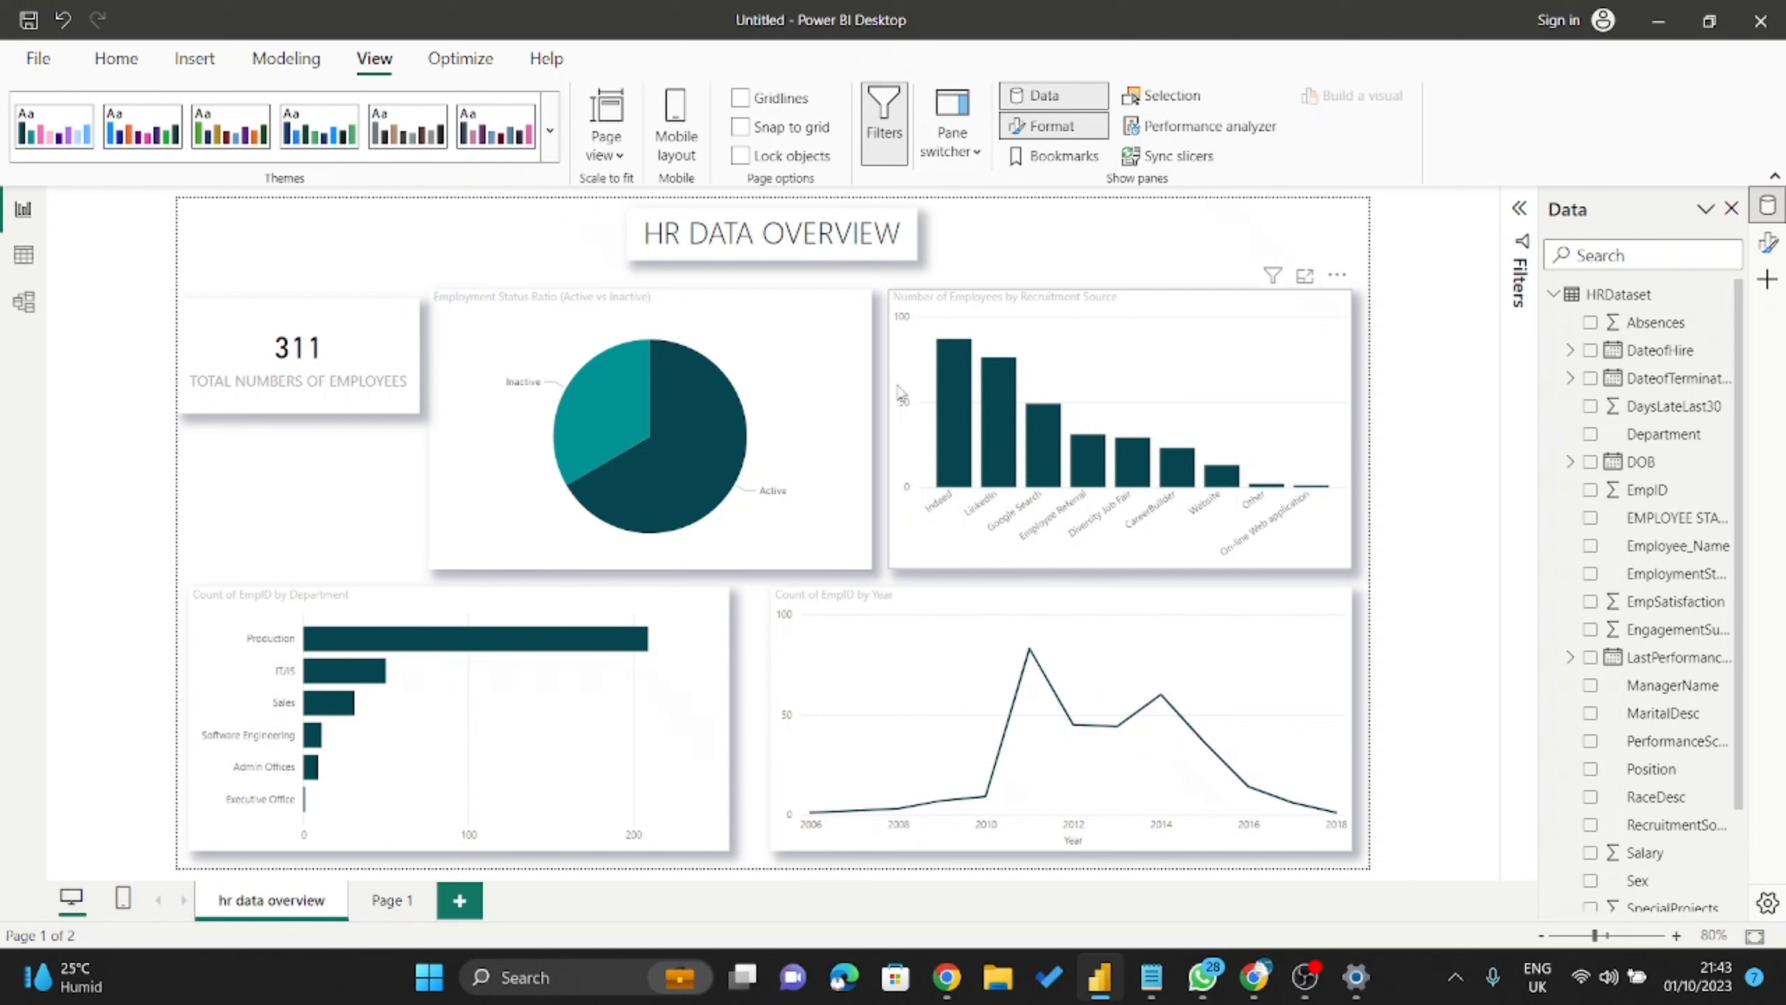
pyautogui.moveTo(712, 420)
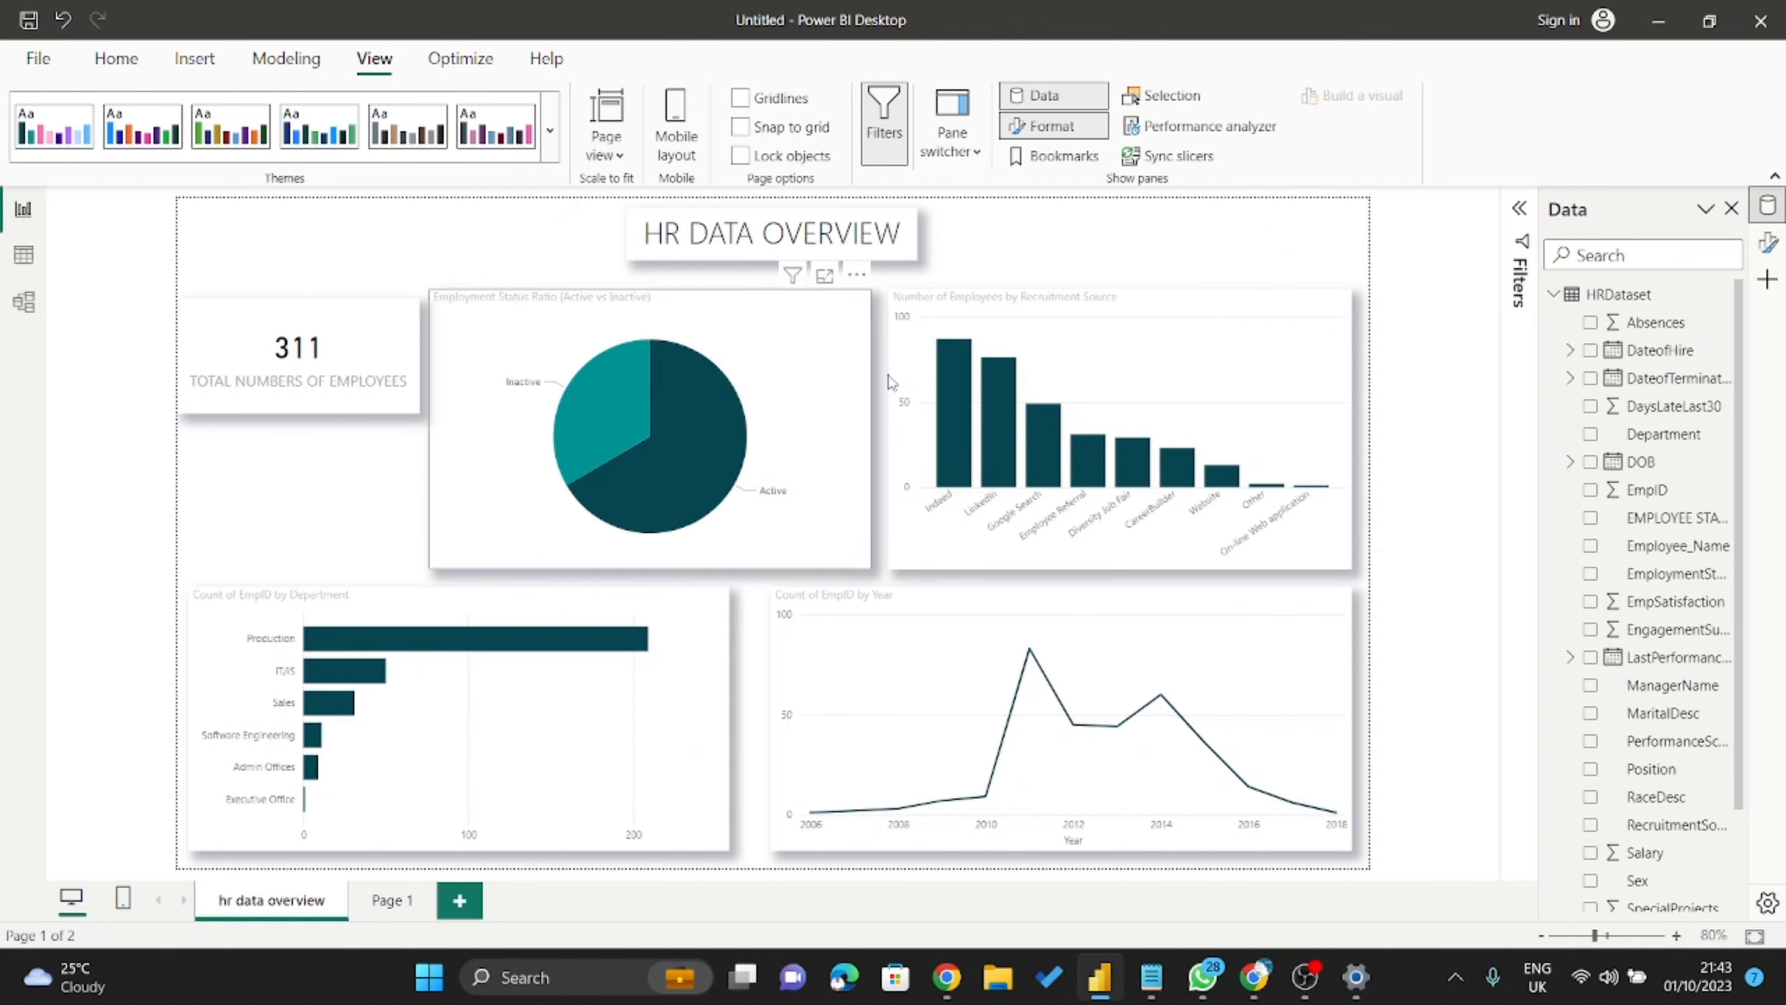
pyautogui.scroll(2, 991, 391)
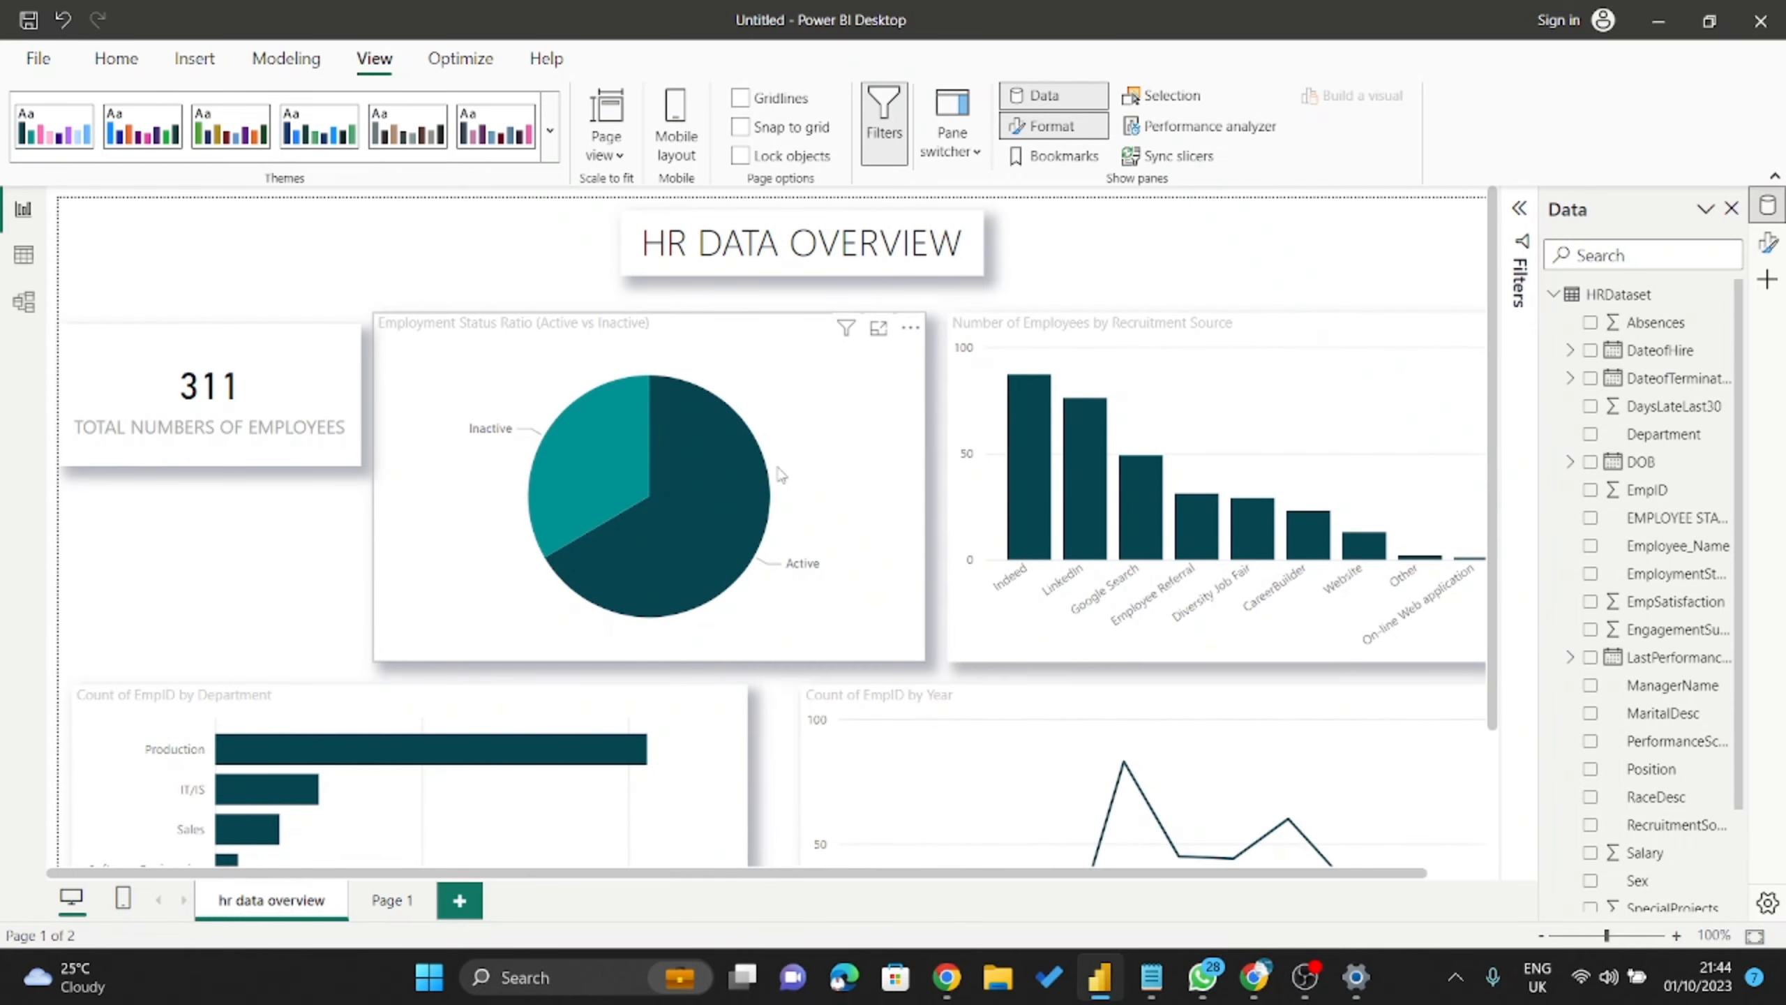
pyautogui.click(552, 147)
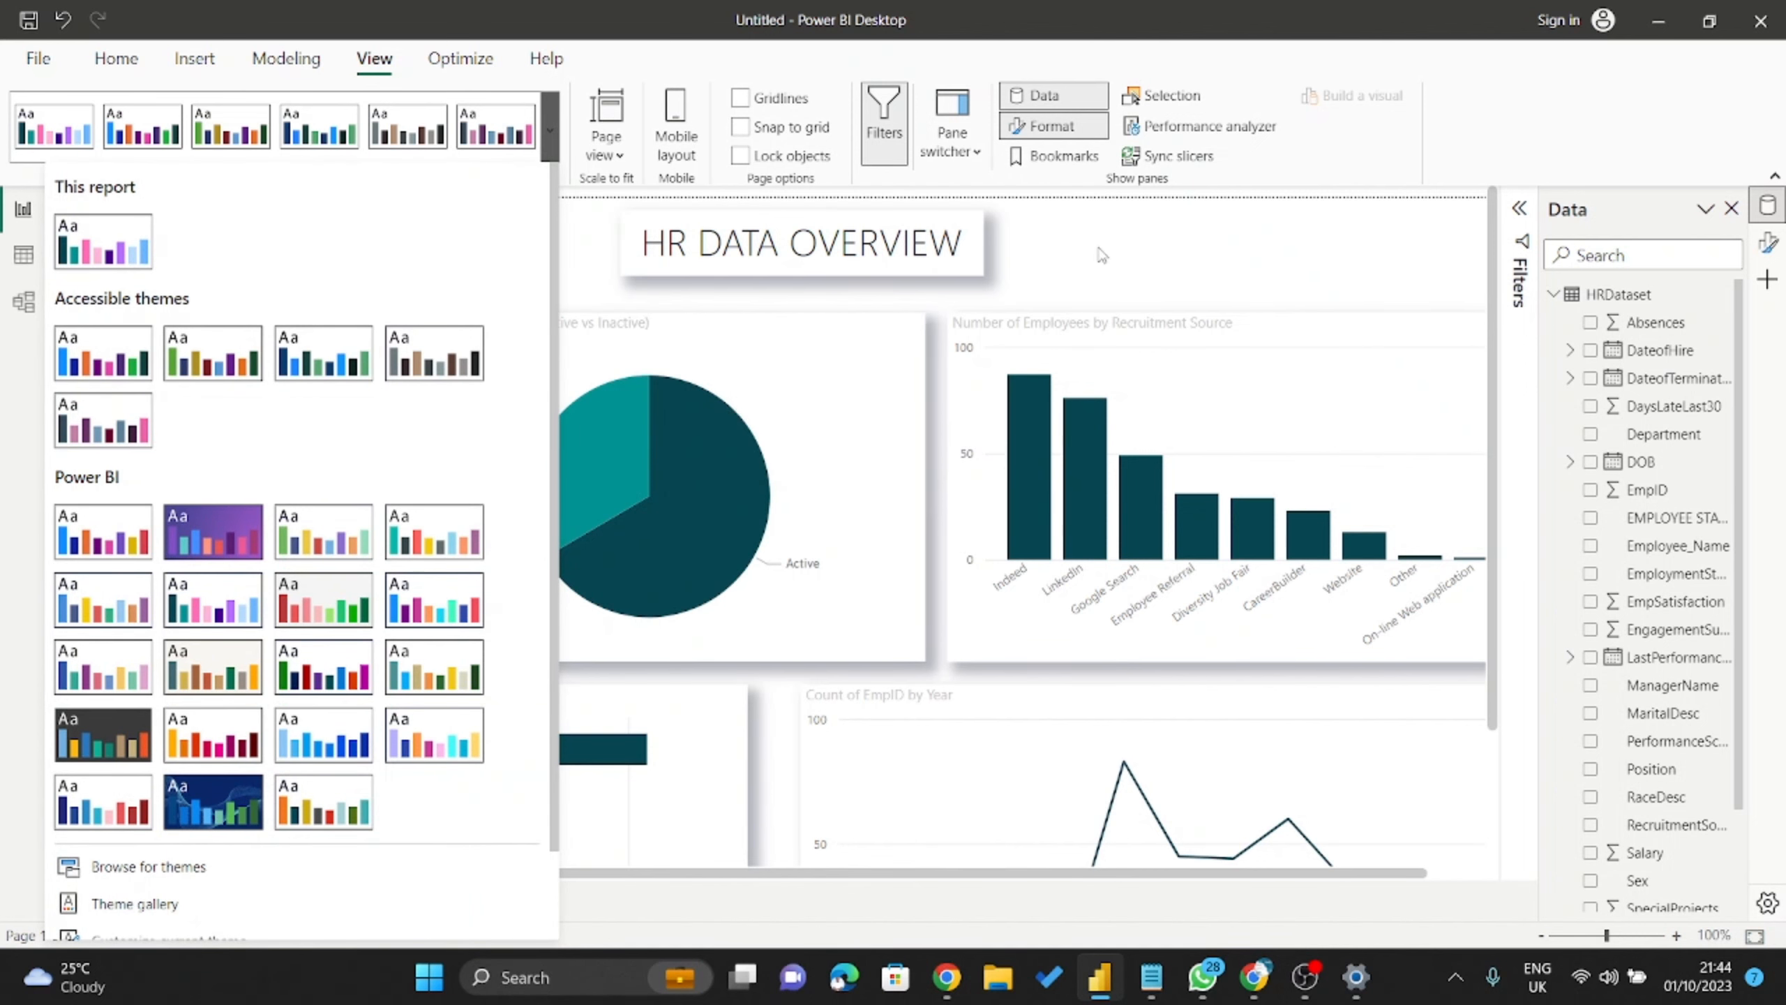
pyautogui.click(1054, 296)
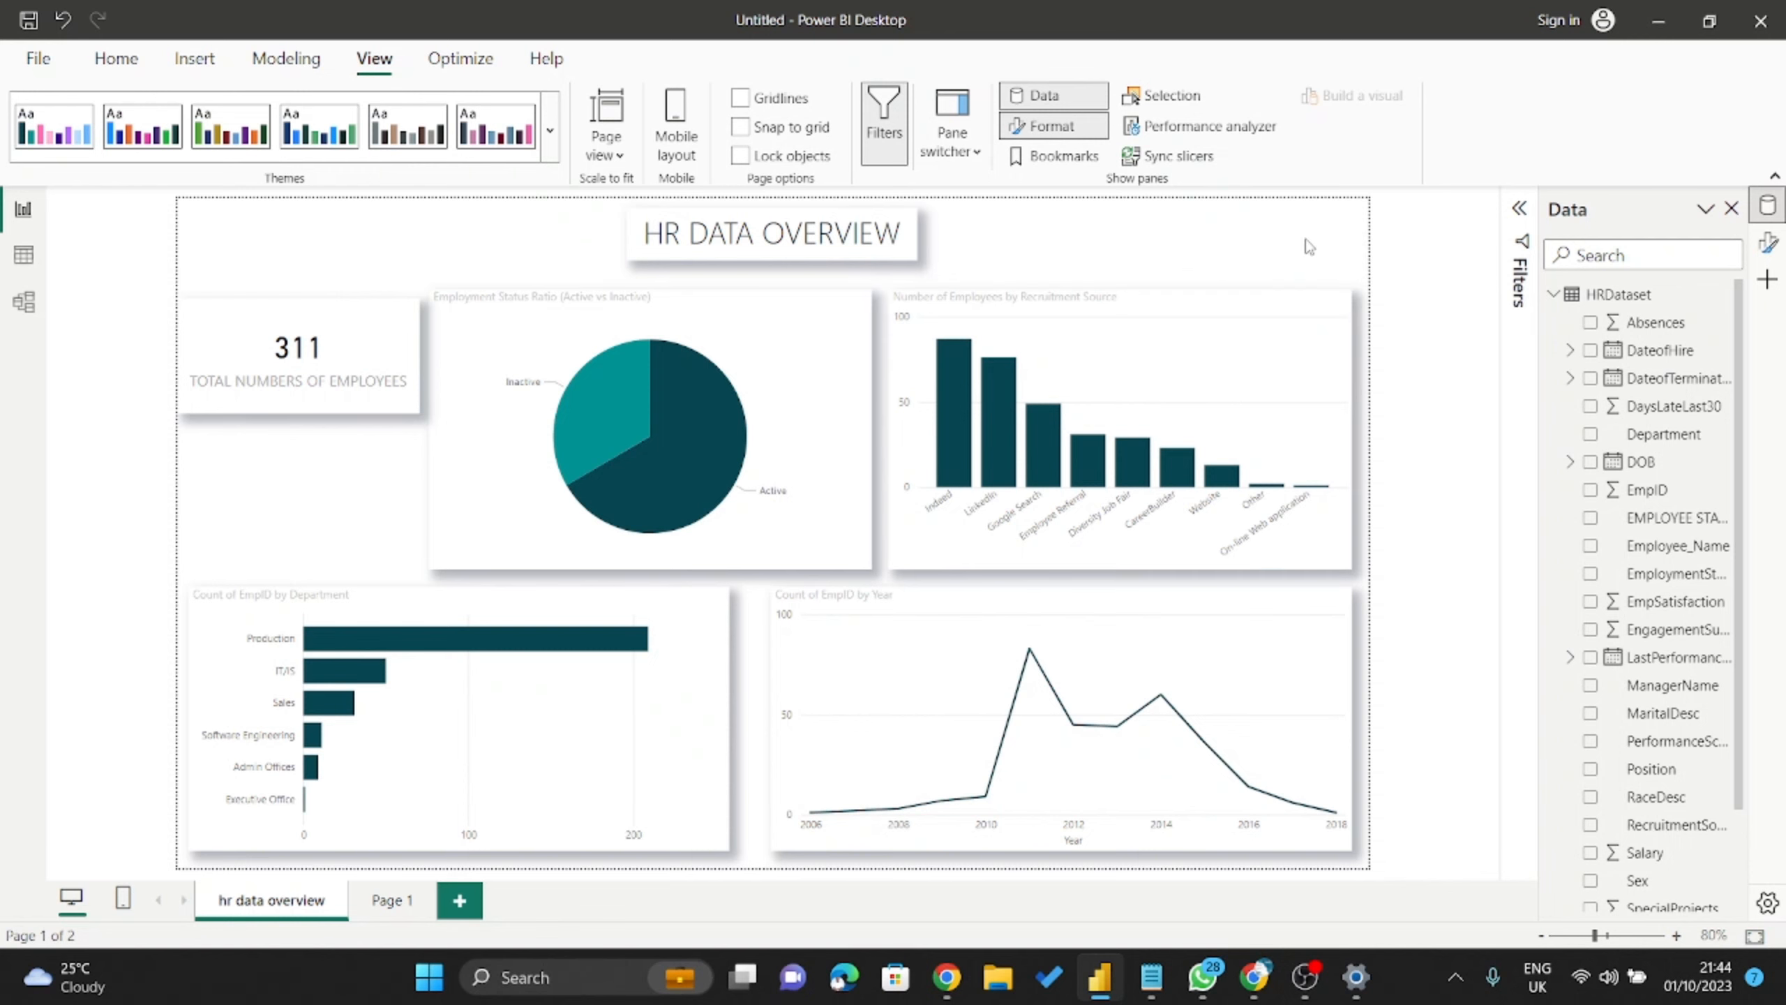
# Close the Data pane and bring the Chrome window with the Google Meet call to the front.
pyautogui.click(1731, 207)
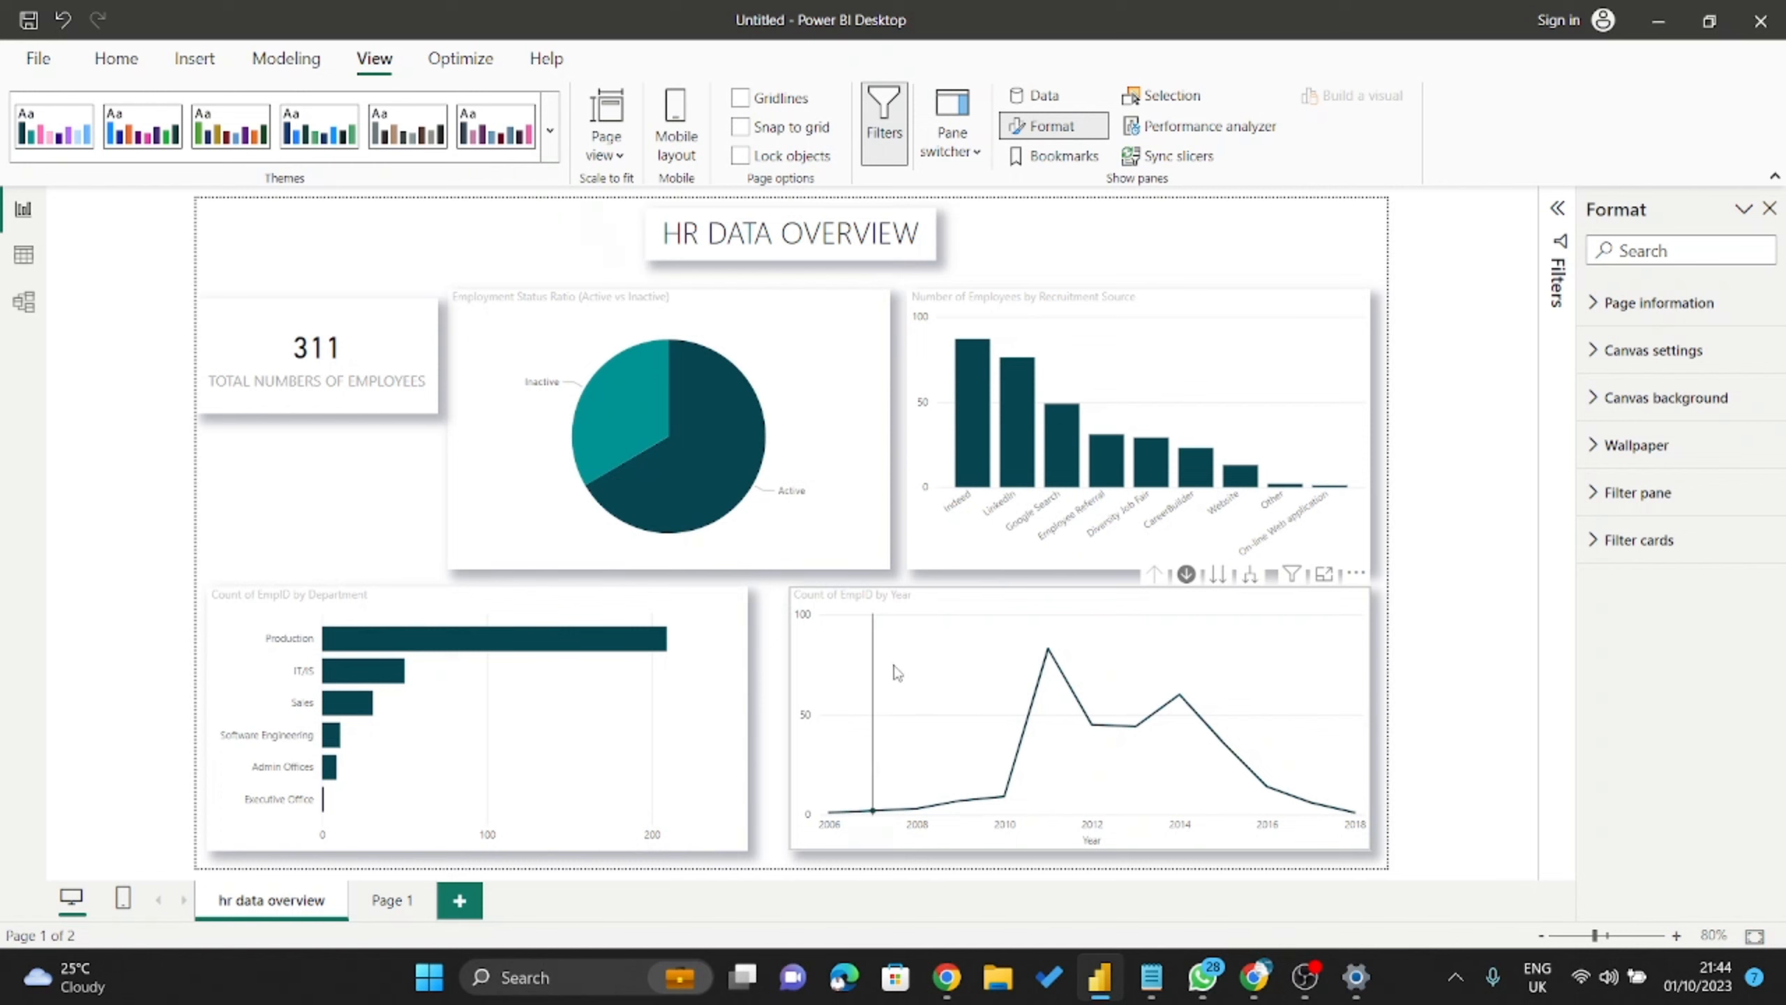
pyautogui.click(947, 982)
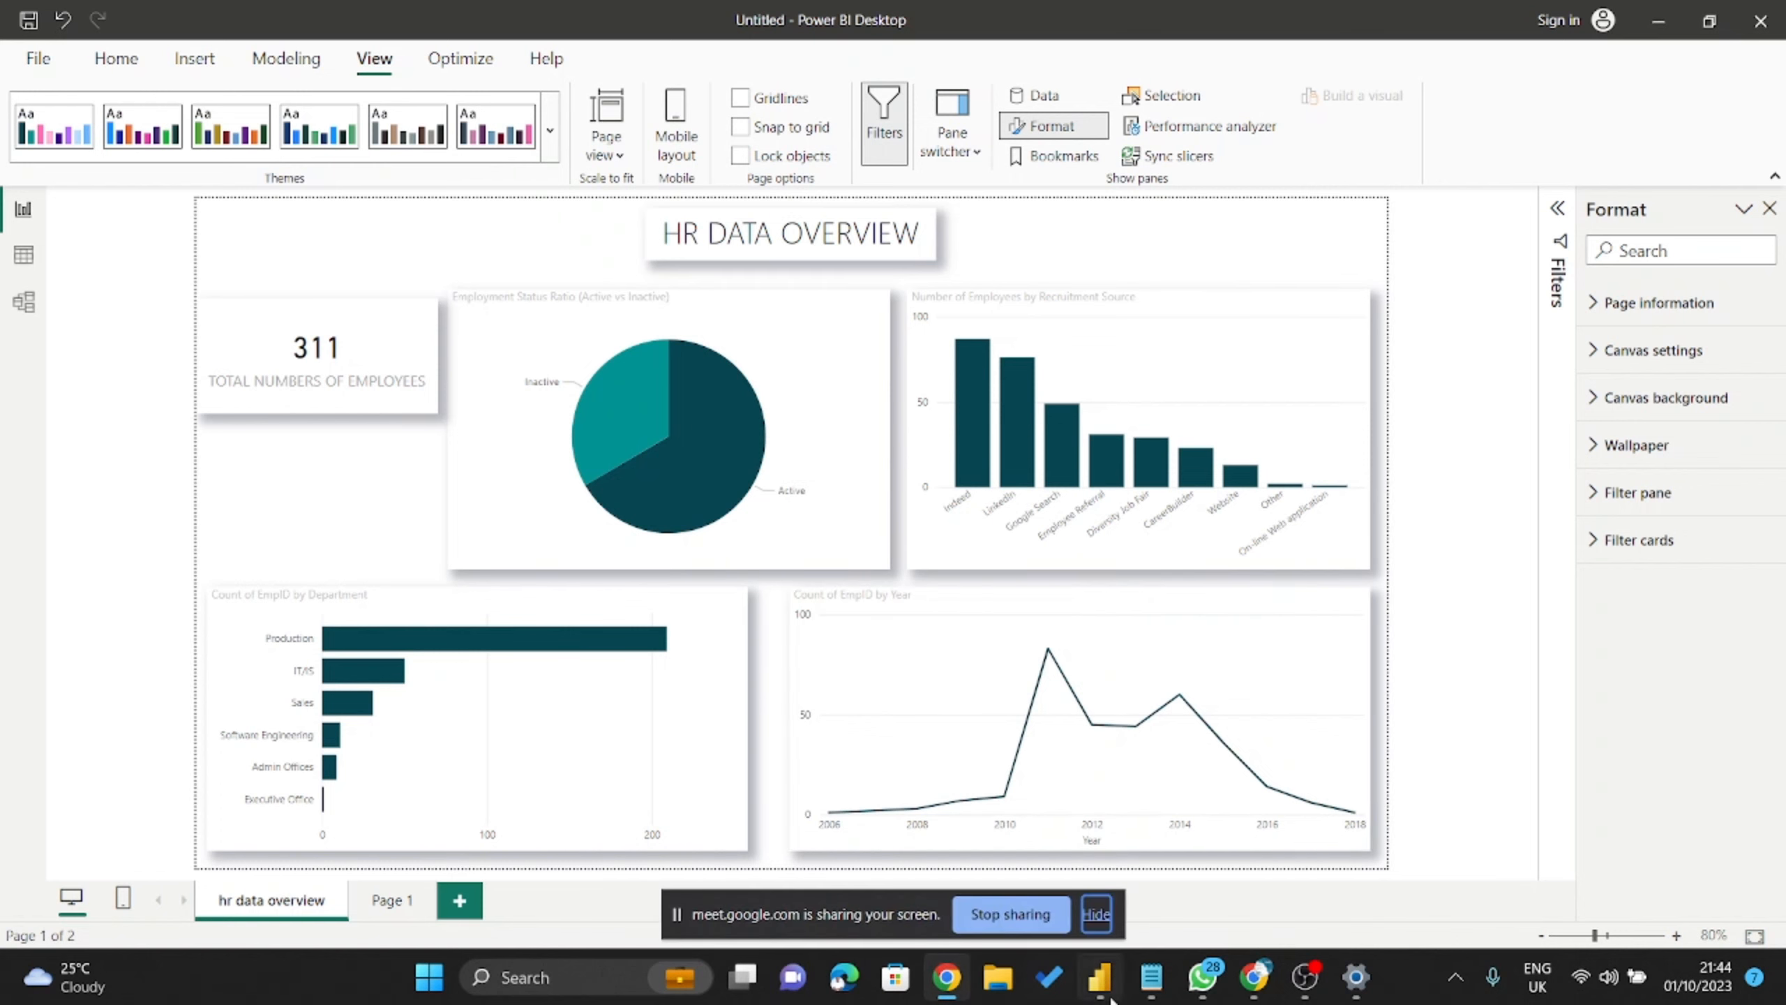
pyautogui.click(1247, 985)
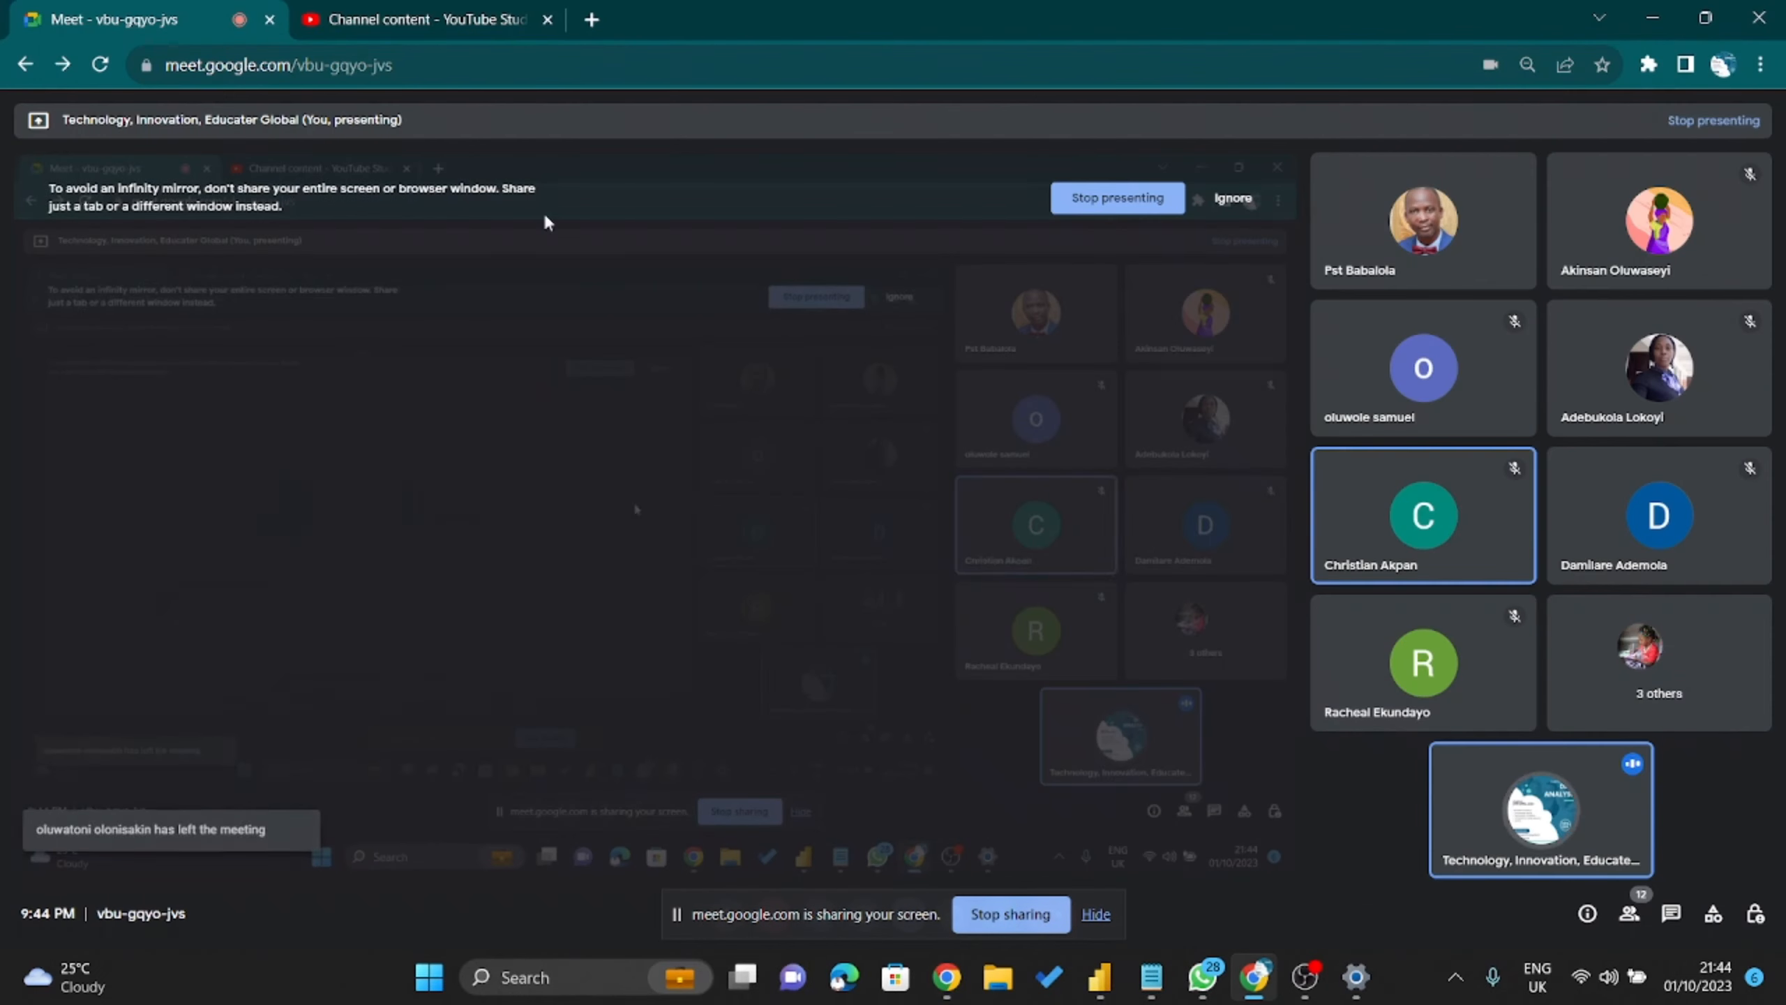
# Search Google for 'FCMB' in a new Chrome tab and close the YouTube Studio tab.
pyautogui.click(507, 28)
pyautogui.click(591, 19)
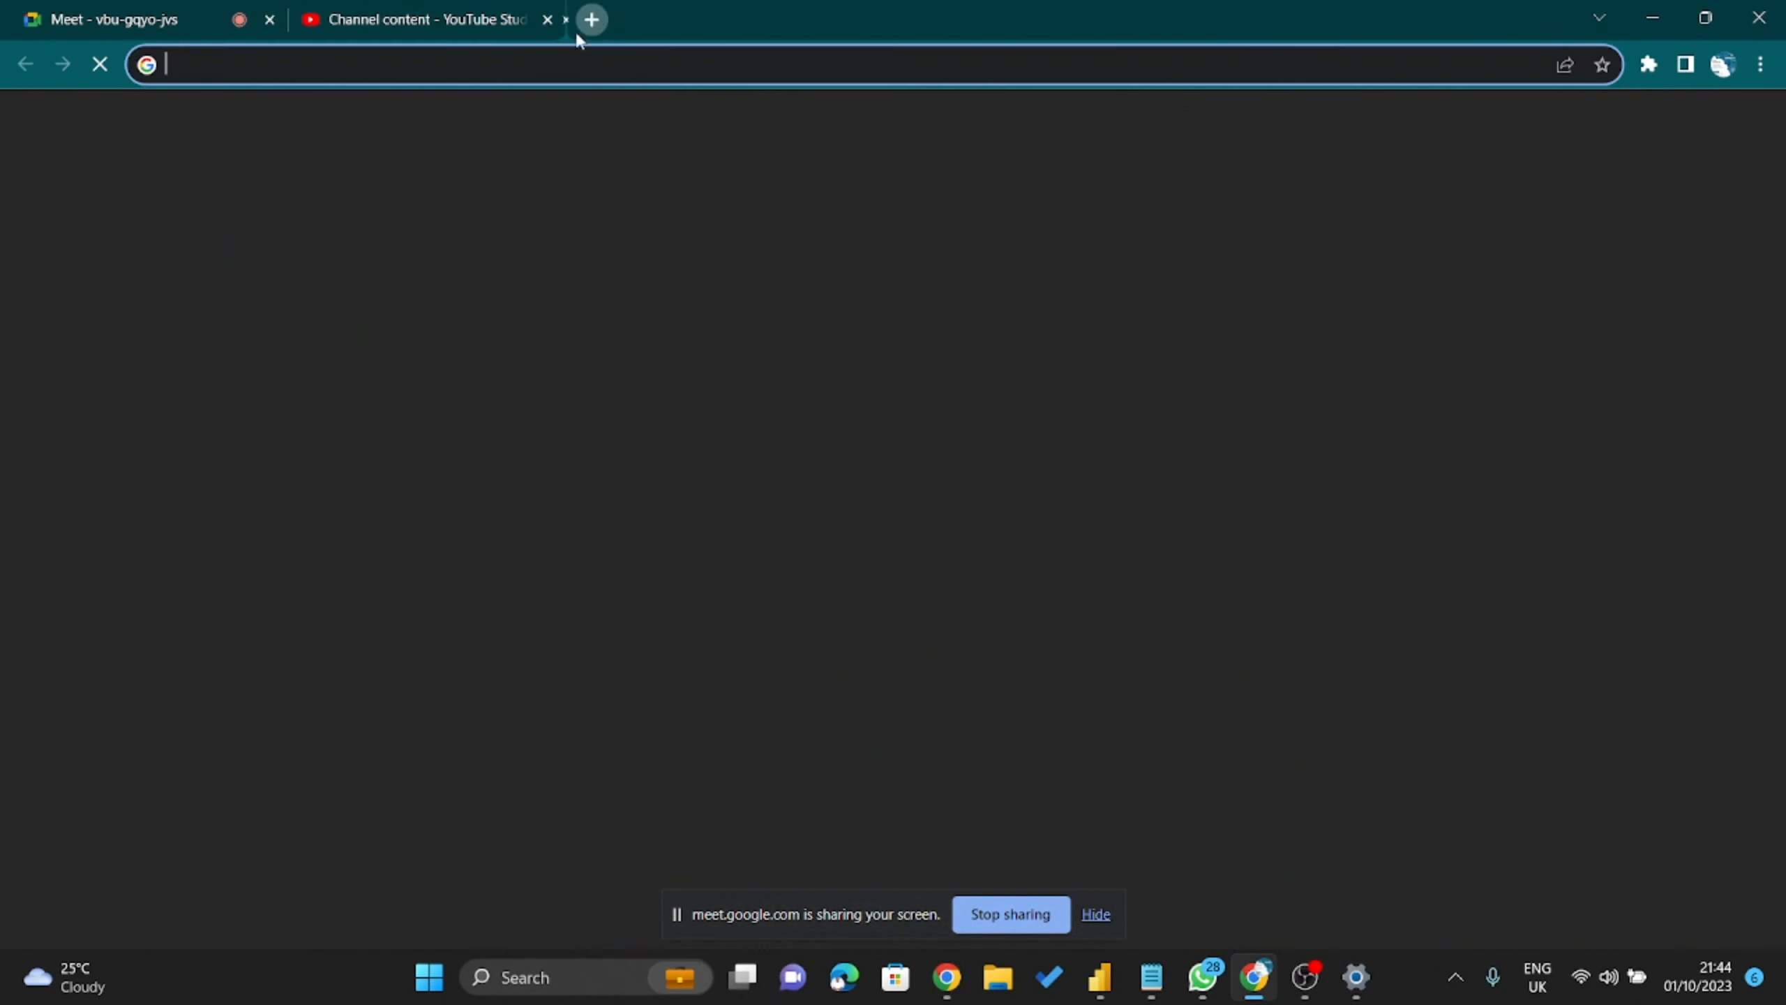
pyautogui.write('FCMB')
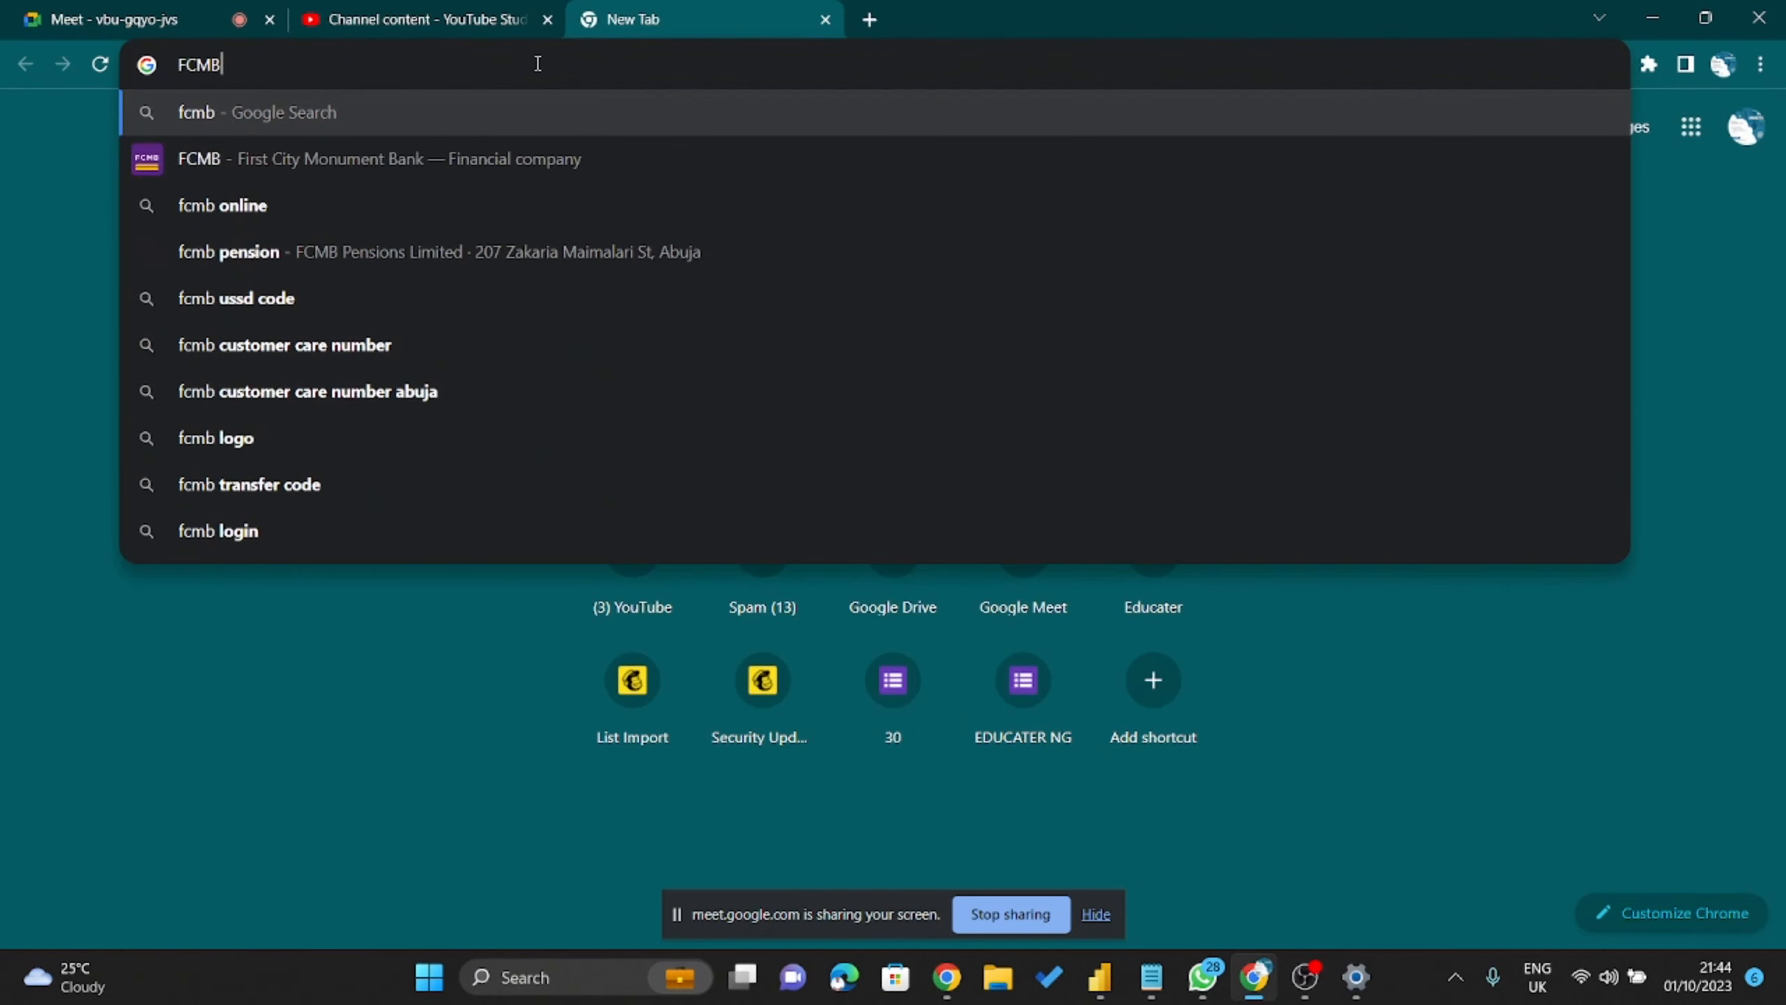
pyautogui.press('Return')
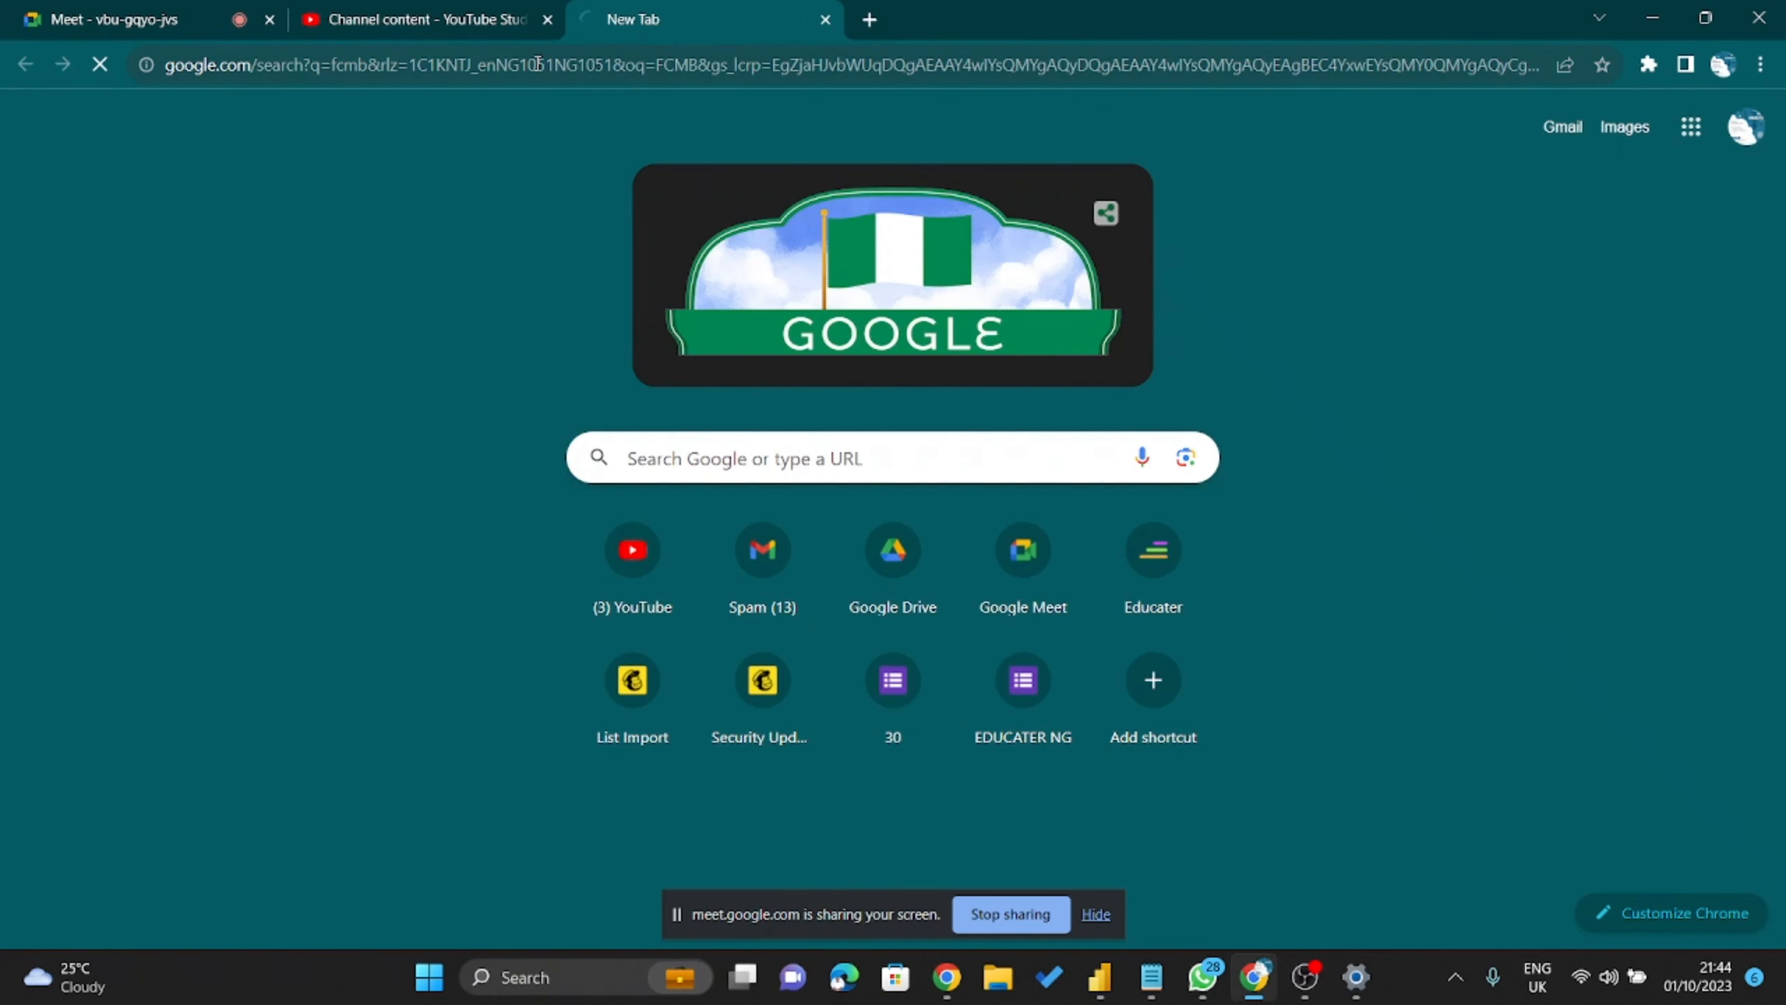
pyautogui.click(548, 20)
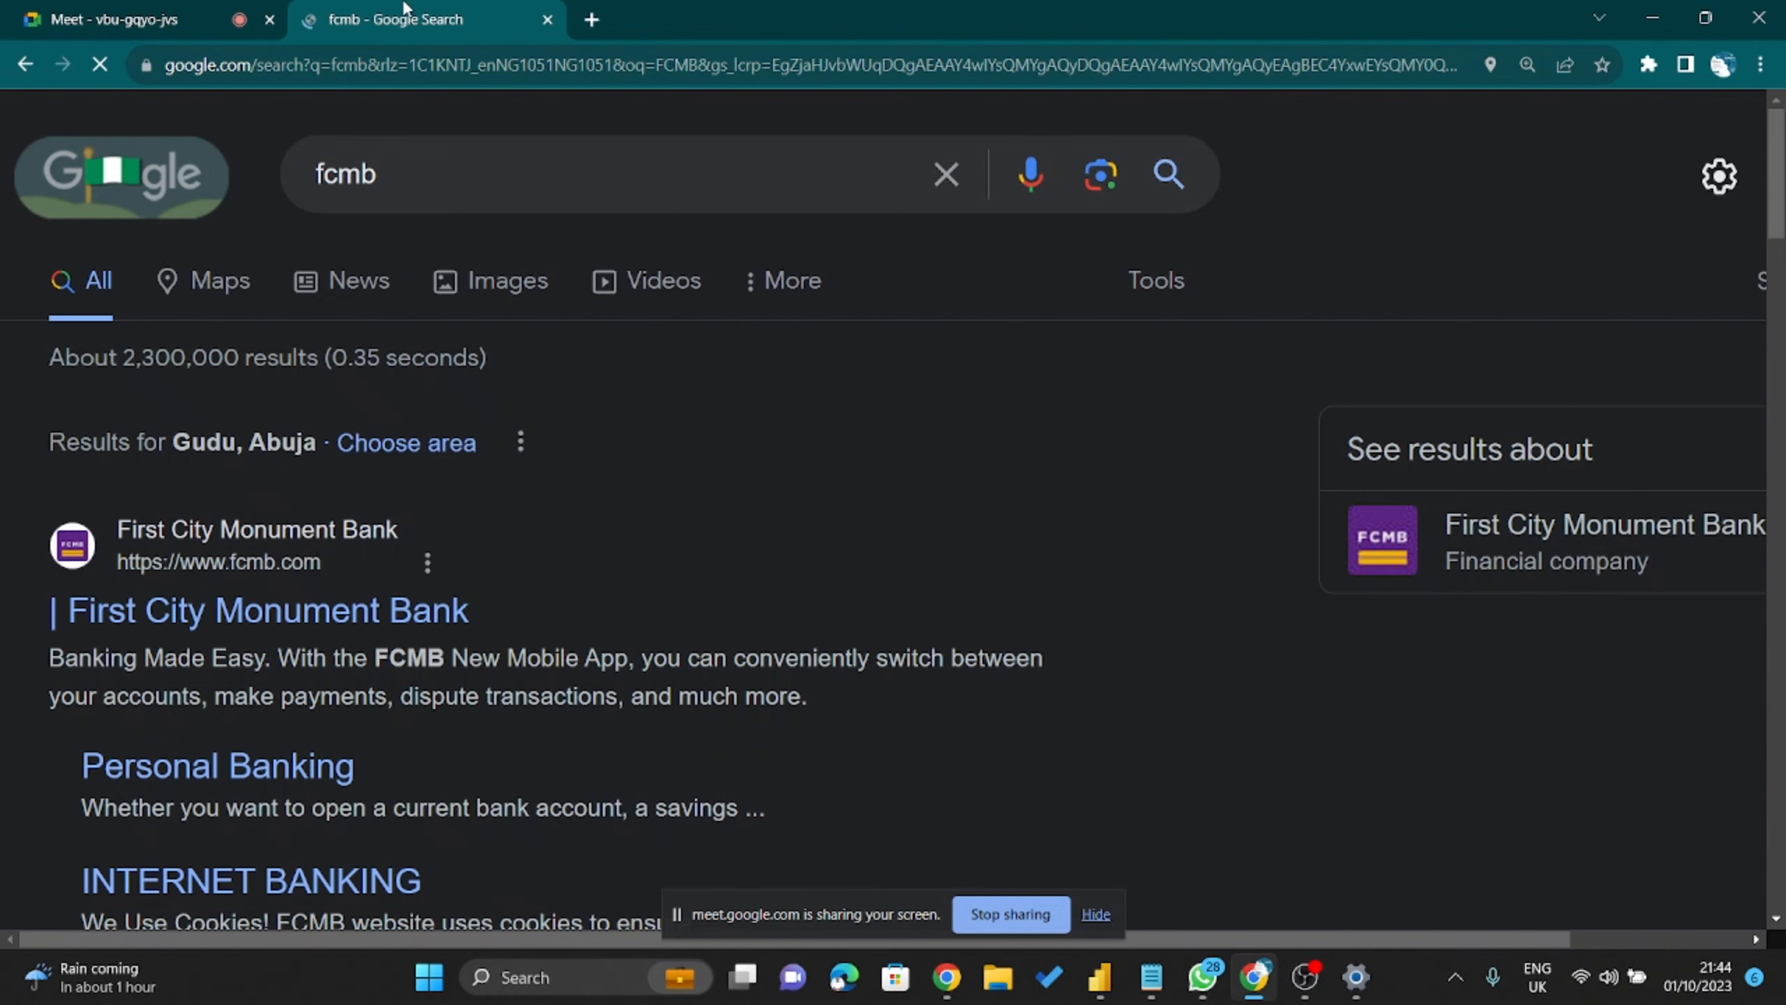
# Switch to image results for fcmb showing the purple and yellow FCMB logo.
pyautogui.scroll(-5, 338, 436)
pyautogui.scroll(5, 332, 380)
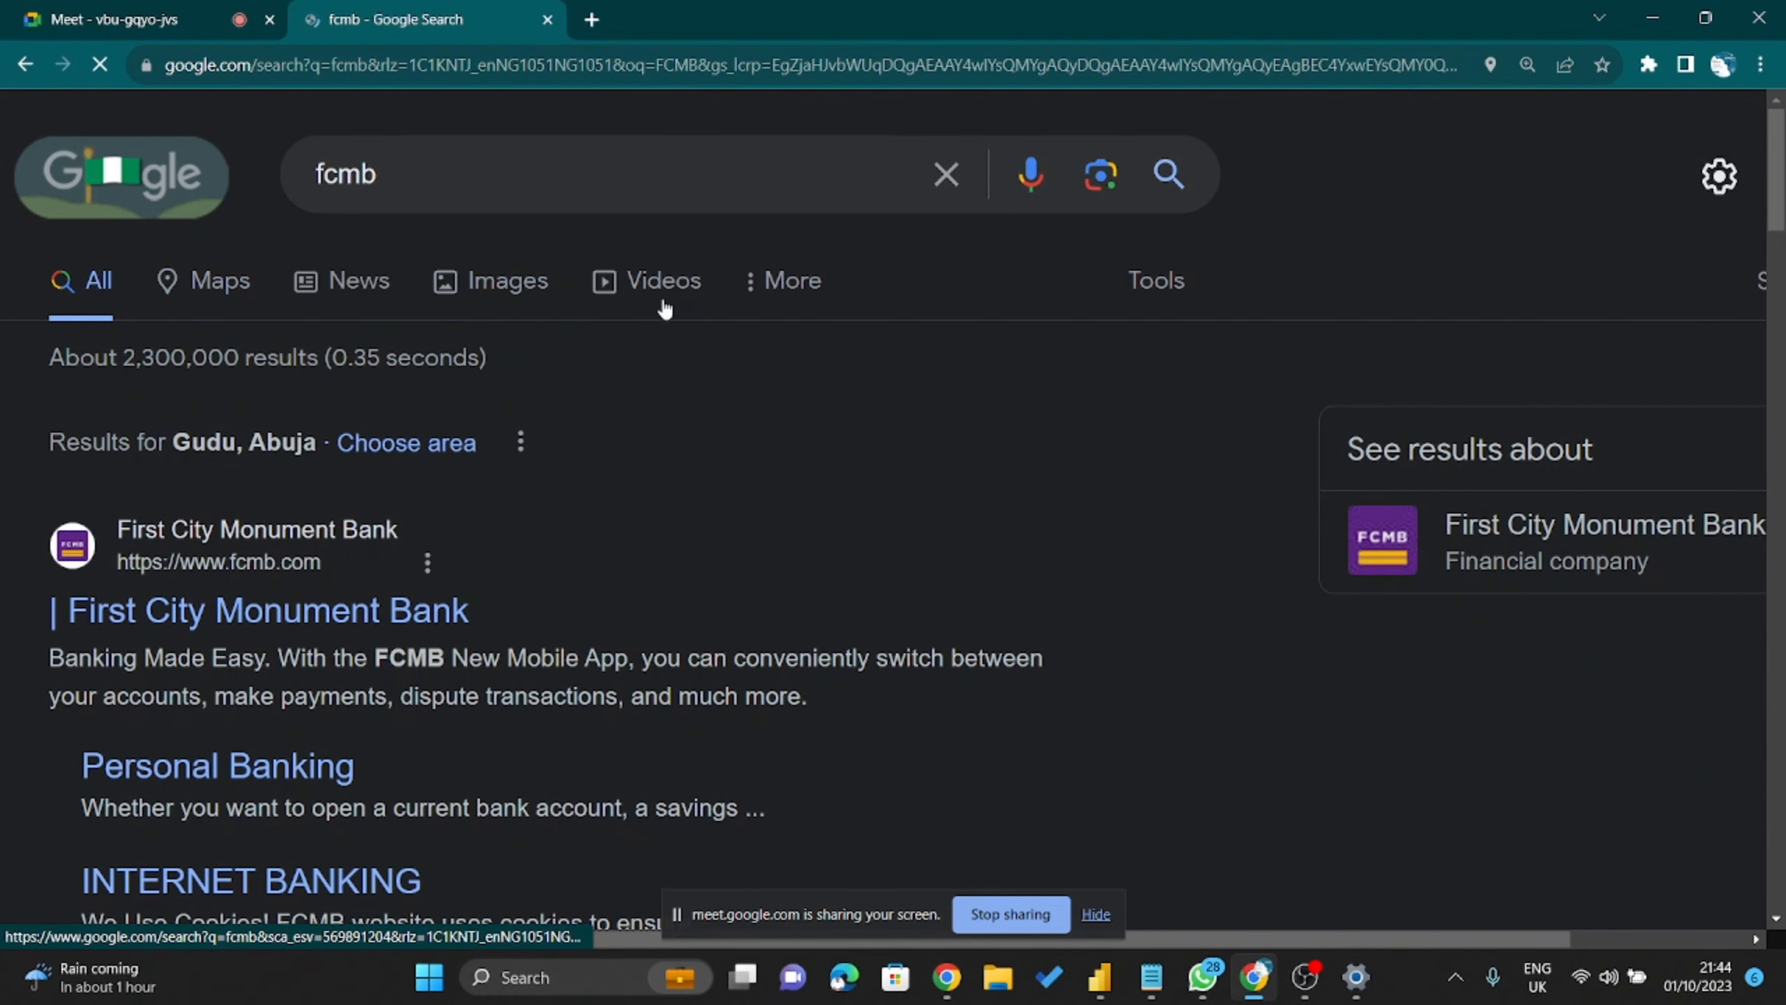
pyautogui.click(545, 300)
pyautogui.scroll(-2, 492, 496)
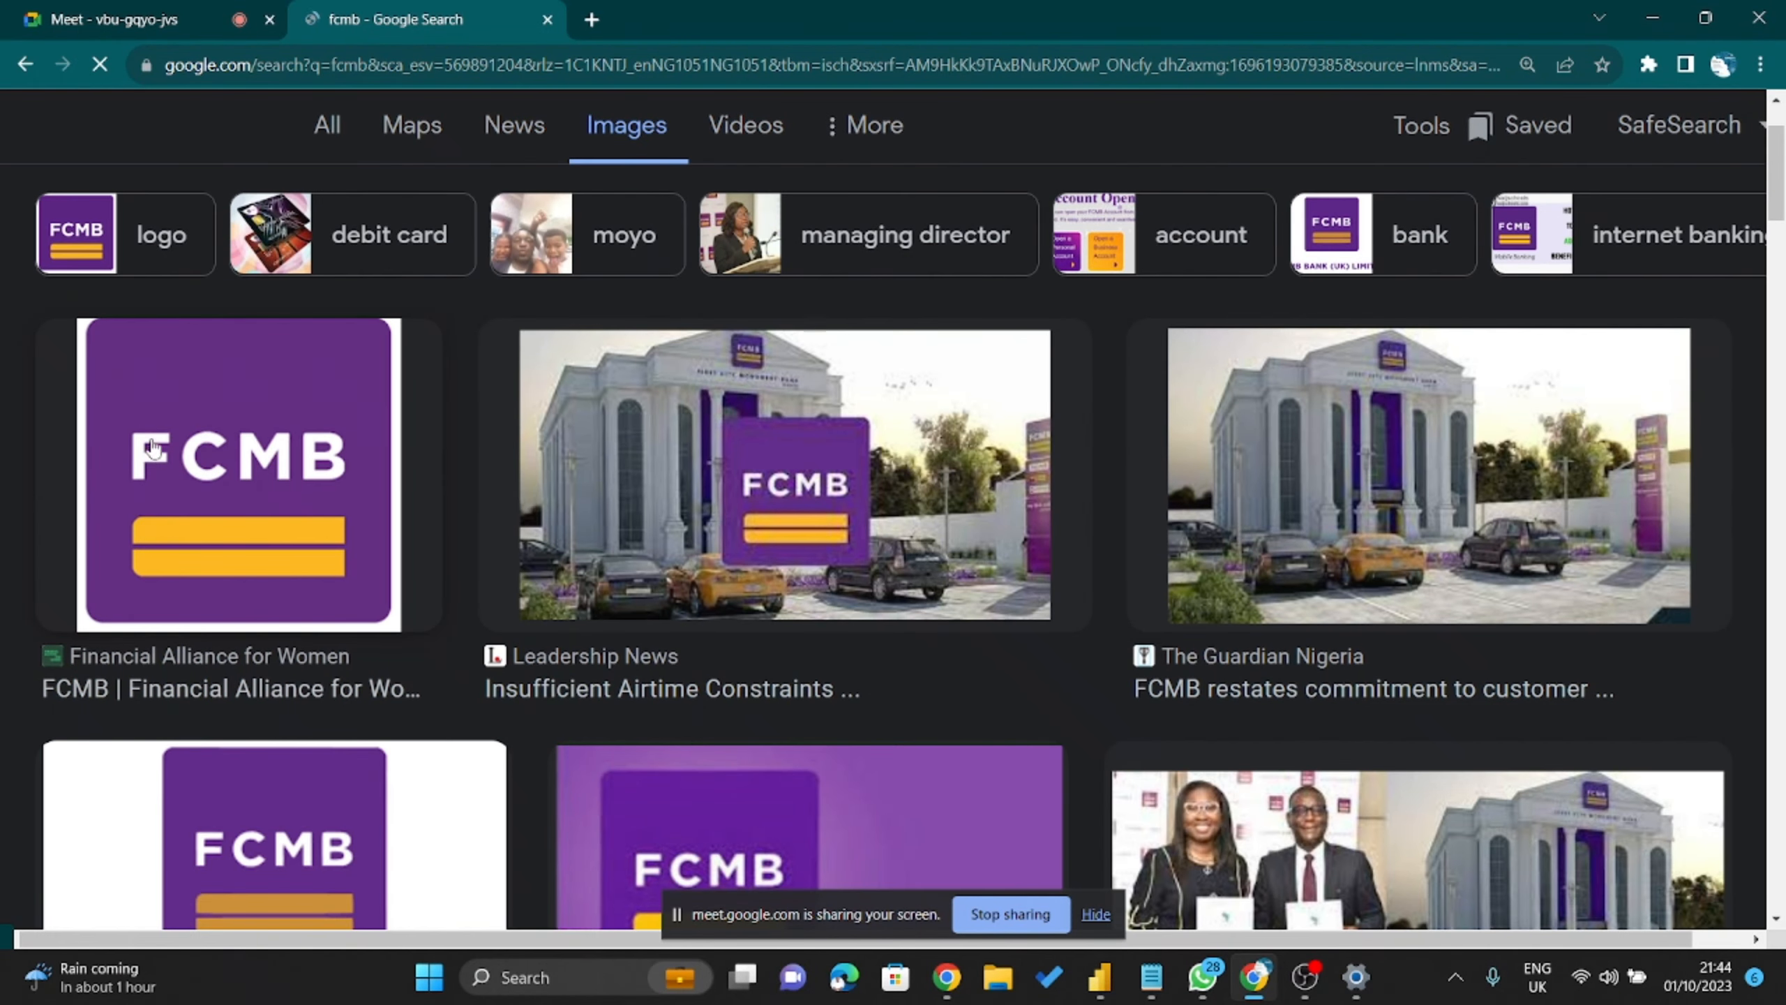
# Save the purple FCMB logo to Downloads as JPEG 'FCMB-Logo-600pxls-x-600pxls'.
pyautogui.click(288, 486)
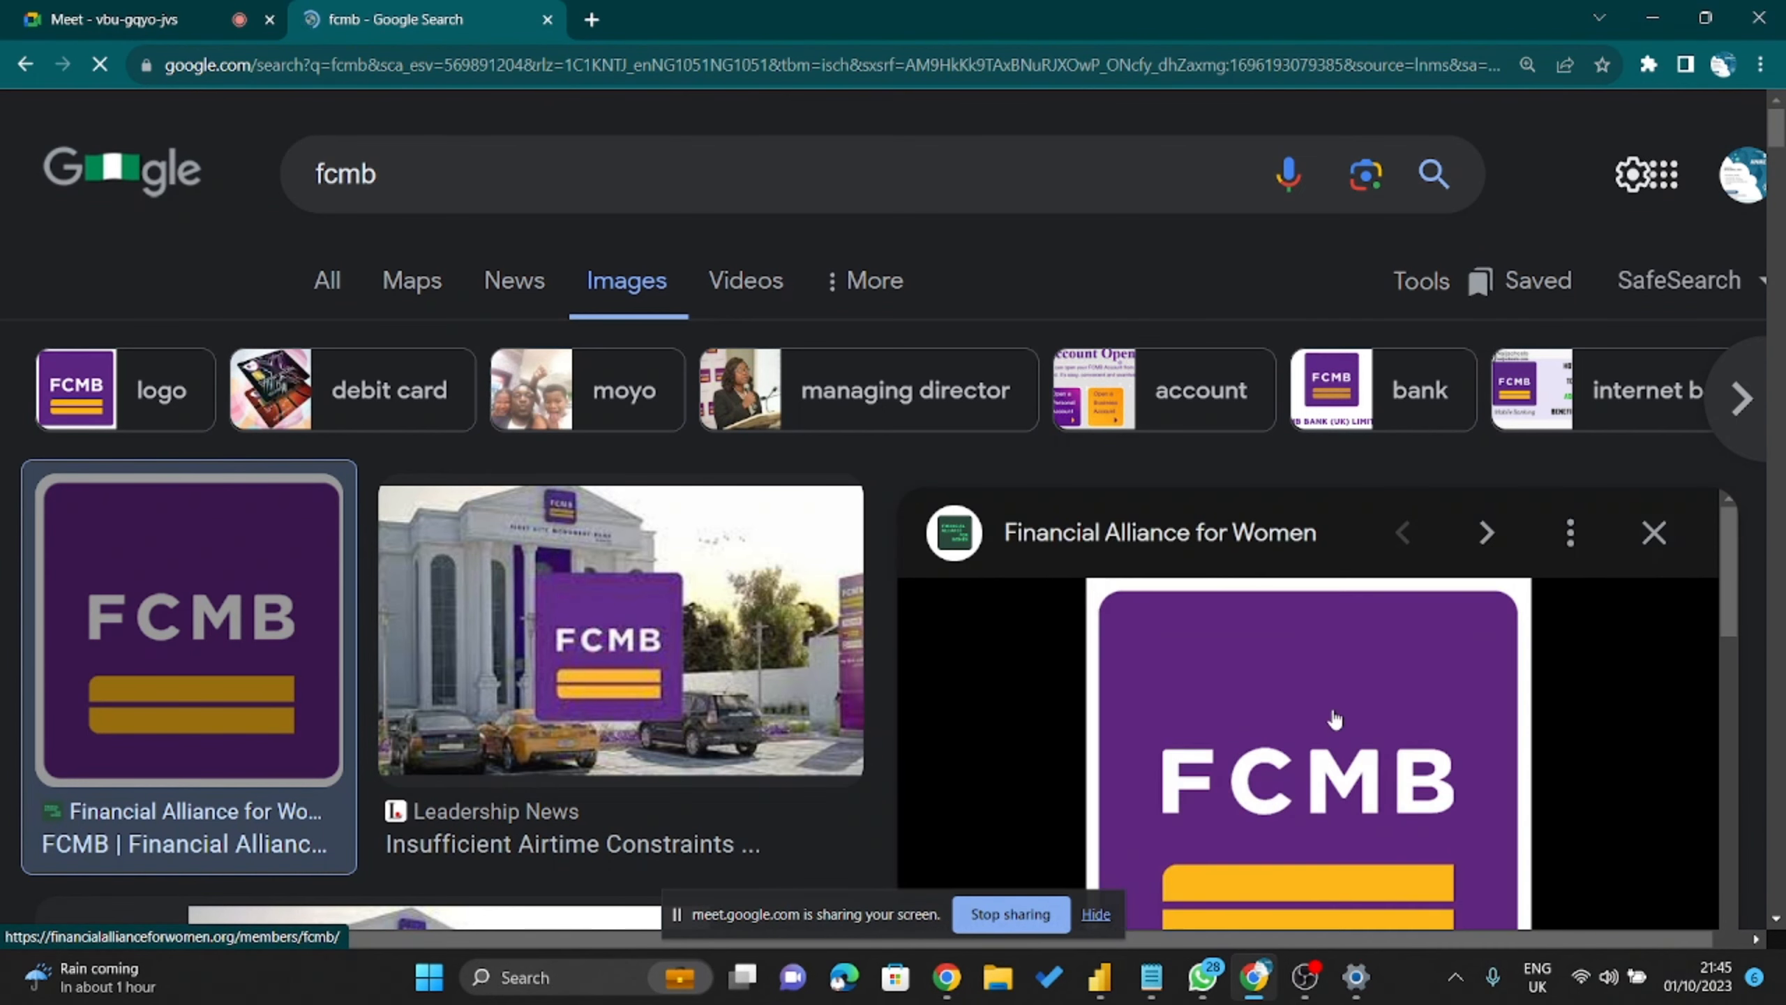
pyautogui.rightClick(1329, 691)
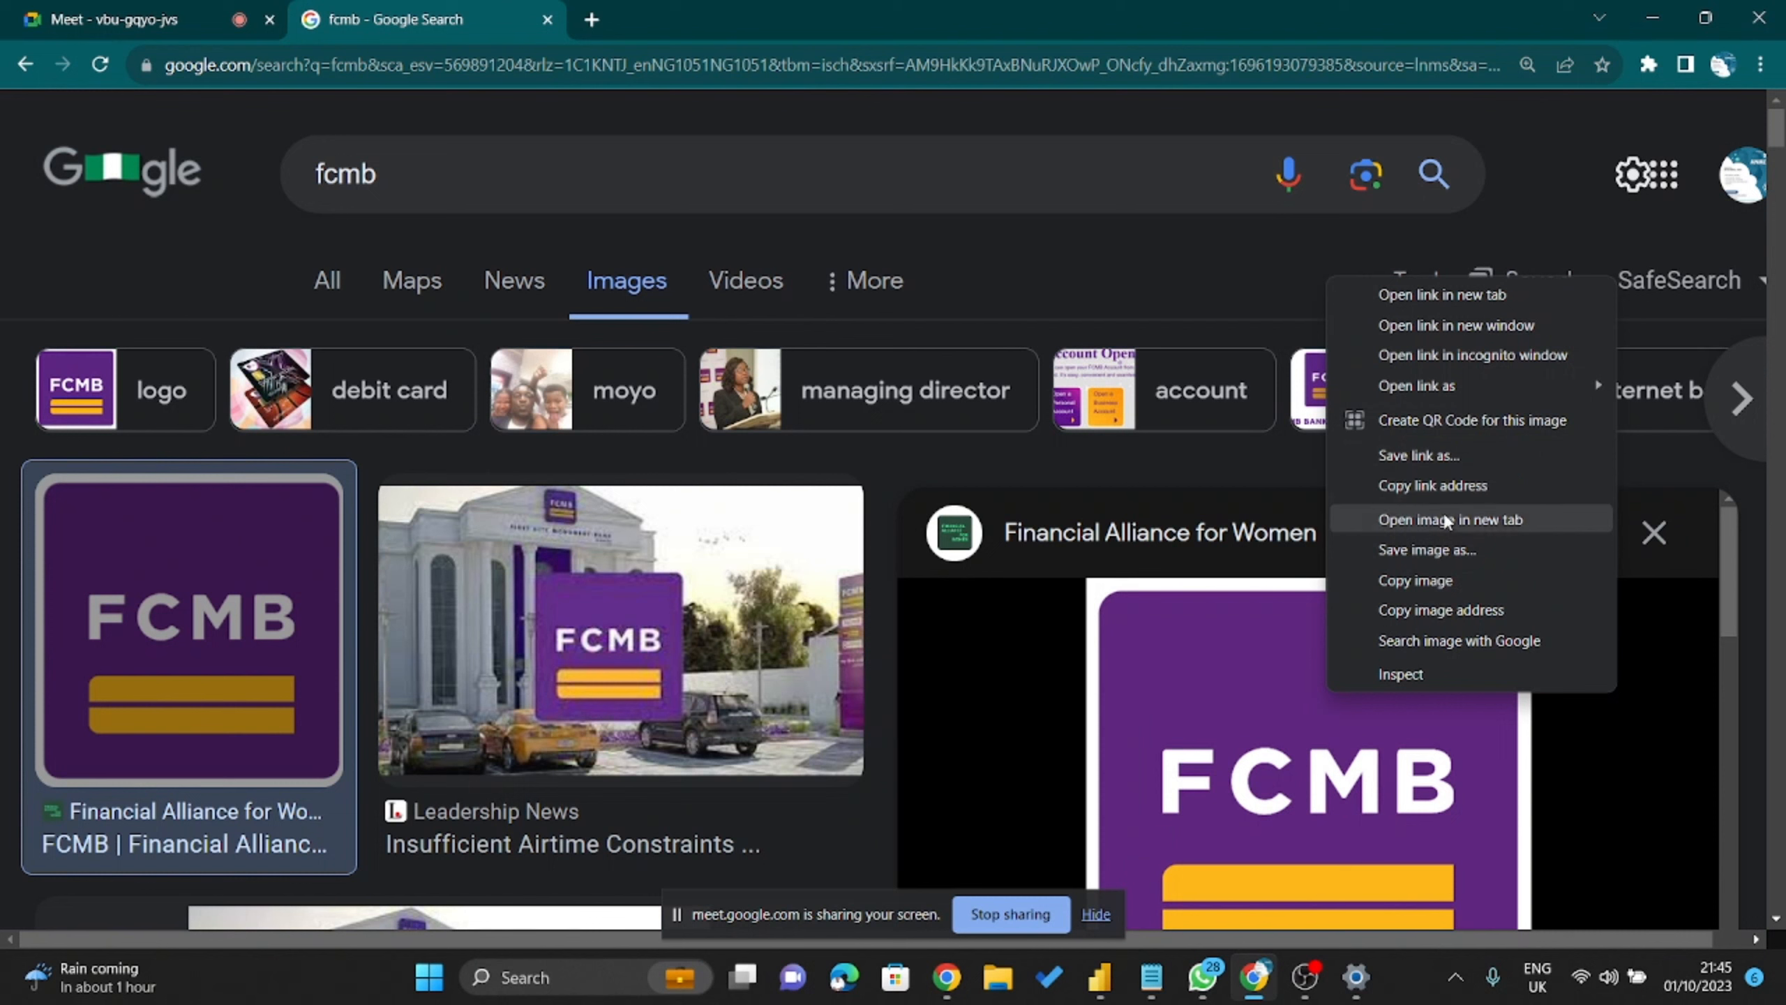
pyautogui.click(1443, 558)
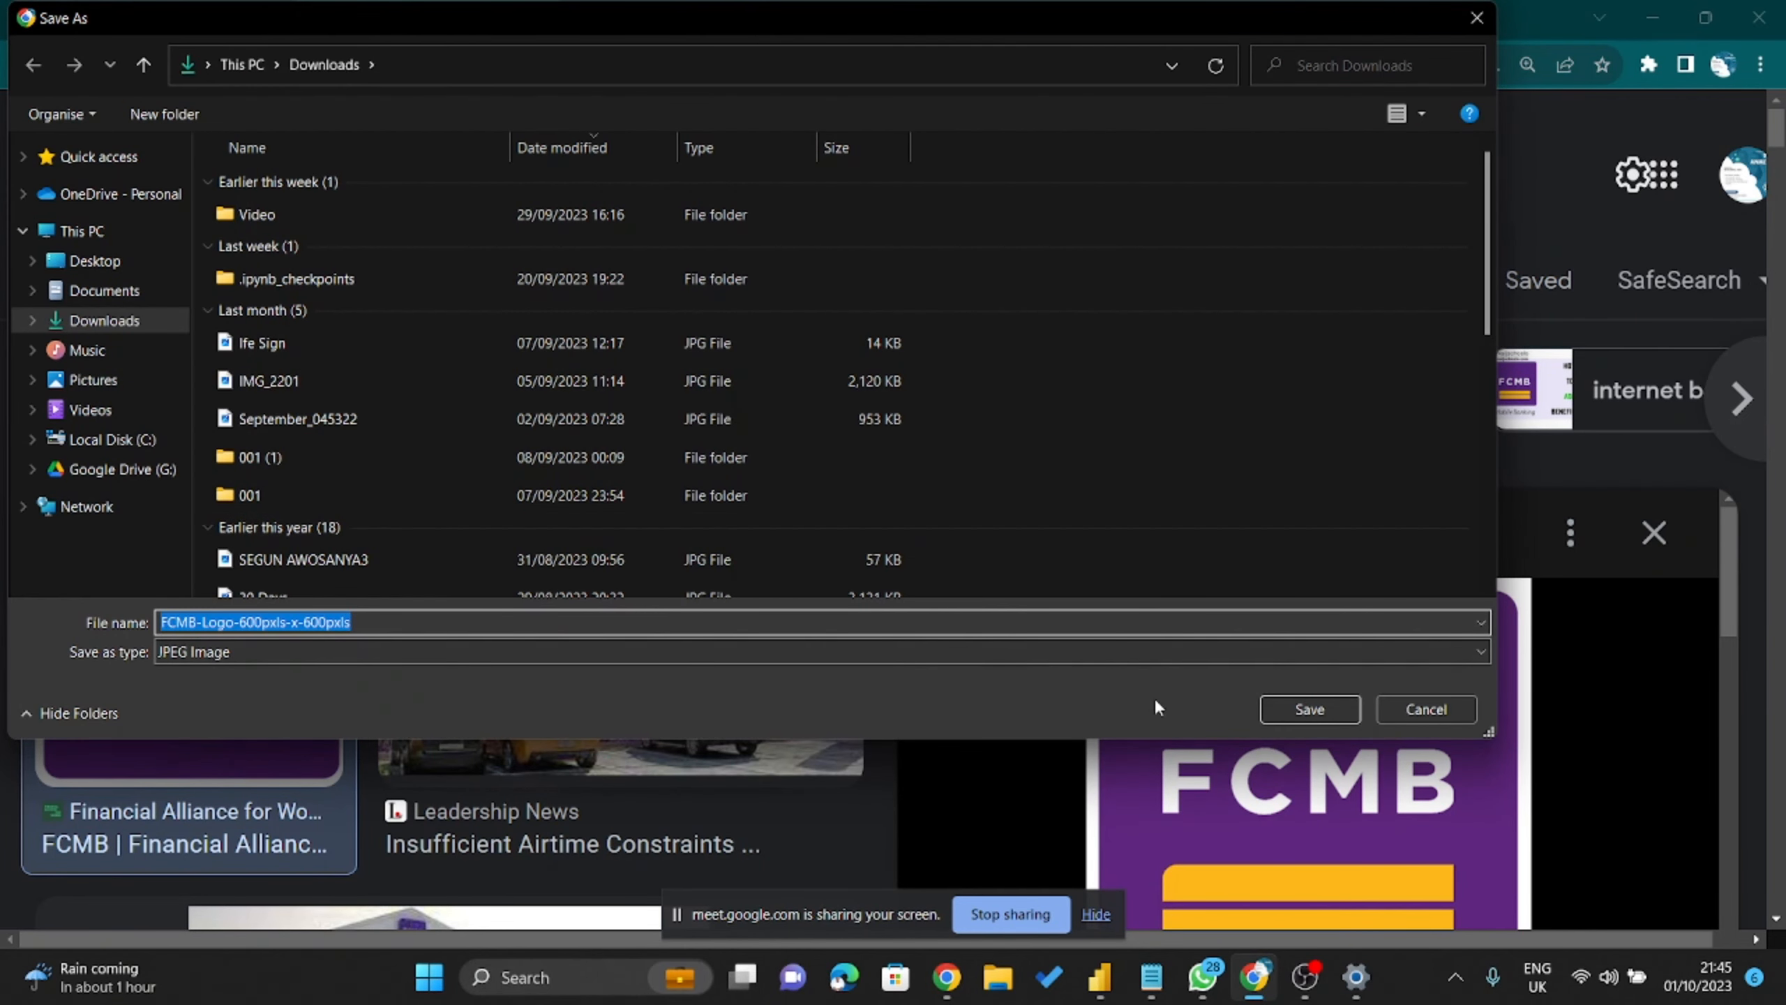
pyautogui.click(1277, 707)
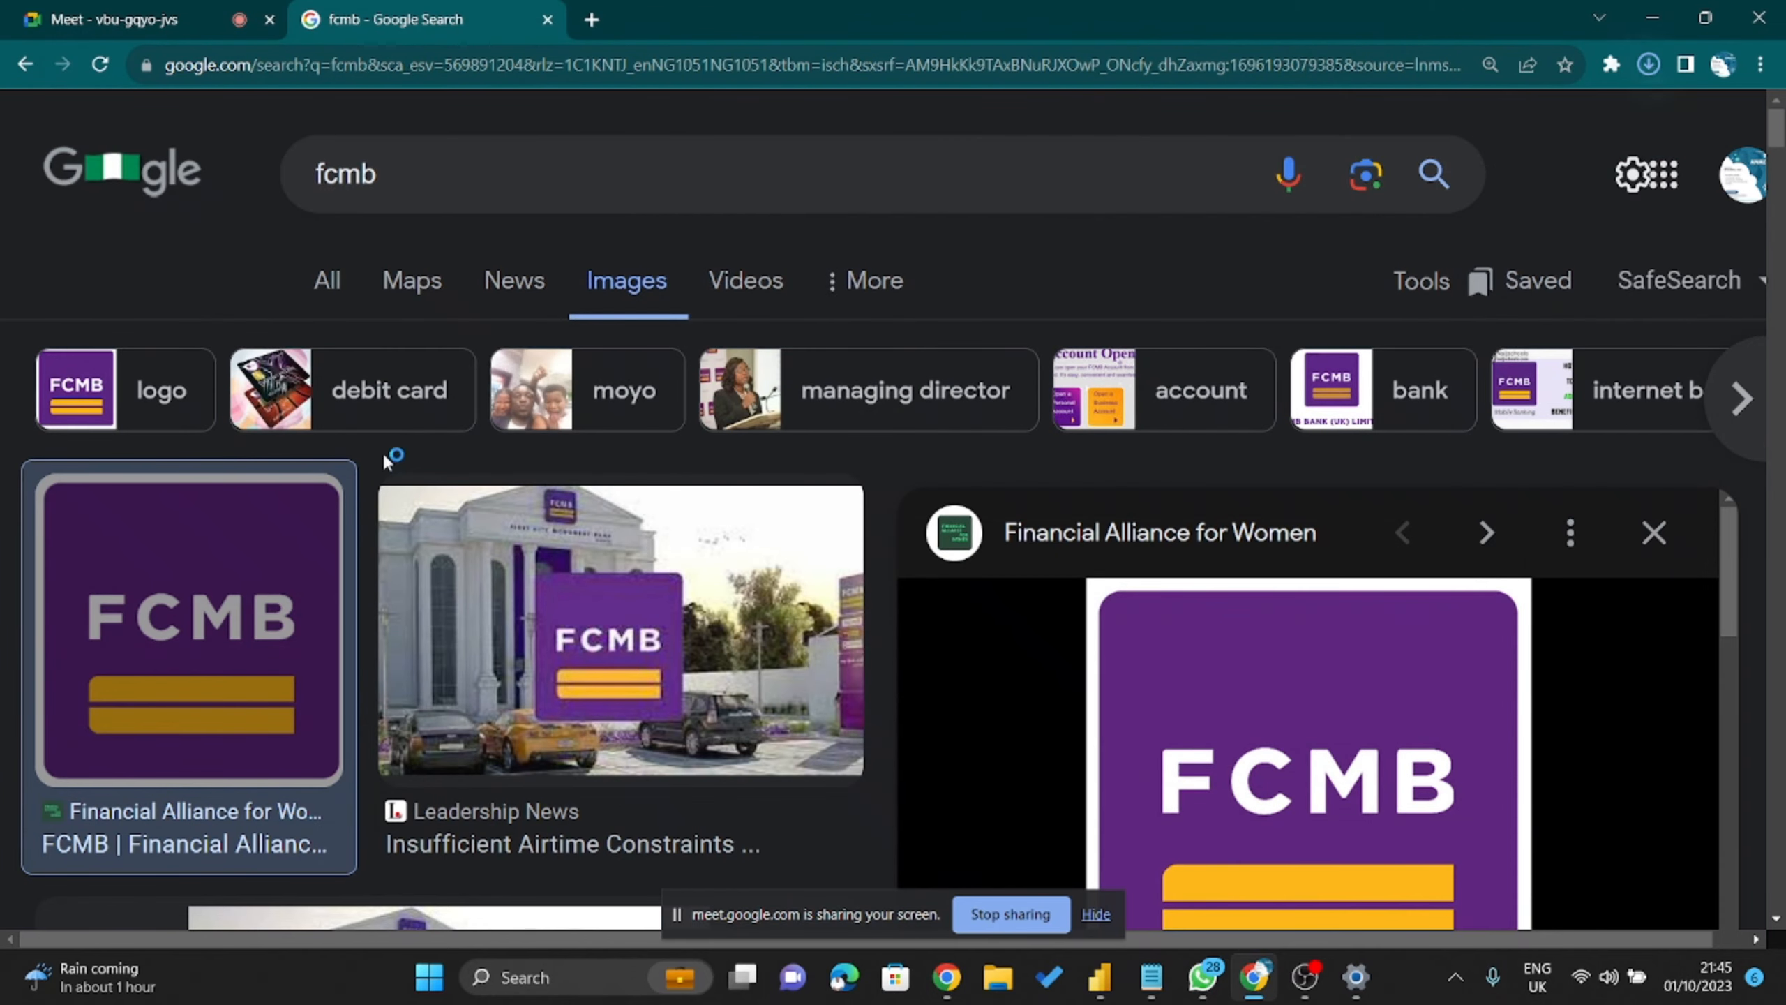
pyautogui.scroll(-10, 511, 591)
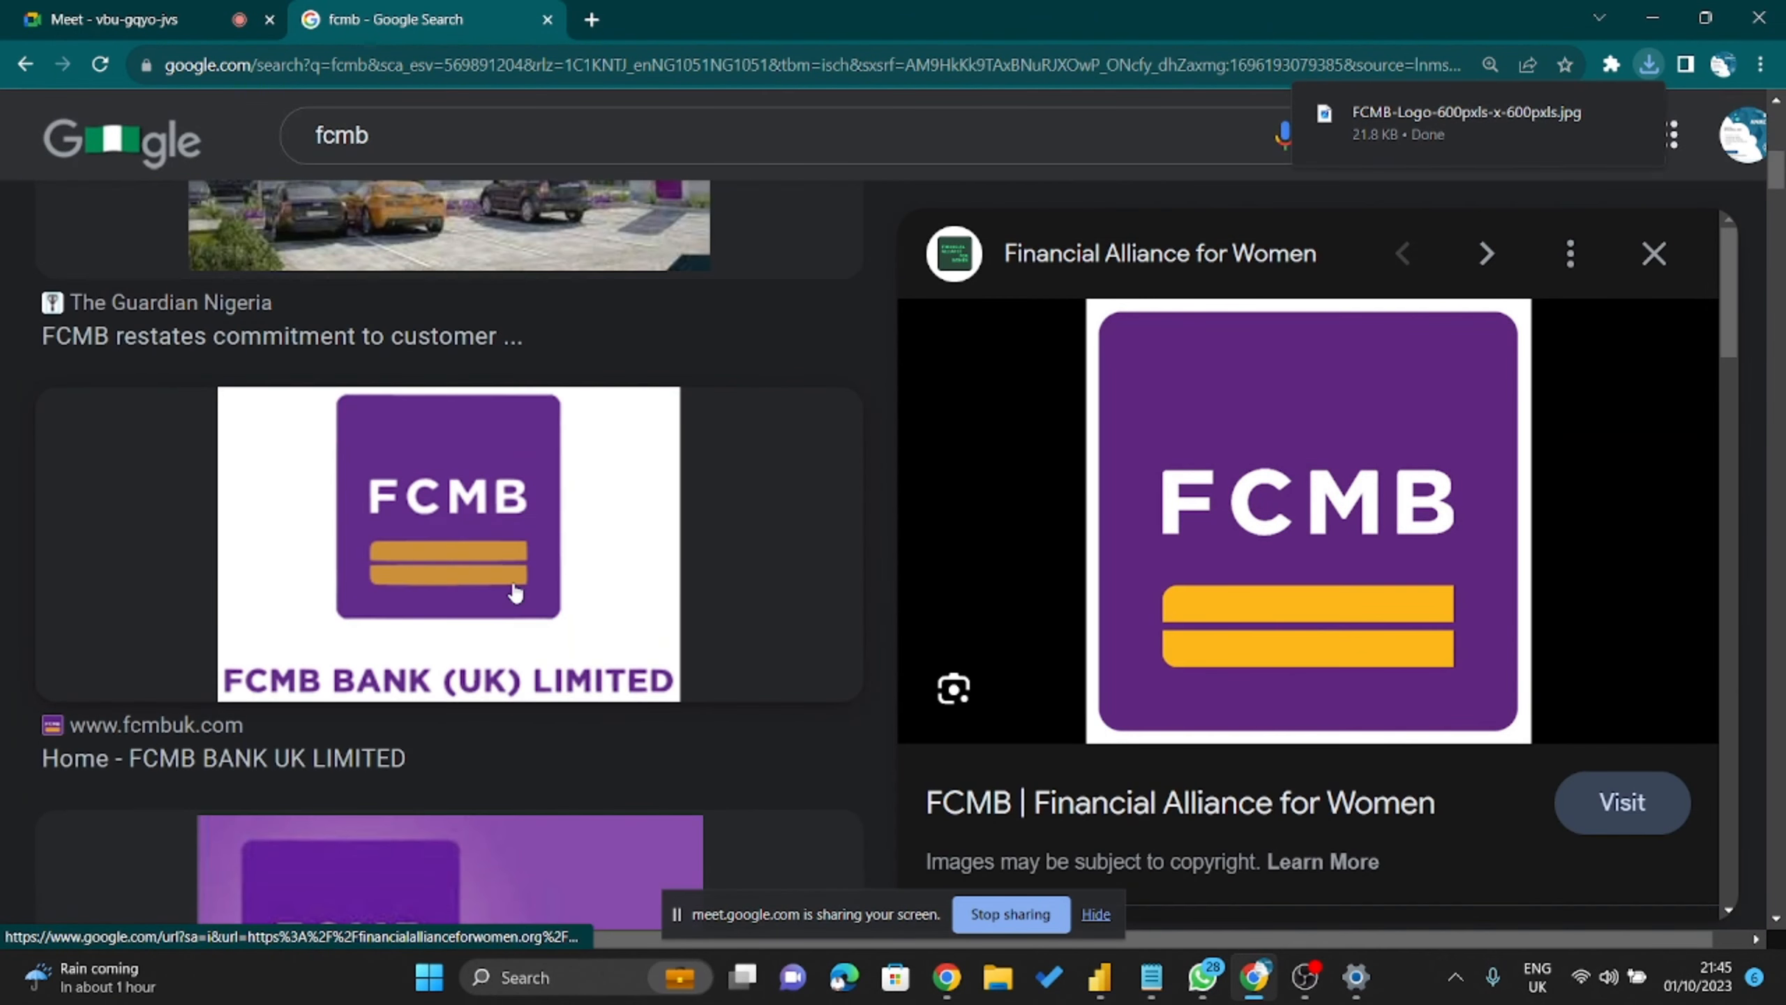
pyautogui.scroll(-15, 614, 594)
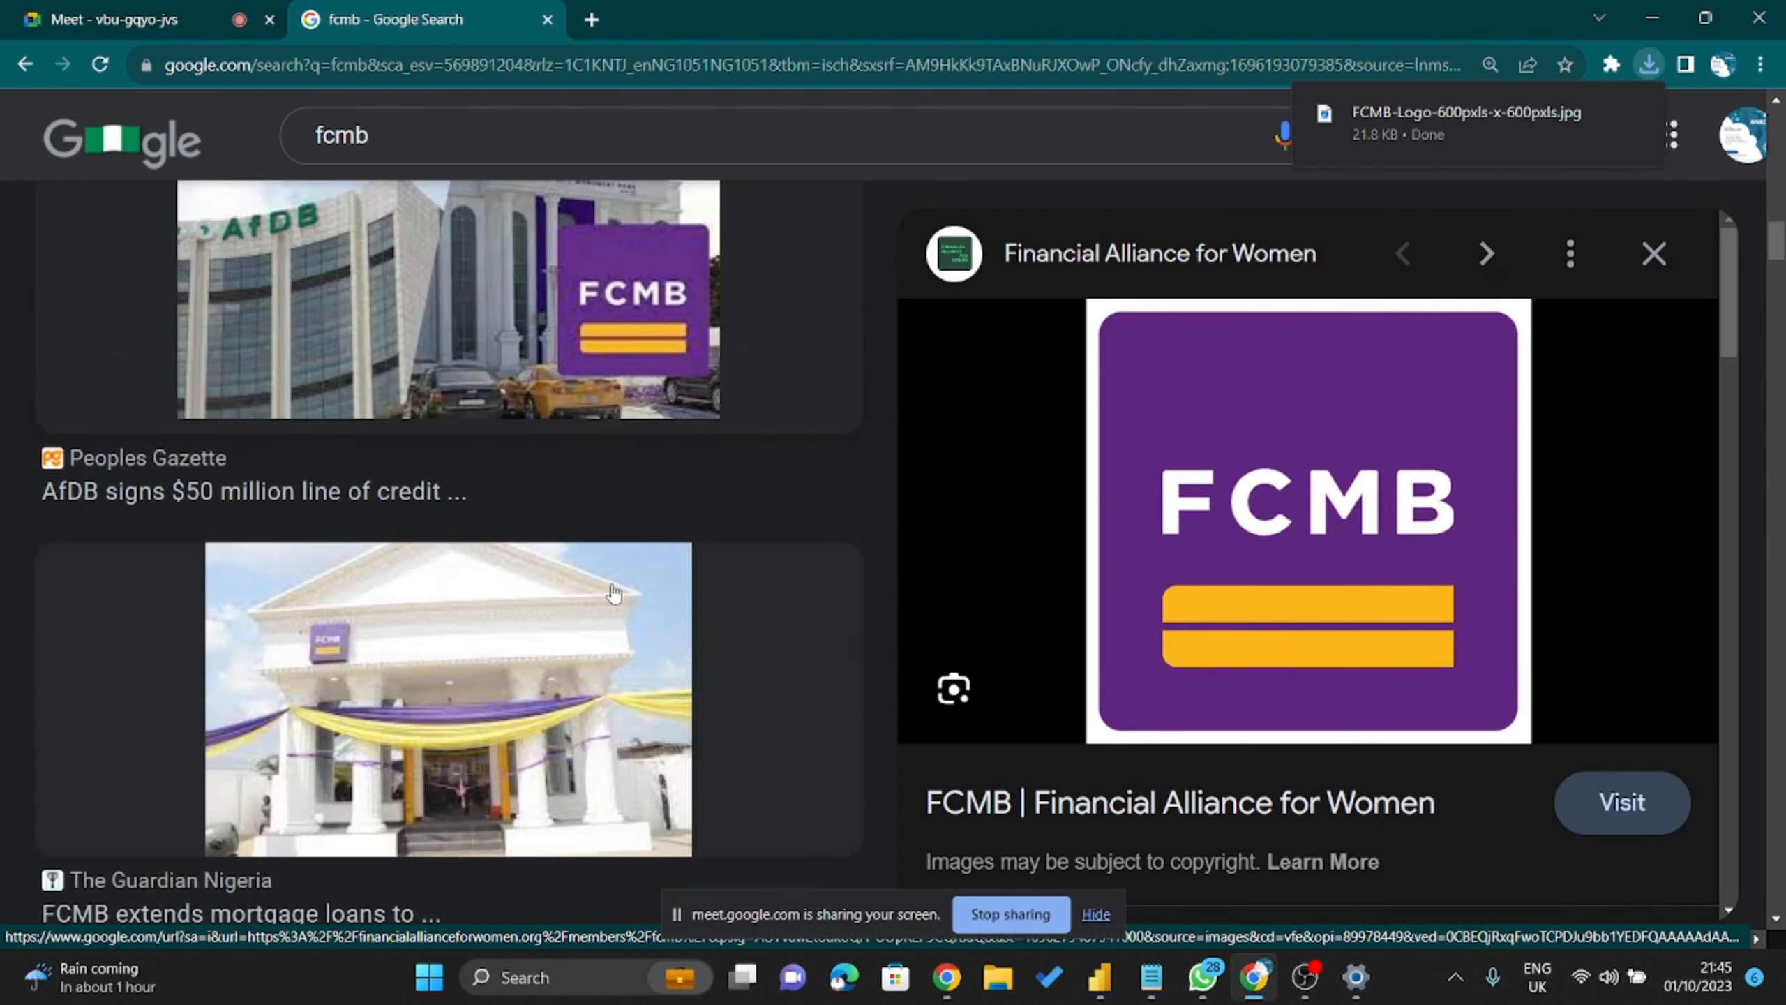
pyautogui.scroll(-3, 614, 595)
pyautogui.scroll(10, 614, 594)
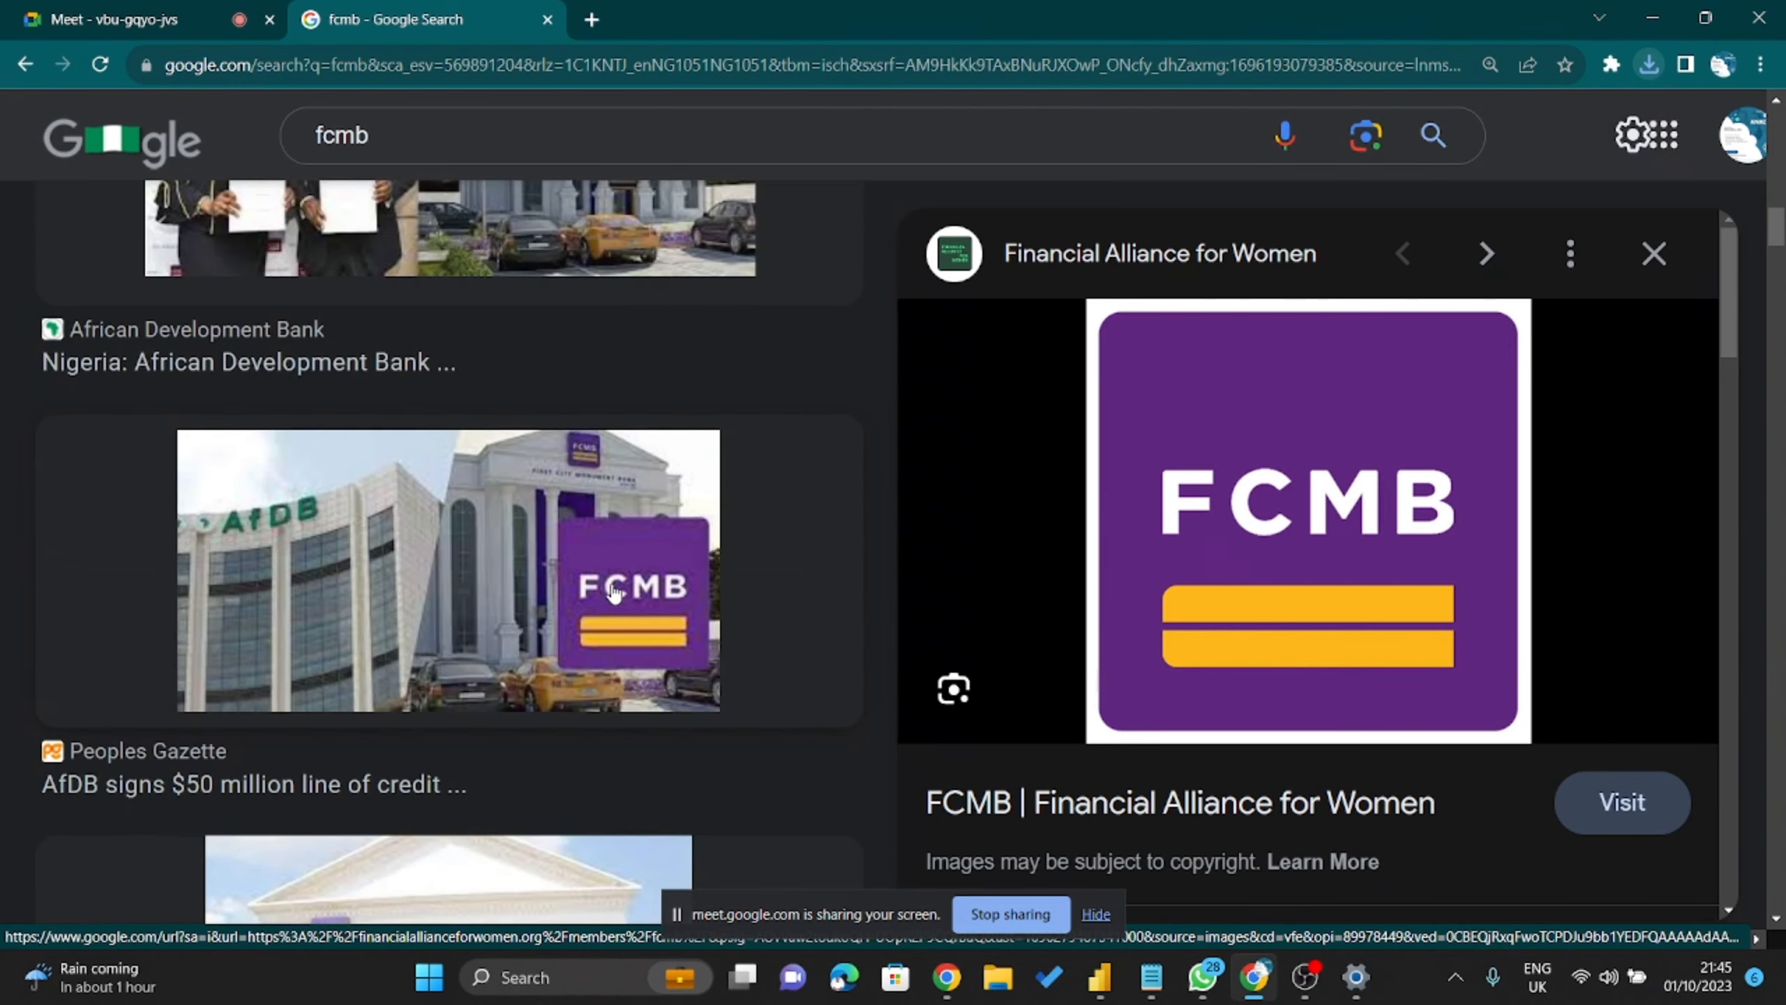
pyautogui.scroll(10, 614, 594)
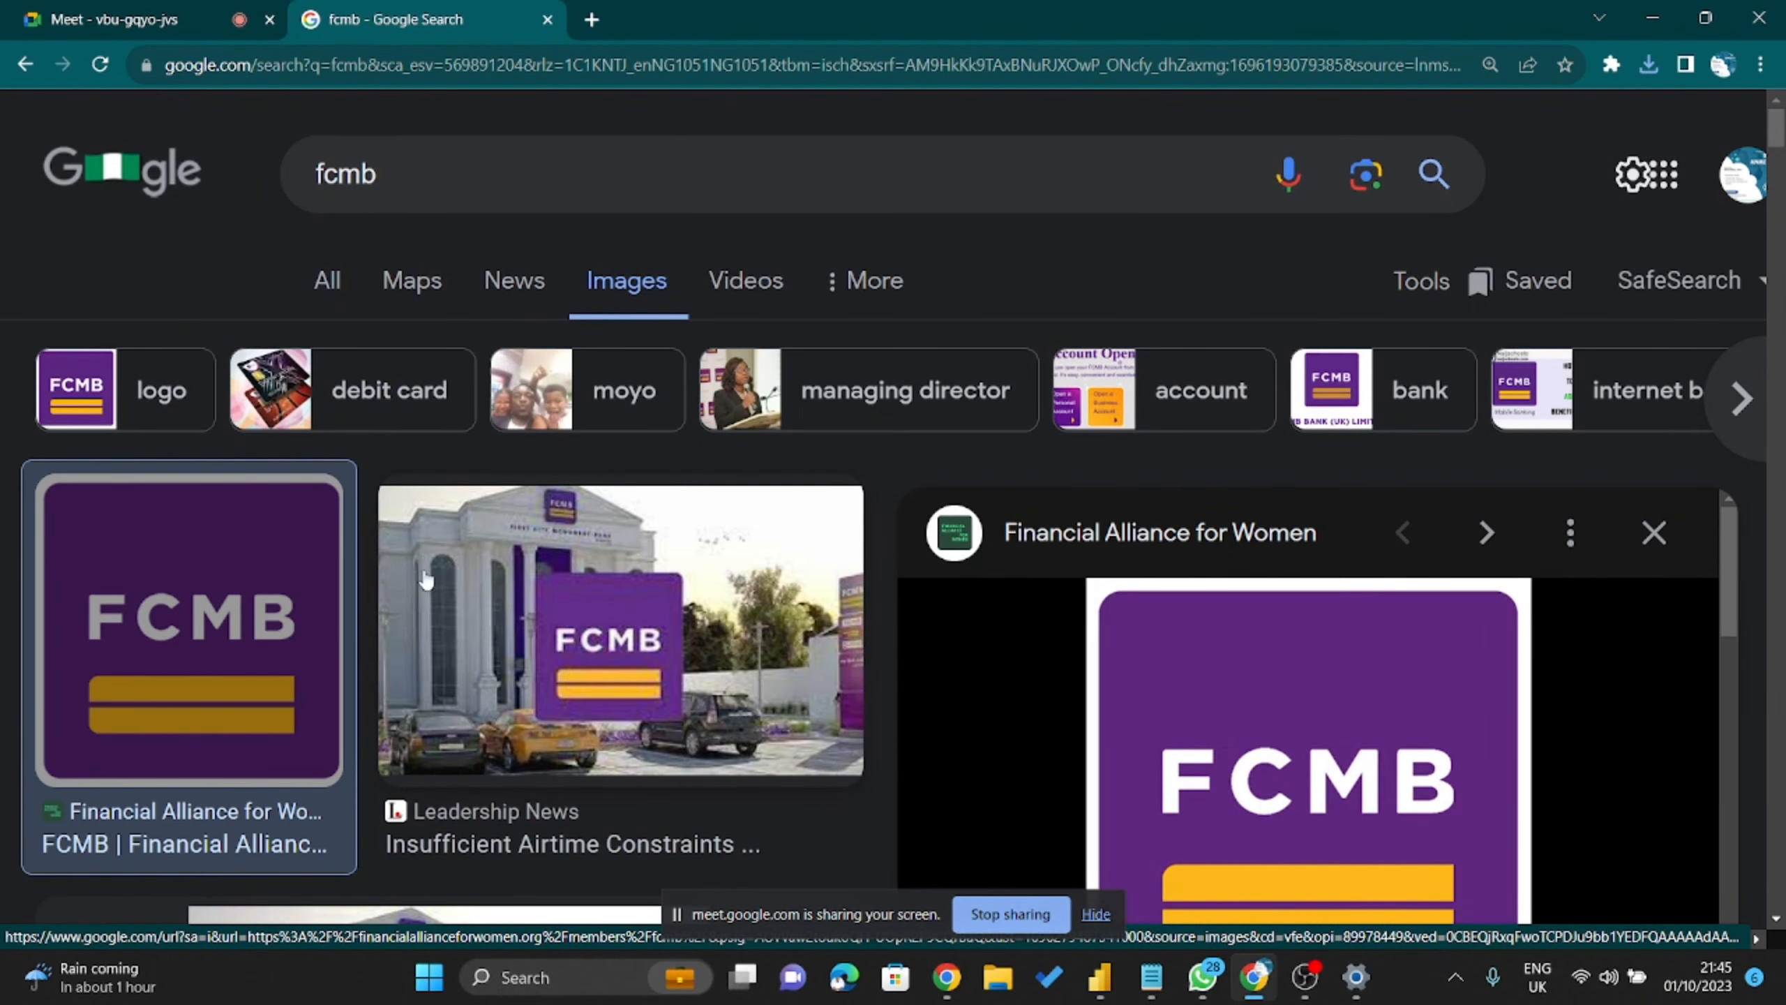
pyautogui.scroll(-3, 1266, 718)
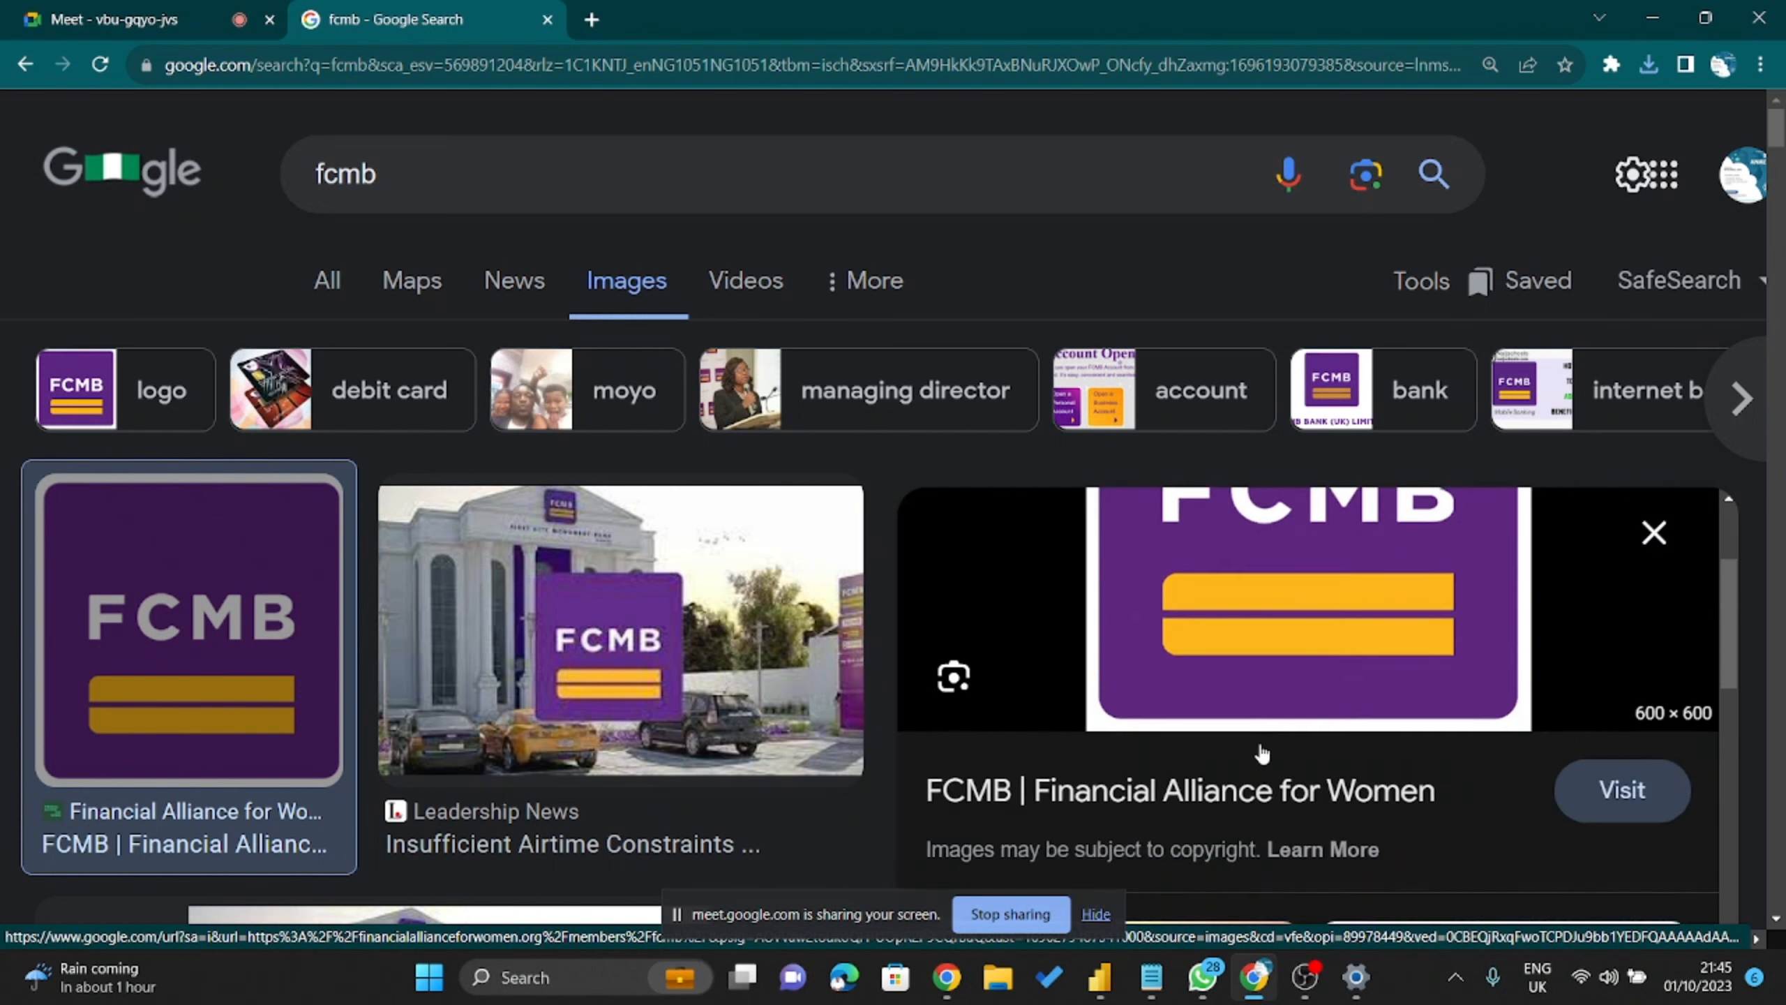
pyautogui.scroll(2, 1195, 690)
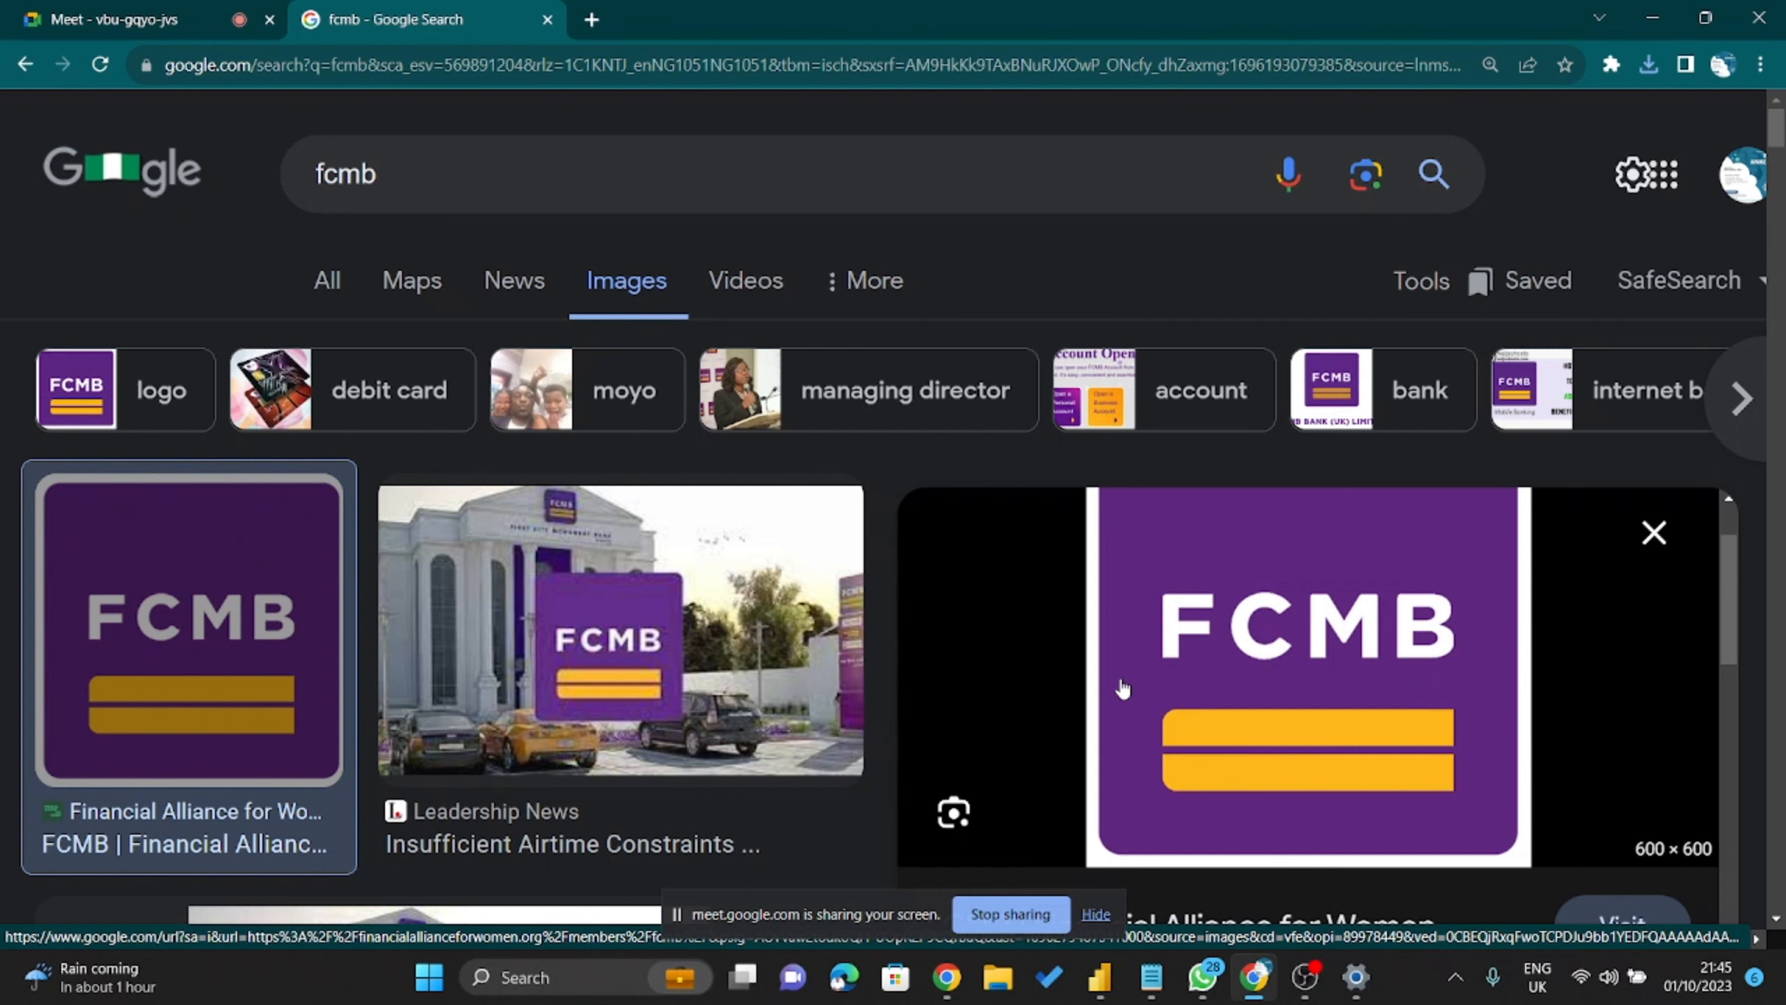
pyautogui.scroll(1, 1351, 669)
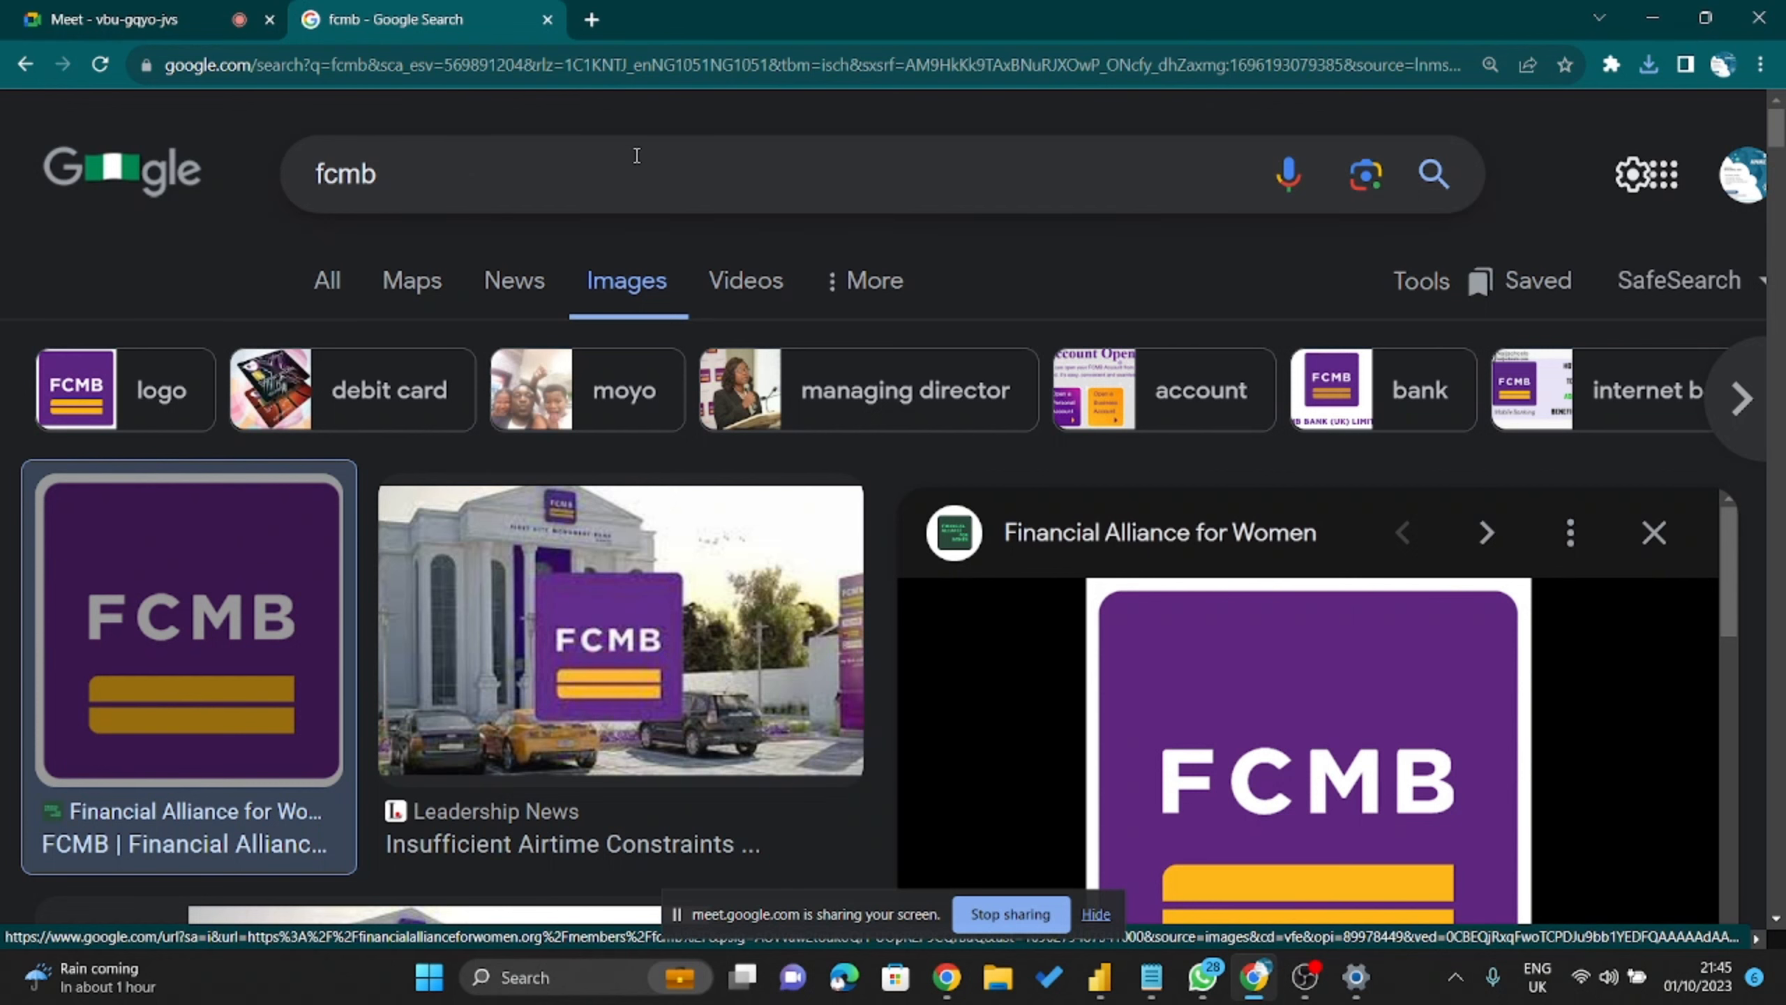
pyautogui.click(473, 185)
# Search images for 'purple' and preview Sew Guide's 'Purple color in fashion' shade chart.
pyautogui.hotkey('ctrl', 'a')
pyautogui.write('purple')
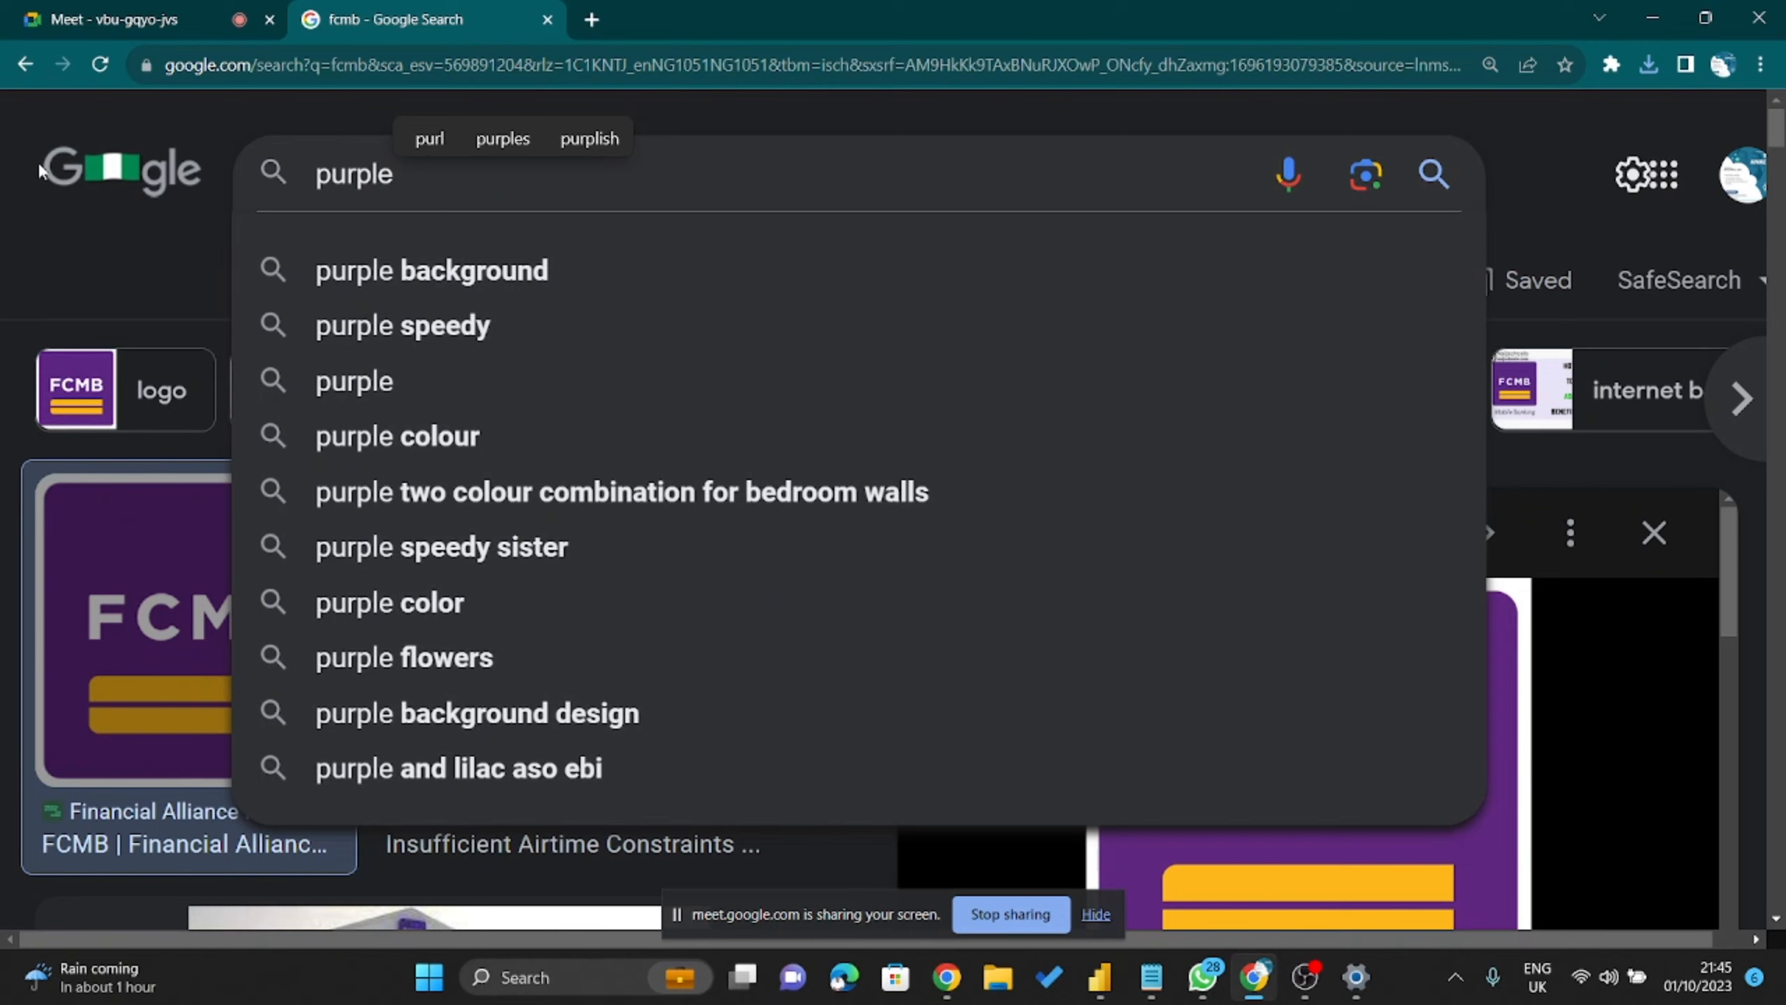
pyautogui.press('Return')
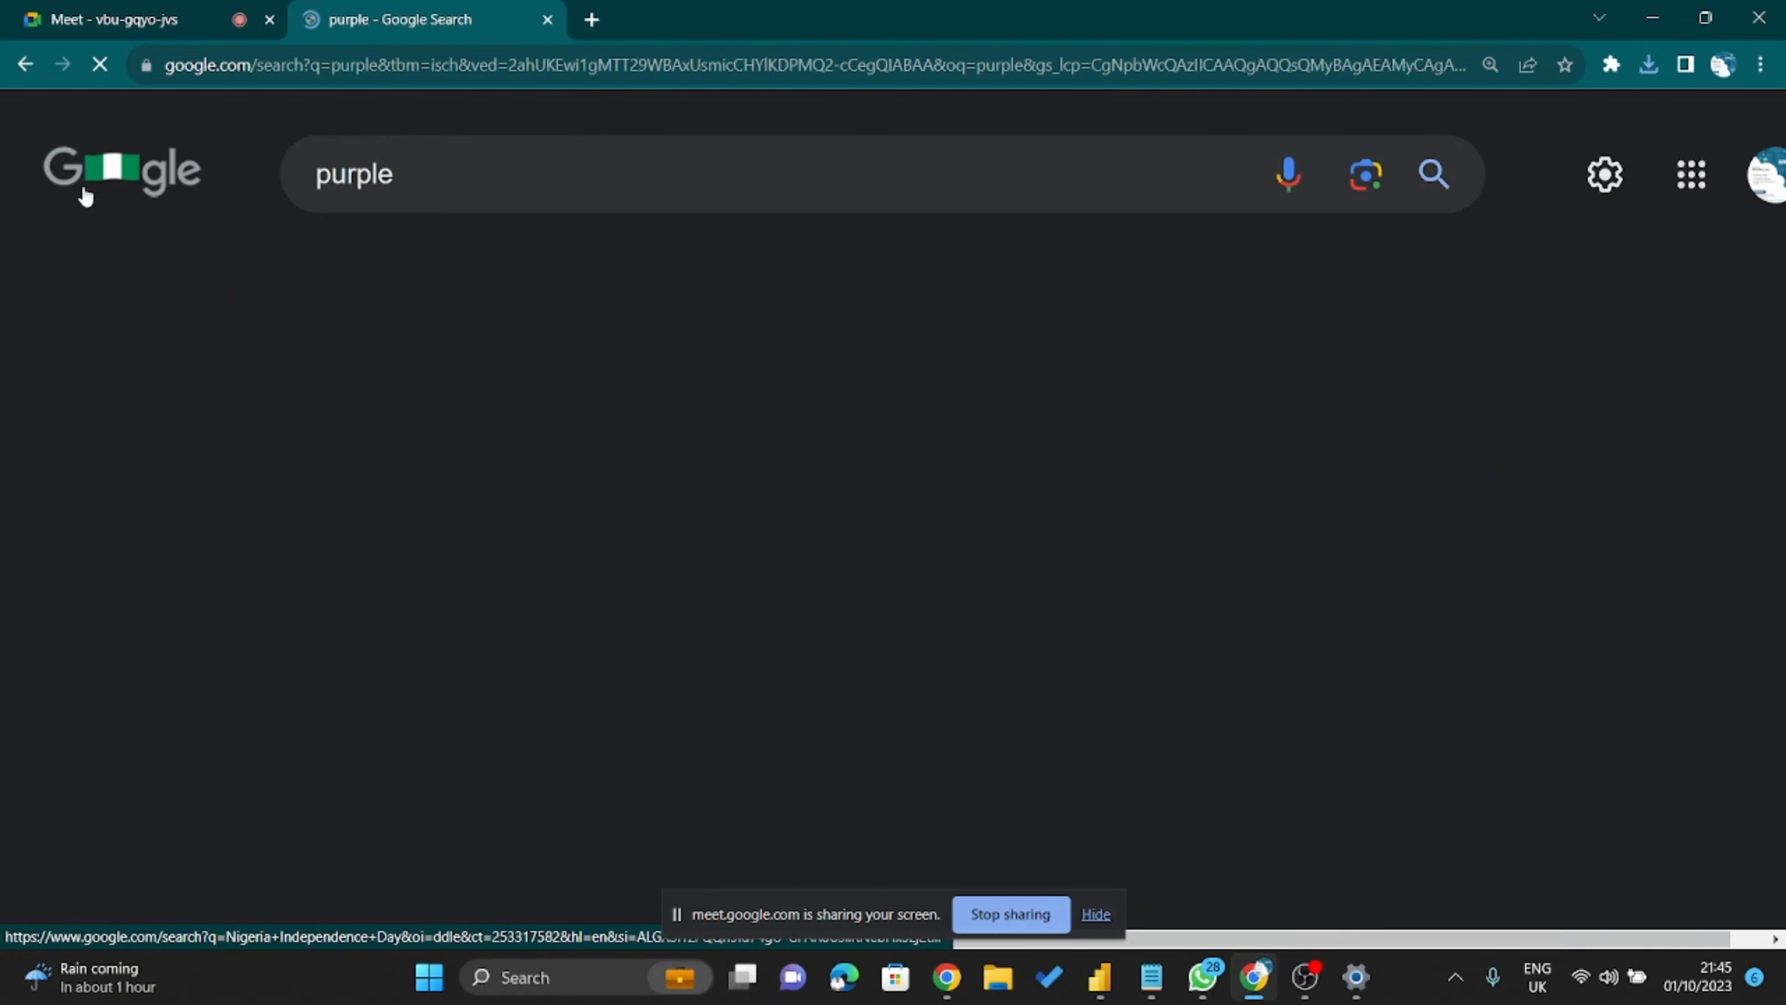
pyautogui.scroll(-2, 1192, 632)
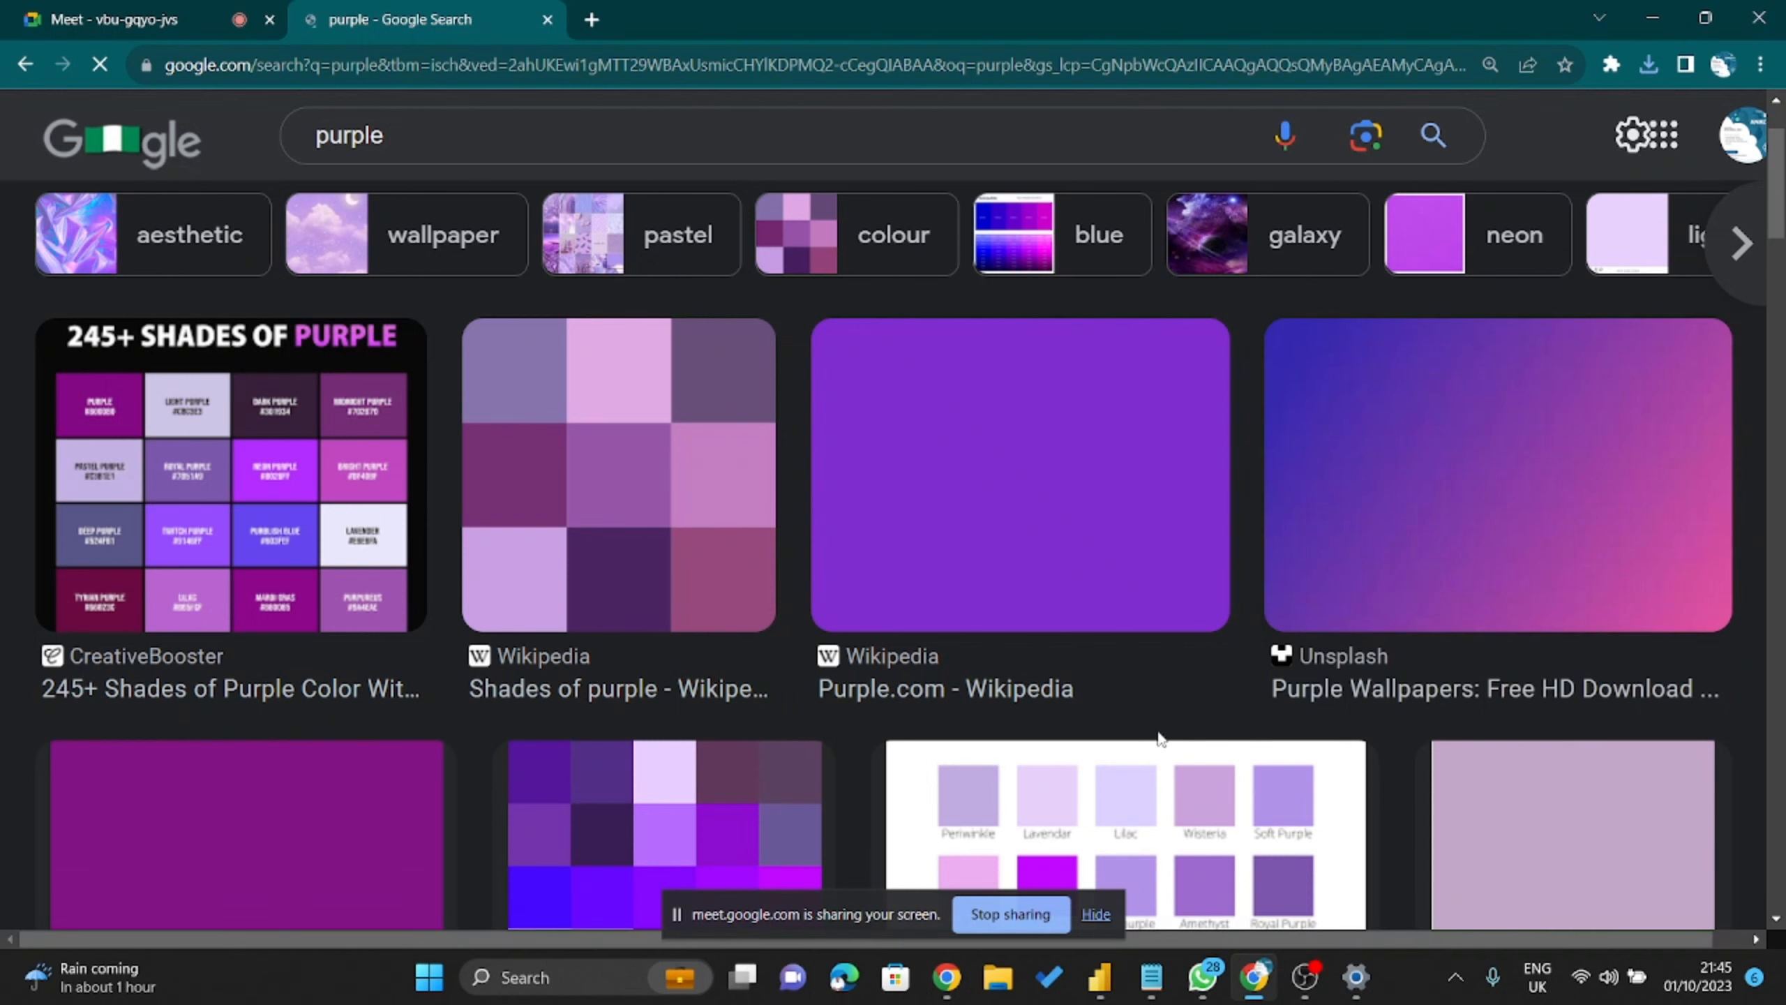
pyautogui.scroll(-4, 1162, 740)
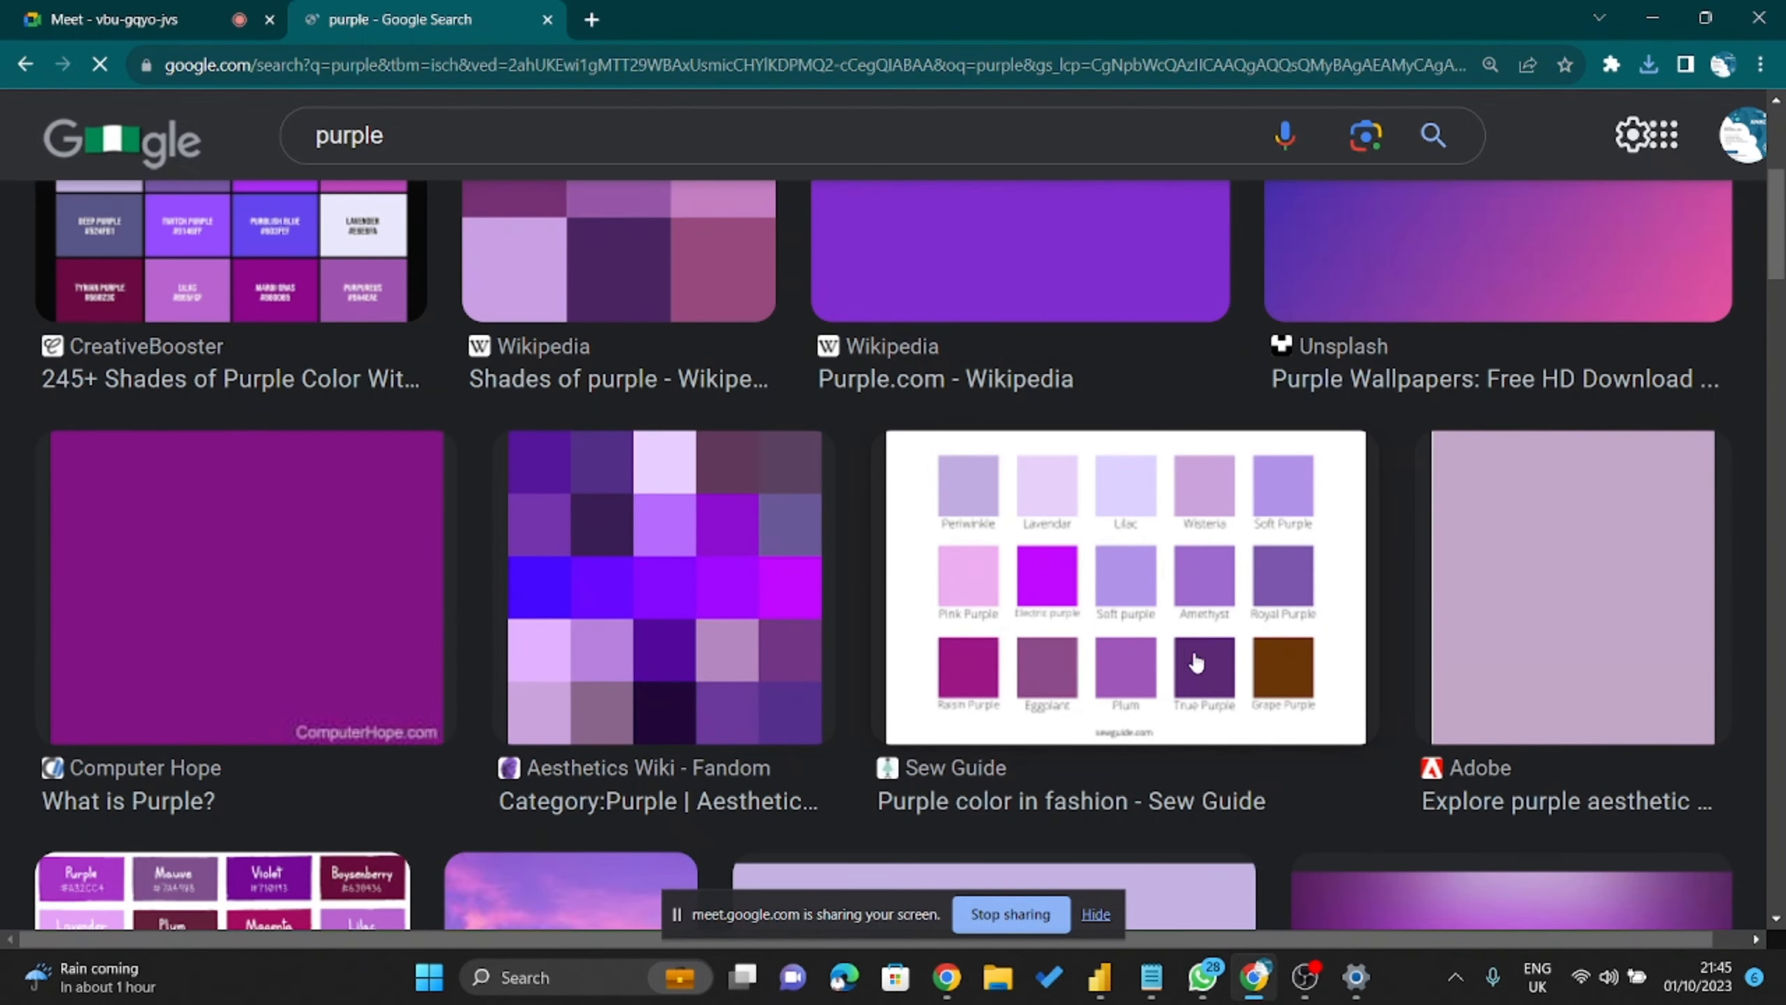
pyautogui.click(1168, 603)
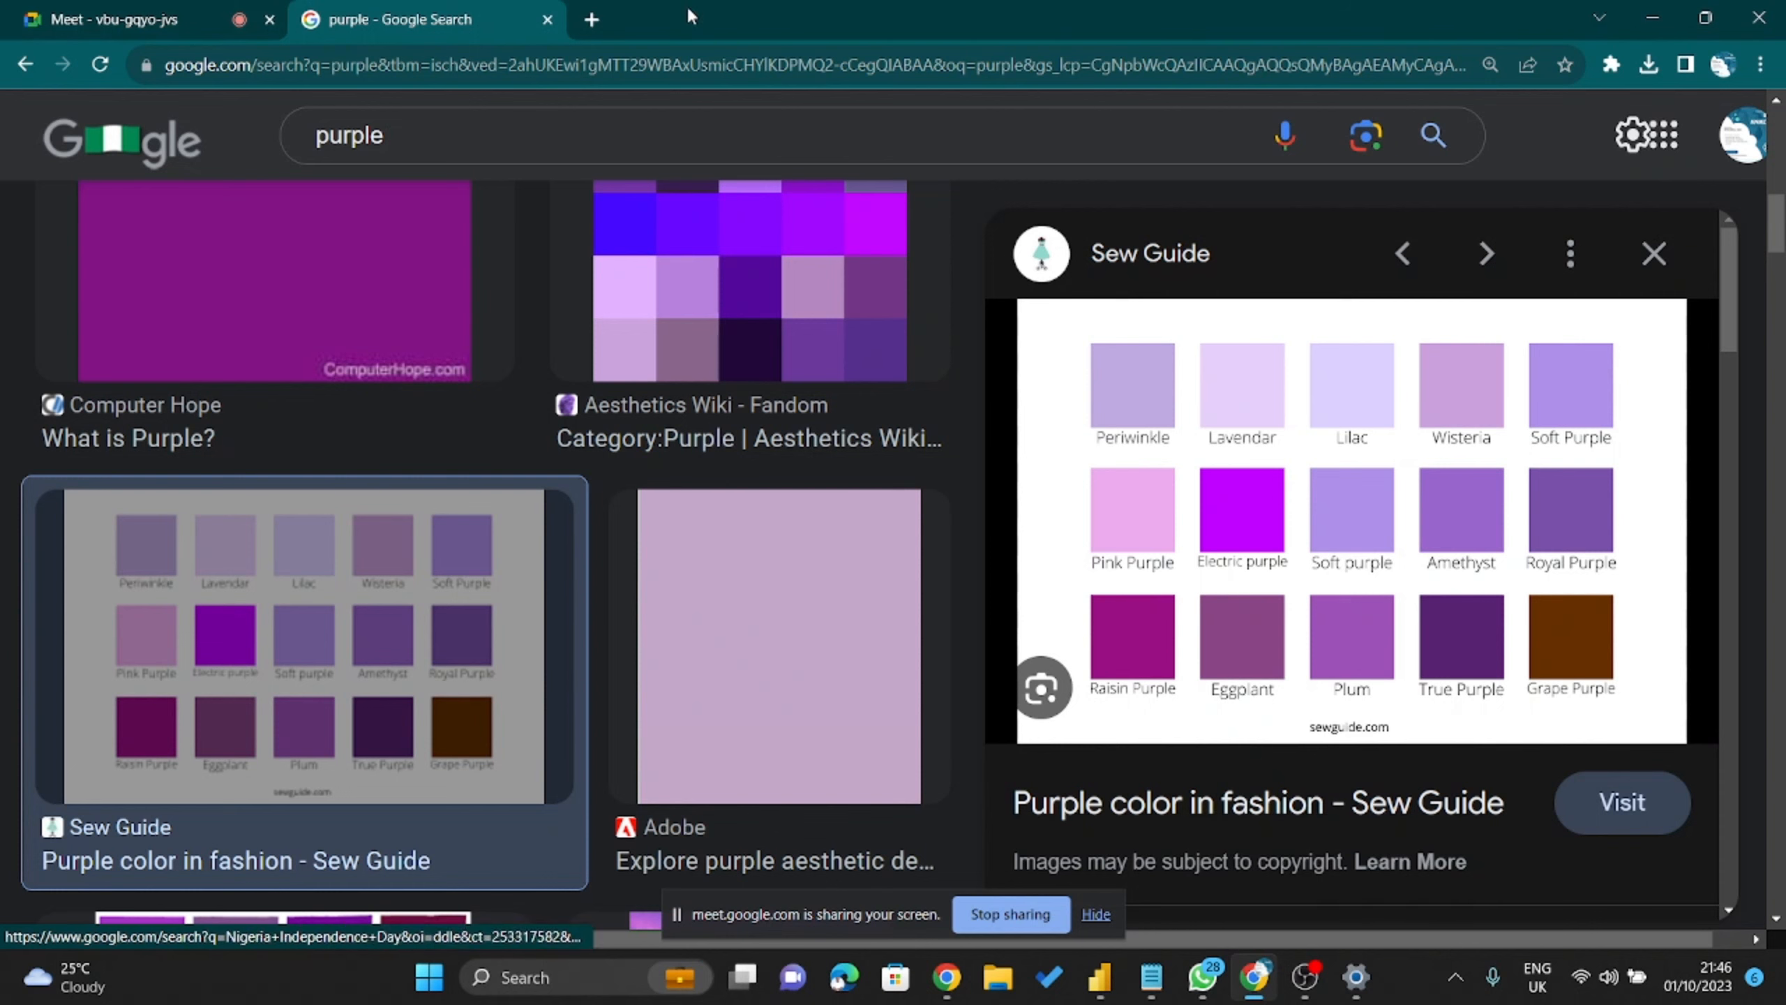
# Search 'fcmb' in a new tab and preview the Wikipedia FCMB logo image.
pyautogui.click(592, 19)
pyautogui.write('fc')
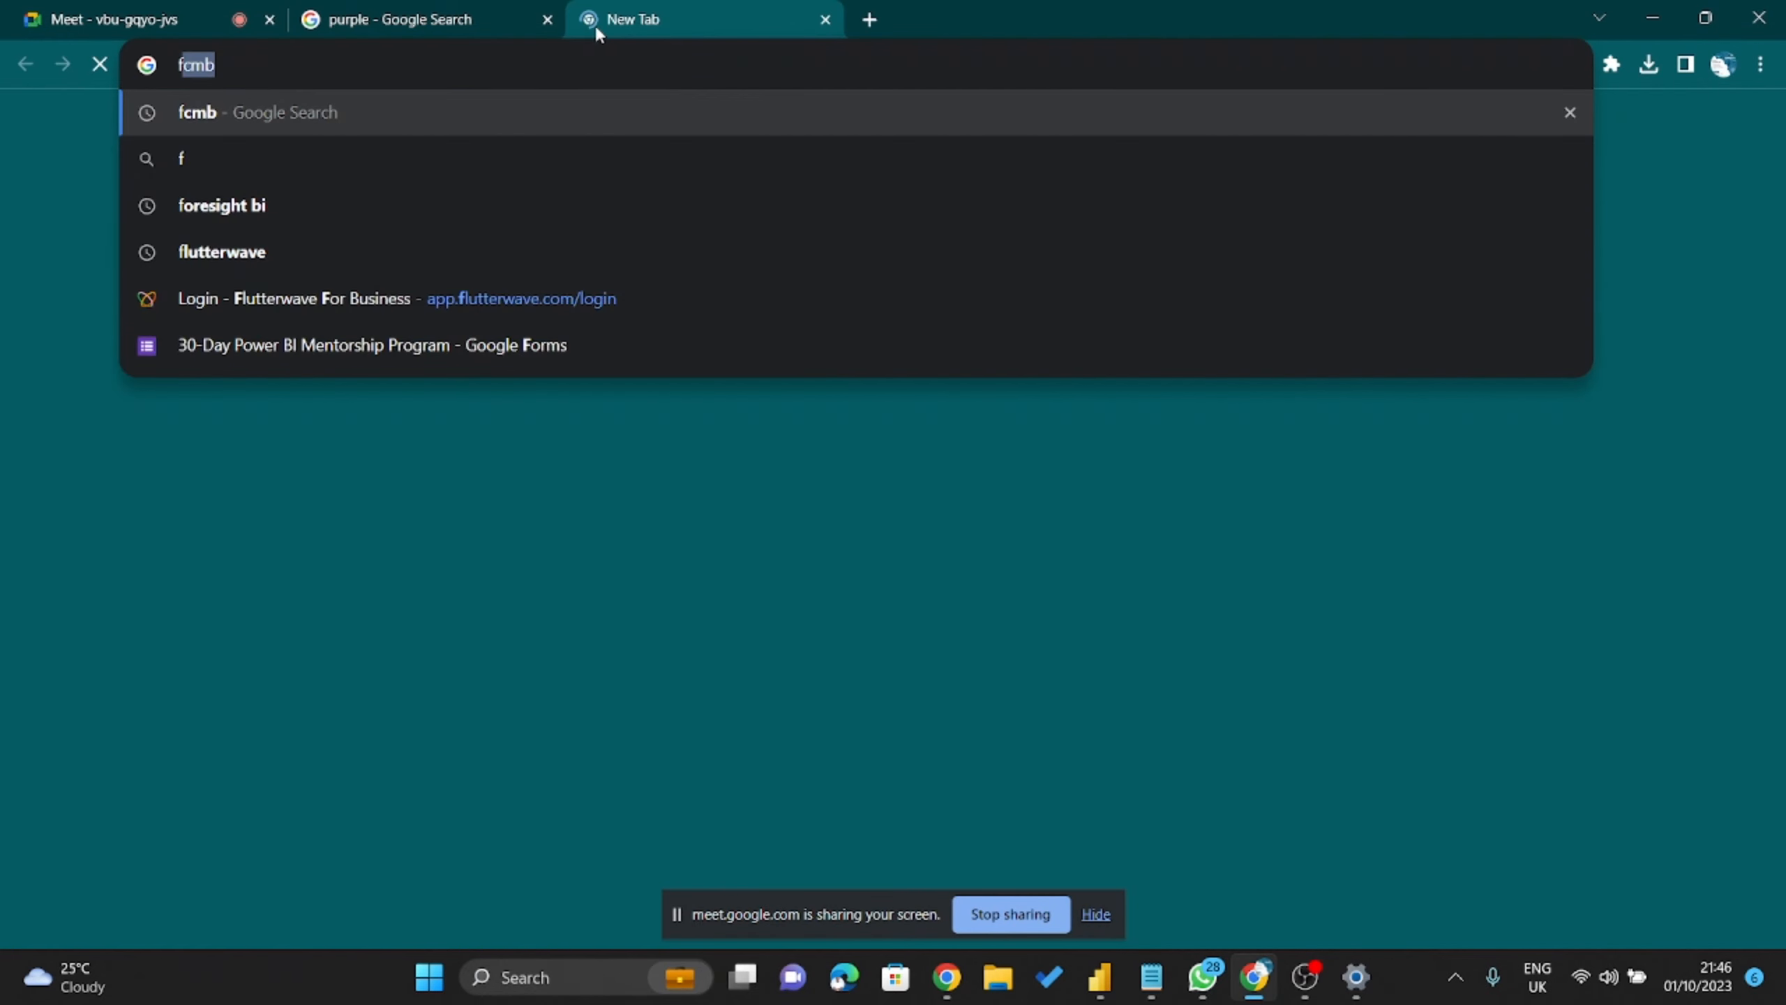
pyautogui.write('mb')
pyautogui.press('Return')
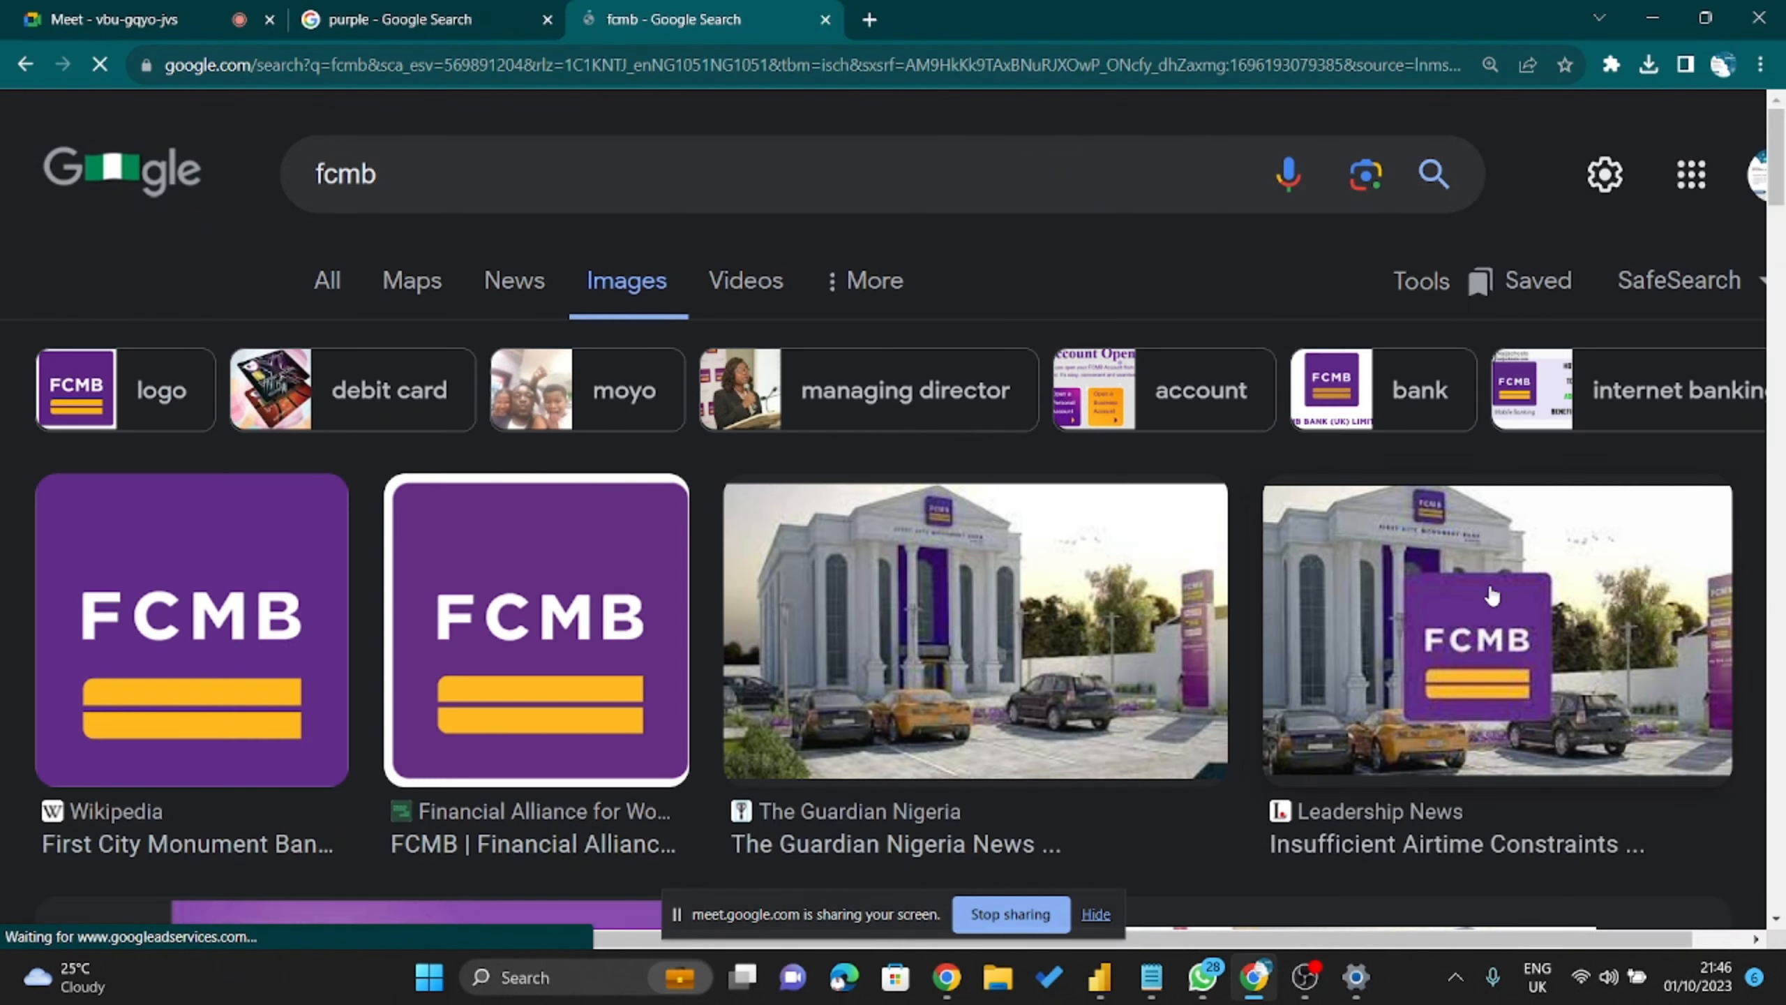
pyautogui.click(211, 575)
pyautogui.scroll(-4, 1483, 662)
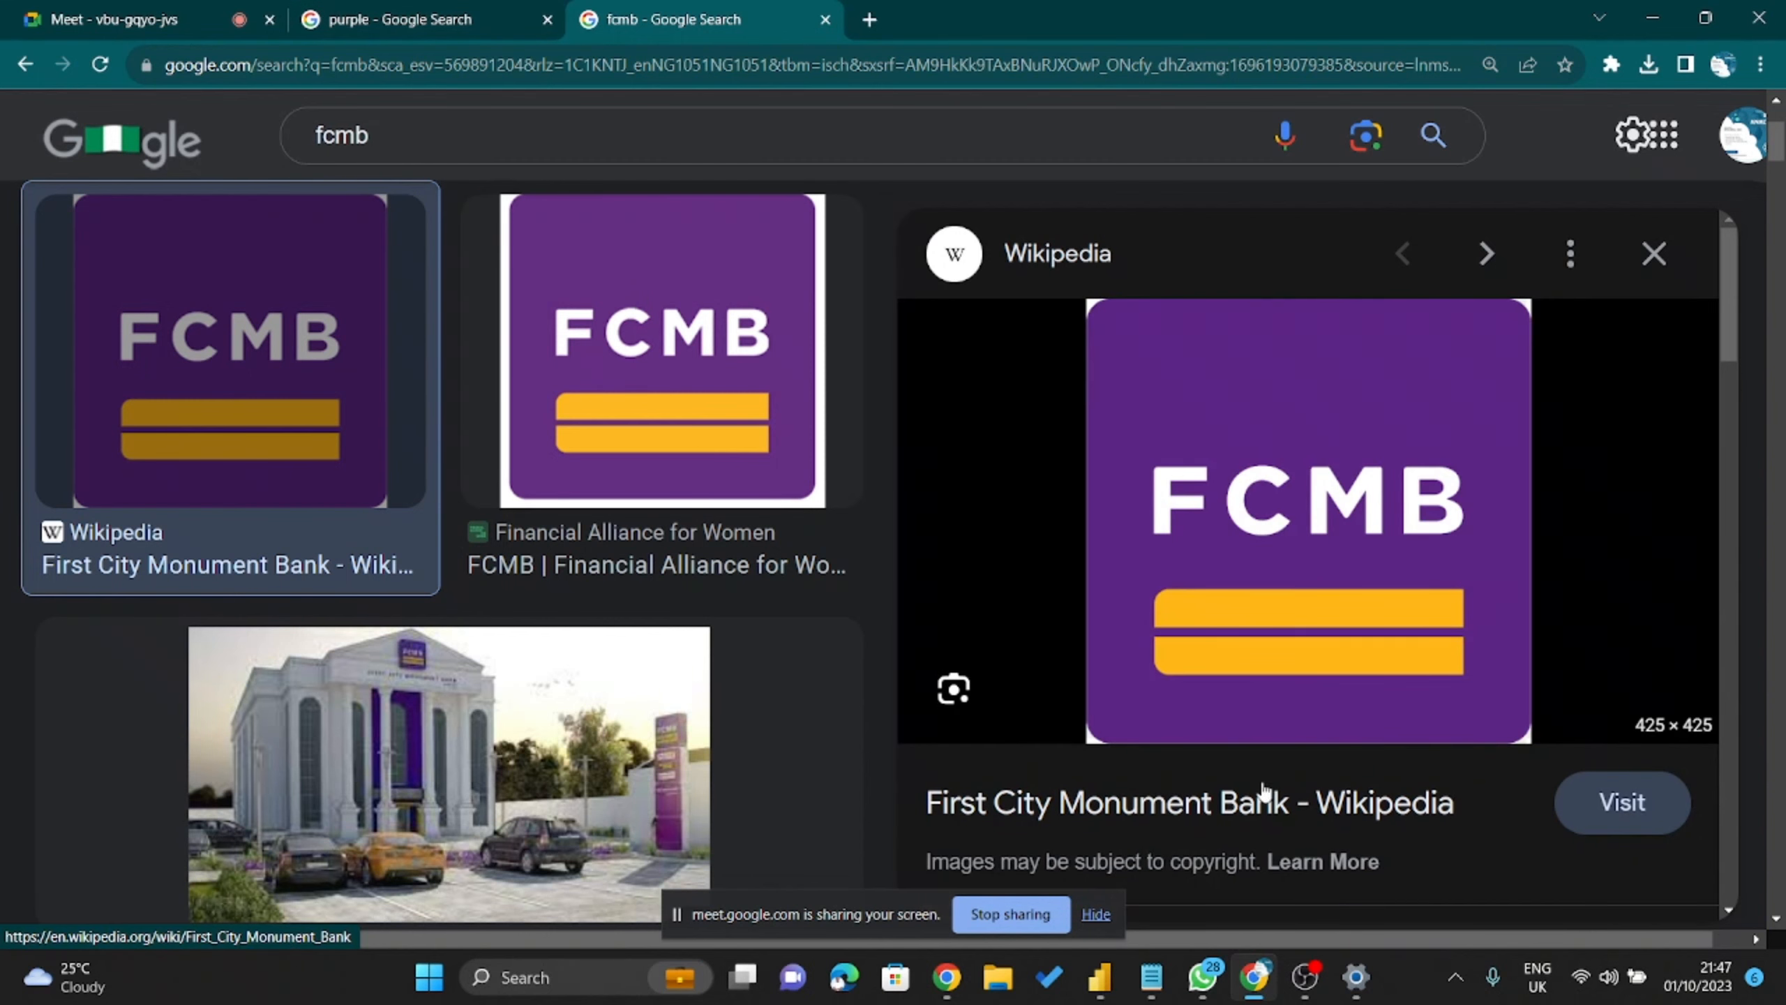
# Compare the FCMB logo colours against the Sew Guide purple shades chart across tabs.
pyautogui.click(422, 19)
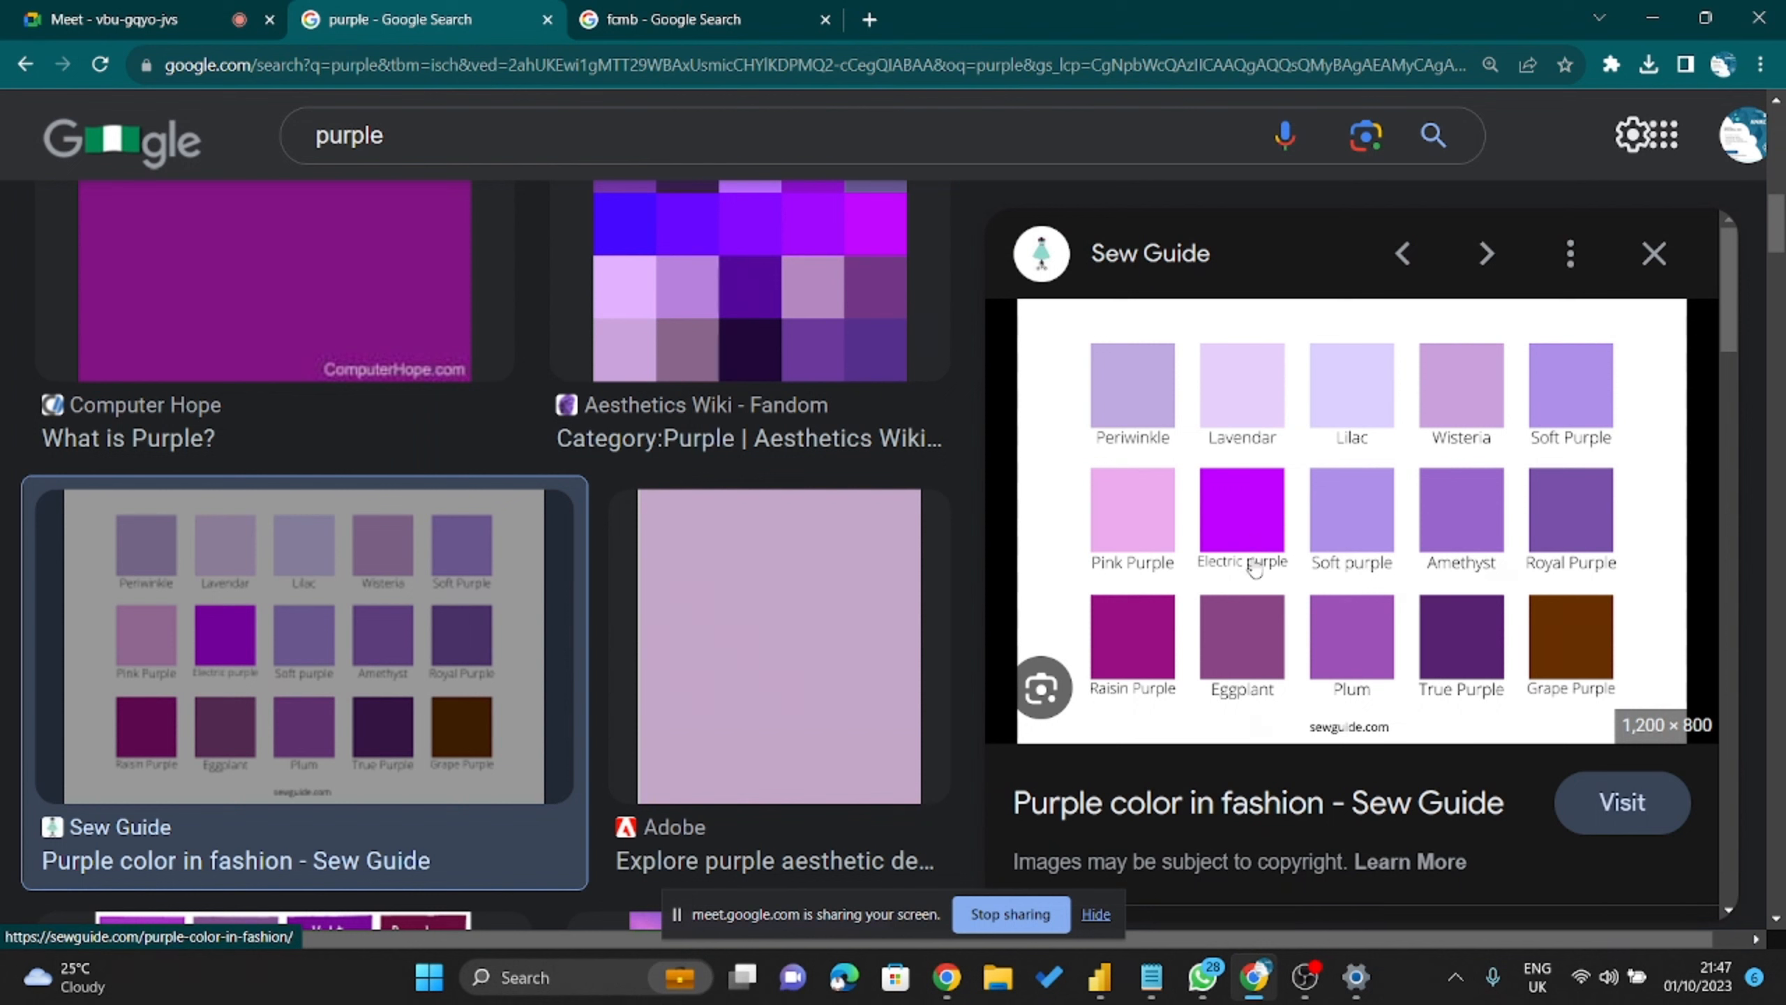
pyautogui.hotkey('ctrl', 'Tab')
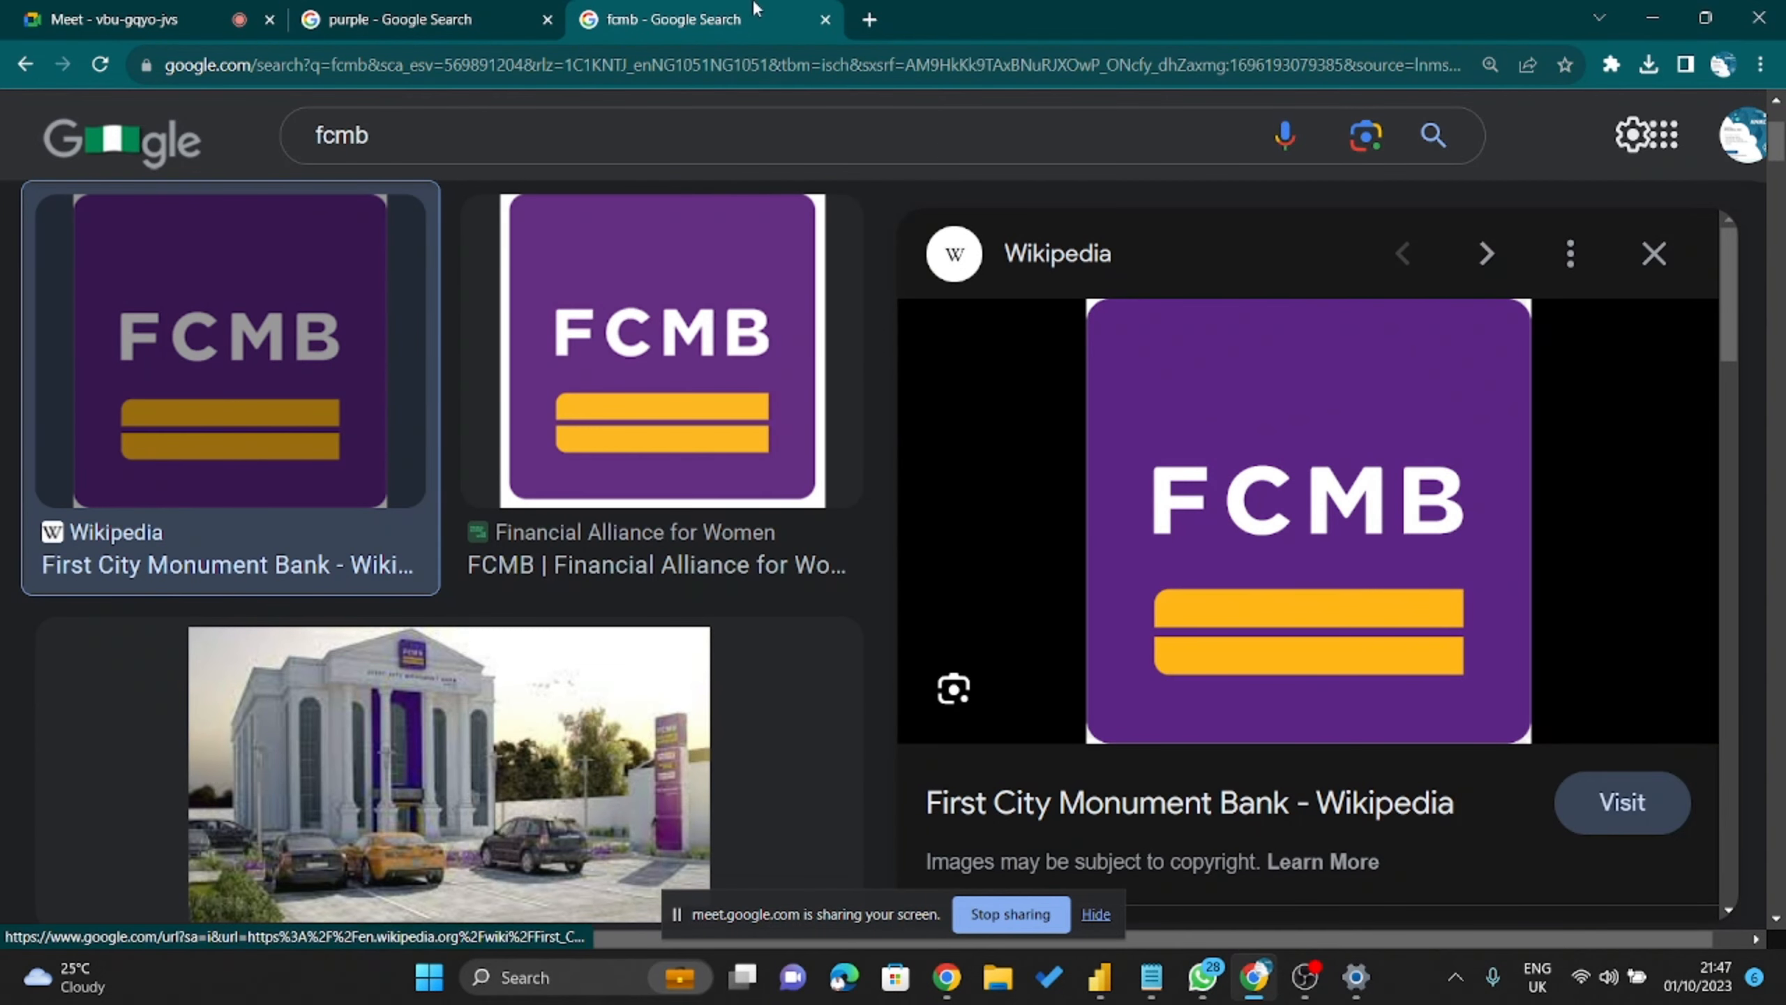
pyautogui.hotkey('ctrl', 'shift', 'Tab')
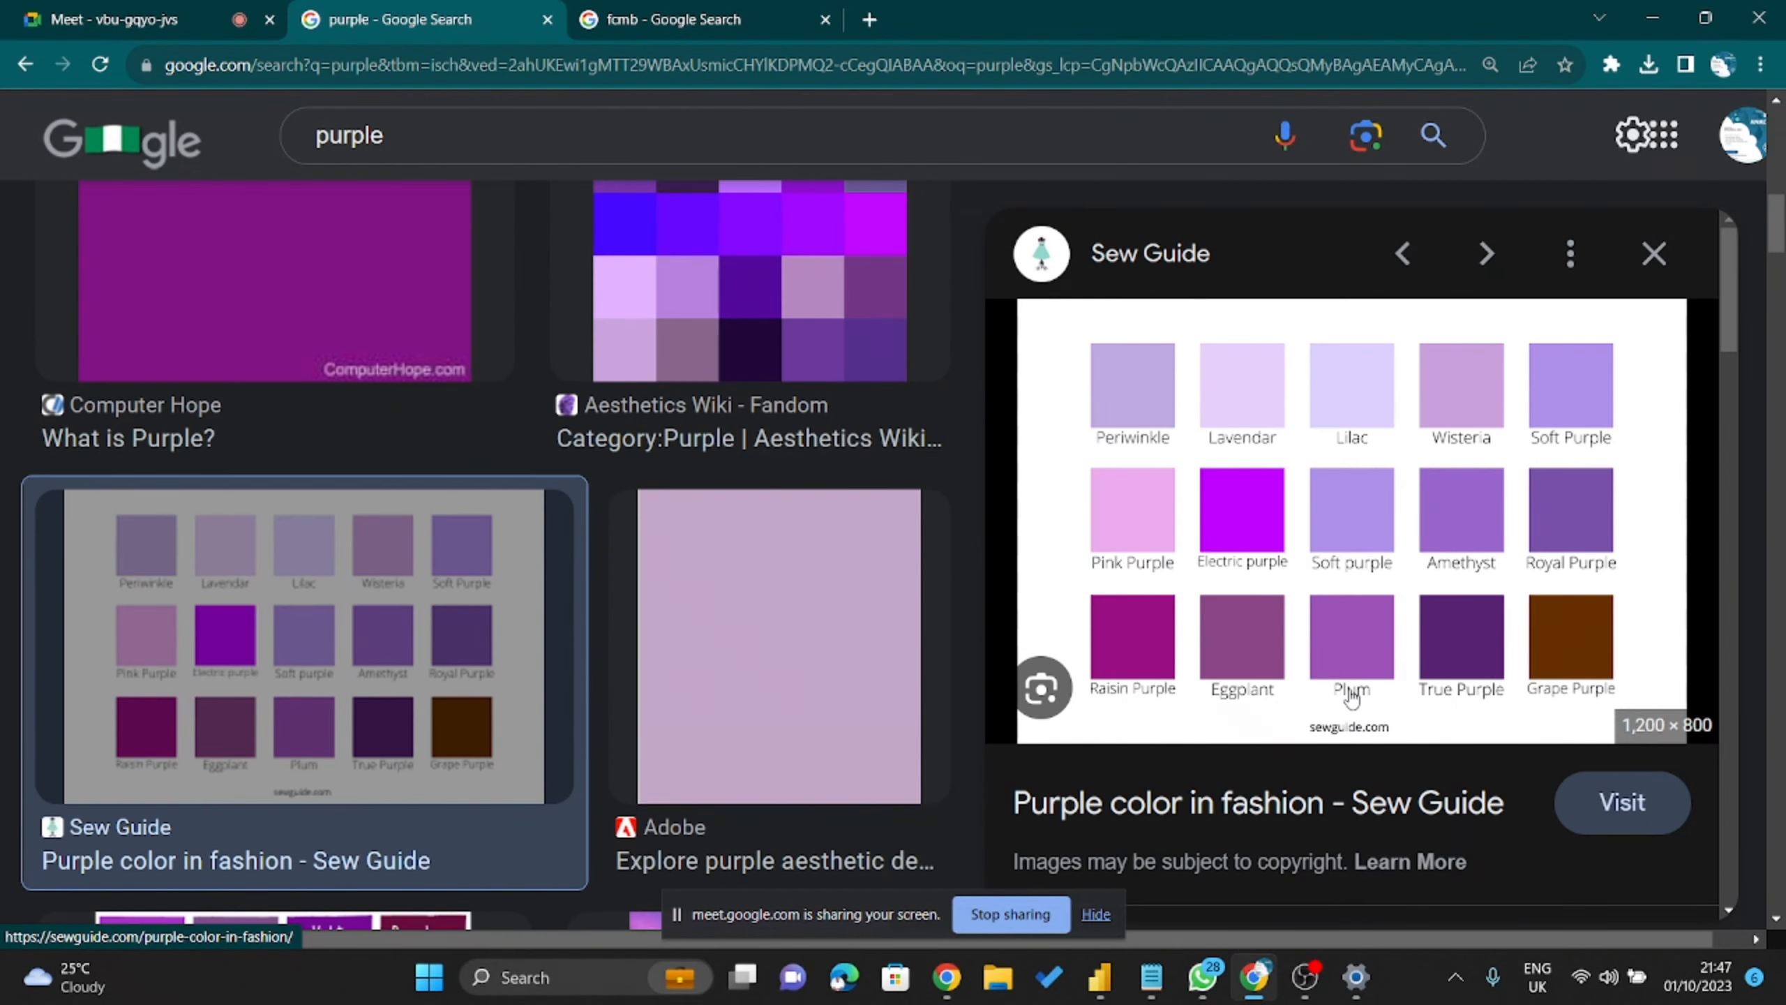
pyautogui.hotkey('ctrl', 'Tab')
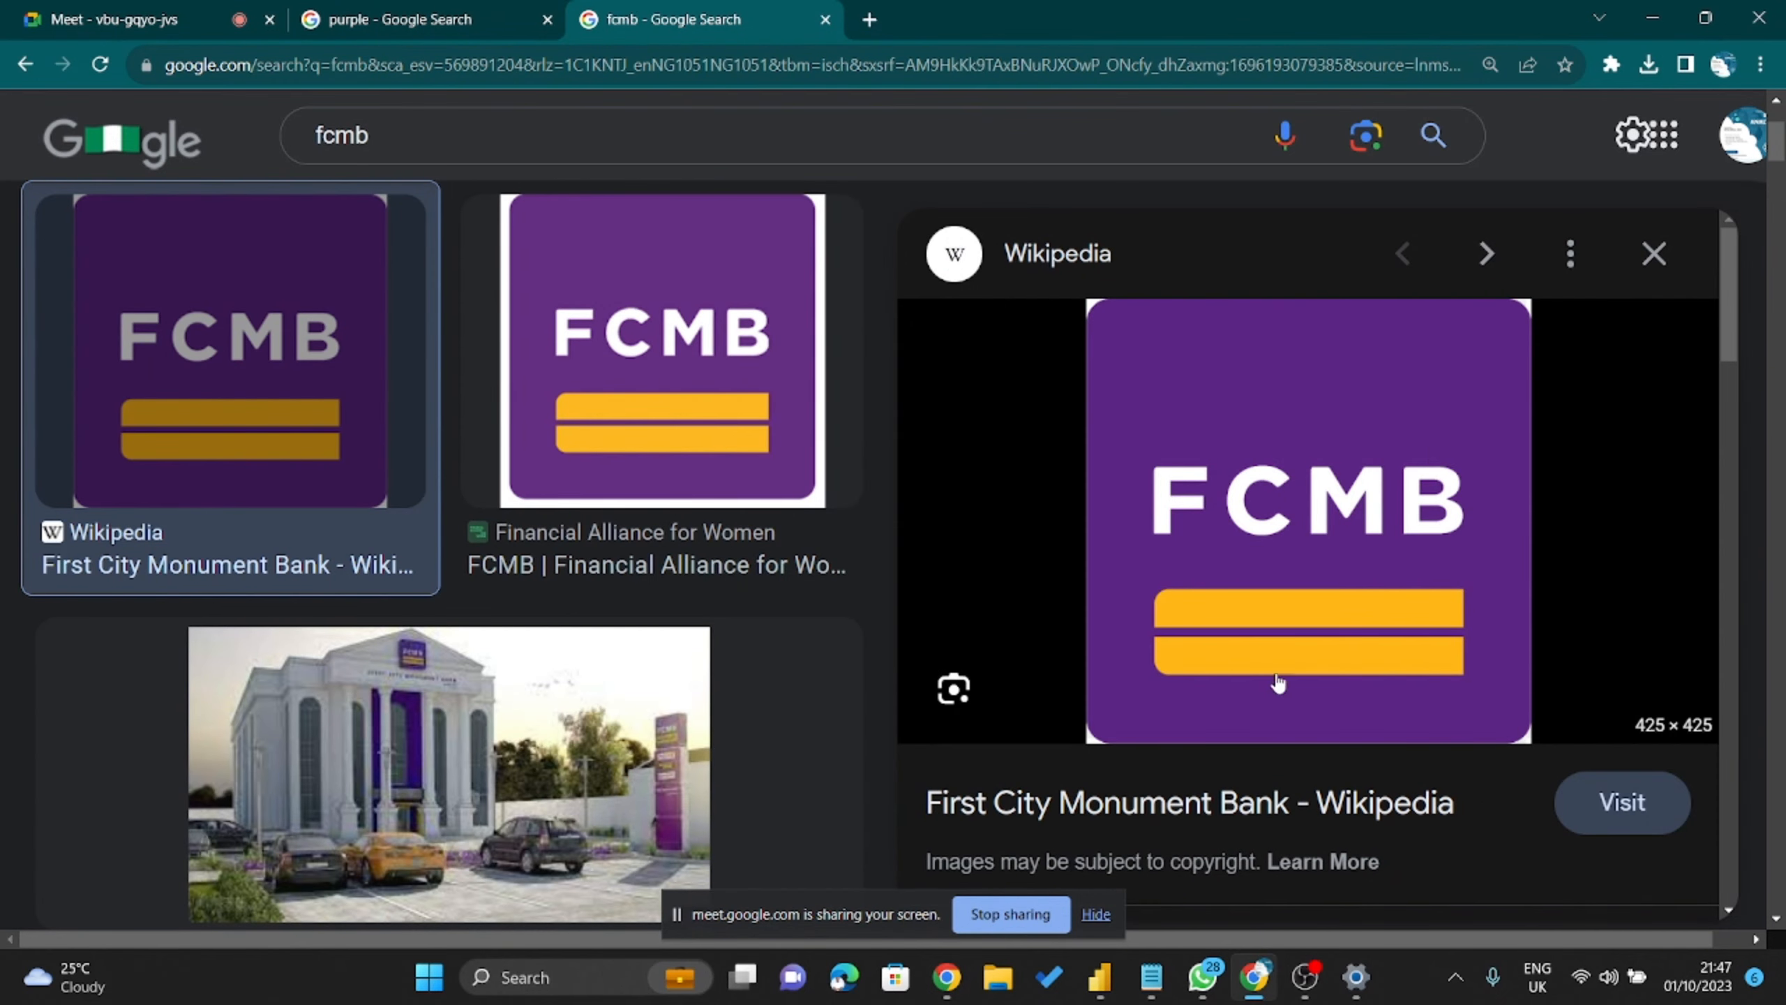
pyautogui.hotkey('ctrl', 'shift', 'Tab')
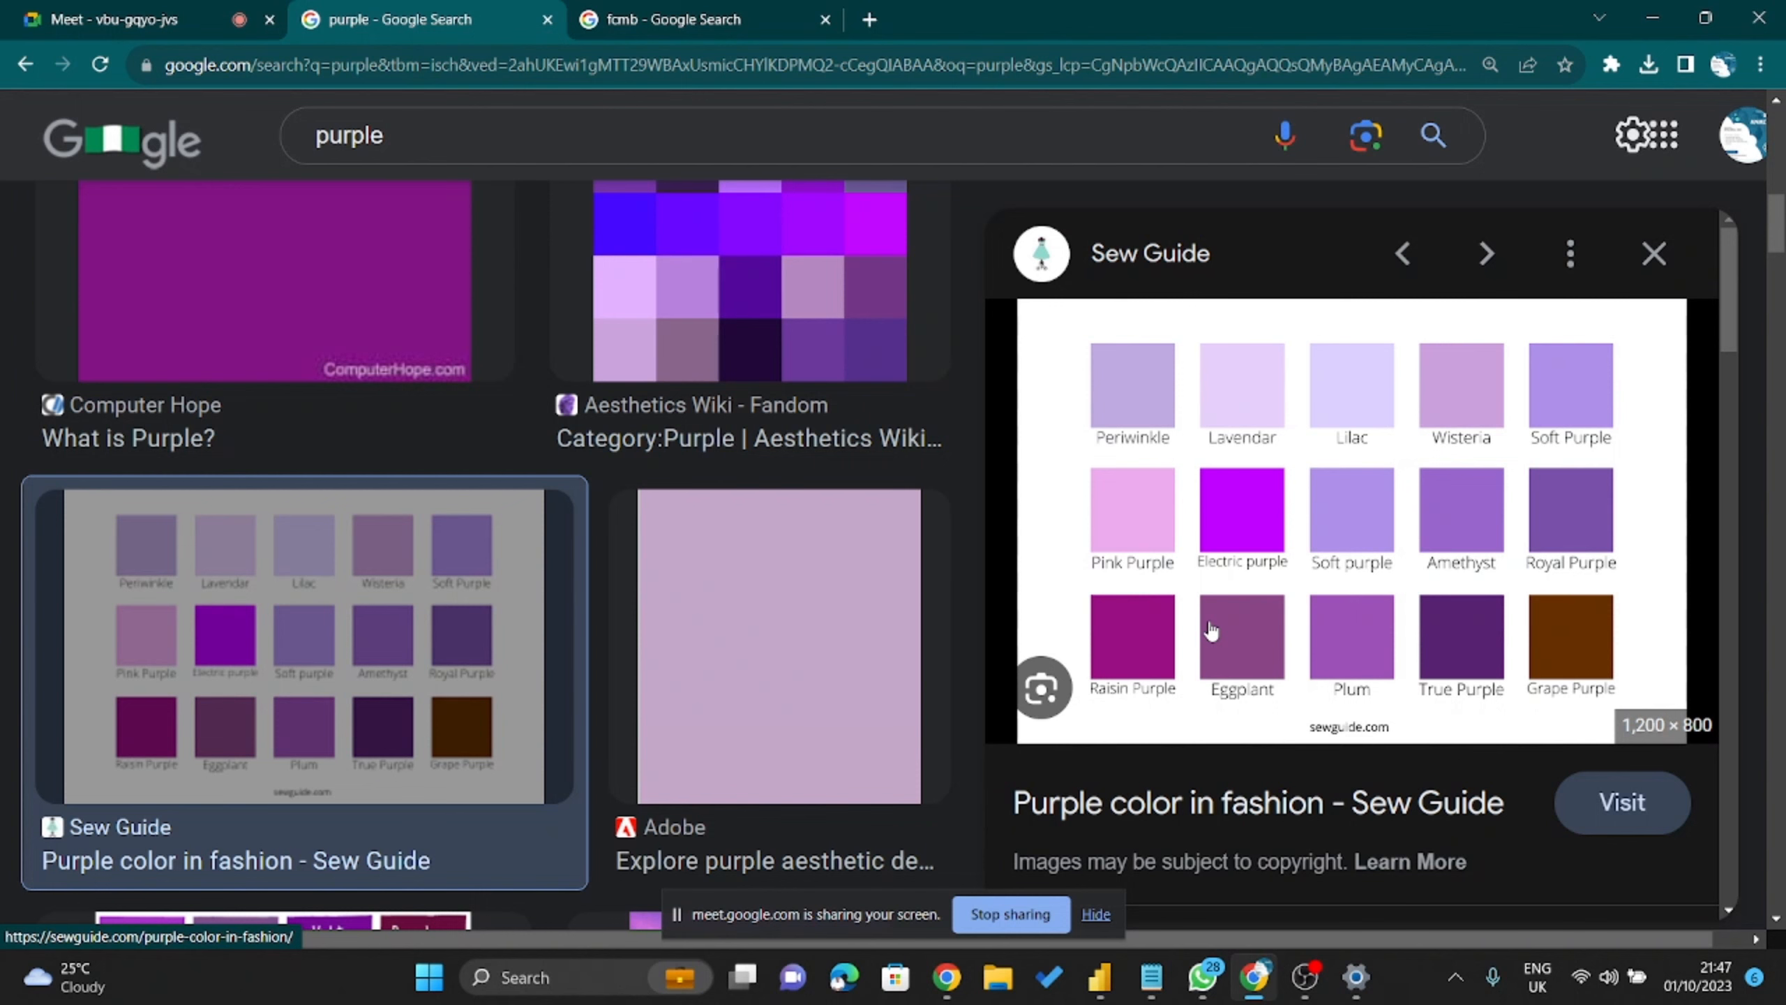
pyautogui.scroll(-3, 1210, 631)
pyautogui.scroll(3, 1335, 698)
pyautogui.scroll(-8, 1291, 695)
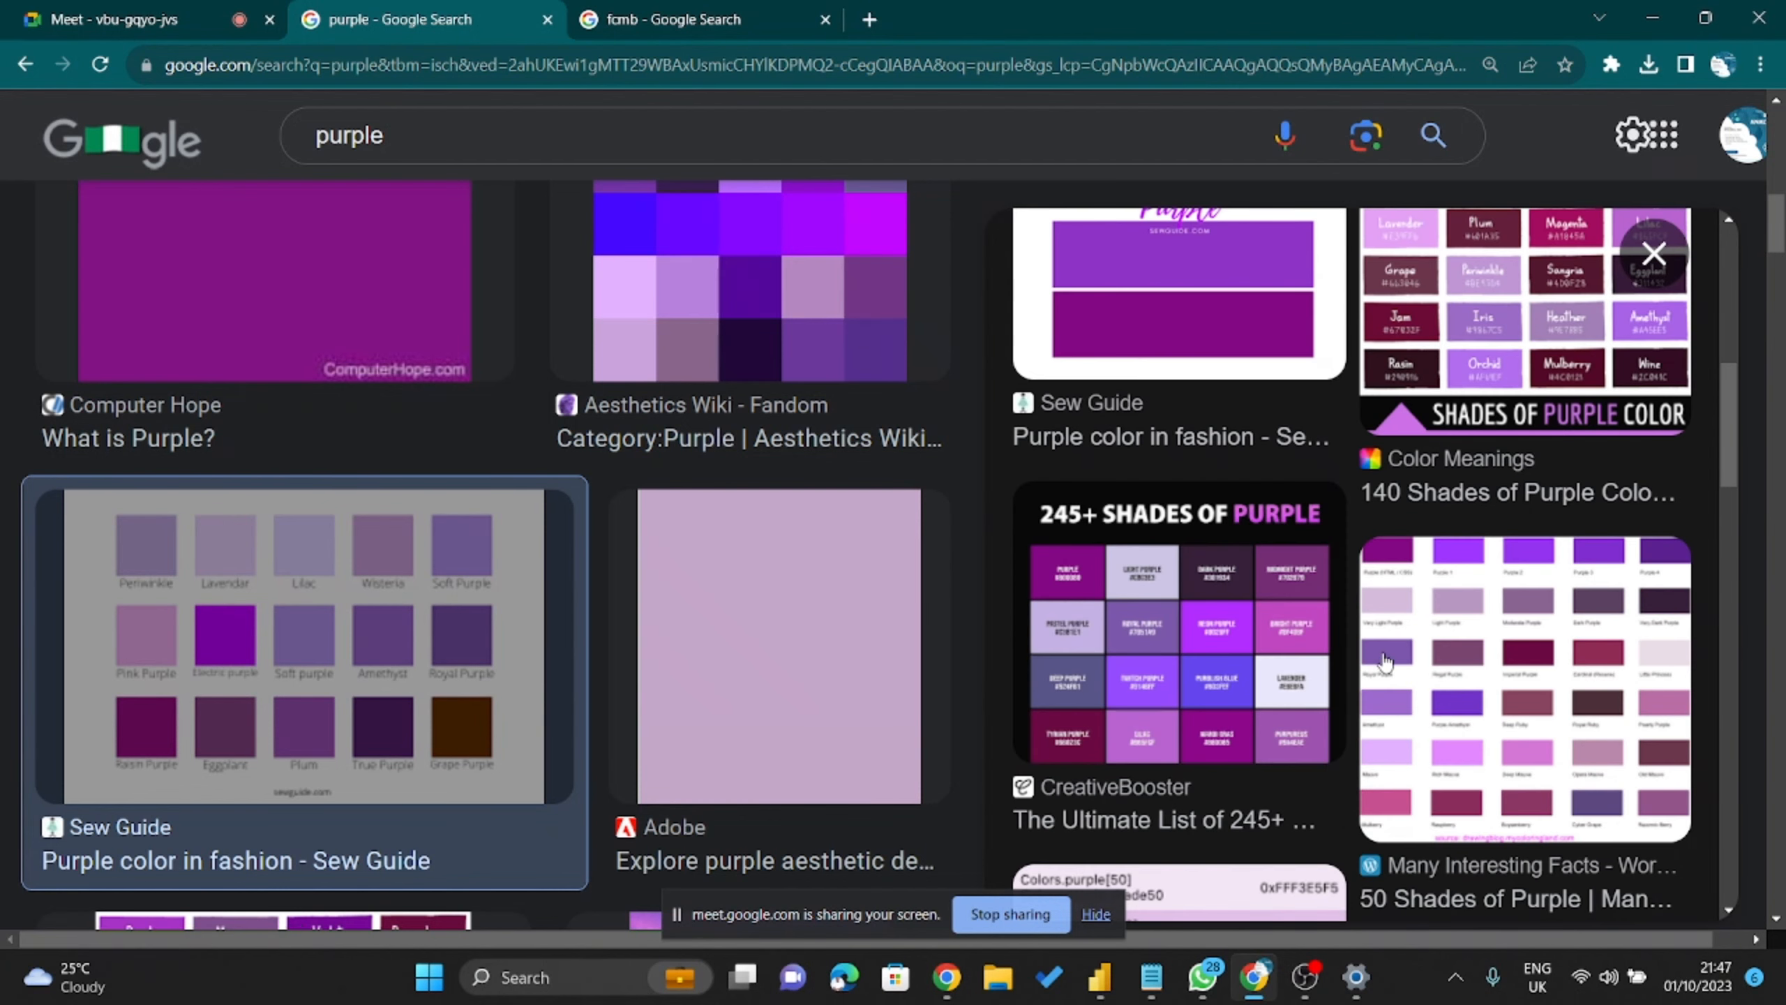
pyautogui.scroll(4, 1387, 669)
pyautogui.scroll(5, 1387, 669)
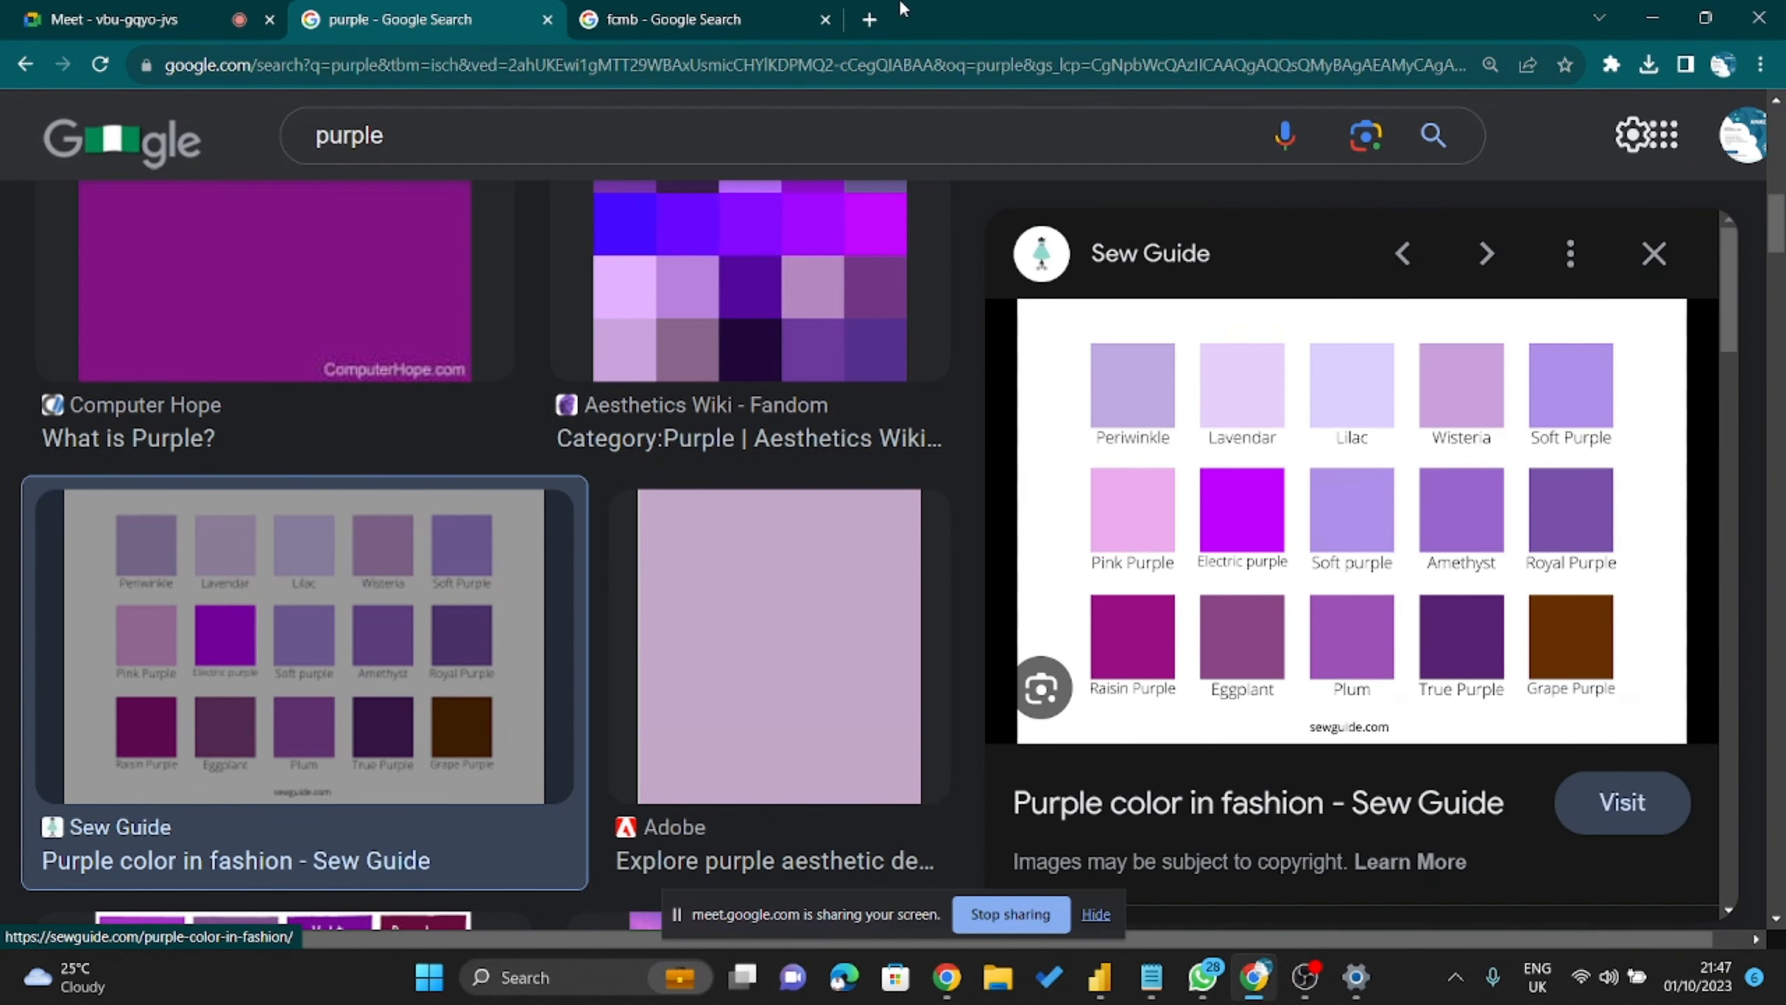
# Search 'color code picker' in a new tab and follow the Image Color Picker link.
pyautogui.click(879, 17)
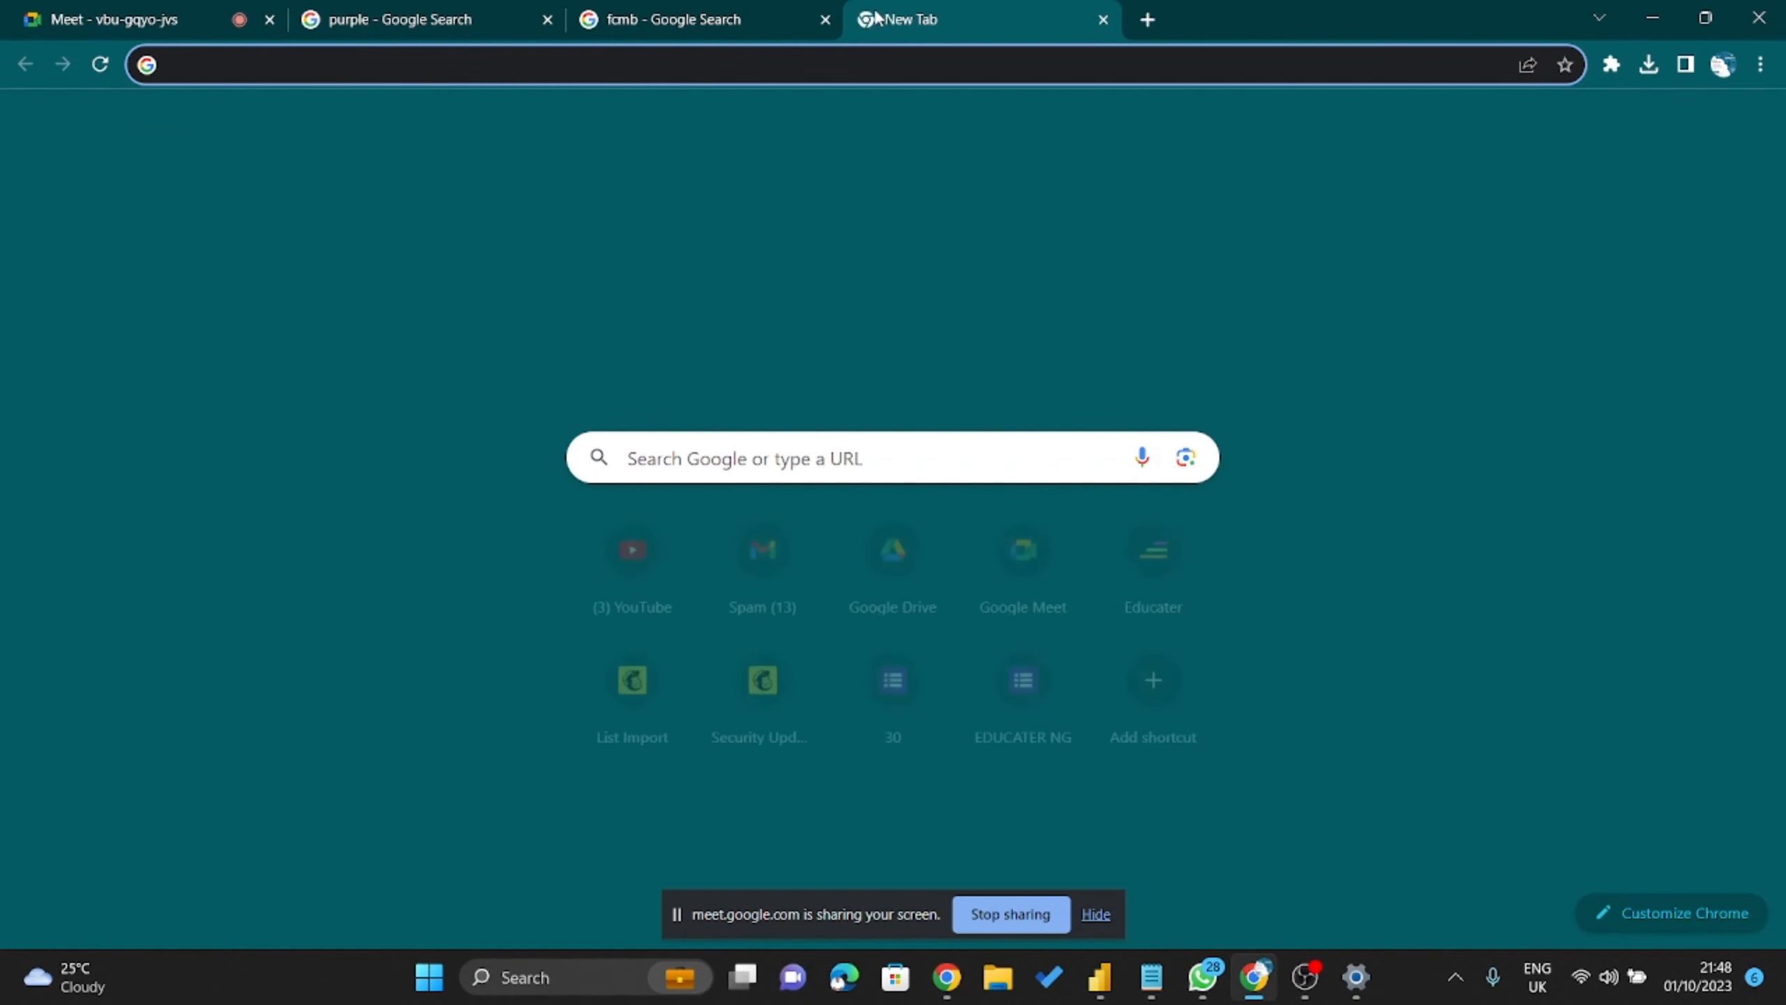
pyautogui.write('color p')
pyautogui.press('BackSpace')
pyautogui.write('c')
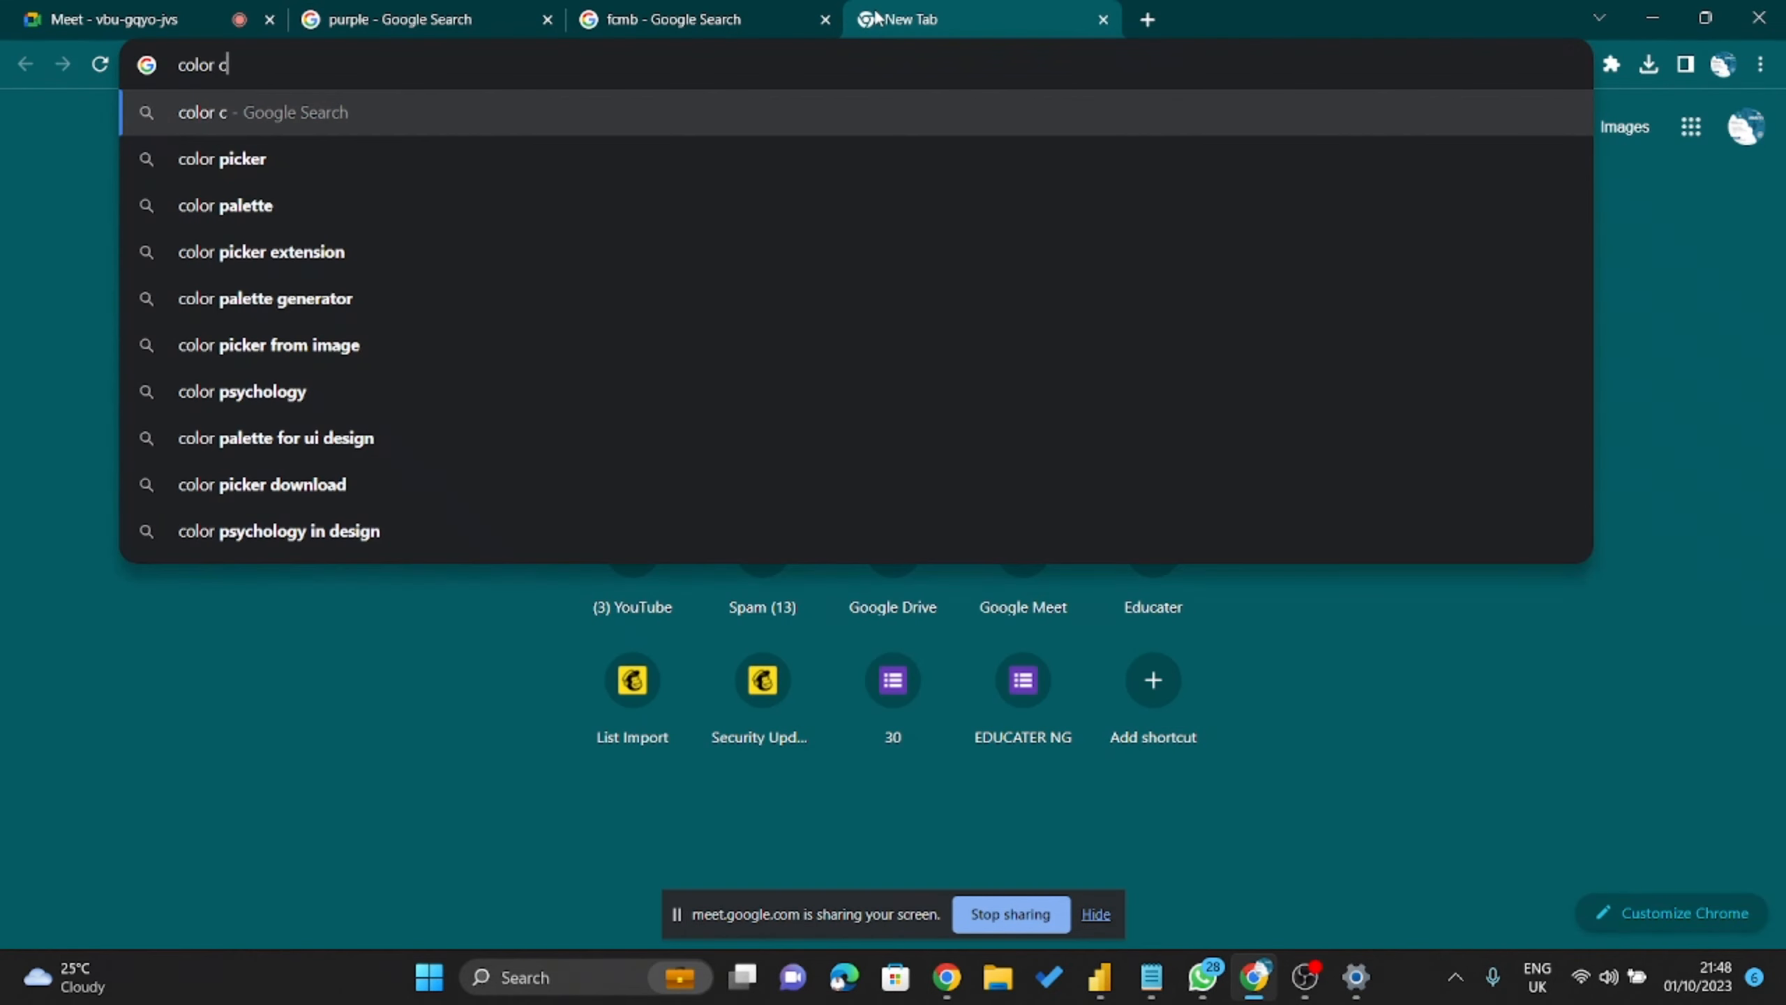
pyautogui.write('ode picker')
pyautogui.press('Return')
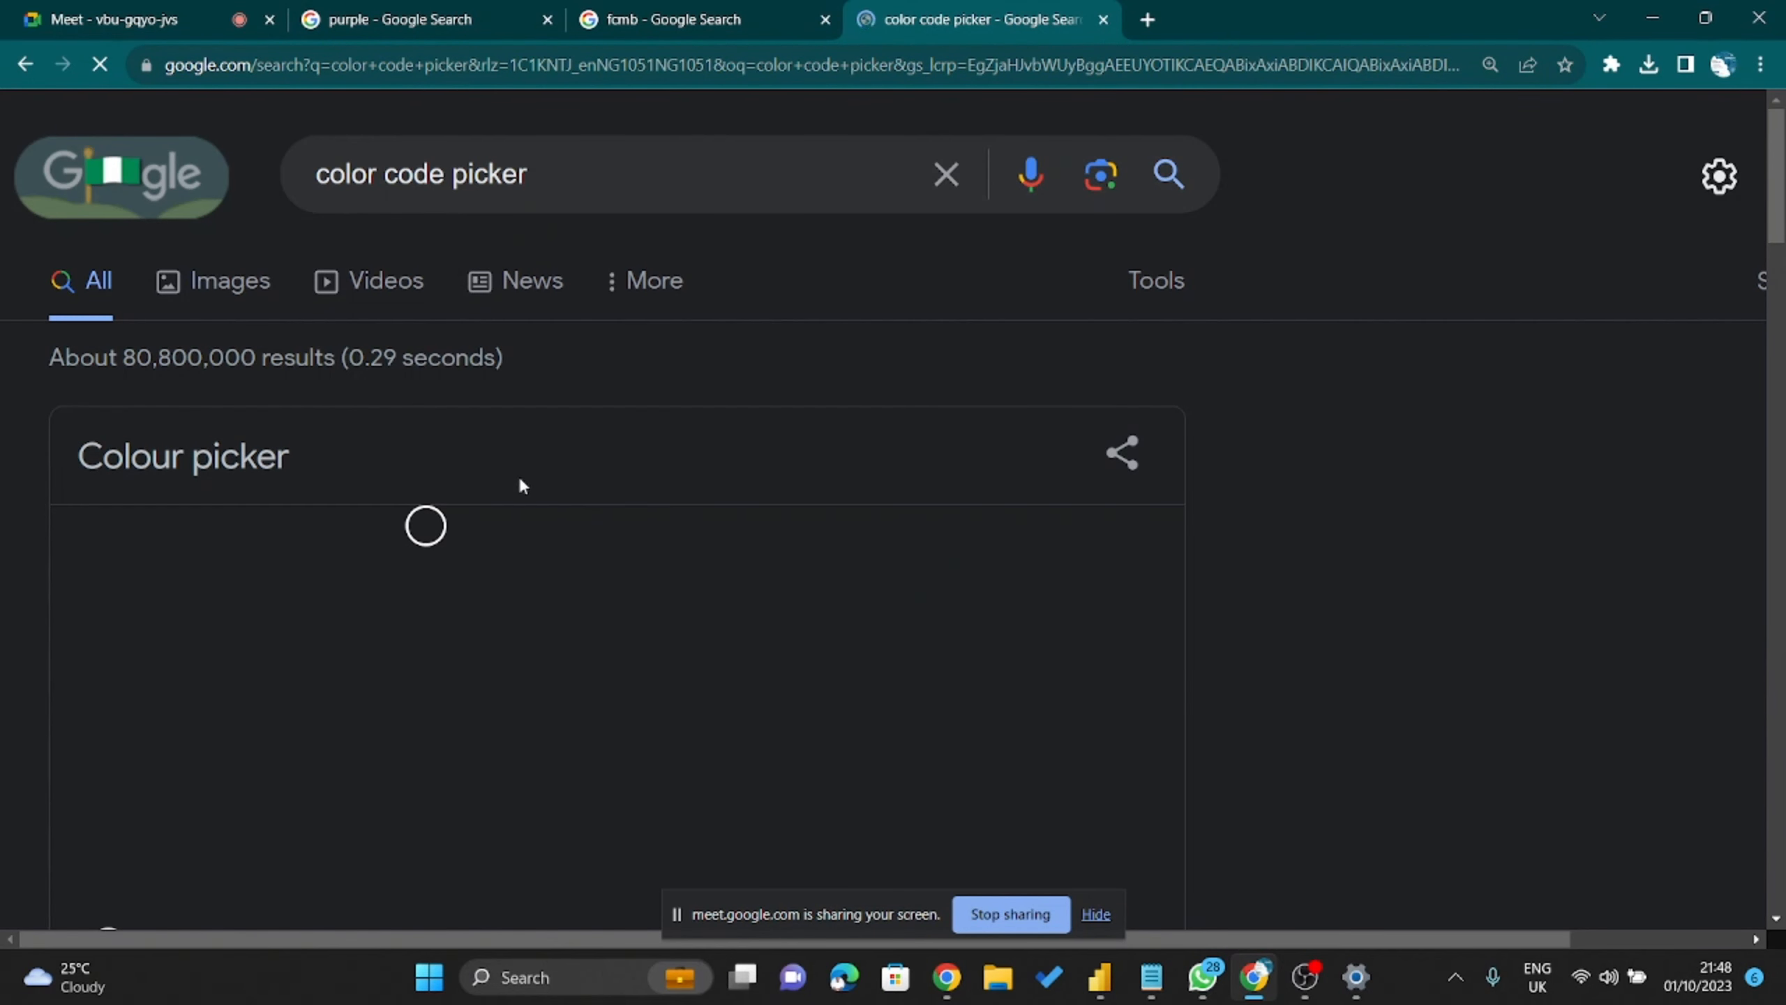
pyautogui.scroll(-5, 559, 552)
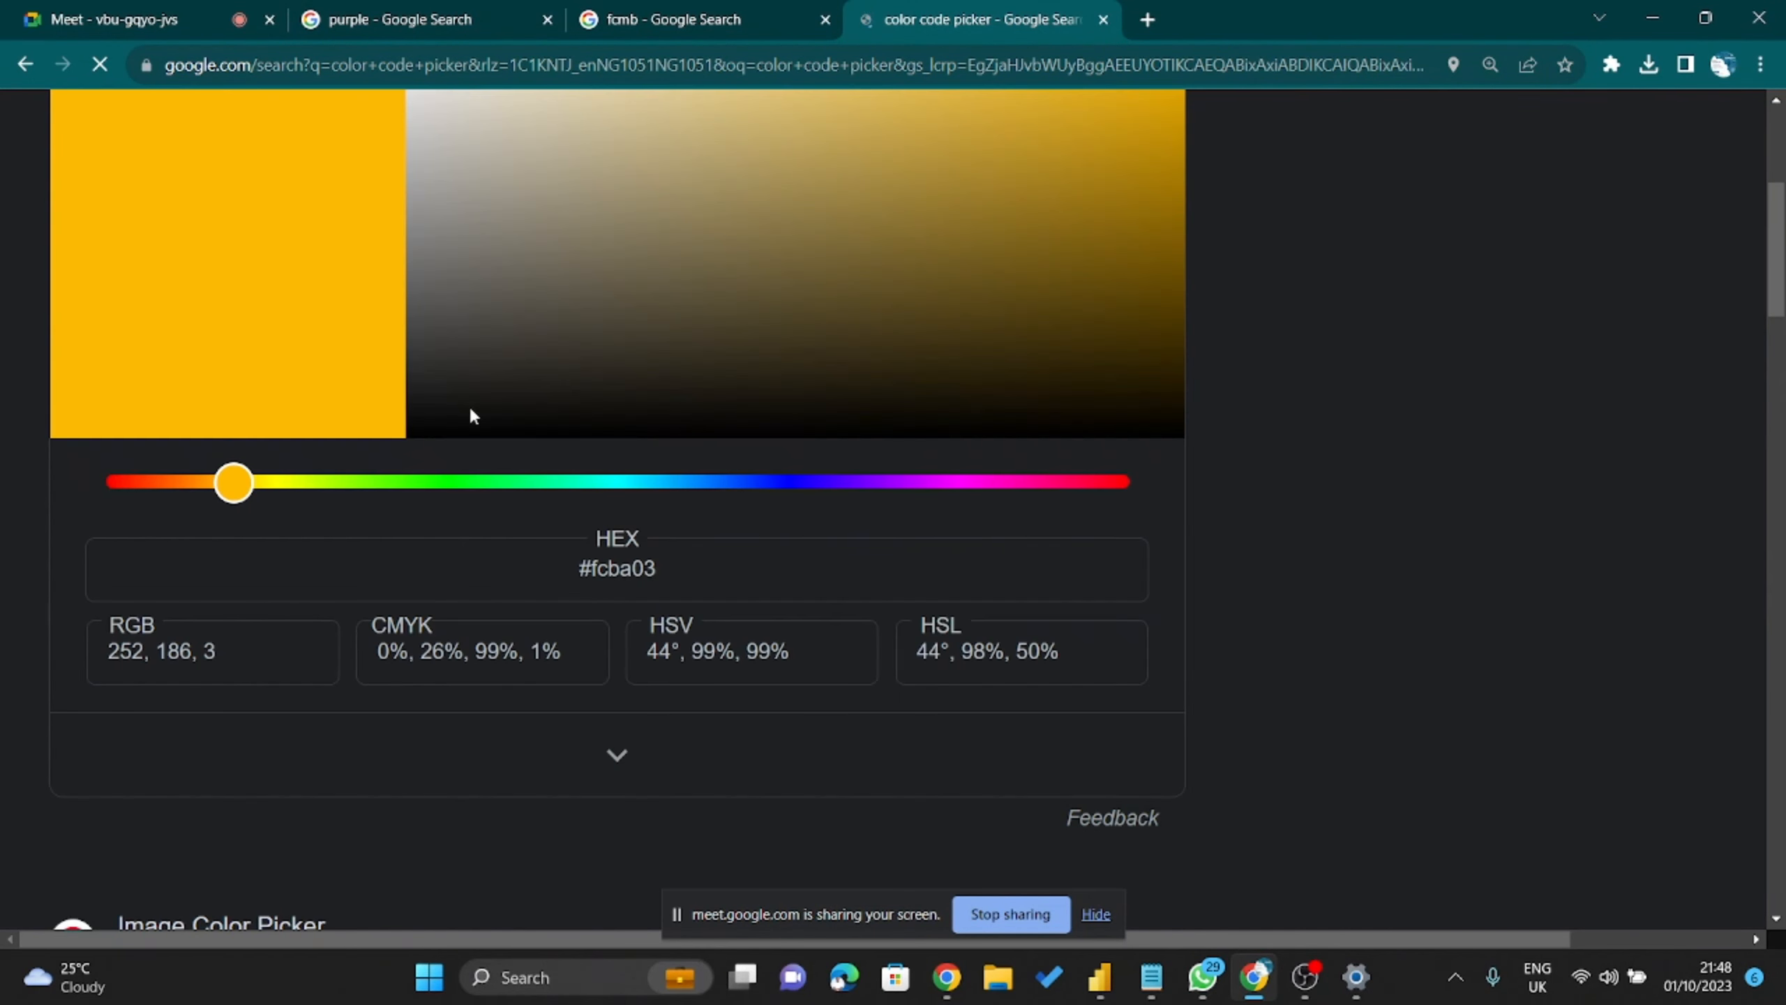
pyautogui.scroll(2, 404, 341)
pyautogui.scroll(-4, 450, 399)
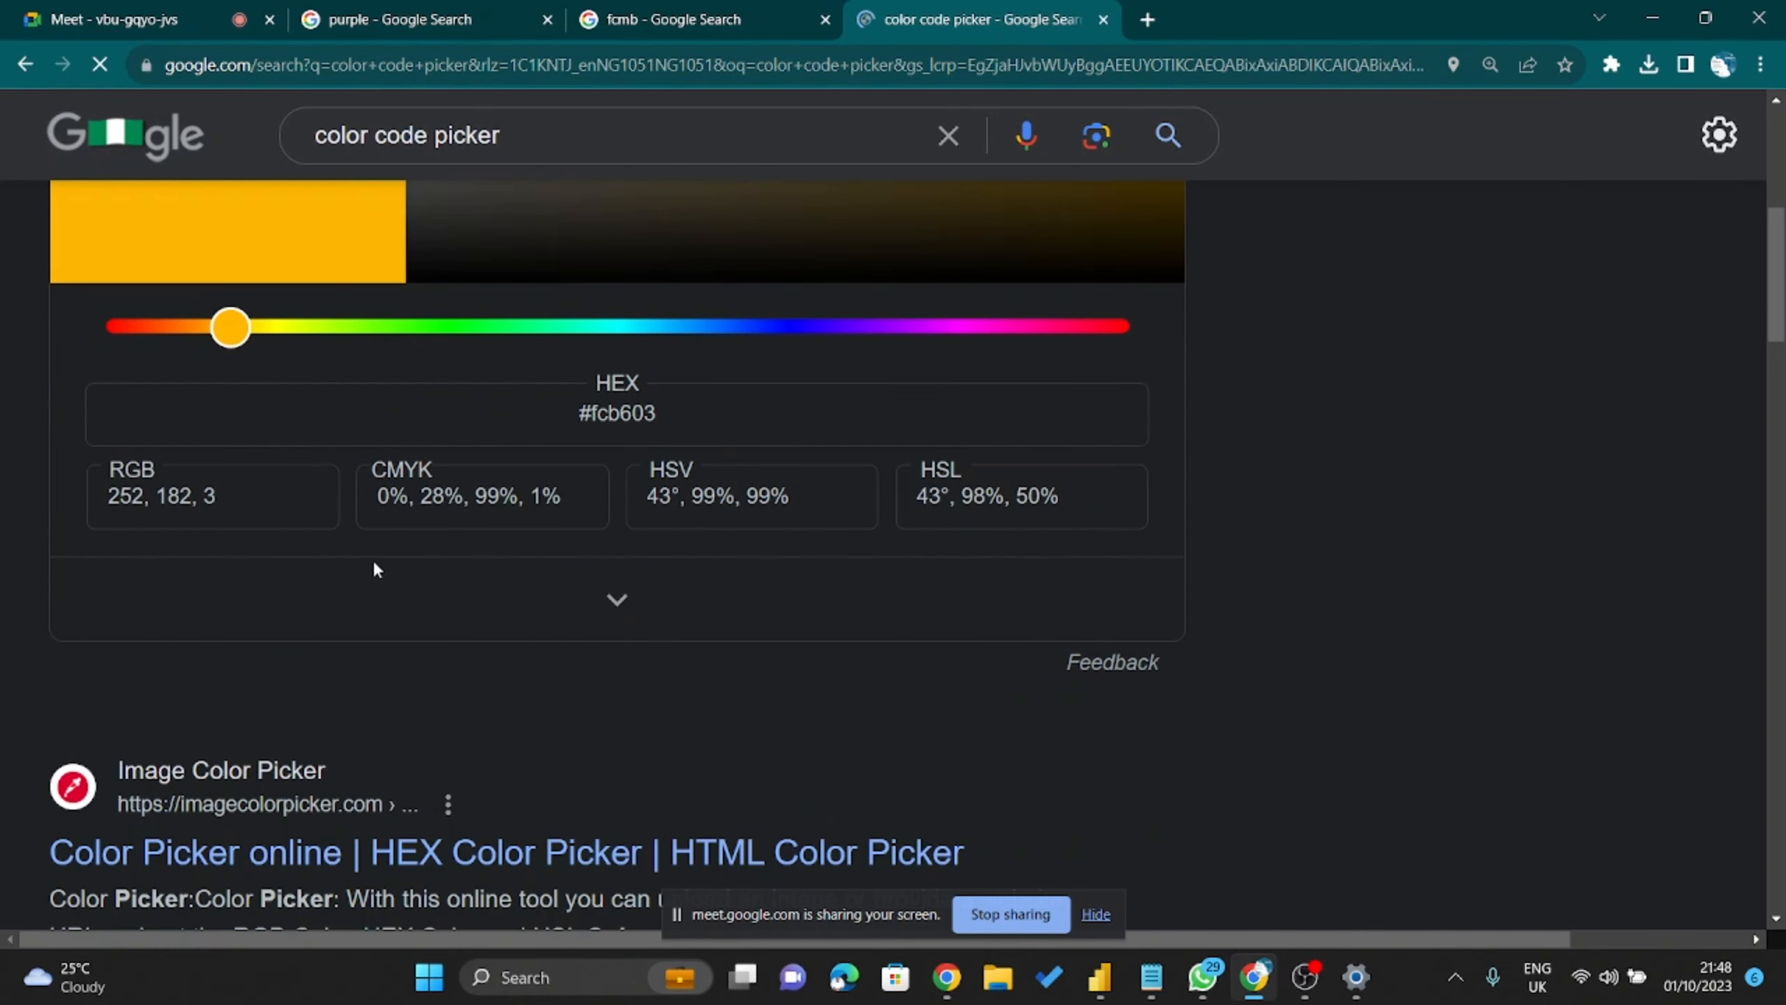
pyautogui.scroll(-2, 79, 703)
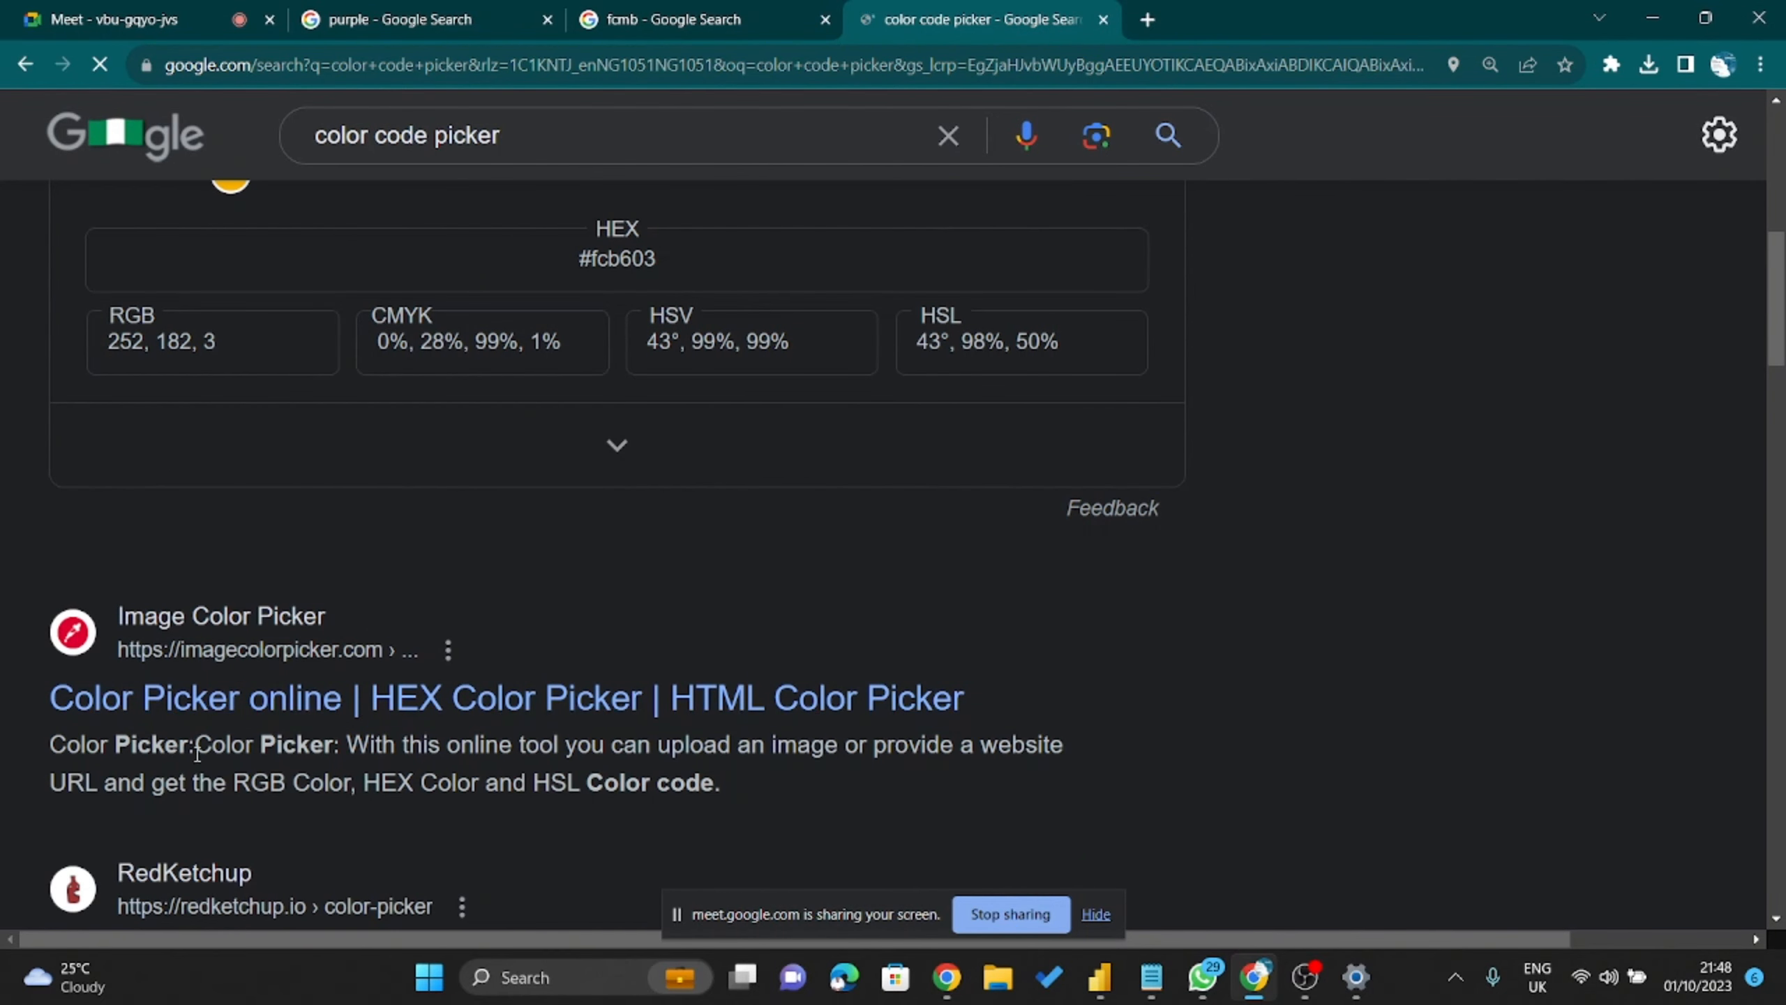
pyautogui.click(218, 720)
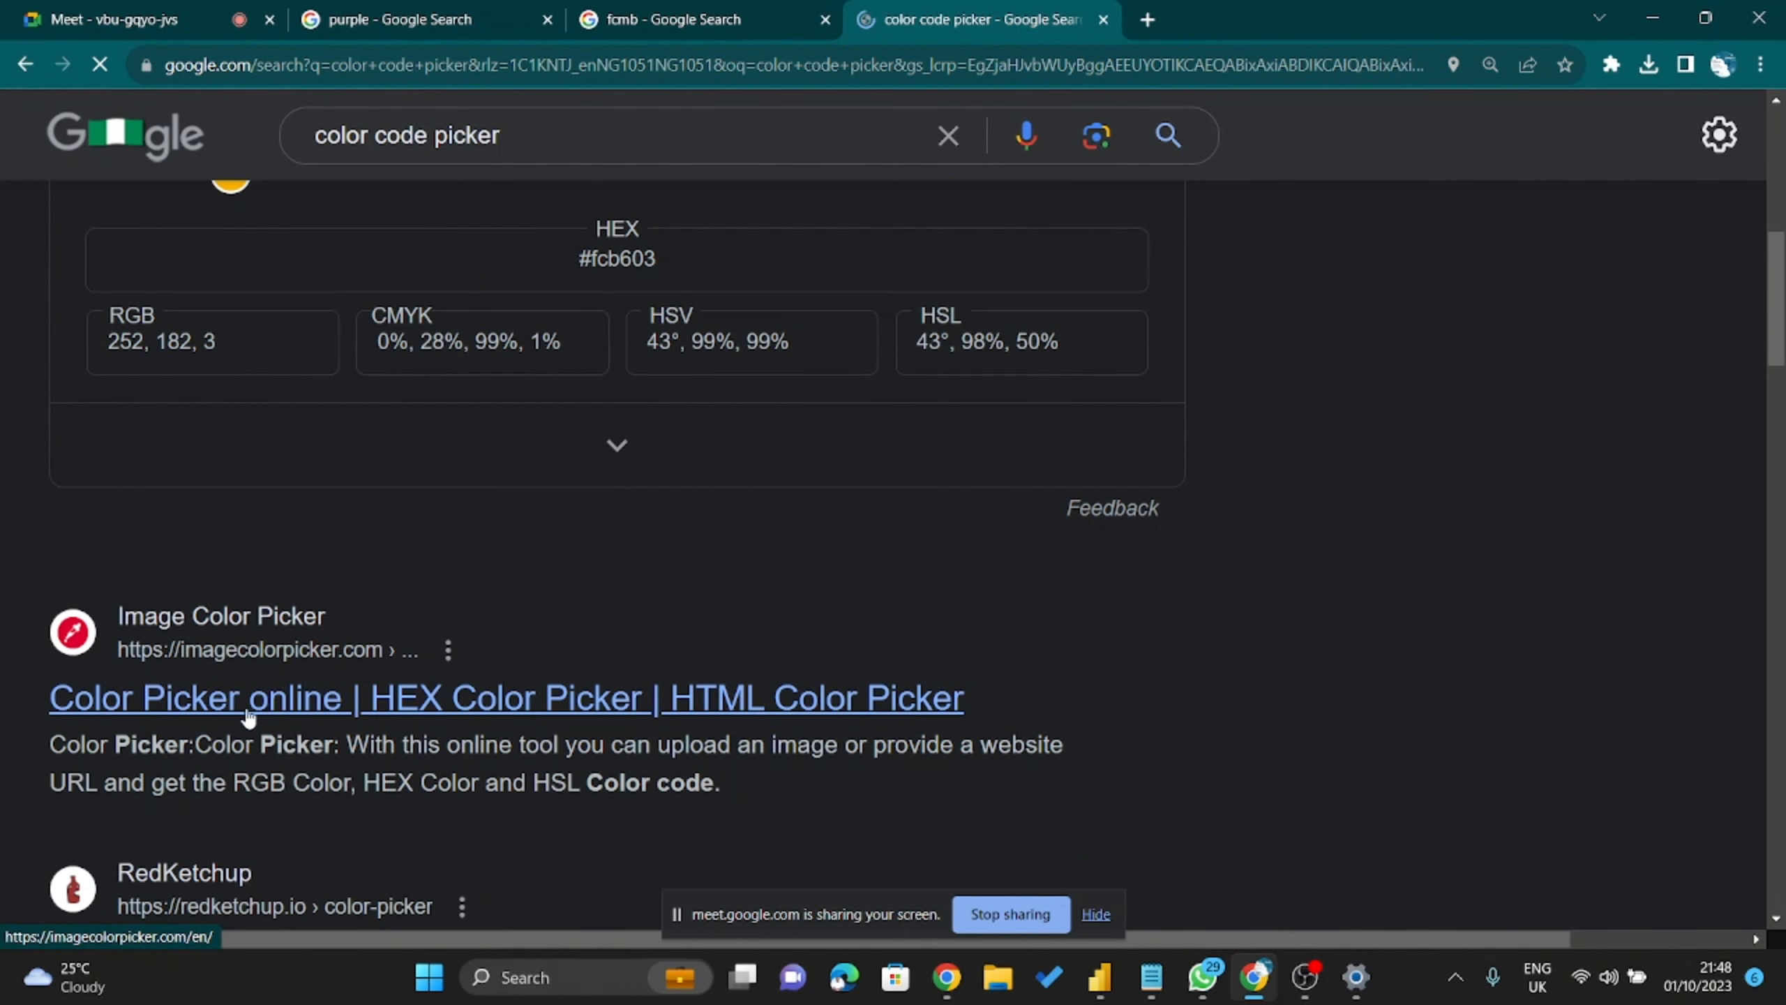
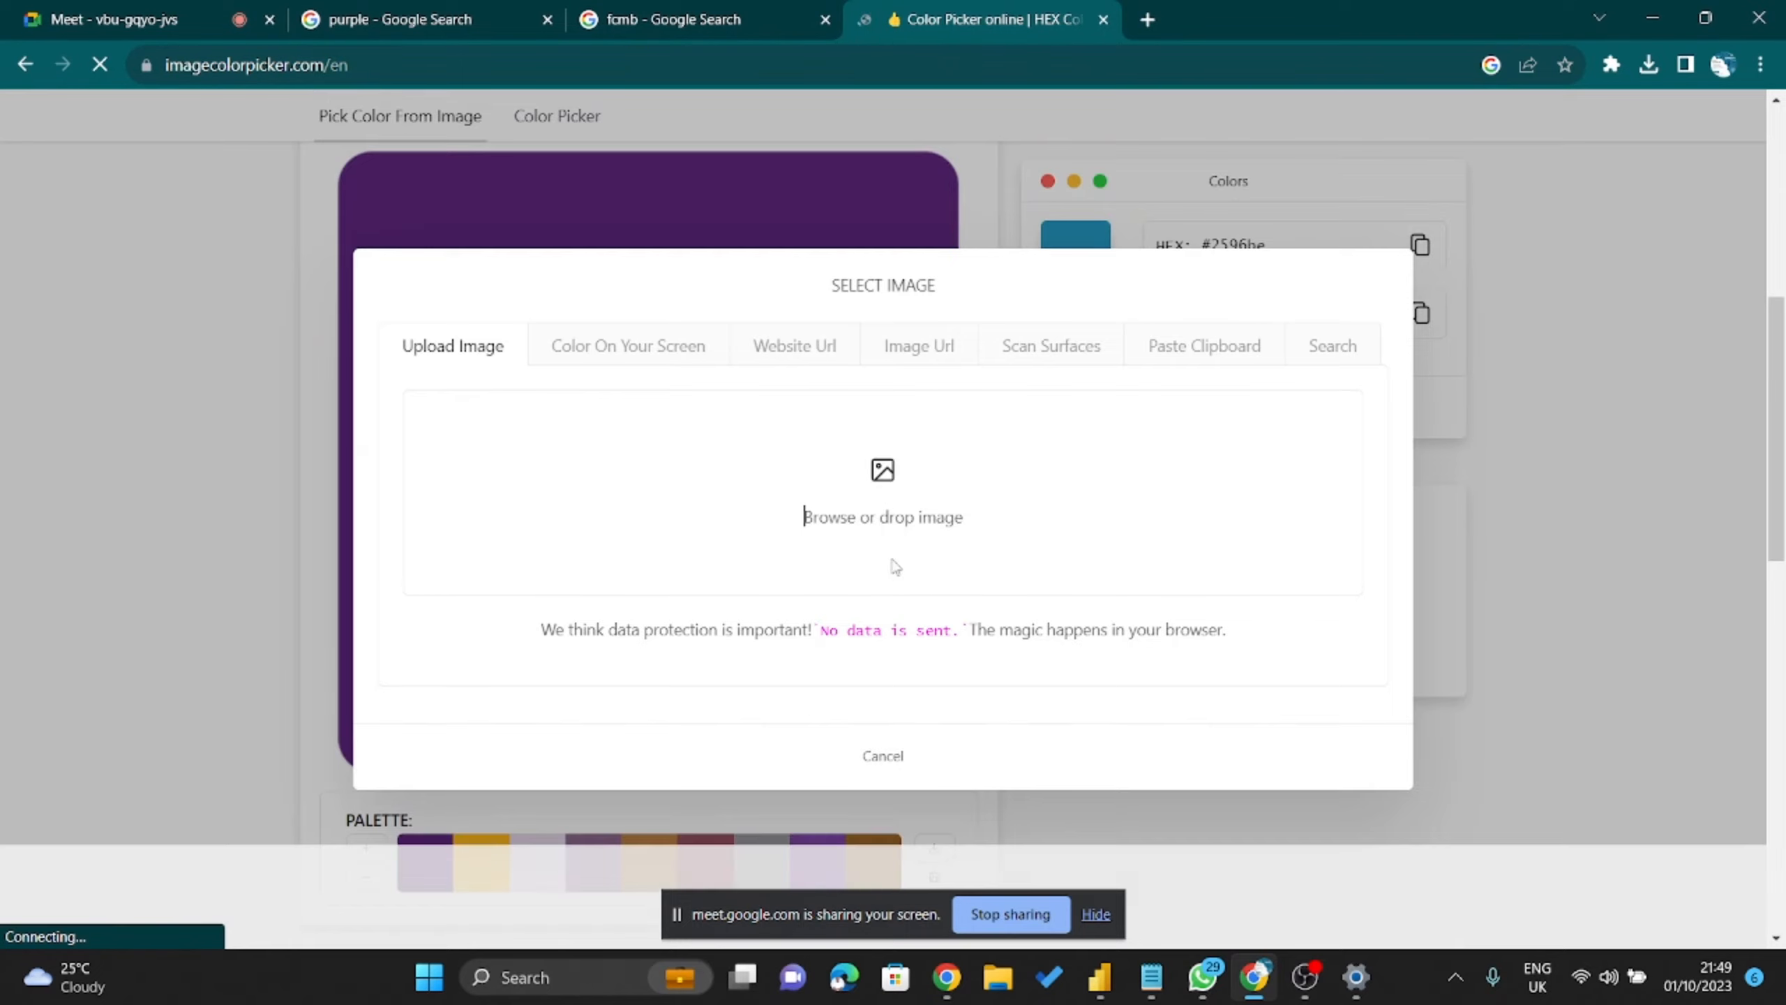
# Dismiss the Image Color Picker pop-up, glance at the fcmb search tab, and return to the picker.
pyautogui.scroll(-3, 829, 665)
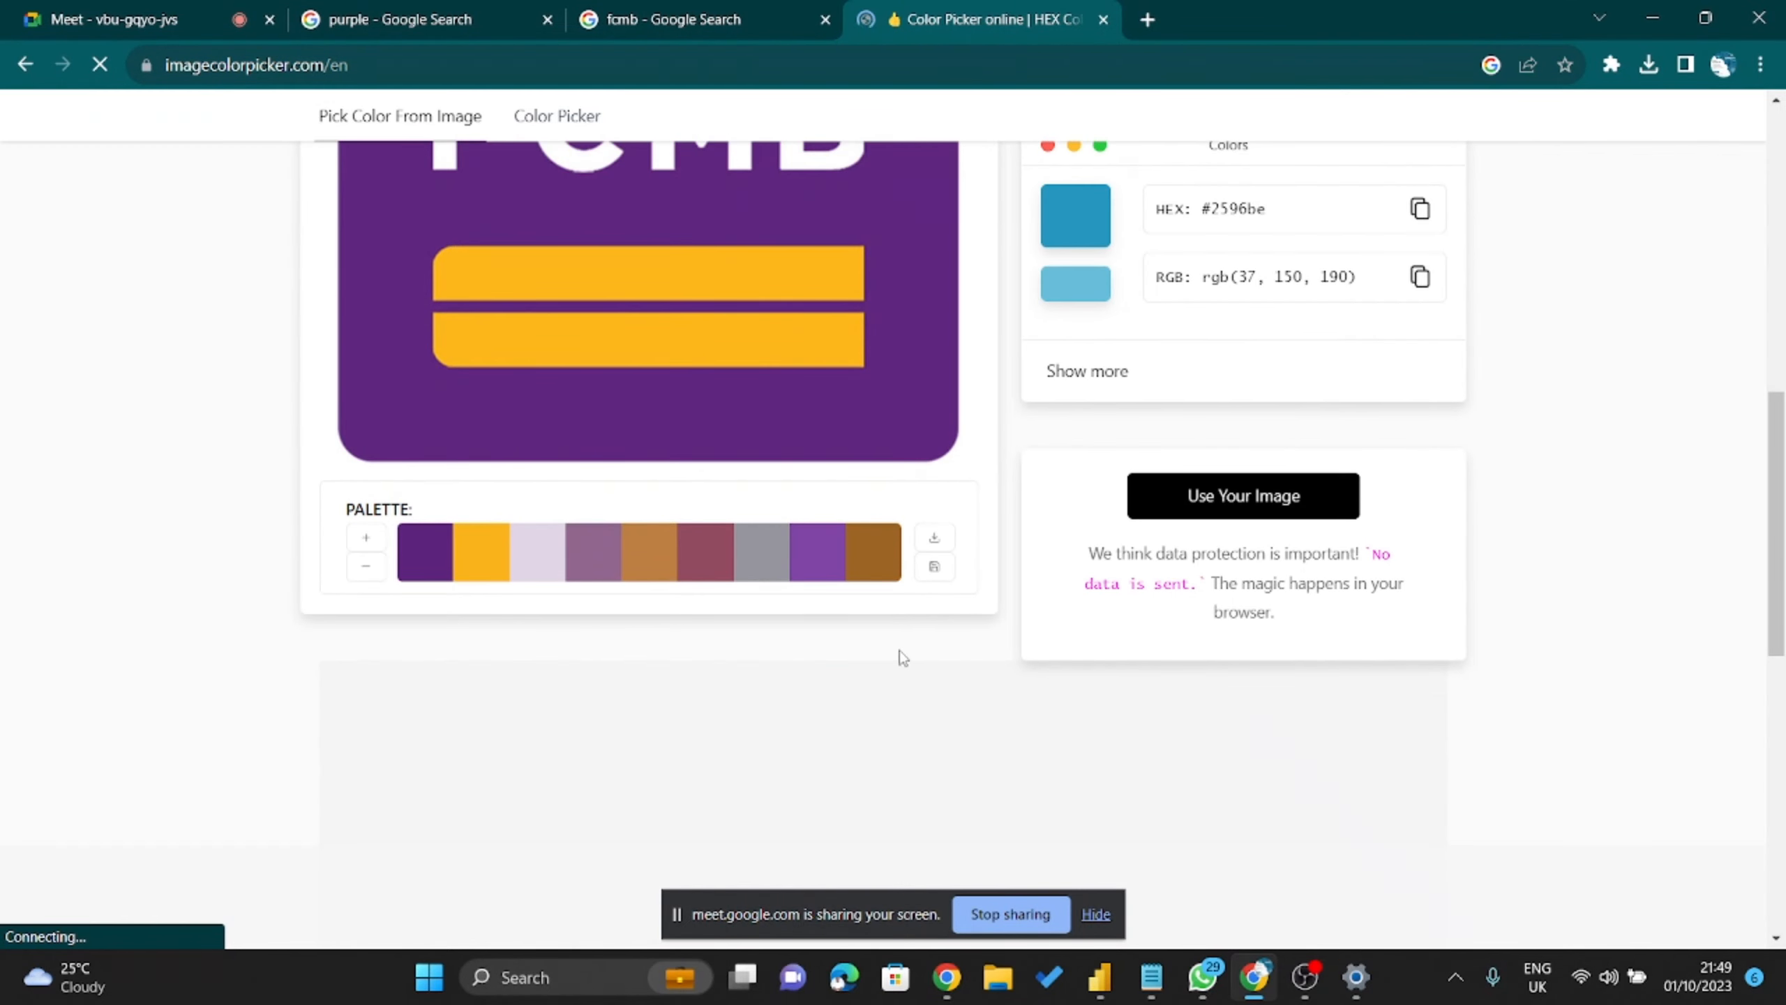
pyautogui.scroll(2, 590, 653)
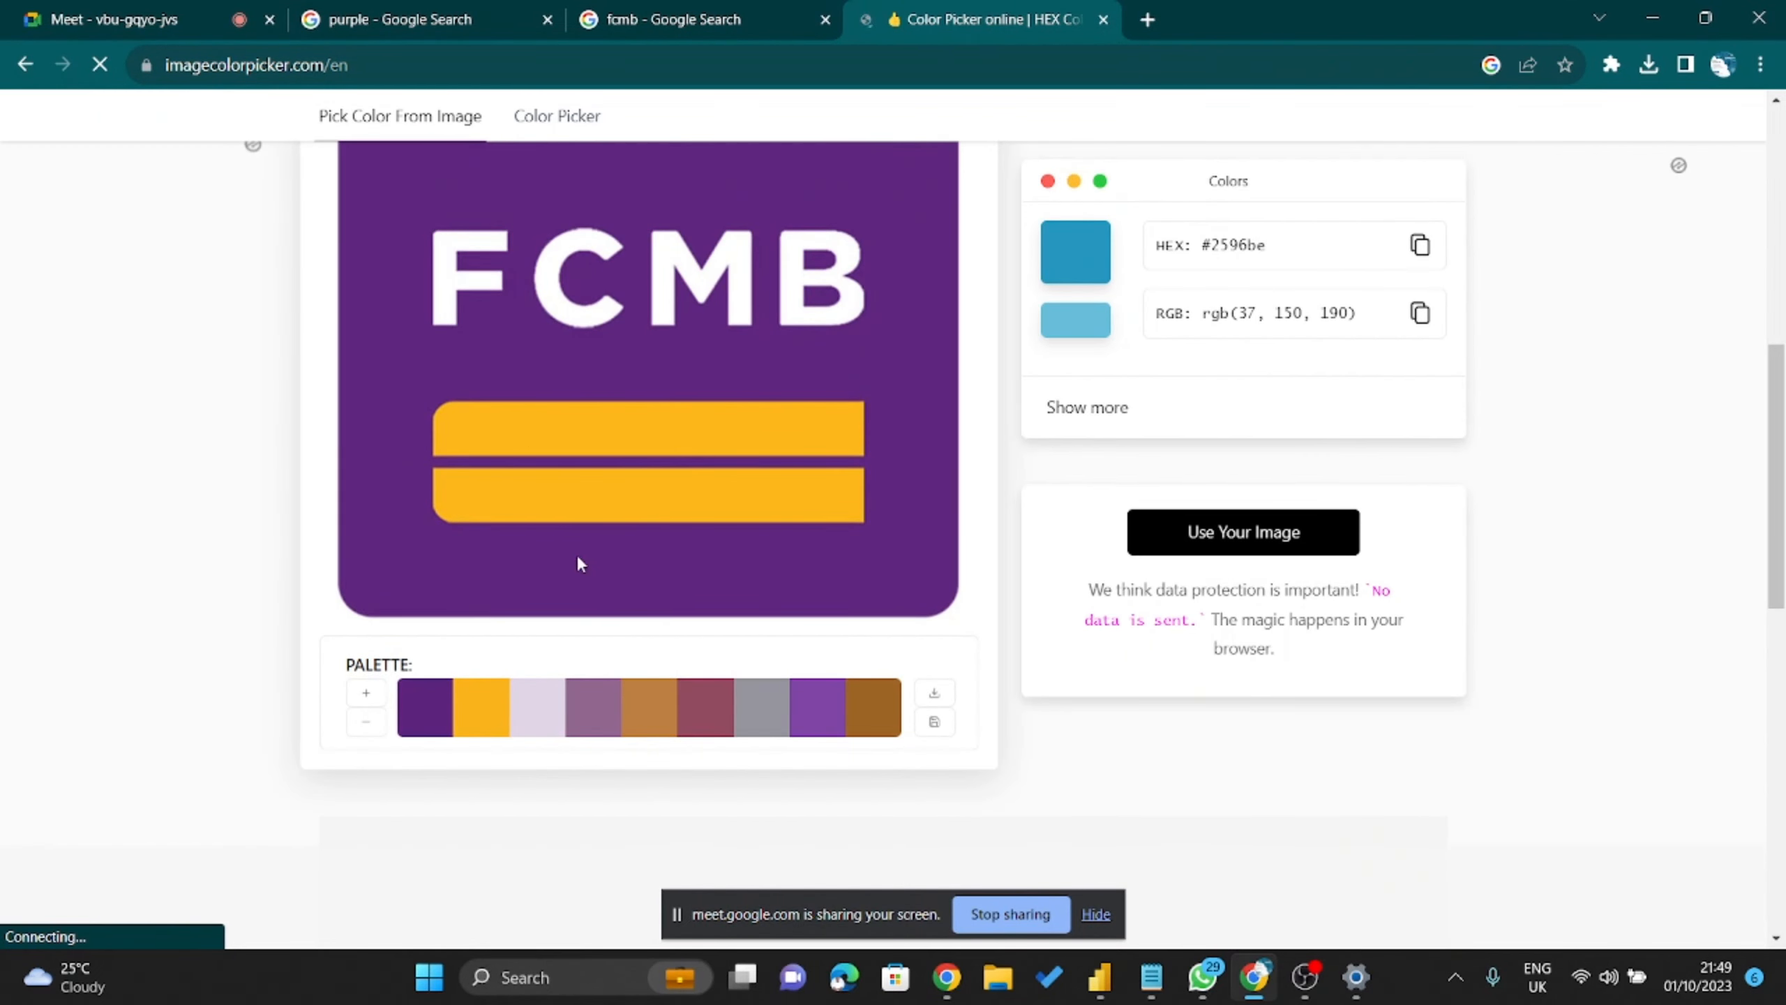
pyautogui.scroll(2, 681, 485)
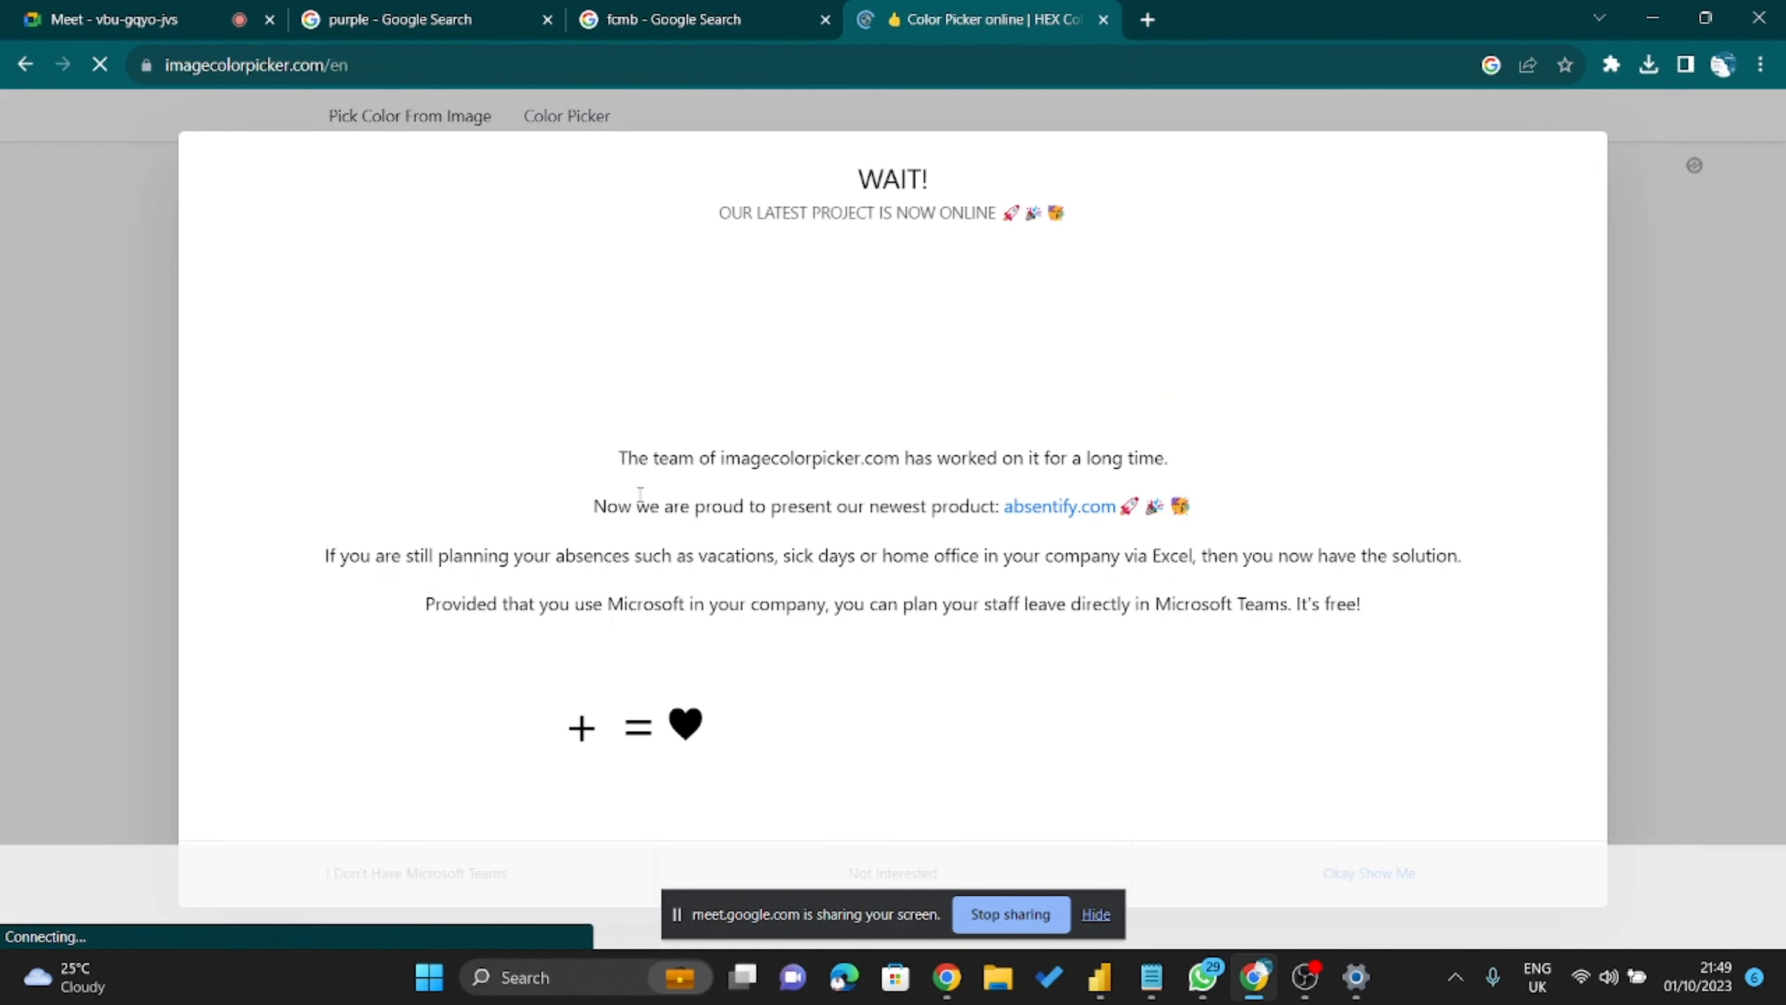
pyautogui.click(1653, 158)
pyautogui.scroll(-2, 503, 566)
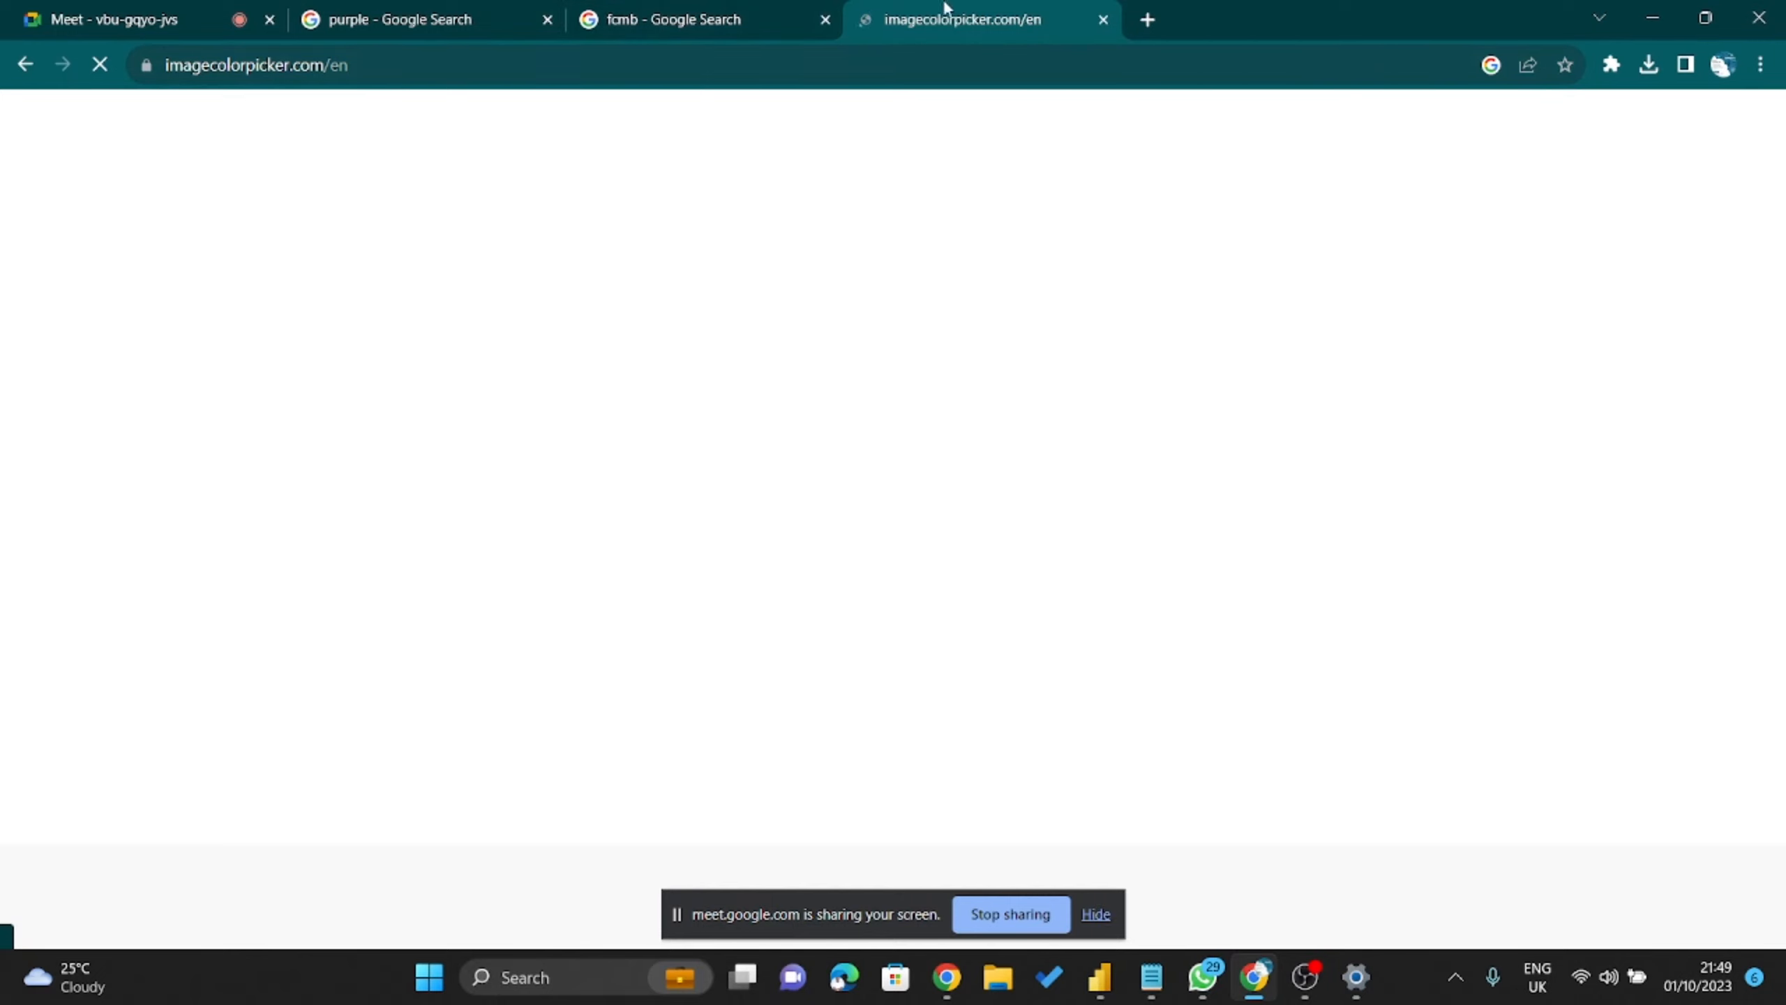
pyautogui.click(789, 8)
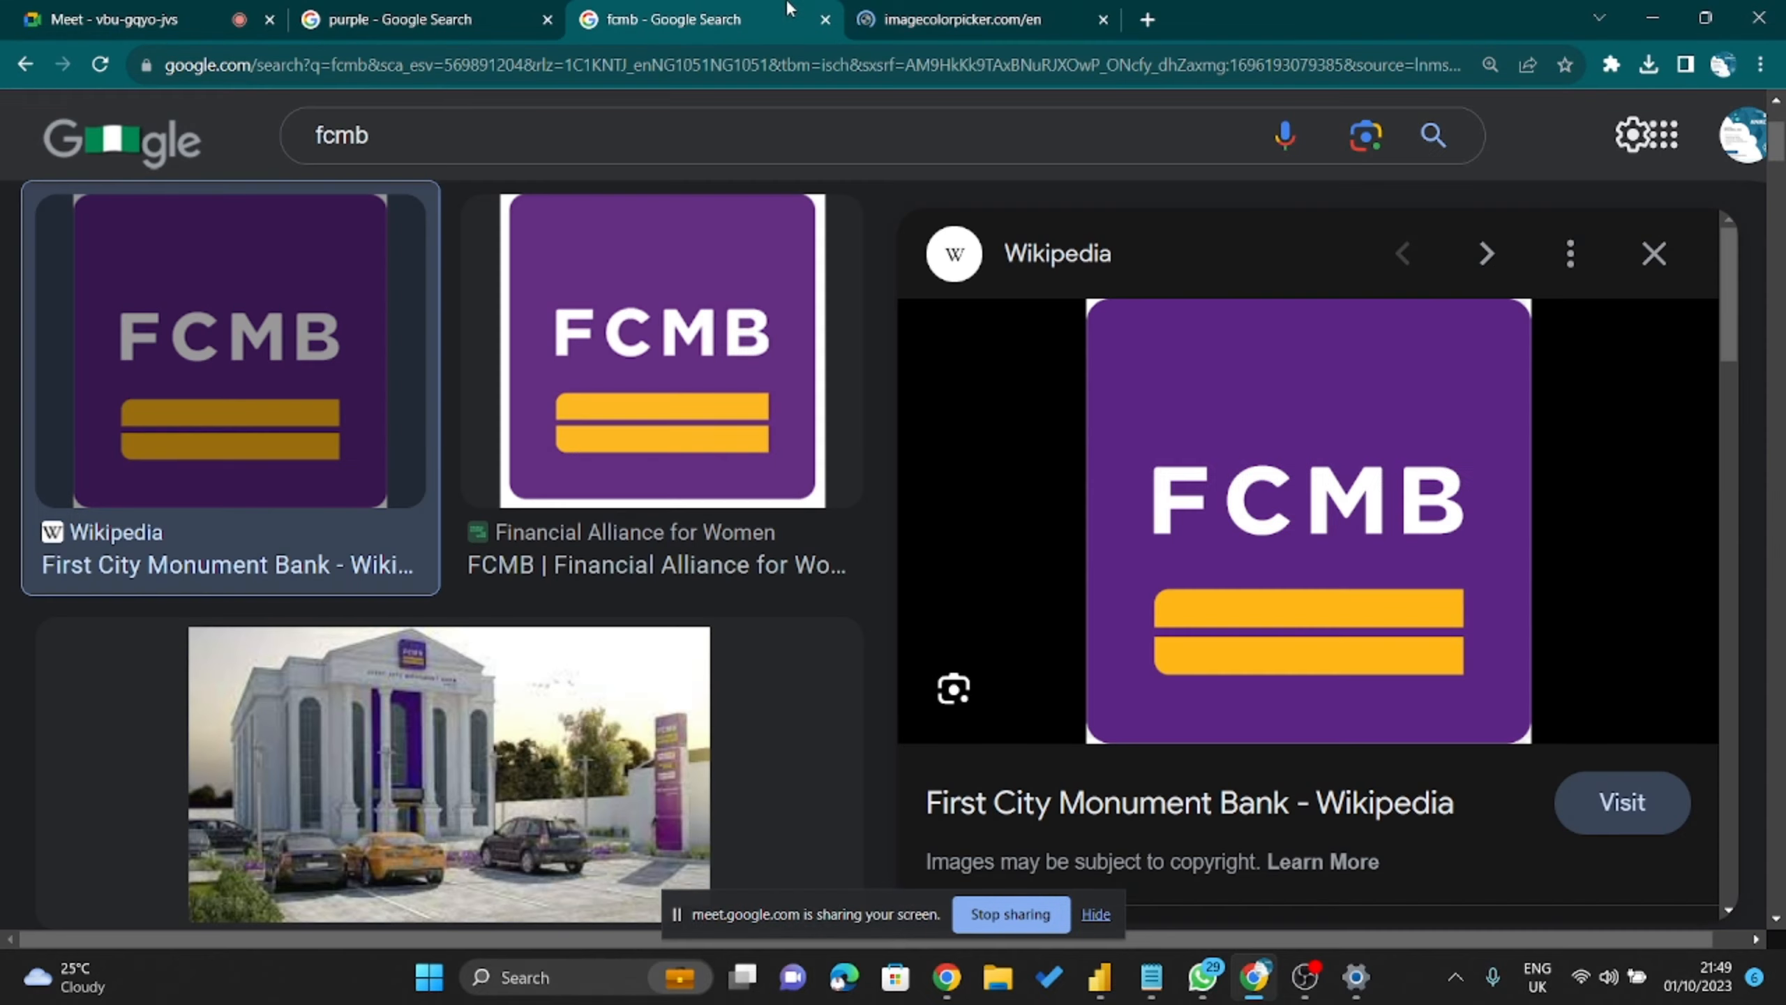
pyautogui.click(943, 21)
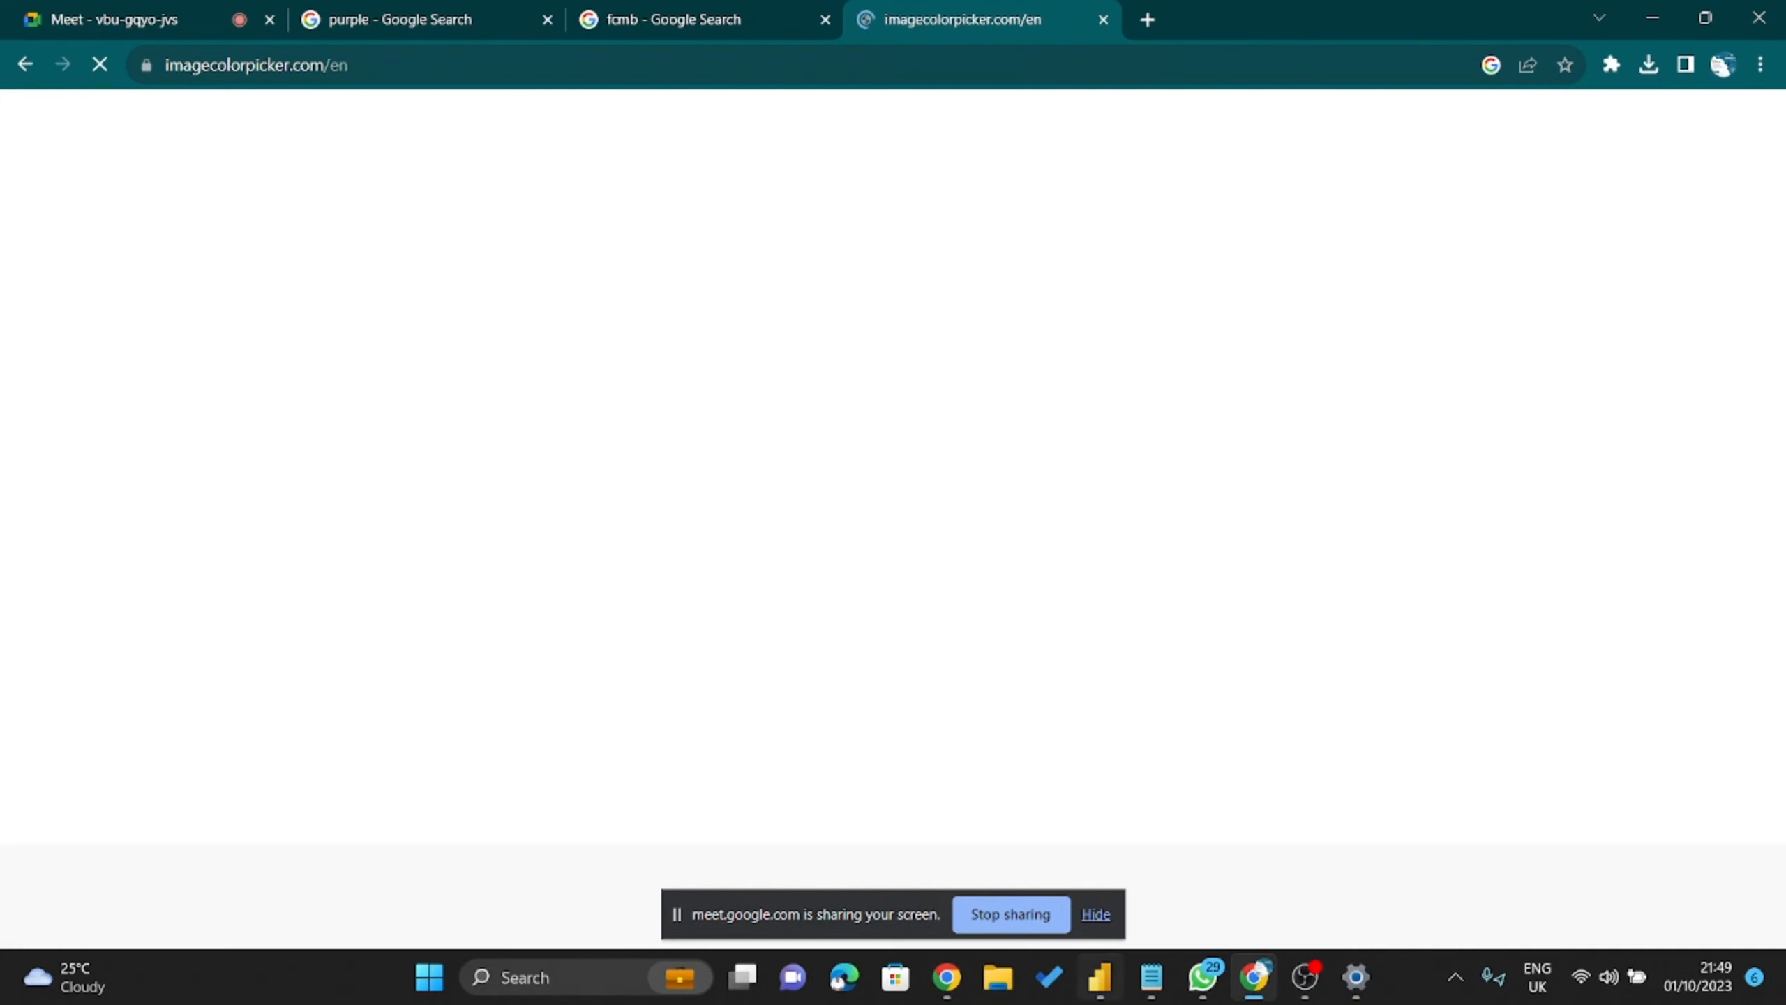
# Insert the FCMB-Logo-600pxls-x-600pxls image from Downloads into the Power BI report.
pyautogui.click(1106, 985)
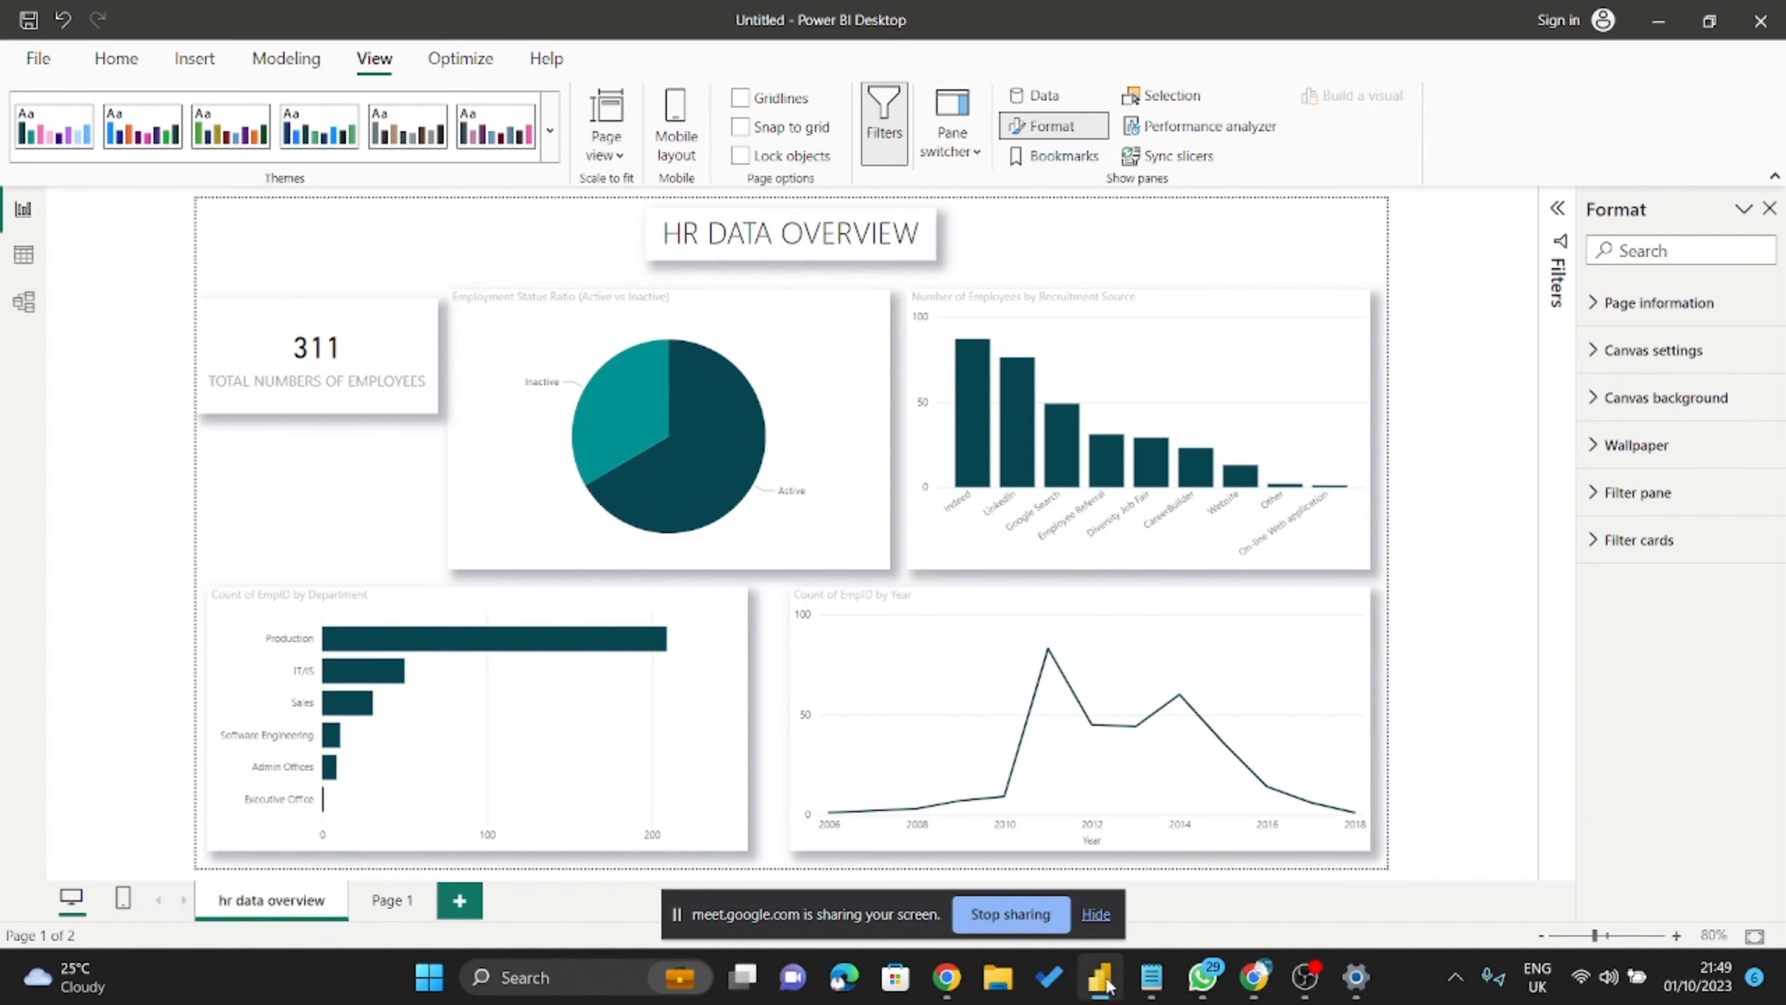
pyautogui.click(200, 62)
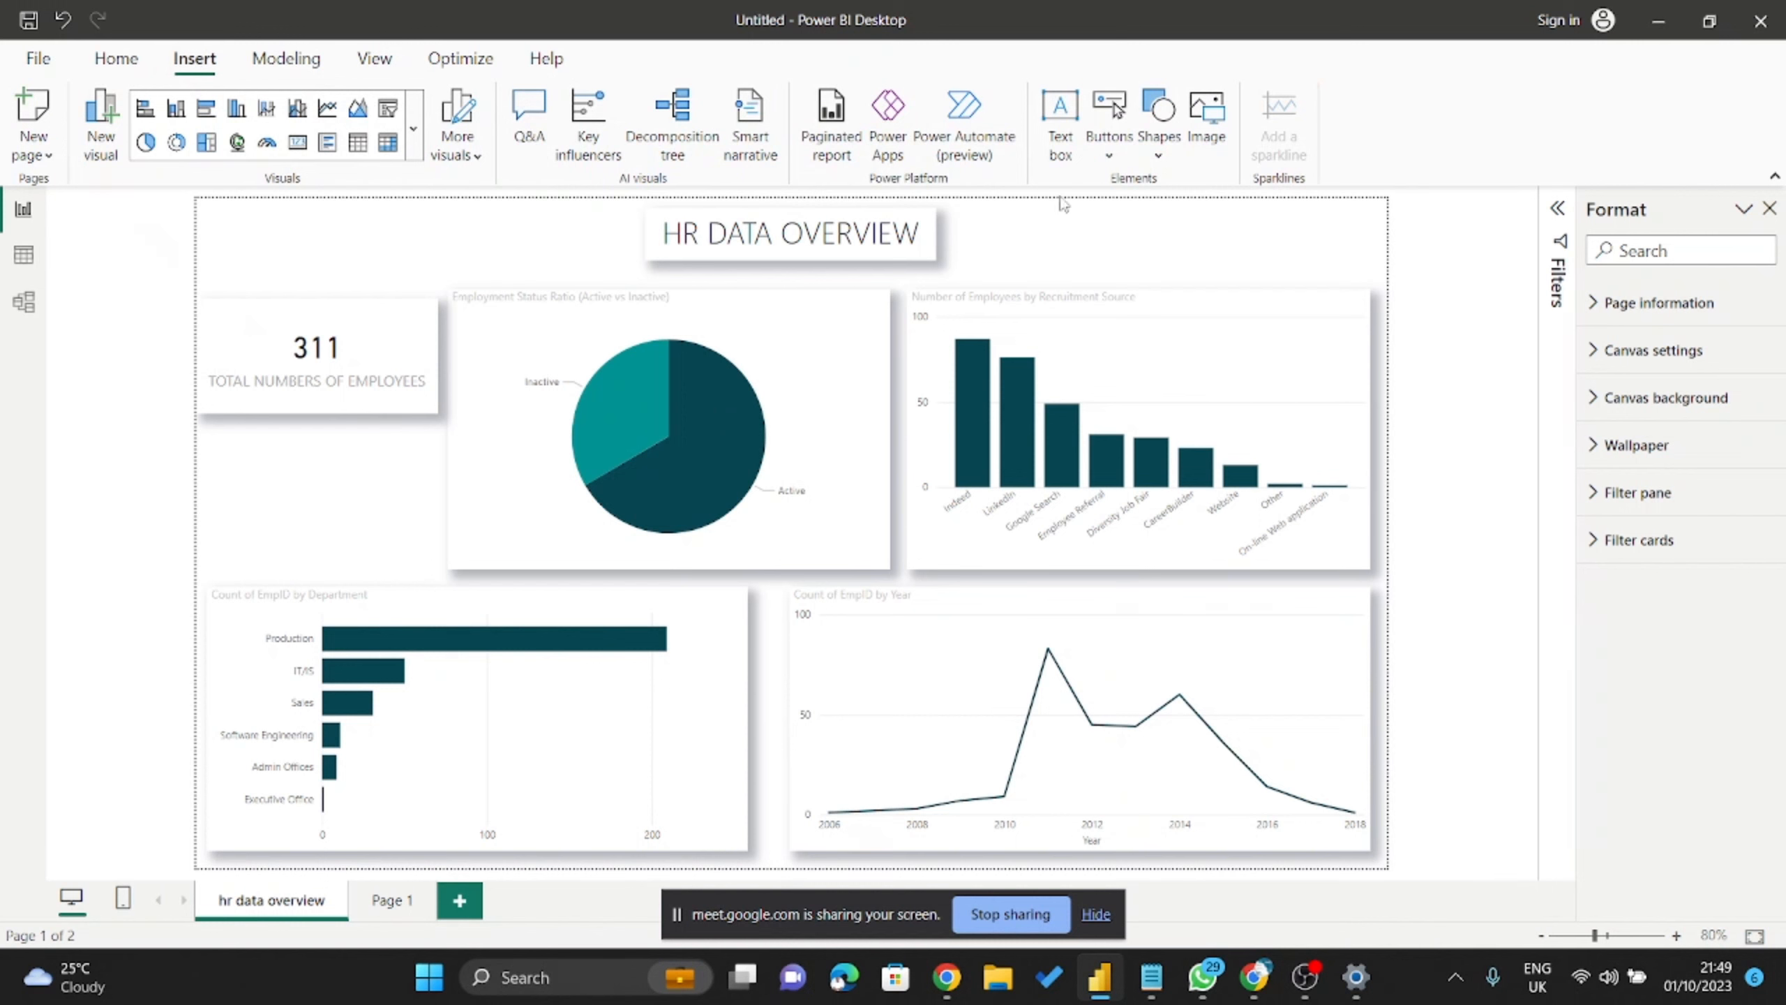
pyautogui.click(1210, 119)
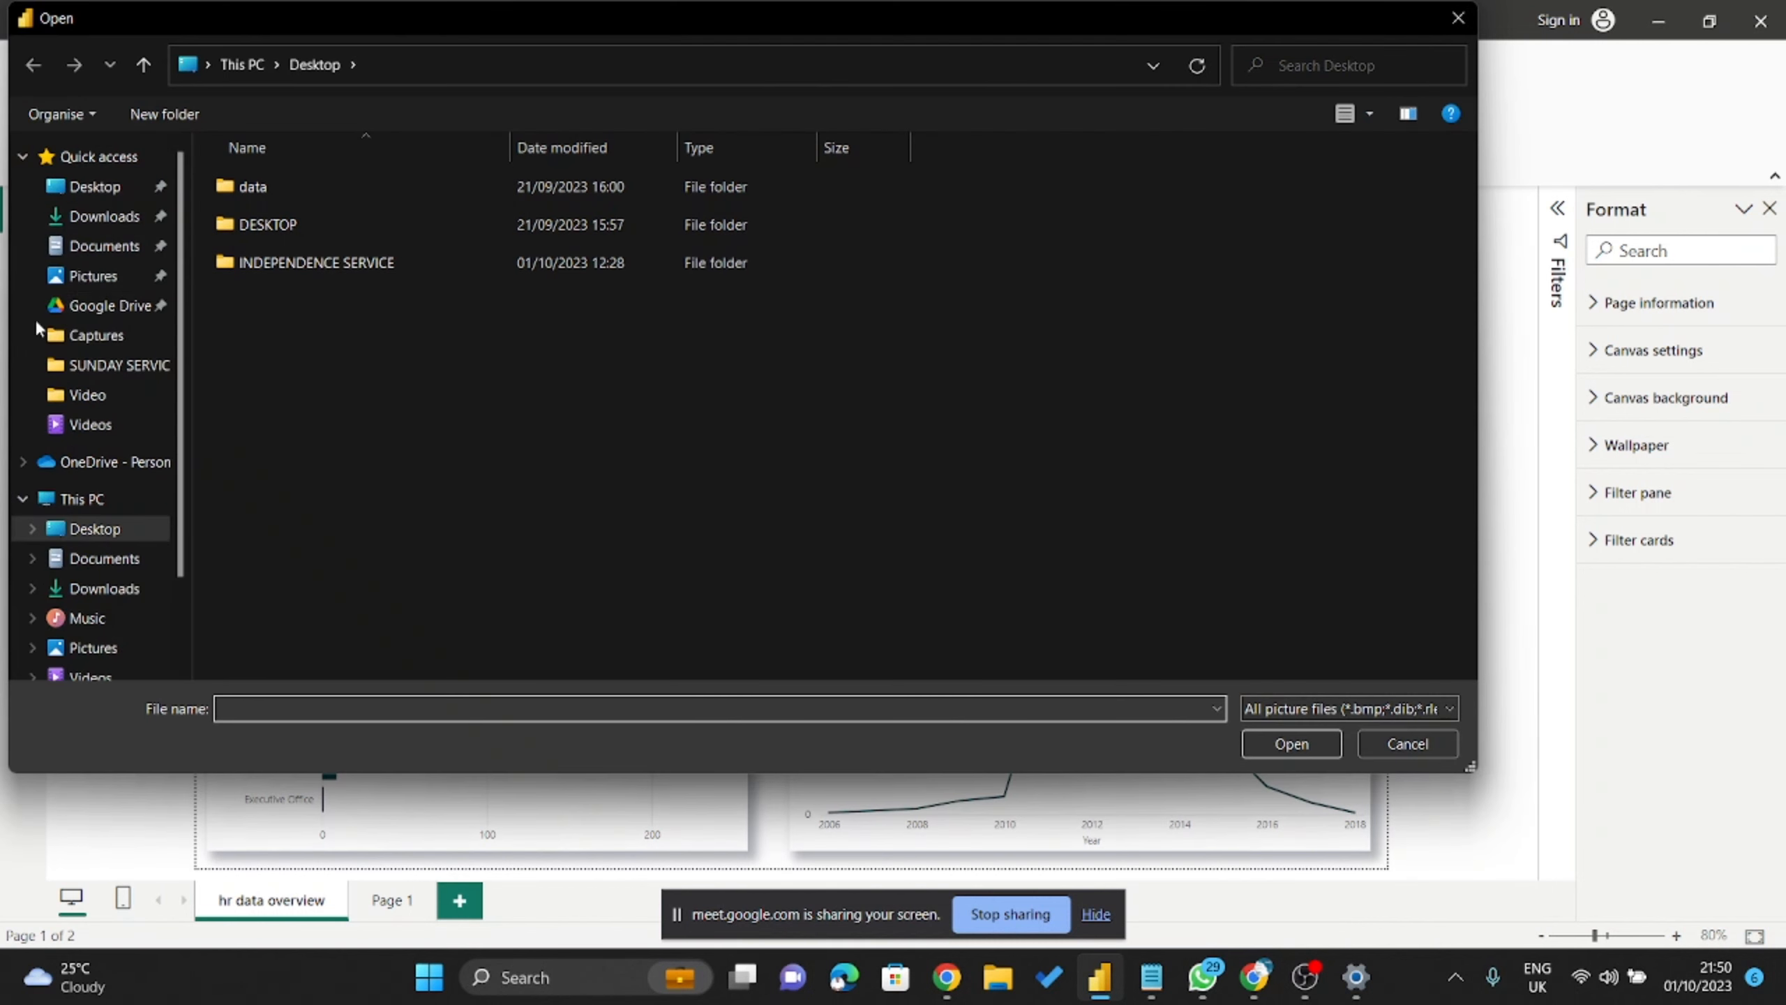
pyautogui.click(116, 216)
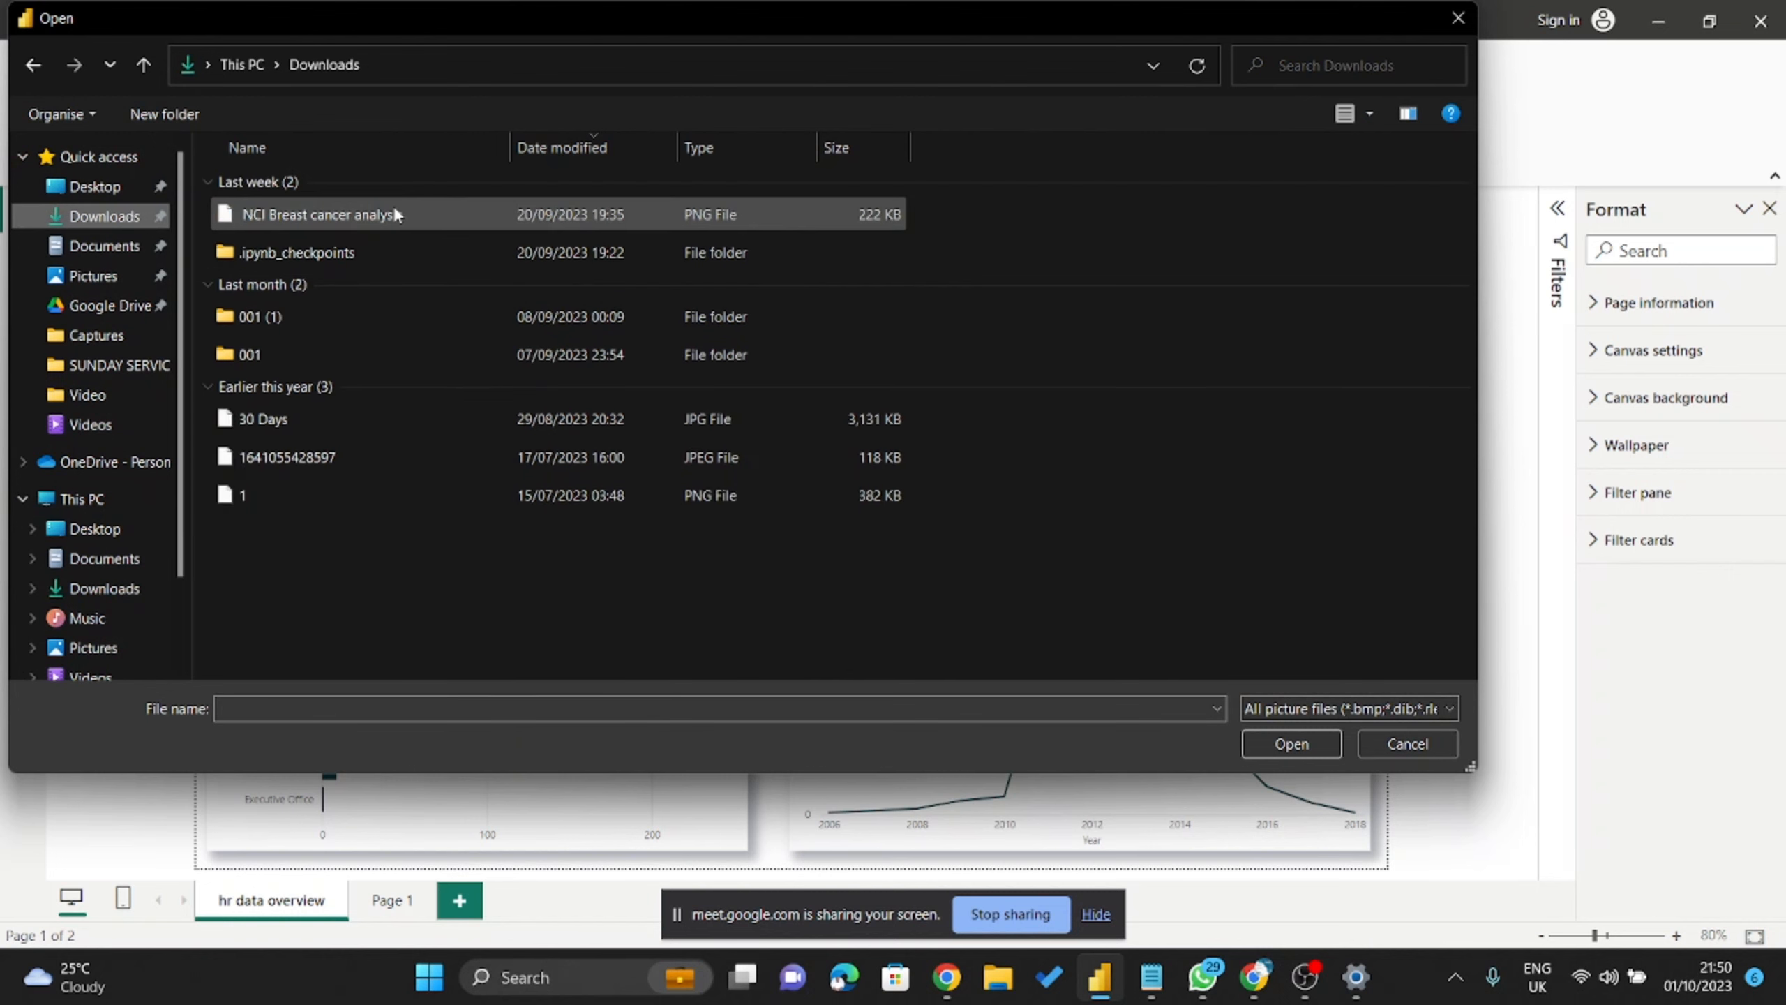
pyautogui.click(383, 214)
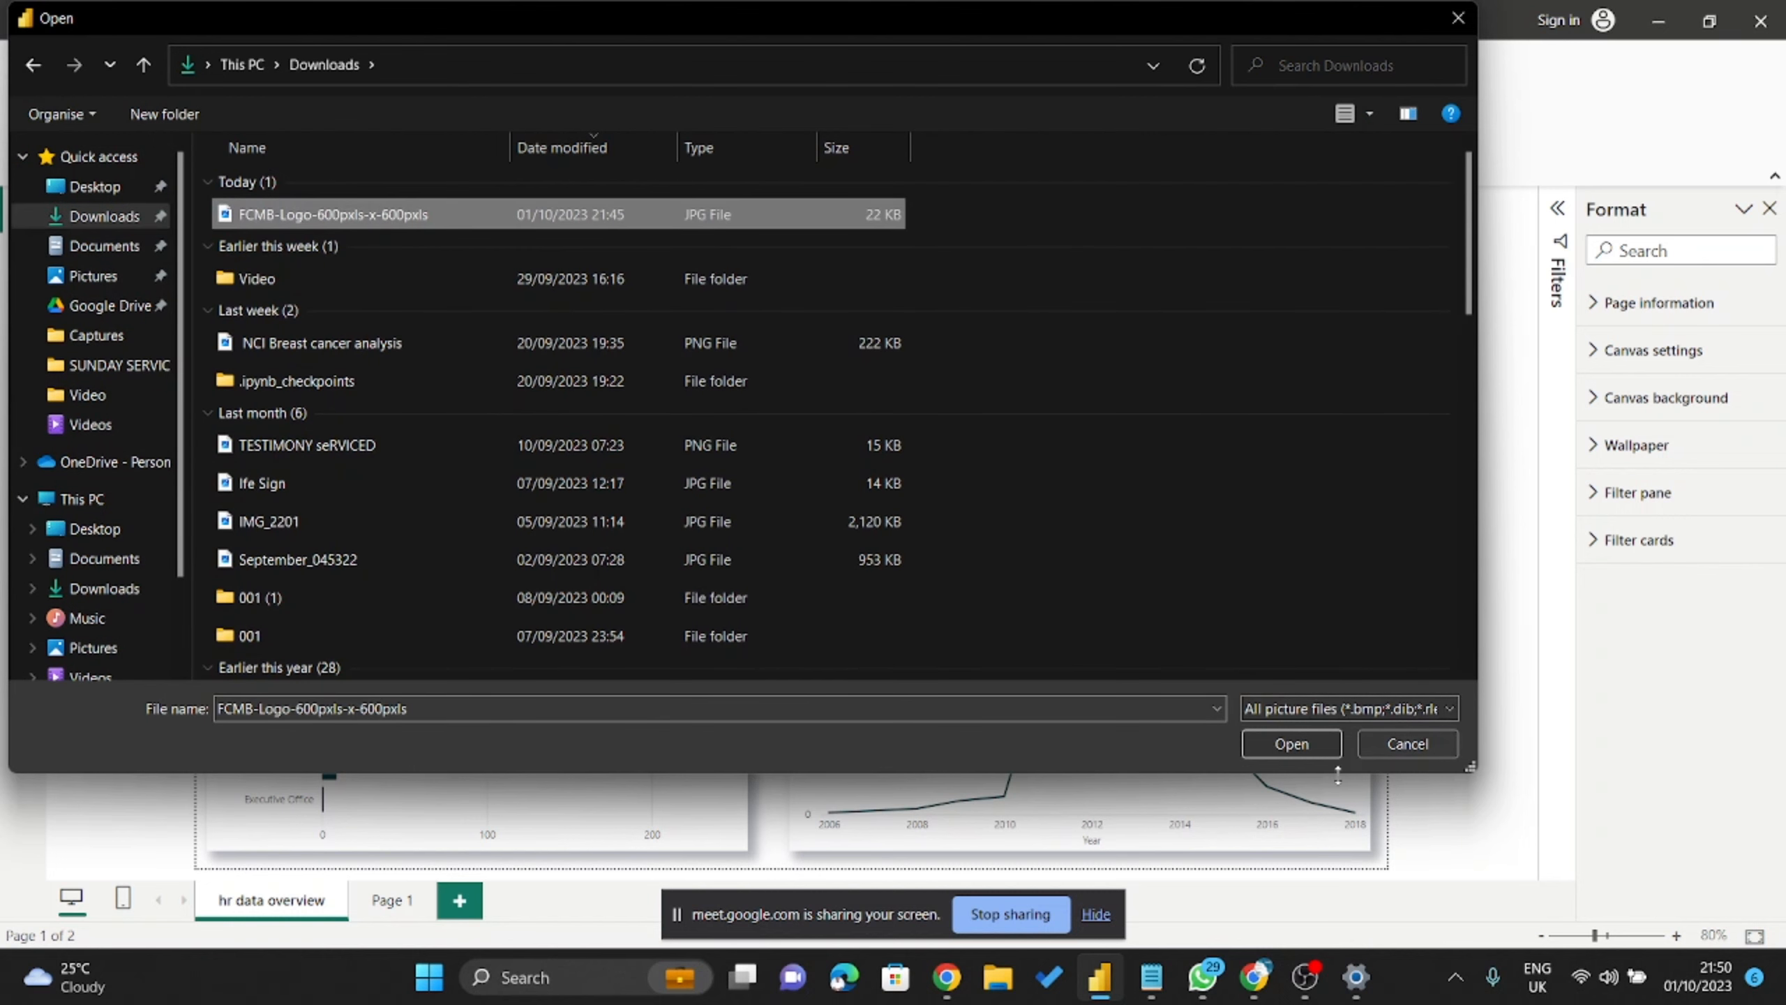
pyautogui.click(1291, 743)
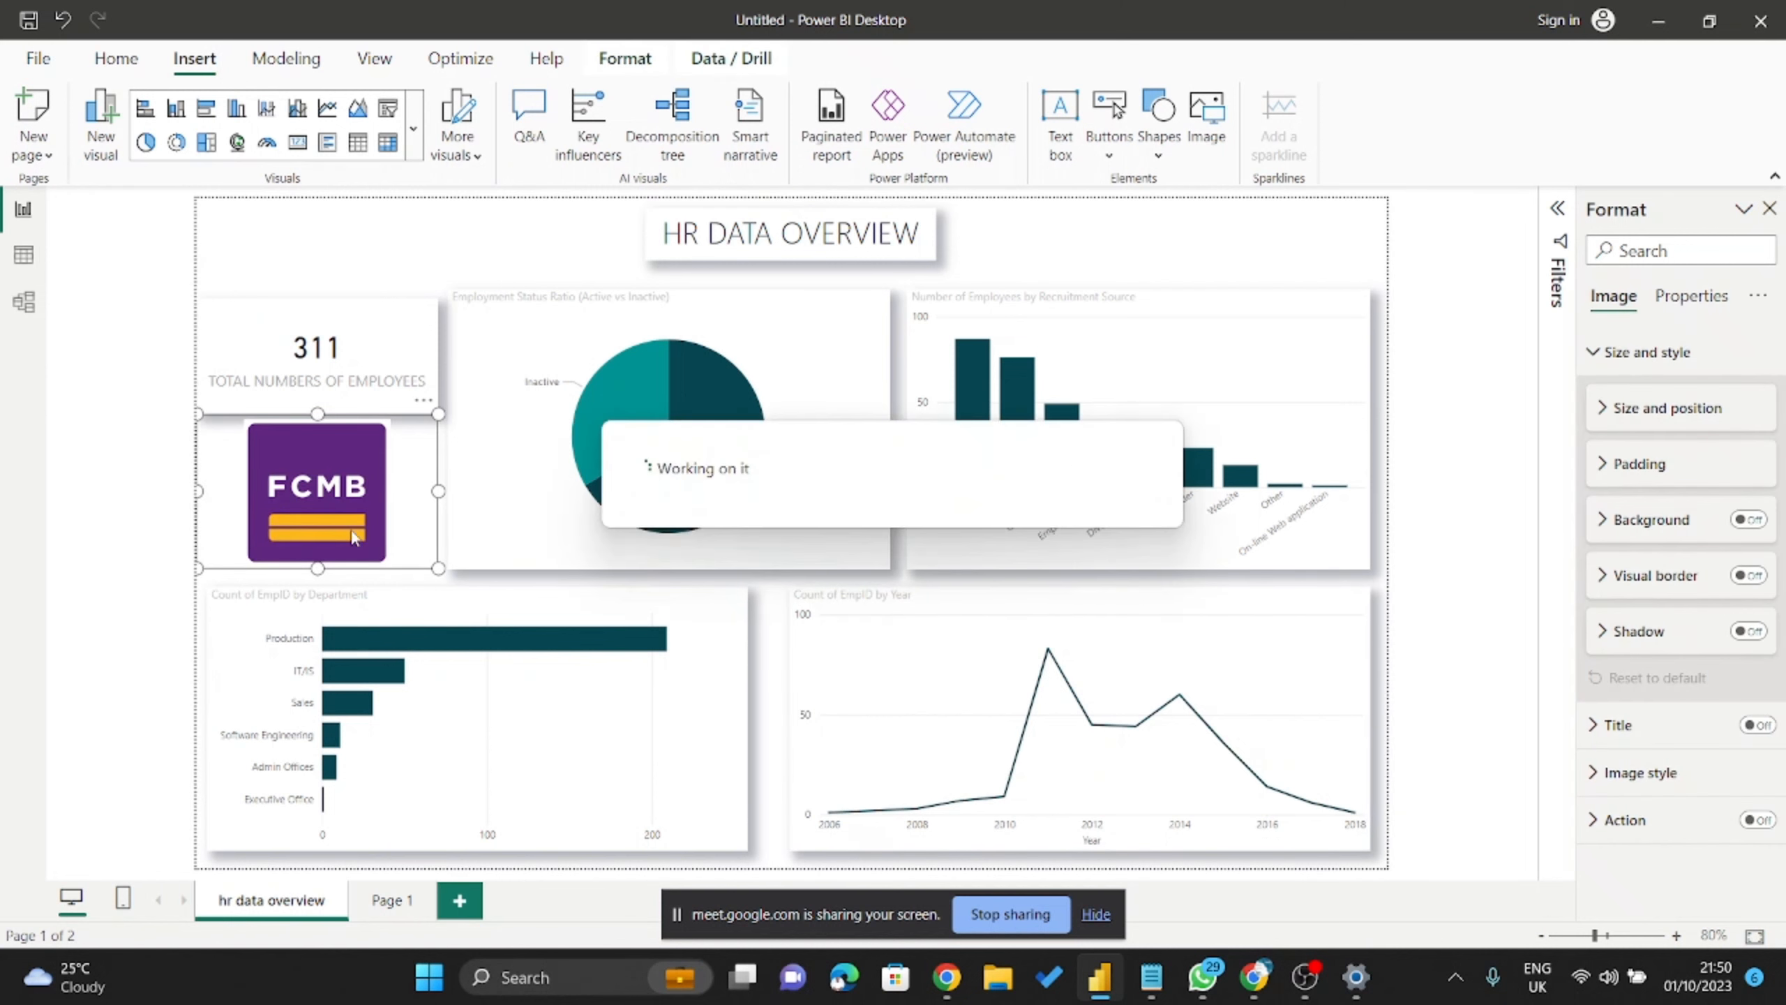
# Arrange the logo at the page's top-left, sitting just above the shifted 311 employees card.
pyautogui.moveTo(400, 417); pyautogui.dragTo(453, 299)
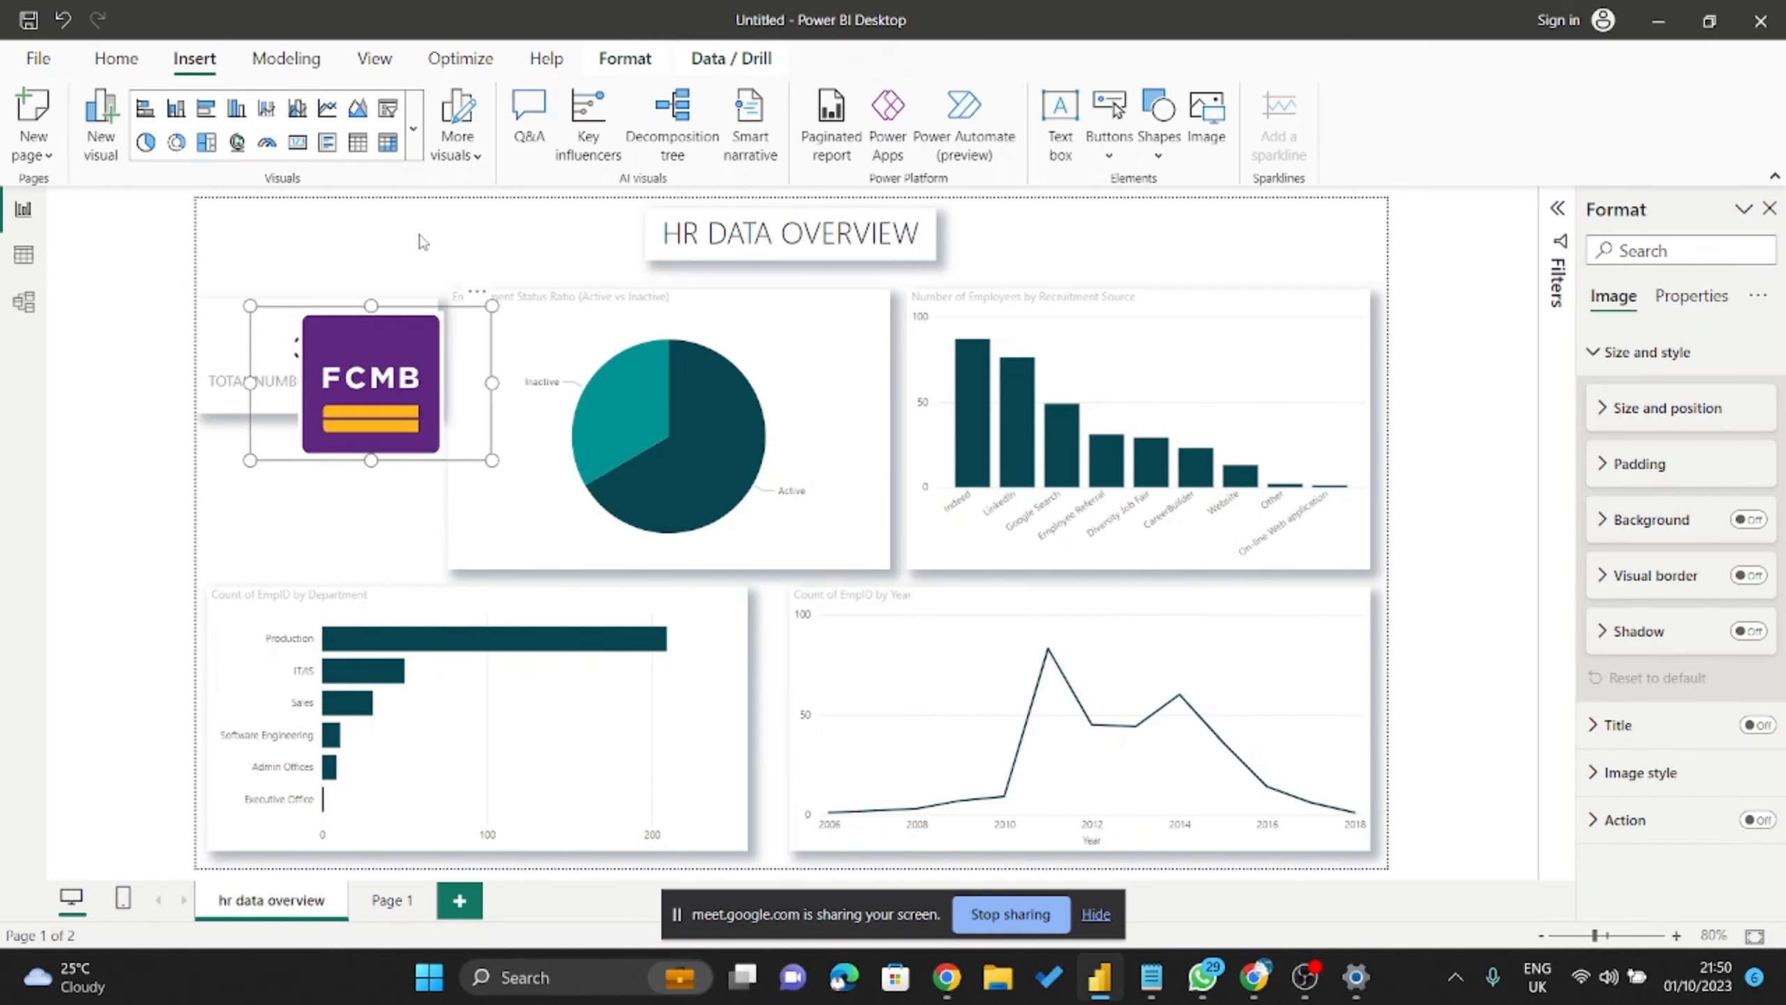
pyautogui.click(396, 297)
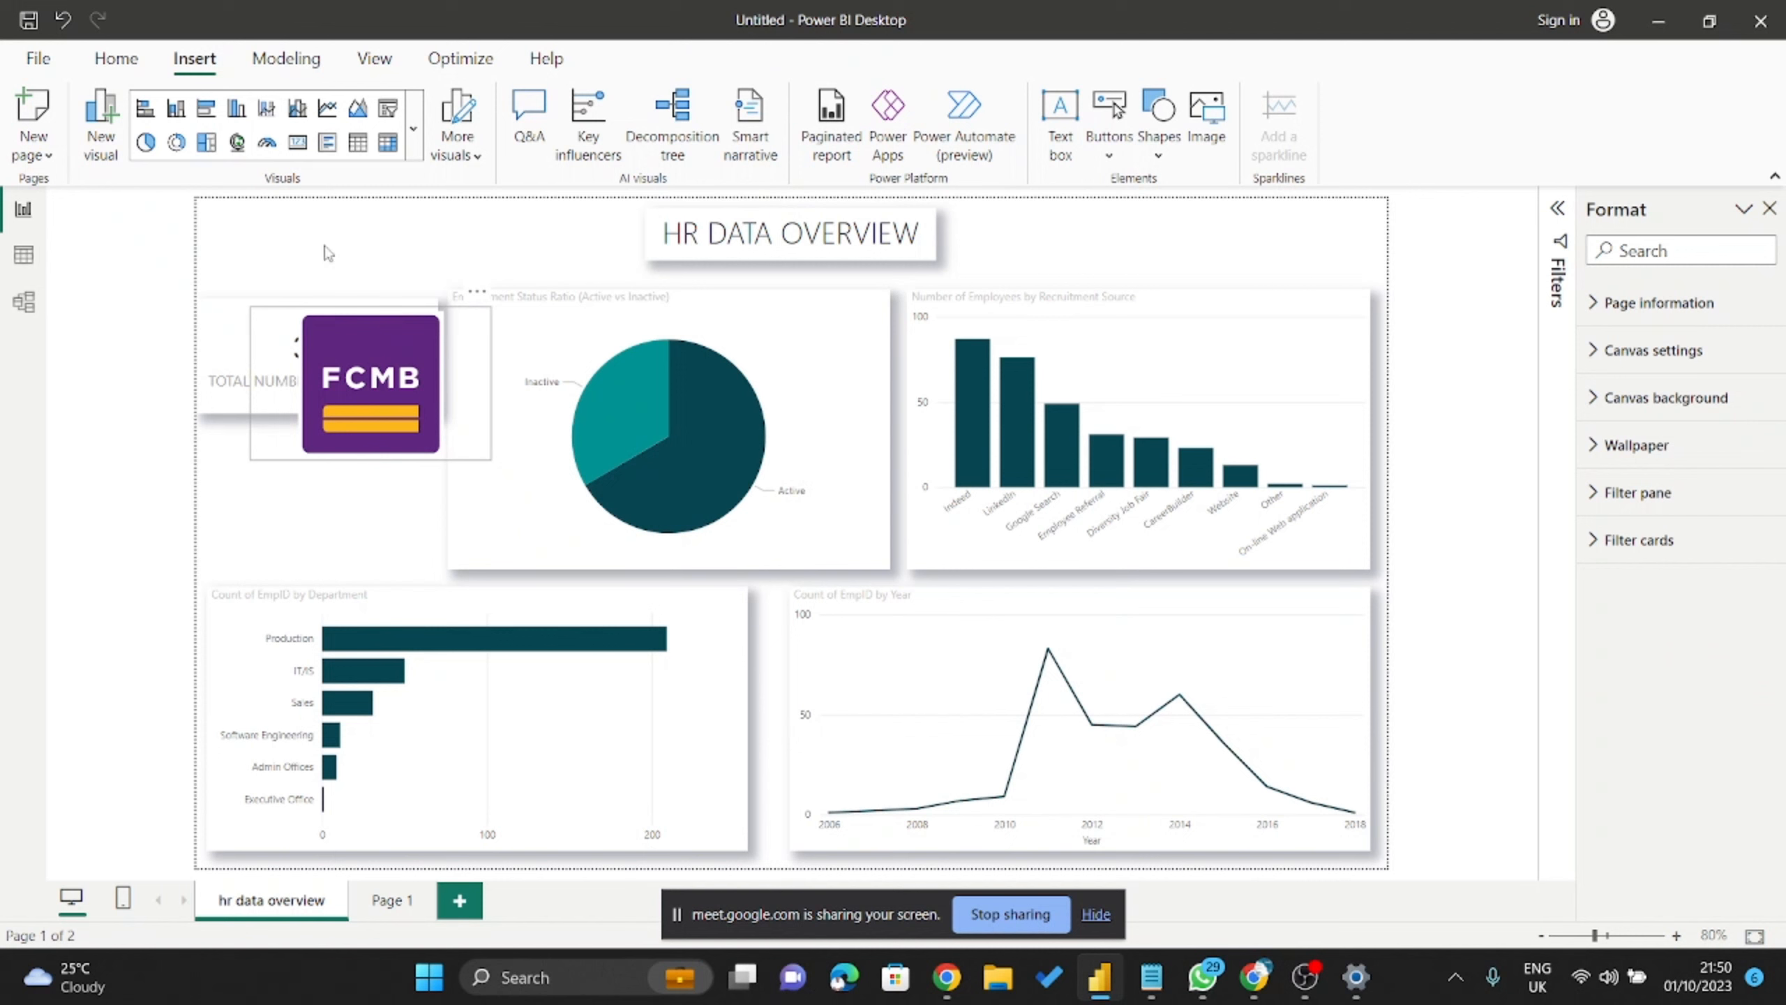
pyautogui.moveTo(351, 366); pyautogui.dragTo(307, 258)
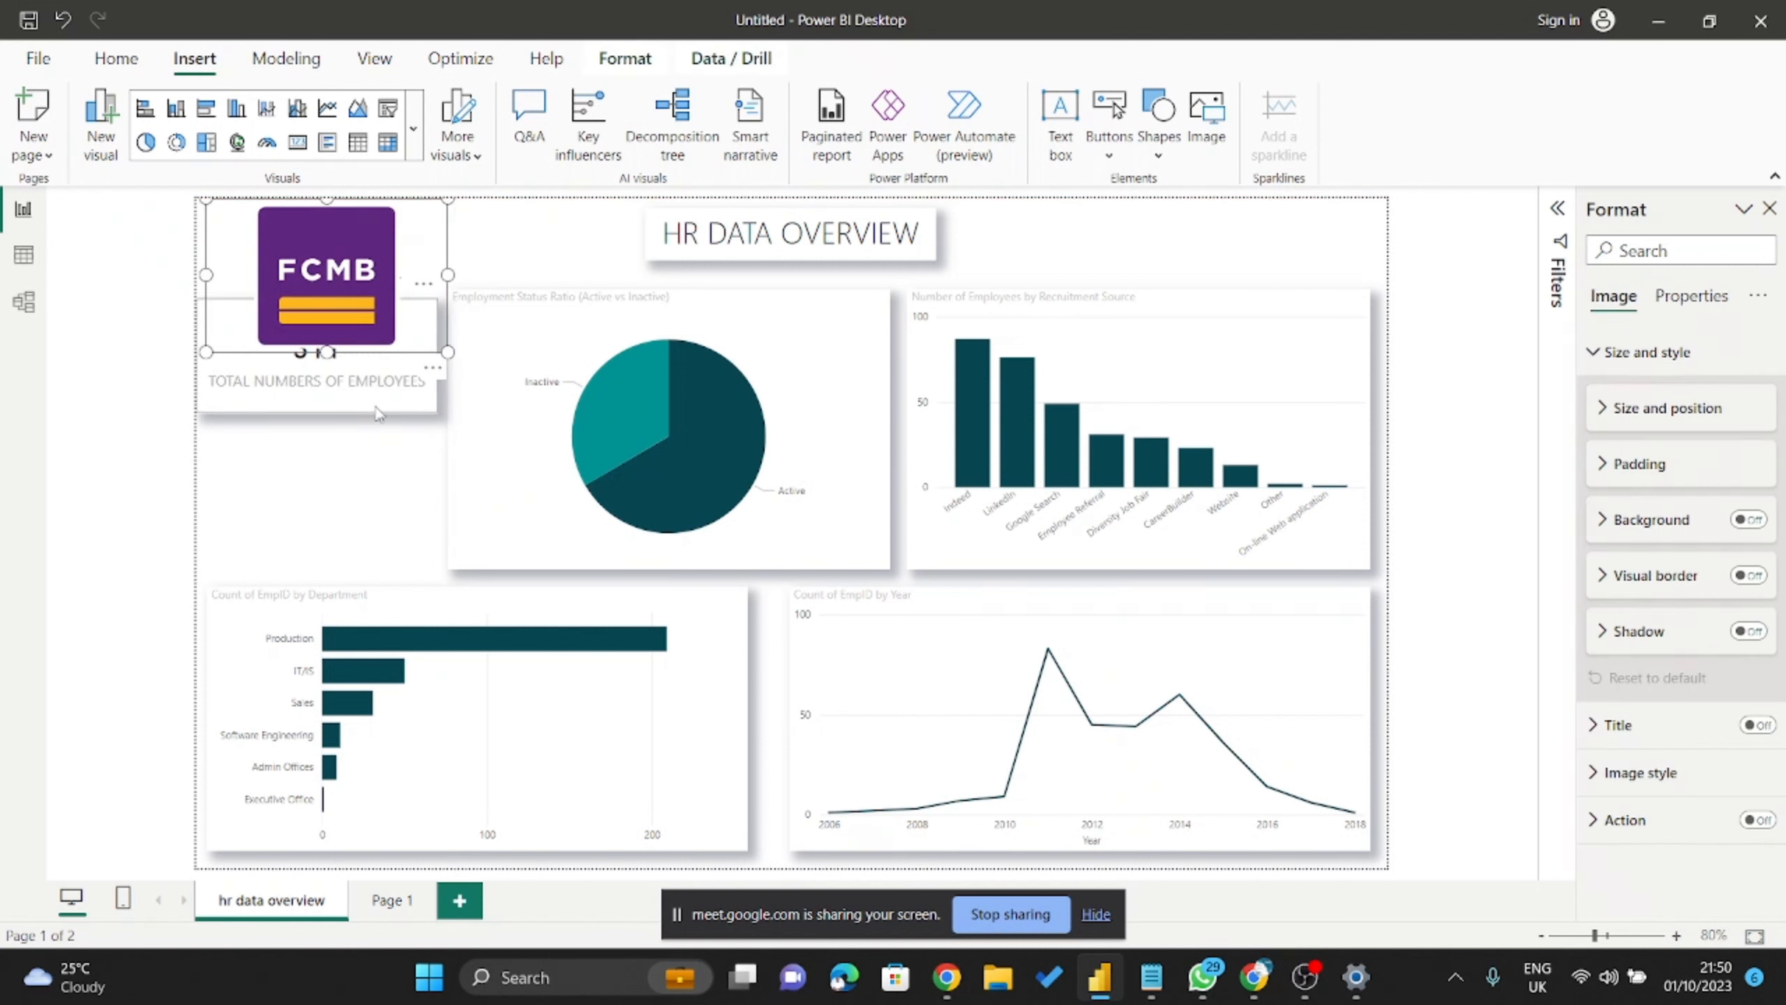
pyautogui.moveTo(377, 413); pyautogui.dragTo(377, 533)
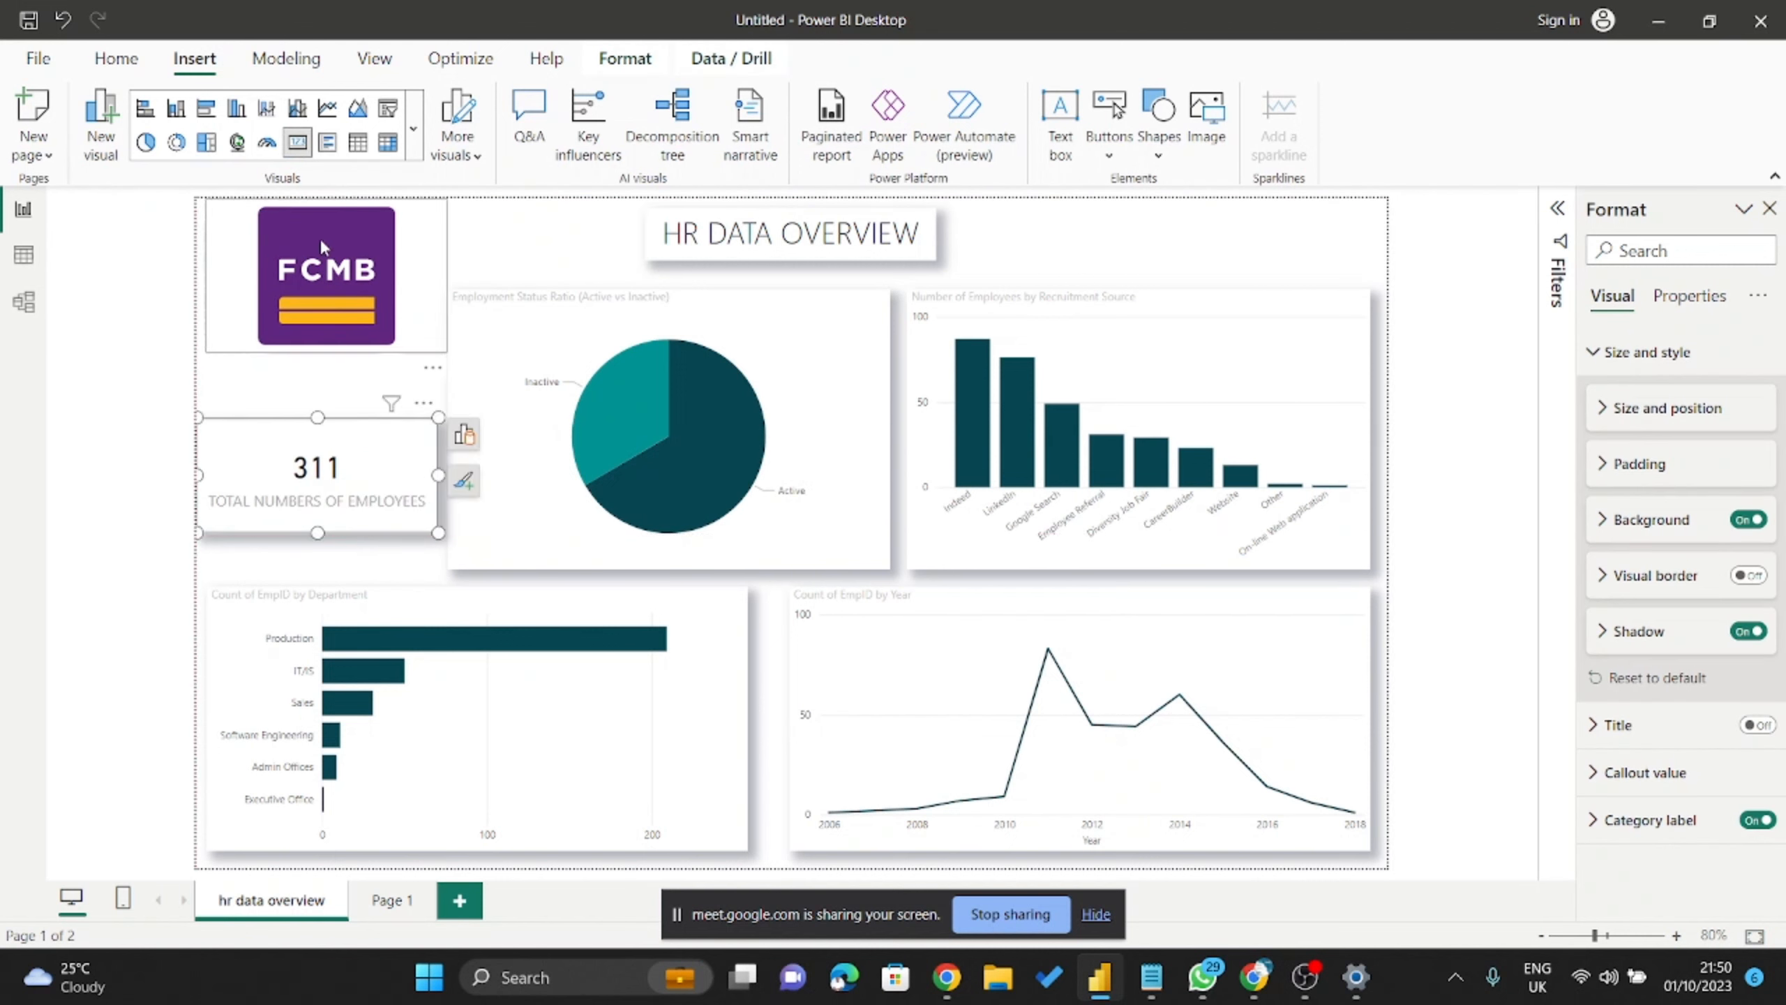
pyautogui.moveTo(321, 245); pyautogui.dragTo(322, 318)
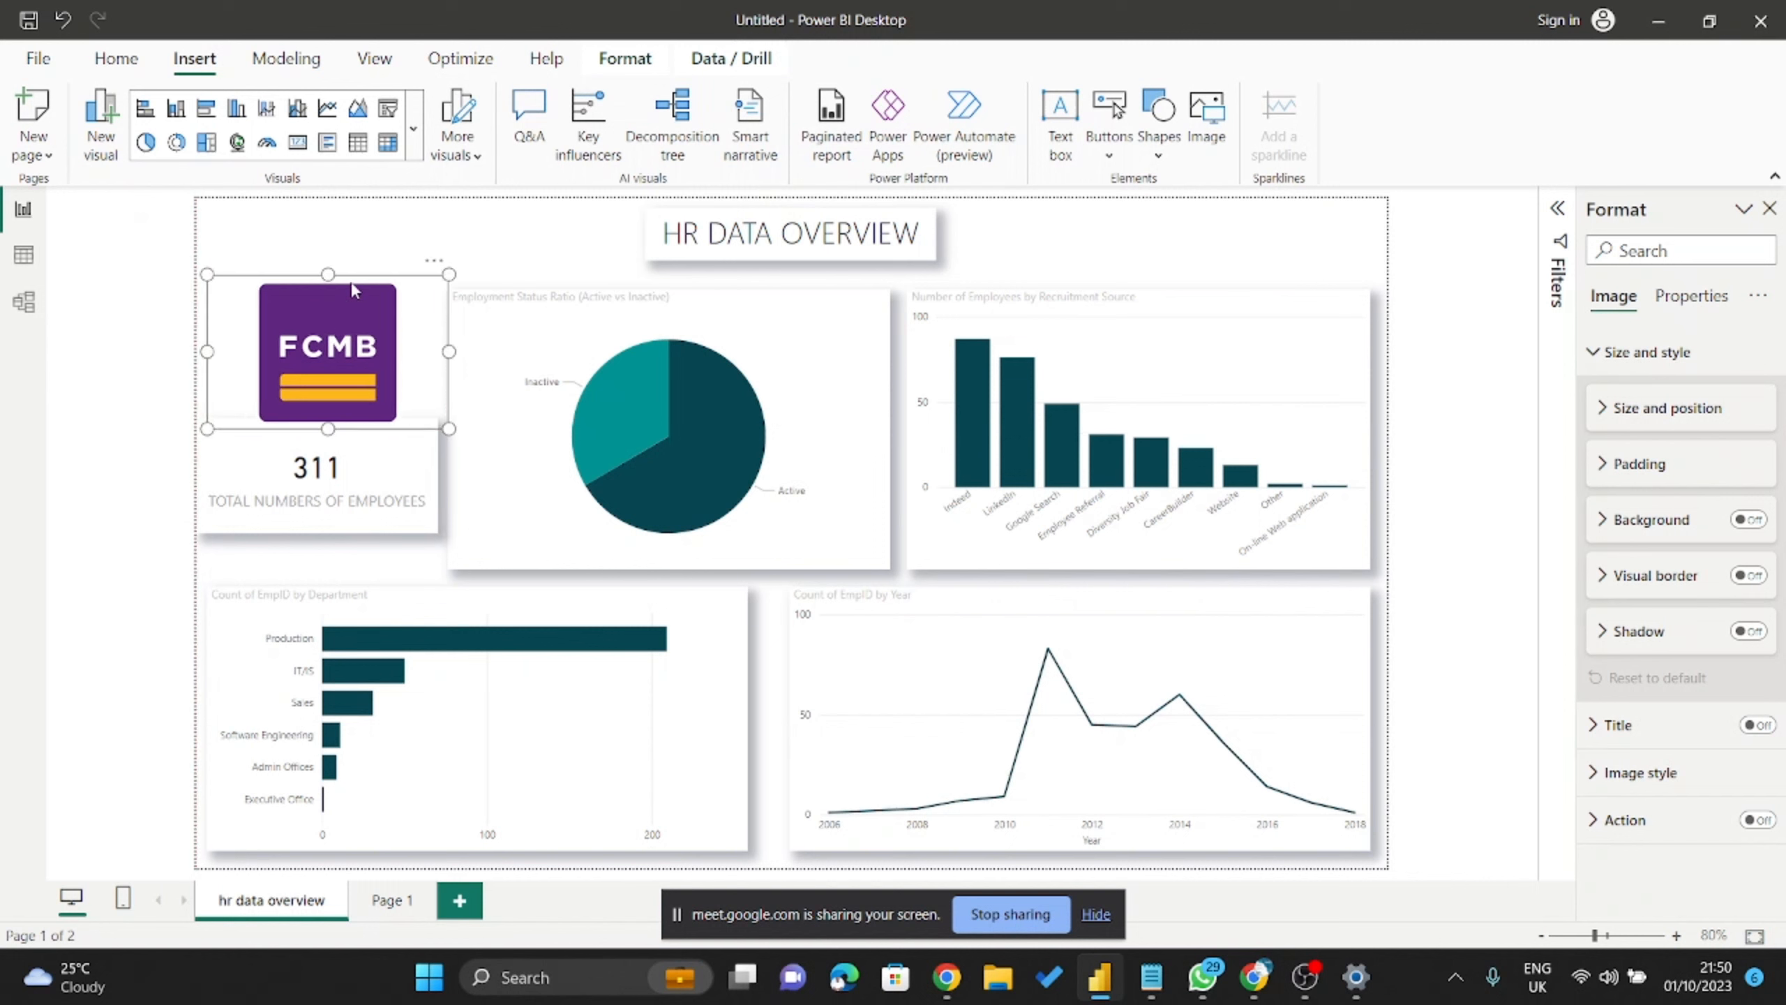
pyautogui.press('Escape')
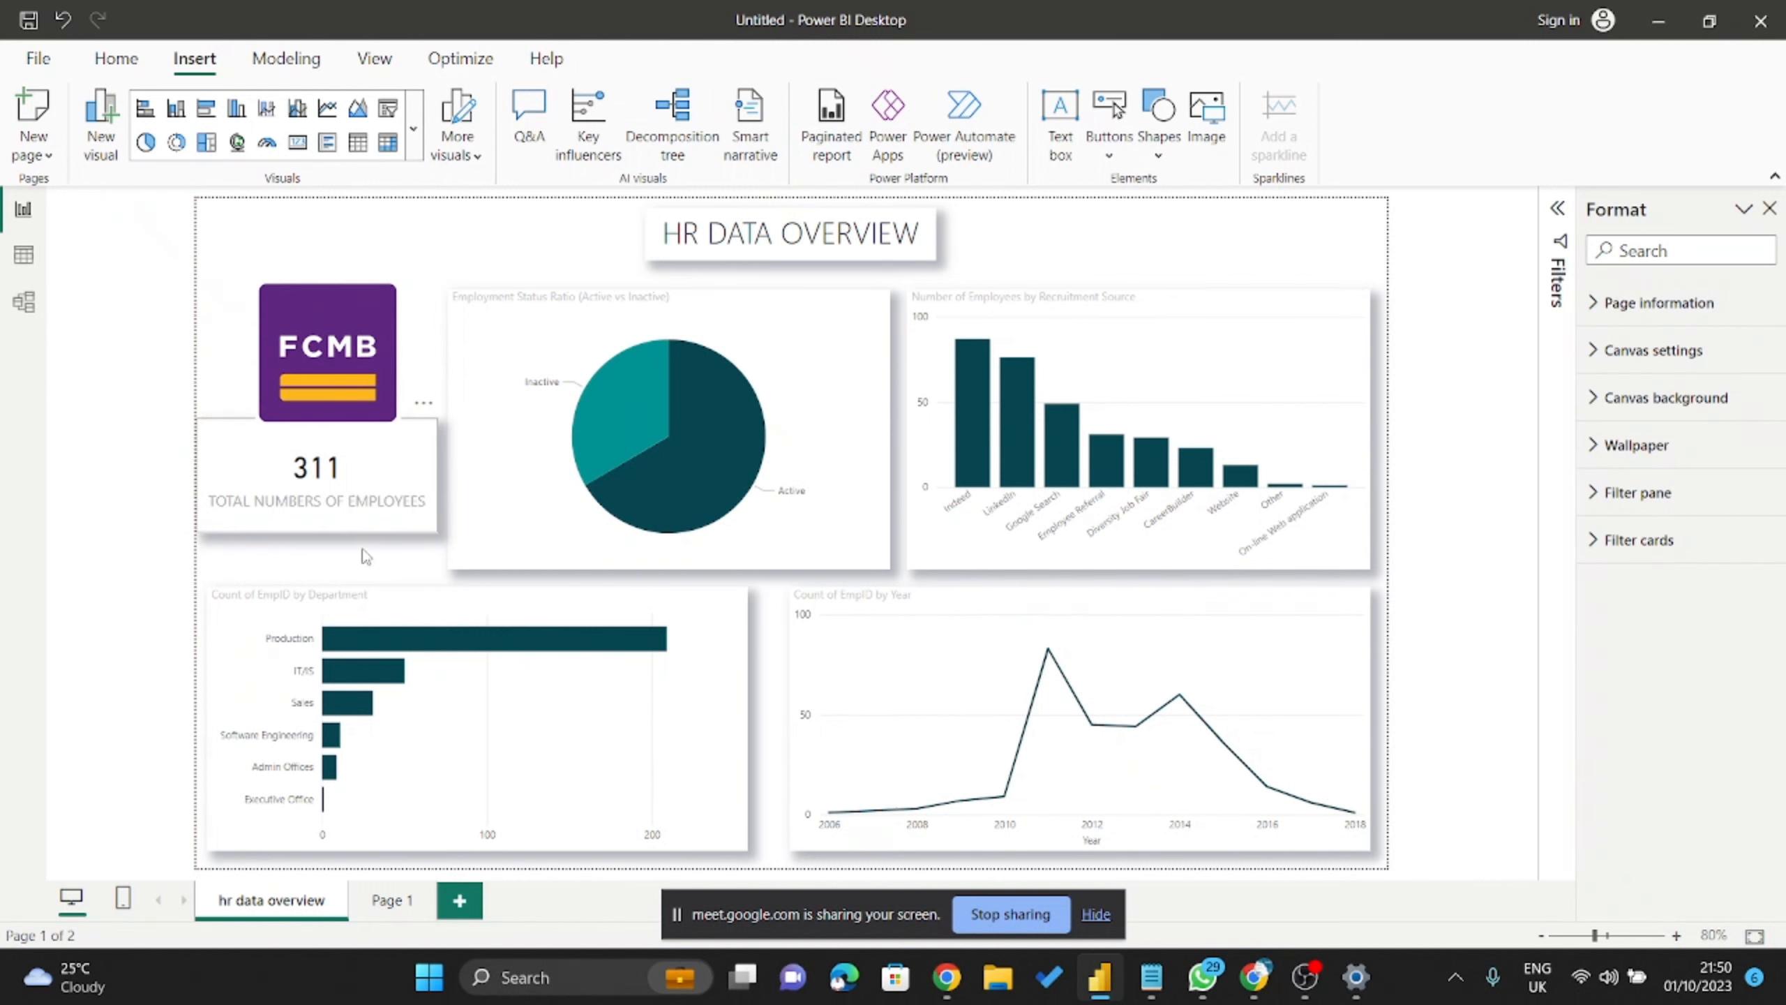
pyautogui.moveTo(367, 524); pyautogui.dragTo(367, 561)
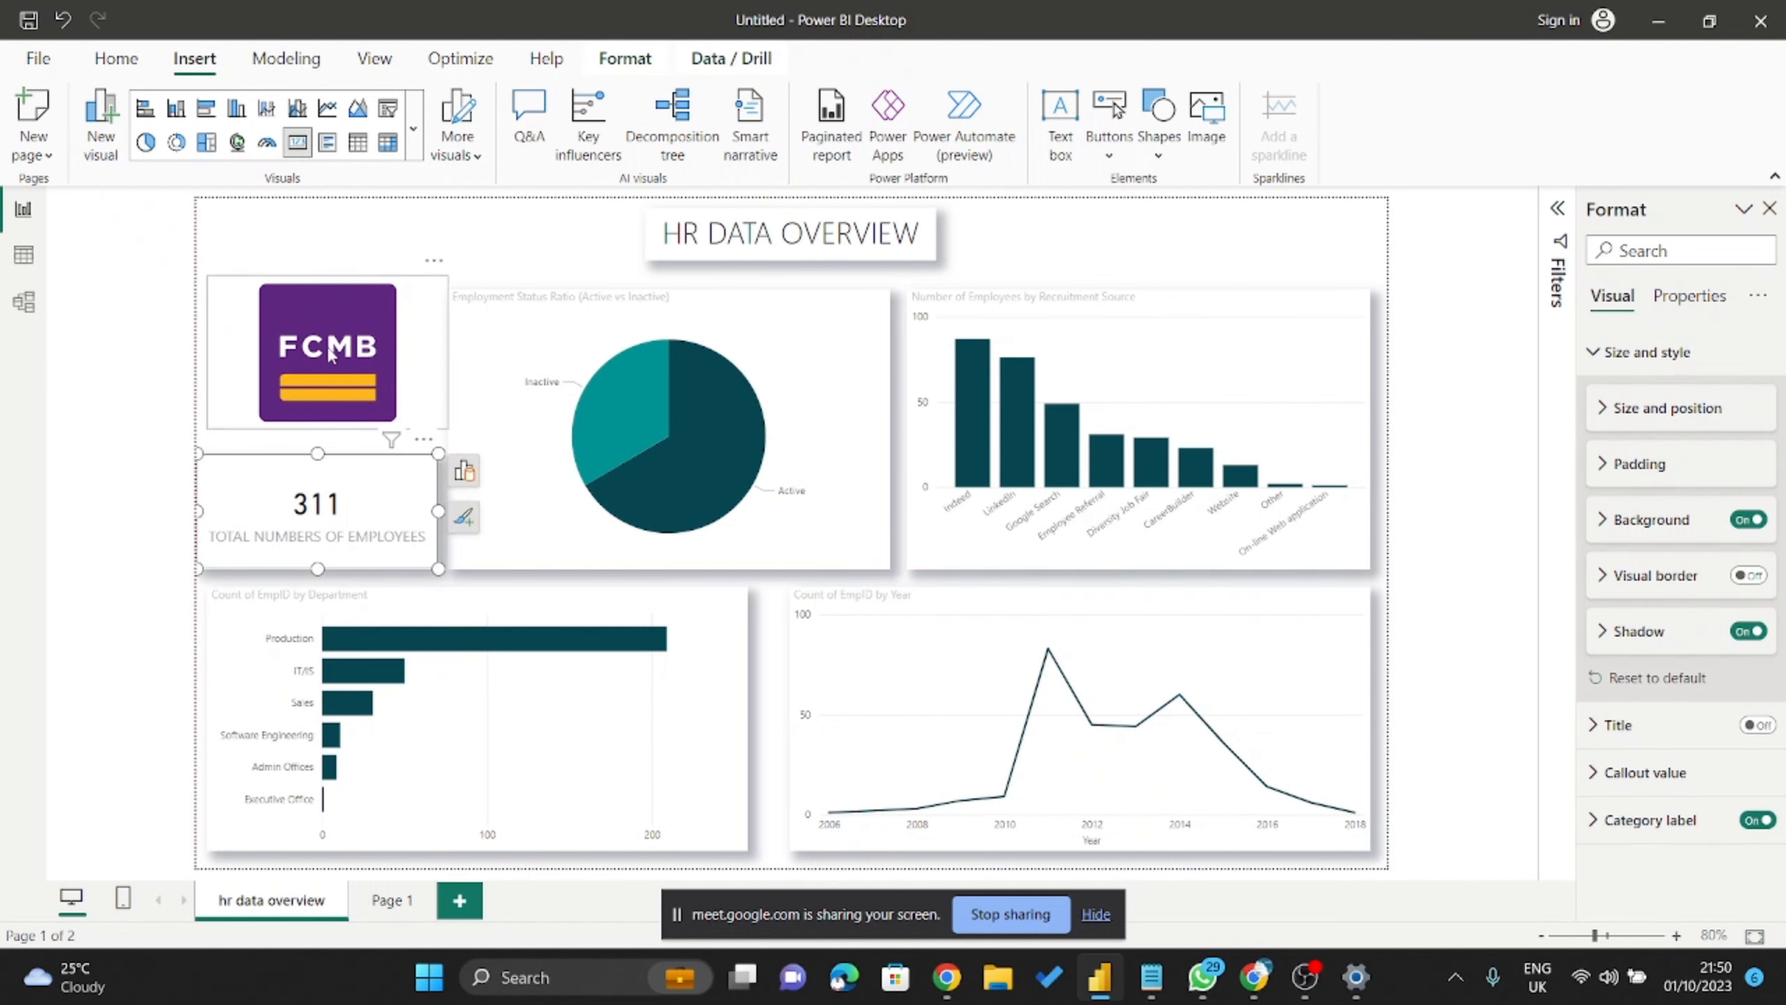
pyautogui.moveTo(331, 355)
pyautogui.mouseDown()
pyautogui.moveTo(320, 387)
pyautogui.moveTo(321, 369)
pyautogui.mouseUp()
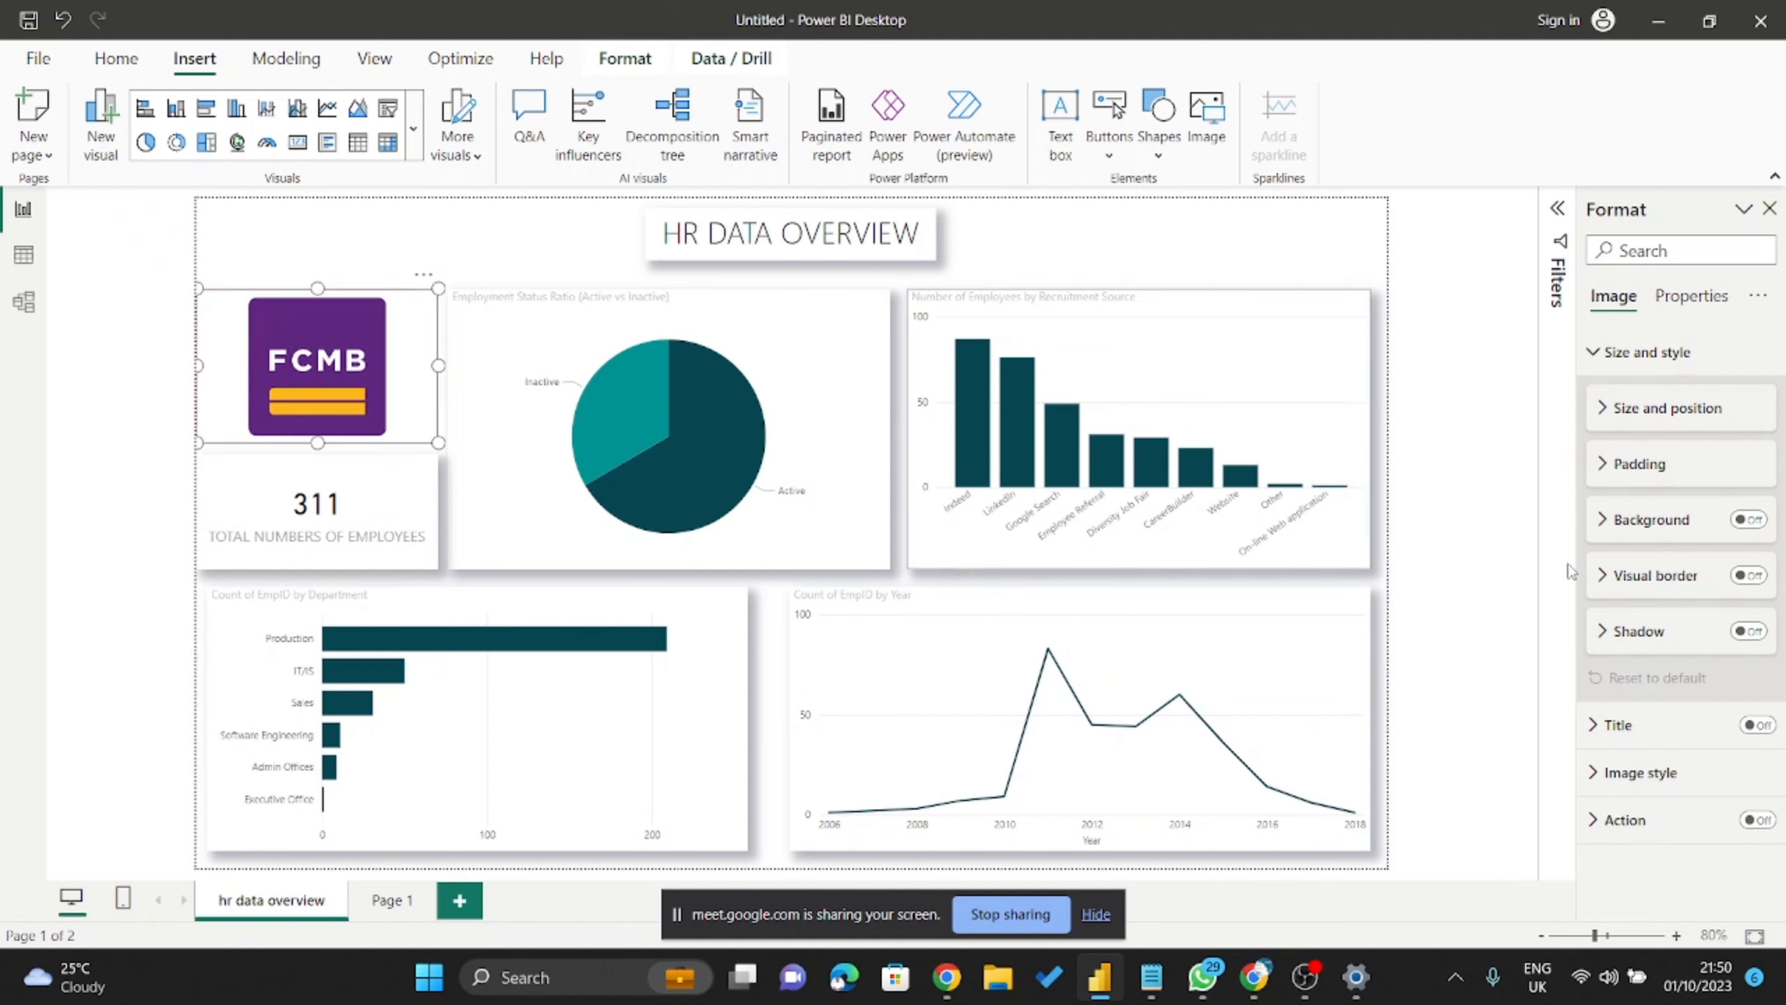
pyautogui.click(1507, 404)
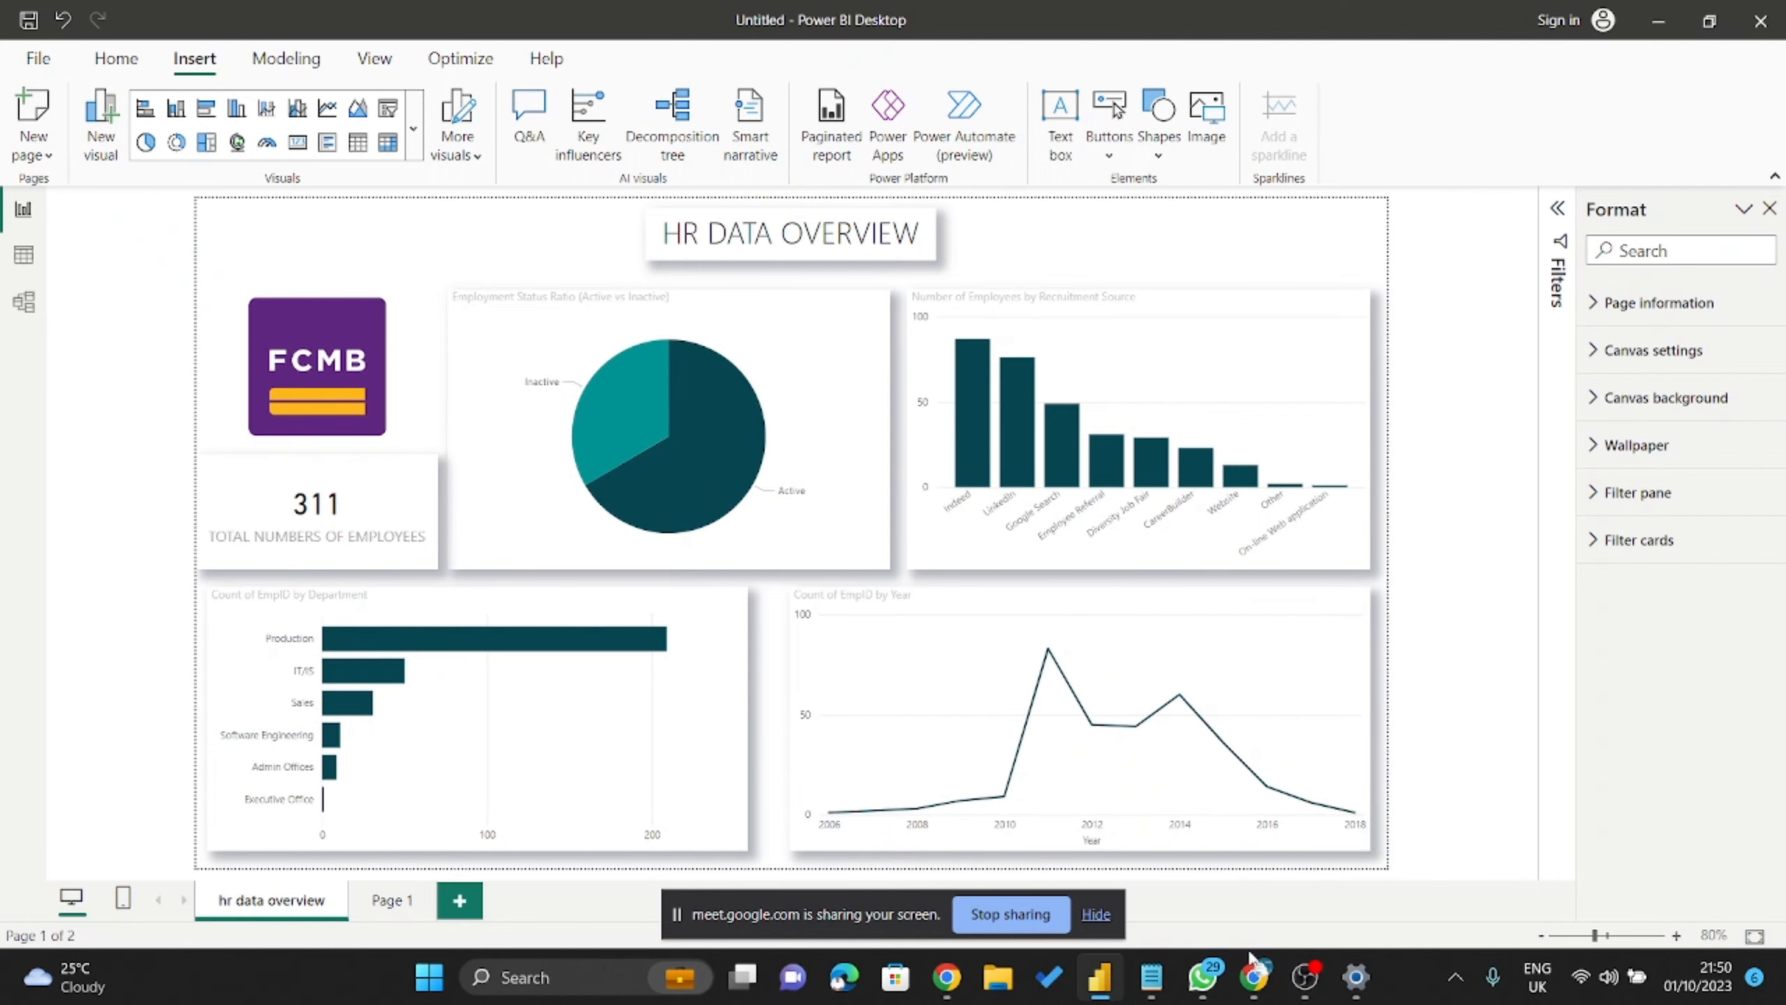
pyautogui.click(1254, 976)
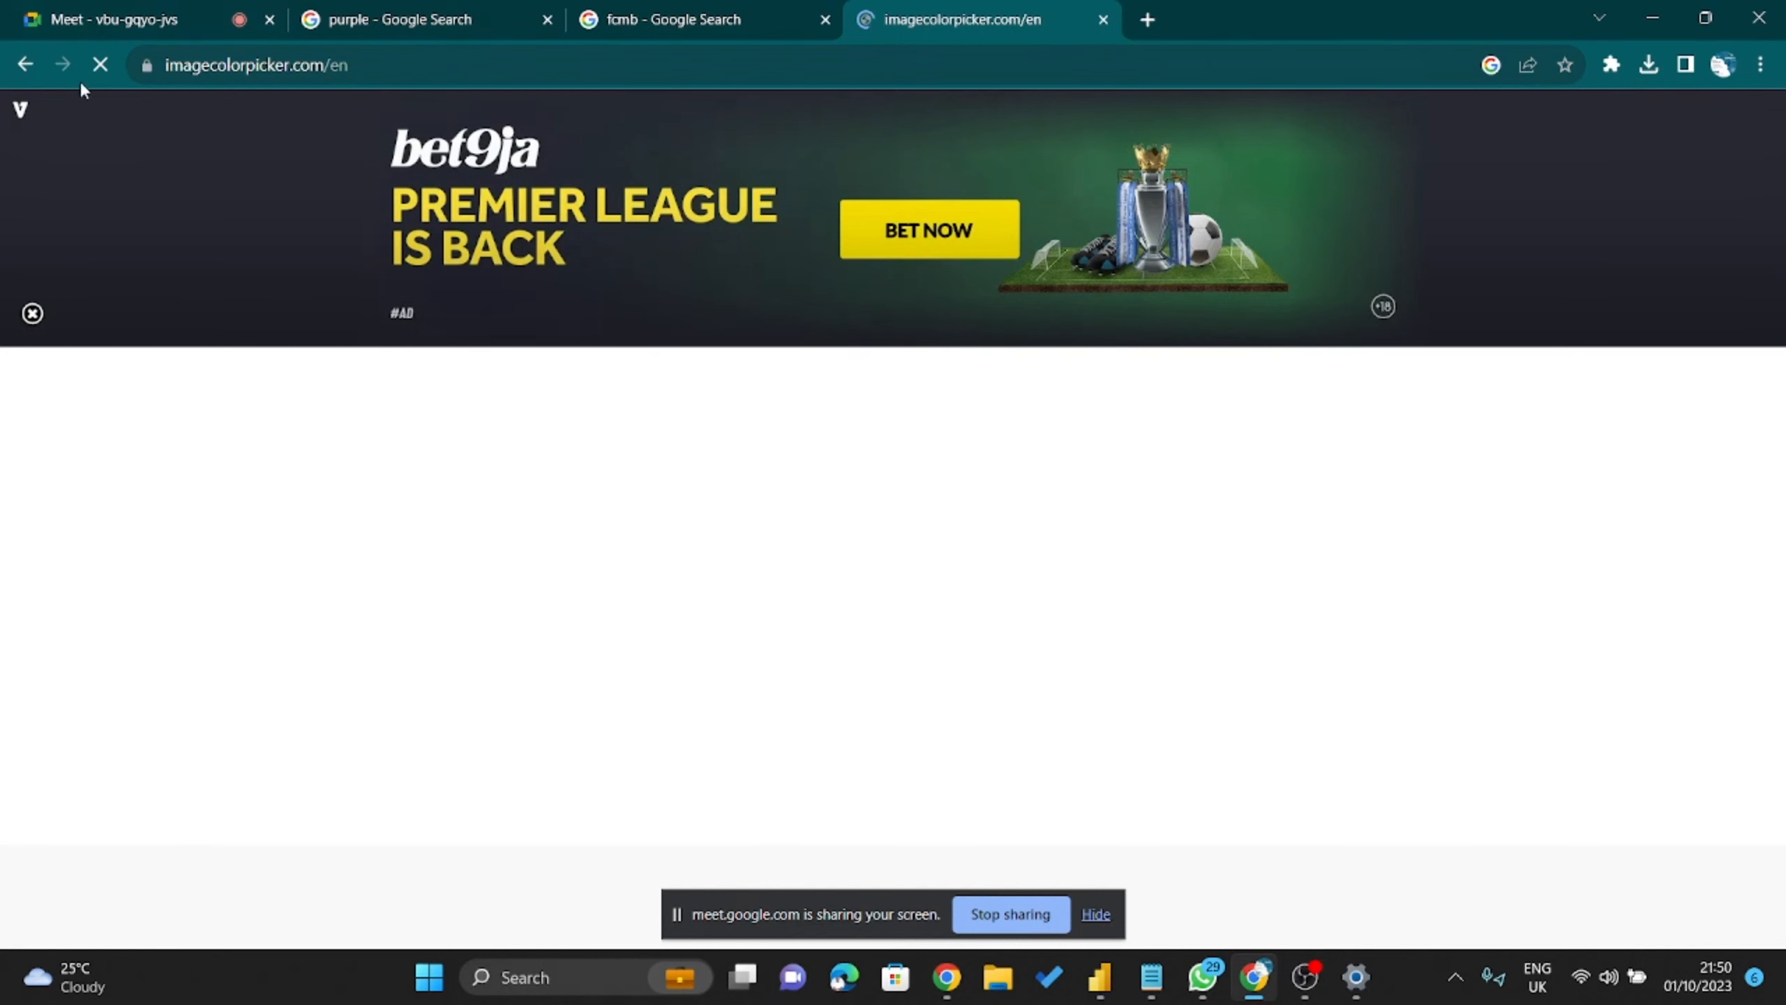
# Reopen Image Color Picker from the search results and upload the FCMB logo file.
pyautogui.hotkey('alt', 'Left')
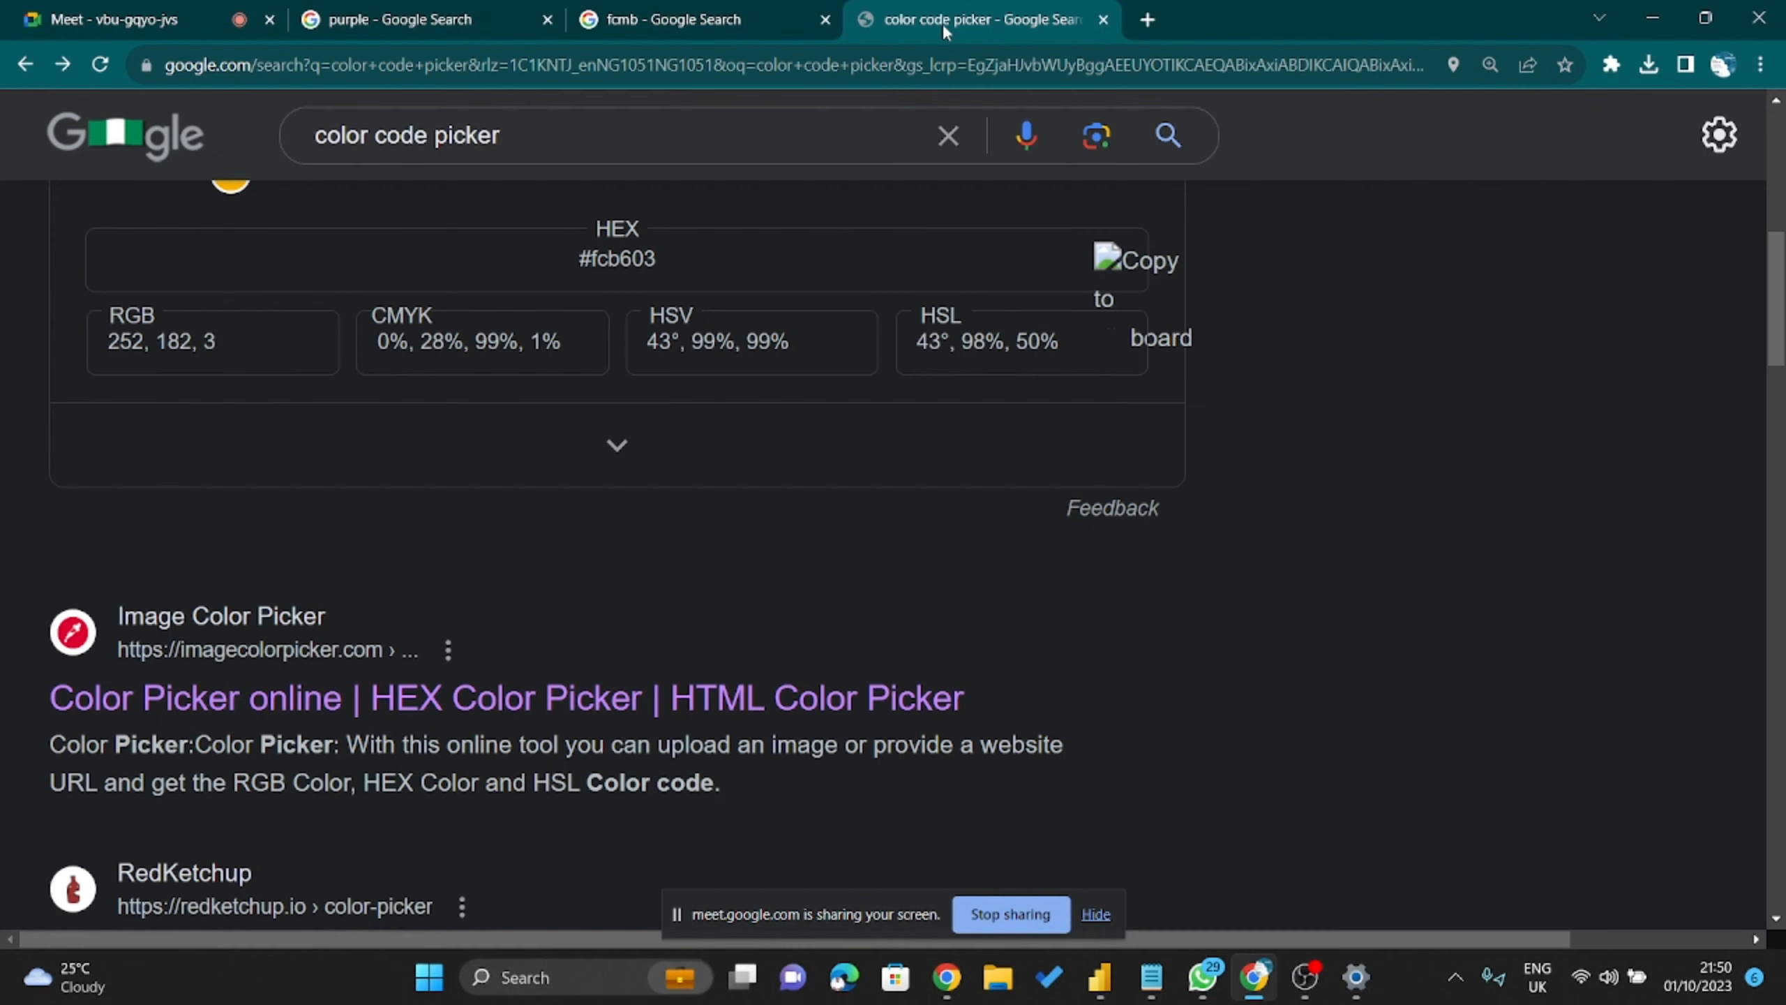
pyautogui.click(255, 697)
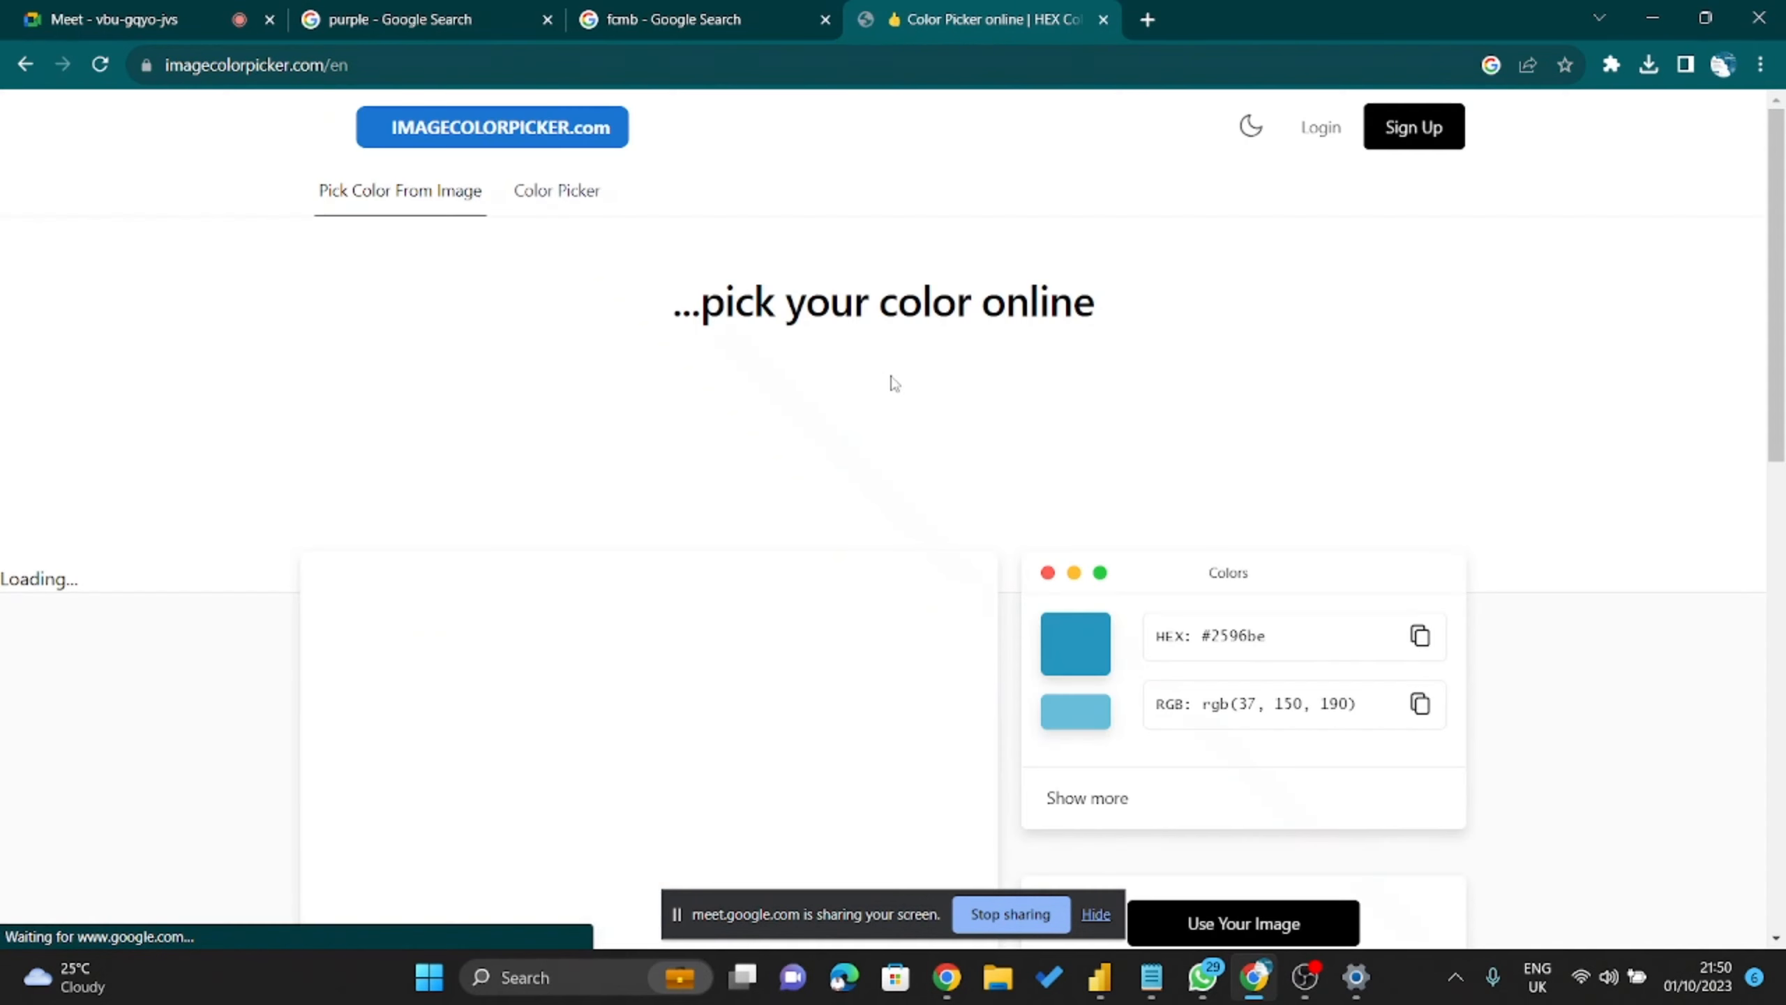
pyautogui.scroll(-5, 965, 547)
pyautogui.scroll(-4, 1010, 548)
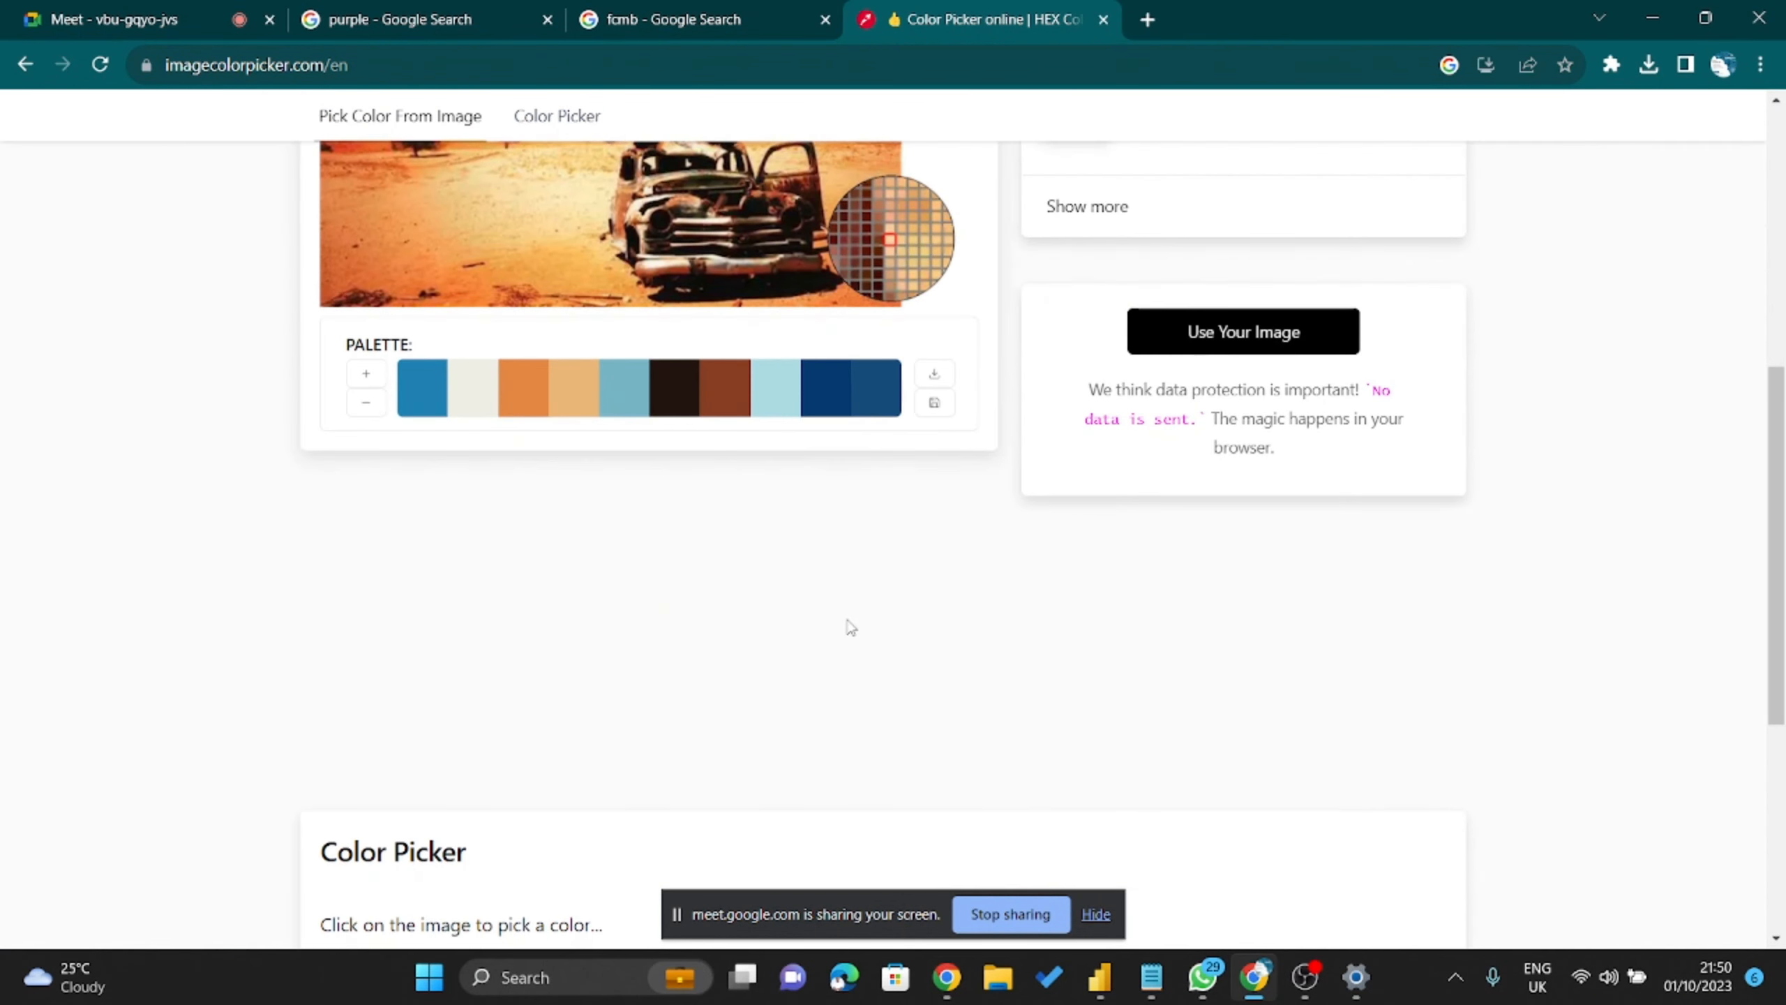
pyautogui.click(1174, 354)
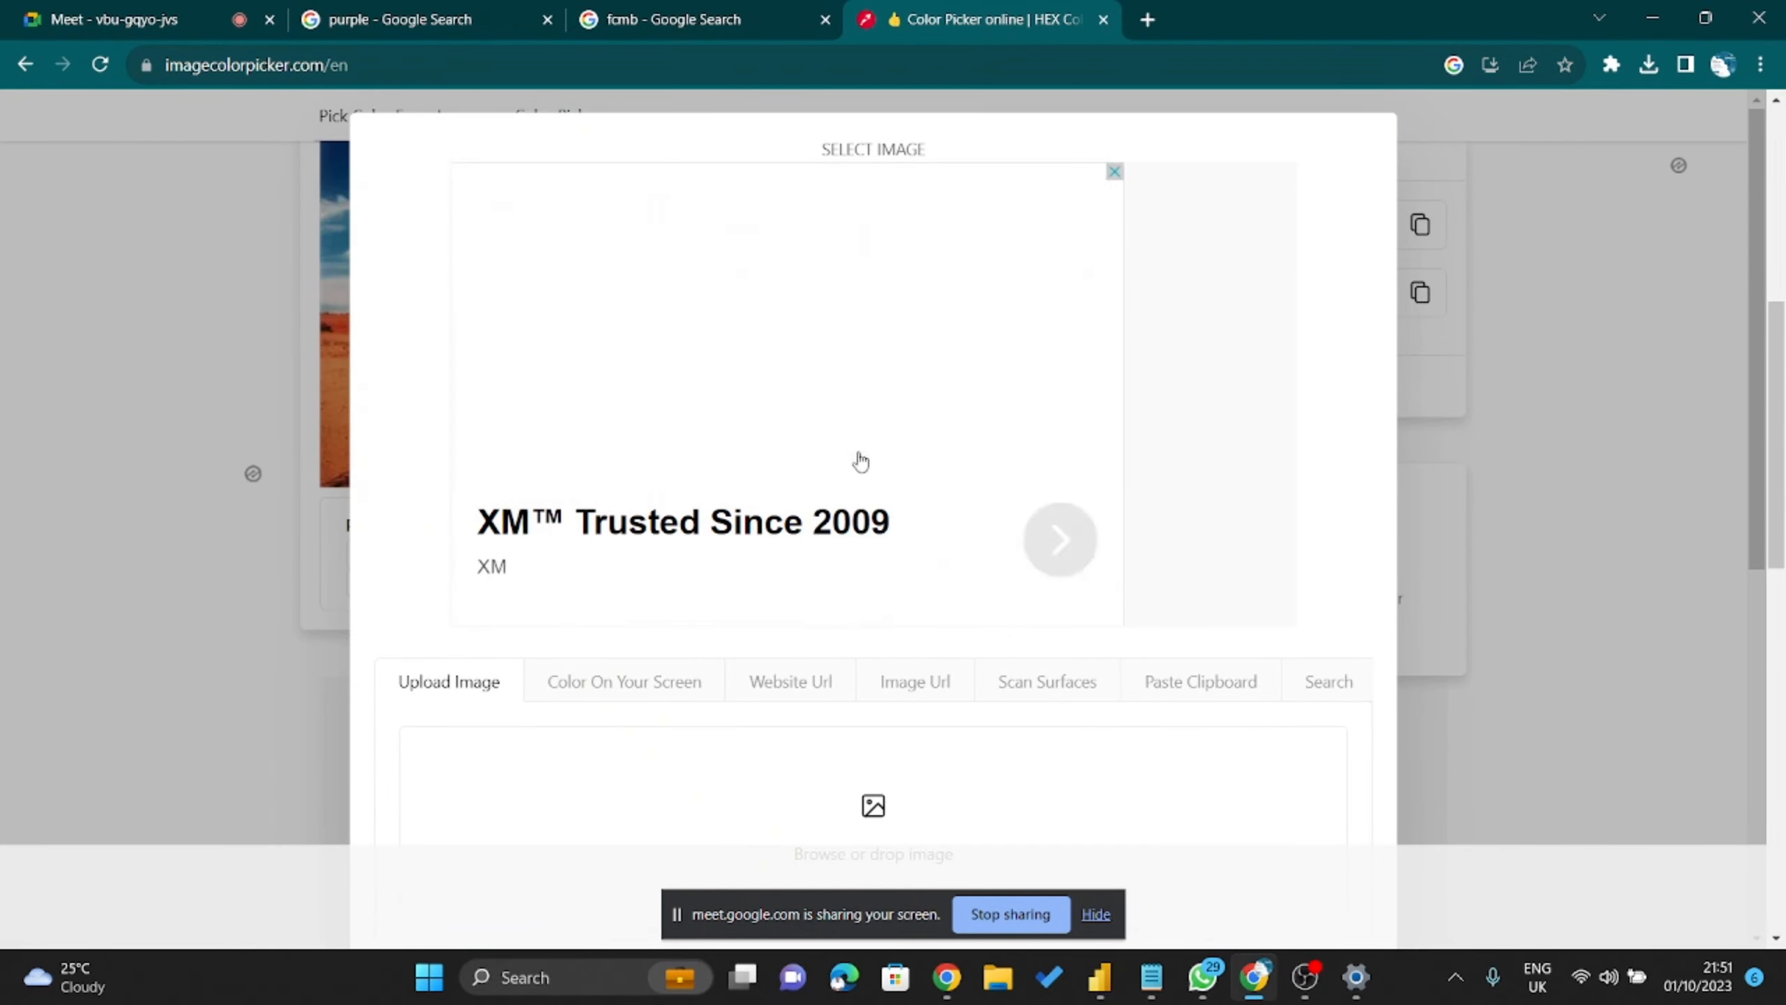
pyautogui.scroll(-4, 858, 458)
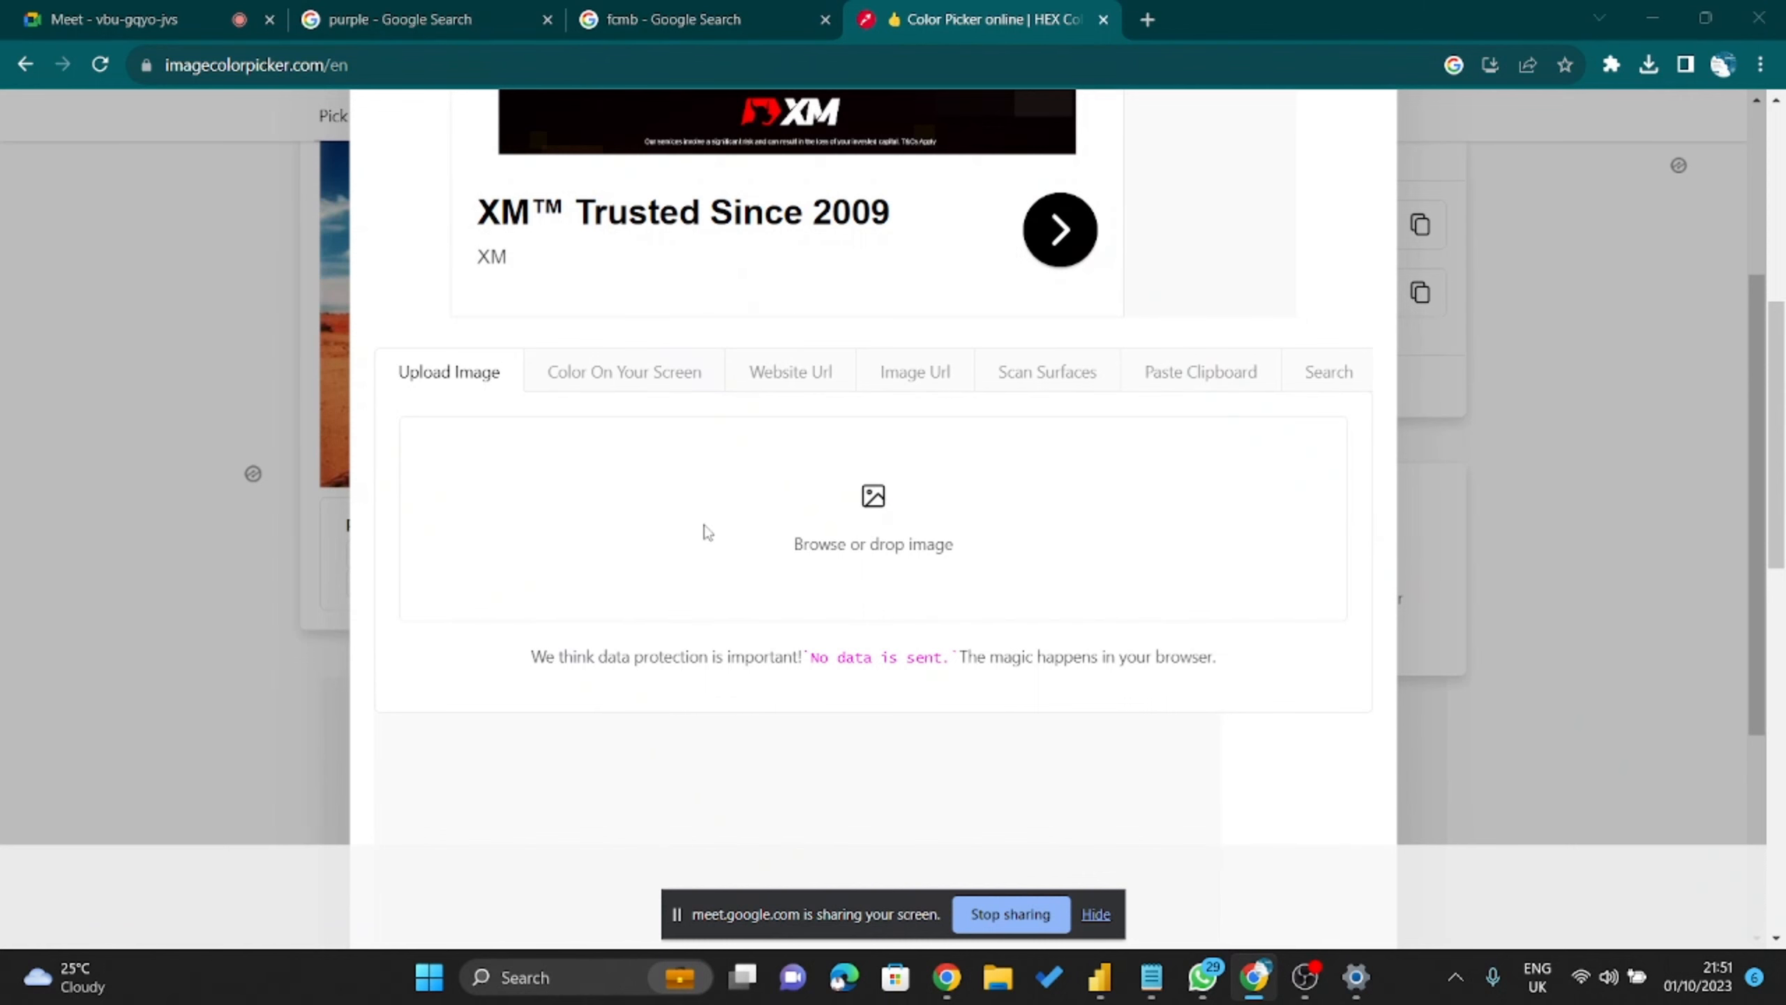
pyautogui.click(914, 541)
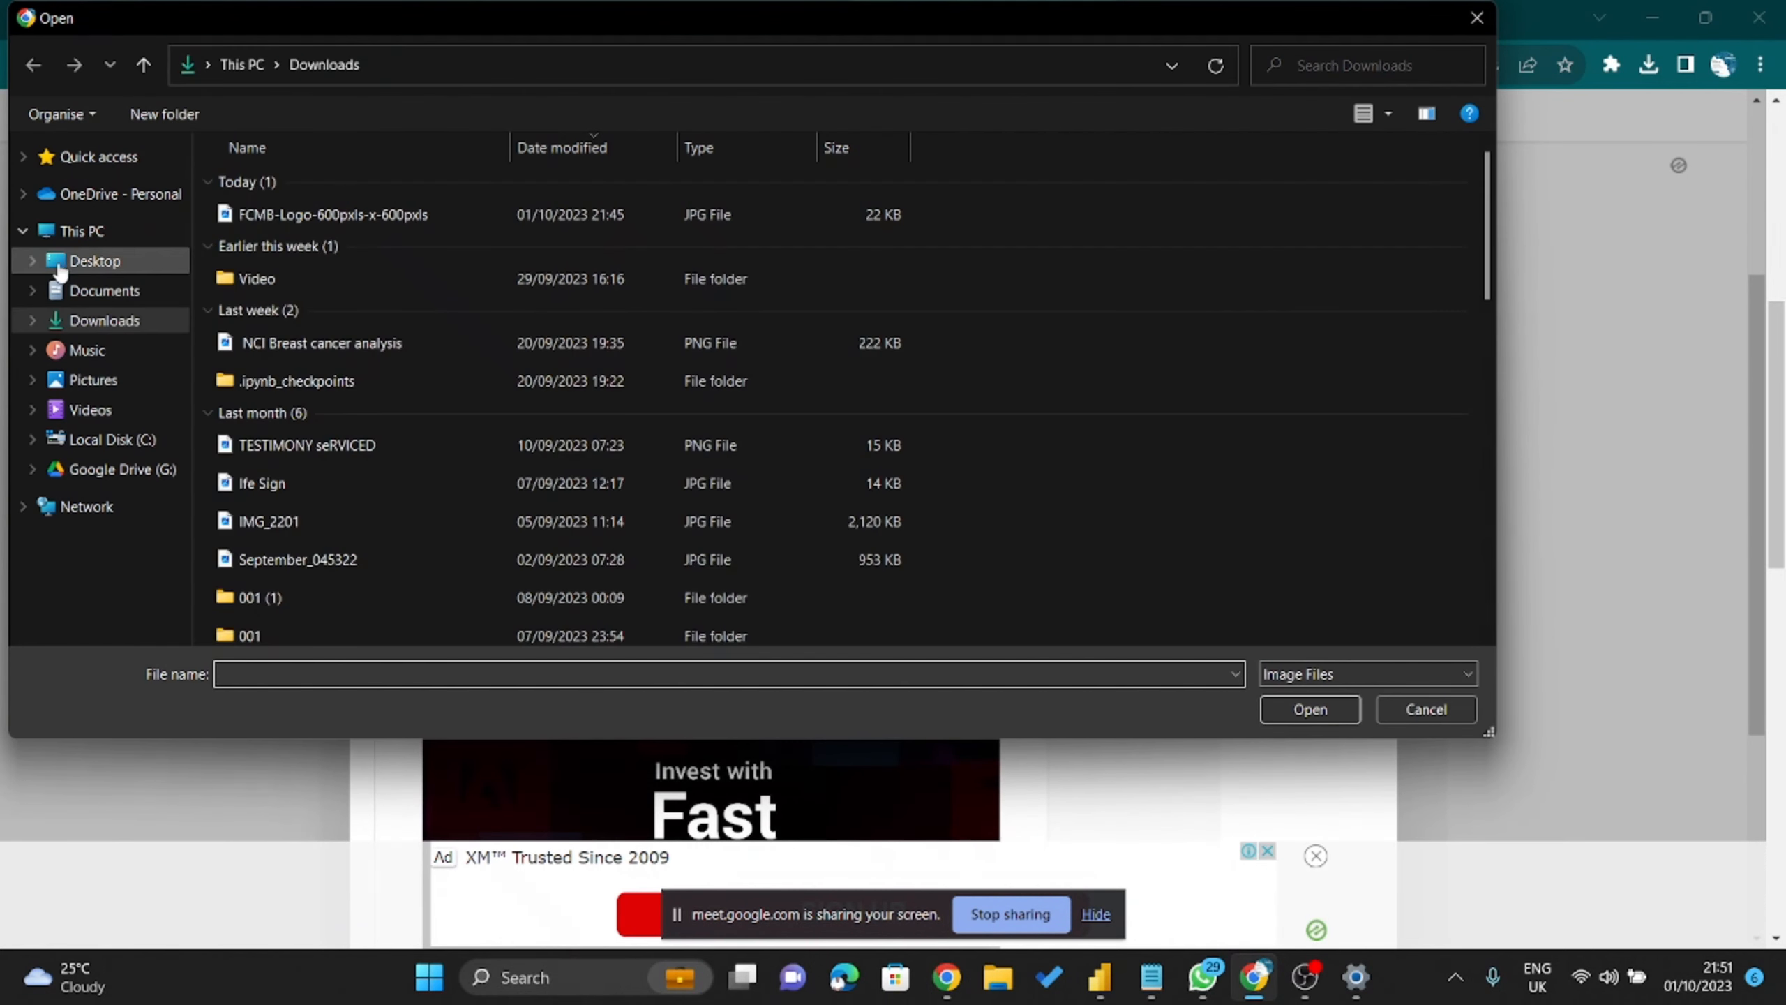
pyautogui.click(295, 215)
pyautogui.click(1311, 709)
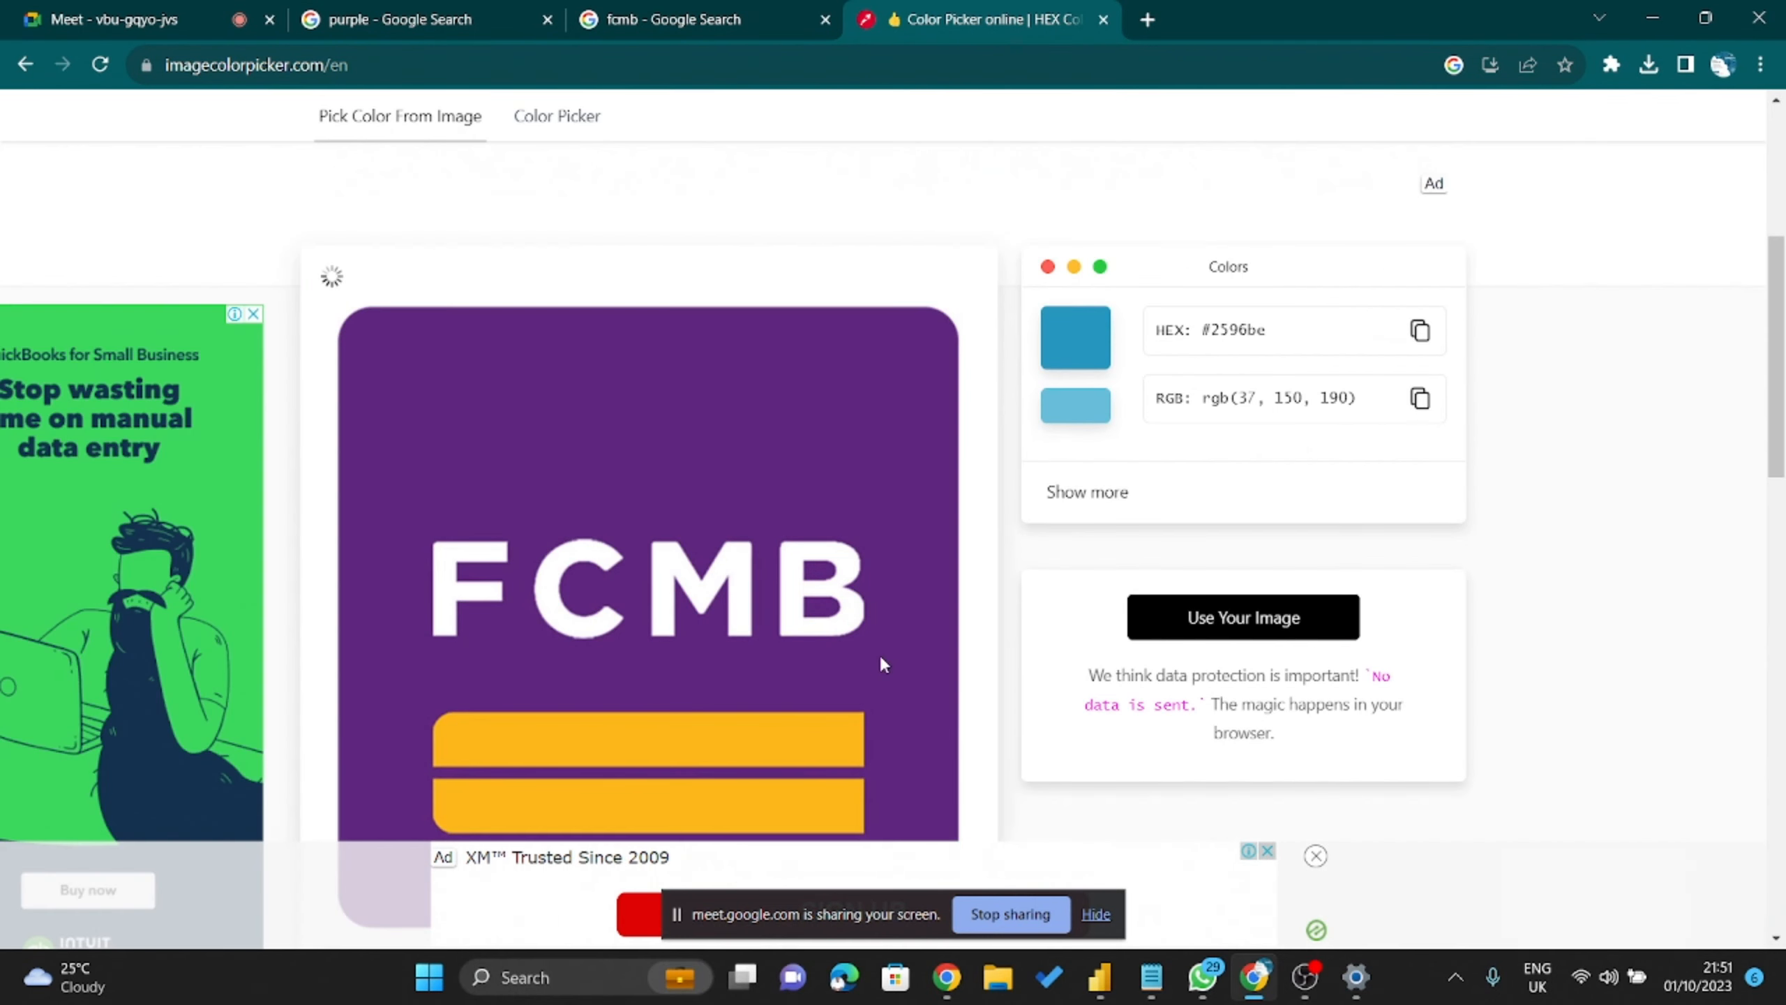
# Sample the logo's purple, then go back to the 'color code picker' results.
pyautogui.scroll(-4, 891, 644)
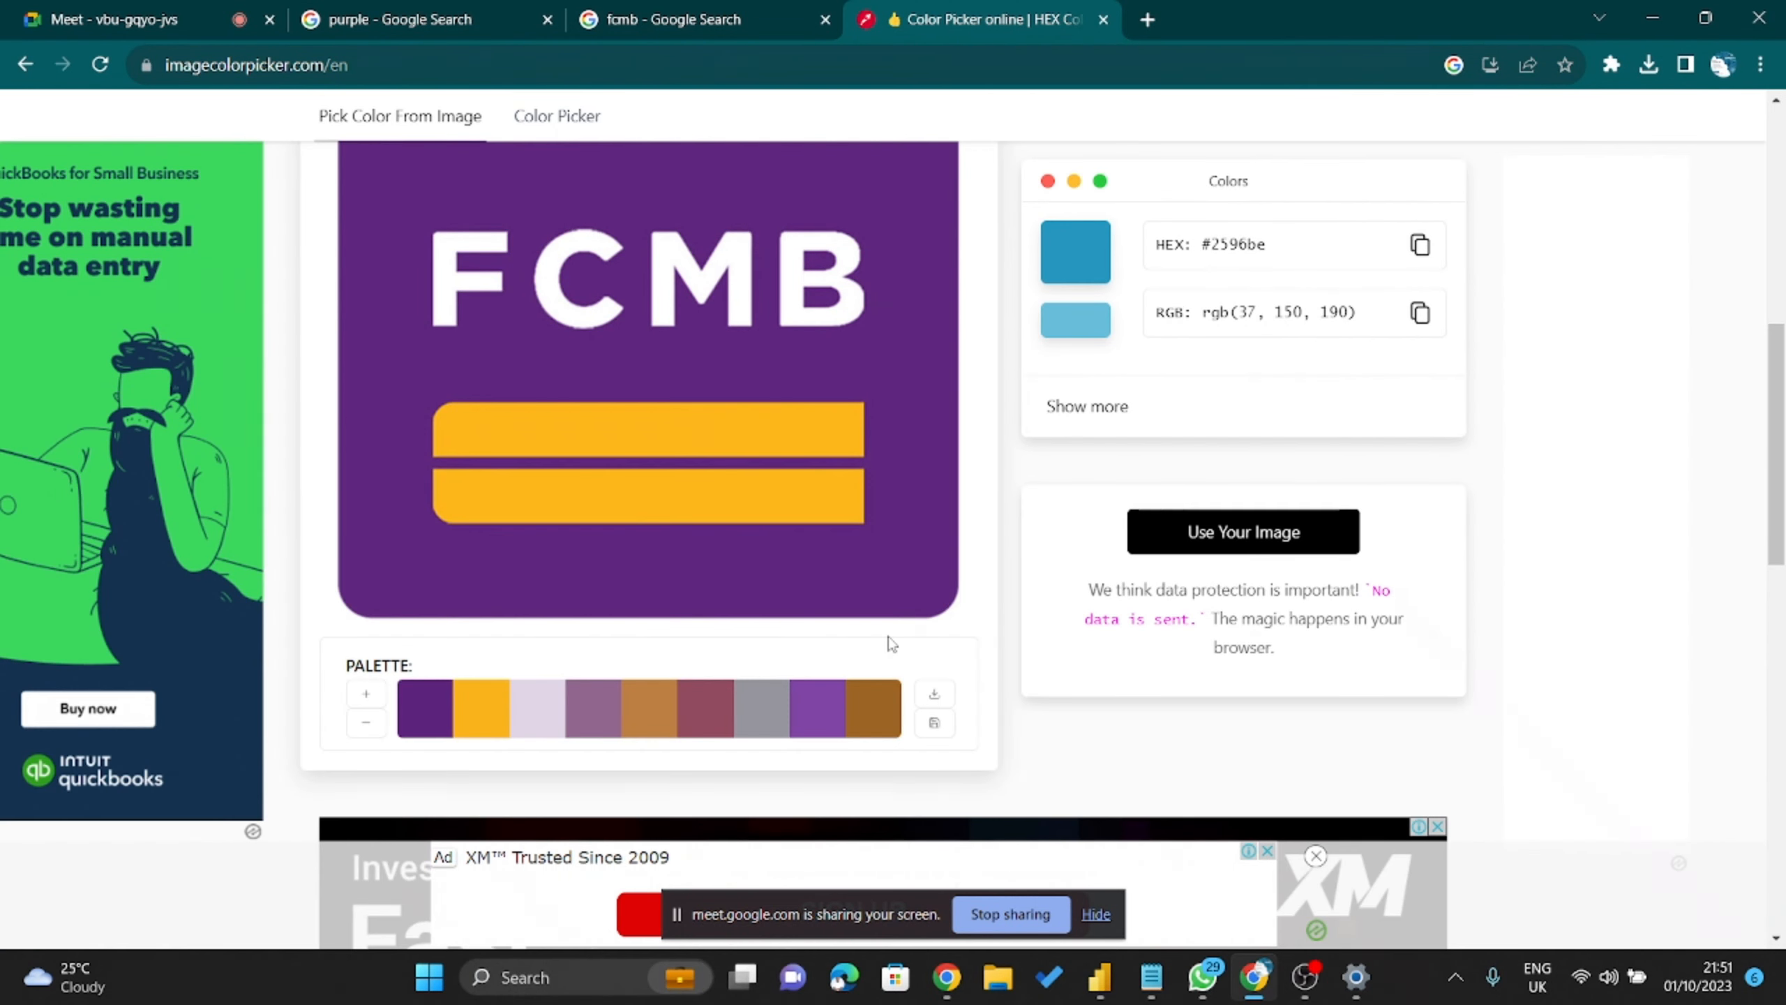
pyautogui.scroll(-4, 889, 643)
pyautogui.click(433, 402)
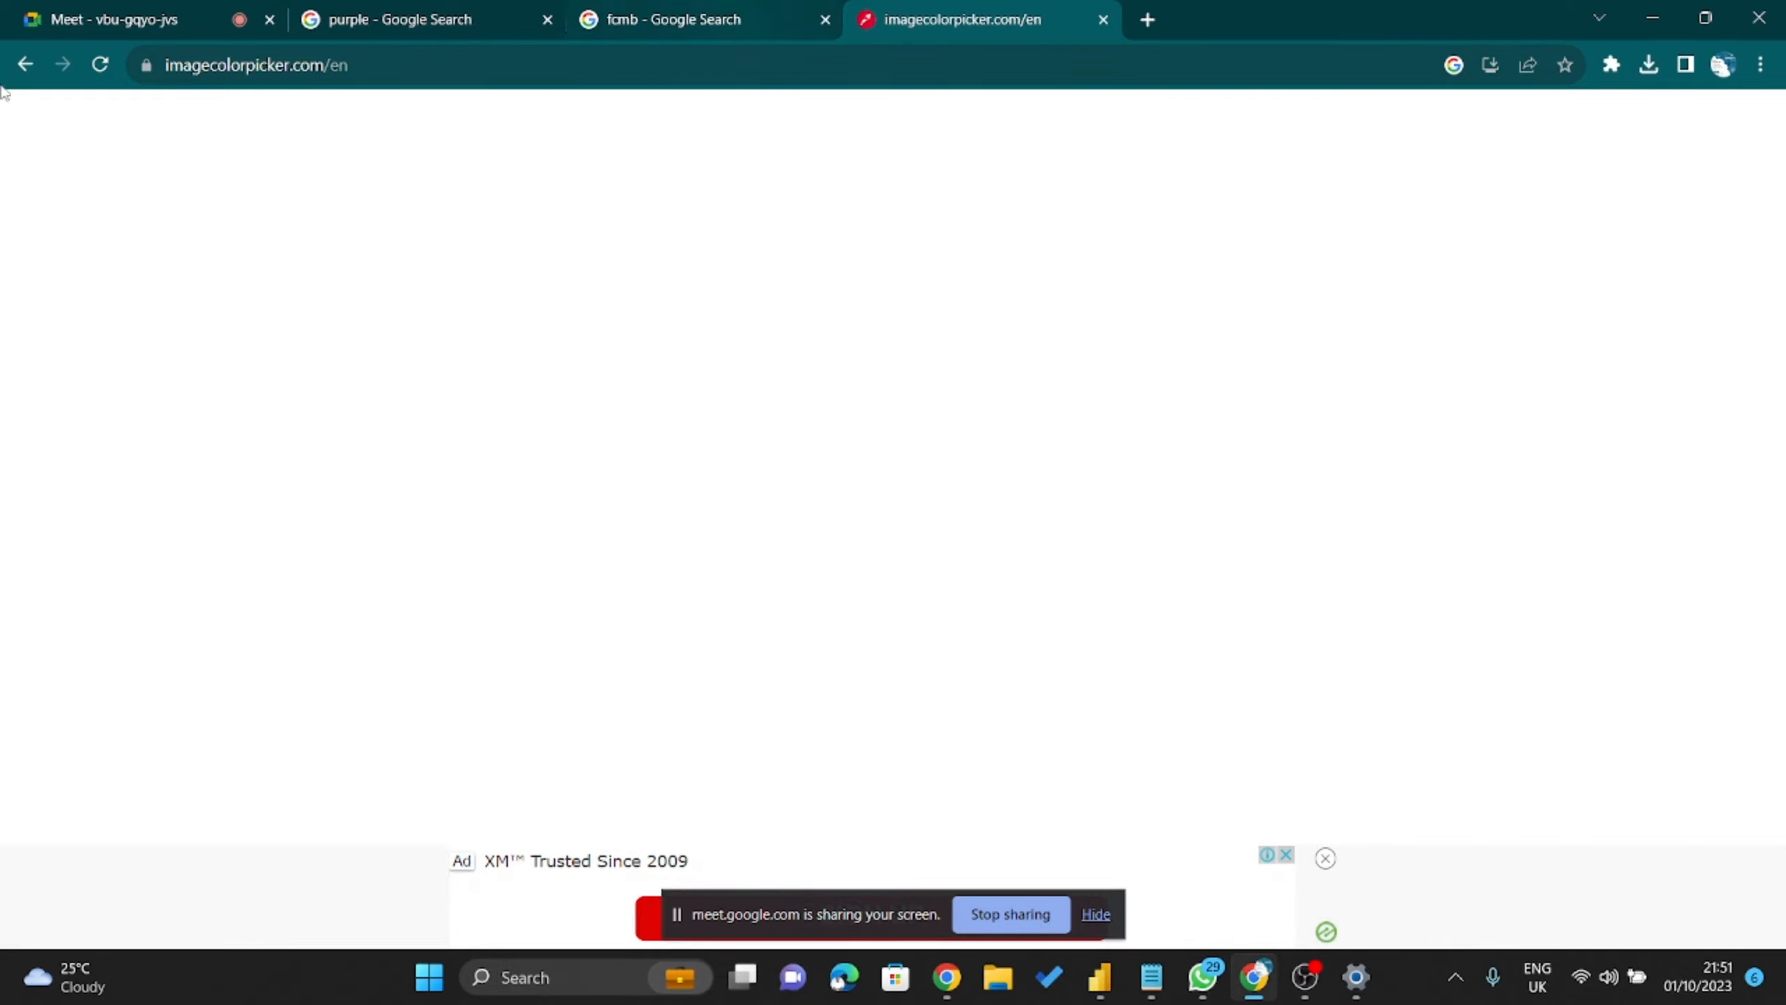
pyautogui.click(24, 64)
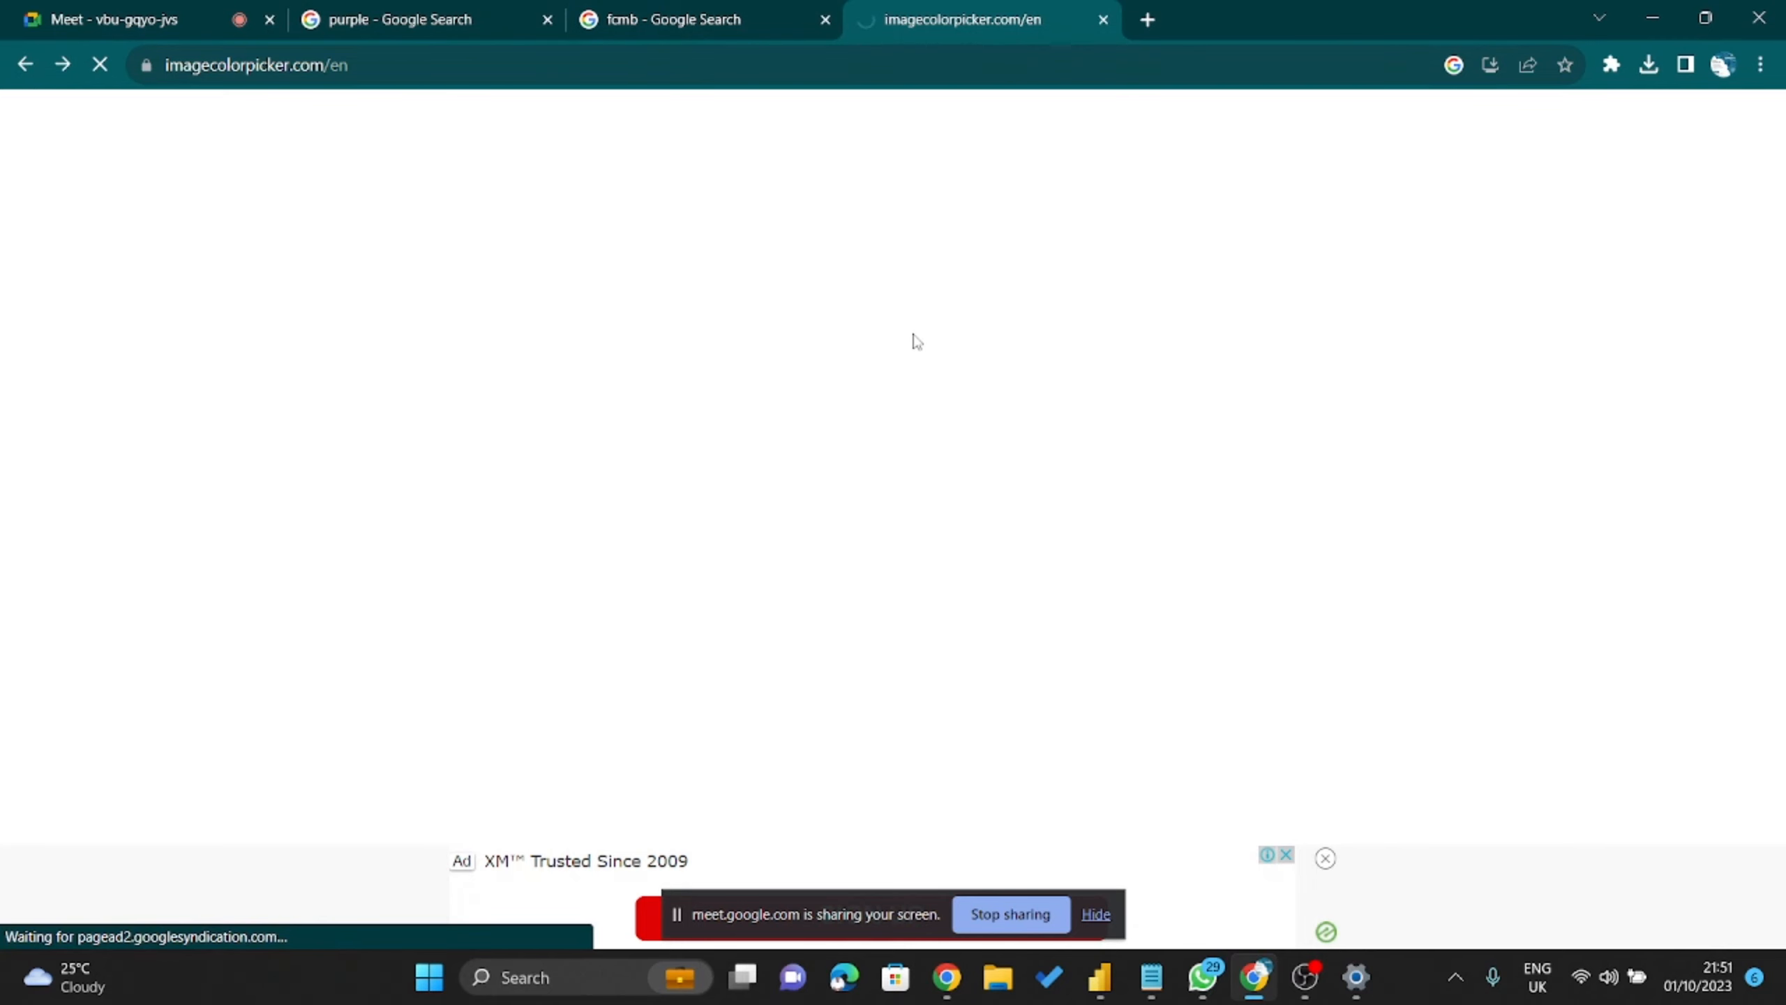
pyautogui.scroll(-3, 909, 337)
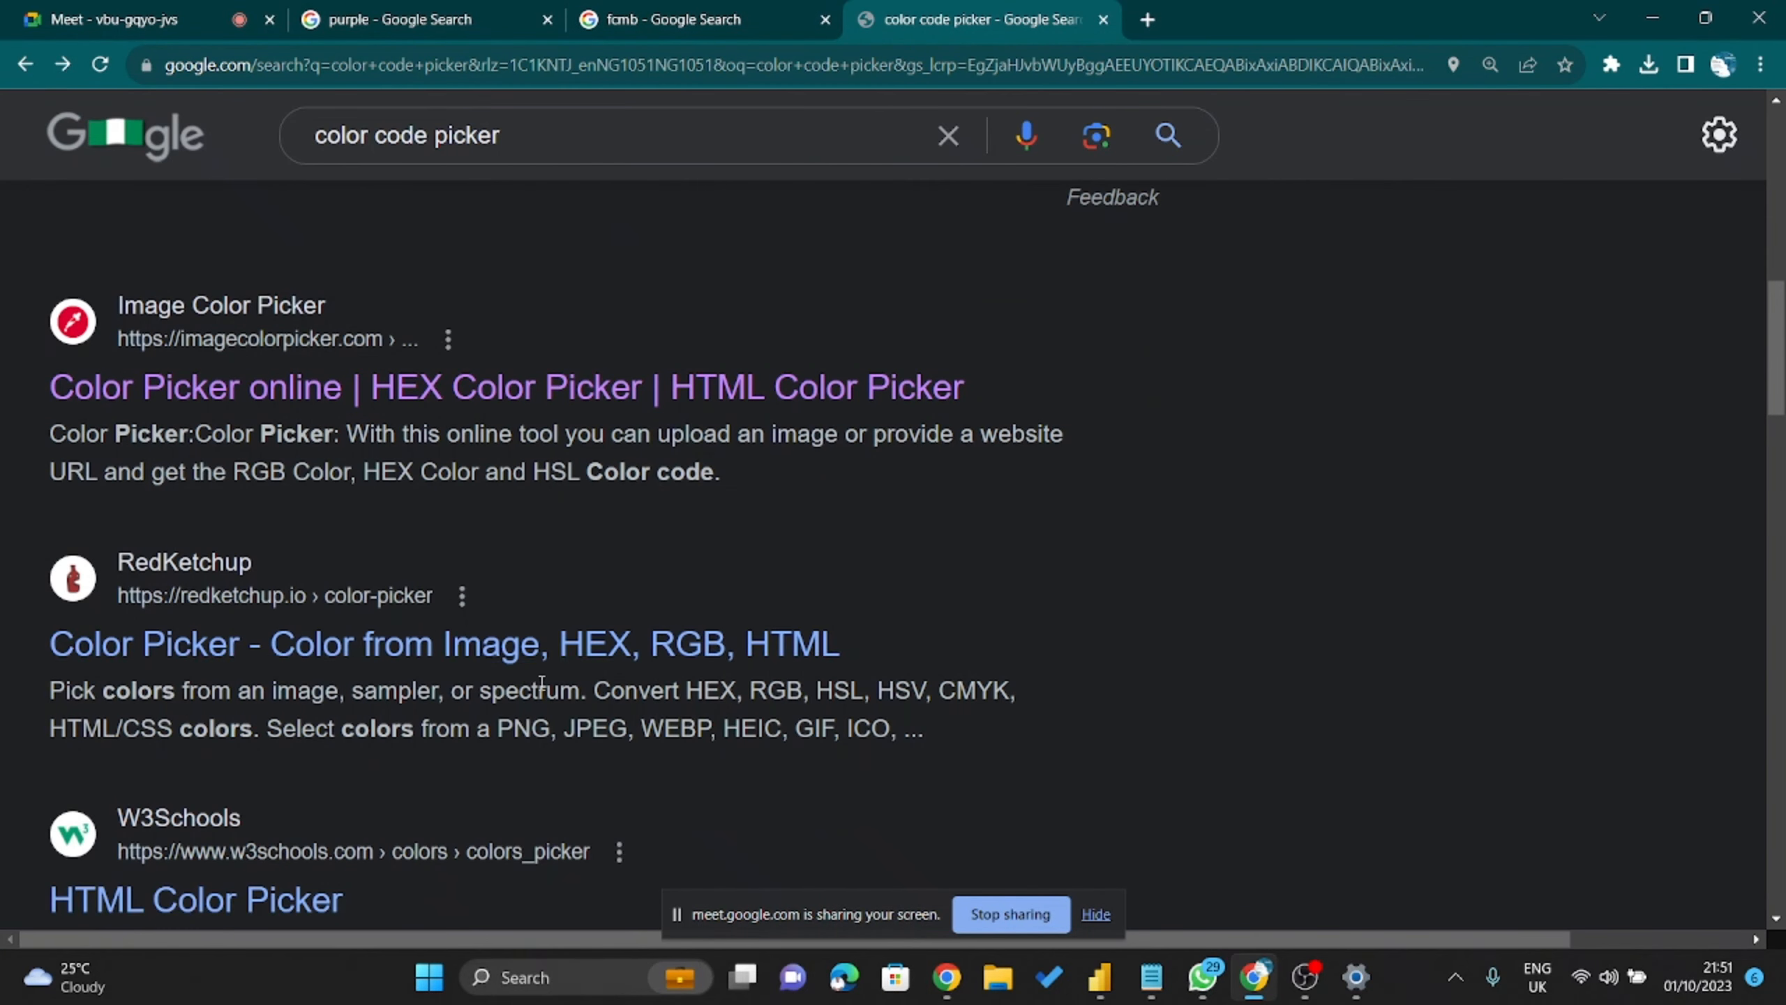
# Open the RedKetchup Color Picker page and scroll through its sampler, converter and FAQ sections.
pyautogui.click(289, 660)
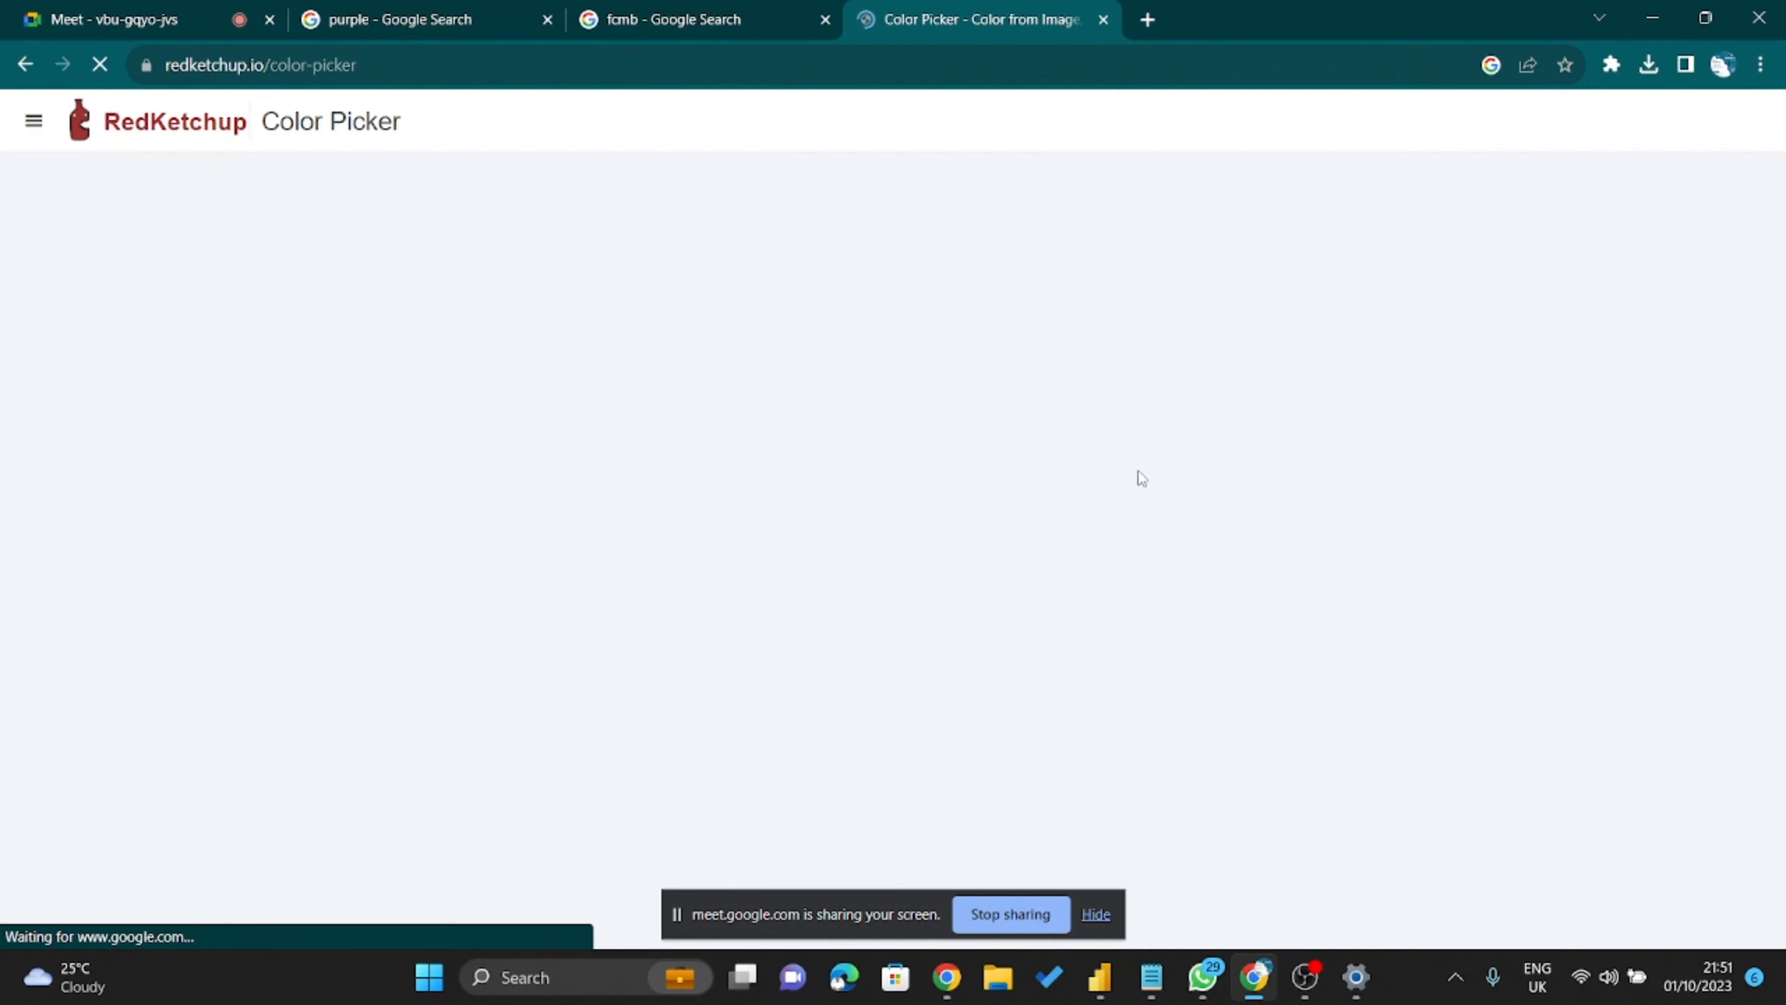
pyautogui.scroll(-10, 742, 629)
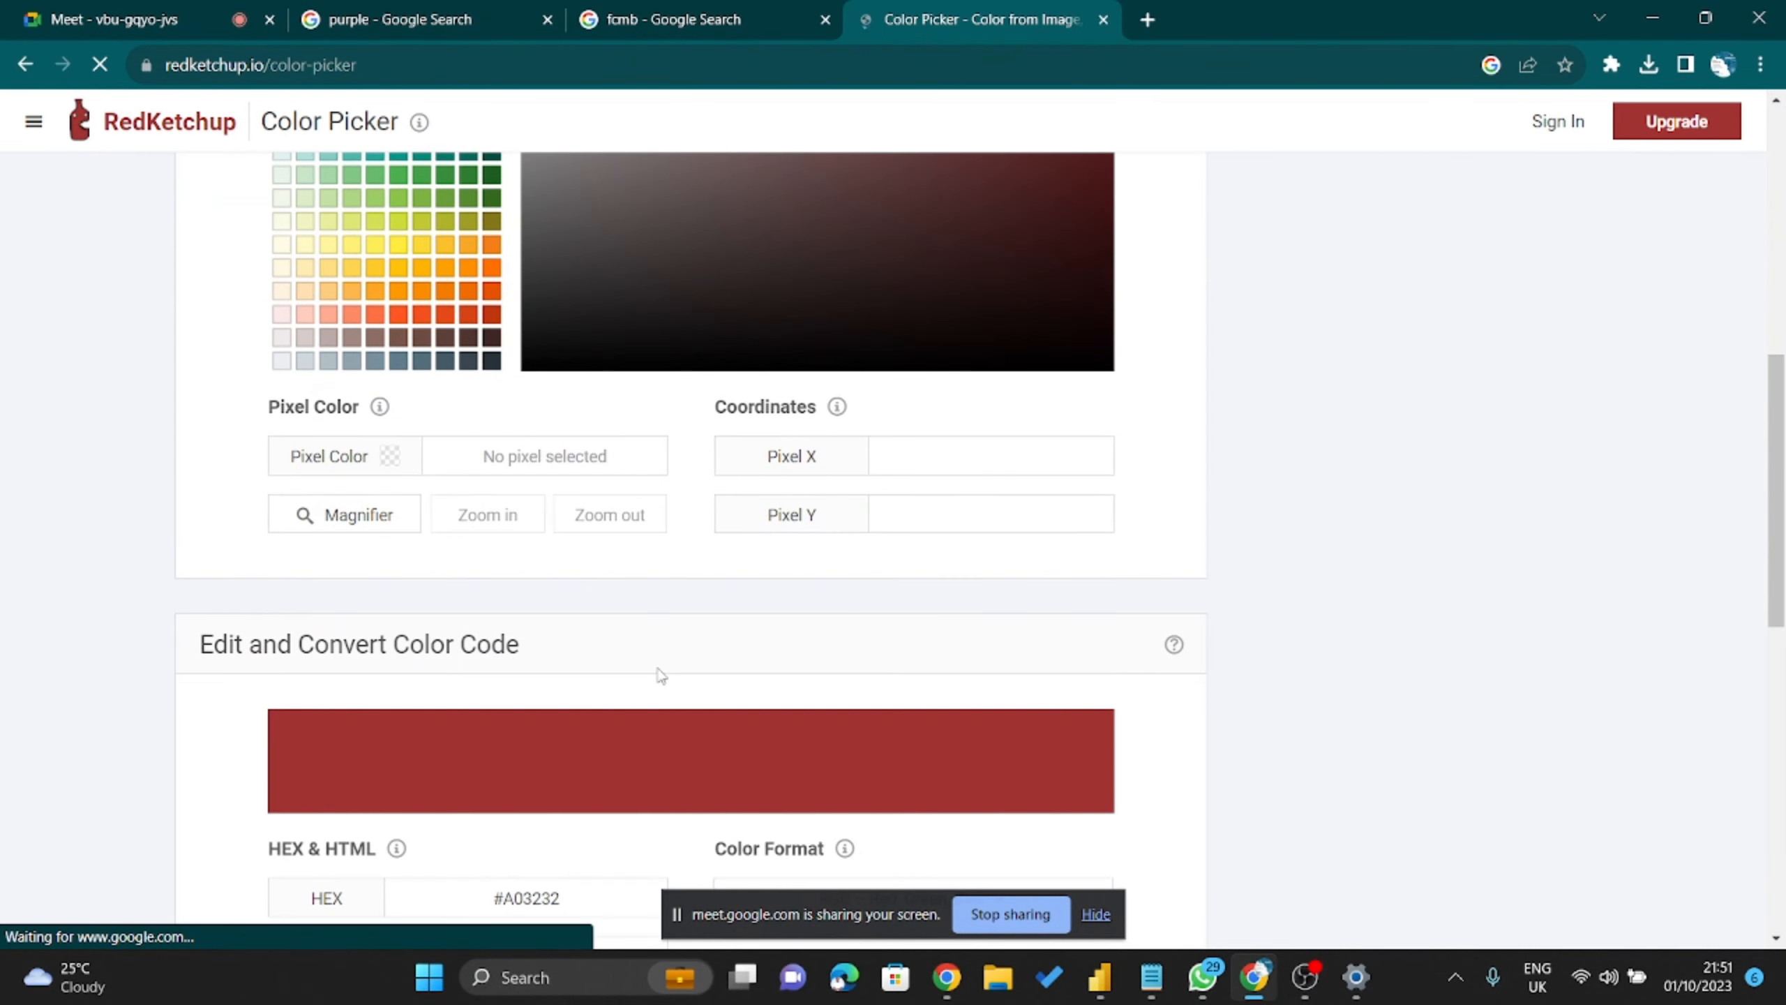
pyautogui.scroll(-6, 398, 559)
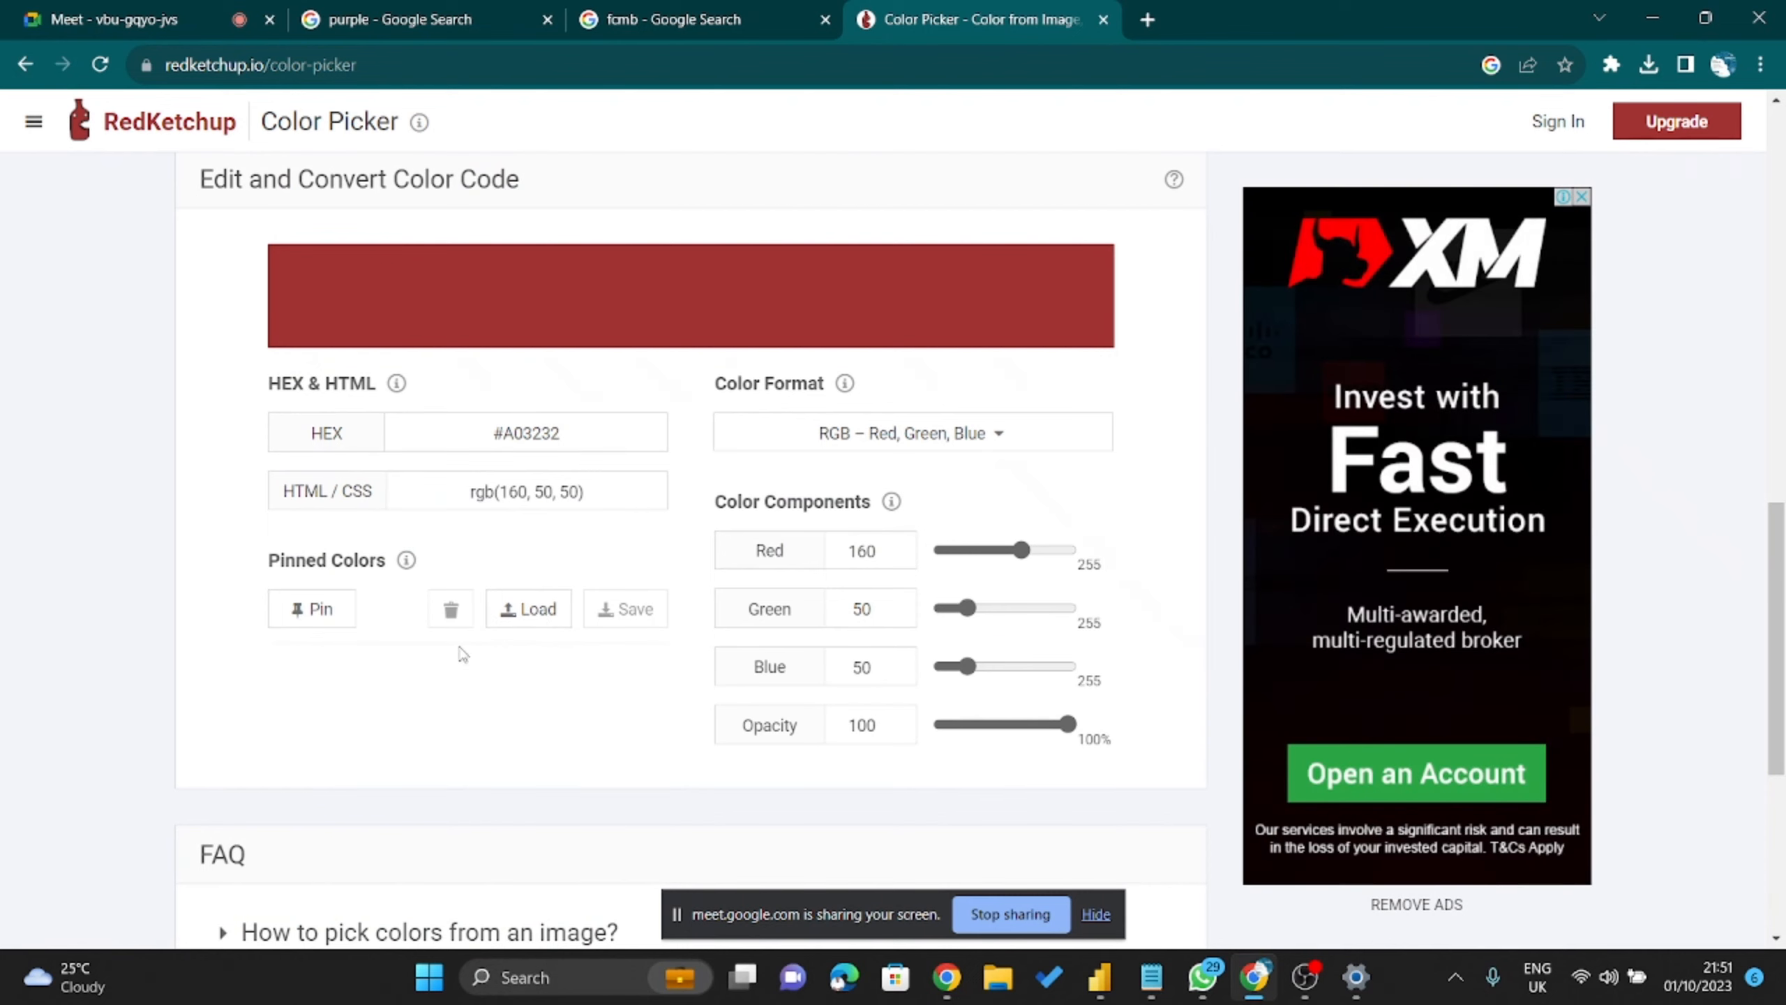
pyautogui.scroll(-2, 558, 671)
pyautogui.scroll(-4, 630, 667)
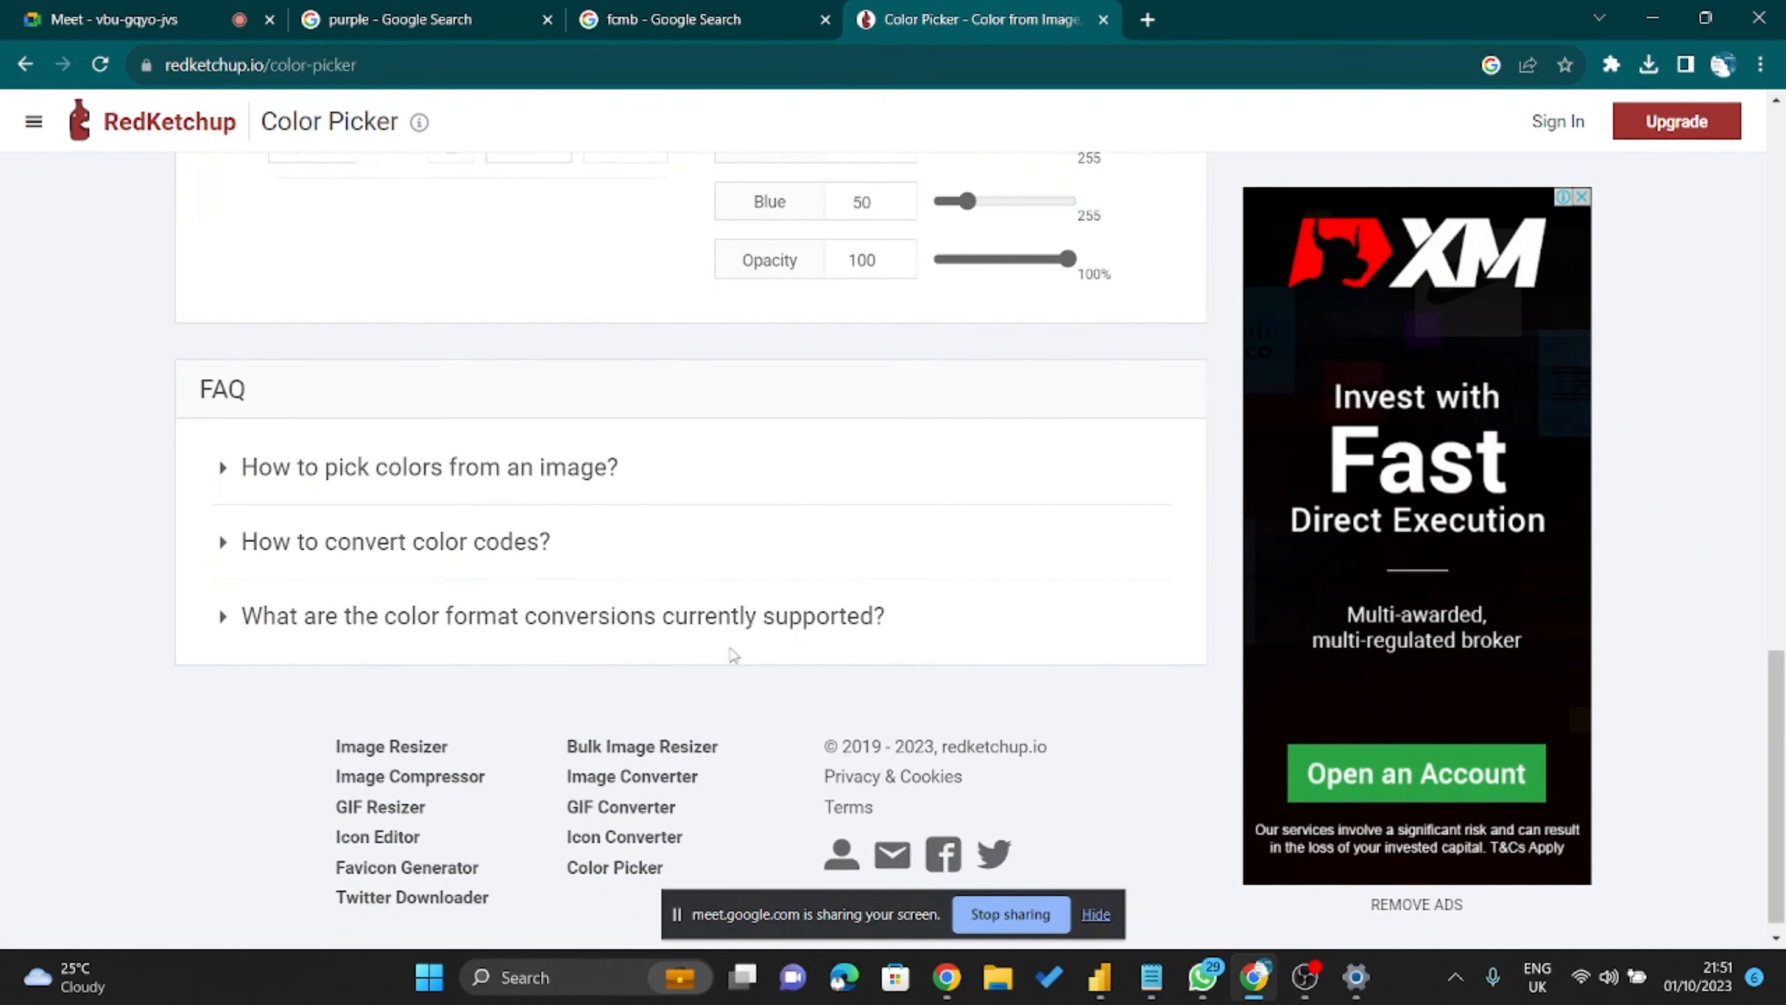
pyautogui.scroll(10, 773, 584)
pyautogui.scroll(2, 727, 600)
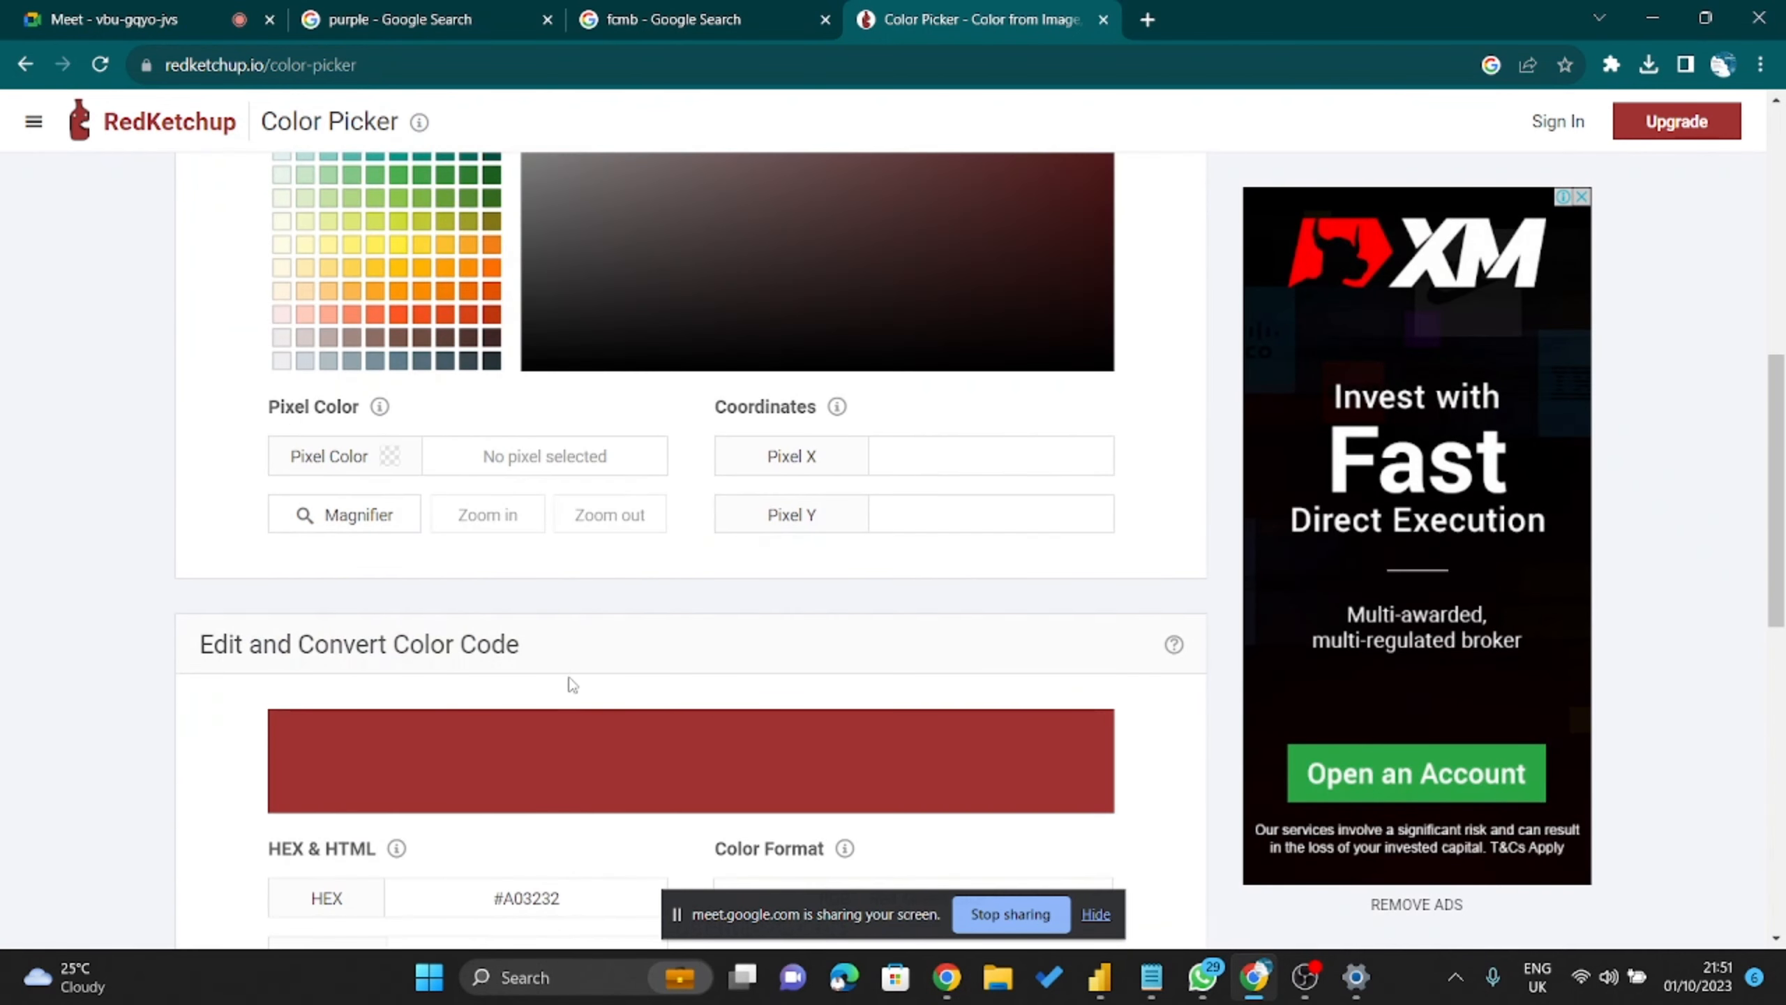
pyautogui.scroll(-2, 572, 685)
pyautogui.scroll(-2, 546, 669)
pyautogui.scroll(10, 543, 661)
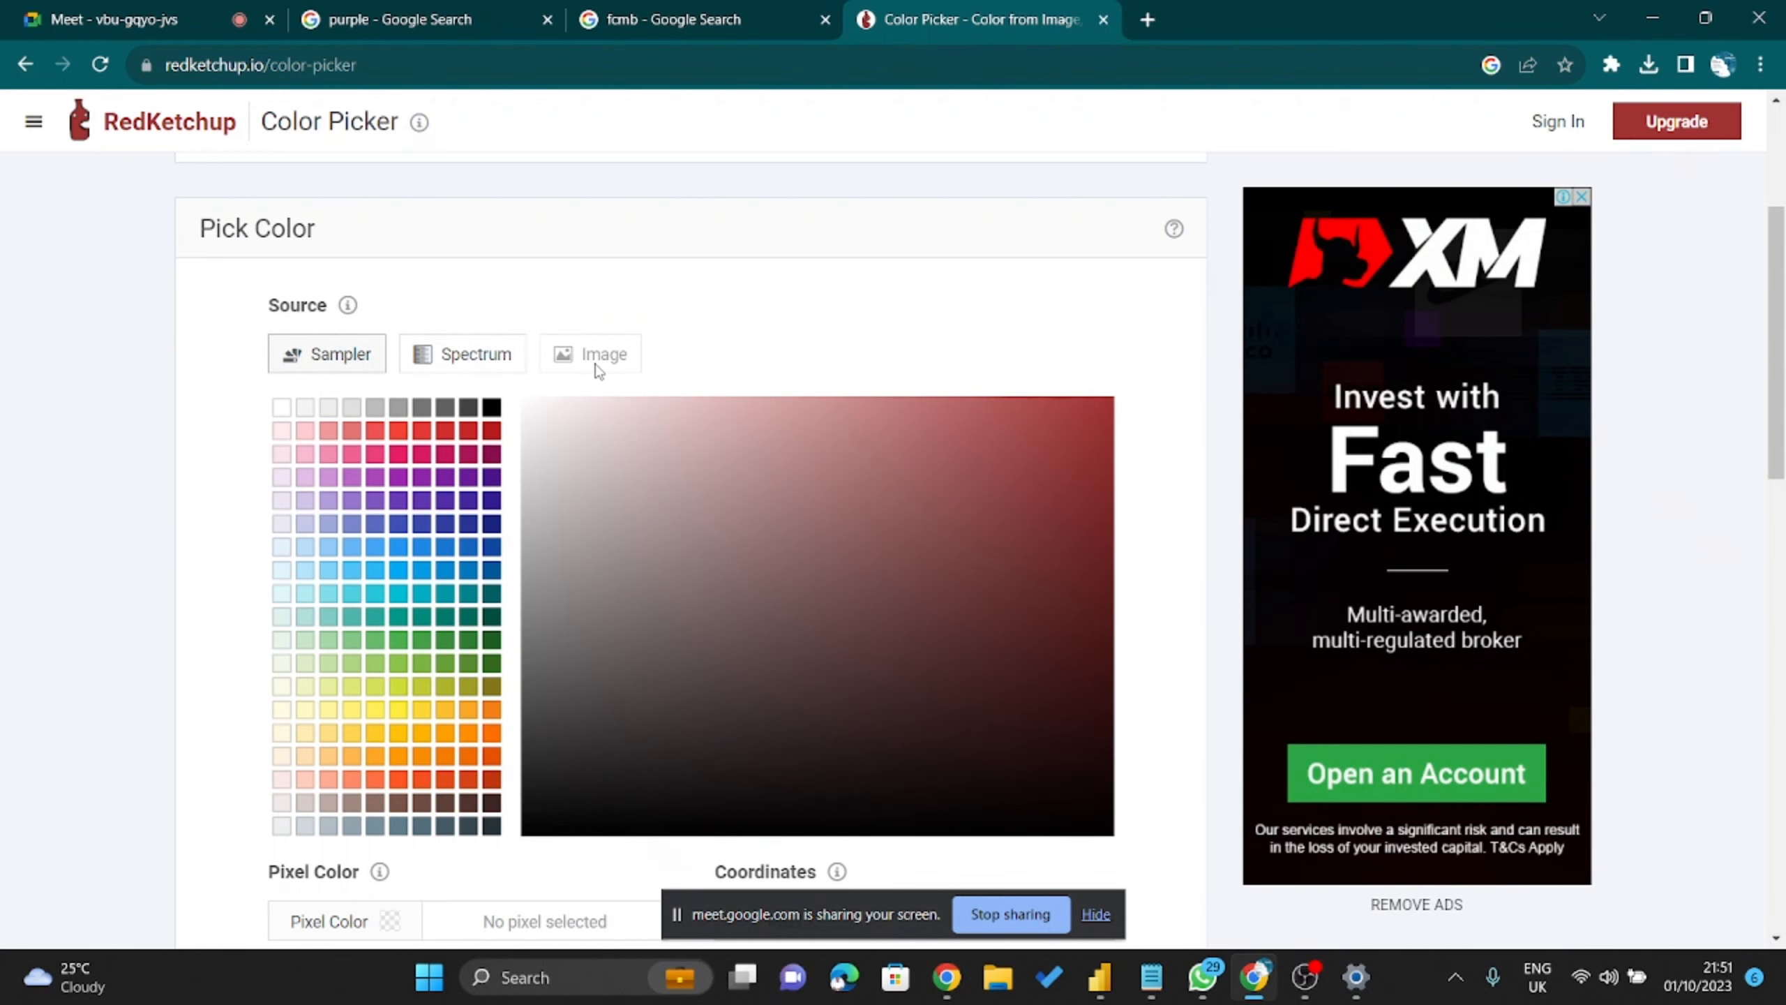
pyautogui.scroll(-18, 597, 371)
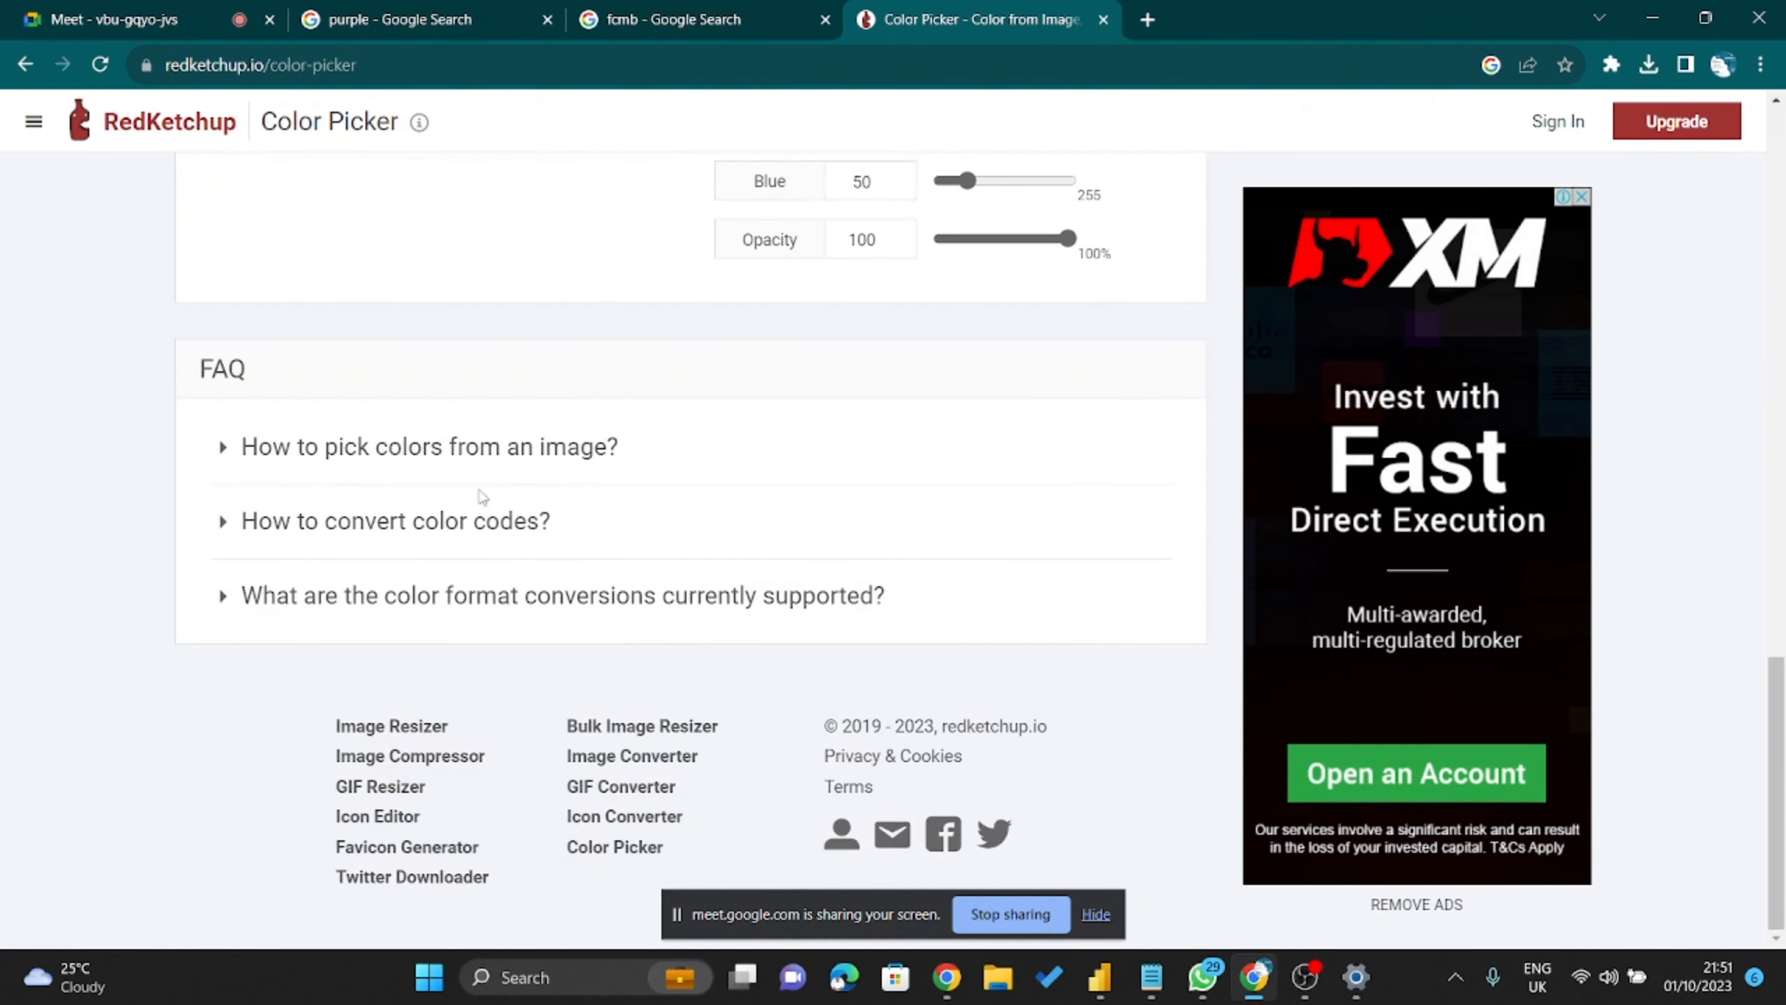
pyautogui.scroll(20, 566, 524)
# Launch PowerPoint through Start search and create a blank presentation.
pyautogui.press('super')
pyautogui.write('p')
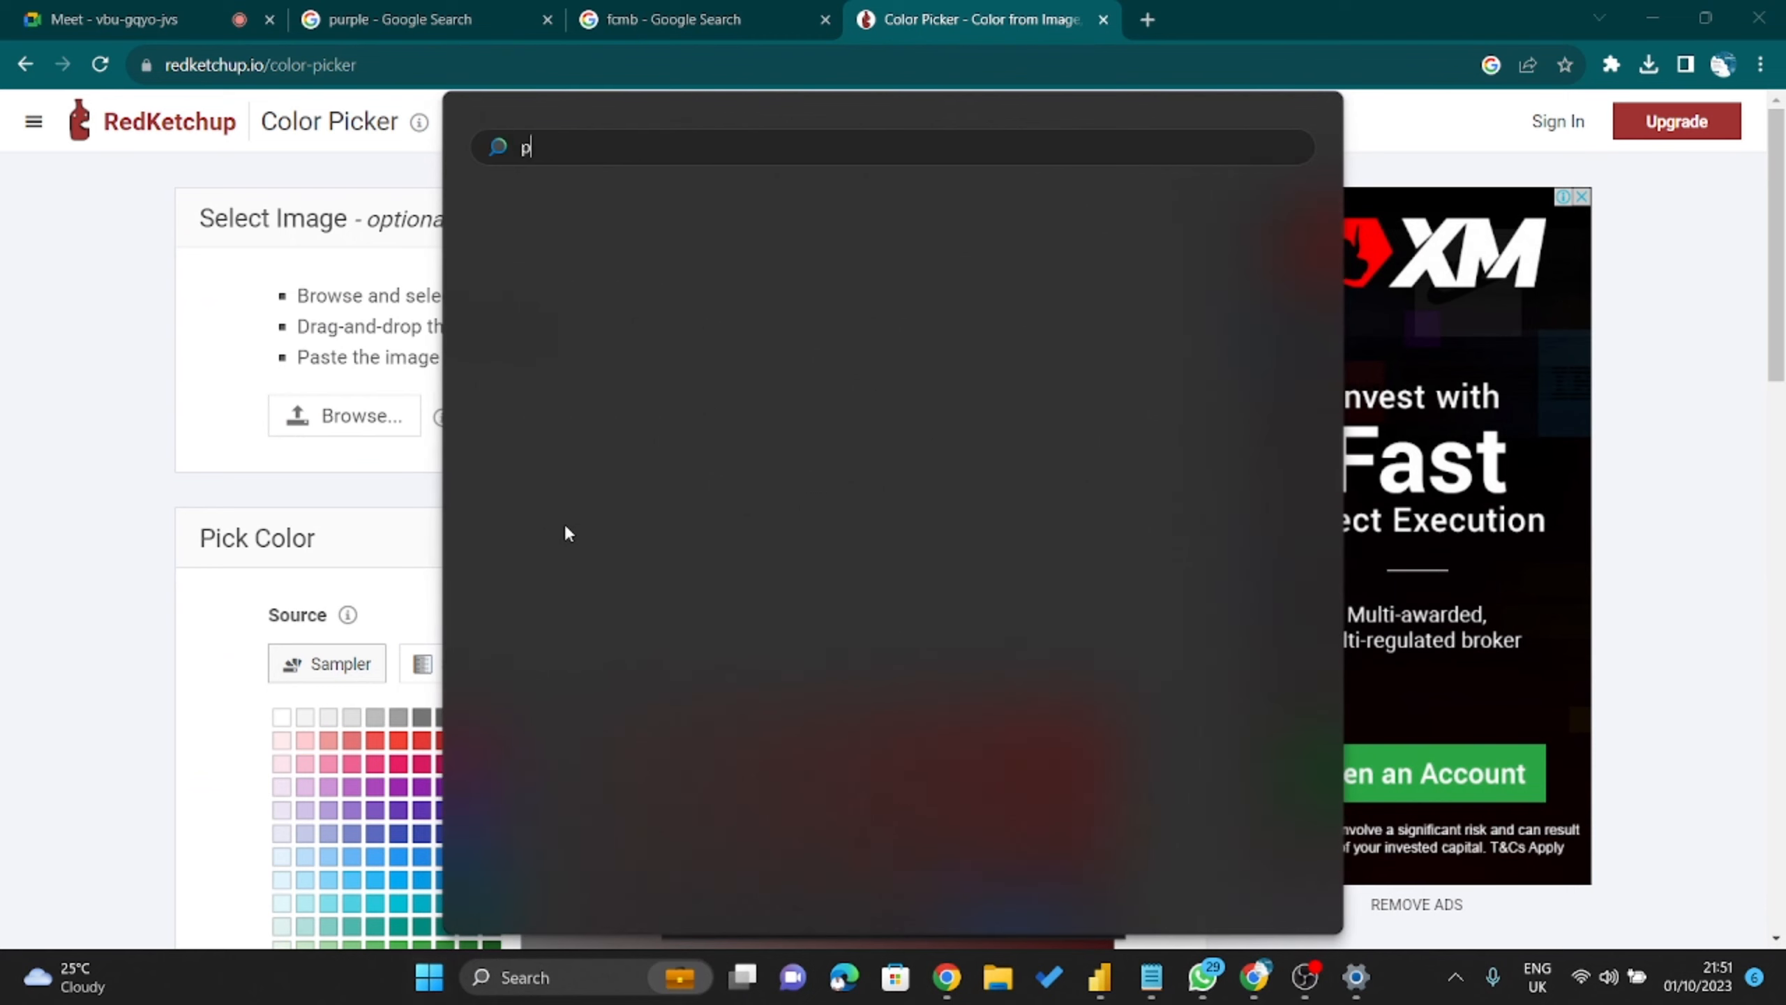
pyautogui.write('ower p')
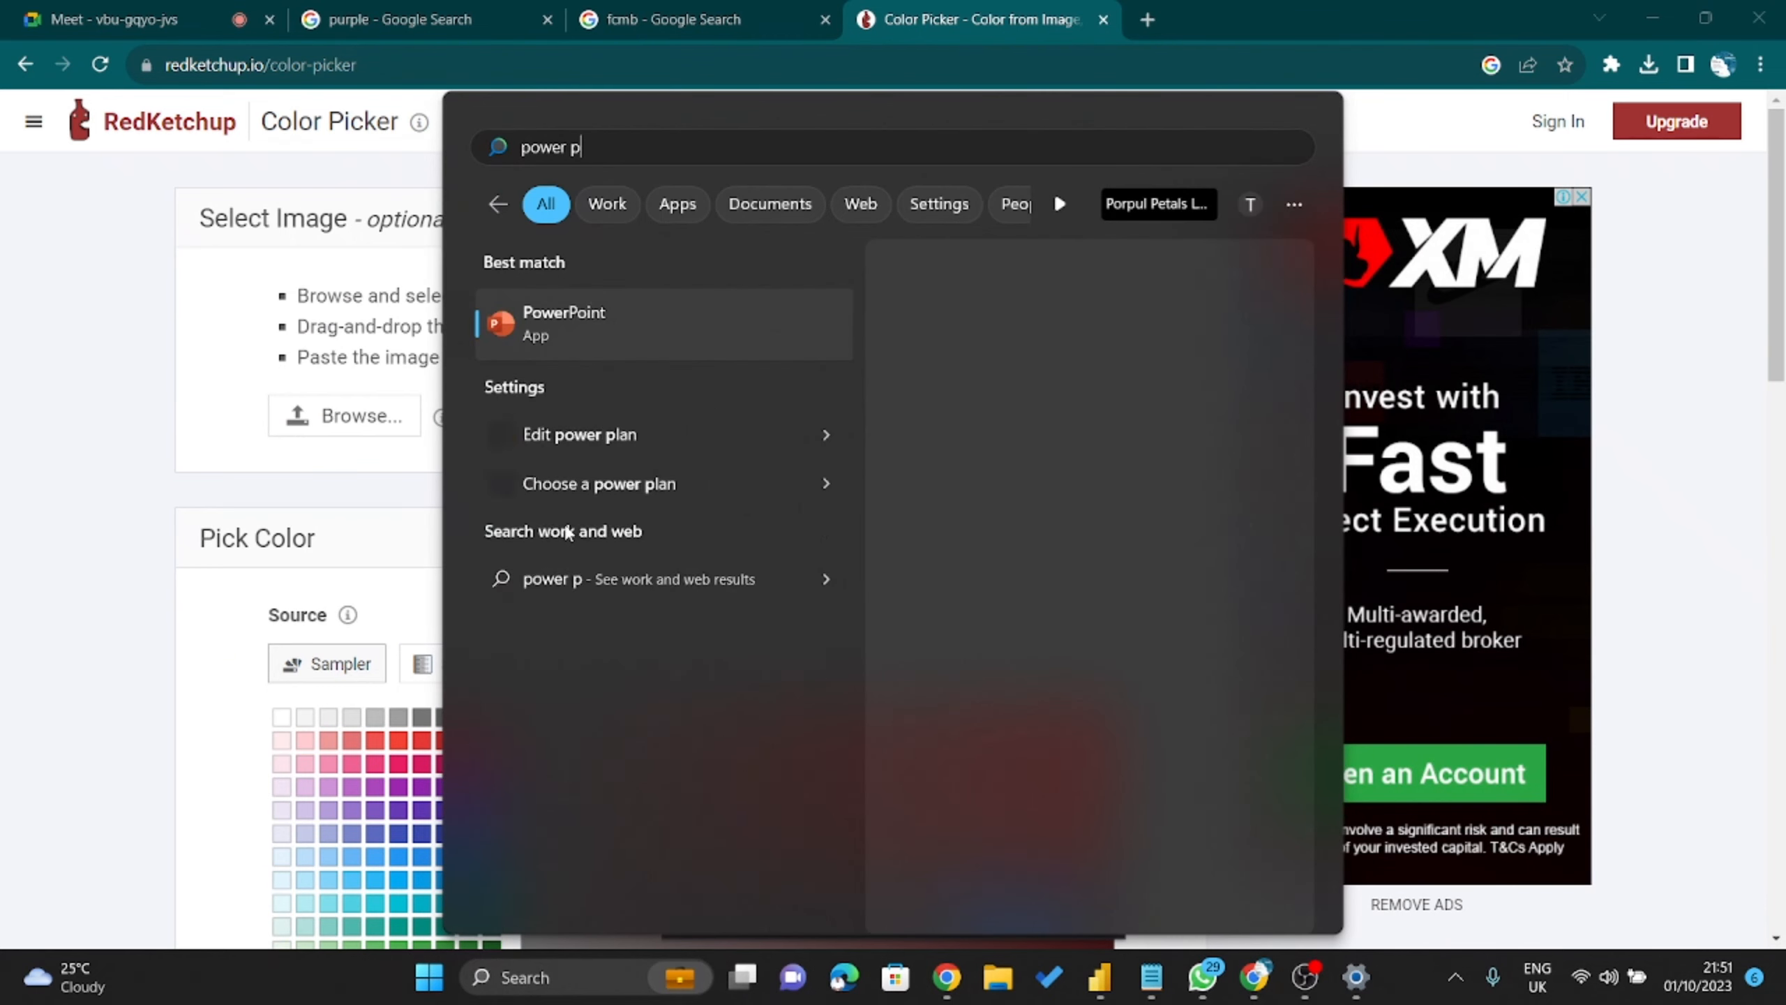
pyautogui.write('oint')
pyautogui.press('Return')
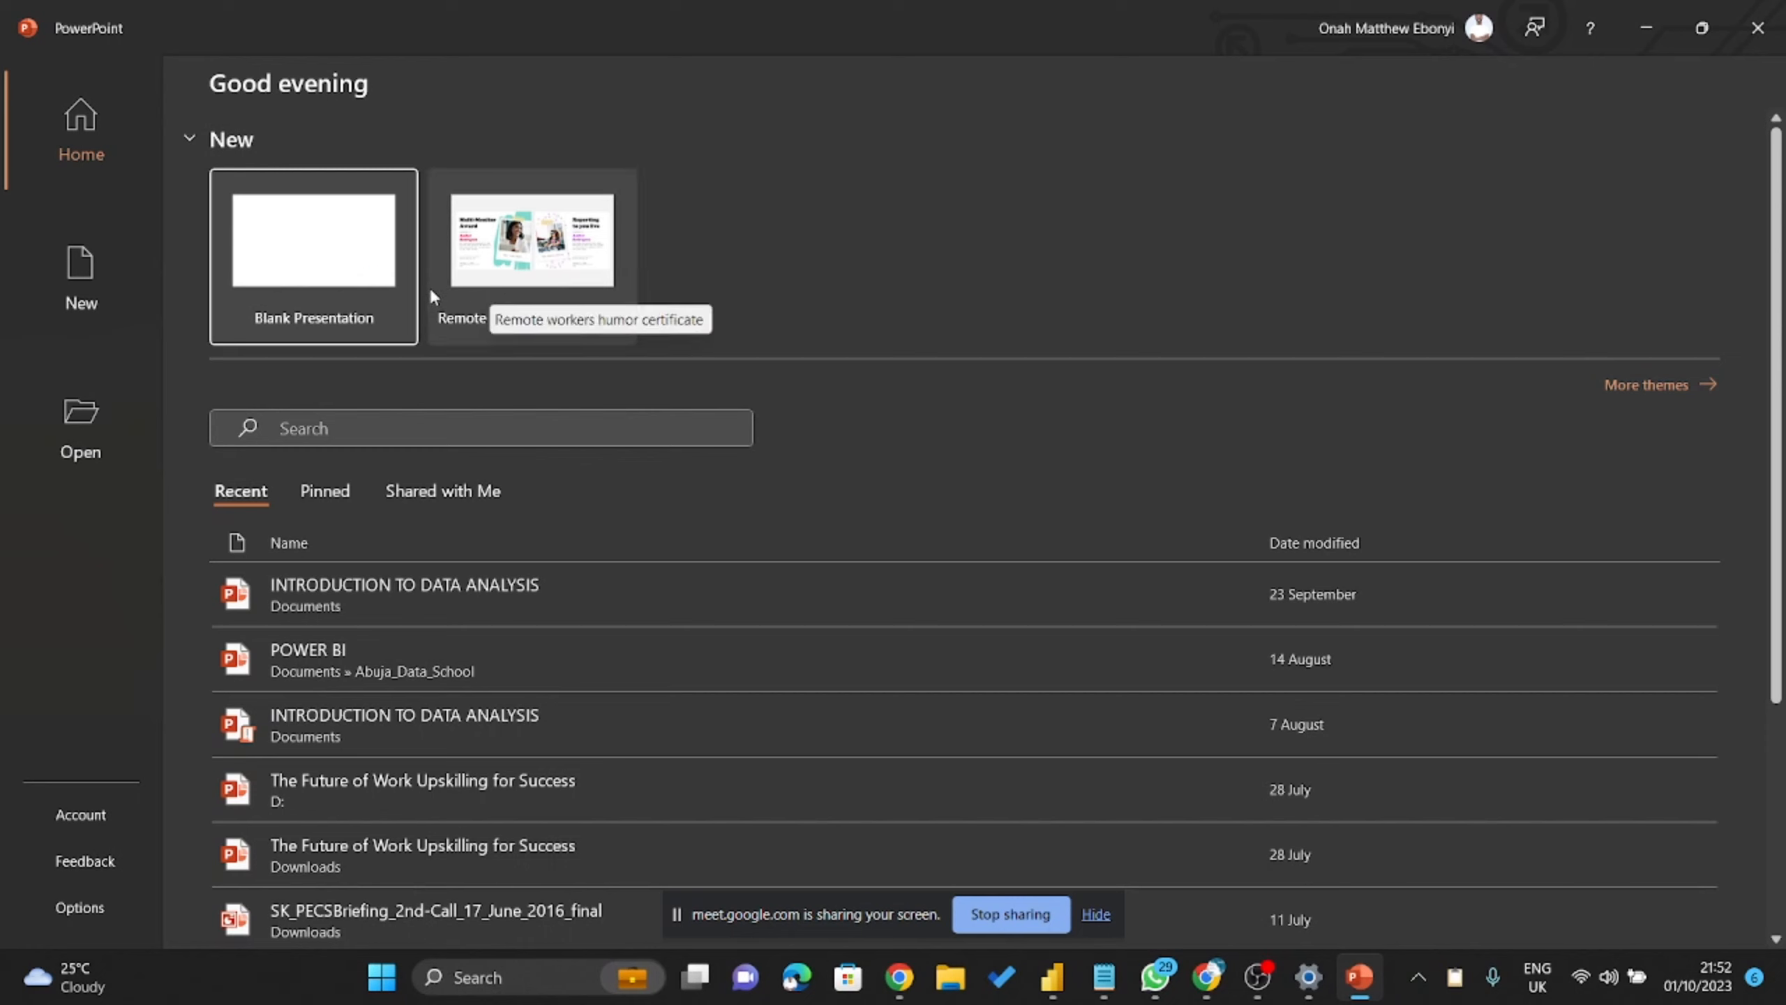
pyautogui.click(360, 248)
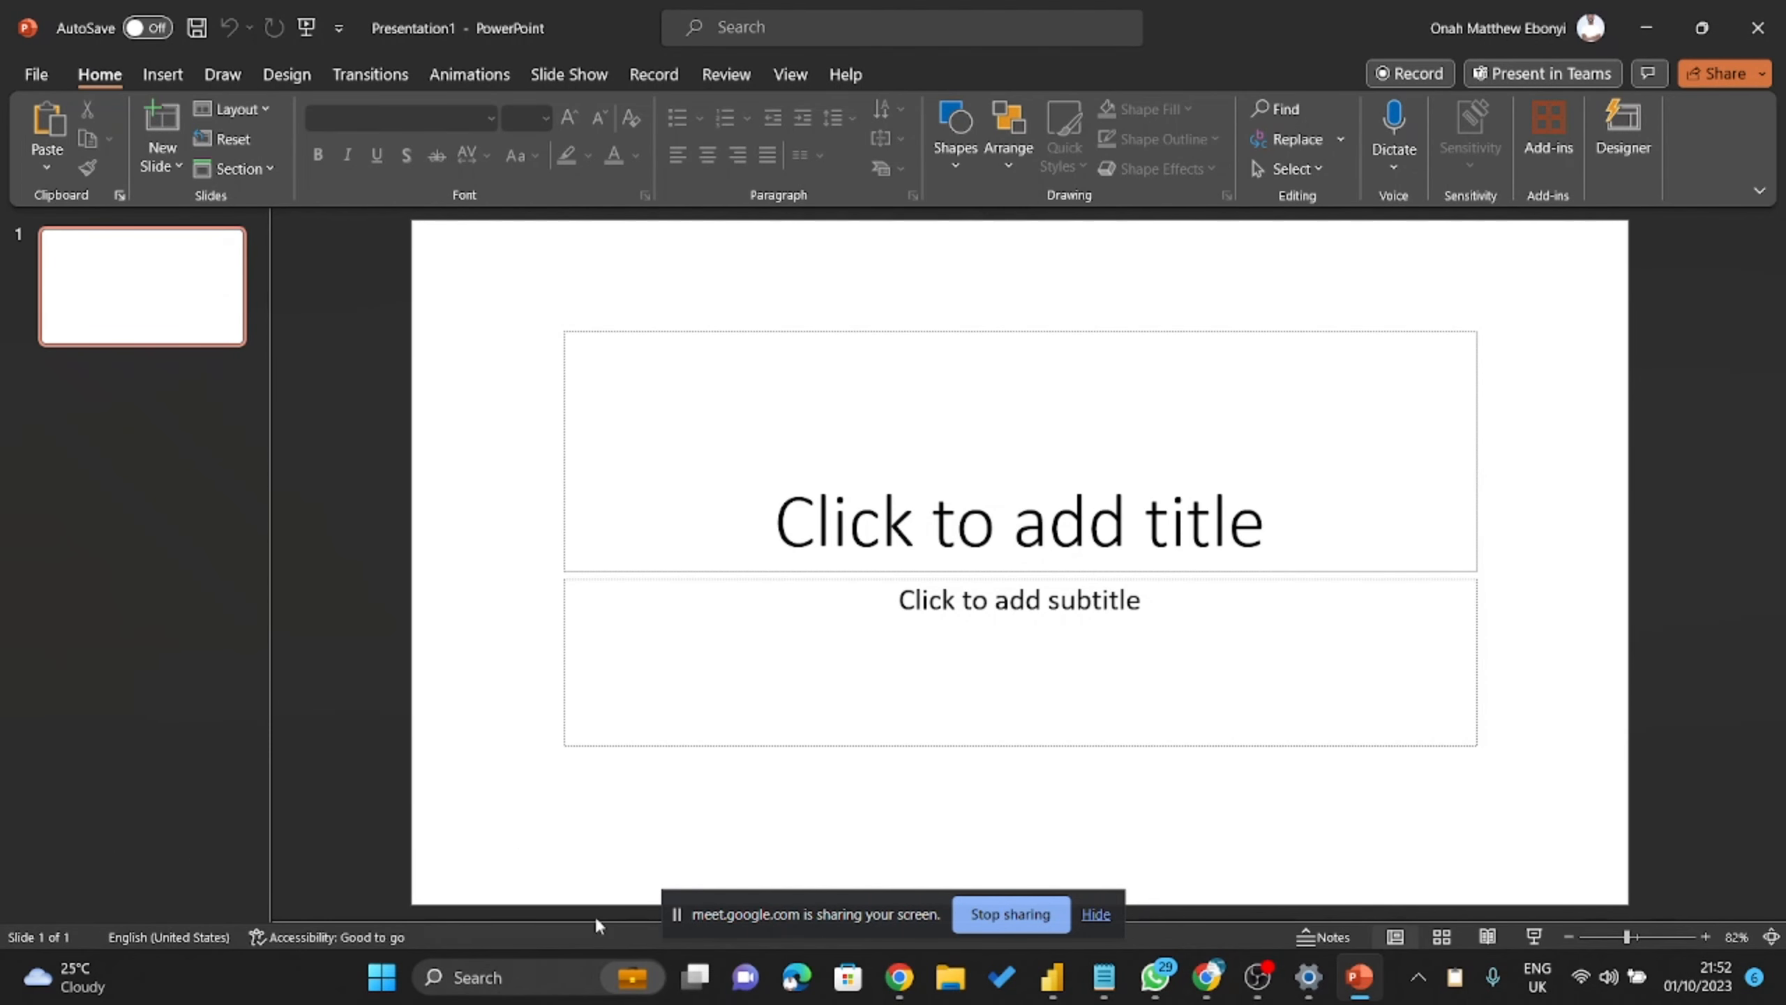
# Drag the FCMB logo file from File Explorer onto the title slide.
pyautogui.click(949, 988)
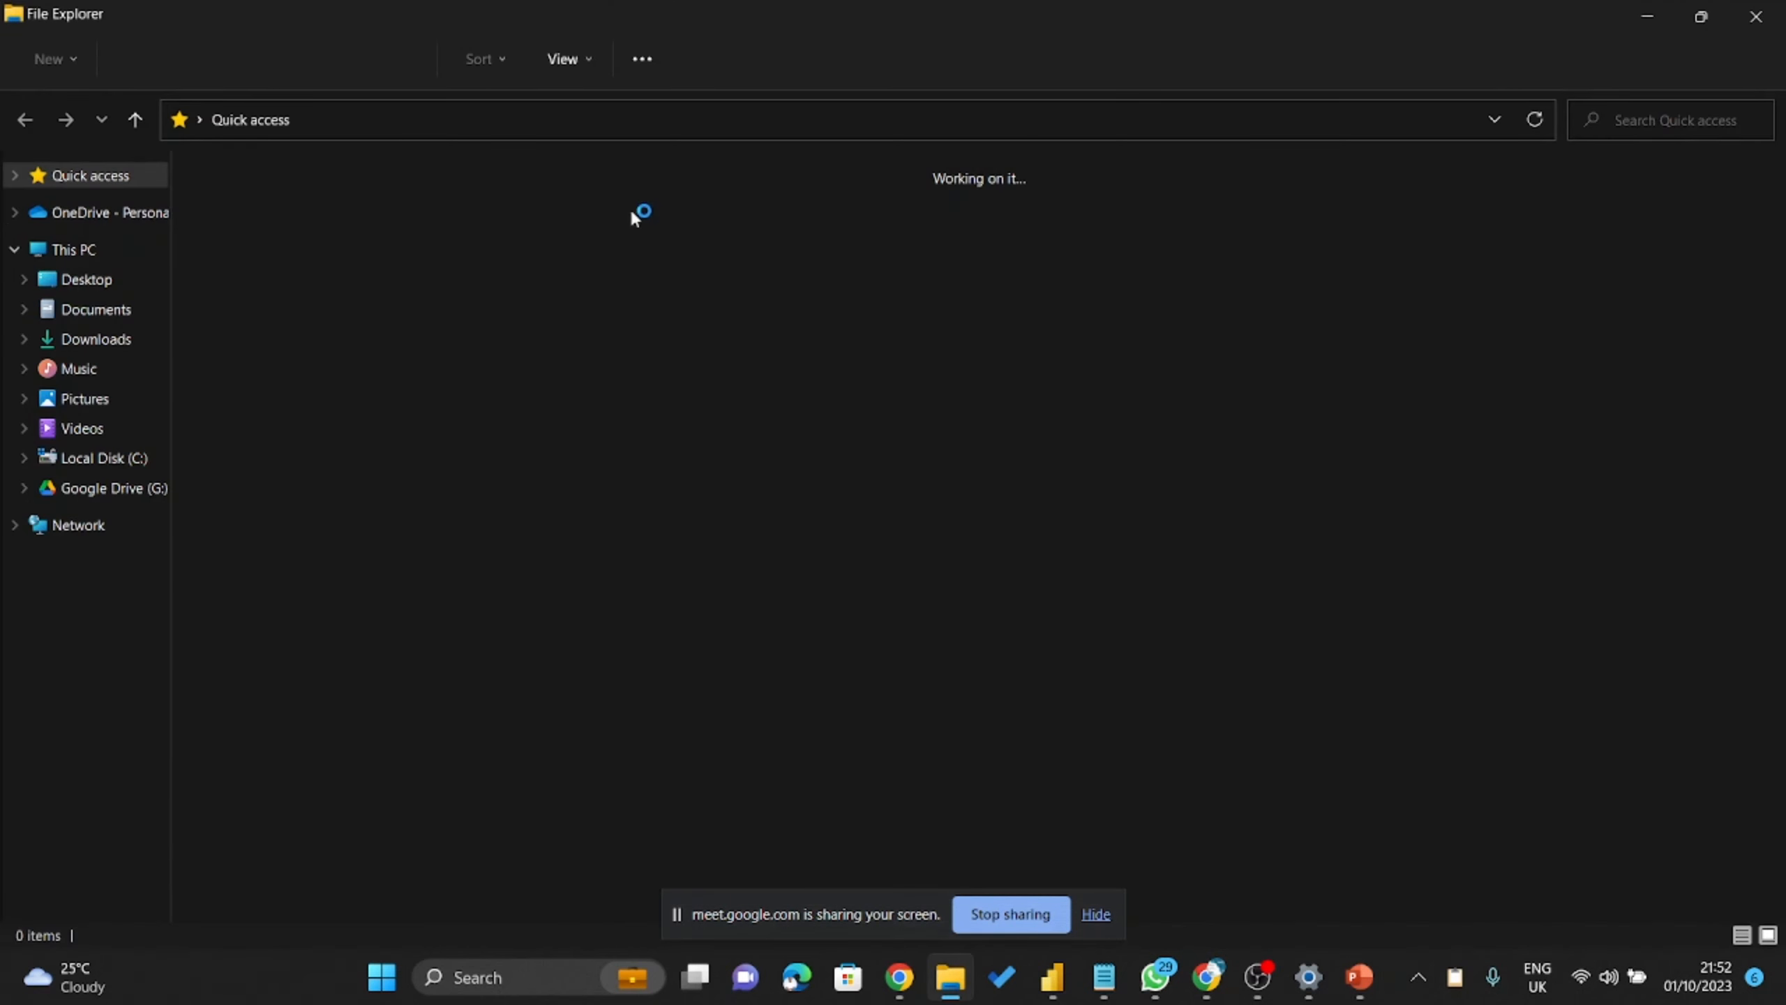
pyautogui.click(1702, 16)
pyautogui.click(295, 570)
pyautogui.moveTo(278, 563); pyautogui.dragTo(1311, 443)
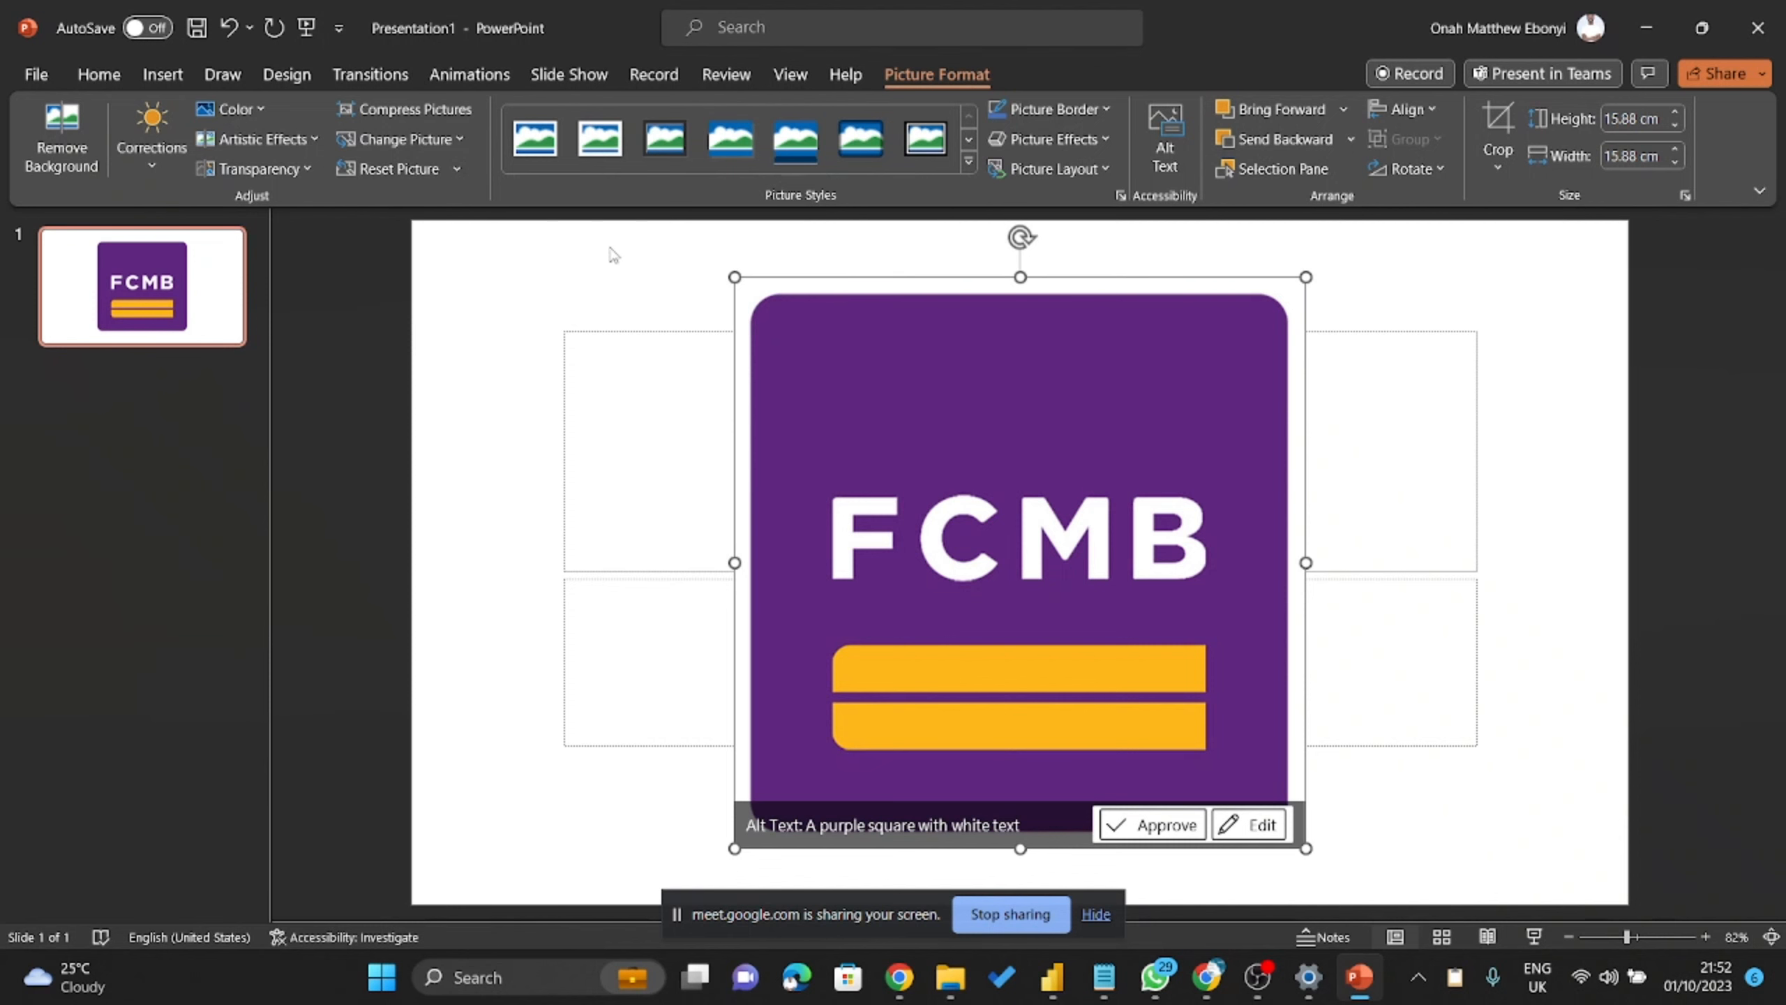
pyautogui.click(267, 106)
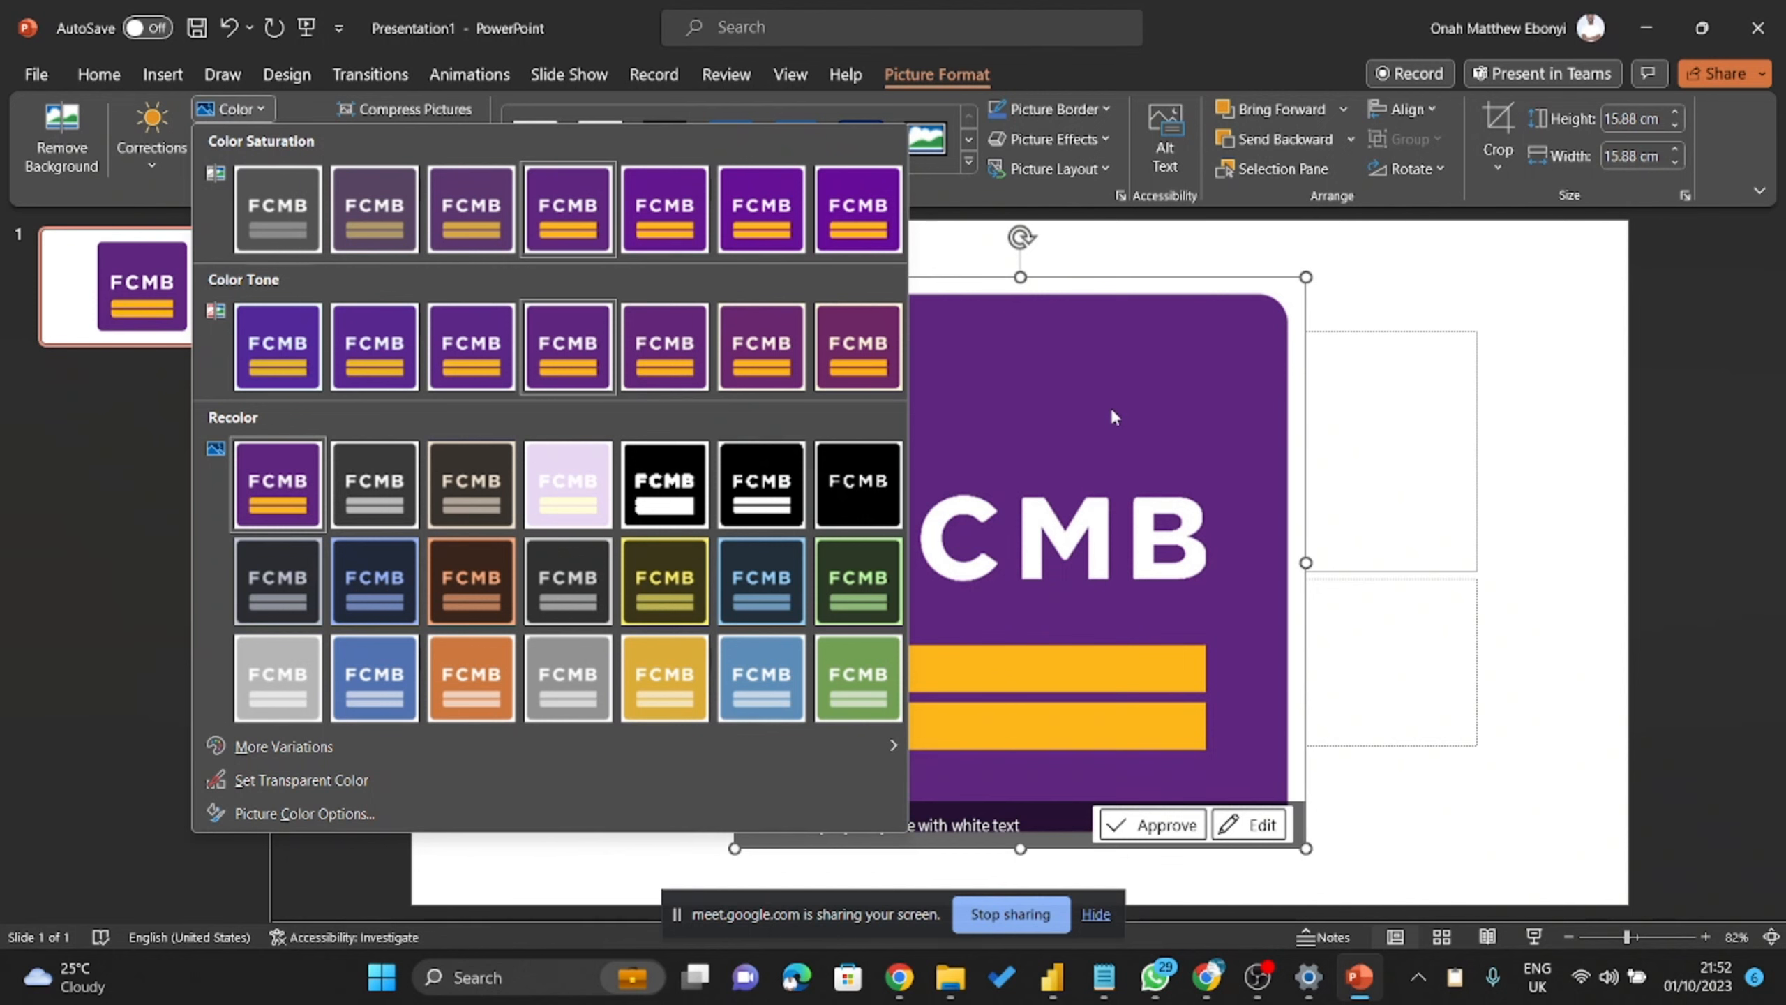
# Browse the logo's Color and Picture Border outline colour options without changes, moving the logo right.
pyautogui.click(1068, 399)
pyautogui.moveTo(1068, 399); pyautogui.dragTo(1074, 344)
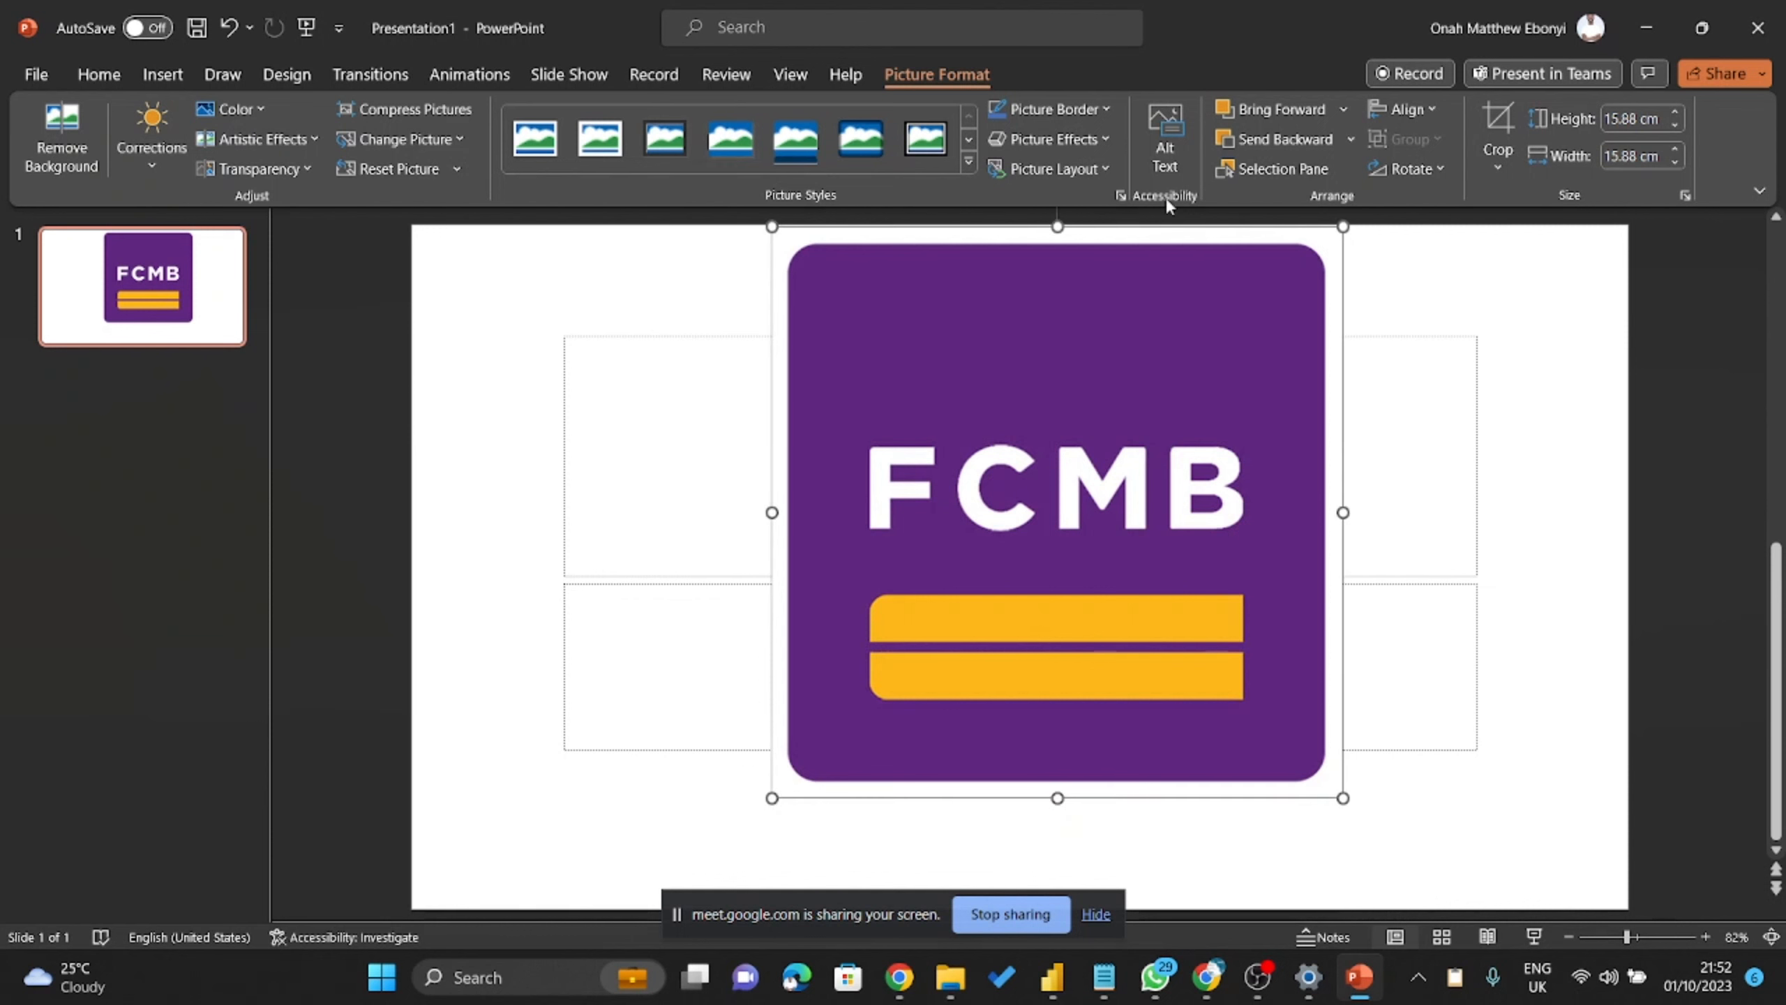
pyautogui.click(1107, 109)
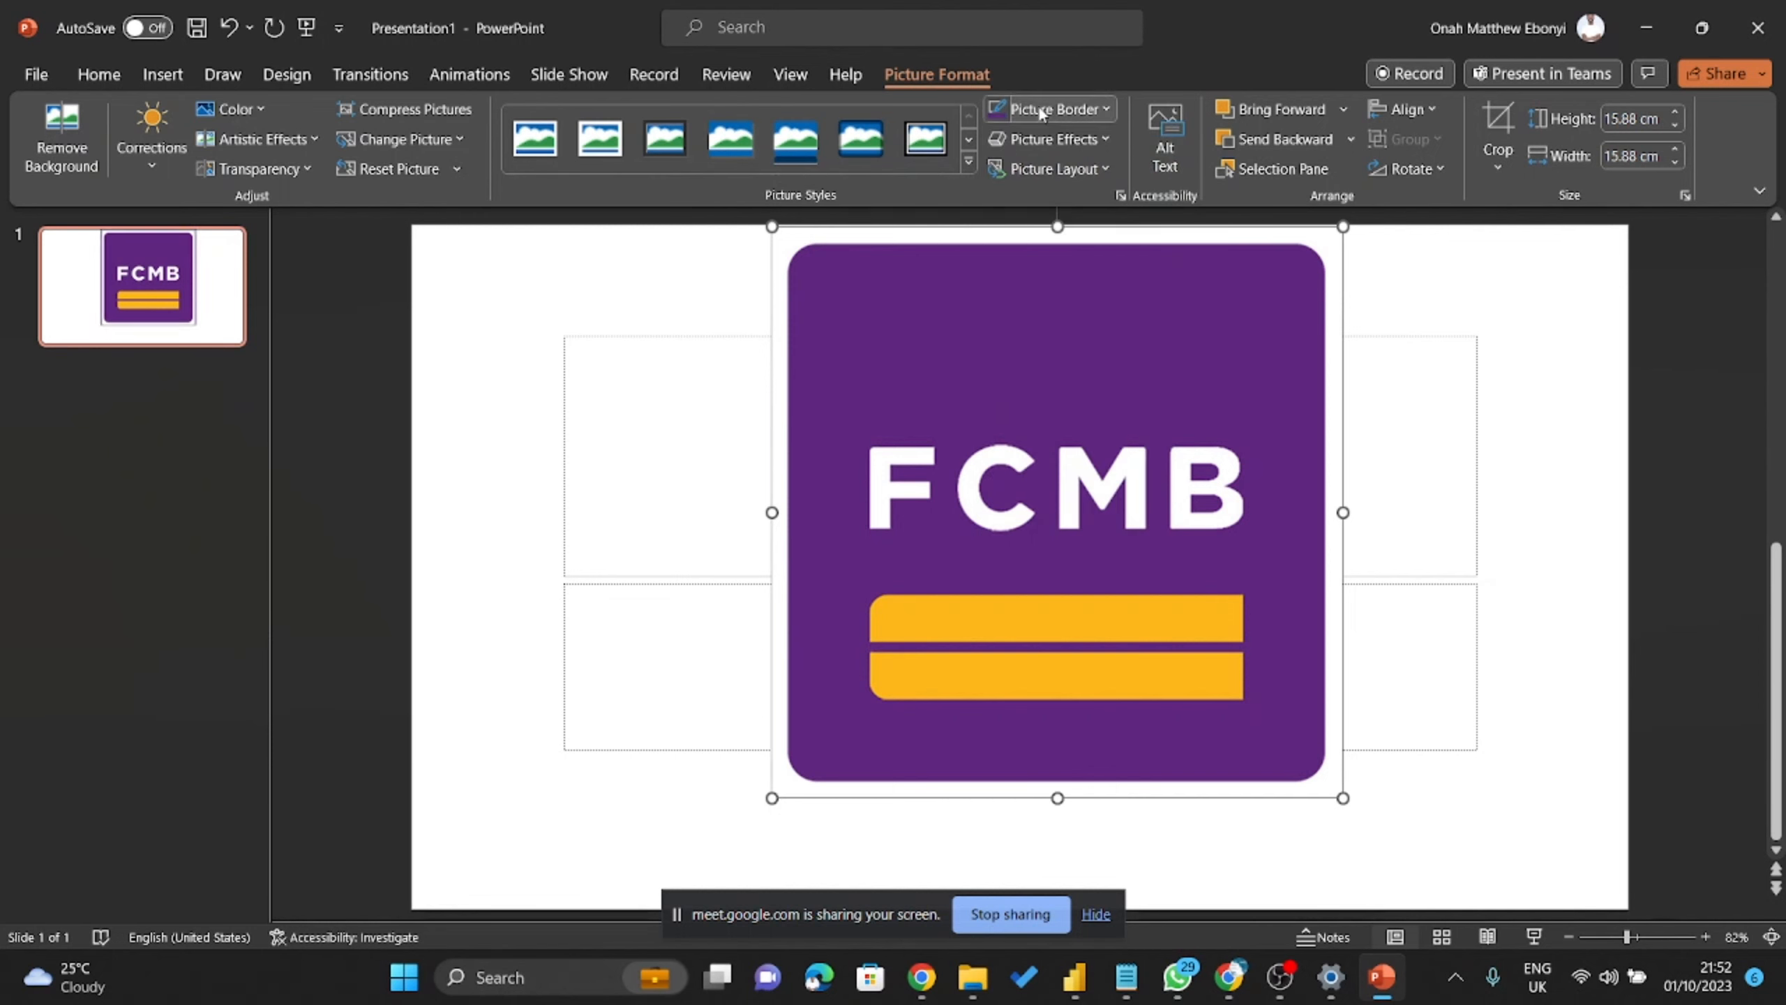
pyautogui.click(1066, 109)
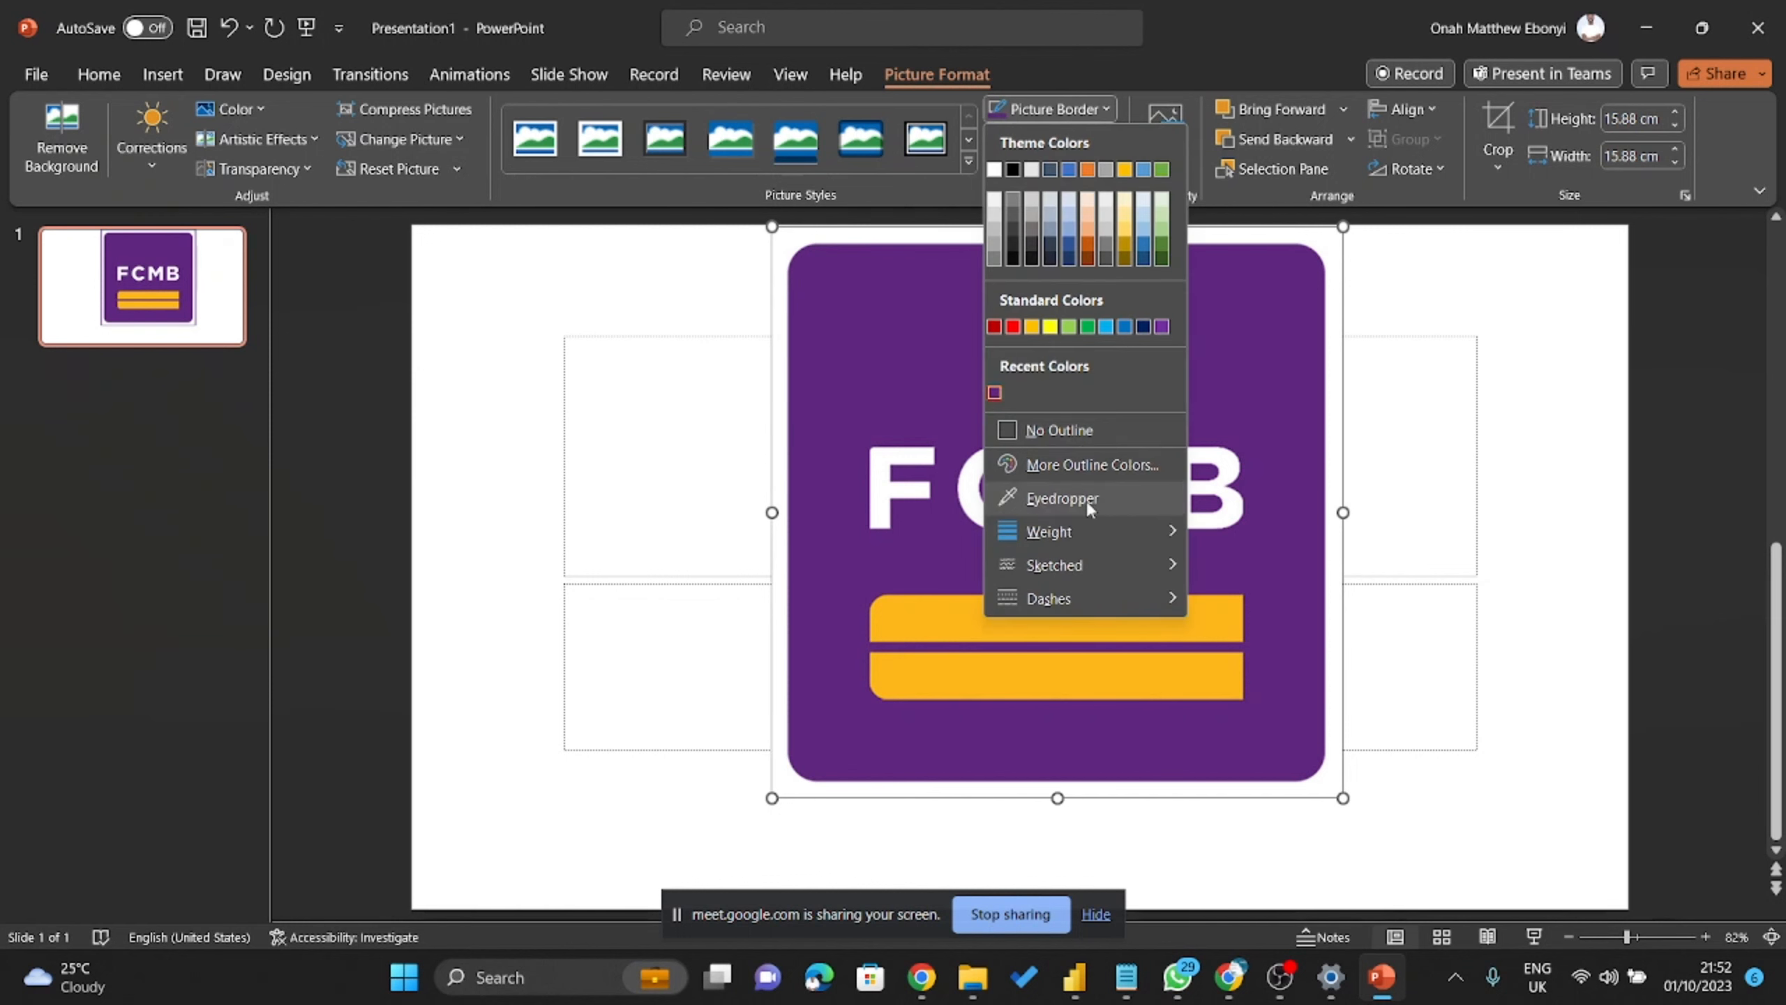
pyautogui.click(1075, 467)
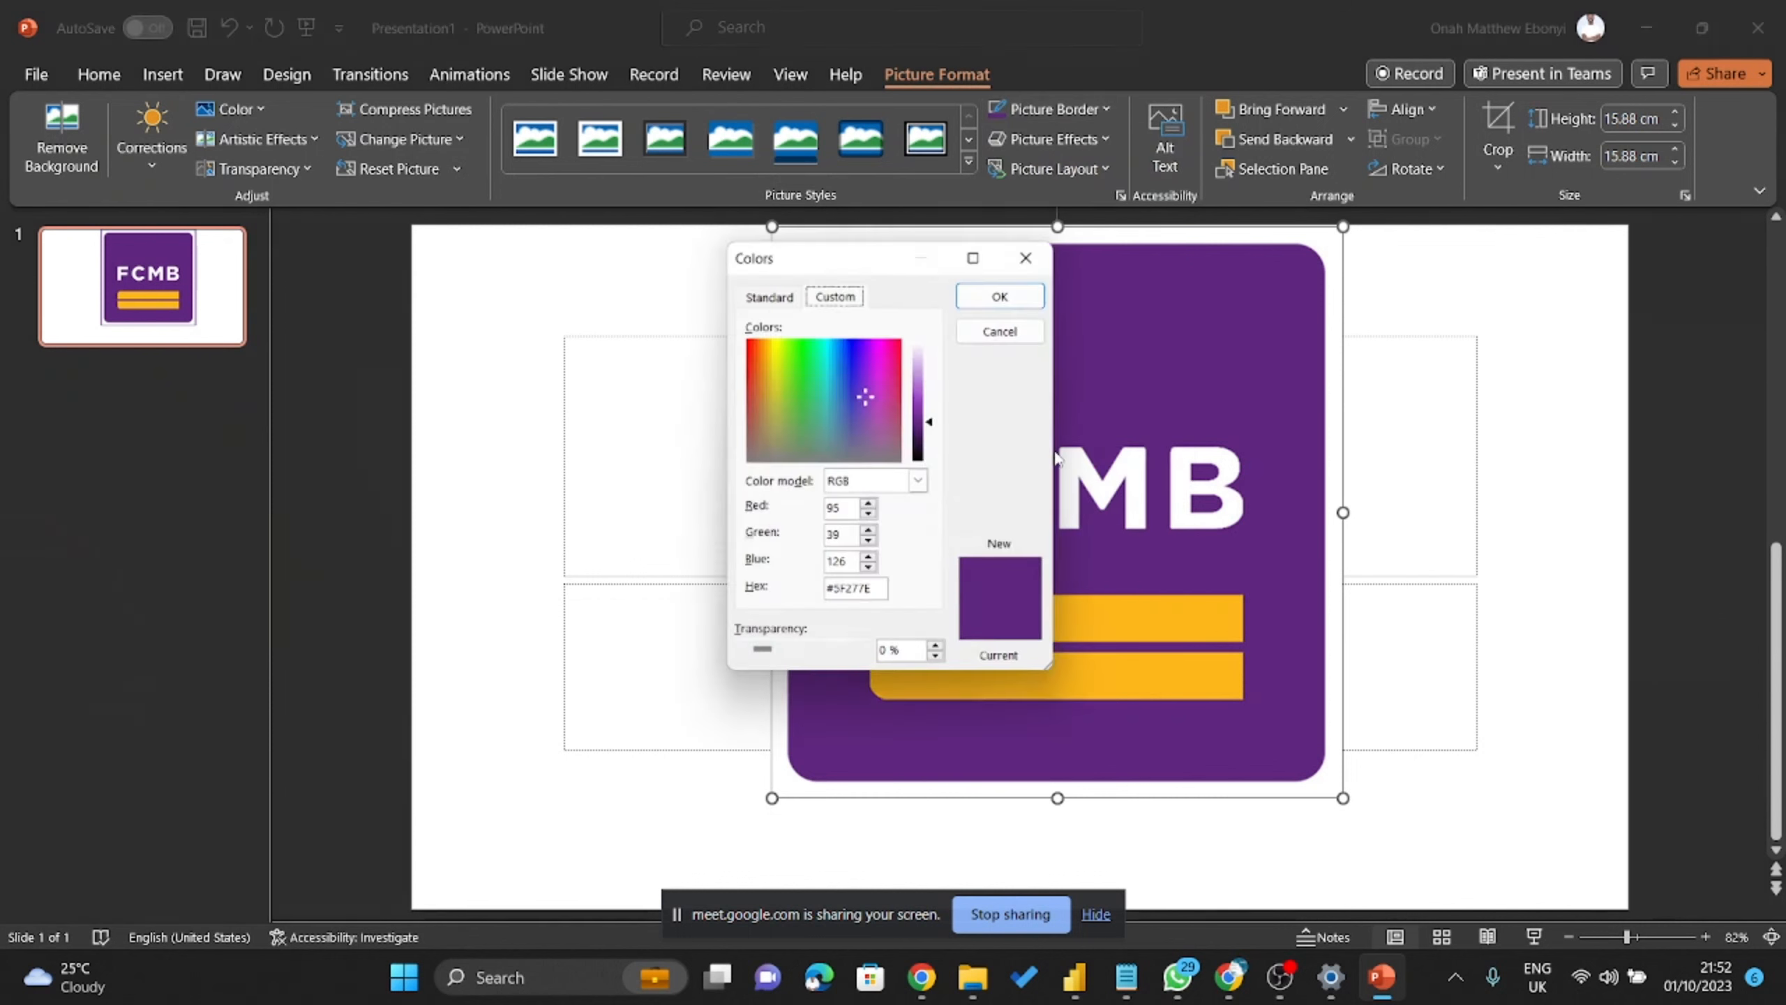
pyautogui.click(1034, 251)
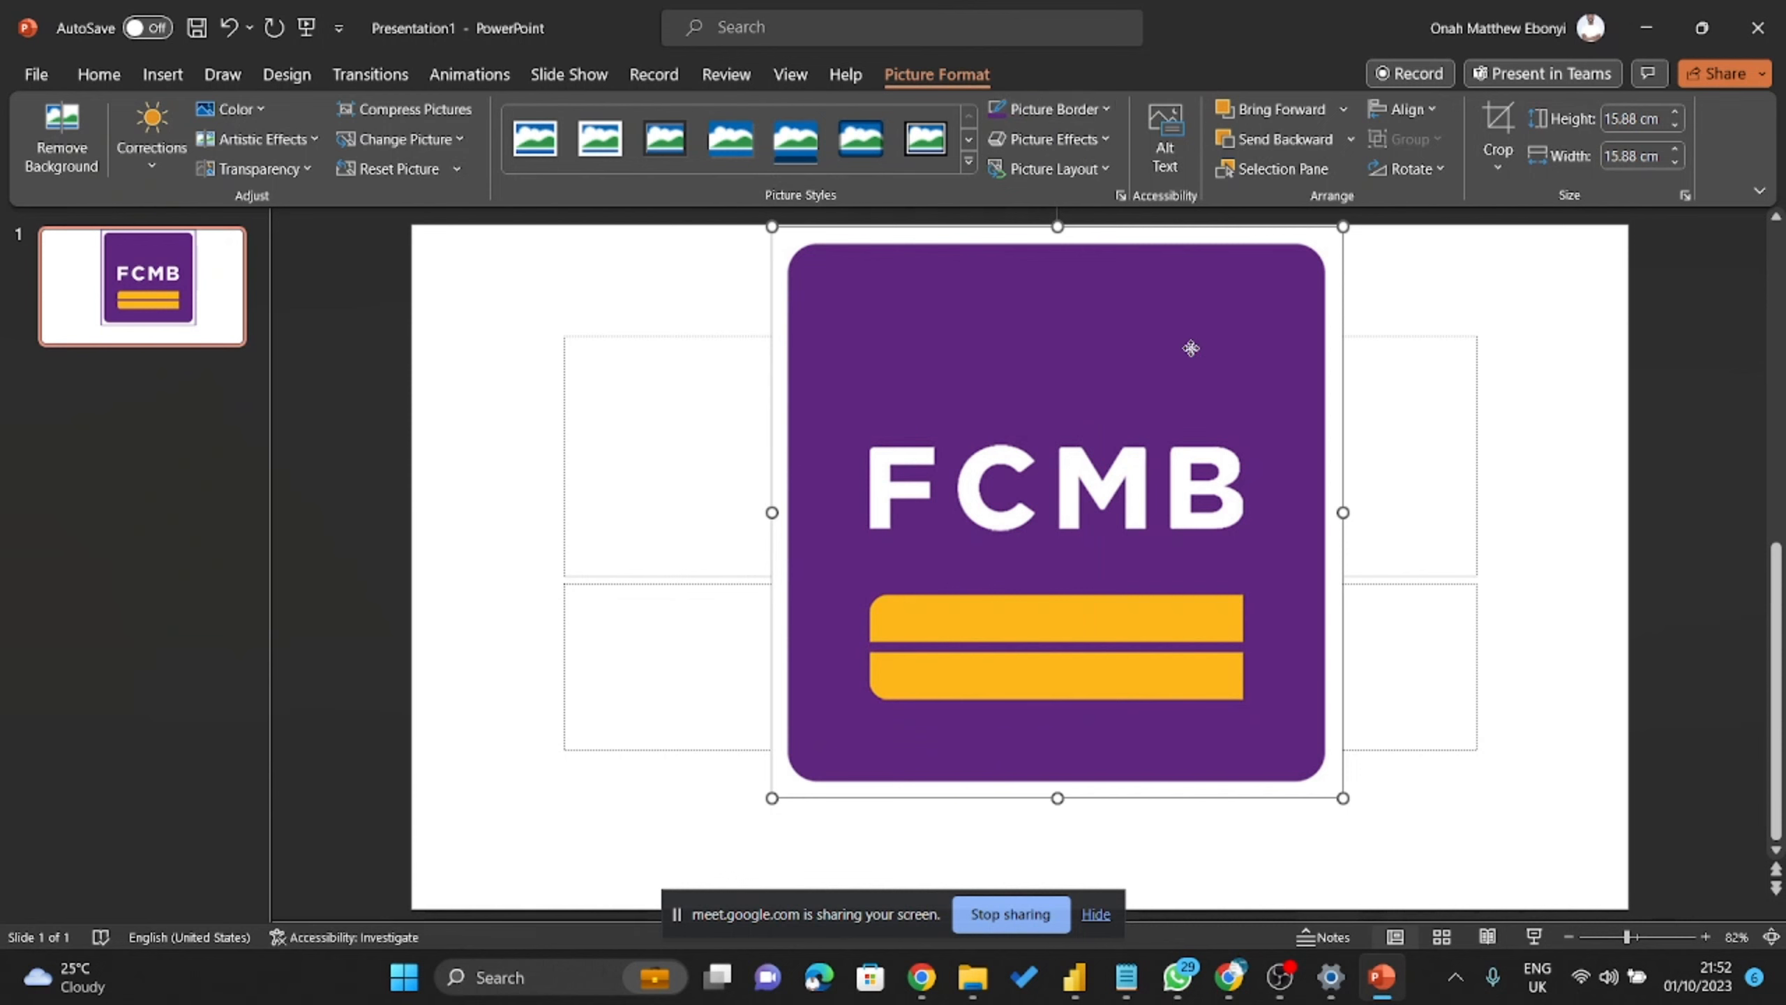
pyautogui.moveTo(1190, 347); pyautogui.dragTo(1217, 399)
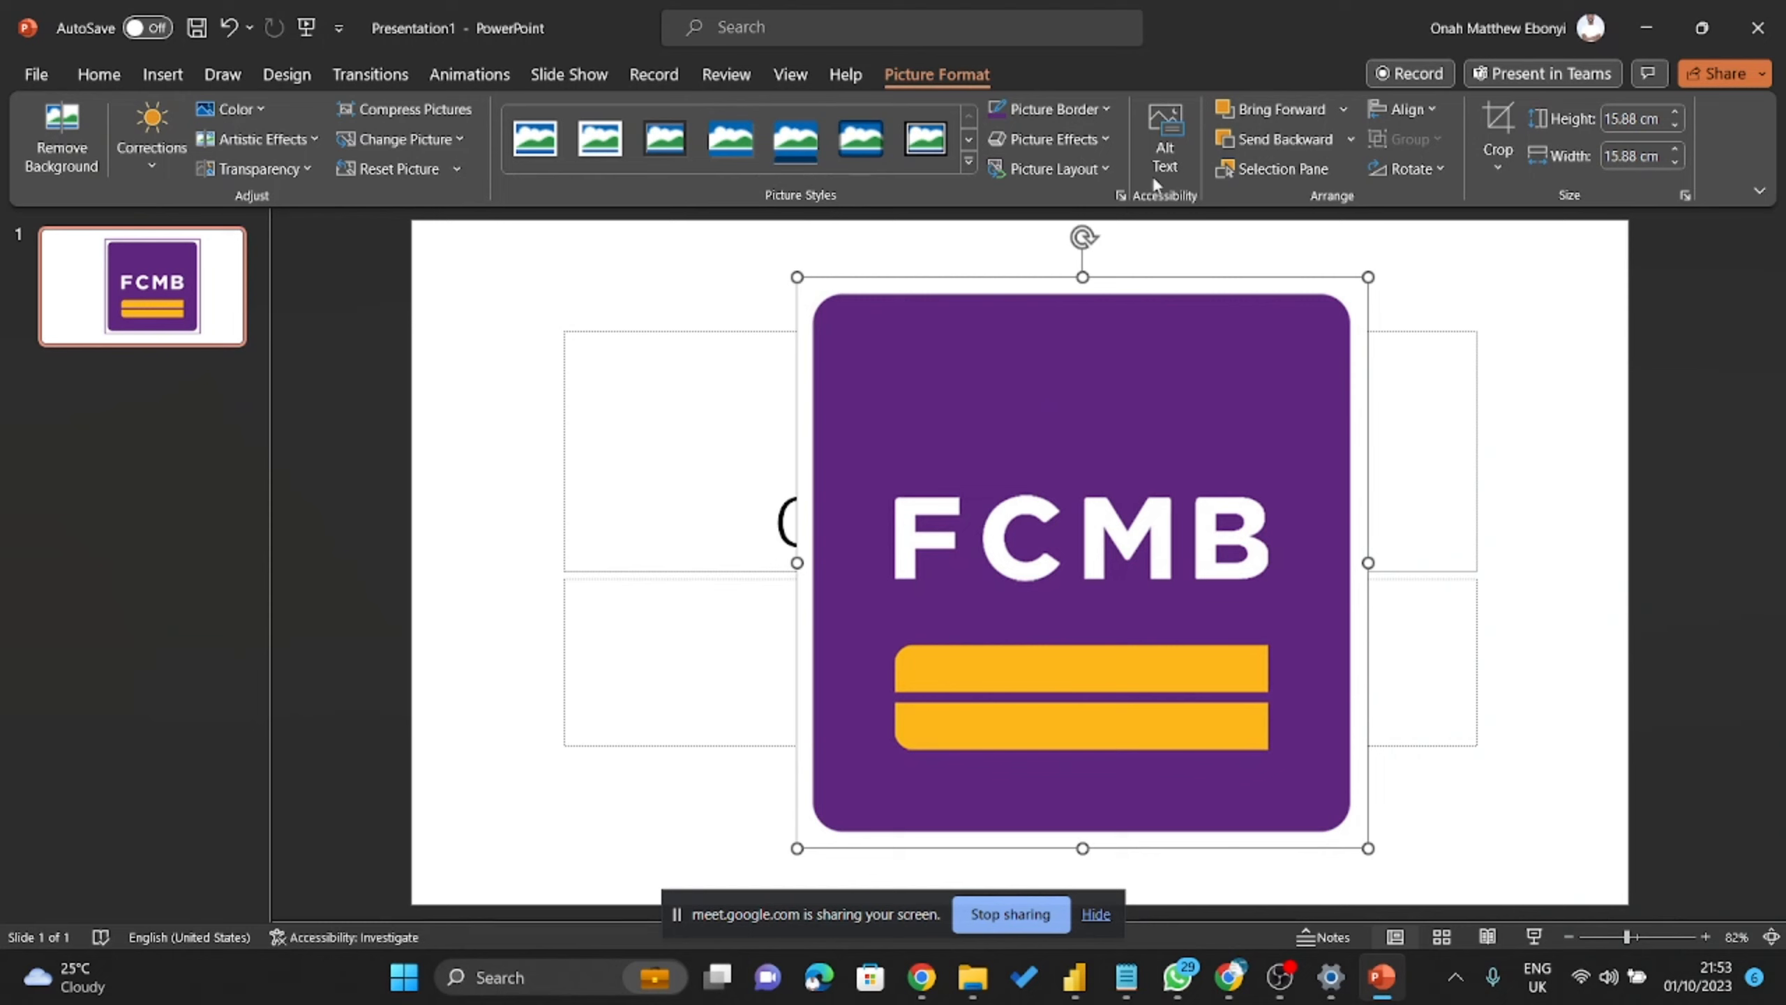
pyautogui.click(1100, 109)
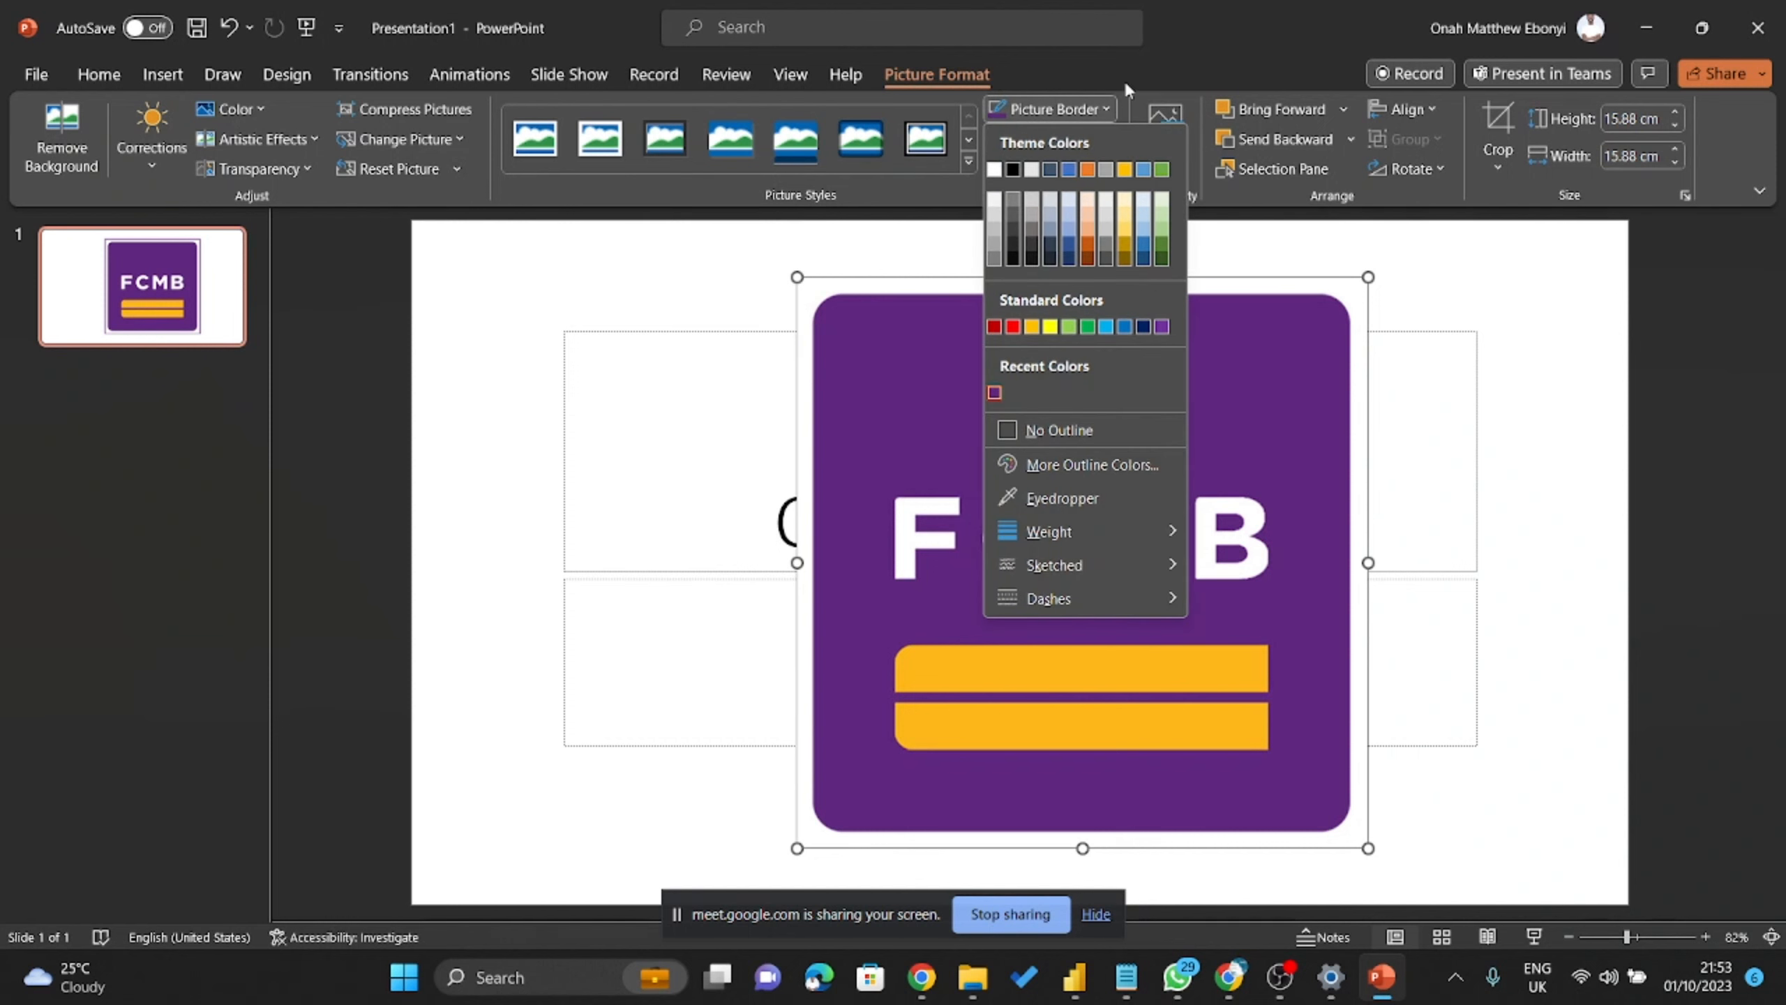
pyautogui.click(1220, 491)
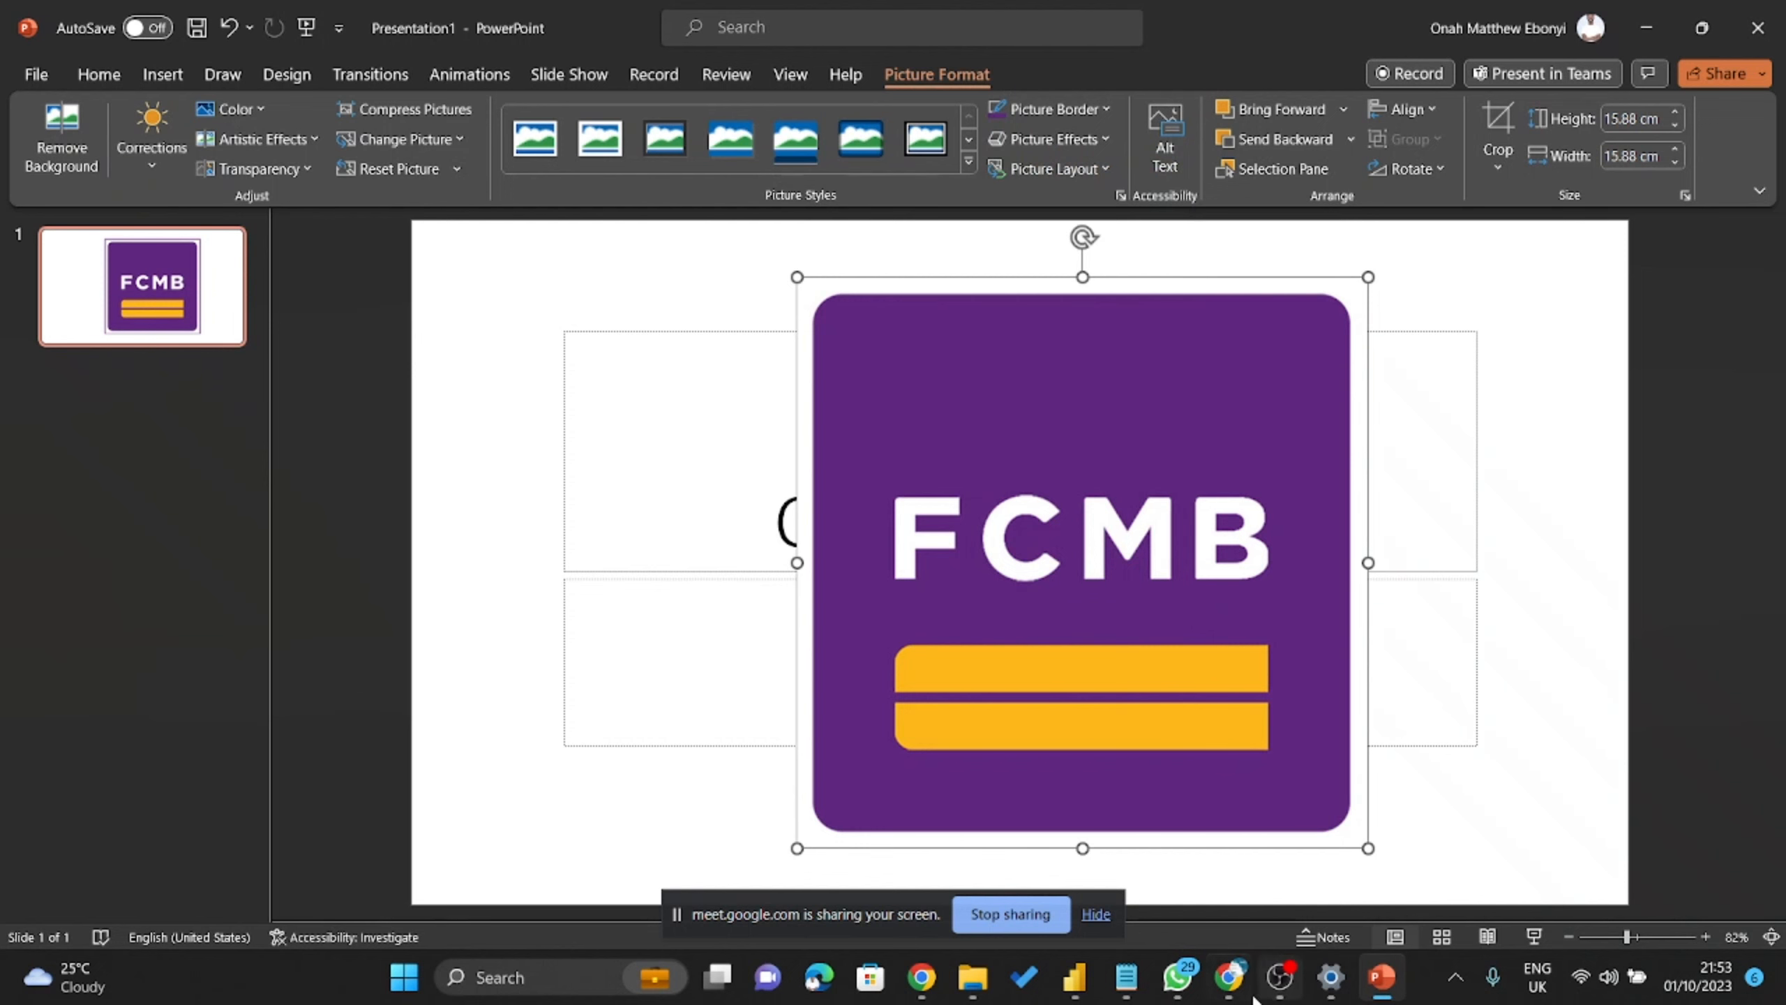
# Reopen Image Color Picker and load the FCMB logo file from Downloads.
pyautogui.click(1230, 978)
pyautogui.scroll(-4, 753, 406)
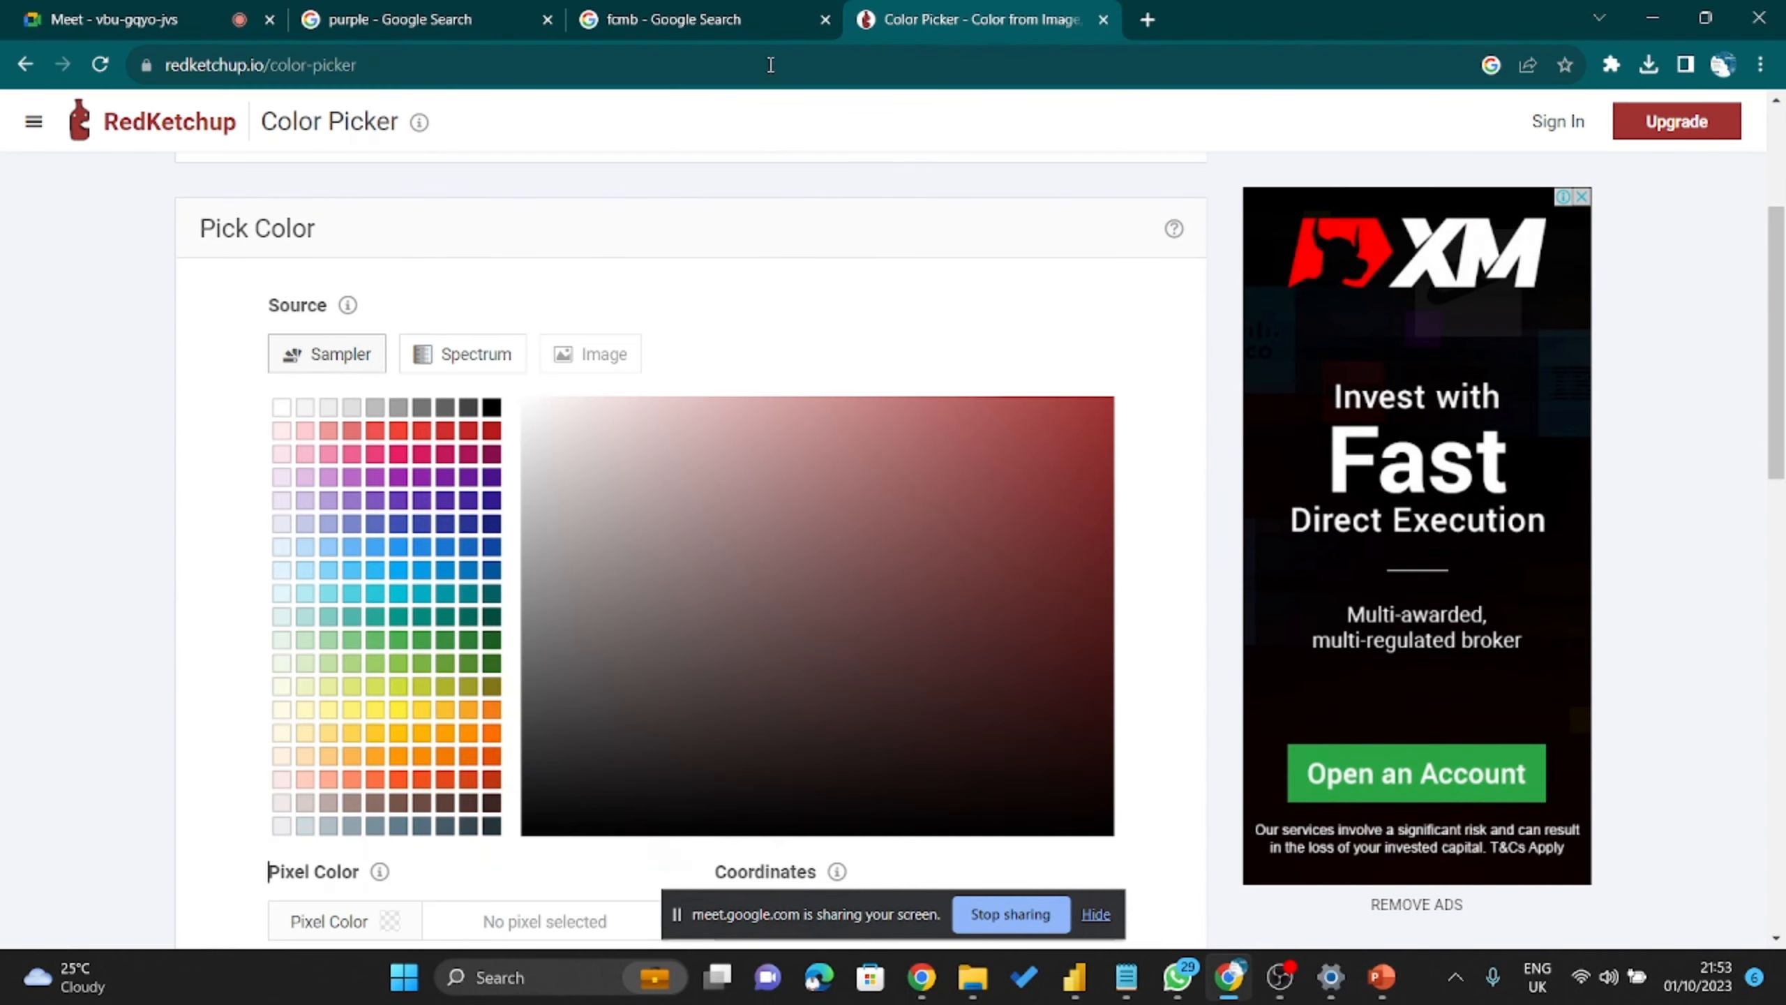
pyautogui.click(25, 65)
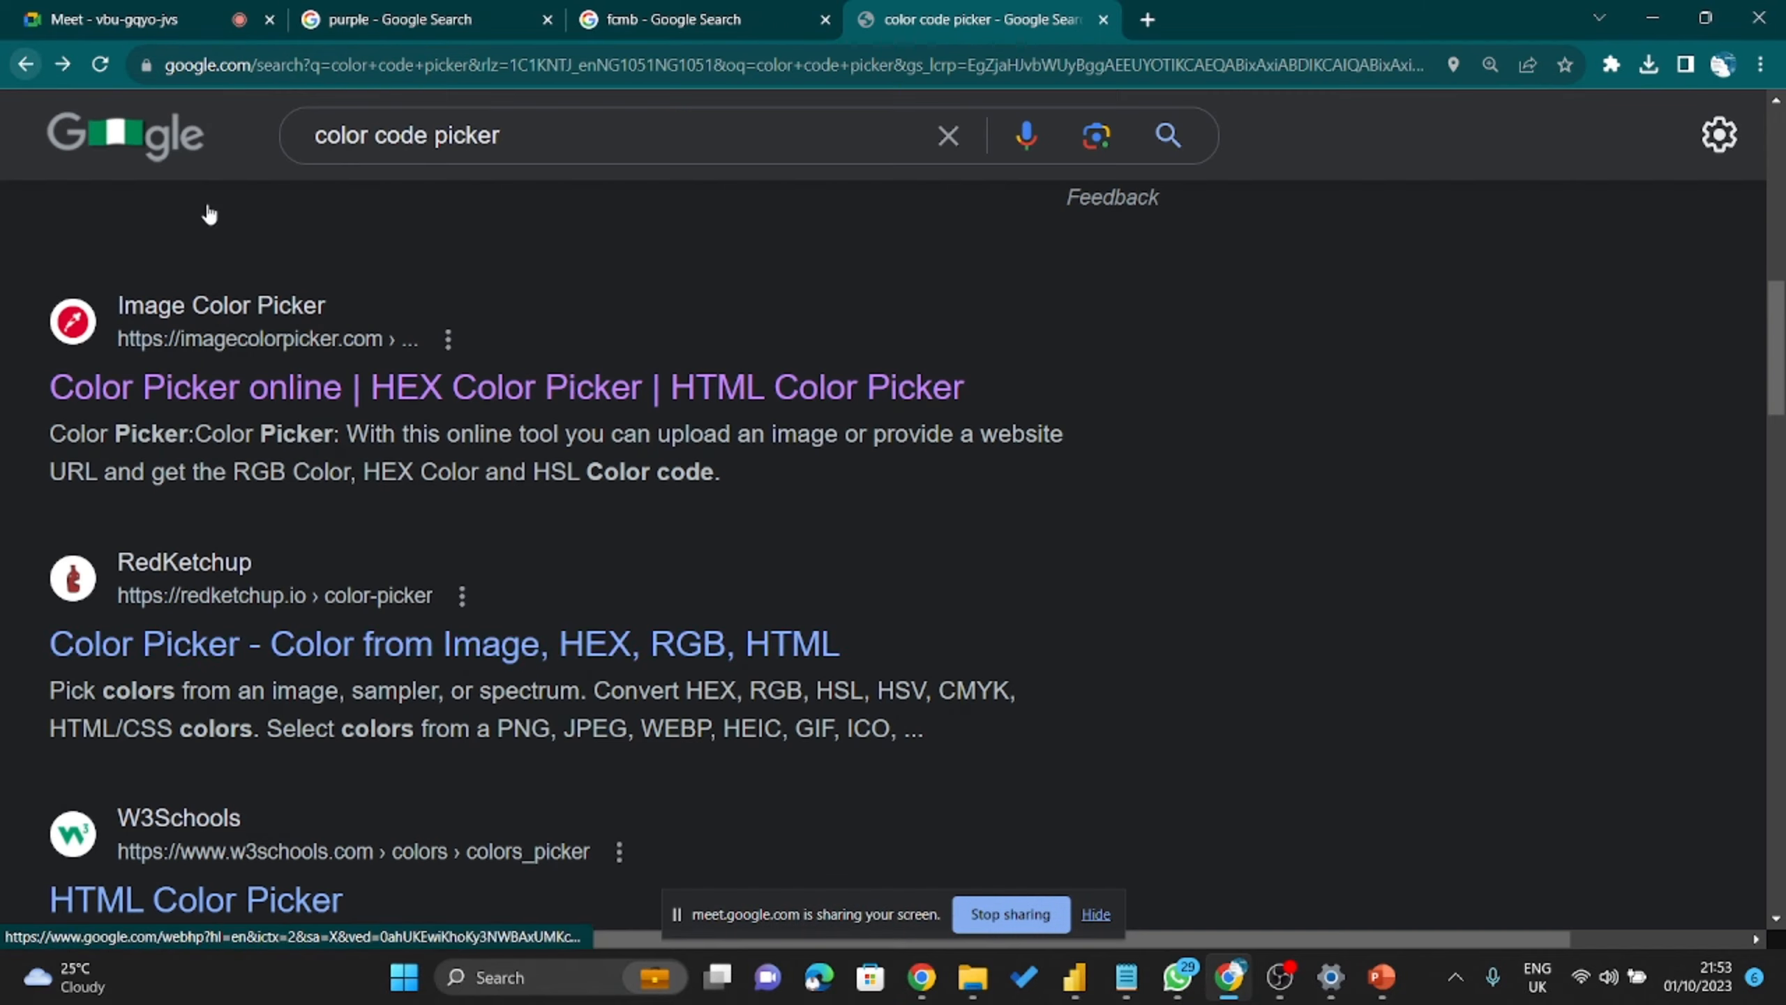
pyautogui.click(260, 519)
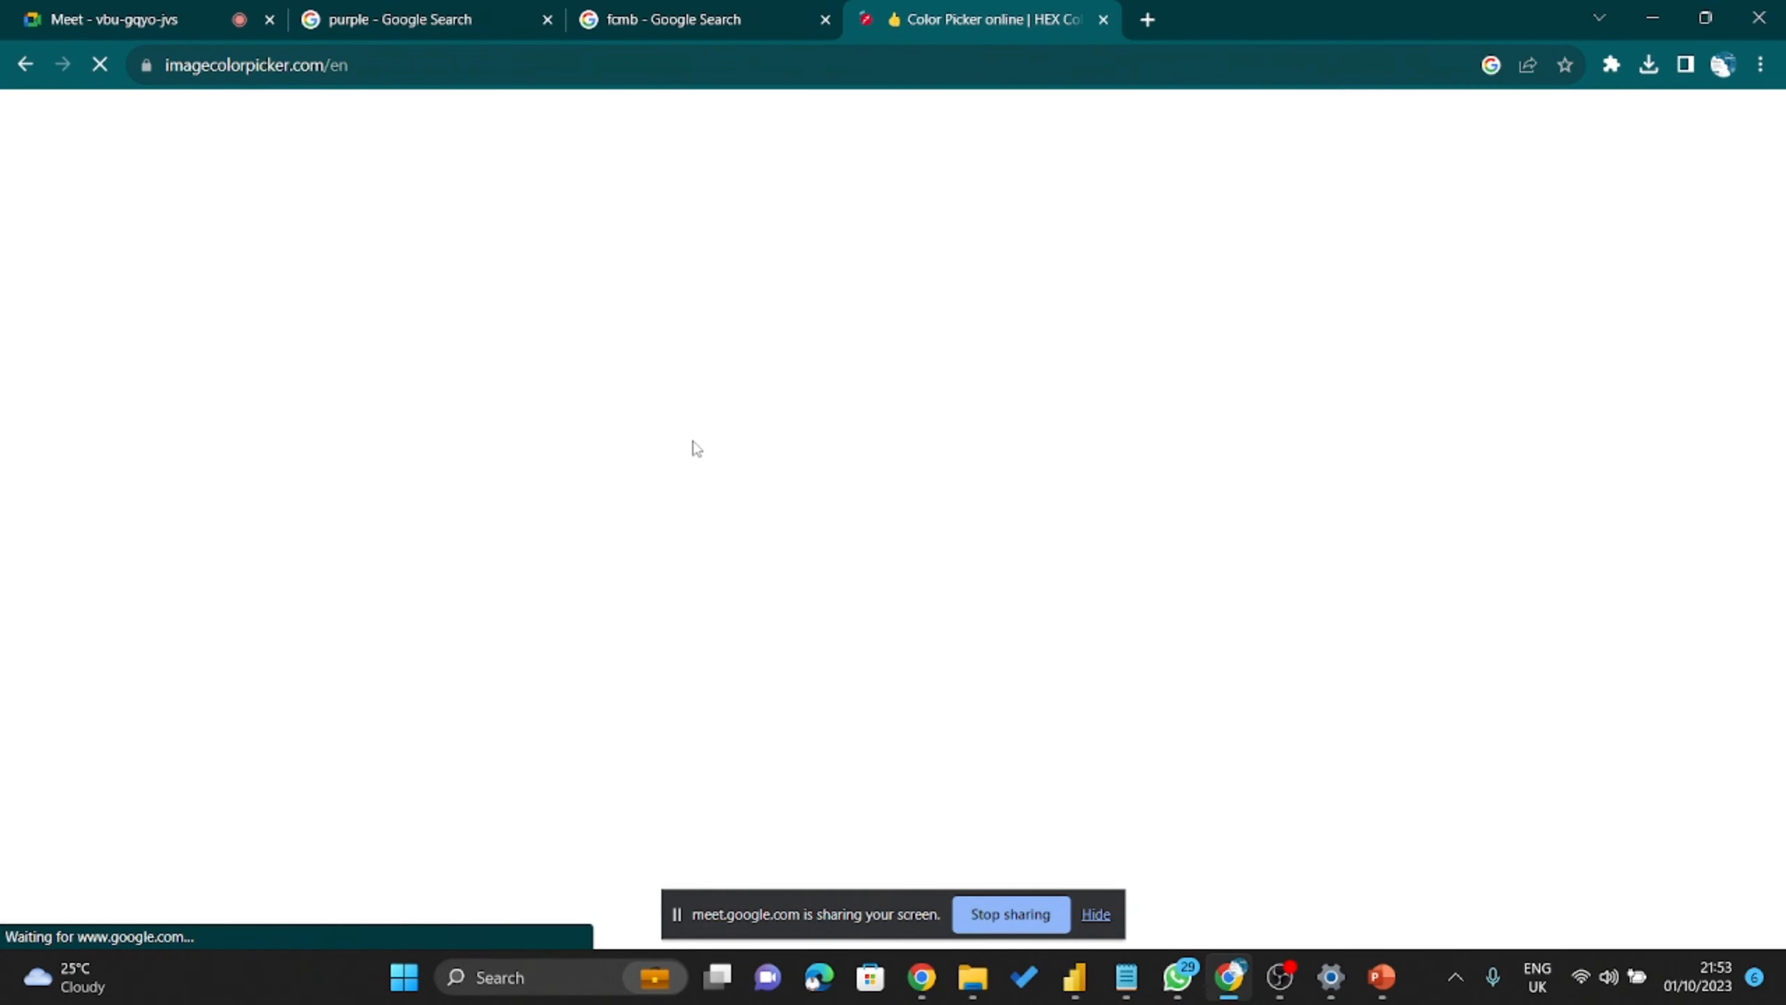
pyautogui.scroll(-5, 1001, 547)
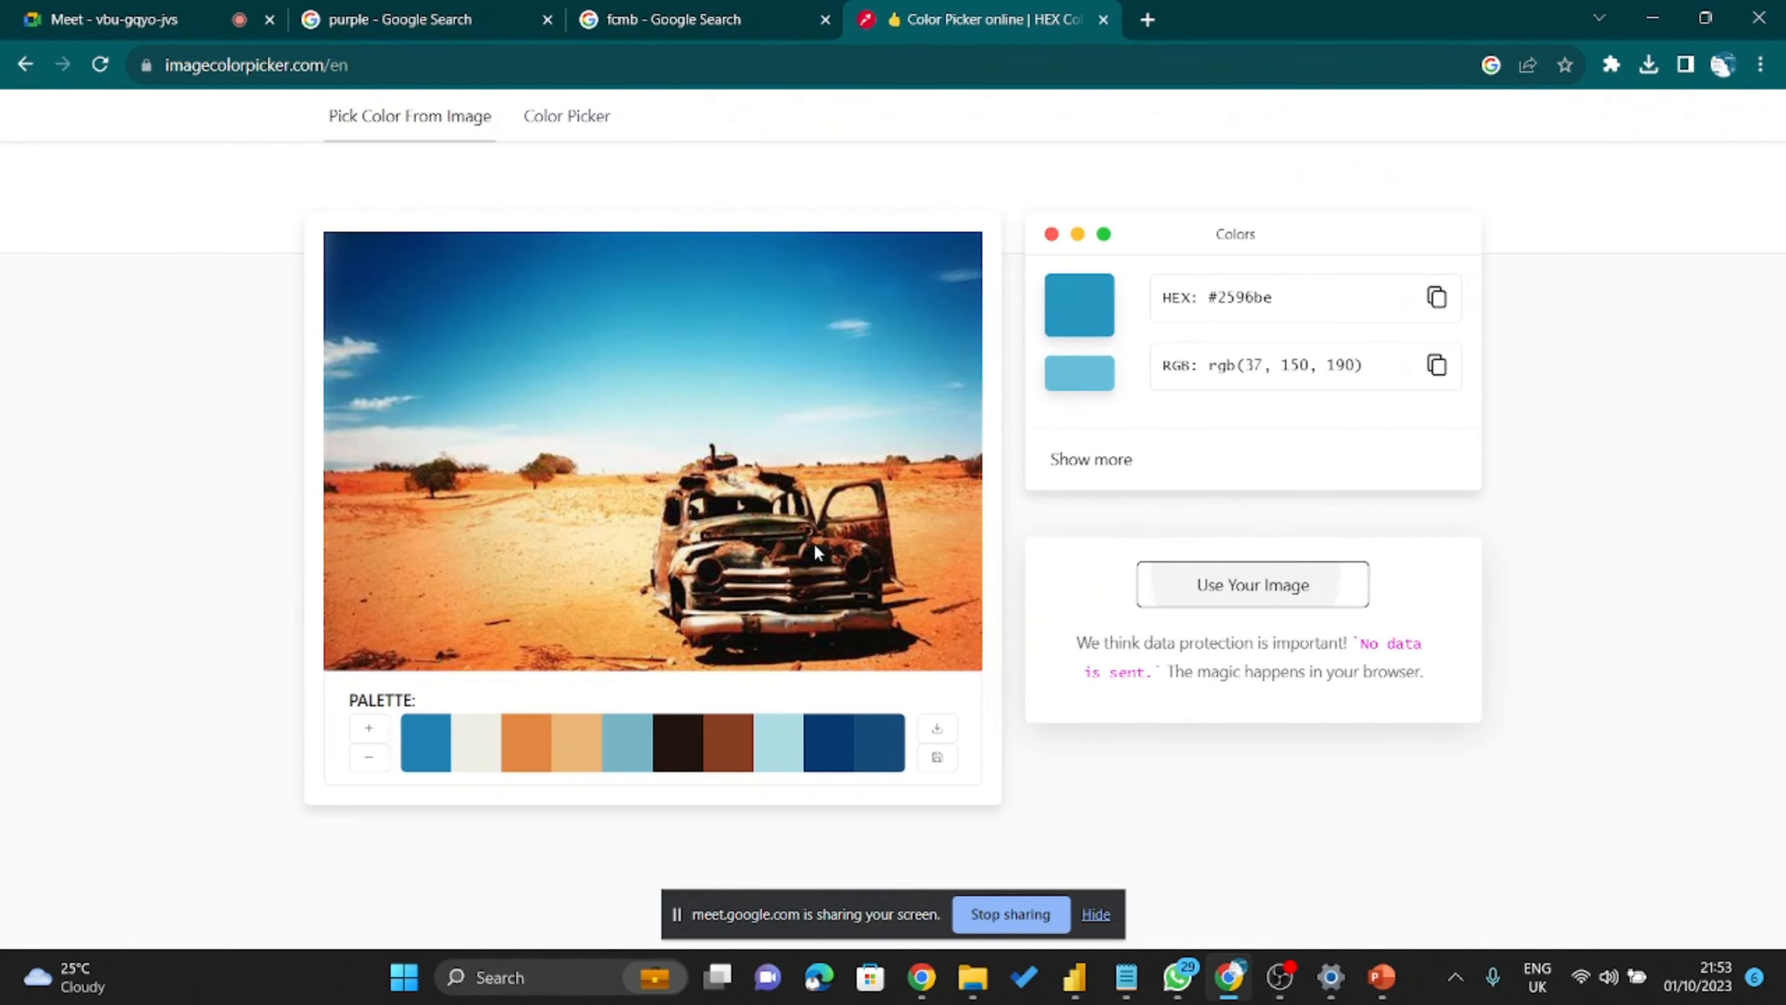
pyautogui.click(813, 542)
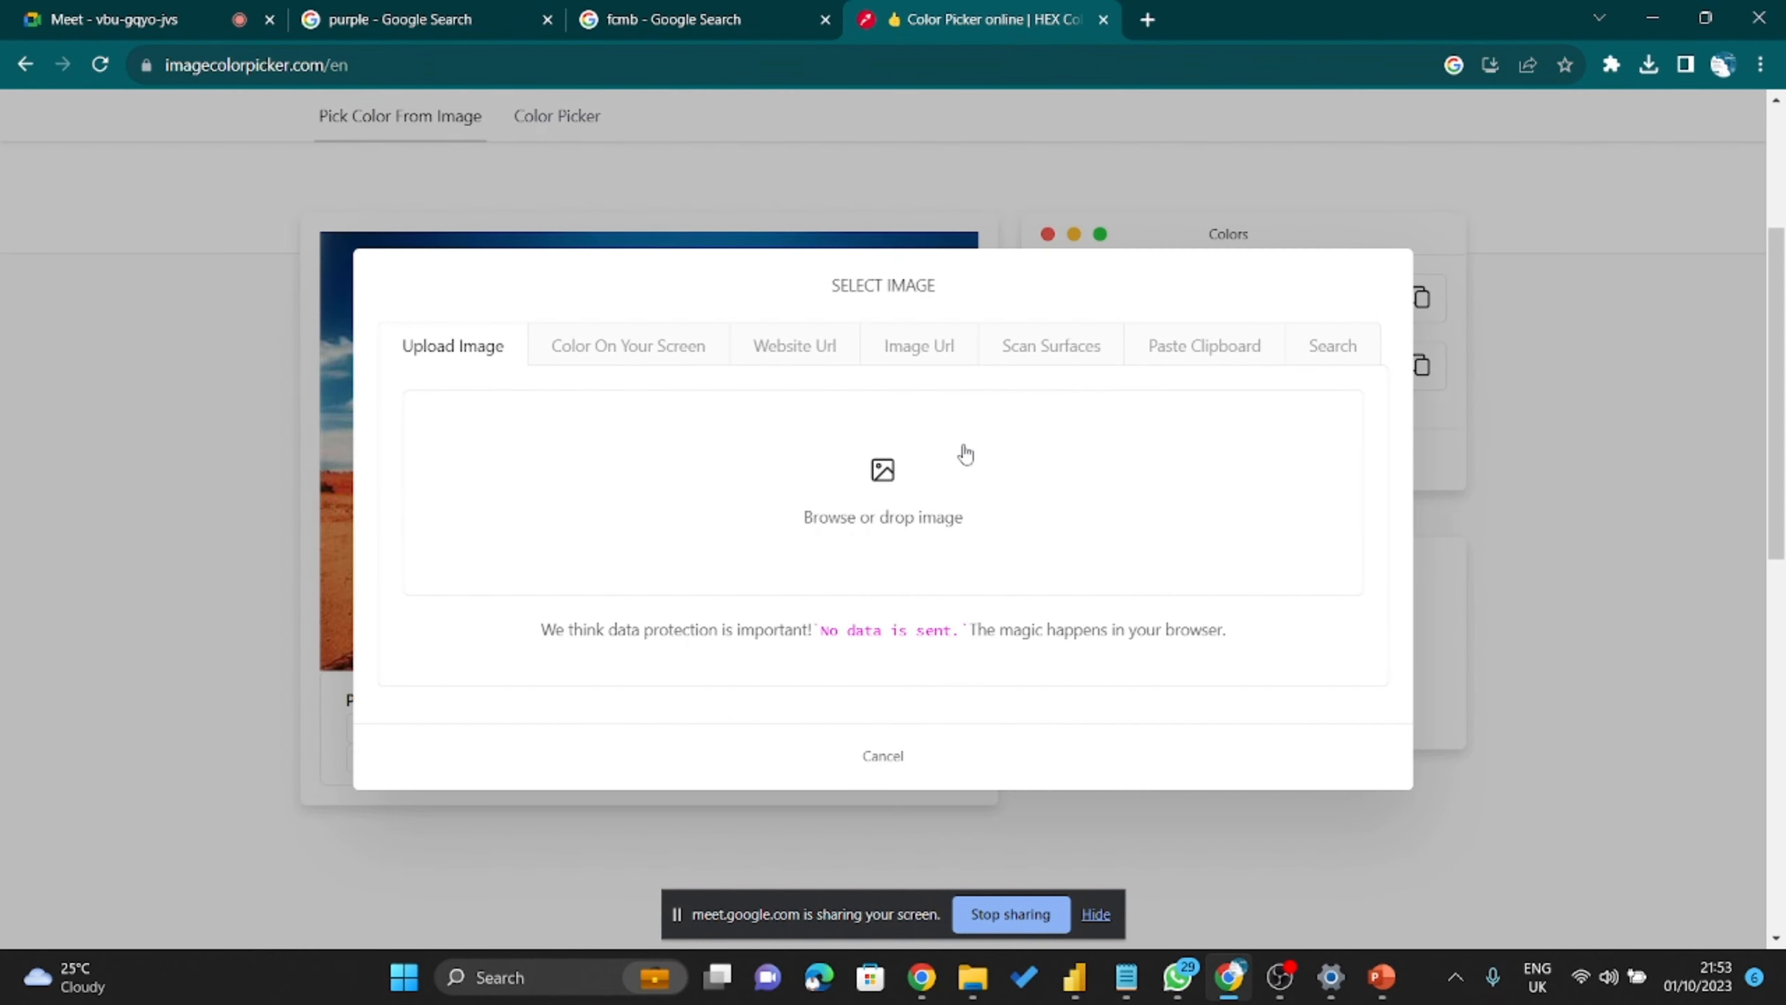
pyautogui.click(877, 478)
pyautogui.click(416, 217)
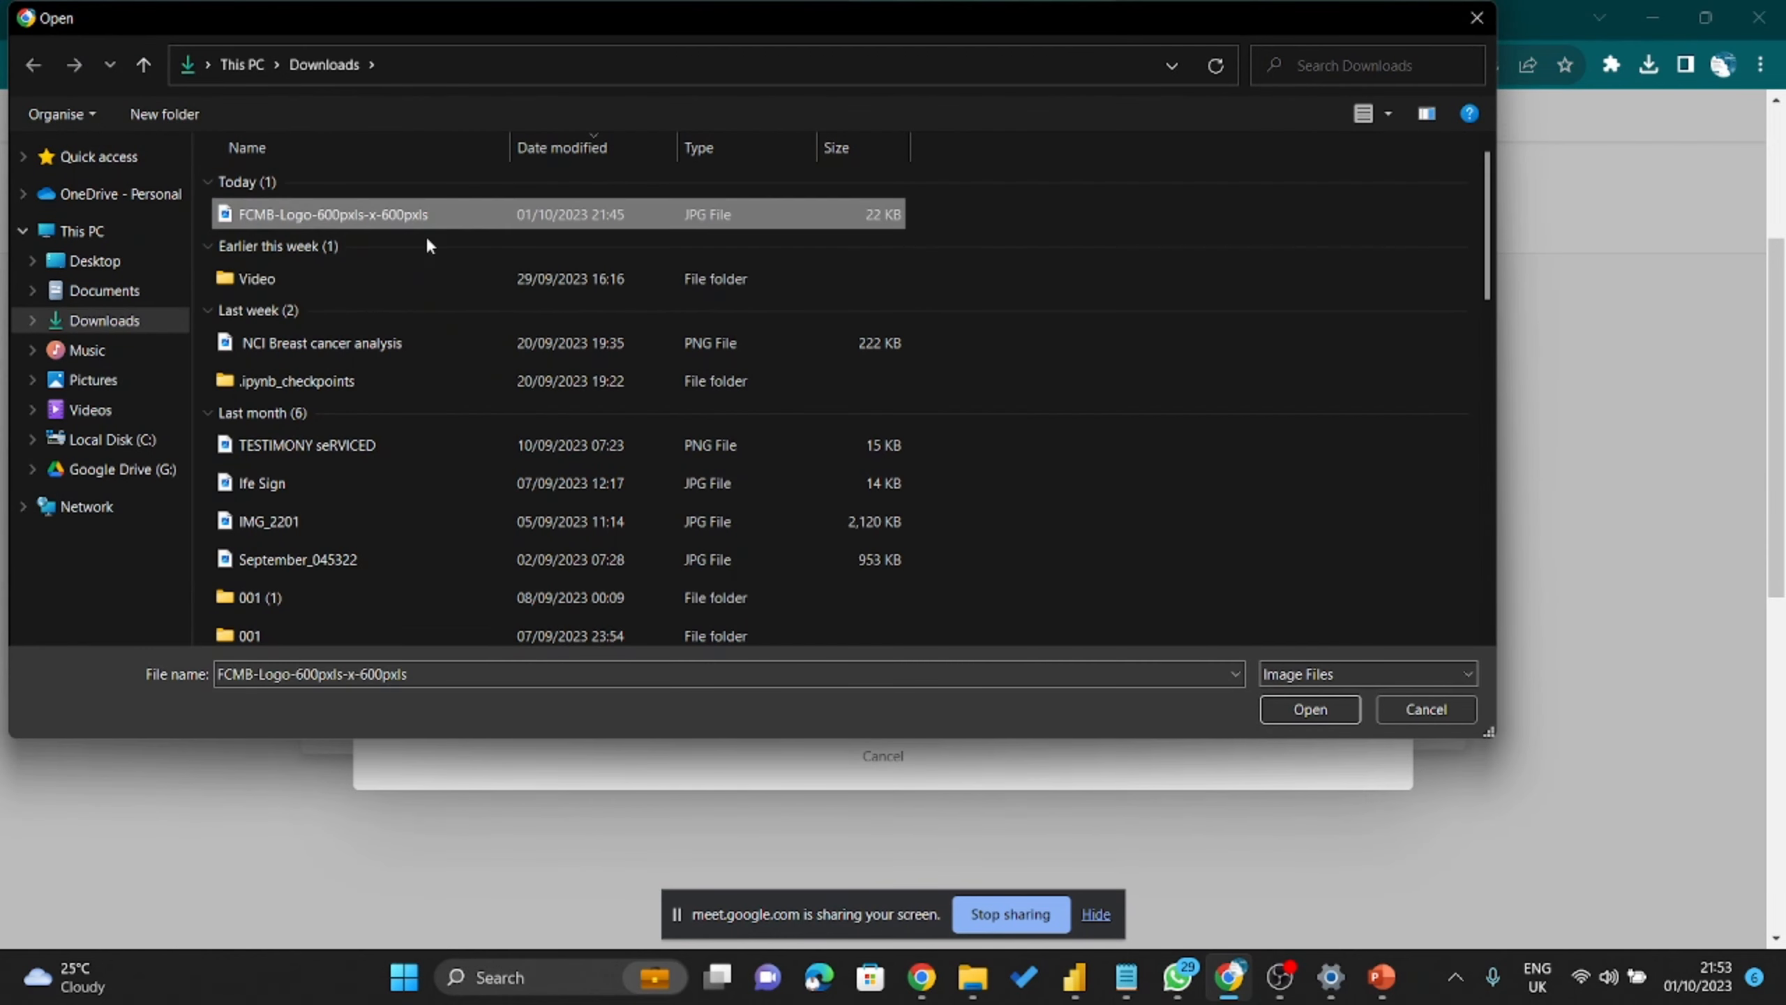
pyautogui.click(1310, 709)
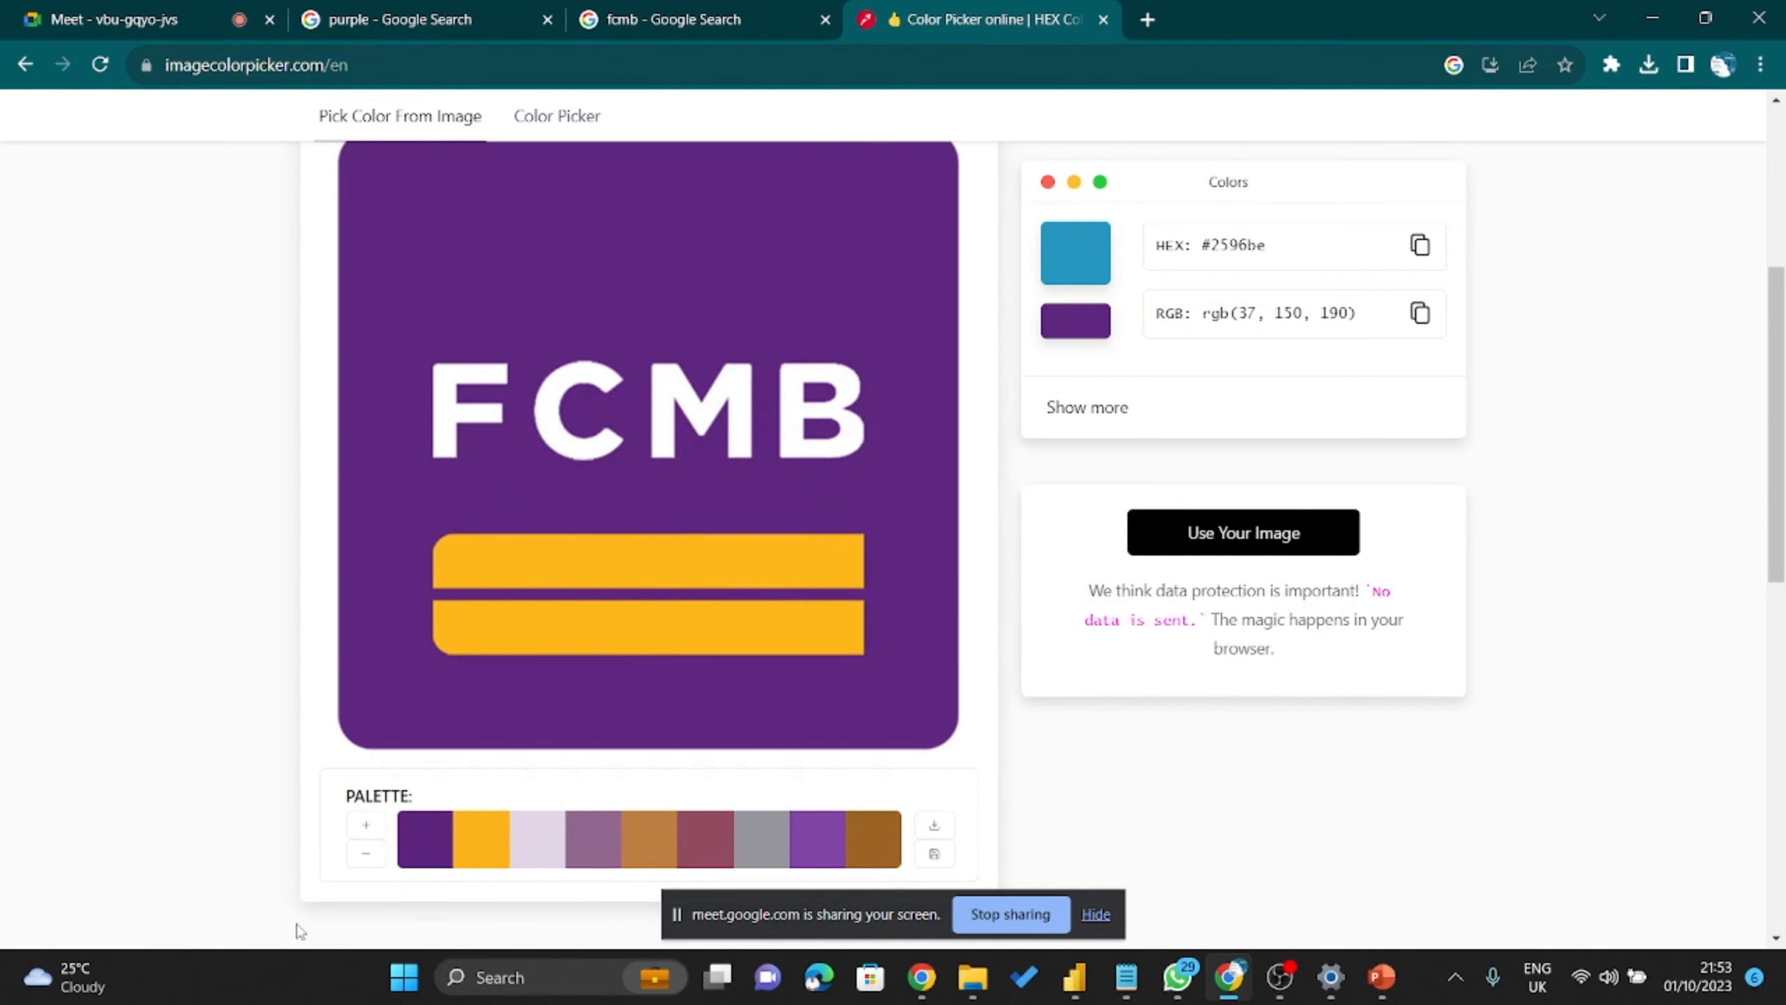
# Sample the logo's purple #5c247c and copy its hex code.
pyautogui.click(422, 858)
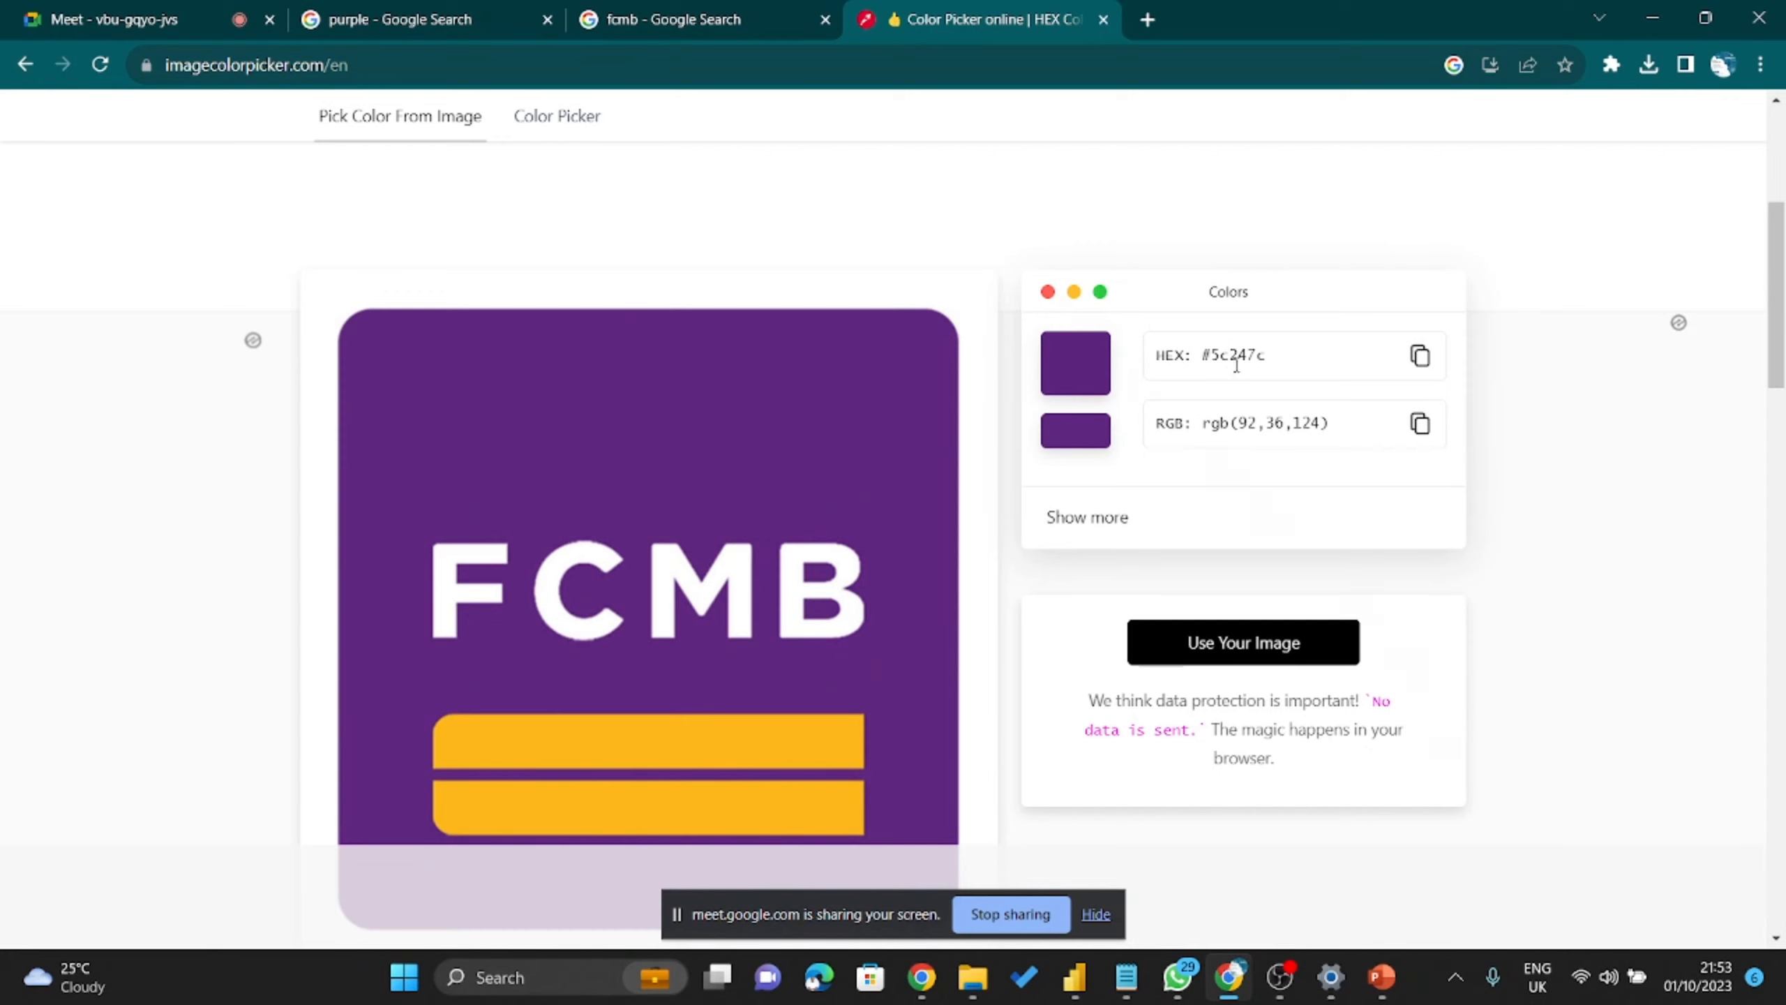
pyautogui.click(1420, 357)
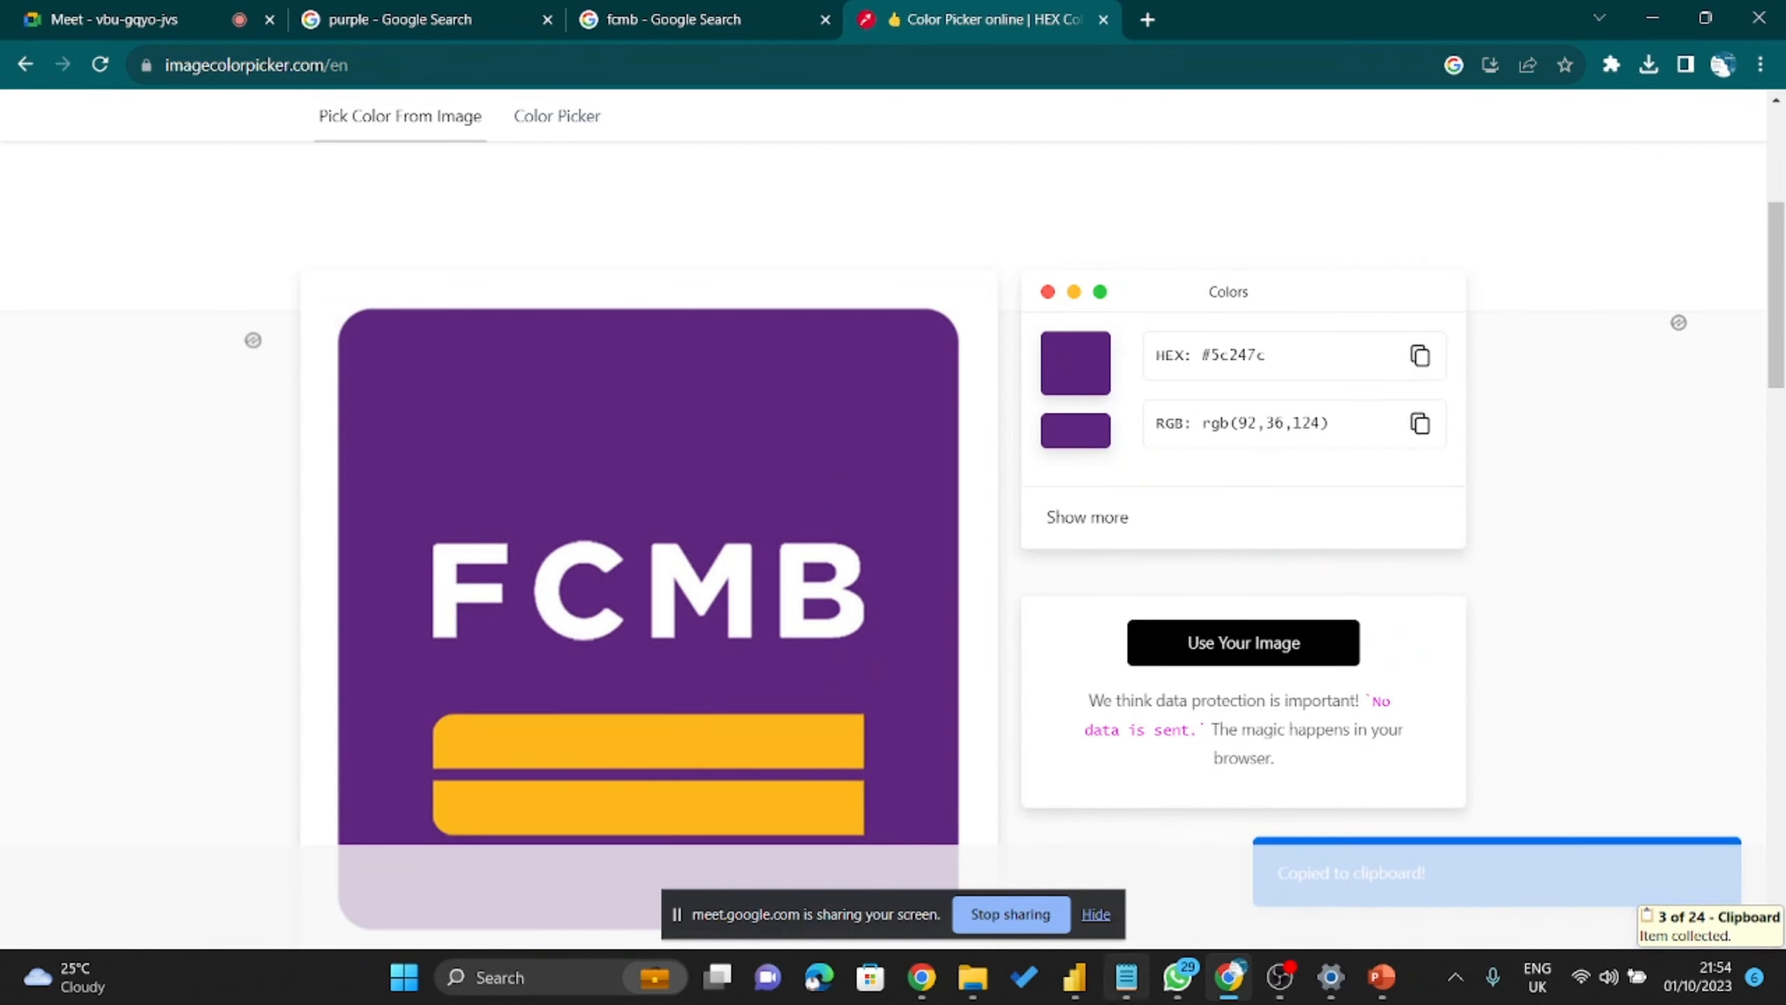
pyautogui.click(1076, 980)
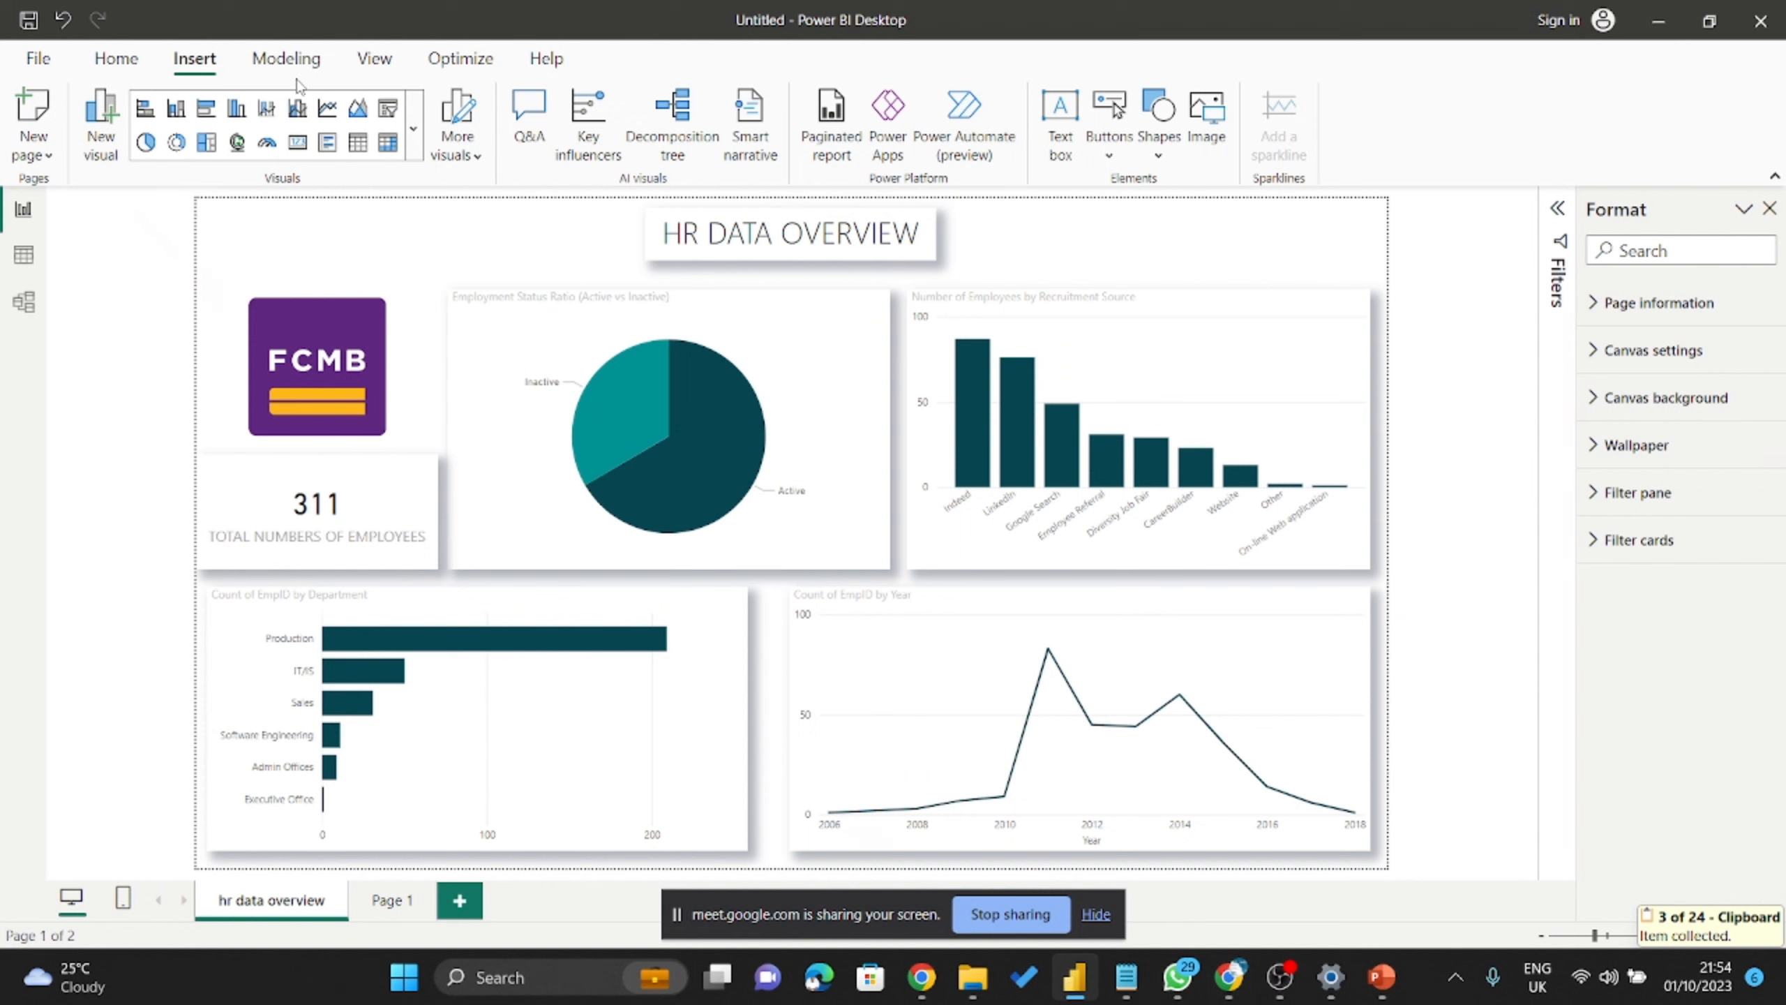
pyautogui.click(393, 62)
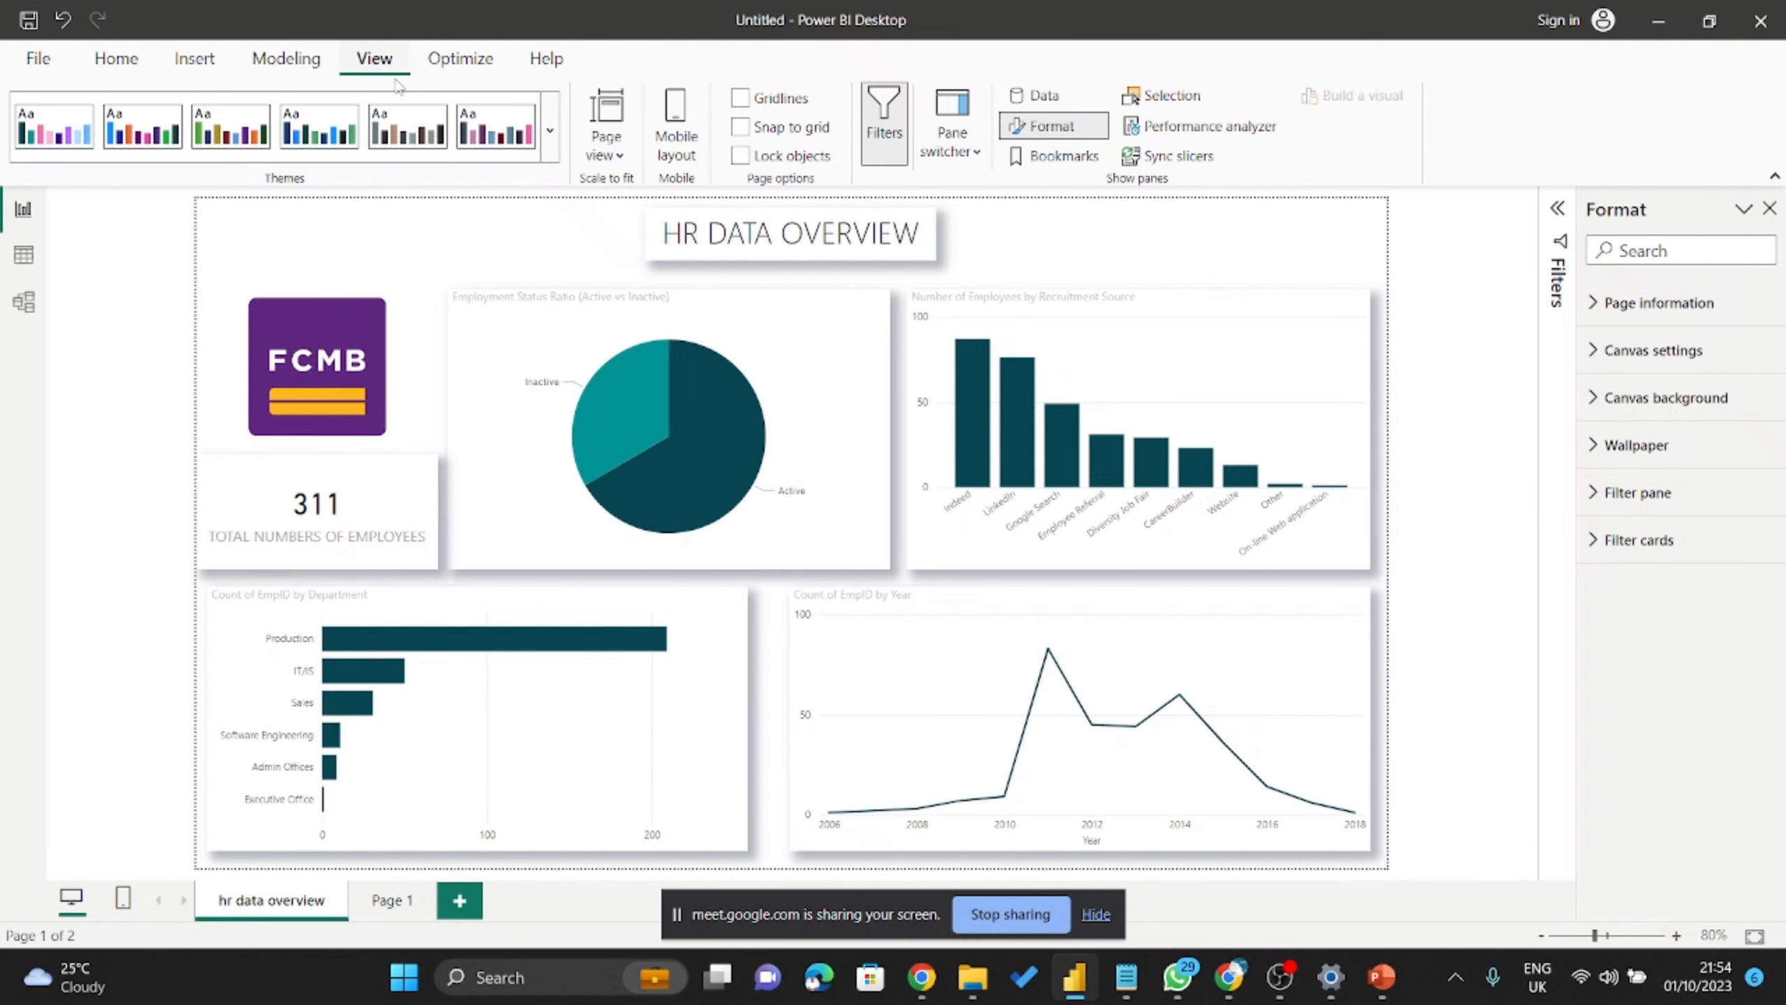
pyautogui.click(550, 131)
pyautogui.scroll(-2, 192, 791)
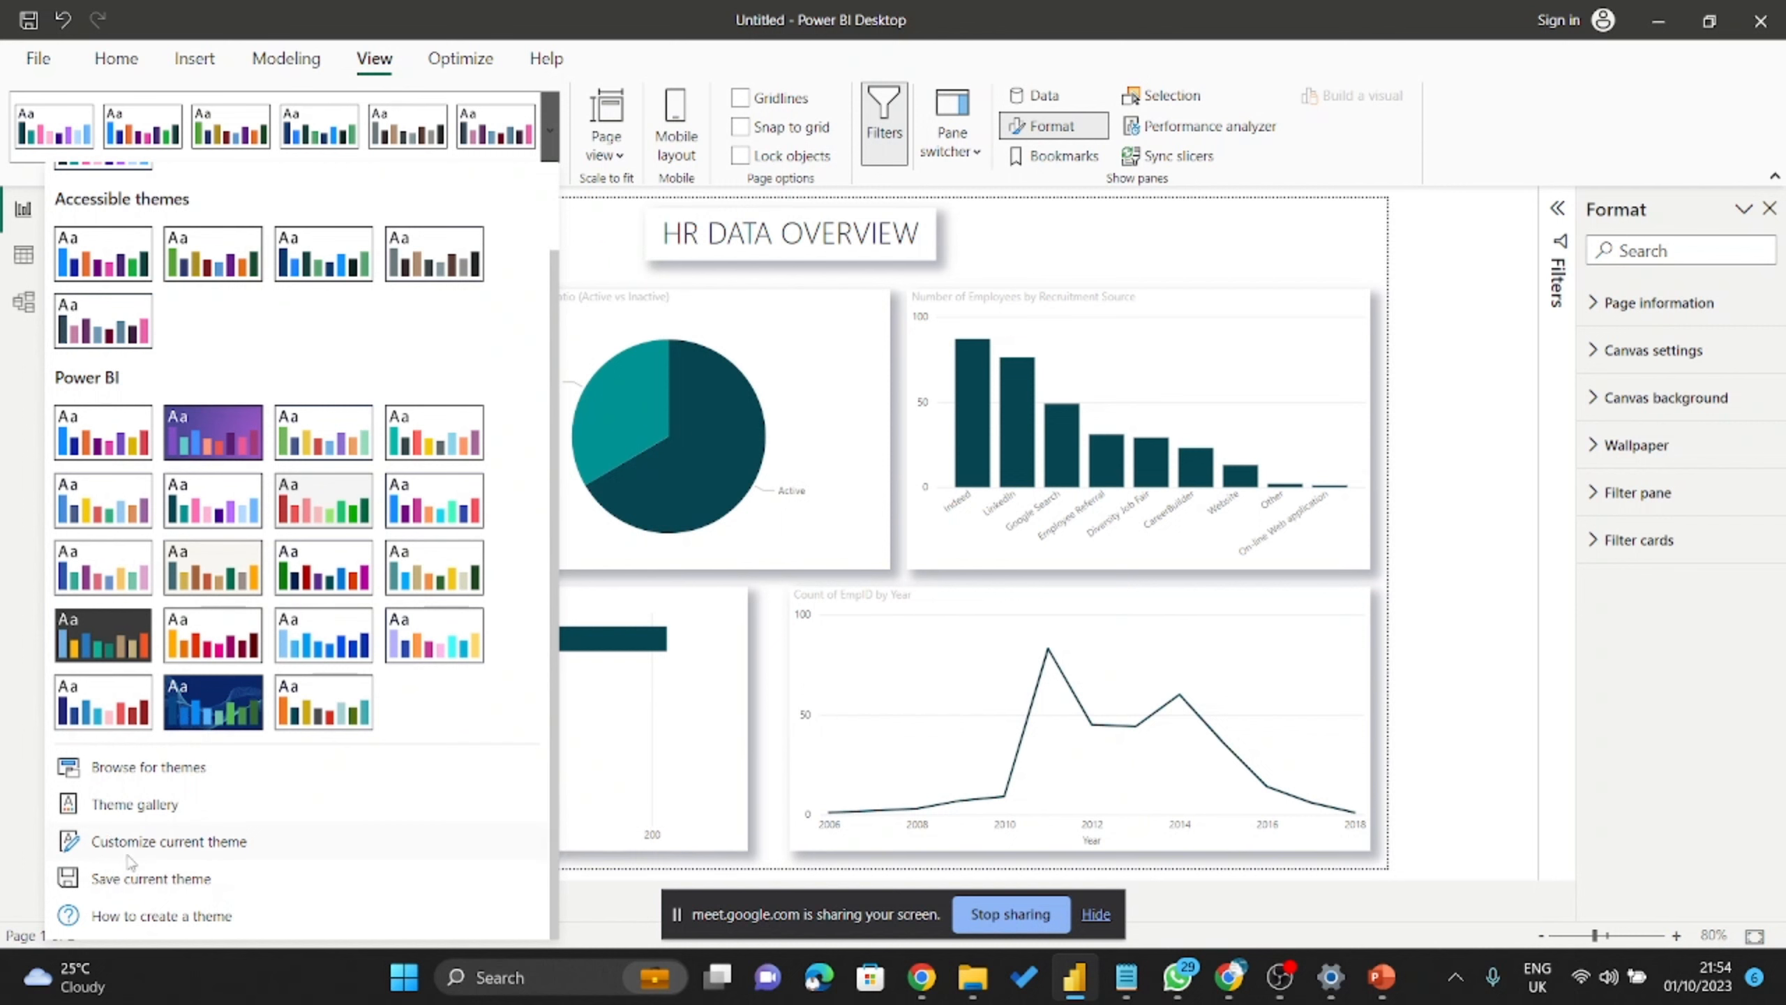
pyautogui.click(214, 844)
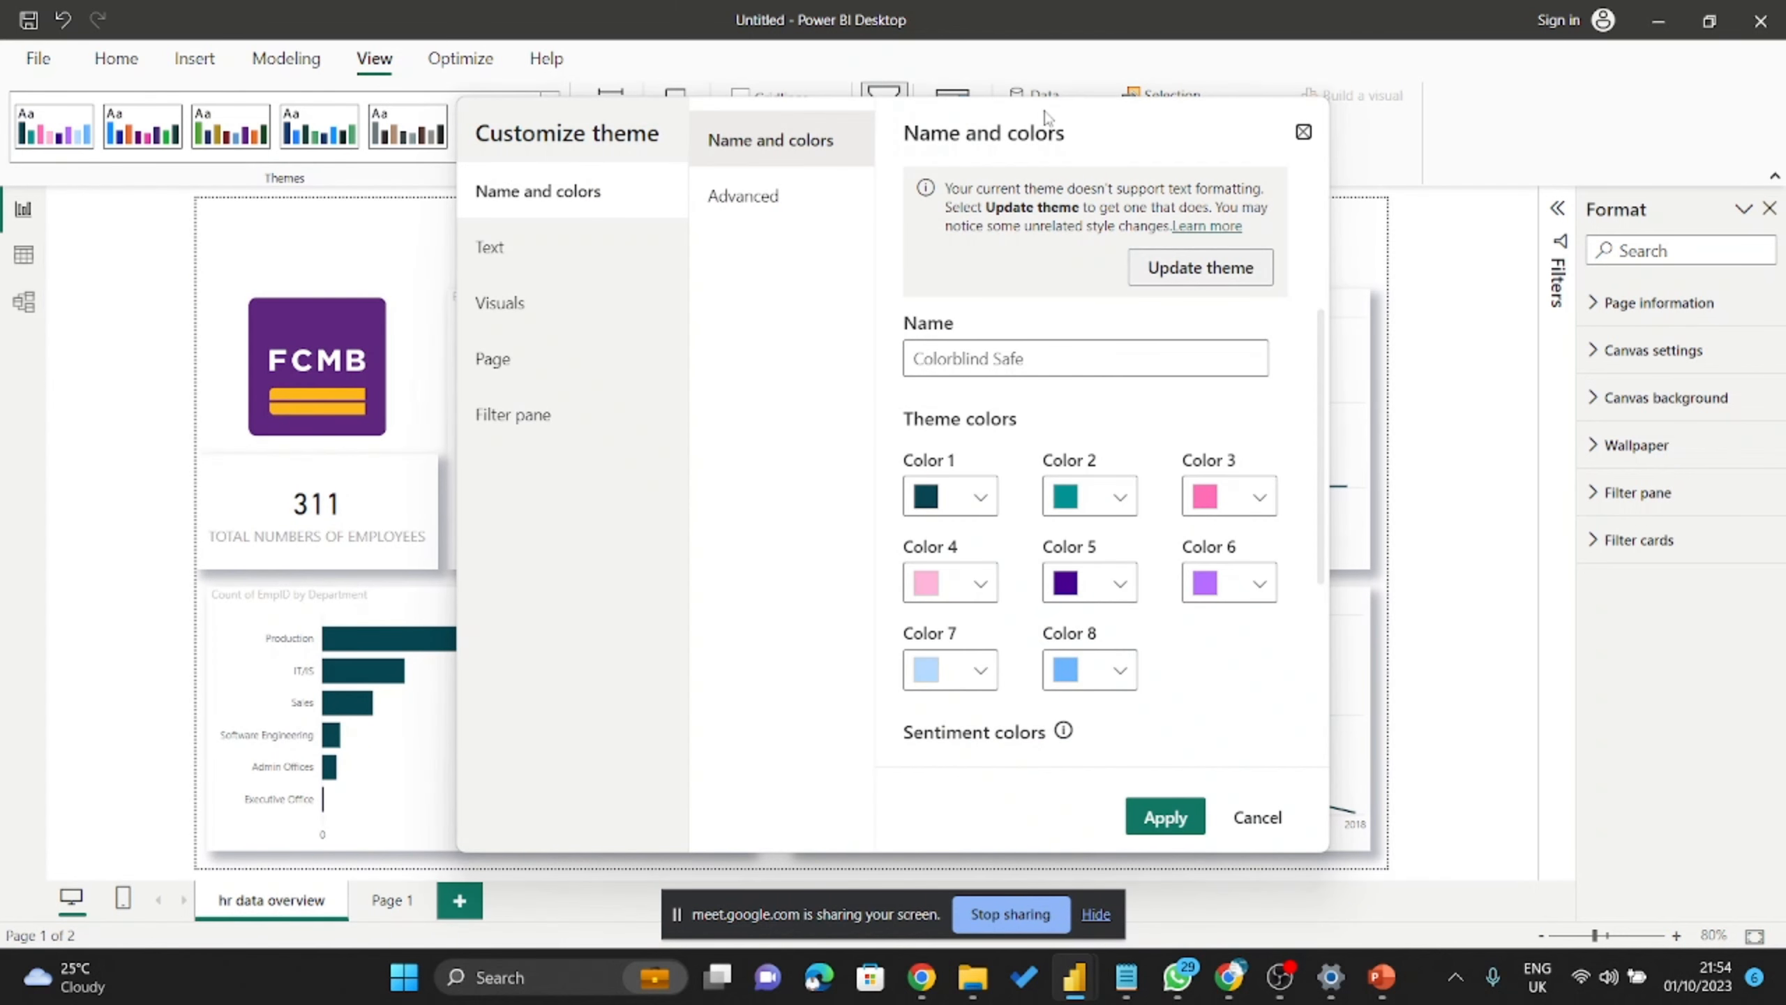
pyautogui.moveTo(1090, 134); pyautogui.dragTo(1520, 145)
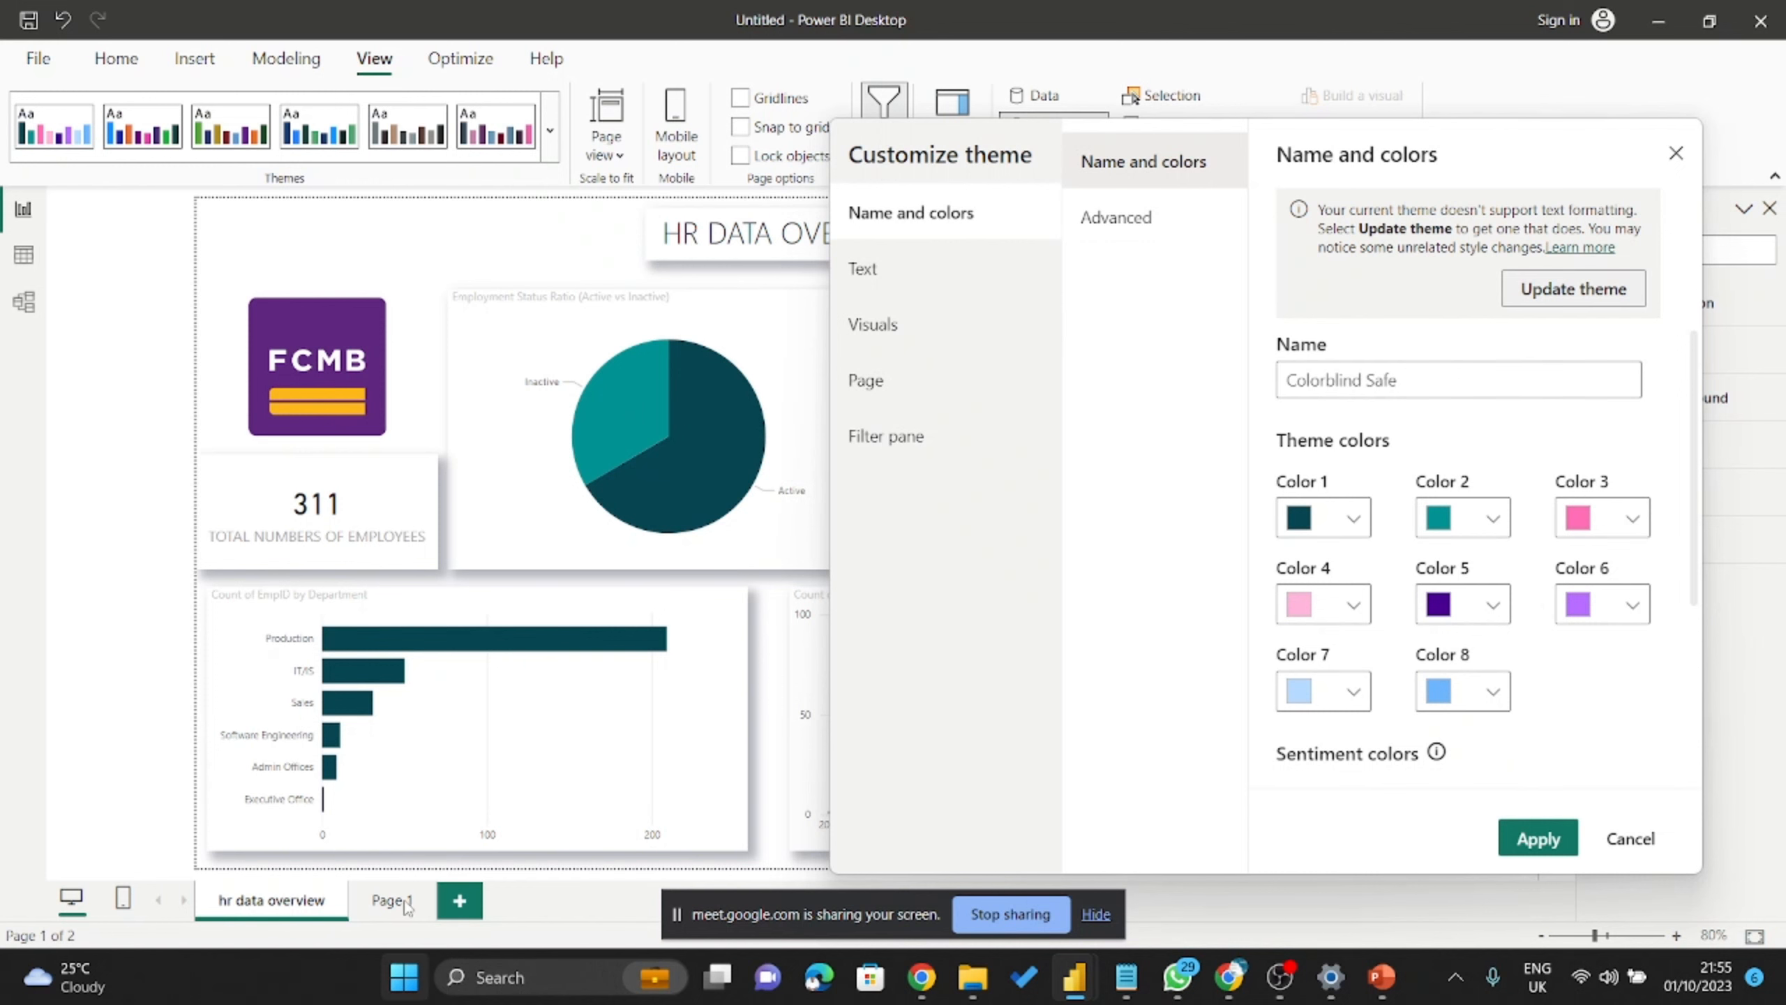
# Close the theme window and inspect Page 1's EmpID card and PerformanceScore donut slices.
pyautogui.click(1676, 152)
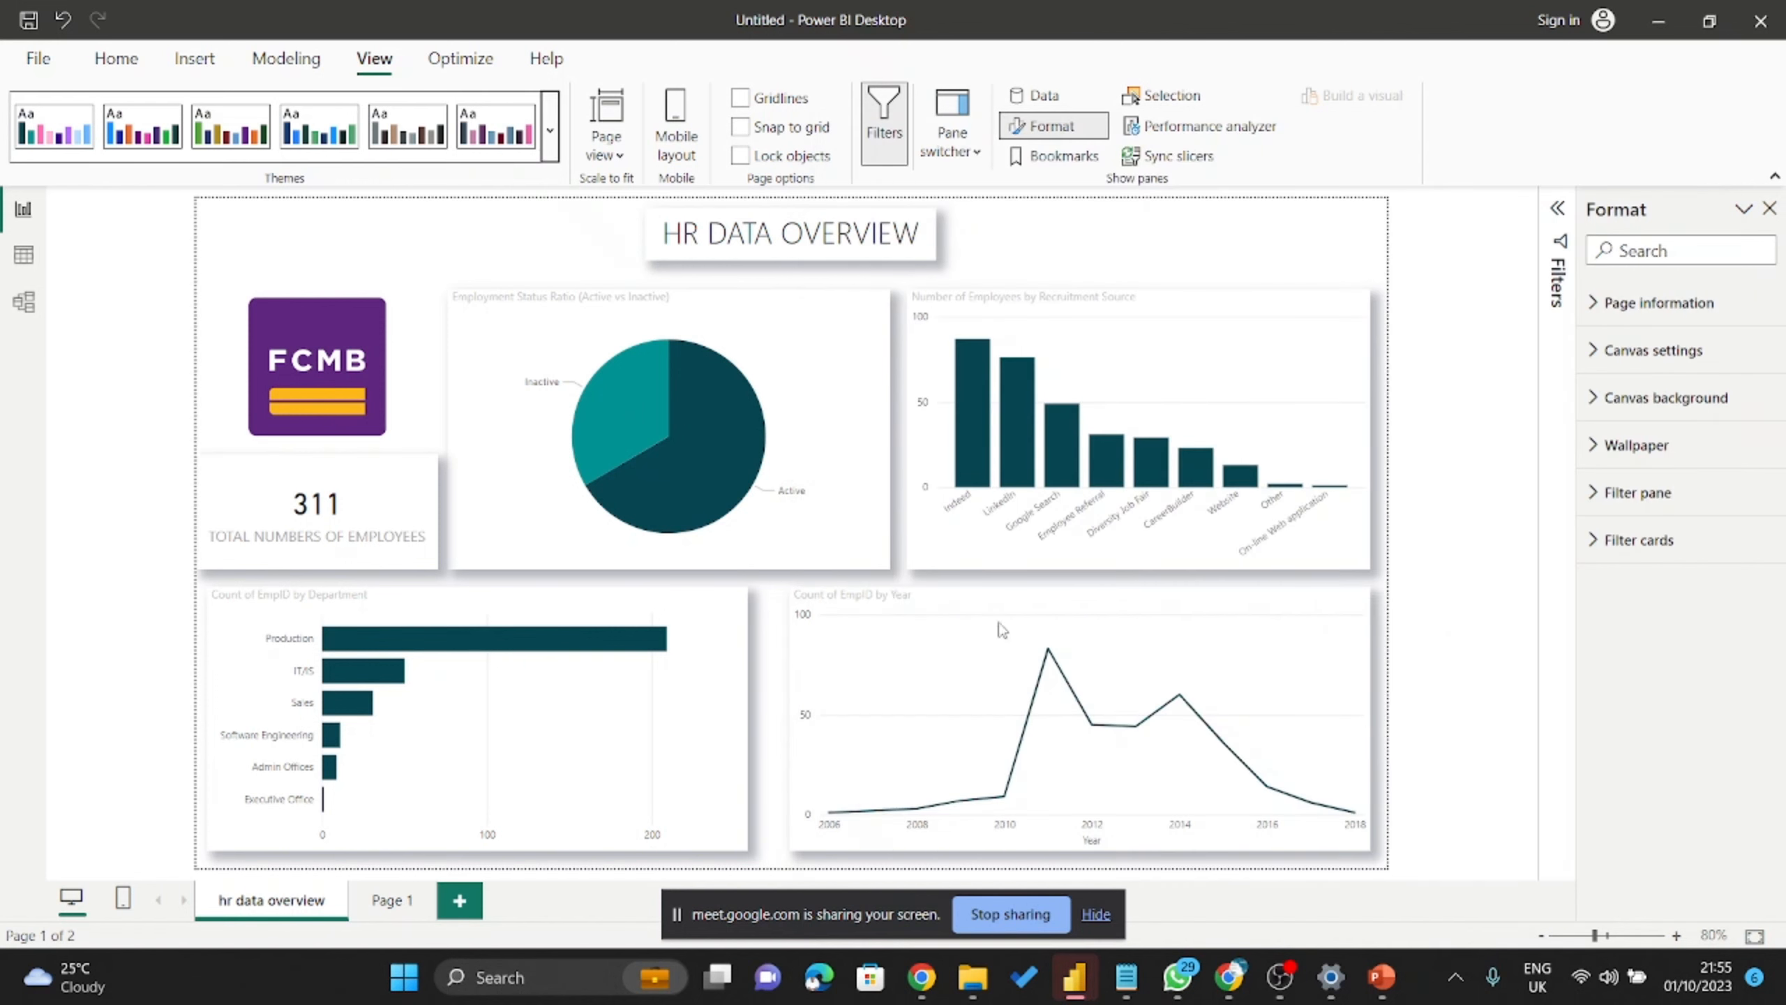
pyautogui.click(391, 901)
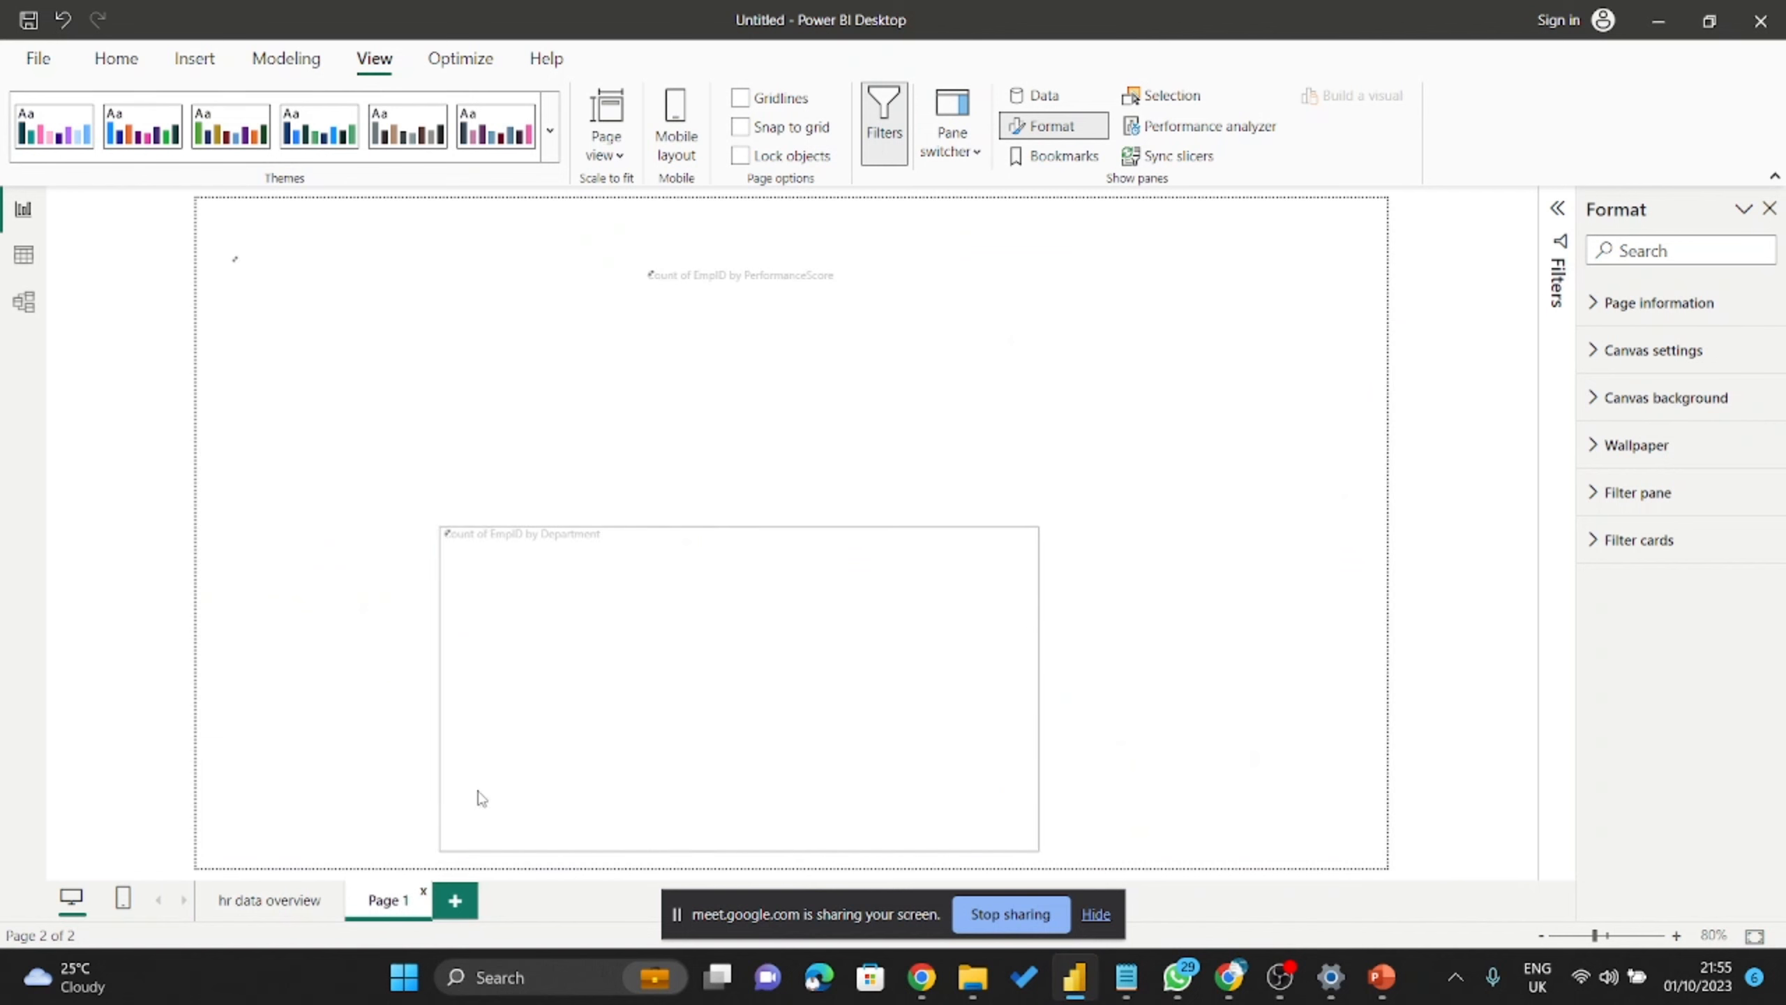
pyautogui.keyDown('ctrl'); pyautogui.scroll(5, 816, 405); pyautogui.keyUp('ctrl')
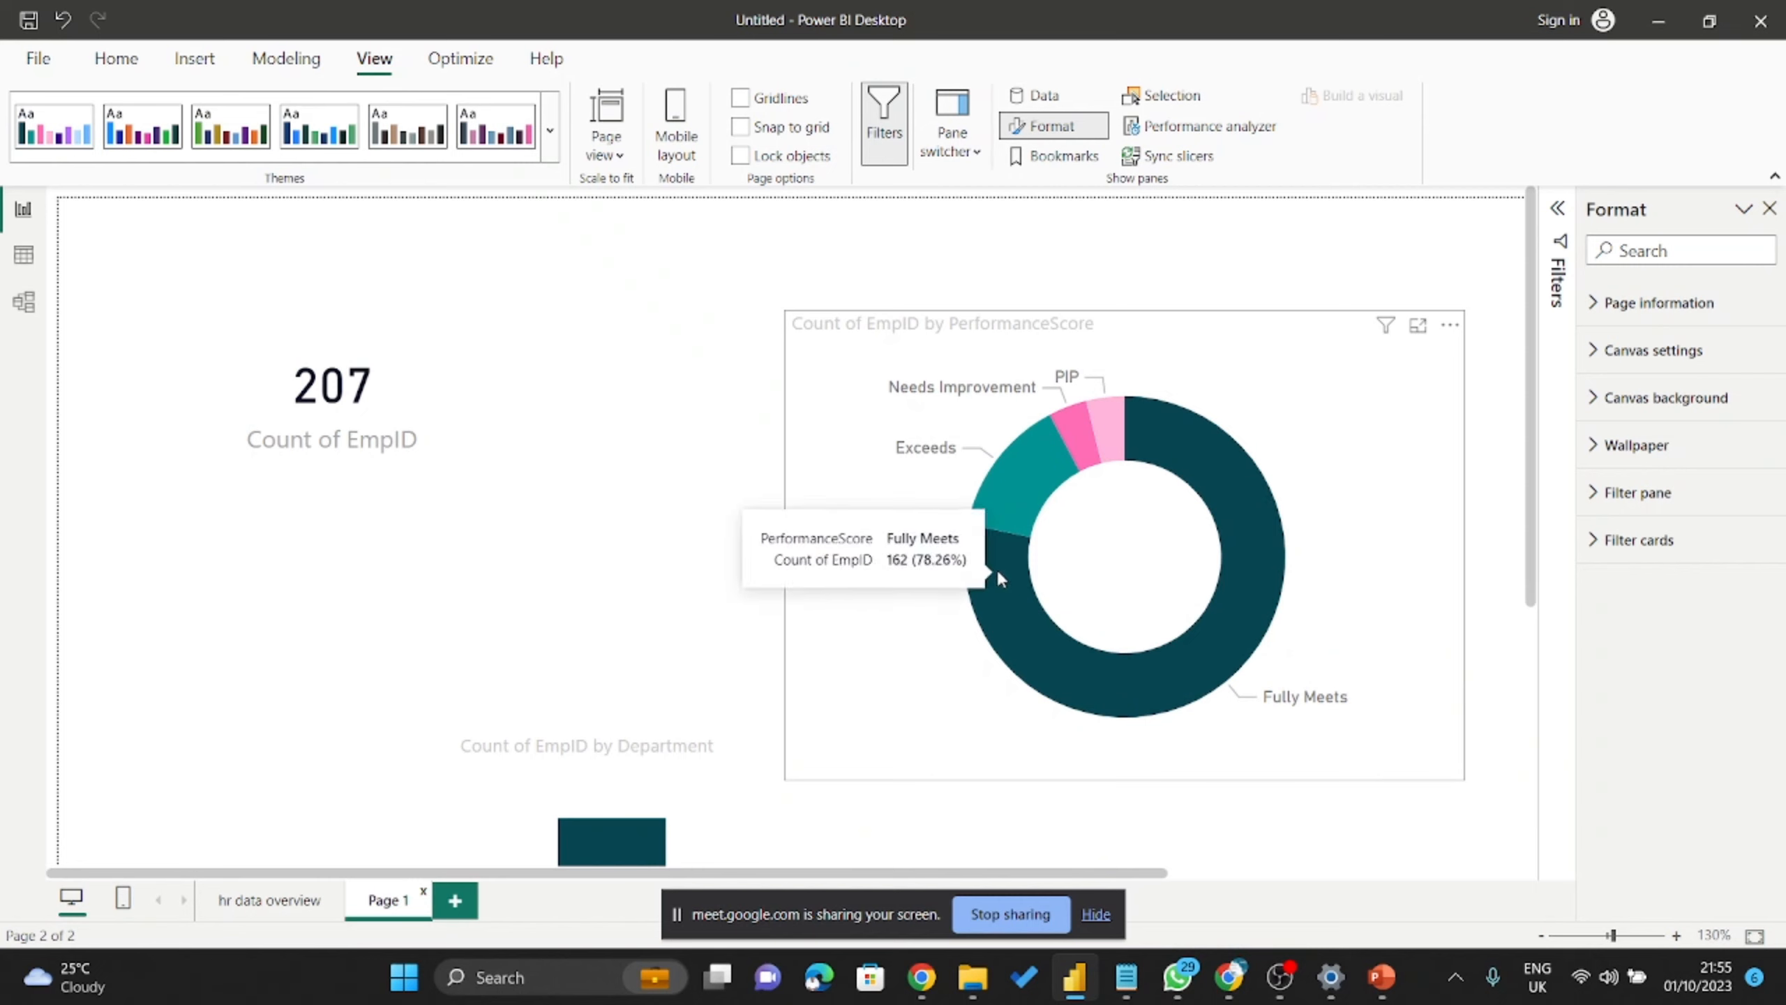
pyautogui.moveTo(1004, 509)
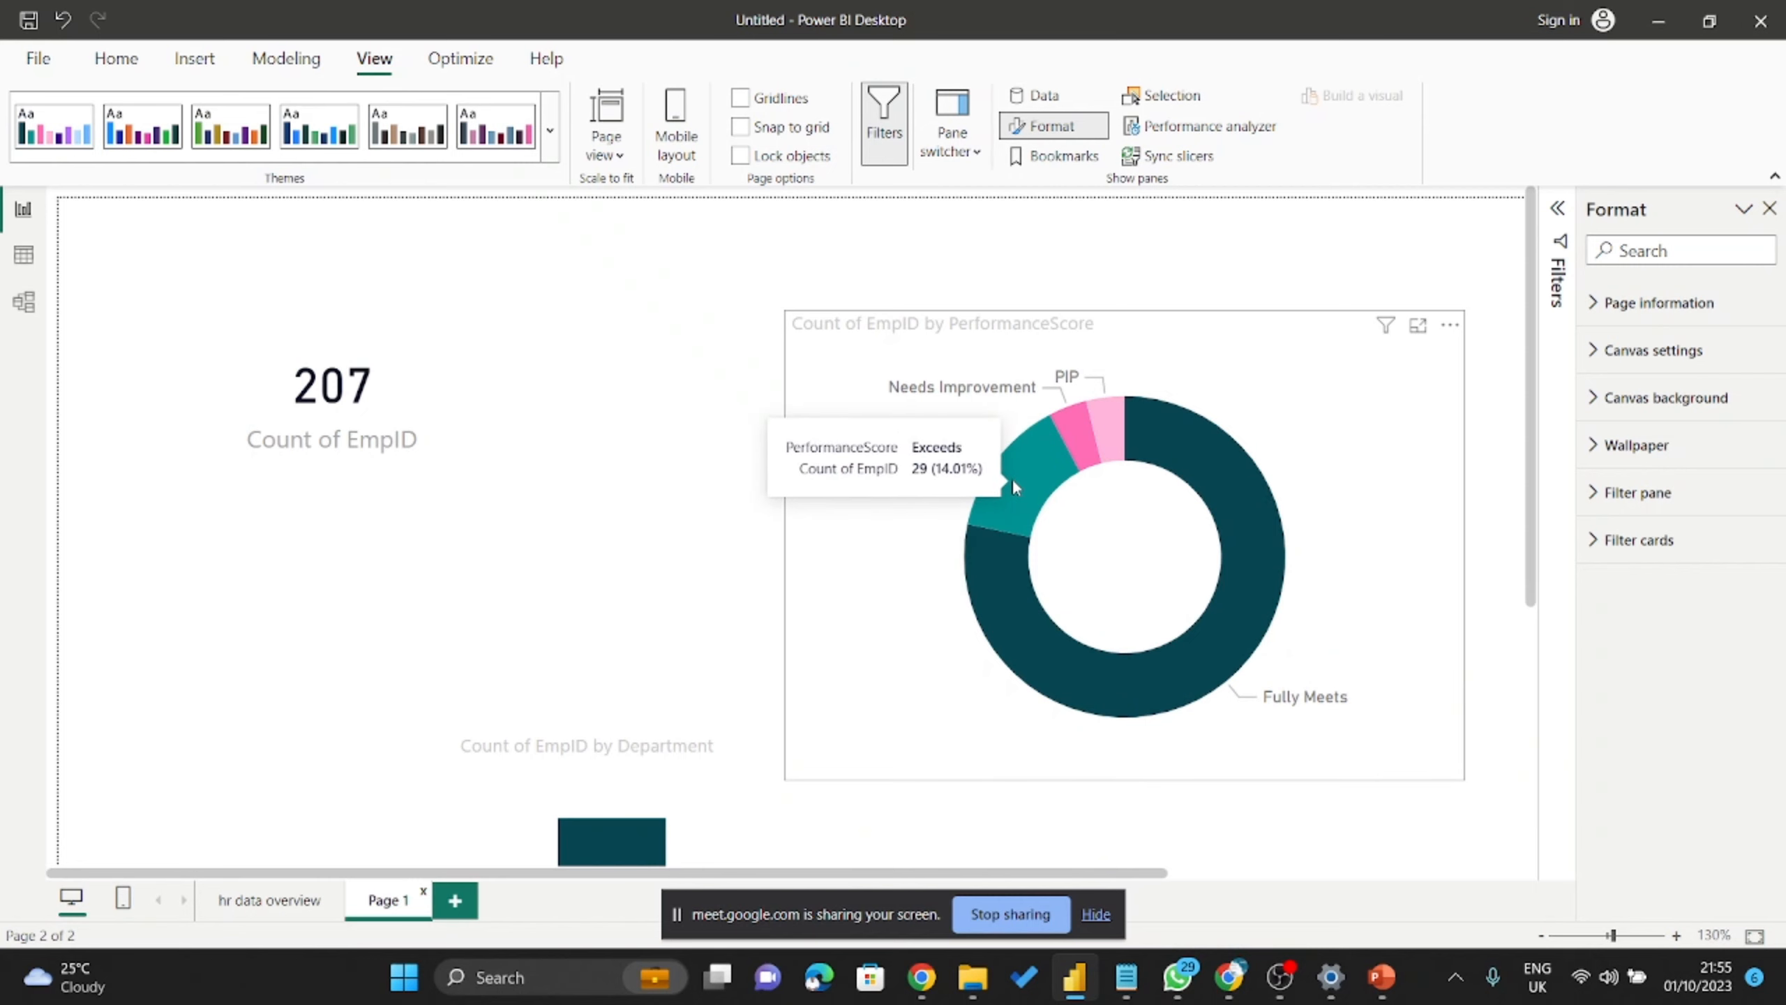
pyautogui.moveTo(1081, 444)
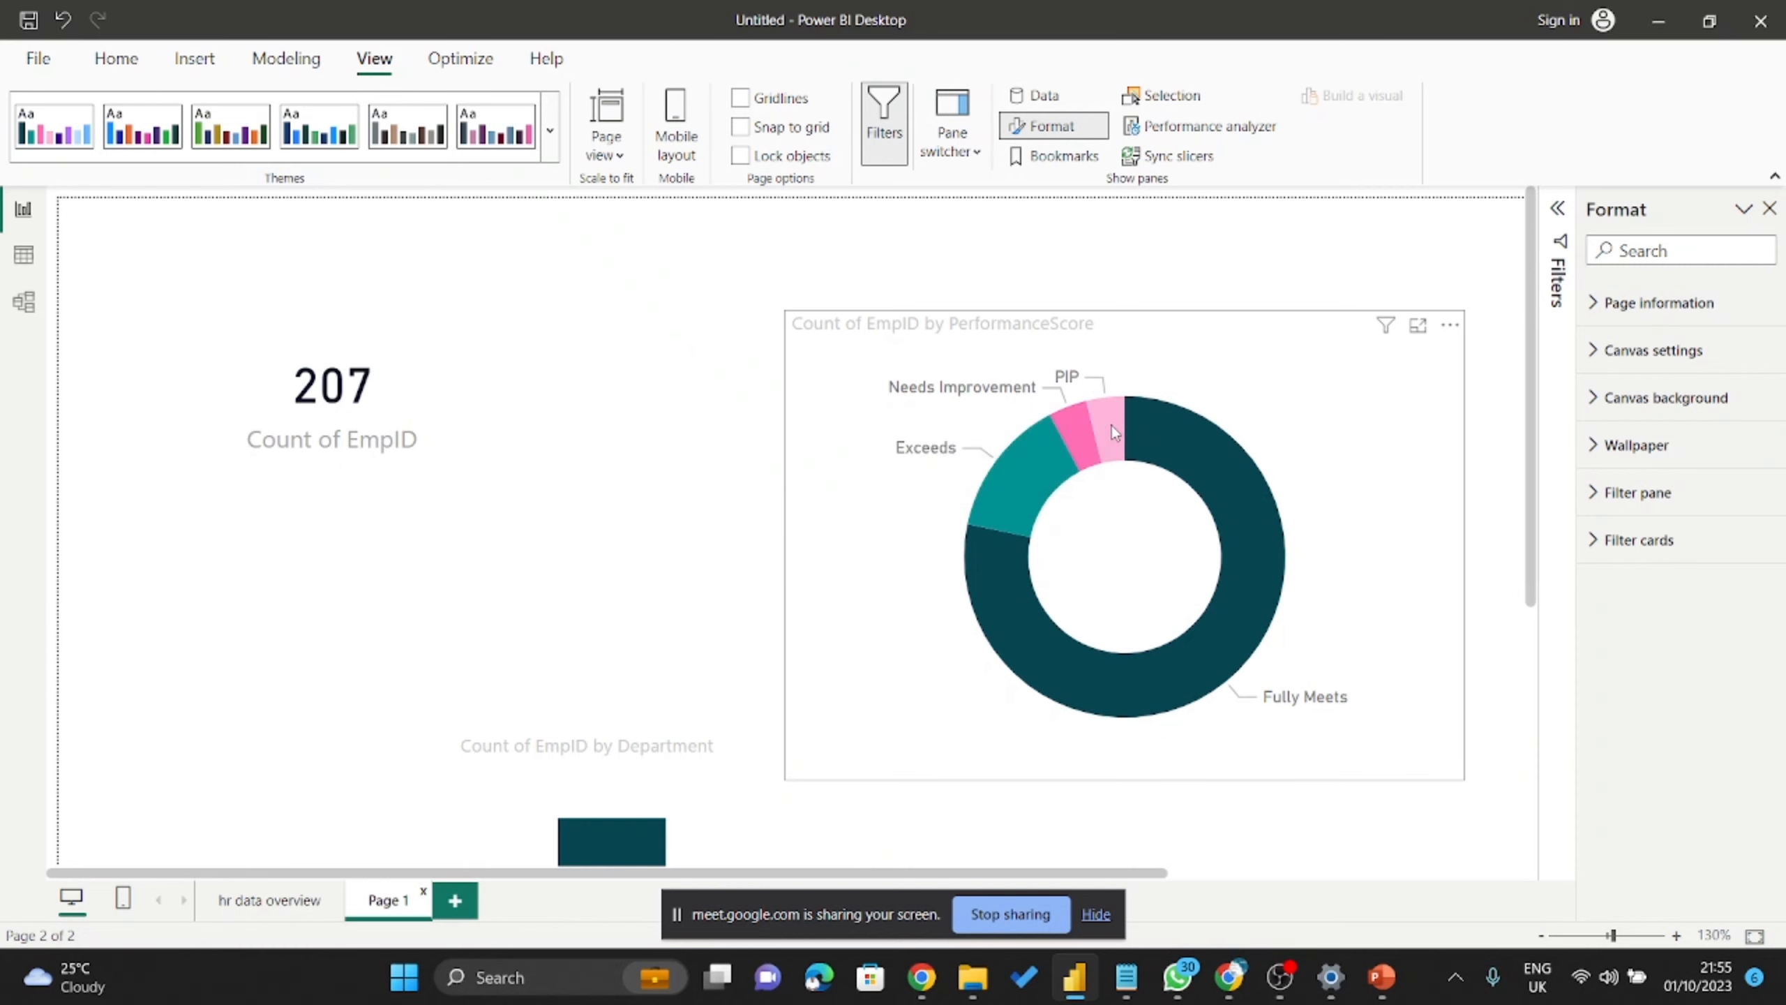
pyautogui.click(554, 141)
pyautogui.scroll(-3, 482, 303)
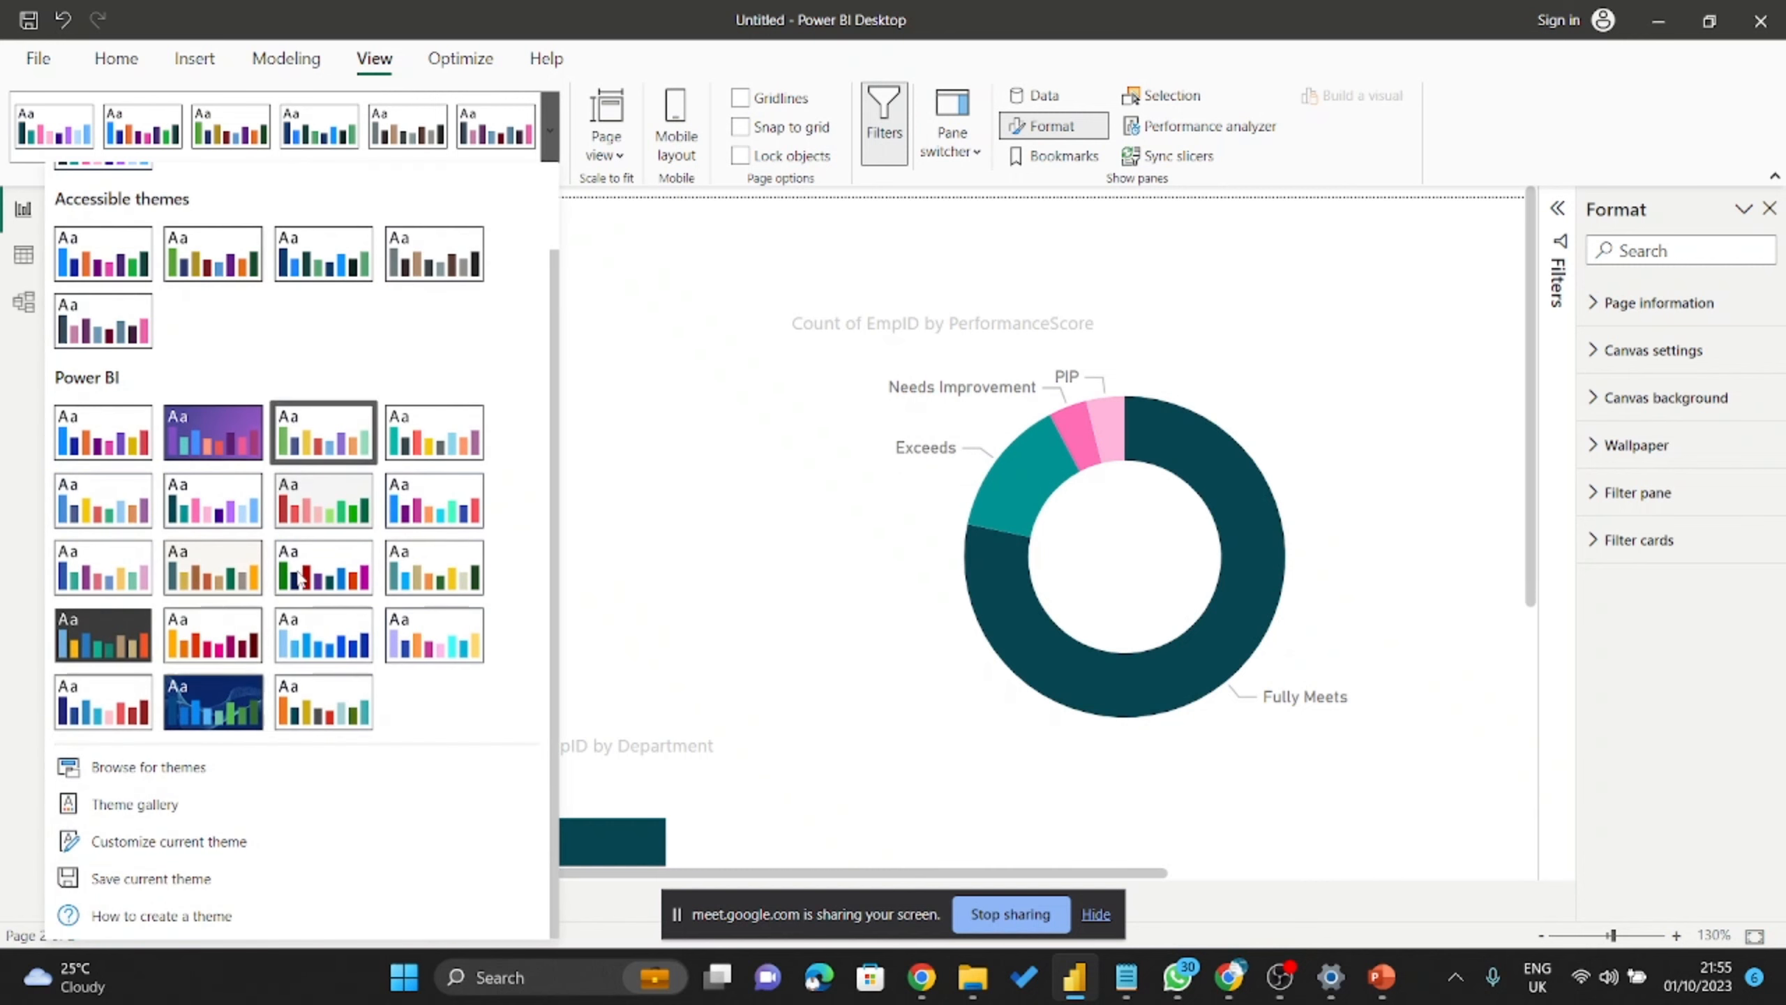
# Open Customize current theme for Colorblind Safe and recopy the purple hex #5c247c from the picker.
pyautogui.click(159, 842)
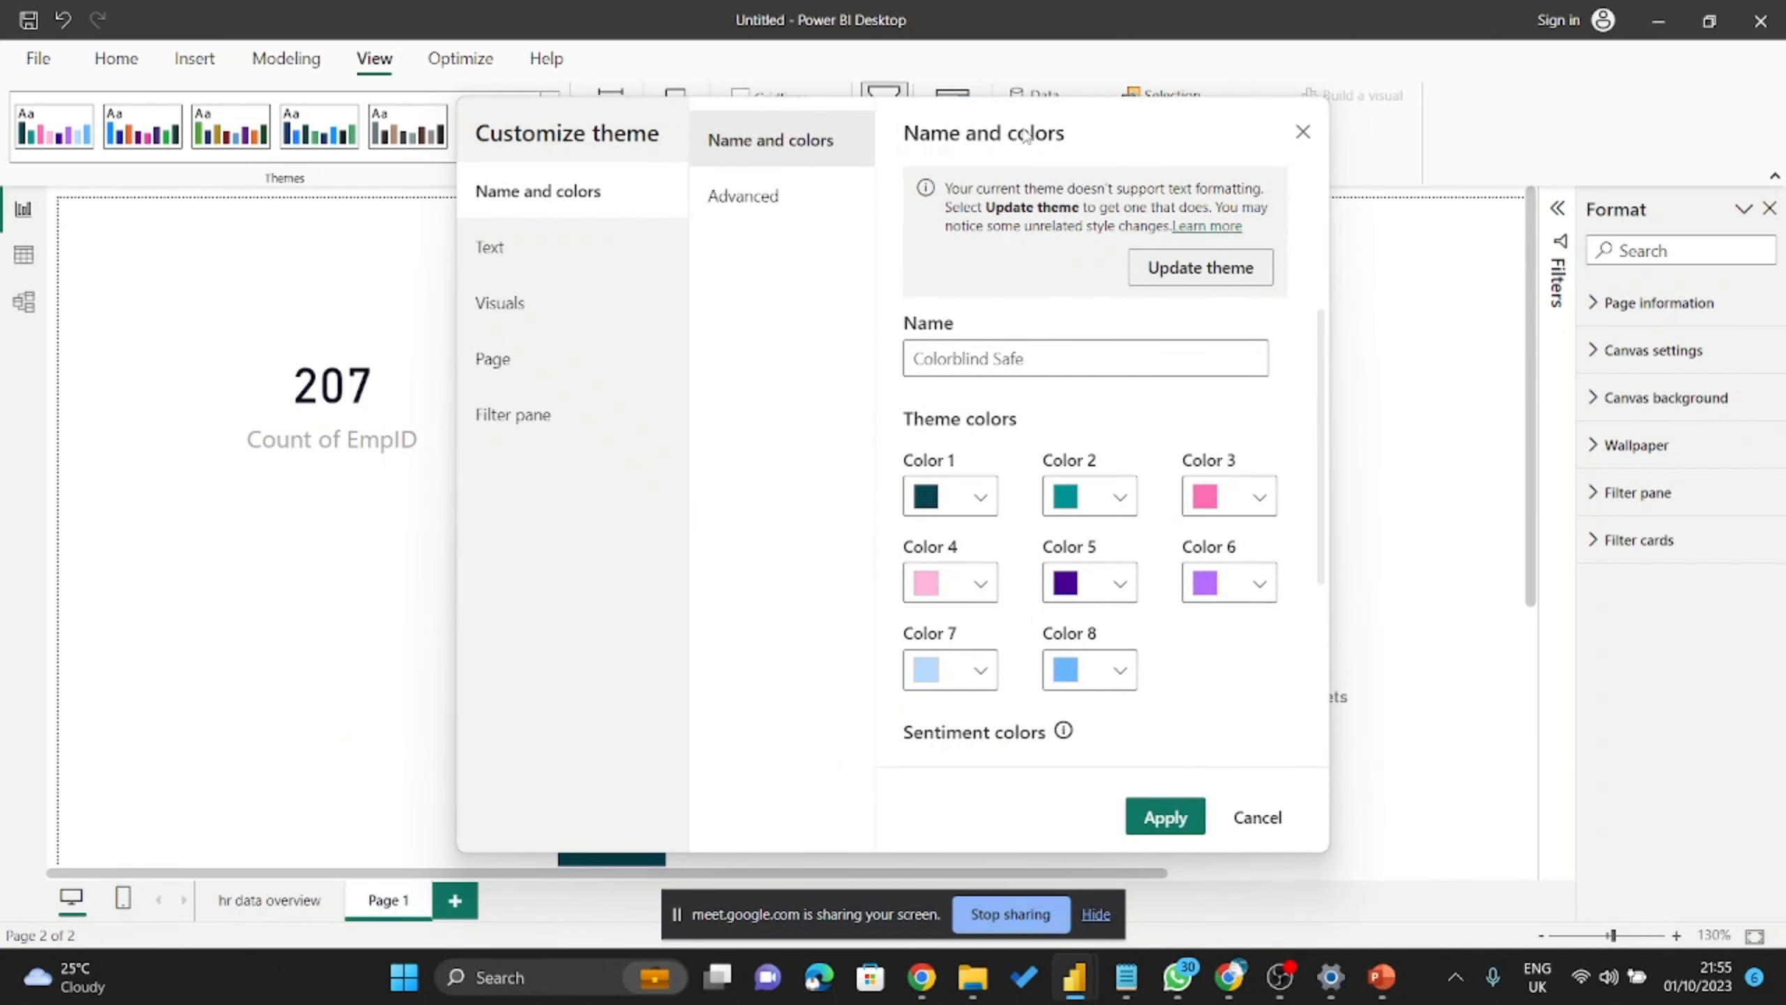
pyautogui.moveTo(1025, 136); pyautogui.dragTo(557, 118)
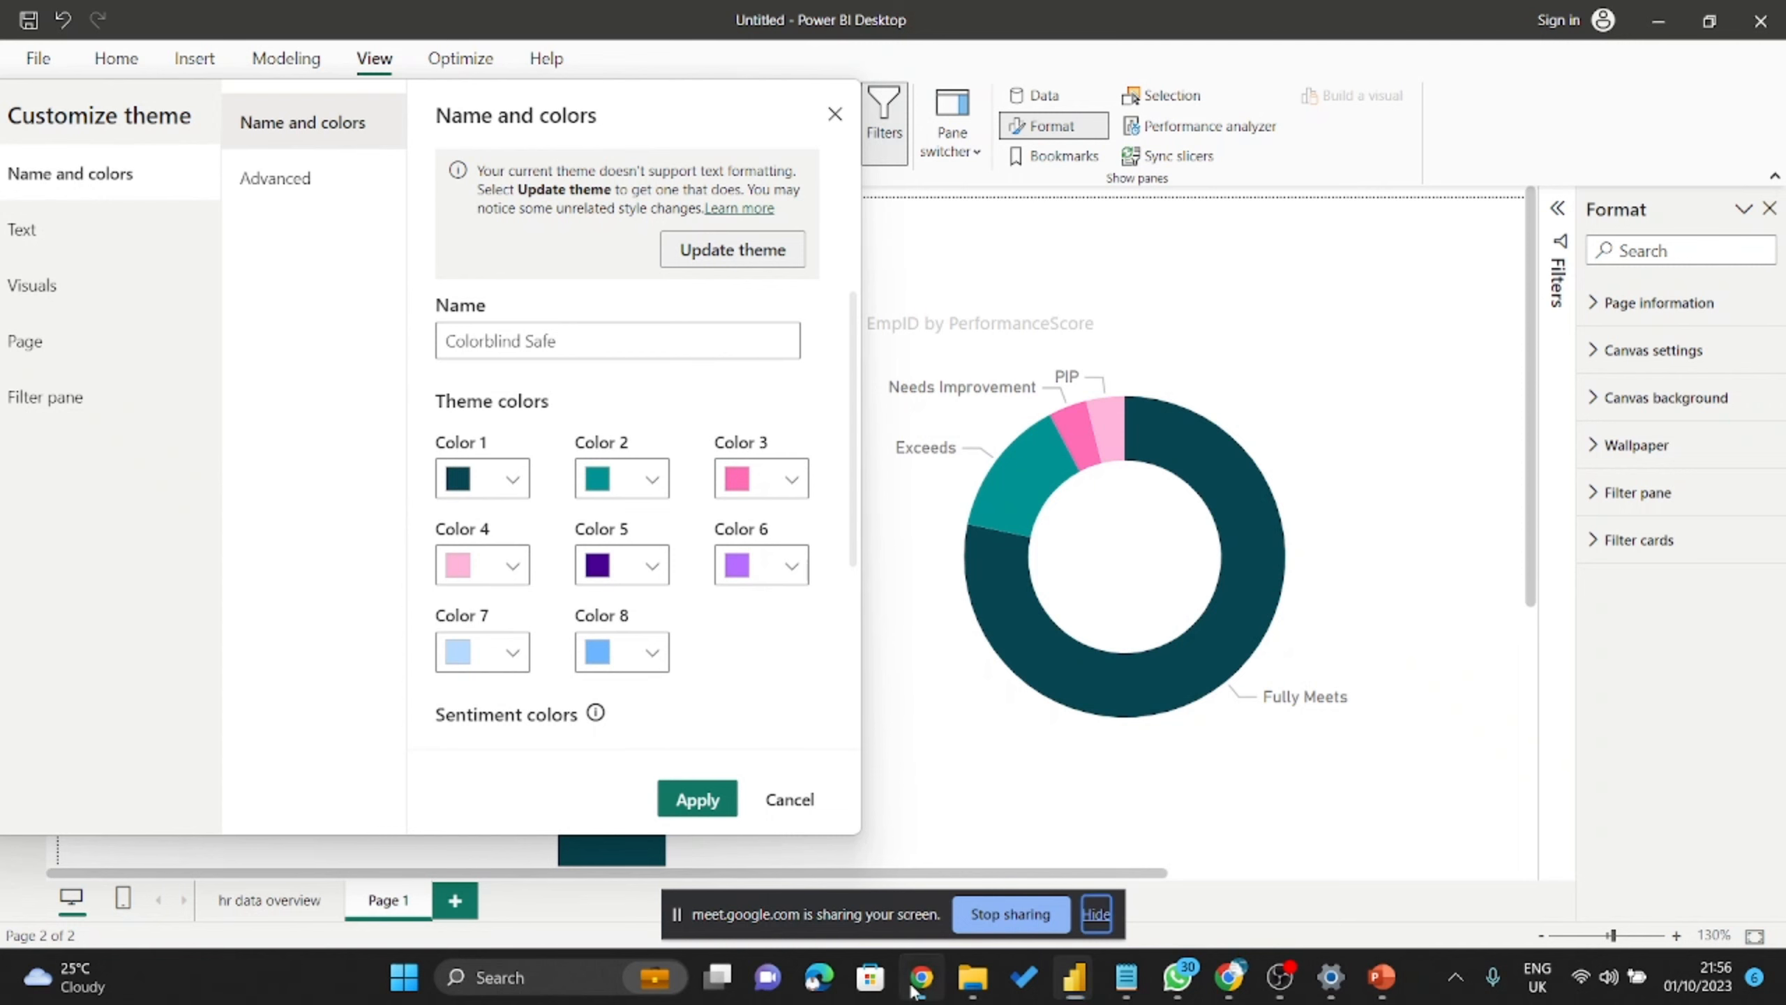
pyautogui.click(1231, 981)
pyautogui.scroll(-3, 1334, 447)
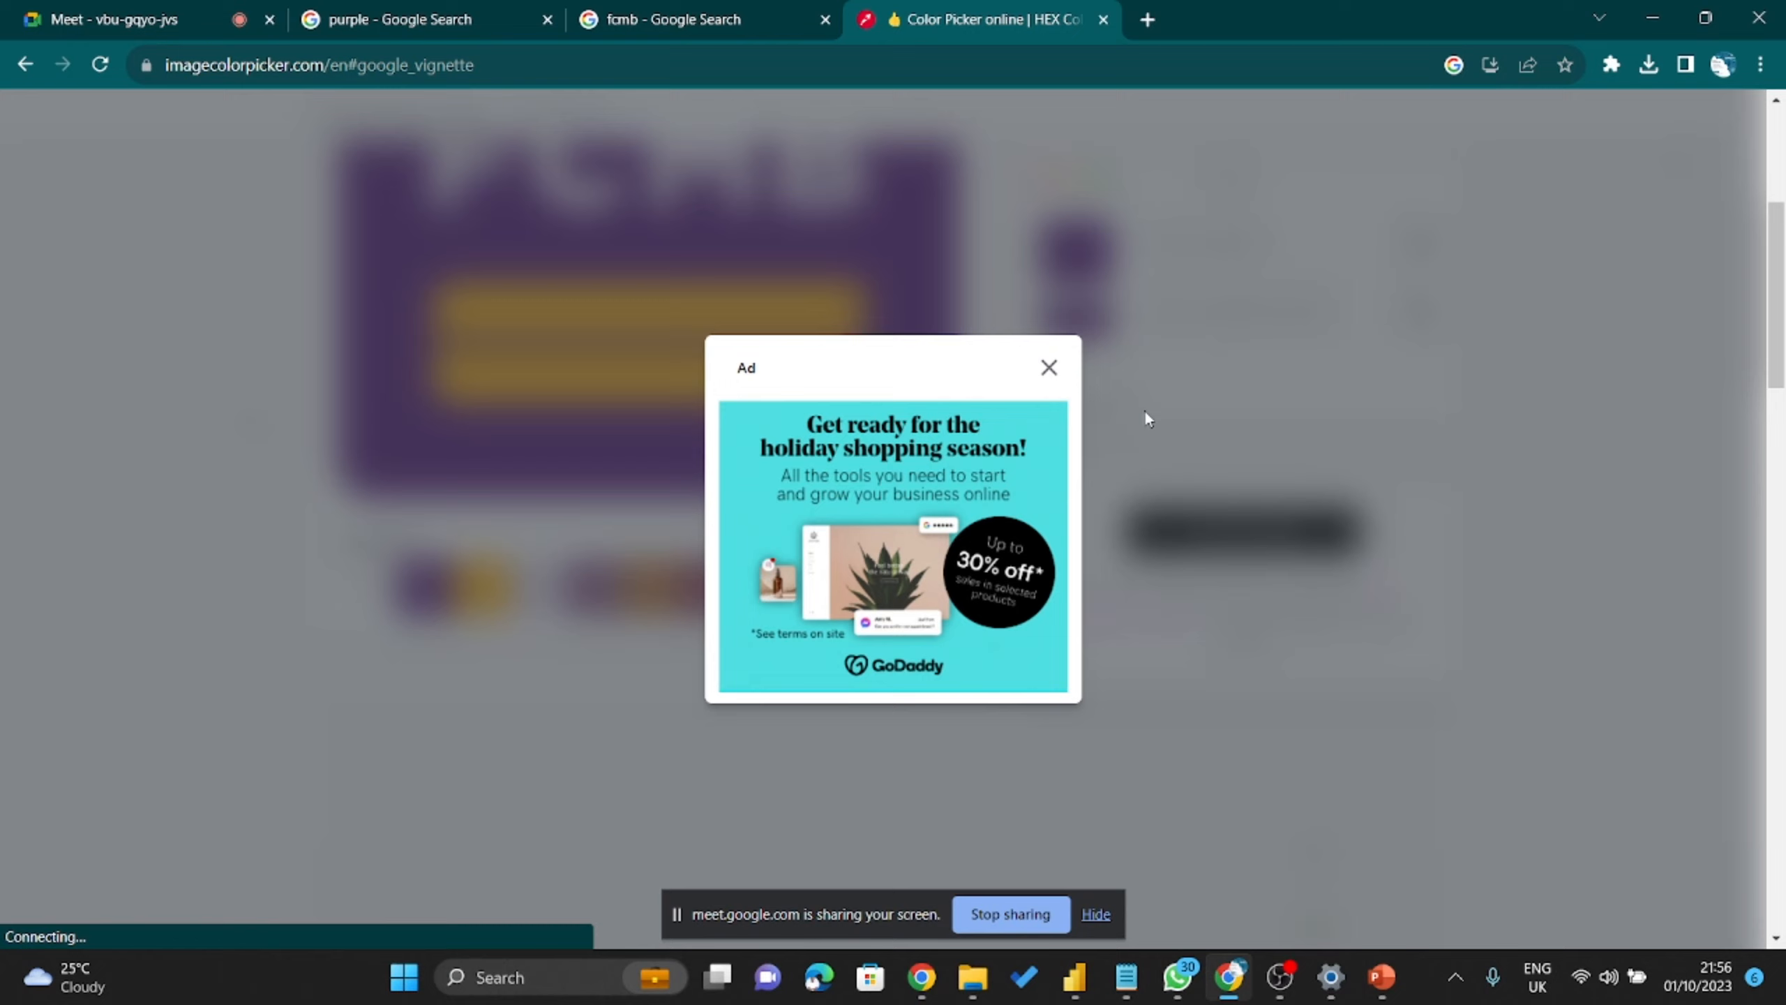
pyautogui.click(1049, 367)
pyautogui.click(1420, 356)
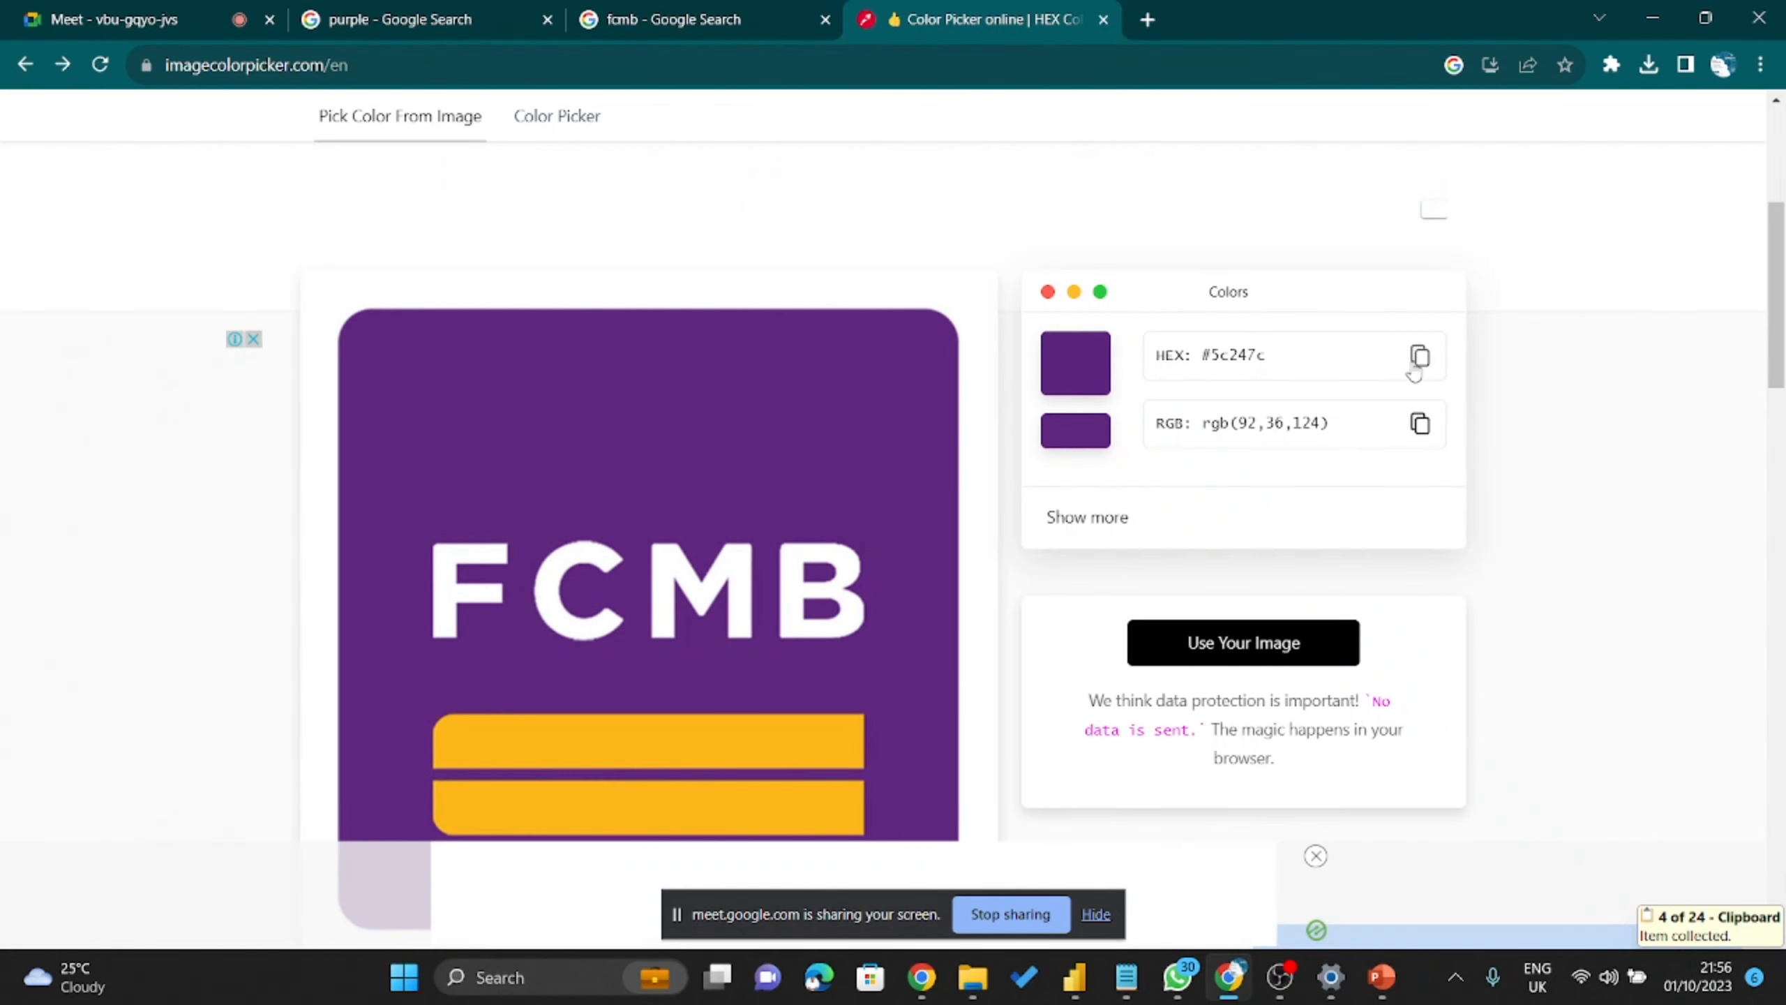
pyautogui.click(1655, 11)
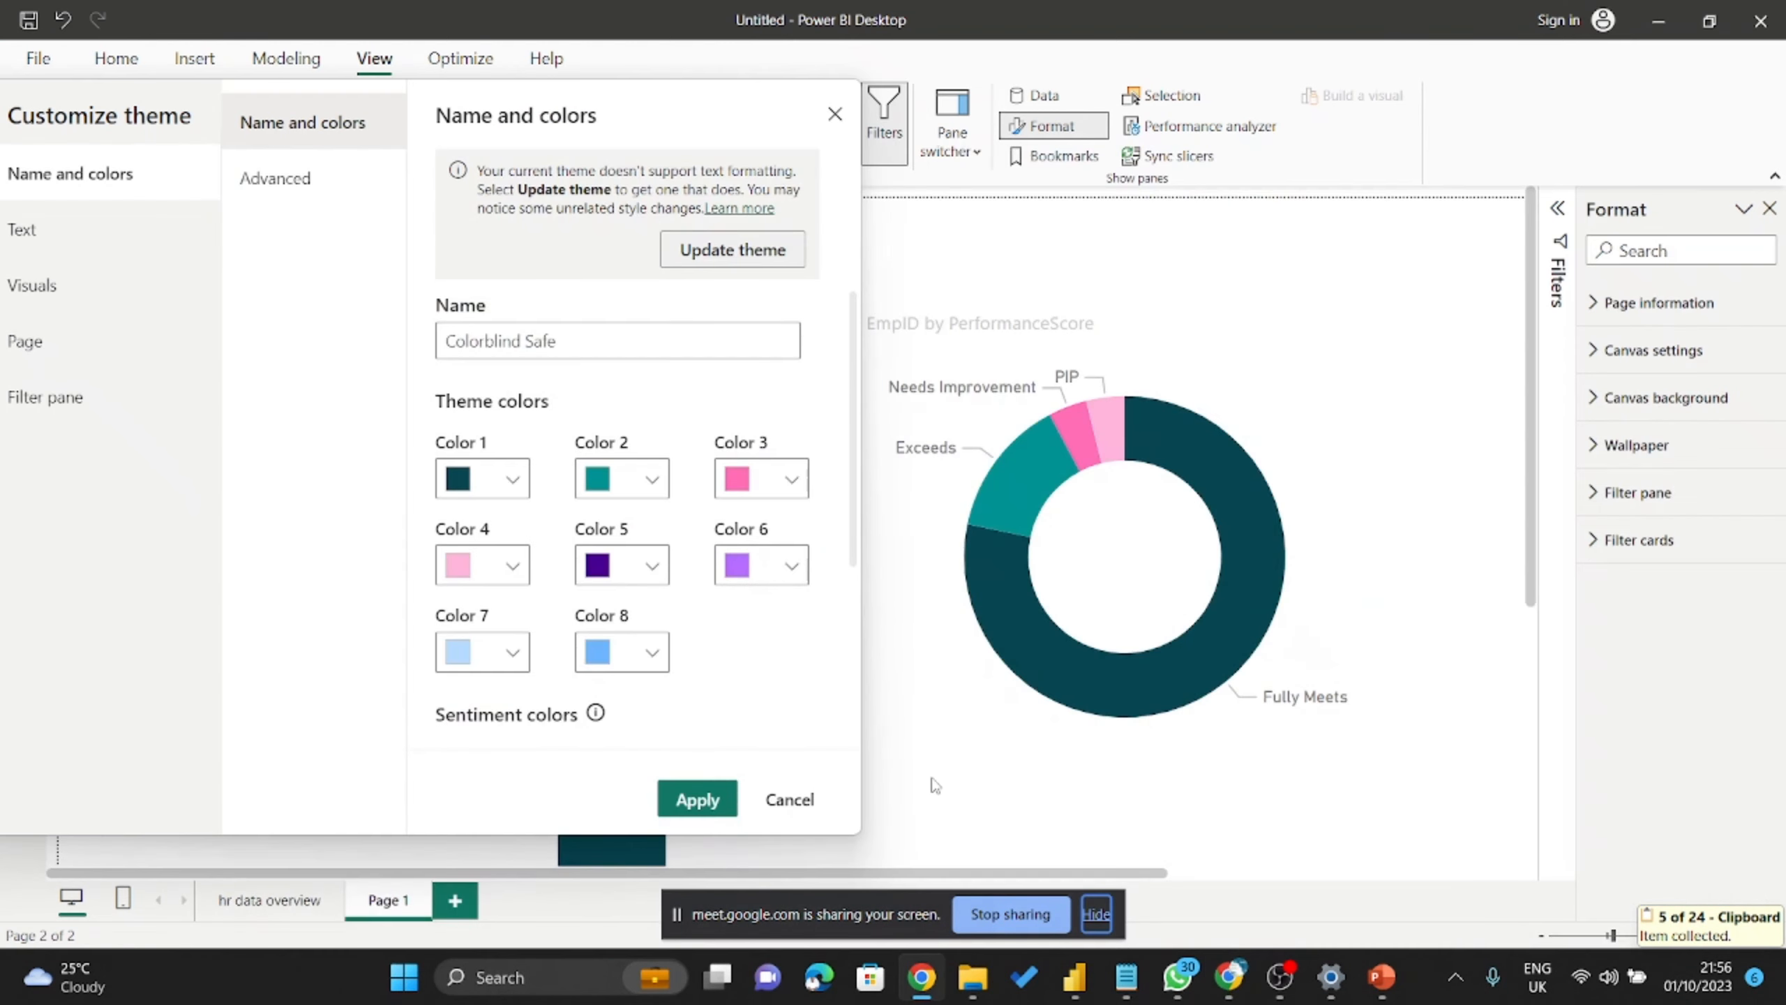
# Set the theme's first colour to FCMB purple #5C247C by pasting the hex value.
pyautogui.click(504, 487)
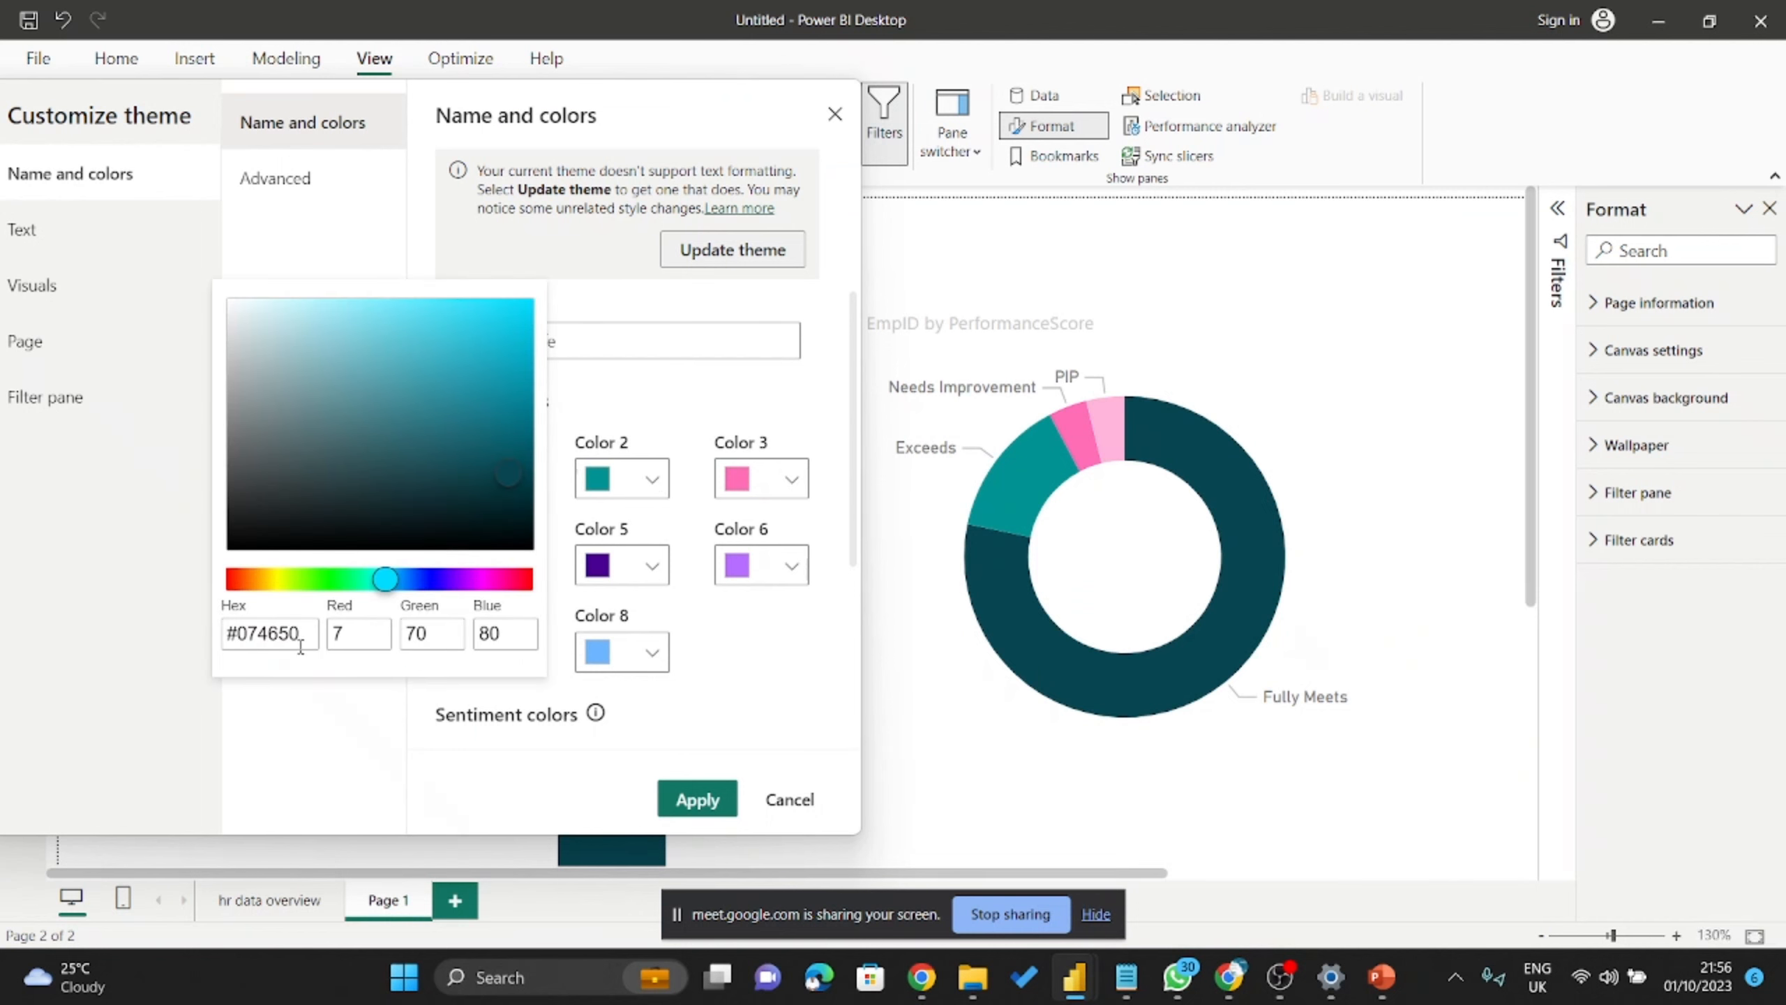
pyautogui.click(270, 626)
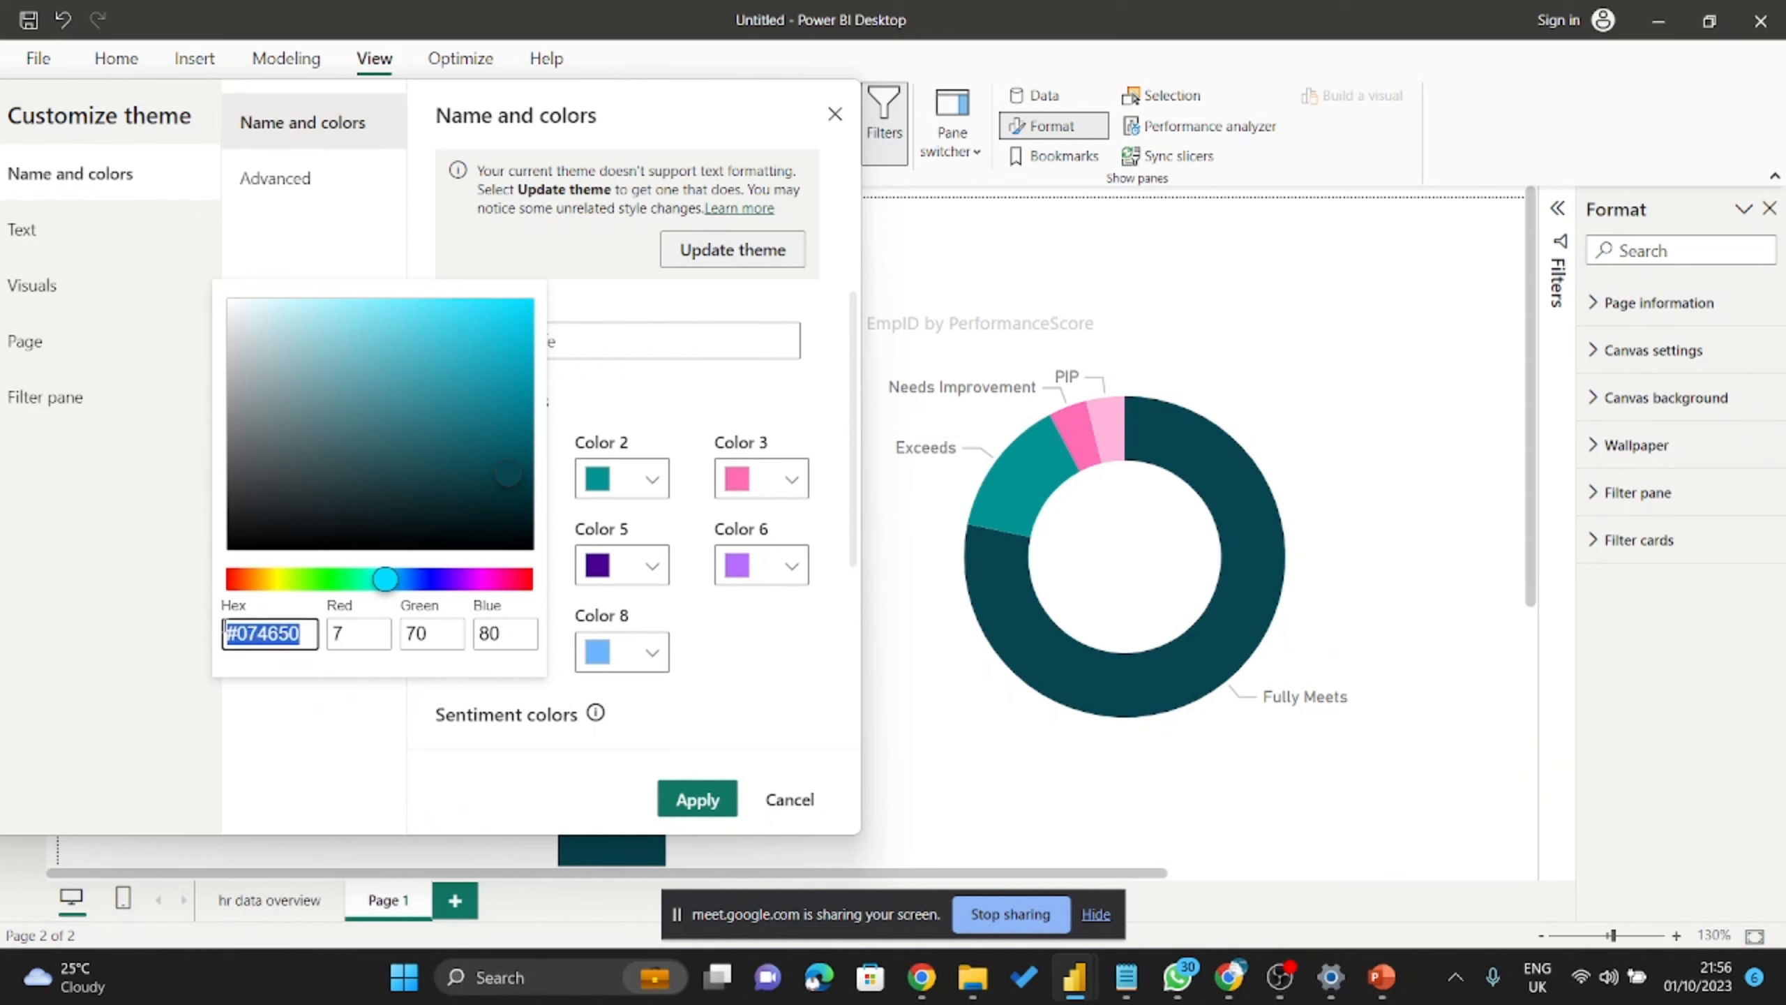
pyautogui.press('BackSpace')
pyautogui.hotkey('ctrl', 'v')
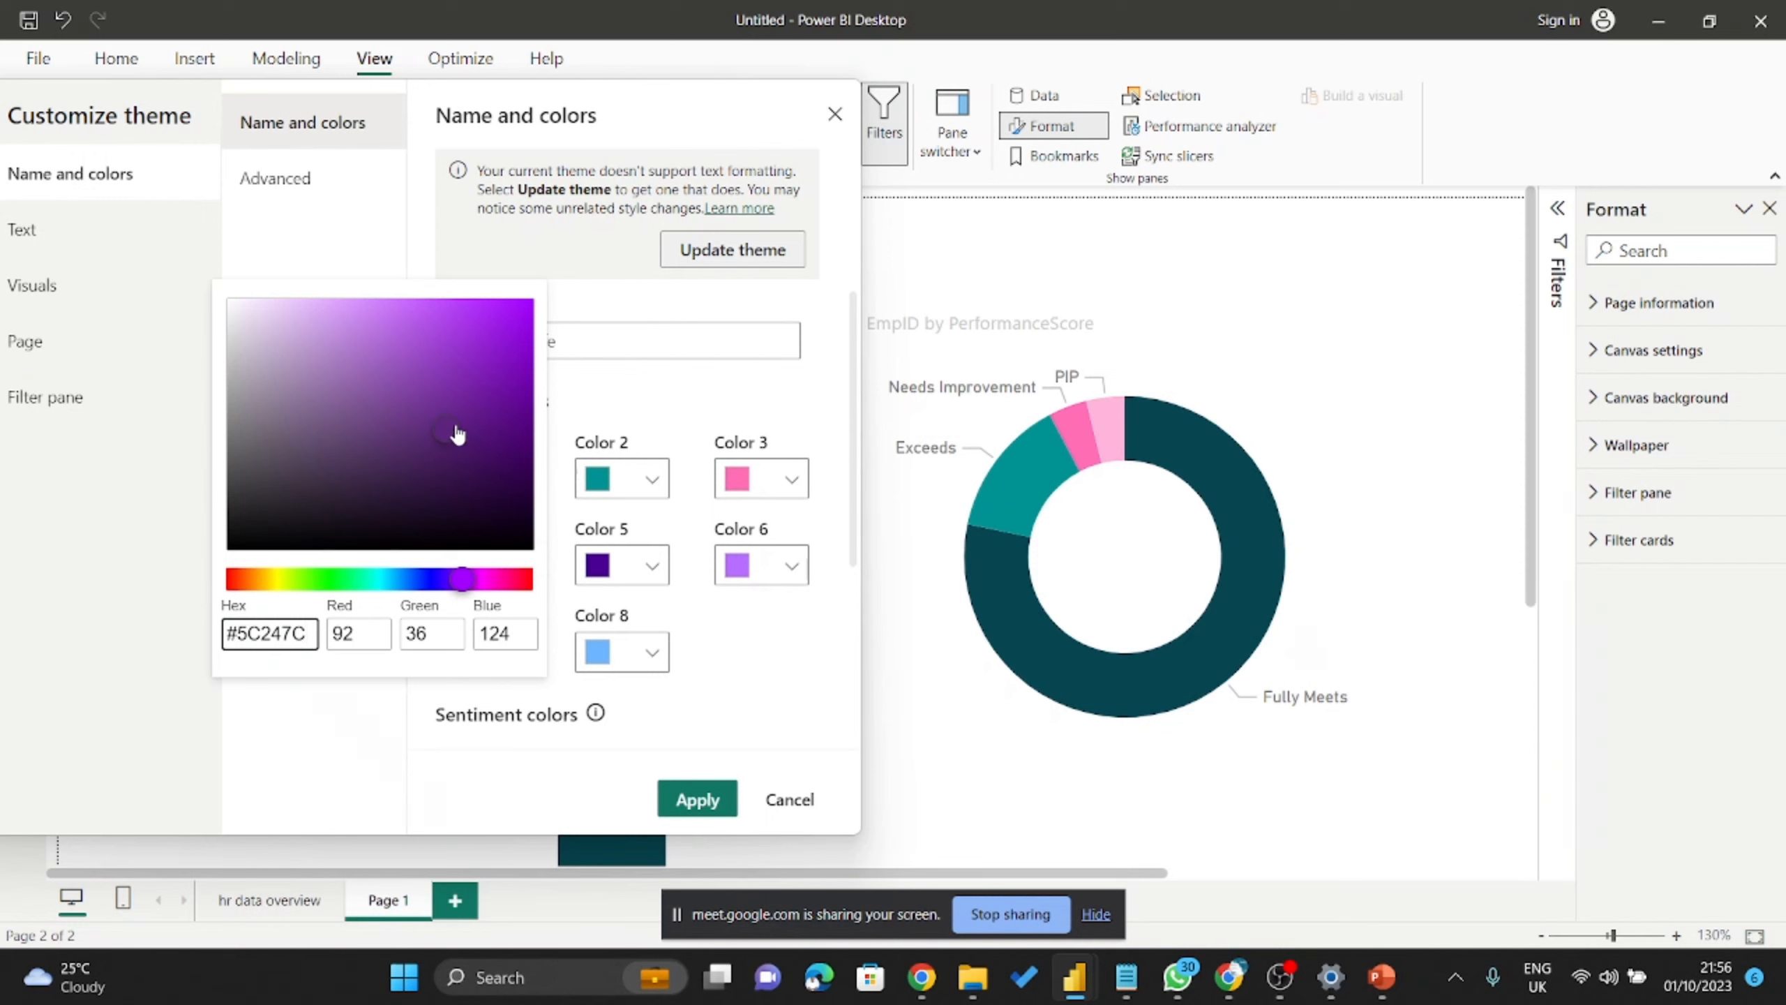
pyautogui.moveTo(455, 434); pyautogui.dragTo(459, 437)
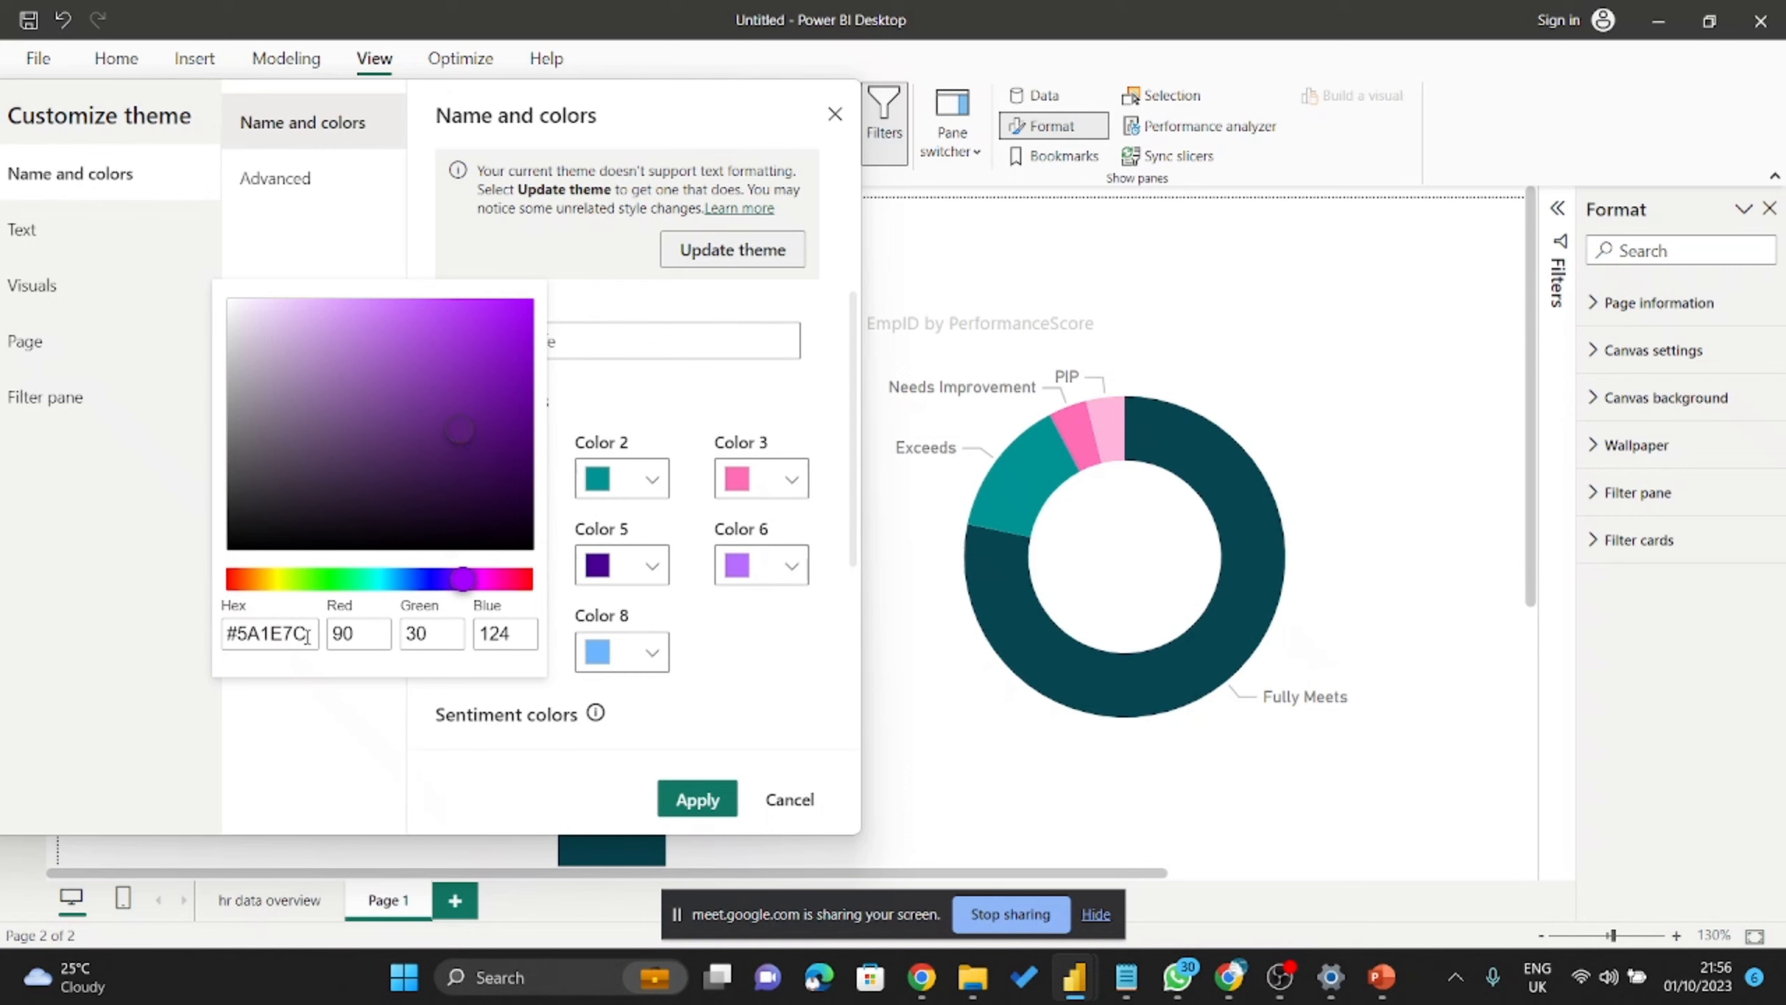
pyautogui.moveTo(308, 637); pyautogui.dragTo(227, 635)
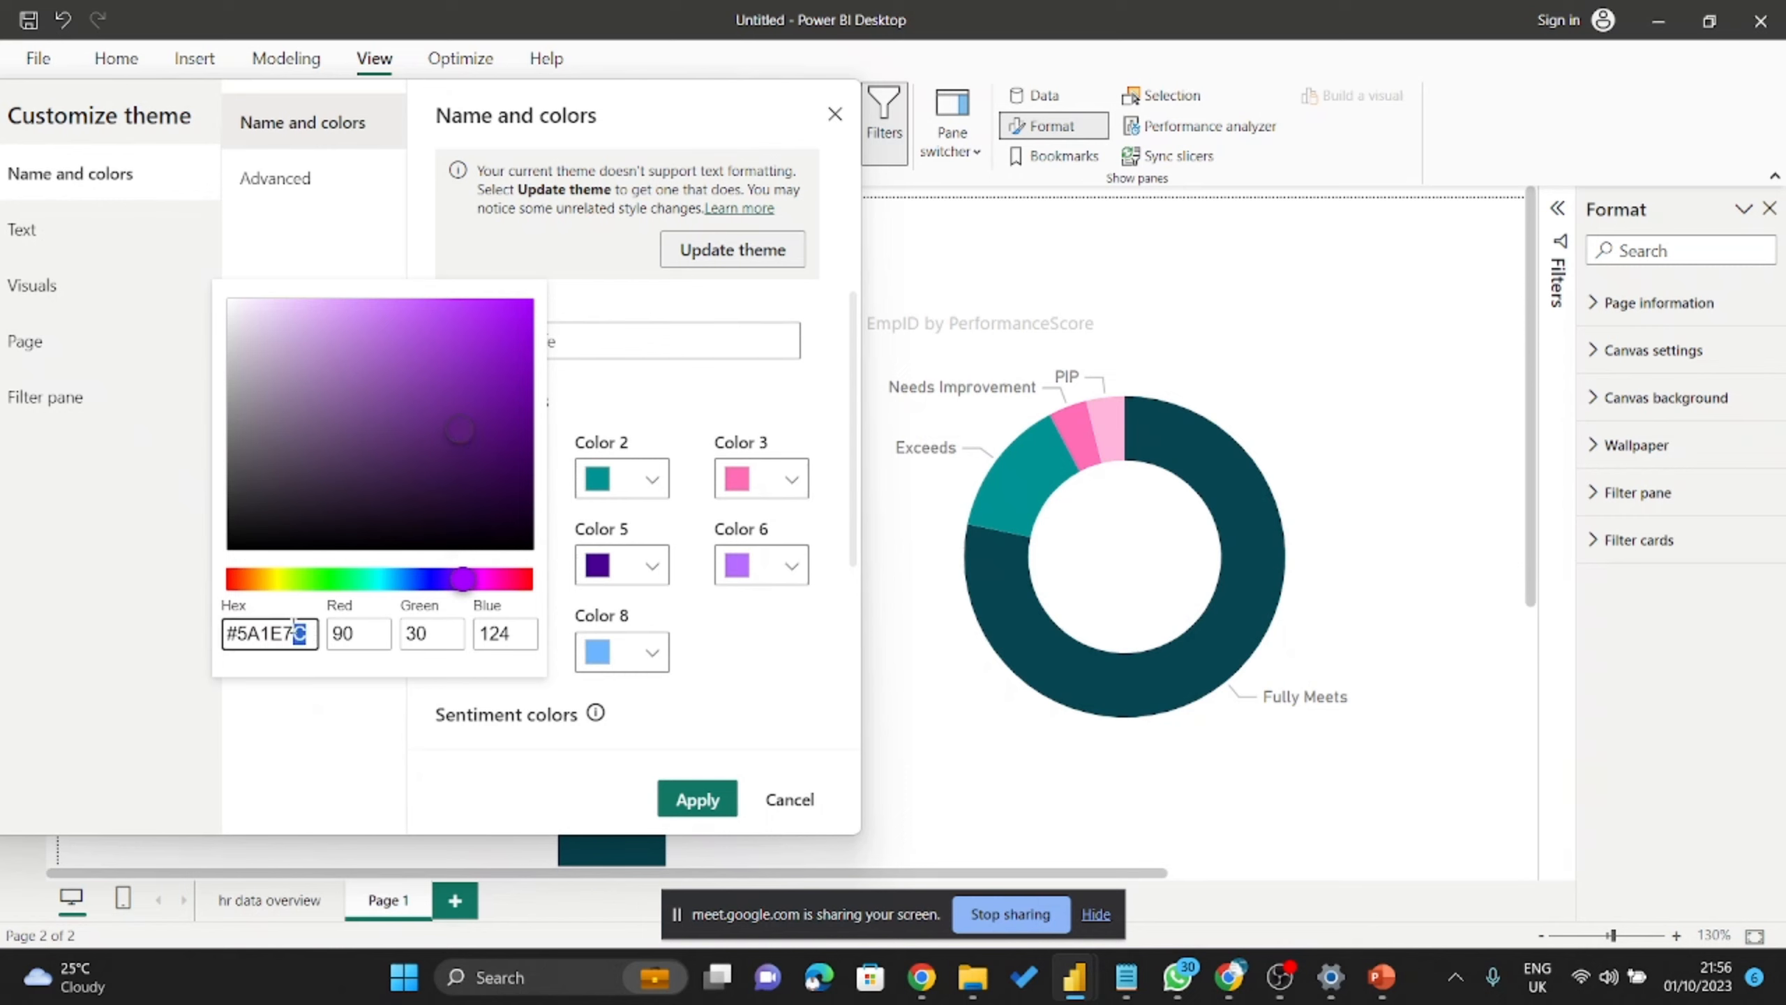
pyautogui.click(109, 598)
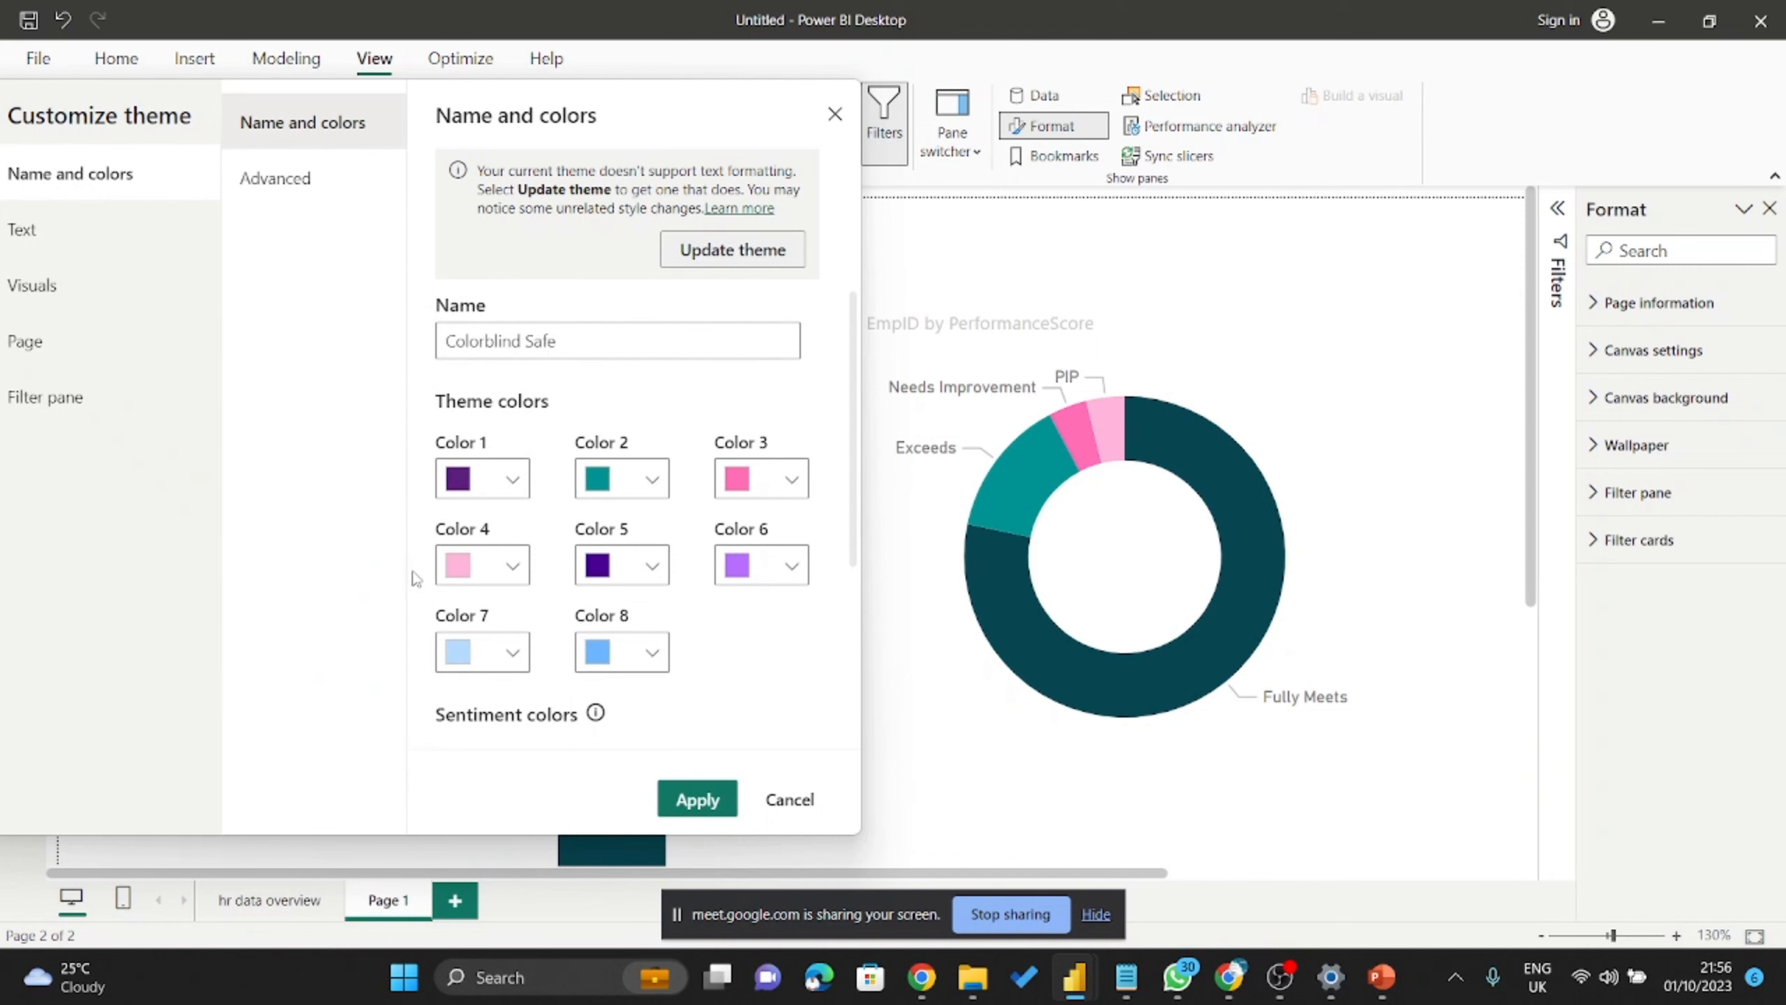
pyautogui.click(516, 479)
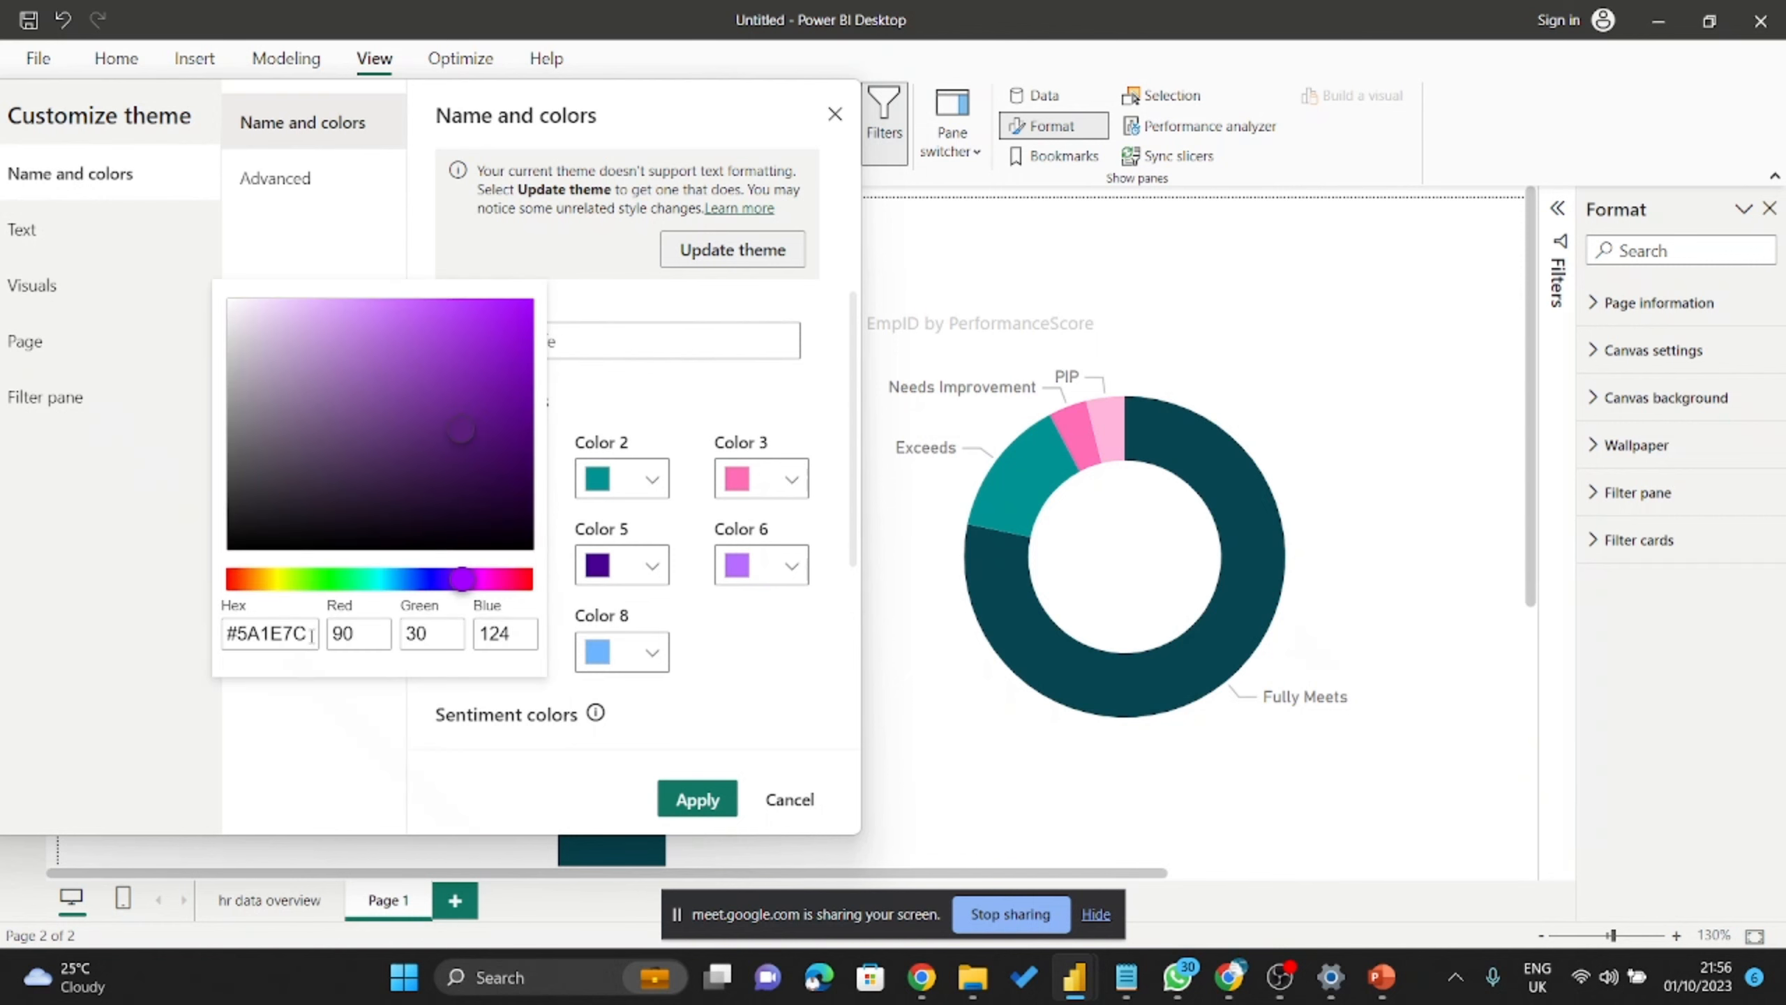
pyautogui.moveTo(311, 637); pyautogui.dragTo(226, 635)
pyautogui.hotkey('ctrl', 'v')
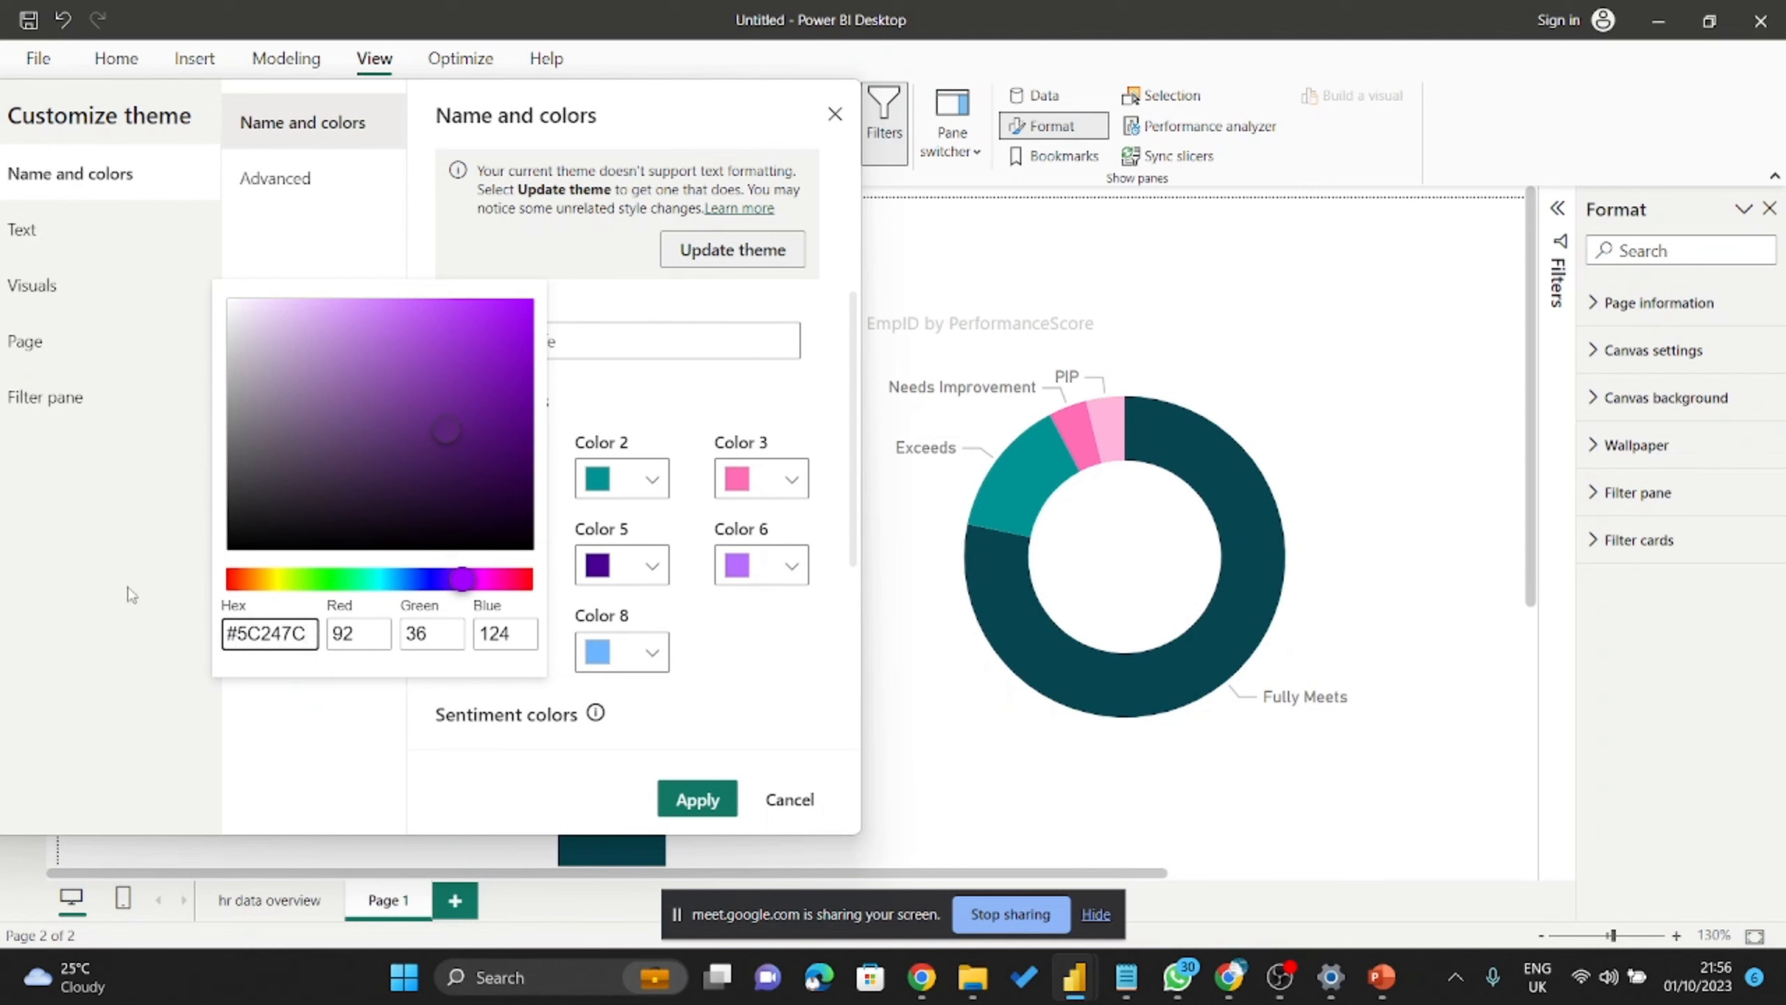
pyautogui.click(295, 721)
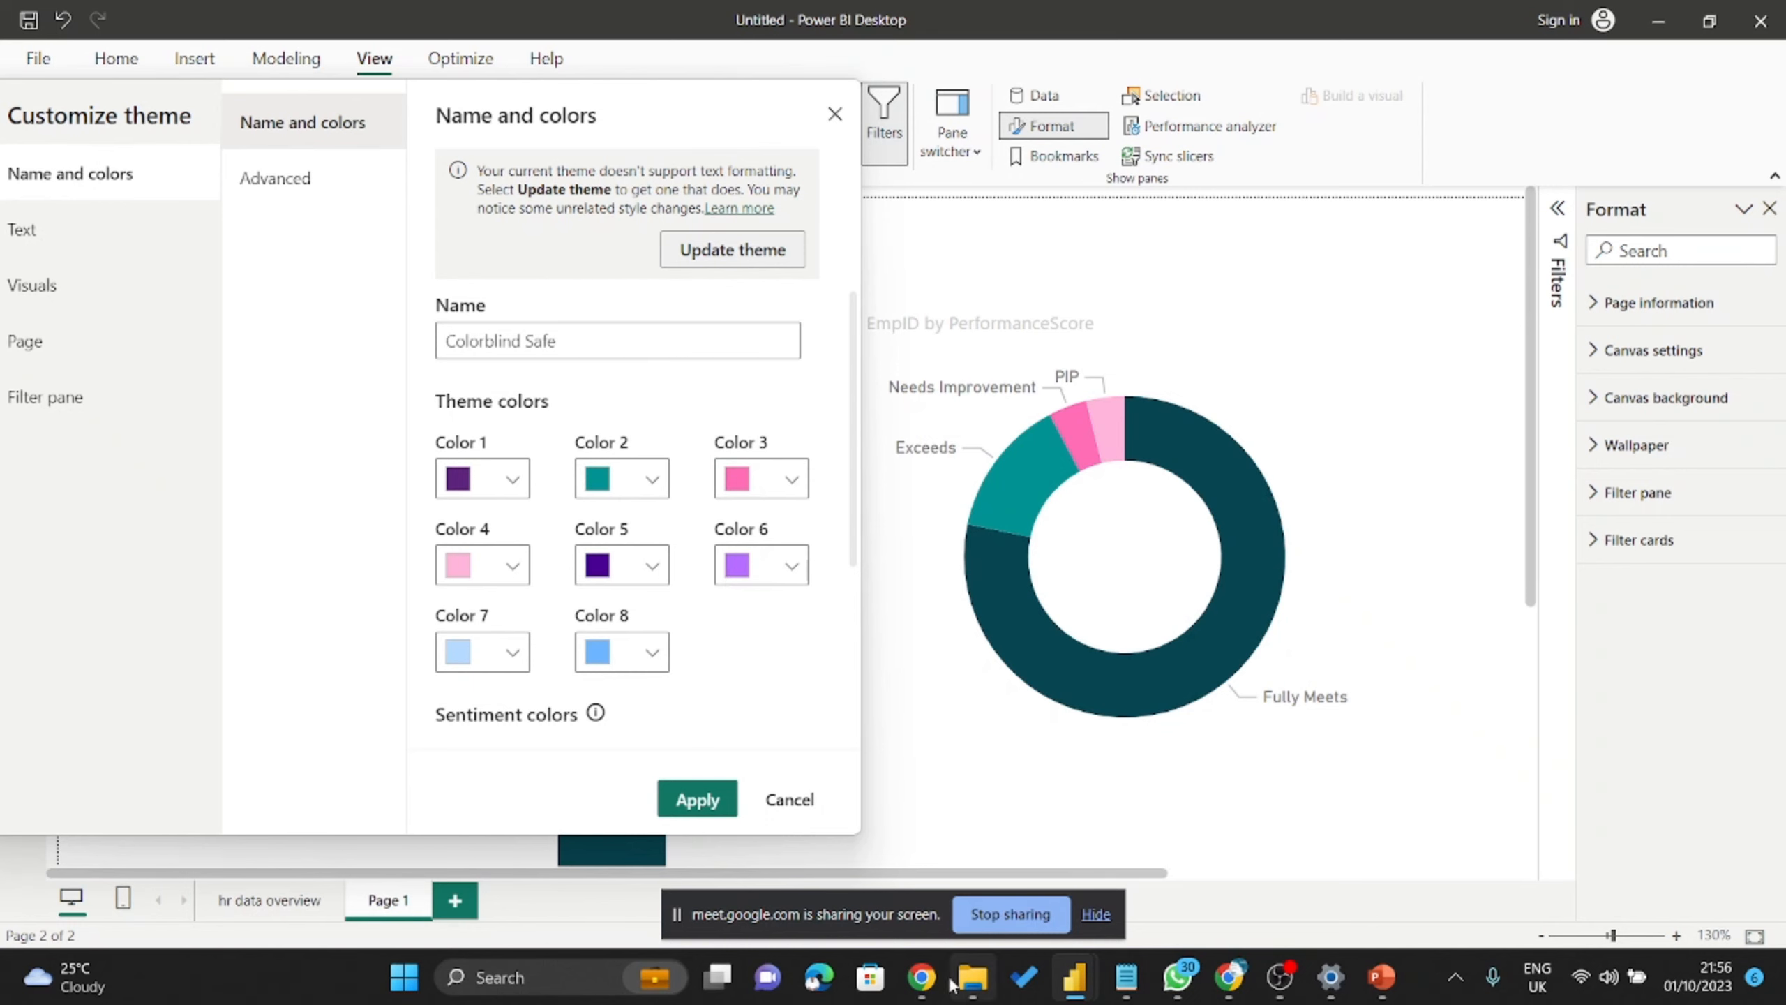
# Sample the logo's yellow #fbb41c on Image Color Picker and copy its hex code.
pyautogui.click(923, 980)
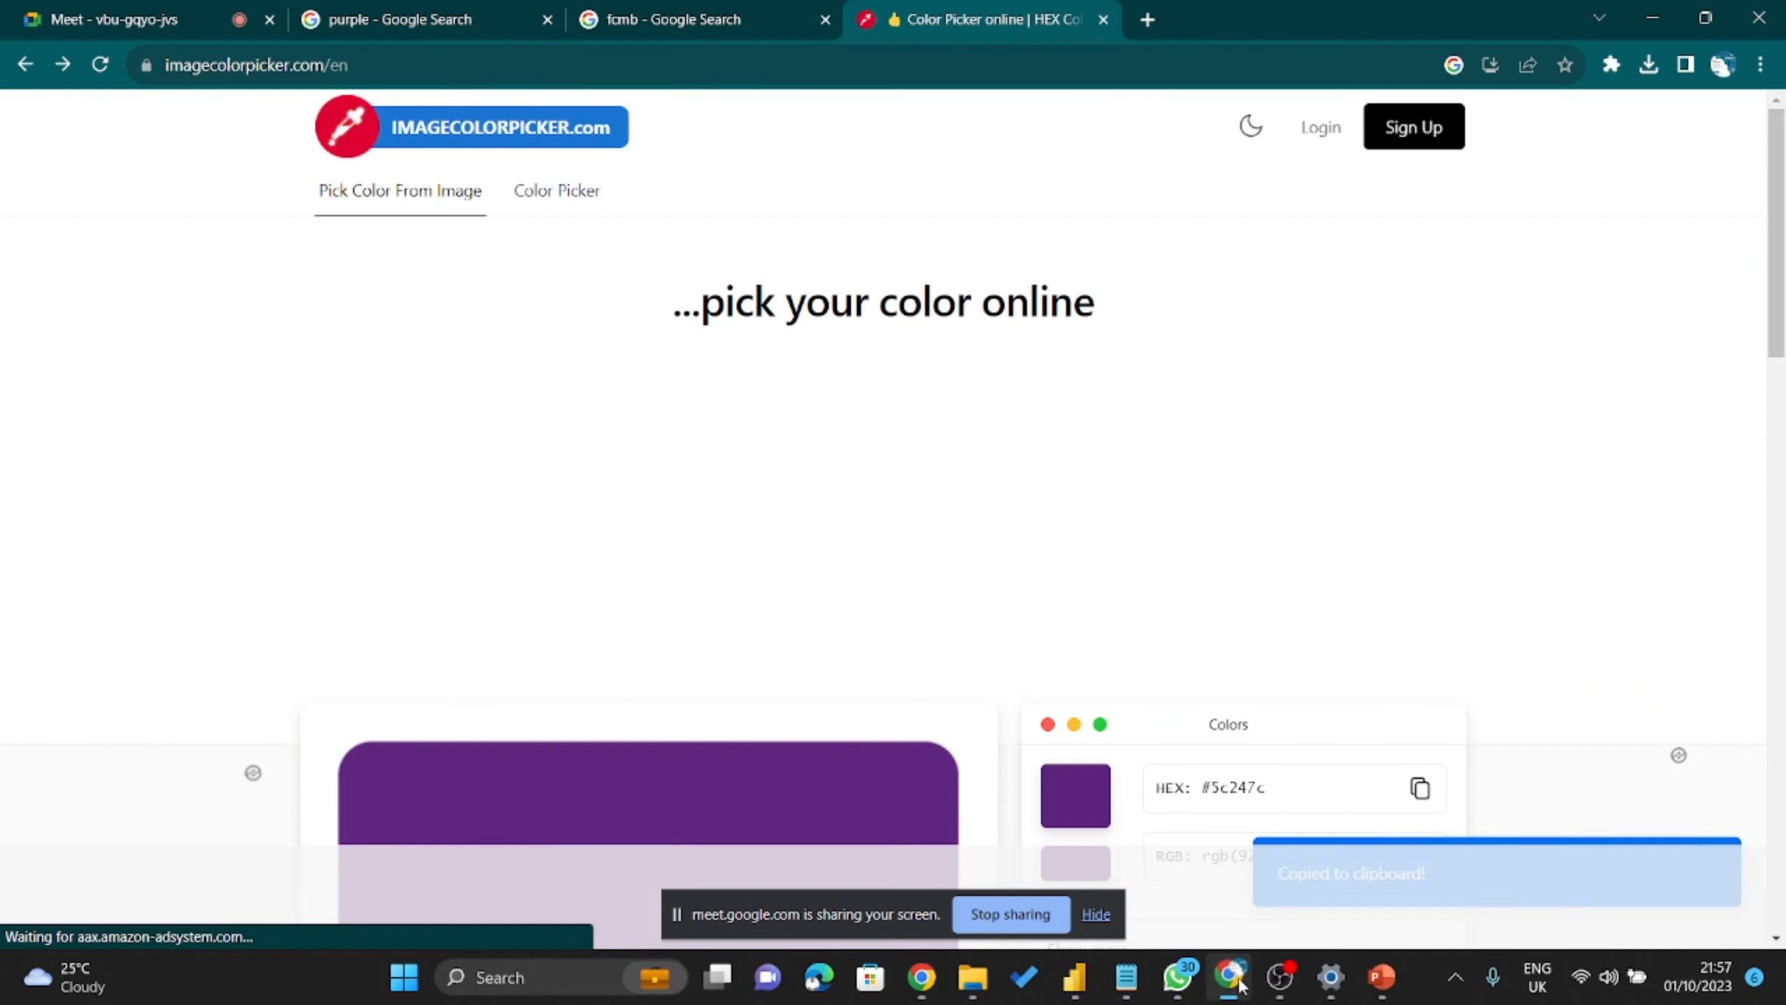
pyautogui.click(1229, 978)
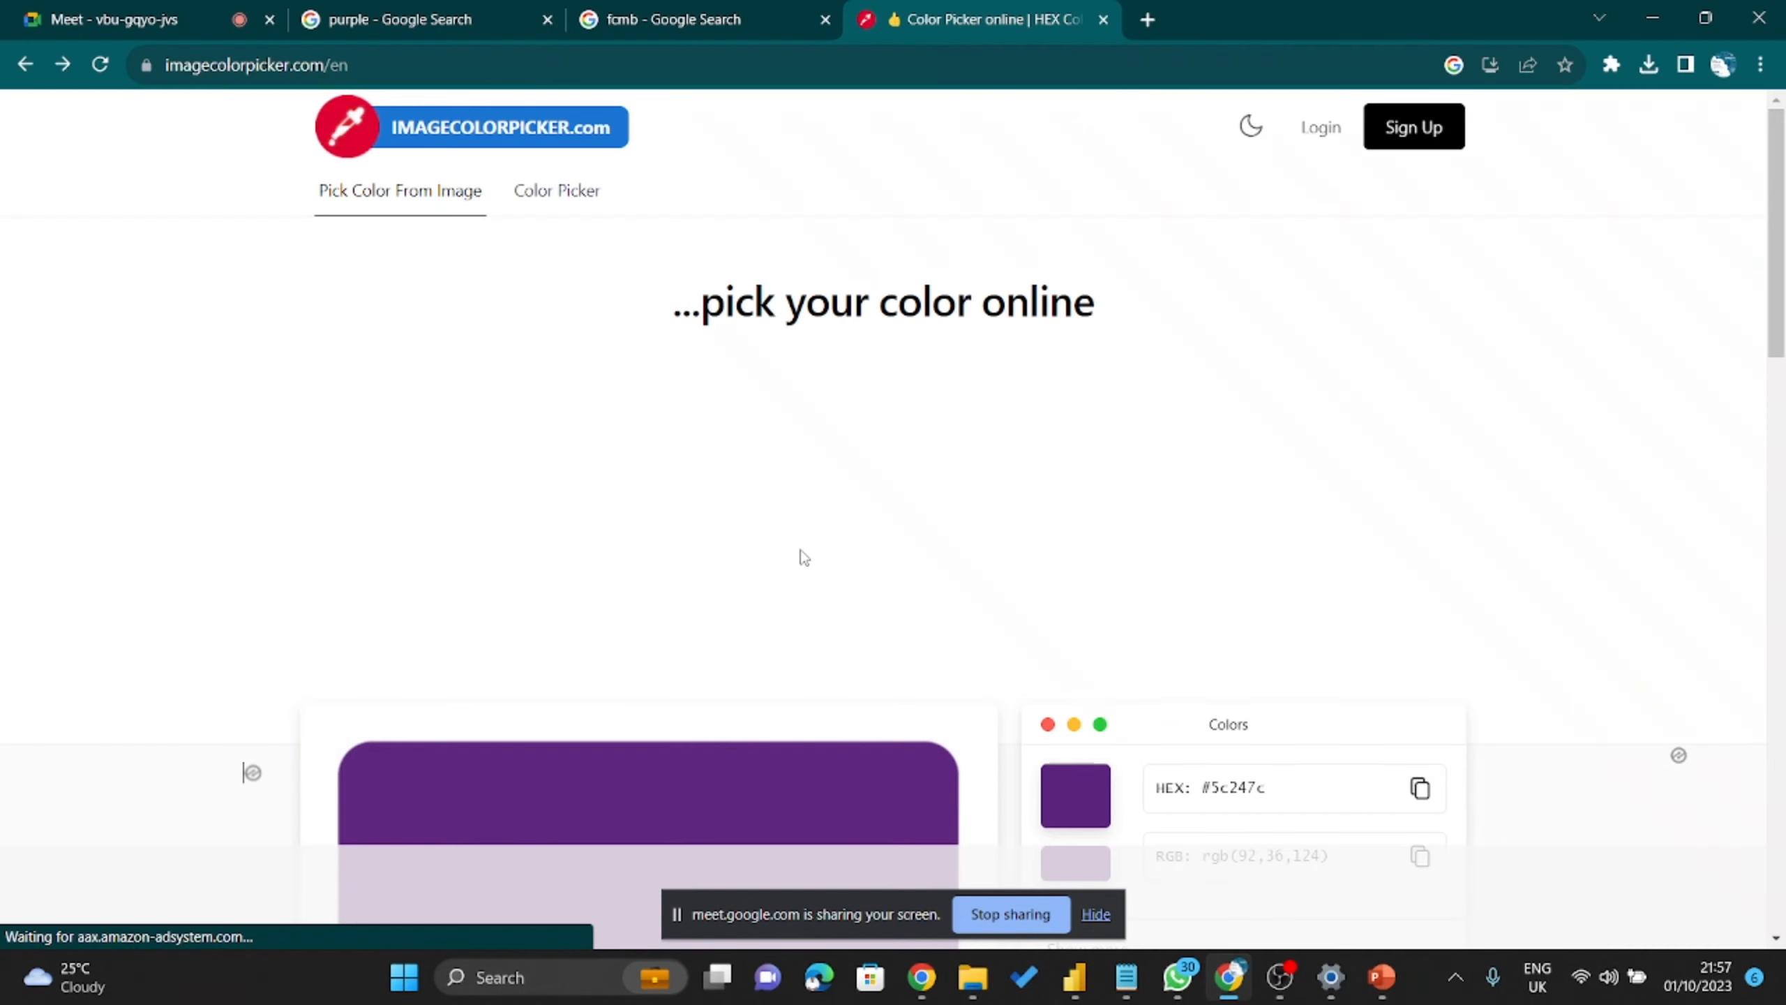
pyautogui.scroll(-5, 804, 558)
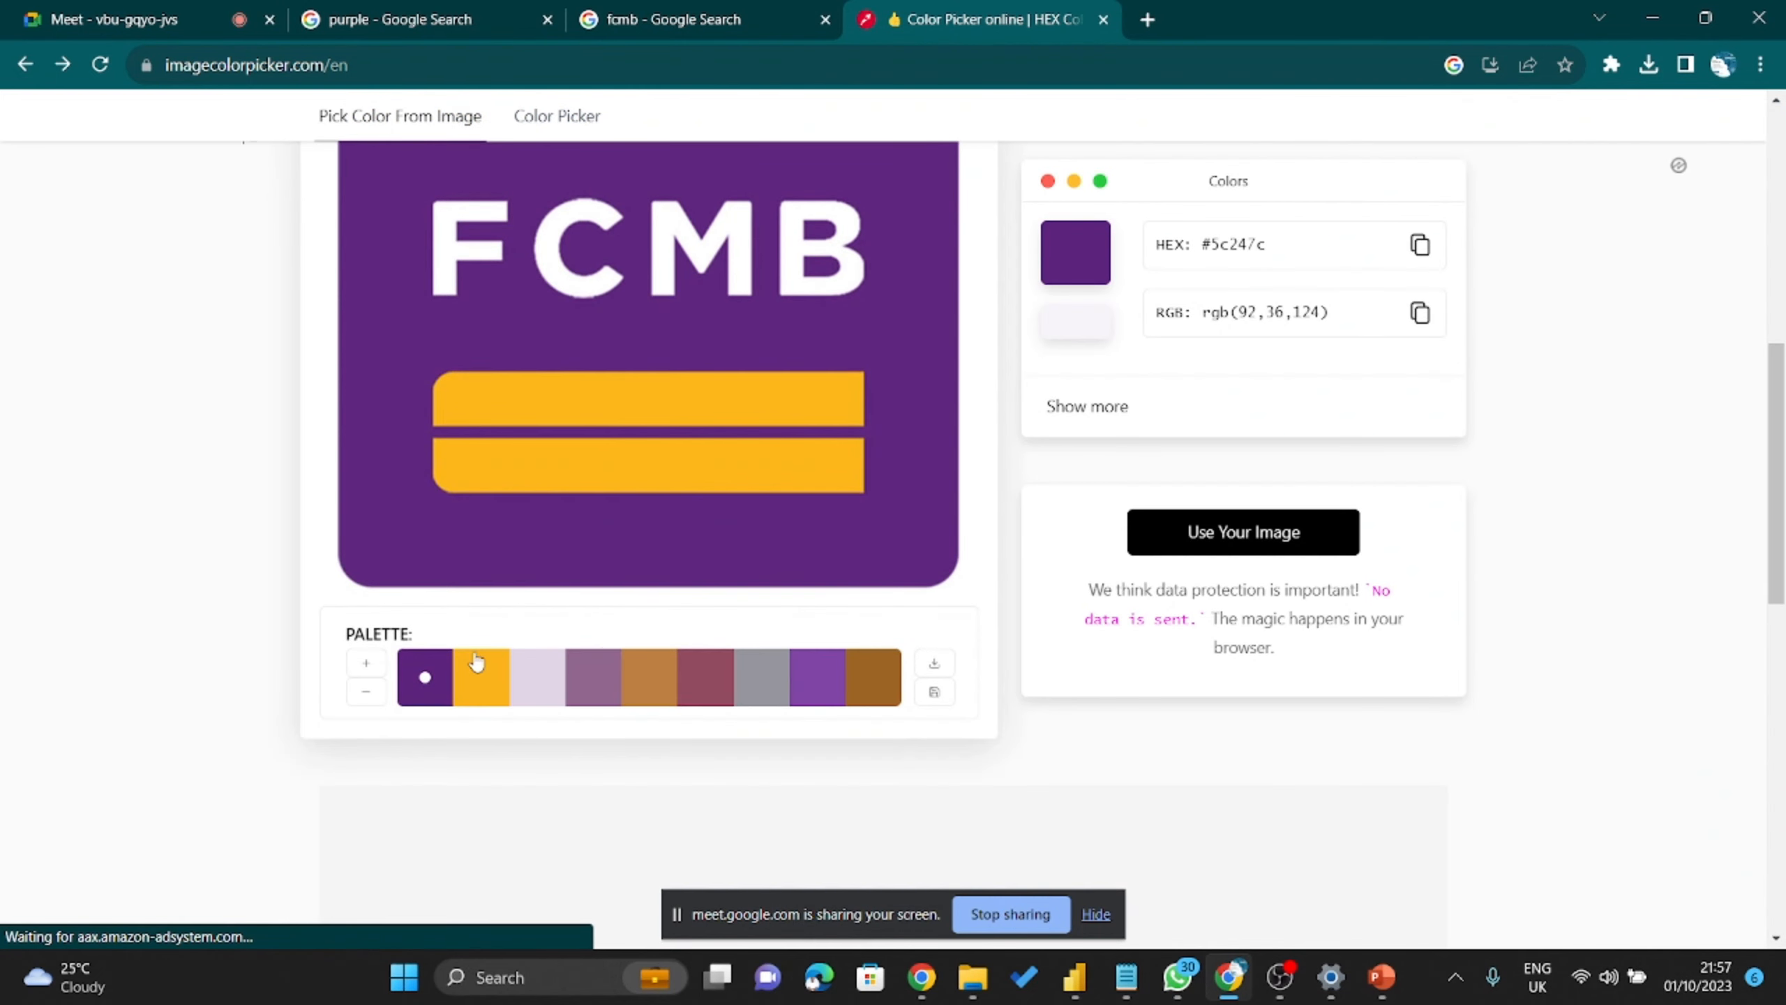
pyautogui.click(480, 678)
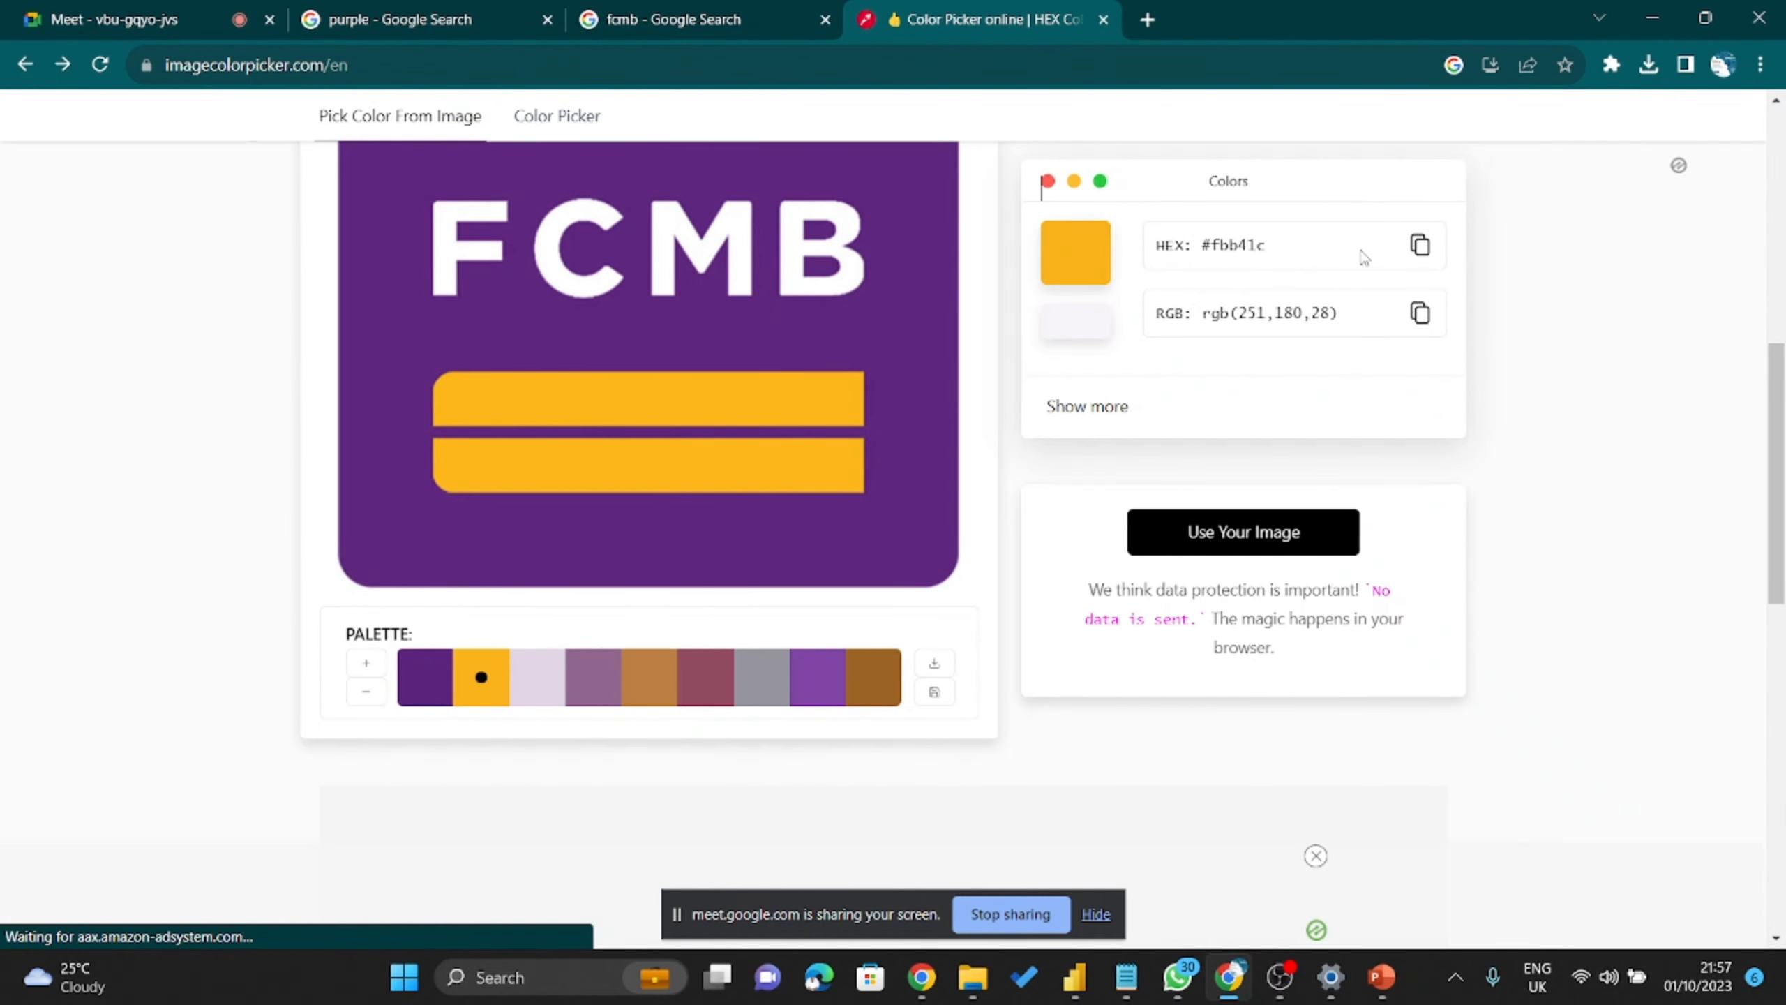
pyautogui.click(1420, 245)
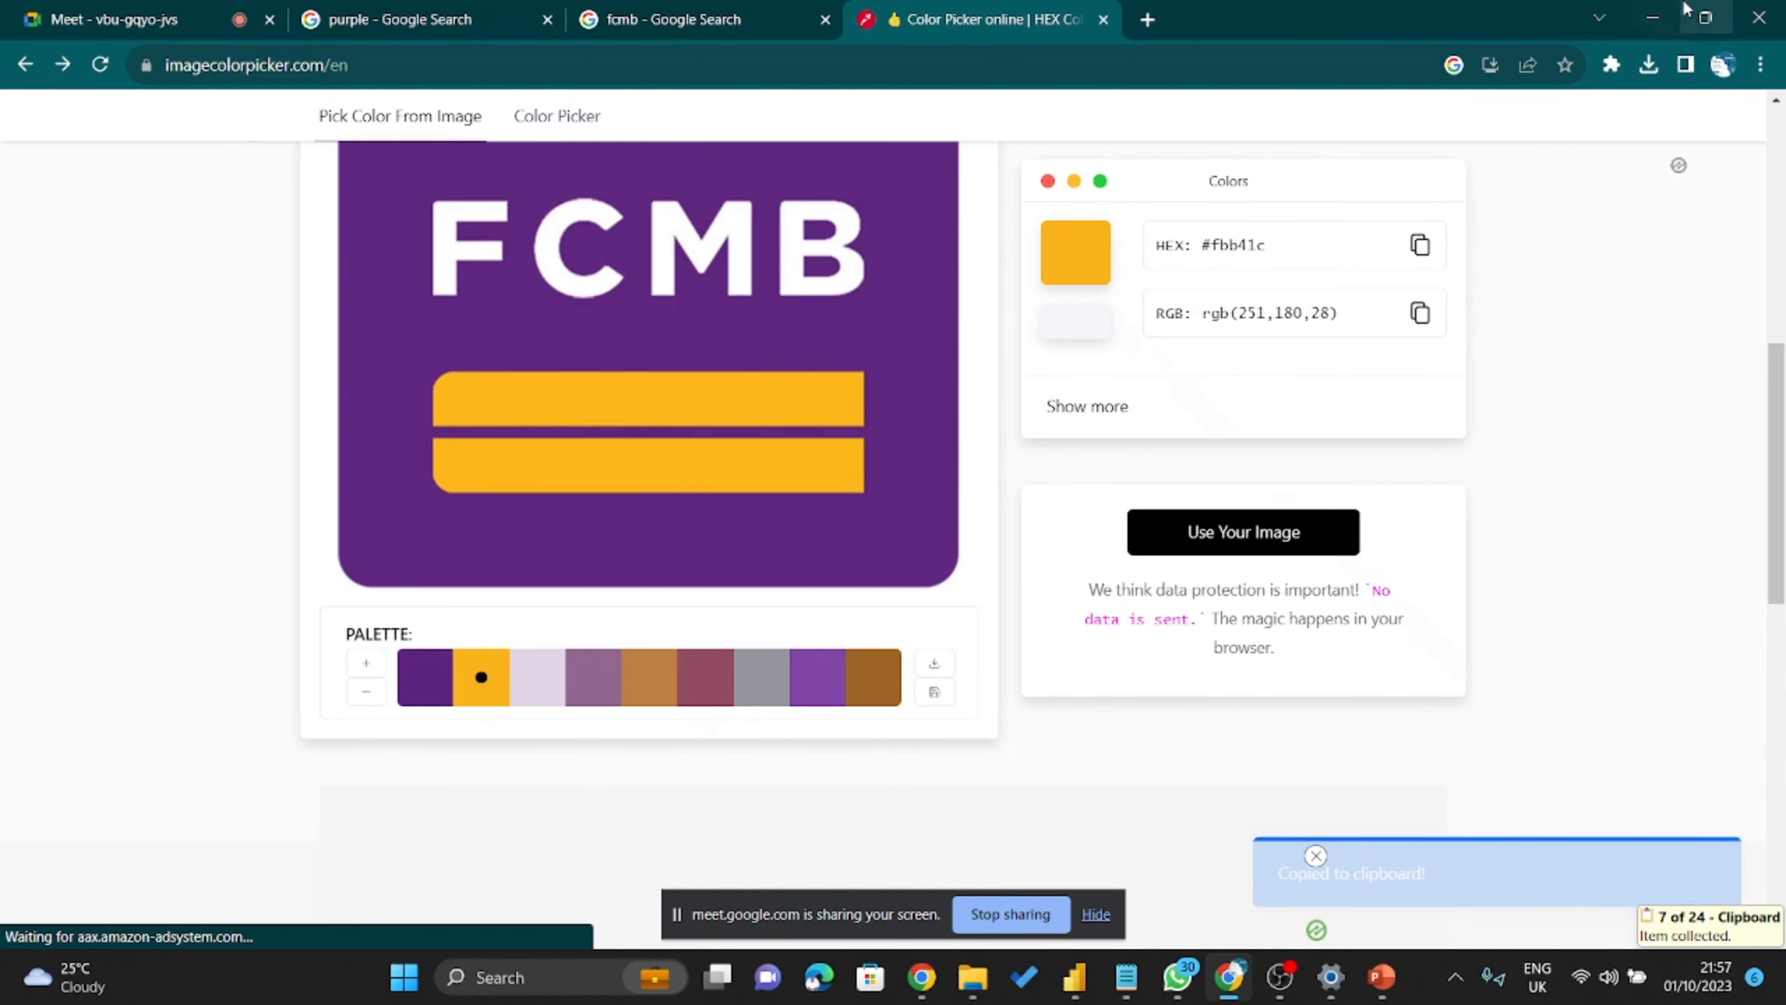
# Replace theme Color 2's teal #009292 with the copied FCMB yellow #FBB41C.
pyautogui.click(1653, 17)
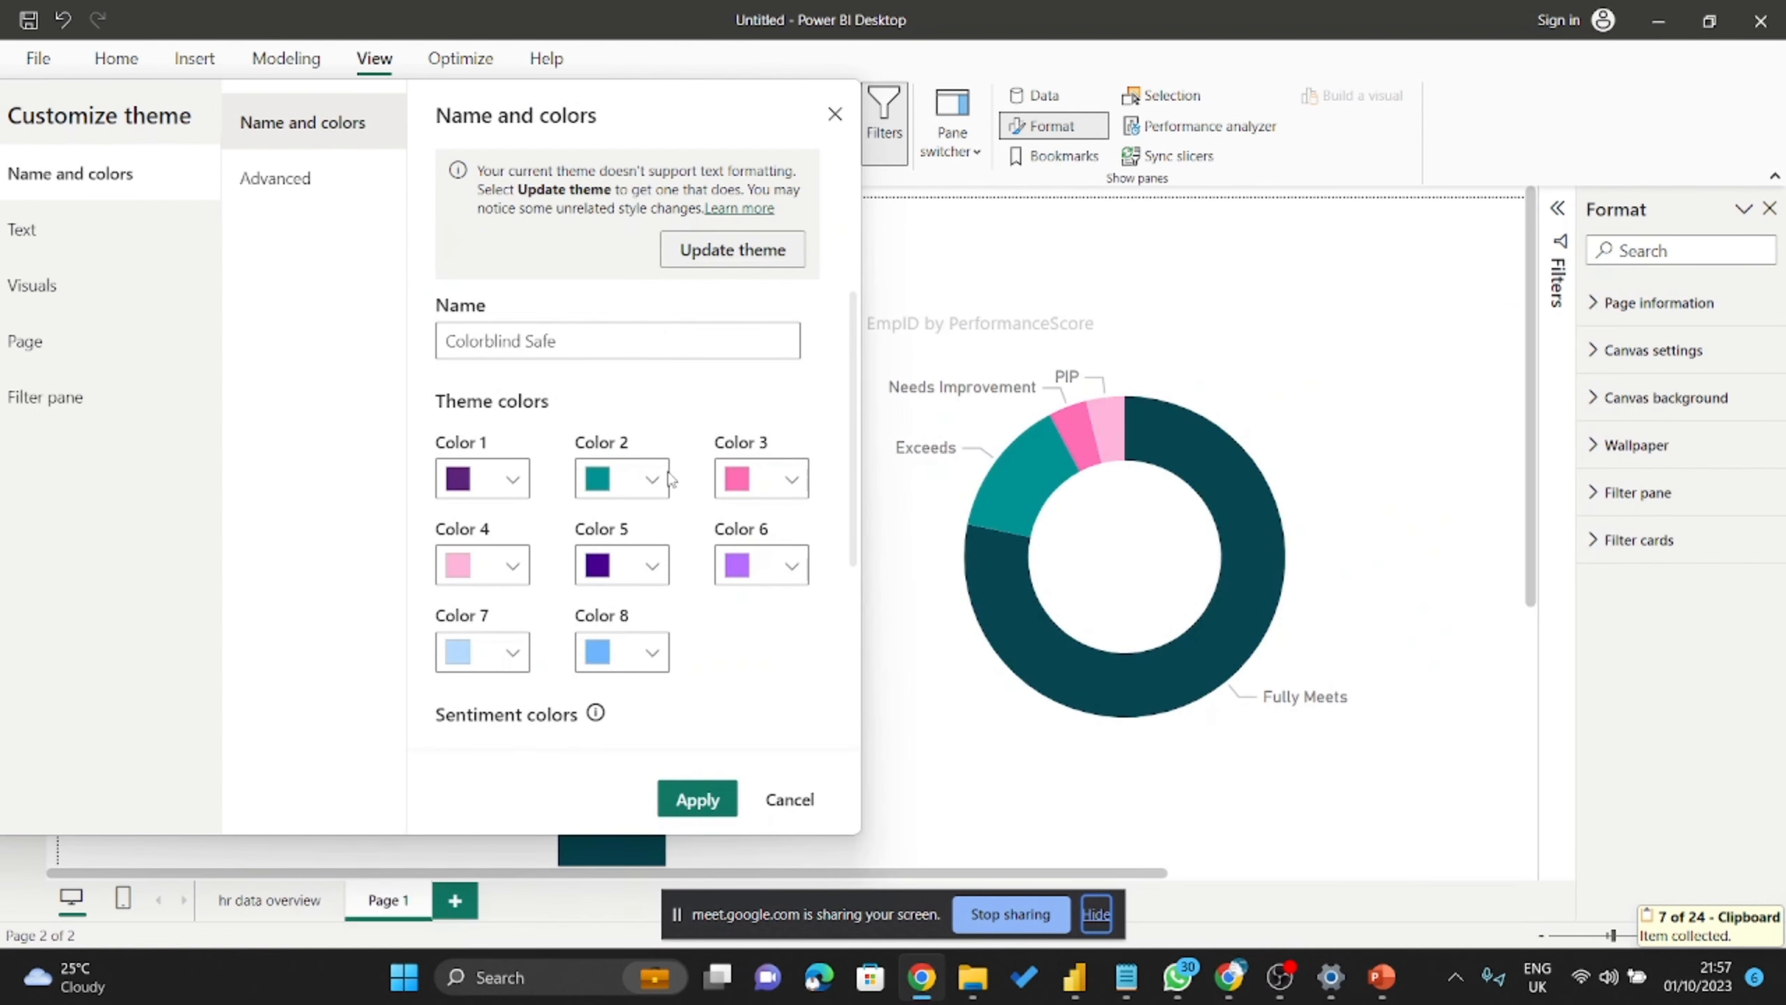
pyautogui.click(662, 480)
pyautogui.moveTo(446, 636); pyautogui.dragTo(274, 612)
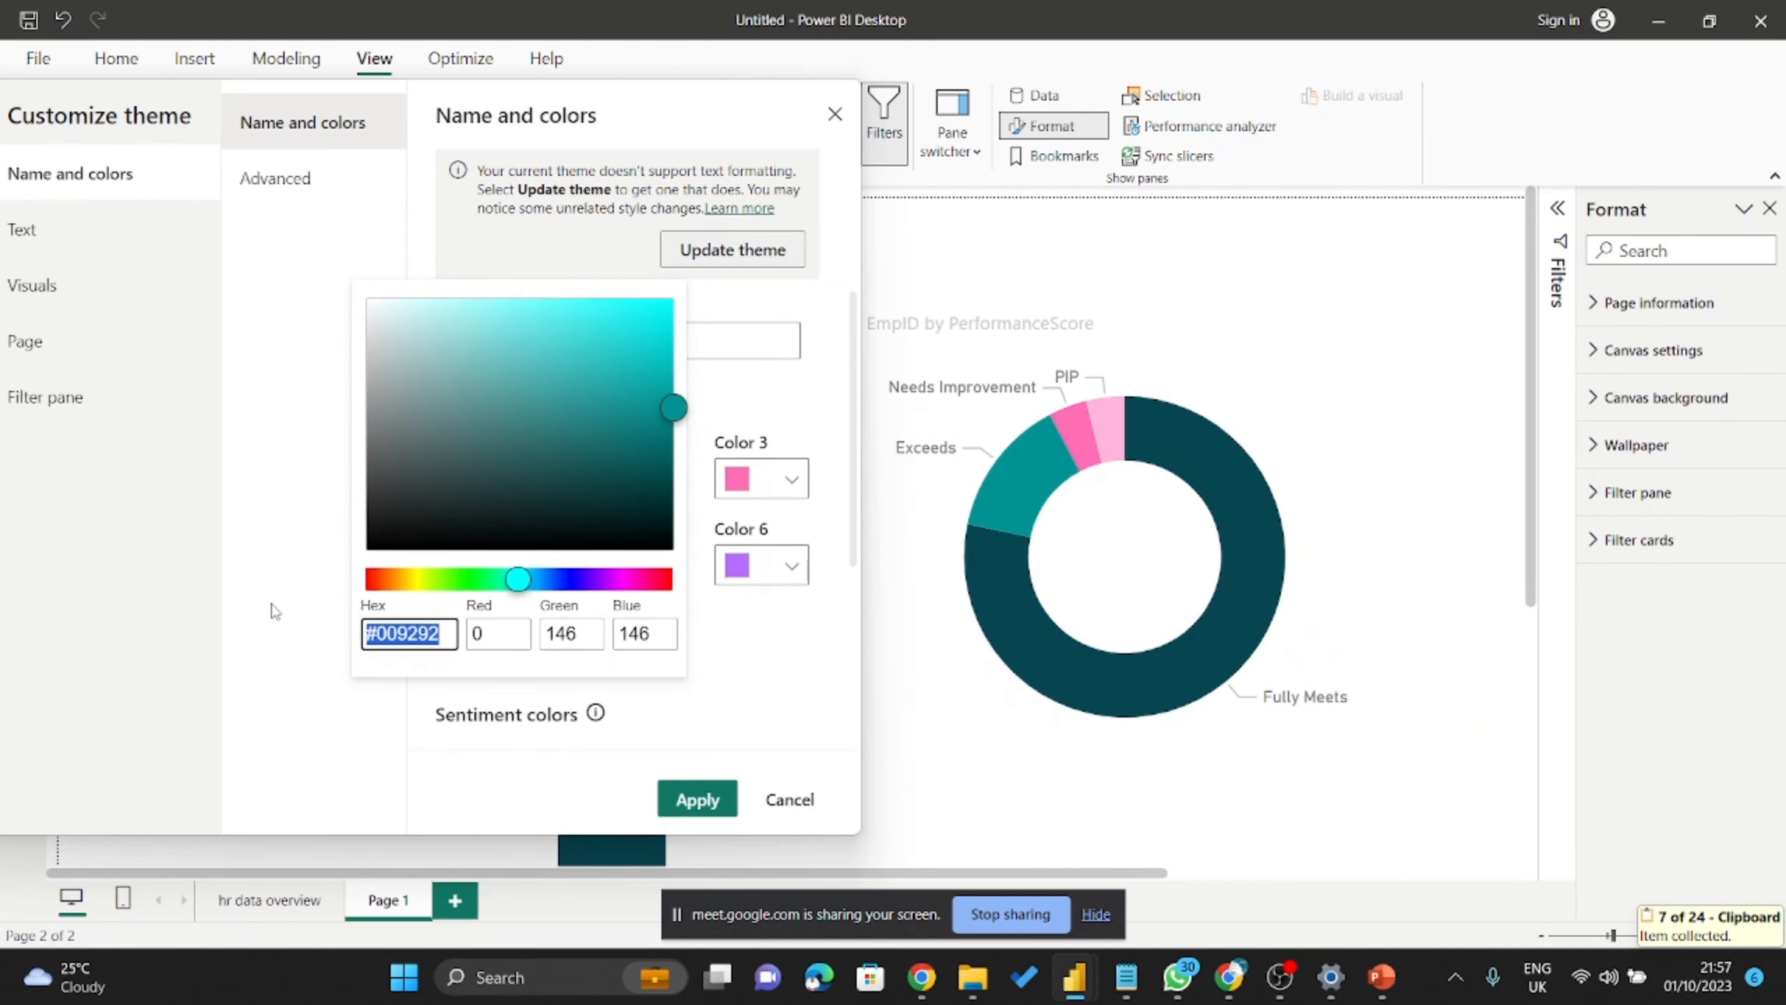
pyautogui.hotkey('ctrl', 'v')
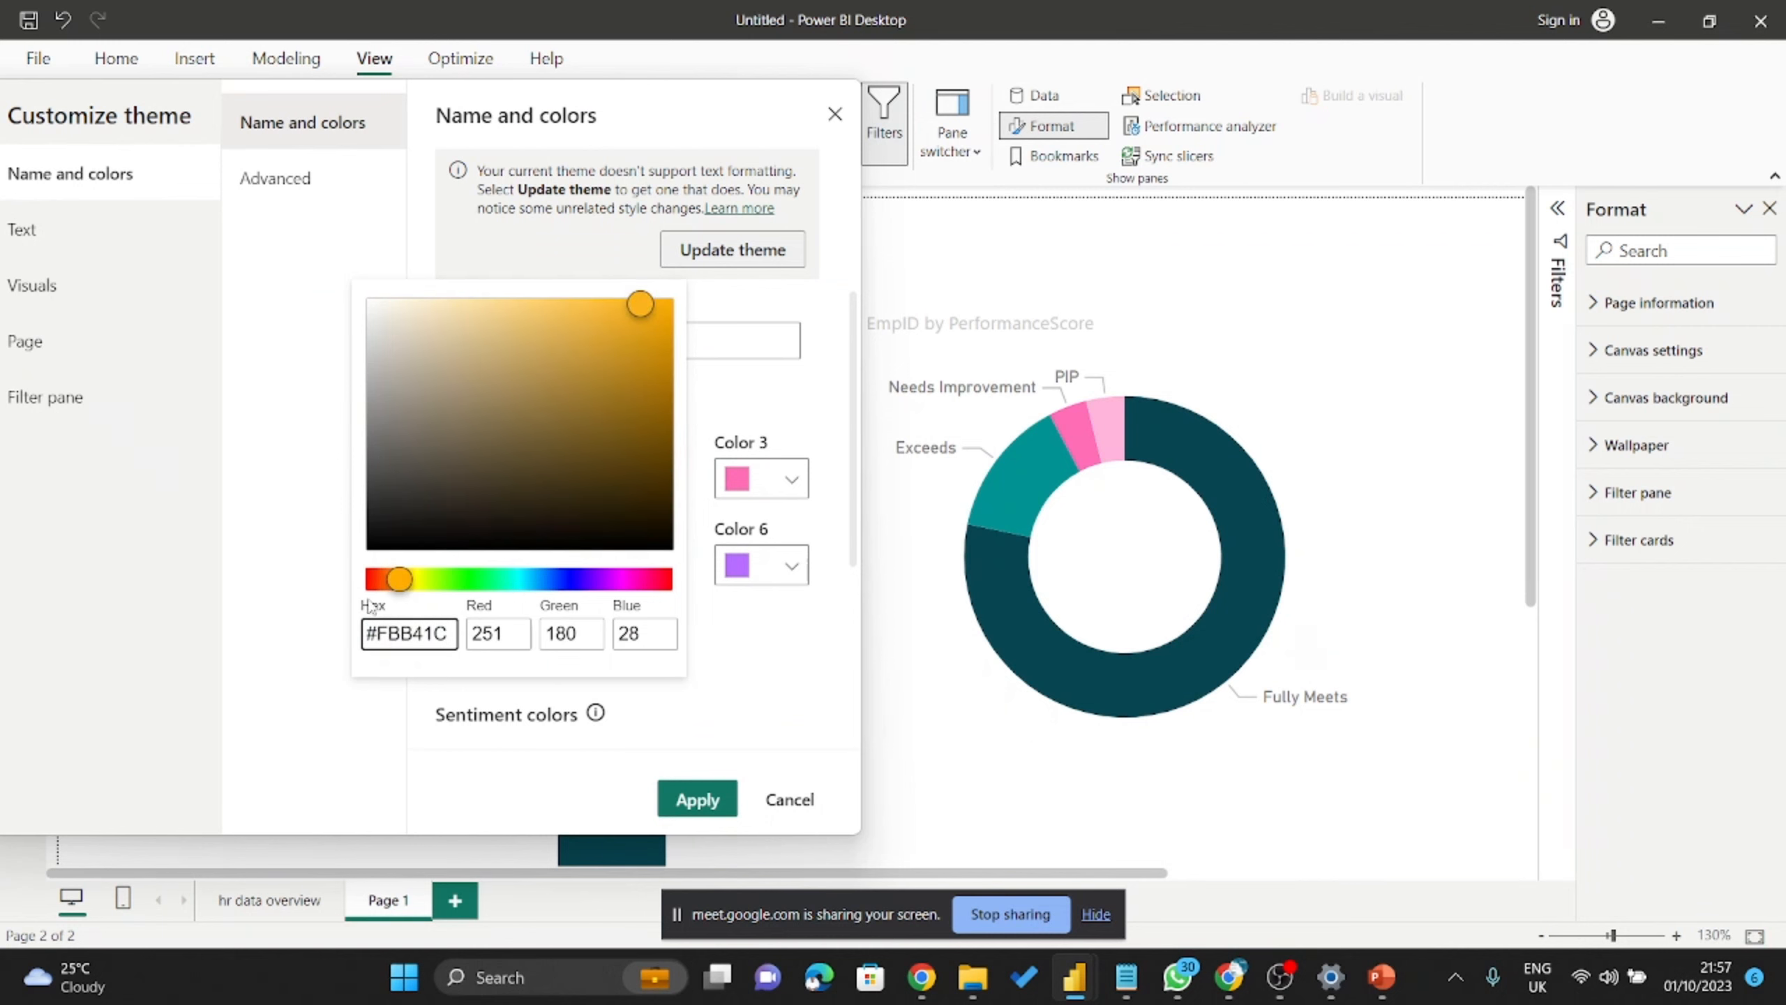
pyautogui.click(791, 674)
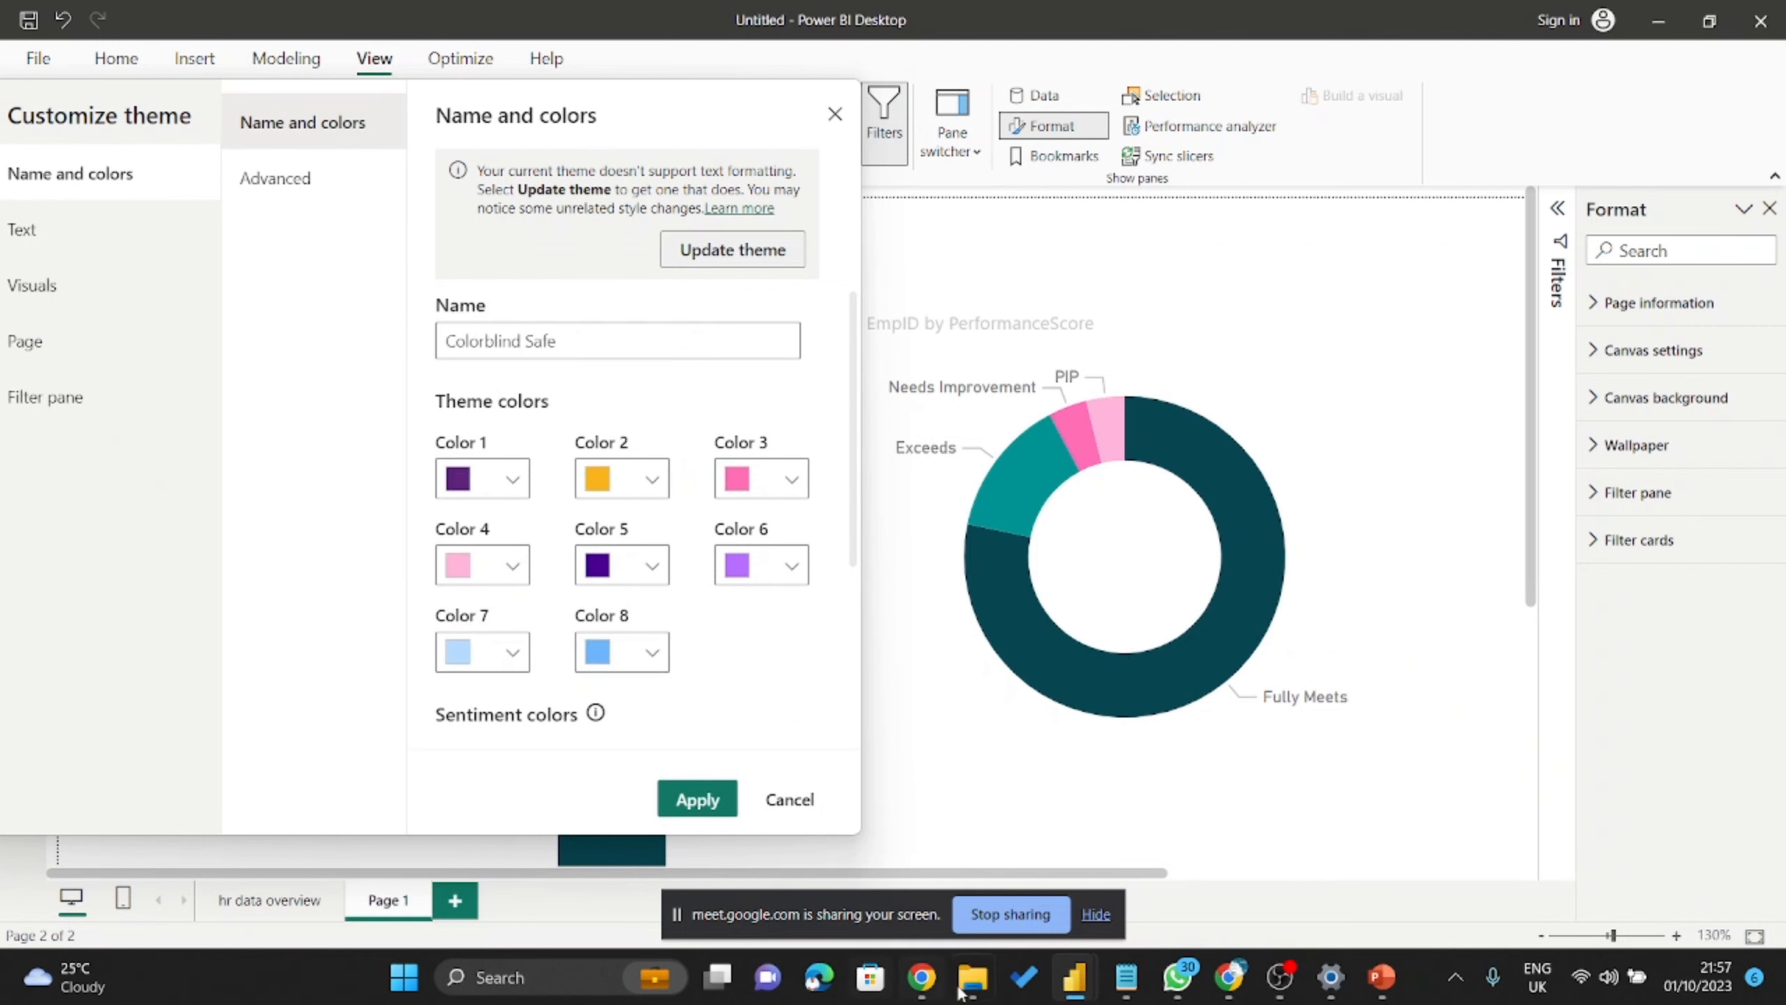
pyautogui.click(1229, 976)
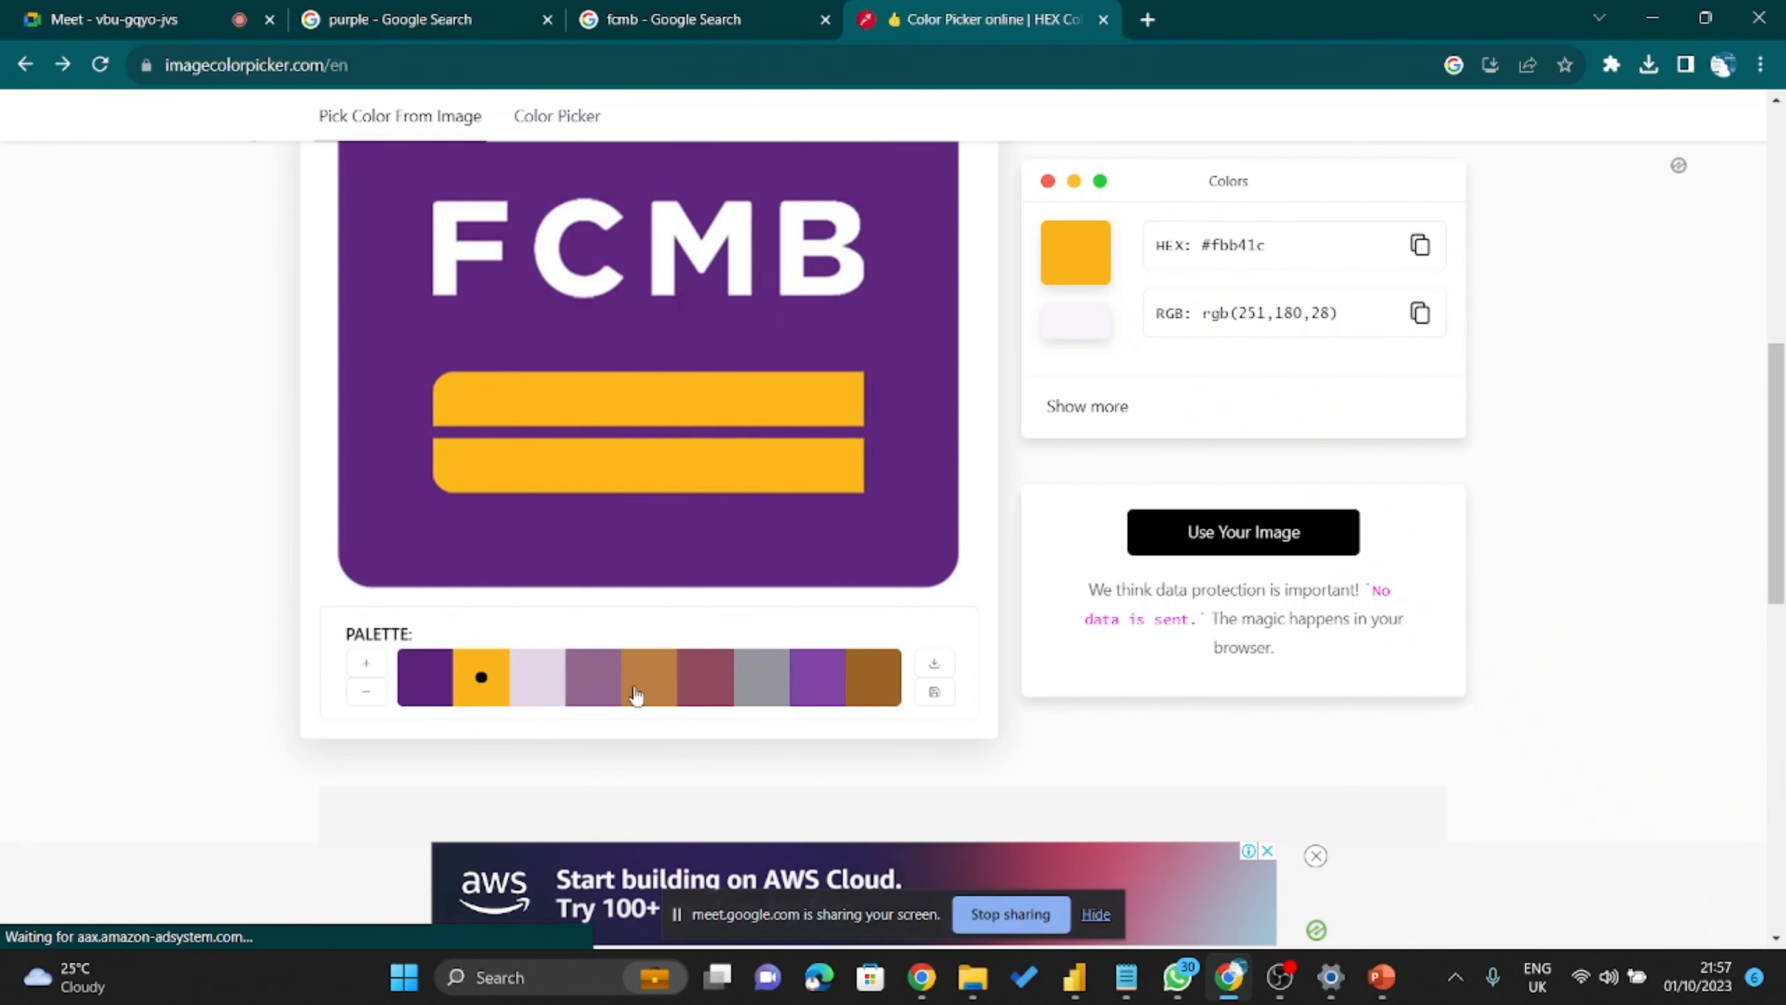
# Copy the logo's lavender hex and make theme Color 3 #E1D6E7 instead of #FE6DB6.
pyautogui.click(545, 676)
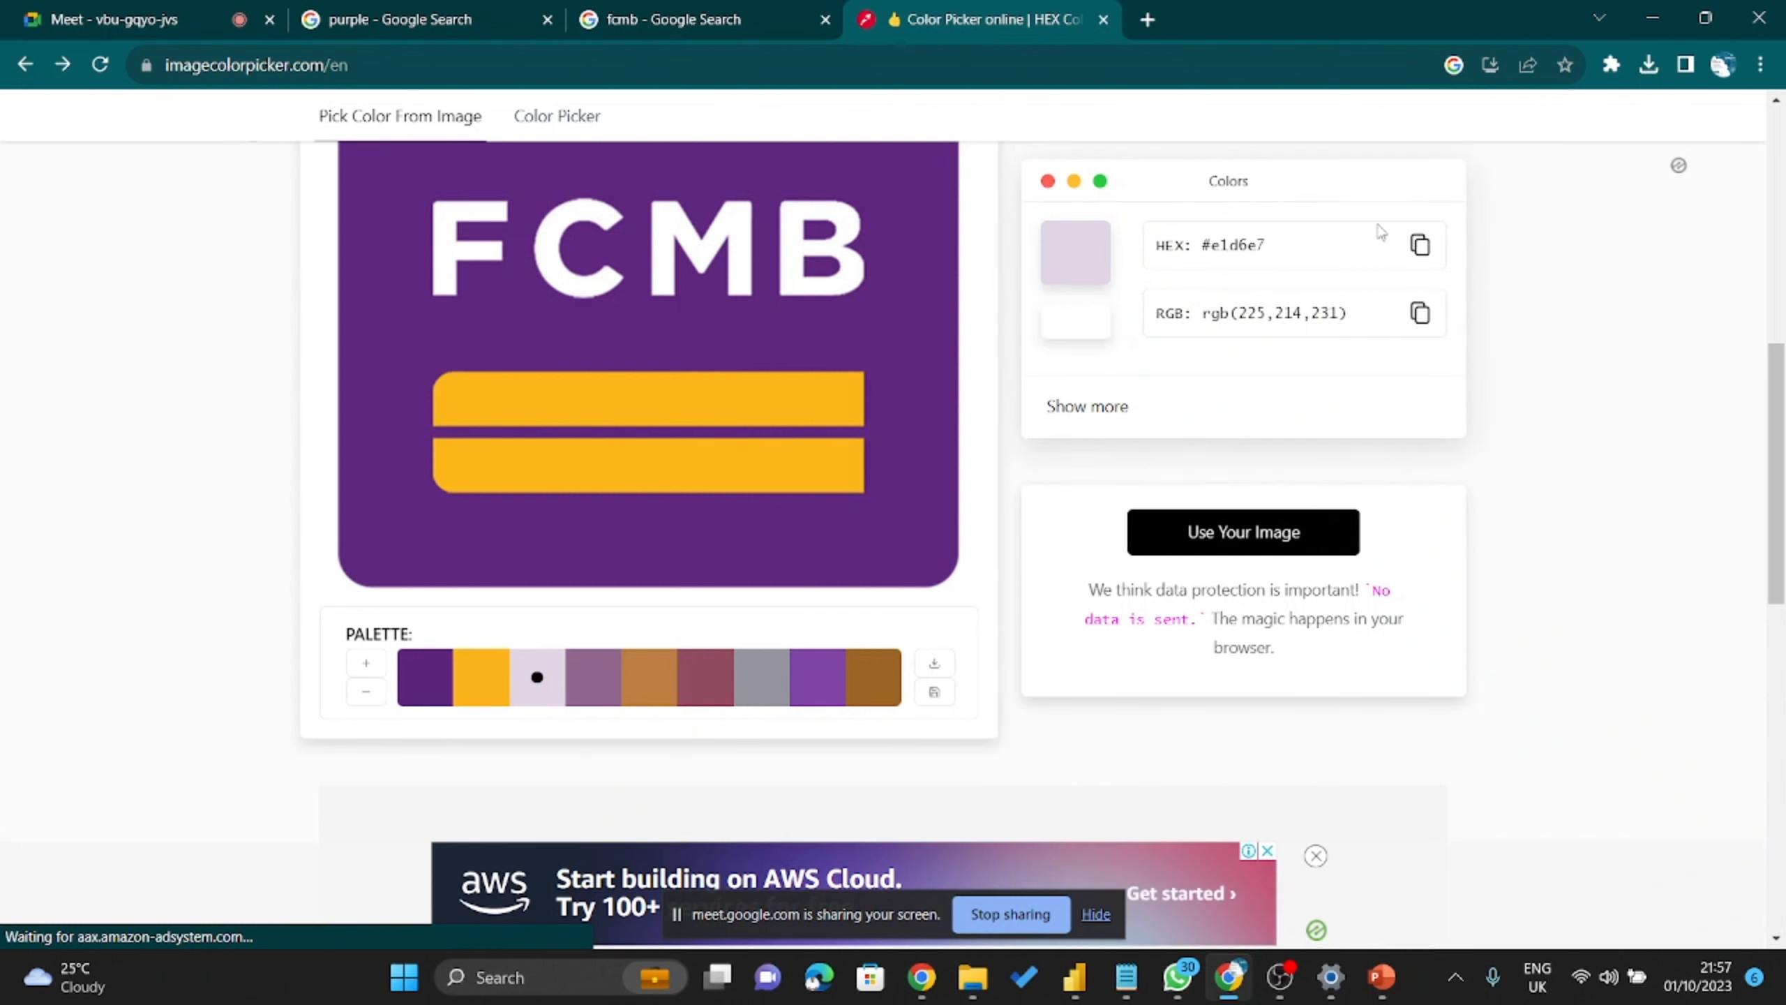
pyautogui.click(1420, 245)
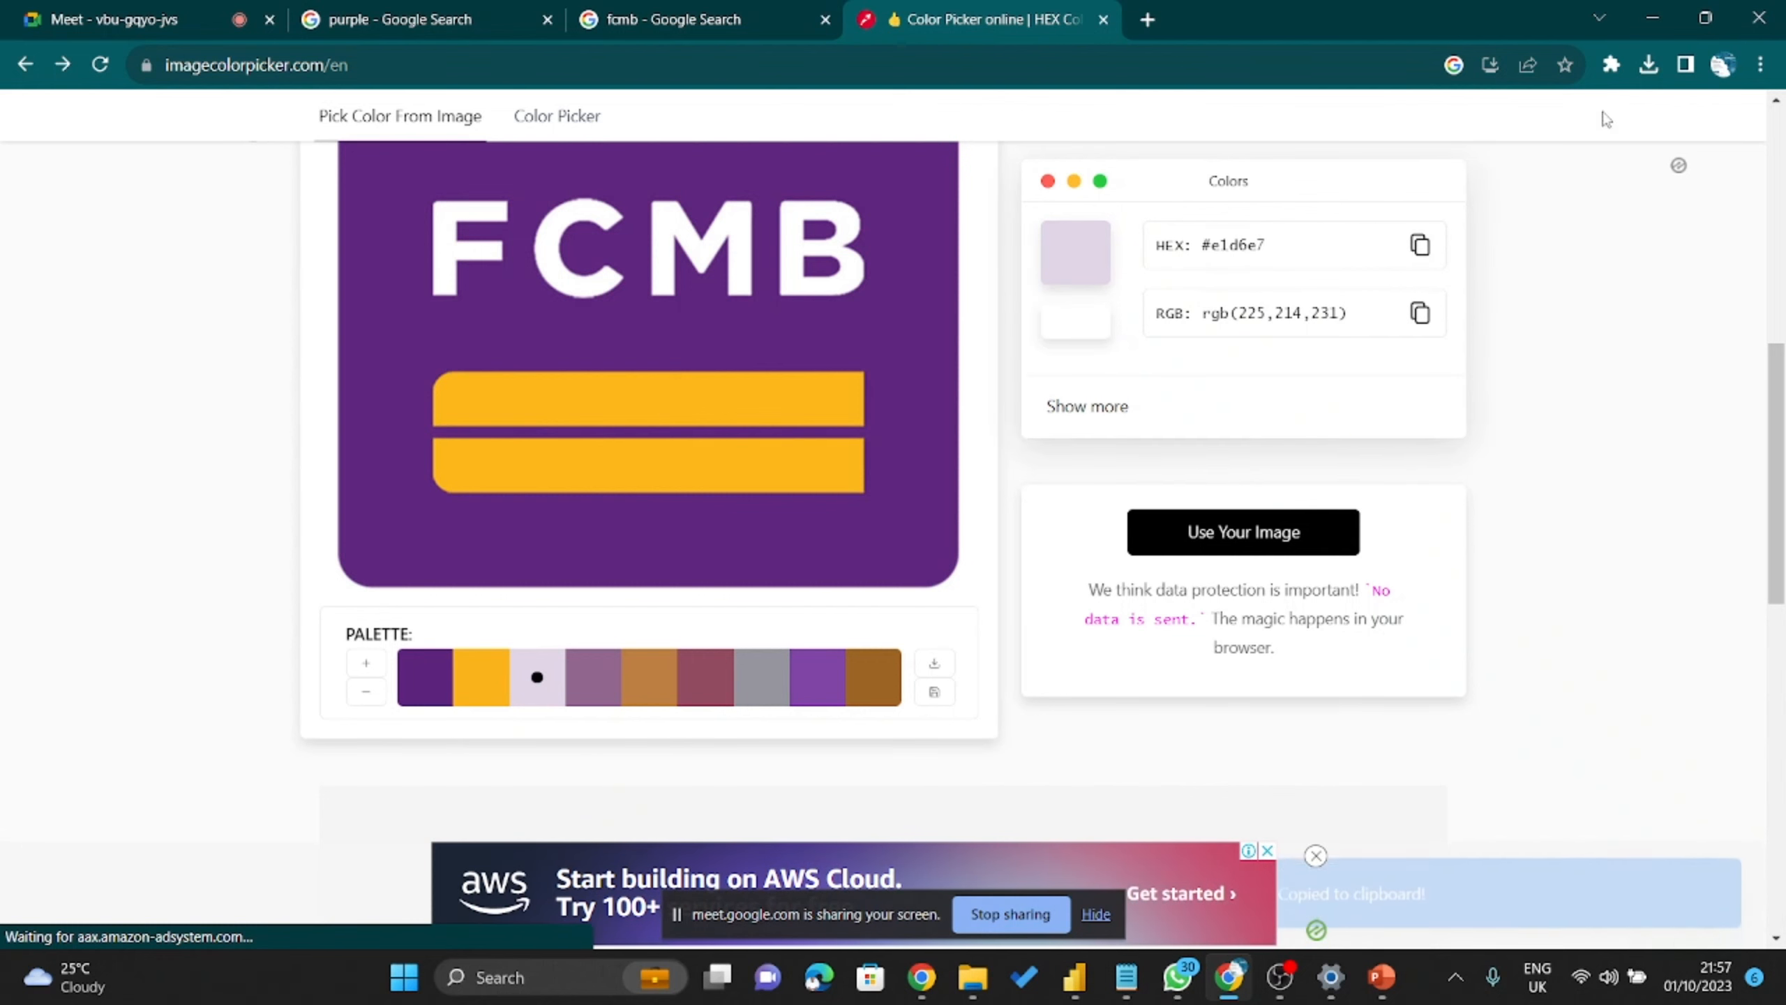
pyautogui.click(1655, 15)
pyautogui.click(794, 482)
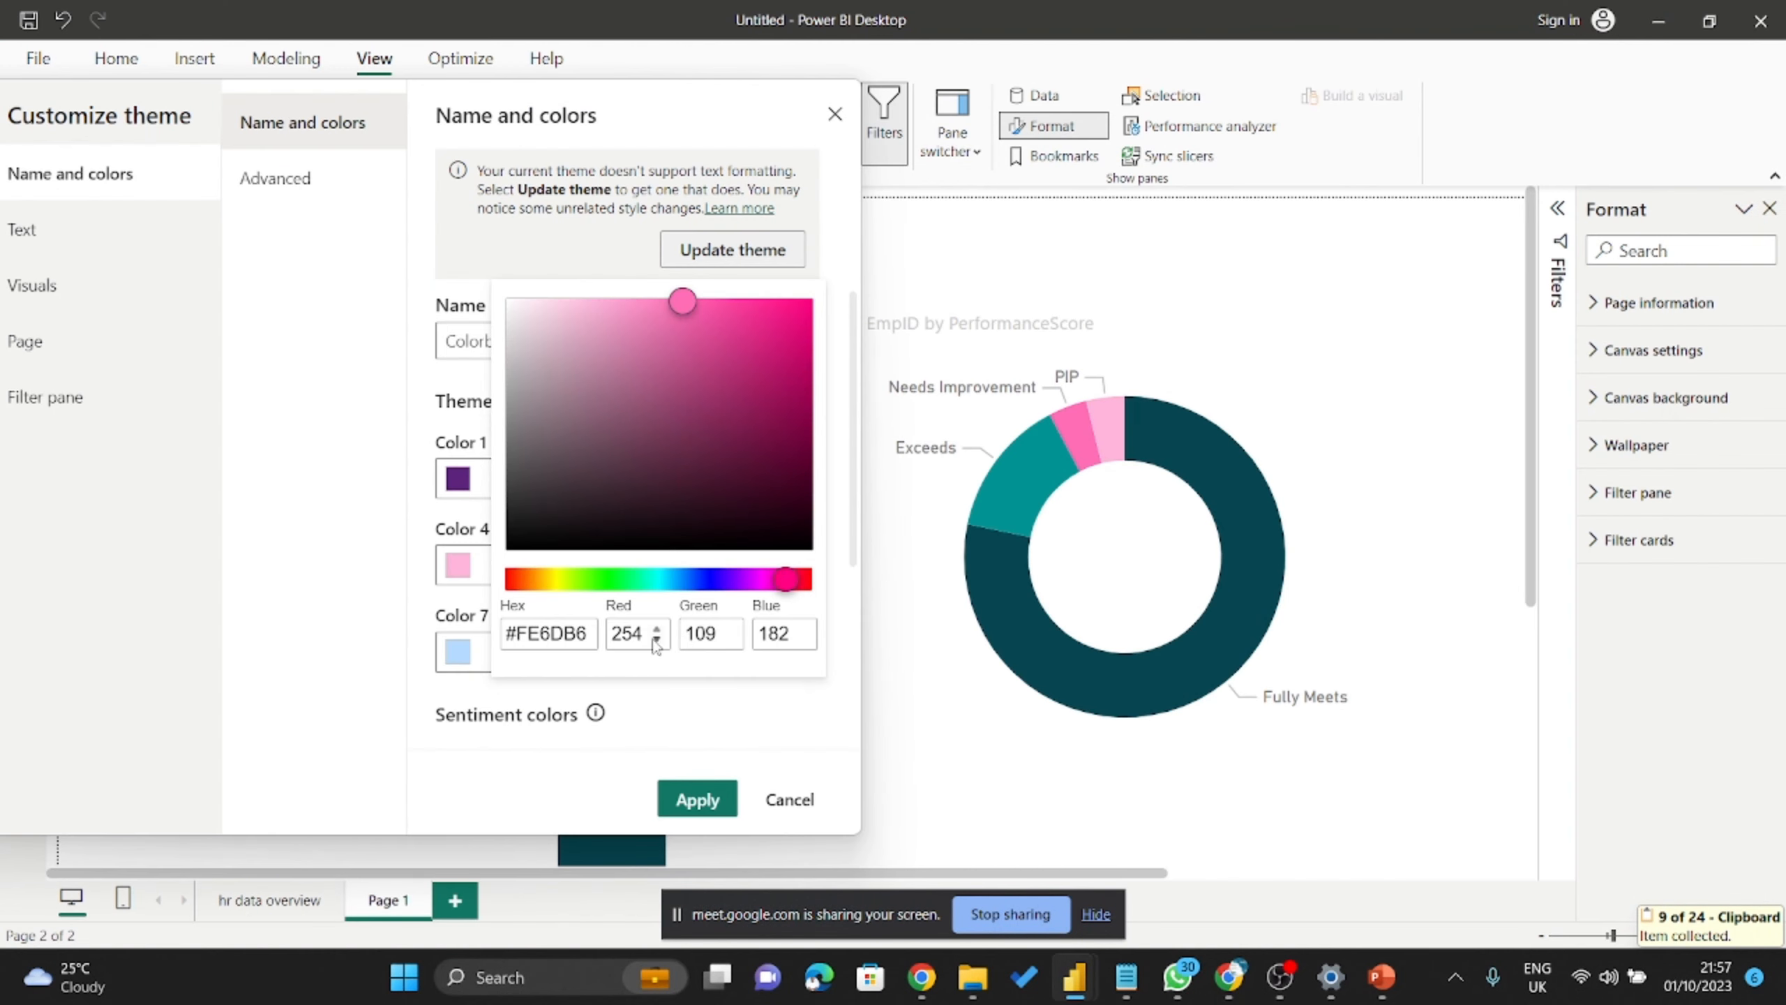
pyautogui.moveTo(589, 635); pyautogui.dragTo(463, 626)
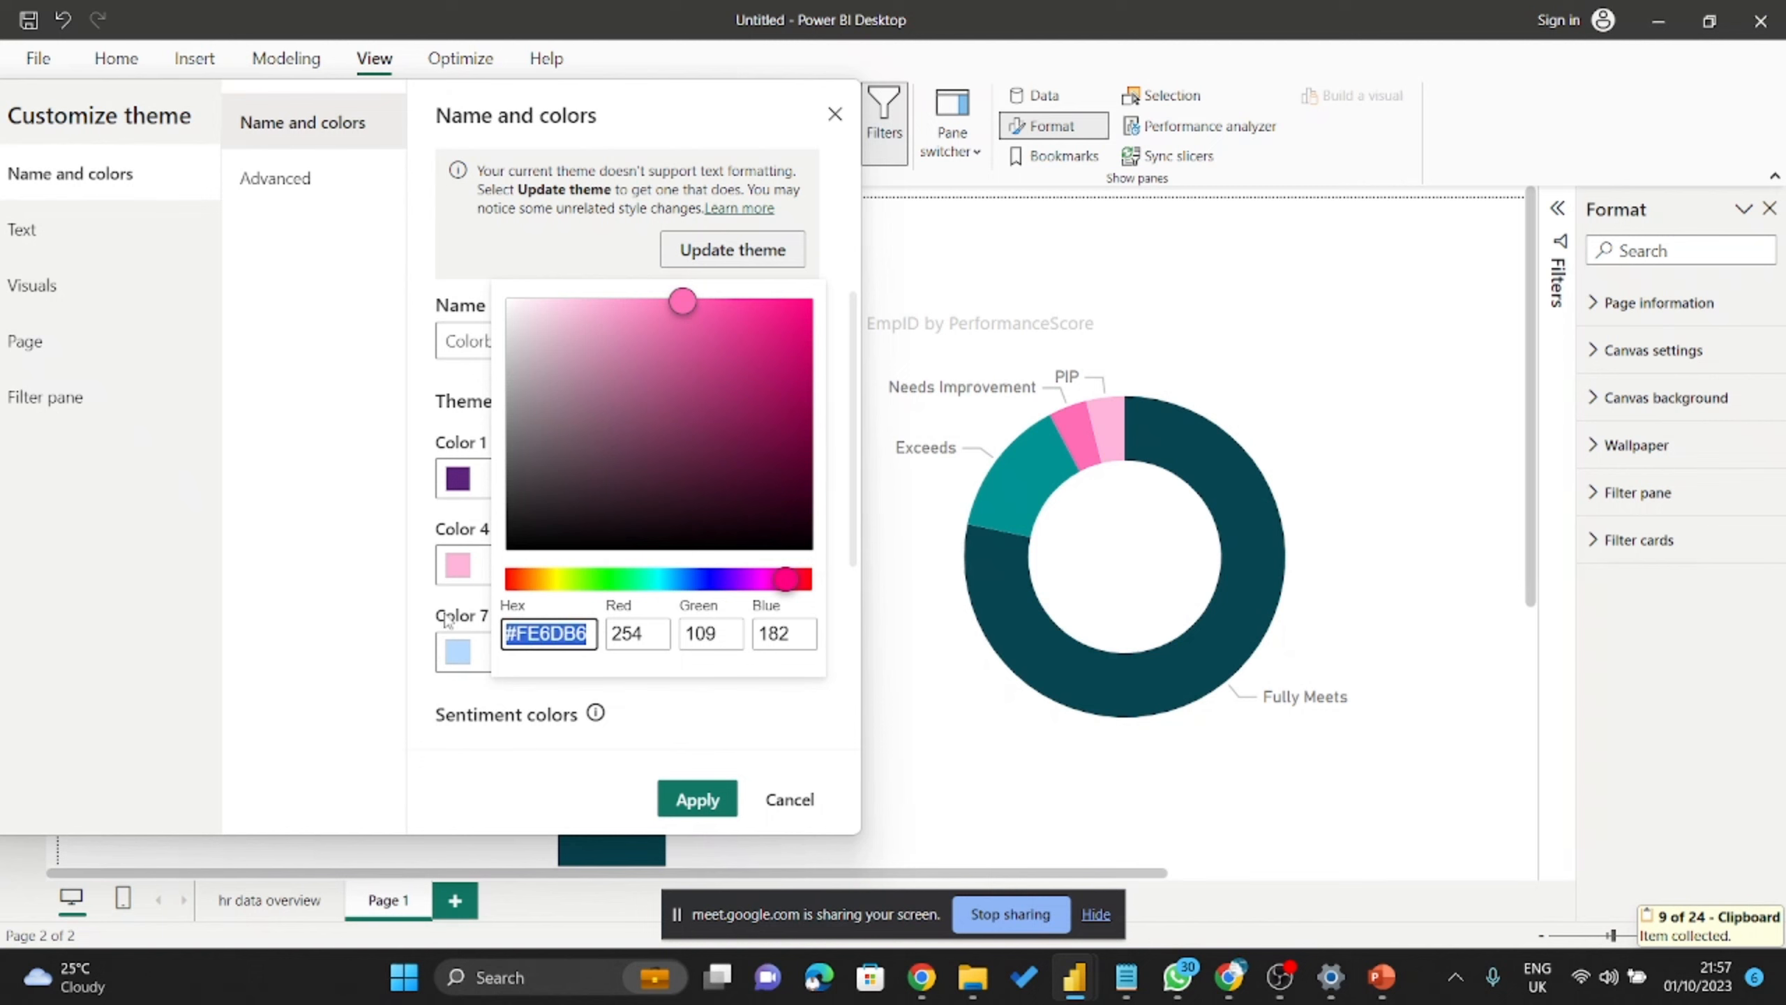
pyautogui.hotkey('ctrl', 'v')
pyautogui.click(678, 718)
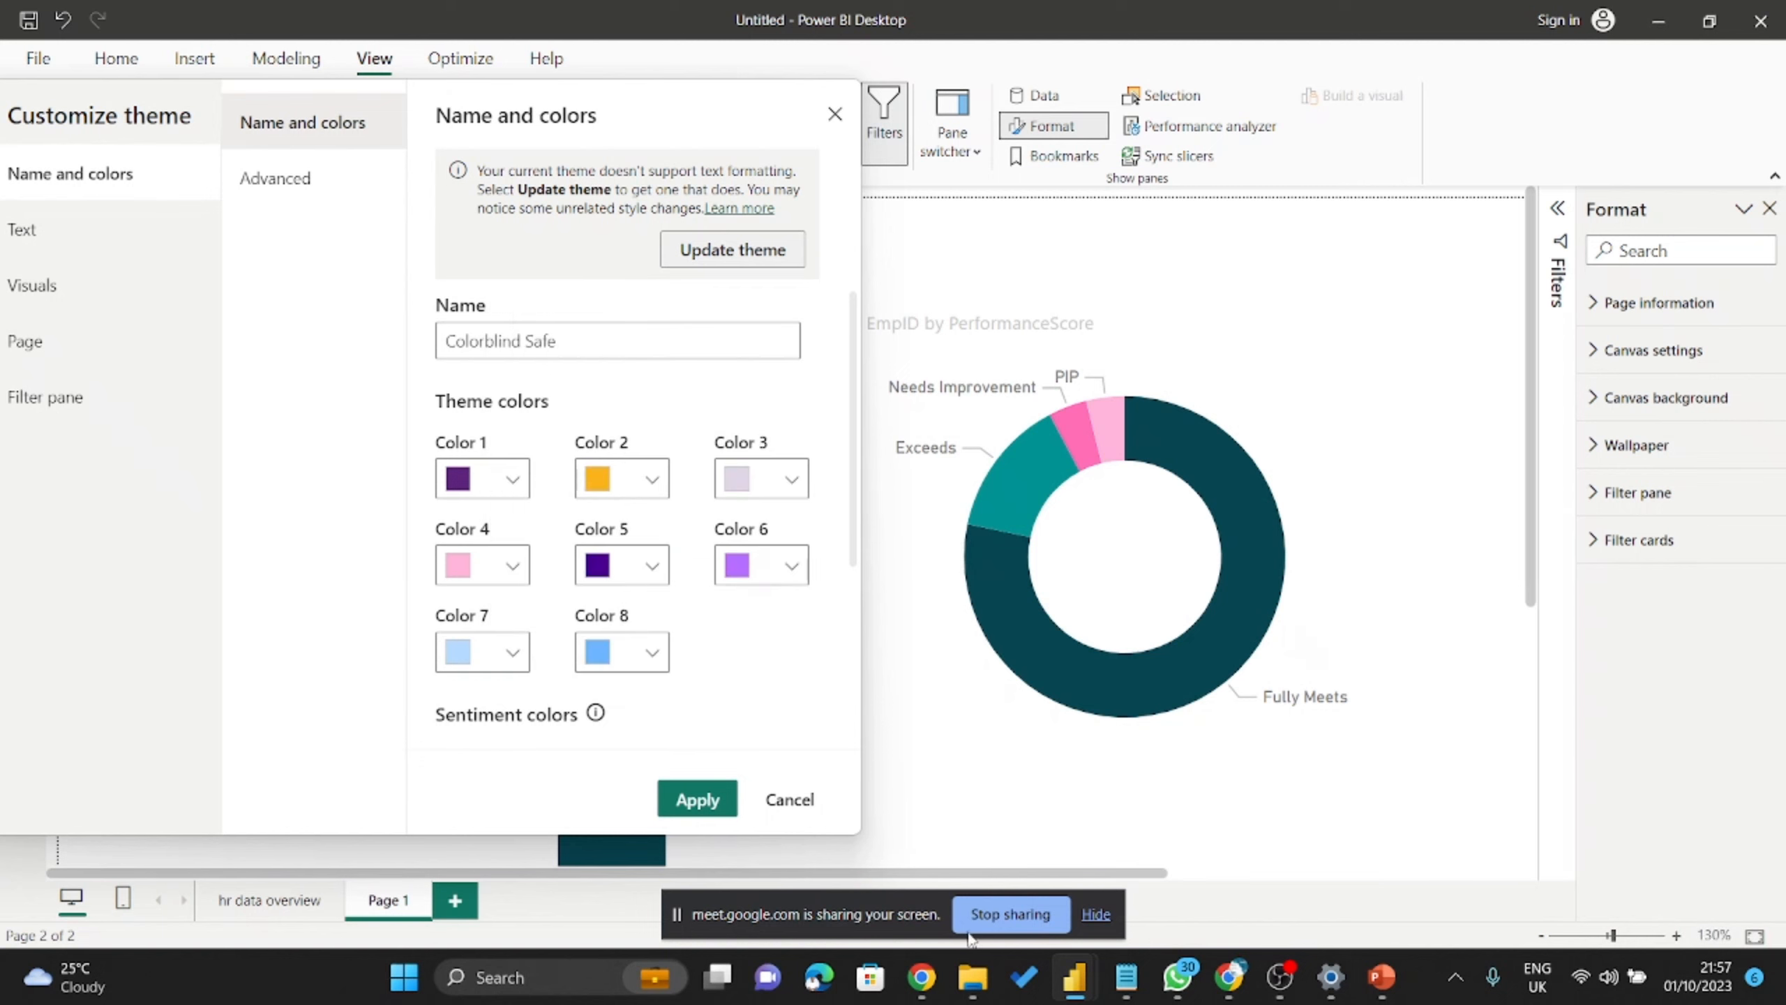
# Pick the tan swatch from the logo palette and copy its hex code #bc7e42.
pyautogui.moveTo(1106, 985)
pyautogui.moveTo(923, 991)
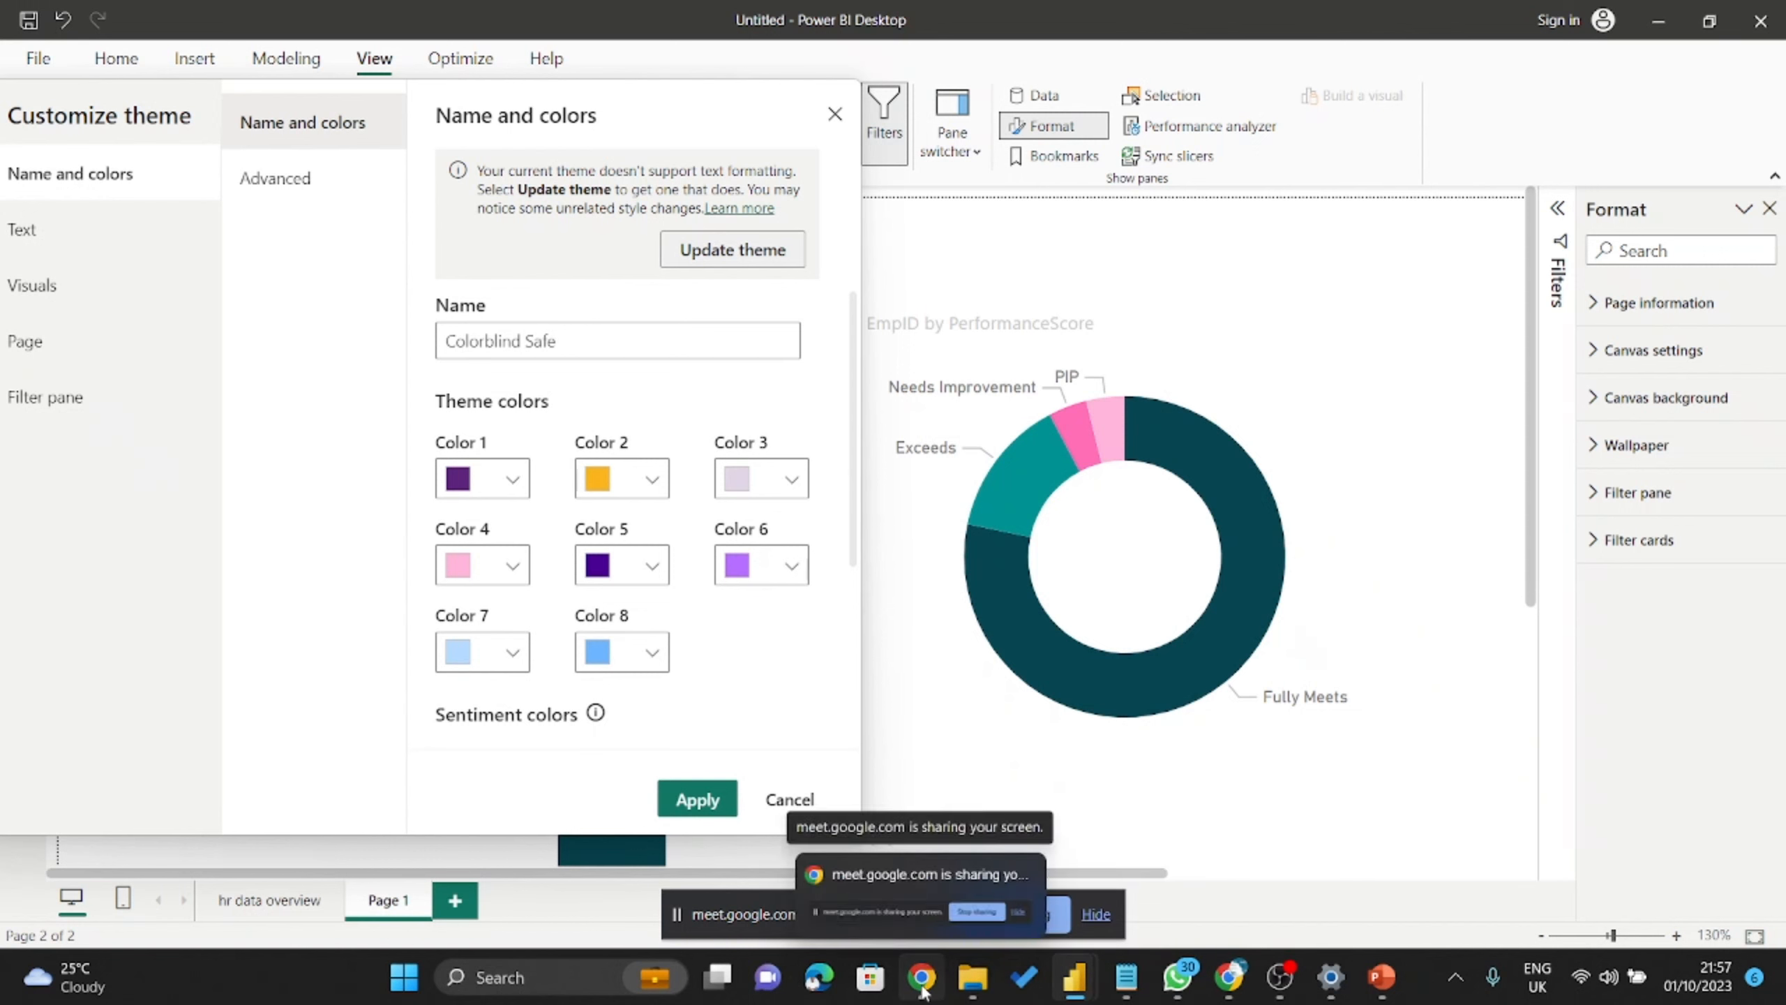
pyautogui.click(1229, 977)
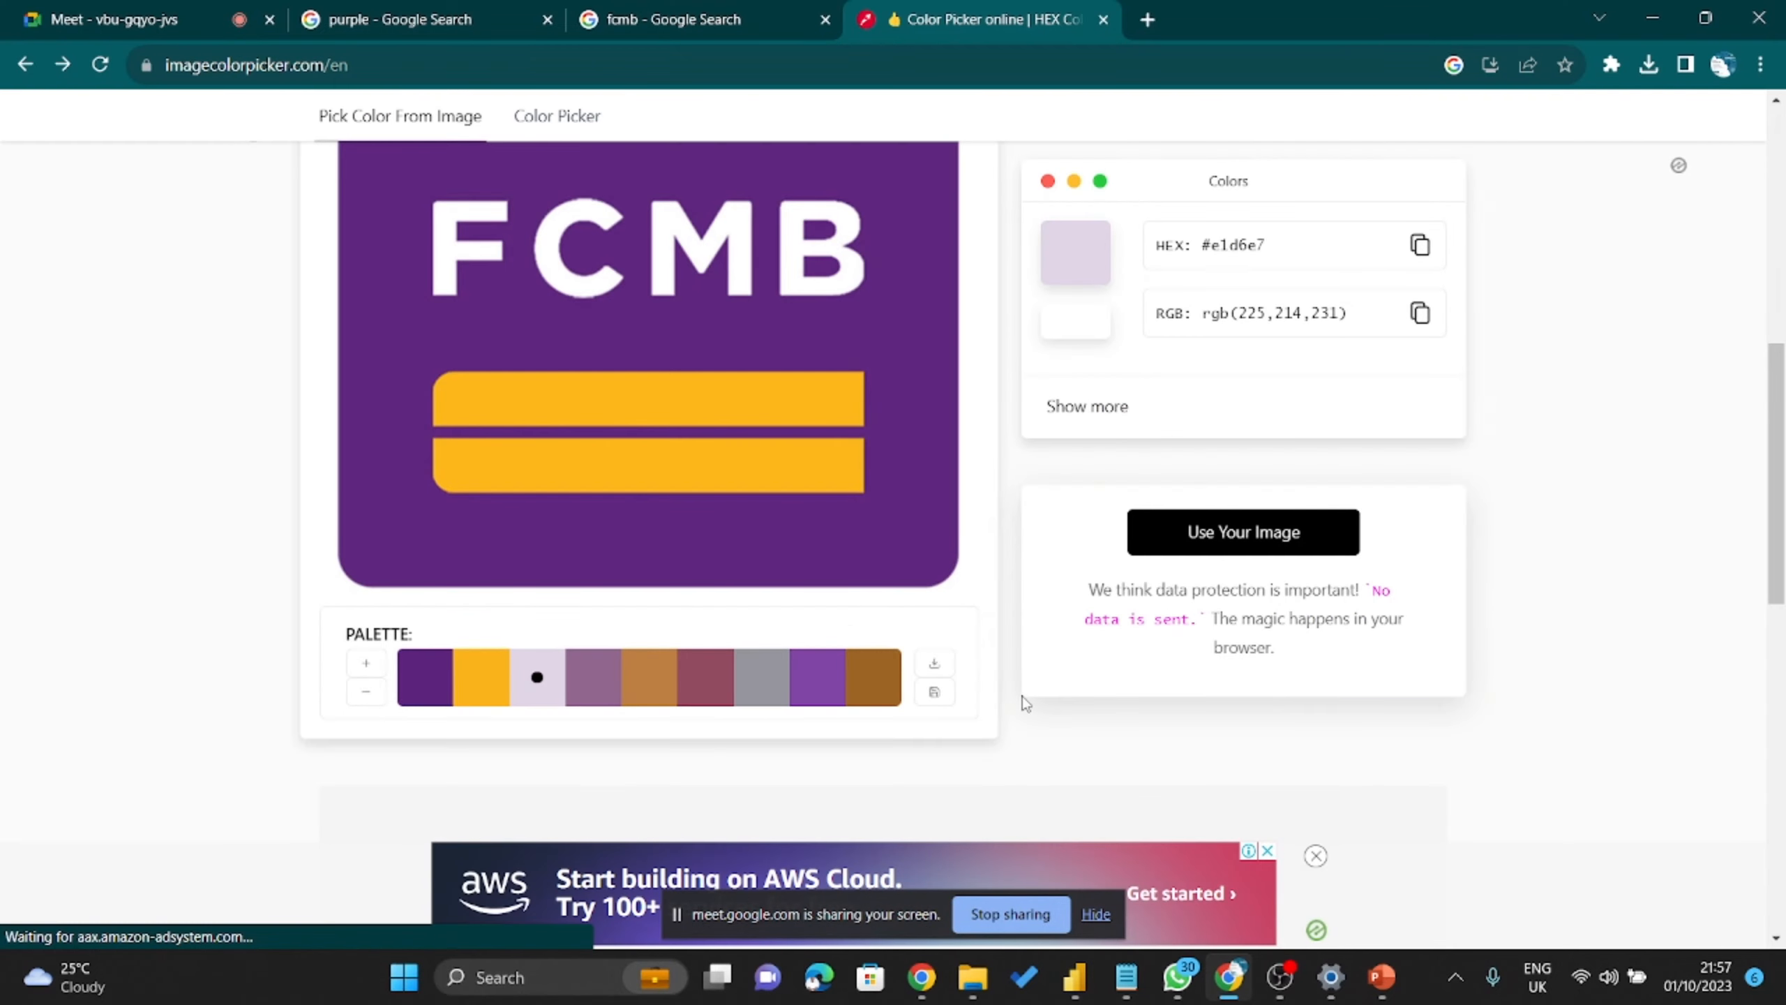
pyautogui.scroll(-2, 829, 606)
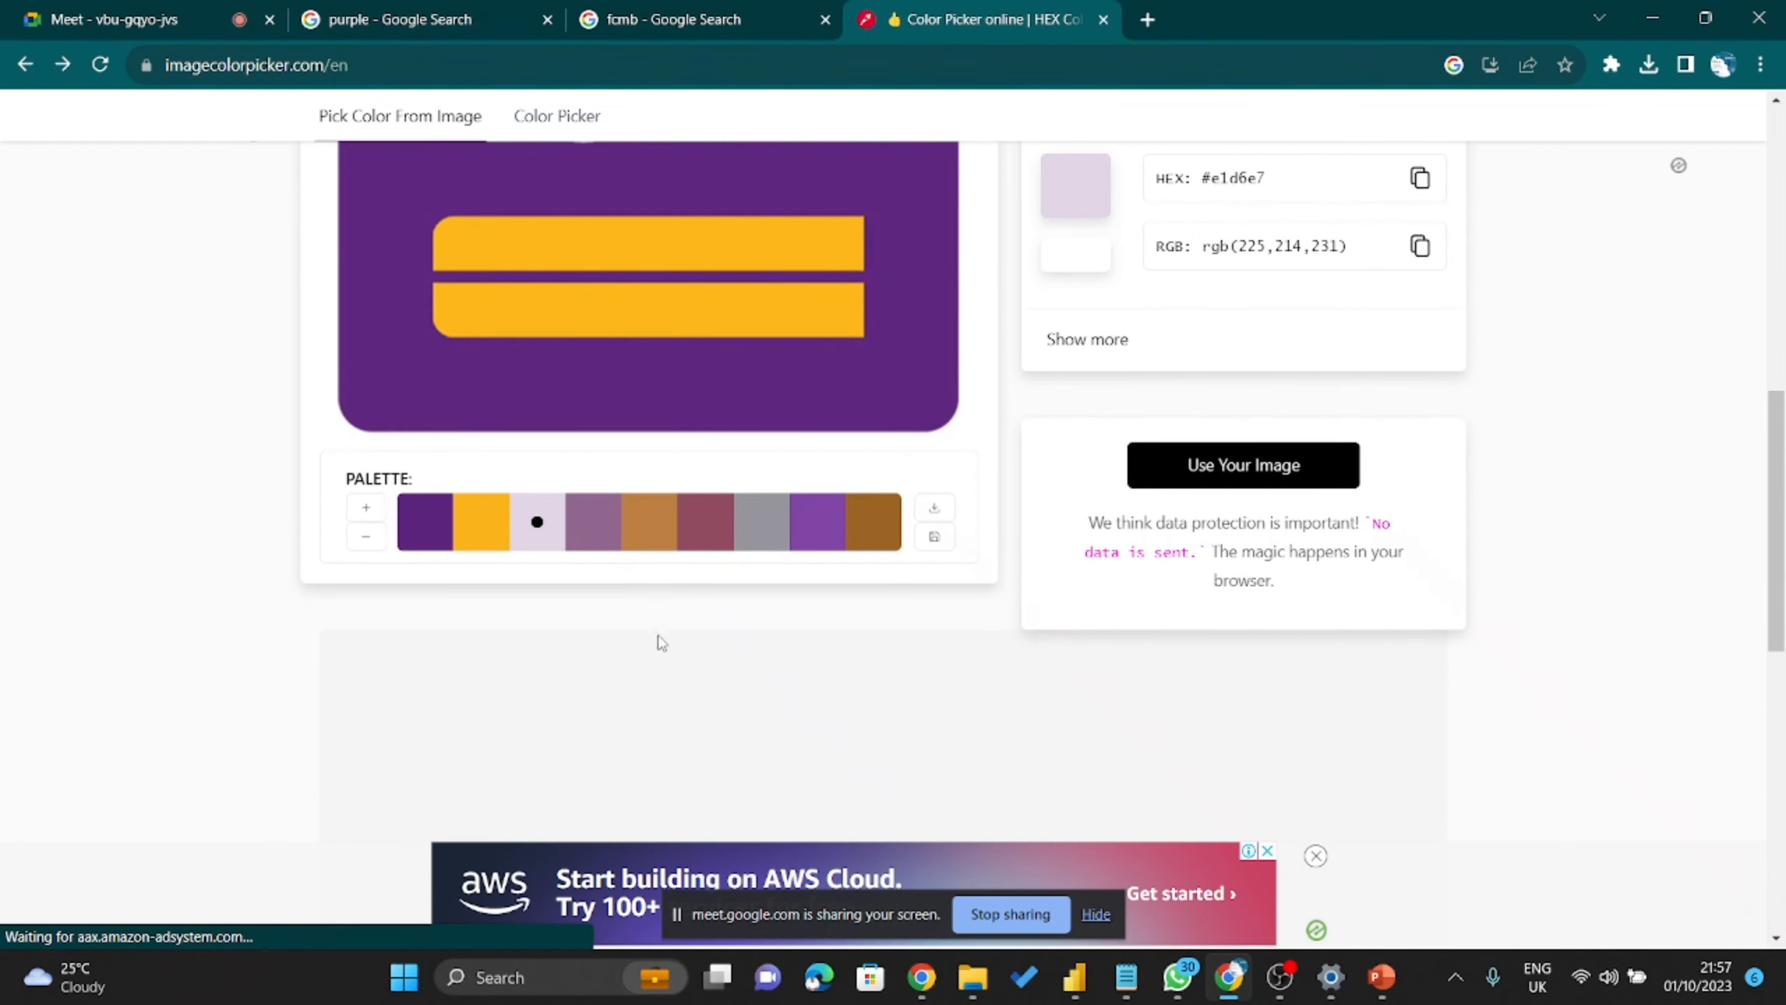
pyautogui.click(649, 522)
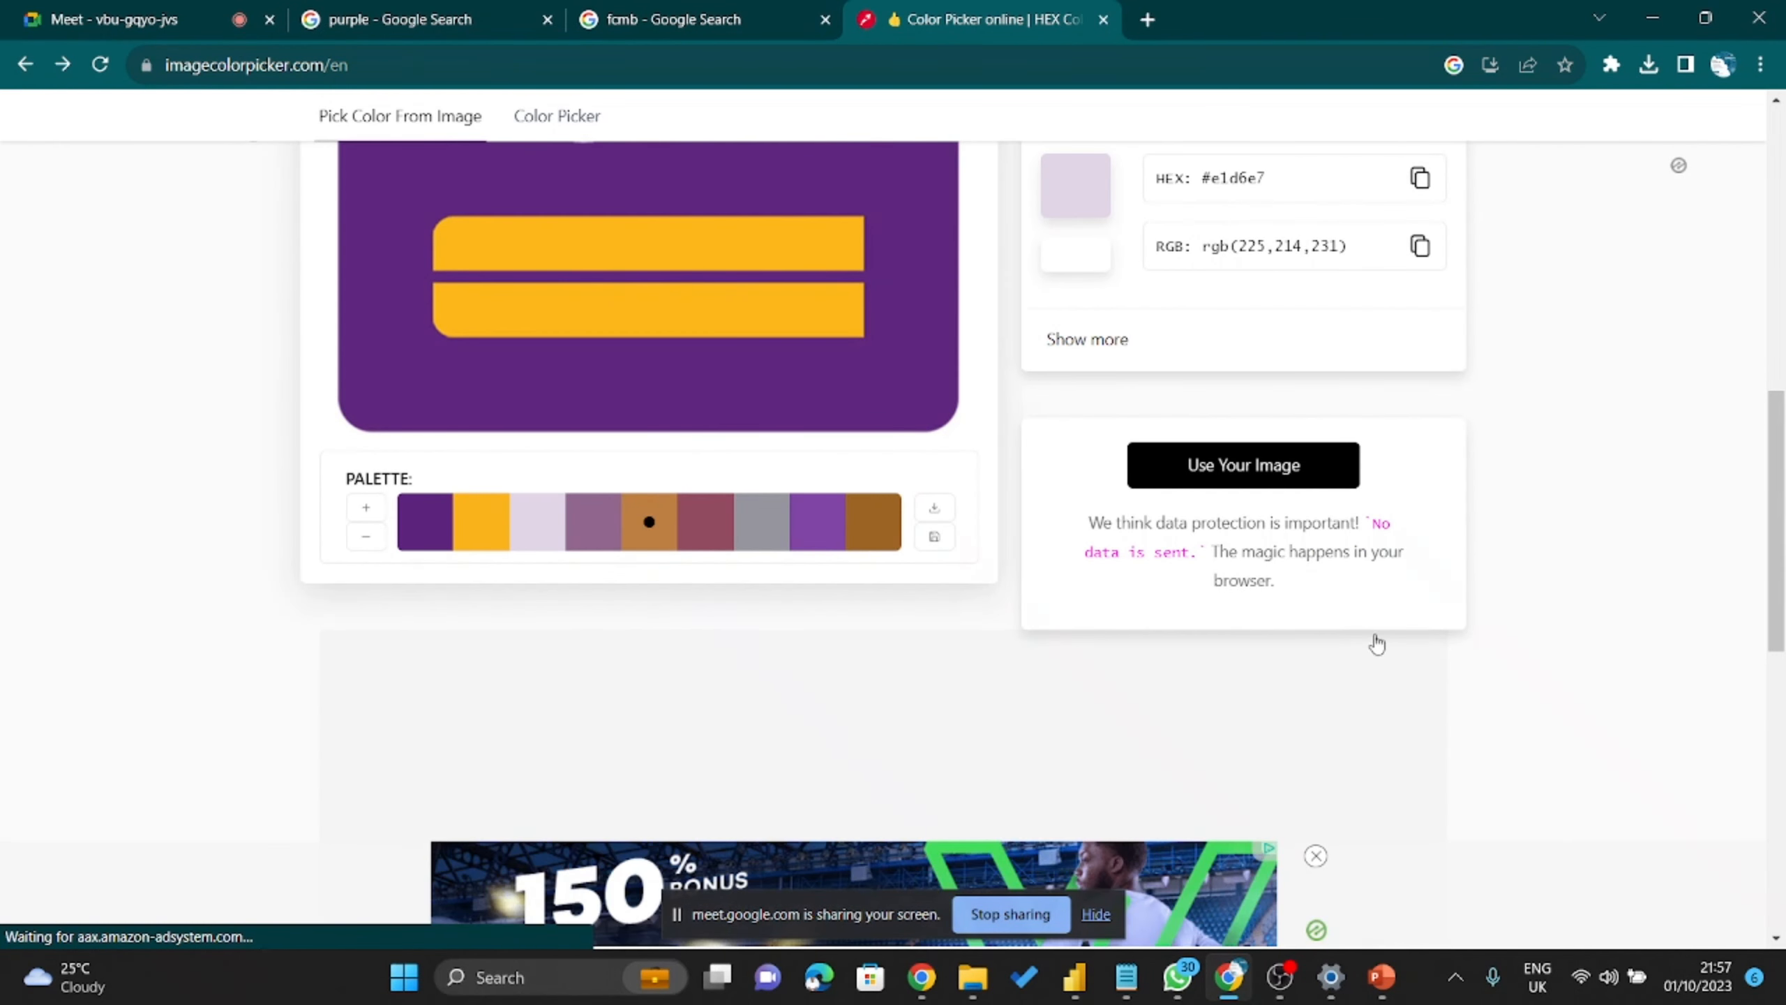
pyautogui.scroll(4, 1423, 311)
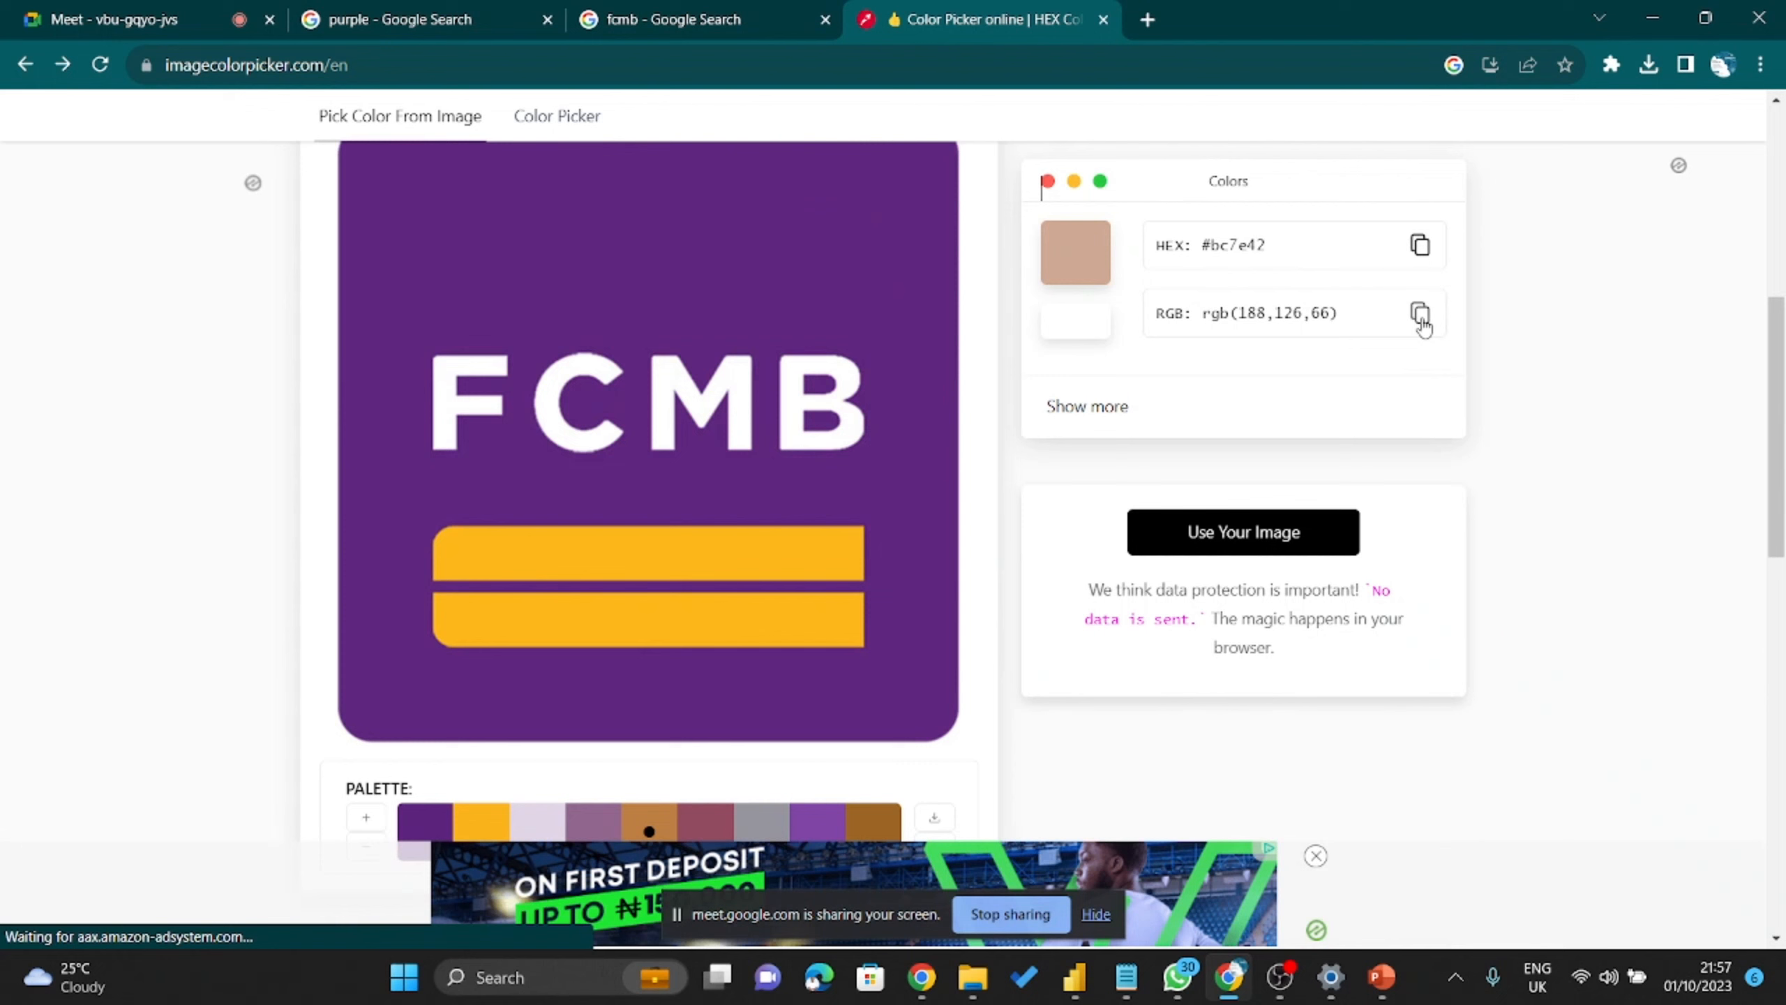
pyautogui.click(1419, 247)
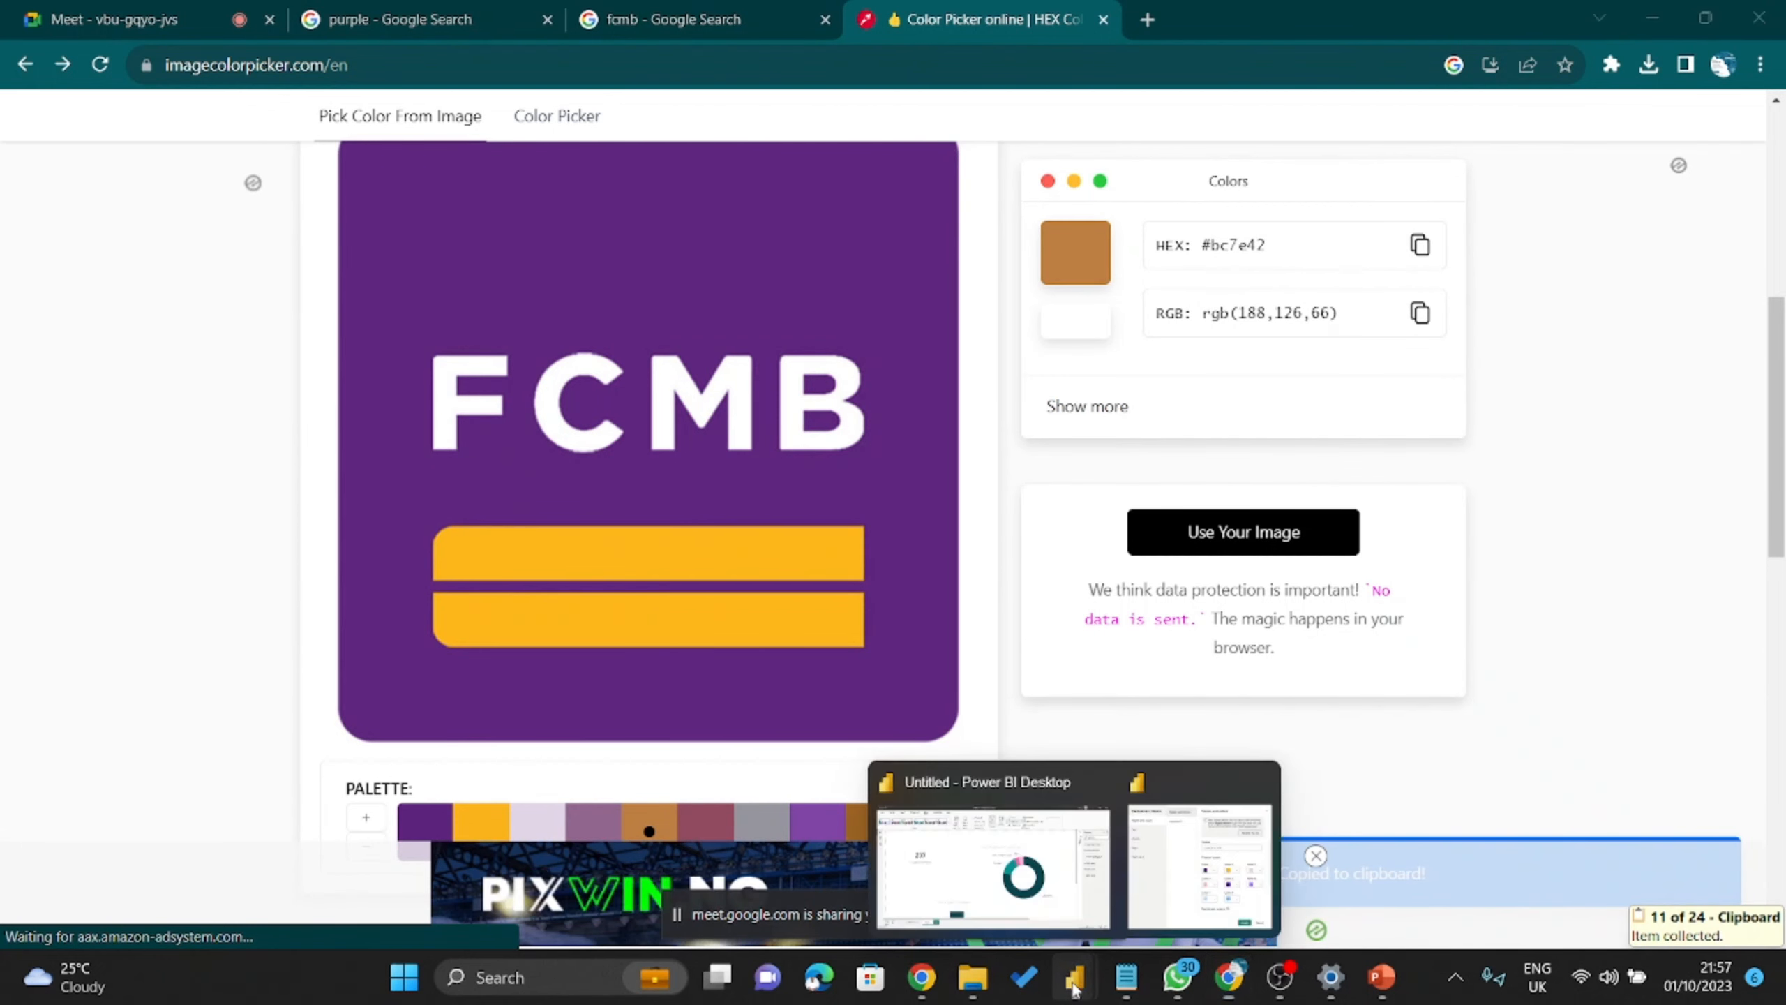
# Replace theme Color 4's light pink #FEB5DA with the copied tan #BC7E42.
pyautogui.click(1199, 866)
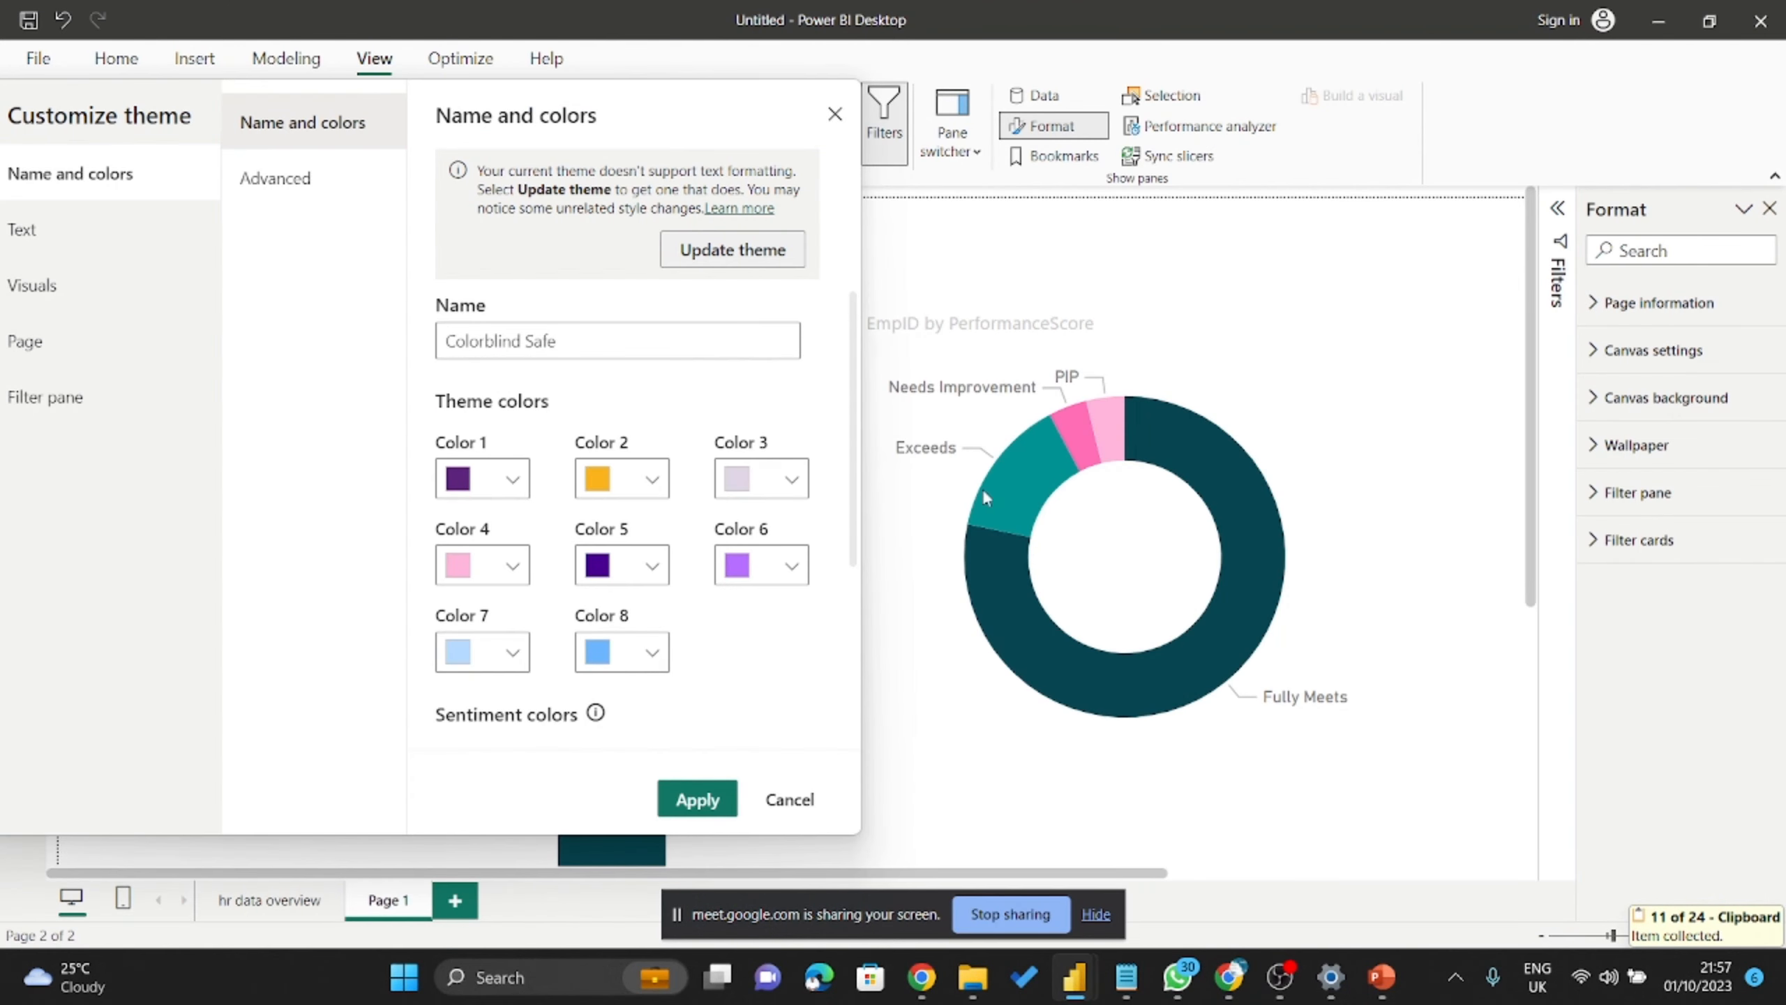
pyautogui.click(514, 567)
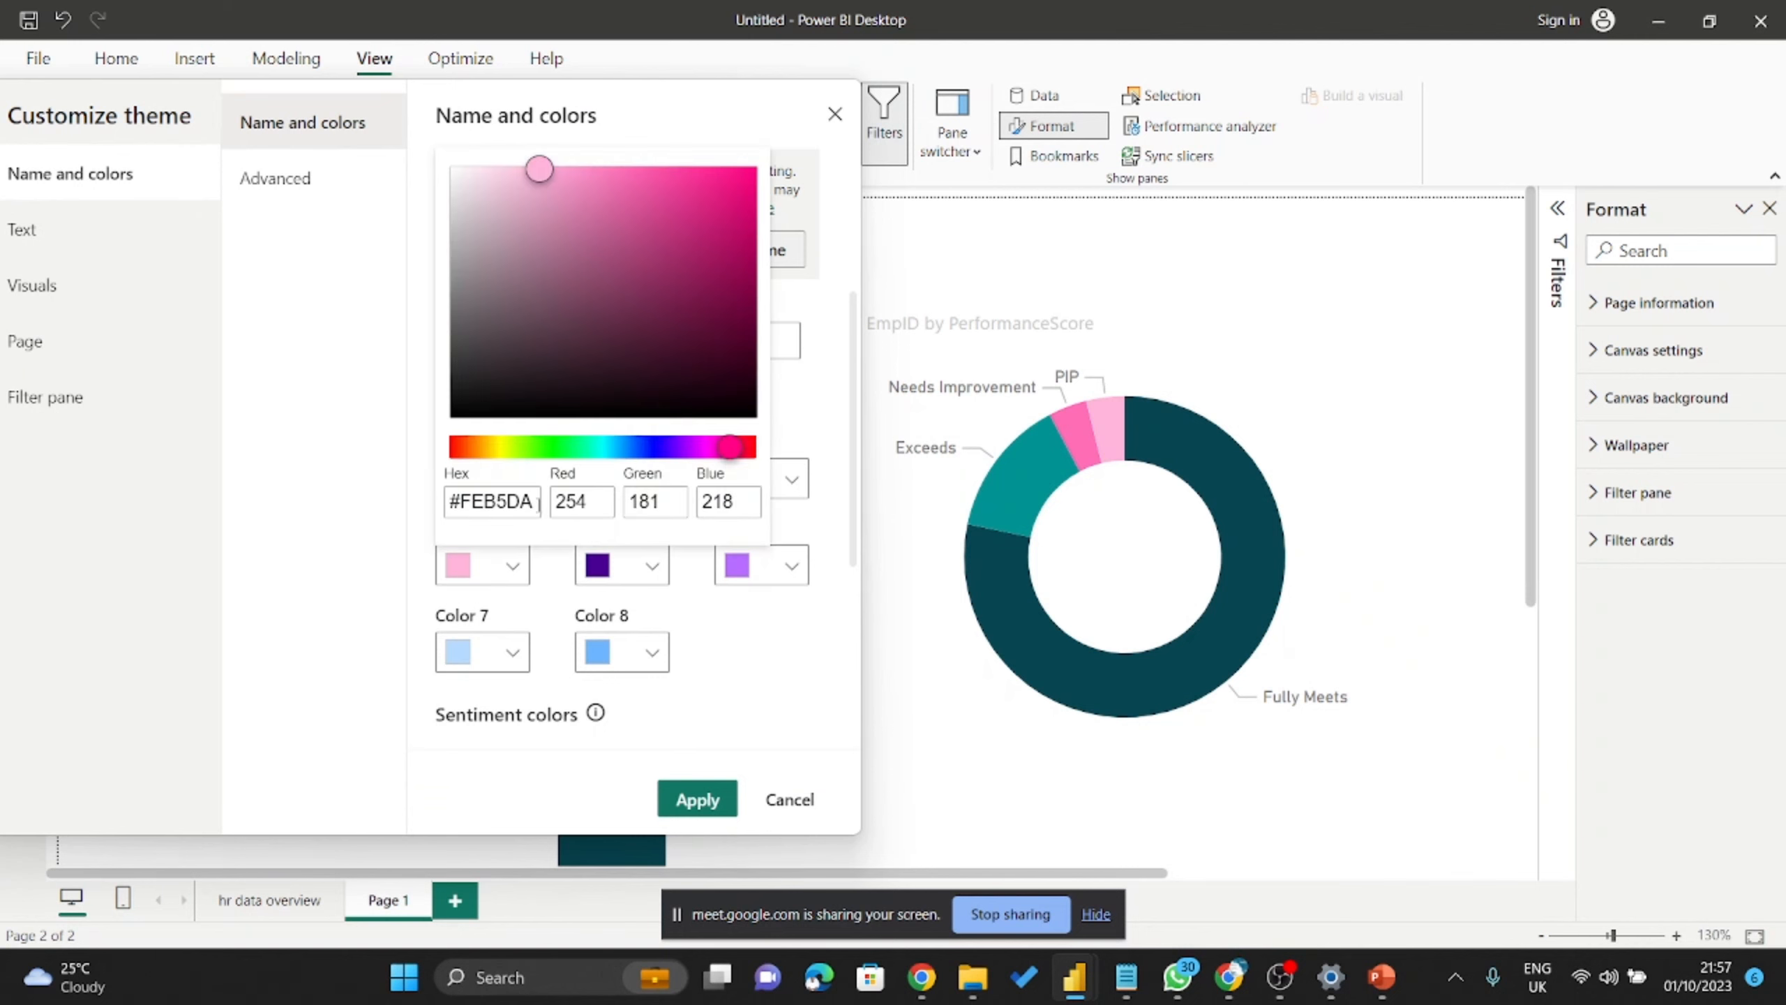
pyautogui.moveTo(539, 502); pyautogui.dragTo(337, 491)
pyautogui.hotkey('ctrl', 'v')
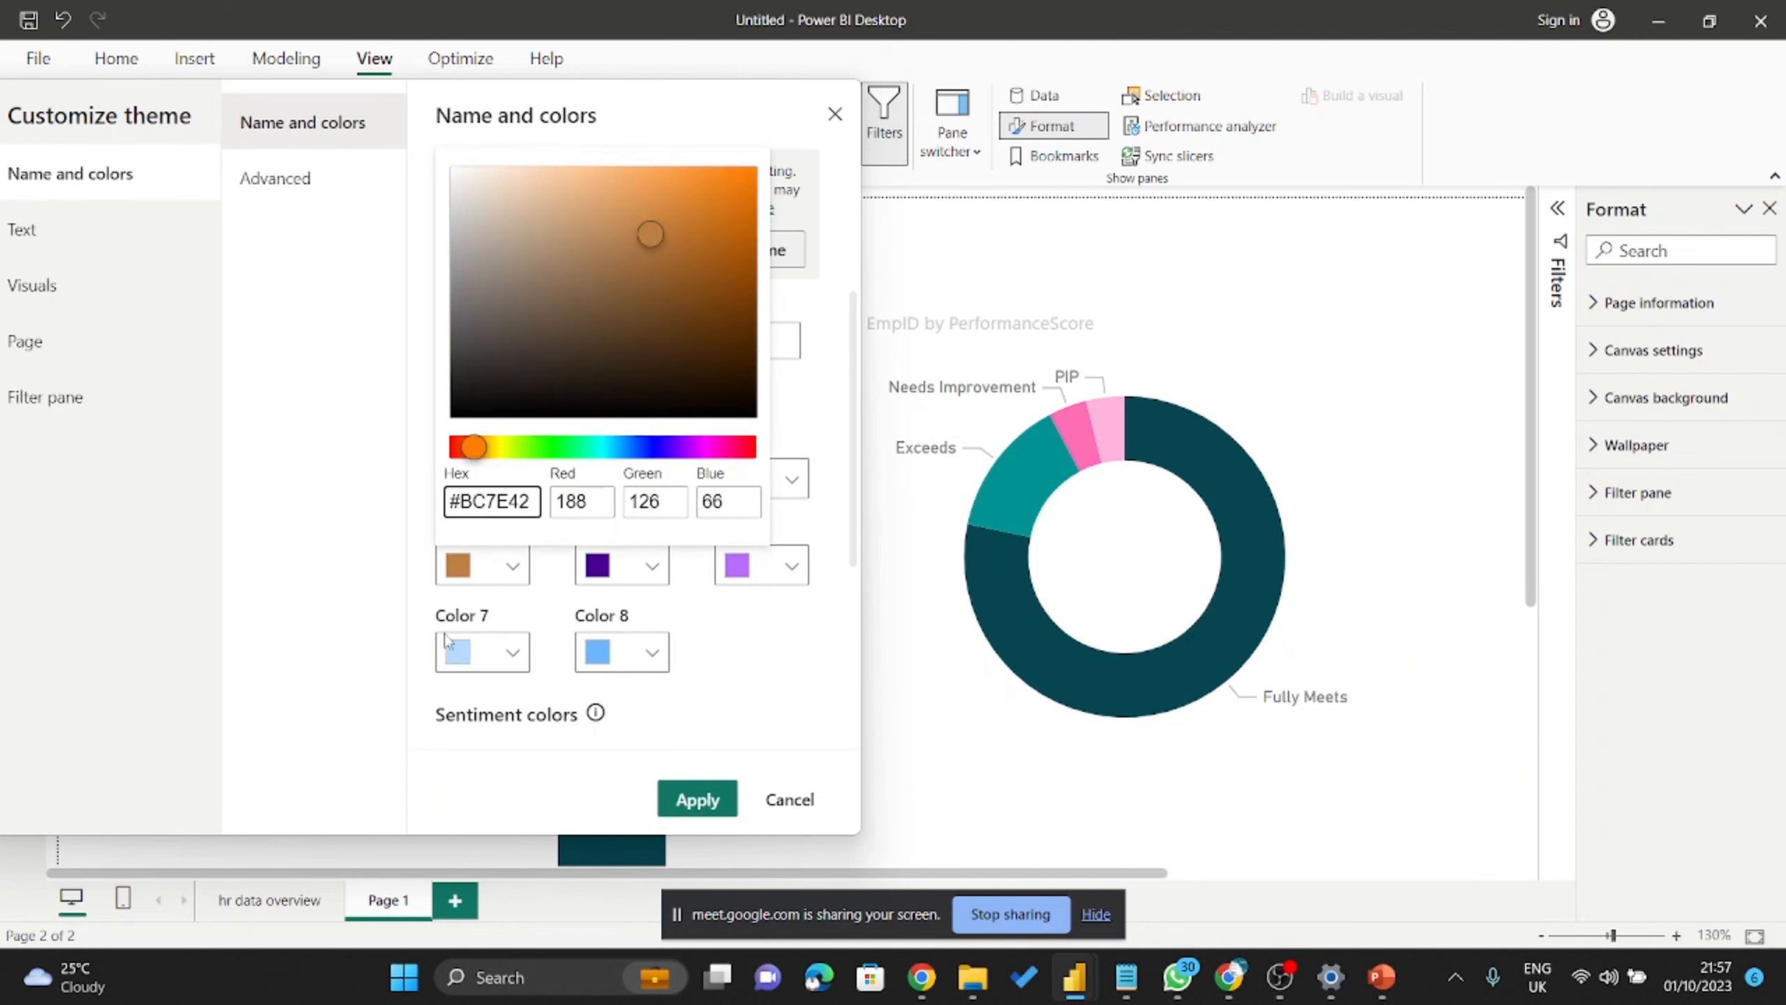
pyautogui.click(358, 663)
pyautogui.moveTo(964, 998)
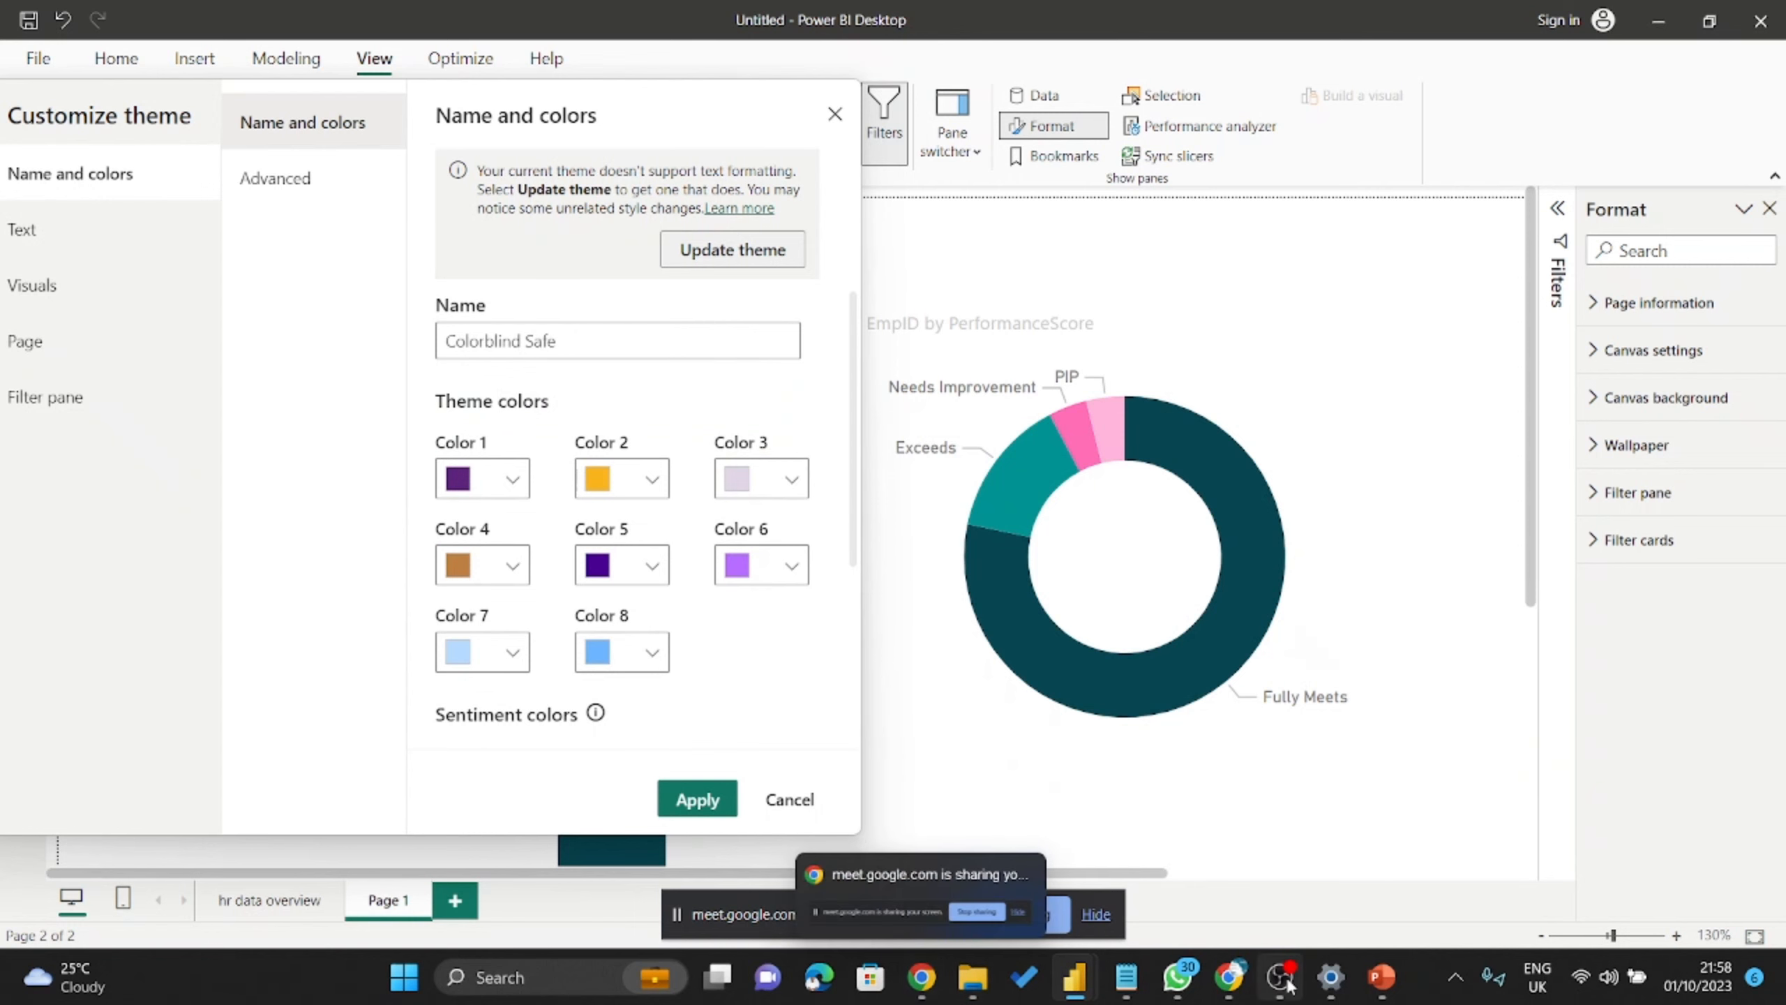
pyautogui.click(1229, 978)
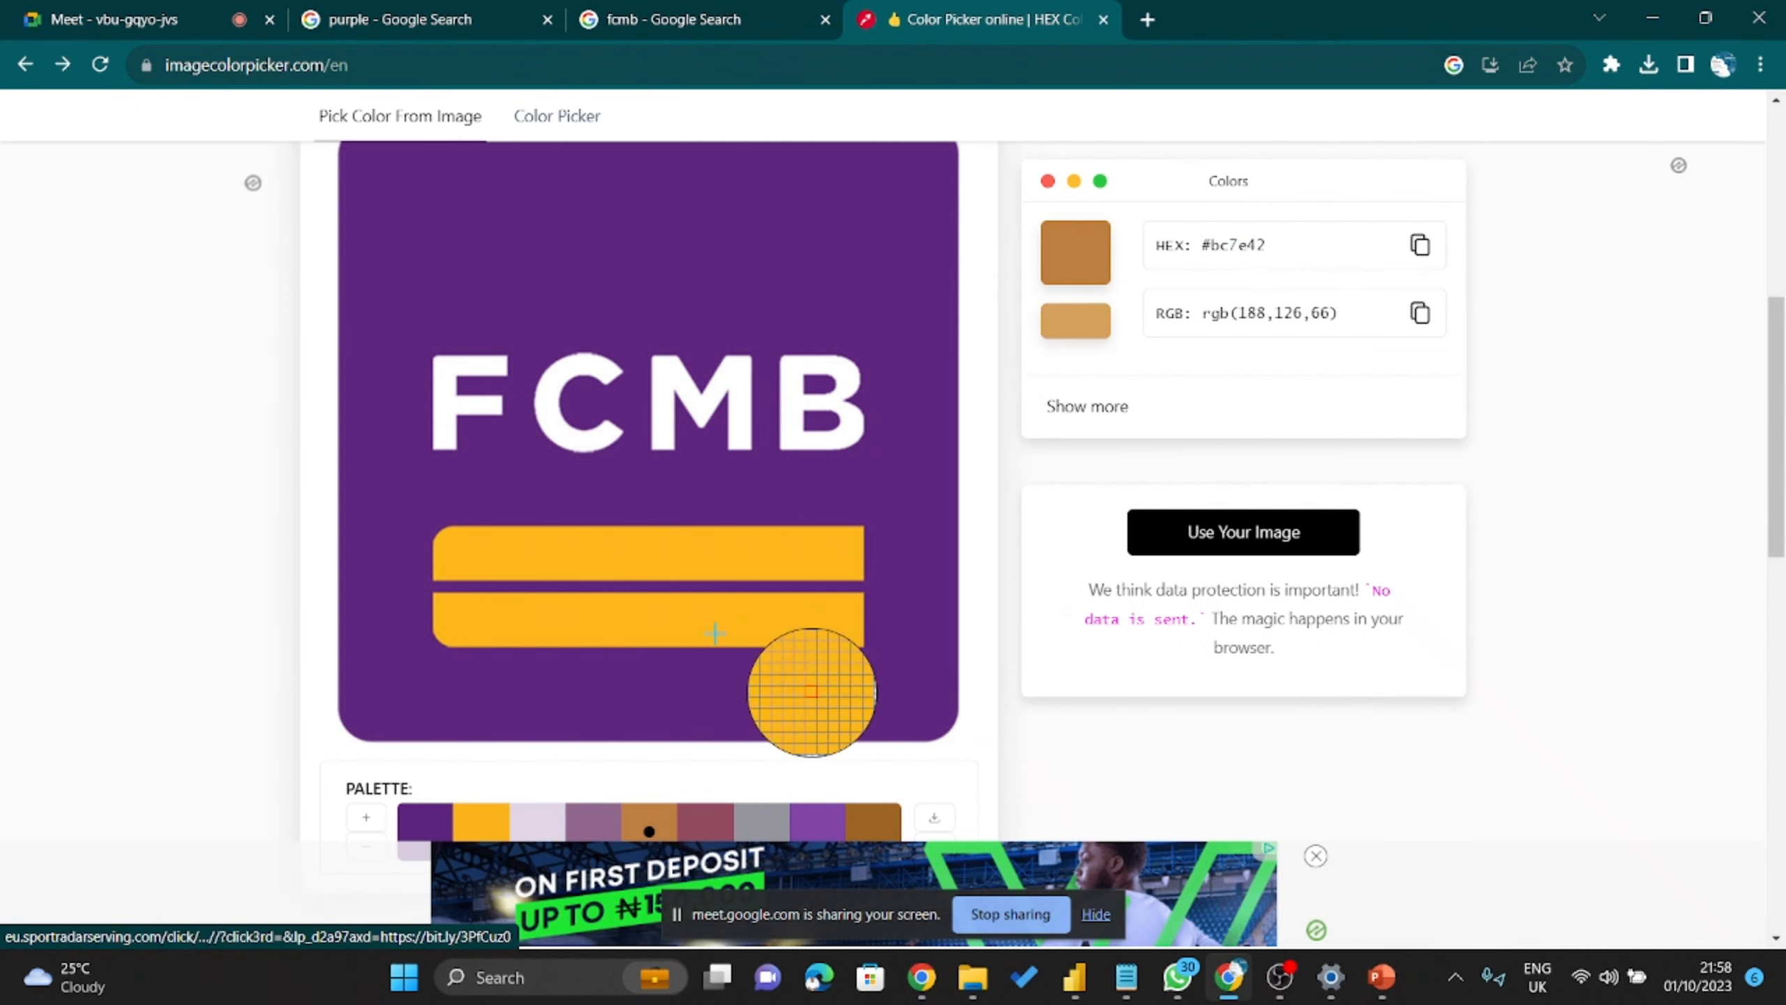
pyautogui.scroll(-3, 702, 722)
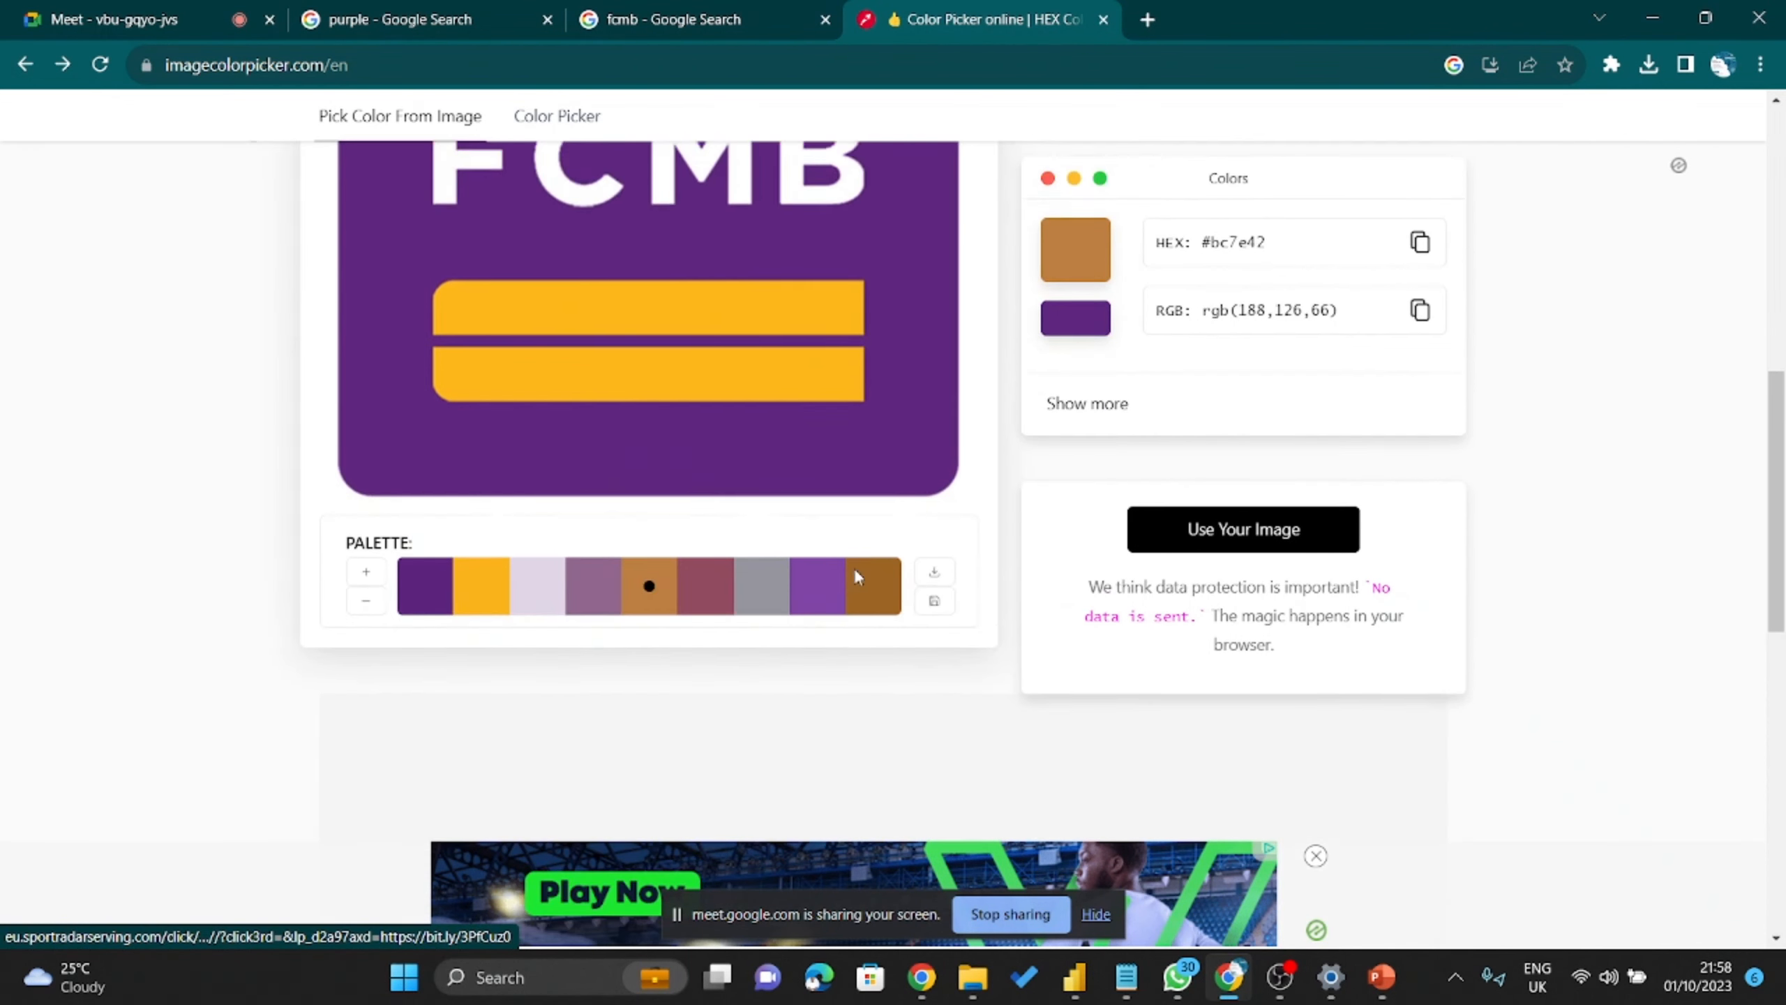
pyautogui.scroll(1, 857, 577)
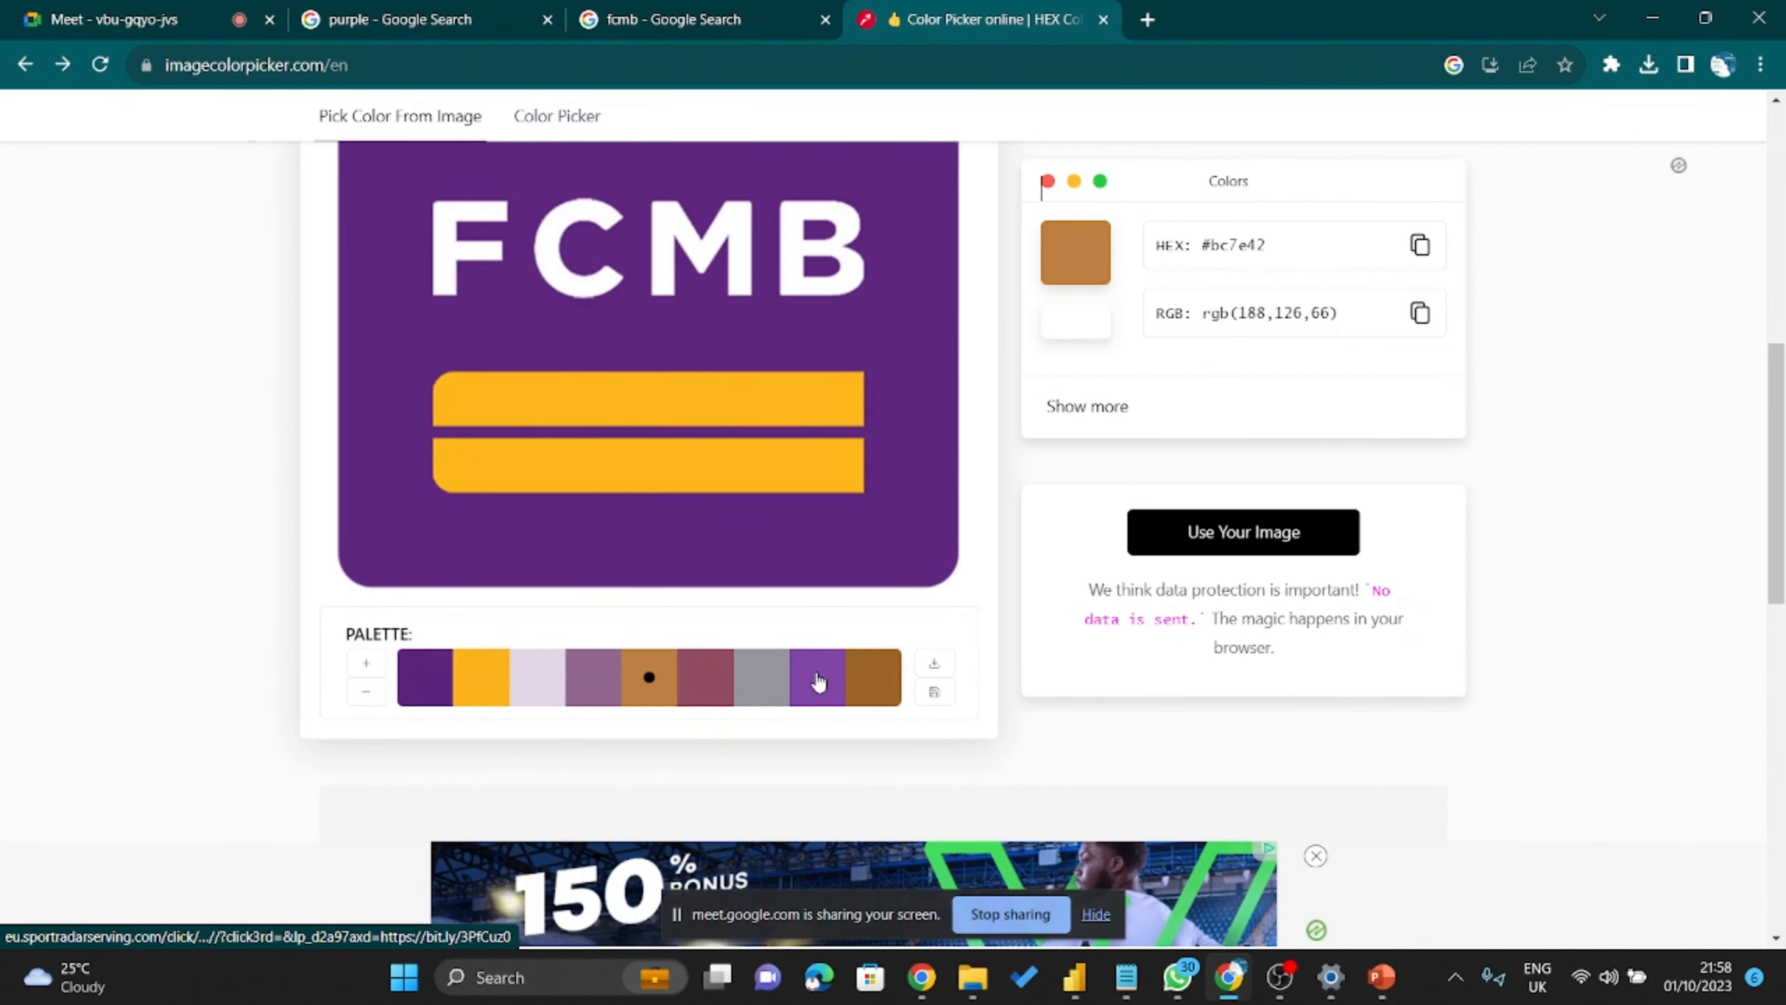
pyautogui.click(818, 679)
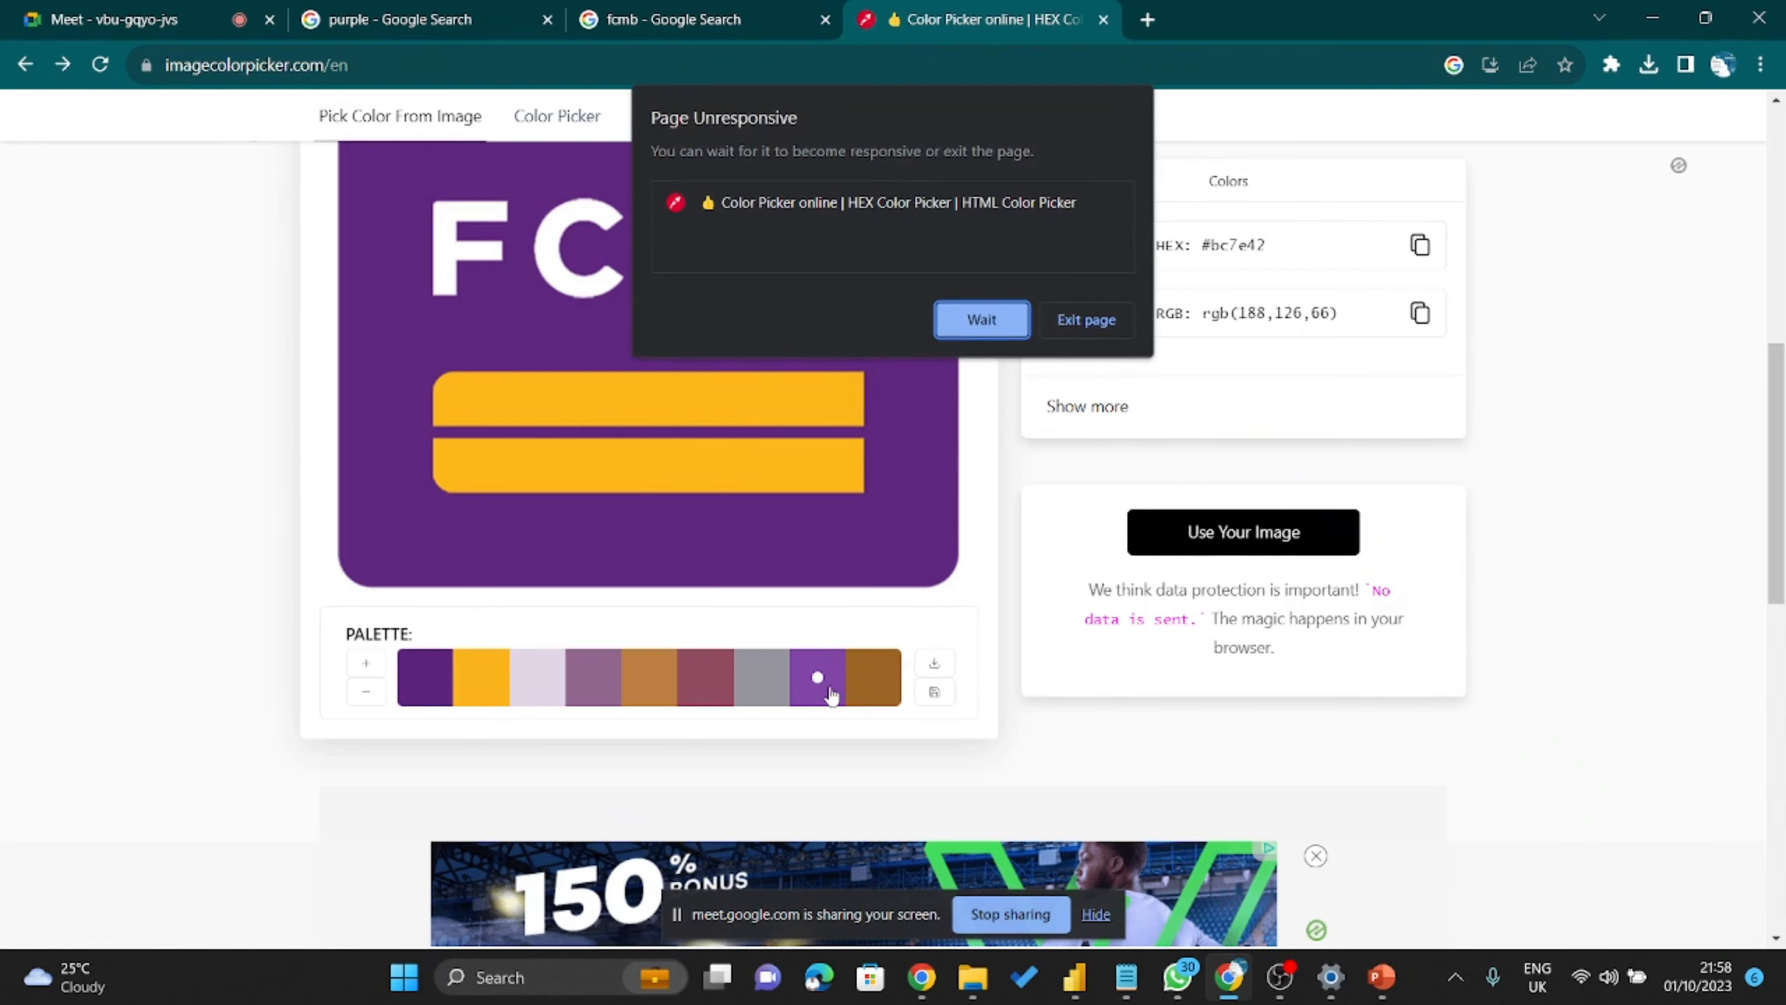
pyautogui.click(990, 318)
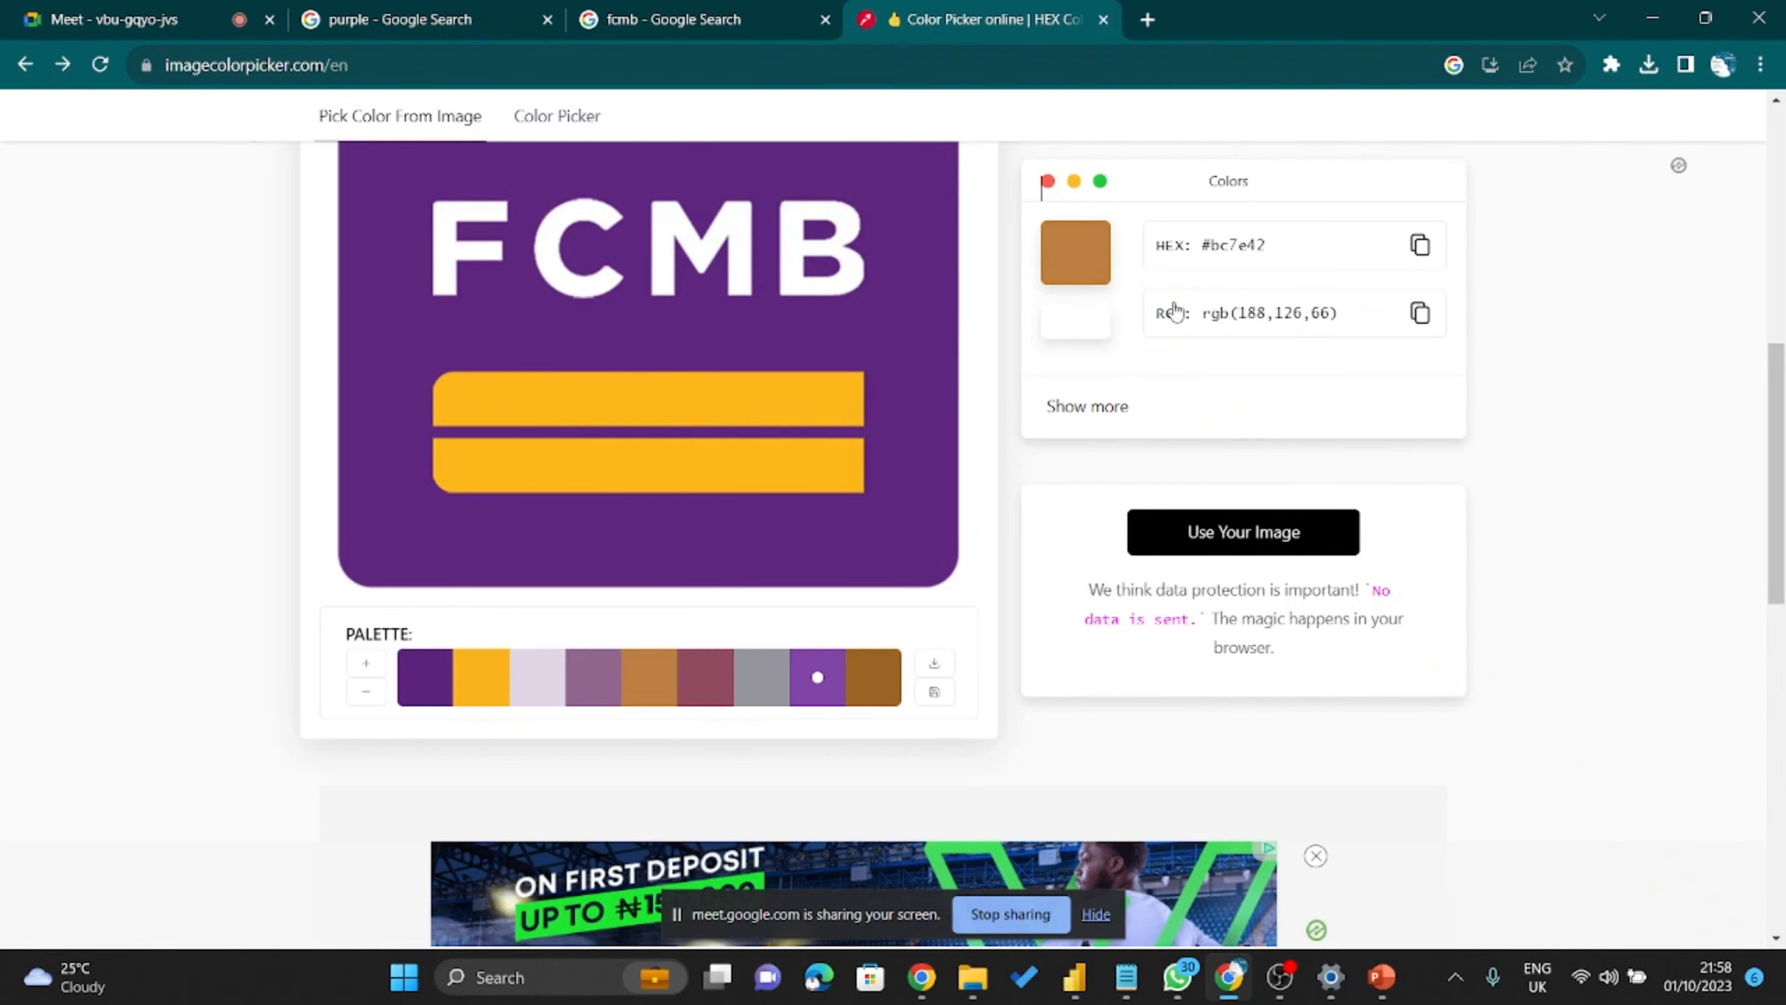
pyautogui.click(1639, 15)
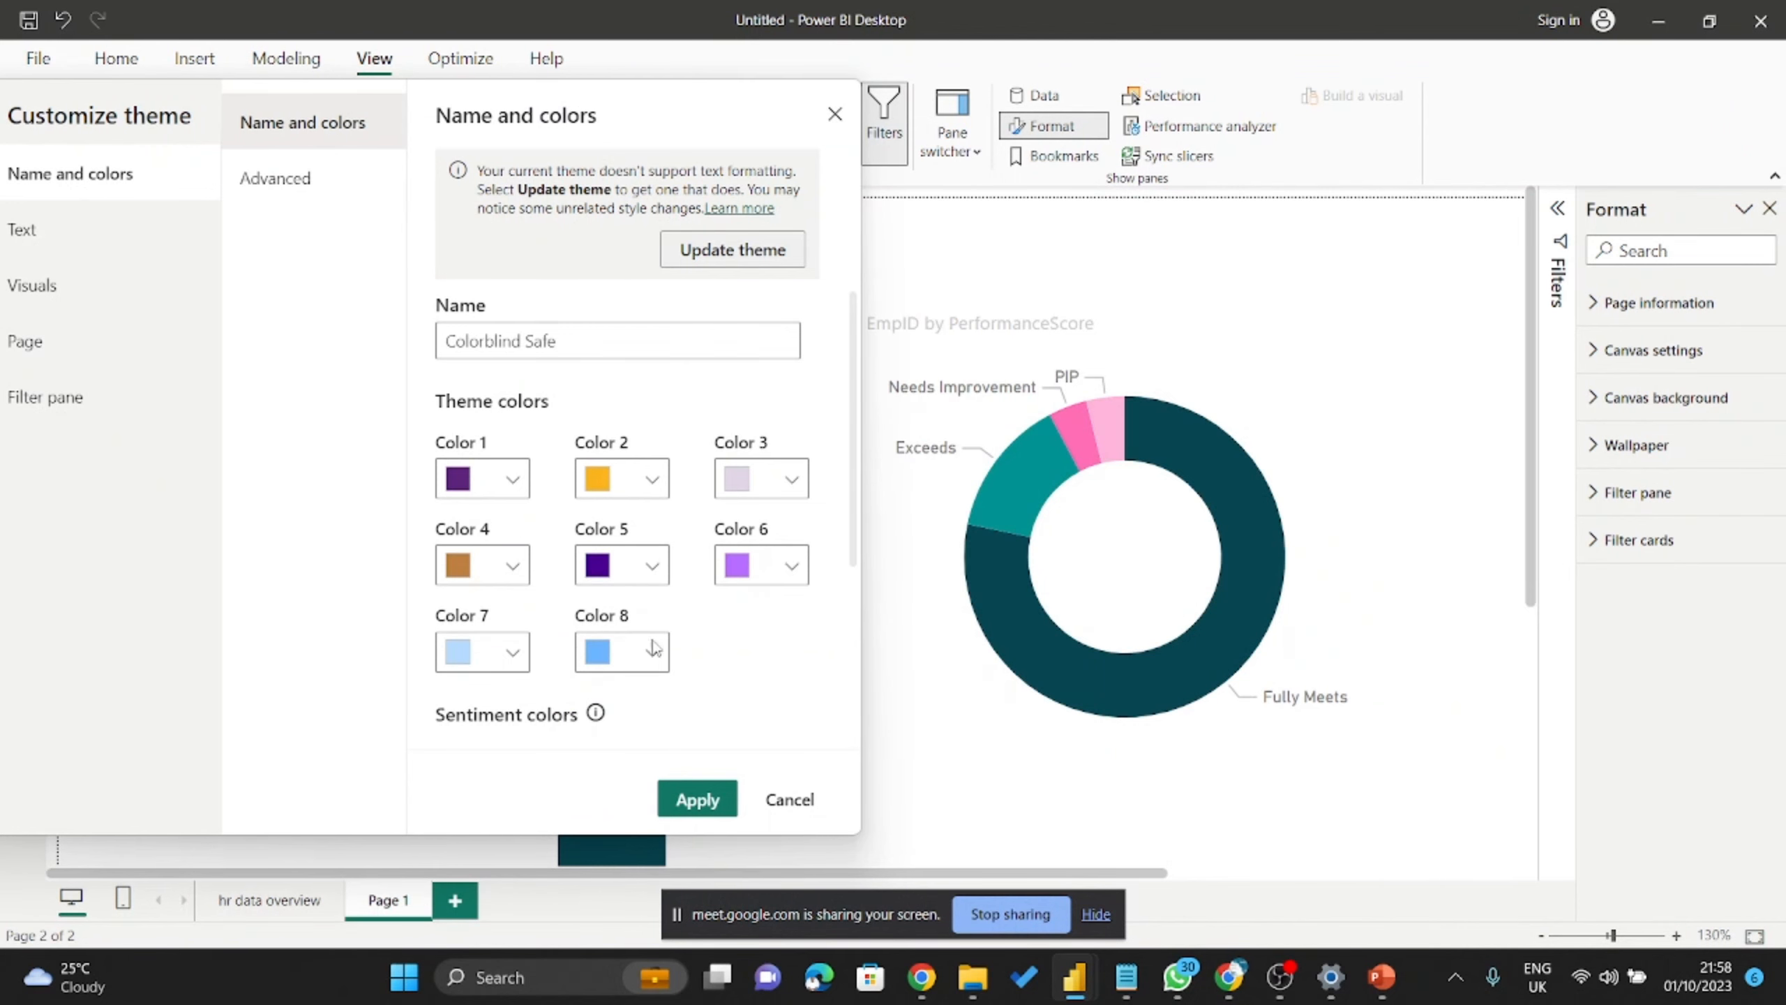
# Apply the customised FCMB theme and view the recoloured hr data overview page.
pyautogui.click(694, 798)
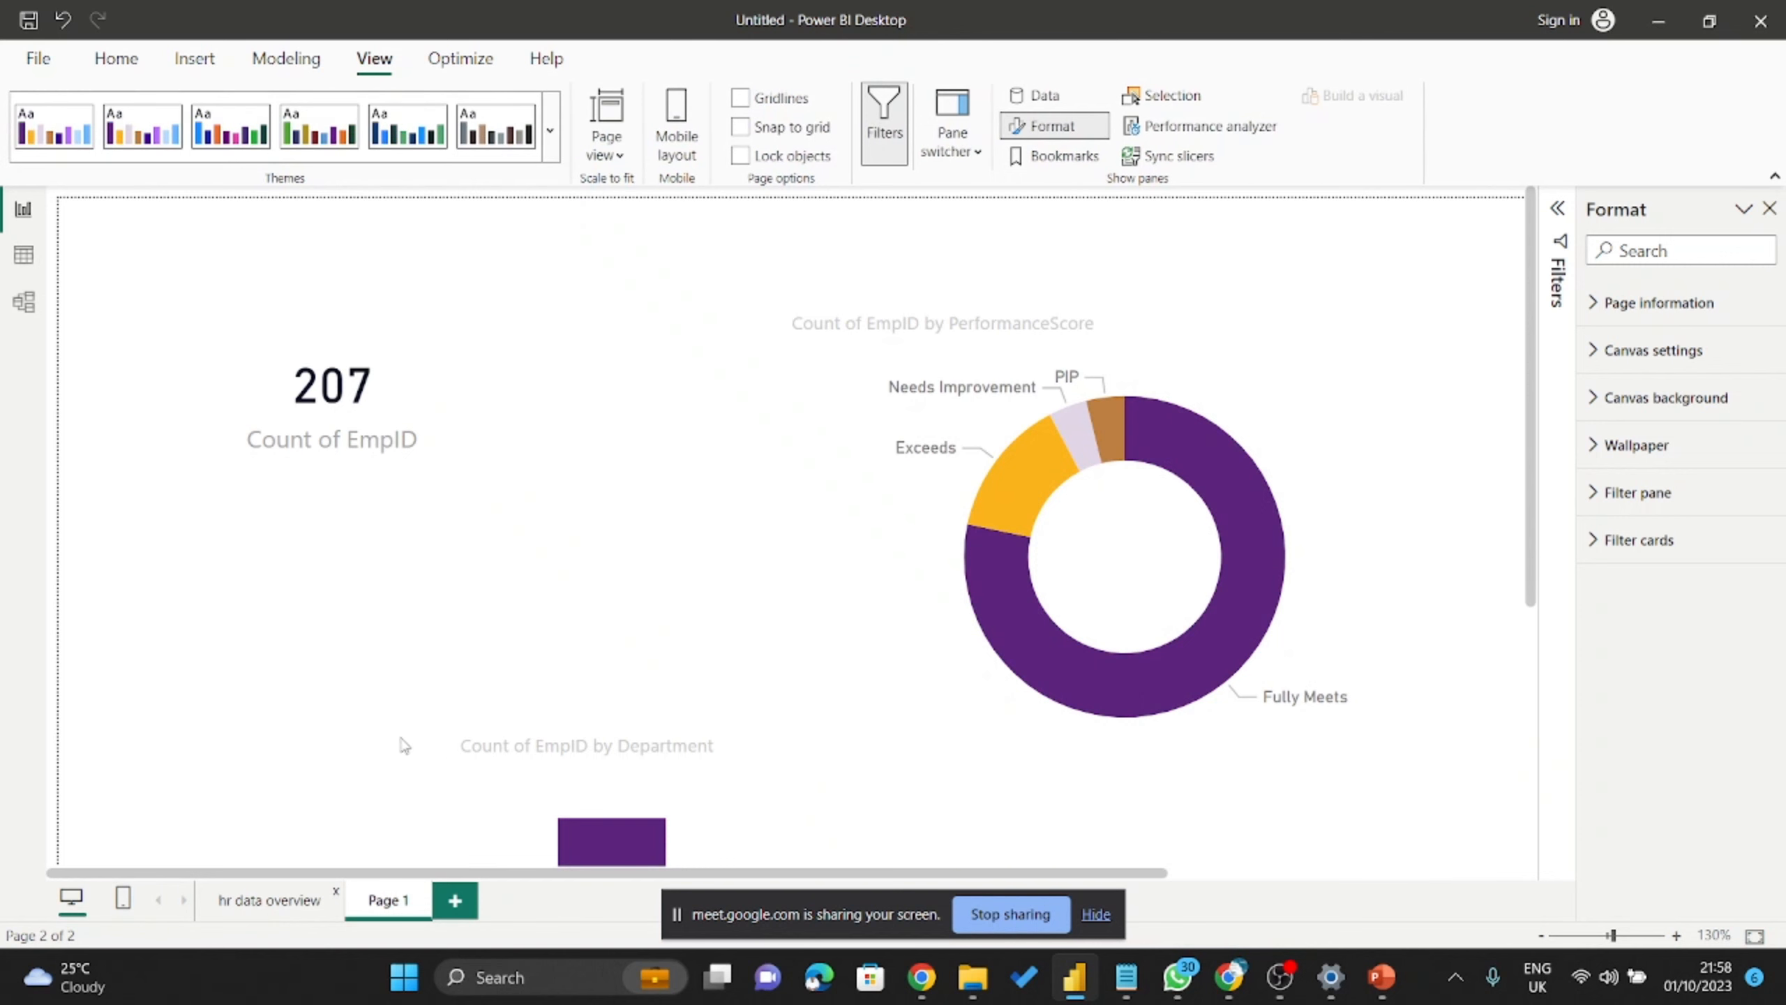
pyautogui.click(293, 899)
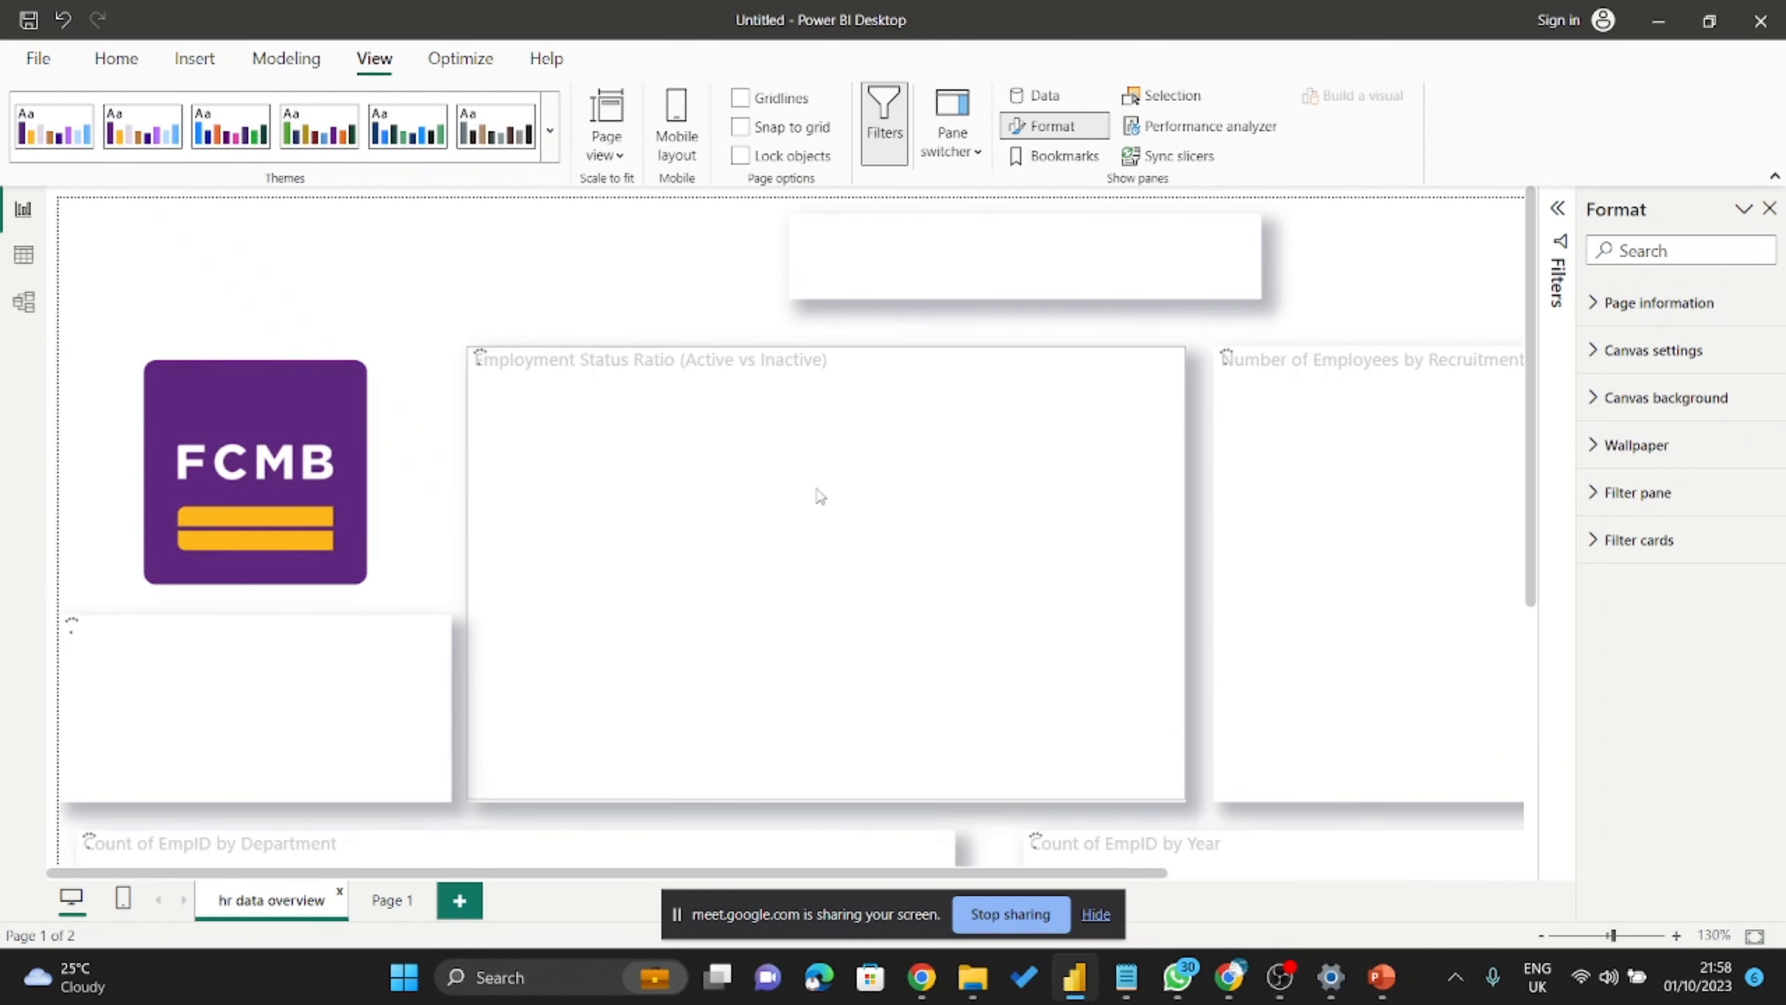
pyautogui.scroll(-6, 812, 463)
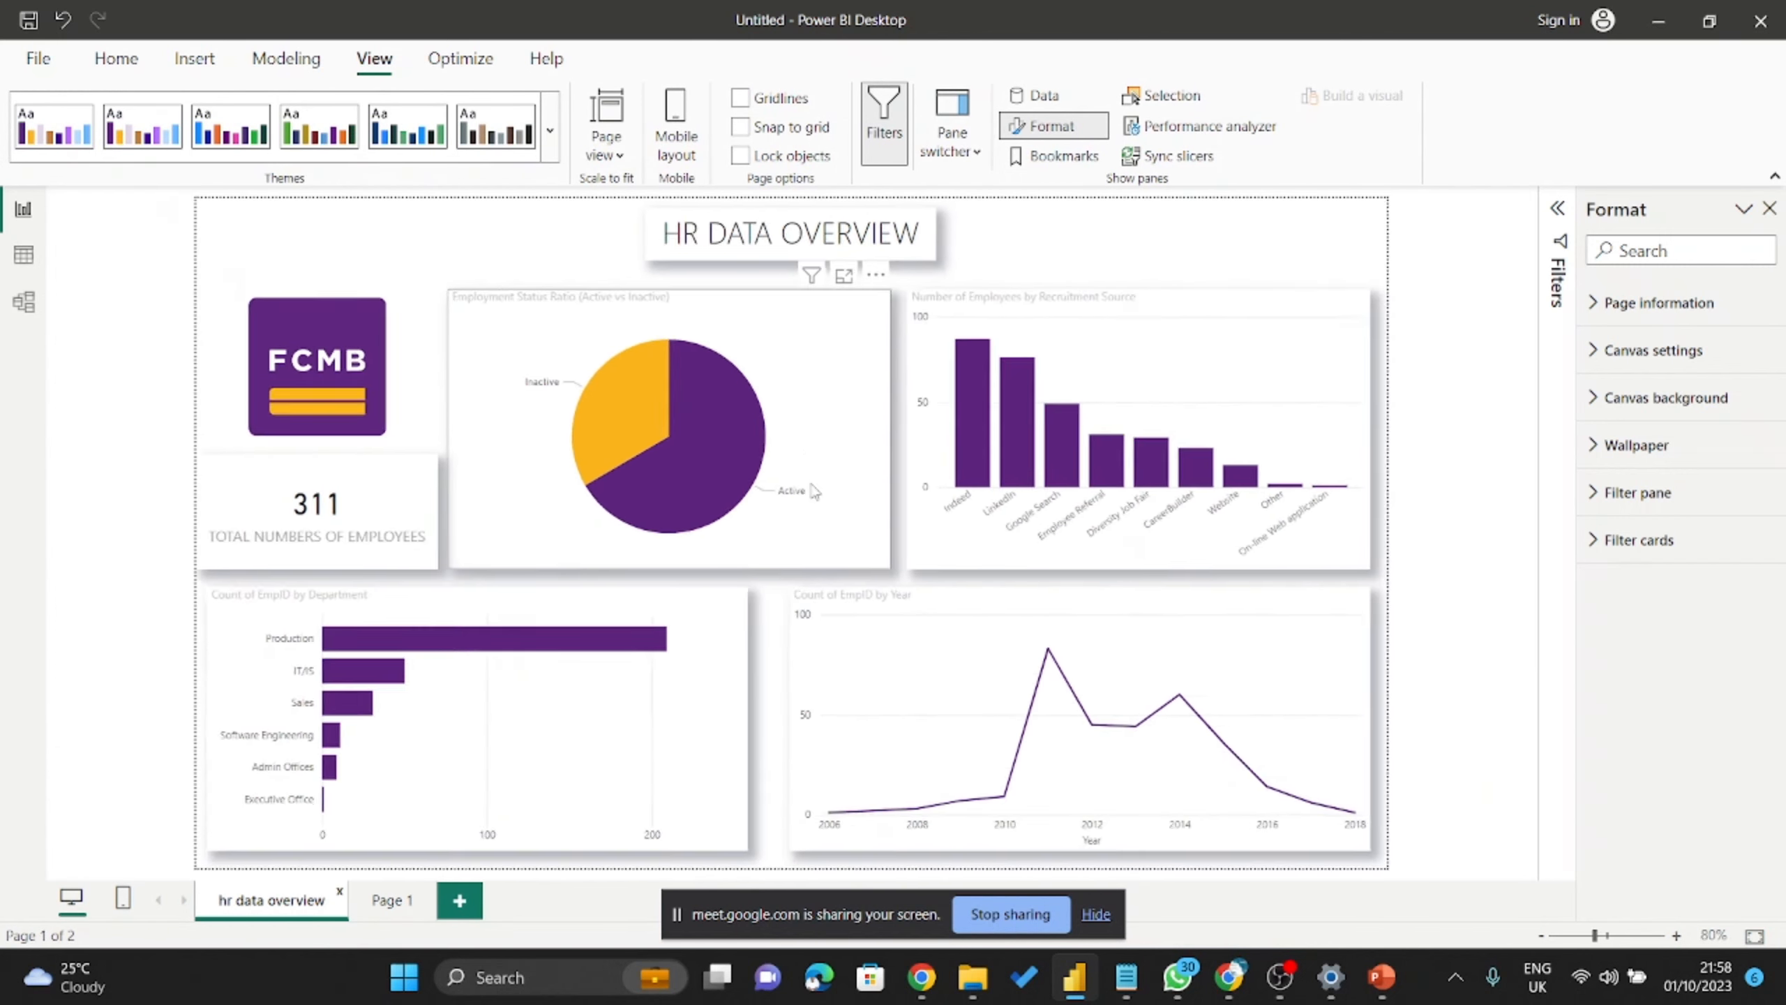
pyautogui.scroll(1, 813, 490)
pyautogui.keyDown('ctrl'); pyautogui.scroll(1, 895, 499); pyautogui.keyUp('ctrl')
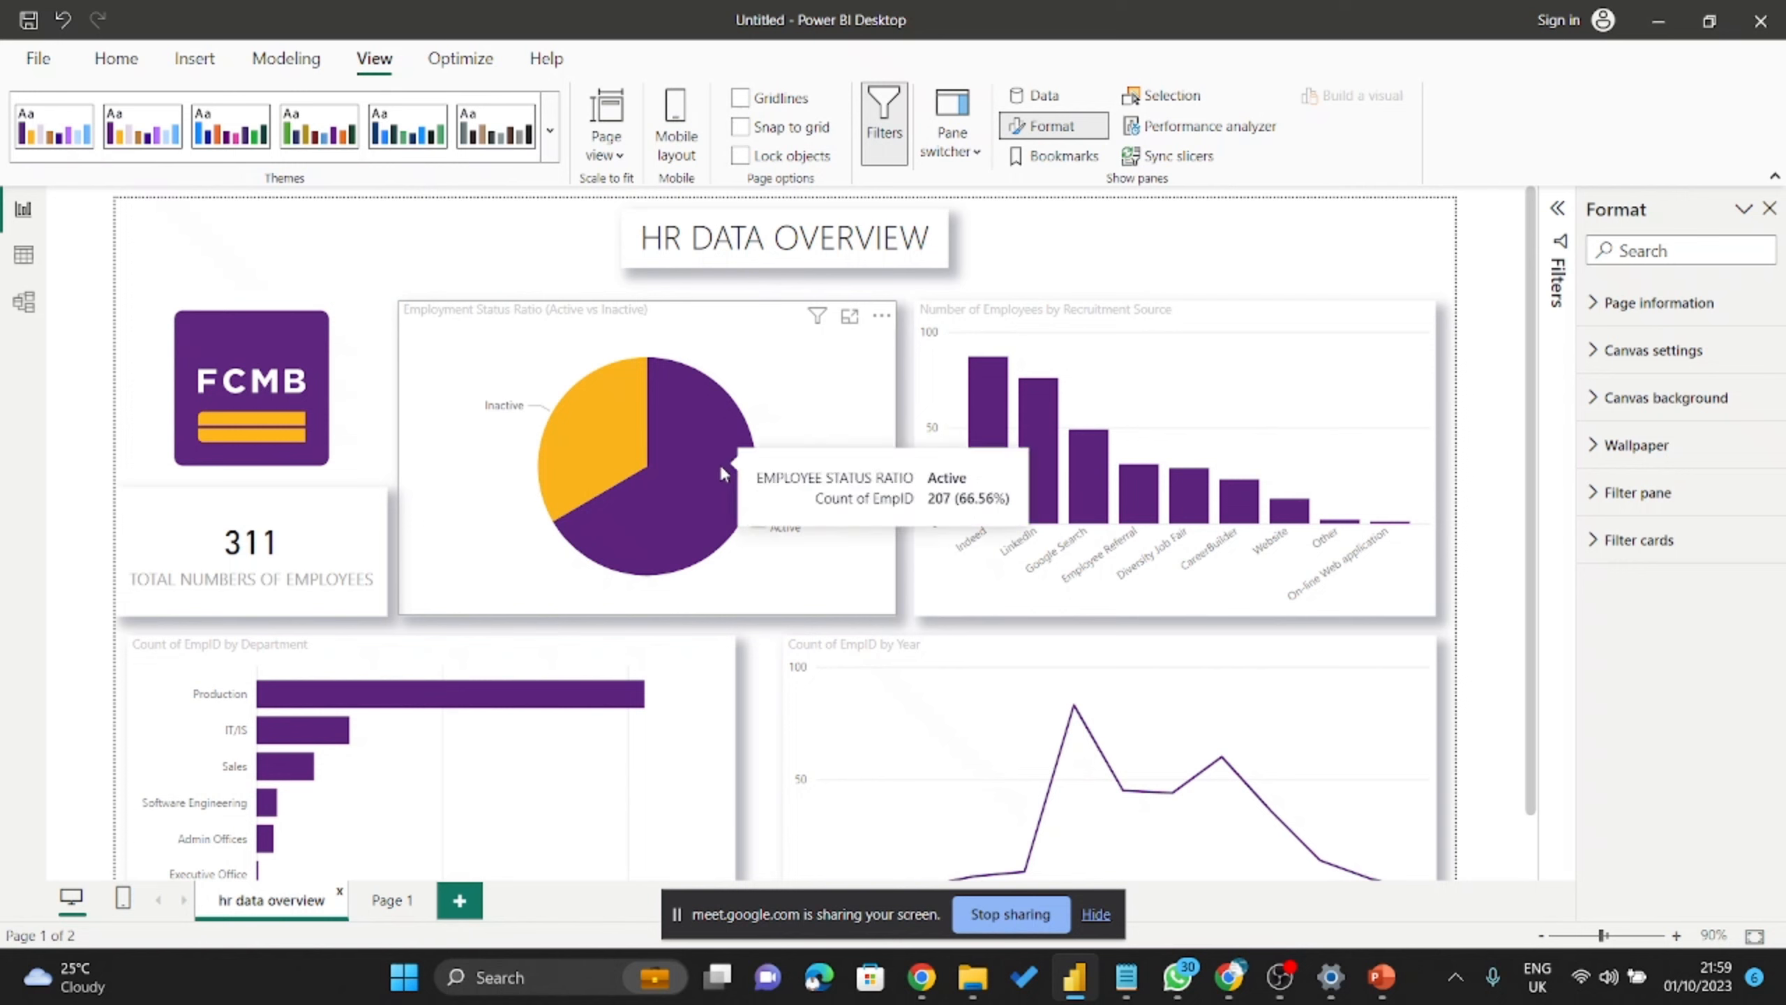
# Choose Customize current theme from the full Themes list and review its colour settings.
pyautogui.click(549, 131)
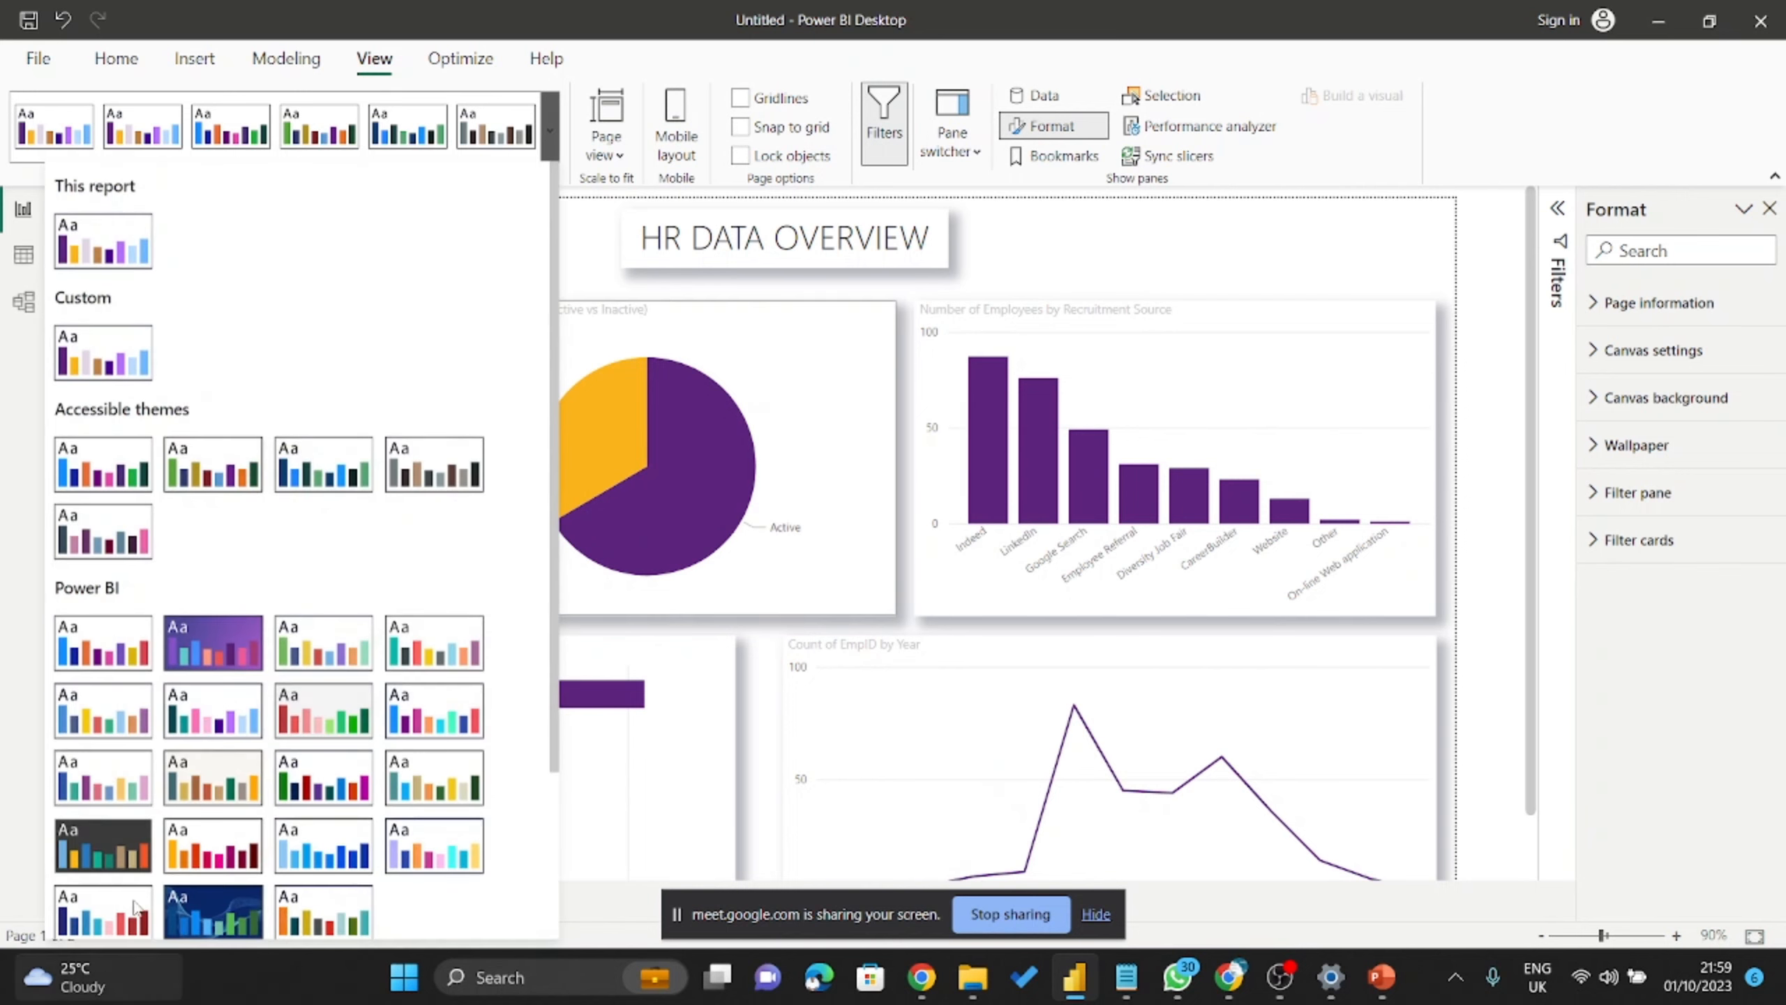
pyautogui.scroll(-3, 204, 767)
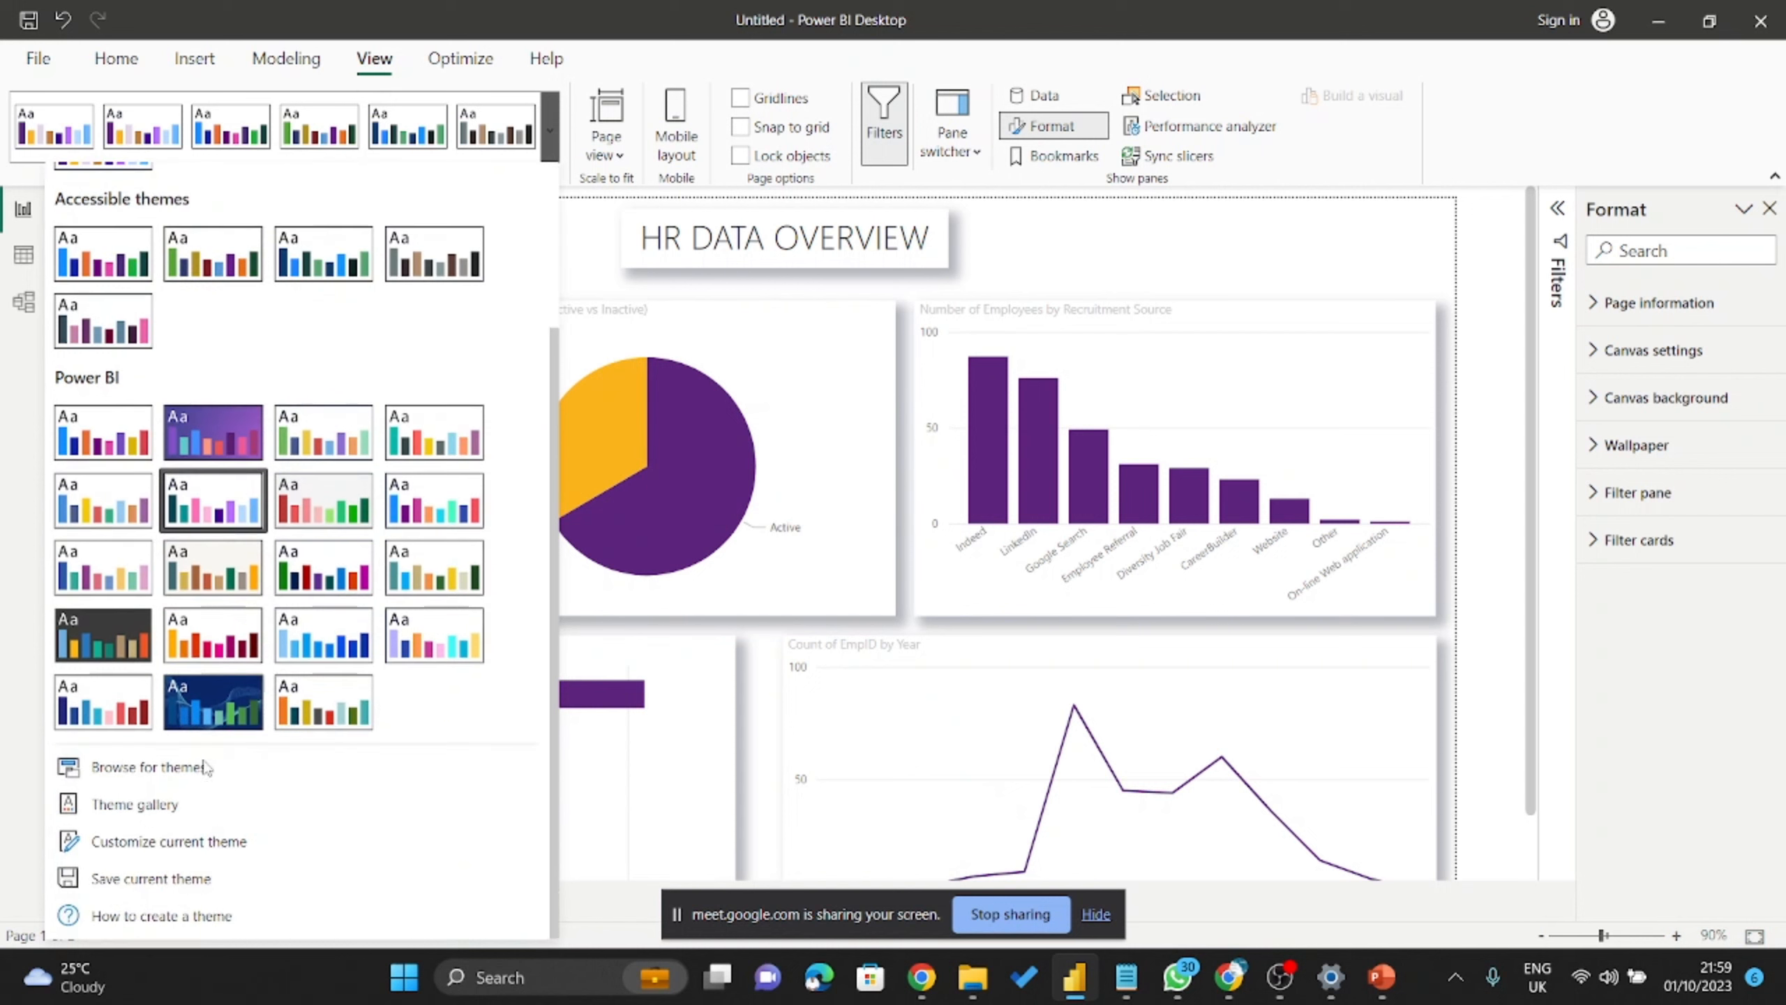
pyautogui.click(179, 842)
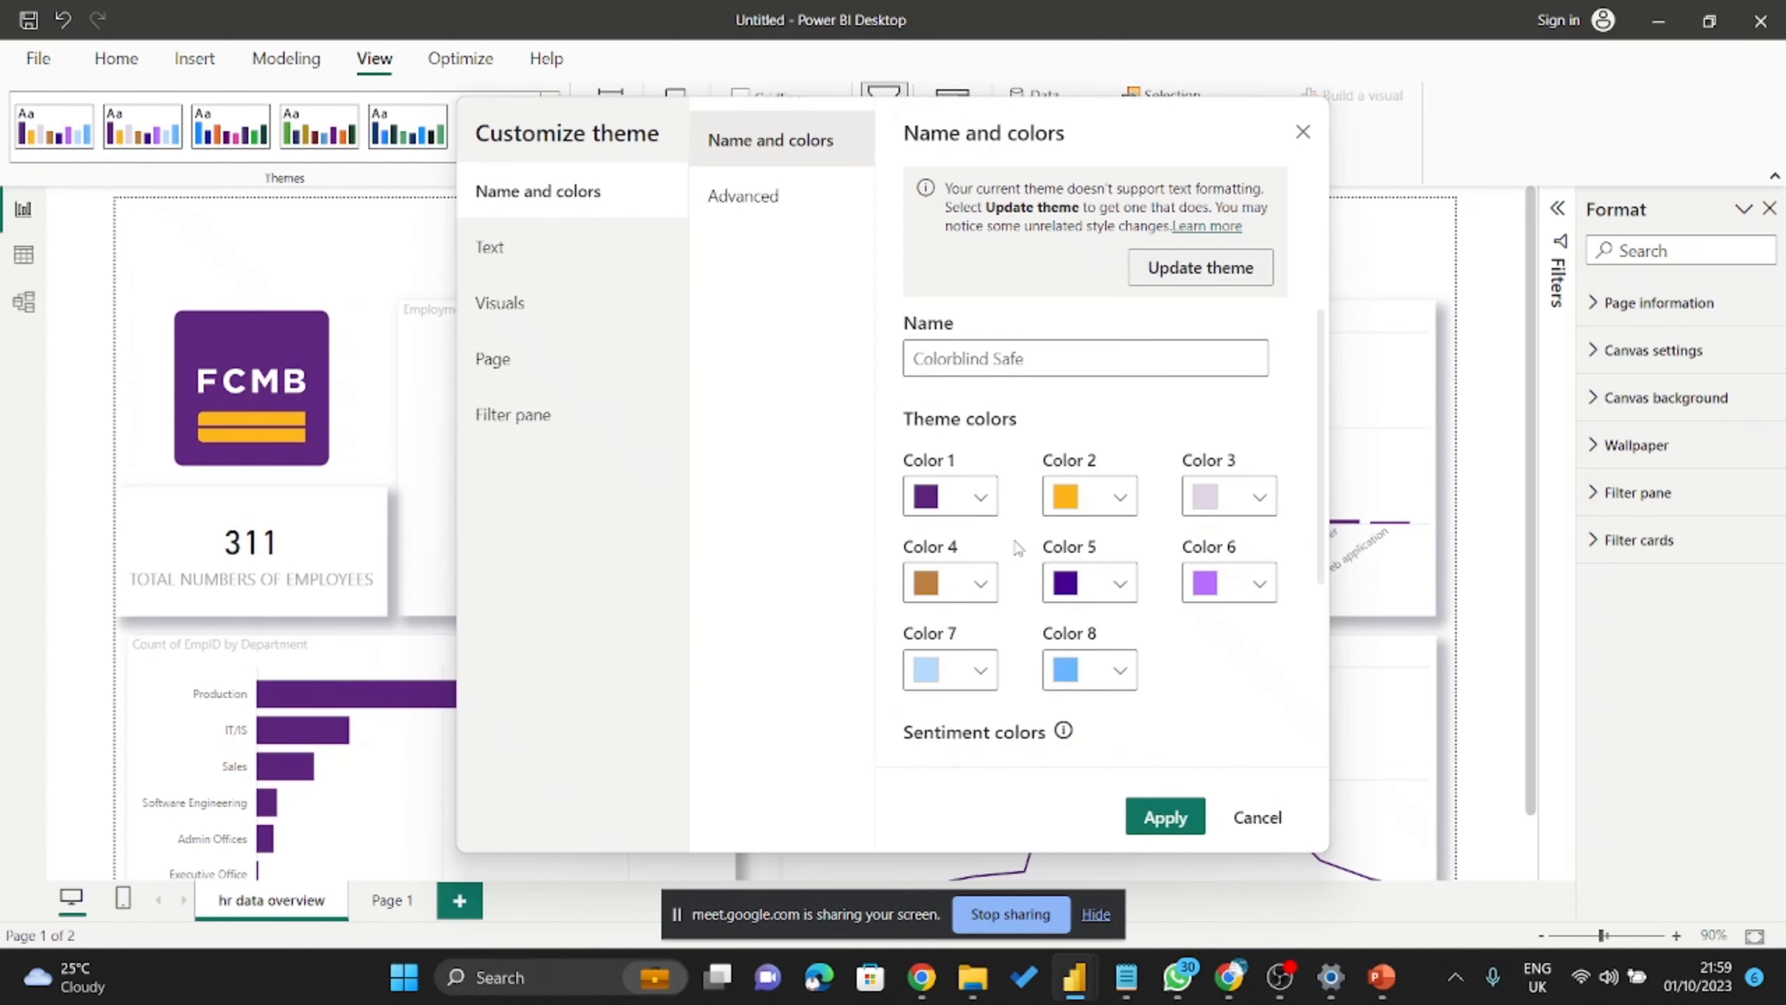
pyautogui.scroll(-4, 943, 524)
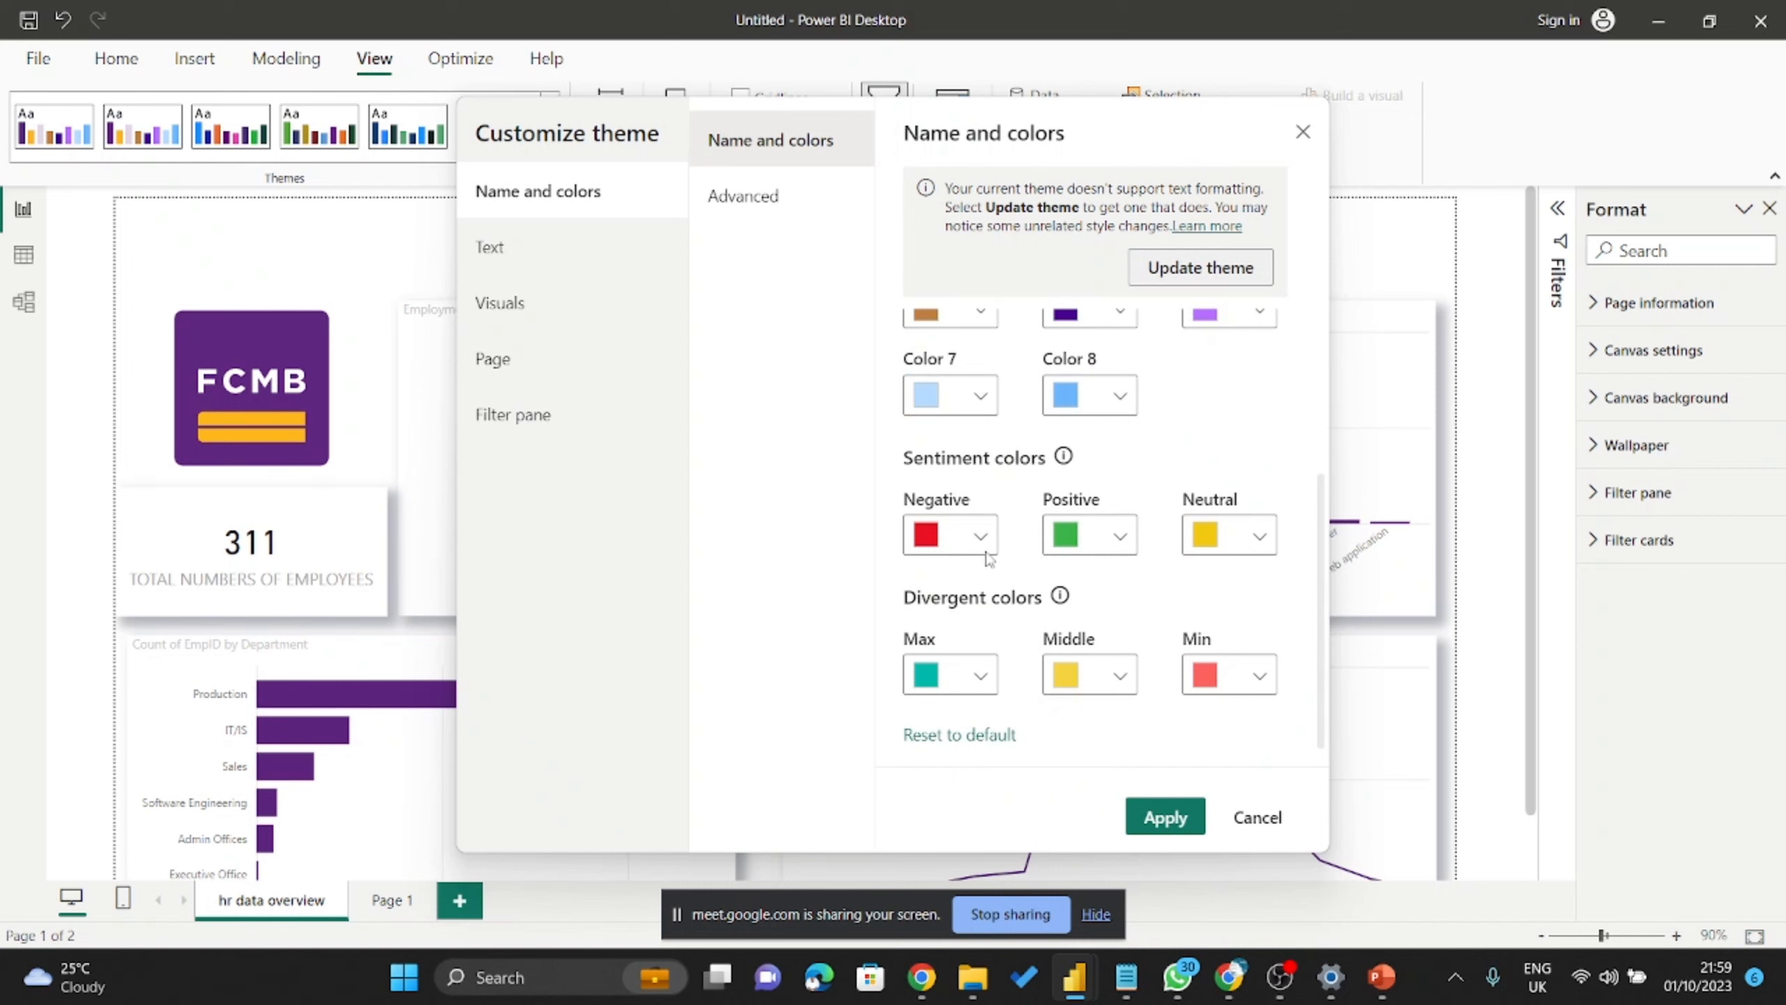
pyautogui.scroll(1, 987, 558)
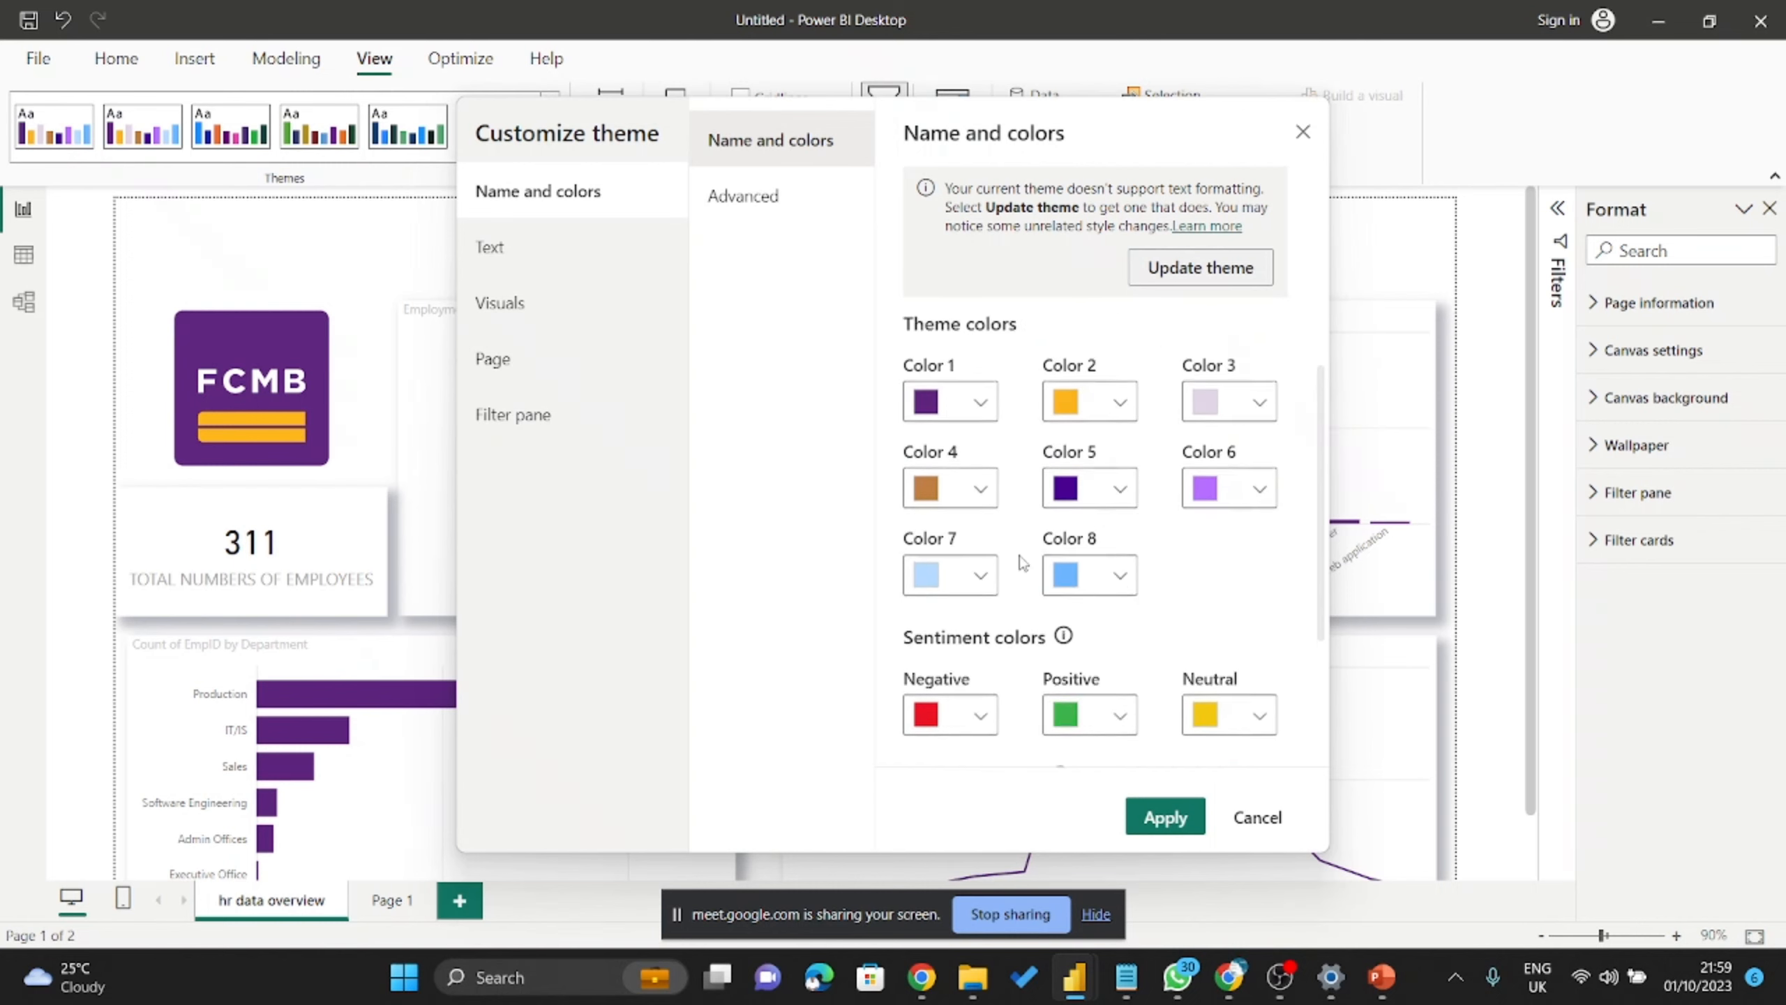
pyautogui.scroll(2, 1030, 574)
# Set the Negative sentiment colour to light grey and Positive to Color 1's purple #5C247C.
pyautogui.click(982, 720)
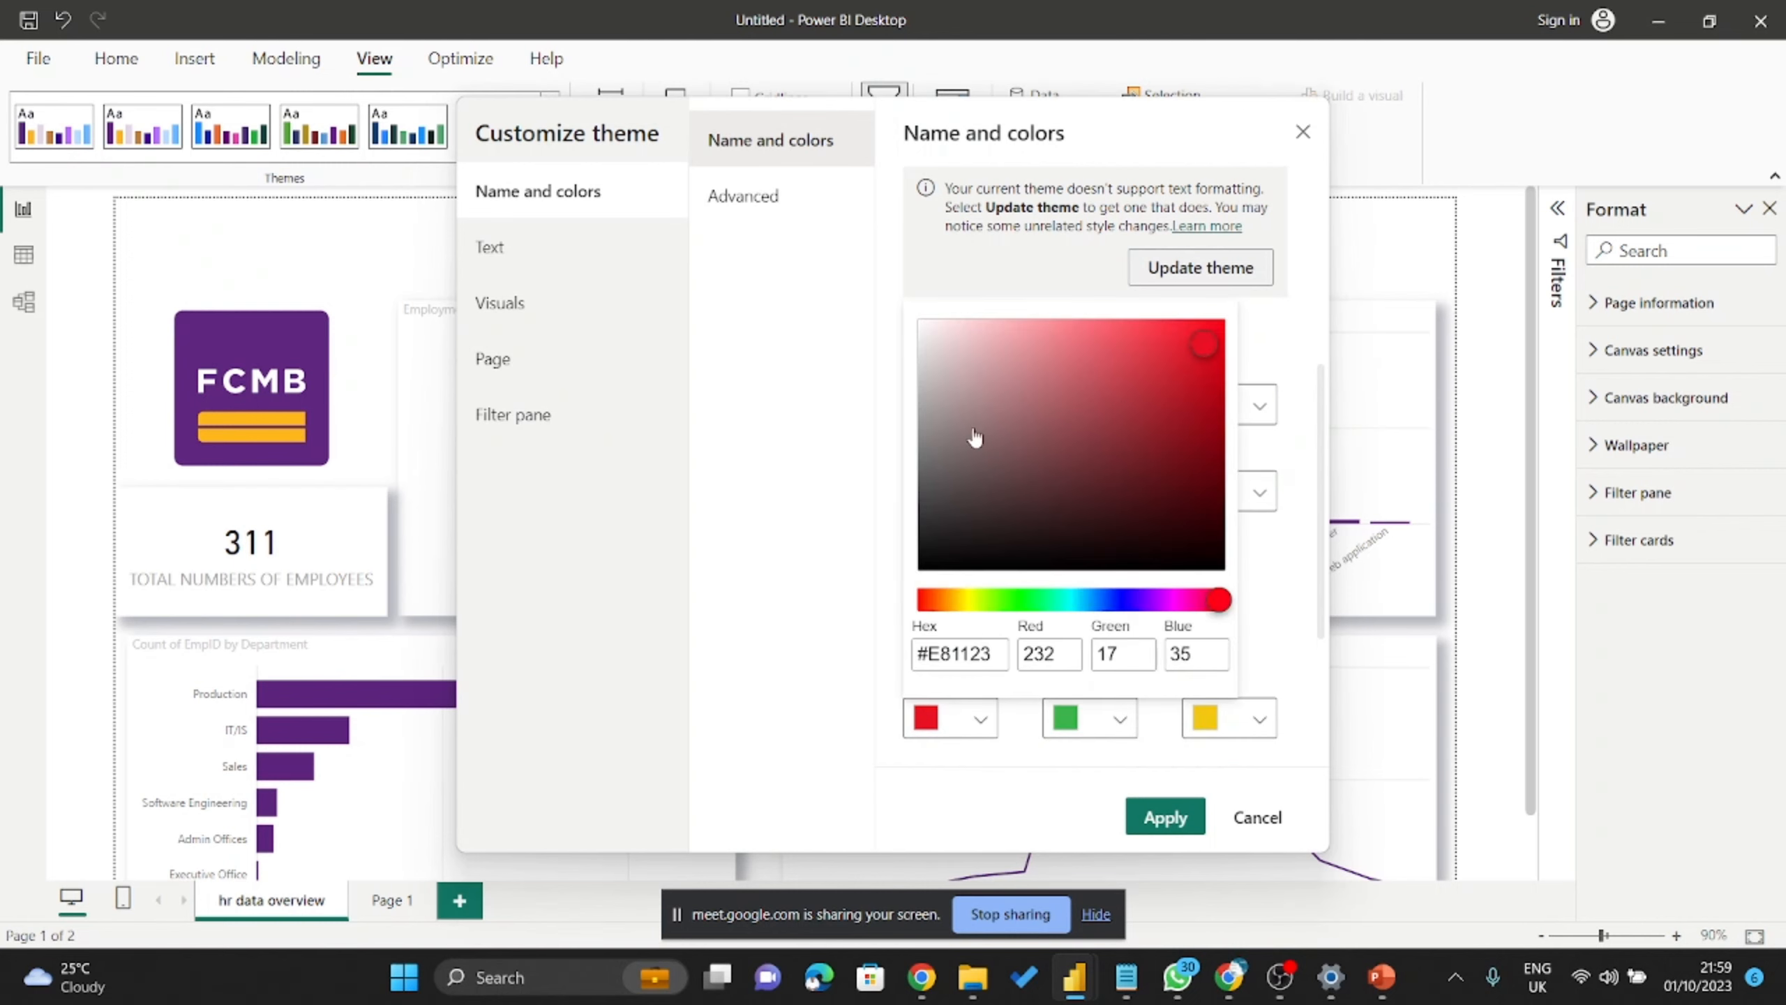
pyautogui.click(922, 343)
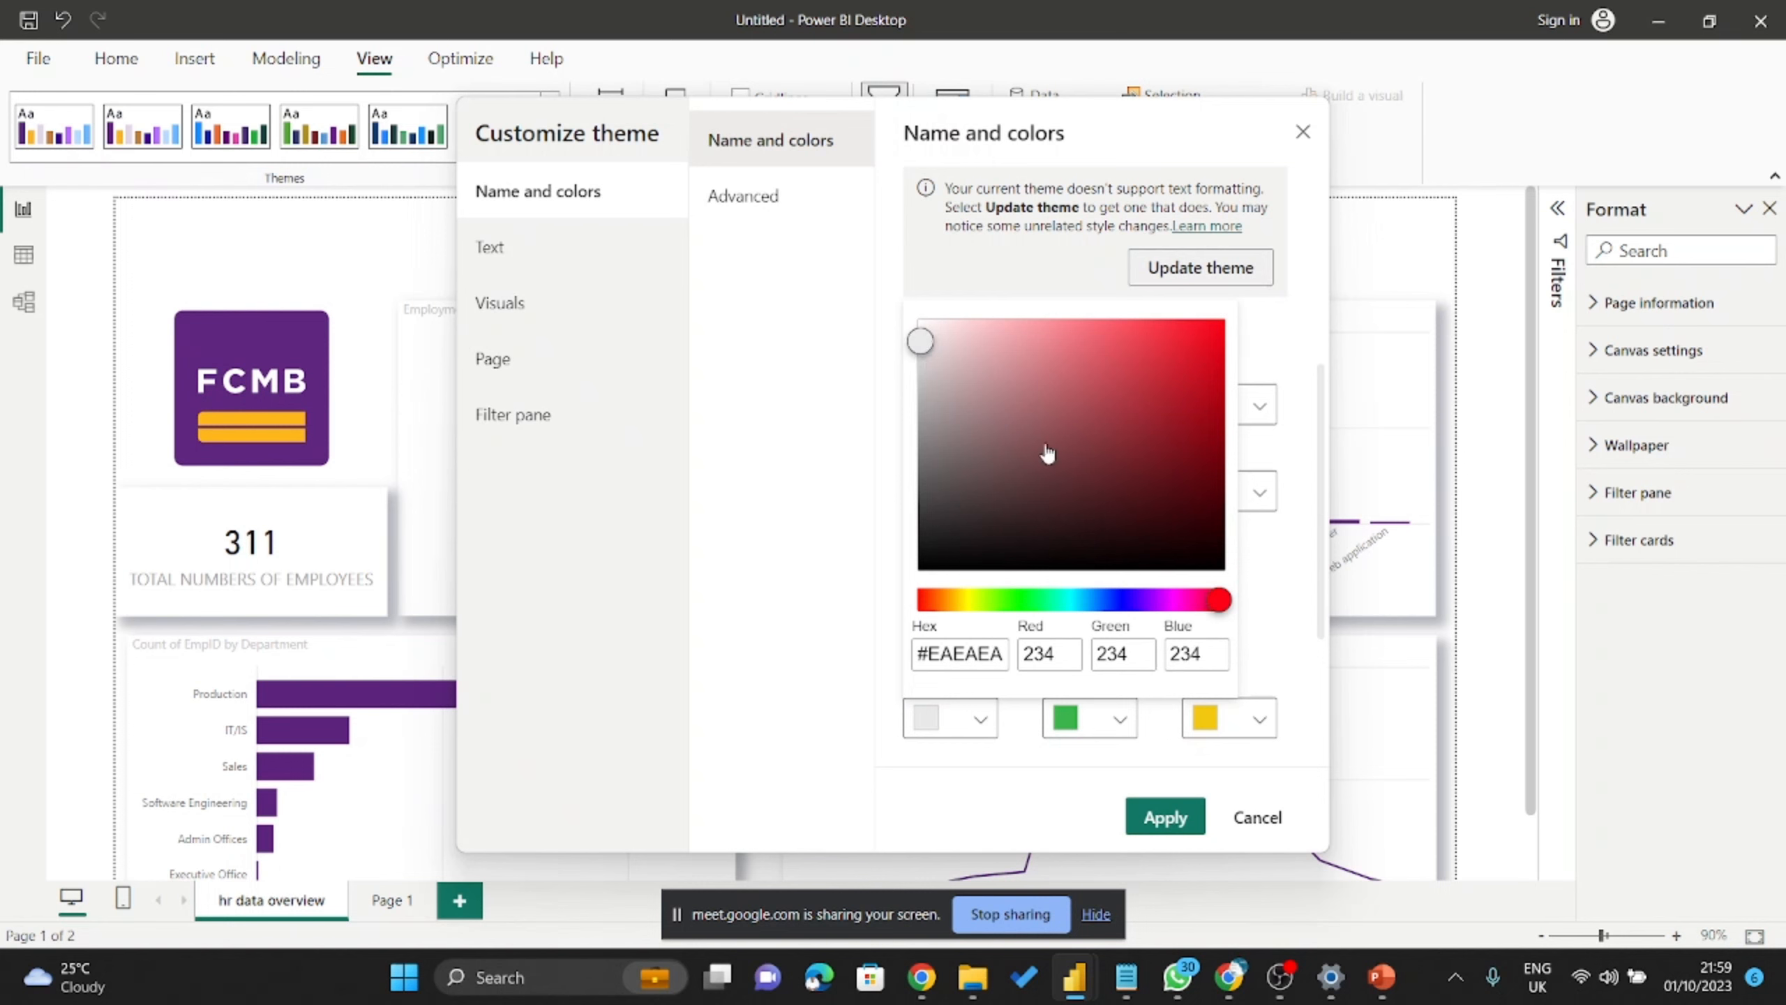
pyautogui.click(1291, 582)
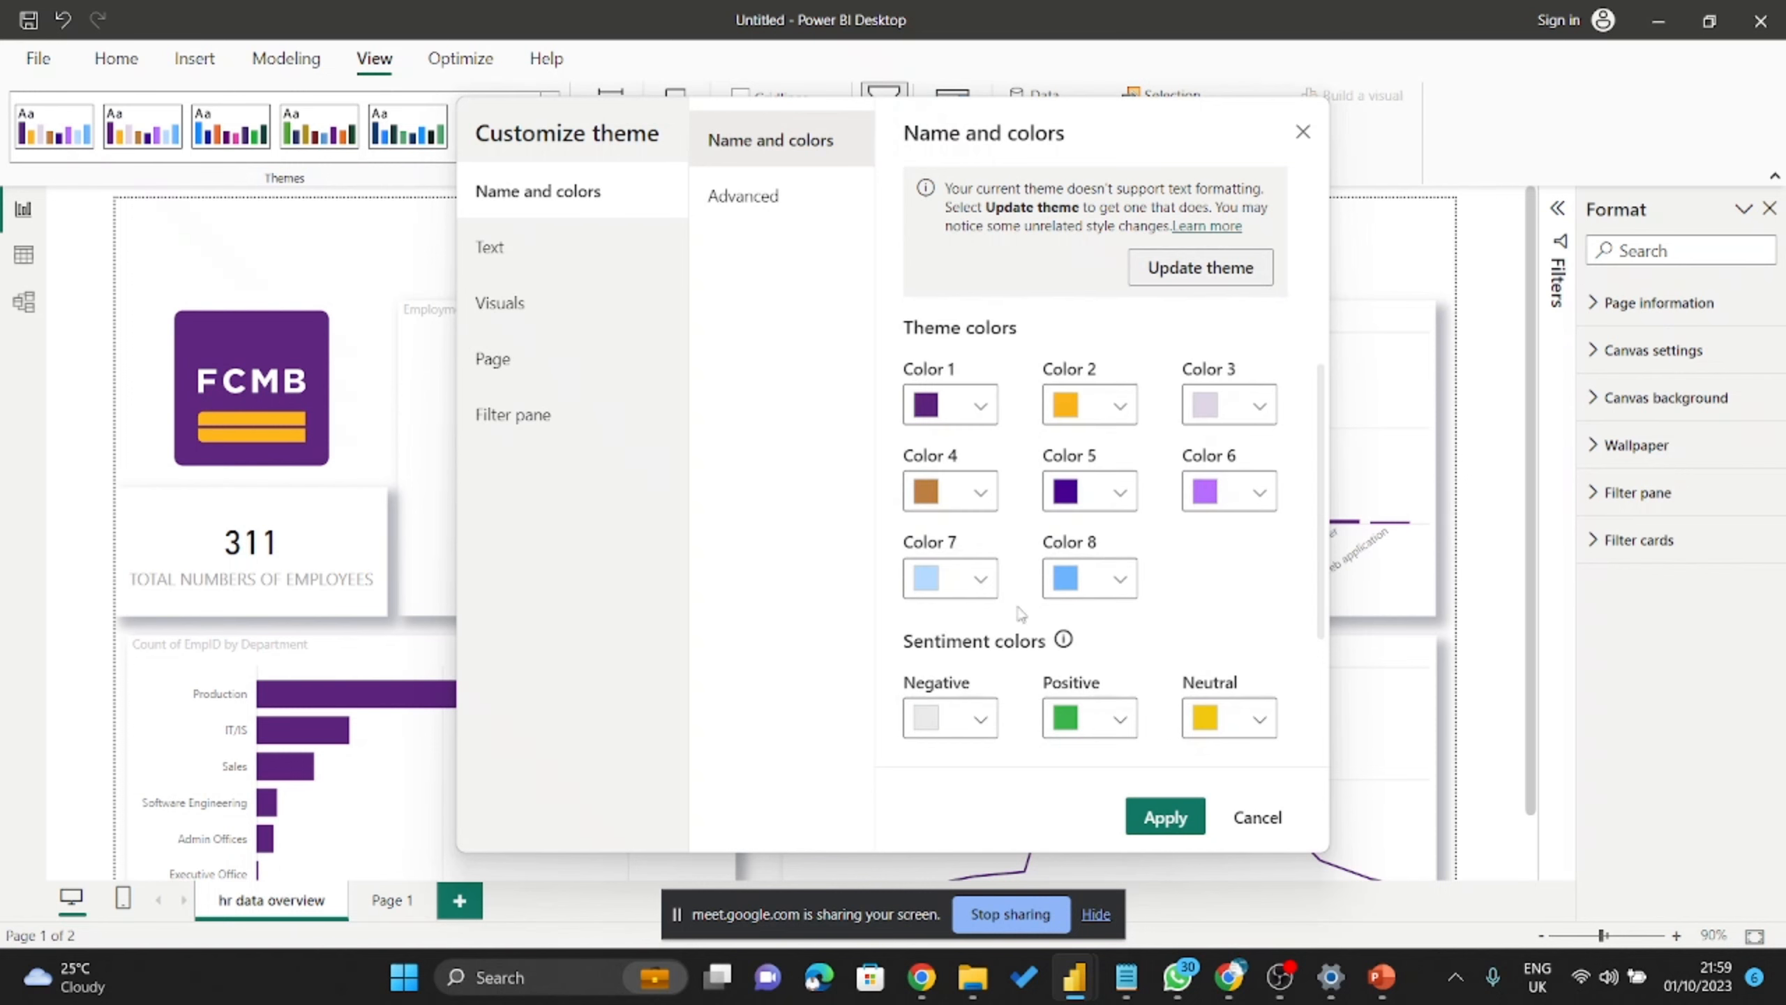
pyautogui.click(981, 406)
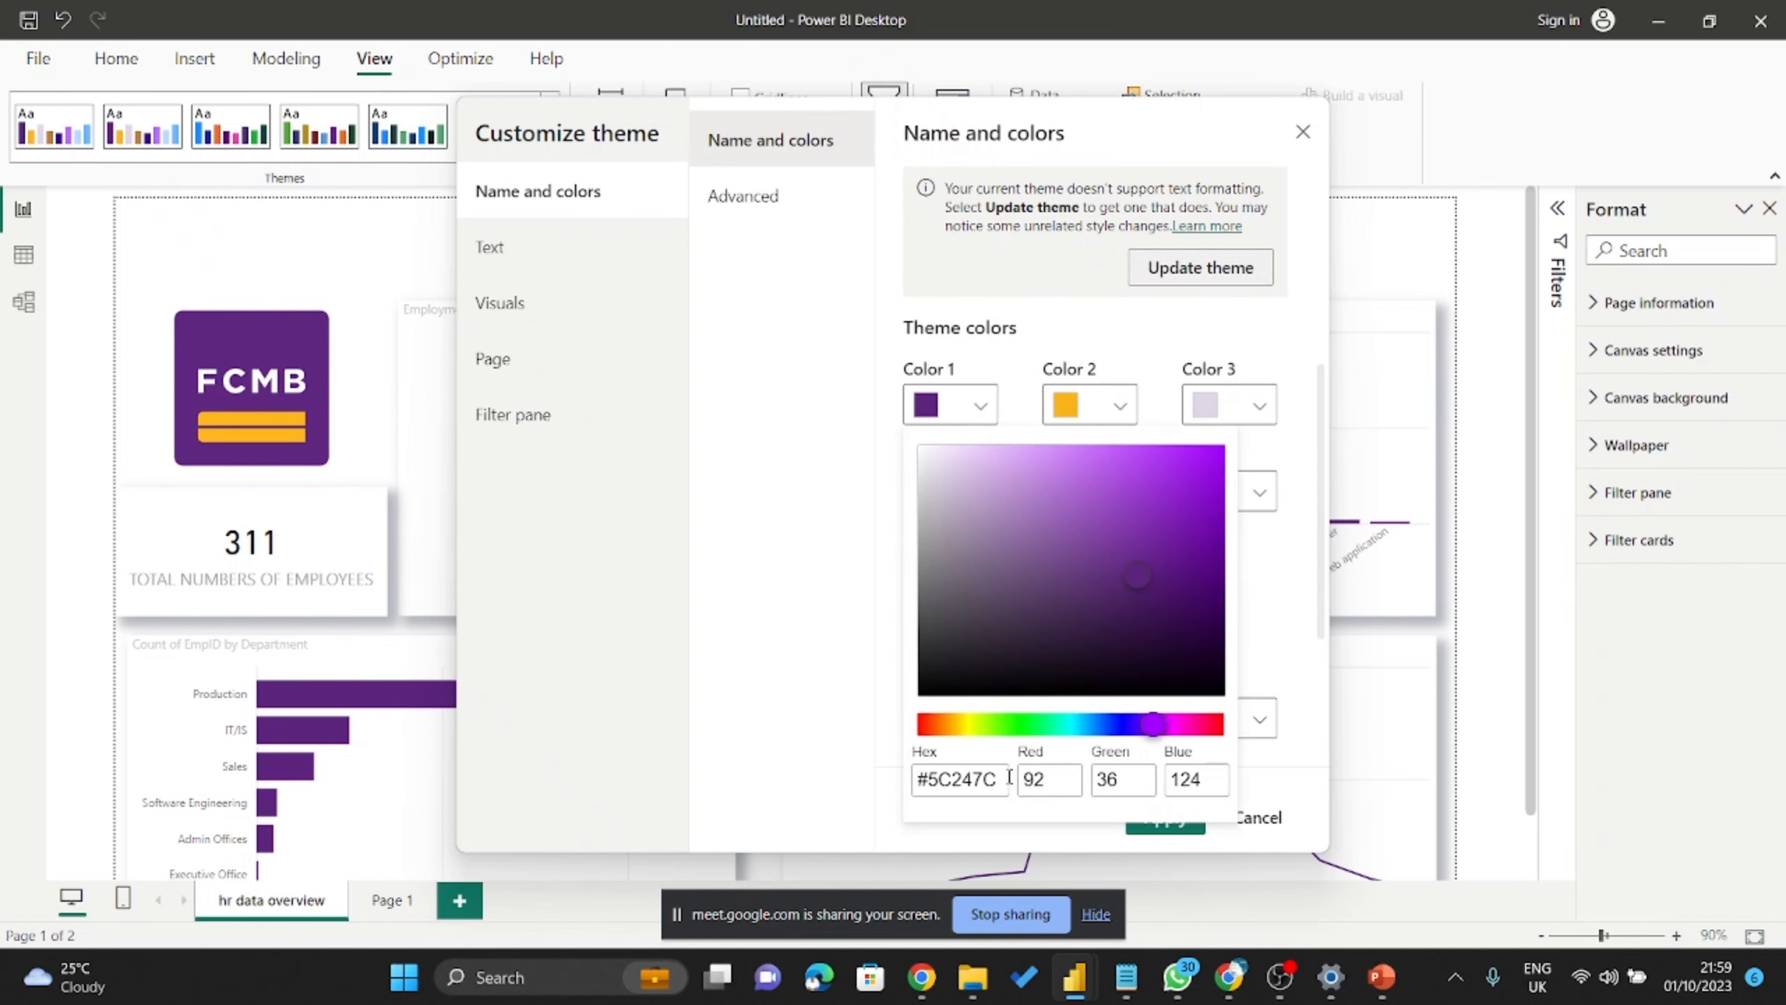
pyautogui.moveTo(1010, 777); pyautogui.dragTo(888, 752)
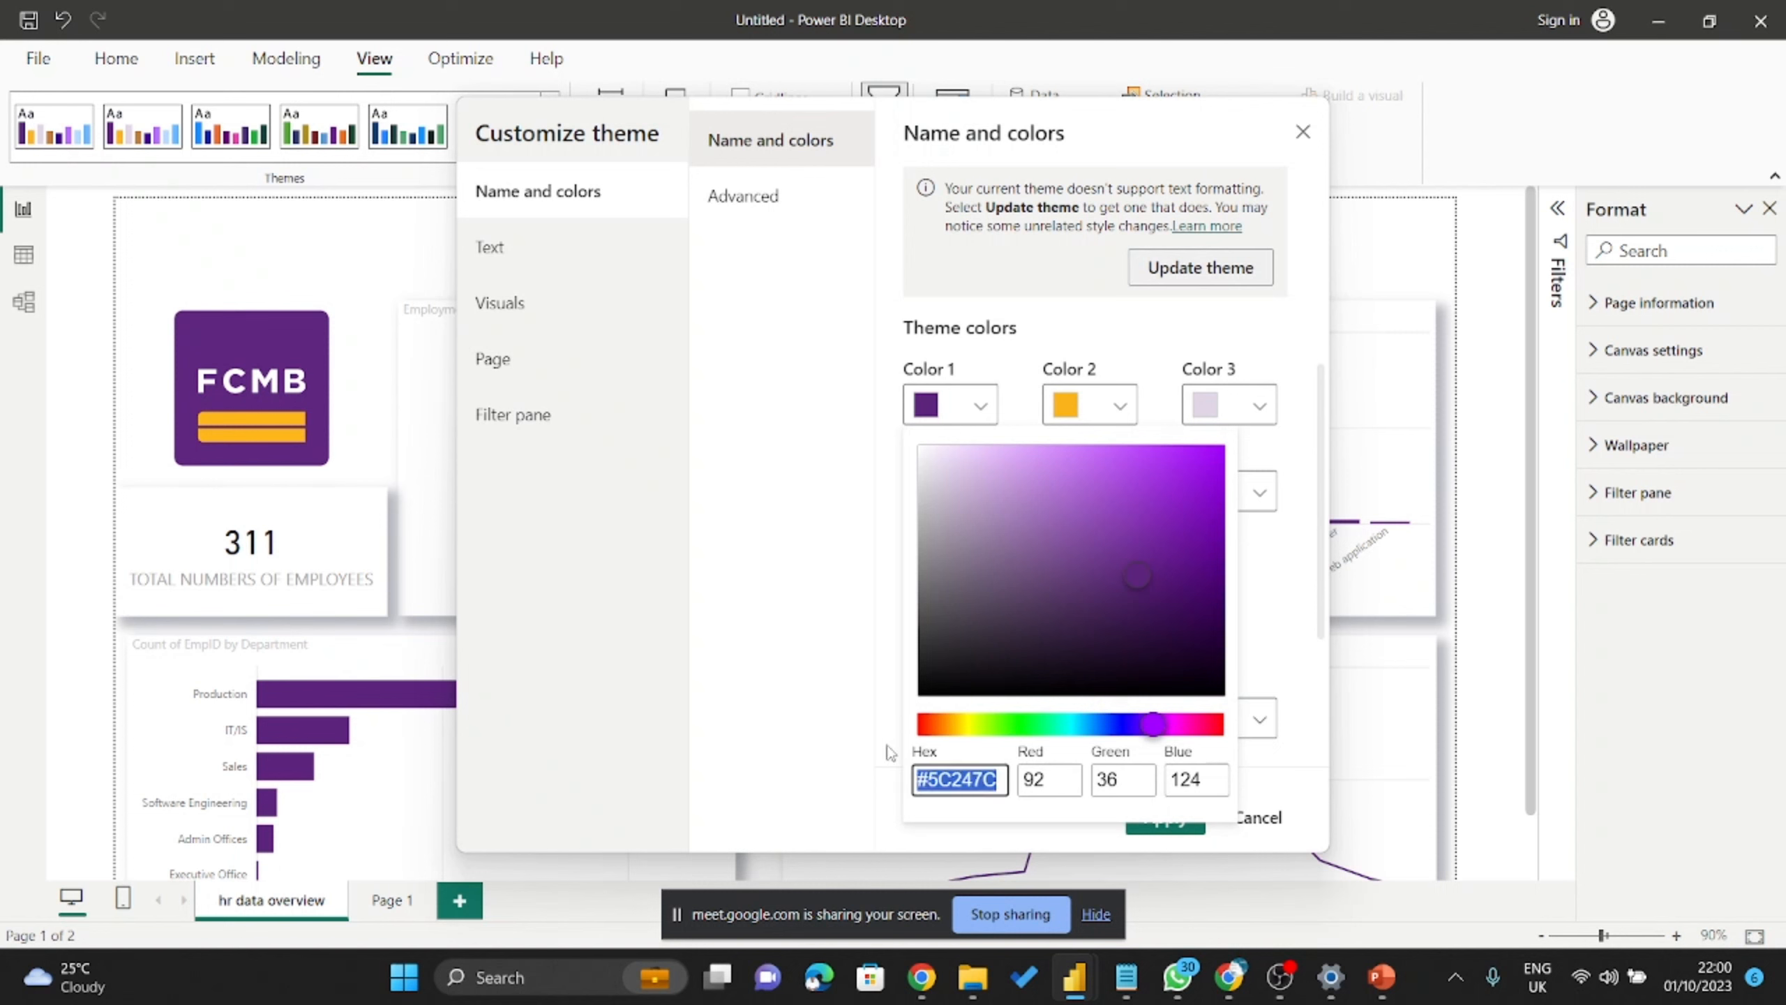
pyautogui.hotkey('ctrl', 'c')
pyautogui.click(865, 677)
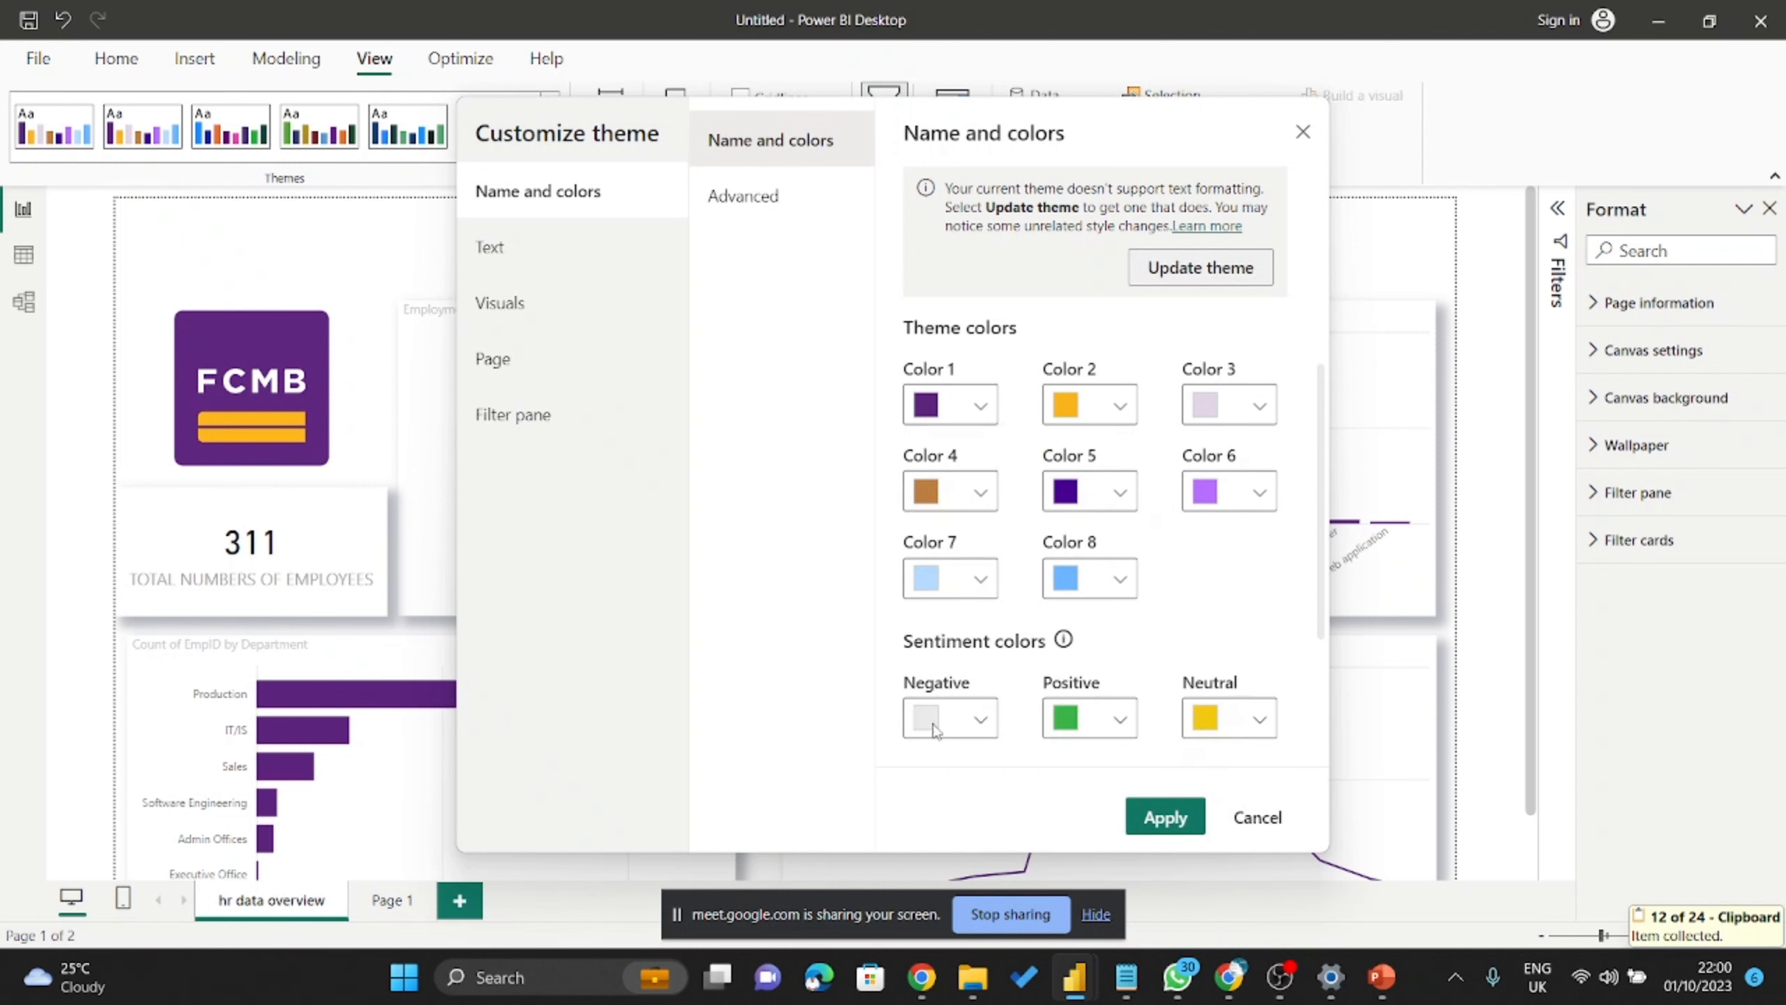
pyautogui.click(1121, 719)
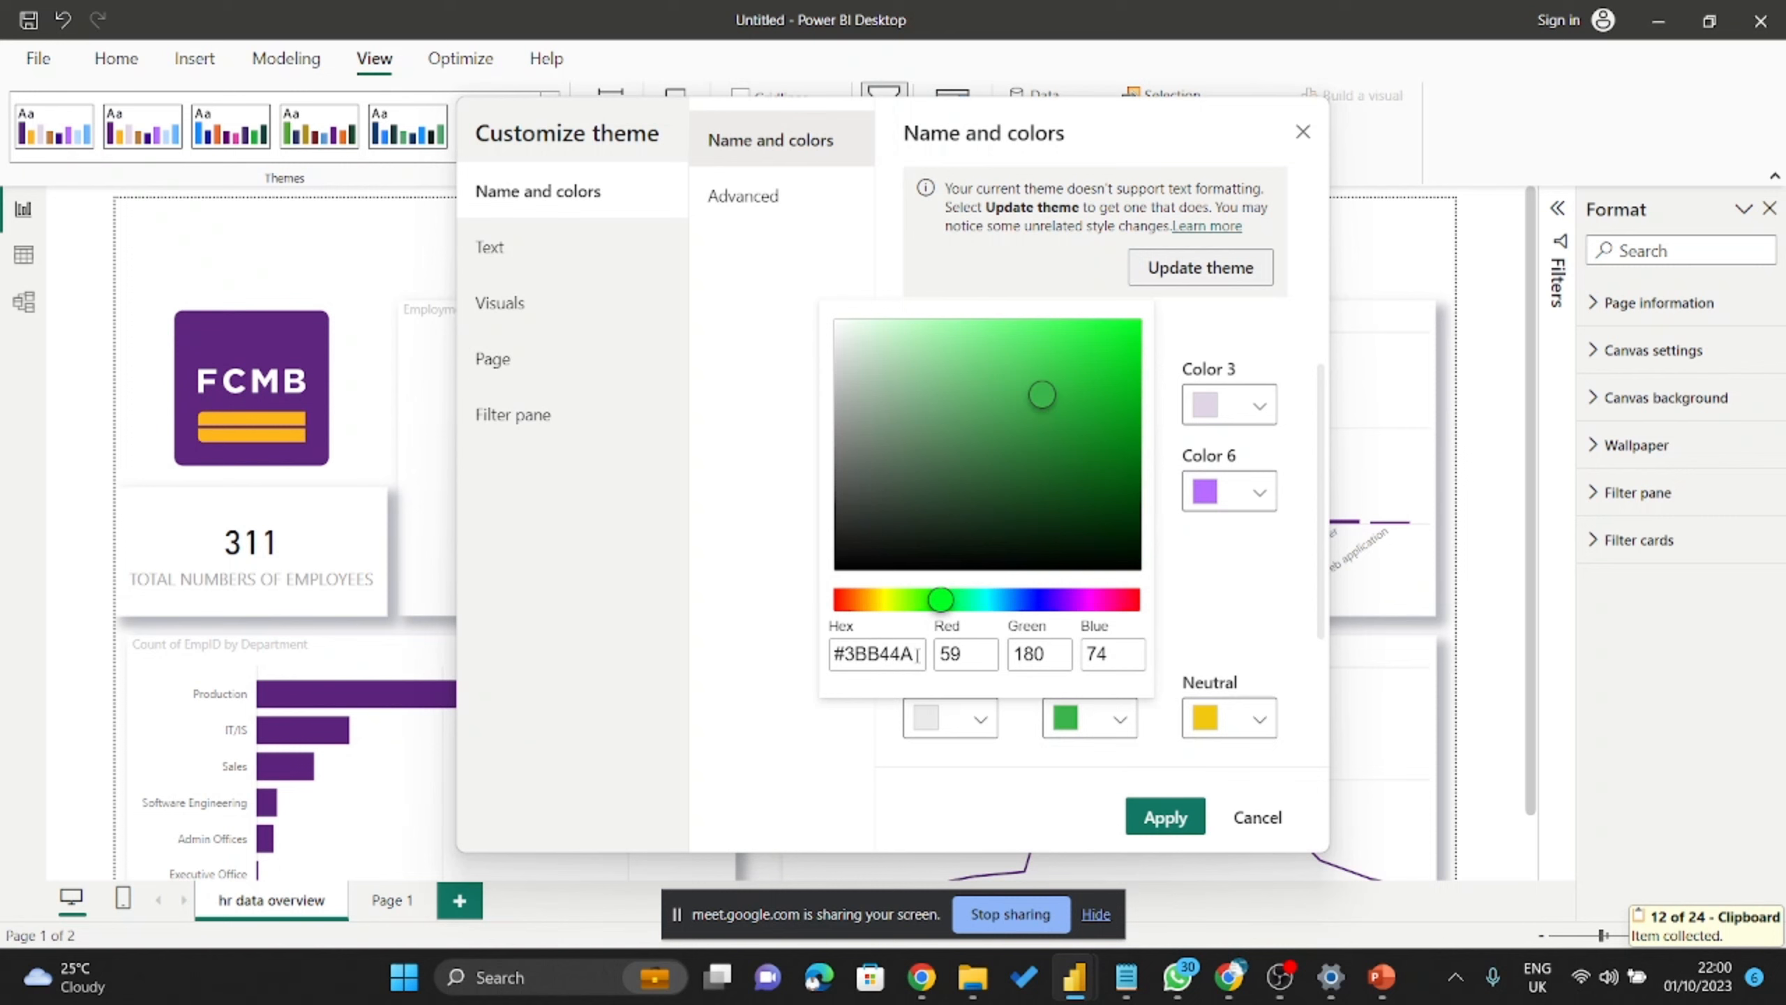
pyautogui.moveTo(917, 654); pyautogui.dragTo(809, 635)
pyautogui.hotkey('ctrl', 'v')
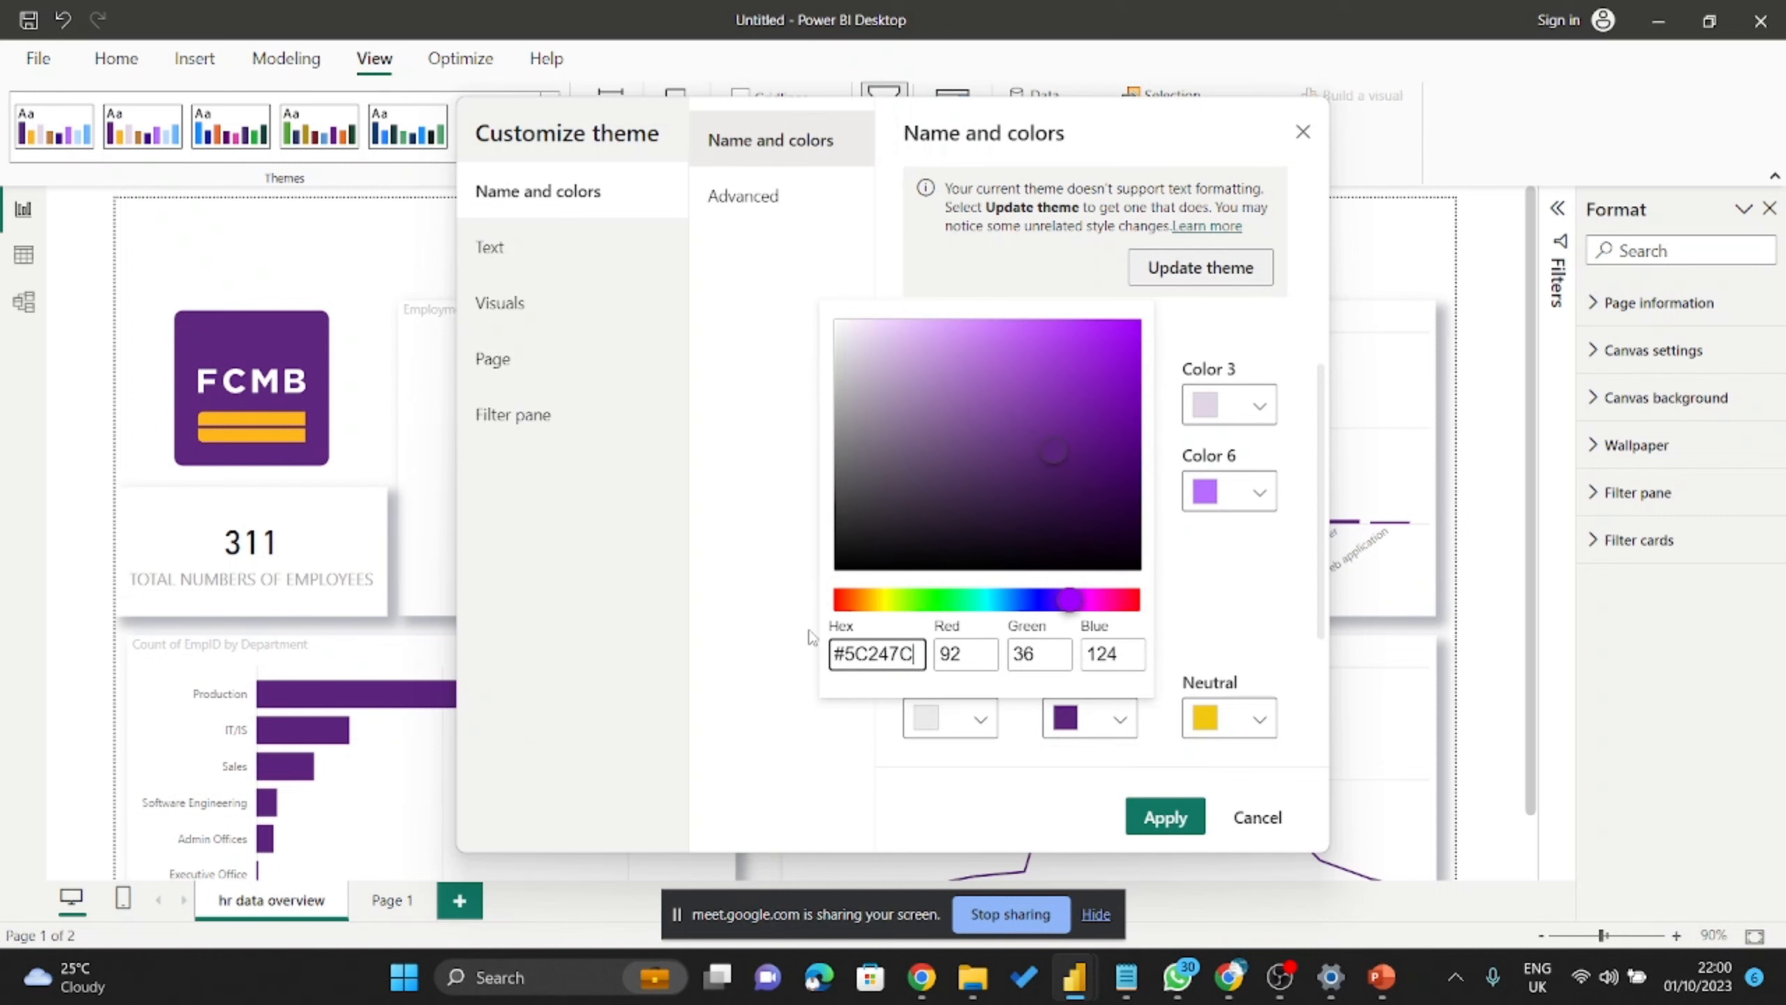
pyautogui.click(1190, 593)
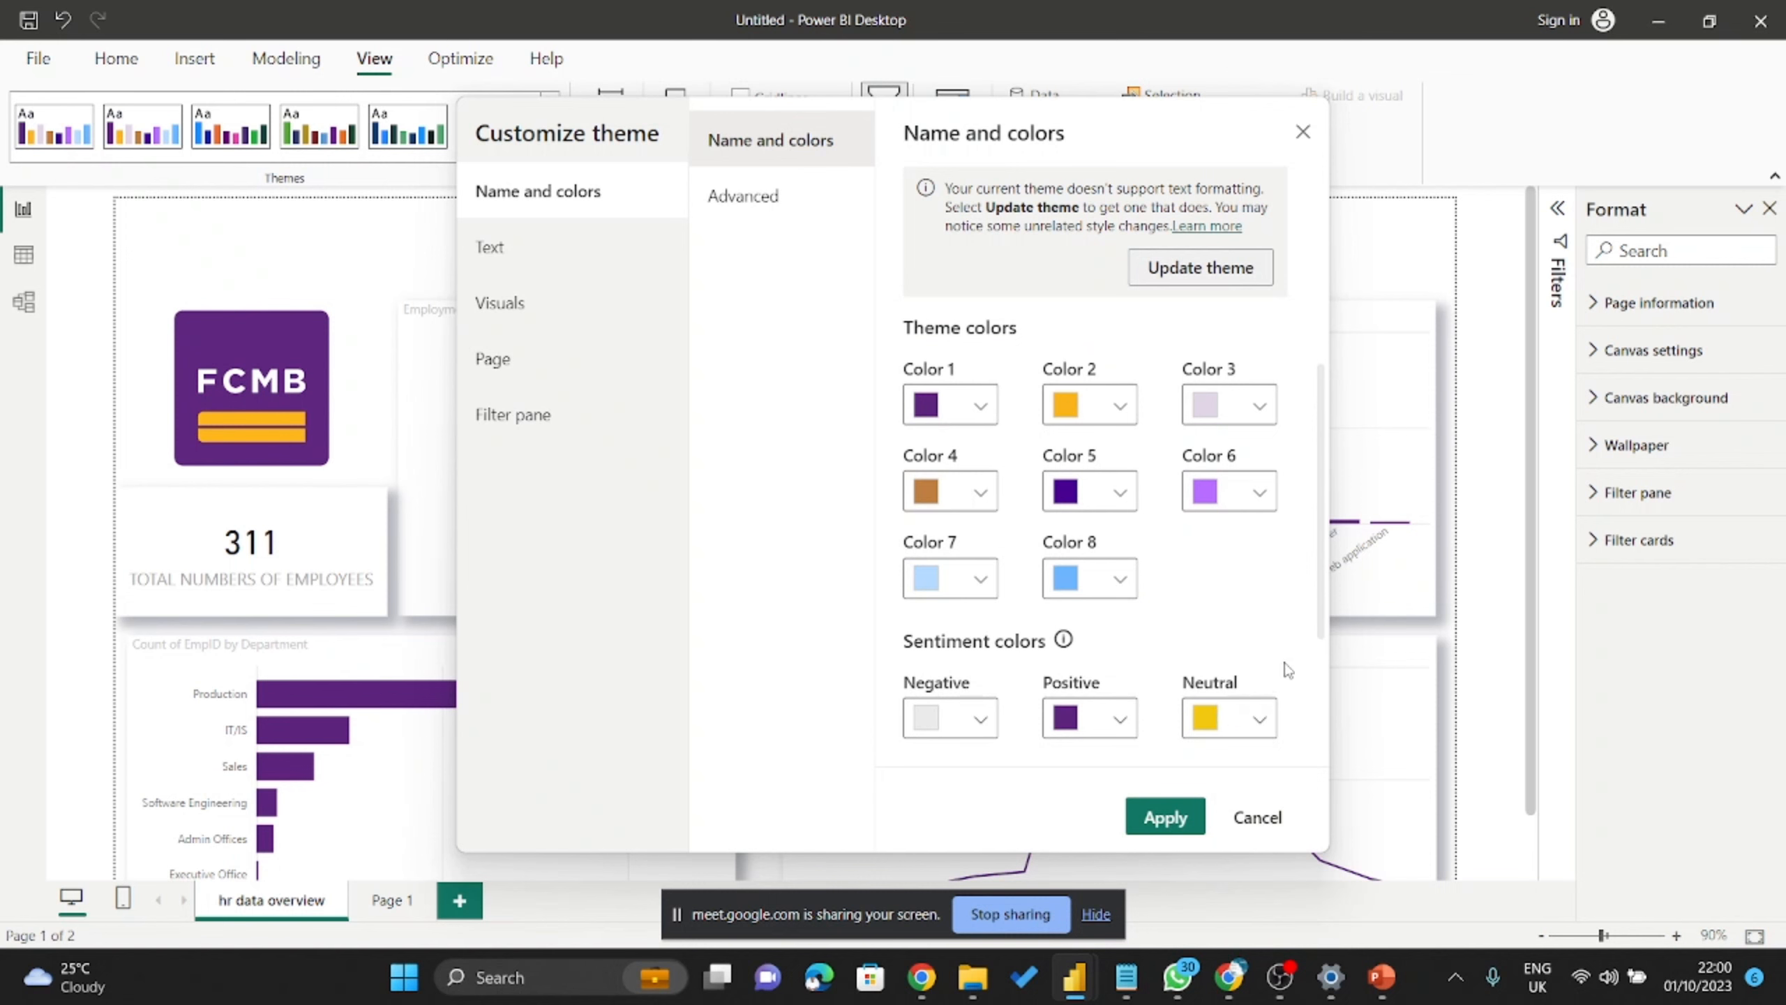
# Apply the customized theme to the hr data overview report.
pyautogui.scroll(-2, 1238, 672)
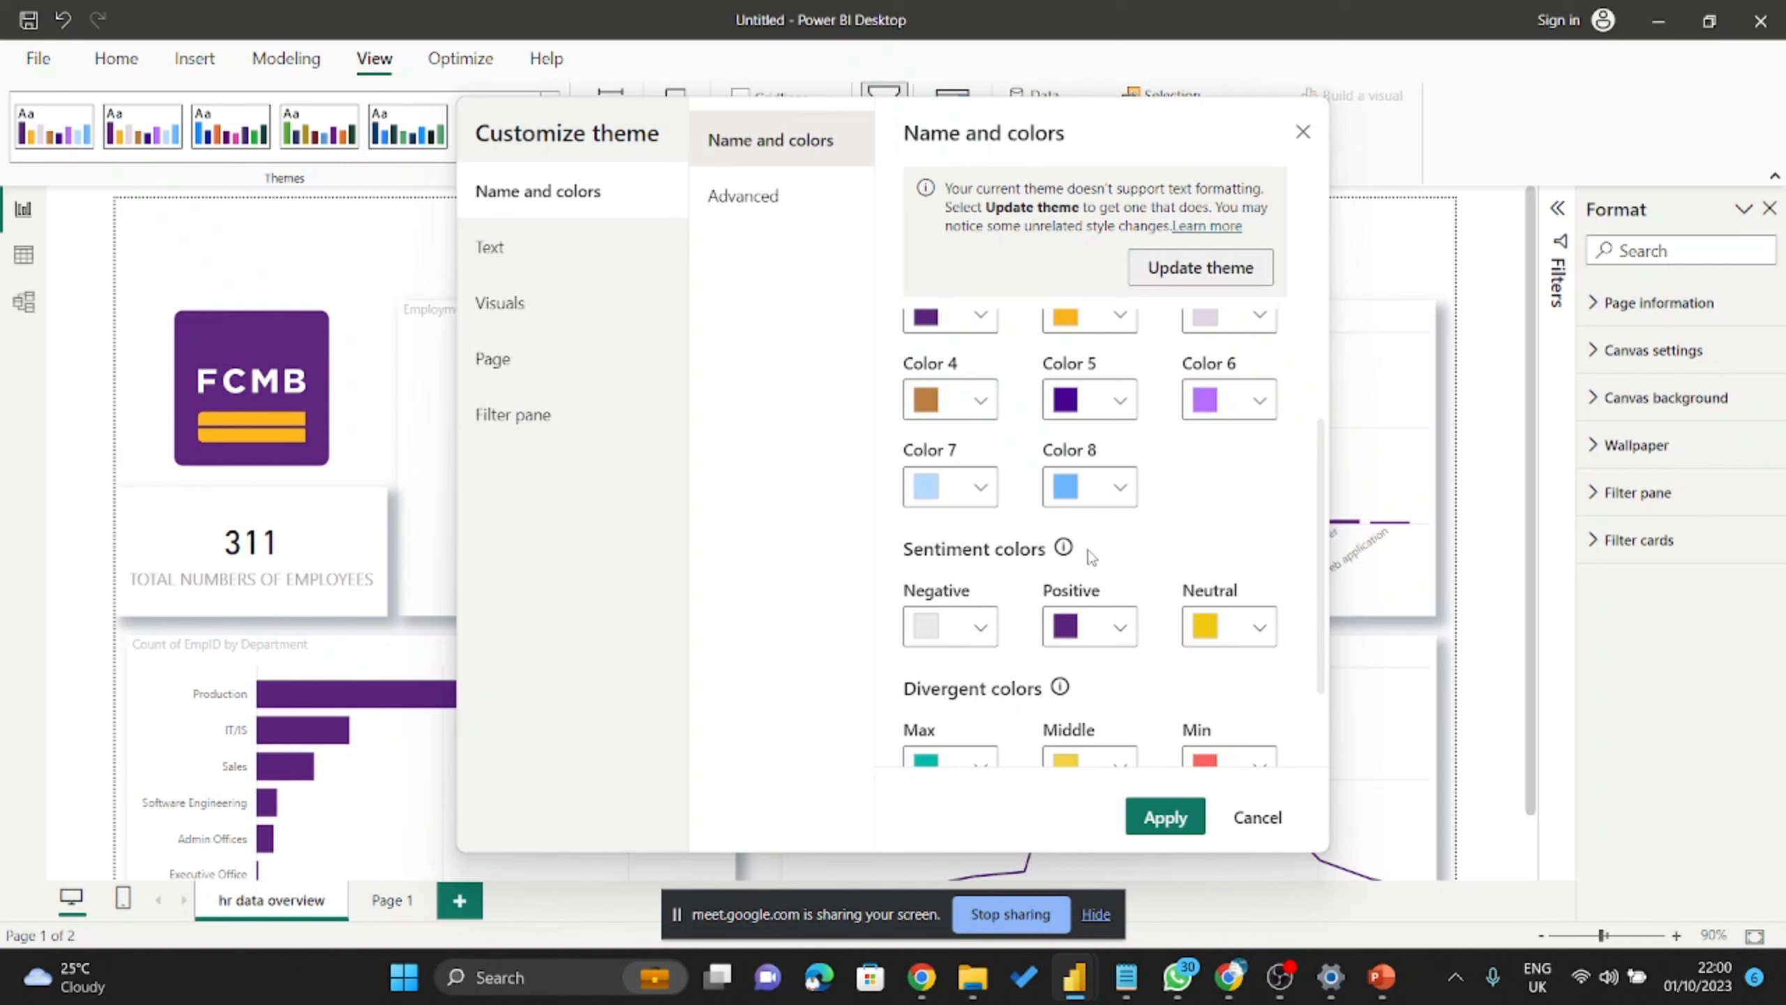
pyautogui.scroll(-2, 1091, 557)
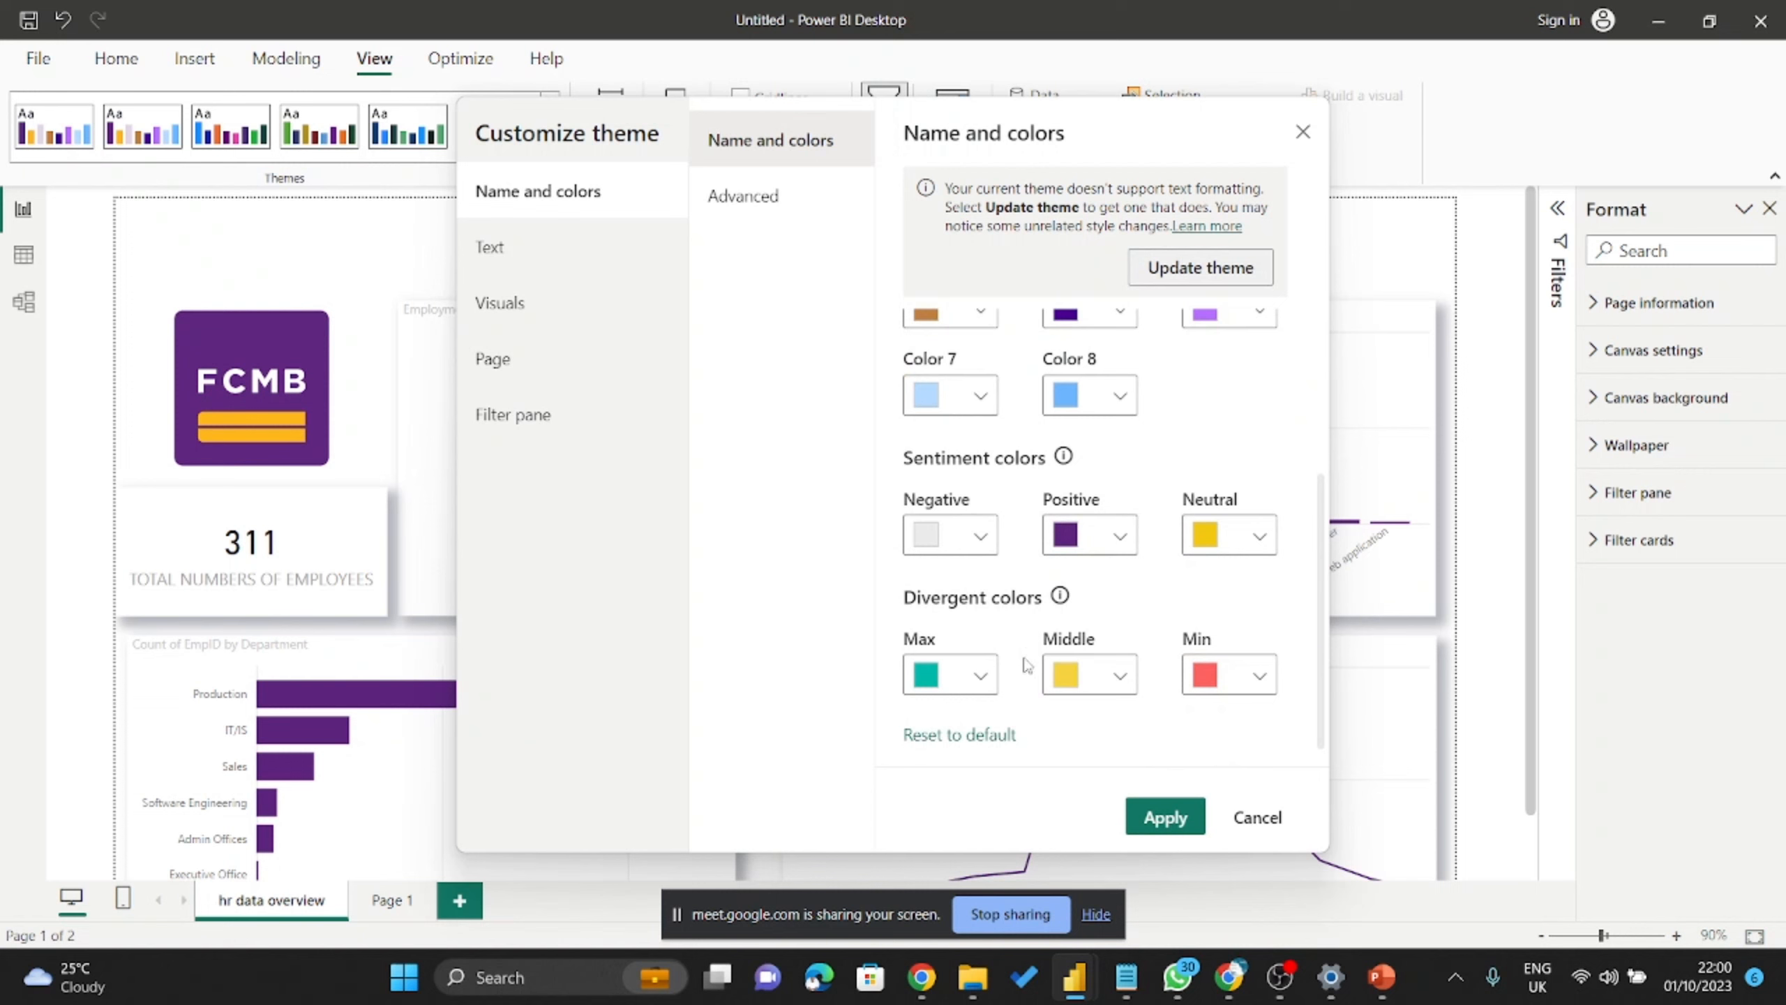
pyautogui.scroll(-1, 1089, 612)
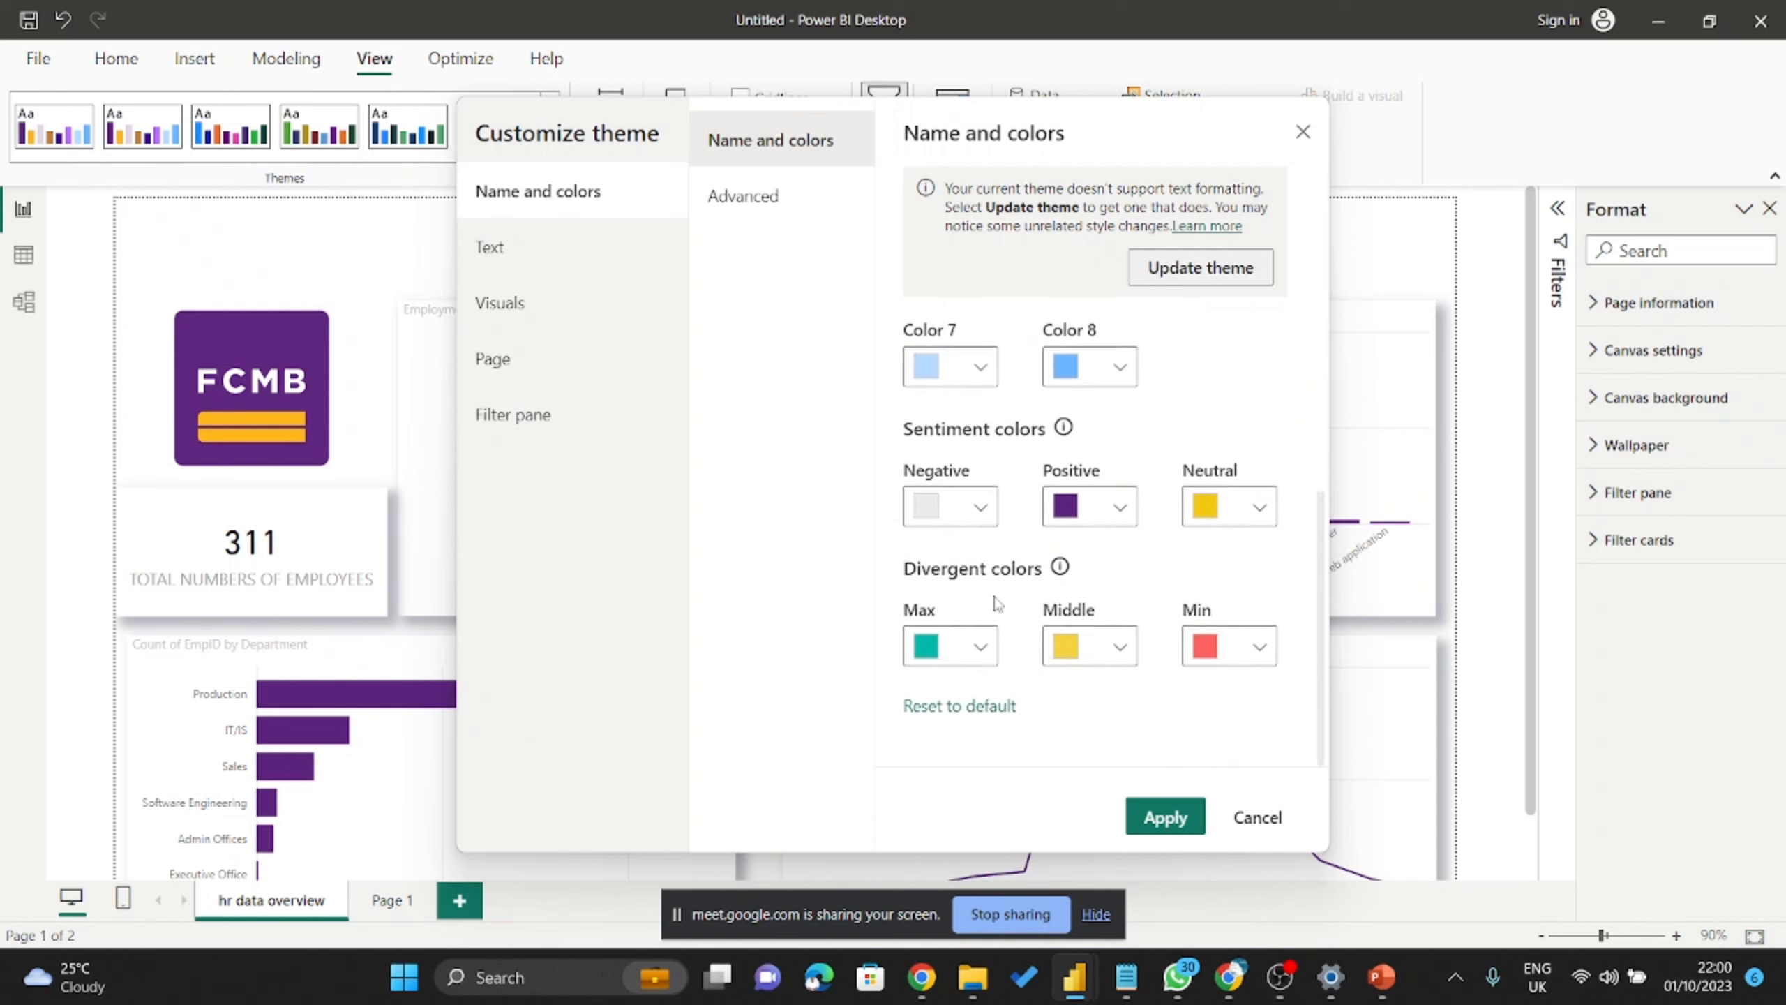
pyautogui.click(1162, 816)
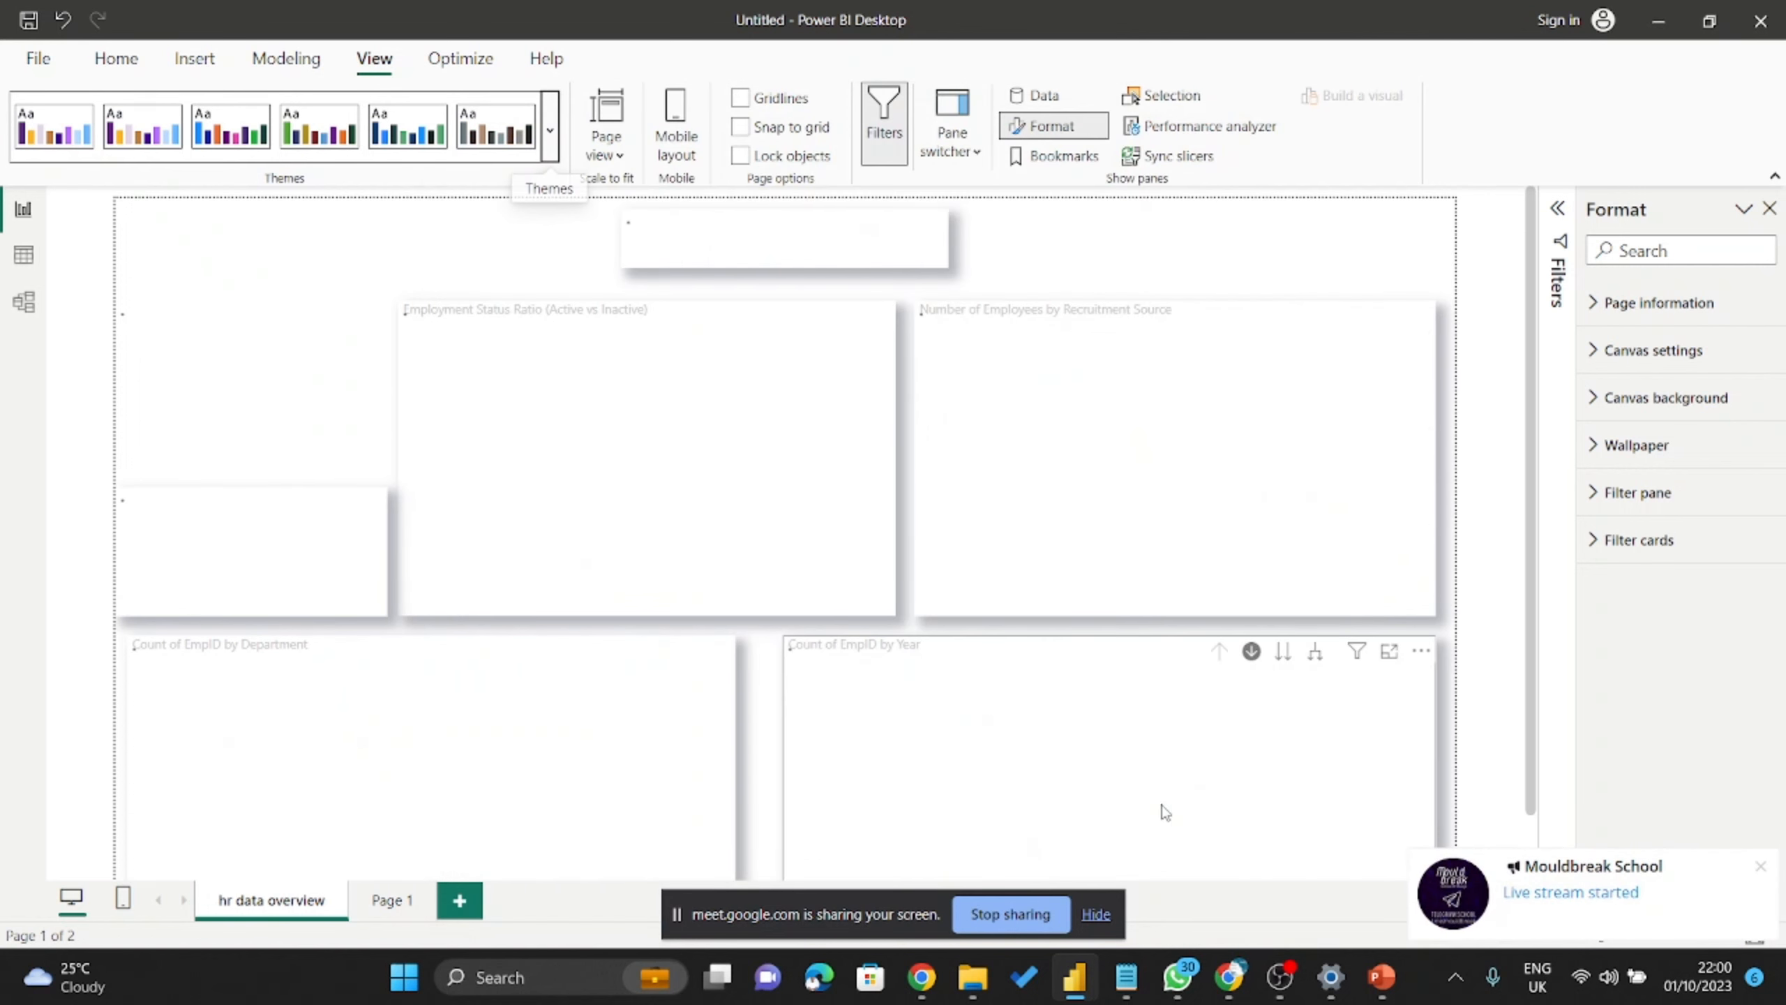
pyautogui.scroll(-1, 832, 519)
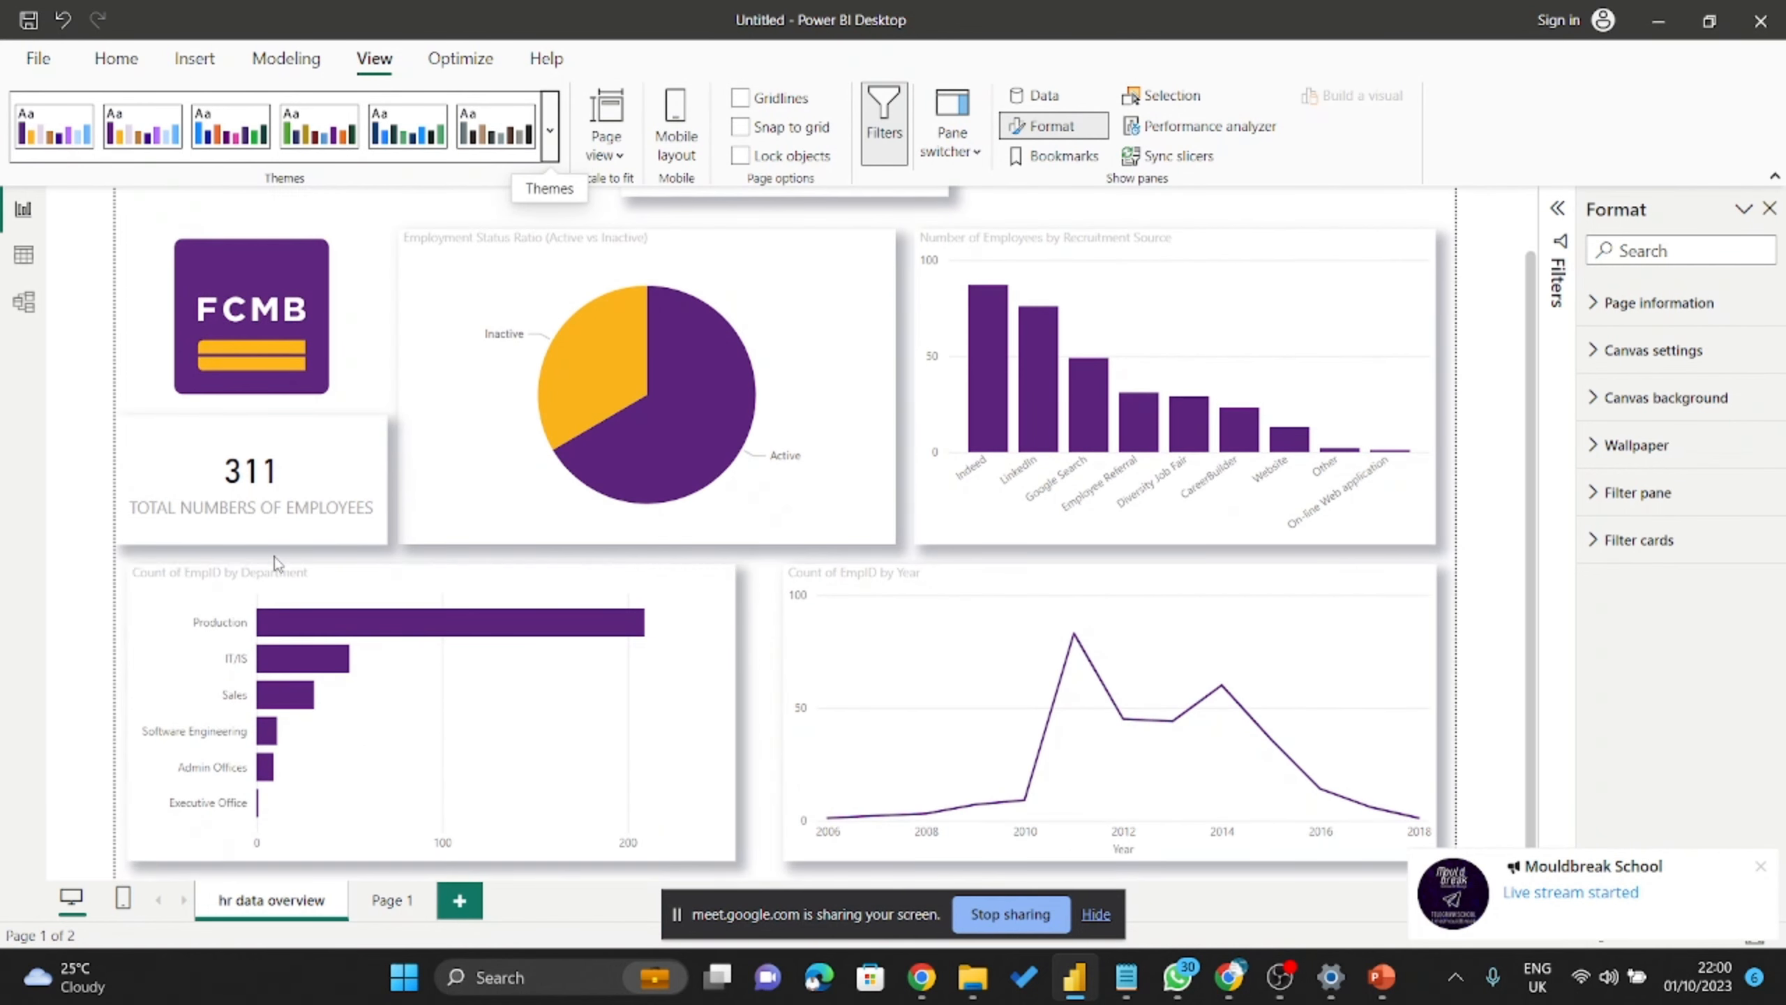
pyautogui.scroll(1, 366, 583)
pyautogui.scroll(-1, 369, 583)
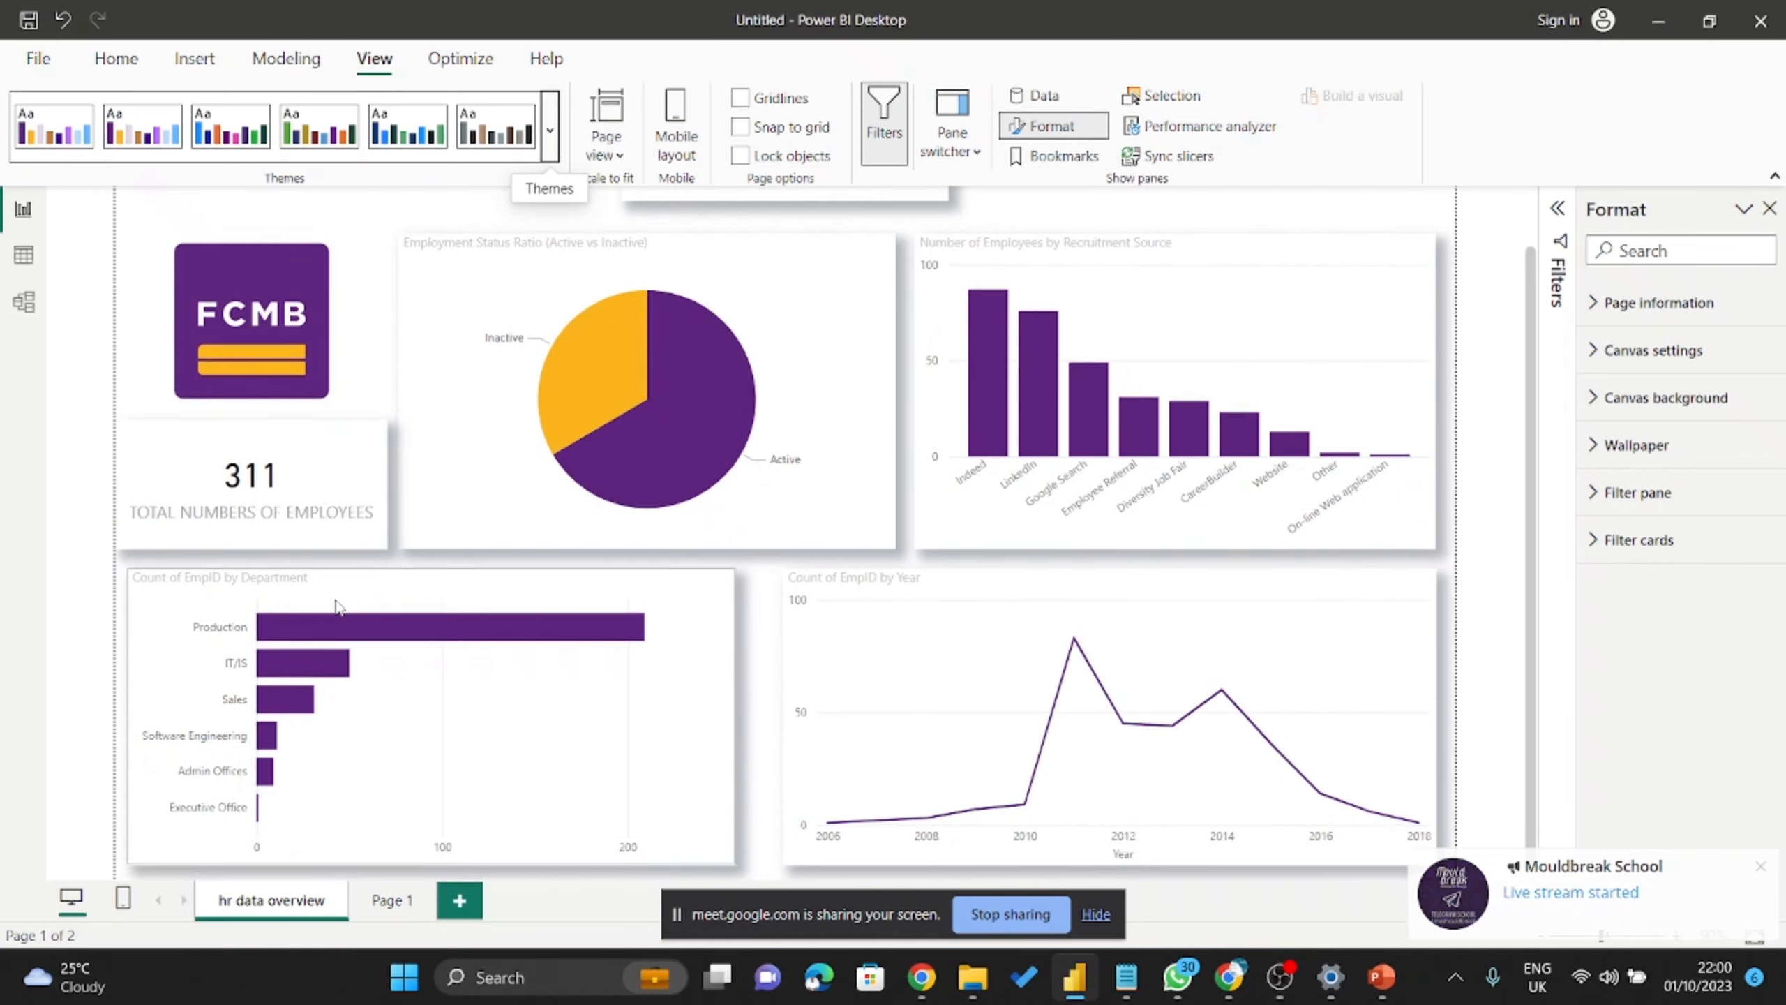
# Select the department bar chart and open its full formatting options.
pyautogui.click(445, 593)
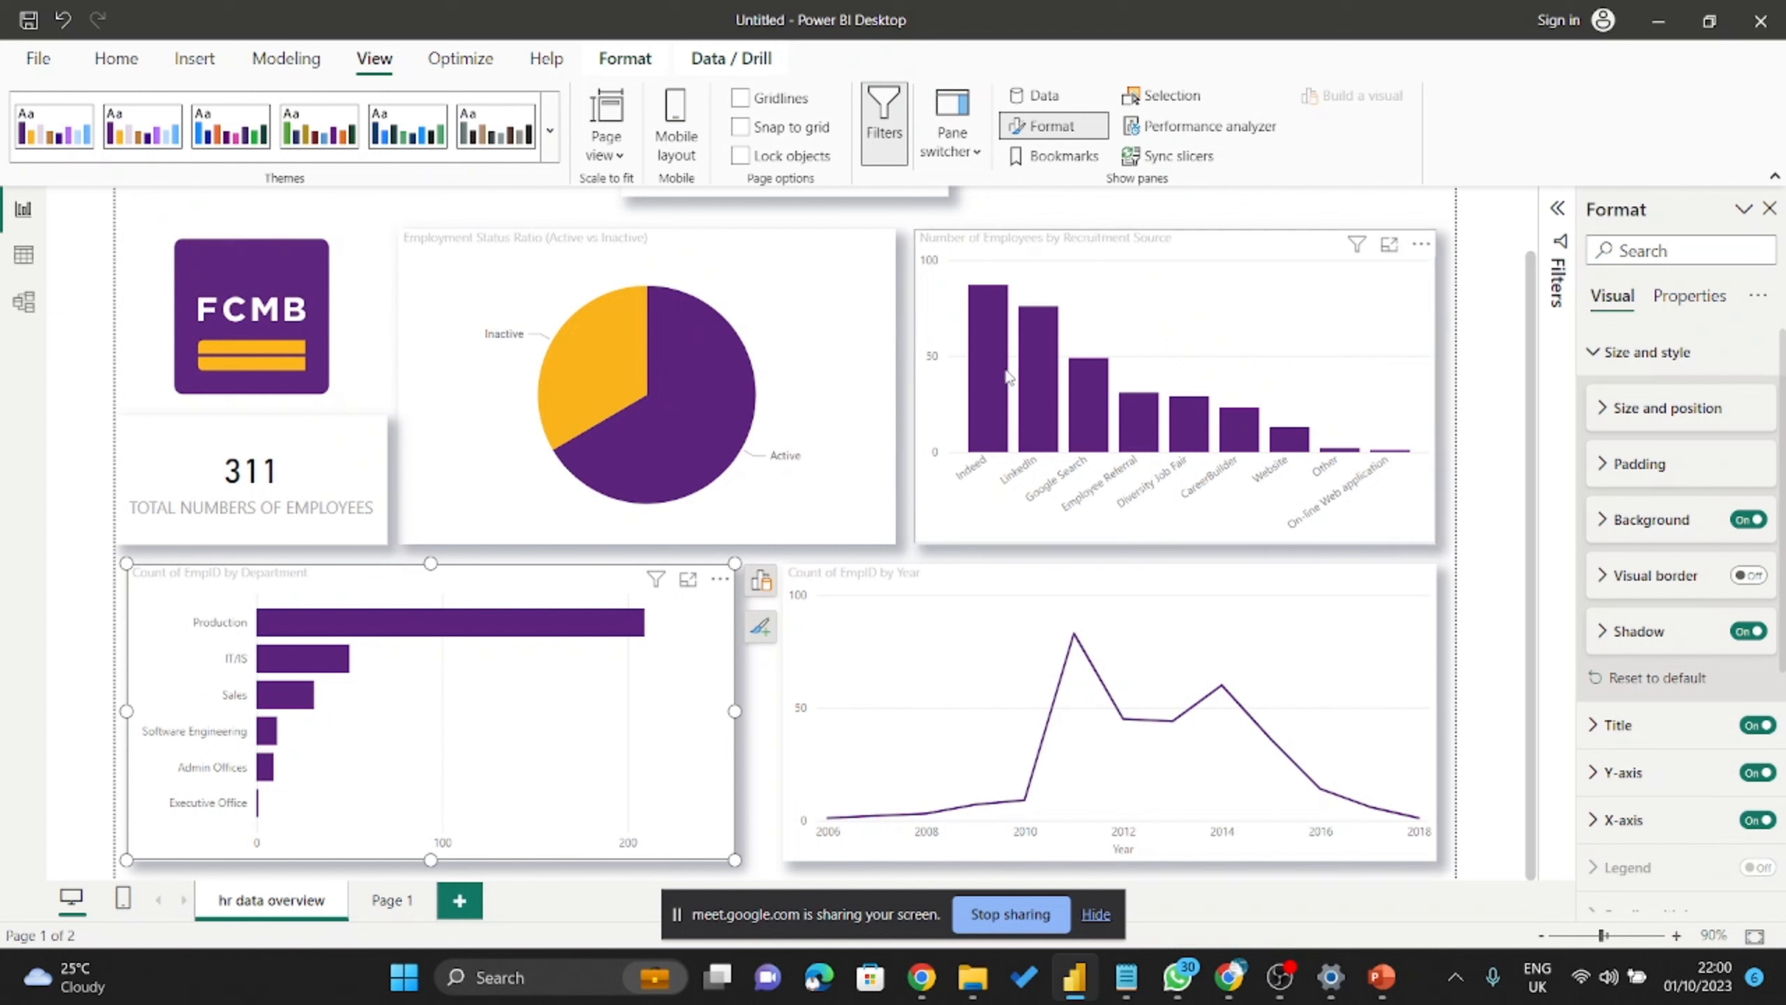
pyautogui.click(760, 622)
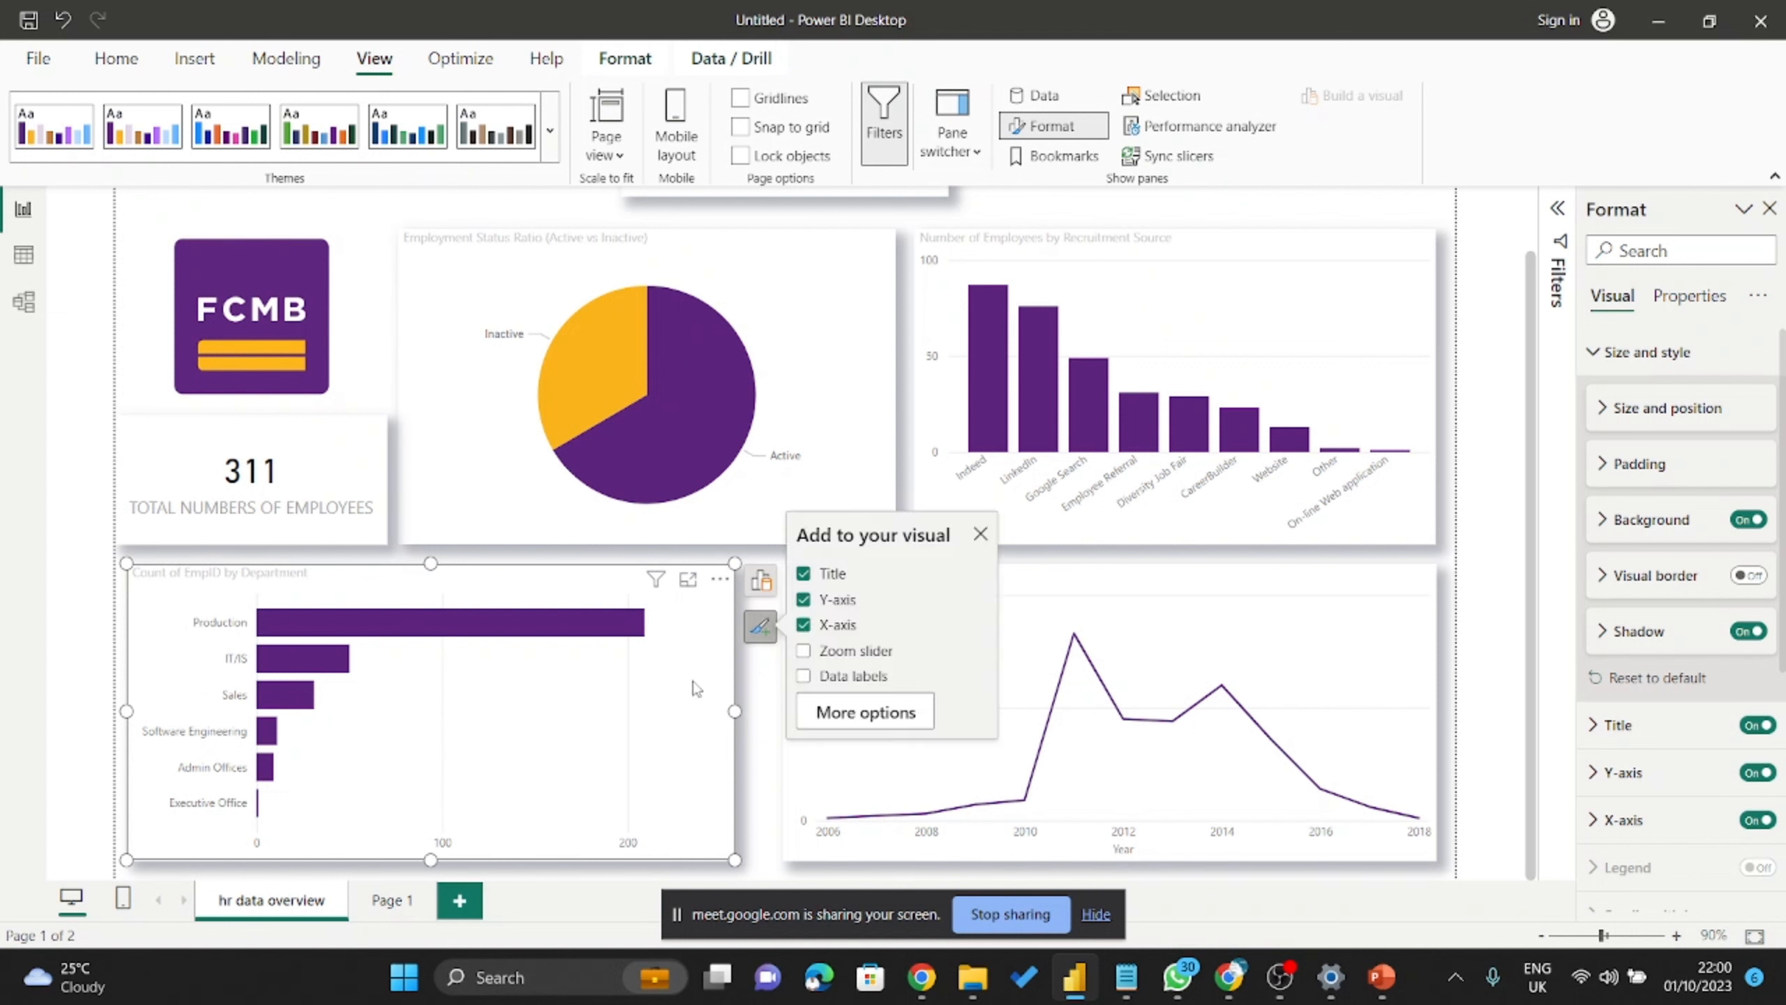
pyautogui.click(761, 628)
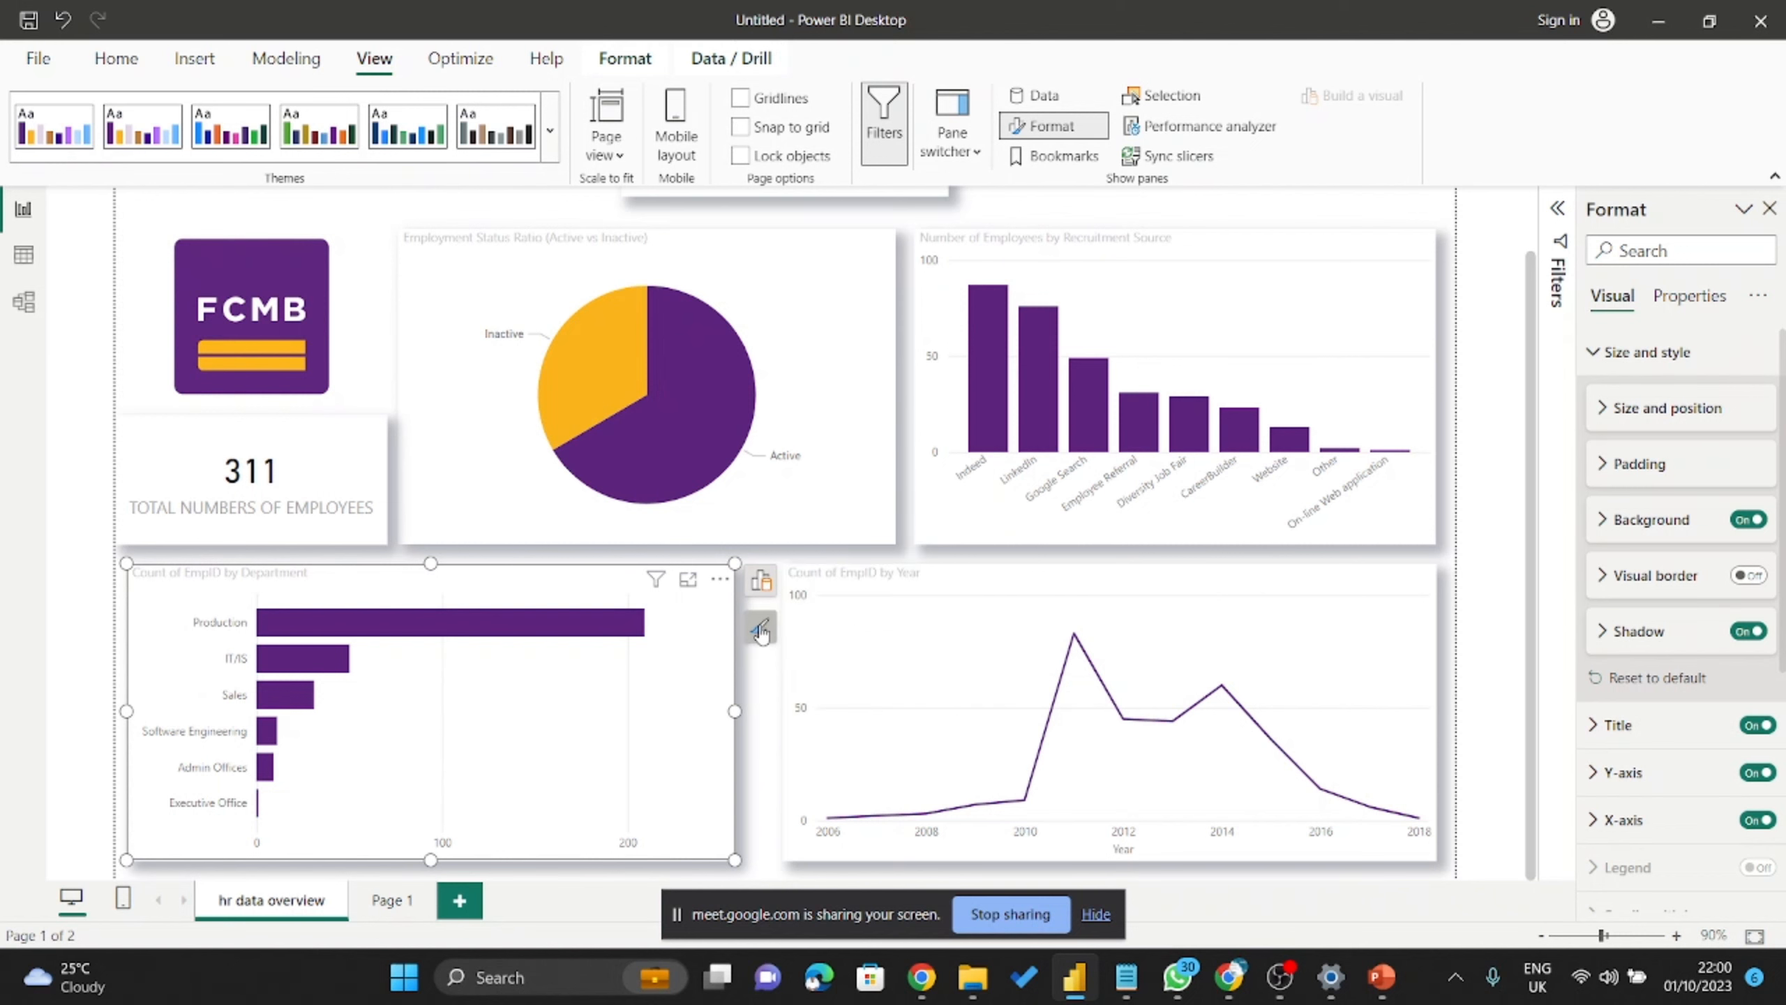
pyautogui.click(761, 629)
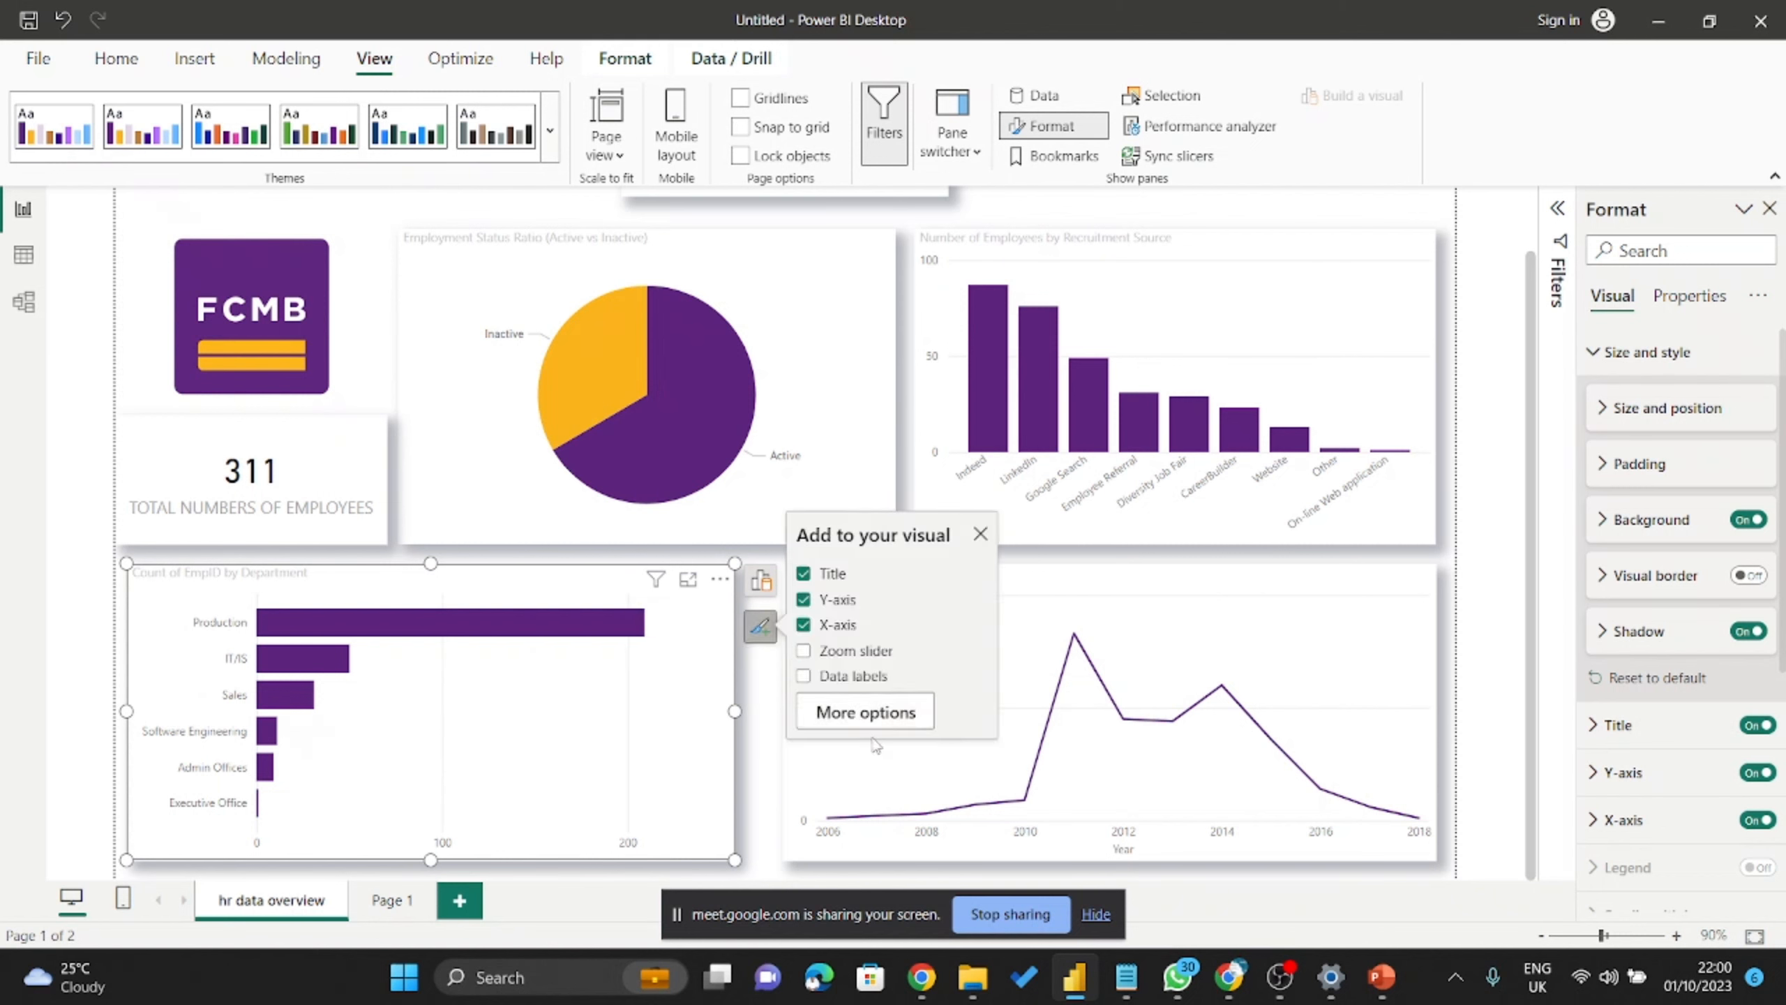
pyautogui.click(864, 712)
# Collapse Size and style and expand Bars to reach the Default bar colour, leaving it purple.
pyautogui.click(1617, 353)
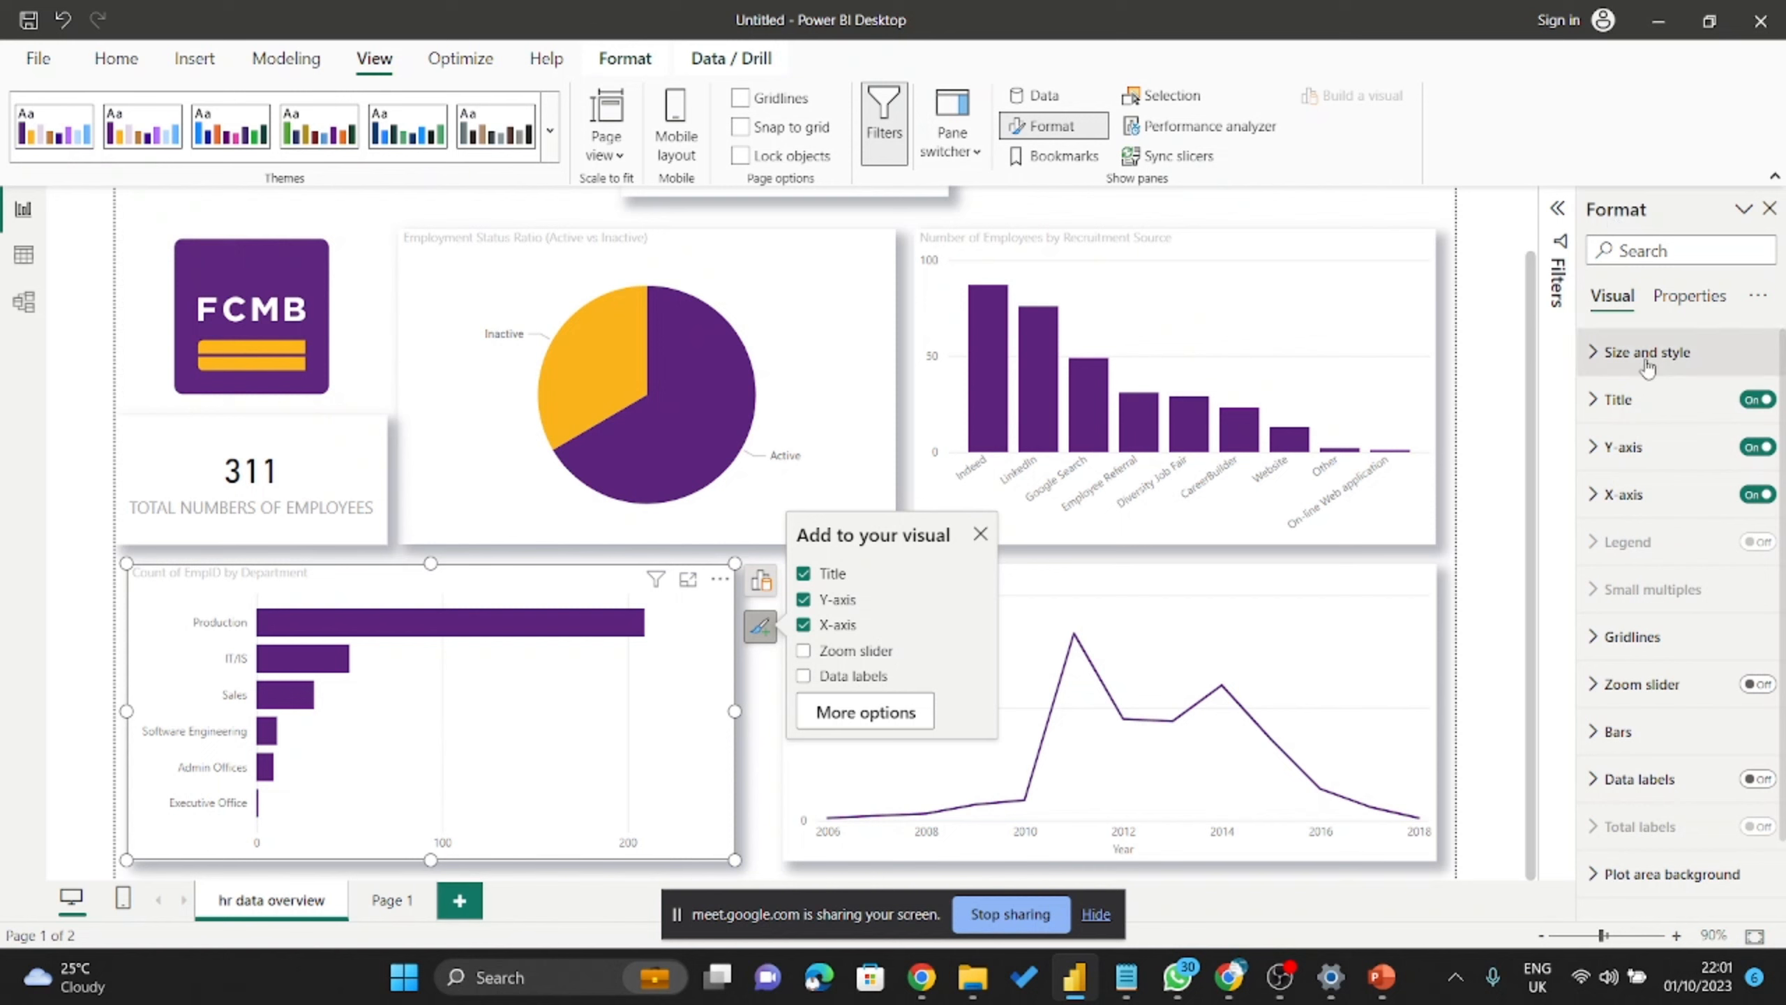
pyautogui.scroll(-1, 1670, 367)
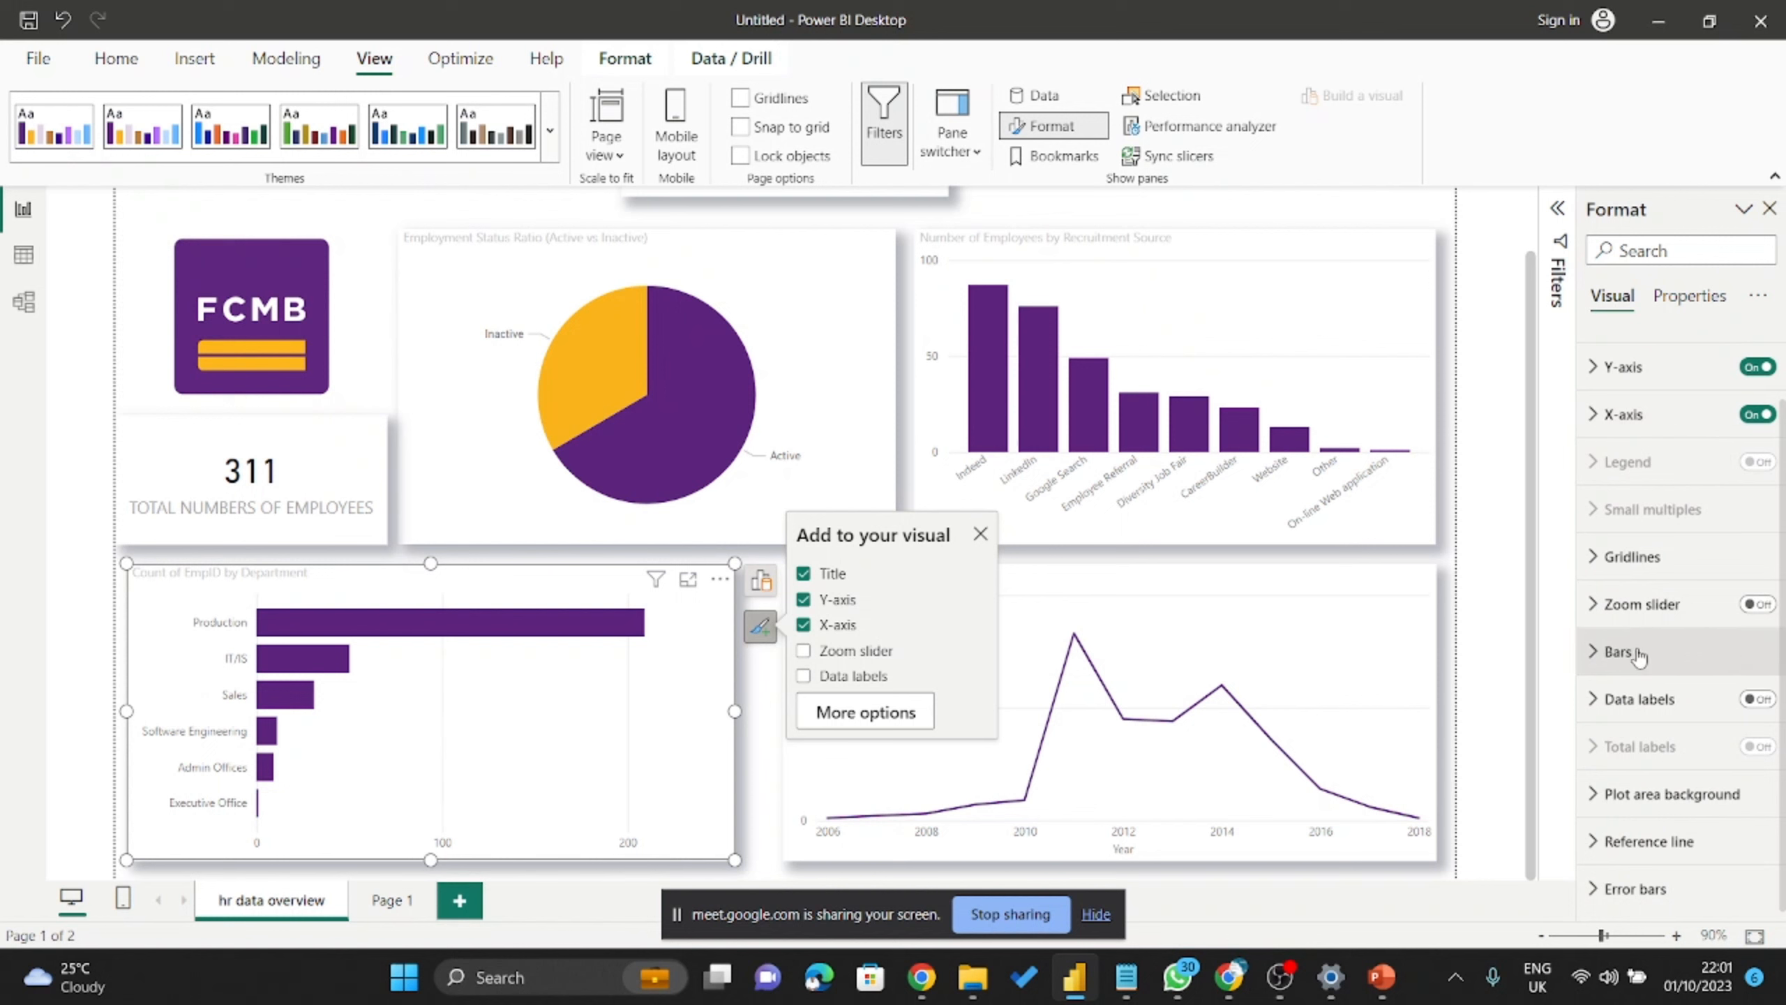
pyautogui.click(1617, 652)
pyautogui.scroll(-3, 1642, 598)
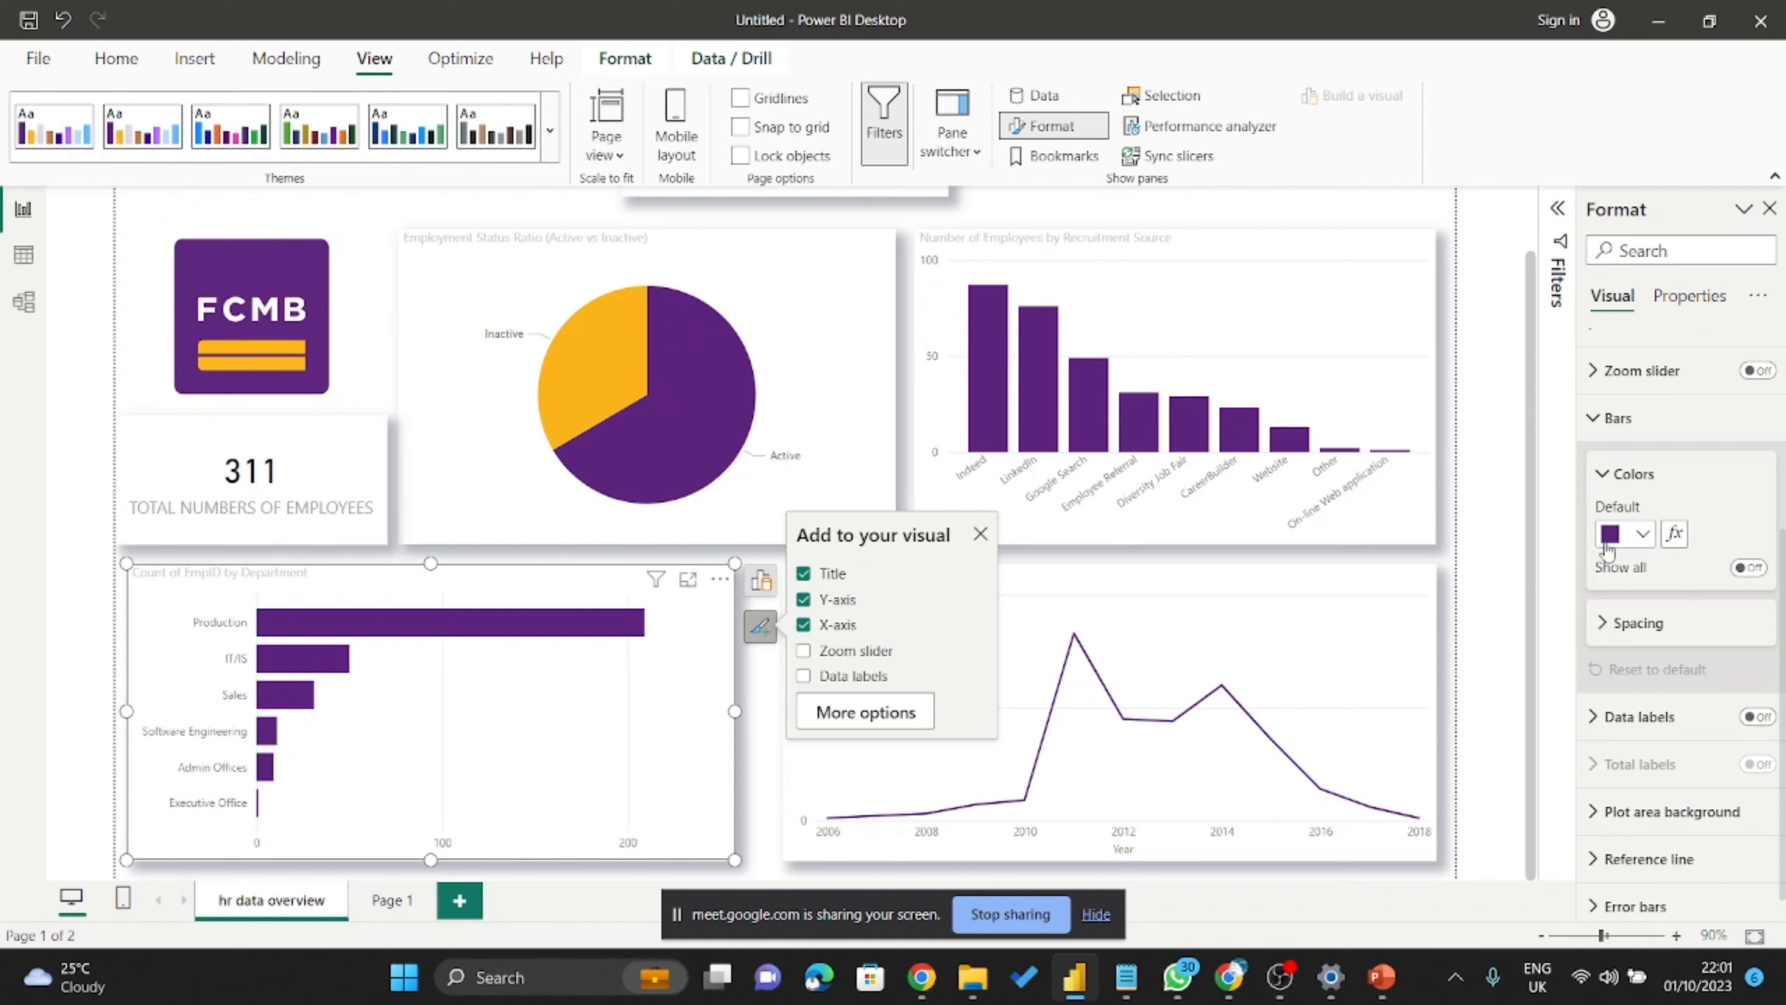
pyautogui.click(1642, 533)
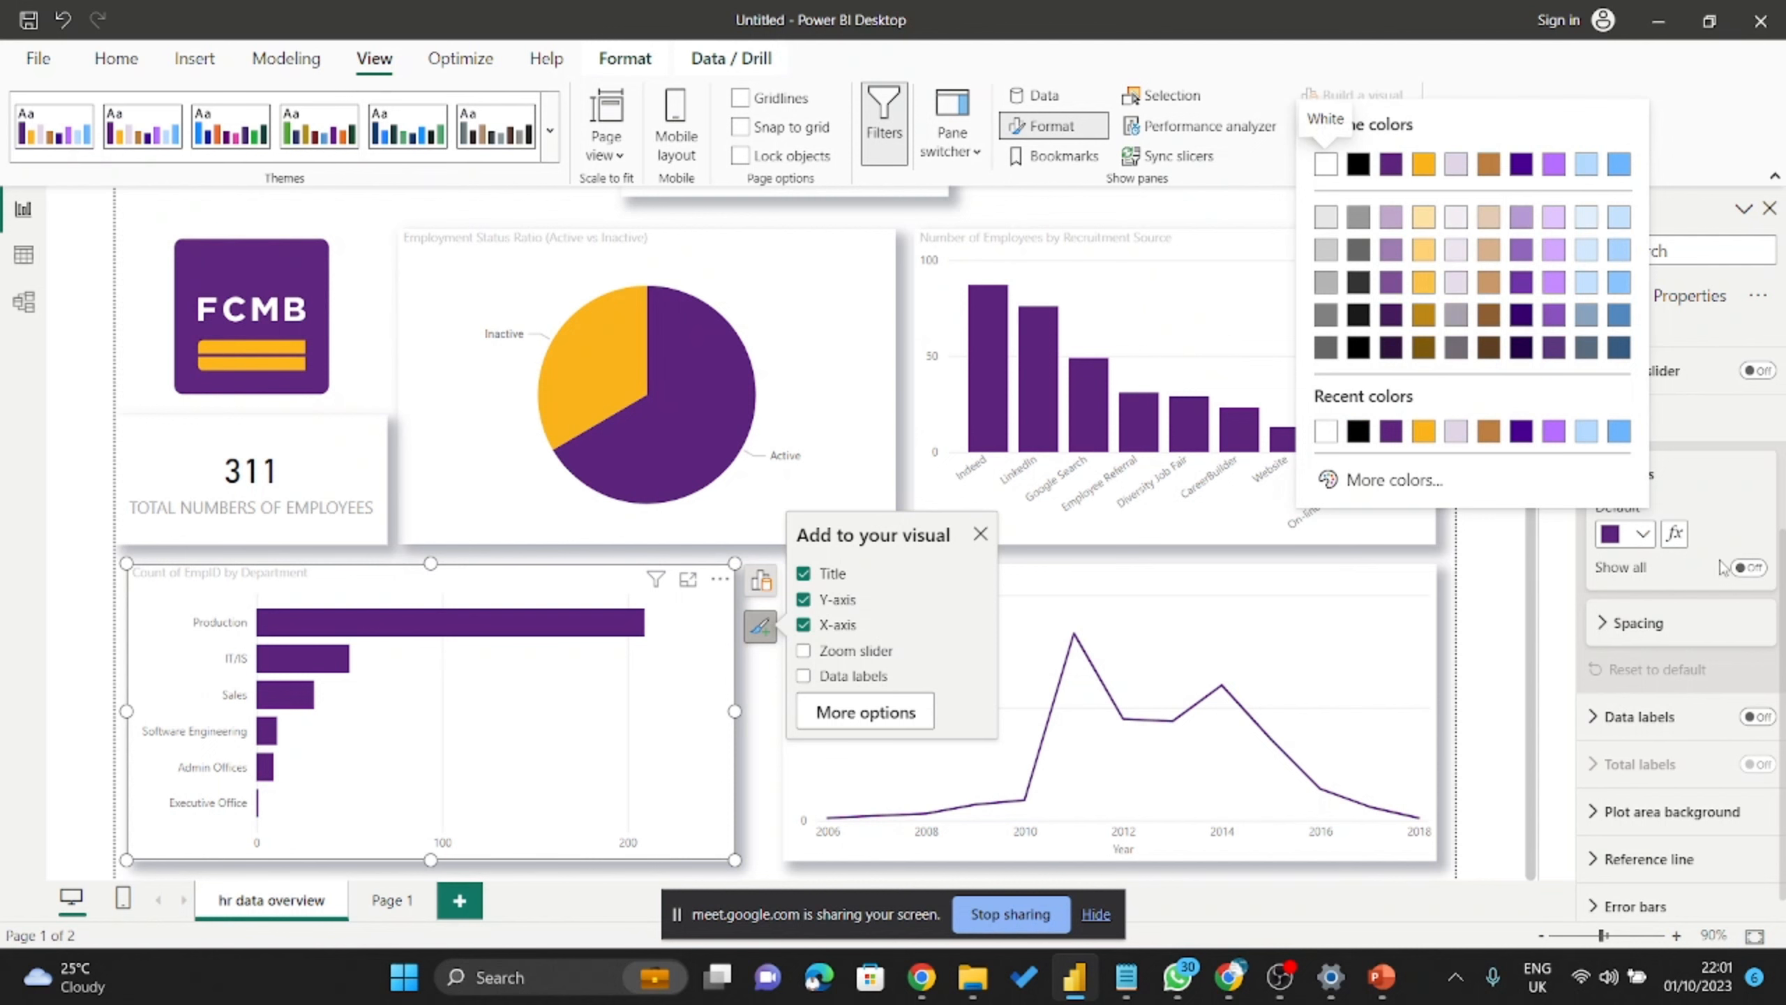
pyautogui.click(1729, 496)
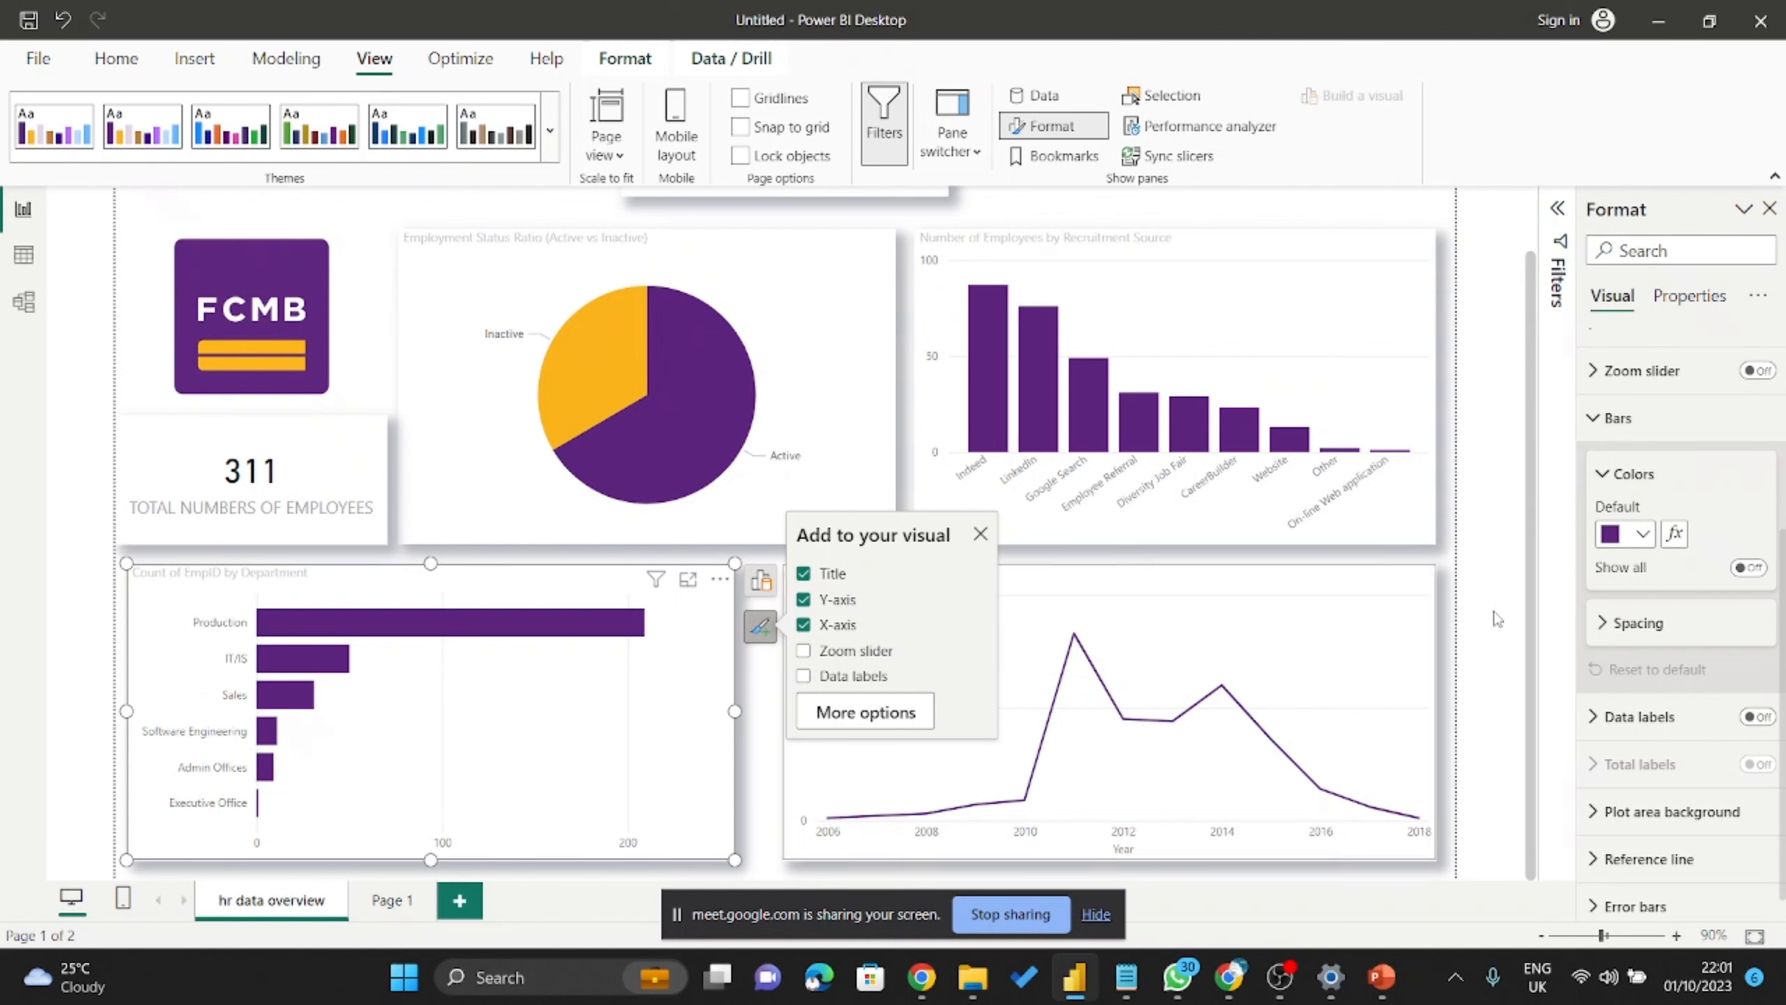
# Set the bar colours' conditional formatting to a Gradient based on Count of EmpID.
pyautogui.click(1674, 532)
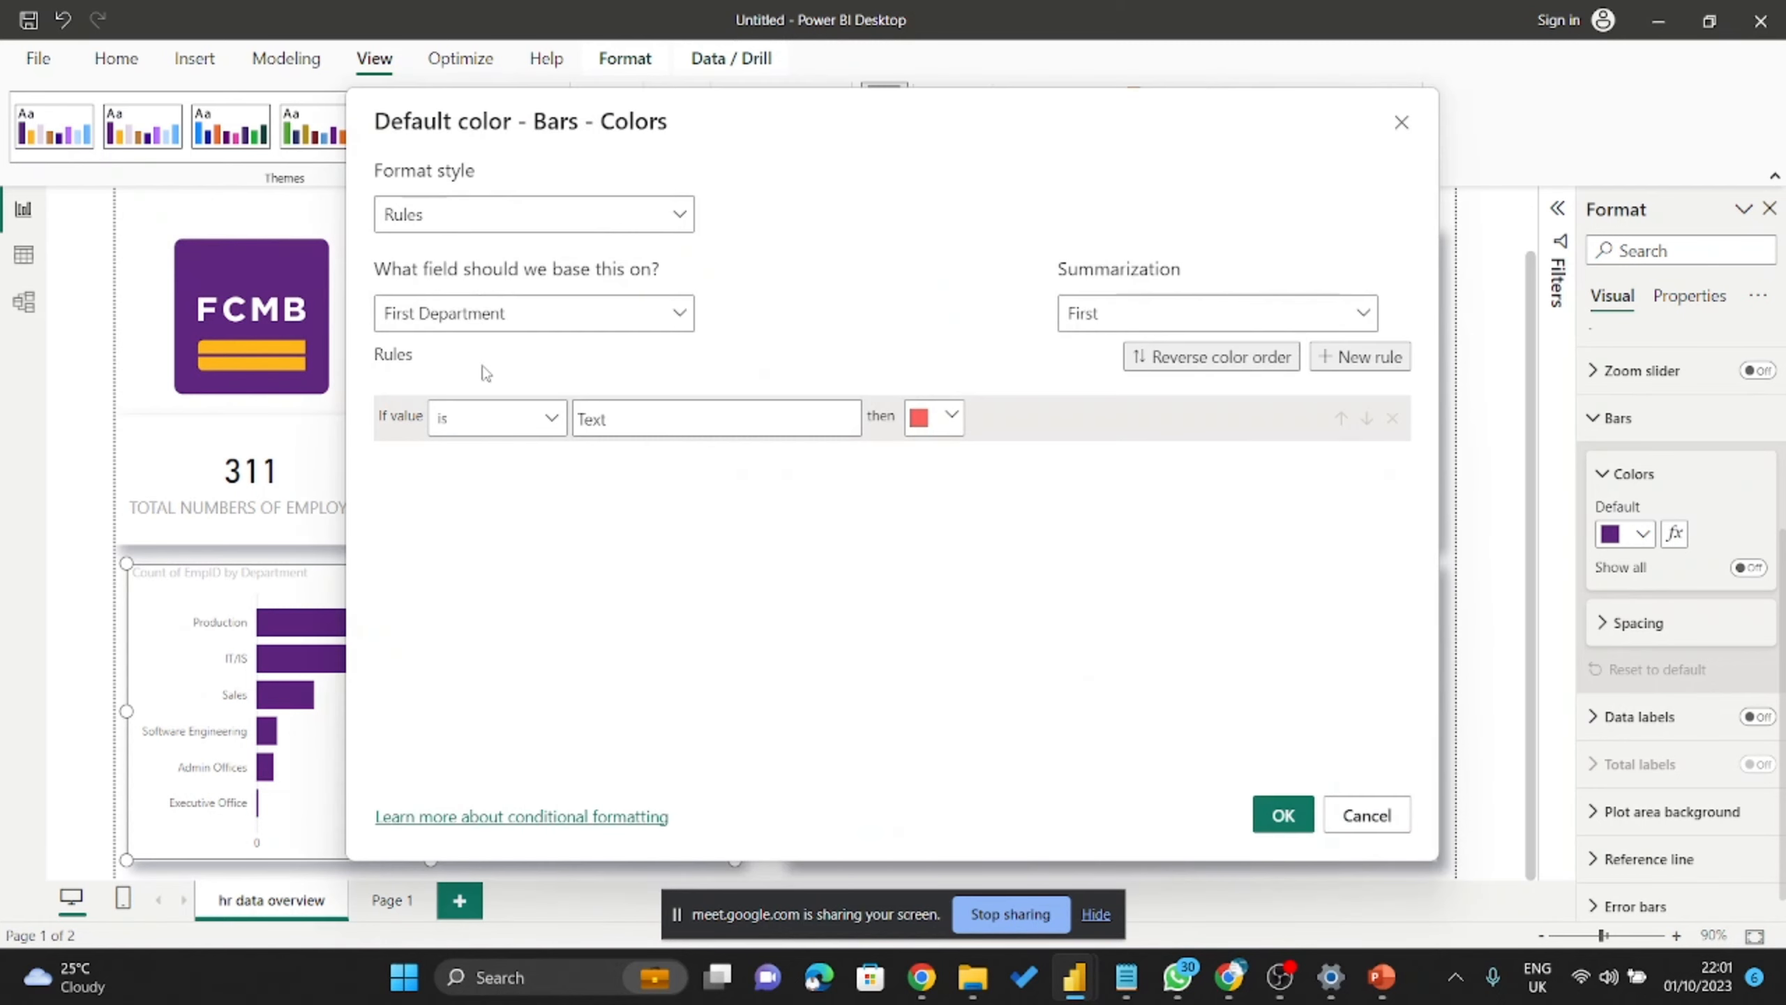
pyautogui.moveTo(817, 141); pyautogui.dragTo(877, 201)
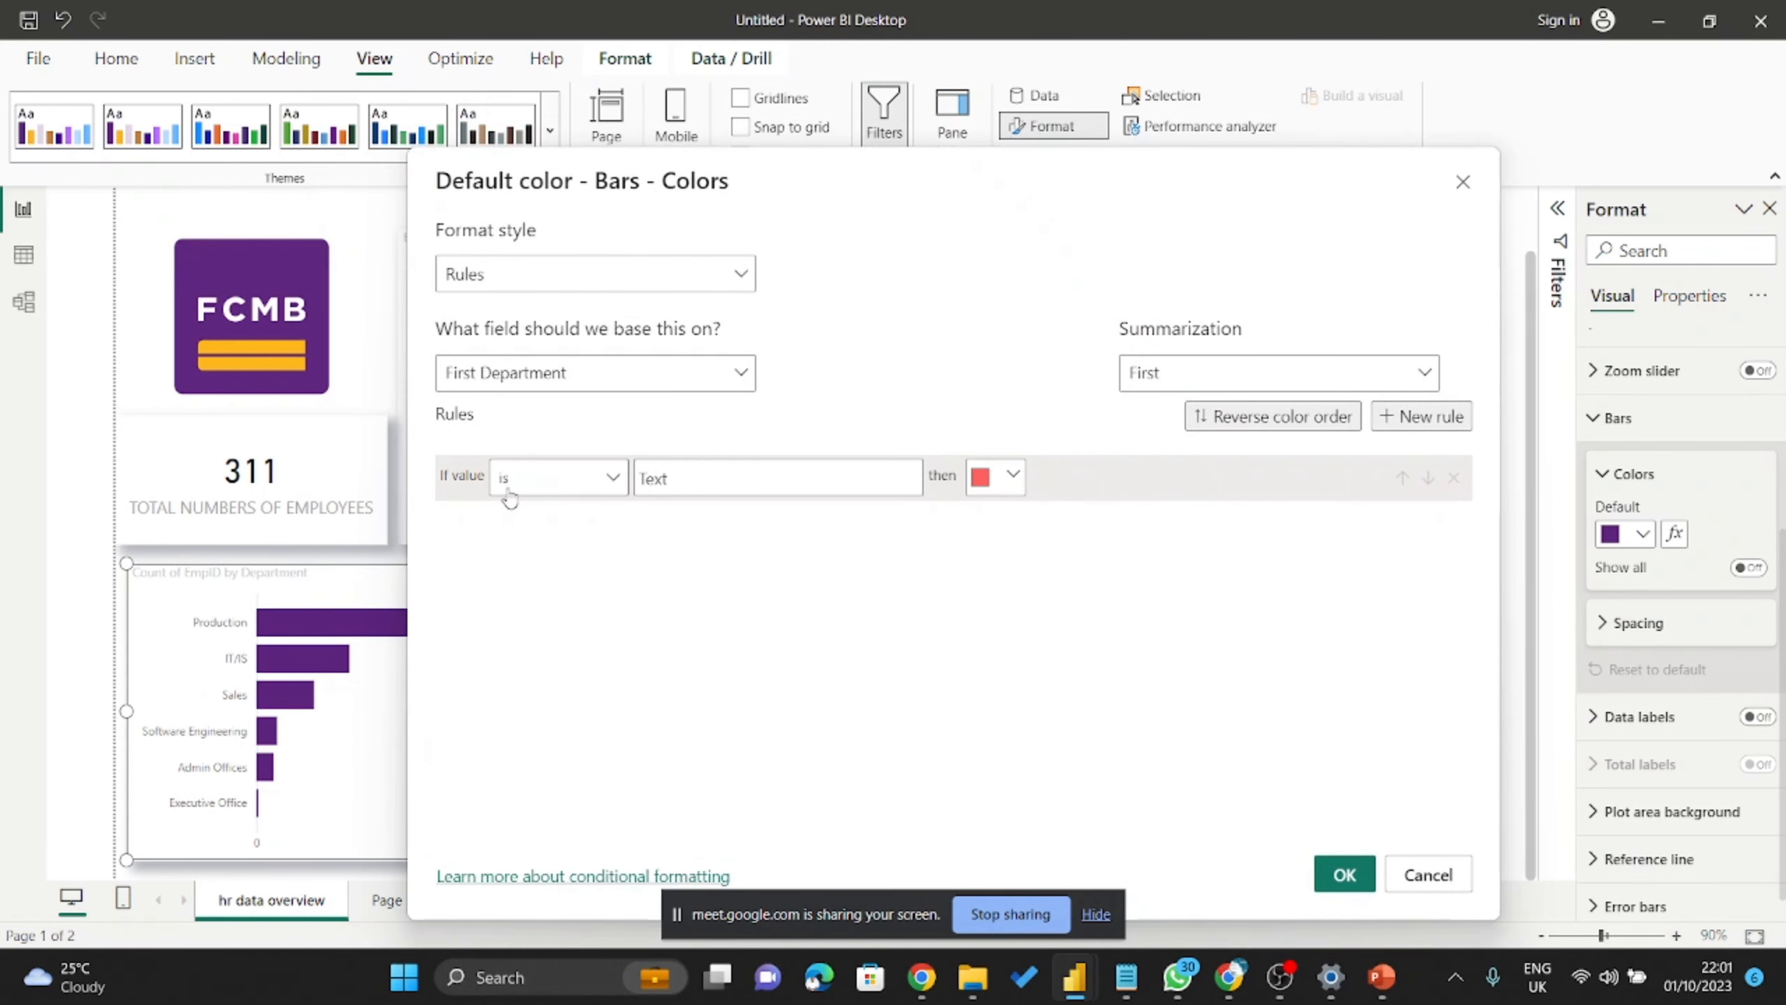
pyautogui.click(668, 385)
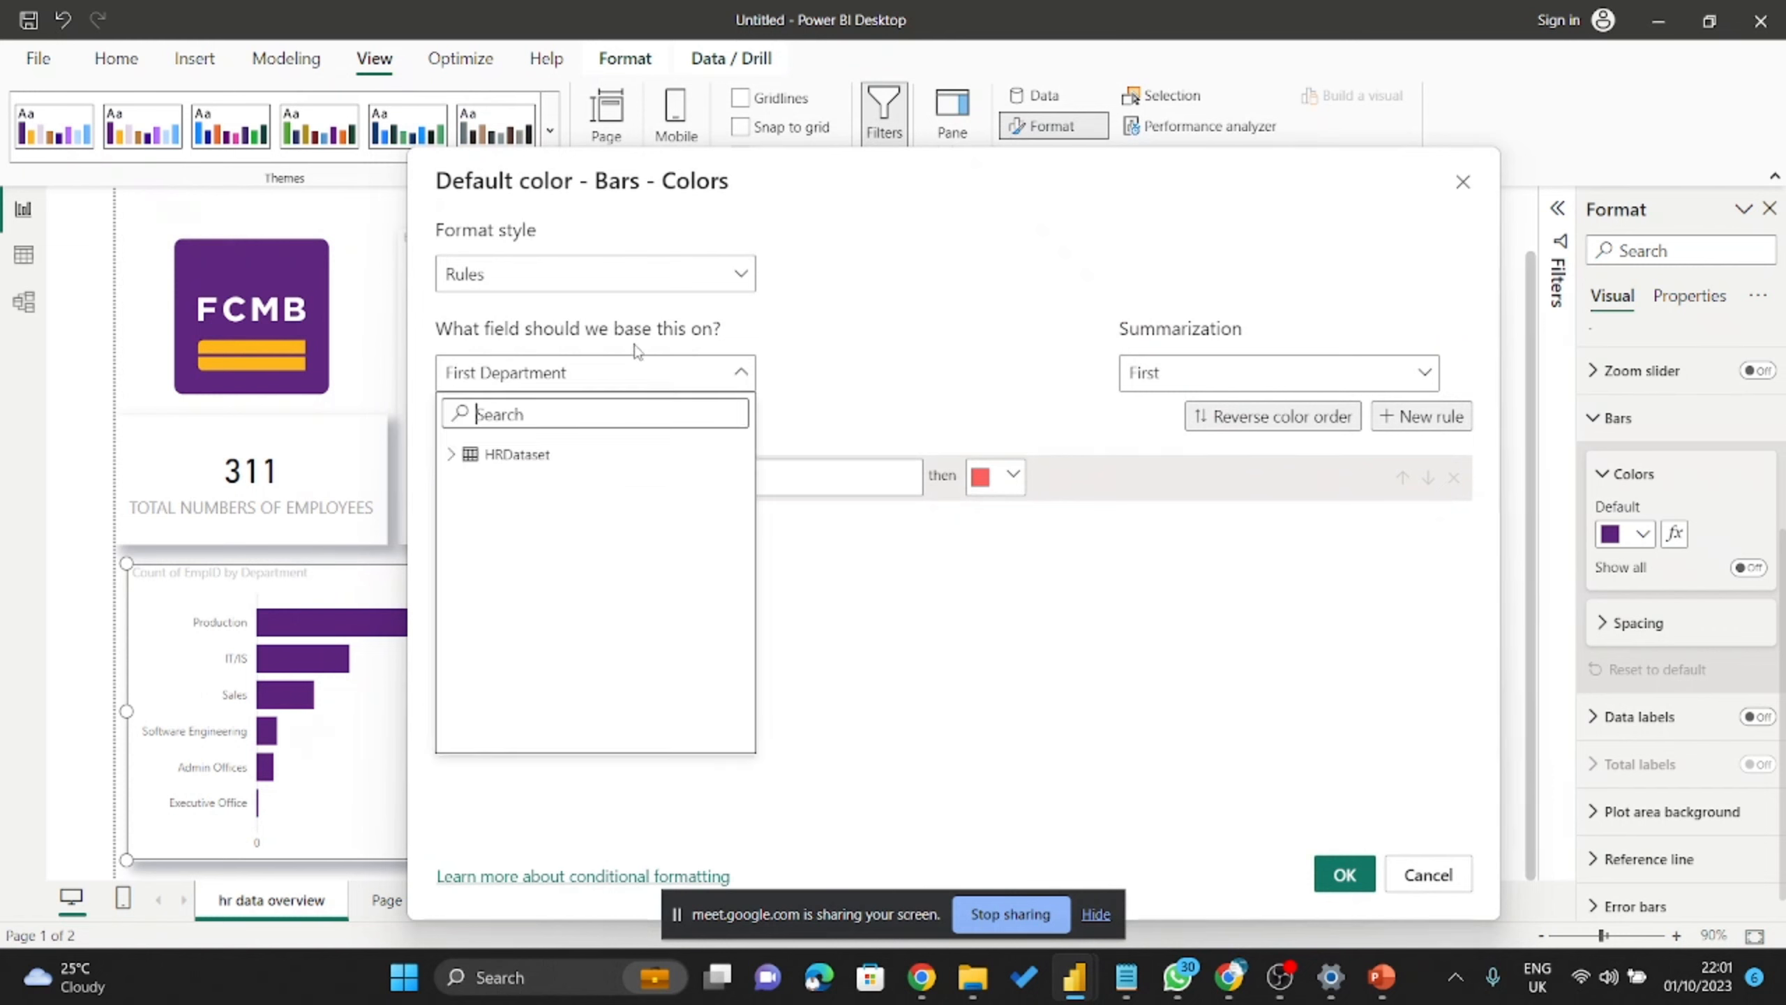
pyautogui.click(676, 287)
pyautogui.click(672, 278)
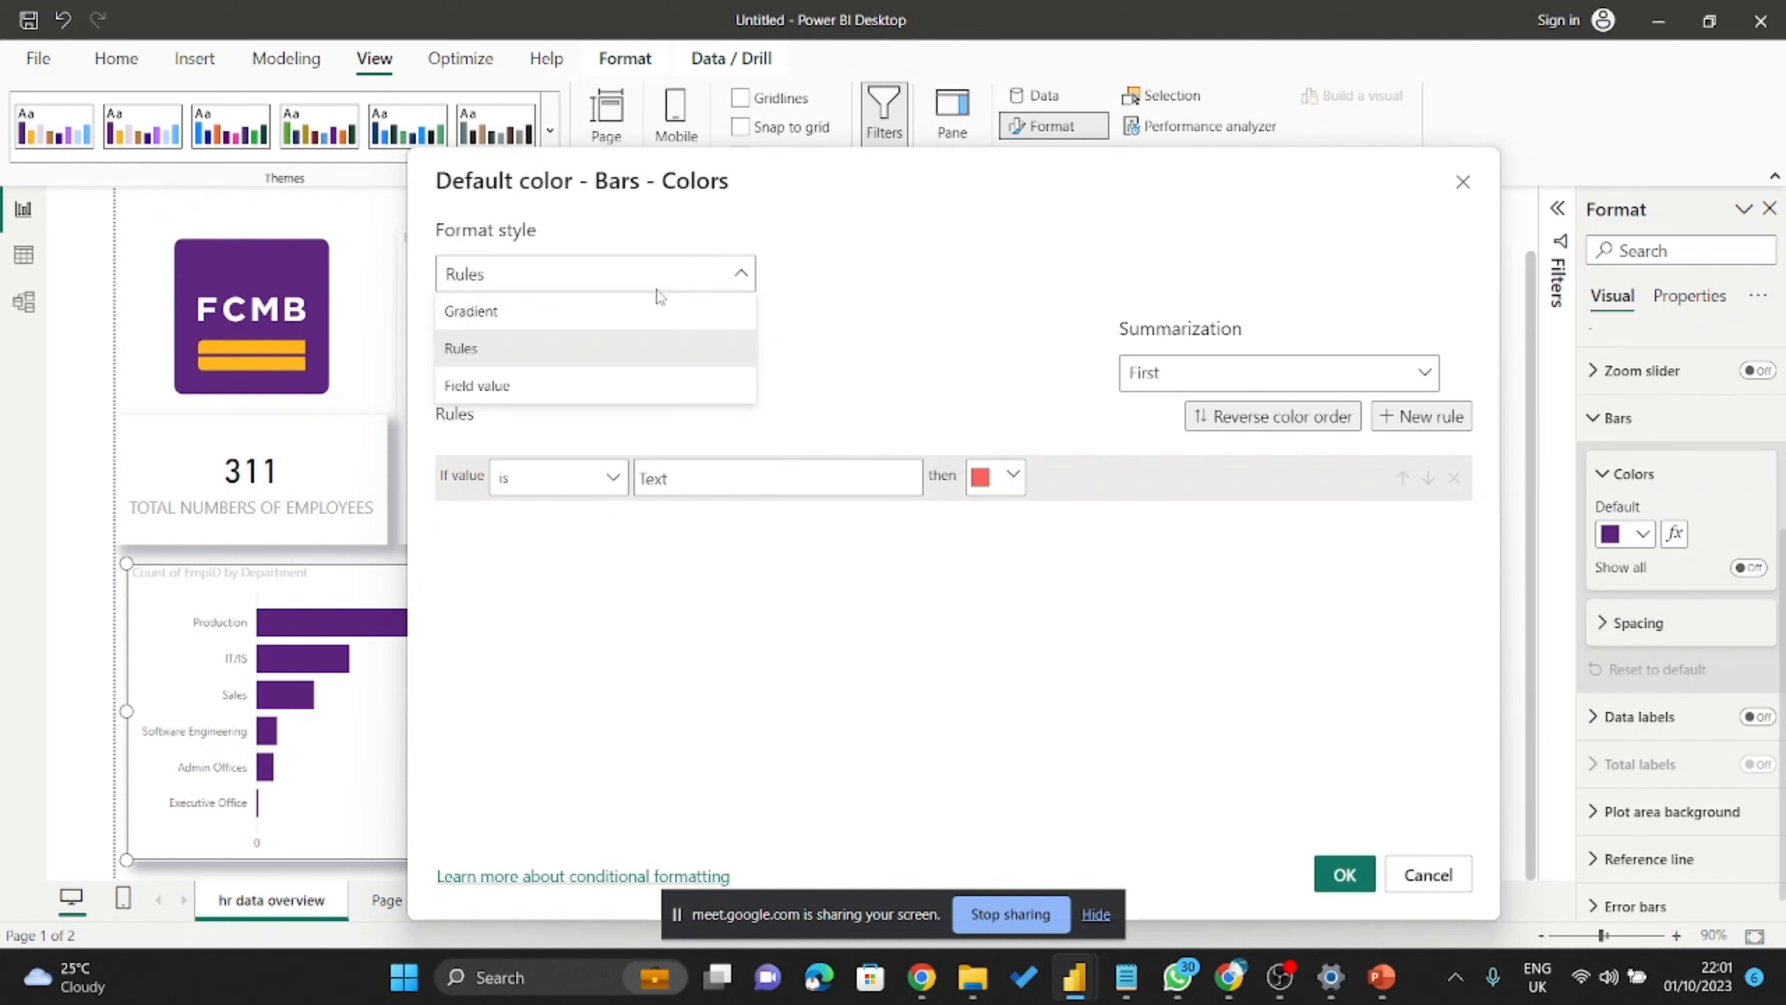
pyautogui.click(606, 315)
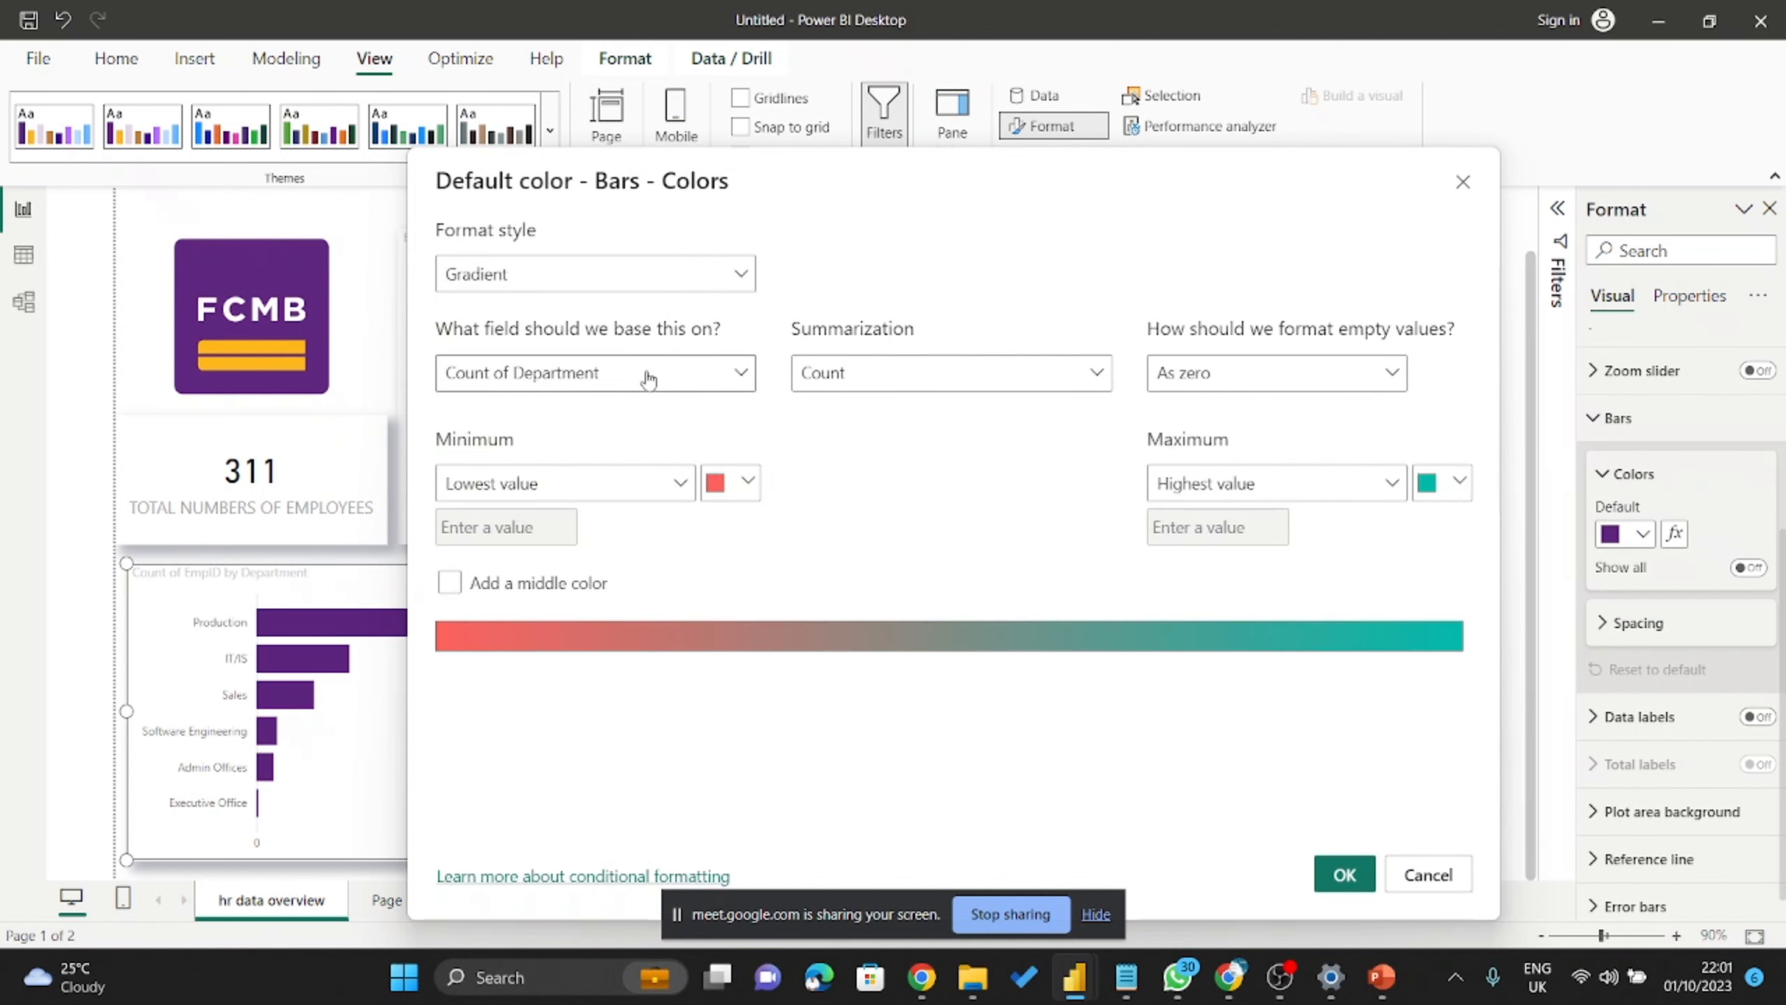
pyautogui.click(683, 373)
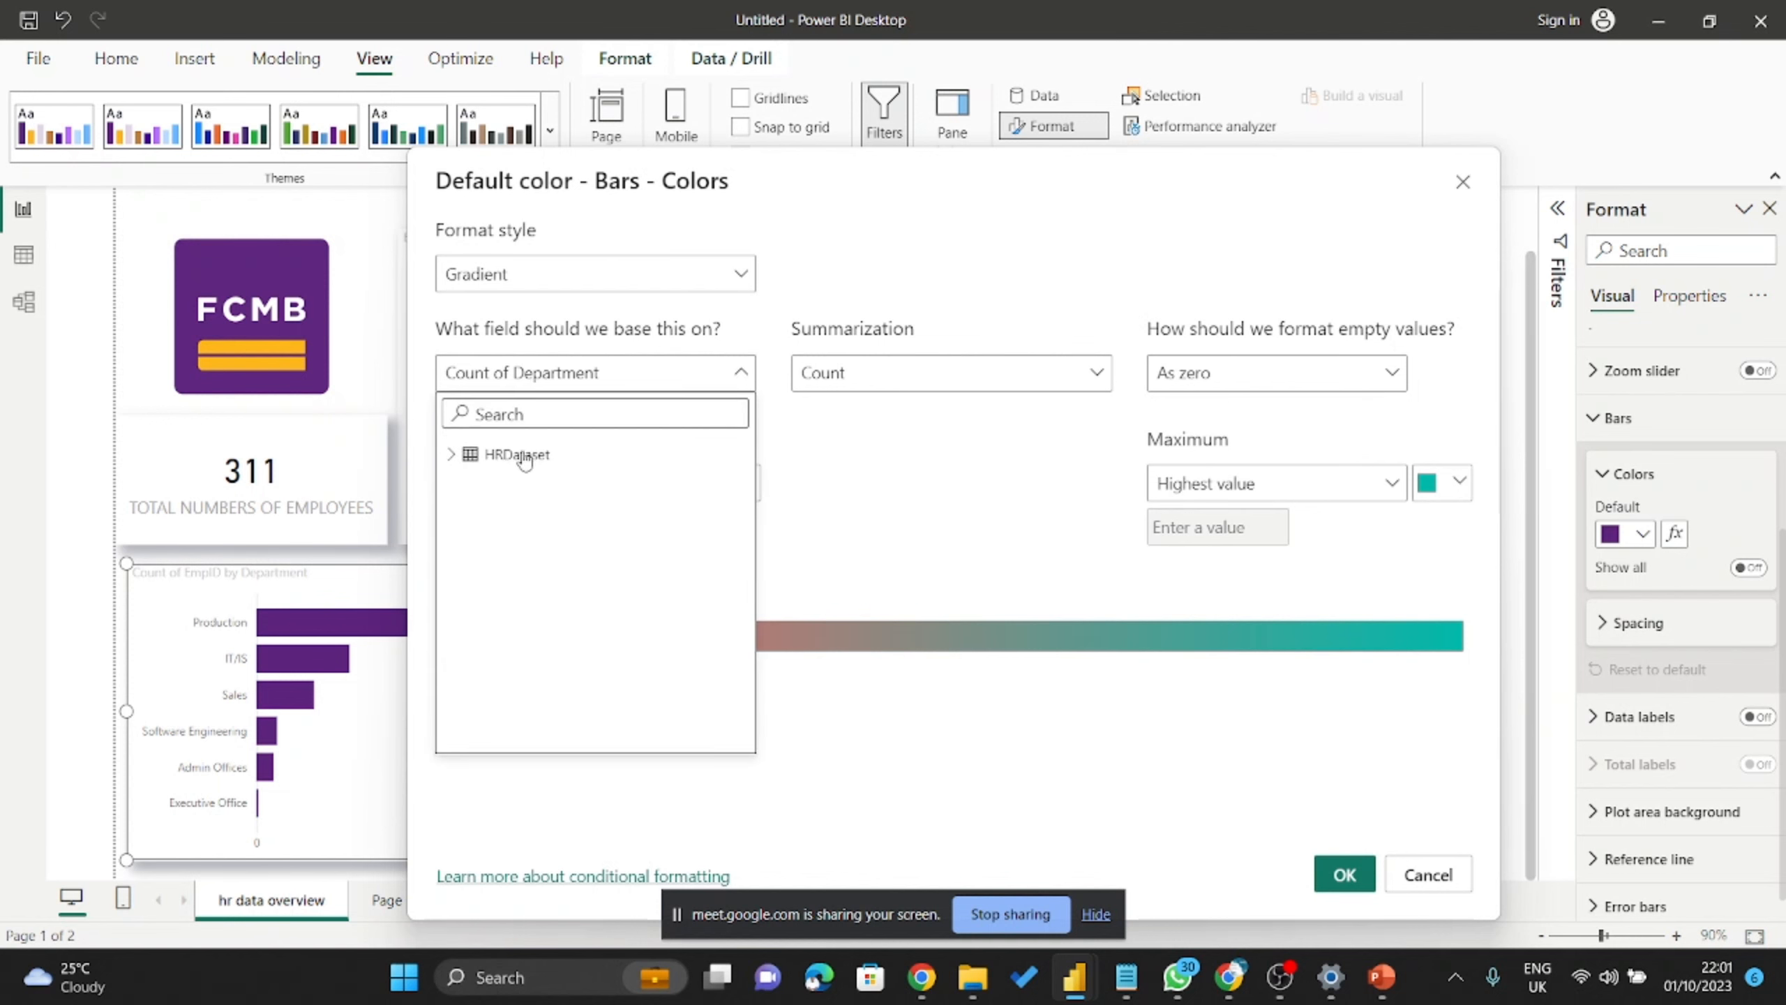
pyautogui.click(453, 455)
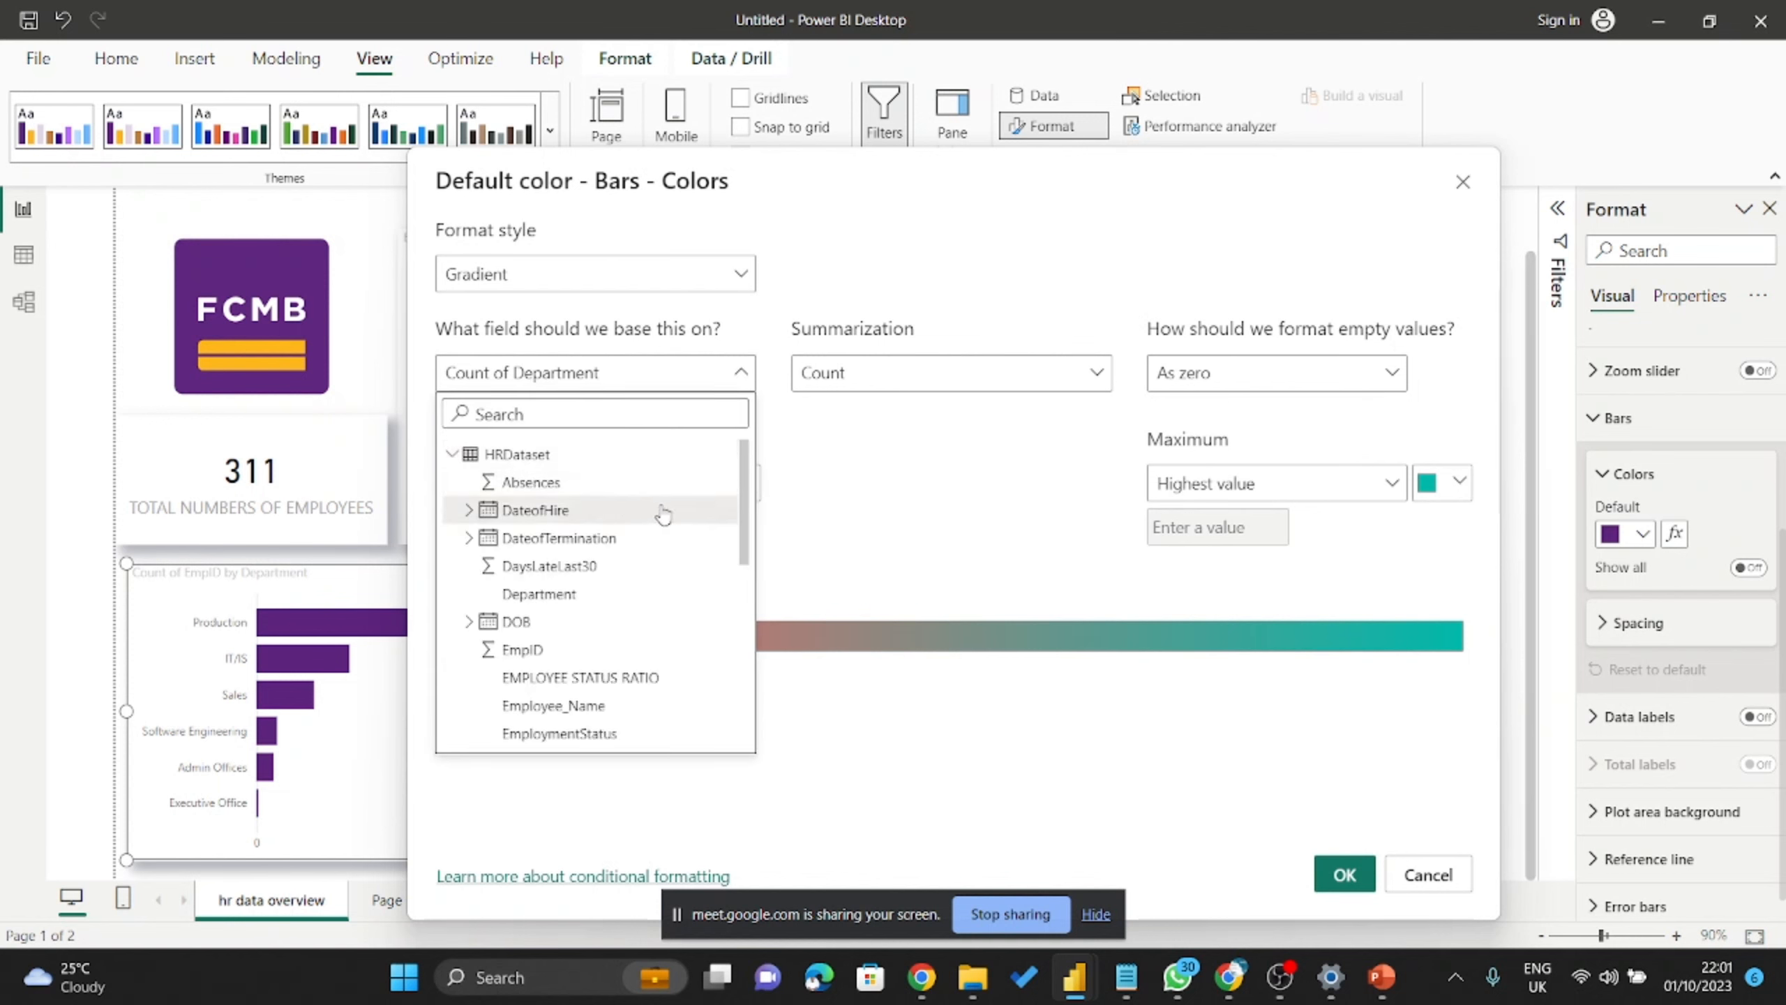
pyautogui.scroll(-3, 661, 510)
pyautogui.click(560, 466)
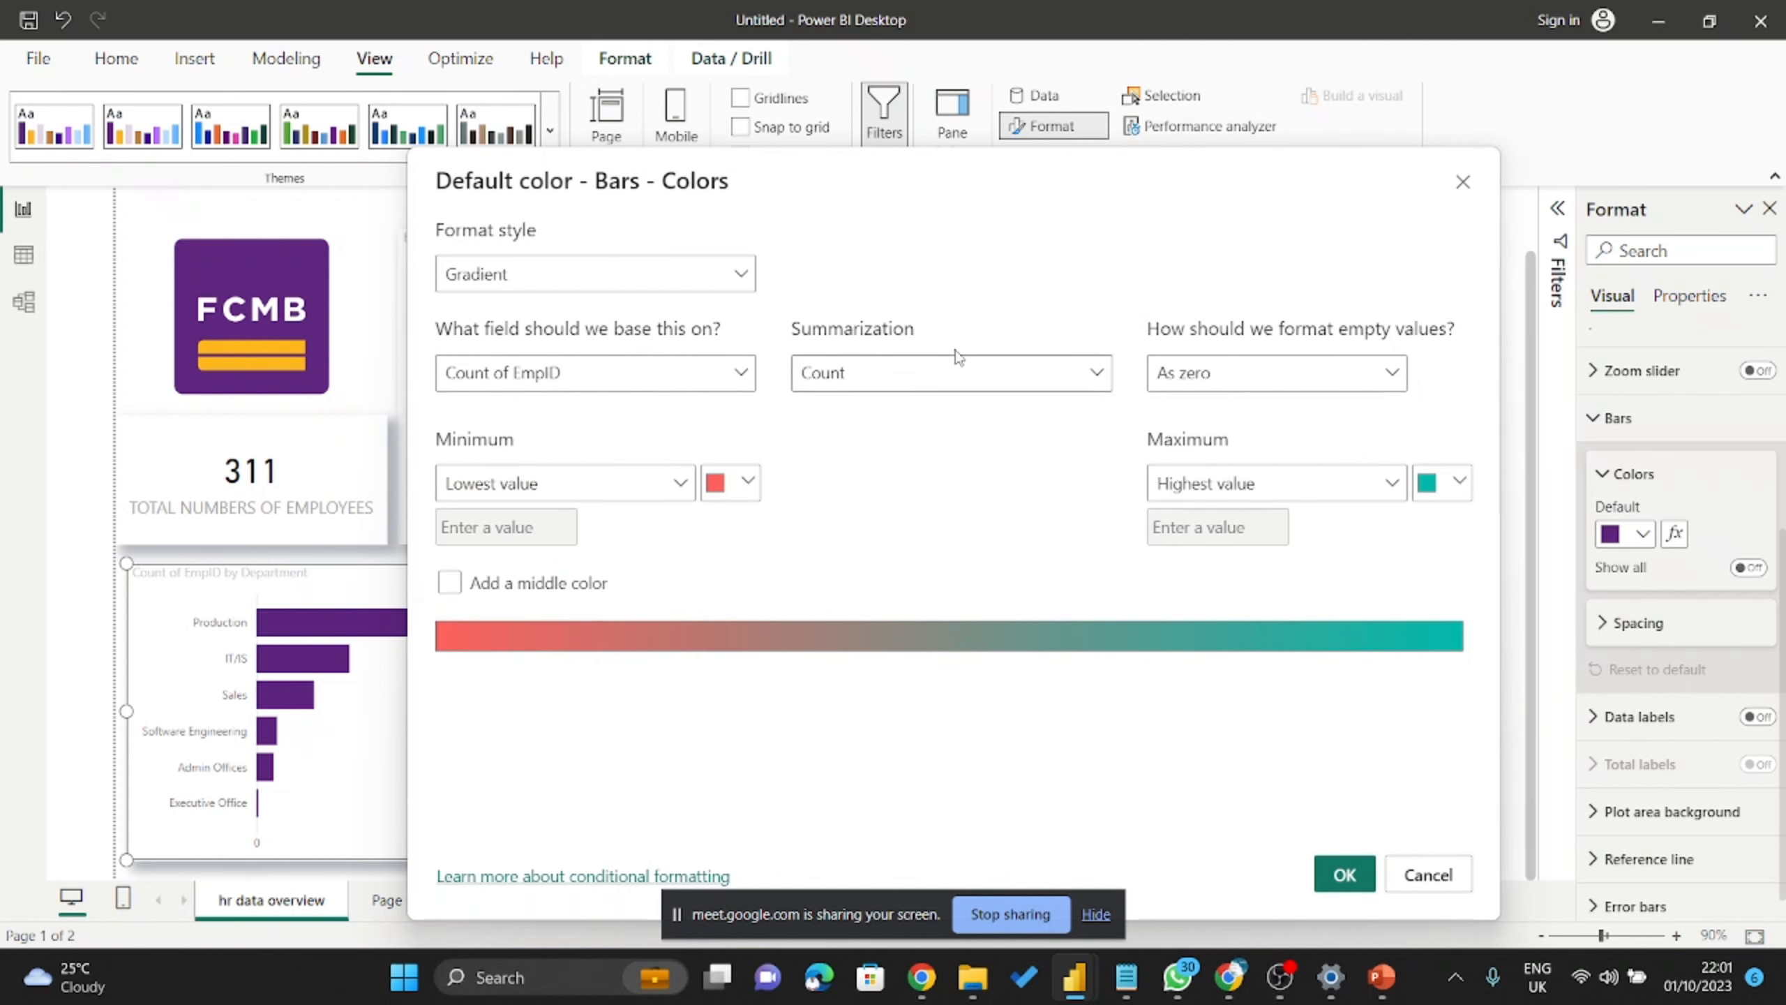
pyautogui.click(558, 371)
pyautogui.click(557, 371)
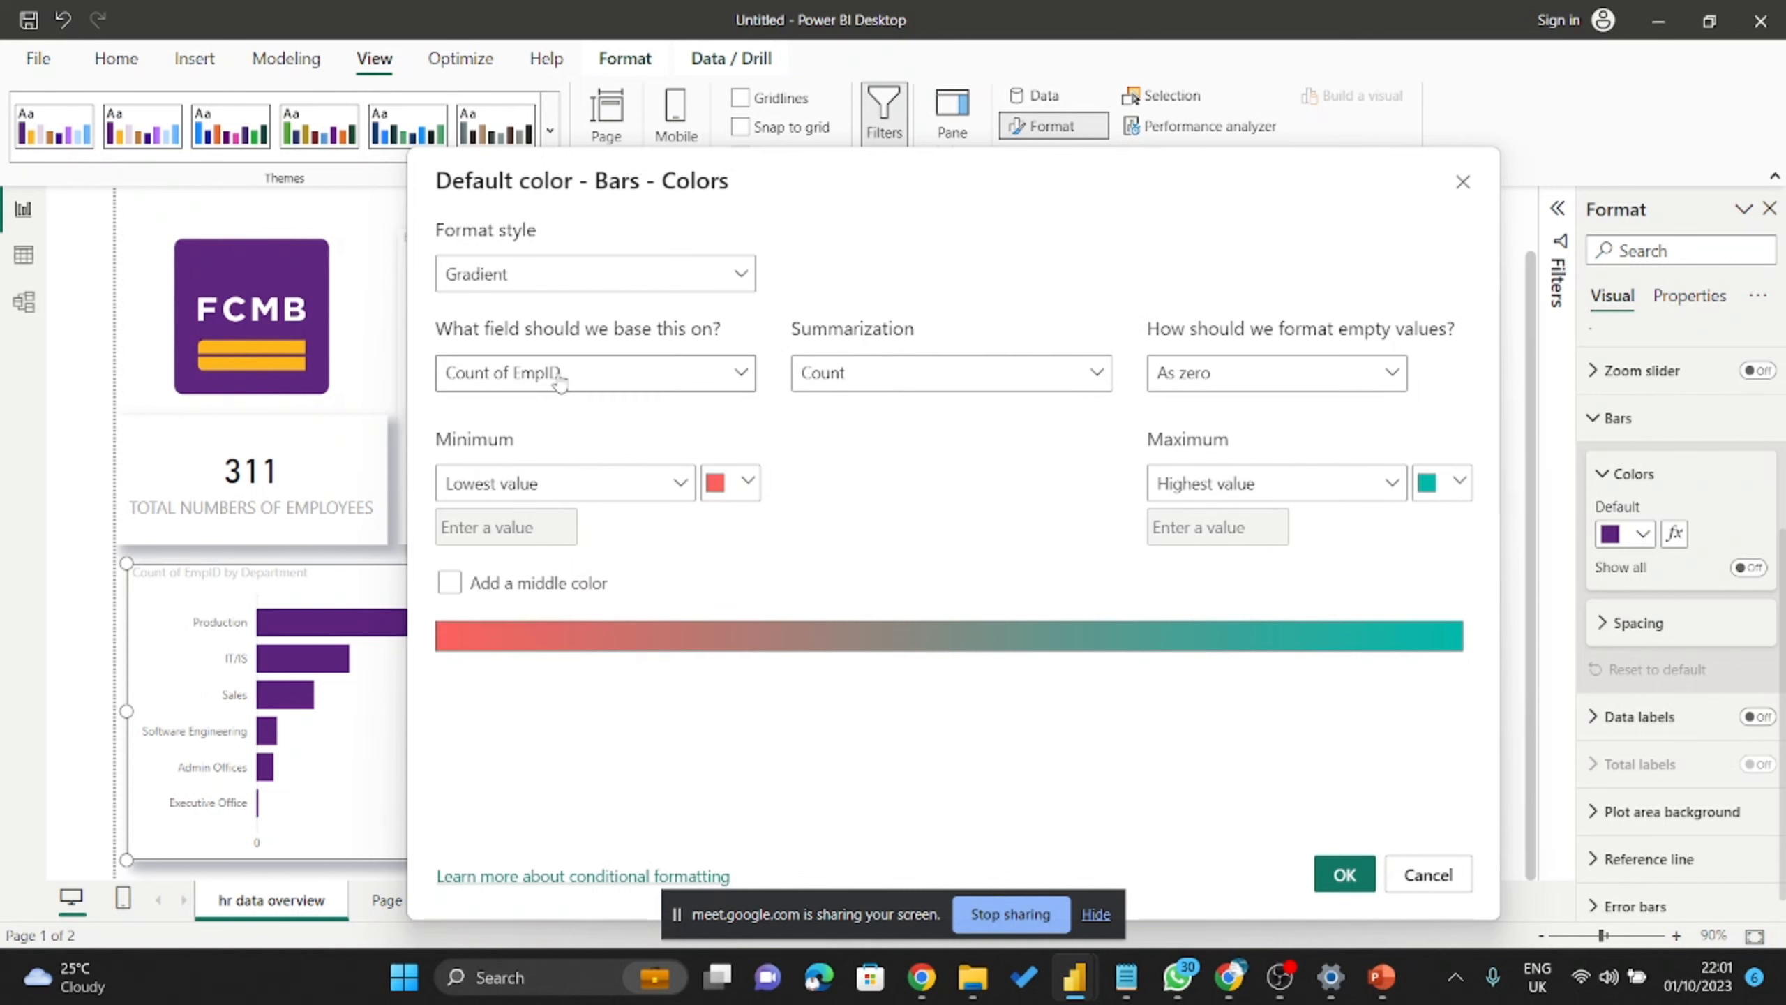
# Make the gradient's minimum gold and maximum purple, and apply it.
pyautogui.click(749, 482)
pyautogui.click(828, 523)
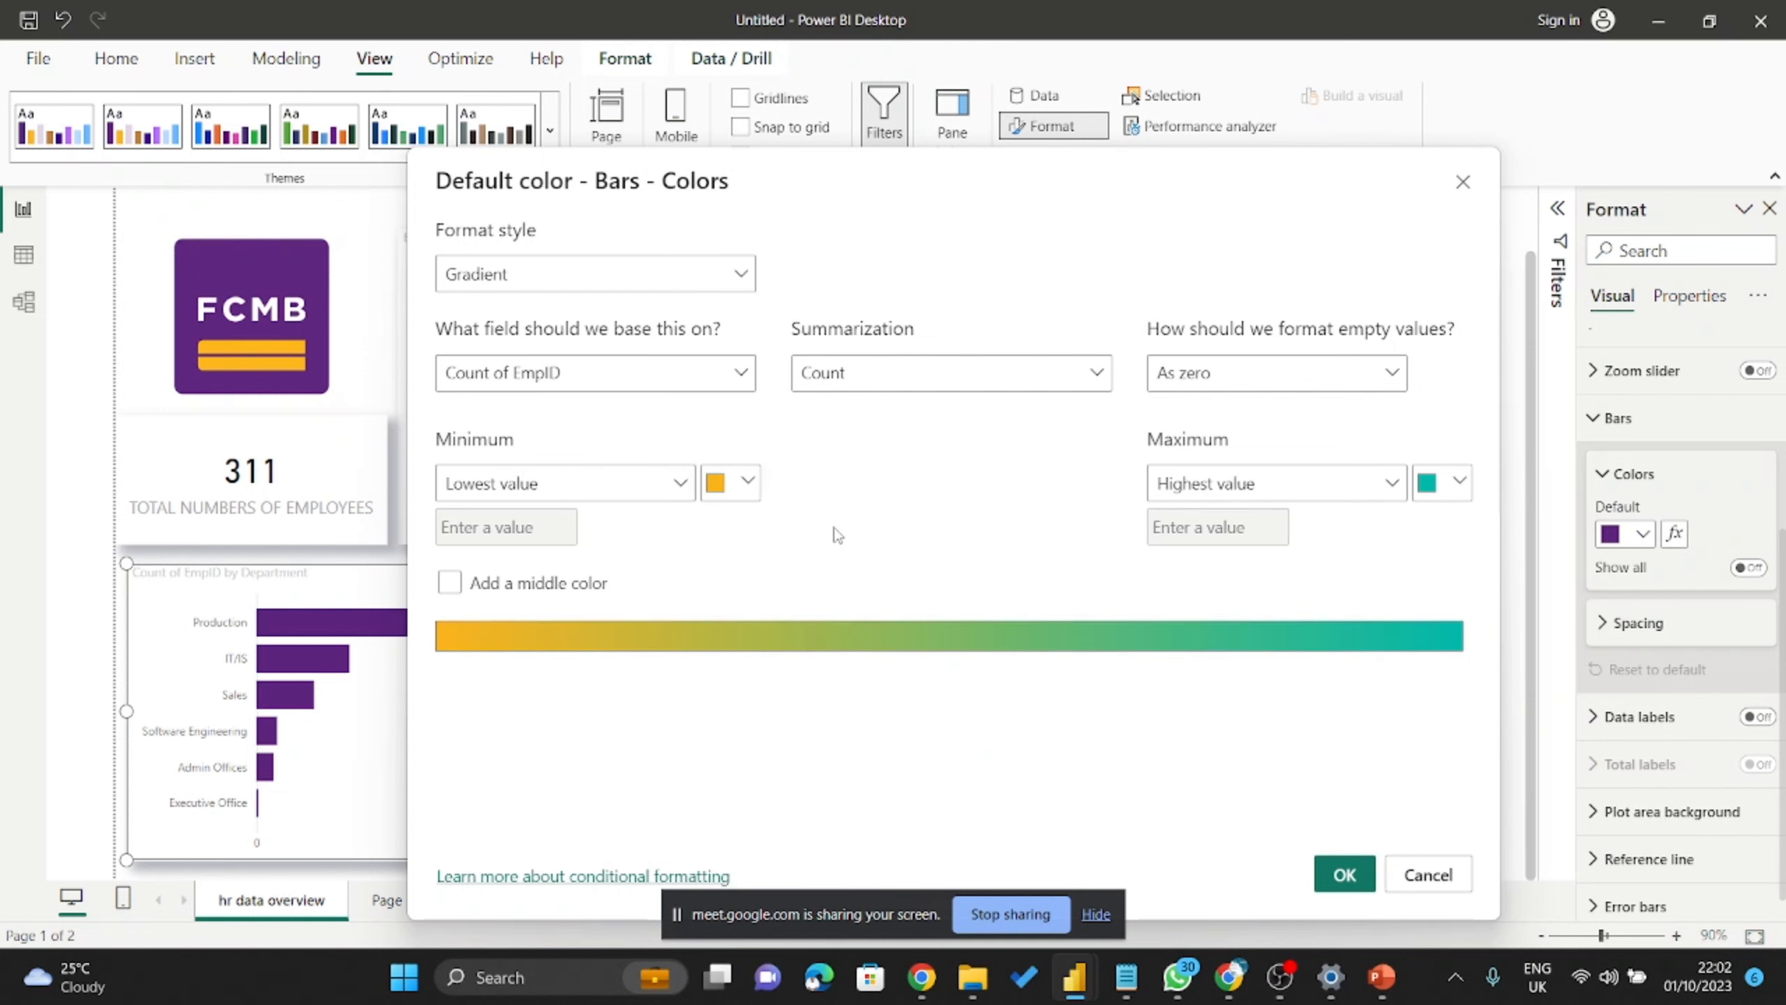
pyautogui.click(1461, 485)
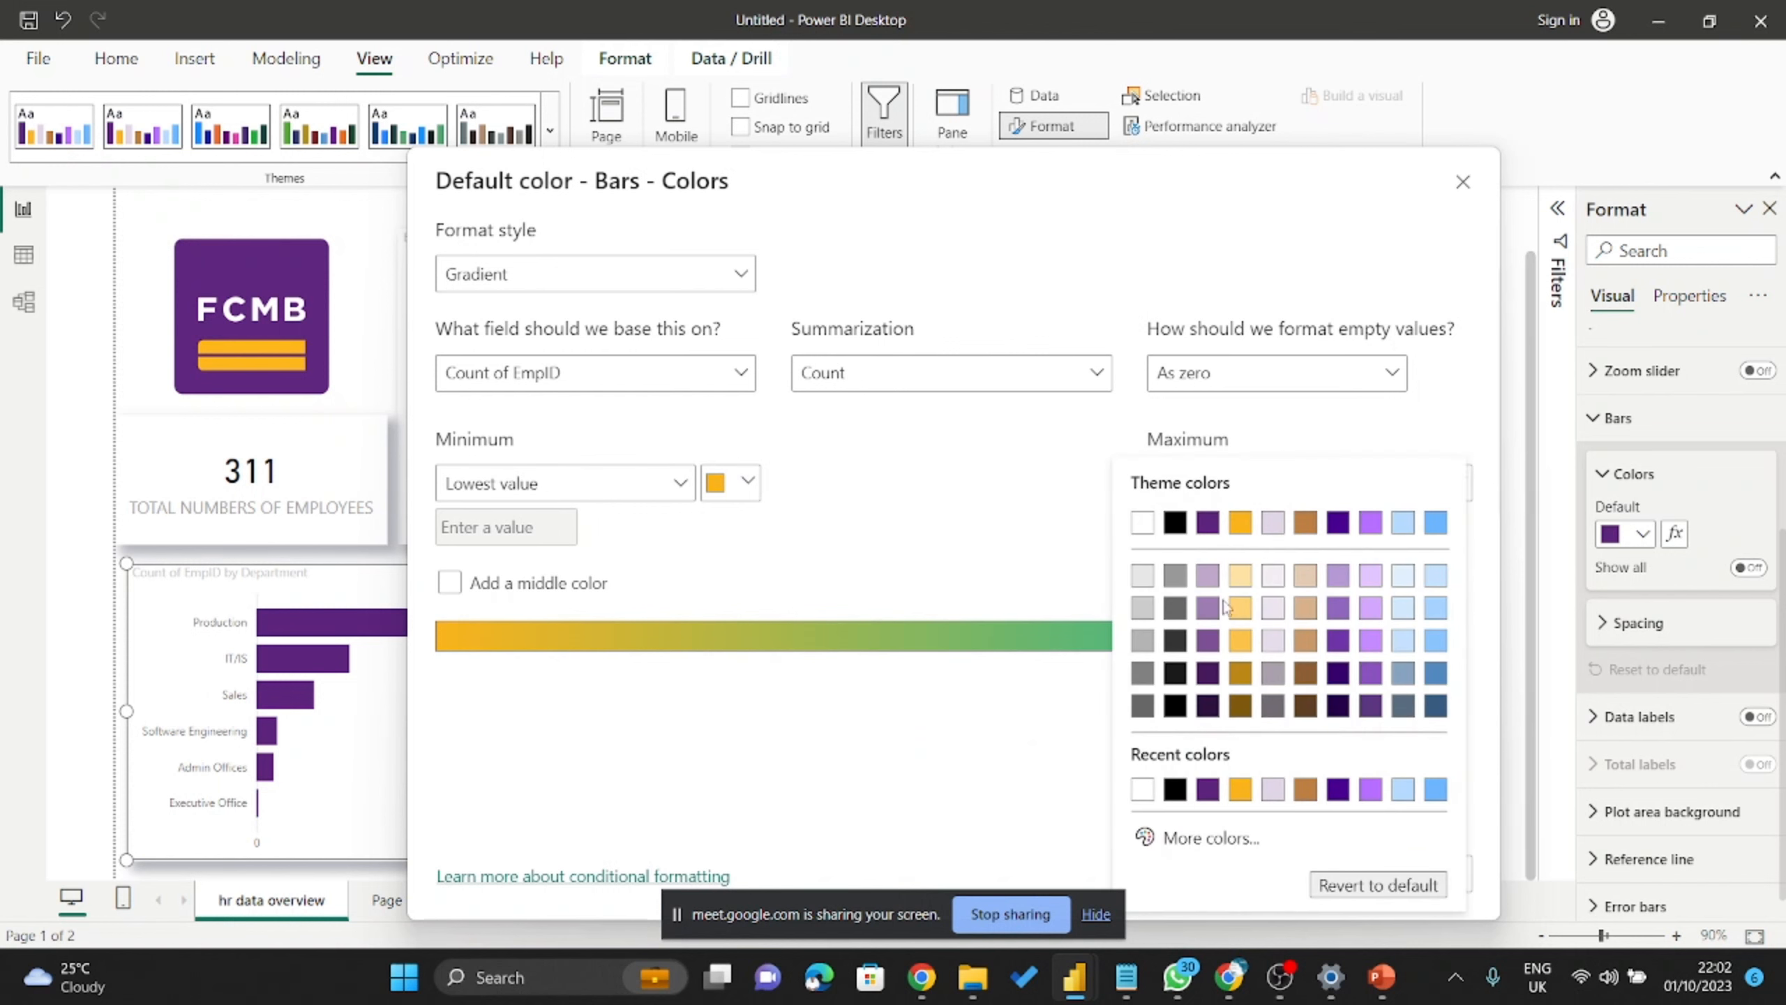
pyautogui.click(1209, 523)
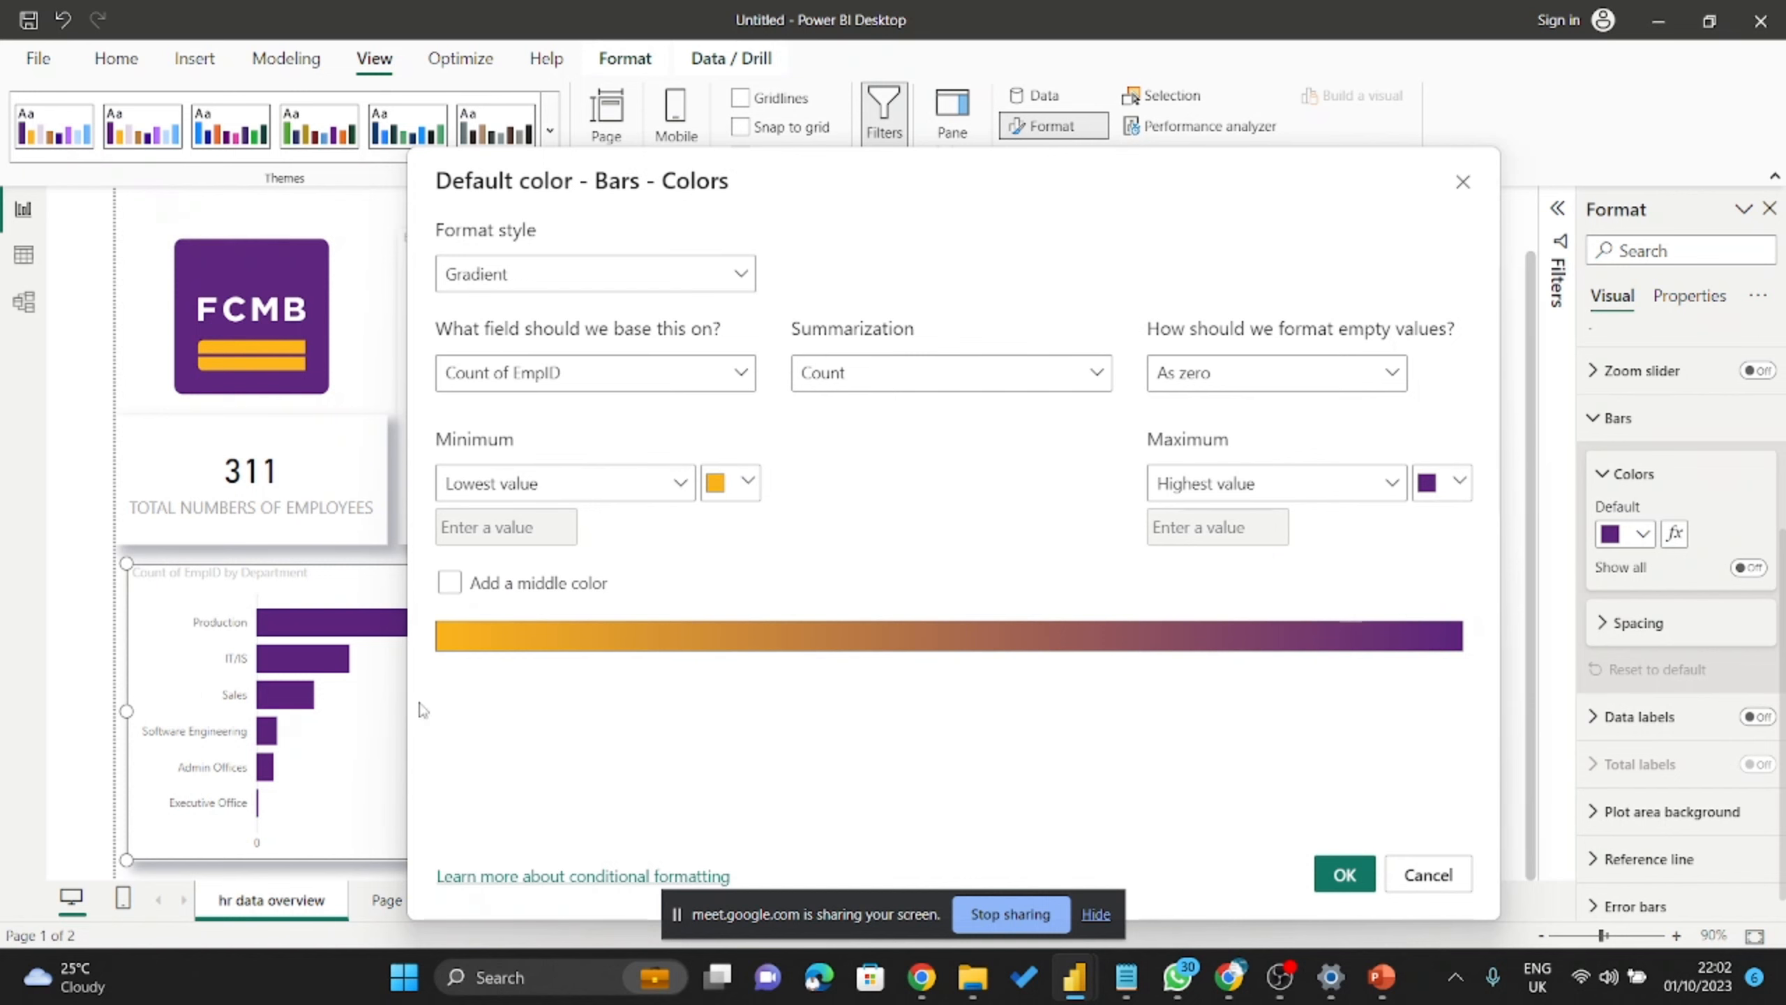
pyautogui.moveTo(702, 189); pyautogui.dragTo(1056, 212)
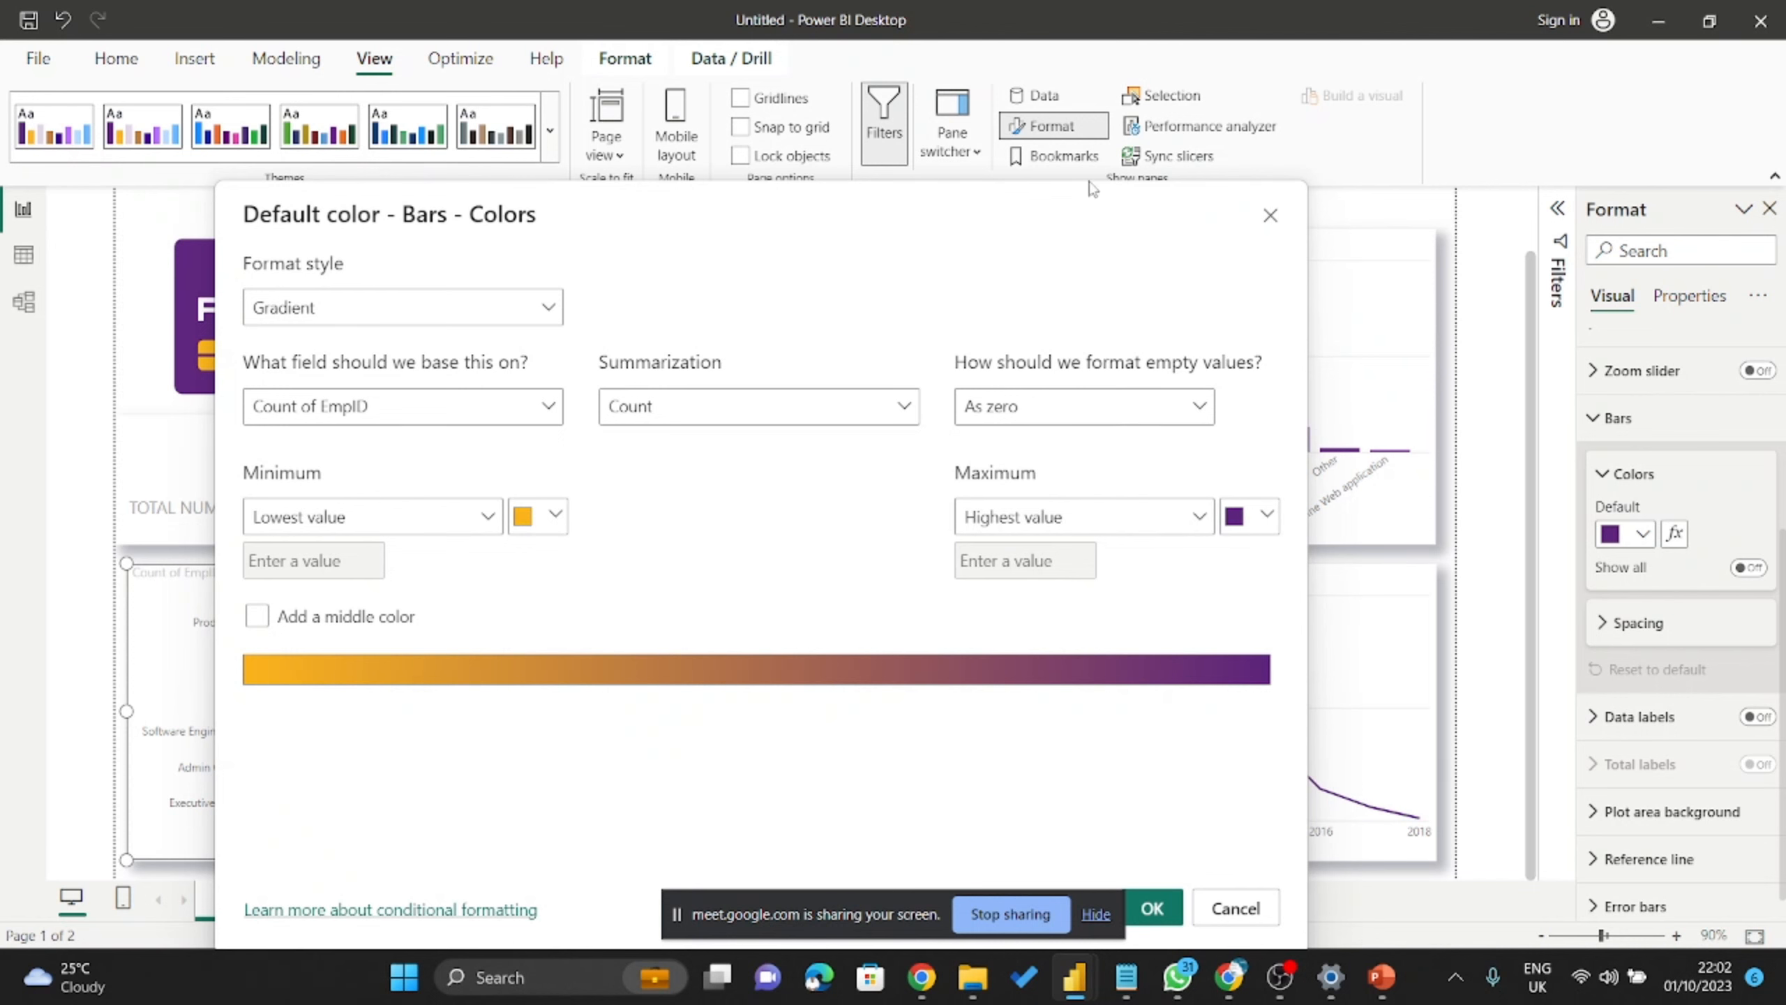
pyautogui.moveTo(1080, 222); pyautogui.dragTo(1092, 86)
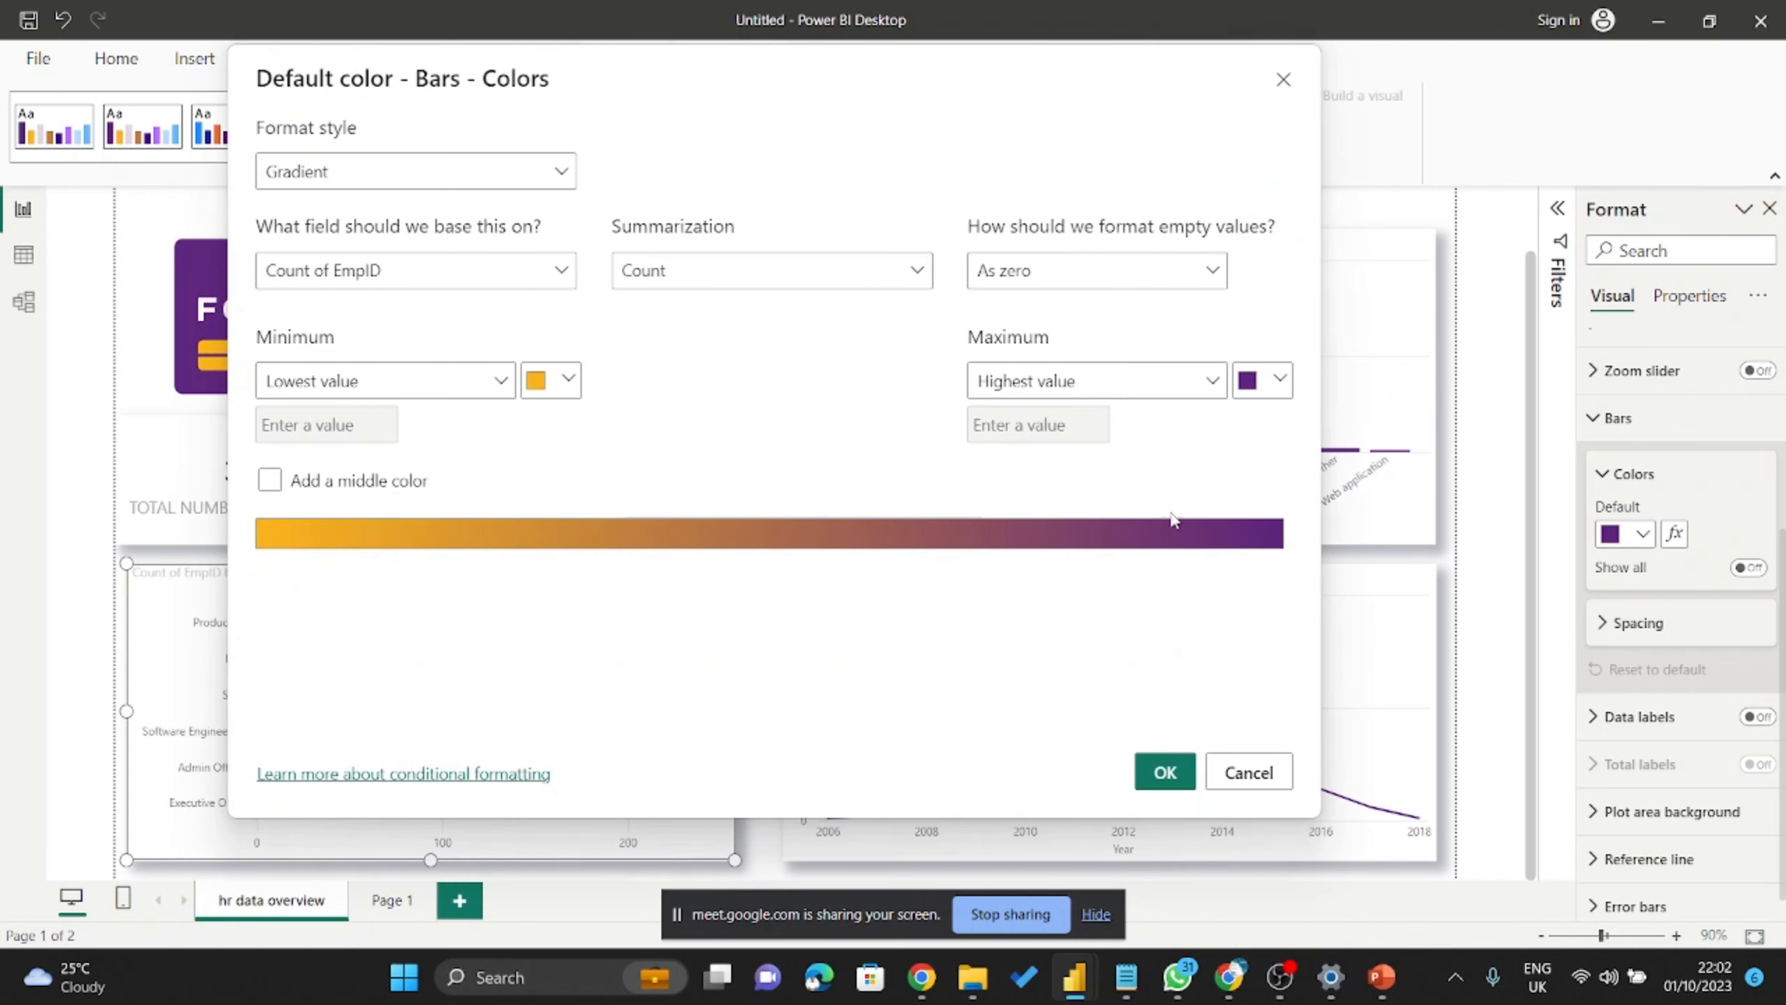
pyautogui.click(1164, 772)
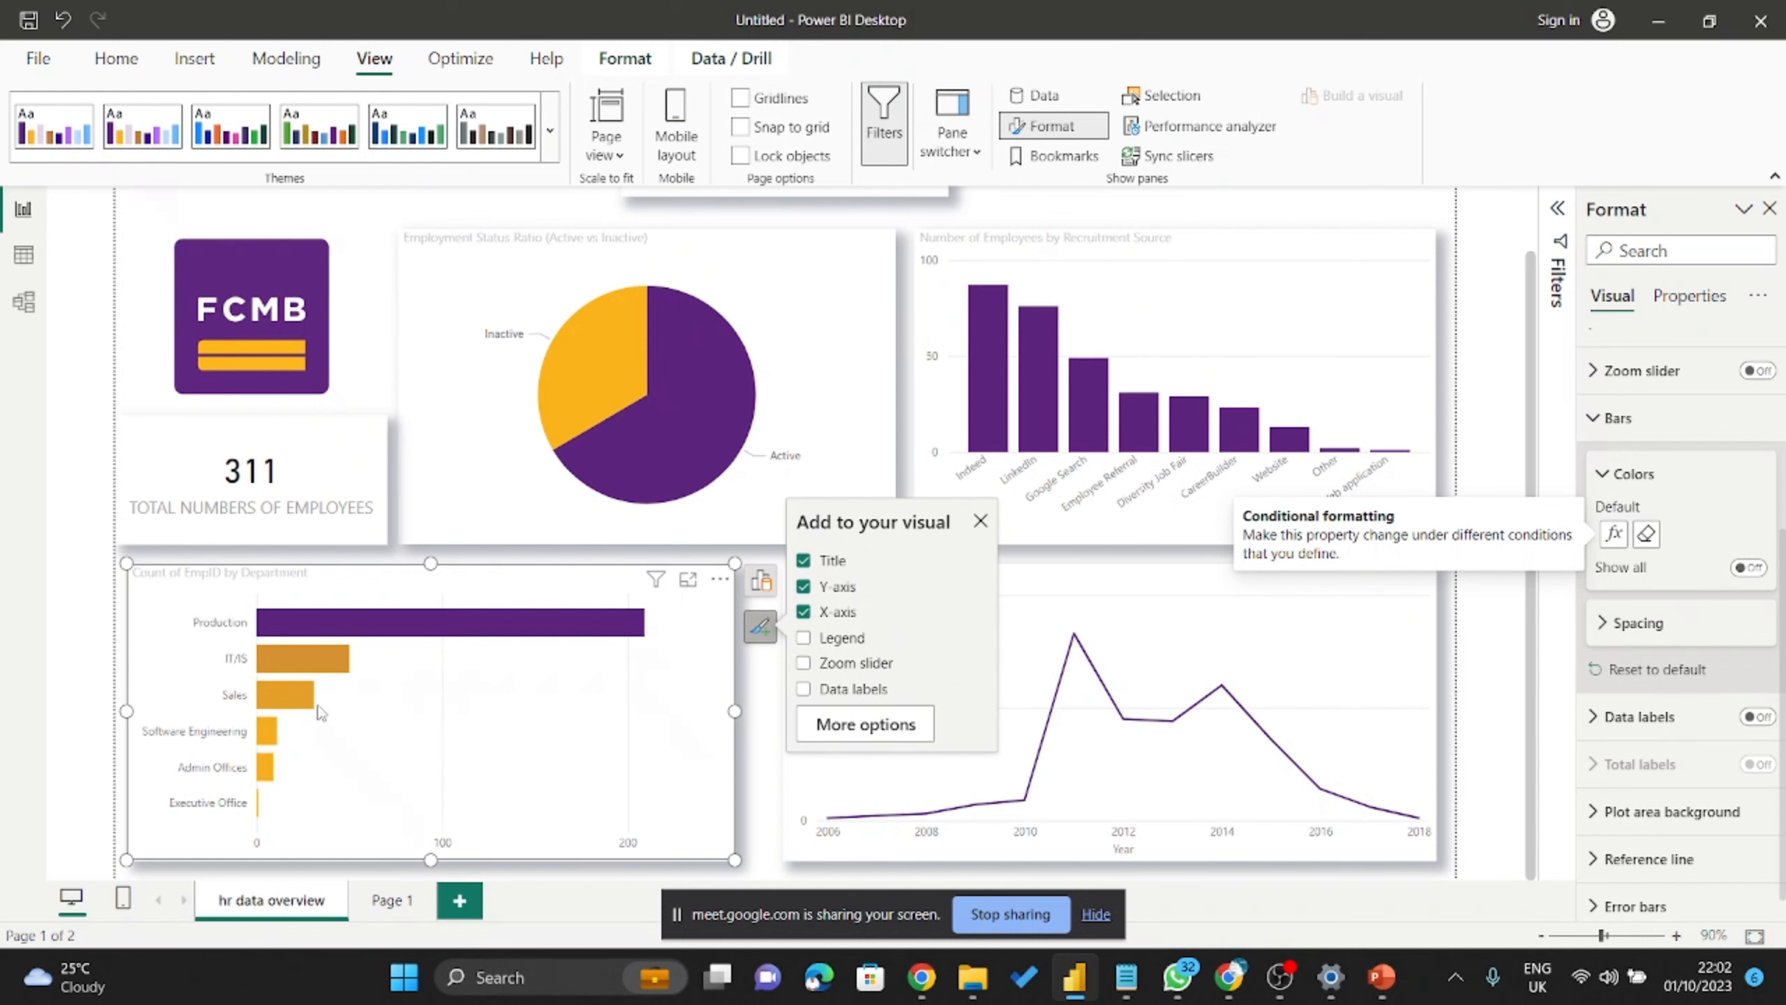
# Show the department bar chart on its own in focus mode.
pyautogui.click(688, 580)
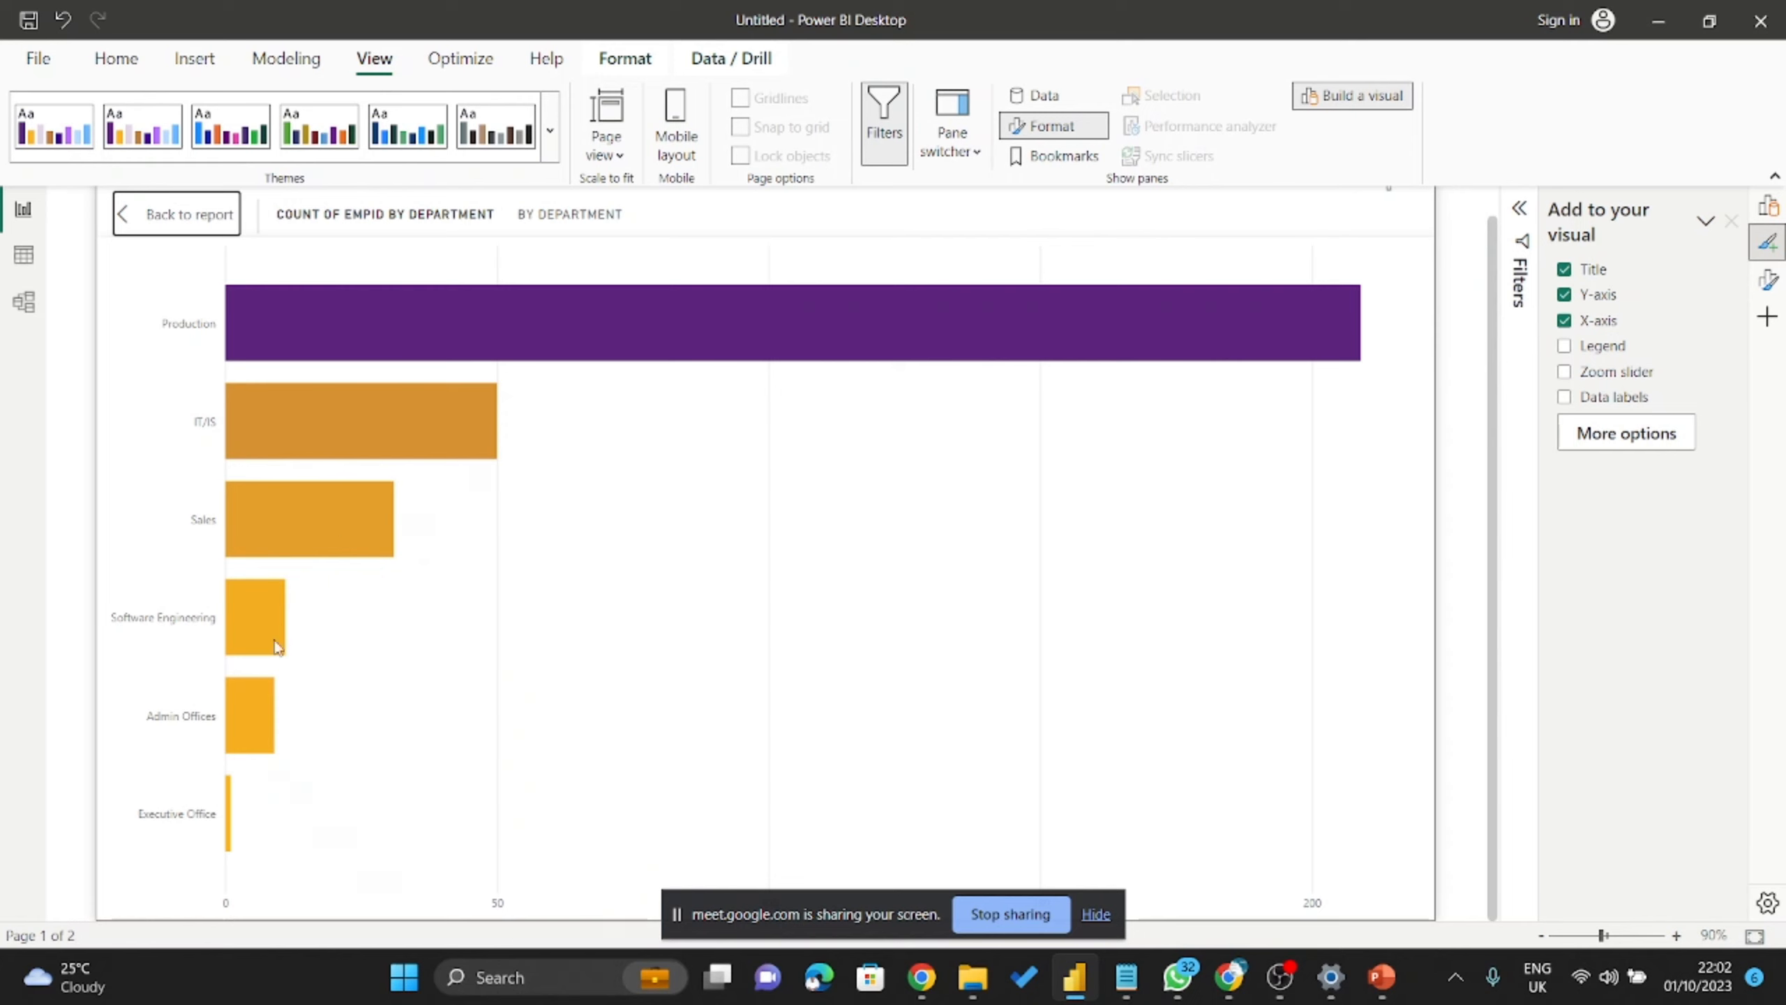
pyautogui.moveTo(231, 854)
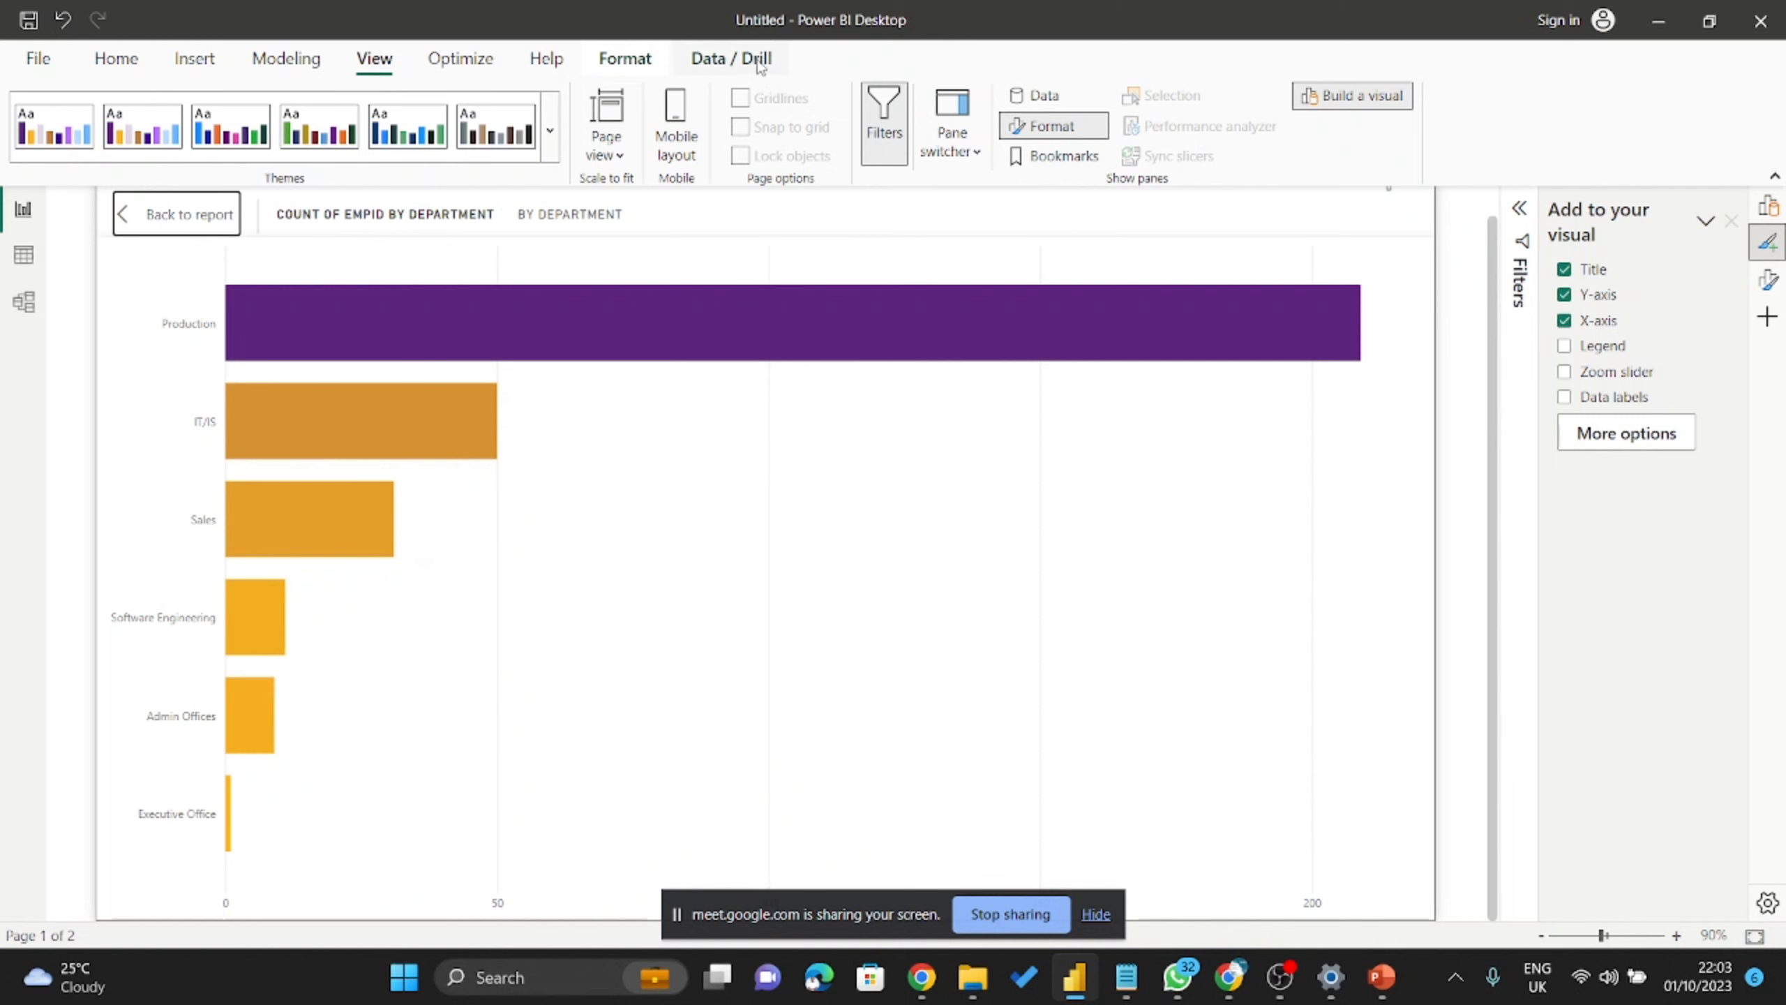
pyautogui.click(550, 131)
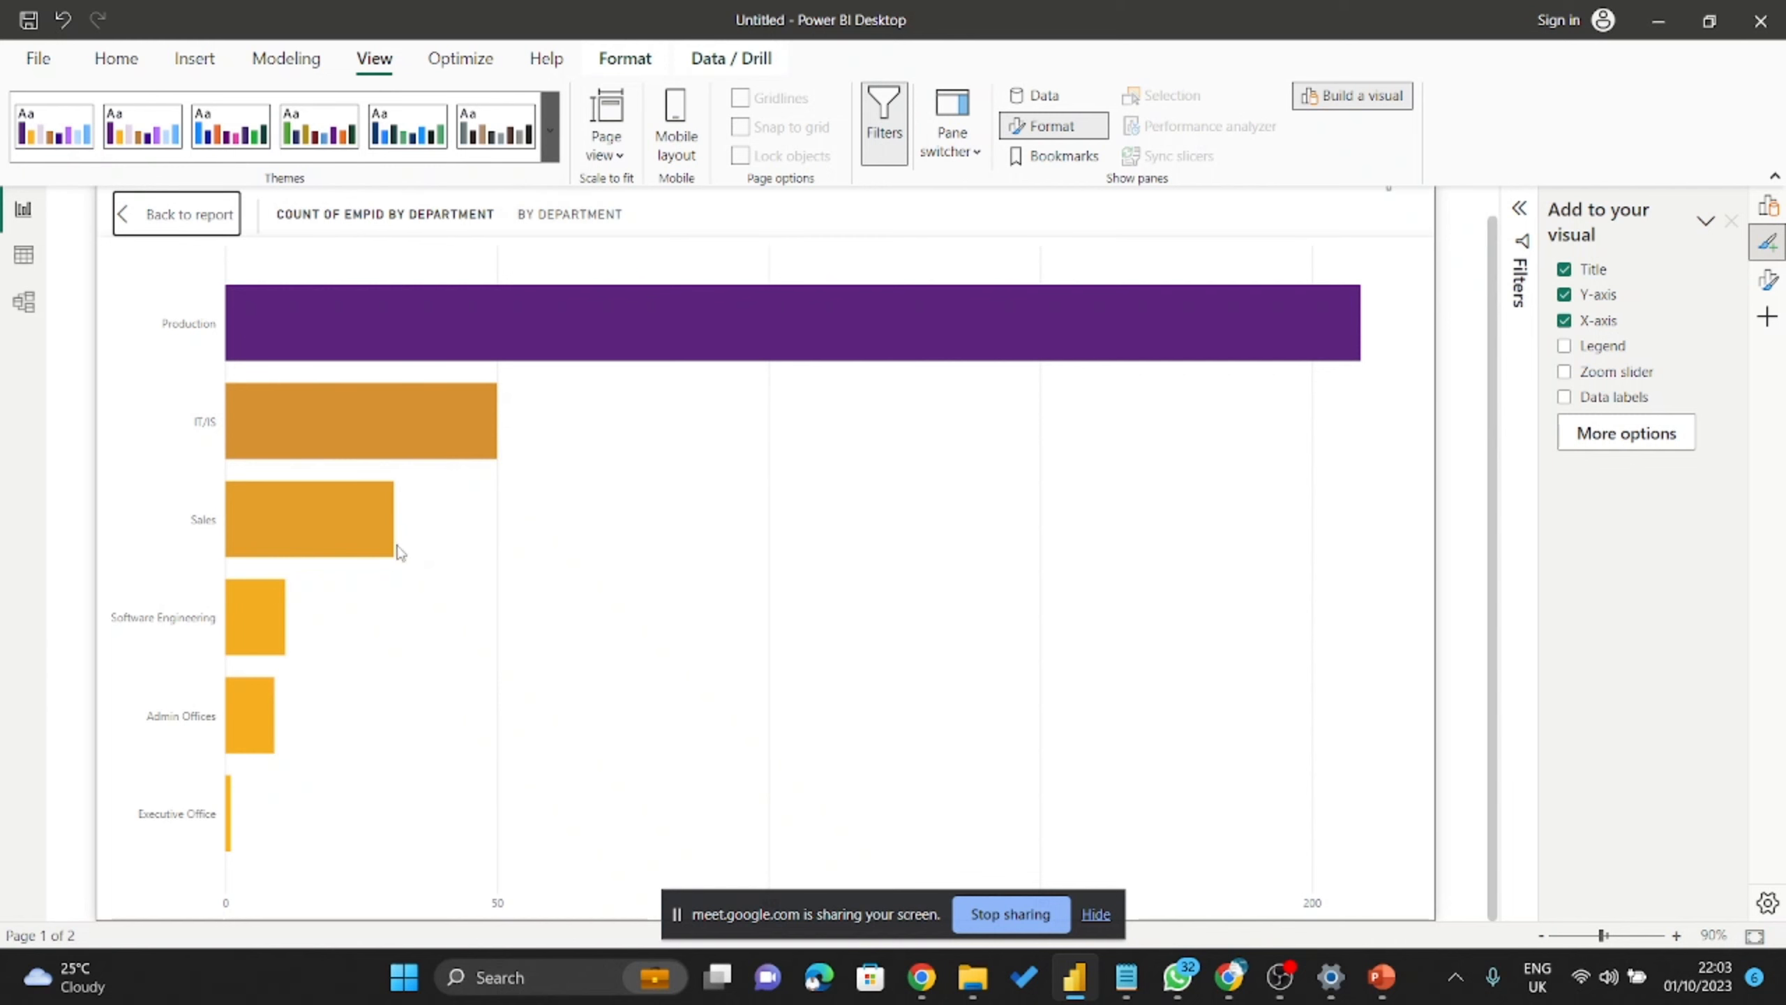
pyautogui.scroll(-3, 182, 817)
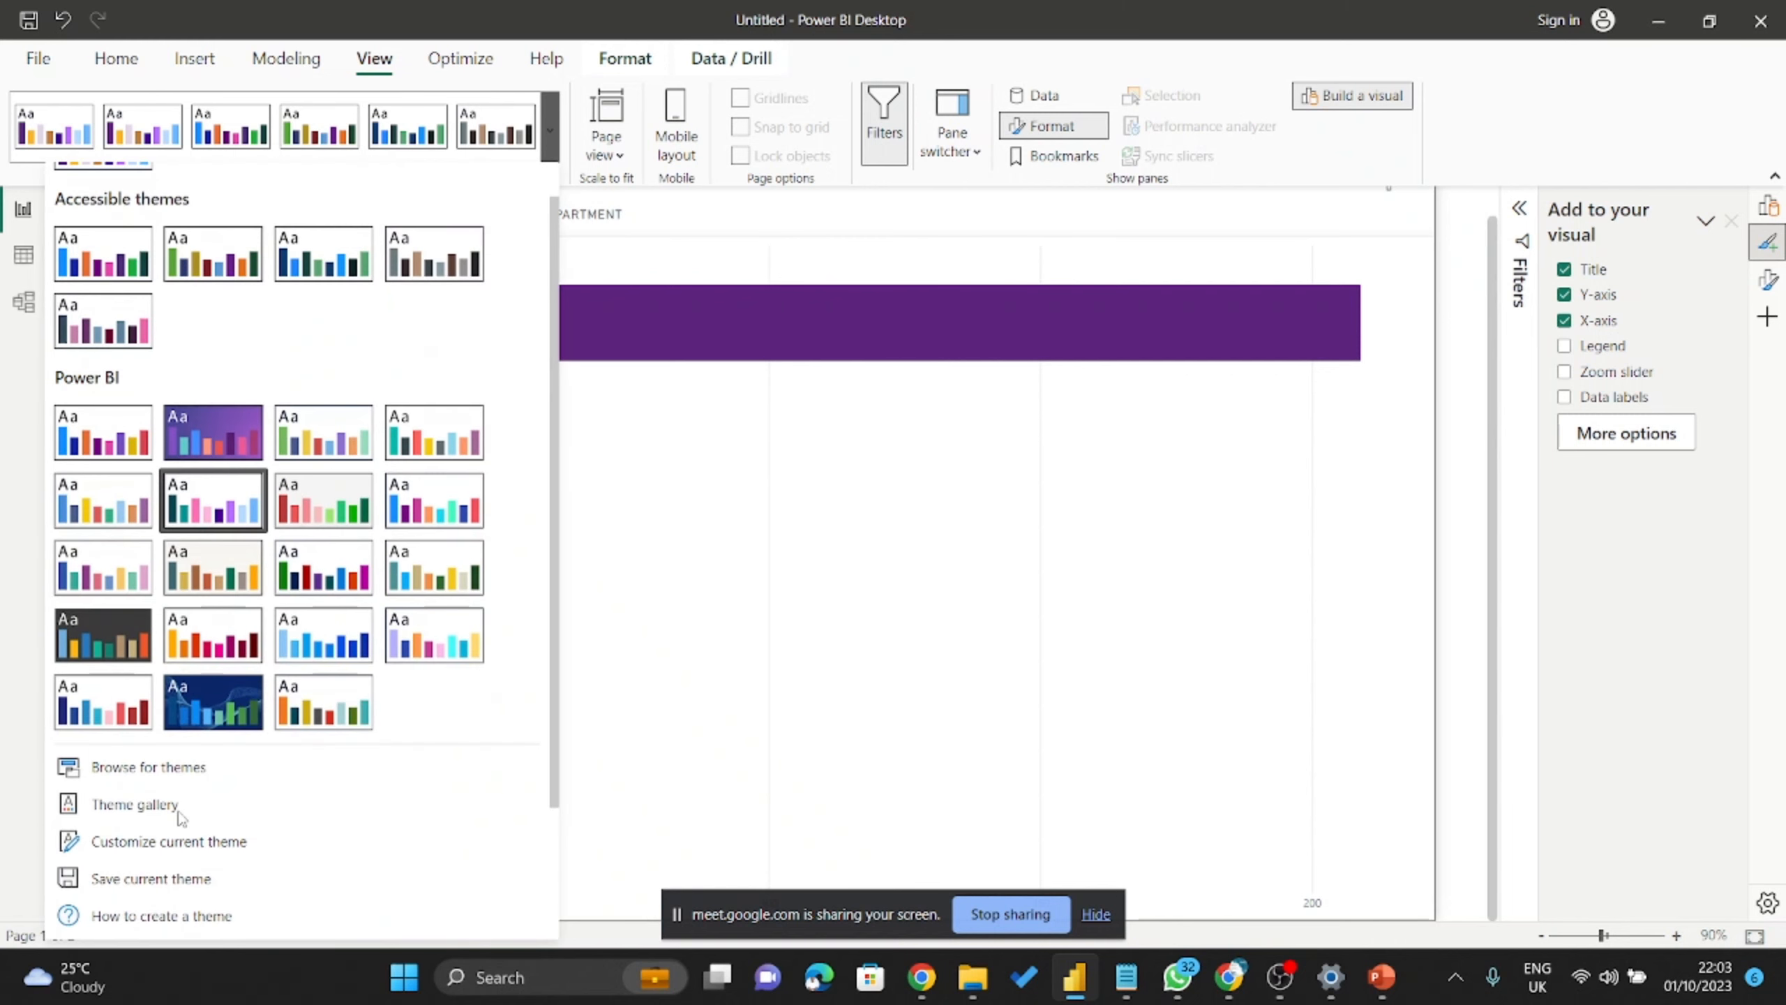
pyautogui.click(167, 856)
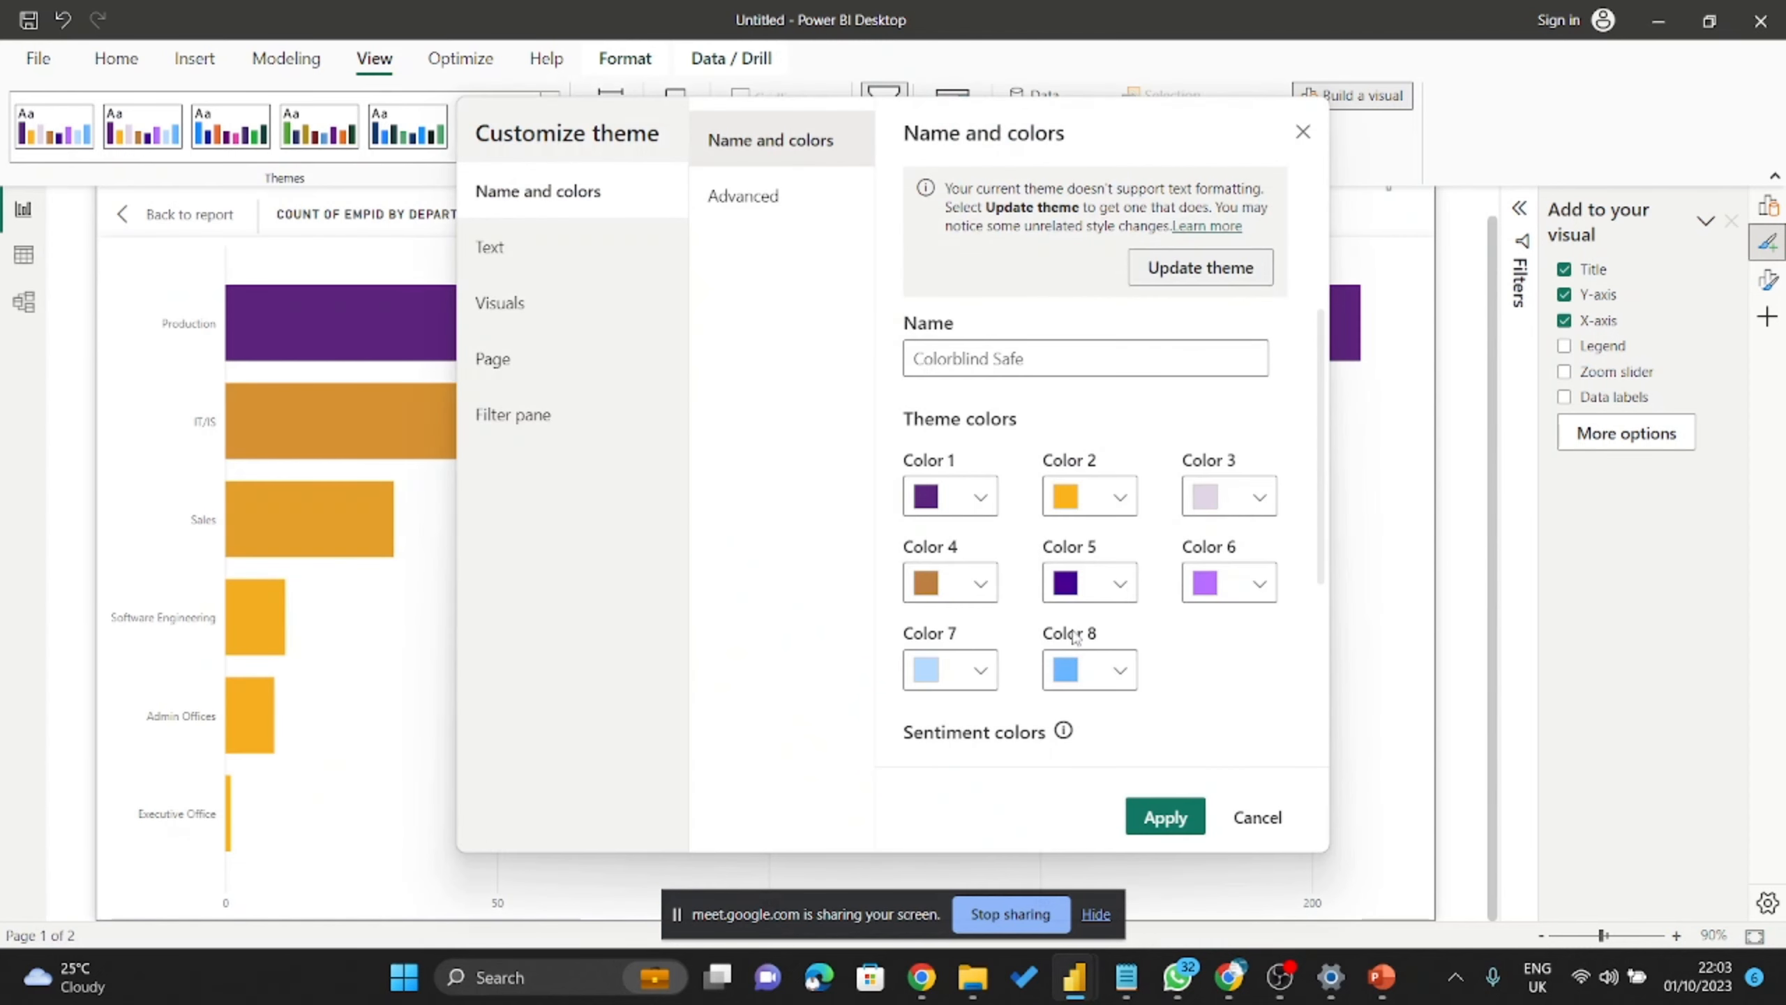
pyautogui.scroll(-4, 993, 682)
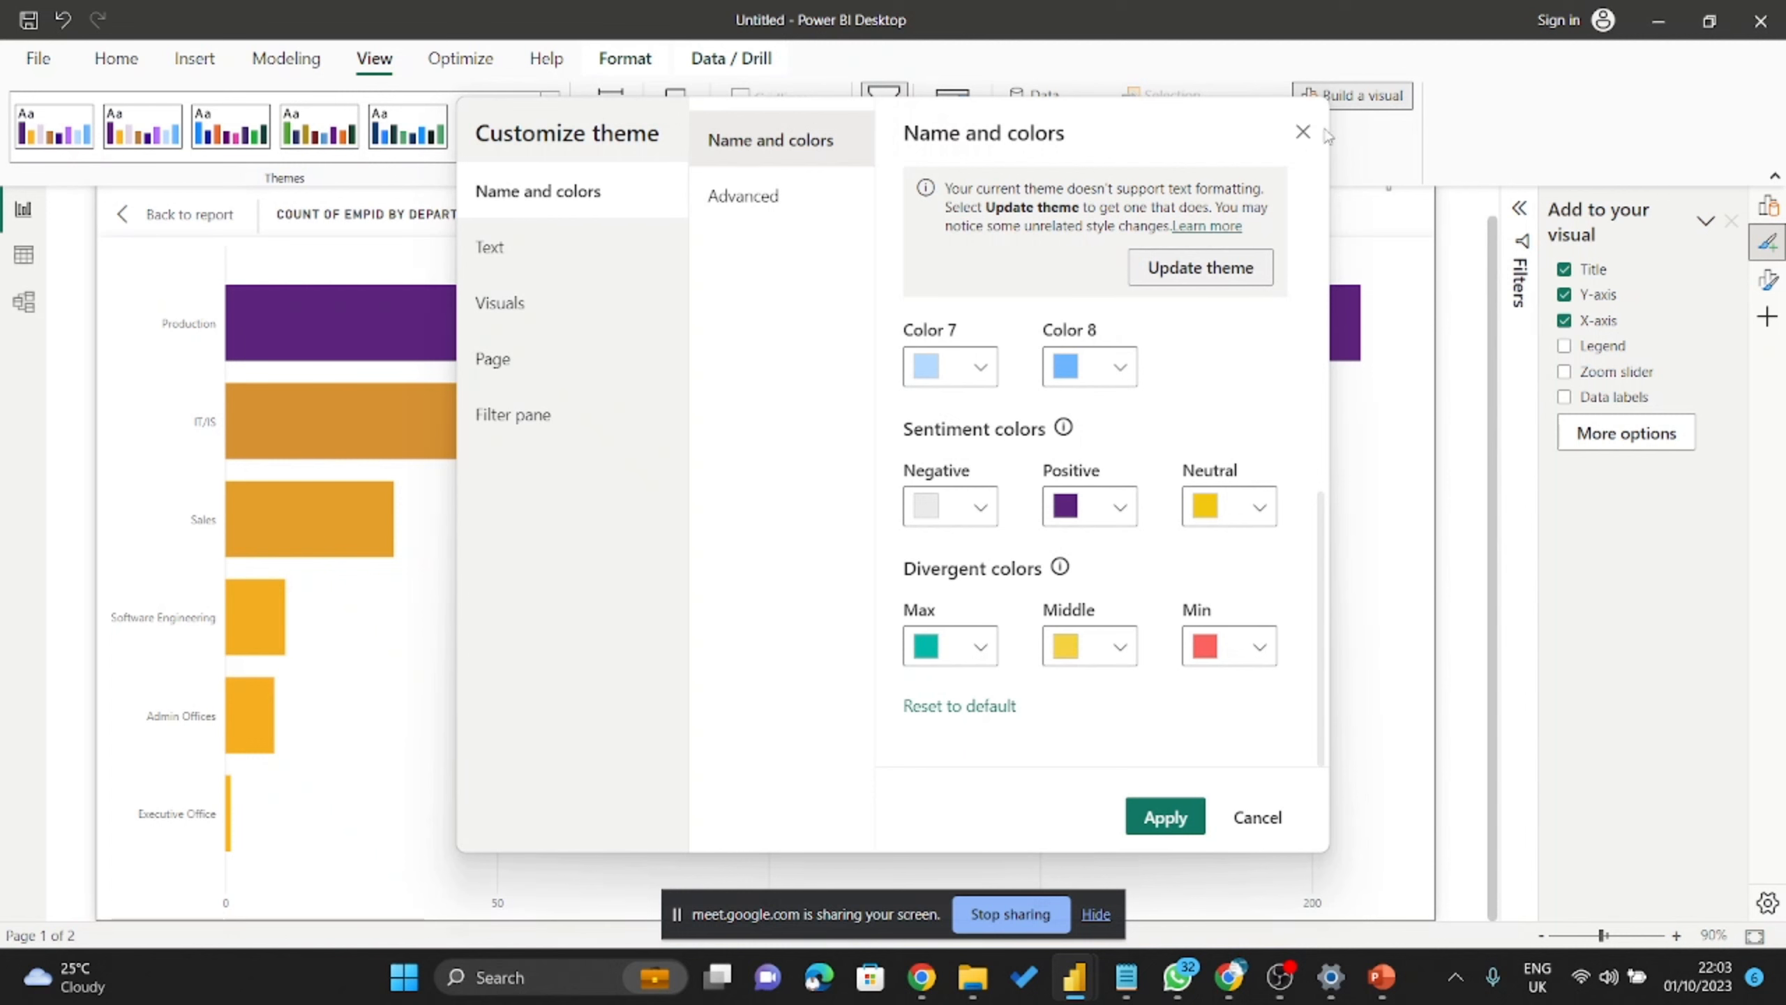
pyautogui.click(1303, 133)
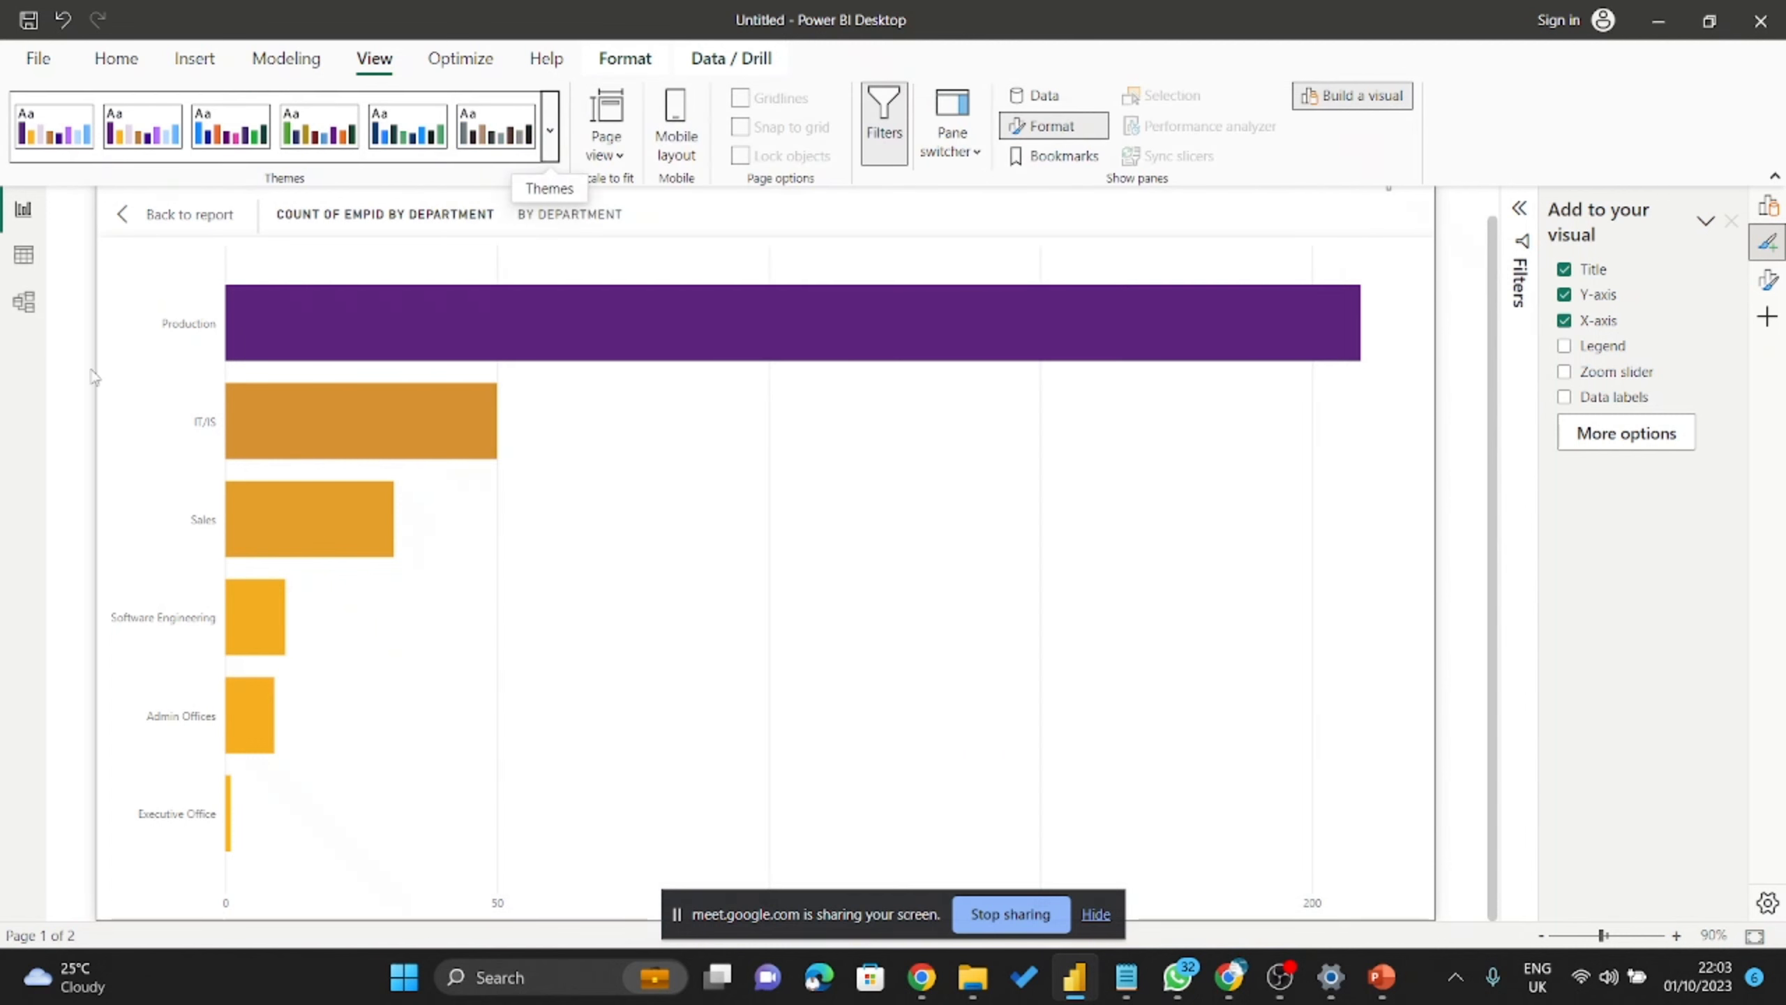
# Return to the full page and open the recruitment source chart's column colour settings.
pyautogui.click(167, 215)
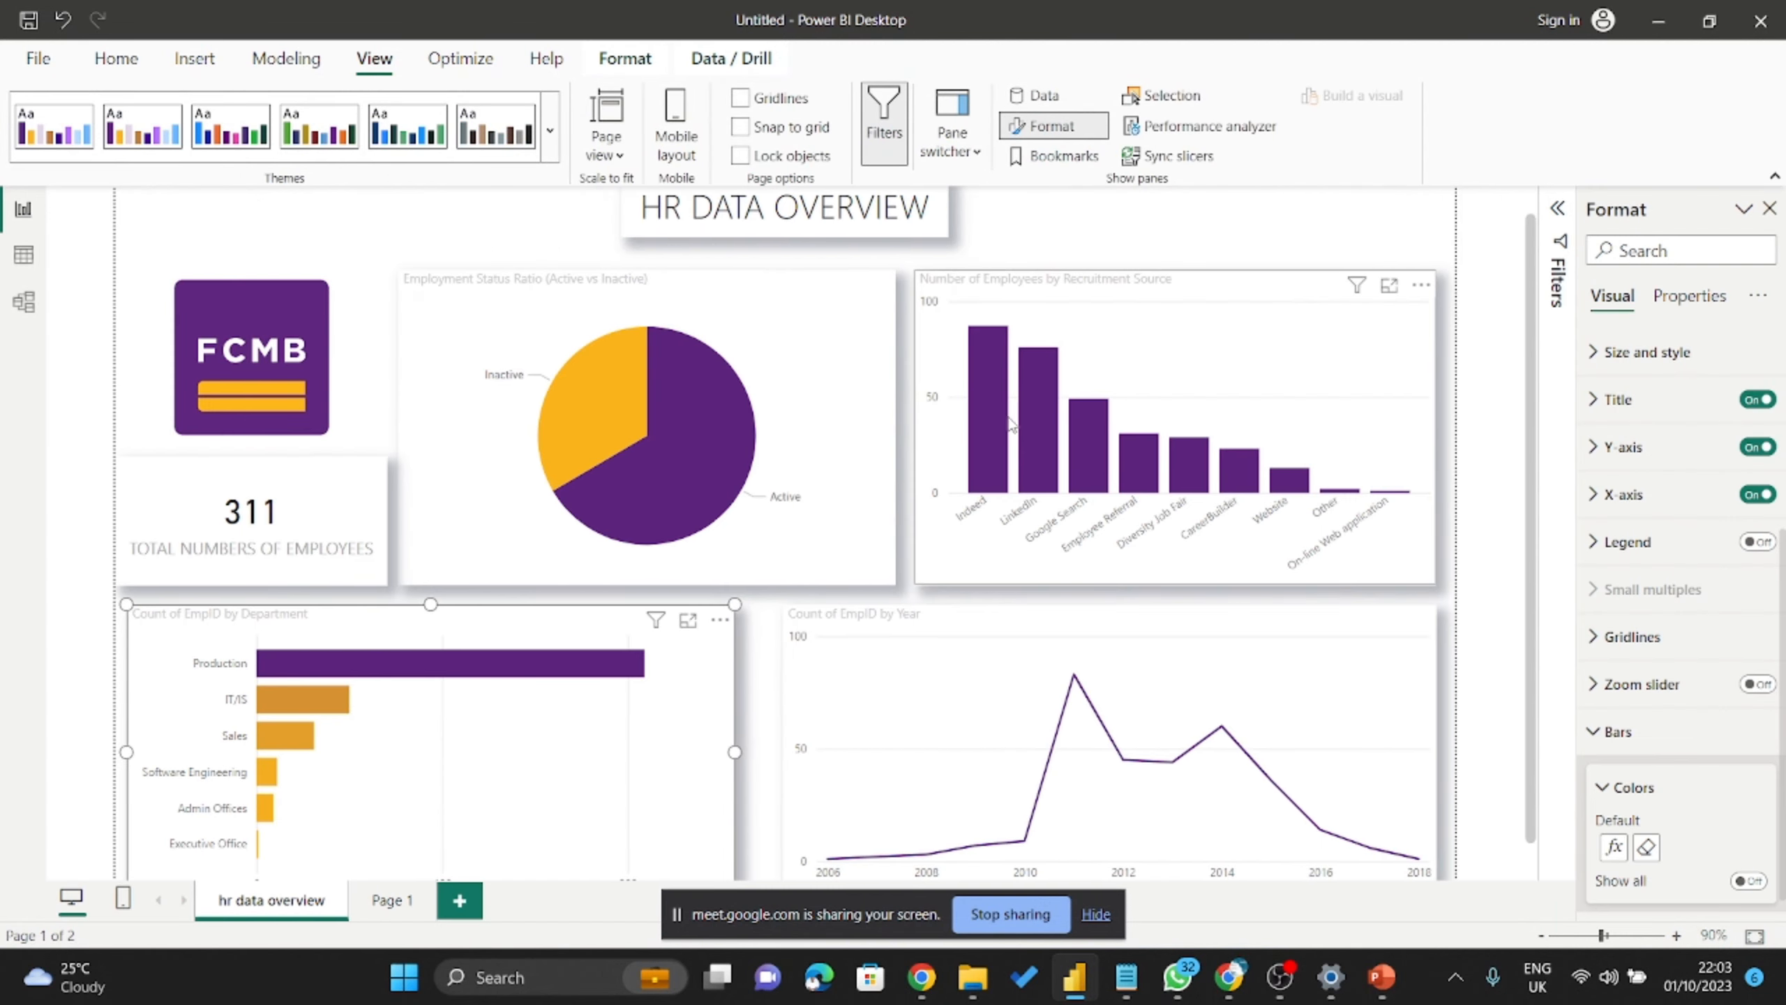
pyautogui.click(1149, 304)
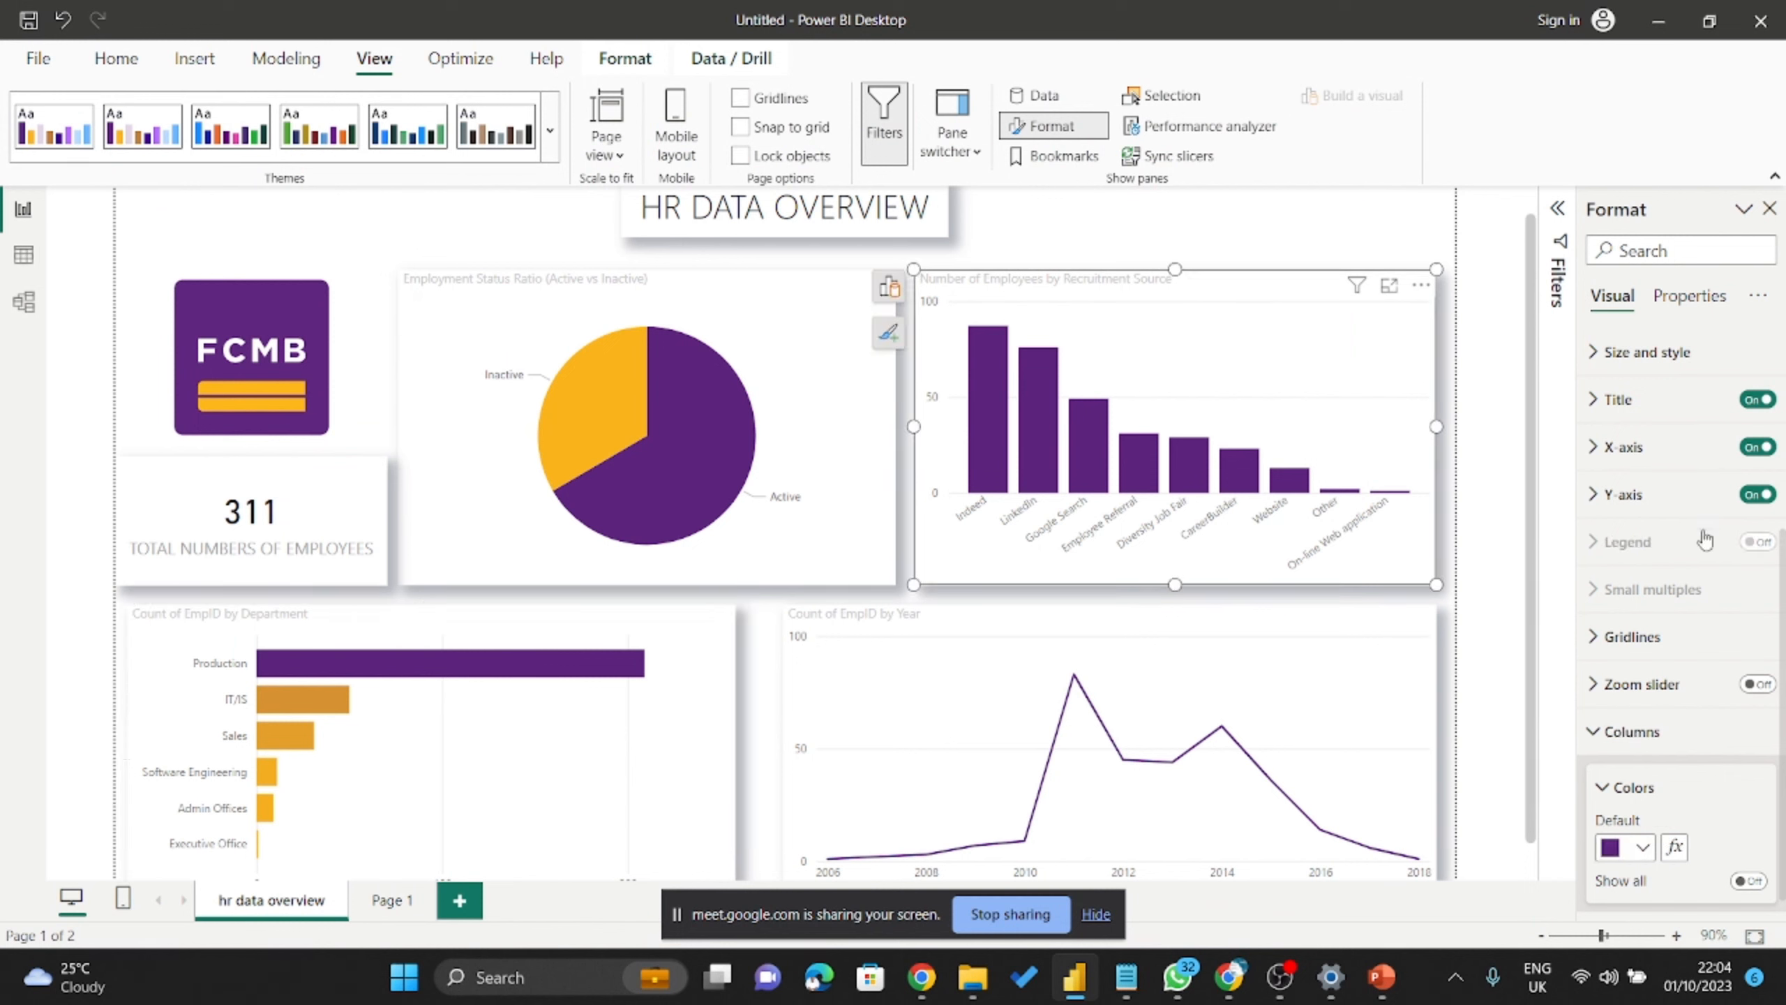
pyautogui.scroll(-2, 1675, 721)
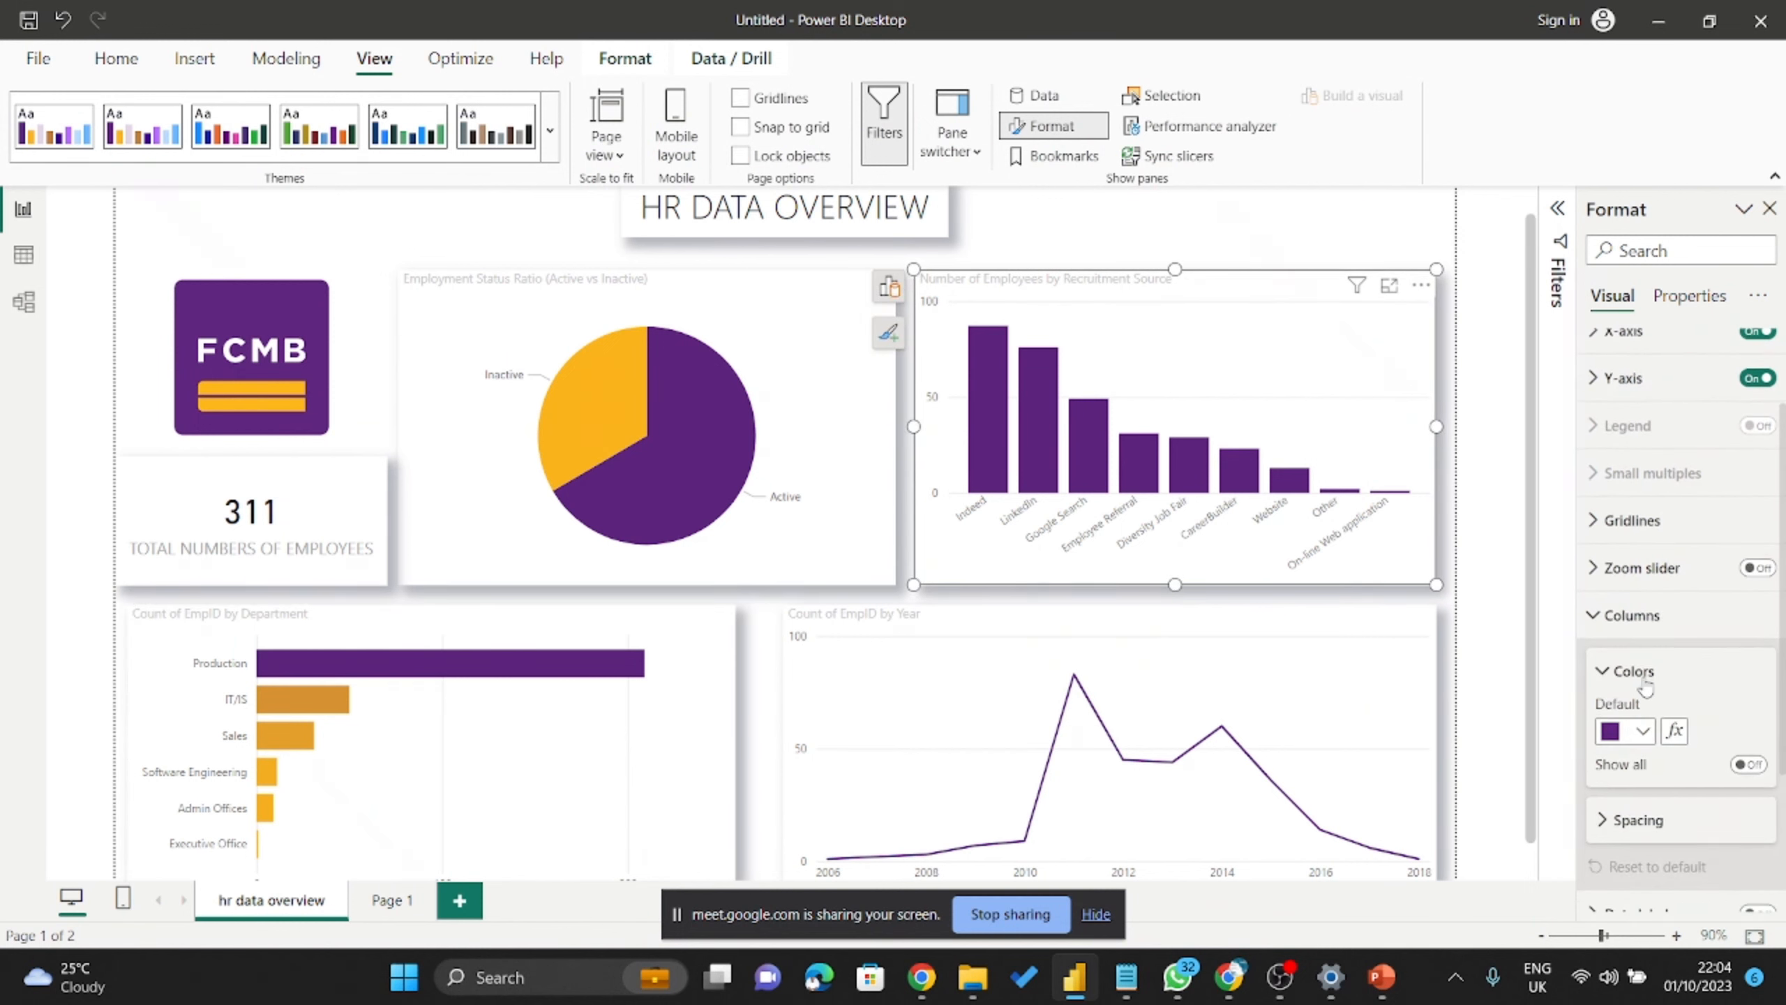
pyautogui.scroll(-4, 1645, 686)
pyautogui.scroll(4, 1645, 676)
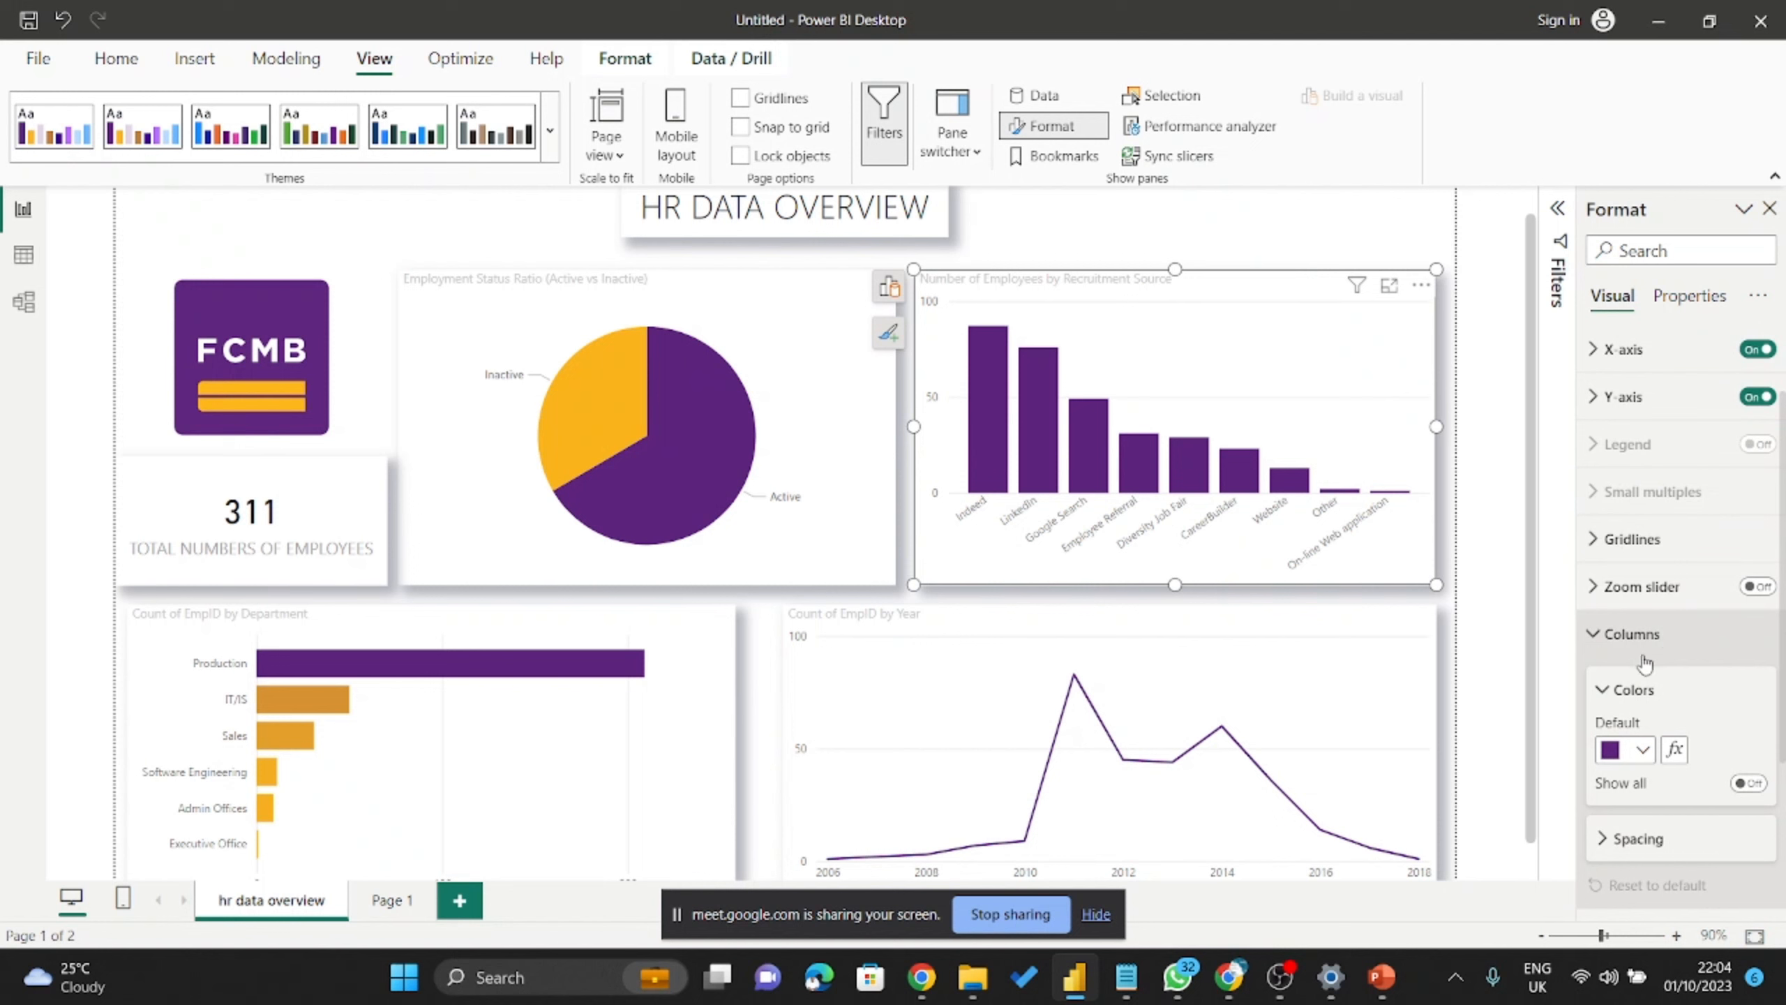
pyautogui.click(1642, 658)
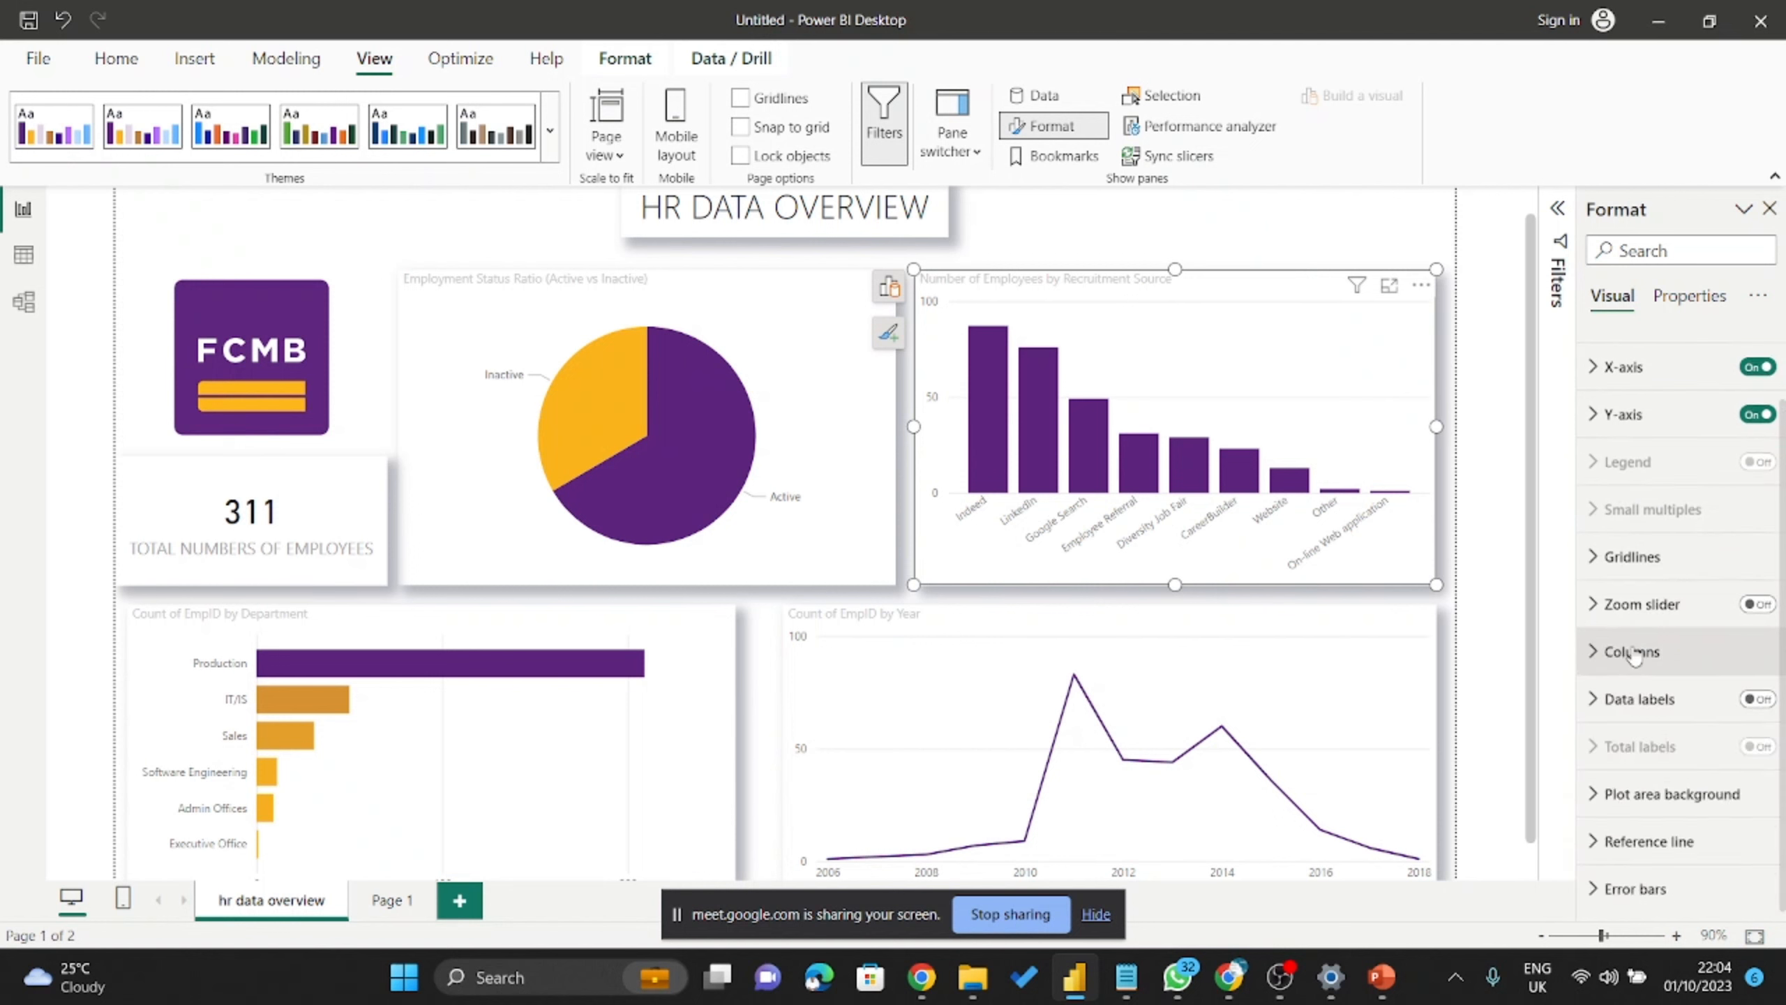
pyautogui.click(1633, 653)
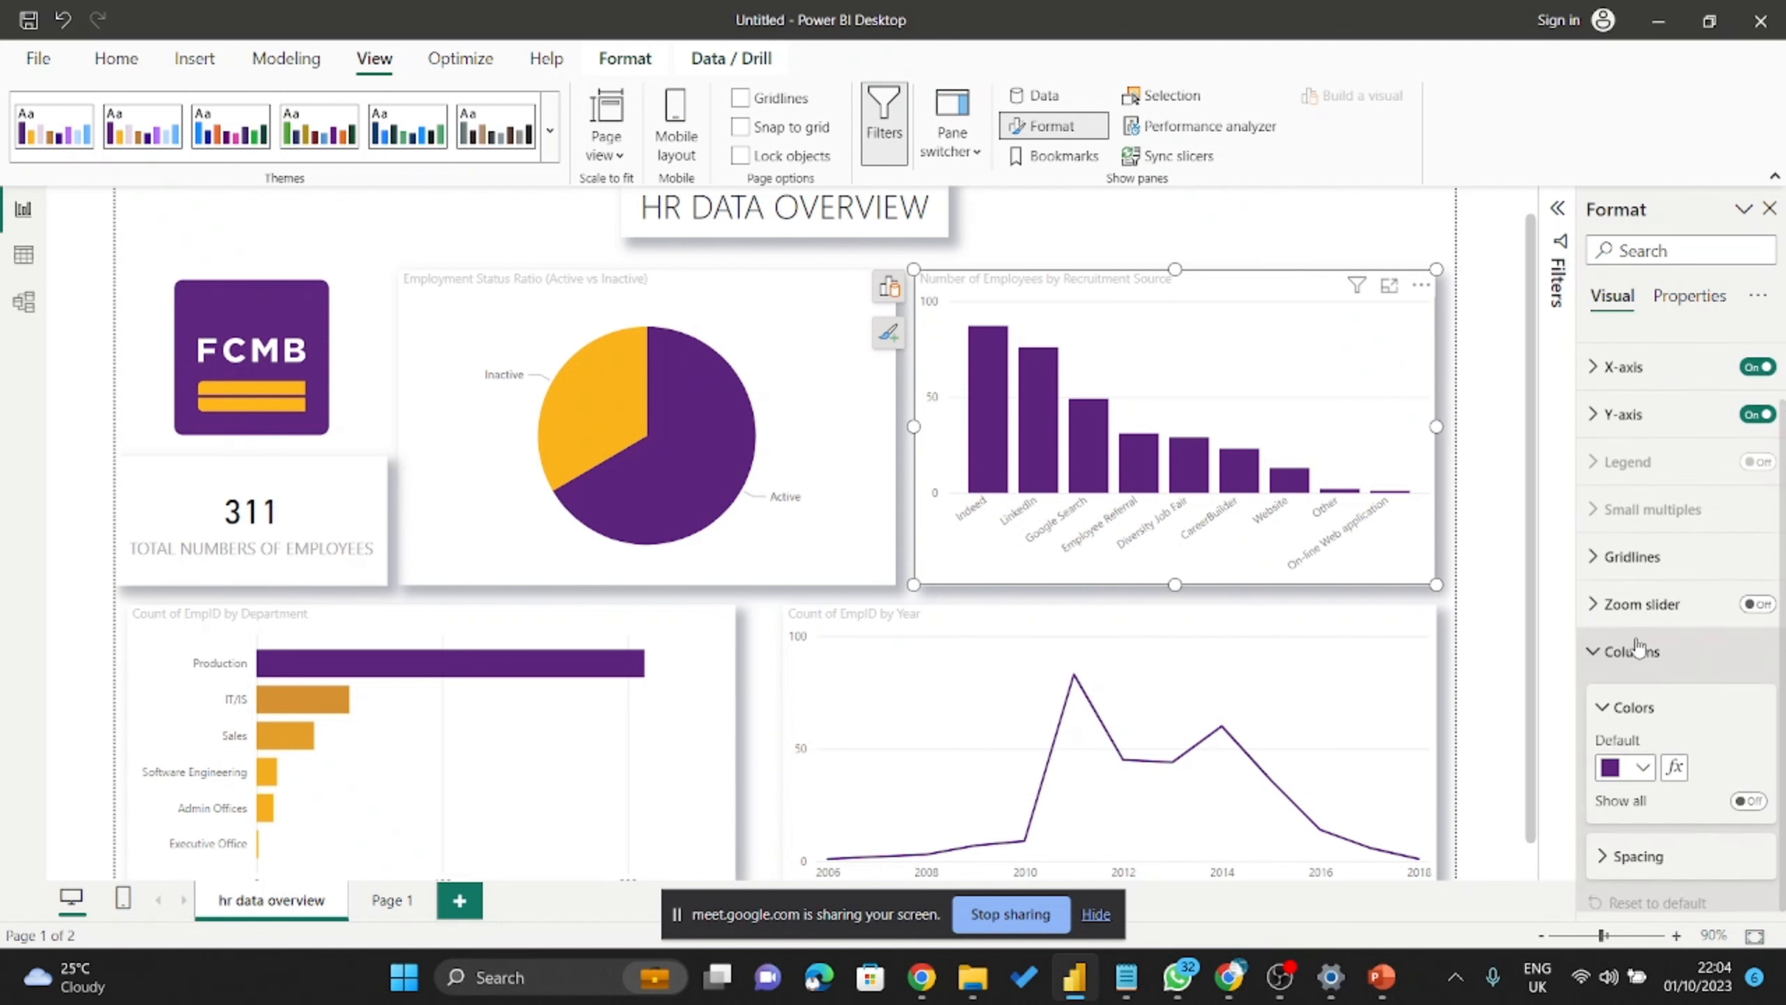
# Discard a trial gradient column colouring, keeping purple columns, and expand the View tab's Themes.
pyautogui.click(1675, 771)
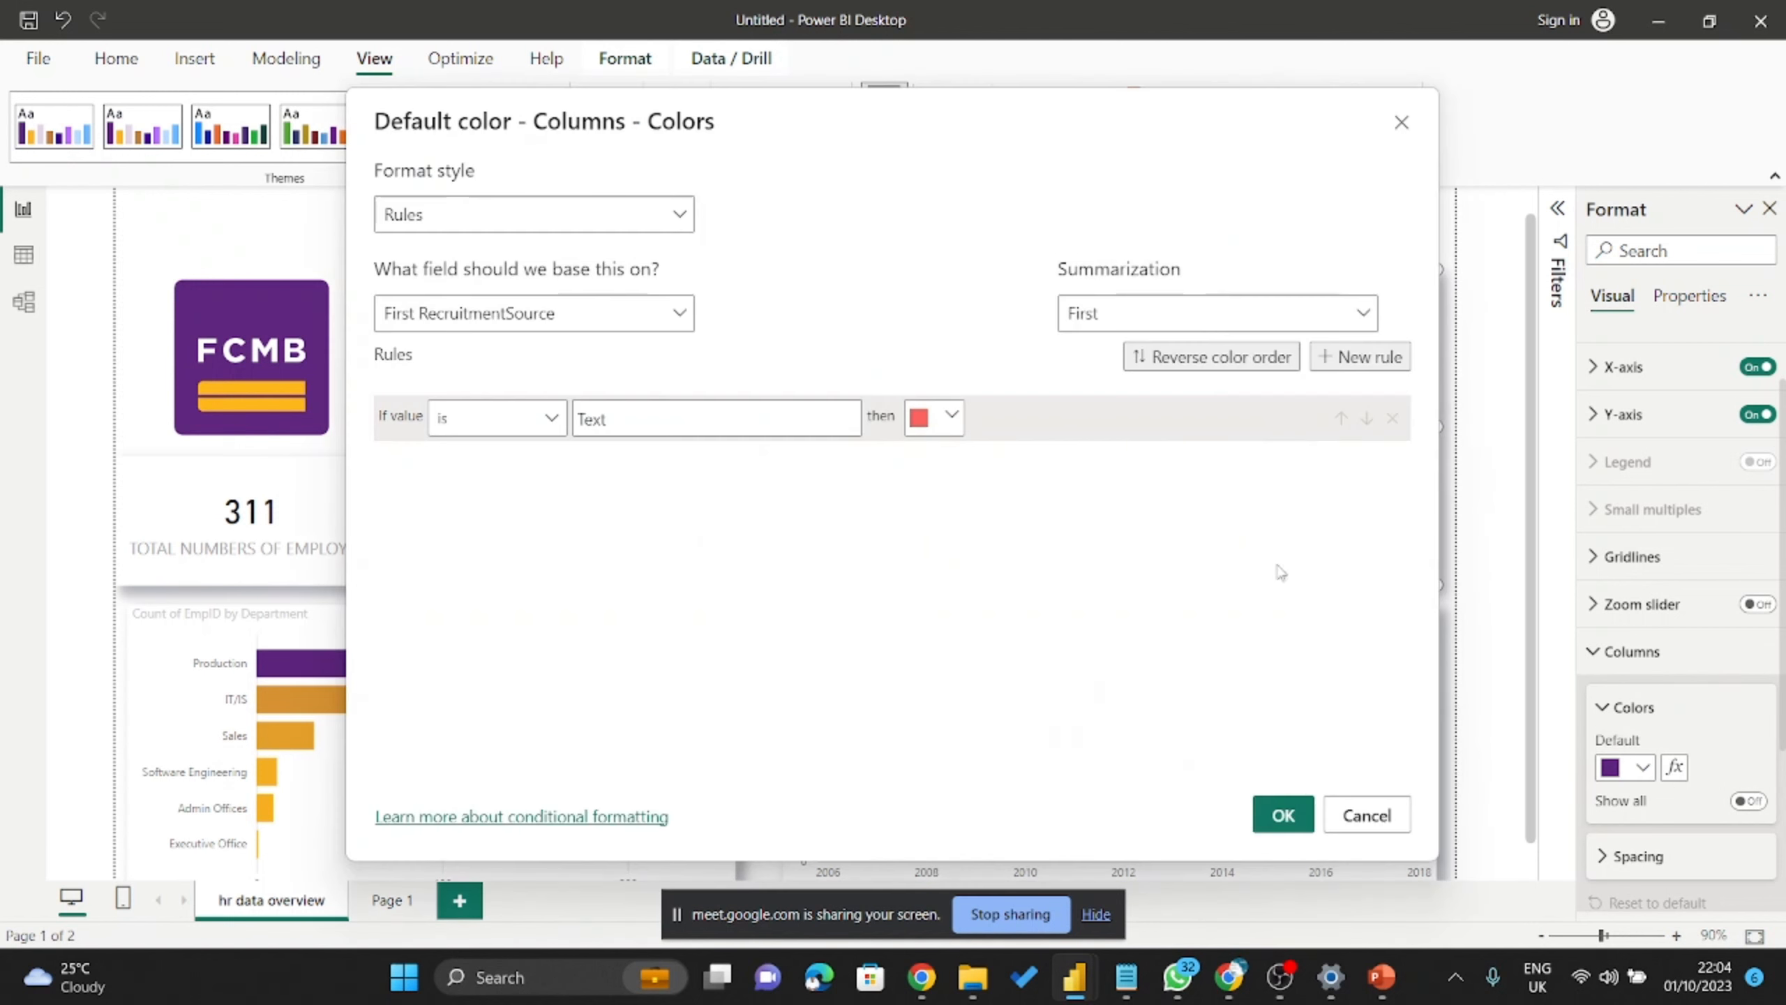
pyautogui.click(514, 224)
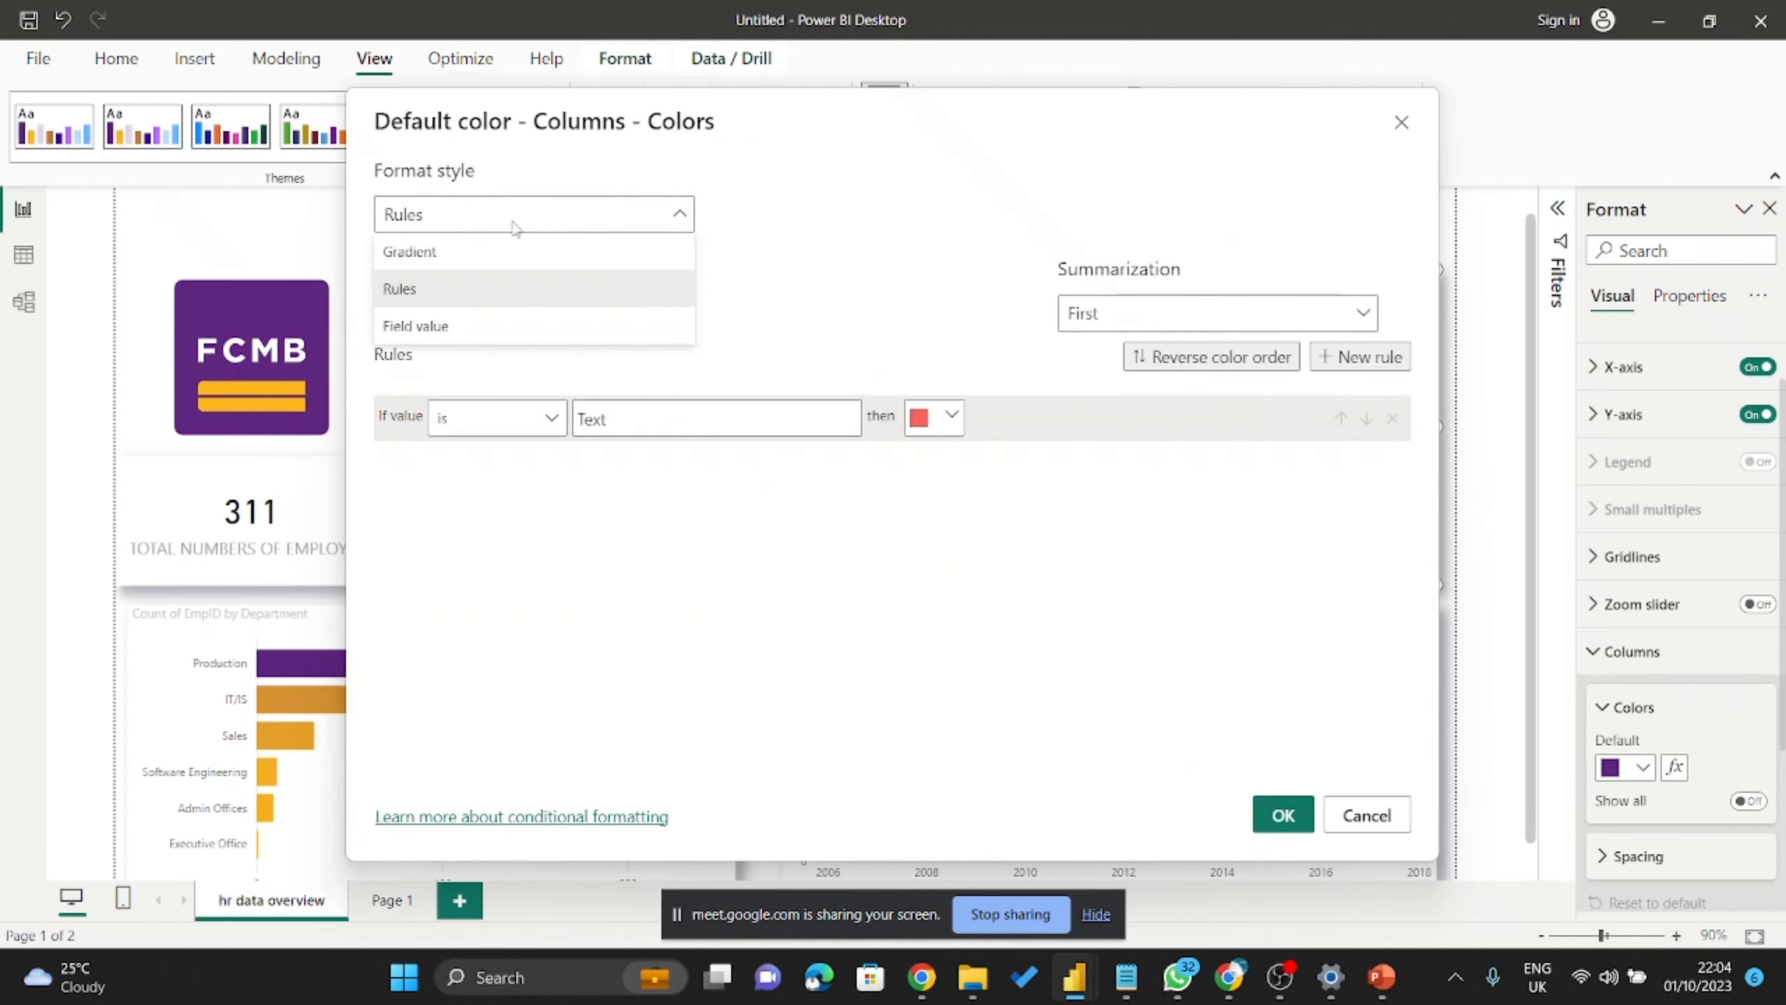
pyautogui.click(468, 254)
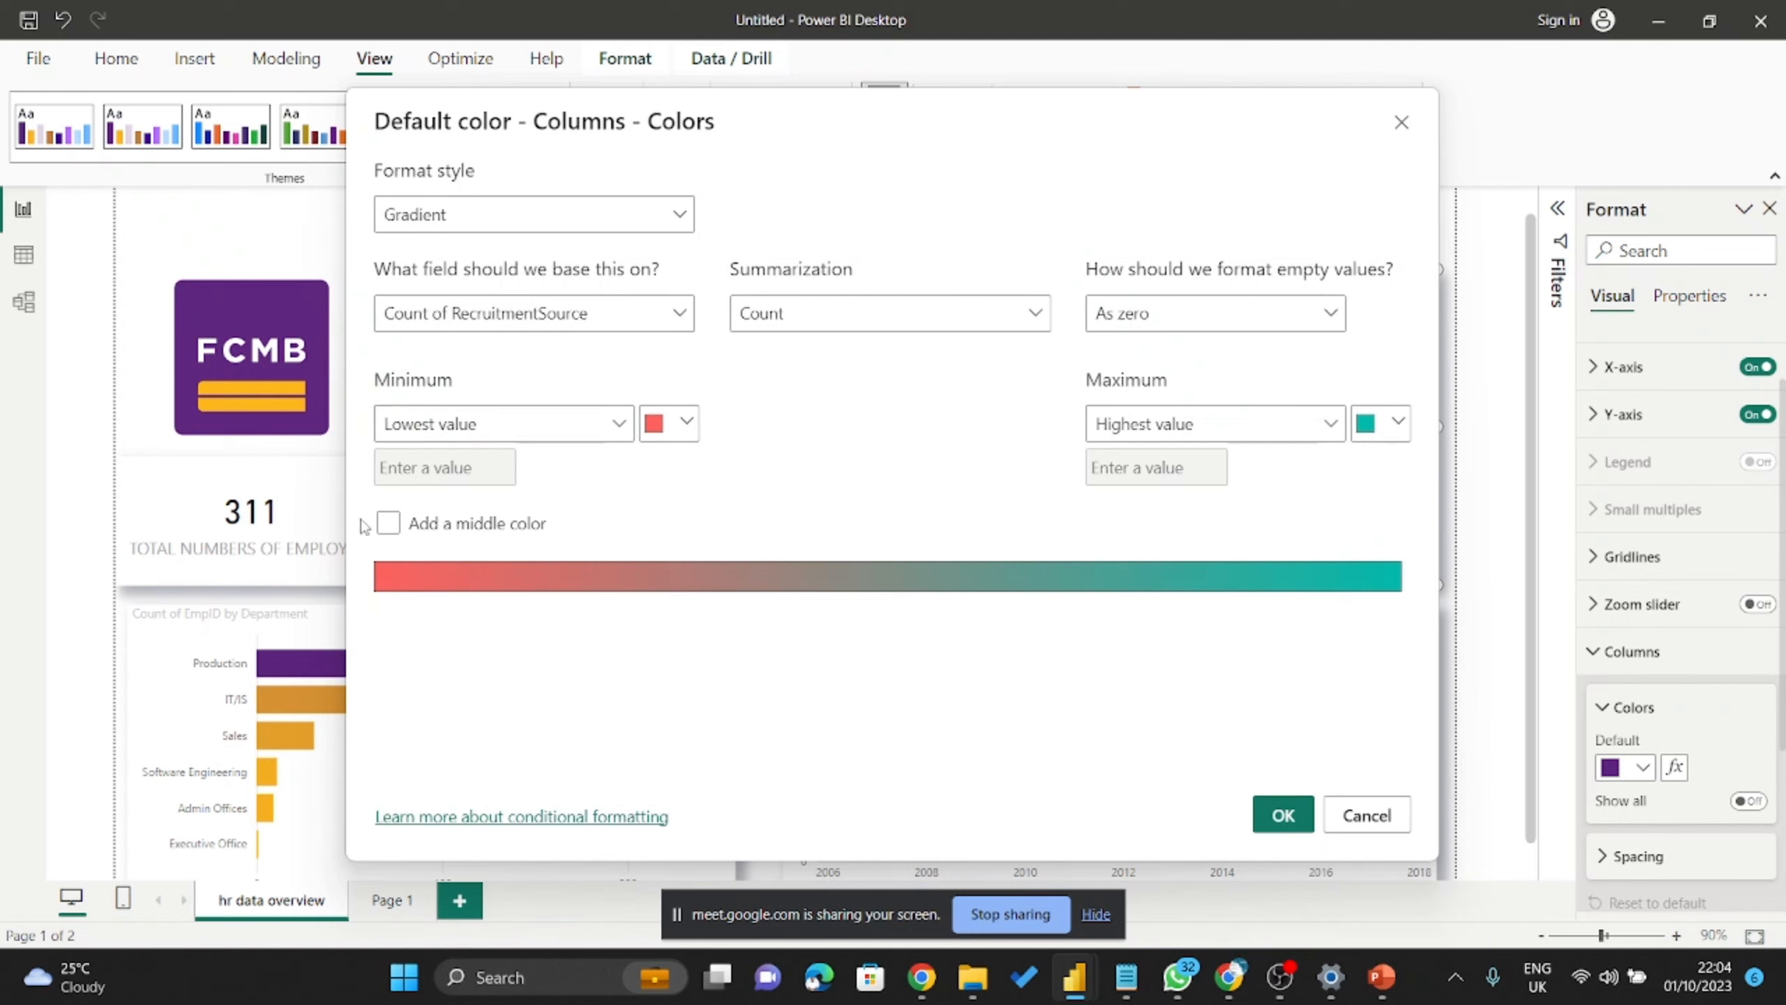
pyautogui.click(387, 523)
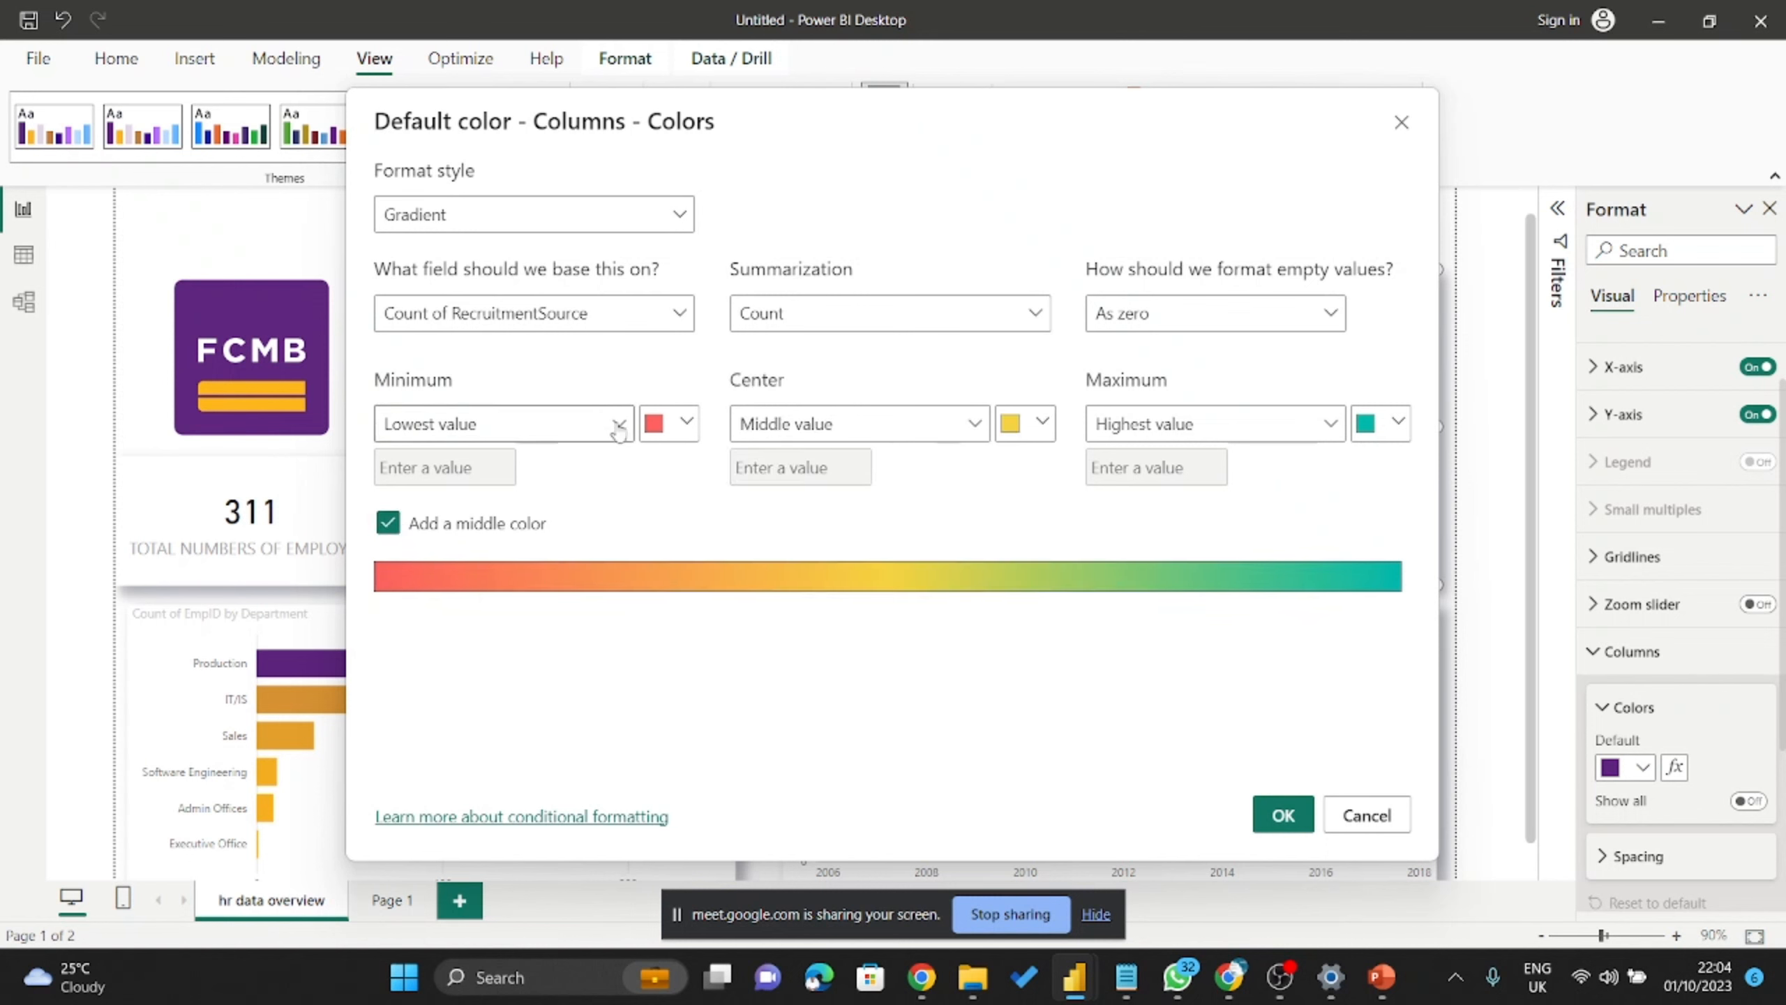
pyautogui.click(1366, 816)
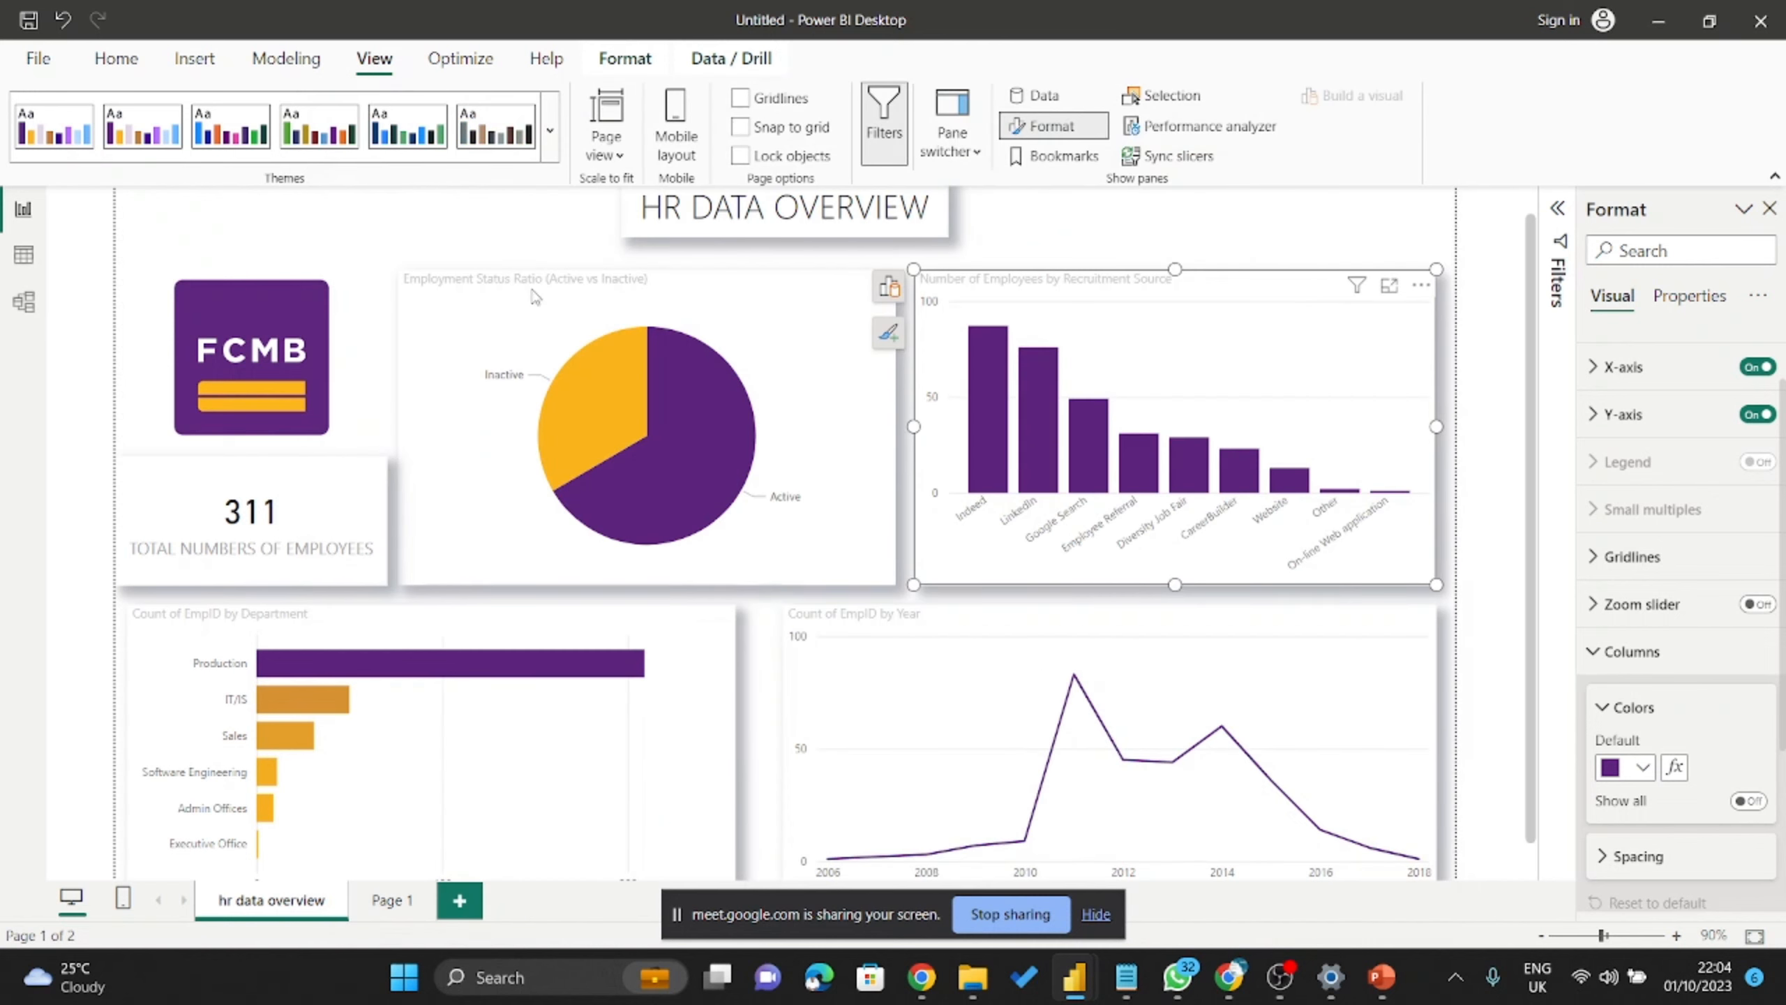
pyautogui.click(194, 58)
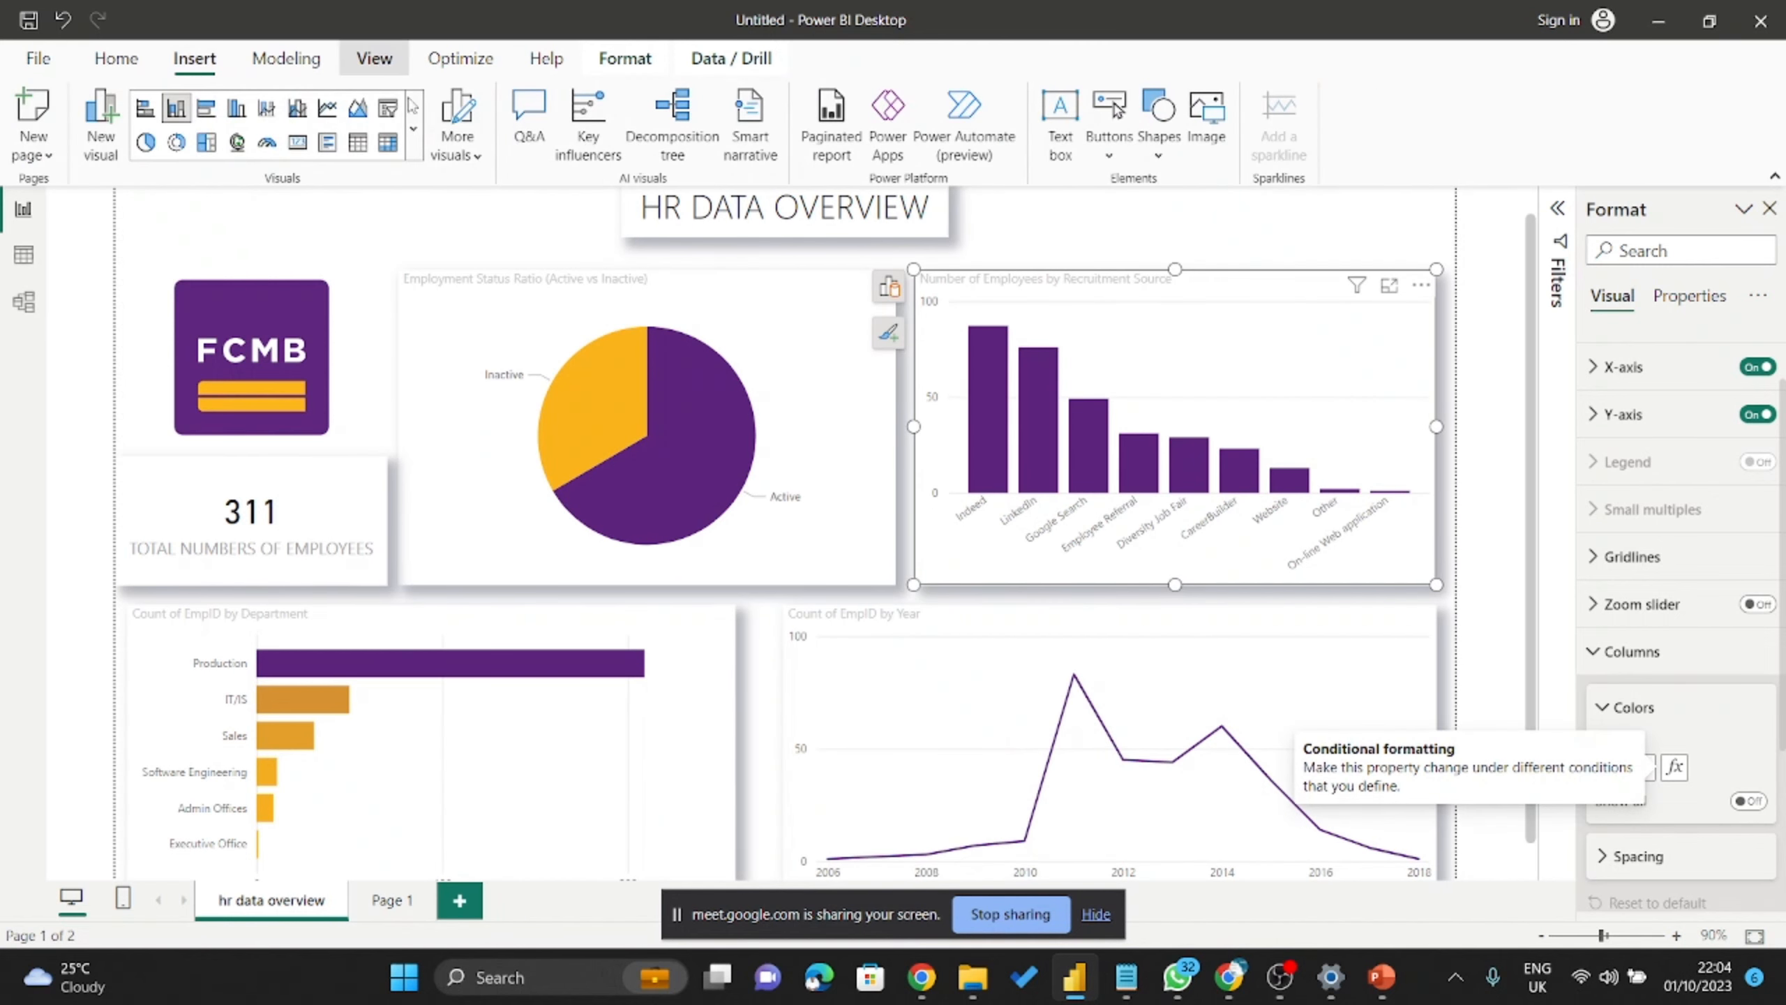
pyautogui.click(375, 58)
# Customize the current theme, setting the divergent Max colour to purple #5C247C.
pyautogui.click(552, 139)
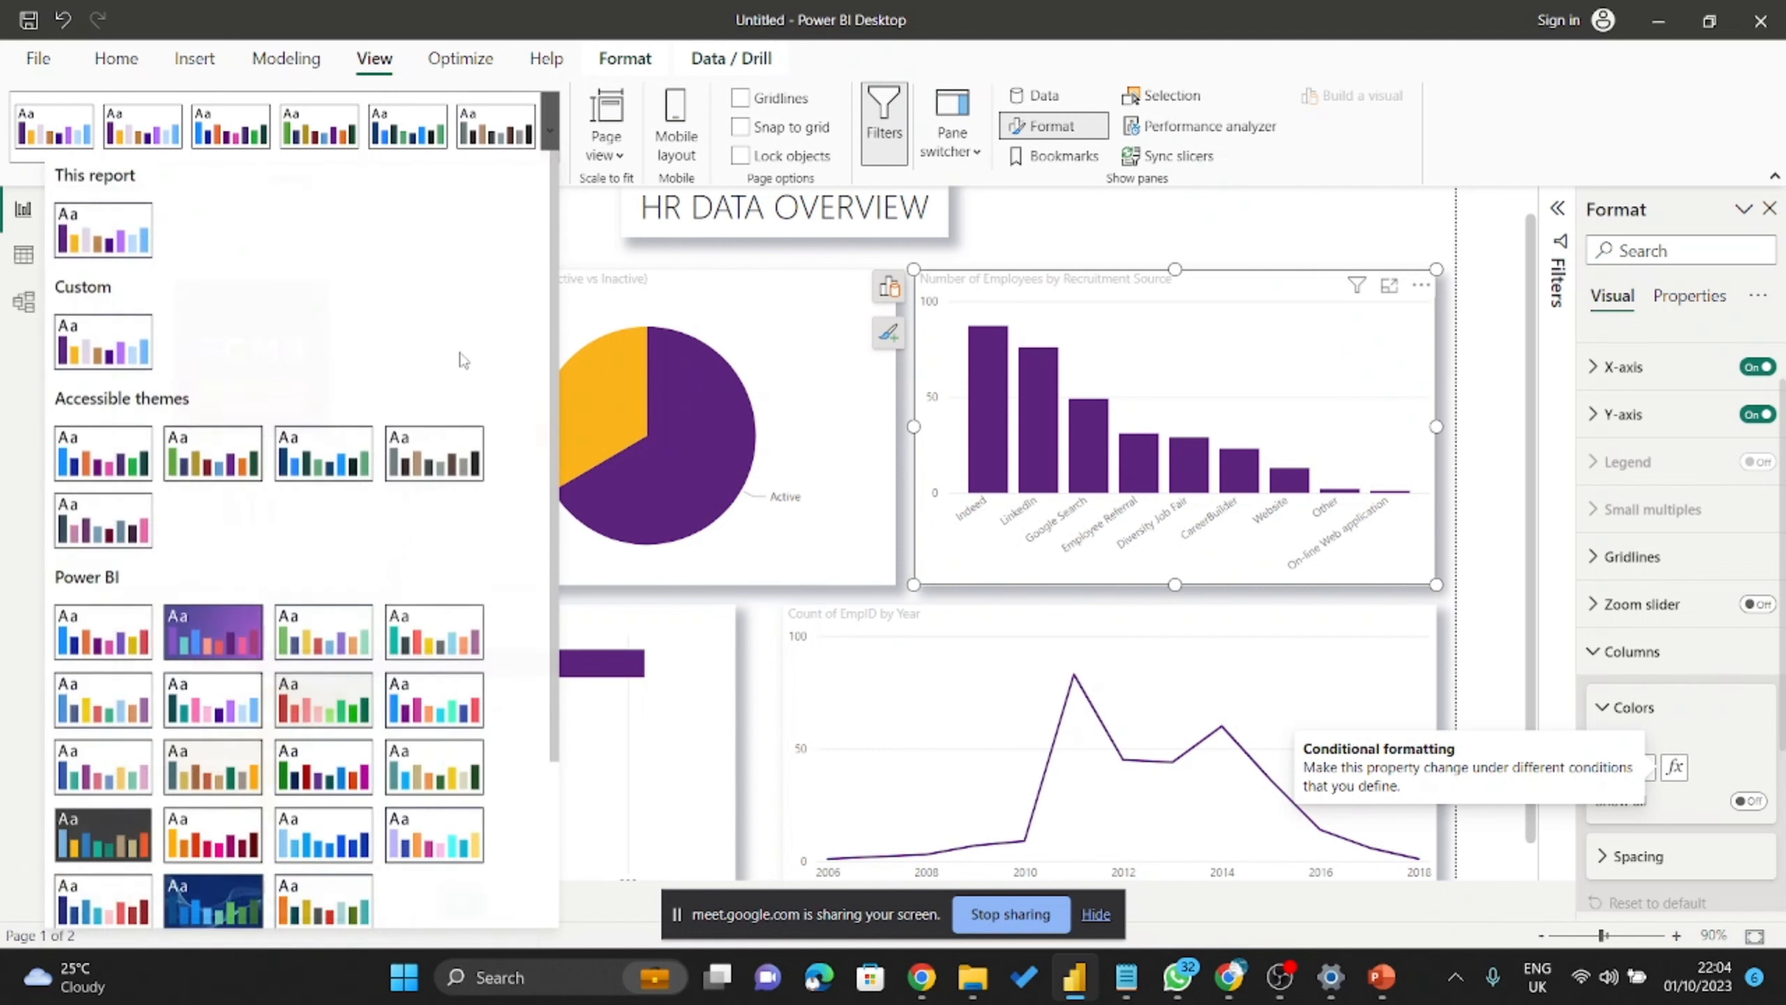
pyautogui.scroll(-3, 210, 774)
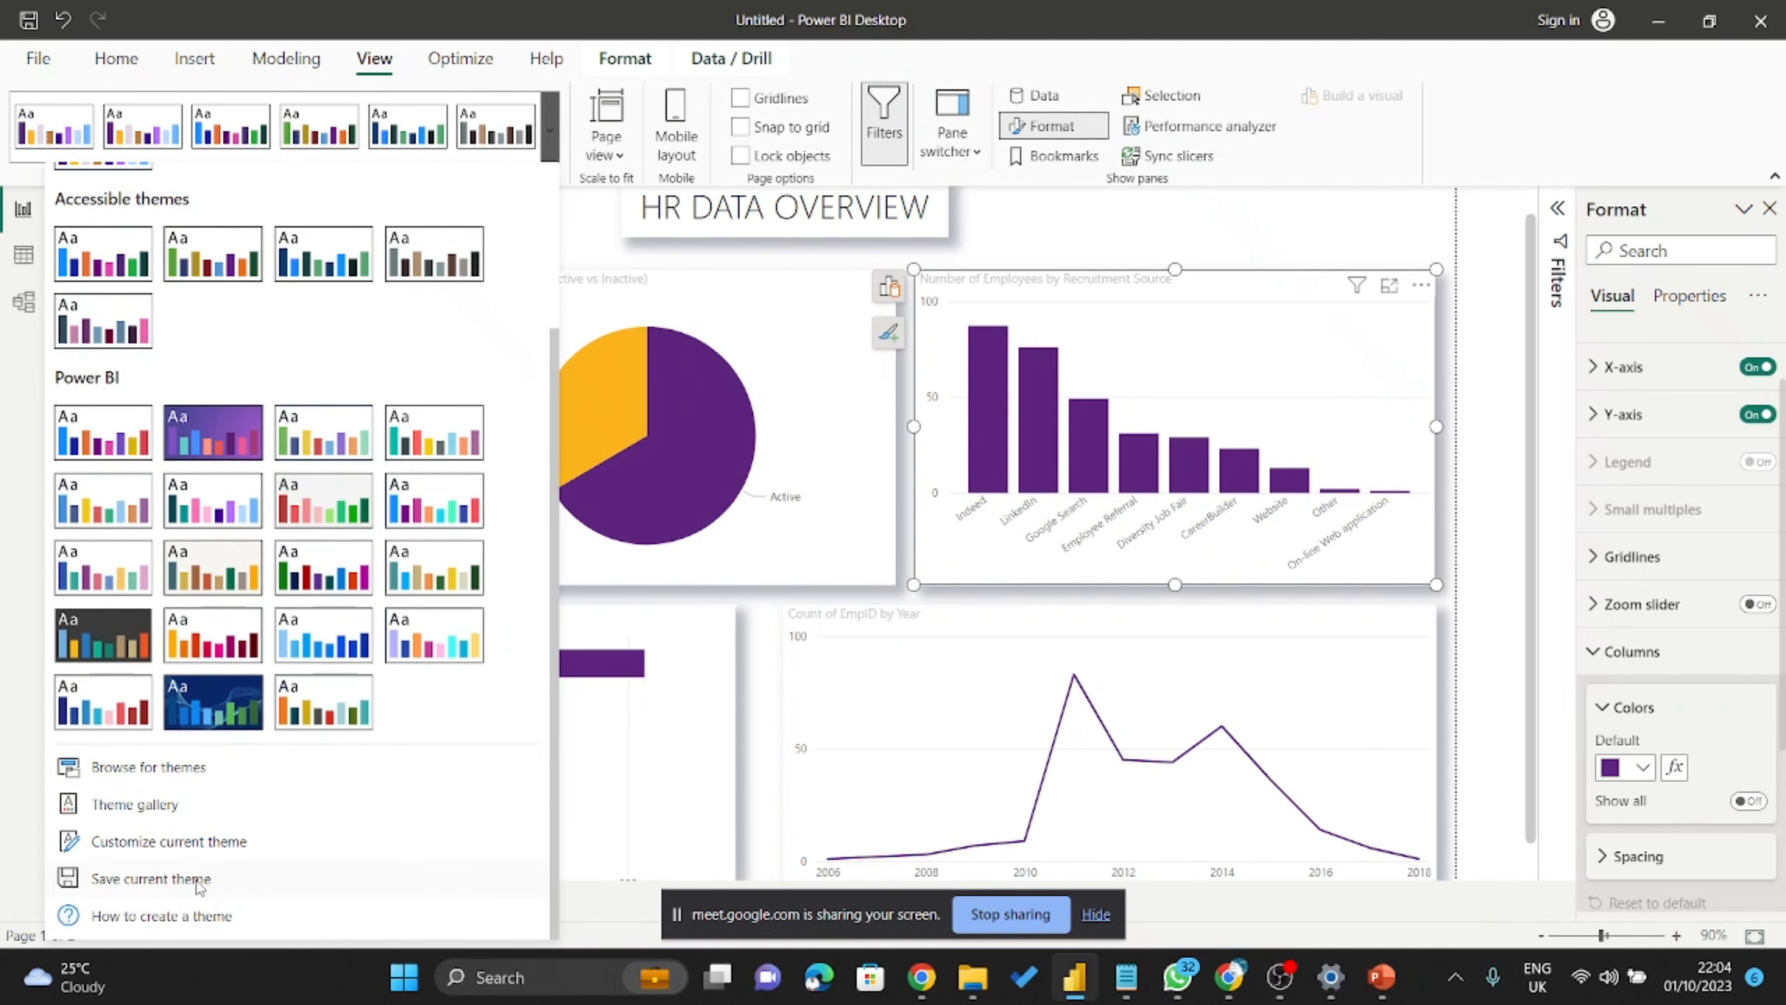
pyautogui.click(169, 842)
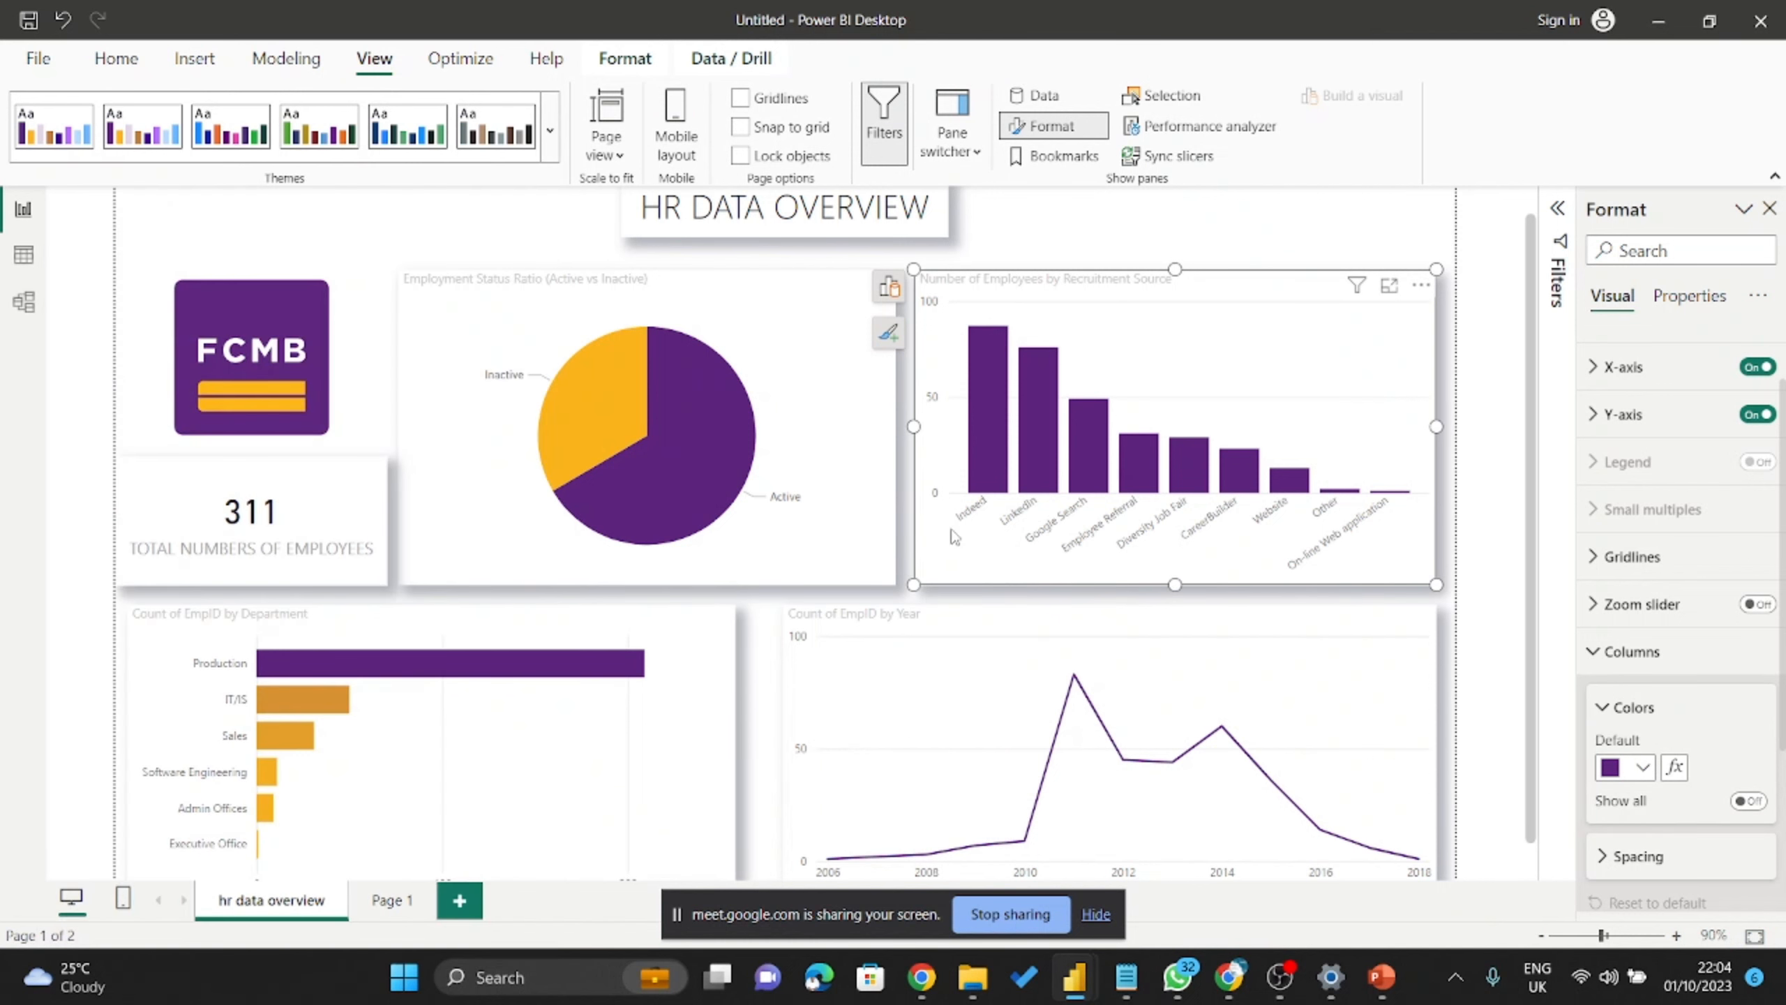
pyautogui.scroll(-4, 998, 503)
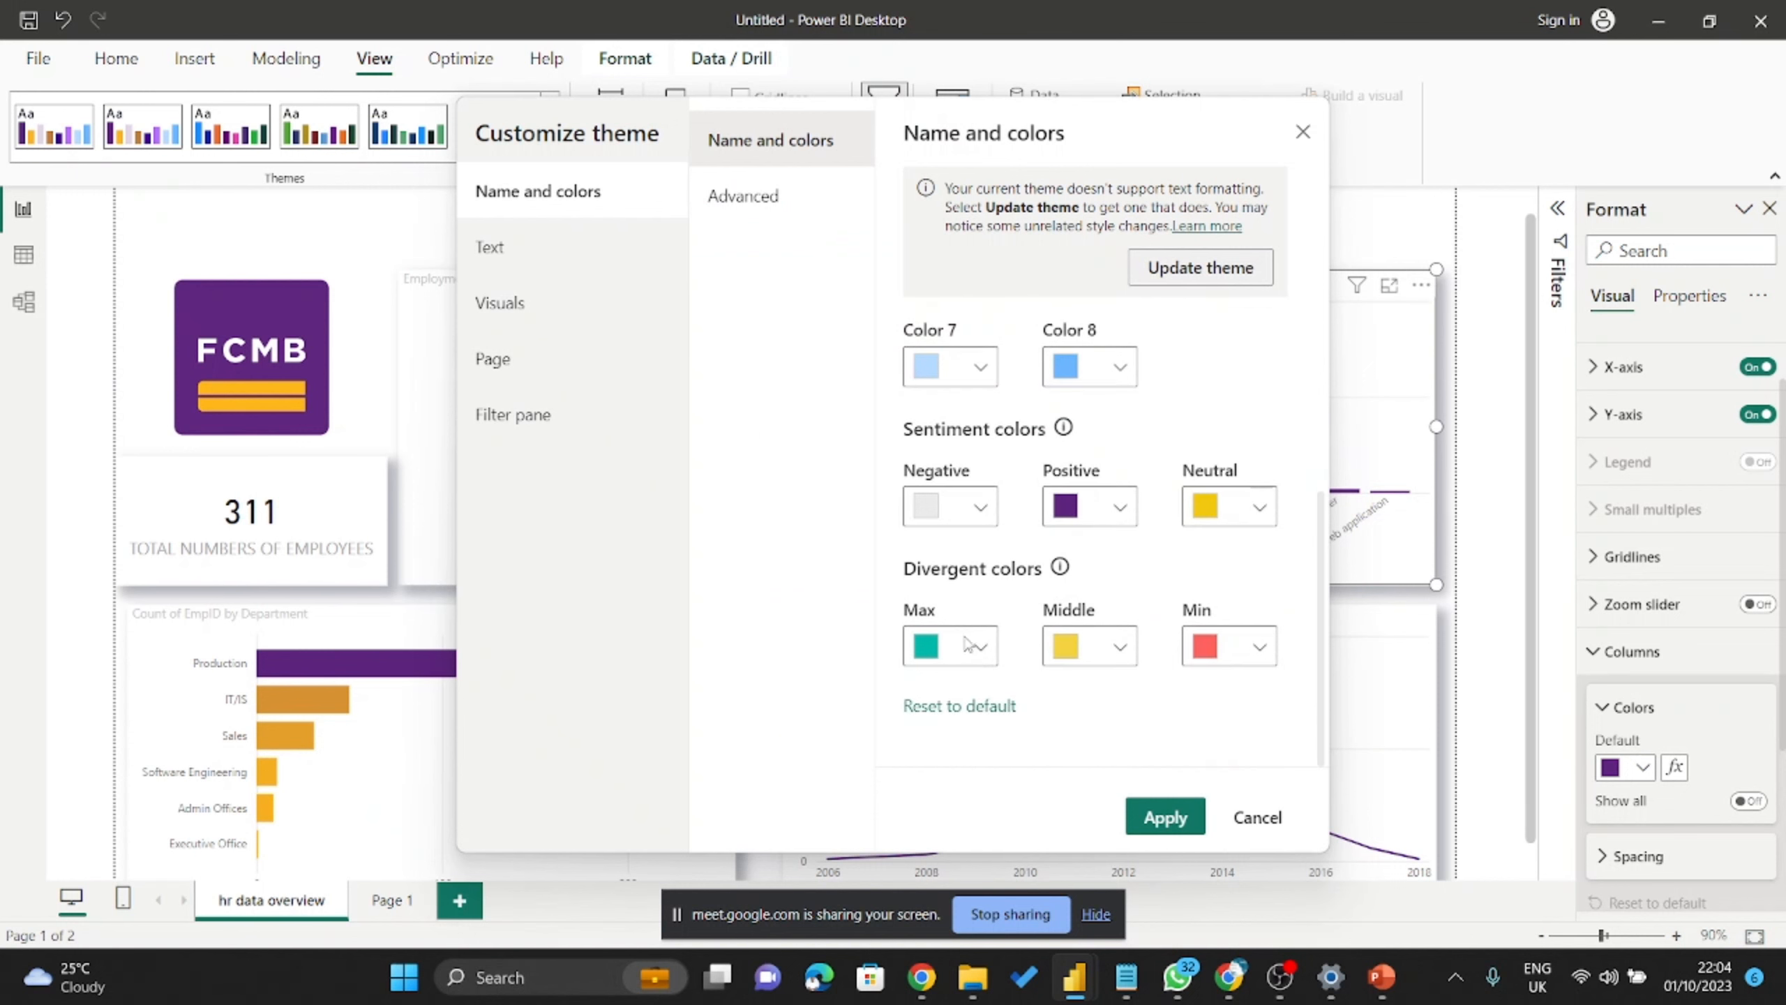
pyautogui.click(993, 651)
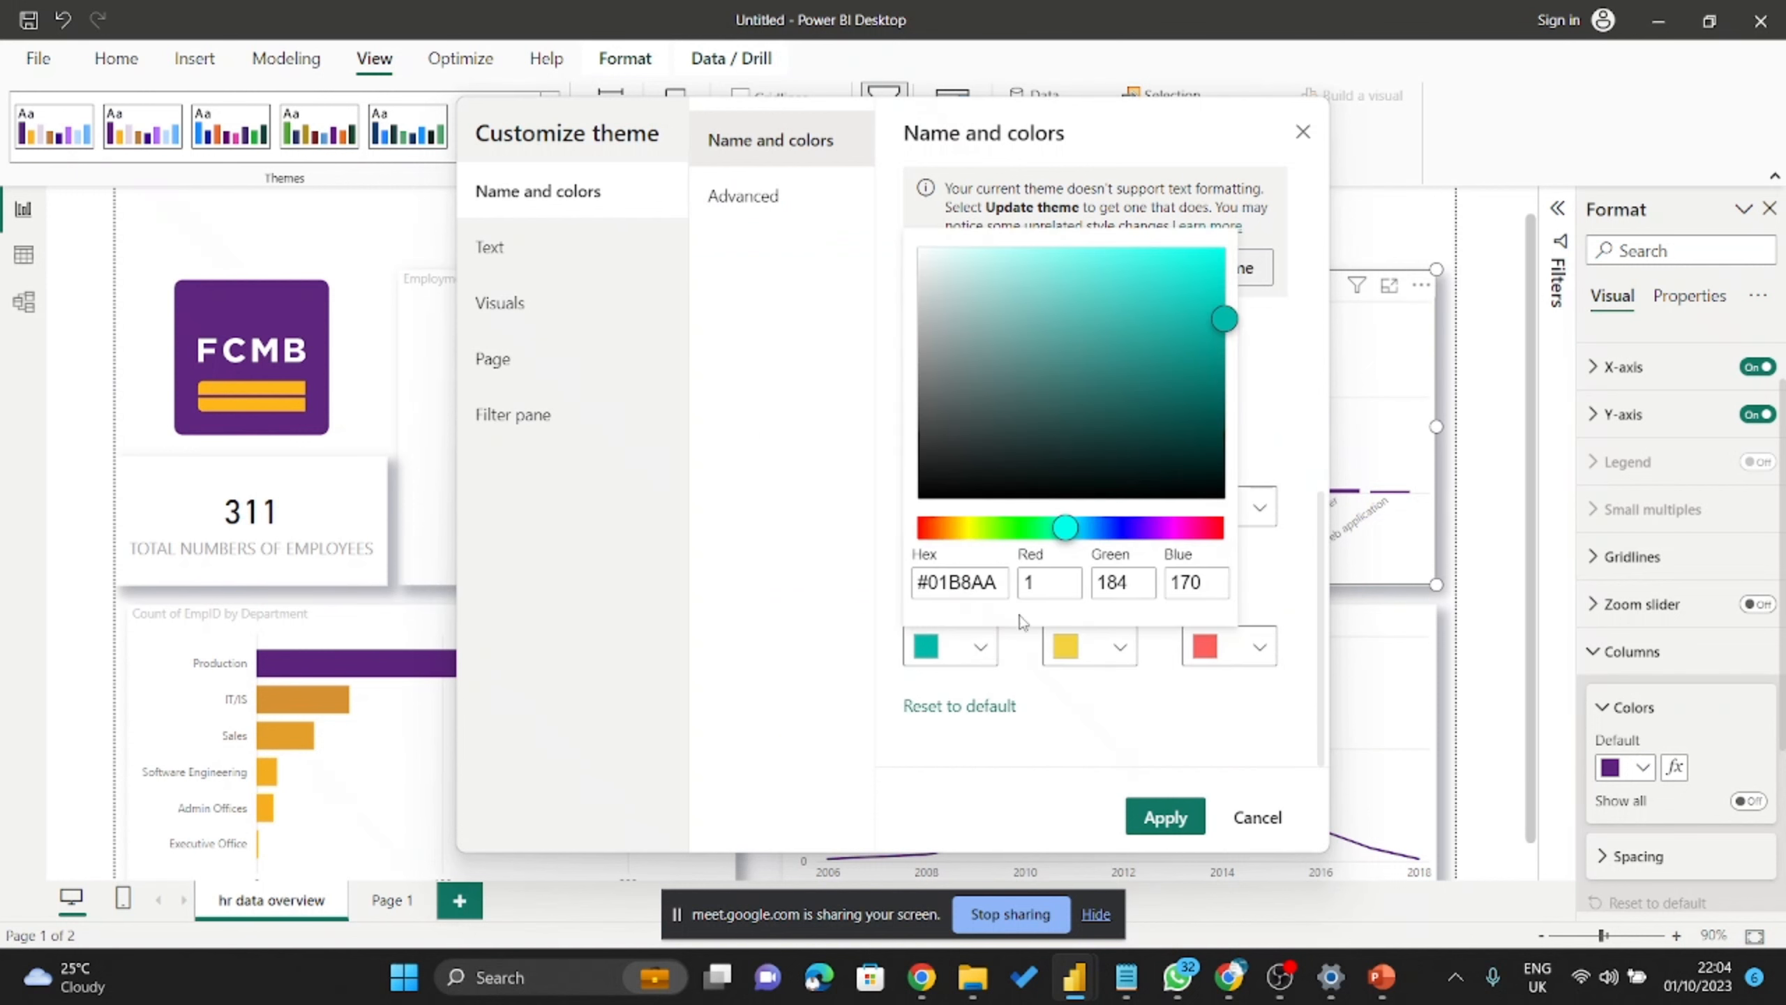
pyautogui.moveTo(998, 586); pyautogui.dragTo(837, 553)
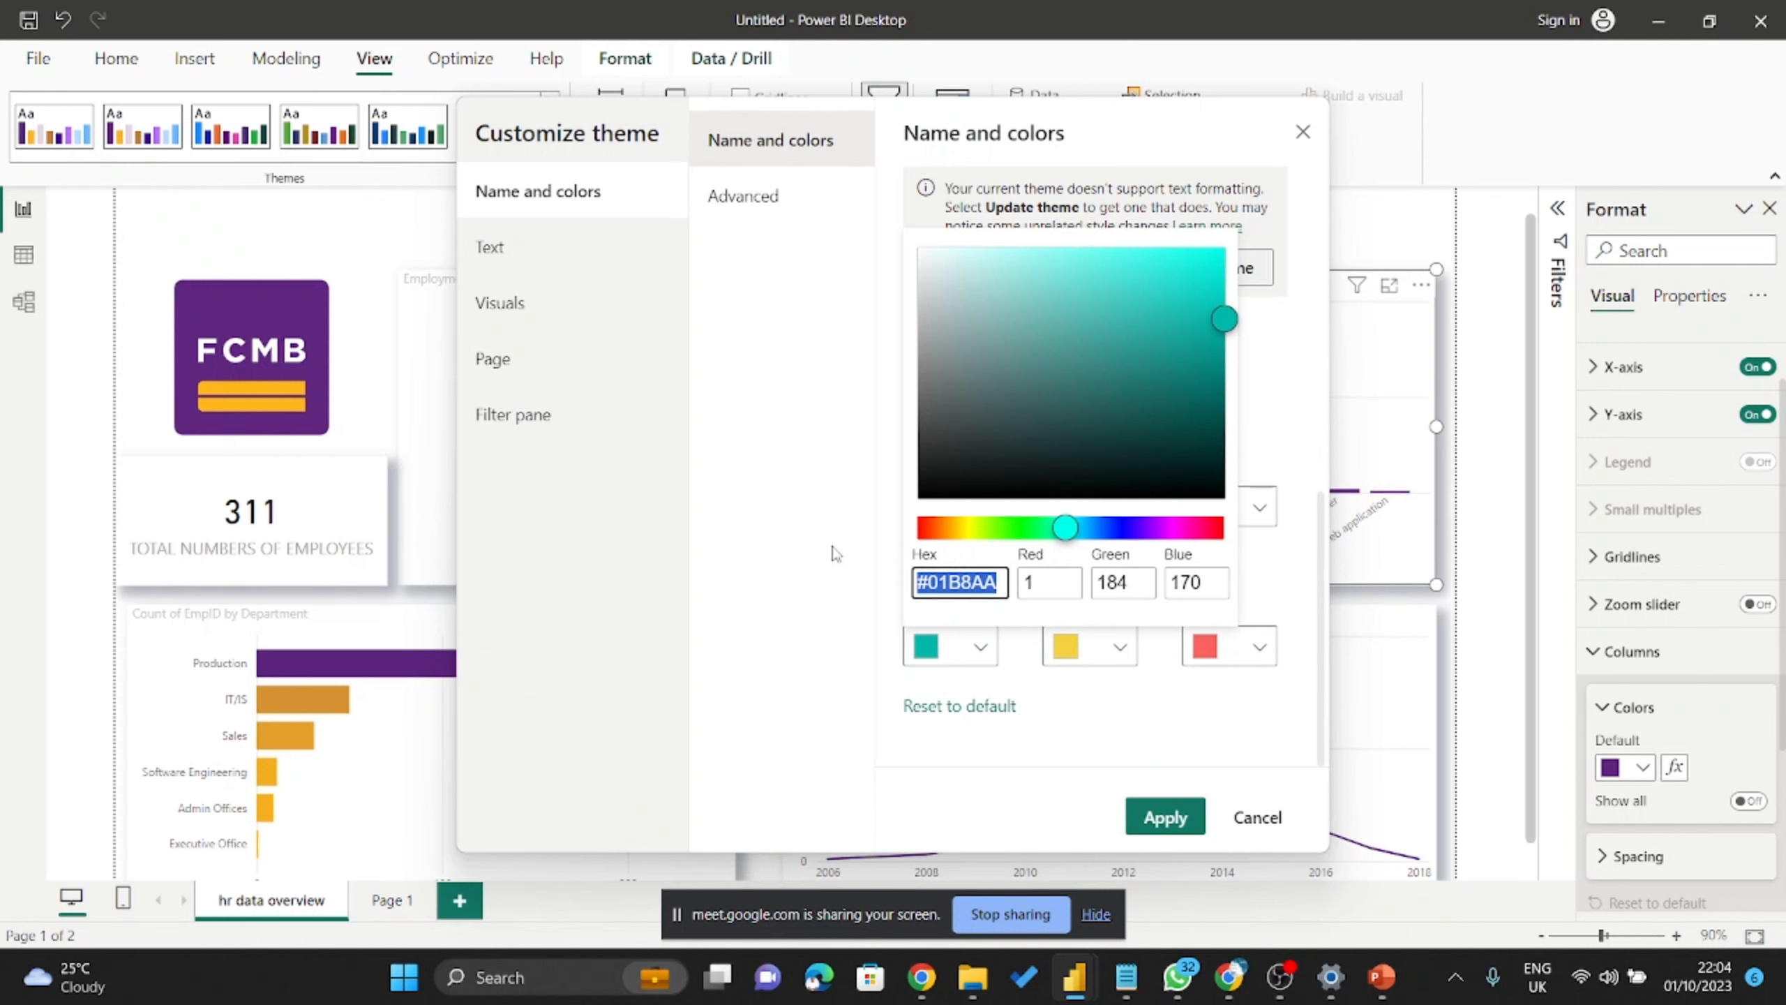
pyautogui.write('#5C247C')
pyautogui.click(1158, 674)
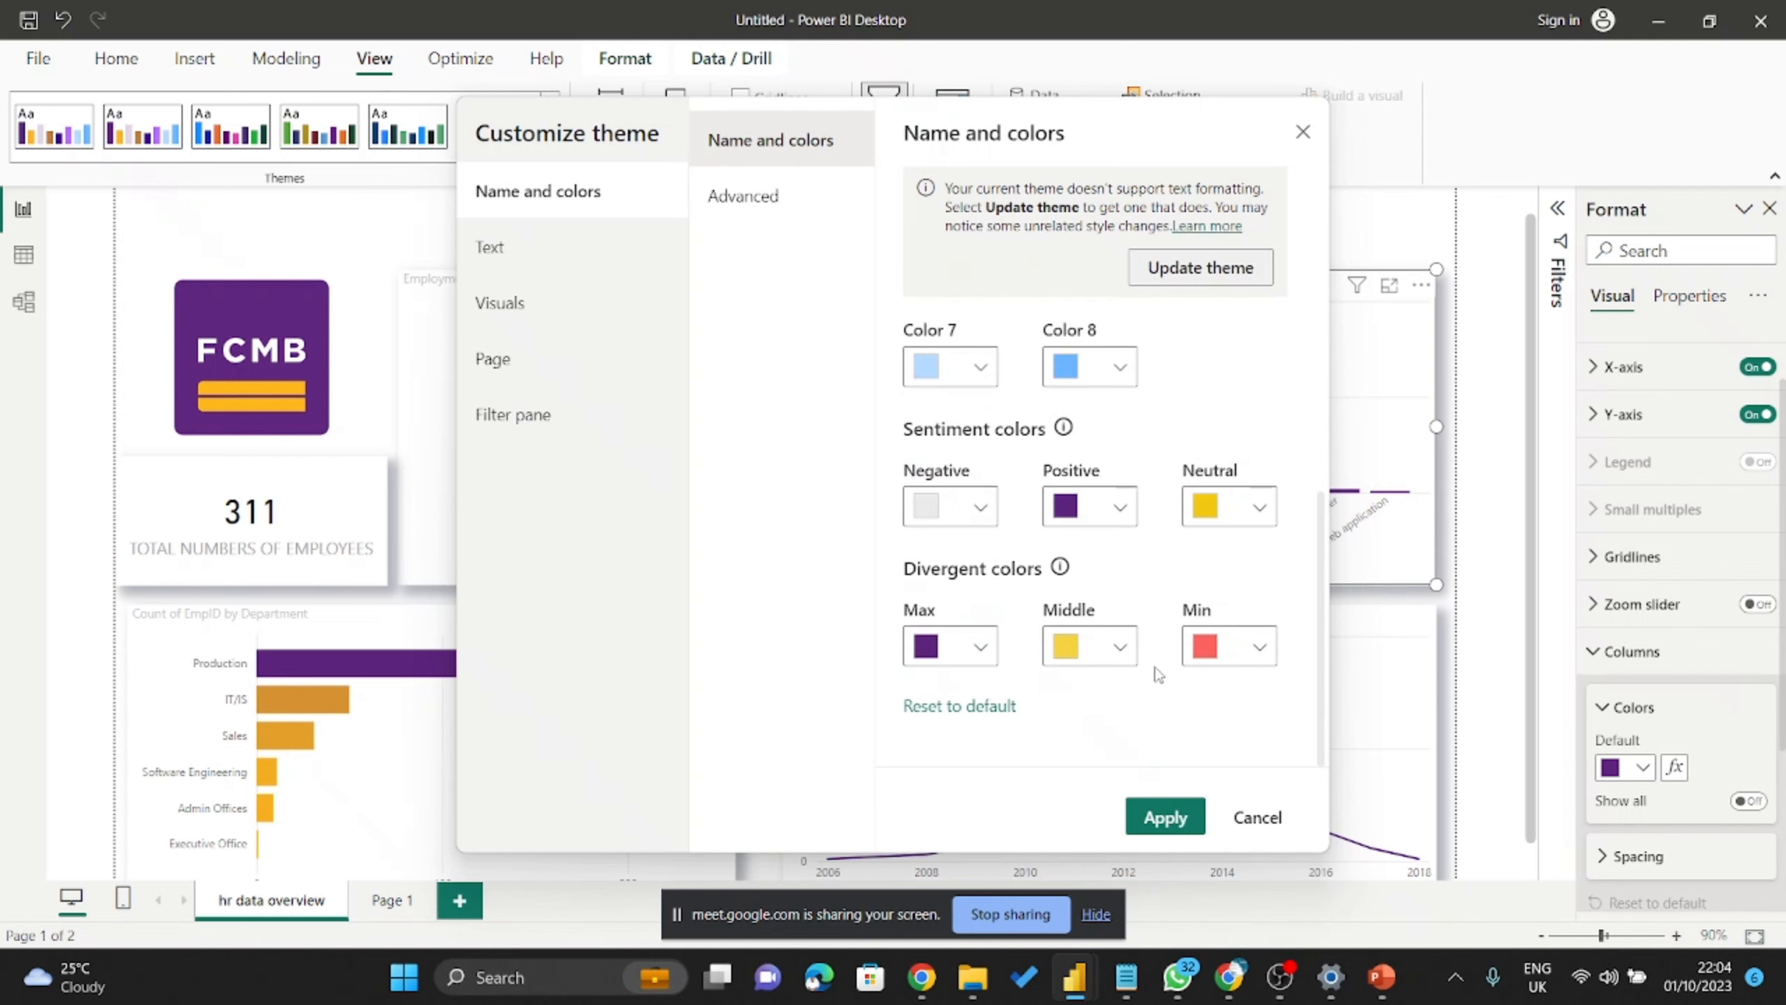
# Set the divergent Min colour to light grey #E9E9E9 and apply the customized theme.
pyautogui.click(1264, 651)
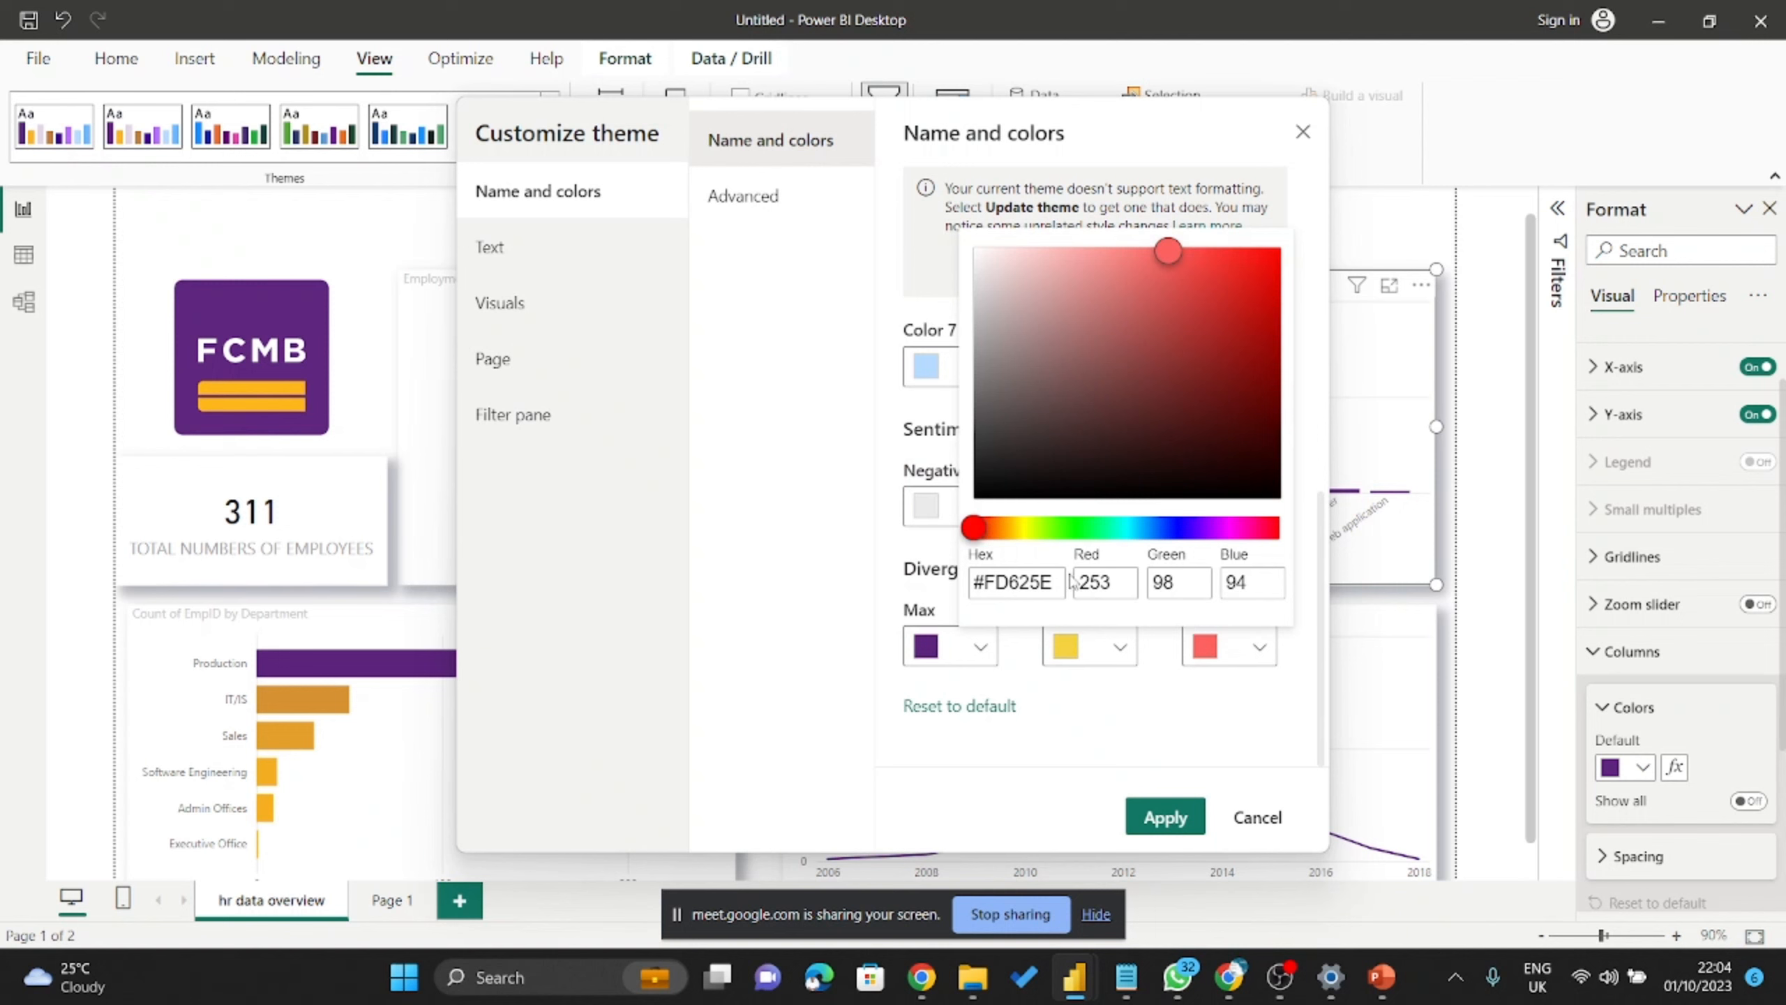
pyautogui.click(974, 285)
pyautogui.click(975, 270)
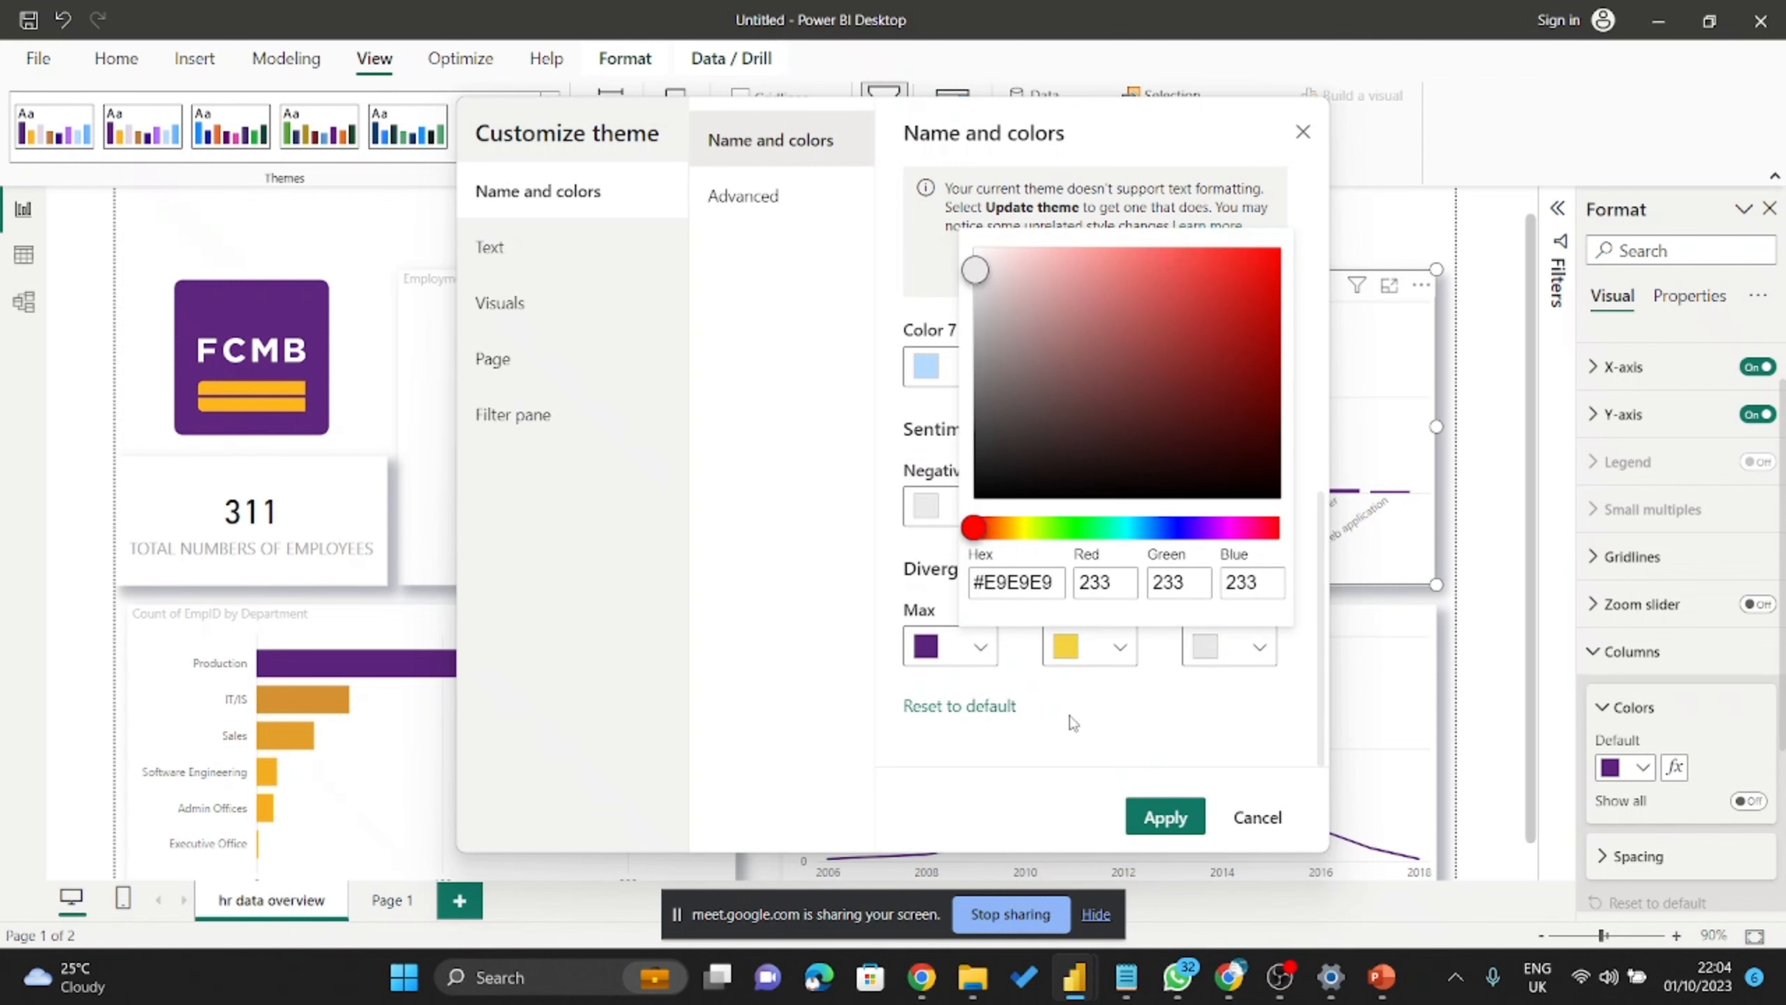
pyautogui.click(1073, 725)
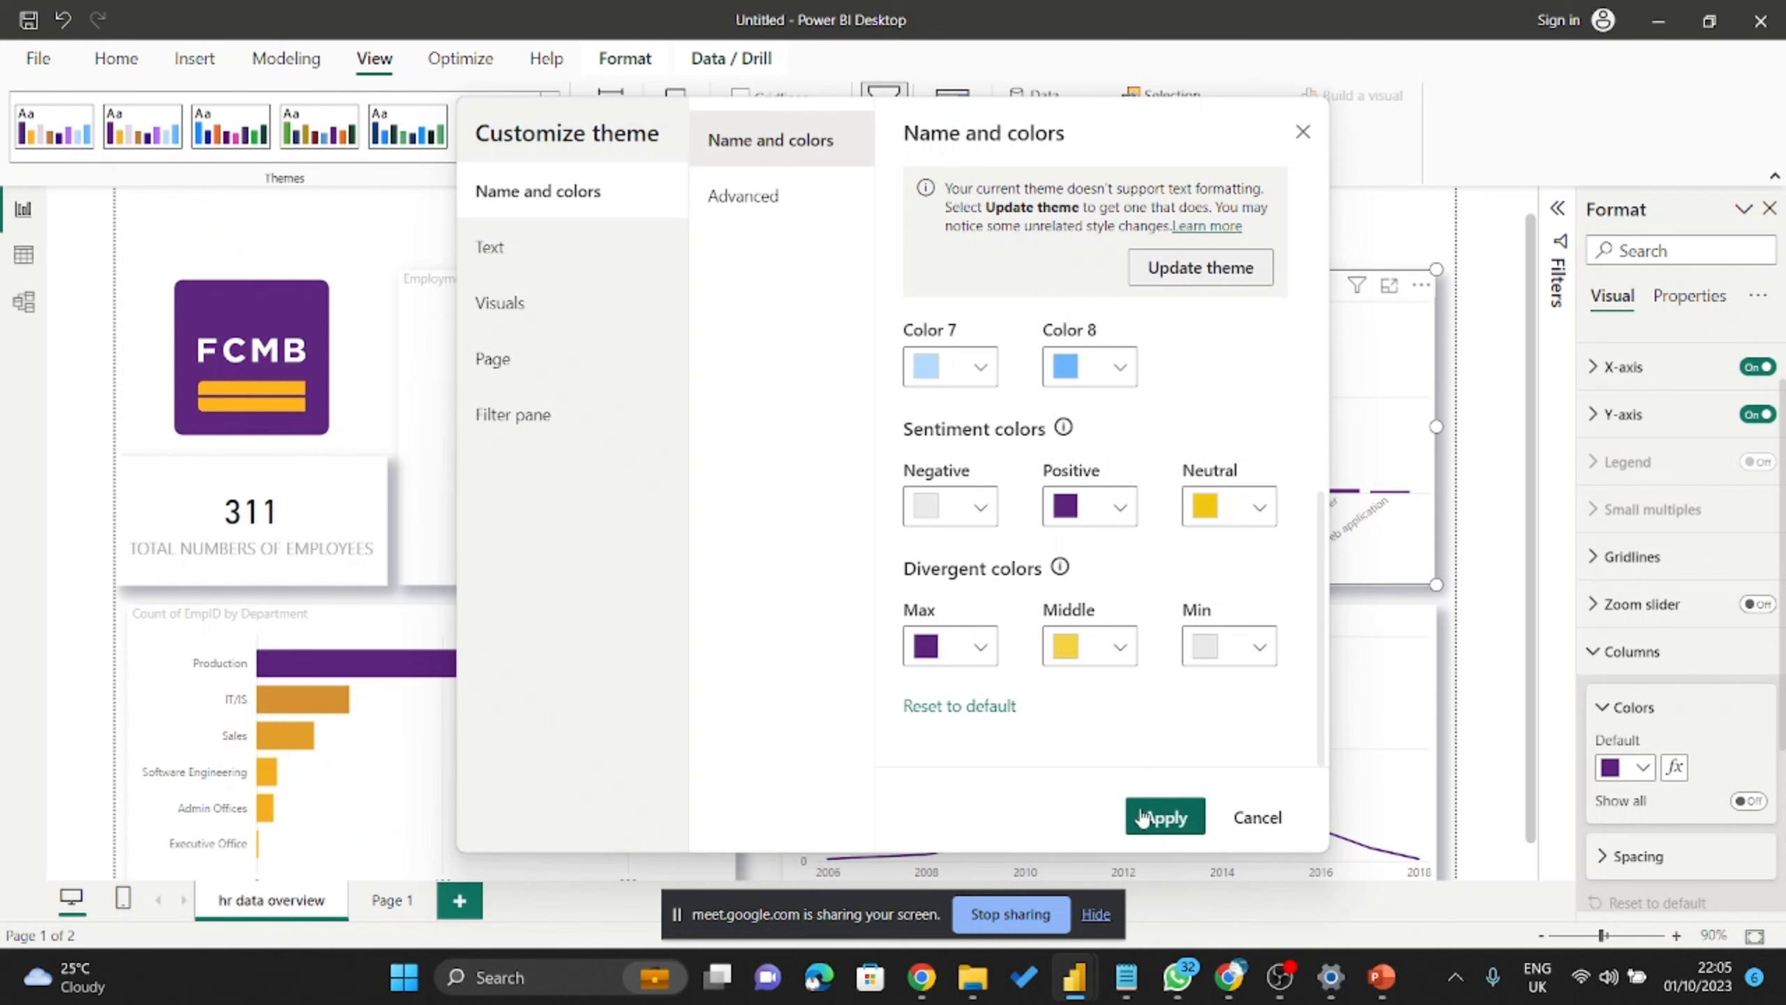
pyautogui.click(1163, 820)
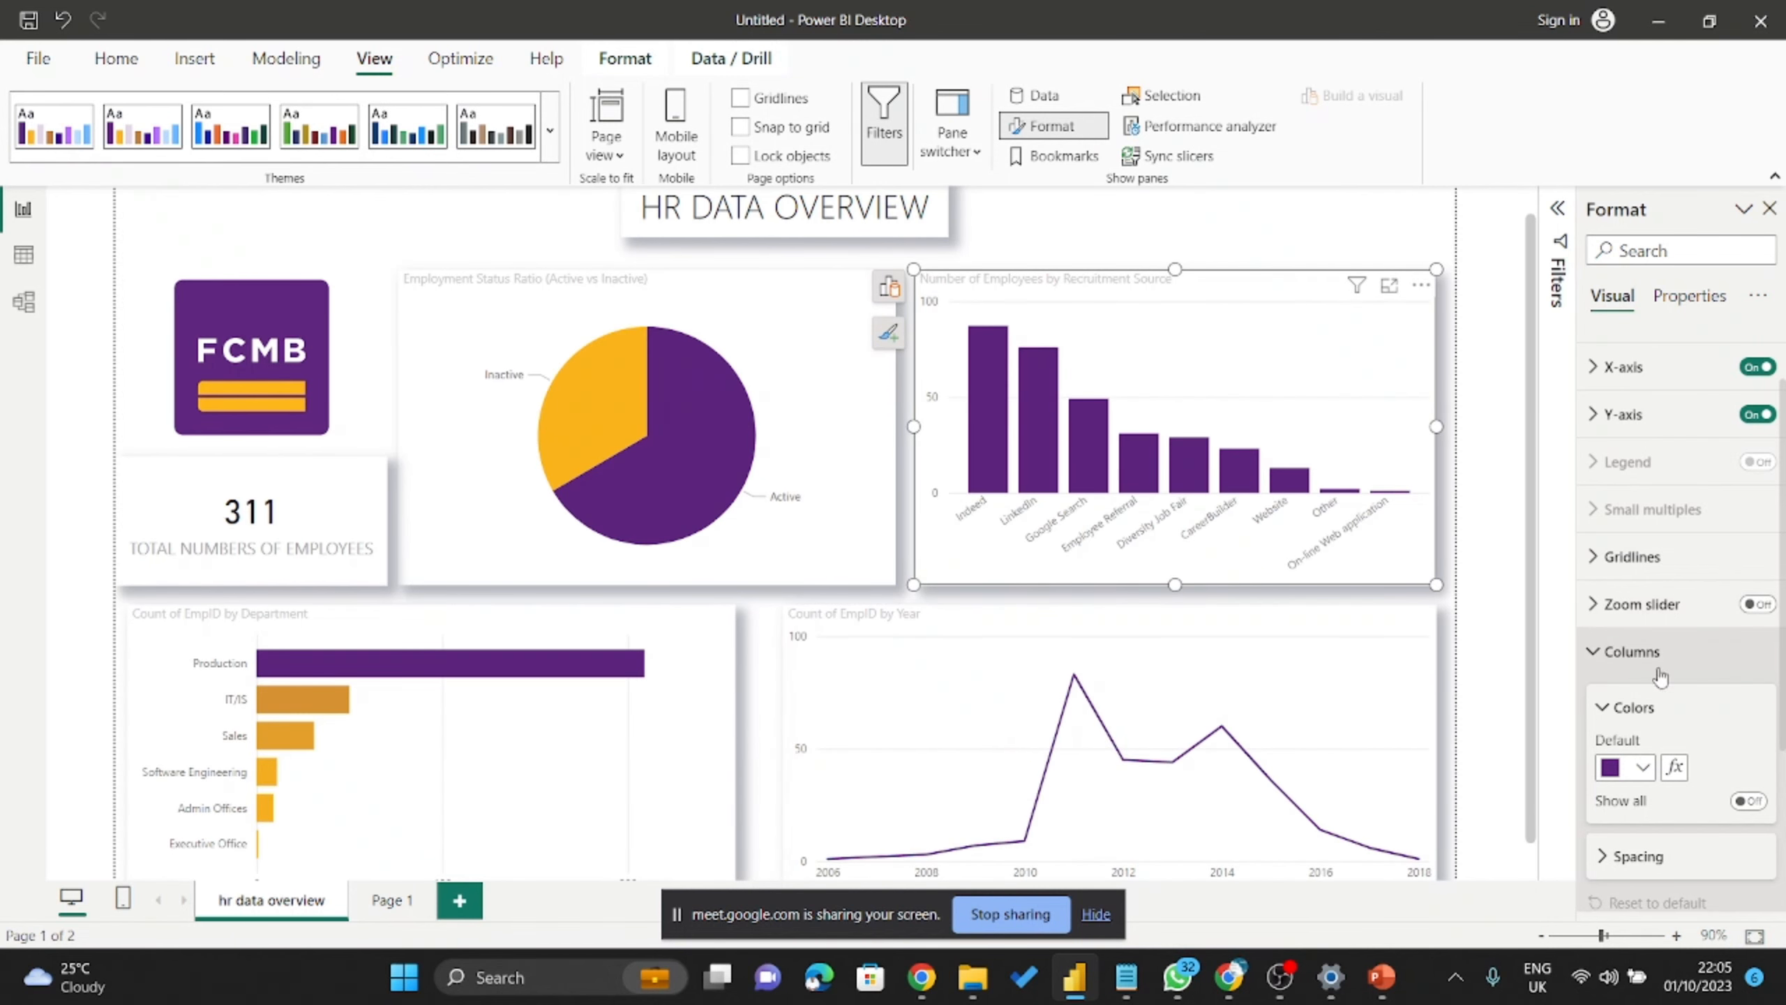
pyautogui.scroll(-3, 1667, 689)
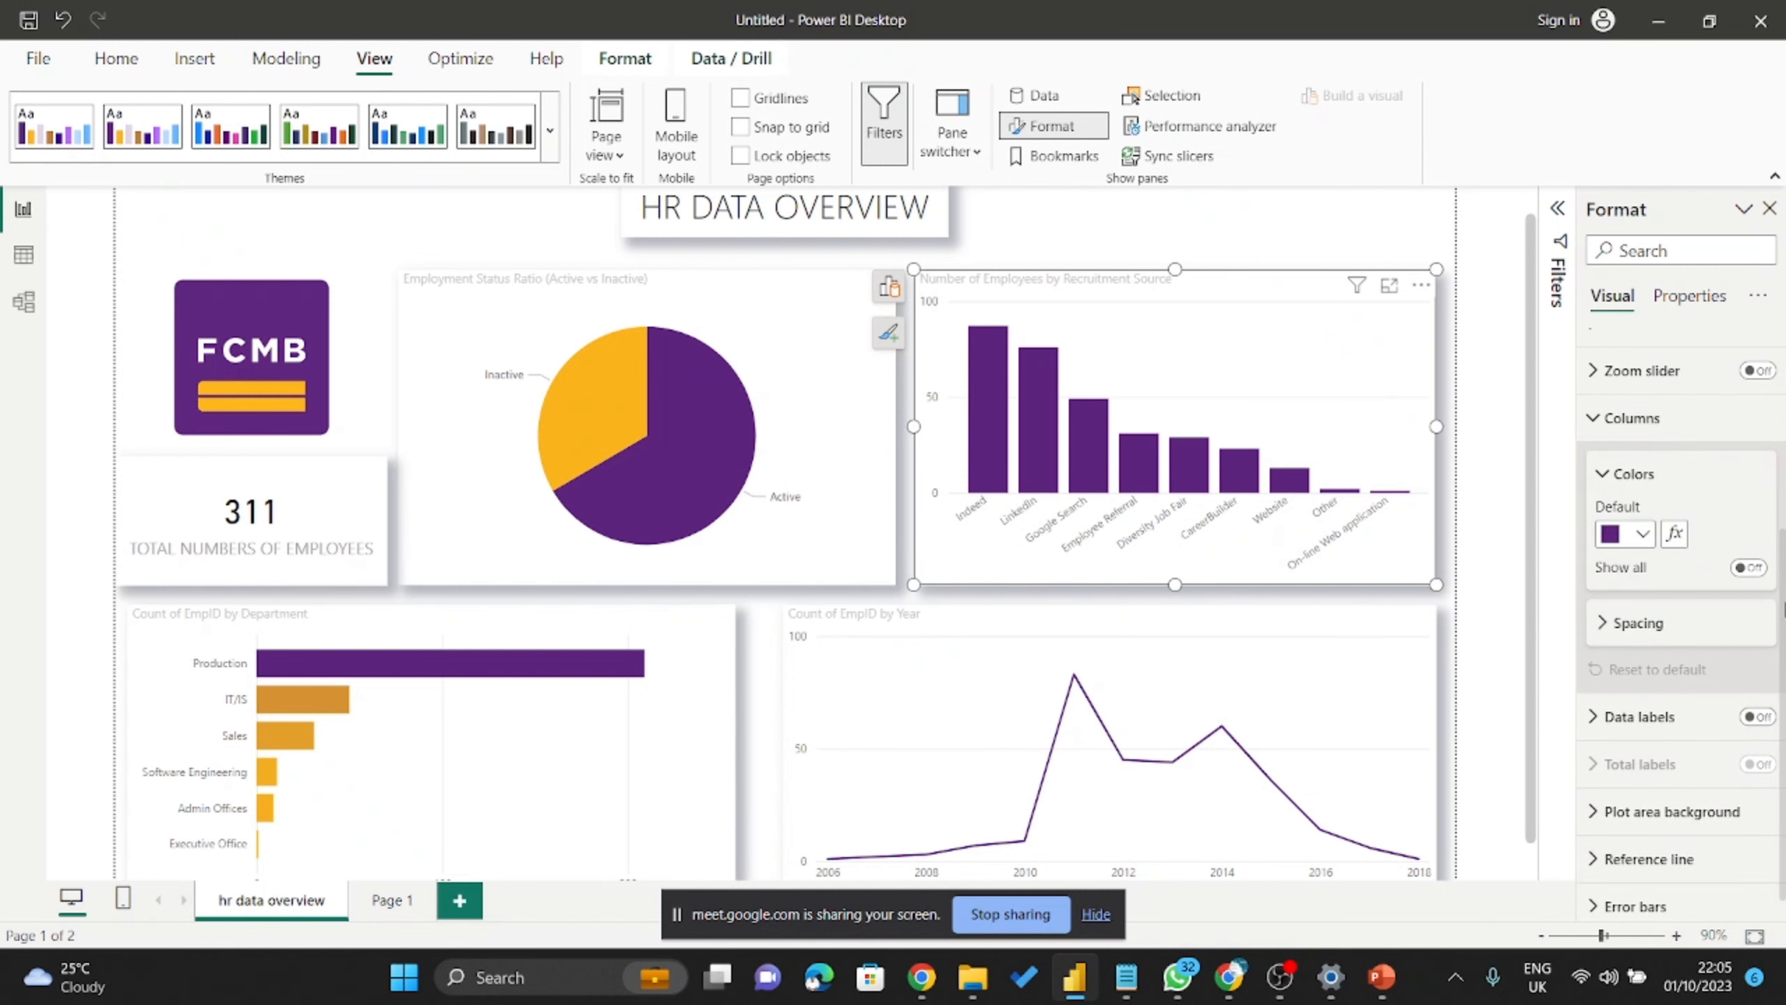
pyautogui.click(1668, 538)
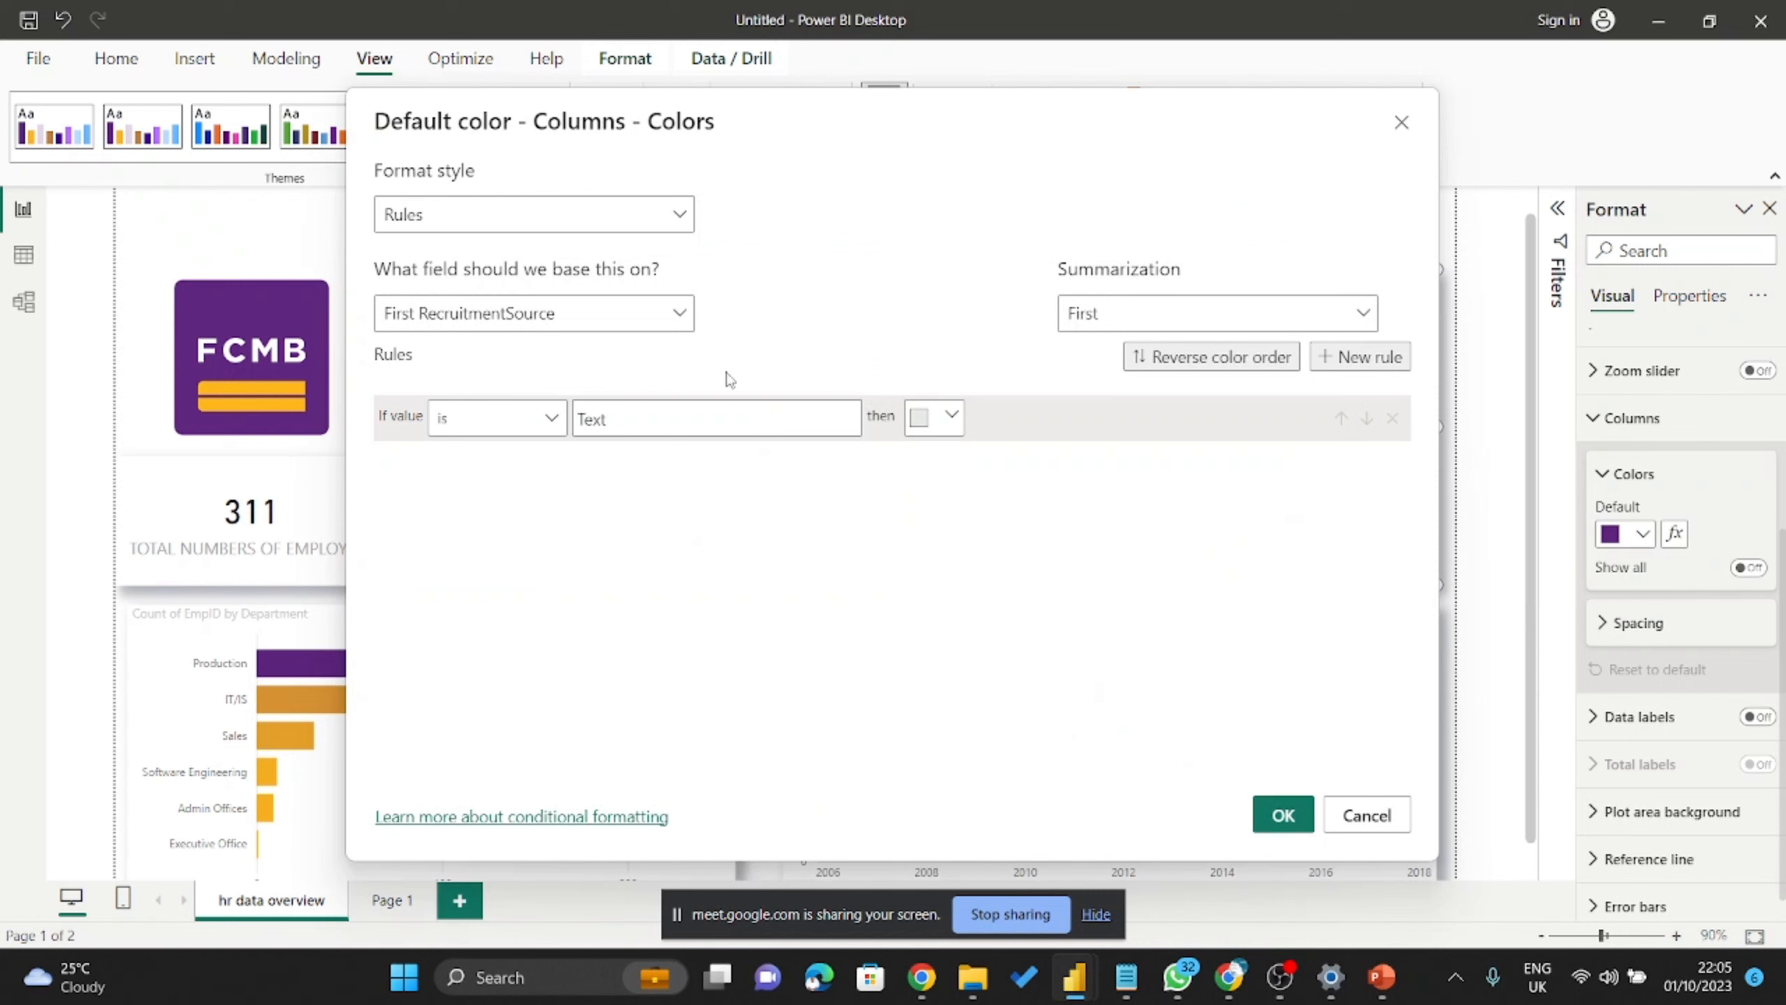
pyautogui.click(582, 211)
pyautogui.click(526, 251)
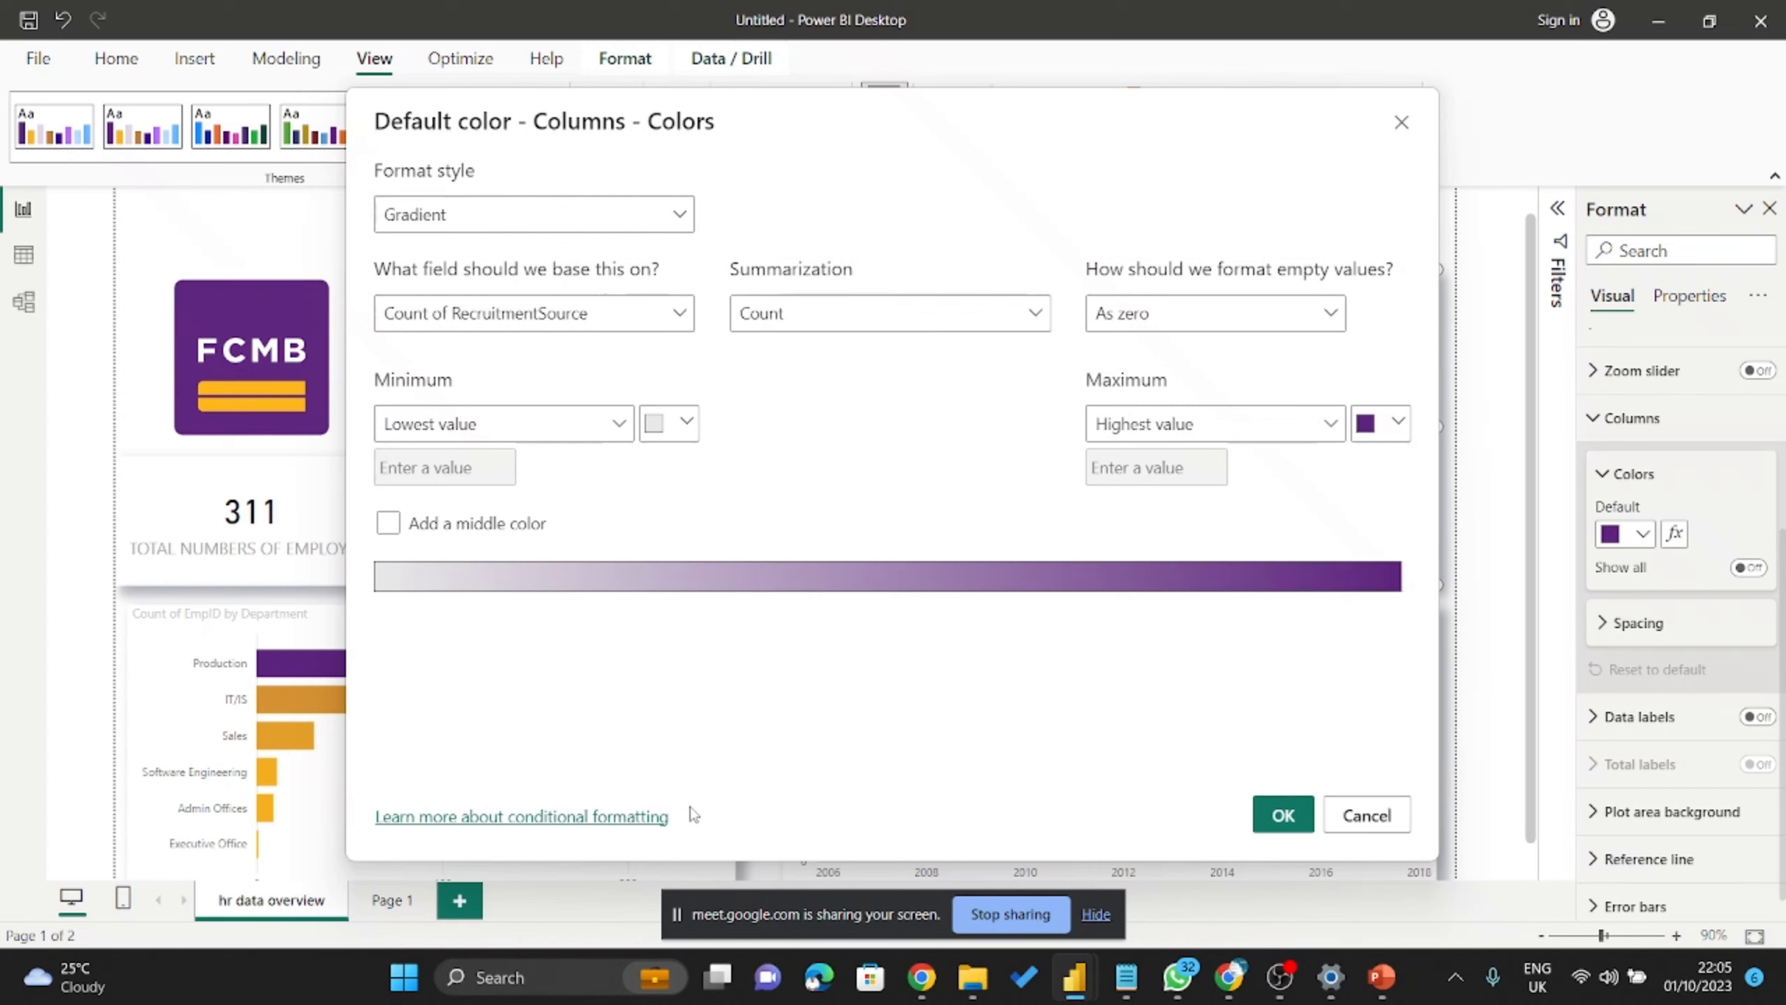
pyautogui.click(1402, 122)
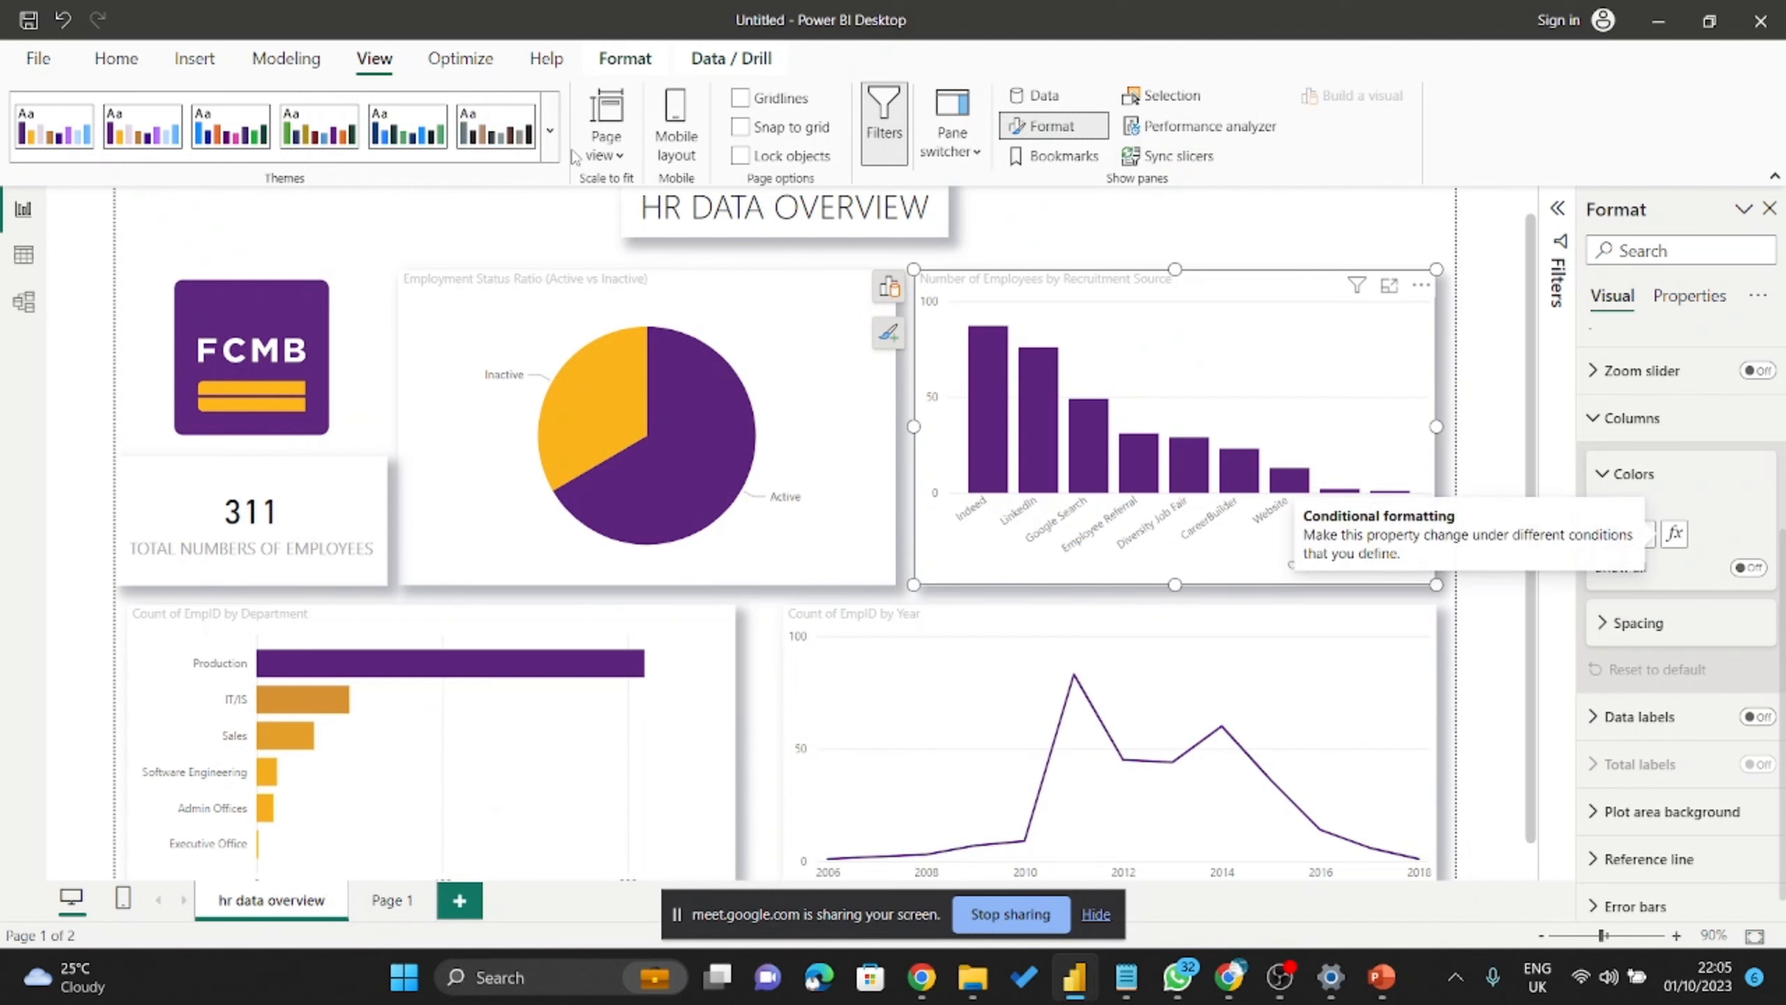
pyautogui.click(550, 130)
pyautogui.scroll(-3, 163, 857)
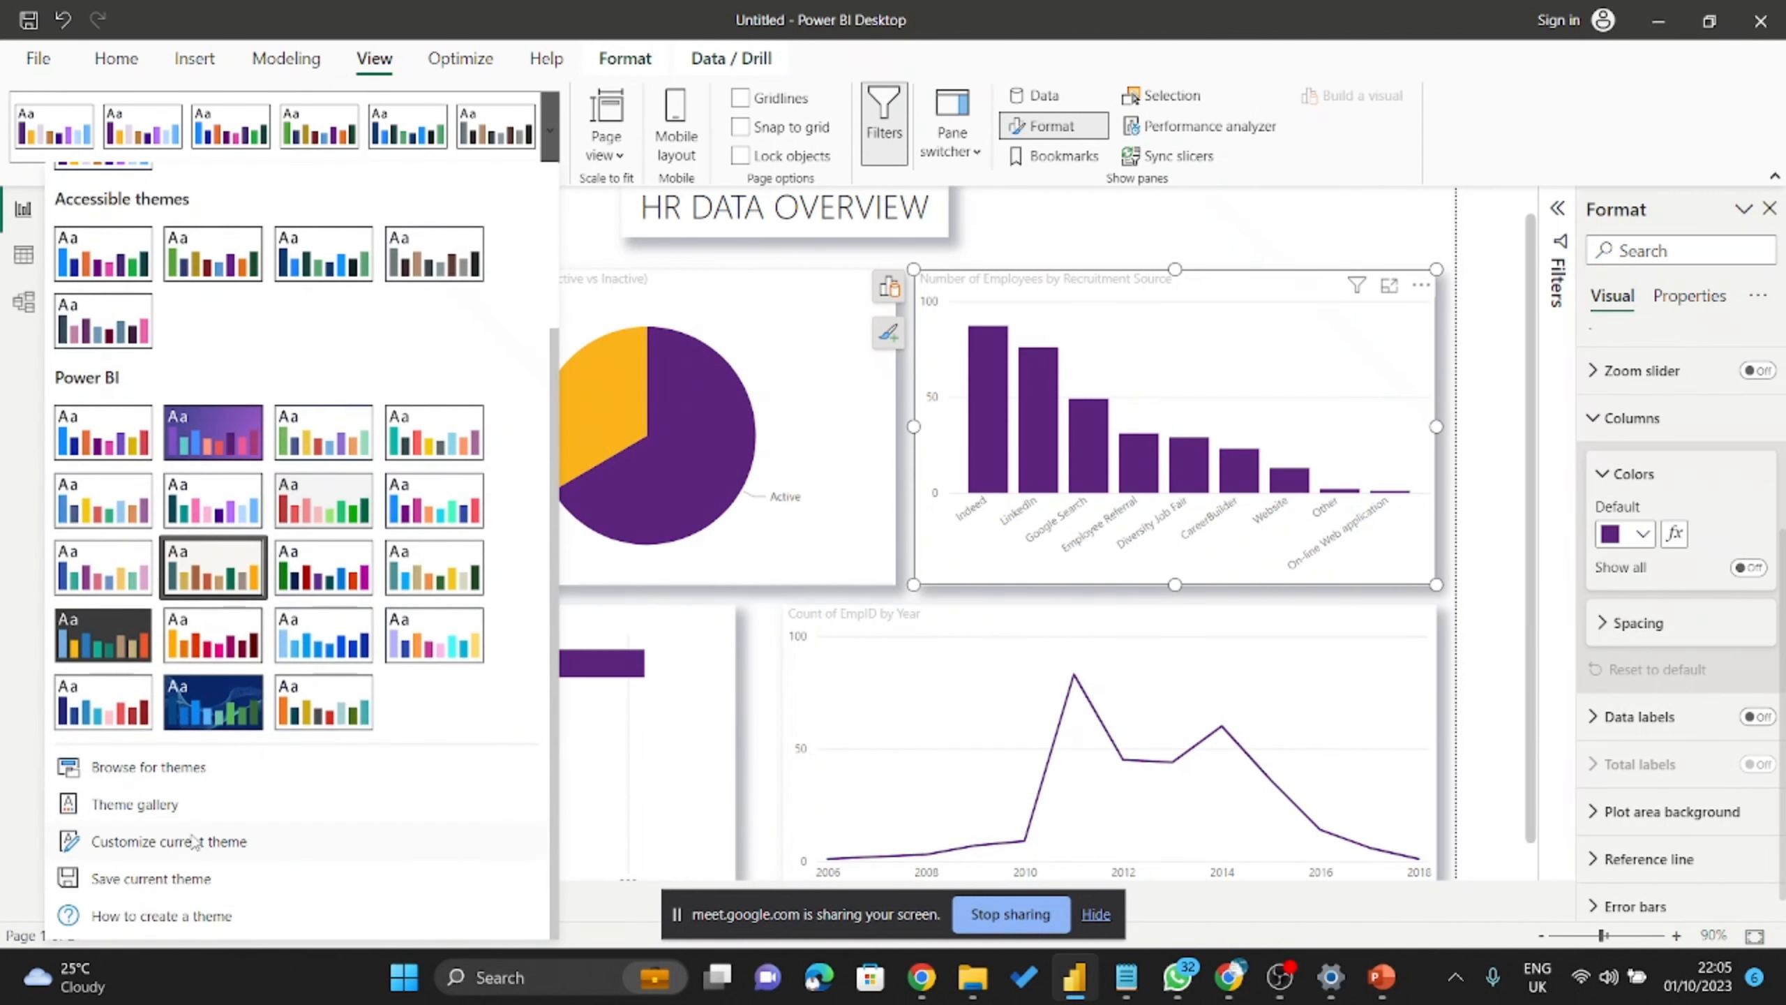
pyautogui.click(236, 849)
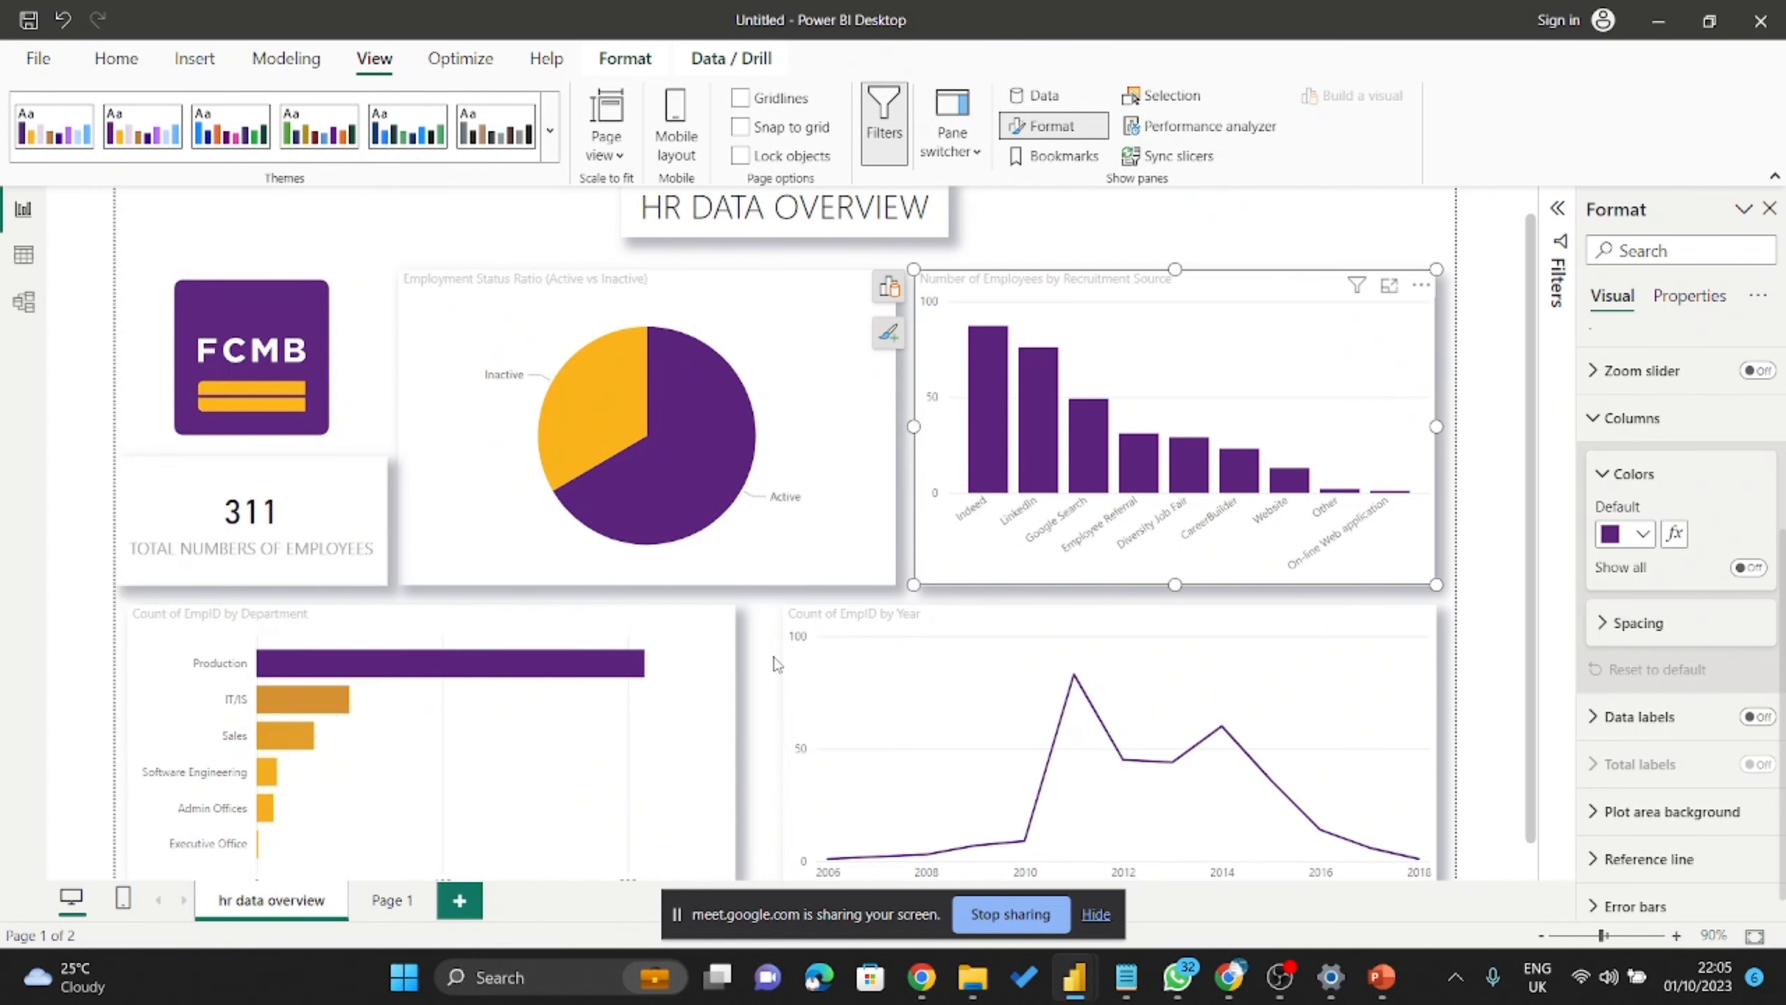
pyautogui.scroll(-4, 1132, 621)
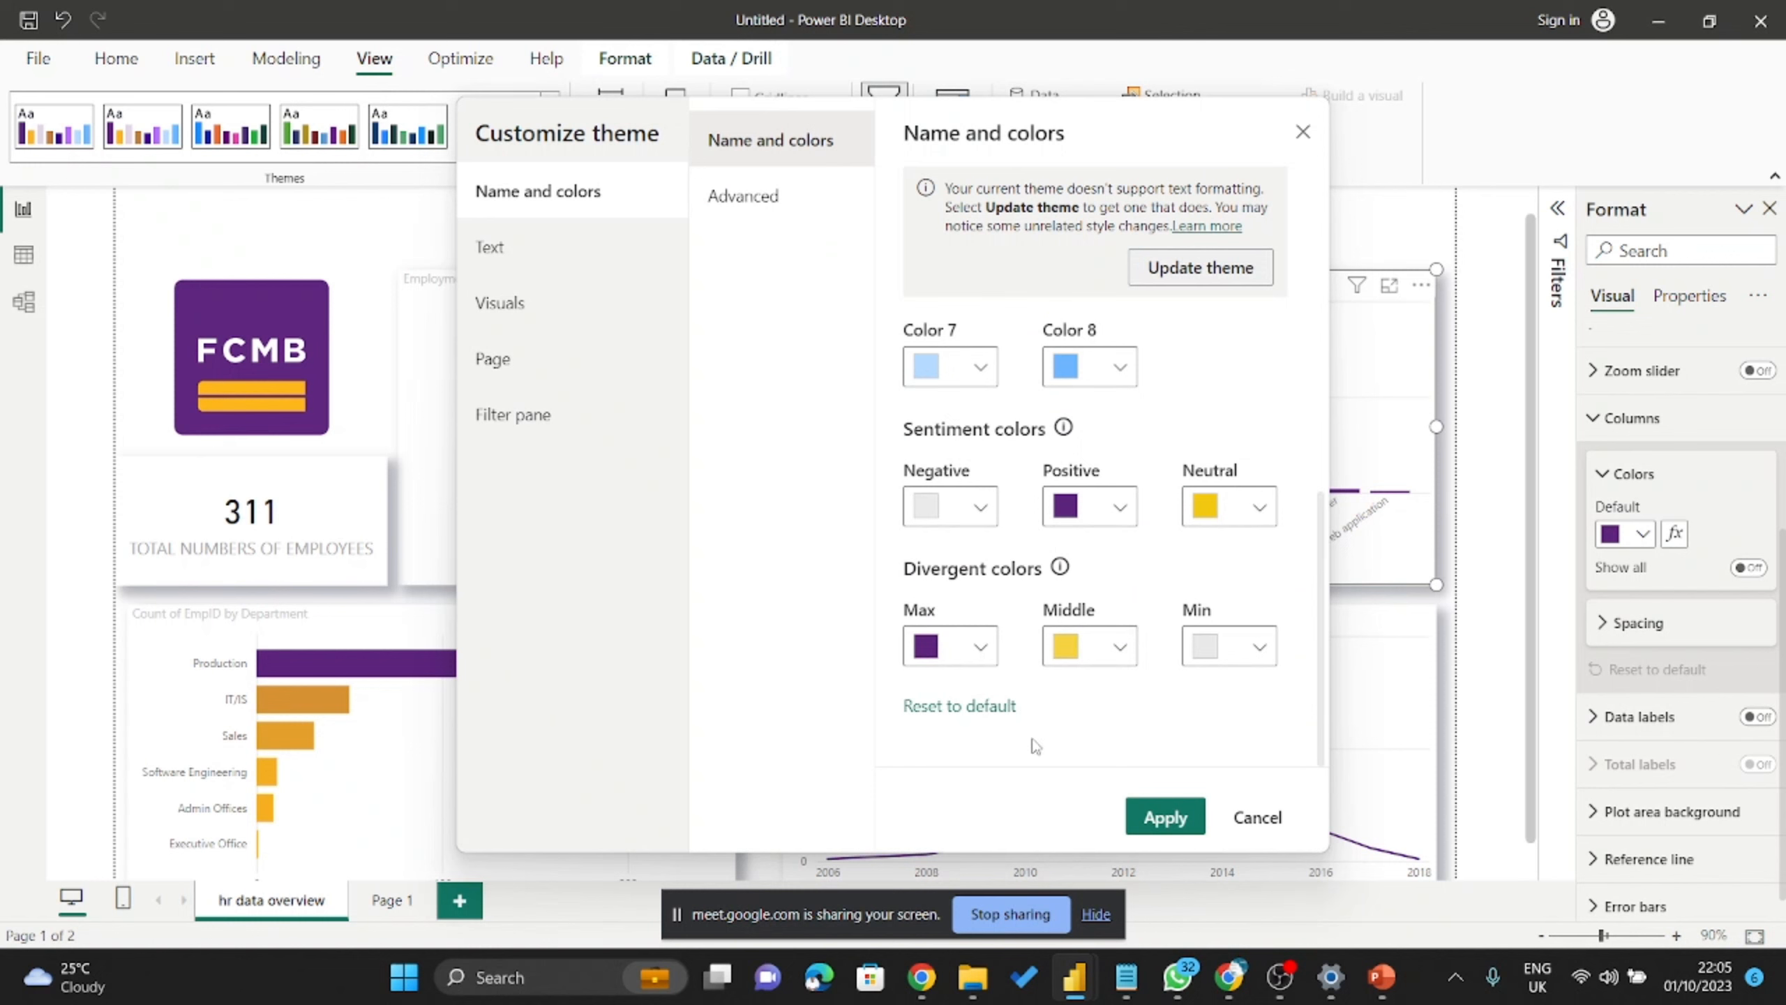
pyautogui.scroll(4, 1026, 746)
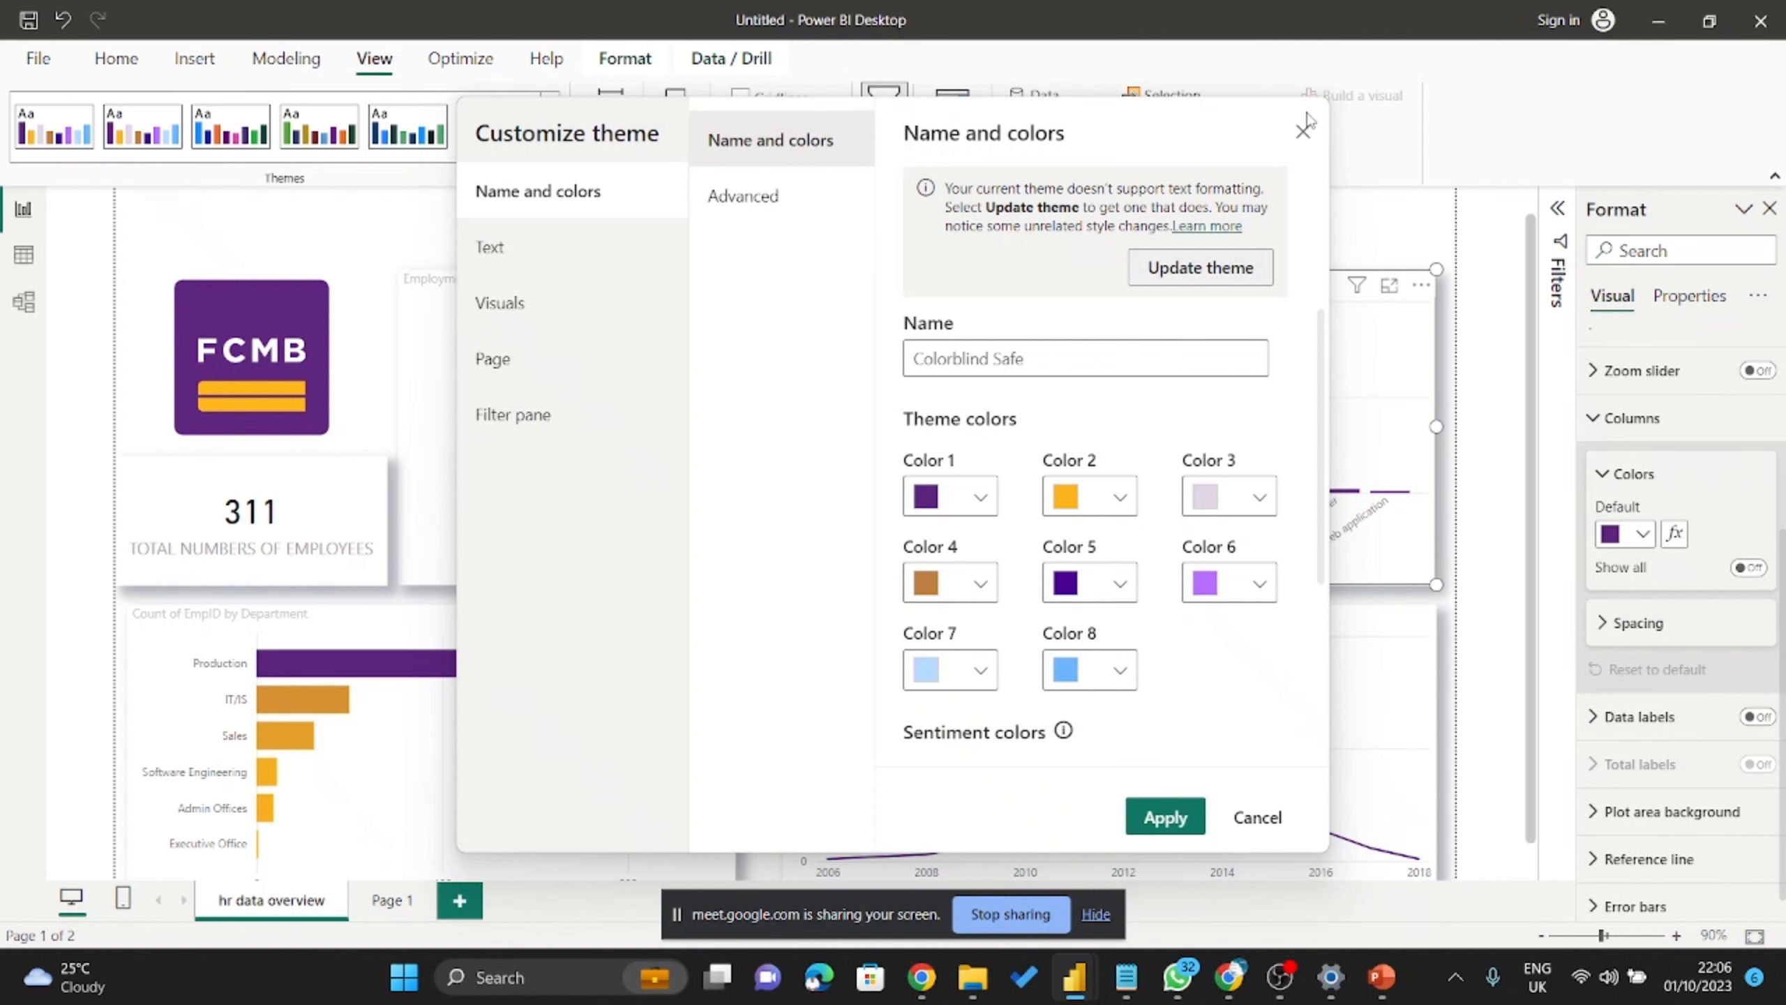
pyautogui.click(1304, 133)
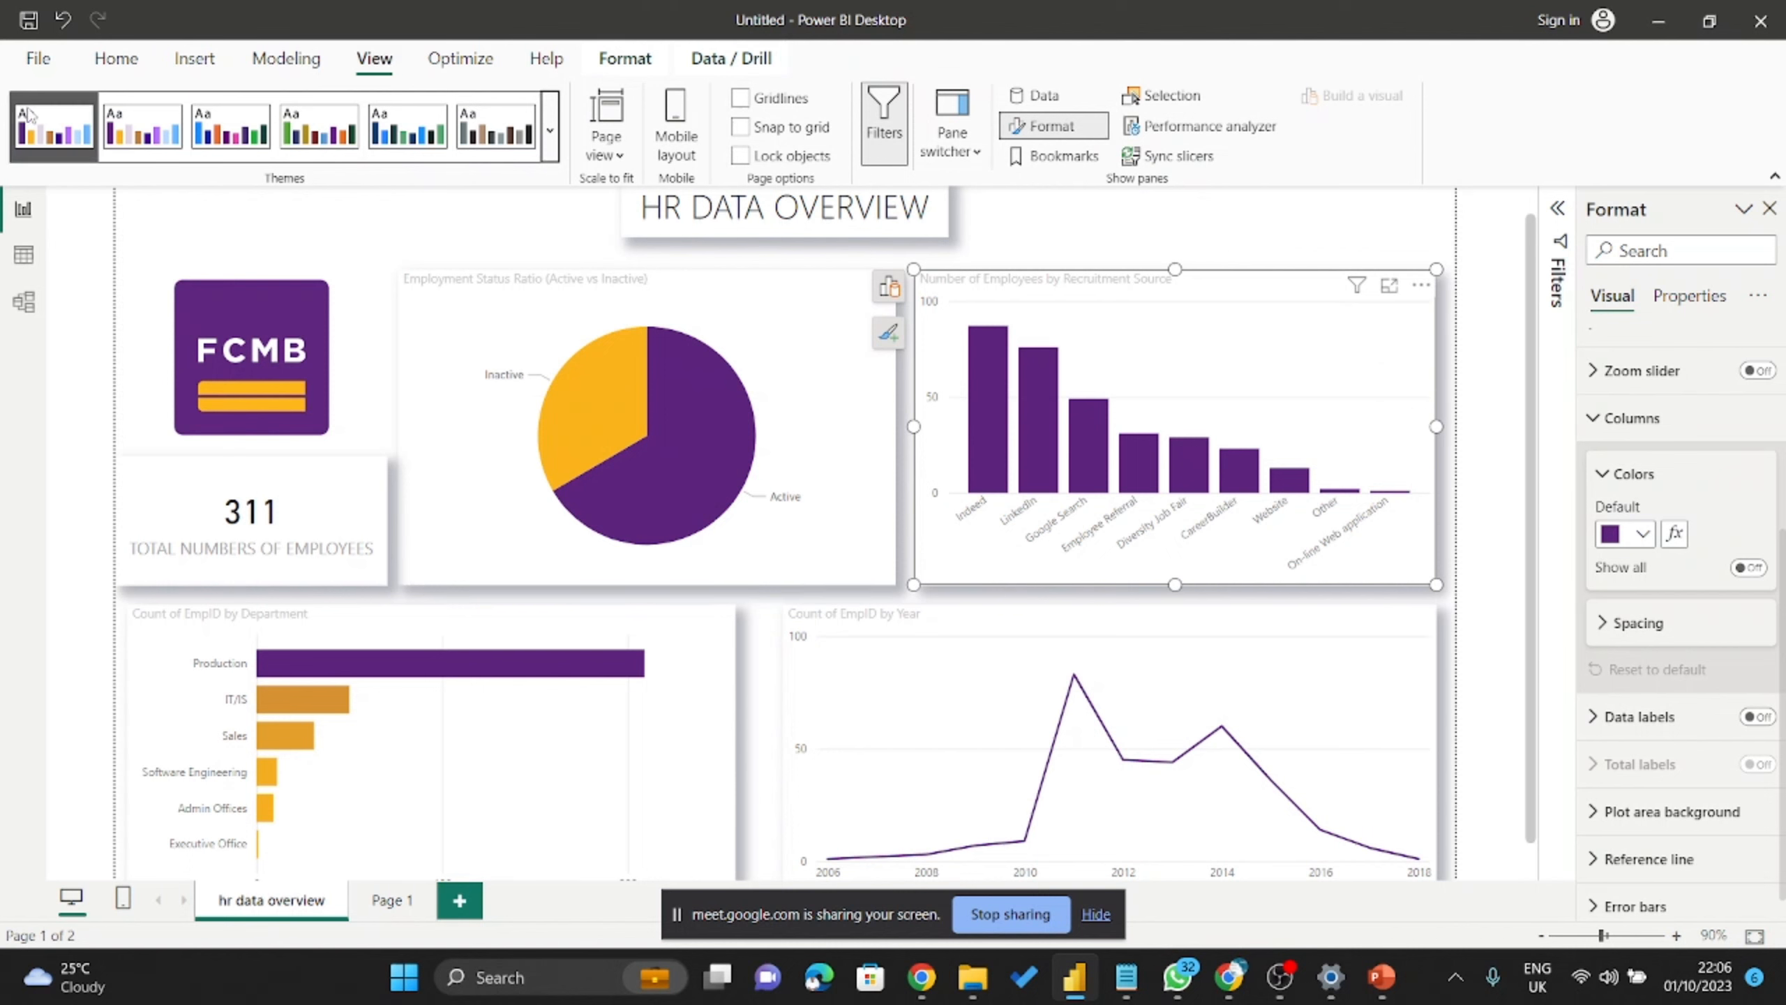
# Open the current theme's customization and inspect its Negative sentiment colour.
pyautogui.click(549, 131)
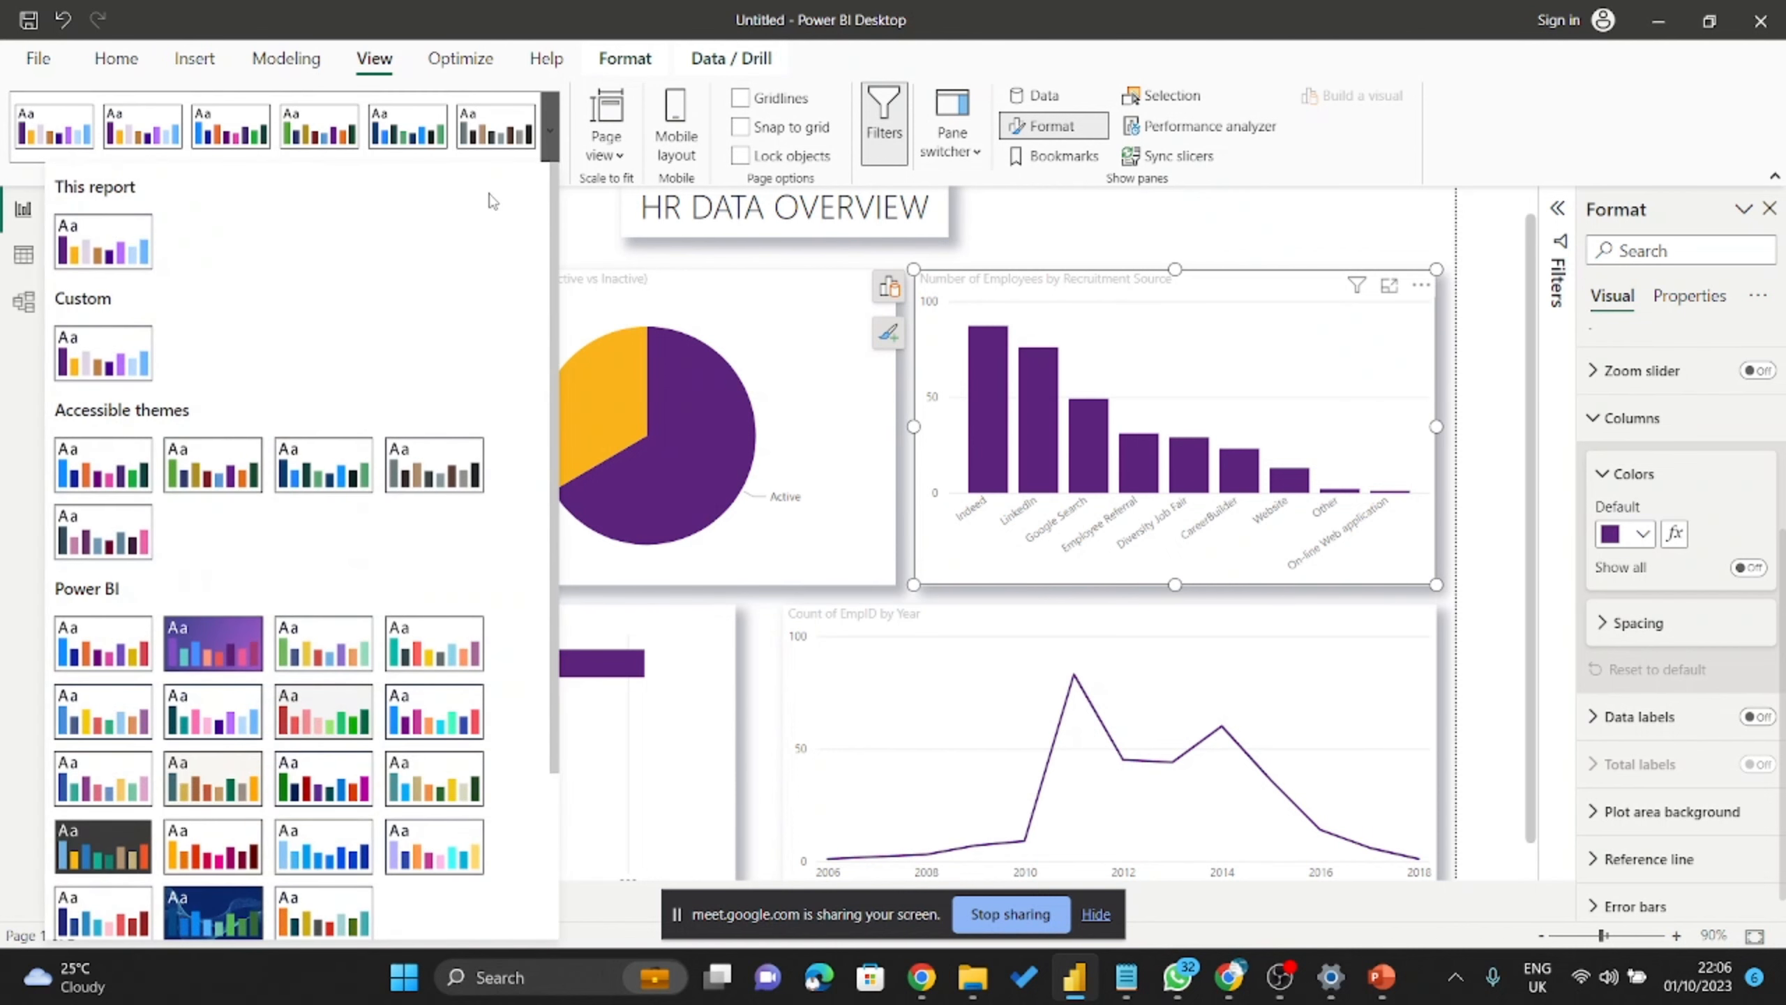
pyautogui.click(555, 125)
pyautogui.click(556, 125)
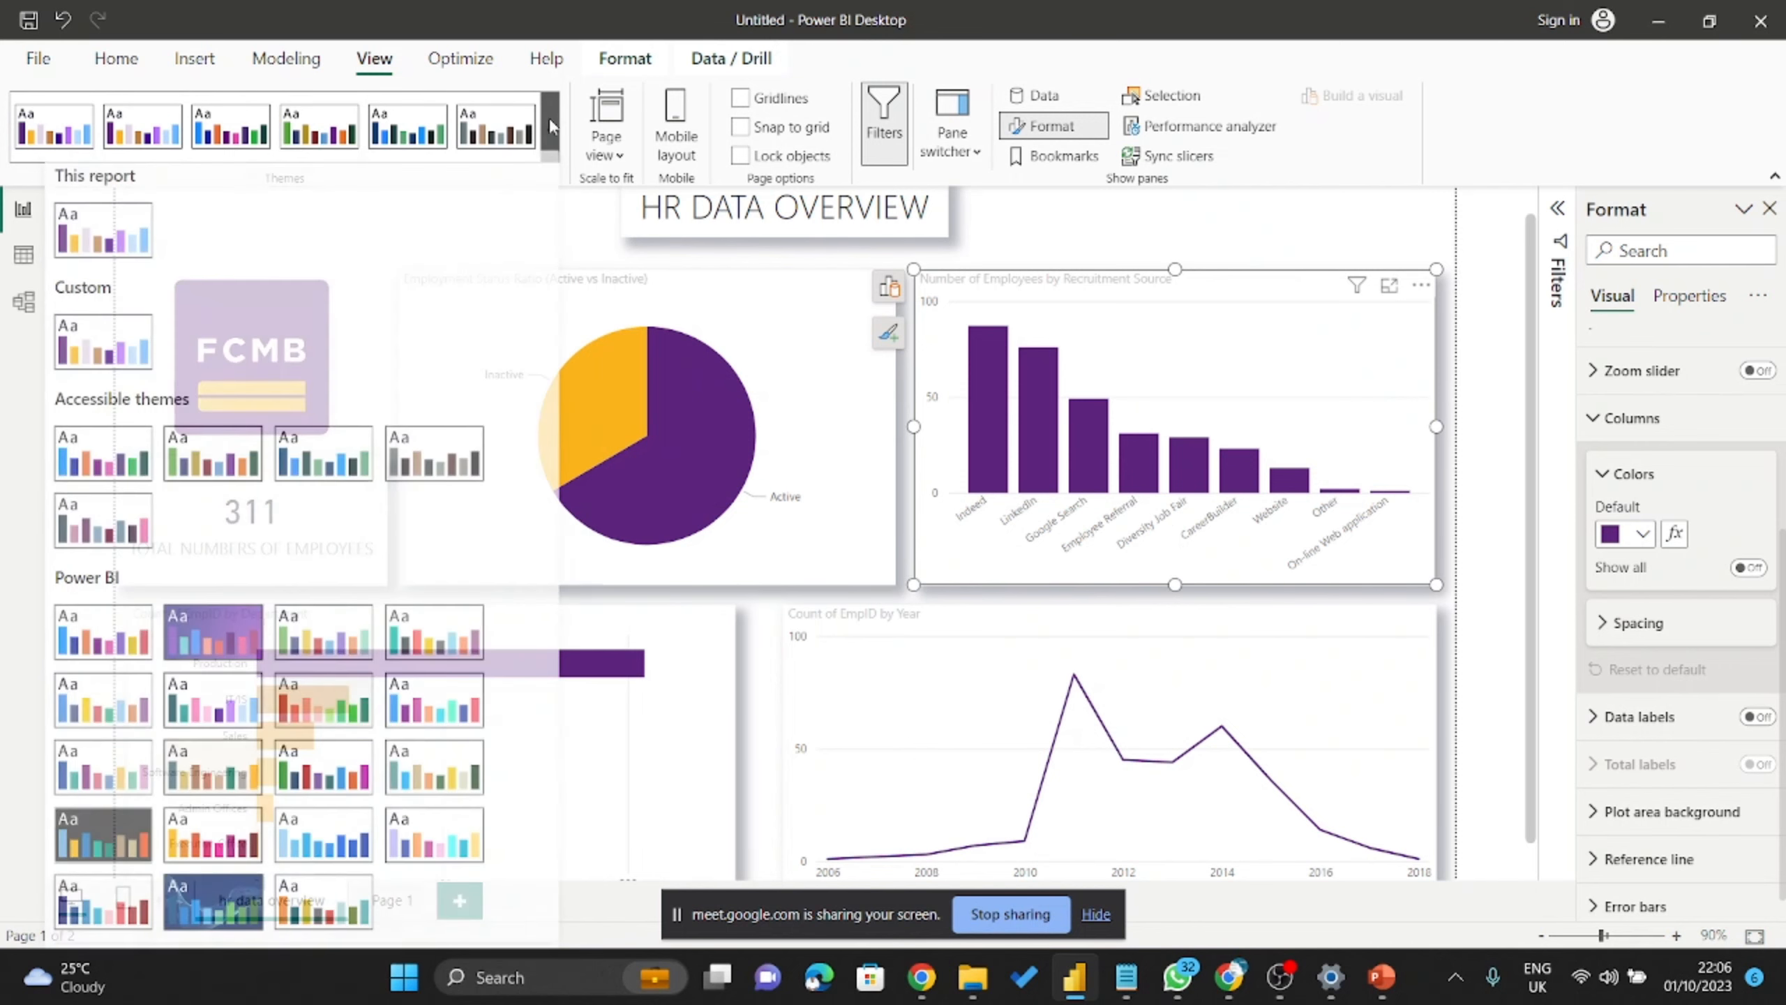
pyautogui.scroll(-3, 352, 387)
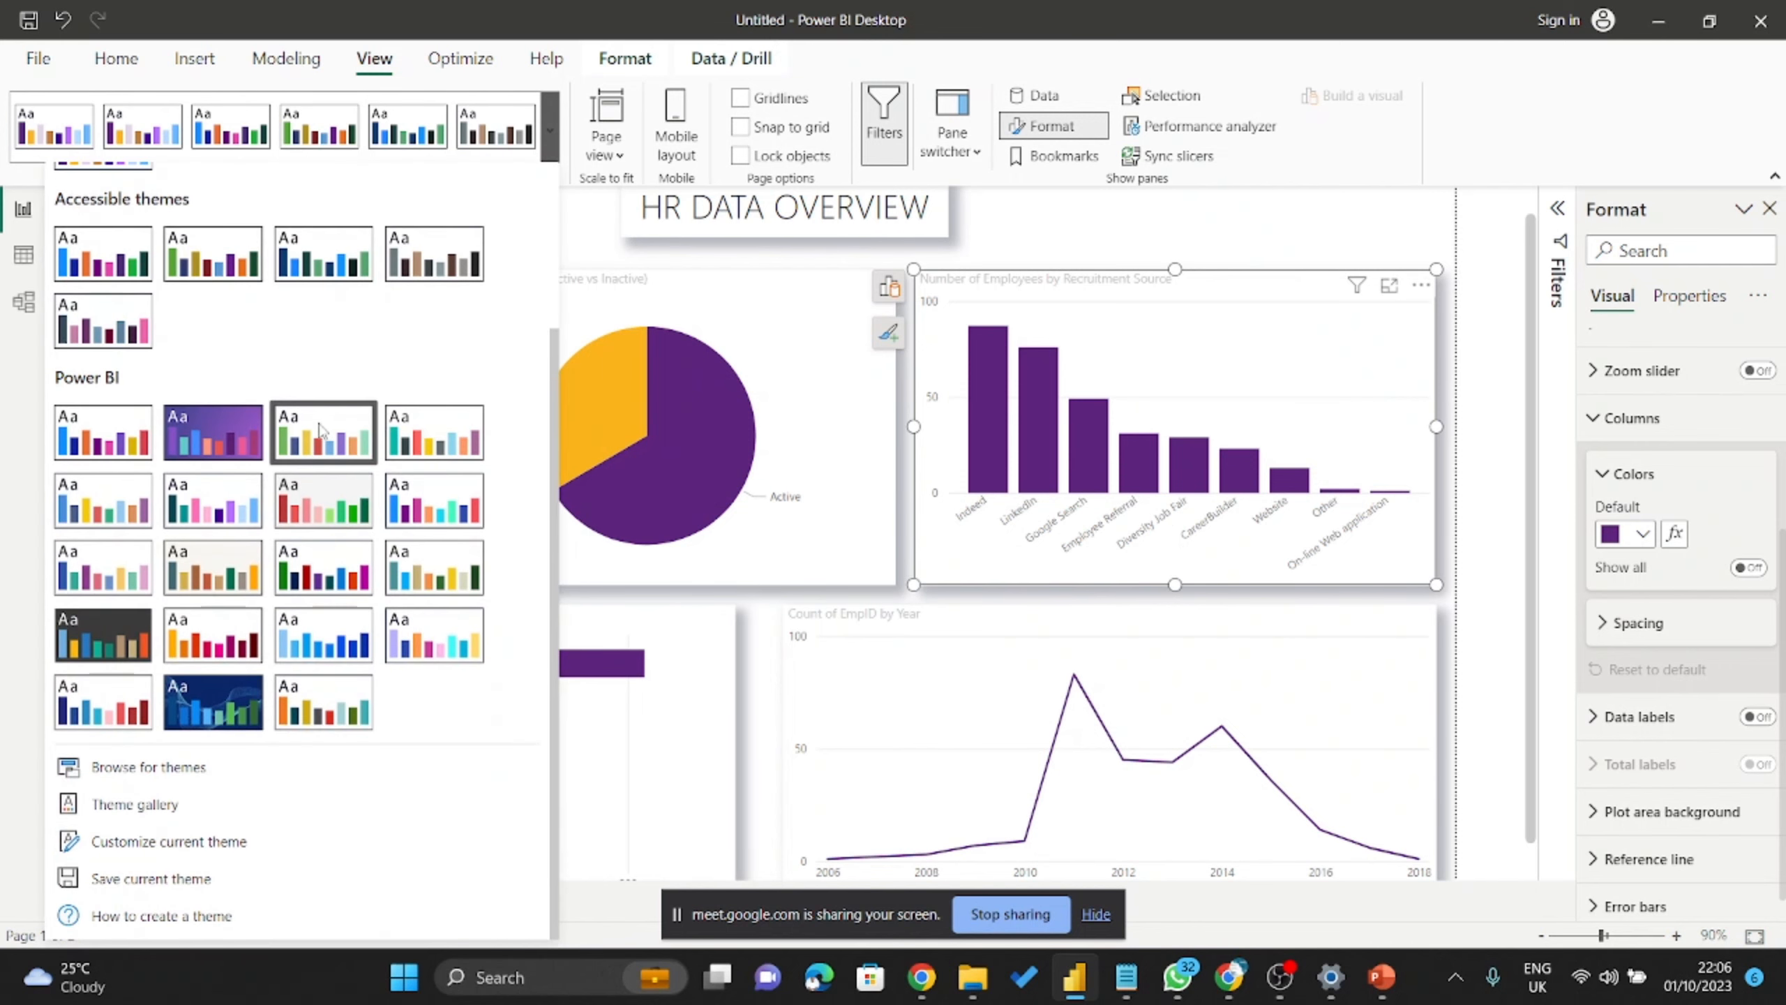
pyautogui.click(138, 843)
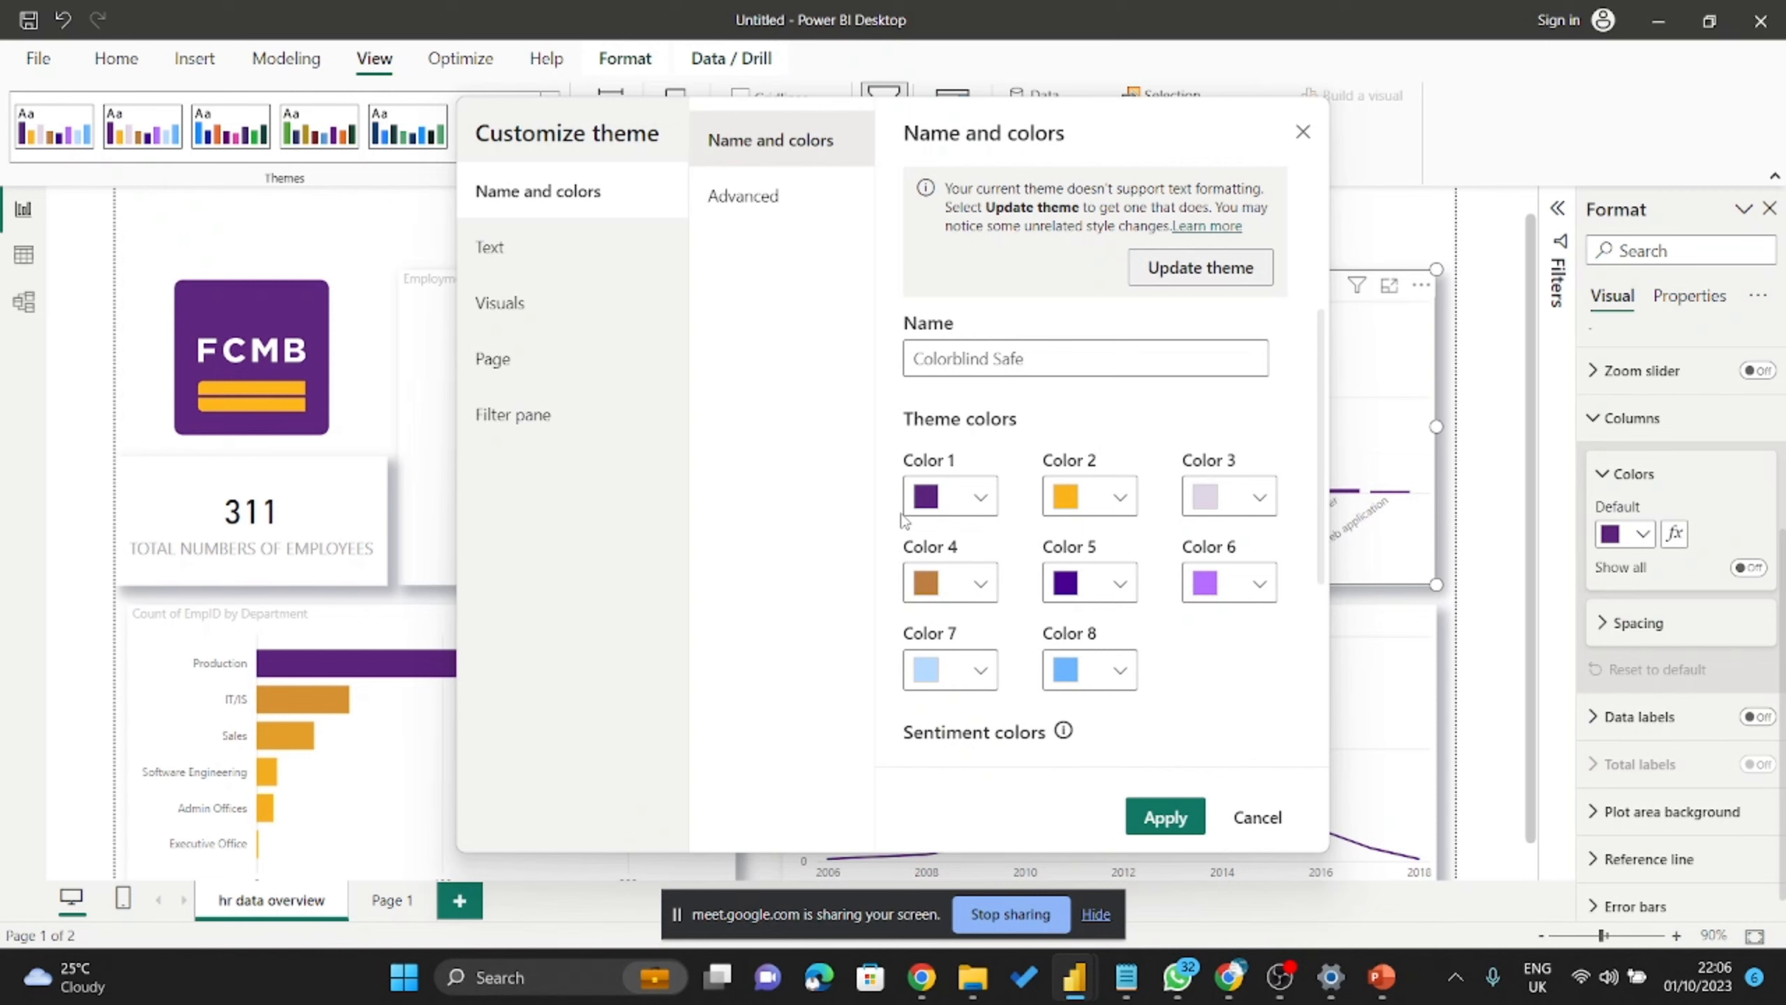
pyautogui.scroll(-5, 977, 346)
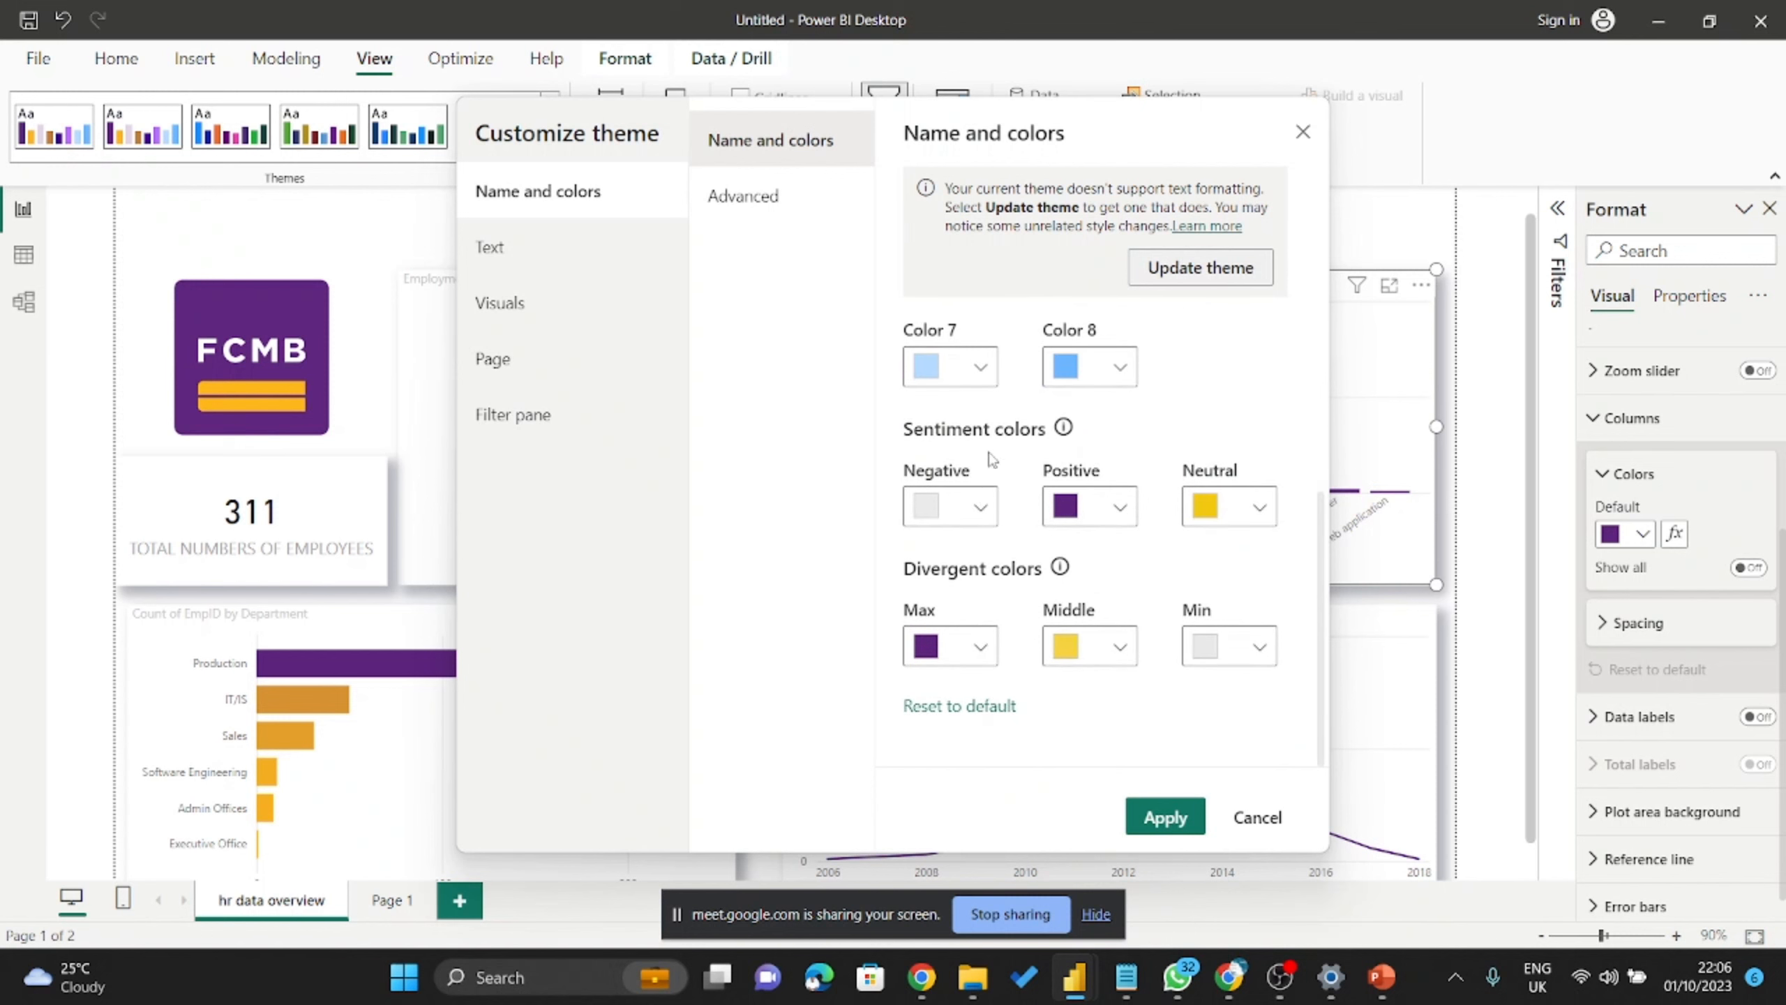
pyautogui.click(985, 512)
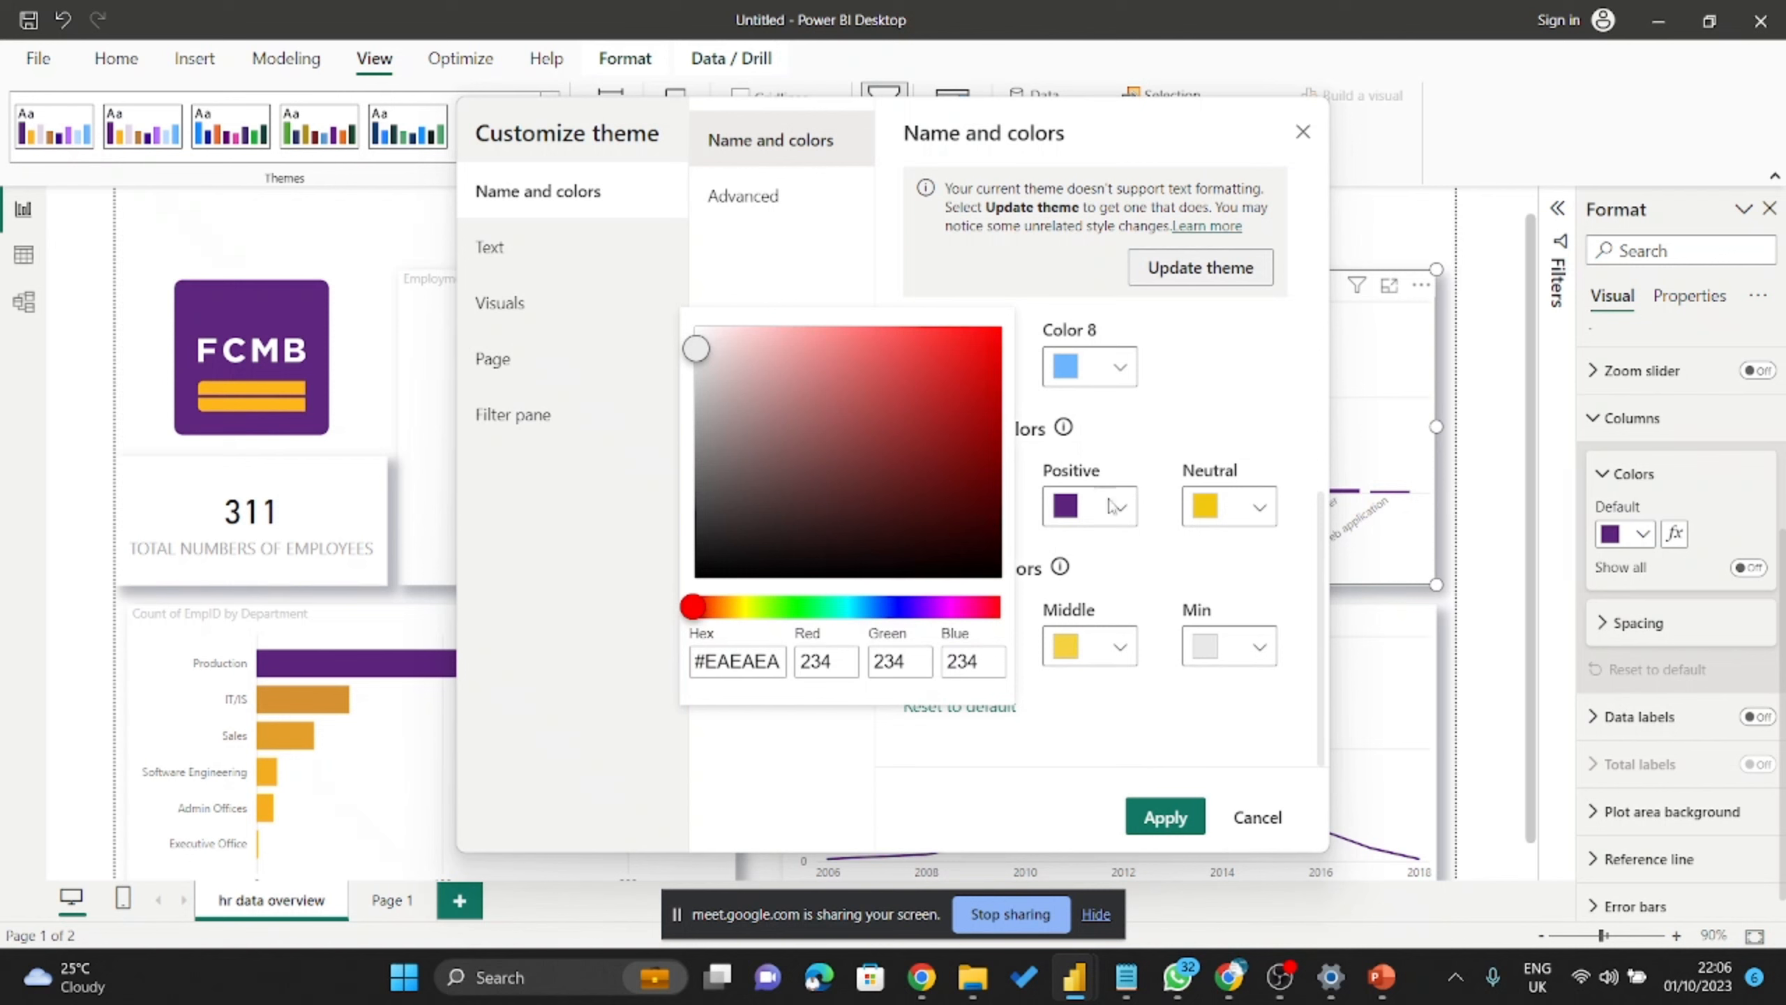
pyautogui.click(1121, 468)
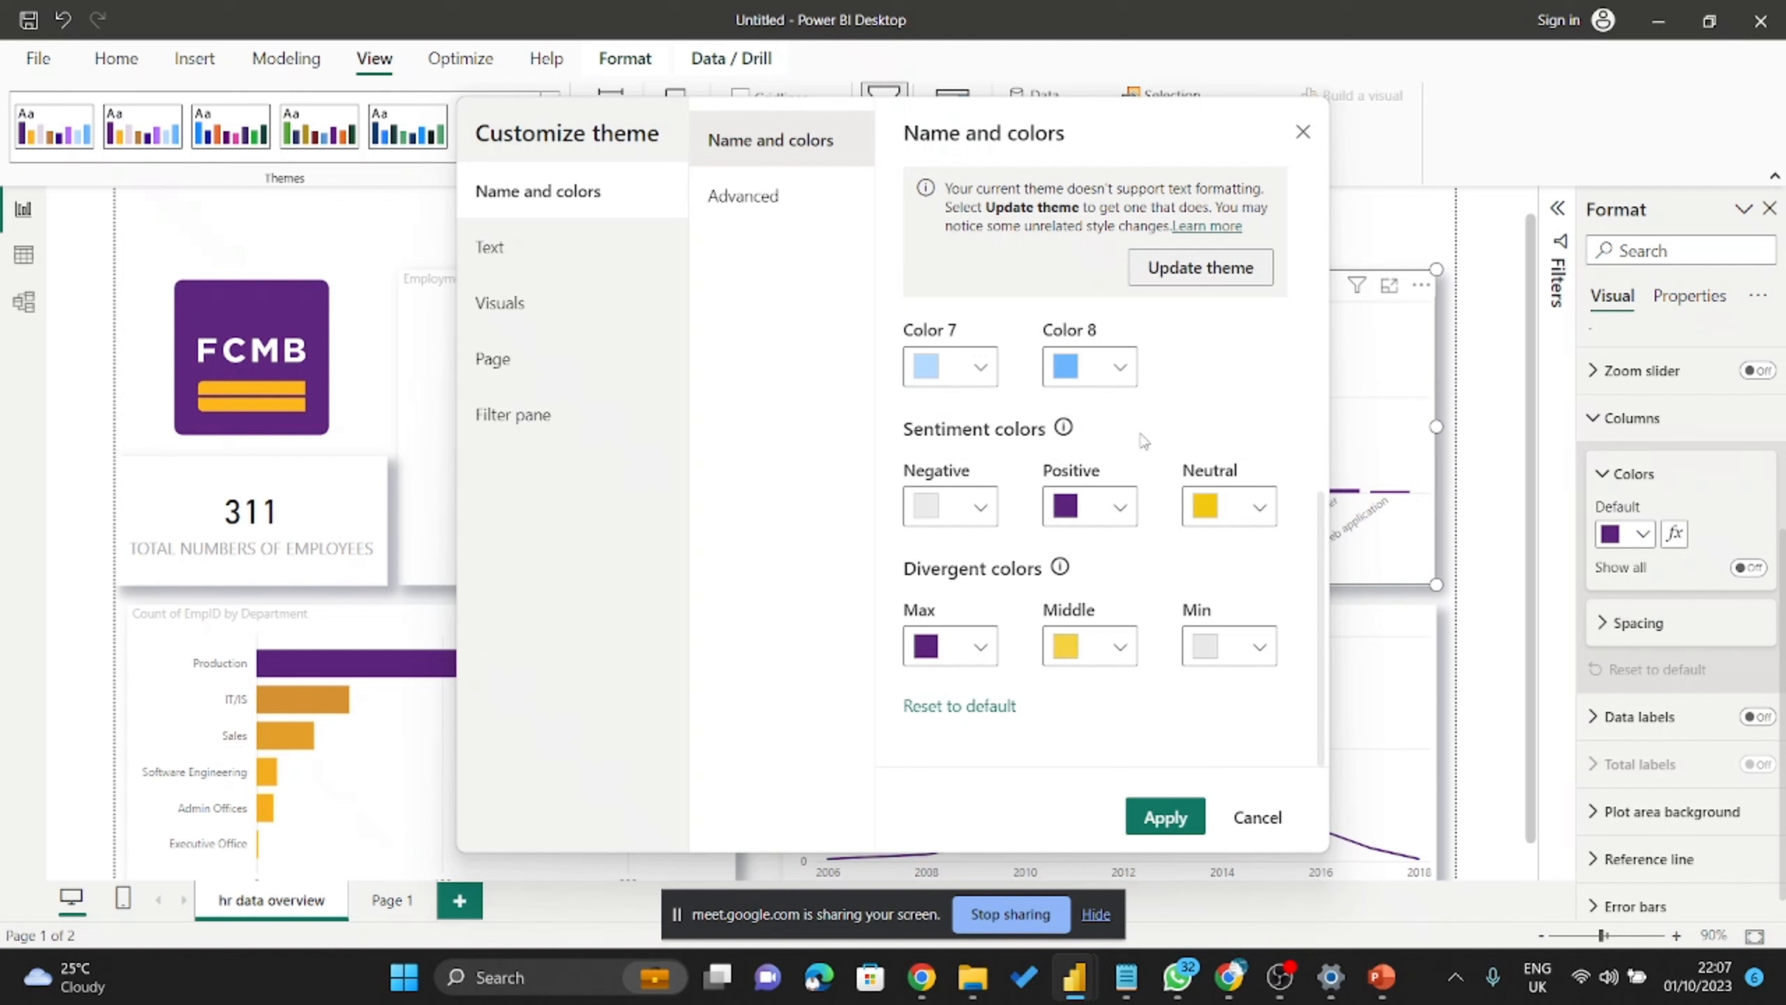
# Close theme customization without changes, deselect the bar chart and scroll down the canvas.
pyautogui.scroll(4, 1140, 422)
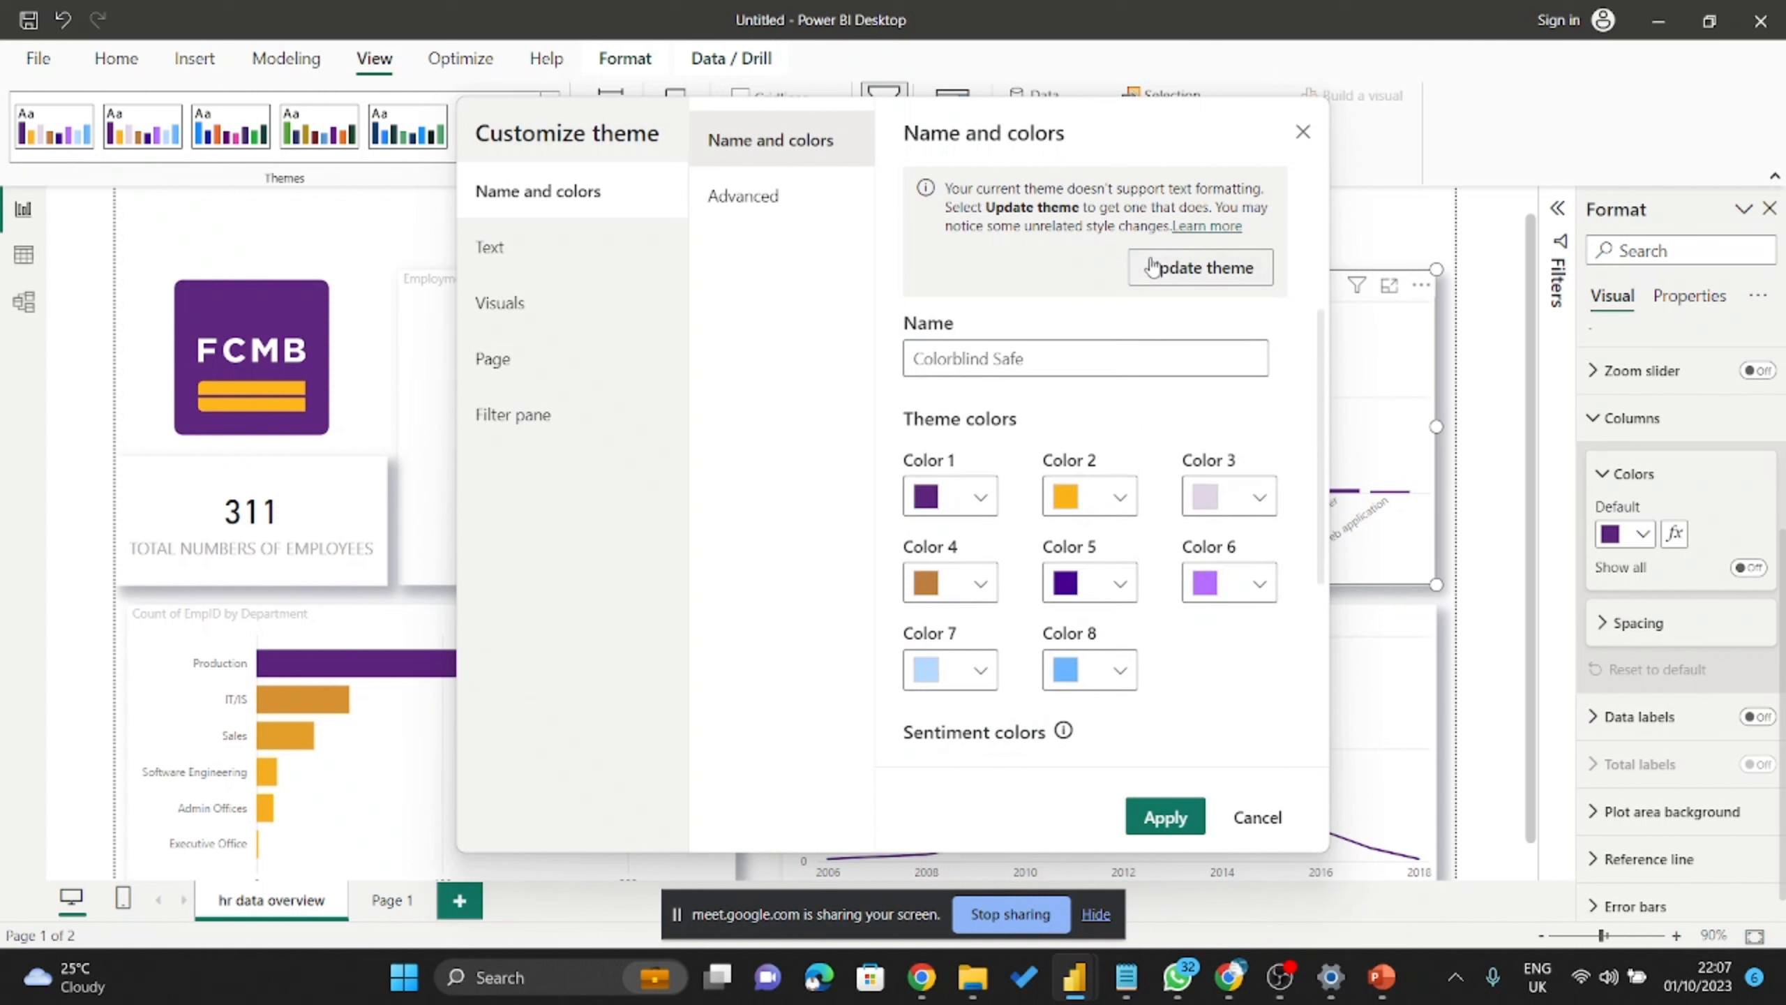
pyautogui.click(1303, 134)
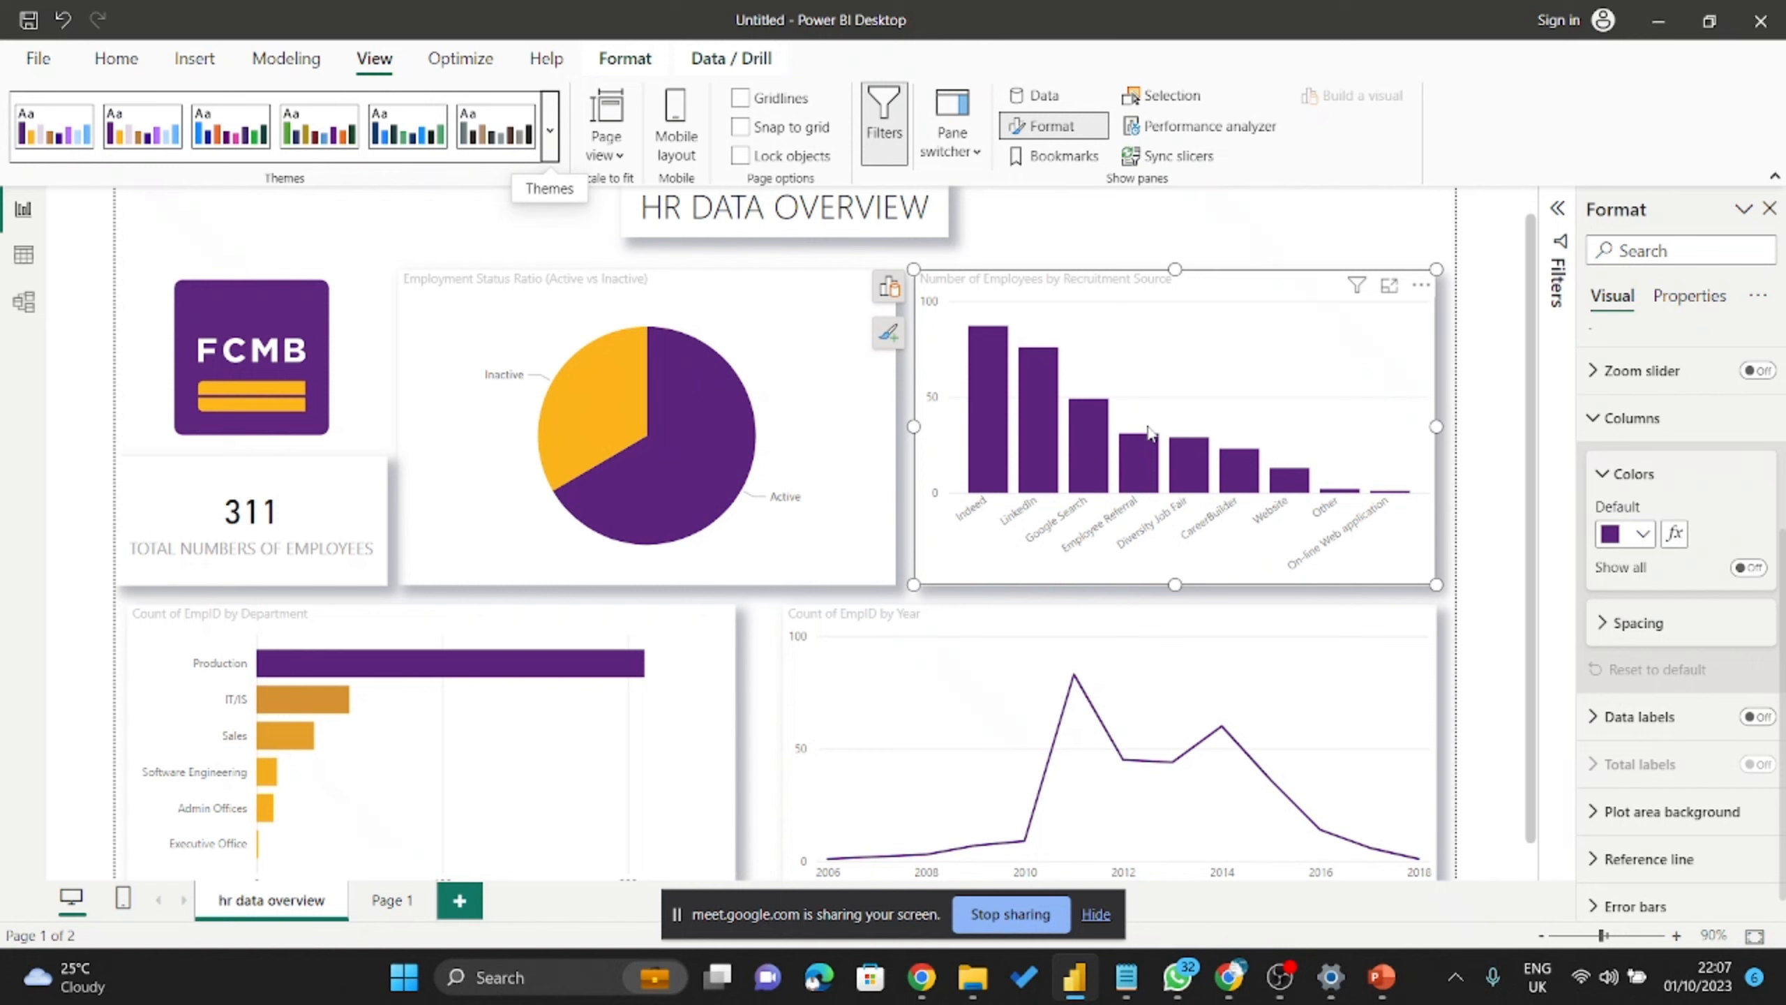
pyautogui.click(1345, 240)
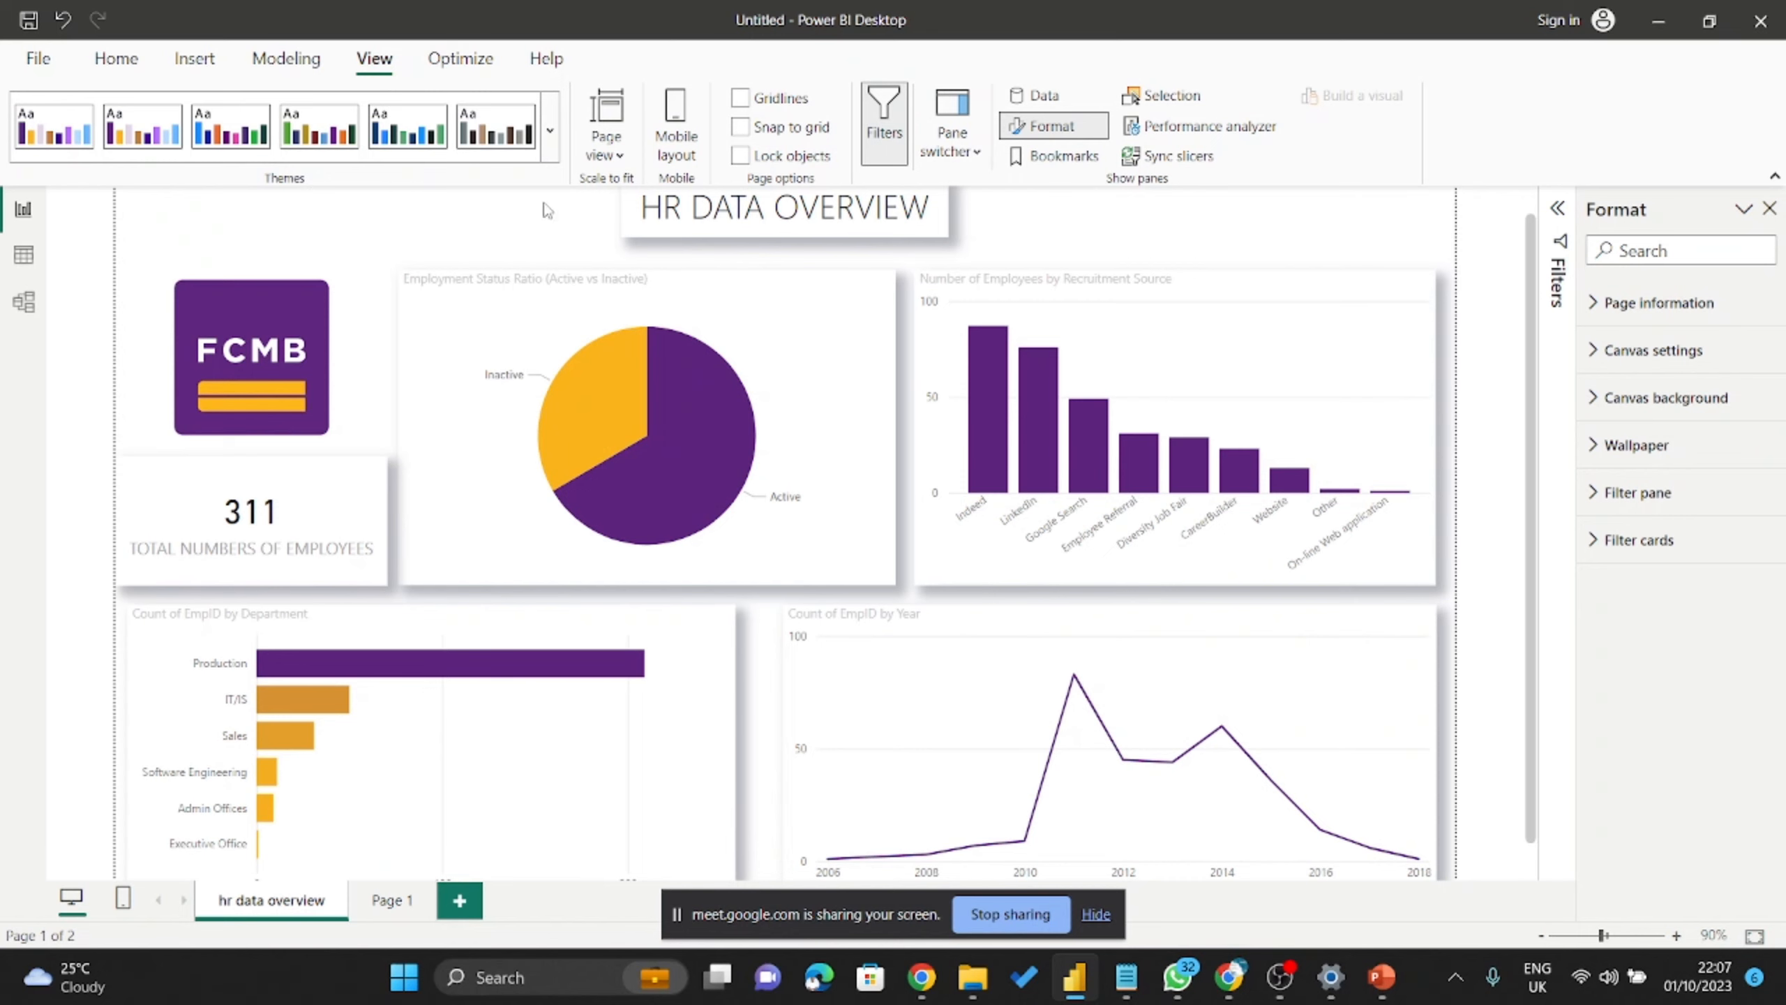
pyautogui.scroll(-1, 820, 400)
pyautogui.scroll(-1, 820, 400)
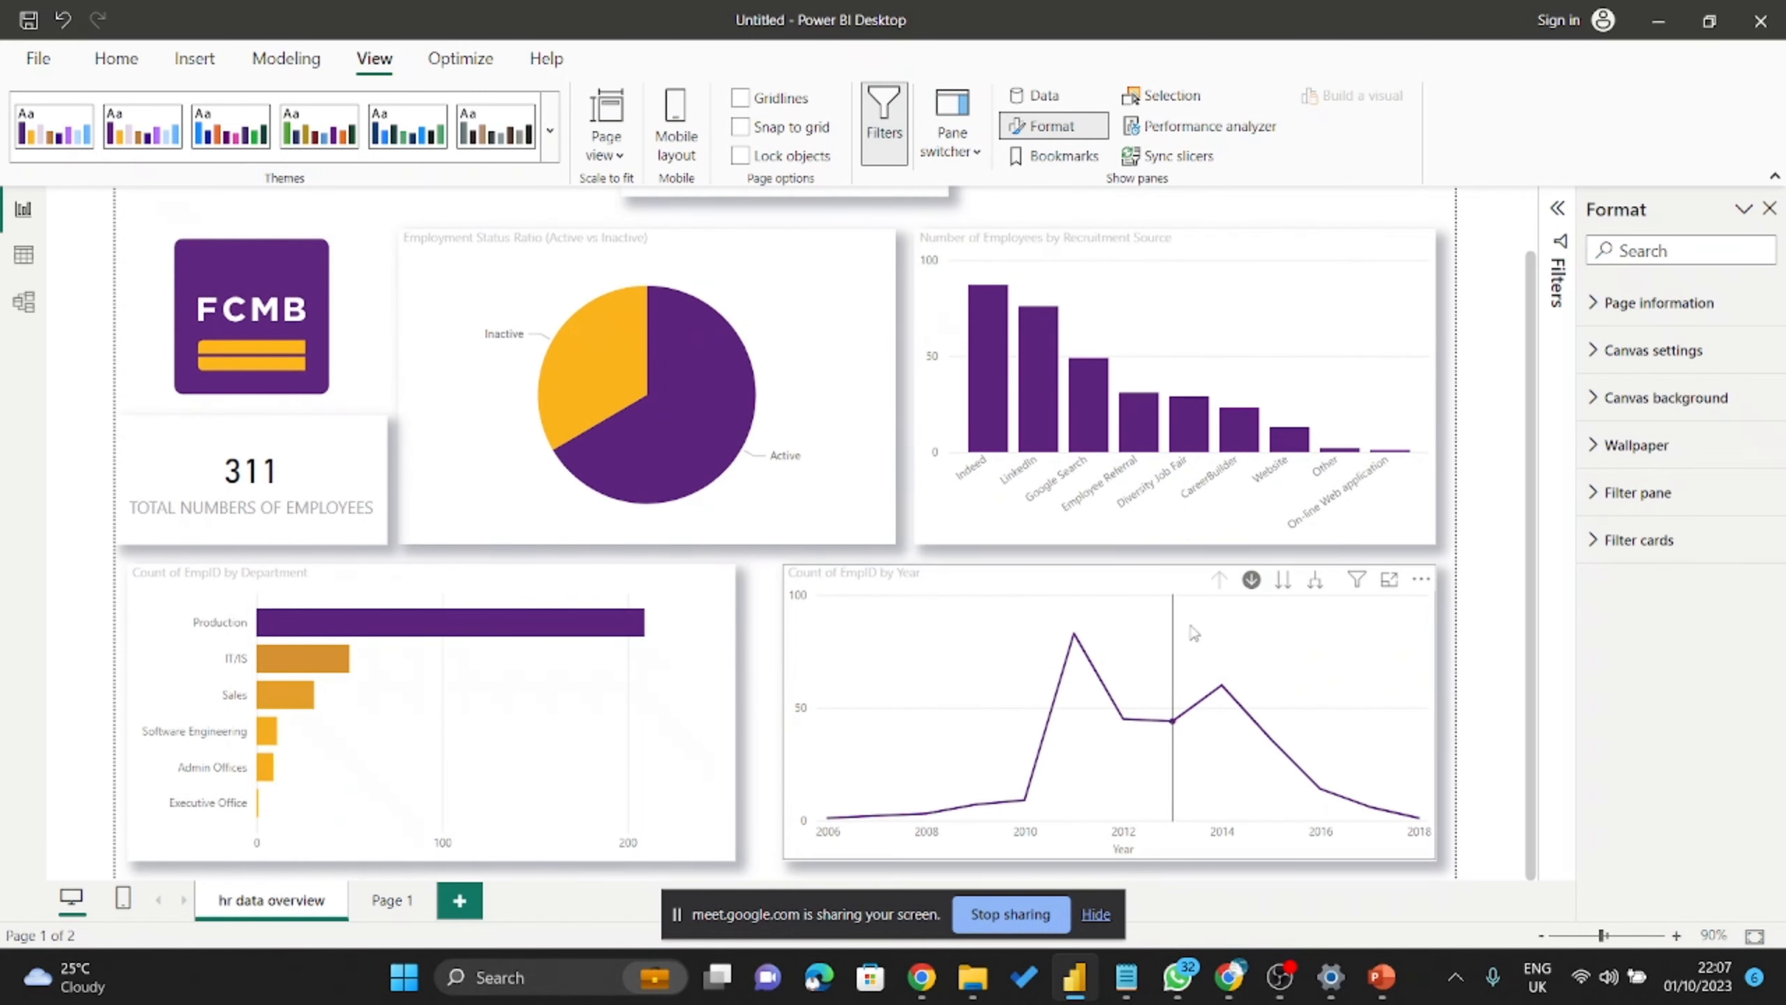
# Dismiss the Google Meet call-ending notice in Chrome, then return to the Power BI report.
pyautogui.click(1229, 976)
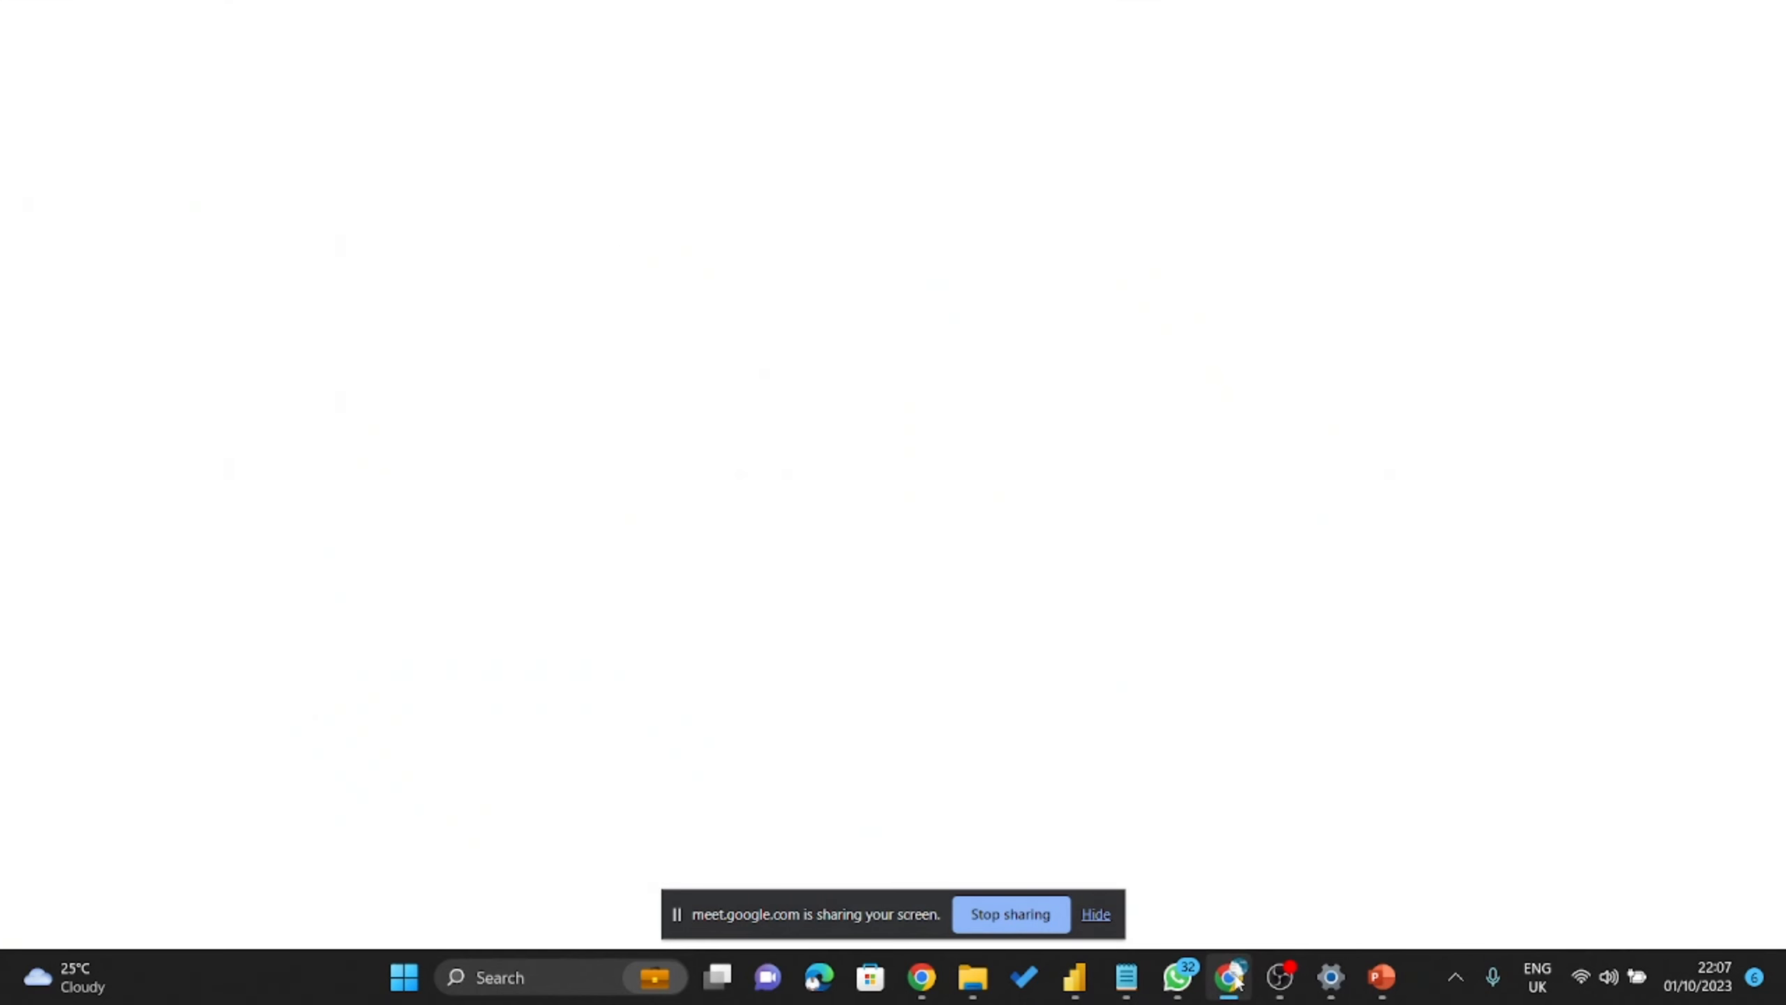
pyautogui.click(155, 18)
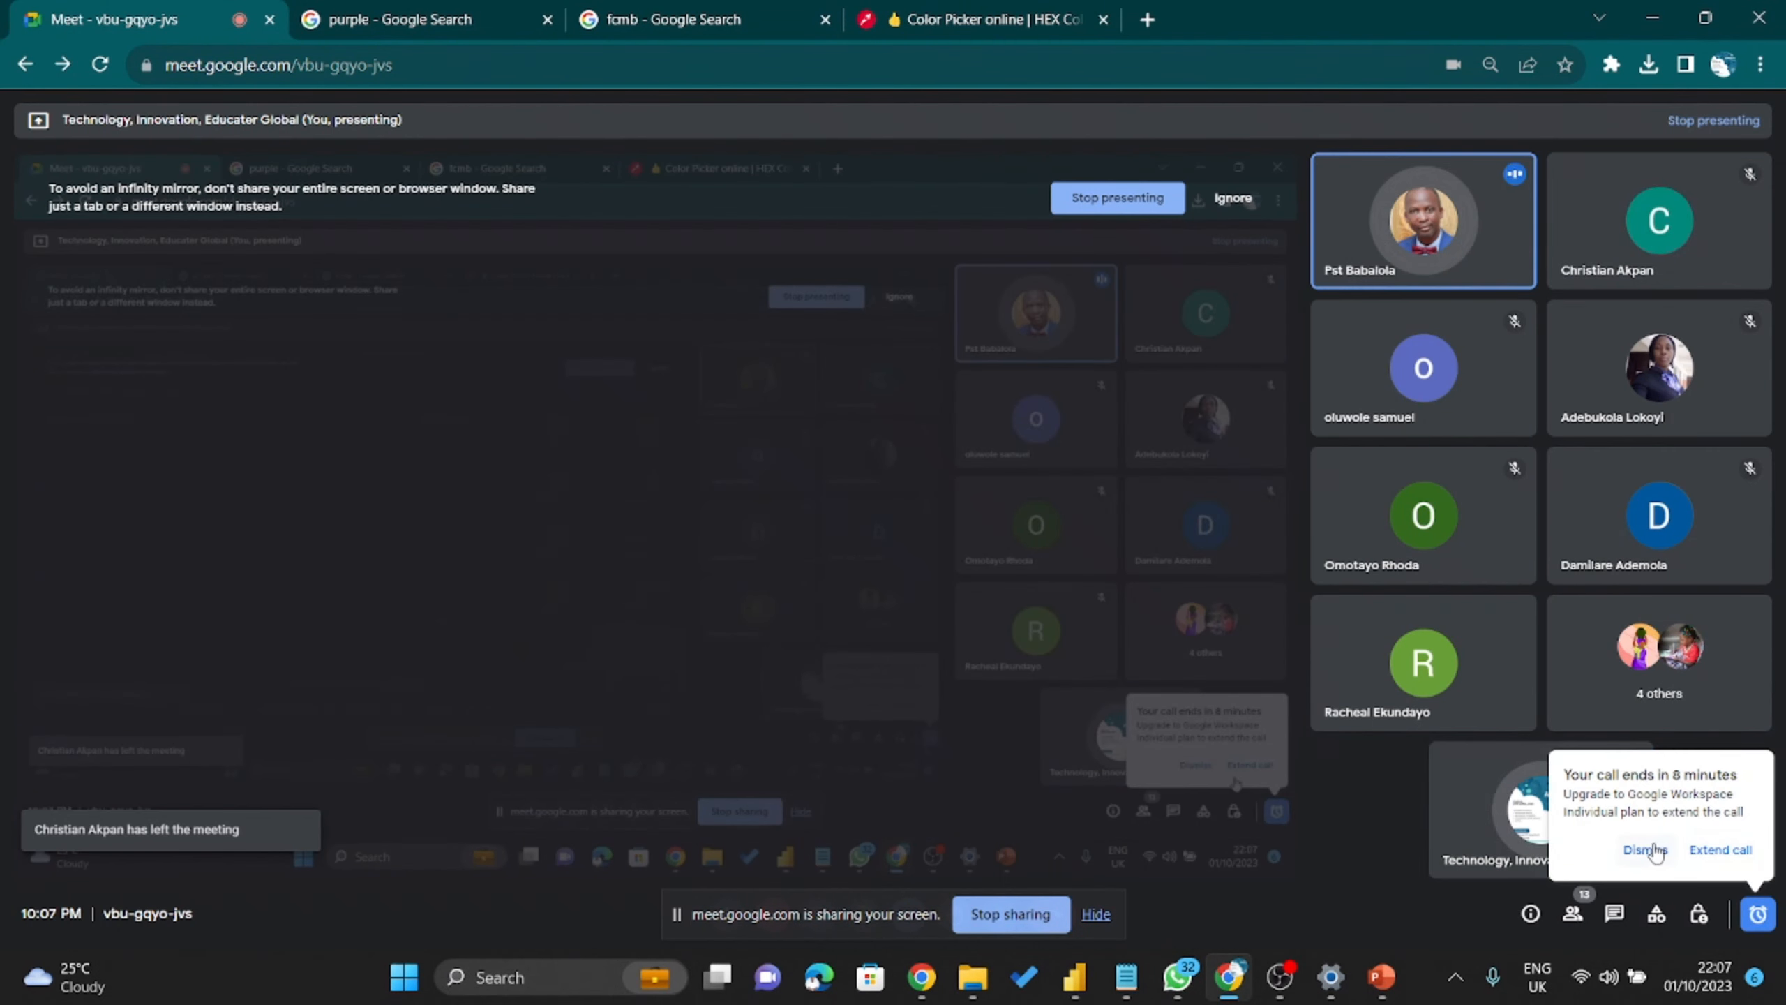
pyautogui.click(1645, 850)
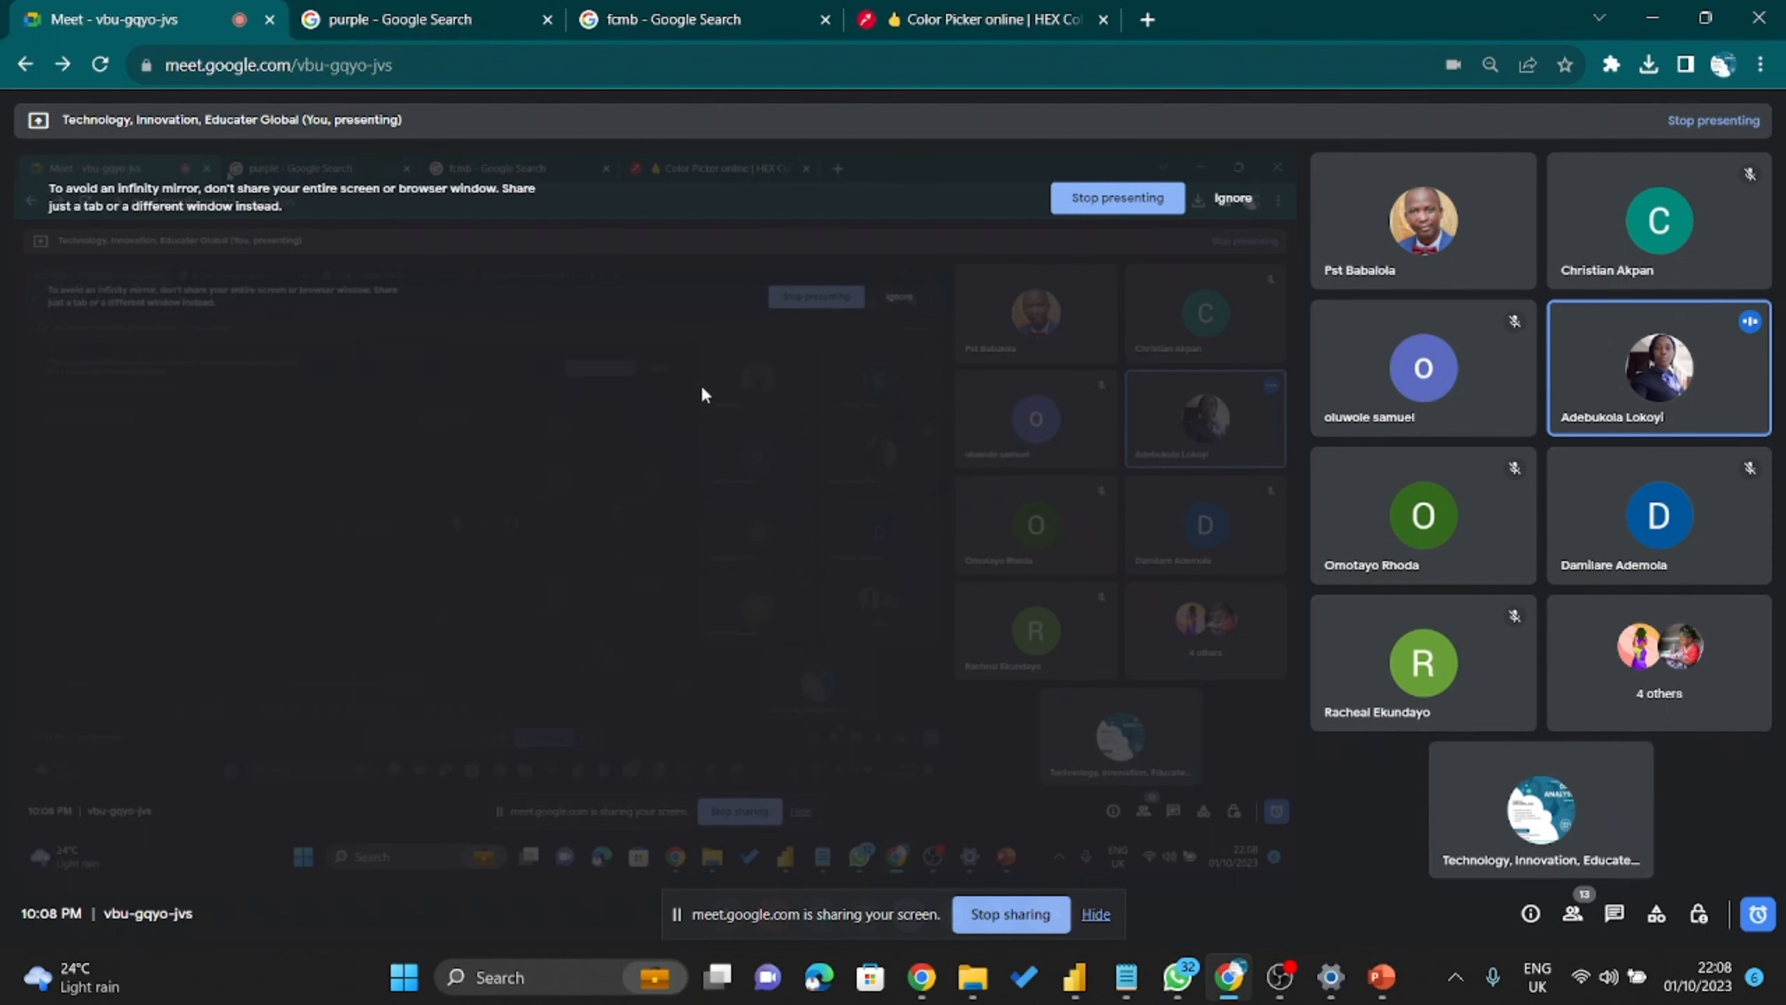
pyautogui.click(1043, 19)
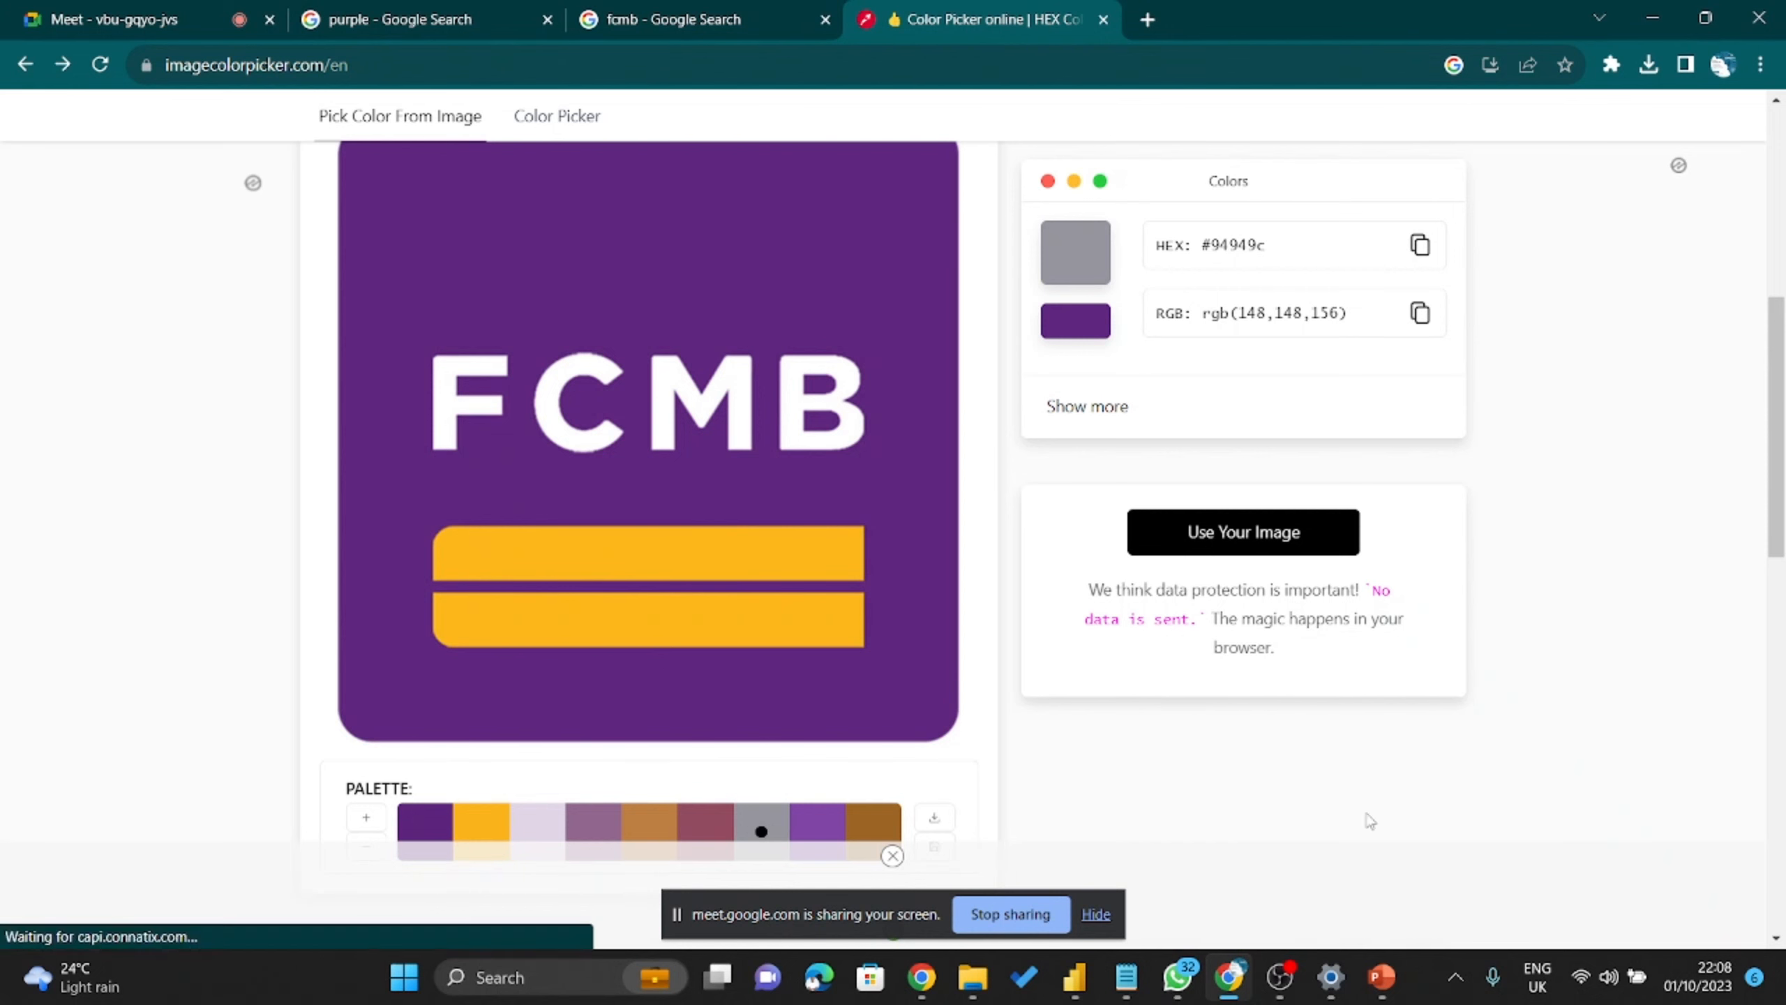
pyautogui.click(1078, 985)
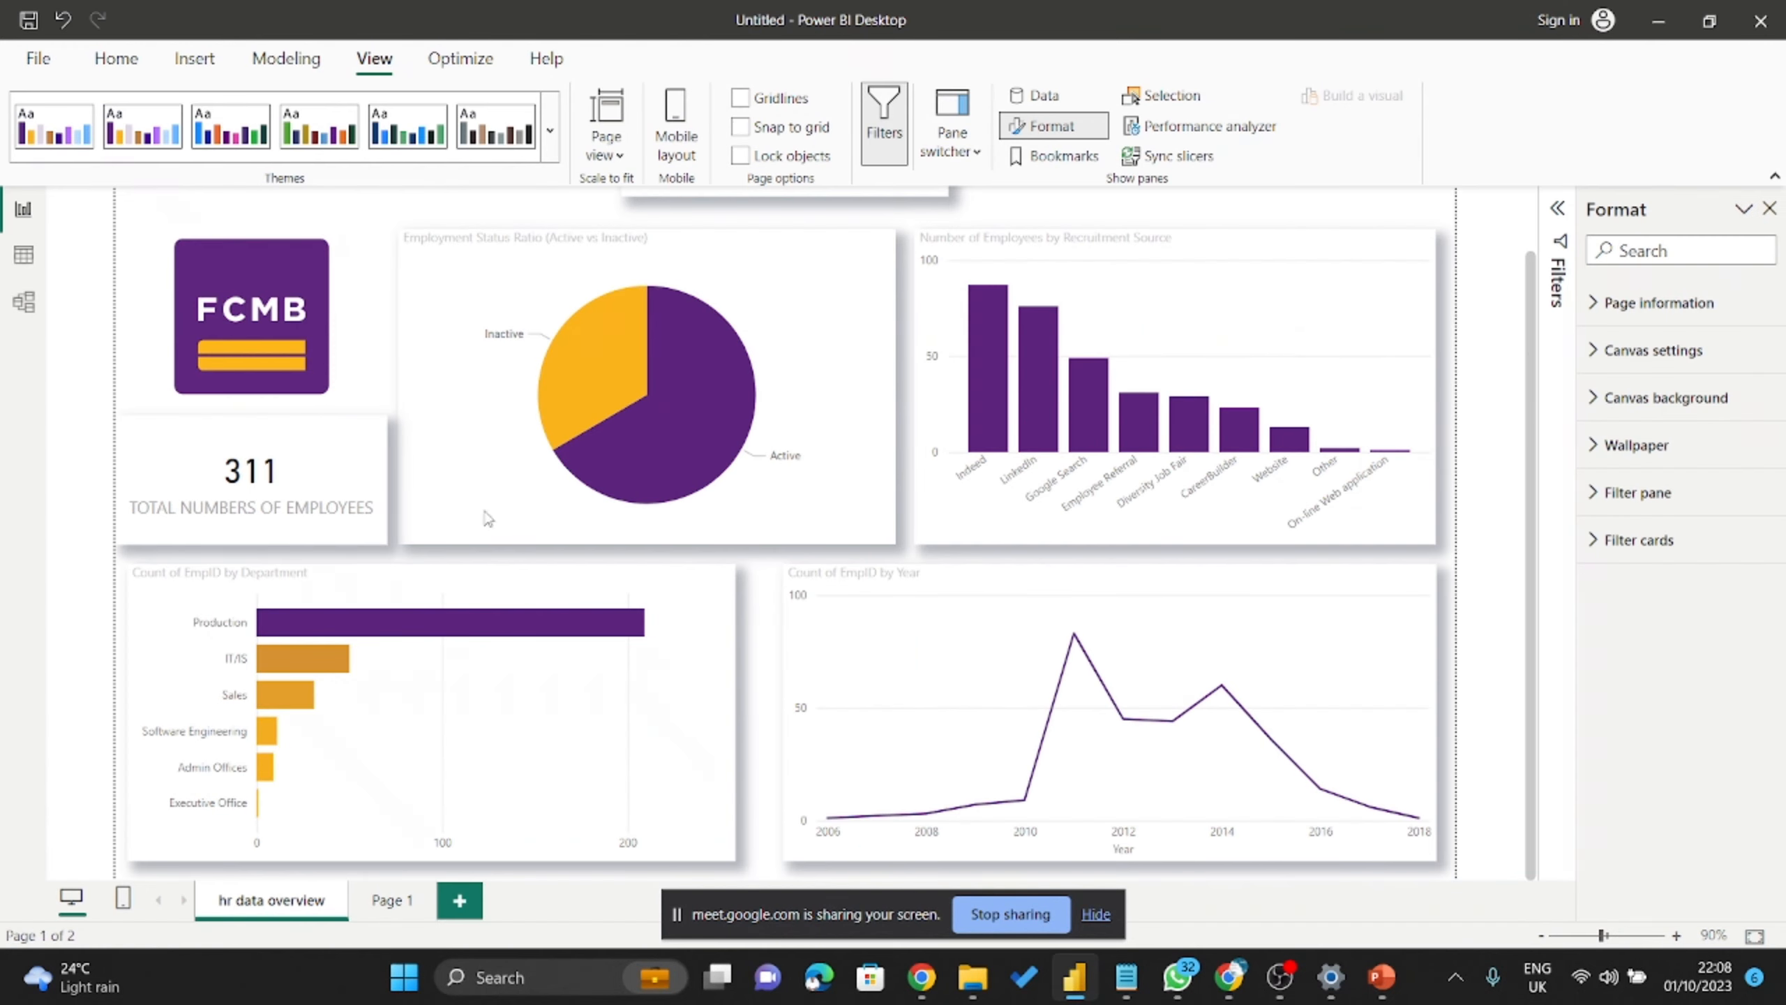
# Scroll the report up, view a bar's tooltip, and expand the full report themes gallery.
pyautogui.scroll(1, 974, 605)
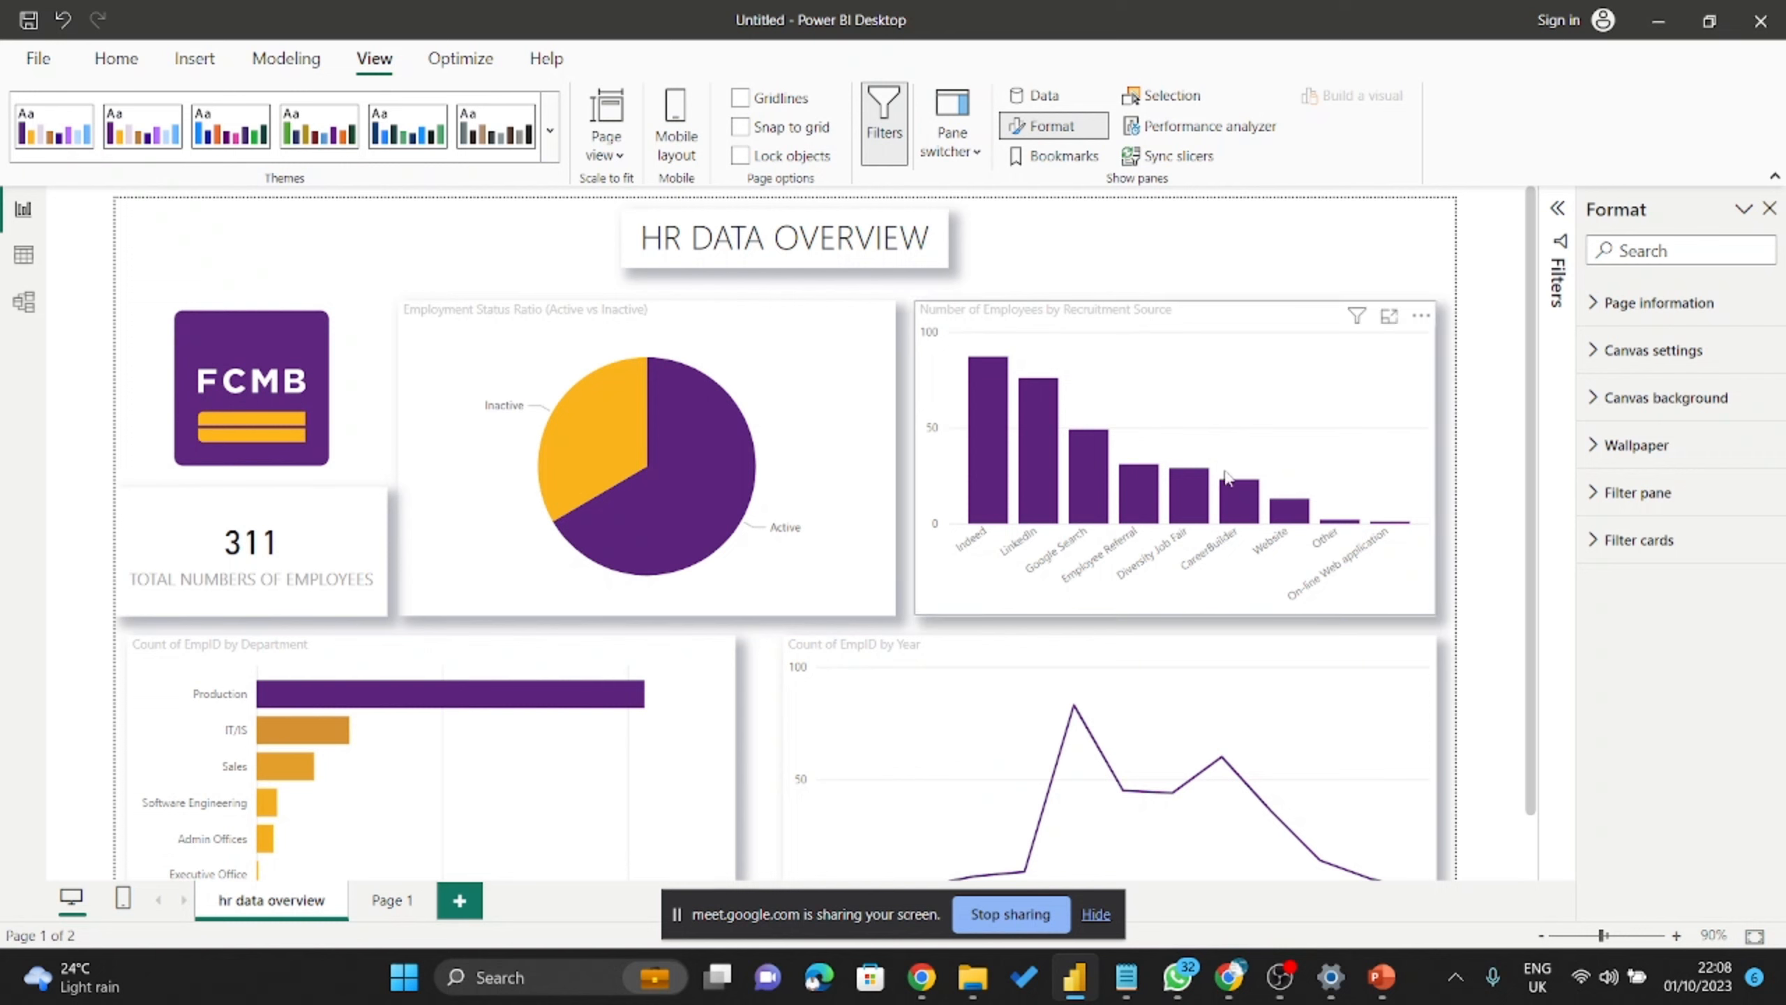
pyautogui.moveTo(1188, 504)
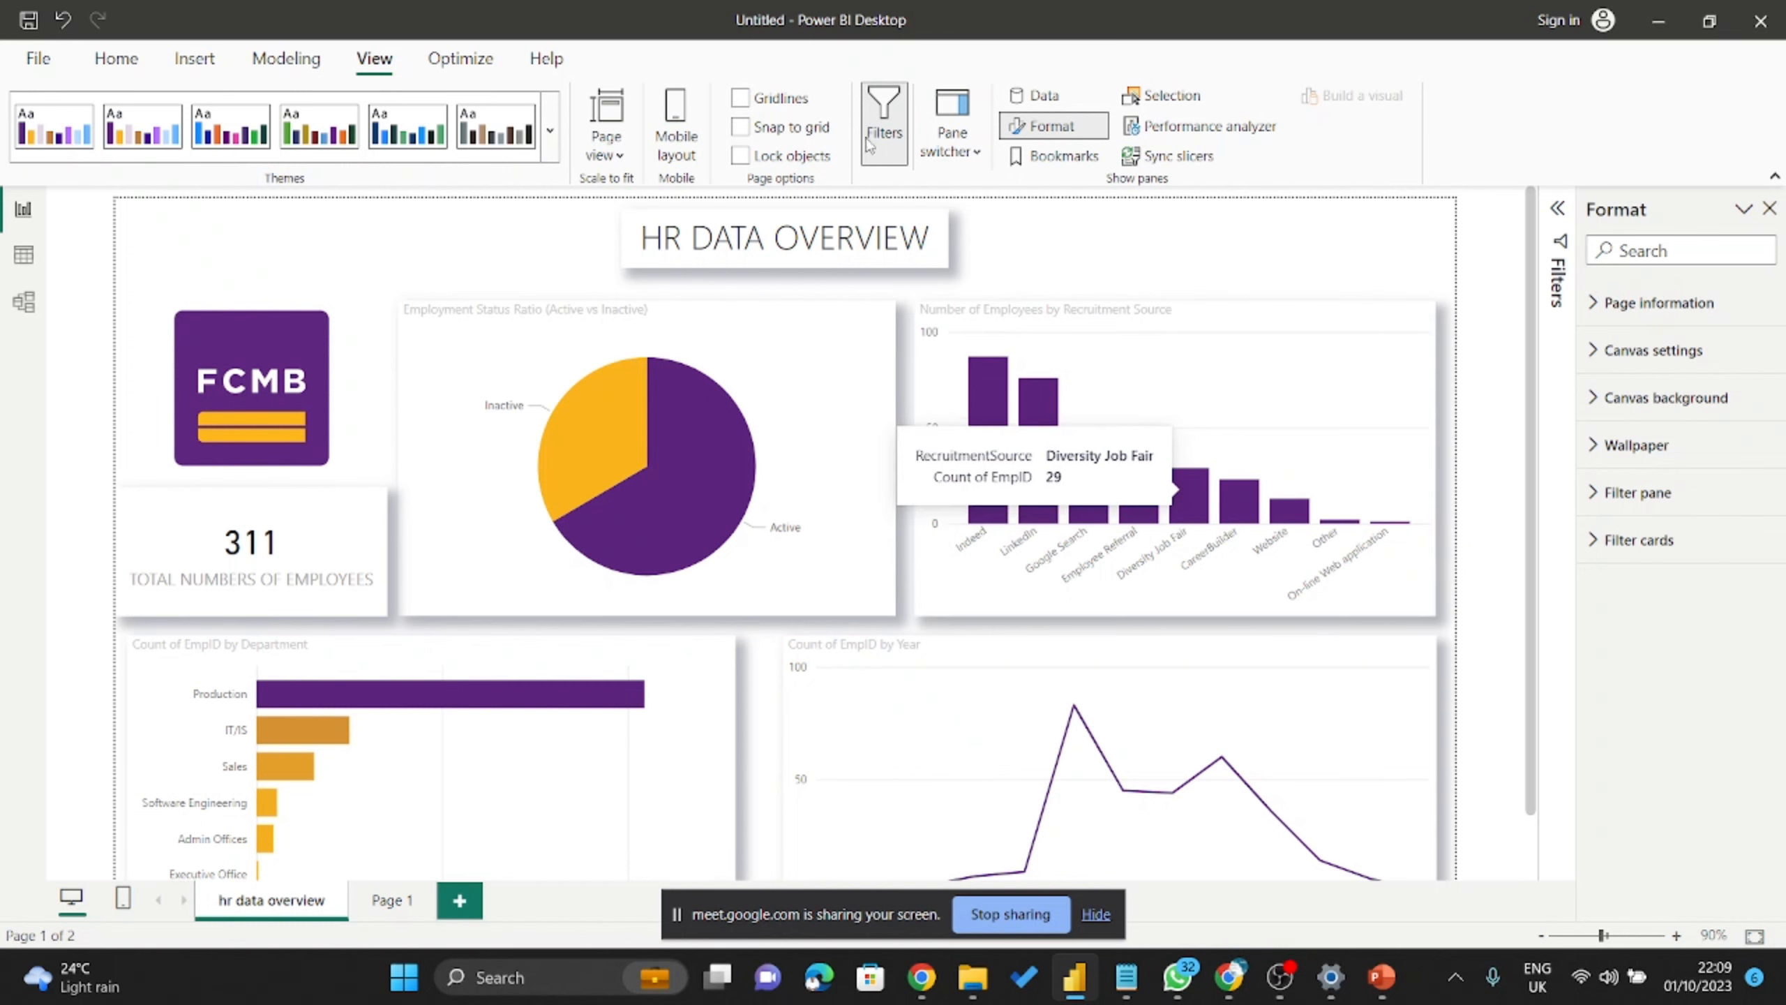
pyautogui.click(553, 113)
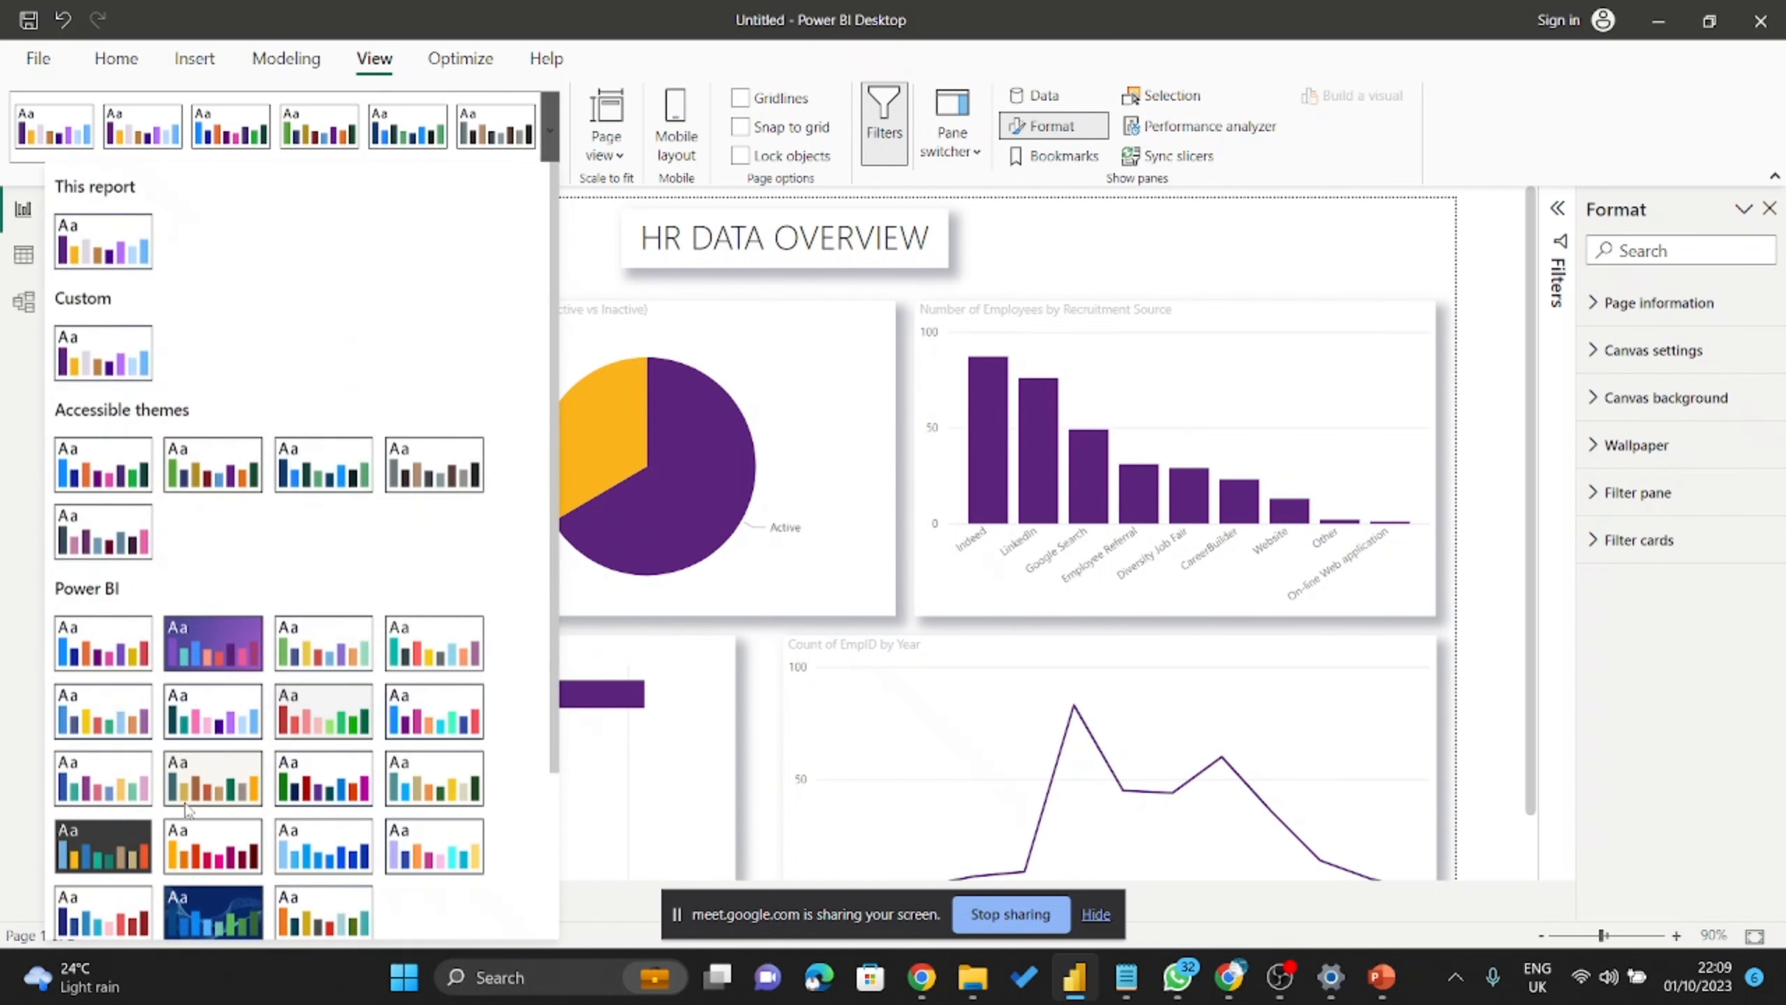
# Customize the current theme, reviewing its Title, Cards and KPIs, and Tab headers text settings.
pyautogui.scroll(-5, 188, 810)
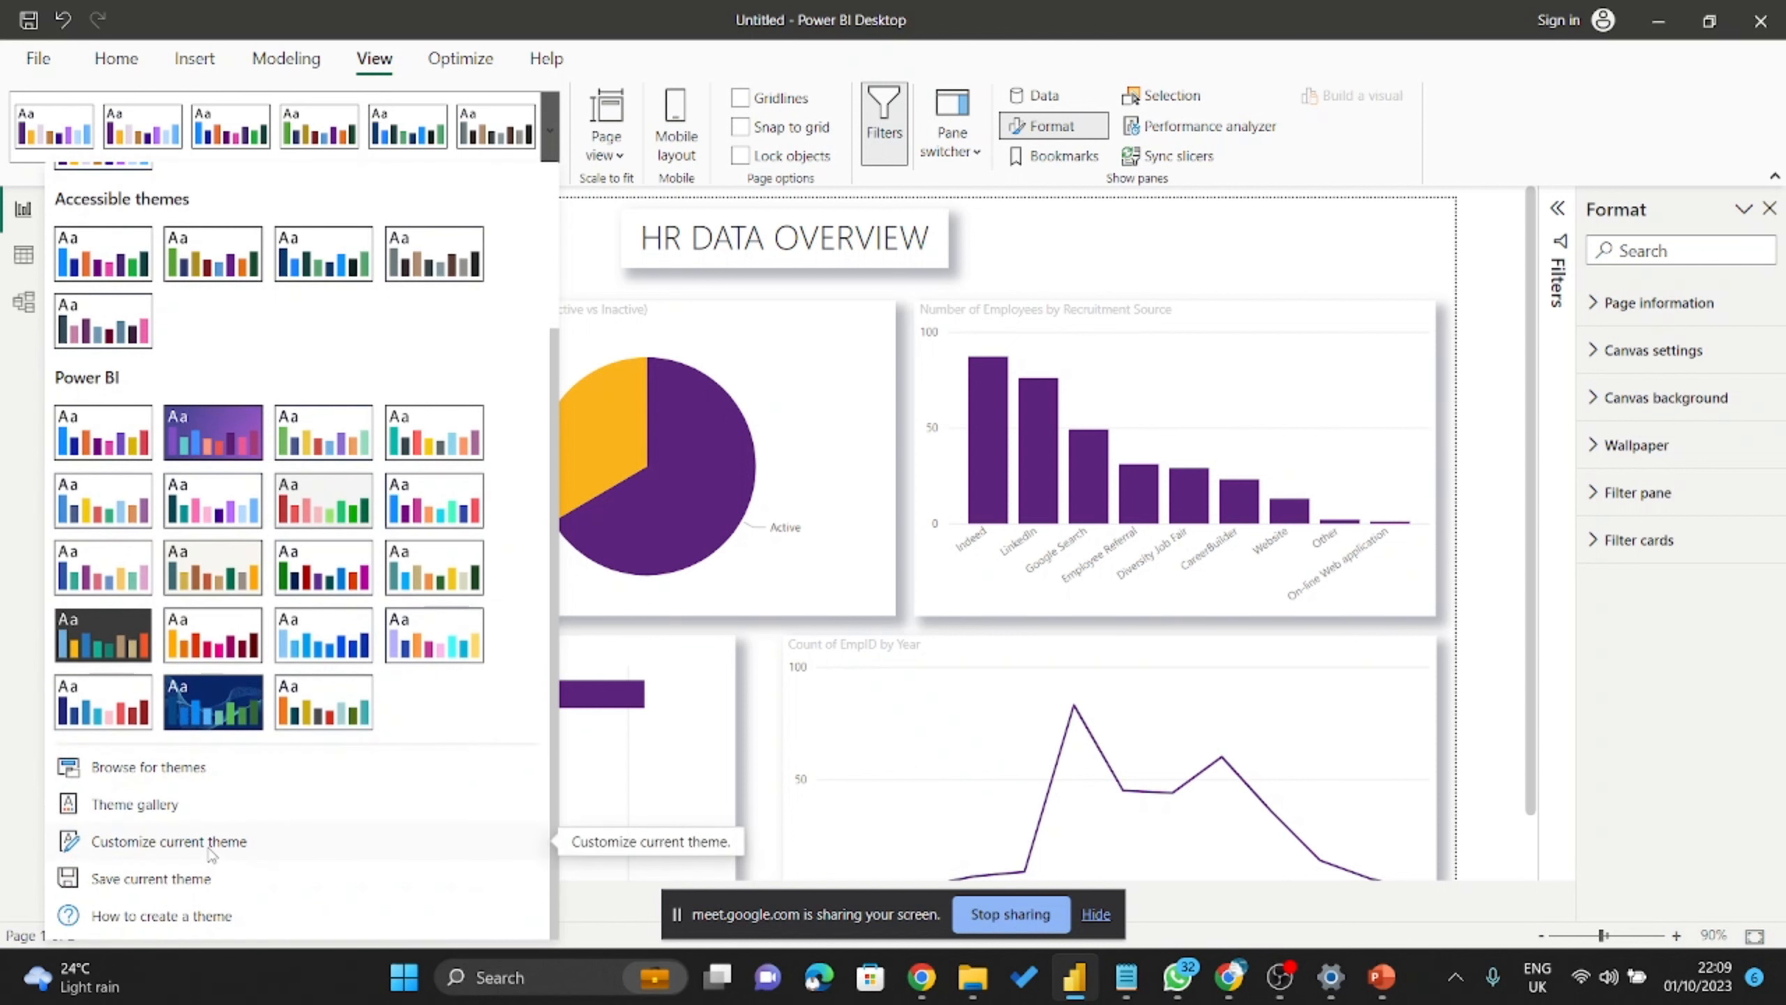
pyautogui.click(210, 844)
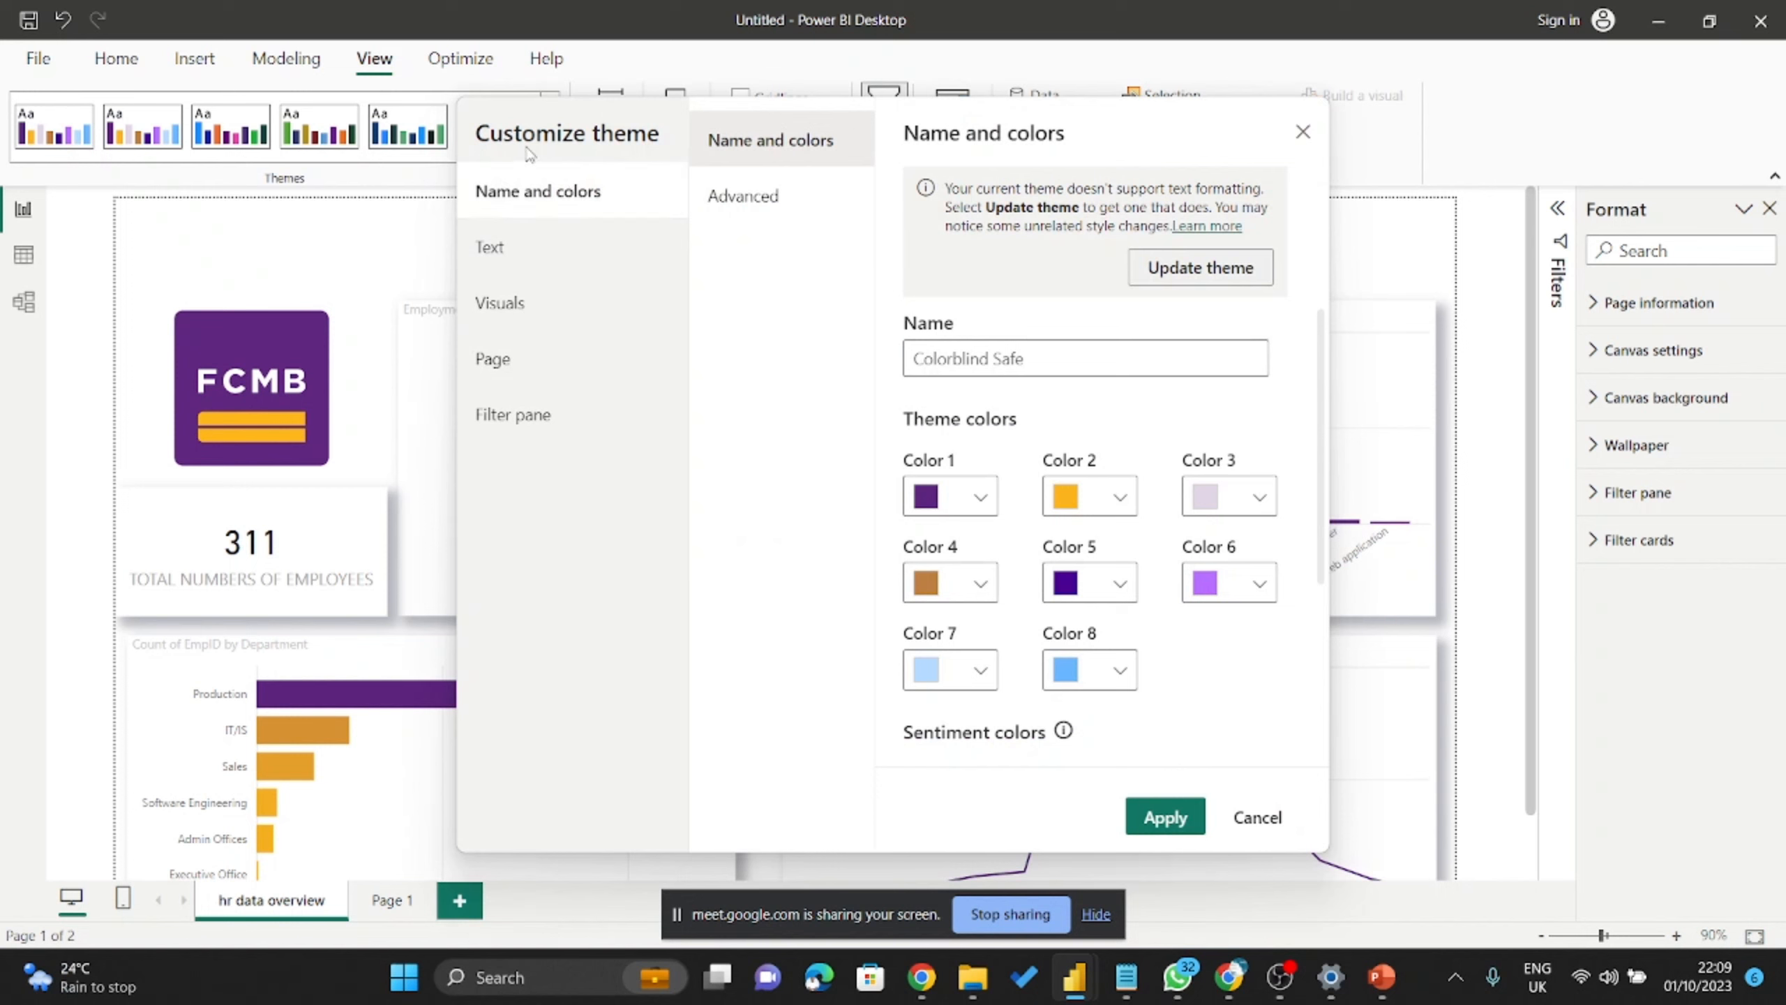
pyautogui.click(500, 269)
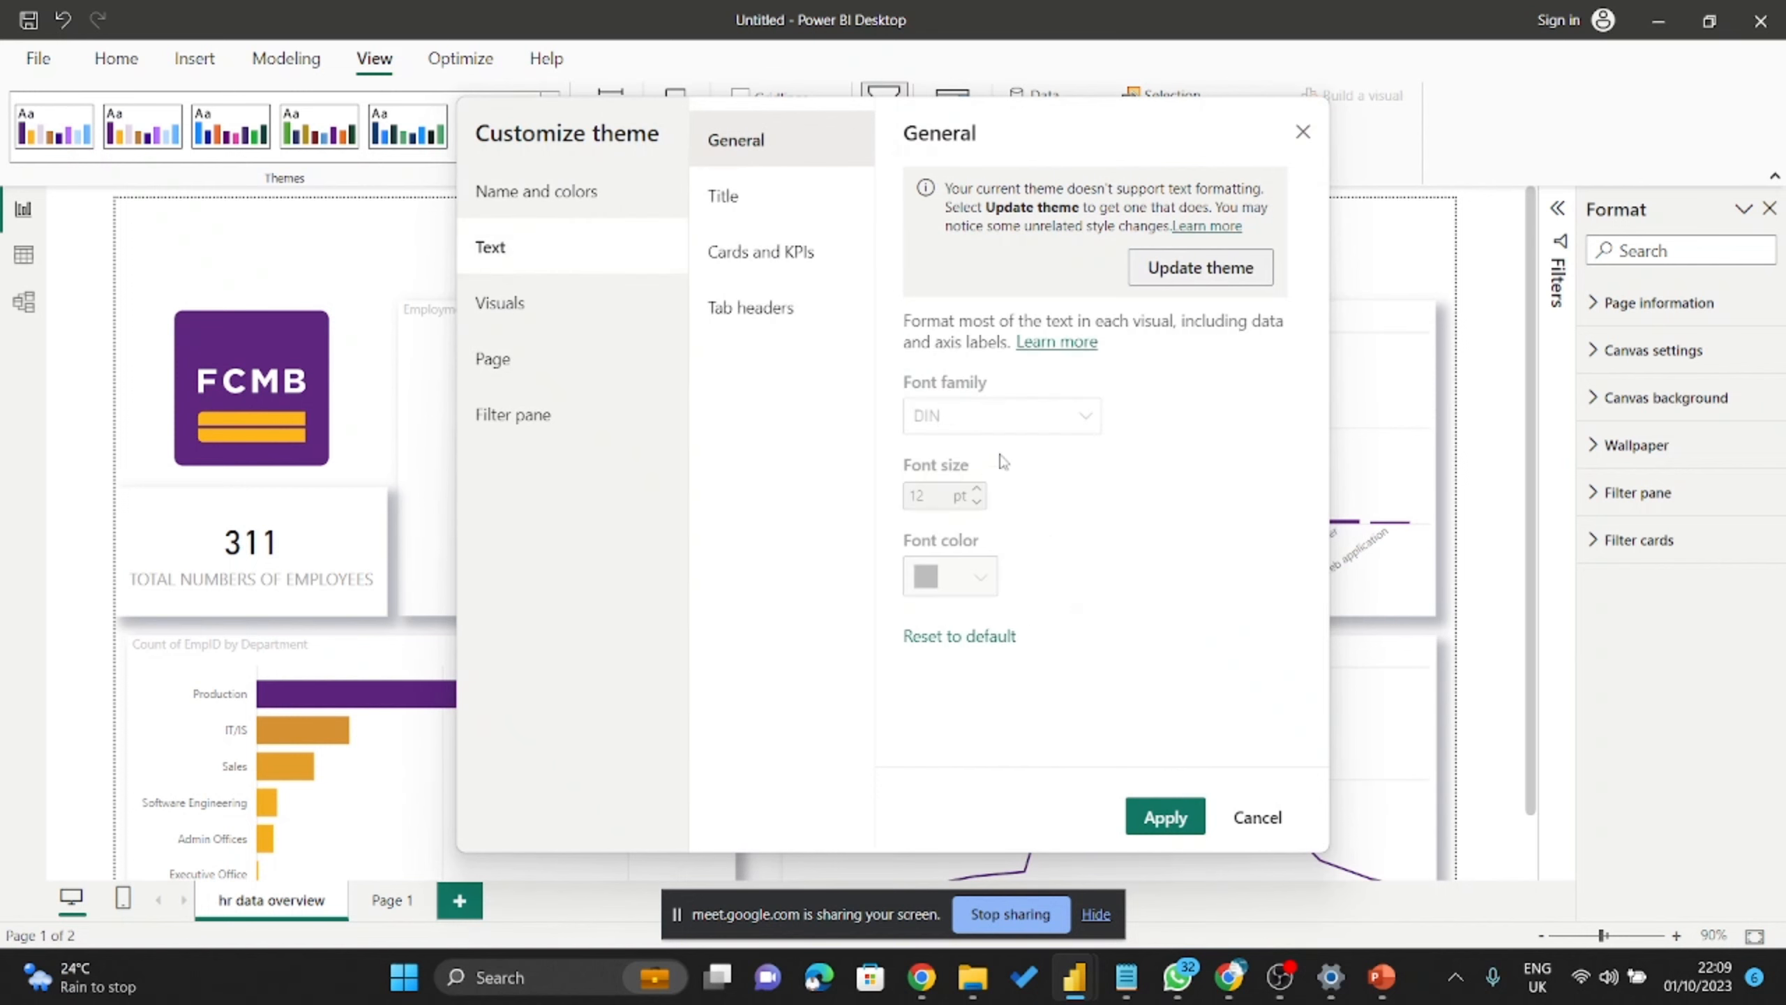
pyautogui.click(756, 210)
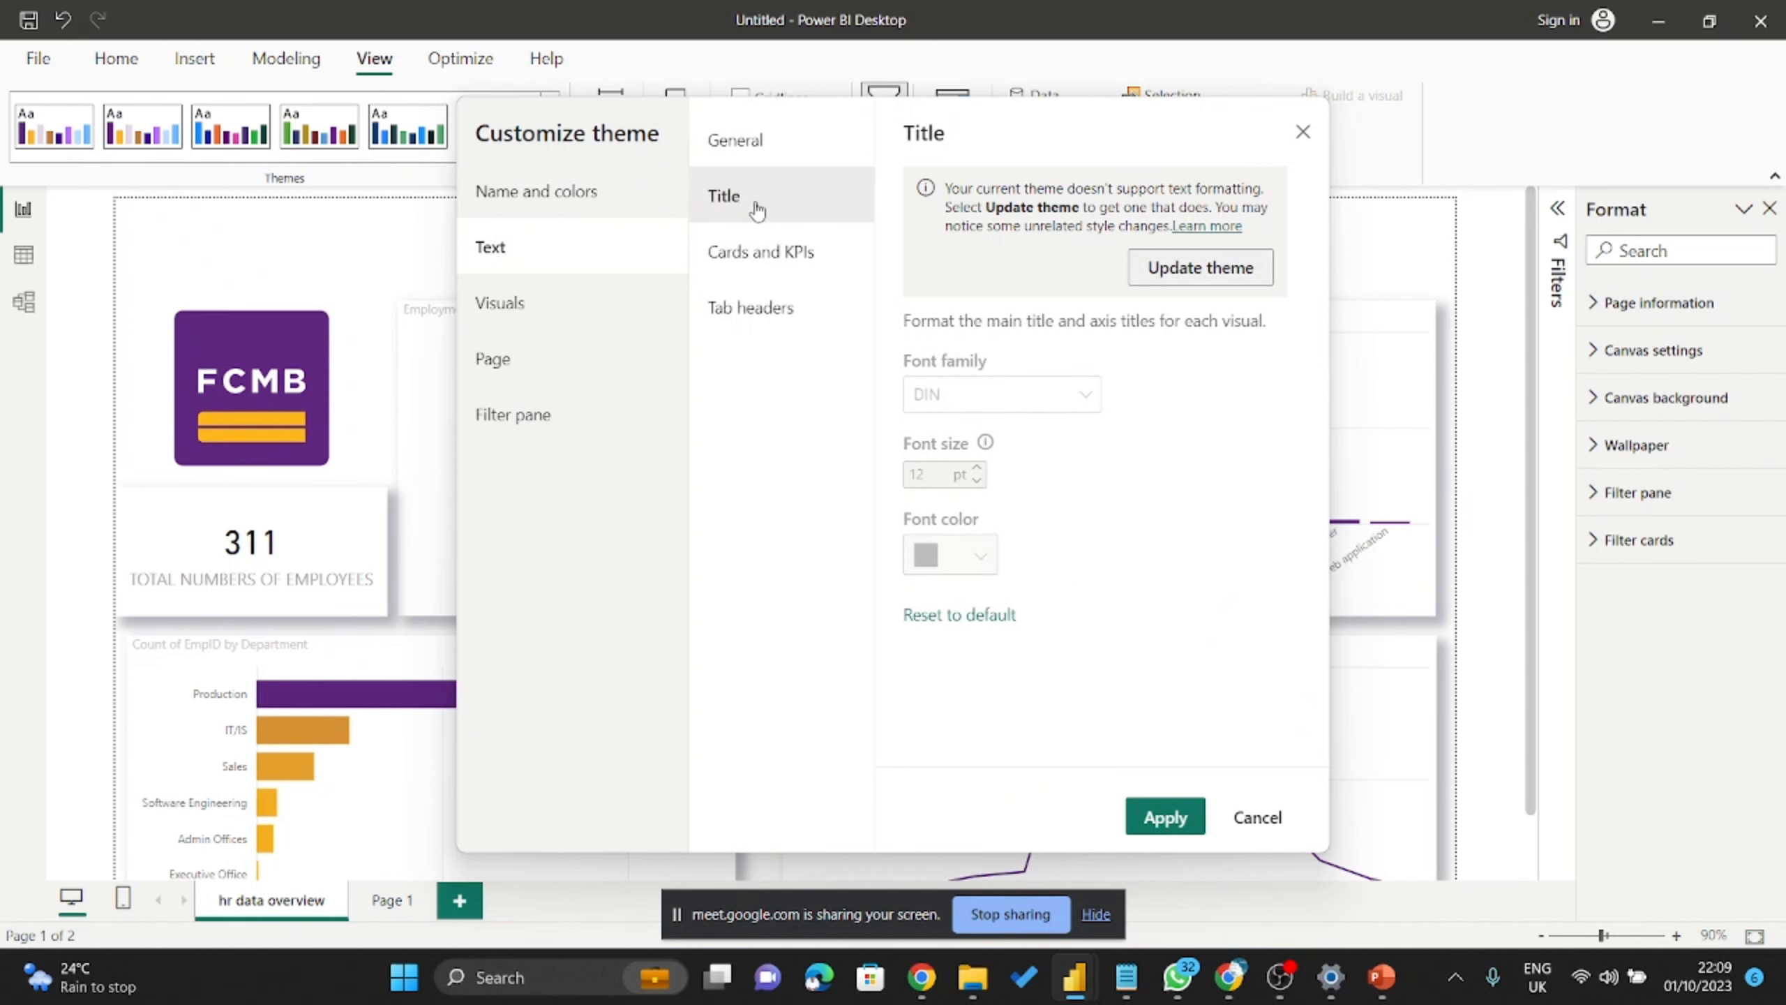
pyautogui.click(808, 269)
pyautogui.click(803, 313)
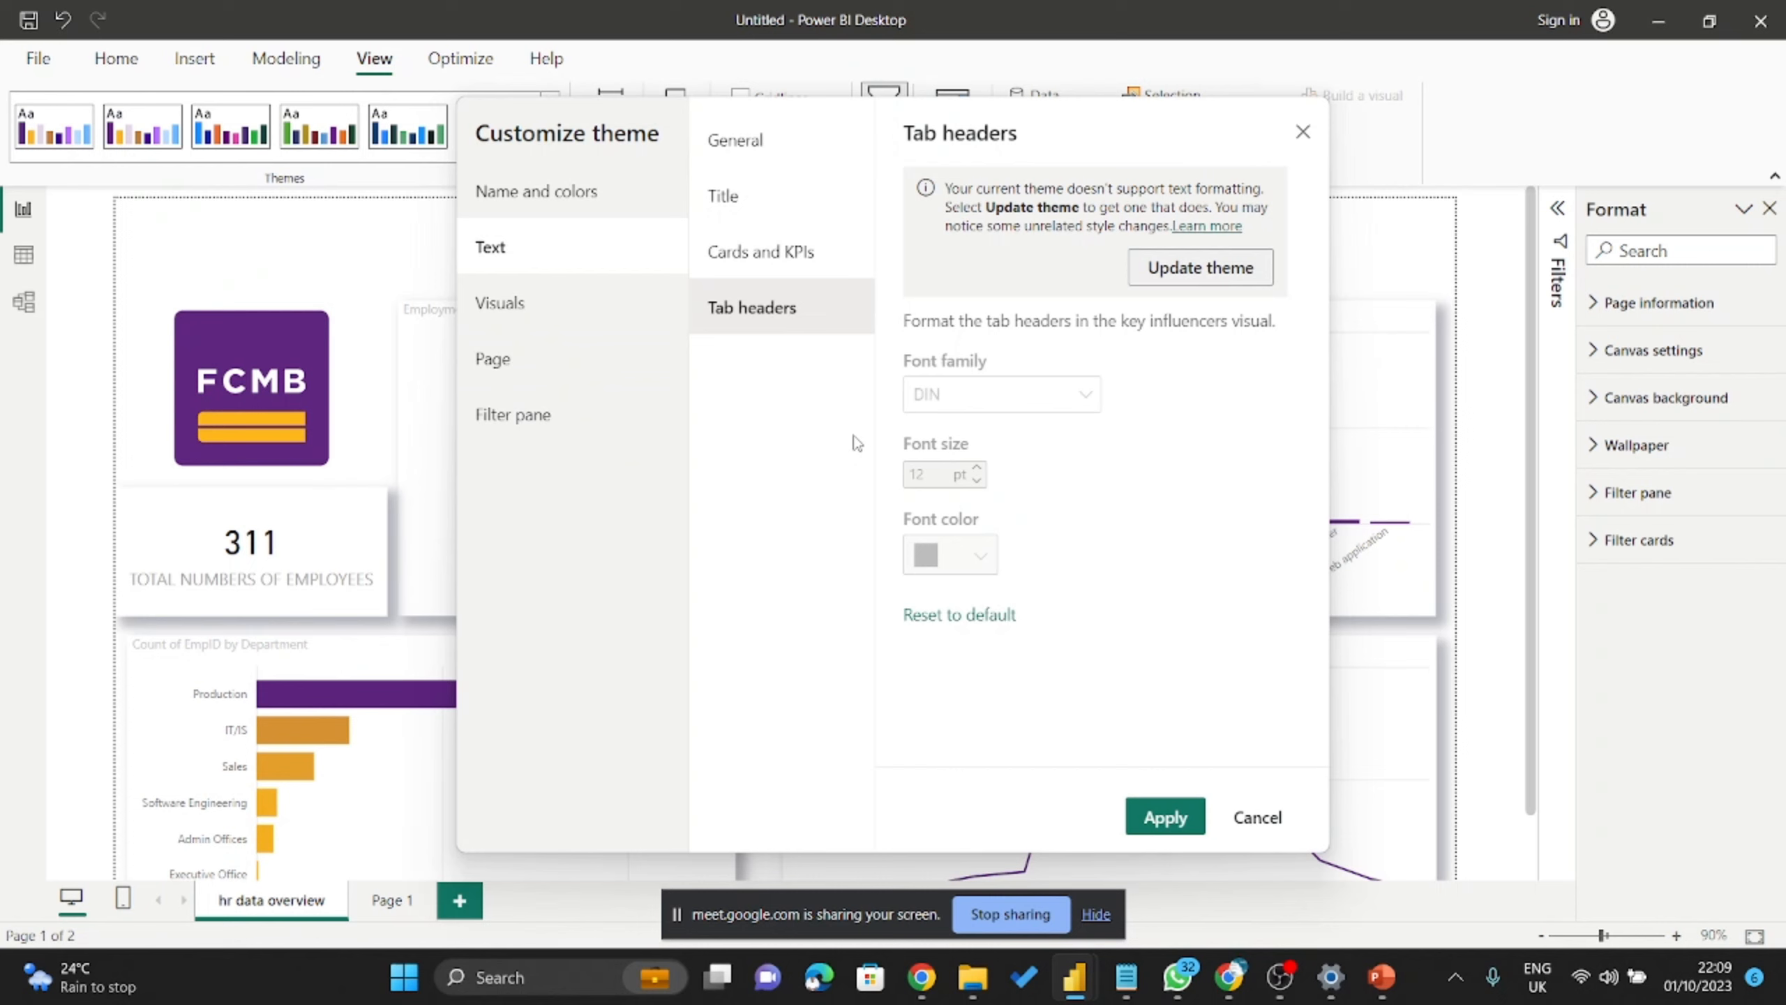
# Give visual backgrounds light grey #E4E4E4 at 50% transparency and apply the theme.
pyautogui.click(619, 321)
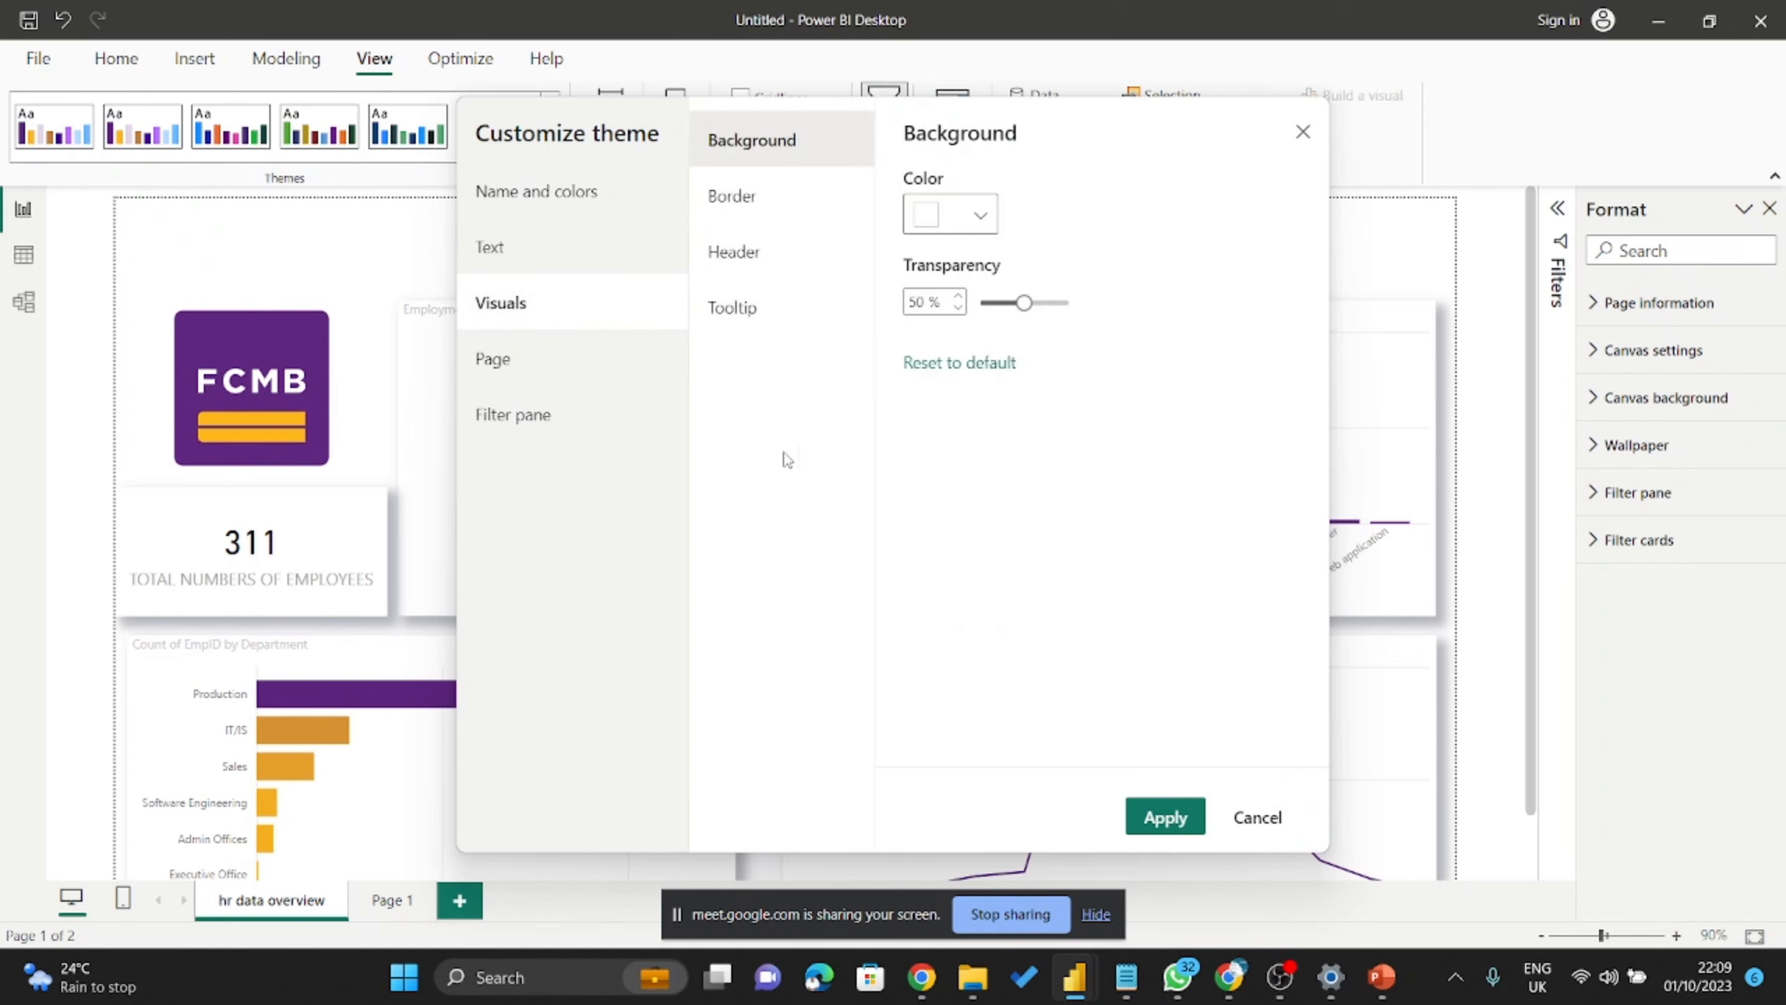
pyautogui.moveTo(1073, 141); pyautogui.dragTo(1437, 175)
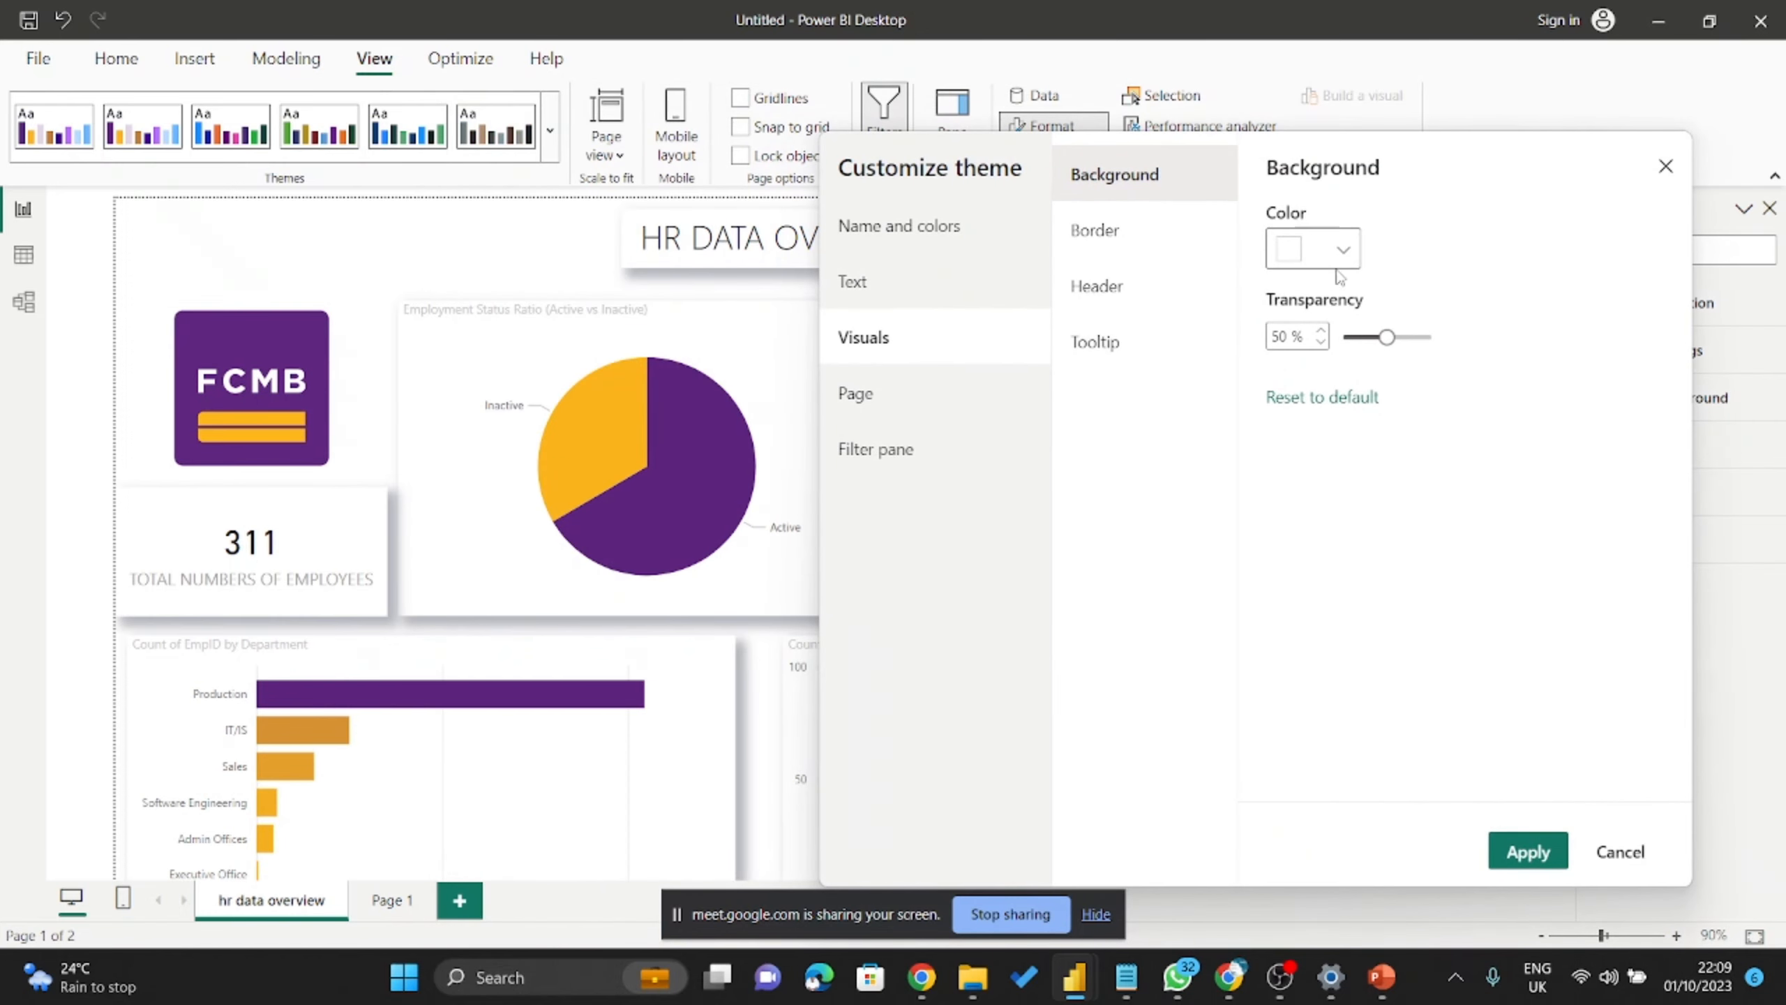
pyautogui.click(1350, 246)
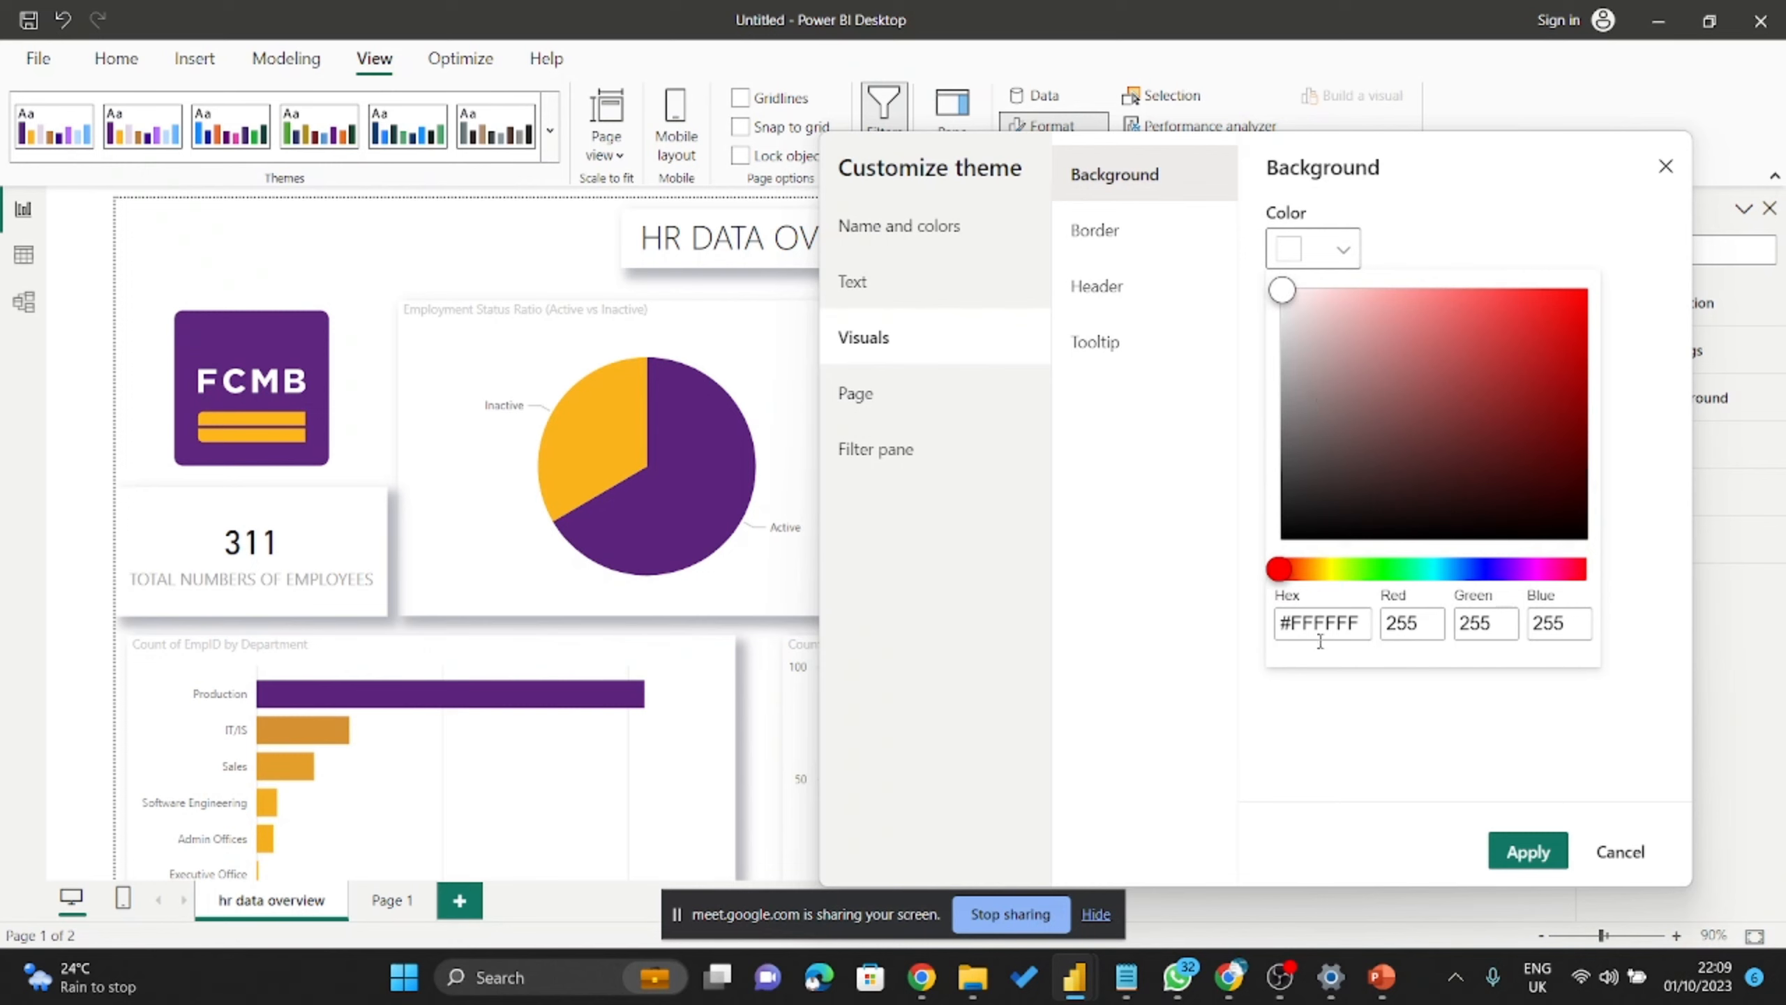
pyautogui.click(1368, 621)
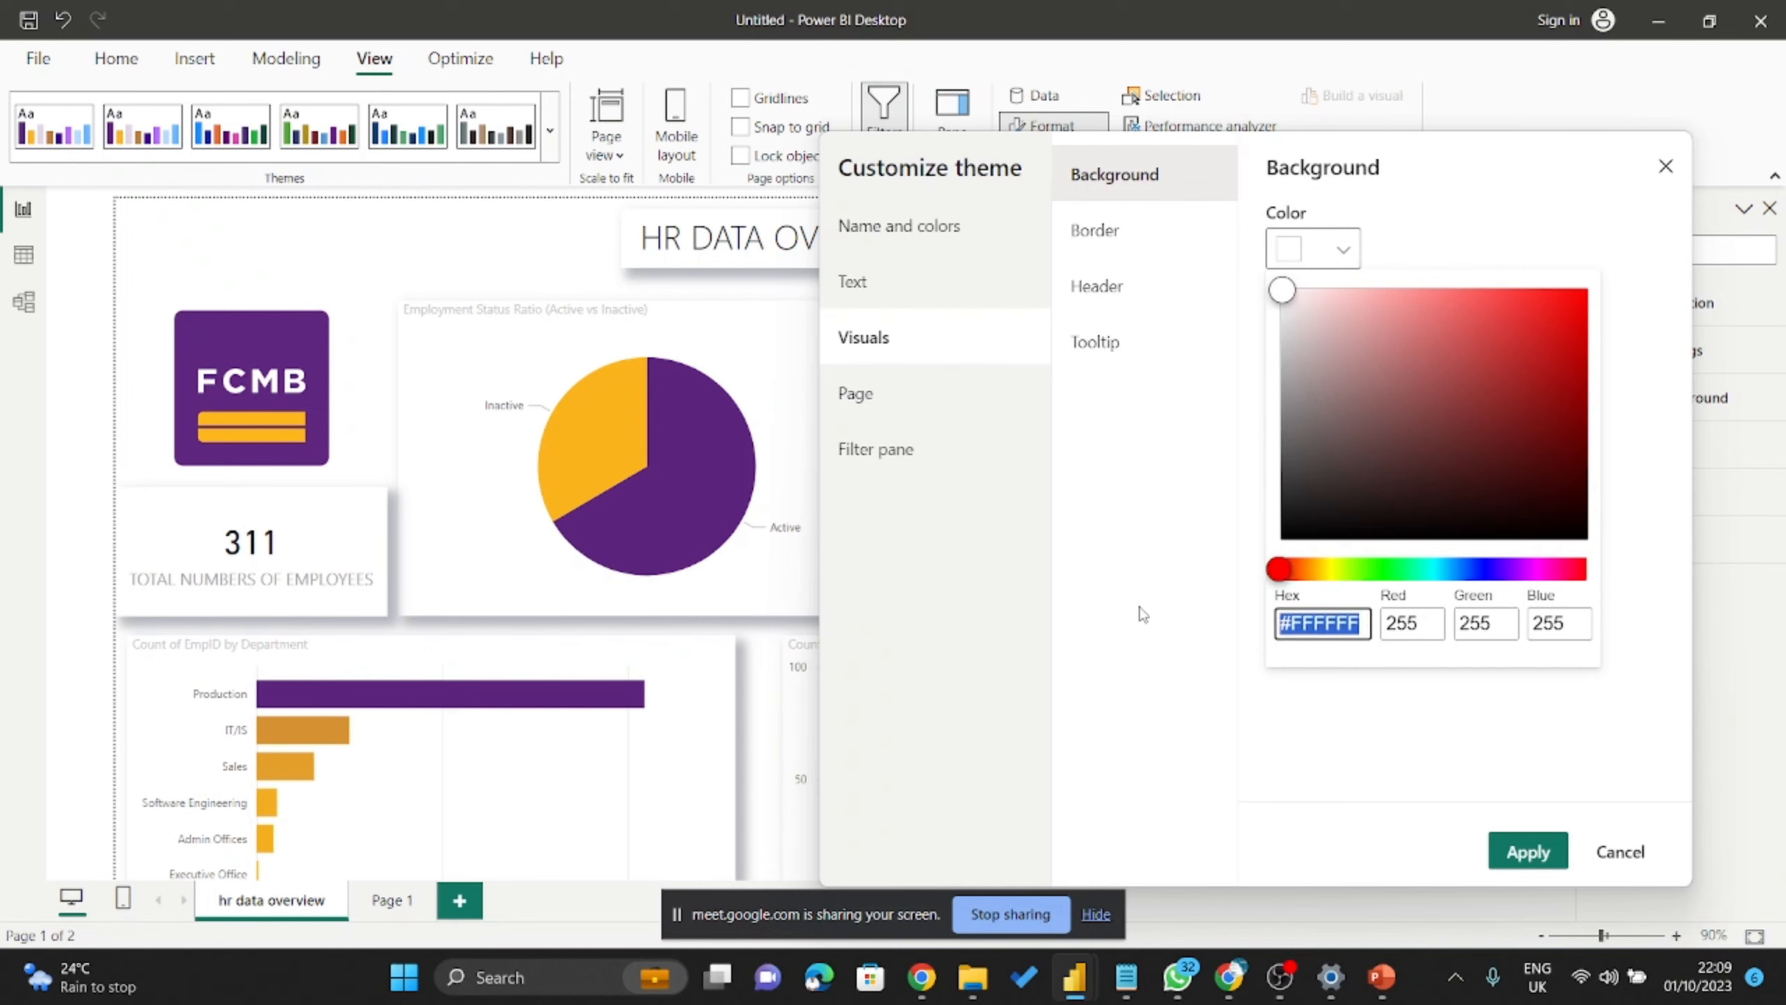
pyautogui.write('#5C247C')
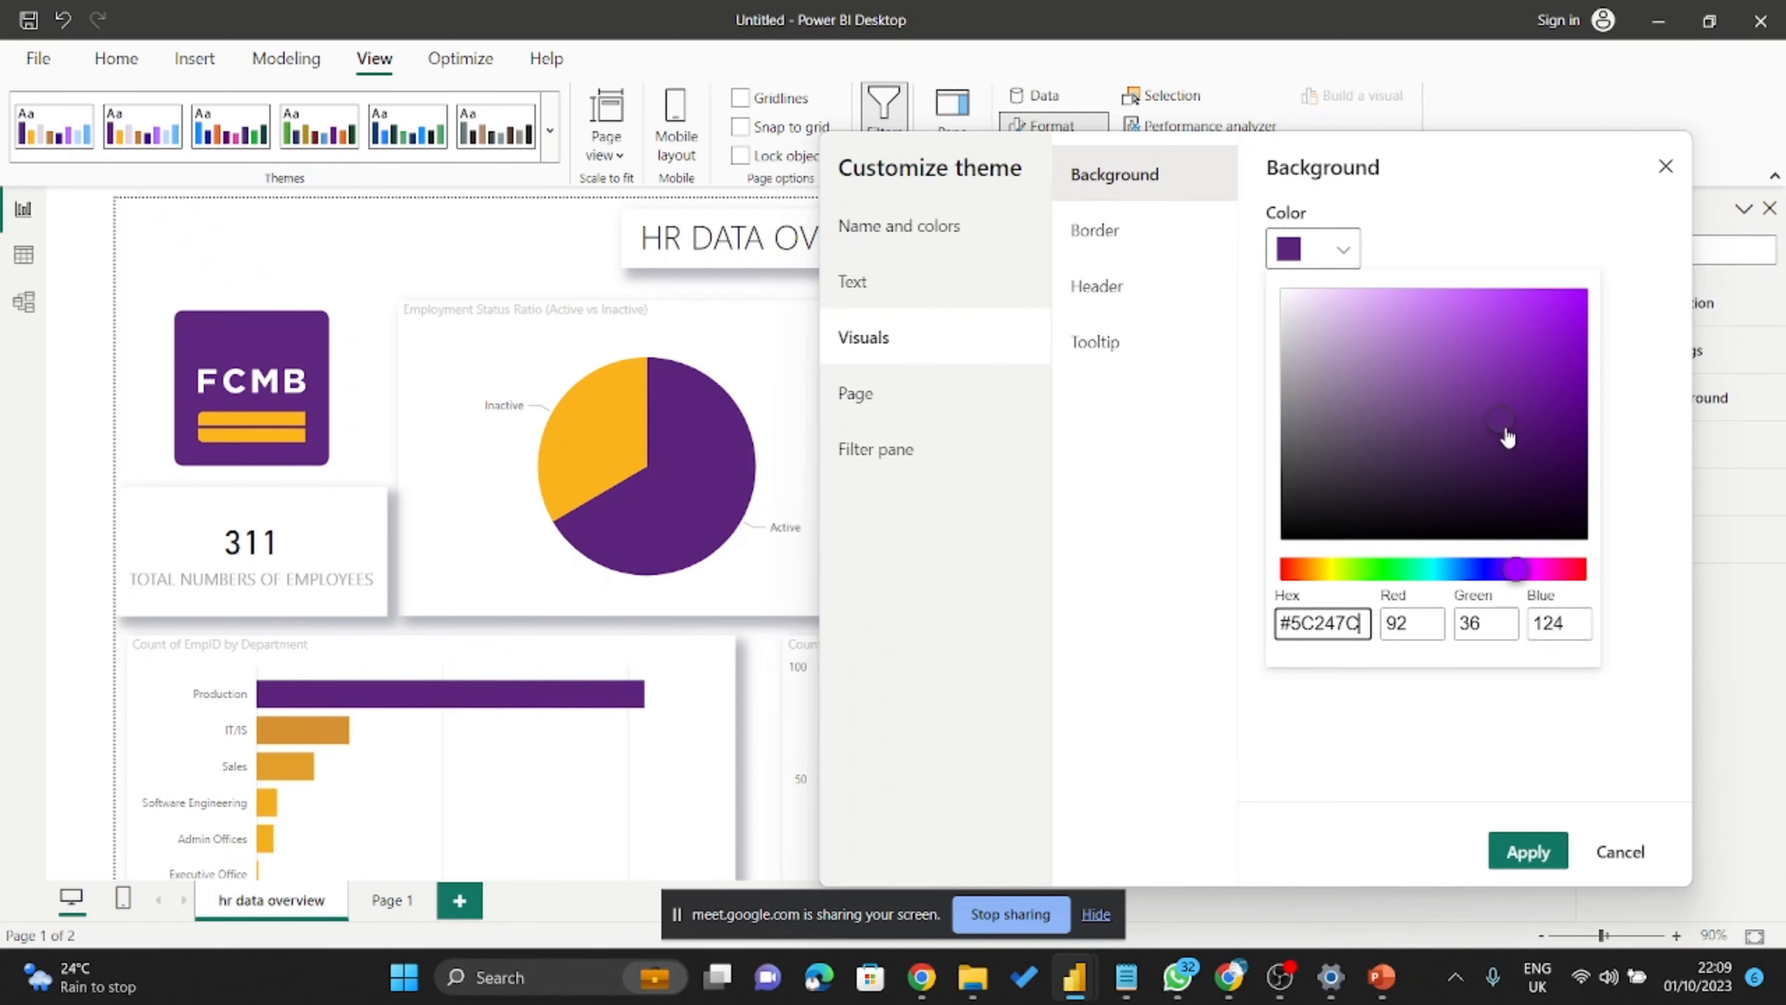
pyautogui.moveTo(1508, 437); pyautogui.dragTo(1281, 303)
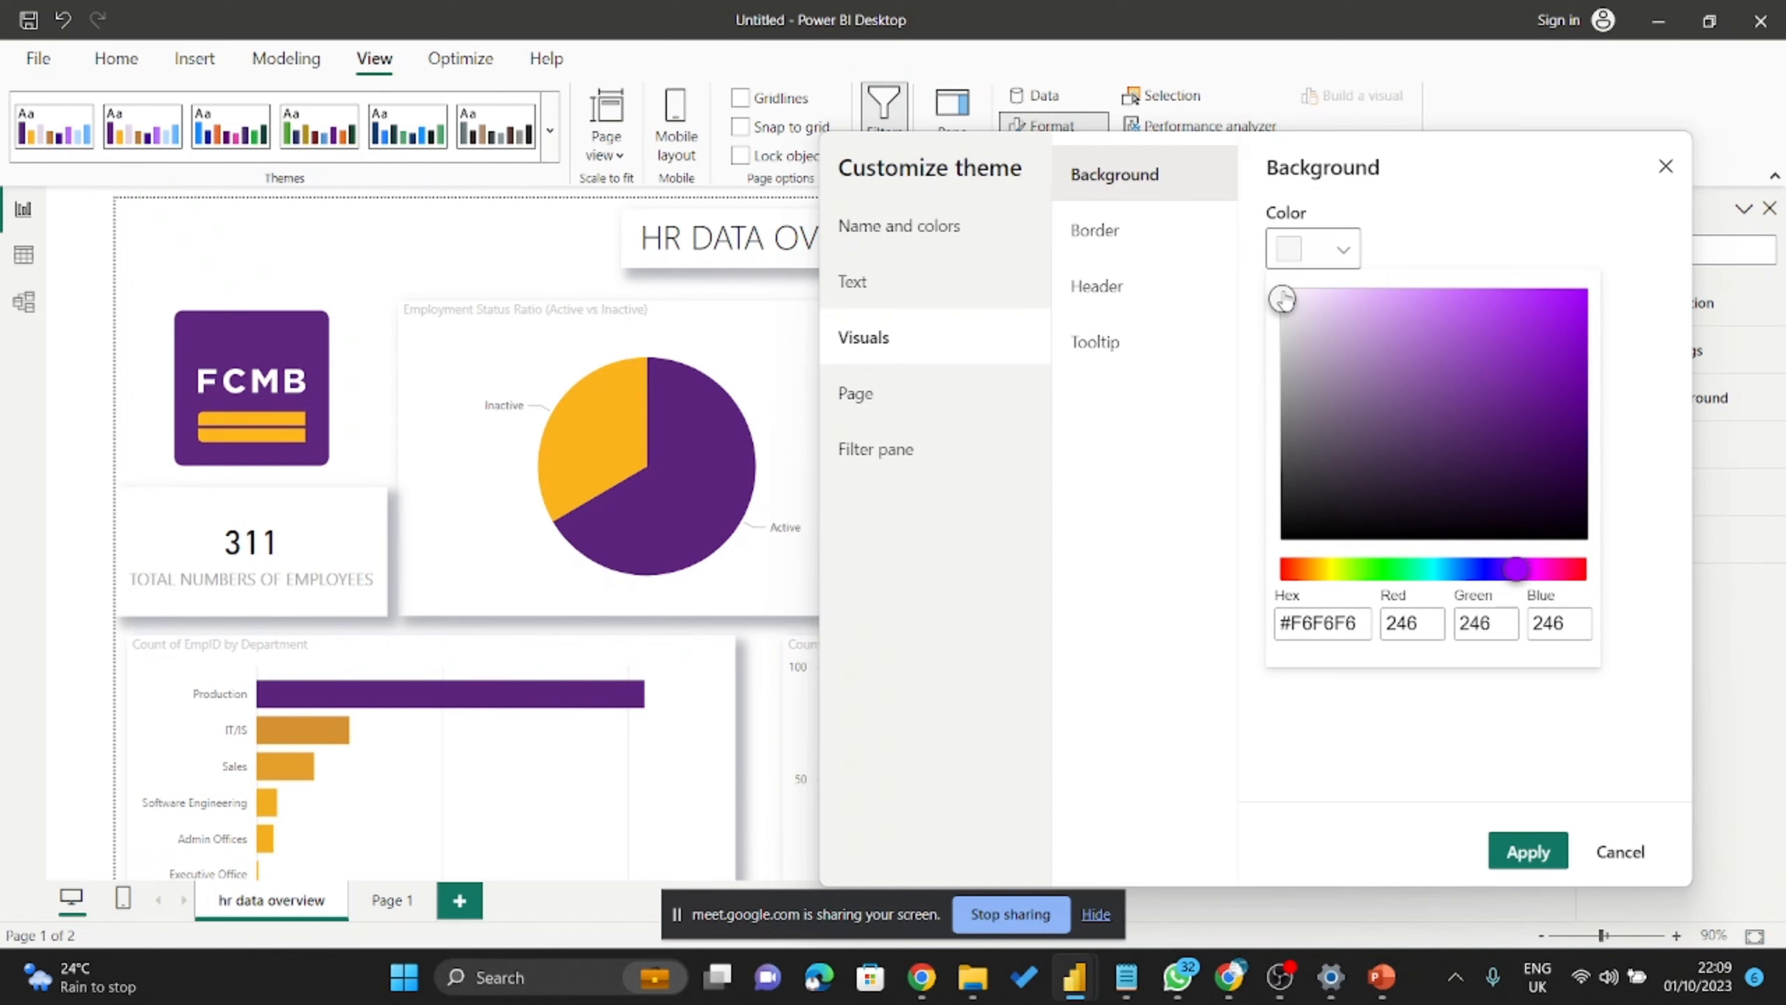
pyautogui.moveTo(1282, 300); pyautogui.dragTo(1283, 320)
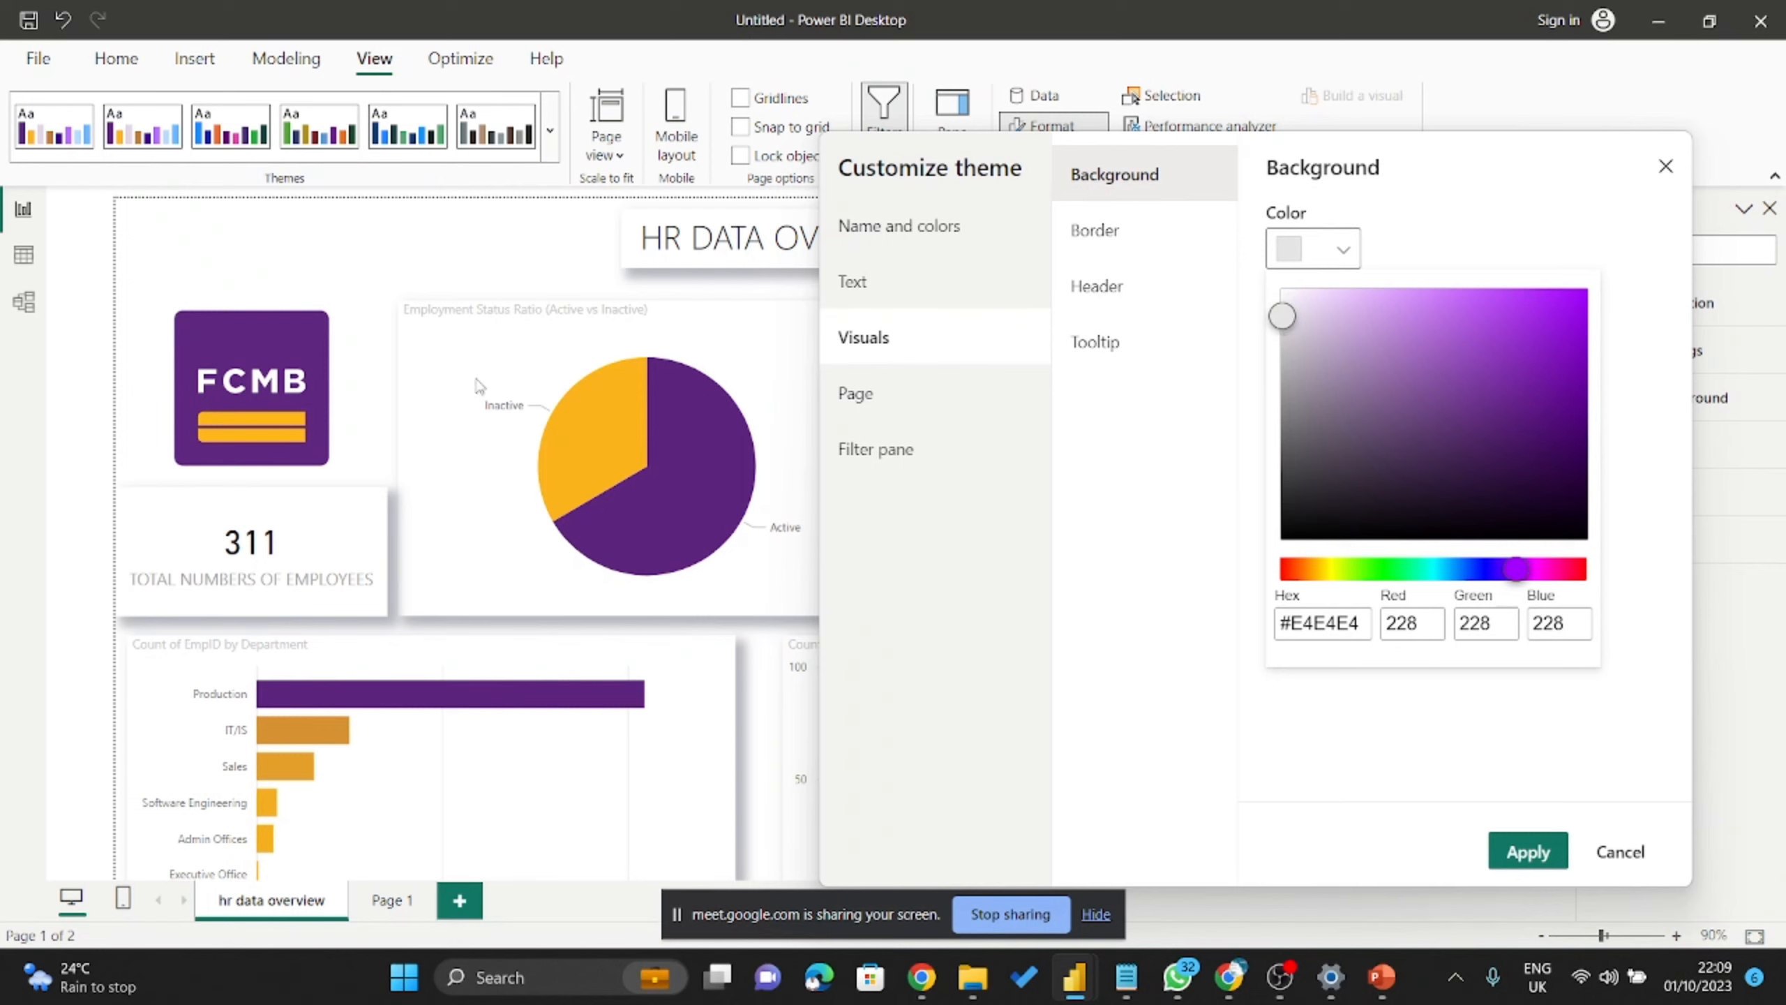
pyautogui.click(1466, 782)
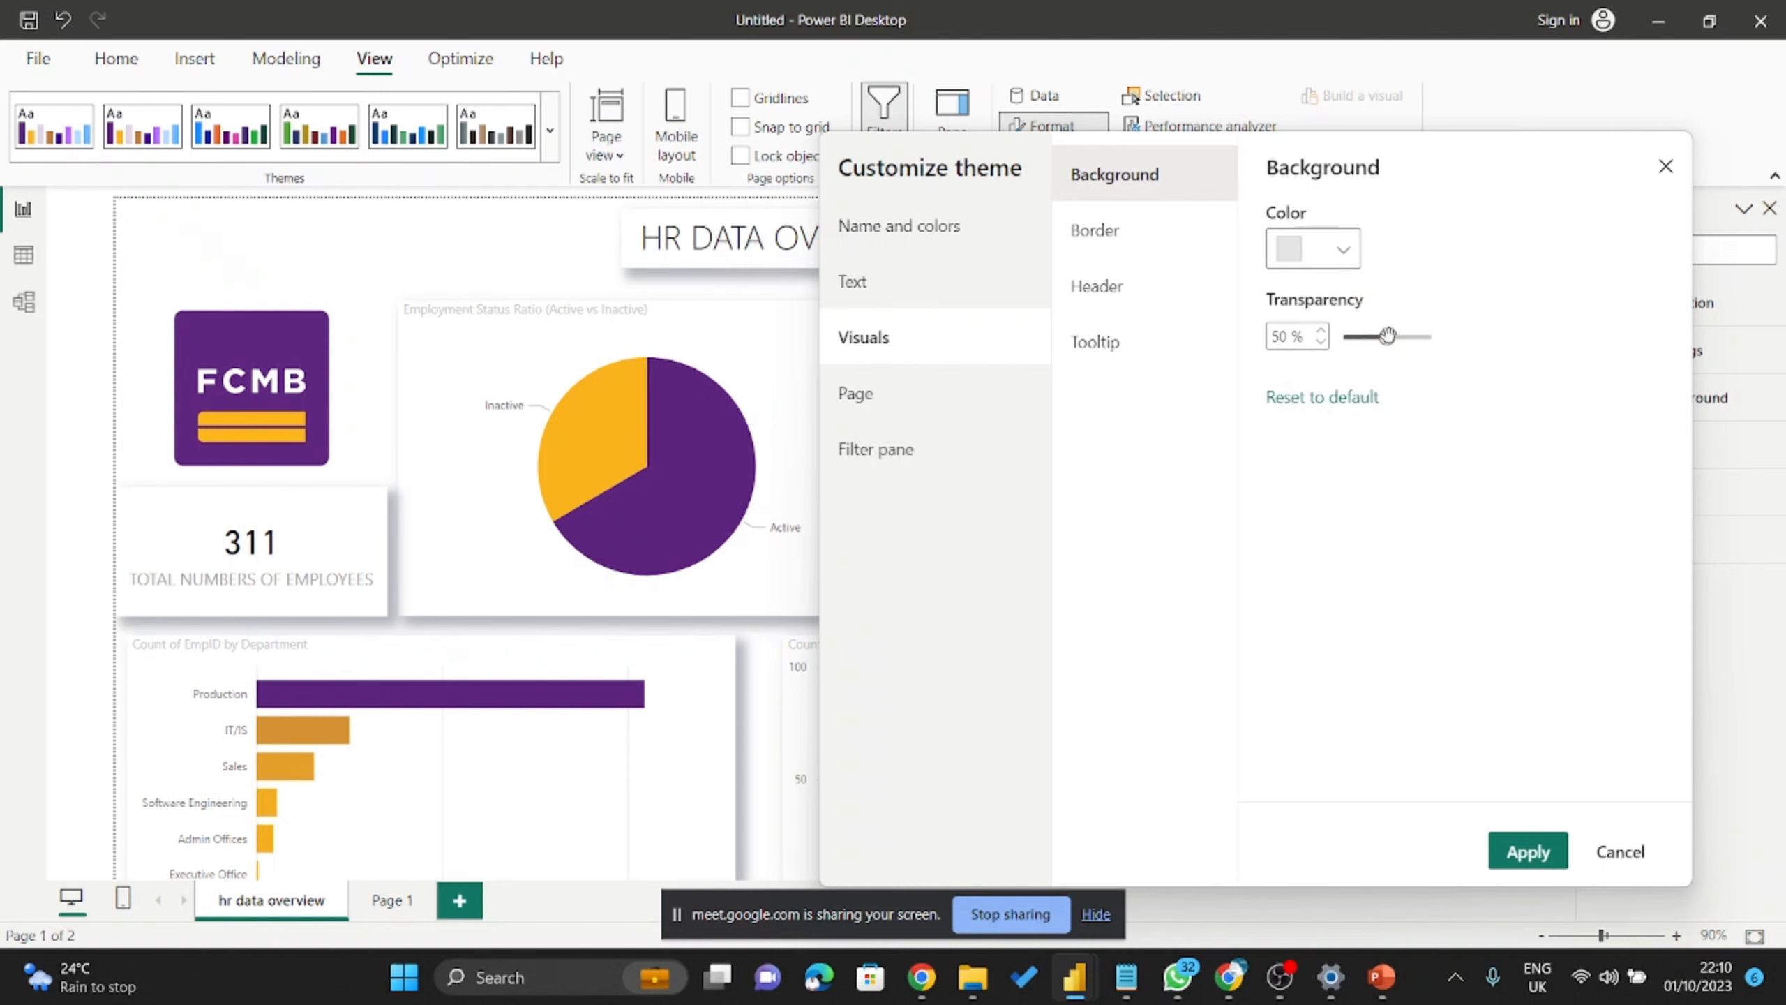
pyautogui.moveTo(1387, 337); pyautogui.dragTo(1342, 338)
pyautogui.click(1528, 851)
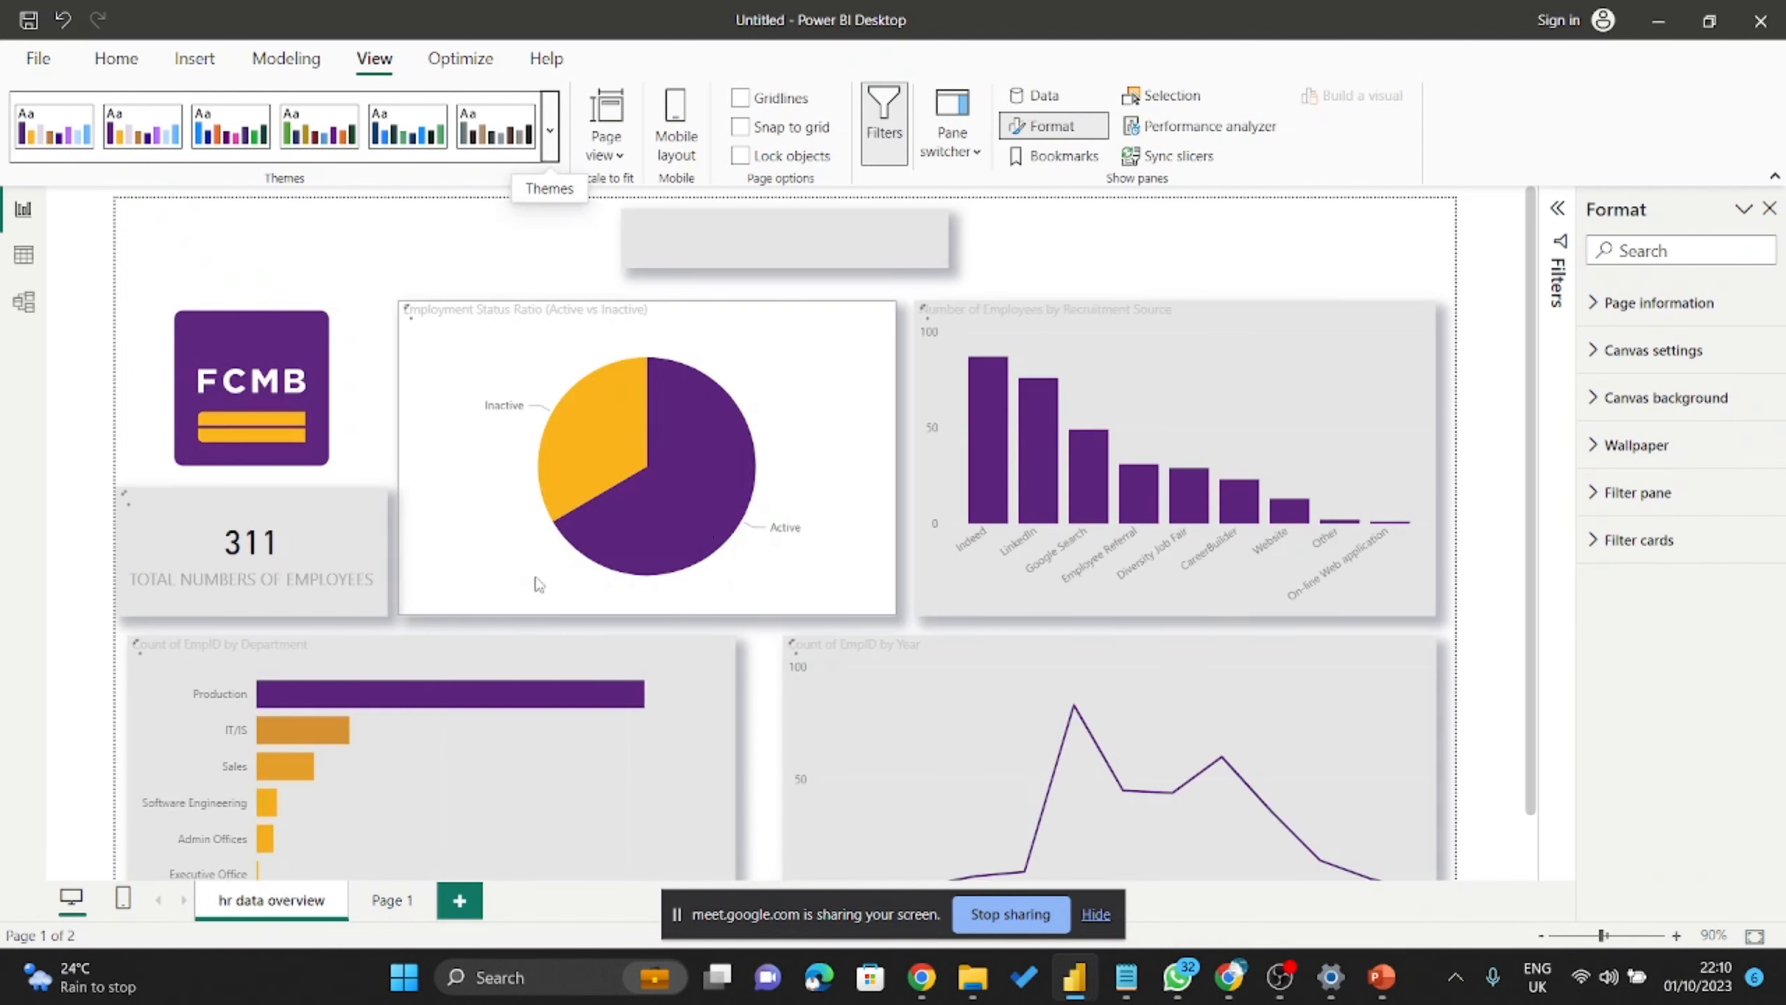
# Select the Employment Status pie and recruitment source bar chart, then expand the theme list.
pyautogui.scroll(-1, 1234, 521)
pyautogui.scroll(-1, 1234, 522)
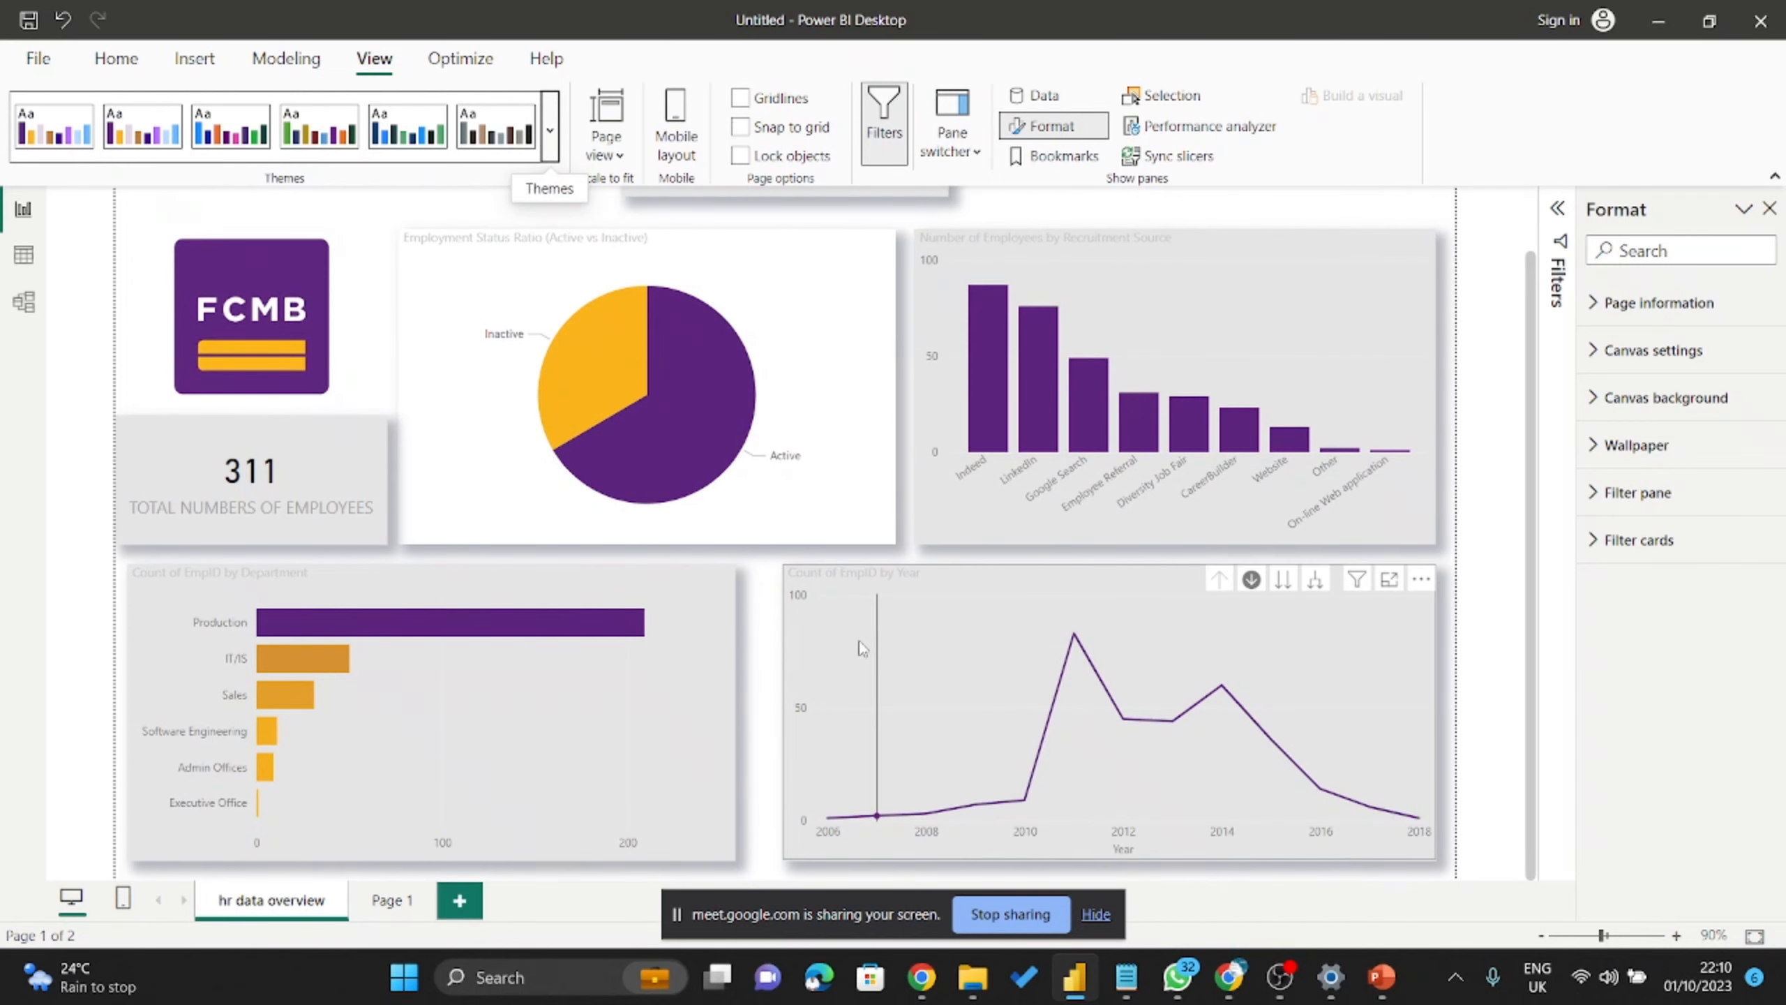
pyautogui.click(482, 255)
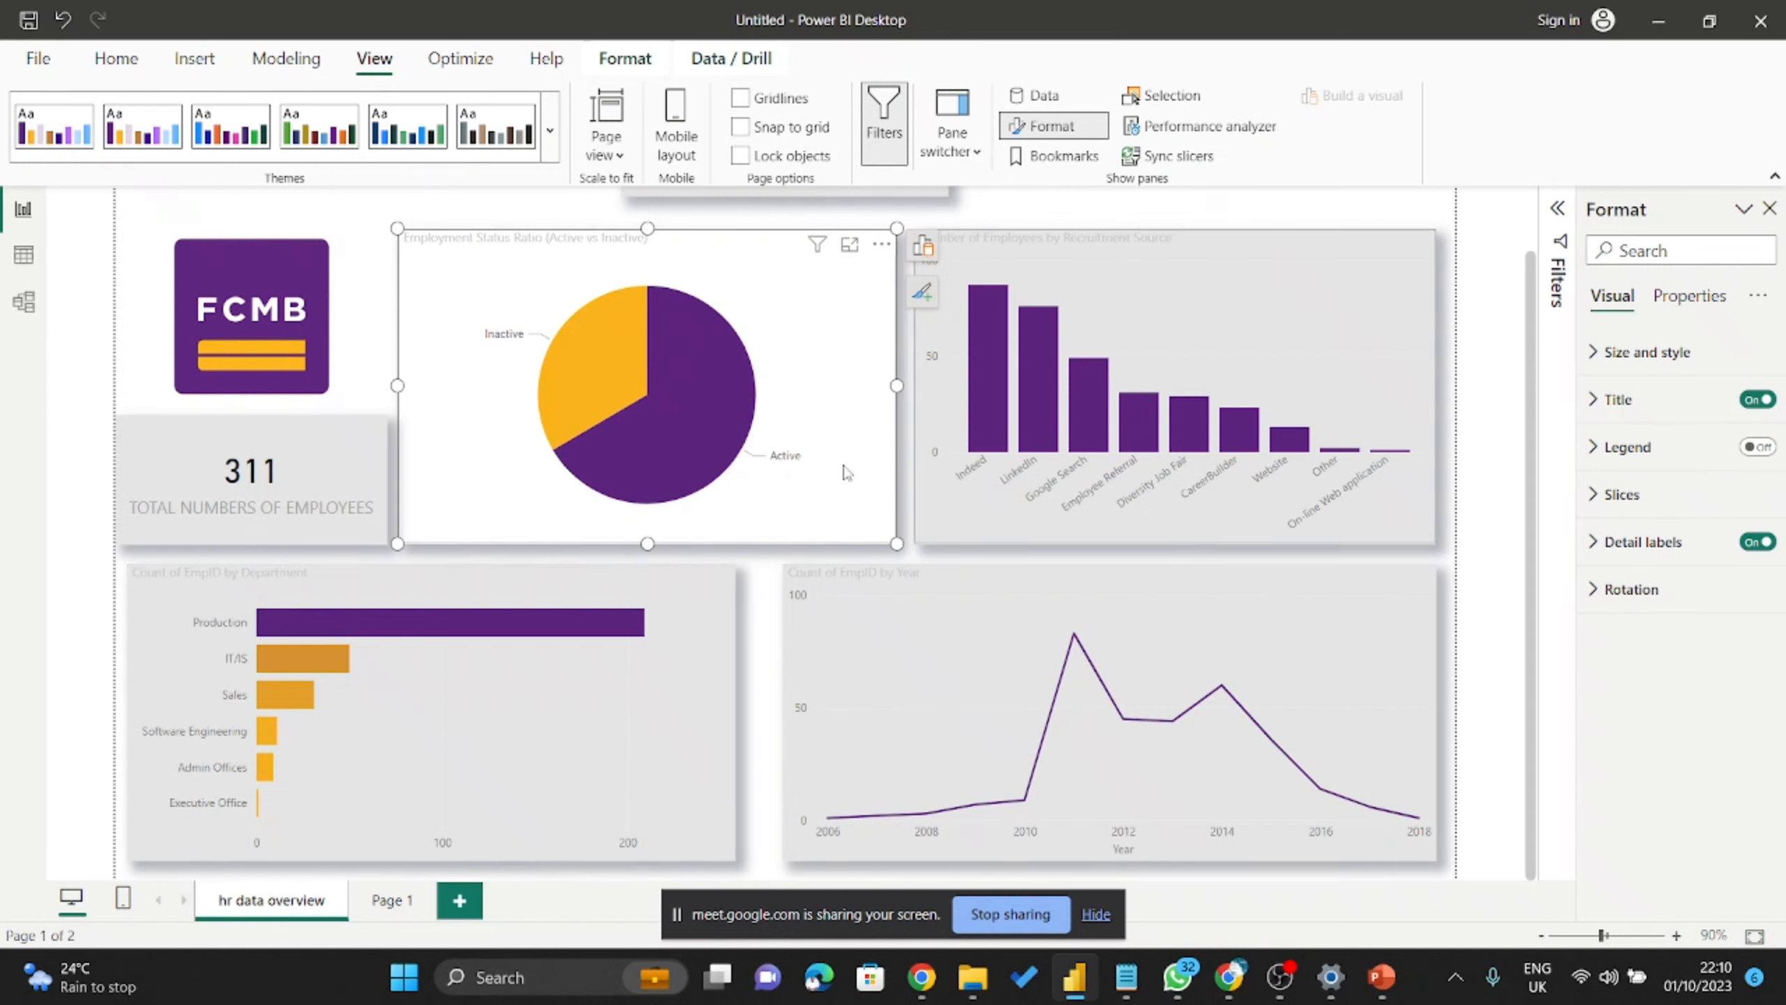
pyautogui.scroll(1, 674, 512)
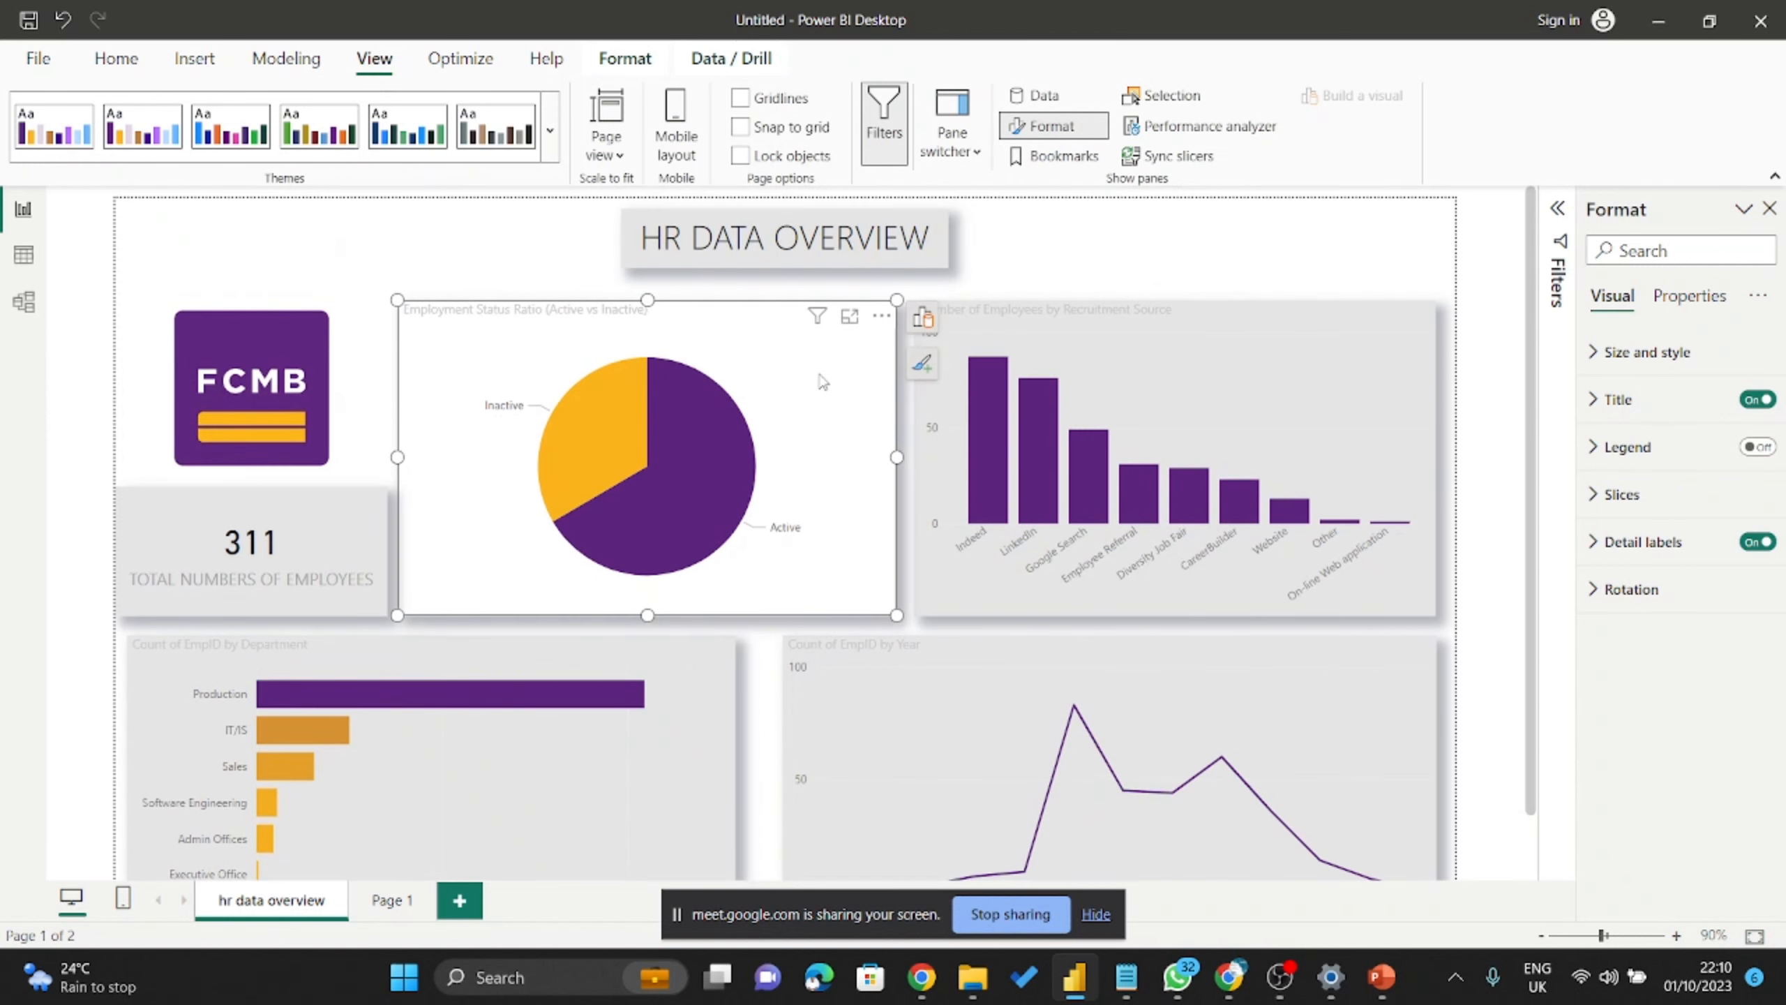
pyautogui.scroll(-1, 1153, 359)
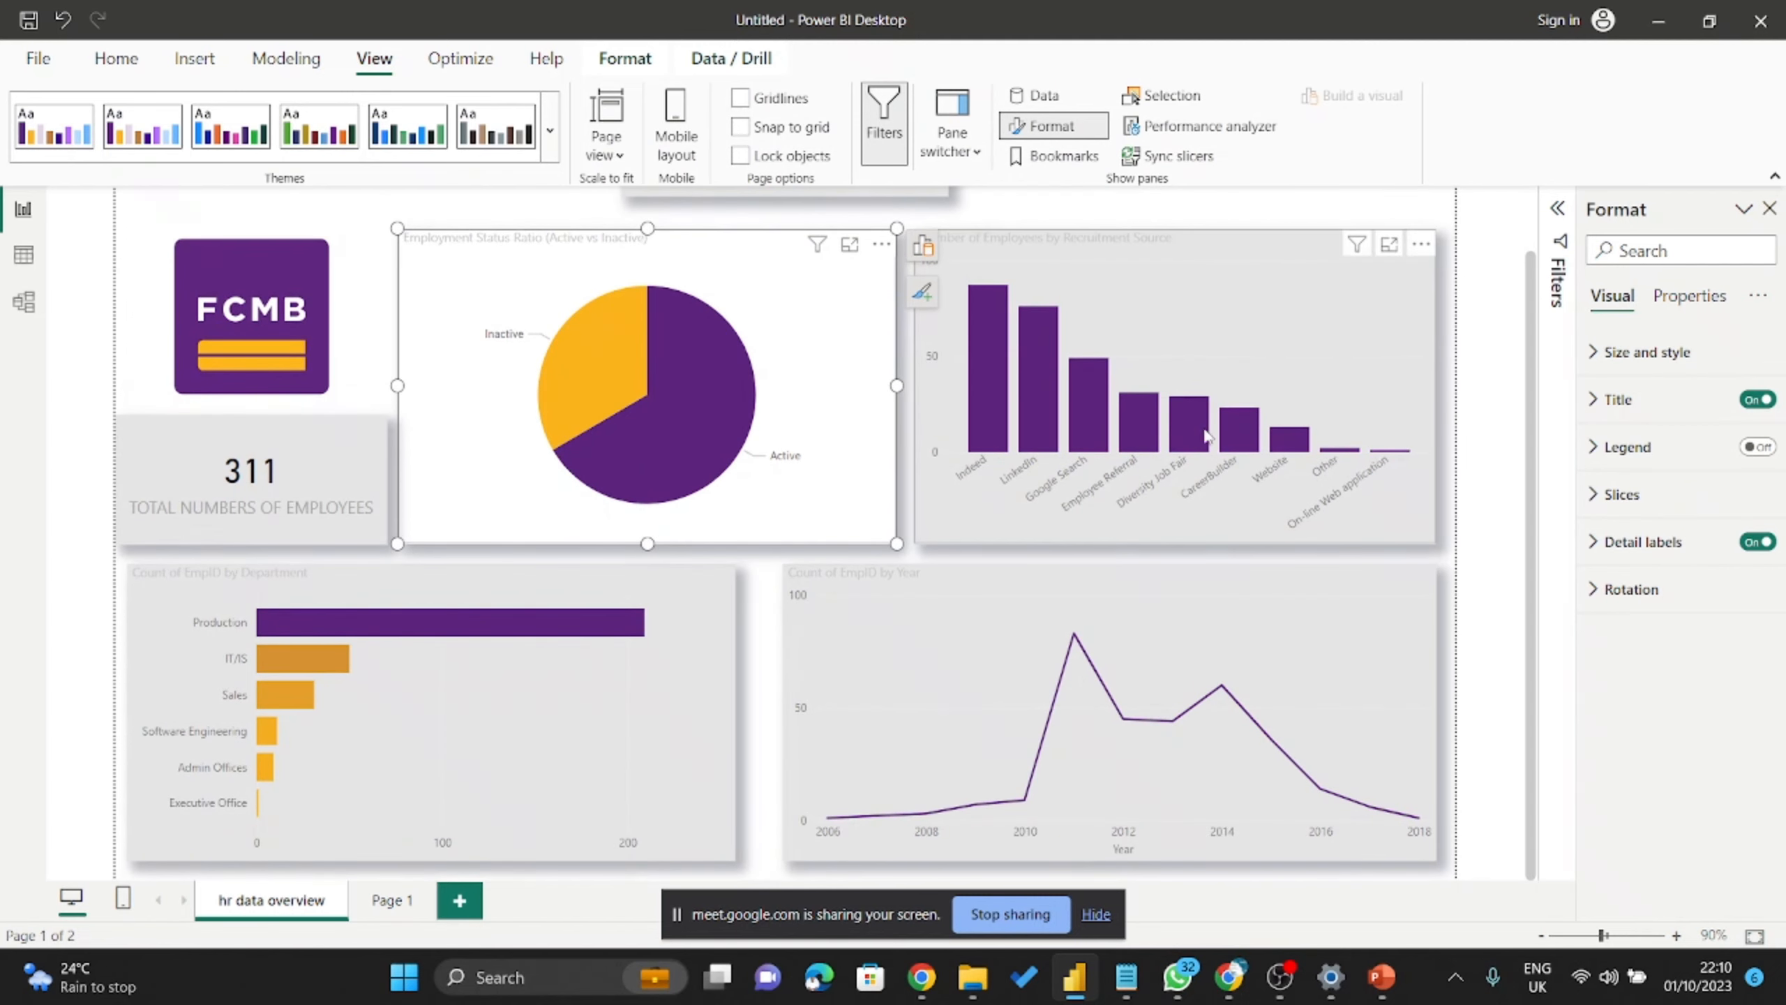
pyautogui.click(1228, 296)
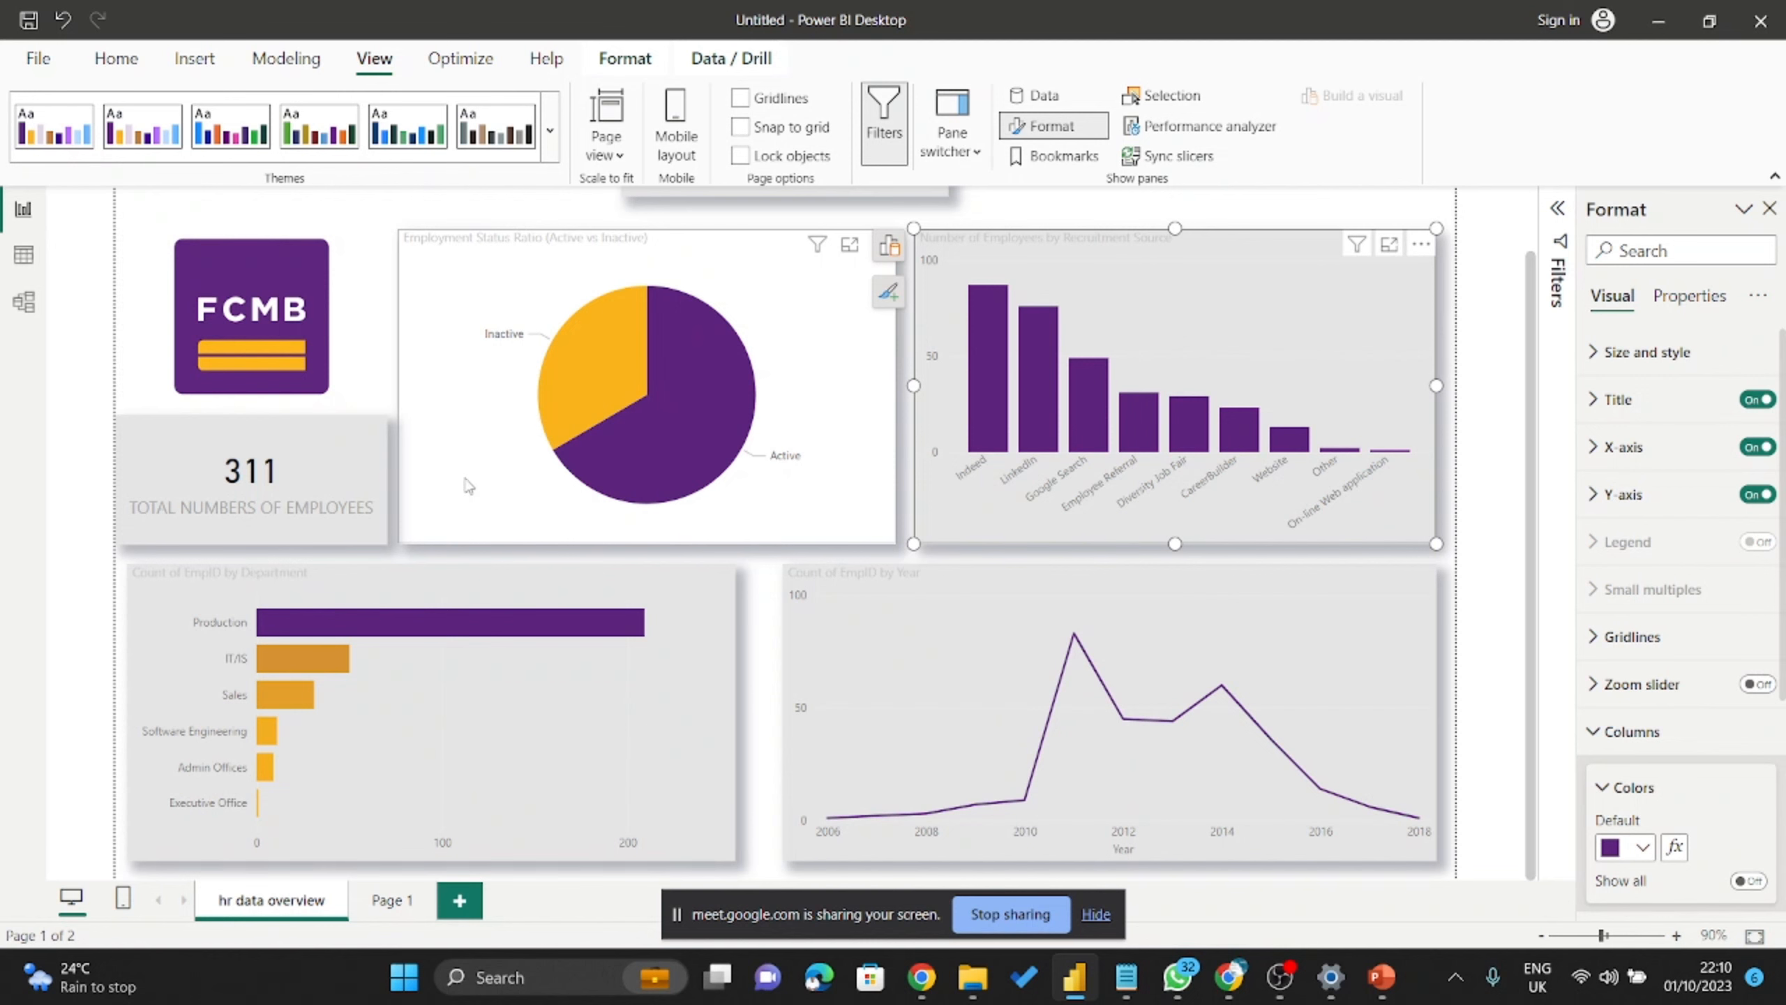
pyautogui.click(552, 124)
pyautogui.scroll(-3, 187, 781)
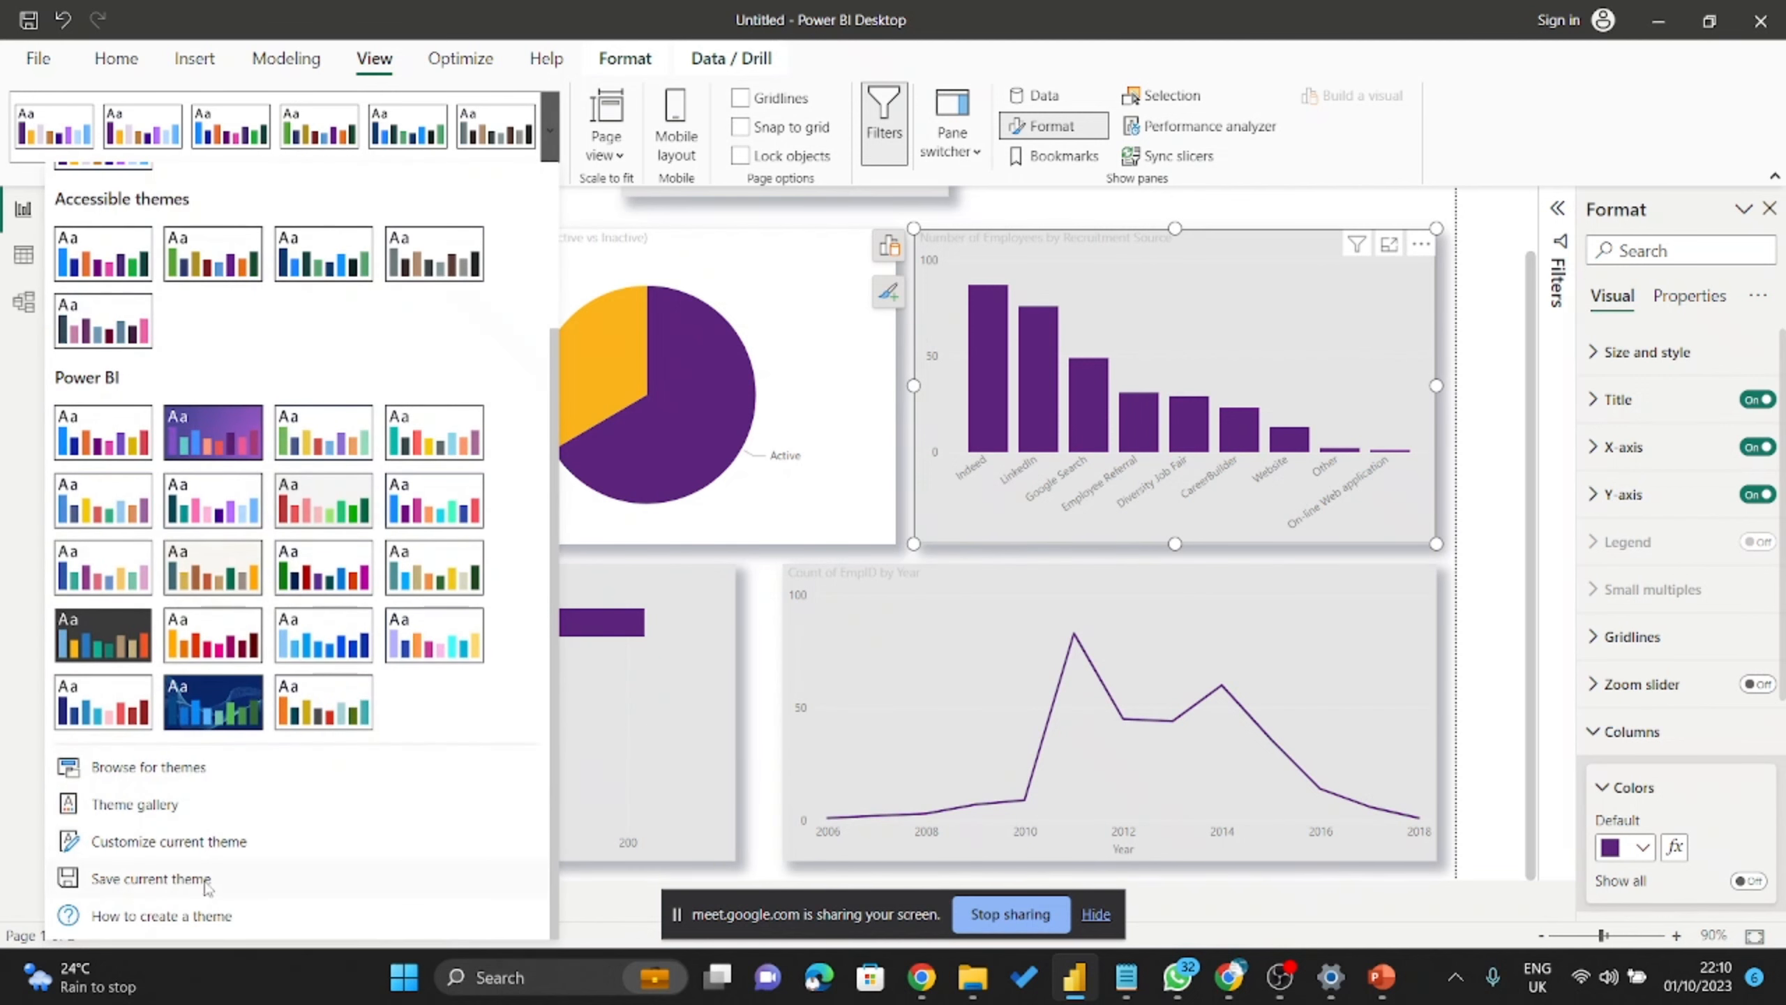
# In the theme's Visuals settings, set the background to white and turn borders on.
pyautogui.click(204, 844)
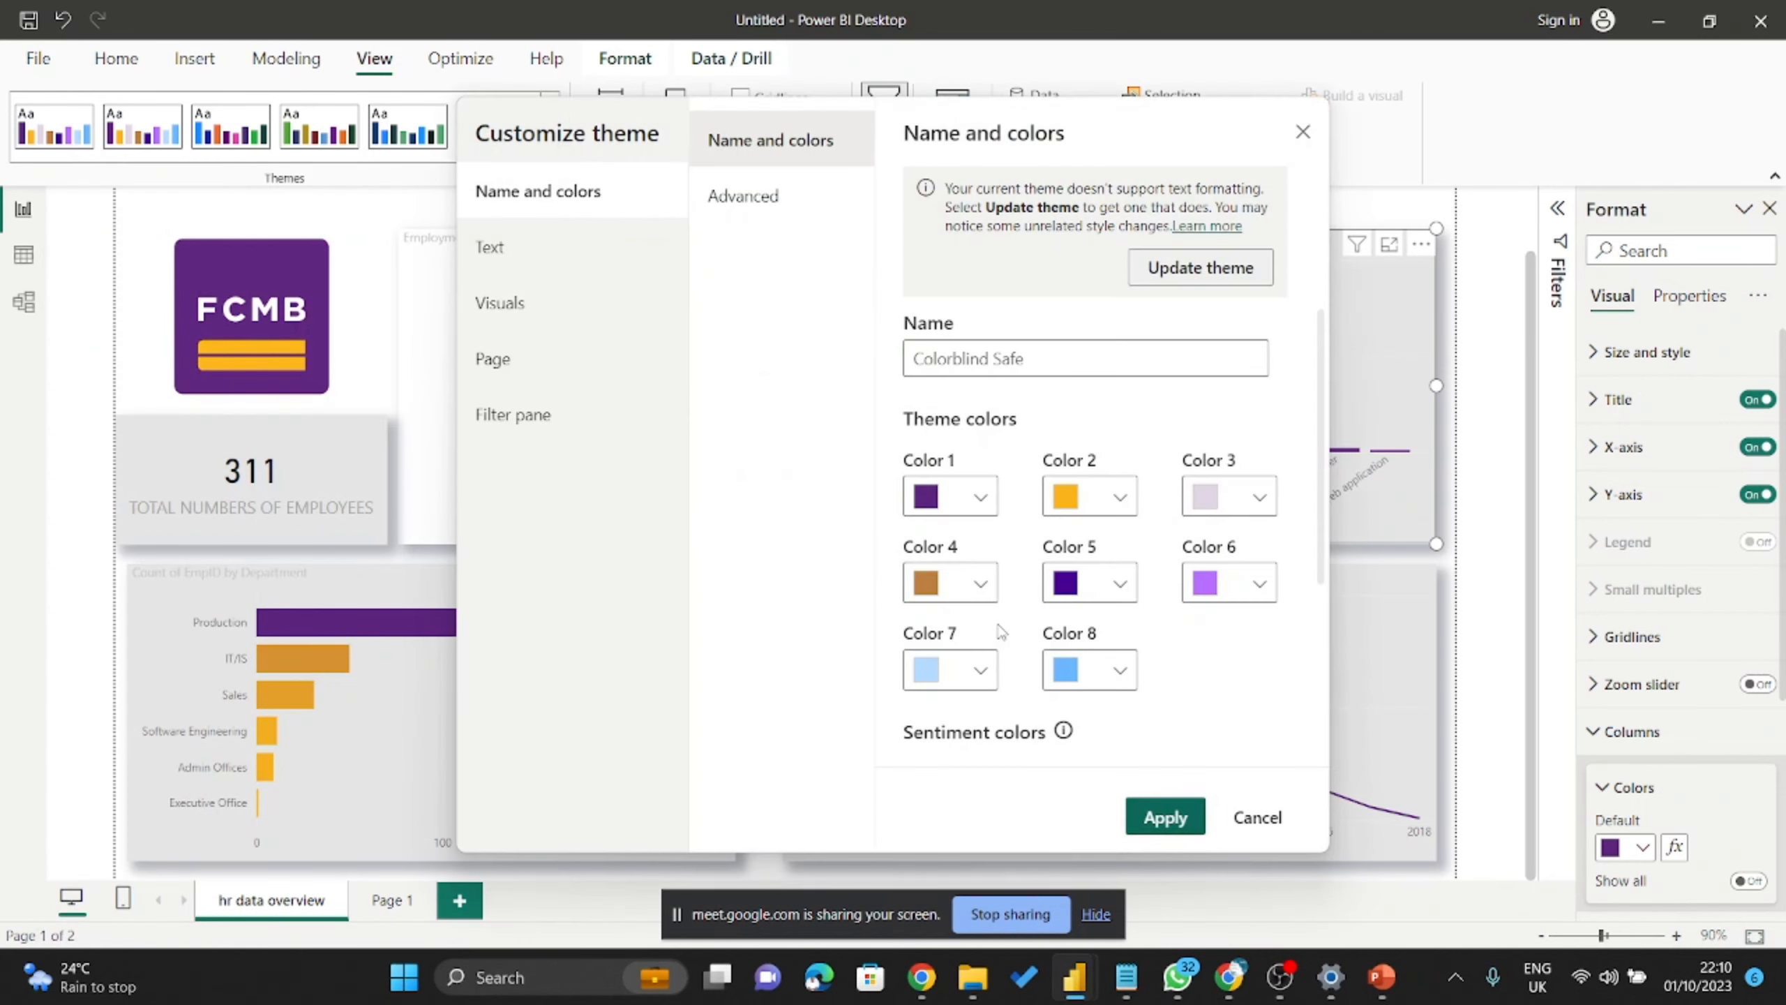
pyautogui.click(536, 304)
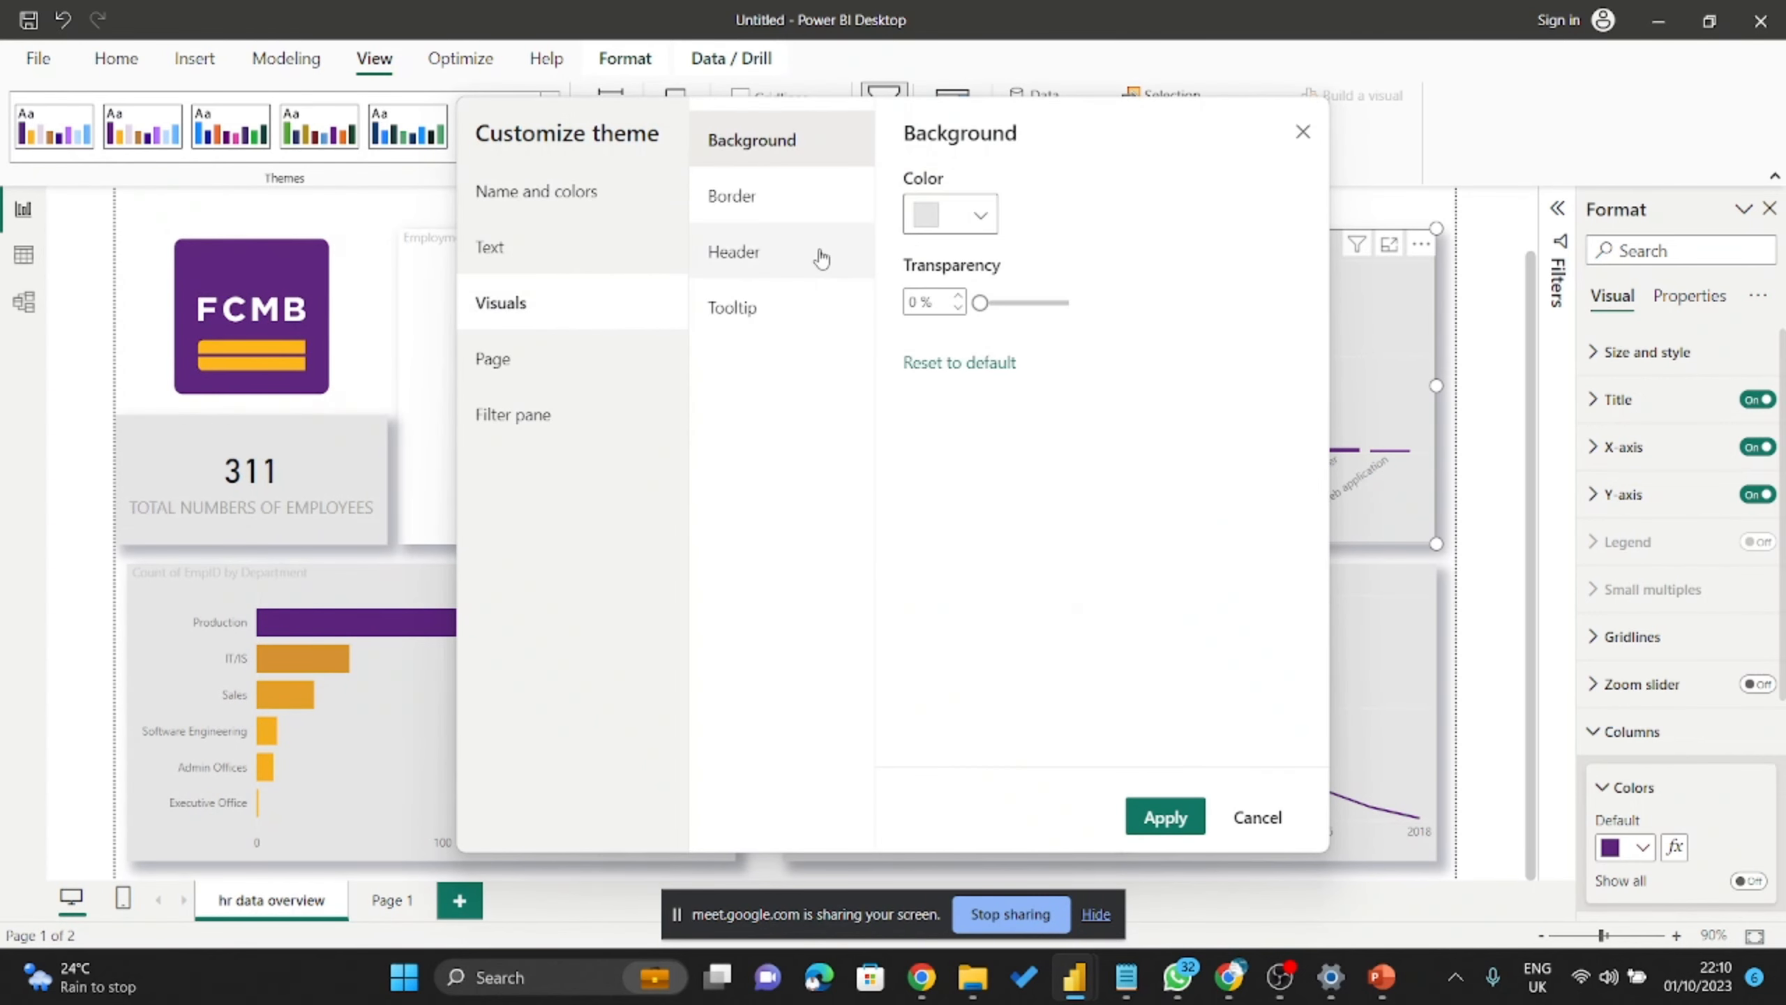
pyautogui.click(985, 211)
pyautogui.moveTo(921, 281)
pyautogui.mouseDown()
pyautogui.moveTo(919, 255)
pyautogui.moveTo(1023, 303)
pyautogui.mouseUp()
pyautogui.click(1206, 167)
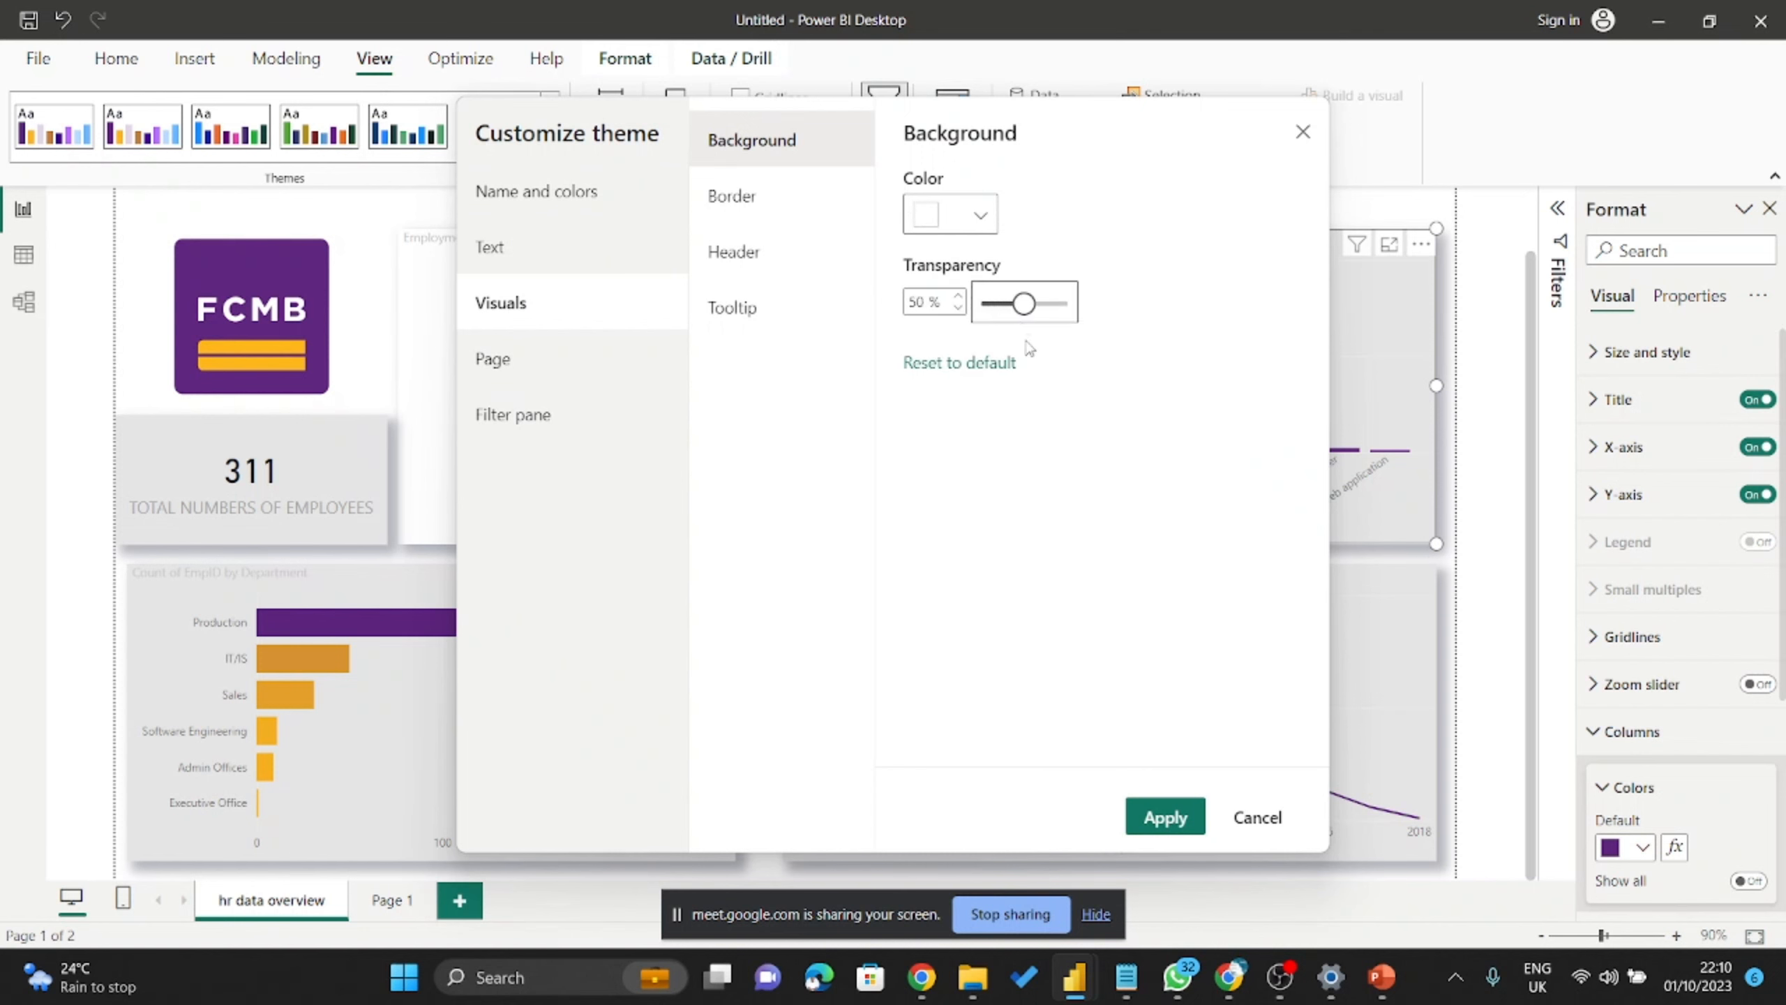
pyautogui.click(786, 199)
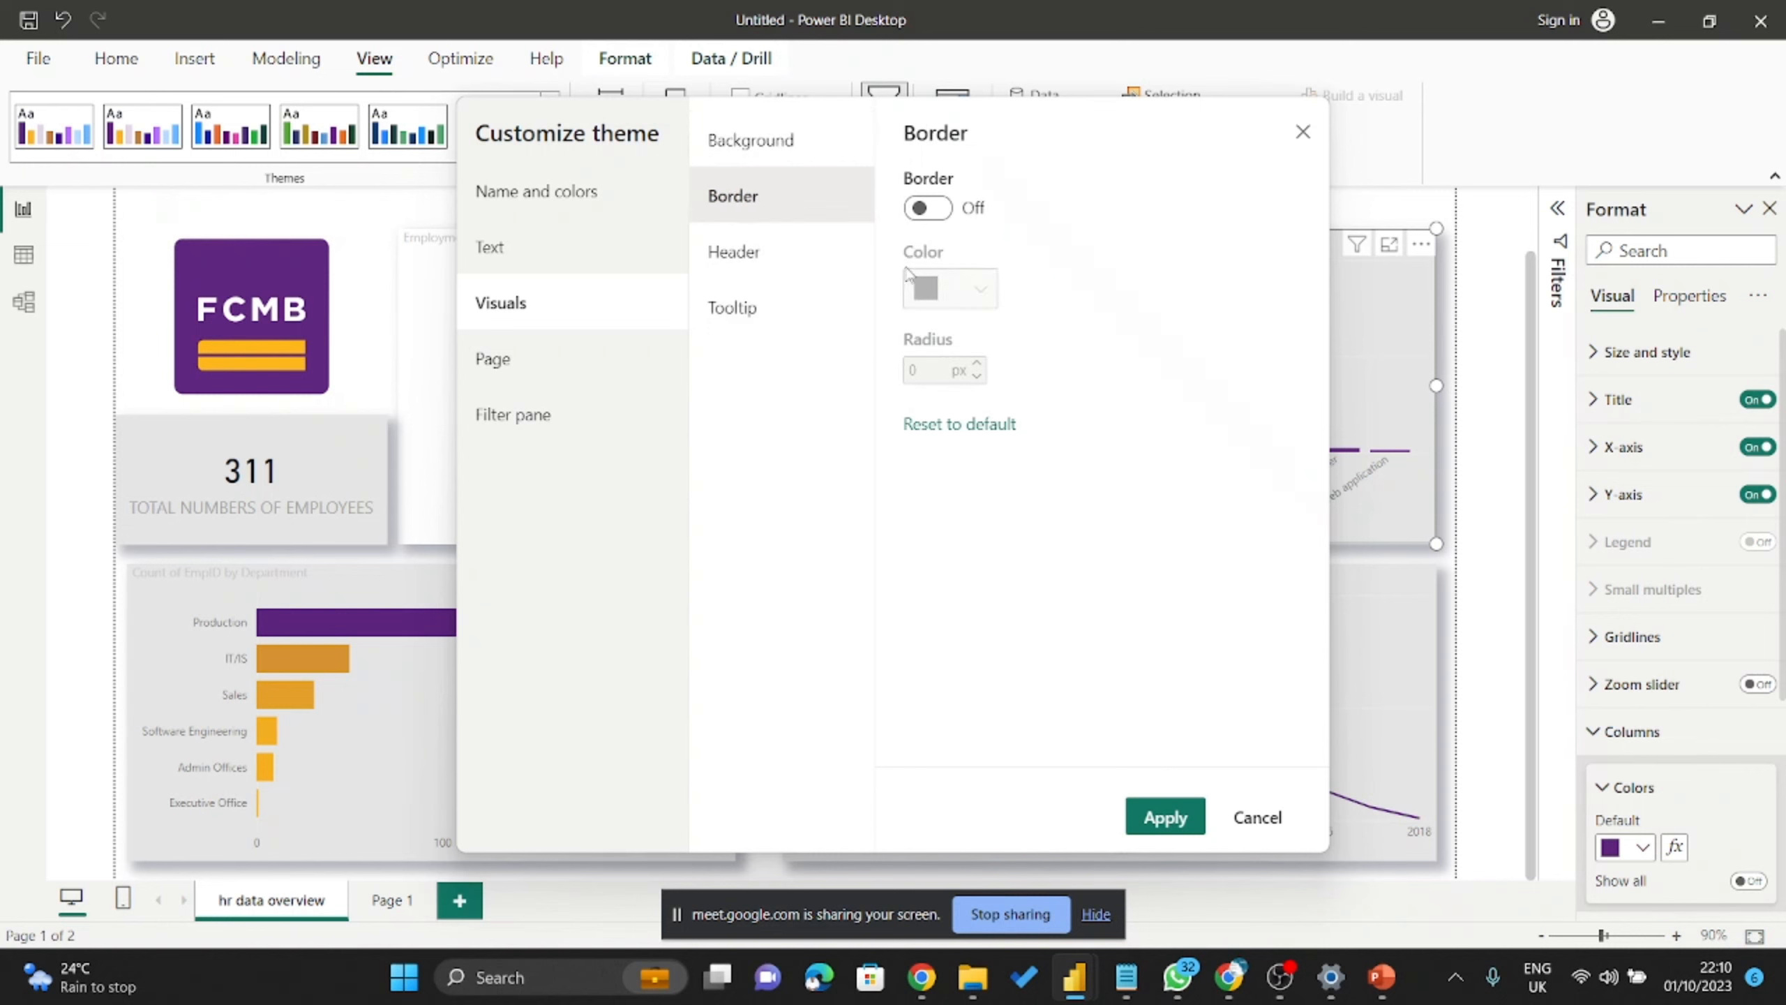
pyautogui.click(922, 208)
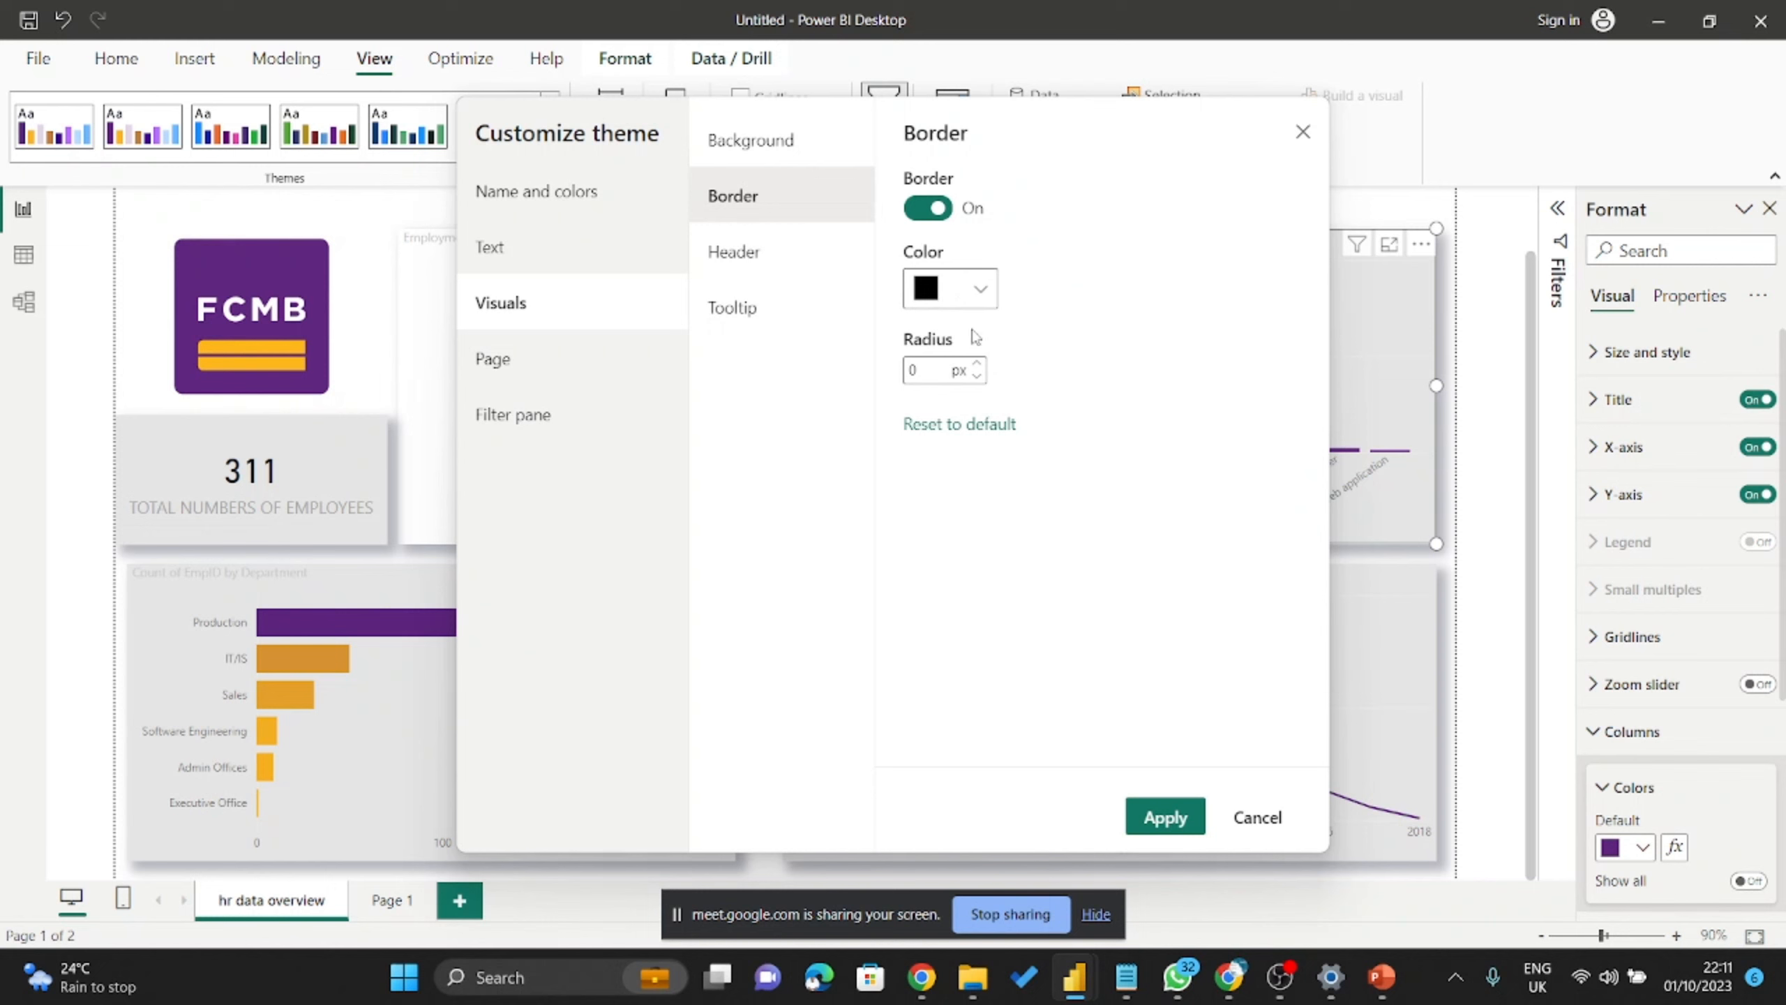
# Review the visual Header and Tooltip settings, then close customization without applying.
pyautogui.click(760, 251)
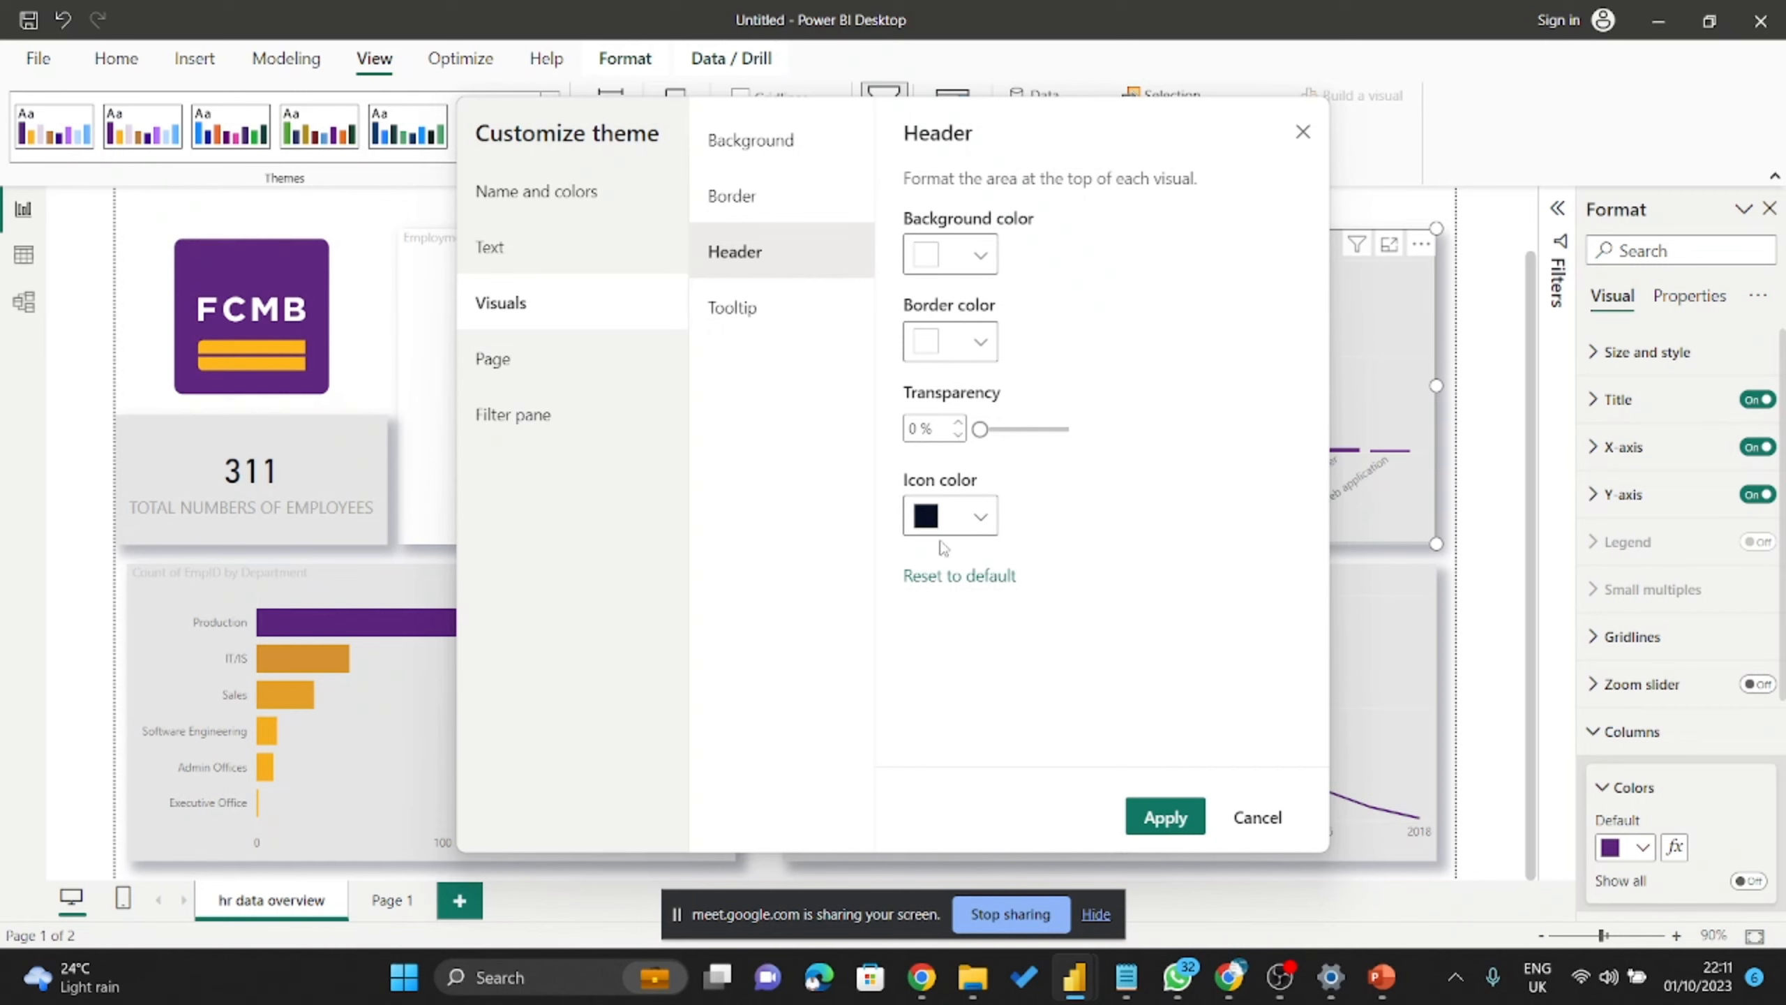
pyautogui.click(981, 517)
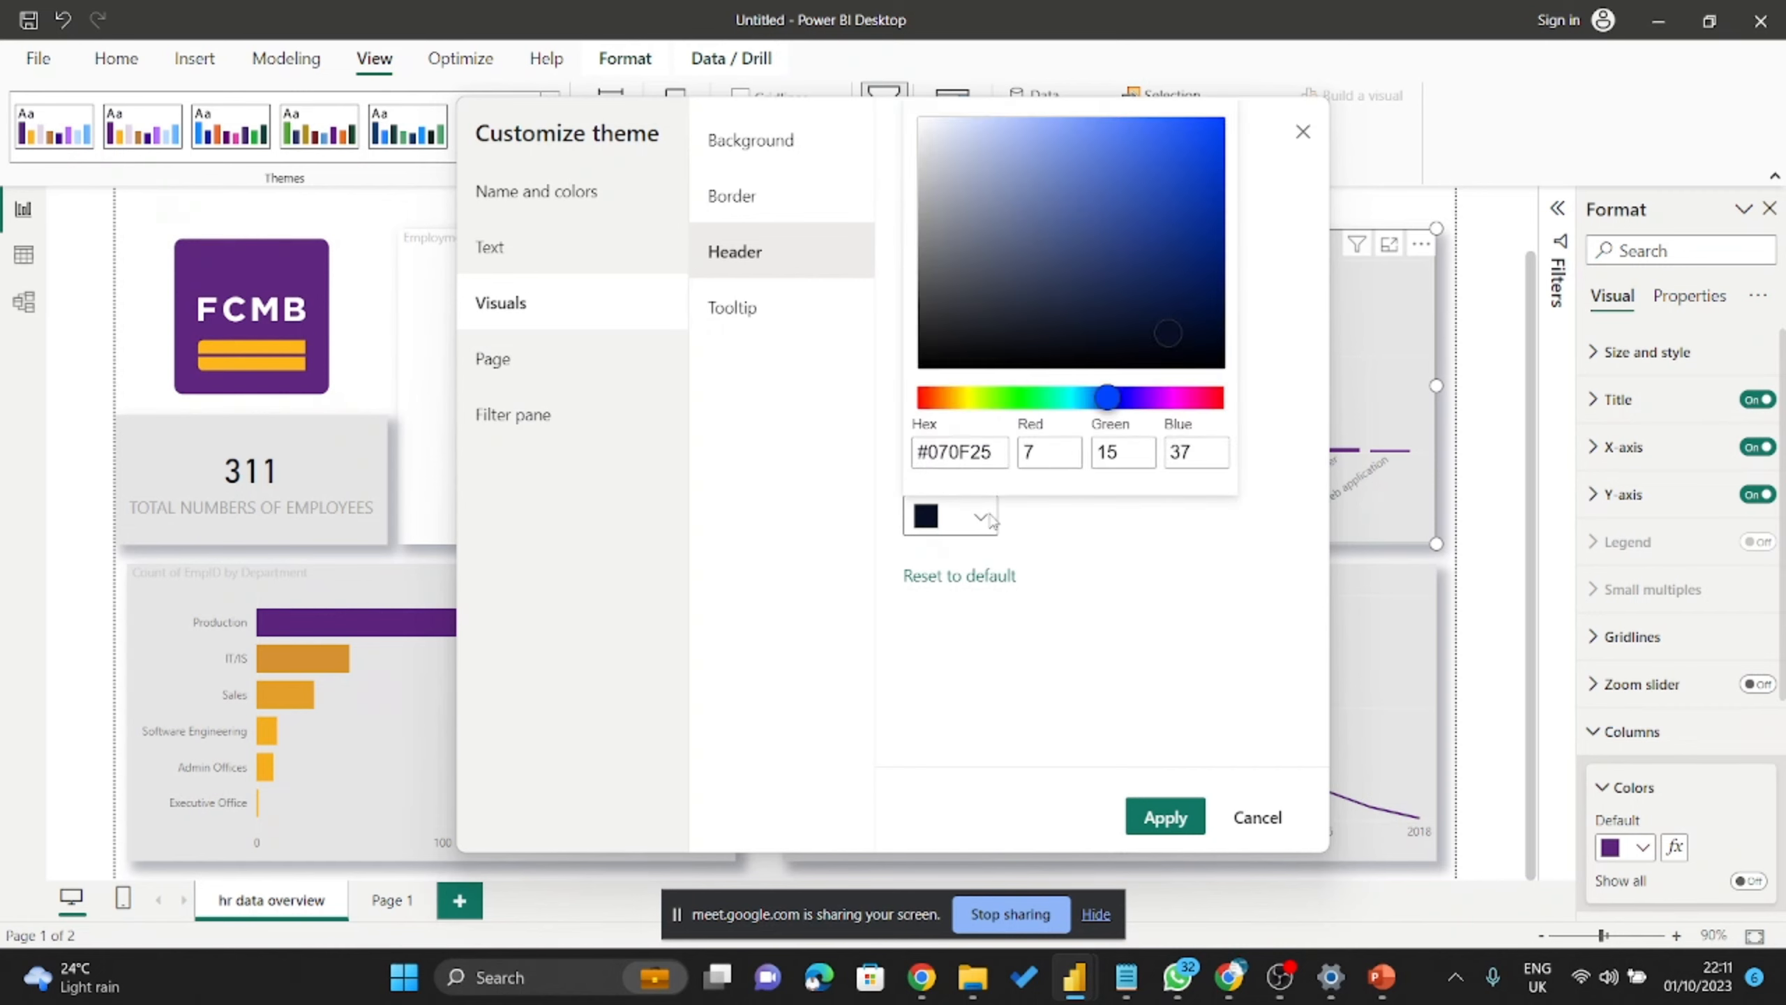
pyautogui.click(980, 517)
pyautogui.click(786, 320)
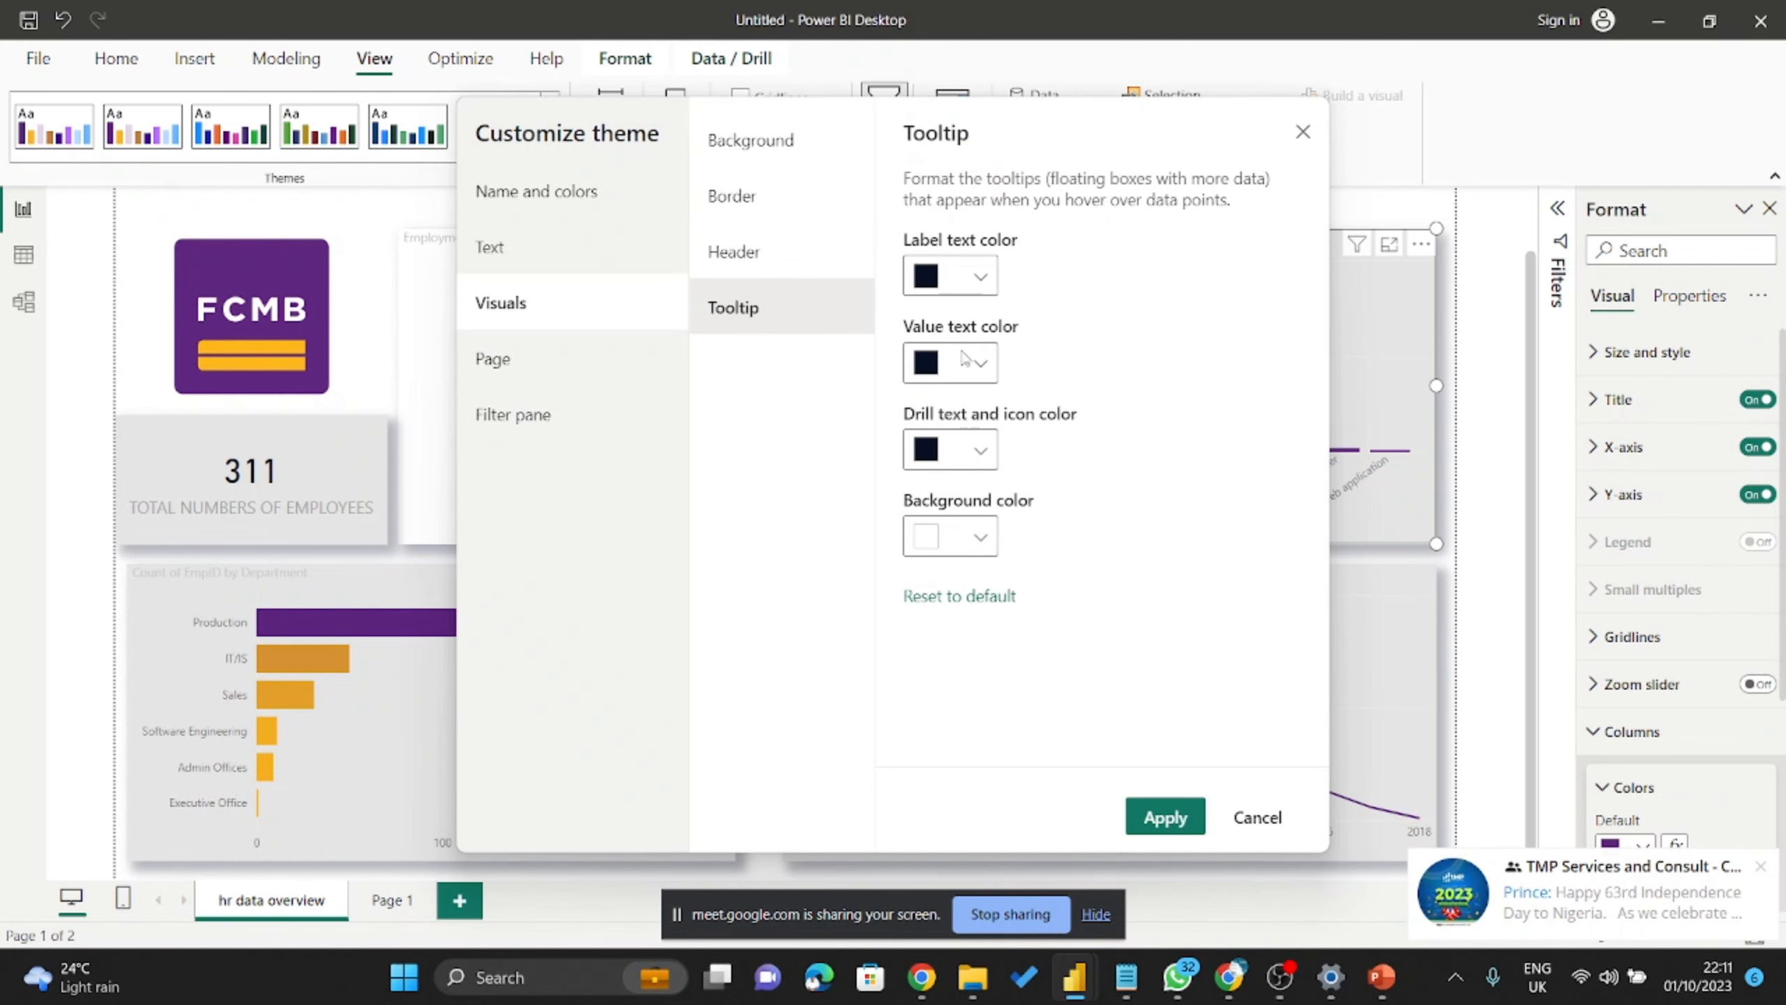
pyautogui.moveTo(1029, 129); pyautogui.dragTo(1263, 144)
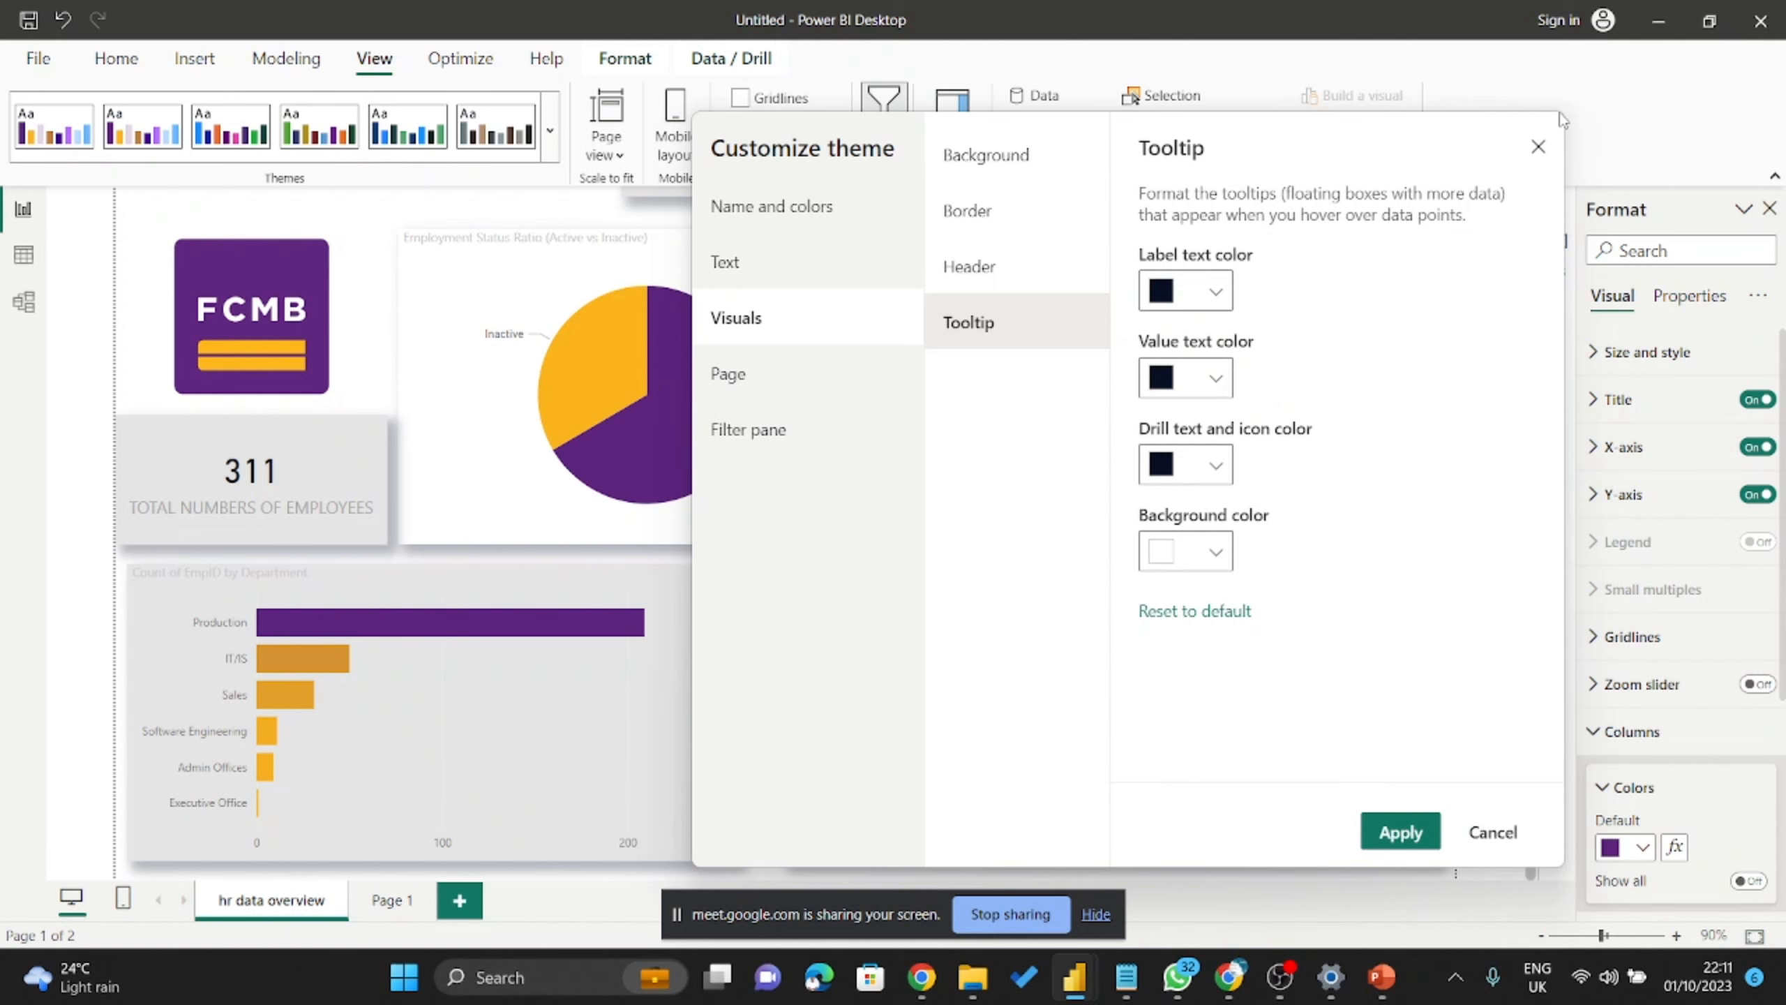
pyautogui.click(1537, 147)
pyautogui.moveTo(699, 434)
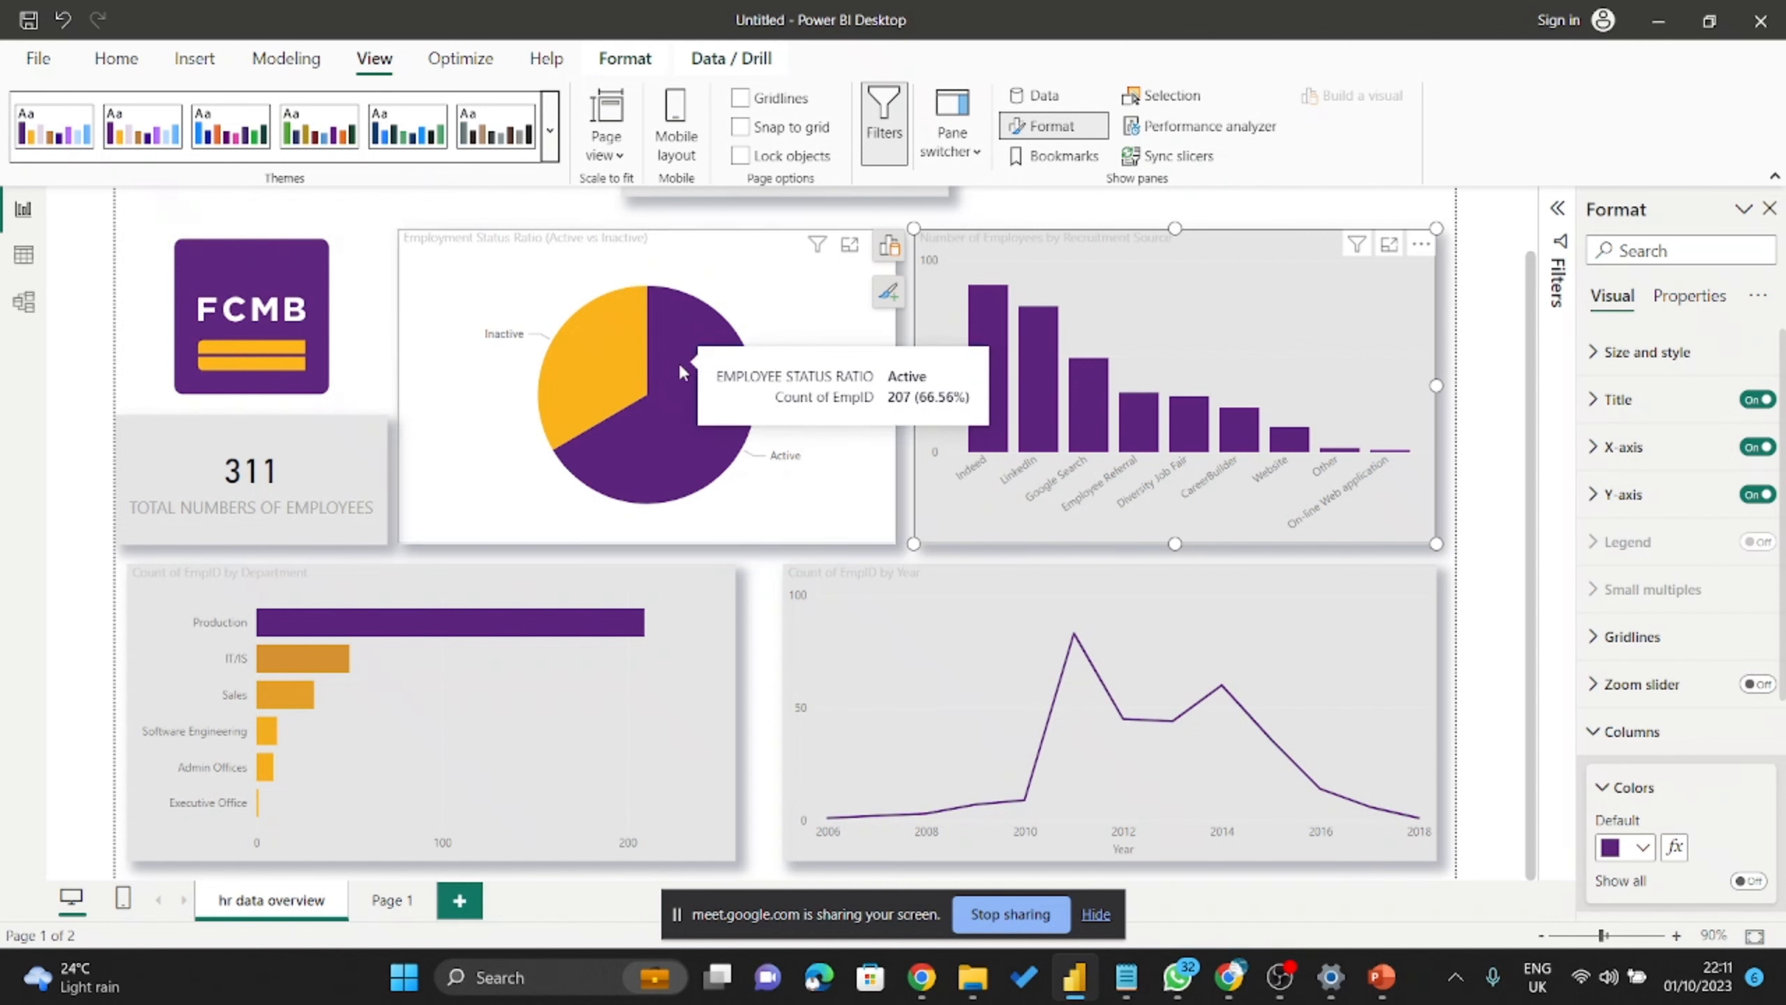
# Review the theme's Visuals, Page wallpaper and background, and Filter pane settings, then apply it.
pyautogui.click(550, 130)
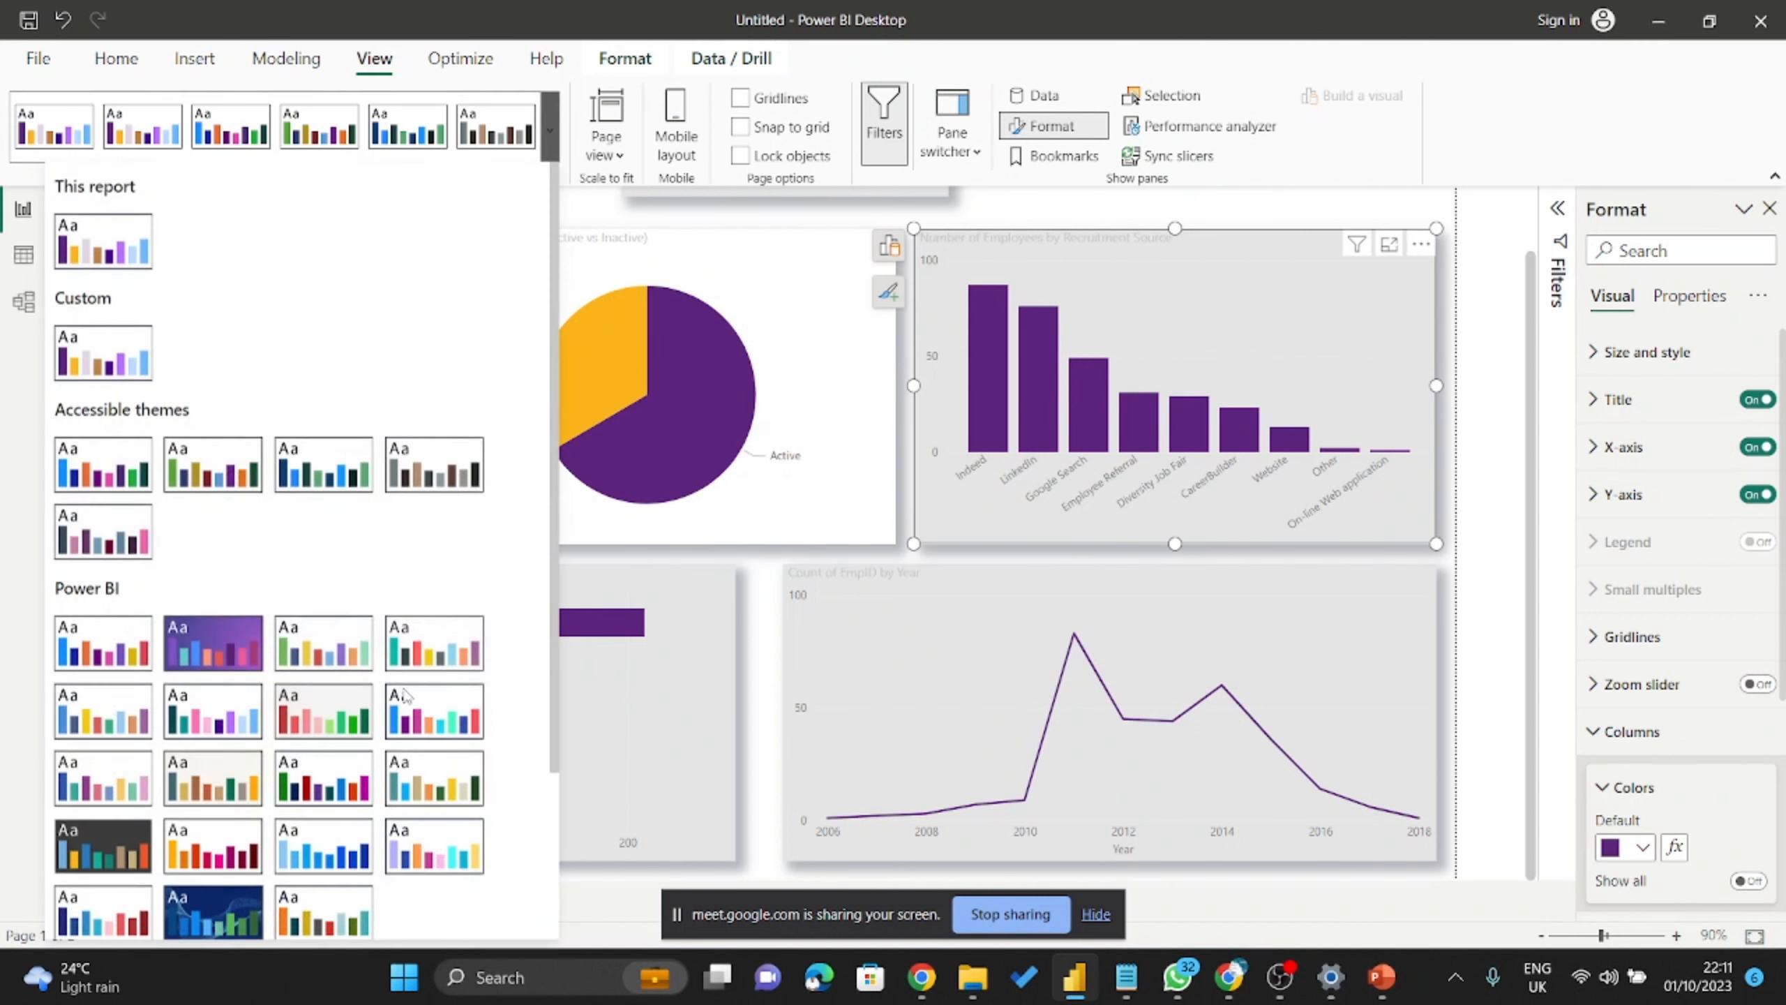
pyautogui.scroll(-3, 334, 649)
pyautogui.click(161, 842)
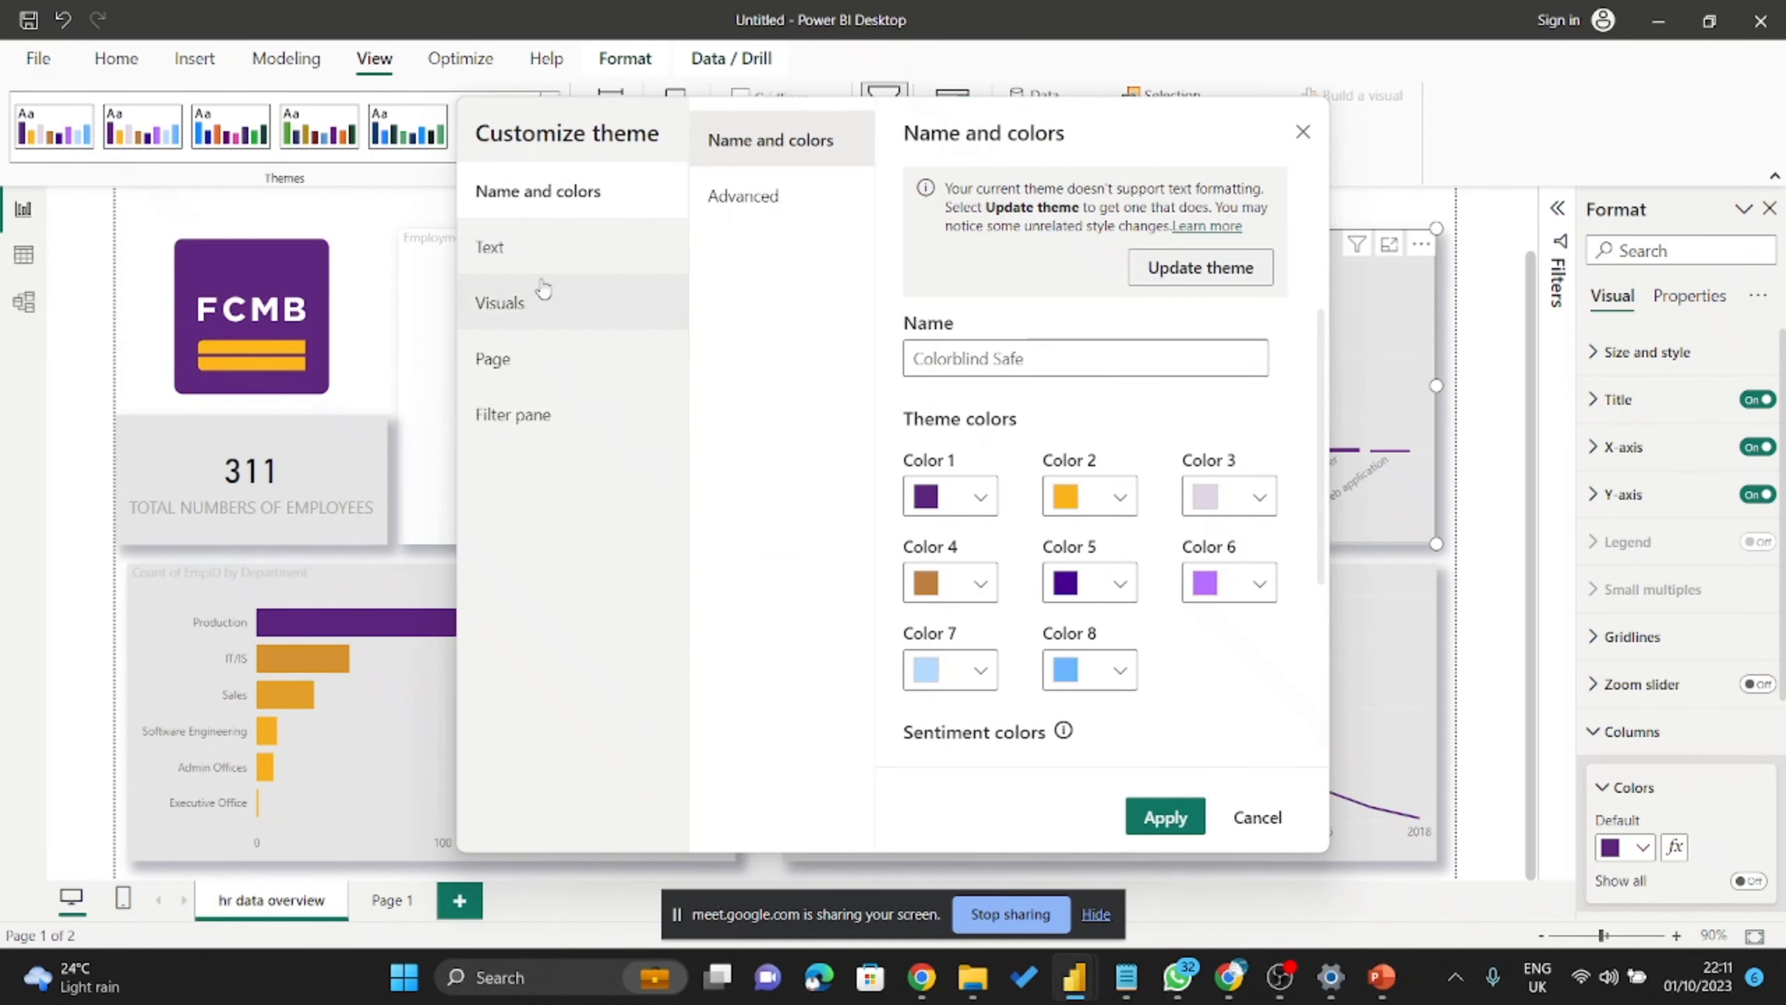
pyautogui.click(545, 304)
pyautogui.click(533, 370)
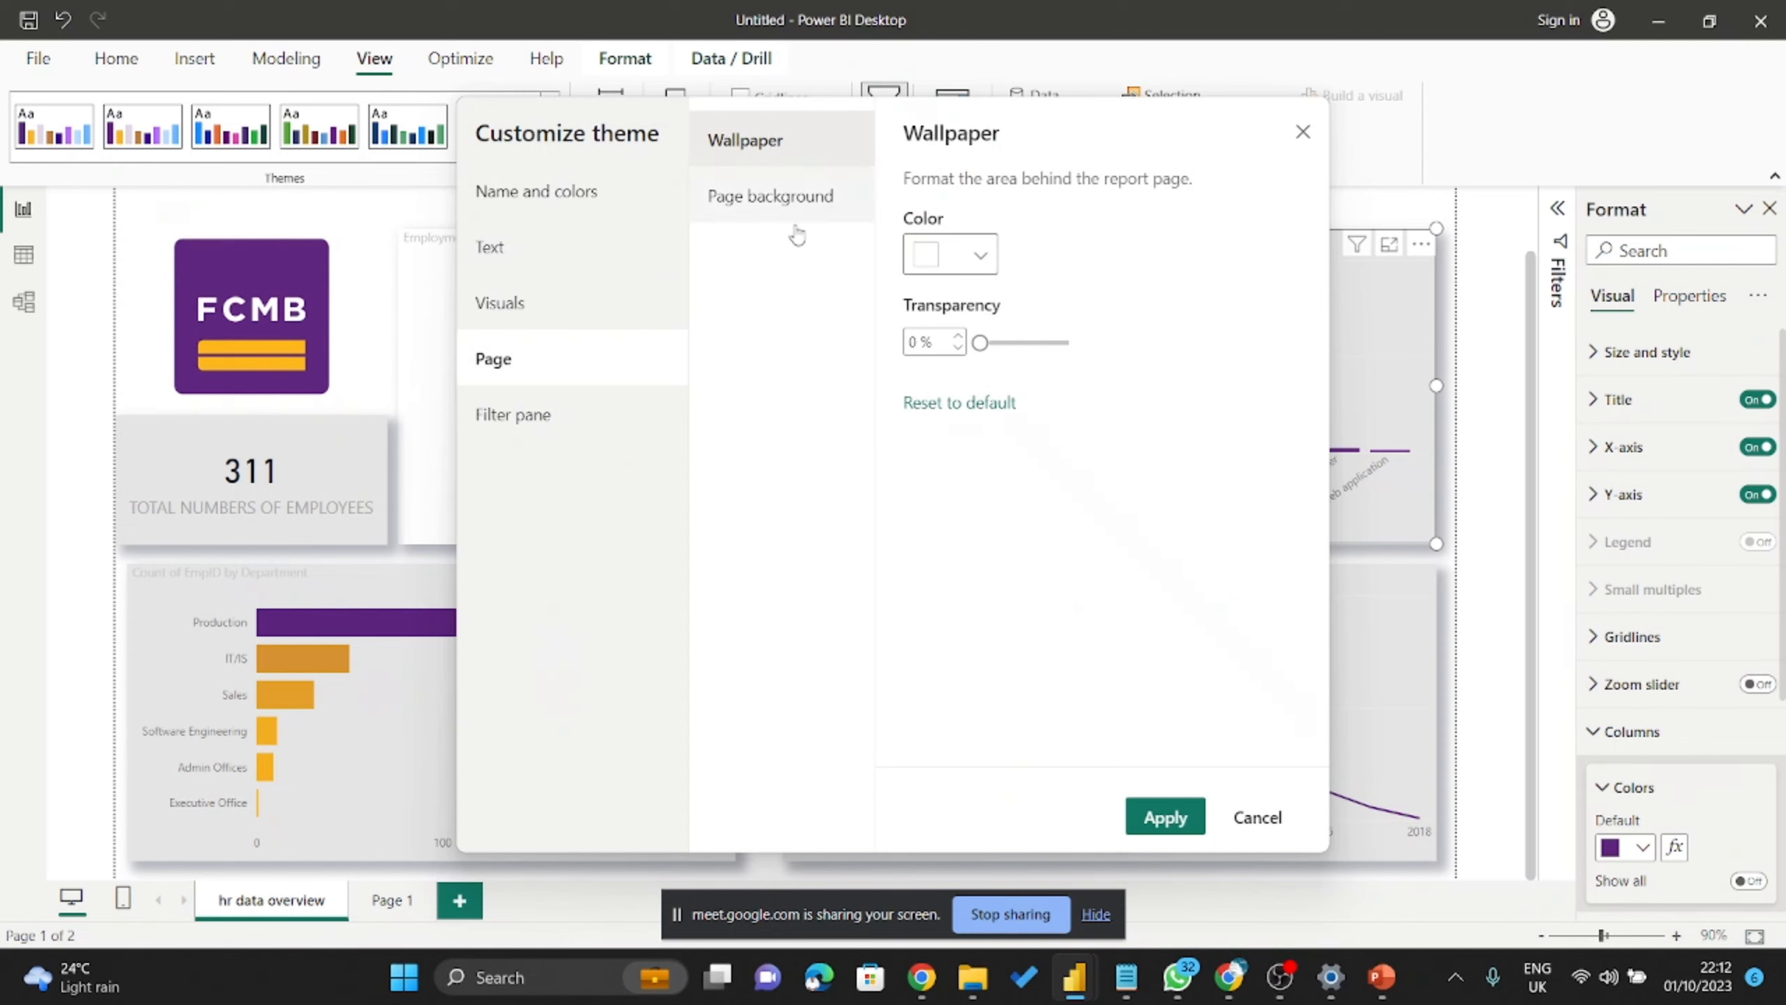
pyautogui.click(805, 203)
pyautogui.click(813, 164)
pyautogui.click(799, 193)
pyautogui.click(809, 152)
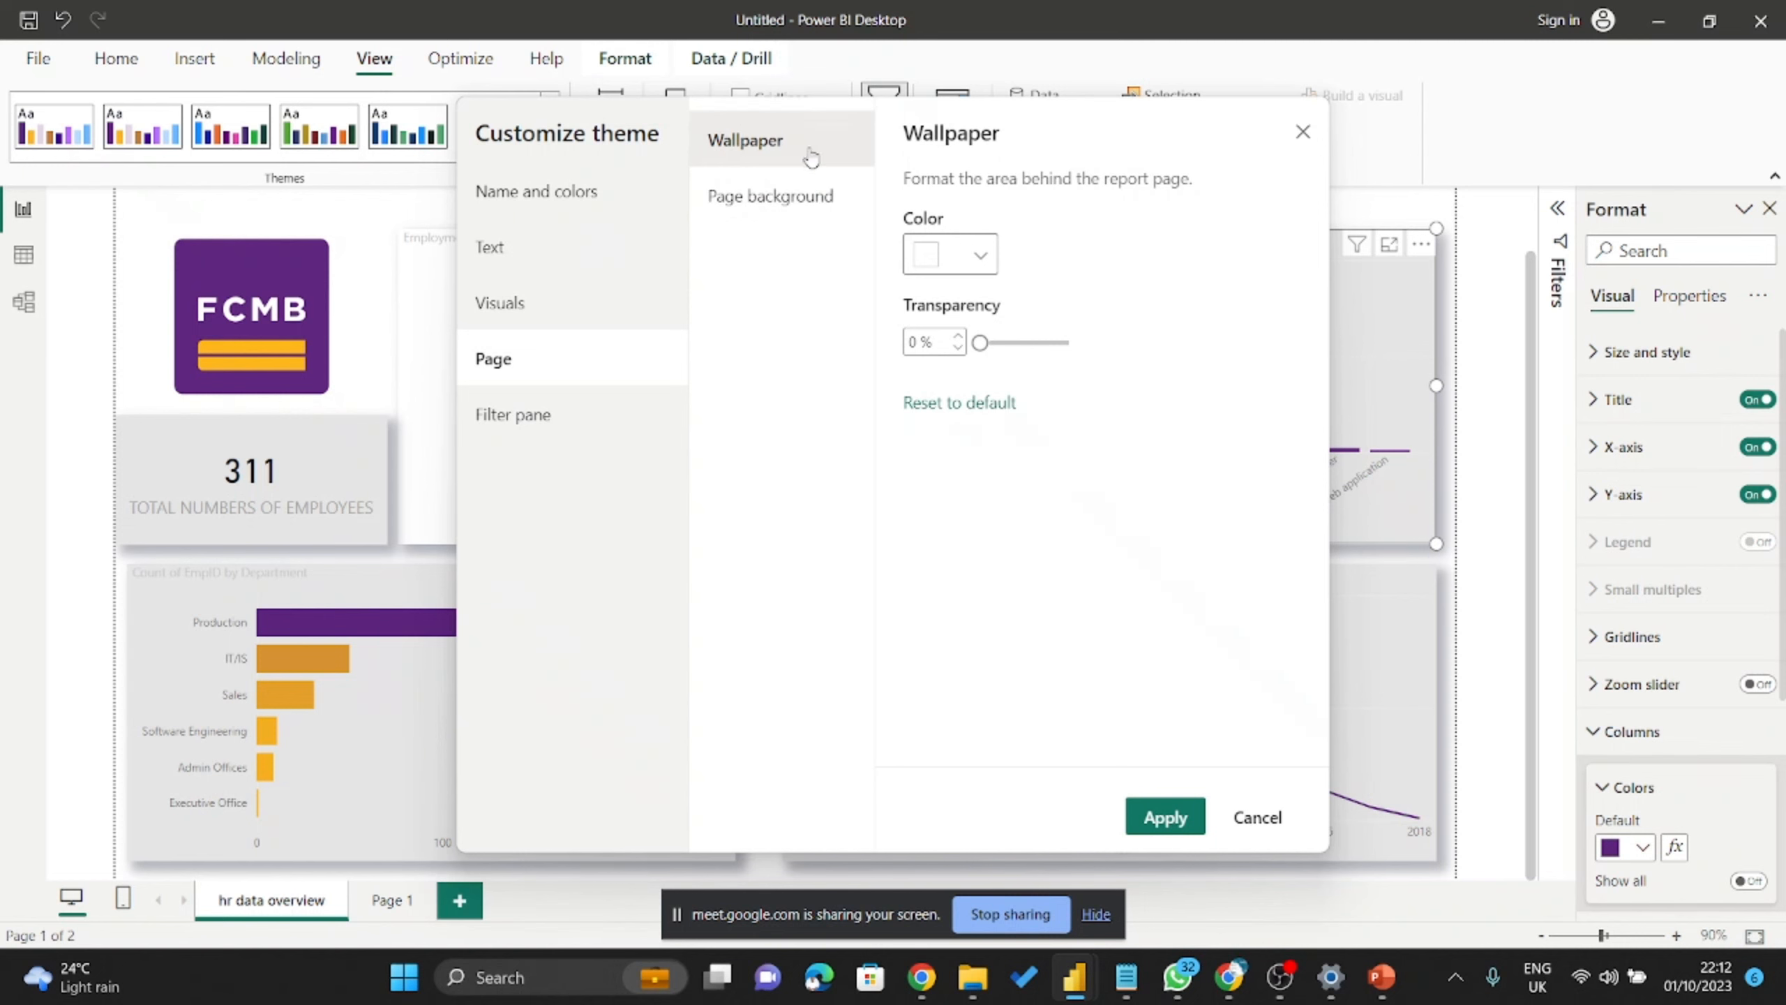
pyautogui.click(531, 418)
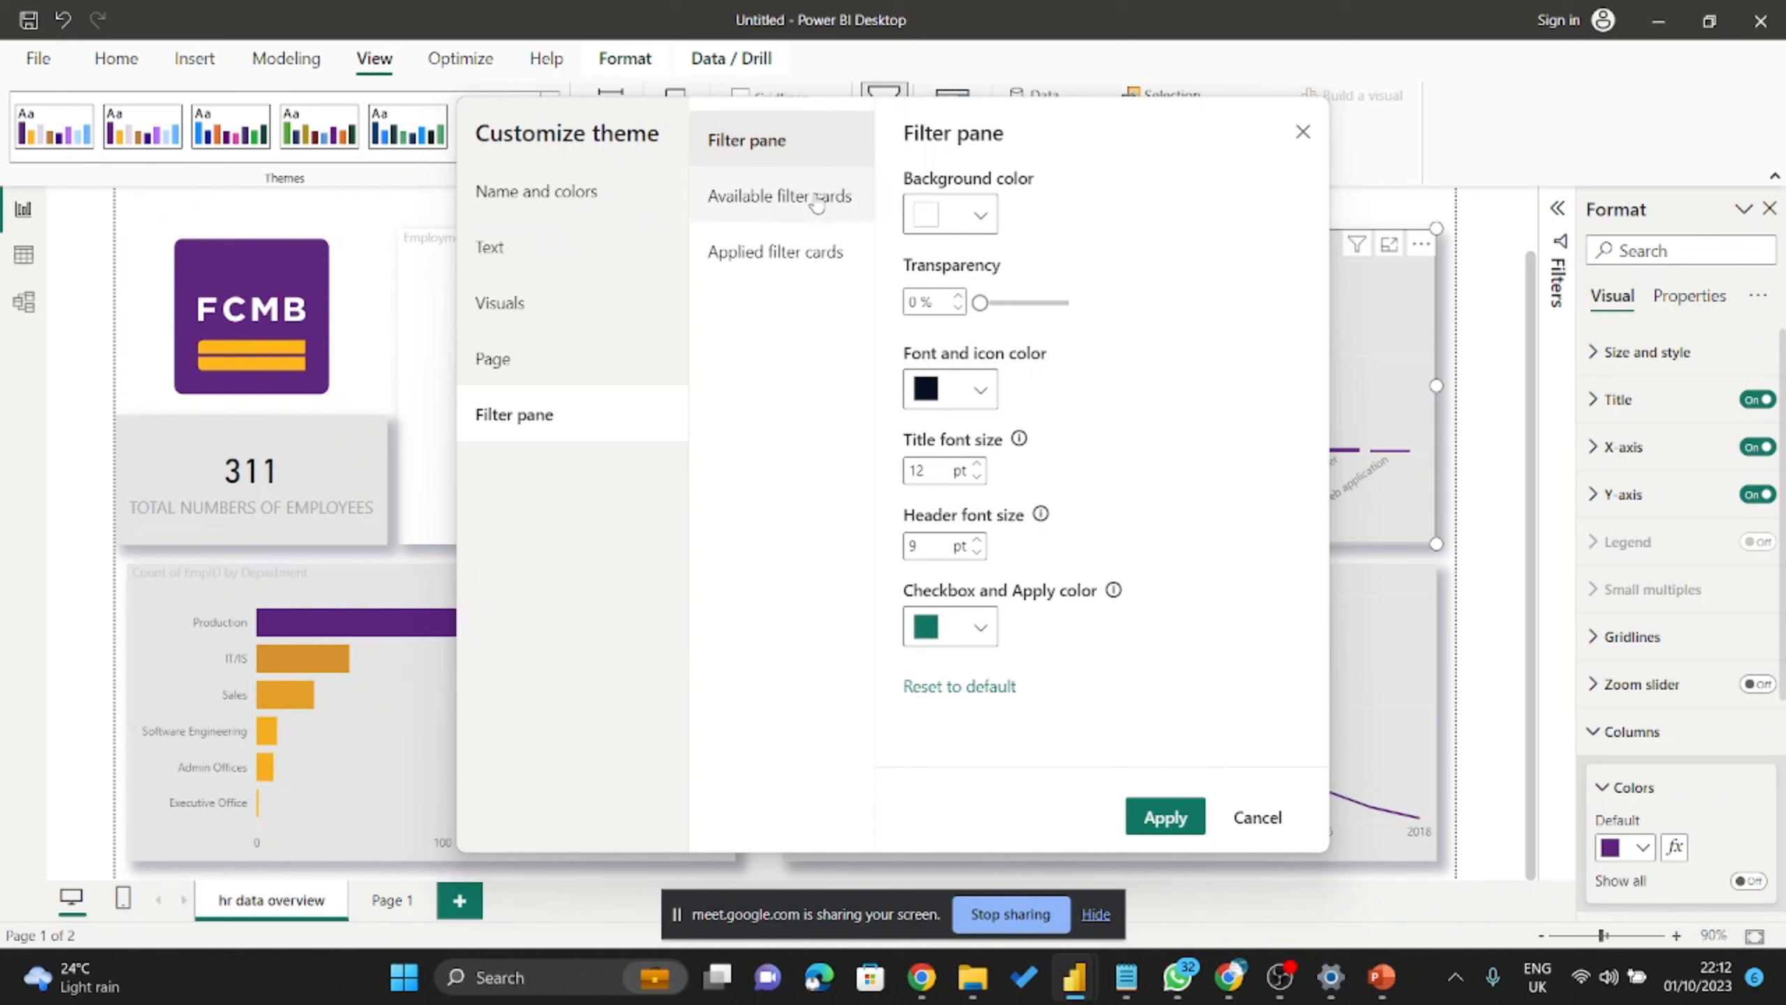
pyautogui.click(1167, 818)
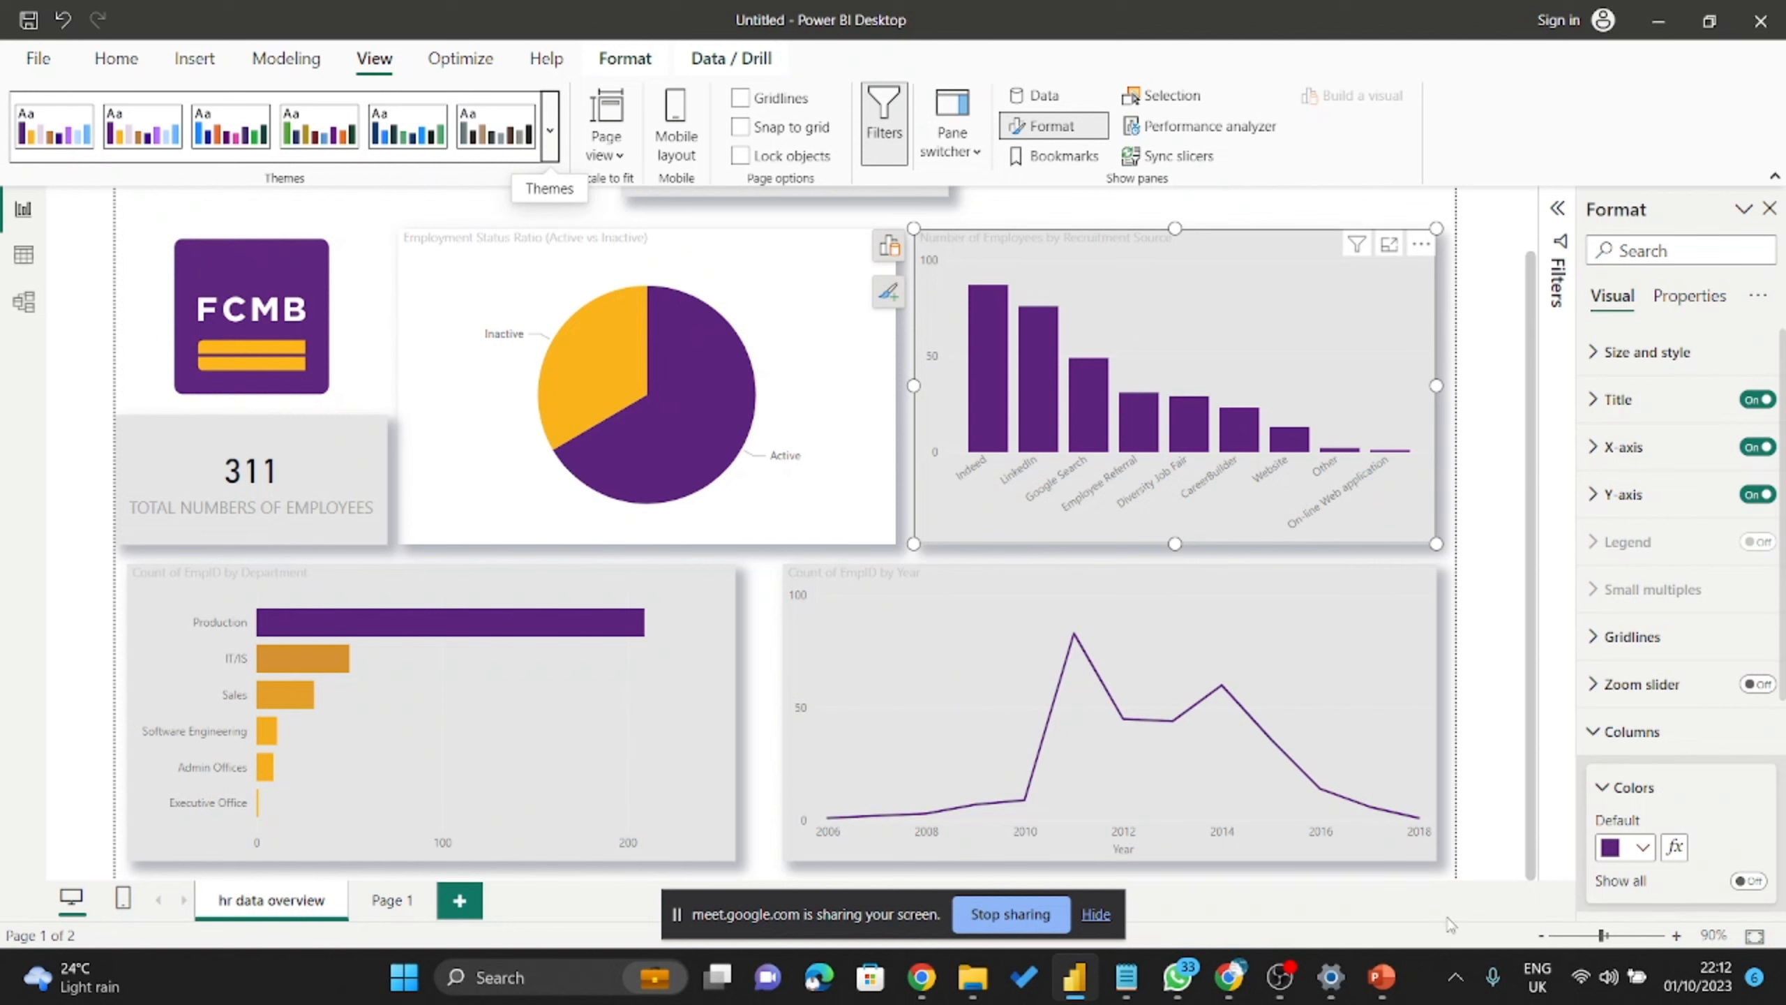
pyautogui.moveTo(1378, 989)
pyautogui.moveTo(1150, 416)
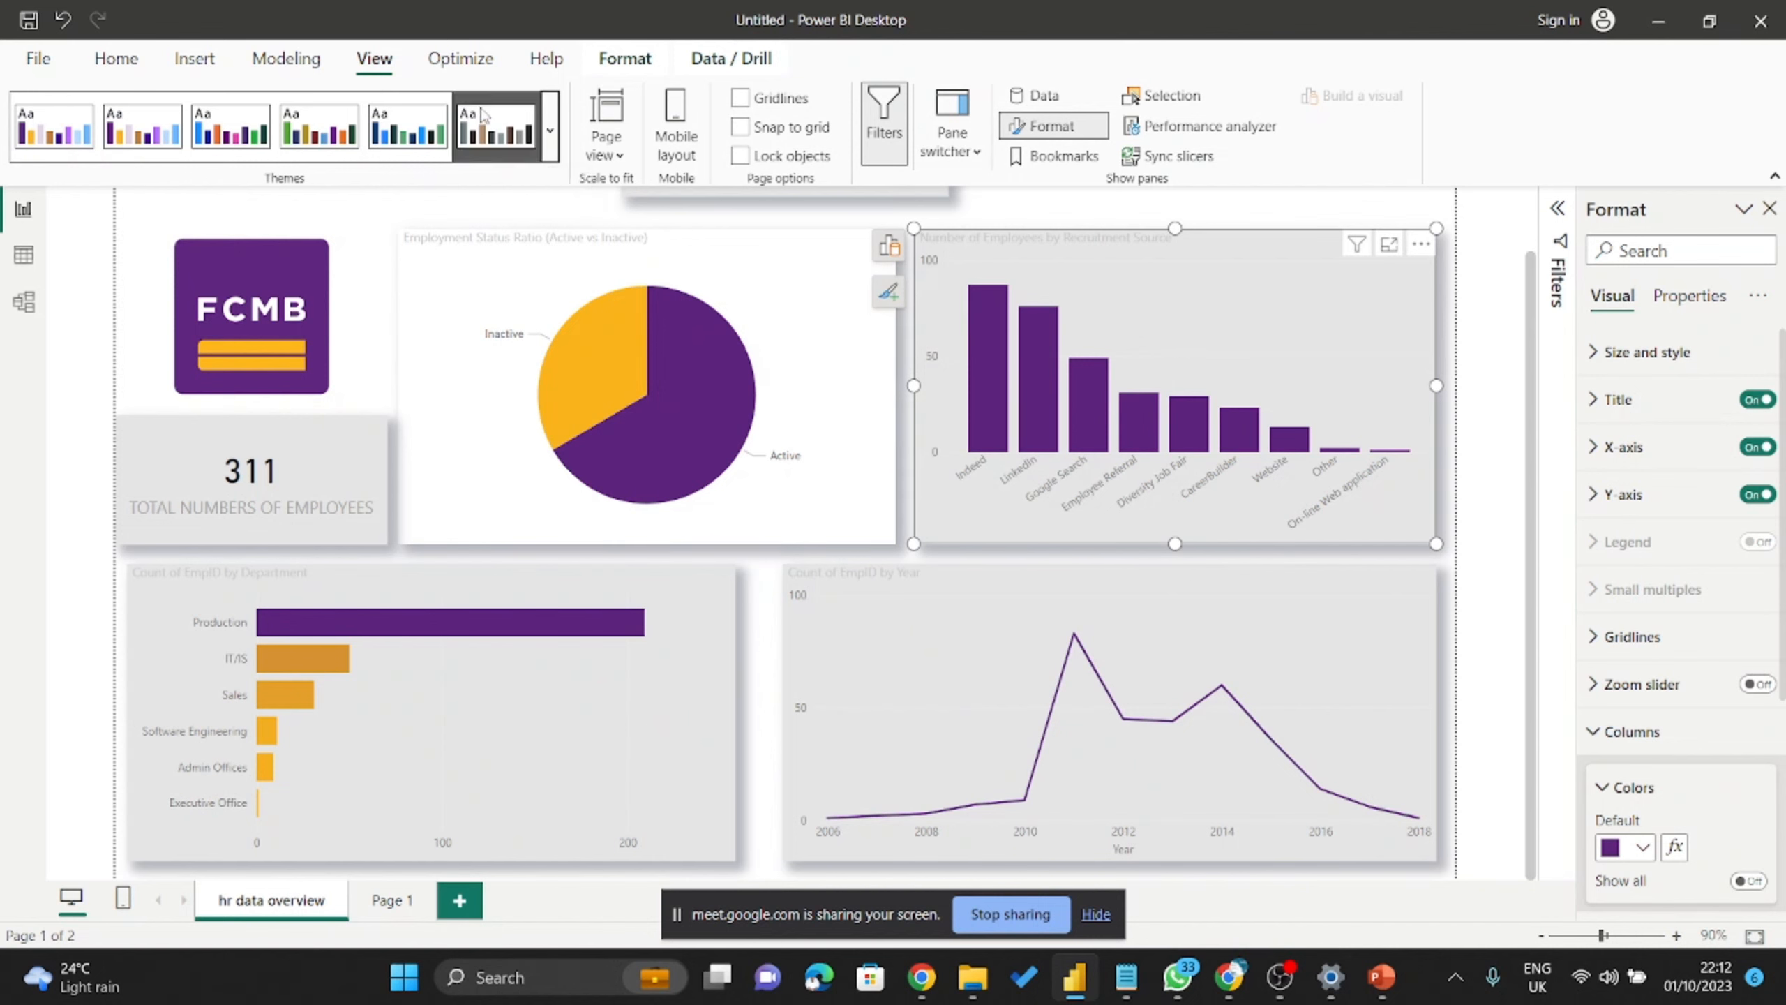
pyautogui.click(551, 127)
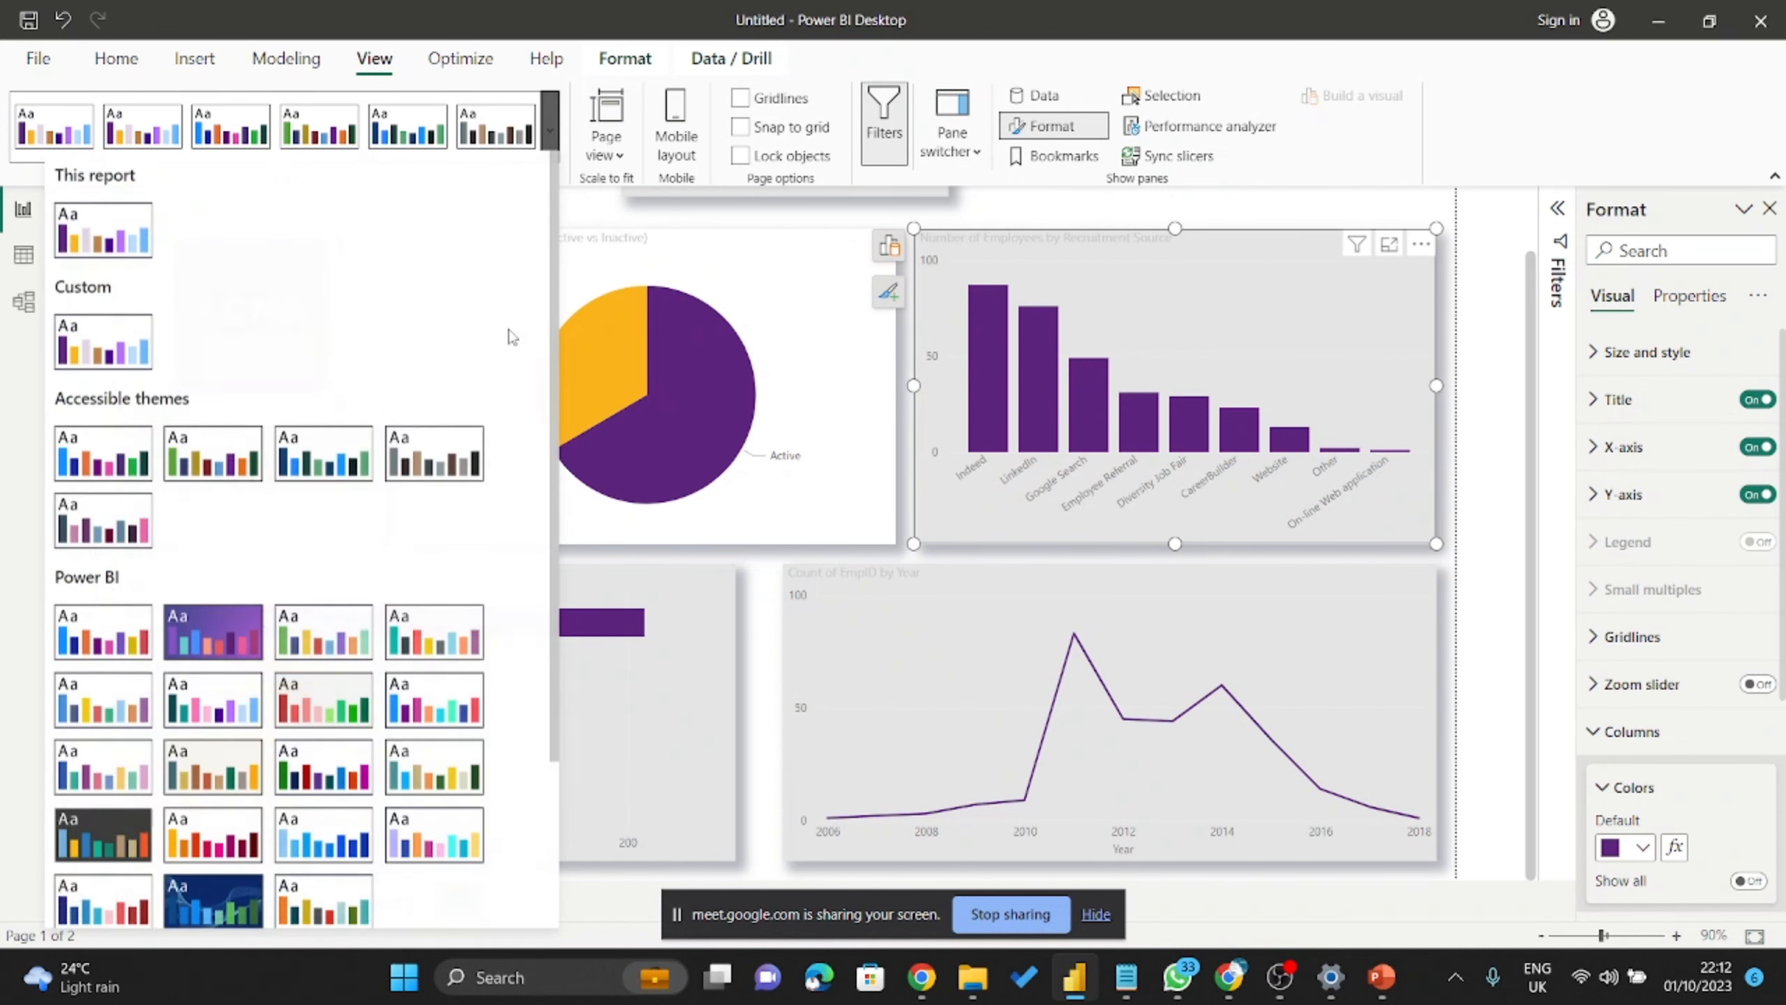
pyautogui.scroll(-5, 507, 335)
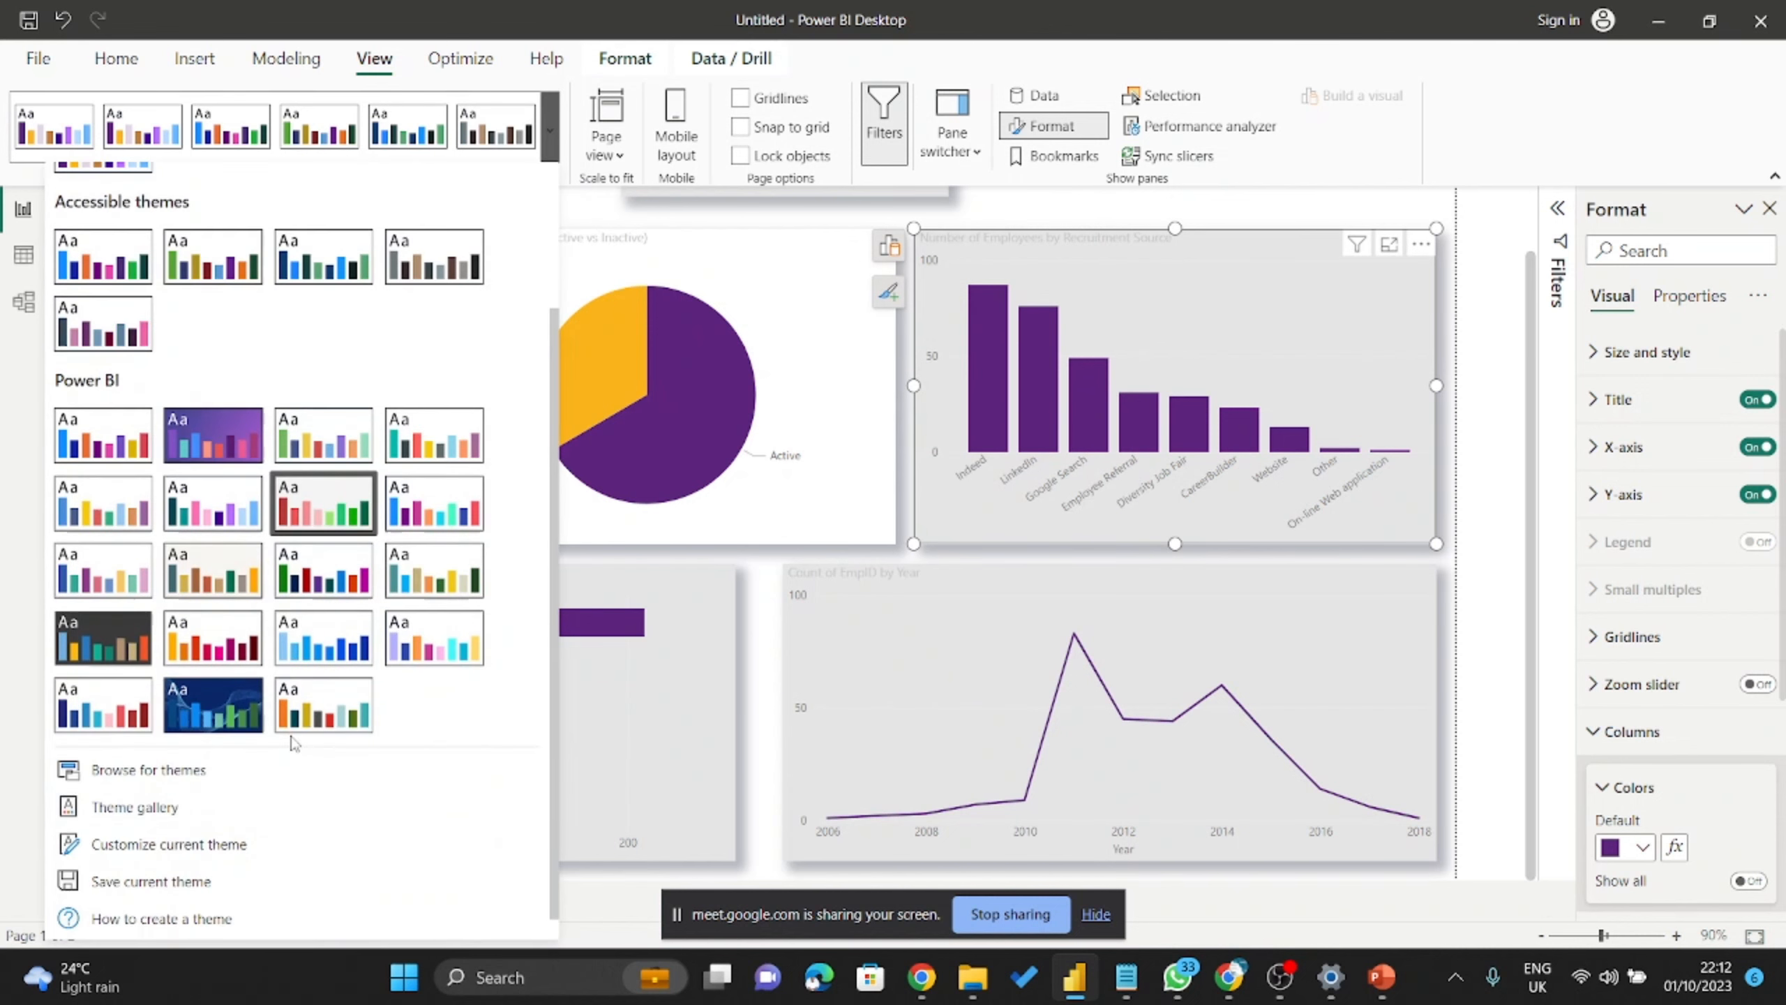
pyautogui.click(194, 842)
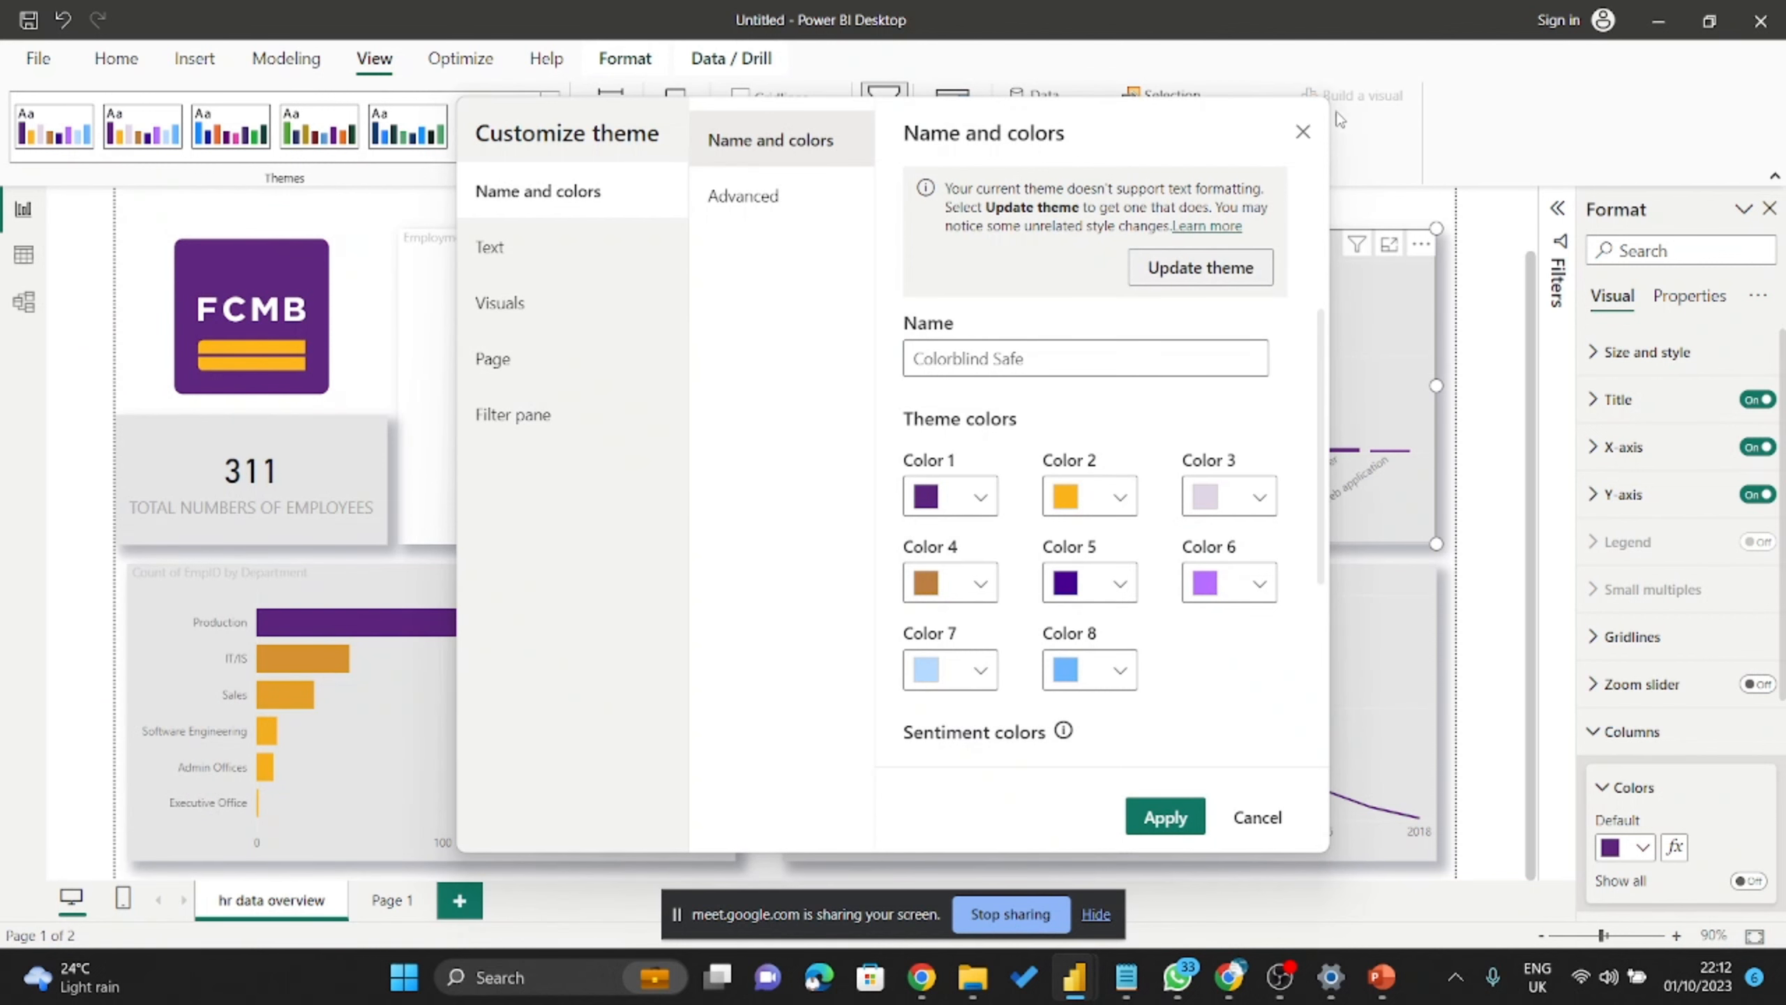
pyautogui.click(1306, 134)
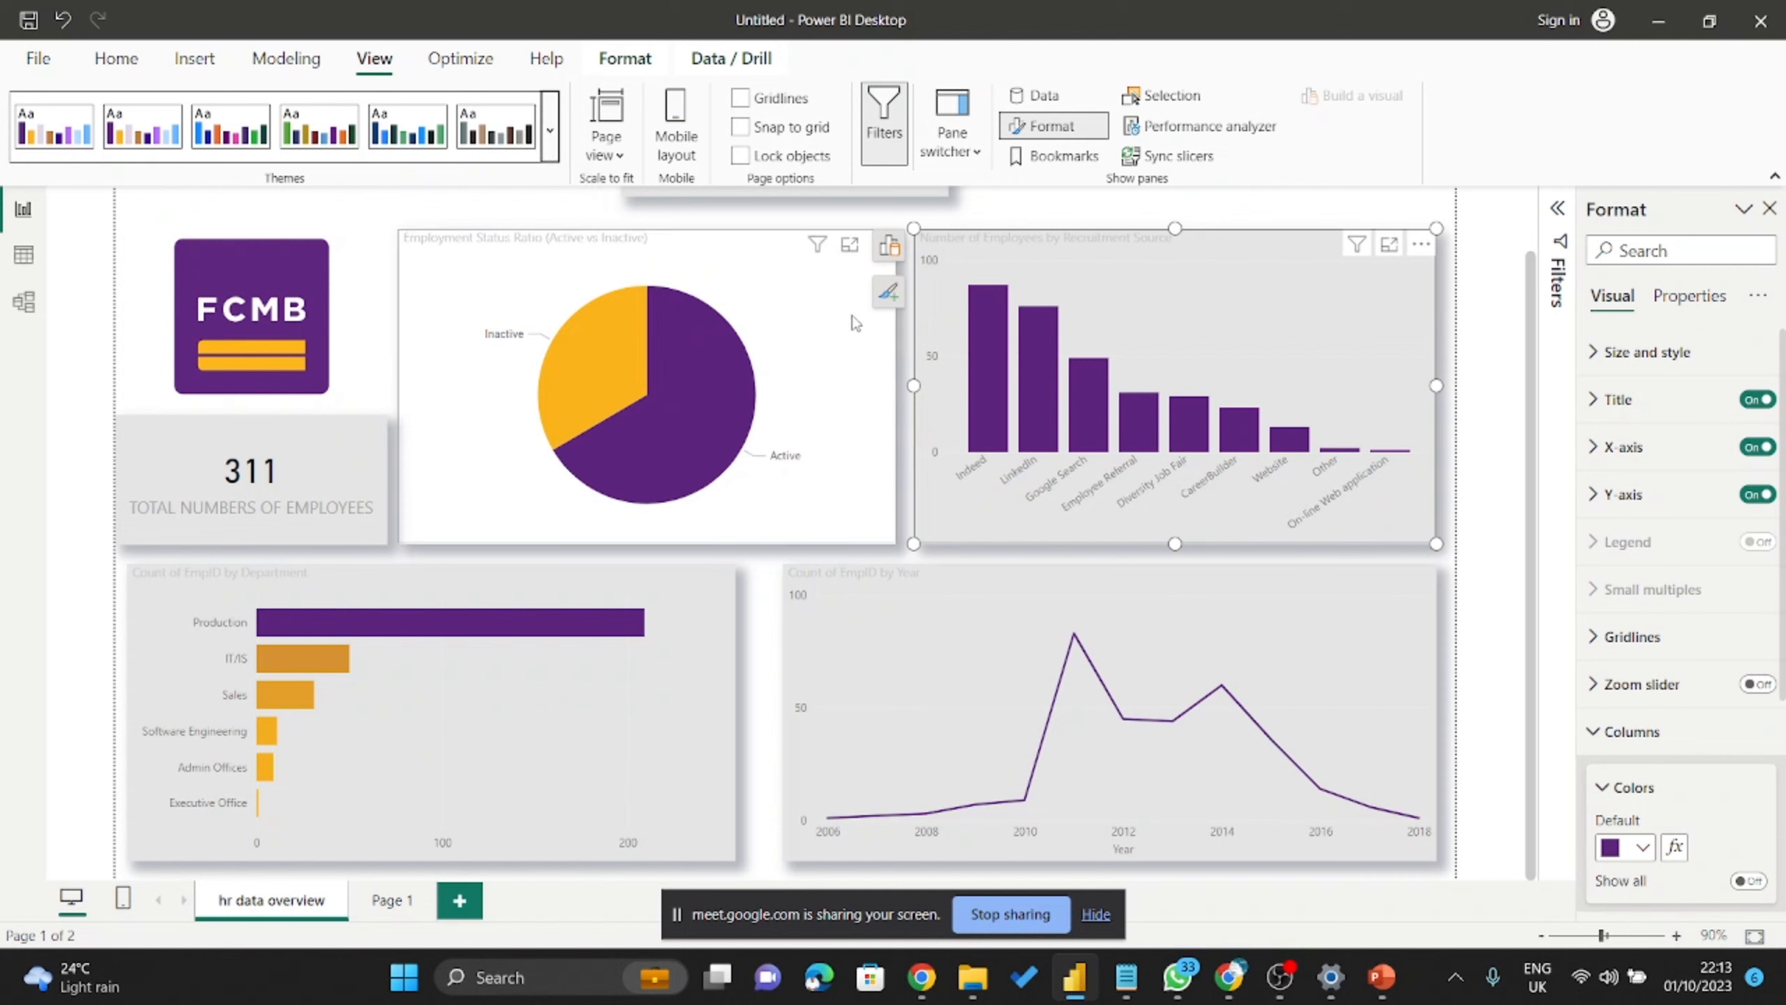
pyautogui.click(988, 211)
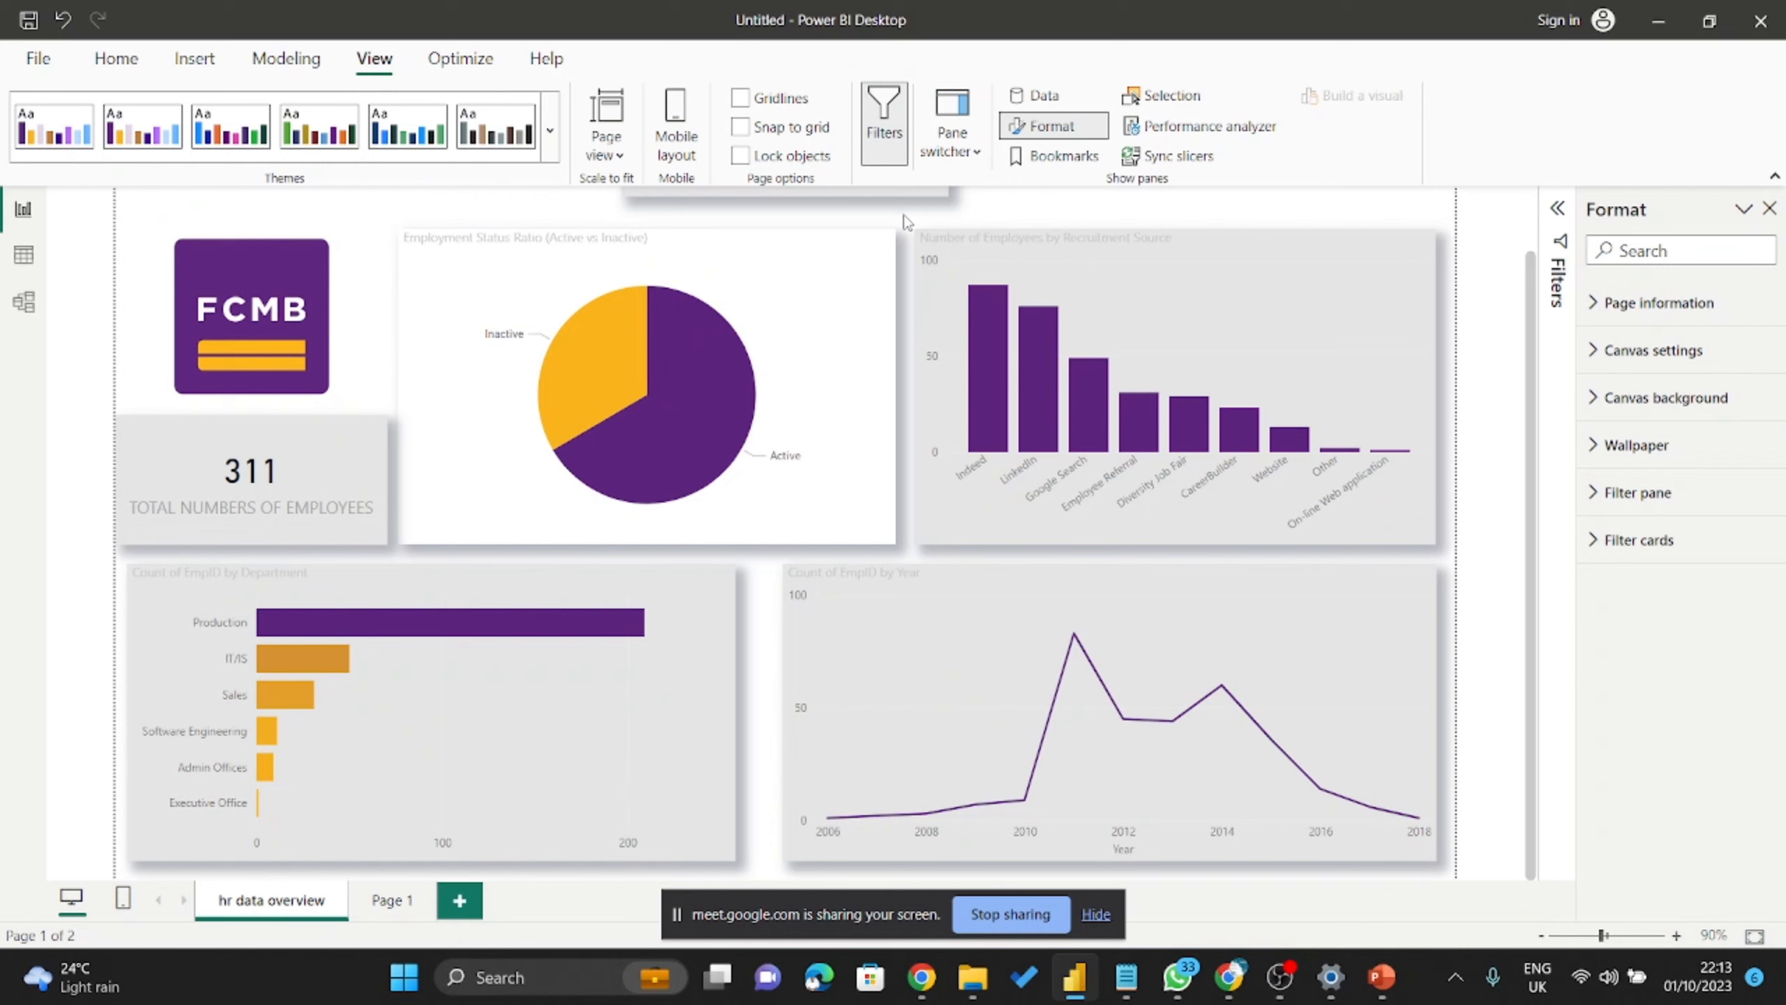
pyautogui.click(558, 120)
pyautogui.scroll(-3, 353, 528)
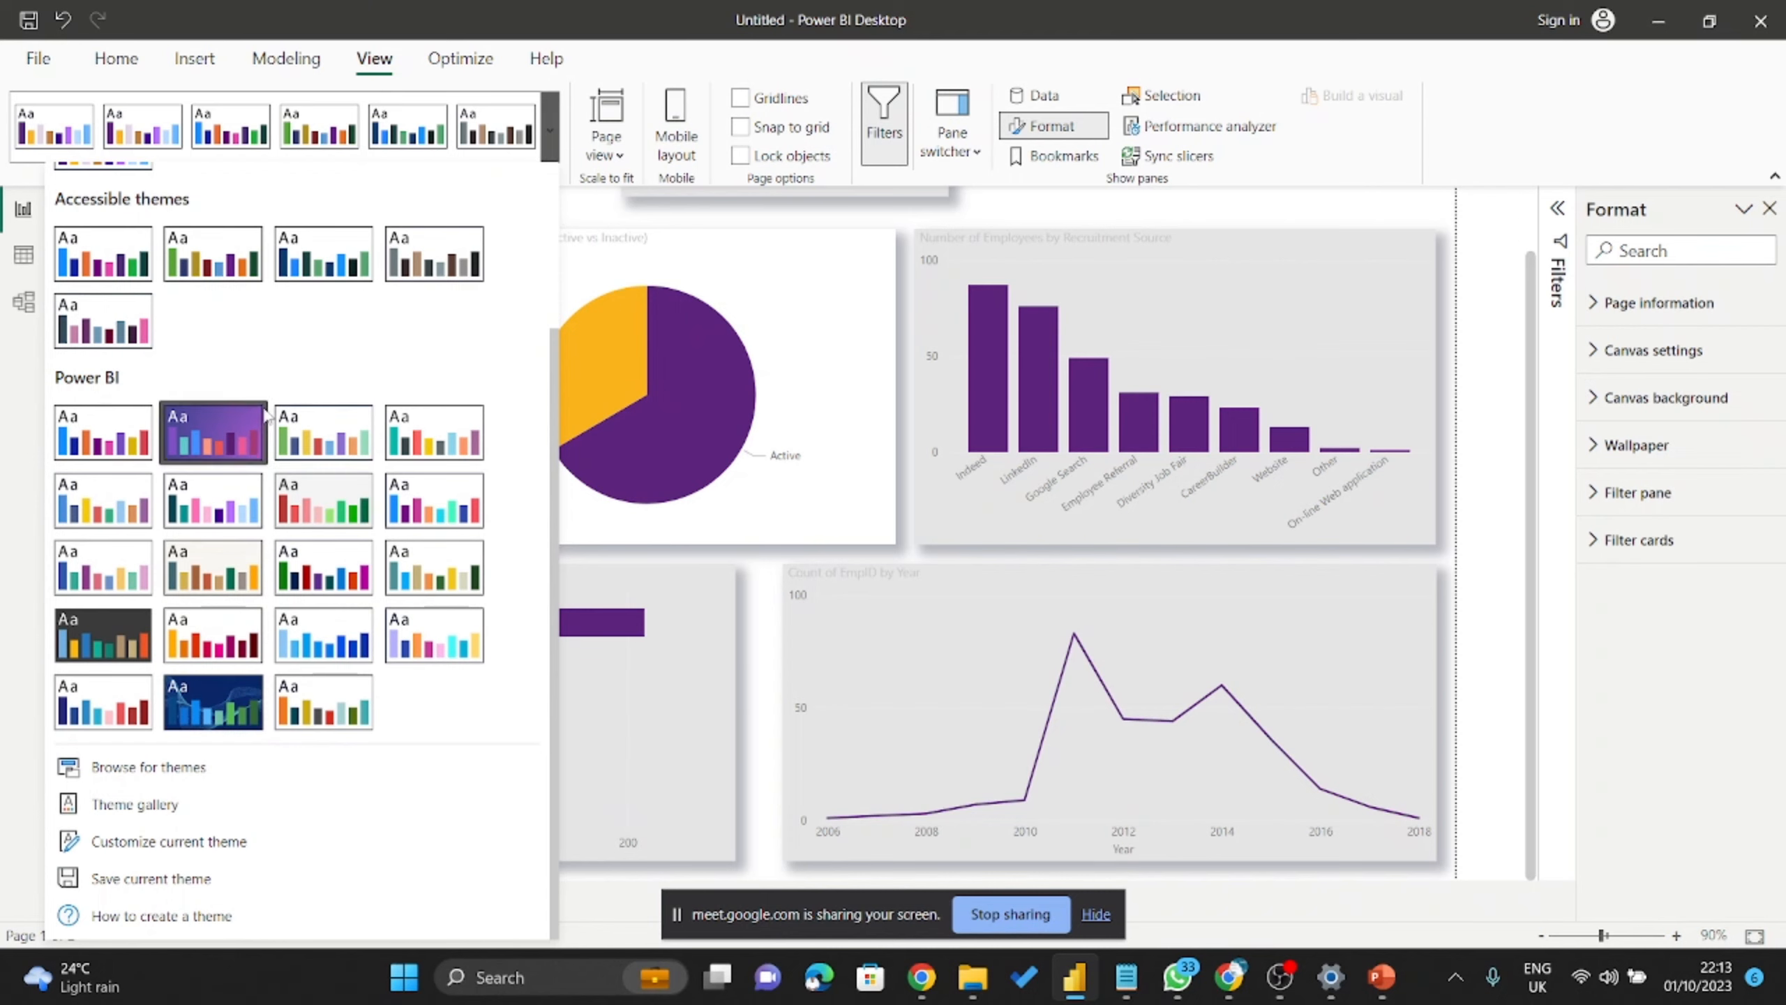
pyautogui.scroll(2, 97, 345)
pyautogui.scroll(1, 120, 239)
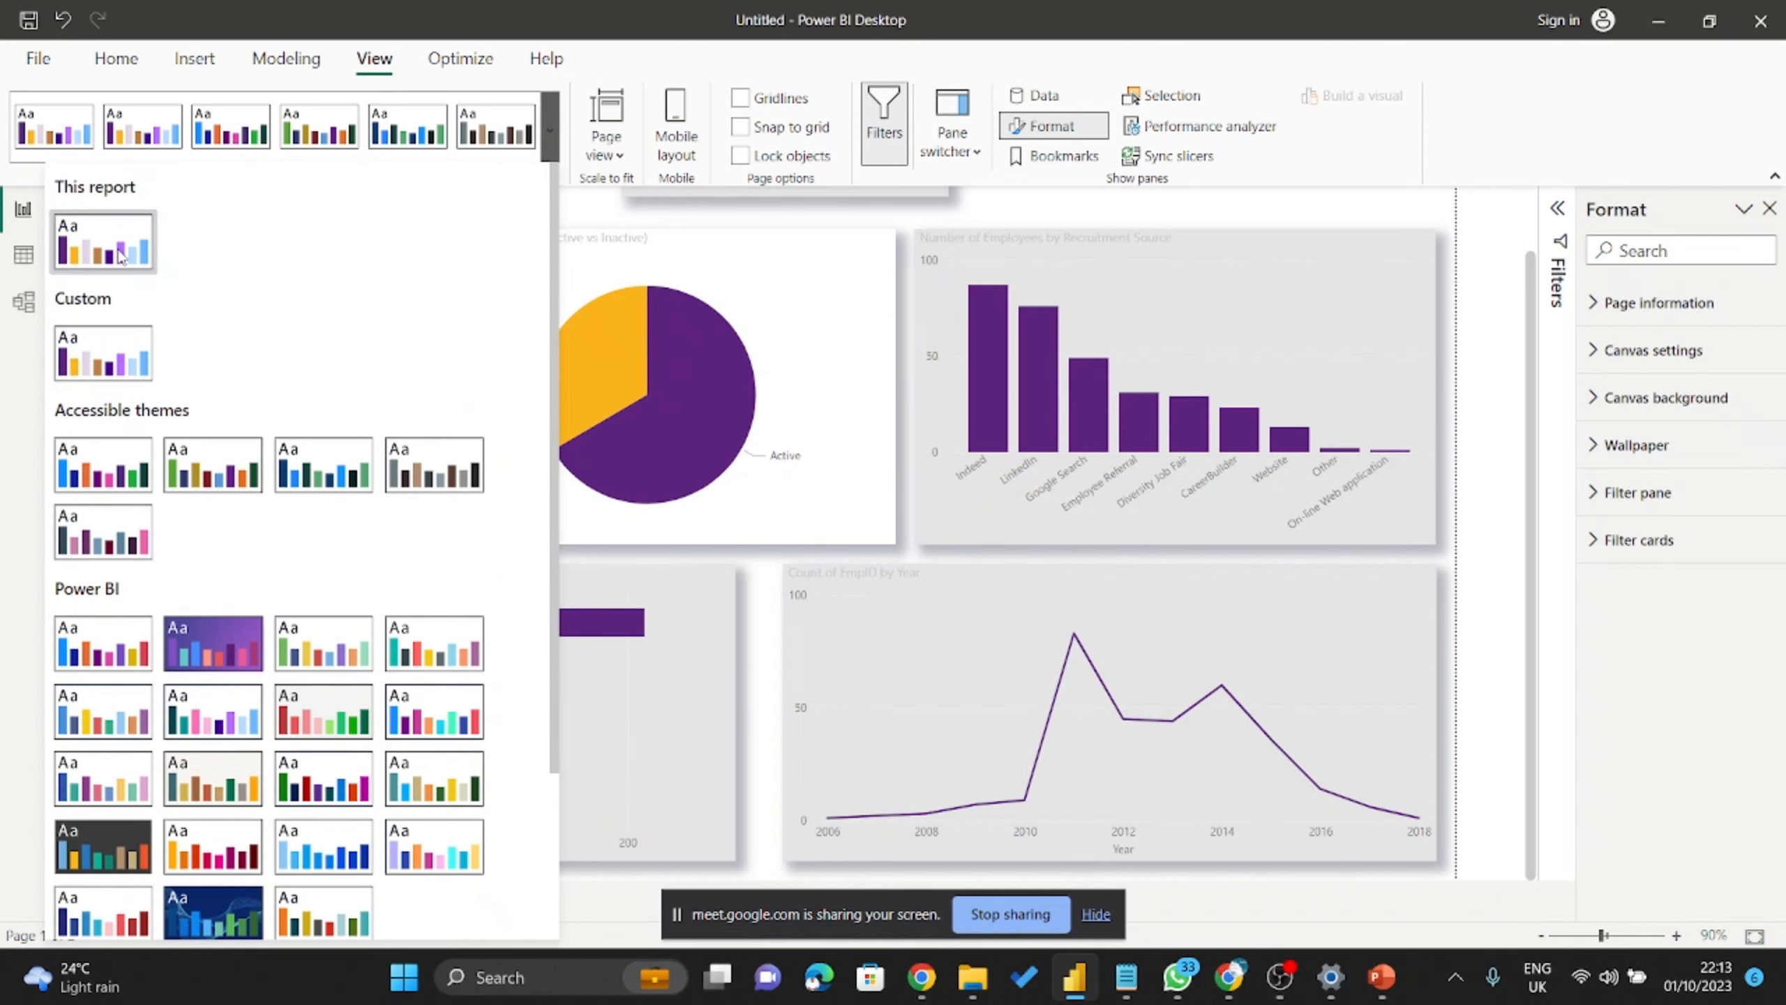
pyautogui.click(267, 485)
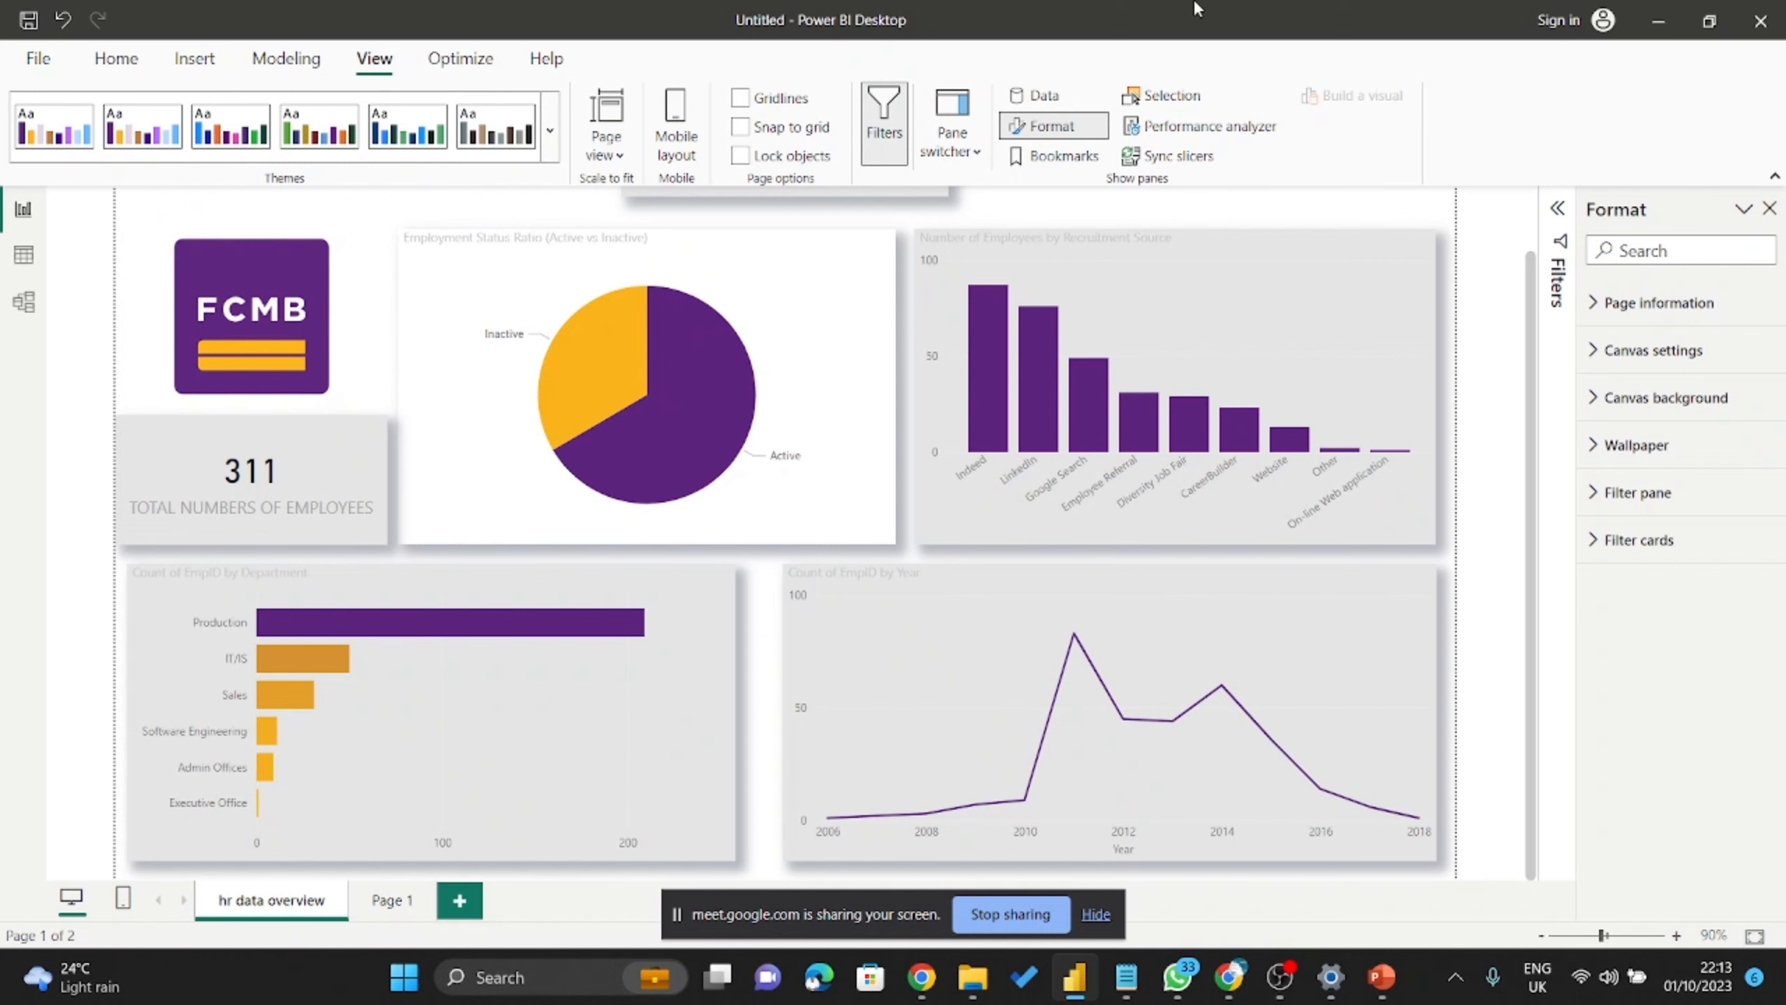
pyautogui.click(549, 129)
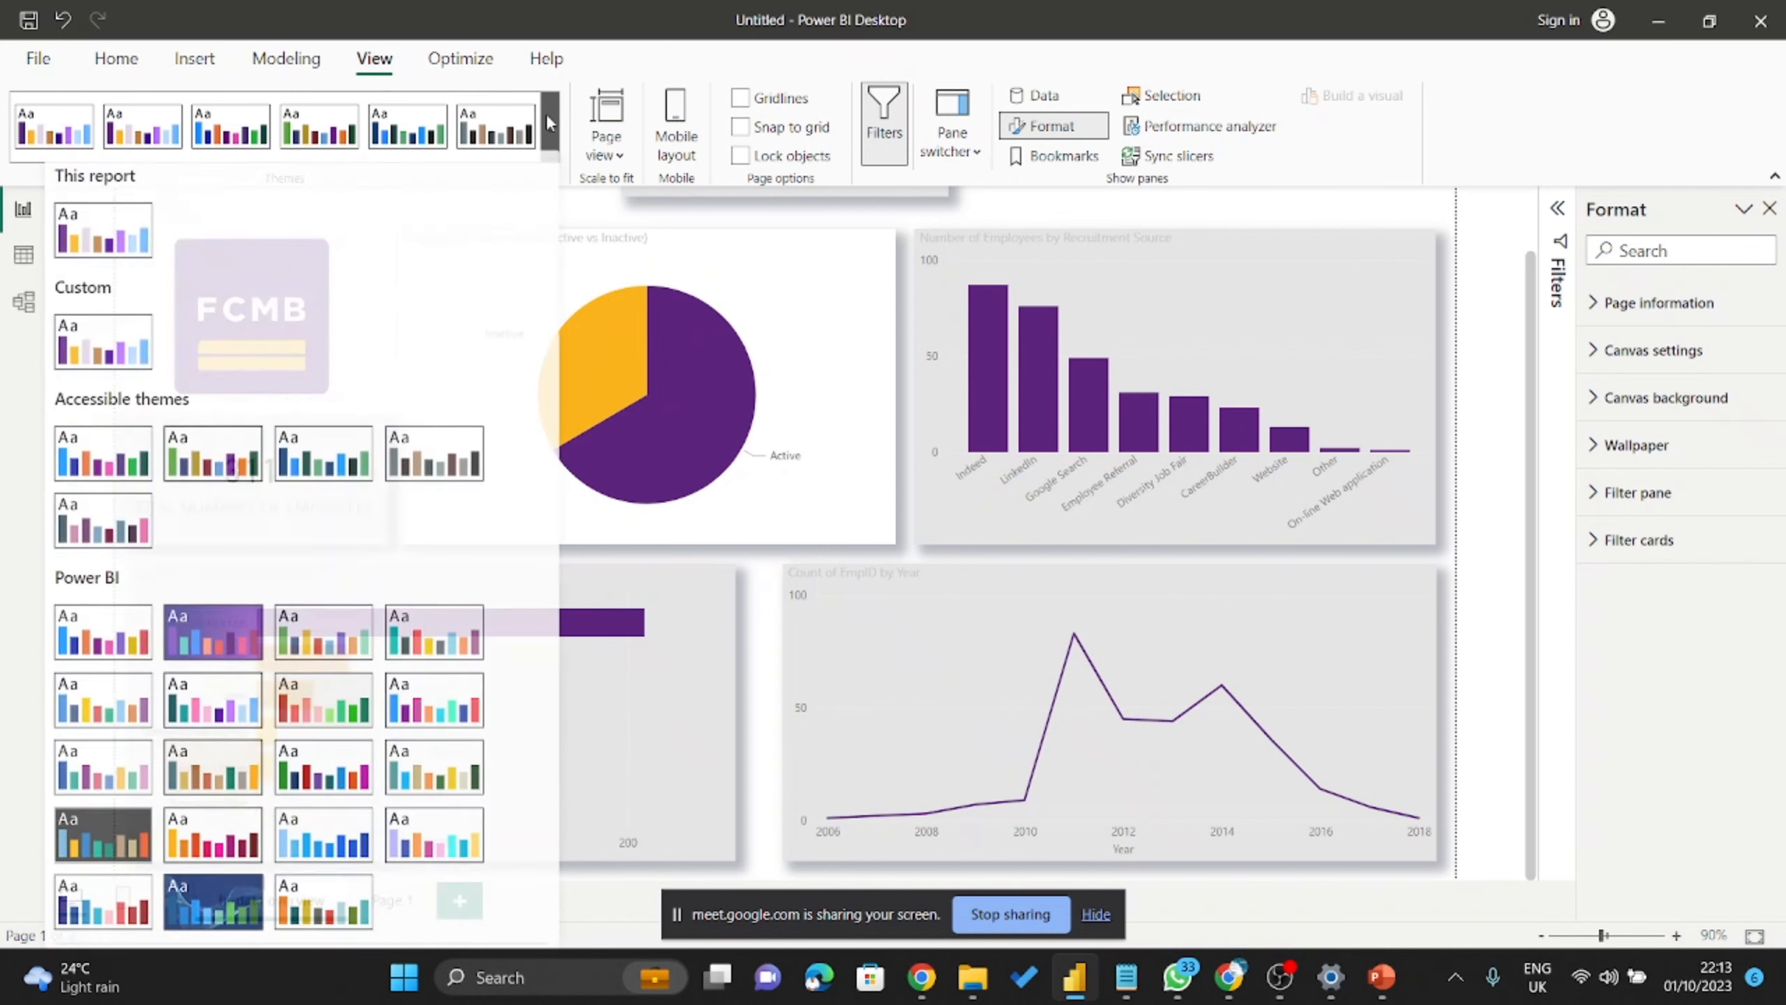
pyautogui.scroll(-3, 379, 317)
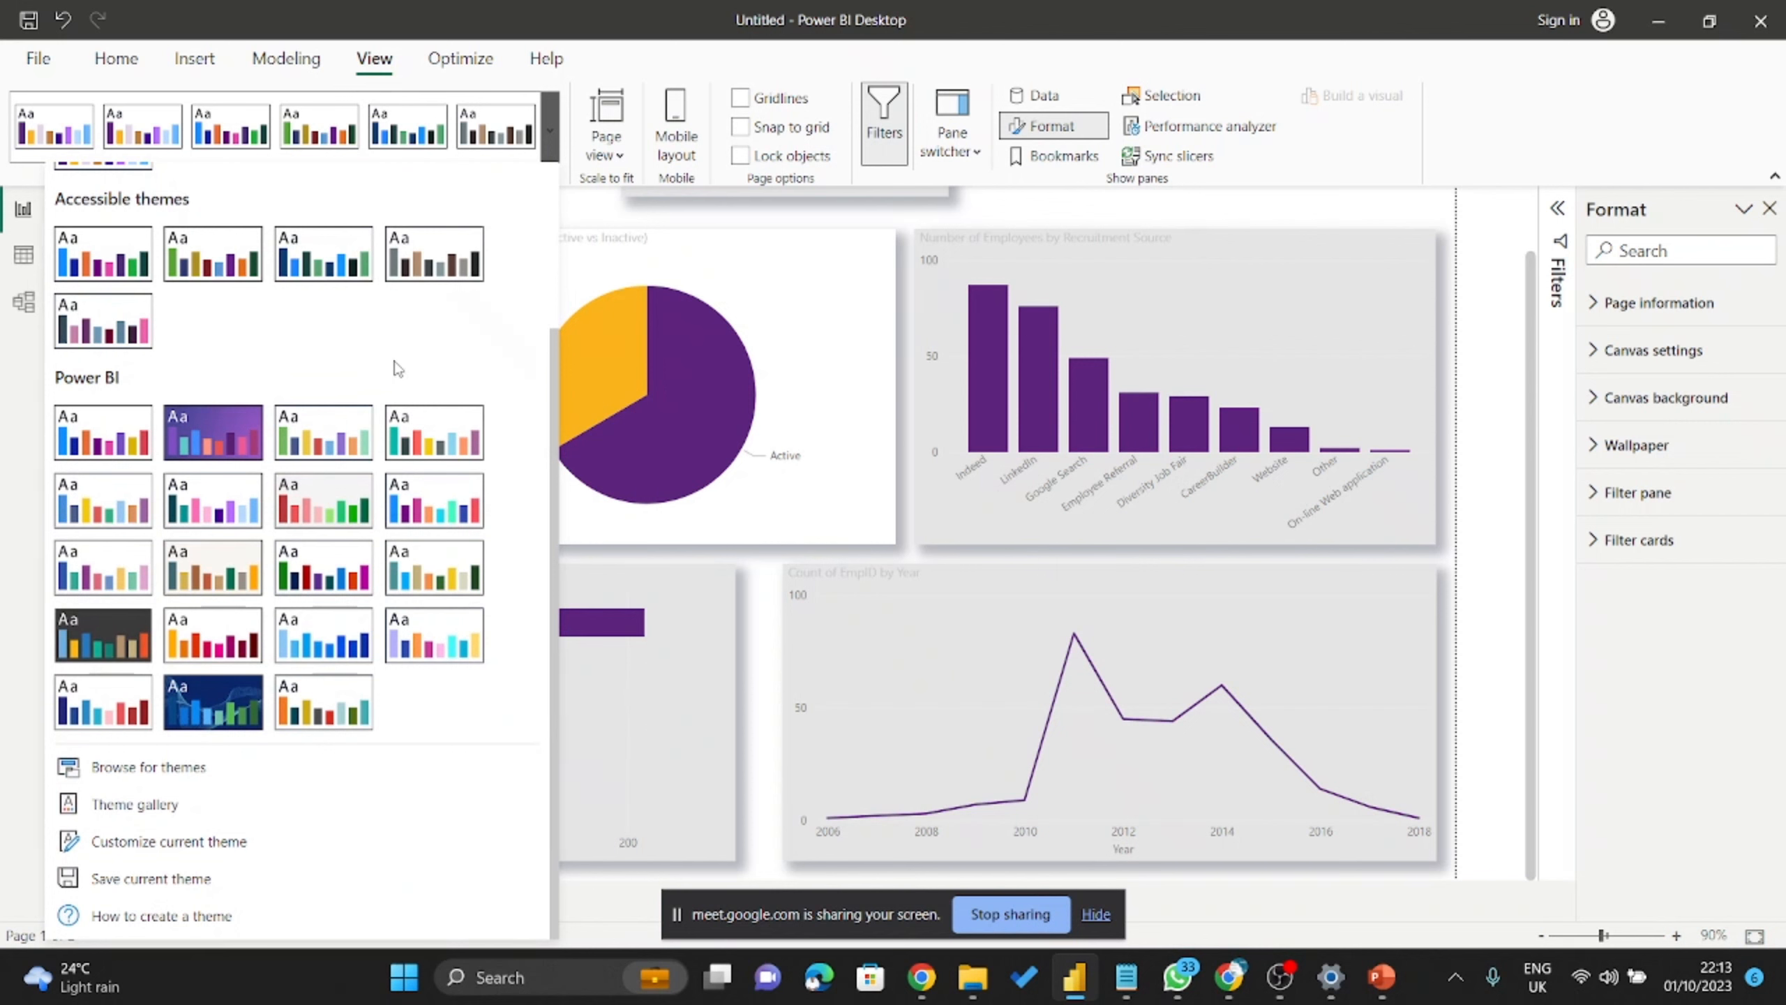
pyautogui.scroll(3, 393, 362)
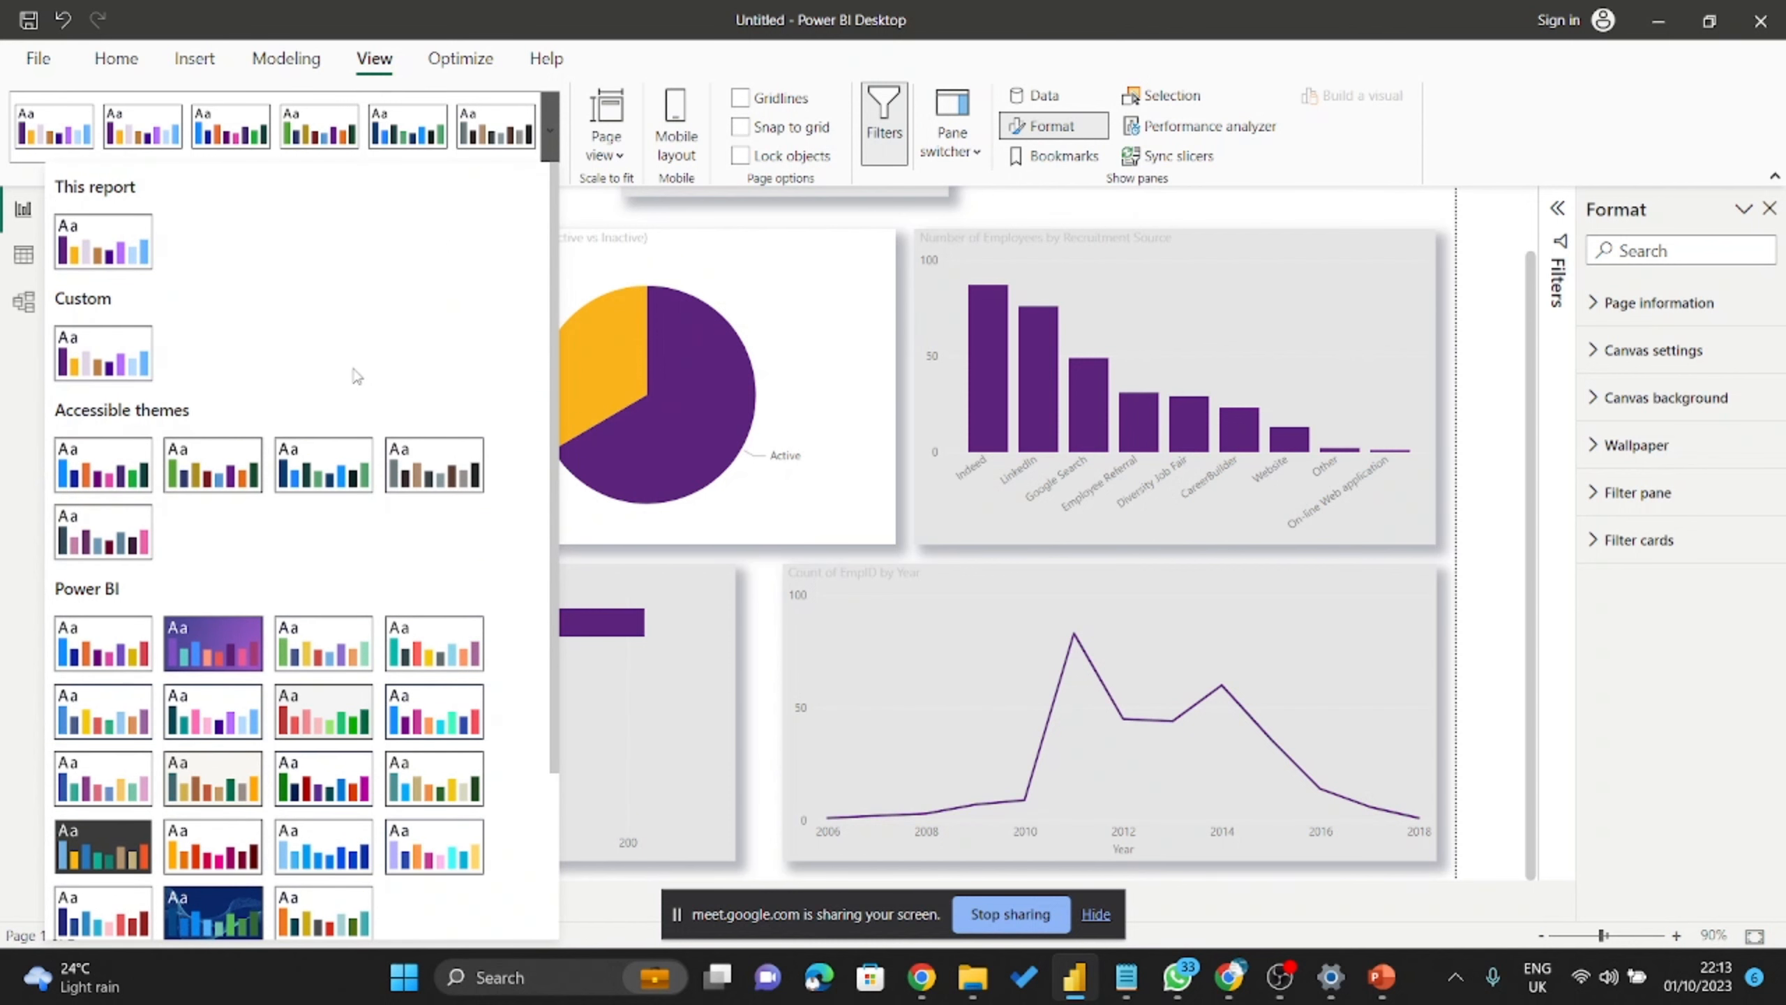
pyautogui.scroll(-3, 357, 376)
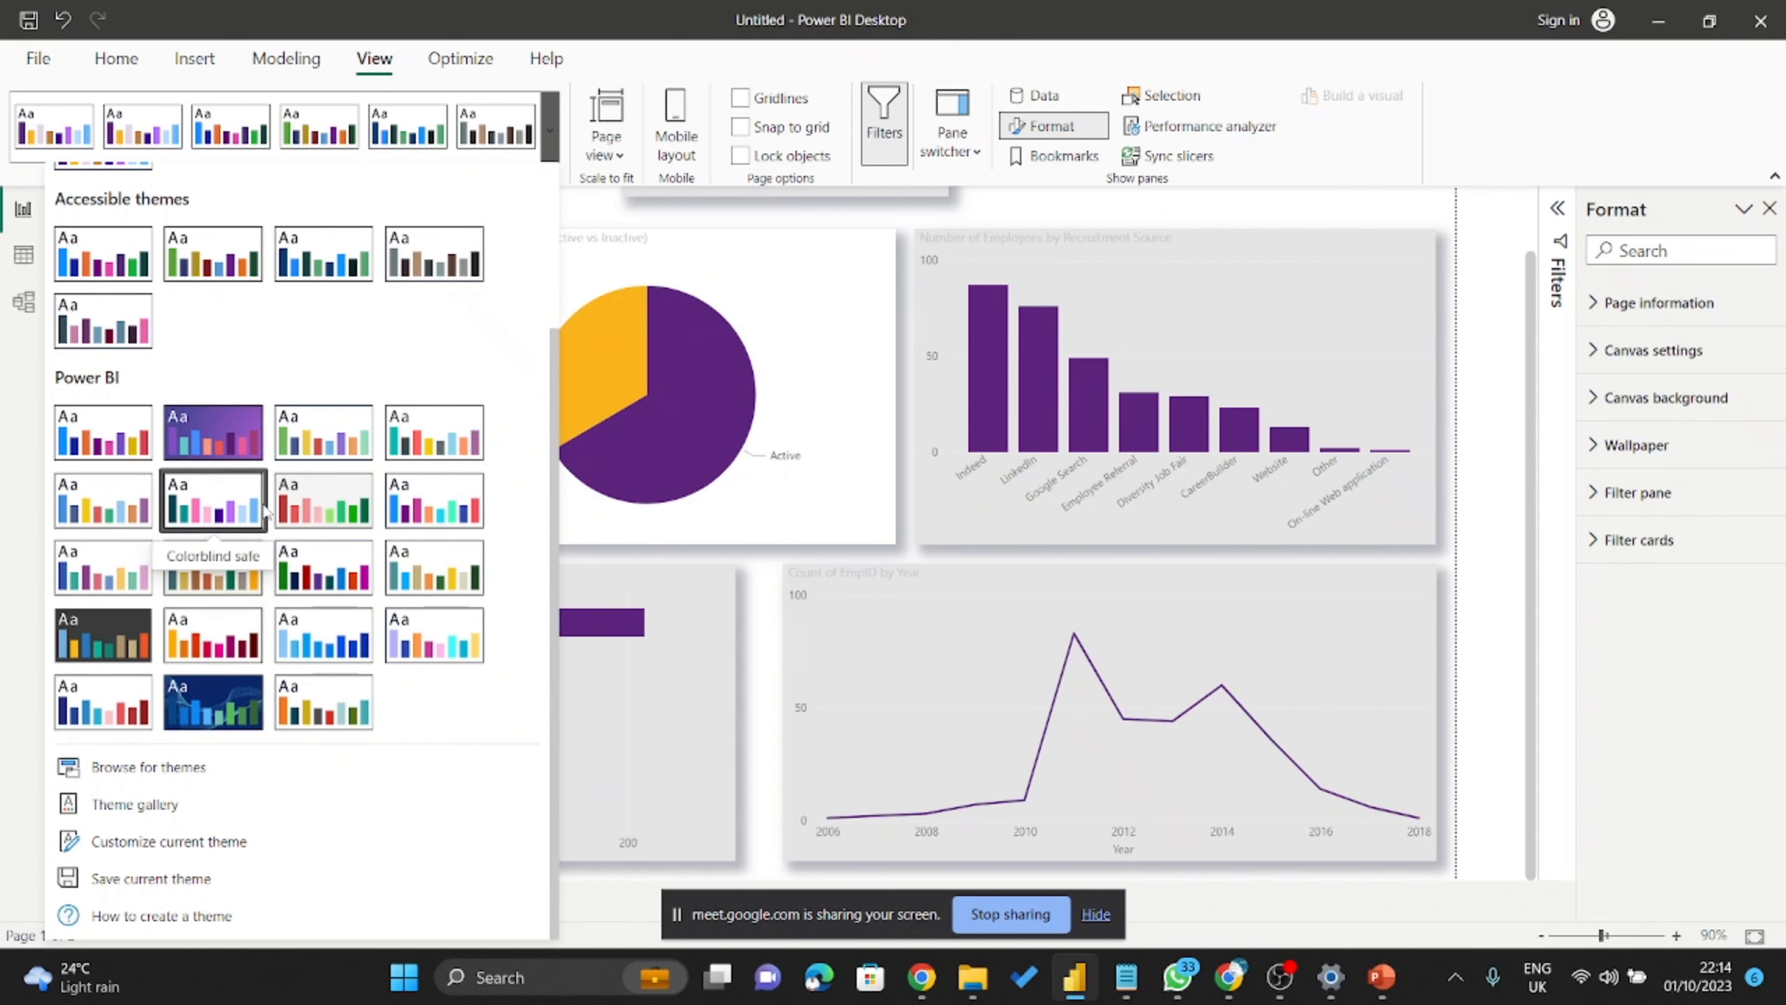
pyautogui.scroll(3, 175, 492)
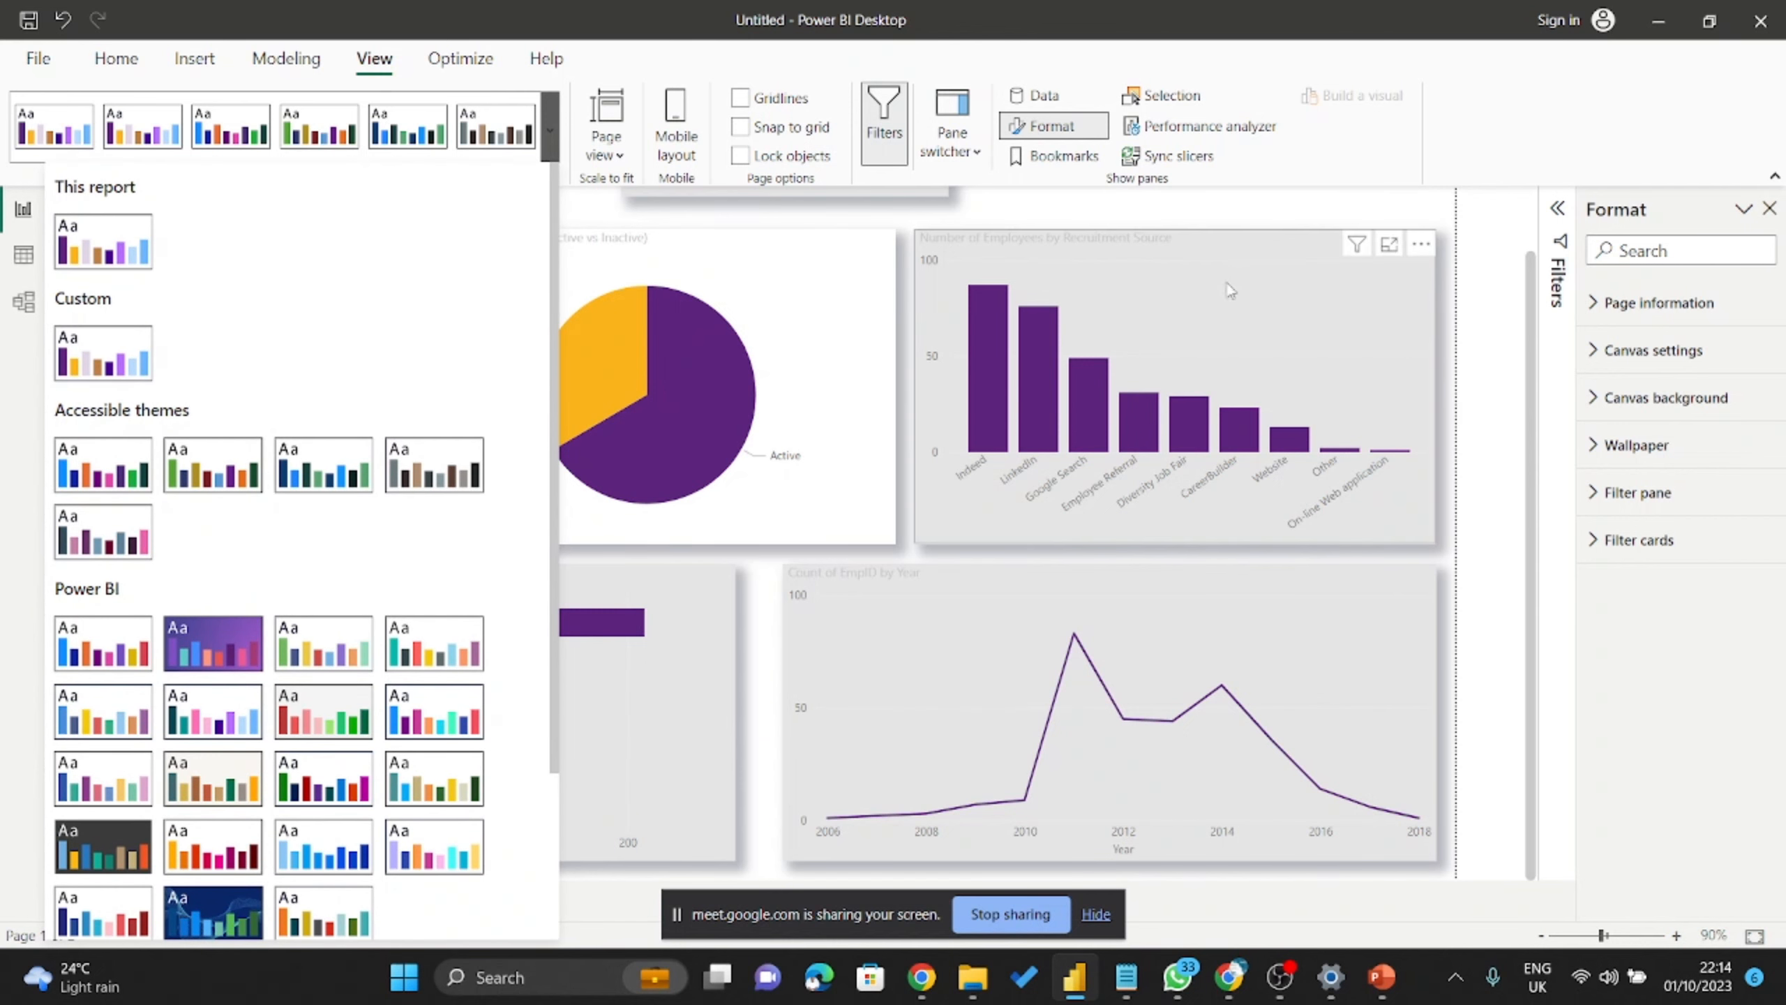
pyautogui.click(1400, 148)
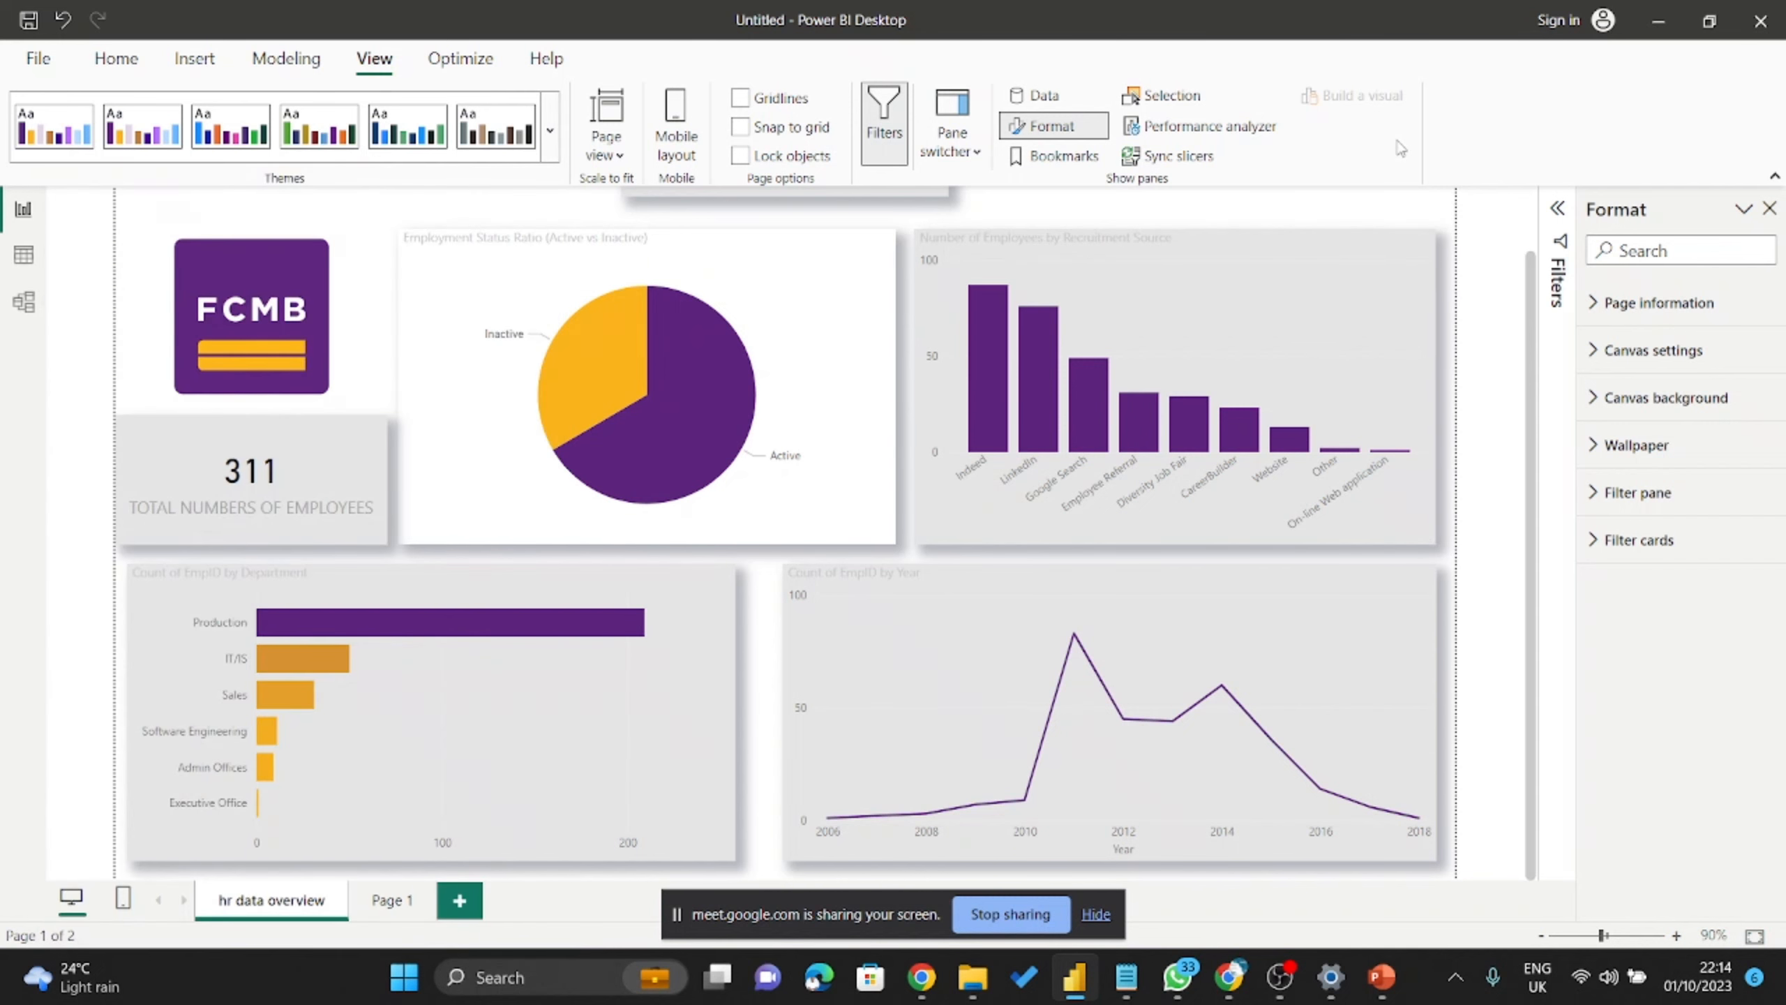
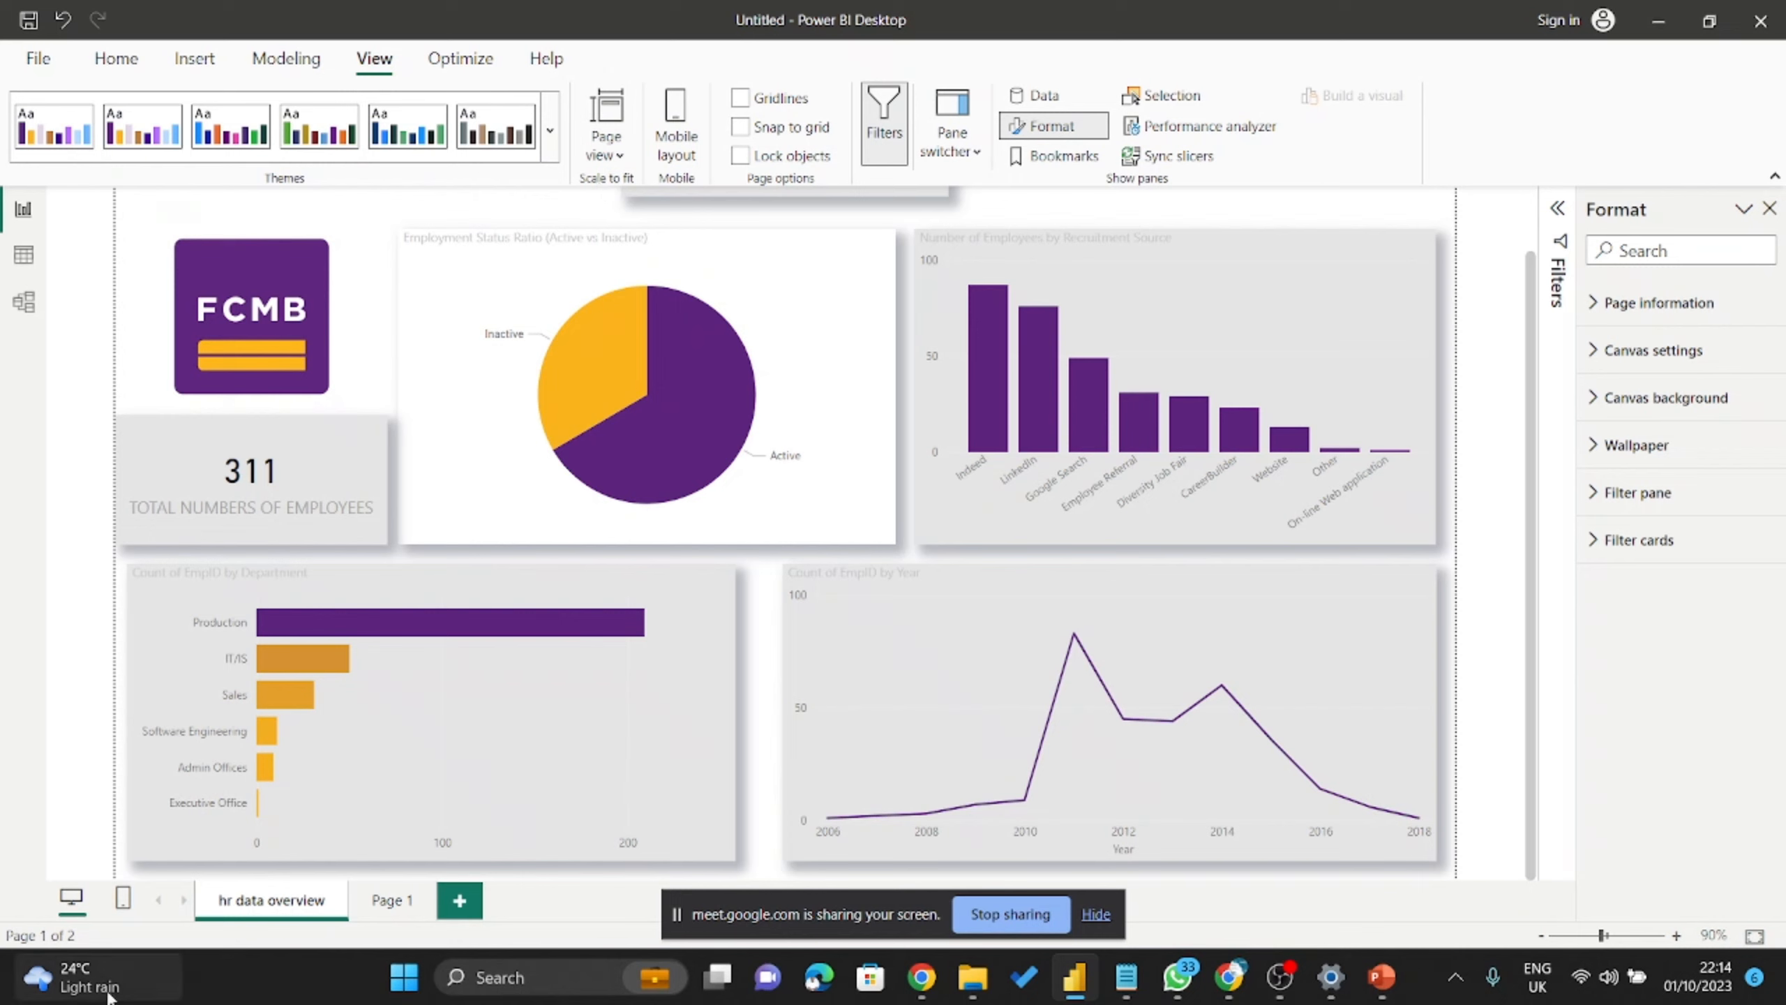
# Make the 311 total-employees card slightly narrower by moving its left edge inward.
pyautogui.click(123, 494)
pyautogui.moveTo(119, 478); pyautogui.dragTo(127, 479)
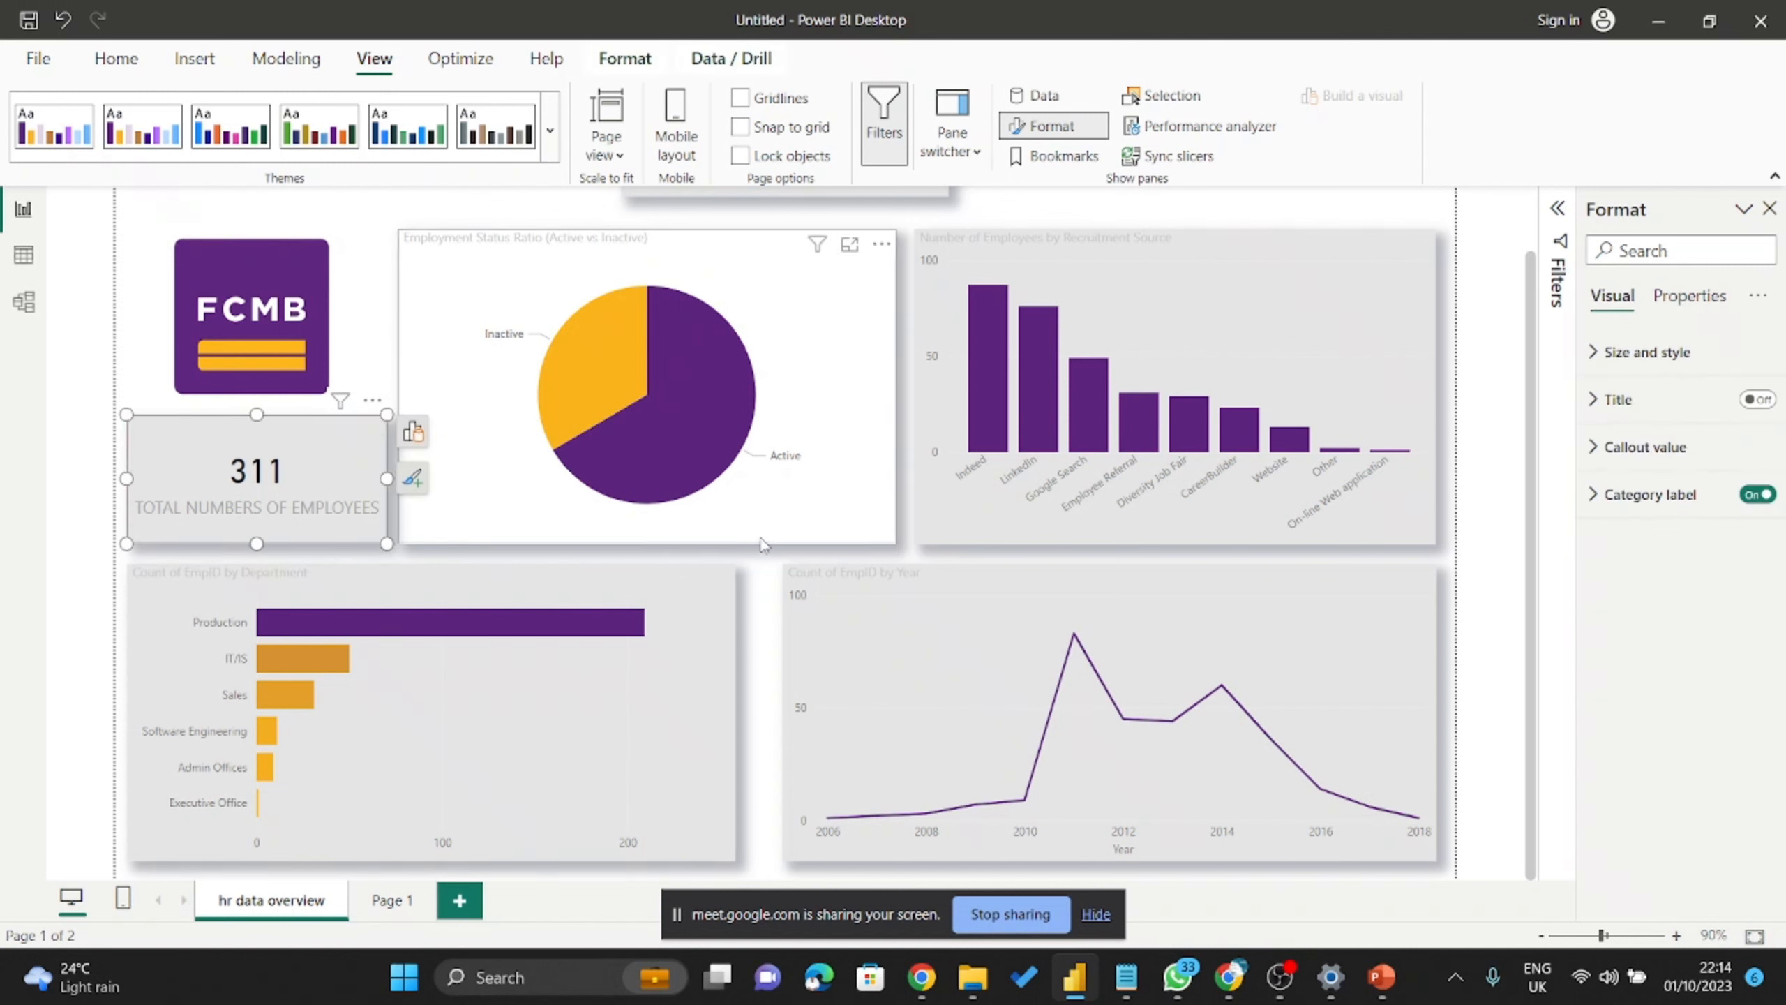
pyautogui.scroll(2, 988, 611)
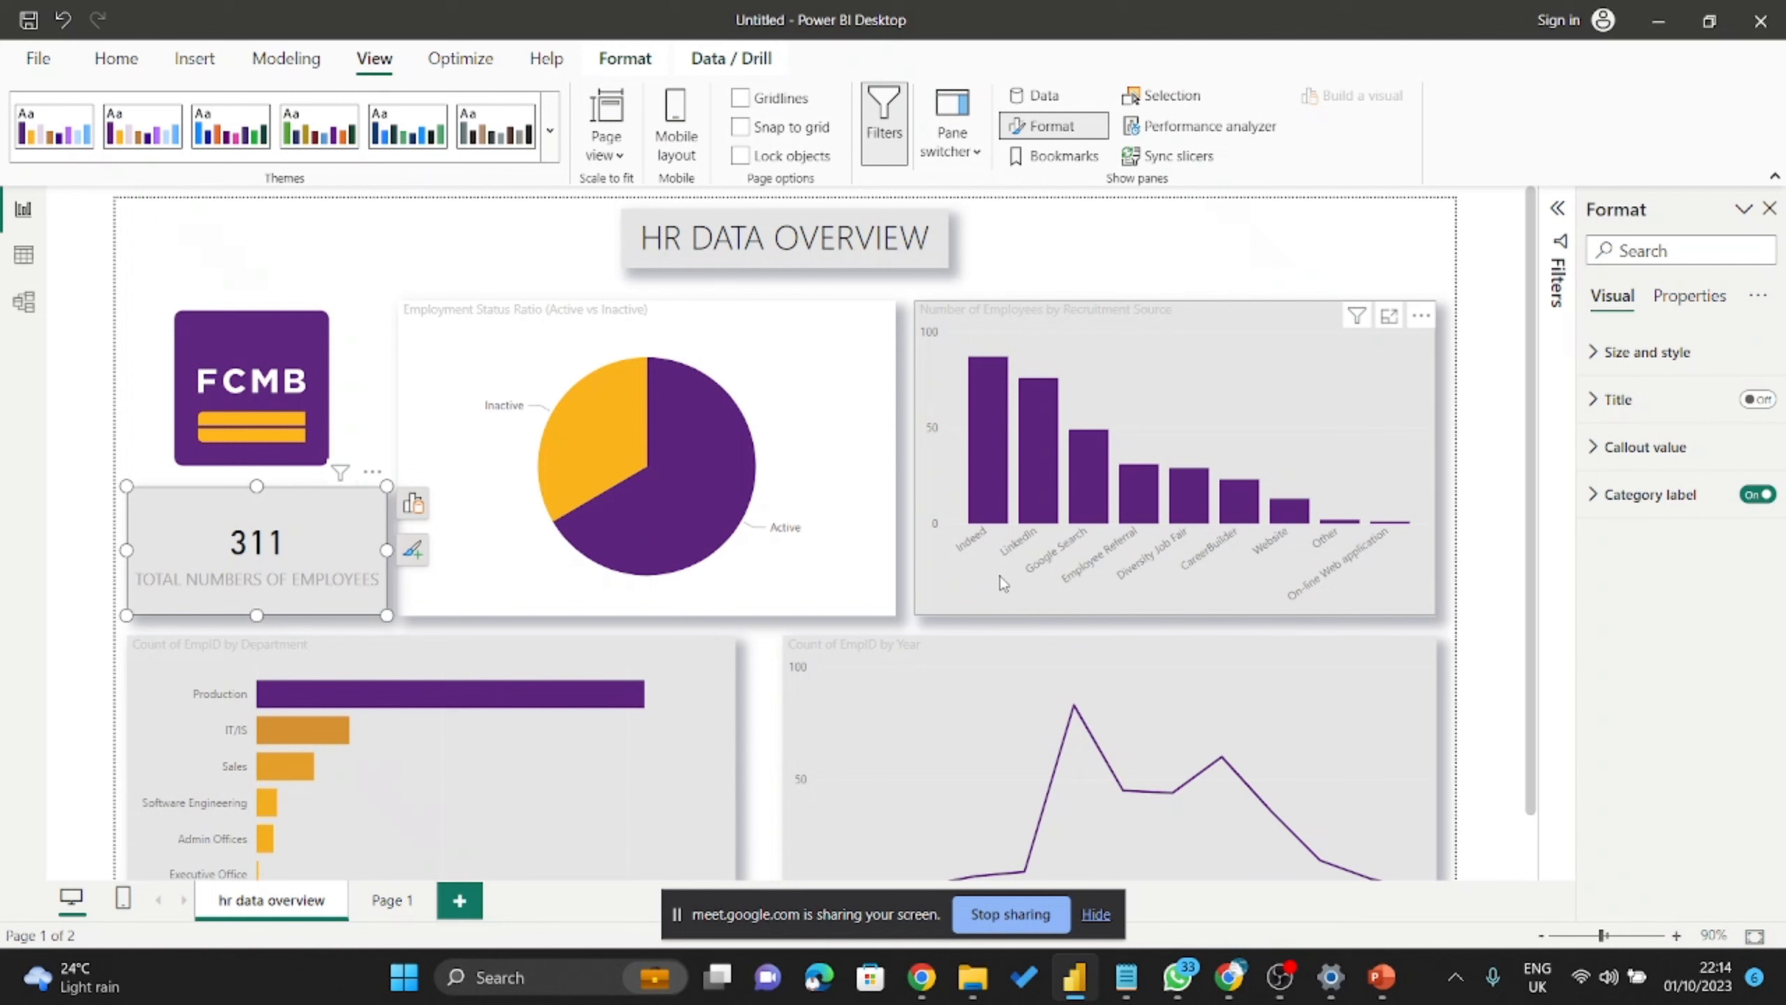
pyautogui.click(1165, 250)
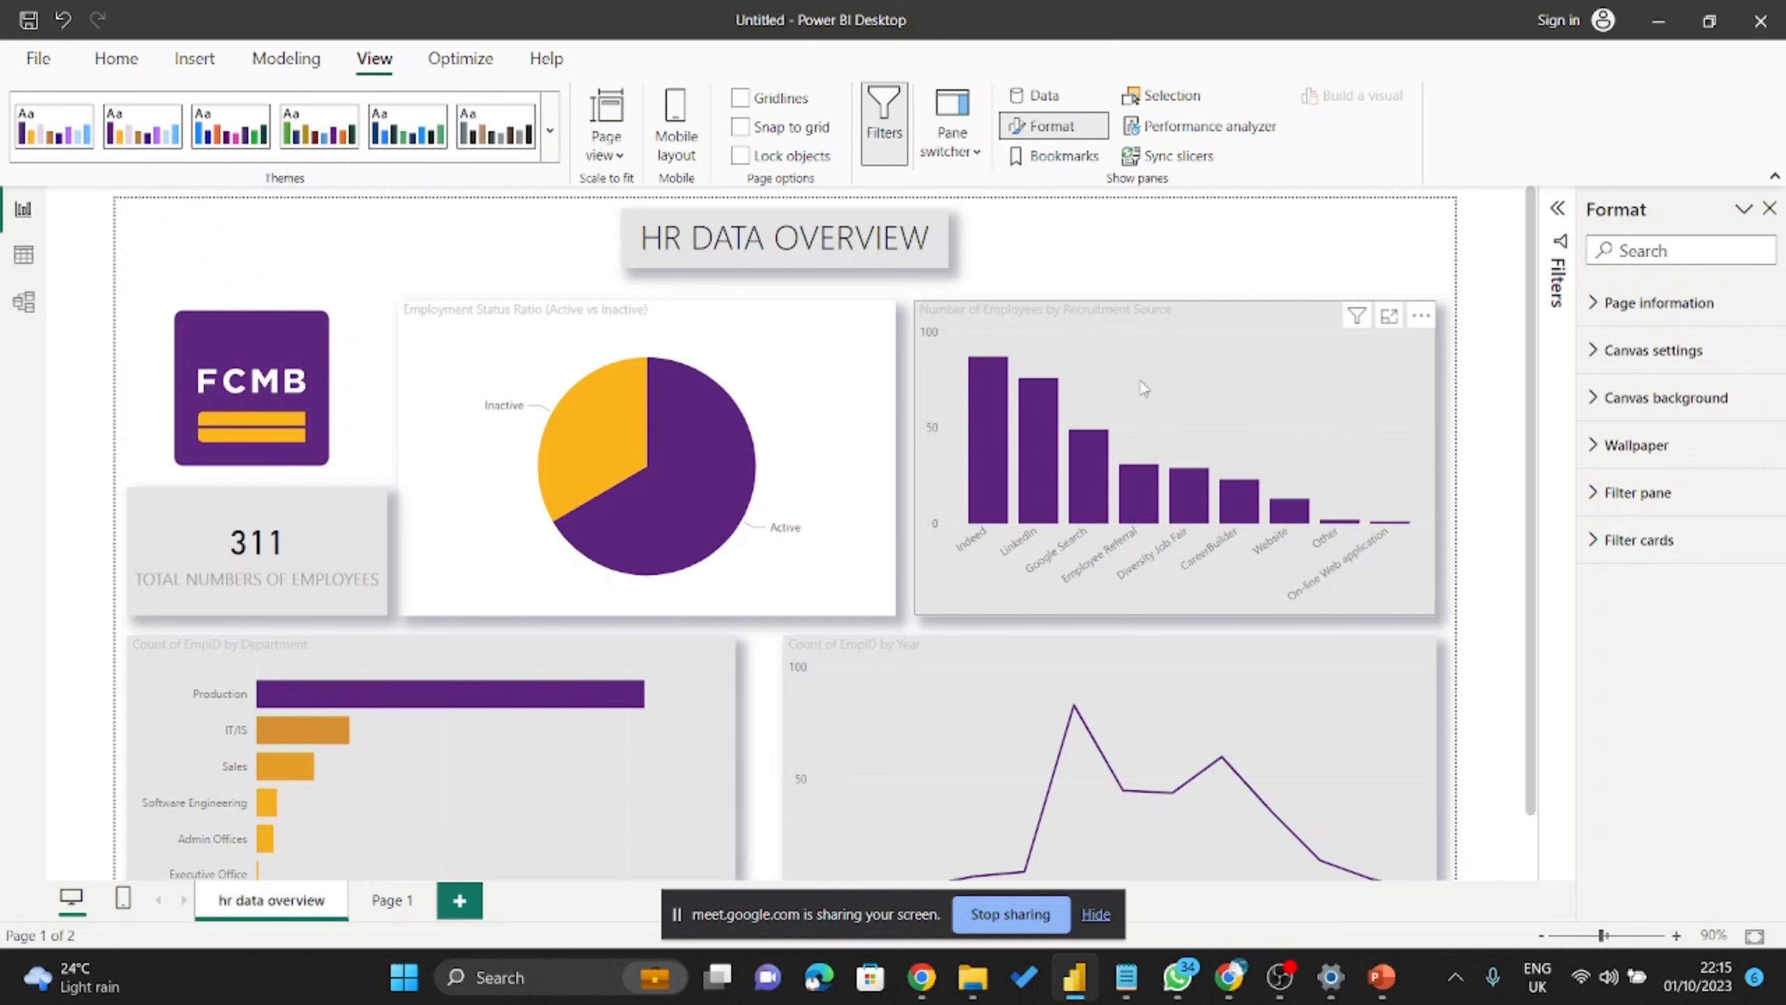
pyautogui.scroll(-1, 712, 485)
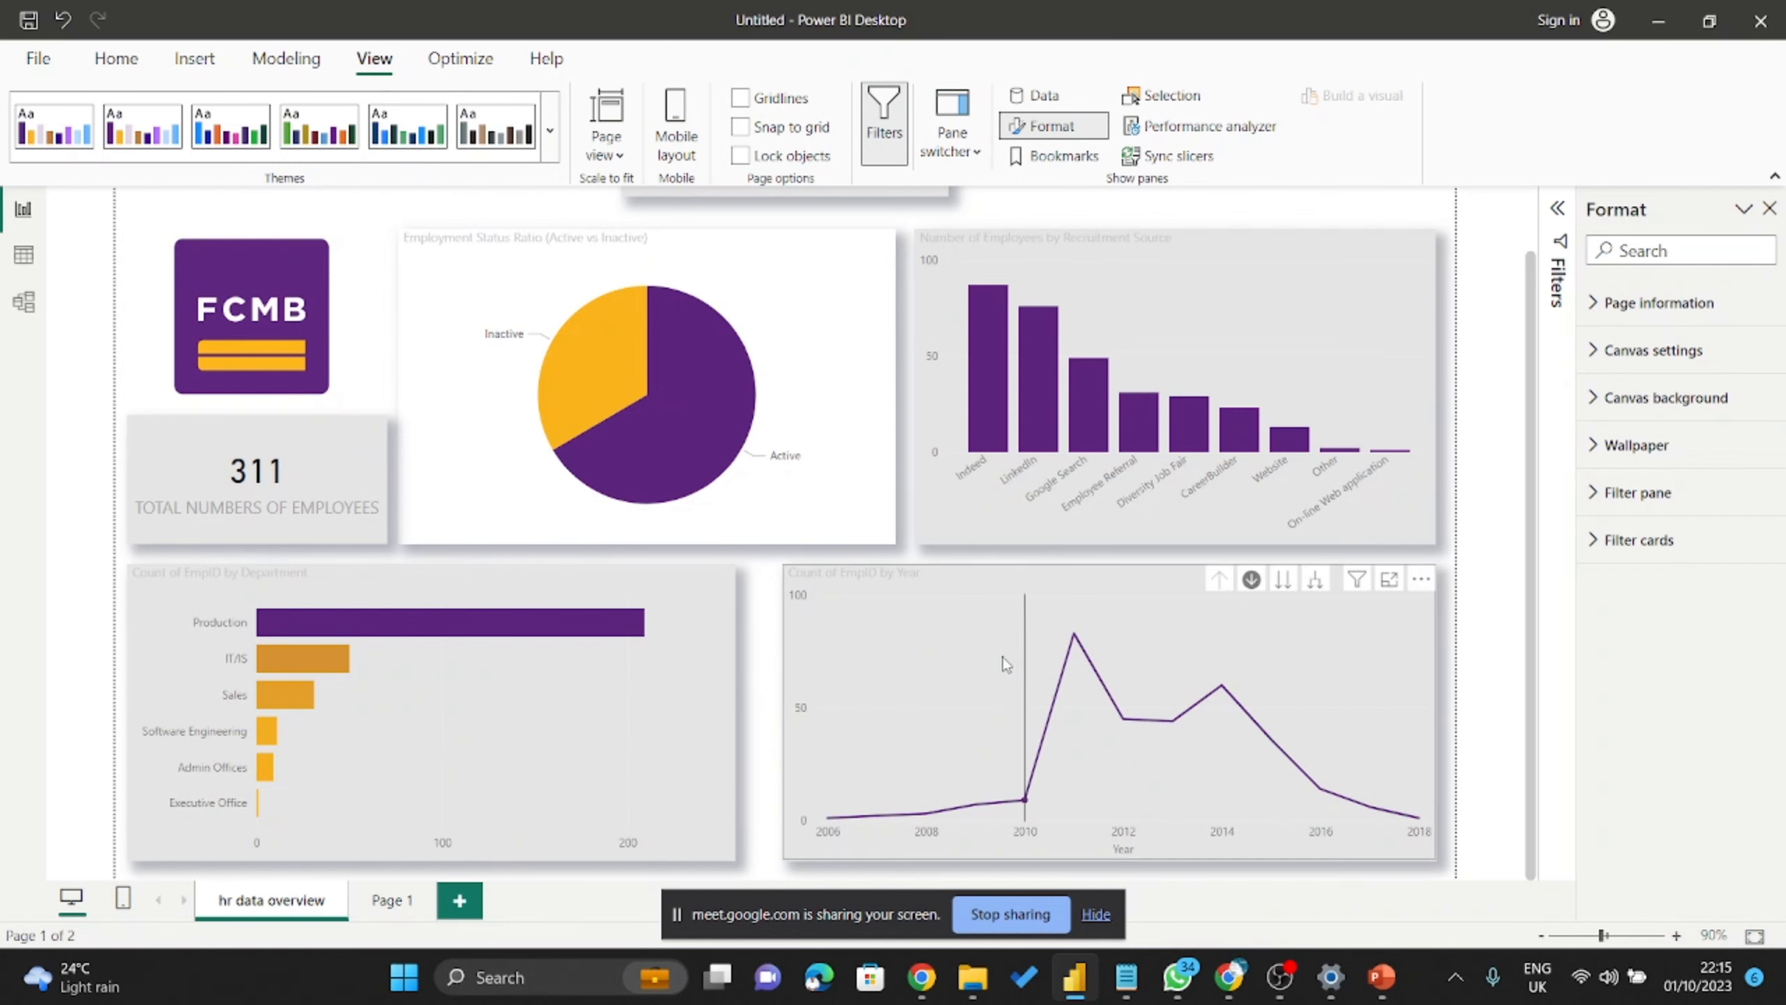
pyautogui.moveTo(1004, 660)
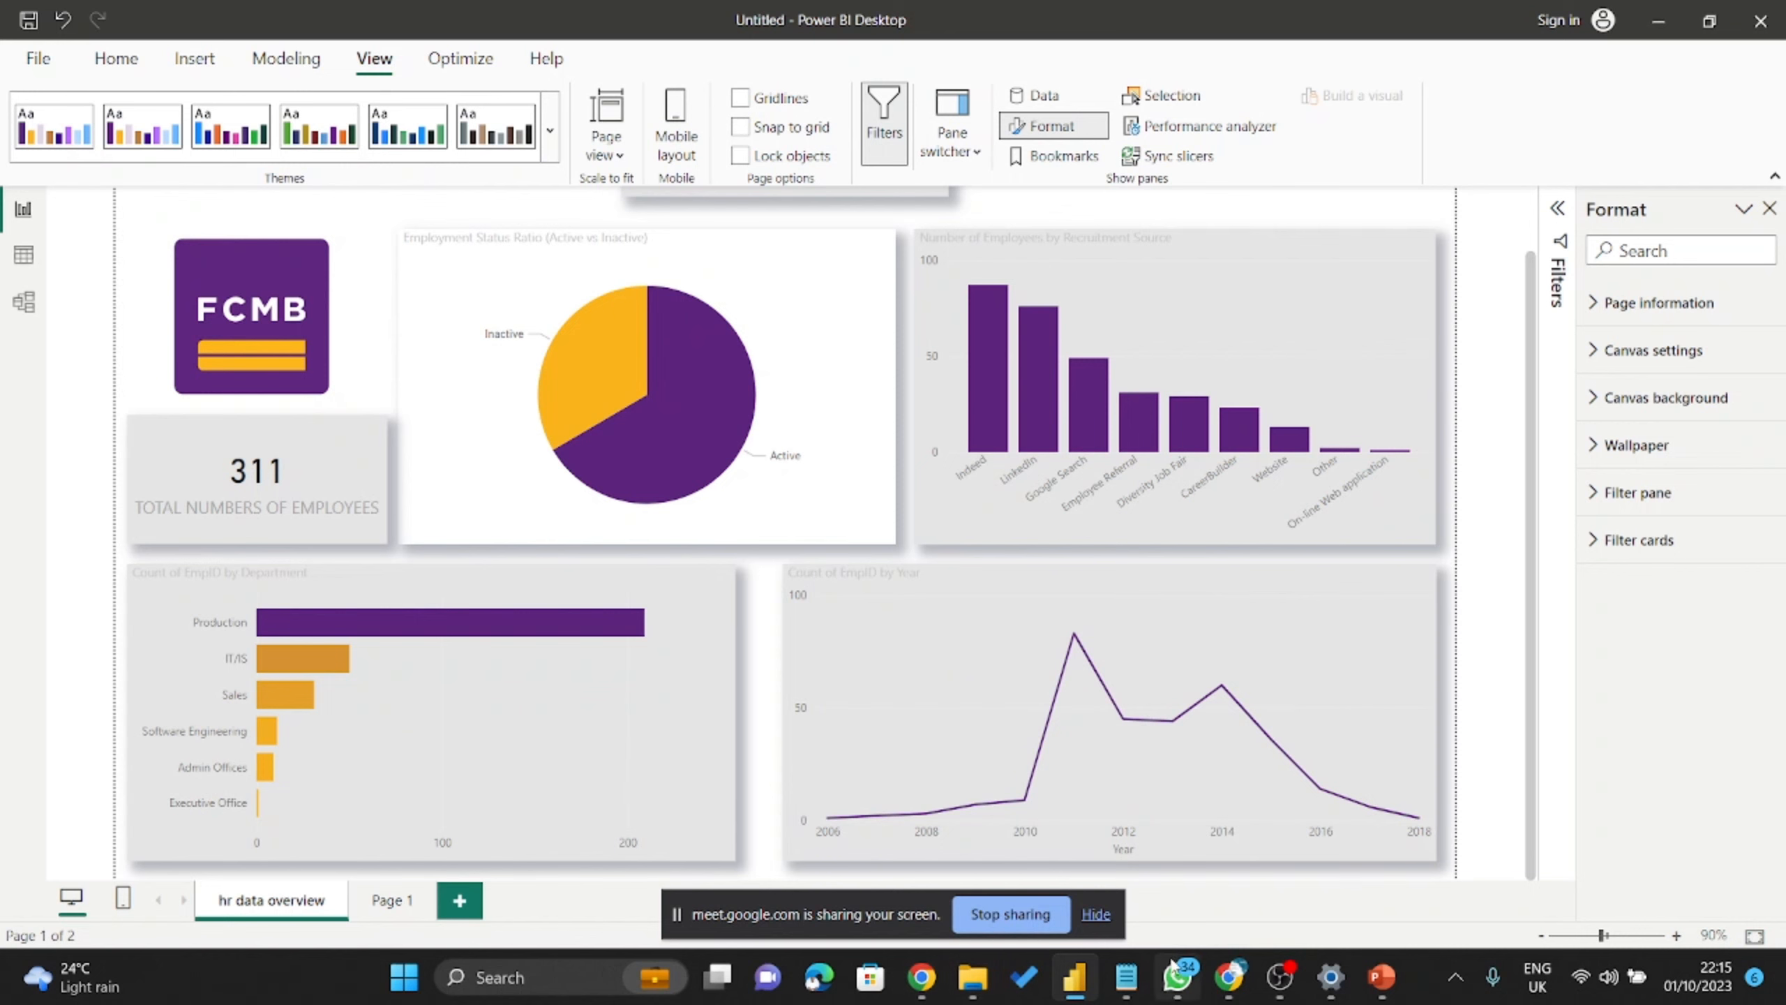
# Go to Google Meet in Chrome.
pyautogui.click(1229, 982)
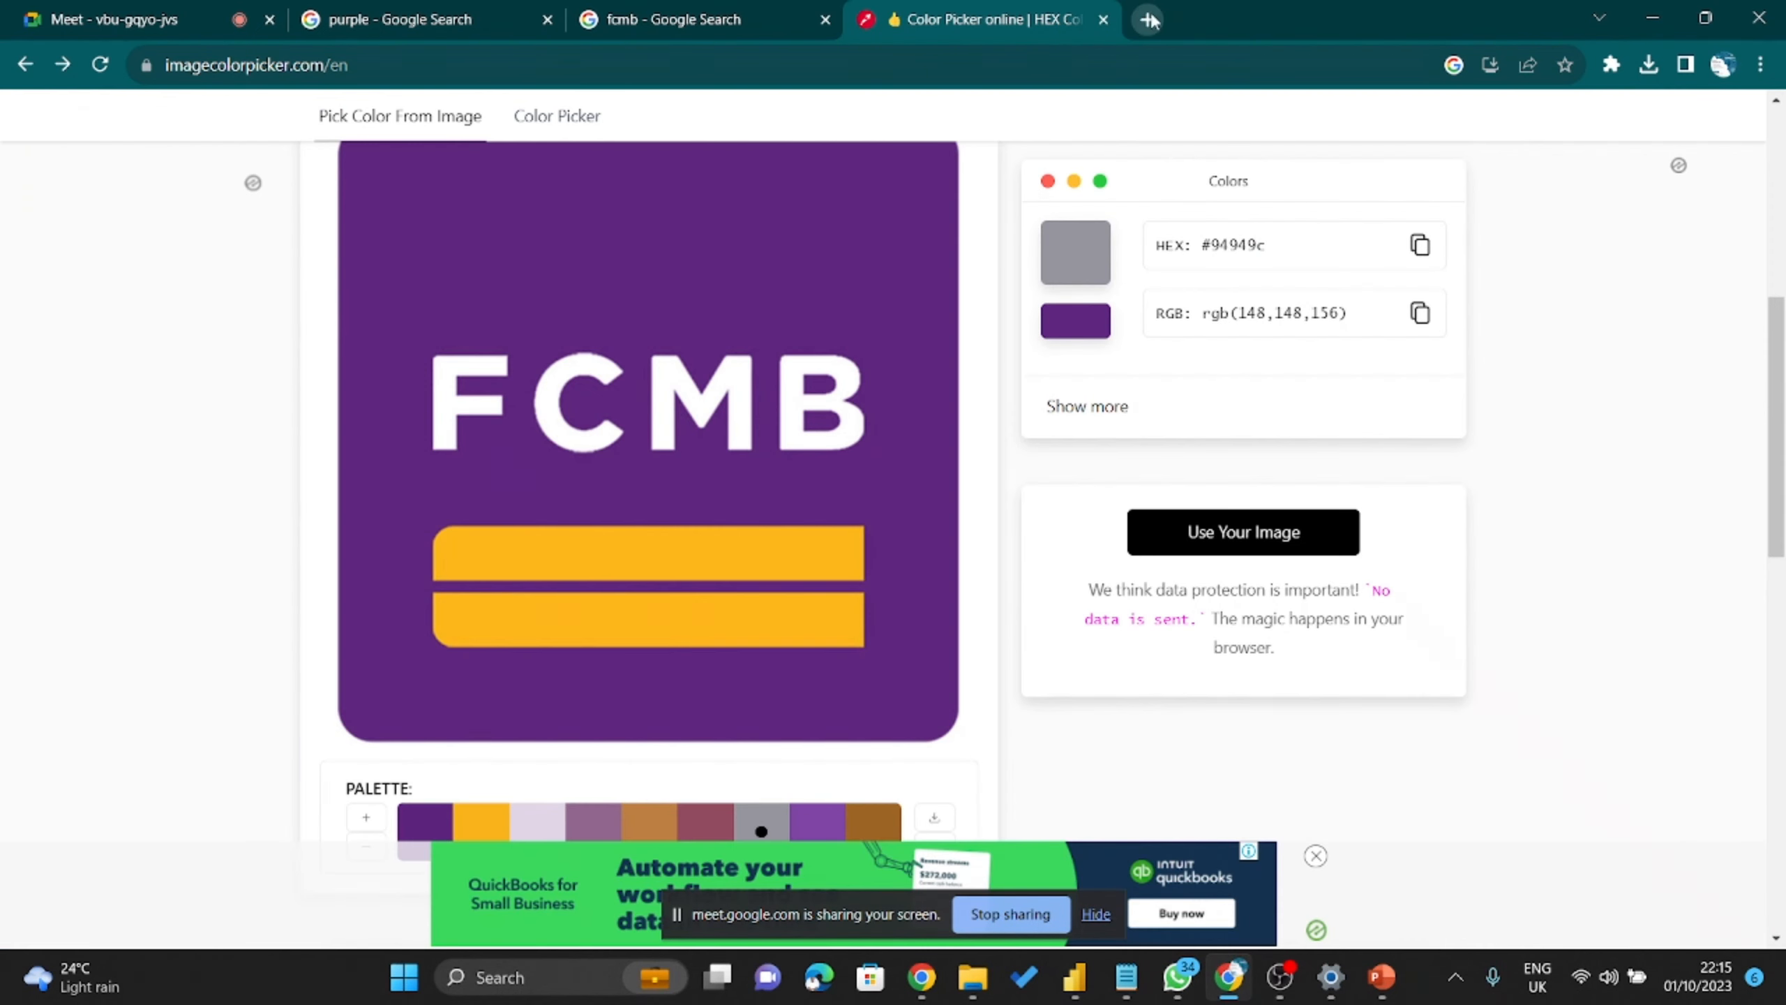
pyautogui.click(836, 71)
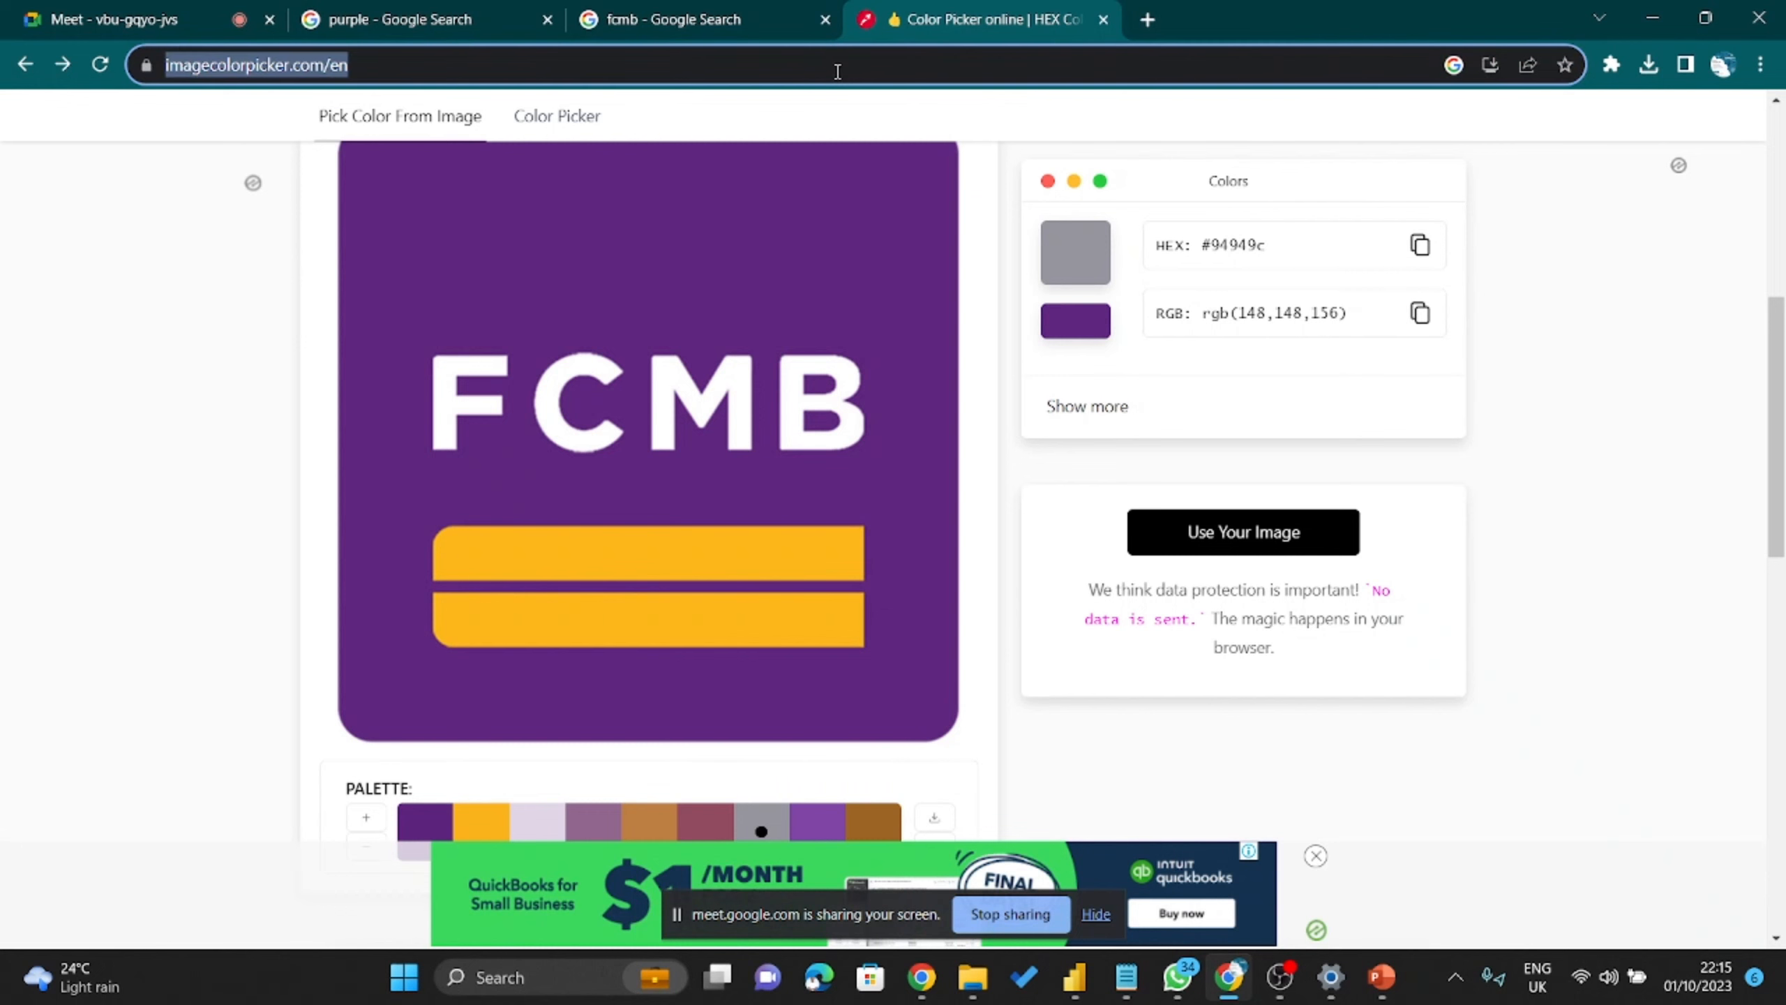
pyautogui.write('meet.google.com')
pyautogui.press('Return')
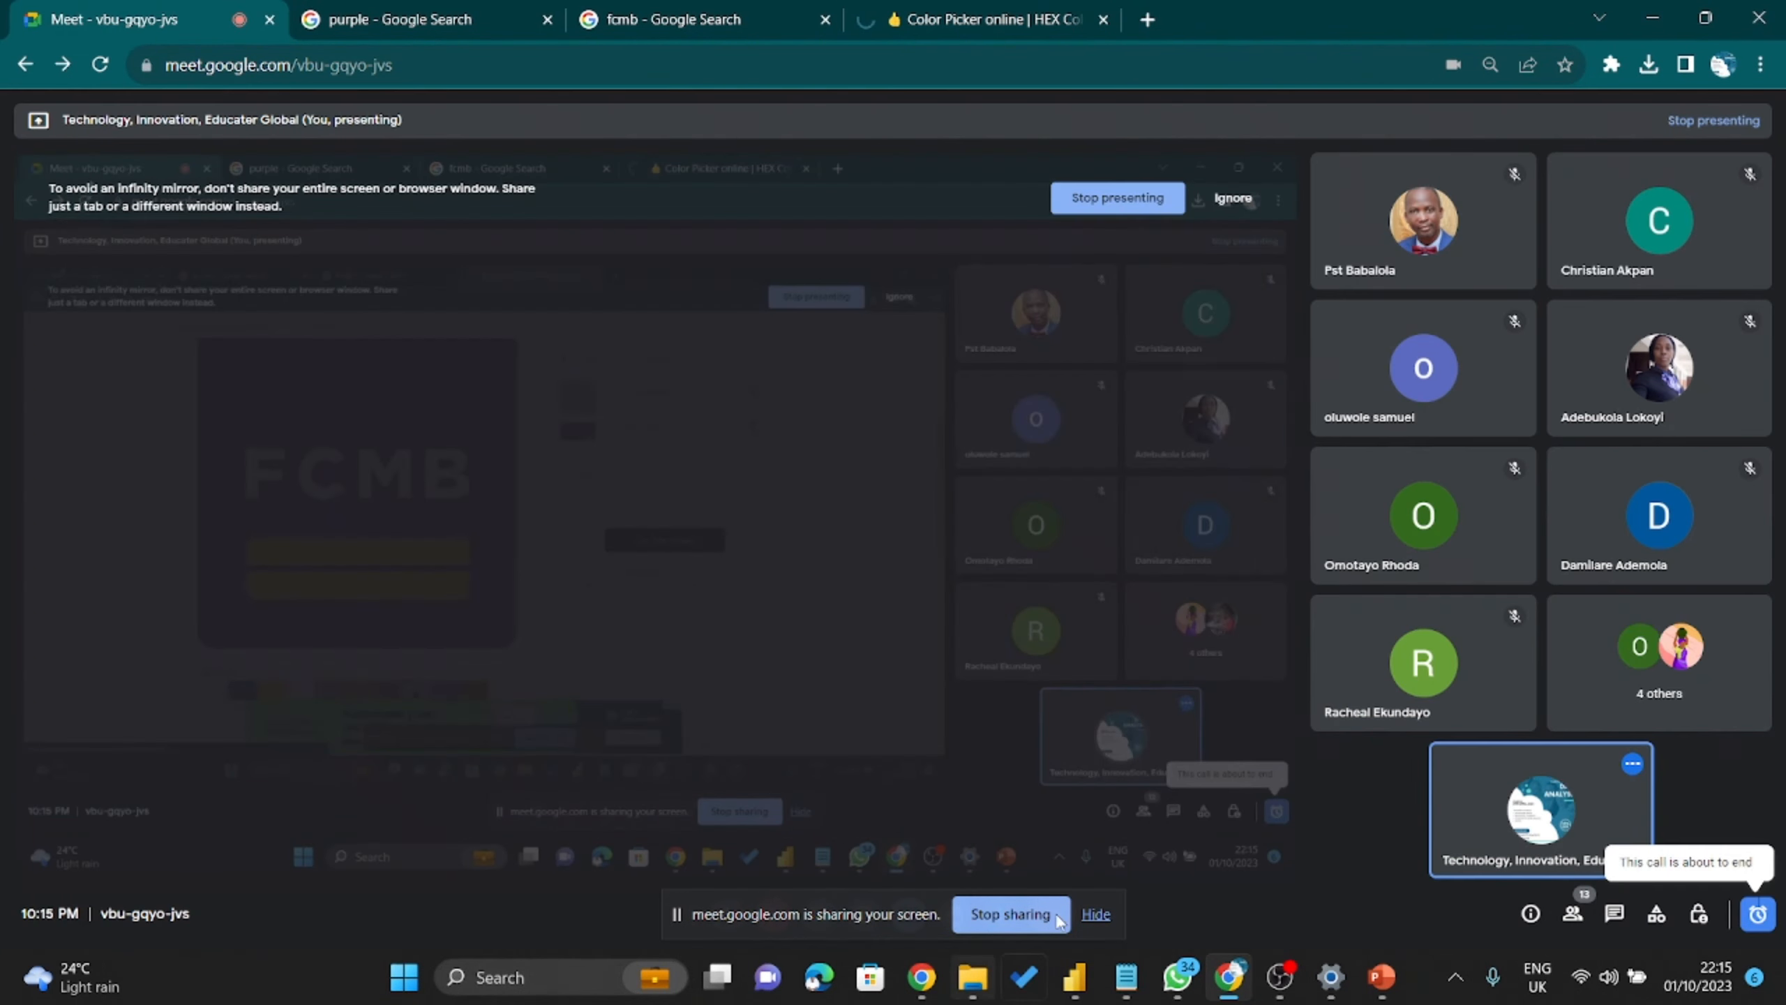
# Stop the current screen share, turn the microphone on, and admit the waiting participant.
pyautogui.click(1020, 906)
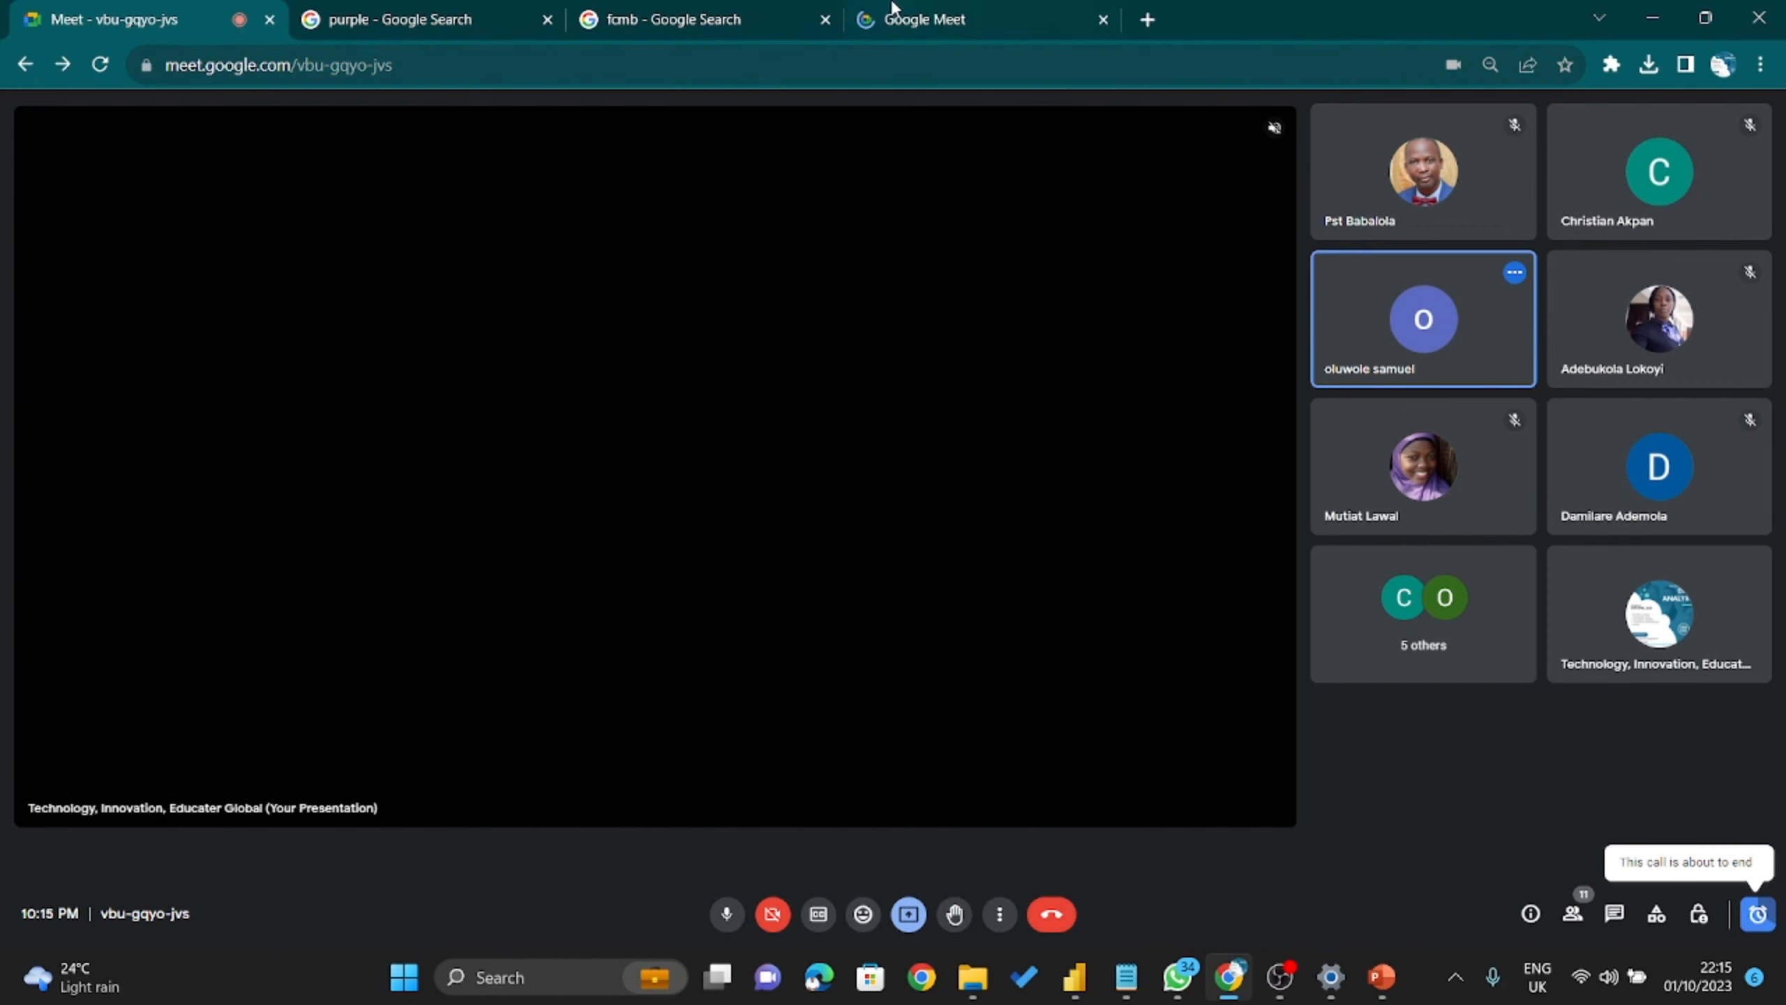
pyautogui.click(893, 10)
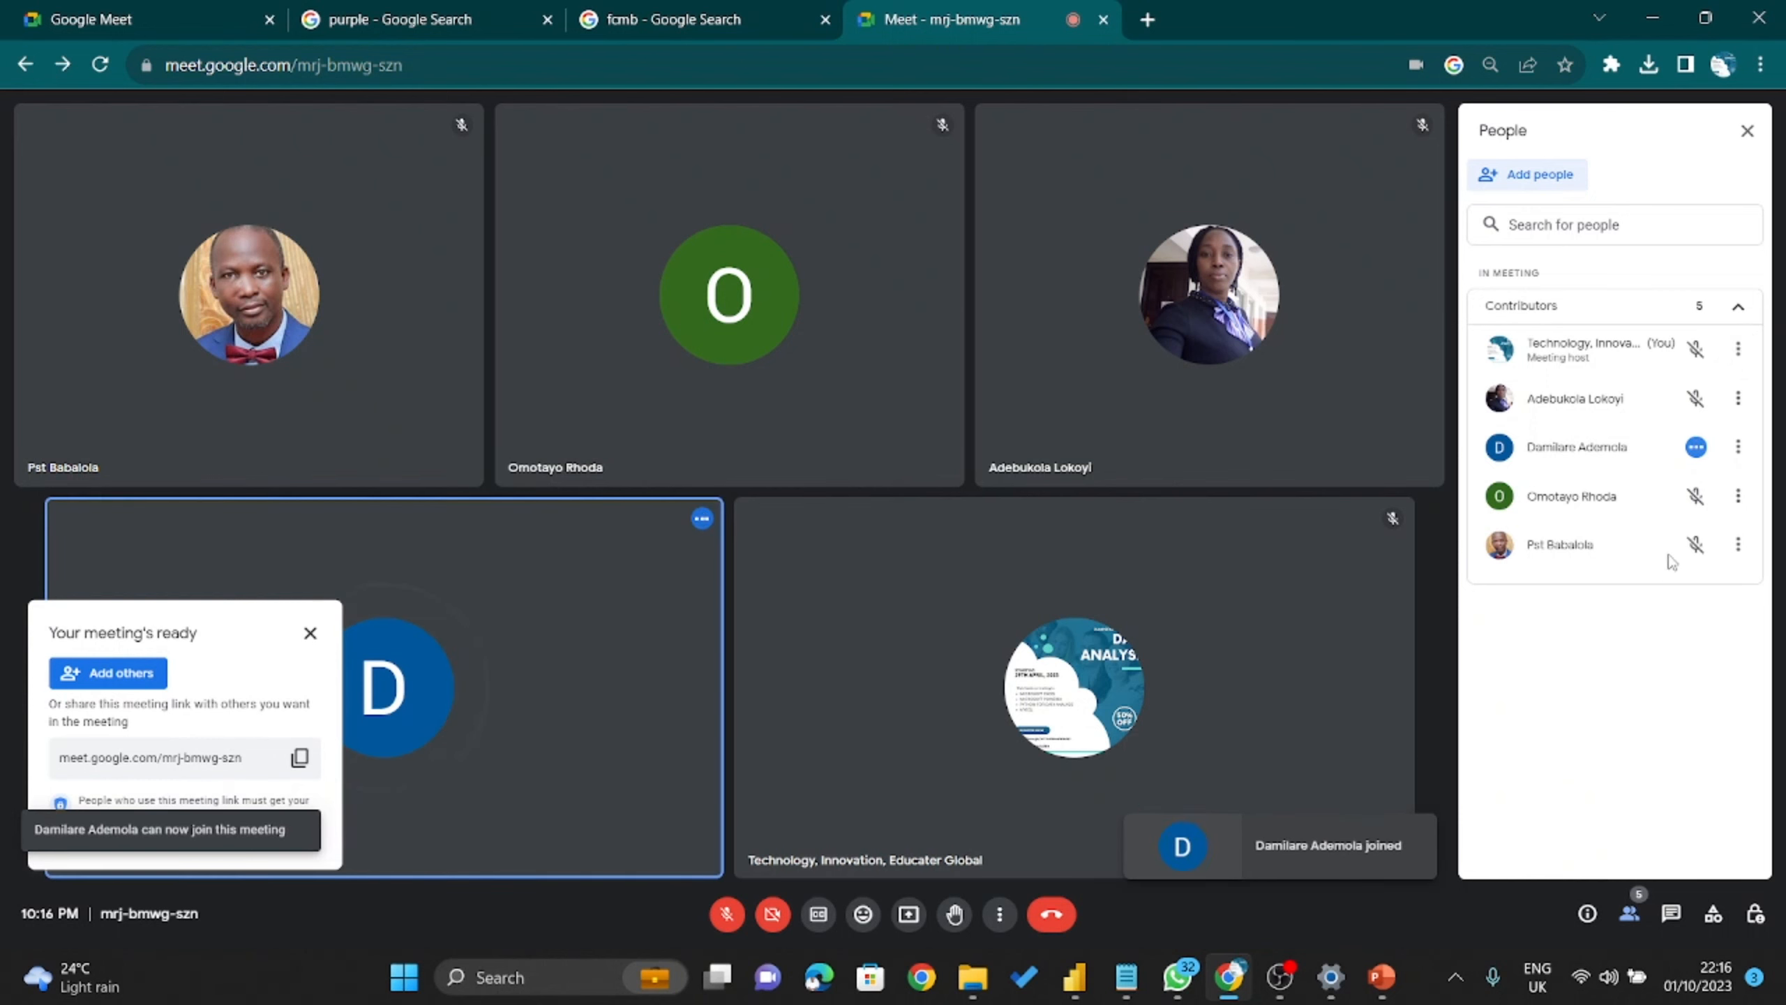
pyautogui.click(728, 916)
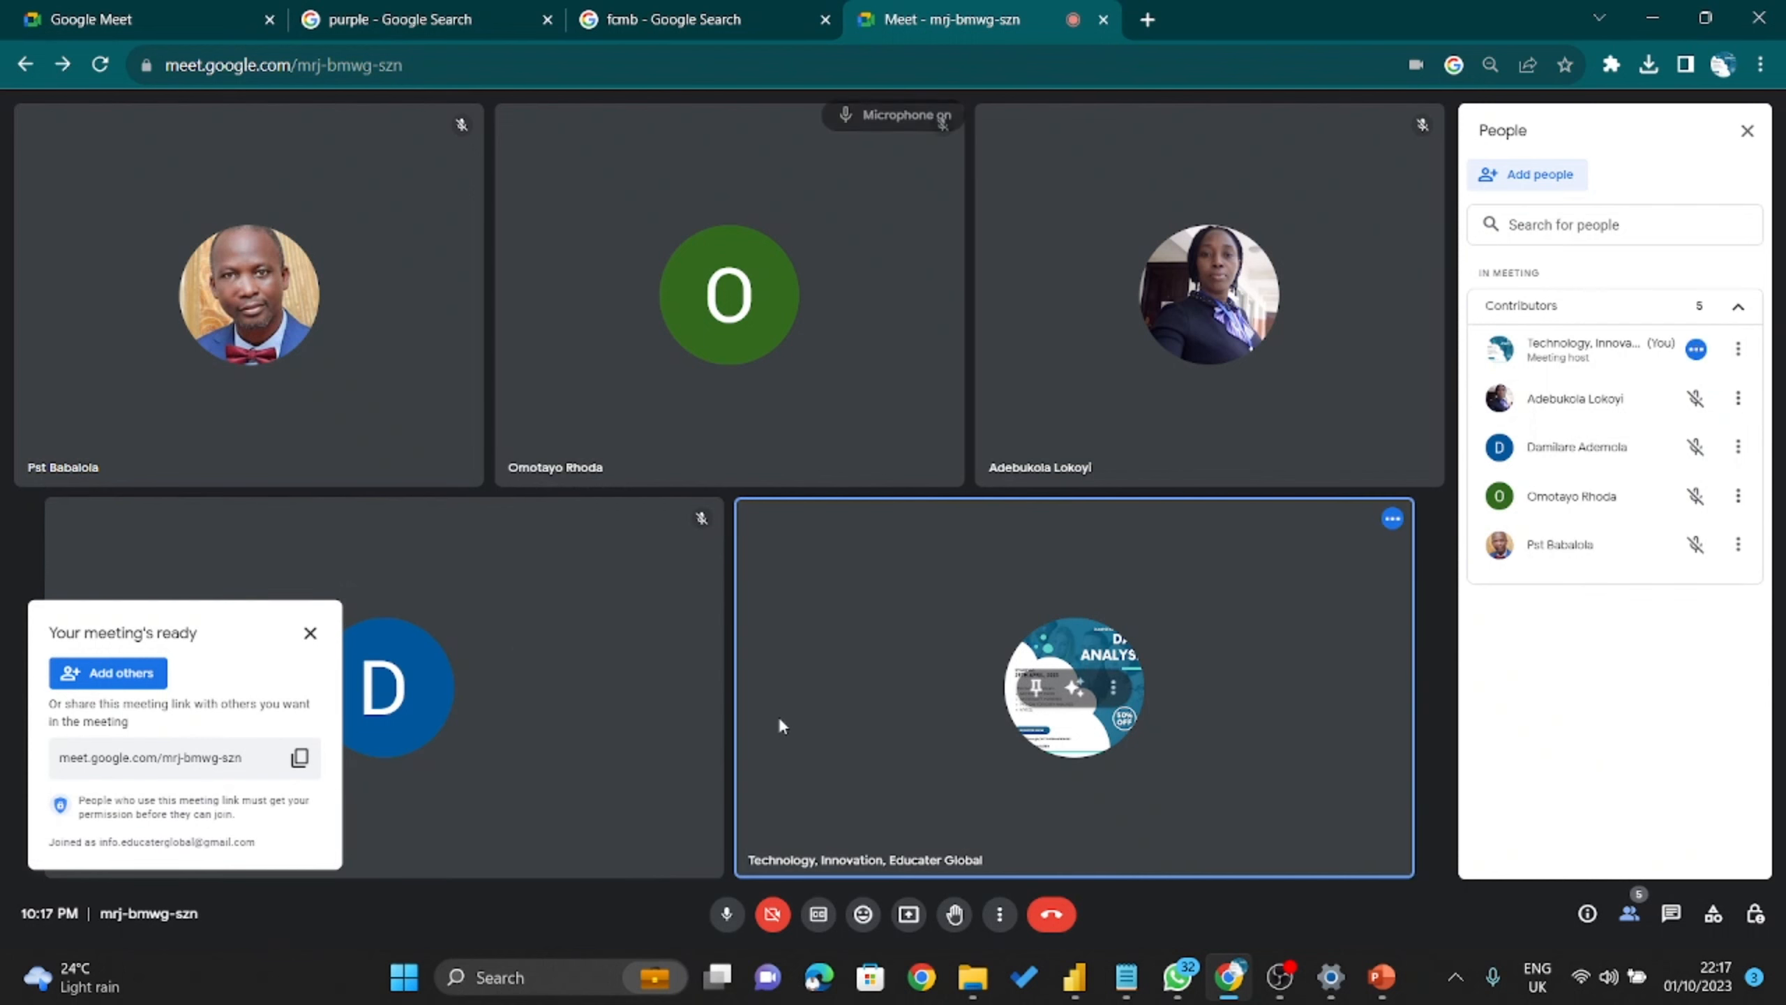
pyautogui.click(1688, 391)
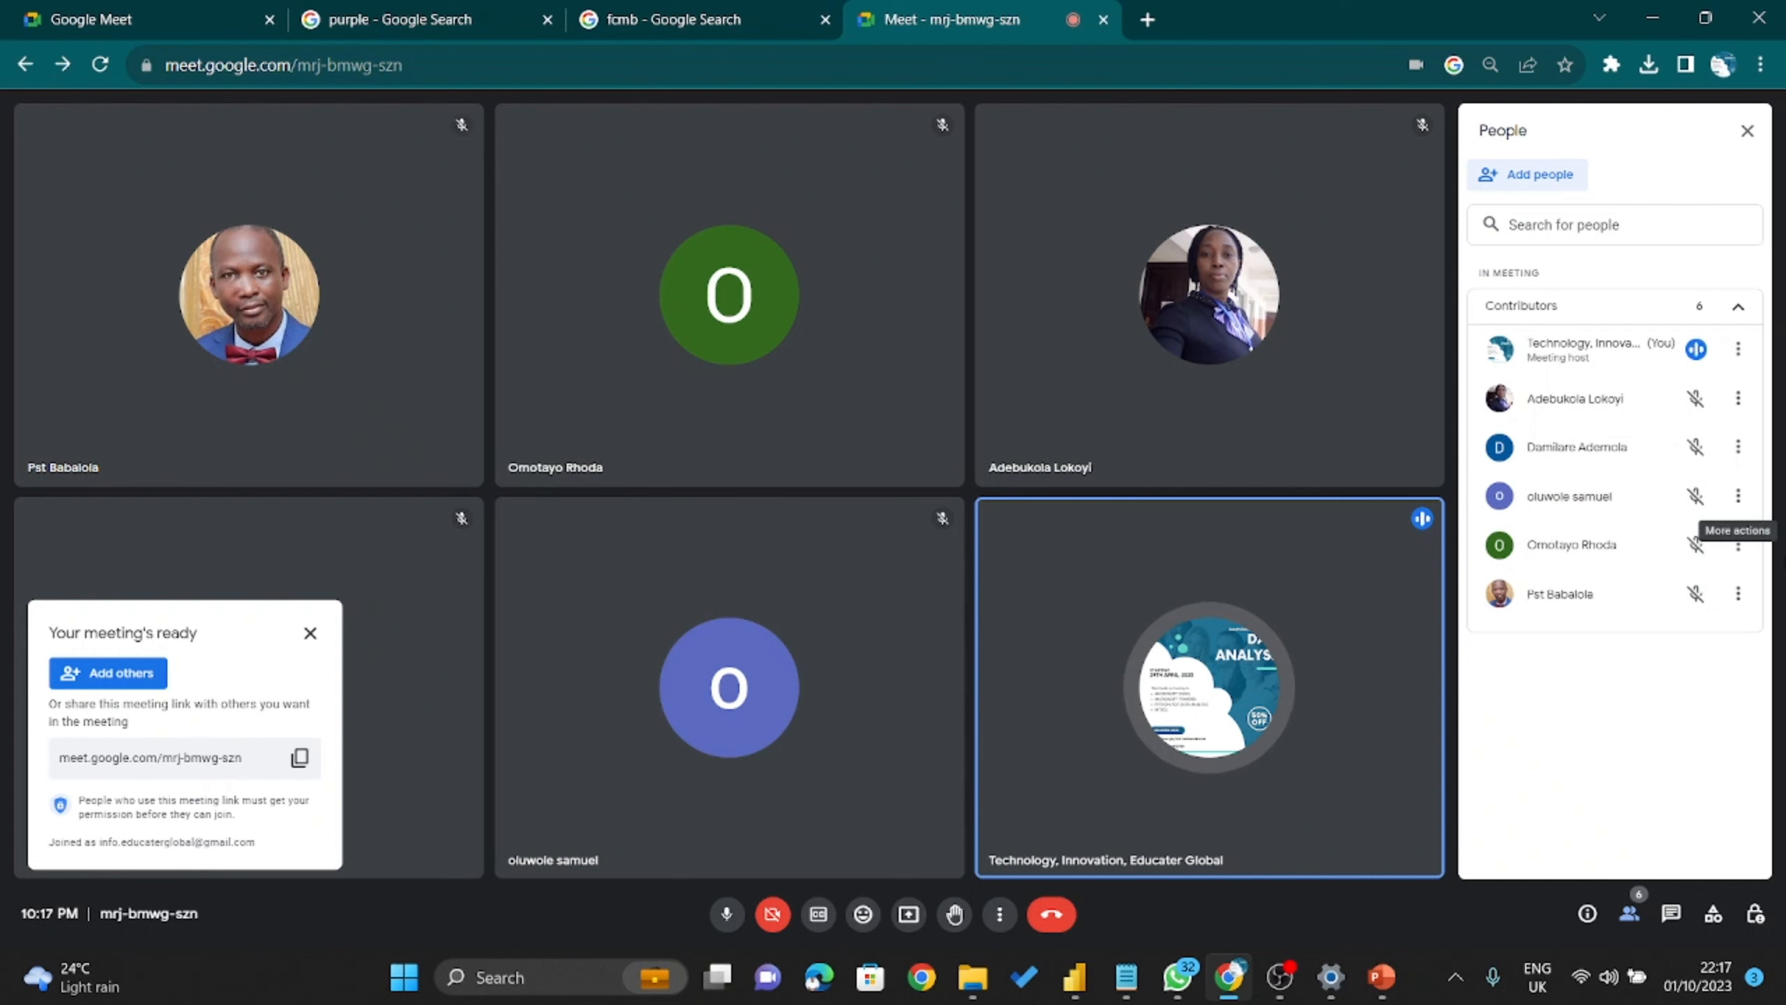
pyautogui.click(1280, 976)
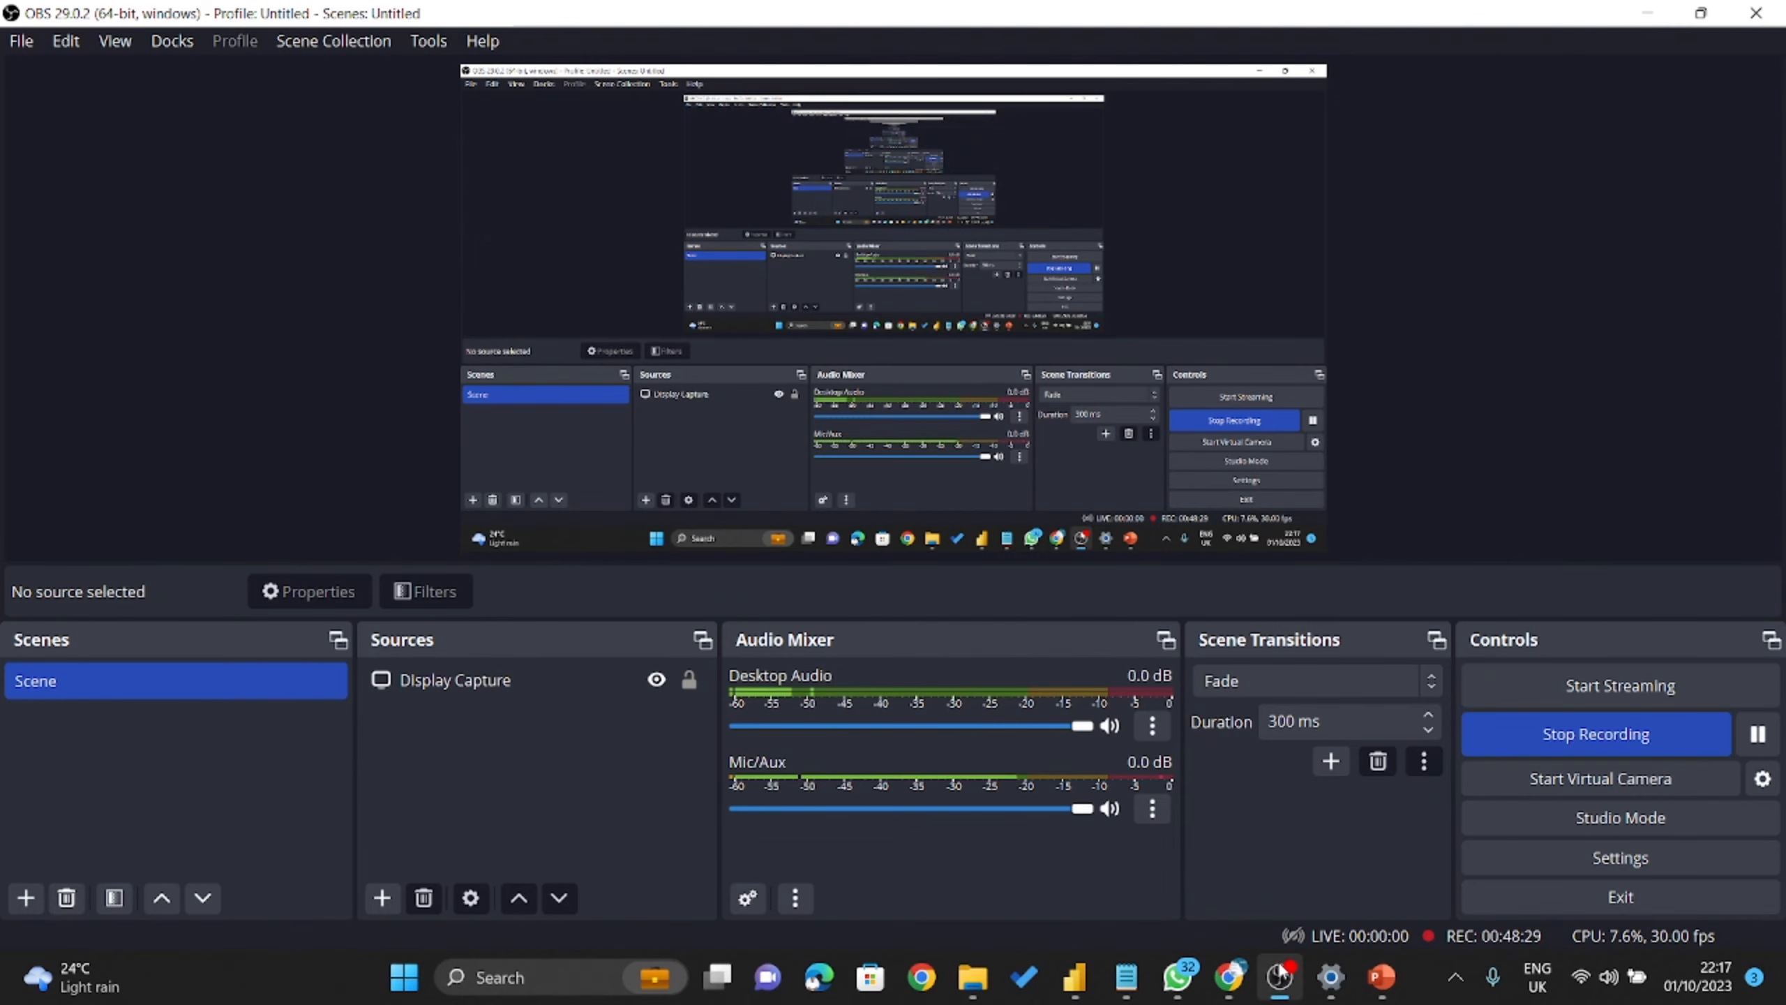
pyautogui.click(1281, 975)
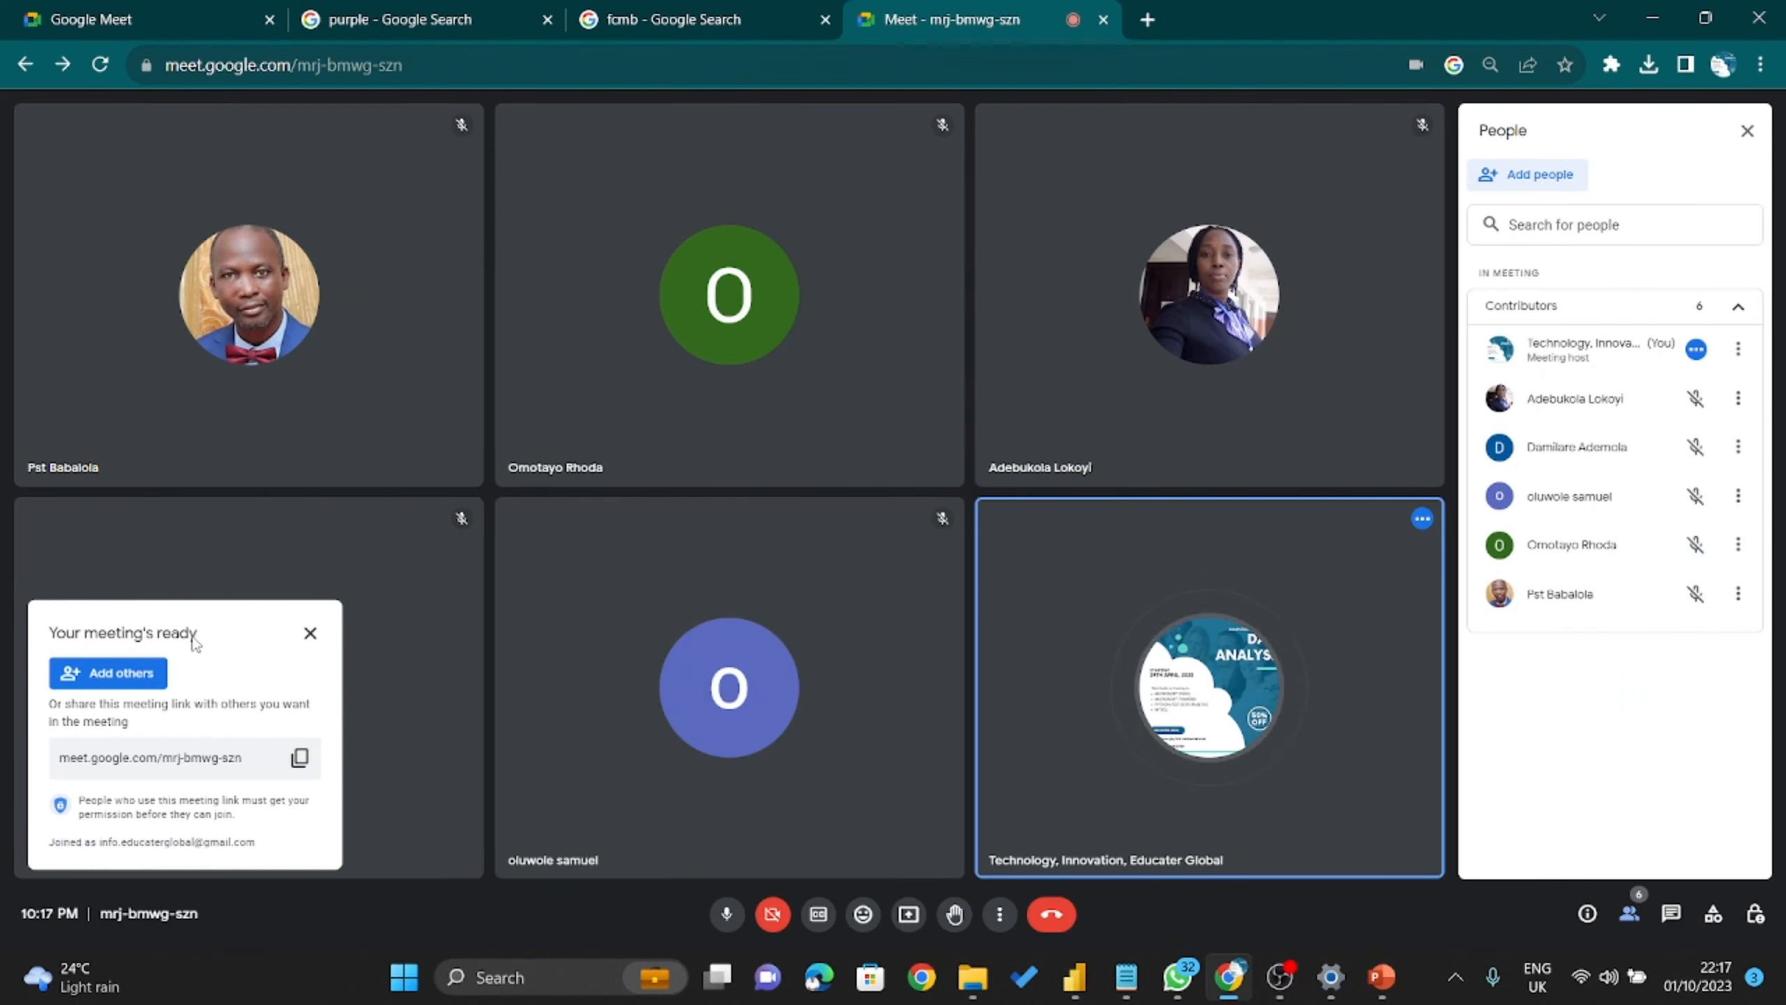
pyautogui.click(310, 633)
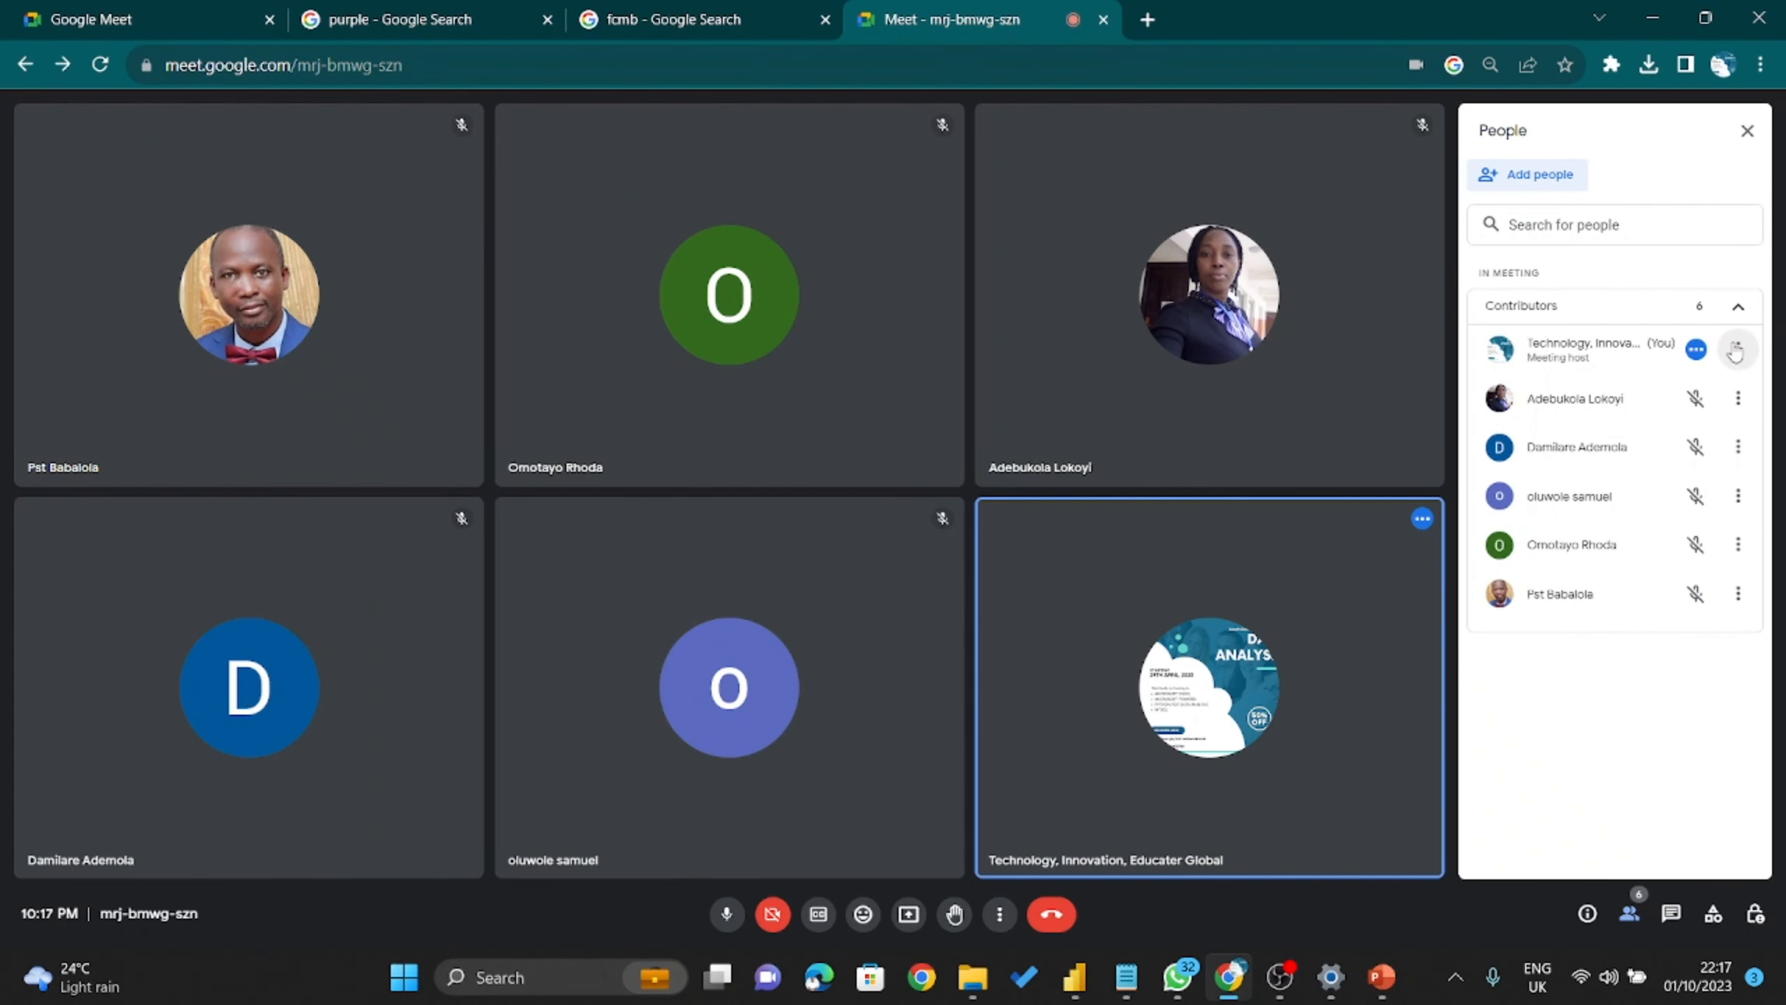
# Present the entire screen to the Meet call.
pyautogui.moveTo(1112, 573)
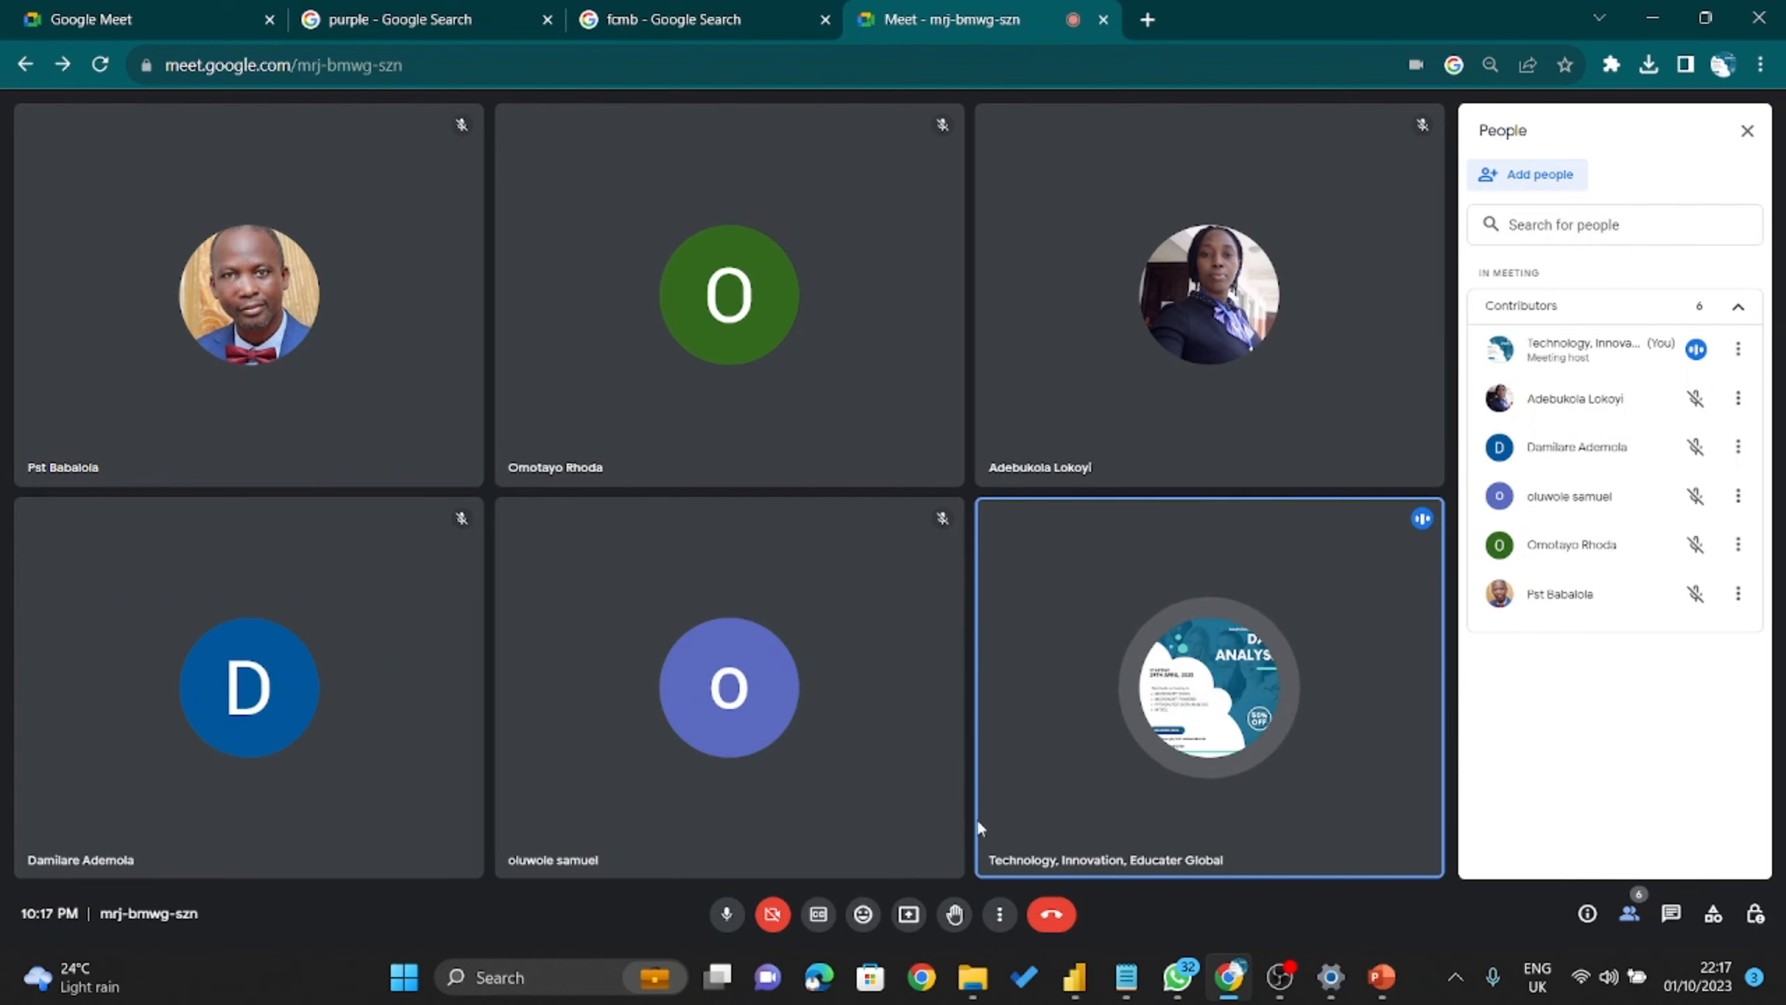
pyautogui.click(922, 912)
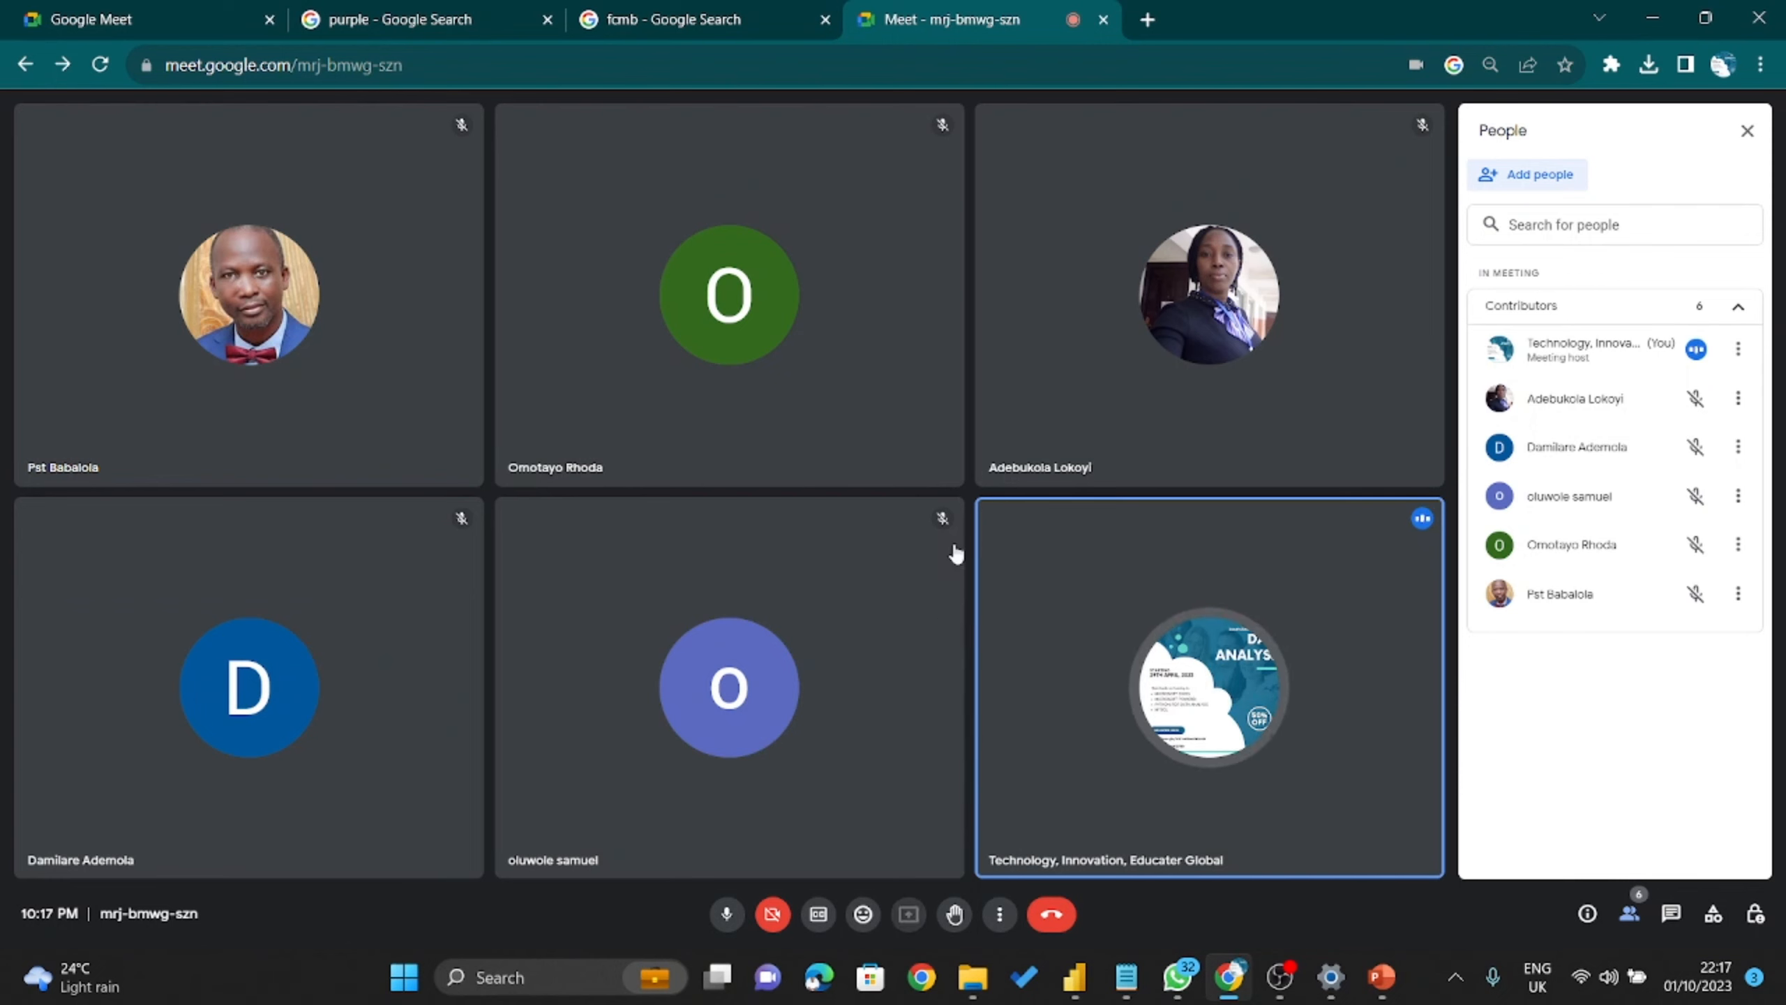
pyautogui.click(1182, 185)
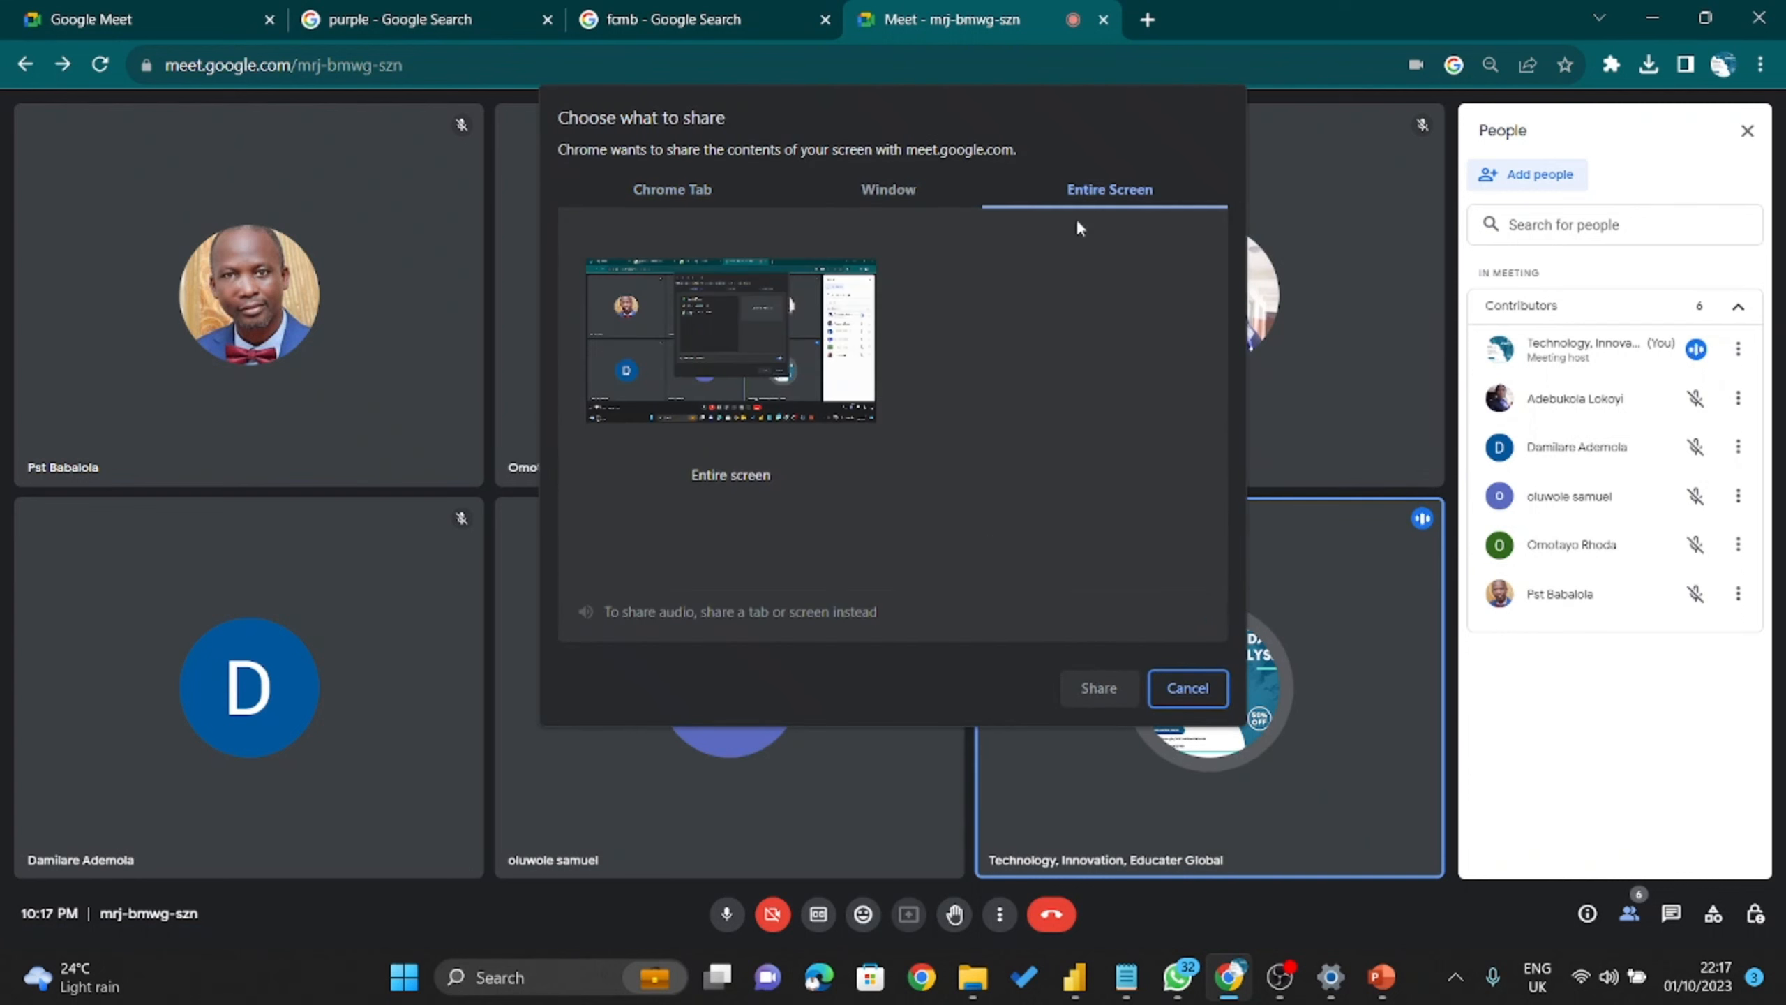
pyautogui.click(722, 361)
pyautogui.click(1095, 689)
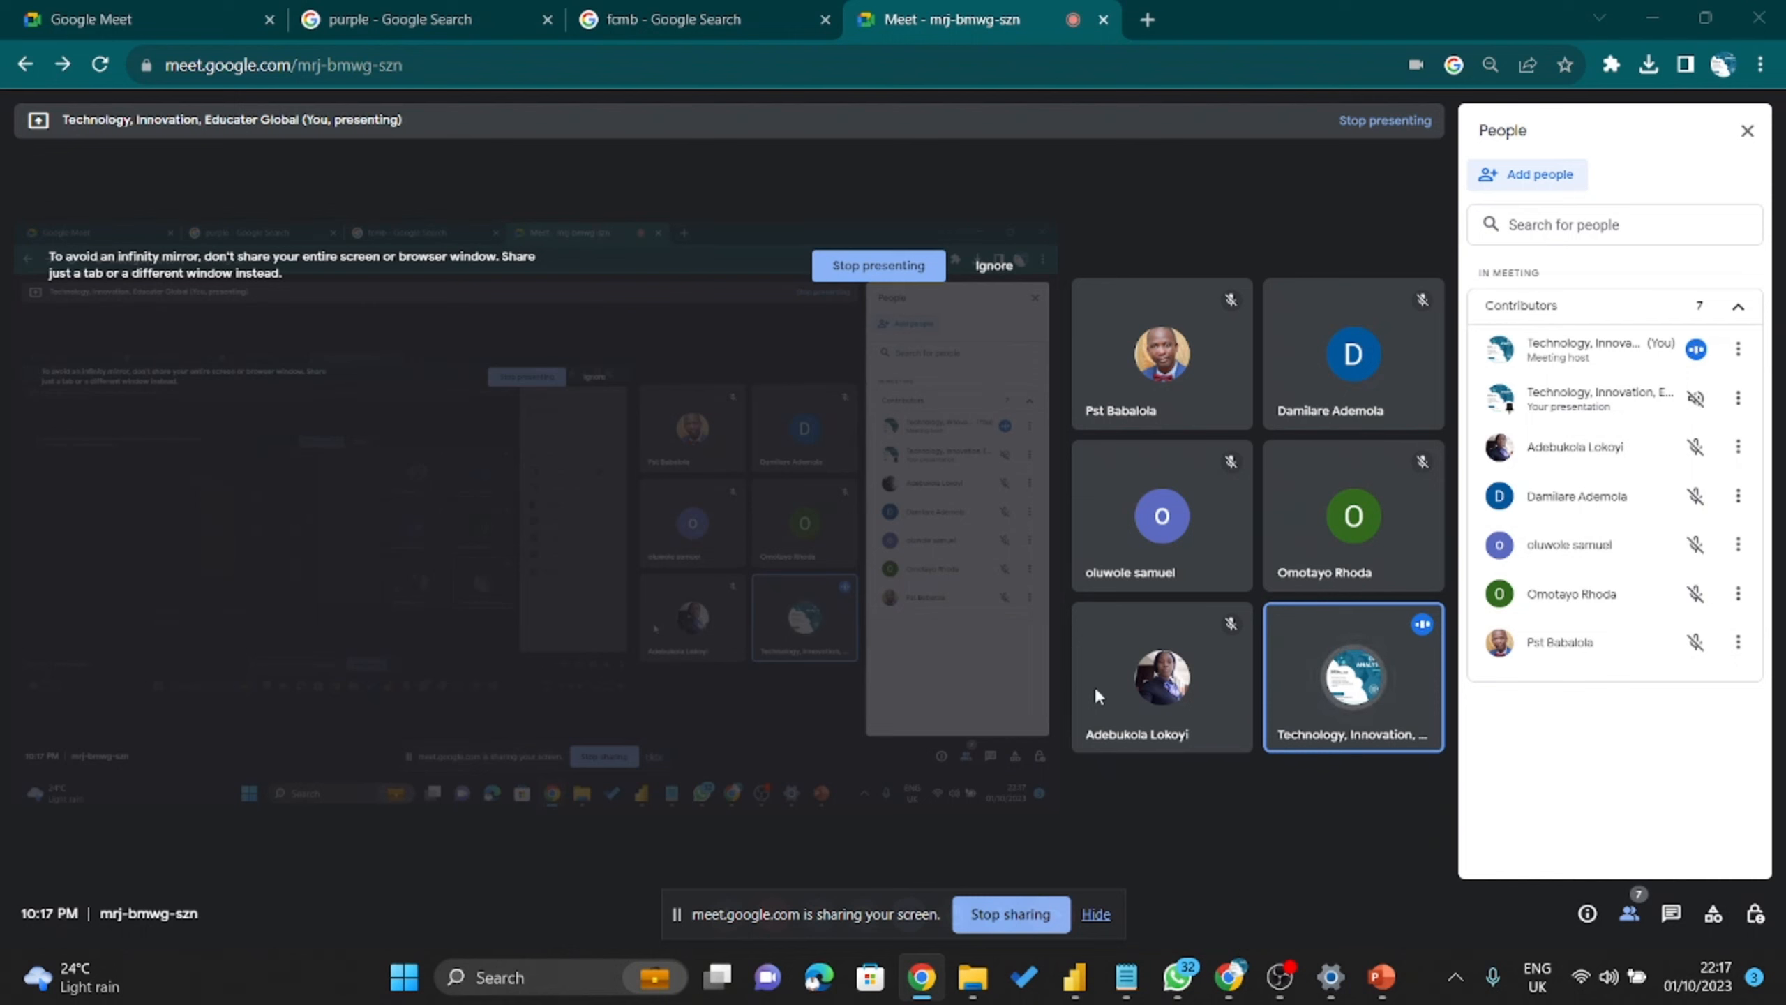
# Back in Power BI Desktop, add a blank Page 2 to the report.
pyautogui.click(1075, 977)
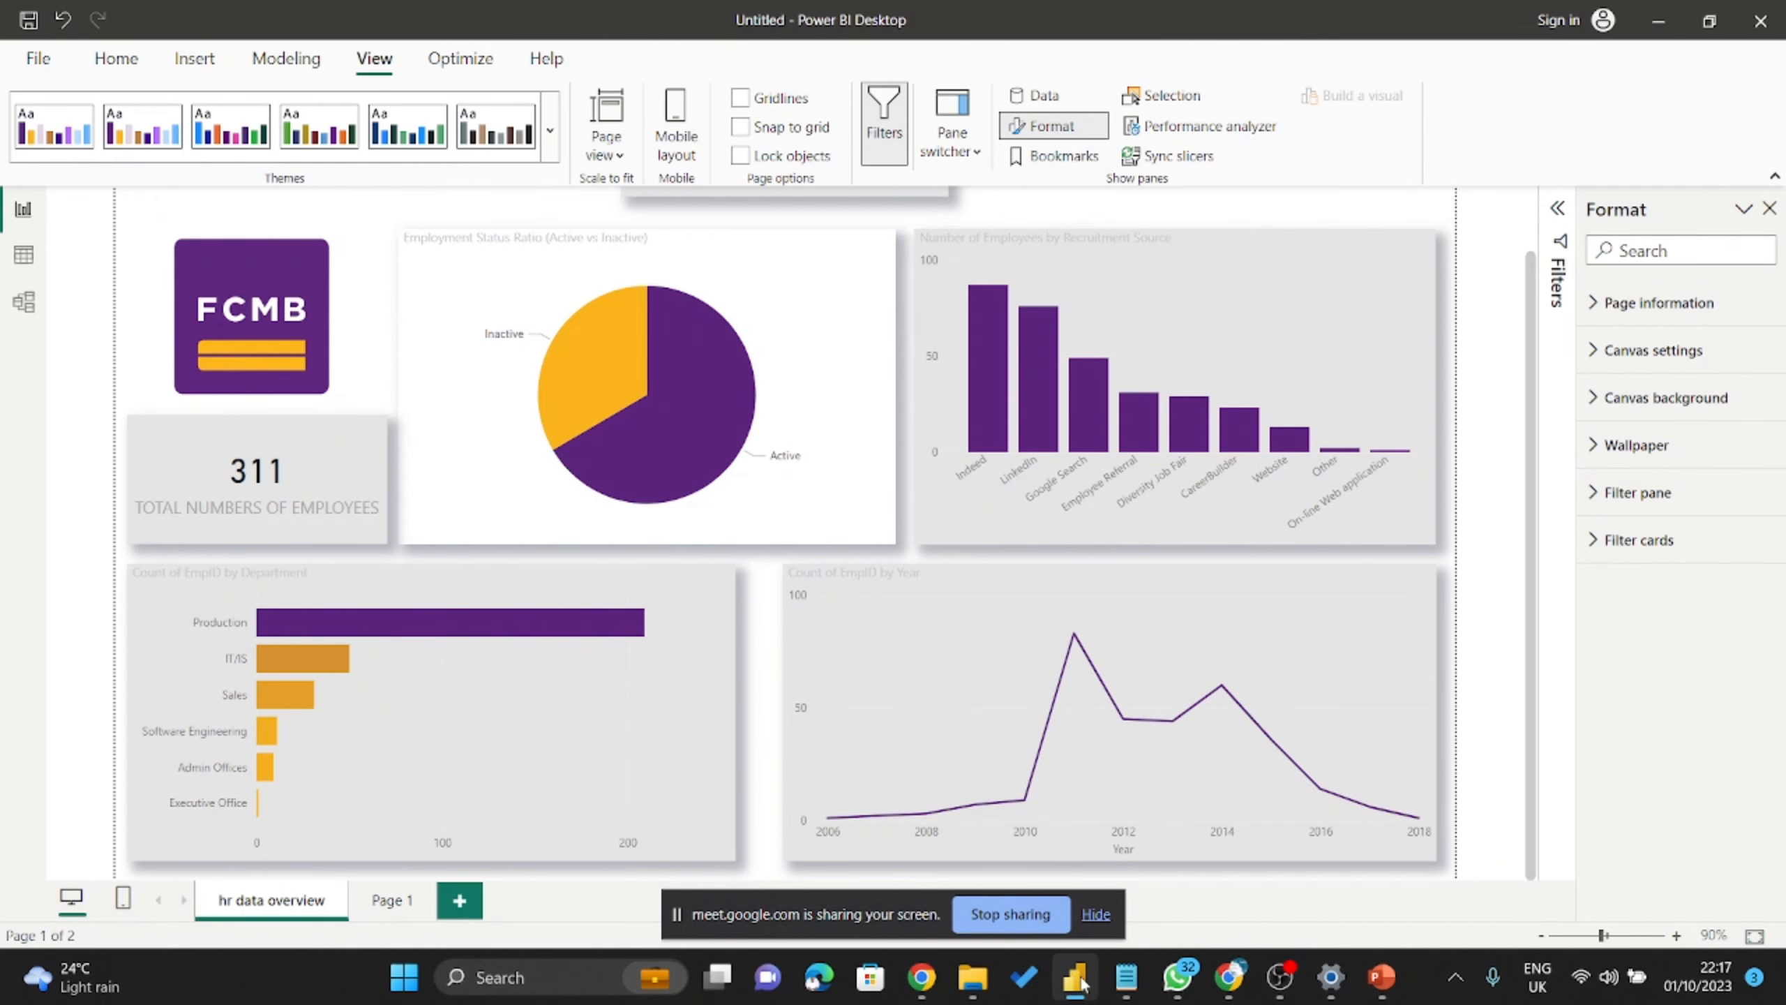
pyautogui.moveTo(1219, 606)
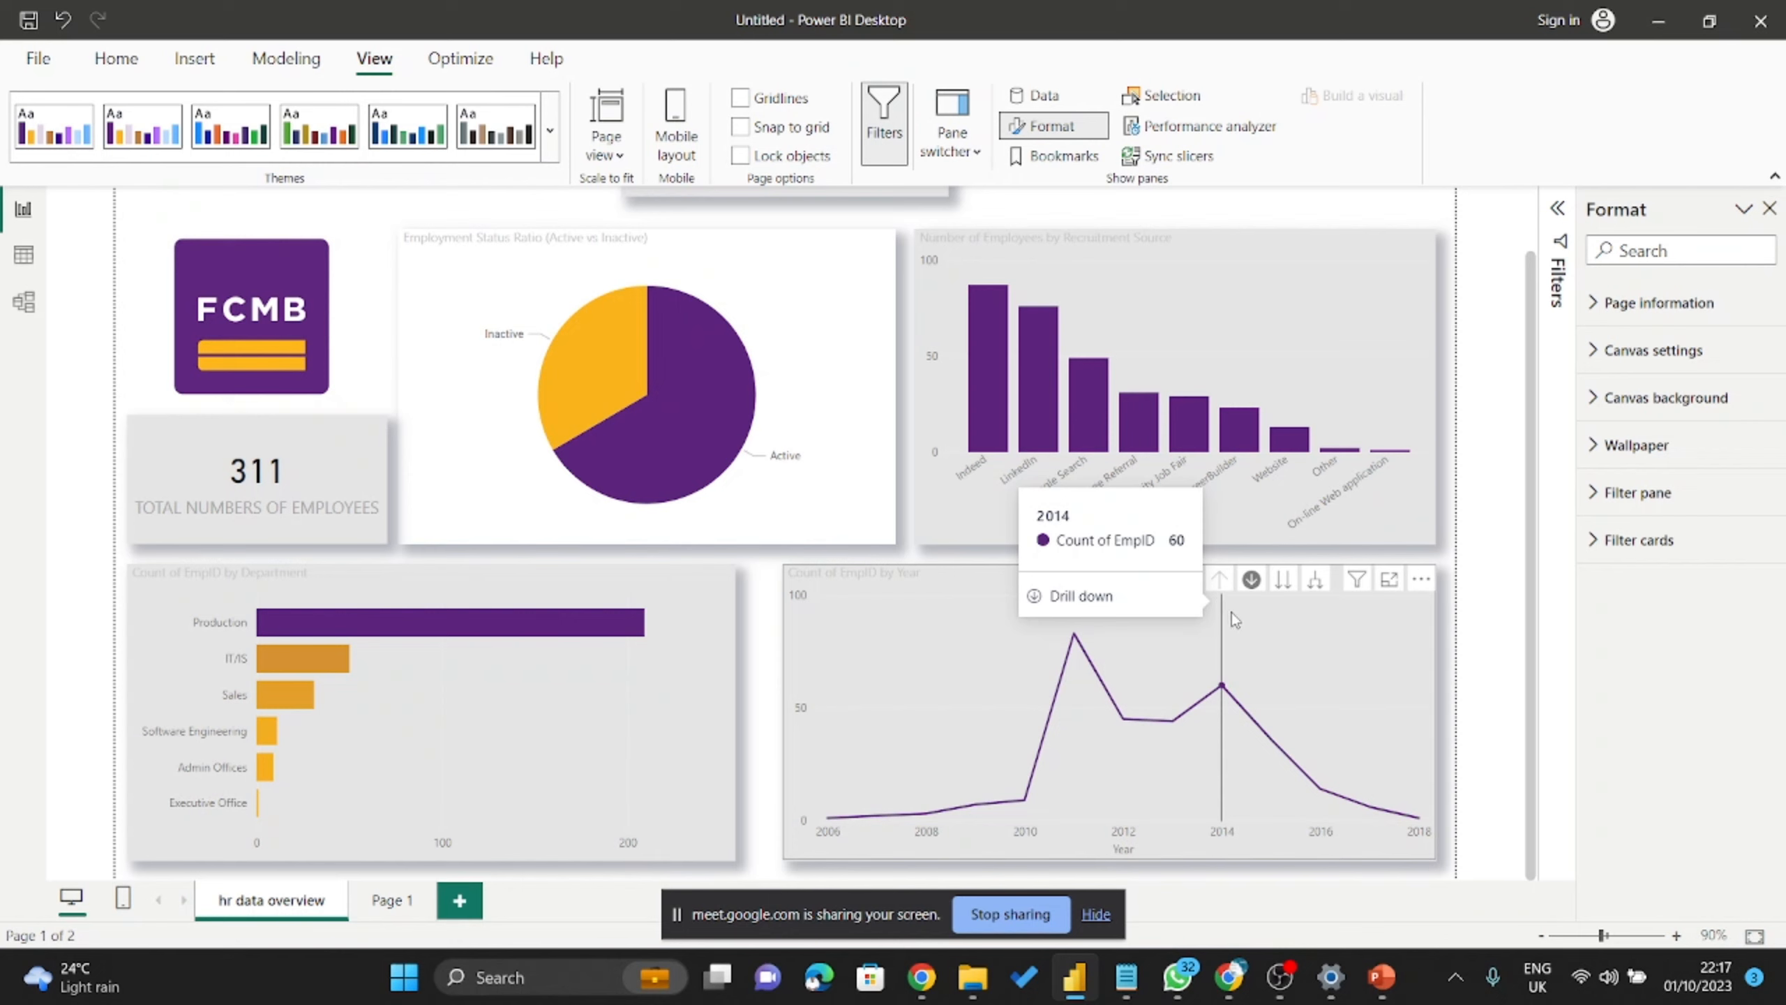
pyautogui.moveTo(1256, 657)
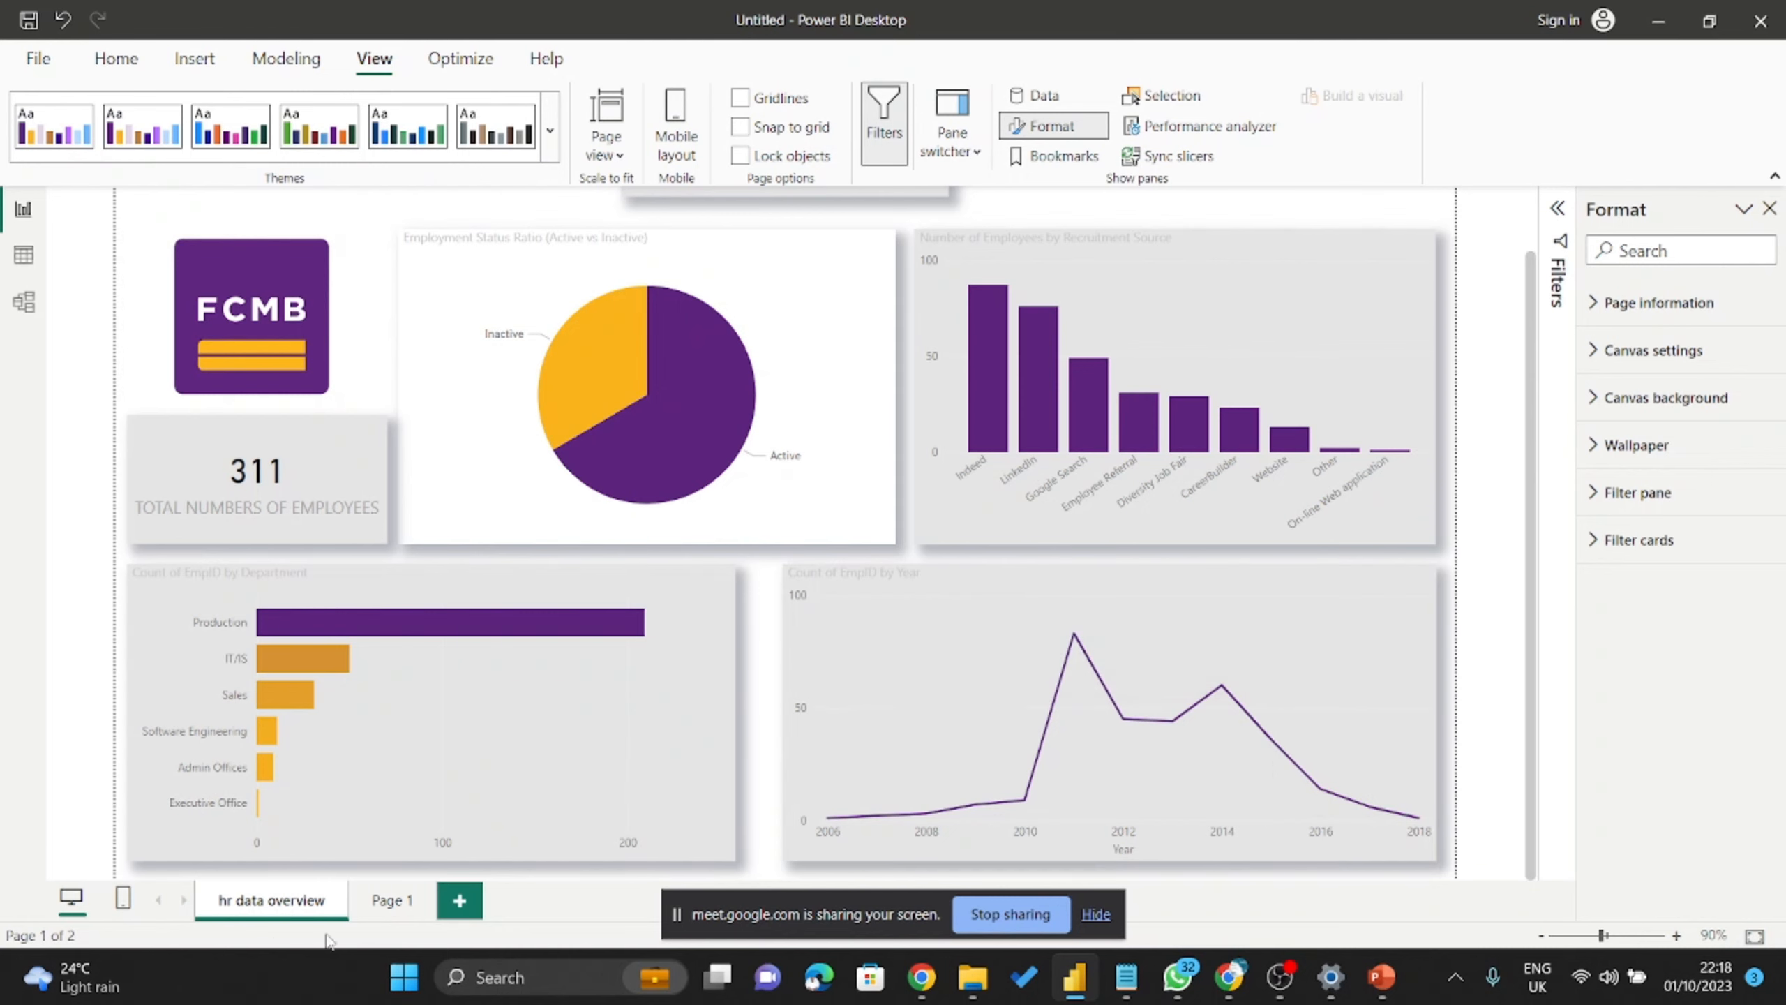
pyautogui.click(464, 909)
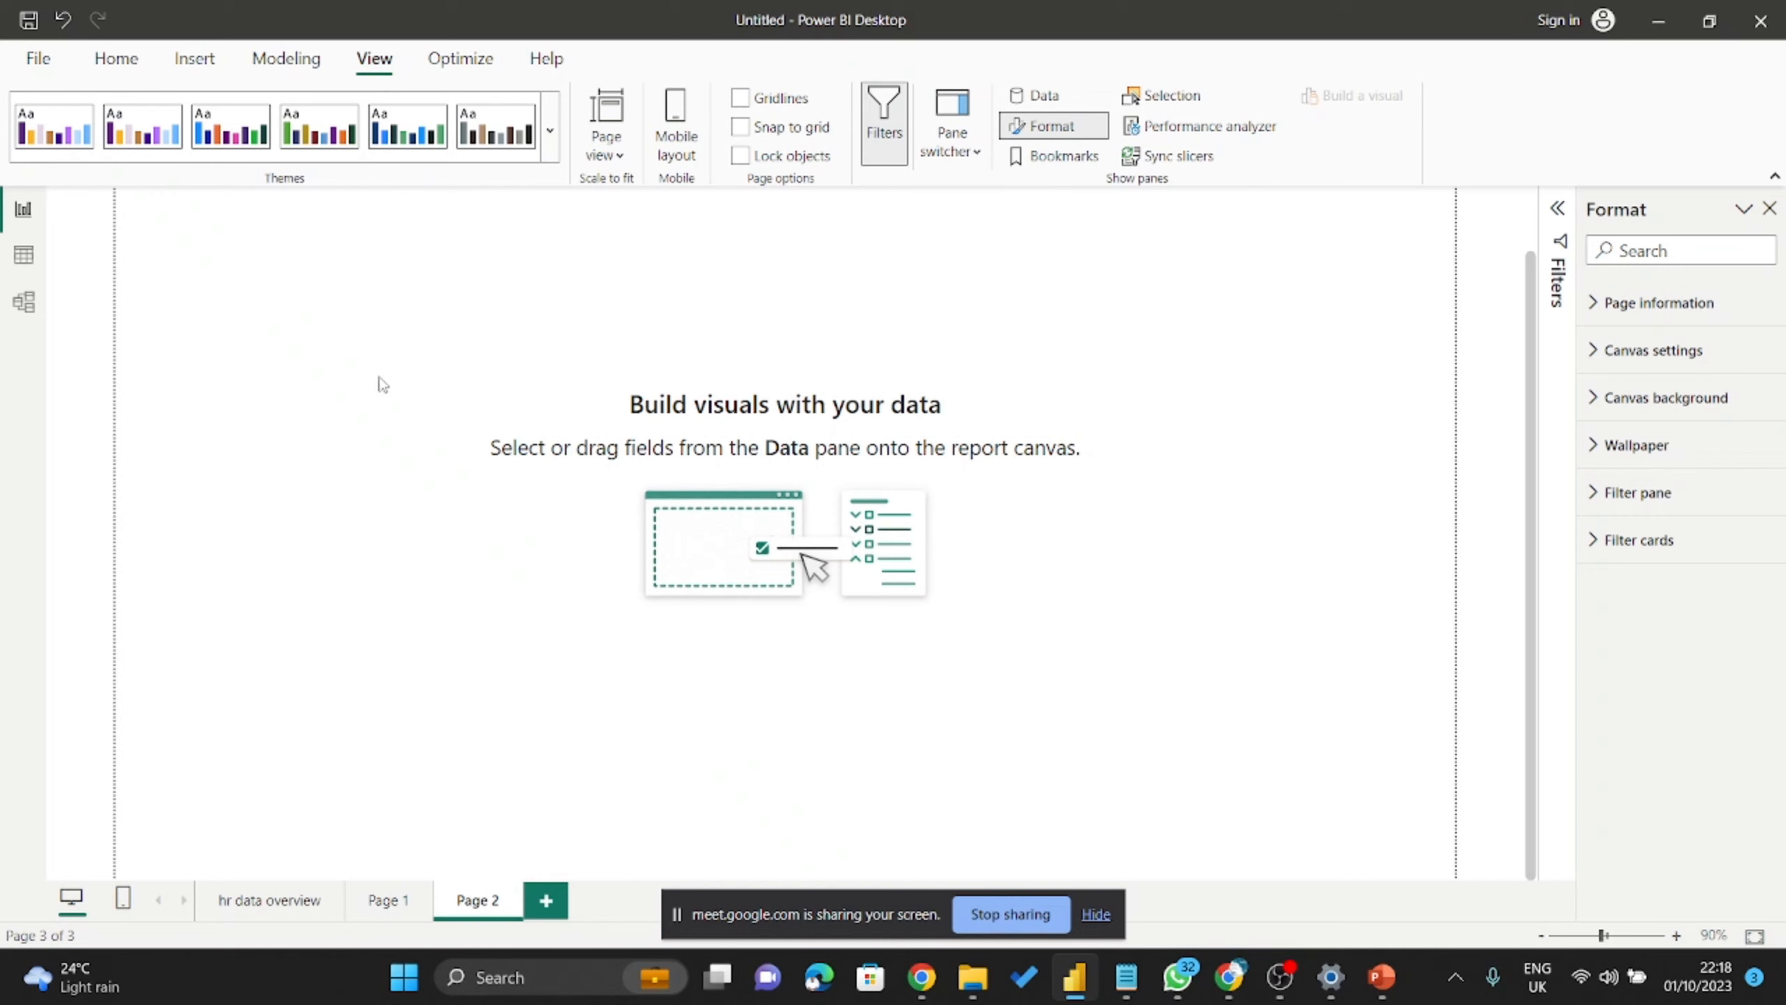
# Add a bar chart to Page 2 and enlarge it.
pyautogui.click(549, 131)
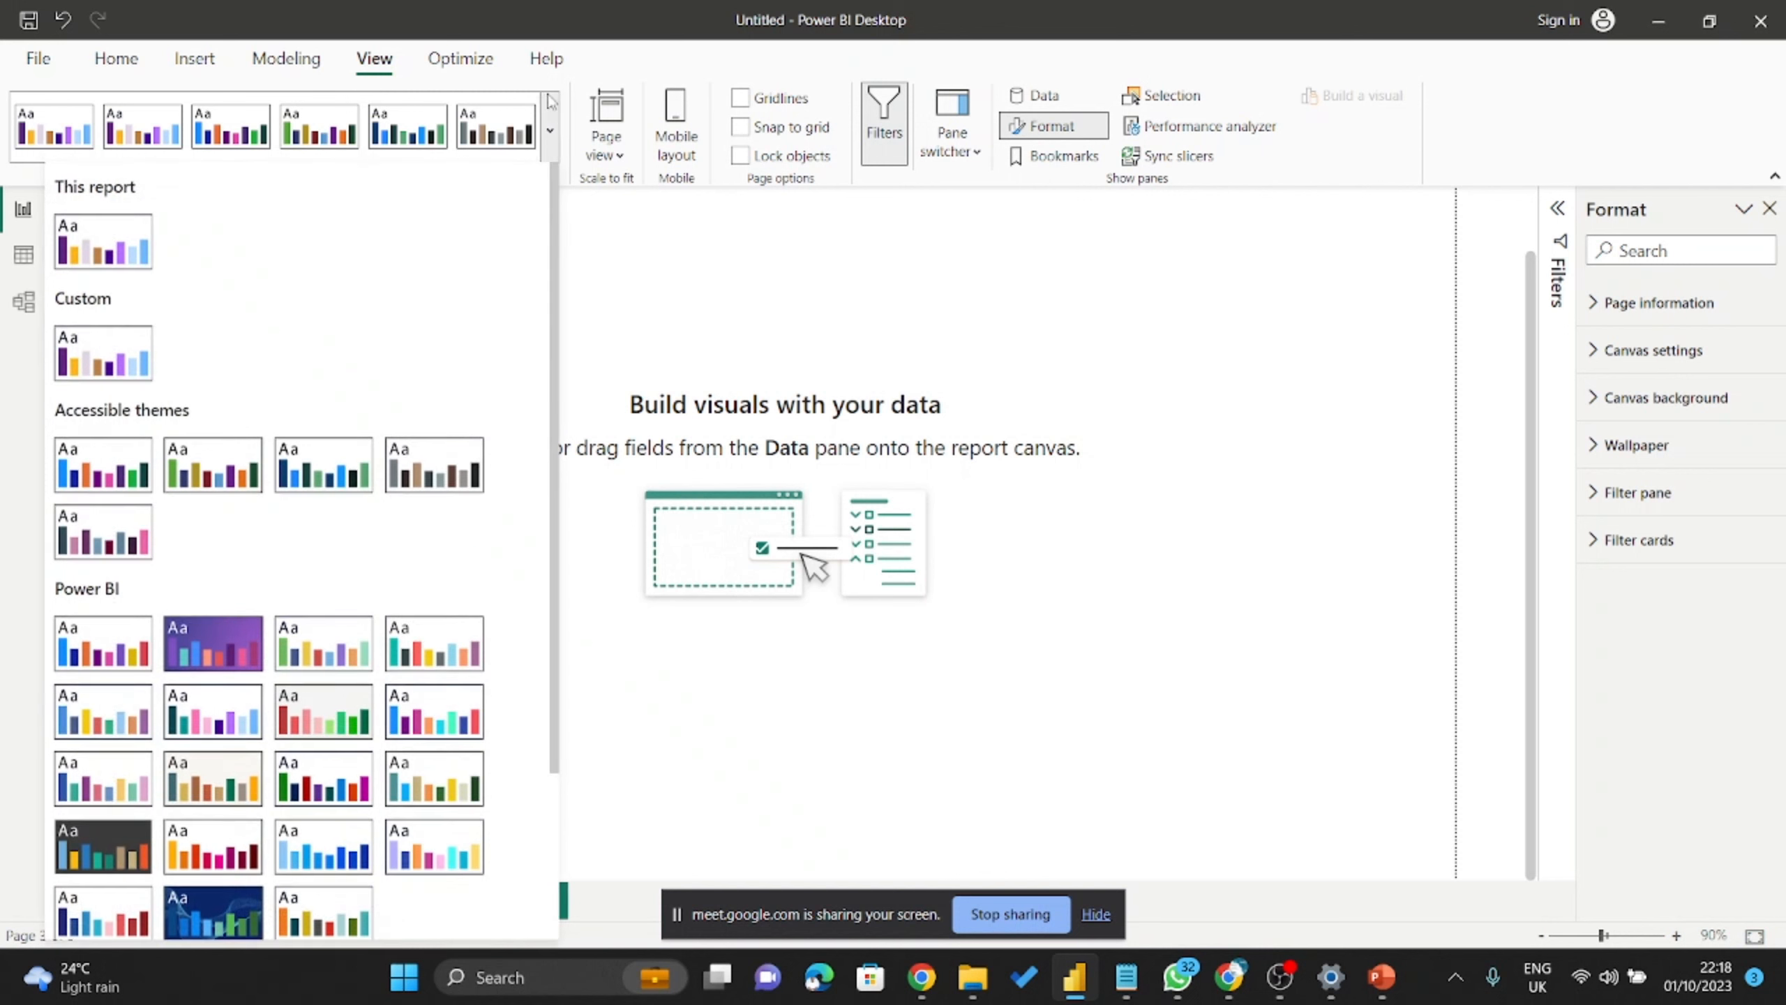
pyautogui.press('Escape')
pyautogui.click(116, 59)
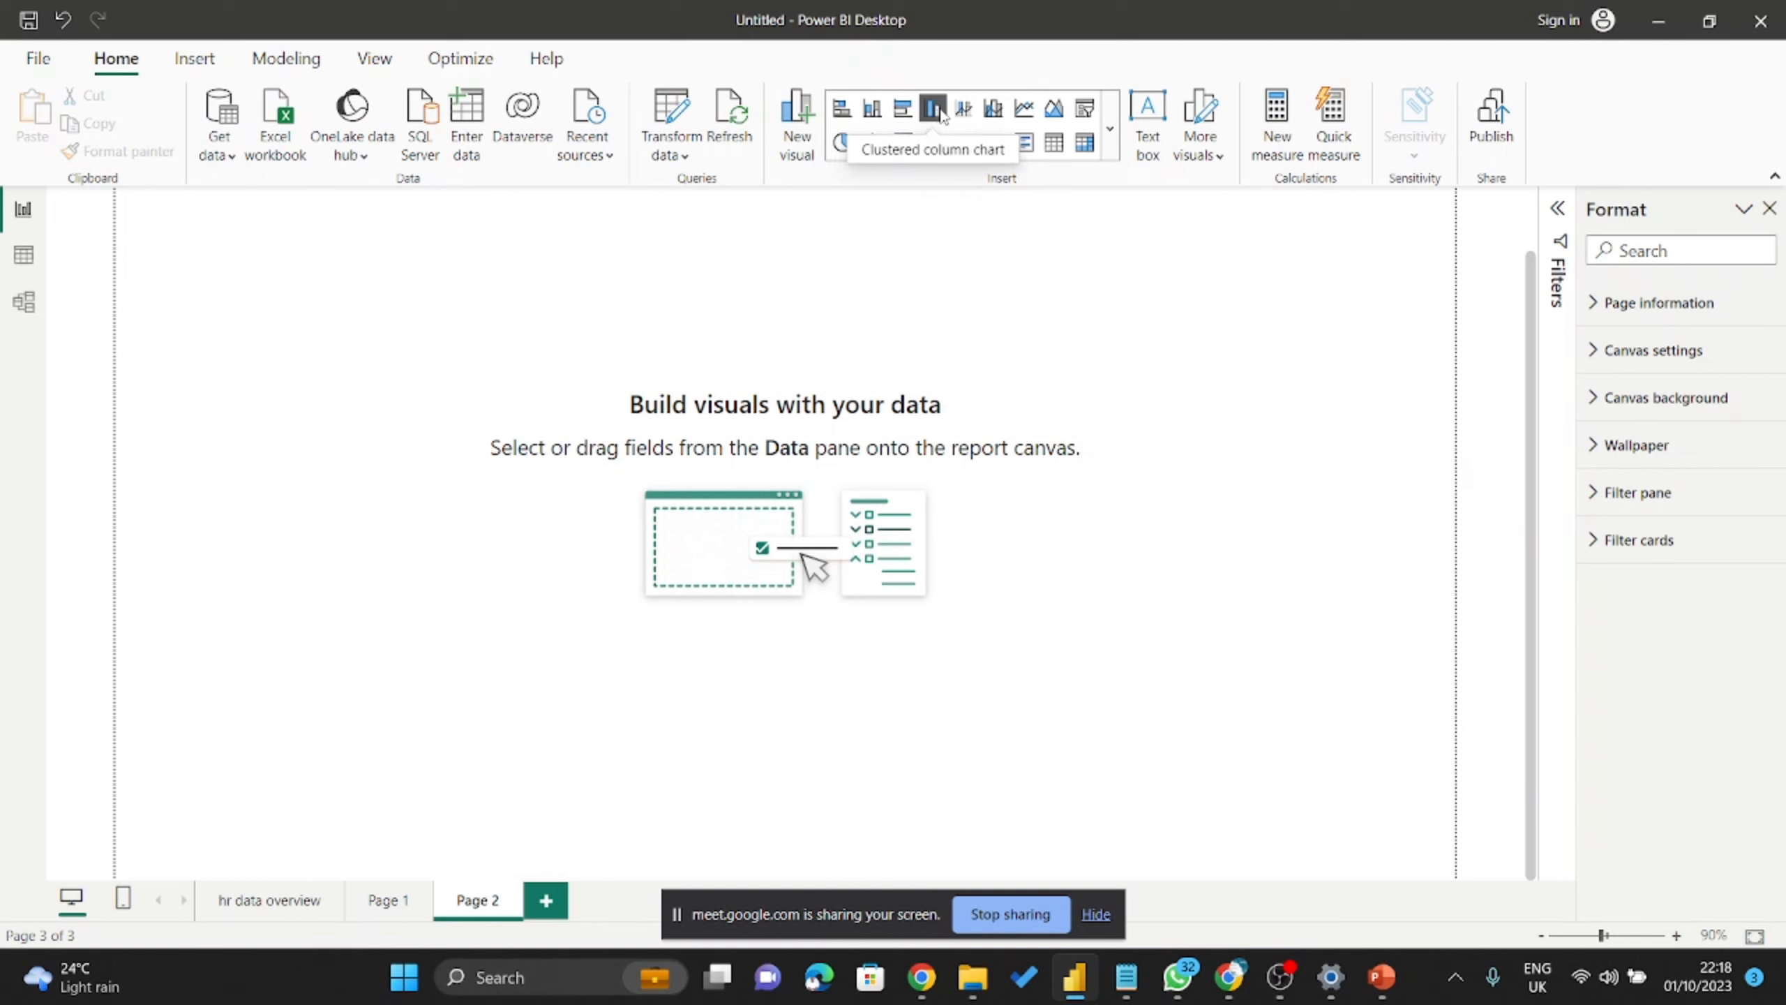
pyautogui.click(905, 111)
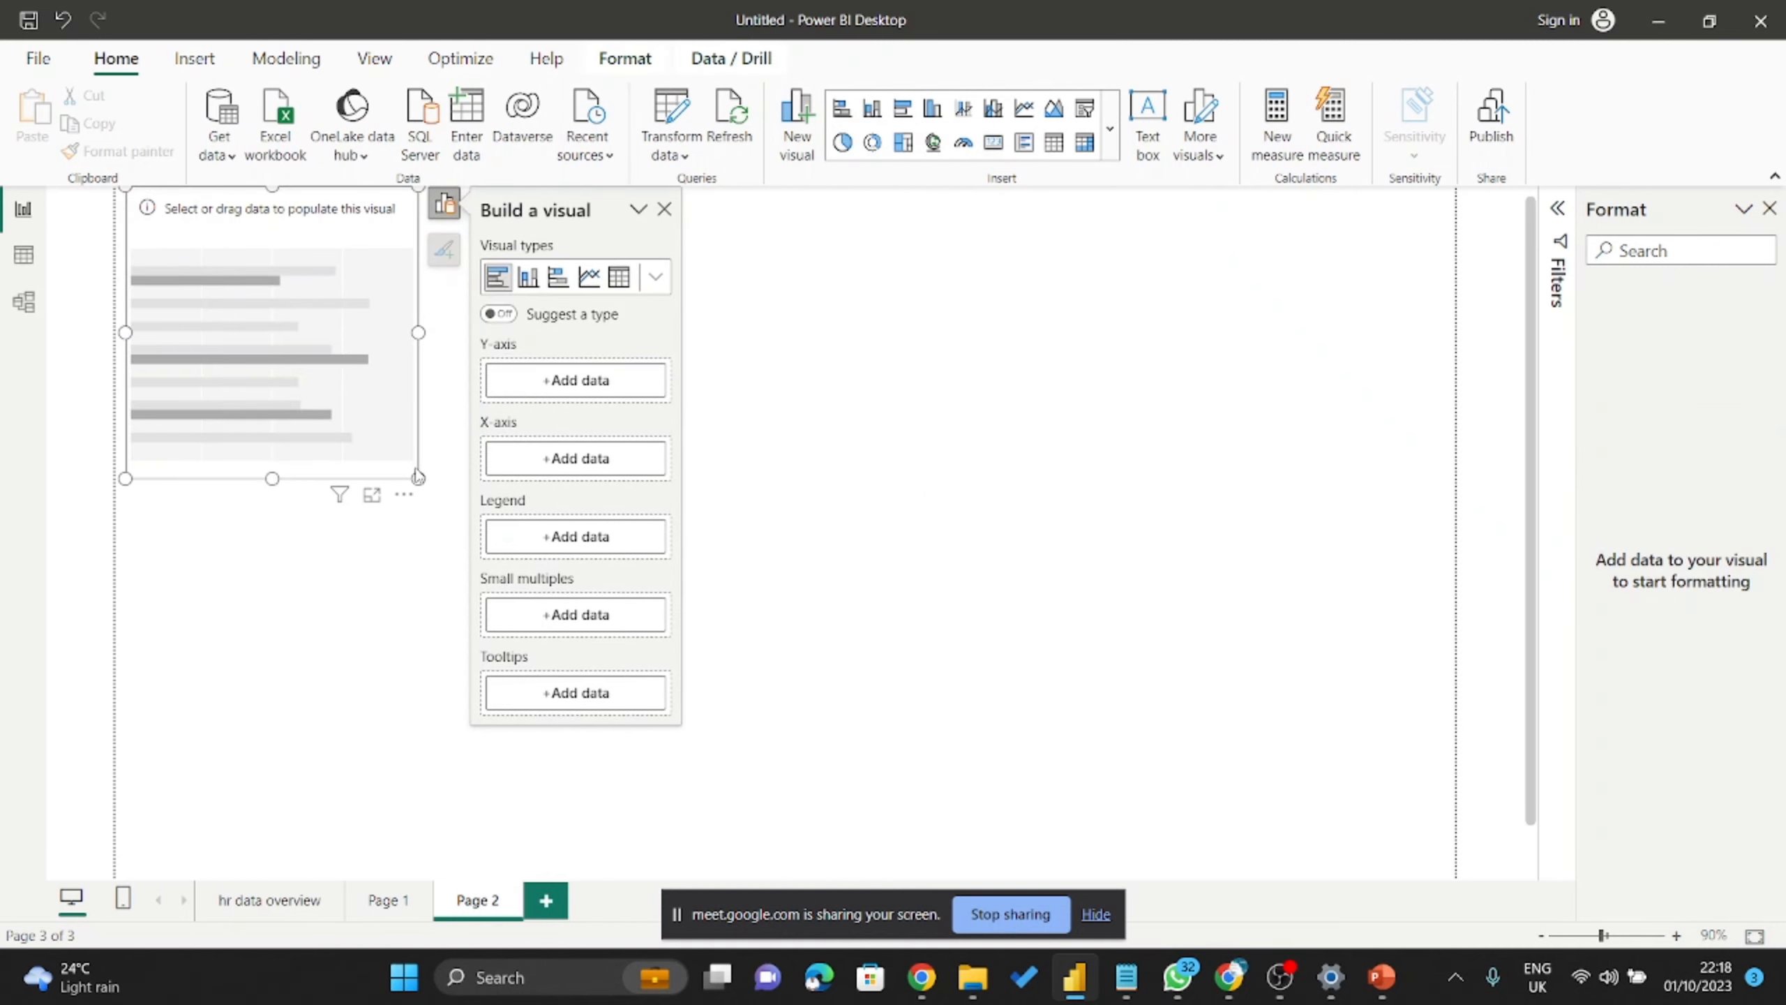
pyautogui.moveTo(419, 477); pyautogui.dragTo(683, 797)
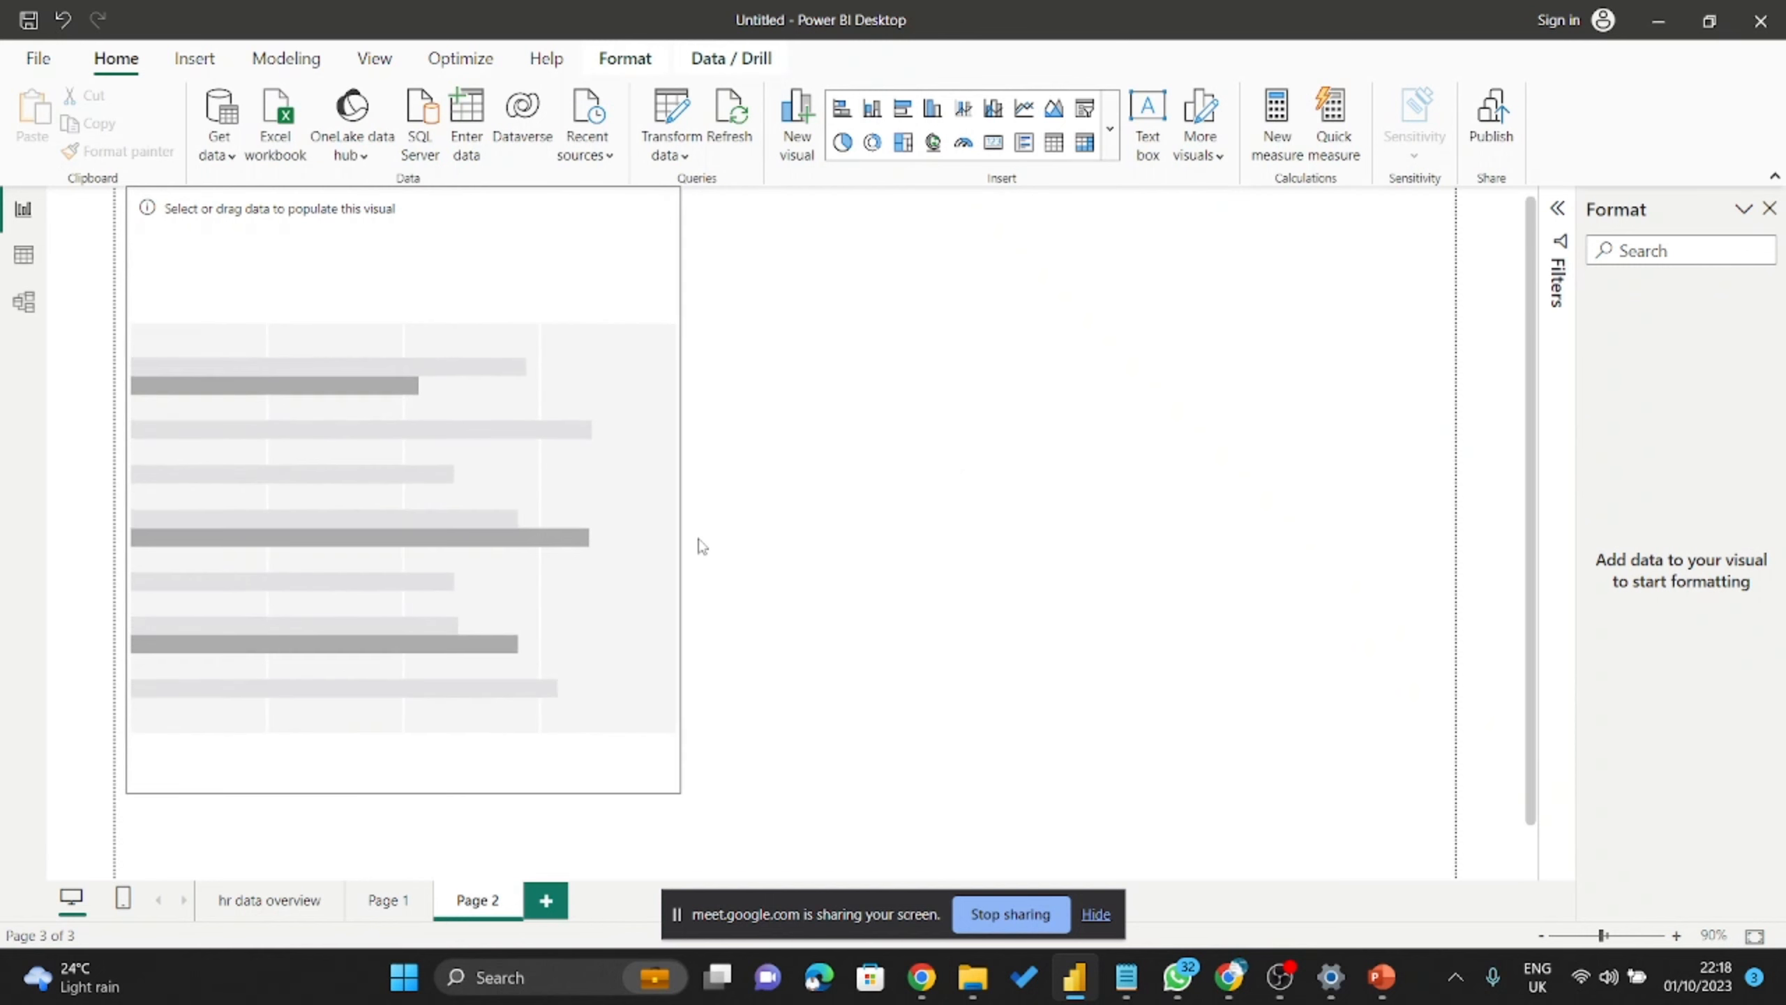
# Put the EmpID field on the bar chart's Y-axis.
pyautogui.click(842, 396)
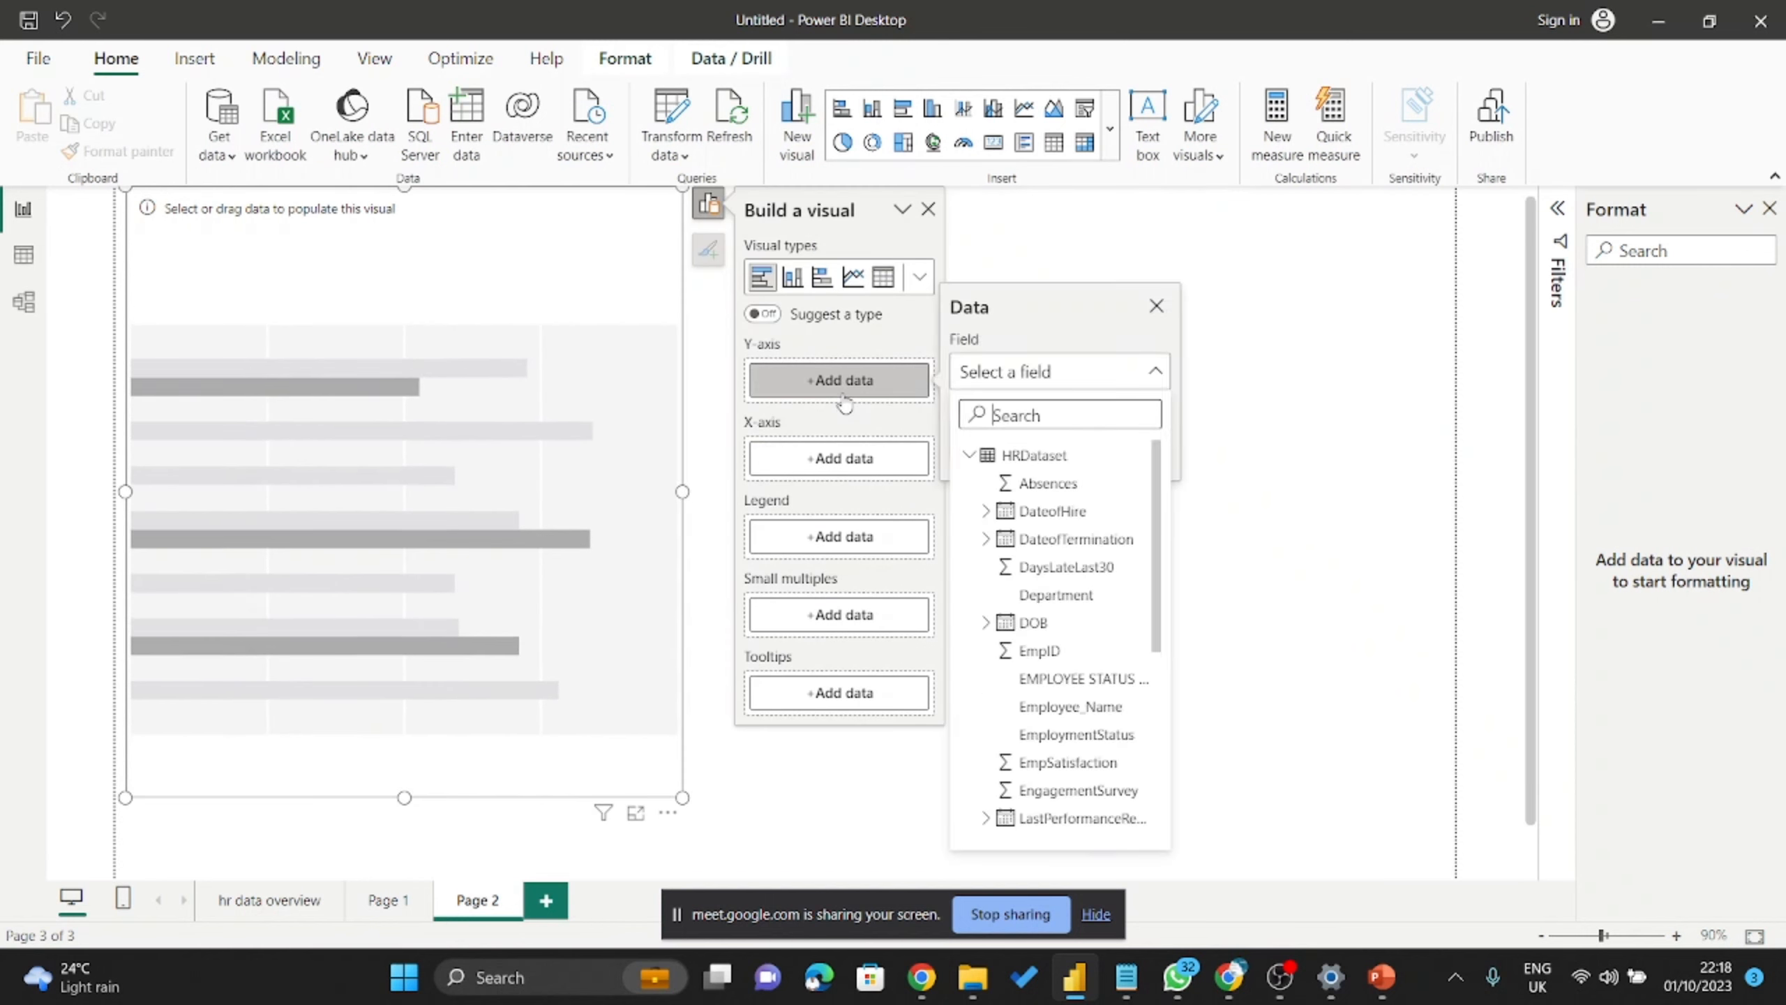
pyautogui.scroll(-2, 1006, 518)
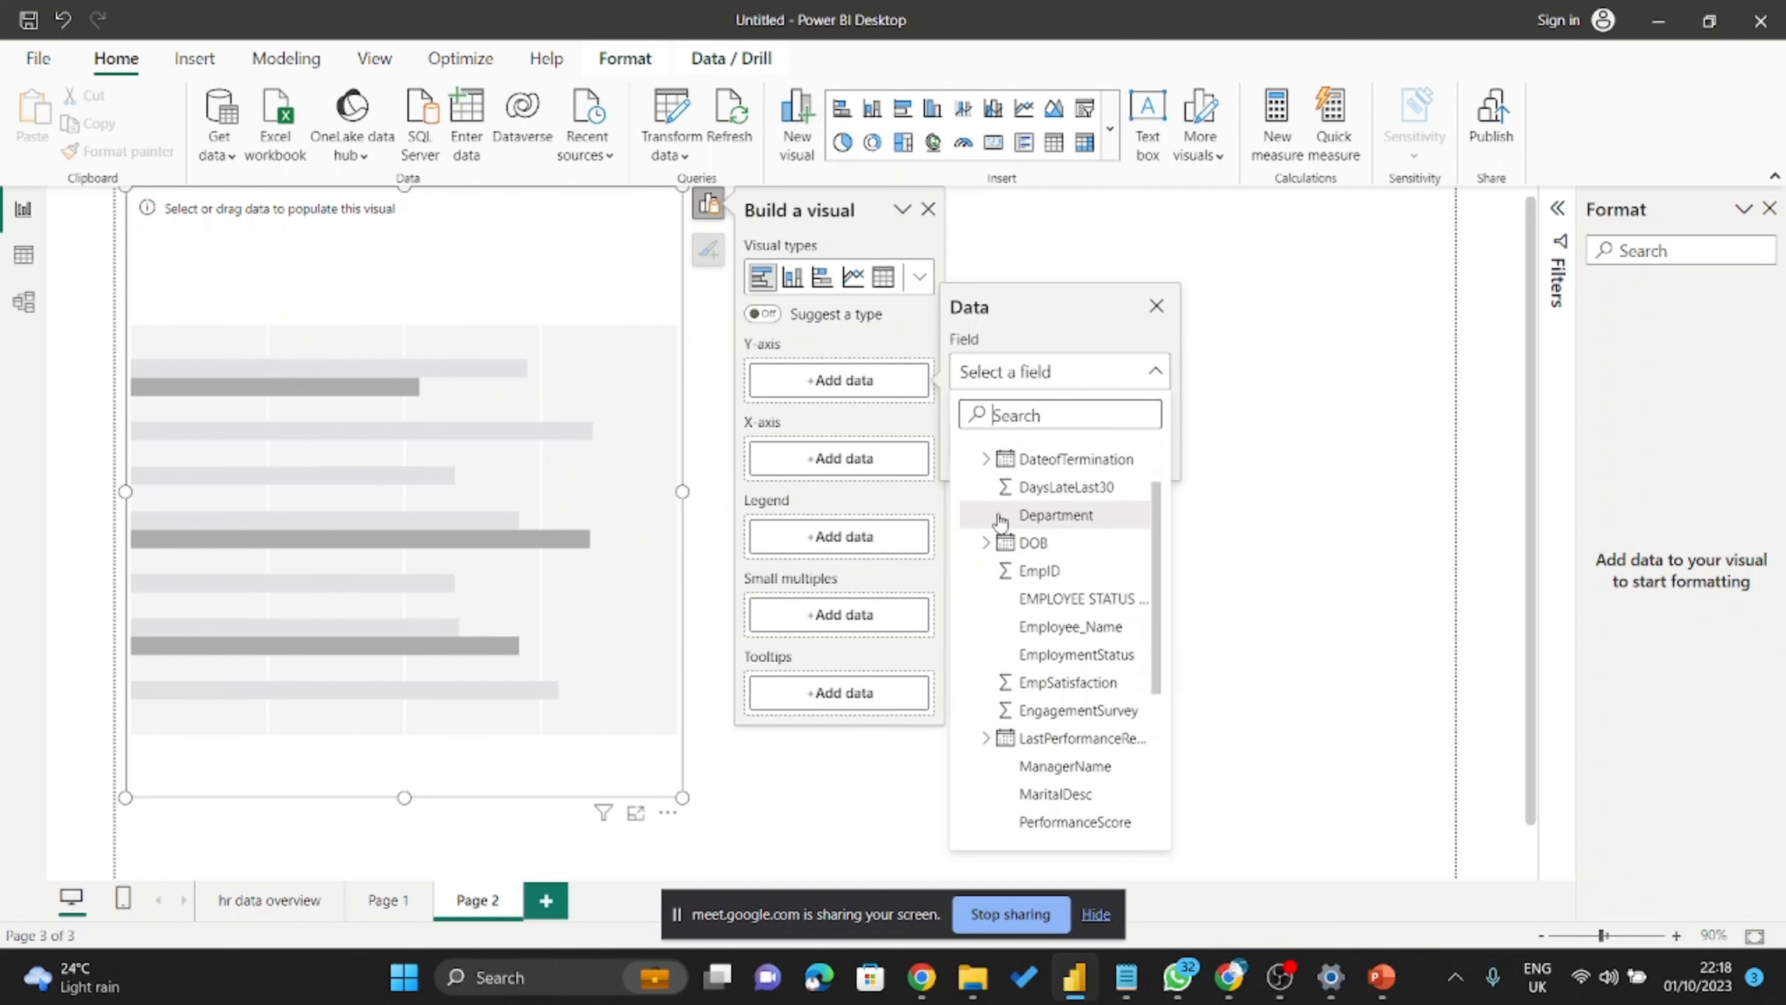
pyautogui.scroll(2, 1005, 518)
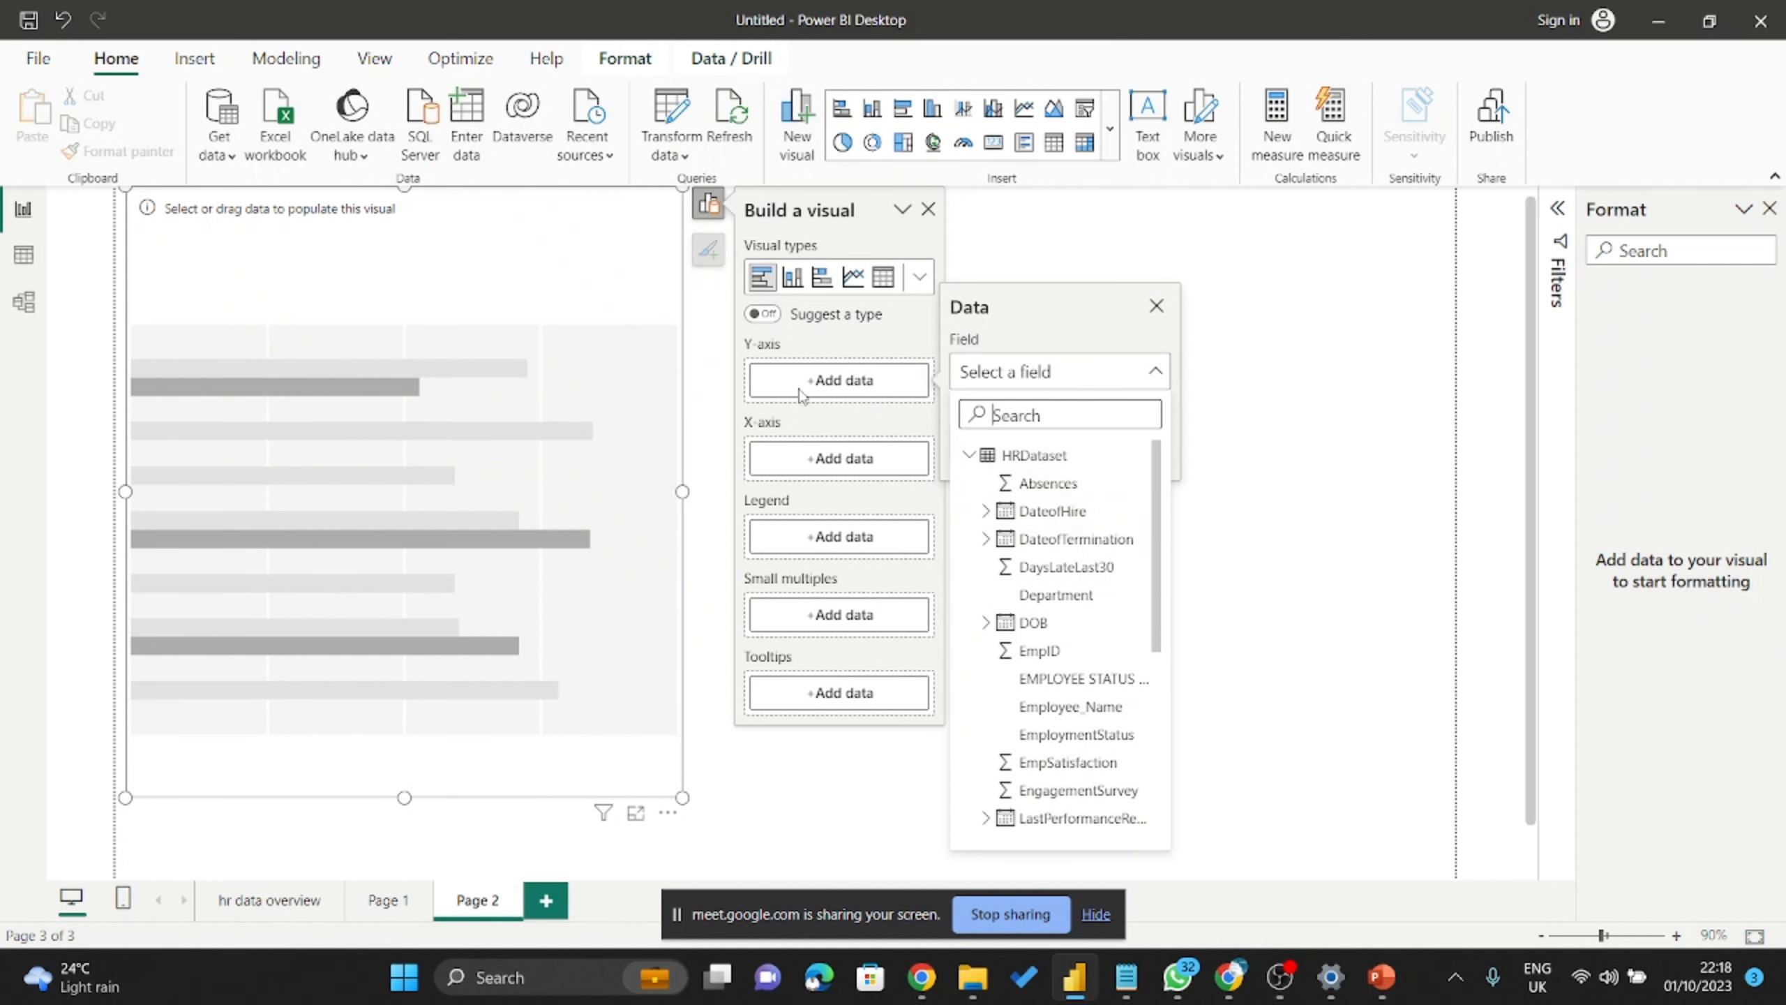
pyautogui.scroll(-3, 1041, 499)
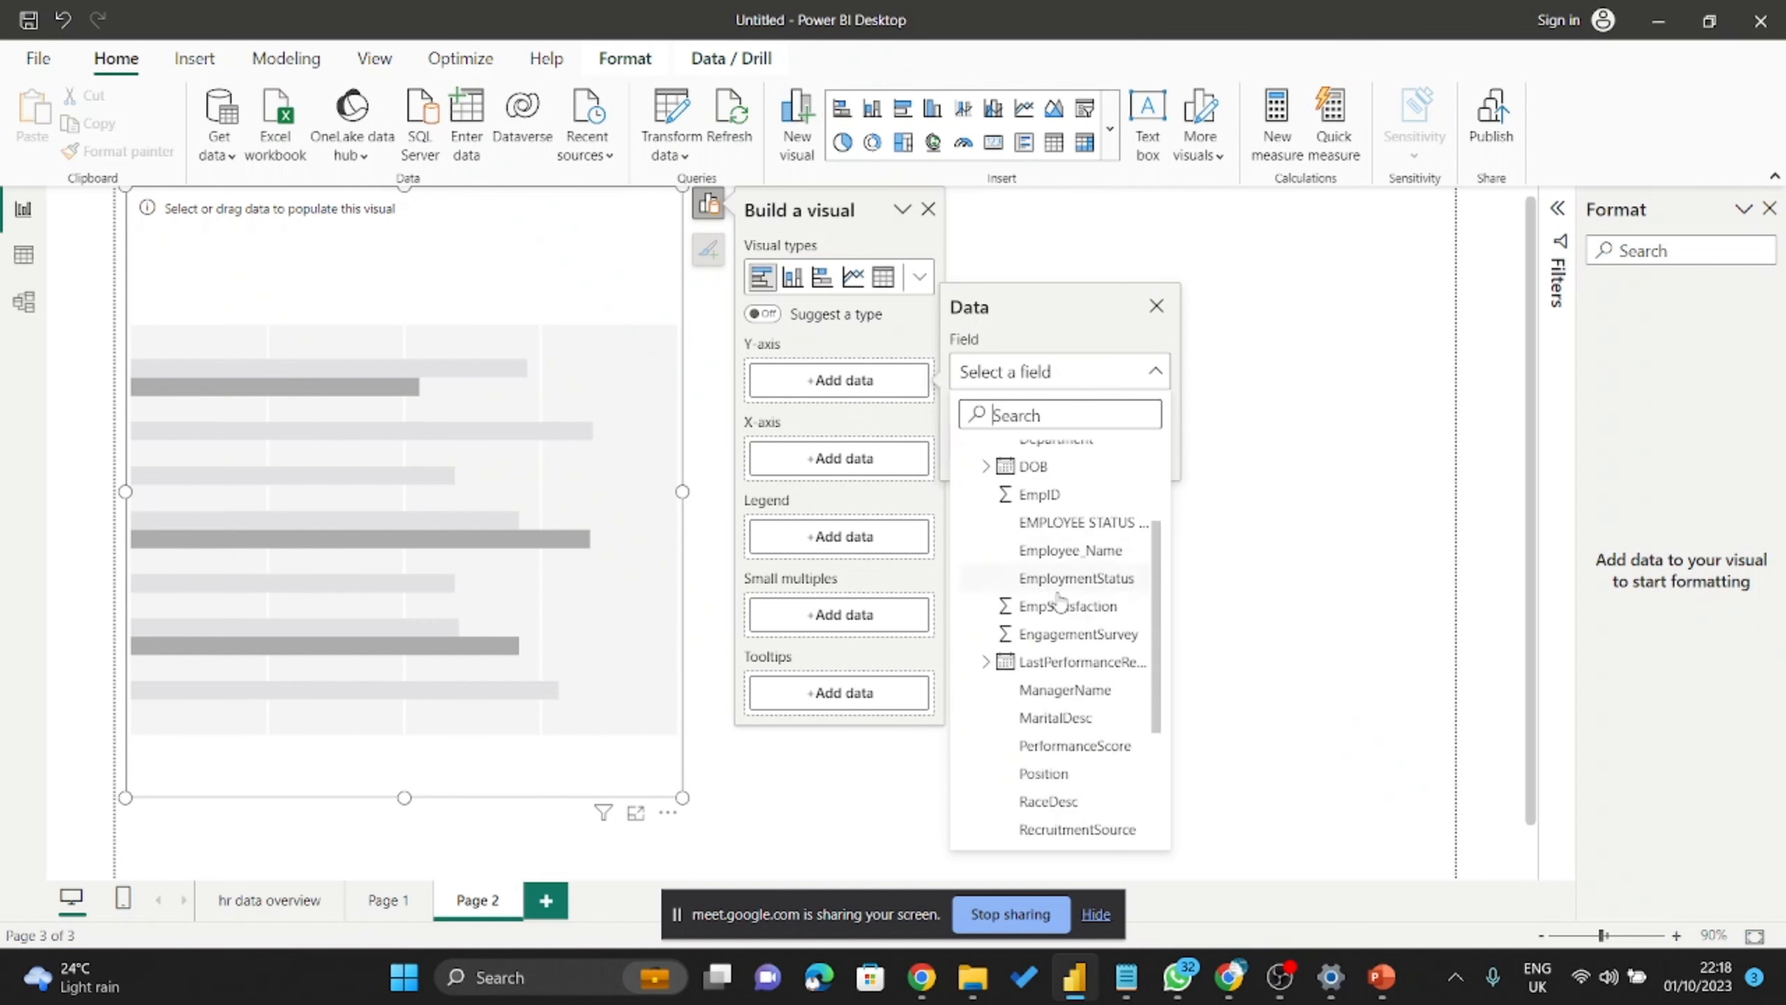
pyautogui.click(1041, 493)
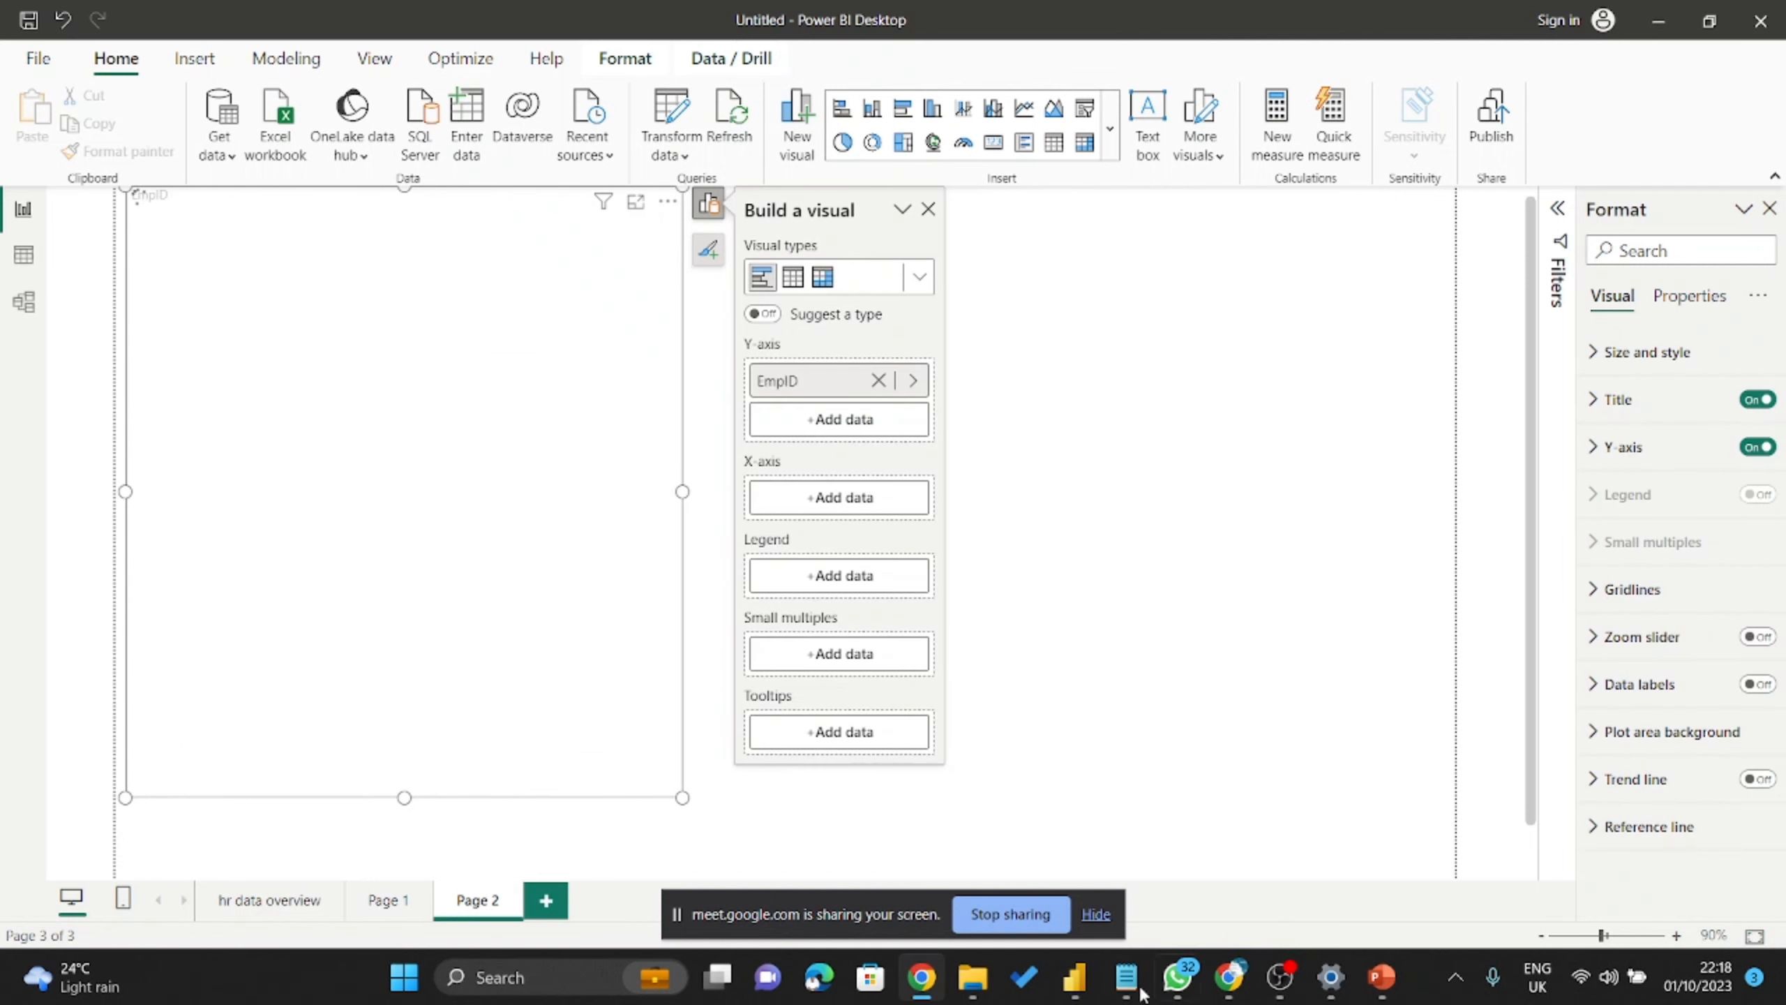
# Admit both waiting people to the Meet call, then return to Power BI.
pyautogui.moveTo(919, 977)
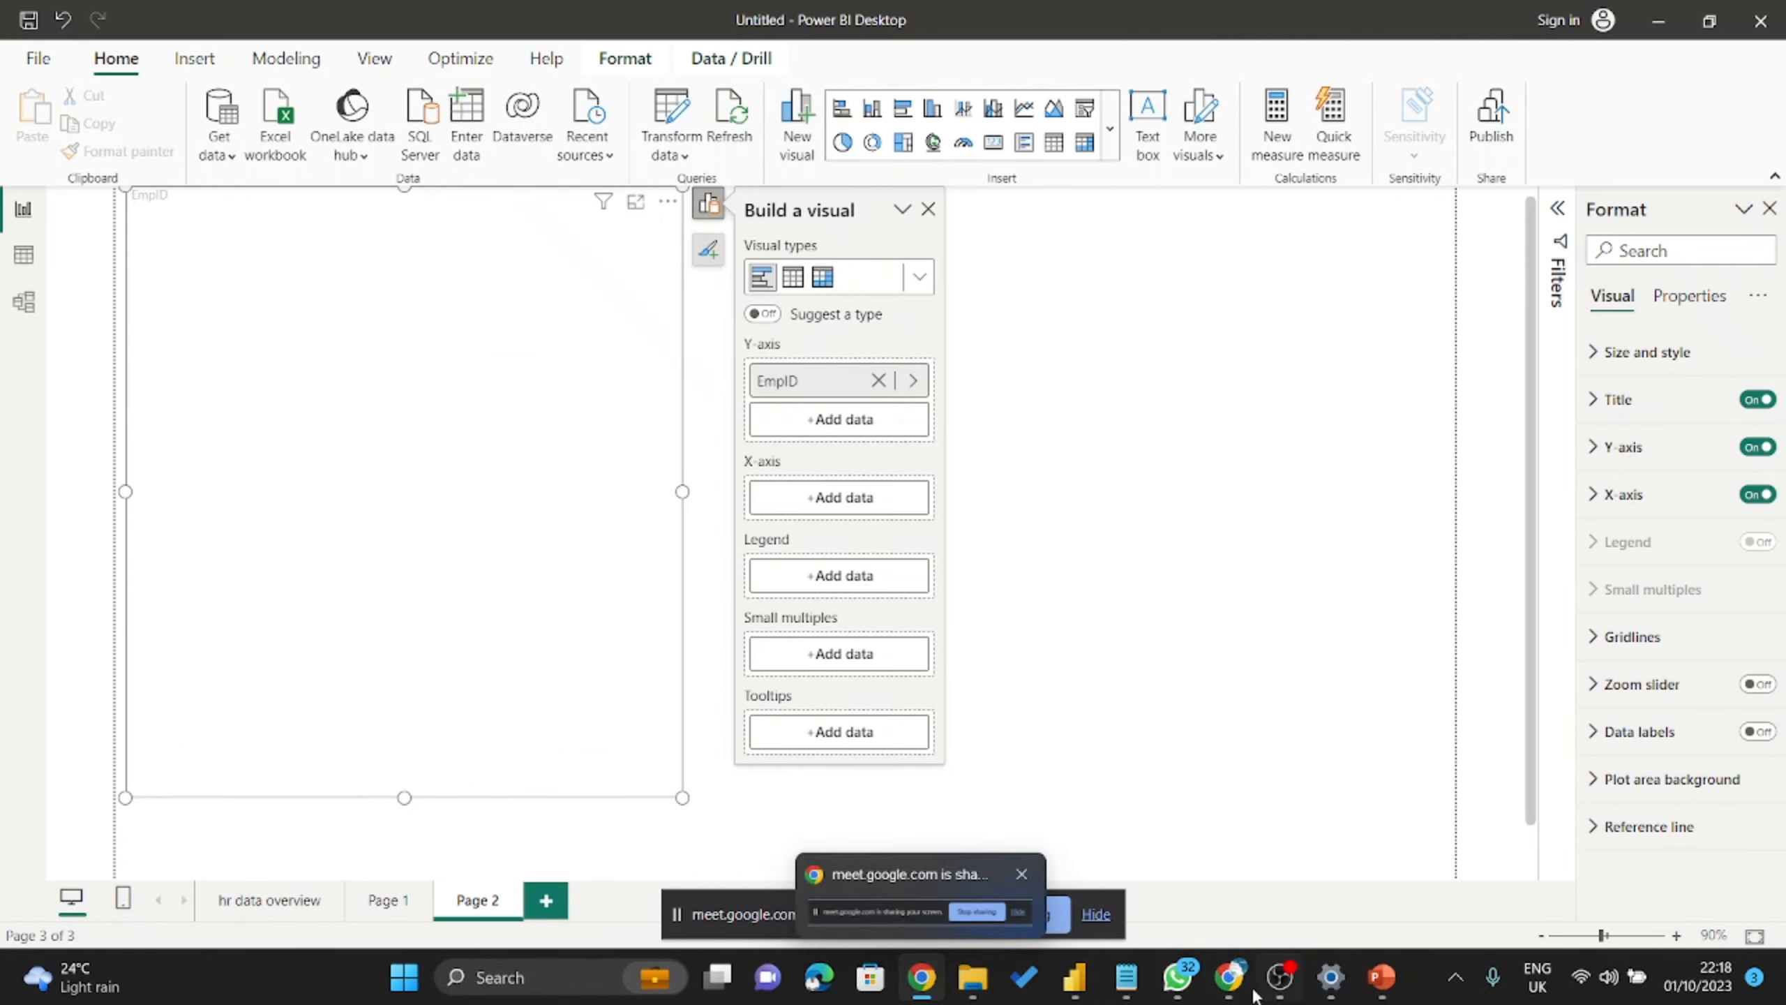
pyautogui.click(1230, 978)
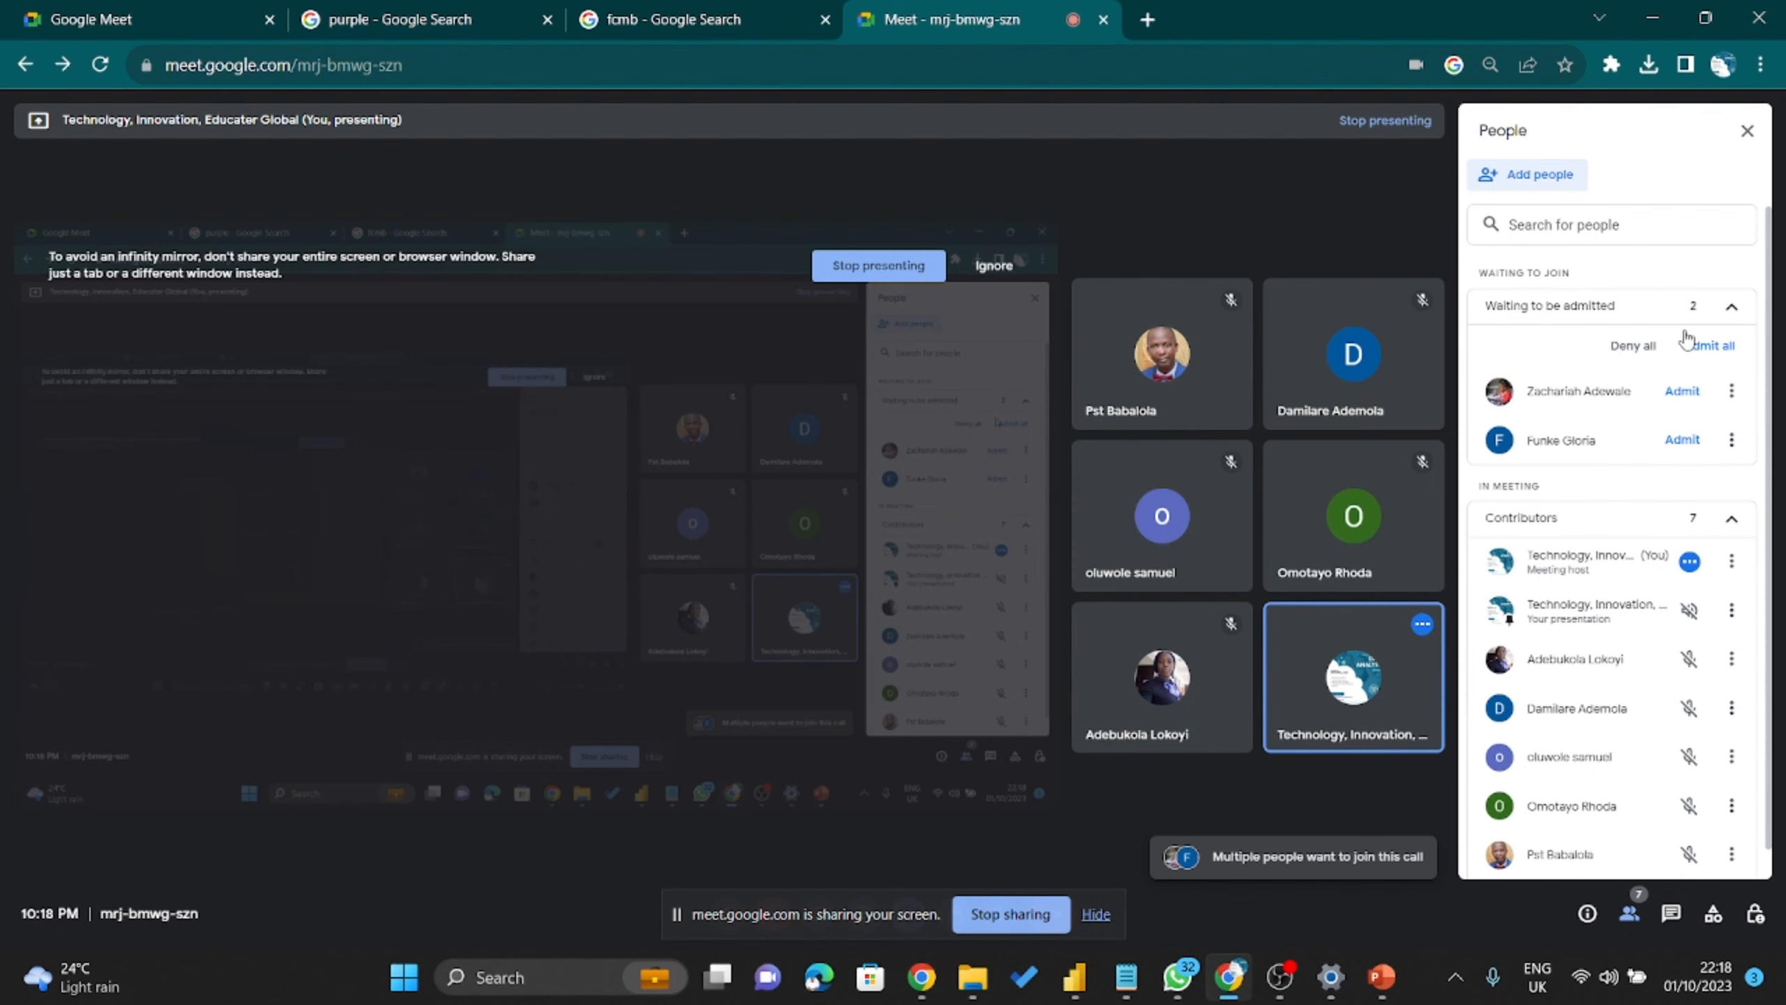
pyautogui.click(1712, 345)
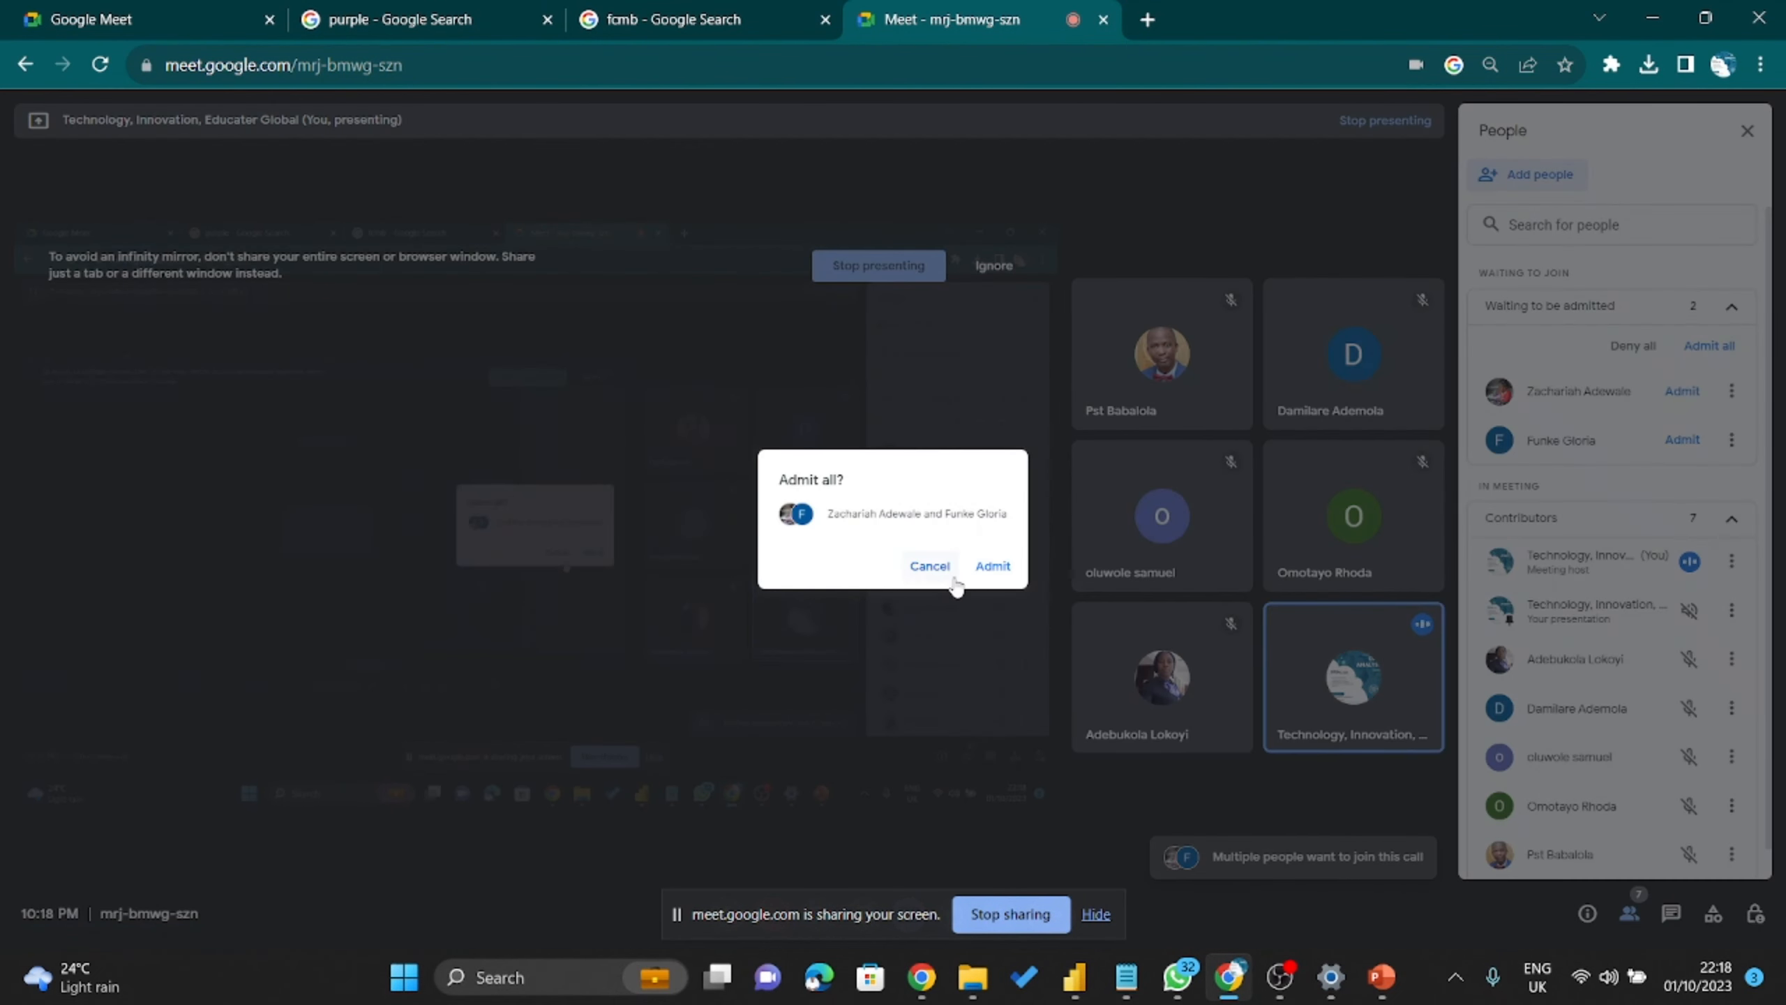
pyautogui.click(991, 565)
pyautogui.click(1653, 18)
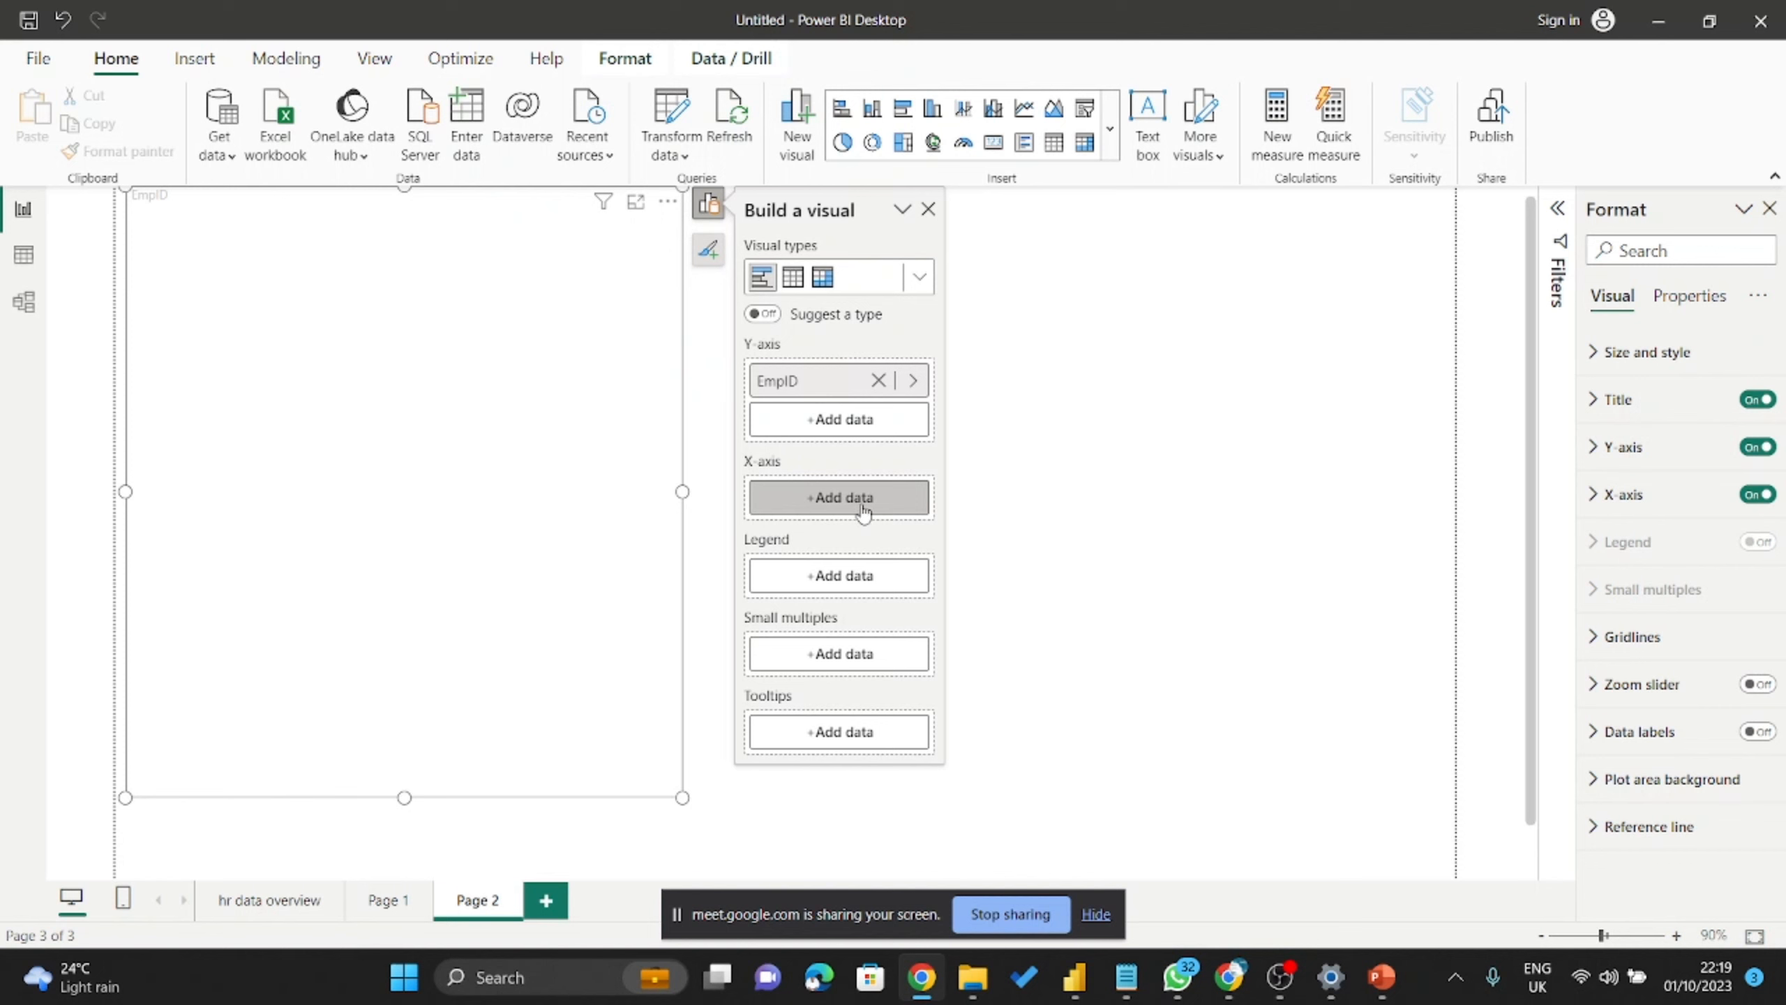
# Open the HRDataset field list for the bar chart's X-axis and browse it.
pyautogui.click(815, 501)
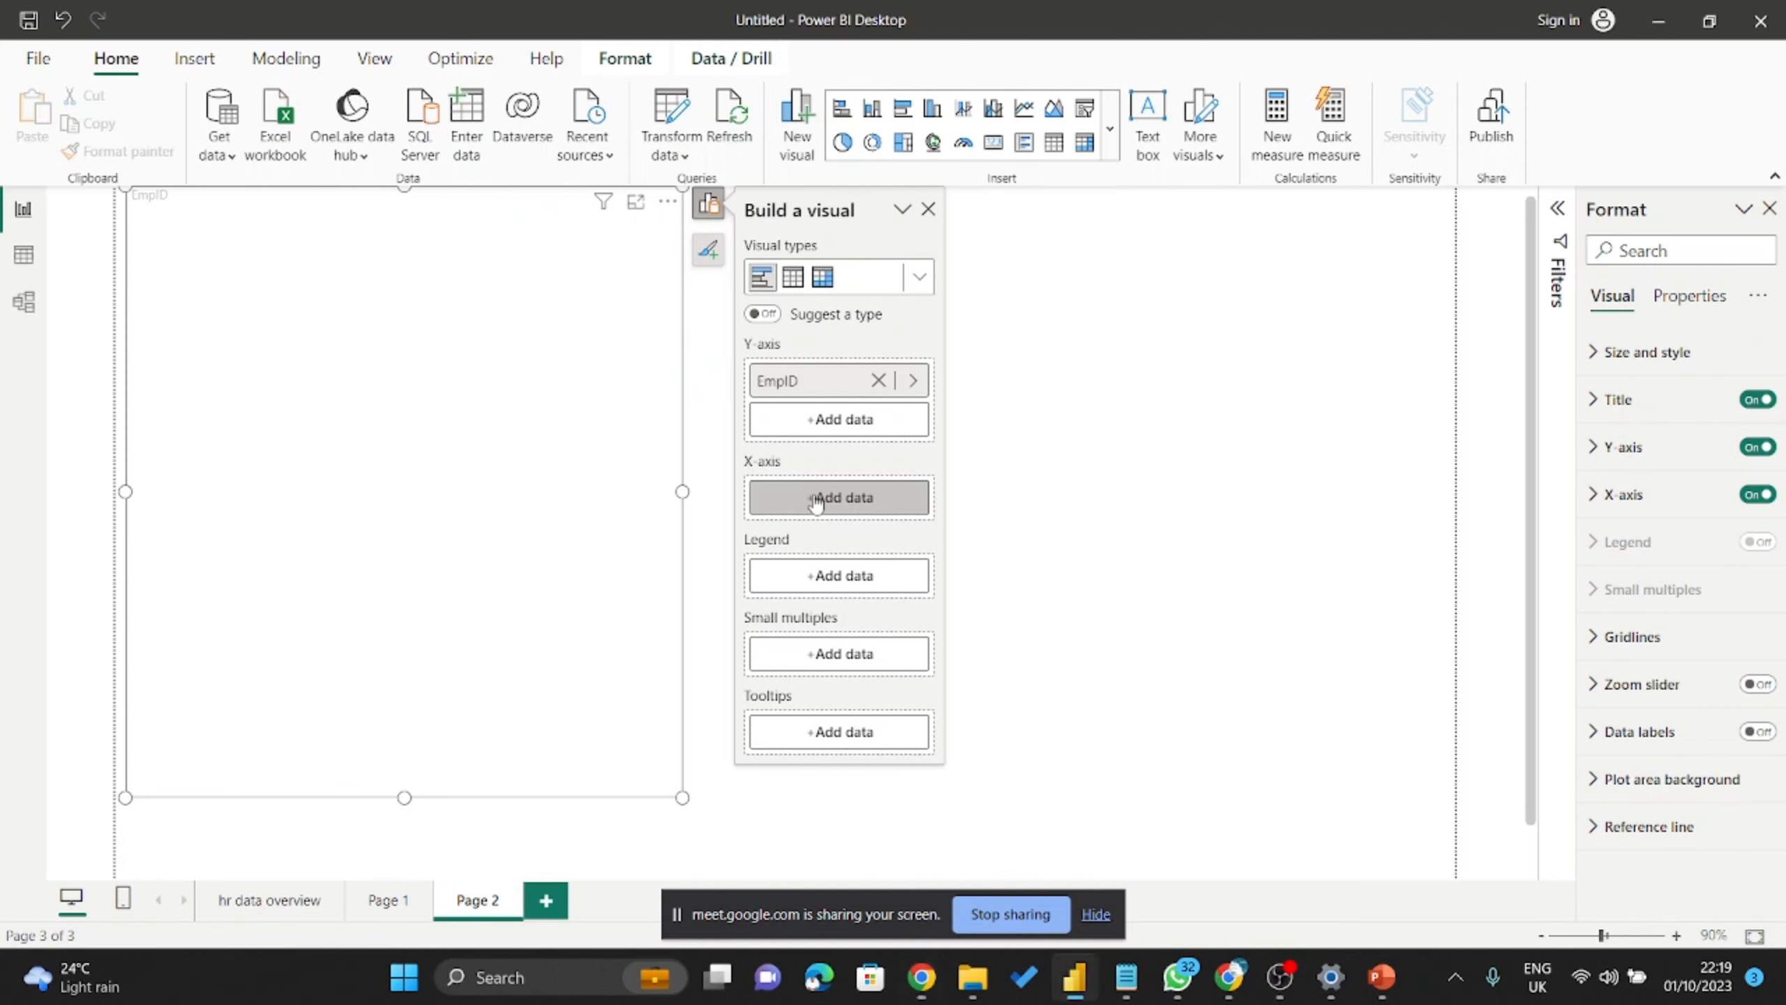
pyautogui.click(816, 501)
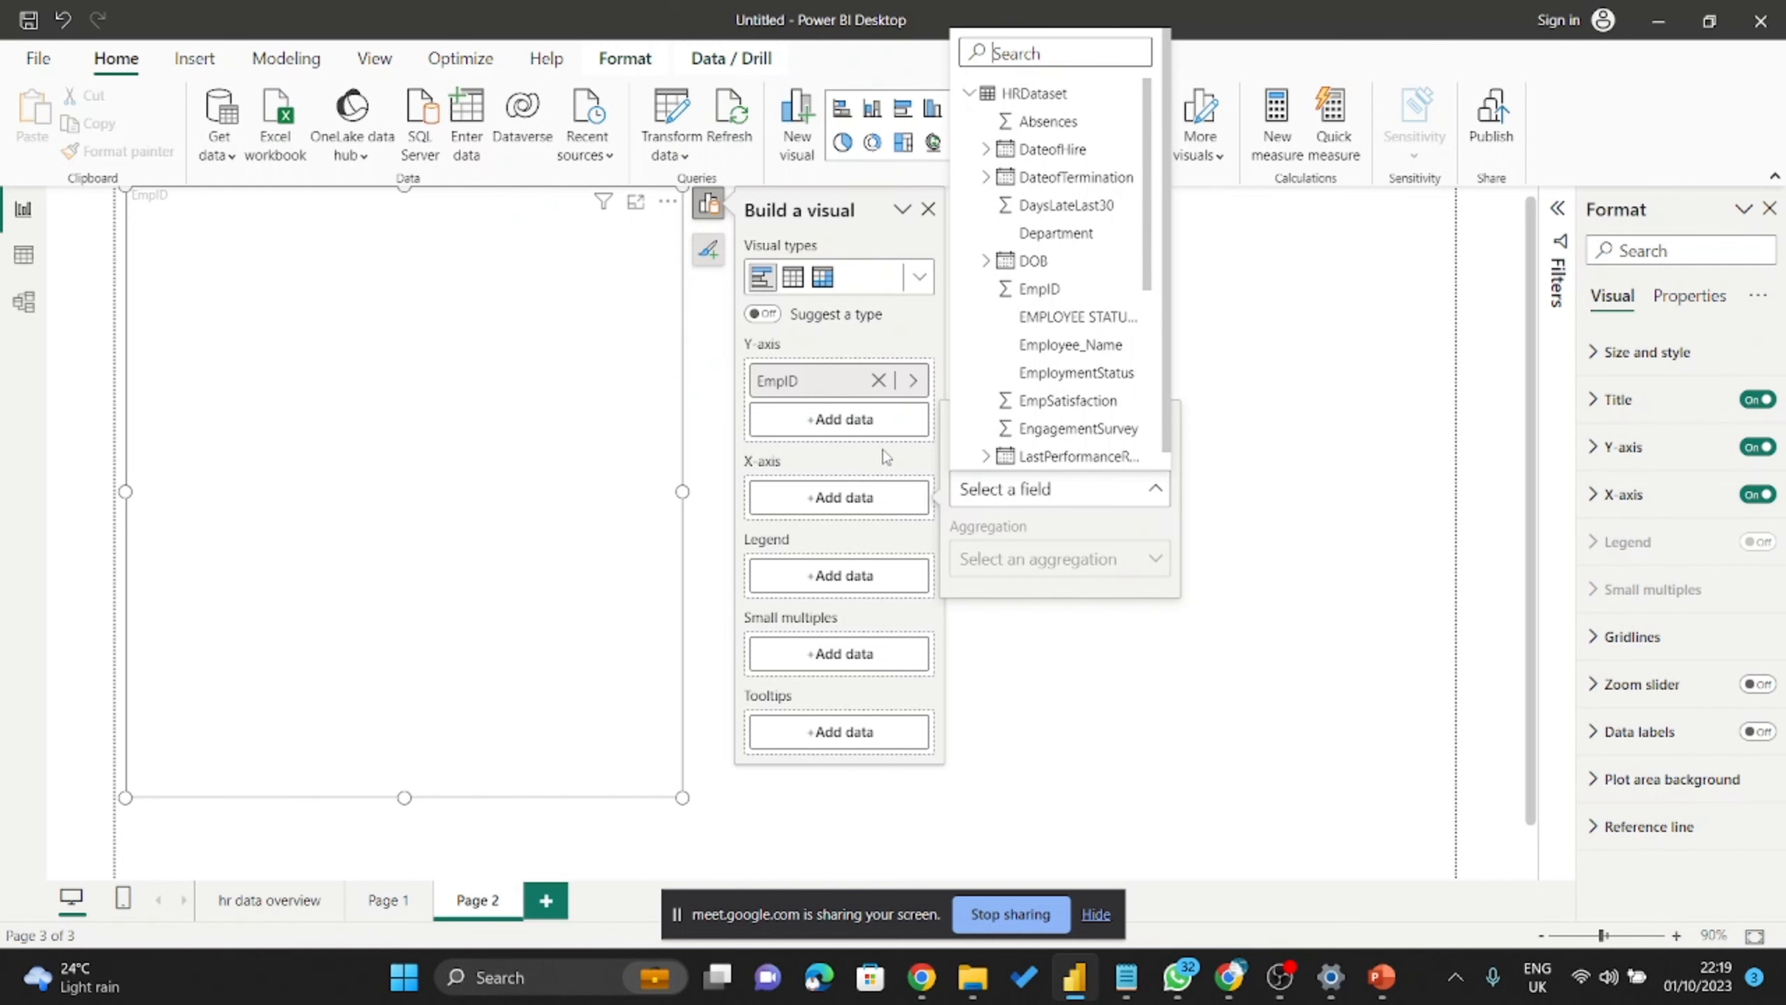
pyautogui.scroll(-3, 1046, 338)
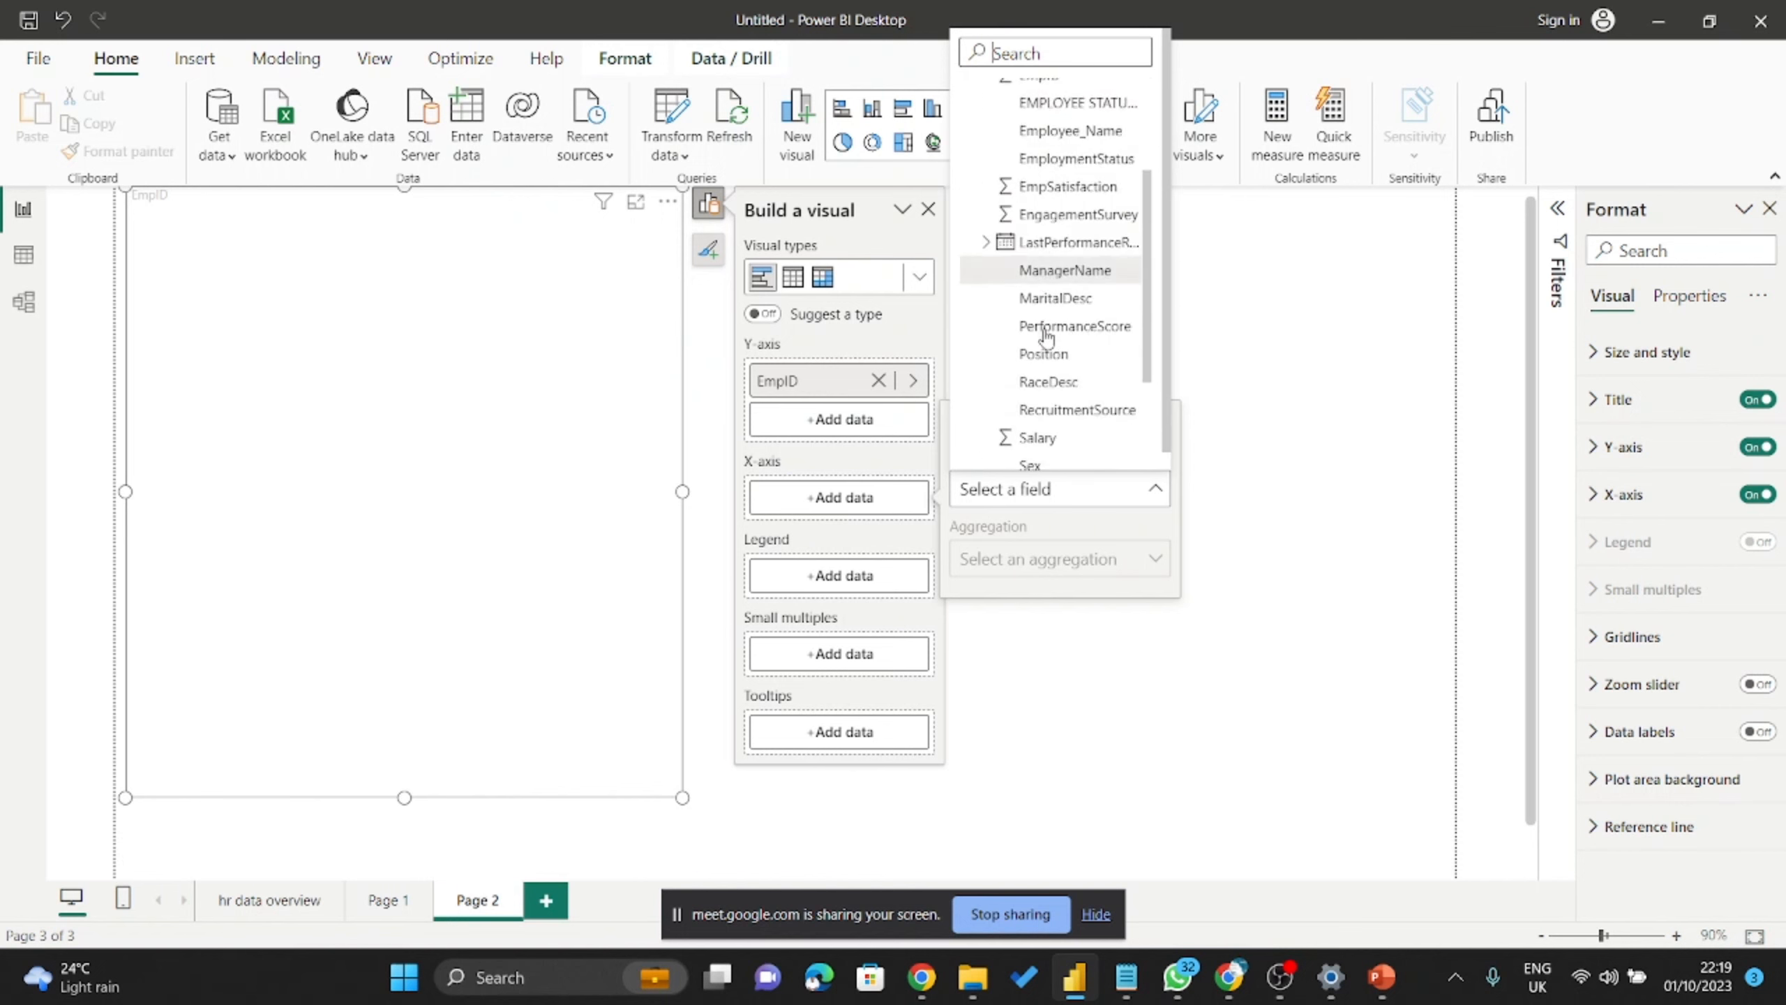
pyautogui.scroll(-3, 1048, 352)
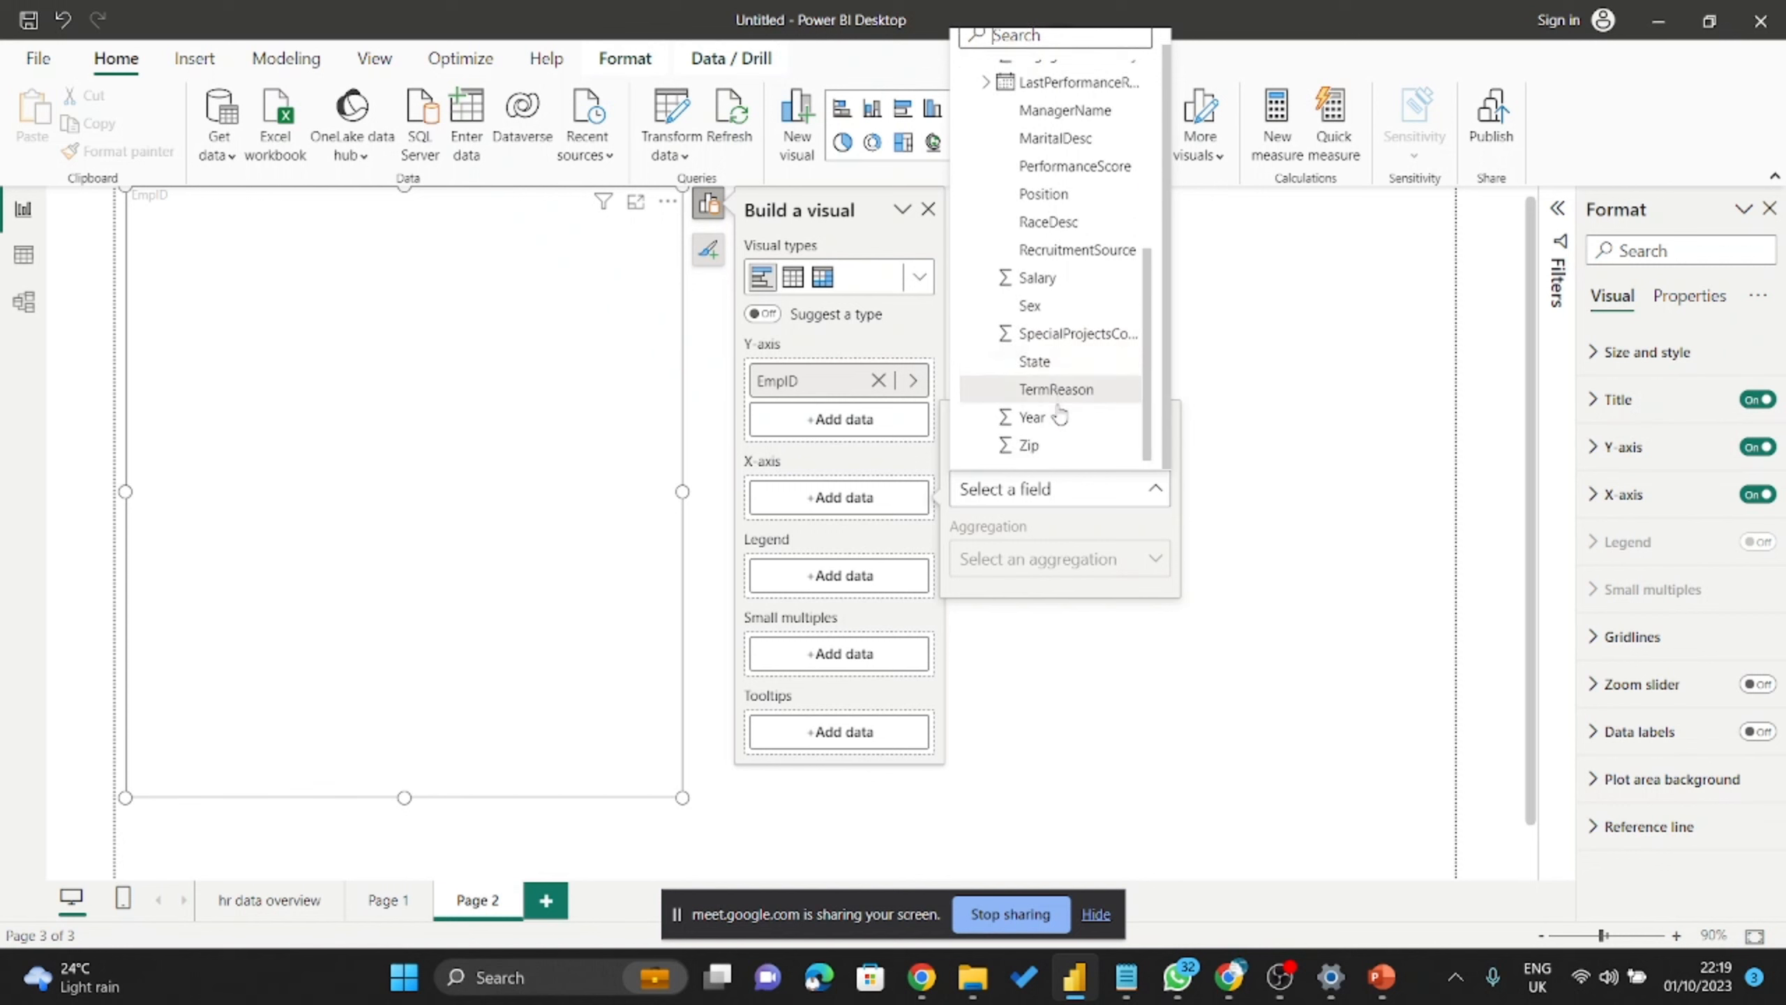
pyautogui.scroll(6, 1051, 240)
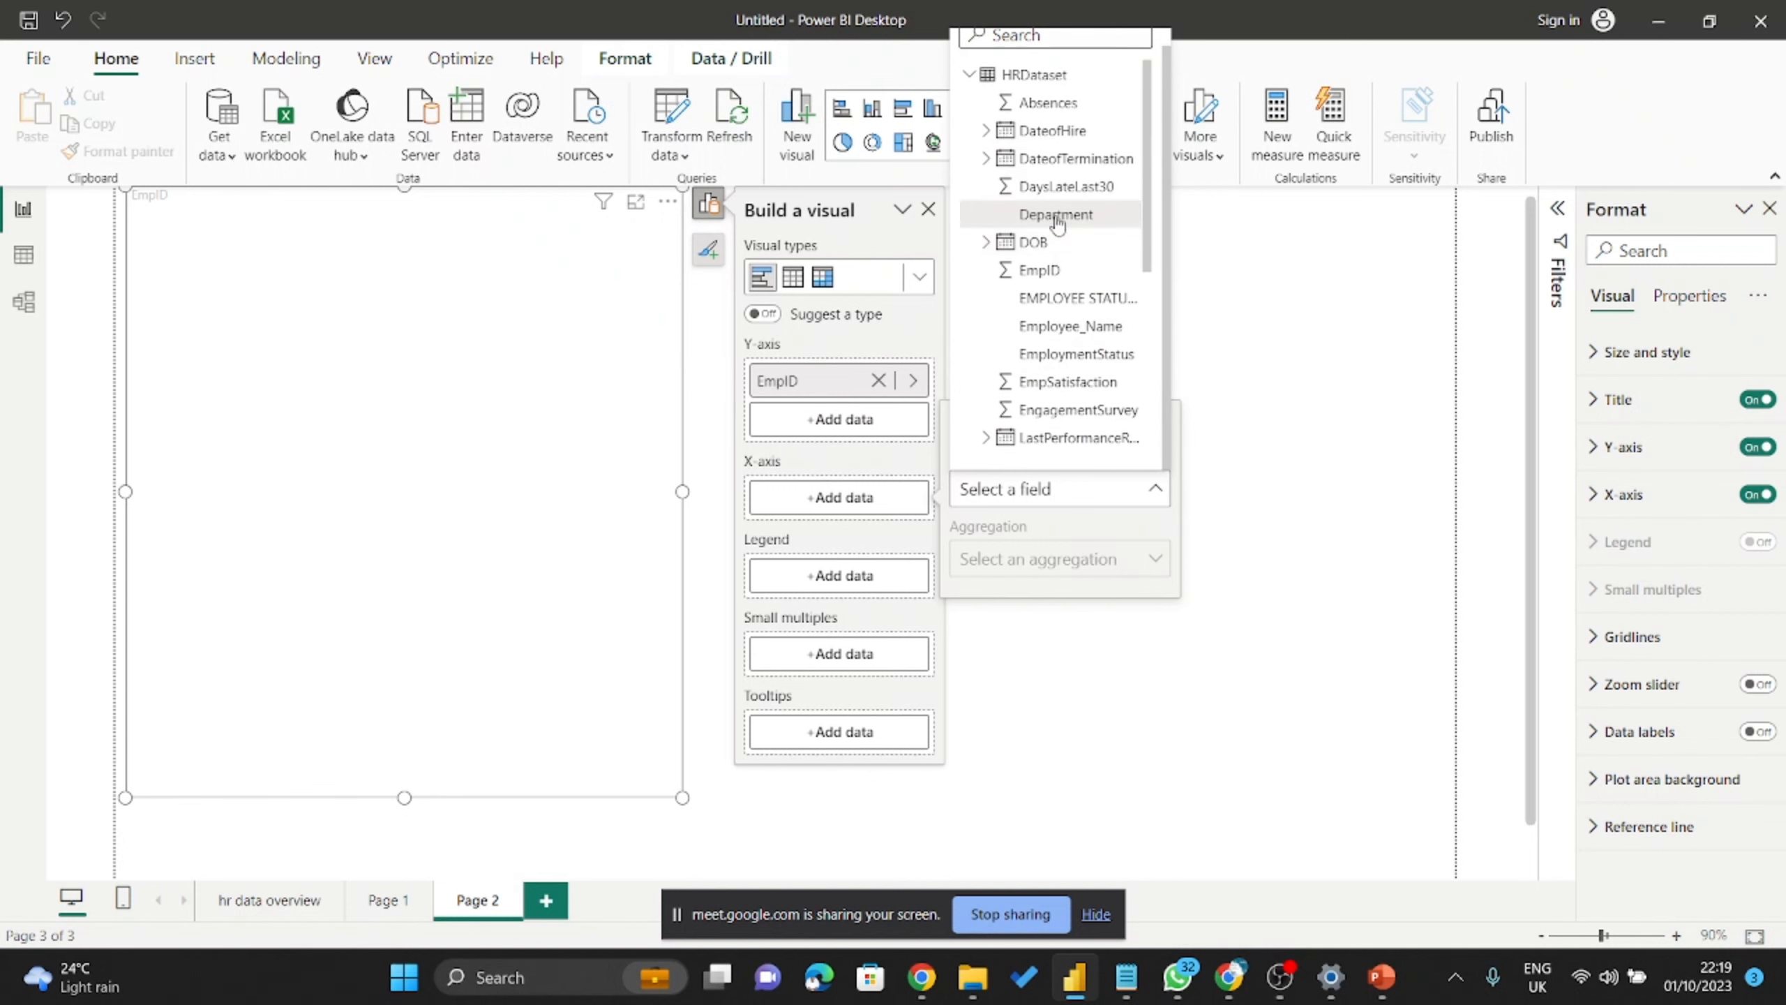
pyautogui.scroll(-5, 1065, 275)
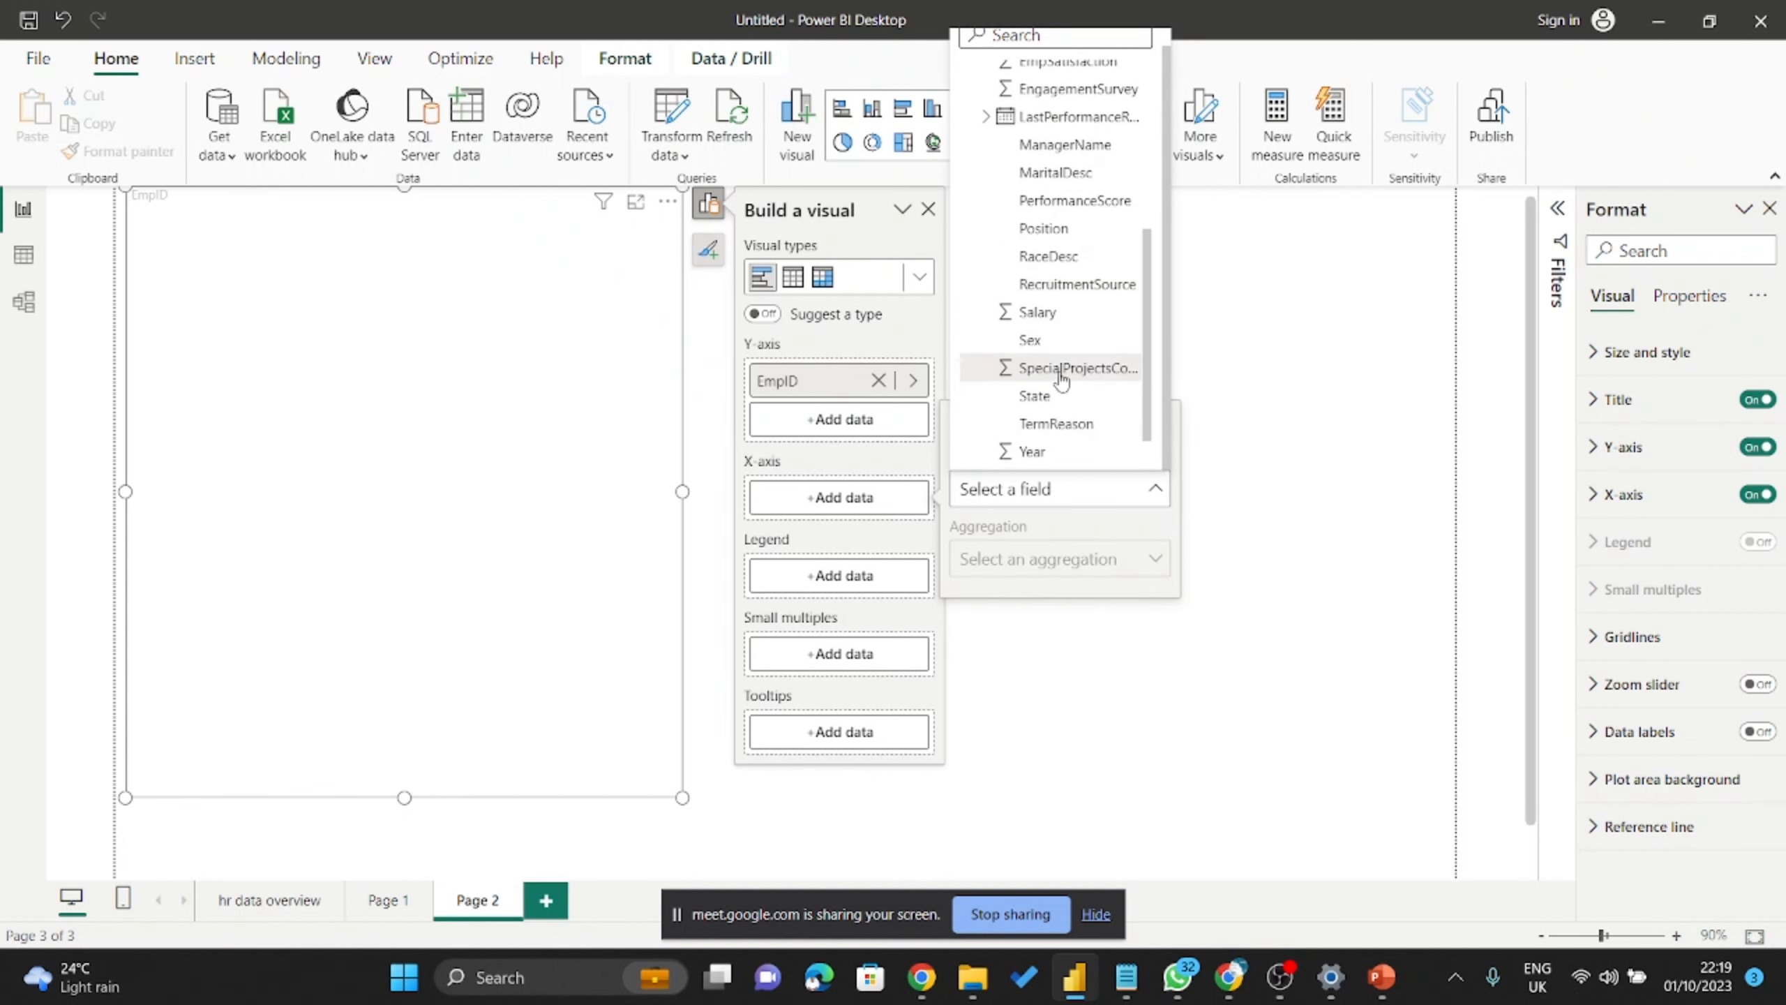
# Plot Sum of Salary on the X-axis, then move the chart lower and make it taller.
pyautogui.click(1040, 312)
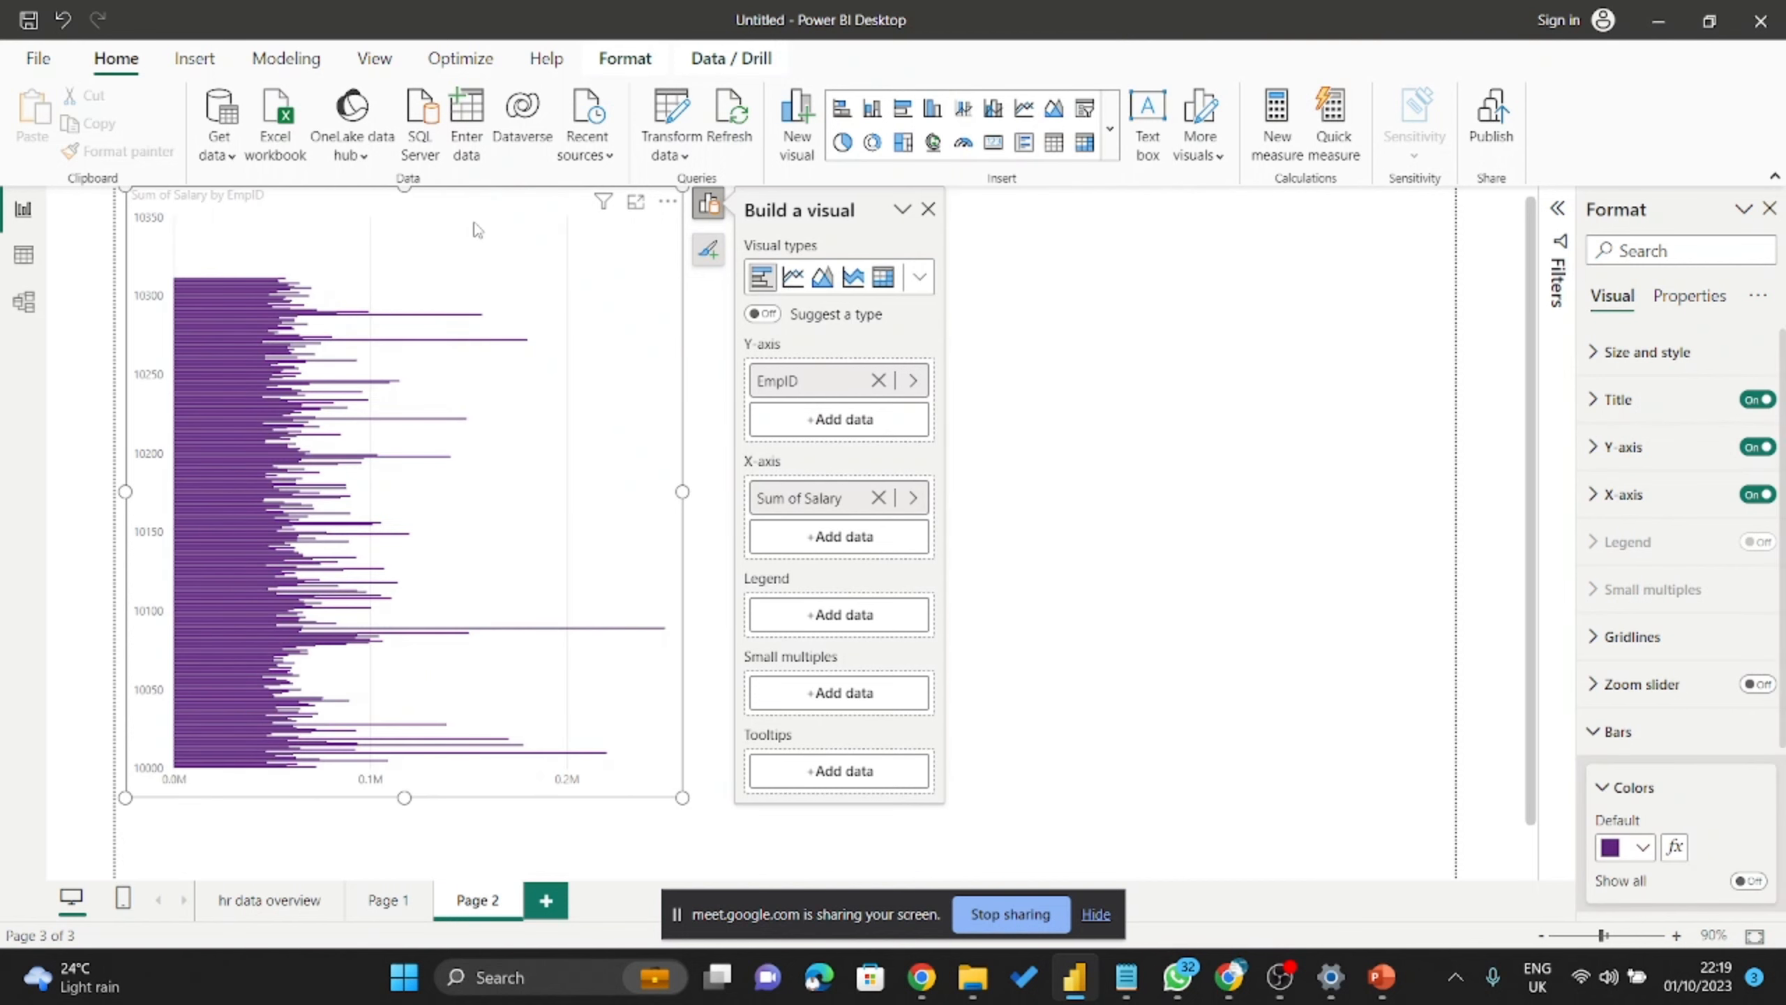
pyautogui.moveTo(538, 266); pyautogui.dragTo(677, 333)
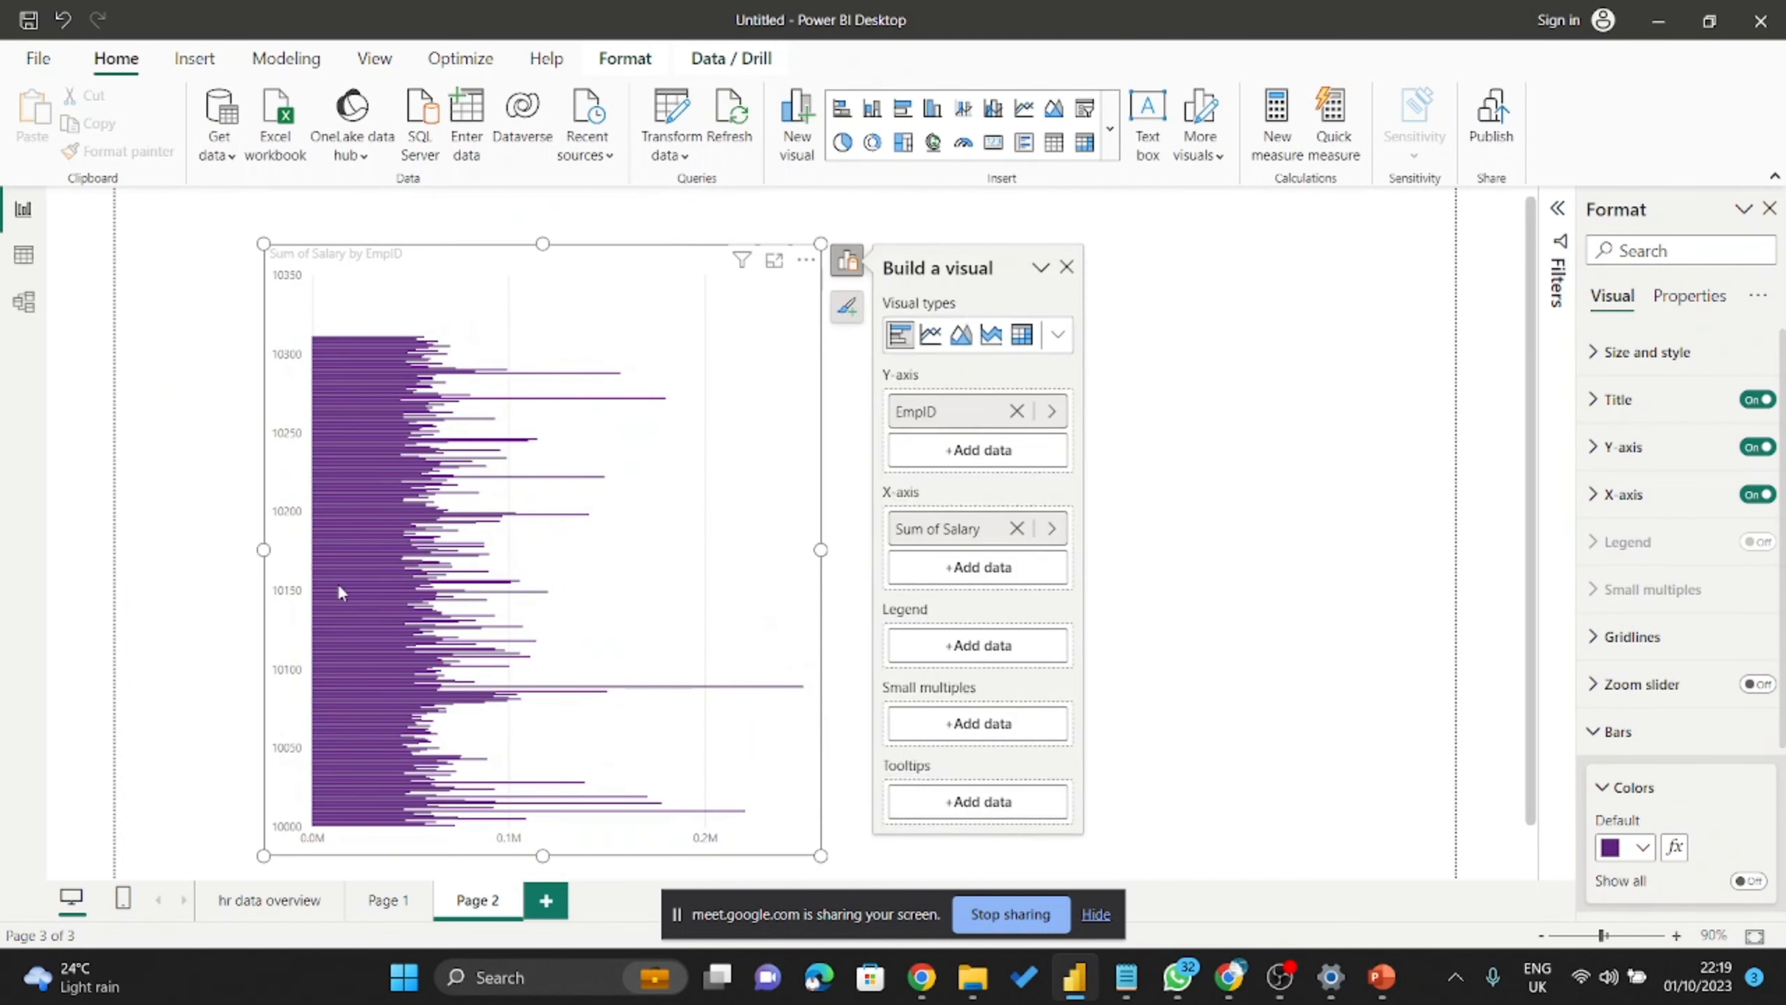
pyautogui.scroll(-1, 390, 548)
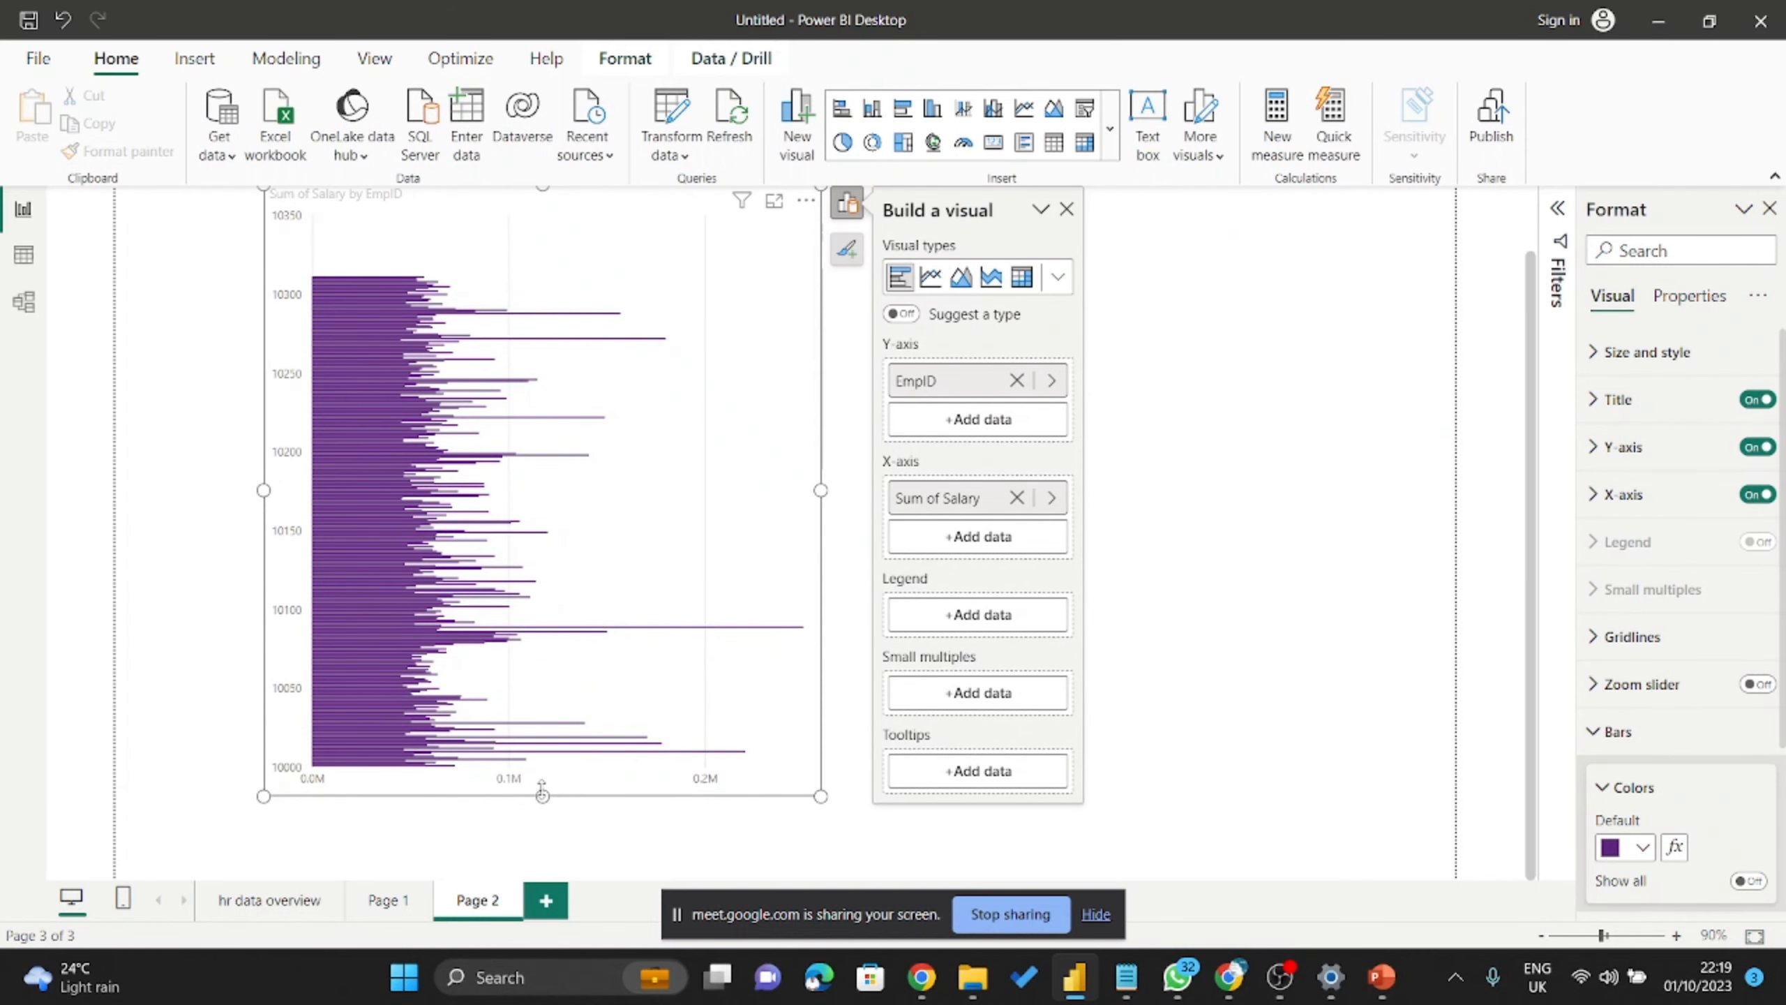
pyautogui.moveTo(543, 793); pyautogui.dragTo(551, 862)
pyautogui.click(371, 472)
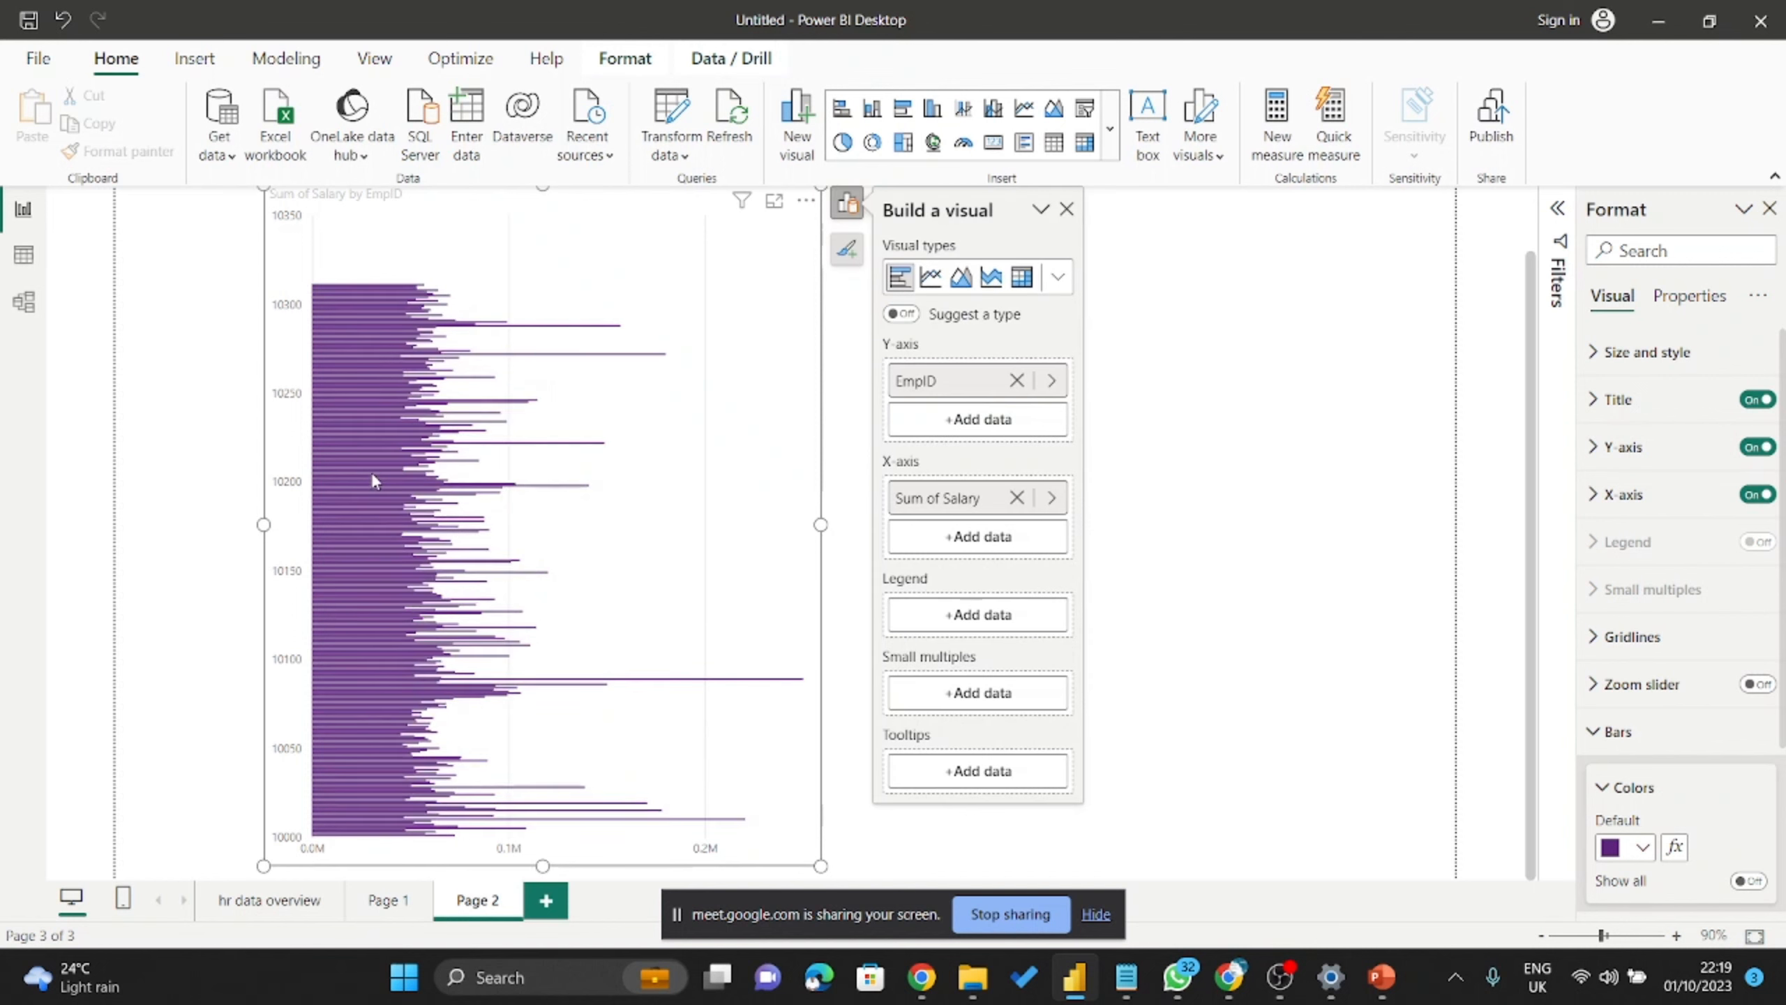
pyautogui.click(350, 323)
pyautogui.click(343, 278)
pyautogui.scroll(2, 395, 522)
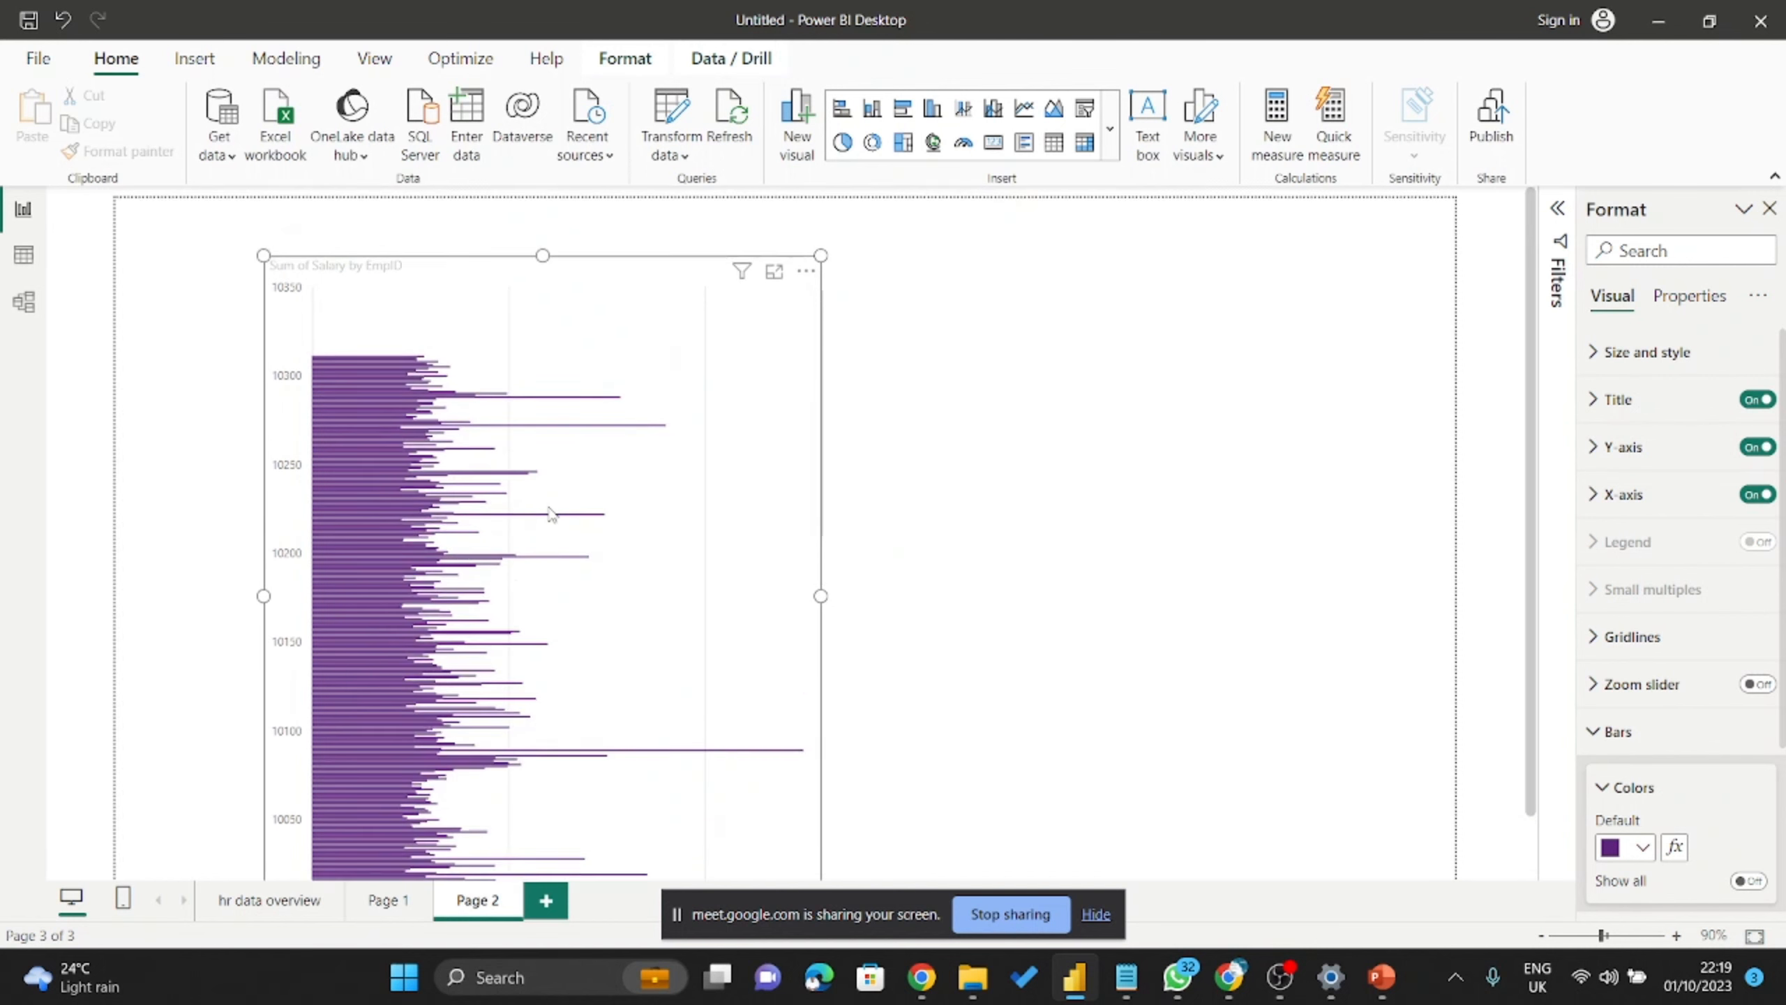
pyautogui.click(774, 275)
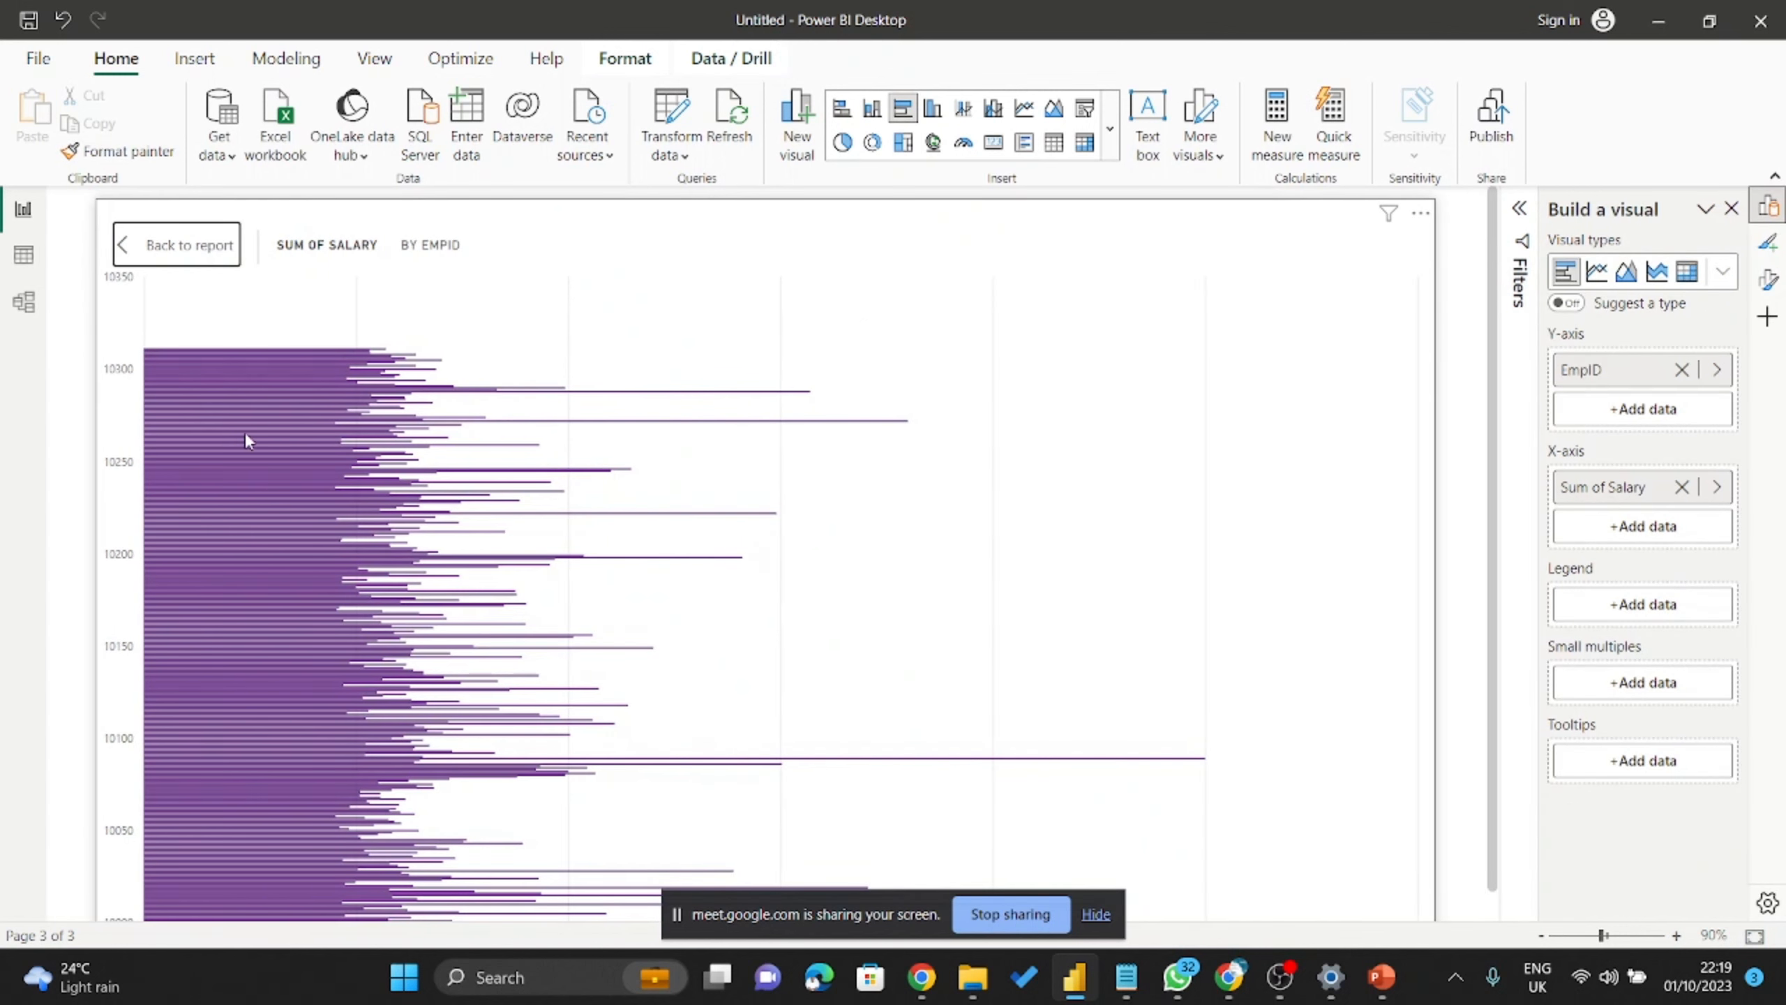
pyautogui.scroll(-1, 315, 447)
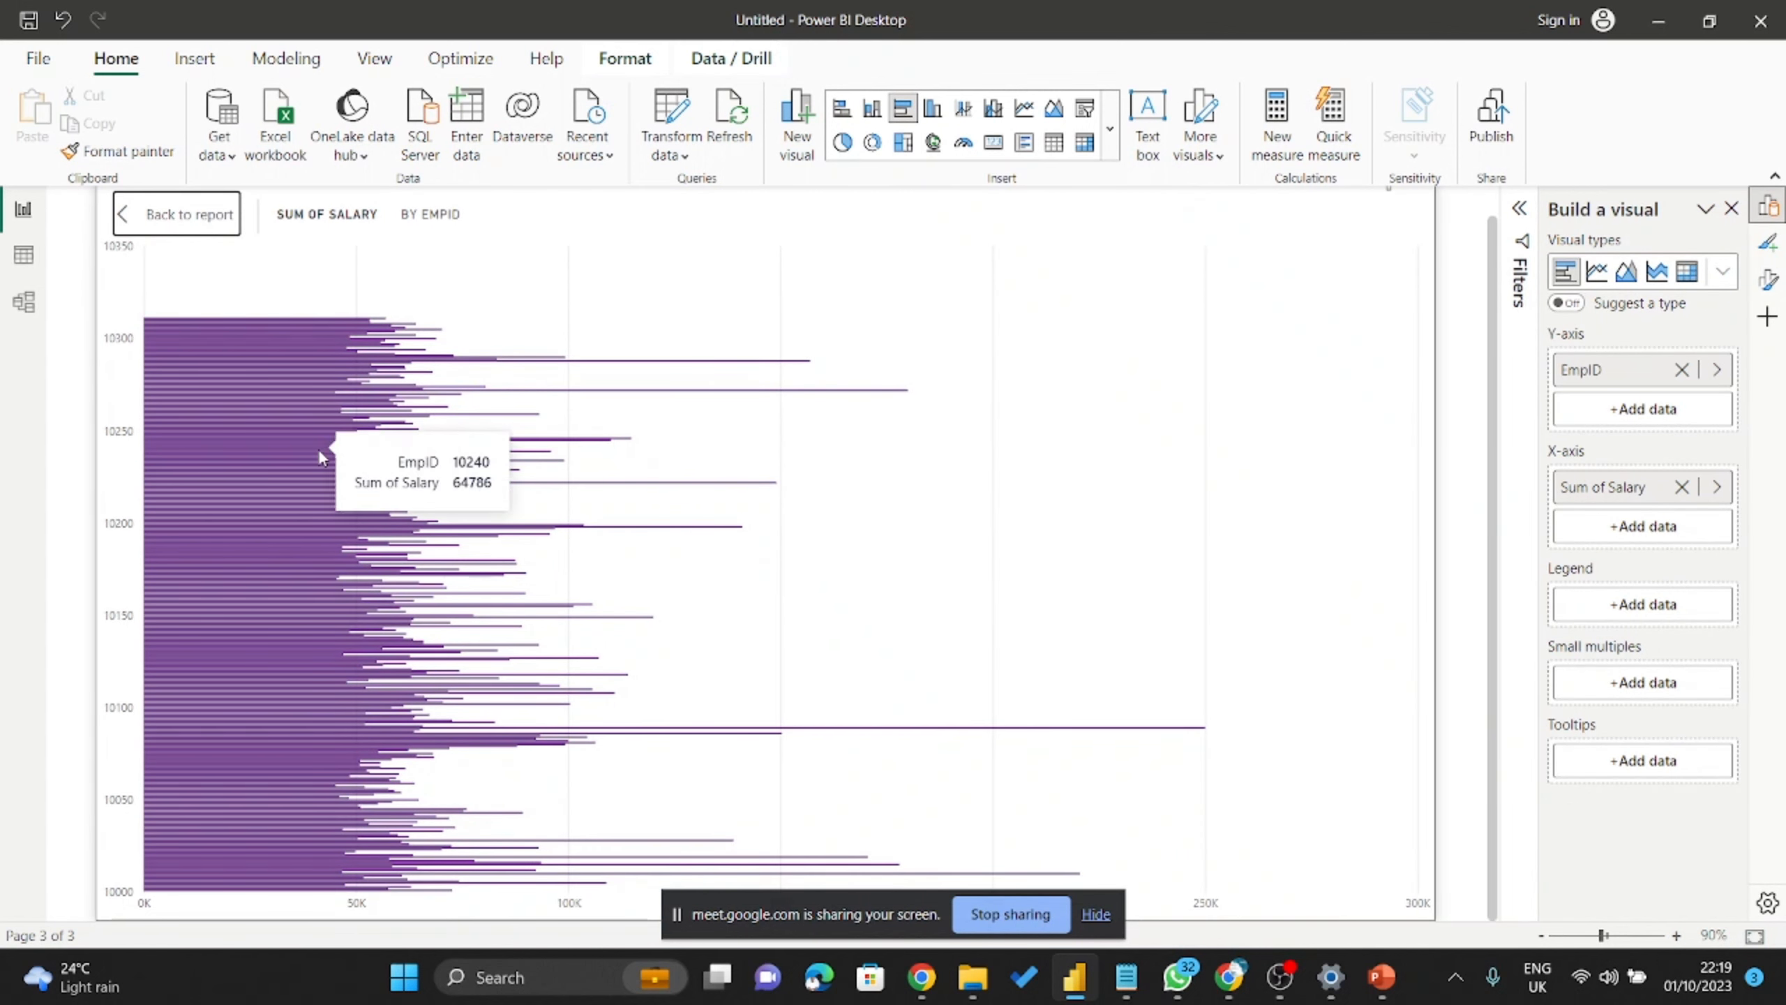
pyautogui.scroll(1, 319, 450)
pyautogui.click(180, 257)
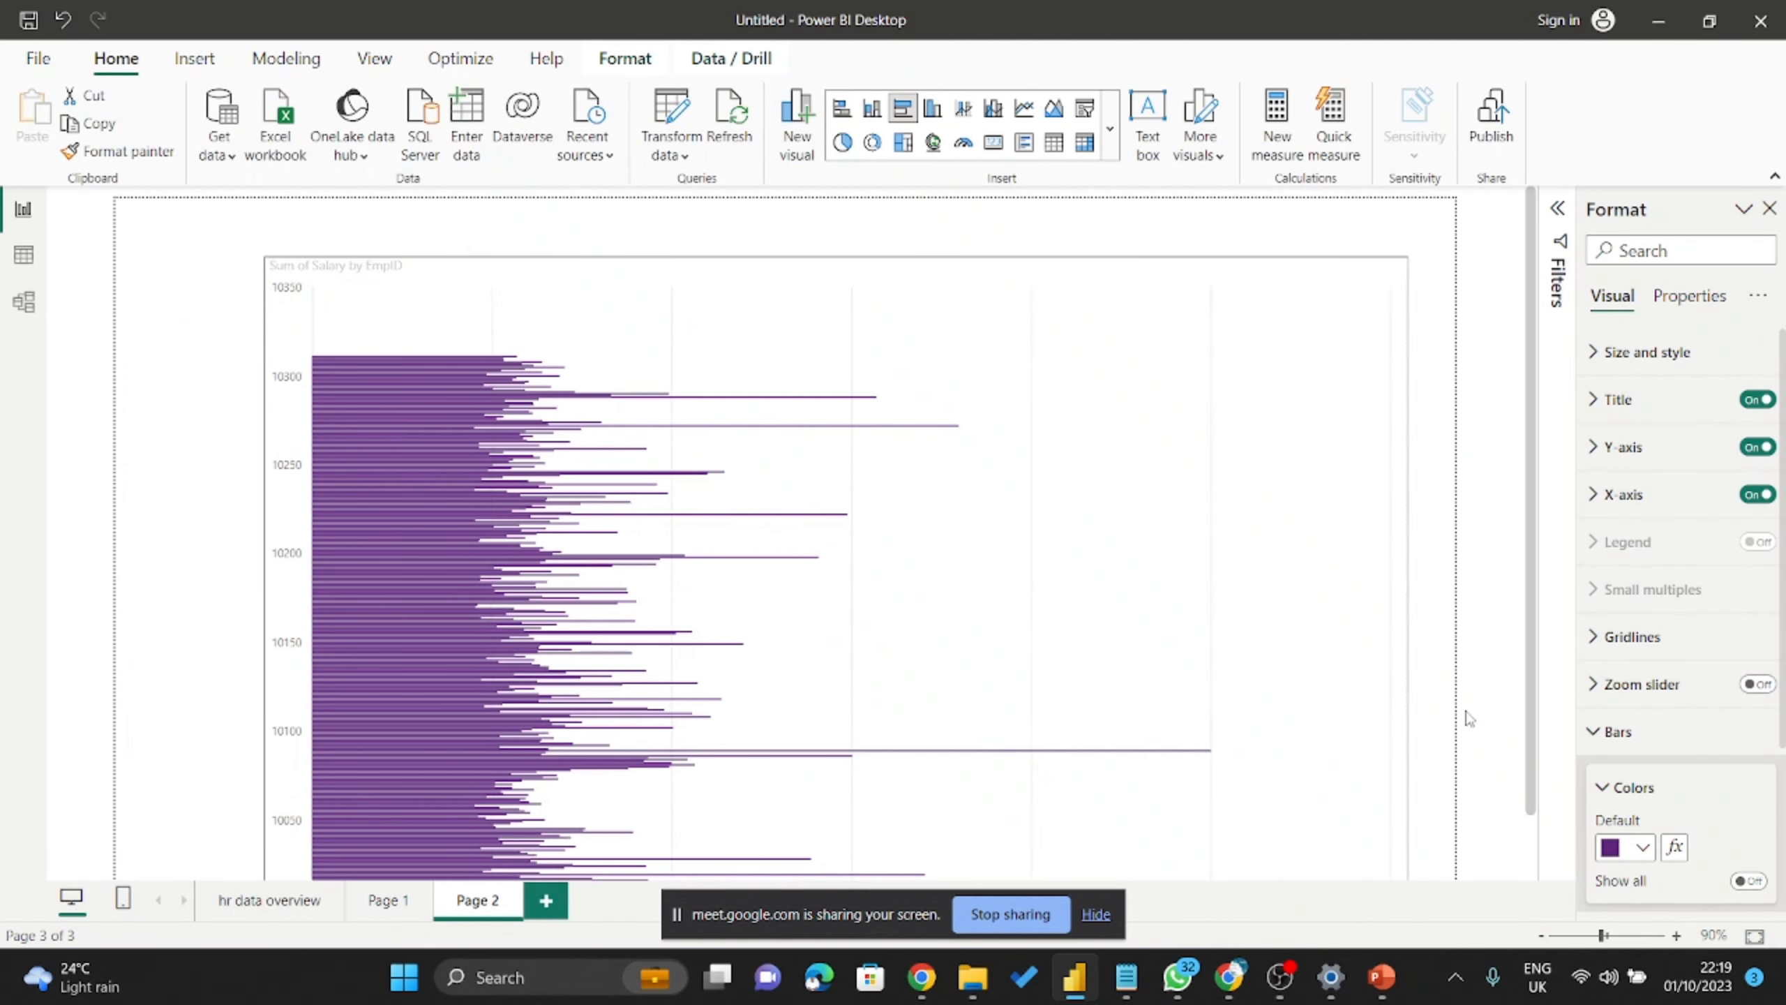
pyautogui.moveTo(504, 562)
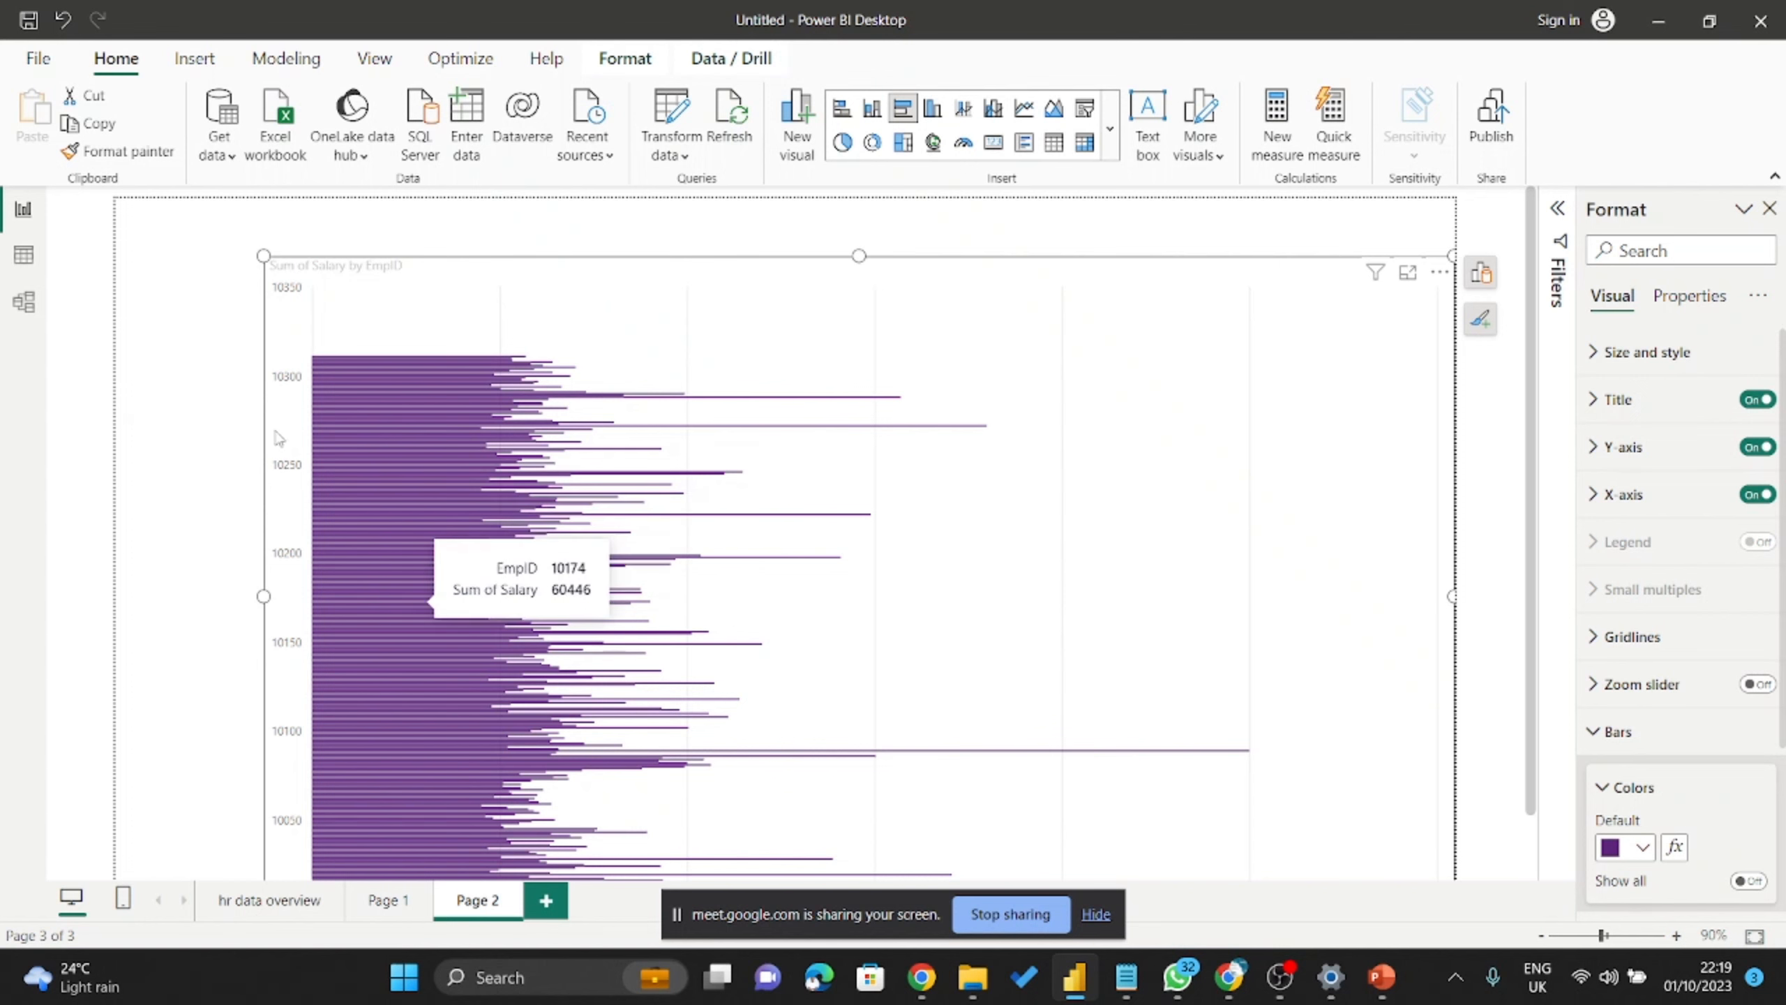
pyautogui.scroll(-2, 1041, 508)
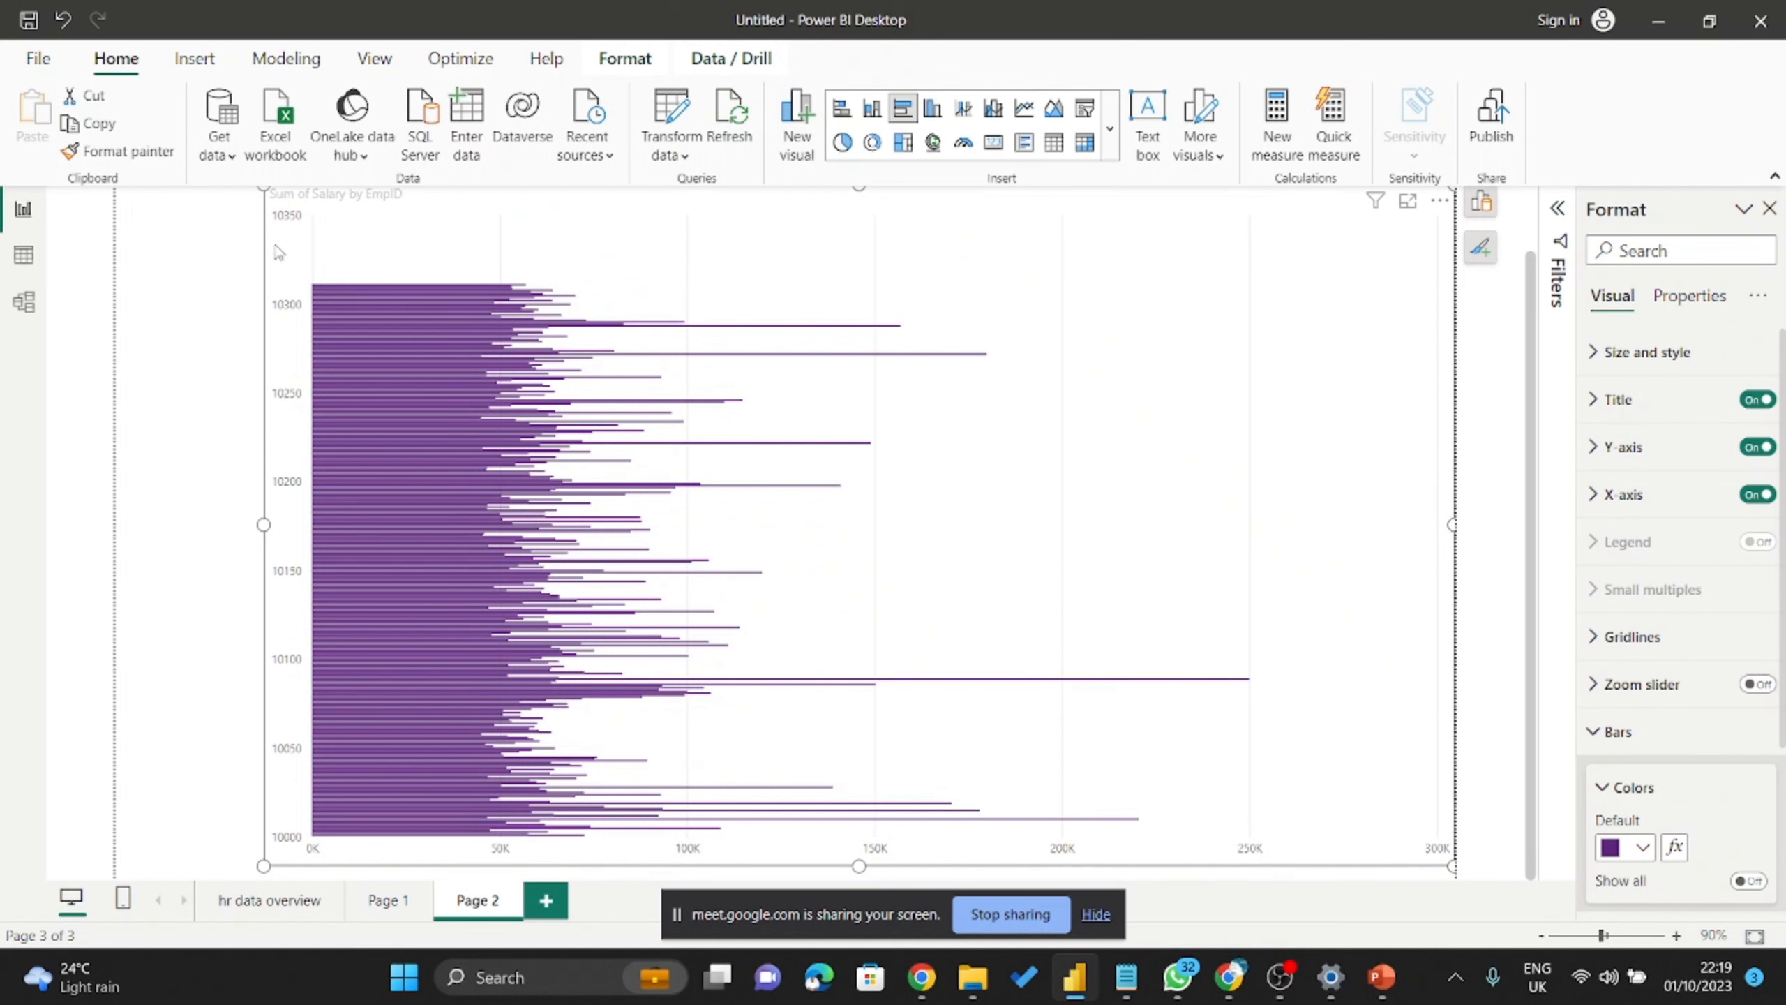
# Inspect the replacement options for the EmpID axis field without changing it.
pyautogui.click(1481, 202)
pyautogui.click(1420, 380)
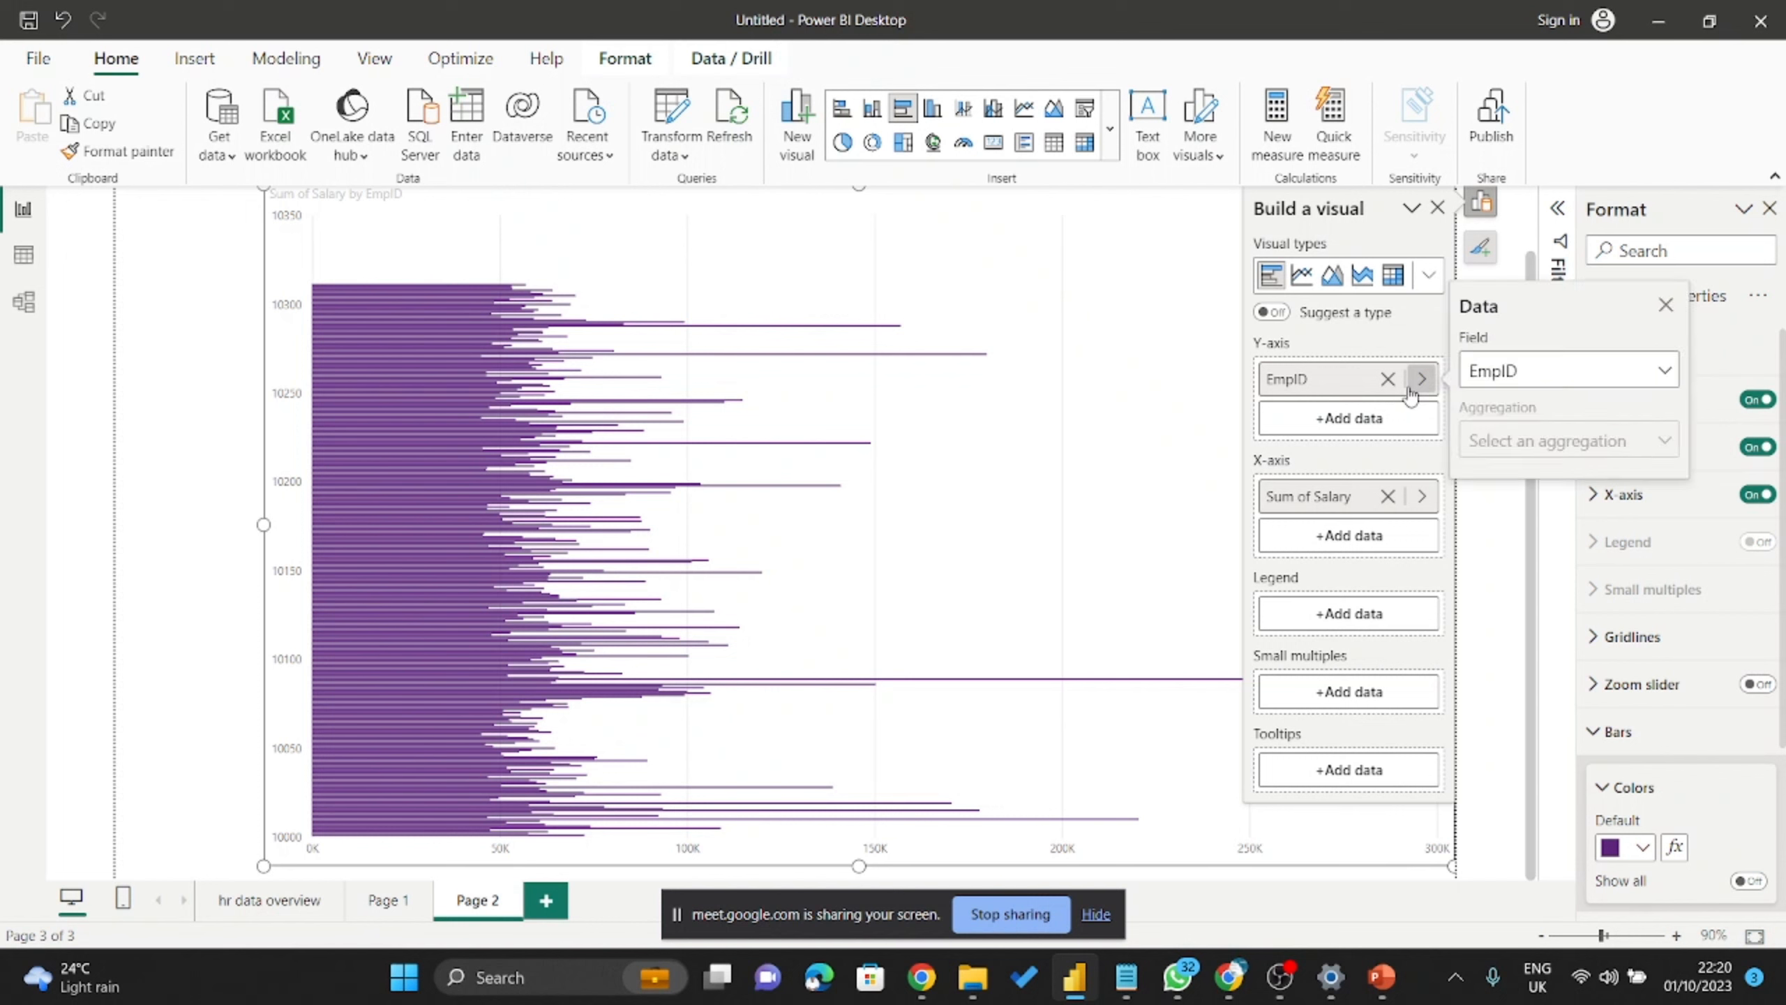
pyautogui.click(1554, 381)
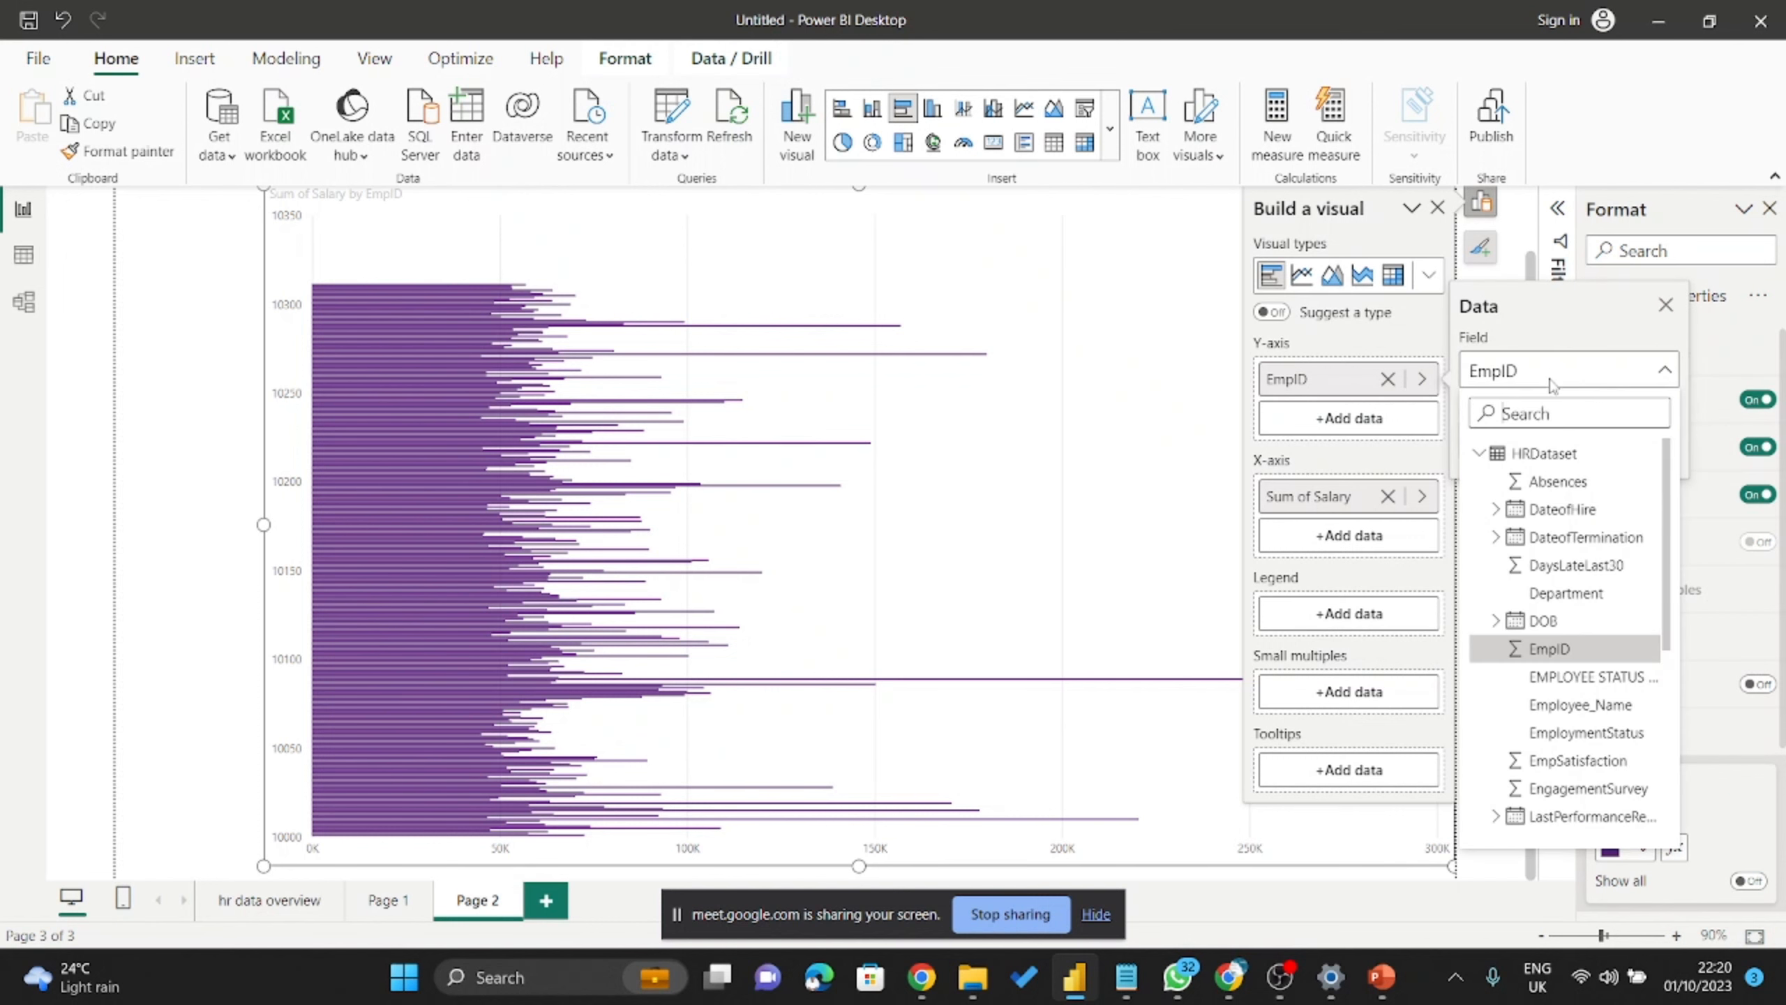
pyautogui.scroll(-3, 1594, 606)
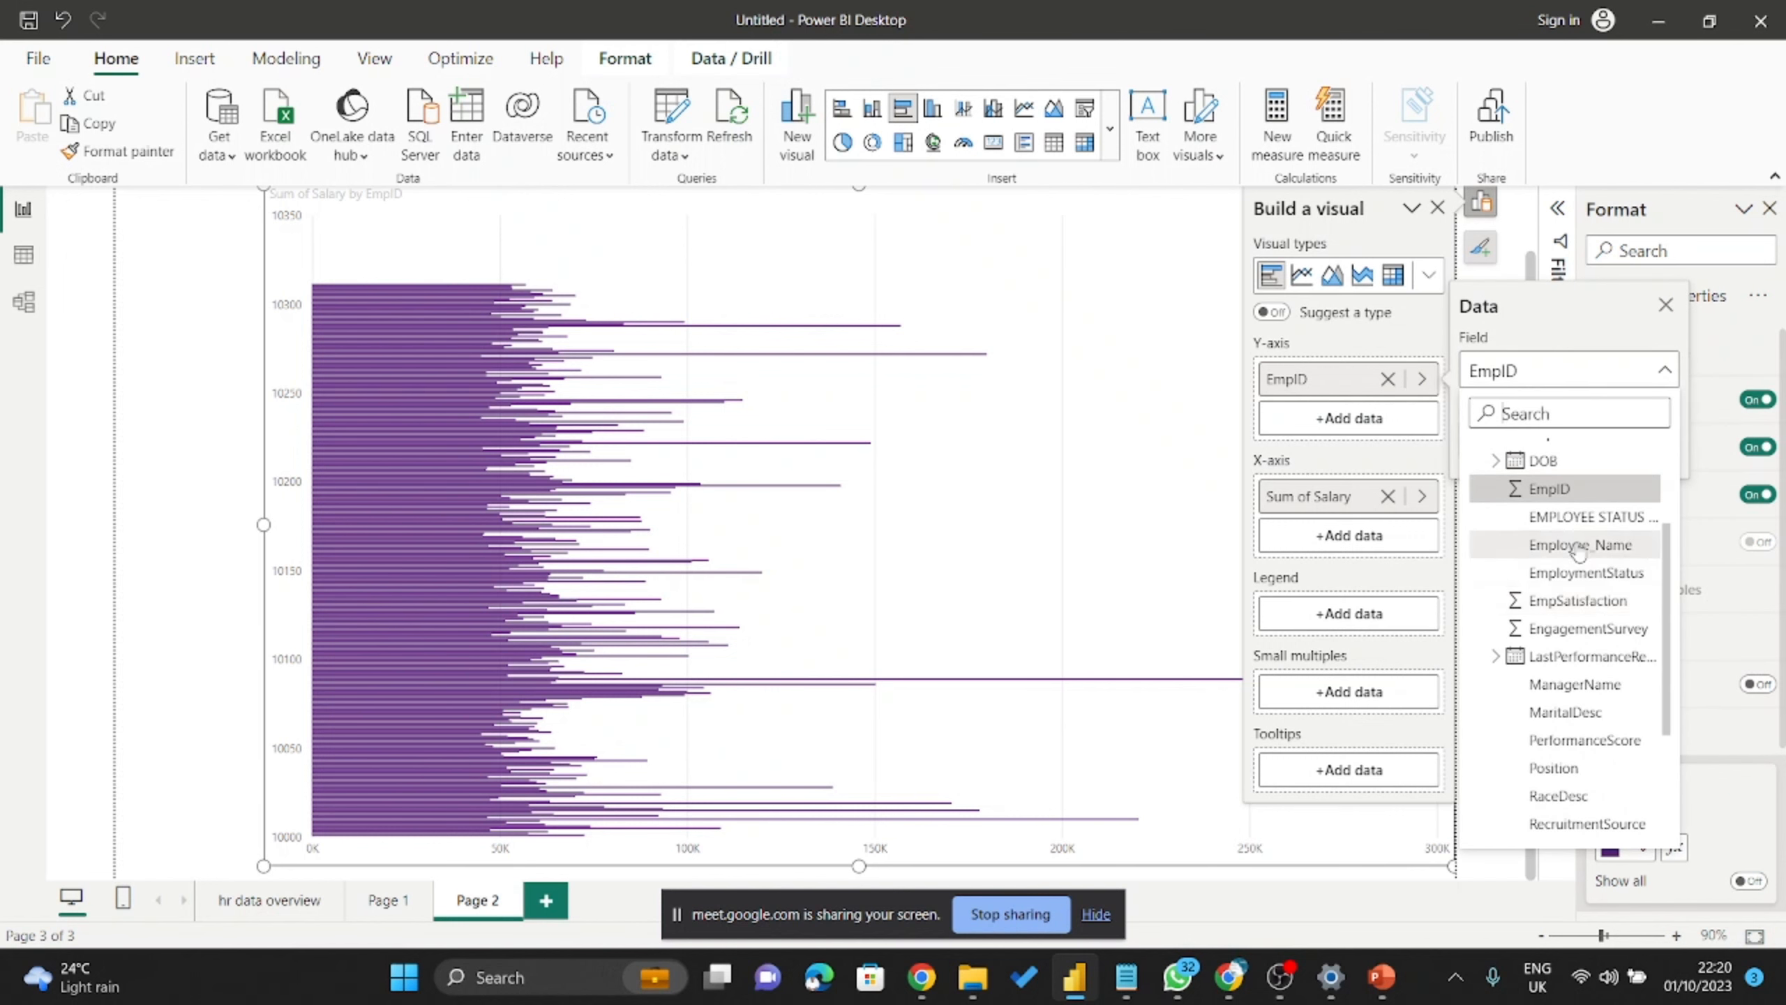
pyautogui.press('Escape')
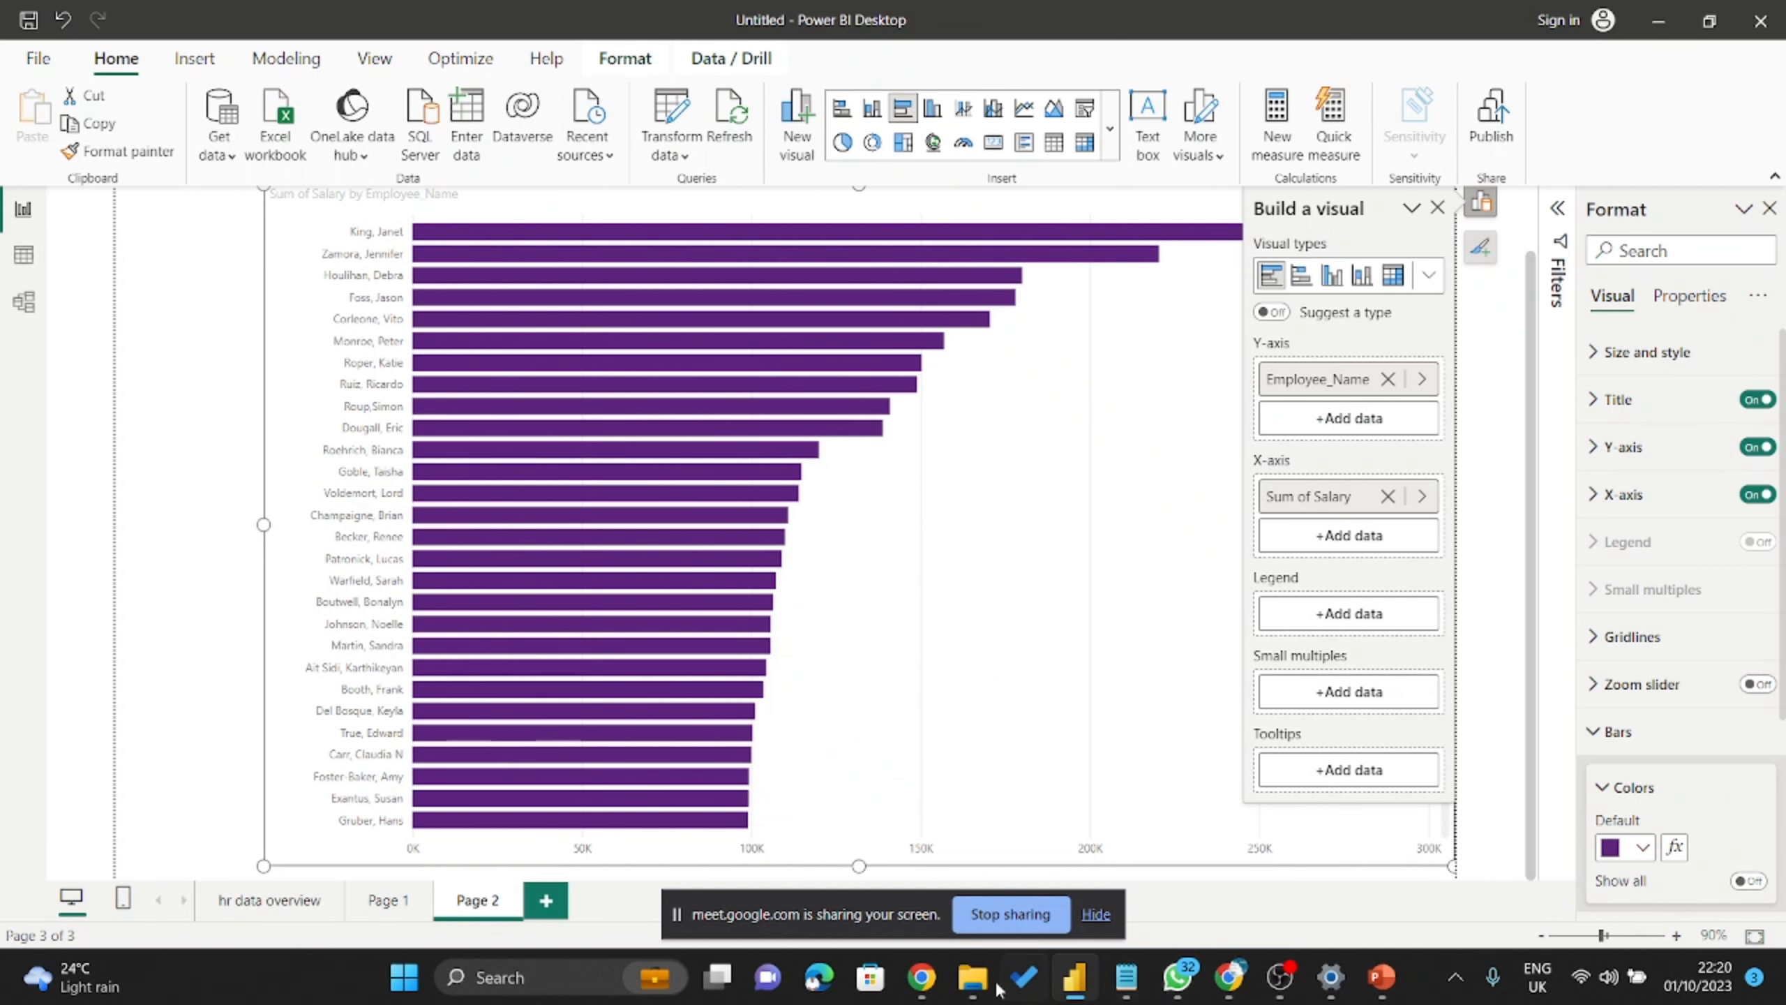
# Admit the waiting guest to the Meet call and return to Power BI.
pyautogui.hotkey('alt', 'Tab')
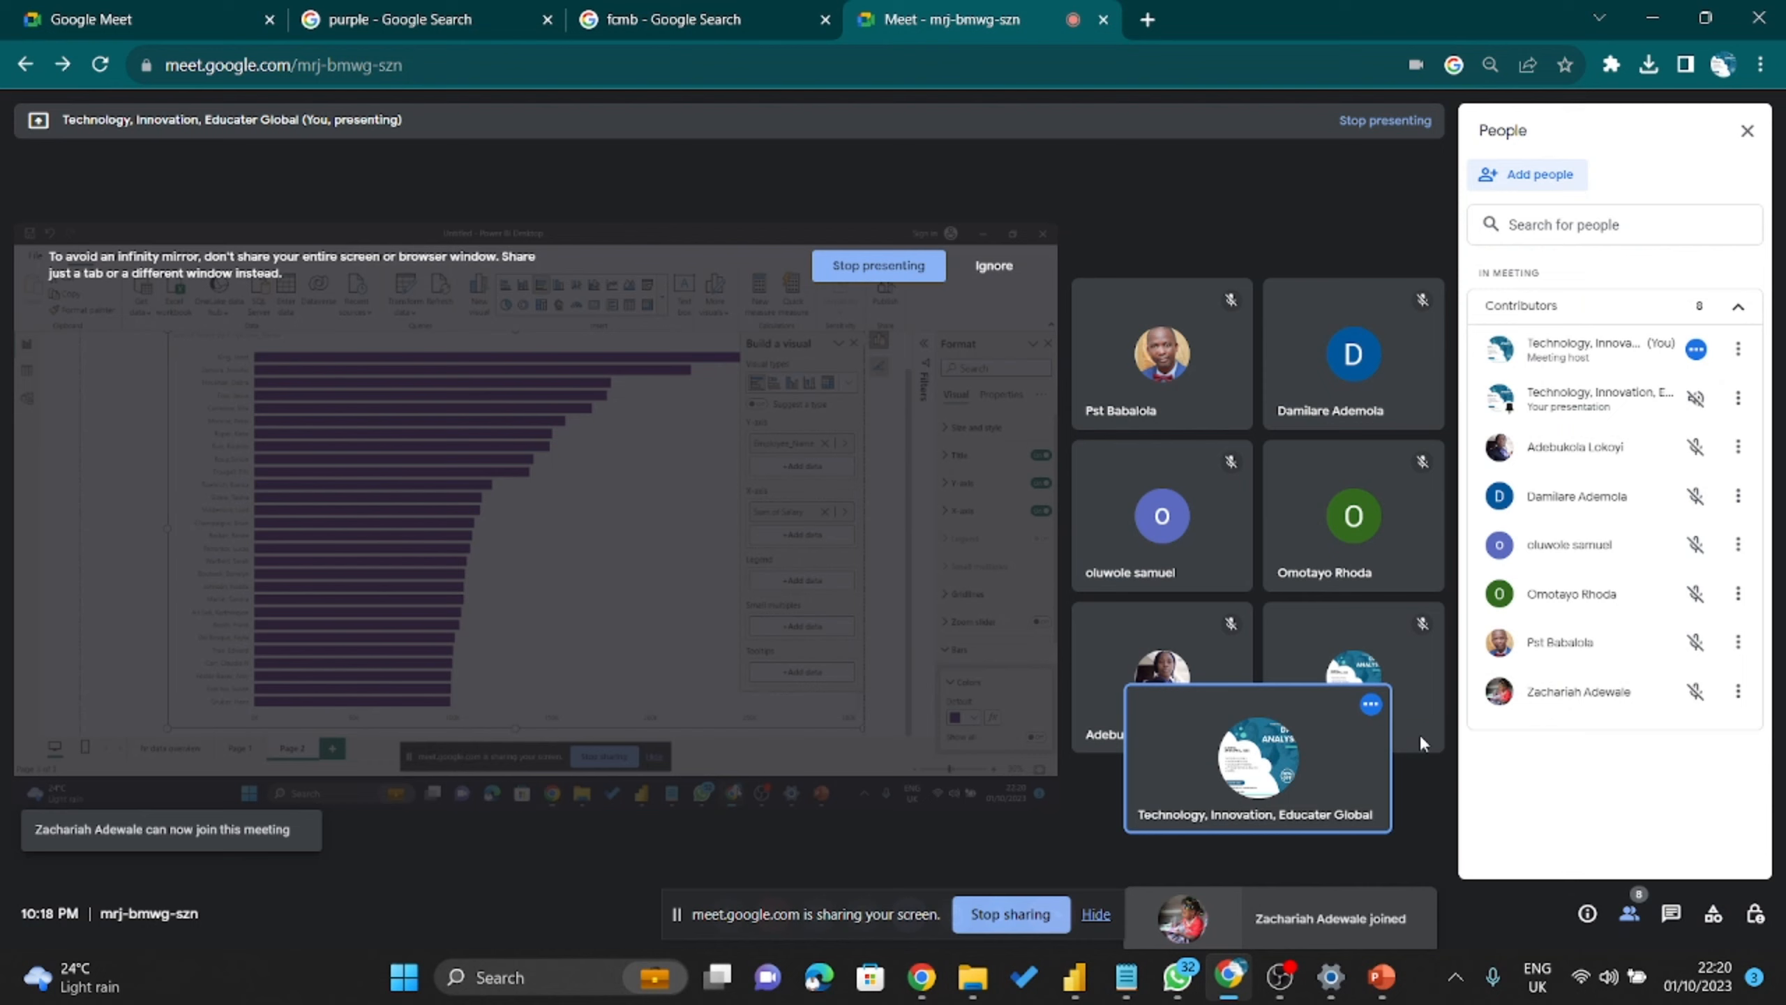
pyautogui.click(1229, 977)
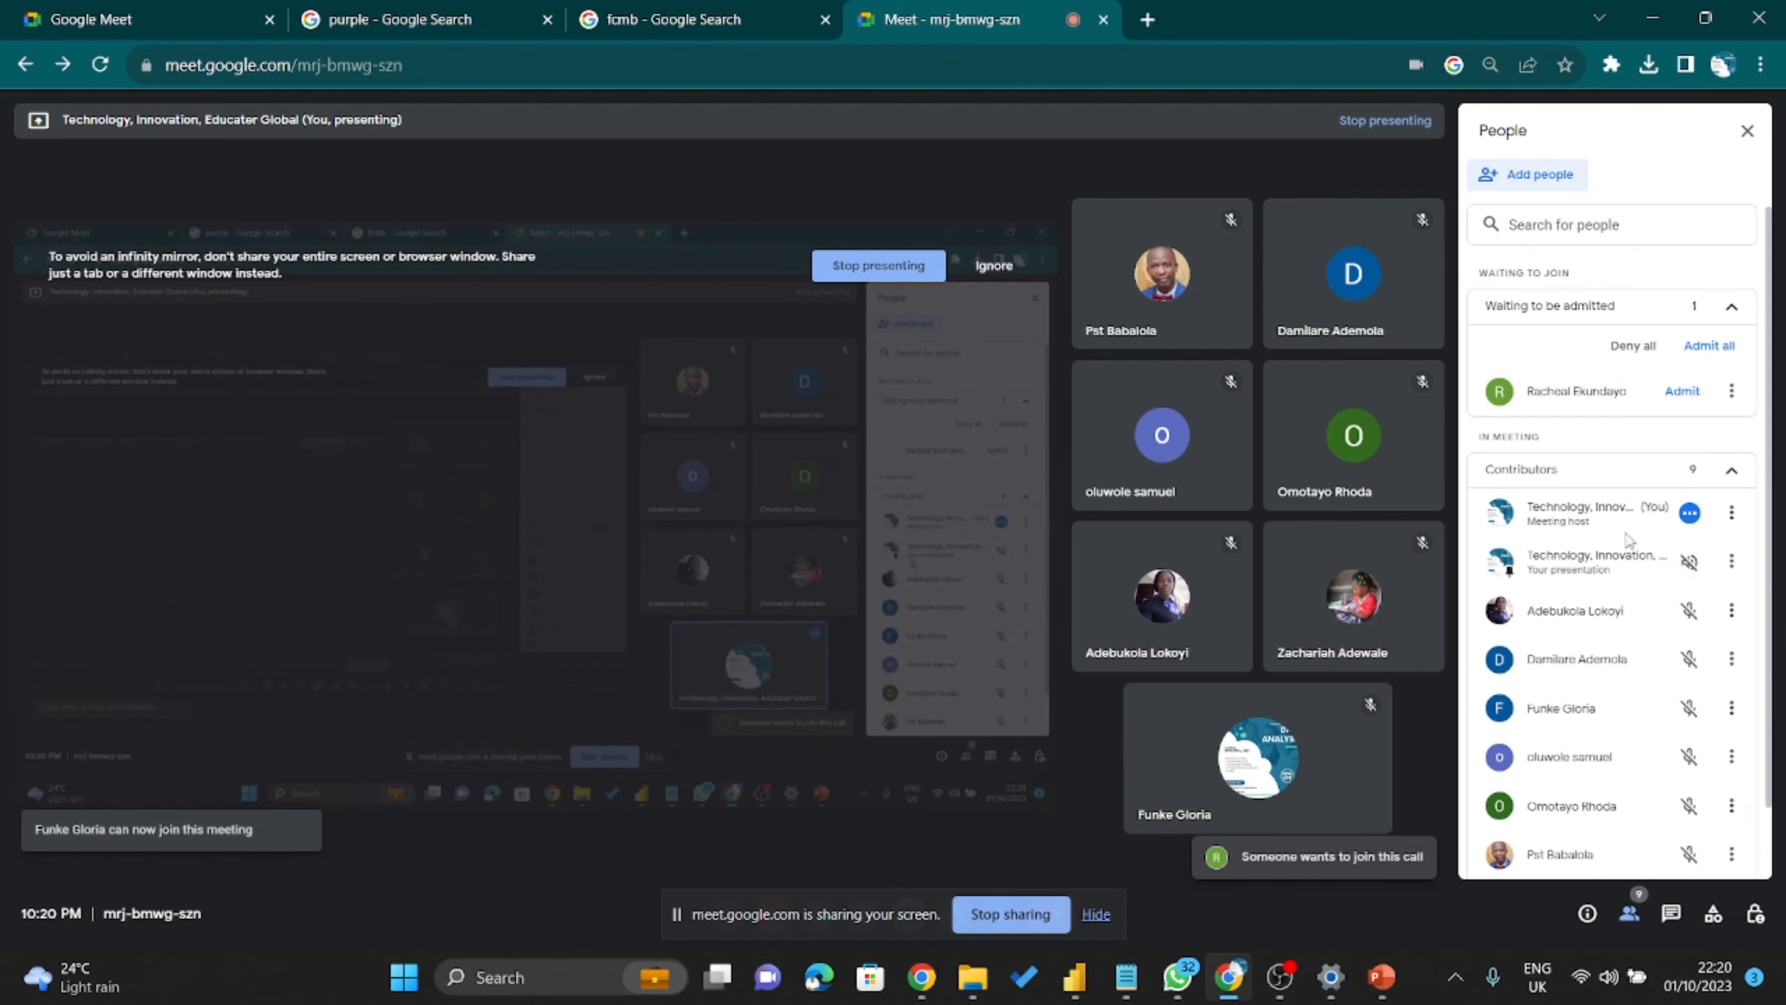
pyautogui.click(1681, 391)
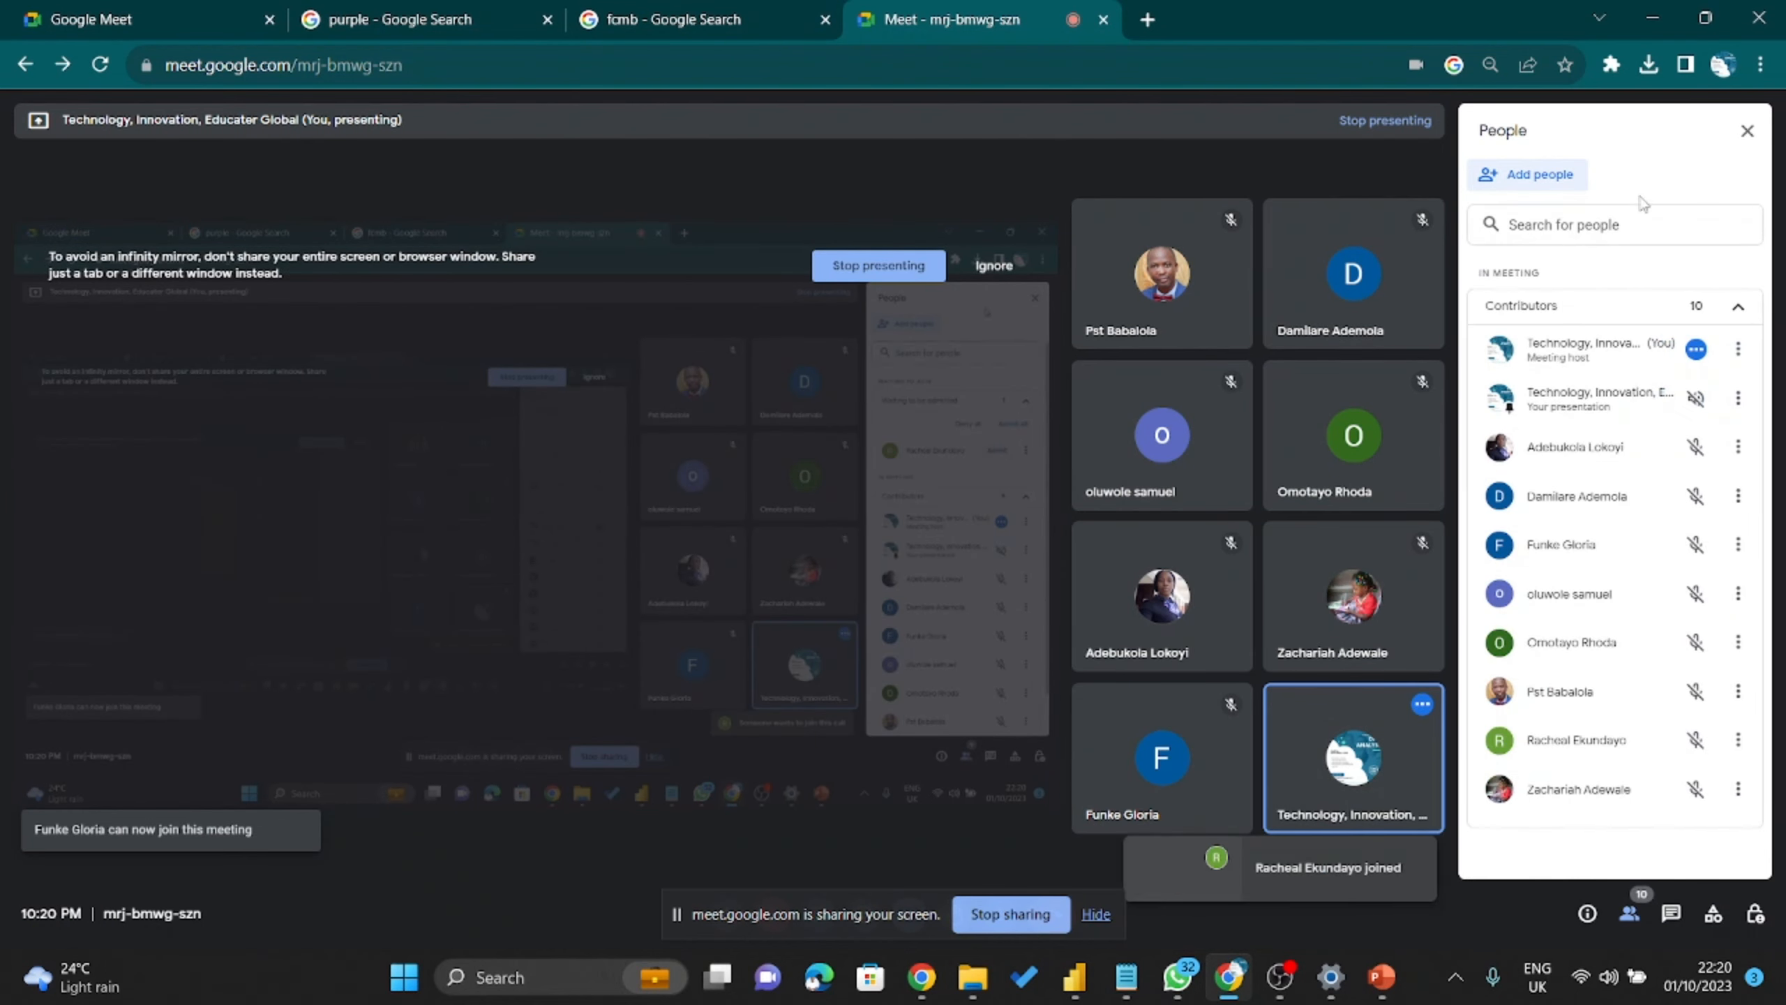
pyautogui.click(1651, 19)
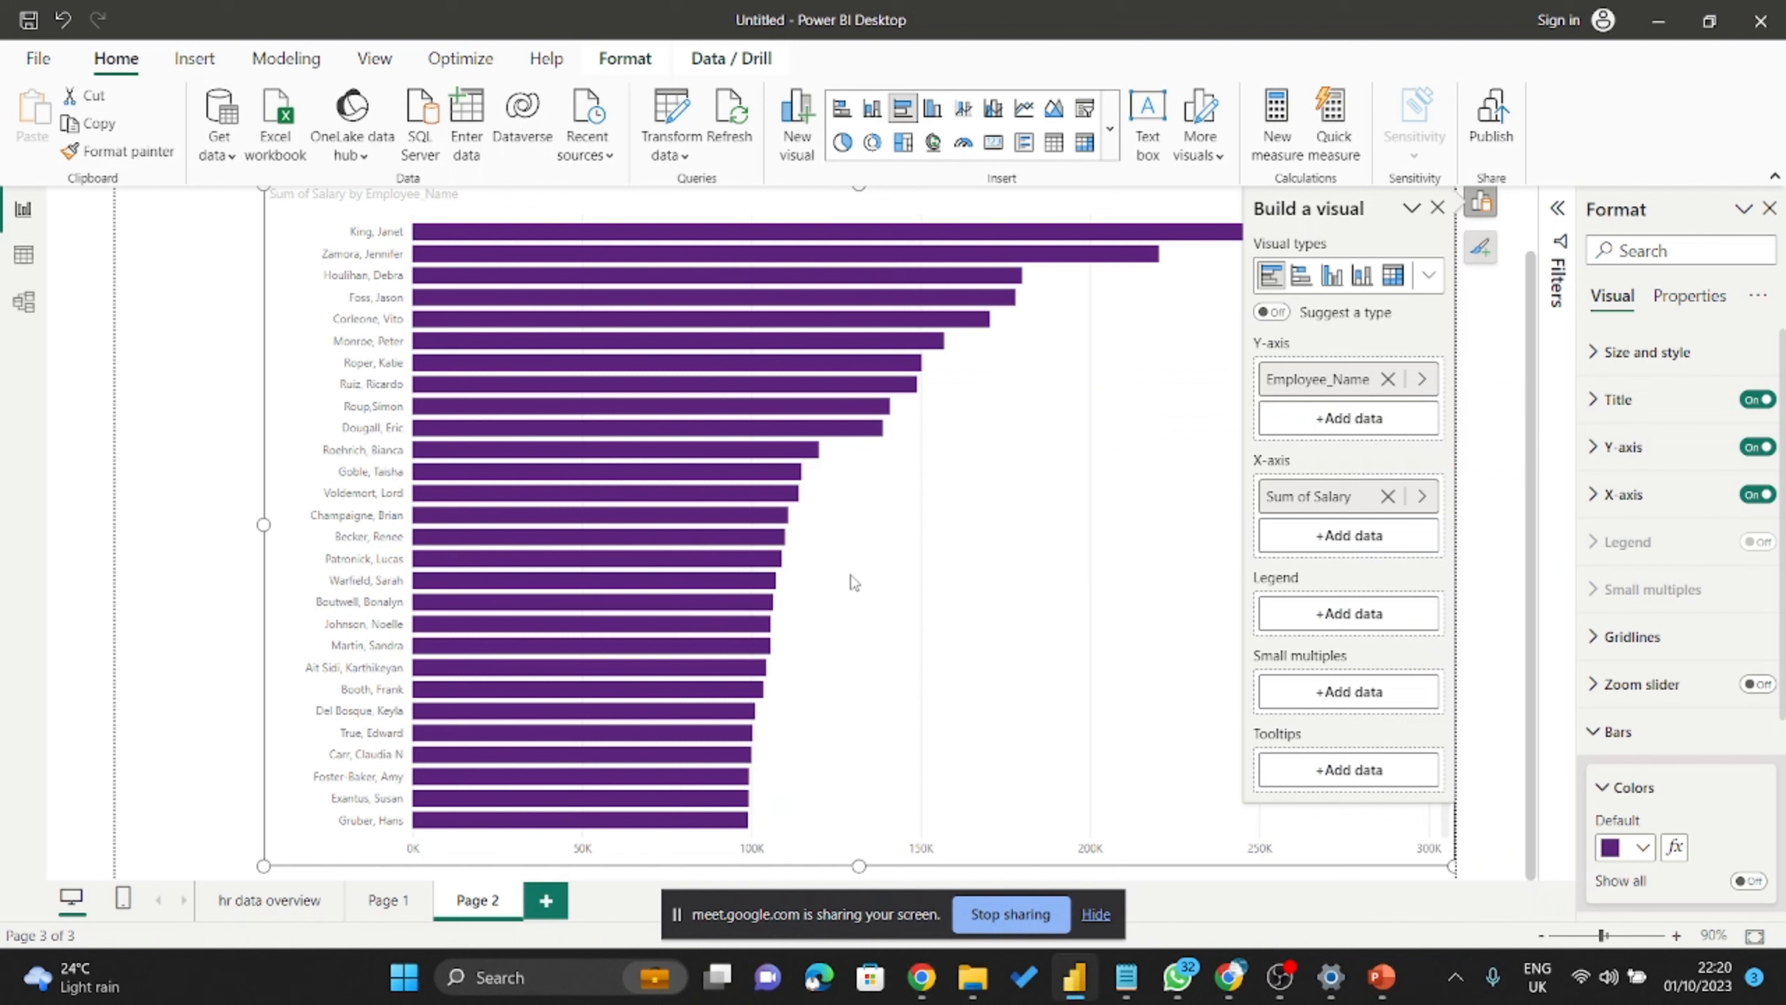
# Close the Build a visual pane to free up the canvas.
pyautogui.click(1437, 208)
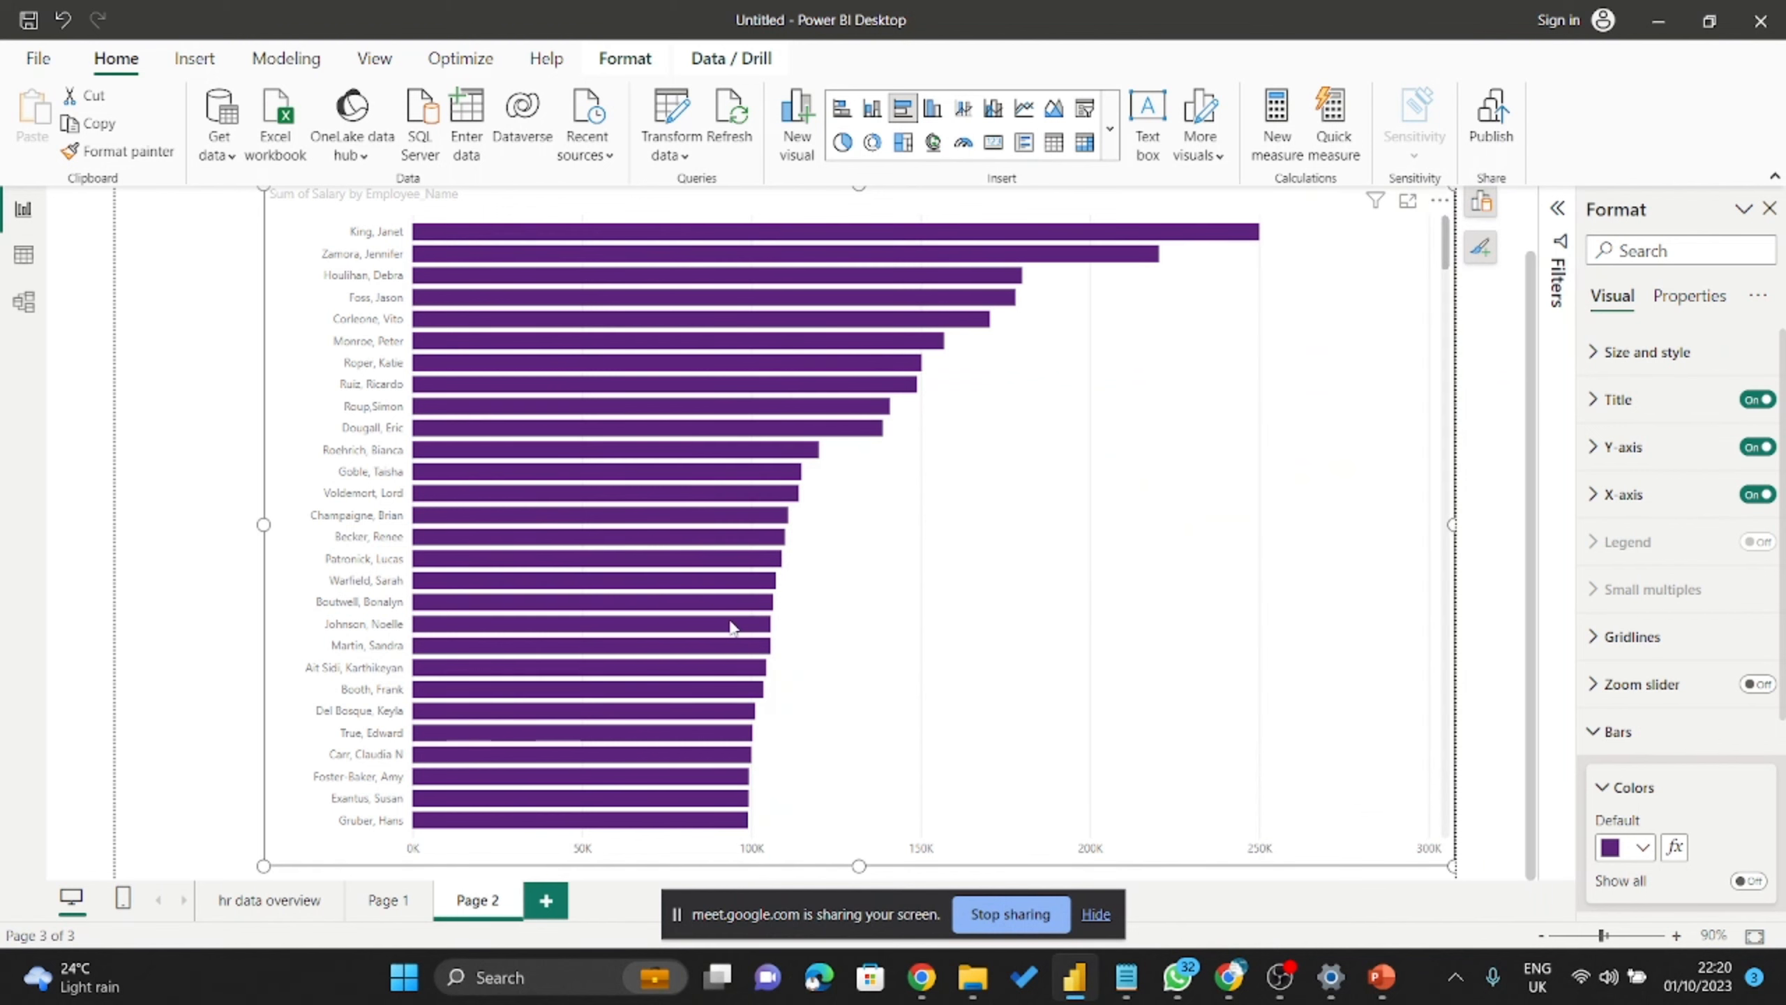
pyautogui.scroll(-5, 725, 634)
pyautogui.scroll(-10, 712, 655)
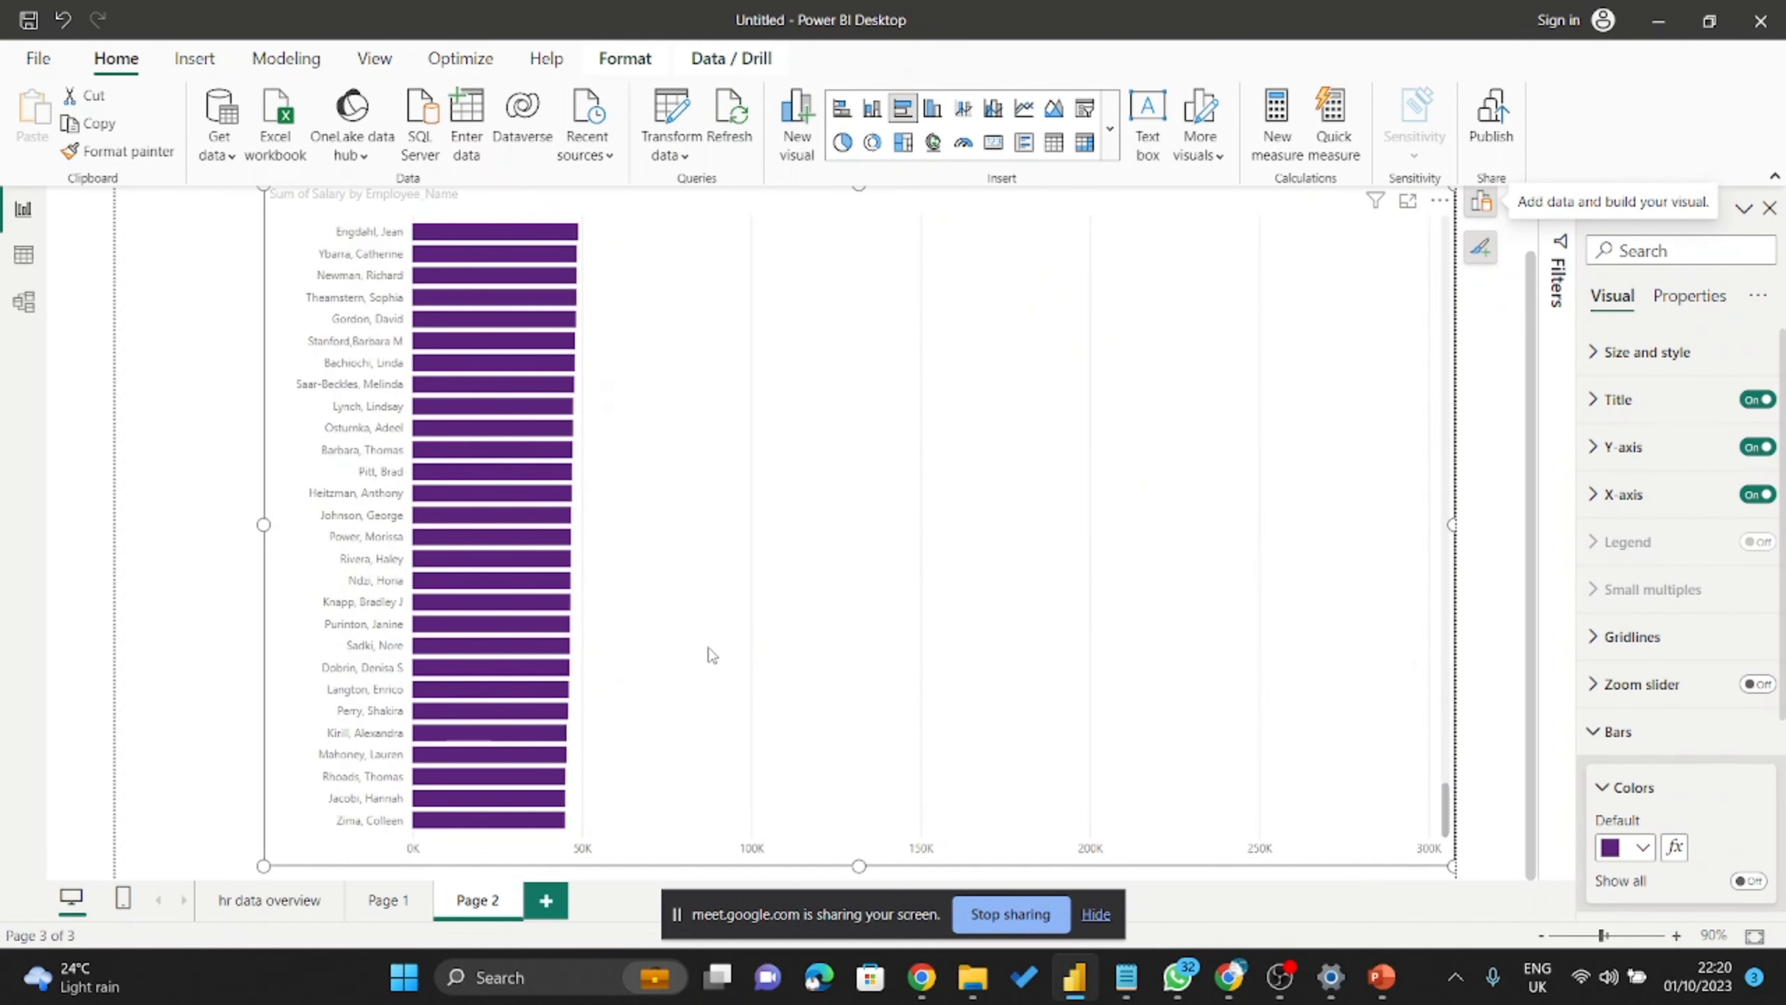
pyautogui.scroll(15, 724, 655)
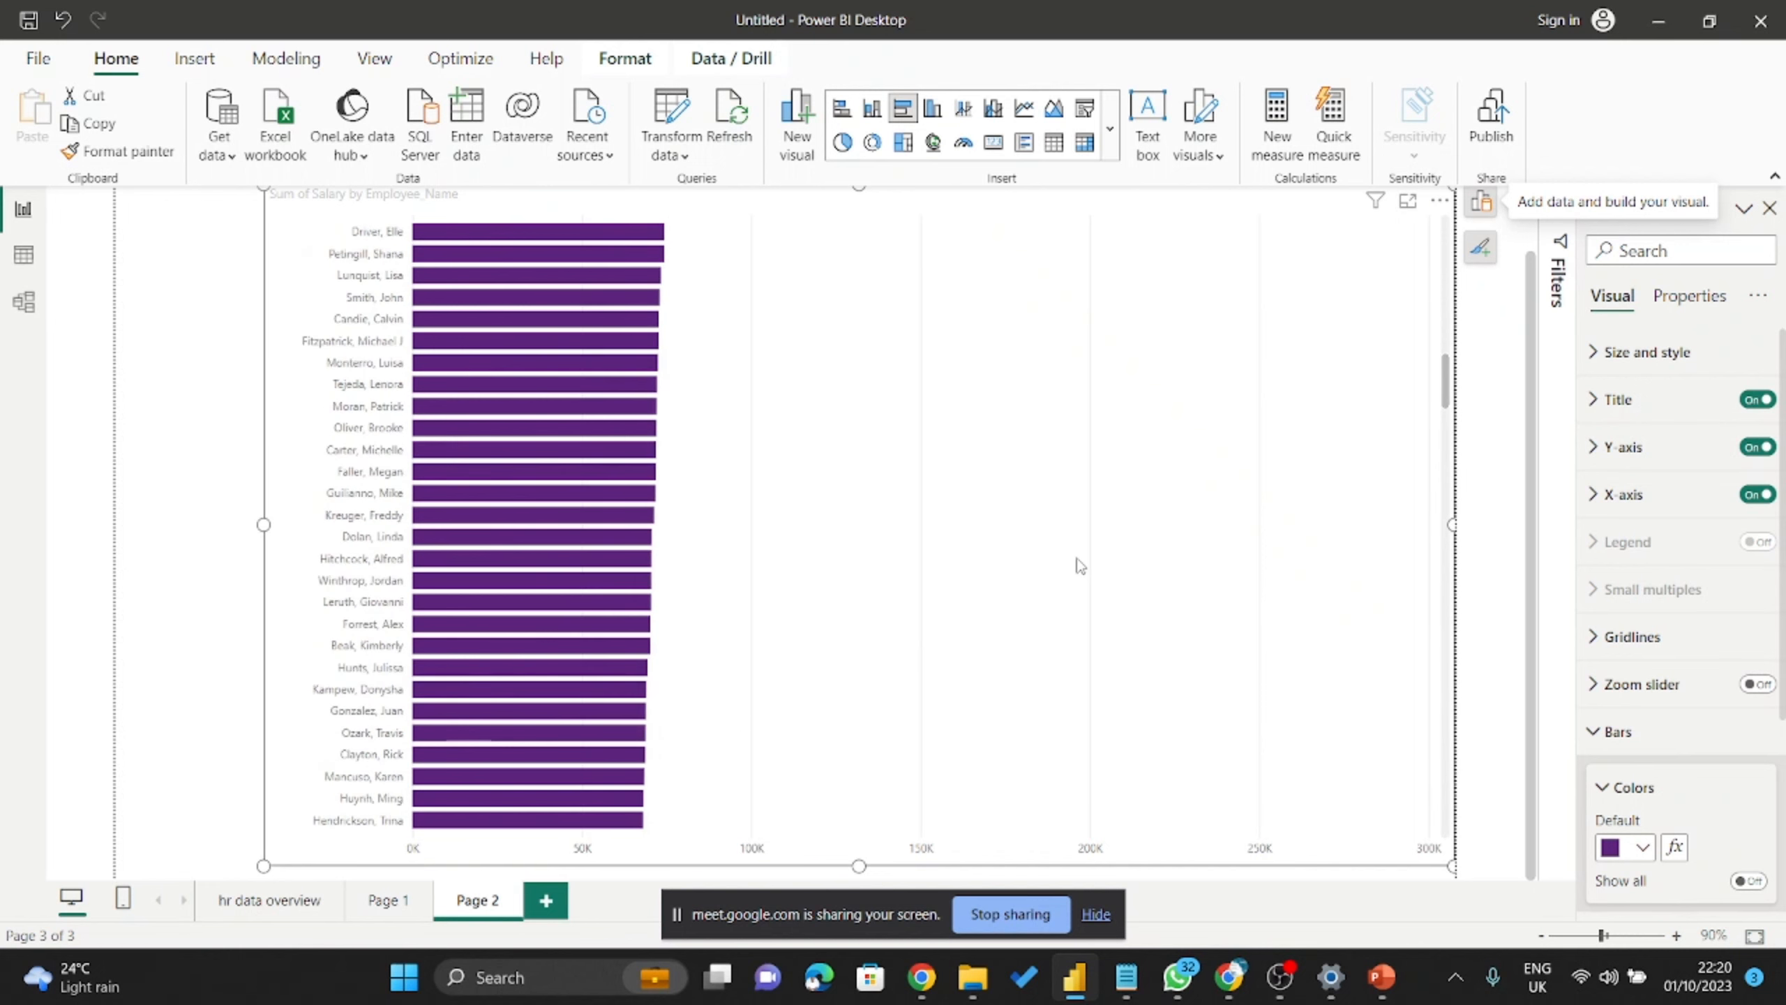
# Open the salary chart in focus mode and scroll through the employee bars.
pyautogui.click(1406, 204)
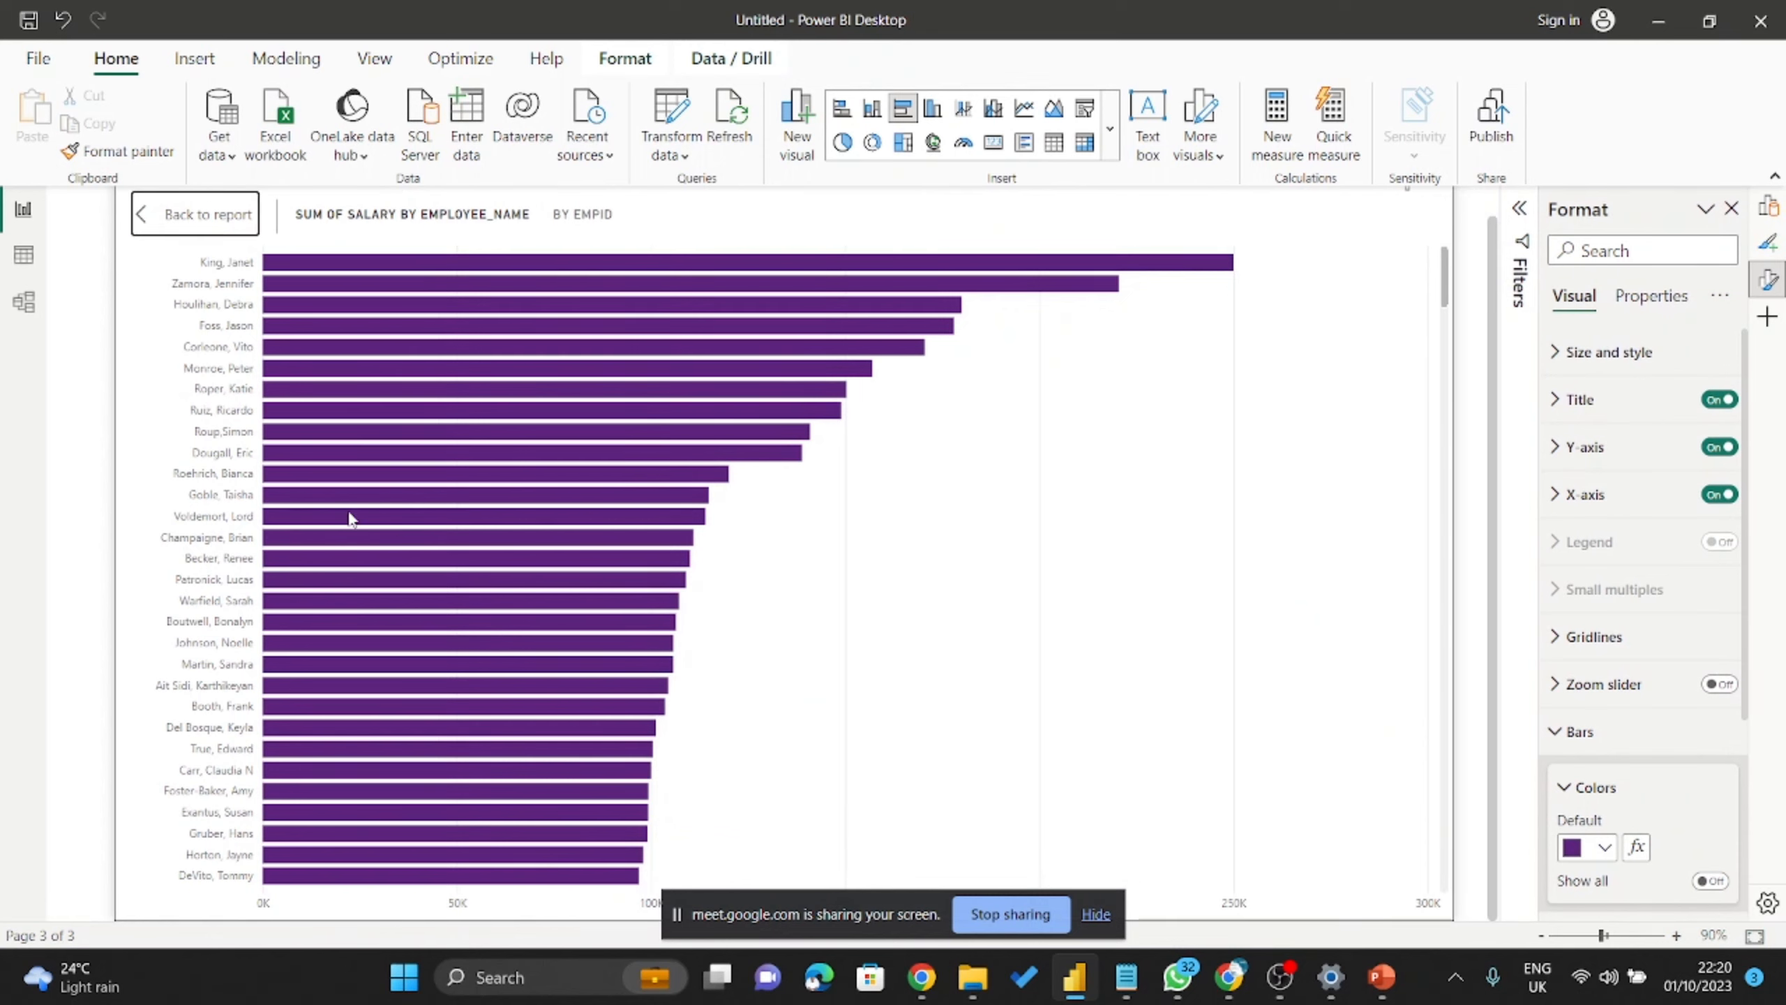
pyautogui.scroll(-10, 352, 520)
pyautogui.scroll(-10, 355, 531)
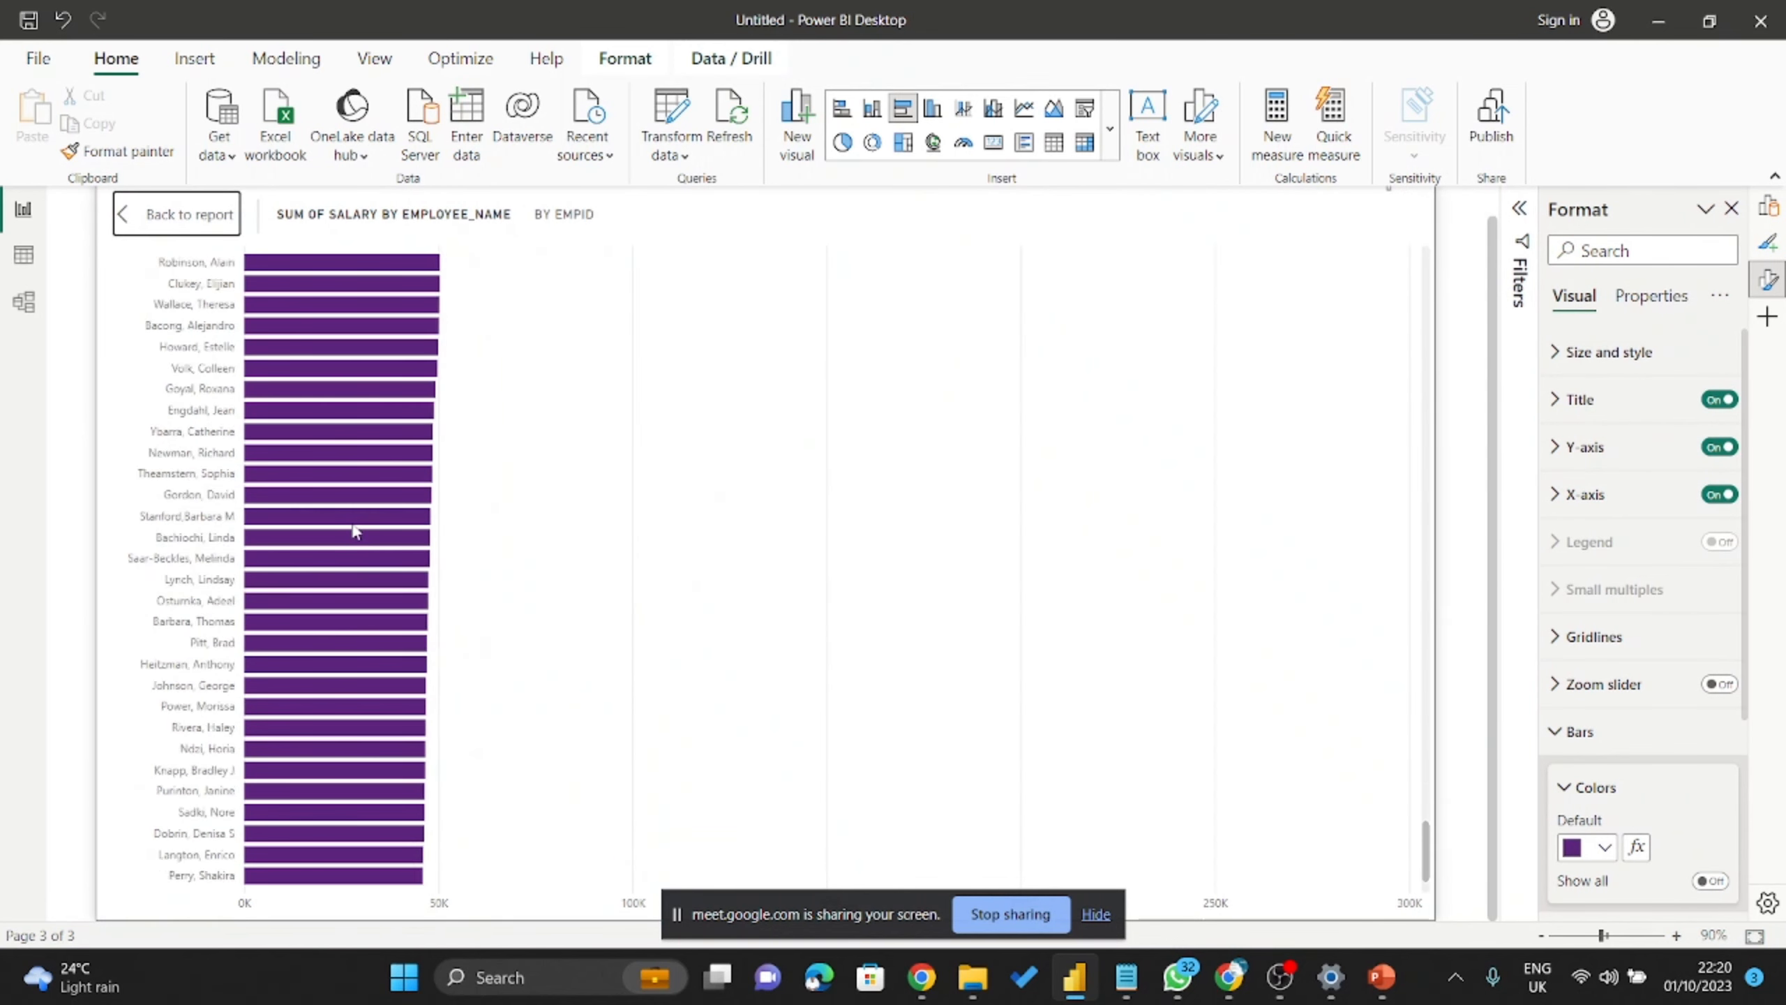
pyautogui.scroll(-2, 355, 531)
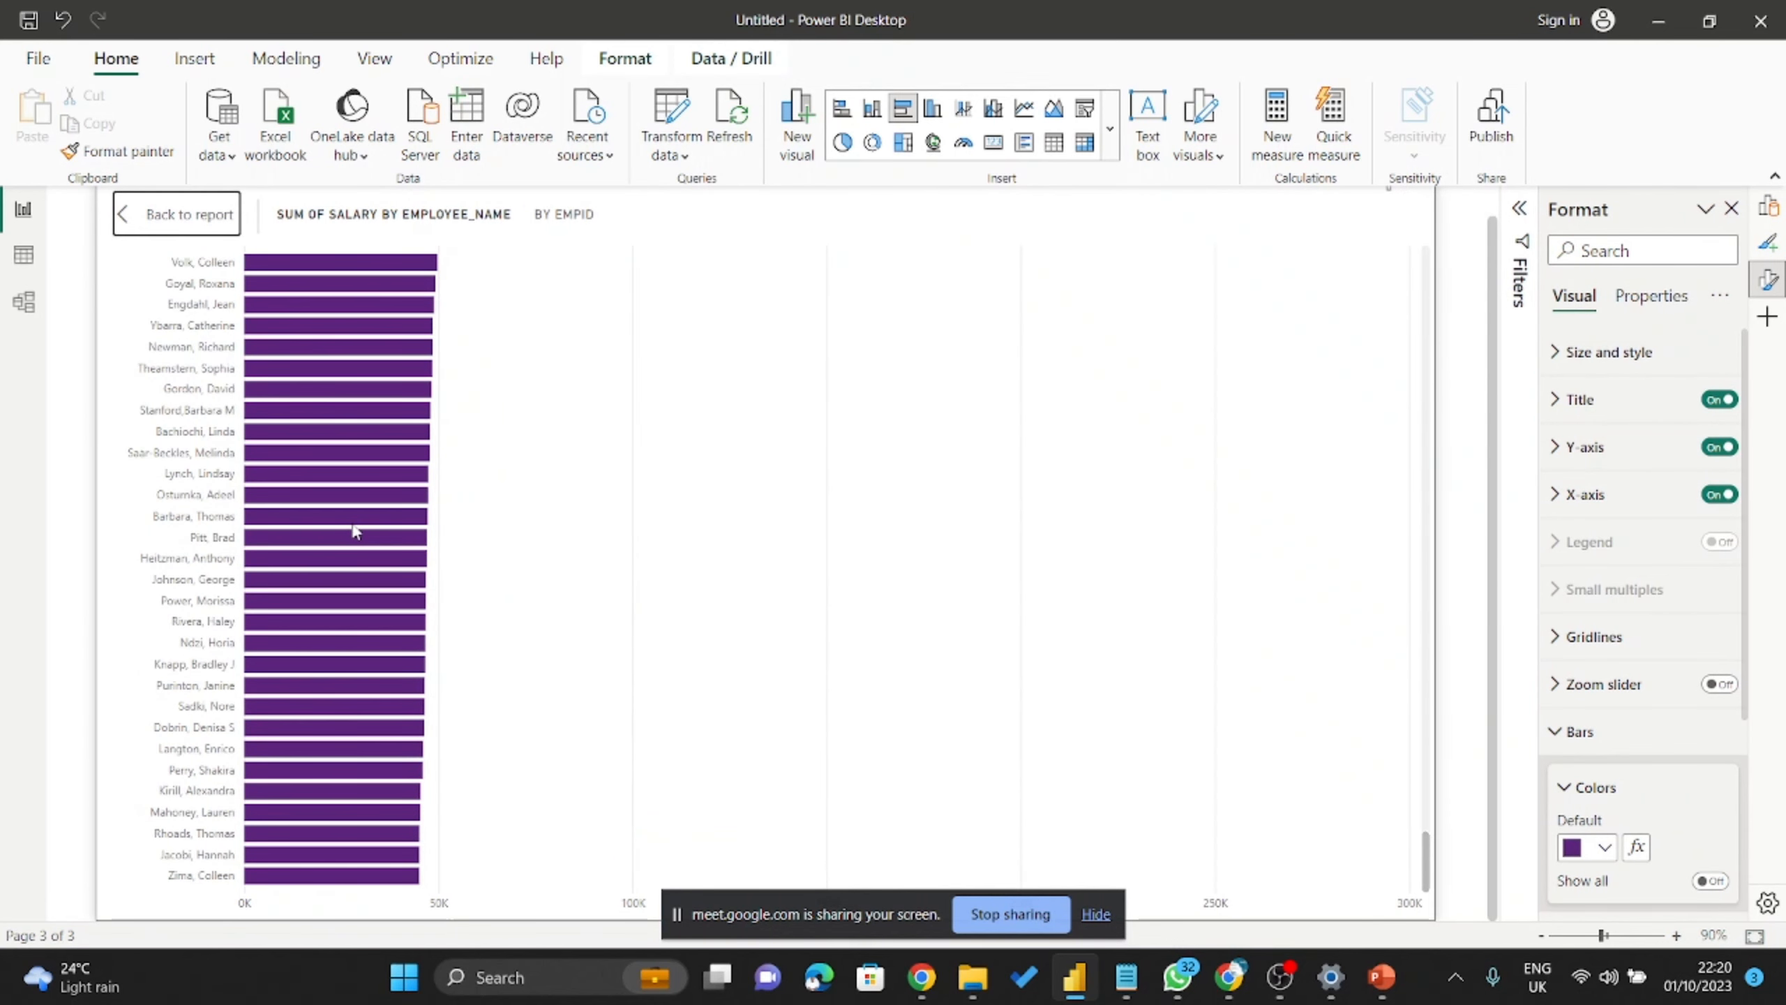
pyautogui.scroll(15, 499, 508)
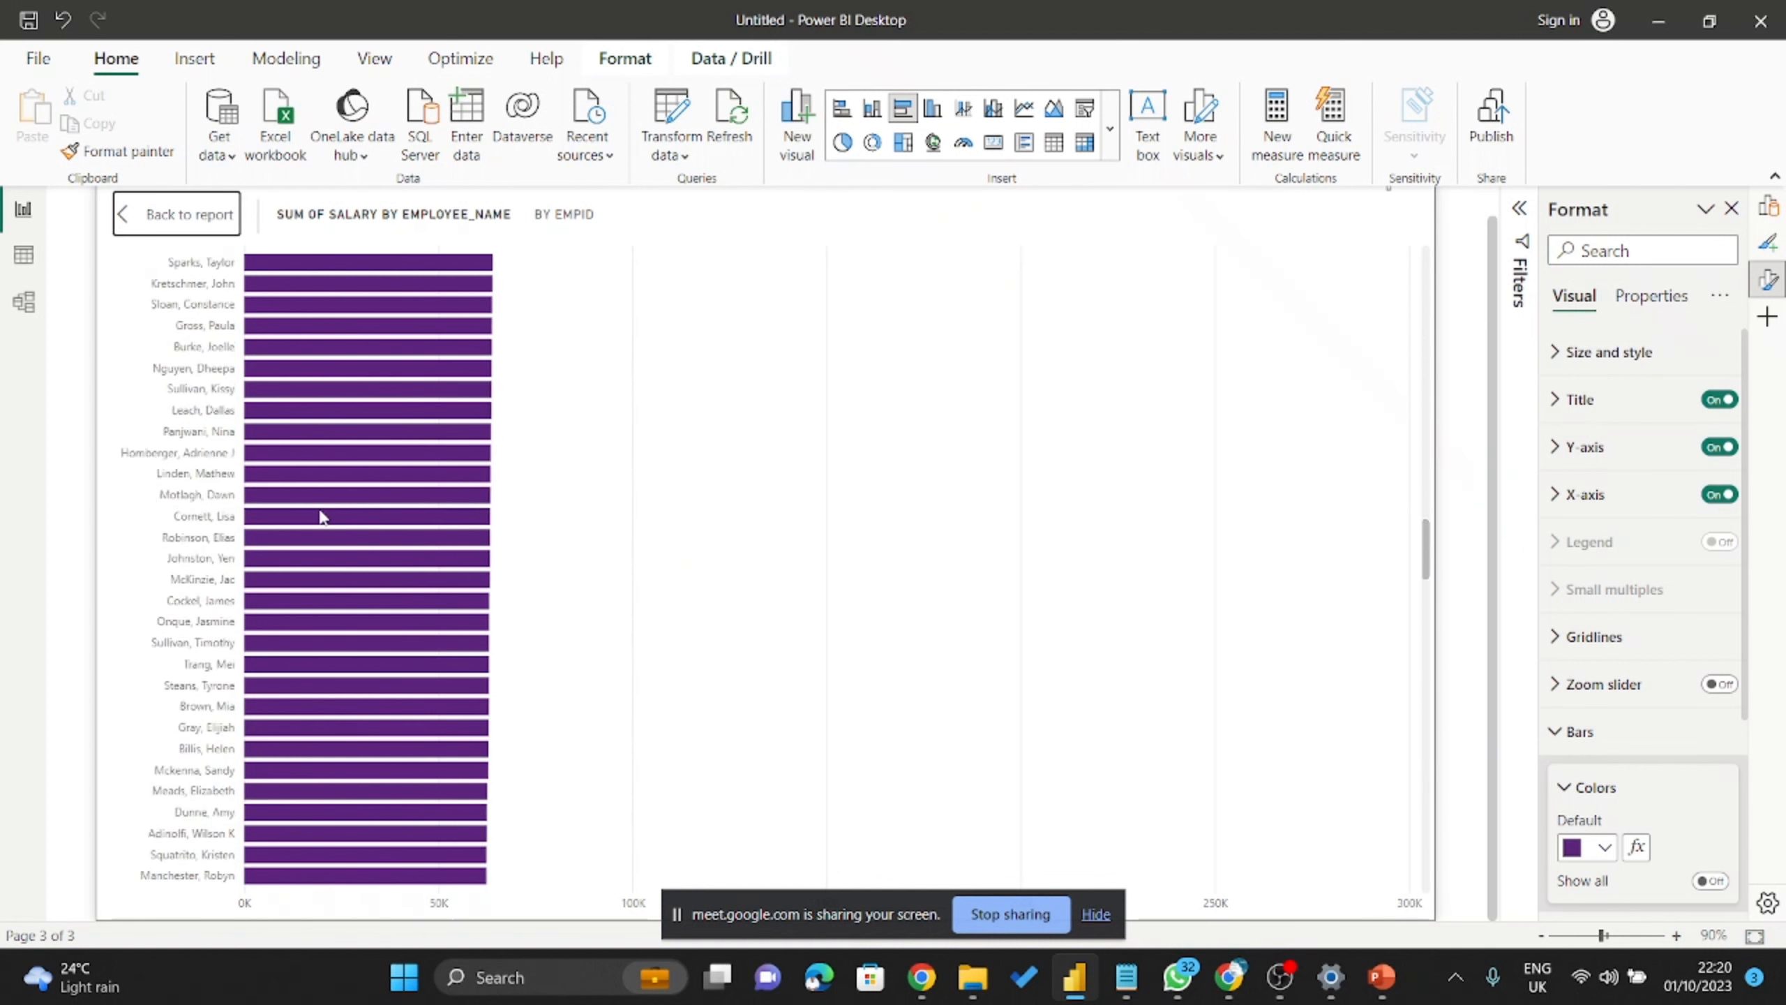
pyautogui.scroll(10, 320, 517)
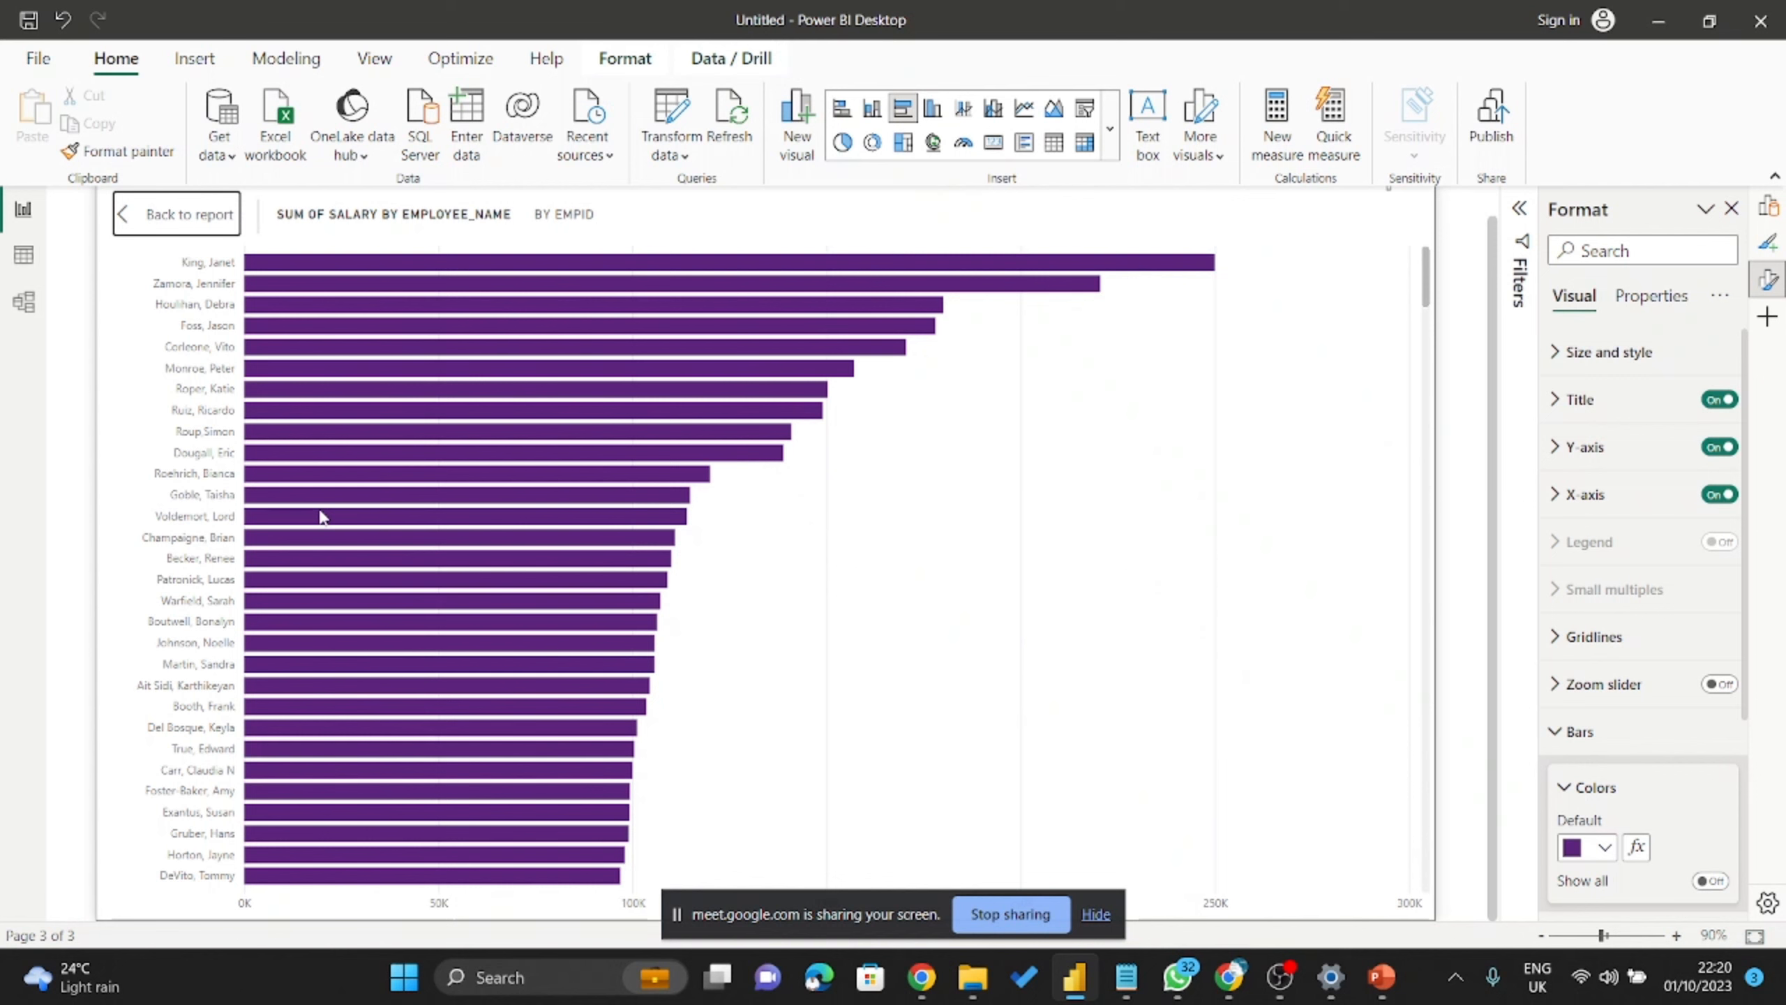
pyautogui.scroll(-20, 585, 521)
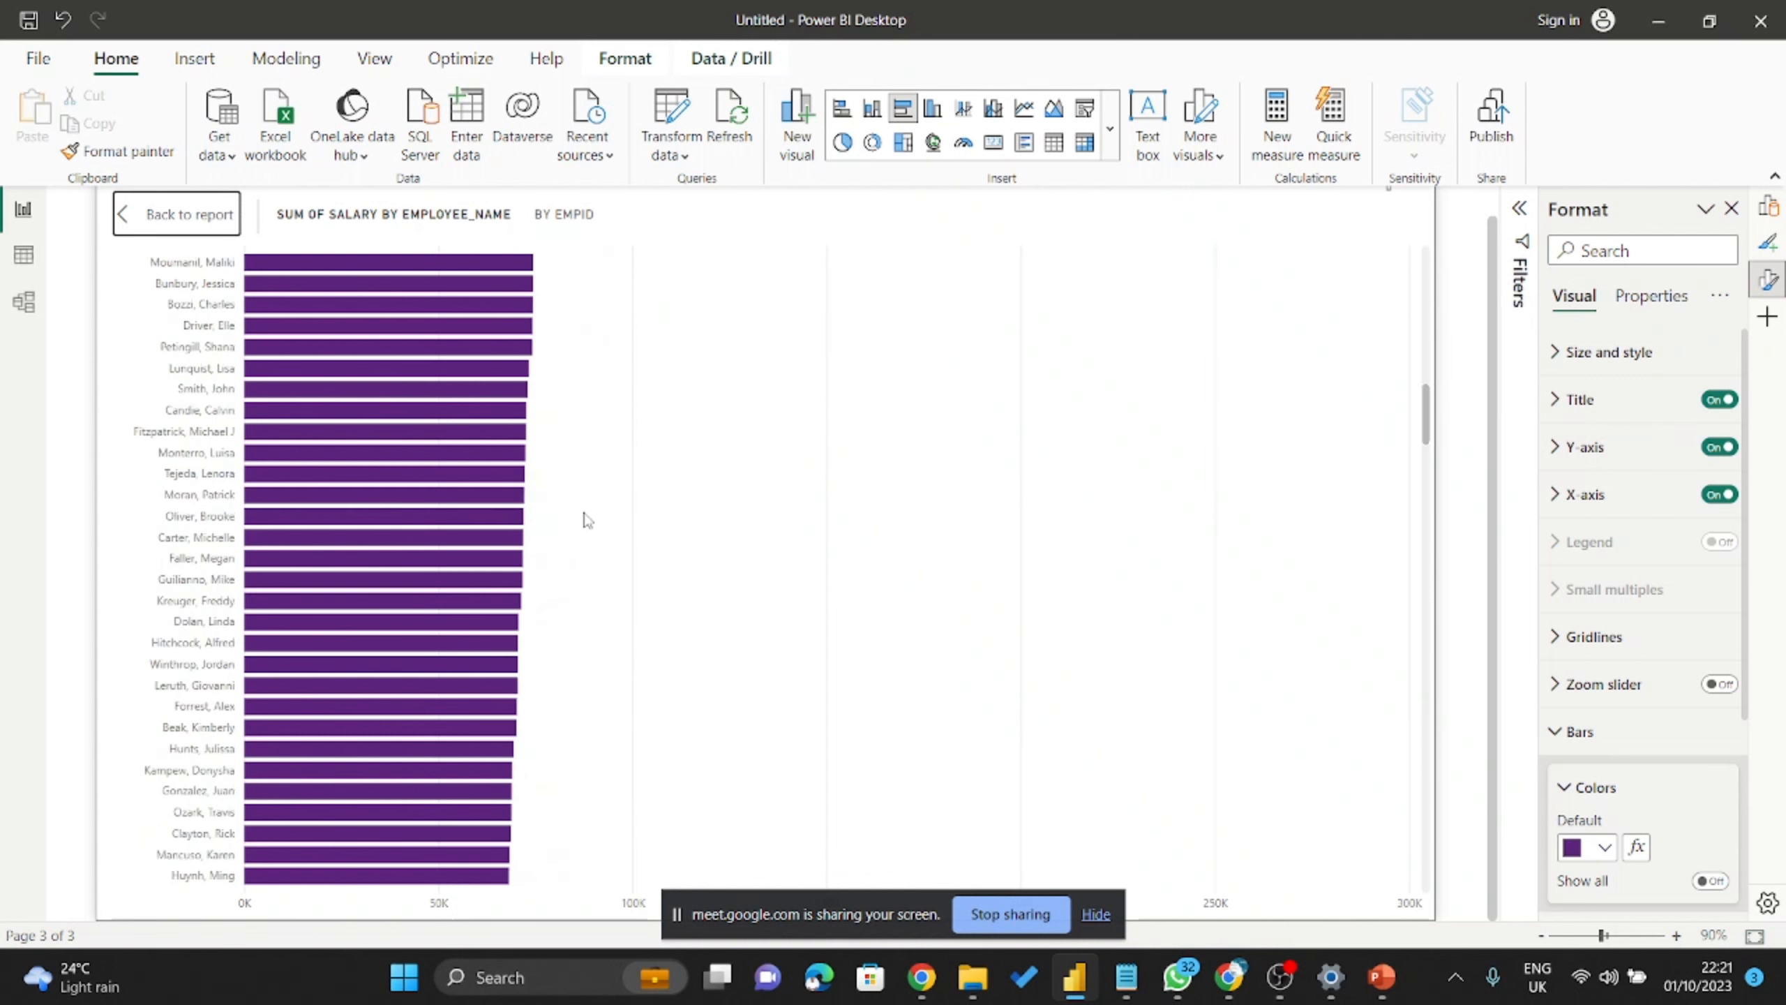
pyautogui.scroll(-10, 585, 522)
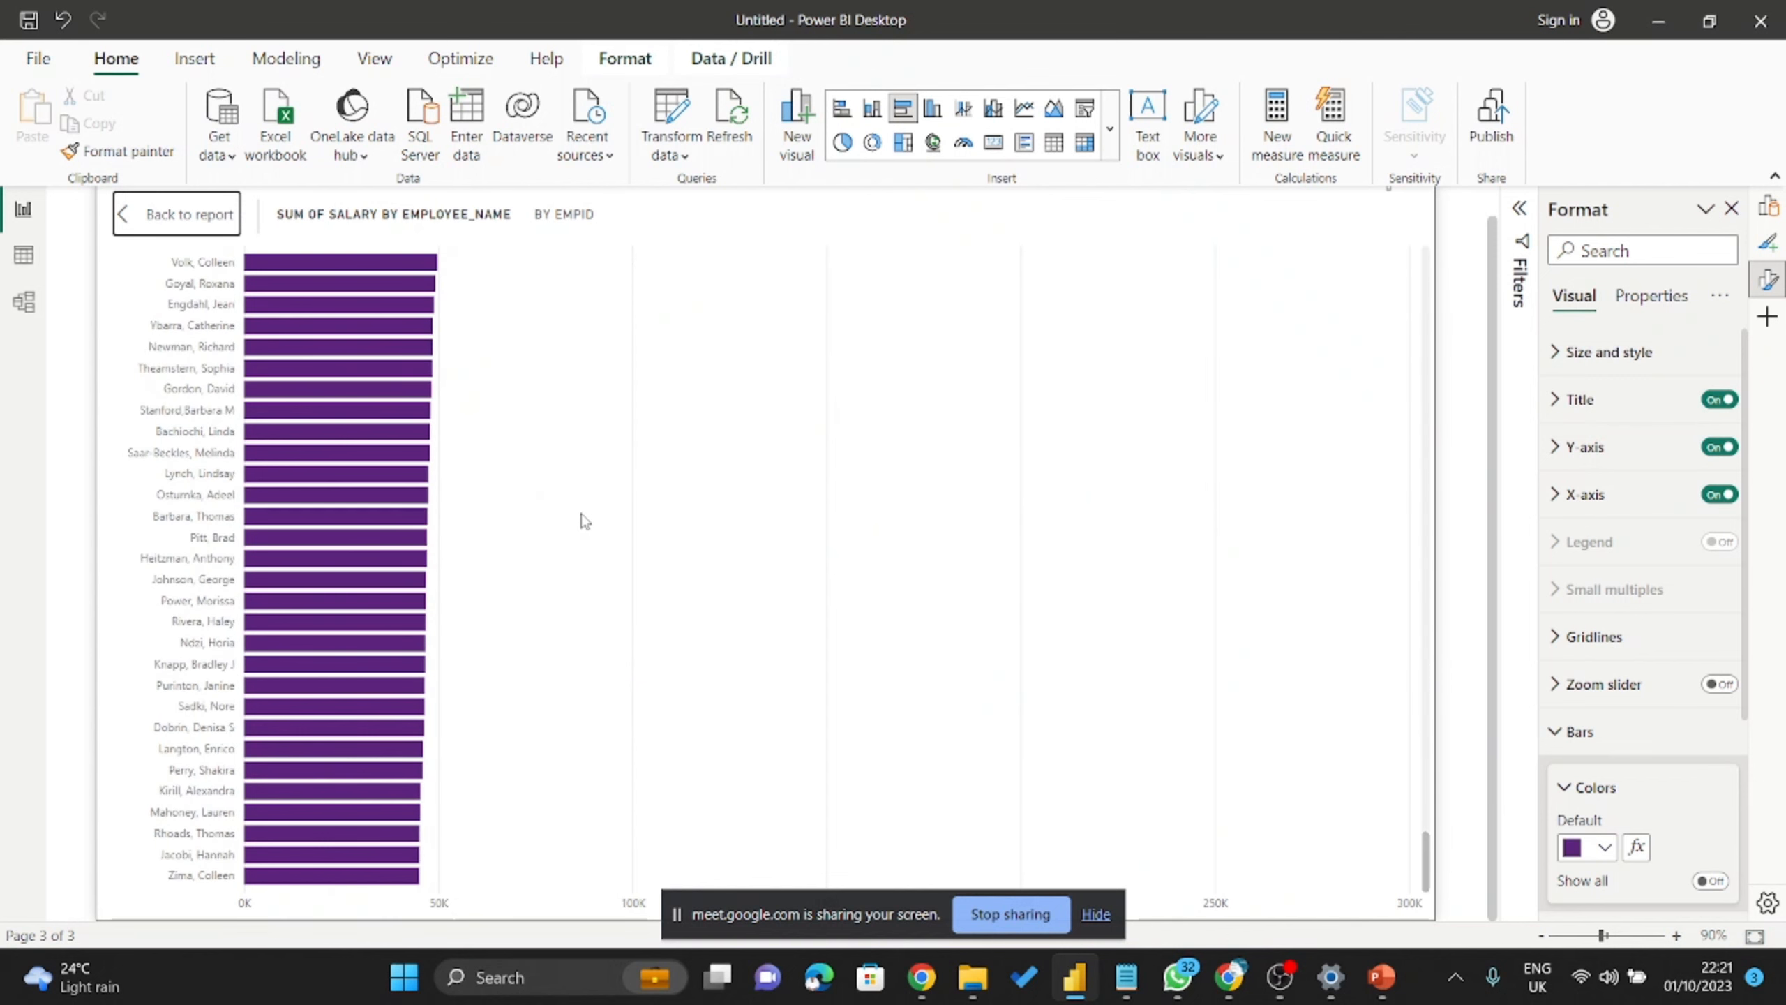
pyautogui.scroll(12, 580, 548)
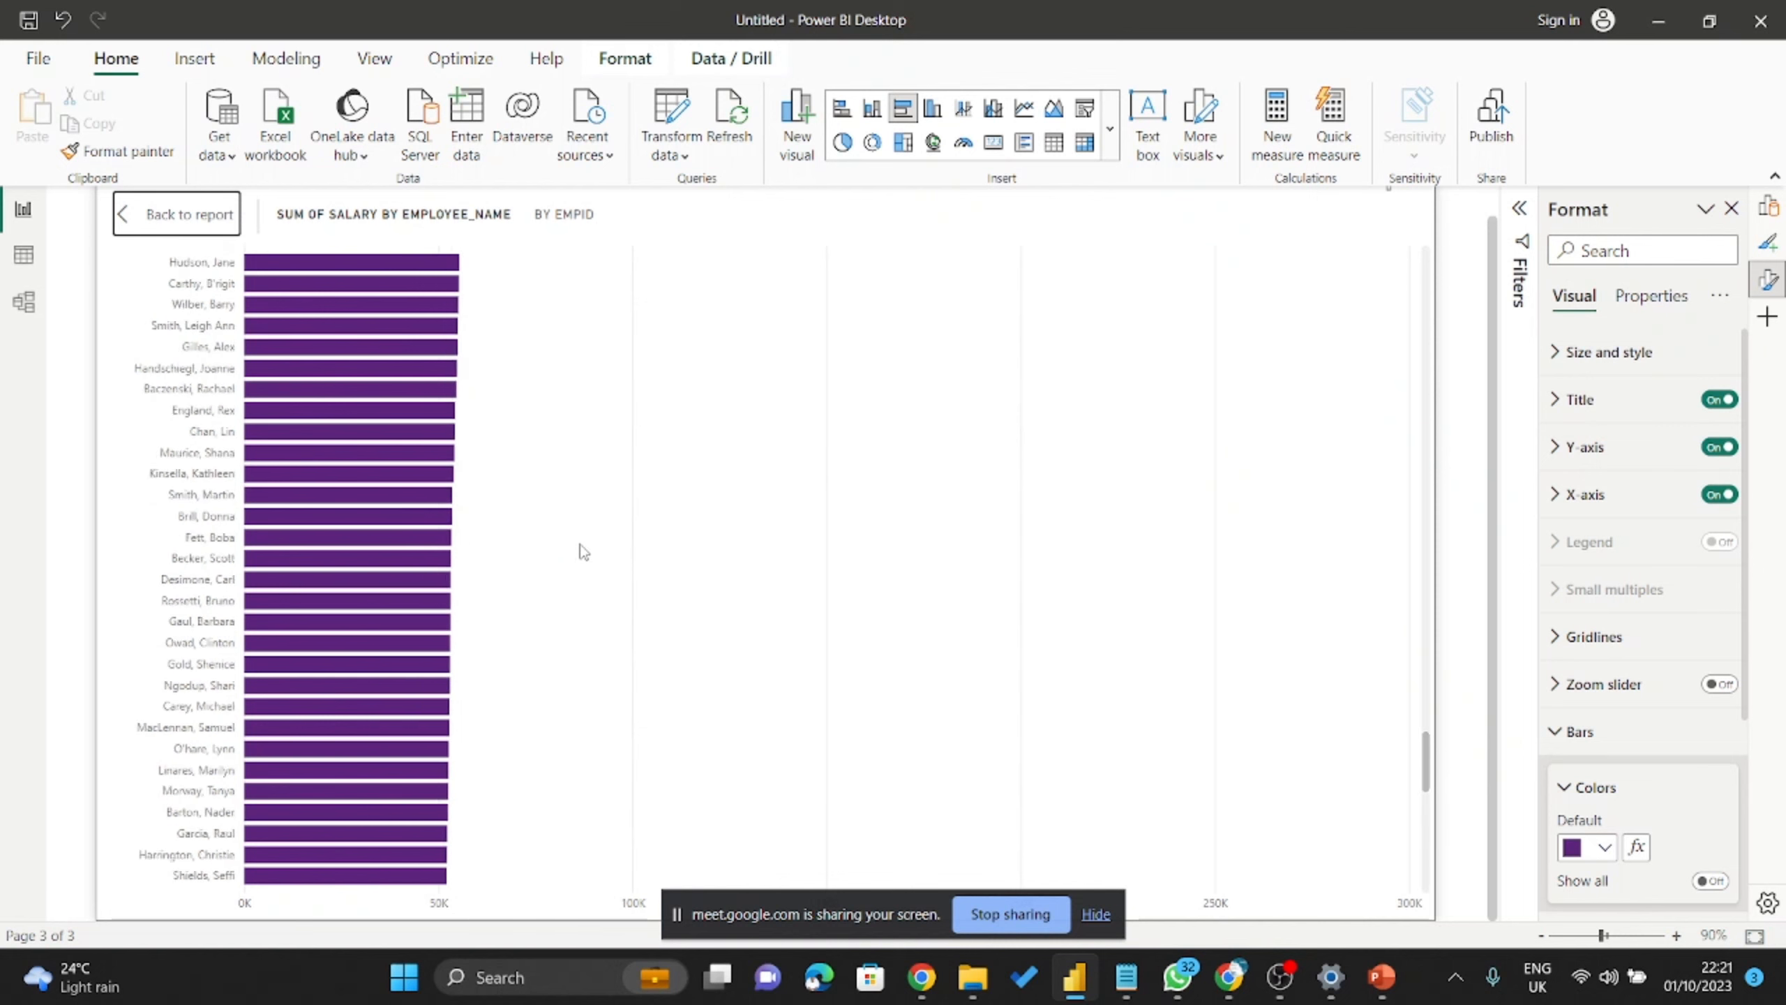
# Admit the newly waiting guest to the Meet call and return to Power BI.
pyautogui.click(1229, 977)
pyautogui.click(1683, 391)
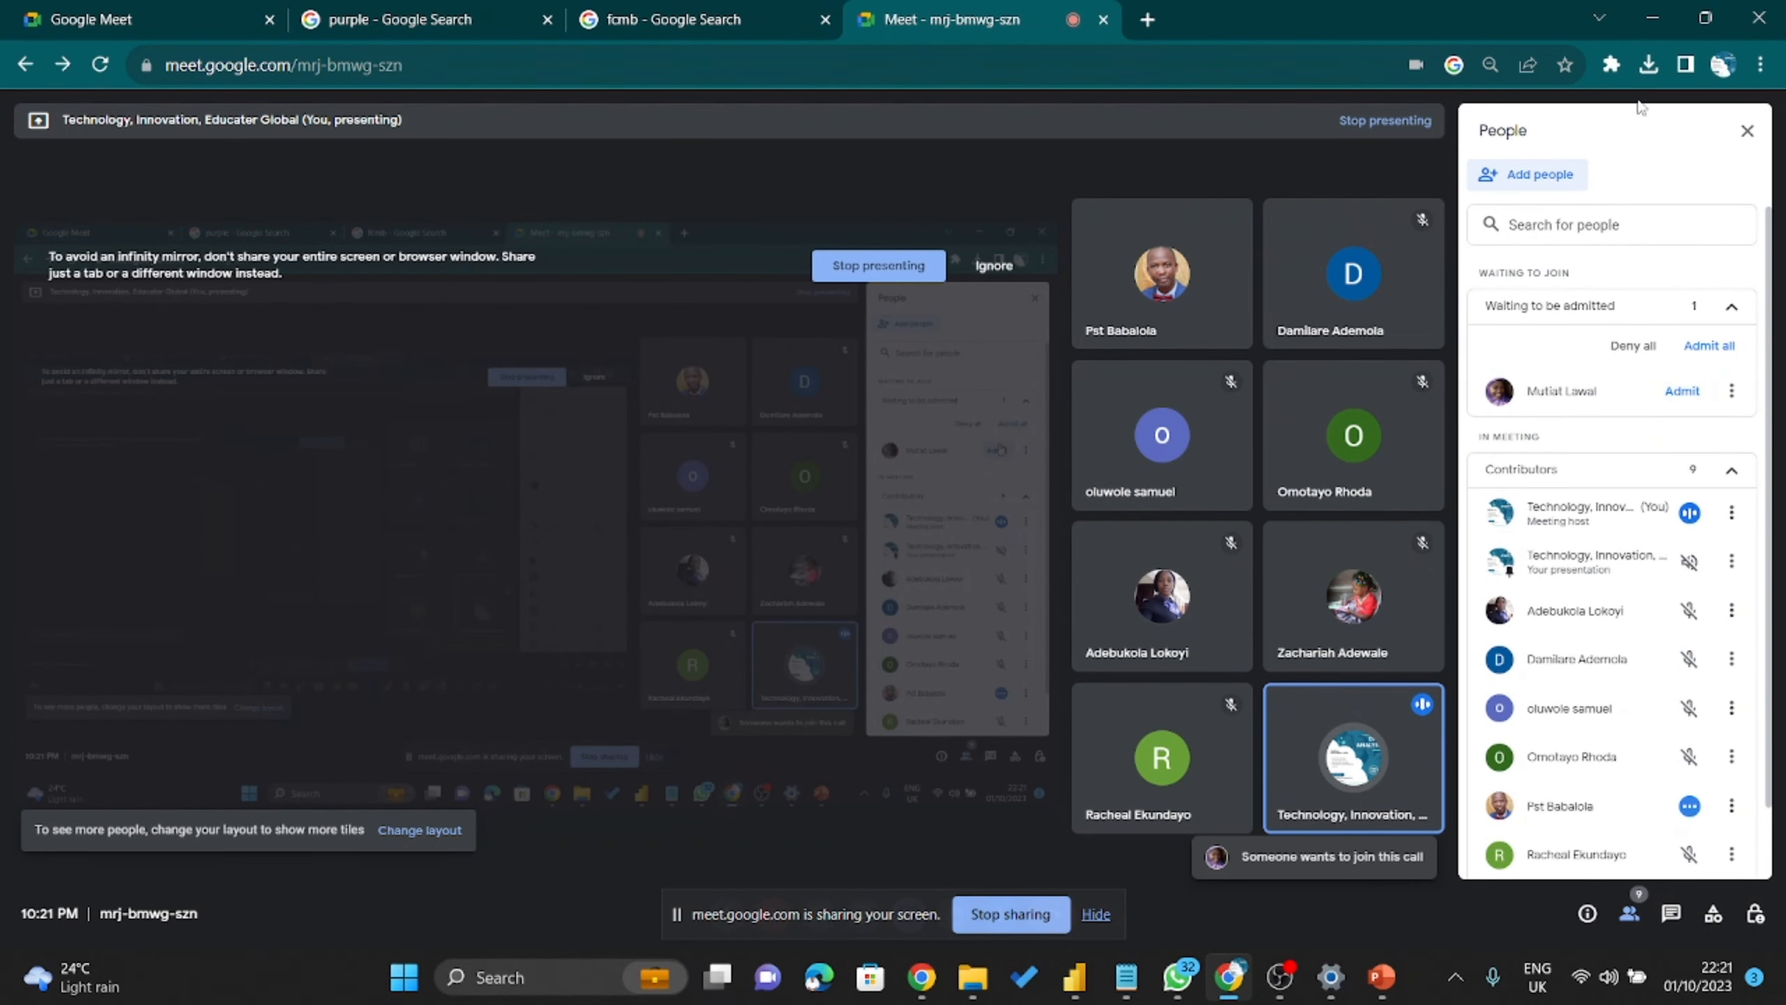
pyautogui.click(1652, 10)
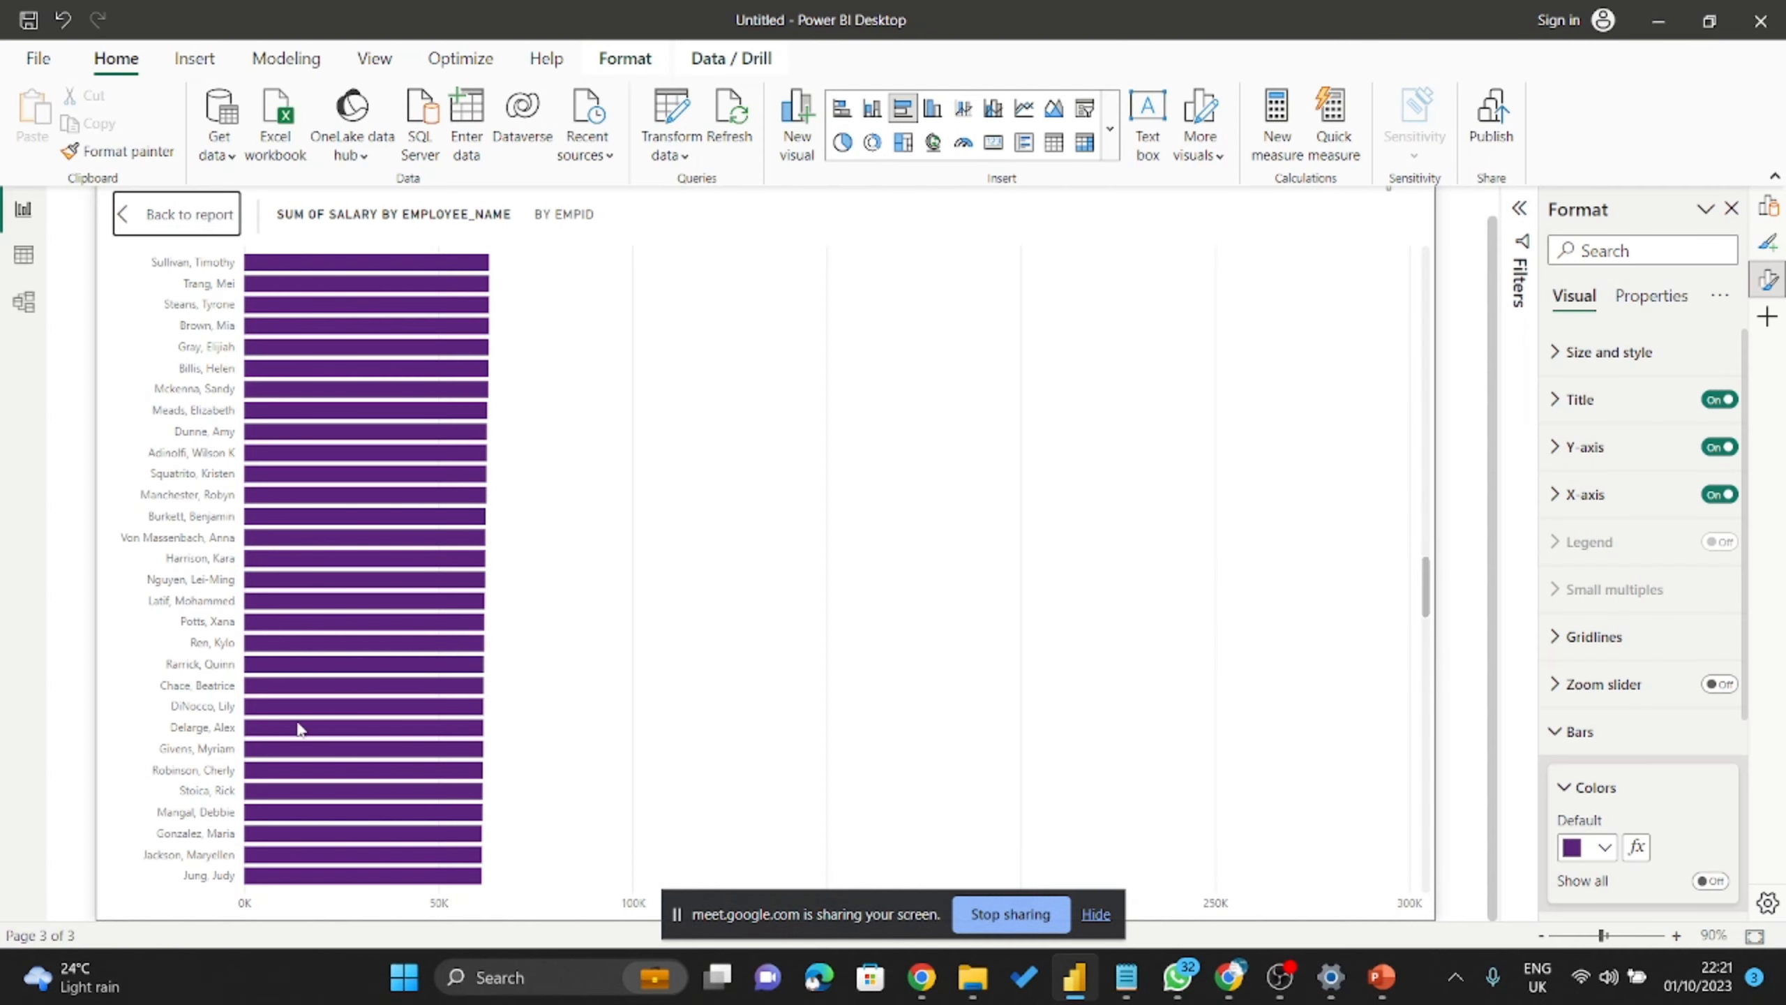
# Scroll through the focused salary chart, then exit focus mode back to Page 2.
pyautogui.scroll(10, 301, 725)
pyautogui.scroll(3, 300, 725)
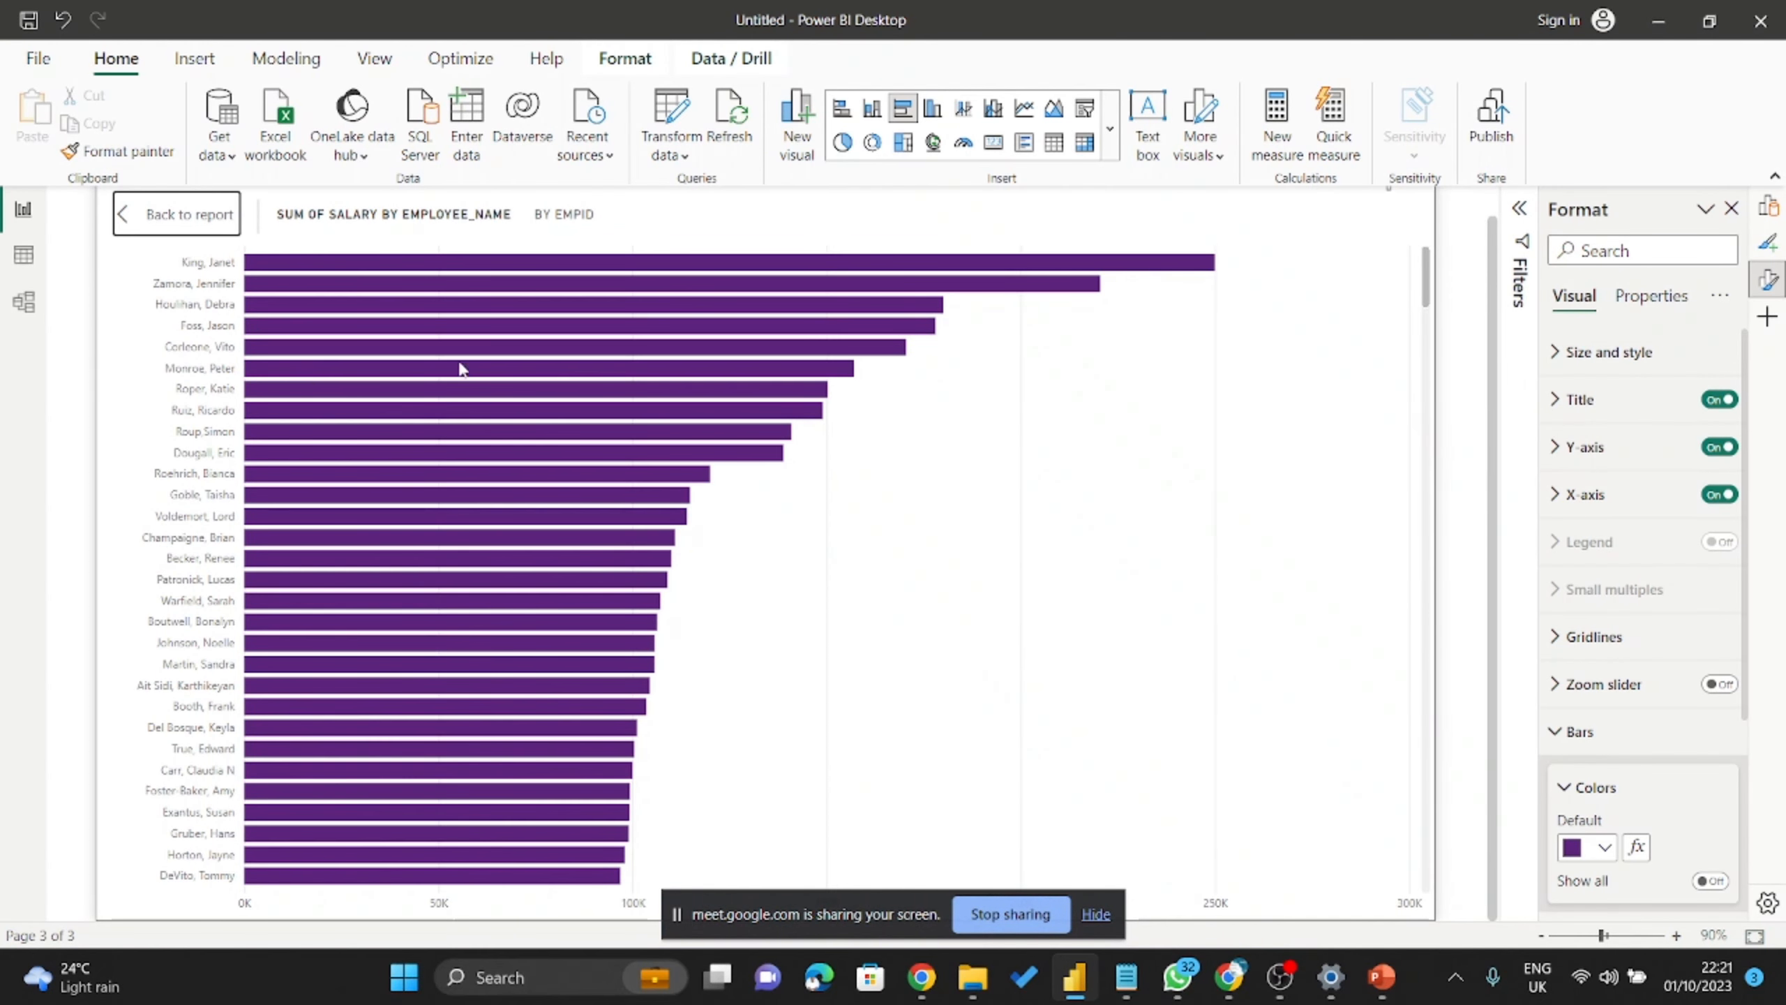
pyautogui.scroll(-20, 778, 447)
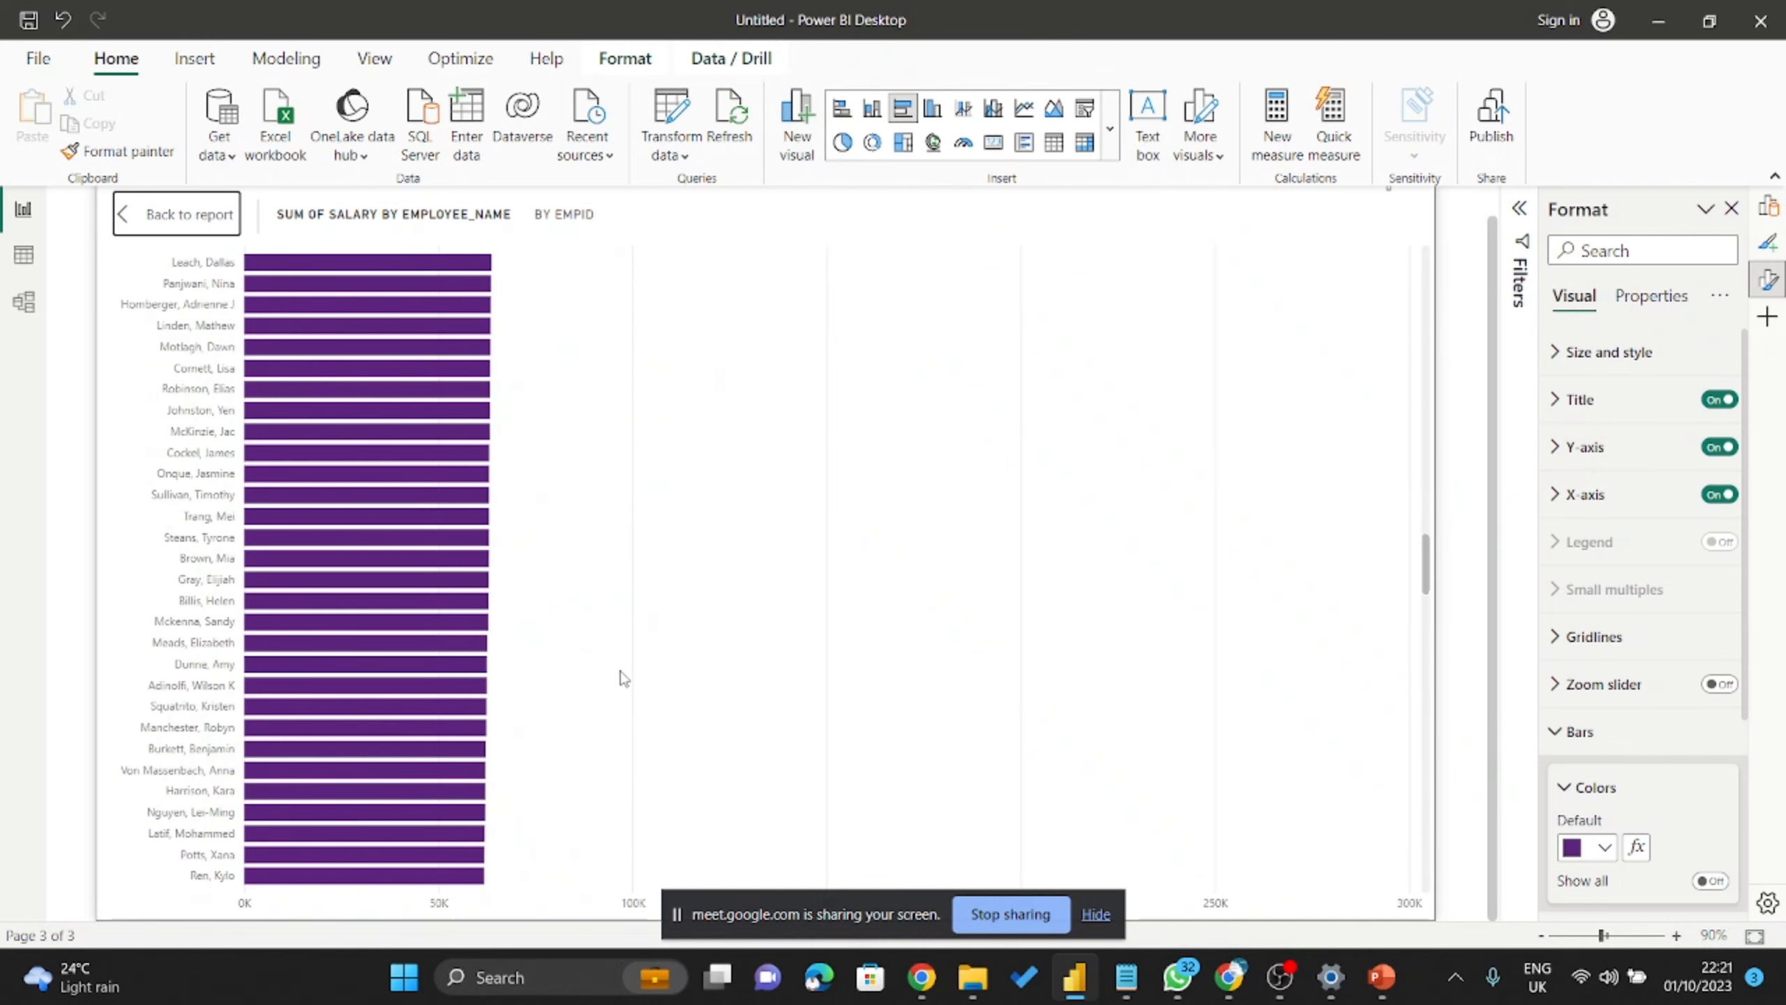
pyautogui.scroll(-10, 279, 755)
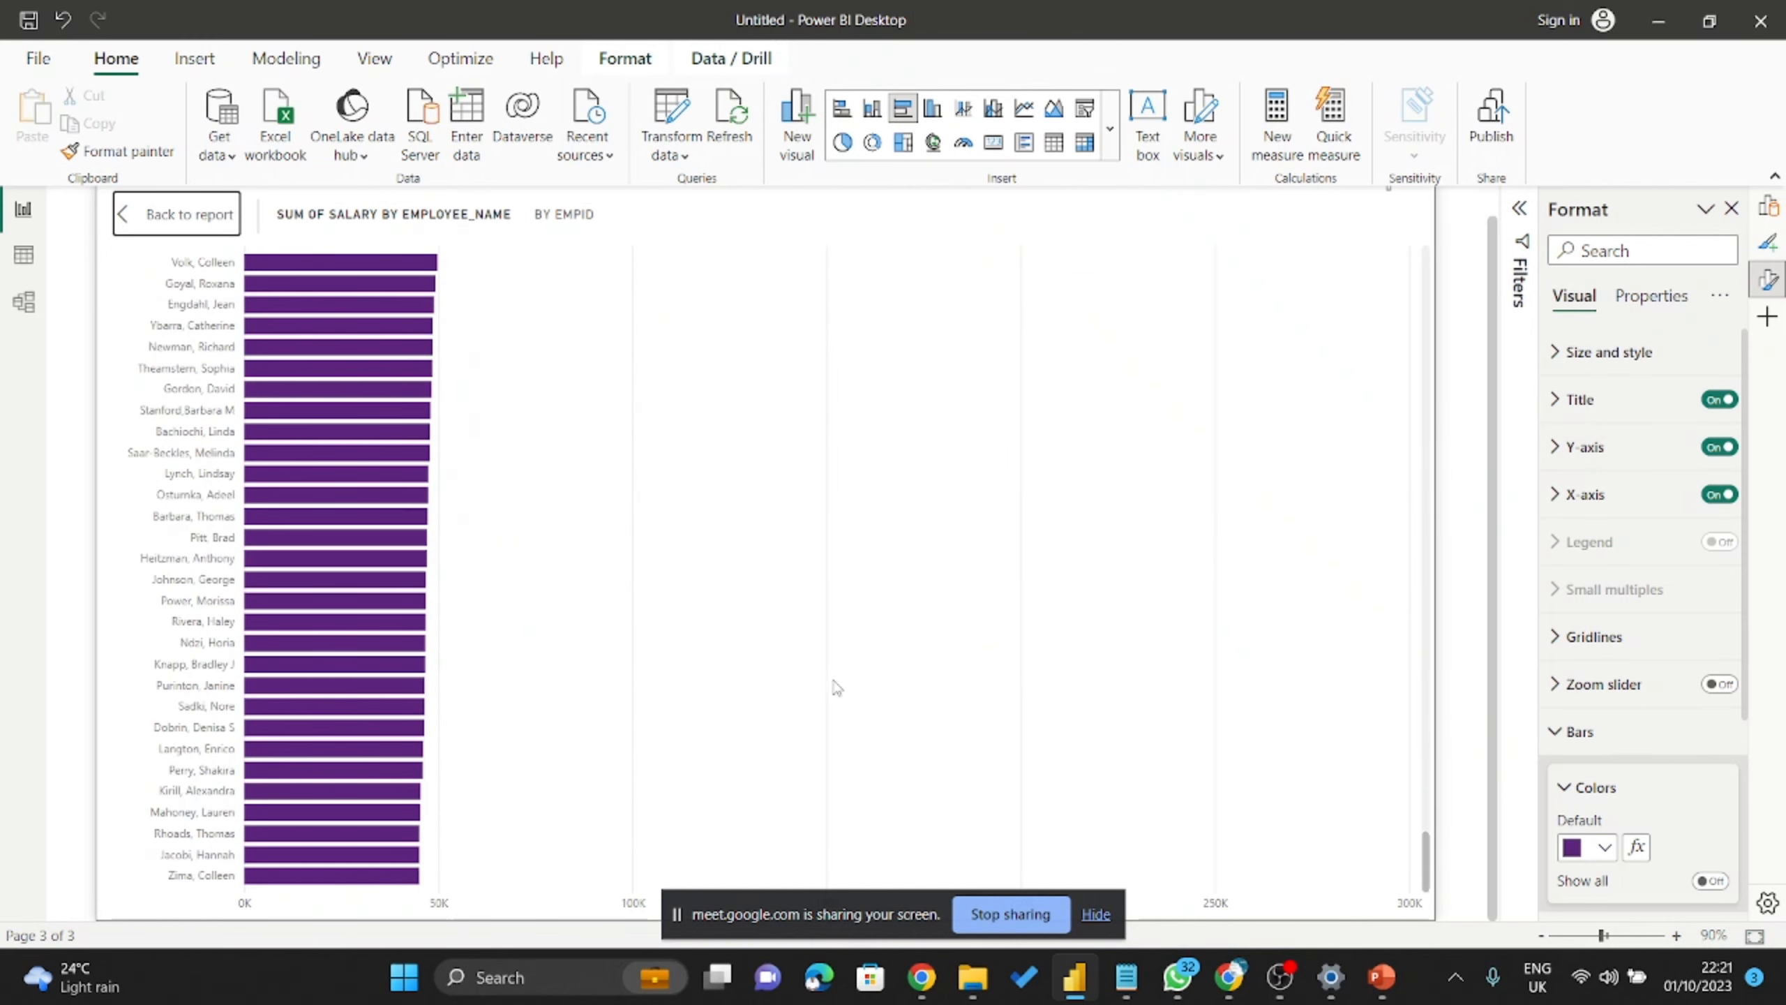
pyautogui.scroll(20, 835, 685)
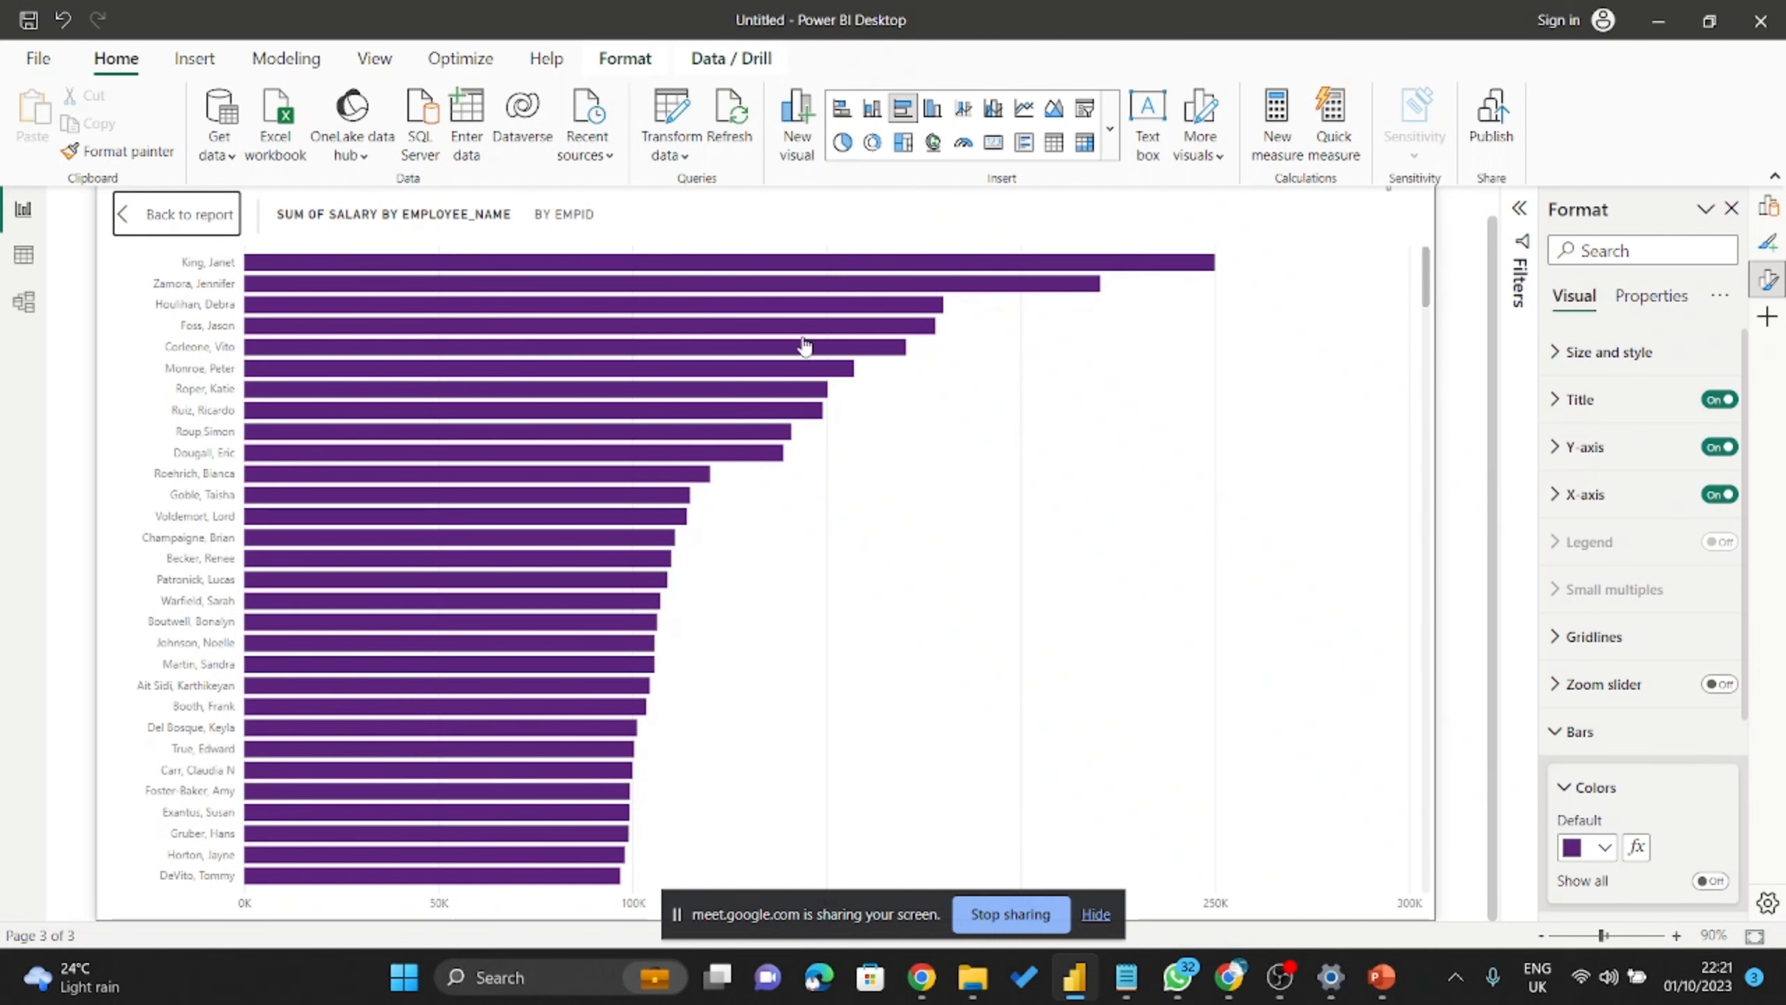
pyautogui.press('Escape')
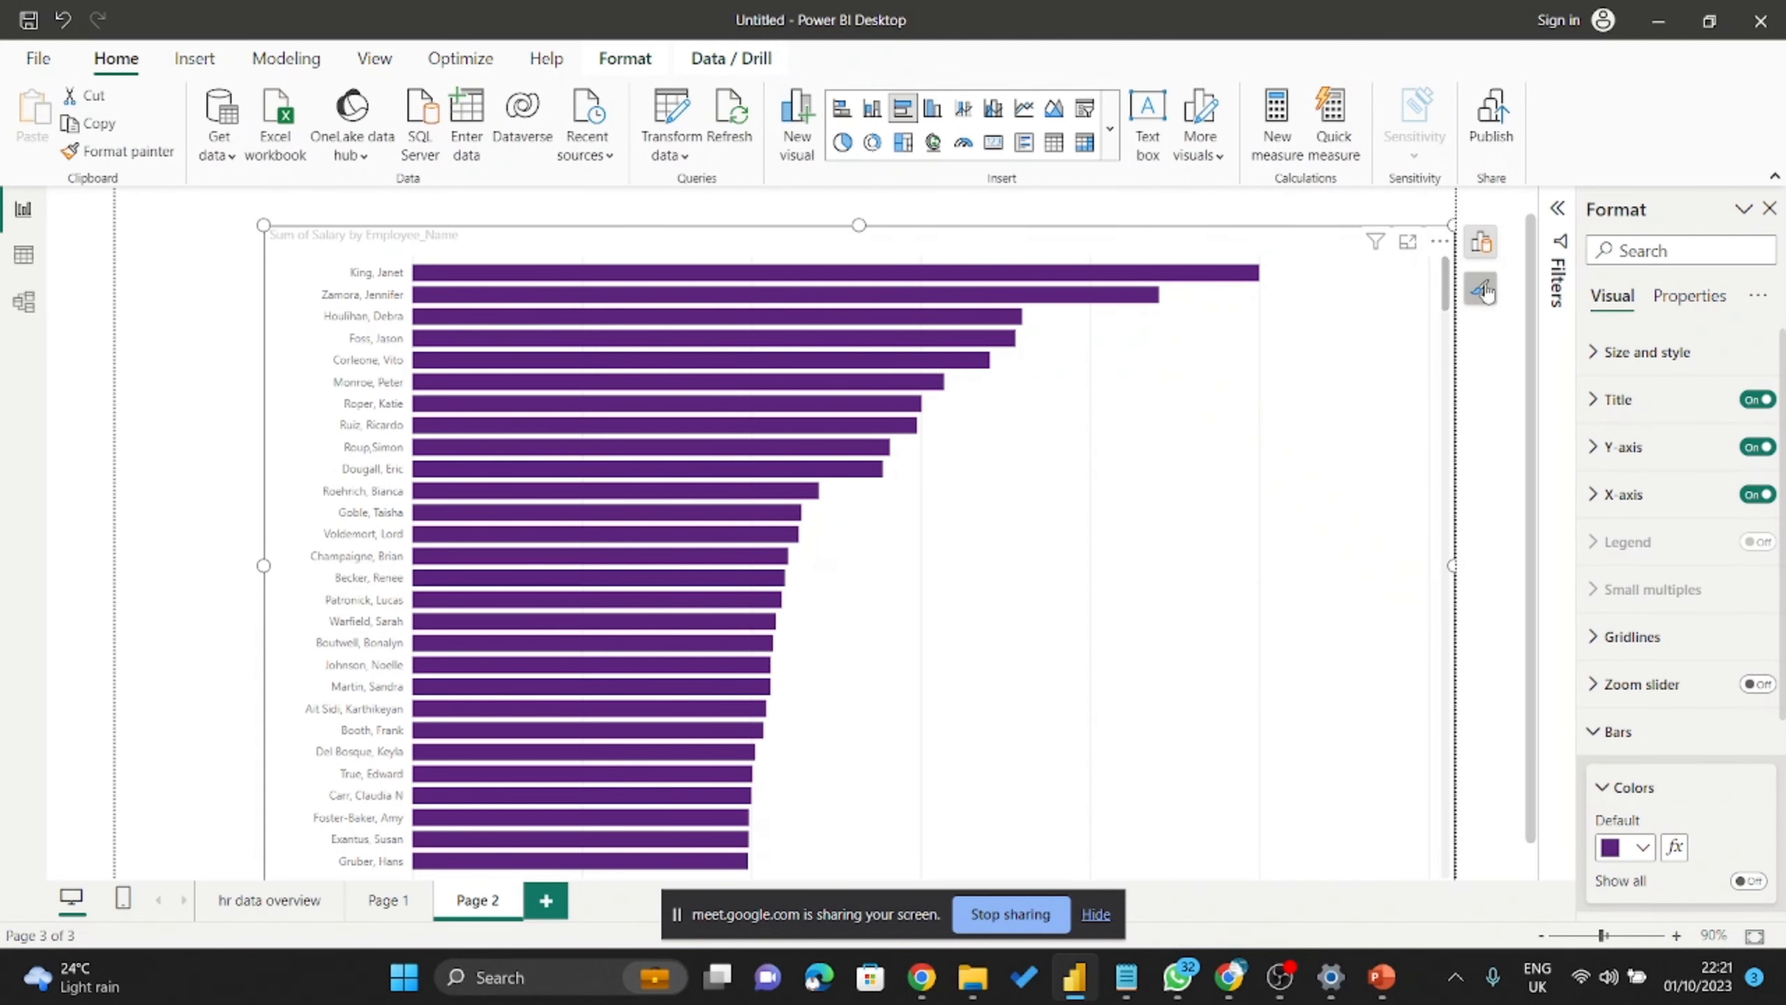
pyautogui.click(1483, 290)
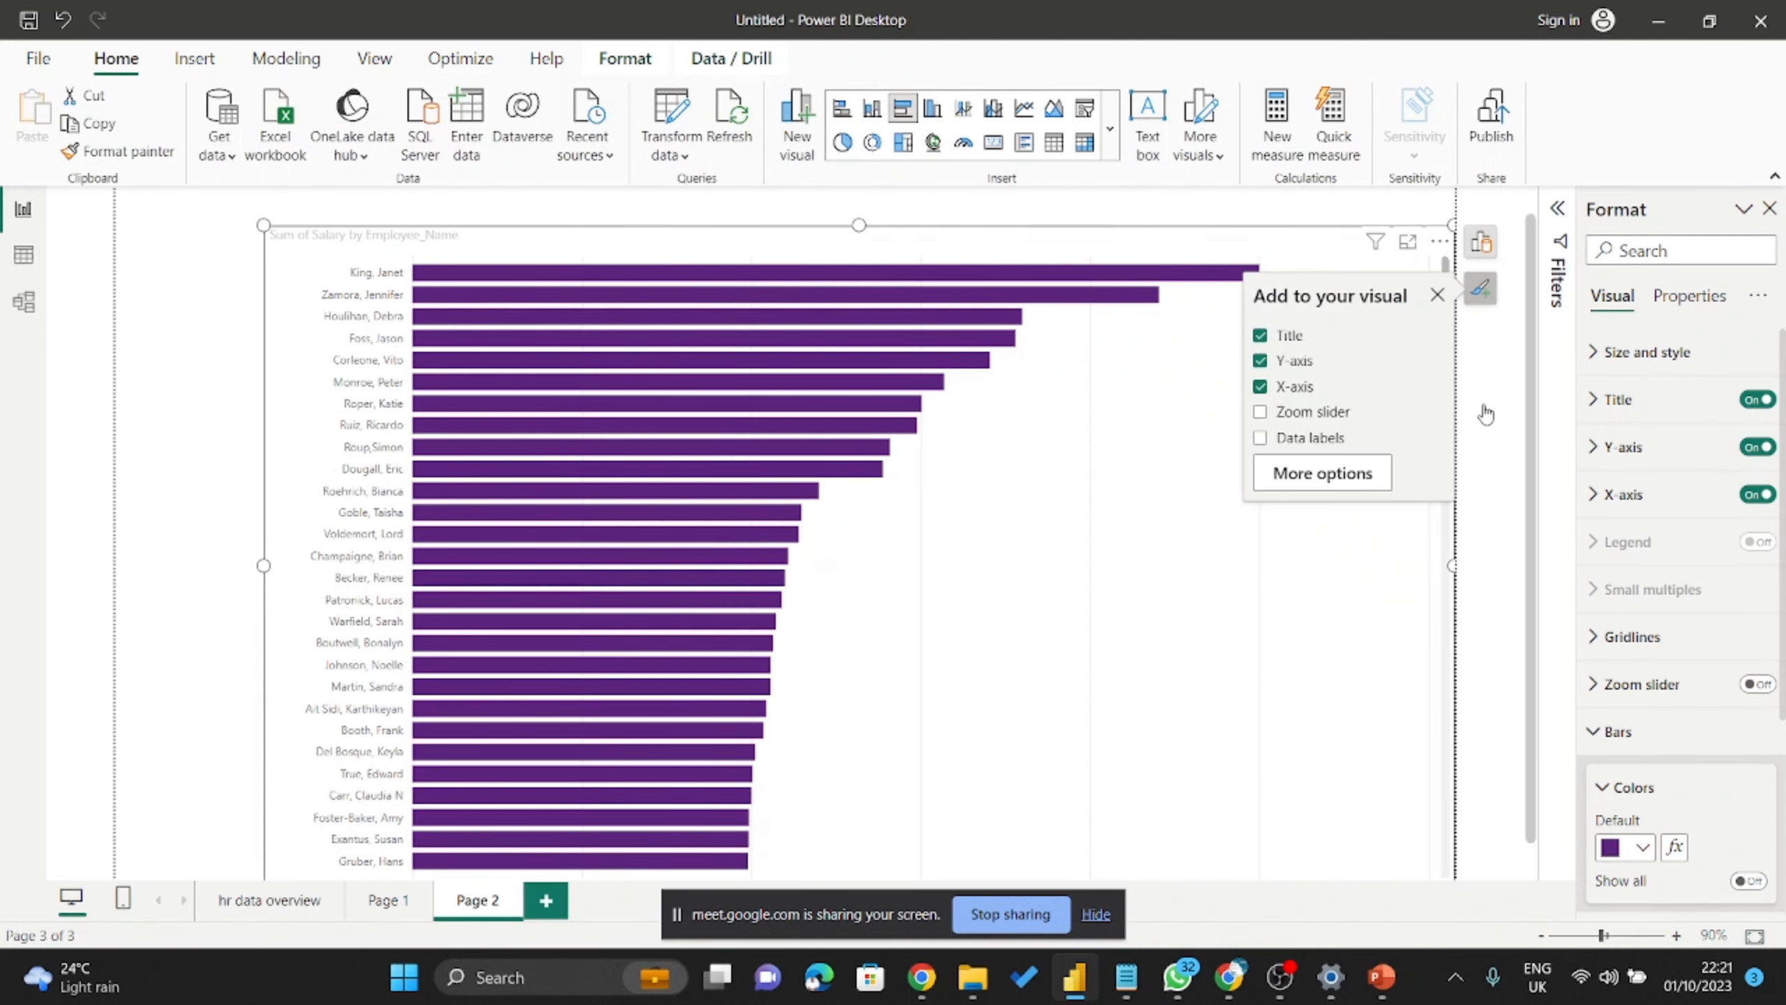
pyautogui.click(1481, 292)
pyautogui.click(1480, 292)
pyautogui.click(1259, 441)
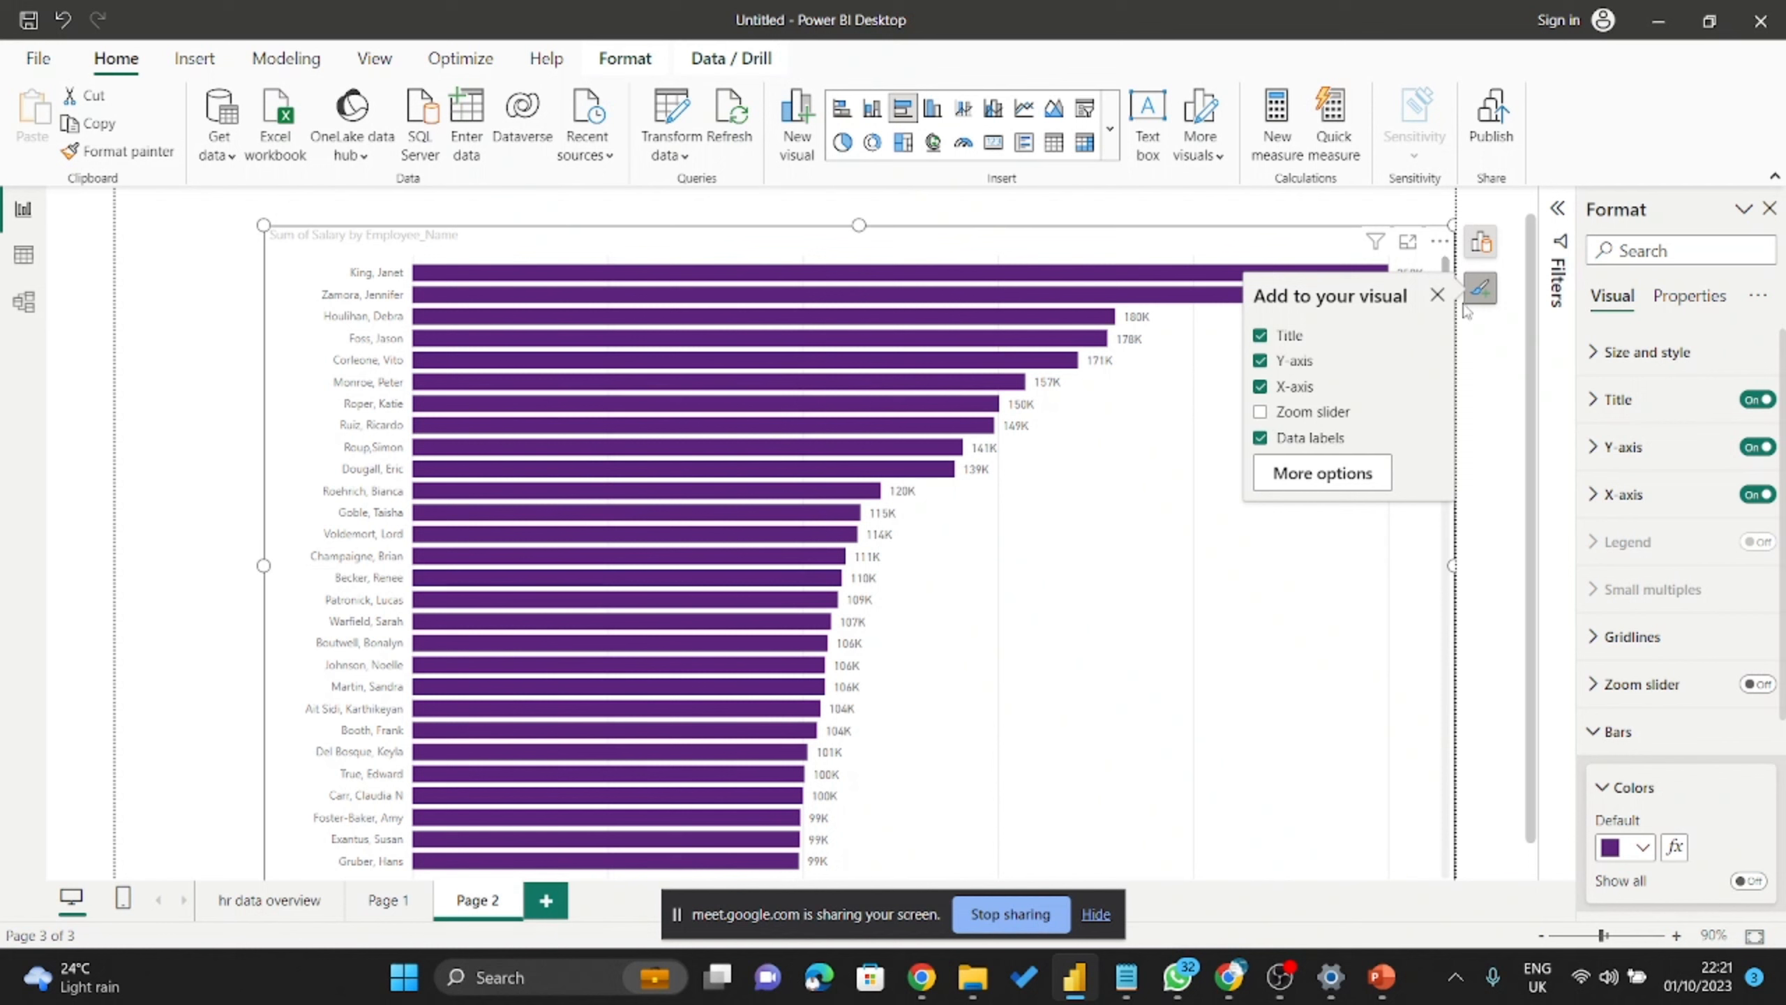
pyautogui.click(1436, 295)
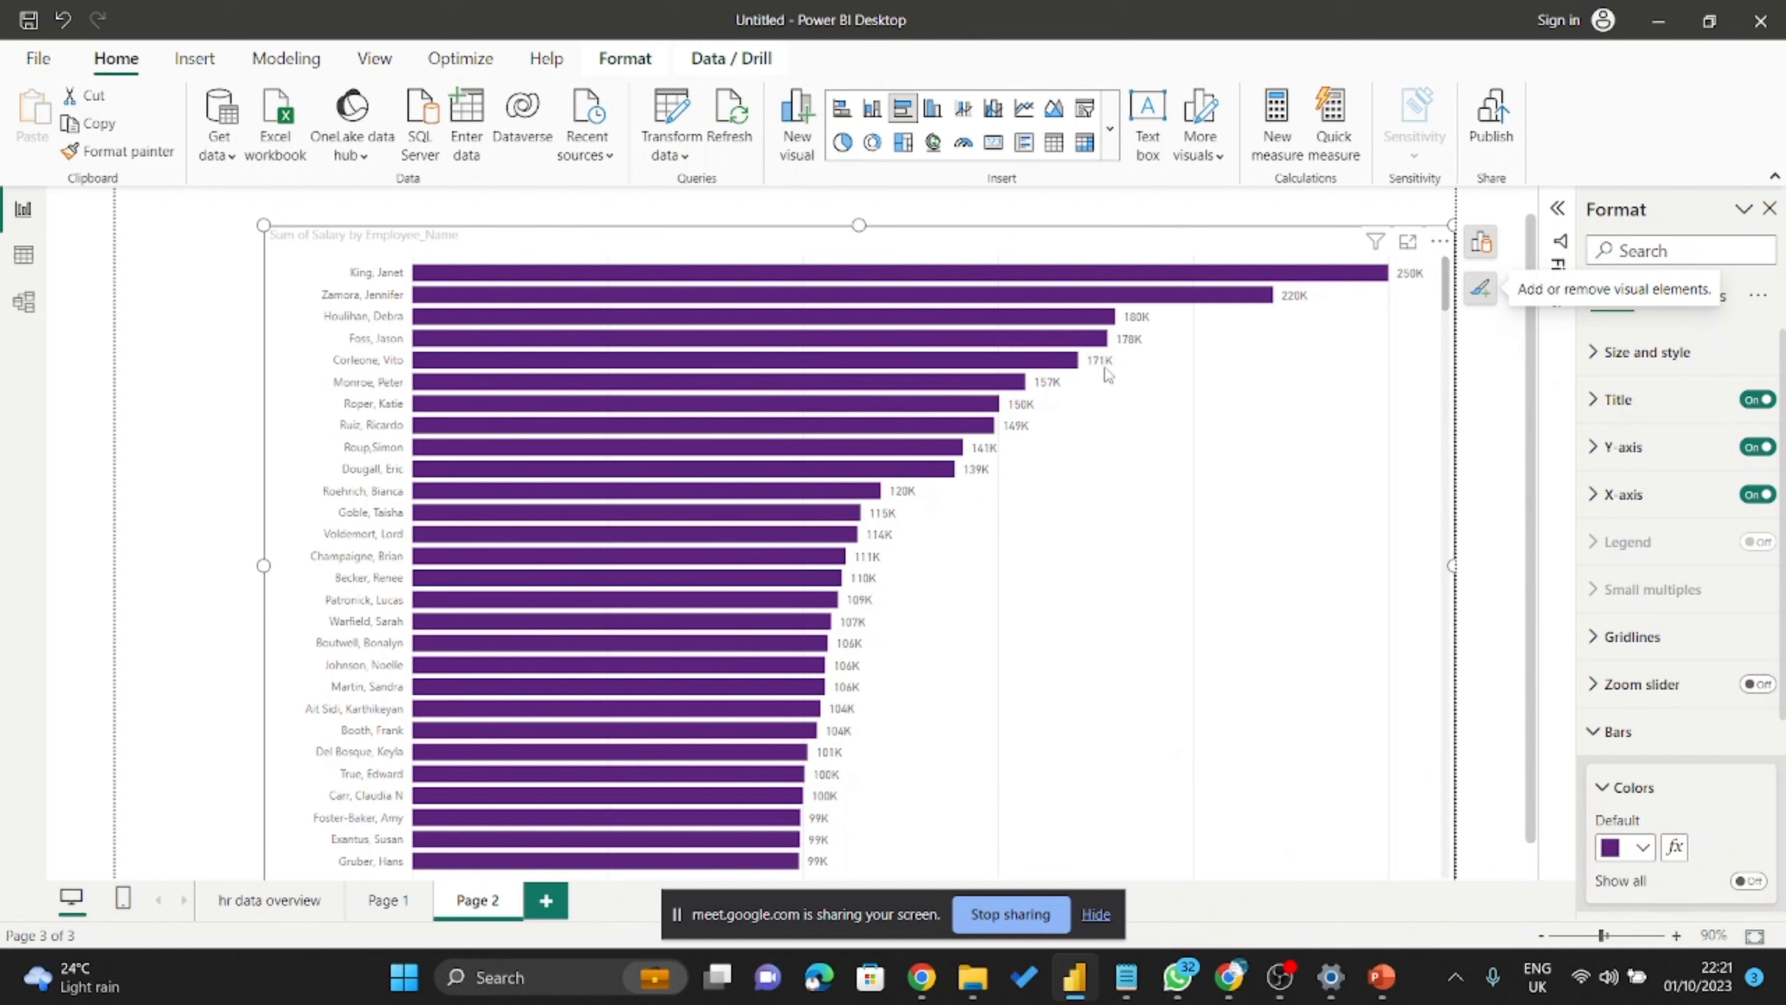
pyautogui.scroll(-20, 785, 634)
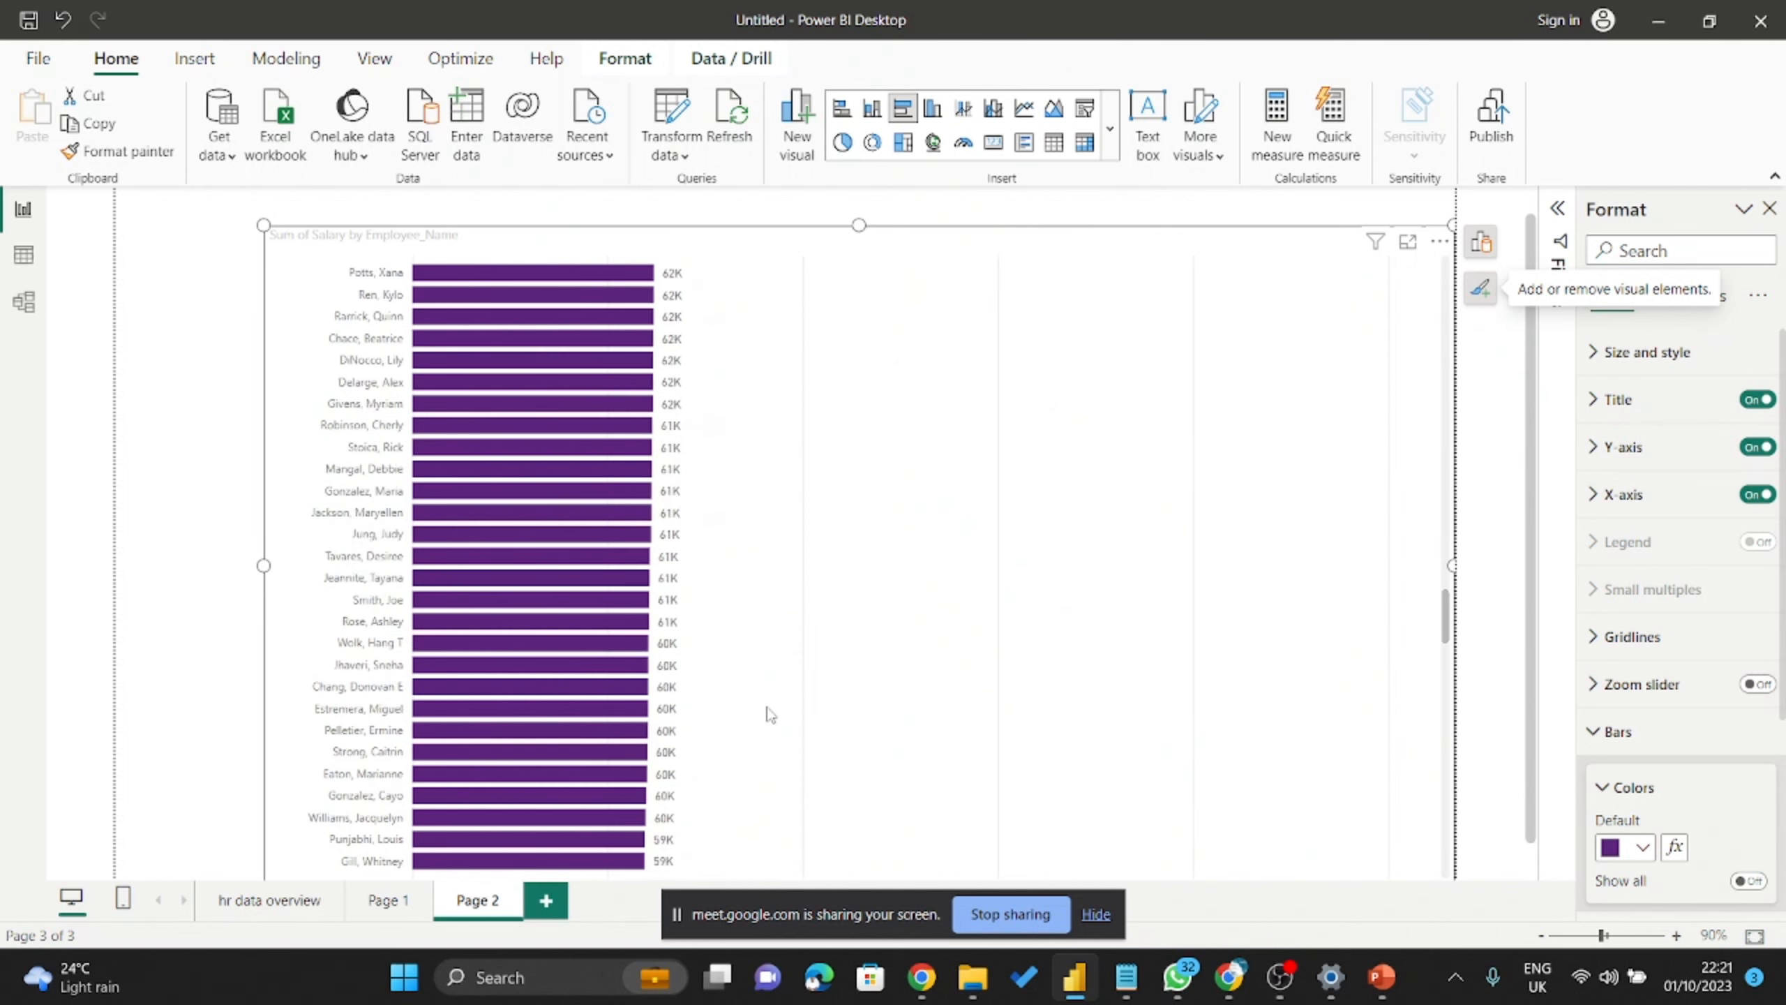
pyautogui.scroll(-1, 584, 799)
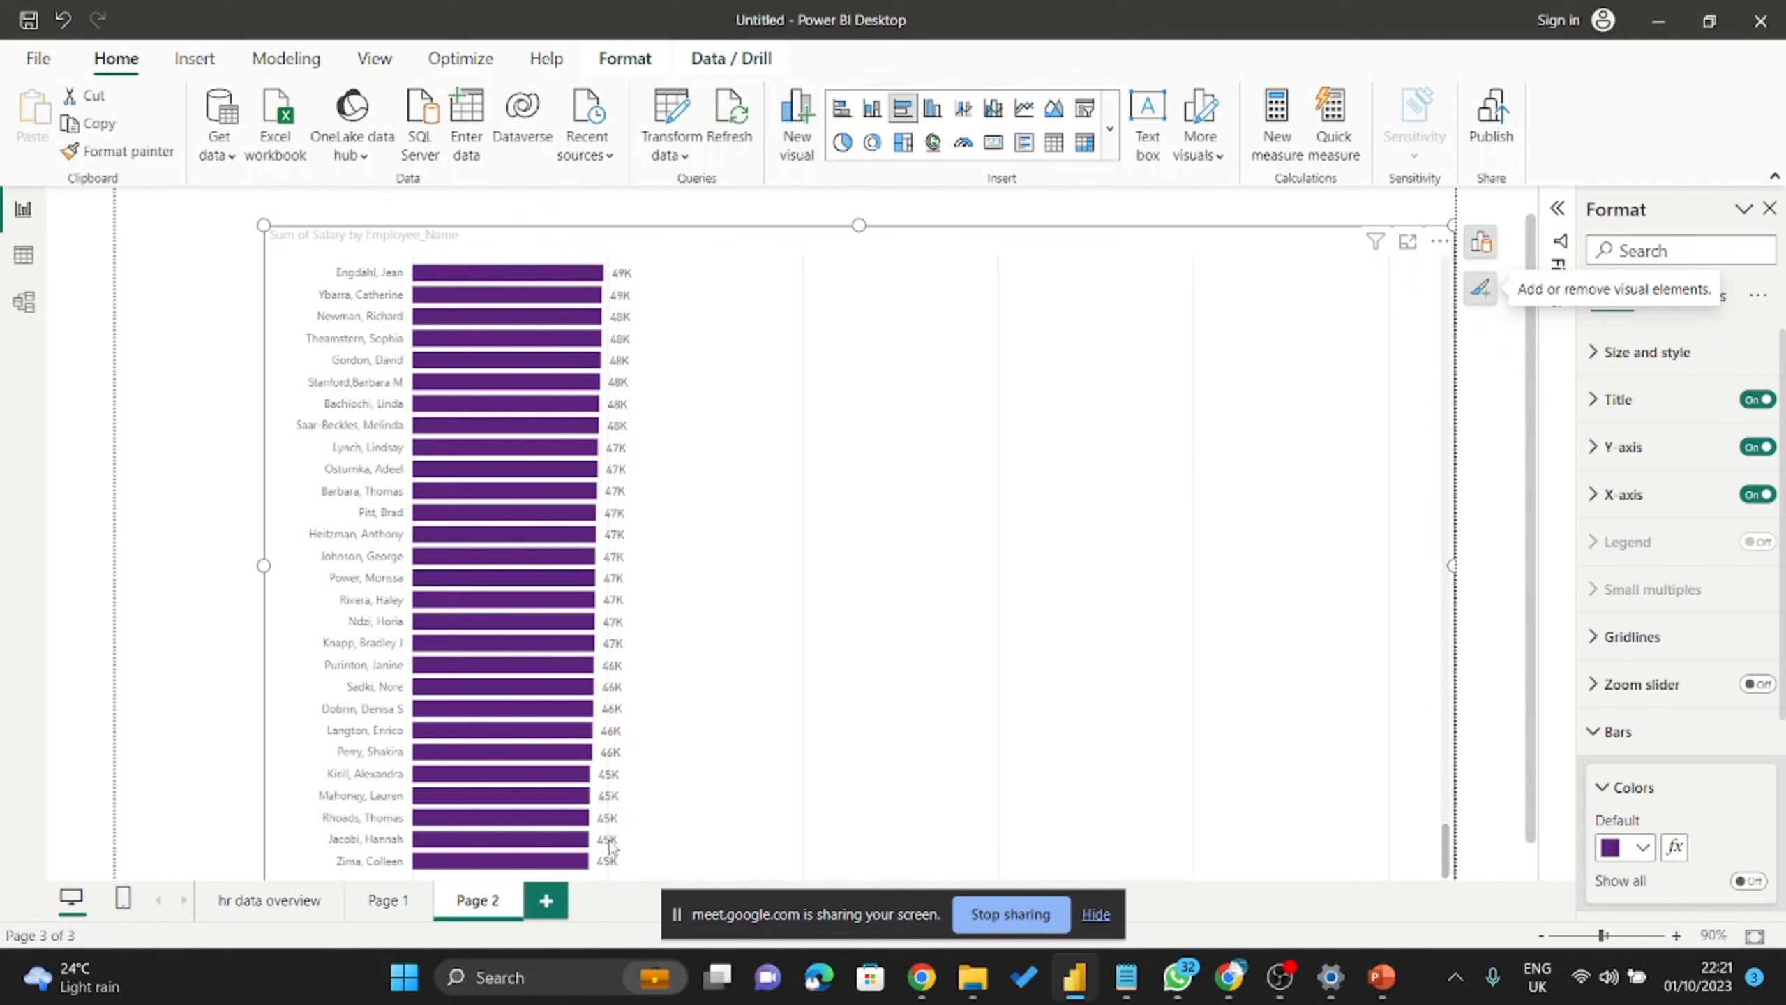
pyautogui.scroll(15, 1161, 517)
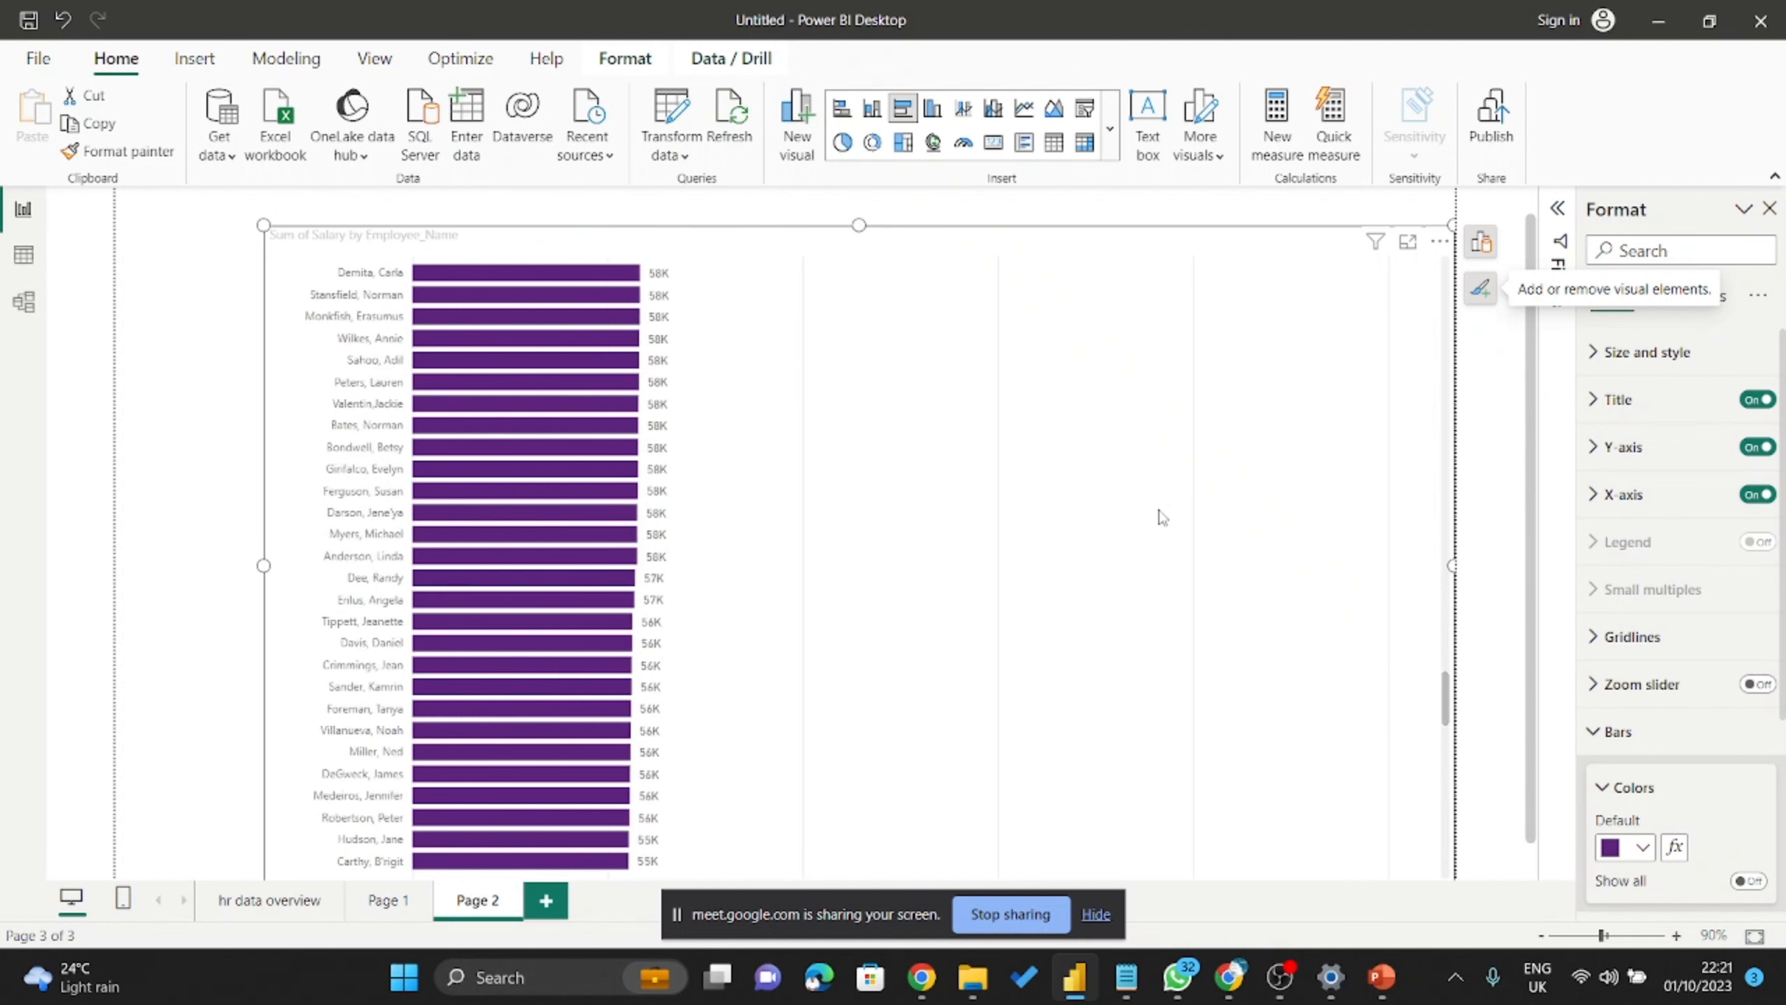
pyautogui.scroll(10, 1161, 517)
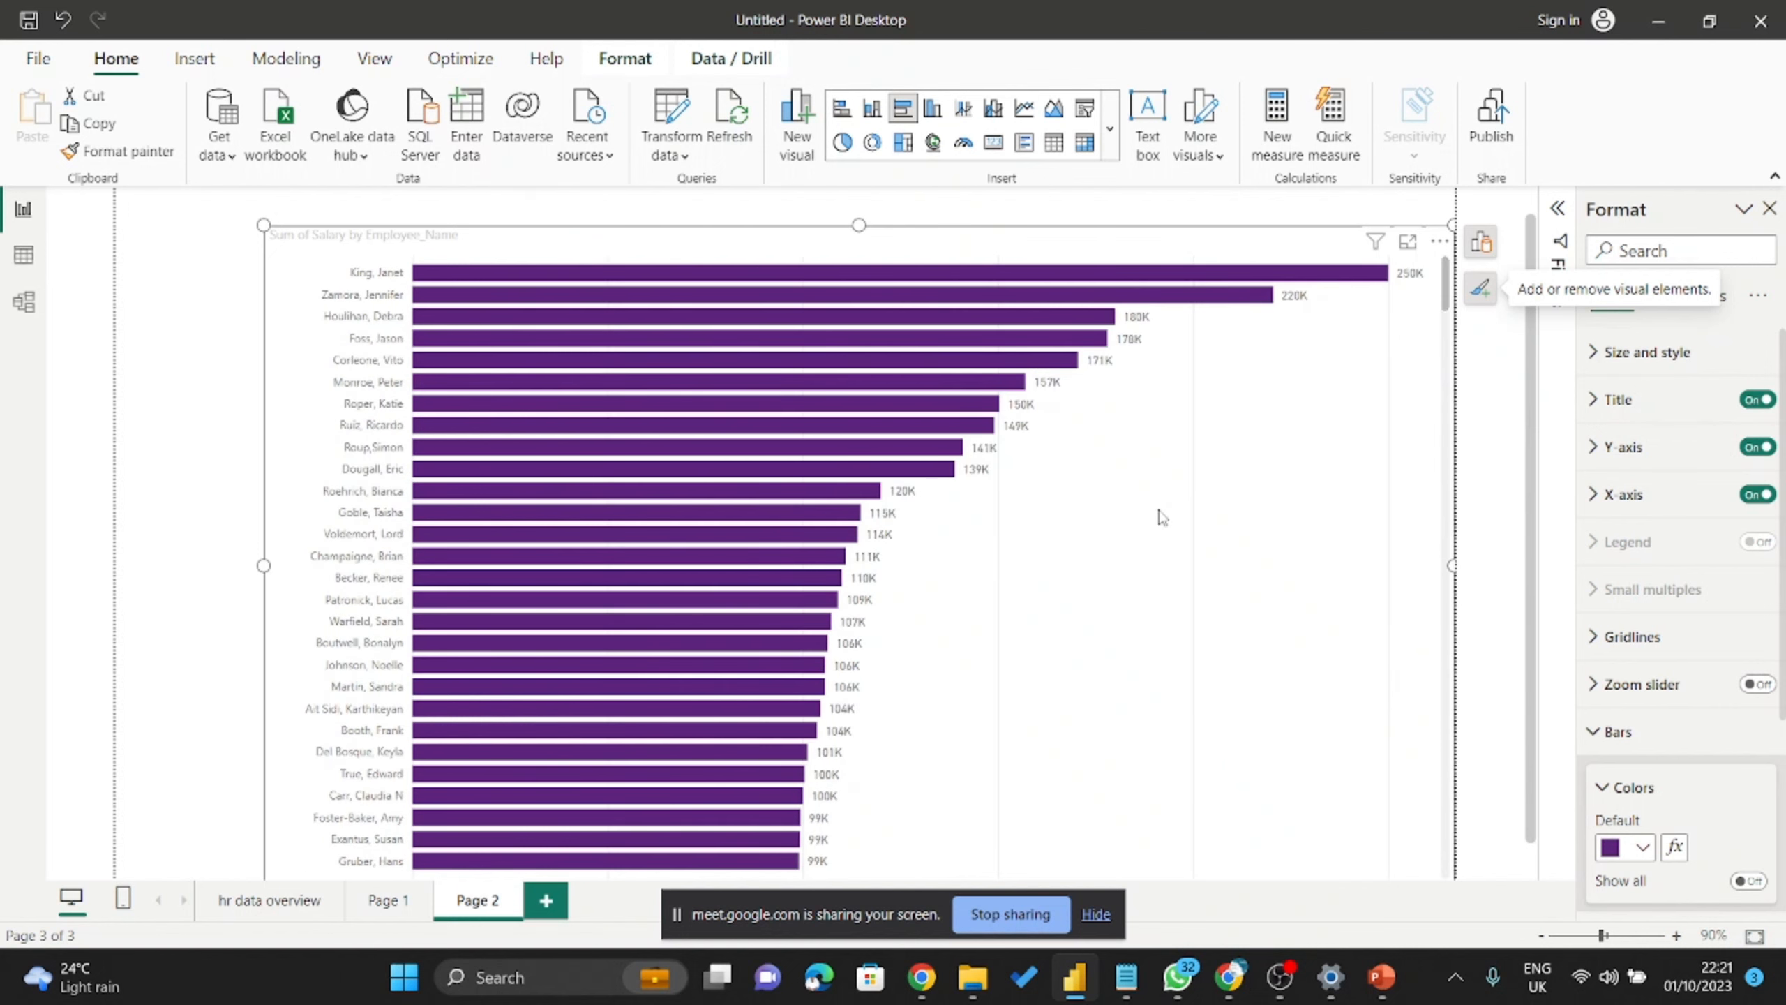
pyautogui.scroll(-15, 1161, 517)
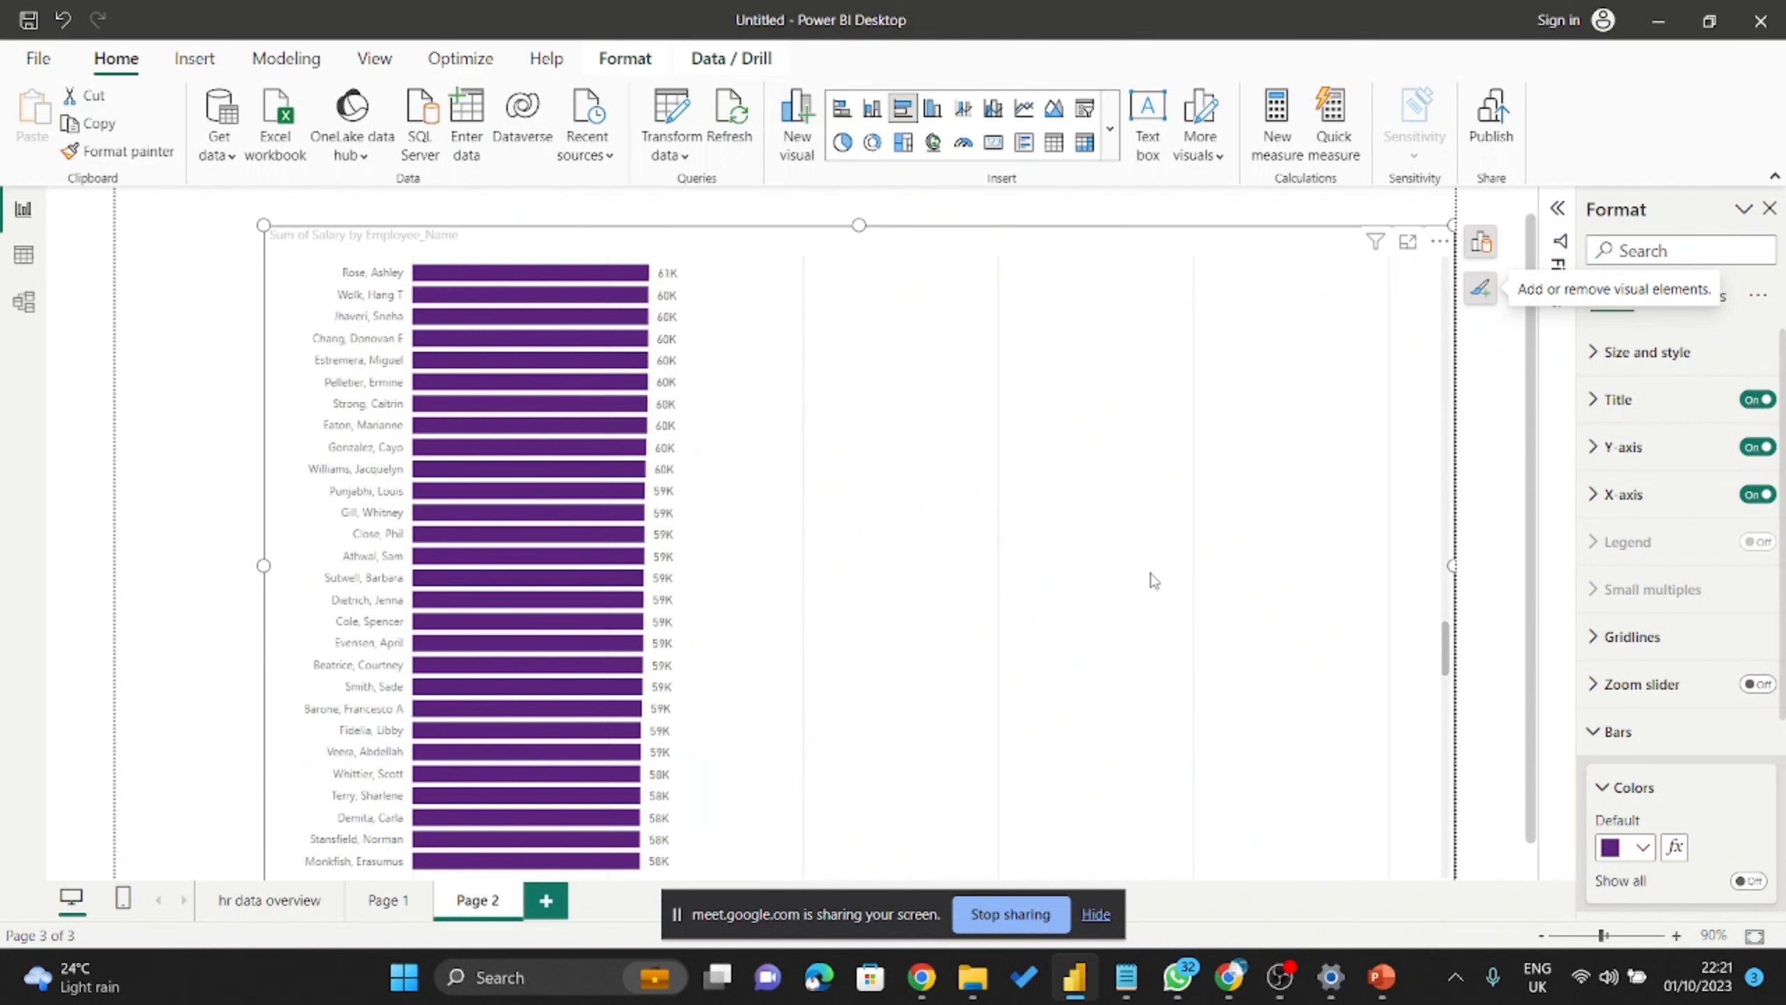
pyautogui.scroll(-5, 1154, 581)
pyautogui.scroll(12, 1161, 602)
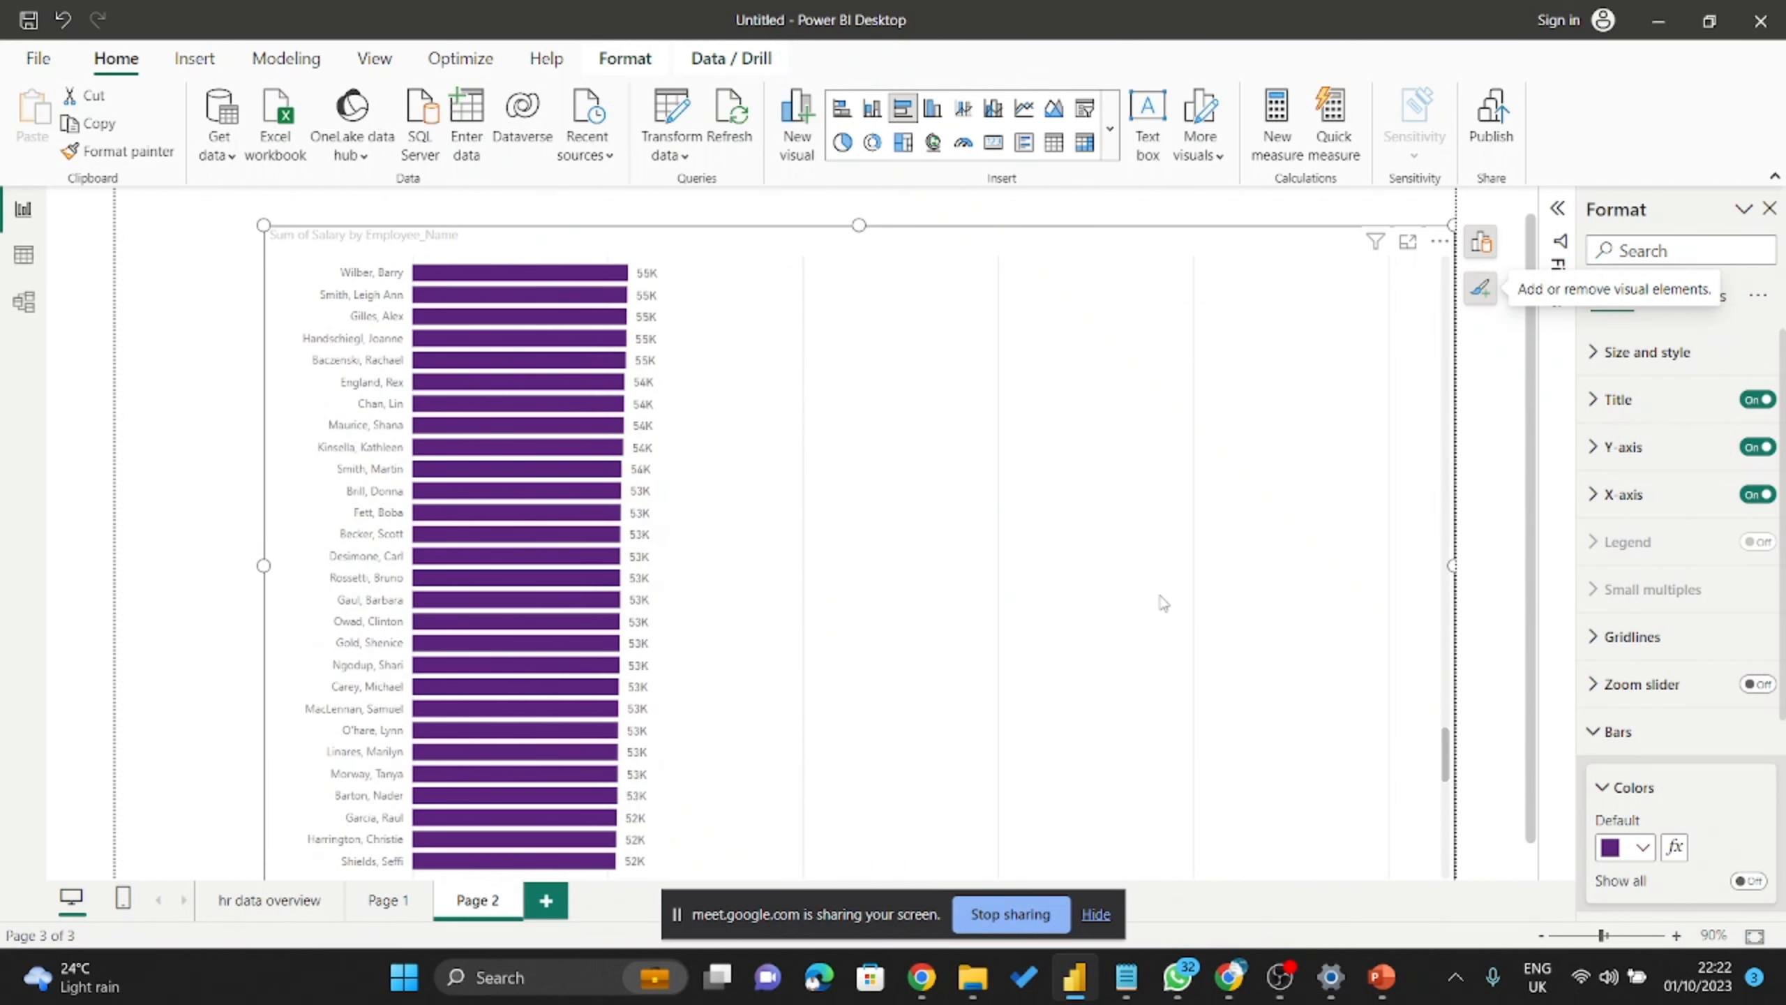
pyautogui.scroll(1, 1154, 595)
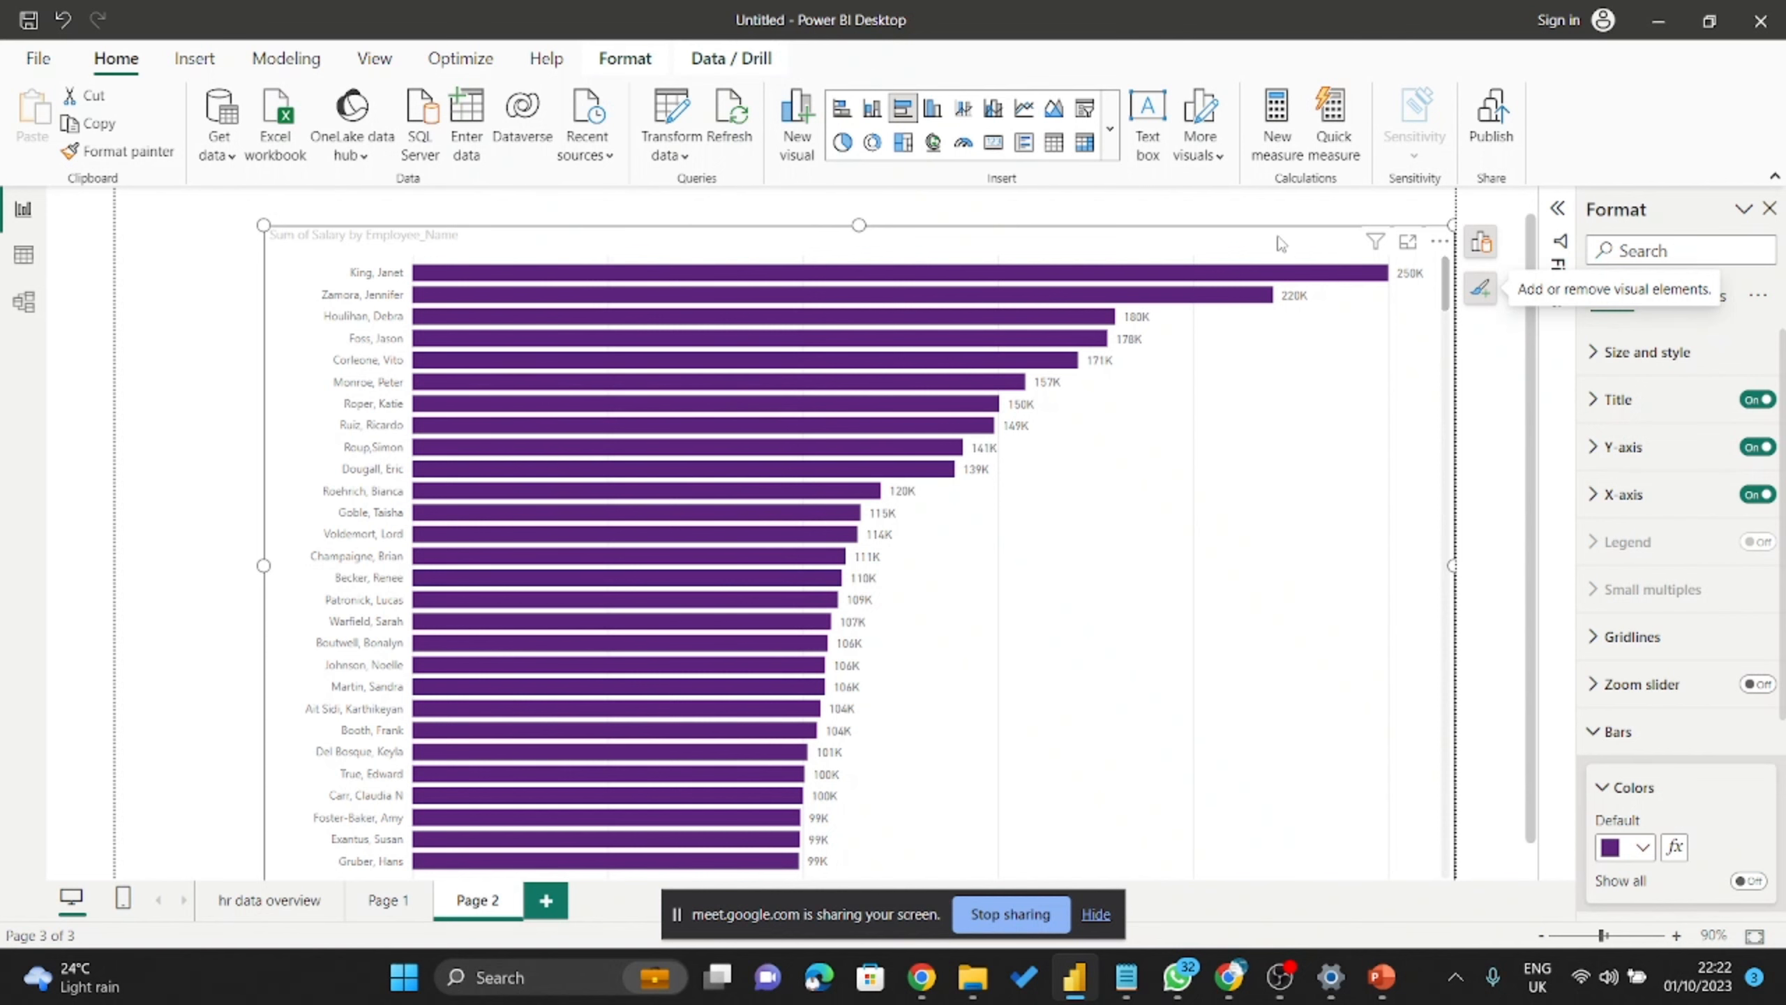
# Shift the salary bar chart left, expand the Filters pane, and reselect the chart.
pyautogui.moveTo(1168, 251); pyautogui.dragTo(1030, 267)
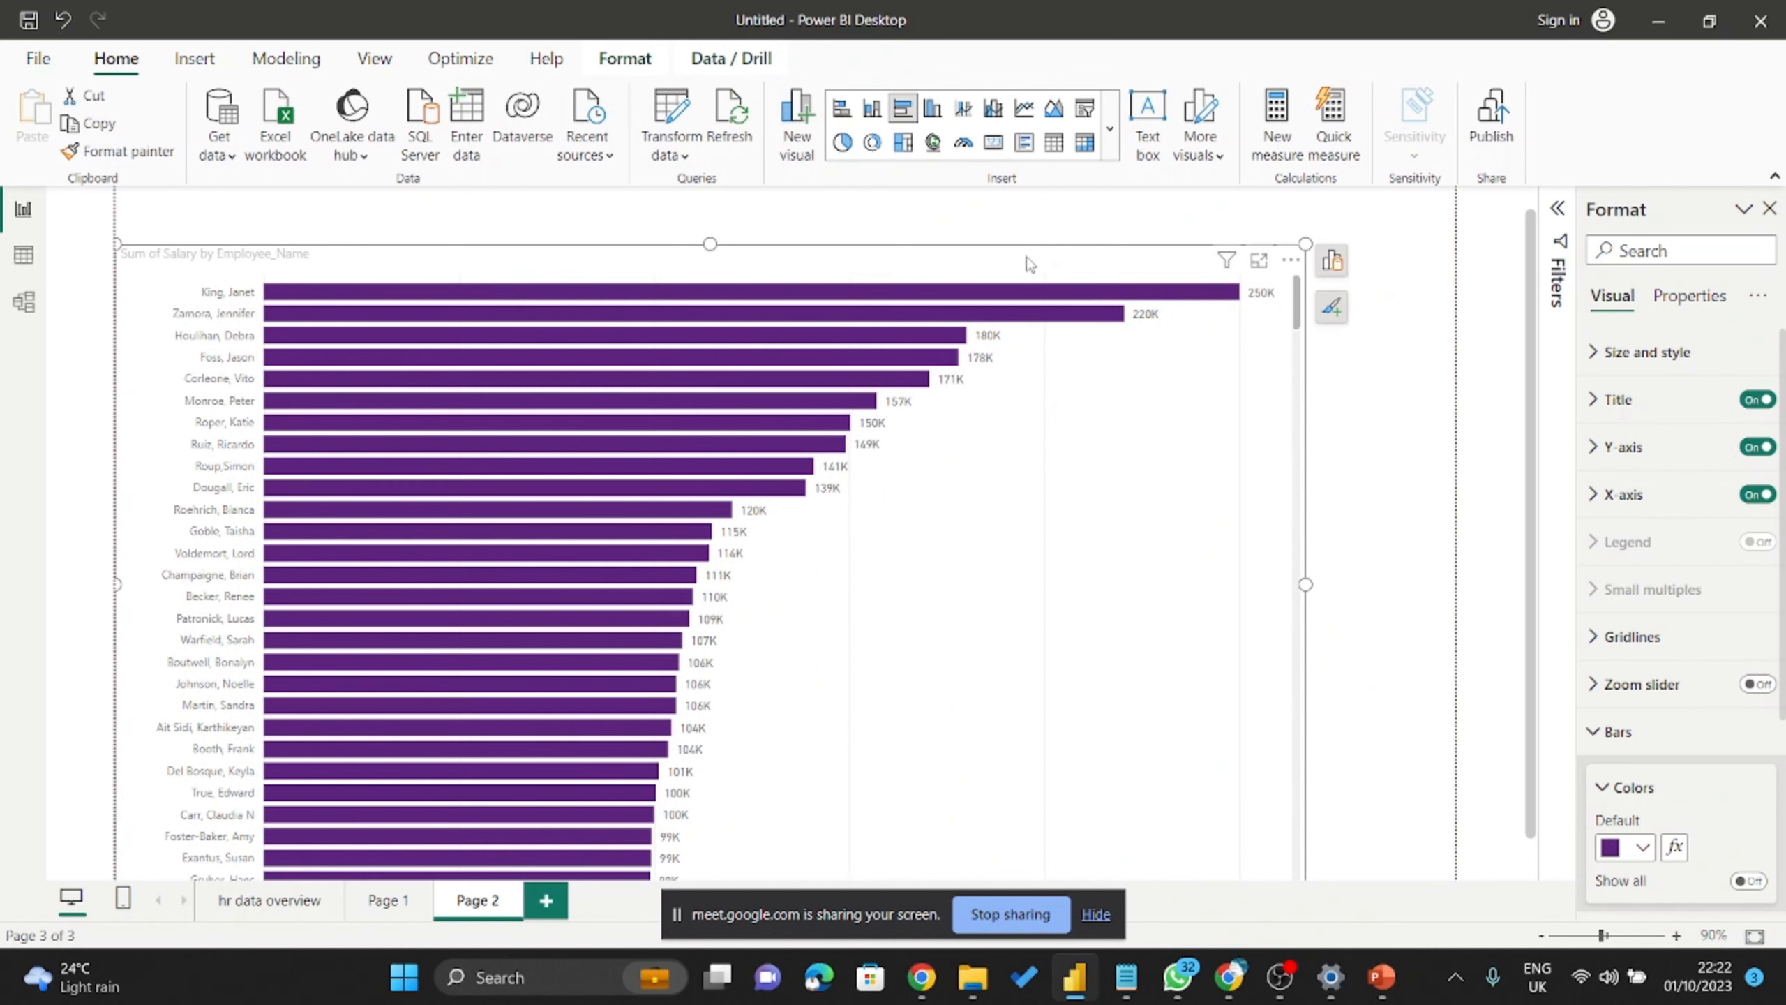
pyautogui.click(1558, 211)
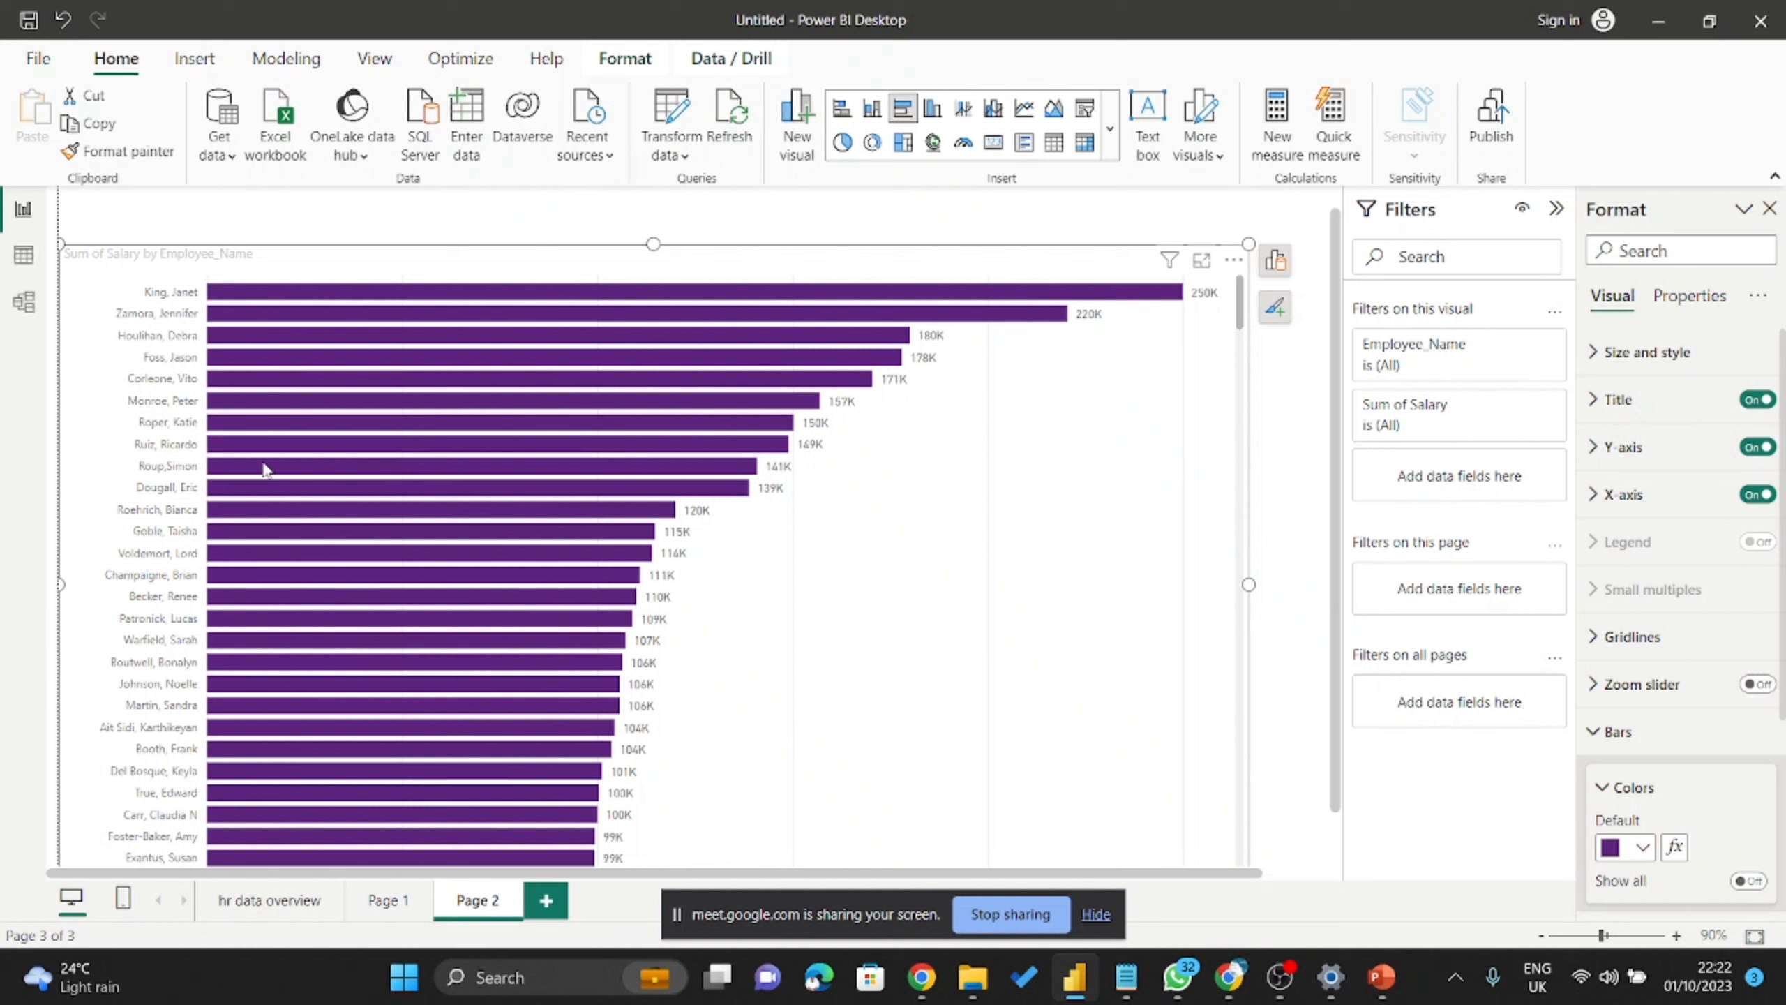
pyautogui.moveTo(266, 470)
pyautogui.click(1275, 260)
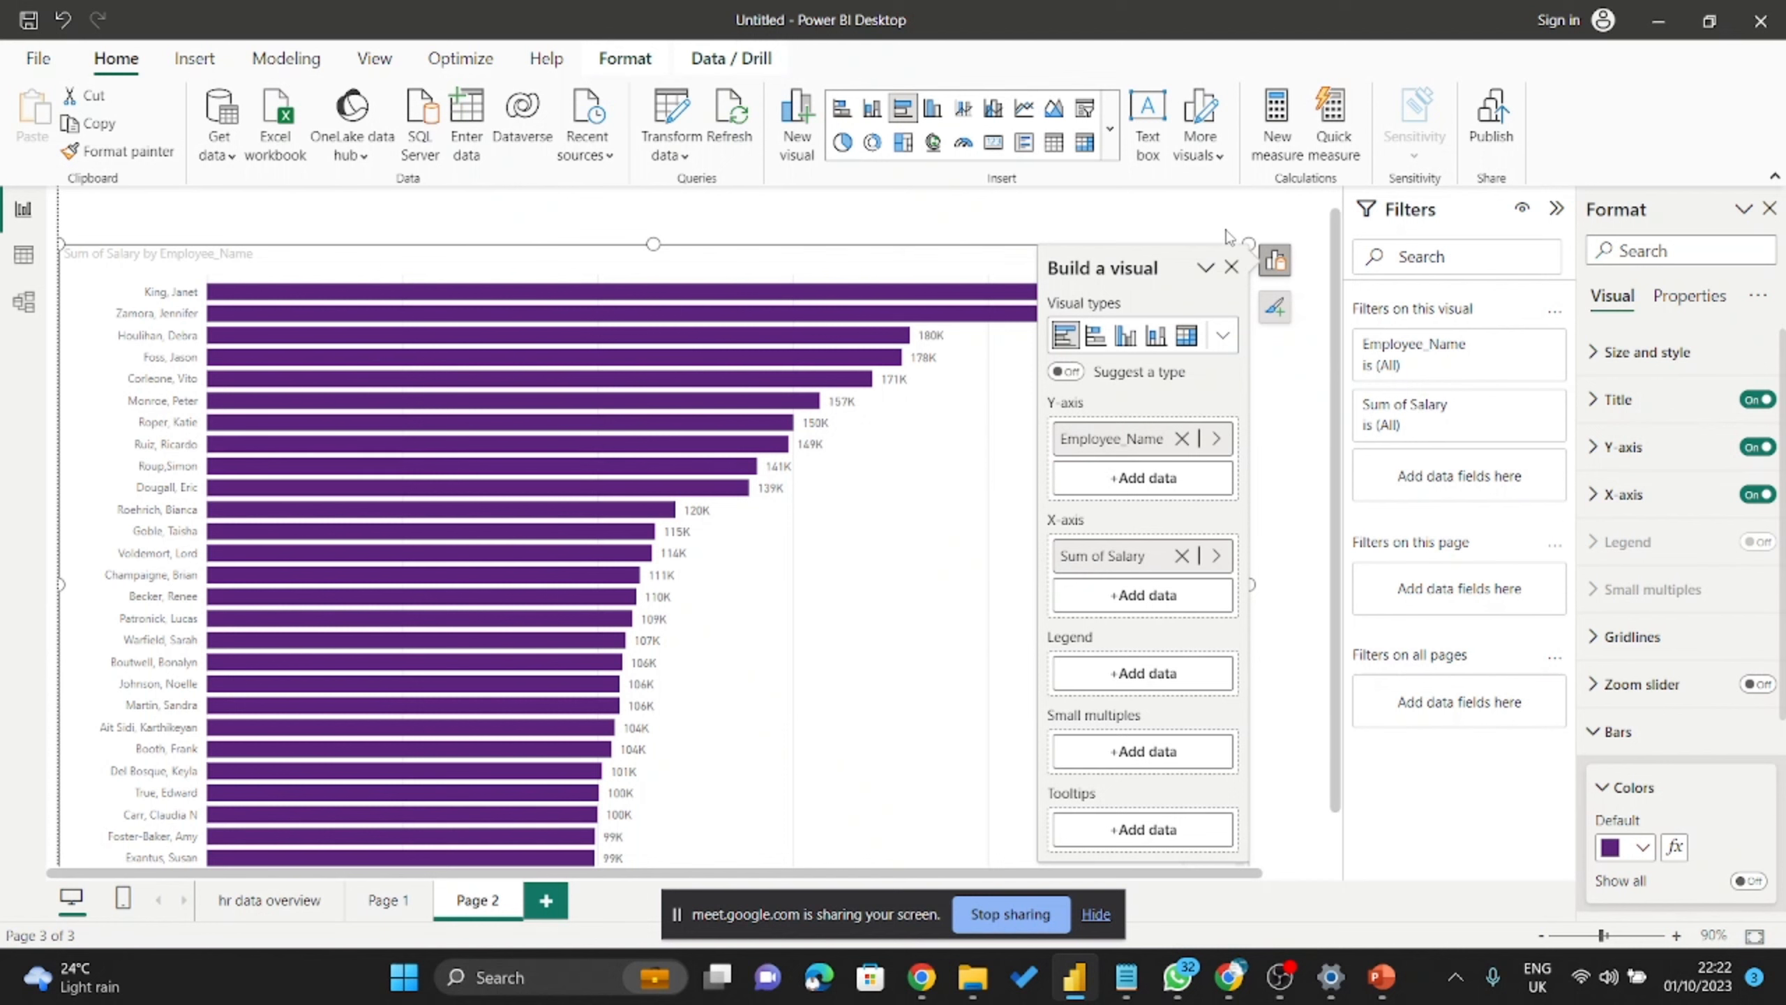
pyautogui.click(978, 445)
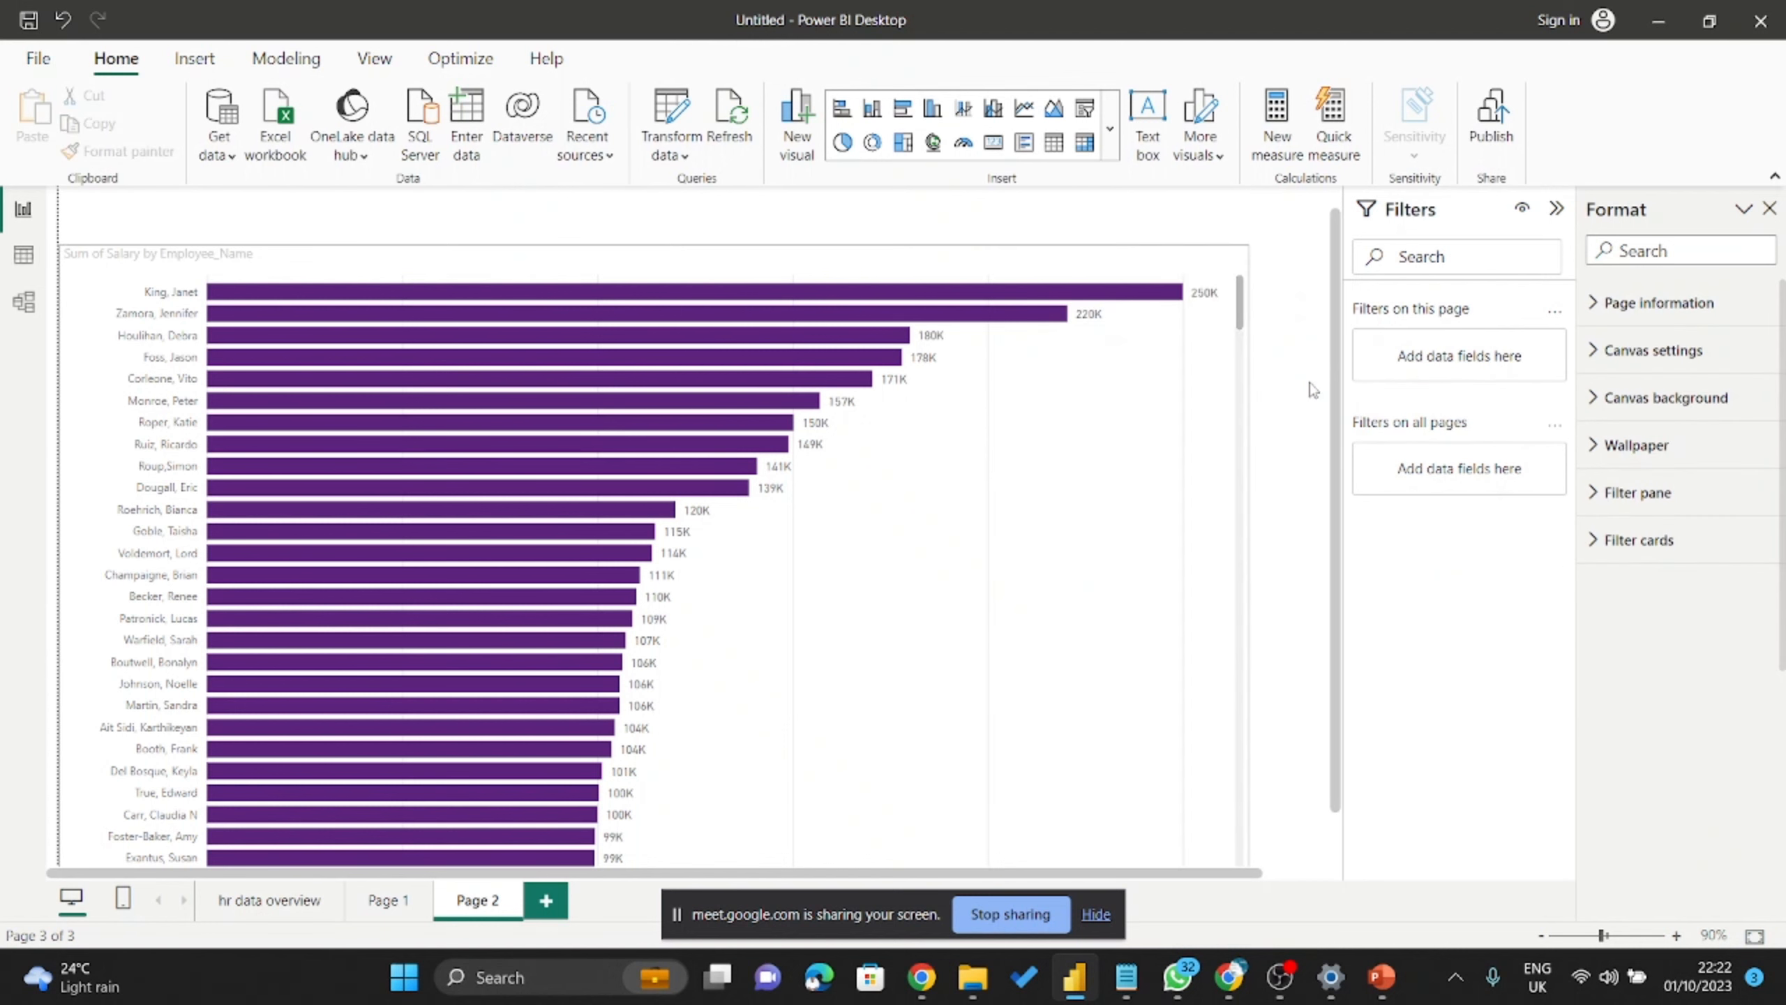
pyautogui.click(1208, 384)
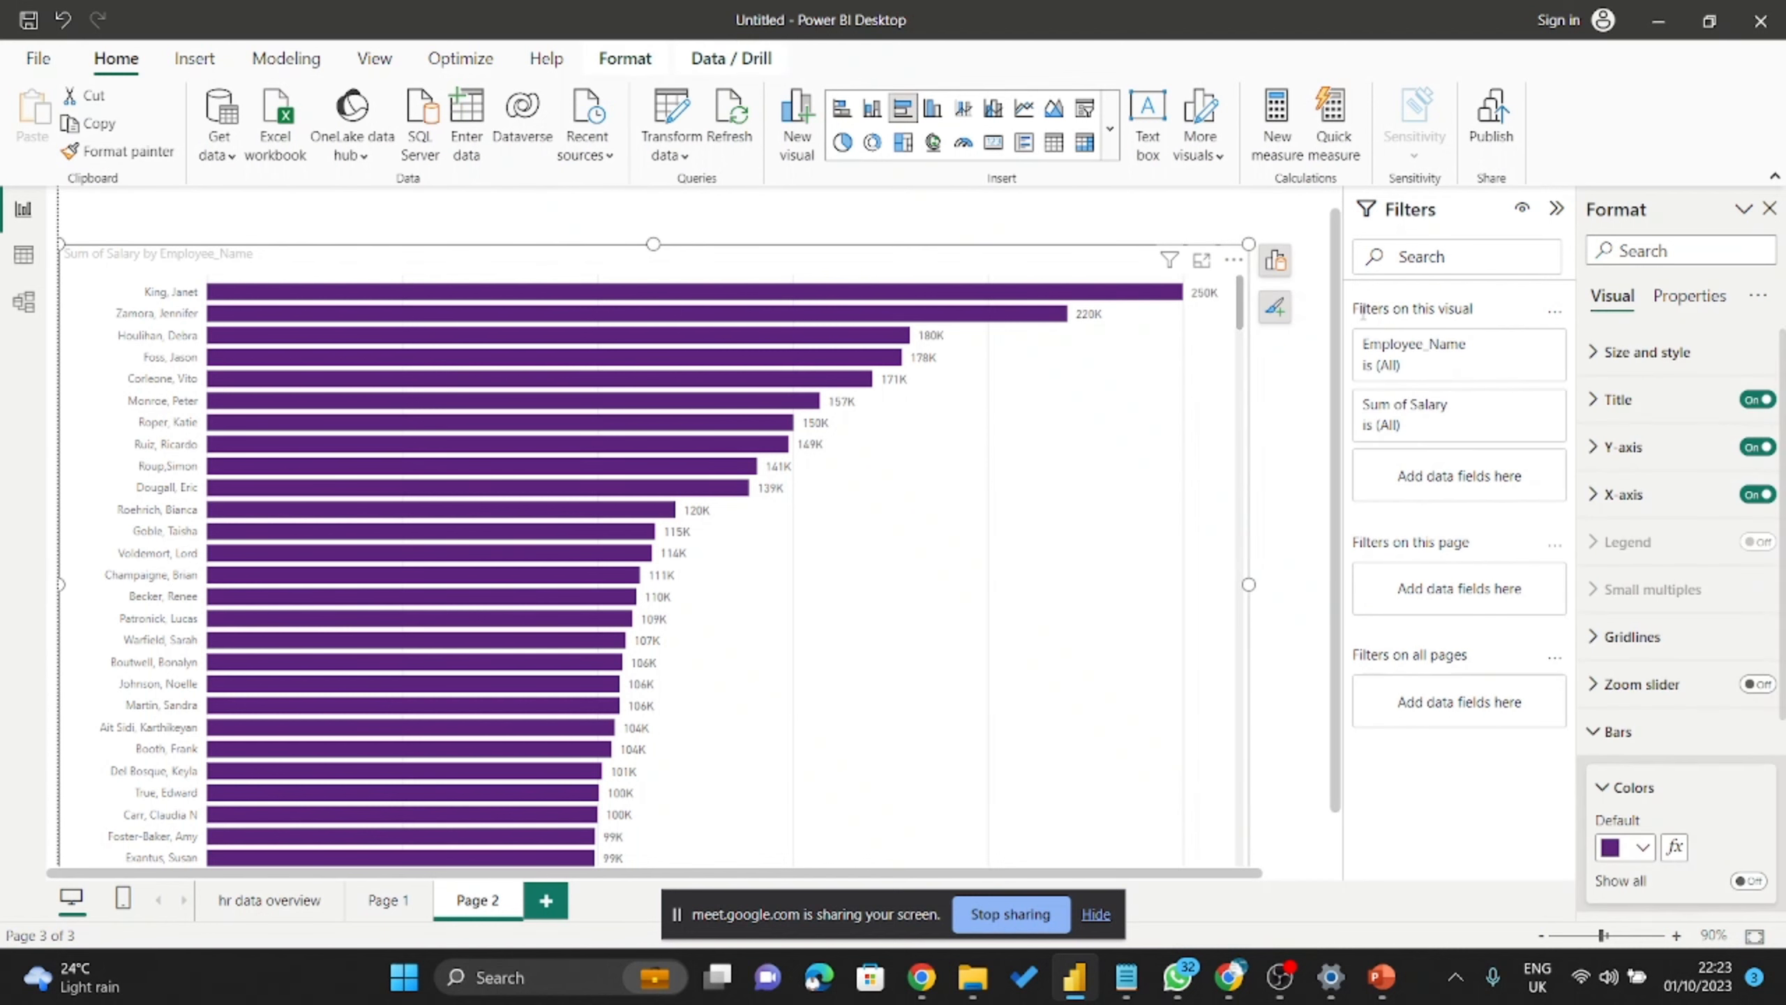
pyautogui.moveTo(1427, 369)
pyautogui.click(1524, 344)
pyautogui.scroll(-5, 1391, 533)
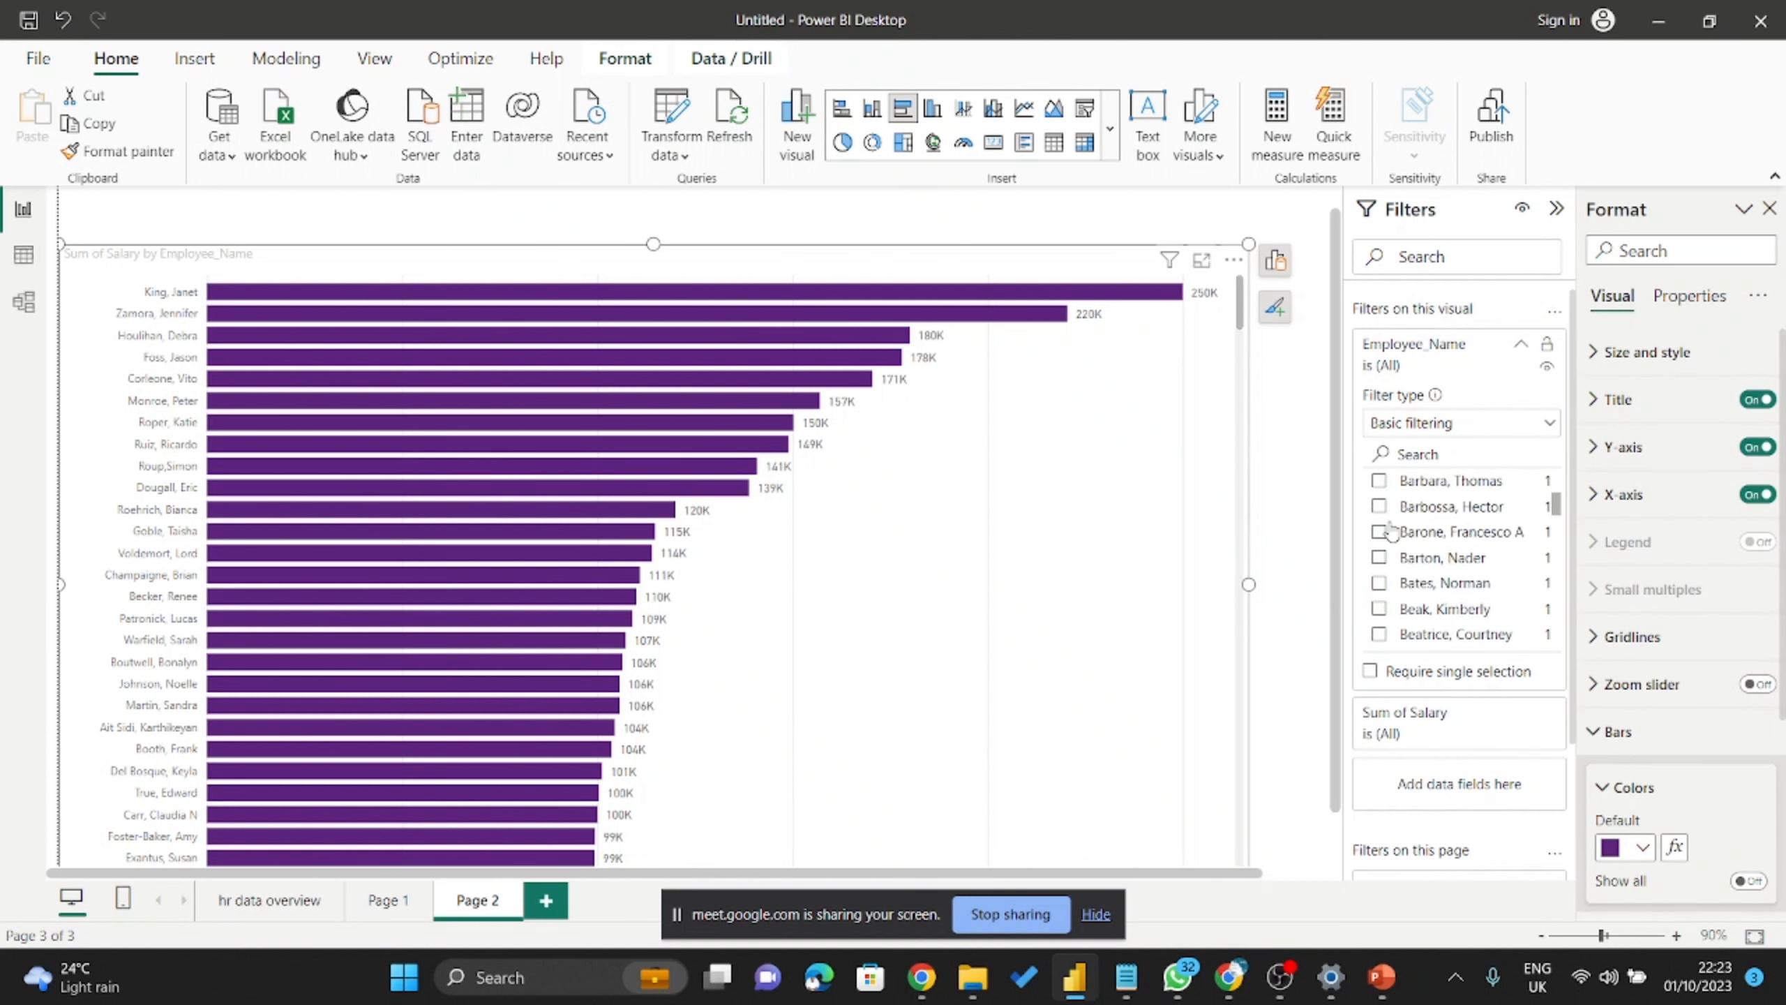
pyautogui.scroll(-5, 1391, 532)
pyautogui.scroll(5, 1383, 492)
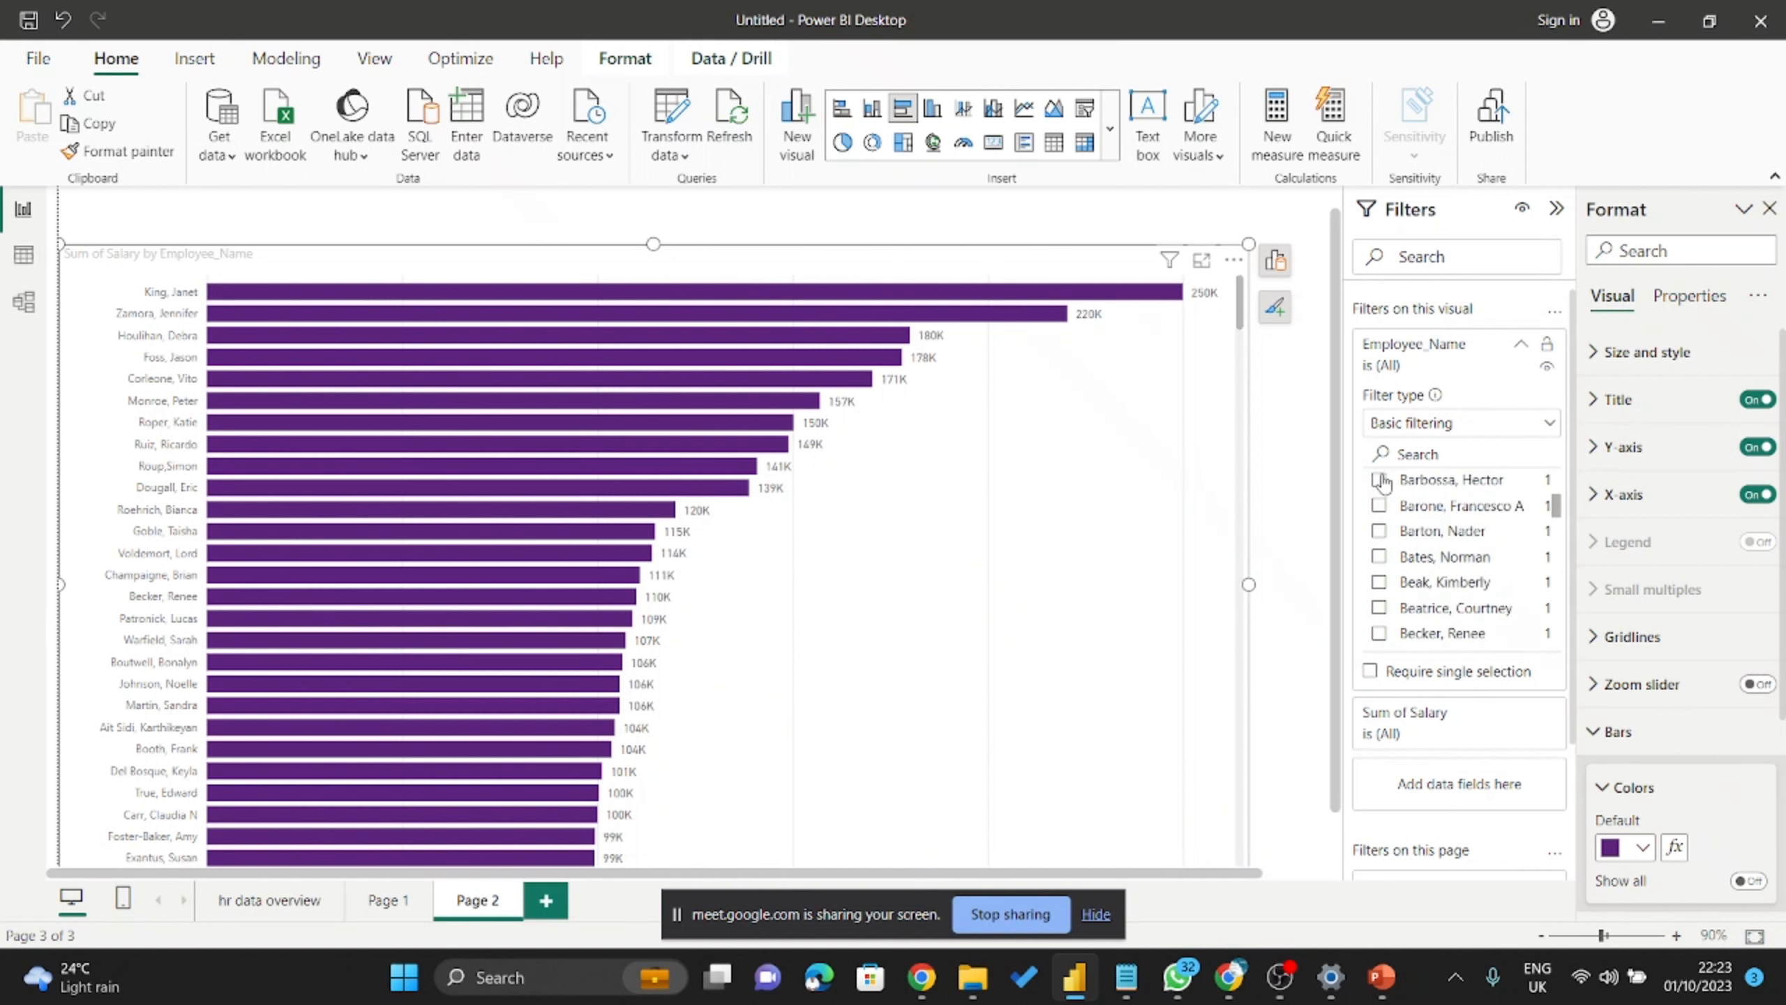
pyautogui.scroll(3, 1381, 482)
pyautogui.click(1378, 513)
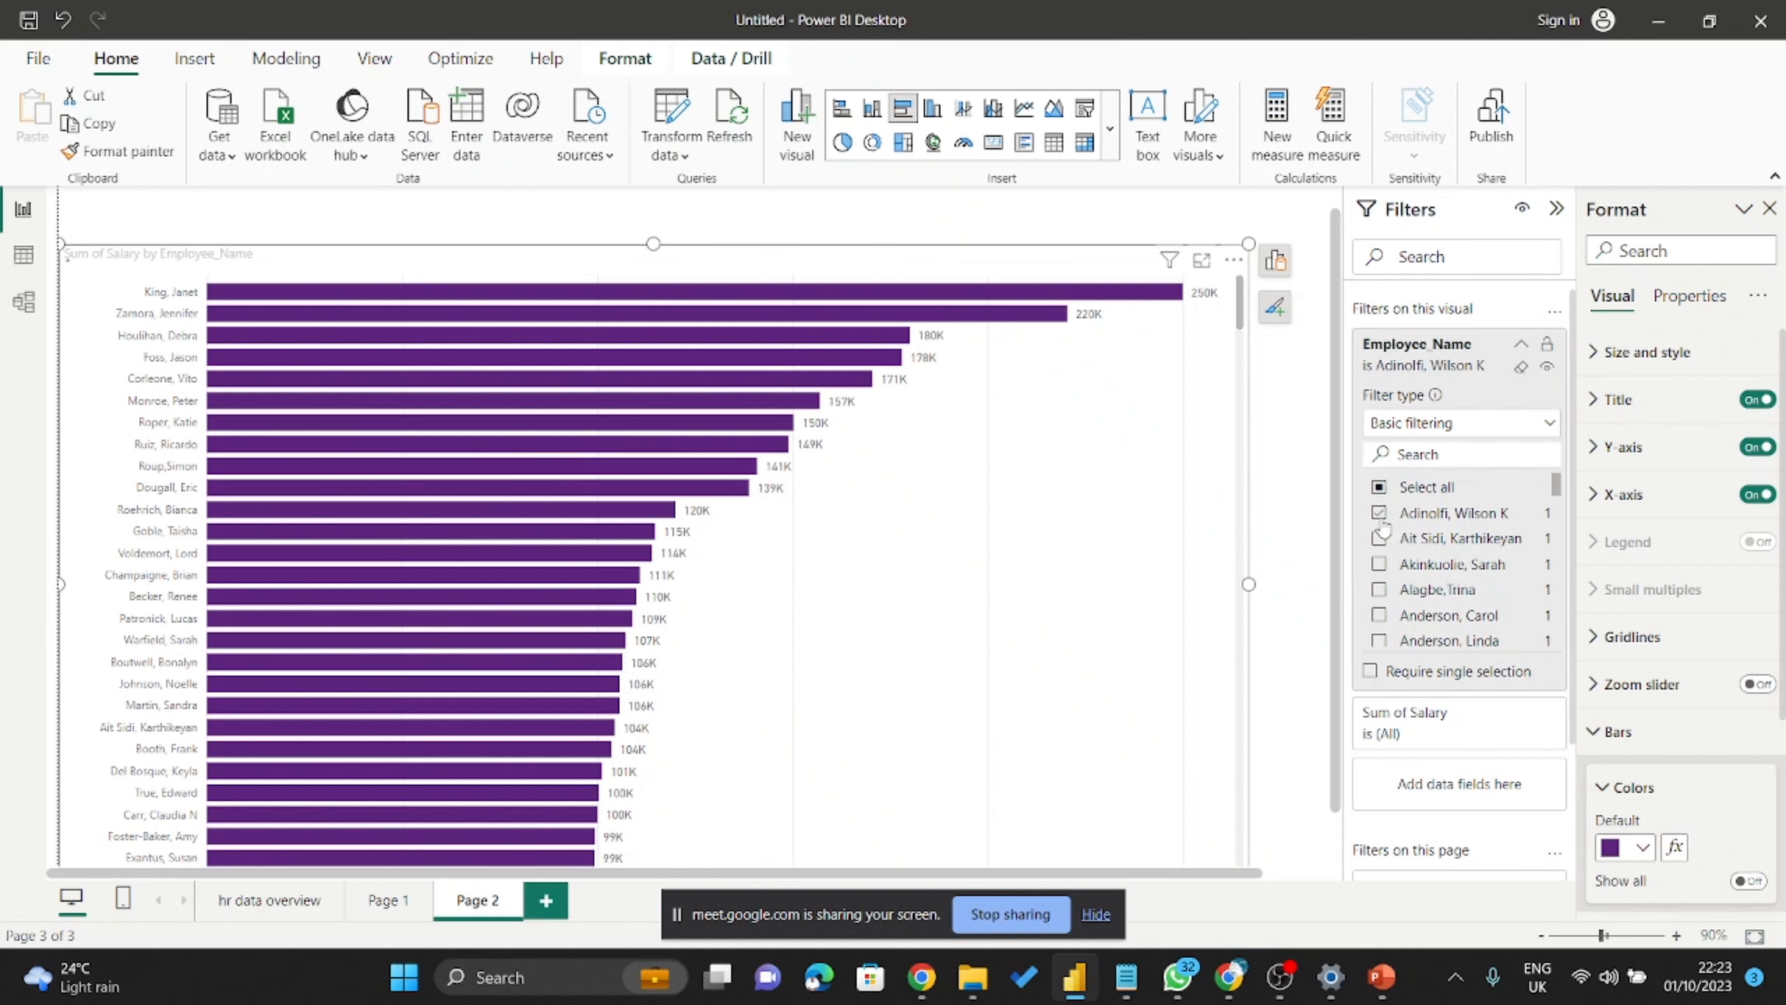
pyautogui.click(1378, 538)
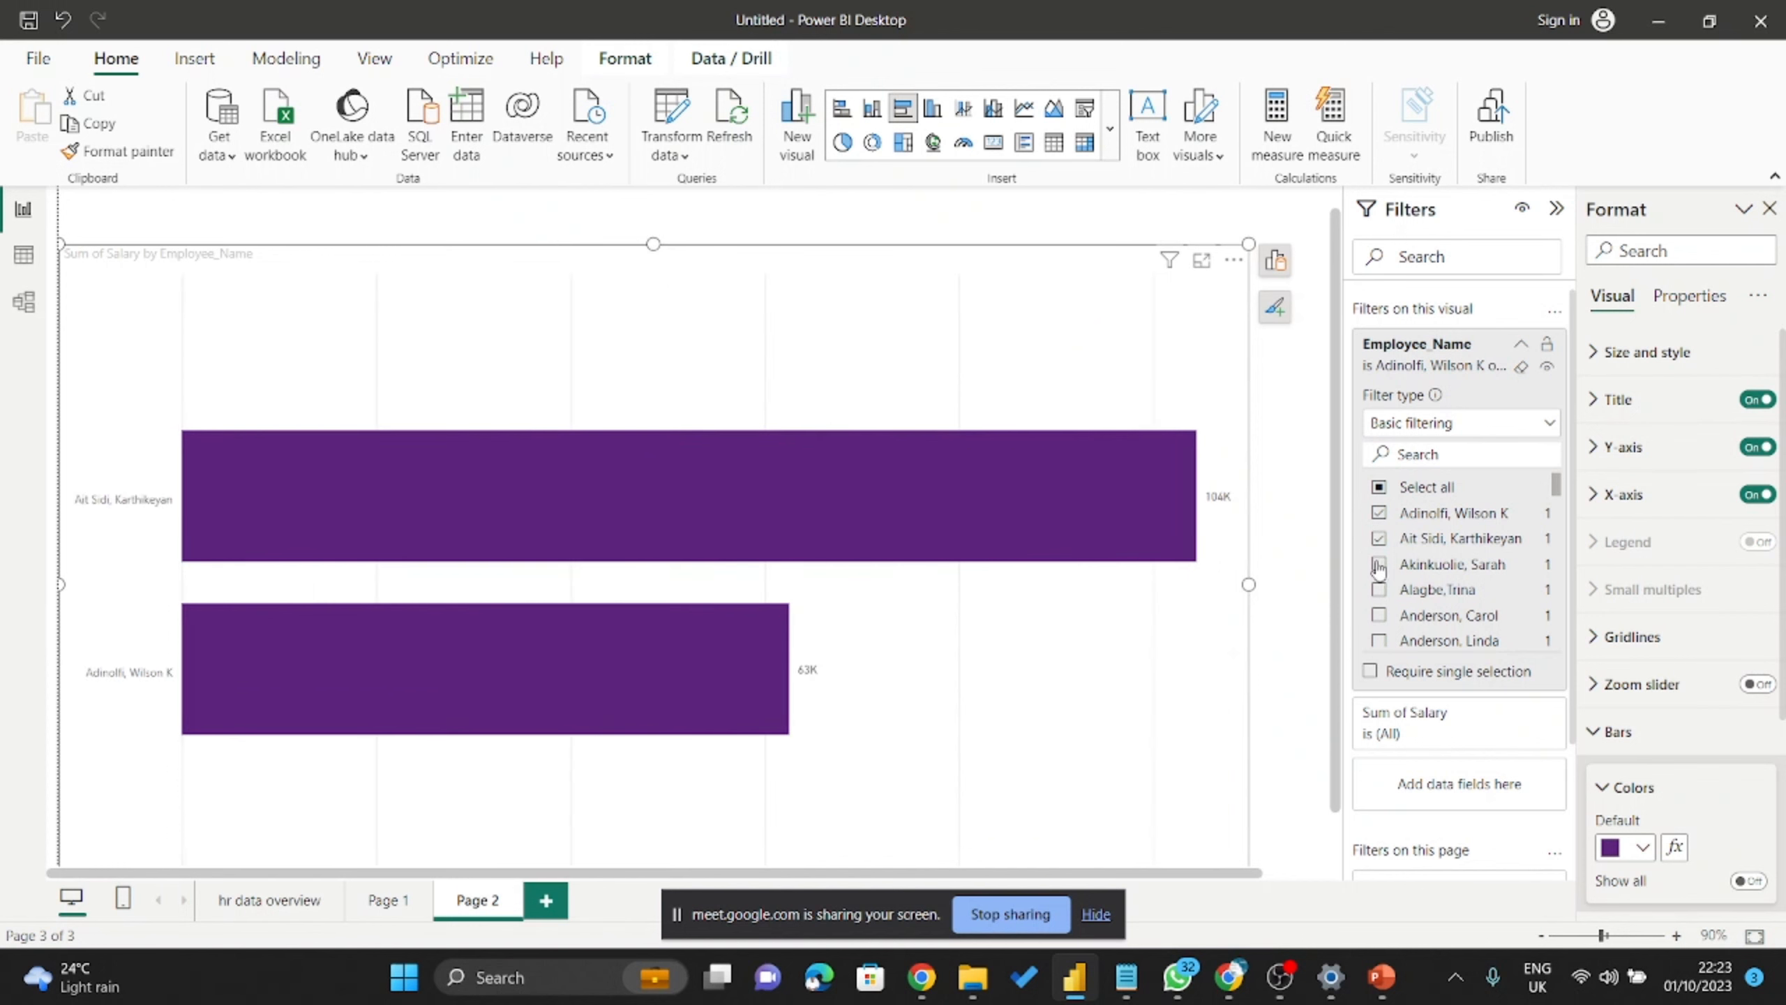
pyautogui.click(1379, 564)
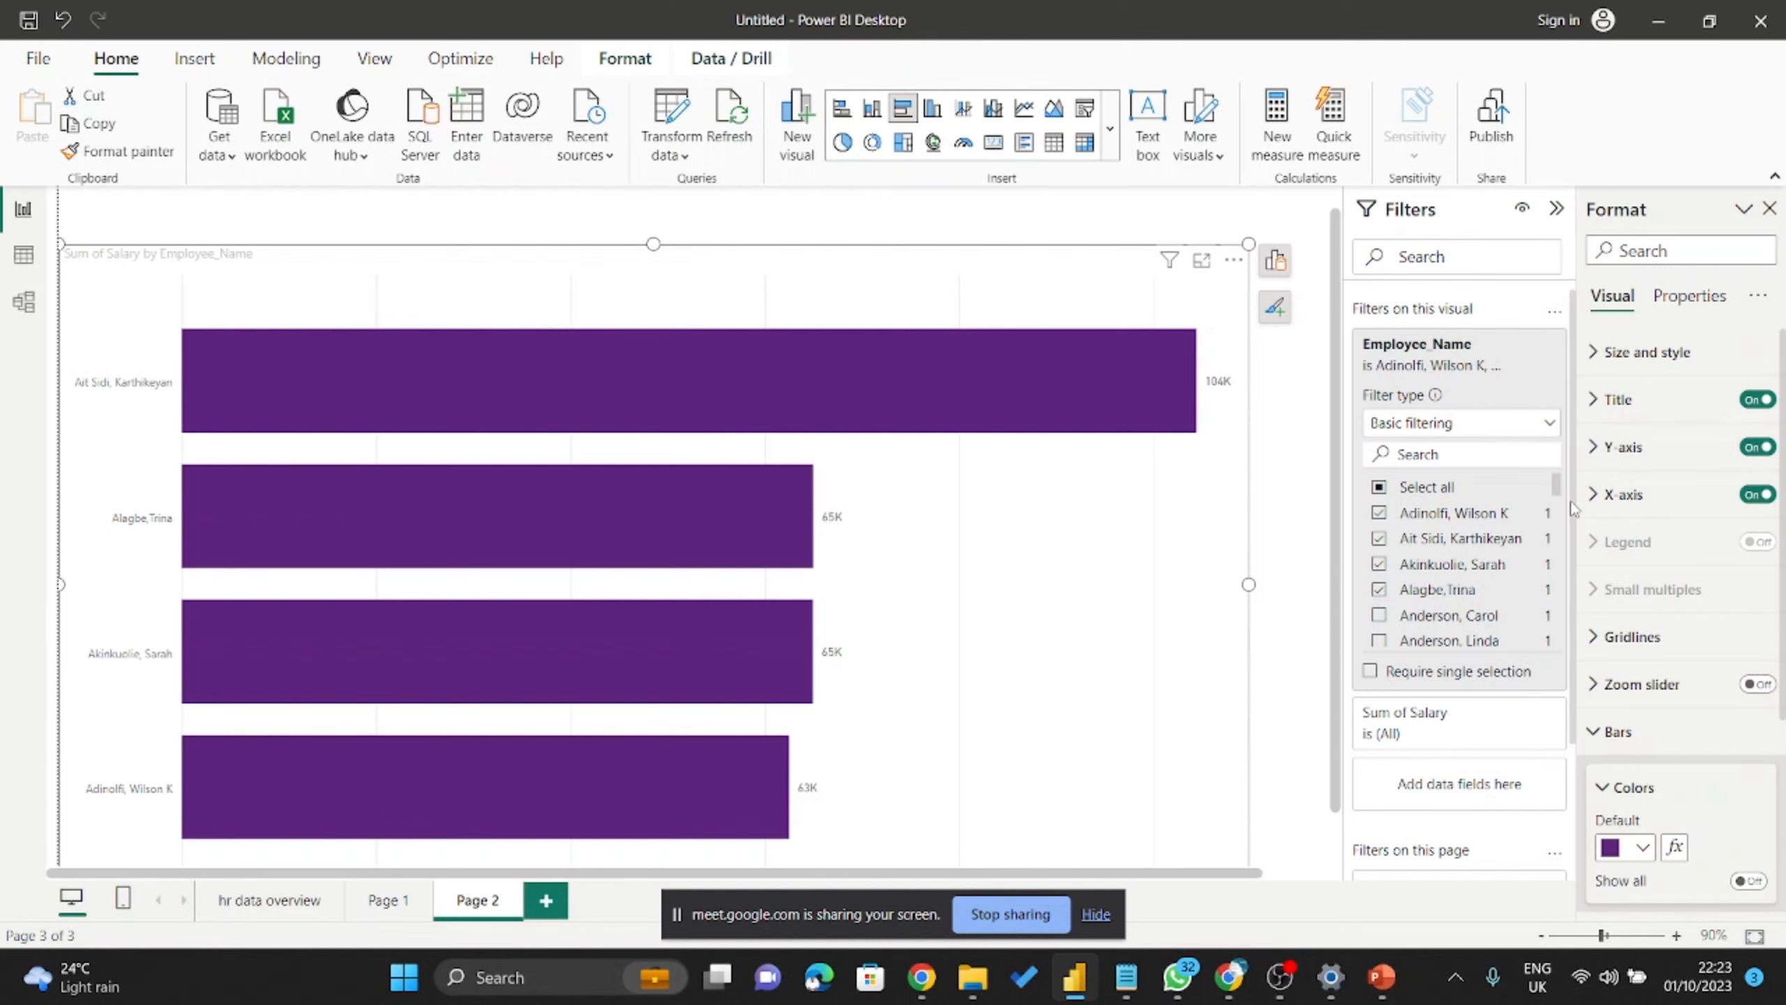
pyautogui.scroll(-10, 1469, 520)
pyautogui.scroll(-3, 1456, 538)
pyautogui.scroll(15, 1441, 542)
pyautogui.click(1379, 487)
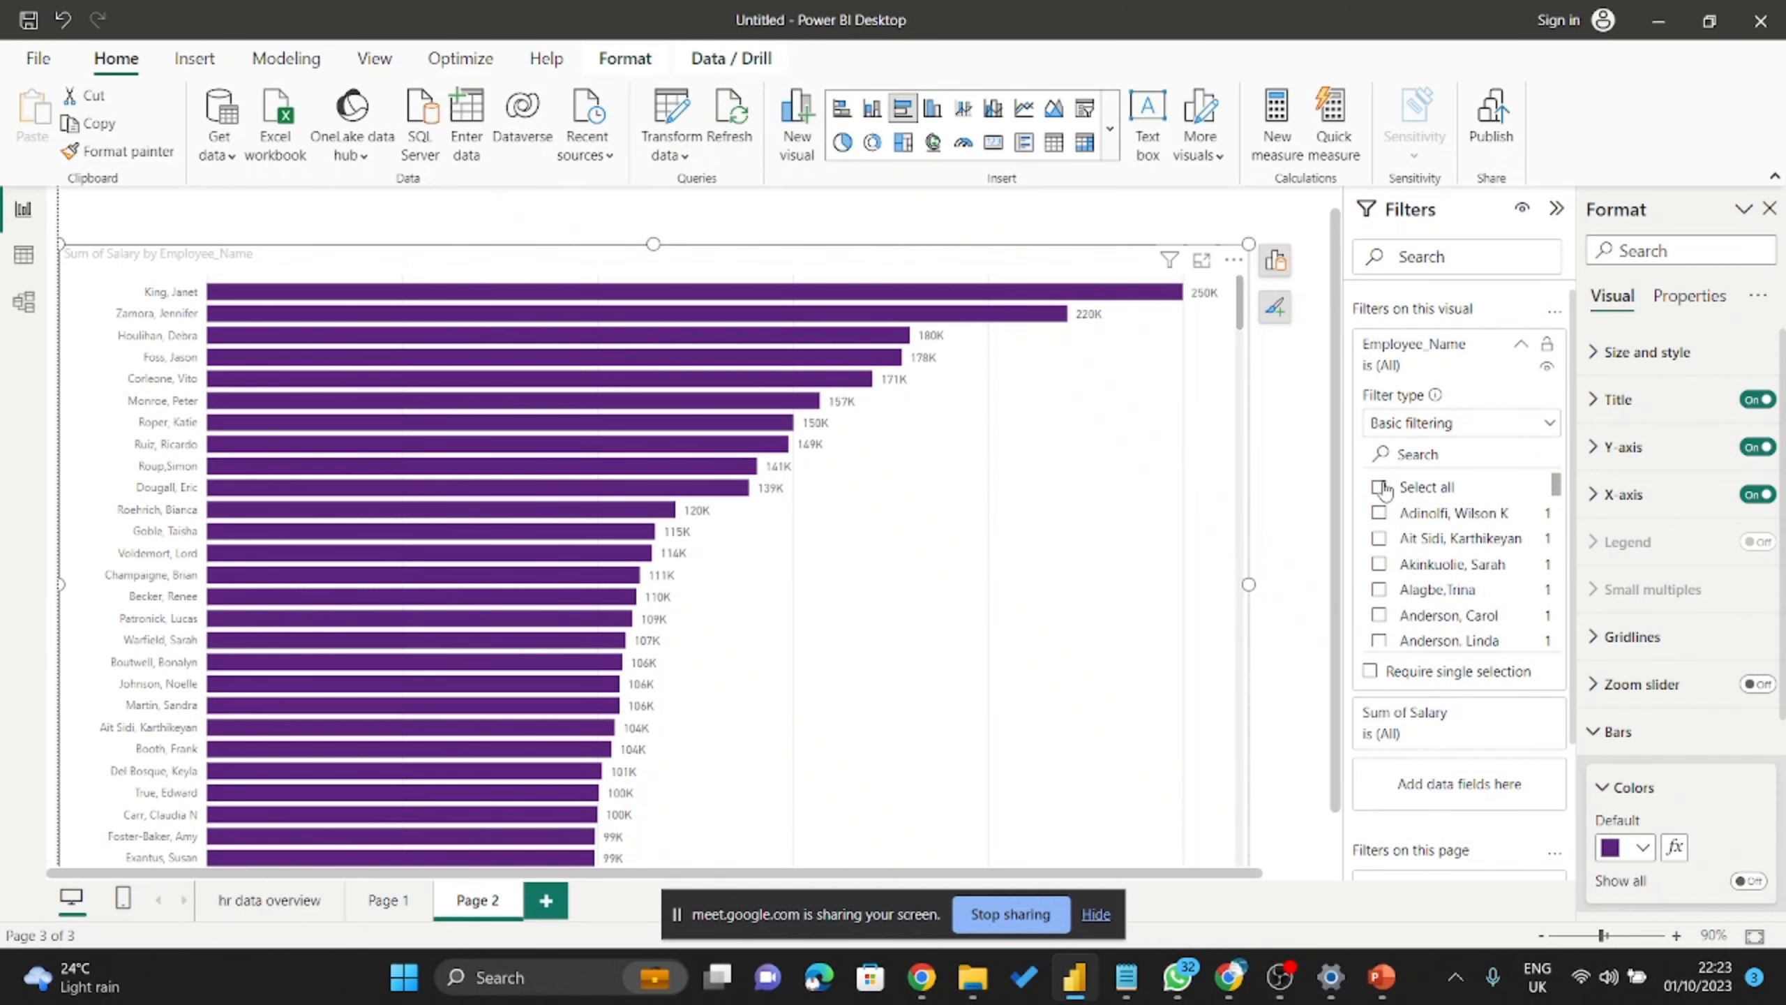
pyautogui.scroll(-2, 1399, 500)
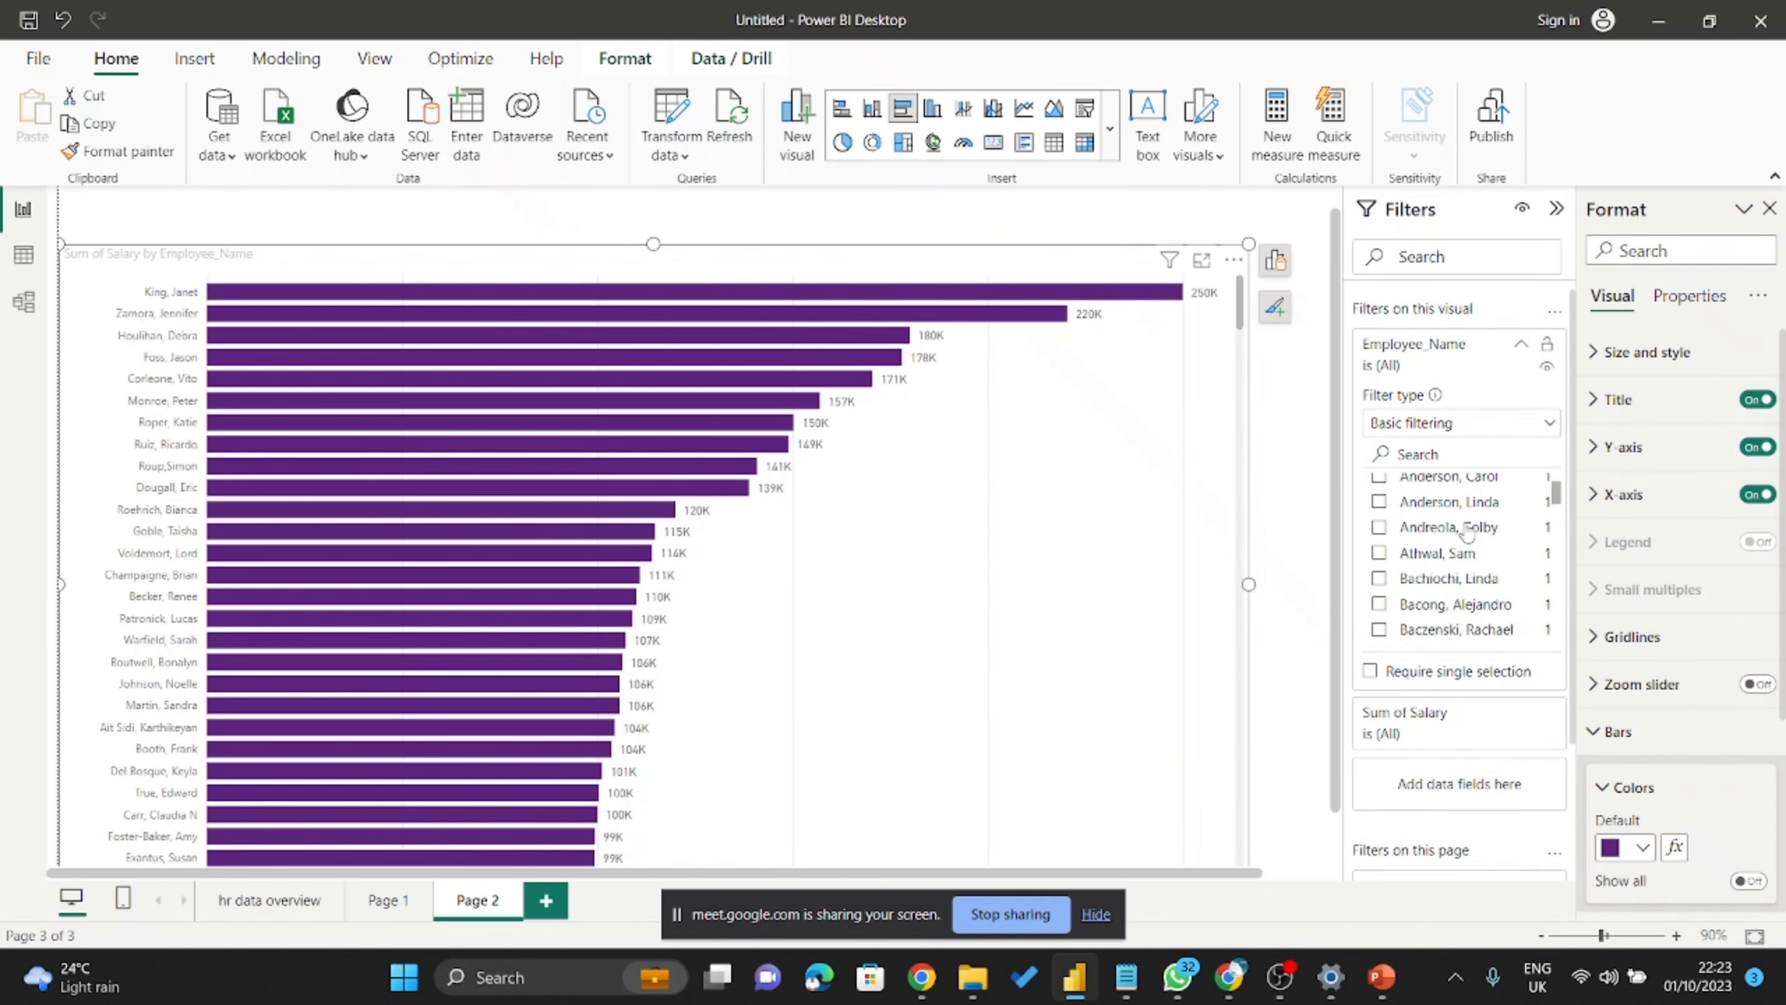
pyautogui.click(1525, 348)
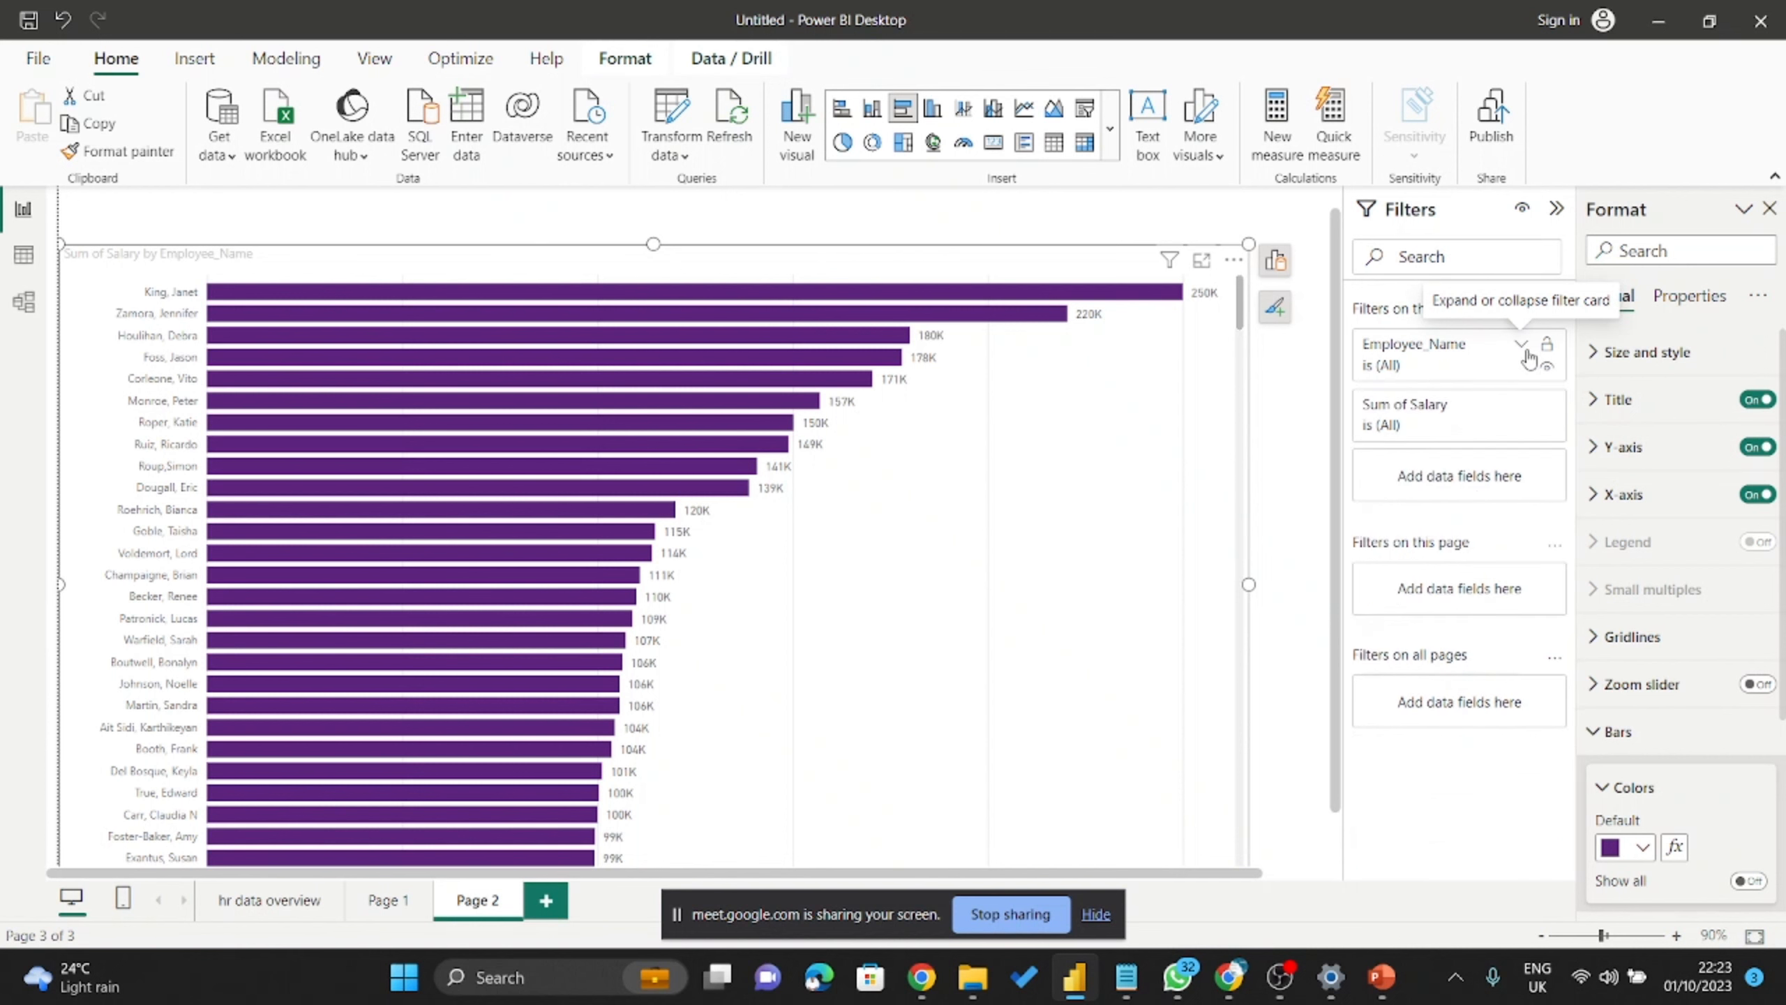
# Filter Sum of Salary to values less than 100000 and apply it.
pyautogui.click(1522, 407)
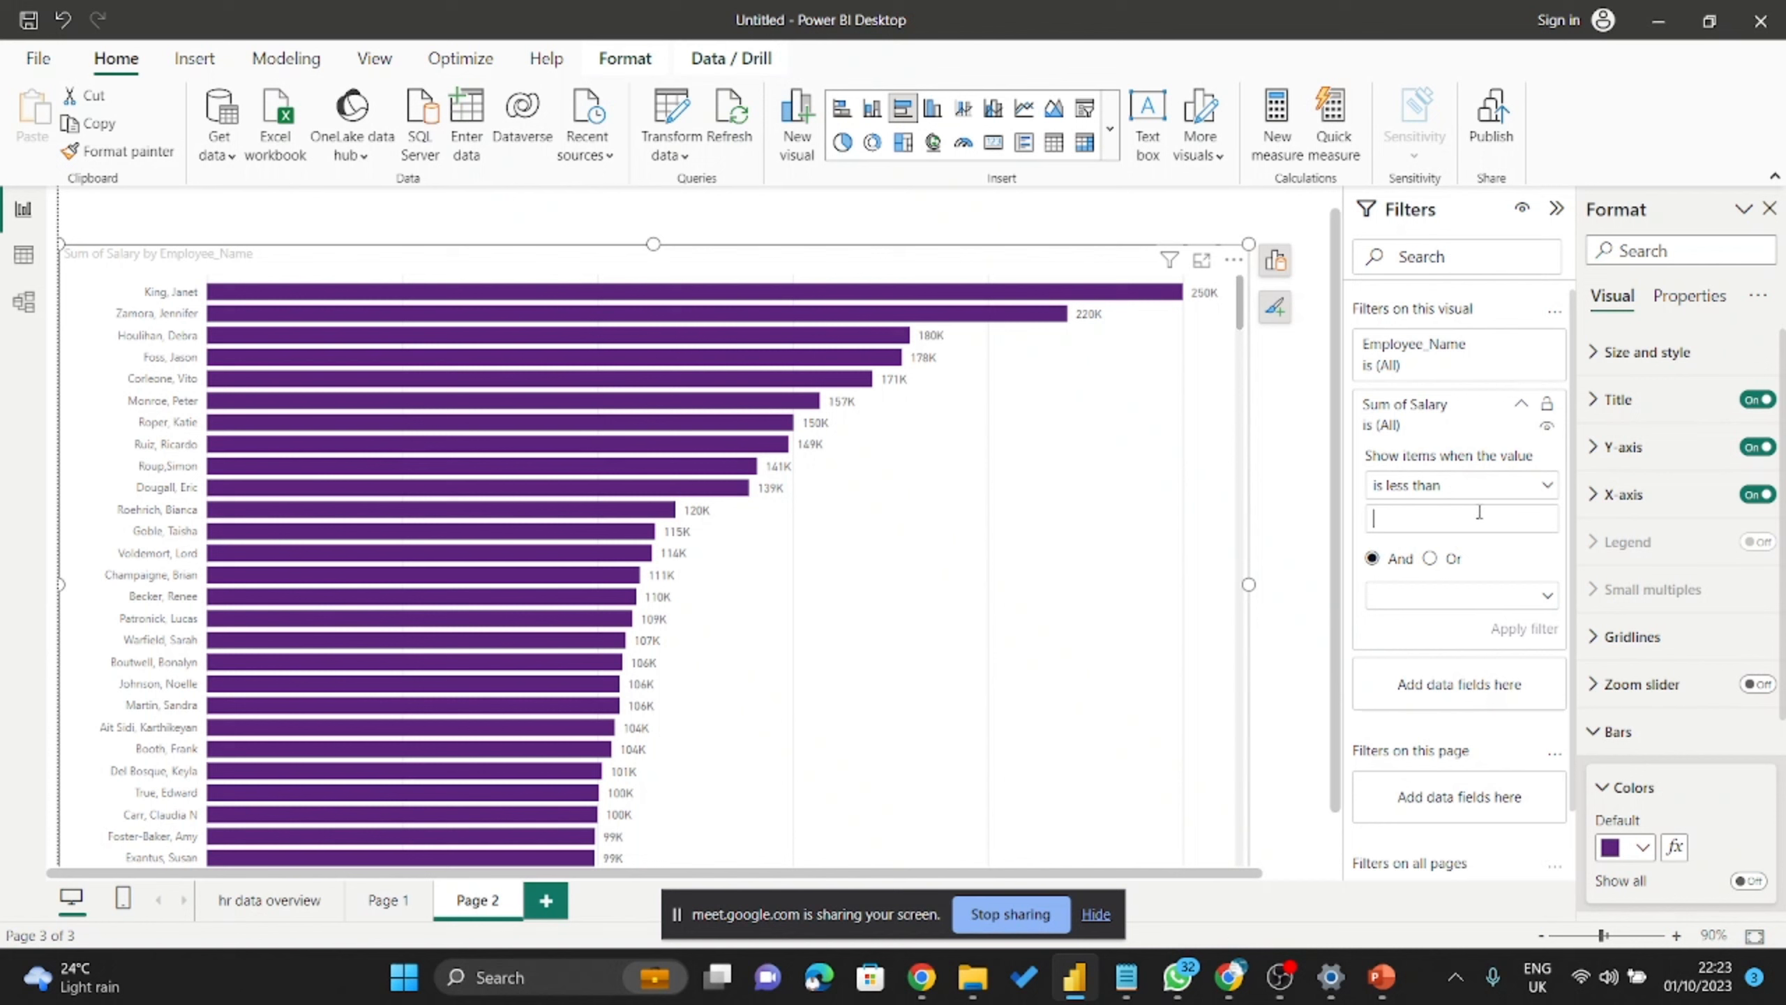
pyautogui.write('100000')
pyautogui.click(1523, 628)
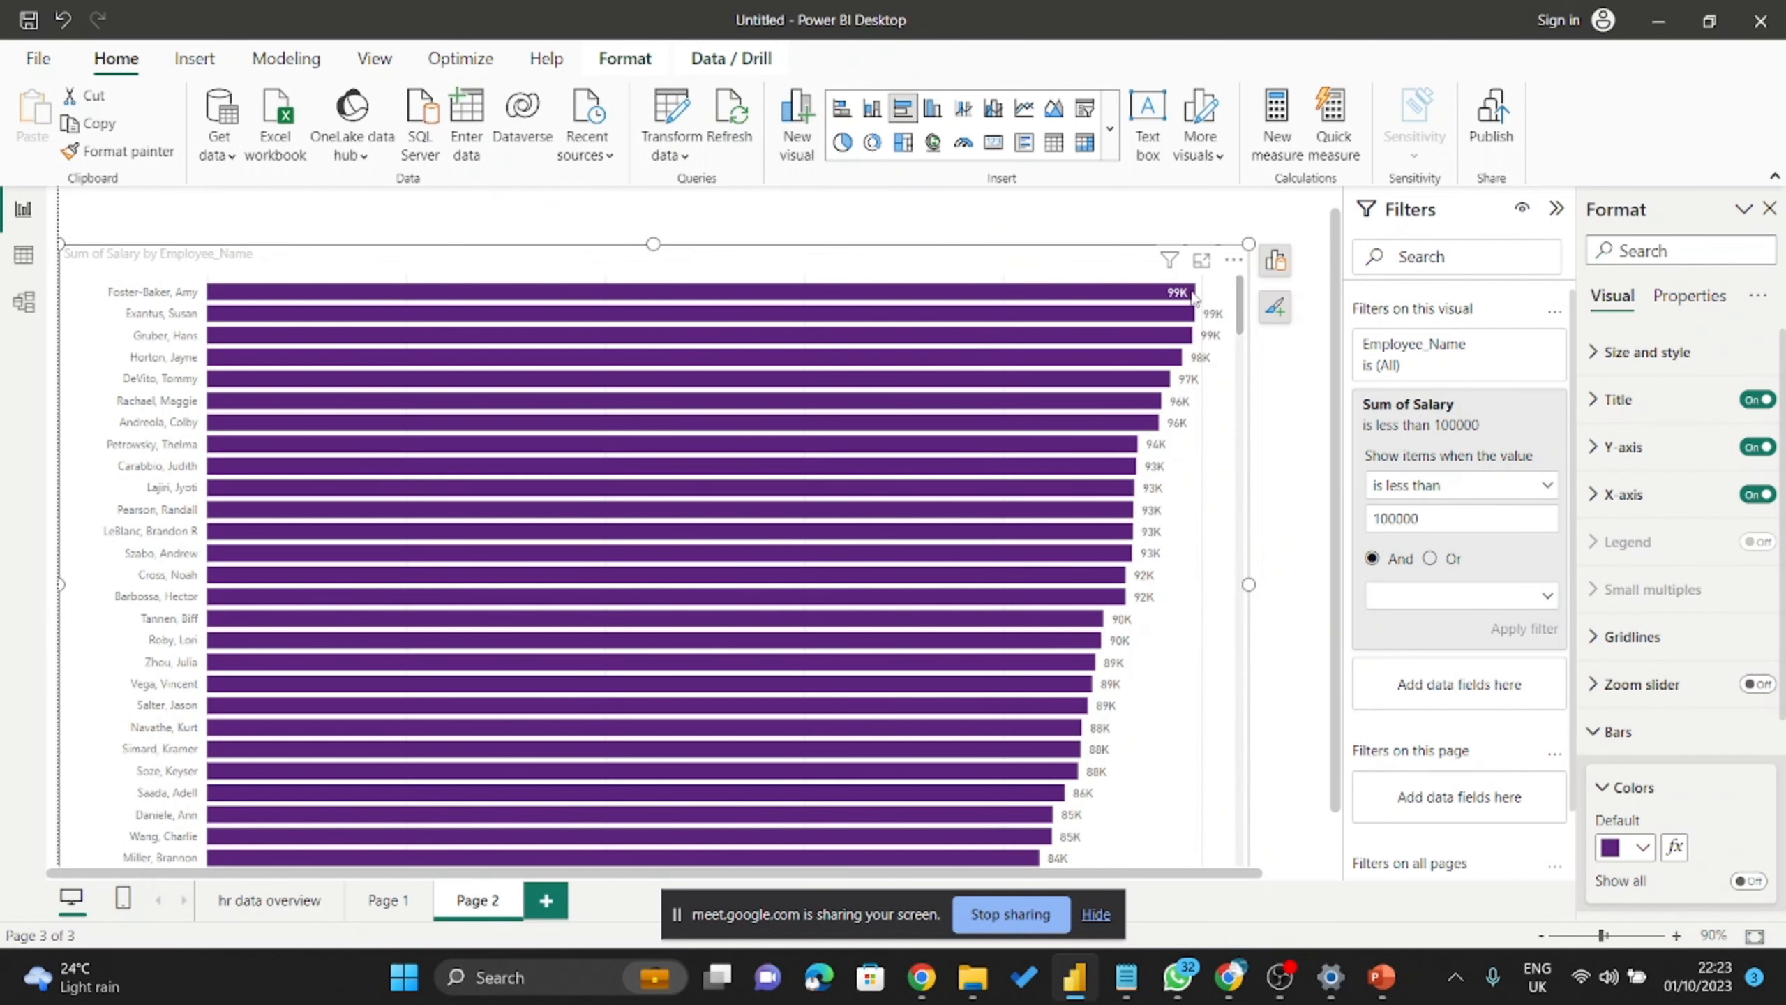
pyautogui.moveTo(1179, 297)
pyautogui.scroll(-5, 1147, 625)
pyautogui.scroll(5, 1148, 626)
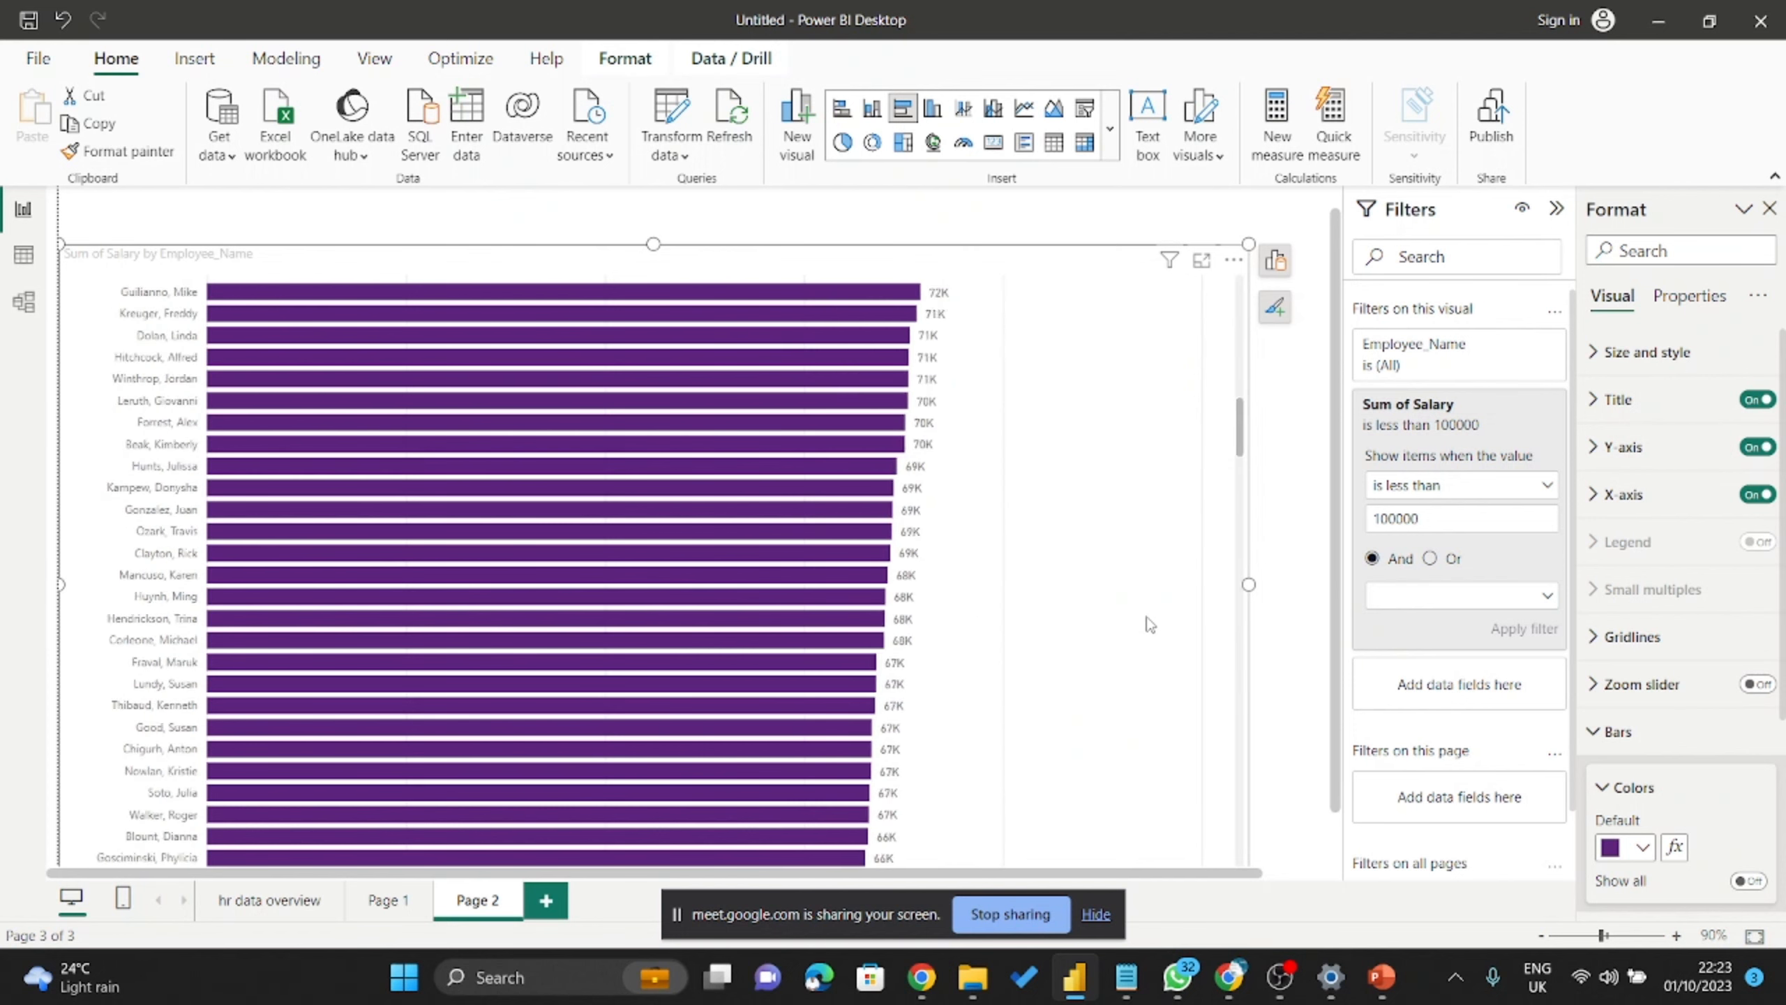
# Switch the condition to is greater than, delete the 100000 value, and clear the Sum of Salary filter.
pyautogui.click(1507, 487)
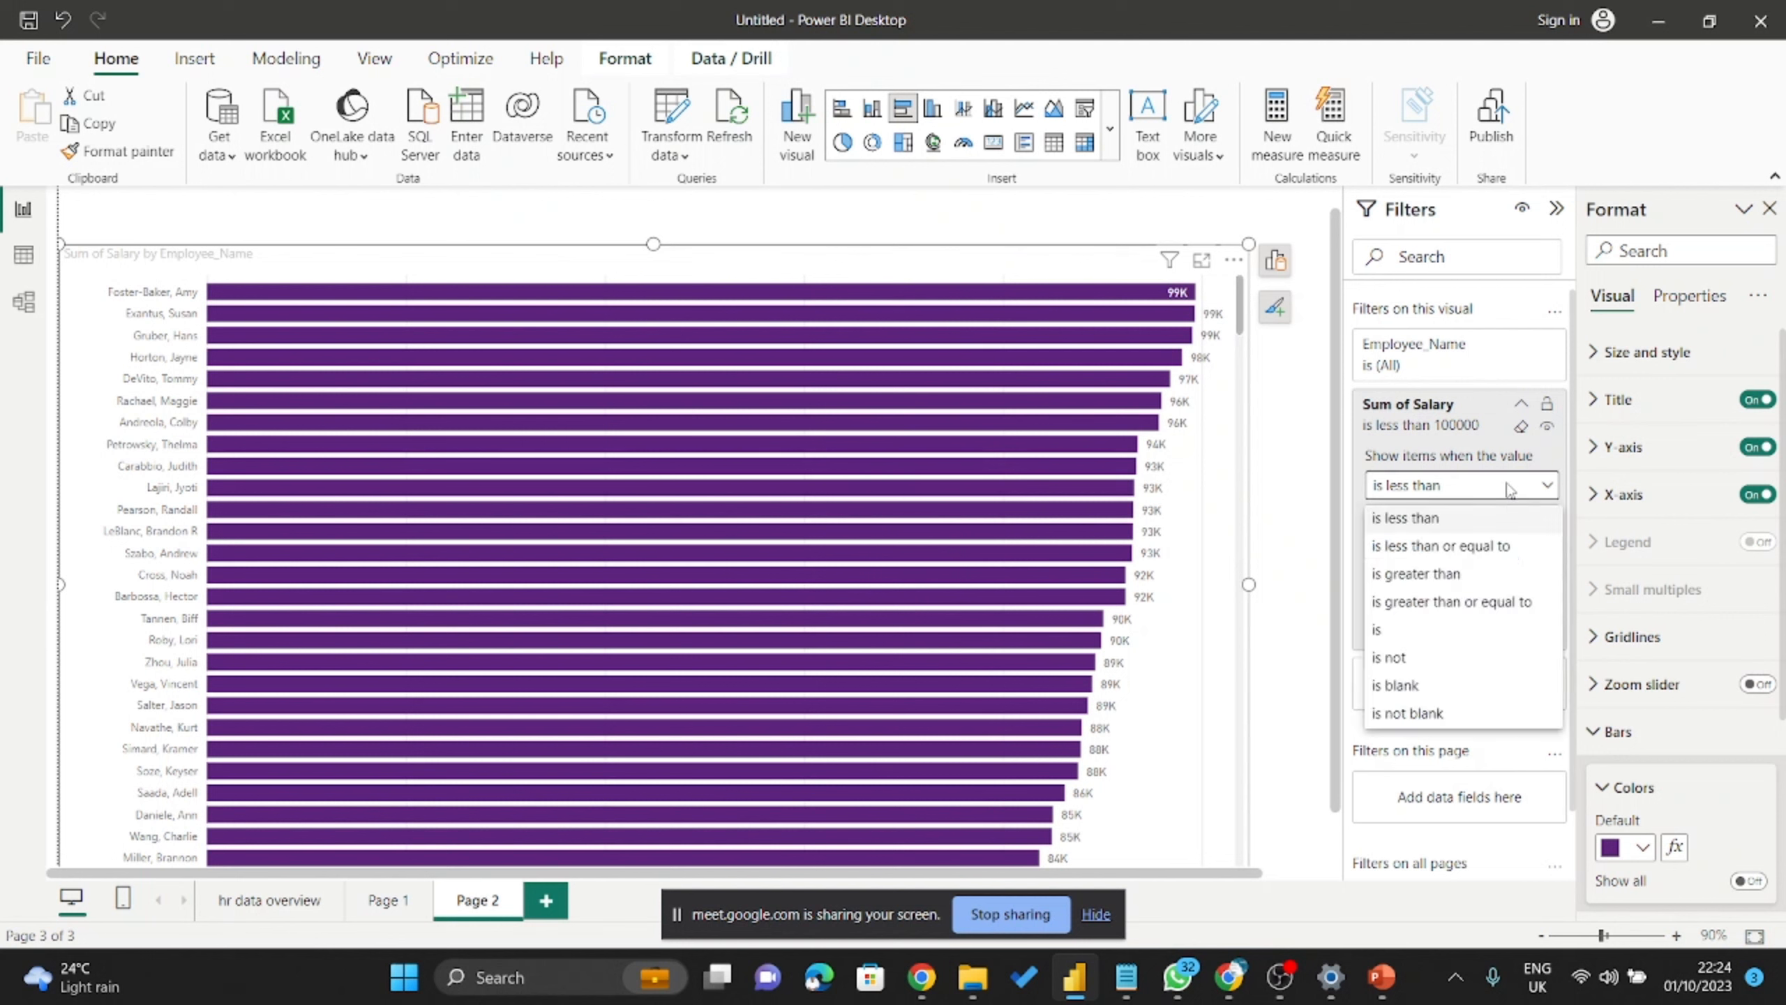
pyautogui.click(1453, 583)
pyautogui.click(1512, 493)
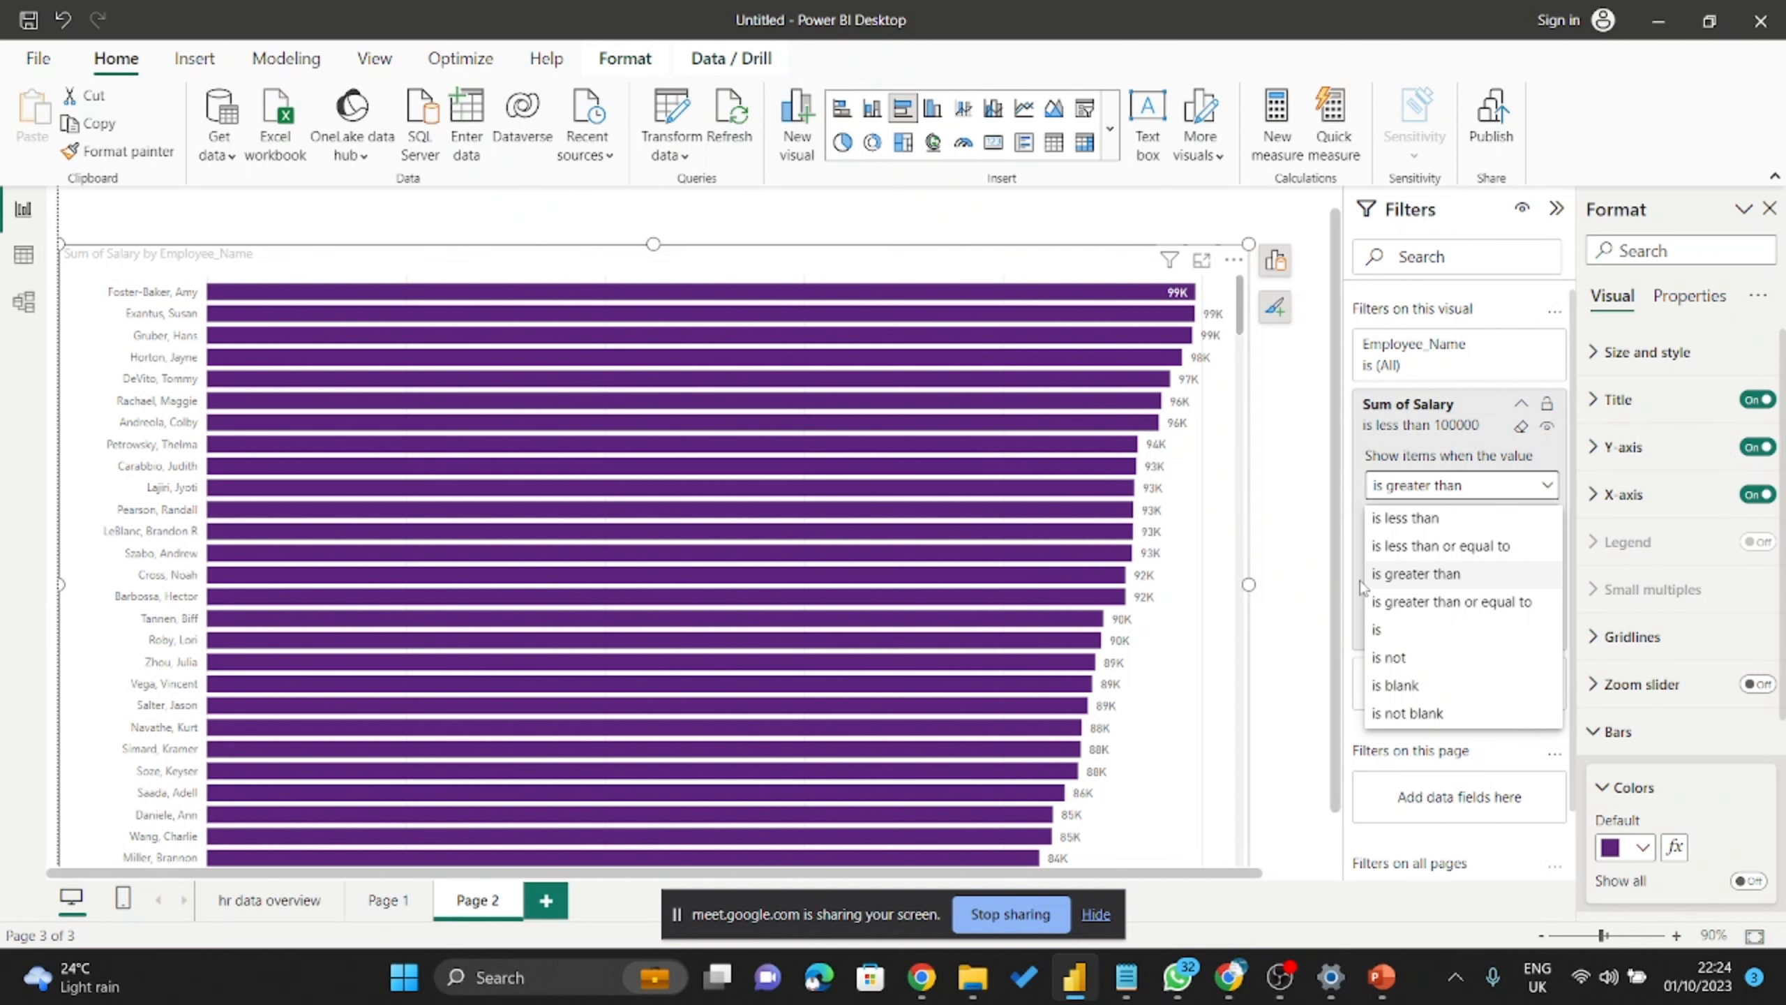
pyautogui.click(1545, 494)
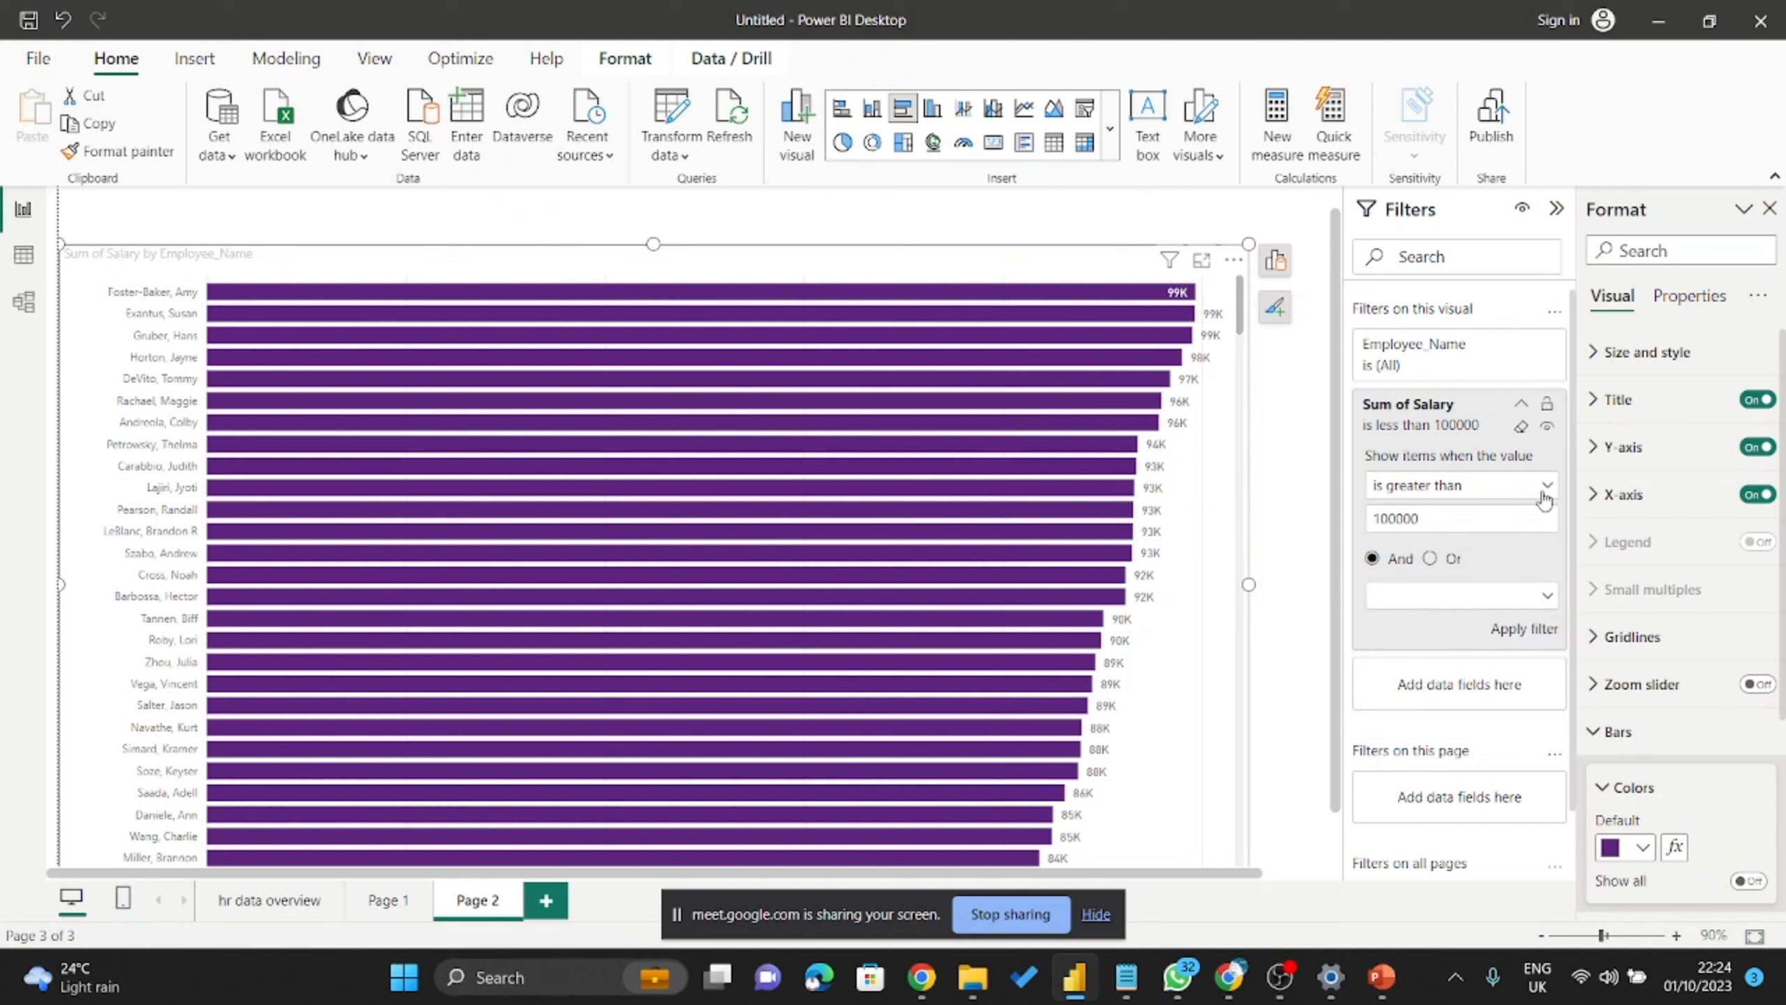
pyautogui.moveTo(1453, 514); pyautogui.dragTo(1311, 556)
pyautogui.press('BackSpace')
pyautogui.click(1521, 427)
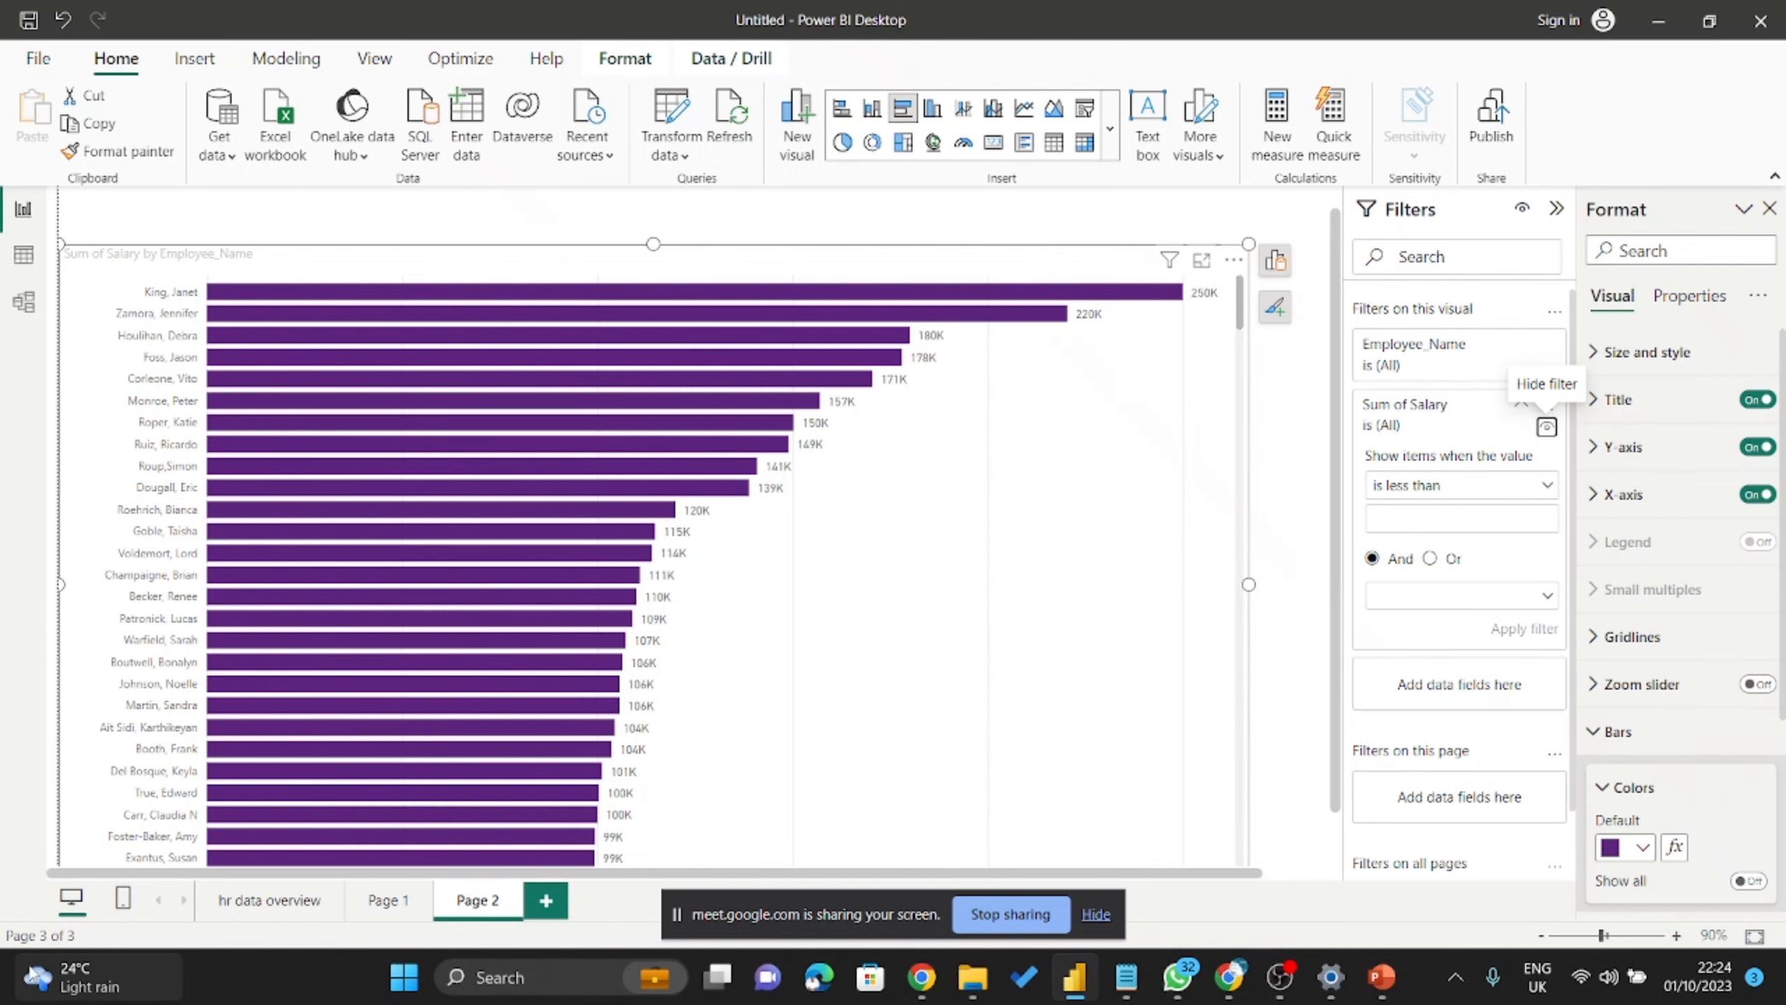
pyautogui.moveTo(71, 977)
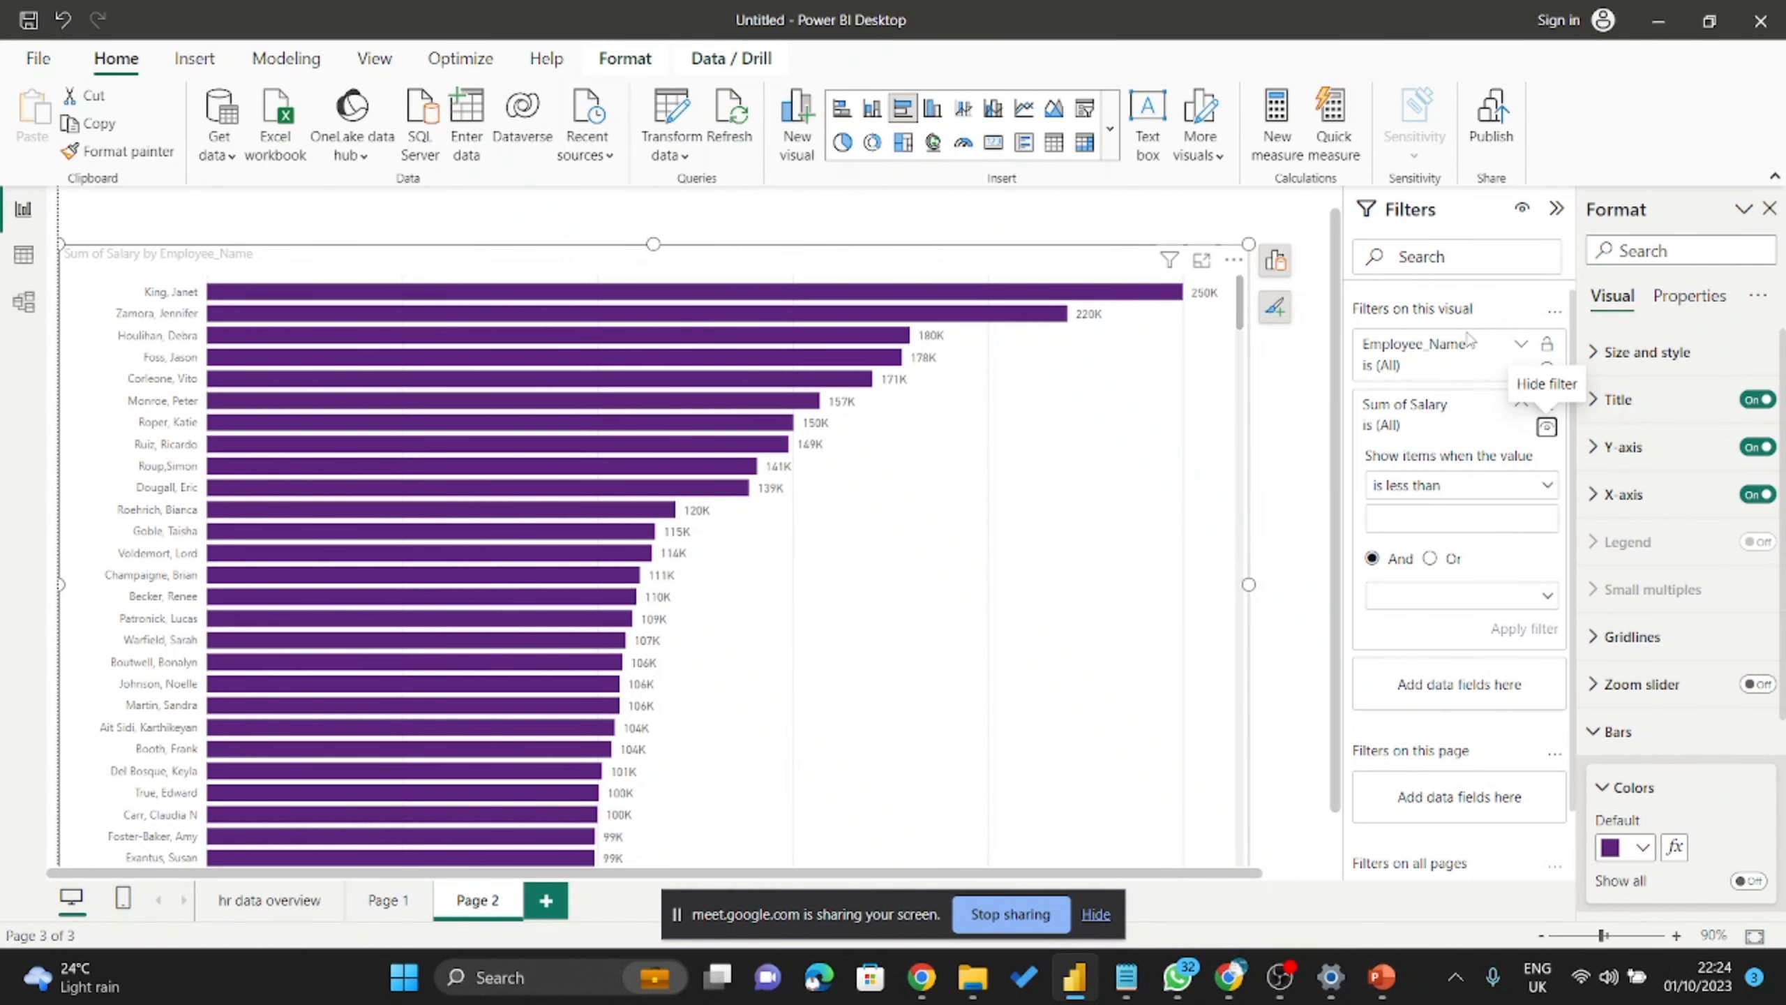
# Untick the ticked names in the Employee_Name checklist so the filter returns to (All).
pyautogui.click(1515, 345)
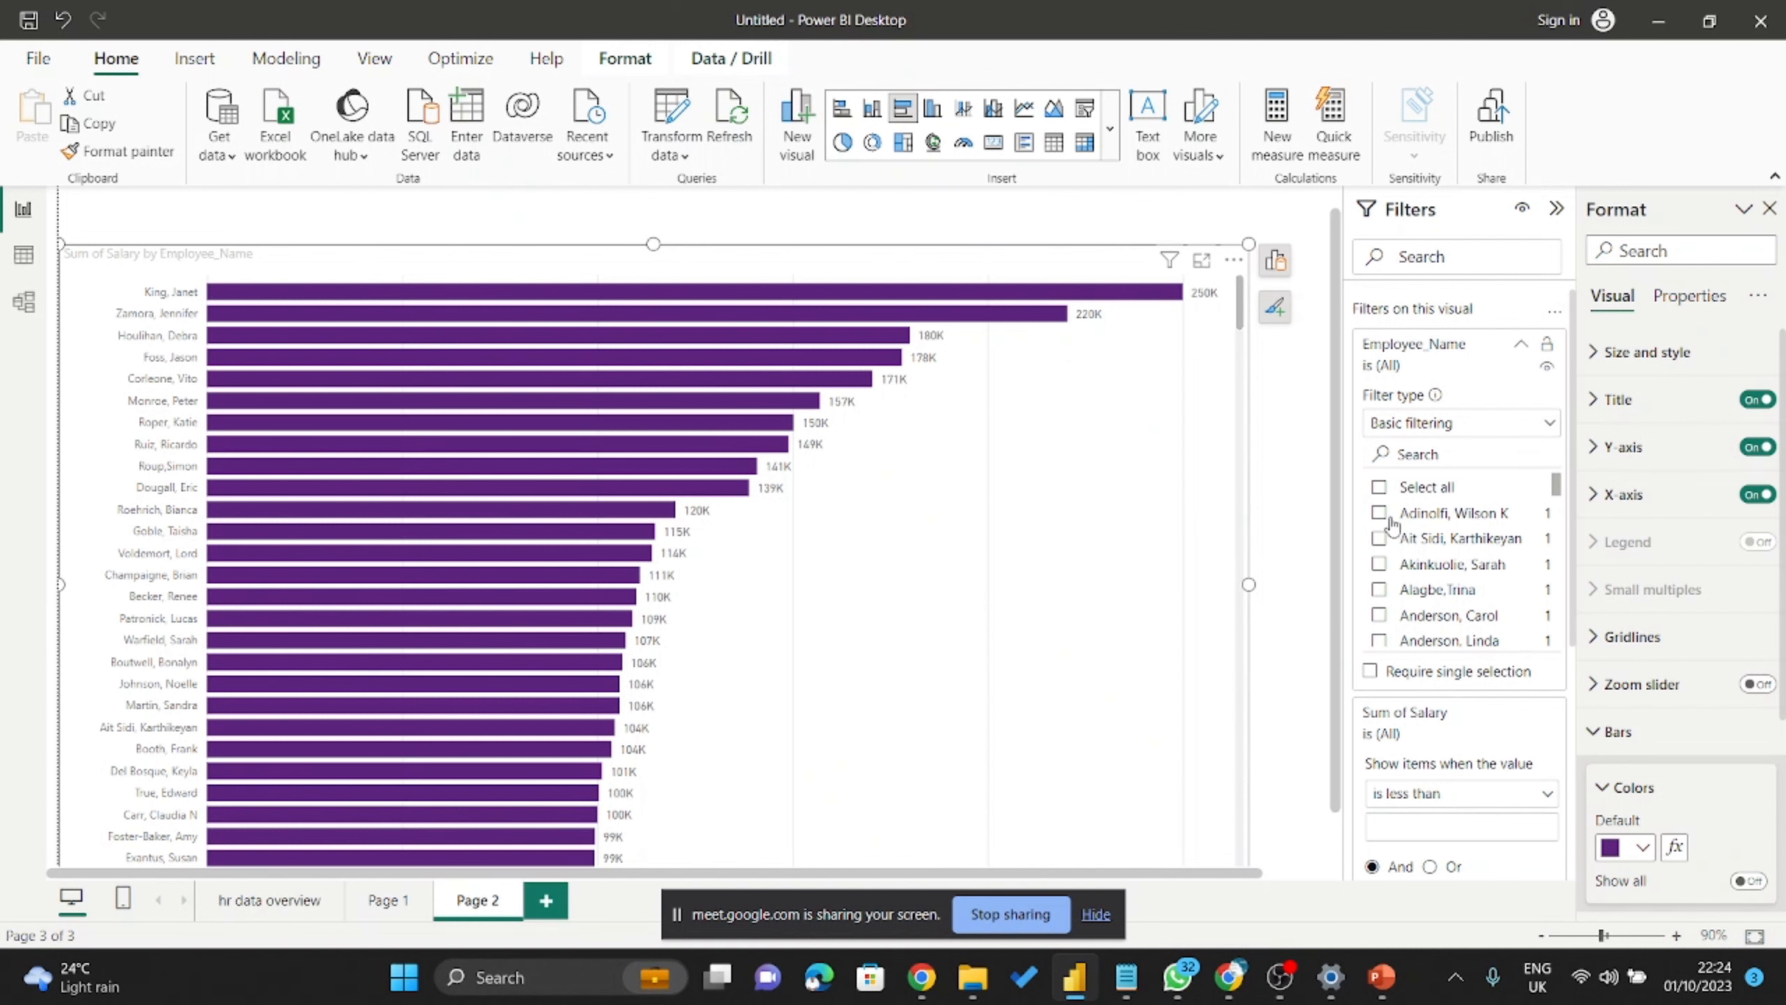
pyautogui.scroll(-3, 1391, 521)
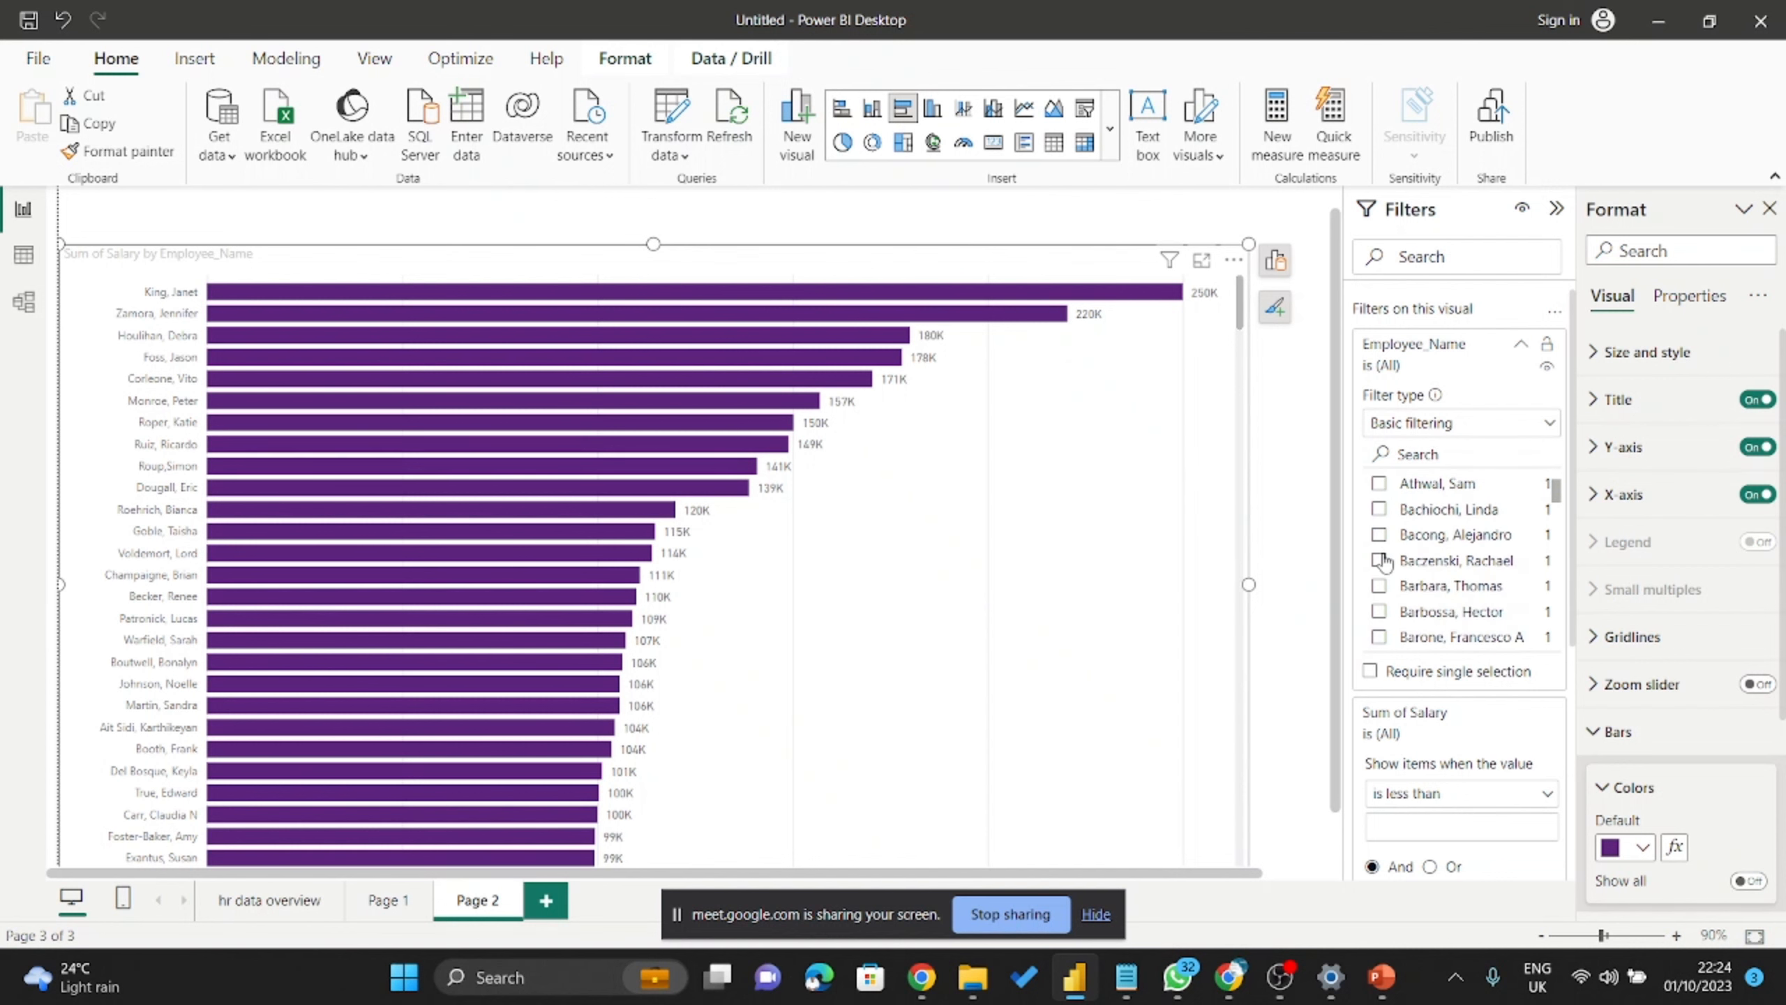
pyautogui.click(1379, 560)
pyautogui.click(1379, 535)
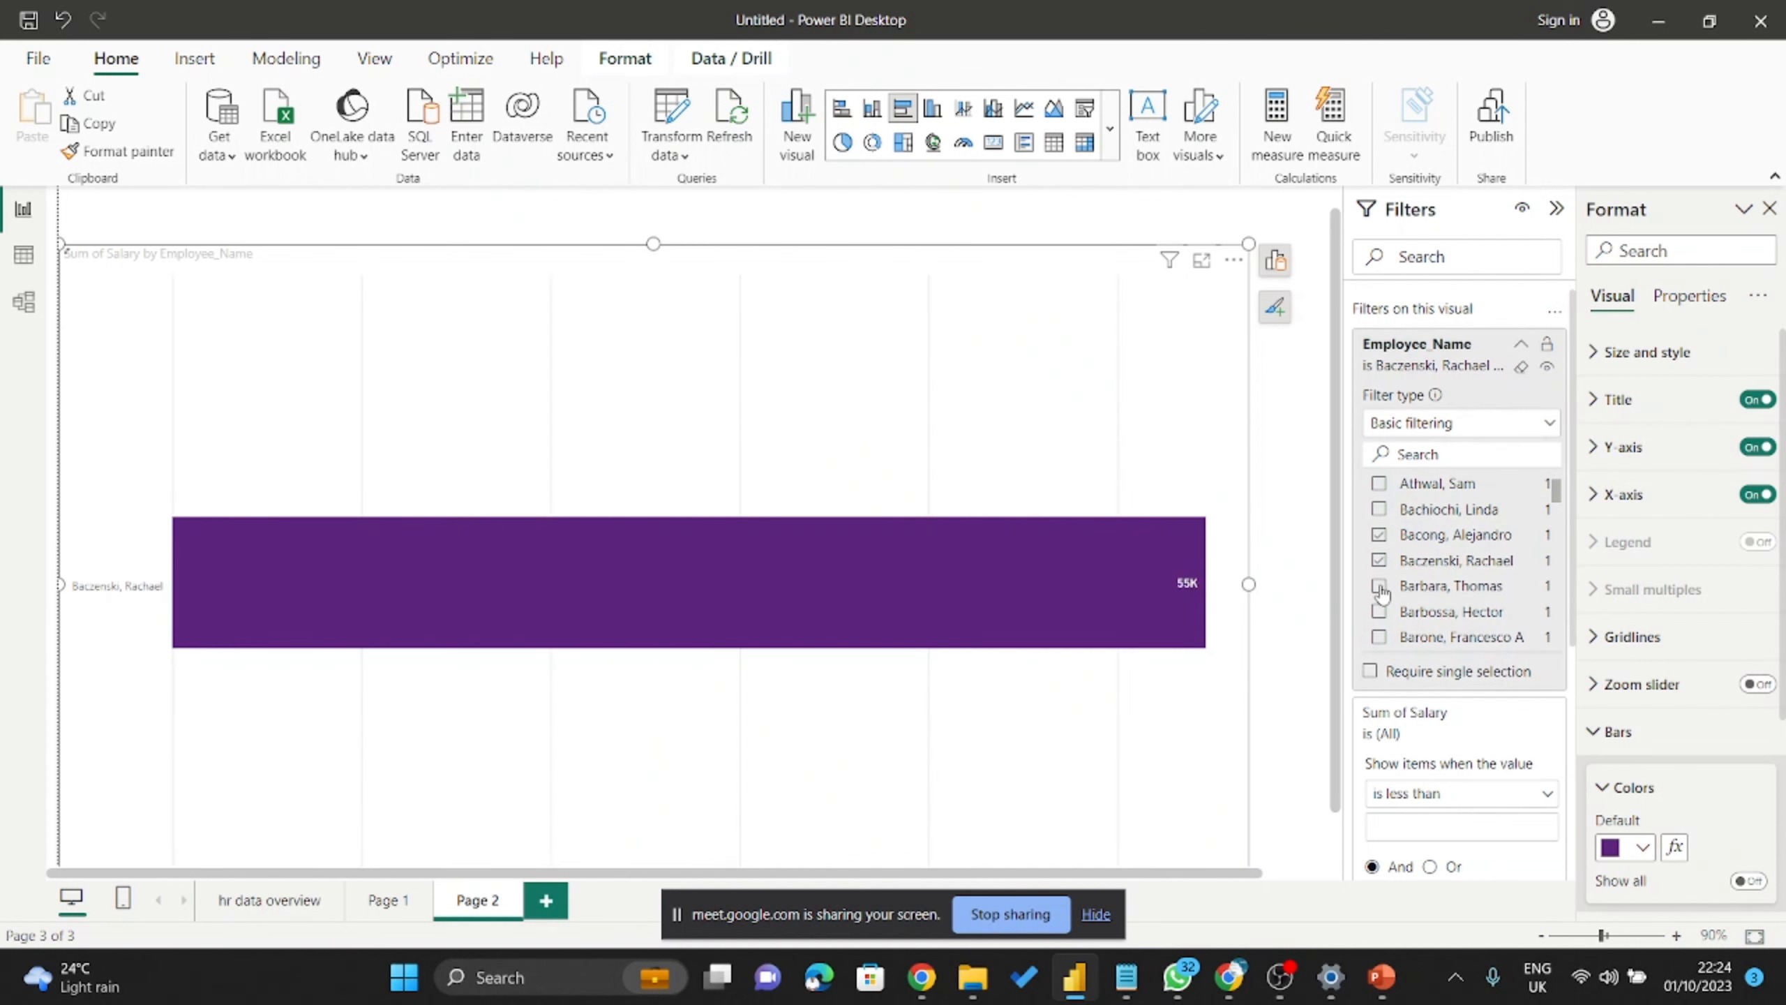
pyautogui.click(1379, 586)
pyautogui.click(1378, 611)
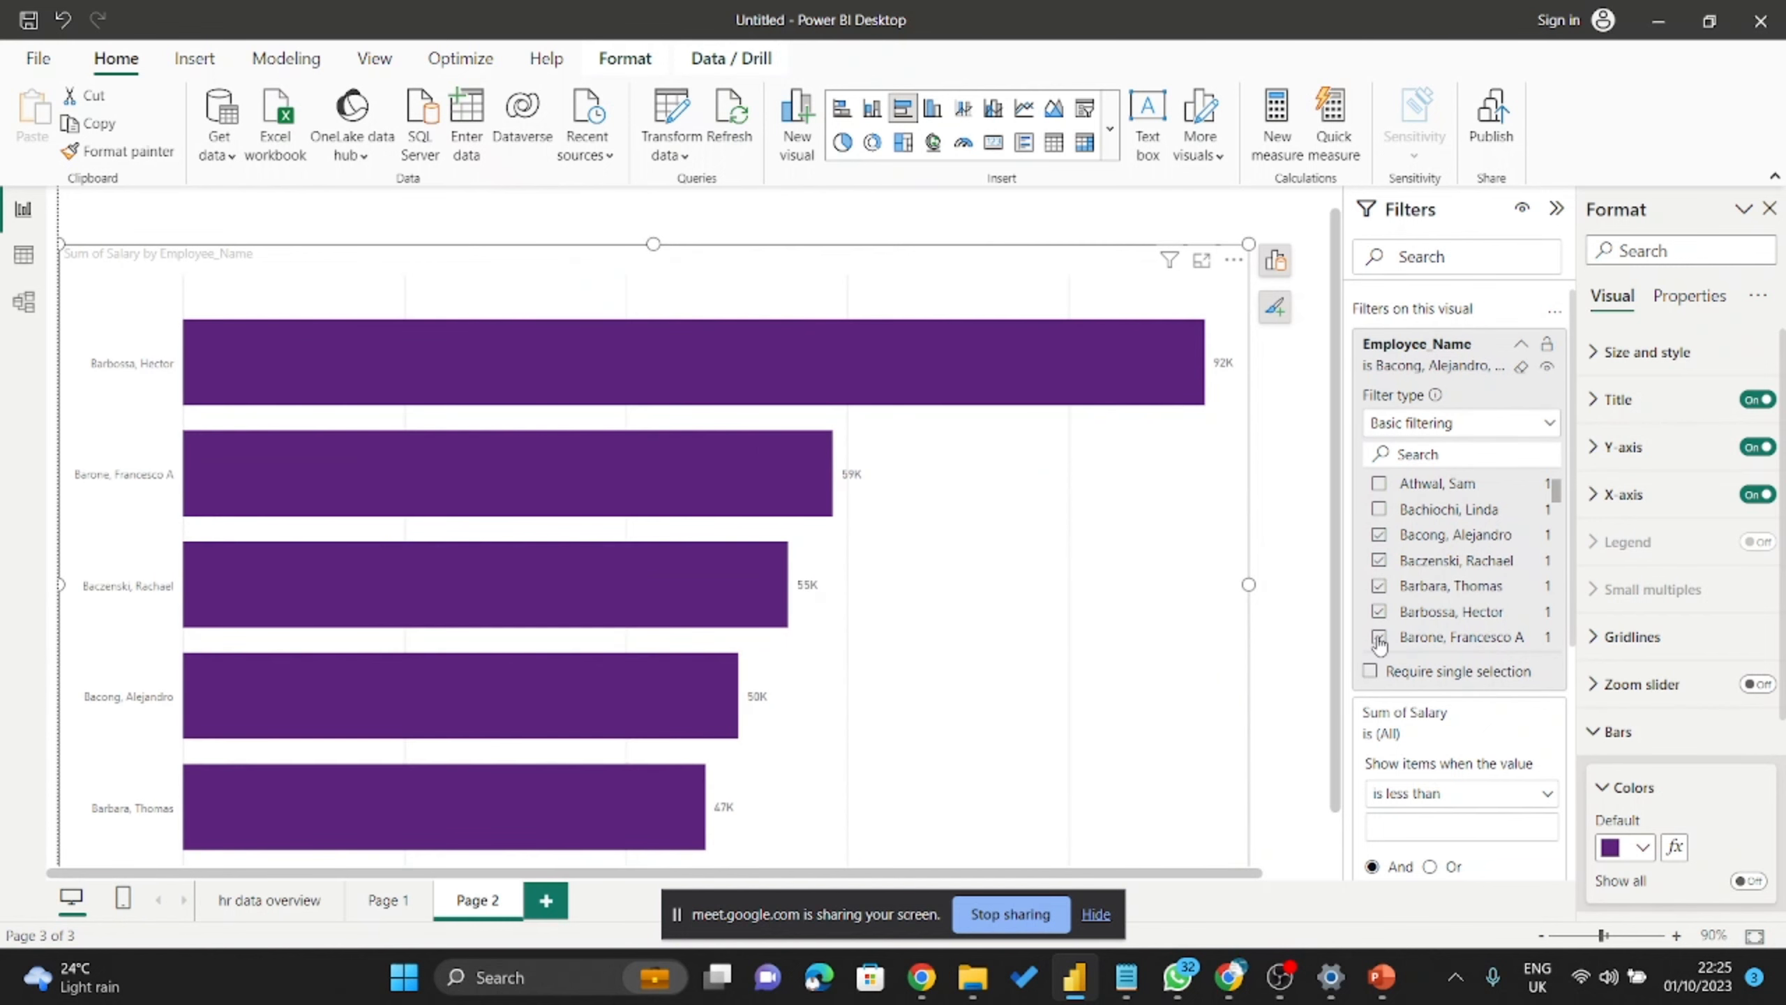
pyautogui.click(1378, 637)
pyautogui.click(1378, 611)
pyautogui.click(1379, 586)
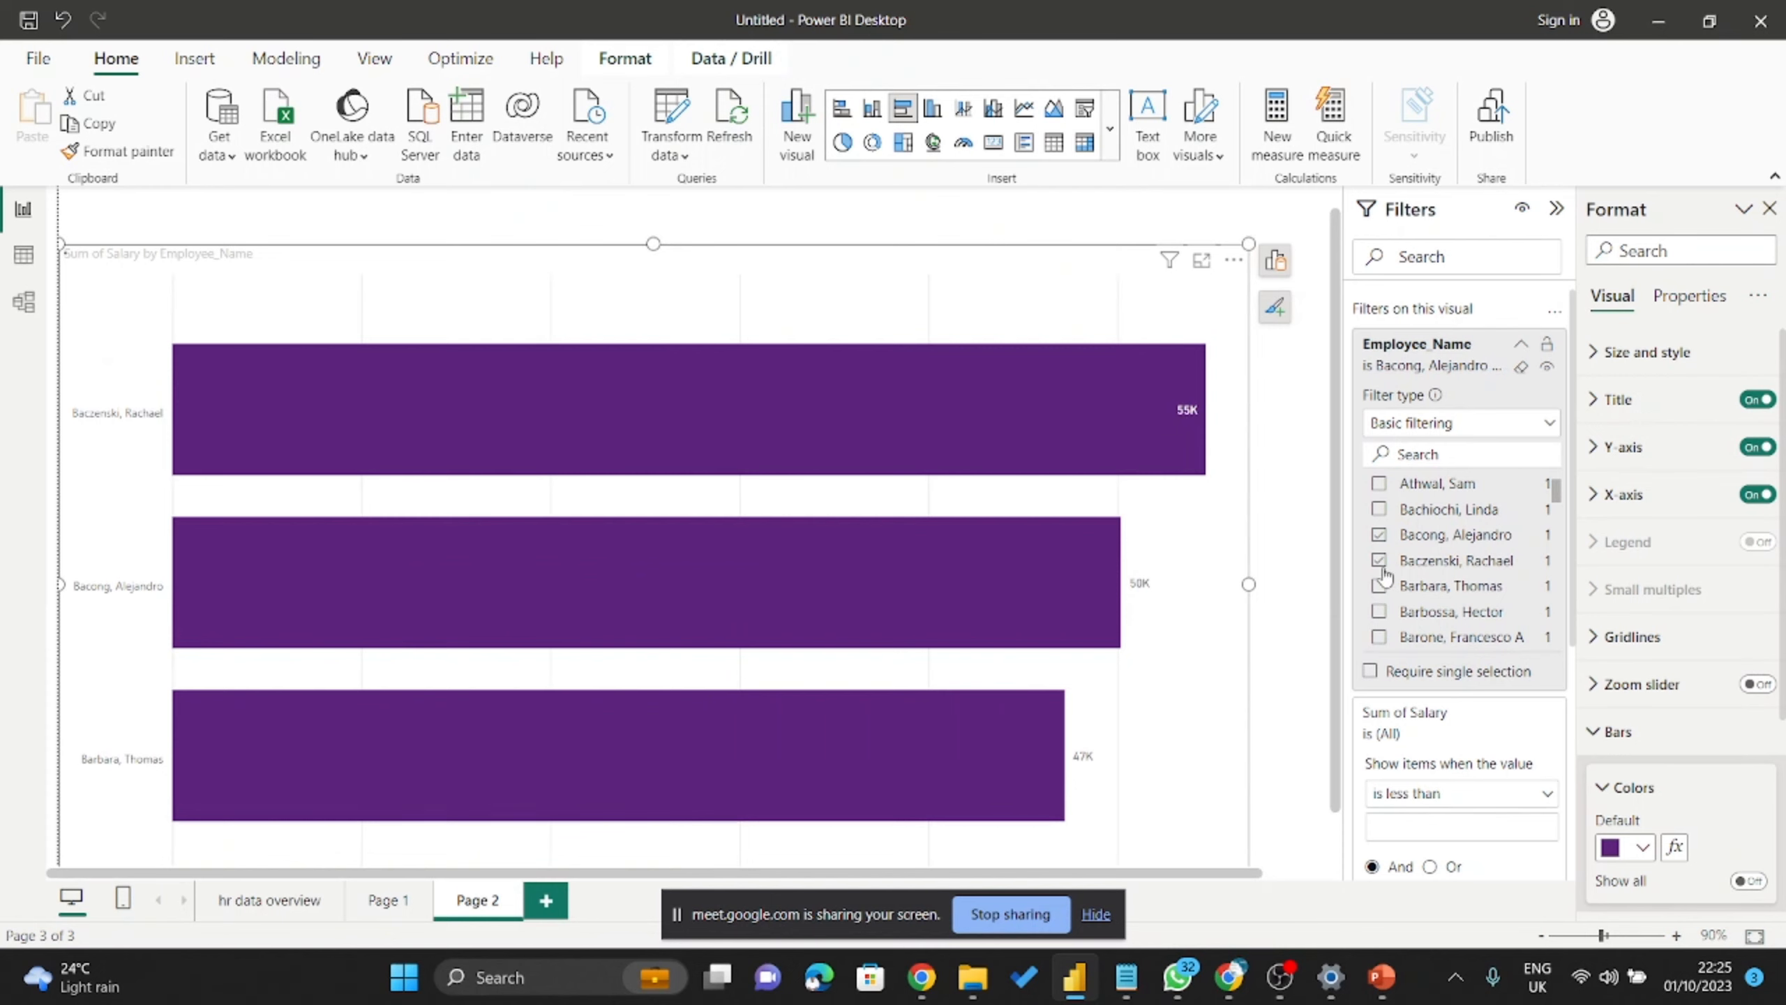
pyautogui.click(1379, 561)
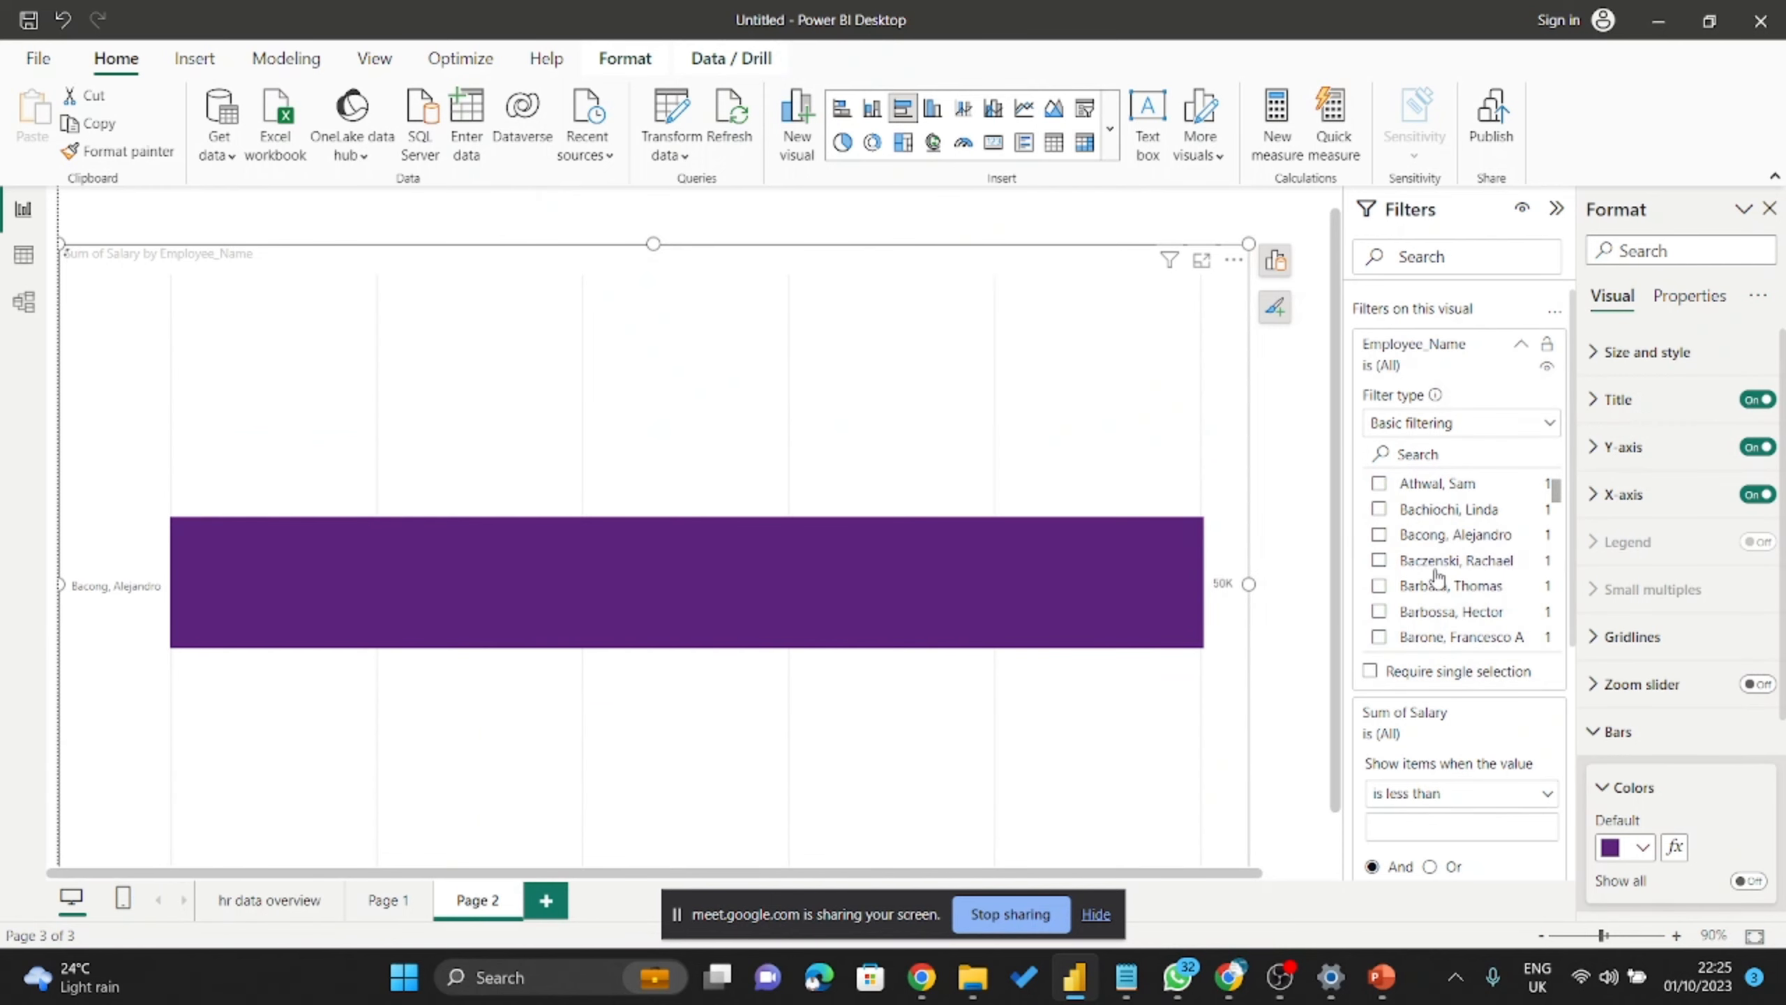
pyautogui.click(1435, 536)
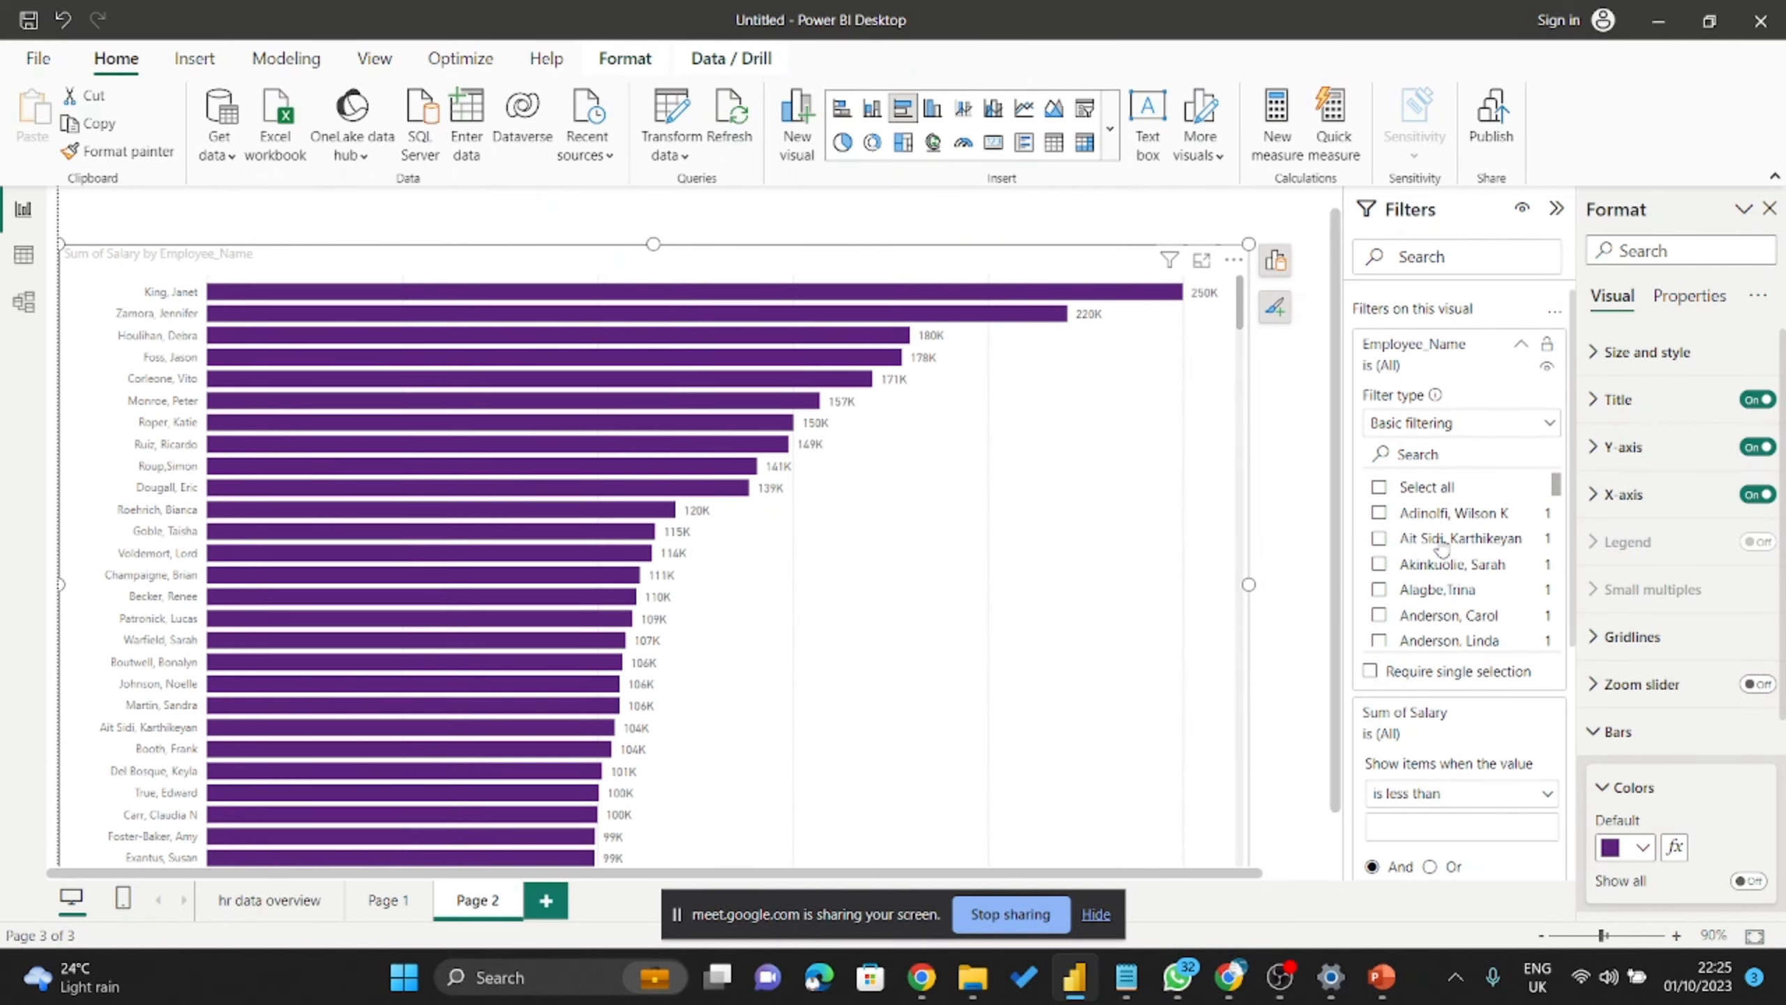
# Change the Employee_Name filter type to Top N and enter 5 items.
pyautogui.click(1494, 425)
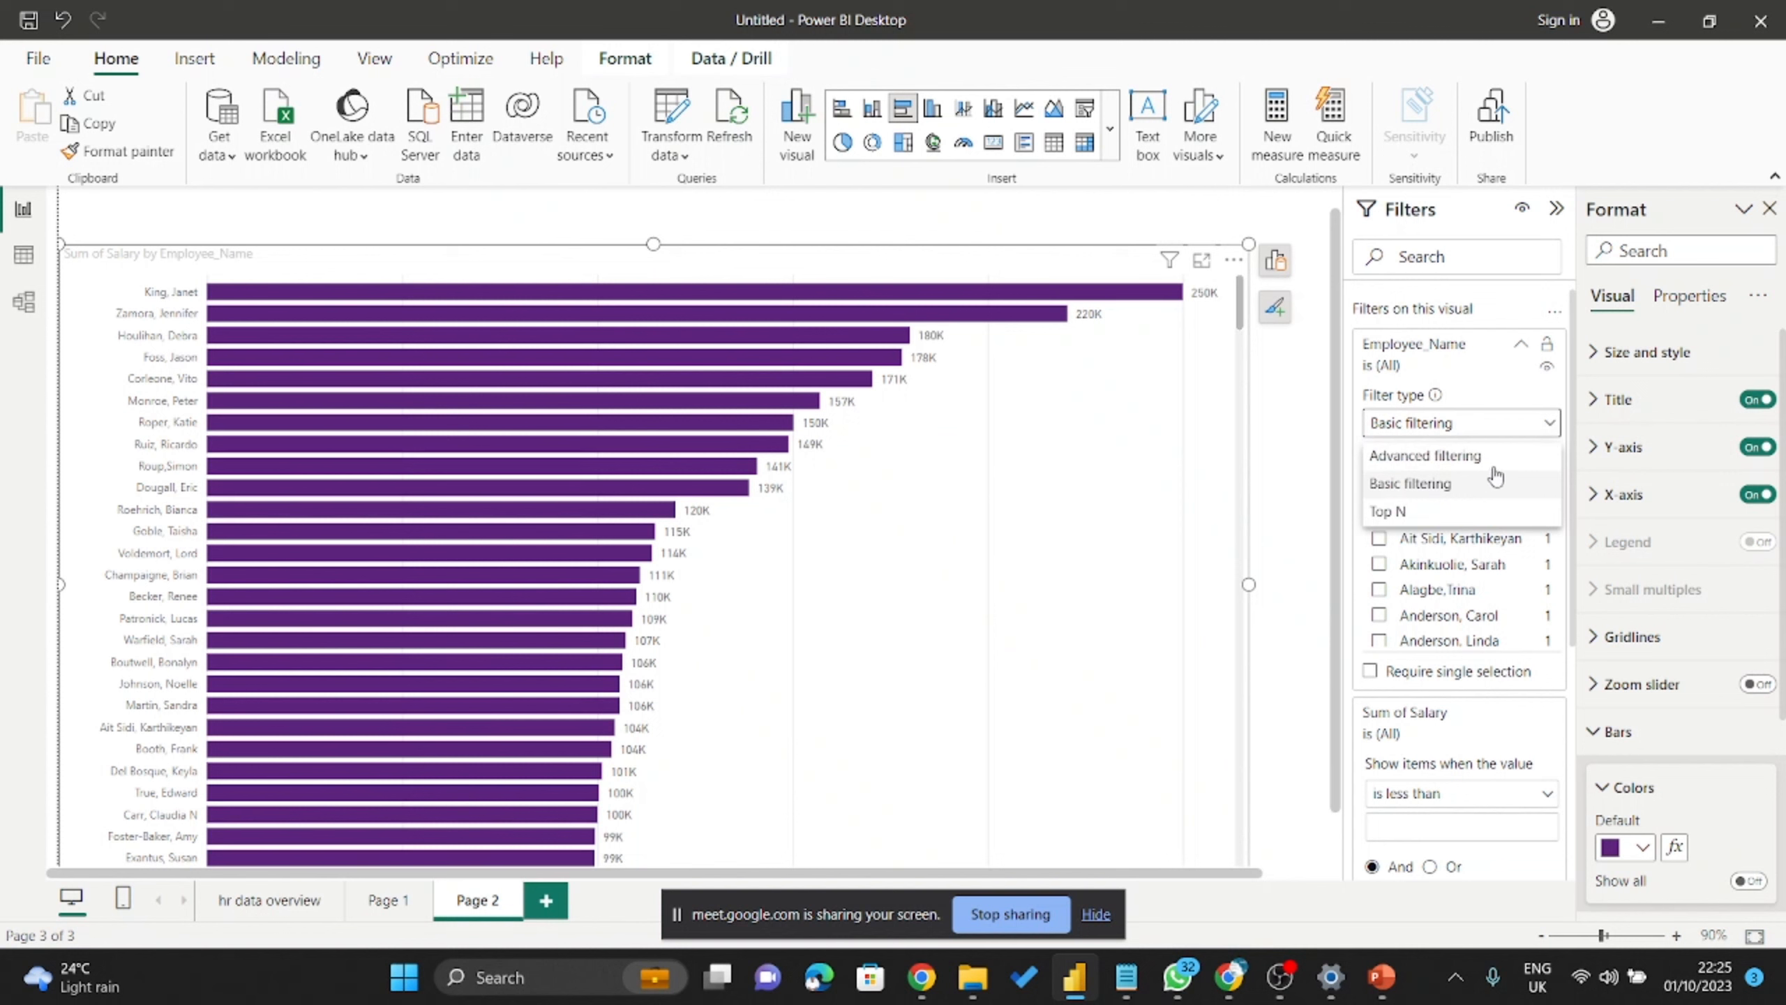
pyautogui.click(1443, 515)
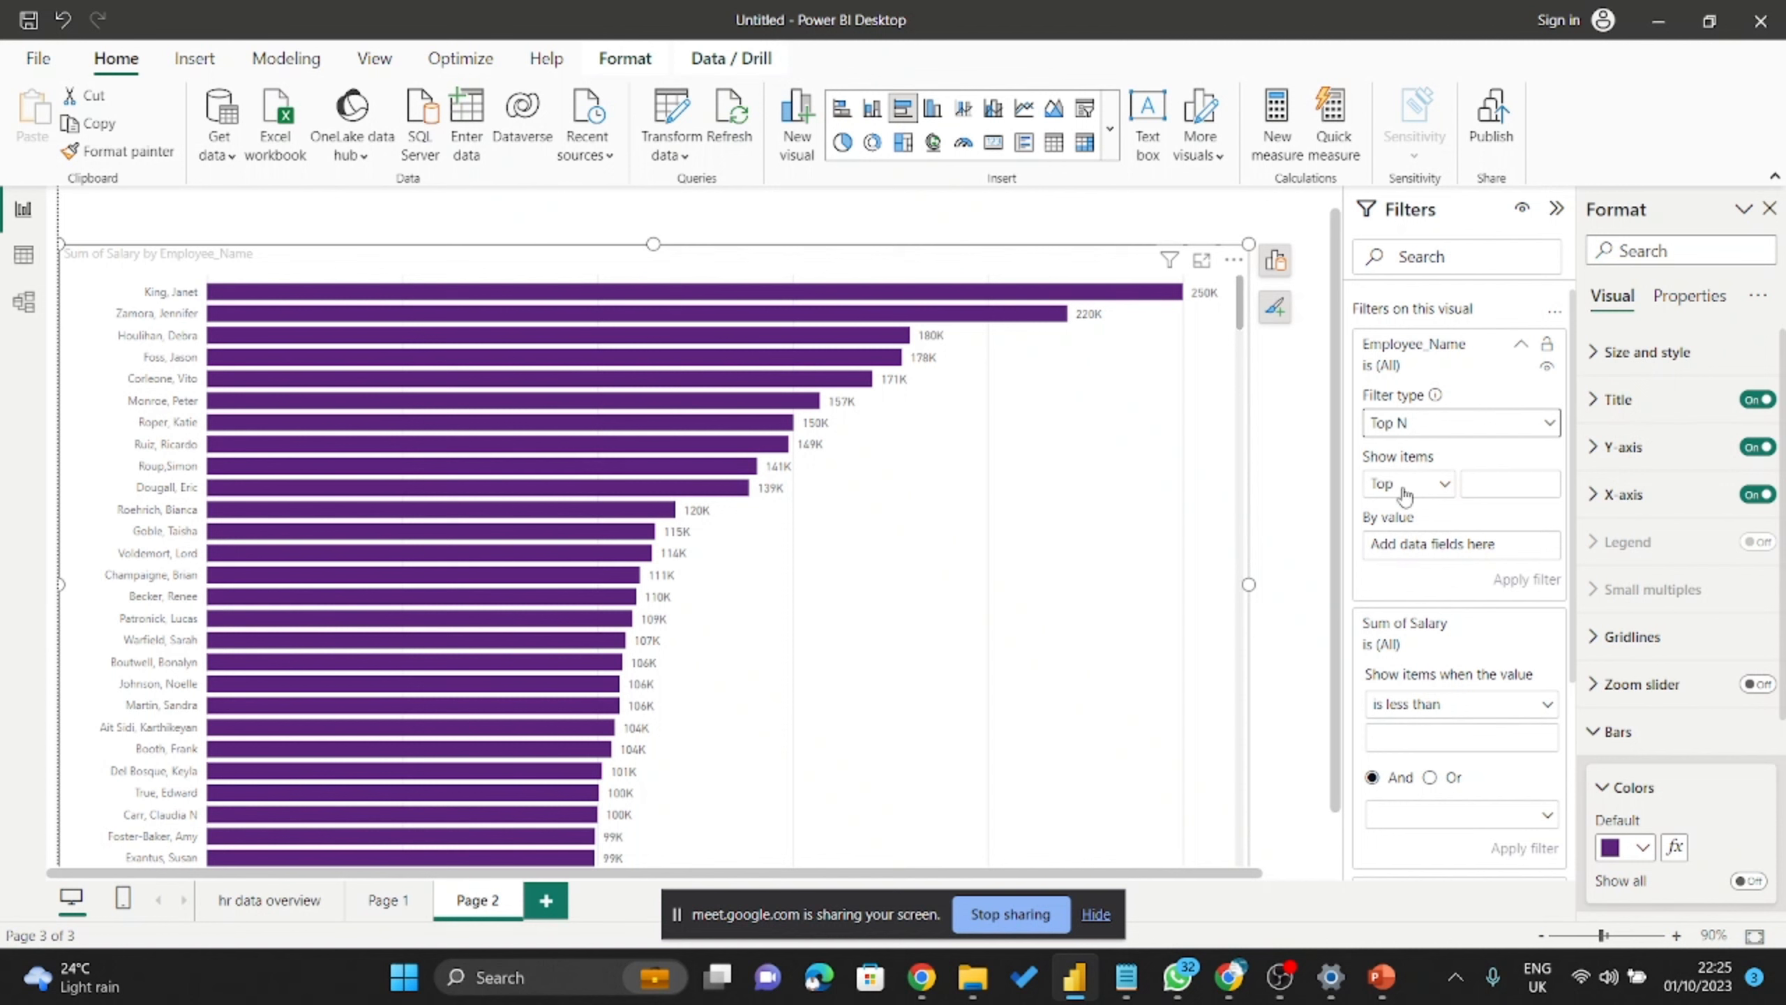
pyautogui.click(1494, 485)
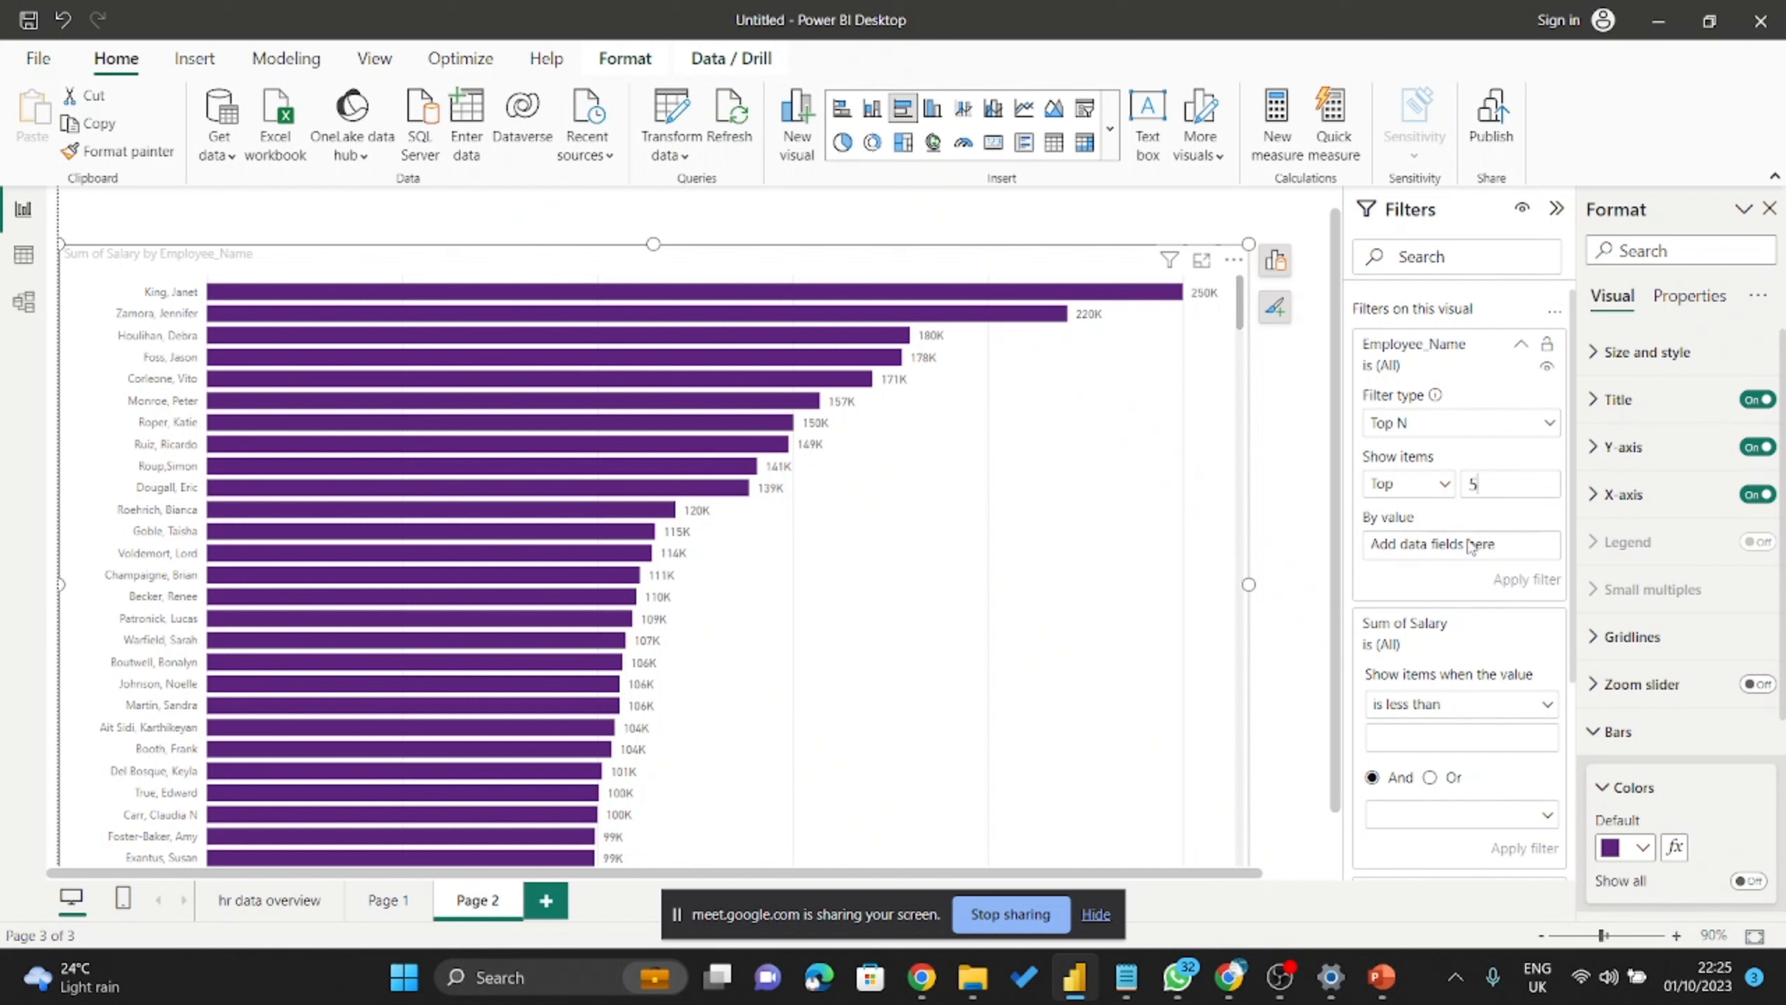
pyautogui.scroll(-3, 1428, 507)
pyautogui.scroll(1, 1429, 502)
pyautogui.scroll(2, 1431, 503)
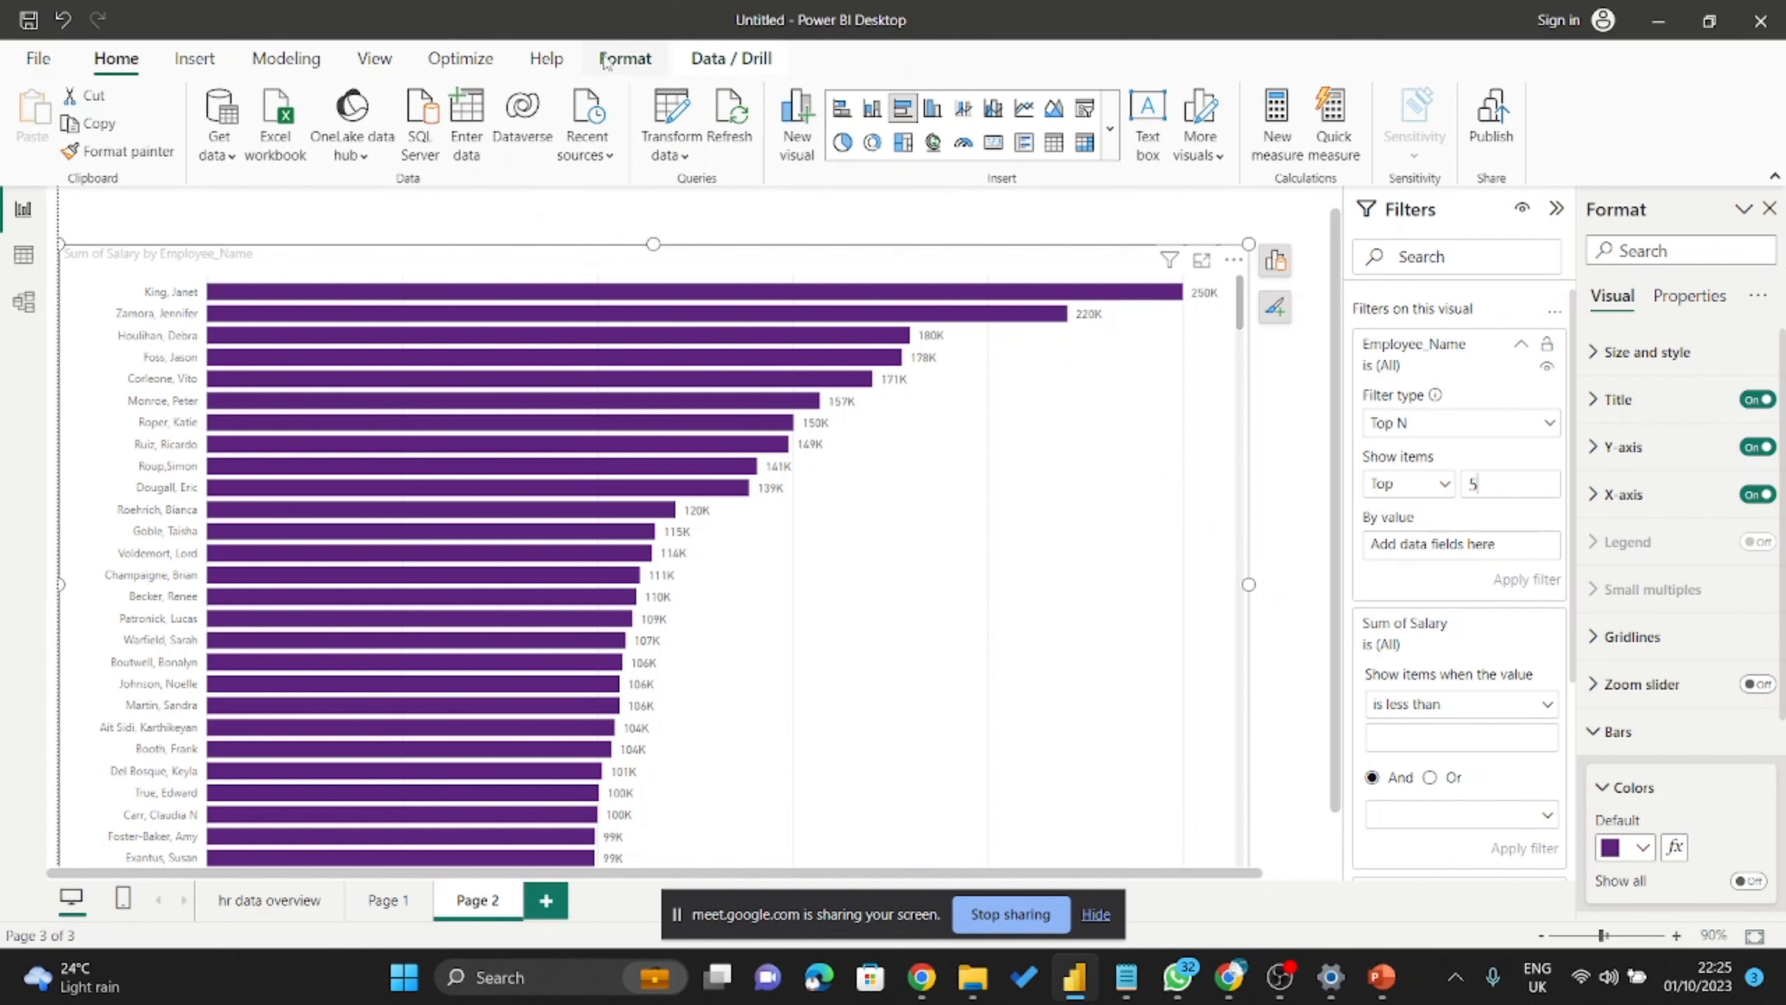
# Show the Data pane from the View menu and expand HRDataset.
pyautogui.click(373, 58)
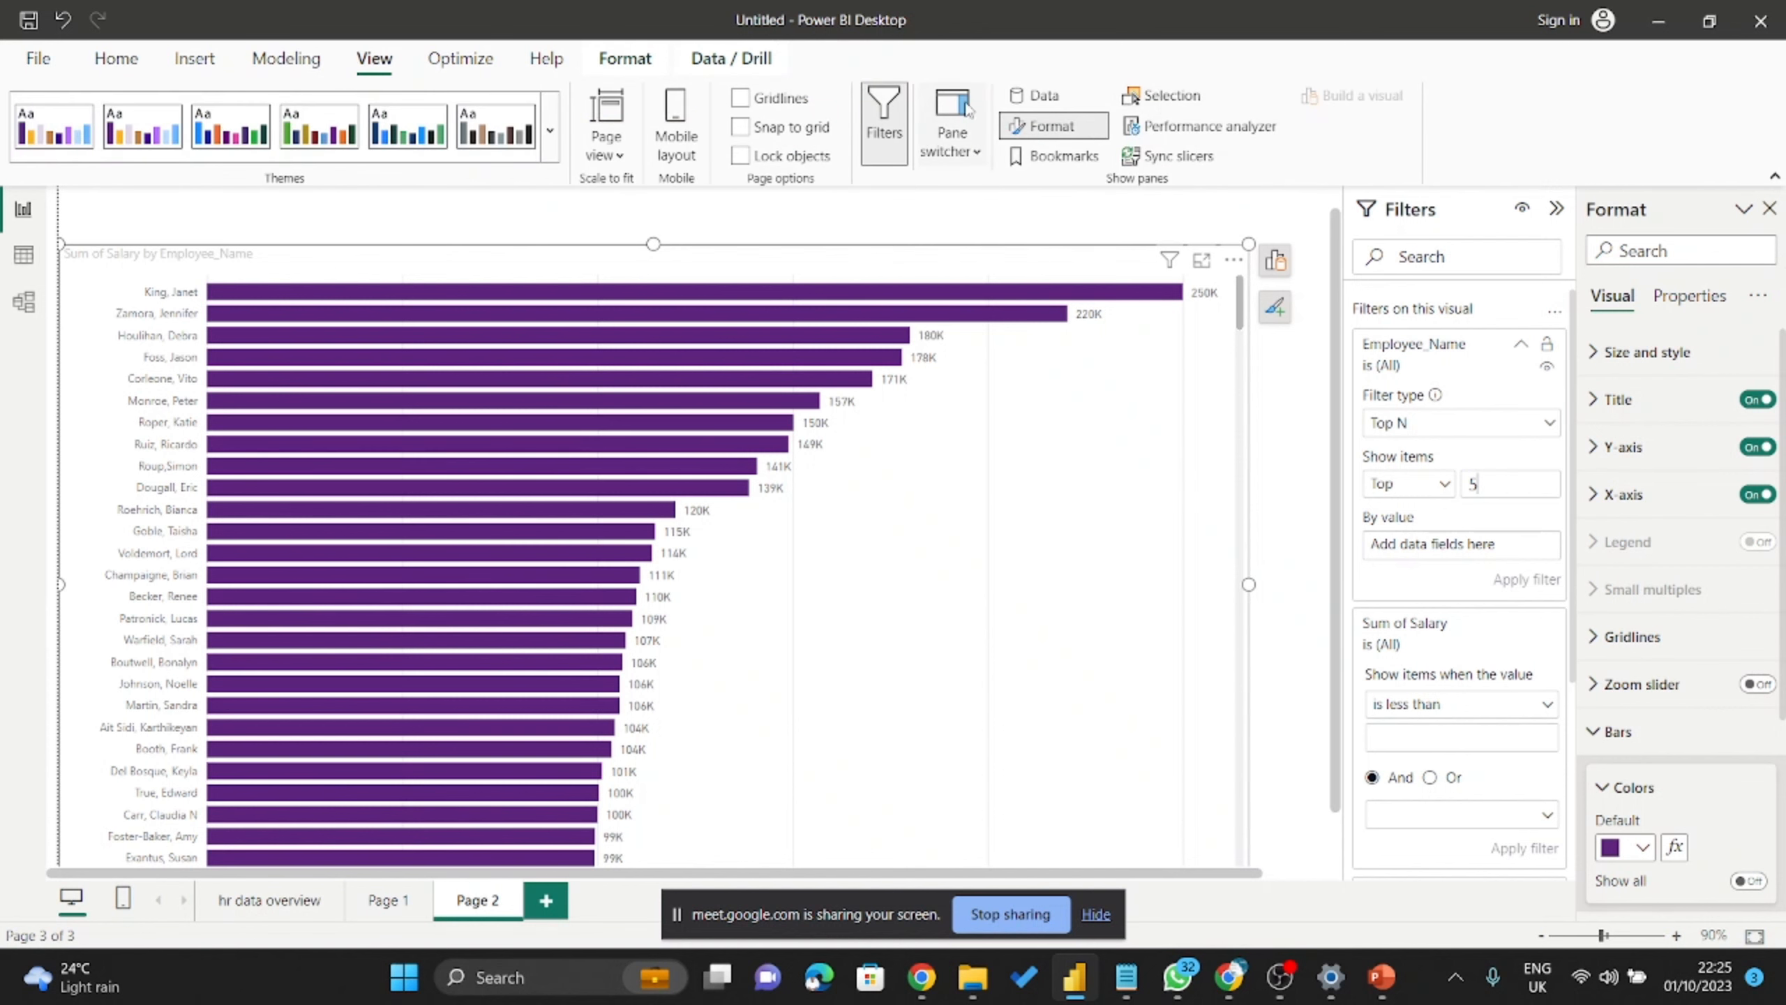
pyautogui.click(1044, 95)
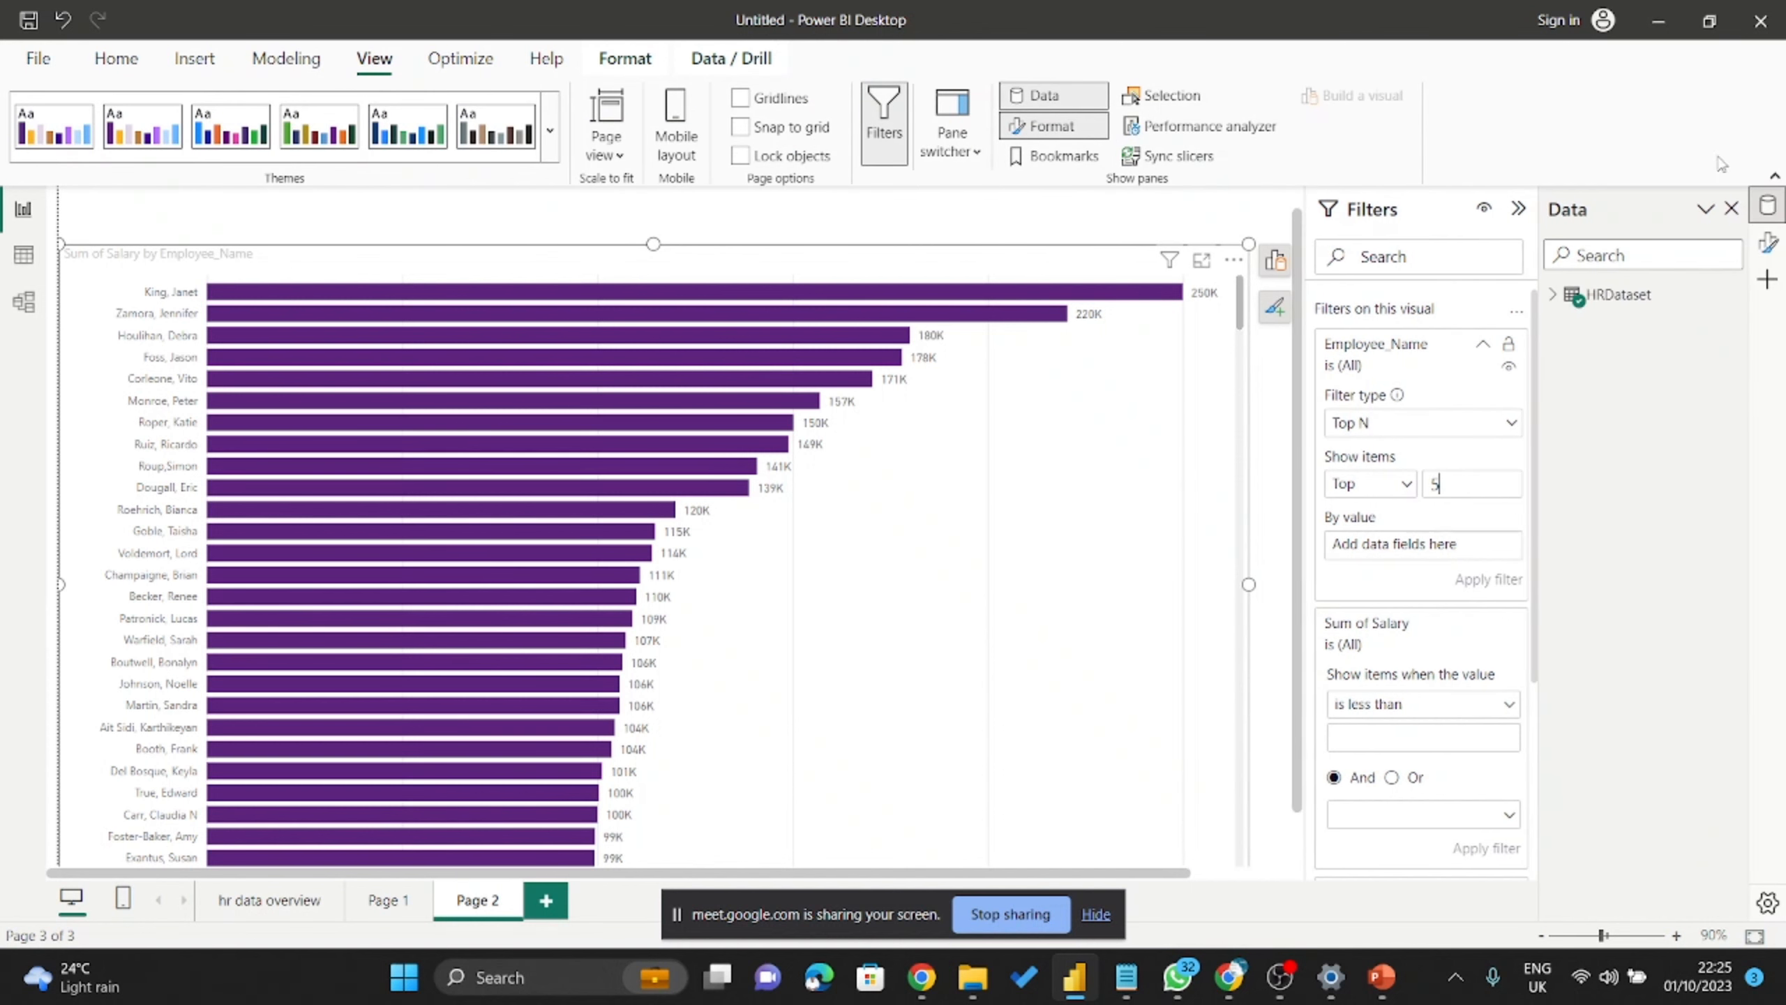
pyautogui.click(1550, 297)
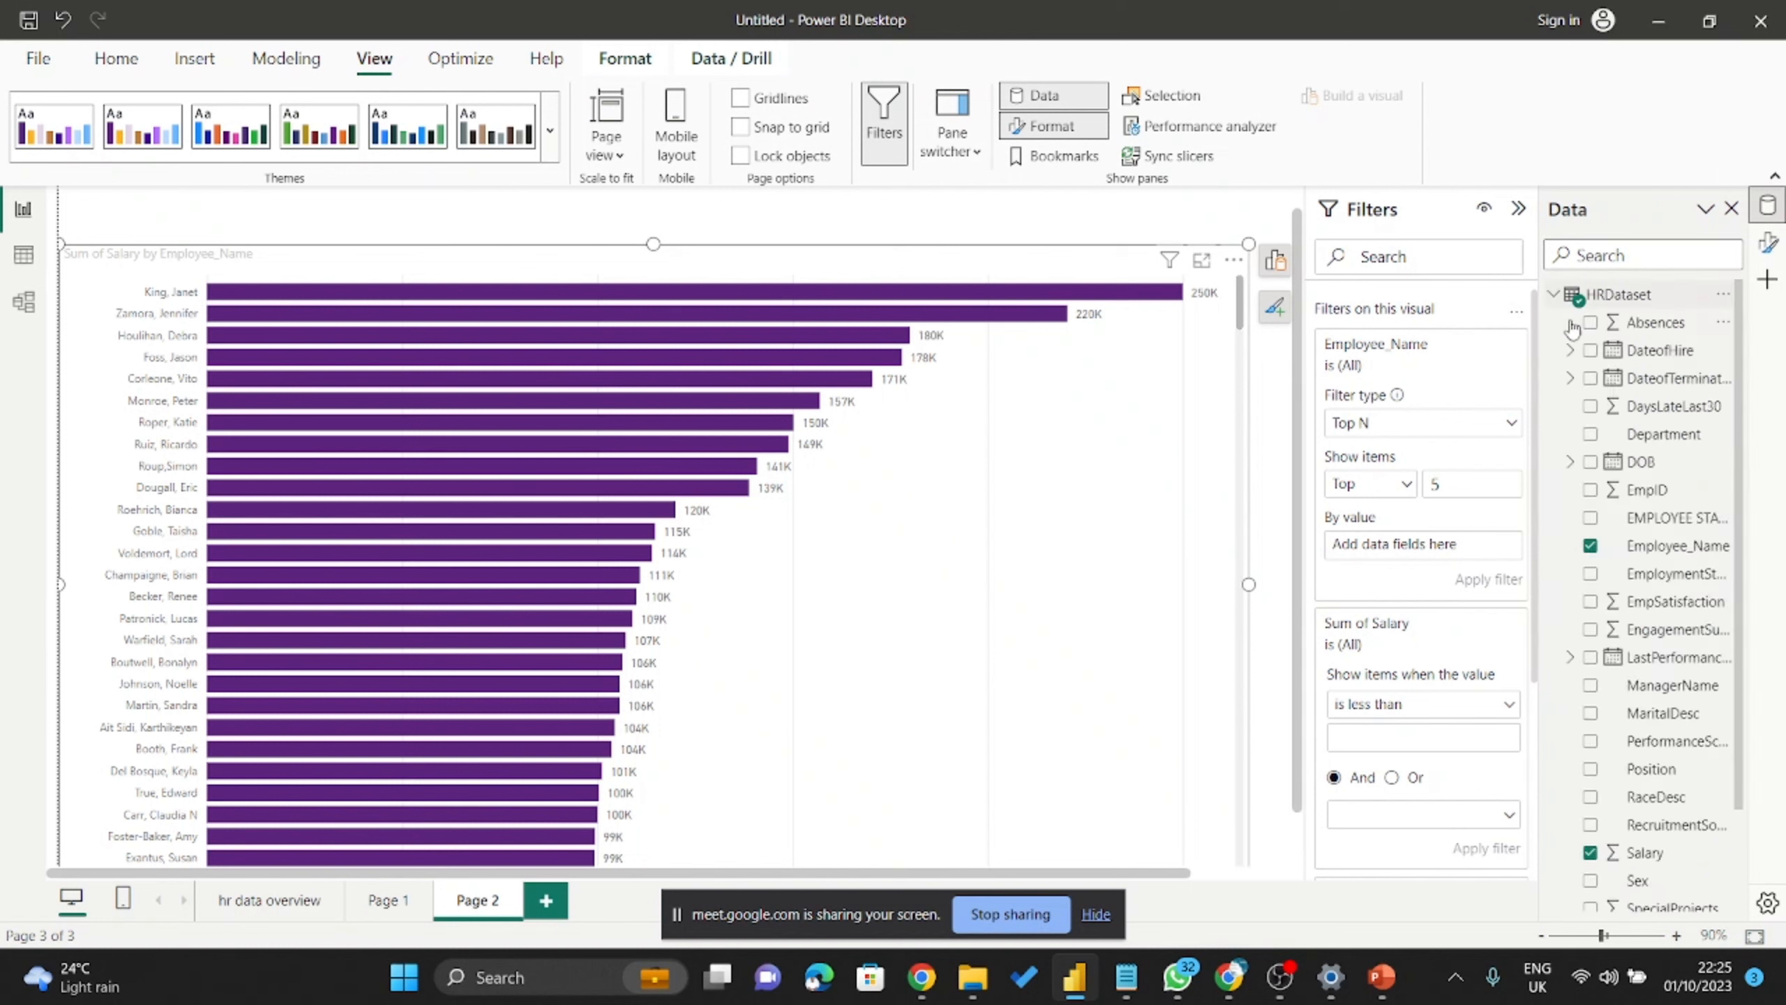
pyautogui.scroll(-3, 1556, 609)
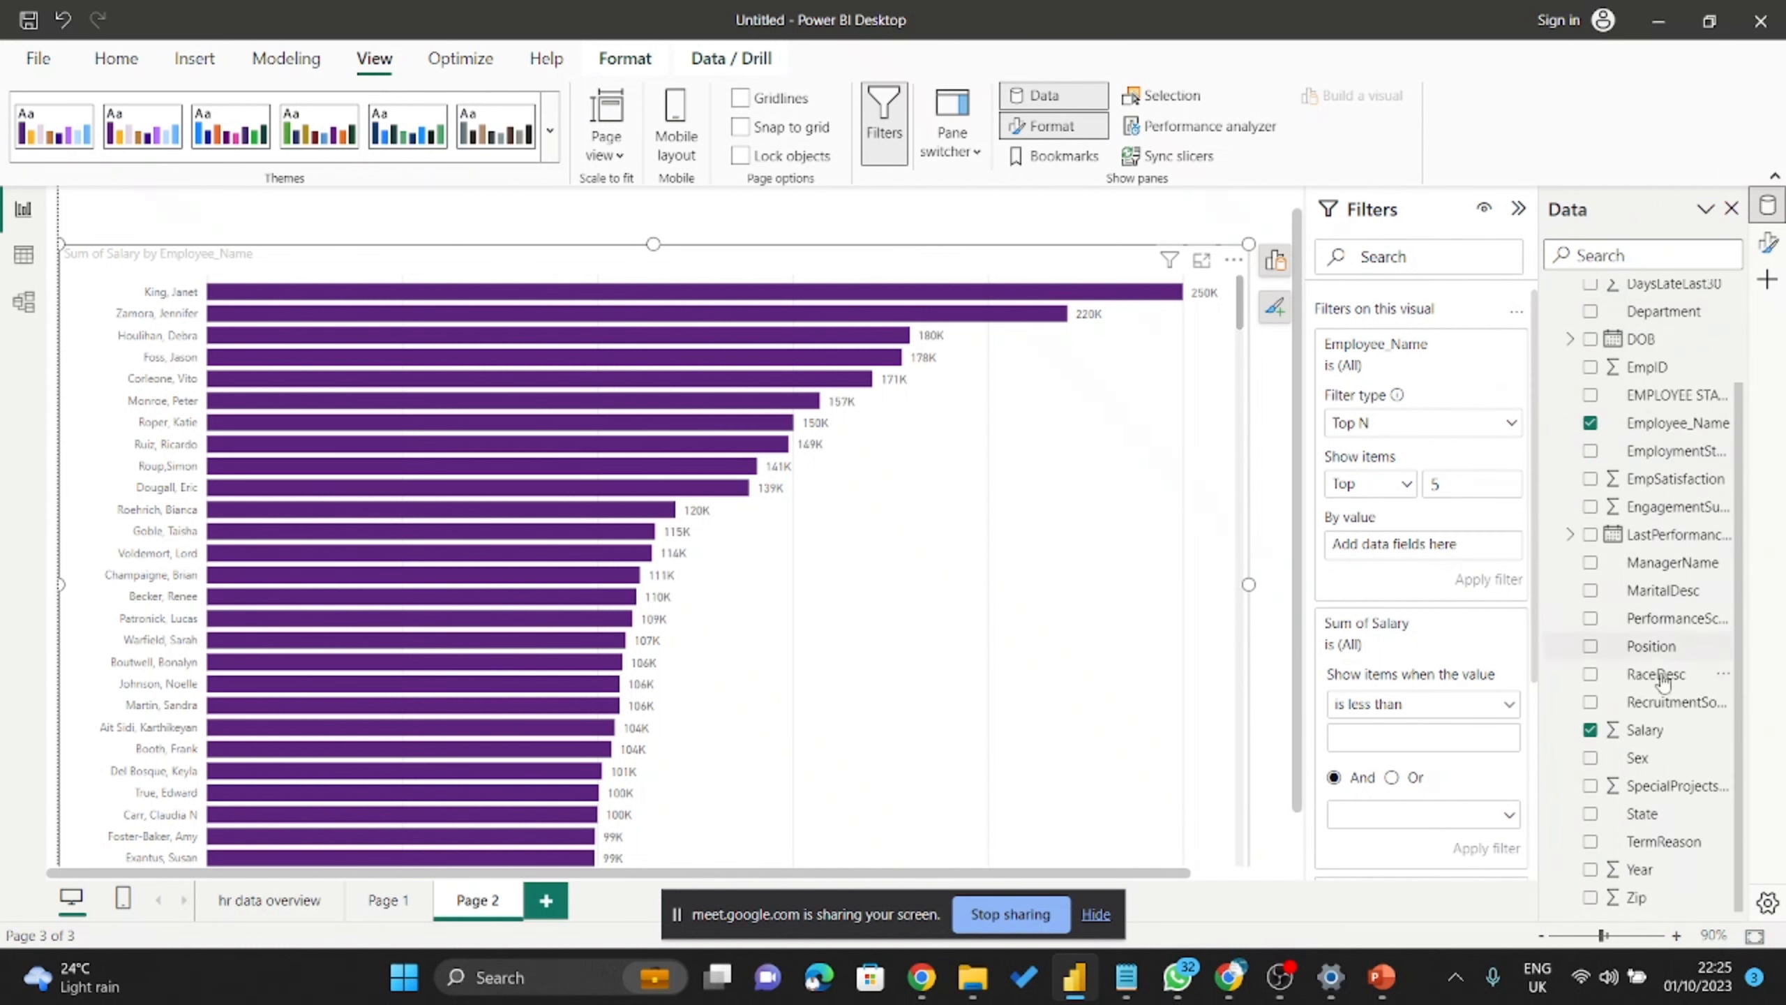
# Rank by Salary and apply the top 5 filter, leaving earners from 250K to 171K.
pyautogui.moveTo(1649, 732); pyautogui.dragTo(1441, 551)
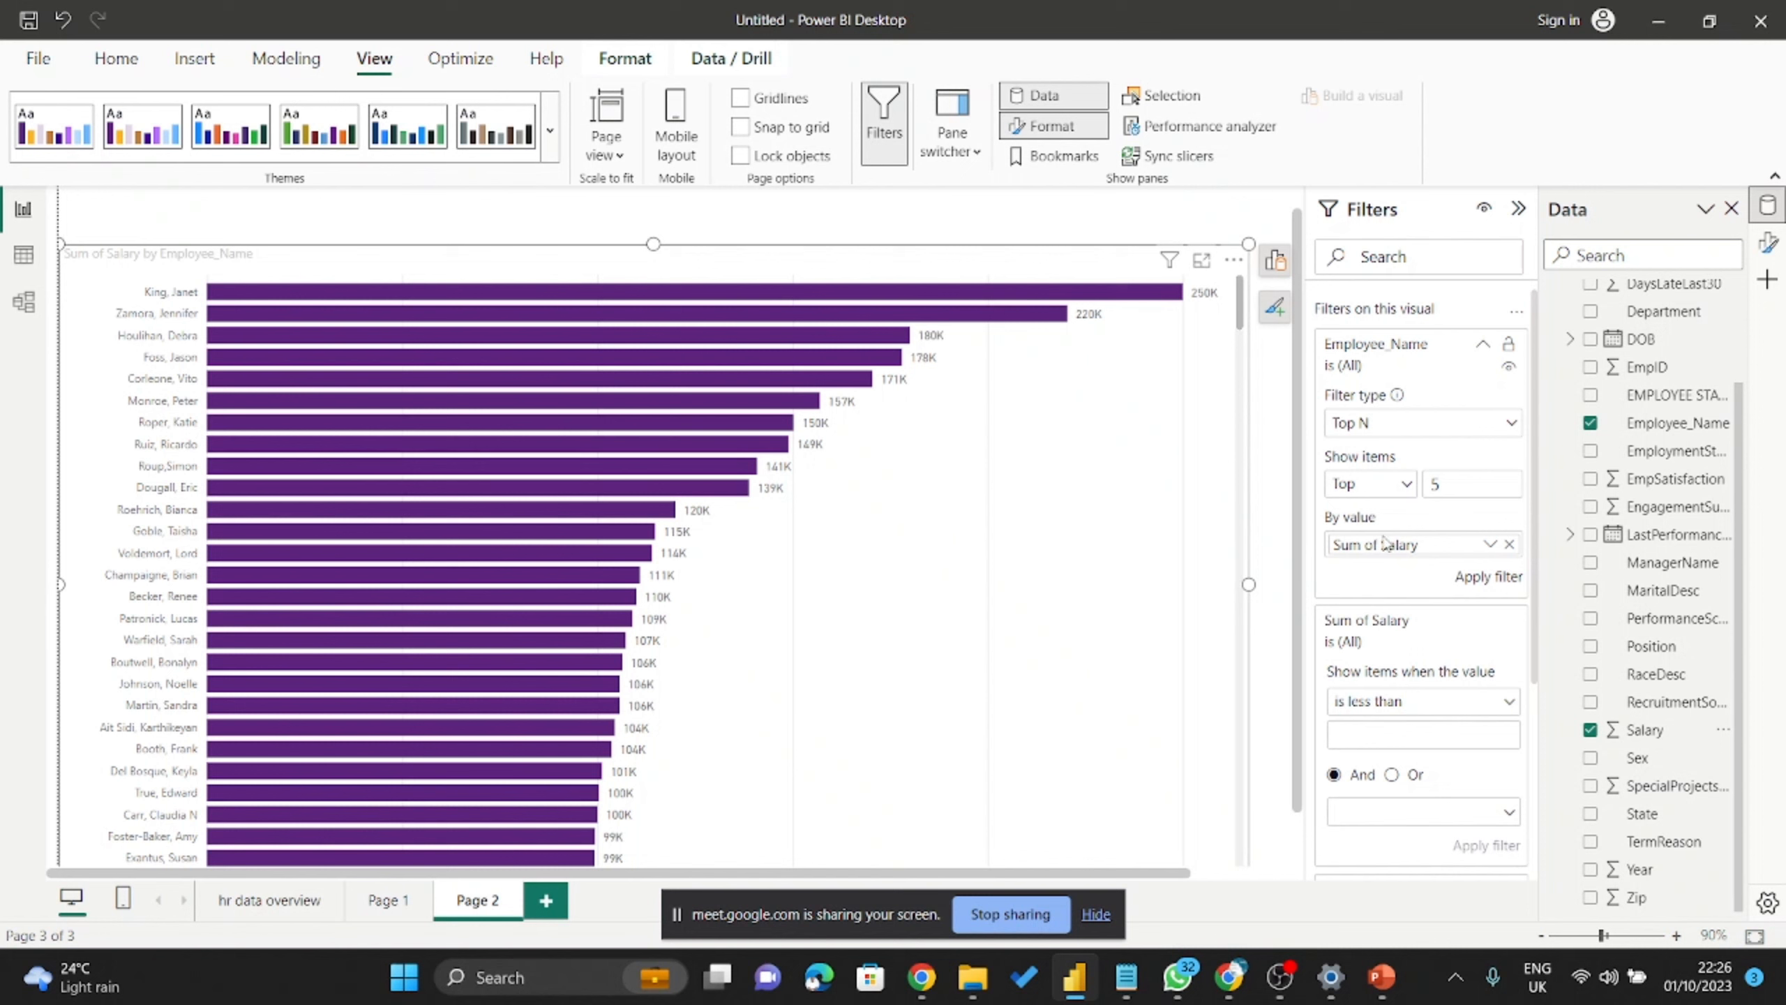
pyautogui.click(1500, 579)
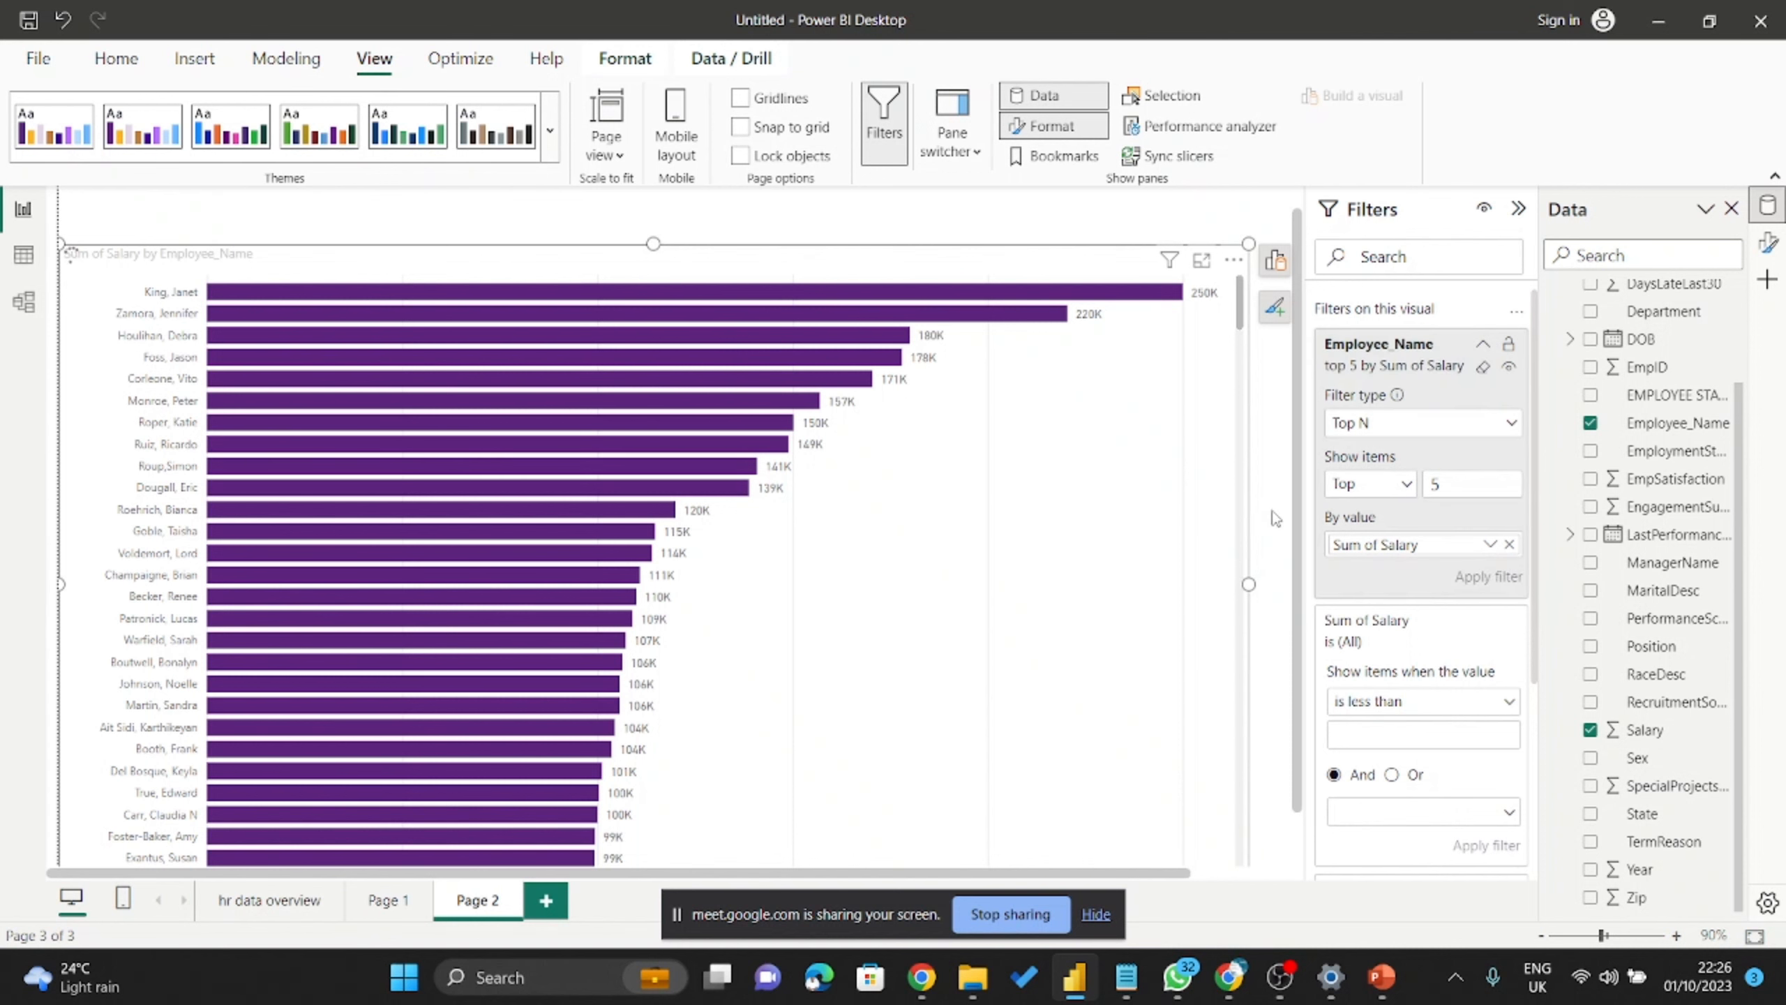
pyautogui.scroll(-1, 733, 515)
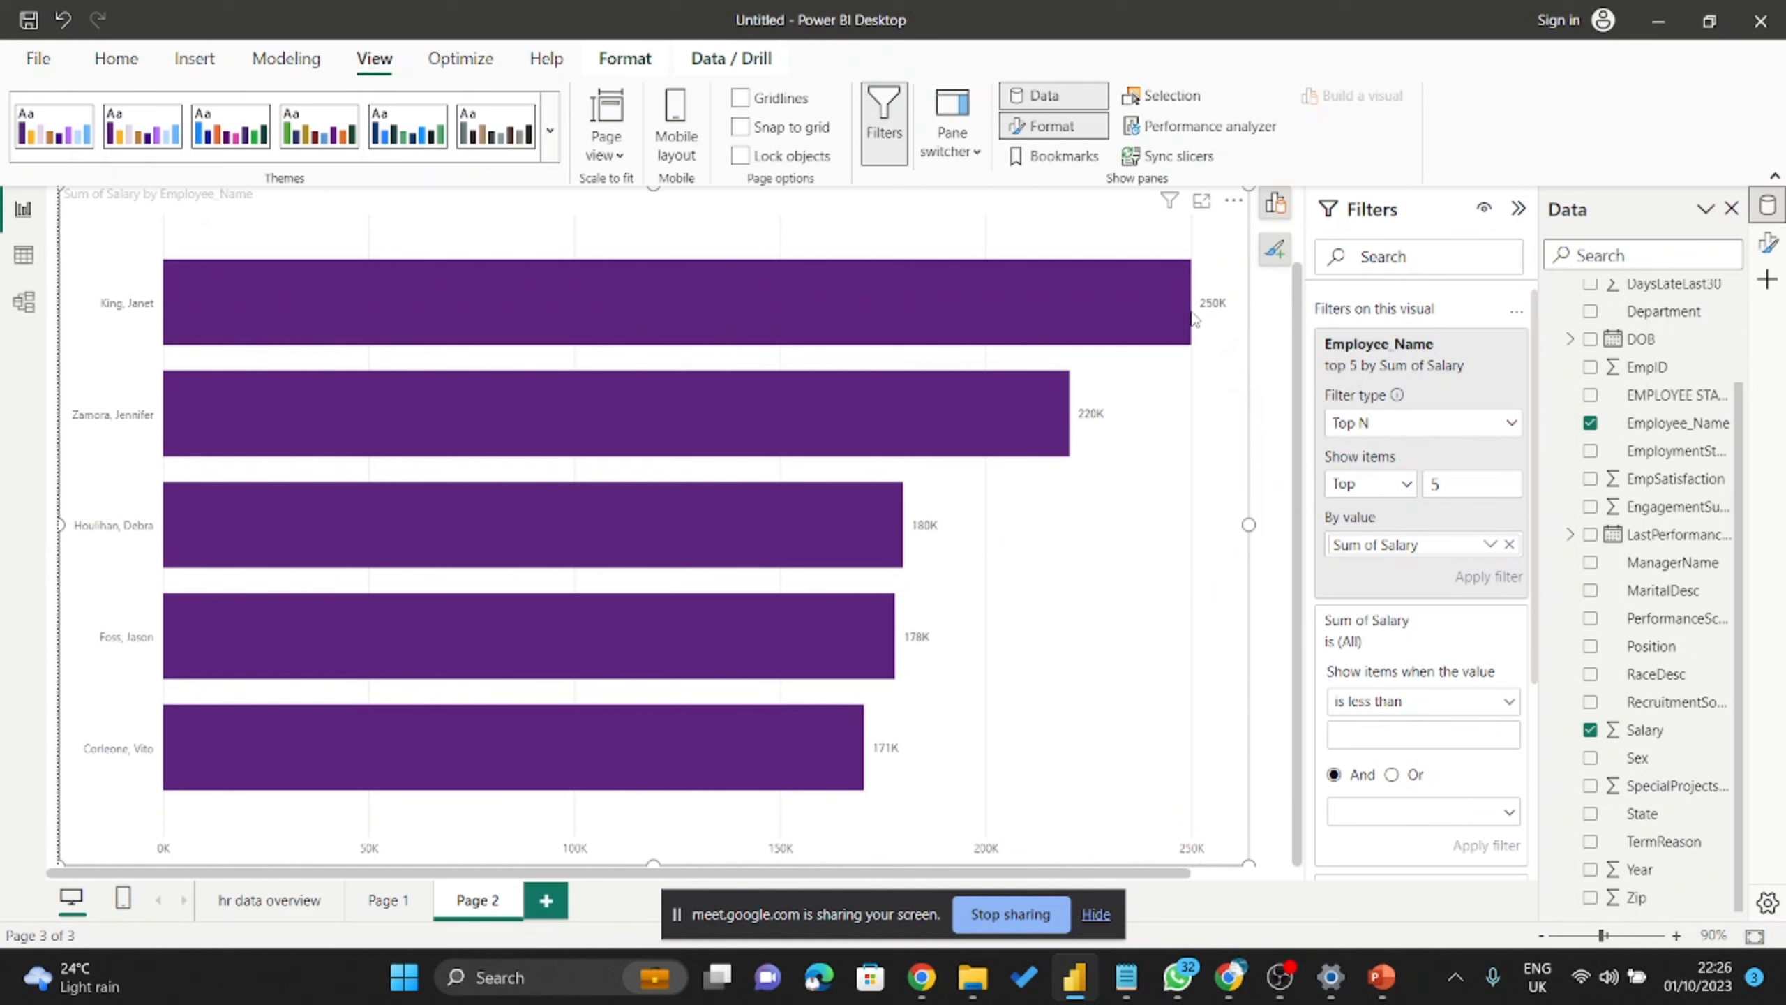
pyautogui.moveTo(1185, 303)
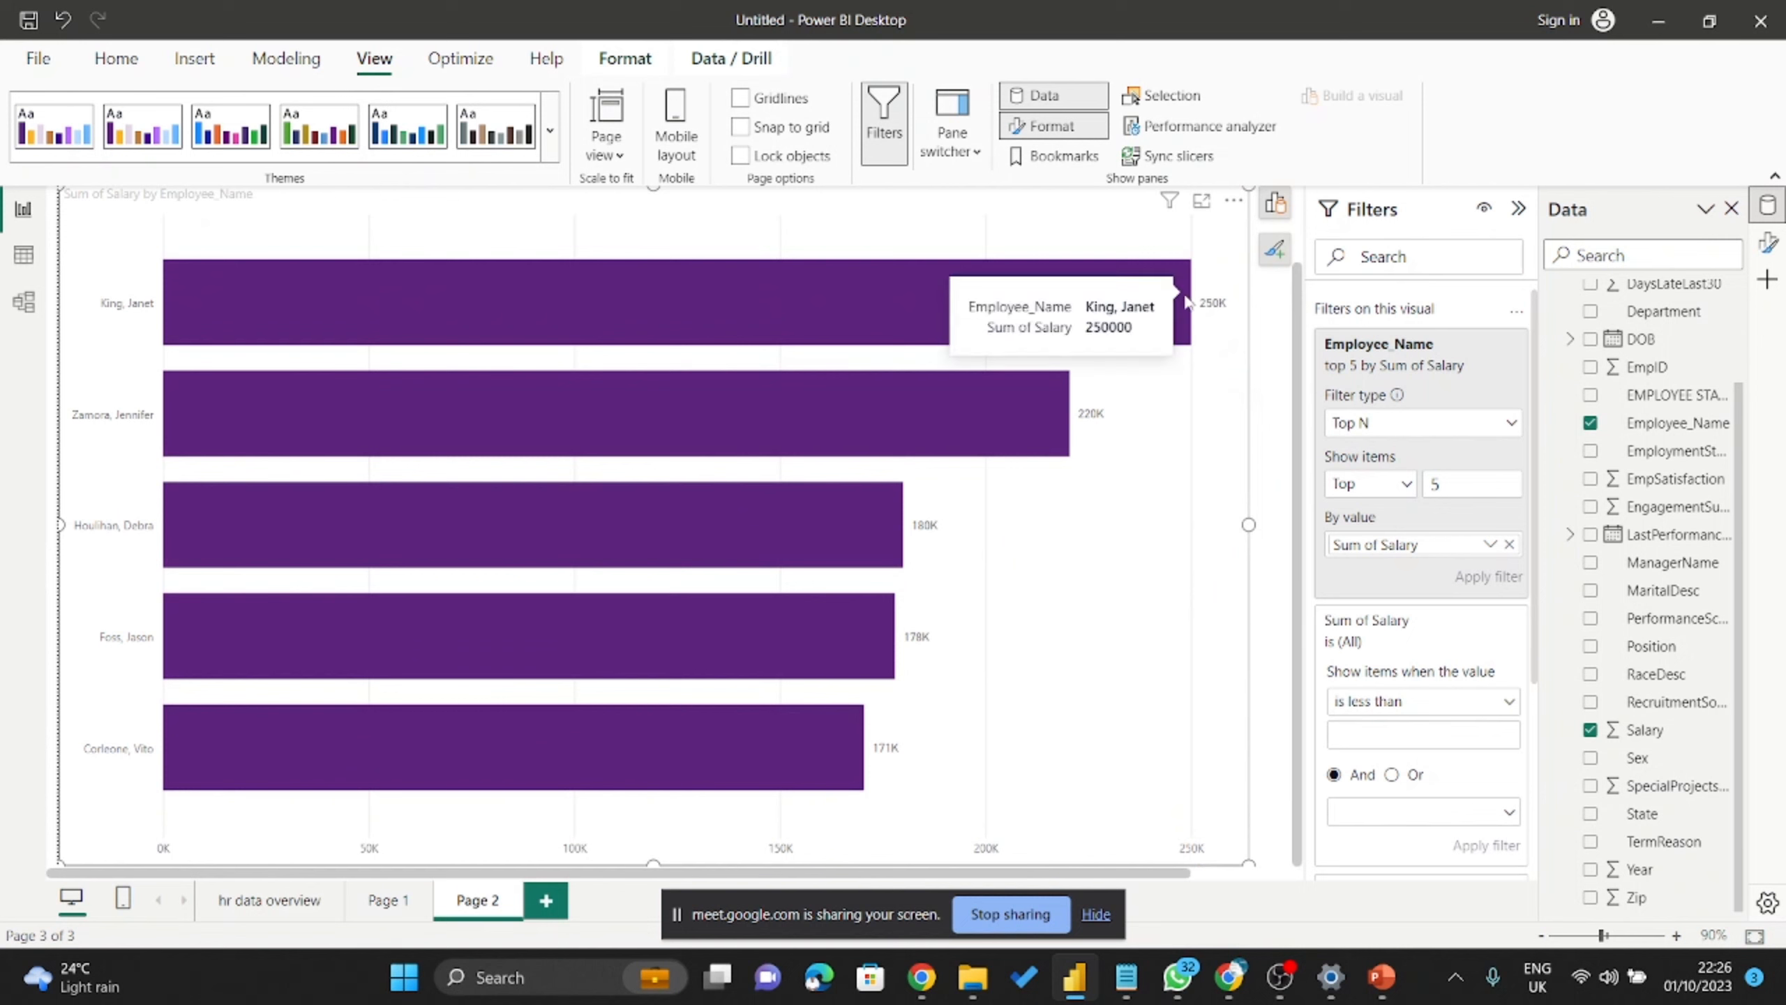
pyautogui.moveTo(571, 436)
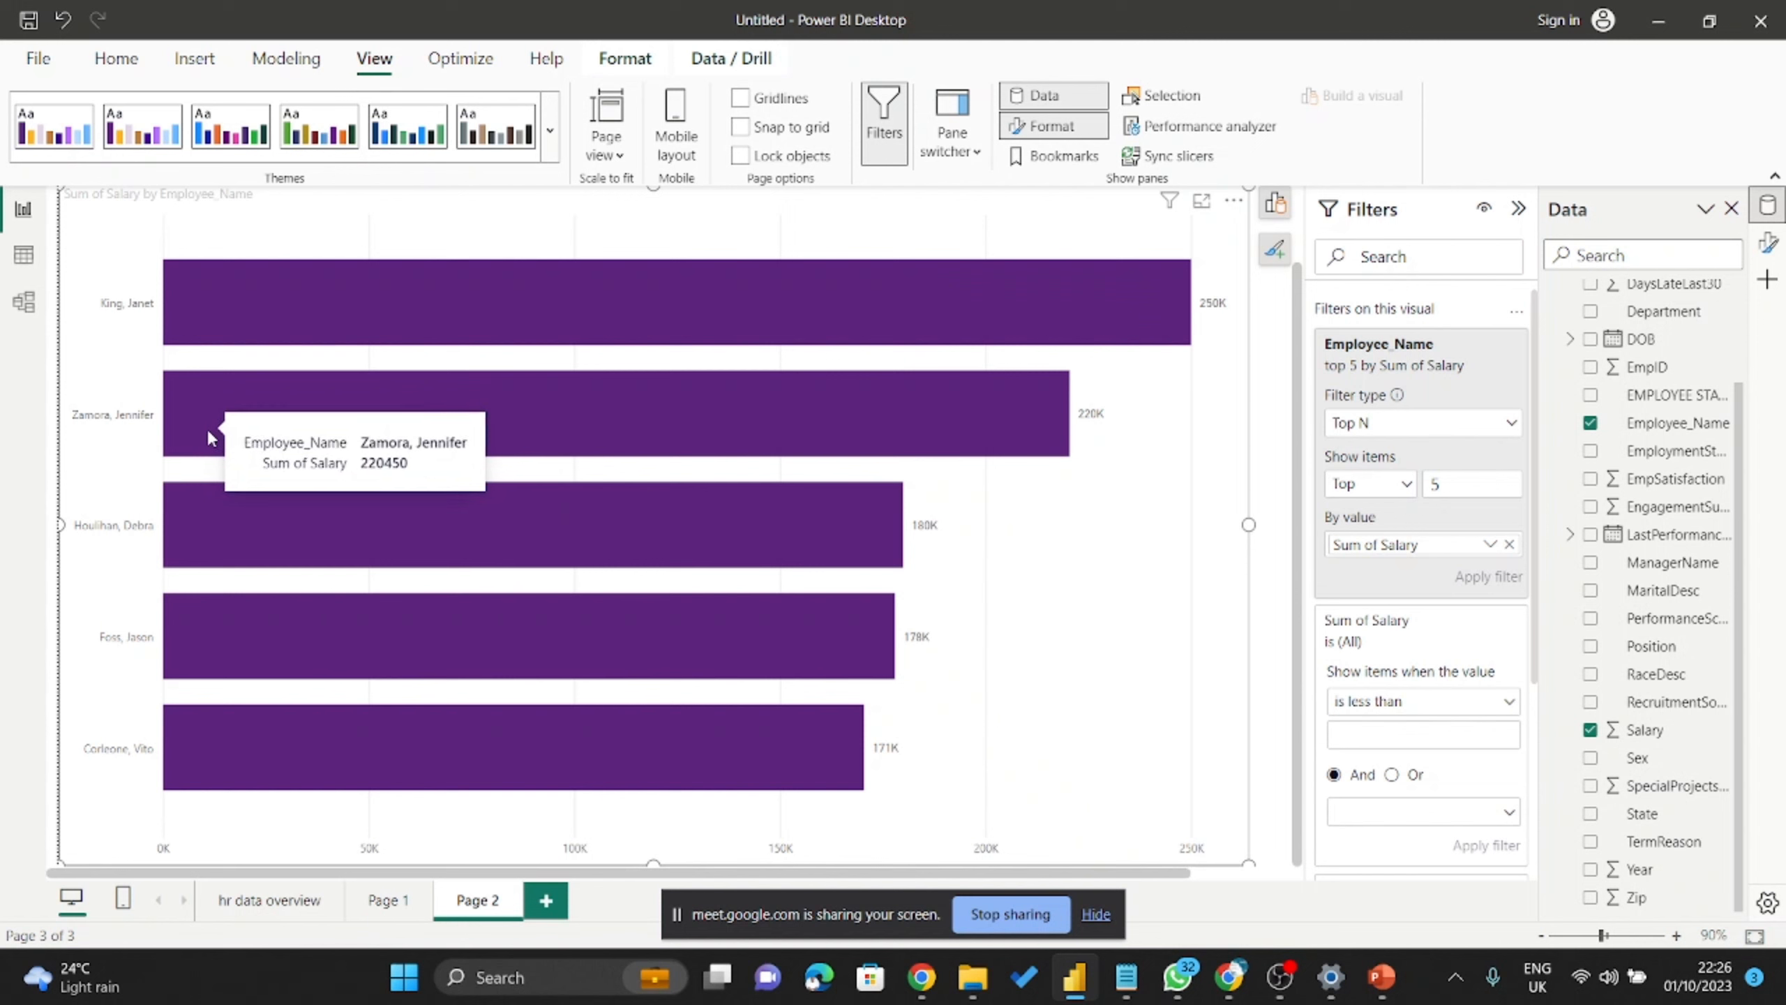
pyautogui.moveTo(266, 777)
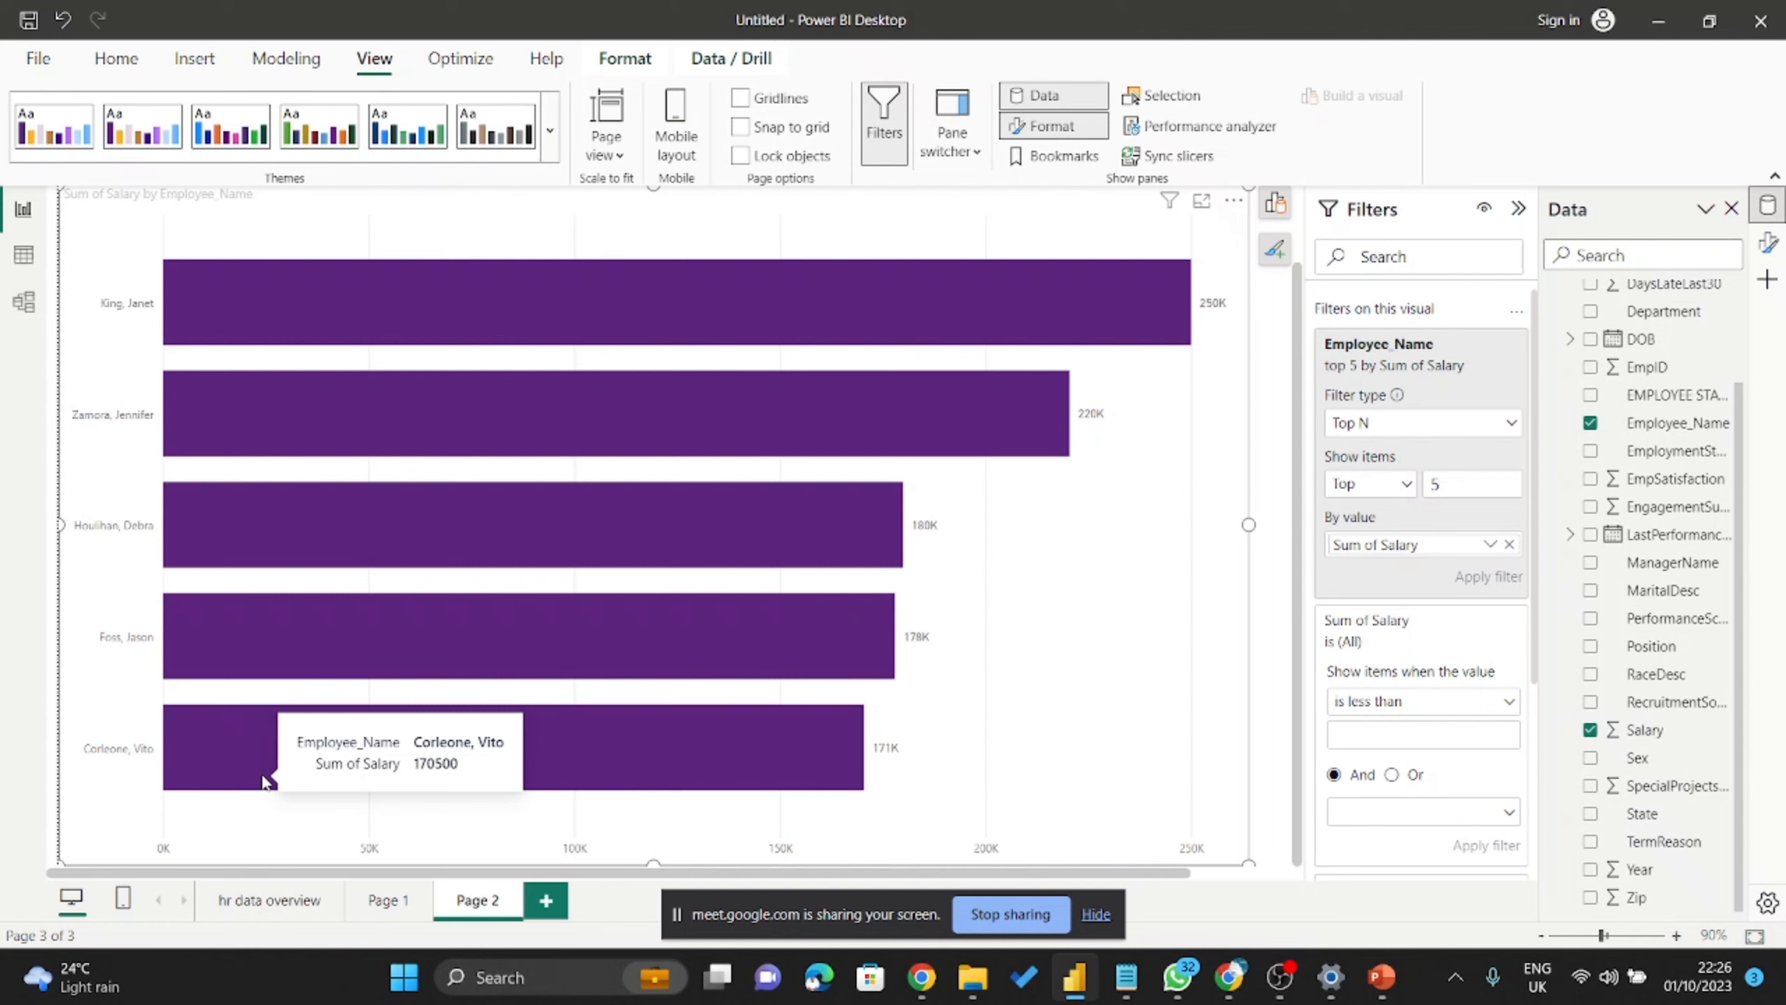
pyautogui.moveTo(432, 618)
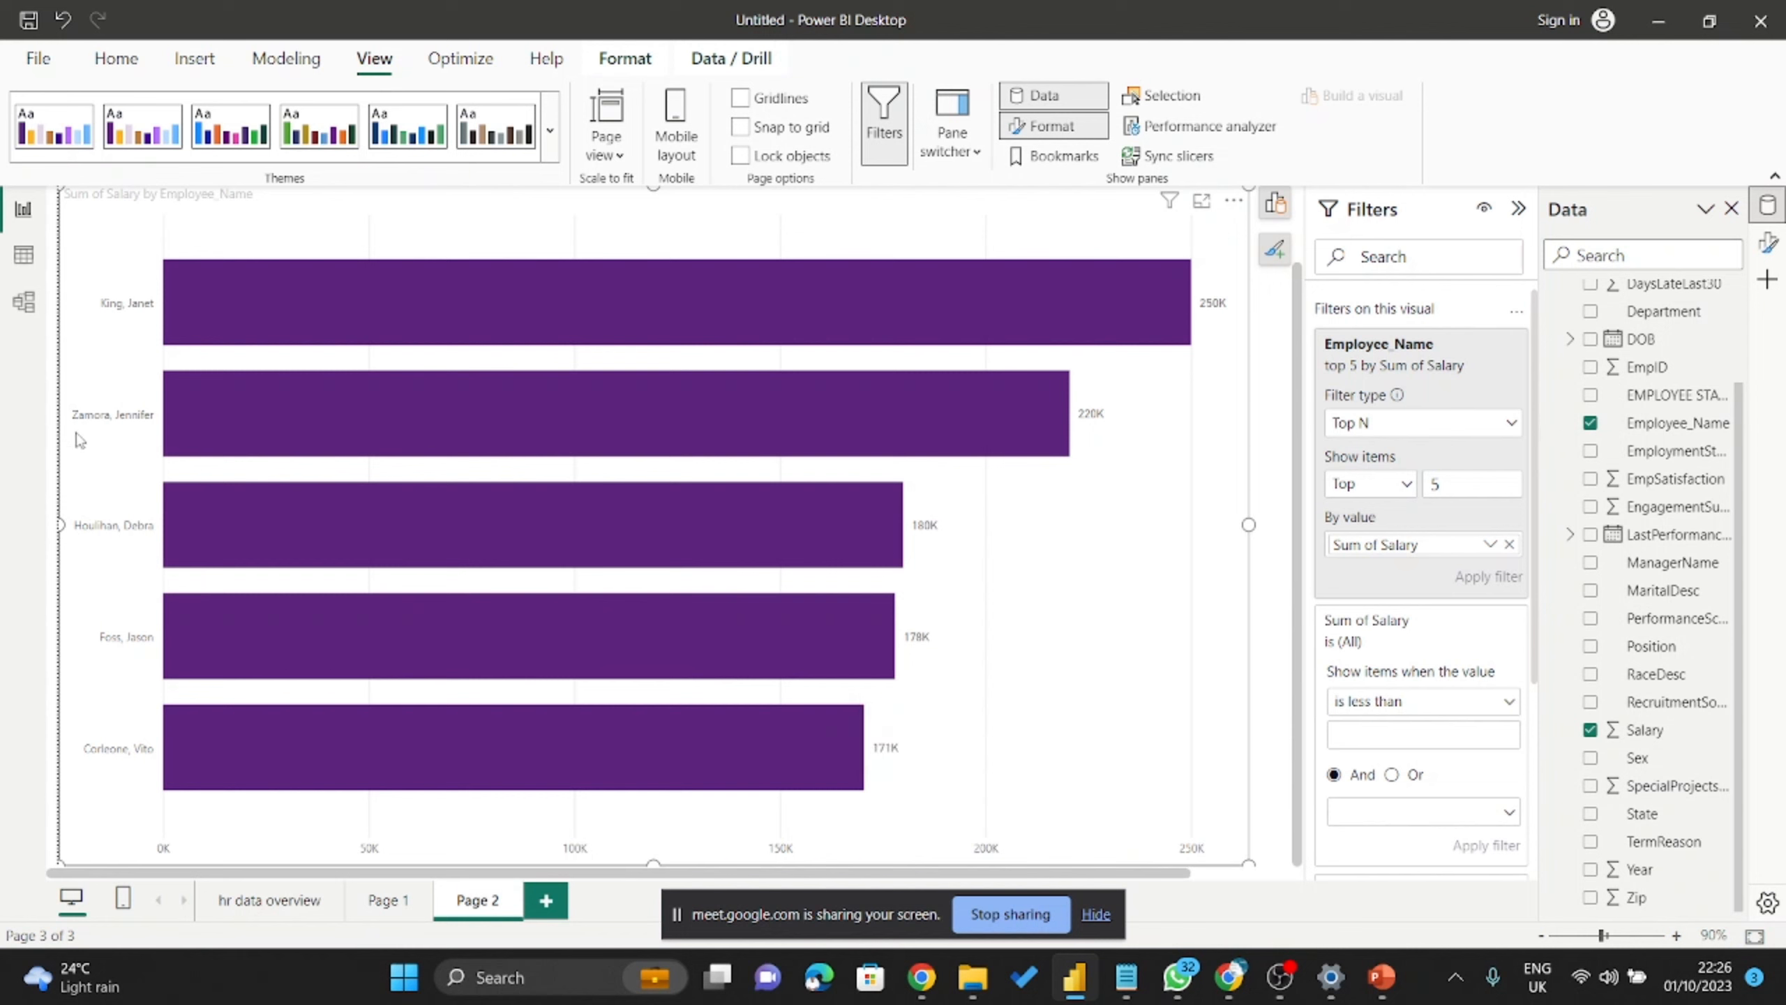
# Switch Show items from Top to Bottom 5 and apply, leaving five employees at about 45K.
pyautogui.click(1351, 493)
pyautogui.click(1353, 545)
pyautogui.click(1498, 589)
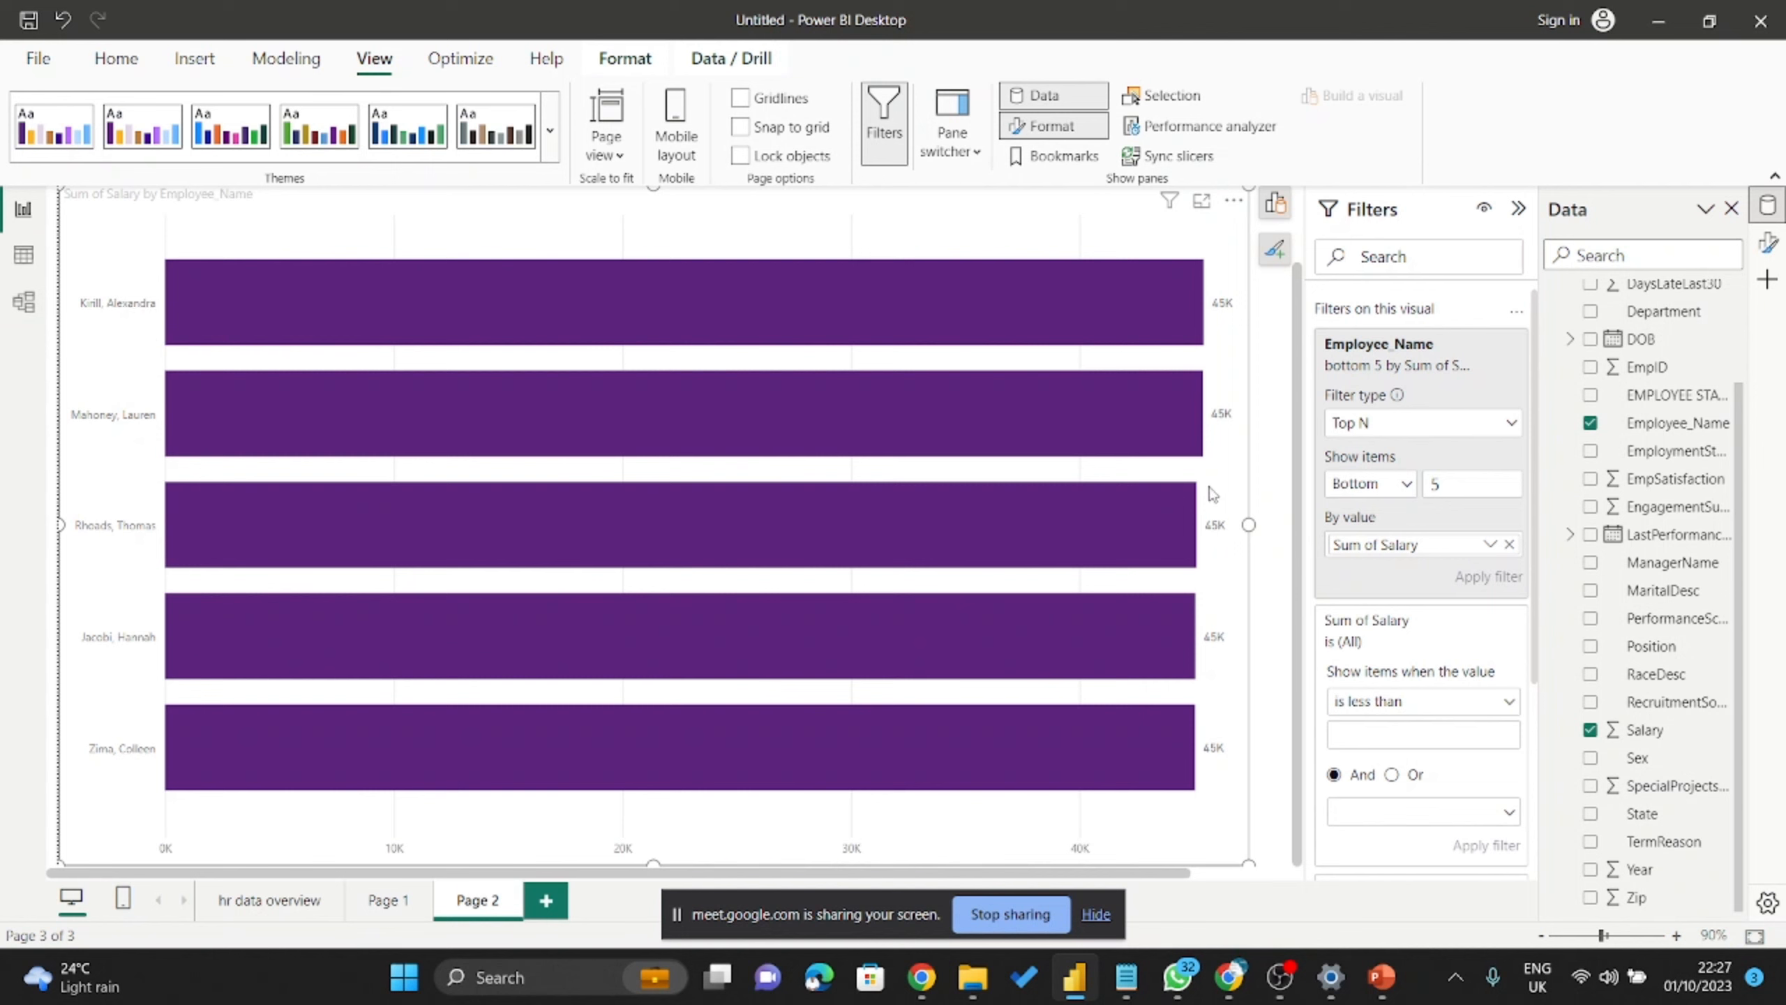
pyautogui.moveTo(1176, 760)
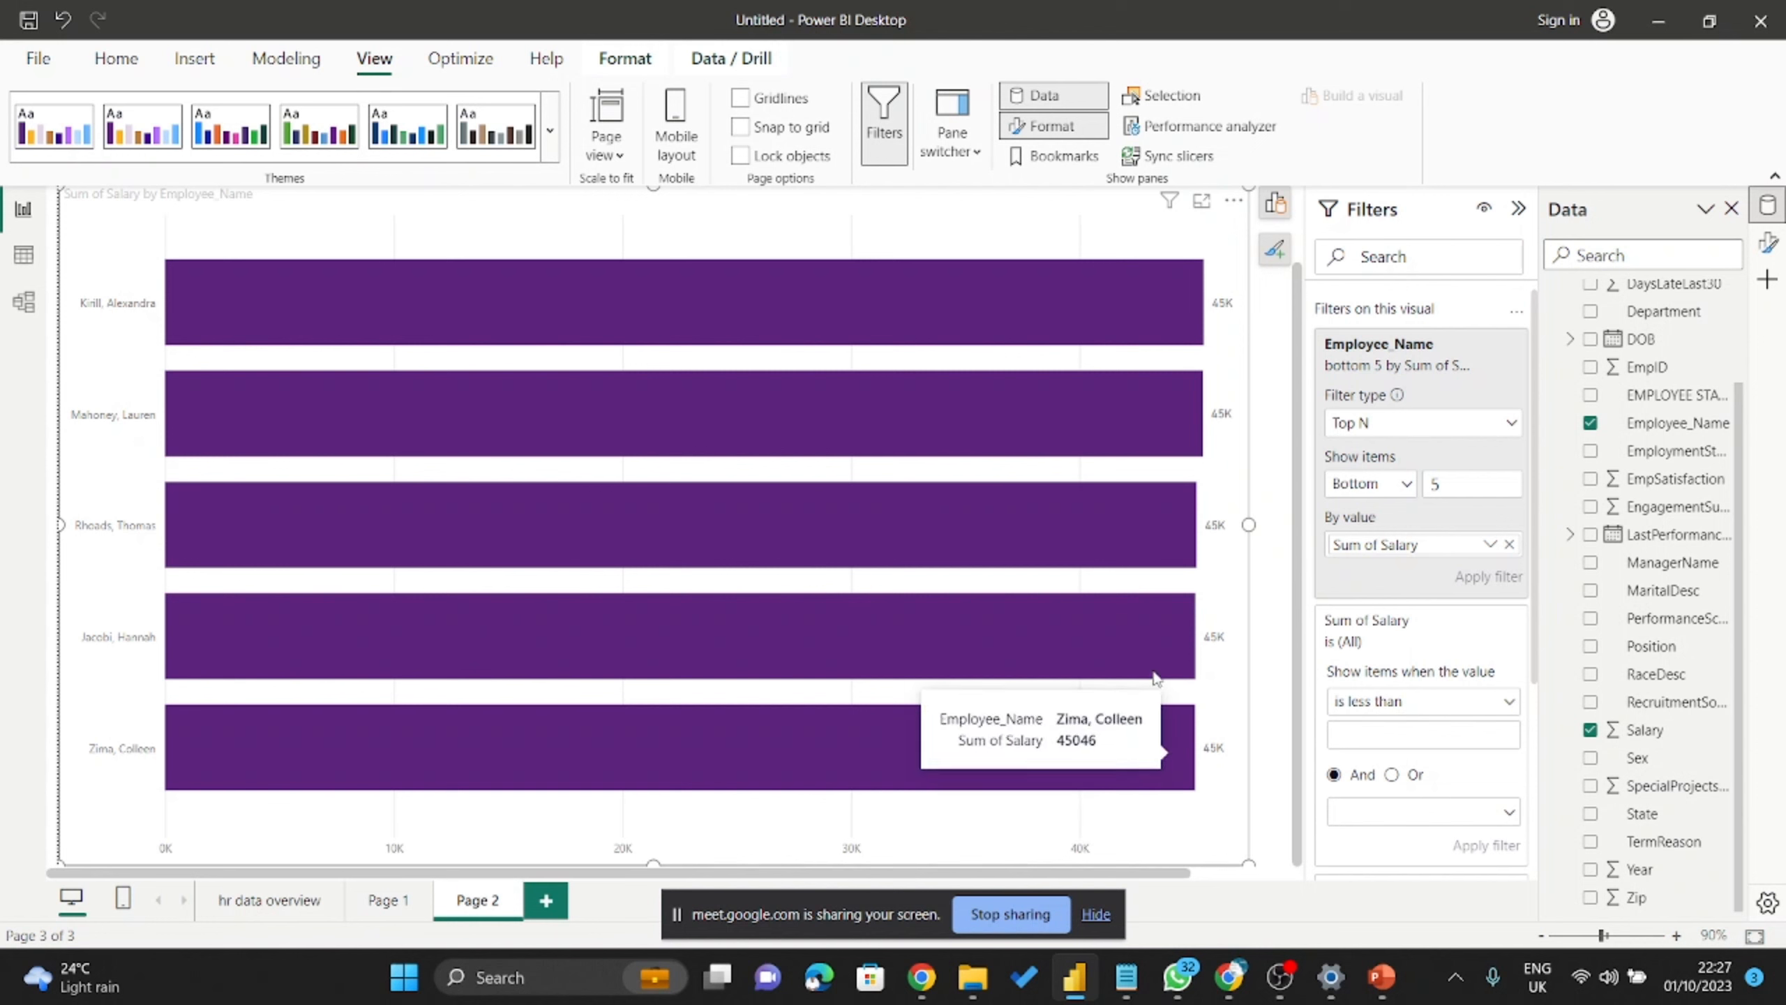
pyautogui.moveTo(1141, 539)
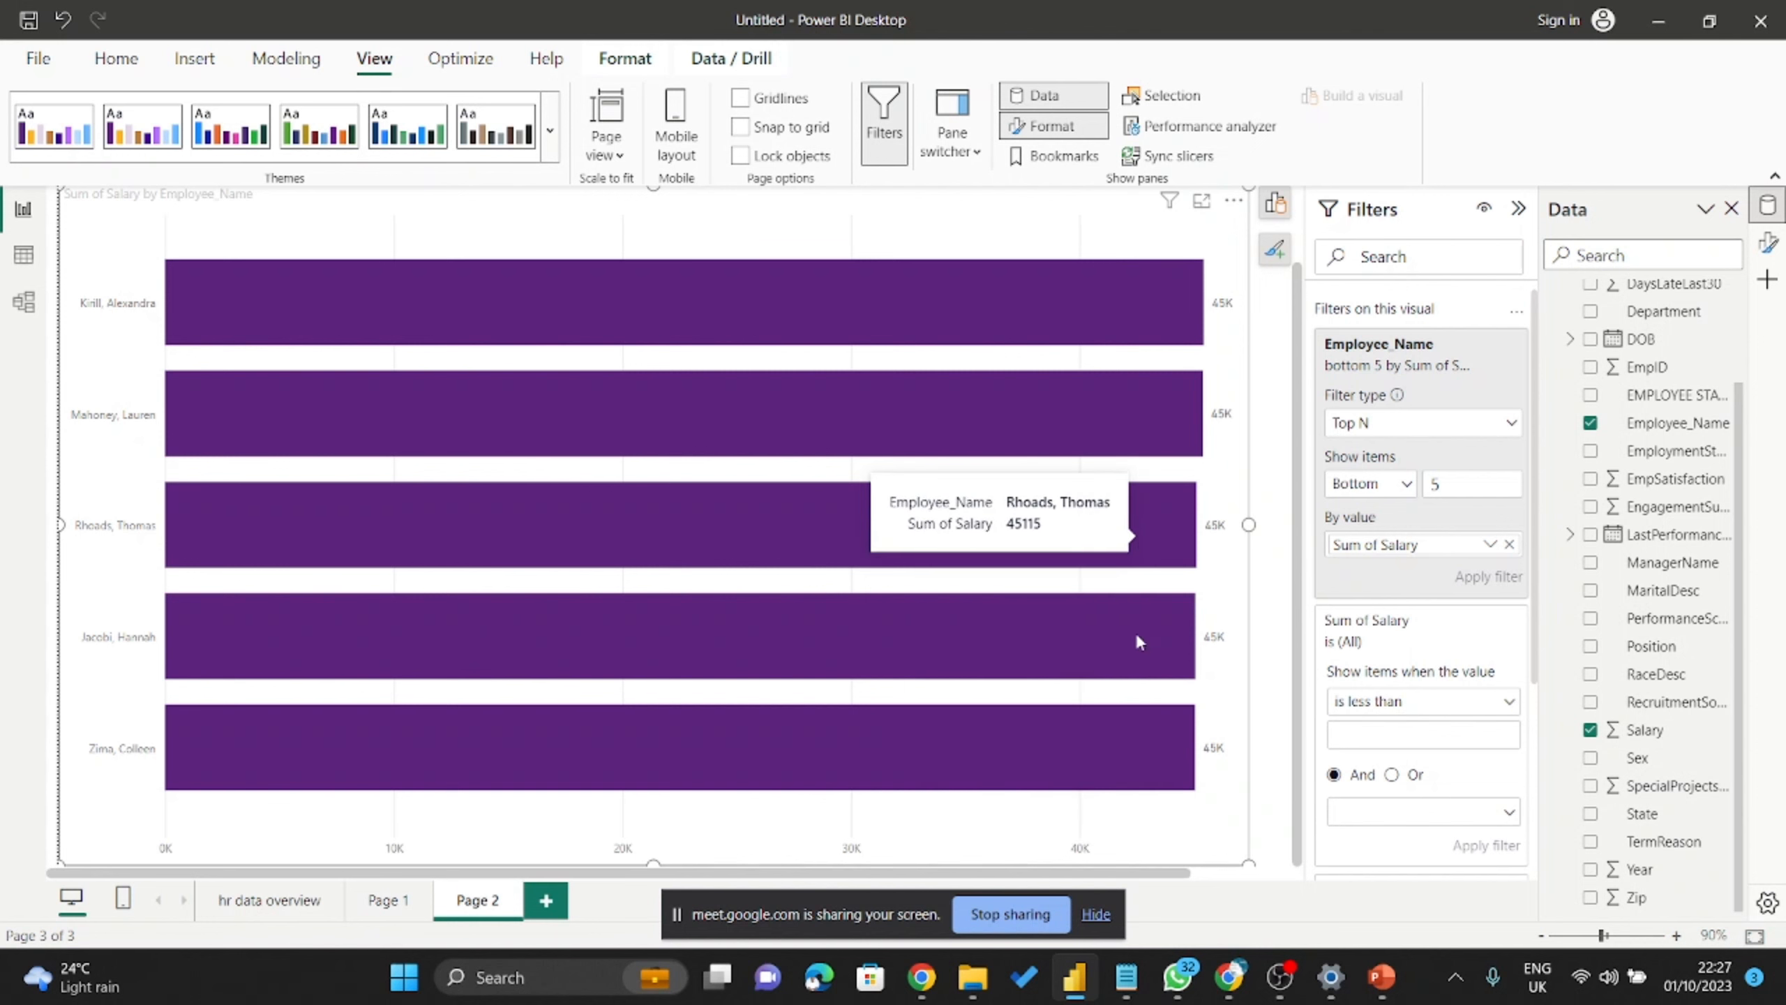
pyautogui.moveTo(1118, 770)
pyautogui.moveTo(1108, 634)
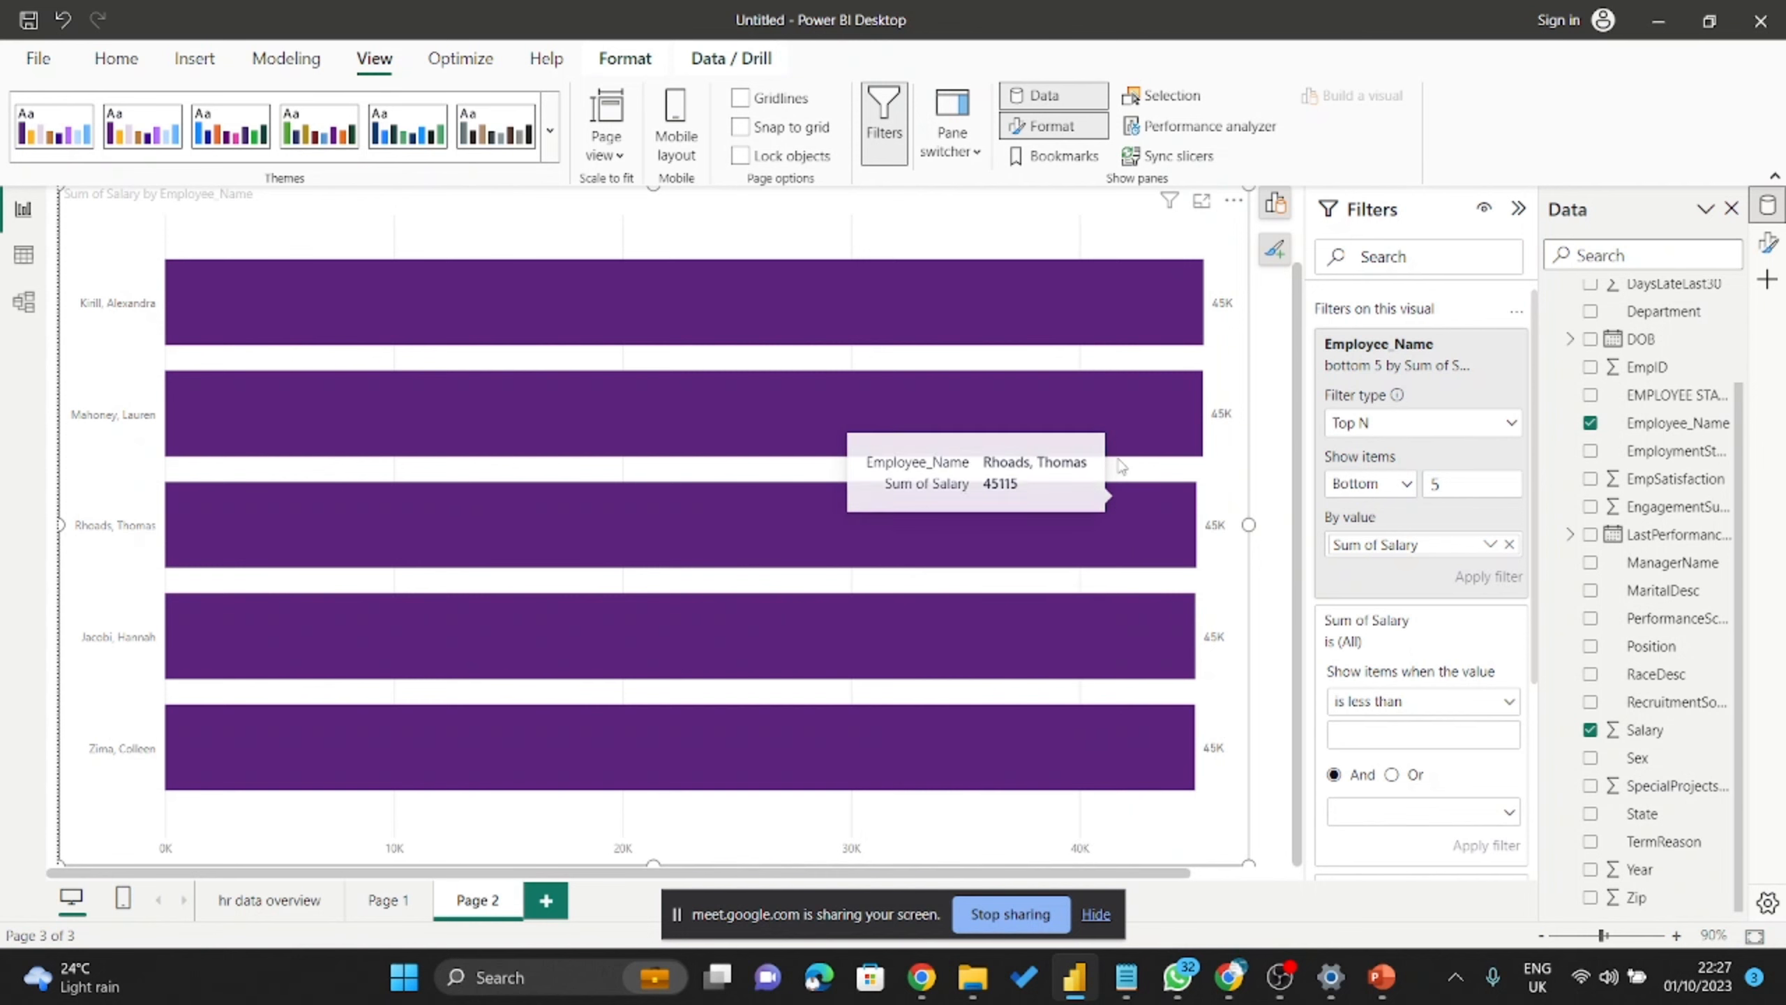
pyautogui.moveTo(1119, 407)
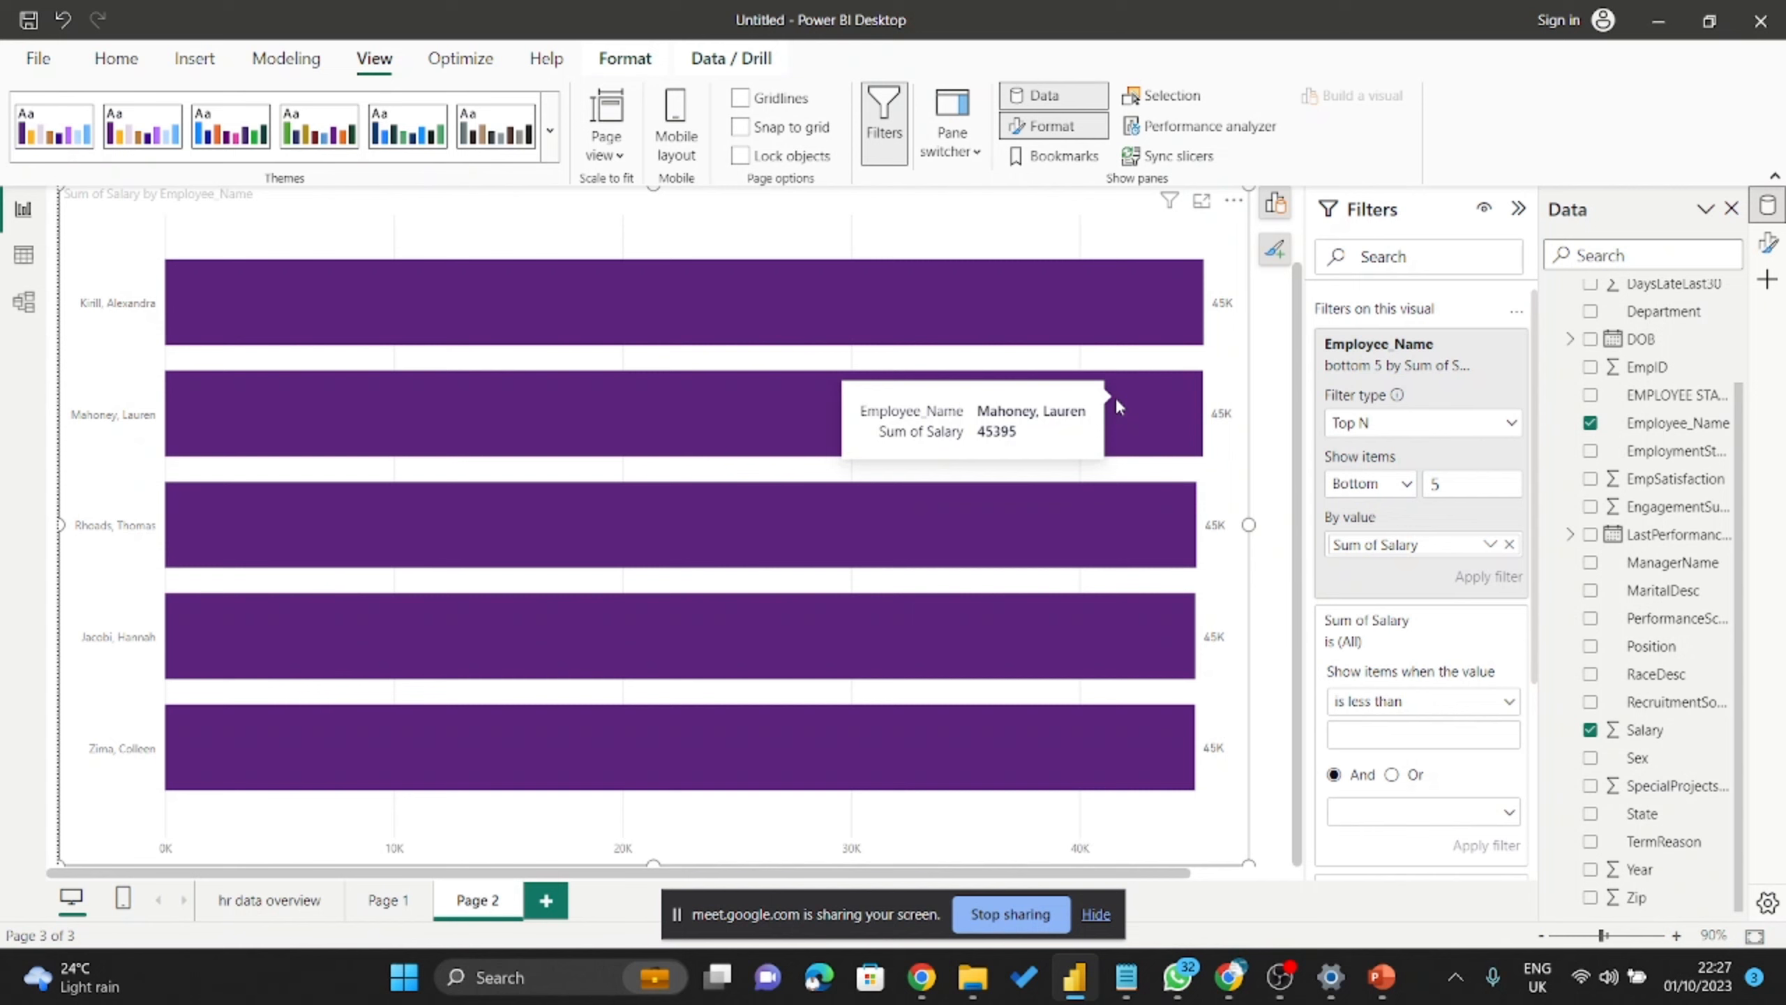
pyautogui.moveTo(1110, 323)
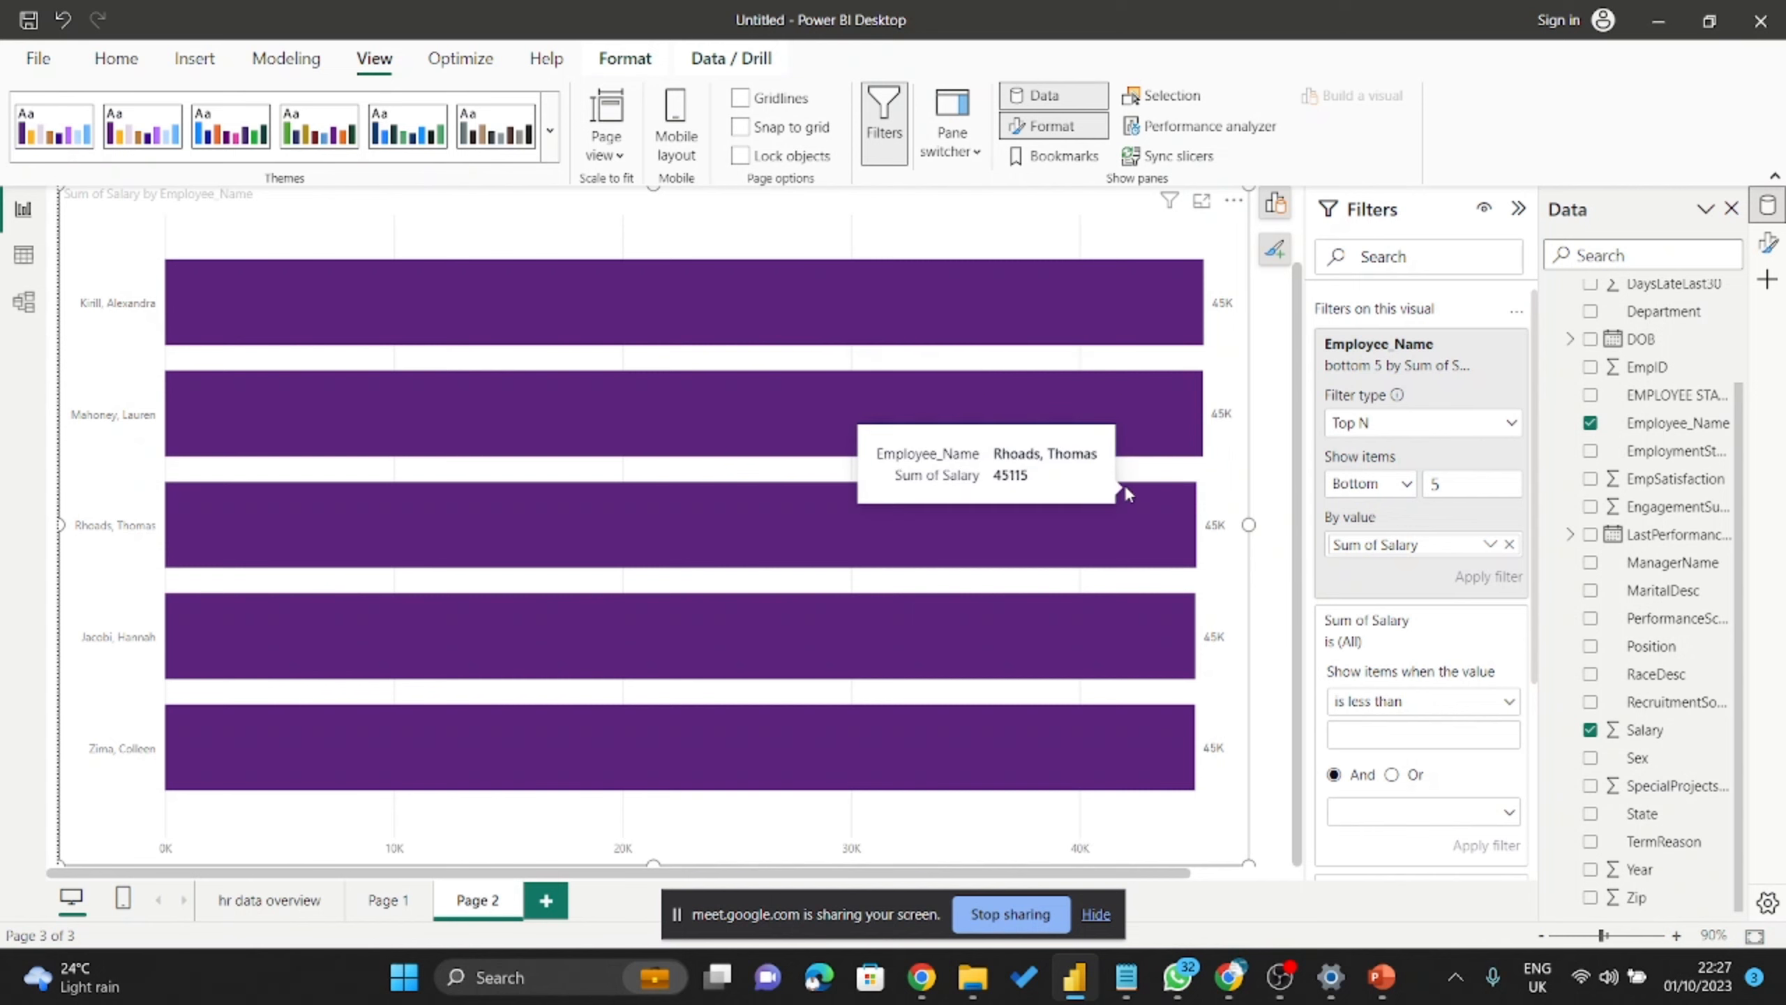
pyautogui.moveTo(1122, 464)
pyautogui.moveTo(1091, 514)
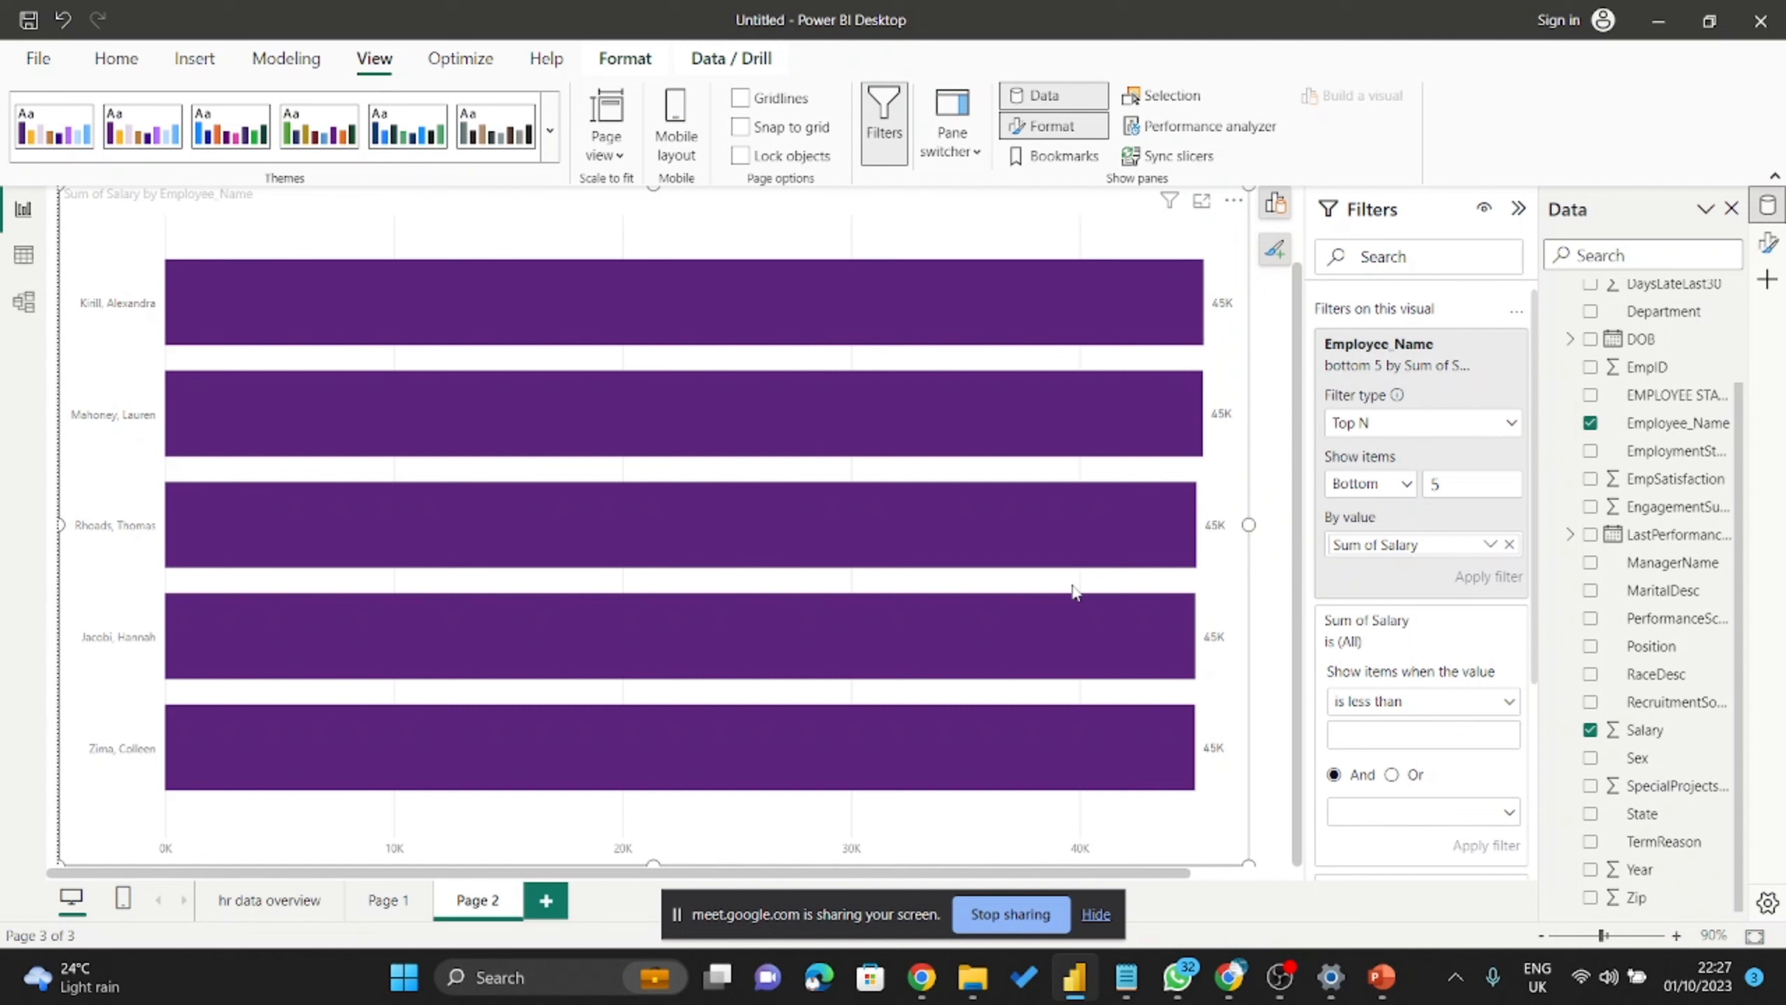
pyautogui.rightClick(1038, 665)
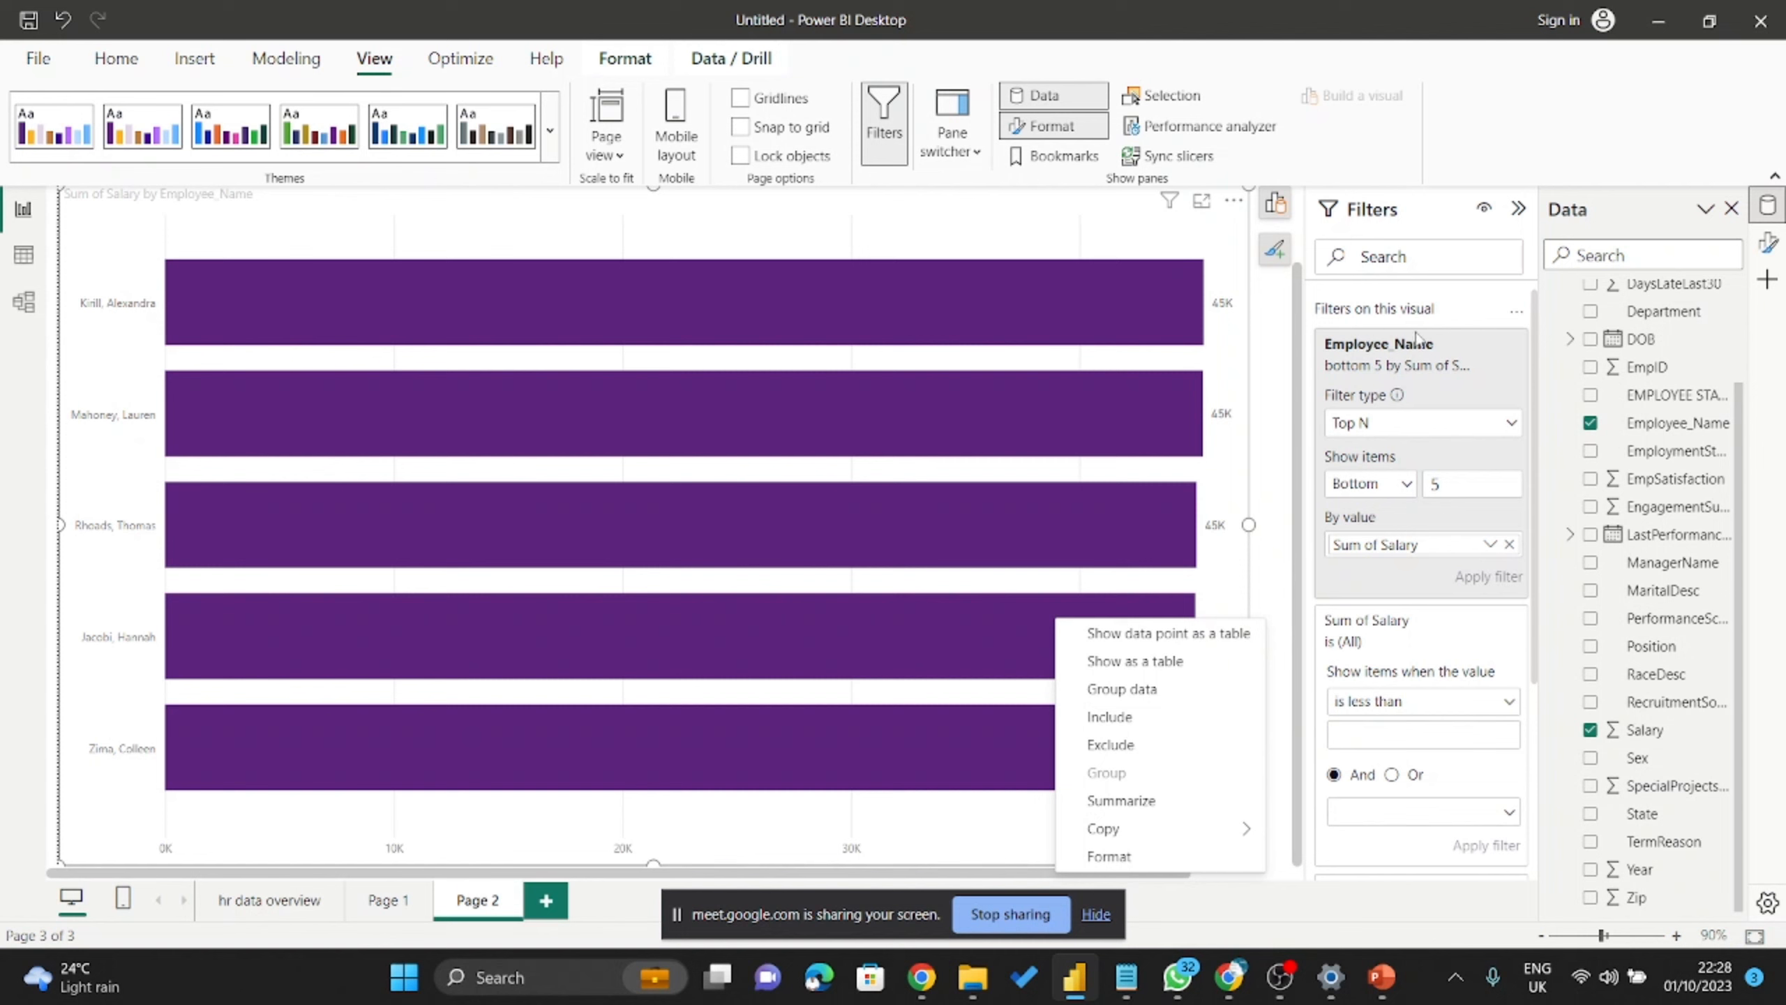
# Restore the Employee_Name filter to Top 5 by Sum of Salary, then list its filter types.
pyautogui.click(1418, 438)
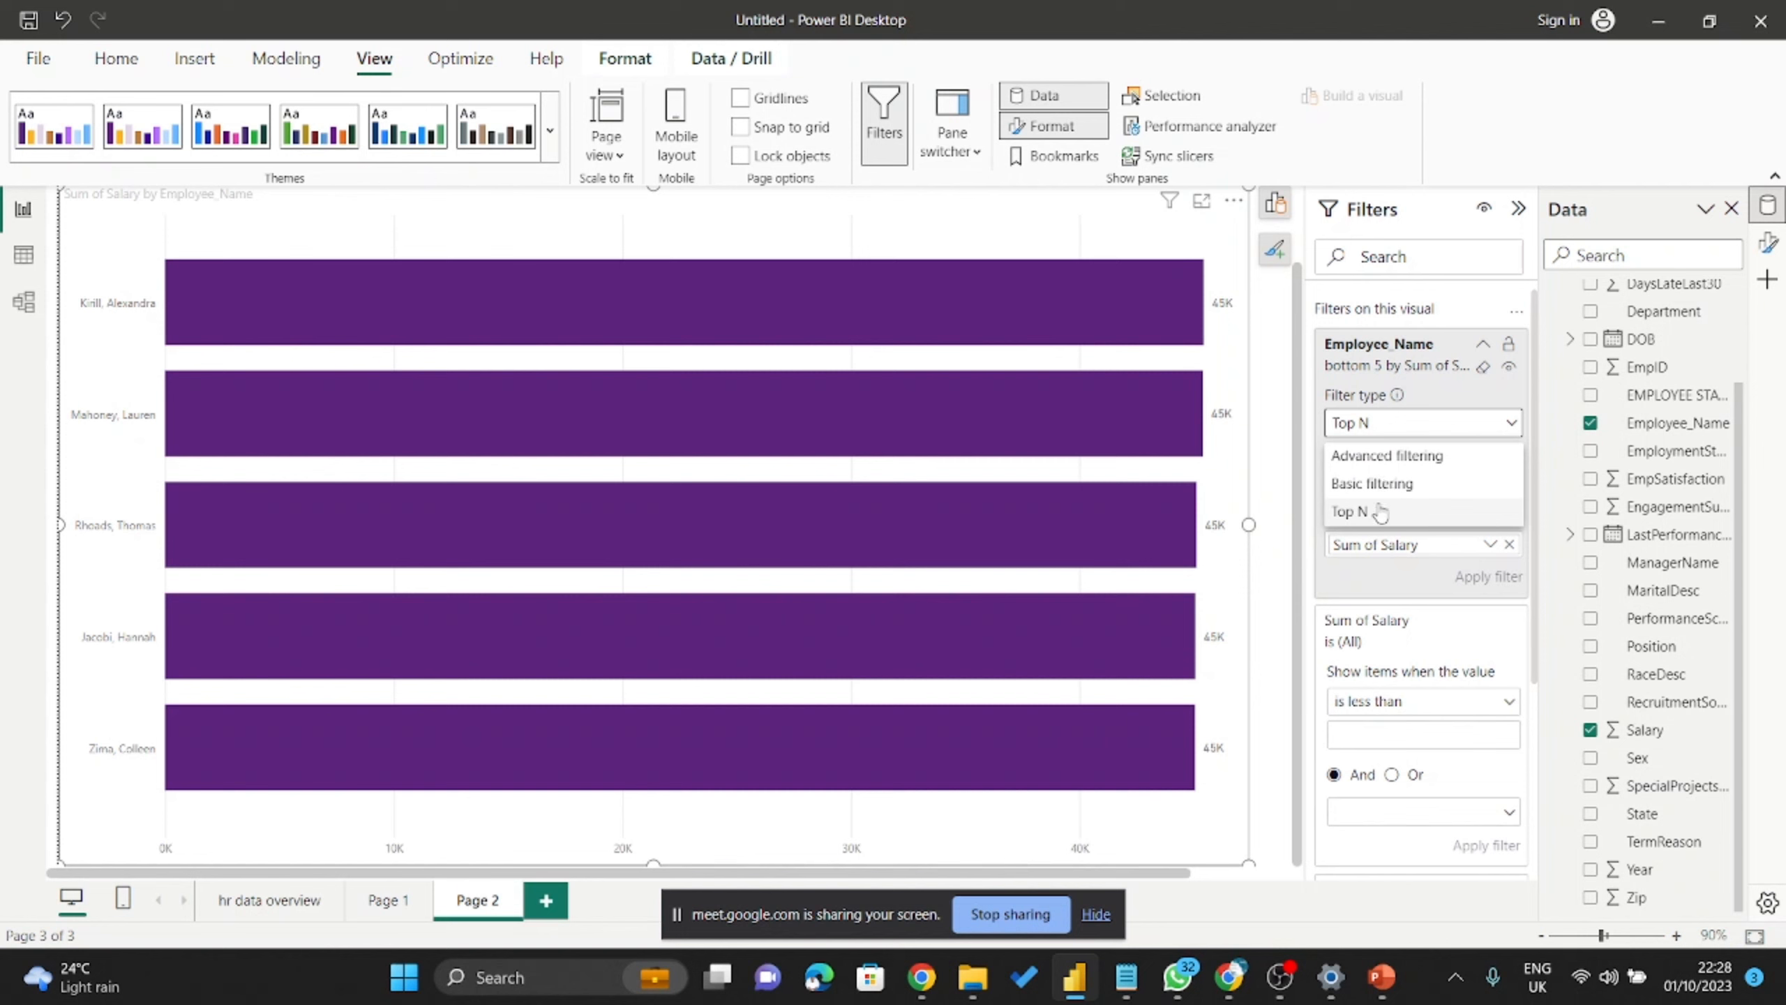
pyautogui.click(1382, 512)
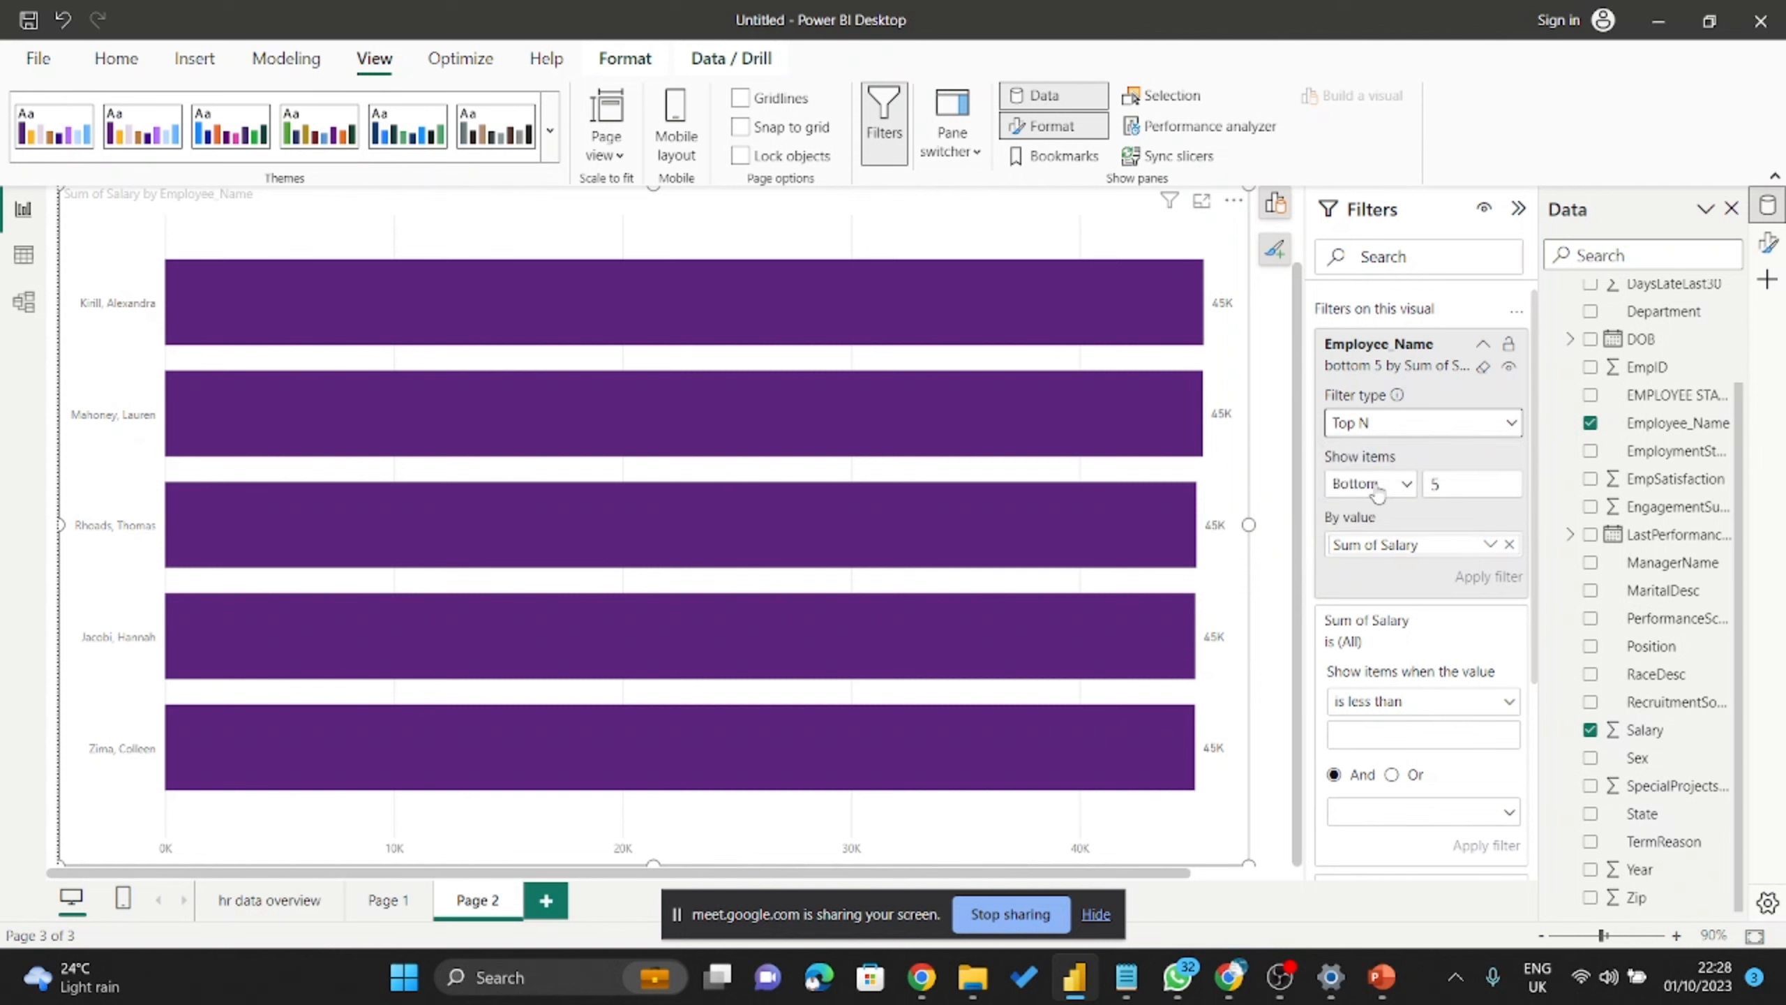
pyautogui.click(1379, 482)
pyautogui.click(1368, 515)
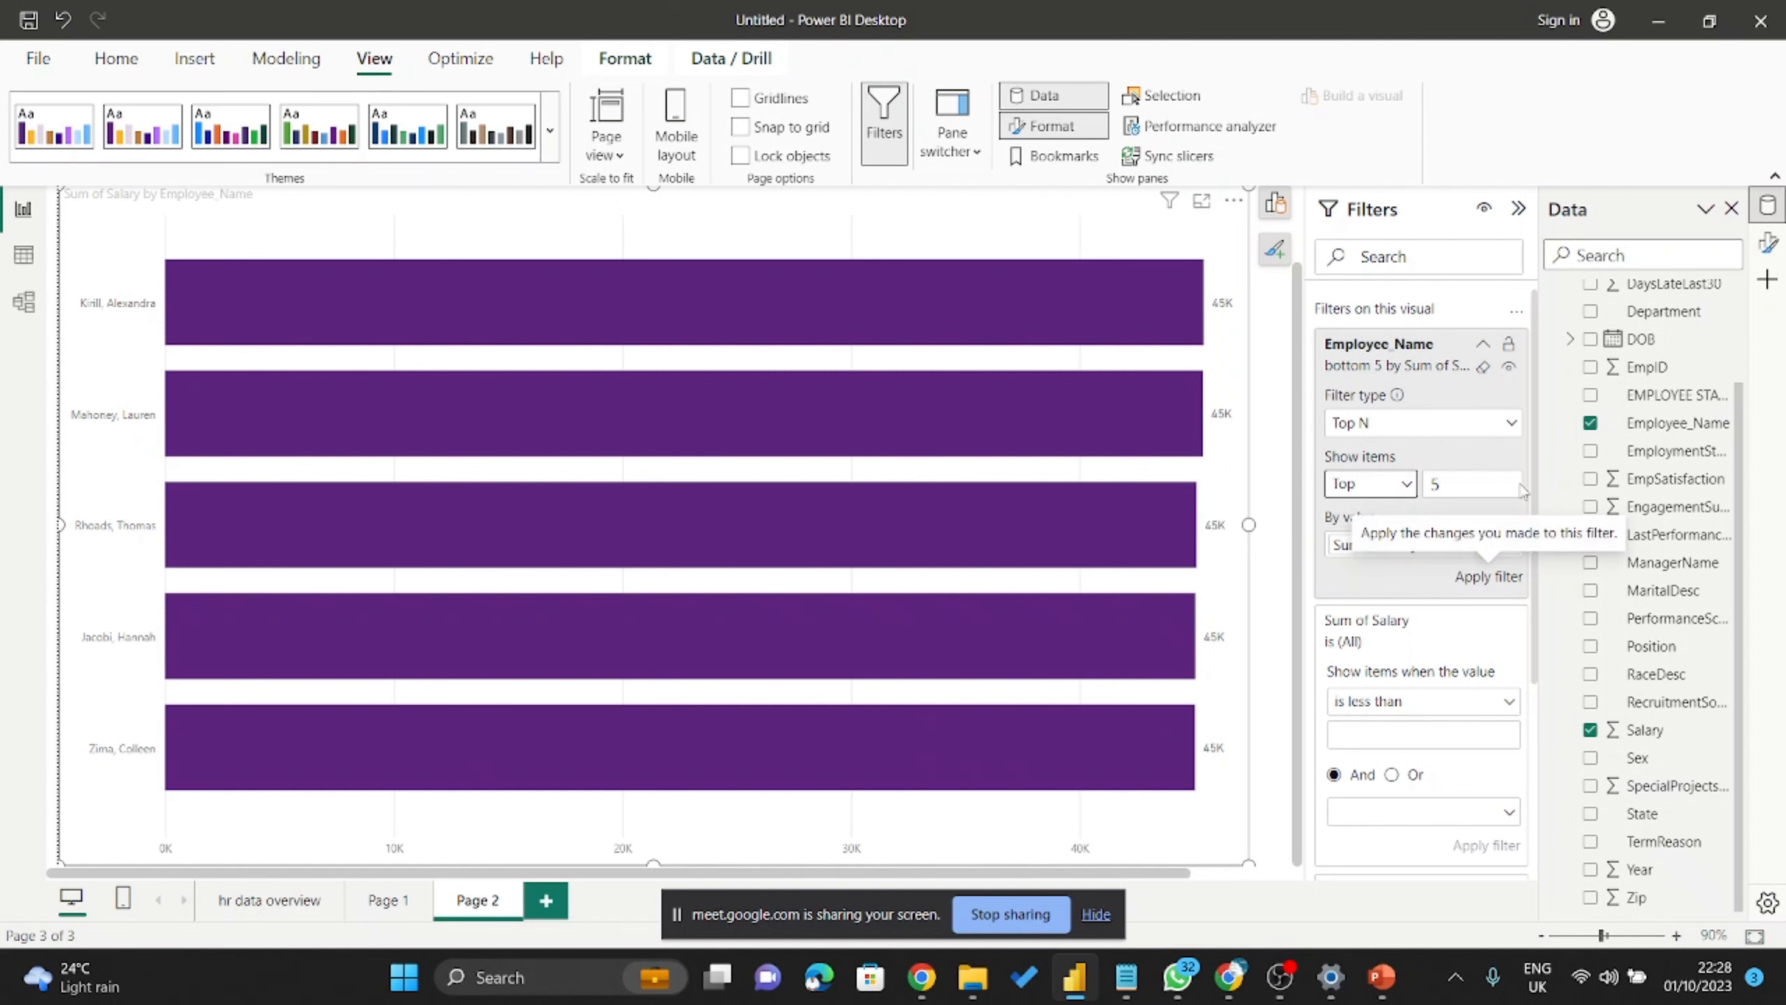
pyautogui.click(1480, 581)
pyautogui.click(1479, 581)
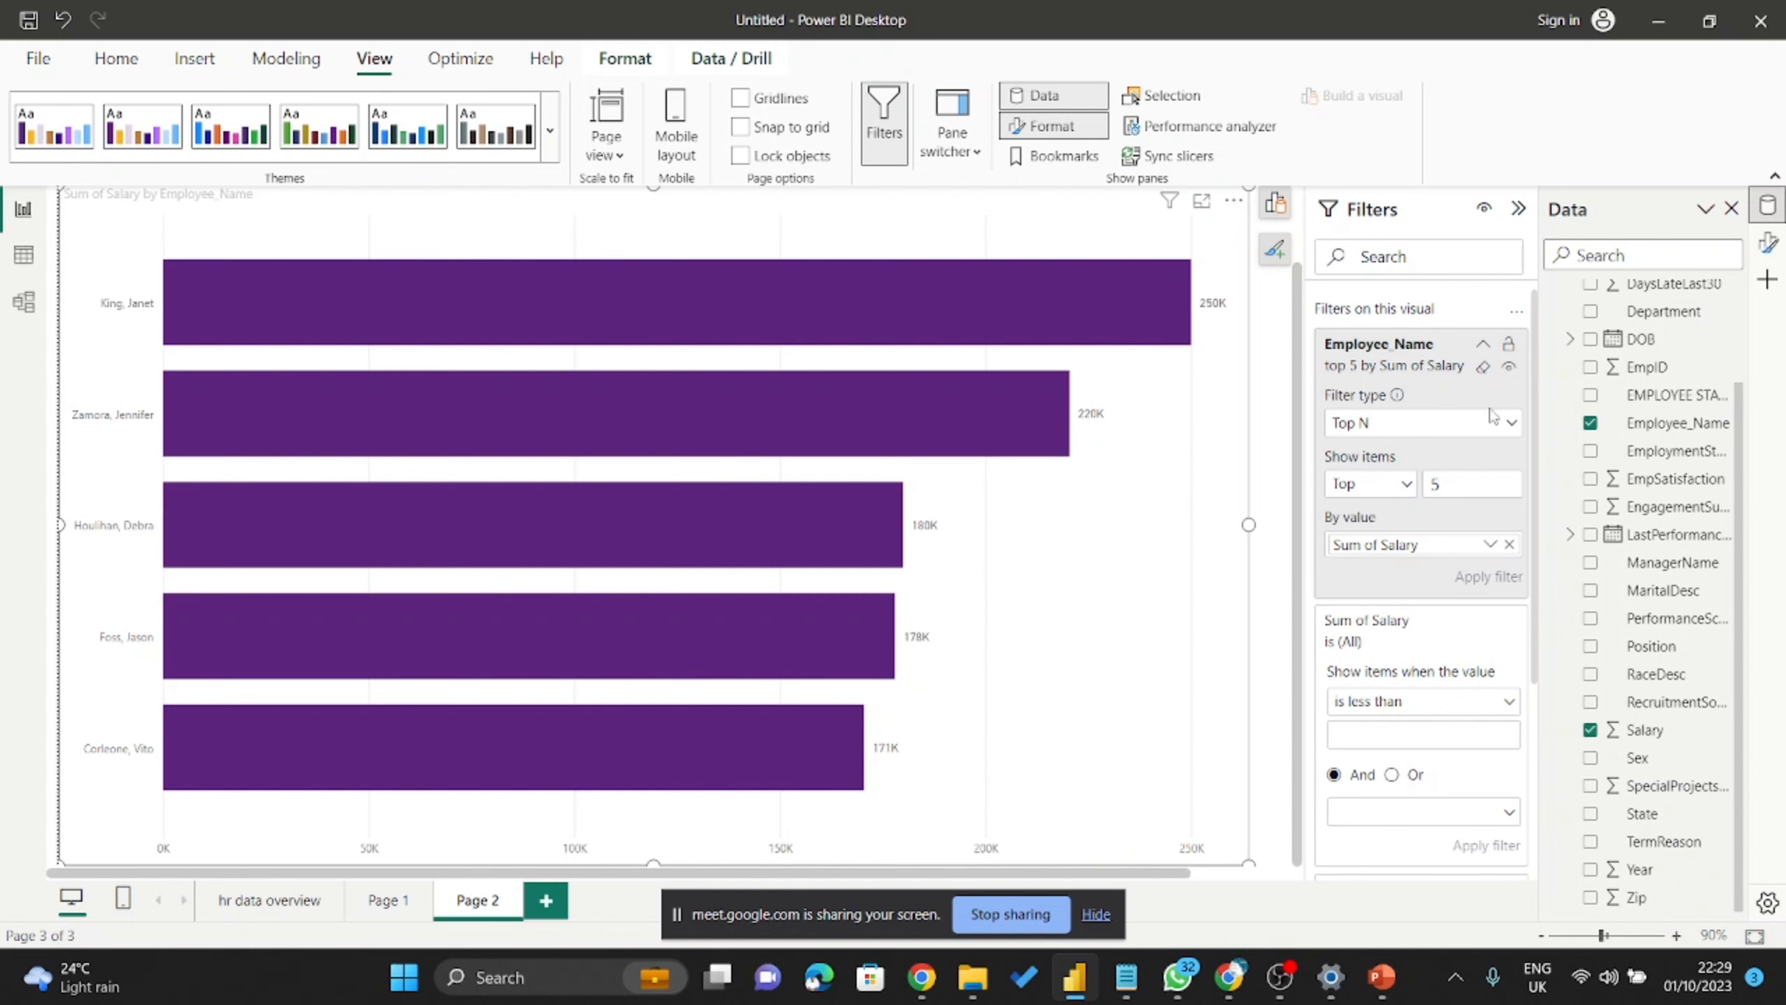
pyautogui.click(1494, 430)
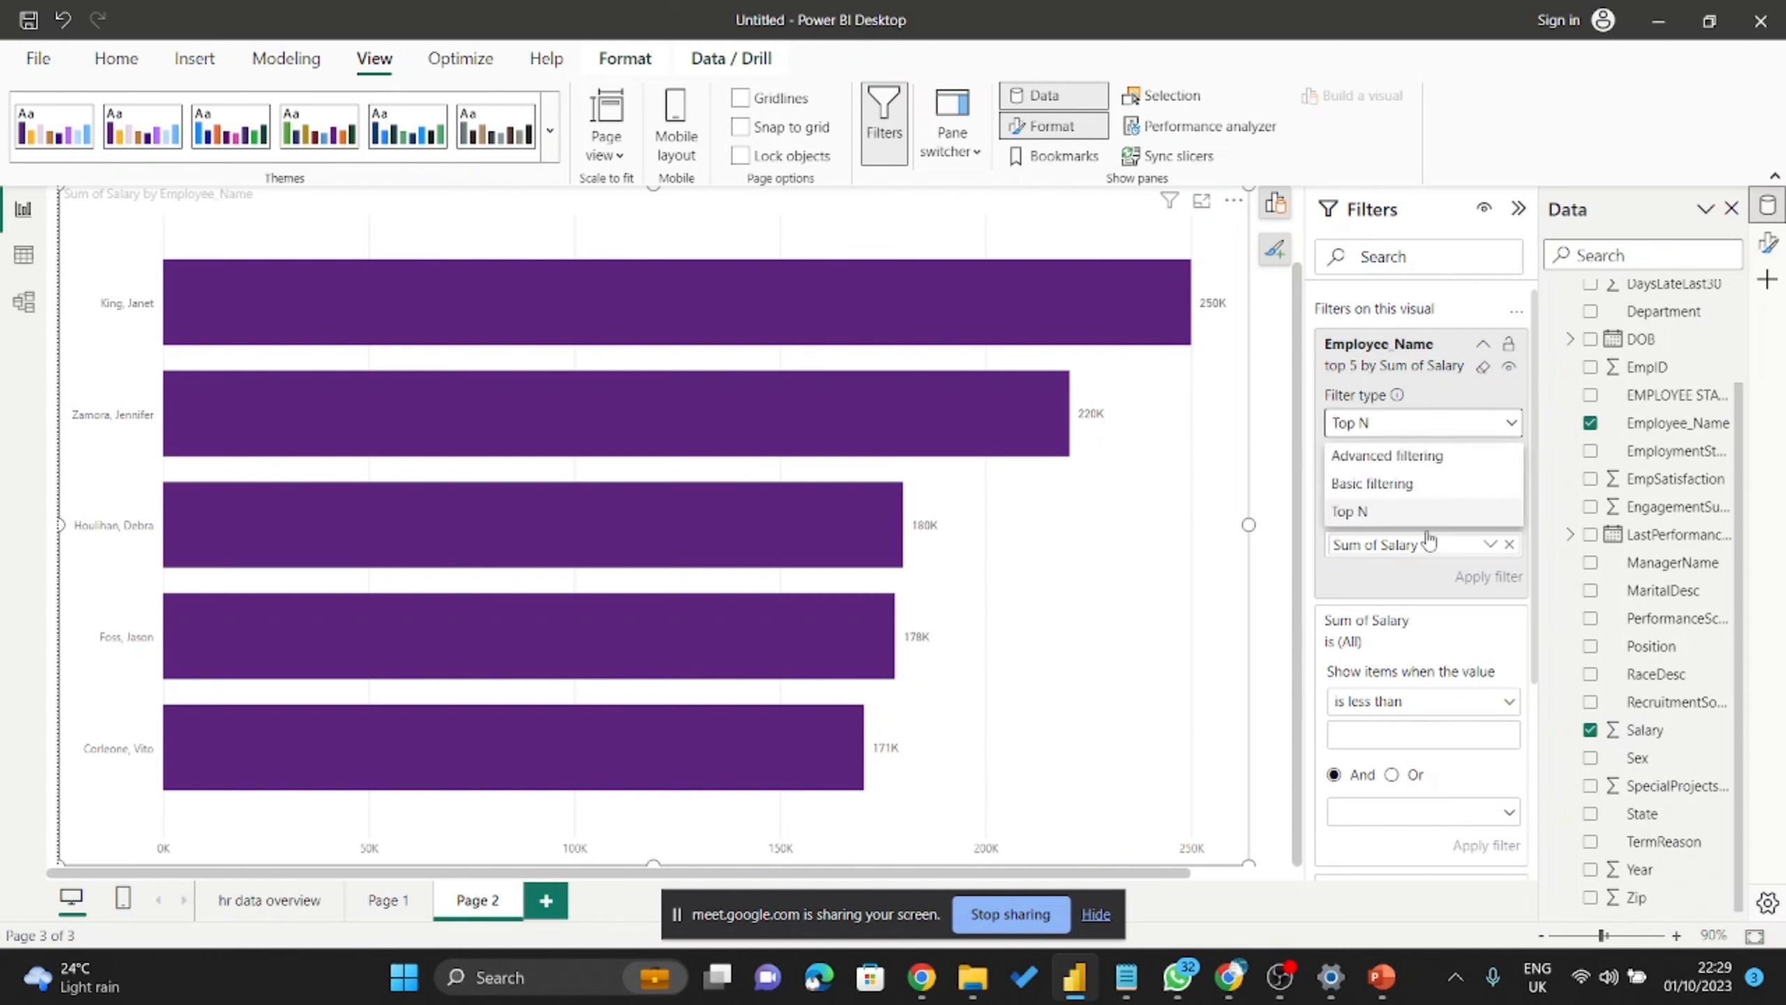
# Set the Employee_Name filter to Advanced filtering with starts with 'Ma'.
pyautogui.click(1423, 459)
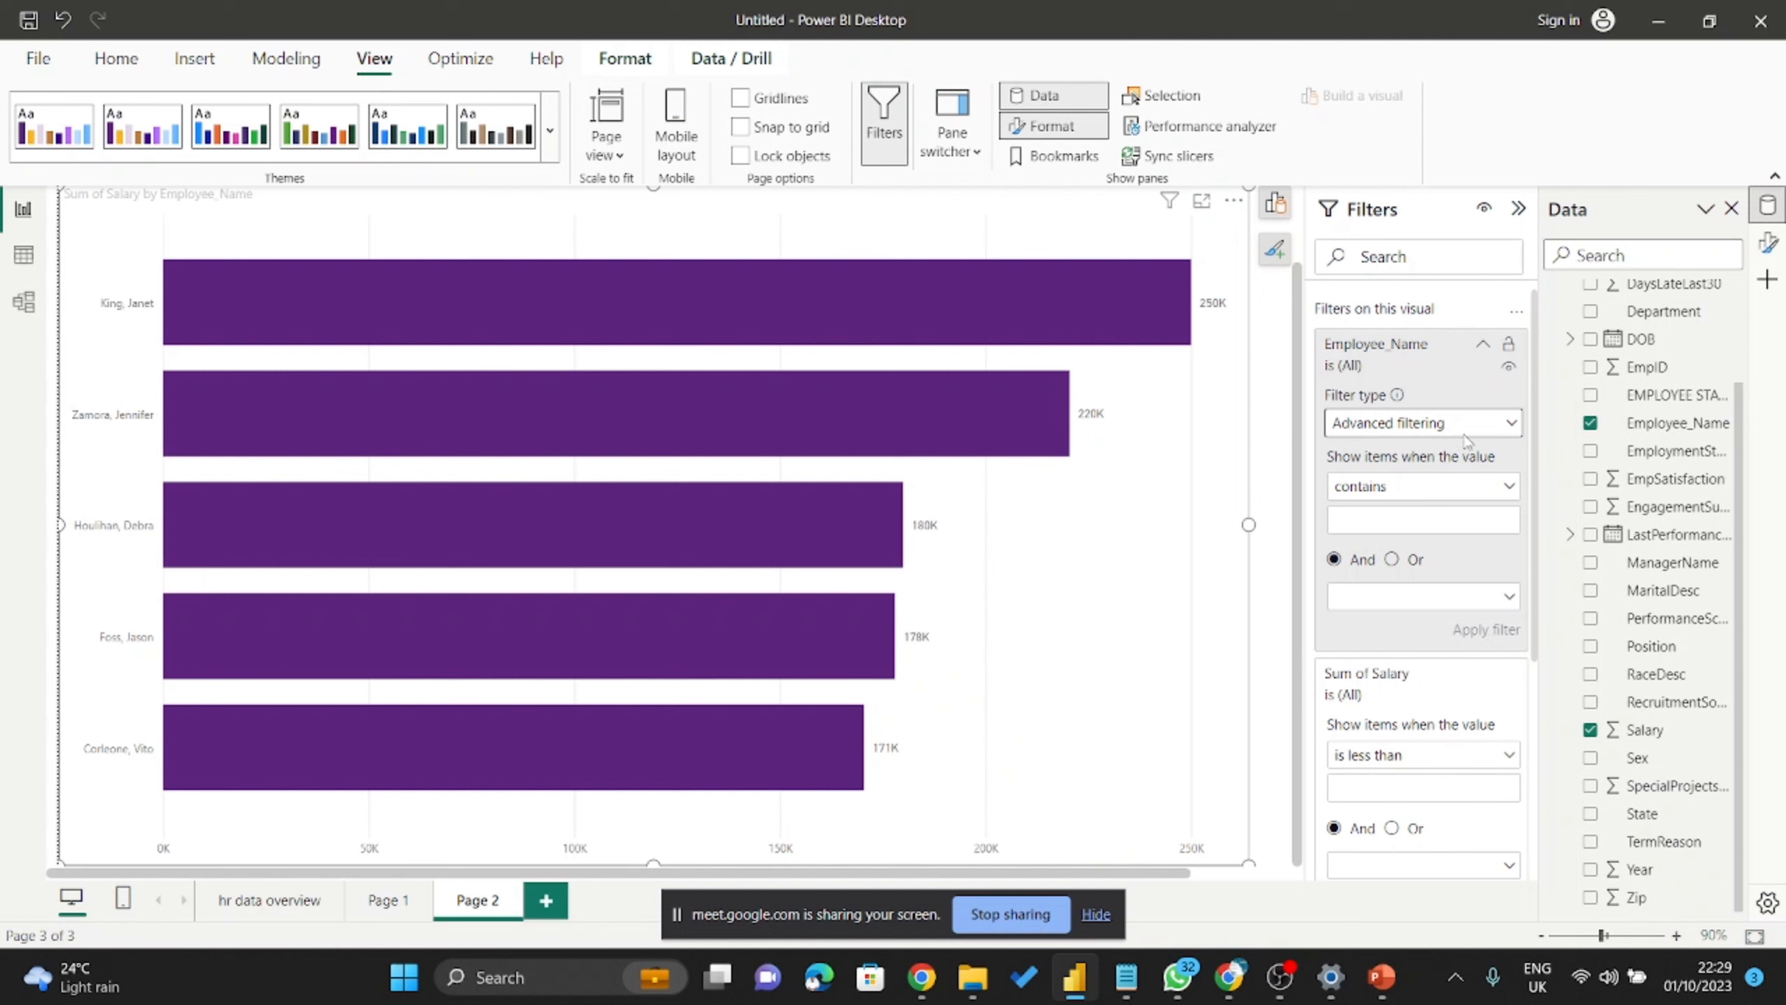
pyautogui.click(1474, 497)
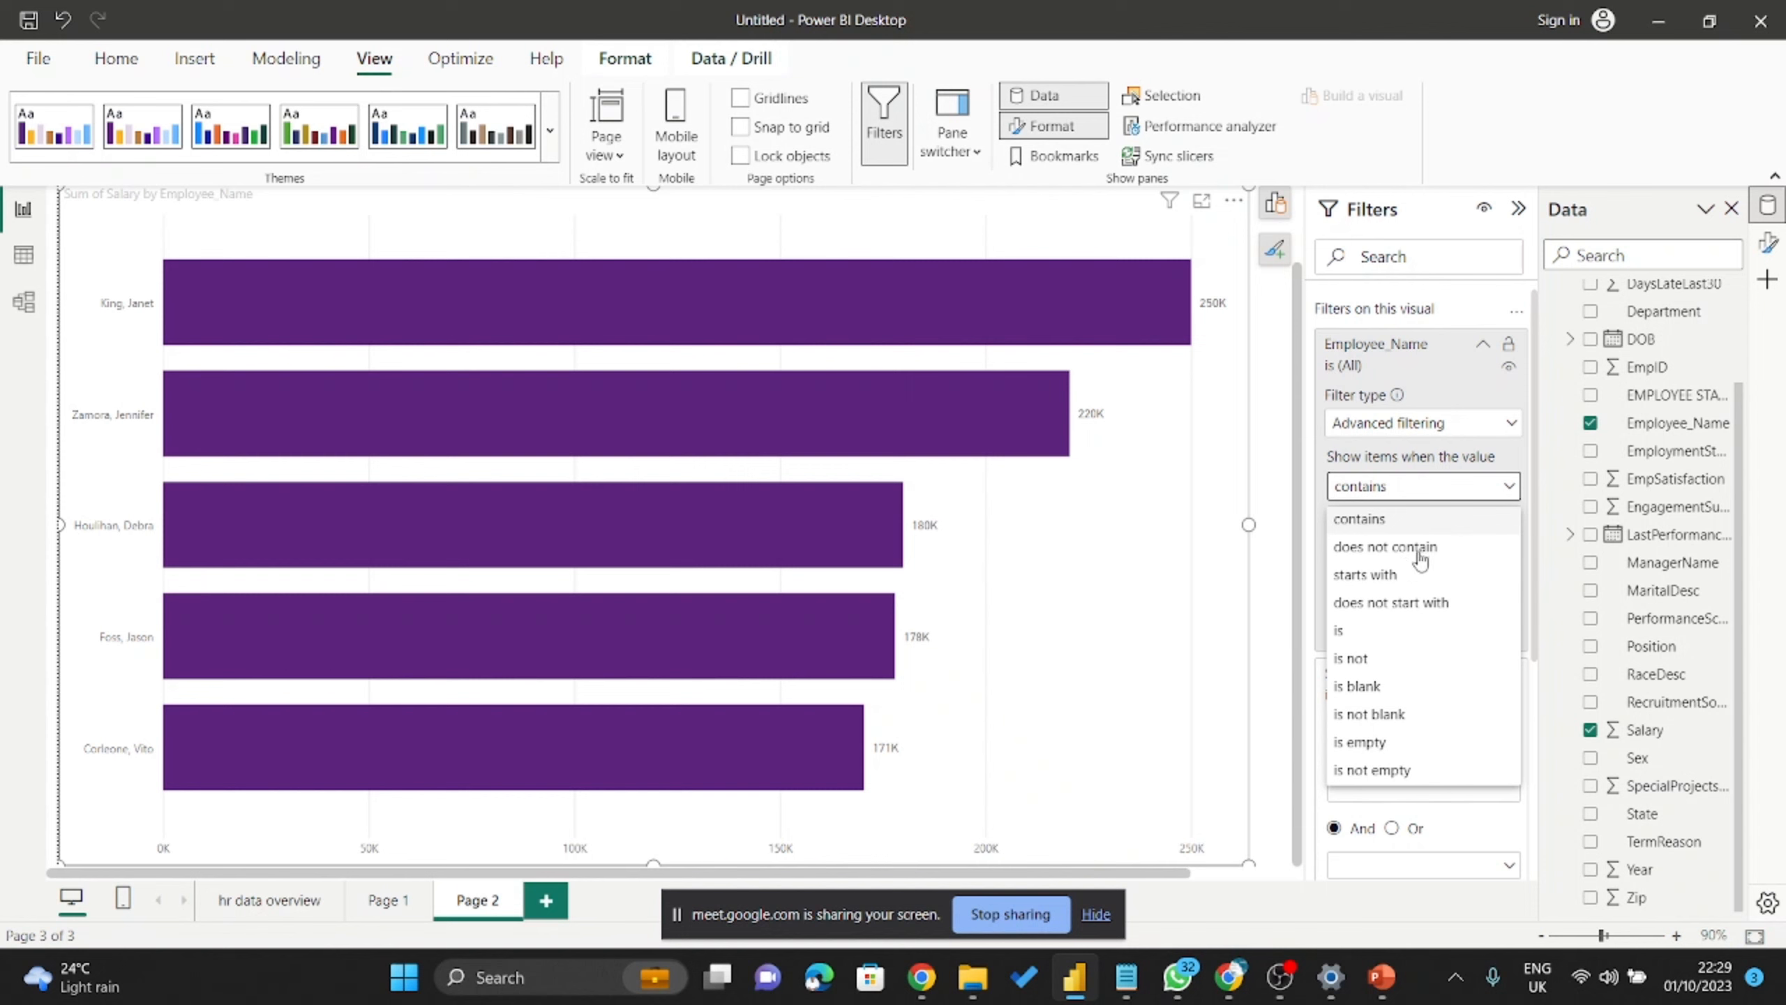
pyautogui.click(1387, 574)
pyautogui.click(1410, 523)
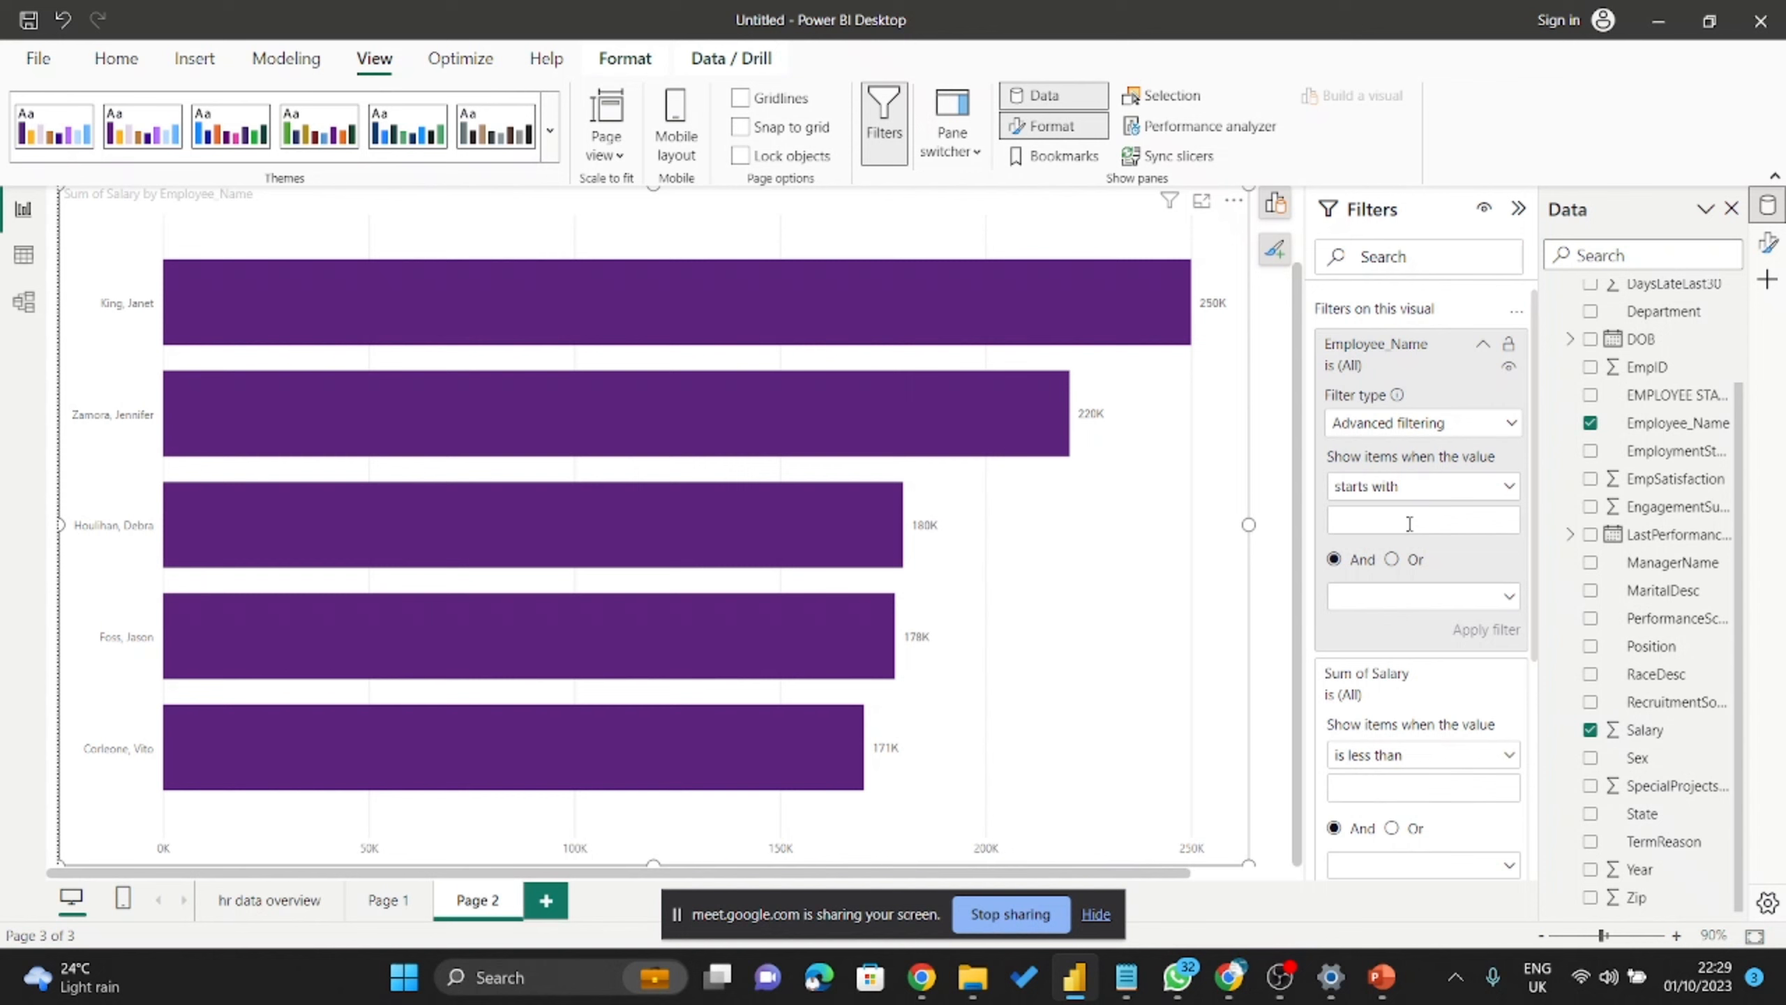
pyautogui.write('Ma')
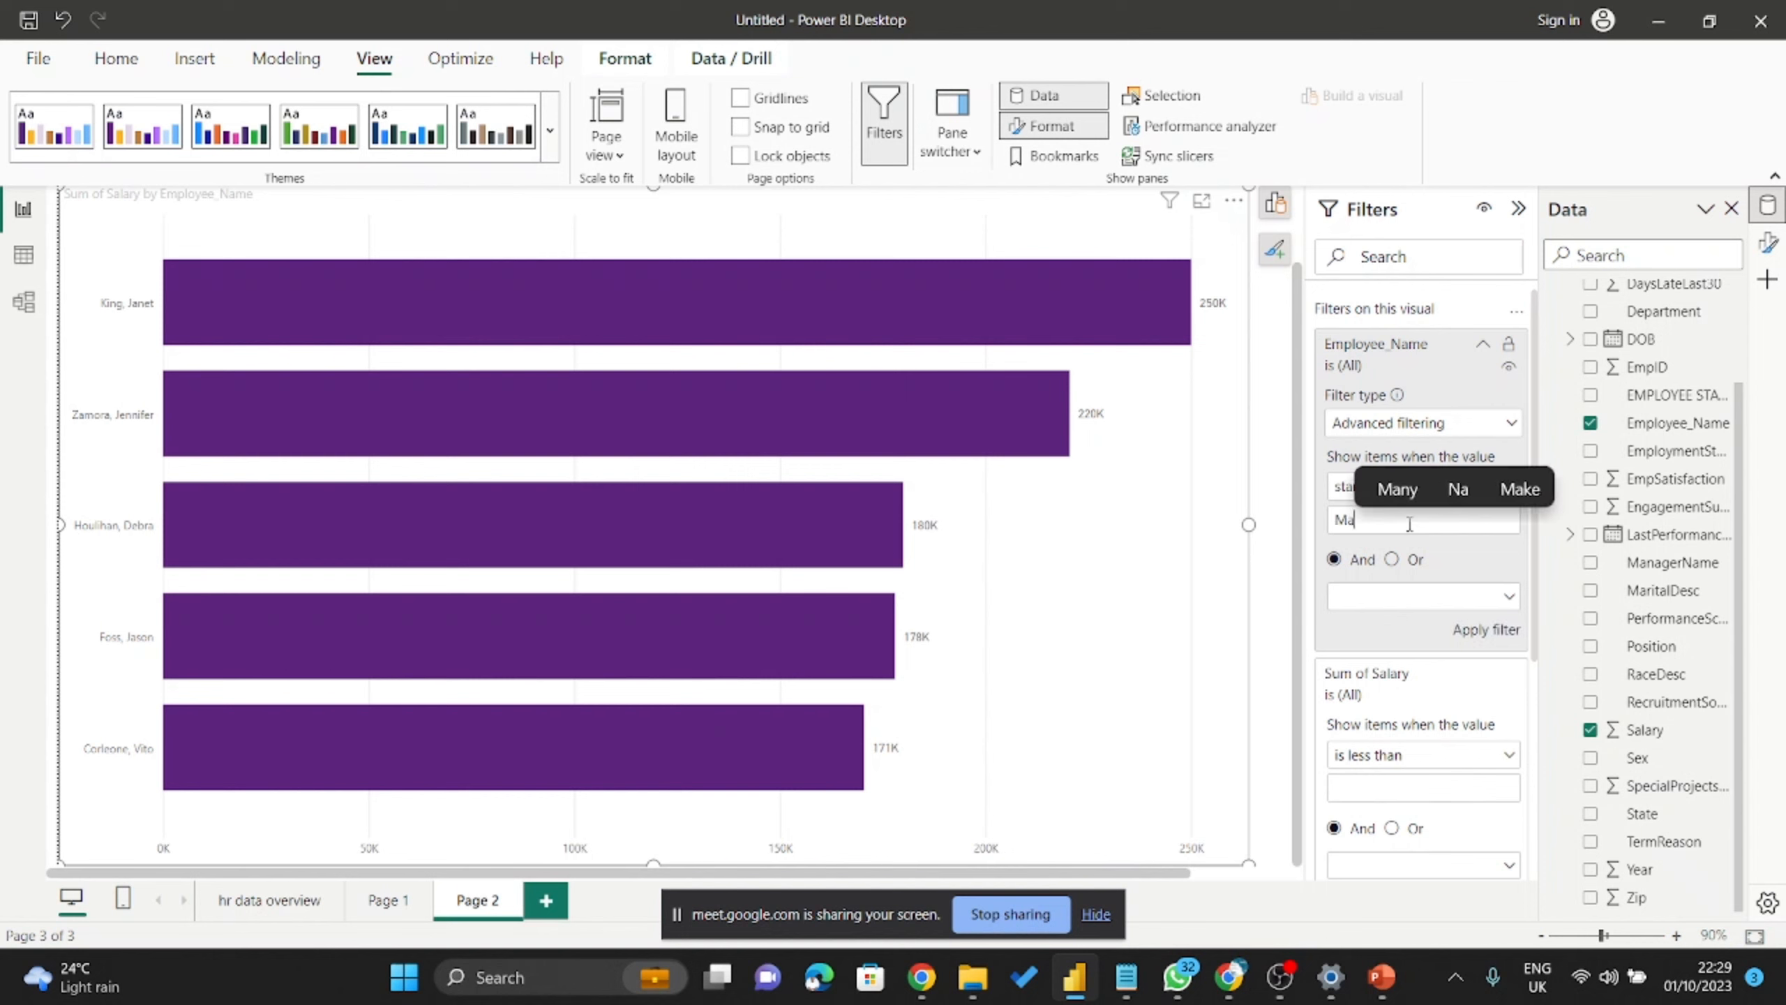
pyautogui.moveTo(1361, 520); pyautogui.dragTo(1271, 541)
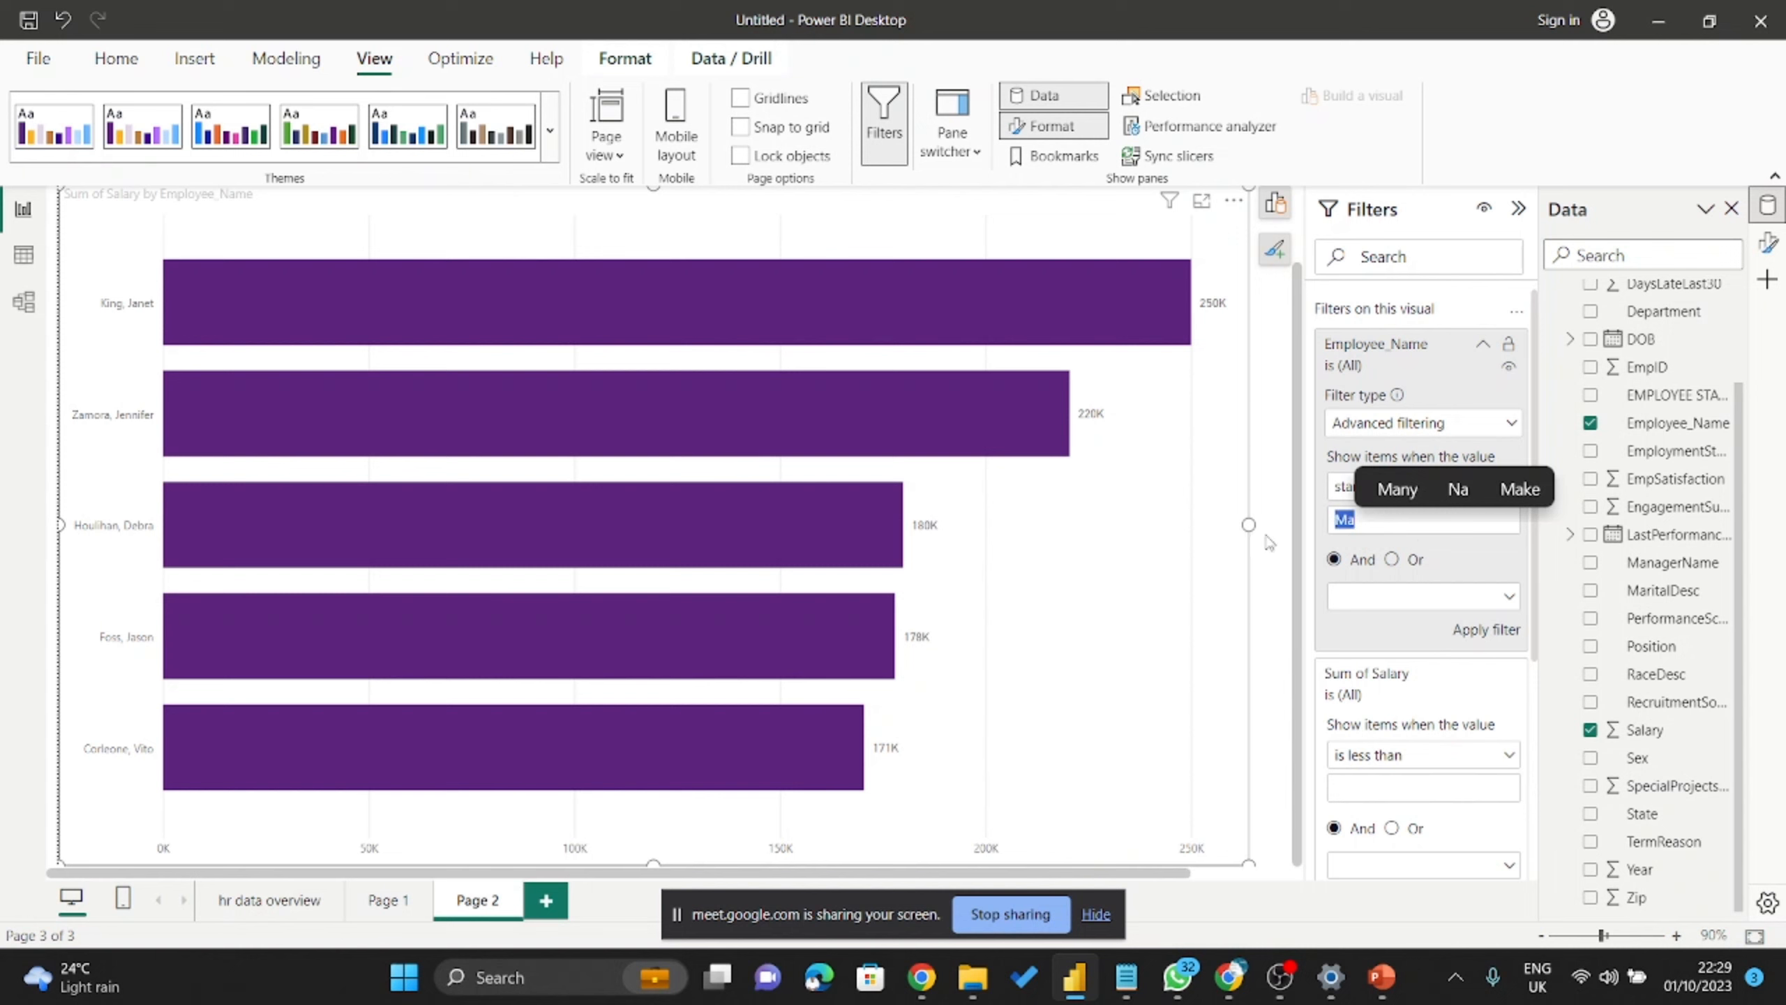
pyautogui.click(1469, 558)
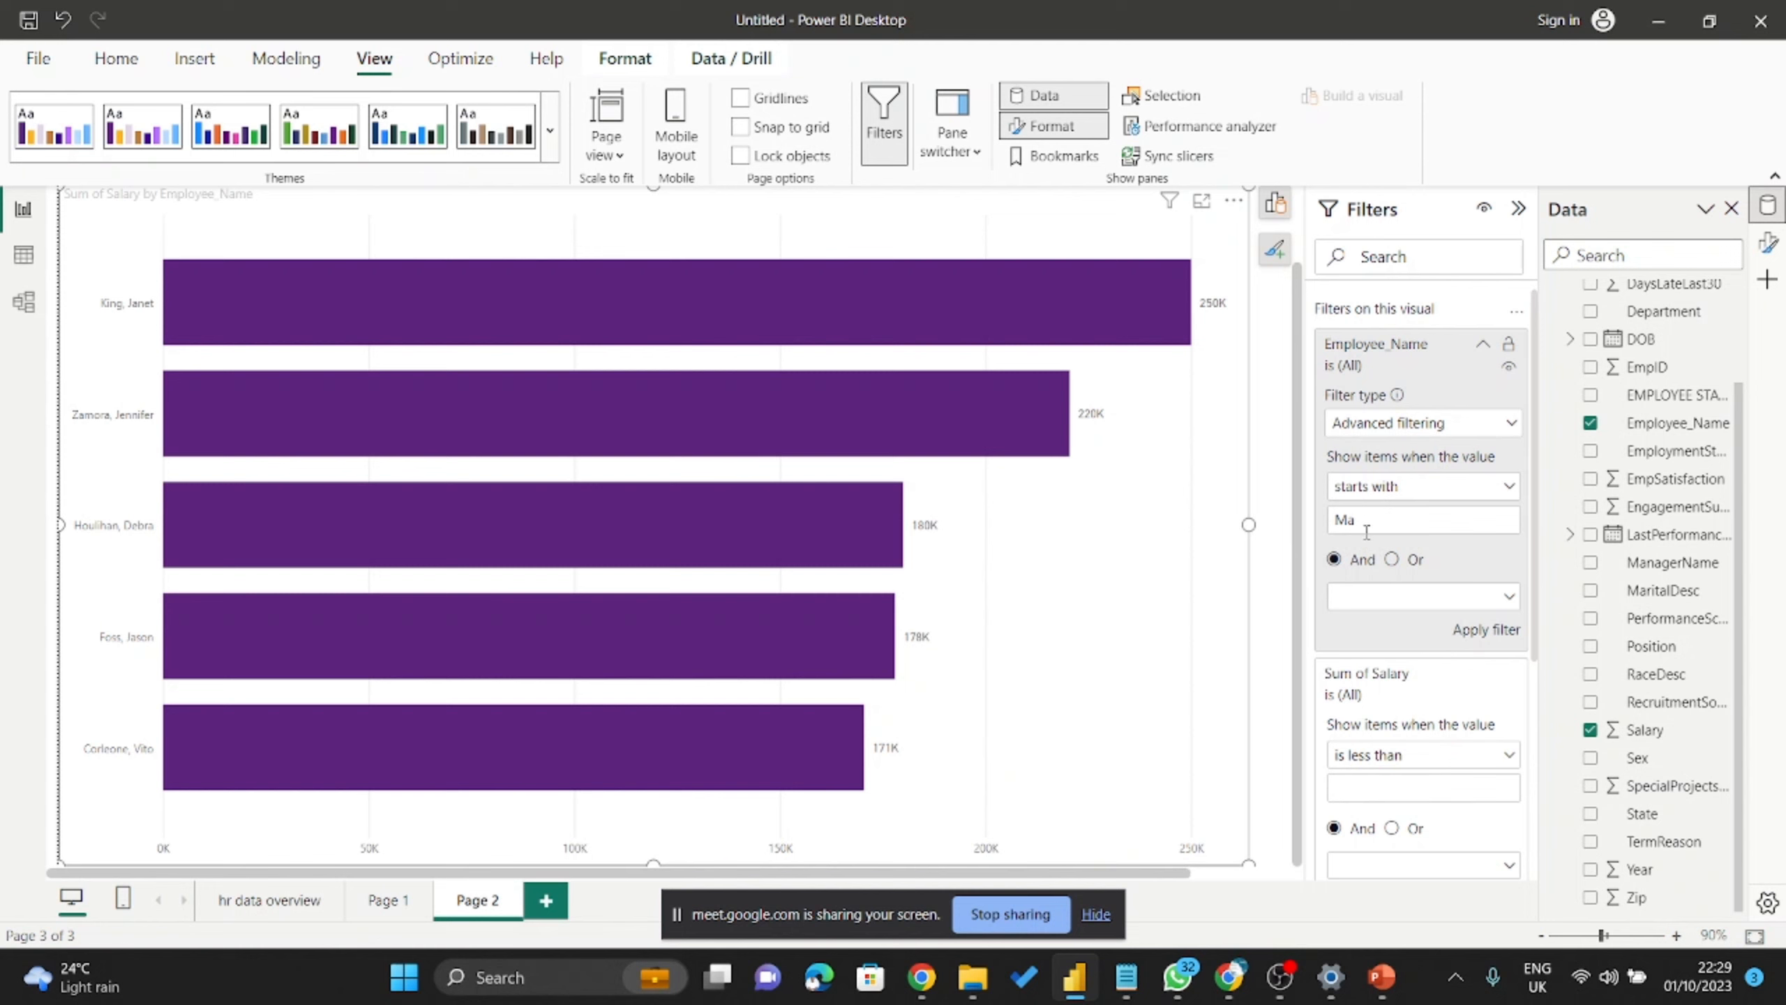
# Apply the starts with 'Ma' filter, leaving seven employees from 106K to 45K.
pyautogui.click(1475, 629)
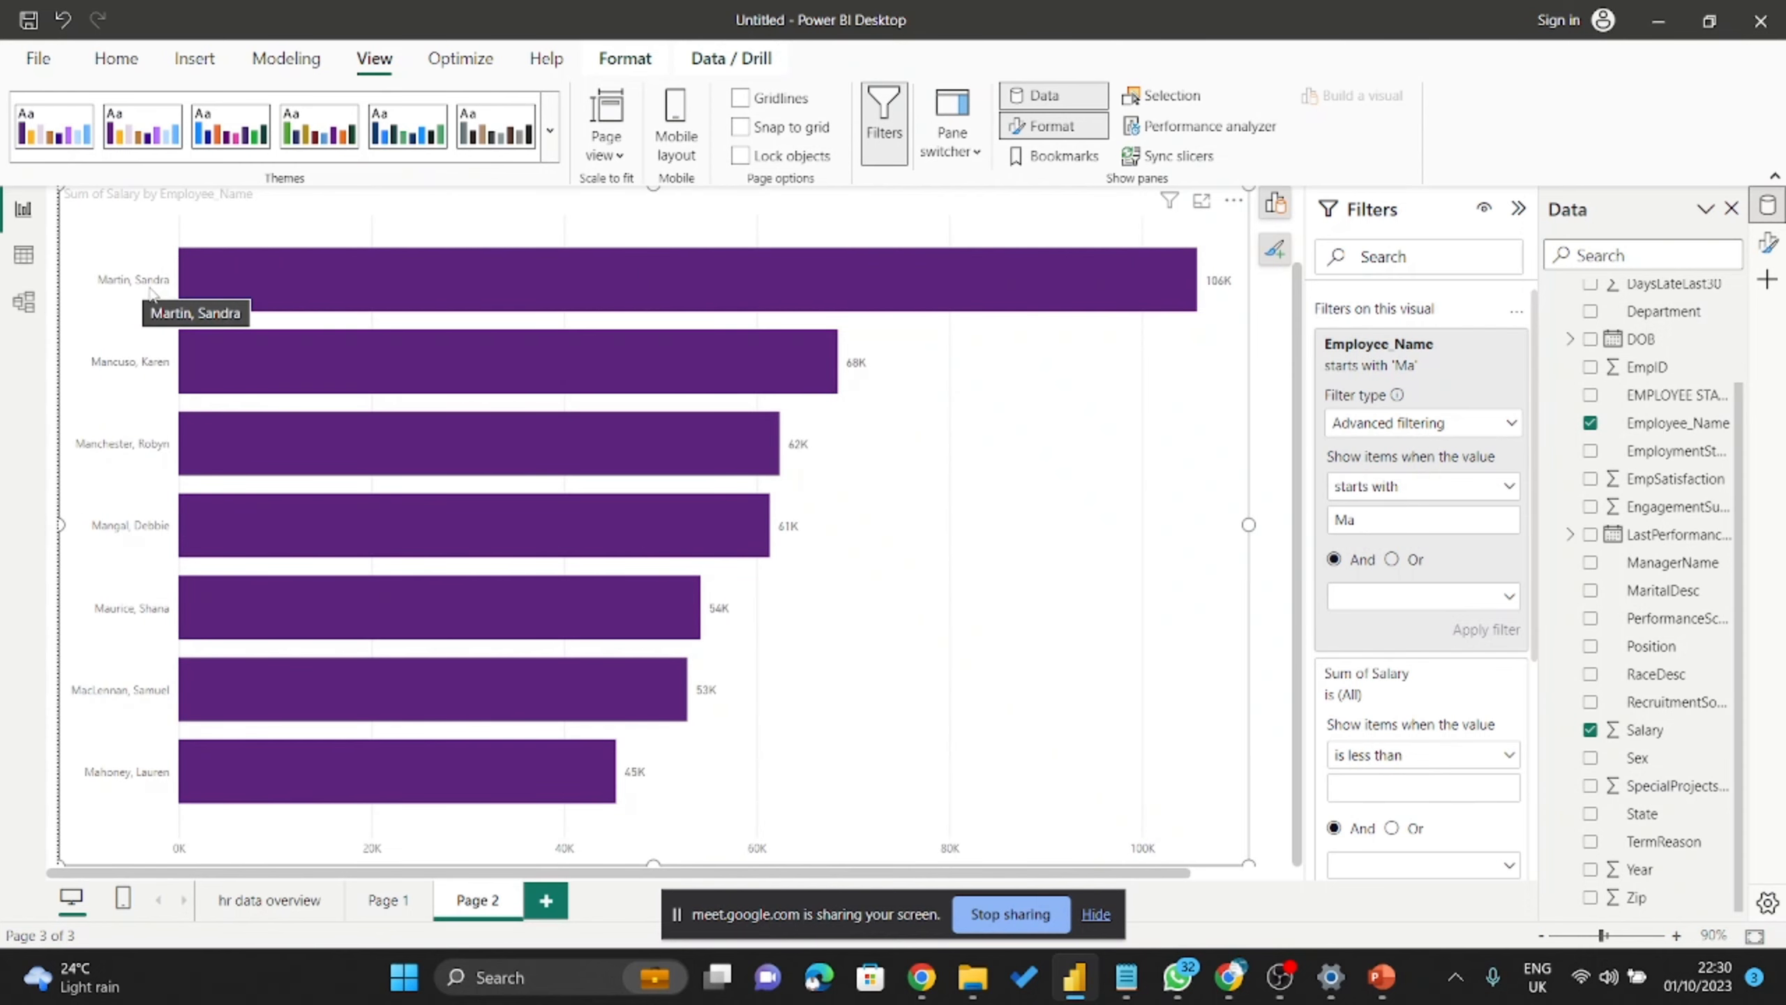
pyautogui.moveTo(203, 375)
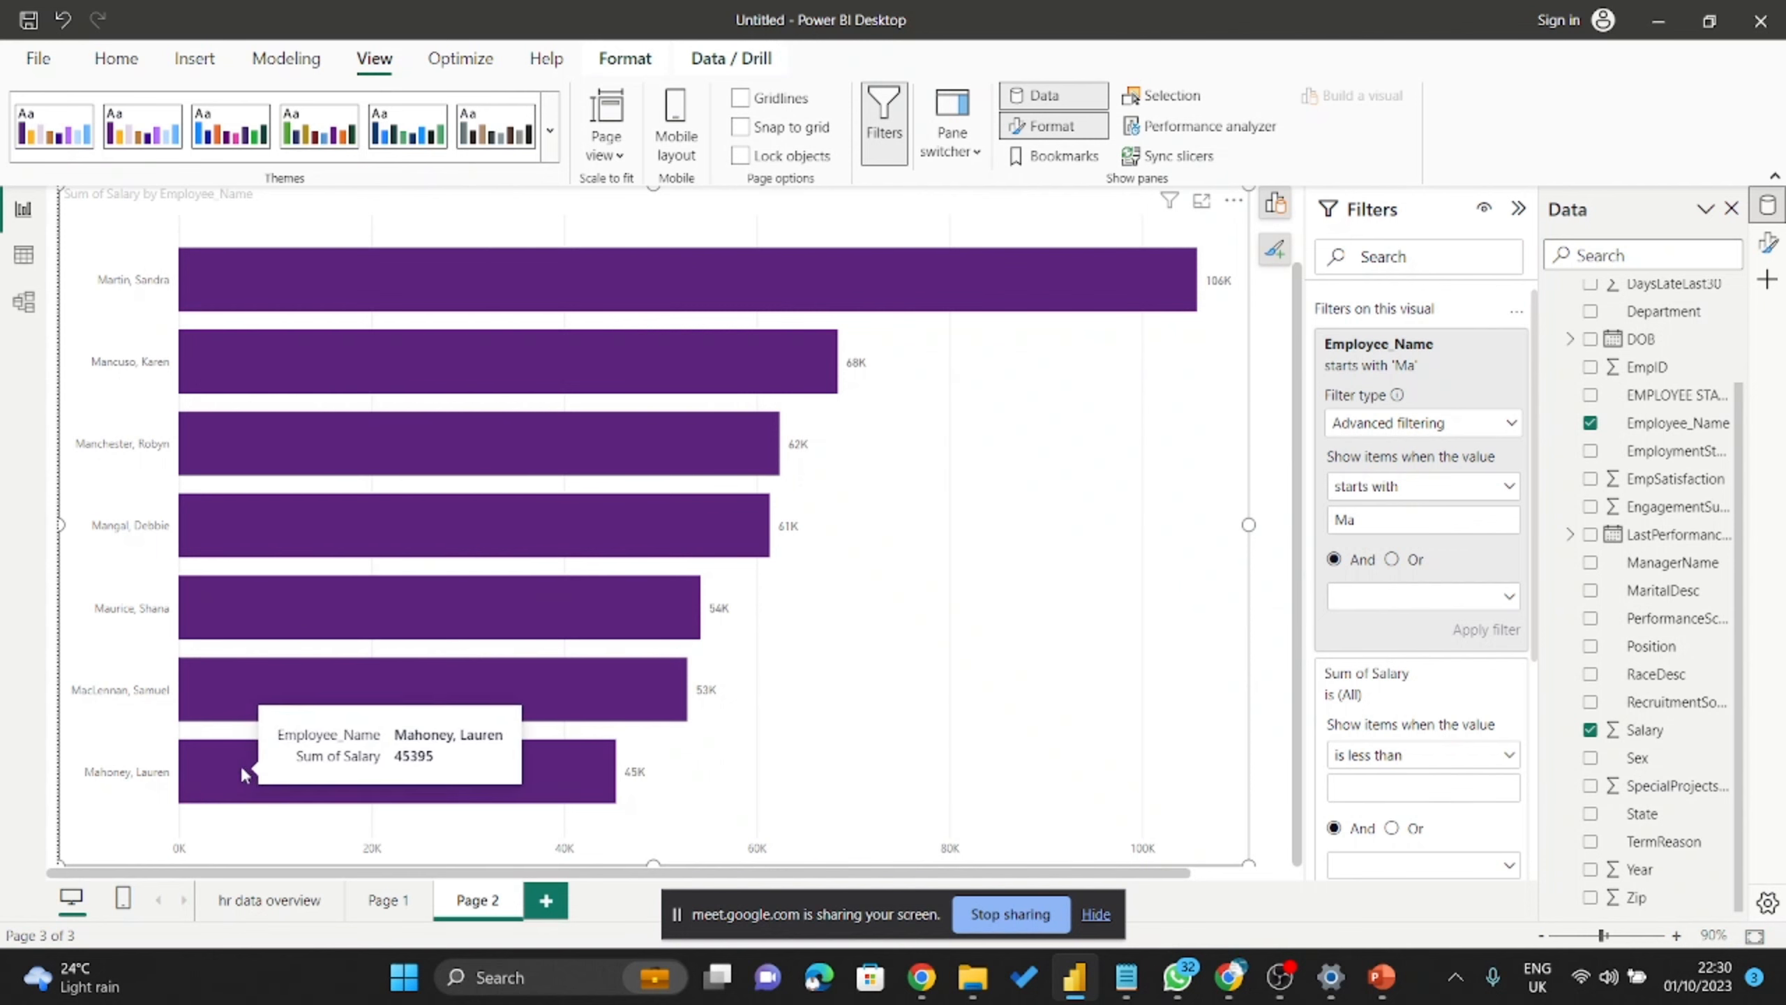
pyautogui.scroll(2, 331, 506)
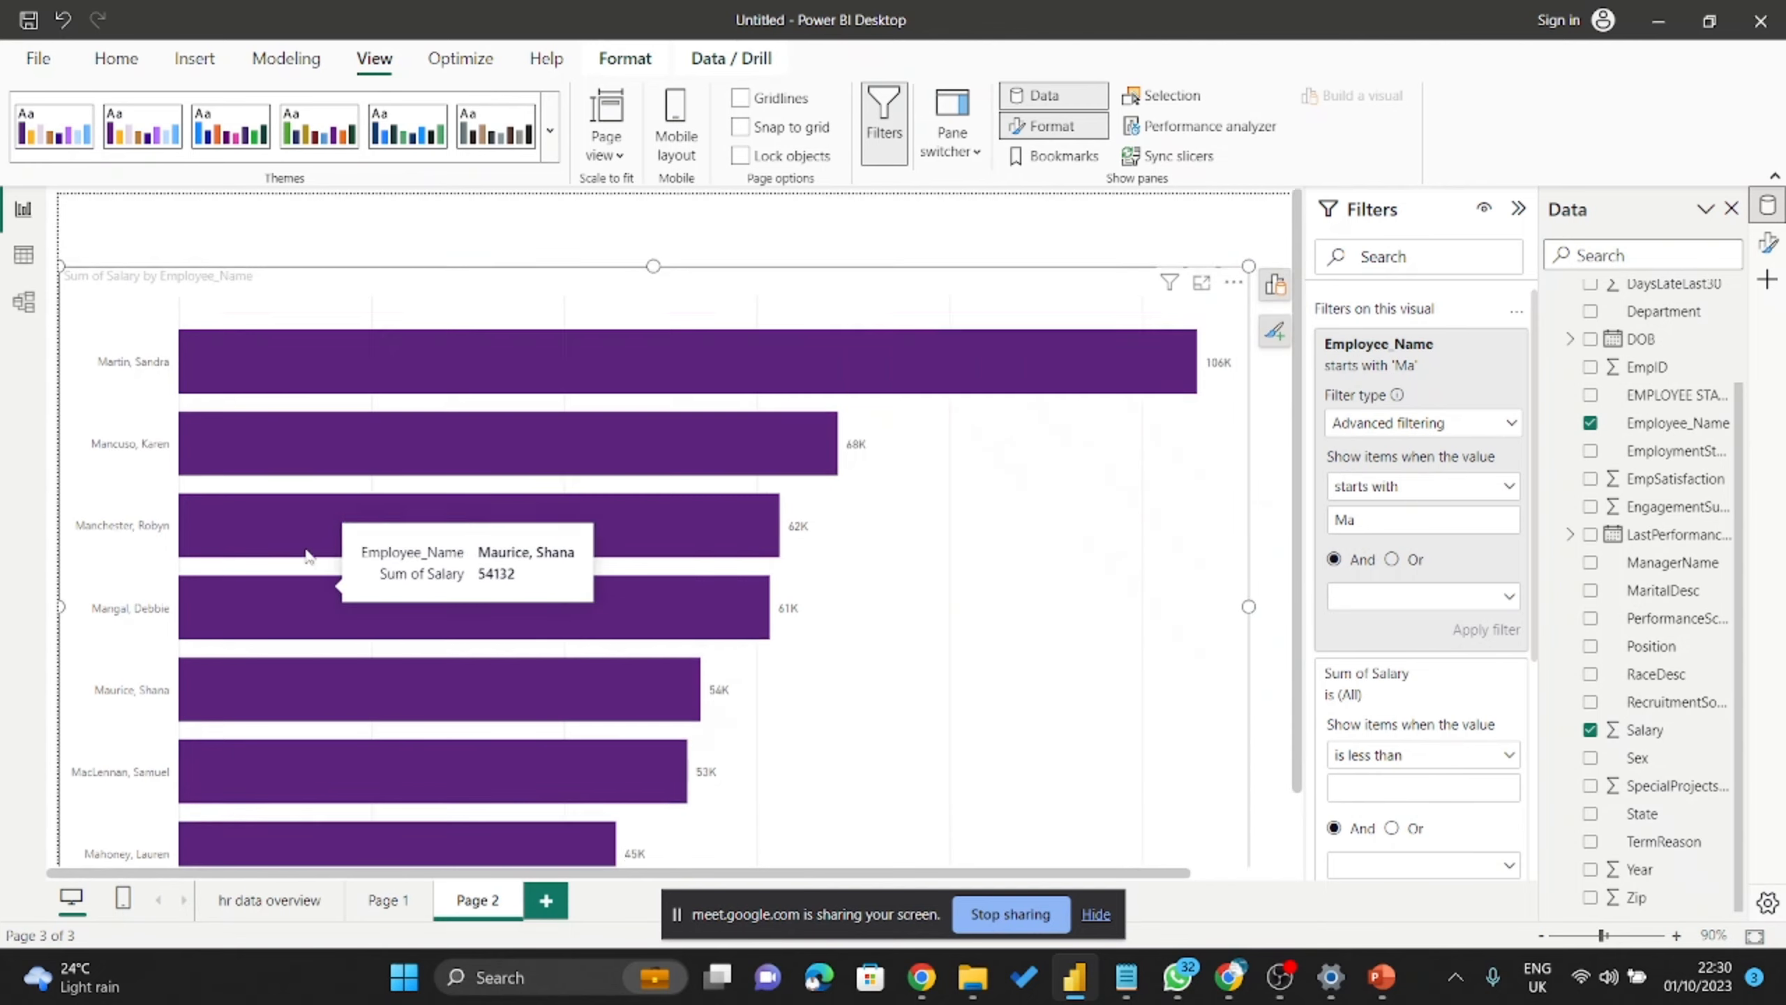
pyautogui.scroll(-2, 242, 428)
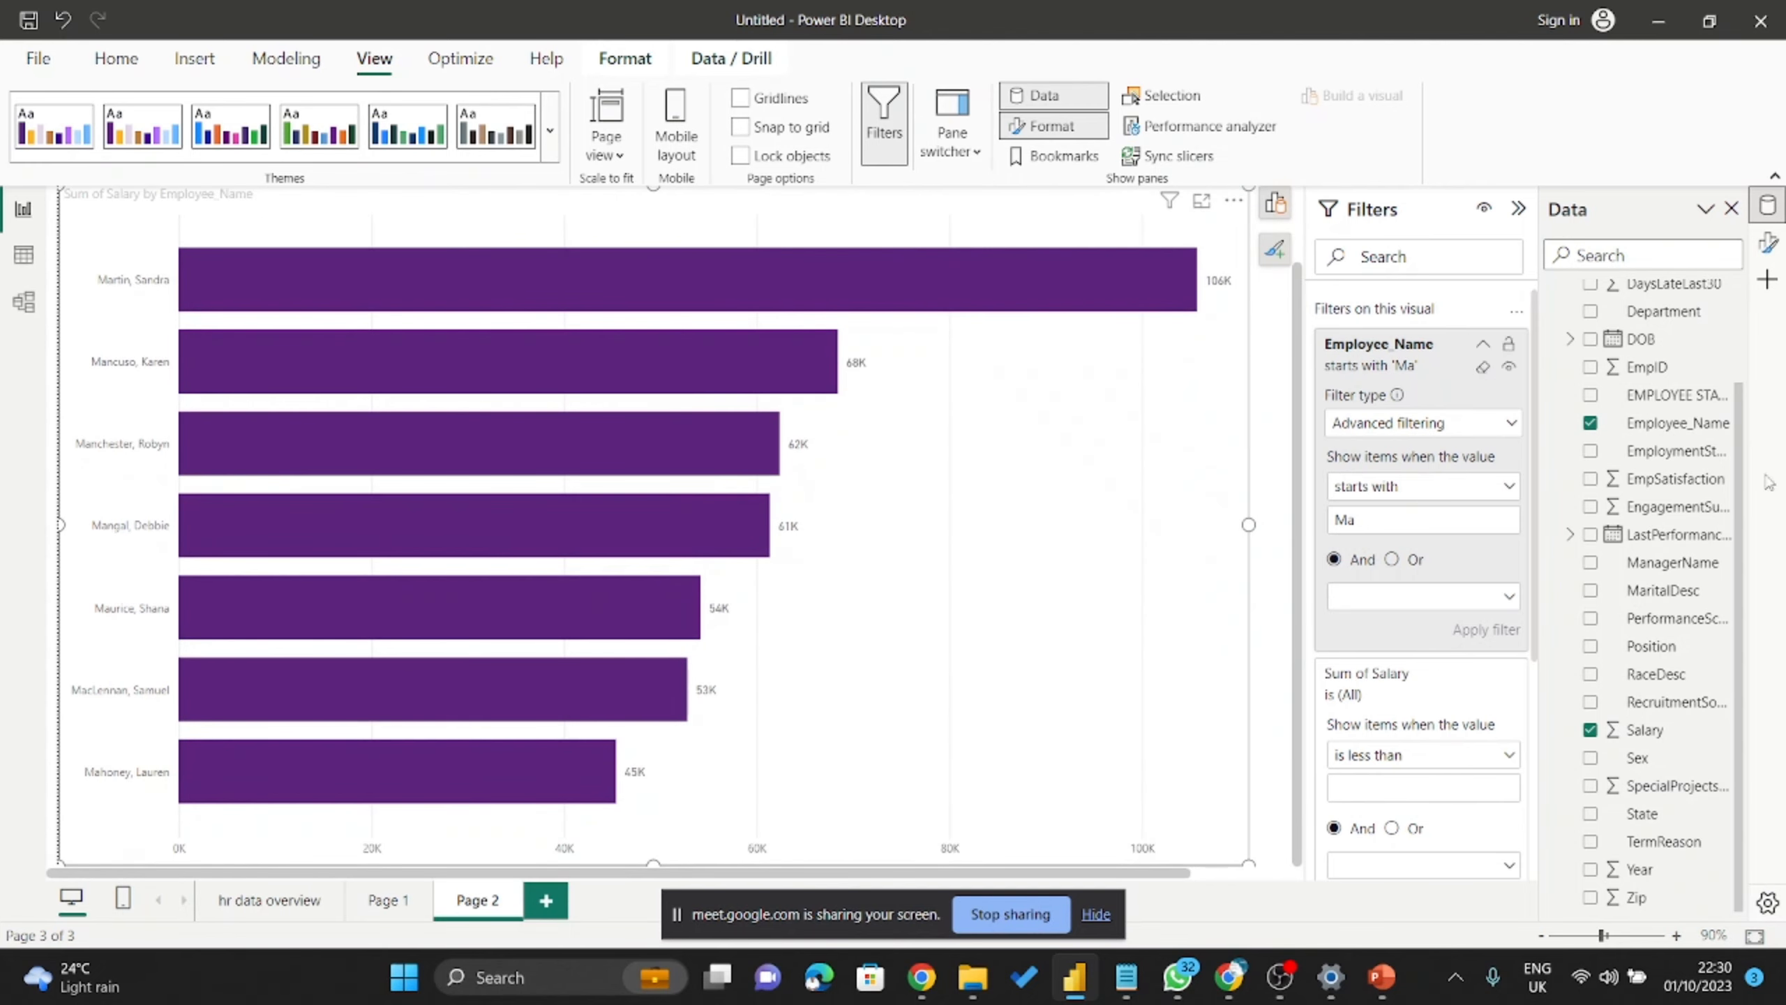
pyautogui.click(1457, 494)
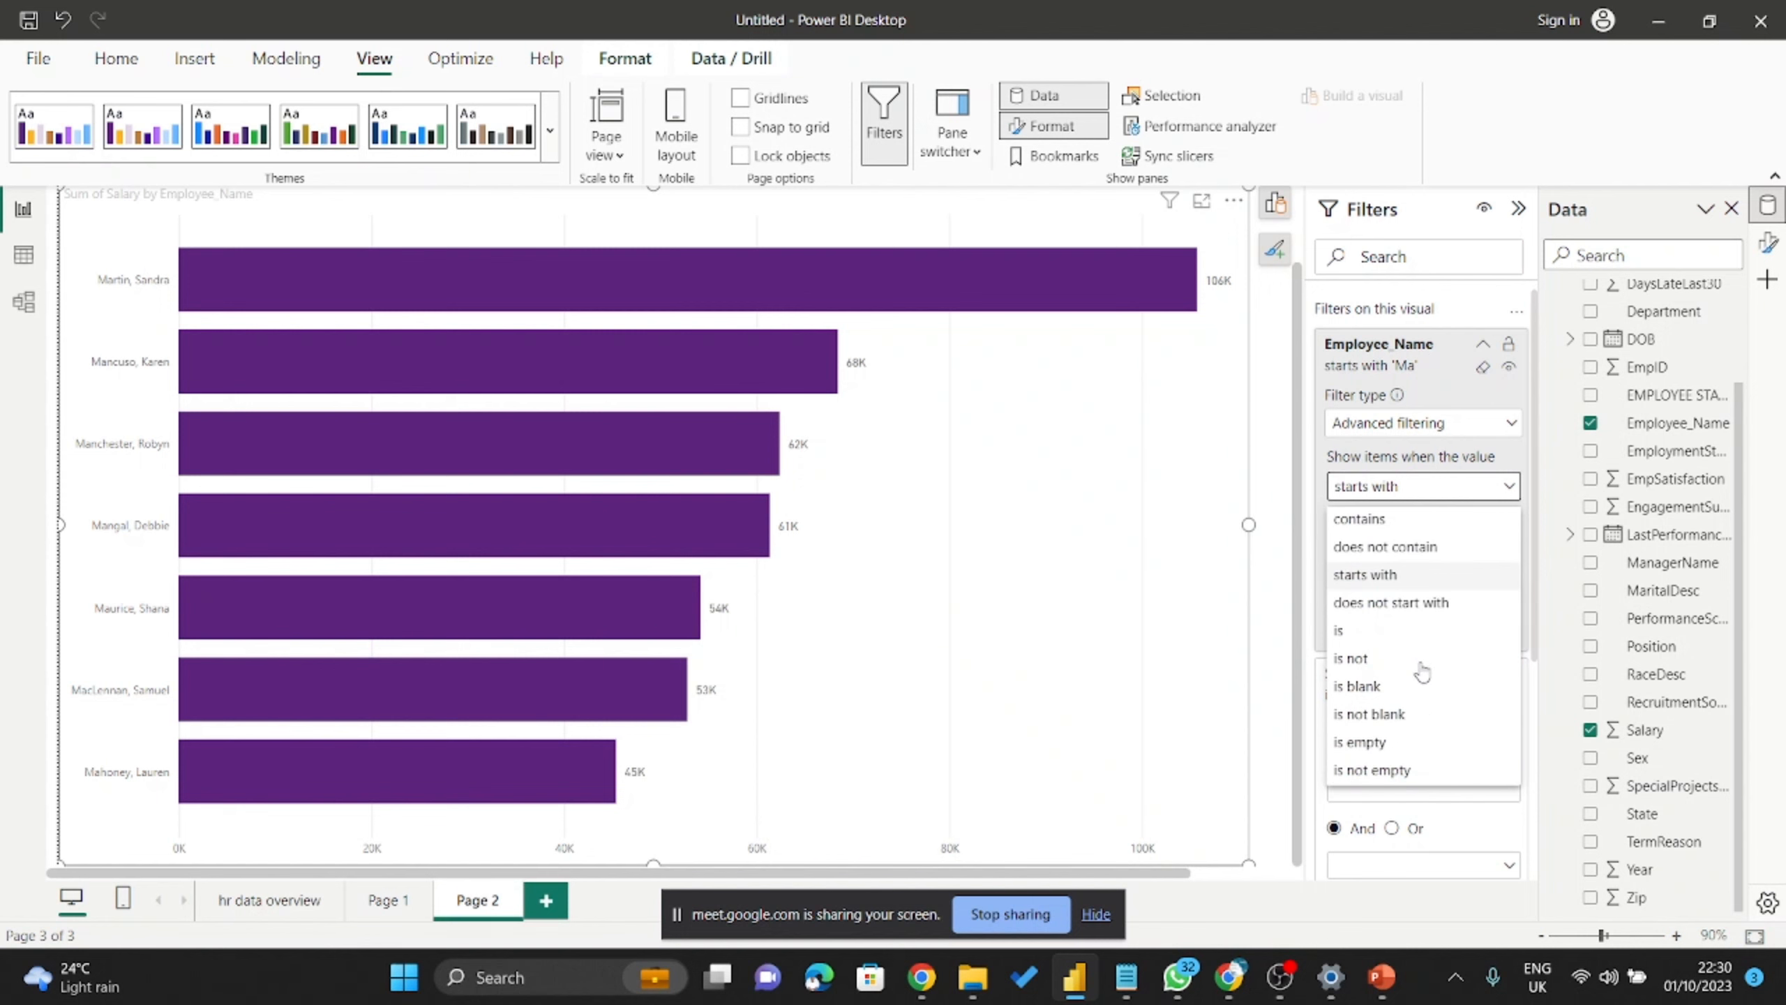
# Change the condition to does not start with 'Ma' and apply it.
pyautogui.click(1418, 603)
pyautogui.click(1374, 520)
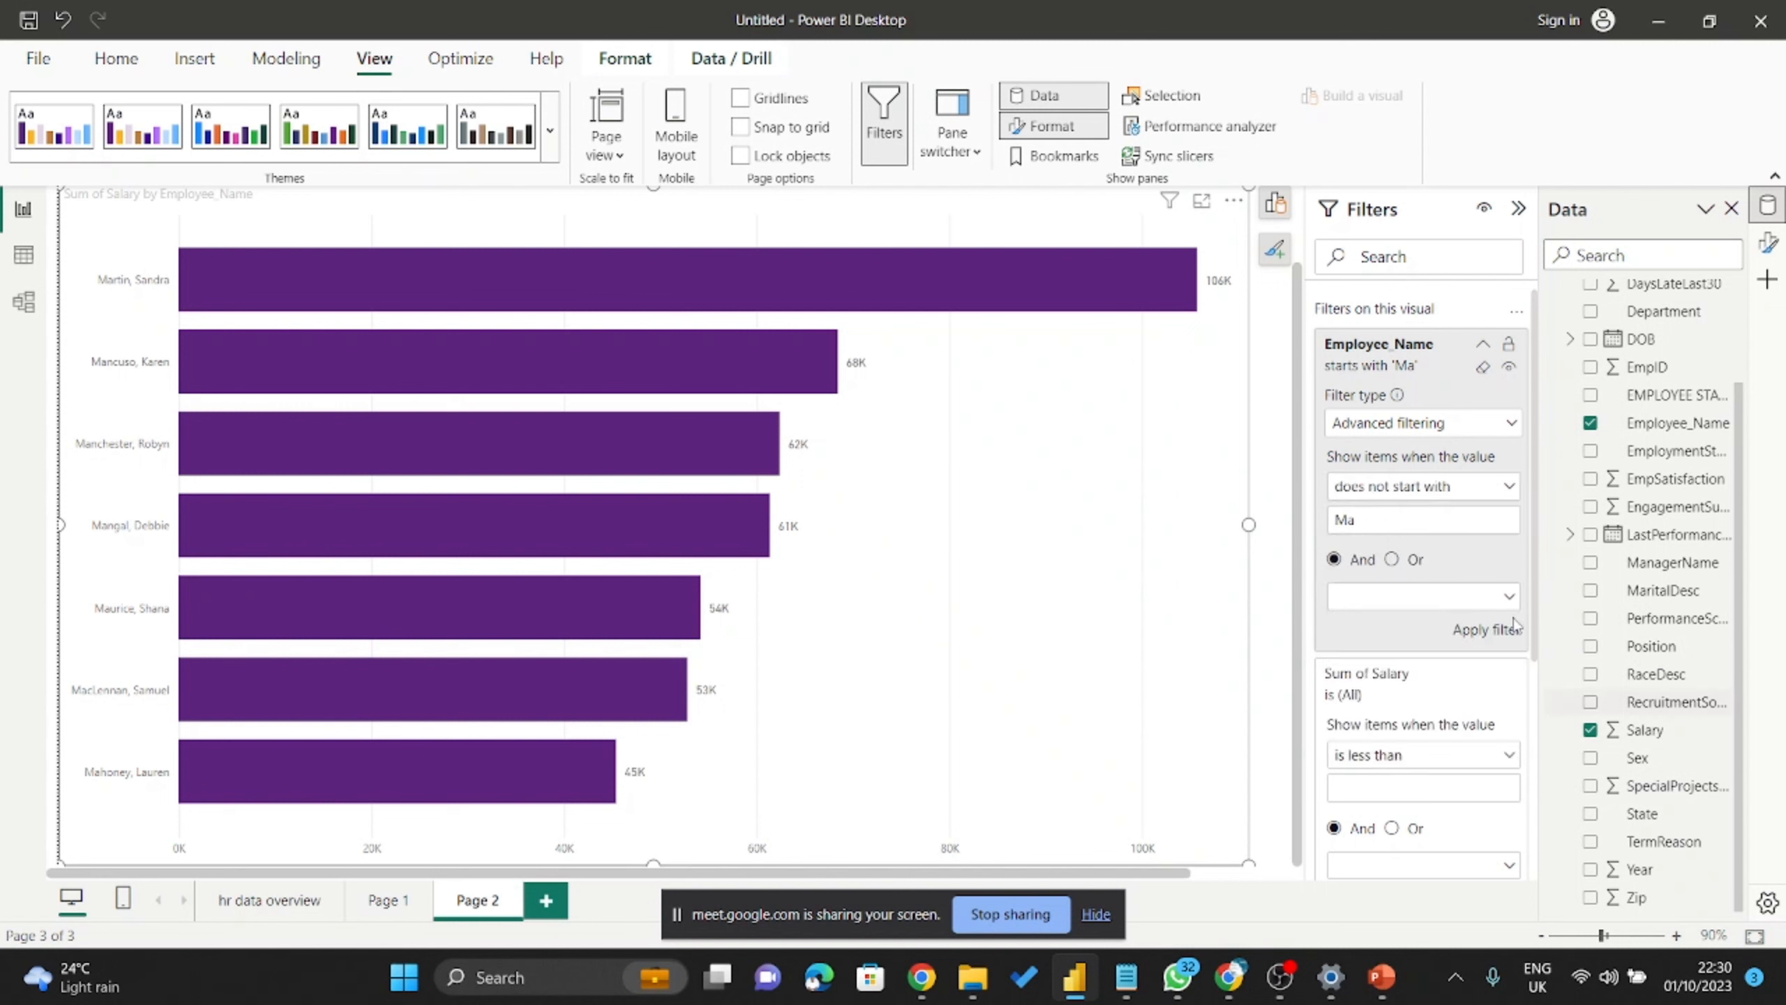
pyautogui.click(1486, 632)
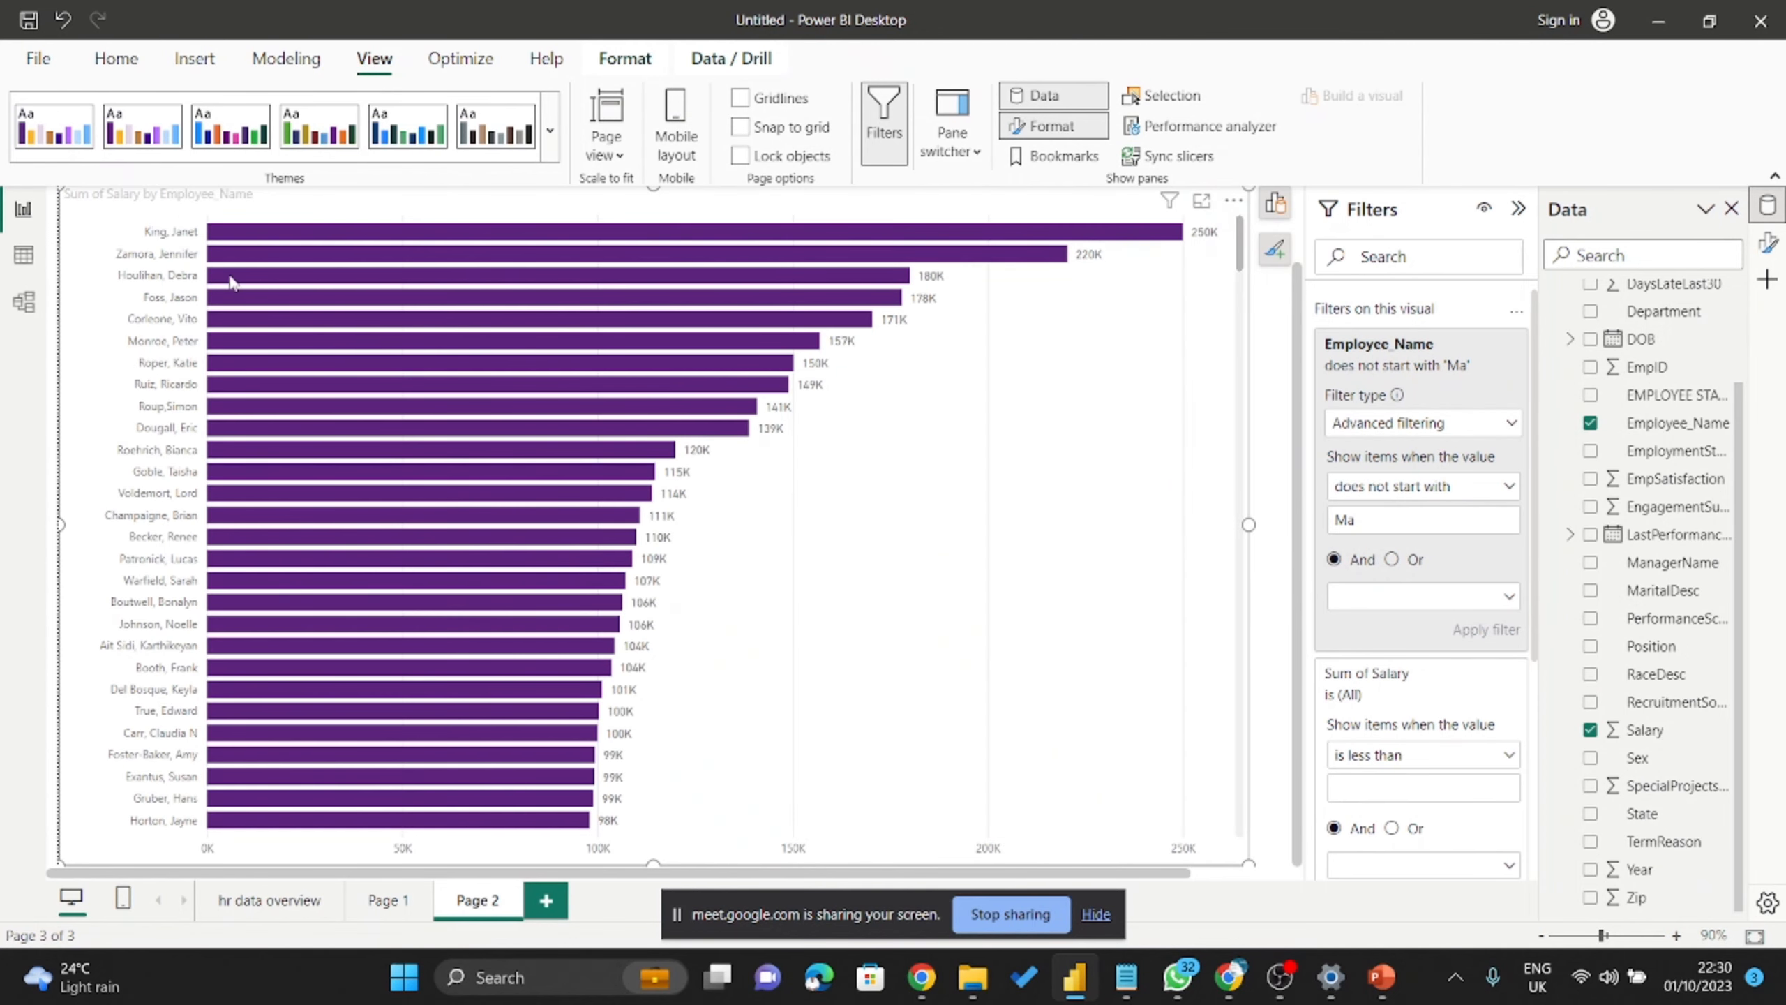
pyautogui.scroll(-15, 359, 520)
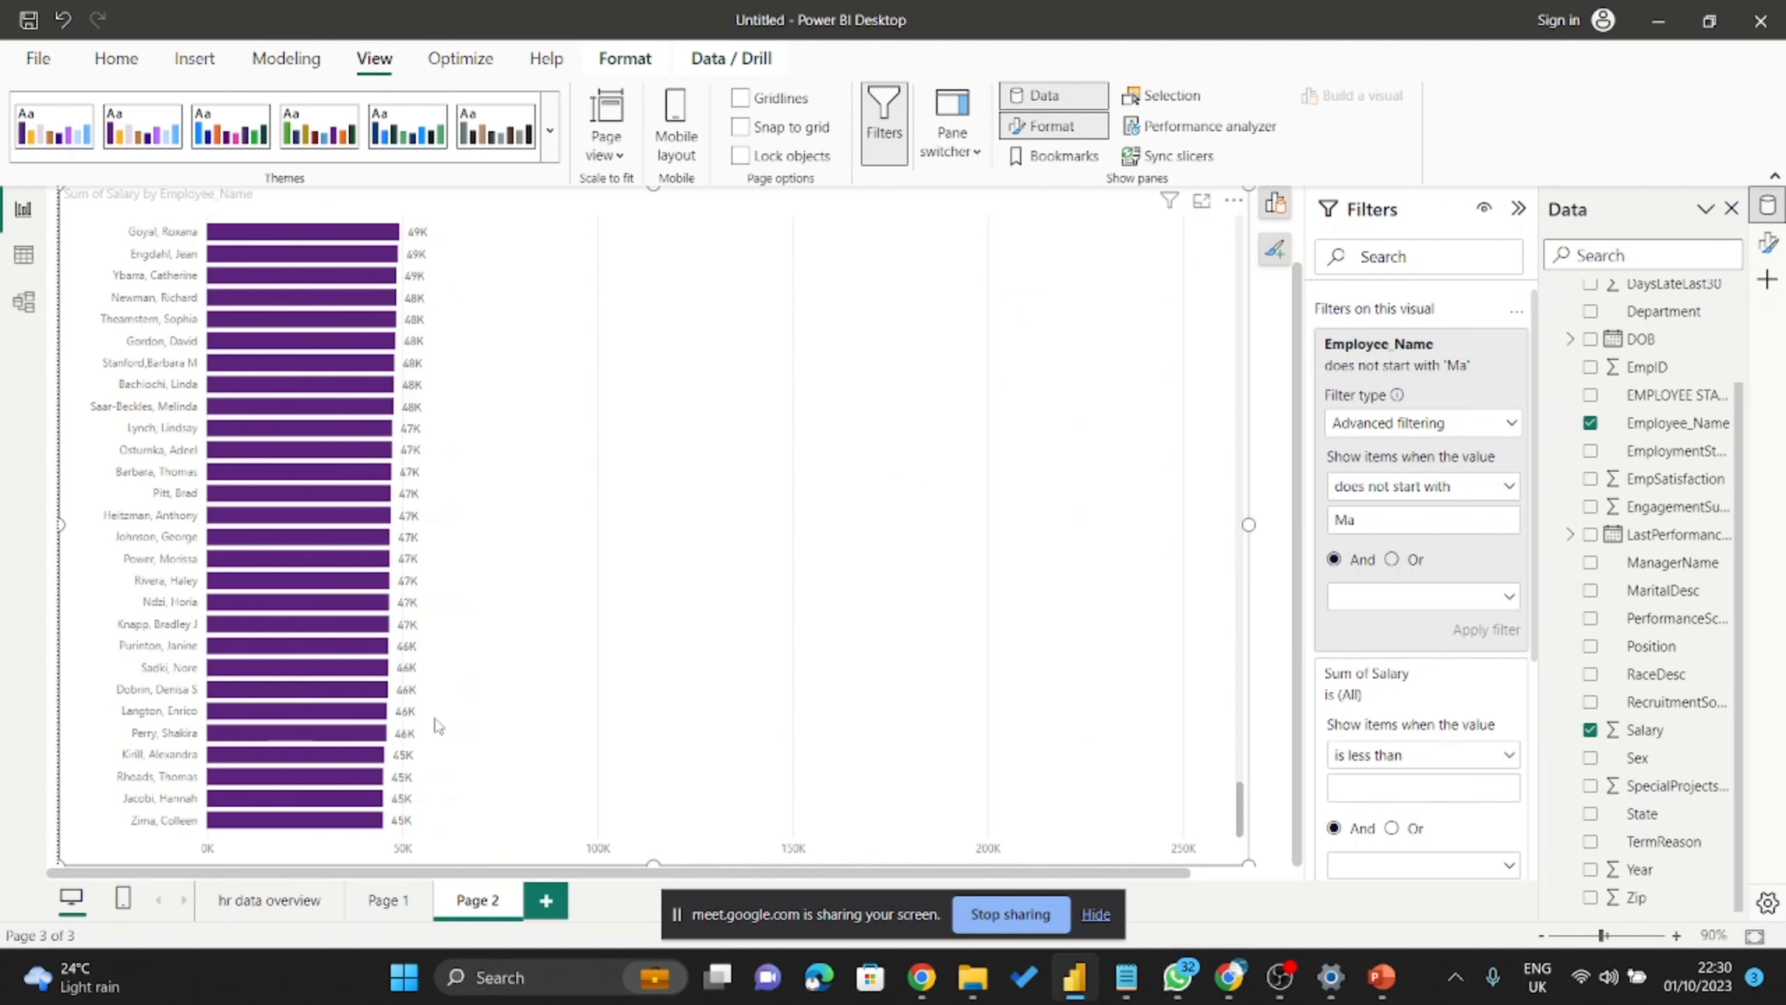
pyautogui.scroll(5, 709, 648)
pyautogui.scroll(10, 709, 649)
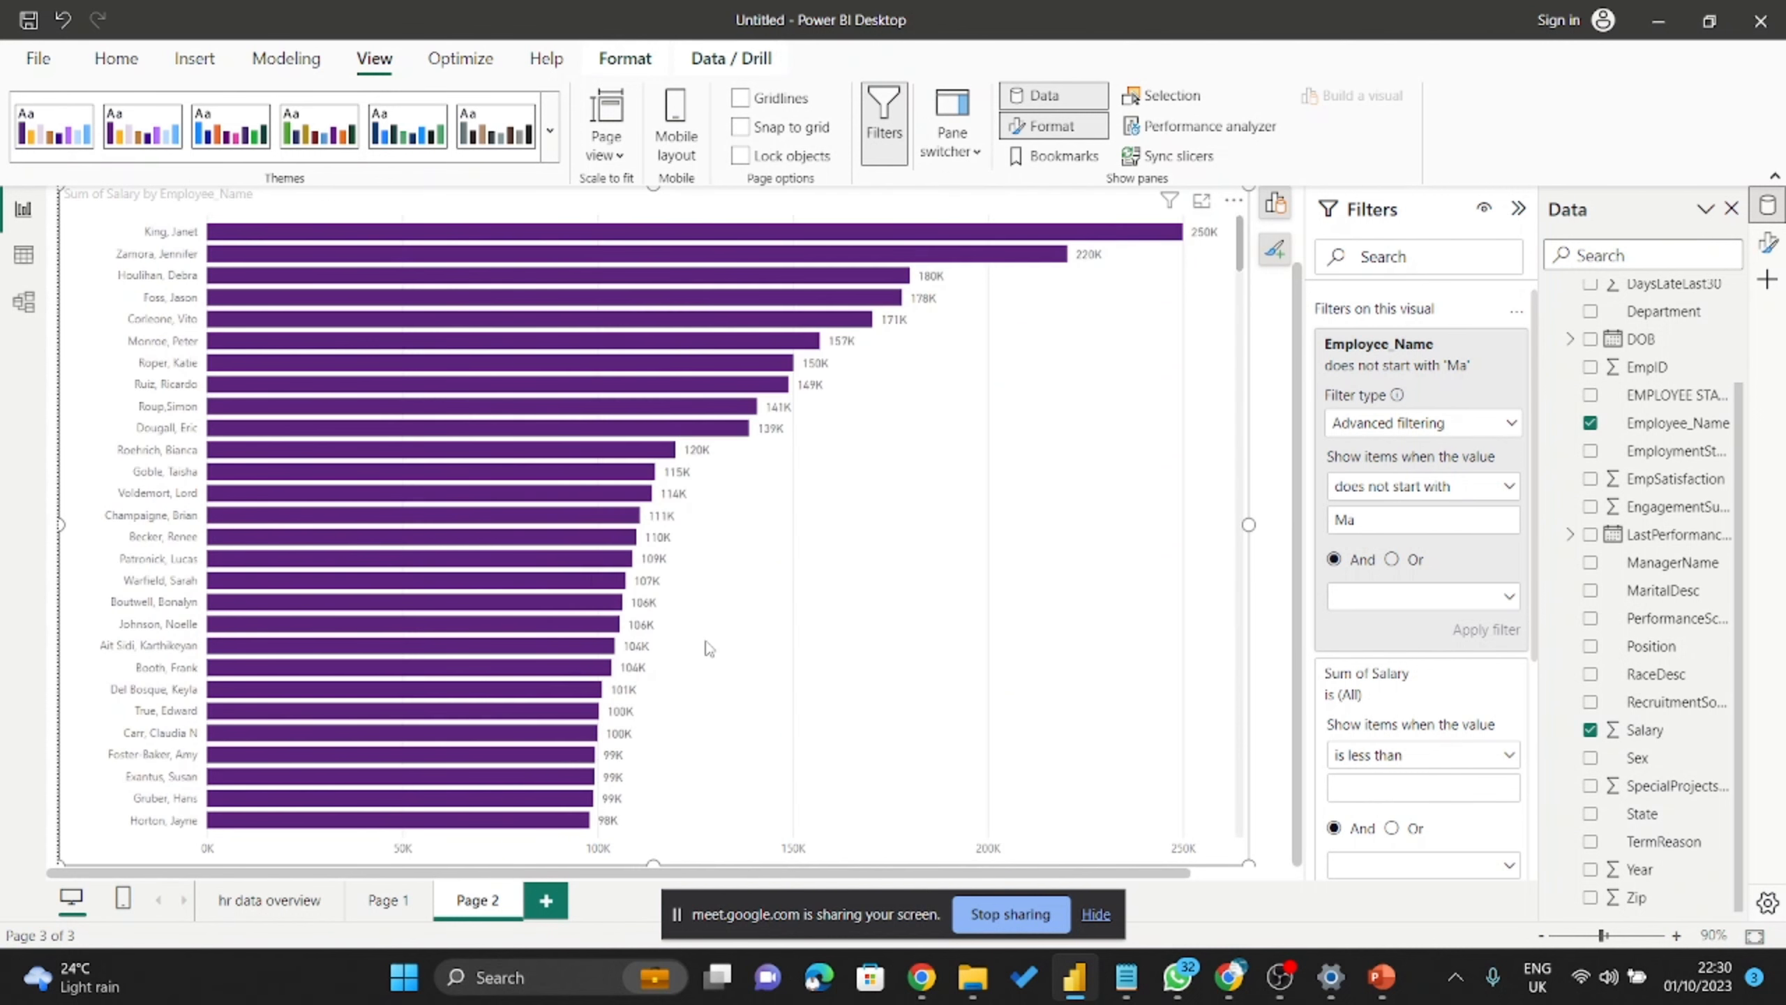
pyautogui.click(1441, 495)
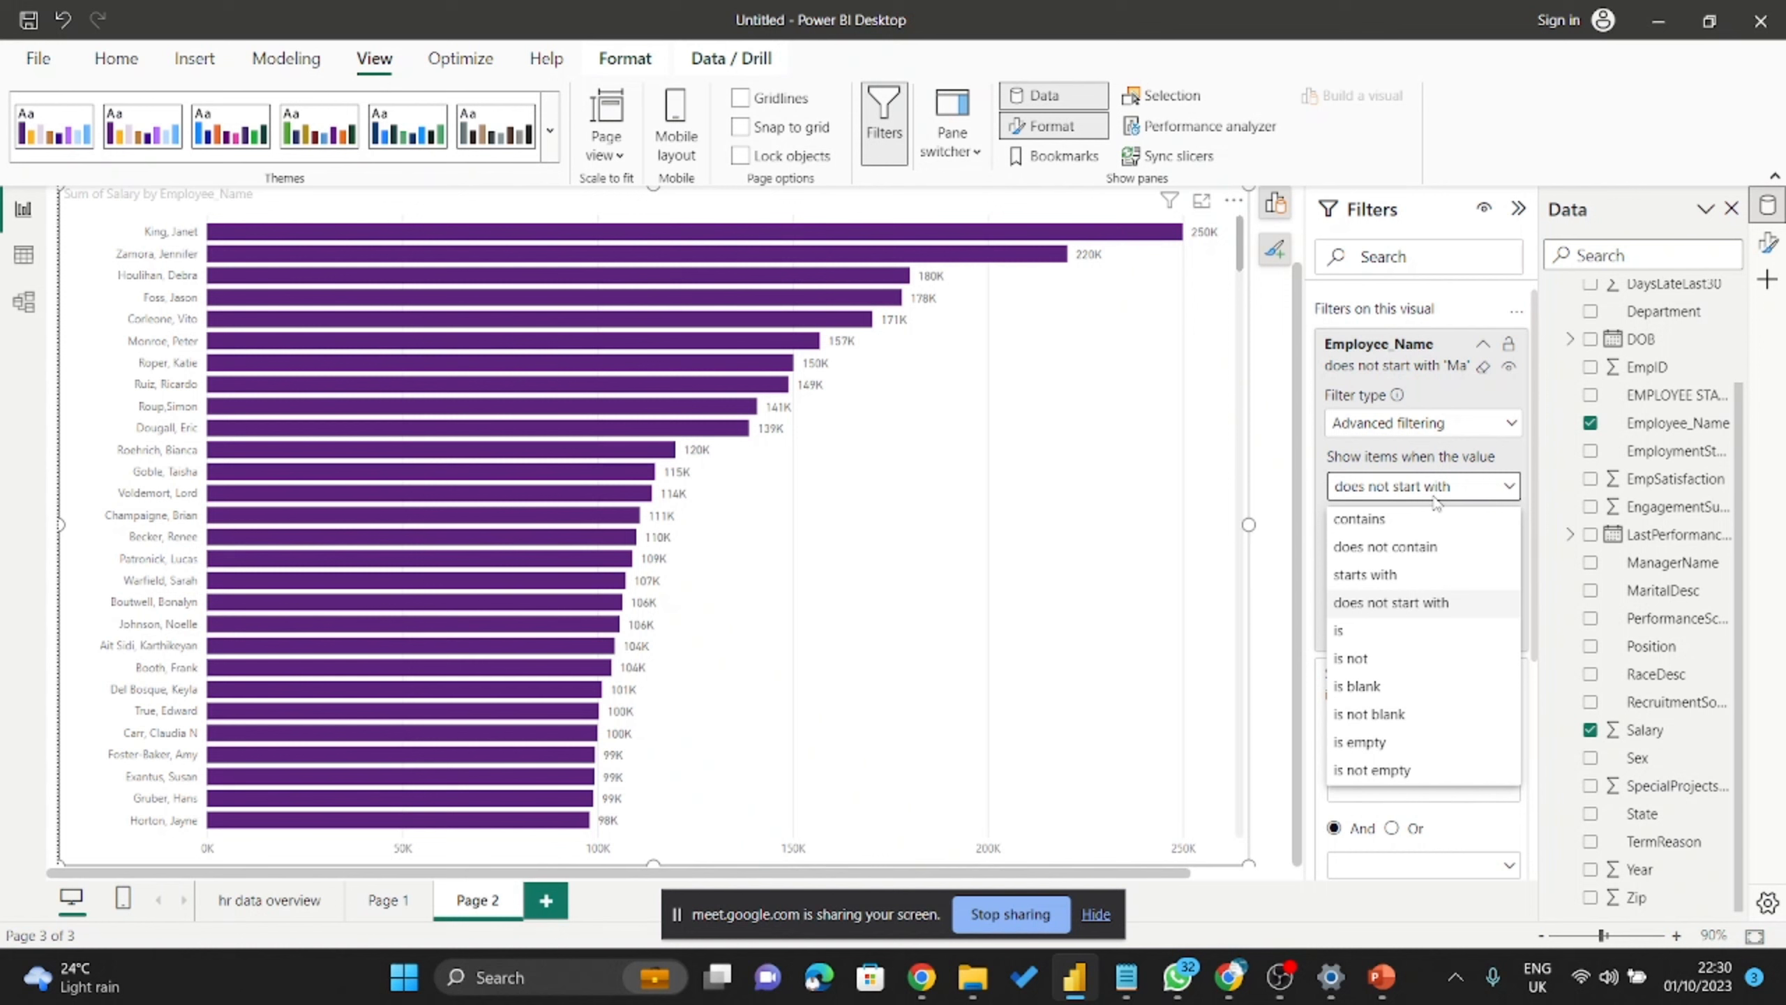
# Replace the Employee_Name filter with a Top N filter: top 5 by Sum of Salary.
pyautogui.click(1468, 404)
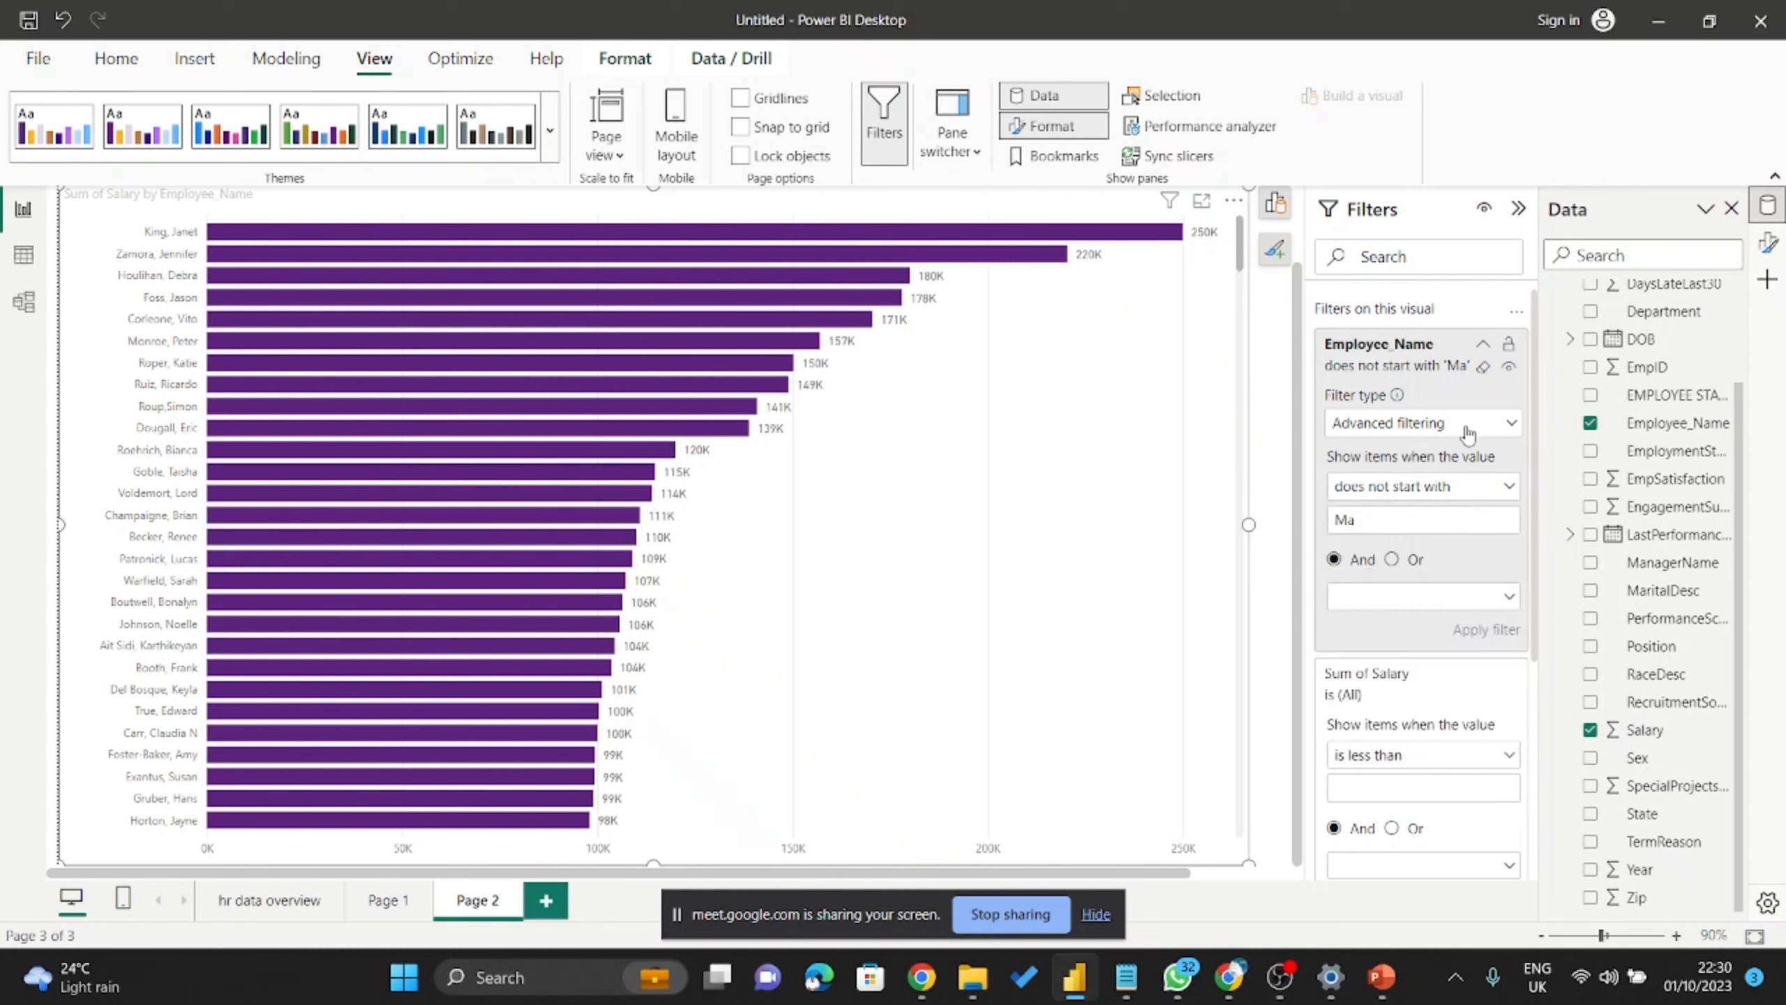
pyautogui.click(1461, 425)
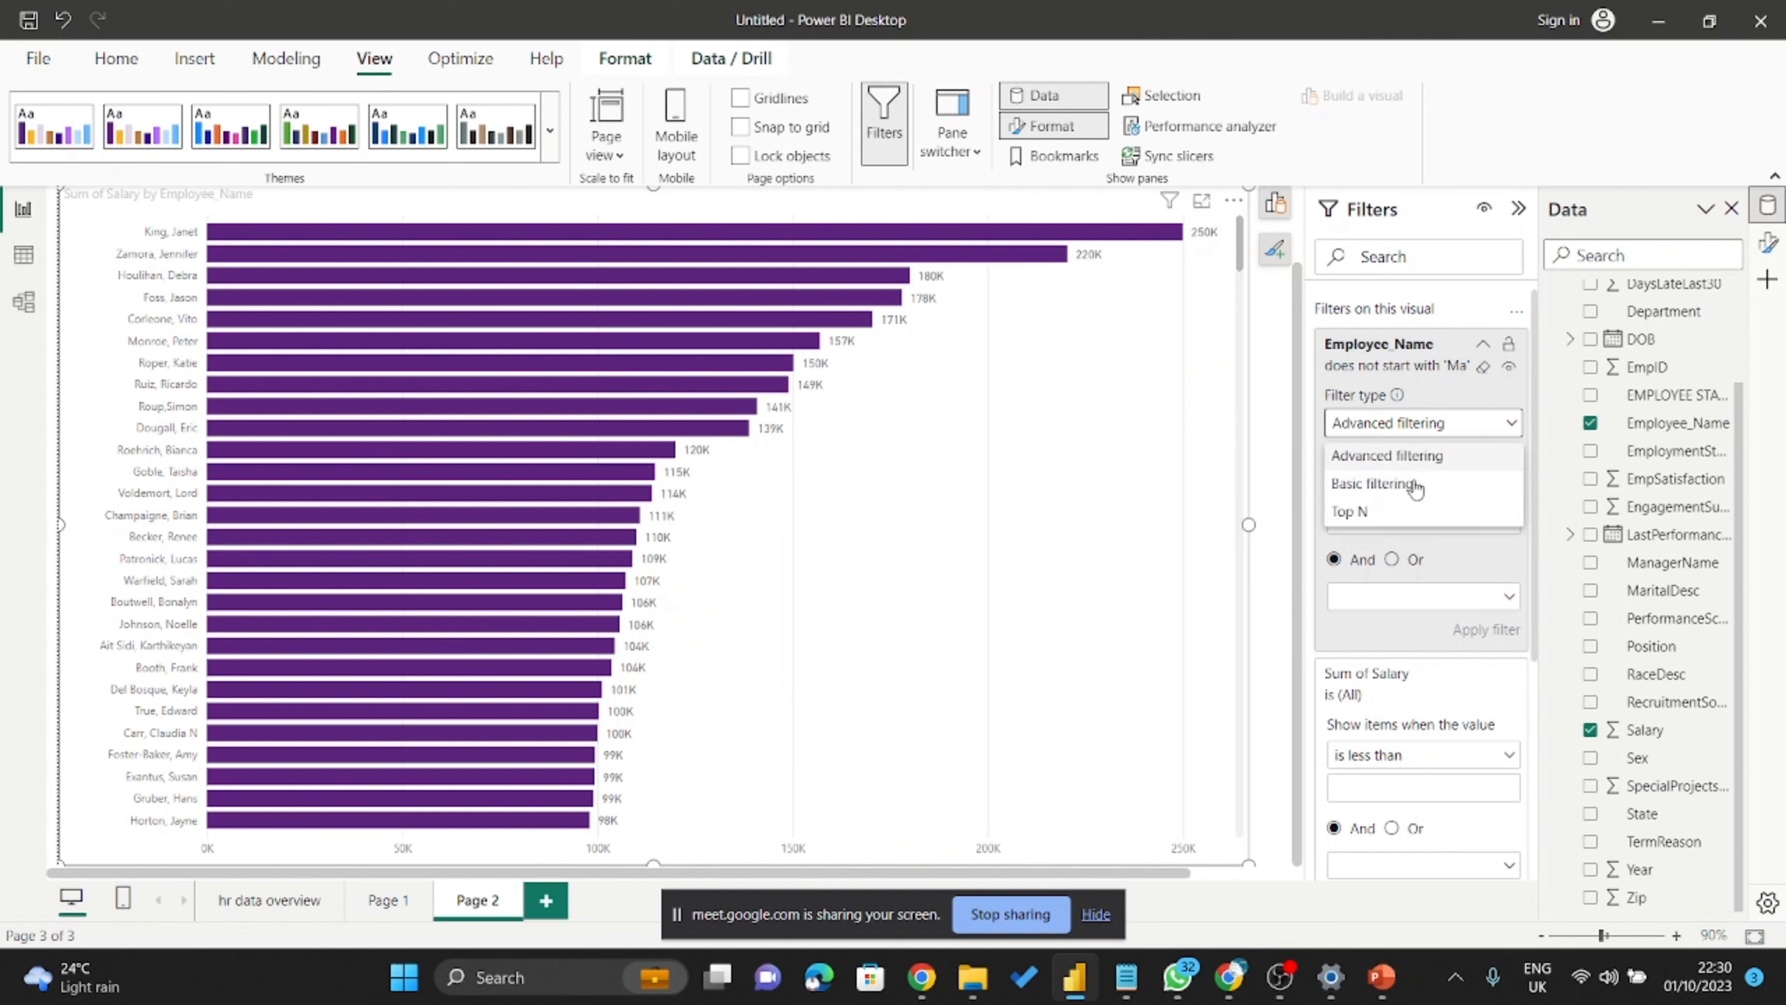
pyautogui.click(1484, 416)
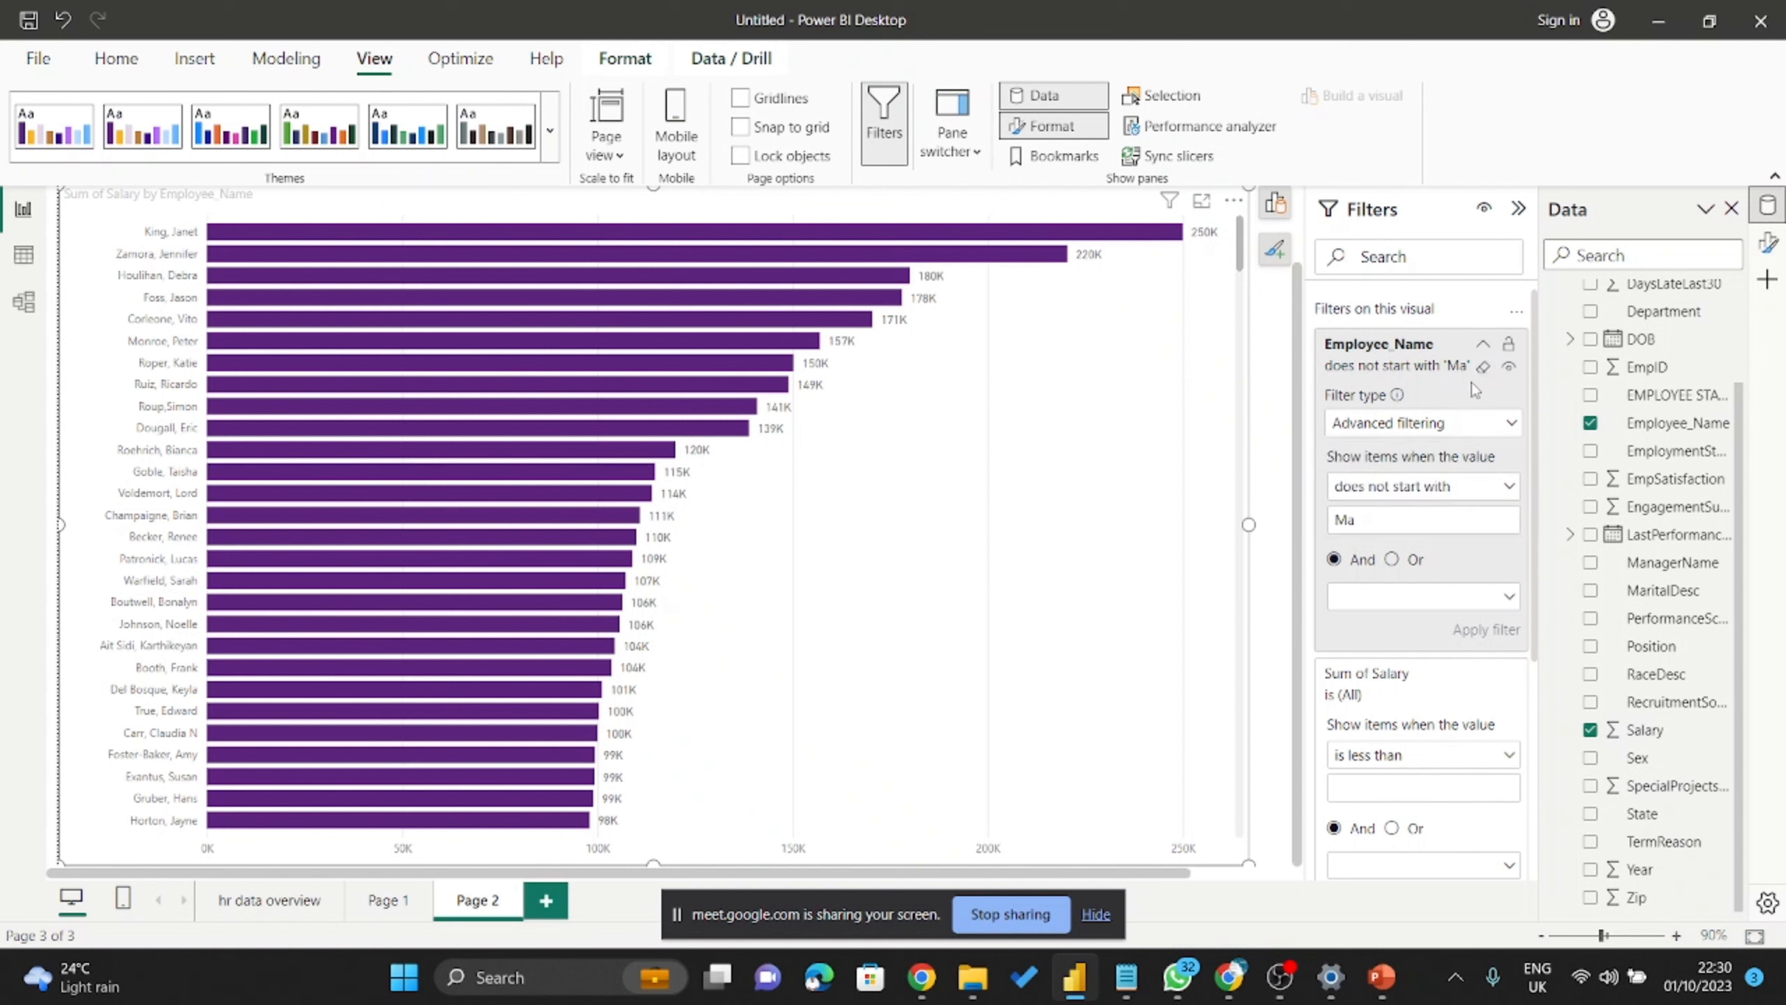
pyautogui.click(1481, 367)
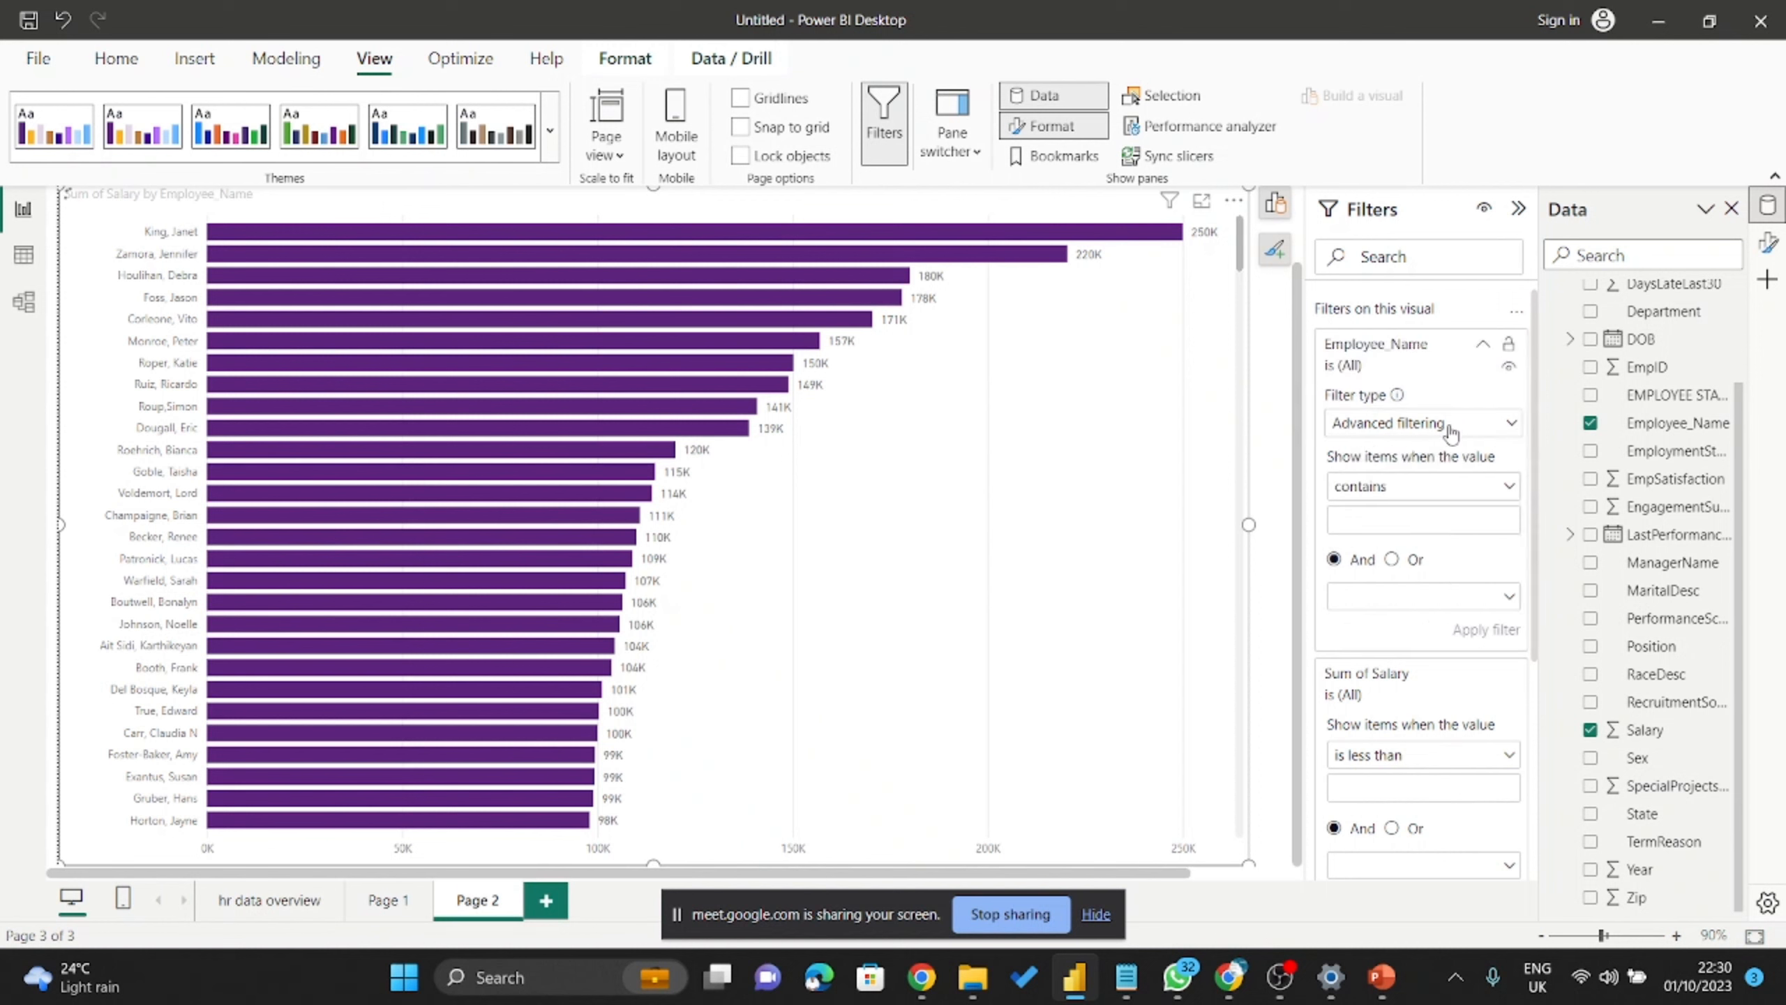
pyautogui.click(1450, 431)
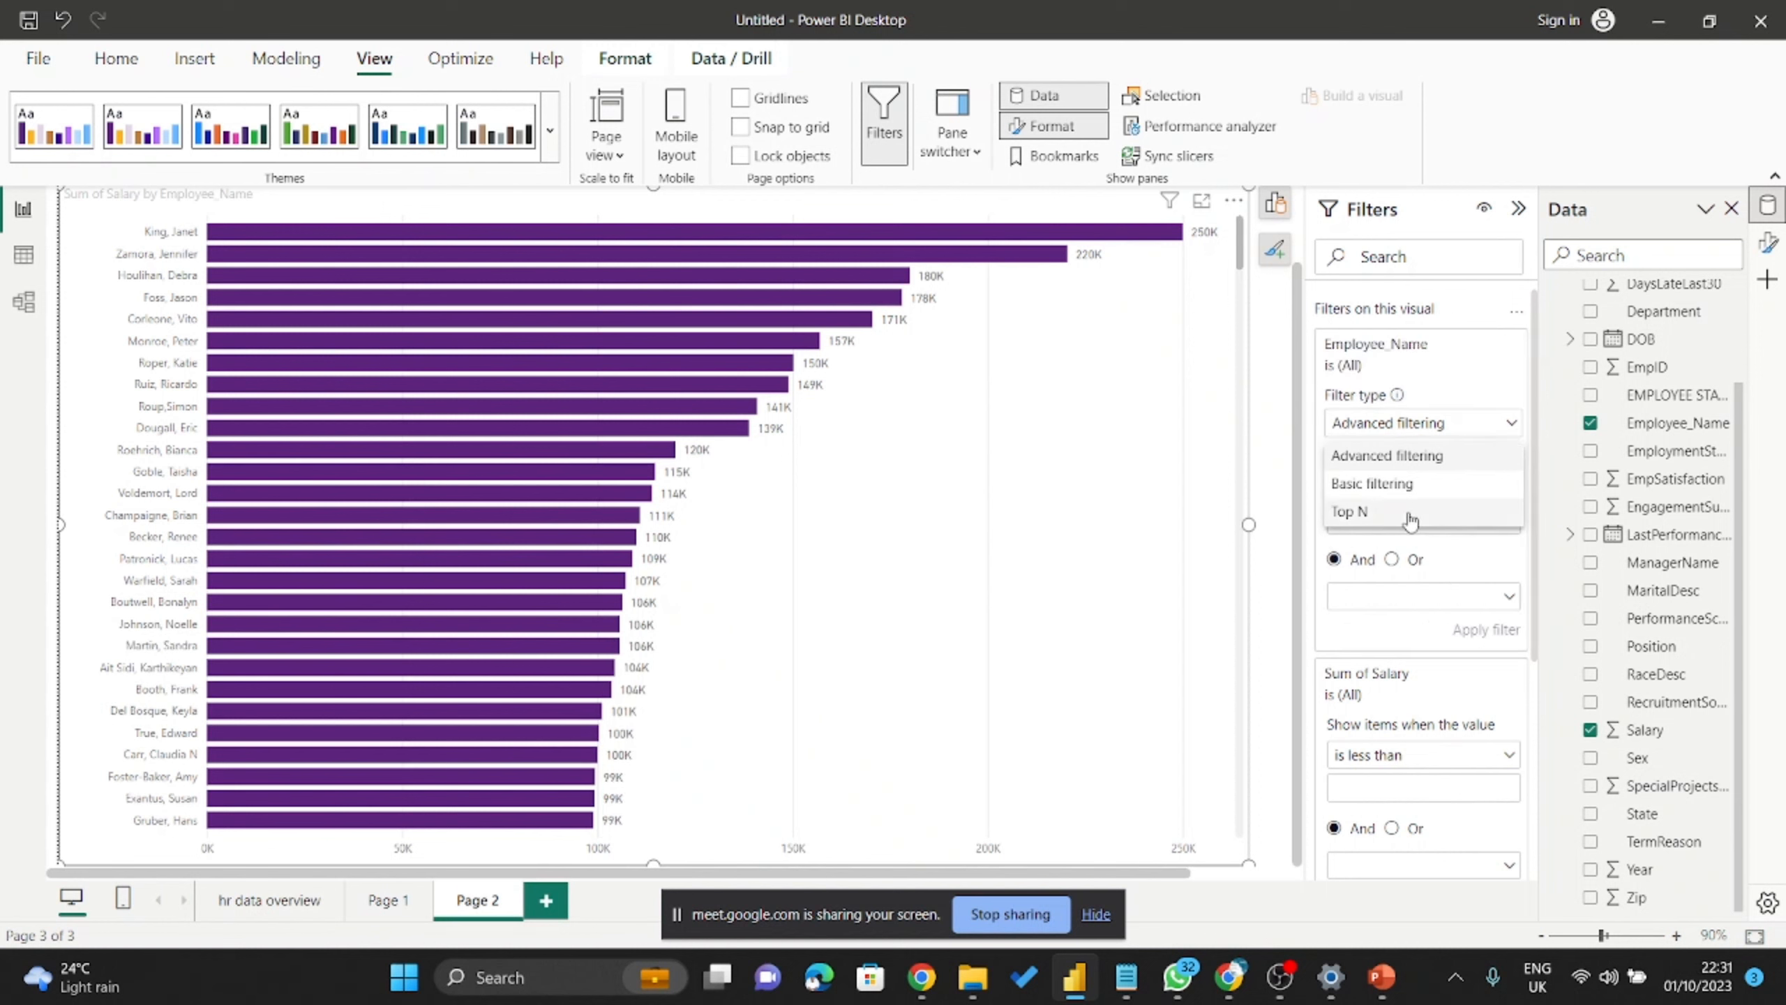
pyautogui.click(1406, 512)
pyautogui.click(1440, 482)
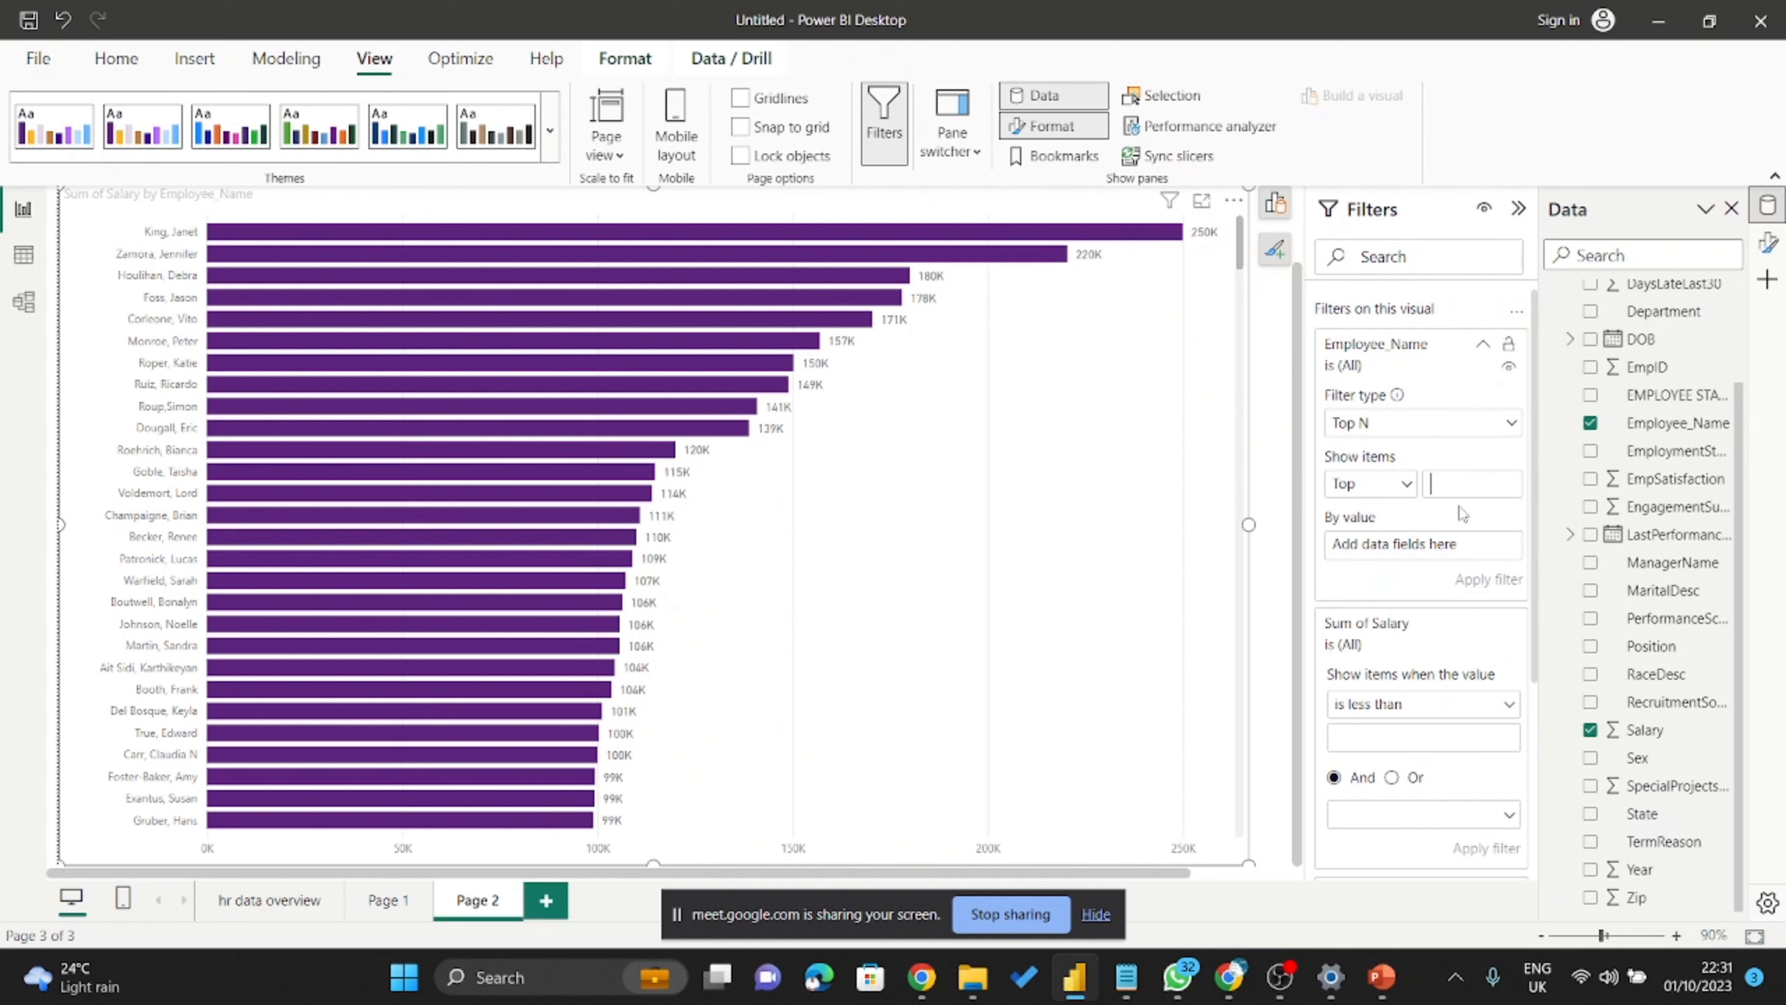
pyautogui.write('5')
pyautogui.moveTo(1655, 729); pyautogui.dragTo(1441, 554)
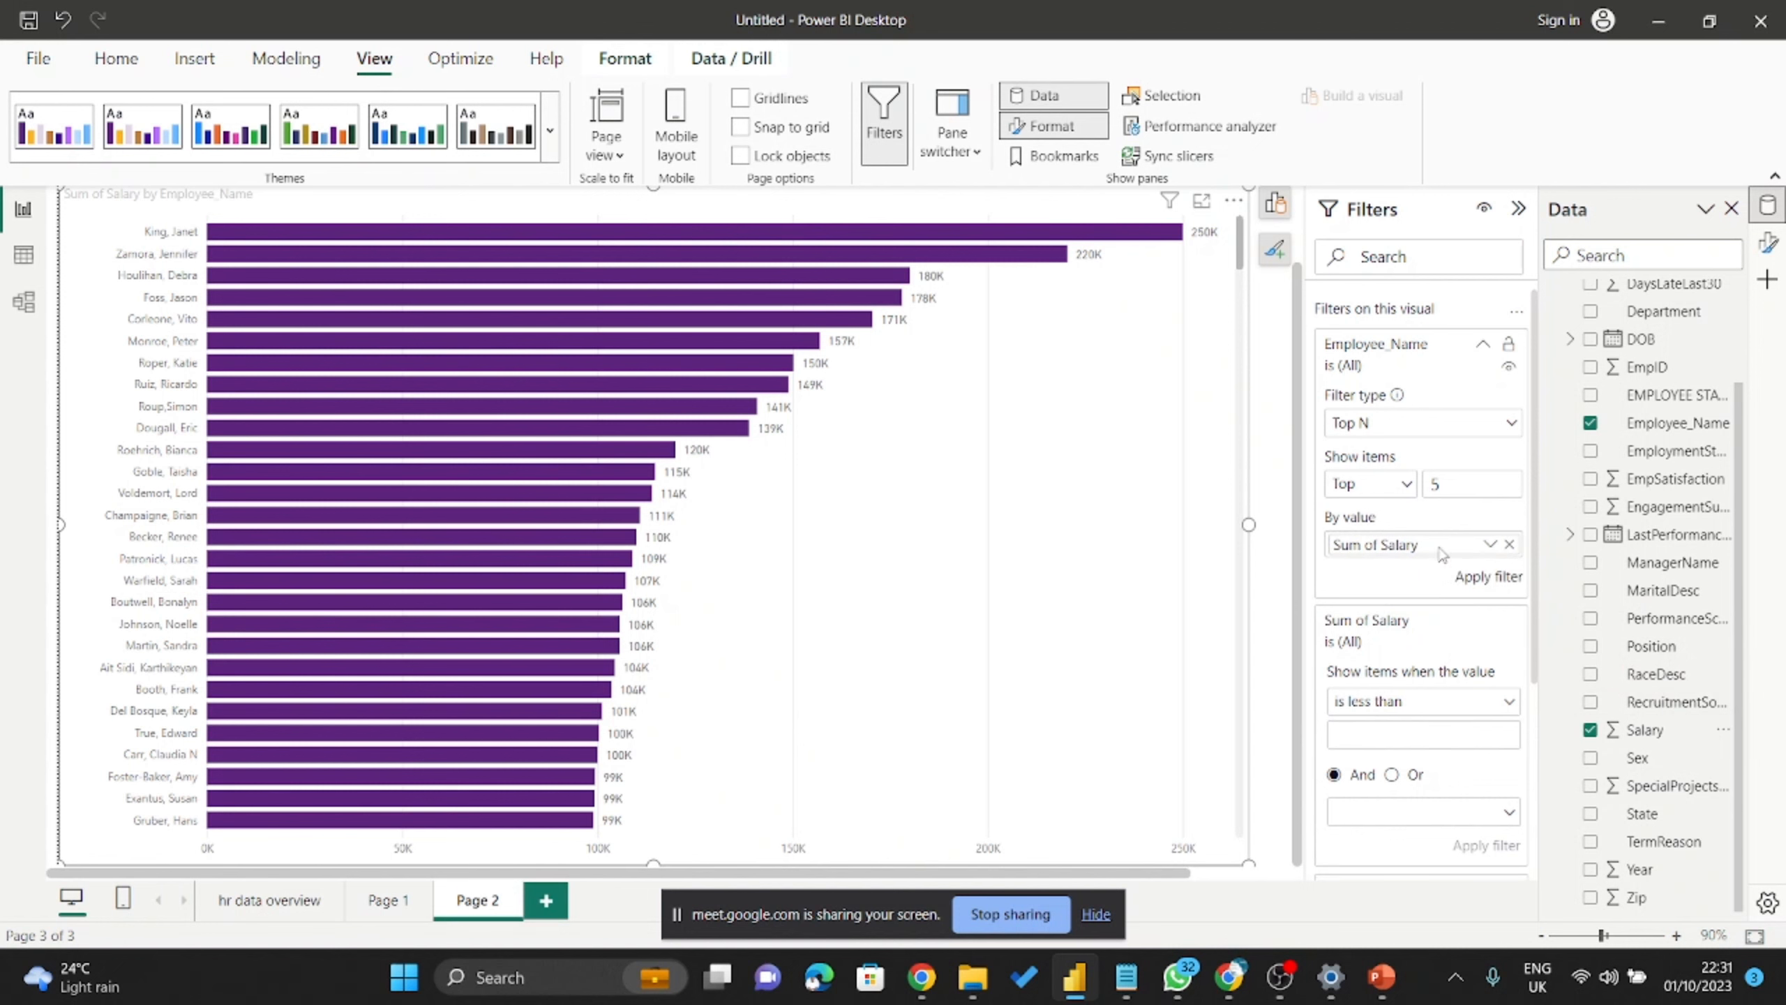
pyautogui.click(1495, 579)
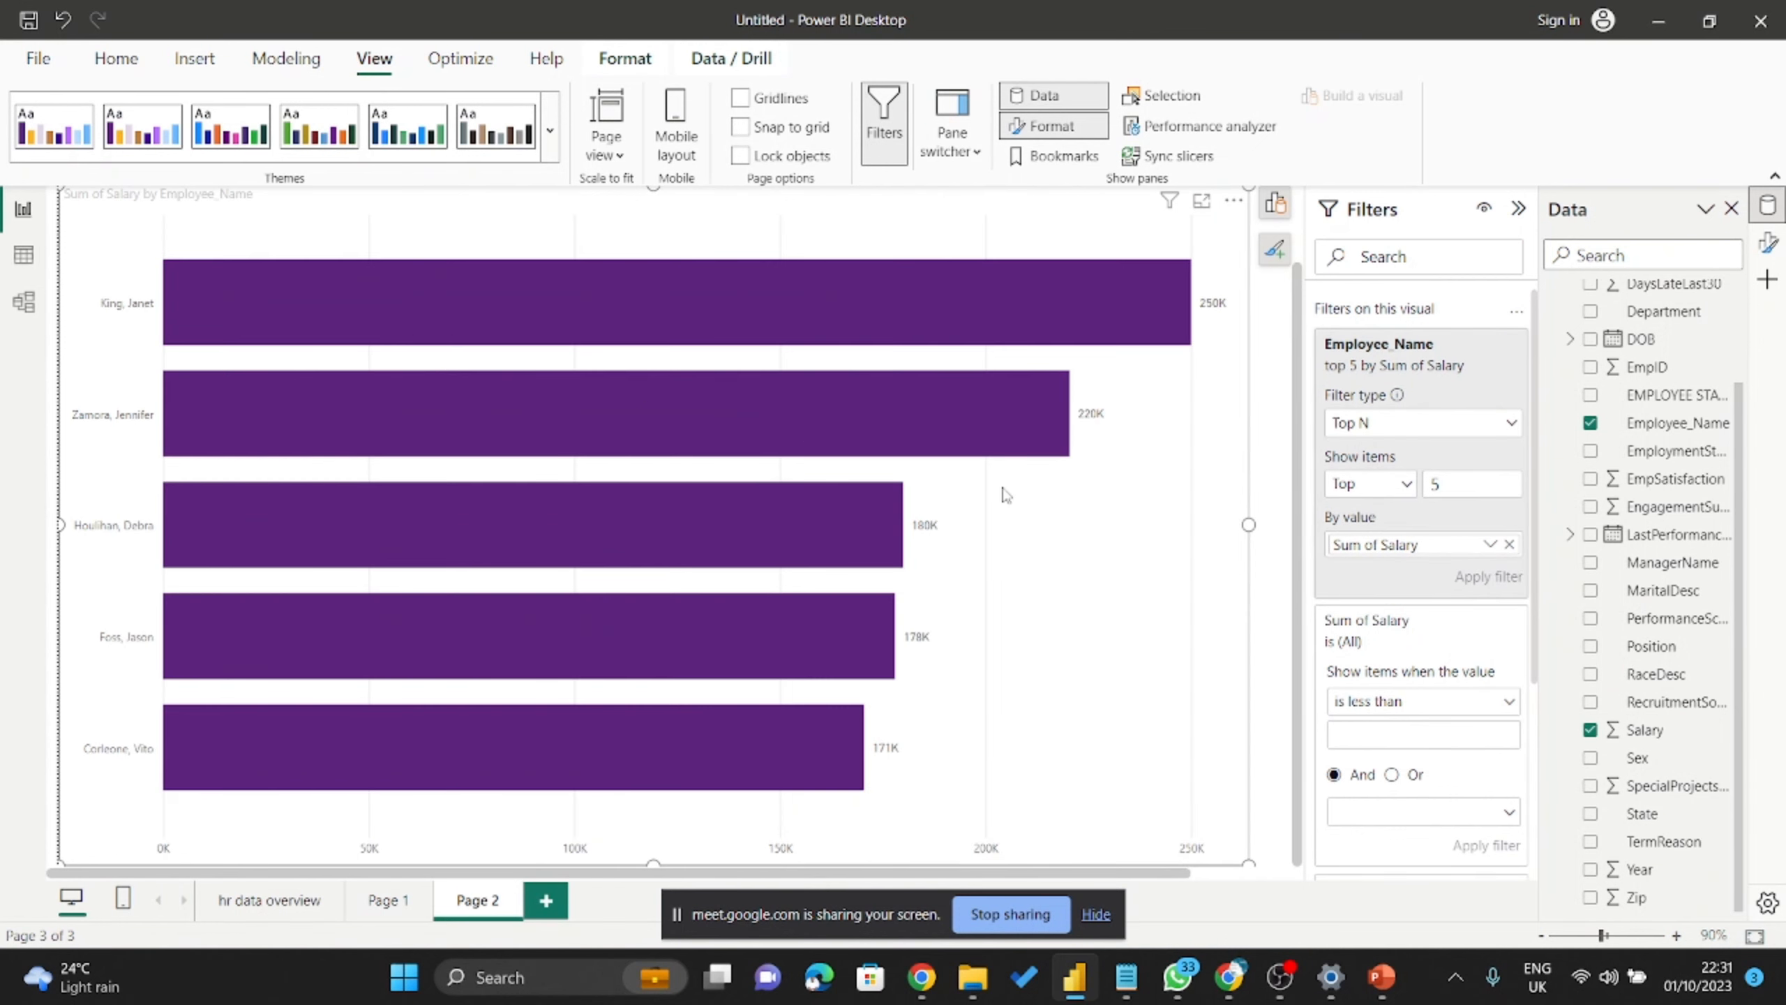
pyautogui.scroll(2, 998, 496)
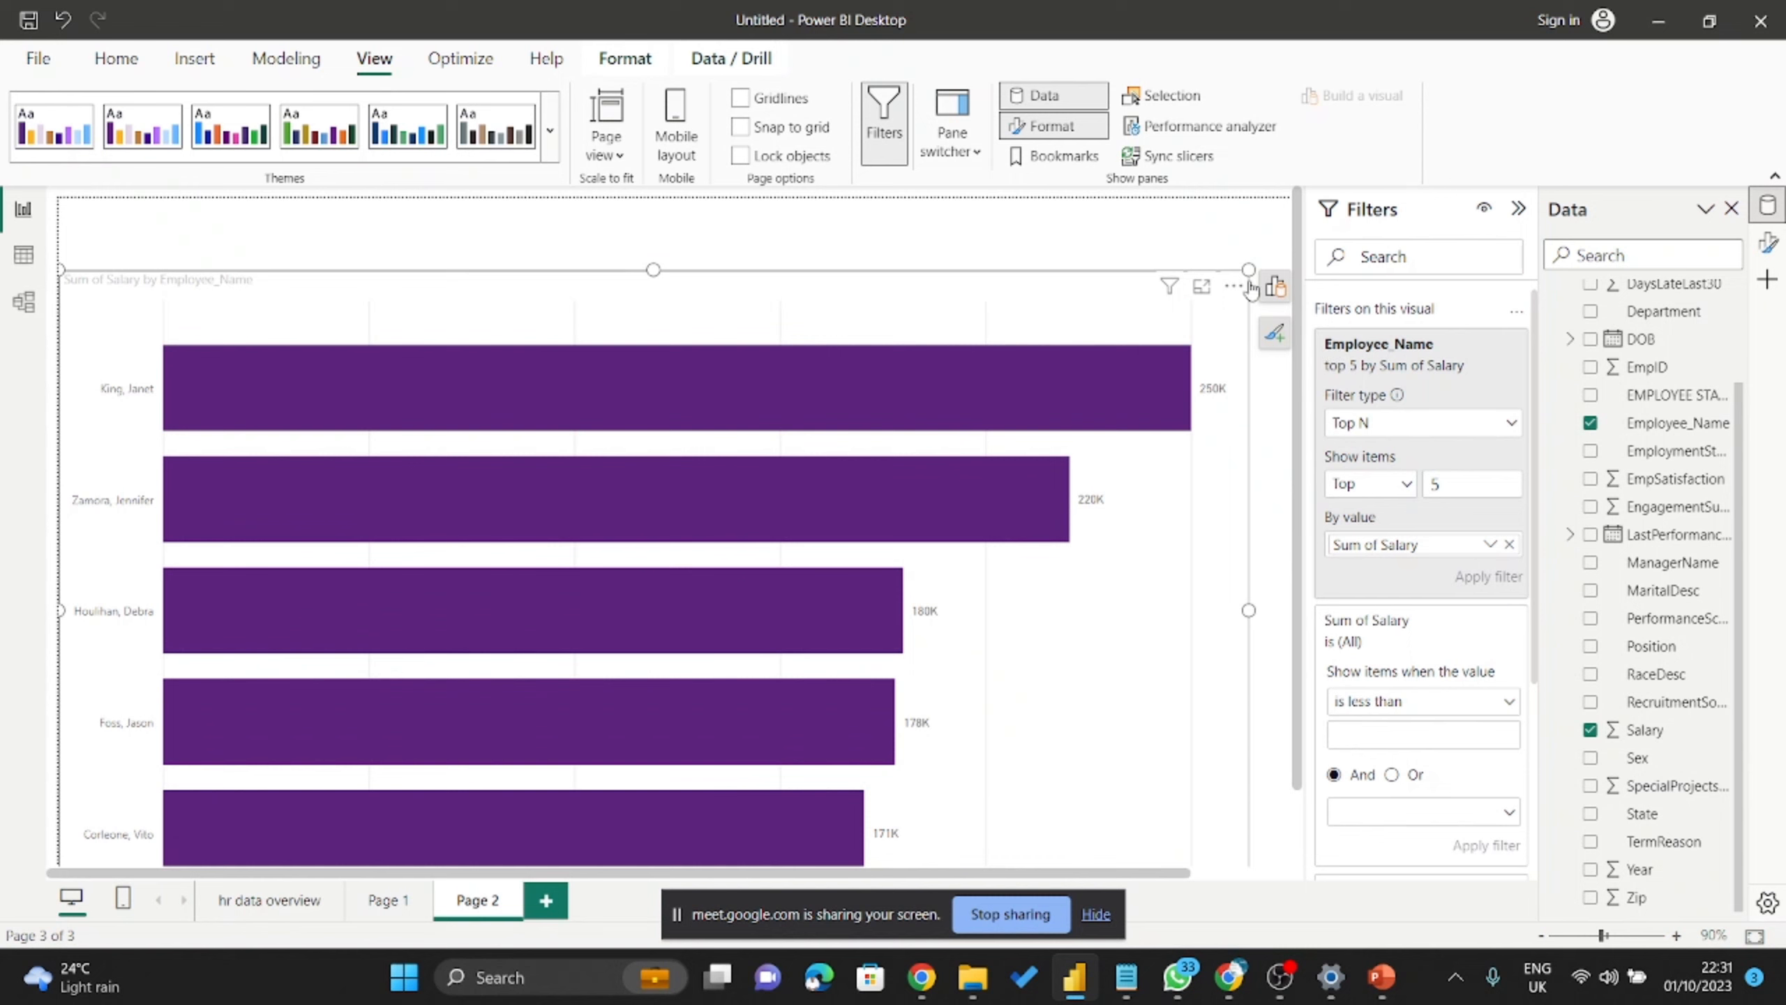
# Shrink the top-5 salary chart, move it up Page 2, and stop screen sharing.
pyautogui.moveTo(1249, 269); pyautogui.dragTo(1061, 423)
pyautogui.moveTo(907, 428); pyautogui.dragTo(914, 258)
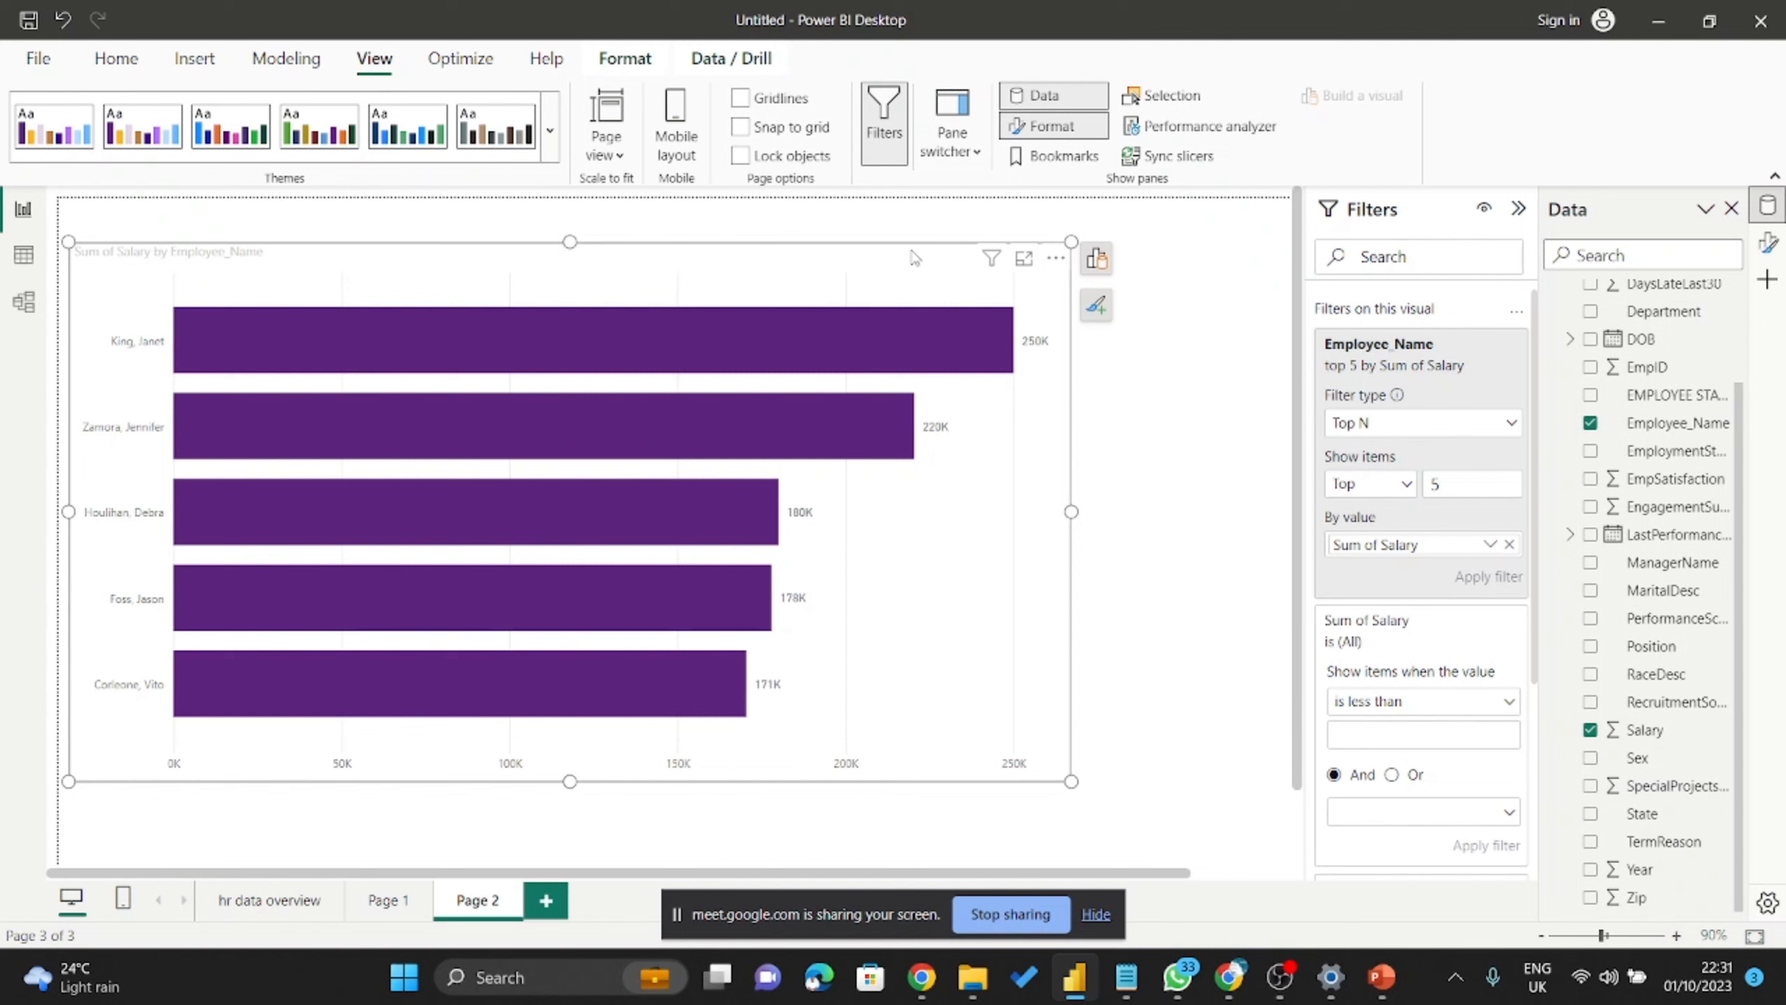
pyautogui.click(984, 922)
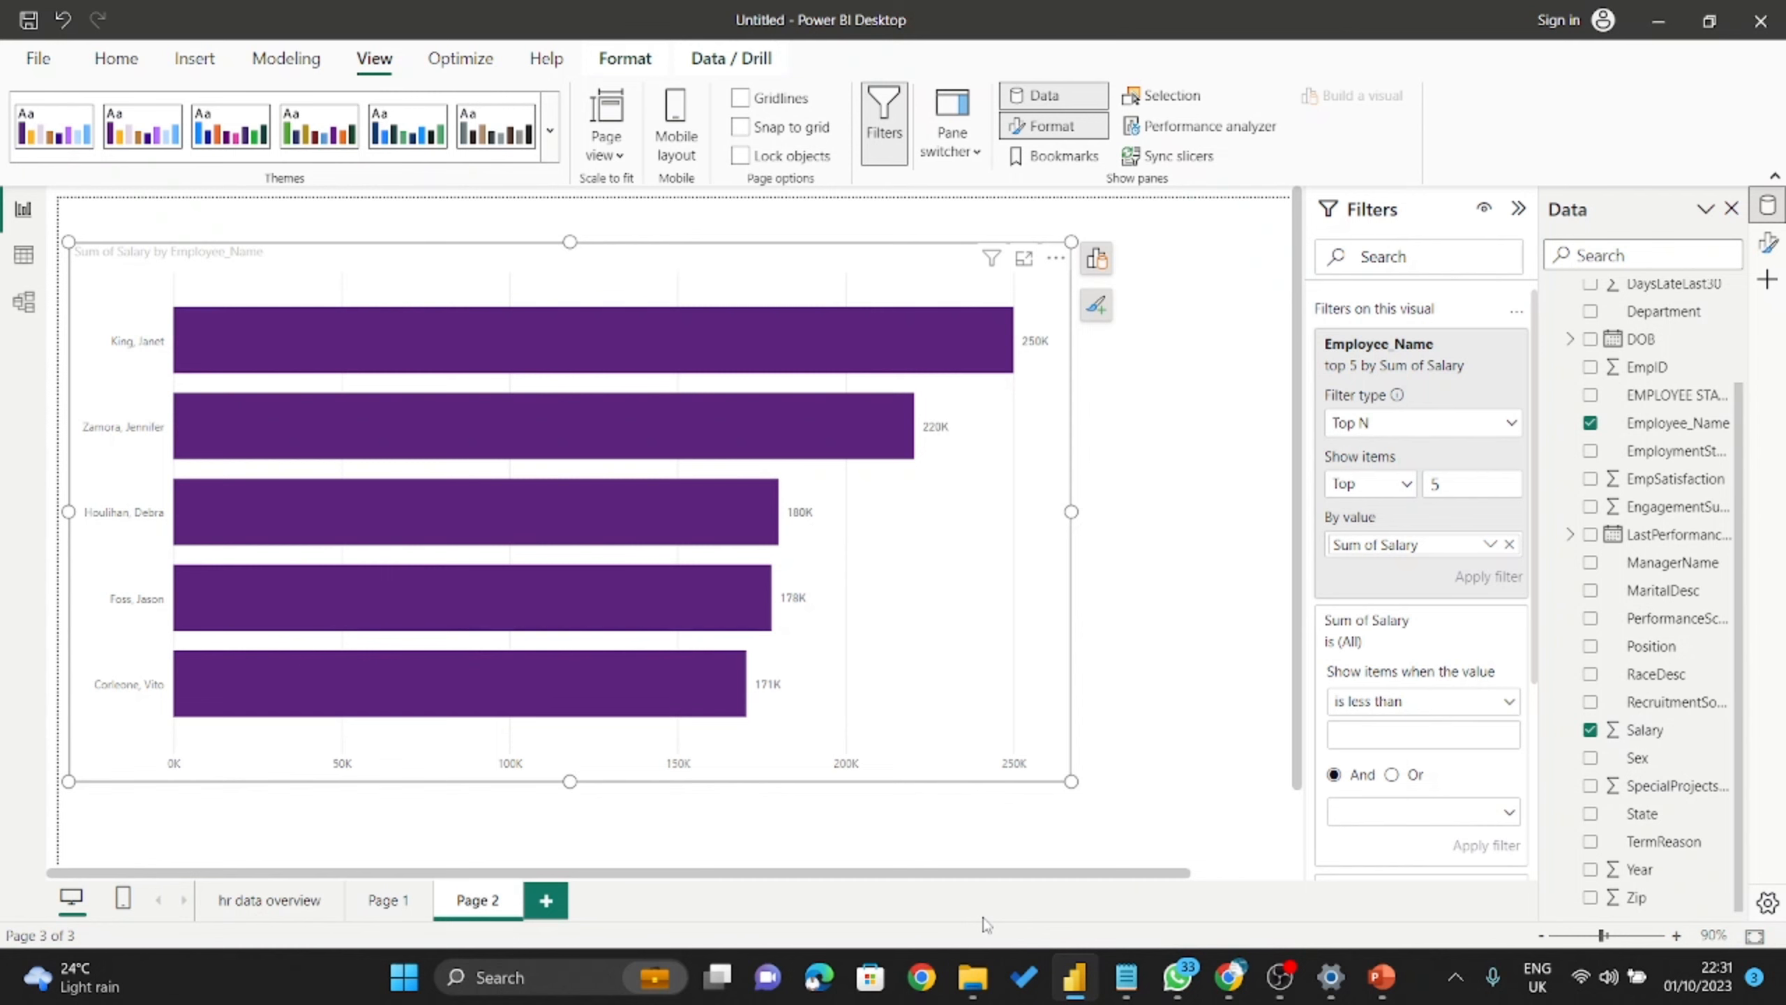
# Minimize Power BI Desktop and PowerPoint, then bring the Google Meet call forward.
pyautogui.click(1659, 19)
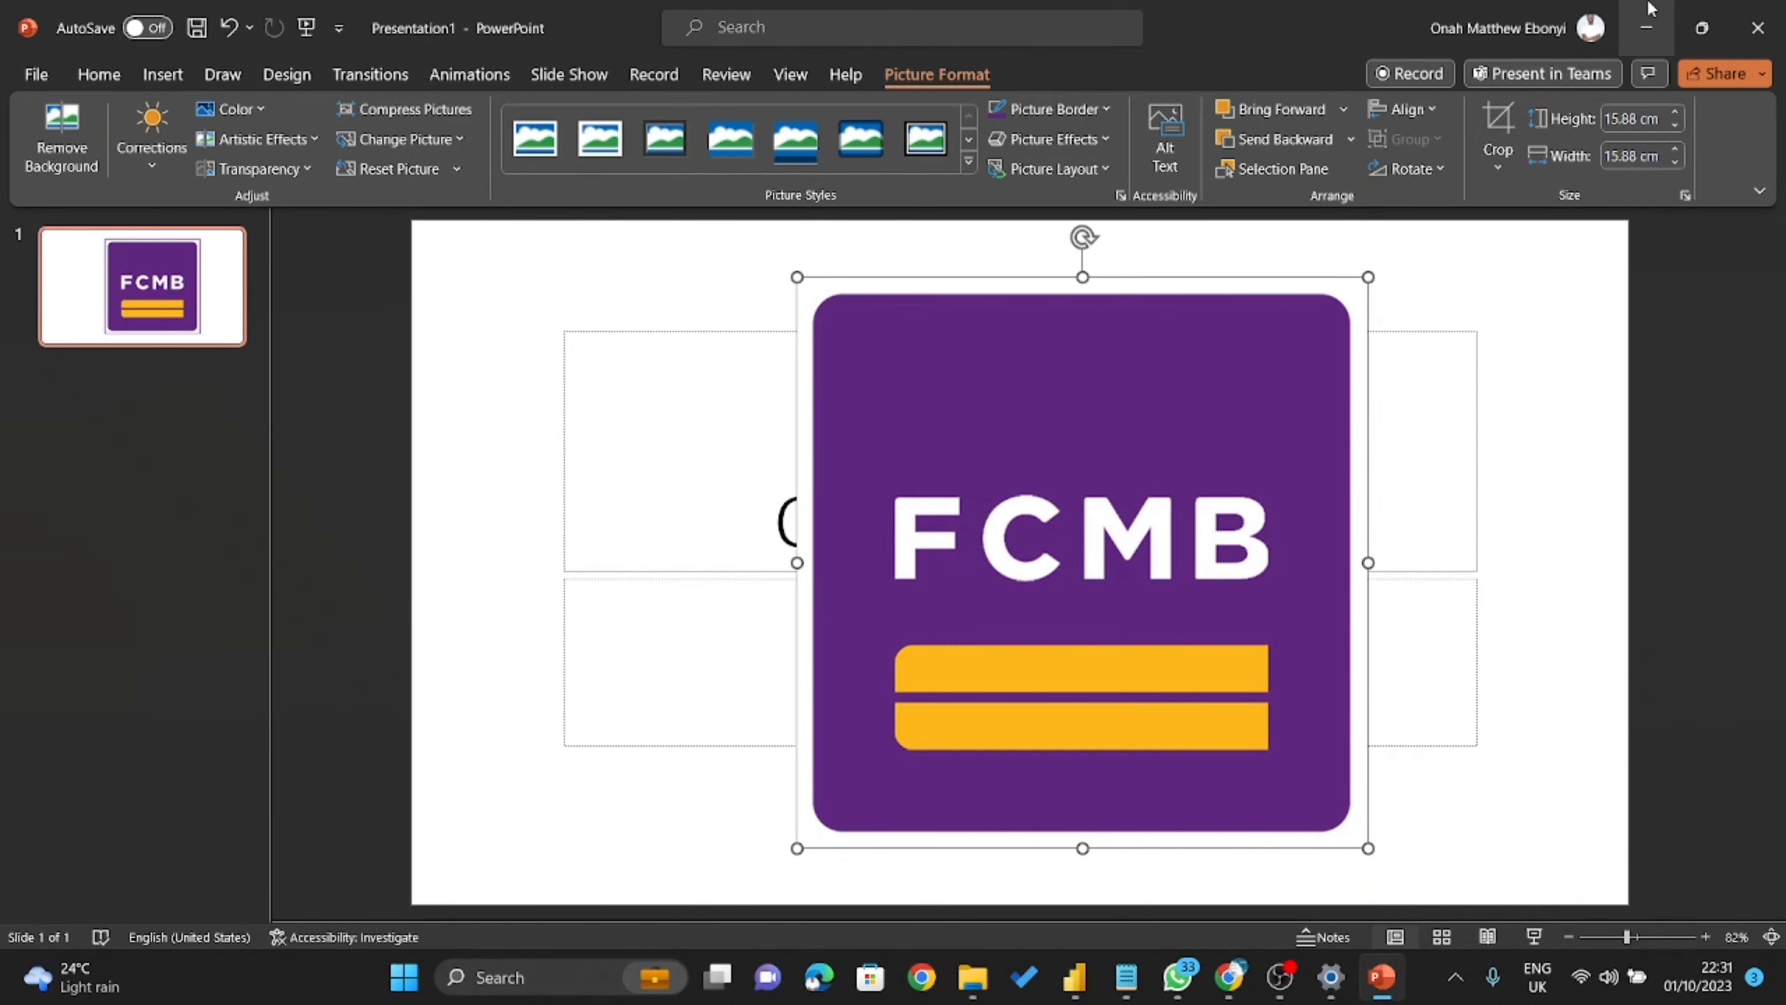
pyautogui.click(1645, 27)
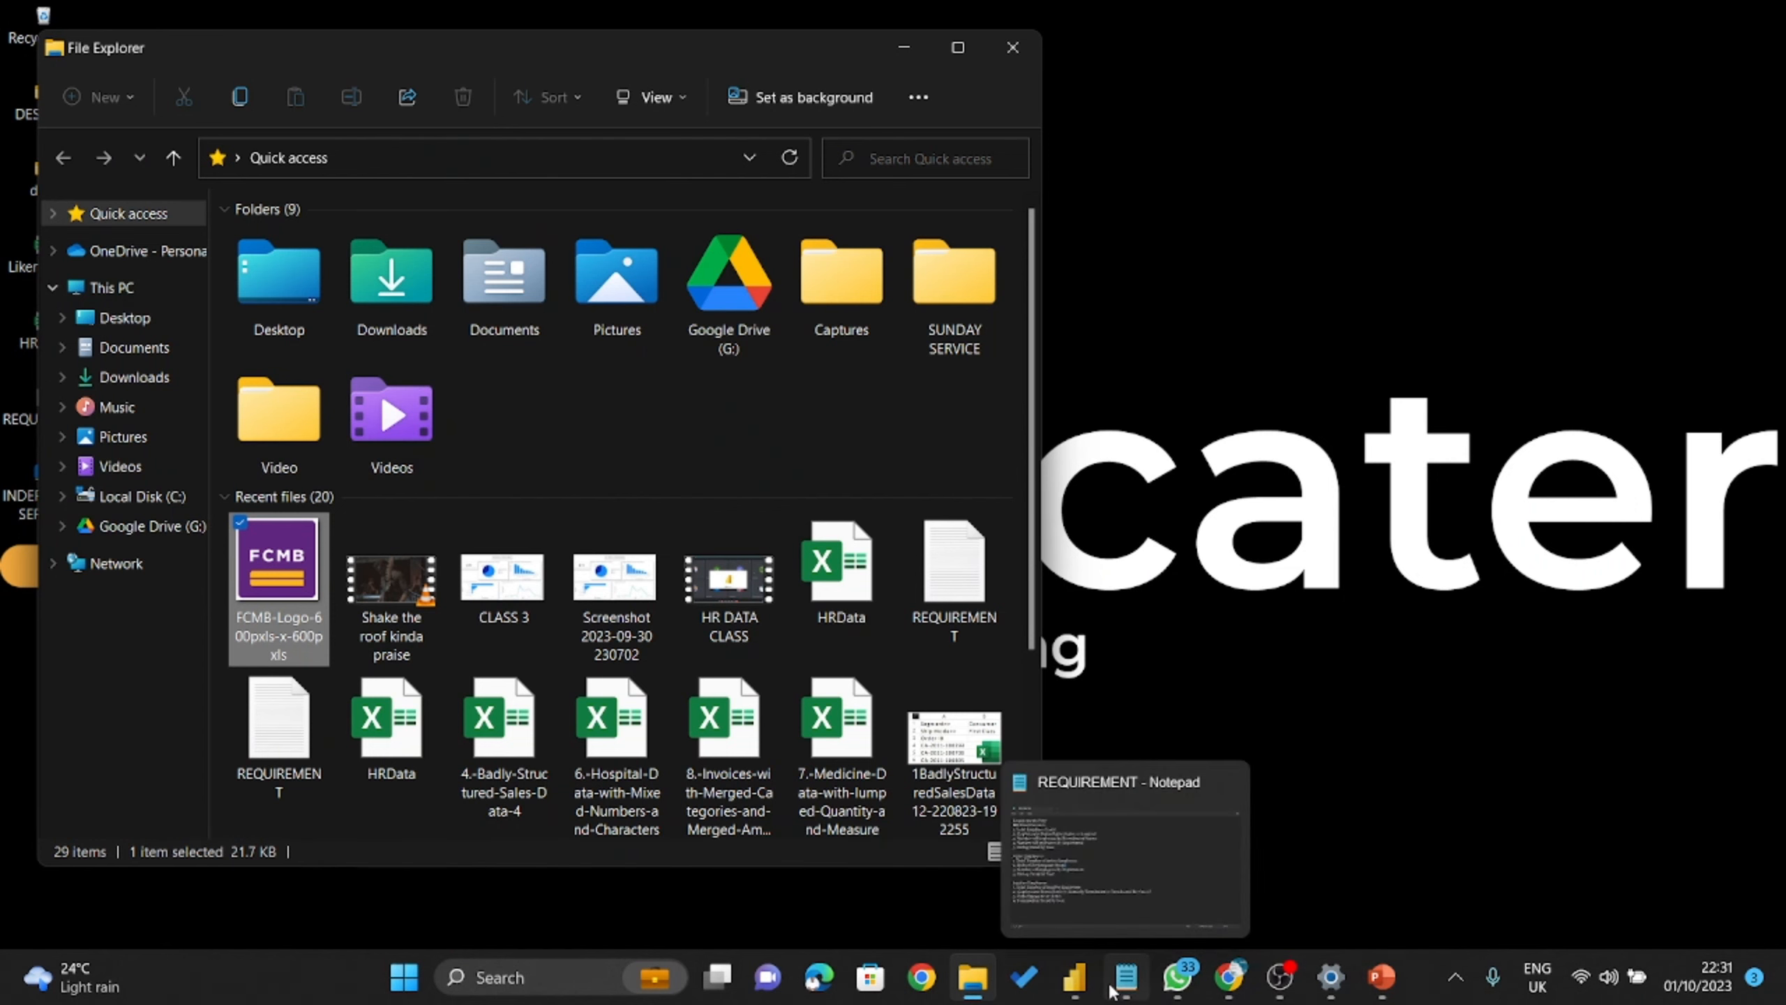
pyautogui.click(1231, 980)
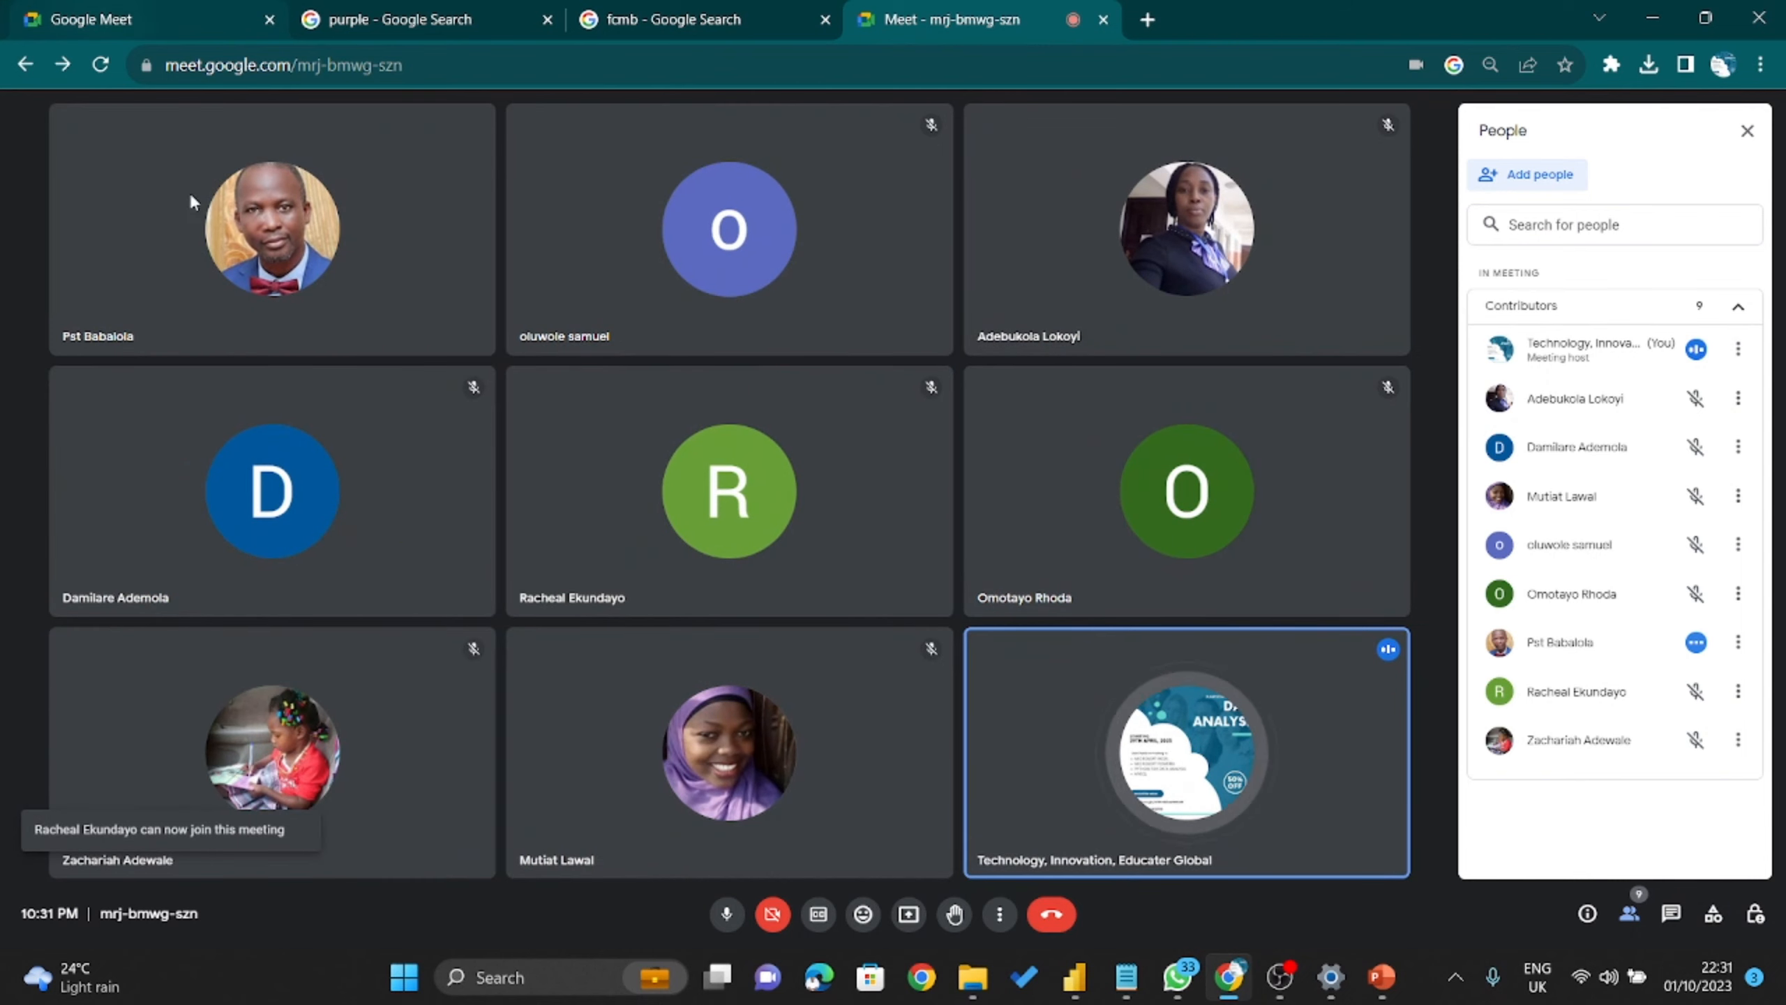
# View all nine Meet participants as equal grid tiles beside the People list.
pyautogui.moveTo(634, 799)
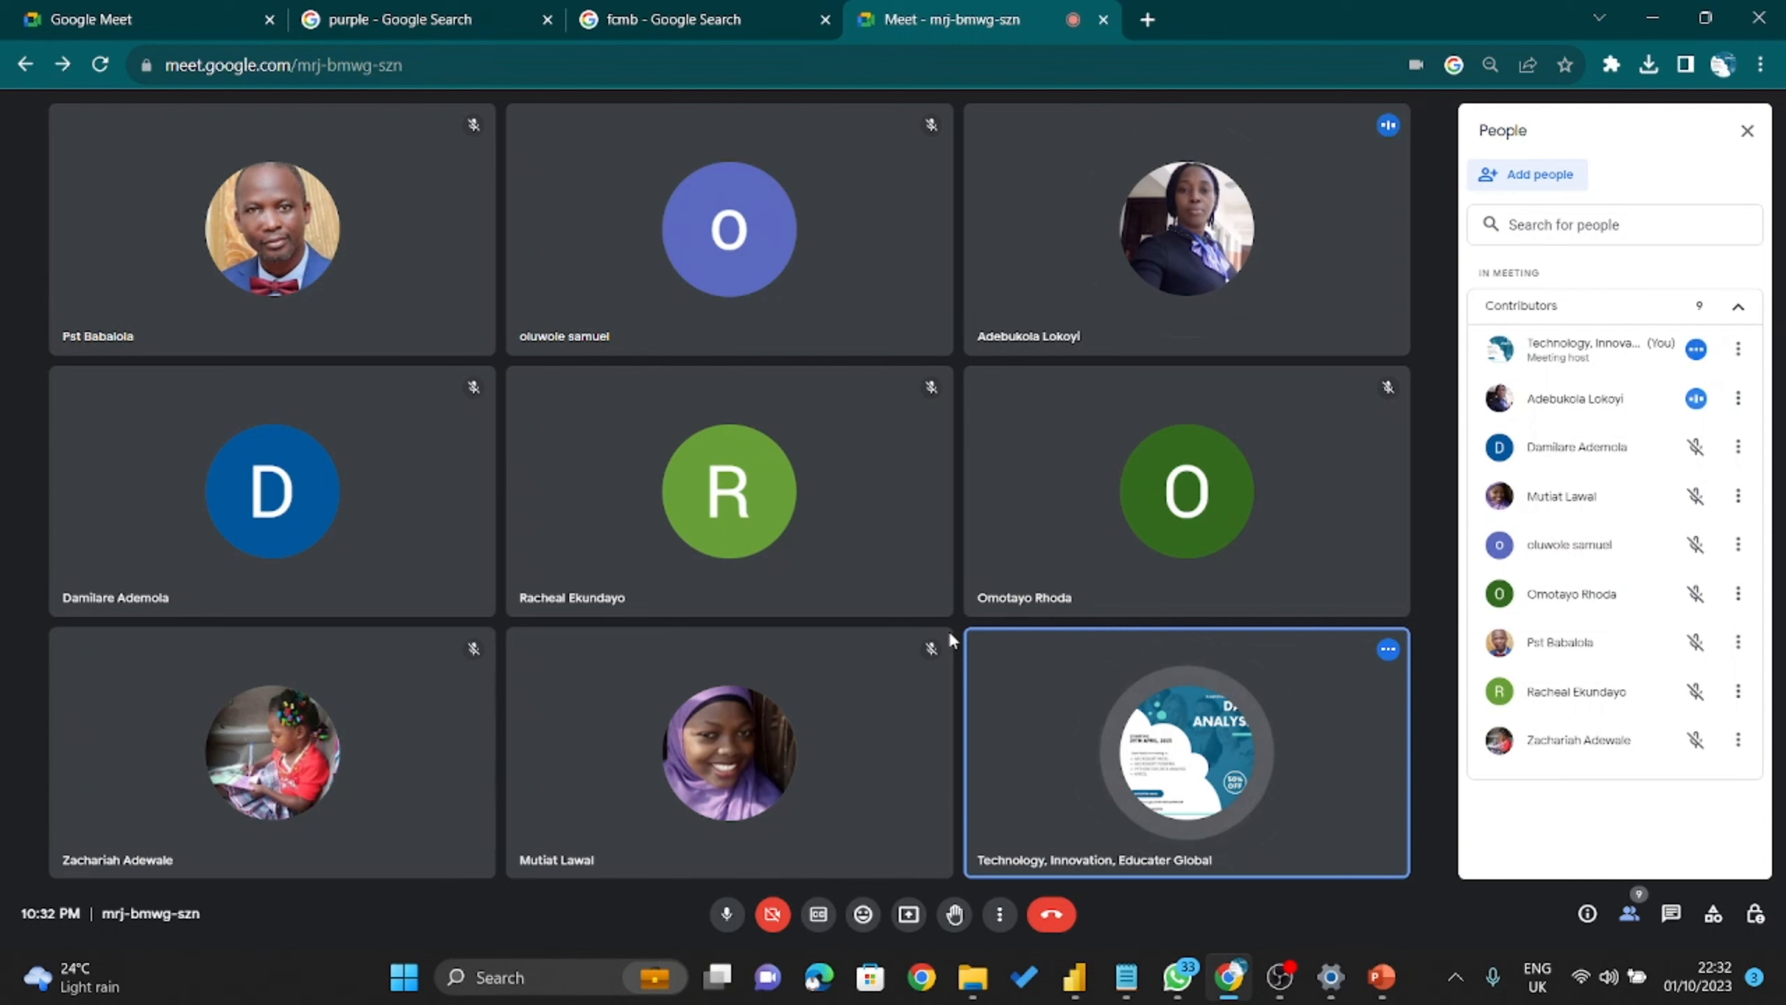
# Watch the Raised hands section appear in the People list with one raised hand.
pyautogui.moveTo(1031, 547)
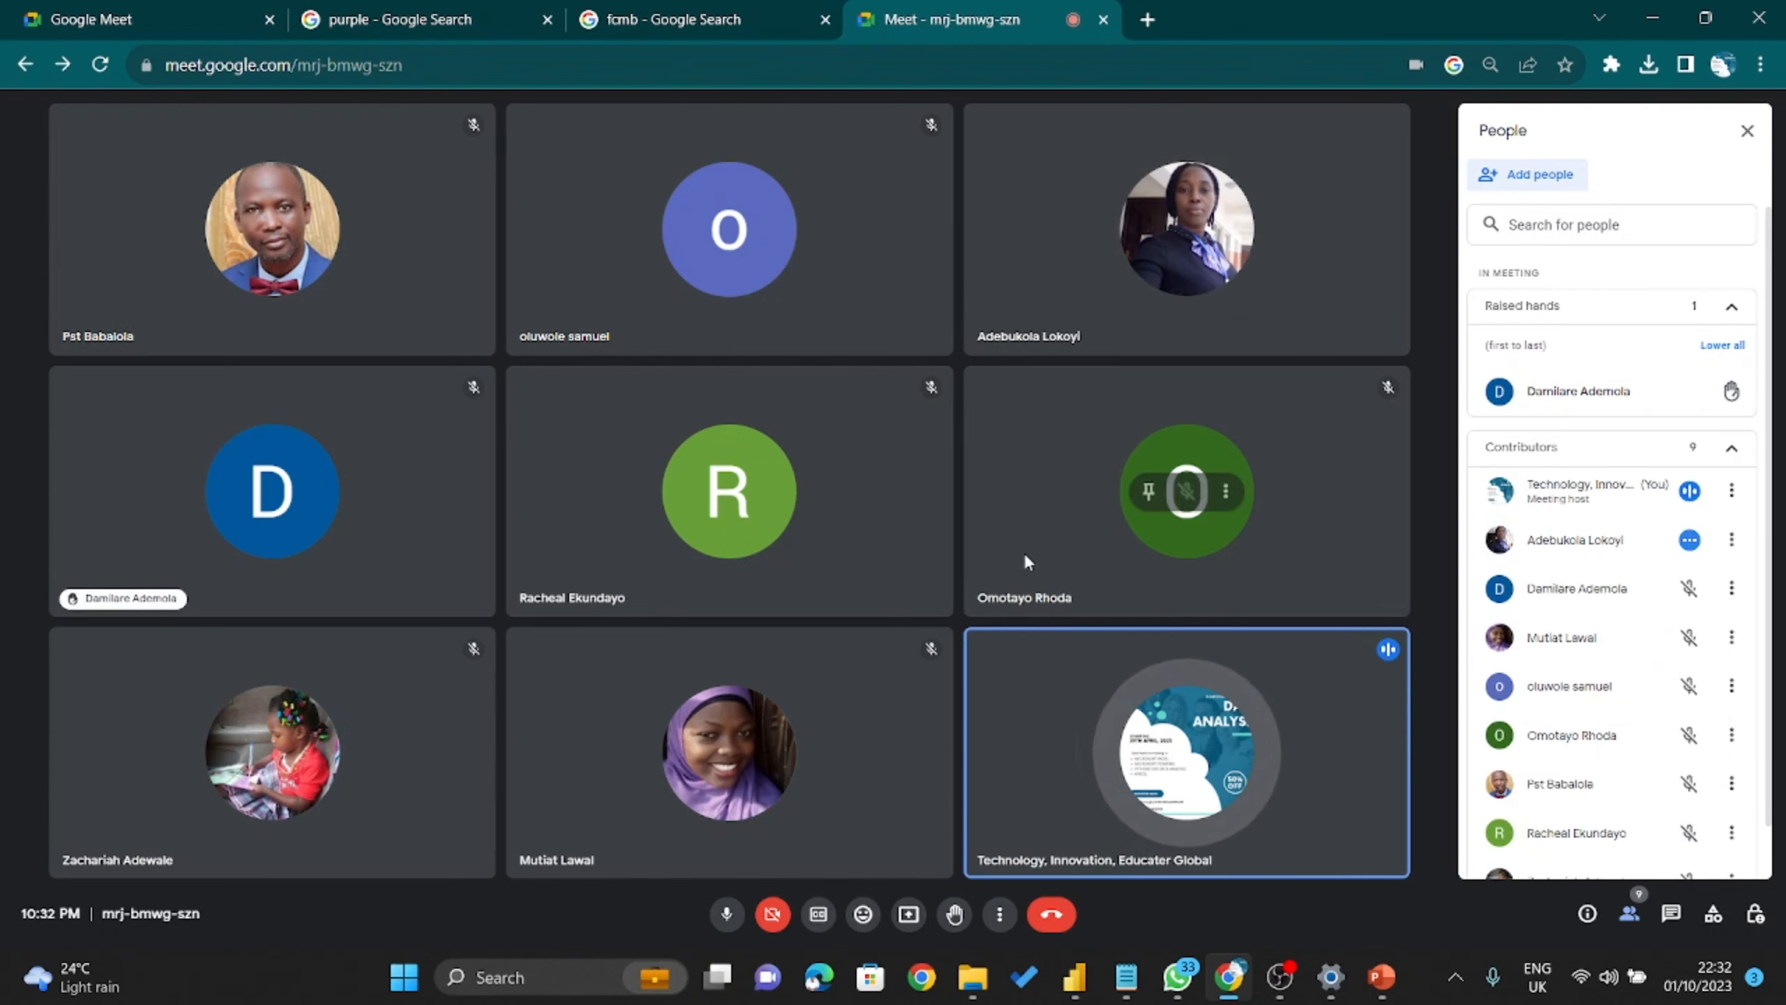
pyautogui.moveTo(936, 519)
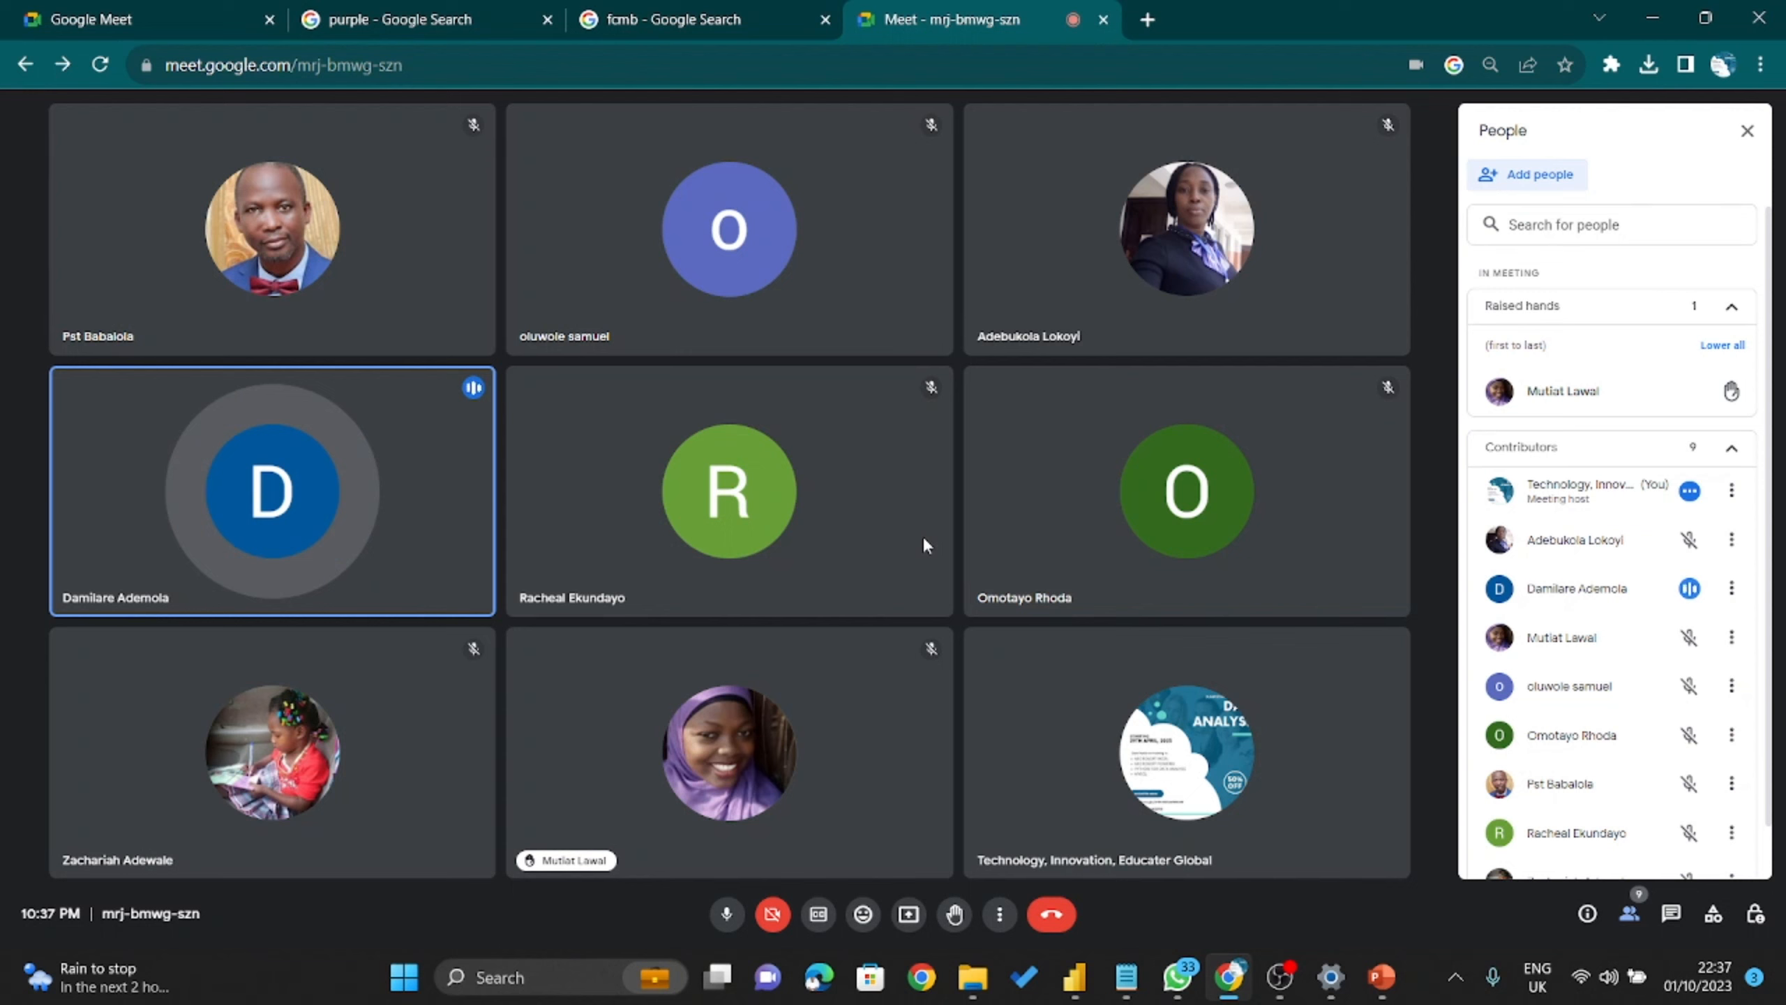
pyautogui.moveTo(1159, 431)
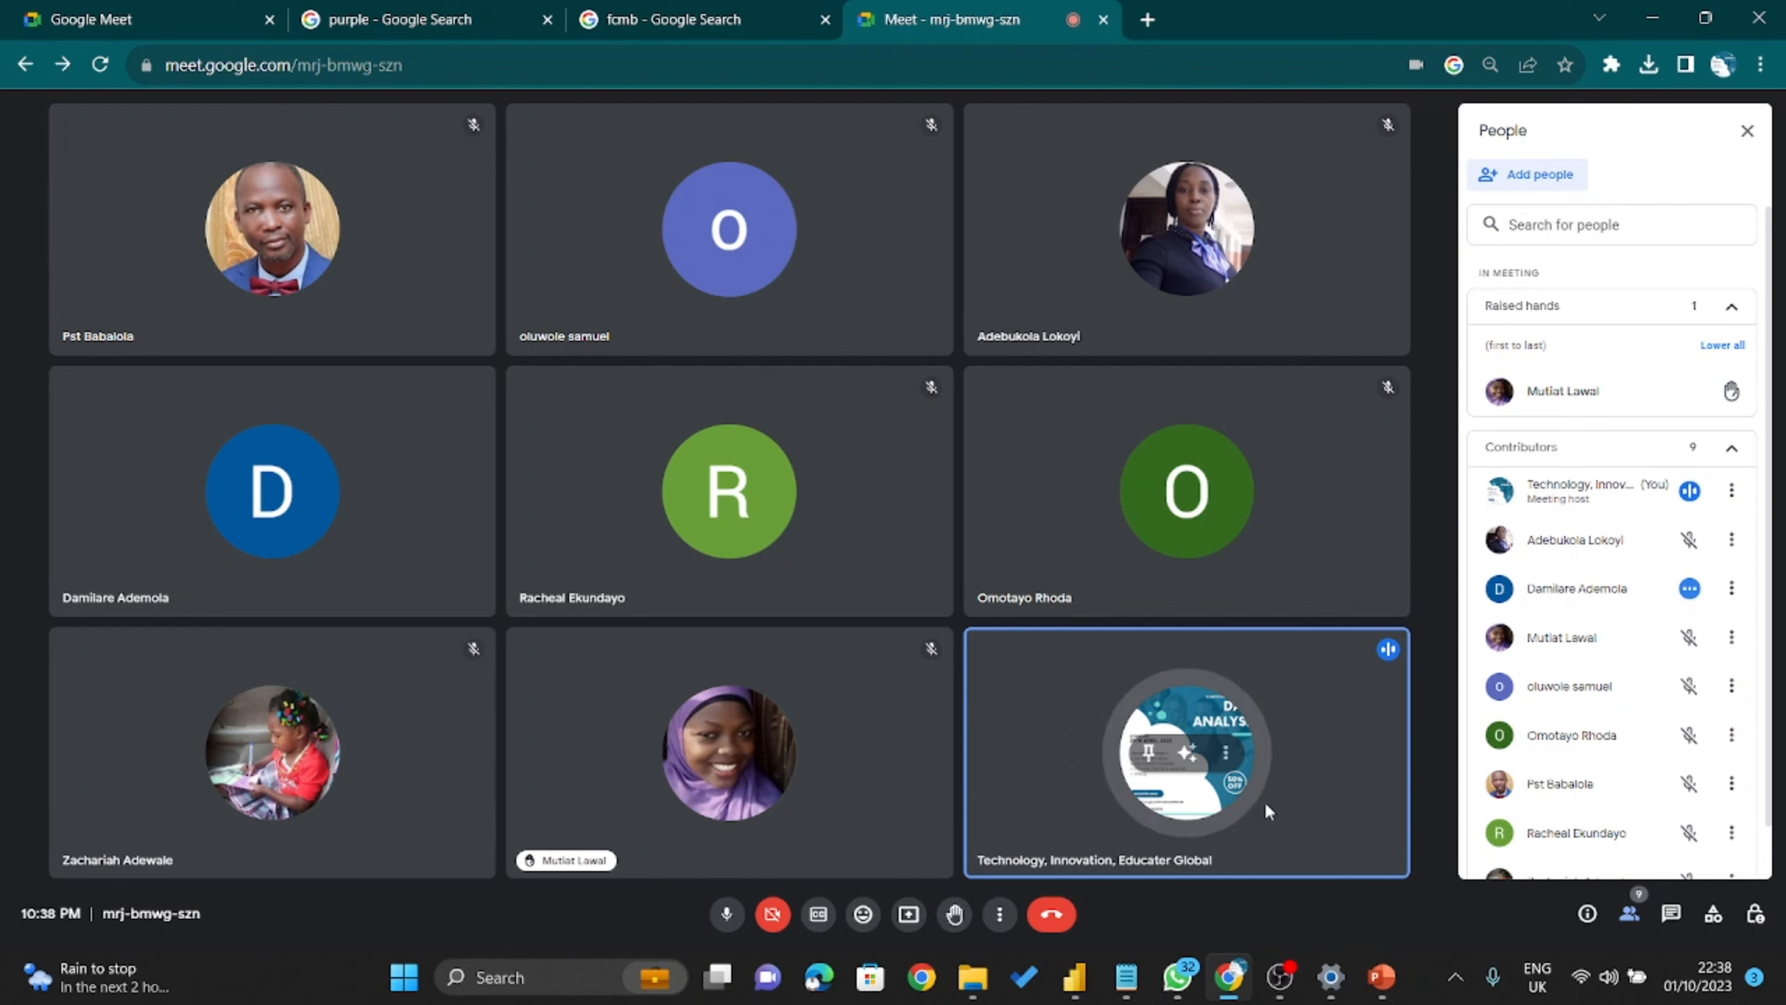
# Present the entire screen to the Meet call from the Entire Screen tab.
pyautogui.click(908, 913)
pyautogui.click(1083, 184)
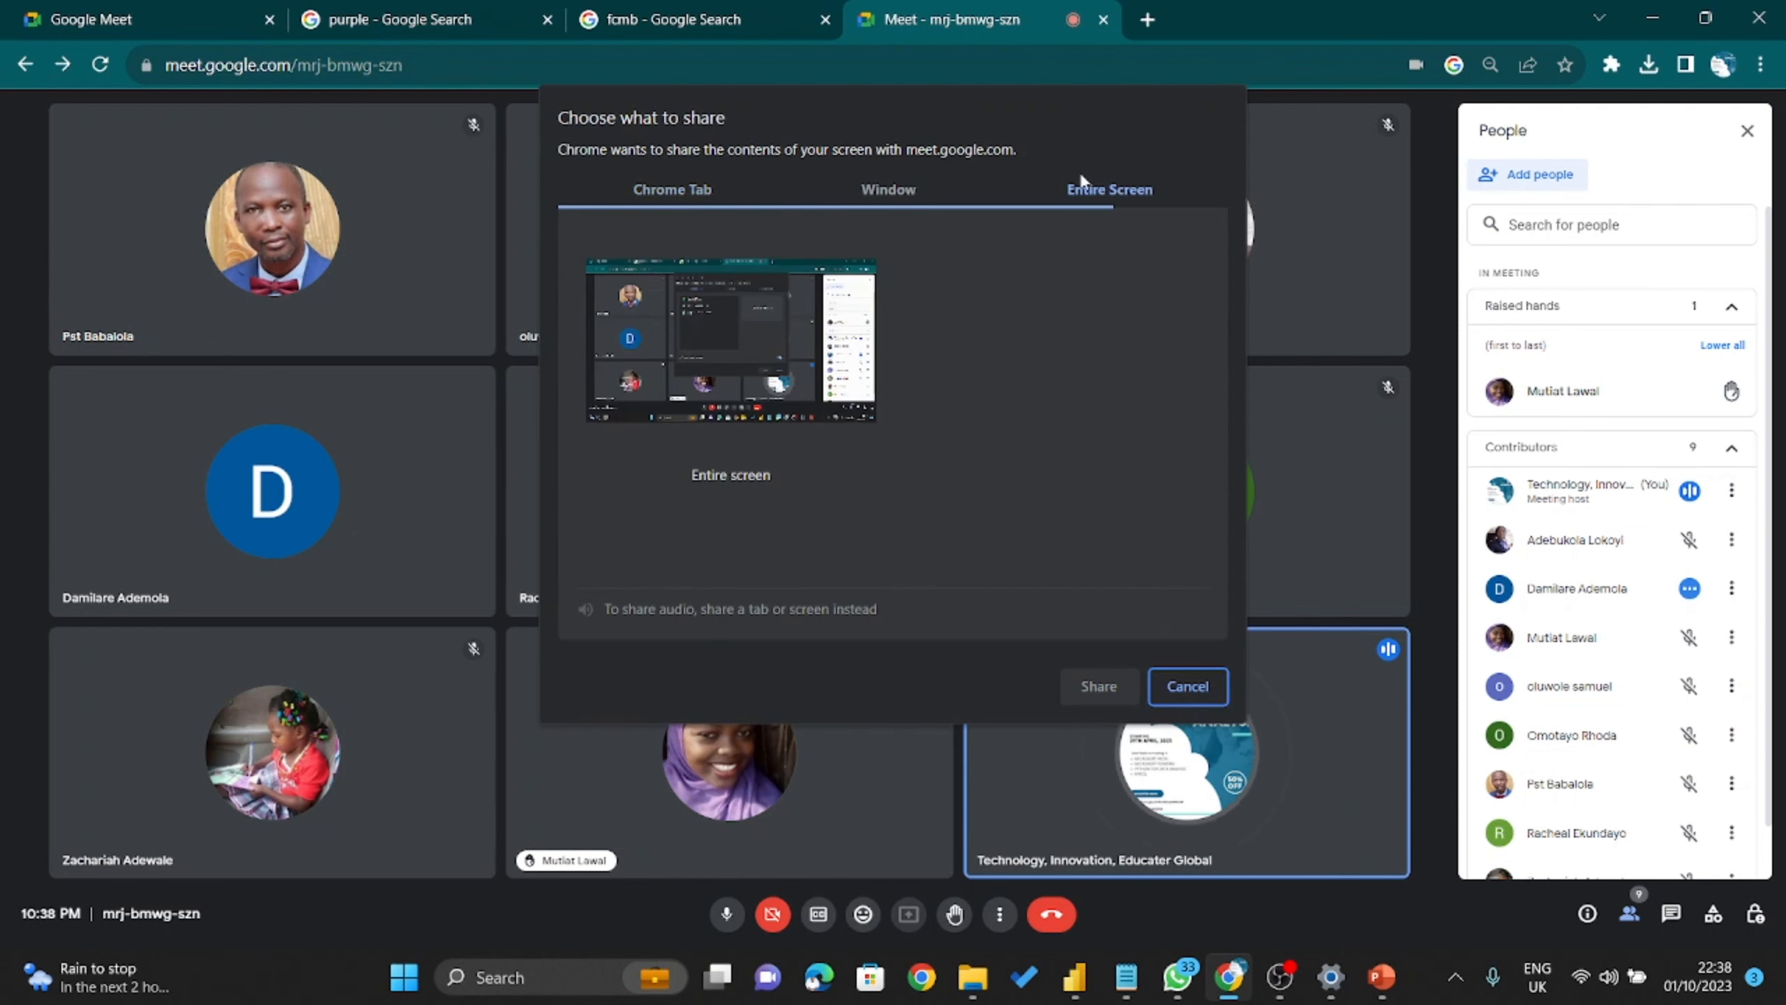
pyautogui.click(711, 388)
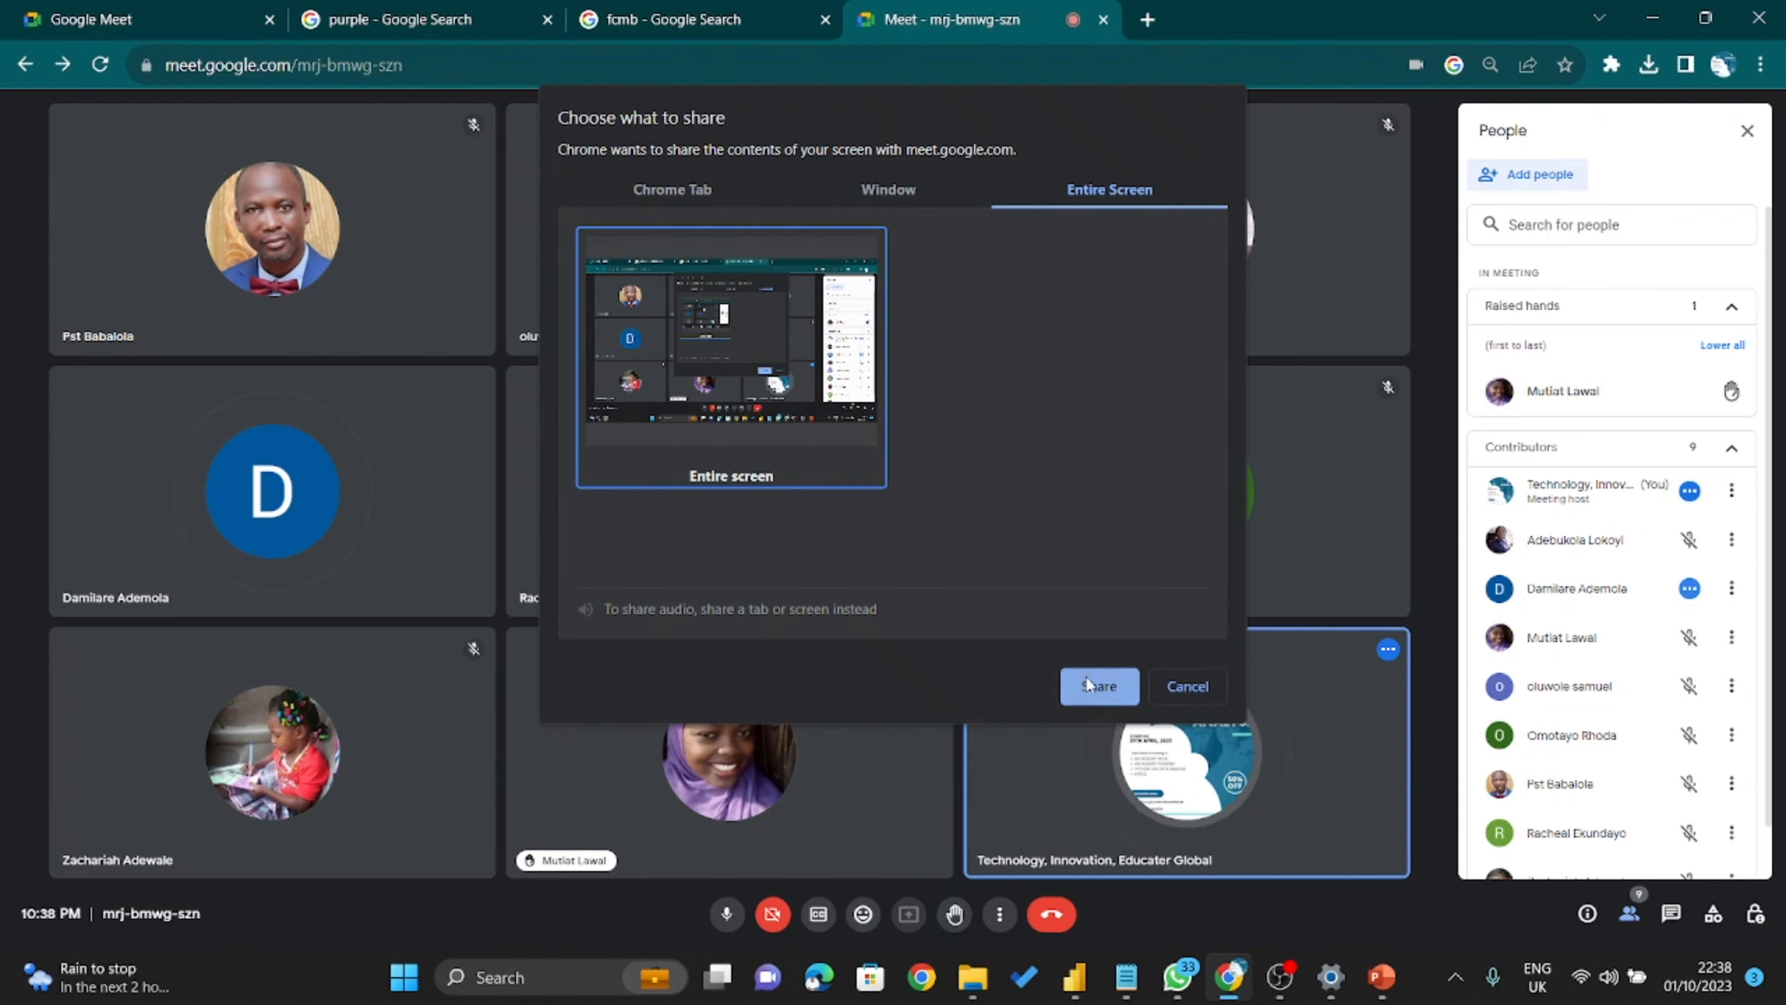
pyautogui.click(1079, 692)
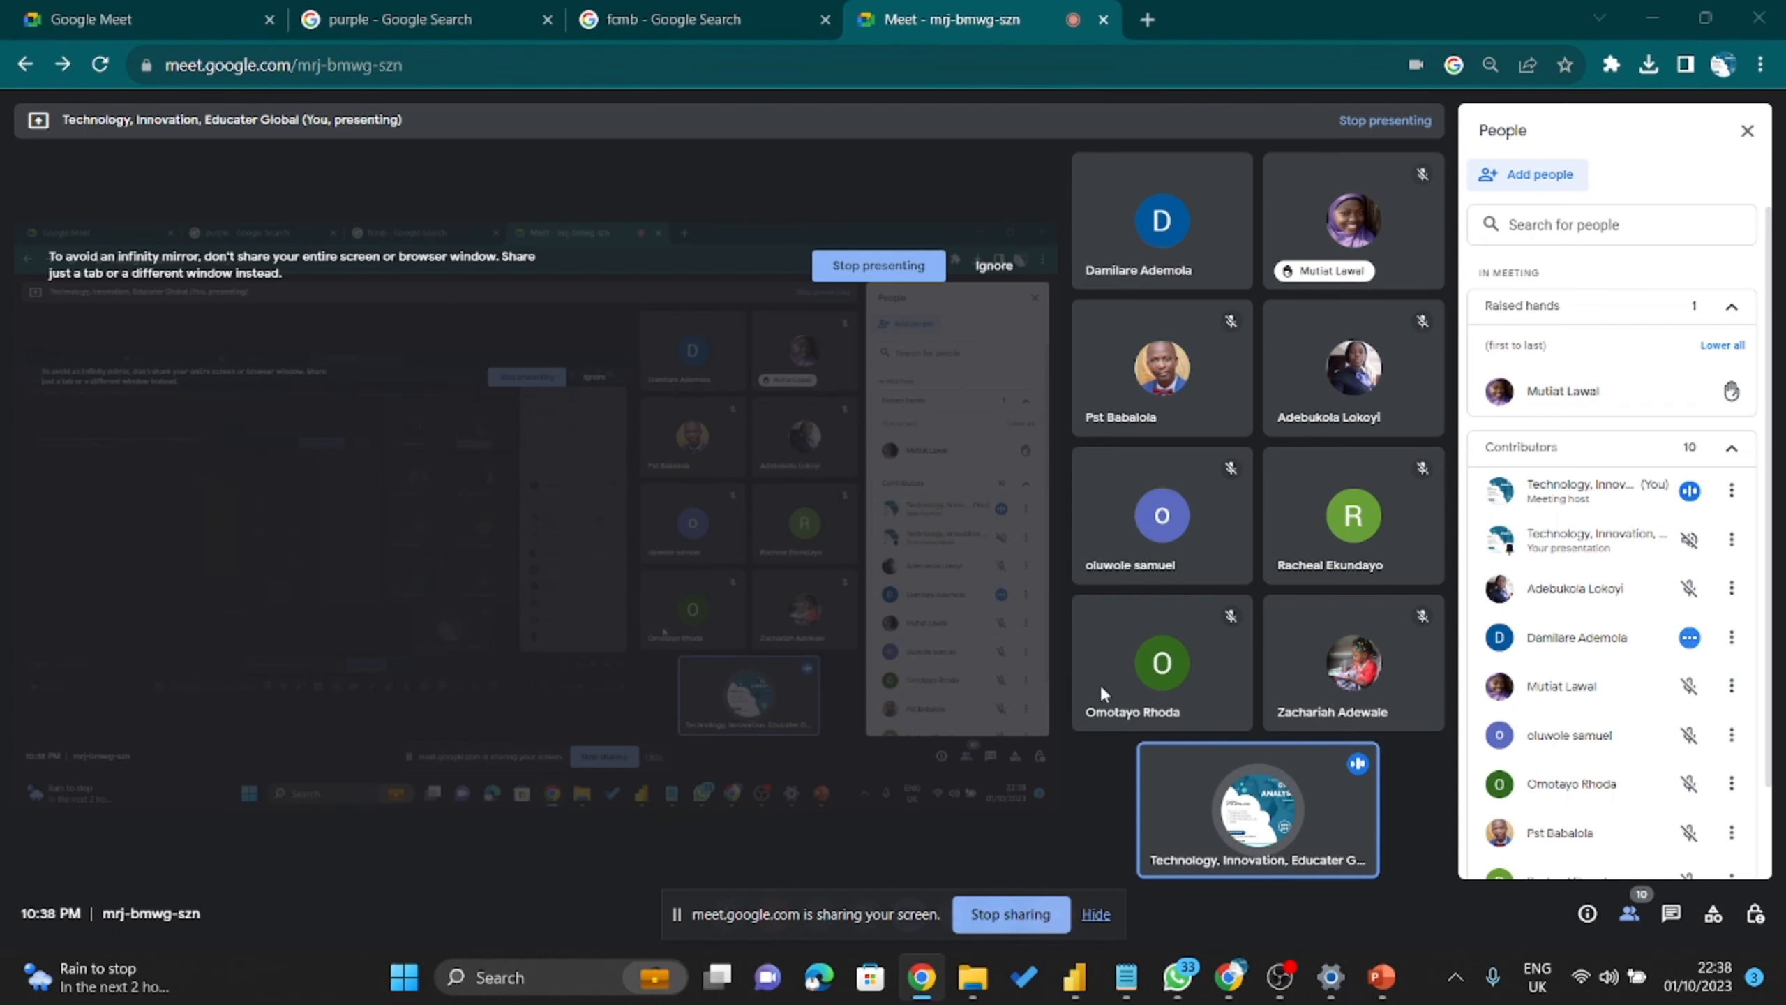
pyautogui.moveTo(1097, 684)
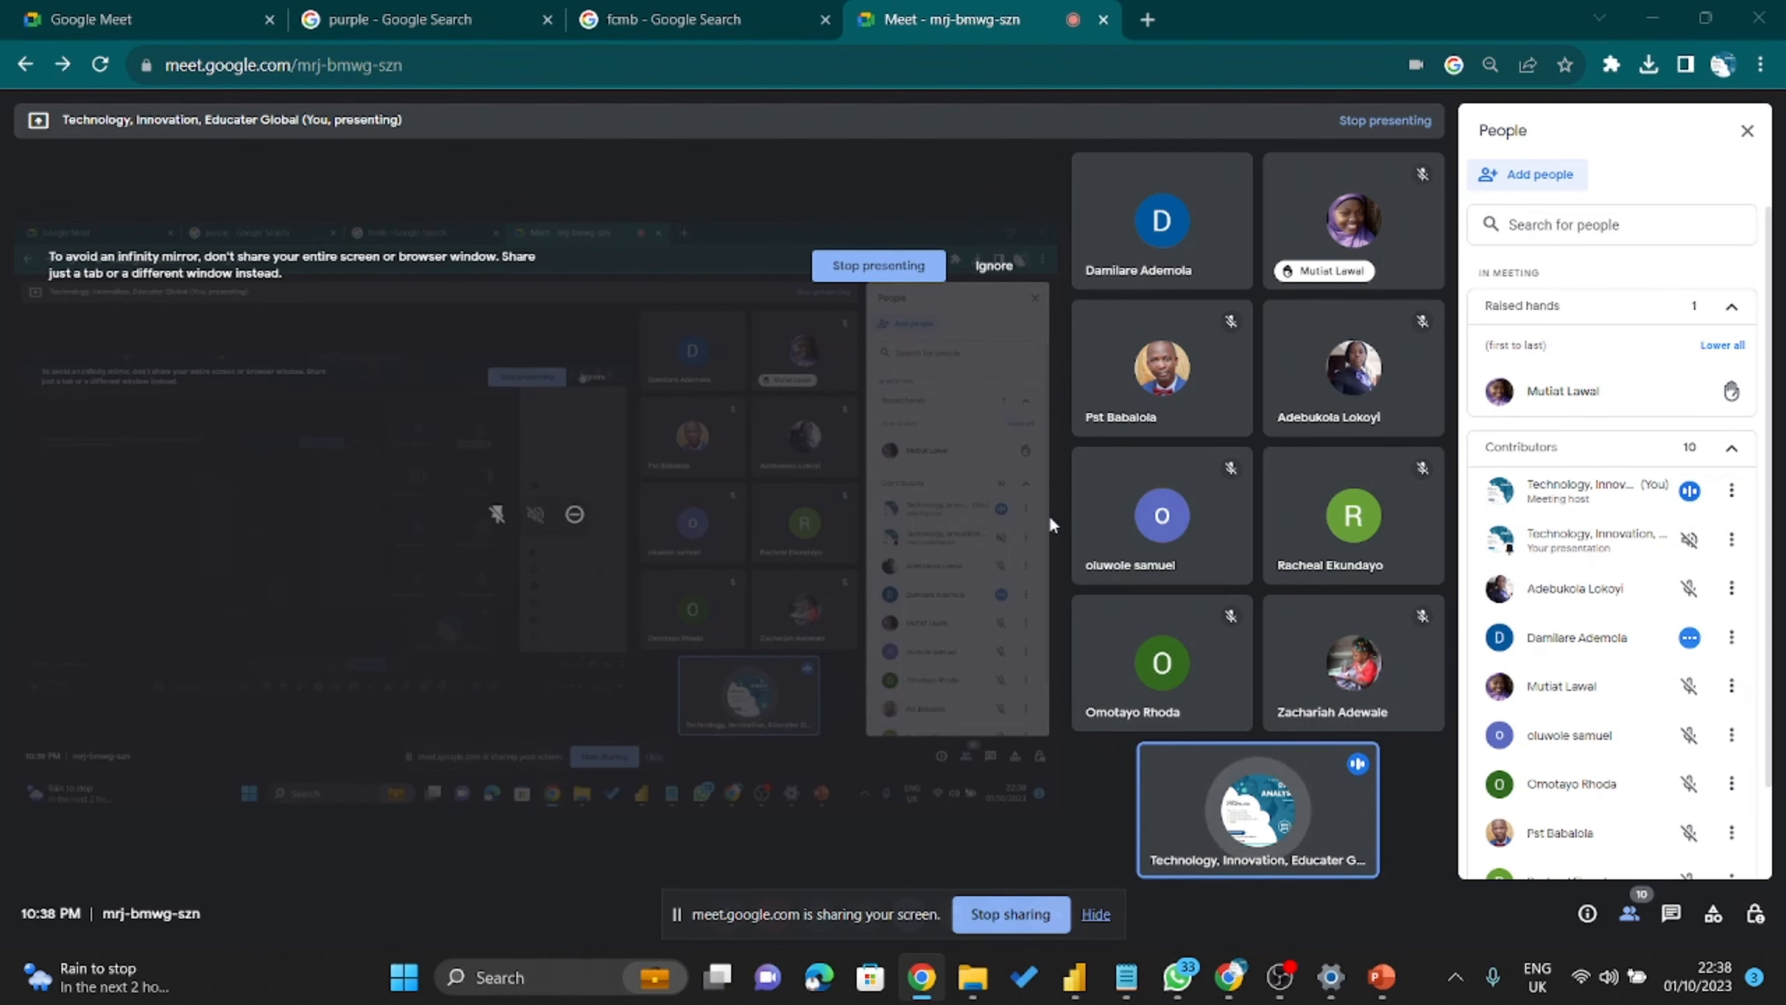
# Return to Power BI, deselect the salary chart, and expand the Insert ribbon's Visuals gallery.
pyautogui.click(1081, 992)
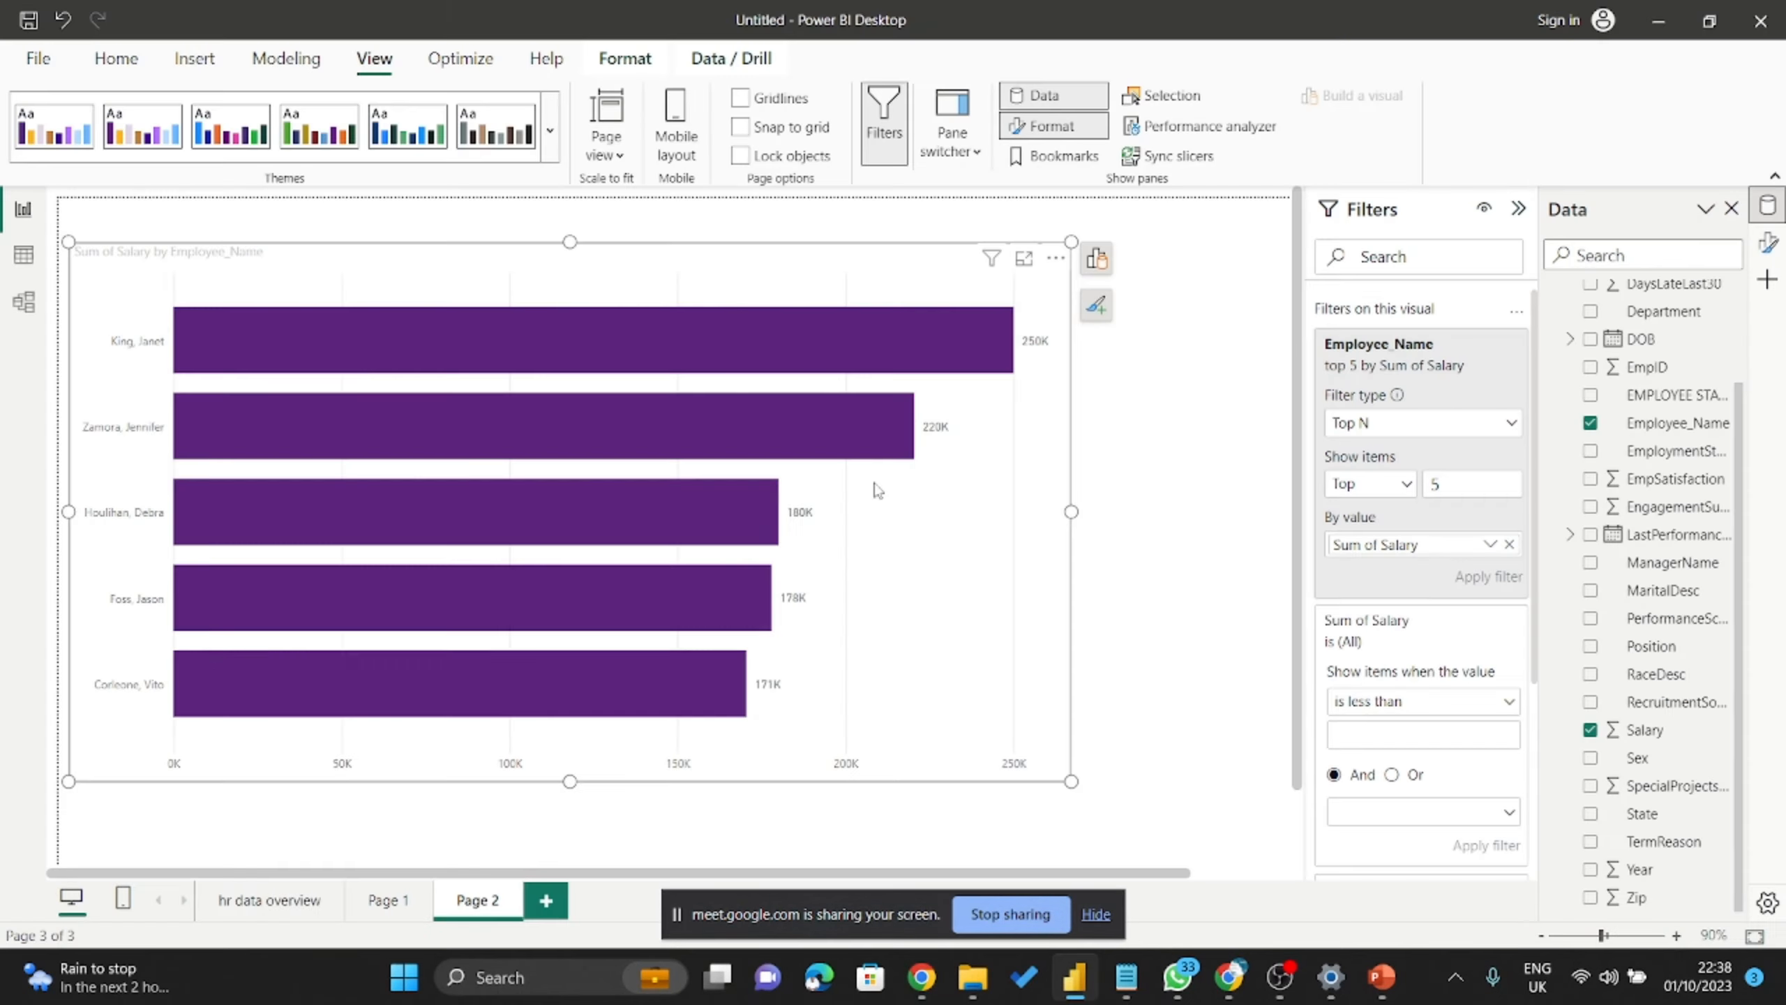
pyautogui.click(1157, 343)
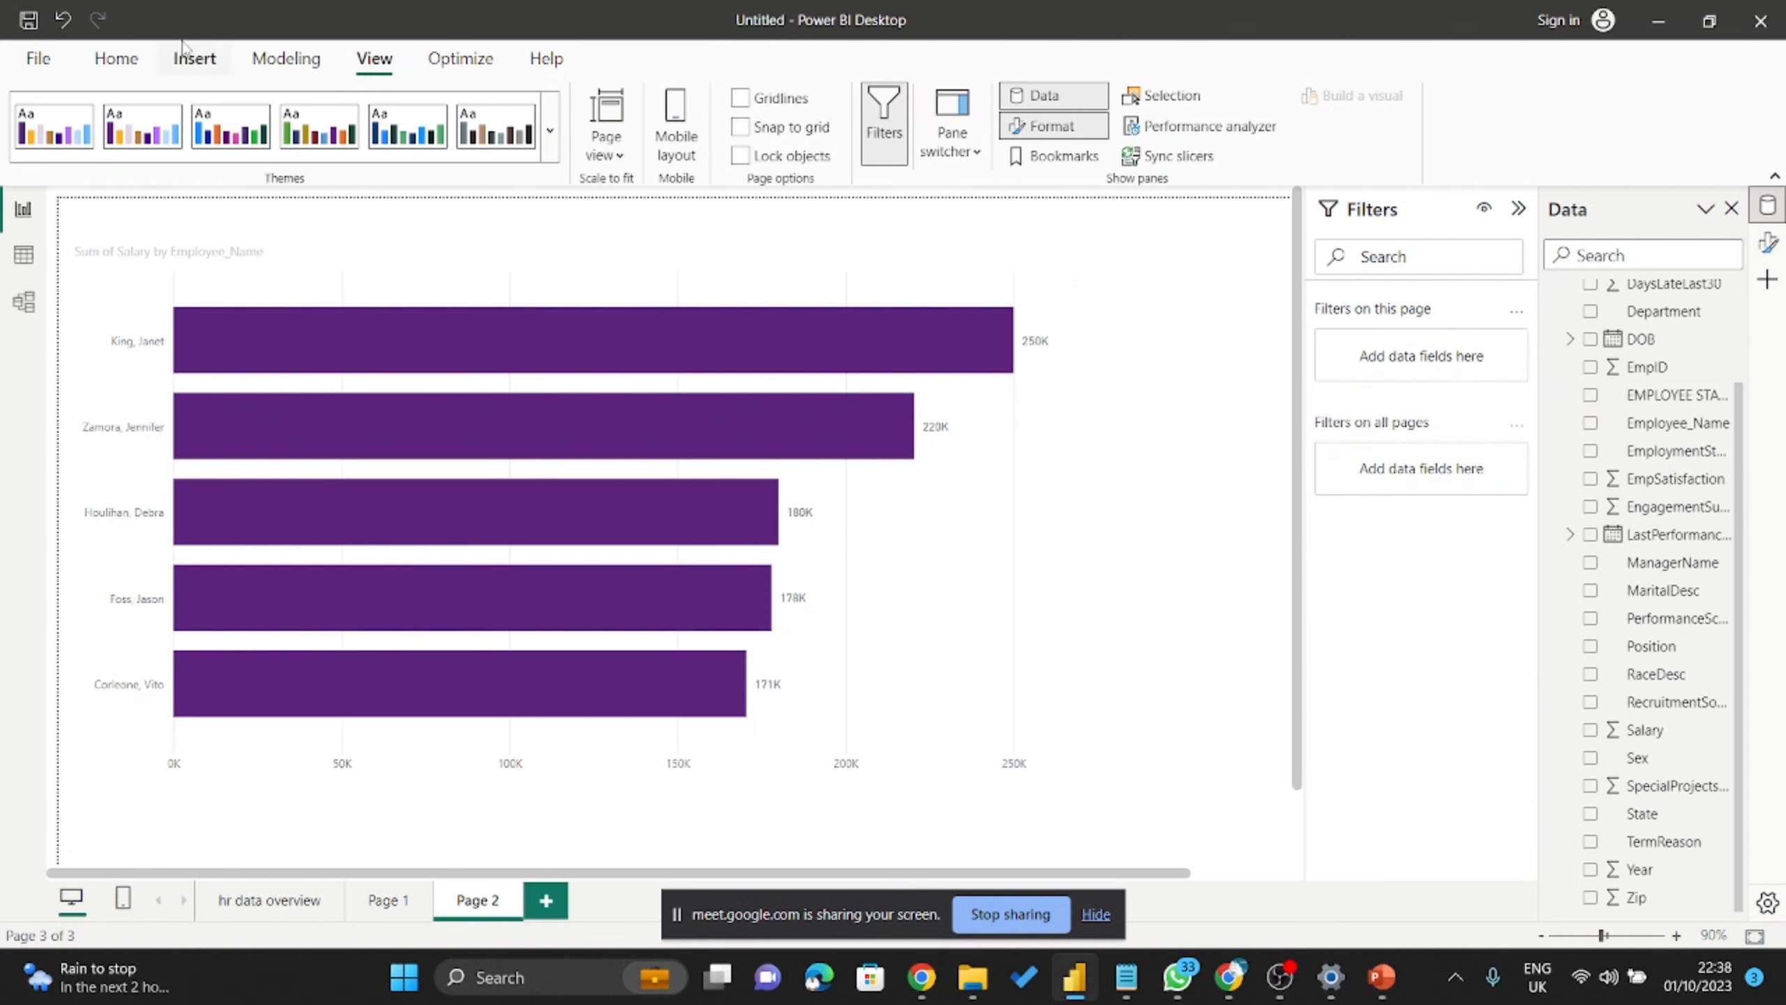
pyautogui.click(195, 60)
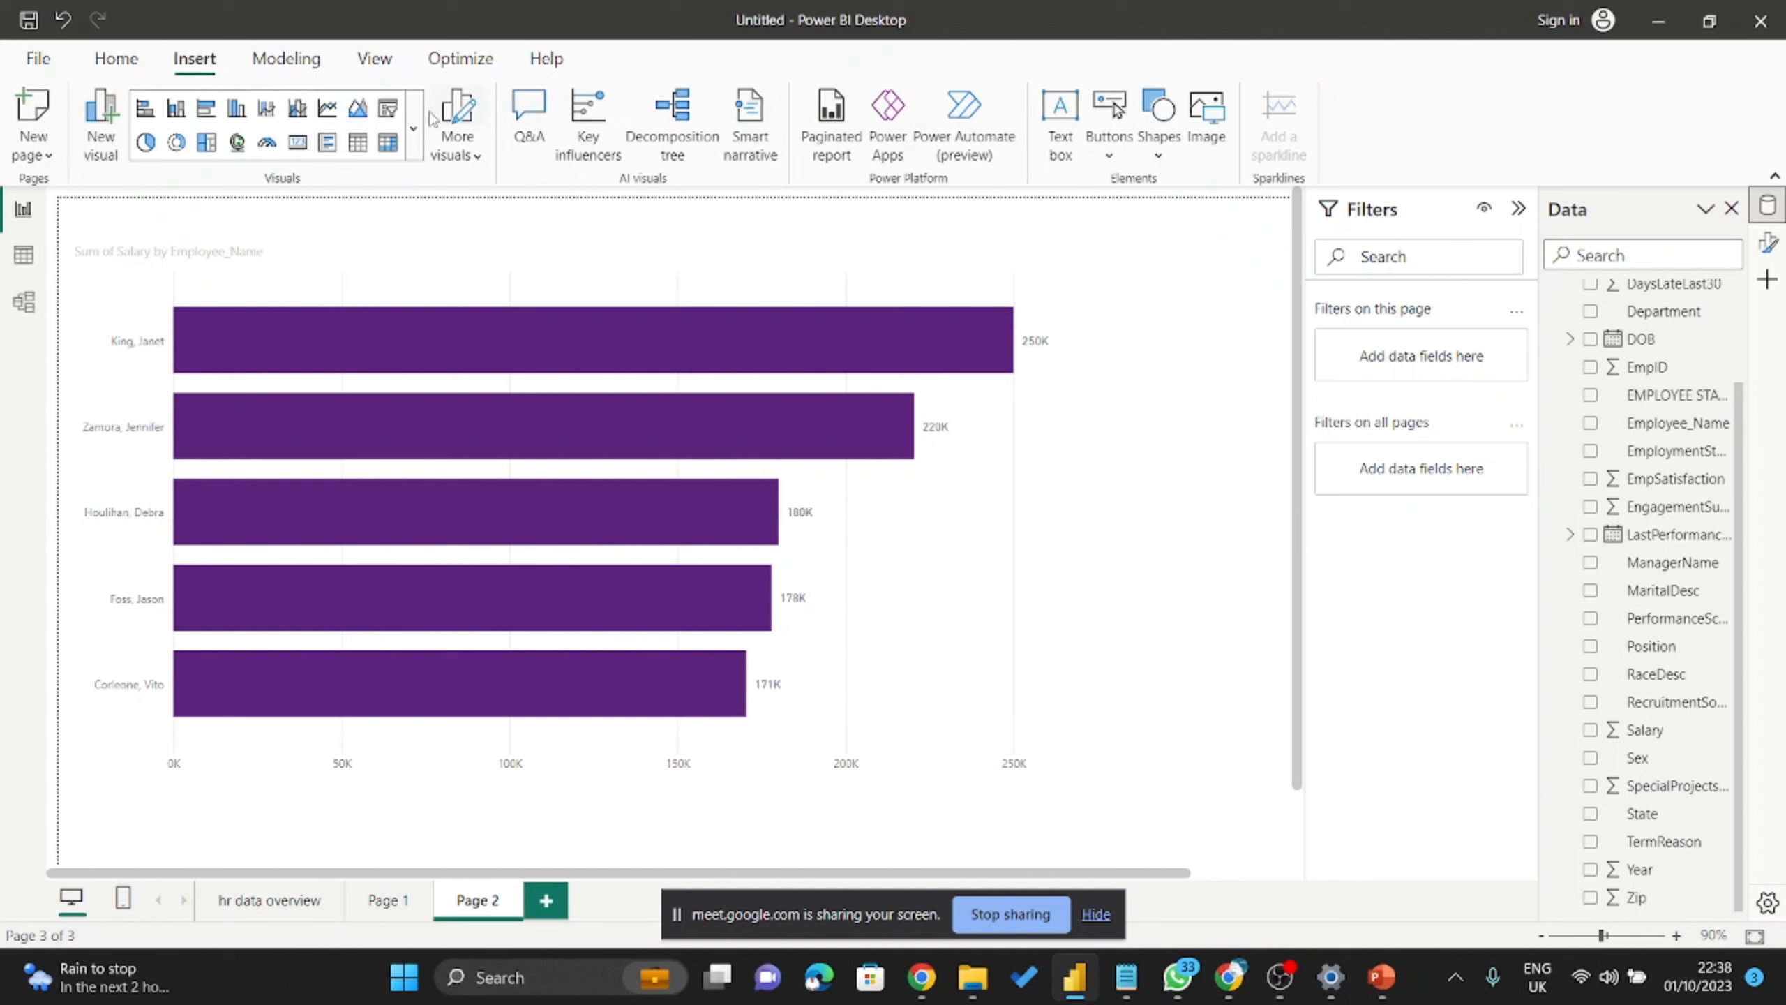
pyautogui.click(414, 130)
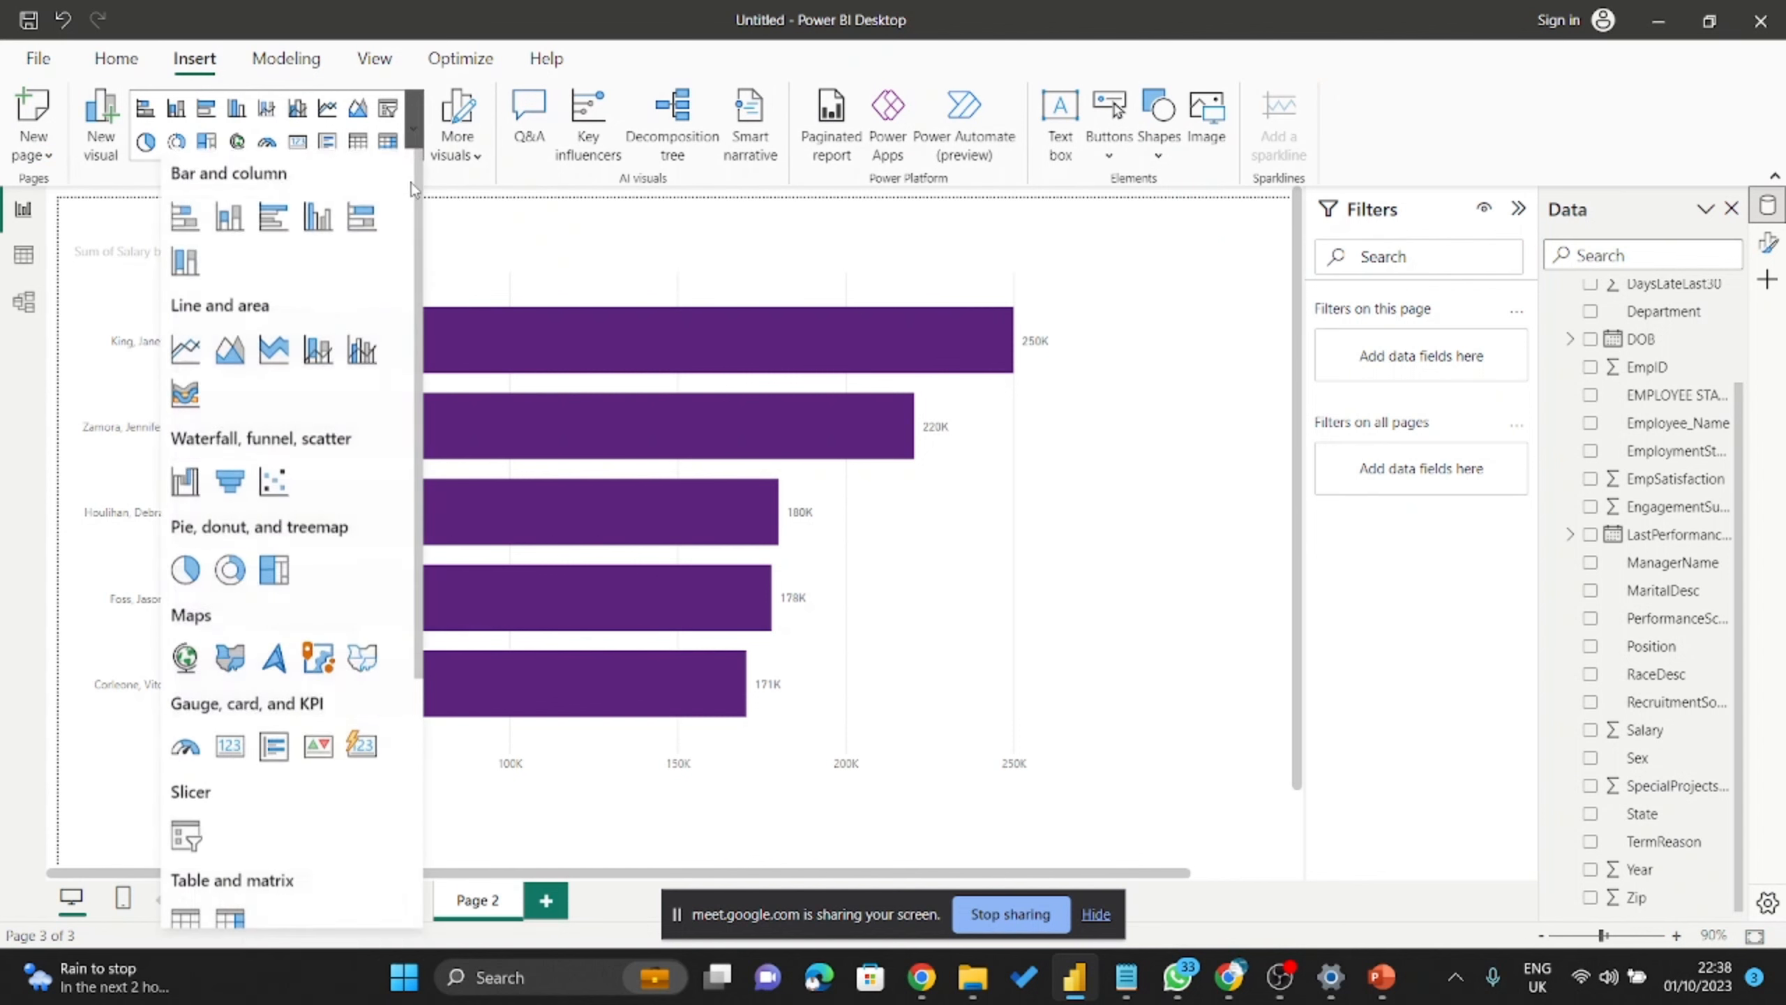
pyautogui.scroll(-6, 295, 296)
pyautogui.scroll(6, 277, 320)
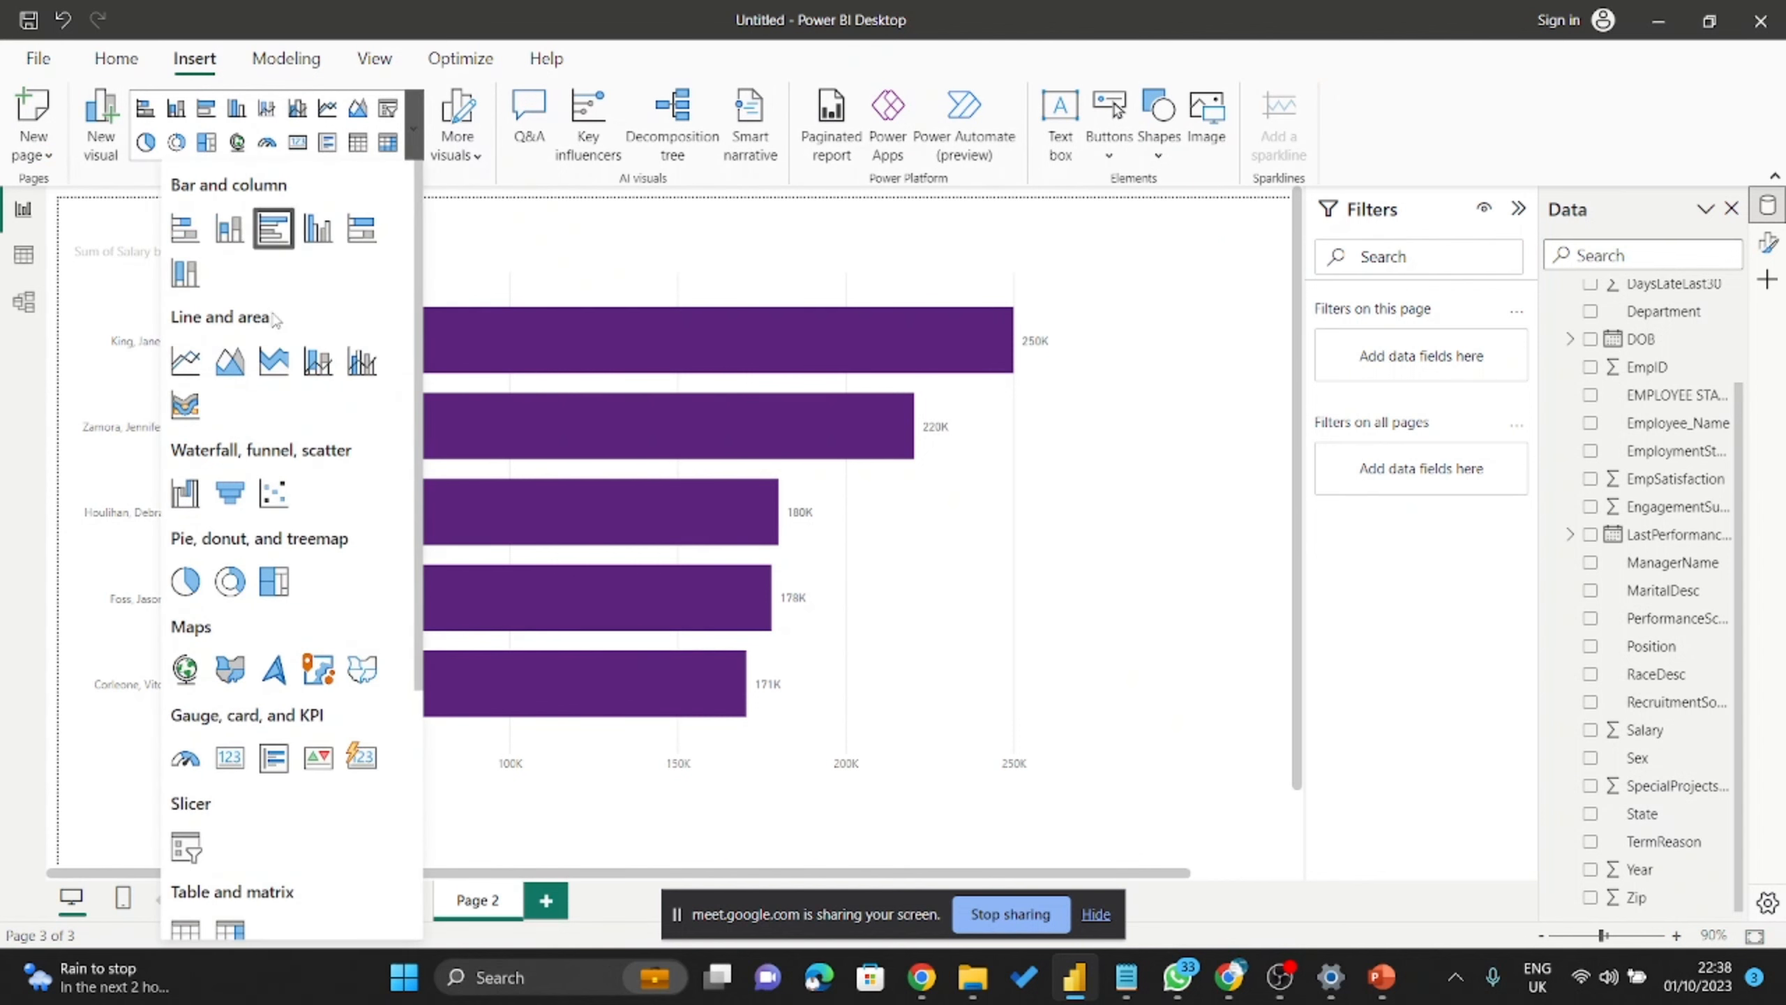
pyautogui.scroll(-5, 277, 320)
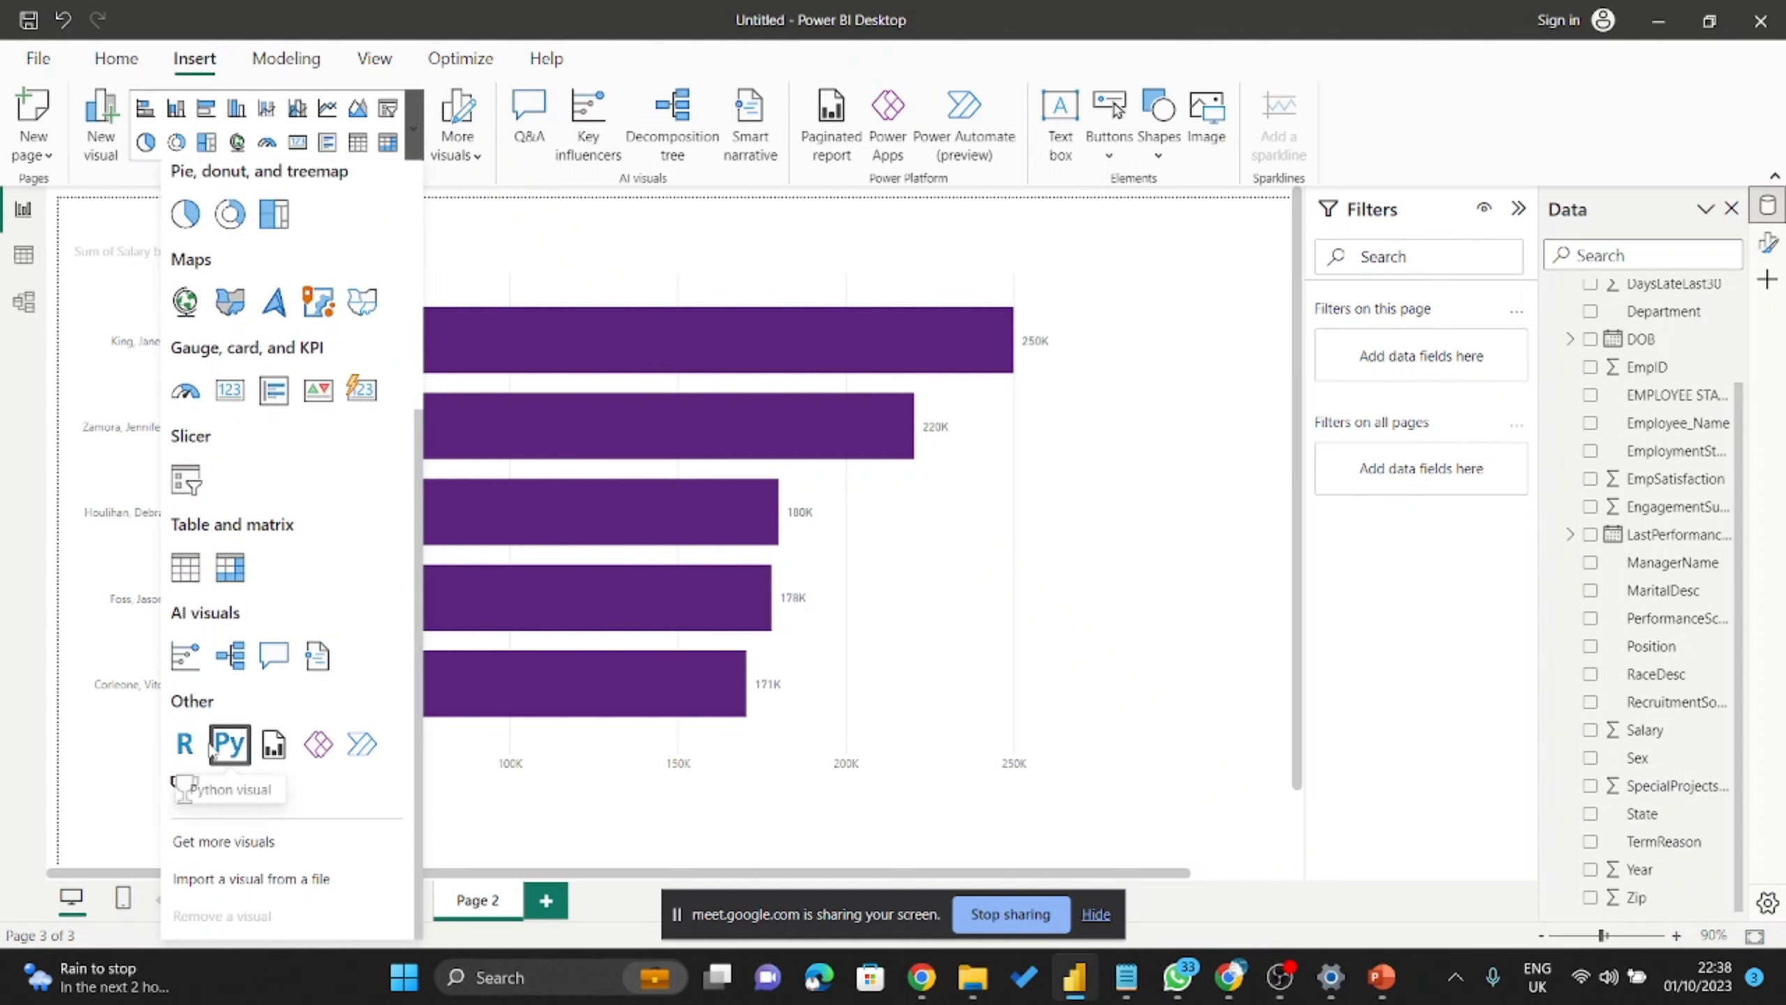
pyautogui.scroll(5, 211, 751)
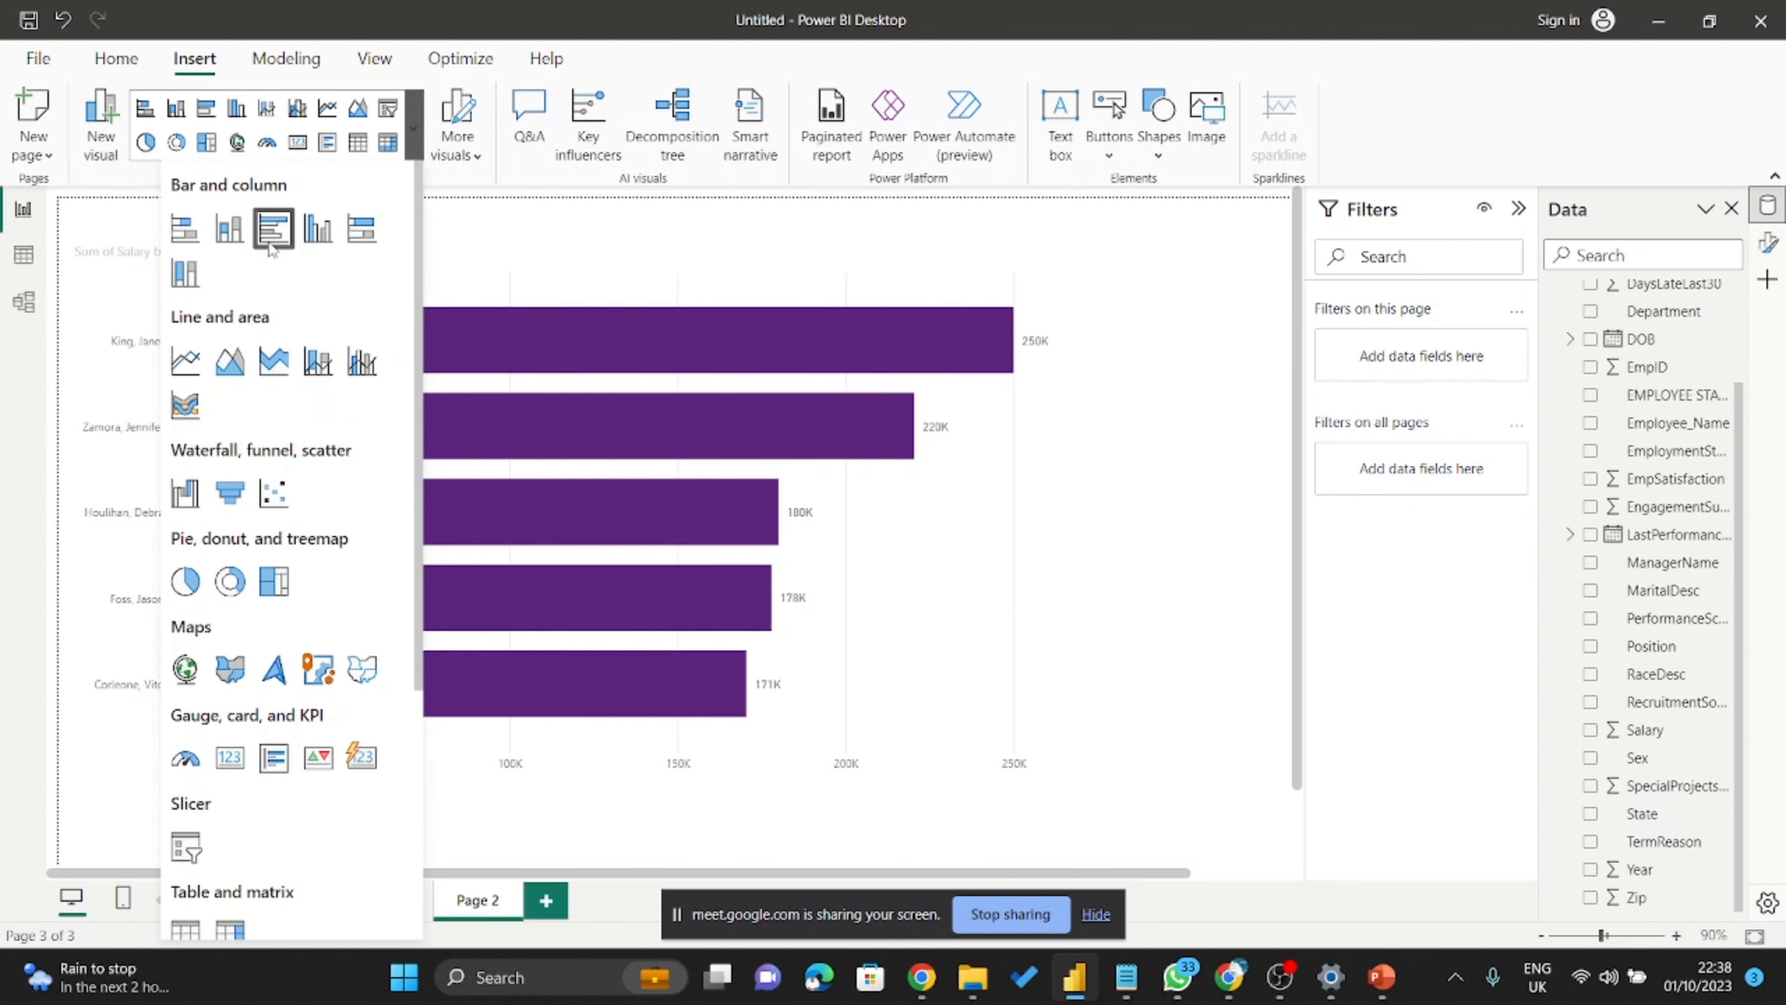
pyautogui.scroll(-5, 239, 253)
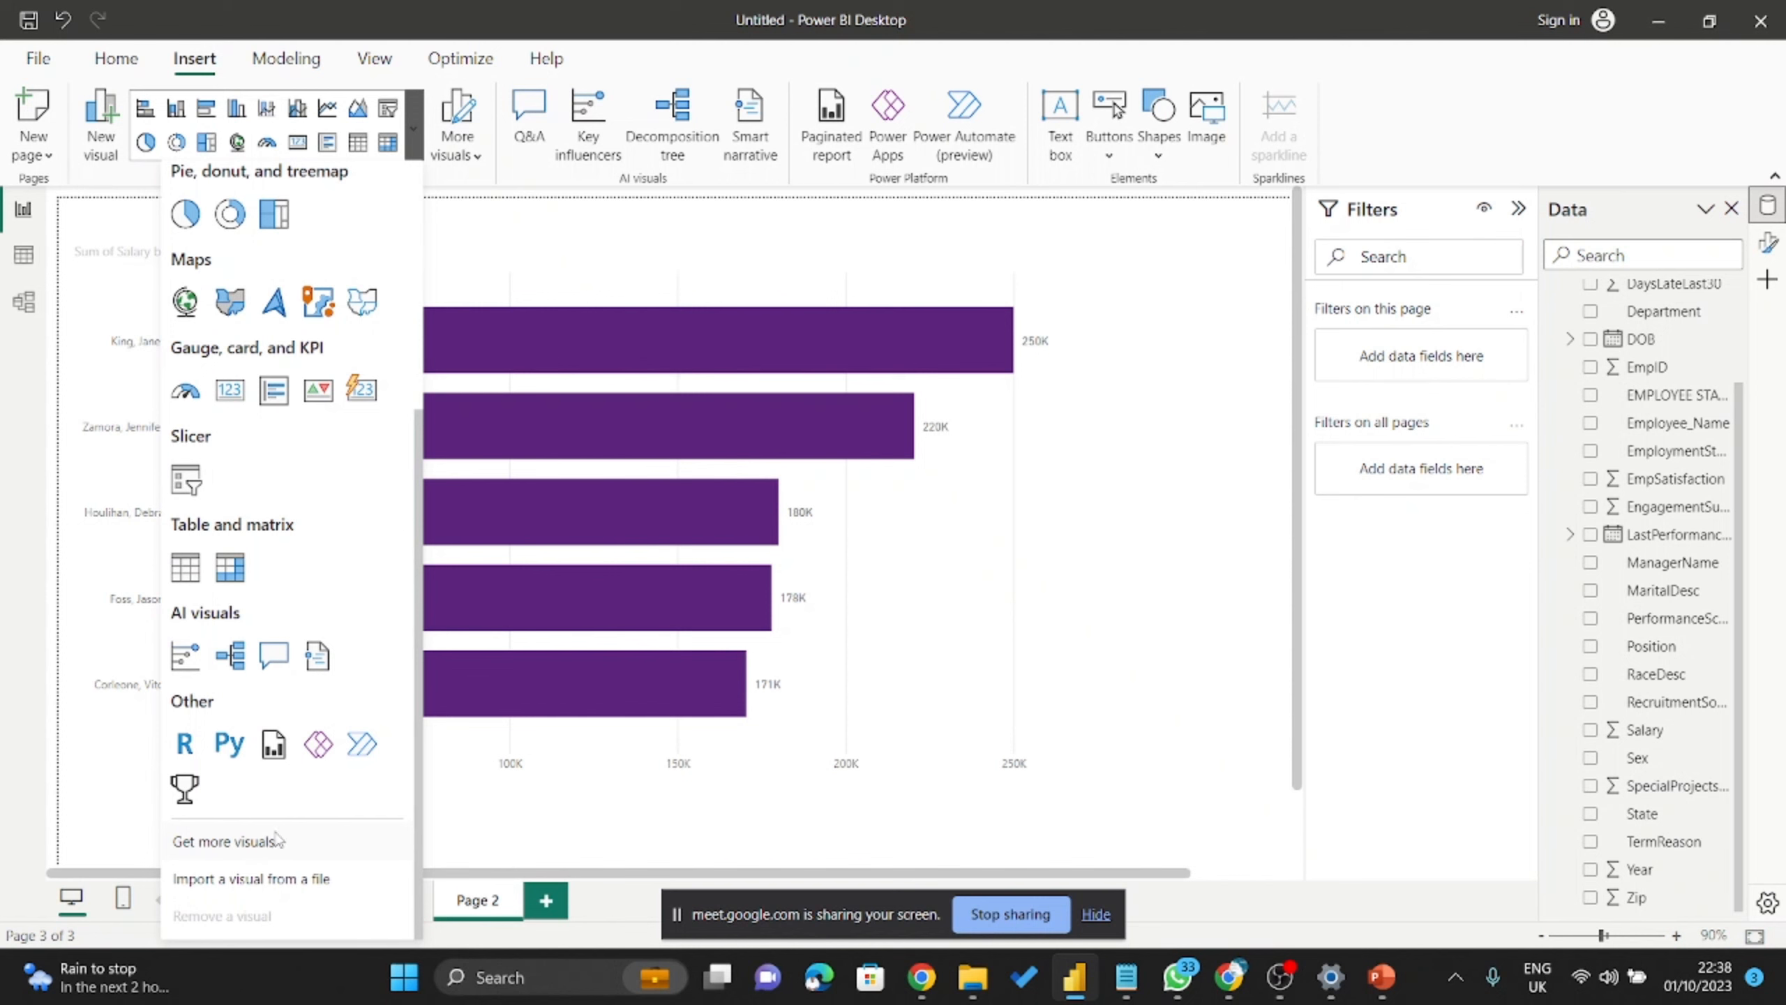
# Choose Get more visuals and submit the work e-mail address to sign in.
pyautogui.click(242, 842)
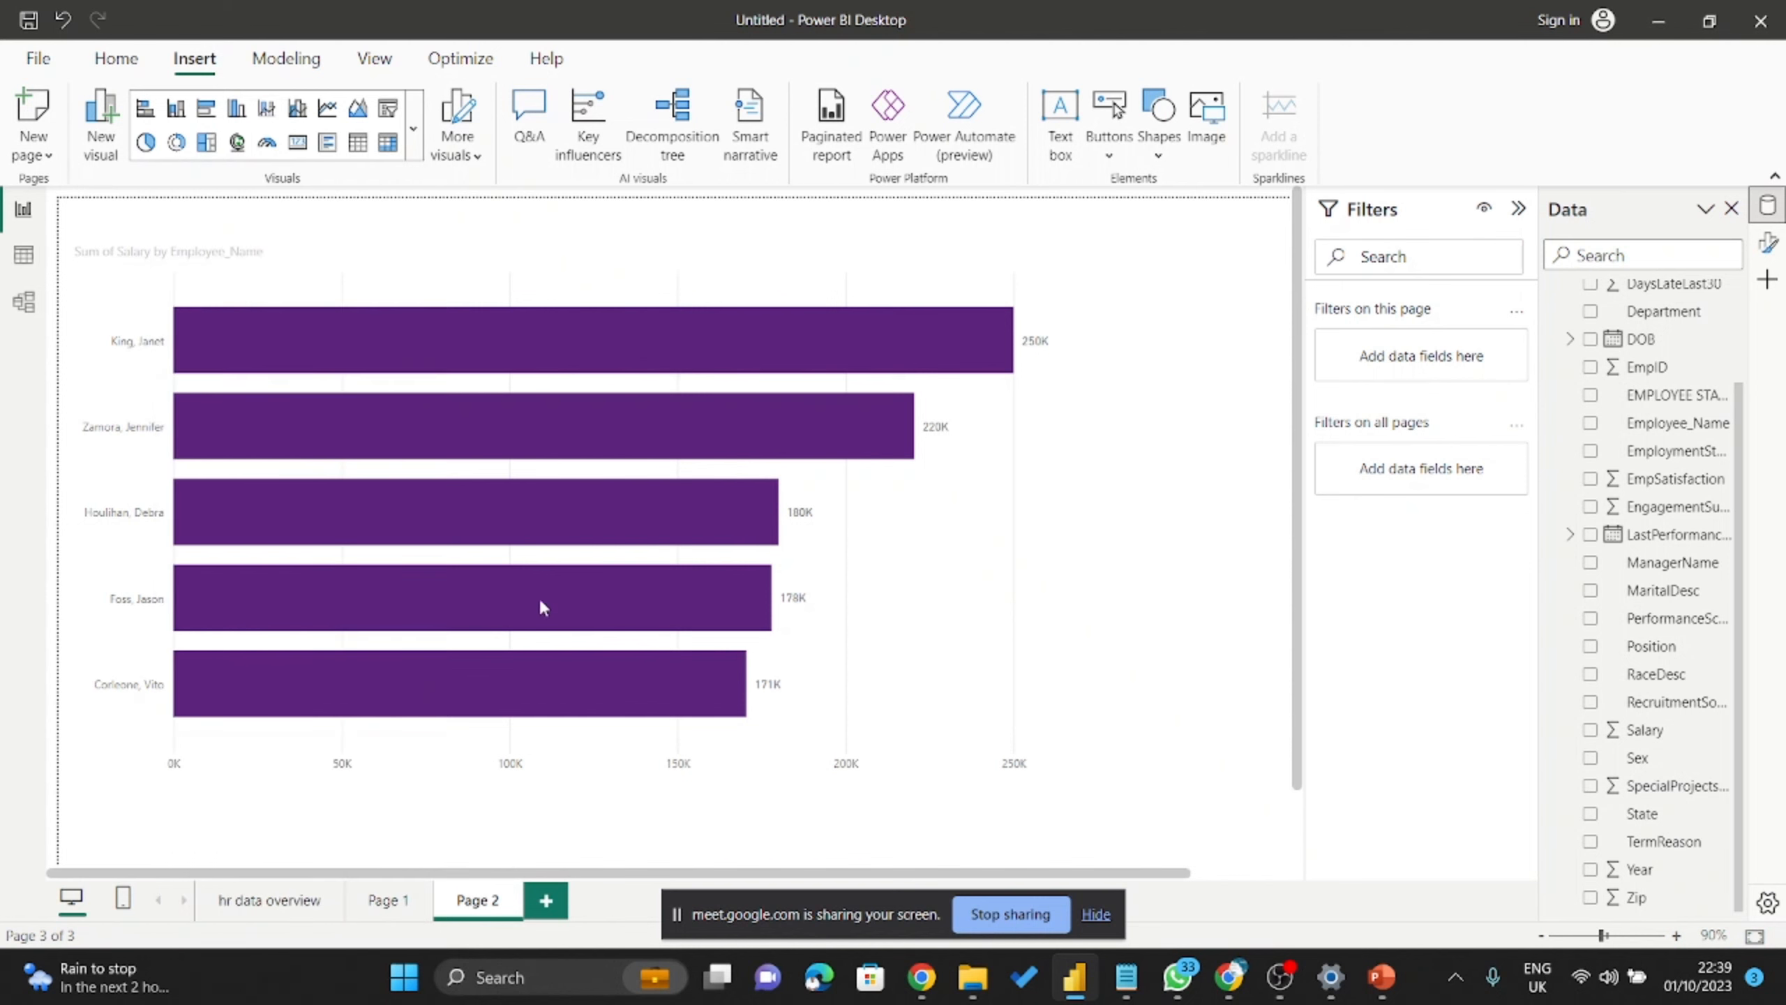
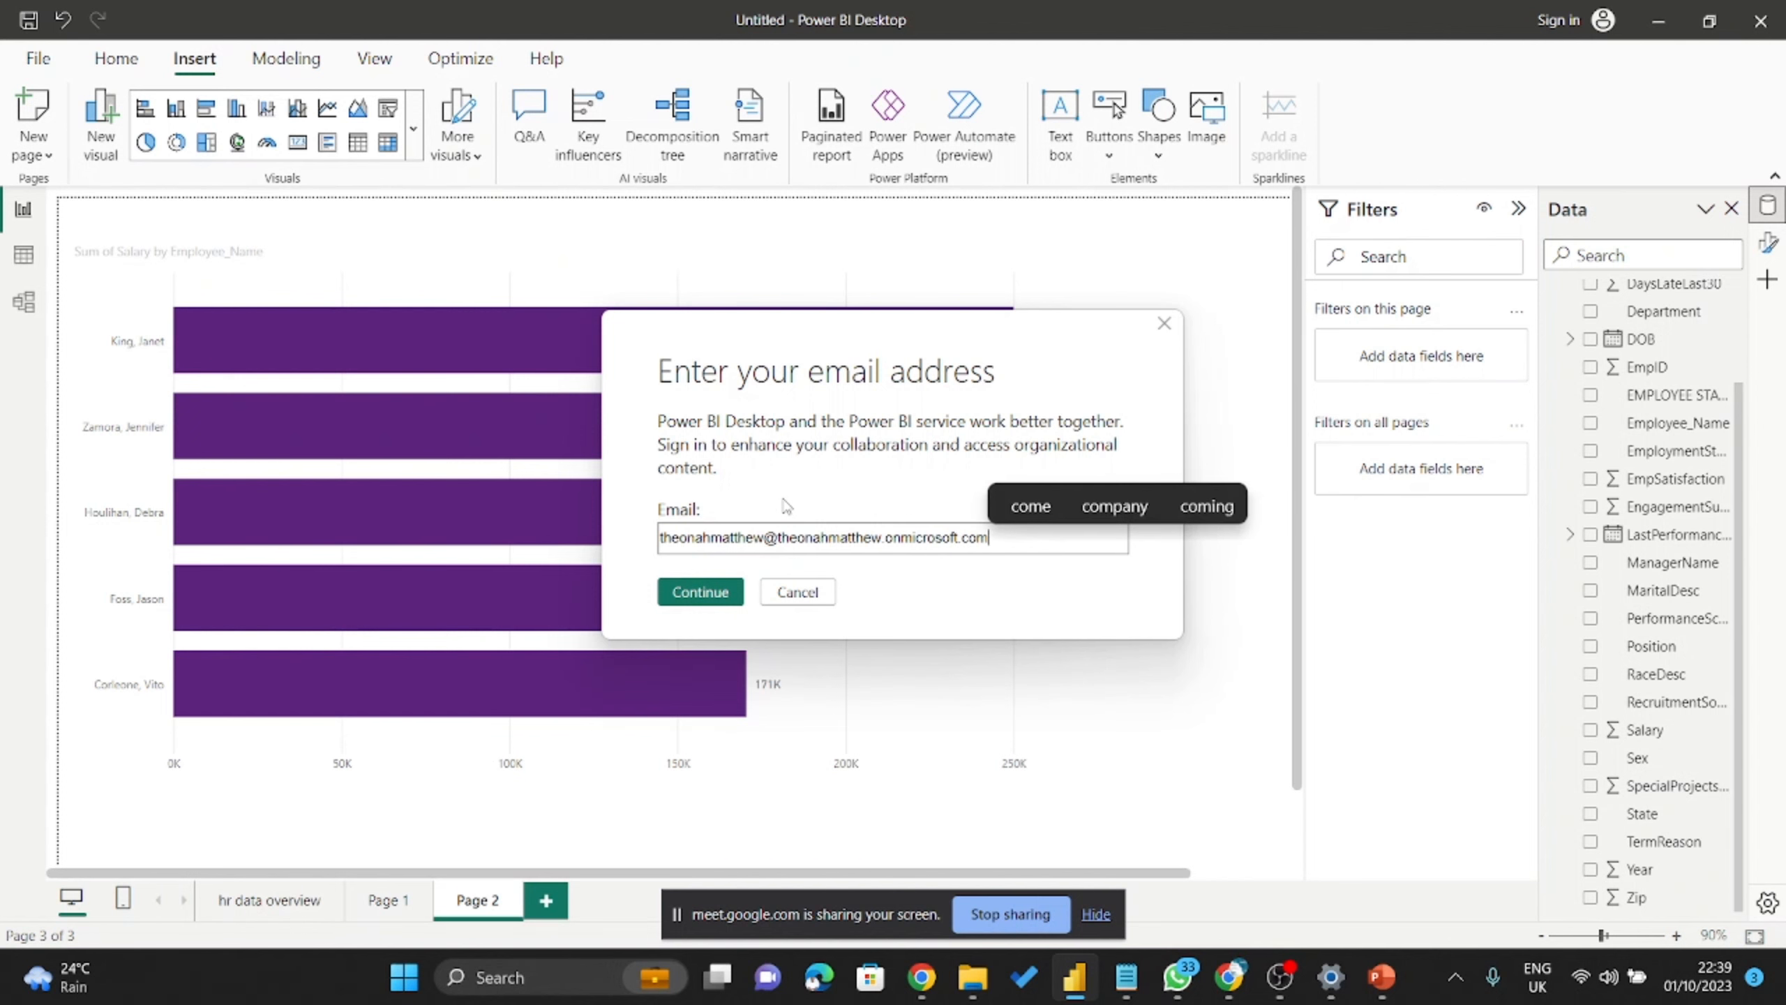
pyautogui.click(730, 591)
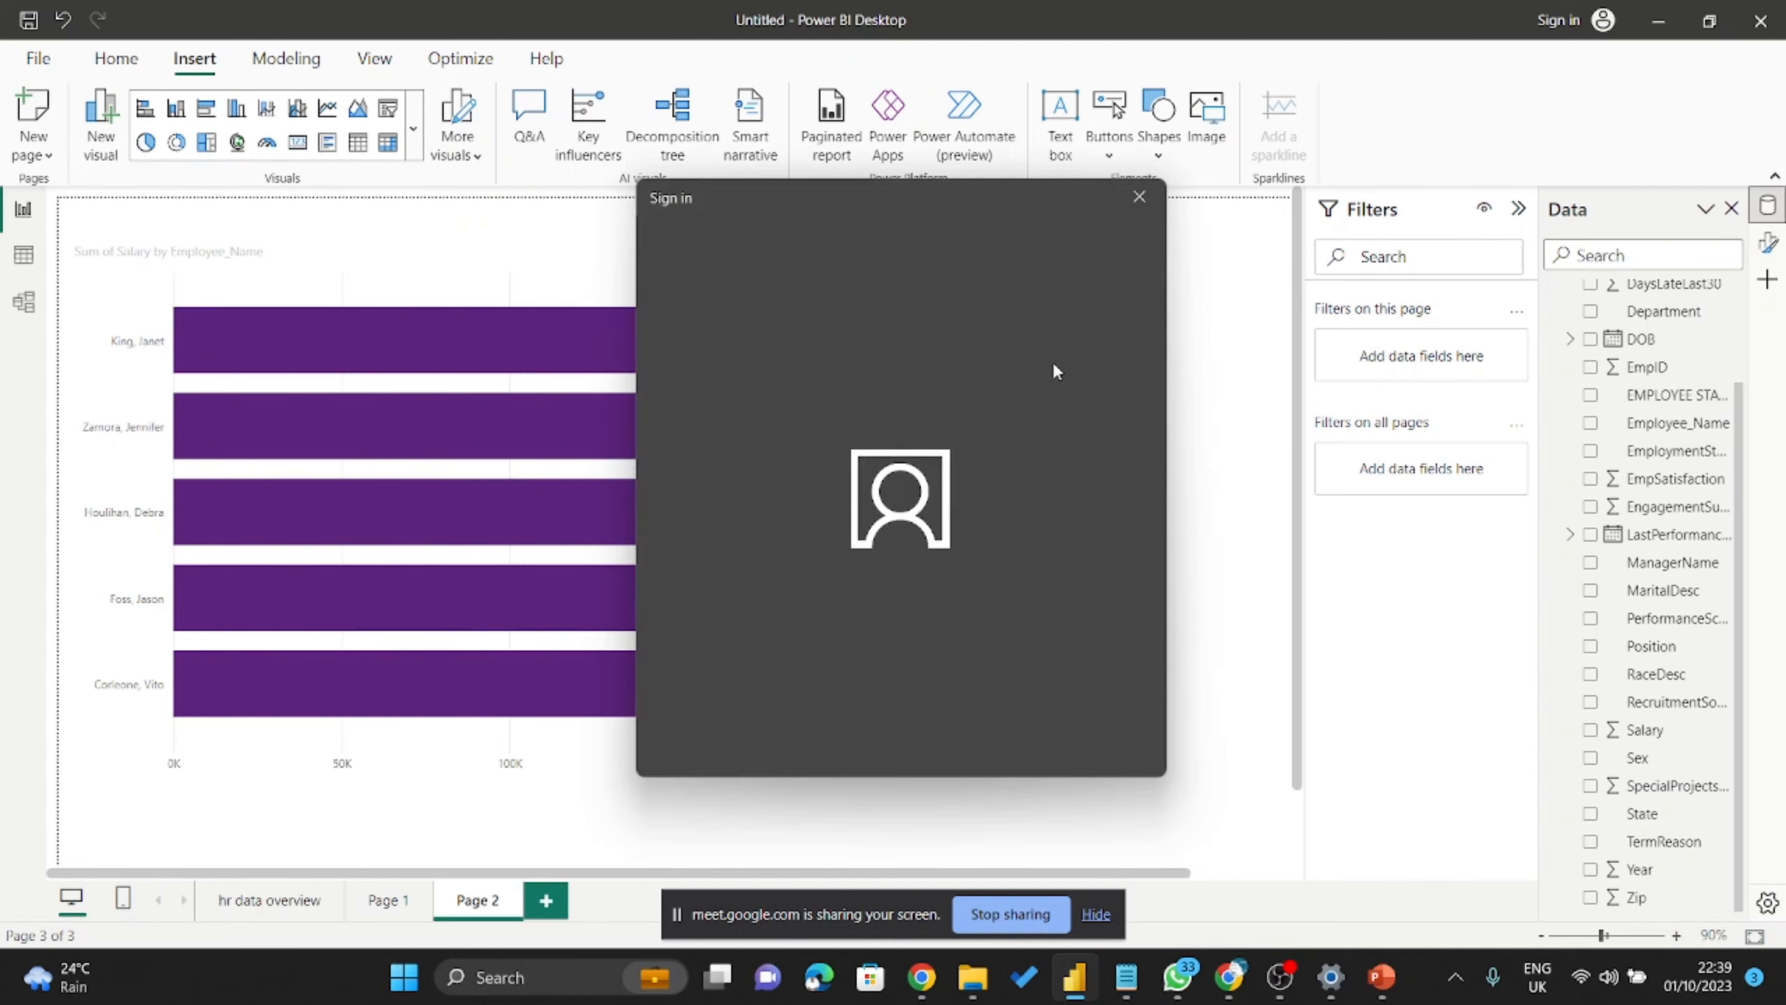
# Sign in with the work account to load the AppSource visuals gallery.
pyautogui.click(1051, 359)
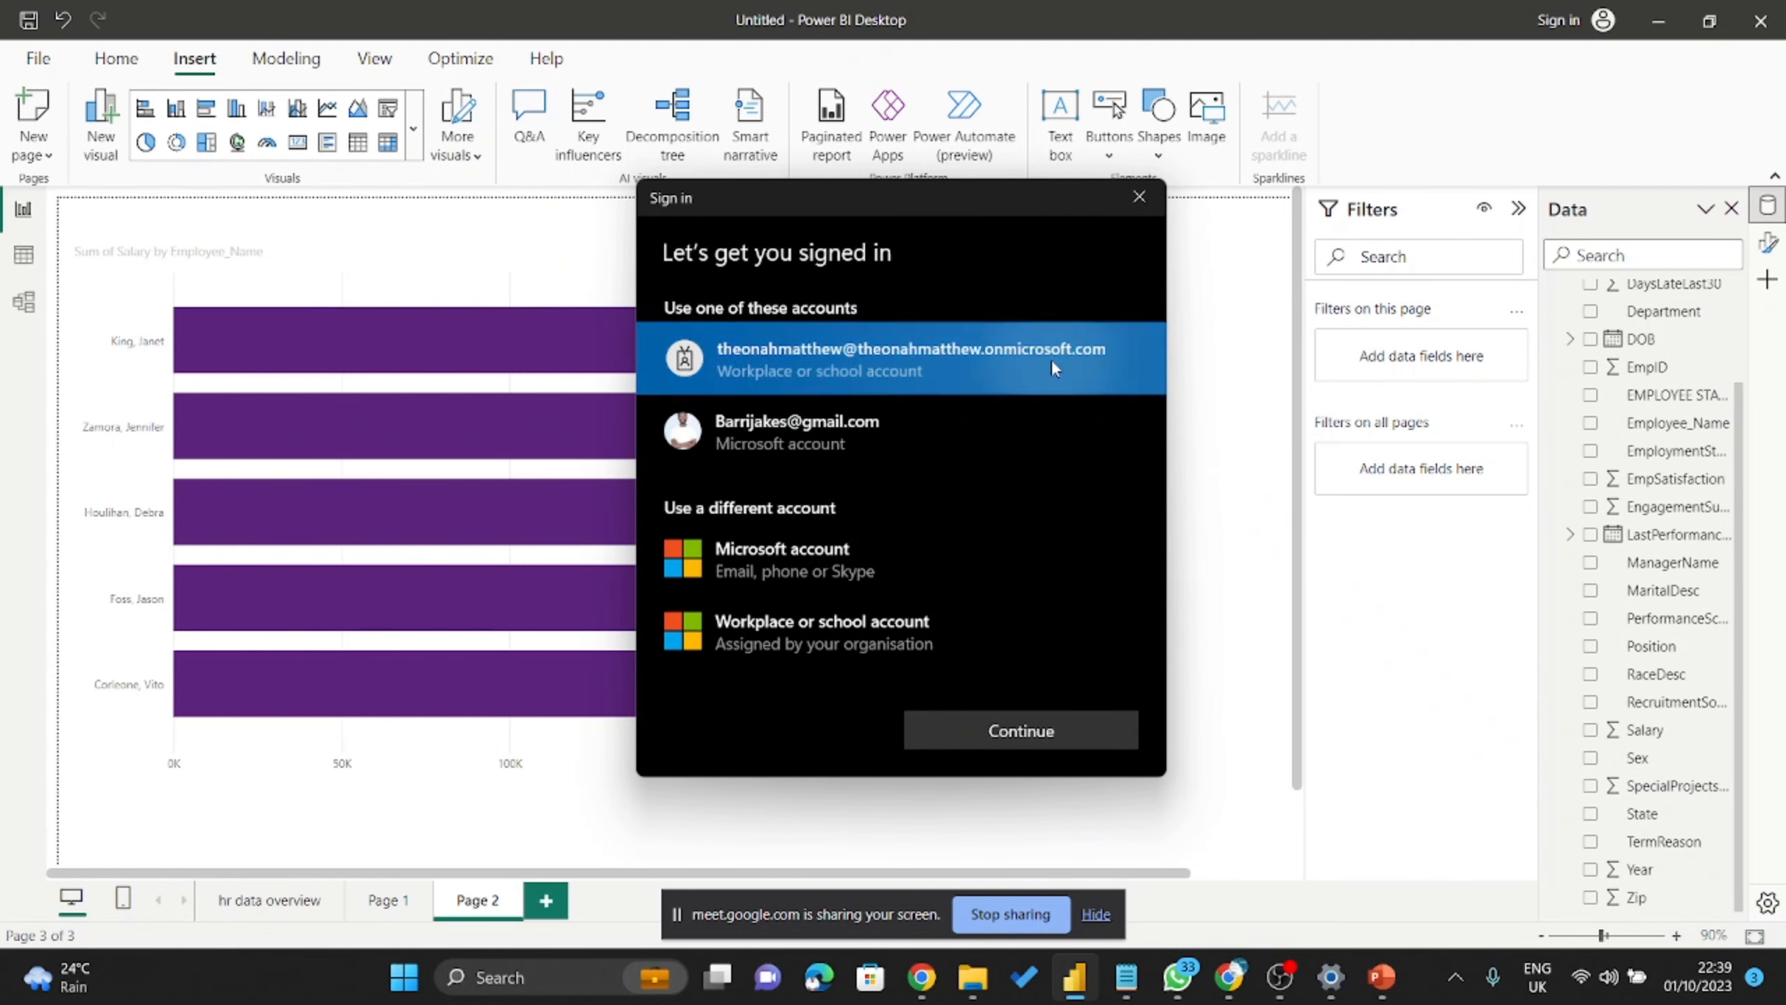
pyautogui.click(1019, 731)
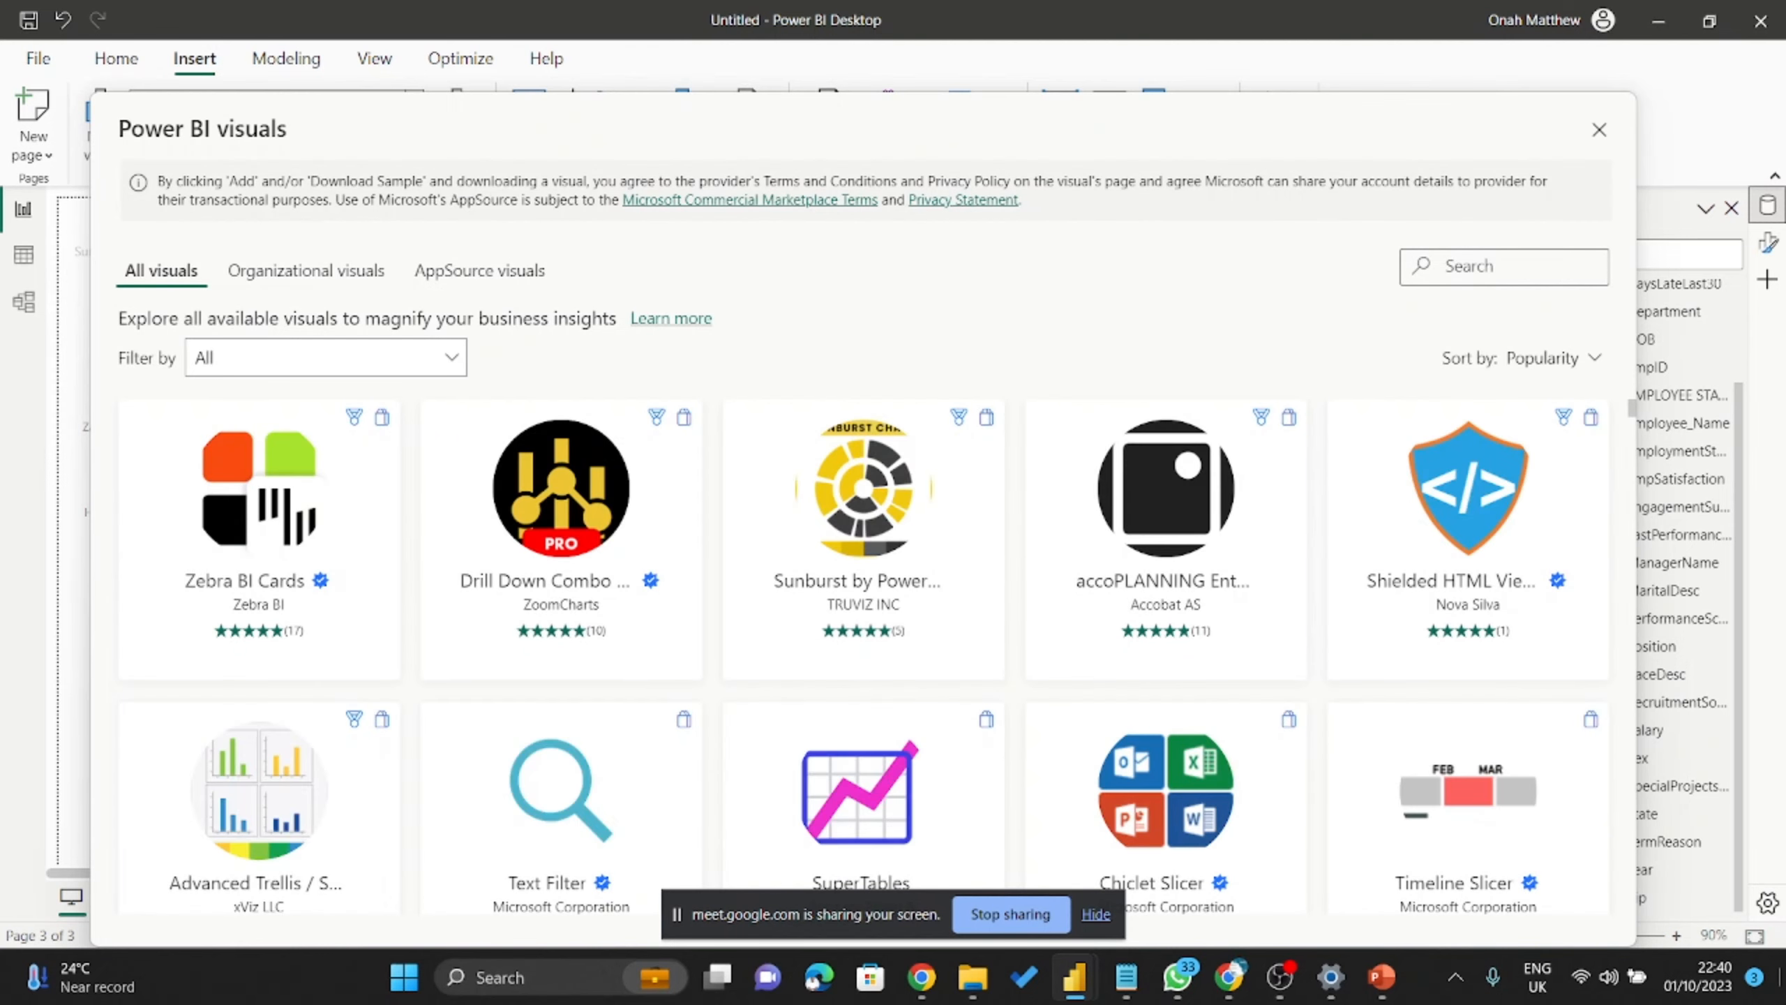
pyautogui.scroll(-5, 1160, 809)
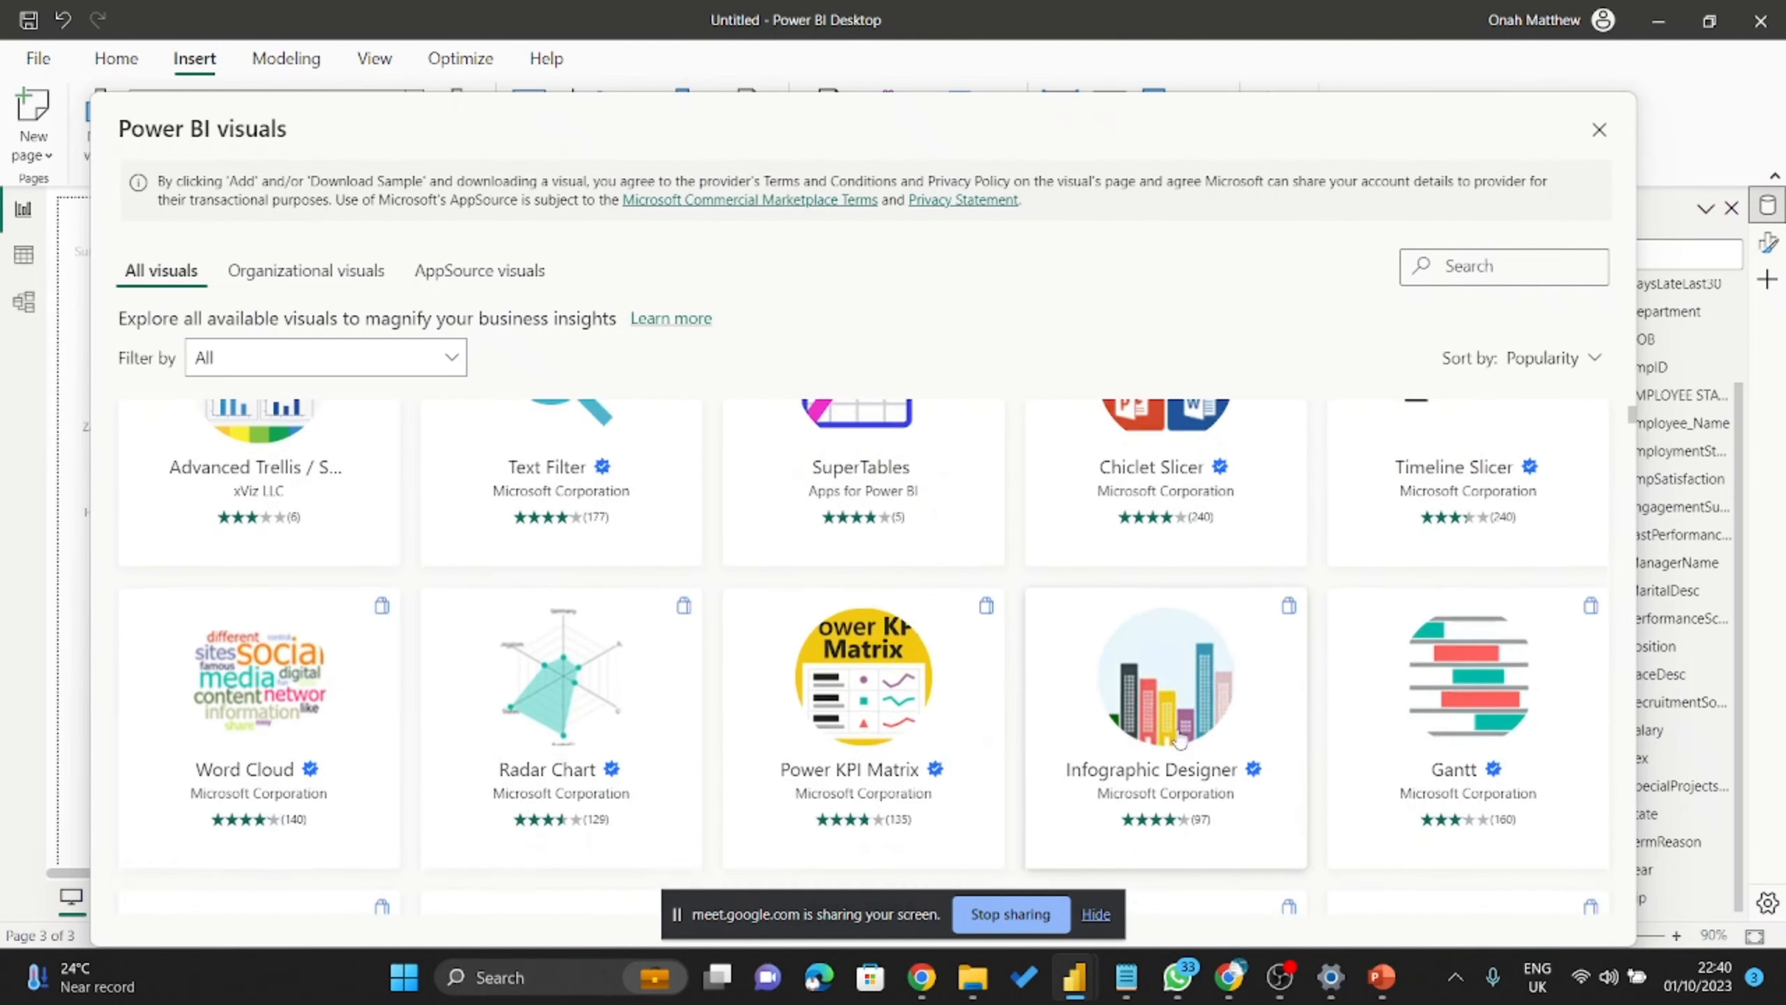
pyautogui.scroll(-5, 948, 837)
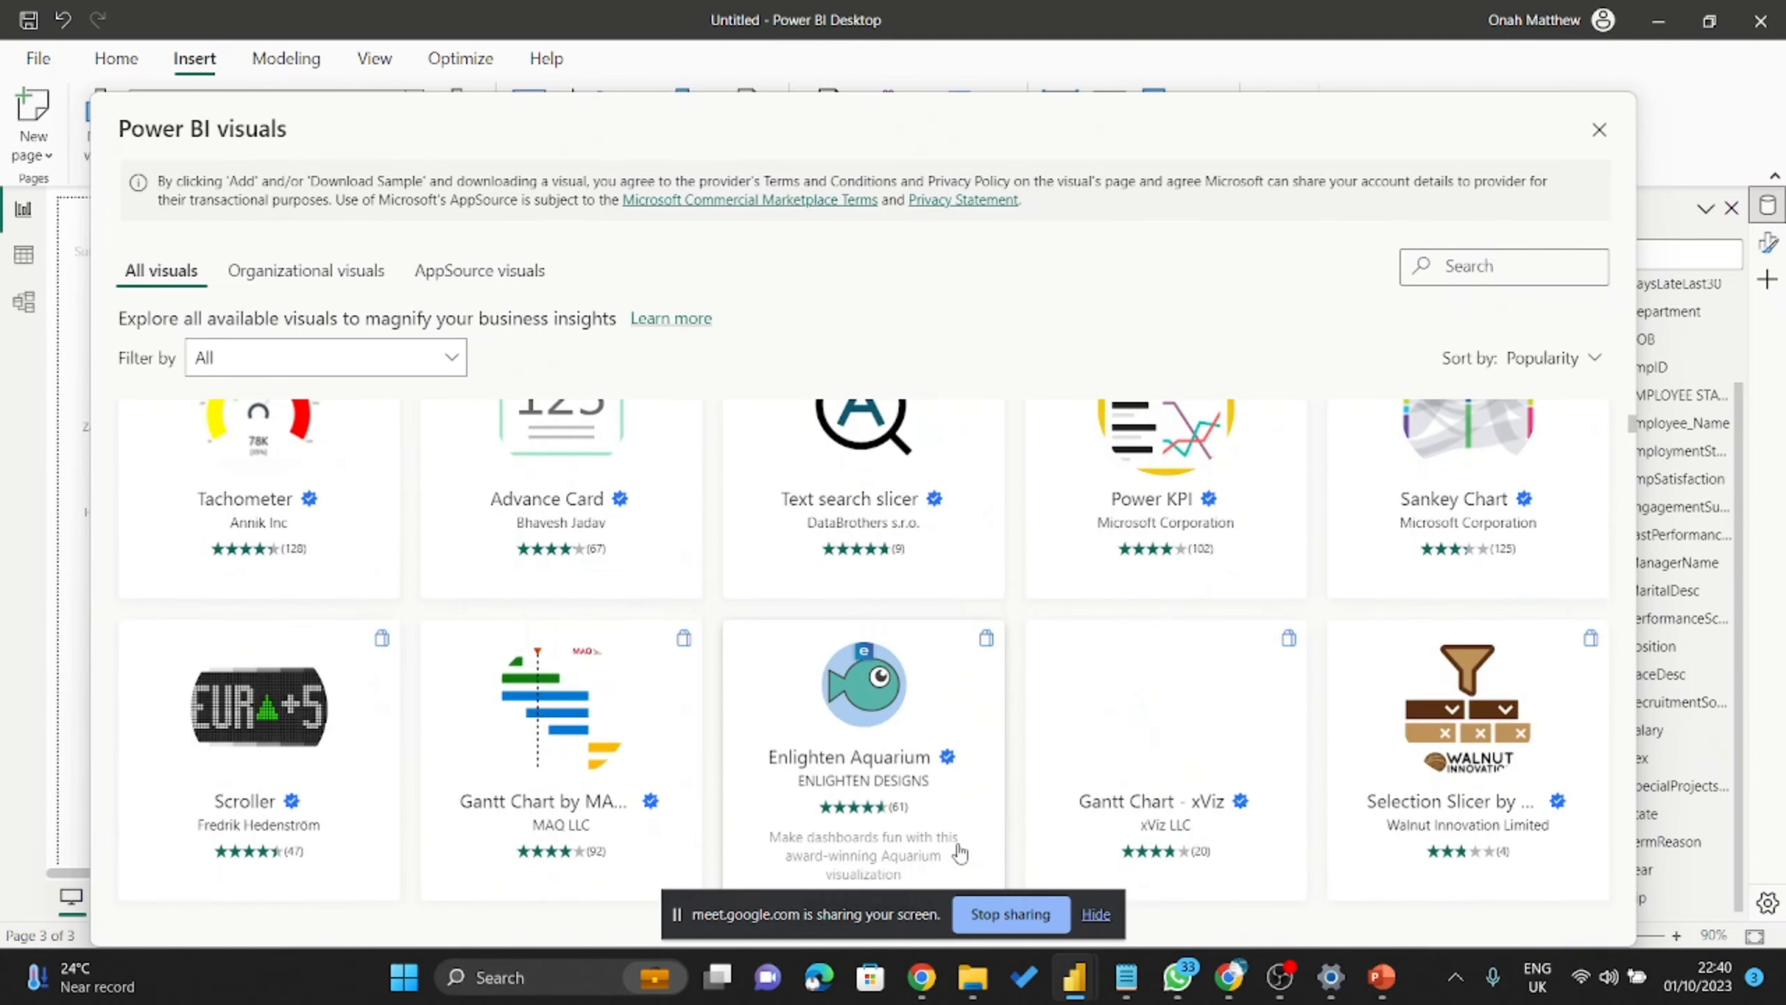
pyautogui.scroll(-5, 960, 852)
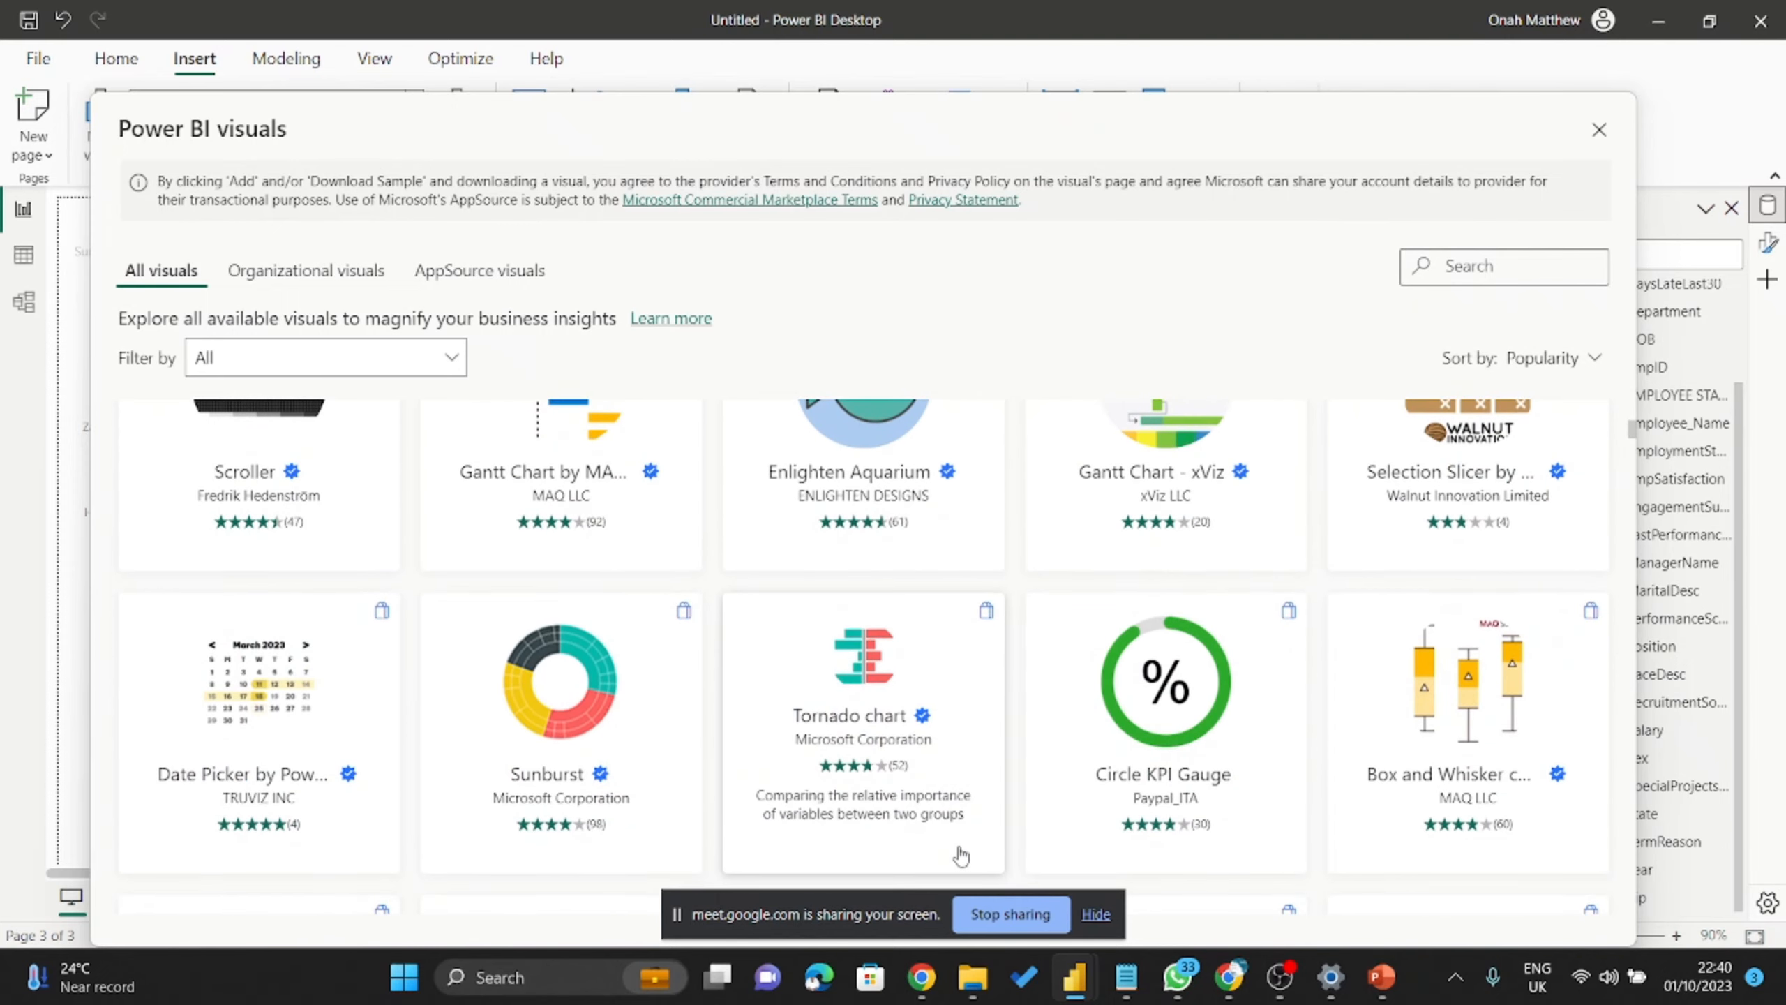
pyautogui.scroll(-2, 961, 857)
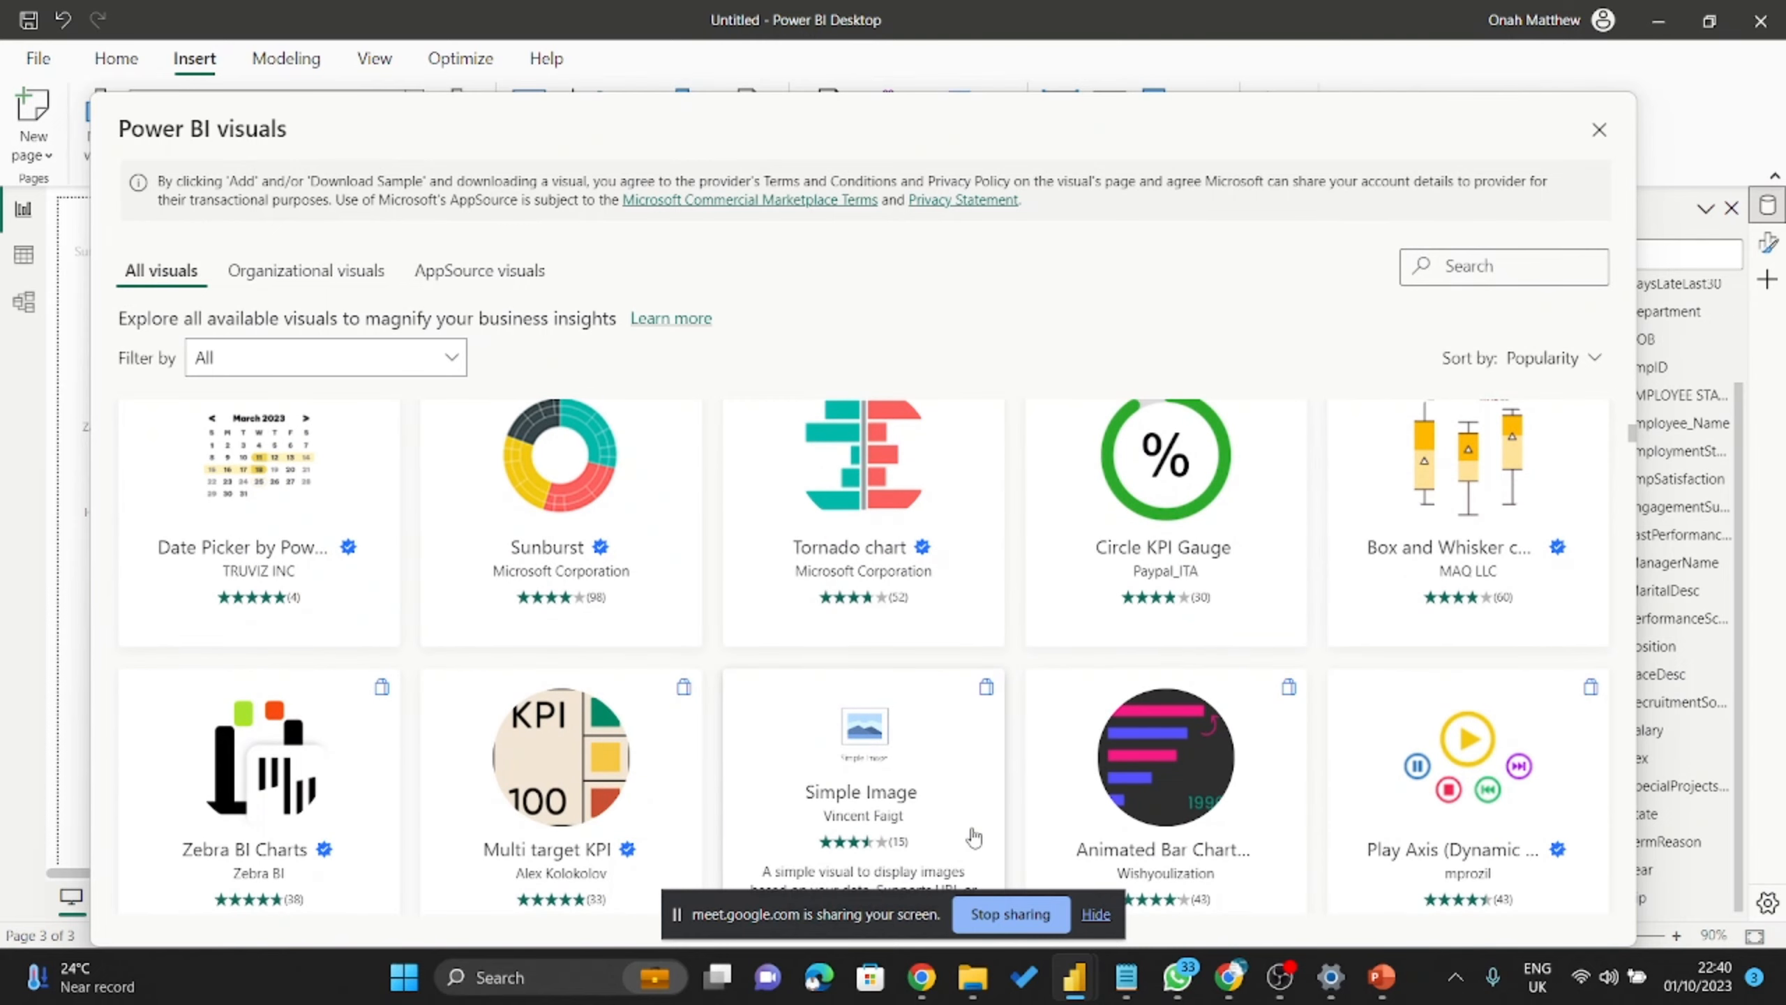
pyautogui.scroll(-10, 973, 837)
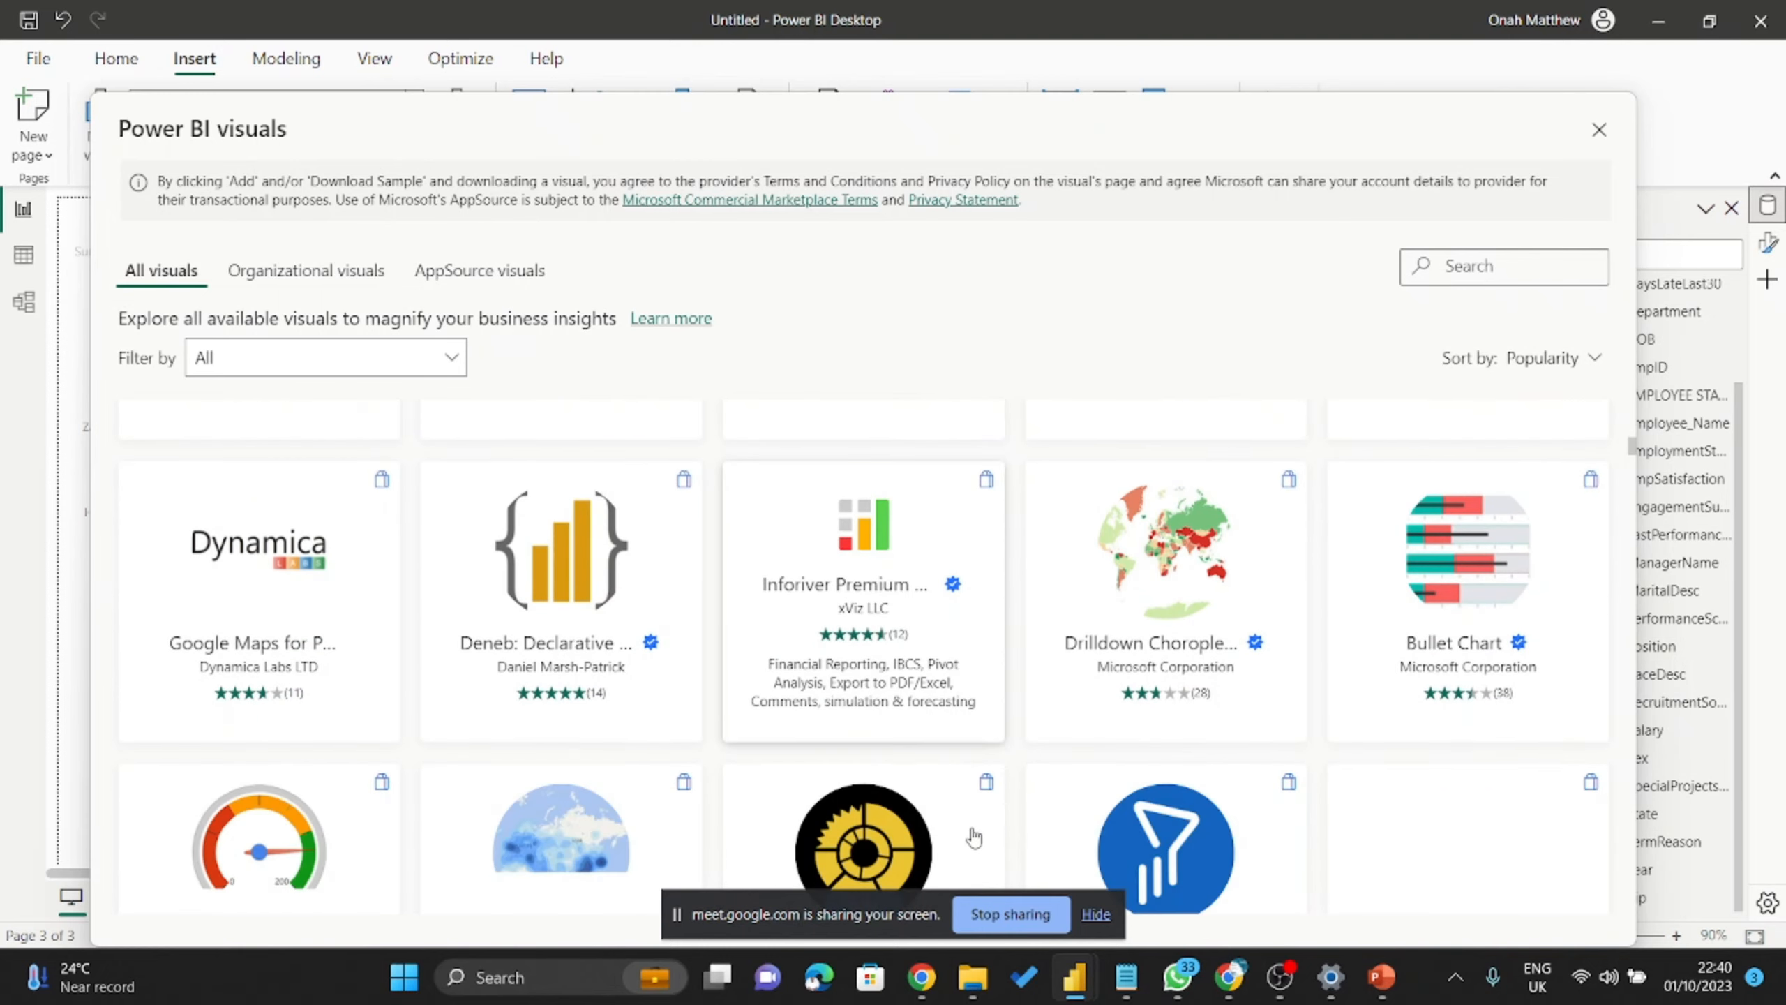
pyautogui.scroll(-3, 973, 837)
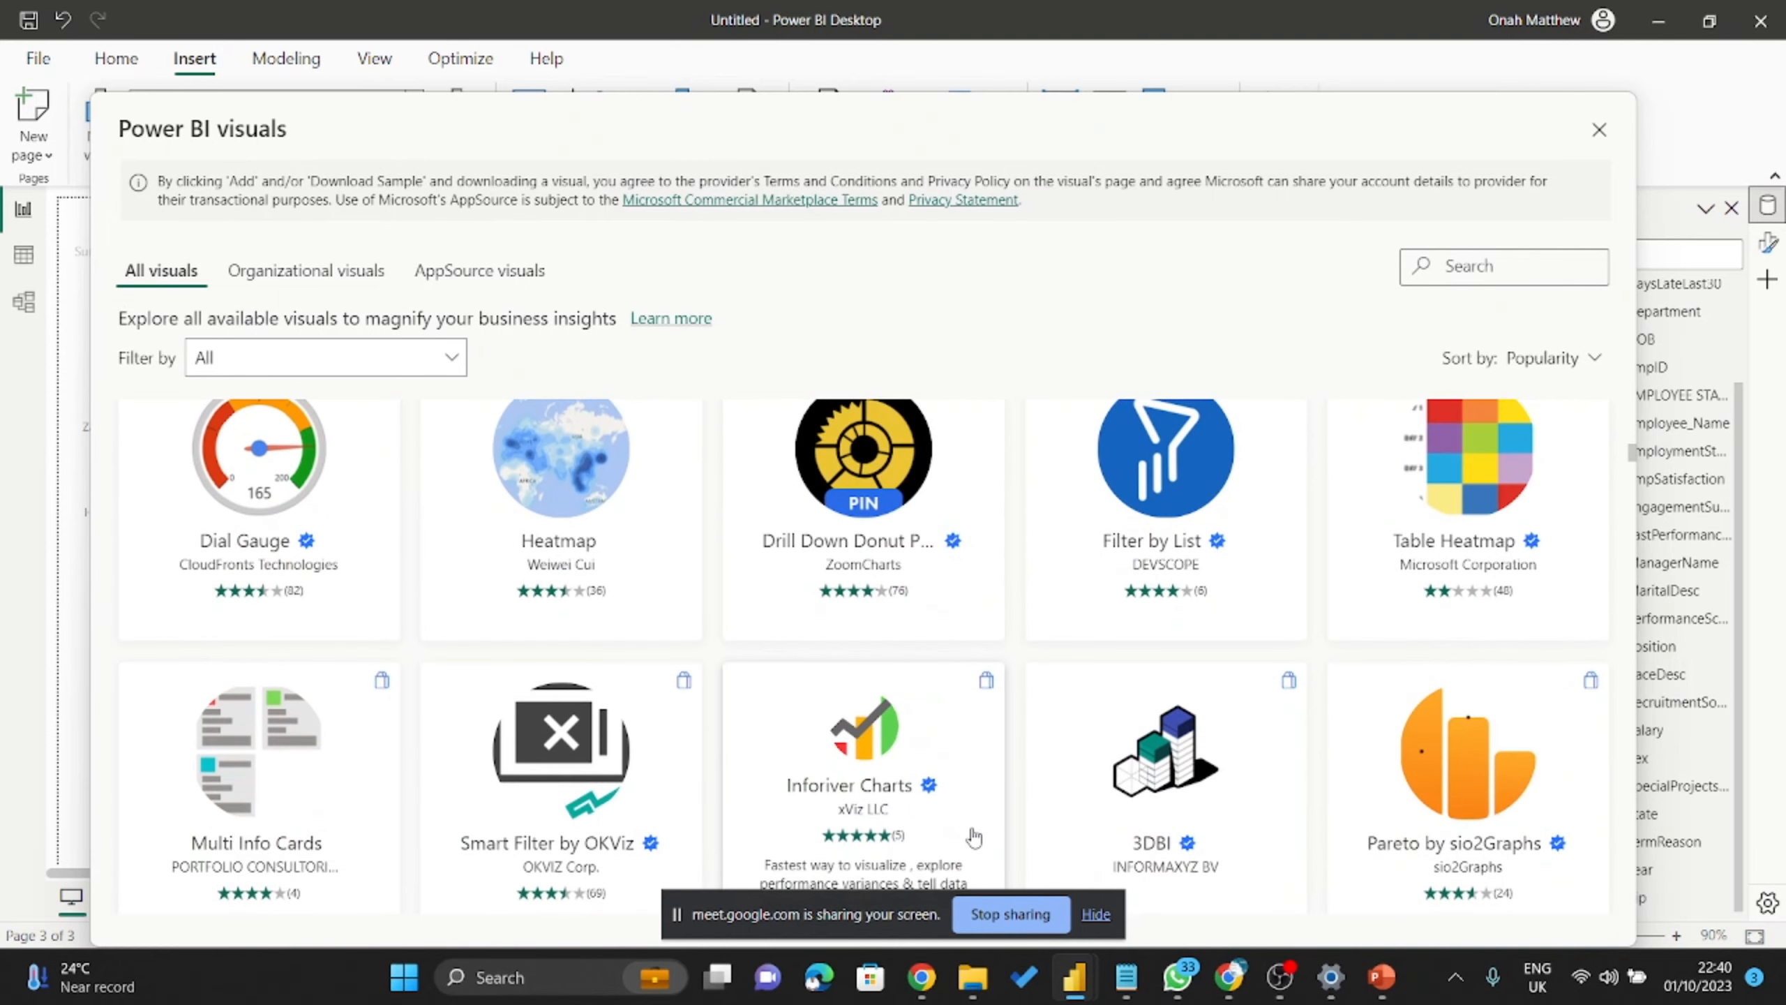
pyautogui.scroll(-15, 974, 838)
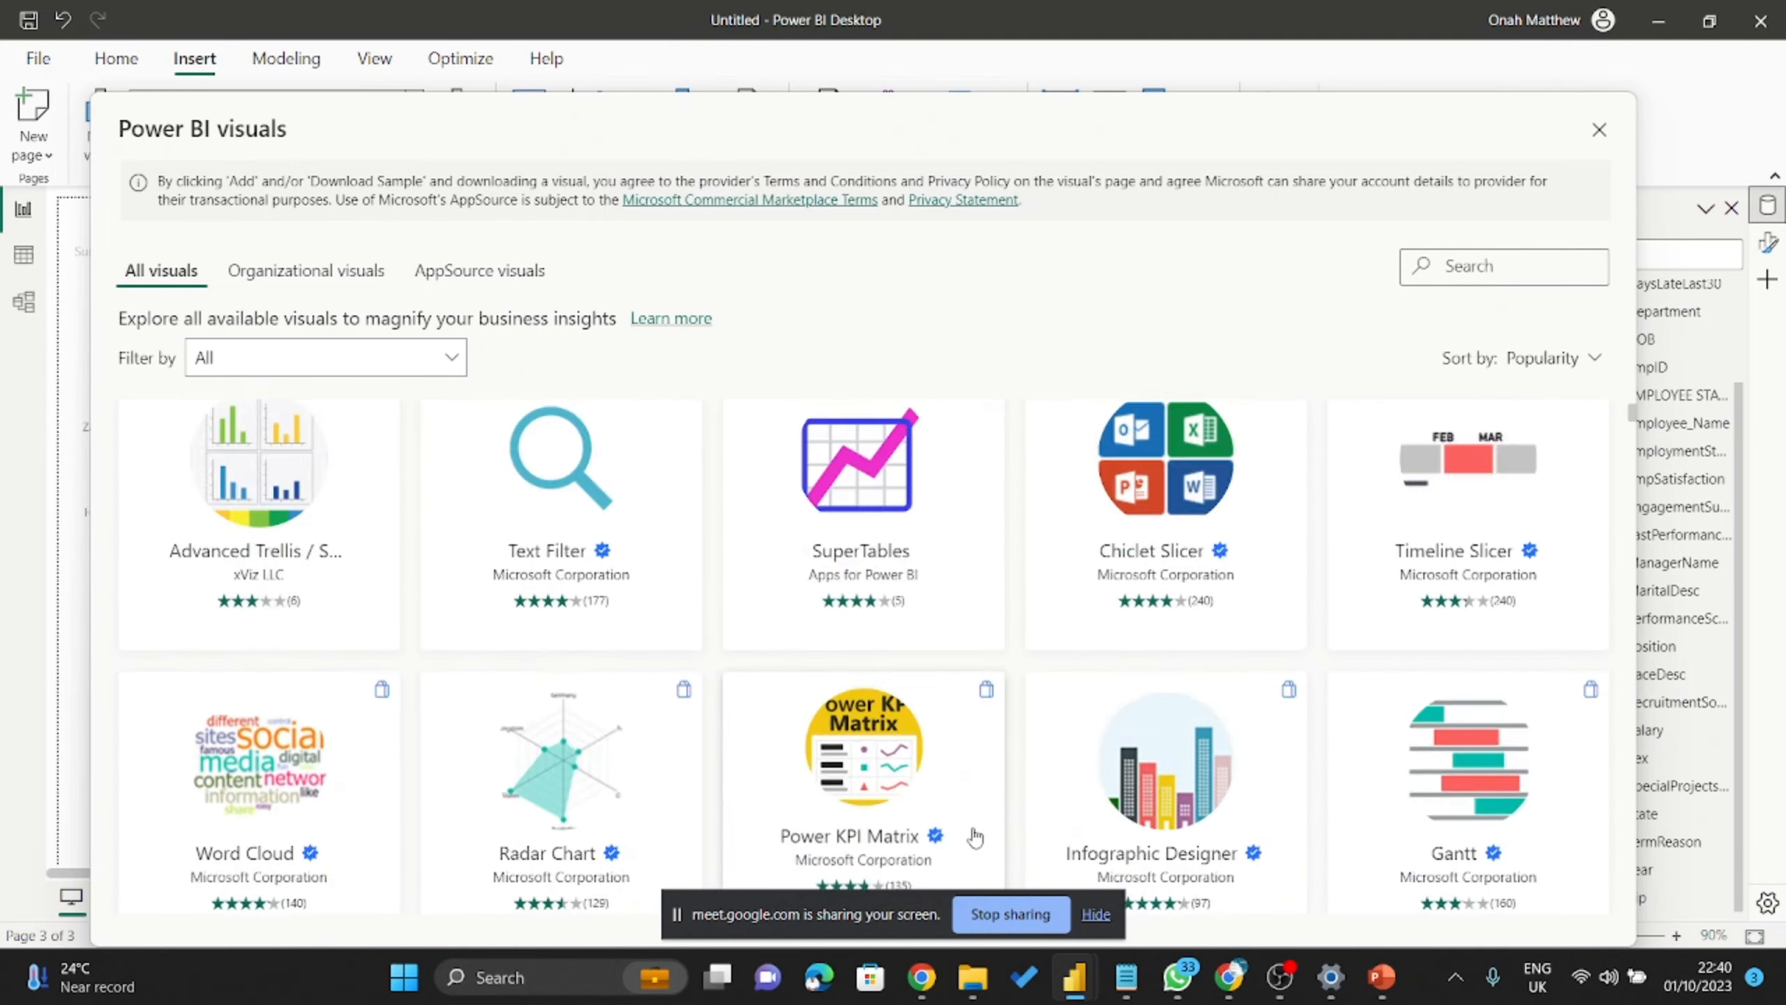
pyautogui.scroll(-15, 974, 837)
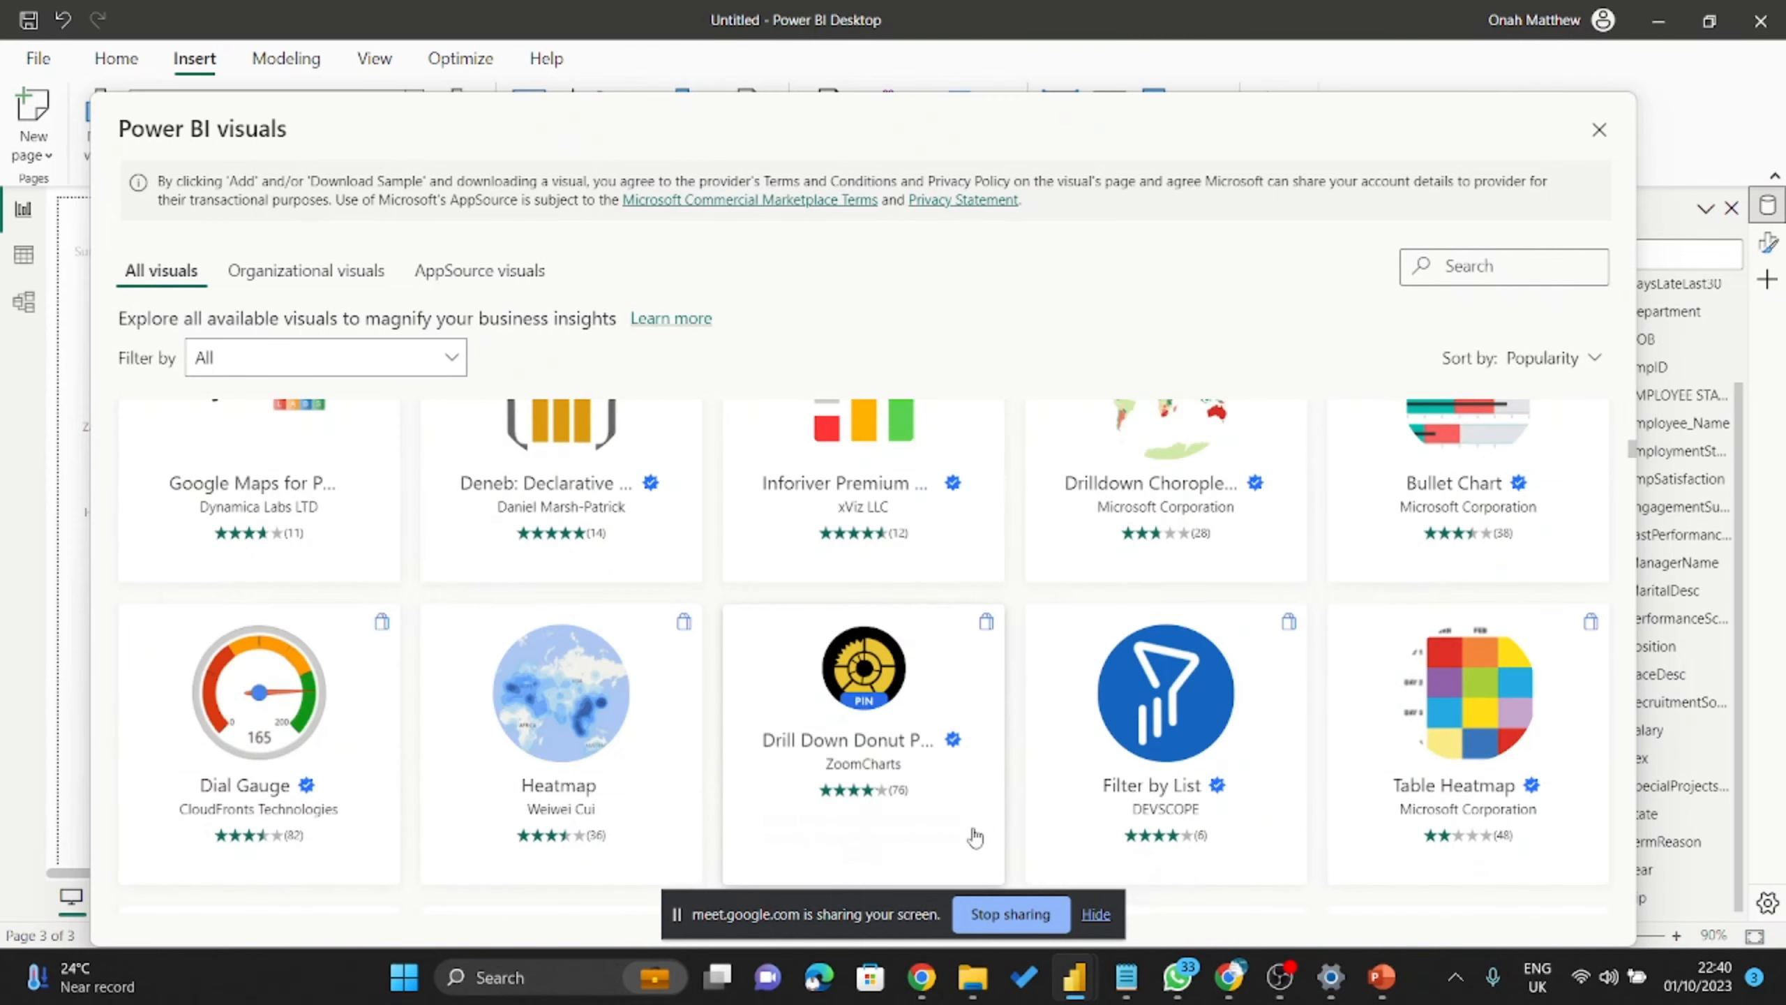
pyautogui.scroll(-12, 974, 837)
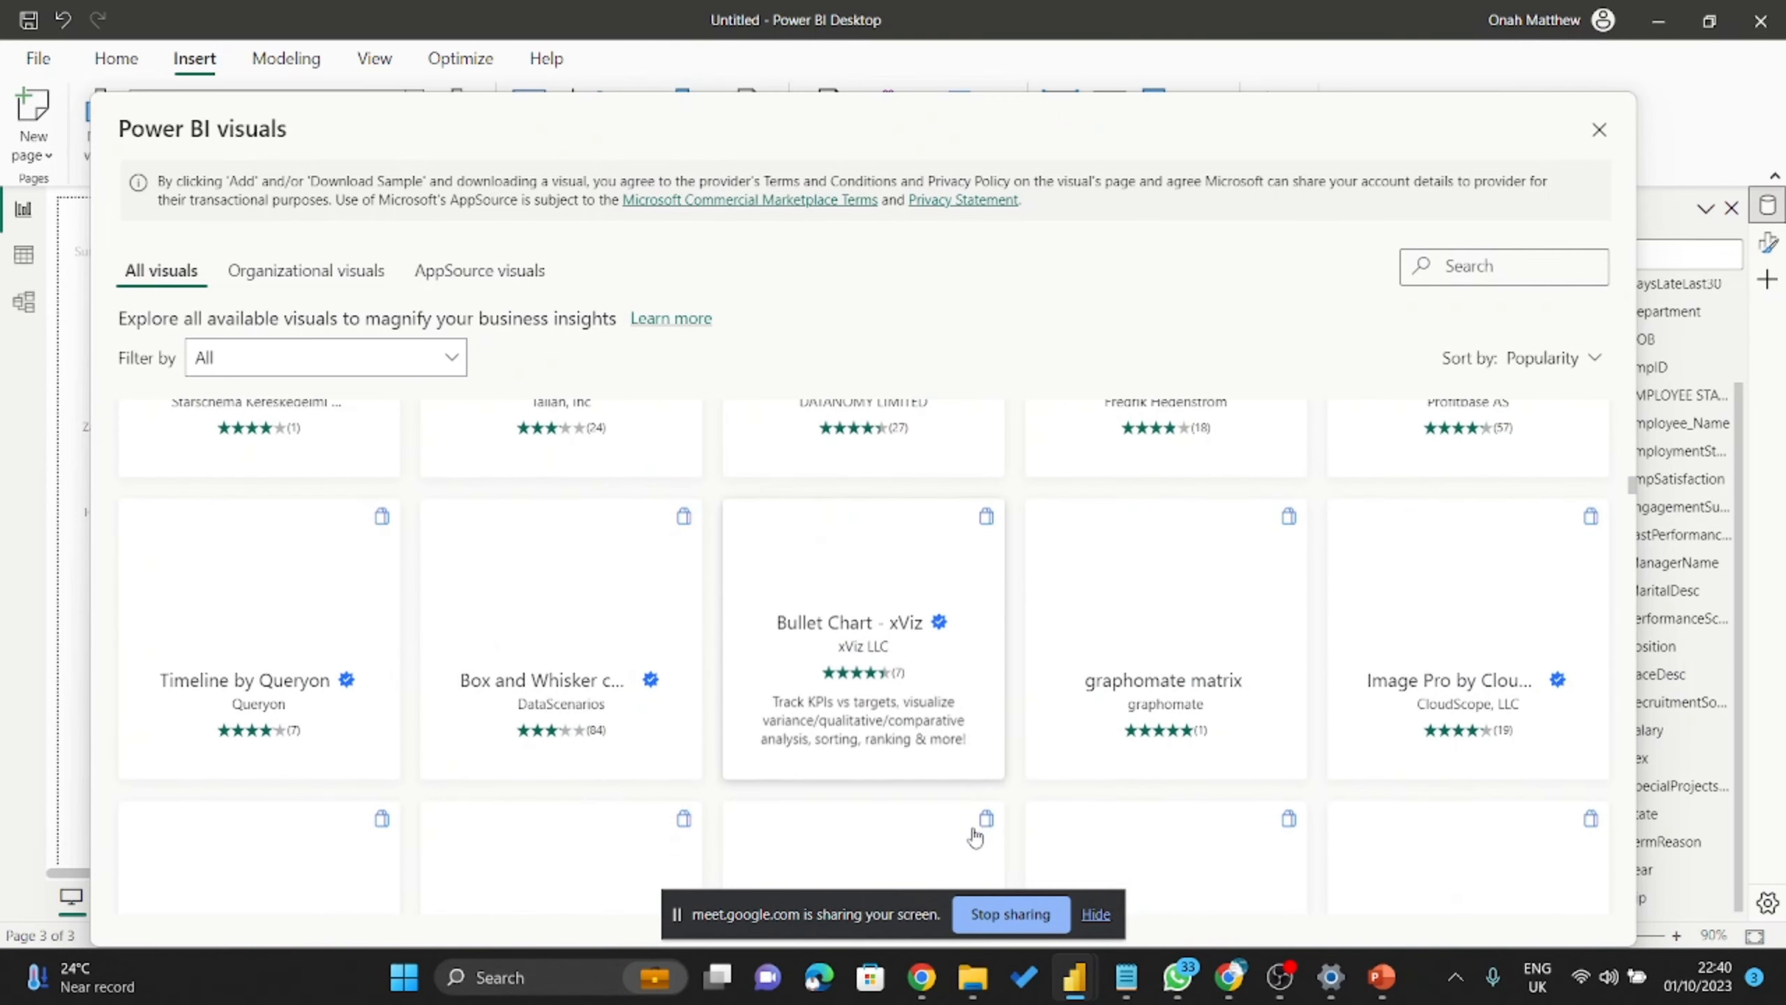
pyautogui.scroll(3, 974, 838)
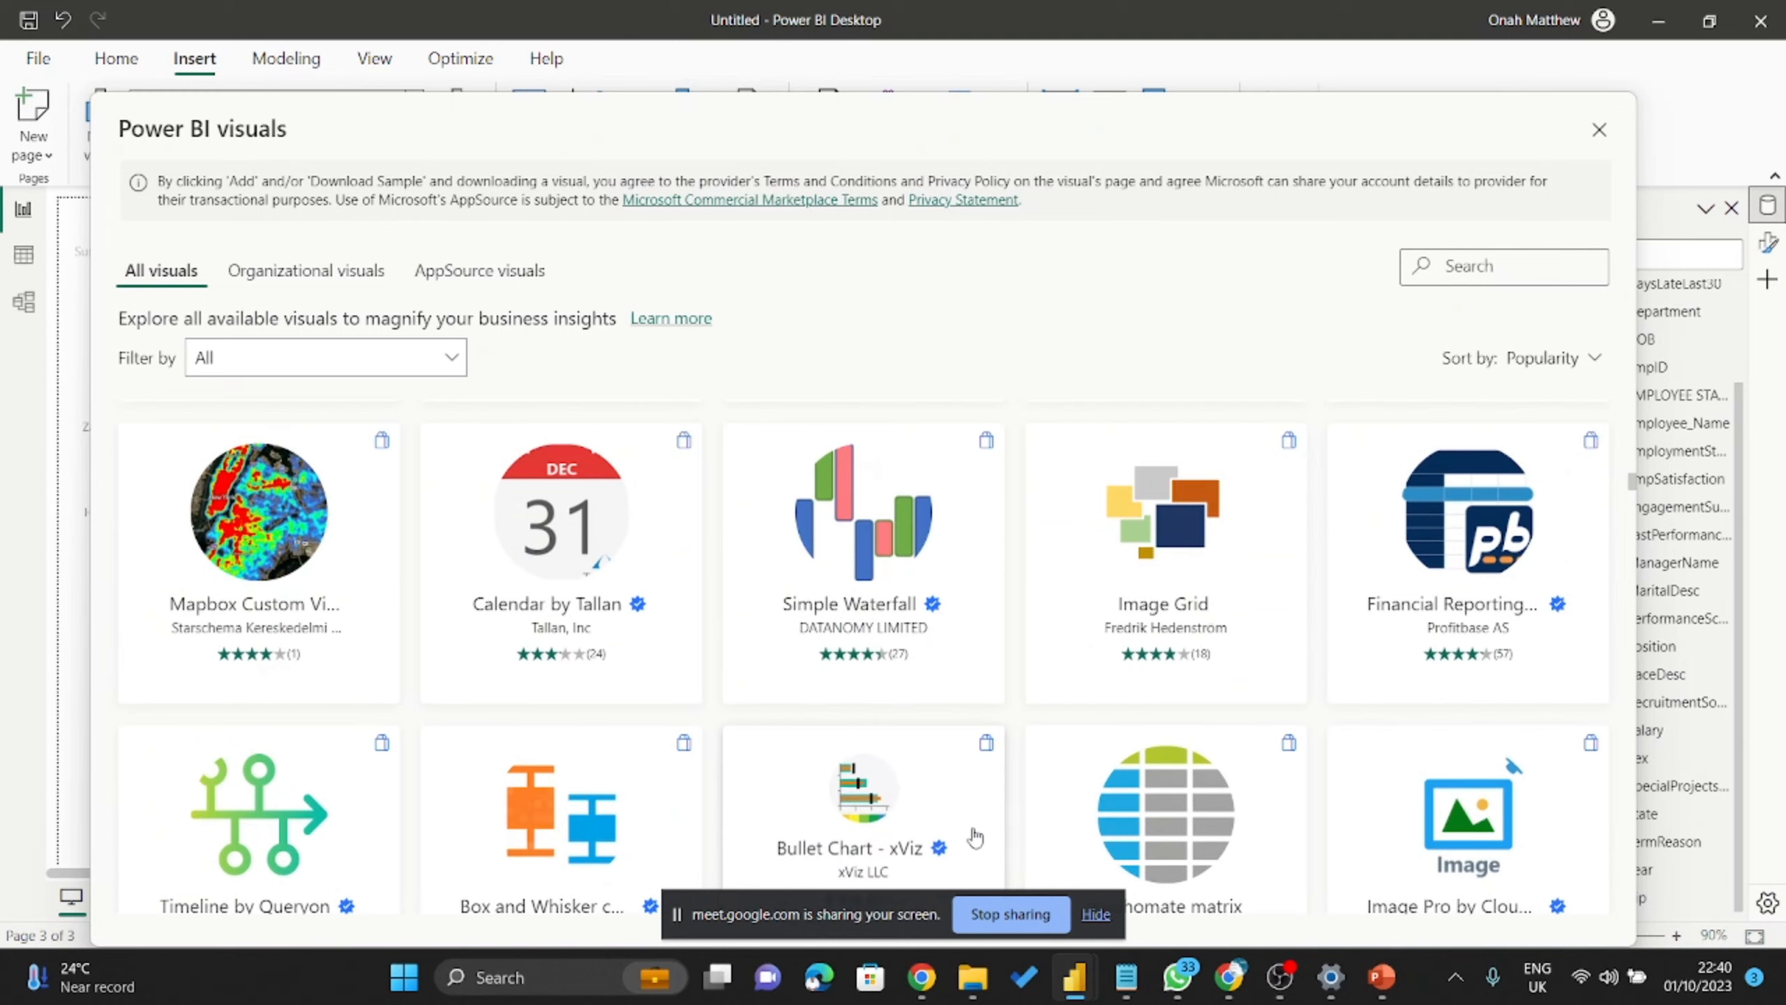
pyautogui.scroll(5, 974, 838)
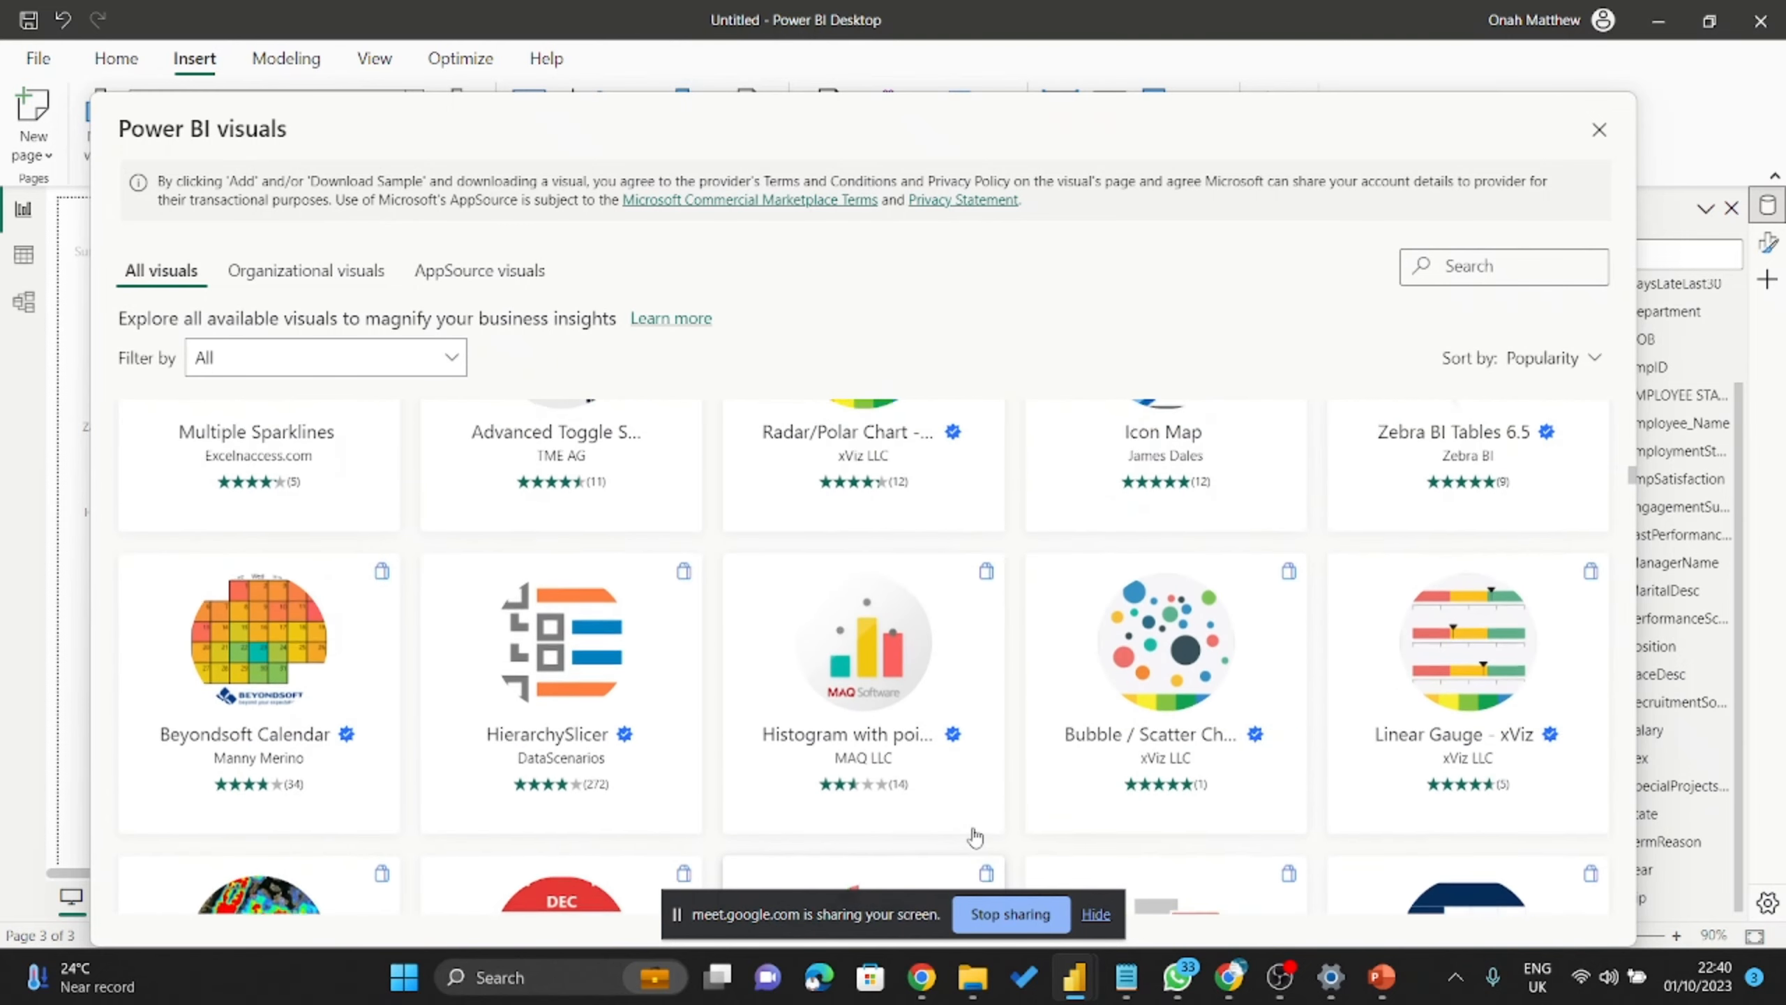
pyautogui.scroll(7, 974, 837)
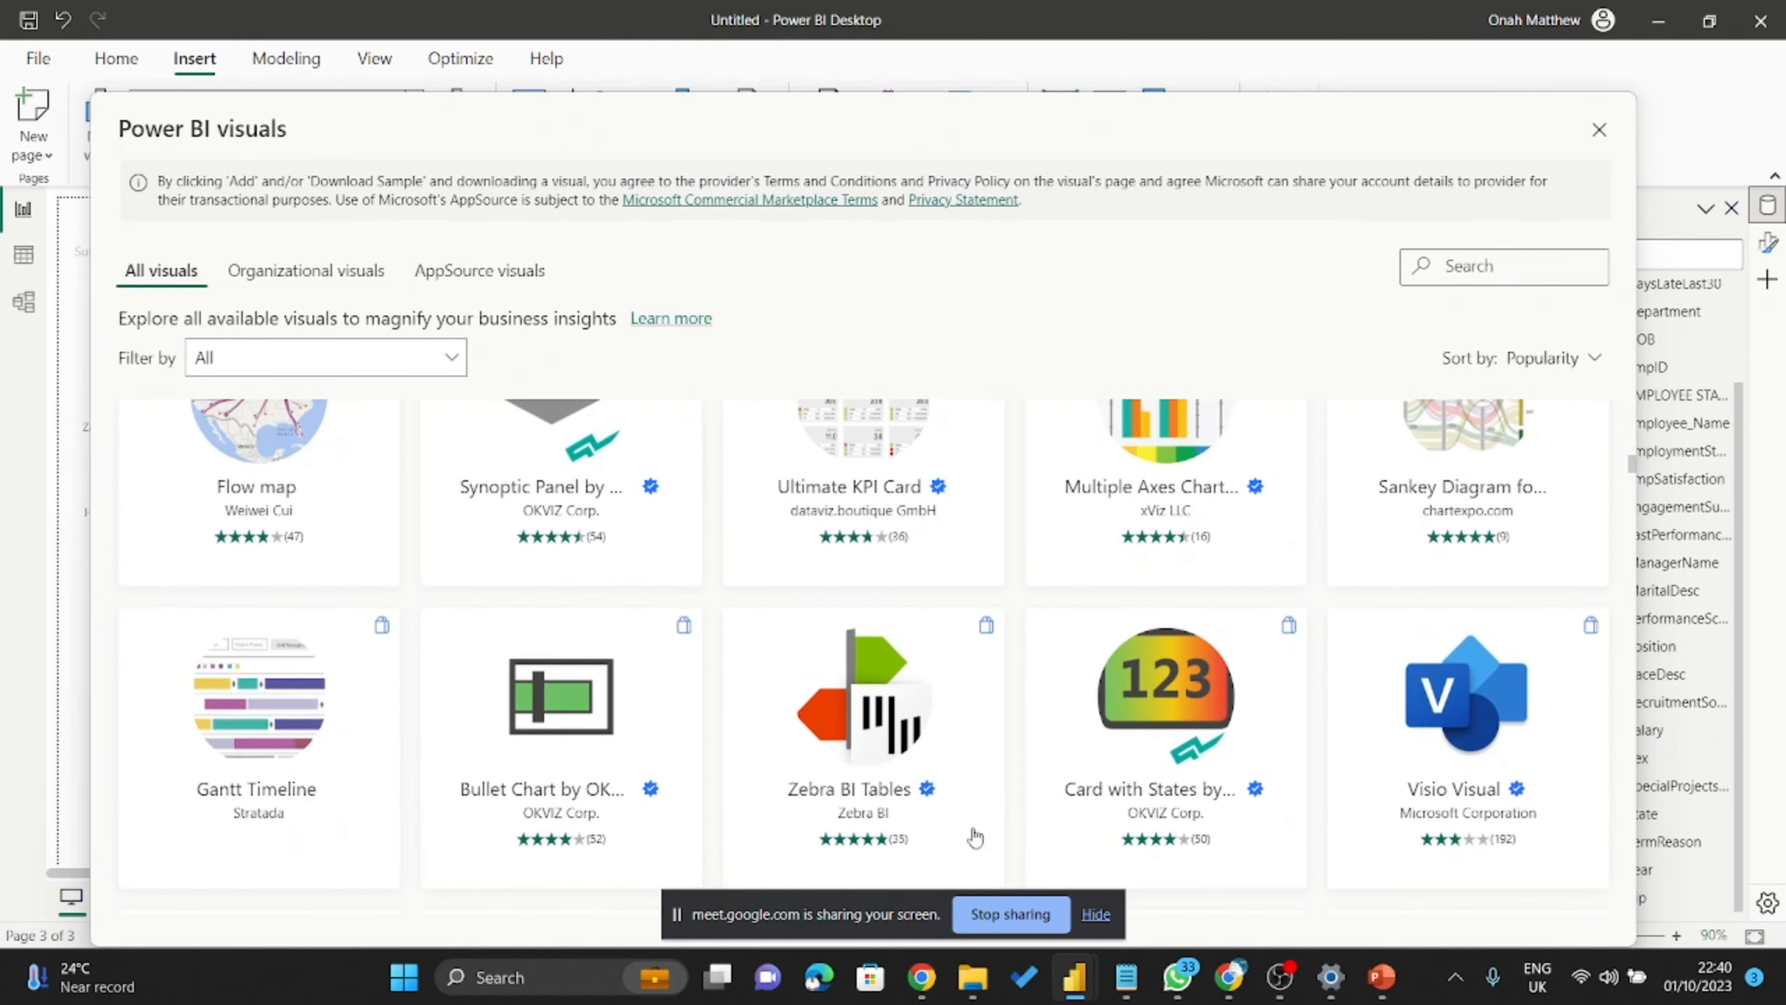
pyautogui.moveTo(974, 837)
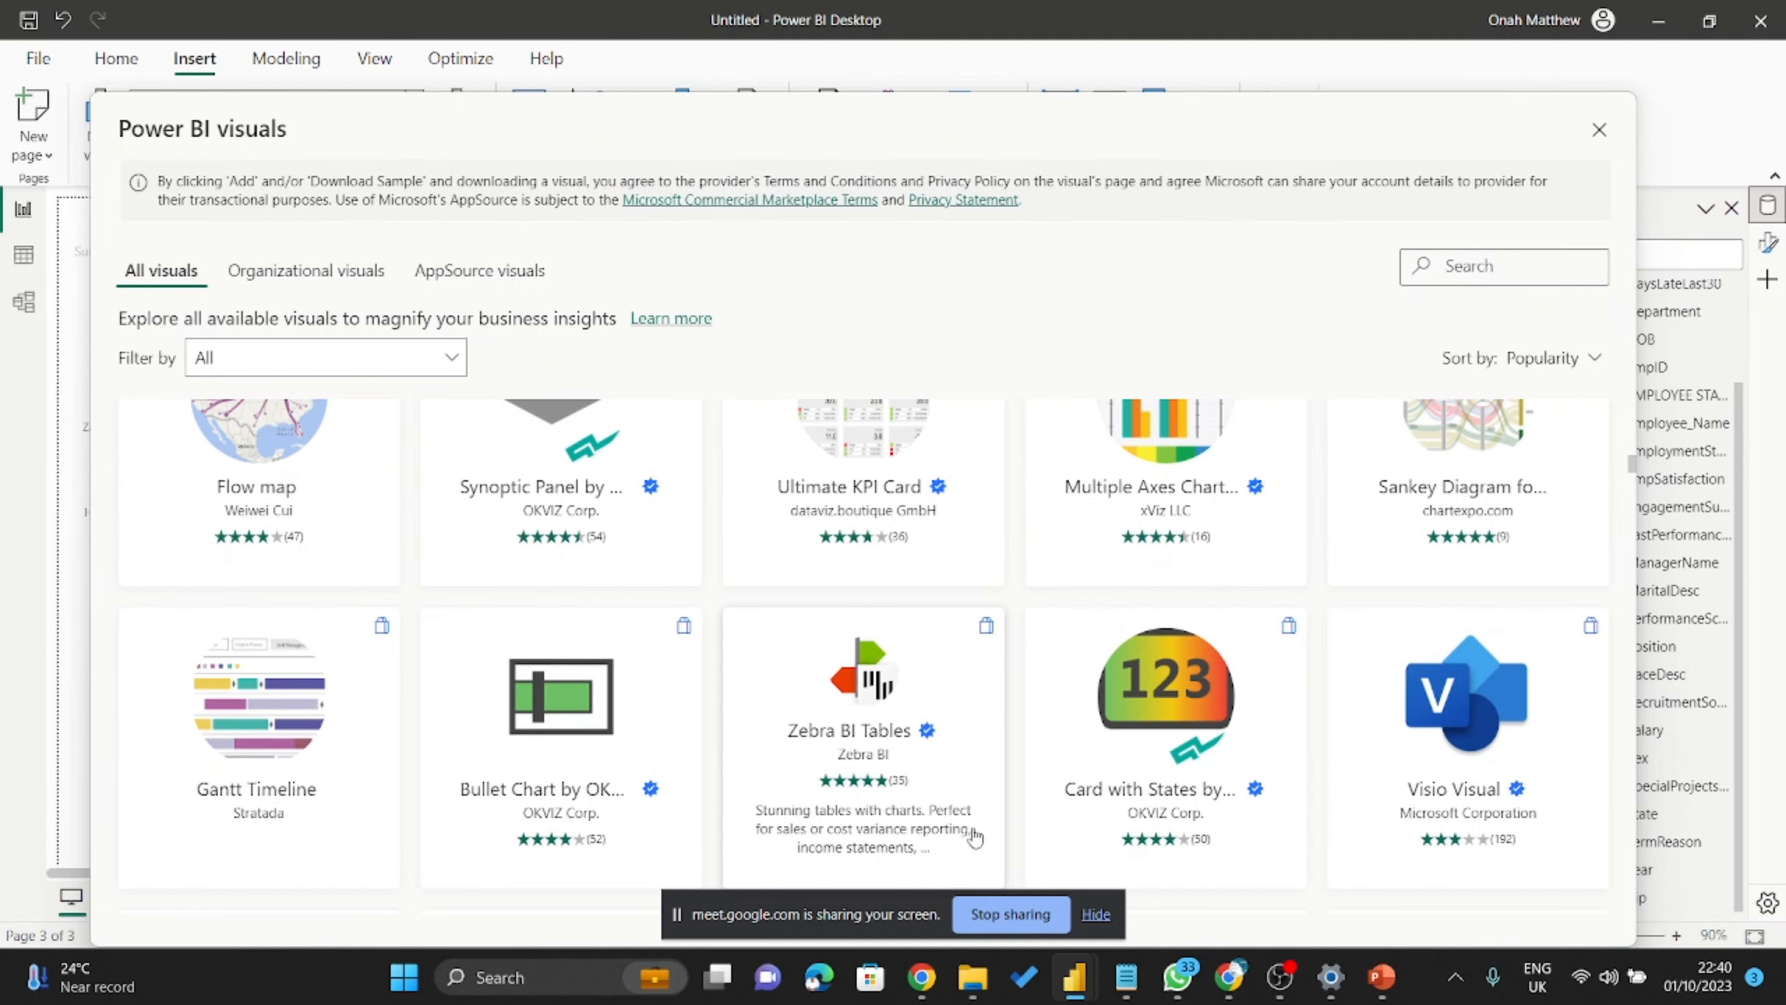
pyautogui.scroll(14, 974, 837)
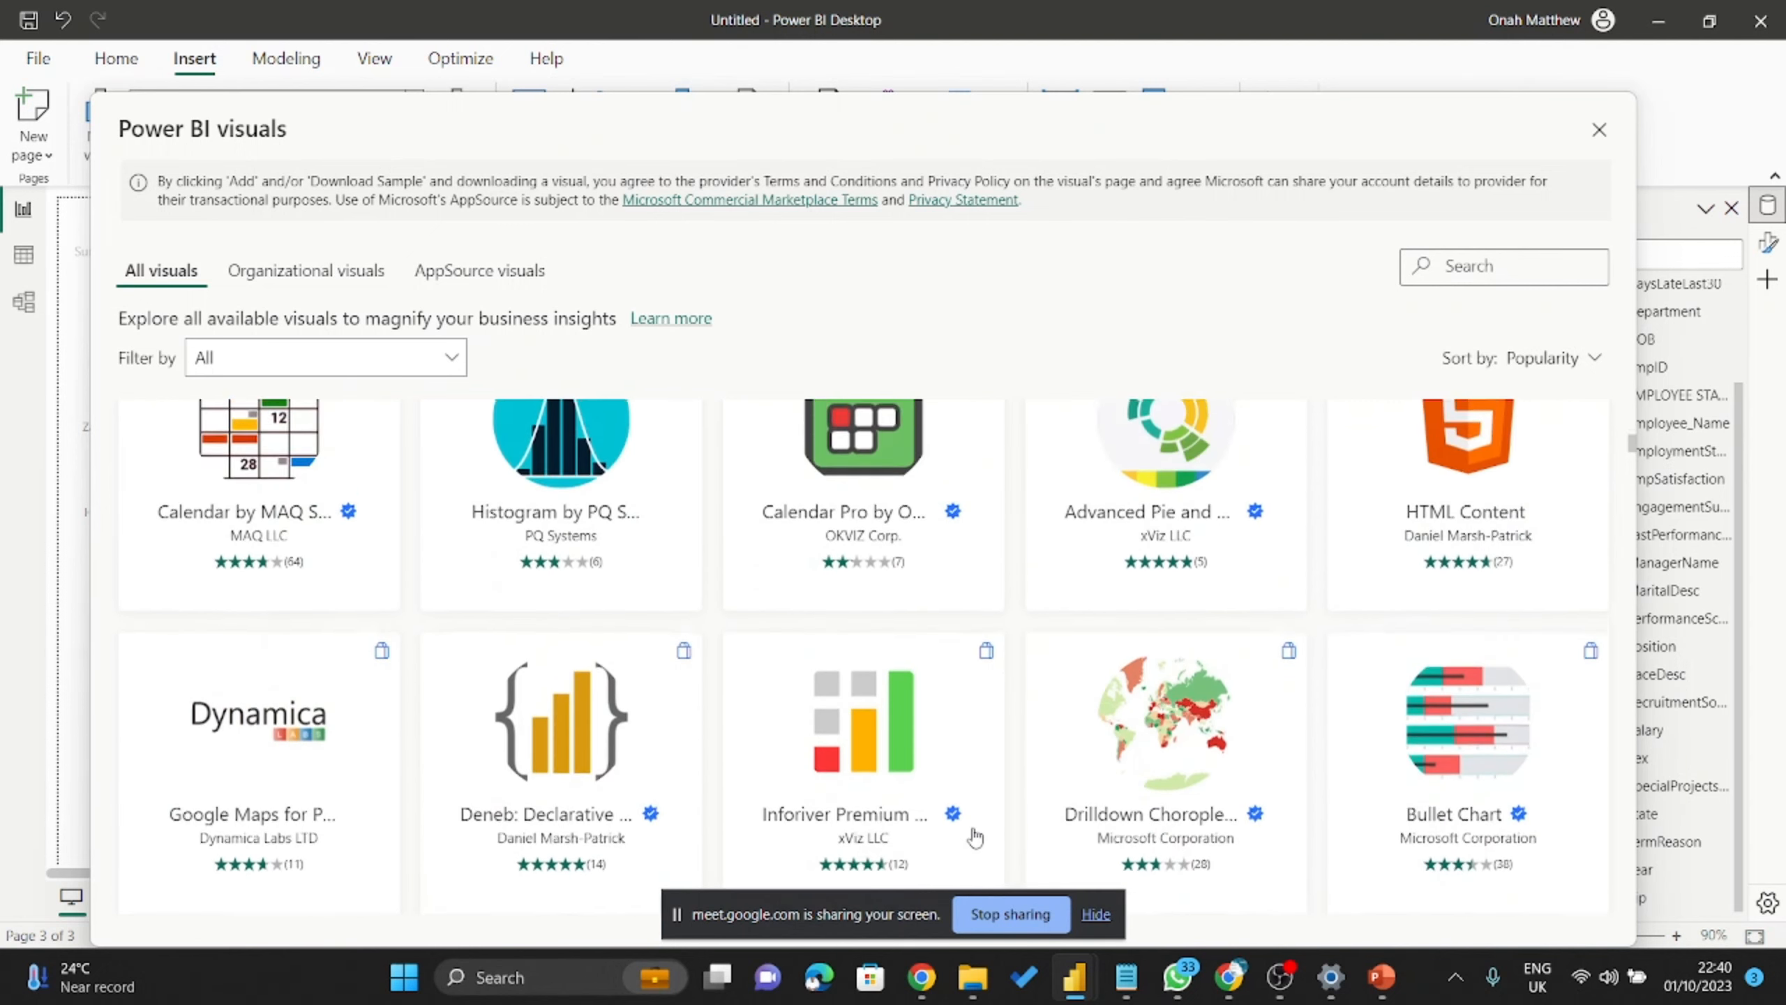
pyautogui.scroll(12, 974, 838)
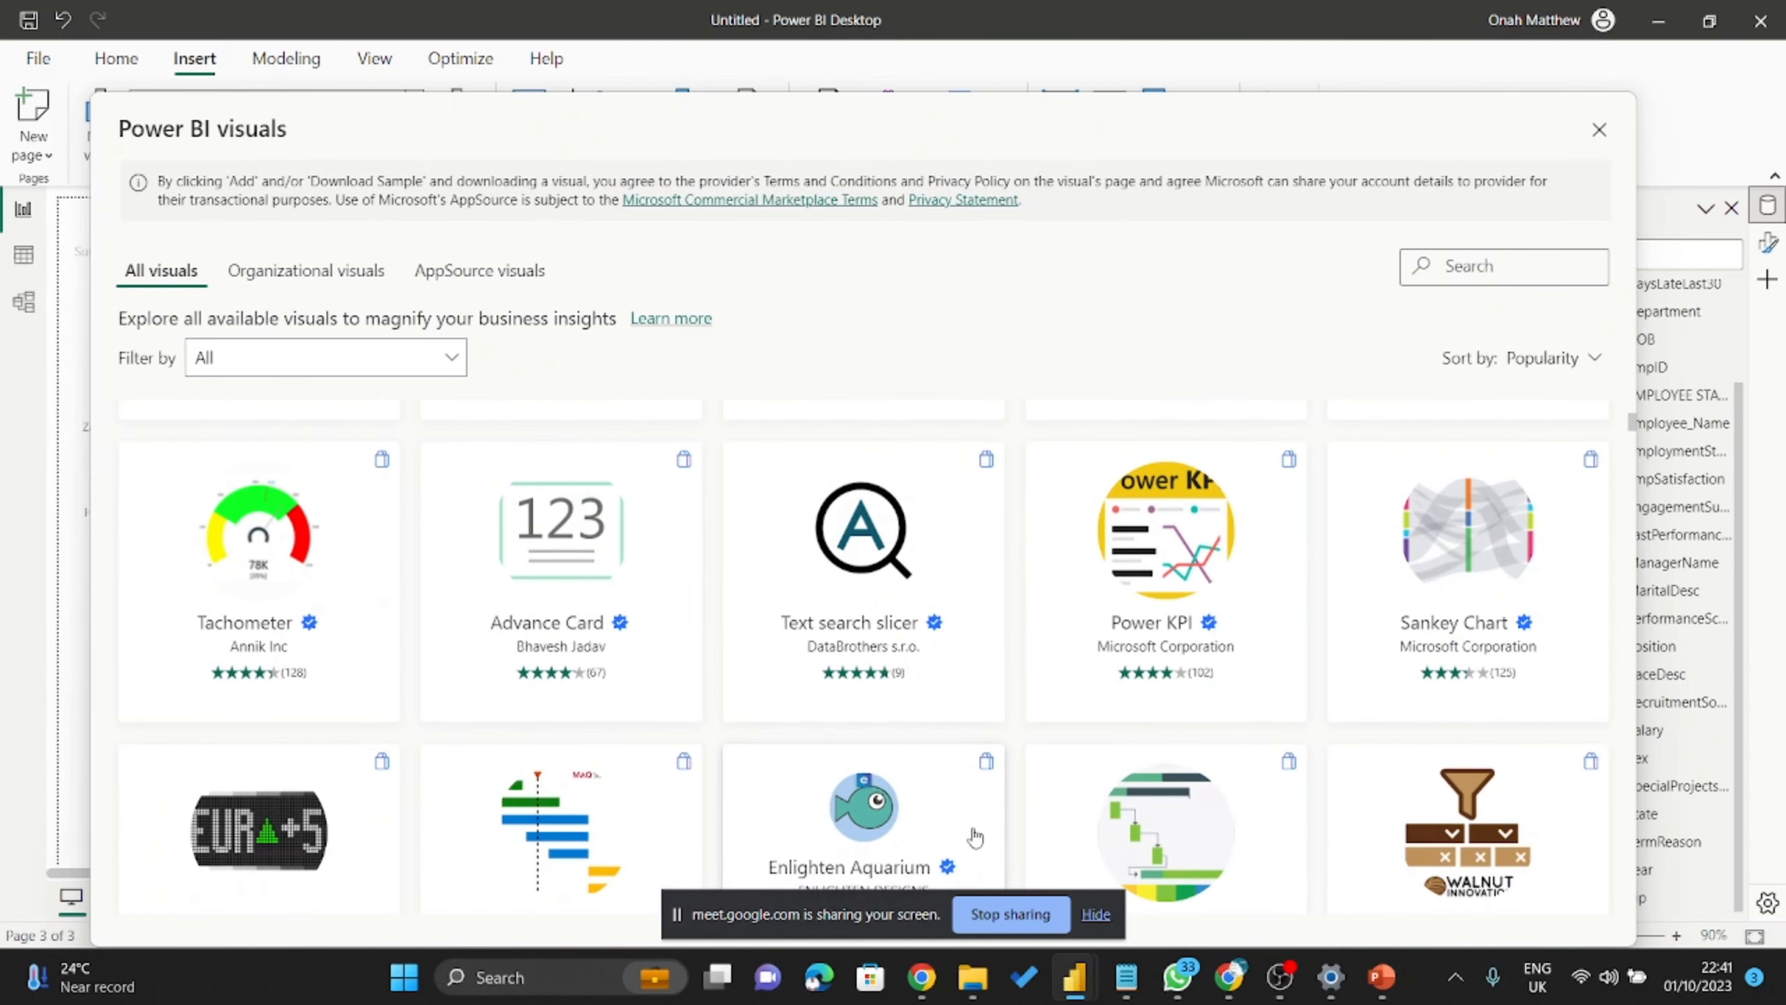
pyautogui.scroll(-8, 974, 838)
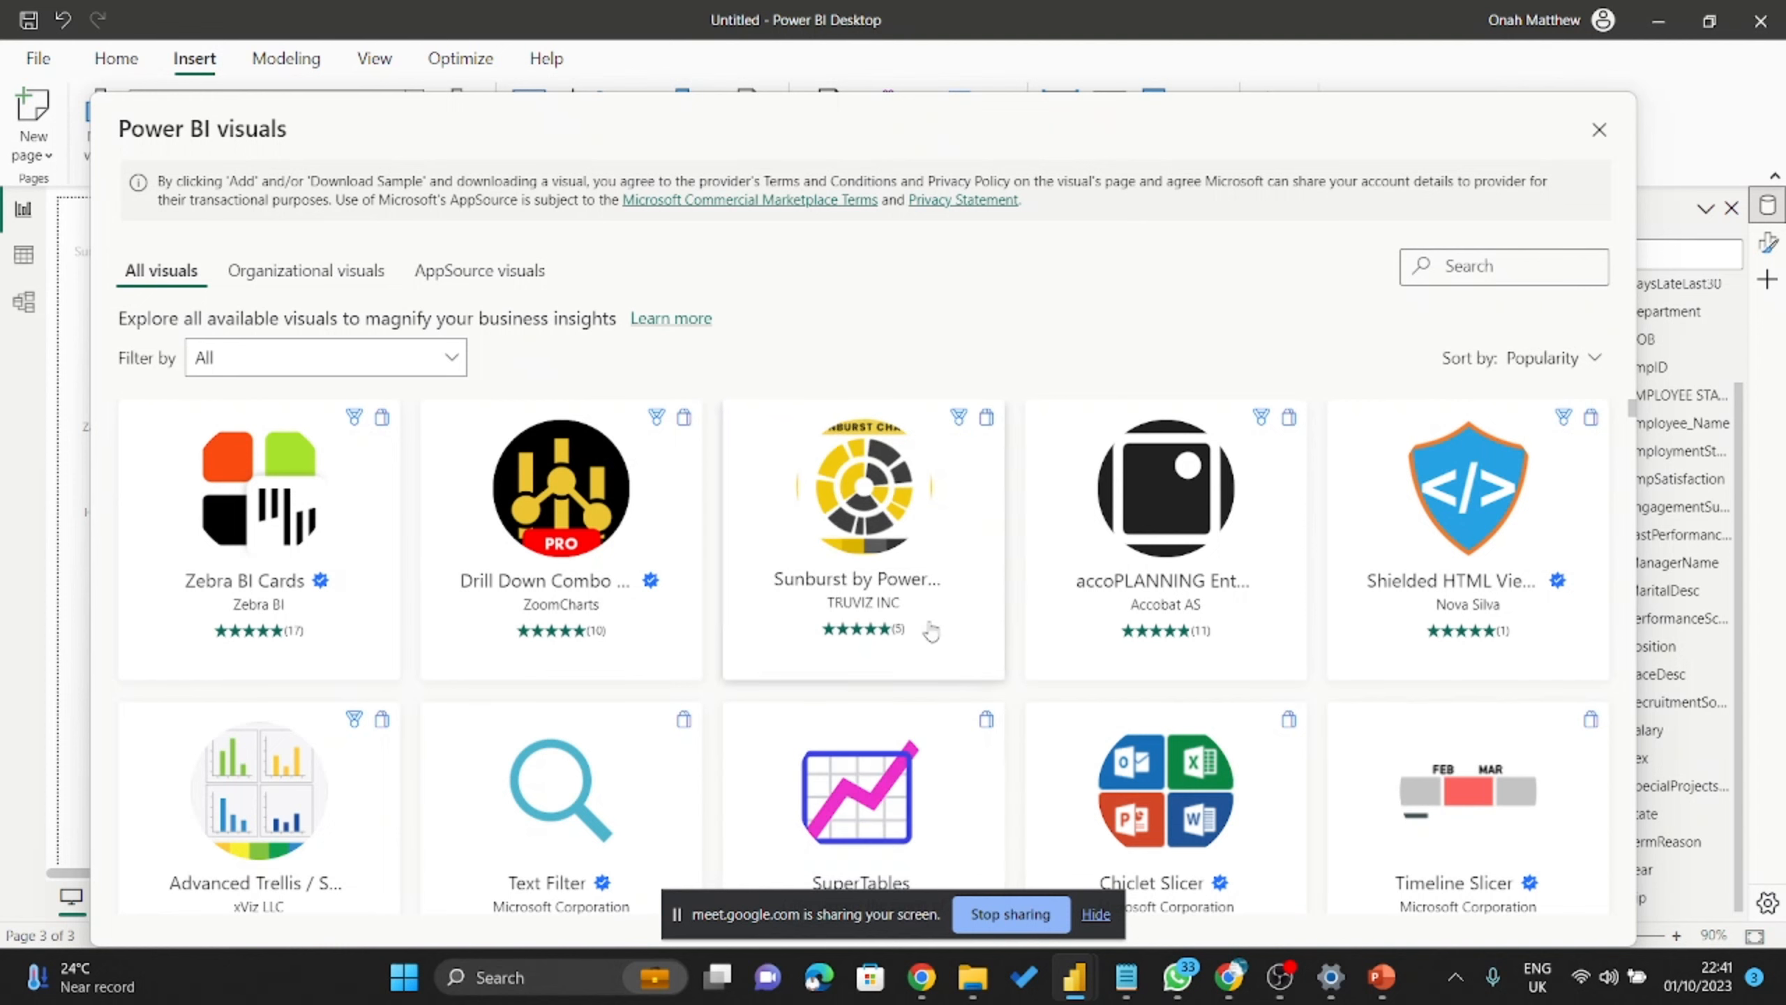
pyautogui.scroll(-5, 809, 456)
pyautogui.scroll(-10, 808, 455)
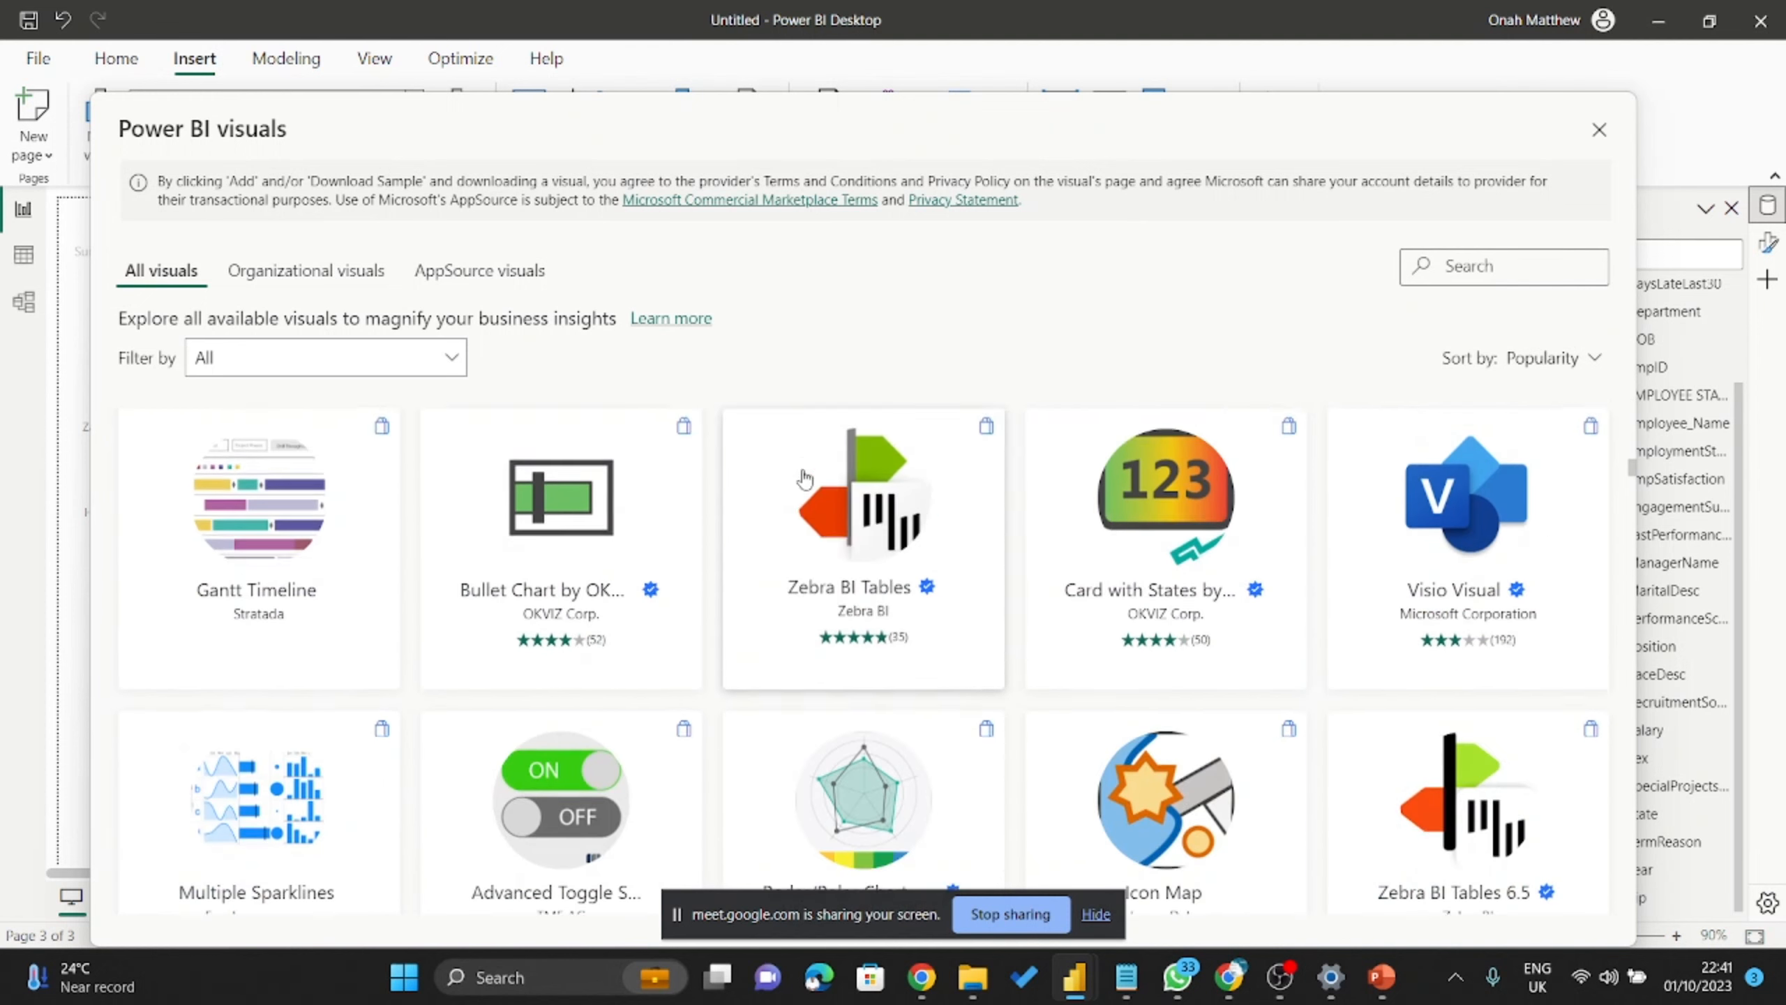
pyautogui.scroll(5, 819, 478)
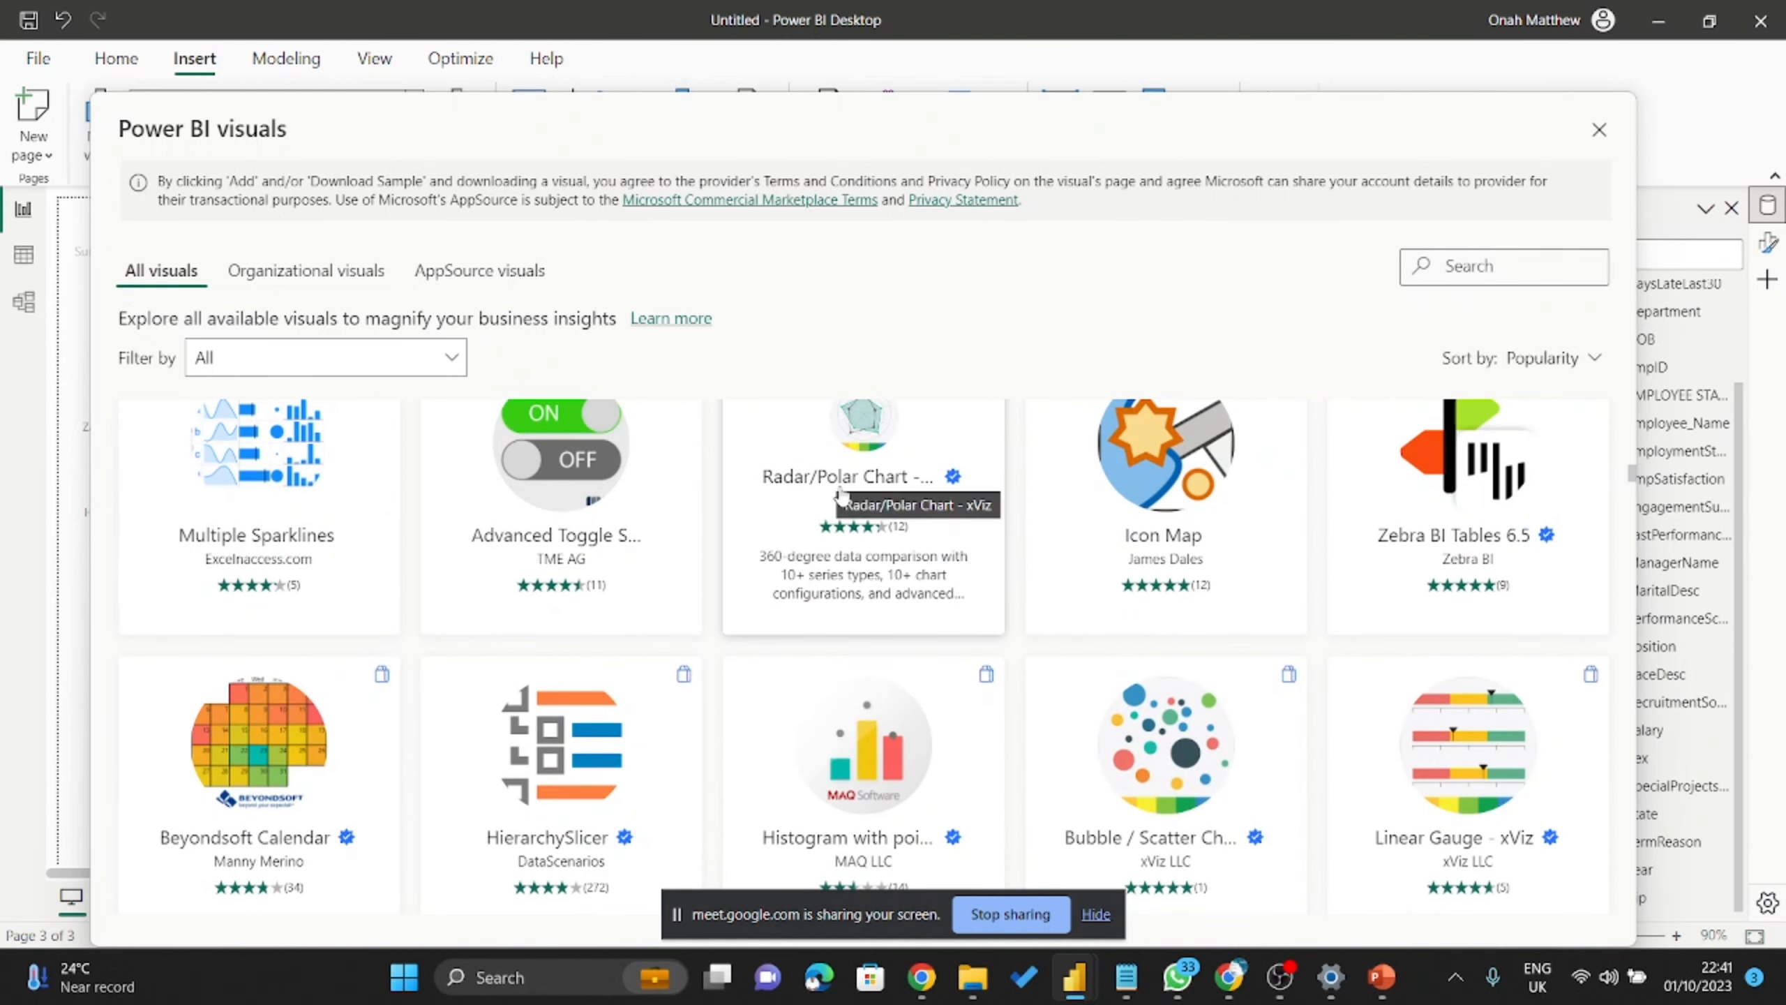
pyautogui.scroll(3, 851, 507)
pyautogui.scroll(-5, 876, 540)
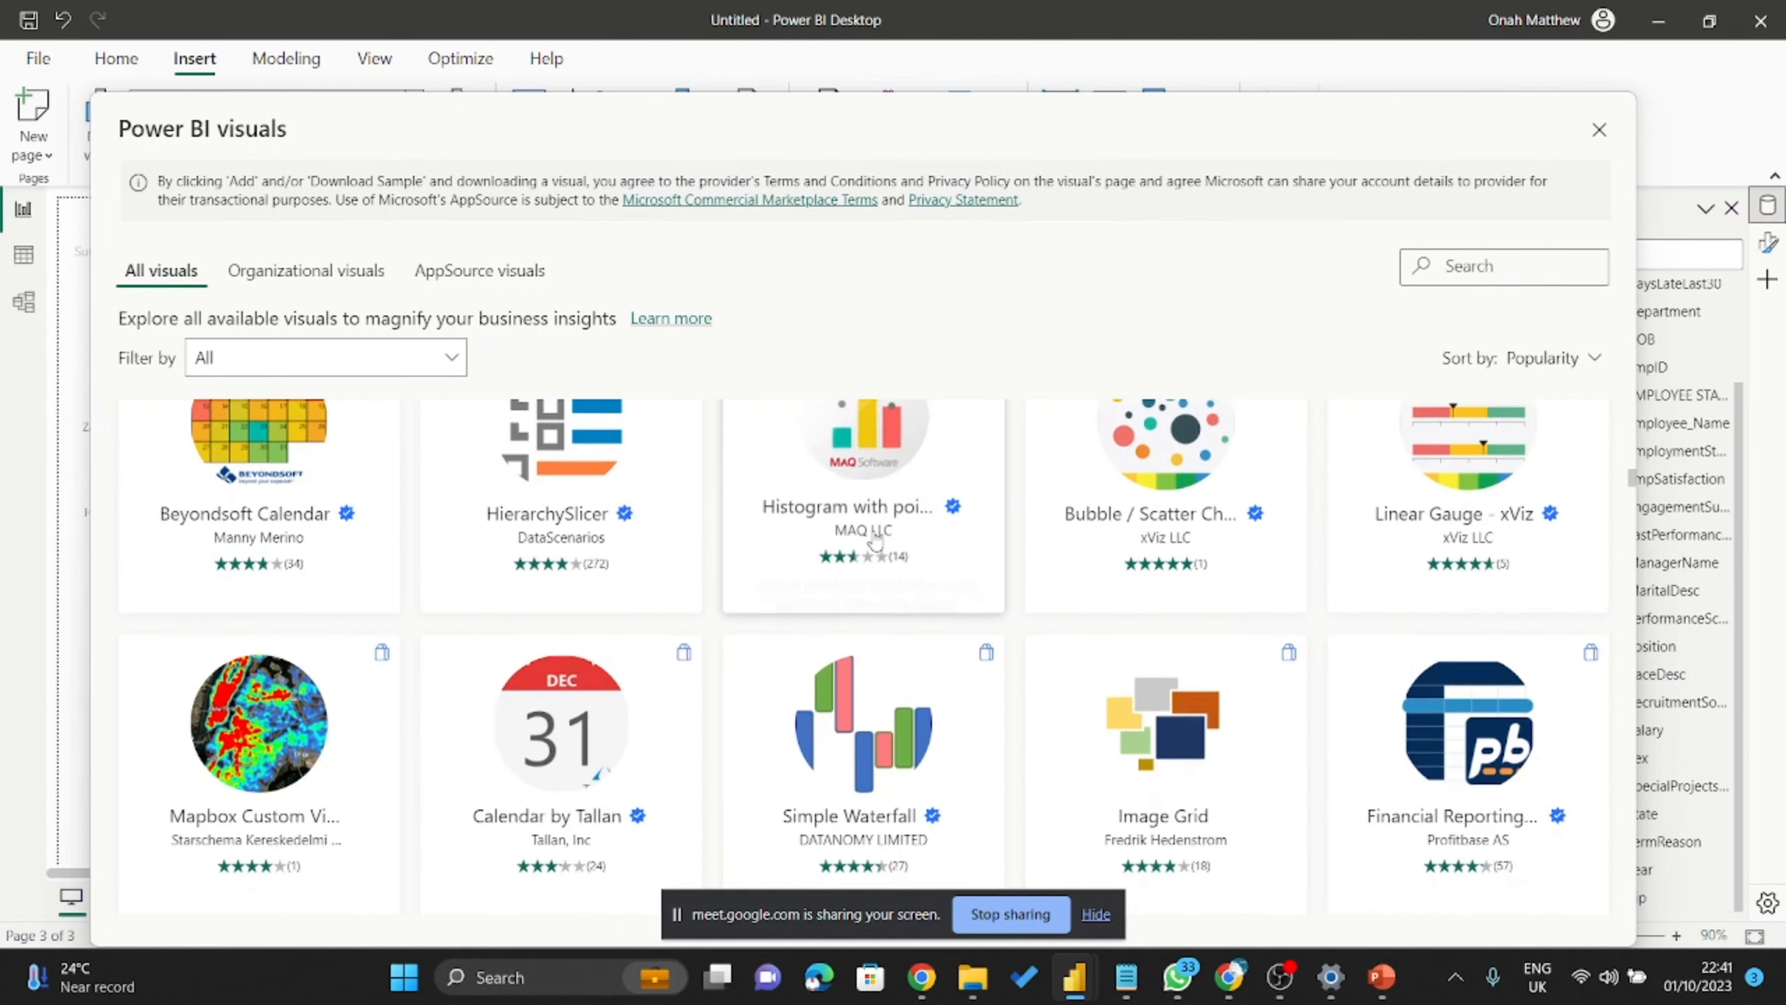
pyautogui.scroll(-3, 875, 540)
pyautogui.scroll(-7, 876, 540)
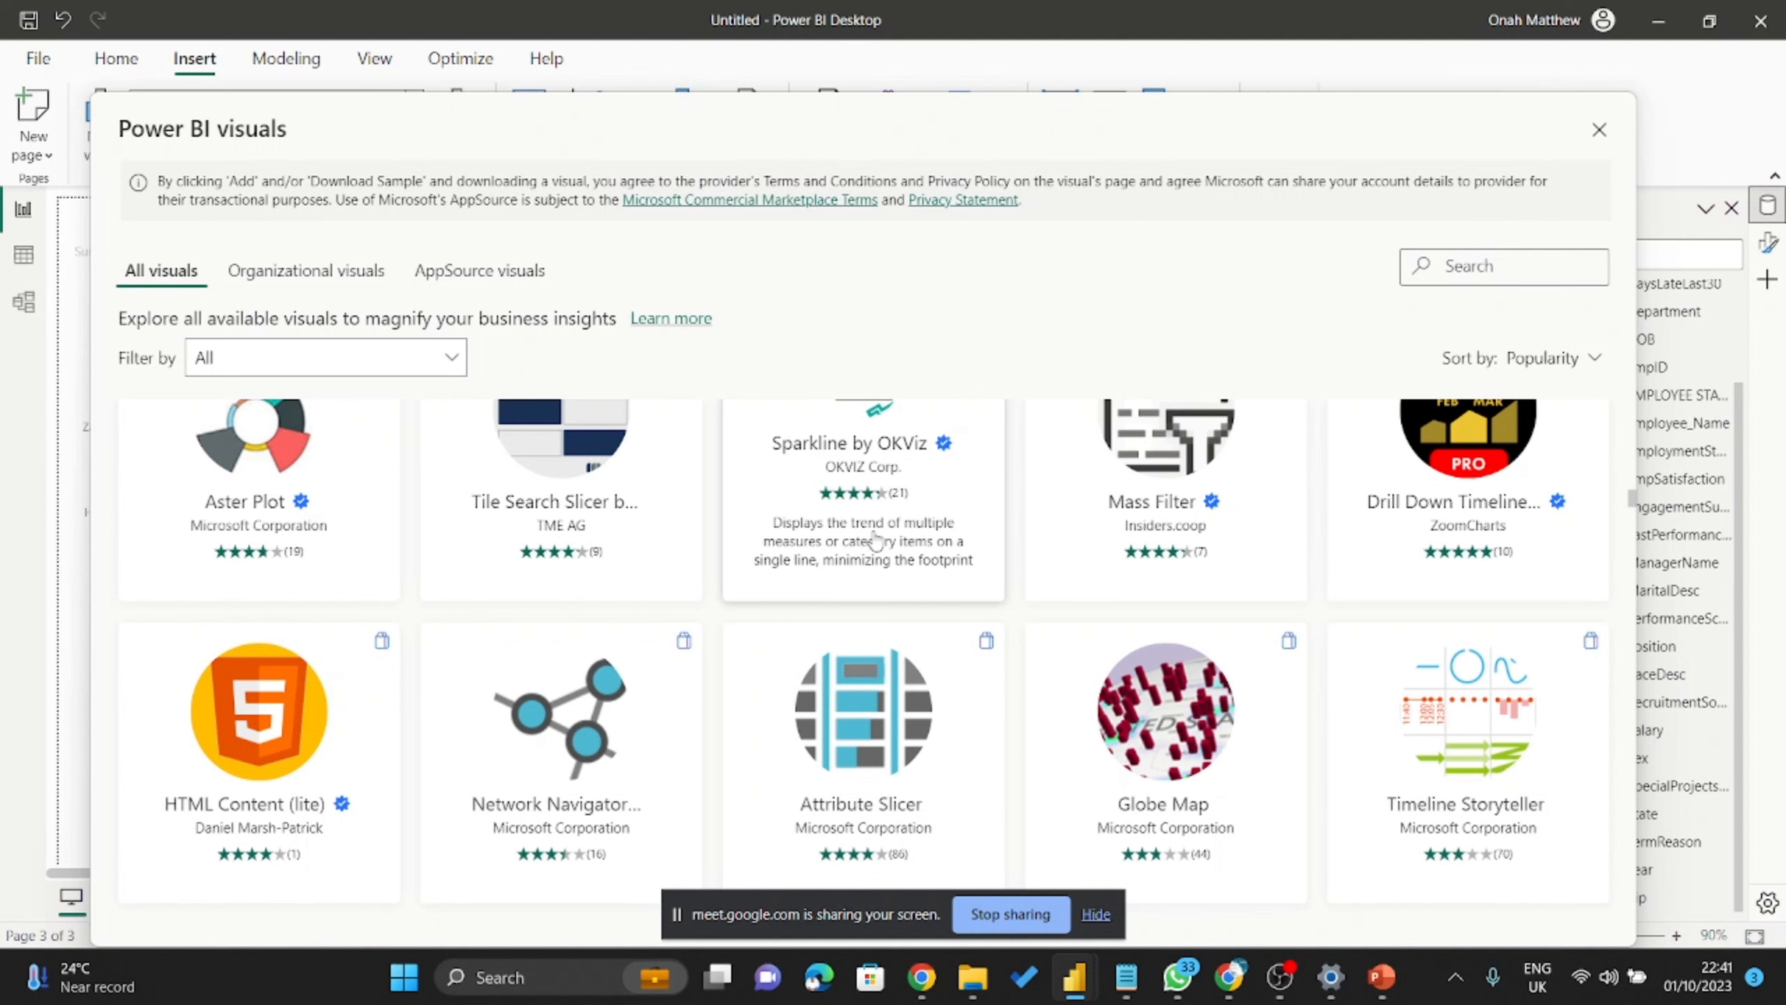
pyautogui.scroll(-10, 759, 559)
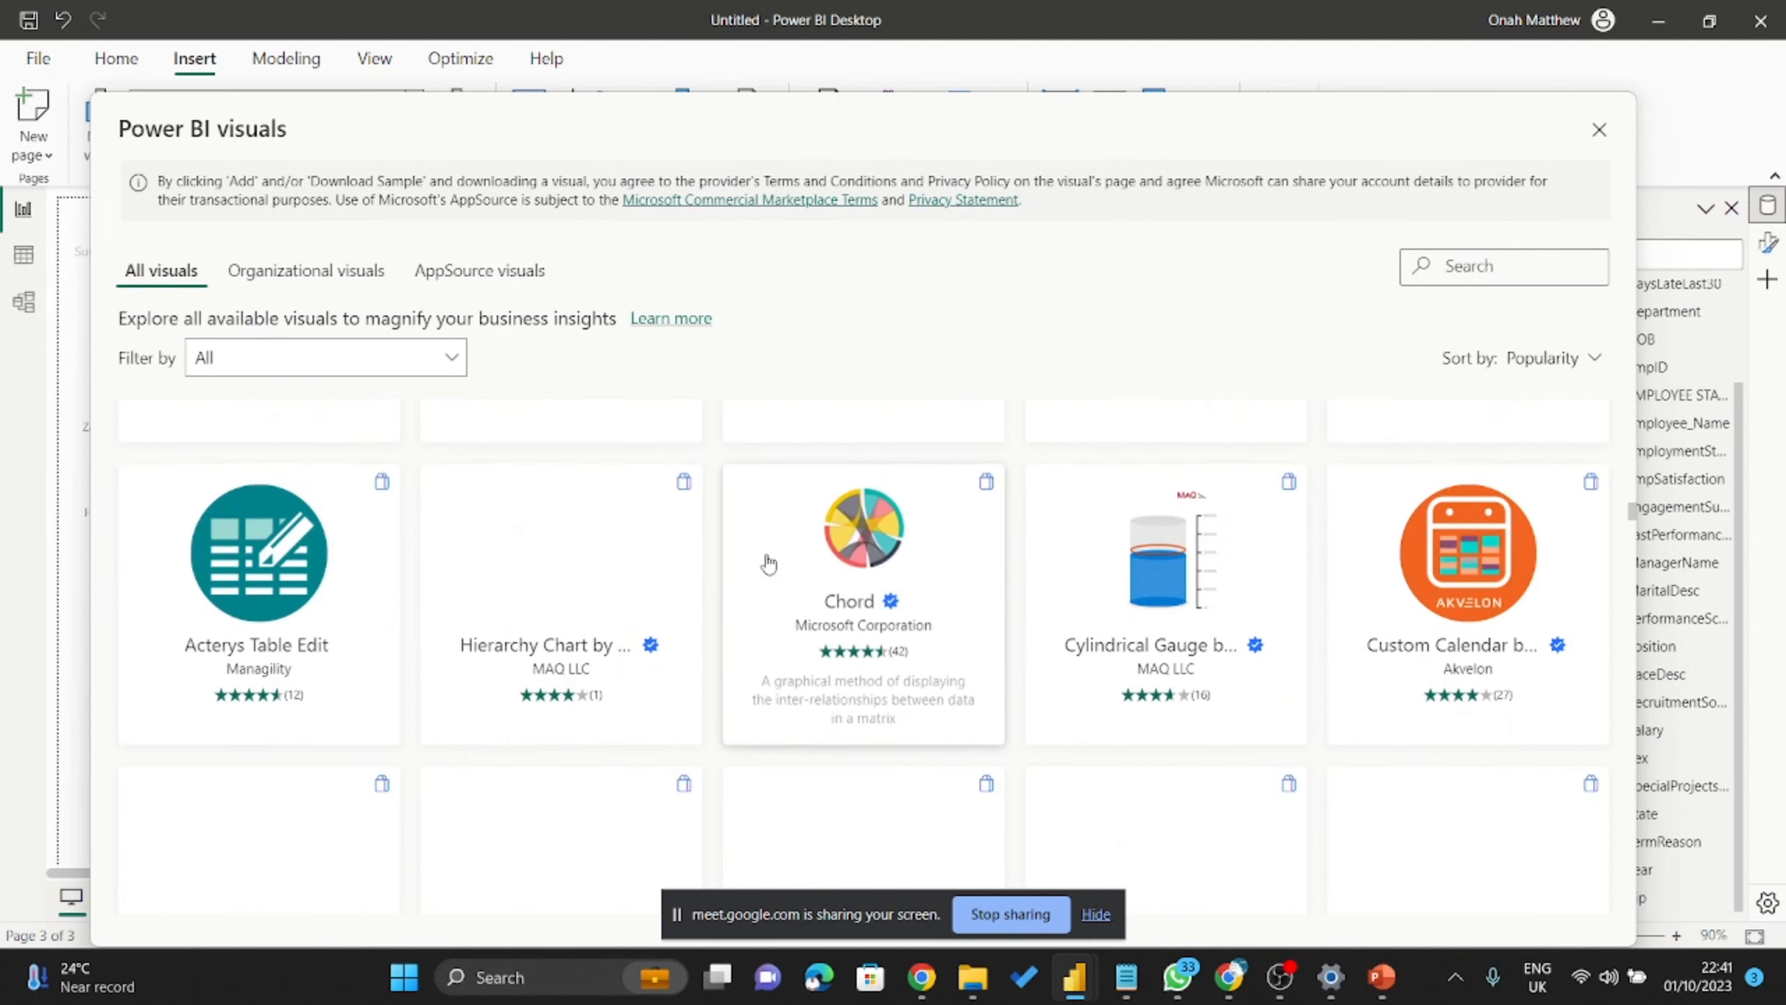
pyautogui.scroll(-5, 879, 563)
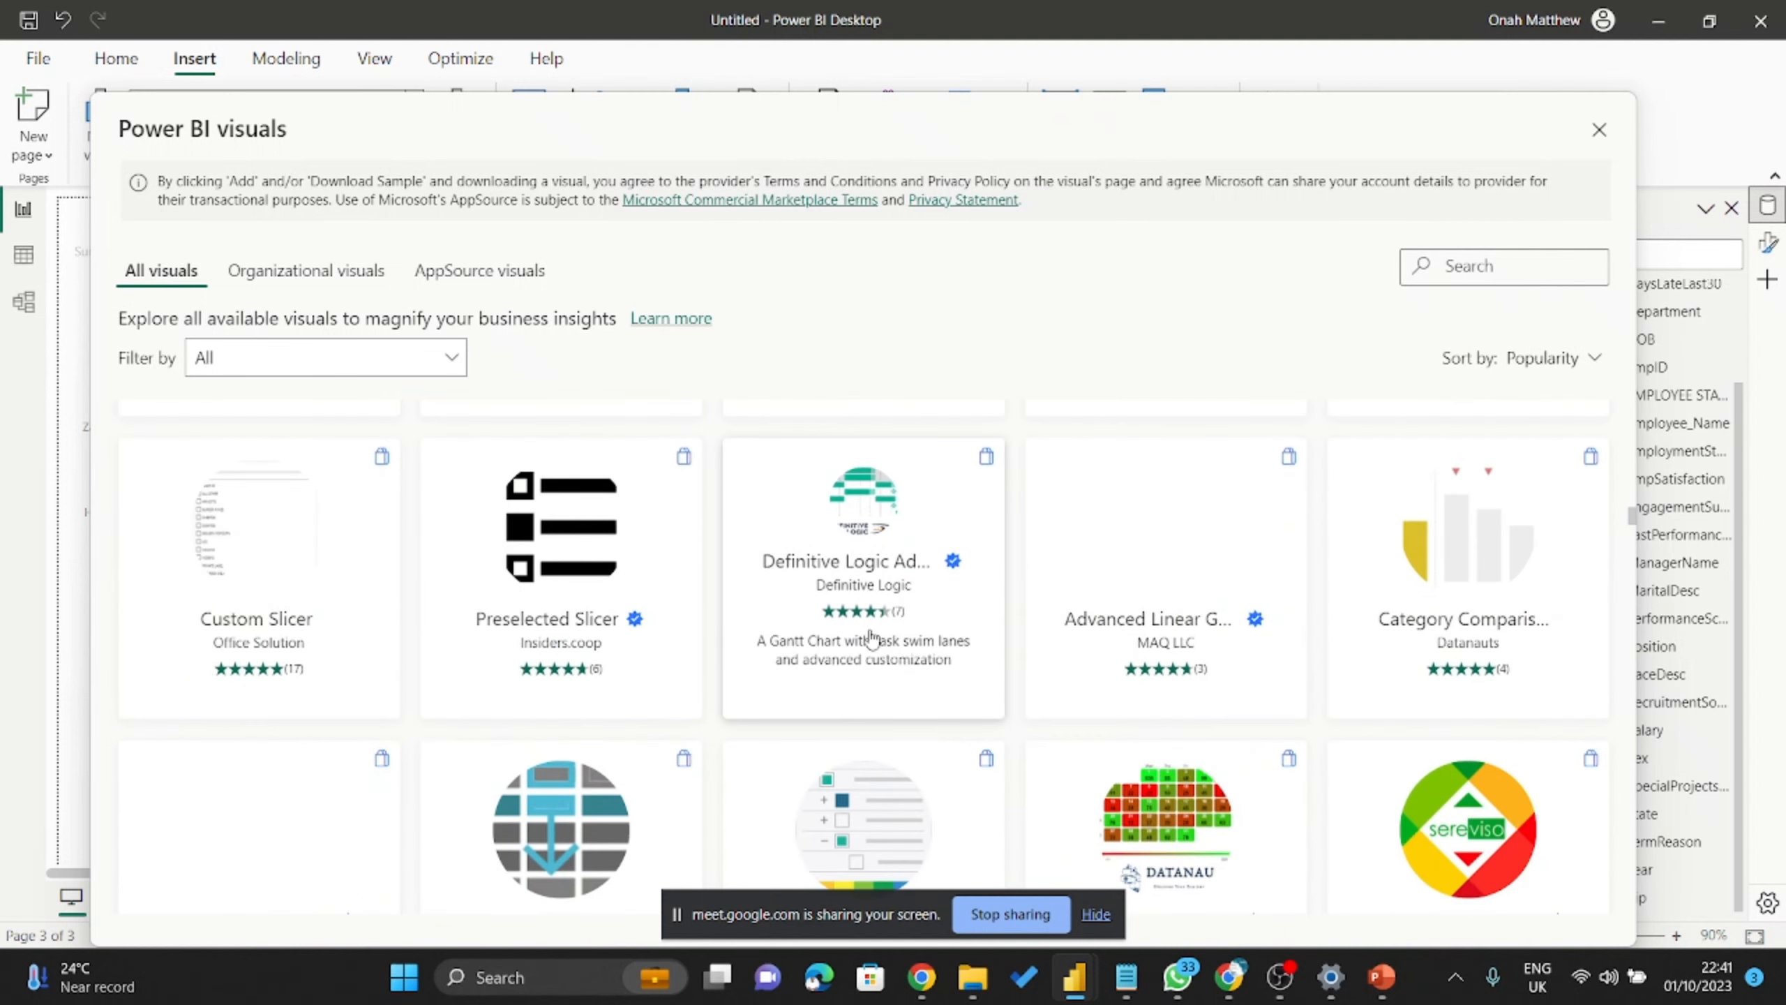
pyautogui.scroll(1, 880, 619)
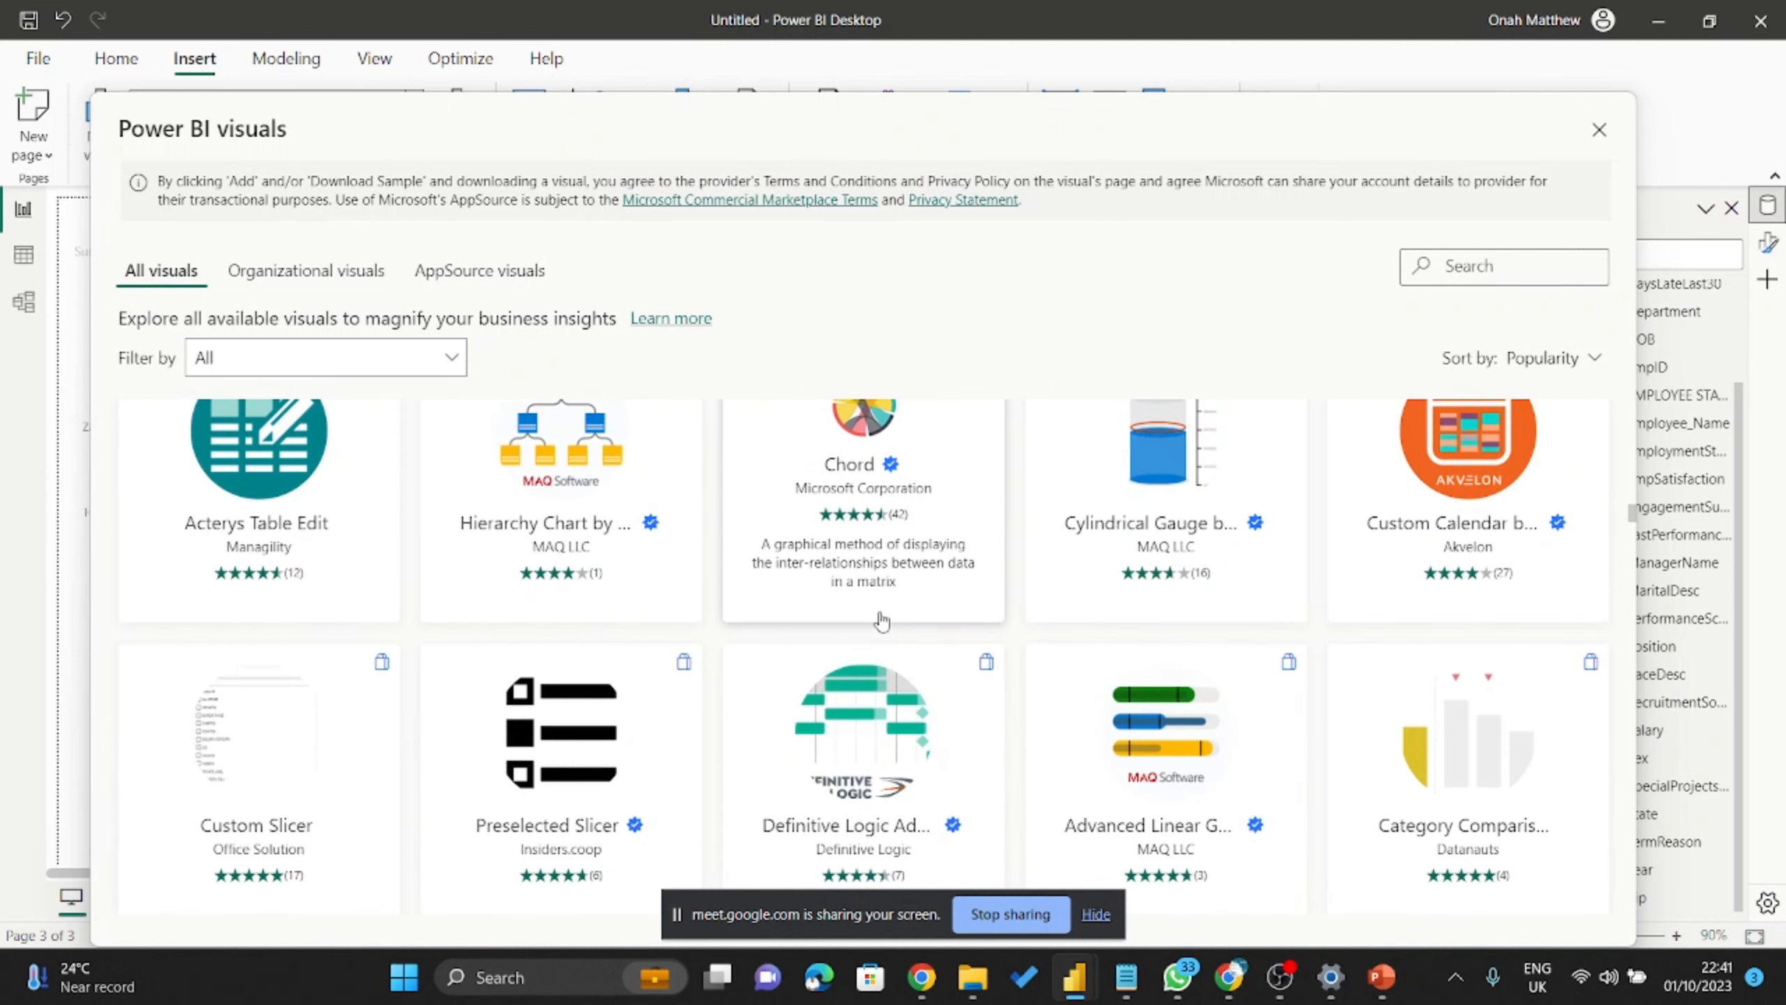
pyautogui.scroll(4, 882, 619)
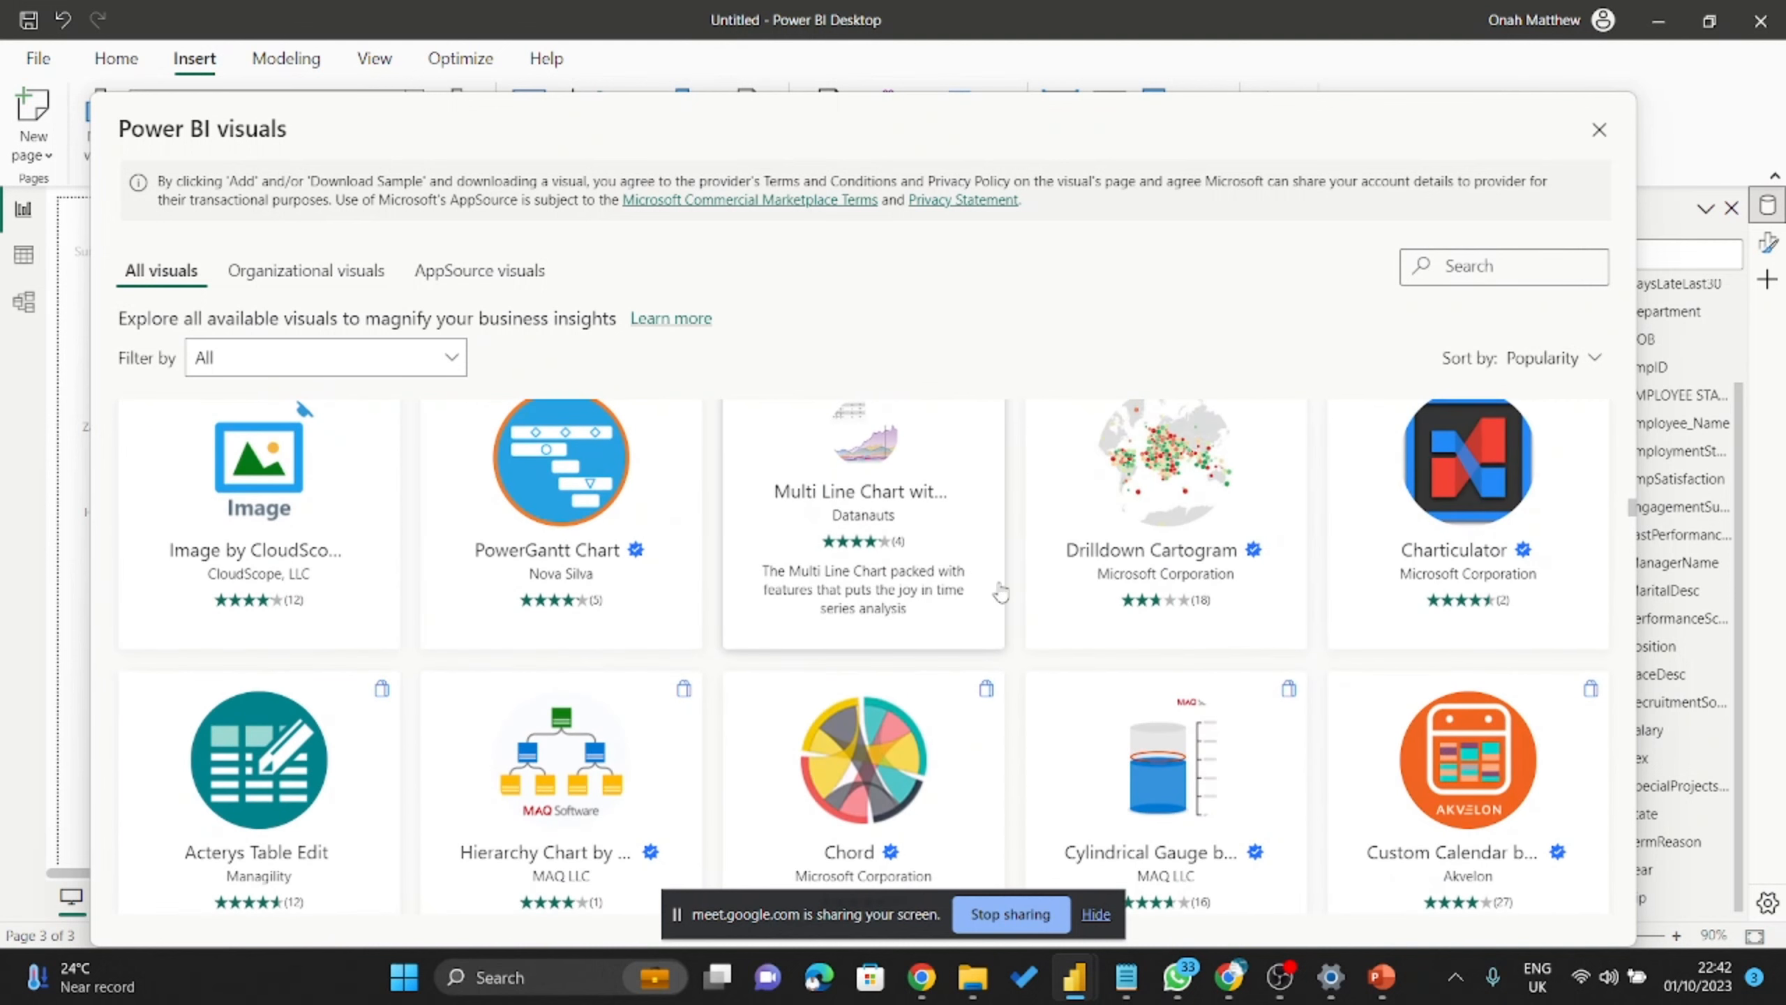
pyautogui.scroll(-1, 1041, 493)
pyautogui.scroll(5, 1026, 485)
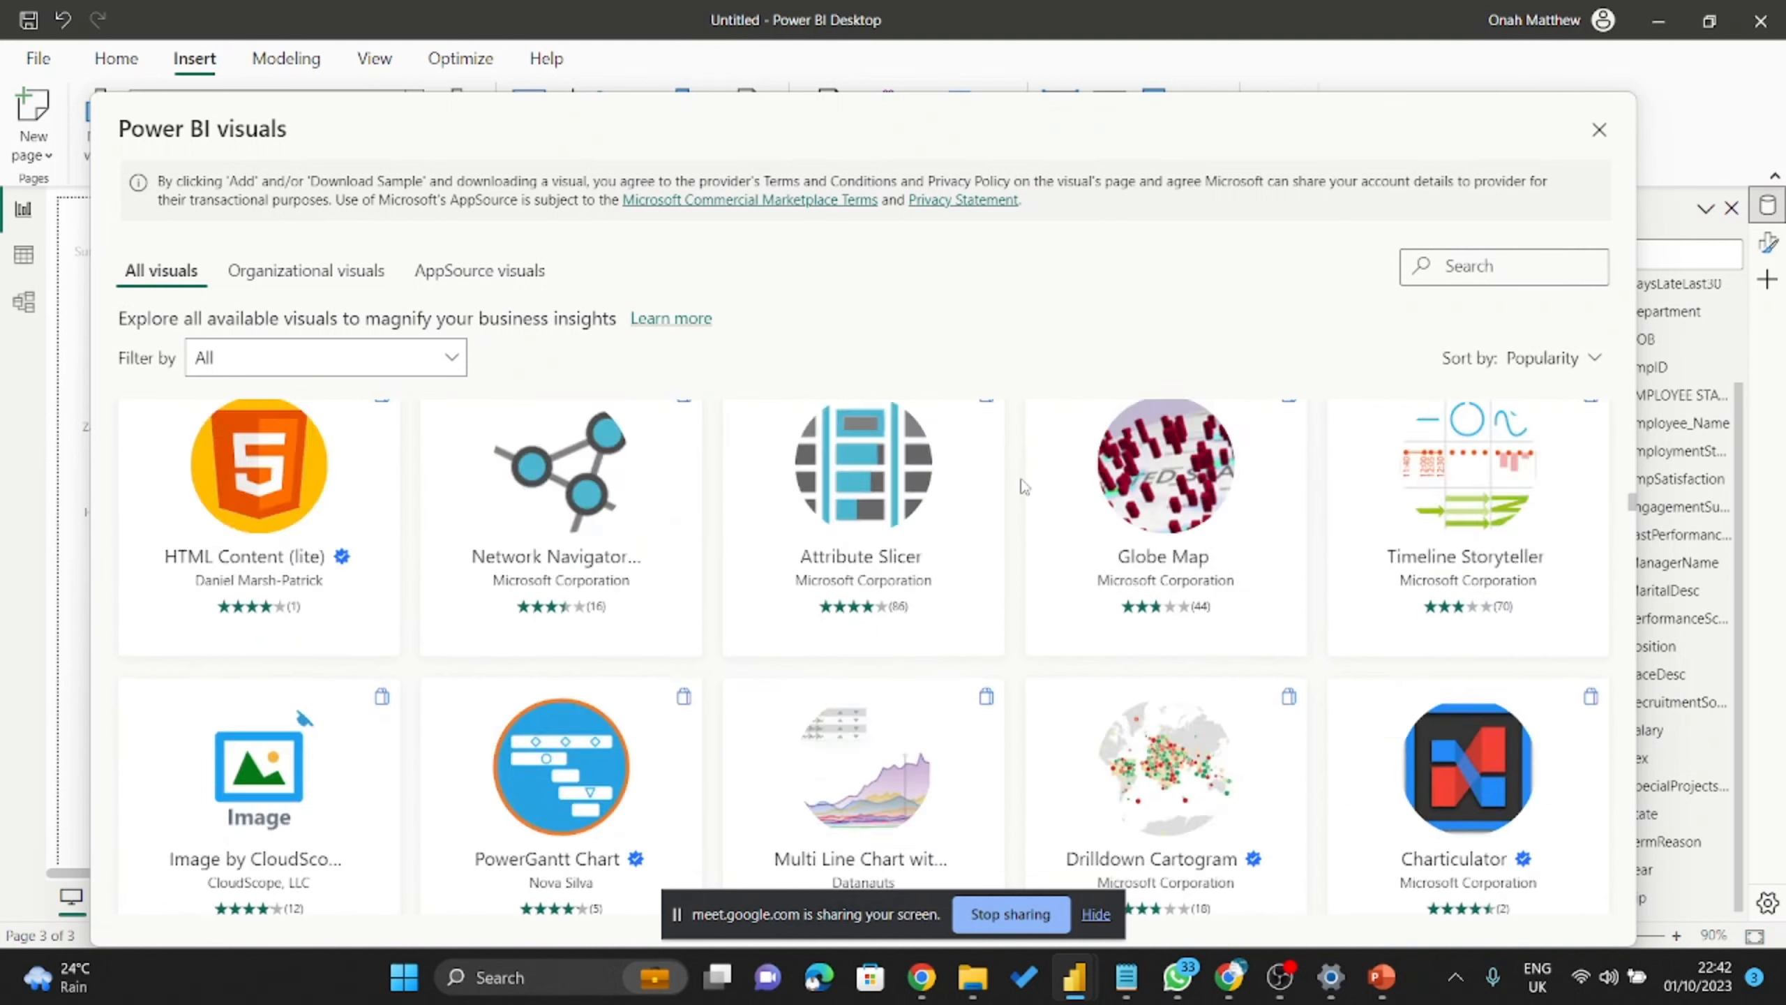
pyautogui.scroll(8, 1024, 486)
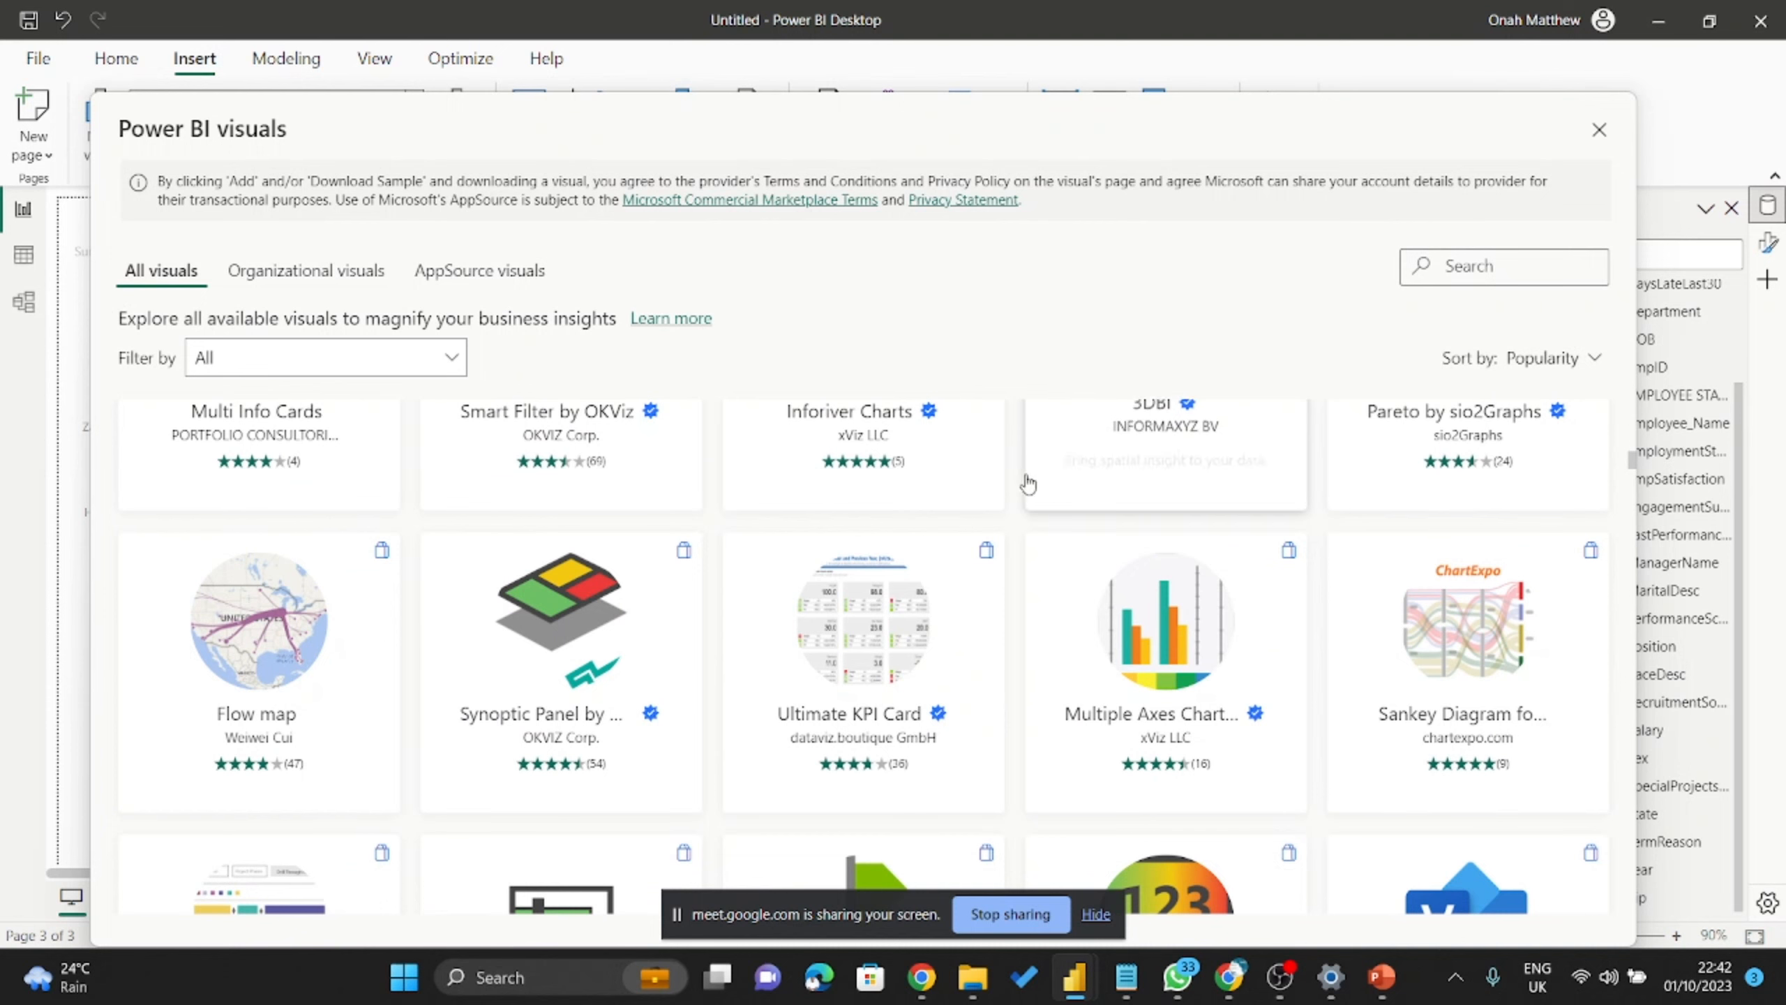
pyautogui.scroll(-6, 1024, 486)
pyautogui.scroll(2, 1046, 456)
pyautogui.scroll(10, 1047, 456)
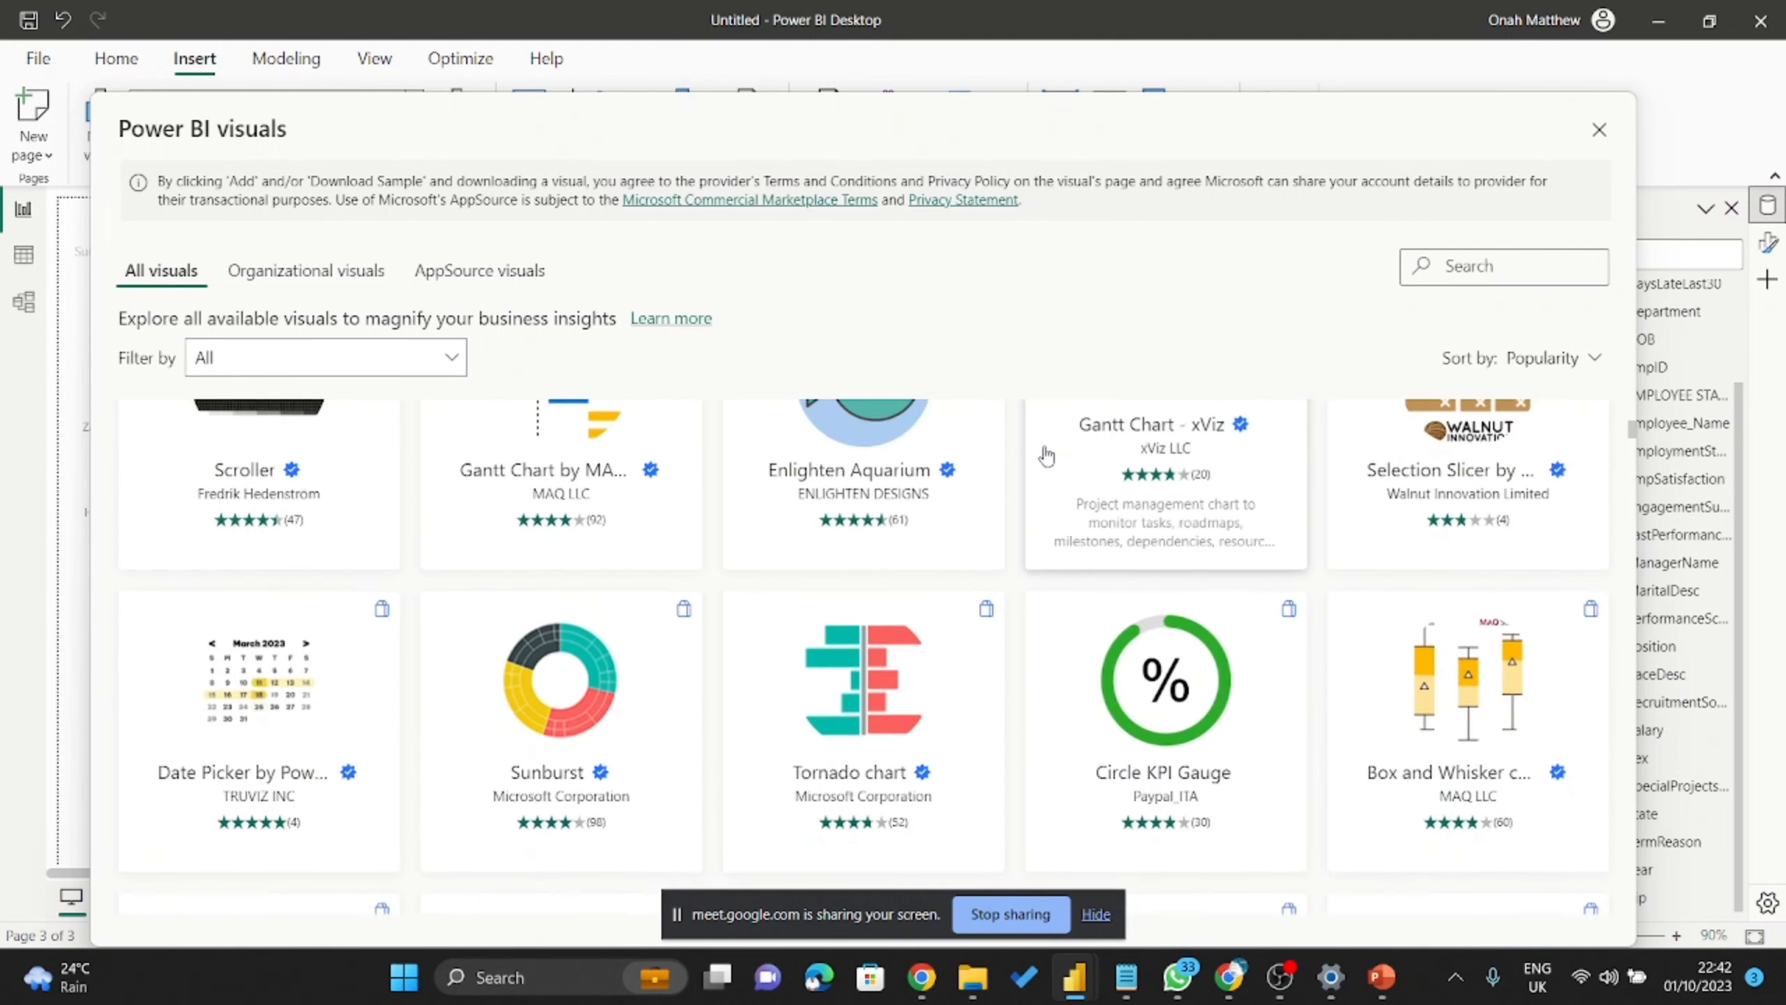
pyautogui.scroll(-2, 1046, 456)
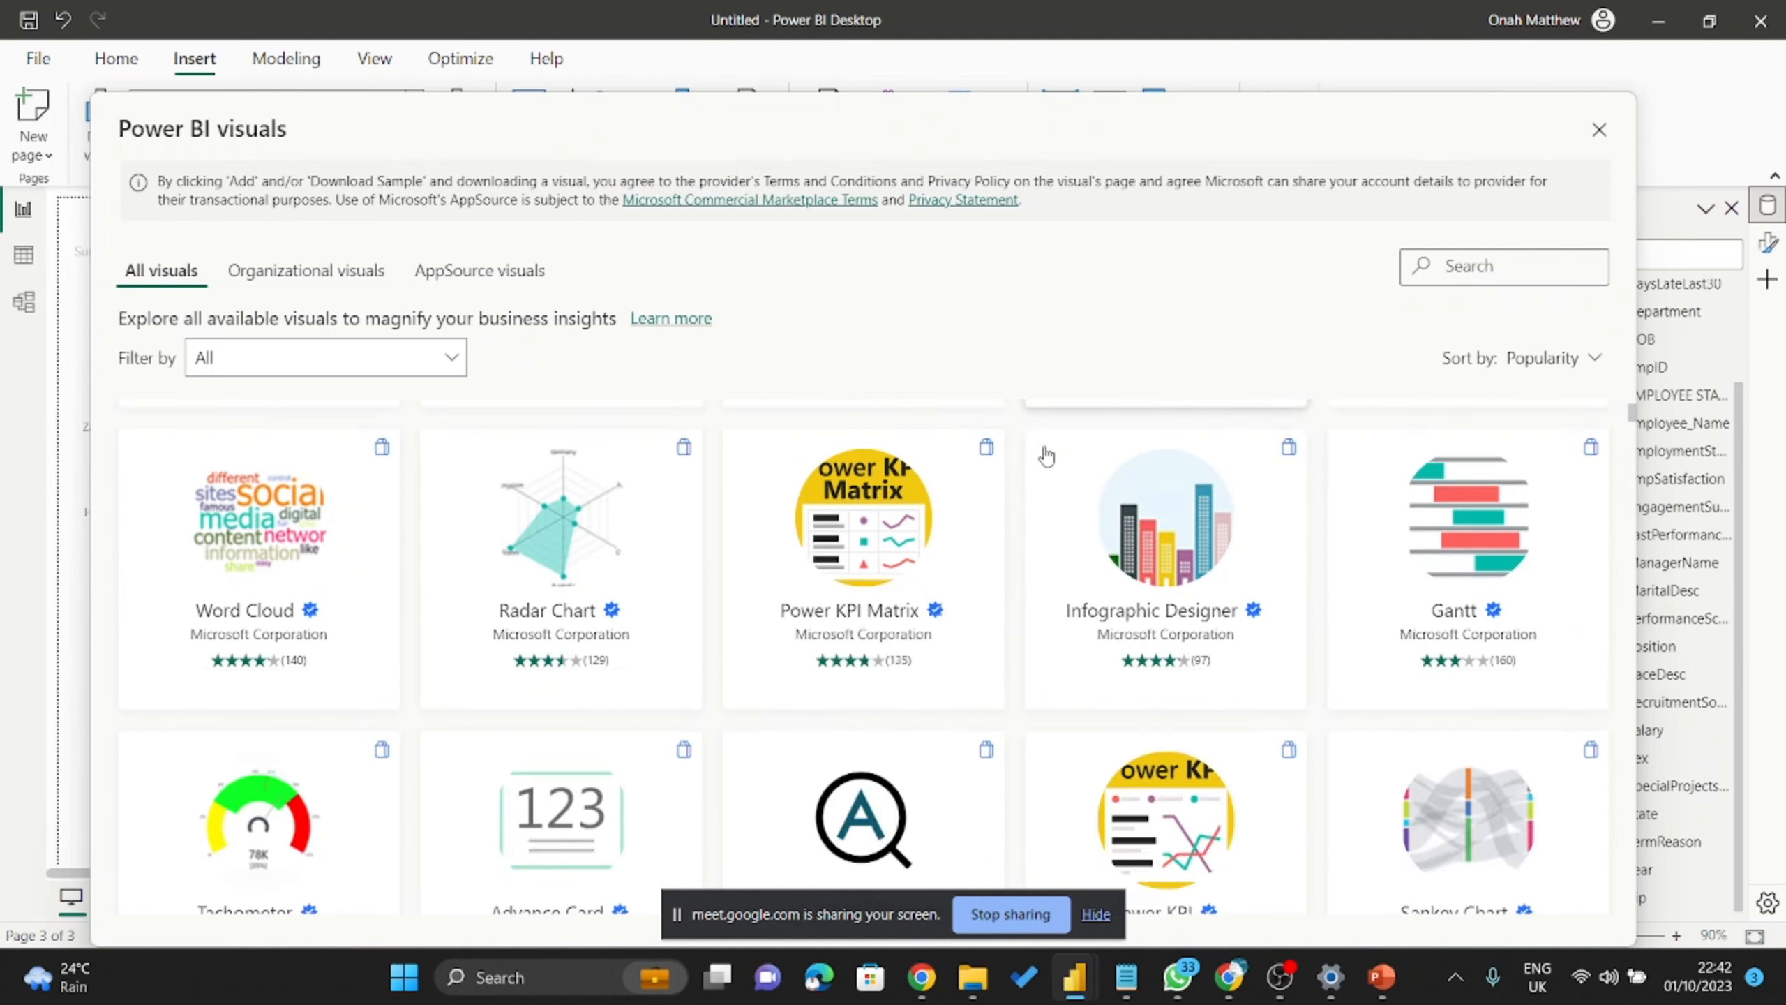
pyautogui.scroll(4, 1047, 455)
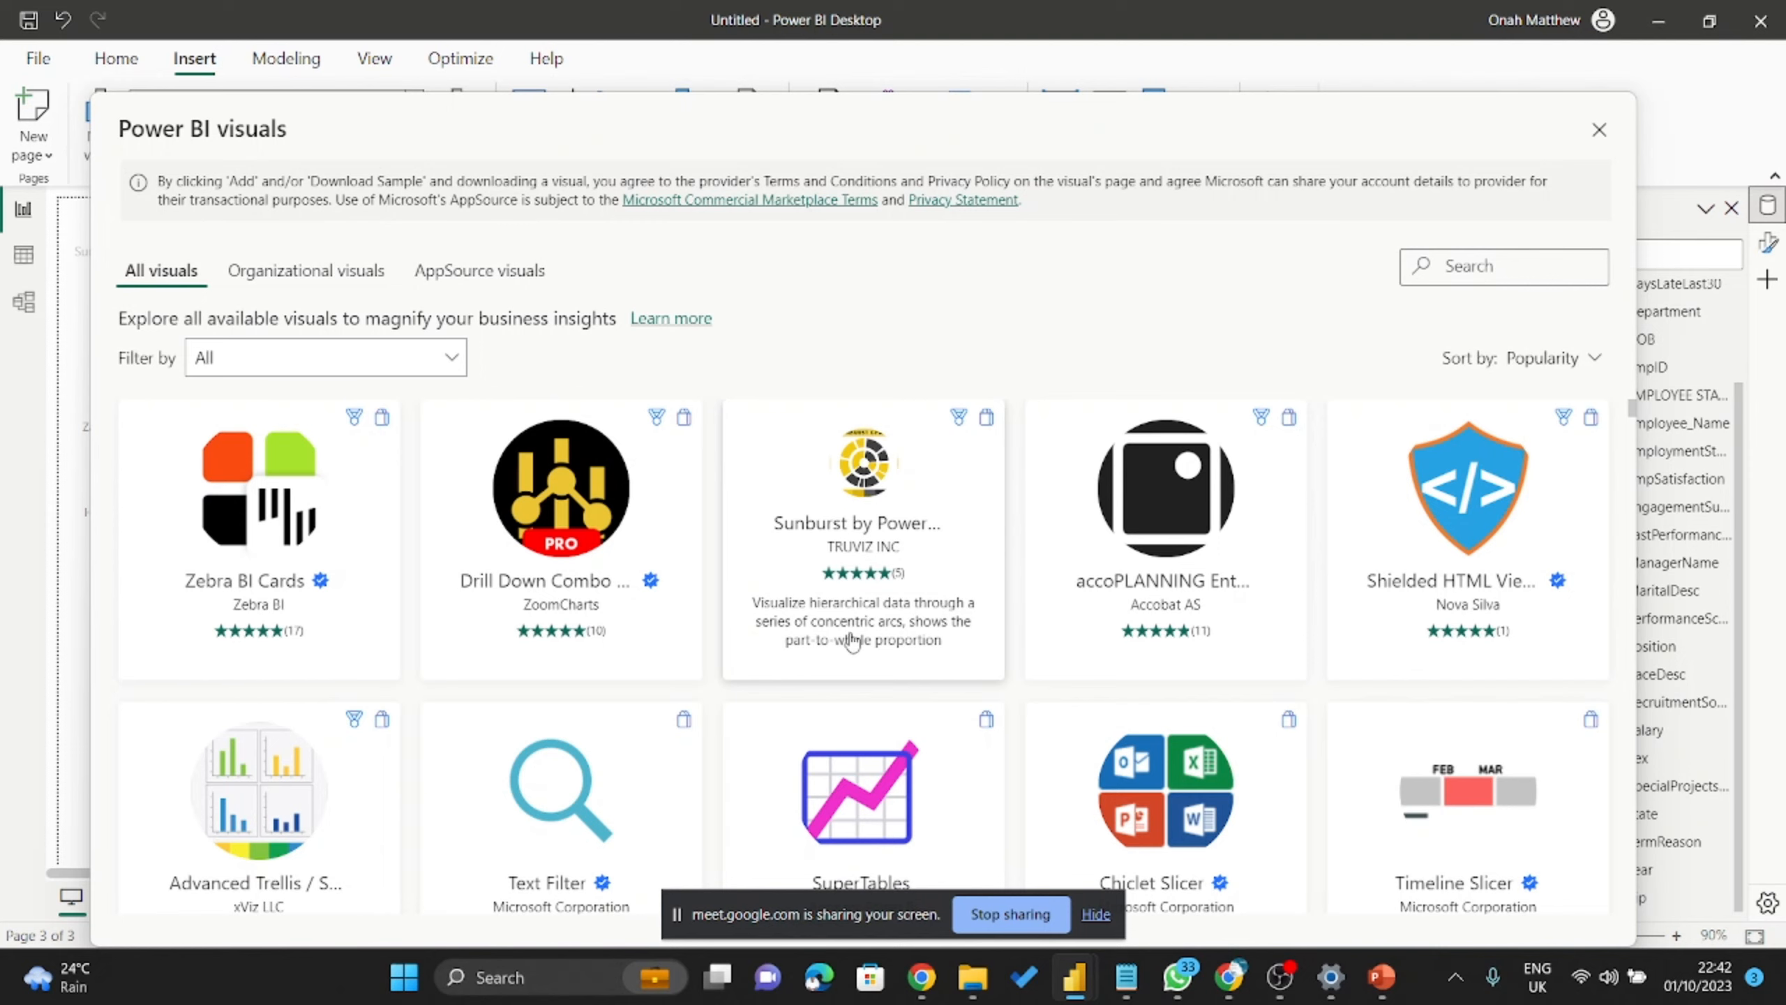
pyautogui.scroll(-3, 853, 637)
pyautogui.scroll(-1, 853, 637)
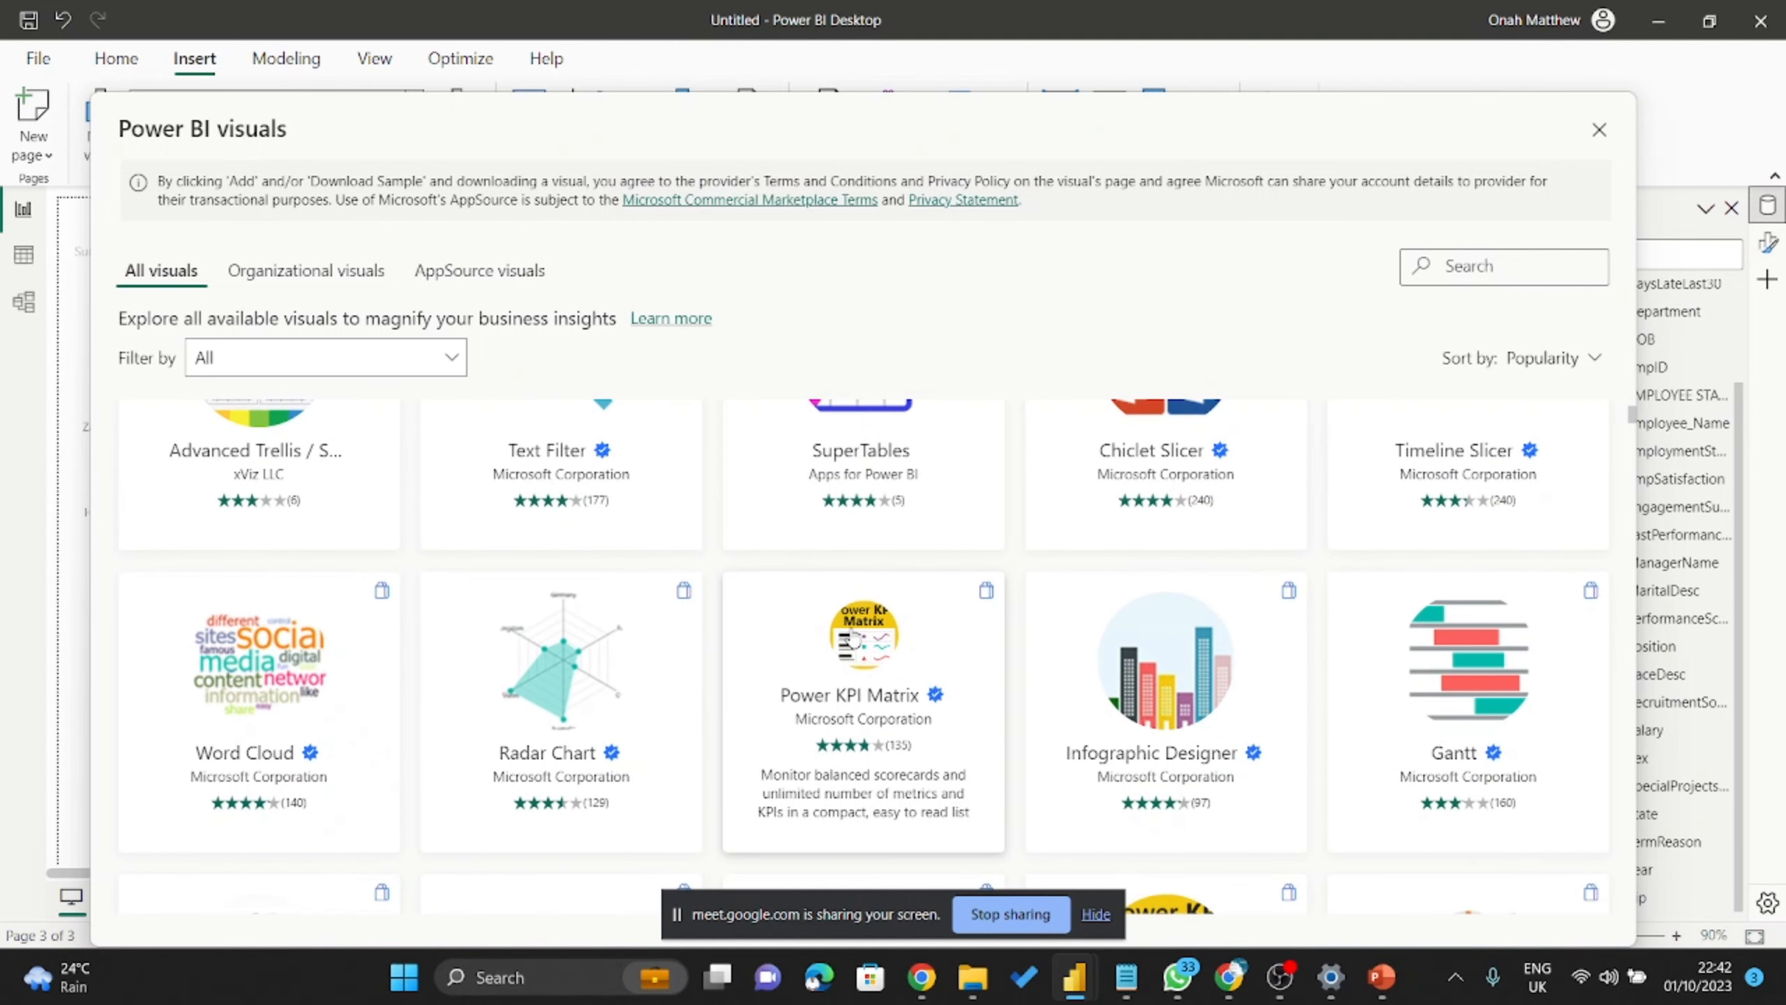
pyautogui.scroll(-1, 853, 637)
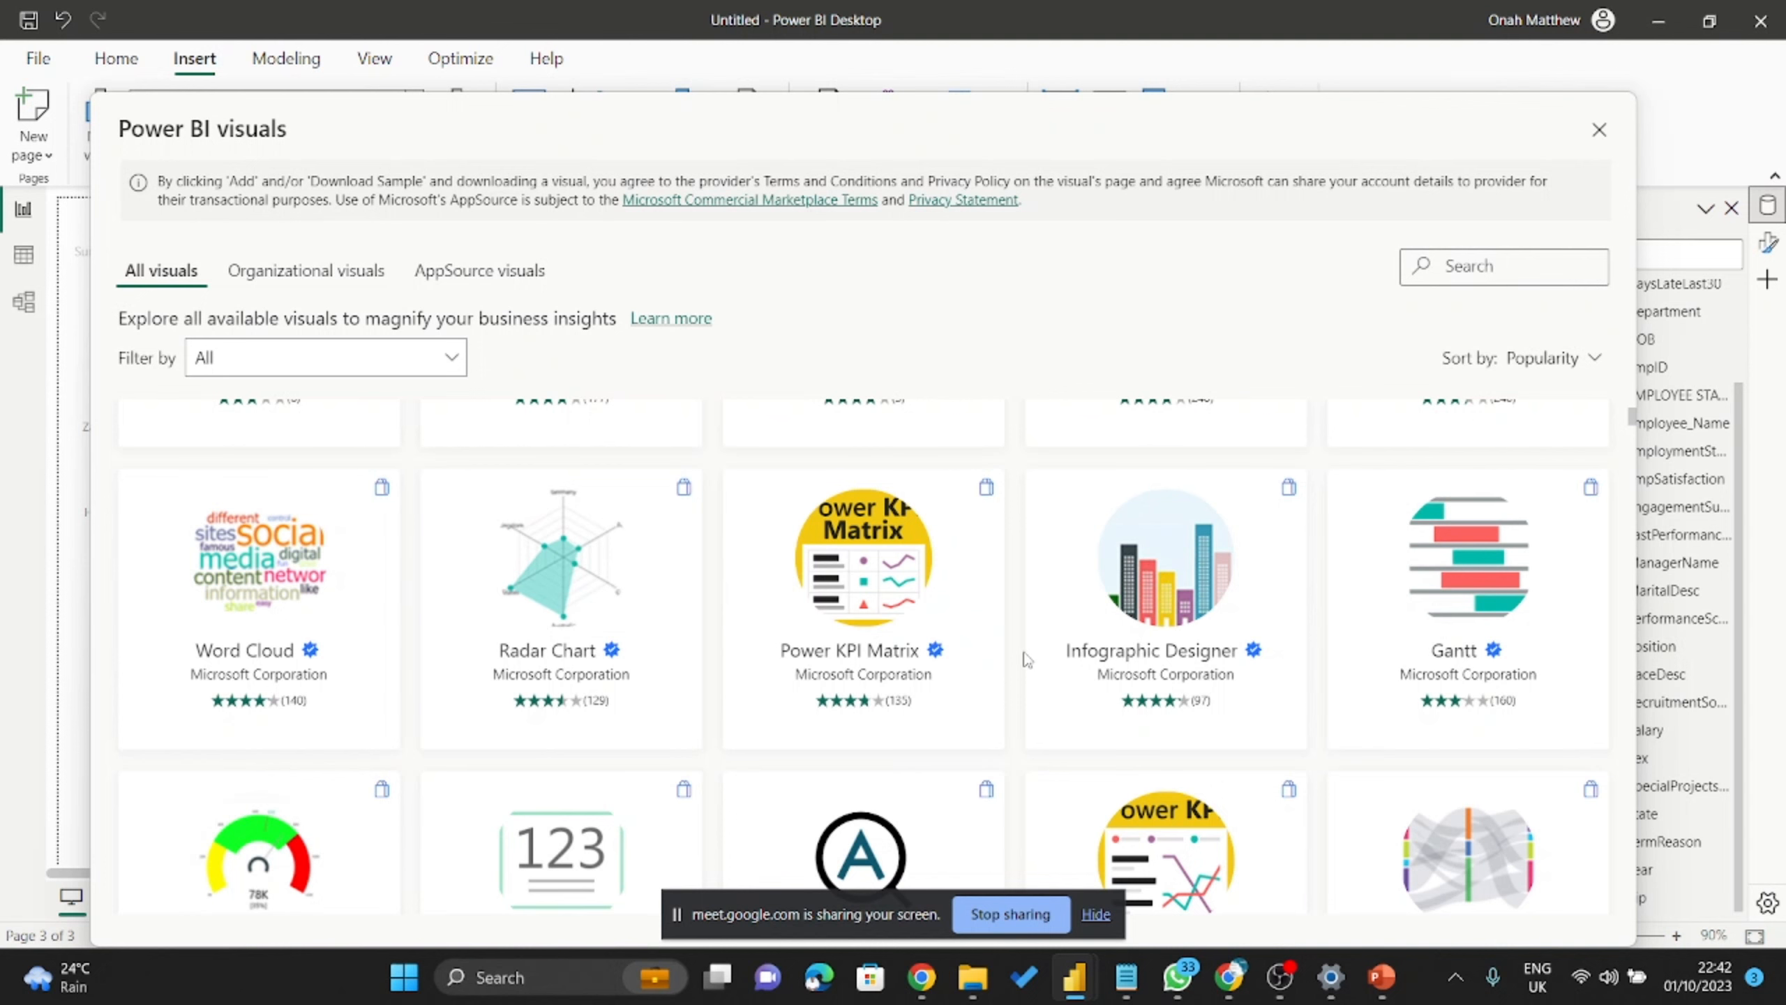
pyautogui.scroll(-3, 855, 651)
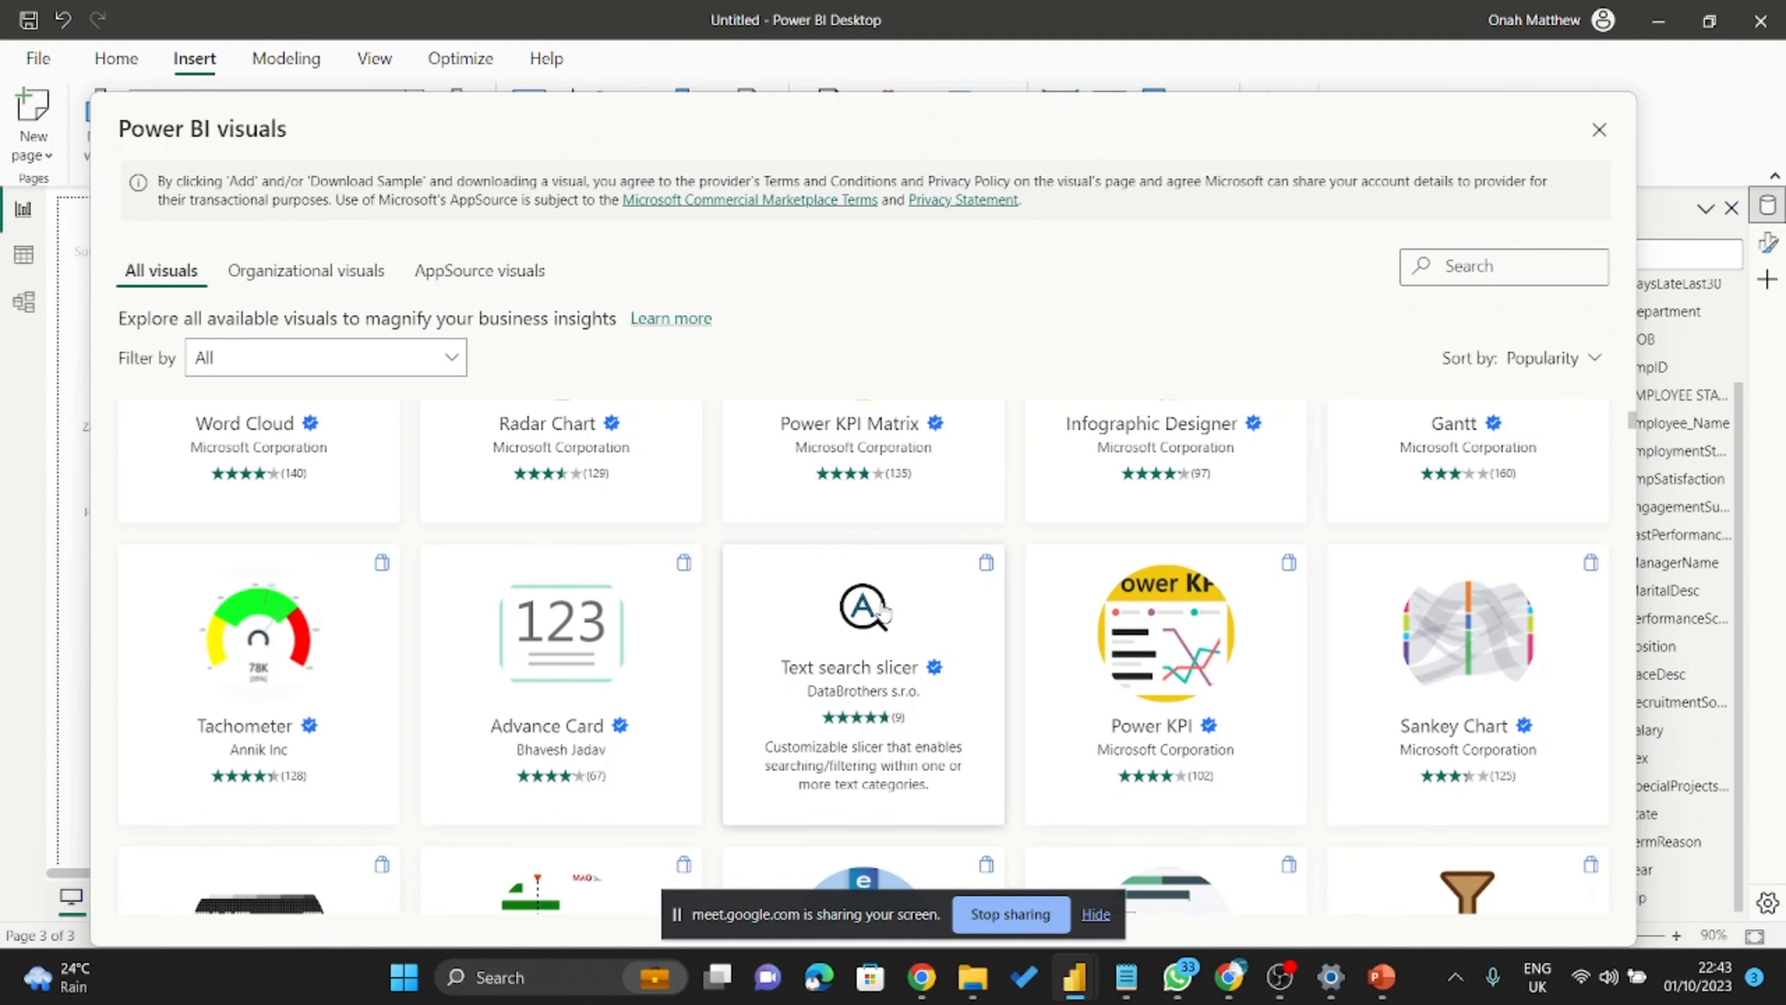
pyautogui.scroll(-1, 808, 524)
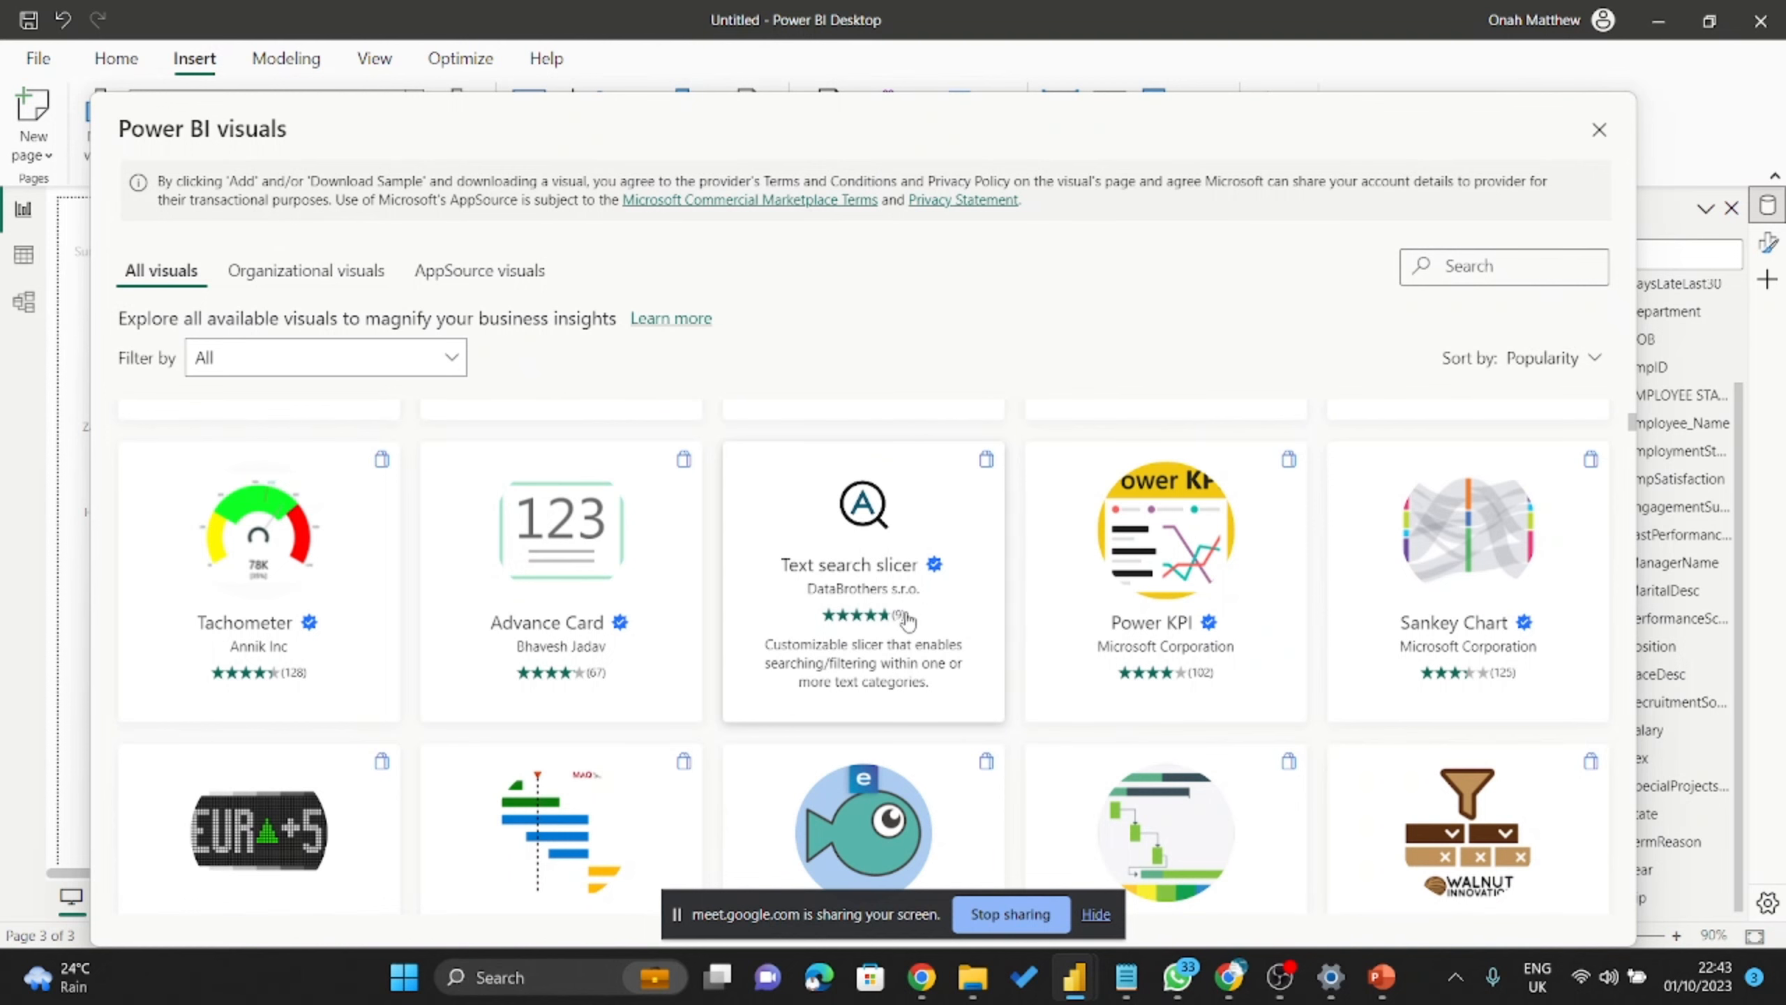
pyautogui.scroll(-5, 909, 619)
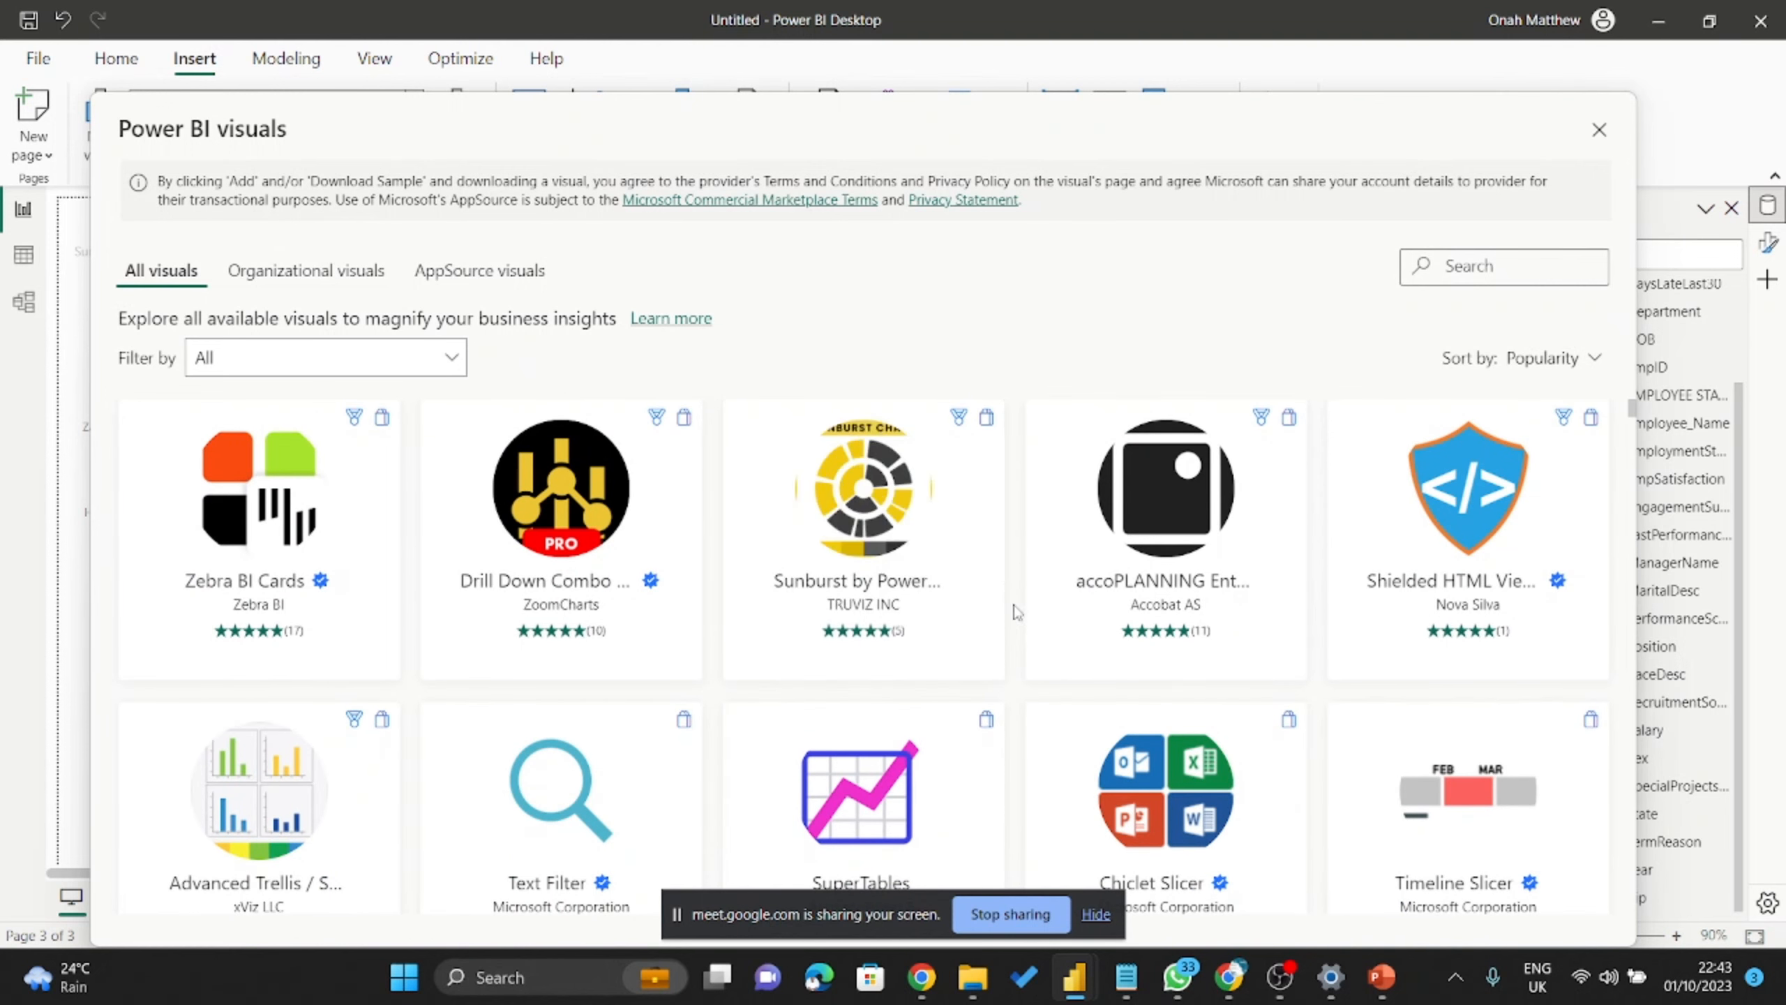
pyautogui.scroll(-5, 1090, 581)
pyautogui.scroll(-3, 1090, 580)
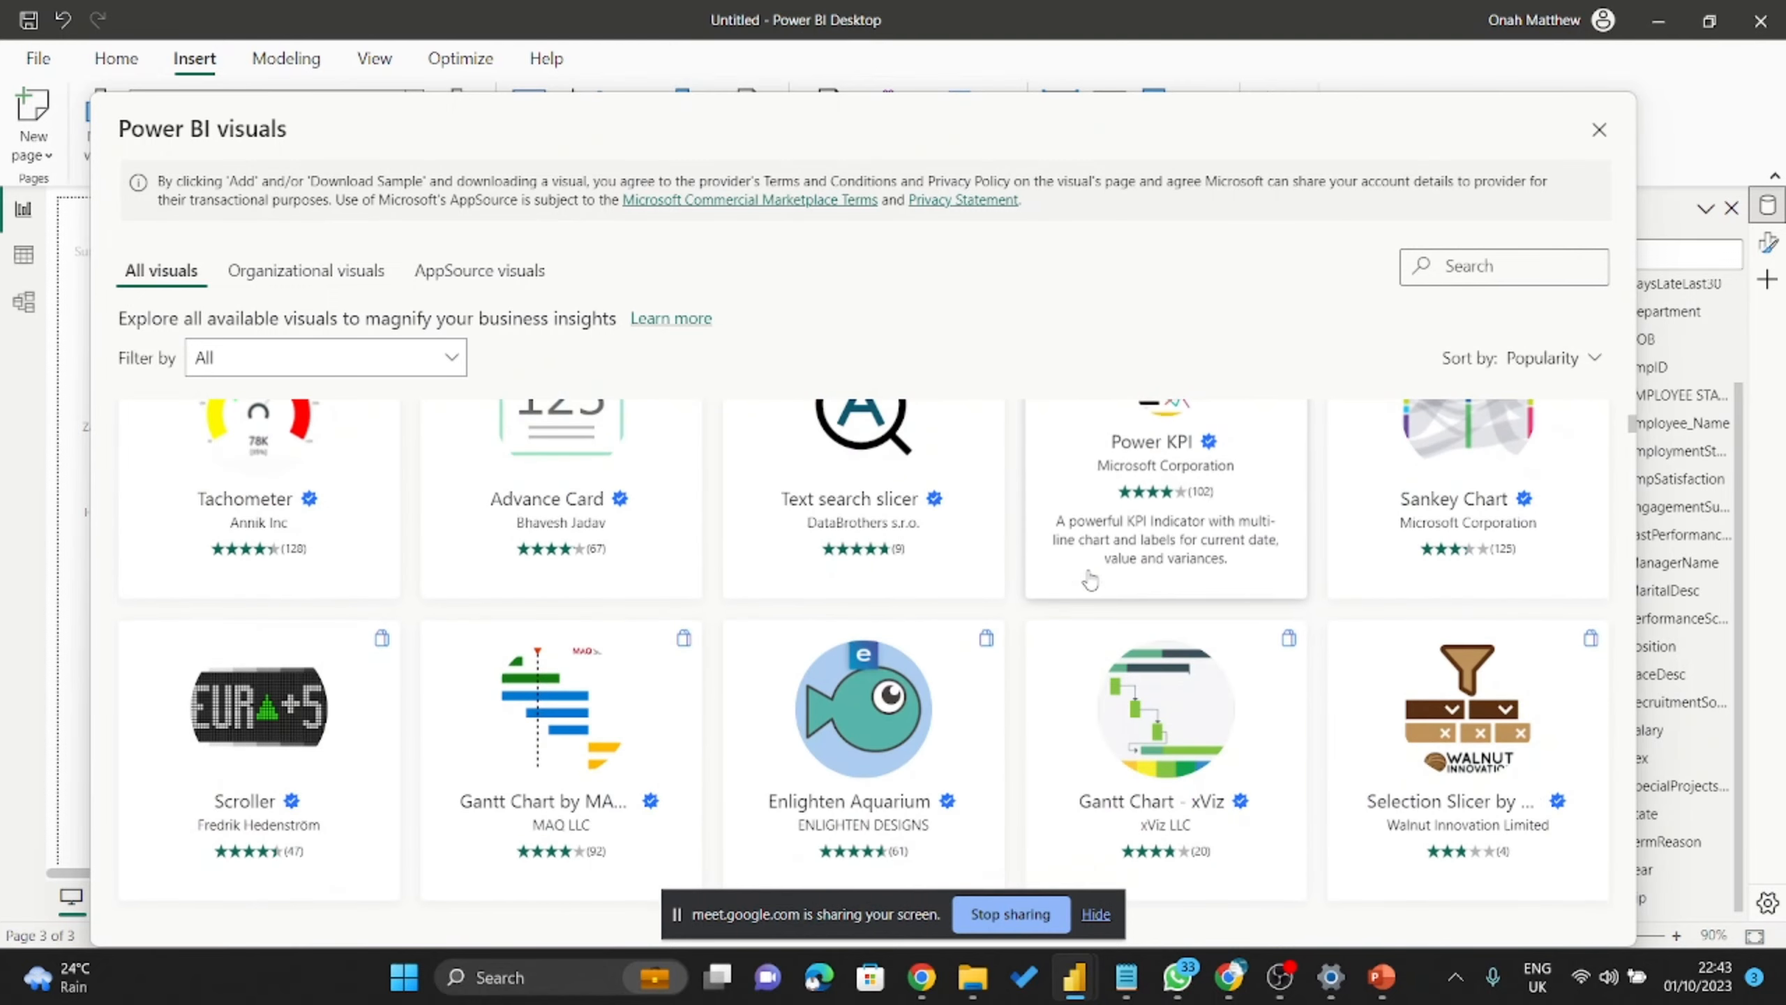
pyautogui.scroll(10, 1125, 591)
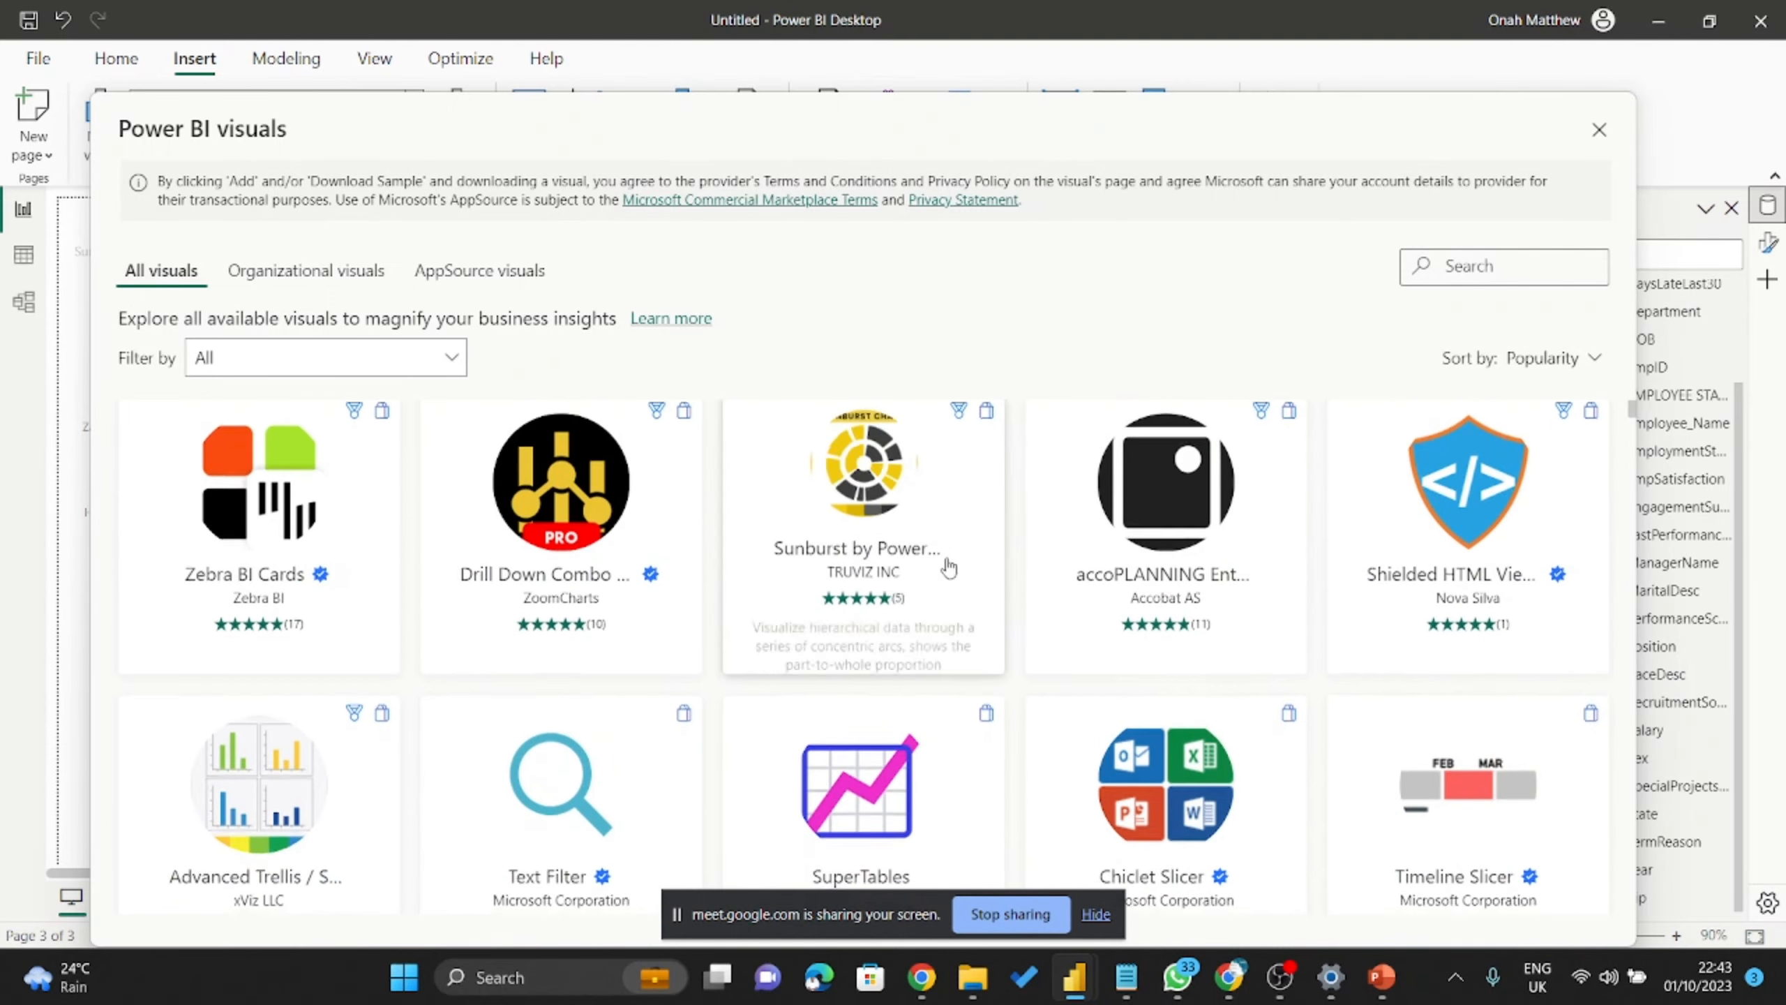
pyautogui.scroll(-15, 914, 584)
pyautogui.scroll(-10, 954, 589)
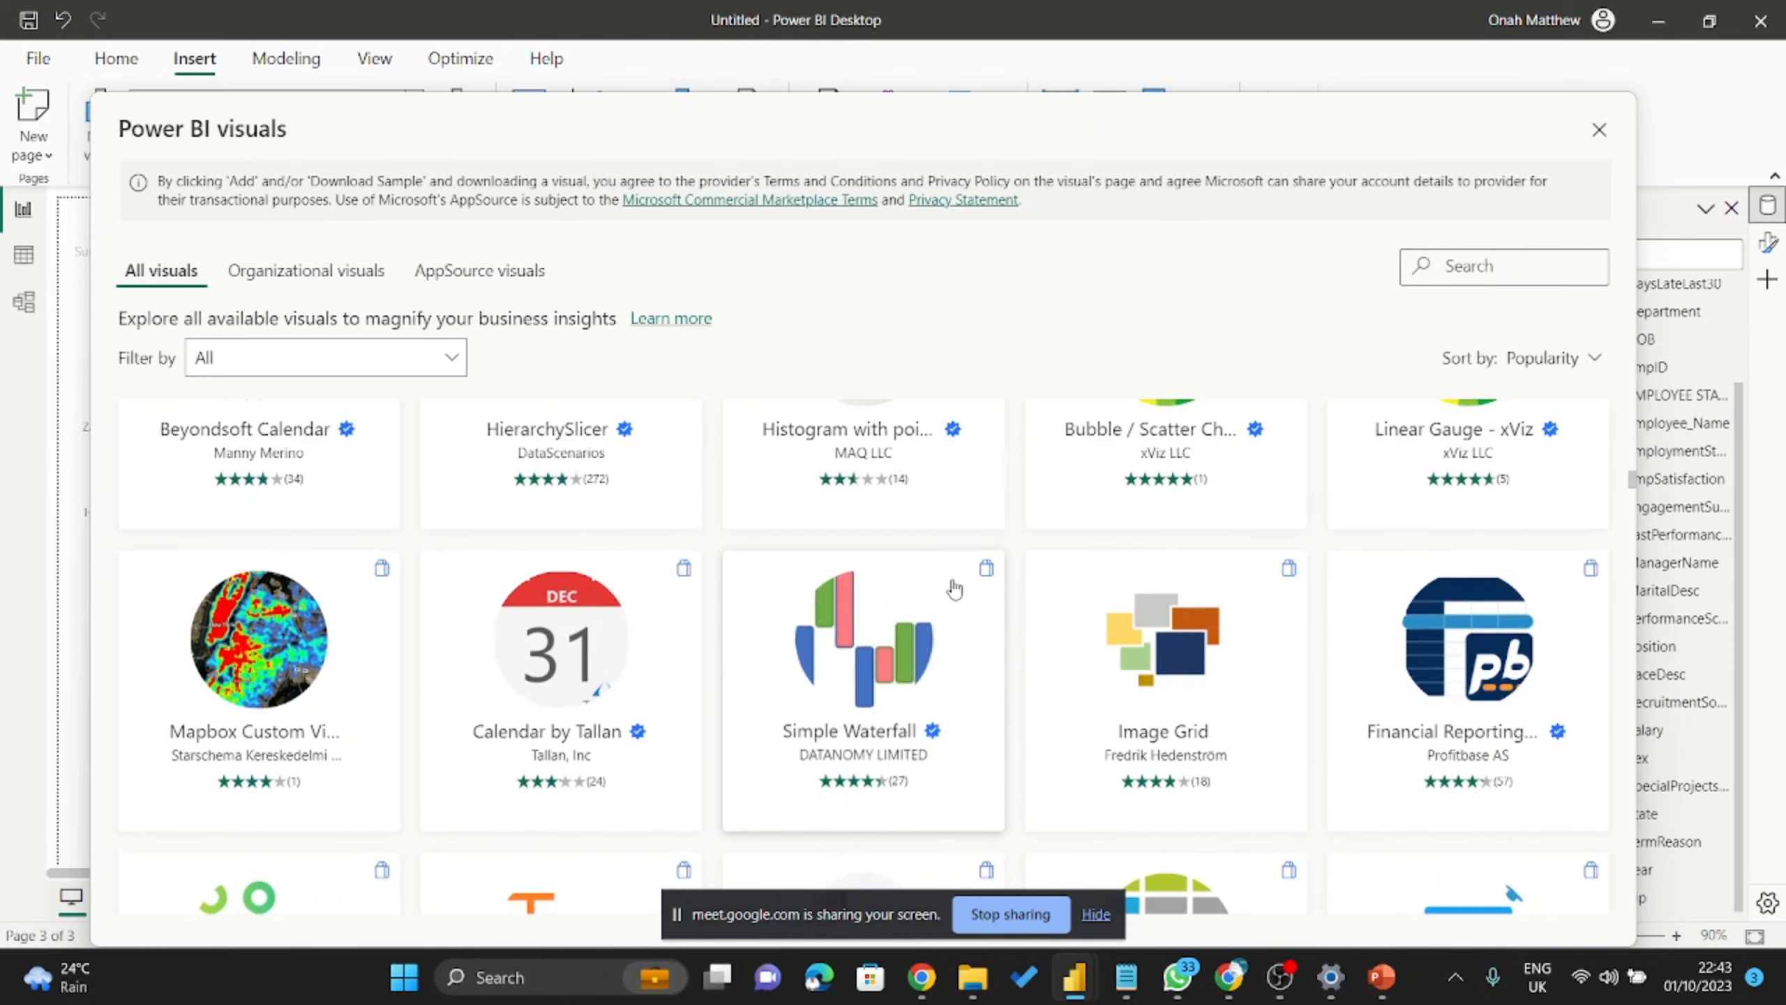
pyautogui.scroll(-10, 954, 590)
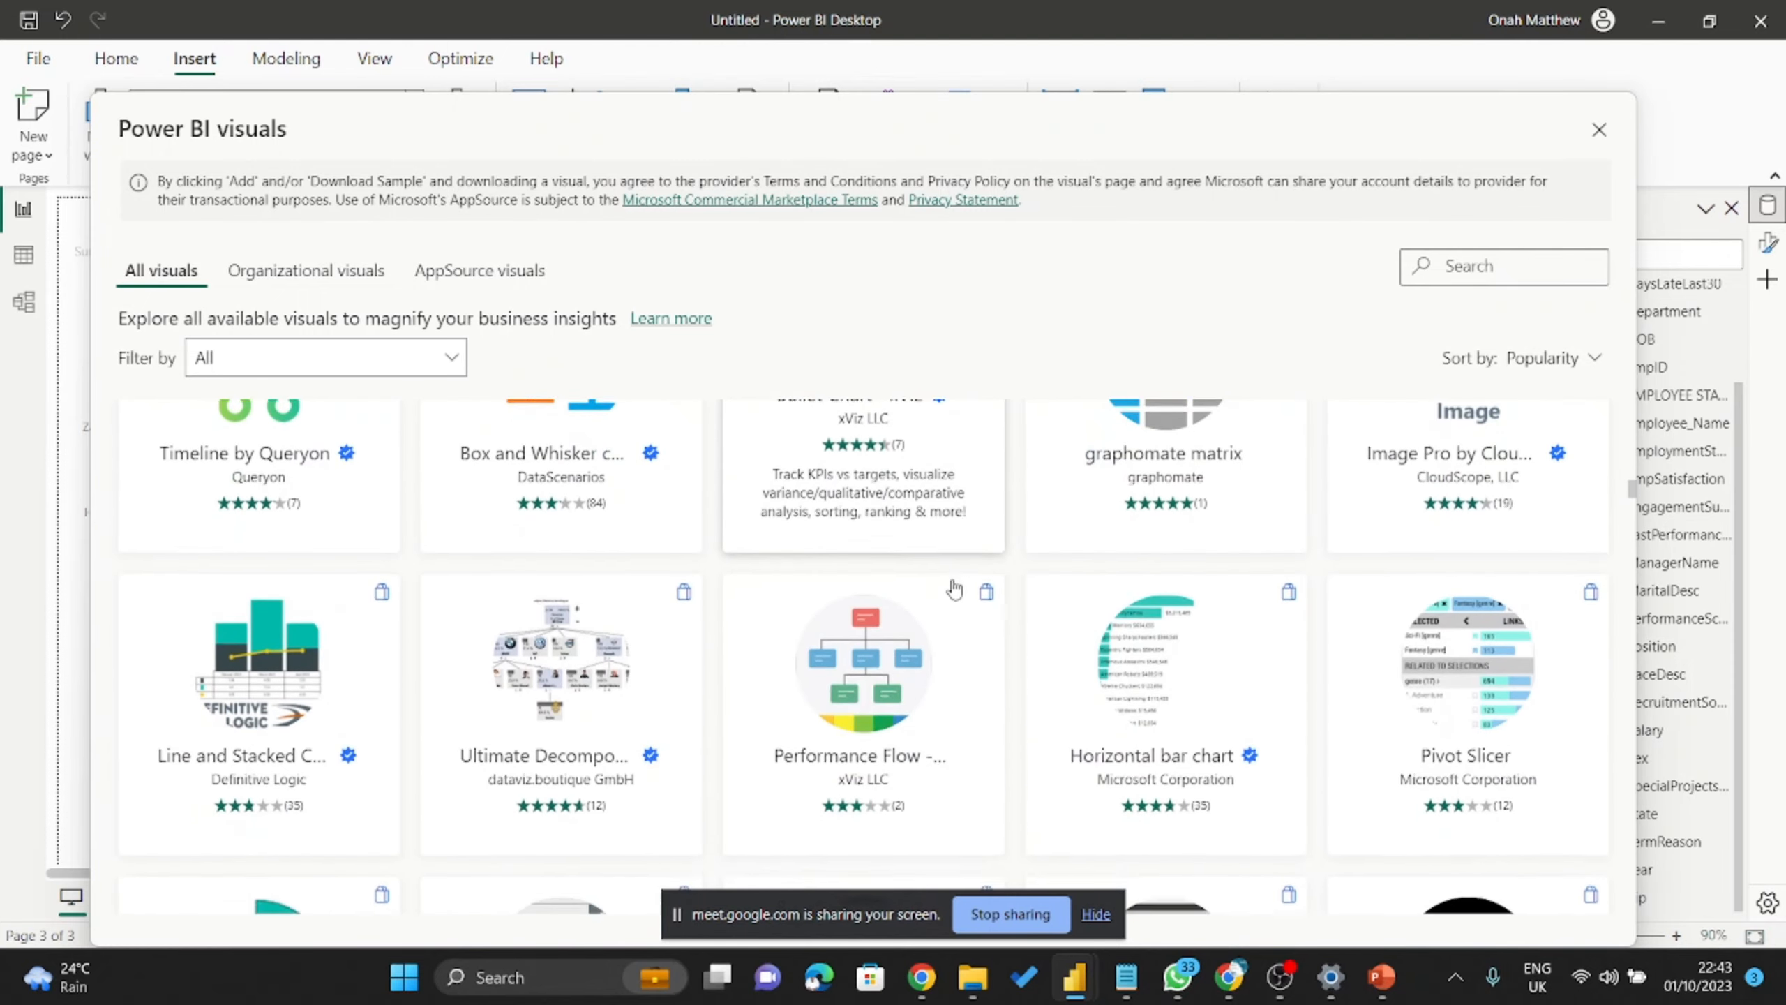
pyautogui.scroll(-10, 955, 590)
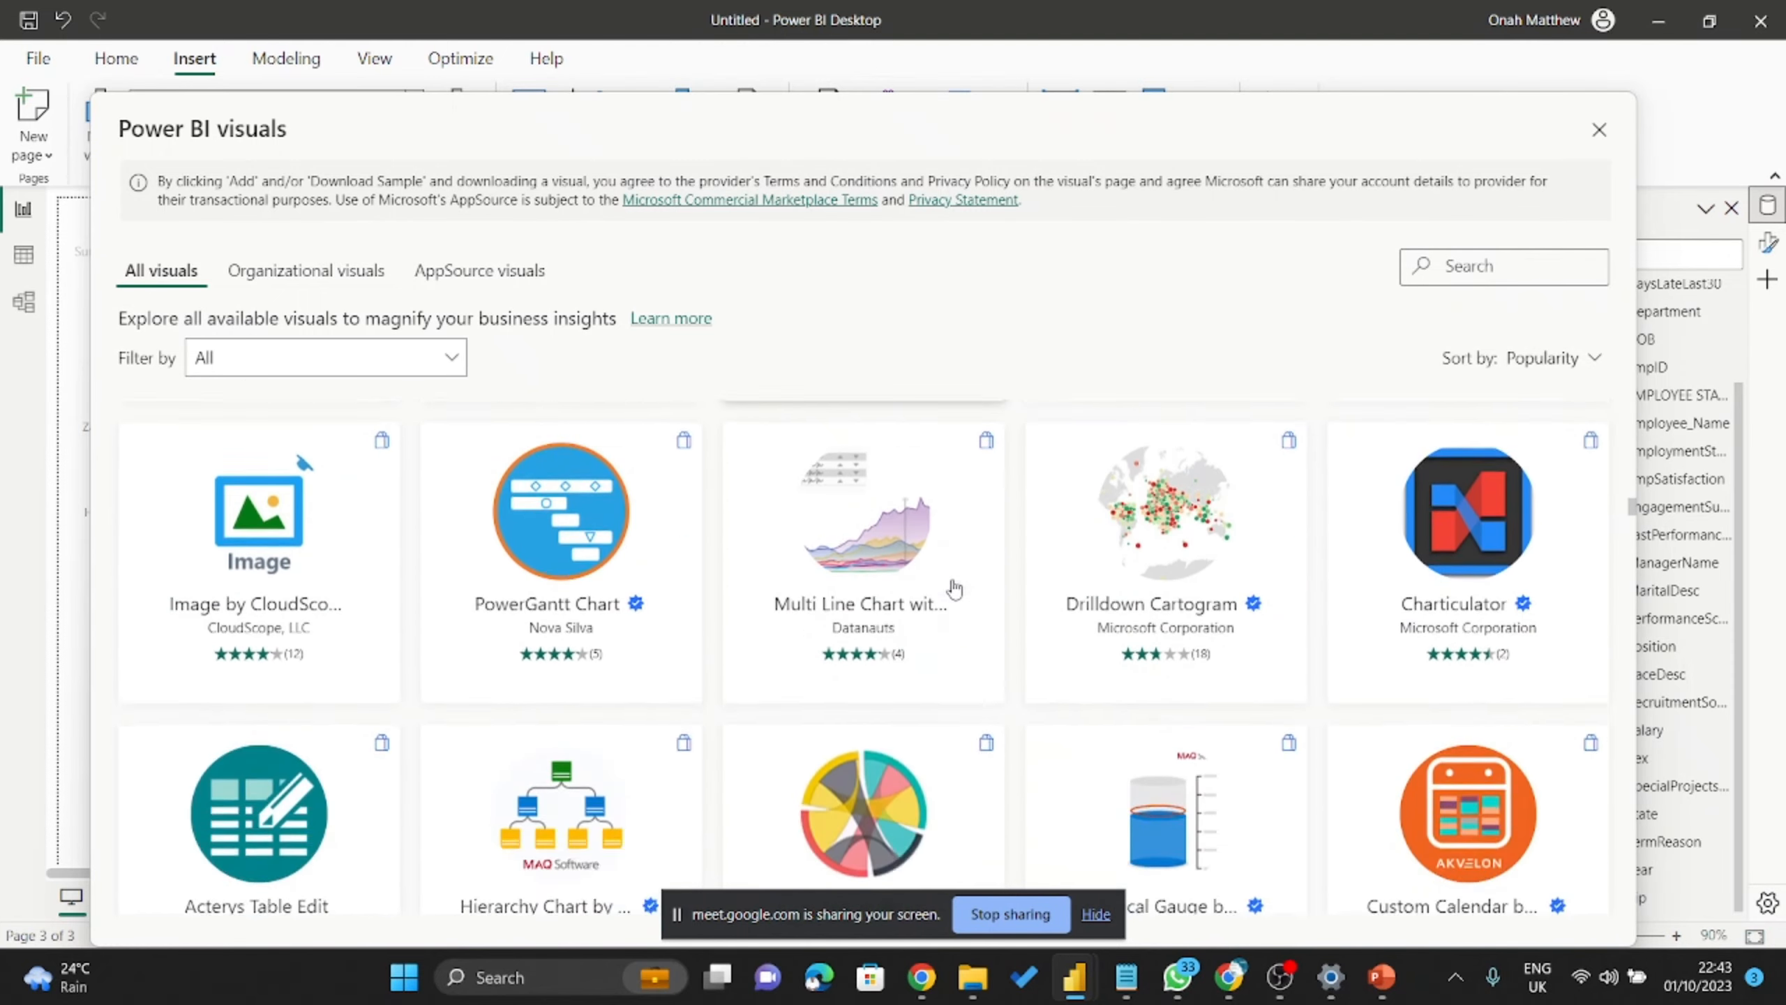
pyautogui.scroll(-10, 955, 590)
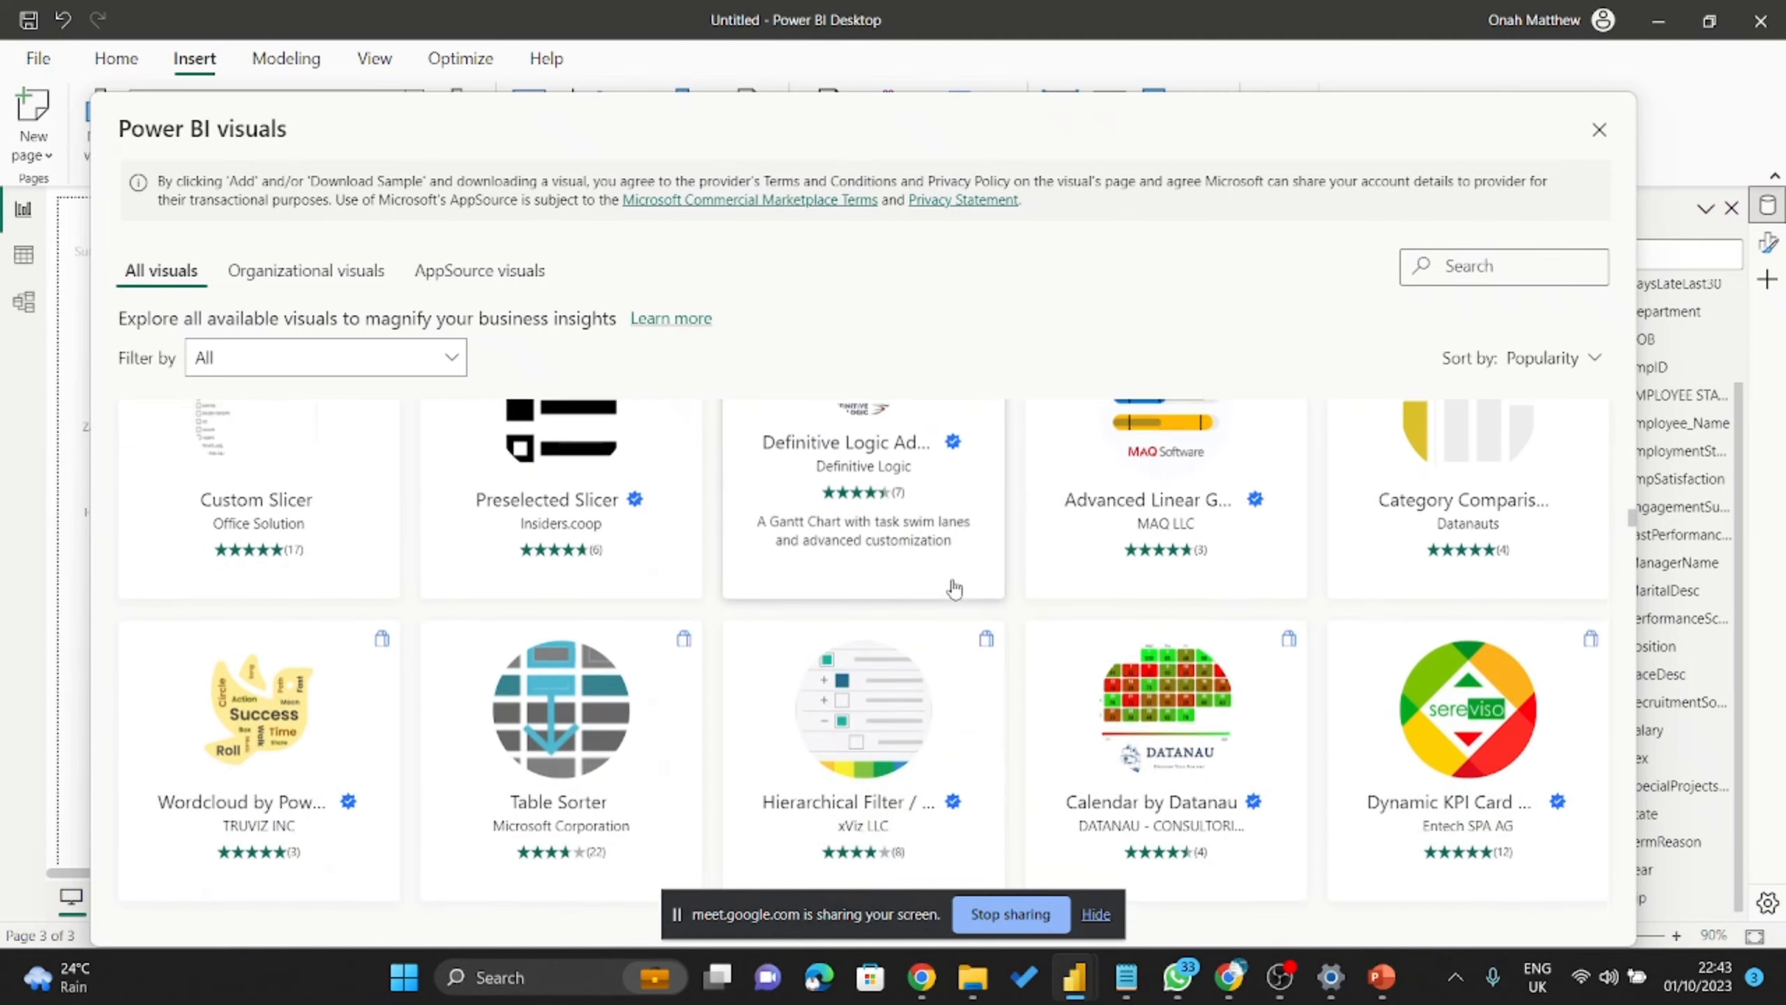
pyautogui.scroll(5, 954, 589)
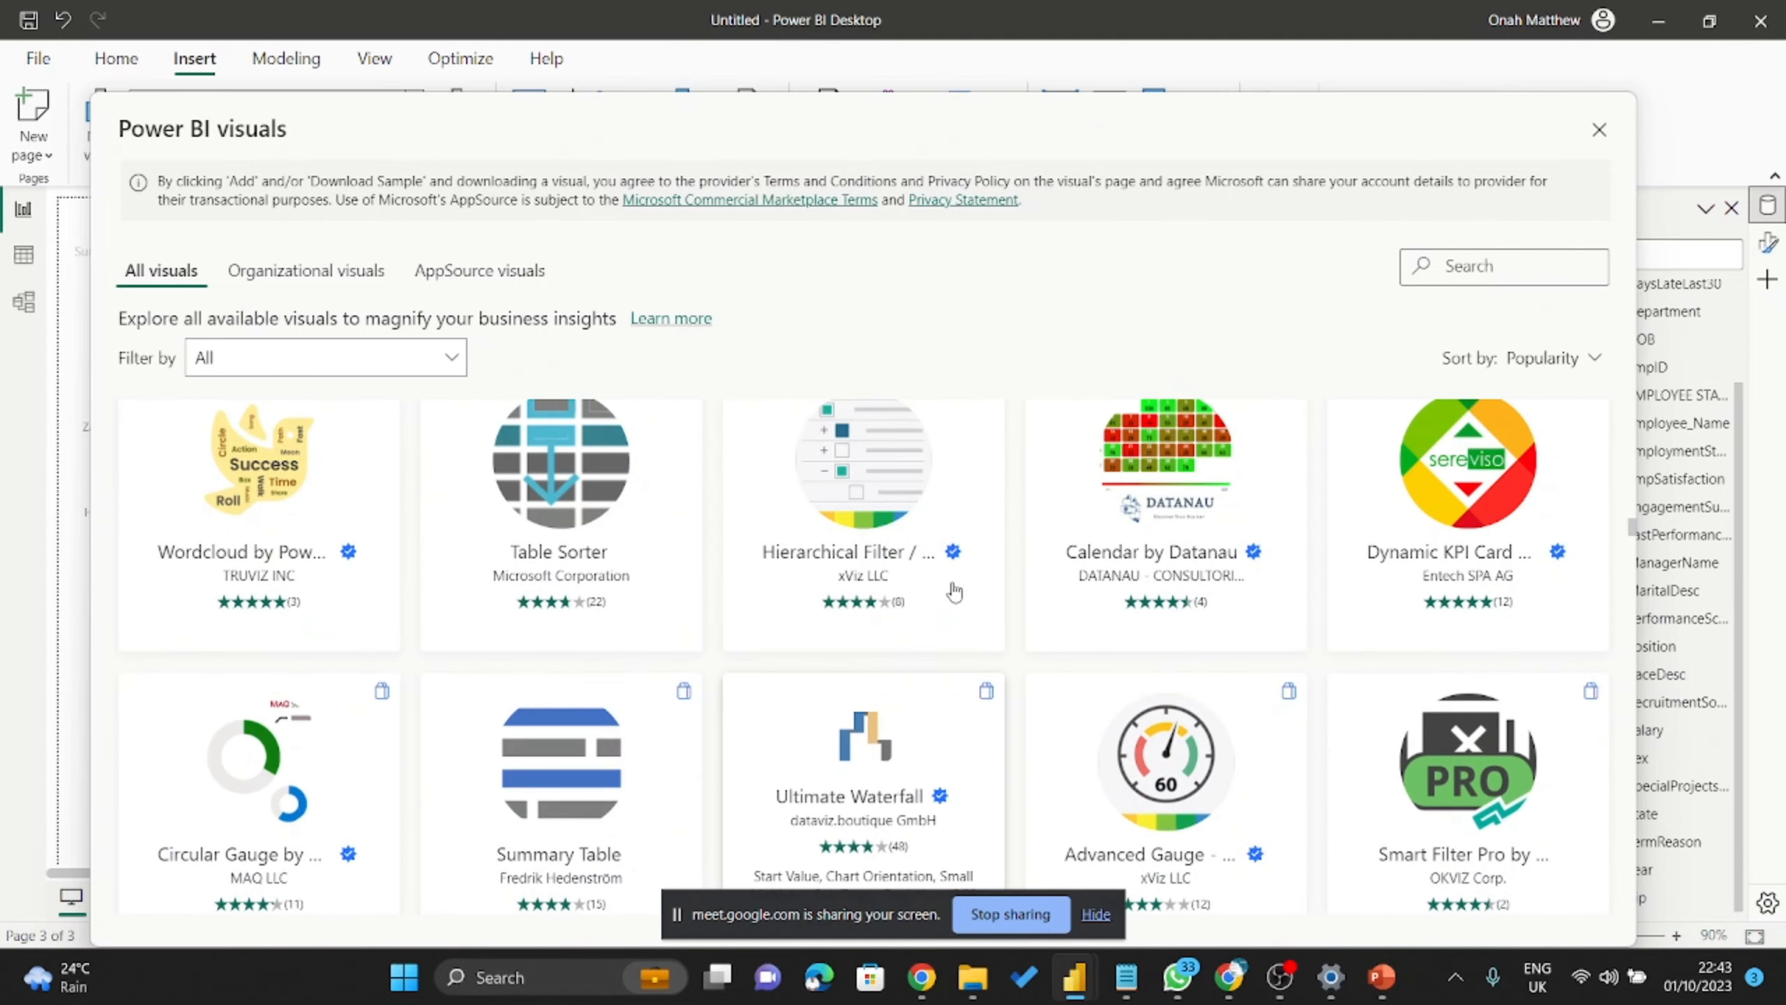
pyautogui.scroll(-7, 954, 589)
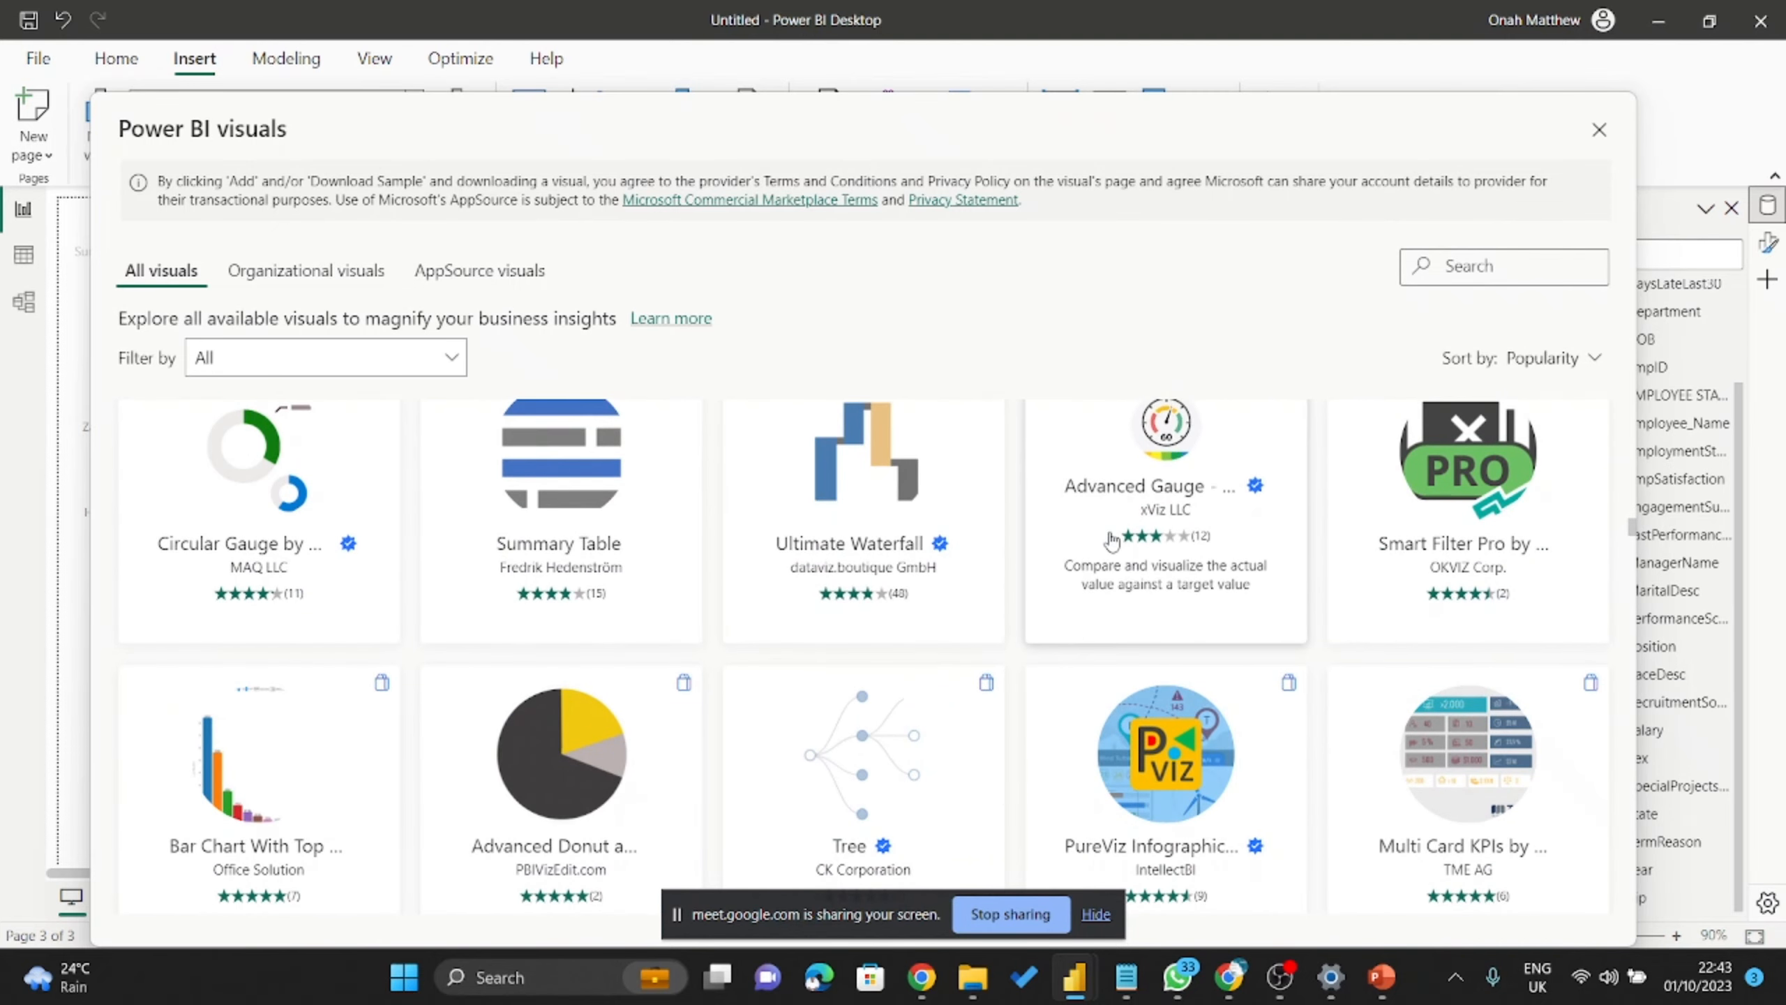
pyautogui.scroll(-15, 956, 623)
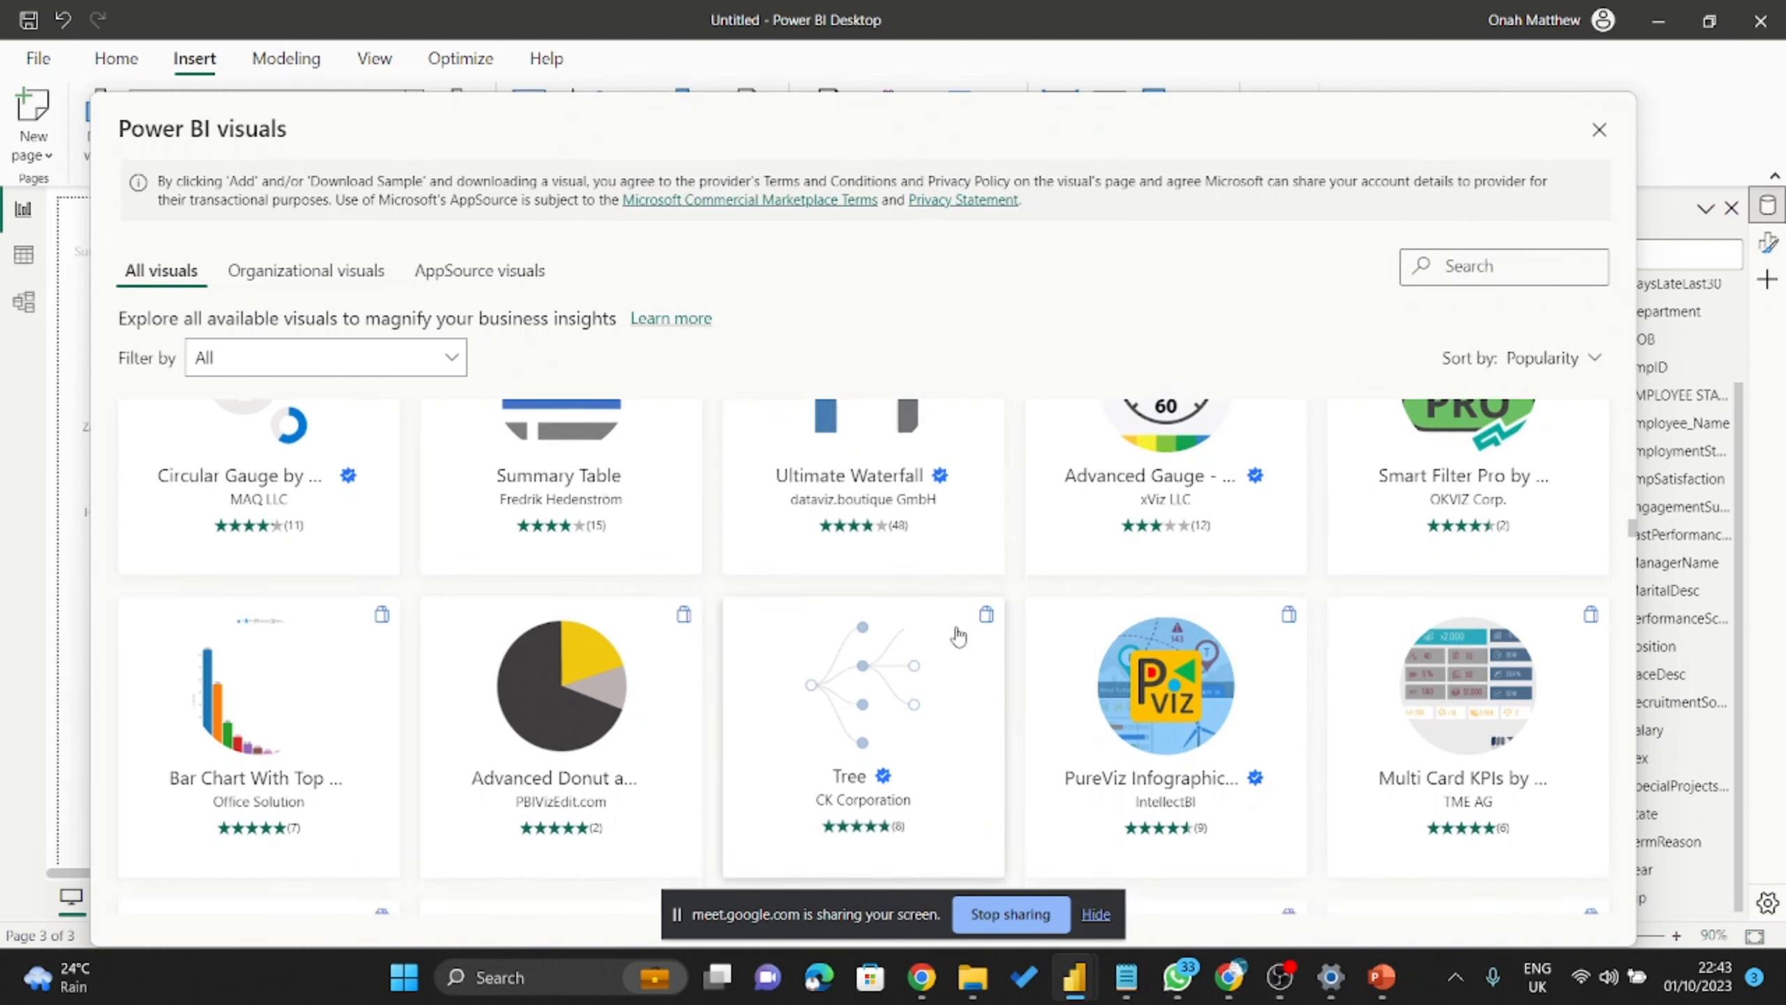
pyautogui.scroll(3, 652, 611)
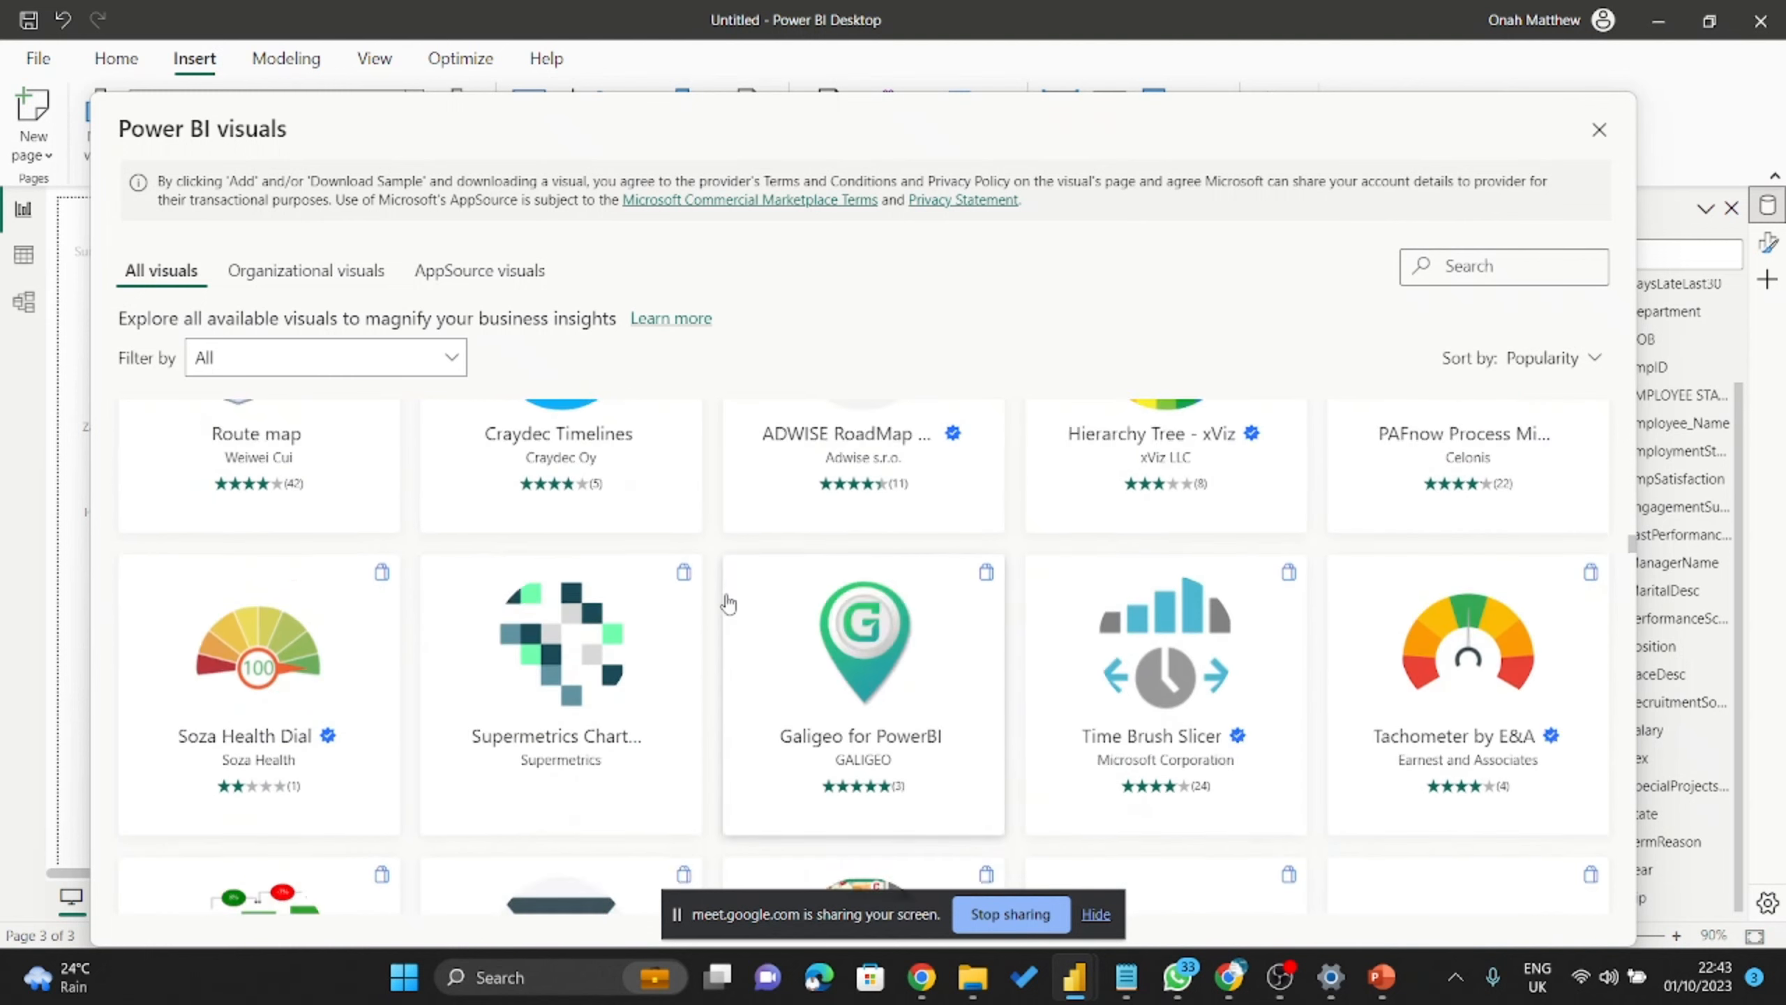
pyautogui.scroll(-18, 651, 610)
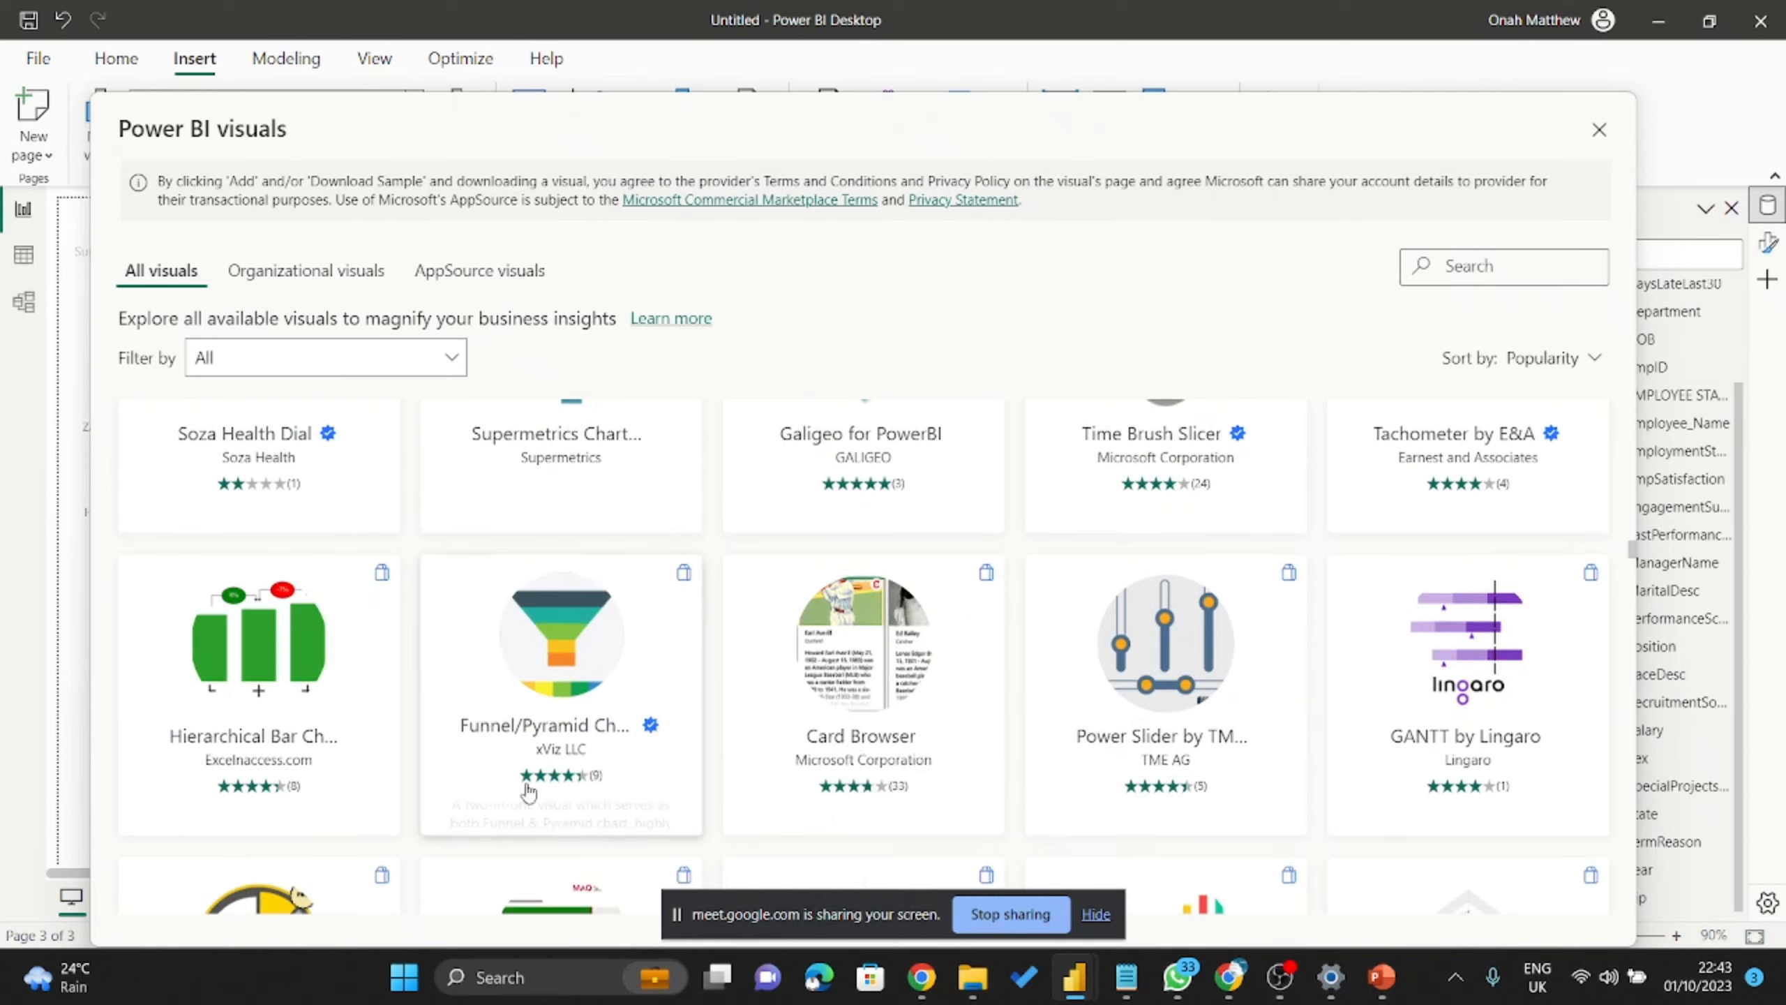
pyautogui.scroll(-20, 597, 651)
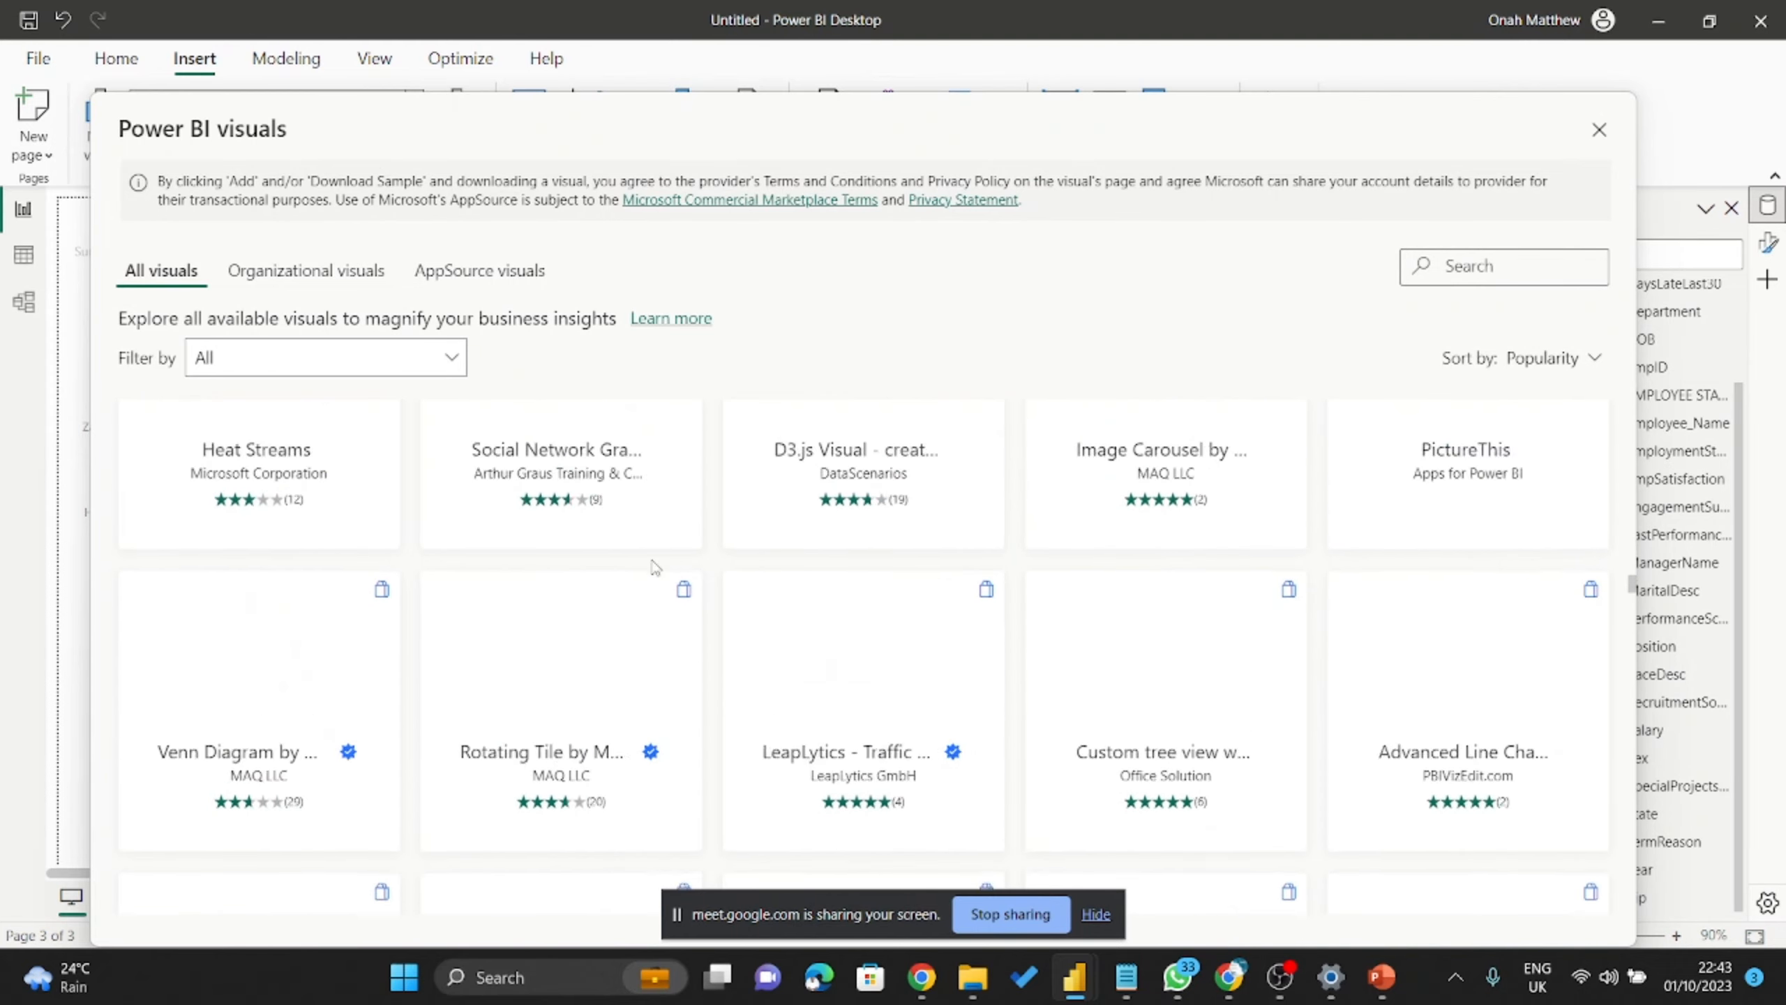
pyautogui.scroll(10, 1248, 554)
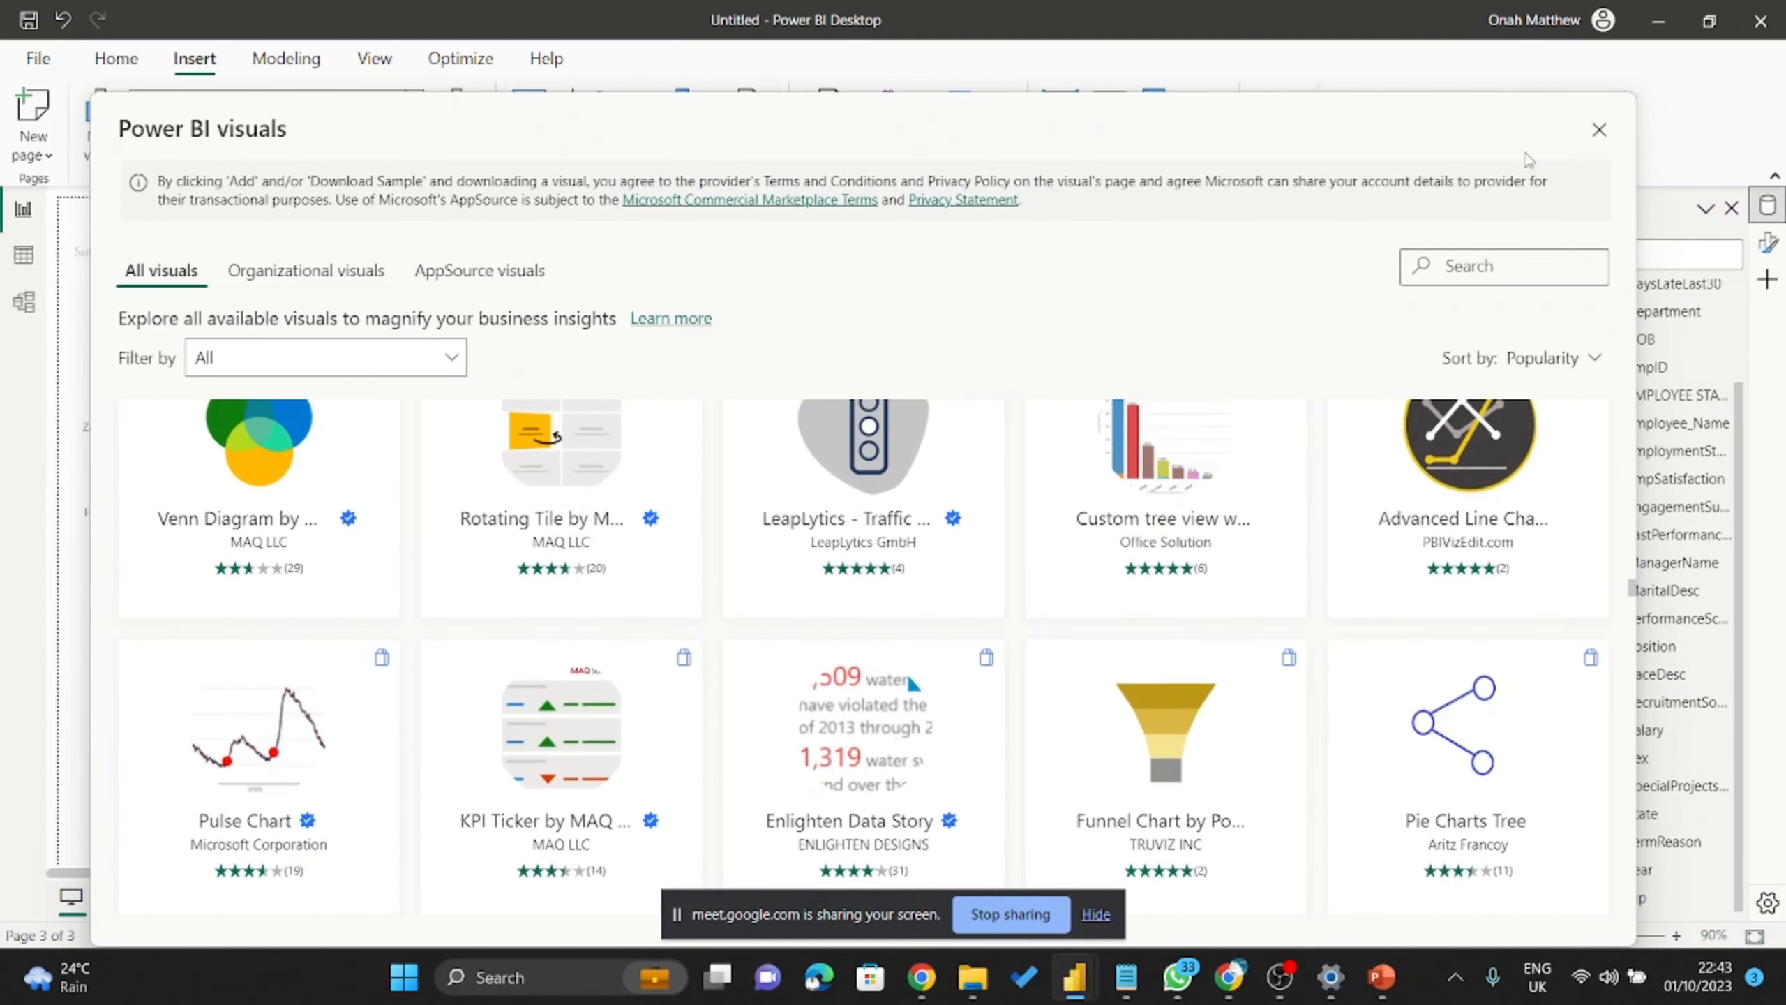
# Close the custom visuals gallery and expand the built-in visual types list, briefly checking account details.
pyautogui.click(1594, 131)
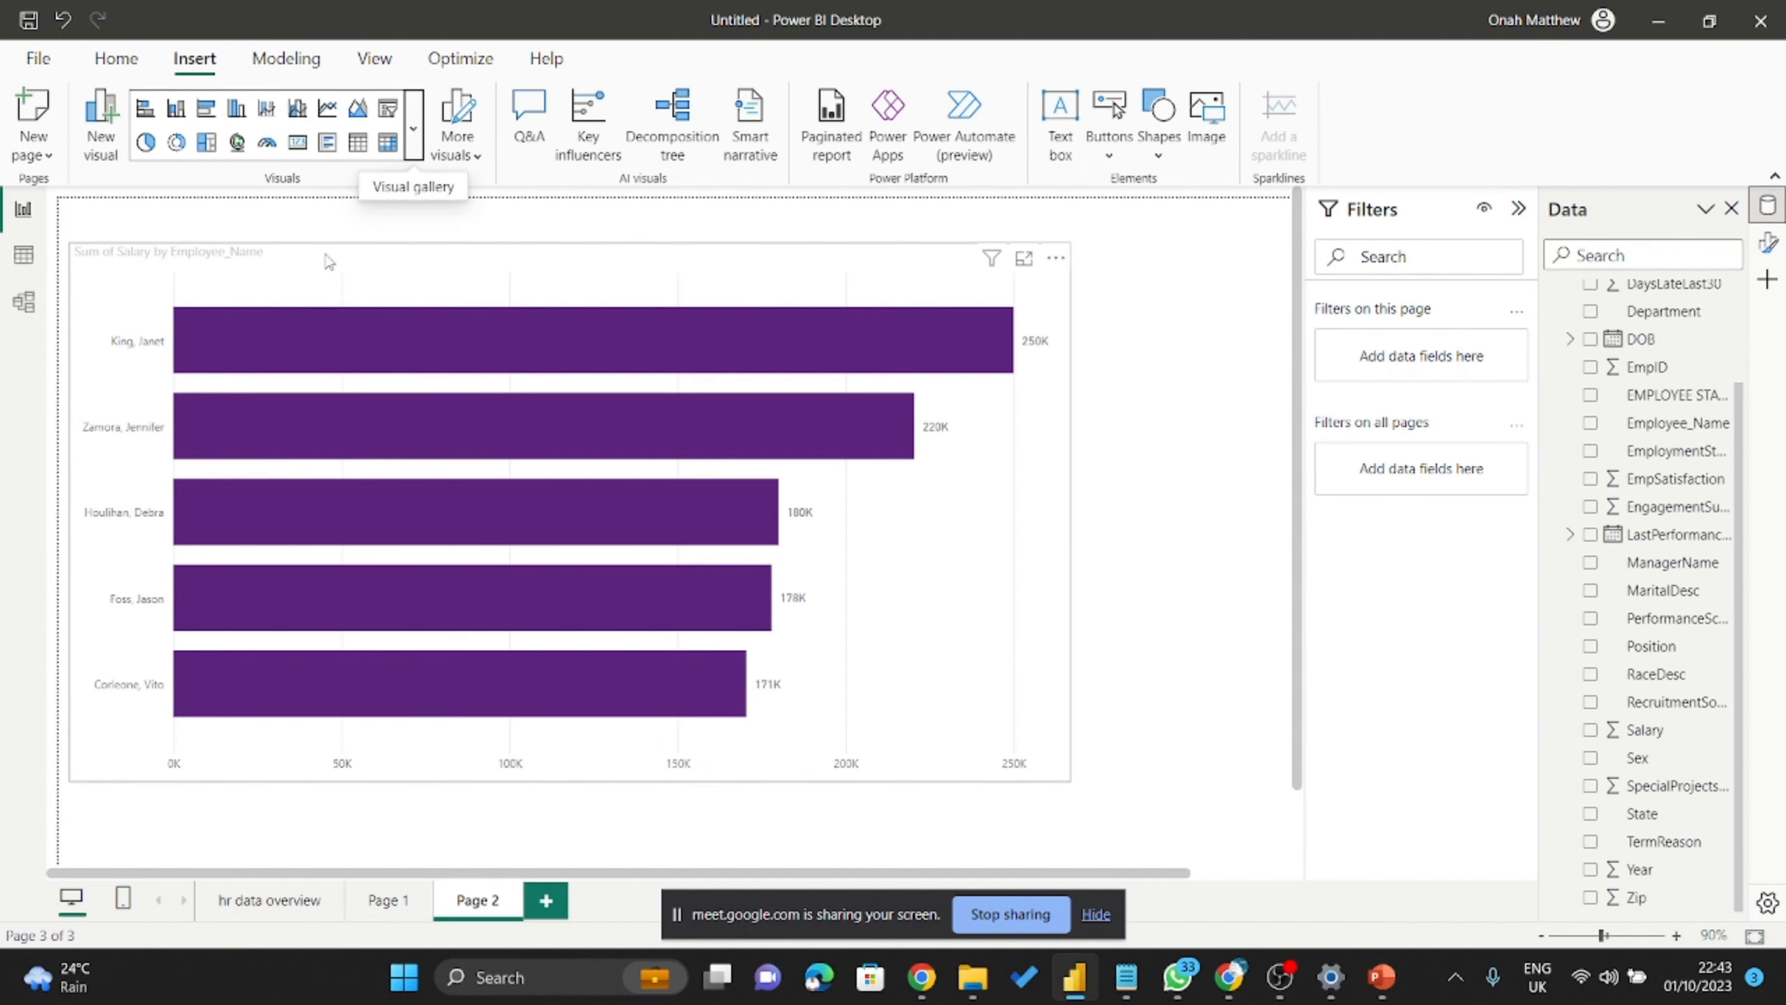
pyautogui.click(415, 131)
pyautogui.scroll(-5, 319, 485)
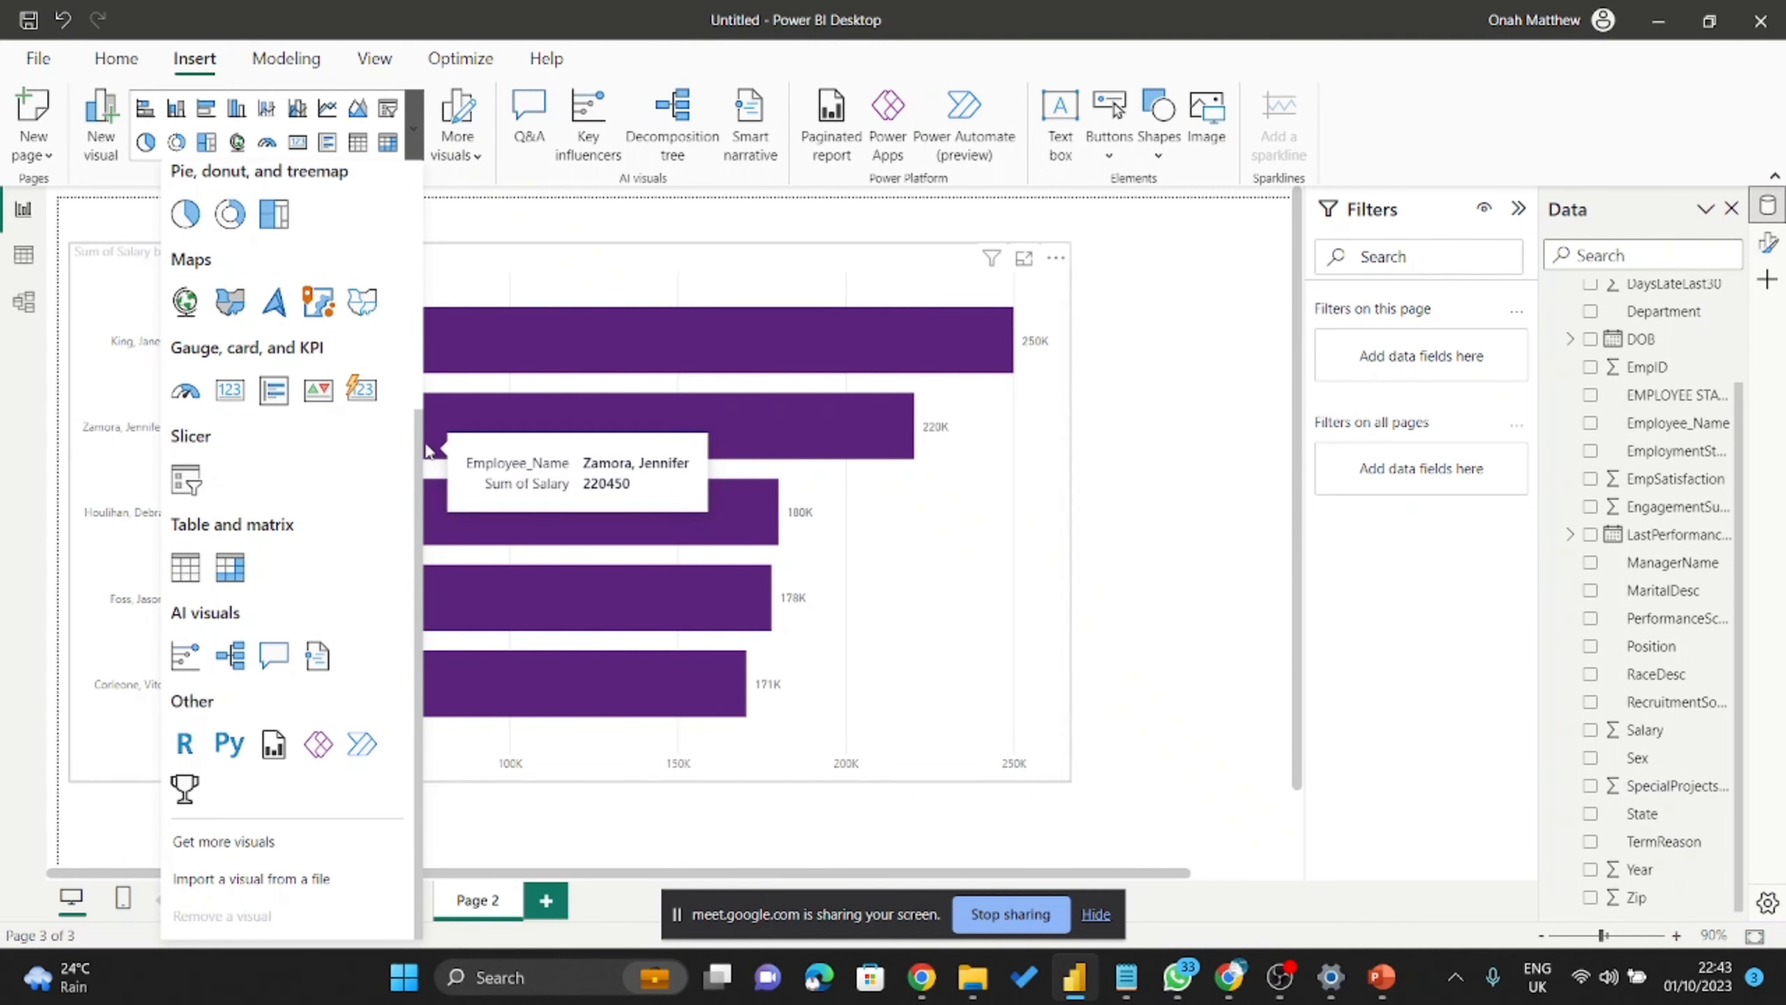
pyautogui.click(1488, 18)
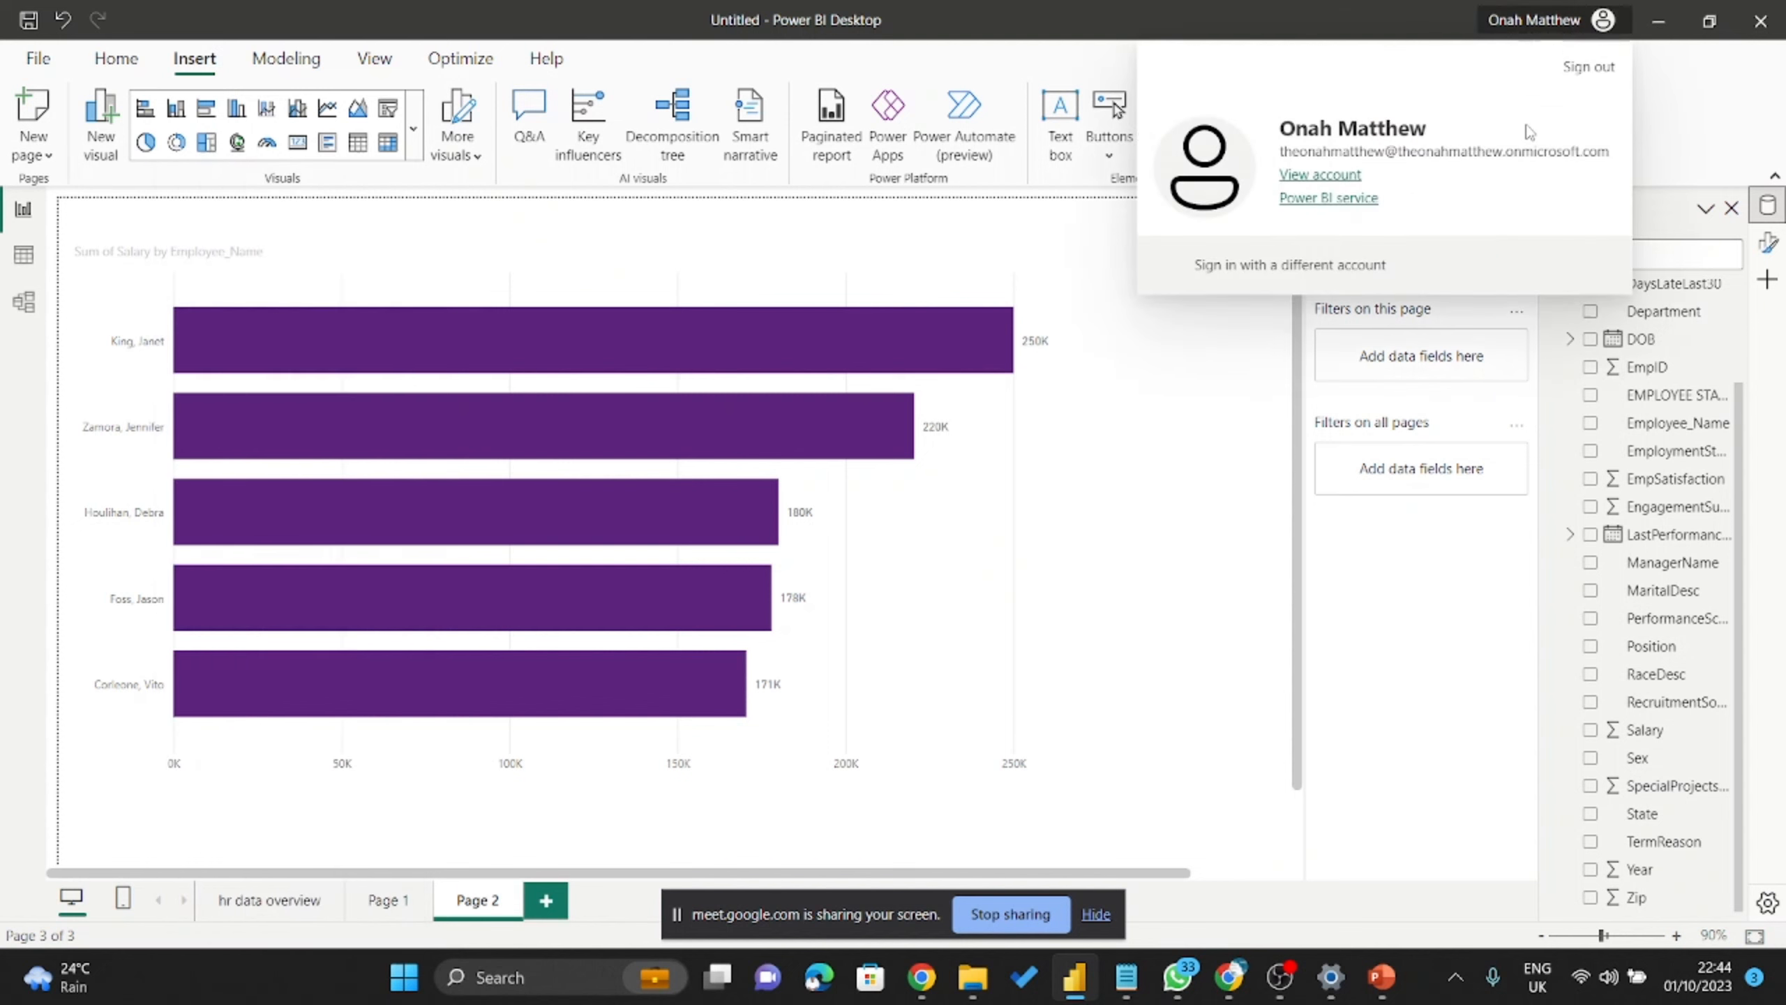
pyautogui.click(1518, 21)
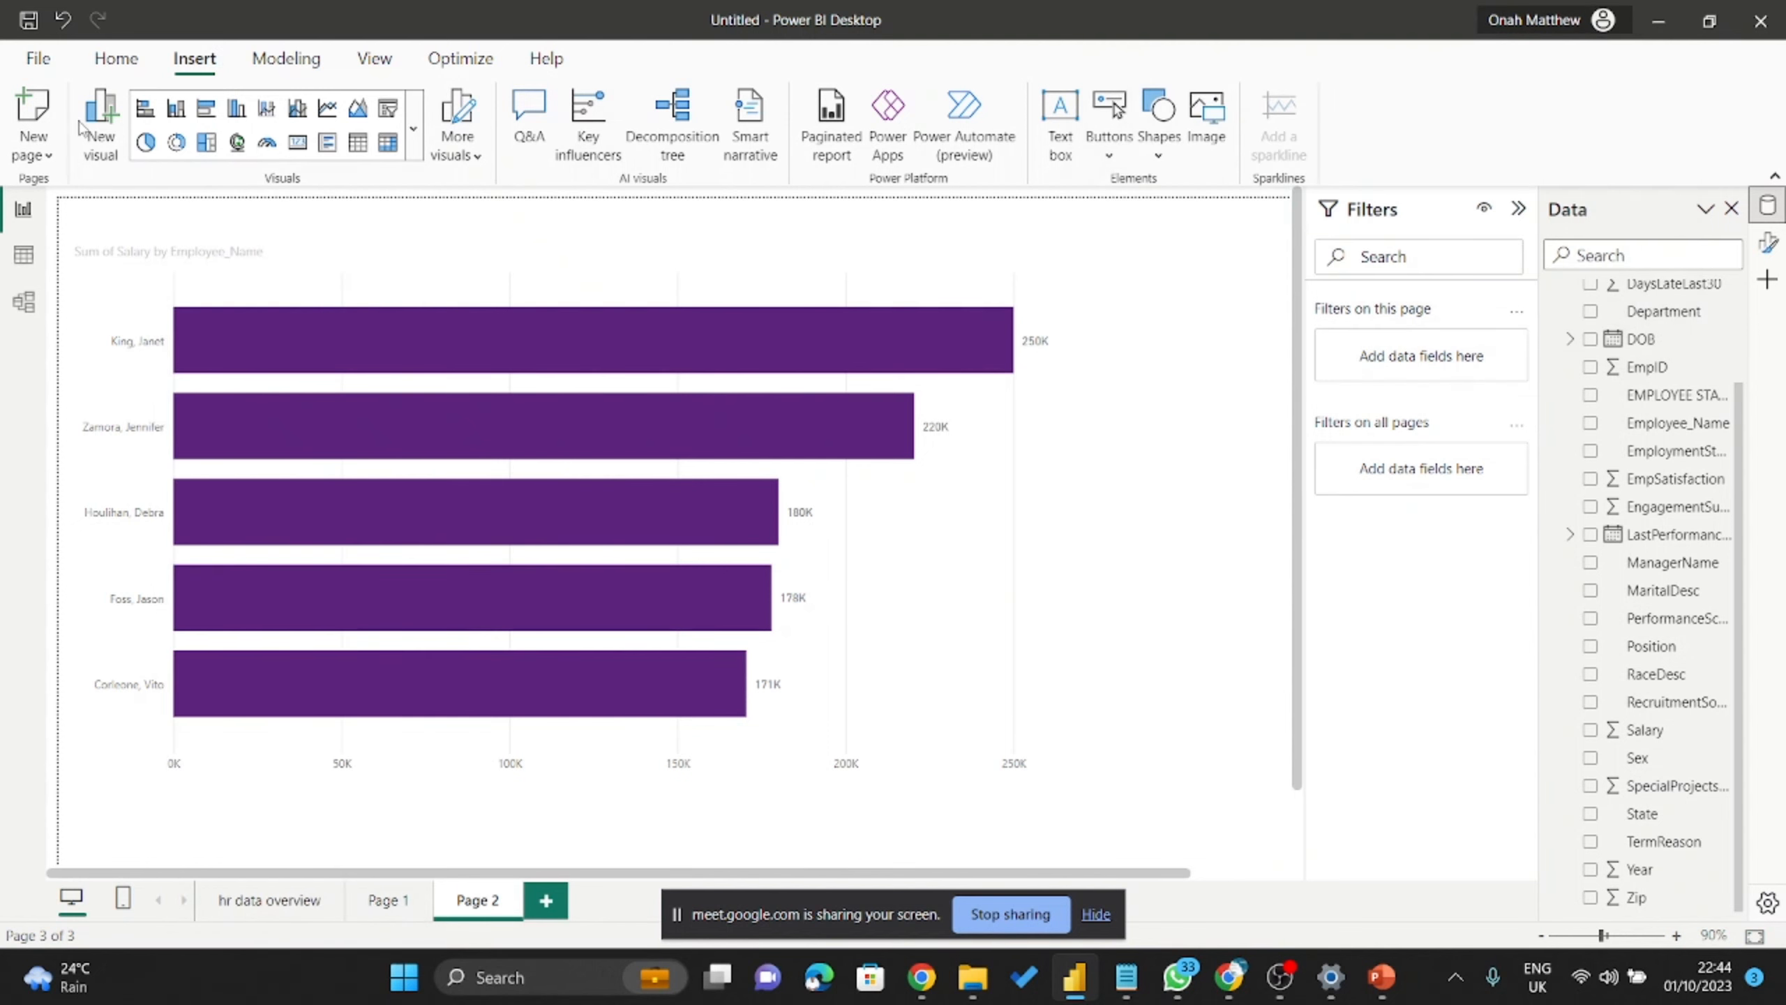
pyautogui.click(413, 129)
pyautogui.scroll(-5, 260, 800)
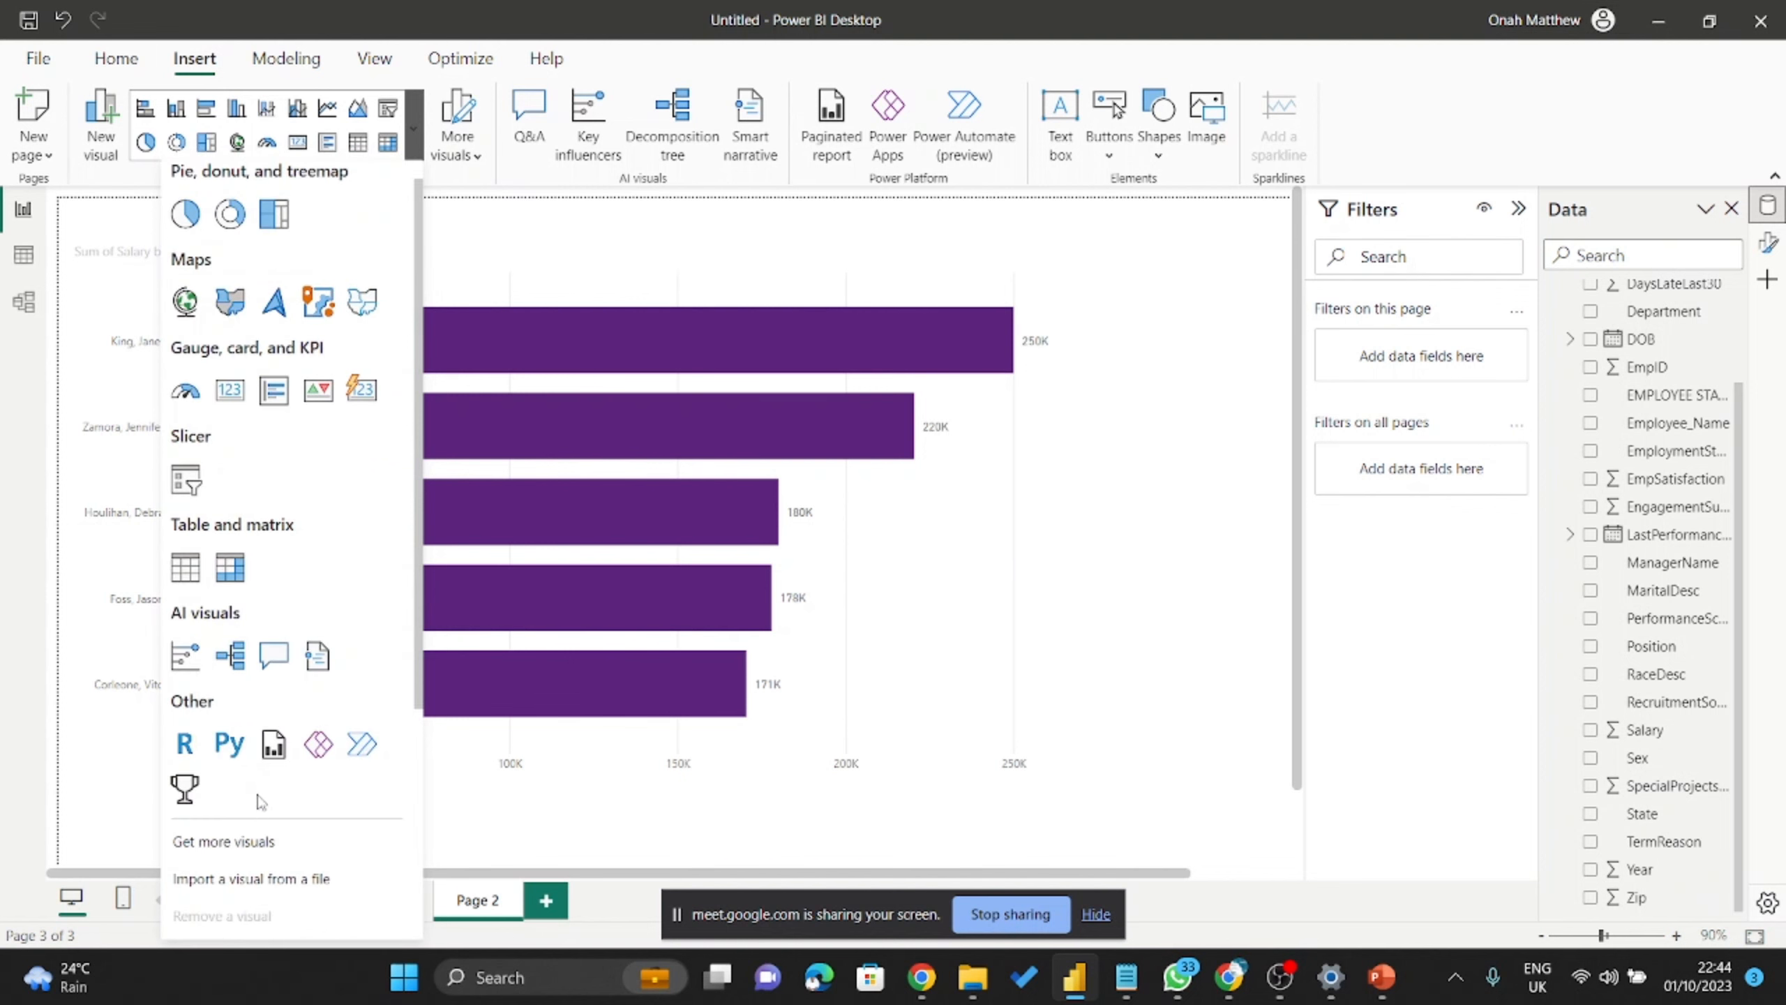
# Reopen the Get more visuals store, then switch to the Google Meet window.
pyautogui.click(222, 842)
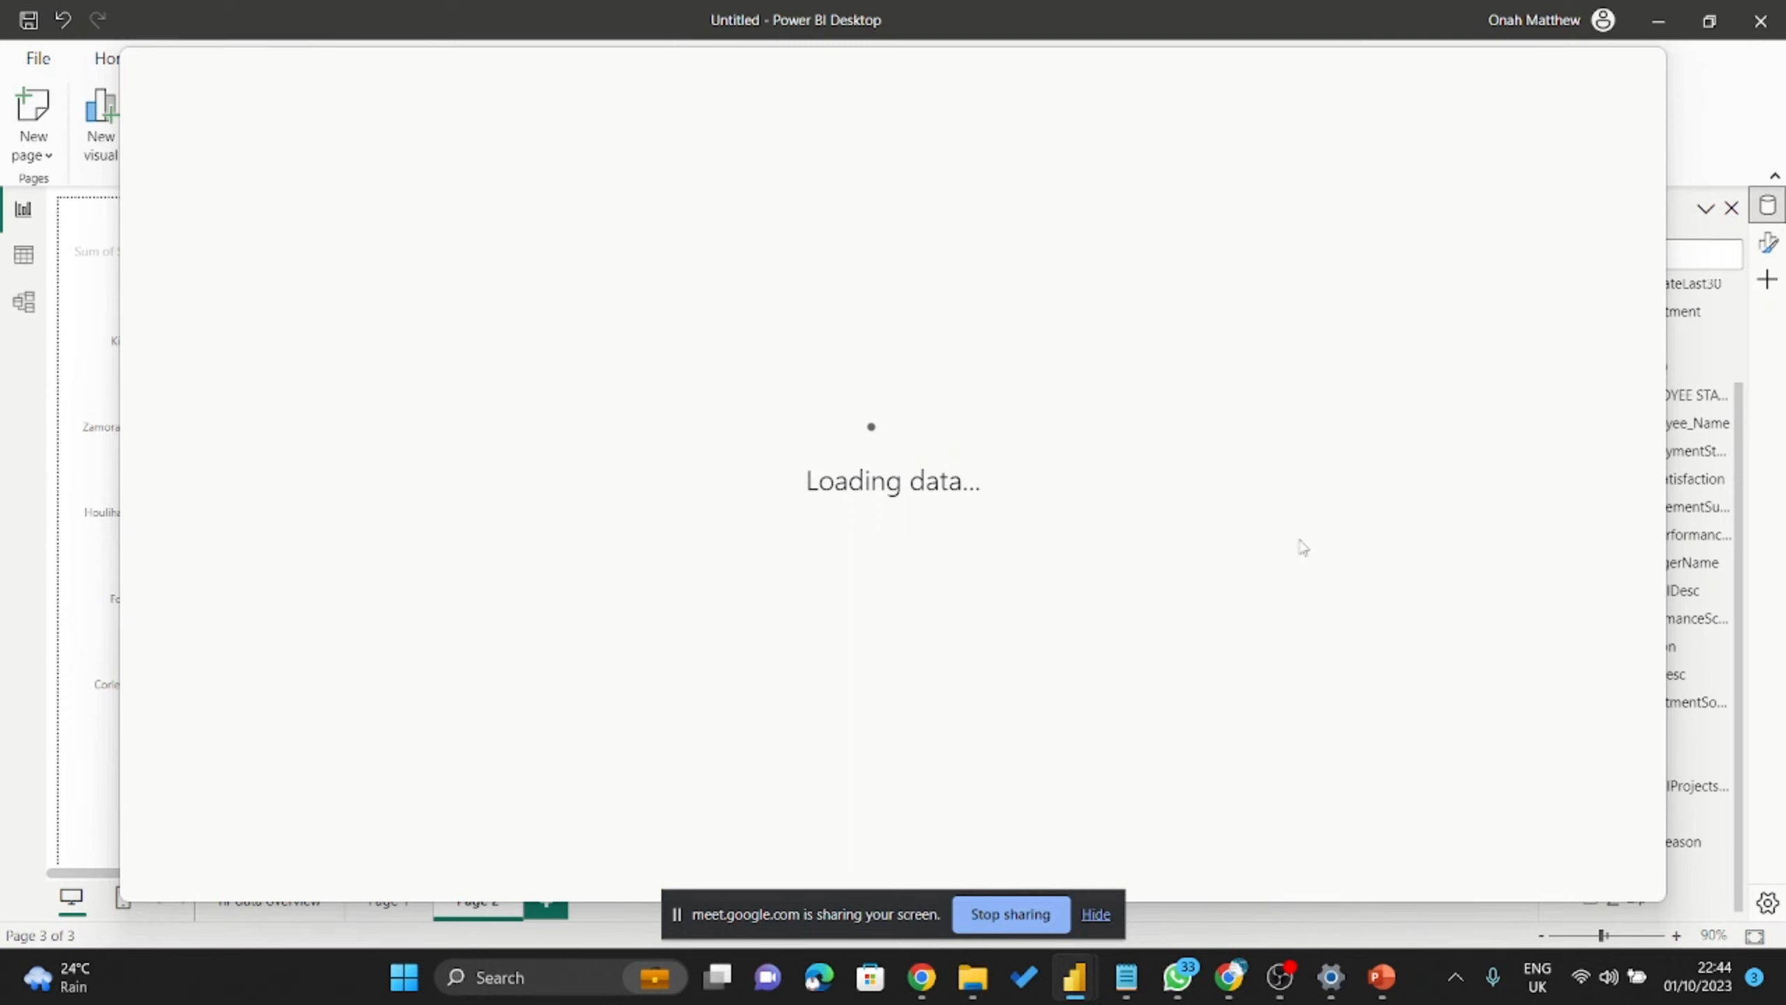
pyautogui.click(1235, 988)
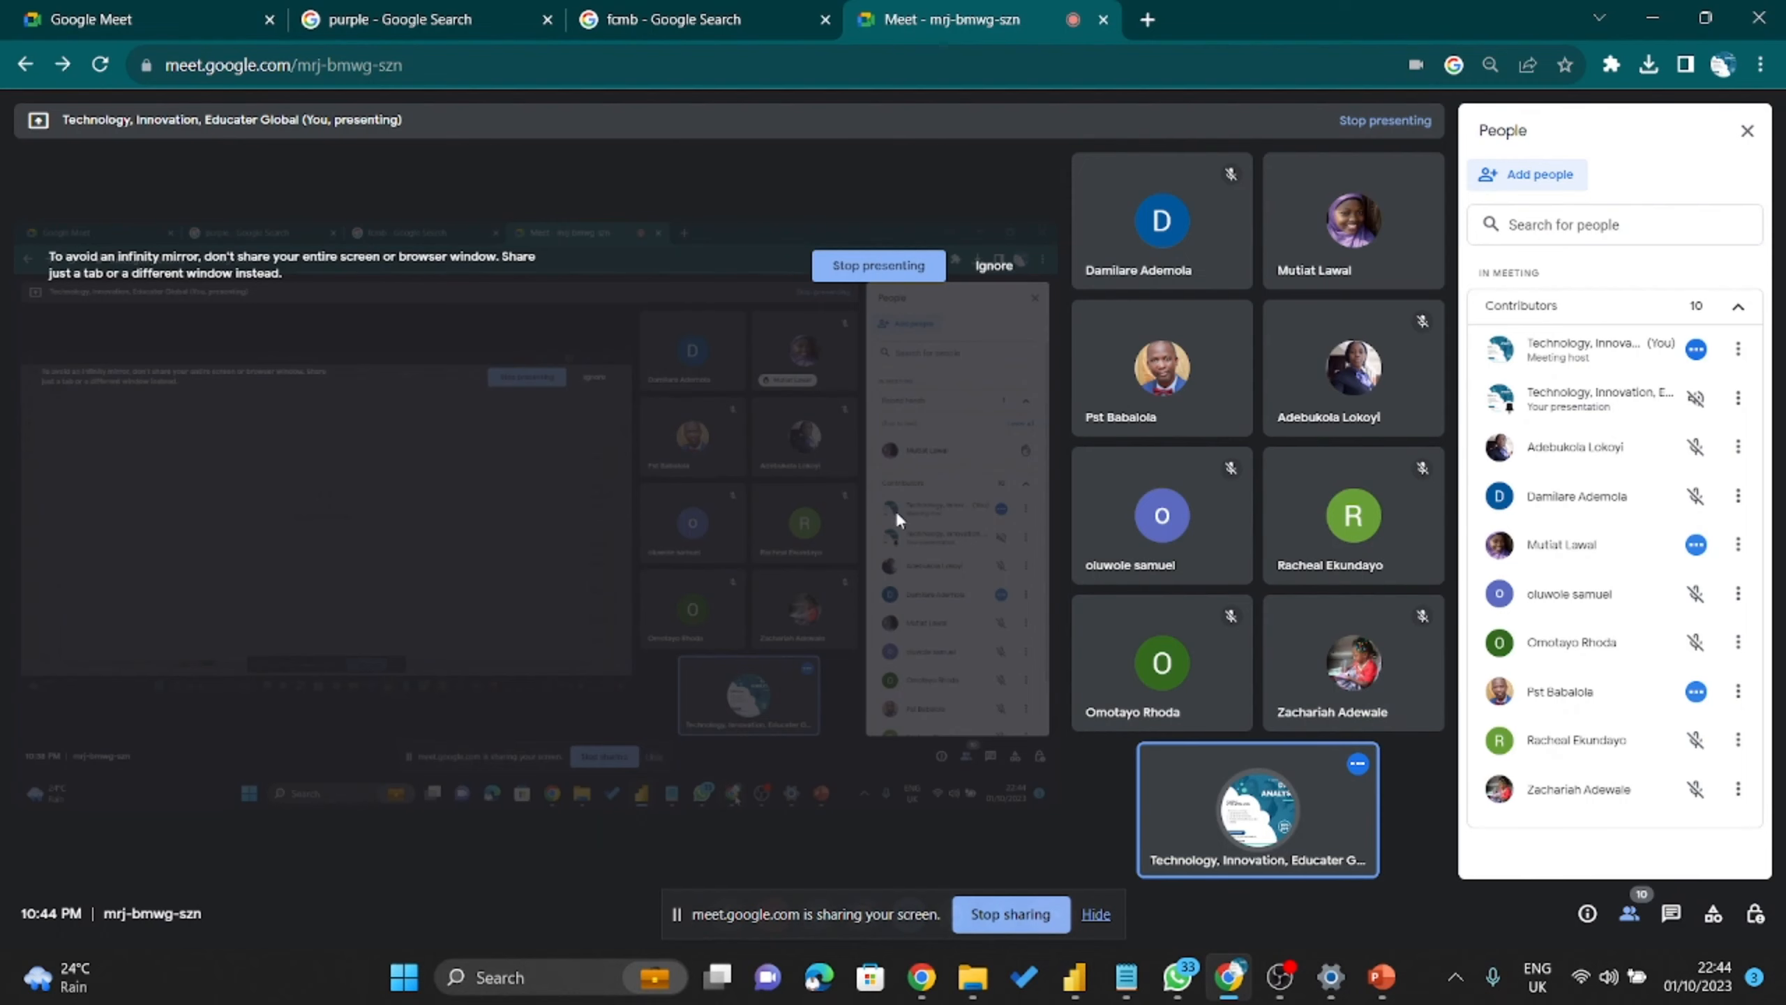
# Stop presenting the screen in Google Meet so the nine participant tiles return.
pyautogui.click(898, 262)
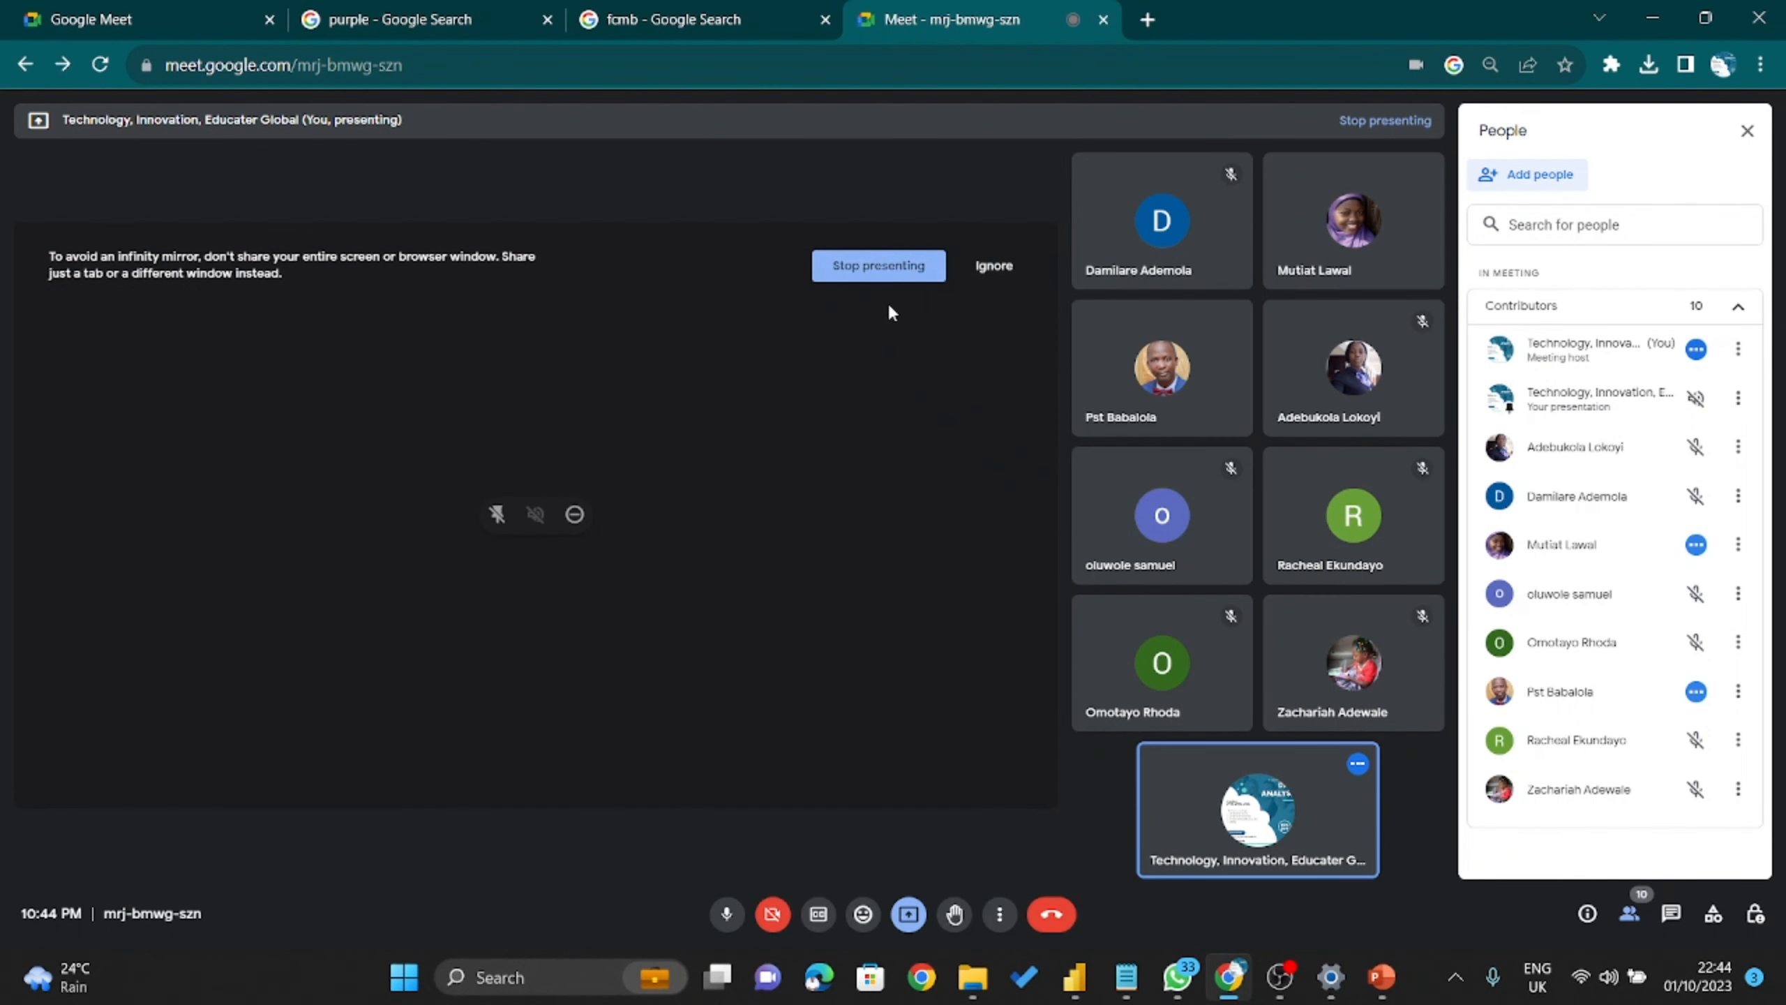
pyautogui.click(881, 280)
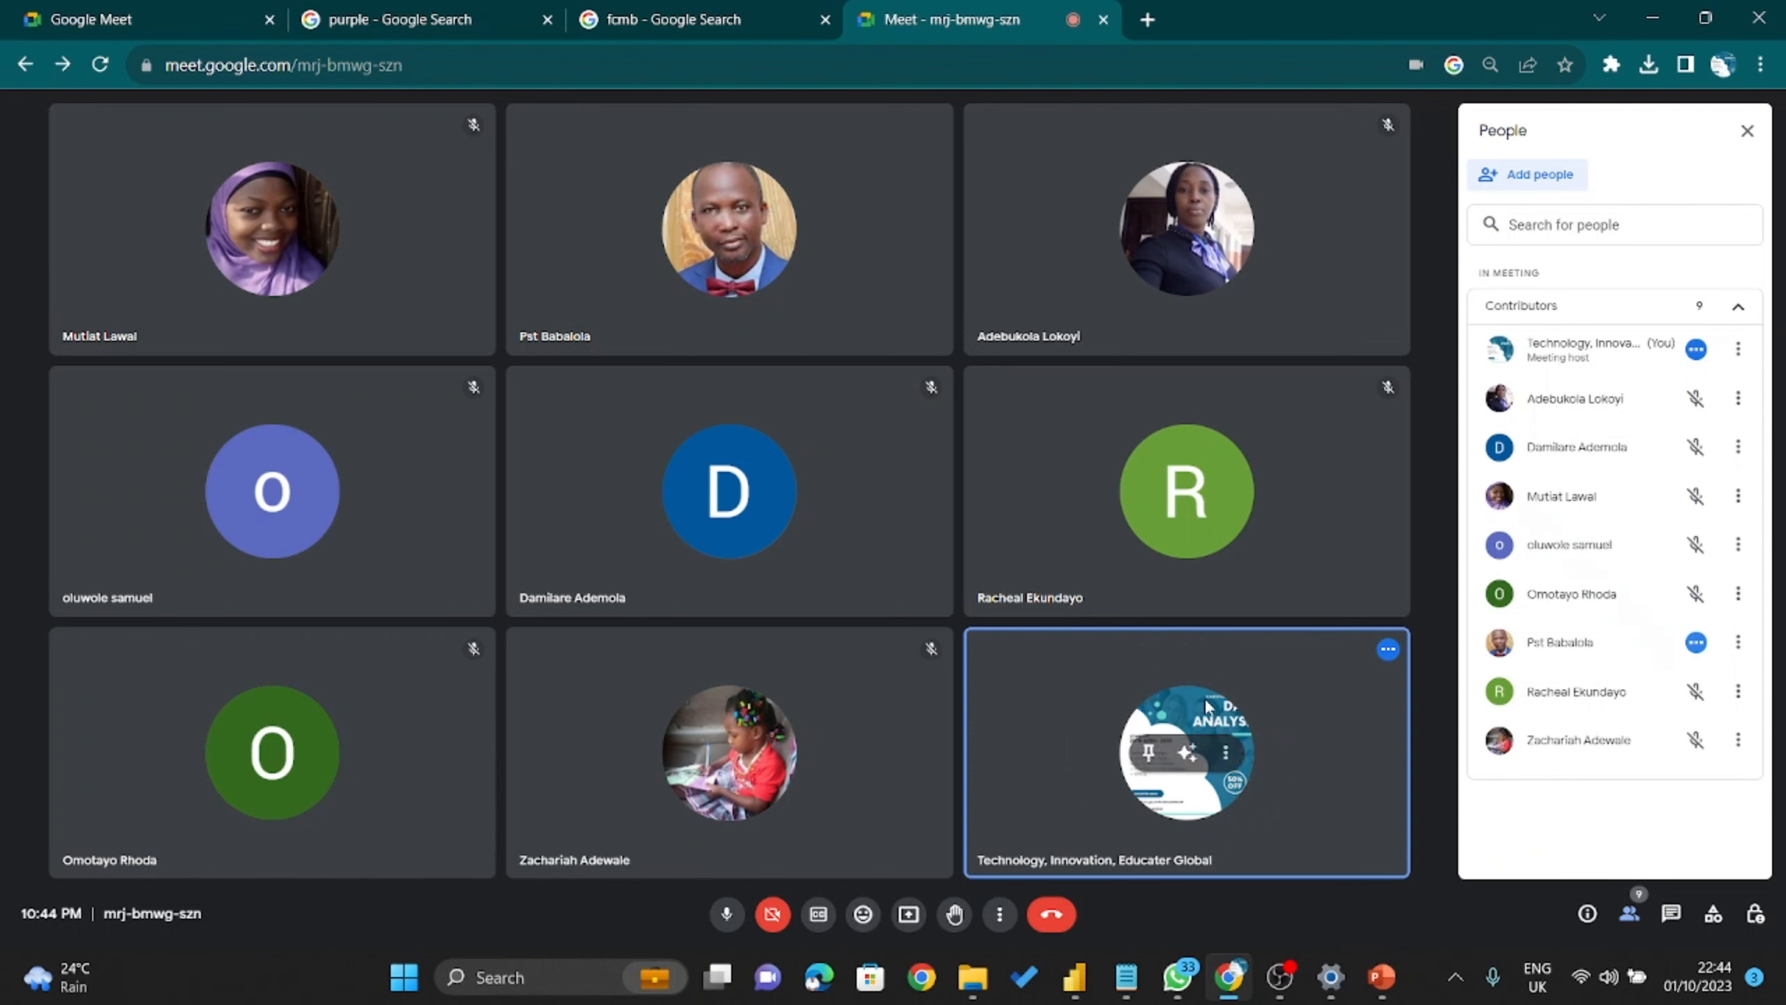
pyautogui.moveTo(1281, 977)
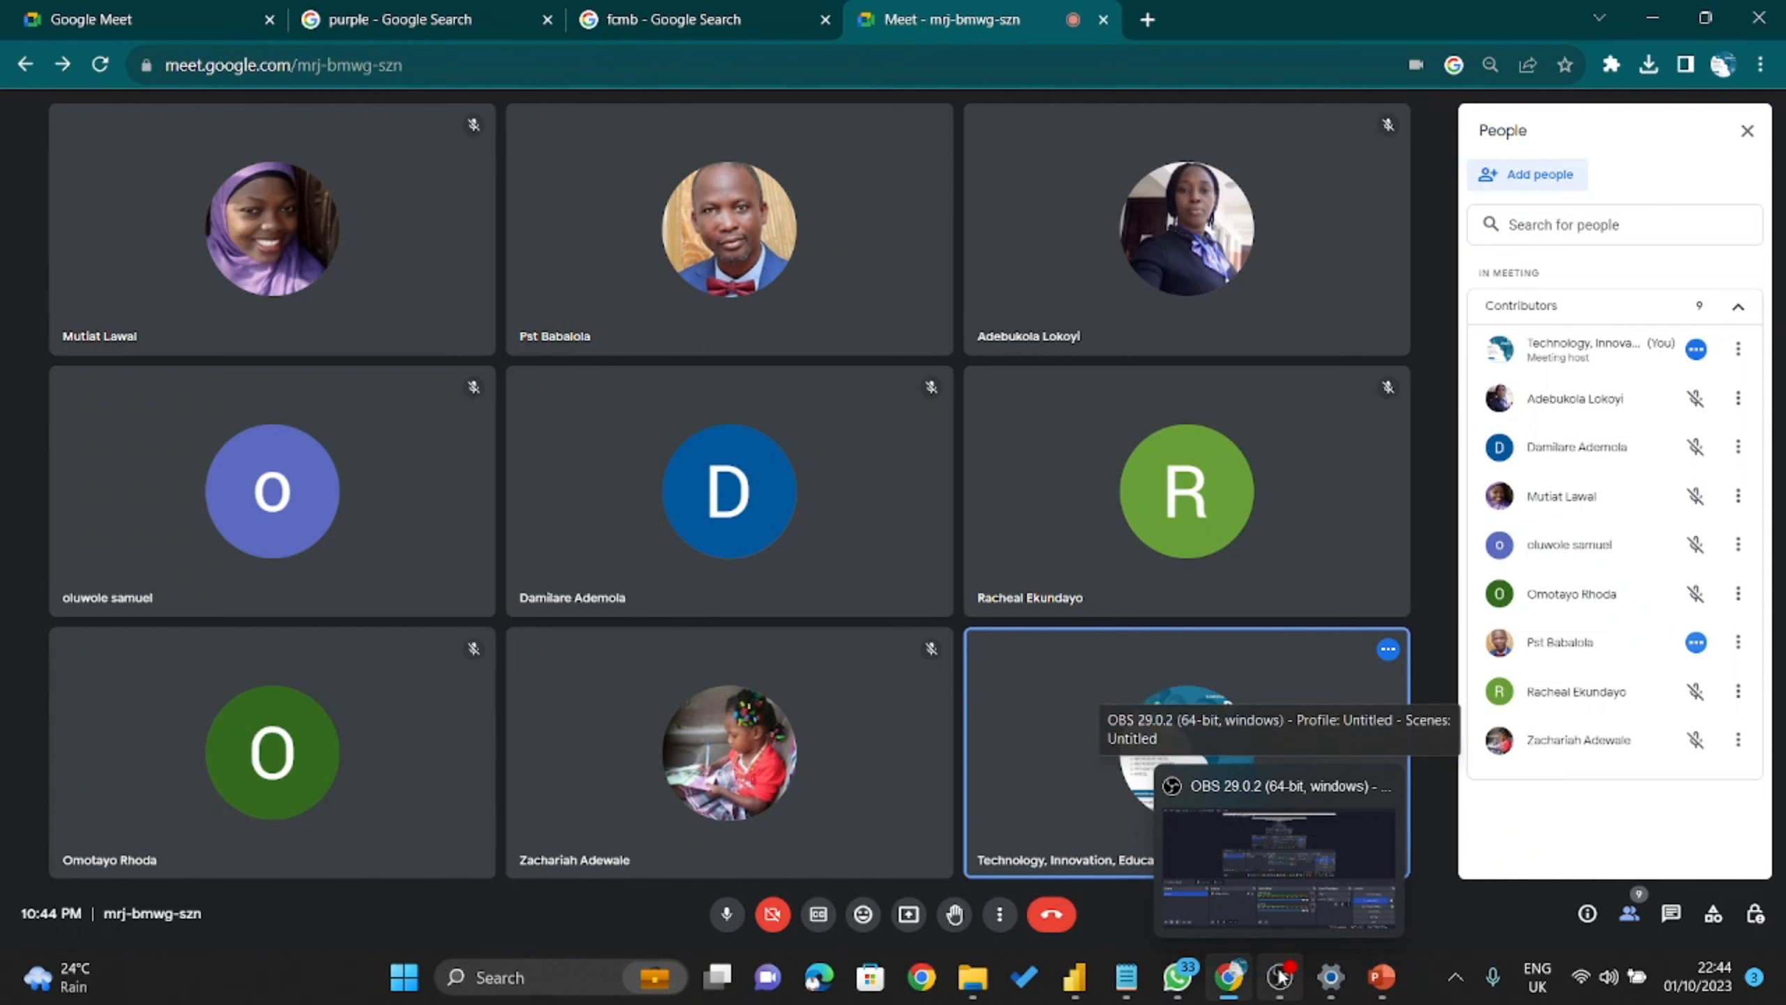